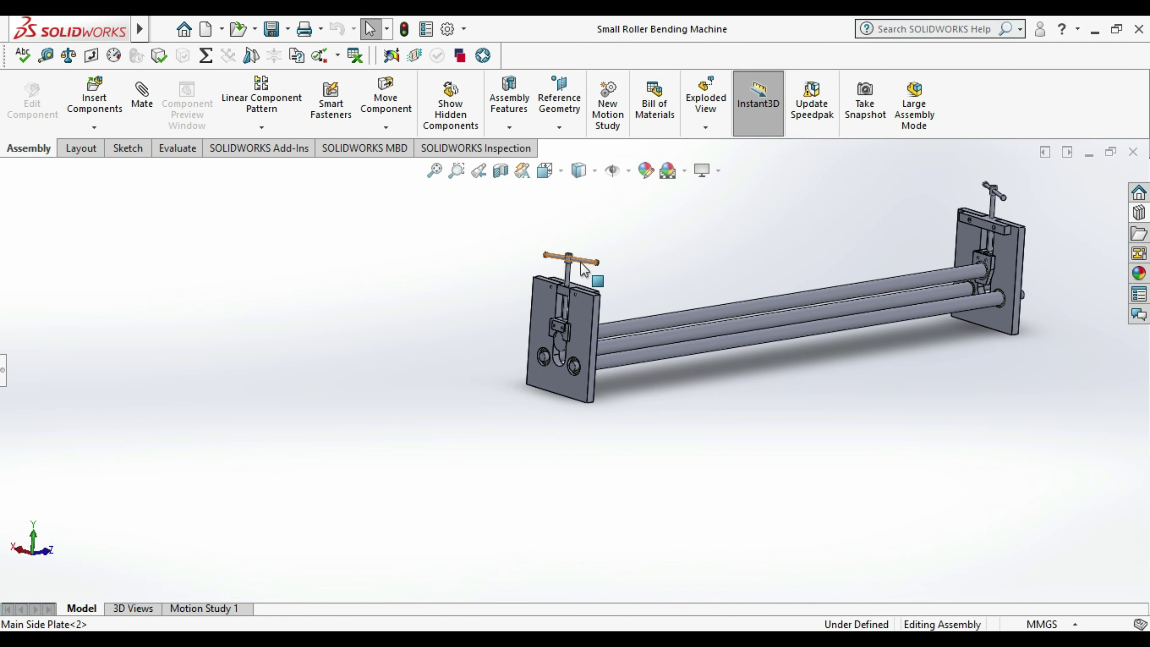
- Drag the left handle bar upward to raise the roller bending machine's top roller
left_click(583, 264)
left_click_drag(584, 267, 591, 243)
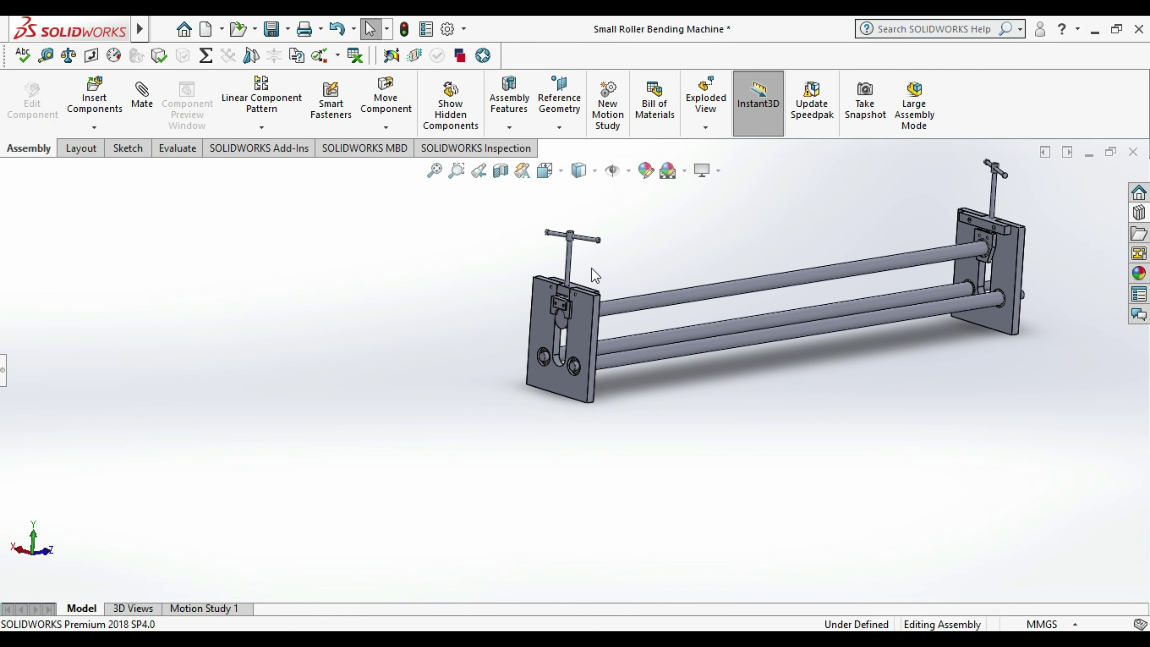
left_click(586, 239)
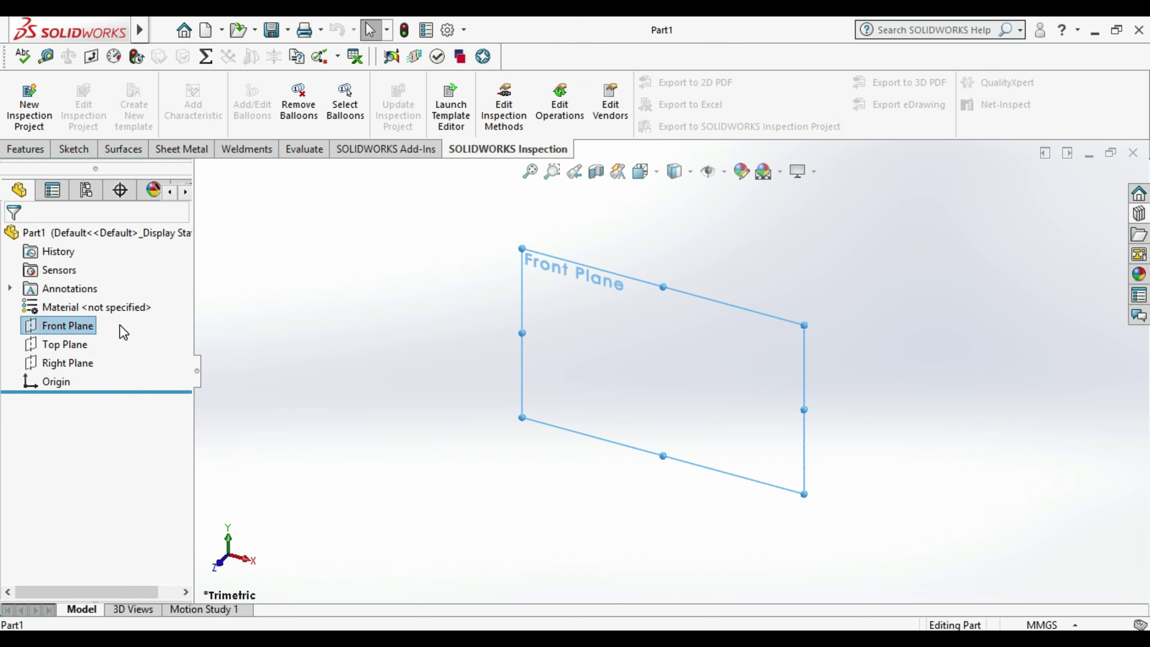
- Select the Front, Top and Right reference planes in the FeatureManager tree
left_click_drag(127, 324, 107, 359)
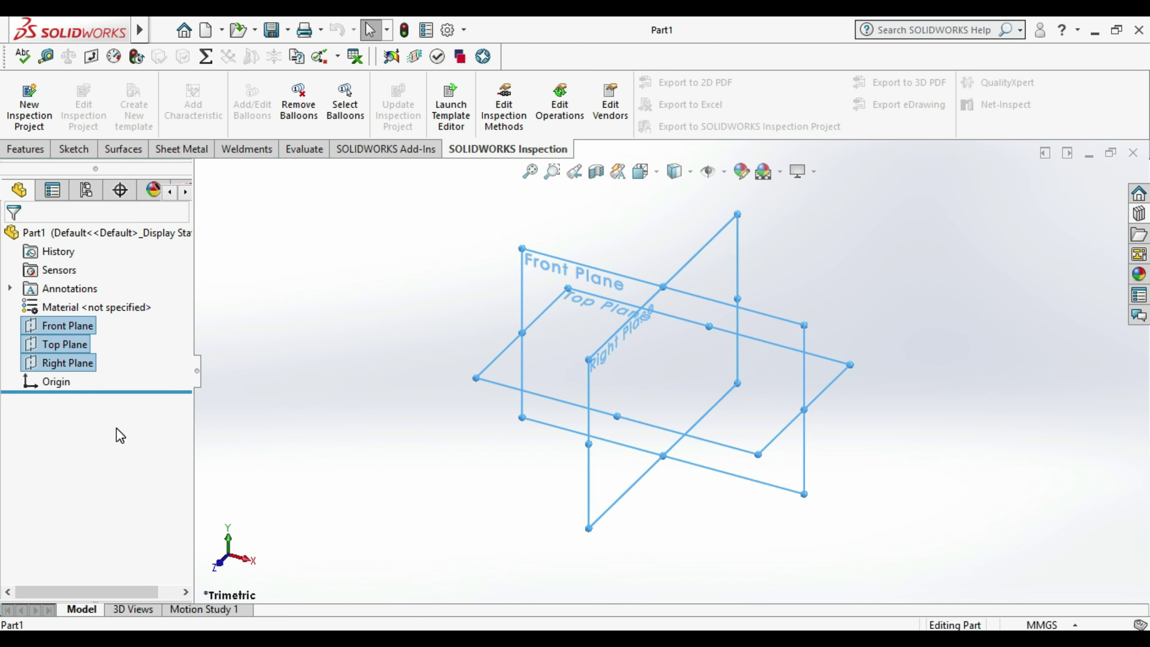
key("shift+Up")
key("shift+Up")
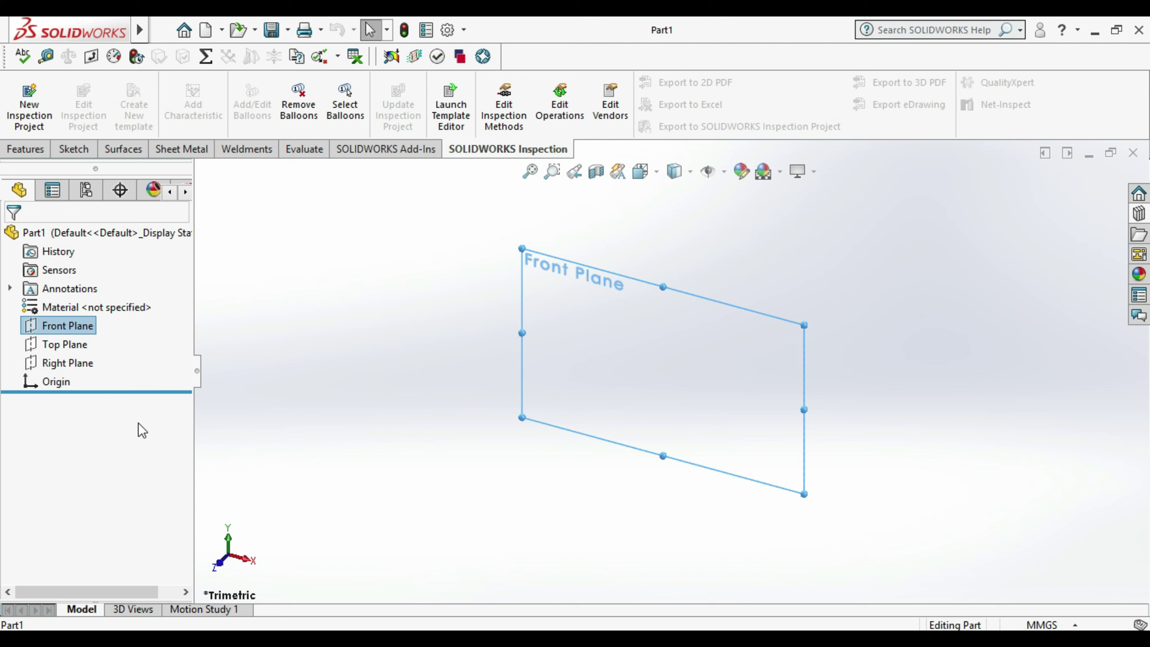
key("Down")
right_click(102, 343)
left_click(75, 338)
left_click(337, 378)
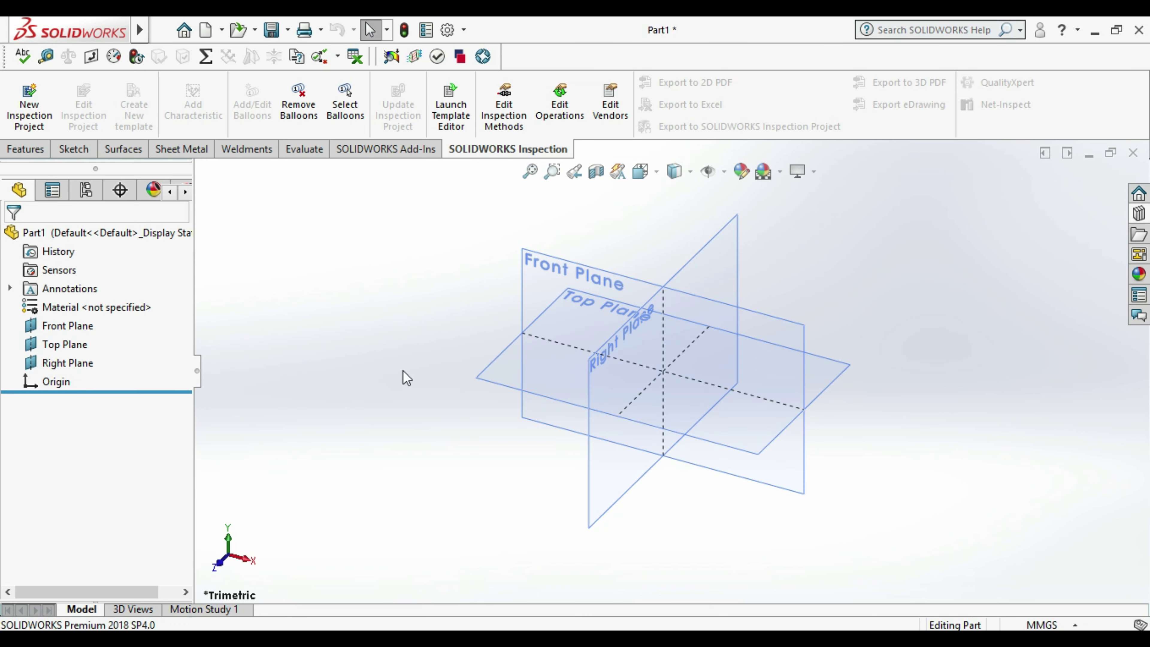
- Zoom the view to the planes and start a sketch on the Front Plane
scroll(400, 374, "up", 3)
middle_click_drag(400, 367, 623, 385, "ctrl")
scroll(827, 307, "up", 2)
scroll(827, 308, "down", 3)
scroll(716, 421, "up", 3)
scroll(608, 423, "down", 2)
scroll(525, 433, "down", 2)
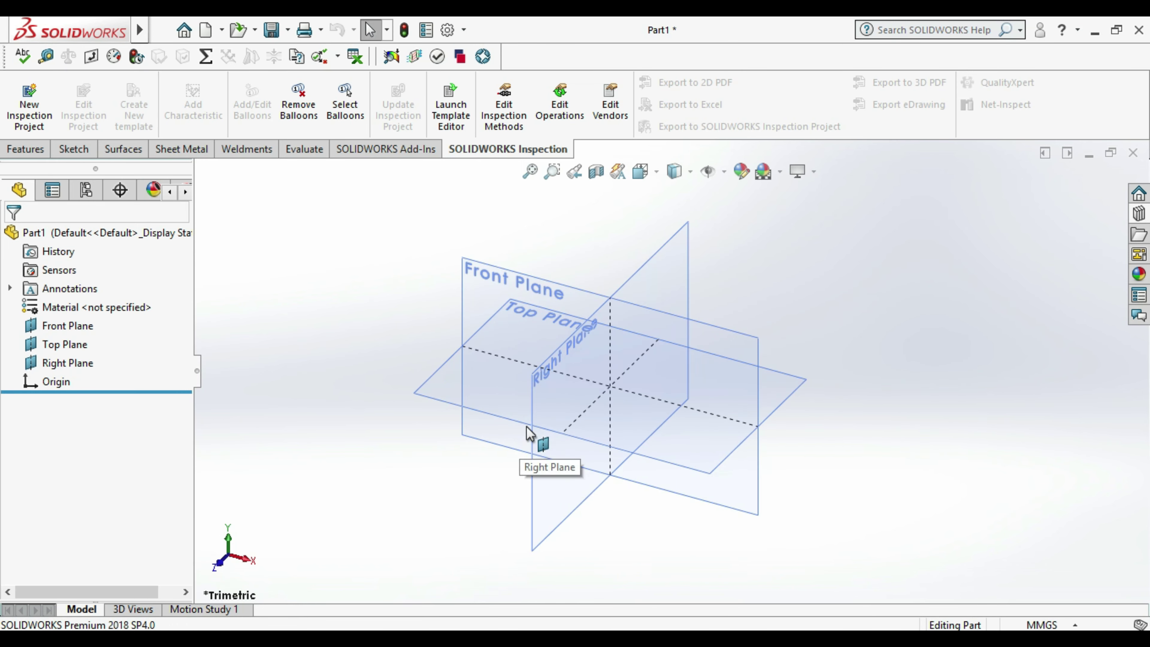
right_click(745, 342)
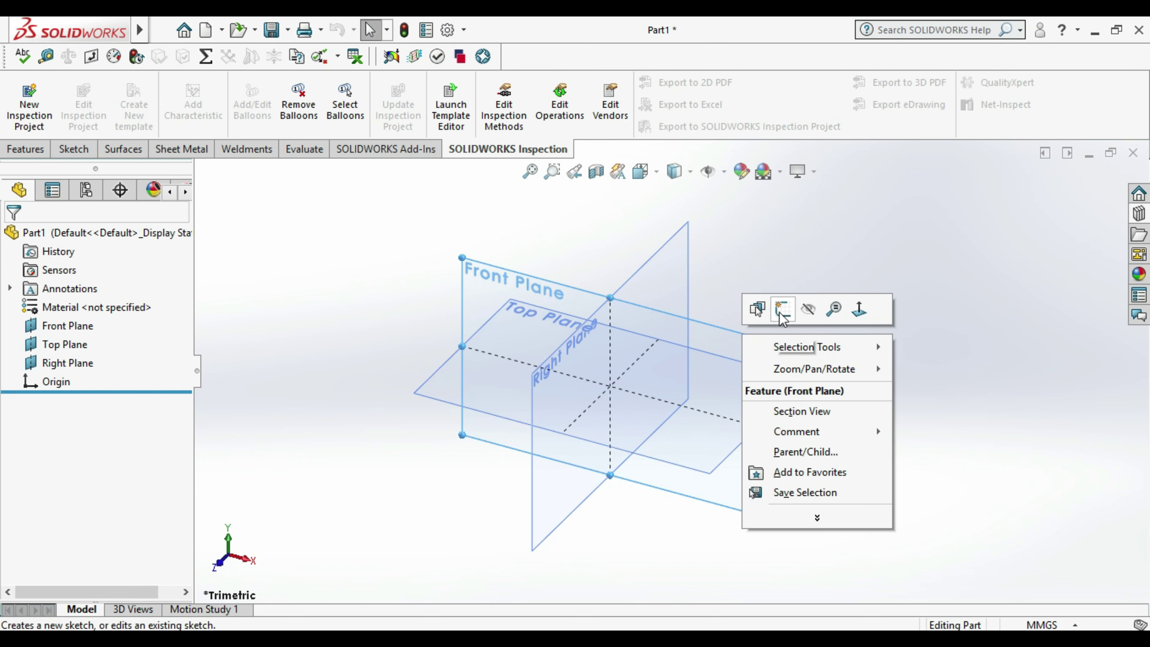
left_click(783, 308)
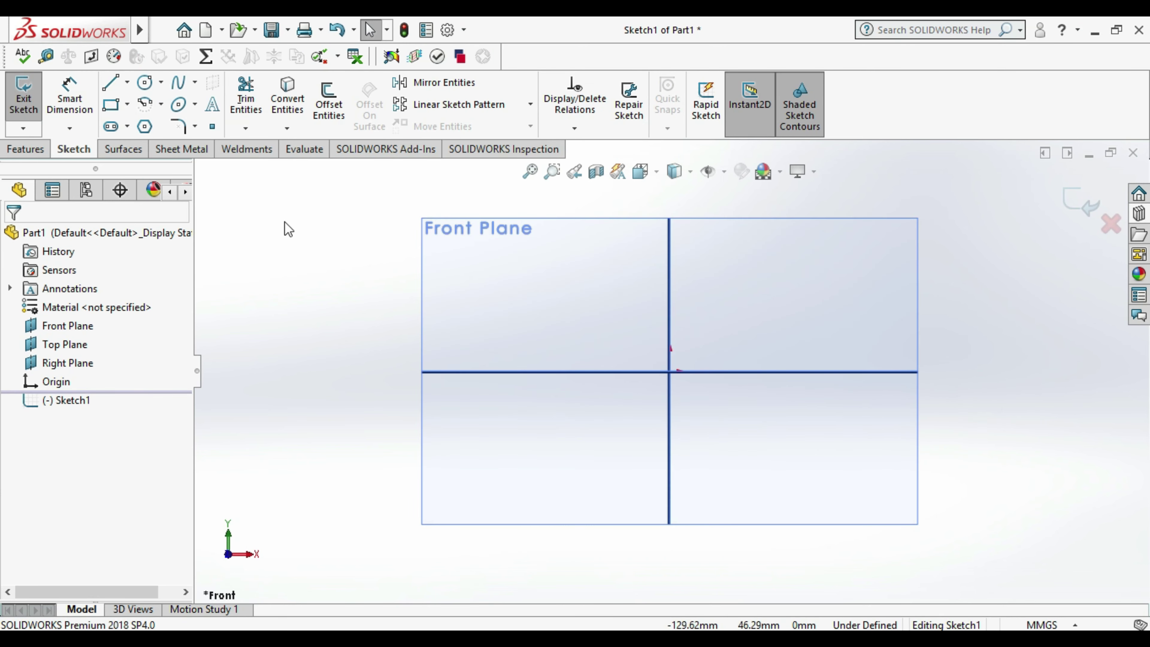
- Draw a center rectangle centred on the origin
left_click(110, 104)
left_click(78, 300)
left_click(669, 371)
- Dimension the rectangle's vertical side and width at 200 mm each
left_click(868, 492)
left_click(69, 95)
left_click(868, 317)
left_click(1015, 415)
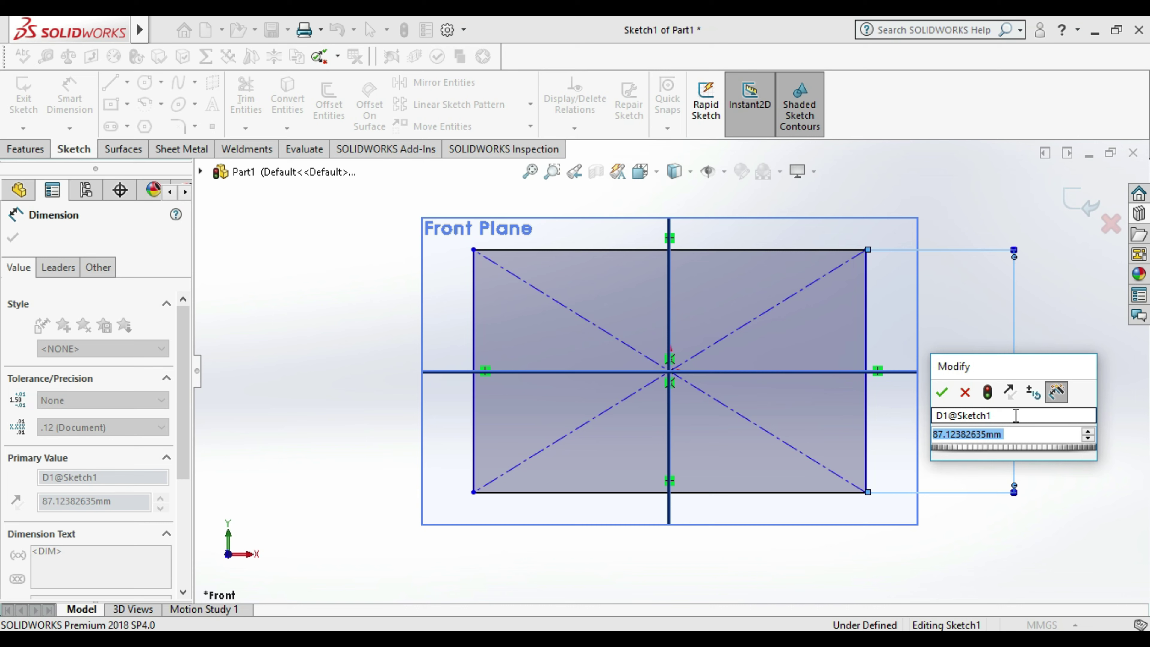
type("200")
key("Return")
left_click(670, 492)
left_click(713, 562)
type("200")
key("Return")
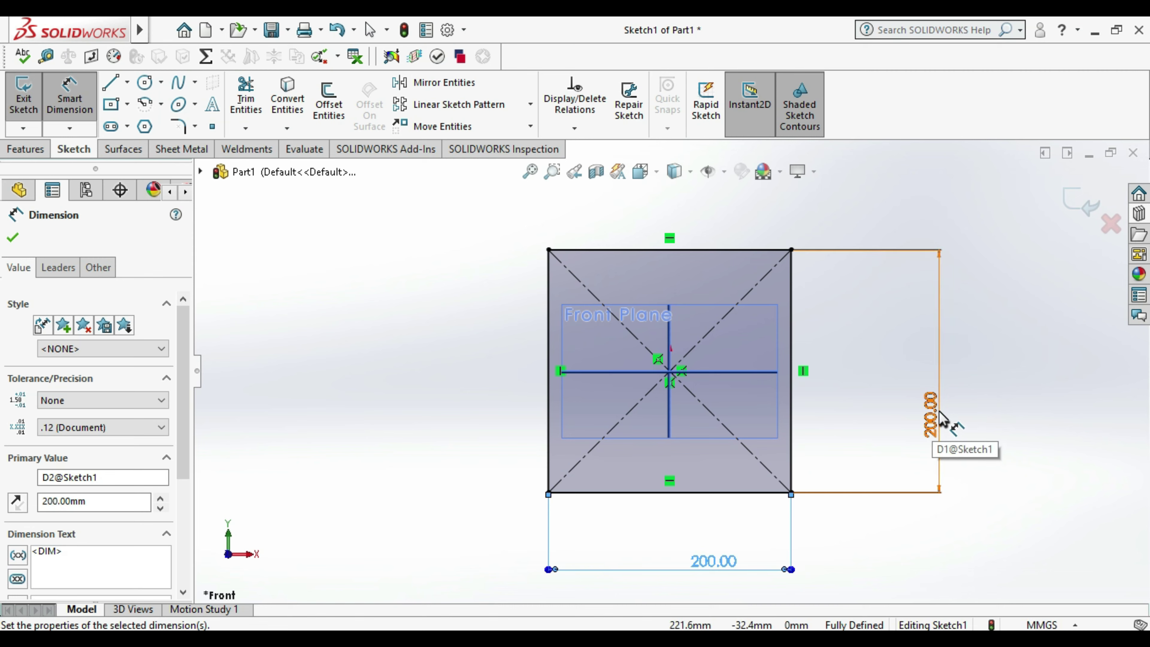
- Change the vertical dimension to 250 mm and exit the sketch
double_click(933, 416)
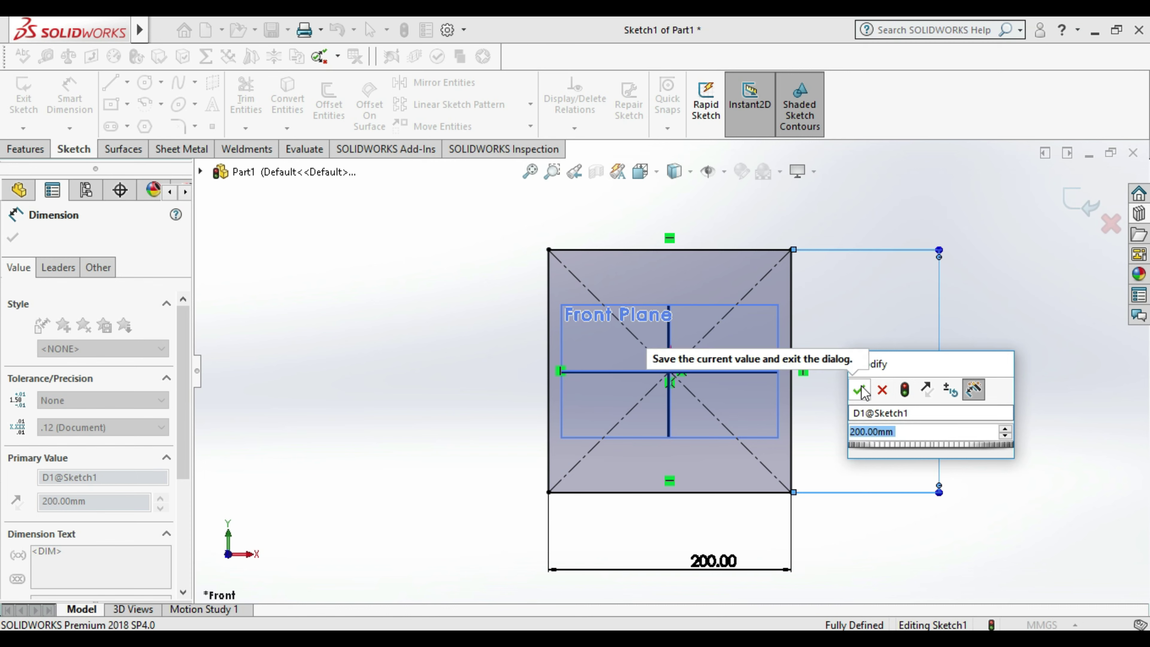
key("BackSpace")
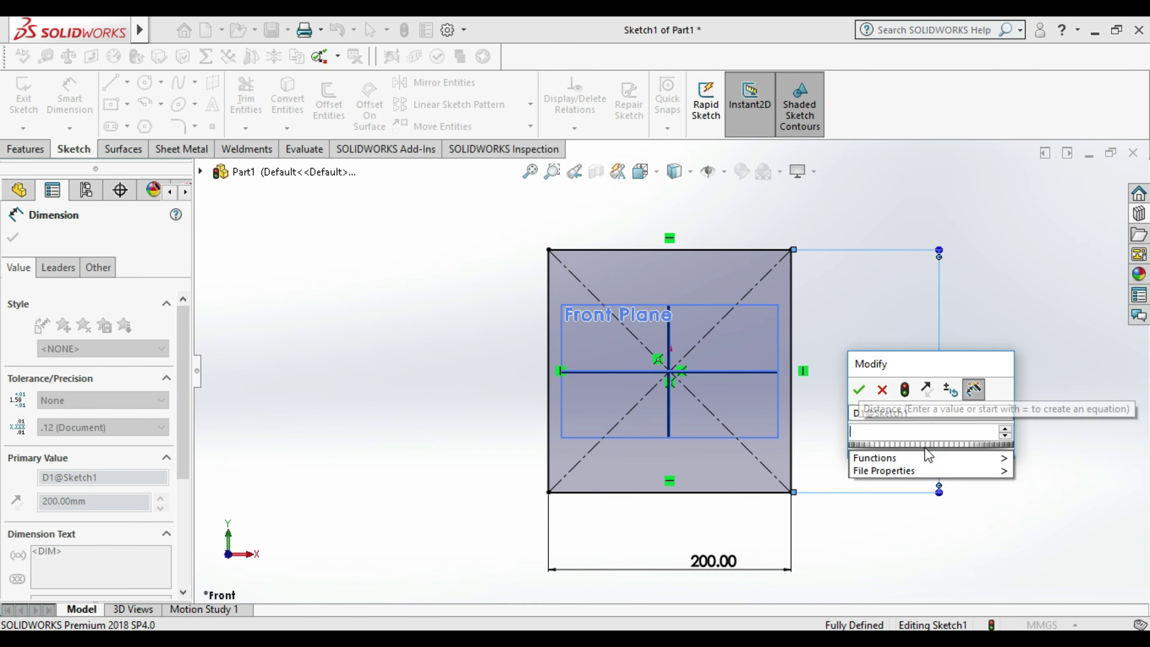
type("250")
key("Return")
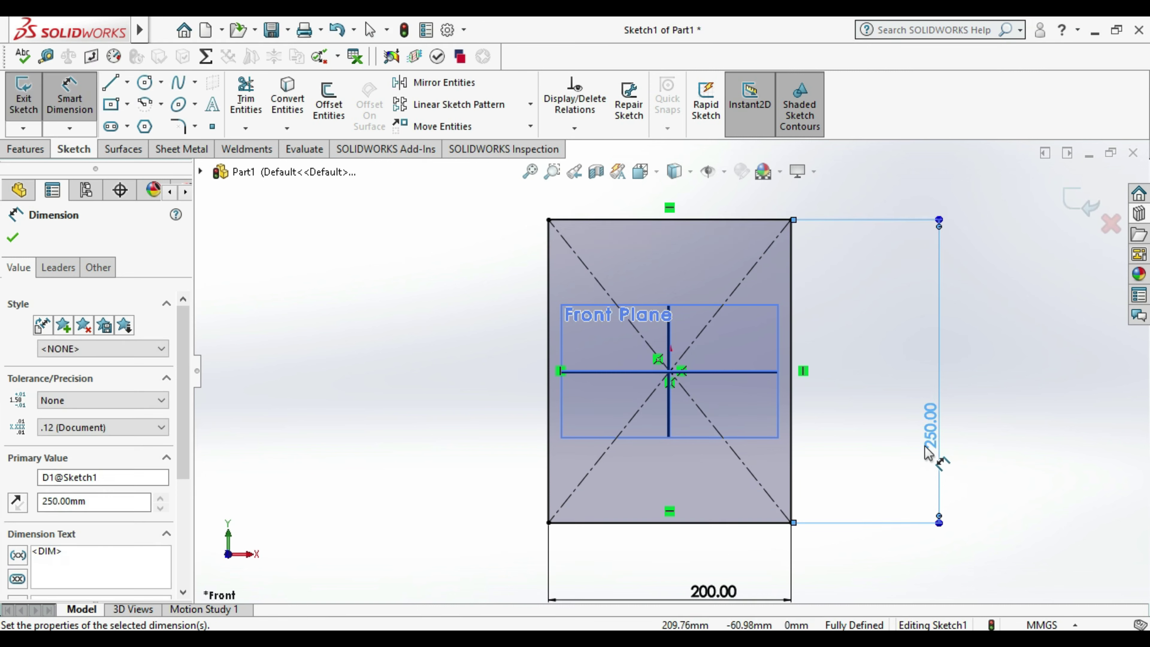
left_click(973, 431)
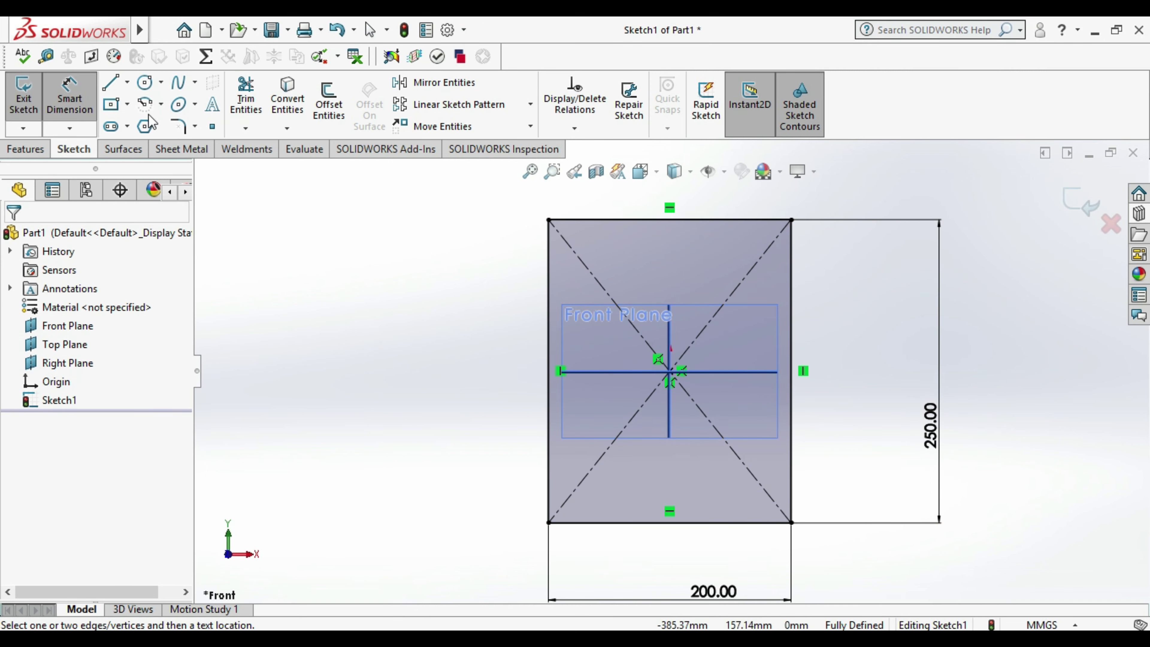
left_click(23, 97)
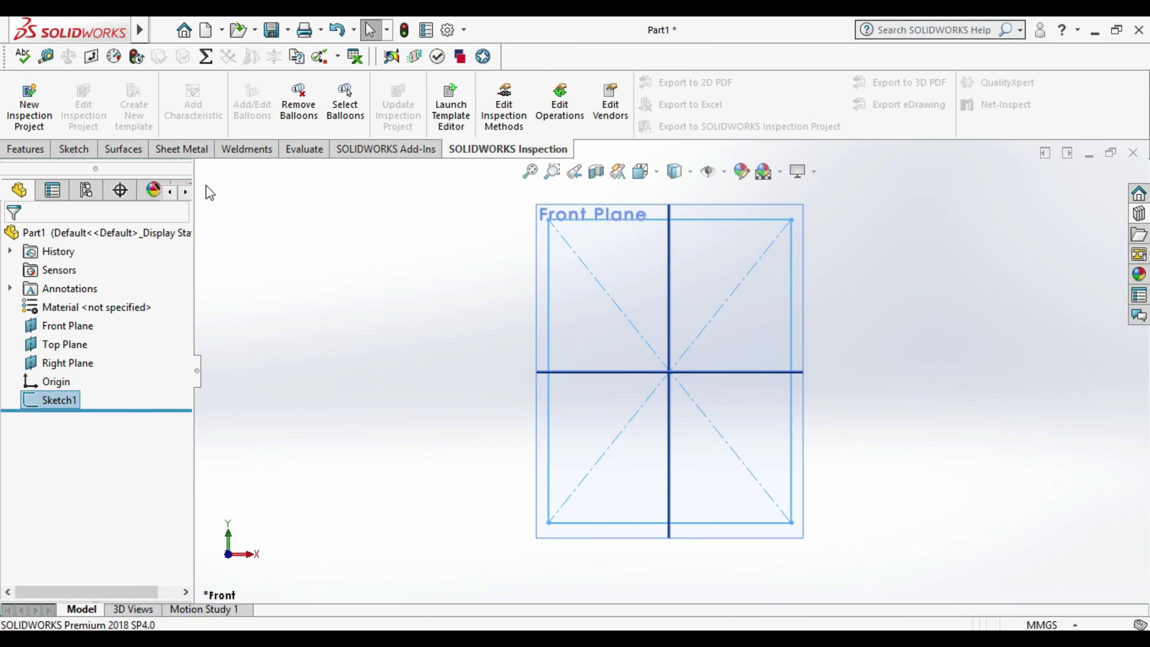
- Create Base-Flange1 from the rectangle at 20 mm thickness and view it from the front
left_click(177, 150)
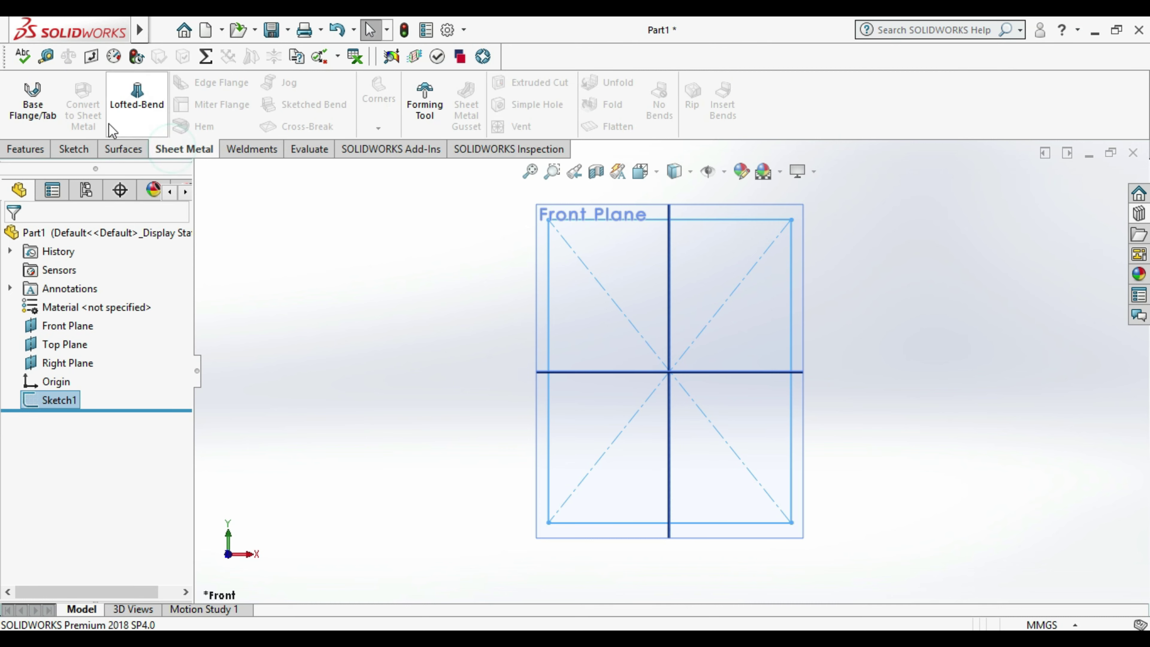
left_click(38, 101)
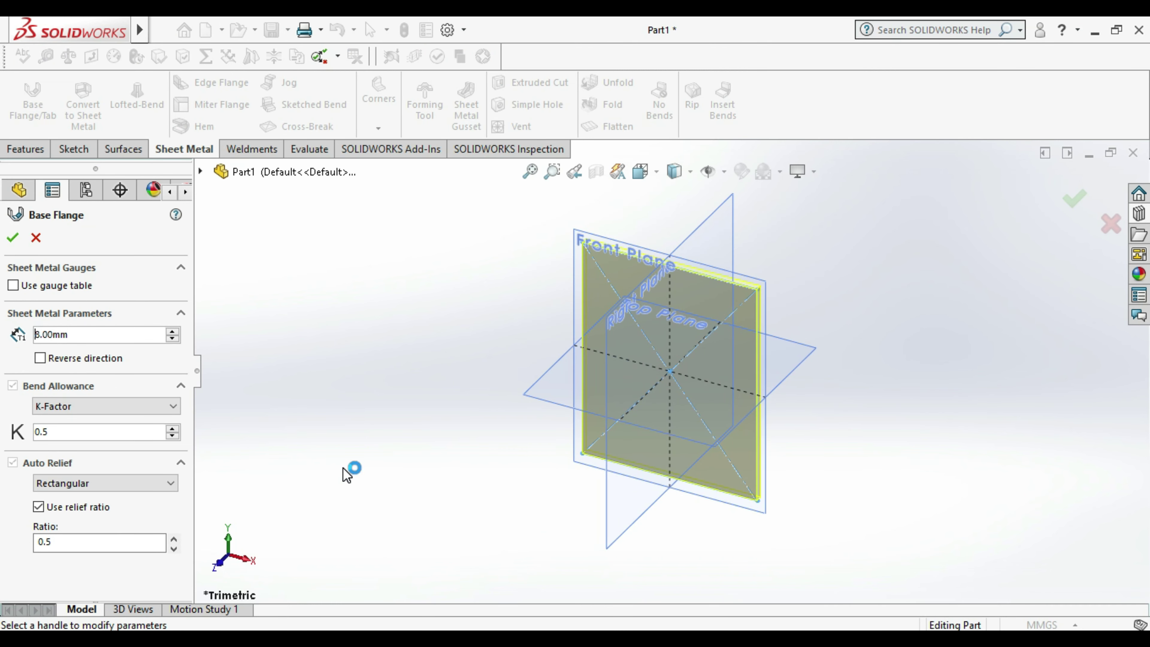
type("2")
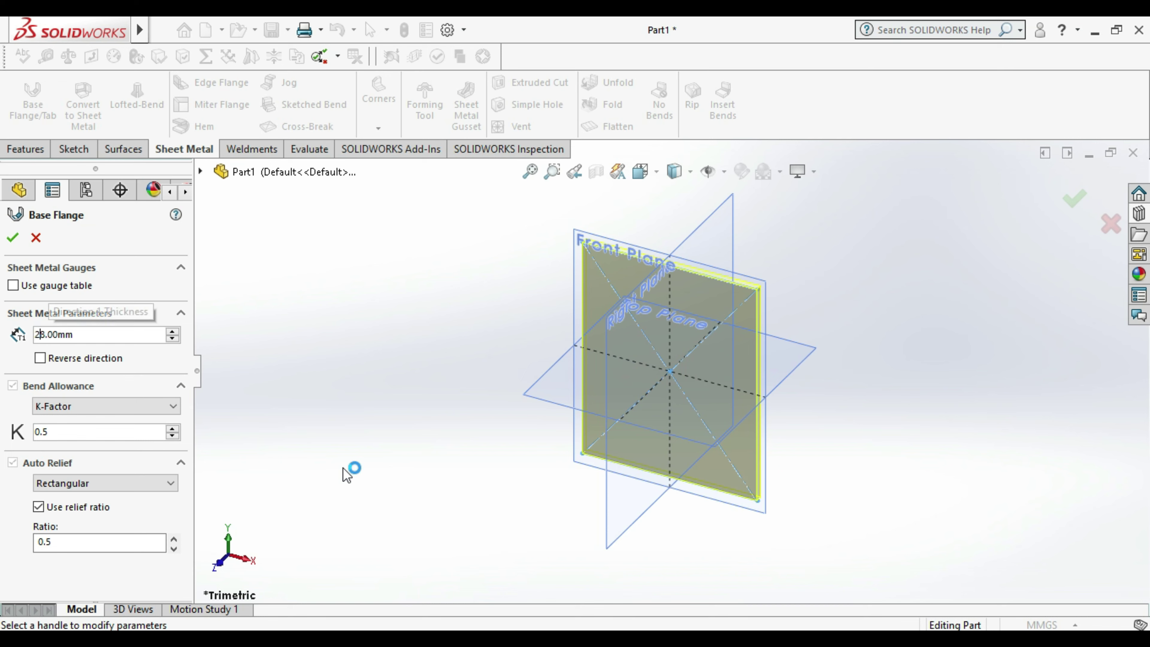
key("BackSpace")
type("0")
key("Return")
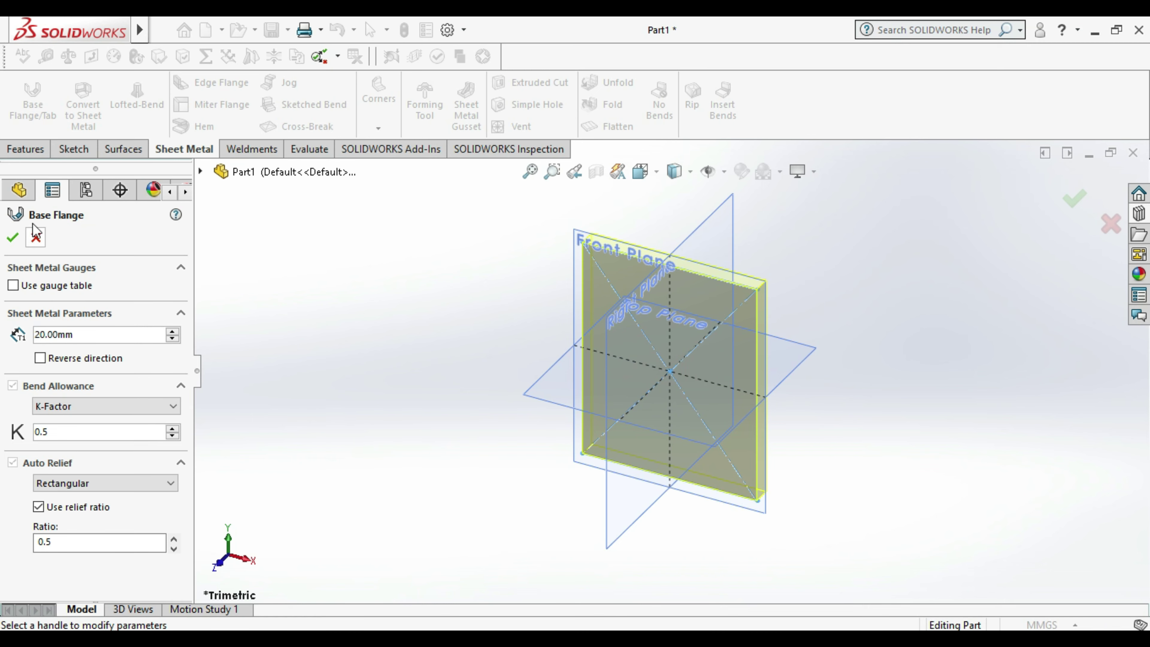
left_click(12, 237)
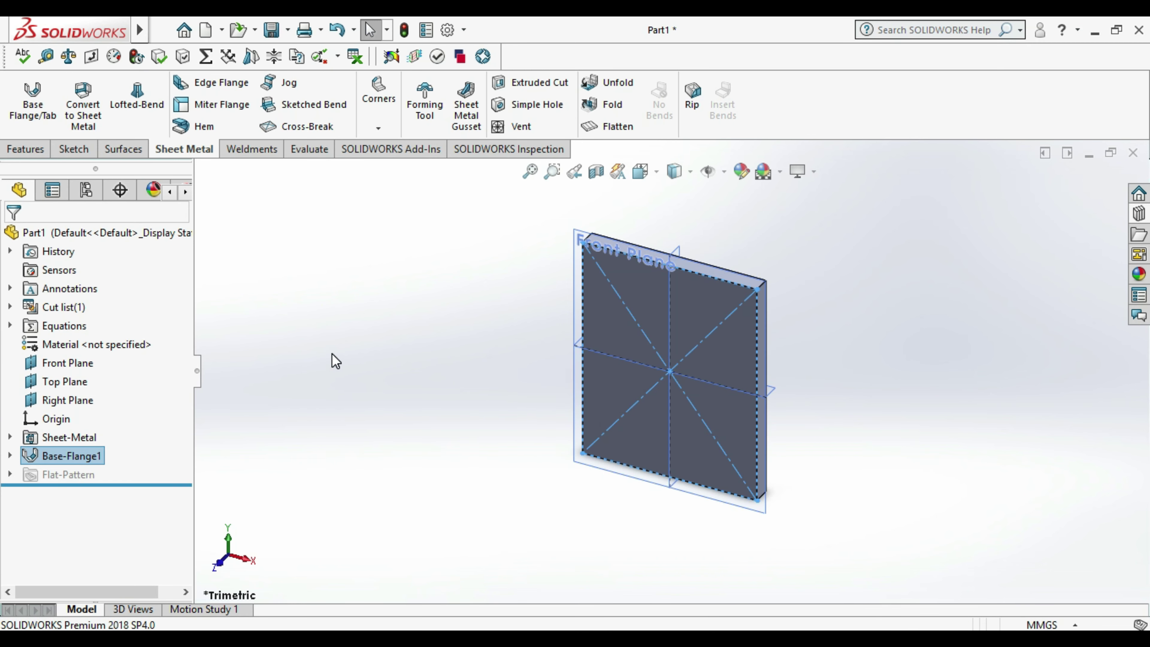
mouse_move(816, 383)
middle_mouse_down()
mouse_move(827, 392)
mouse_move(854, 288)
mouse_move(898, 307)
middle_mouse_up()
key("ctrl+1")
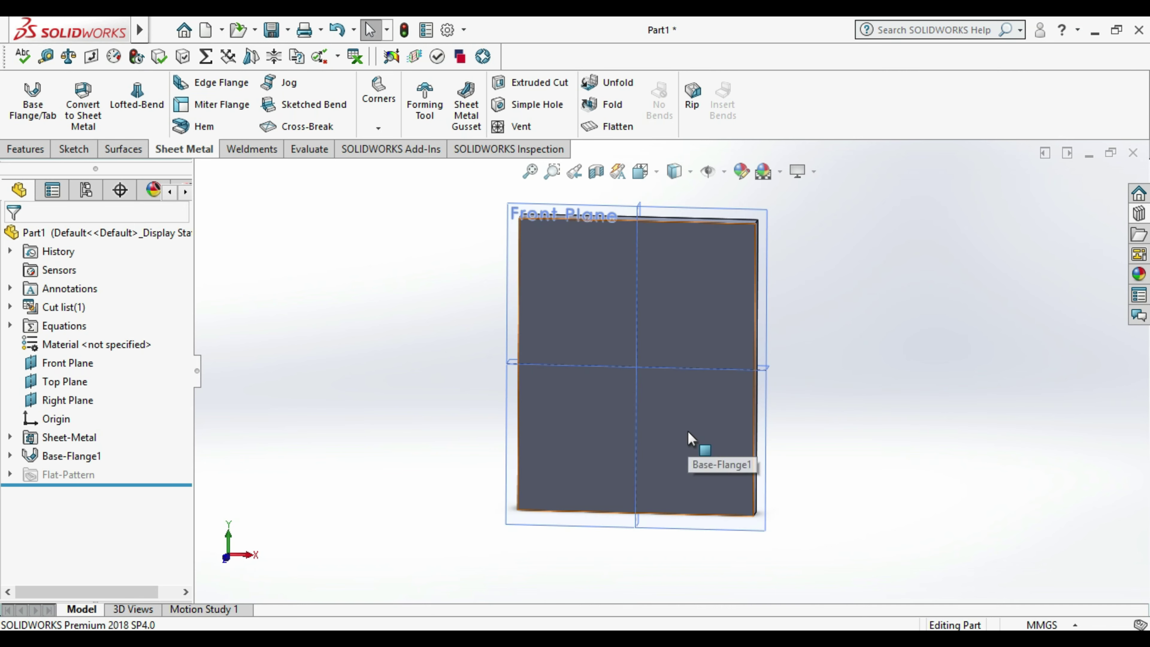
- Start a sketch on the plate's front face and draw a circle on the centreline's lower half
right_click(687, 431)
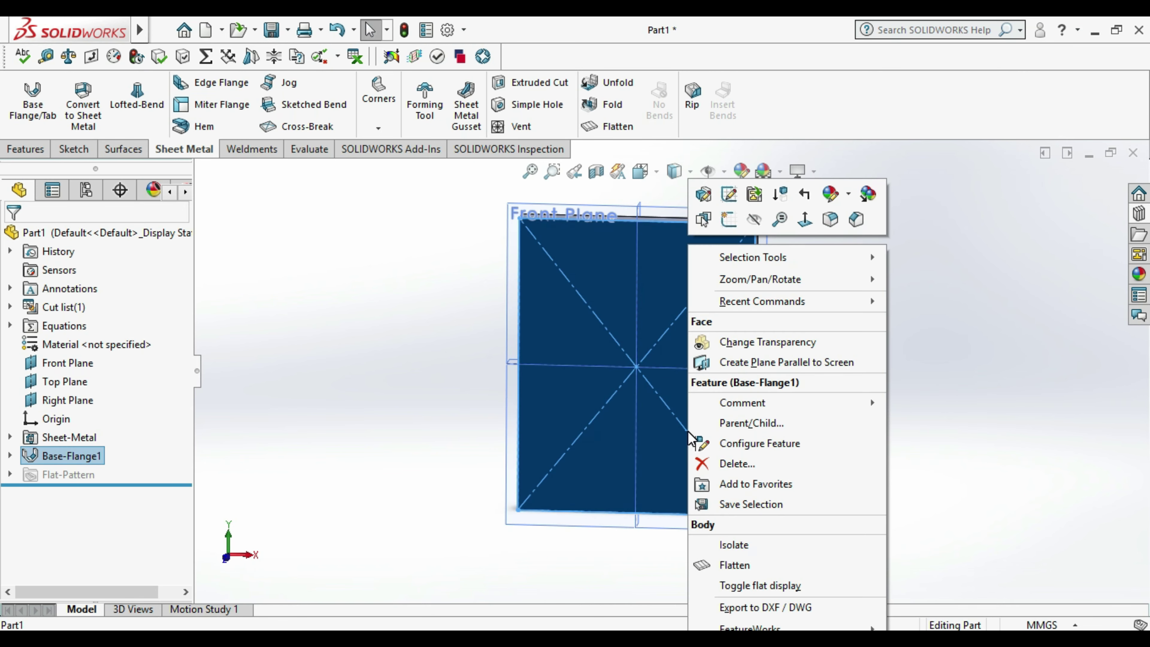
left_click(735, 216)
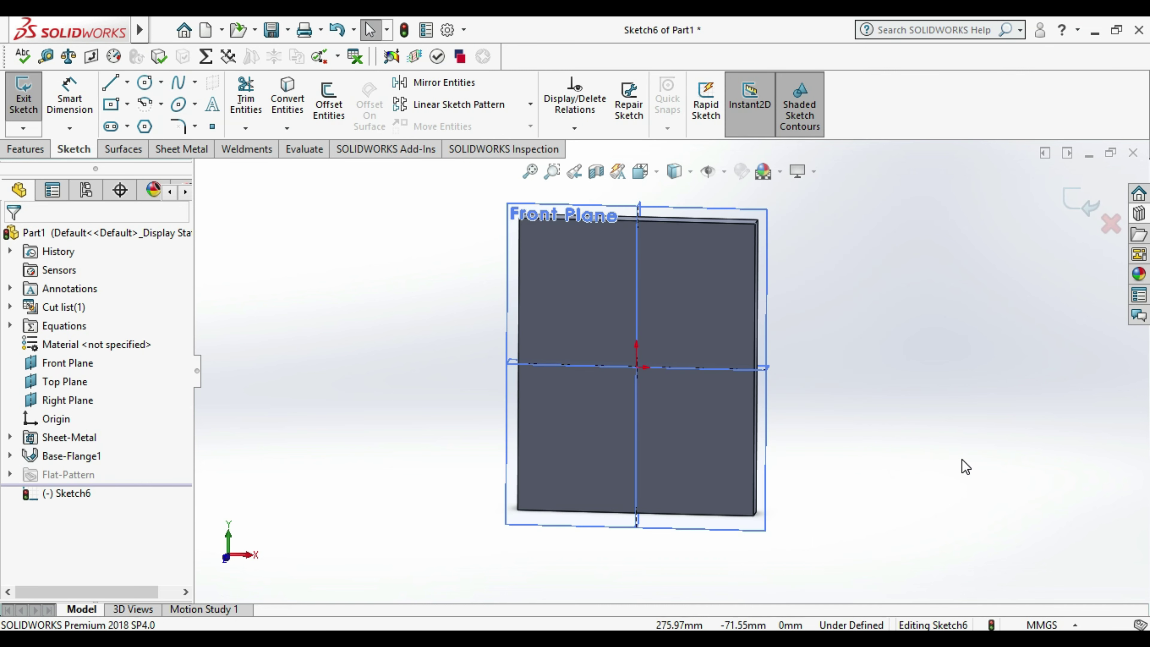
left_click(950, 457)
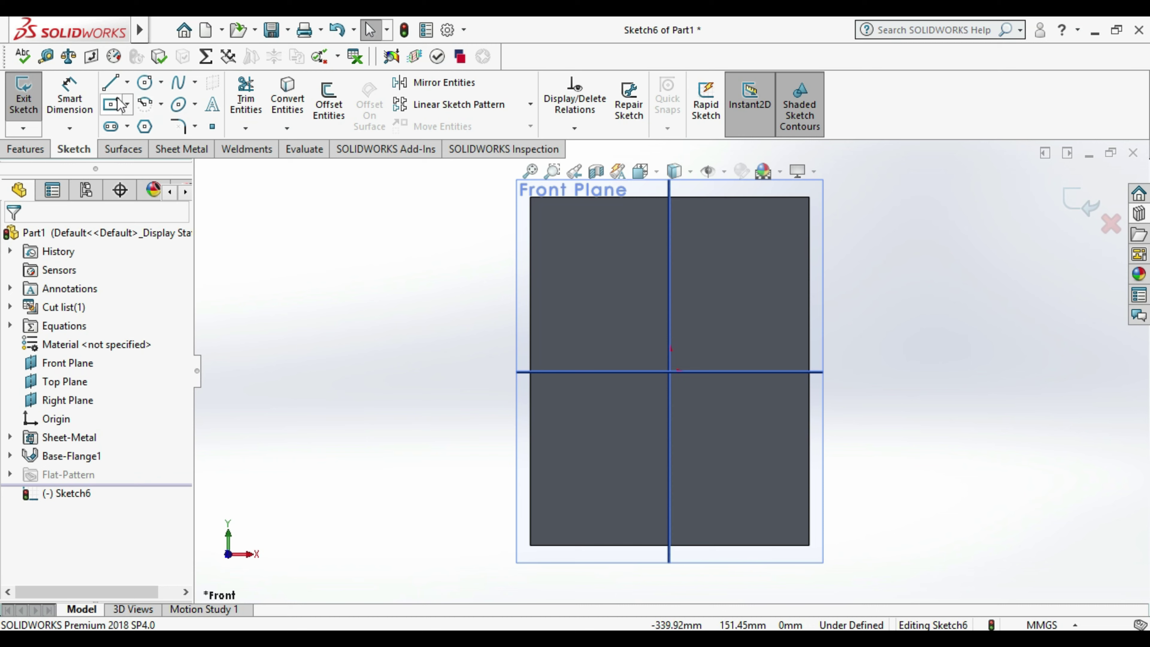
left_click(145, 82)
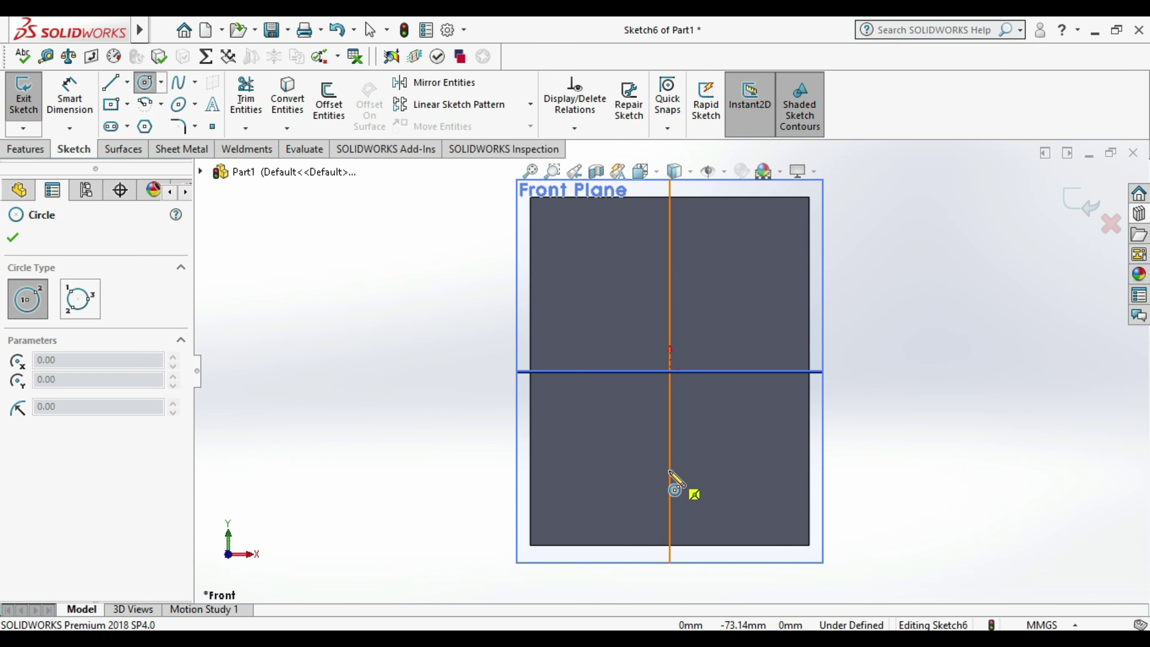
left_click_drag(670, 470, 653, 489)
- Dimension the circle's centre 100 mm above the plate's bottom edge
left_click(70, 97)
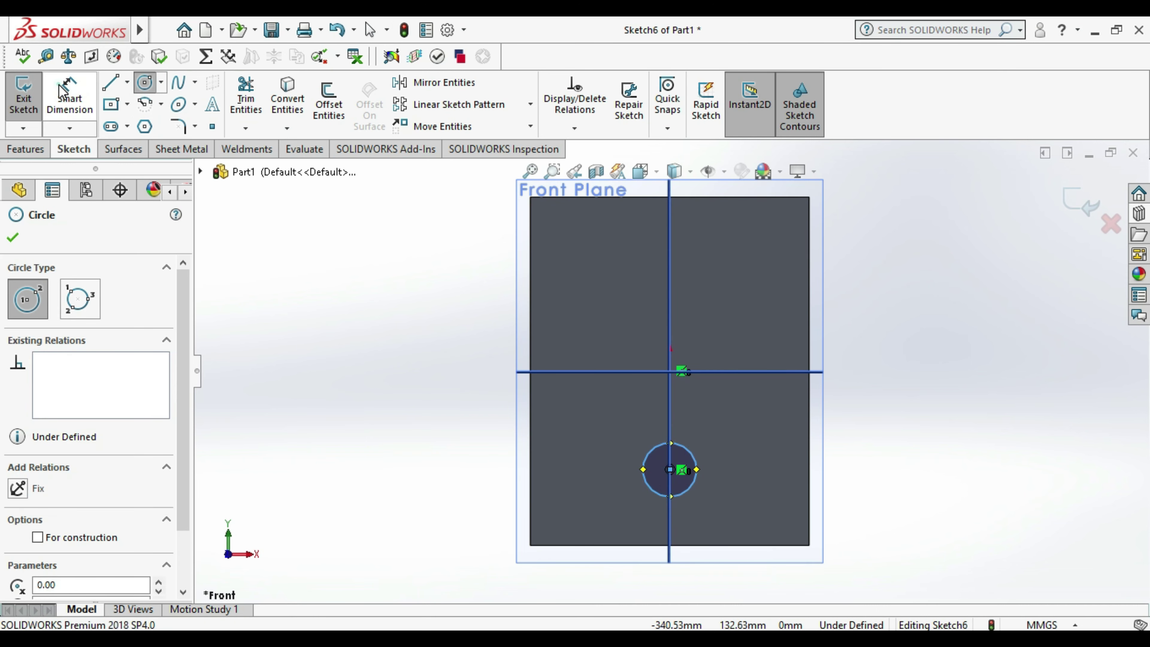
left_click(693, 491)
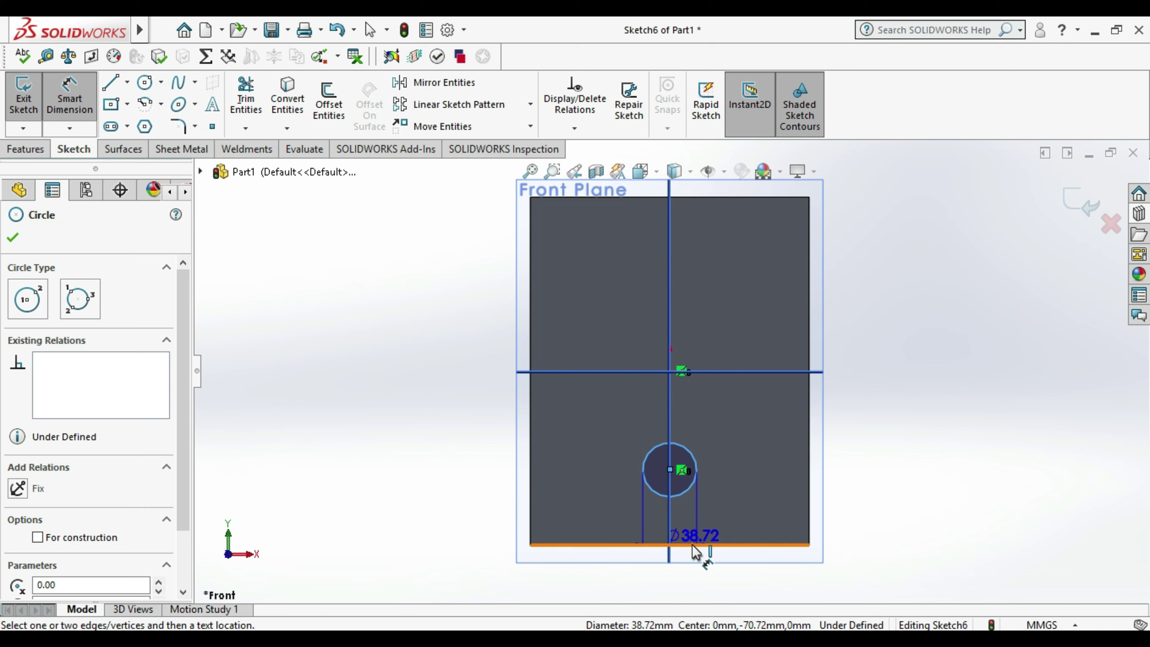
left_click(693, 545)
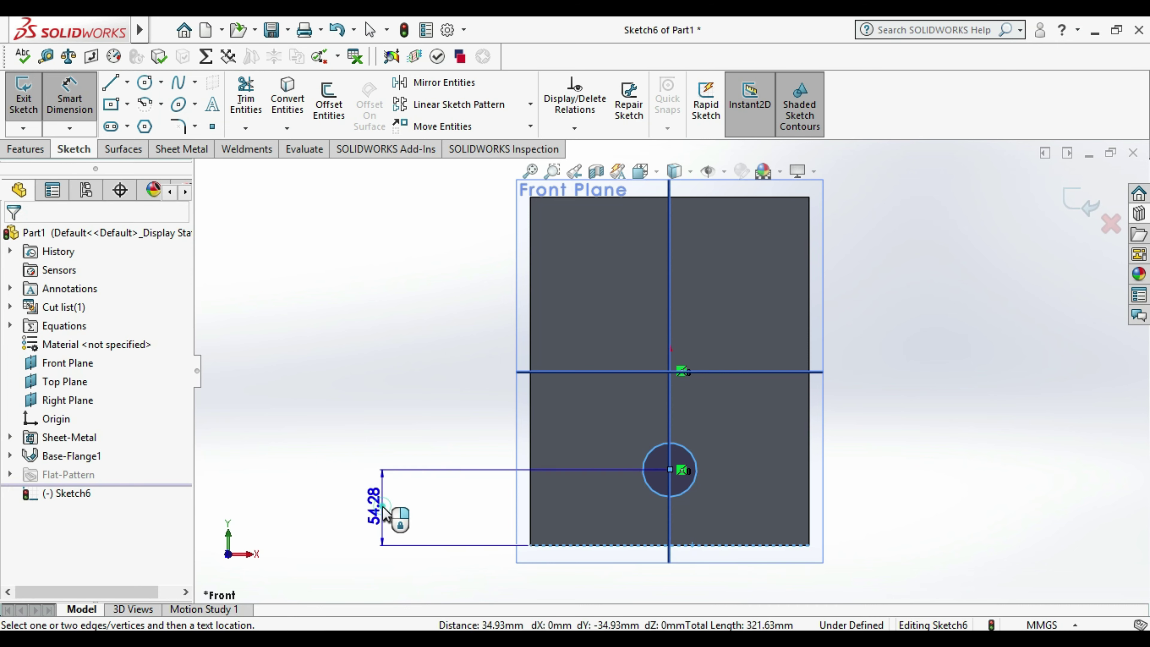
left_click(382, 511)
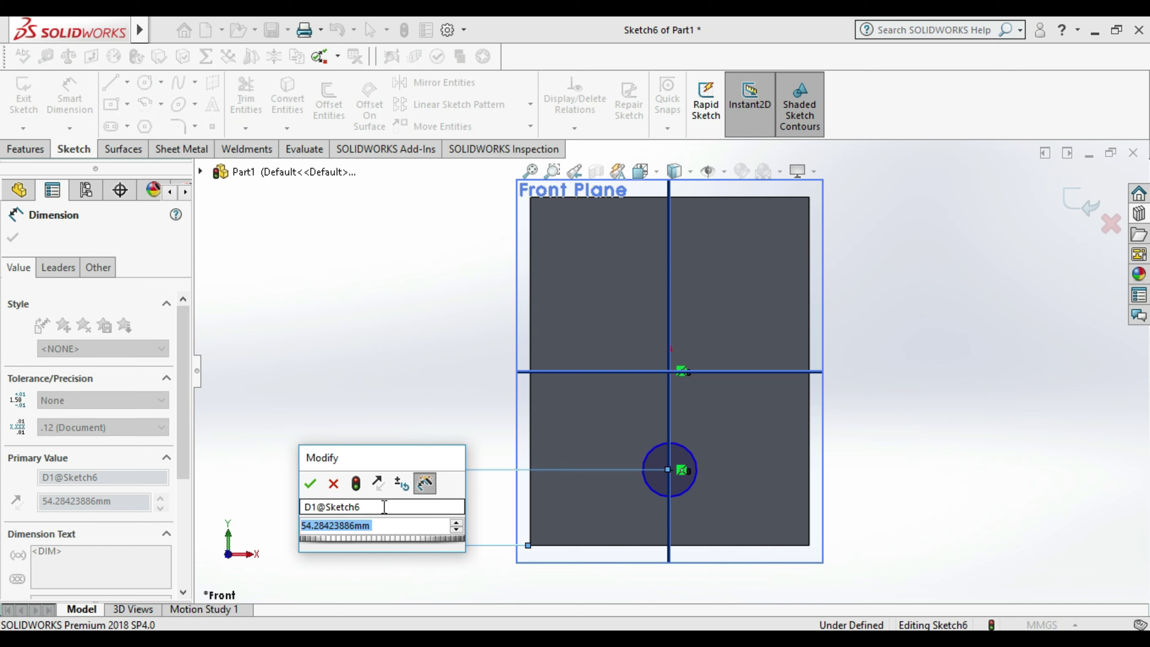
type("100")
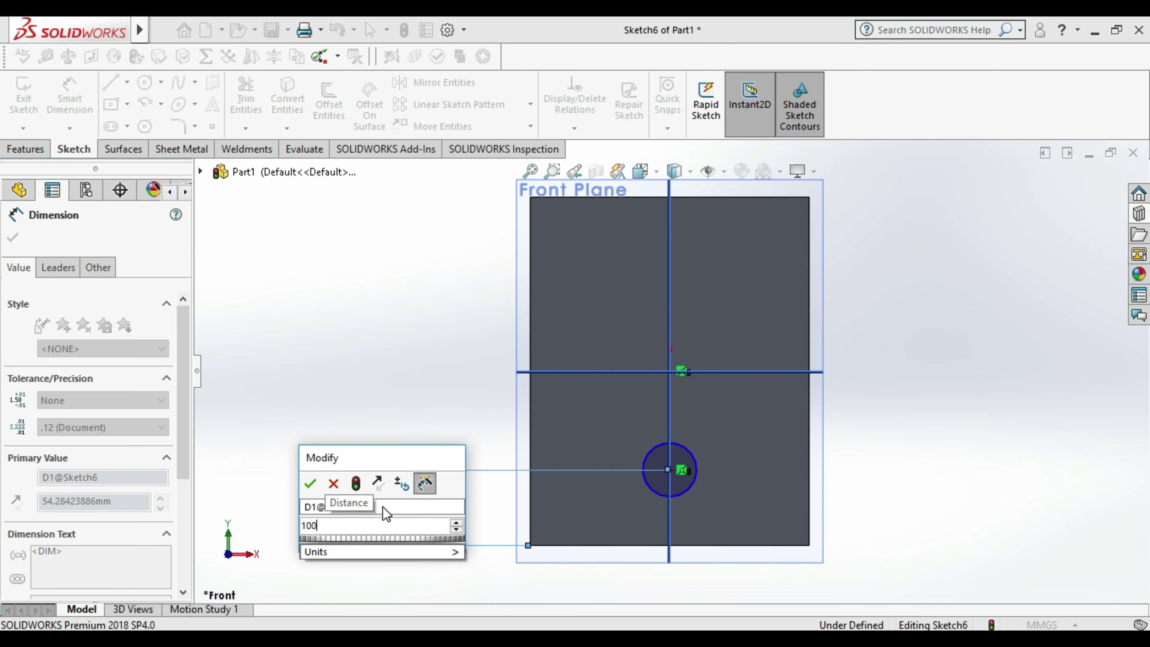
key("Return")
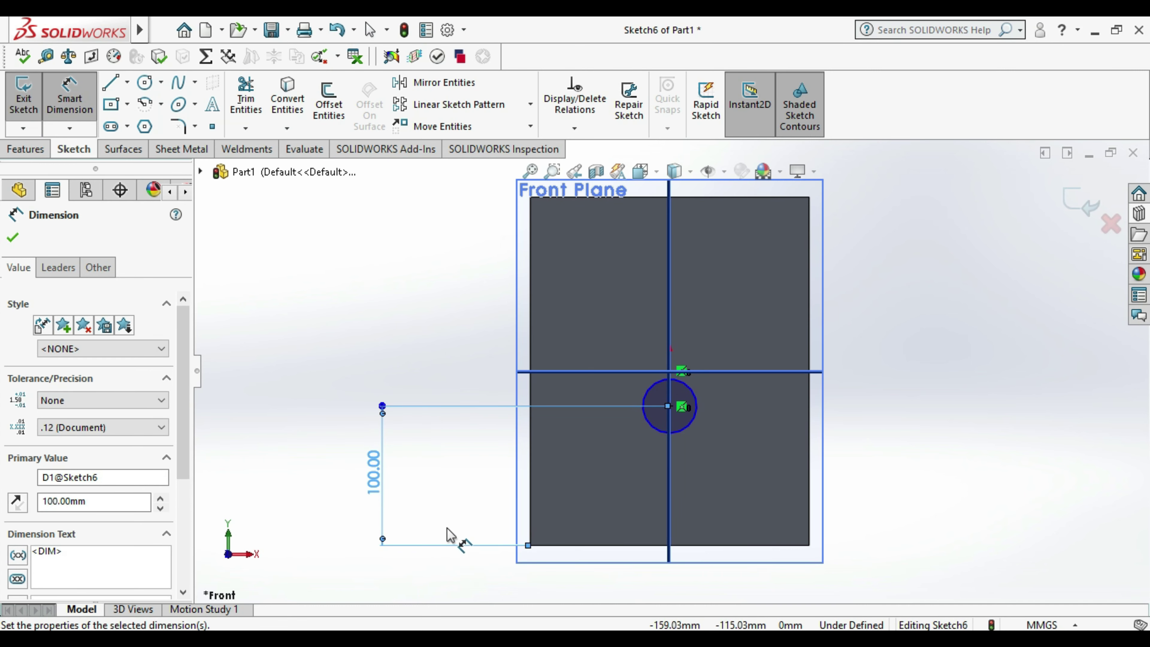
- Discard the extra horizontal dimension from the left edge and exit the sketch
left_click(297, 427)
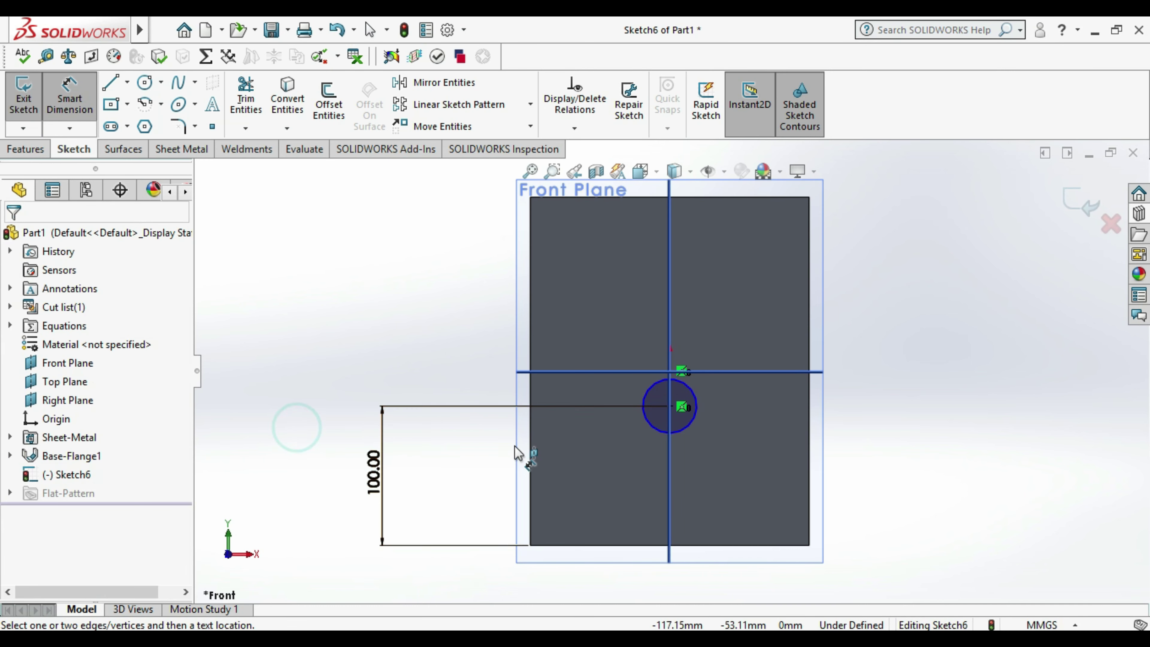
left_click(529, 425)
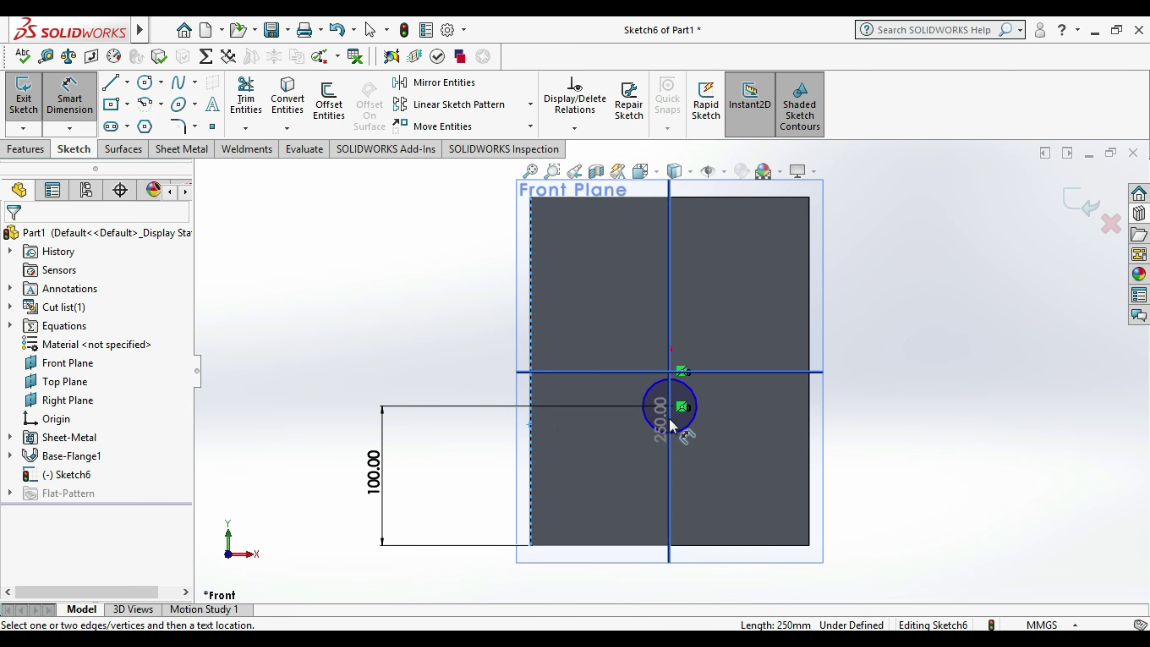
left_click(672, 408)
left_click(613, 595)
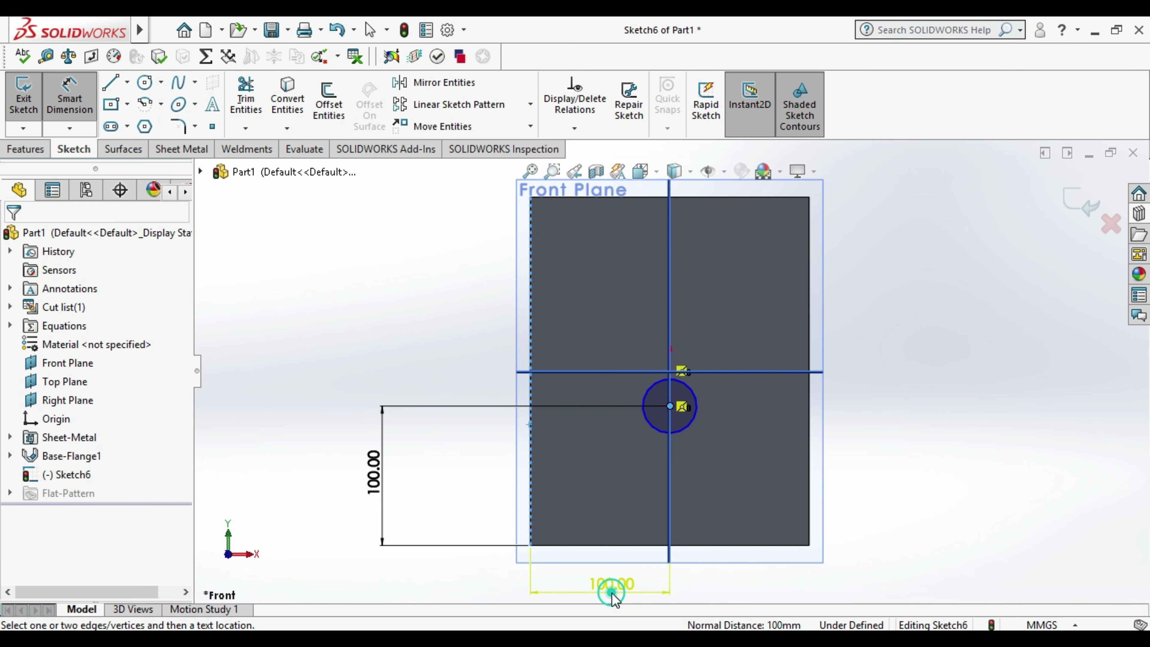
left_click(667, 286)
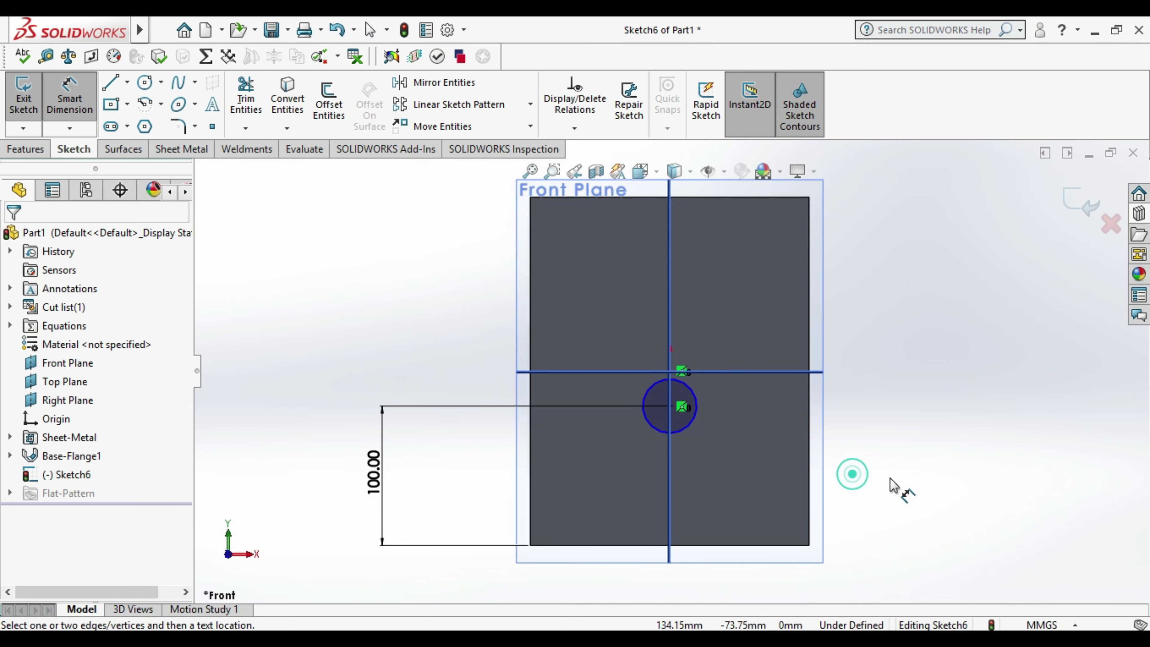
left_click(25, 96)
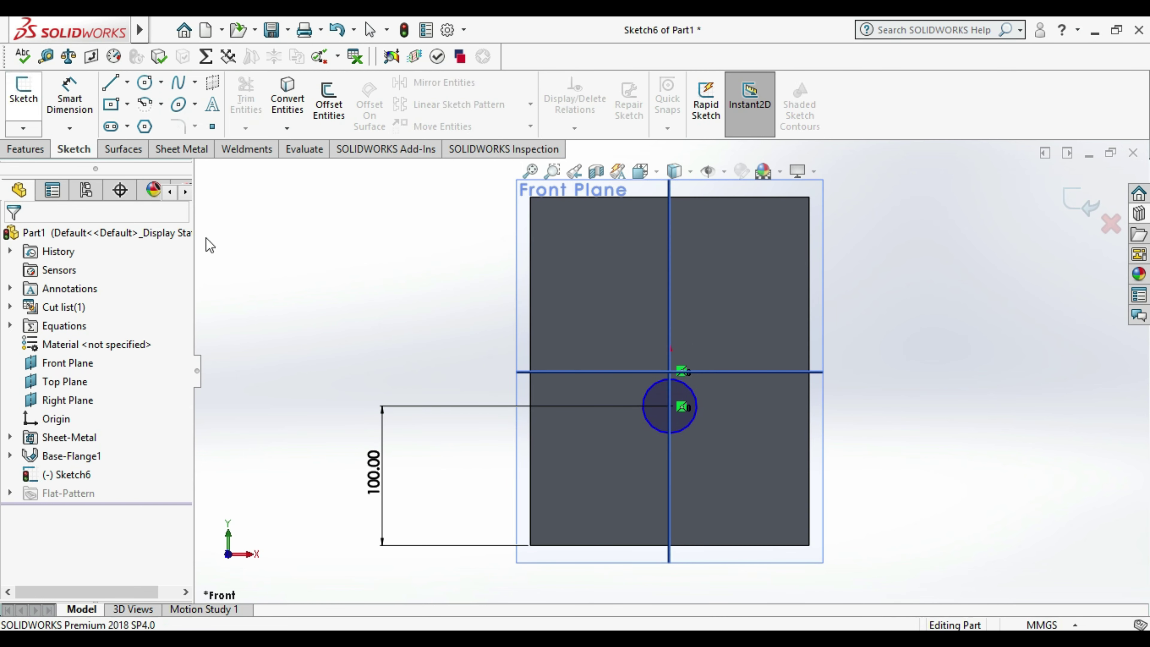
- Create Cut-Extrude1 from the circle with Link to thickness, then orbit to check the hole
left_click(537, 86)
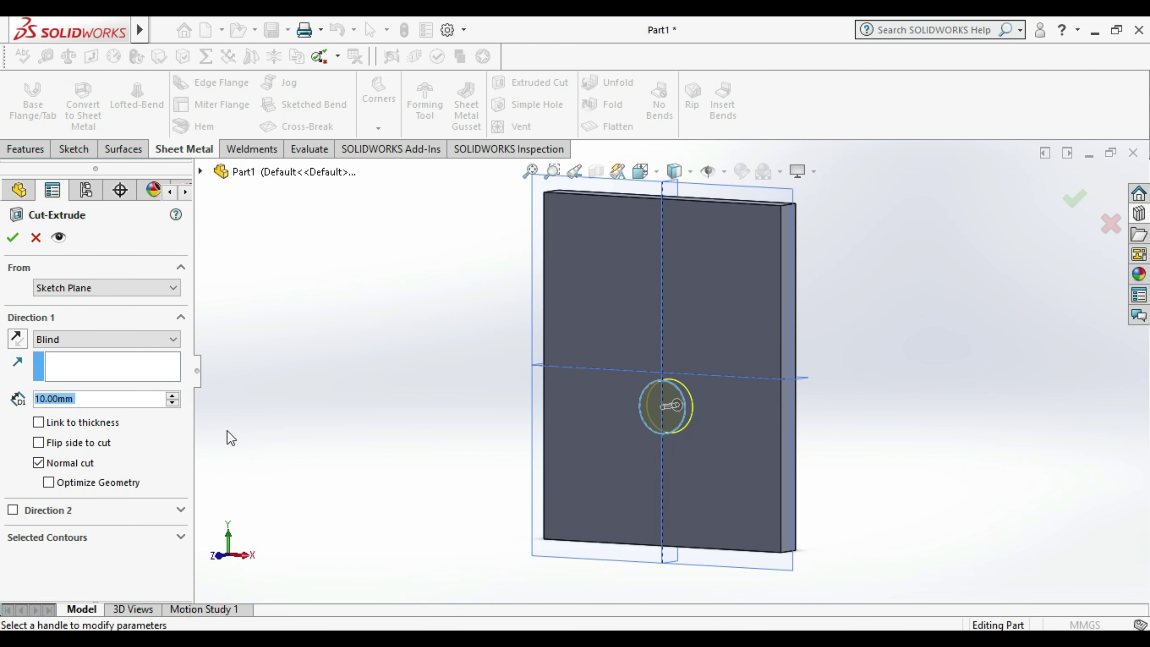
left_click(56, 420)
left_click(14, 237)
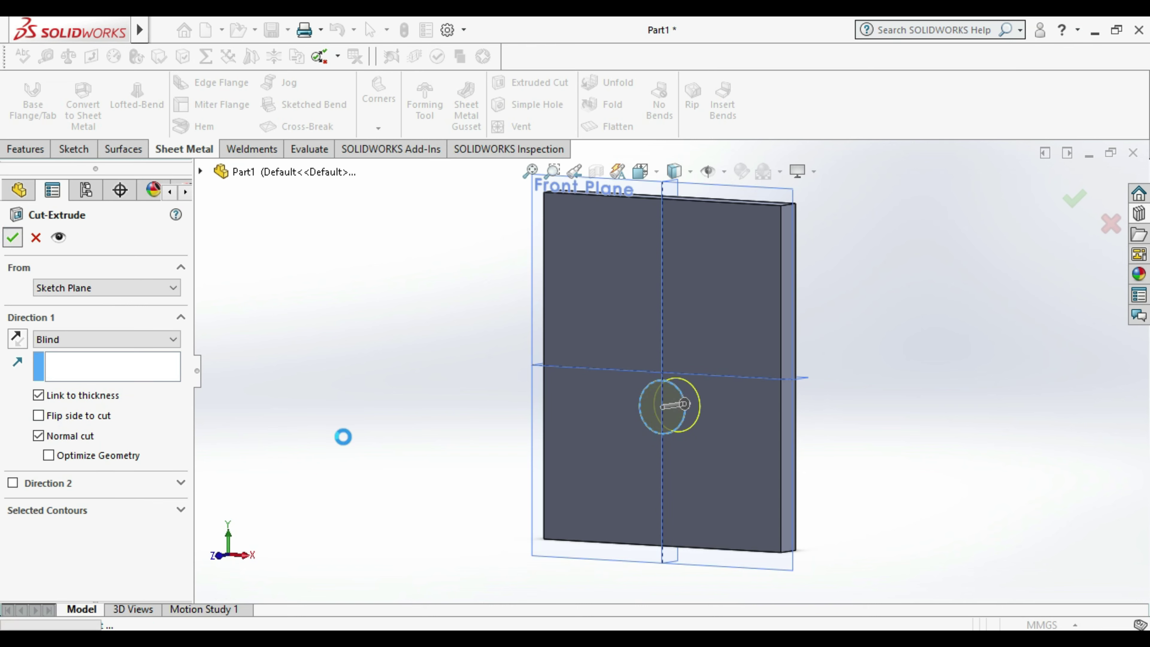
left_click(344, 437)
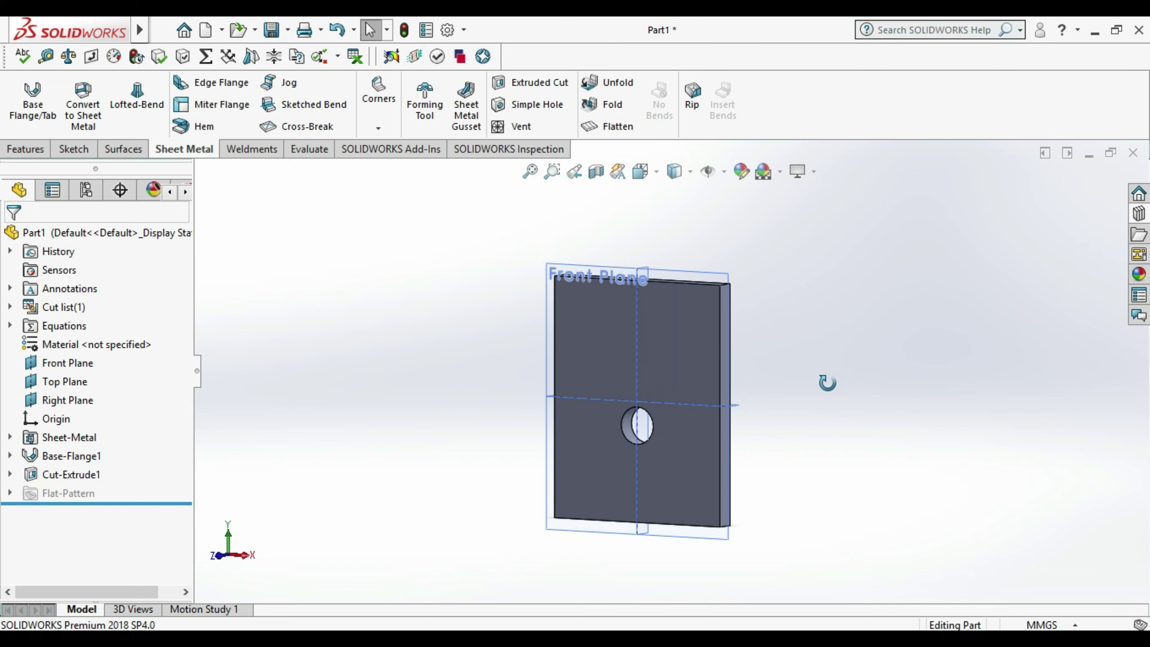
mouse_move(754, 392)
left_mouse_down()
mouse_move(762, 418)
mouse_move(822, 387)
mouse_move(944, 383)
mouse_move(851, 401)
mouse_move(775, 447)
mouse_move(830, 446)
left_mouse_up()
- Open a new sketch, Sketch7, on the holed plate's front face
left_click(831, 446)
left_click(822, 444)
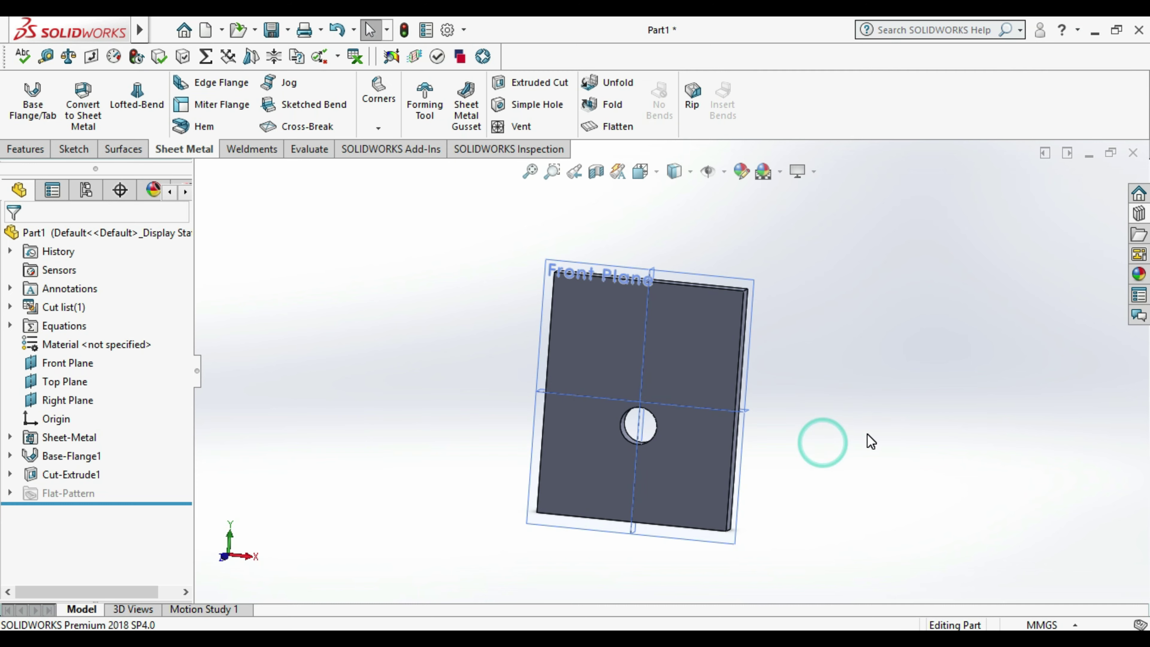
right_click(695, 468)
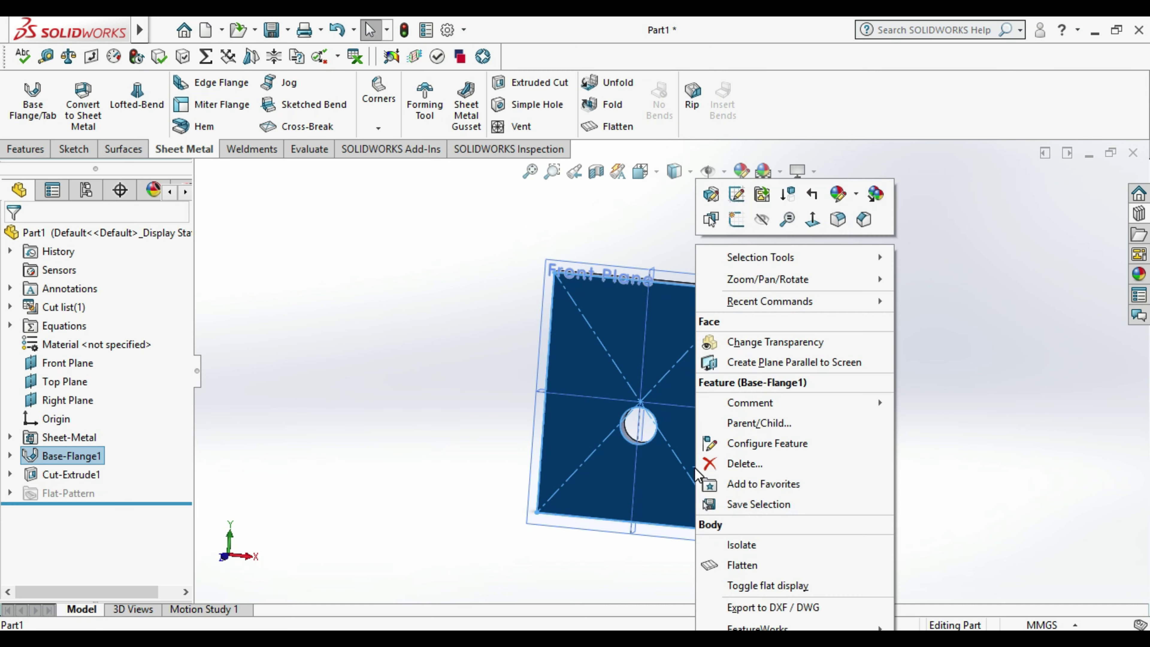
left_click(742, 219)
left_click(879, 381)
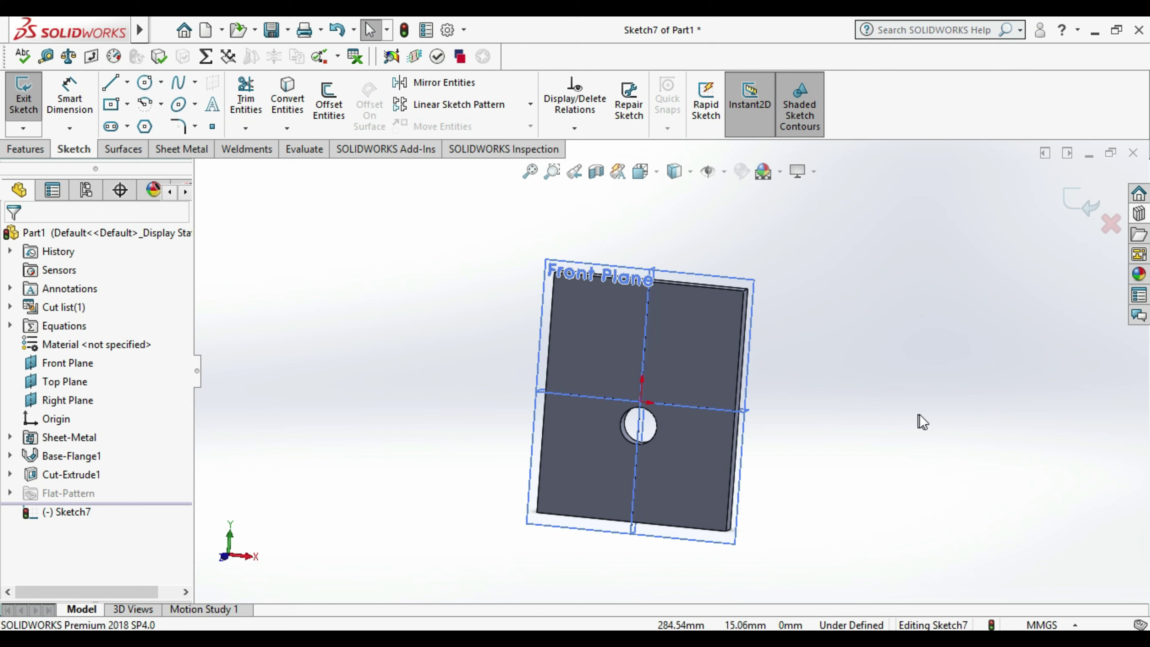
- In a front view, draw a circle at the plate's lower left and select its centre for dimensioning
key("ctrl+1")
left_click(944, 434)
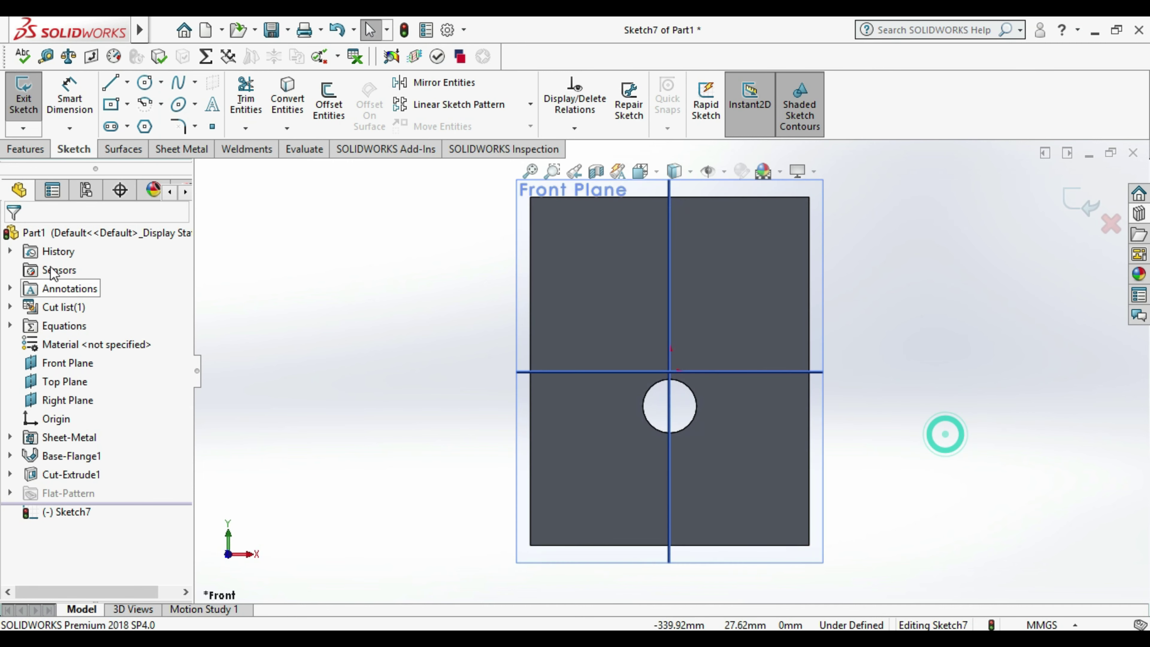
left_click(142, 86)
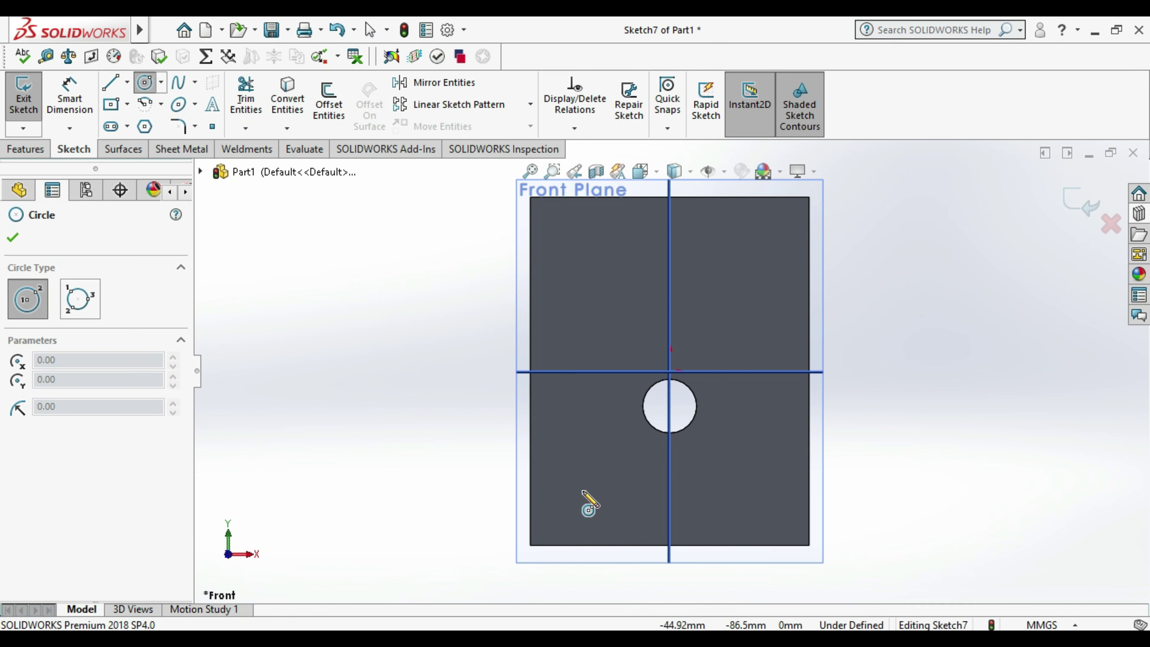
left_click(608, 466)
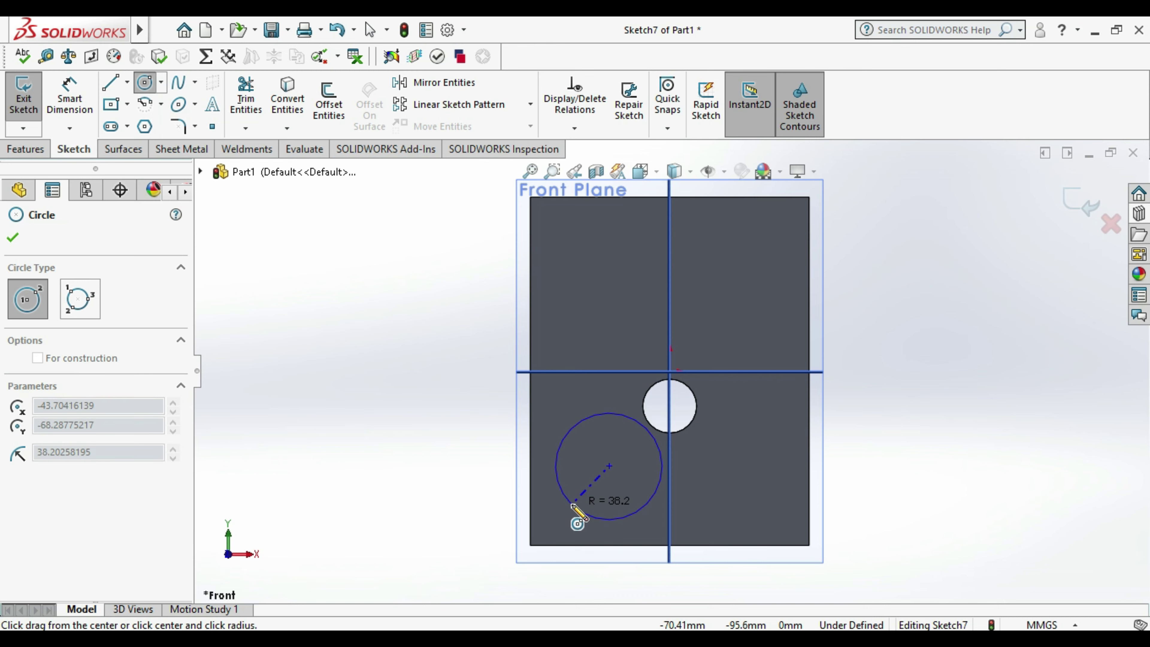
left_click(598, 498)
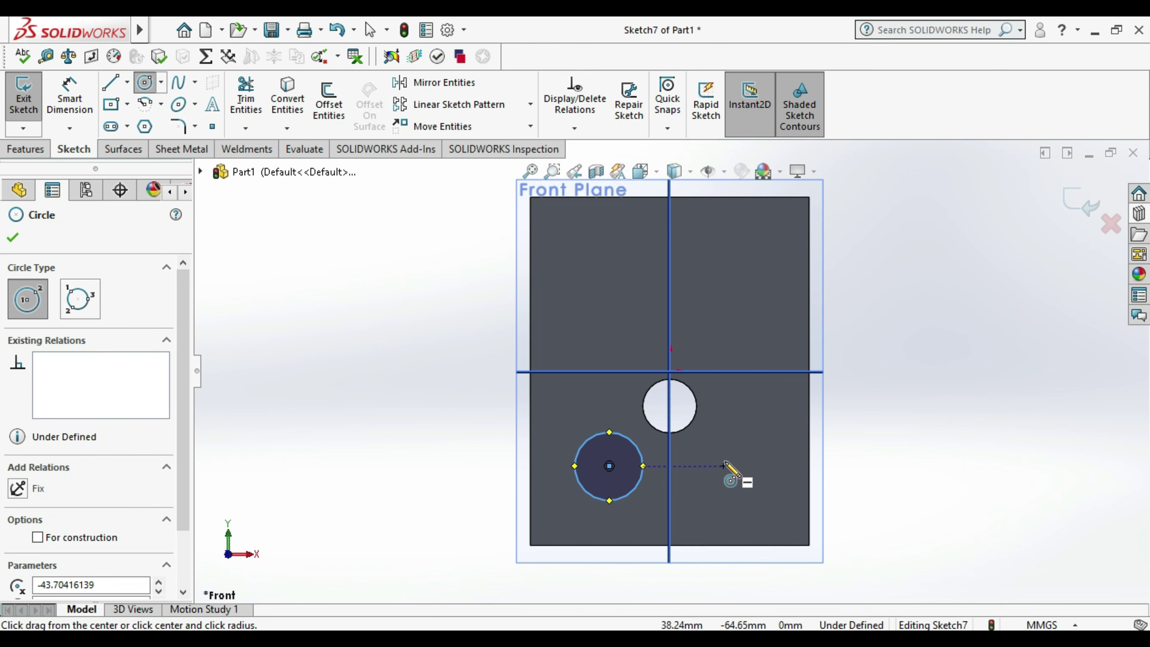
left_click(776, 466)
key("Escape")
left_click(69, 97)
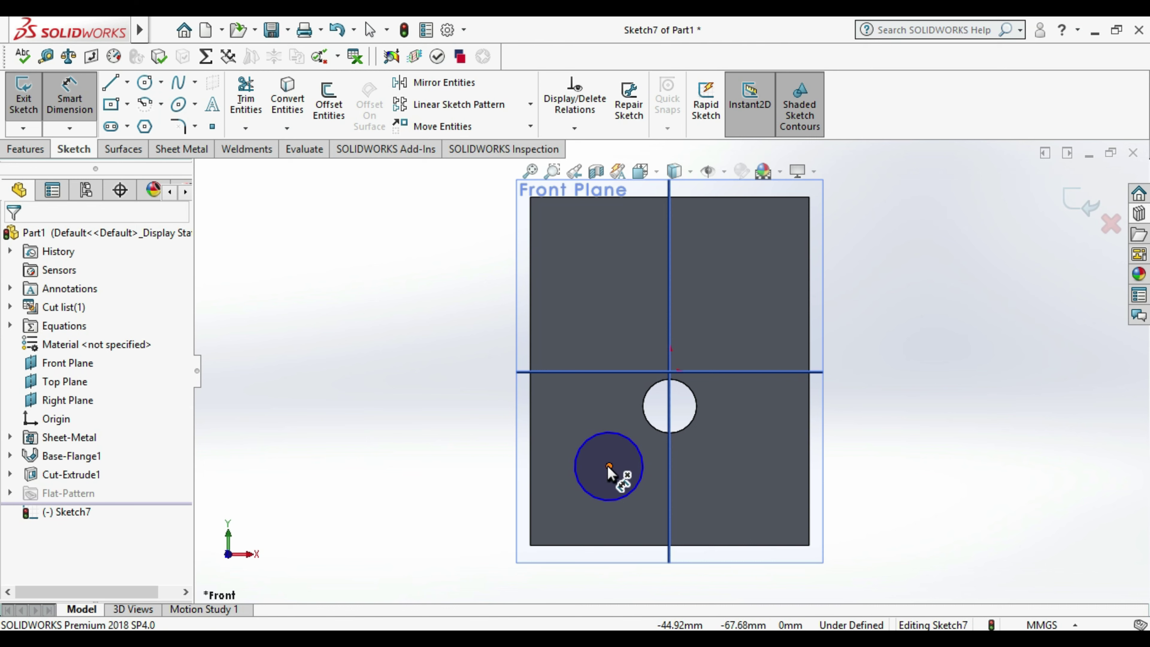
left_click(609, 467)
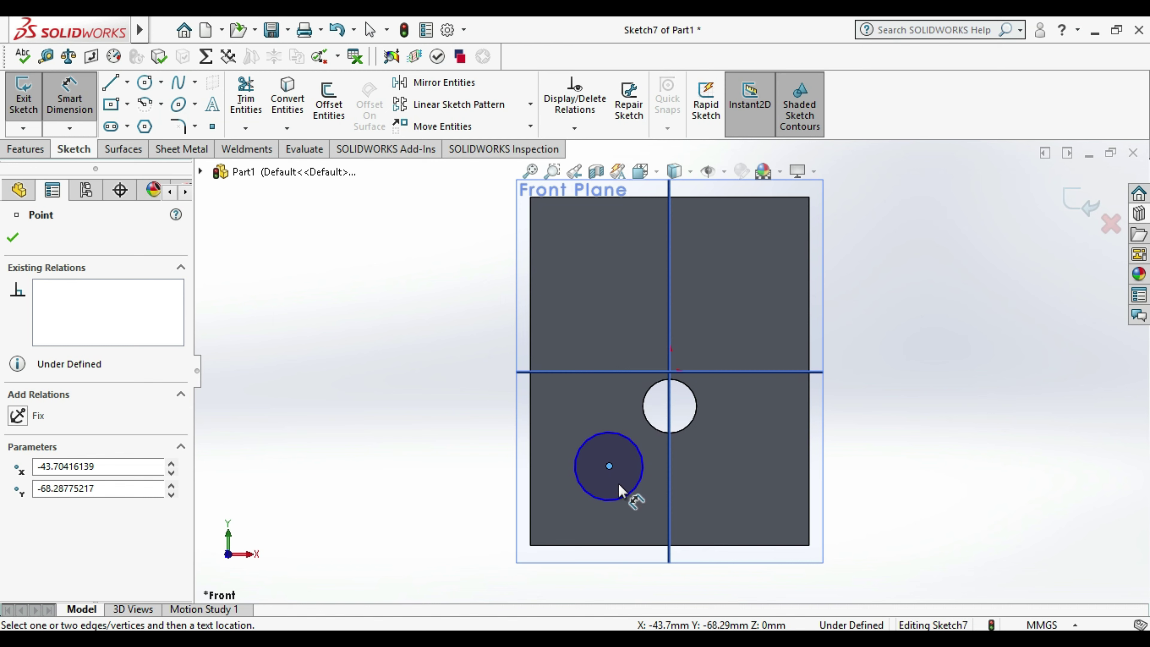
- Set the new circle's centre 75 mm above the plate's bottom edge
left_click(611, 548)
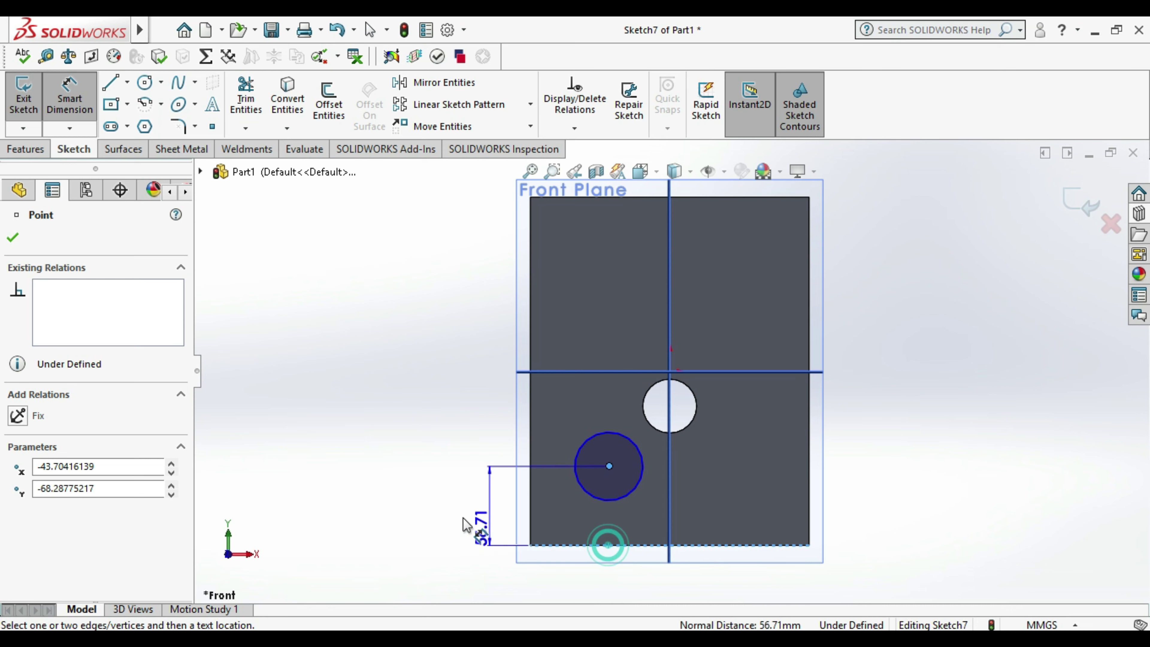
left_click(420, 502)
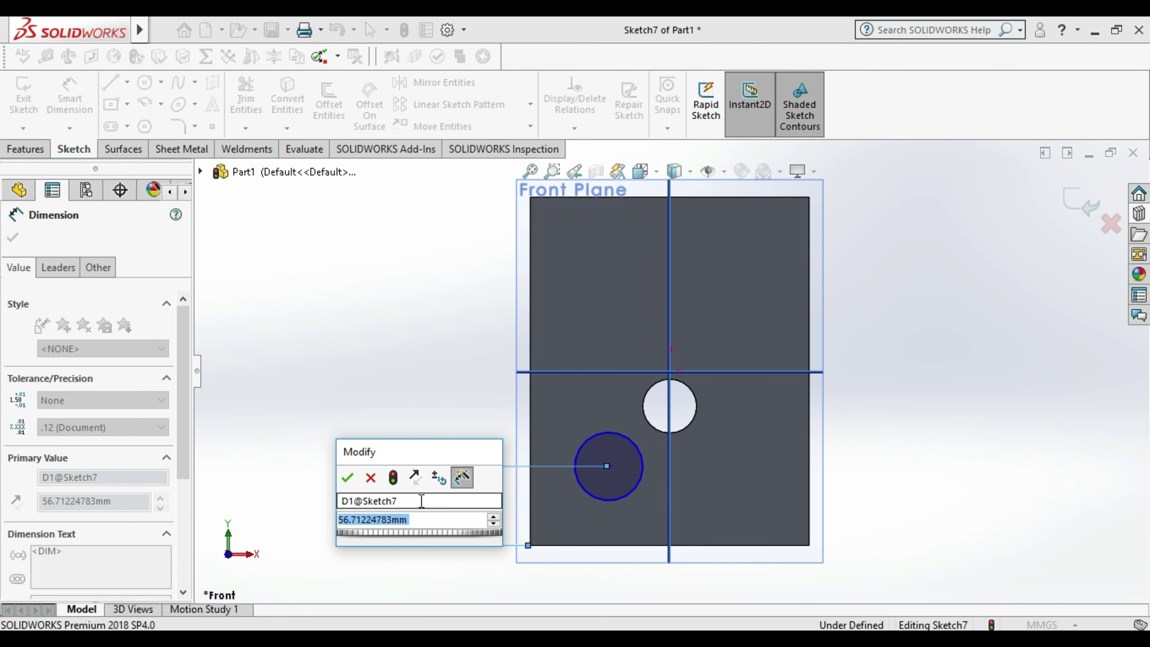
type("75")
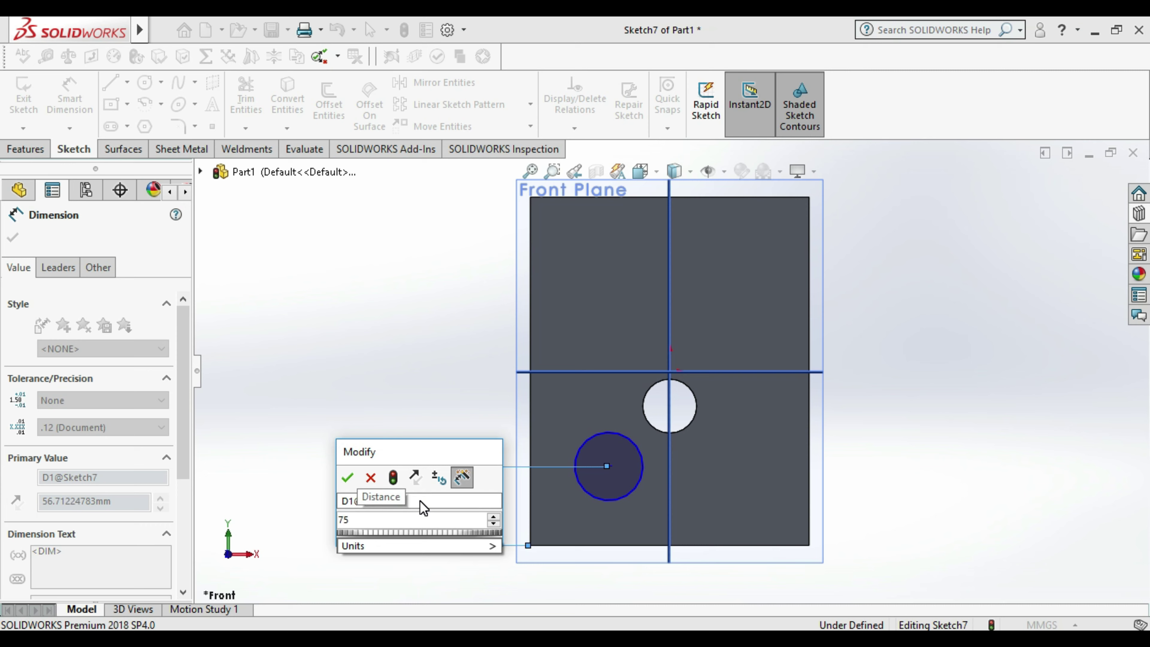
key("Return")
left_click(465, 393)
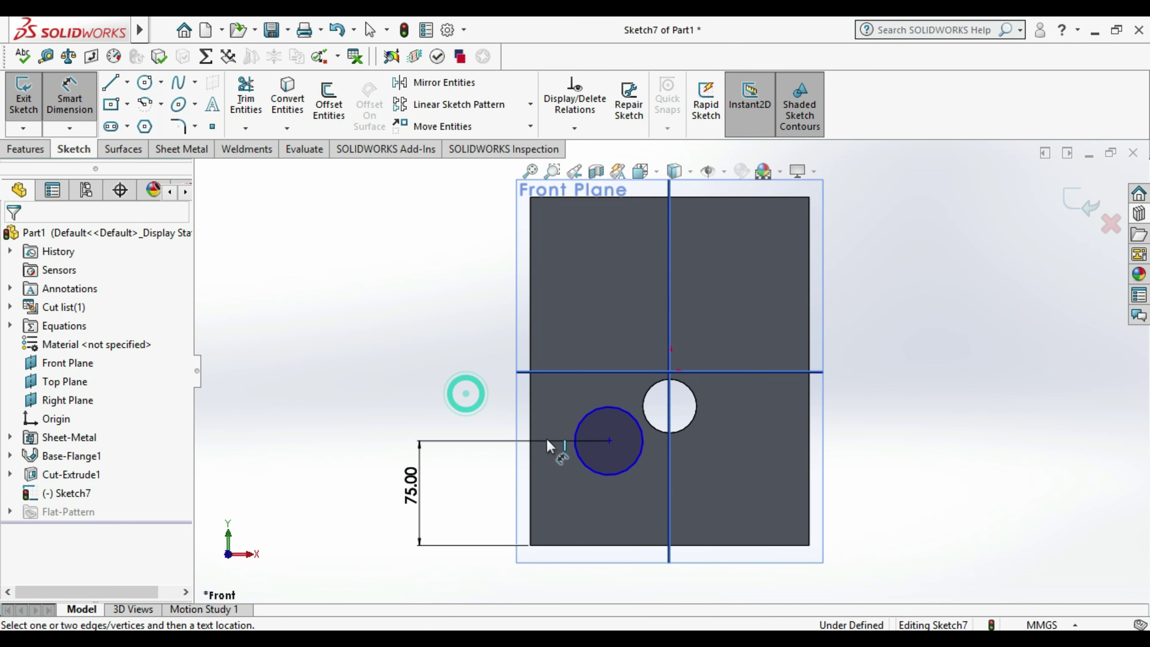
- Set the centre 75 mm from the left edge and add a diameter dimension
left_click(610, 440)
left_click(528, 415)
left_click(564, 583)
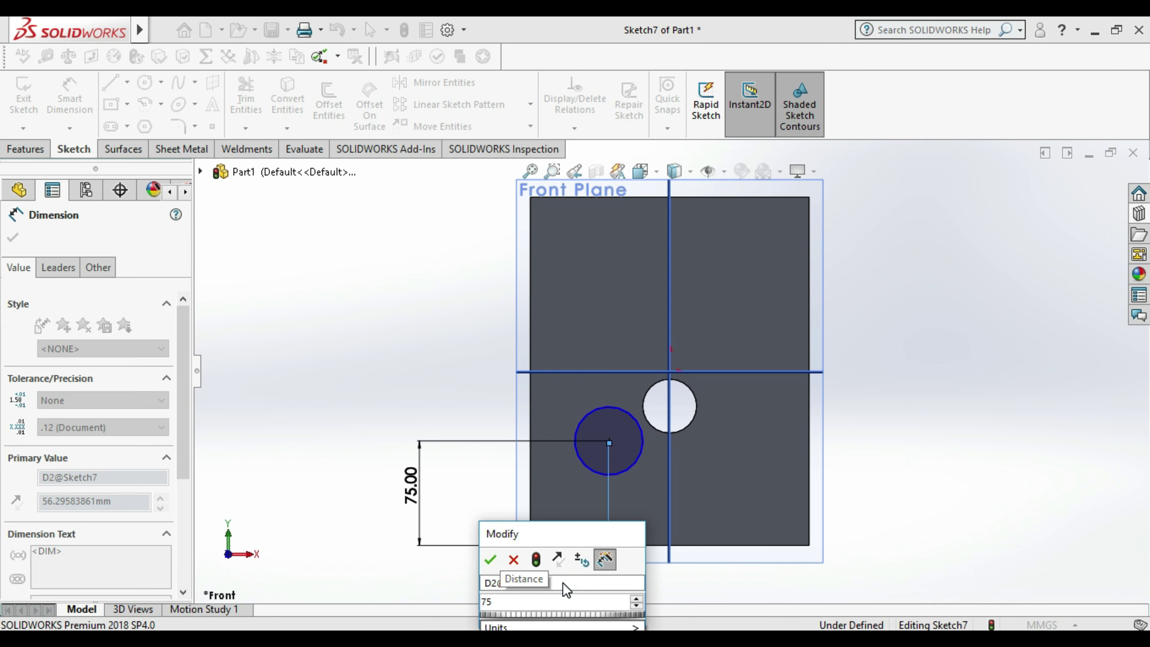
key("Return")
left_click(567, 571)
double_click(567, 572)
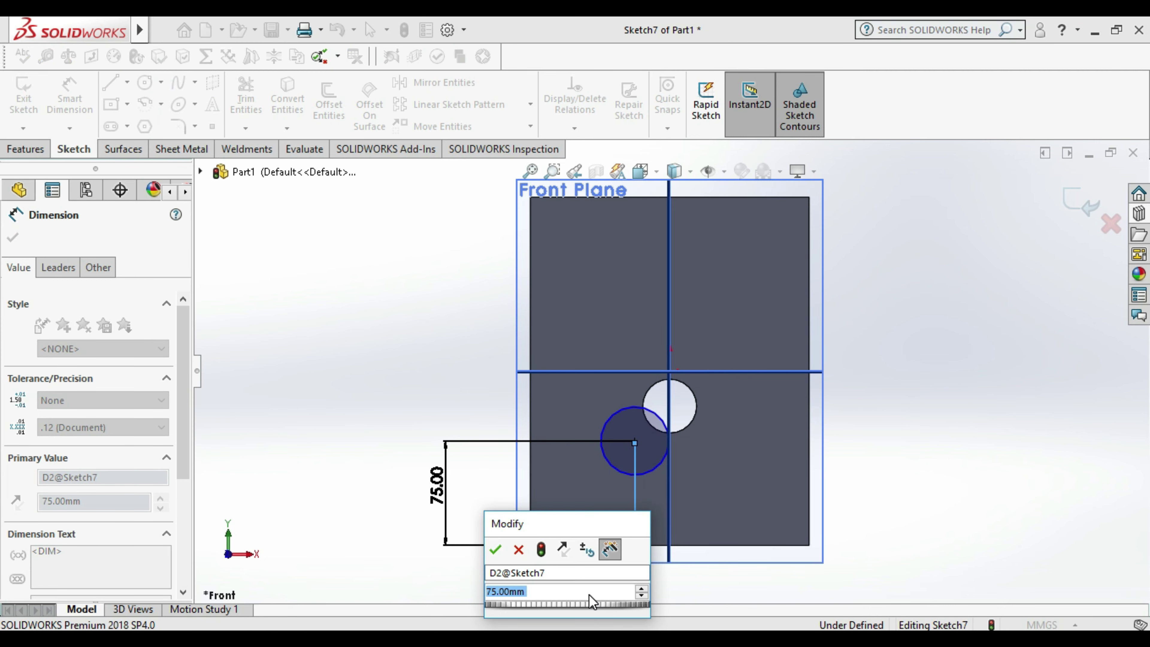
left_click(495, 550)
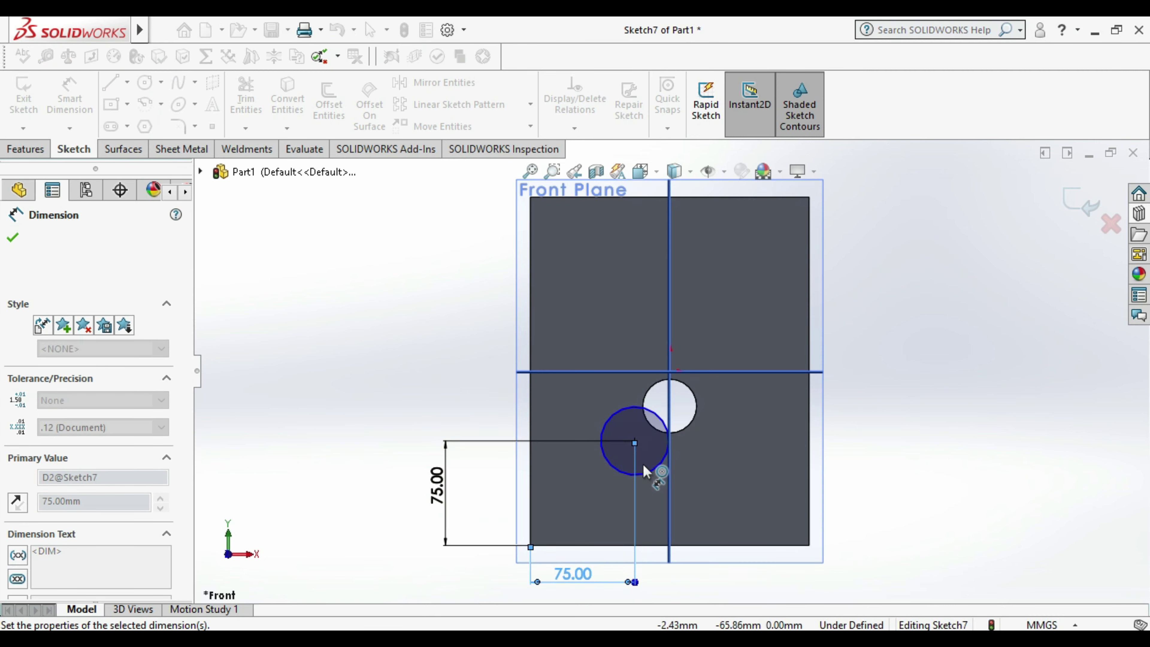
left_click(614, 471)
left_click(426, 321)
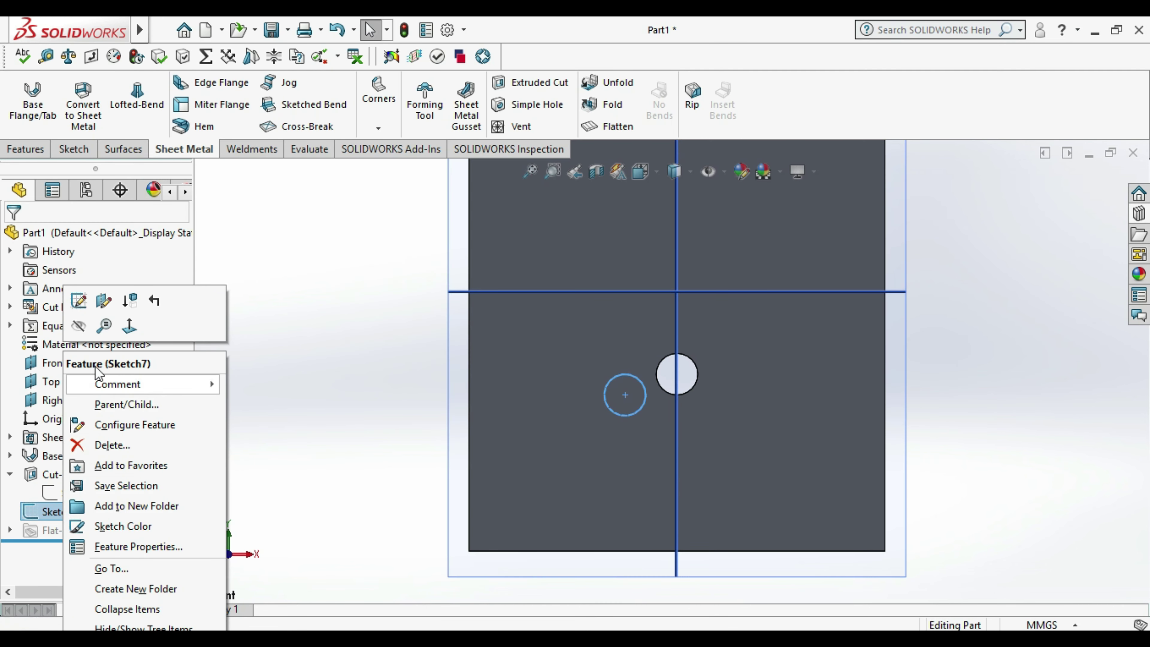
left_click(80, 303)
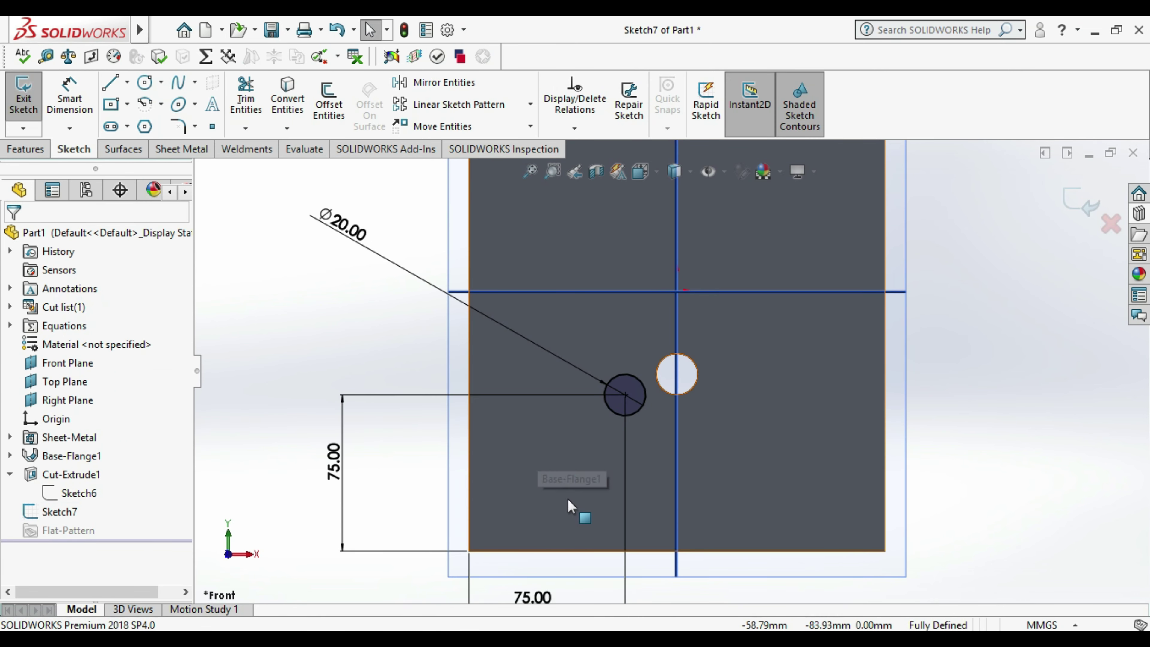
double_click(532, 594)
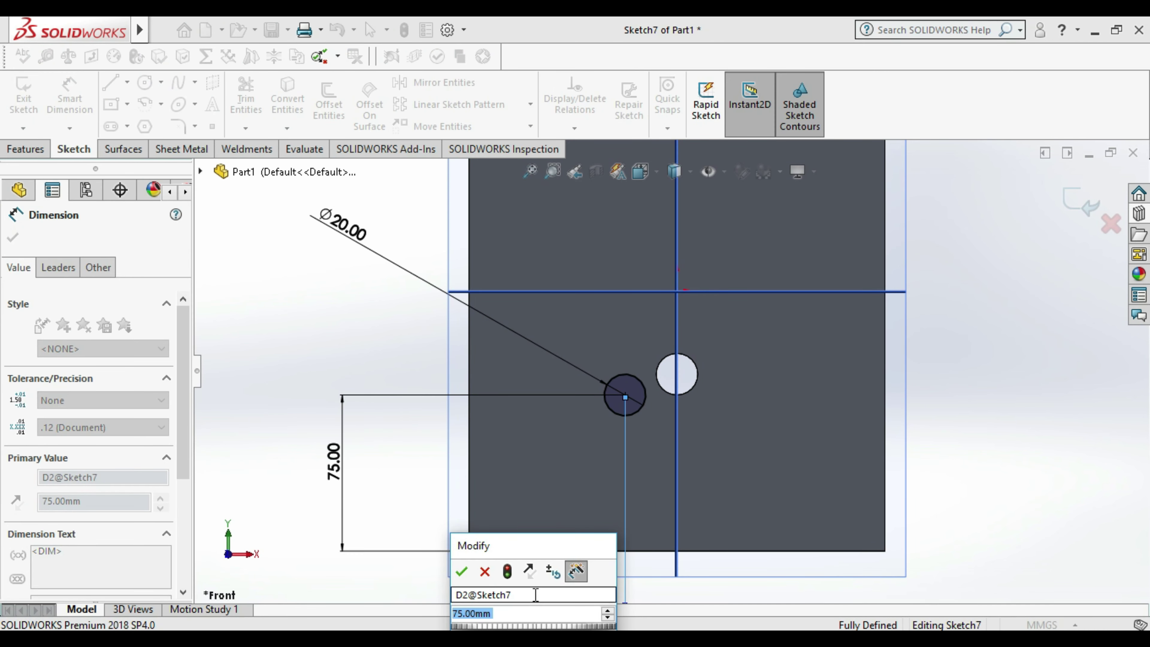
type("70")
key("Return")
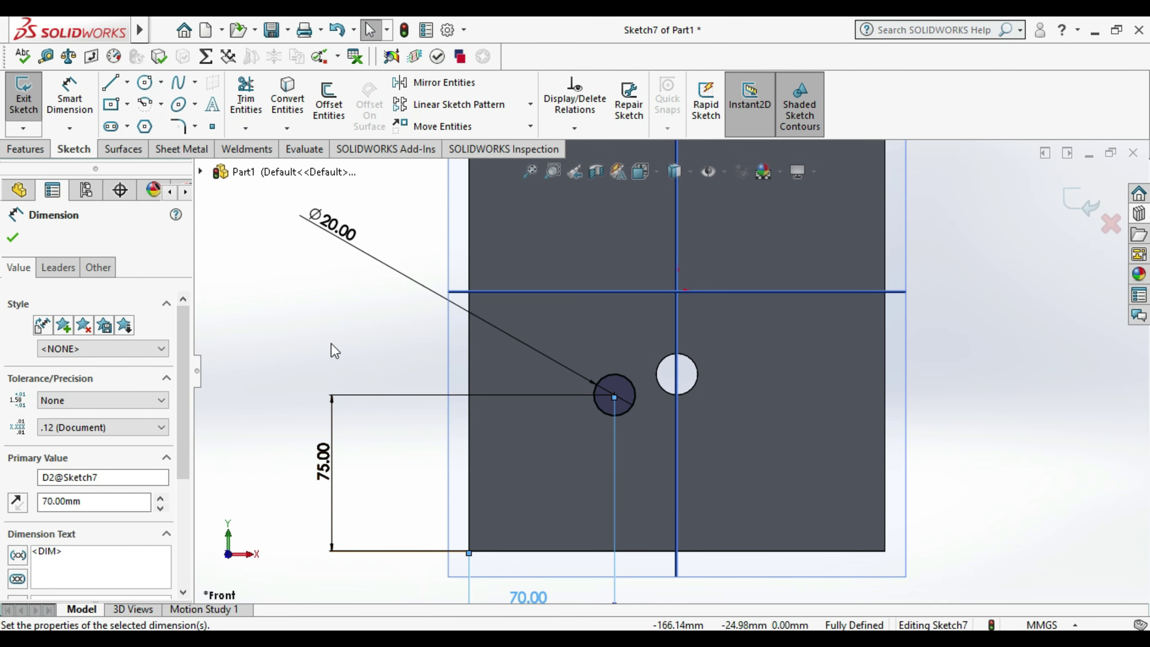
left_click(331, 343)
key("ctrl+b")
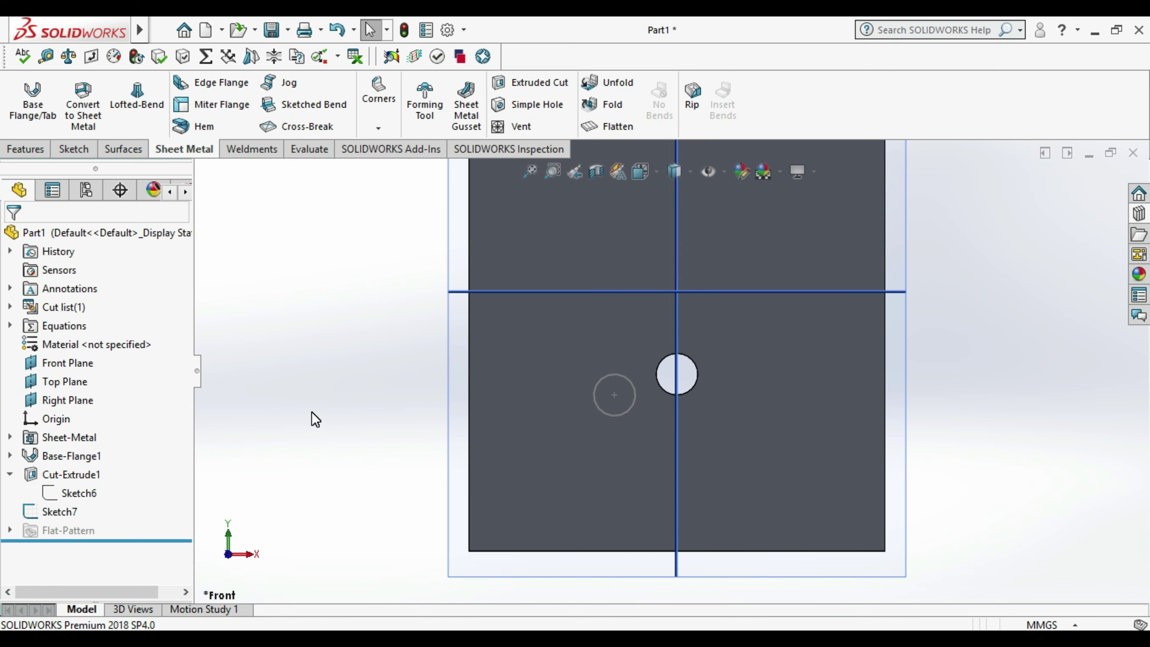
left_click(45, 56)
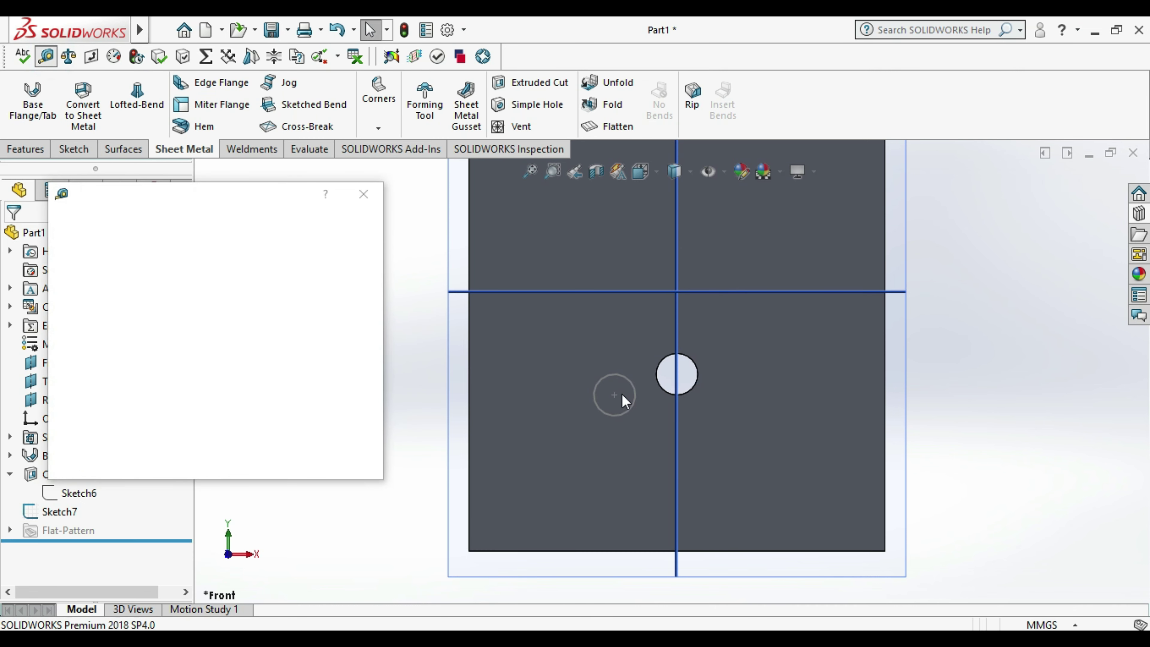
left_click(662, 390)
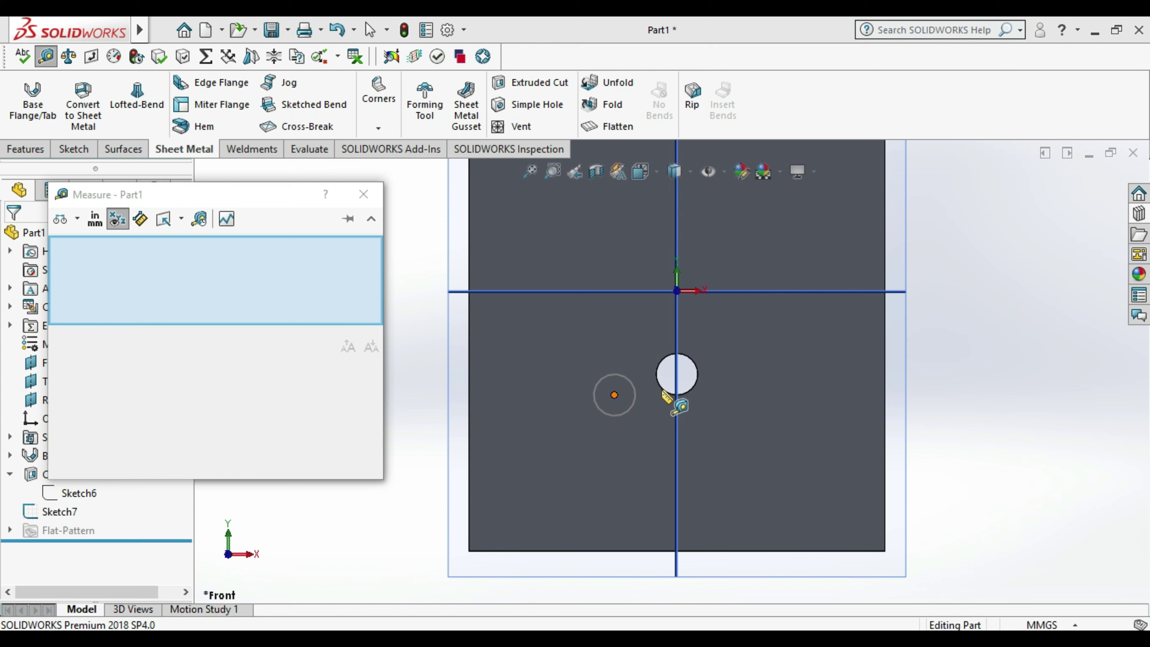
left_click(664, 393)
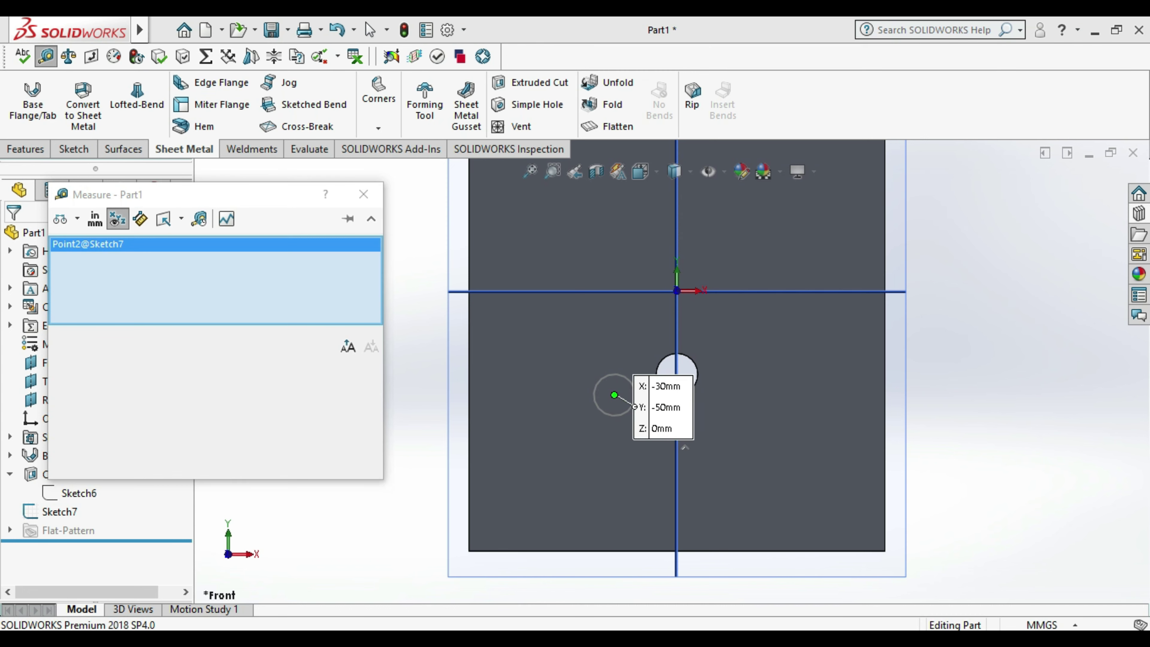
left_click(662, 359)
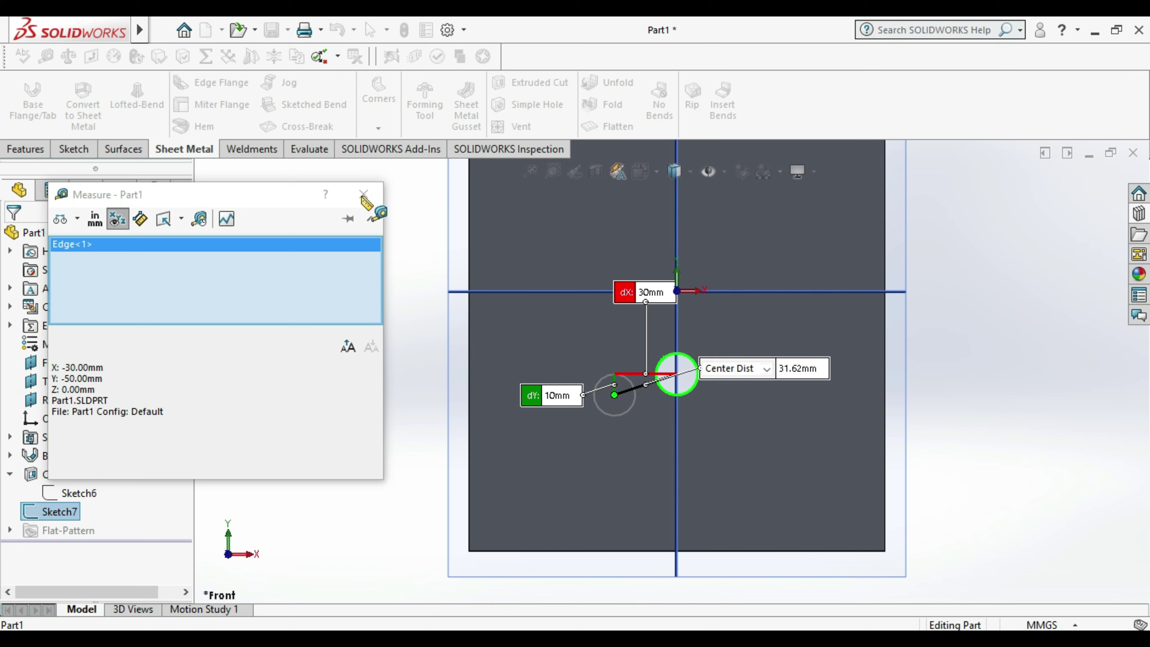
left_click(363, 194)
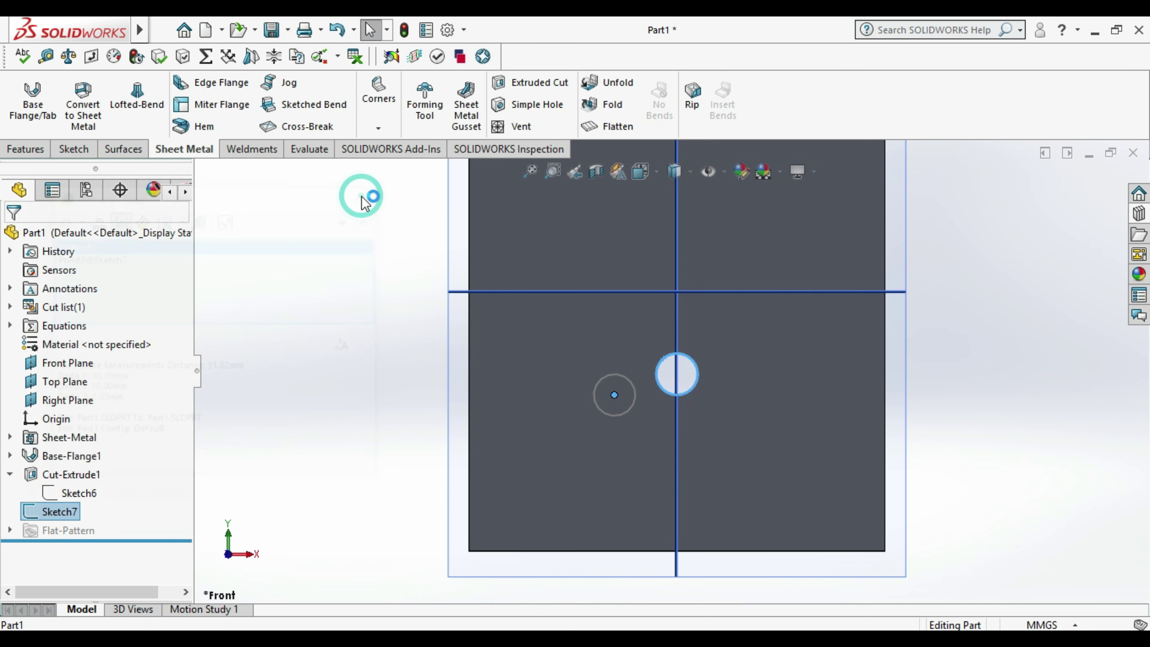
left_click(380, 266)
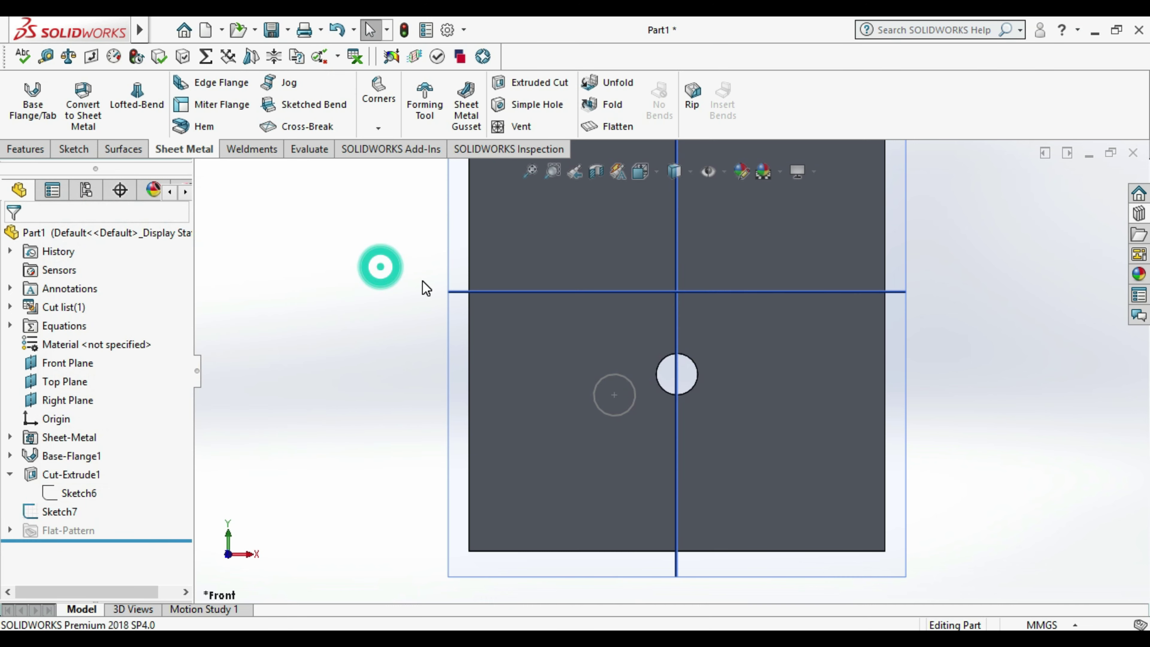
- Reopen Sketch7 and draw a vertical centerline straight down from the origin
right_click(61, 512)
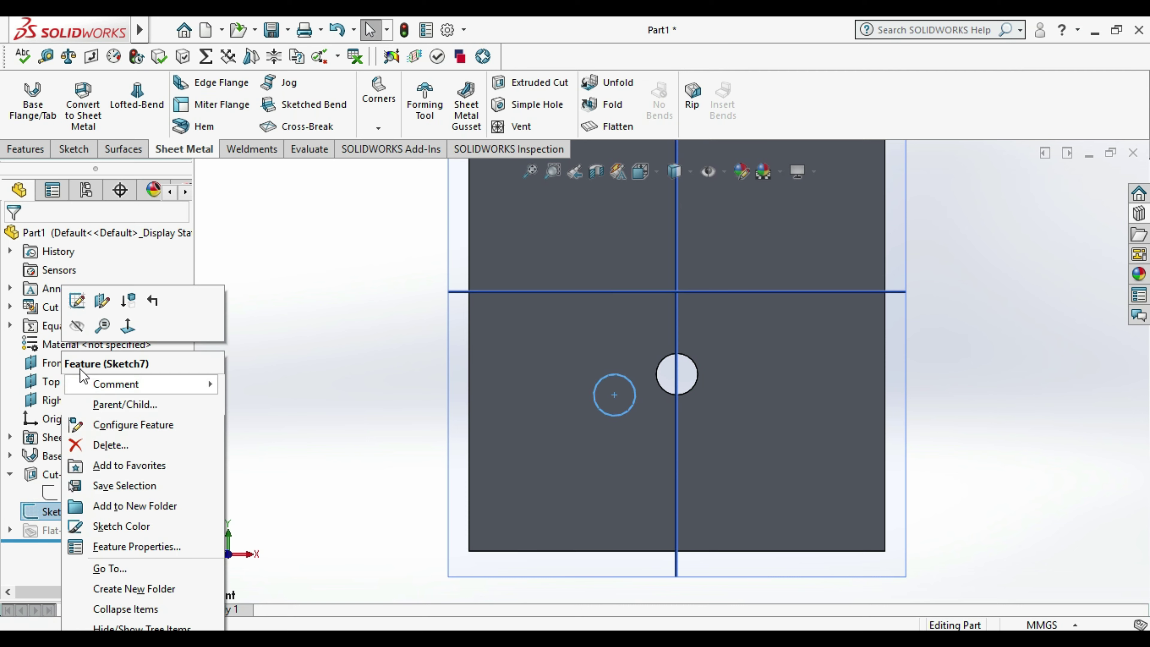
left_click(77, 300)
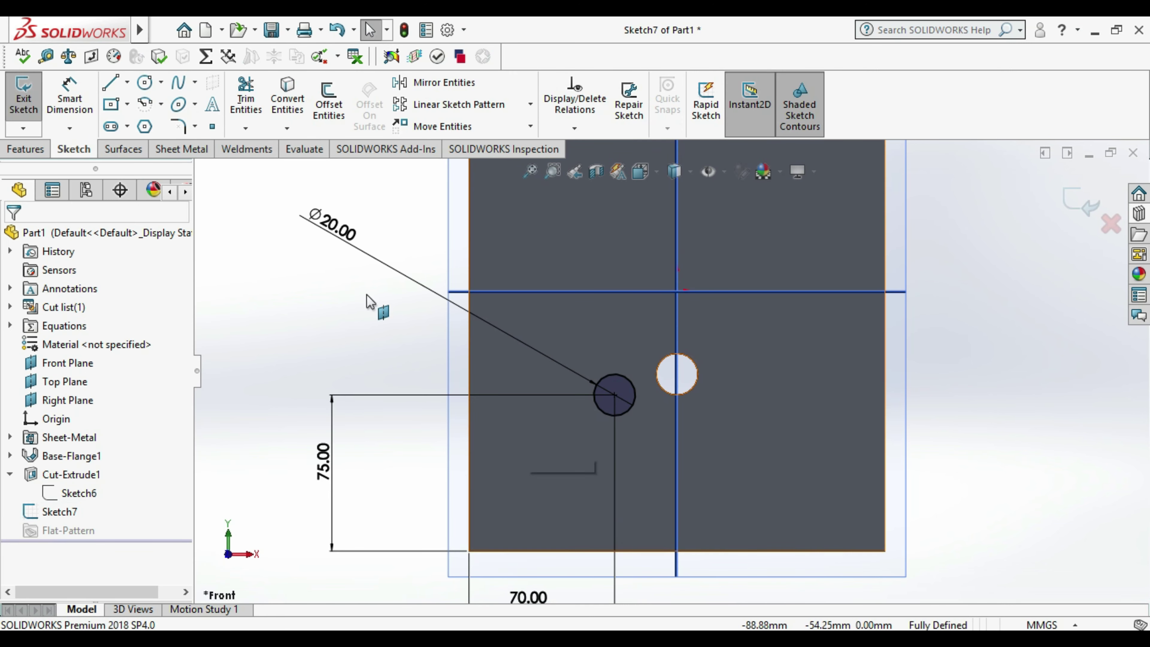
left_click(128, 82)
left_click(147, 122)
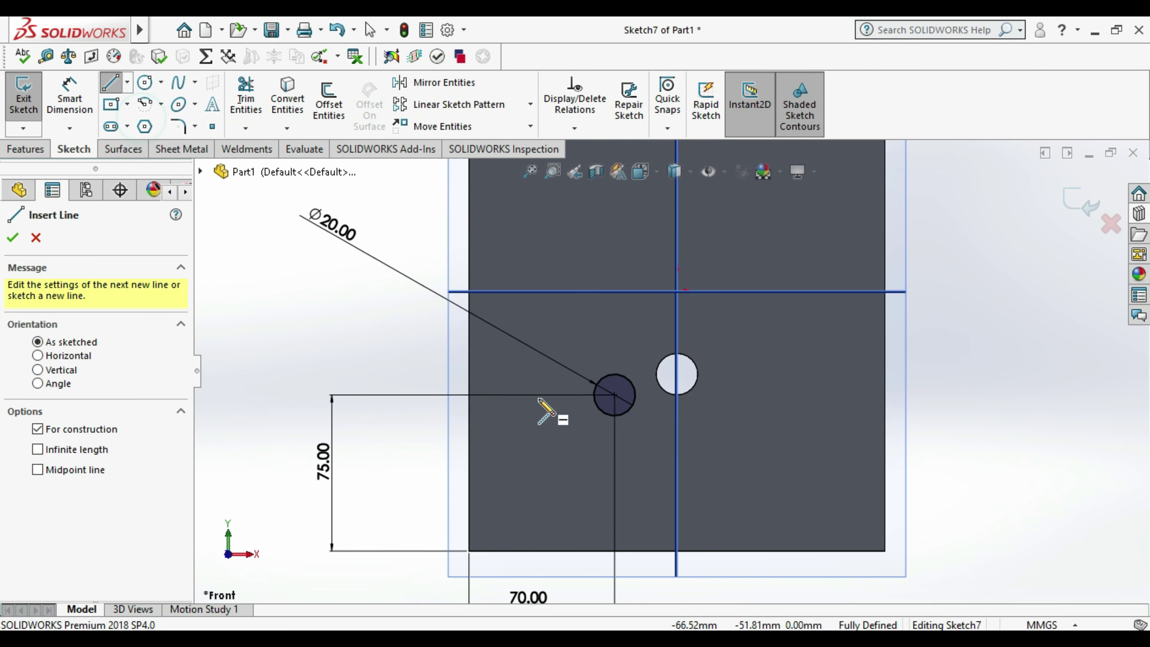
scroll(671, 370, "up", 3)
left_click(674, 315)
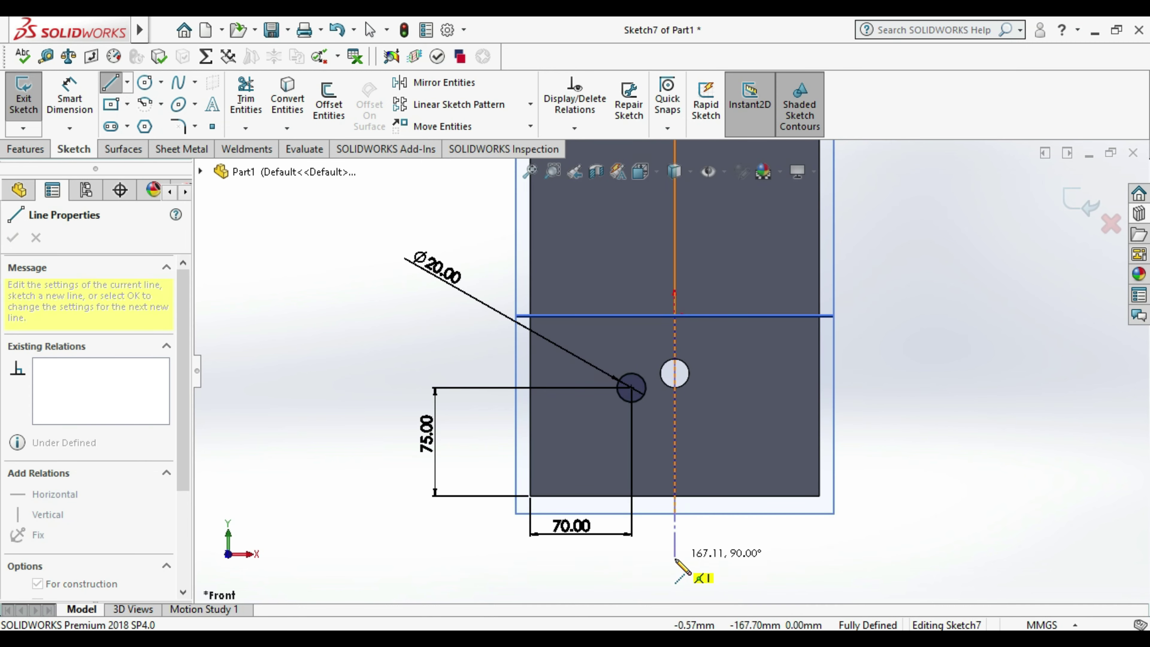
left_click(674, 559)
key("Escape")
key("Escape")
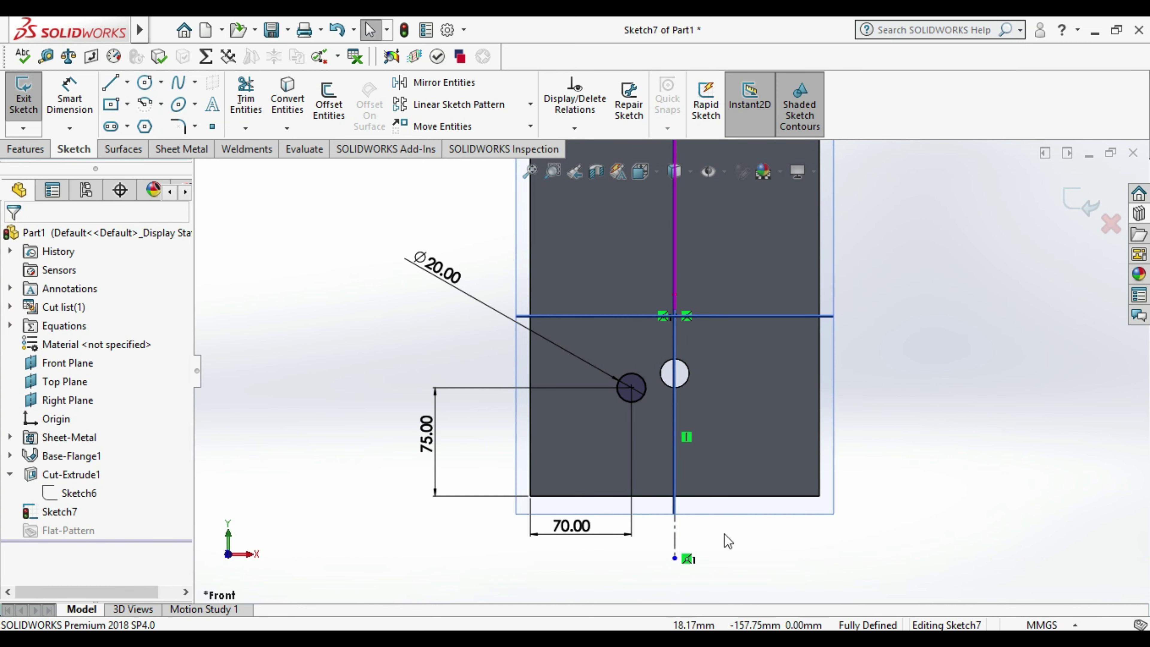
- Mirror the Ø20 circle about the centerline and exit the sketch
left_click(649, 388)
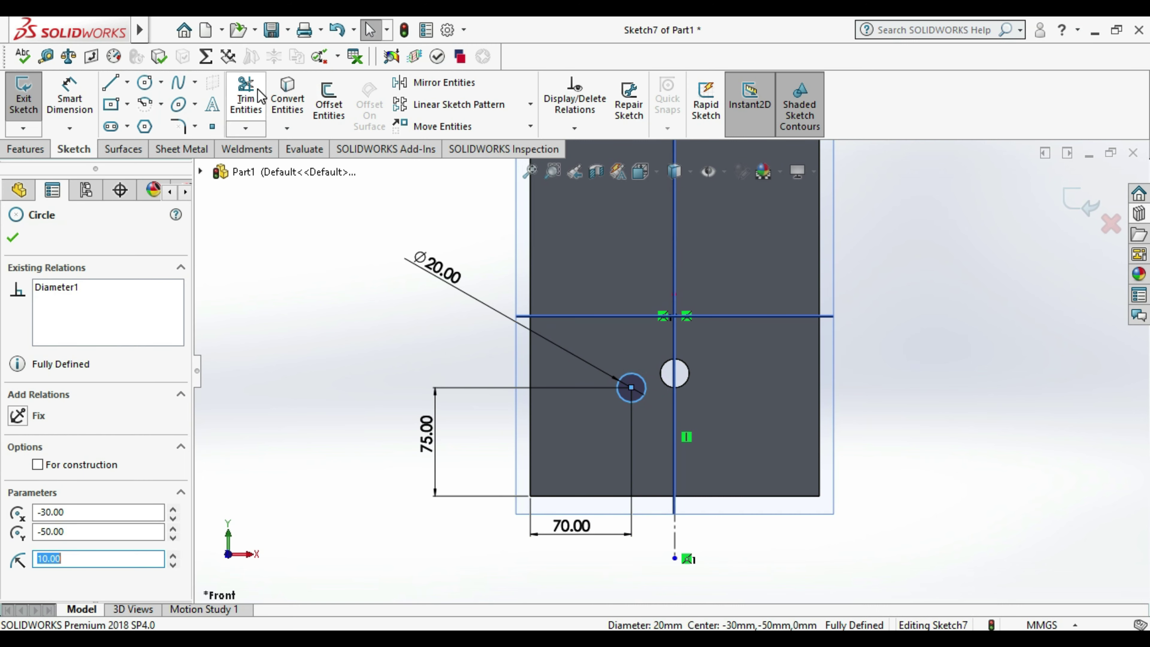
left_click(442, 82)
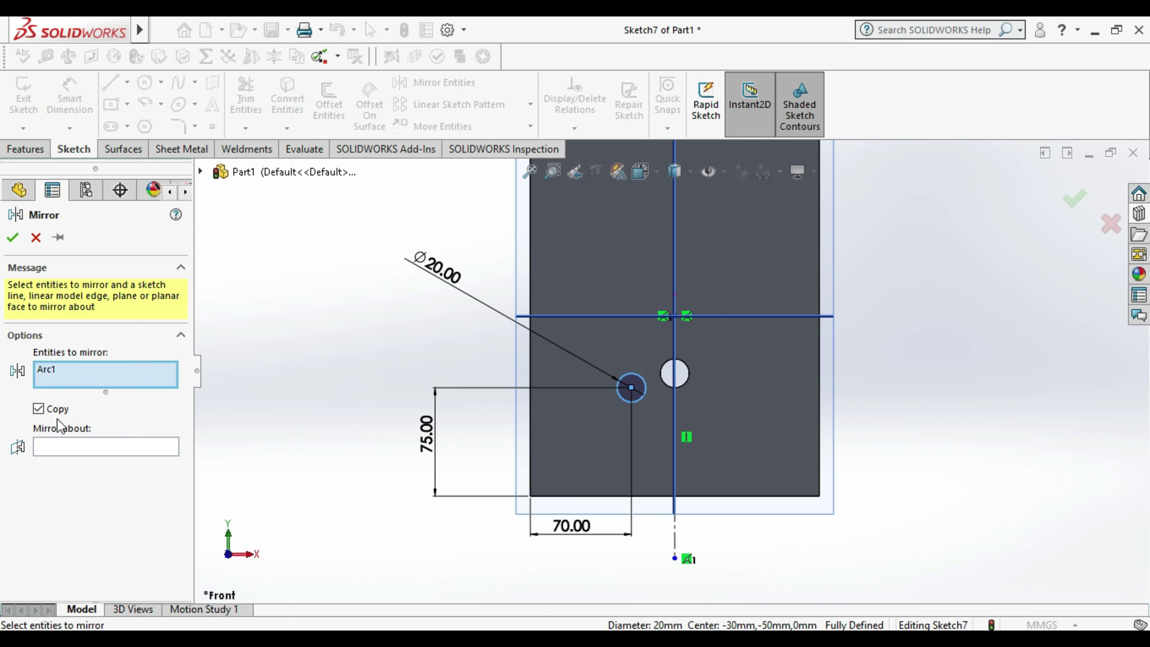
left_click(92, 446)
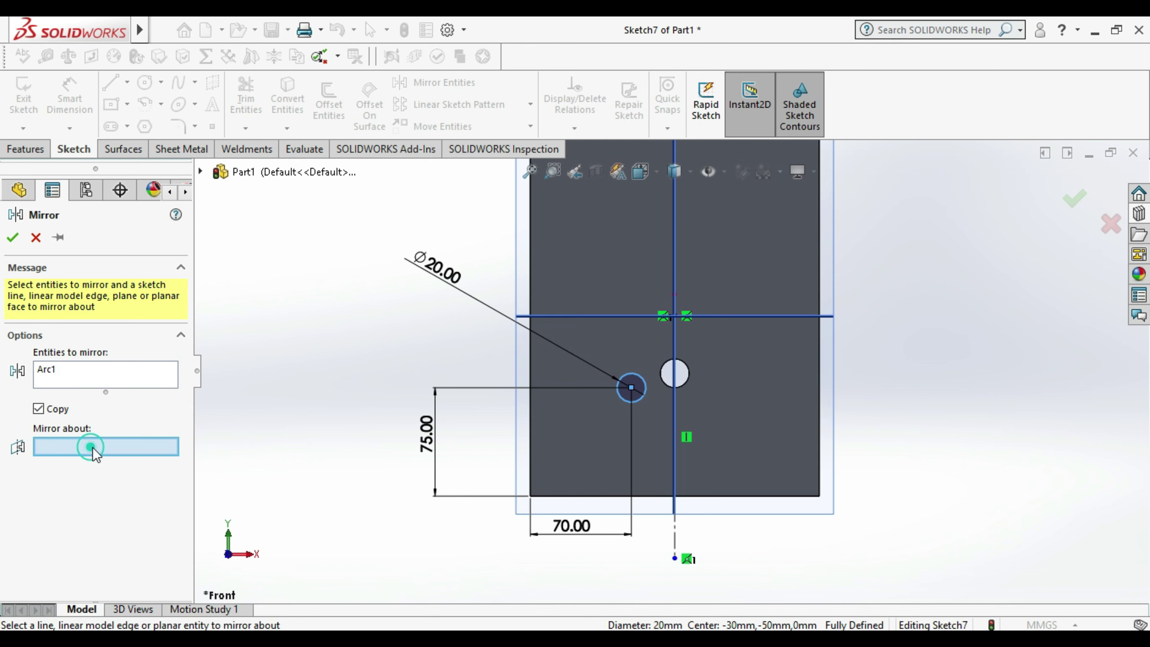
left_click(675, 414)
left_click(12, 237)
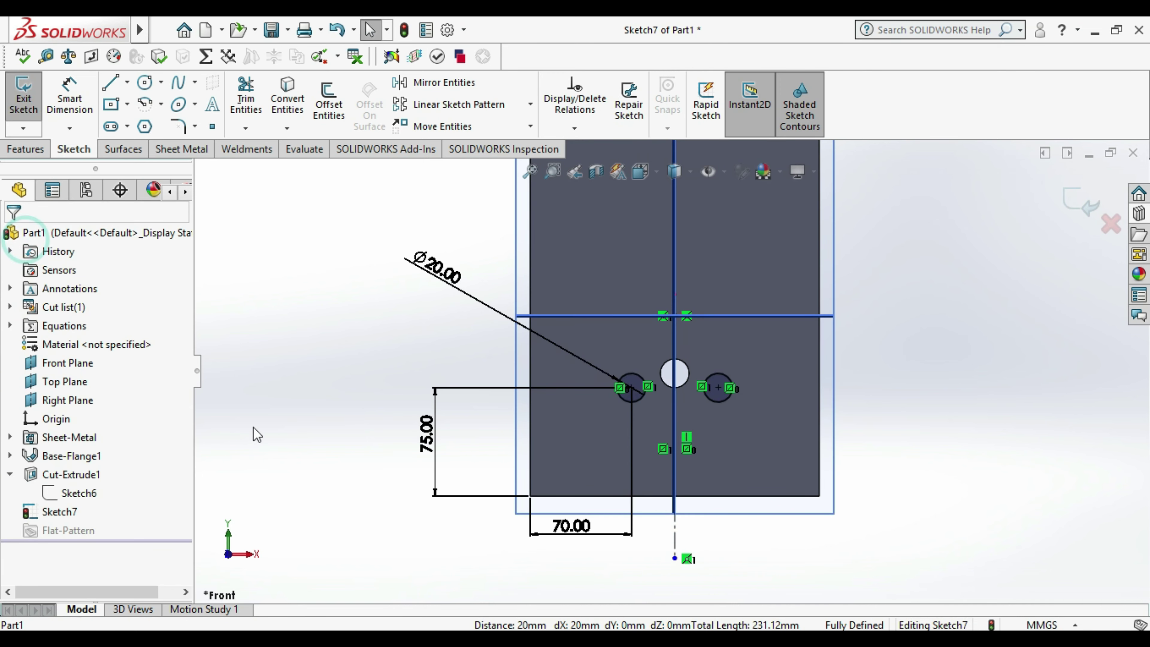
left_click(23, 95)
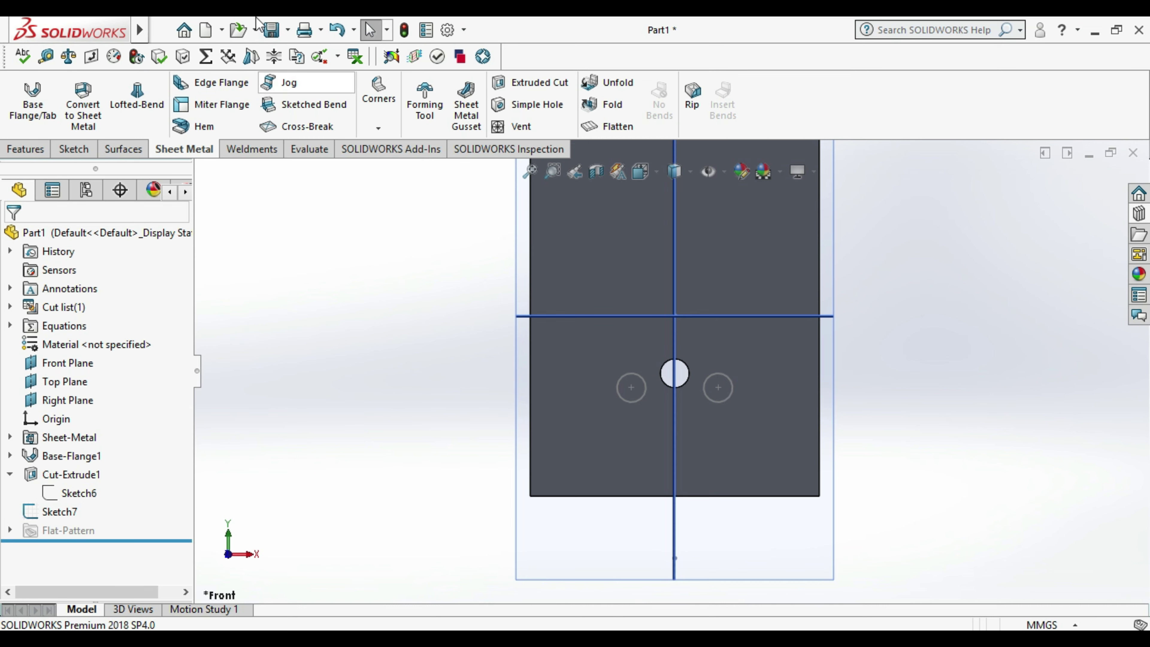
- Cut both Sketch7 circles through the Main Side Plate using Link to thickness, then orbit to inspect the holes
left_click(534, 82)
left_click(69, 510)
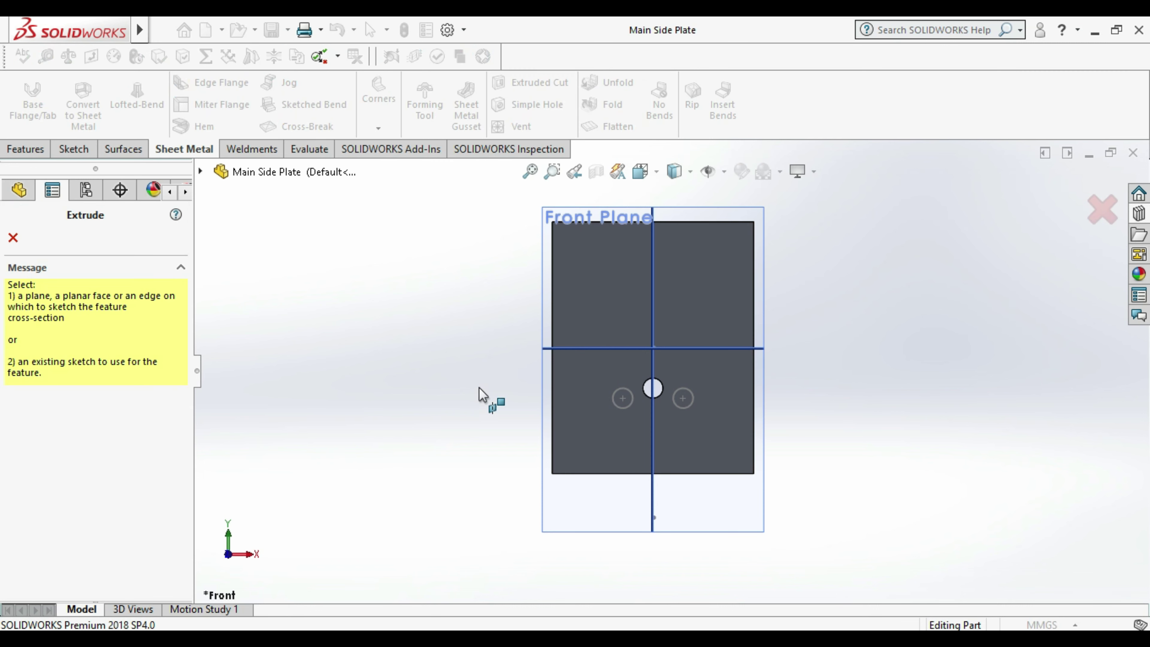
left_click(614, 400)
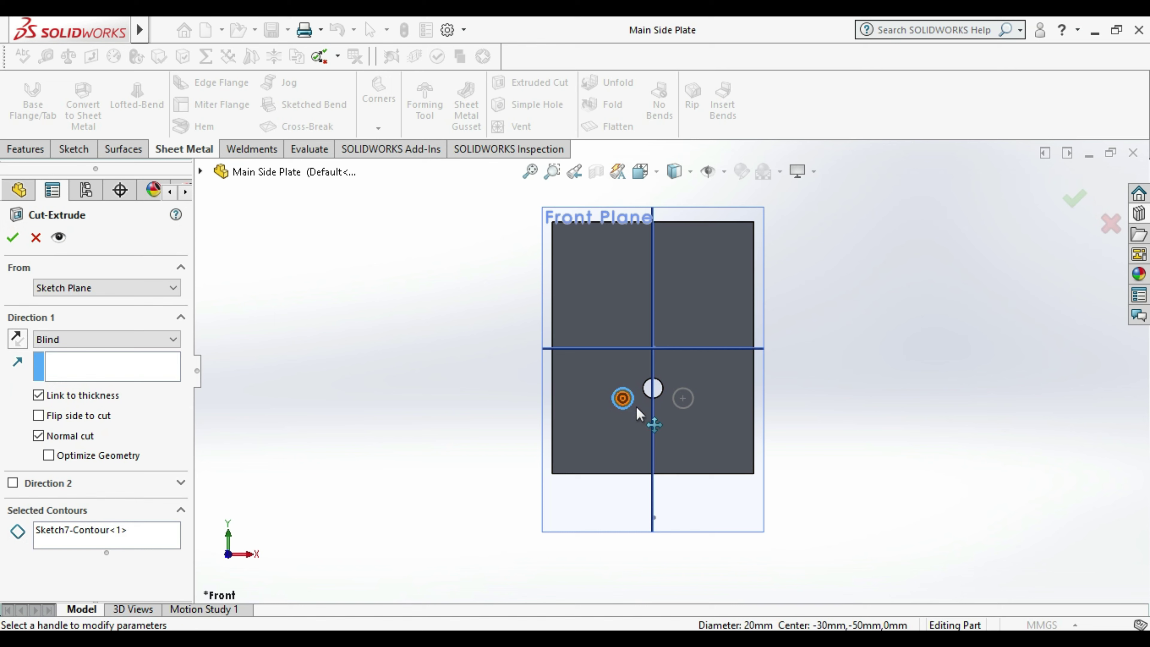
left_click(681, 408)
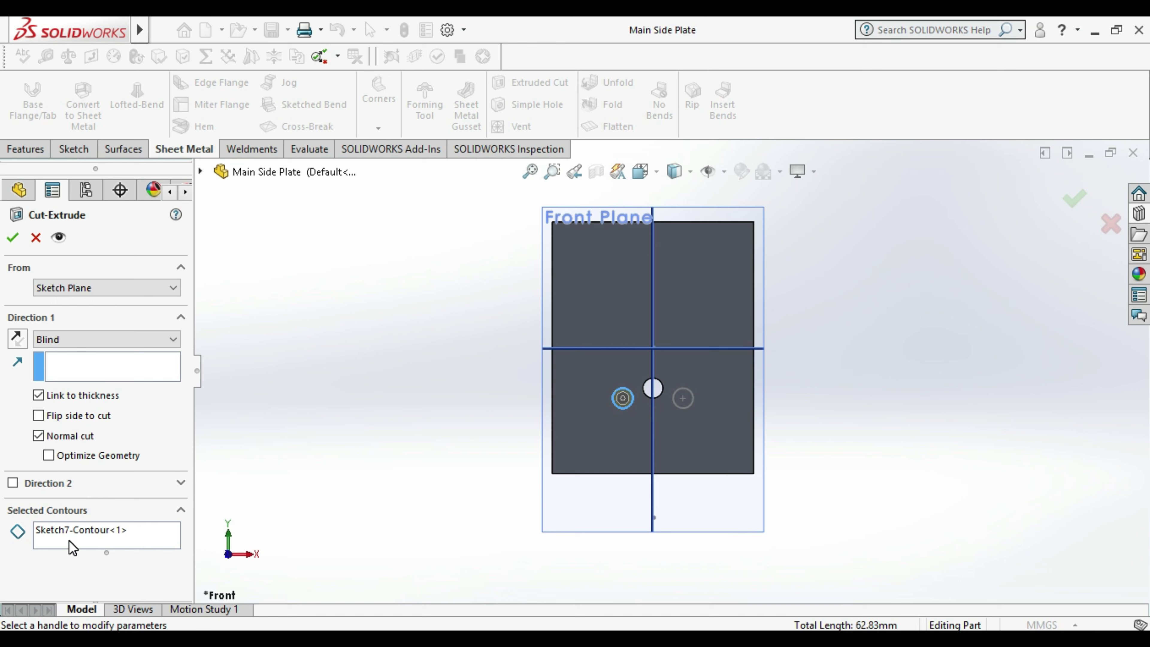
left_click(73, 548)
left_click(682, 400)
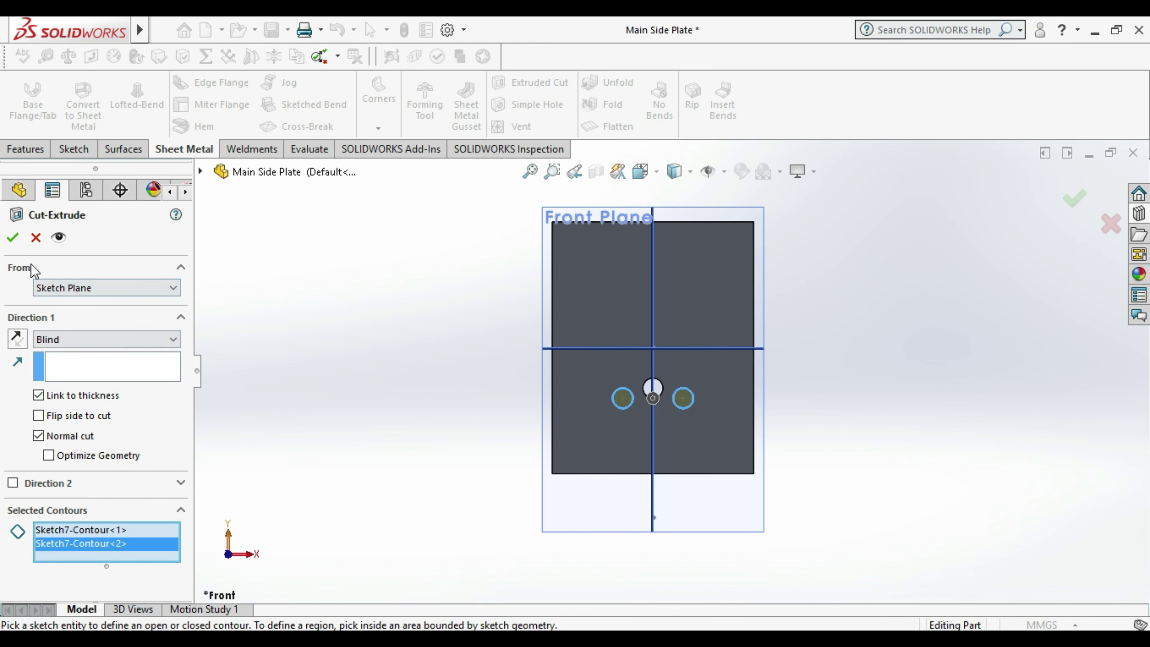
left_click(12, 236)
left_click(292, 374)
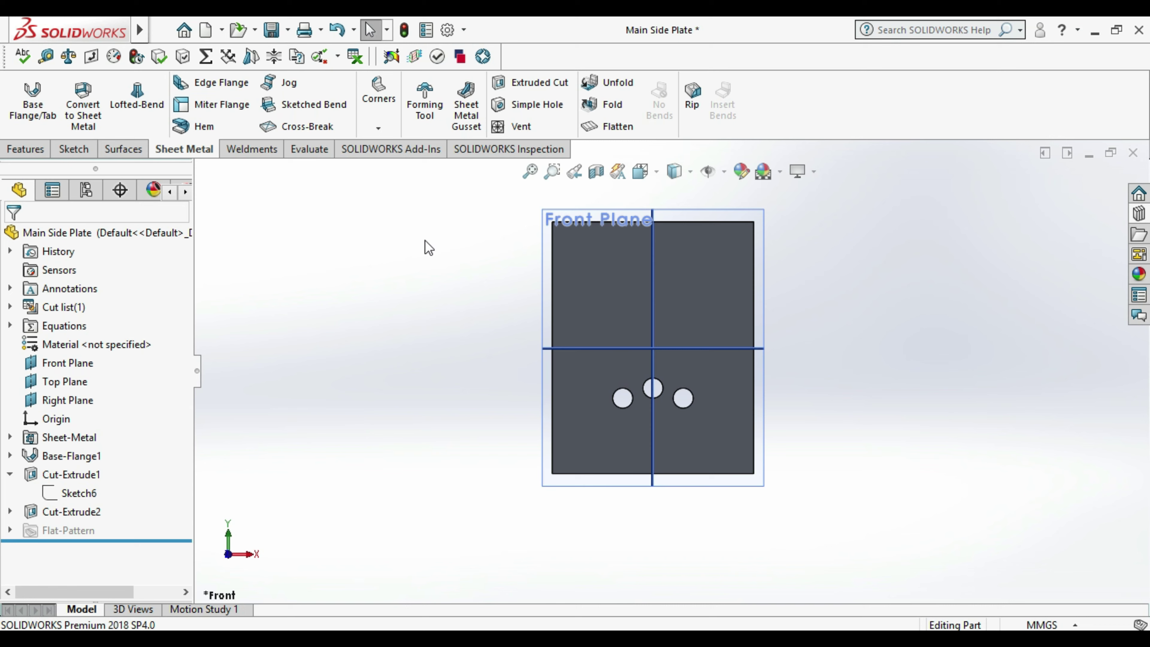
left_click(420, 298)
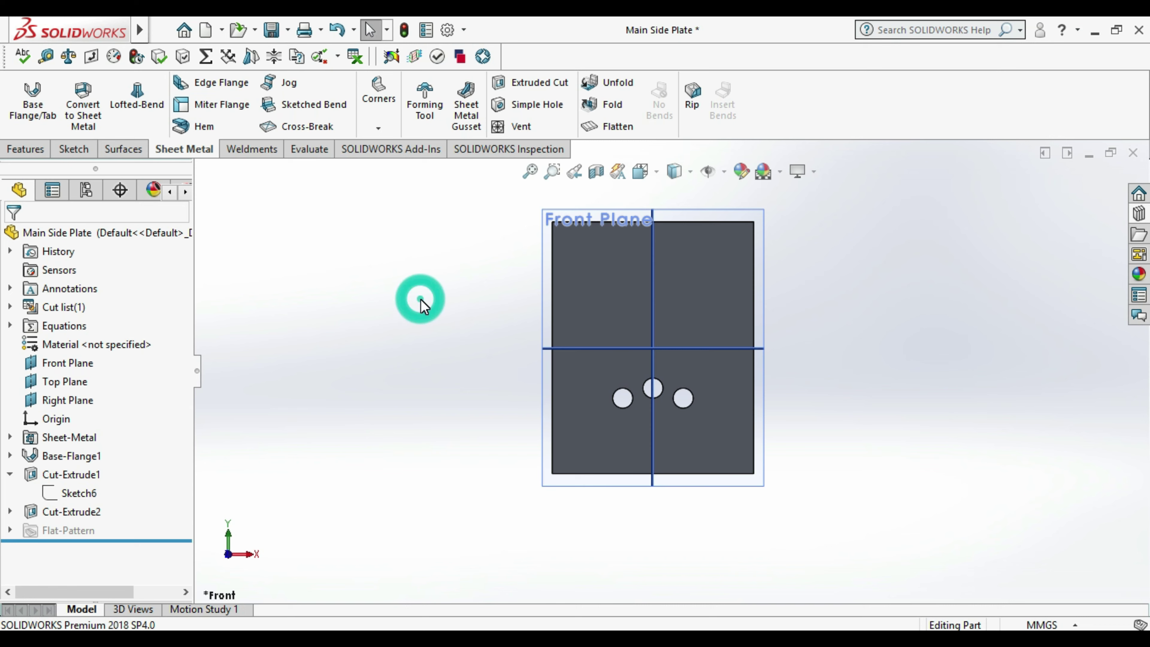
mouse_move(810, 403)
middle_mouse_down()
mouse_move(636, 436)
mouse_move(757, 429)
middle_mouse_up()
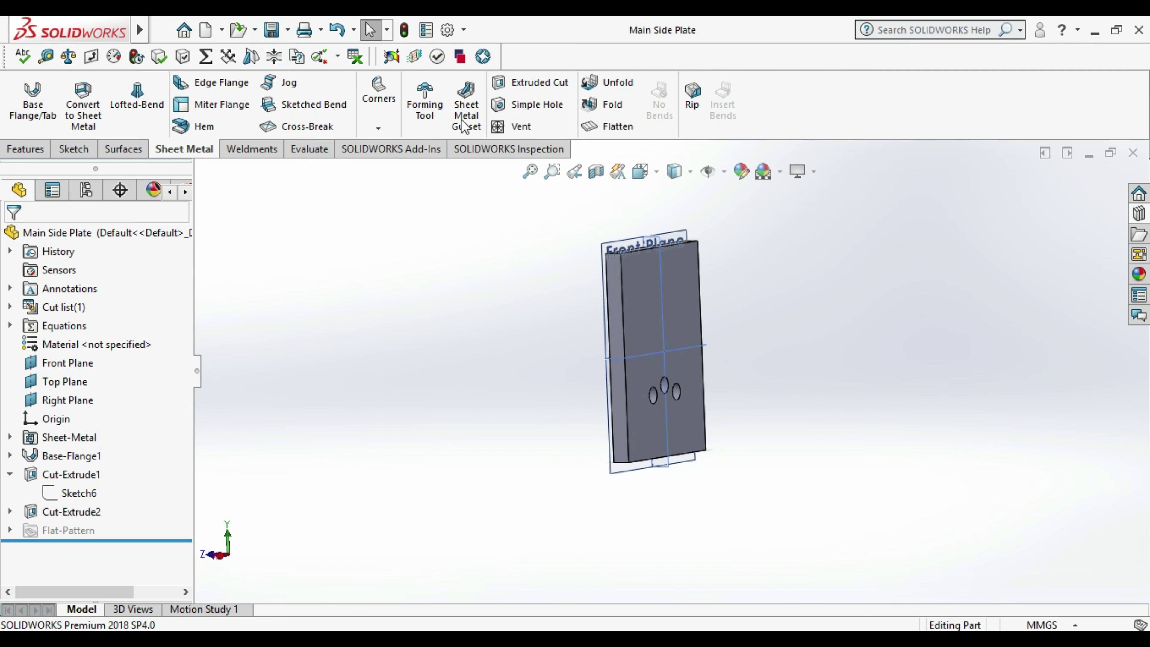
left_click(222, 32)
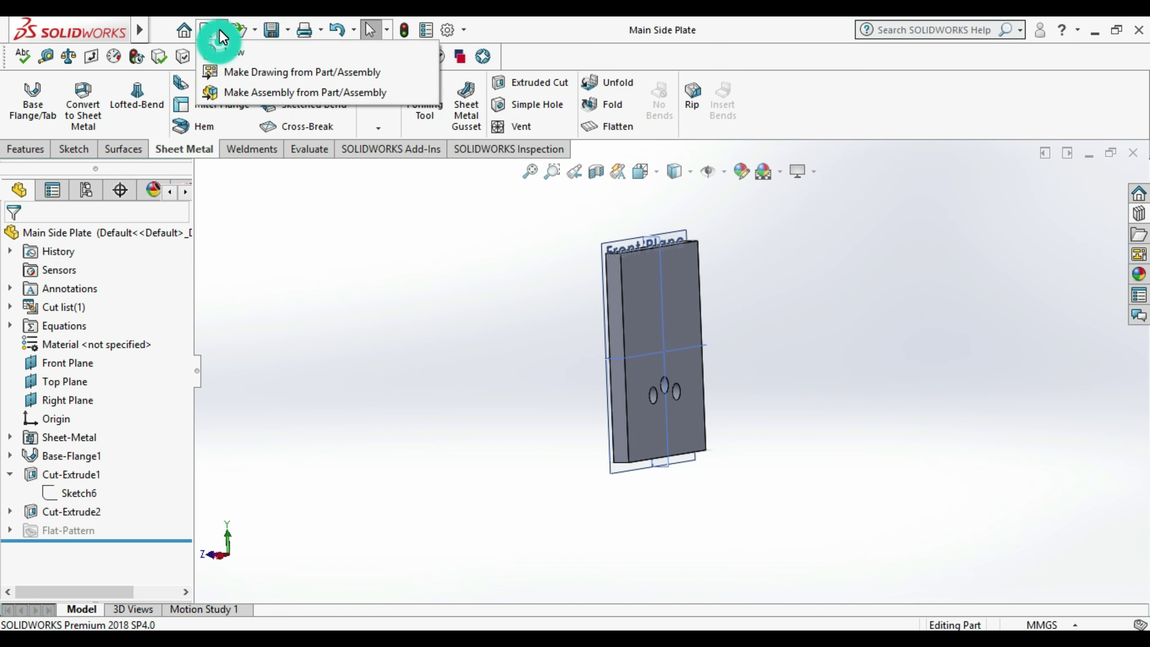
- Create a new part and make its three reference planes visible
left_click(234, 53)
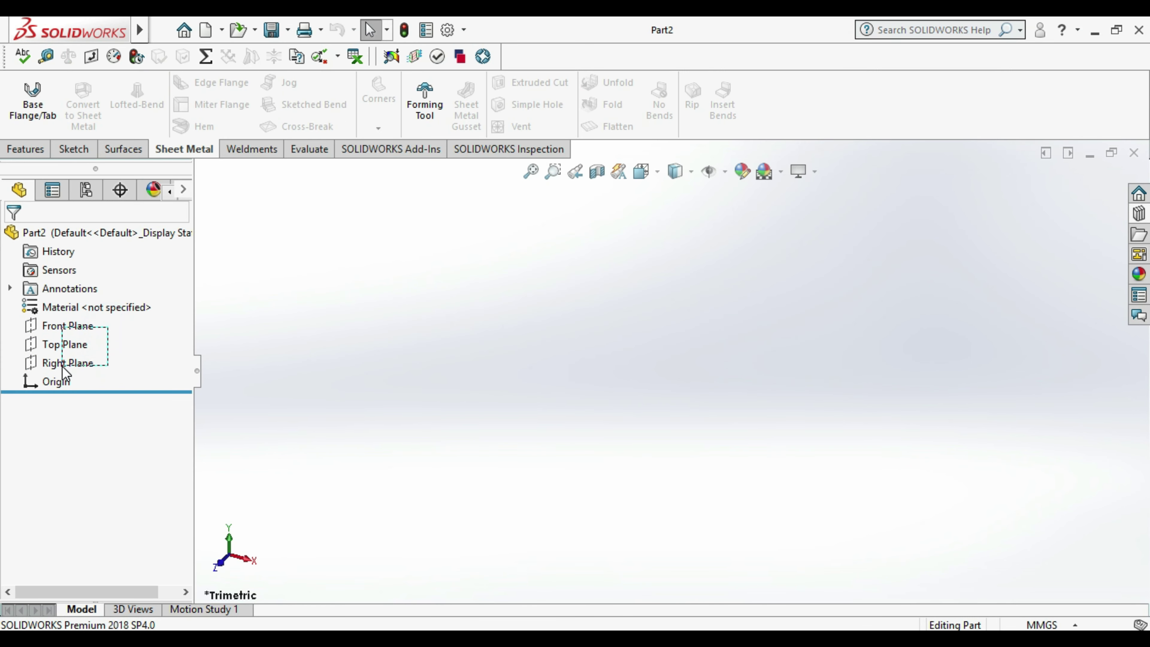
left_click_drag(63, 368, 62, 368)
right_click(62, 367)
left_click(79, 338)
left_click(342, 397)
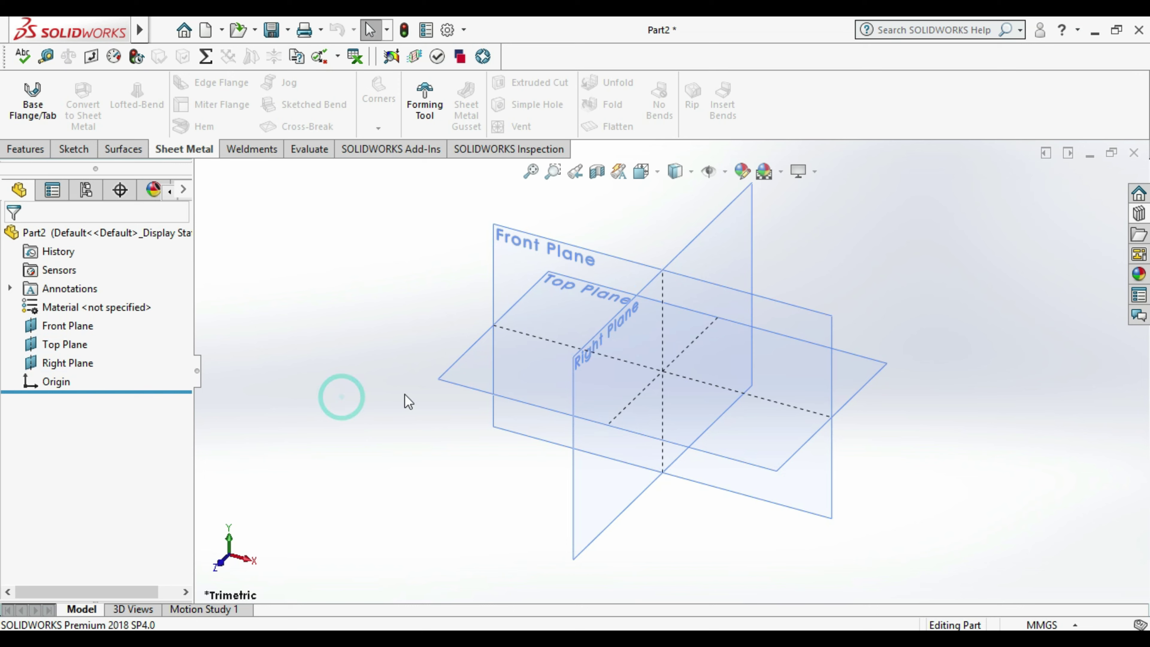
- Sketch a circle centred on the origin on the Right Plane
right_click(597, 358)
left_click(629, 327)
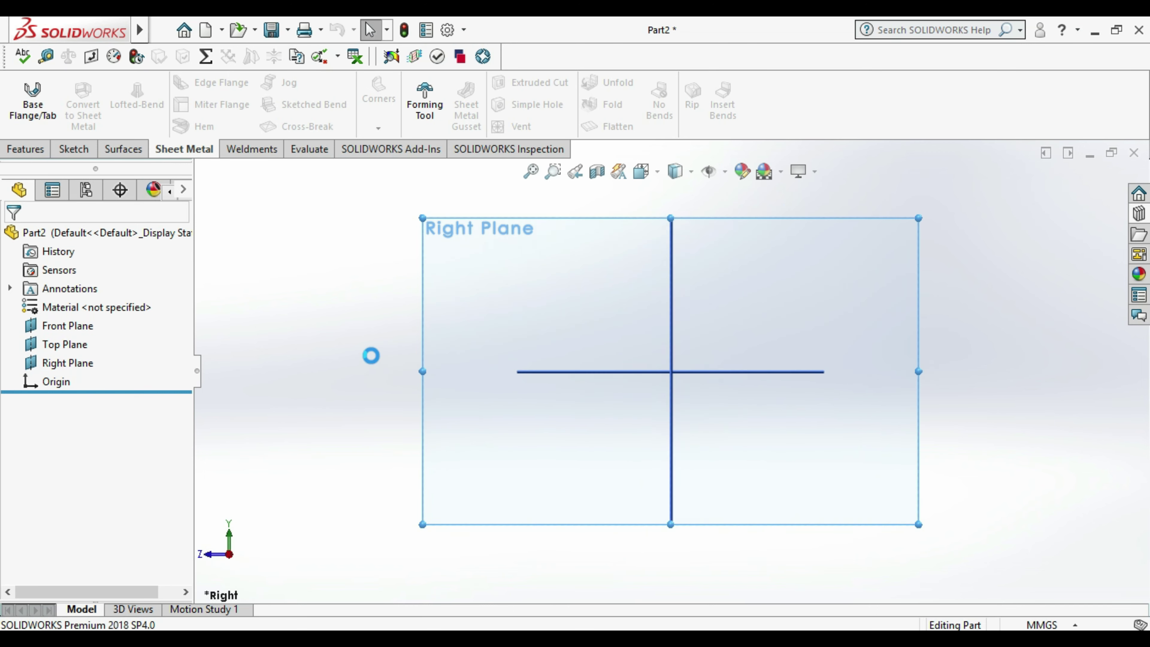
left_click(145, 82)
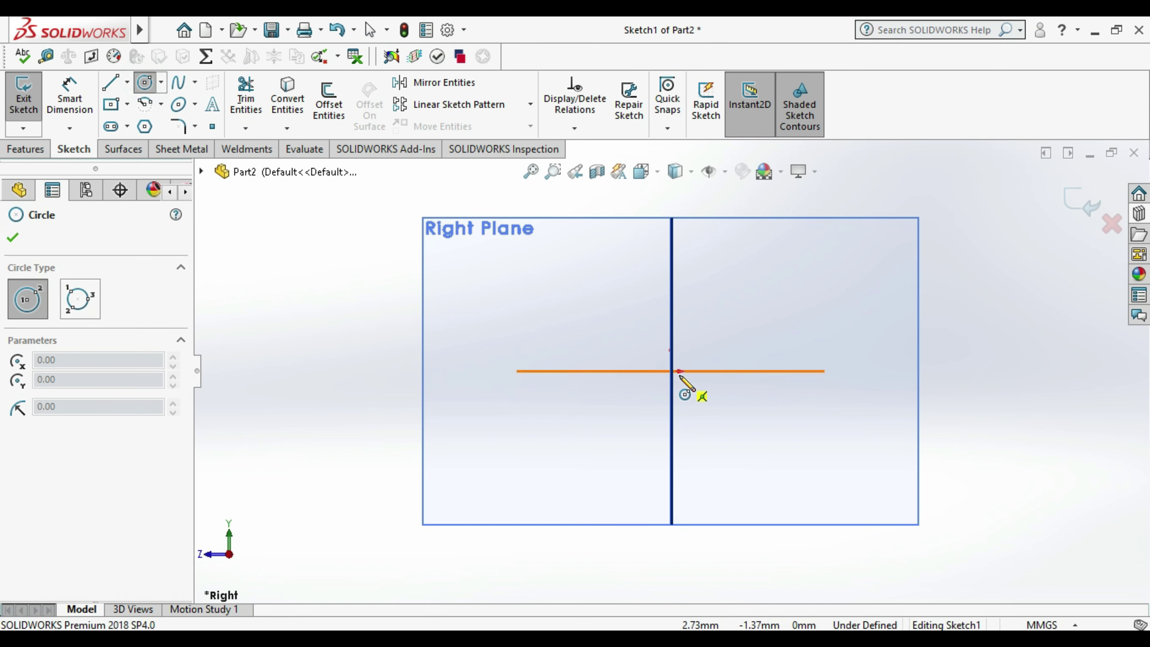
left_click(671, 371)
left_click(661, 400)
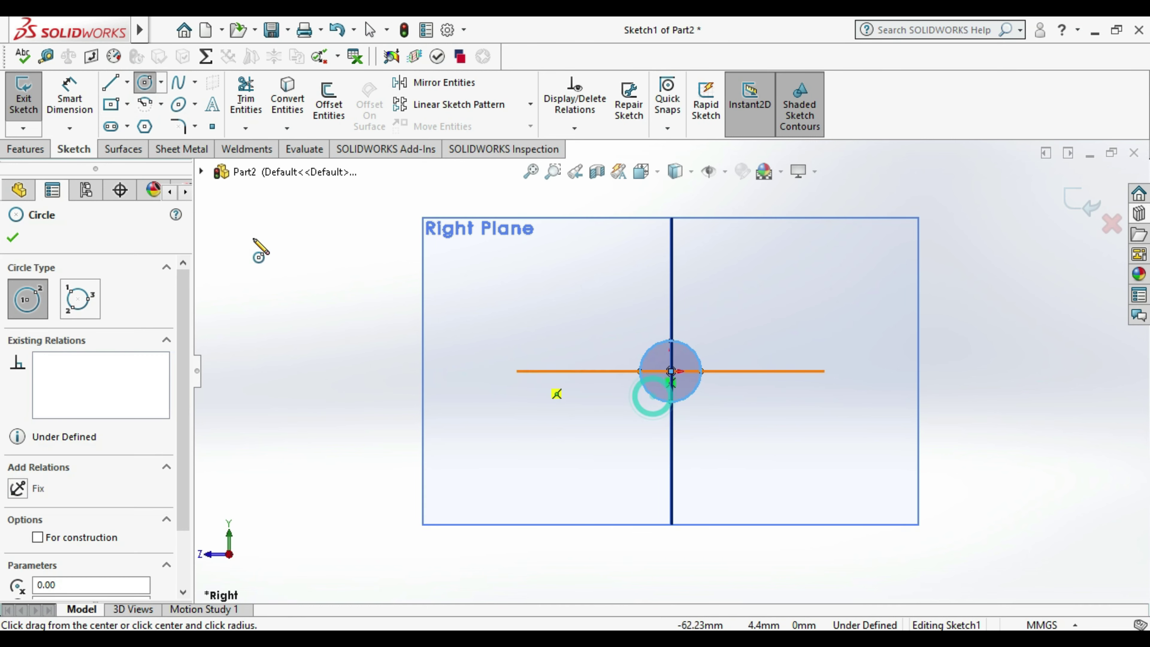
- Dimension the circle to 32 mm diameter and exit the sketch
left_click(82, 106)
left_click(699, 391)
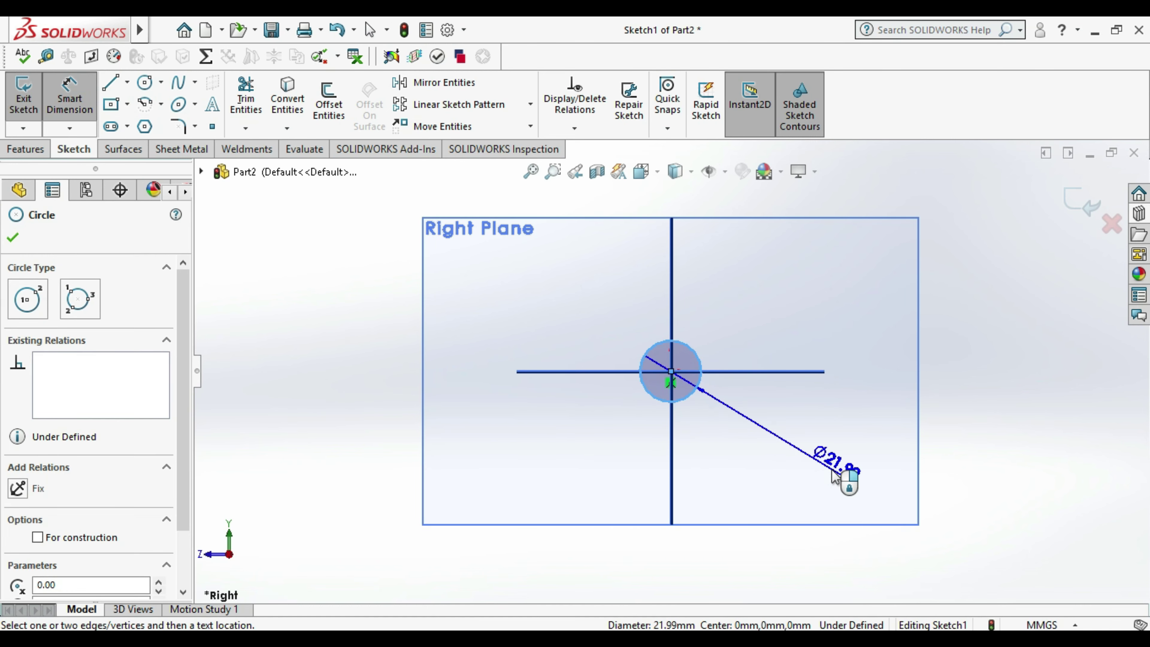
left_click(835, 475)
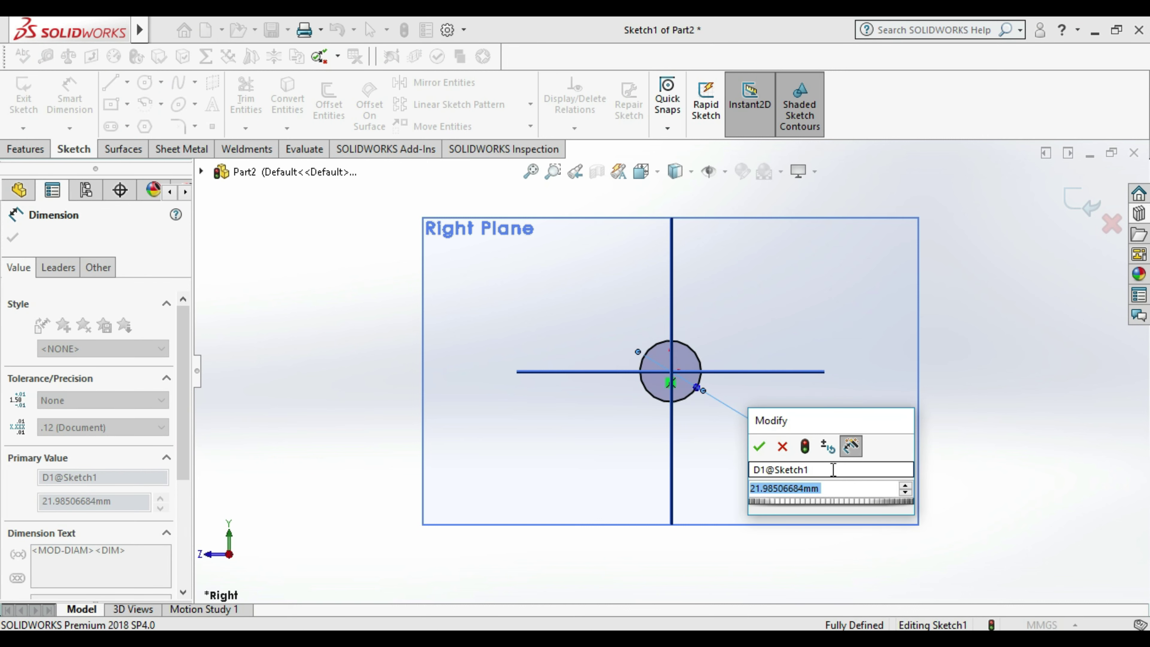
type("32")
key("Return")
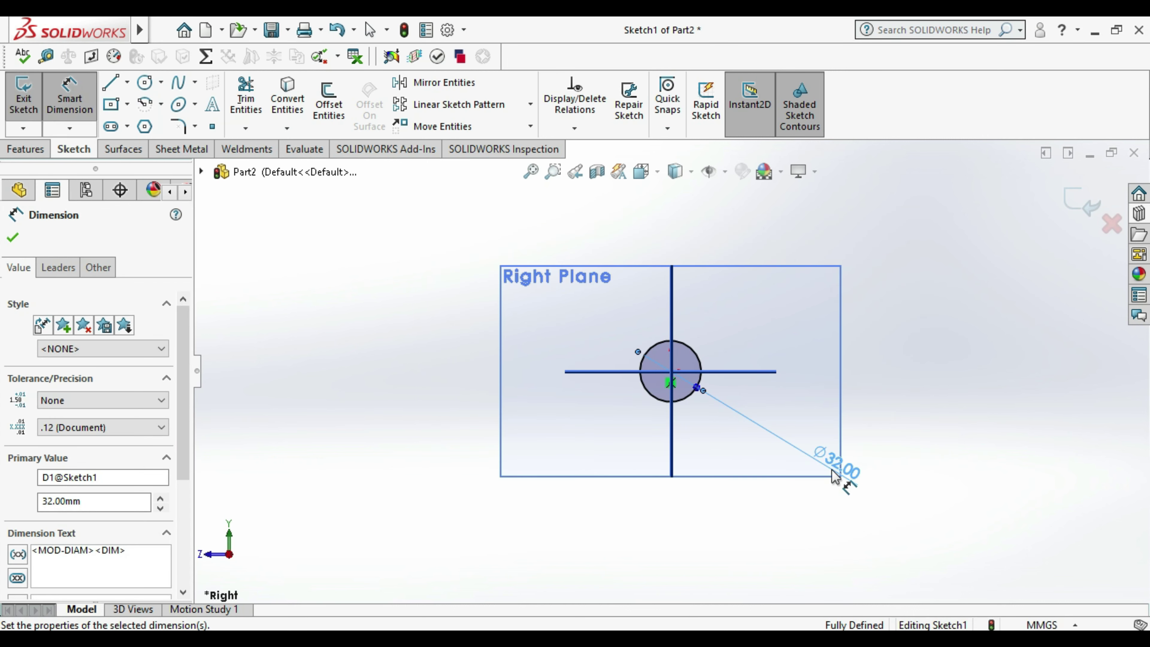
left_click(888, 416)
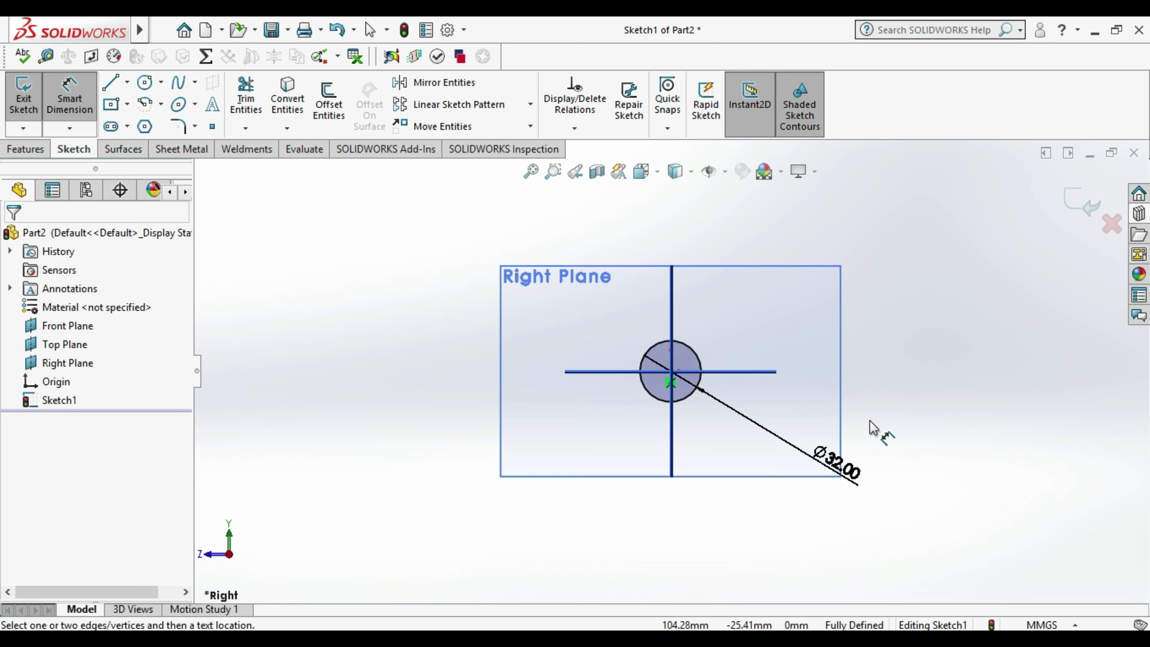
left_click(936, 403)
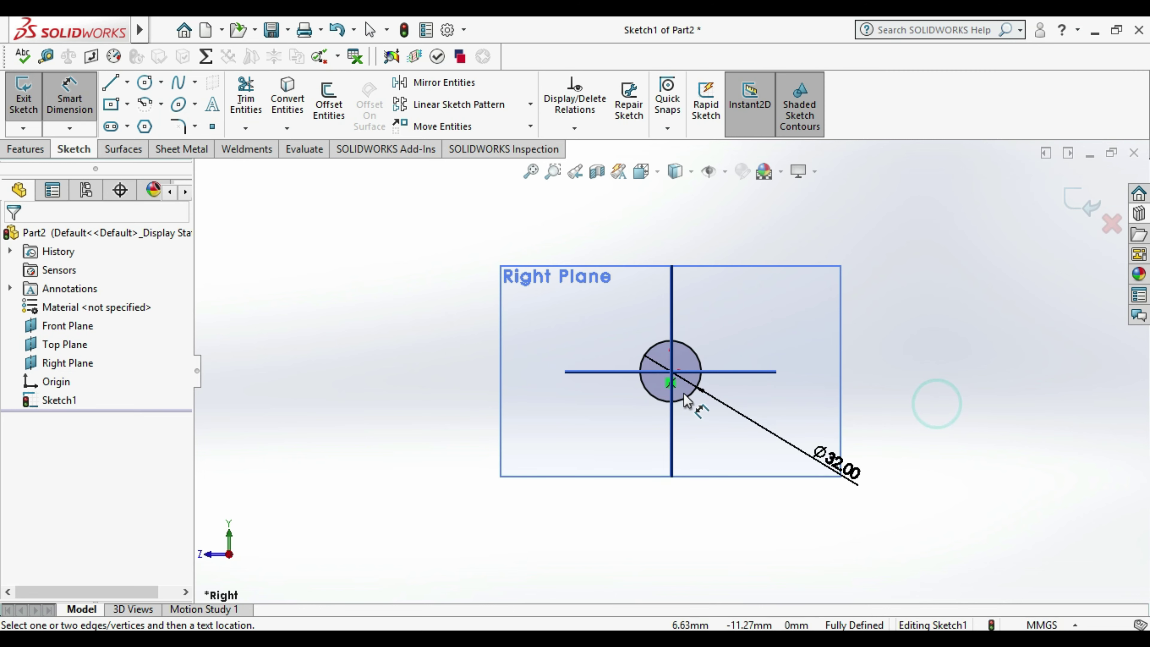
left_click(25, 98)
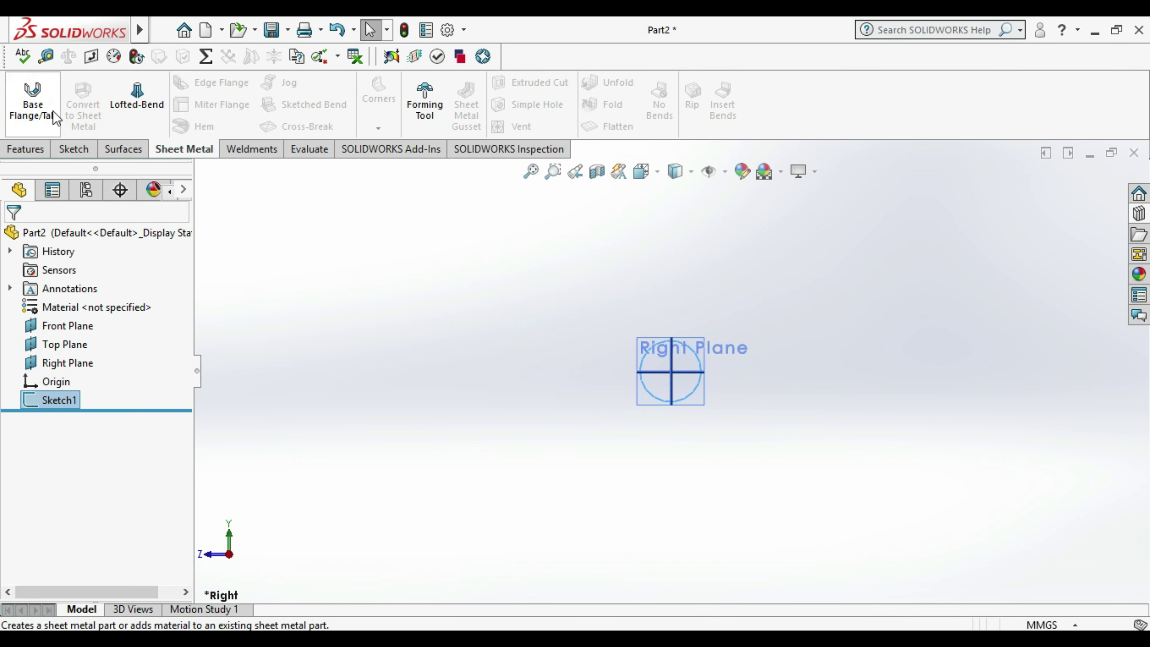
- Extrude the circle sketch Blind in Direction 1 only, with a 1300 mm depth
left_click(51, 148)
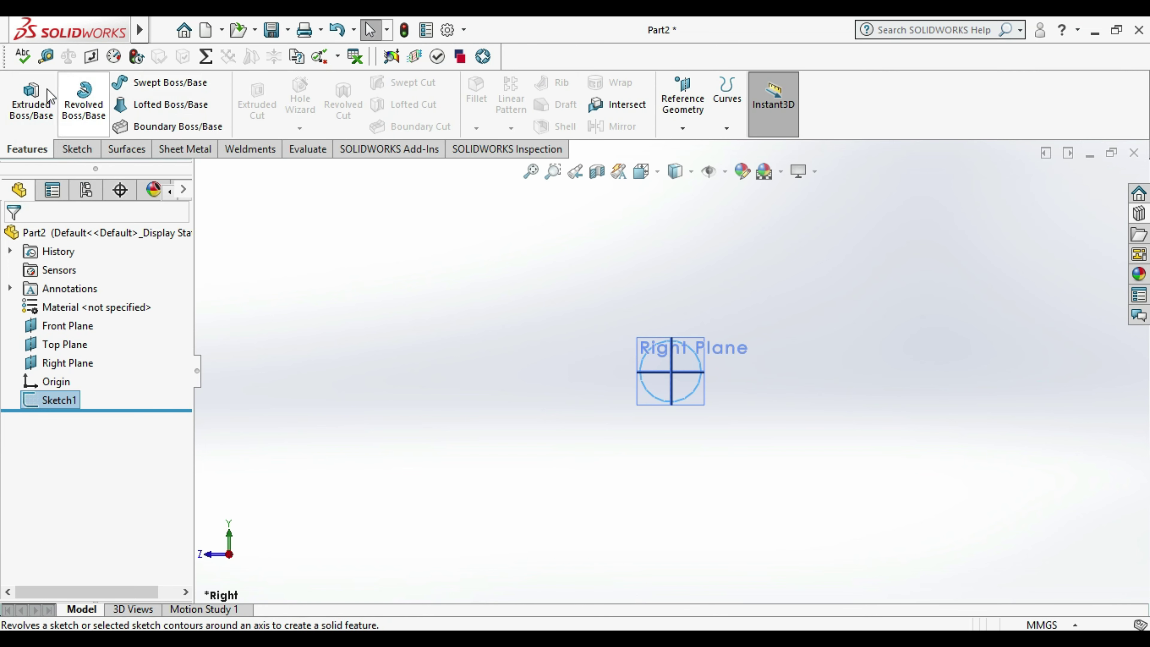
left_click(31, 97)
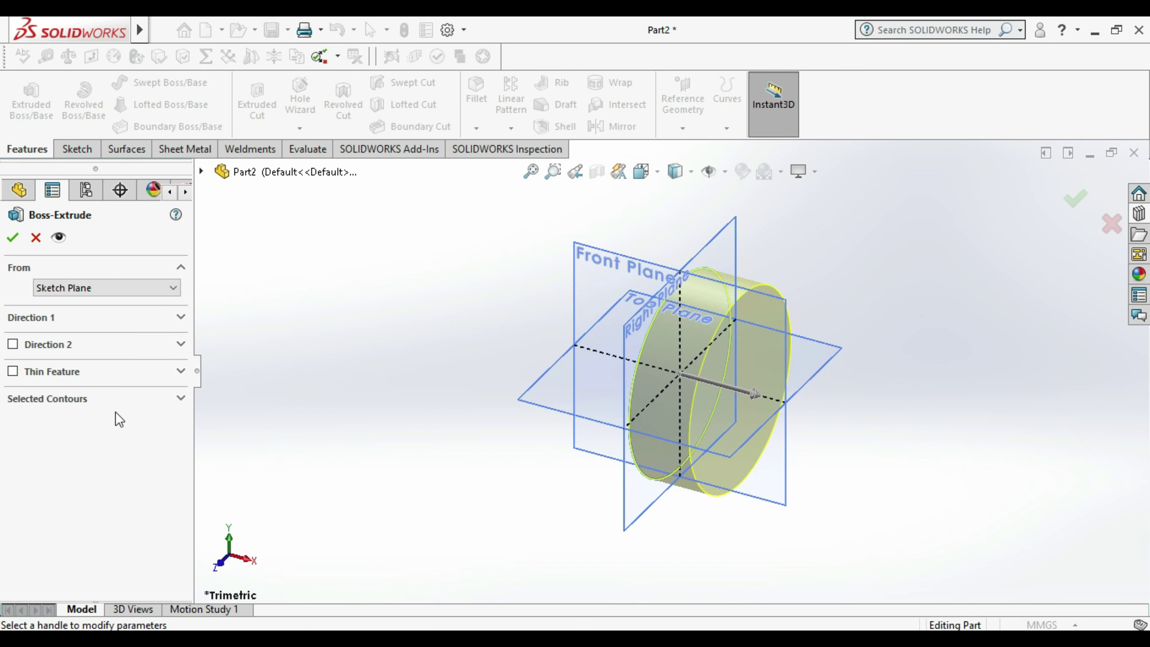
left_click(49, 345)
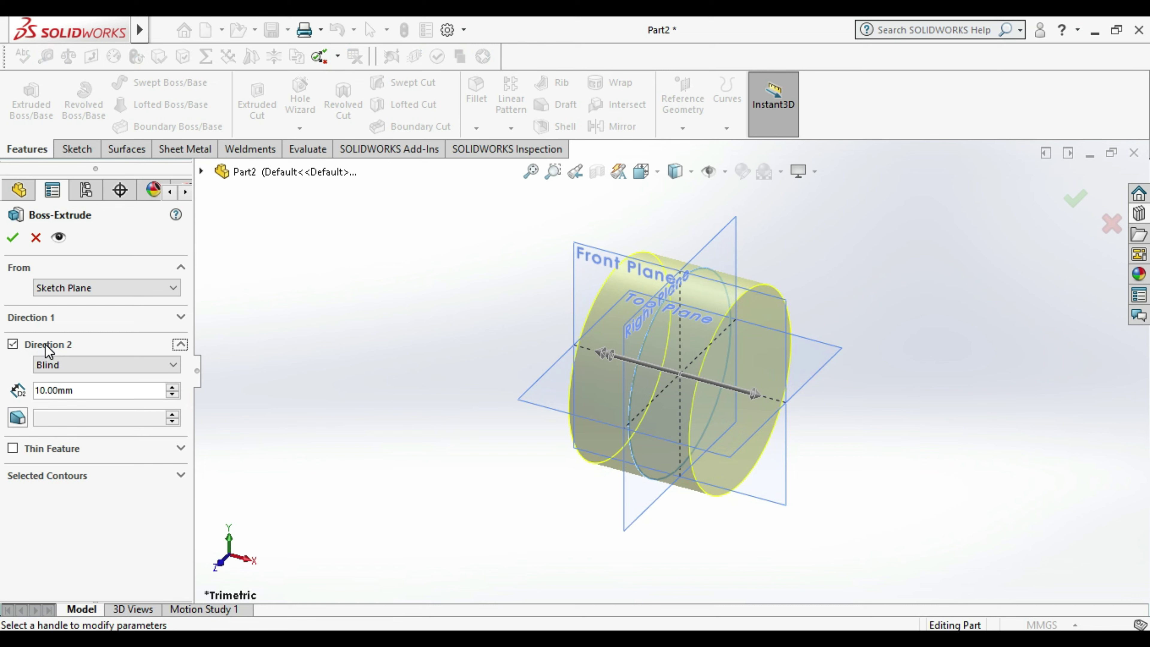
left_click(45, 344)
left_click(45, 317)
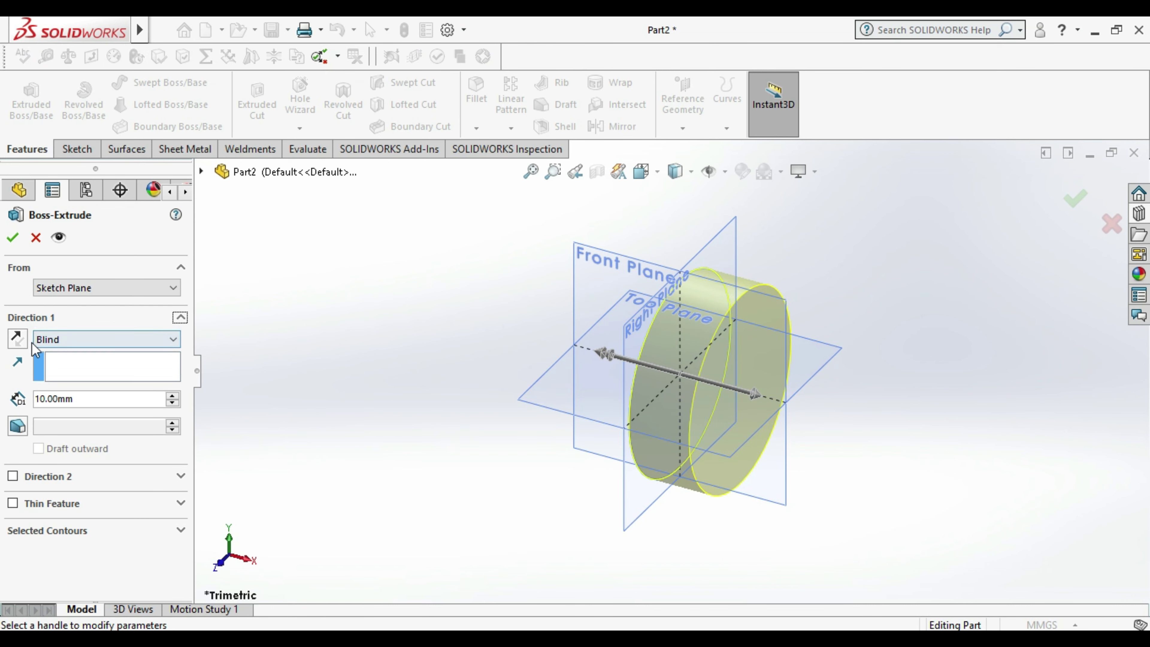
double_click(86, 399)
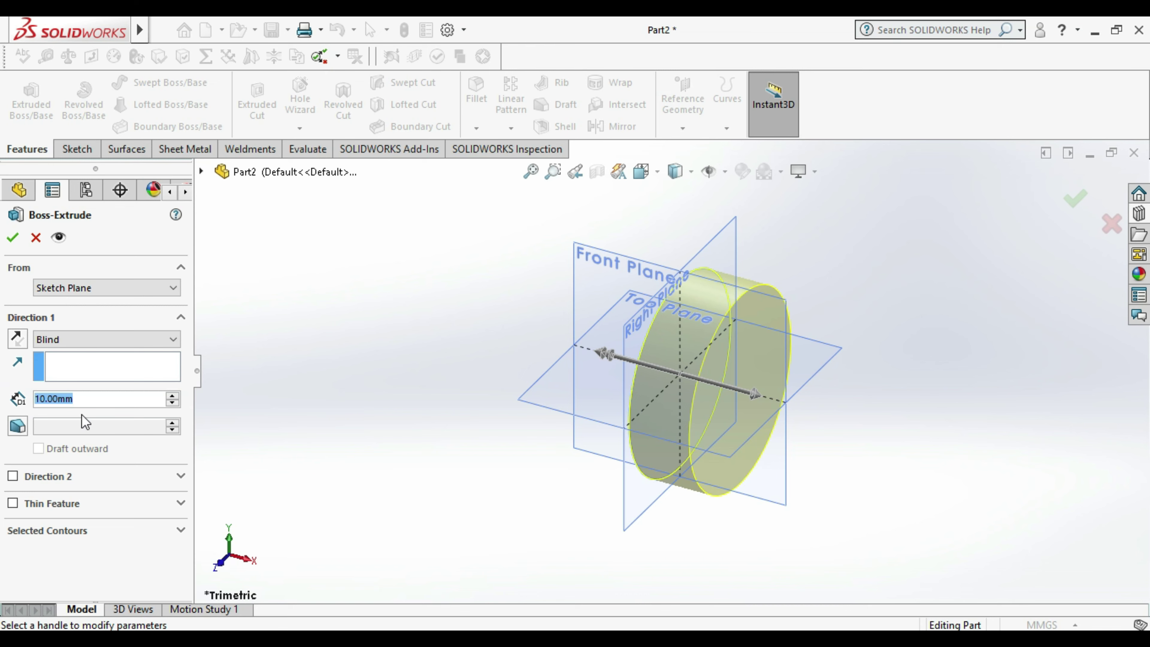
type("1300")
key("Return")
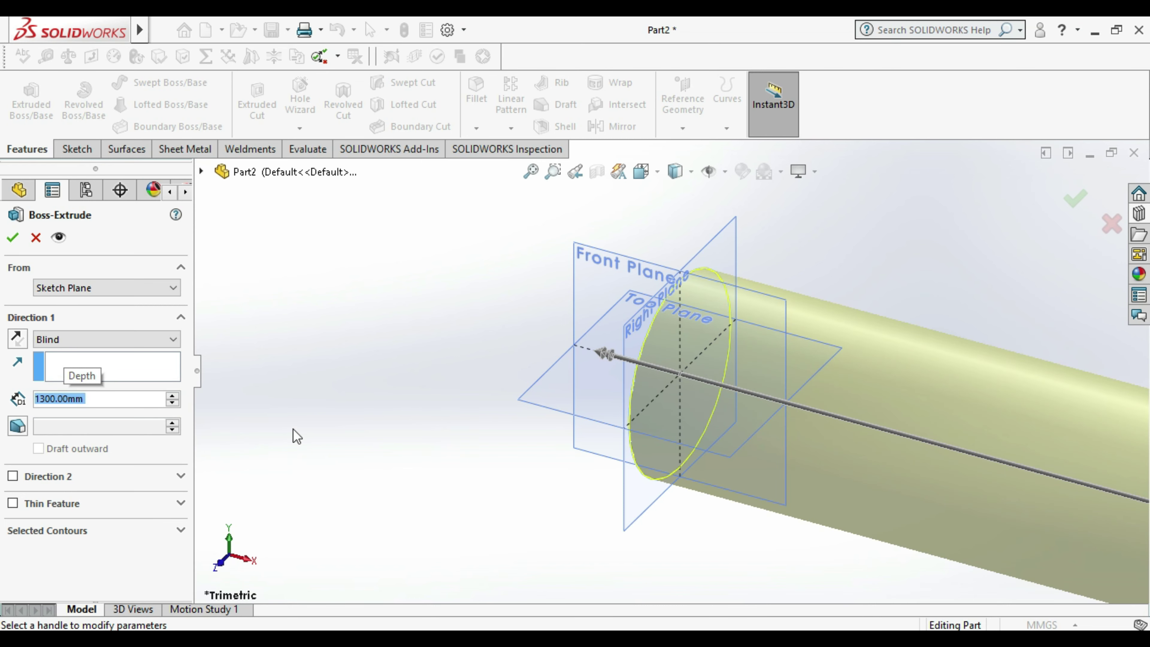
left_click(364, 404)
- Check the preview and confirm Boss-Extrude1 as a 1300 mm solid rod
scroll(331, 410, "down", 1)
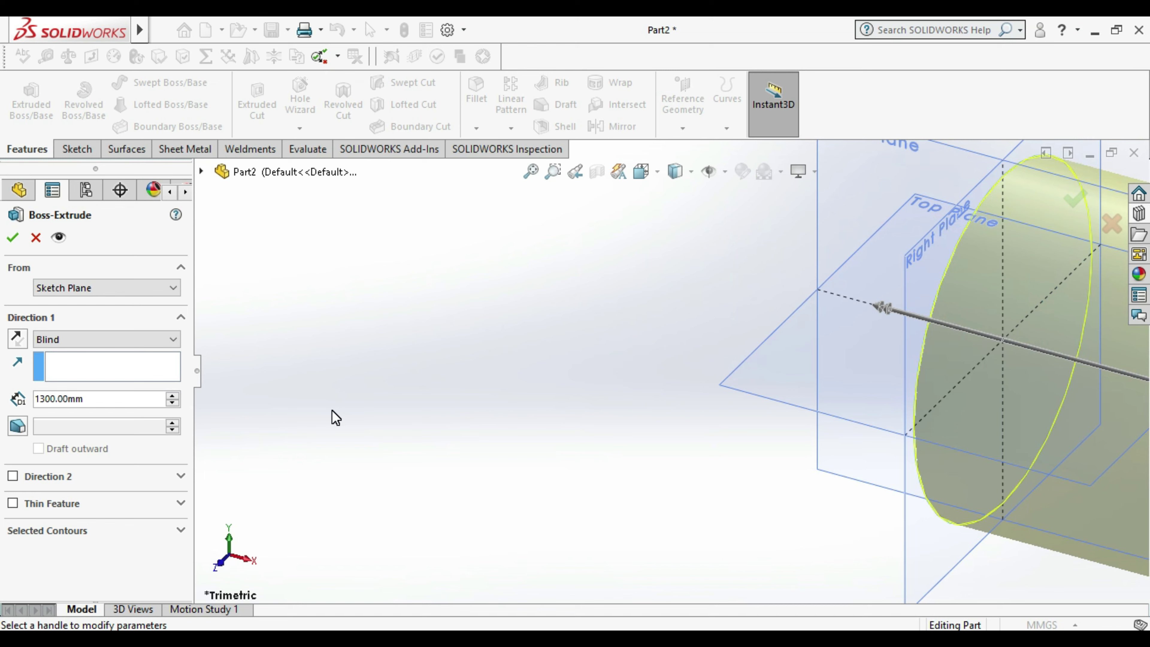
scroll(380, 441, "up", 5)
scroll(968, 378, "up", 1)
scroll(959, 418, "down", 1)
scroll(952, 483, "down", 1)
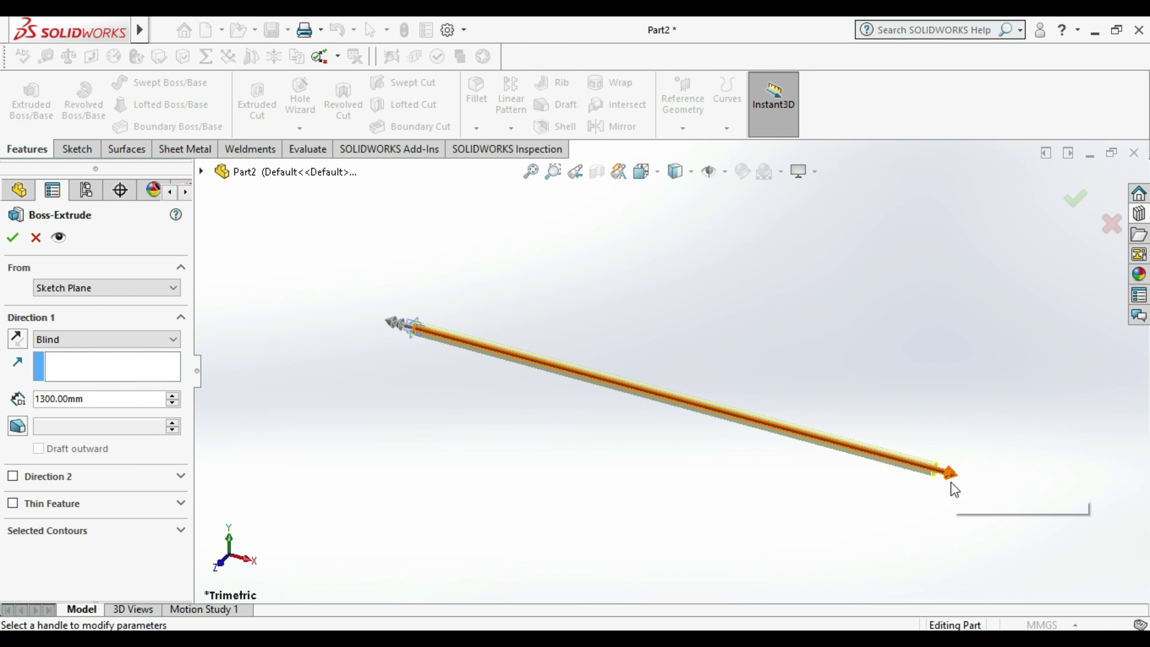
scroll(951, 485, "down", 1)
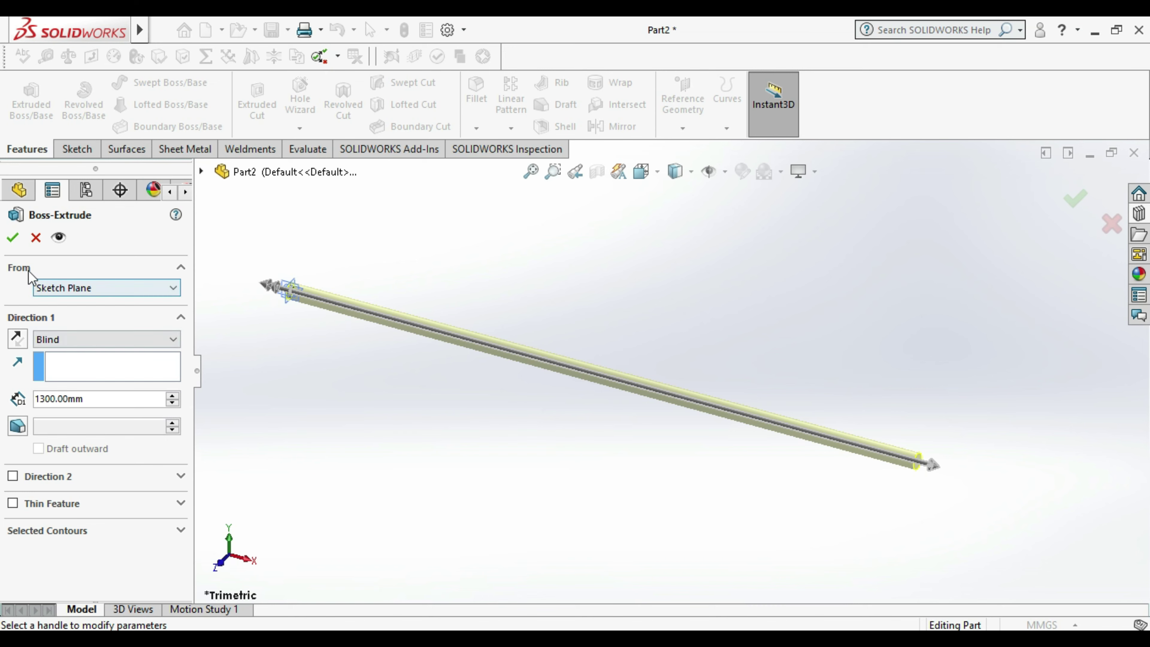
left_click(12, 241)
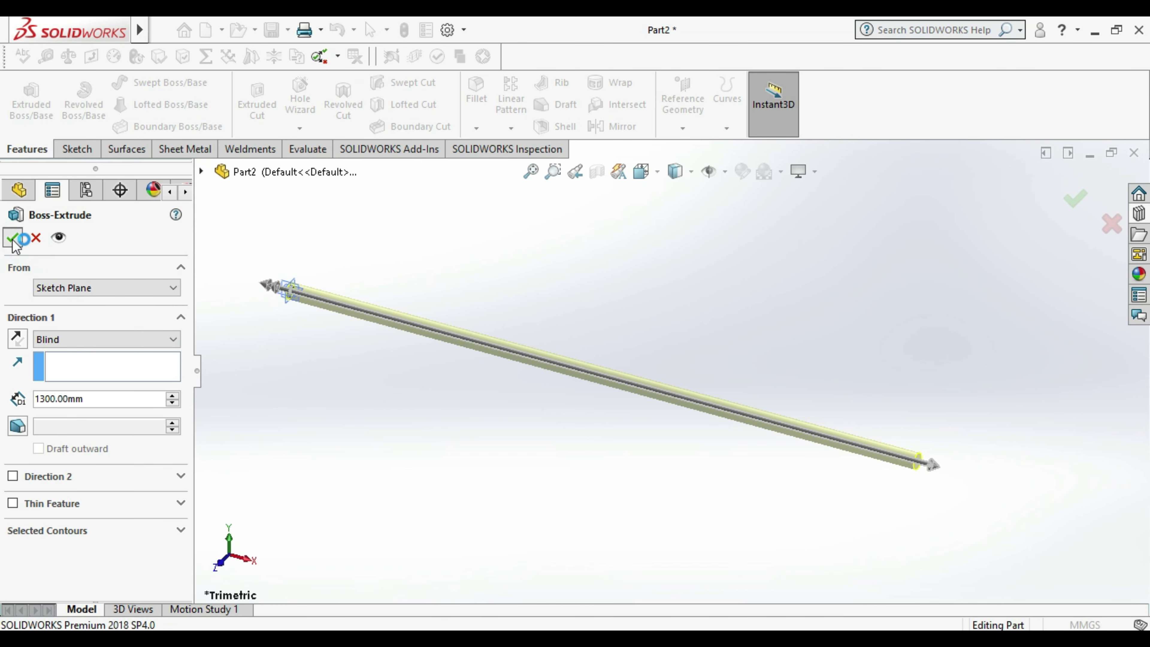
left_click(312, 422)
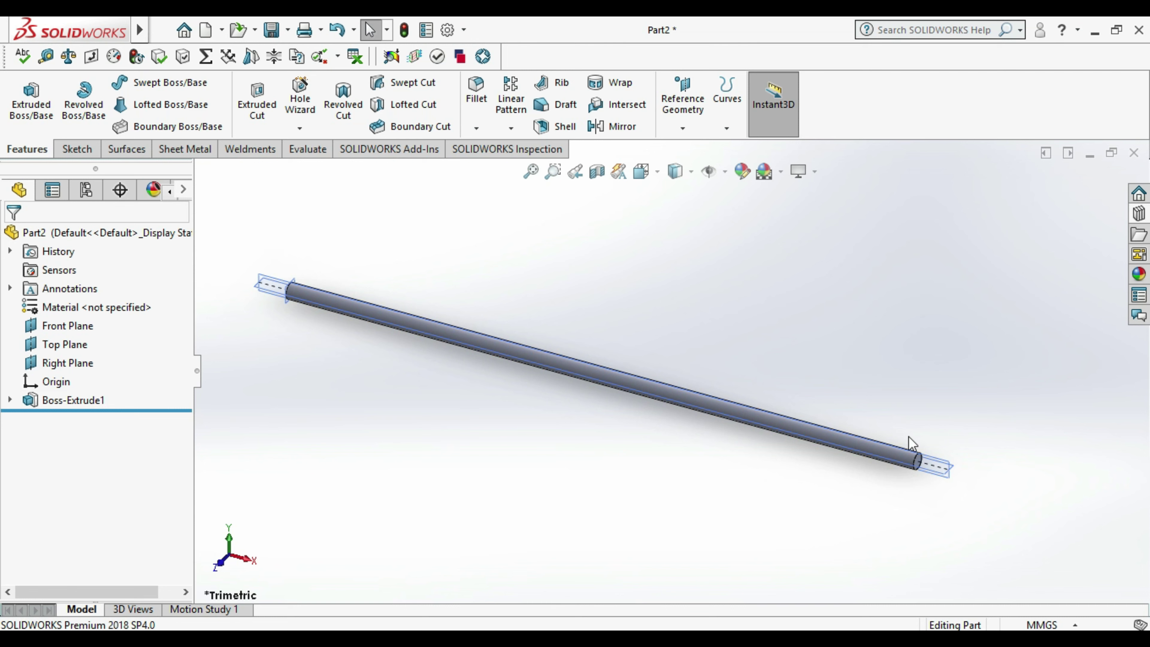
- Start a sketch on the rod's end face and draw a circle at its origin
scroll(927, 476, "down", 2)
scroll(837, 454, "down", 3)
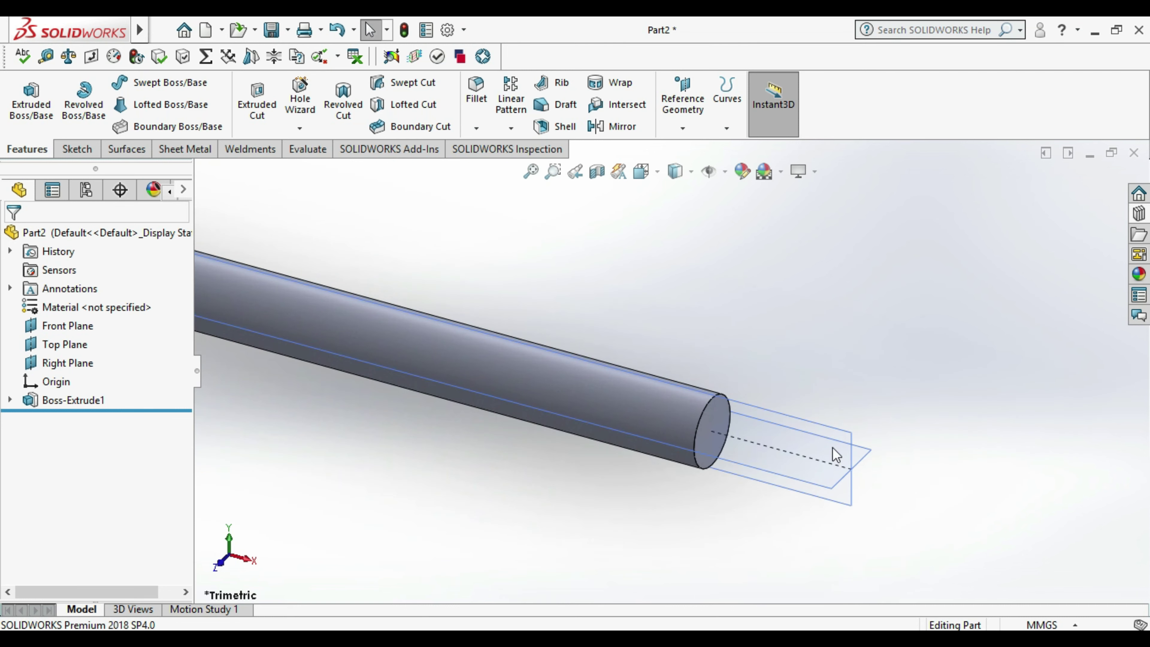
right_click(711, 424)
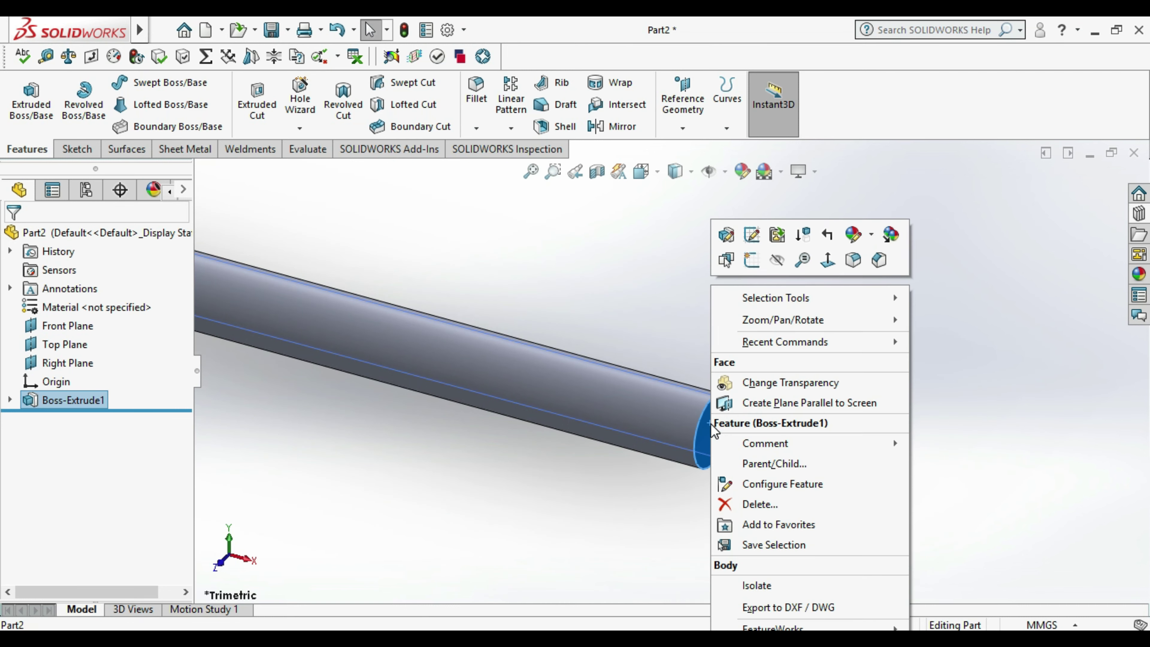
left_click(755, 262)
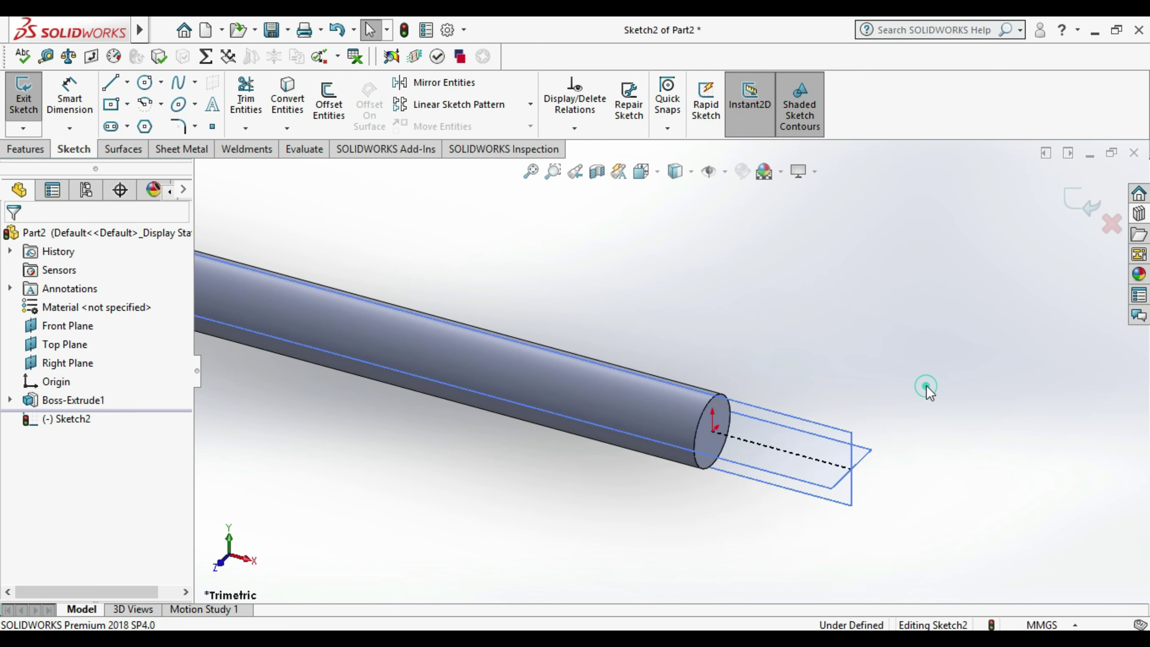
left_click(145, 82)
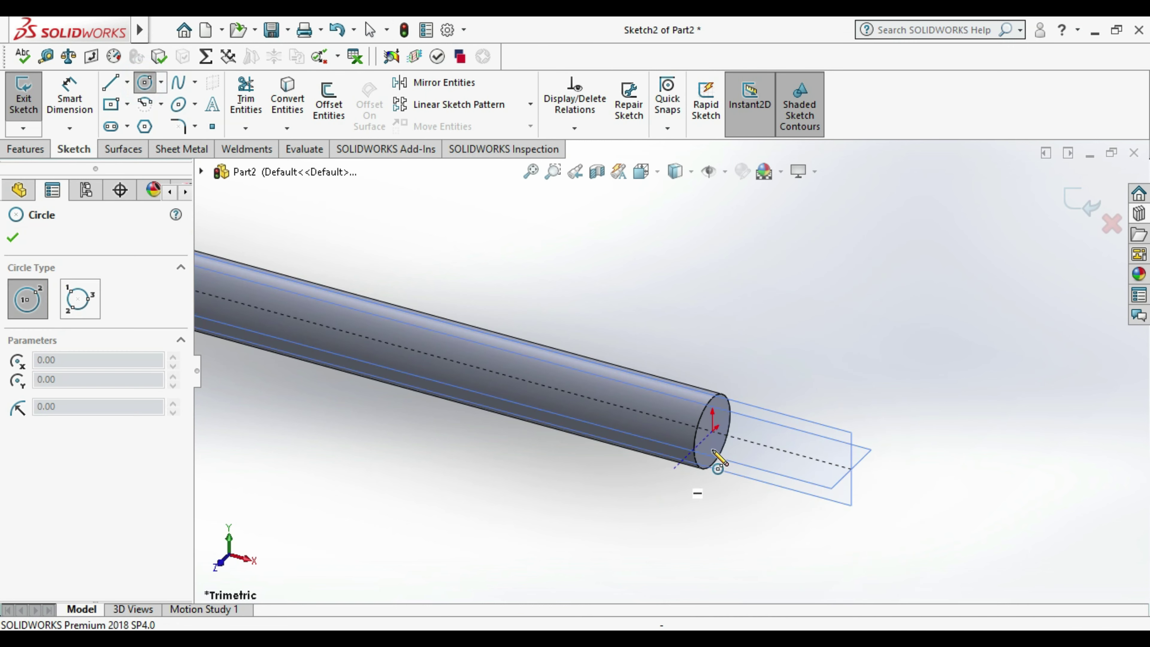
left_click(713, 431)
left_click(718, 448)
key("d")
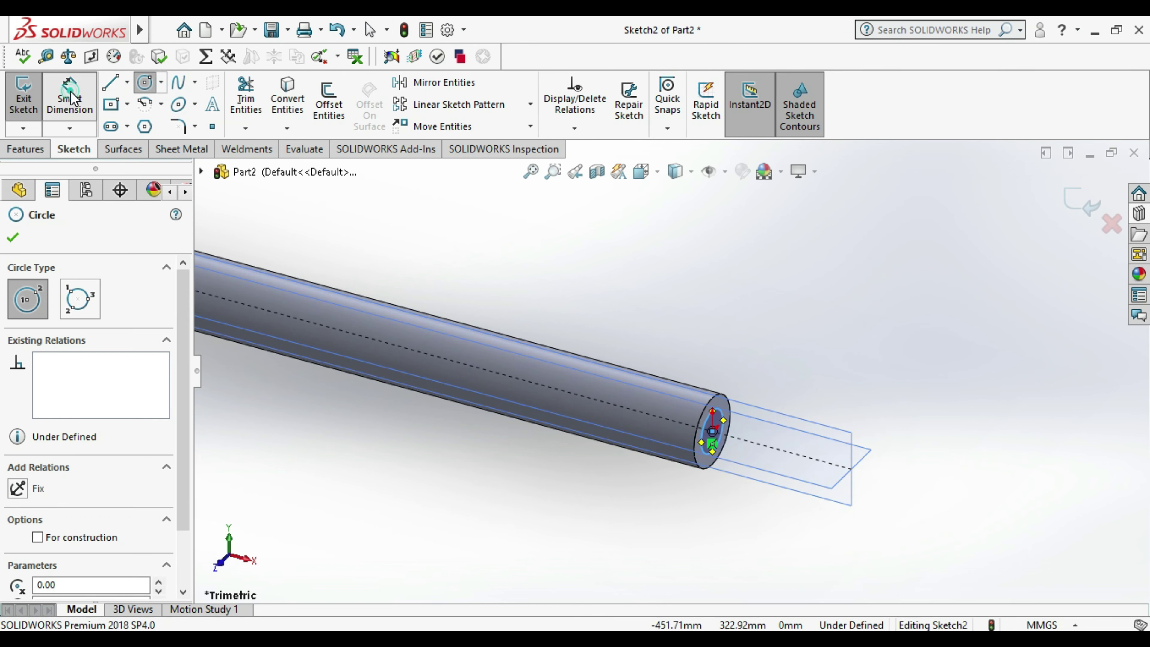
- Dimension the small circle to 20 mm diameter and exit the sketch
left_click(723, 443)
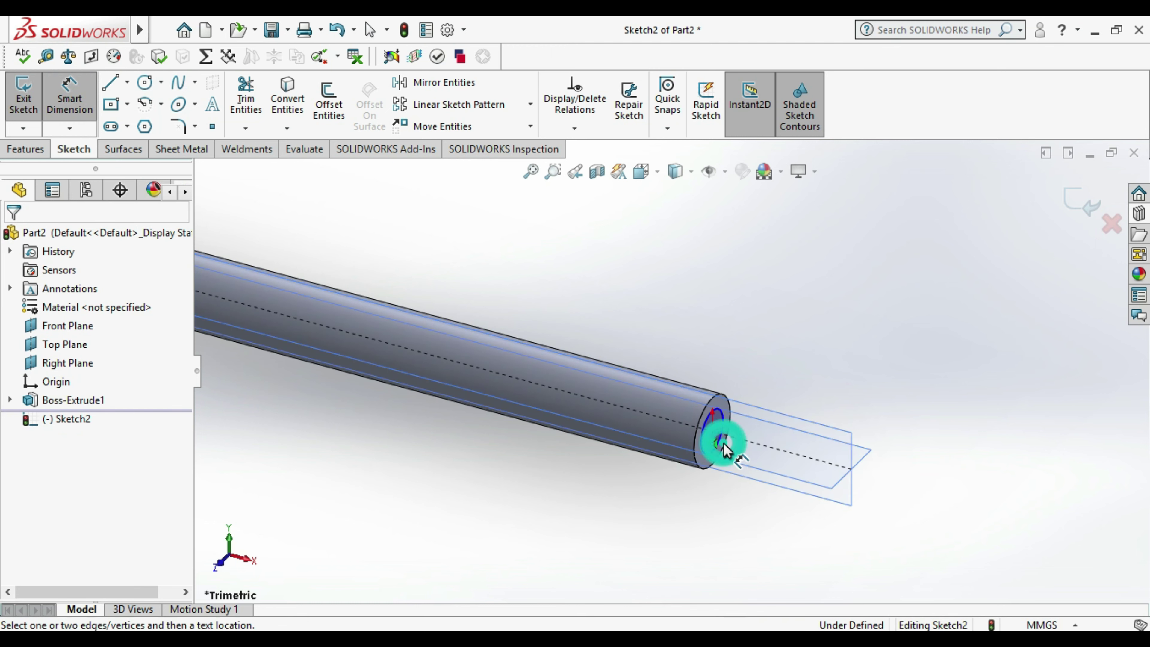
left_click(721, 433)
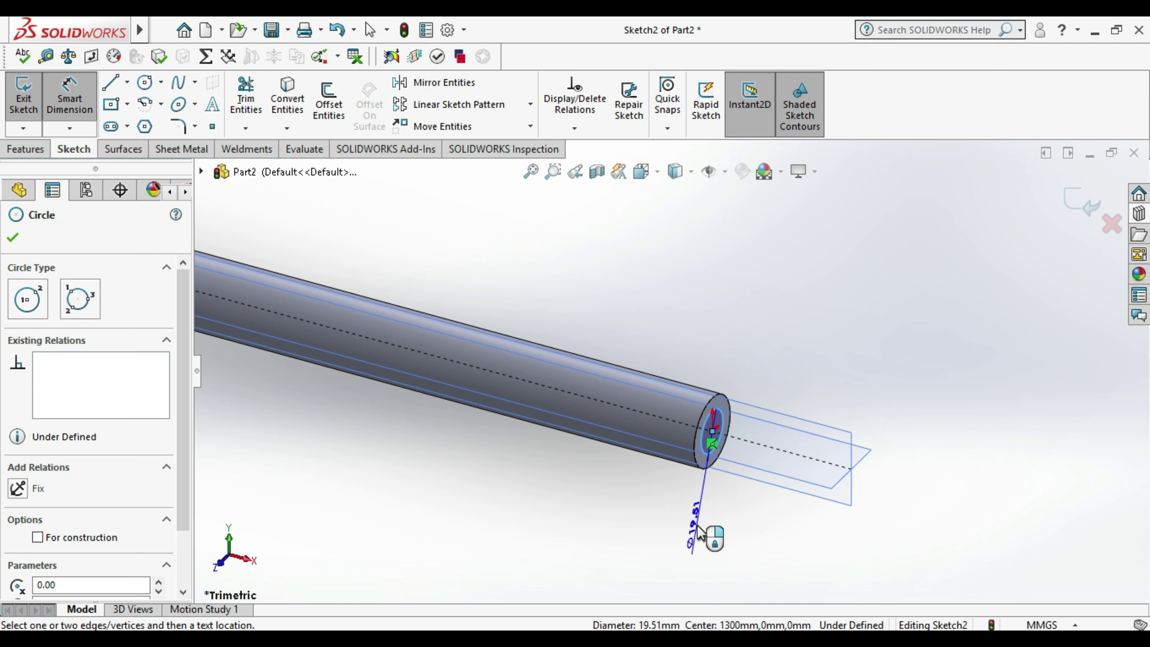
left_click(696, 526)
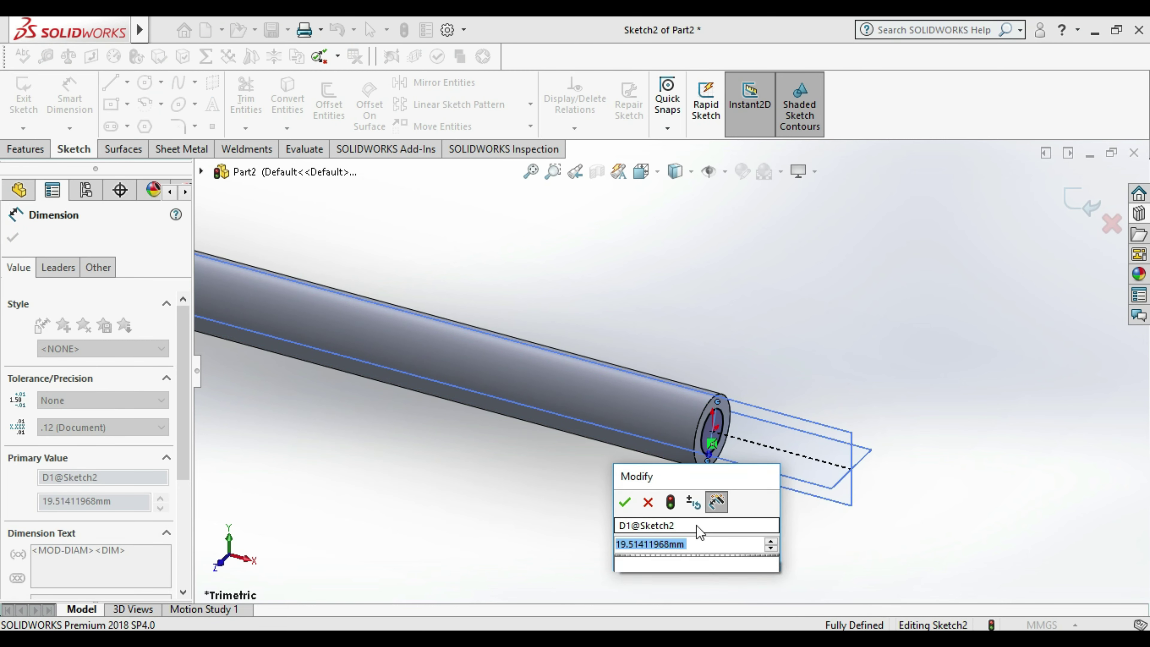
type("20")
key("Return")
left_click(618, 524)
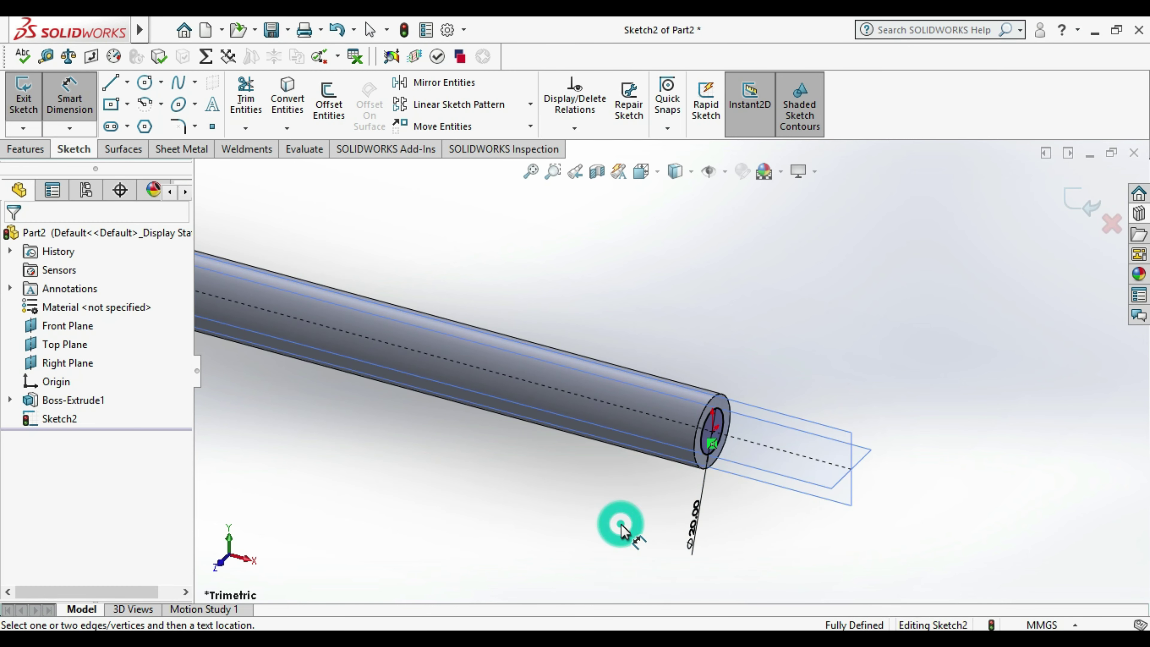
left_click(33, 86)
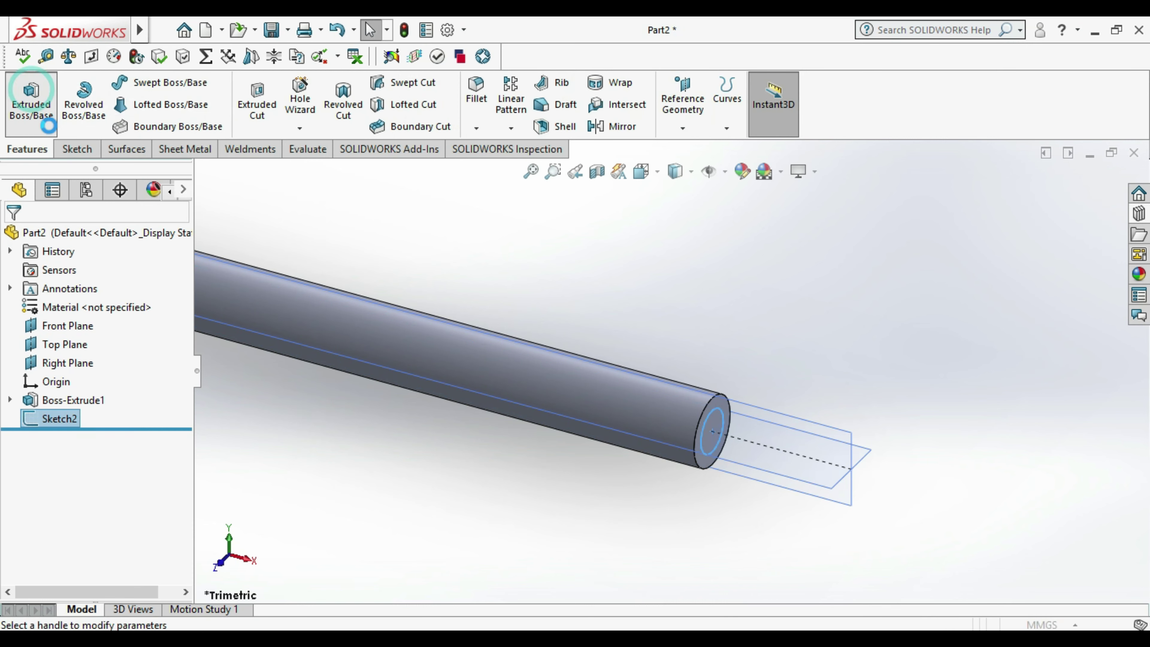
- Extrude Sketch2 Blind 70 mm from the rod's end, merged with the rod
left_click(31, 100)
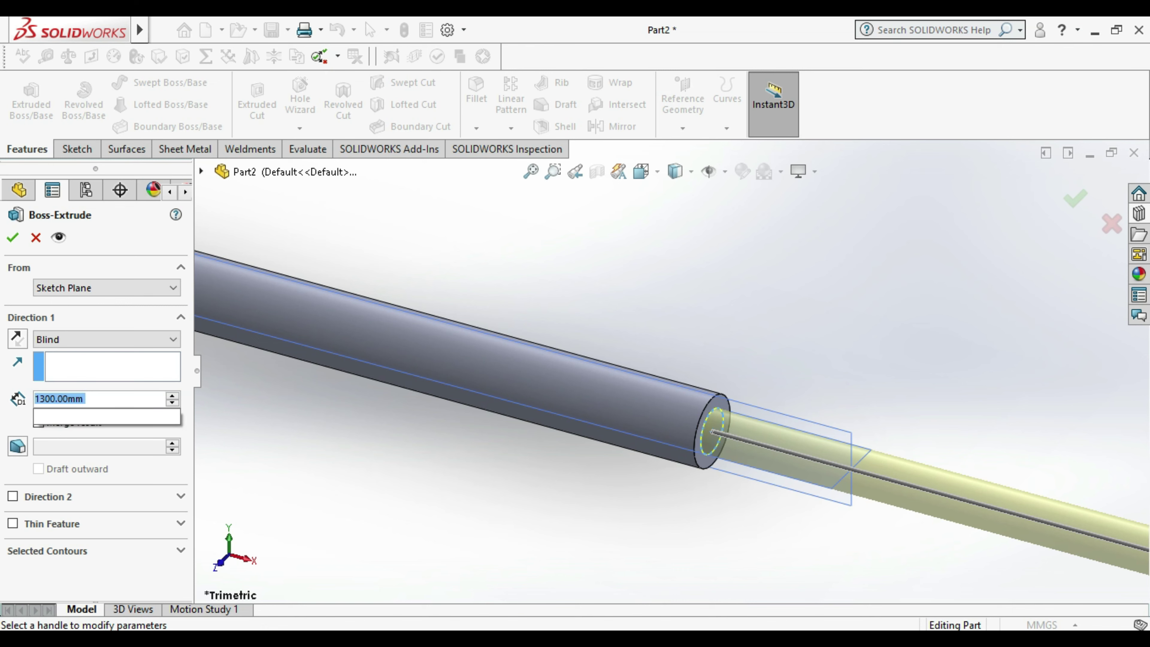
type("70")
key("Return")
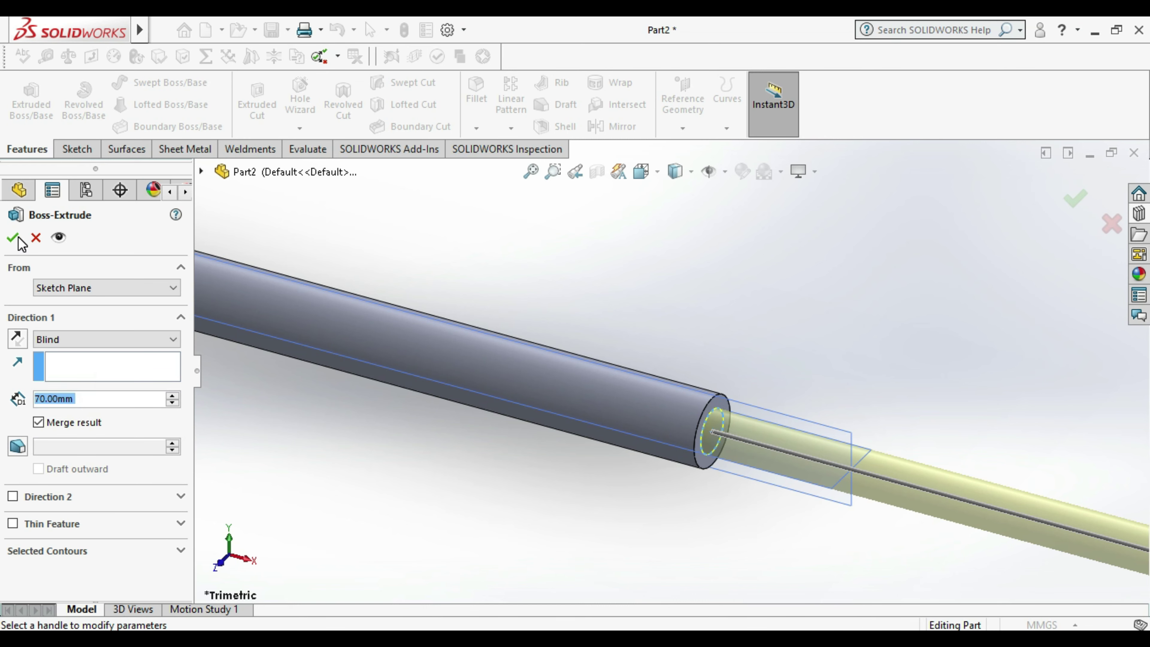
scroll(434, 496, "up", 3)
scroll(472, 460, "up", 2)
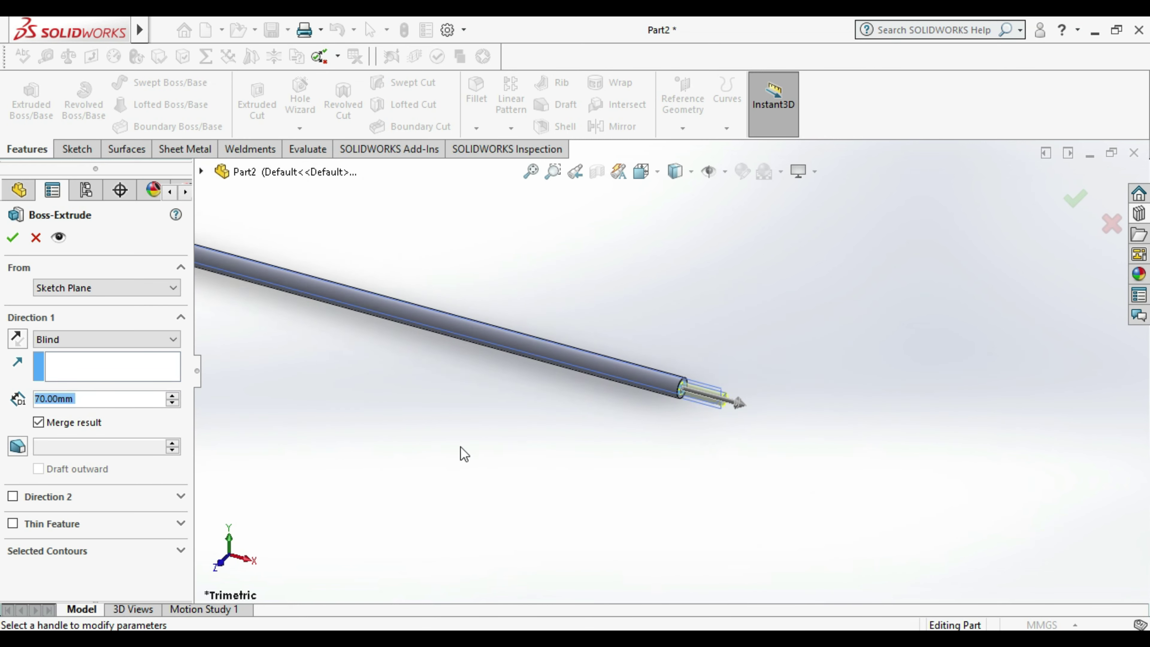
left_click(12, 236)
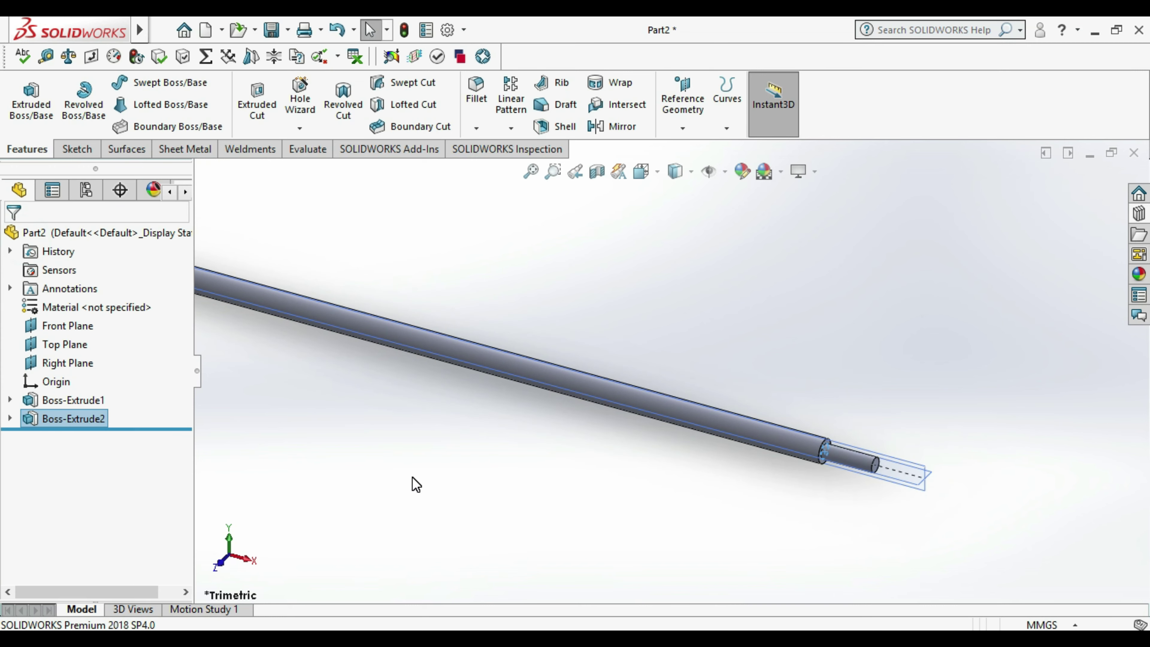
- Zoom and orbit to the rod's opposite end face and open Sketch3 on it
scroll(414, 476, "up", 3)
scroll(437, 301, "down", 2)
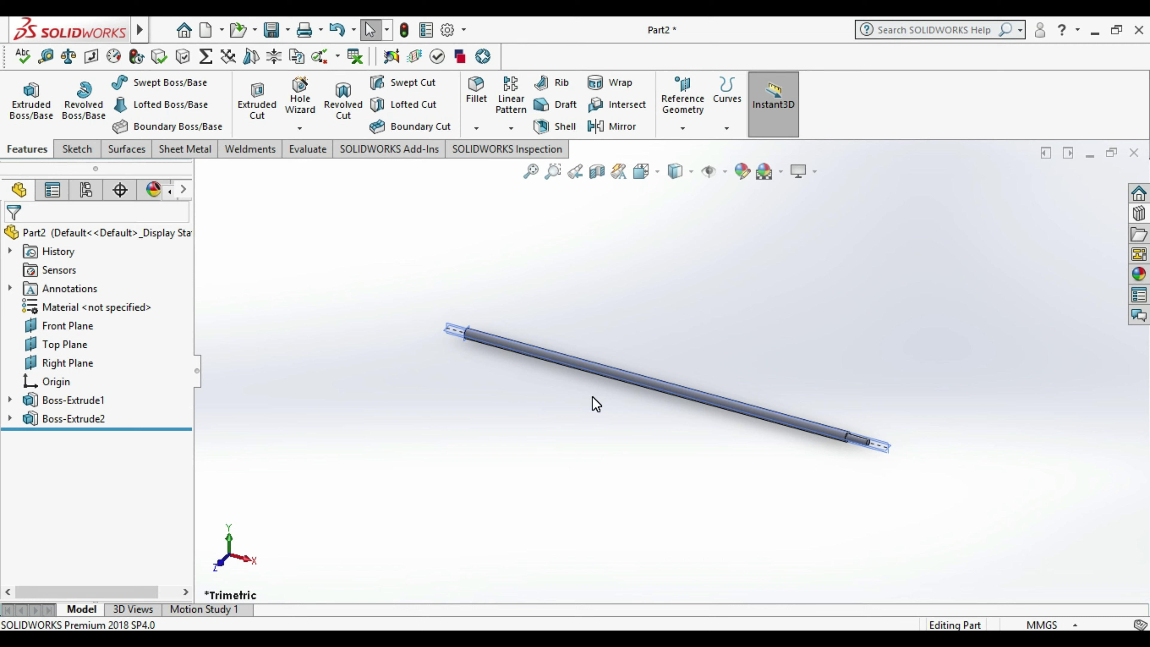
scroll(632, 419, "down", 1)
left_click(592, 456)
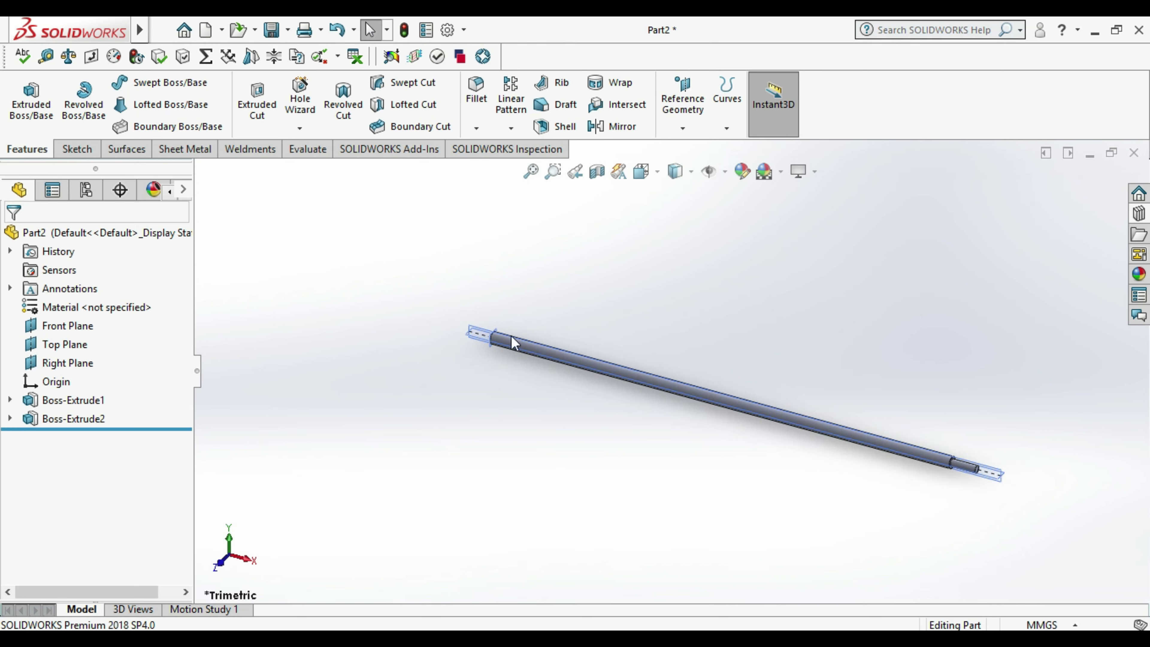
scroll(513, 344, "down", 1)
scroll(513, 351, "down", 1)
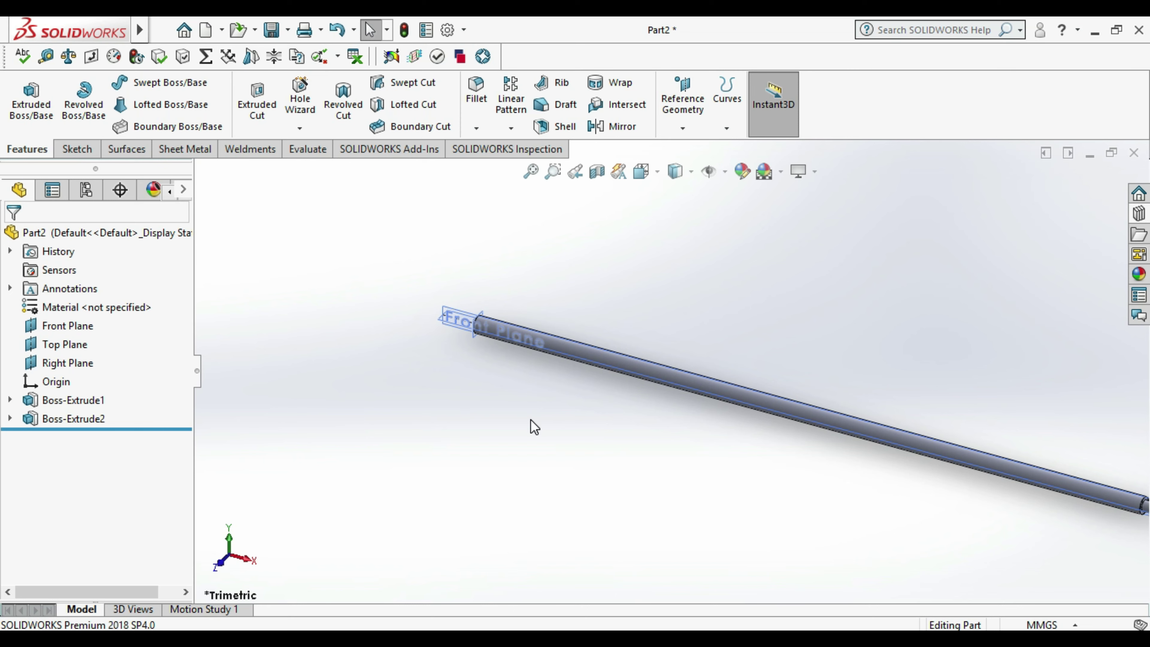
mouse_move(530, 419)
middle_mouse_down()
mouse_move(603, 457)
mouse_move(432, 343)
middle_mouse_up()
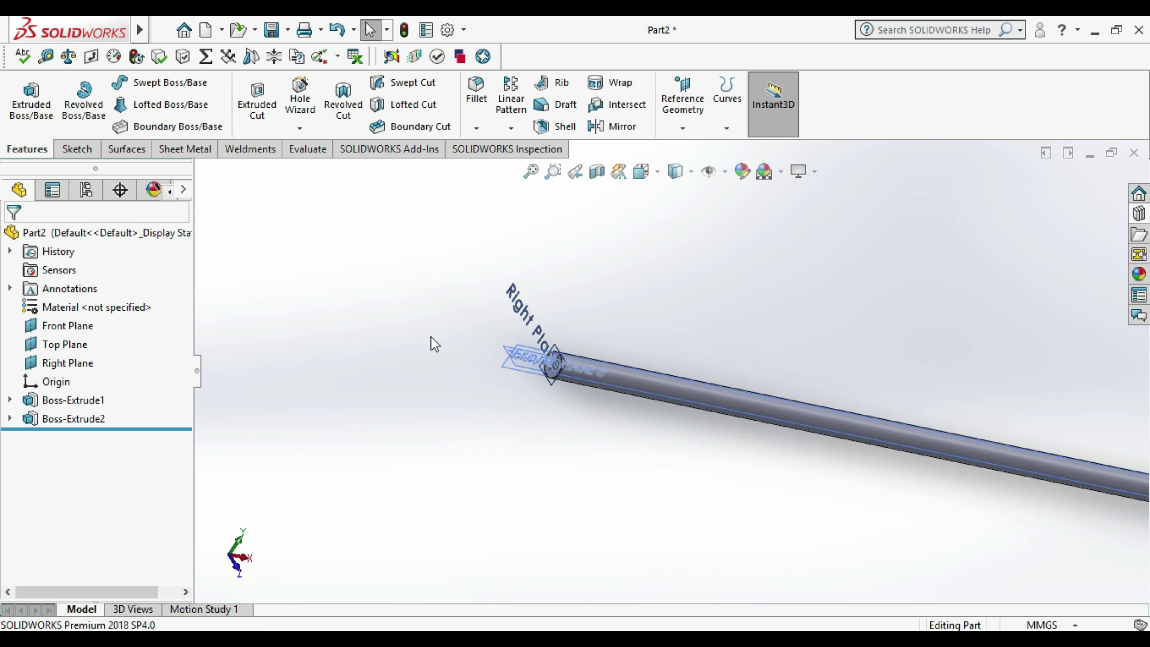
scroll(564, 388, "down", 1)
scroll(570, 385, "down", 1)
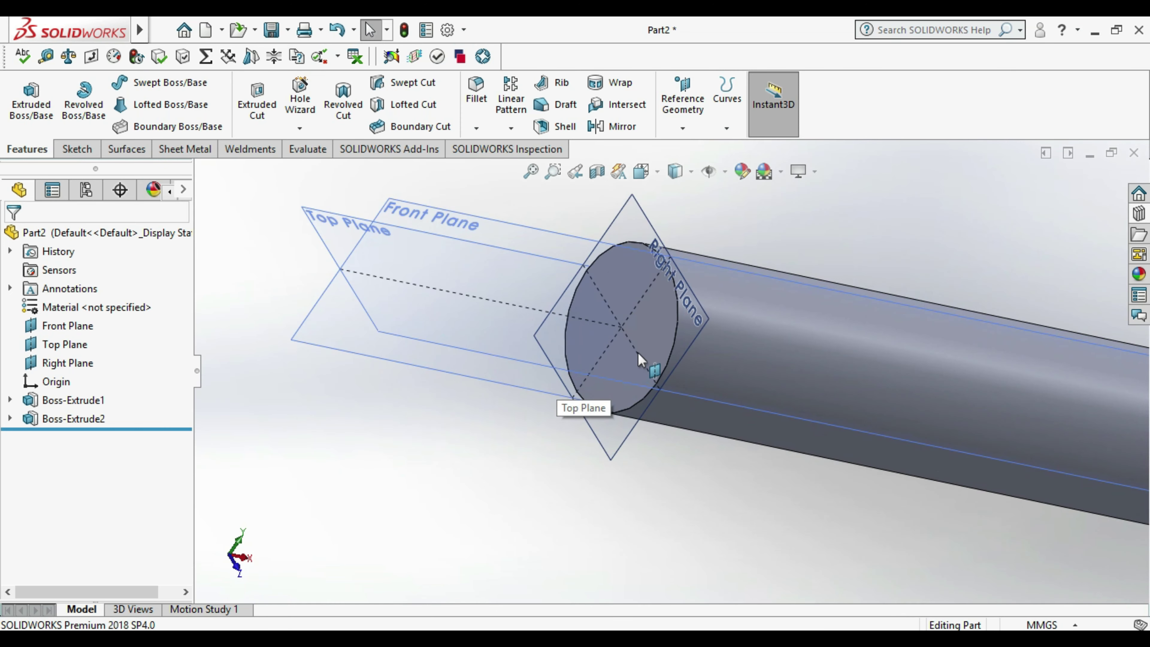
right_click(656, 283)
left_click(696, 261)
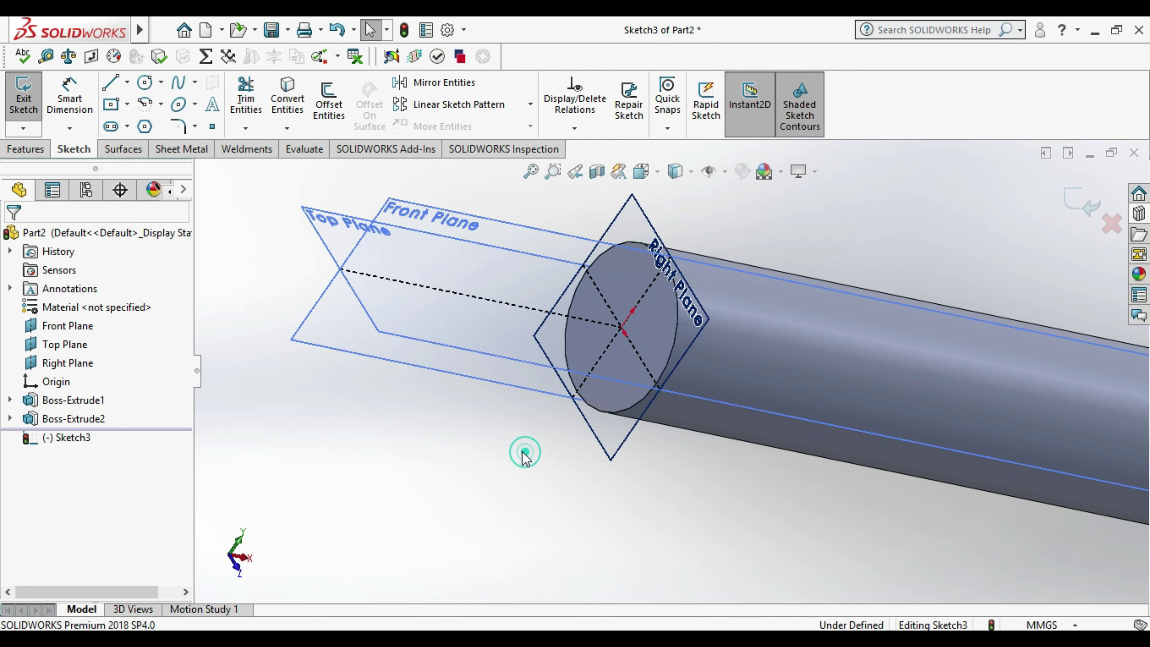
- Draw a circle at the end face centre and dimension it to 20 mm diameter
left_click(145, 82)
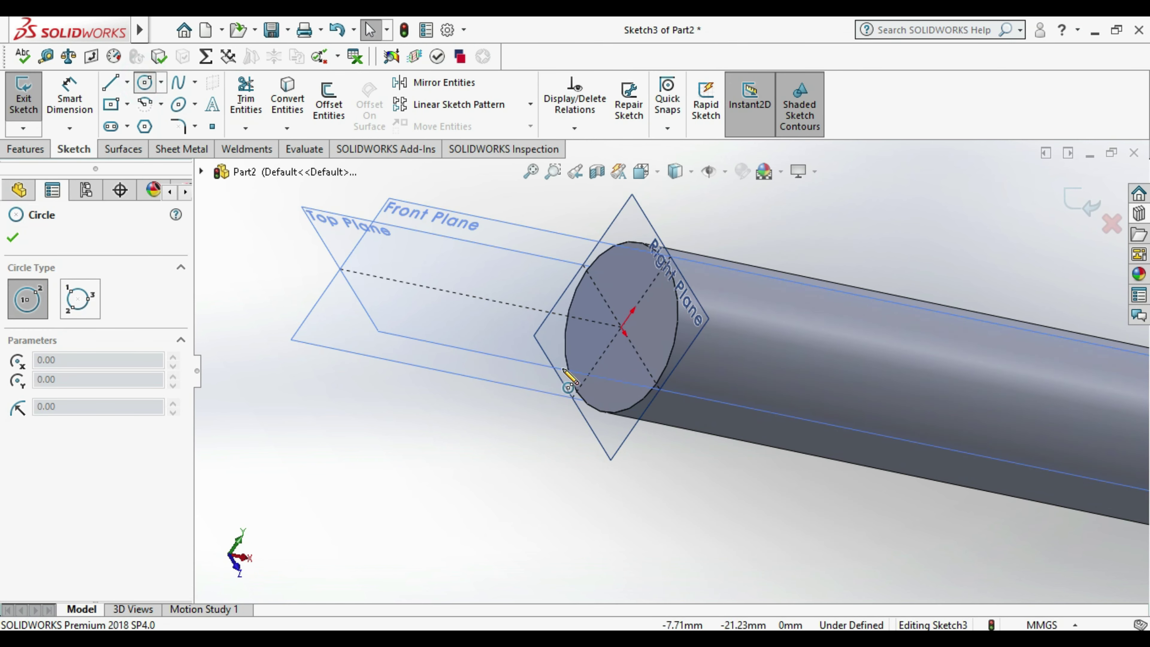
left_click(621, 327)
left_click(68, 88)
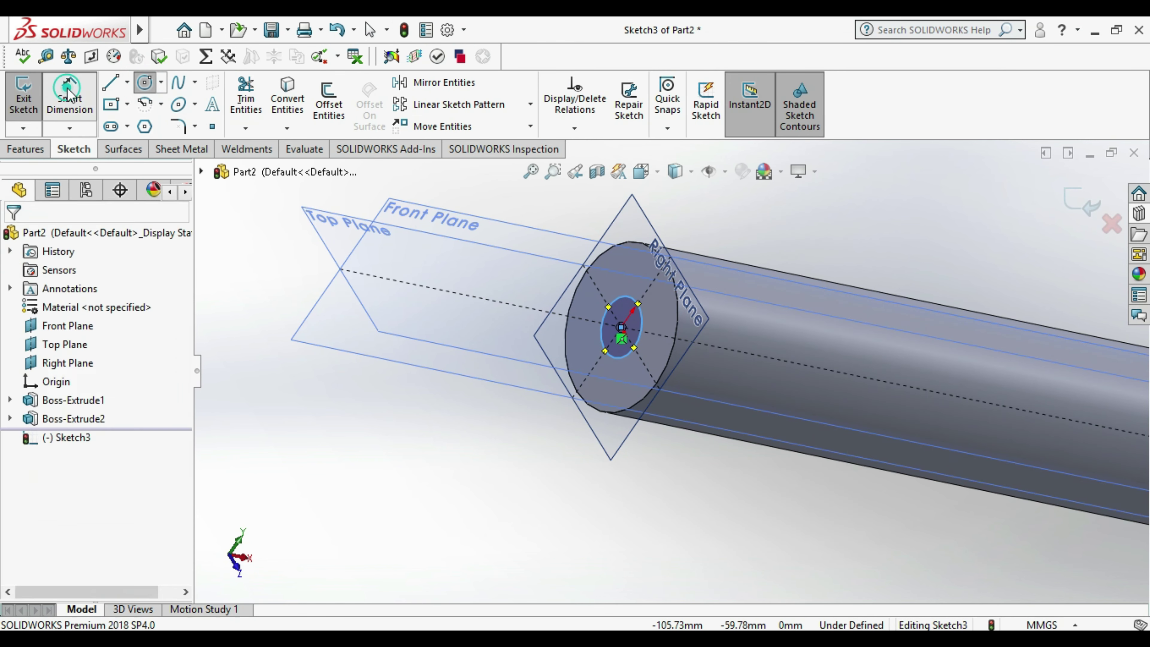
left_click(641, 340)
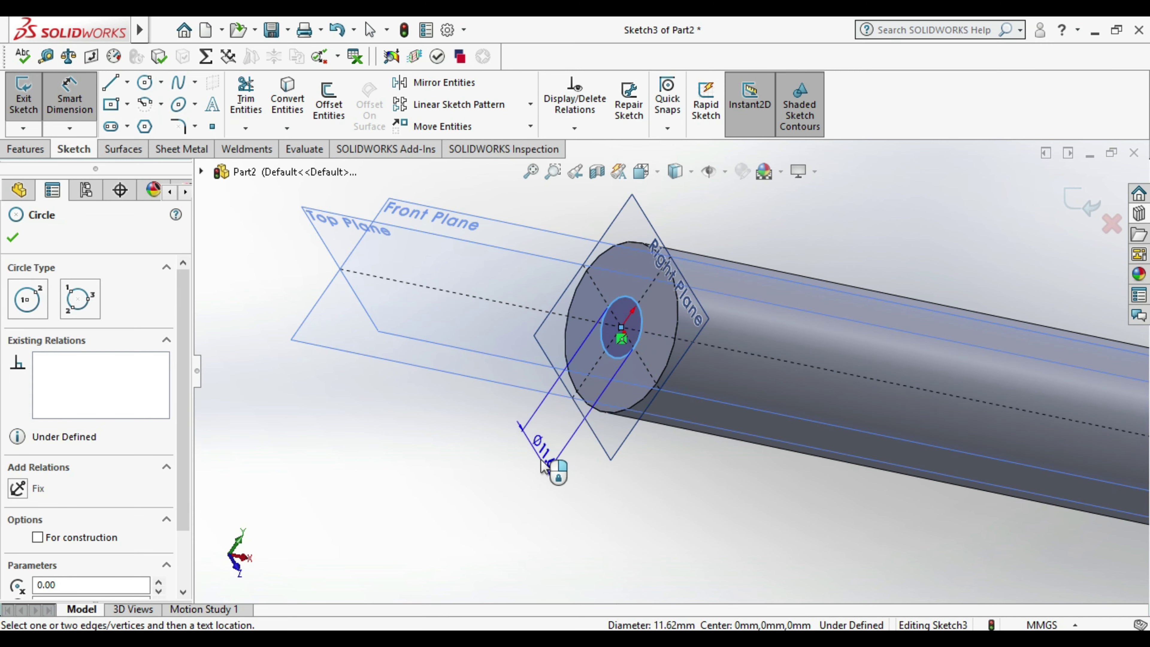
left_click(585, 552)
type("20")
left_click(508, 521)
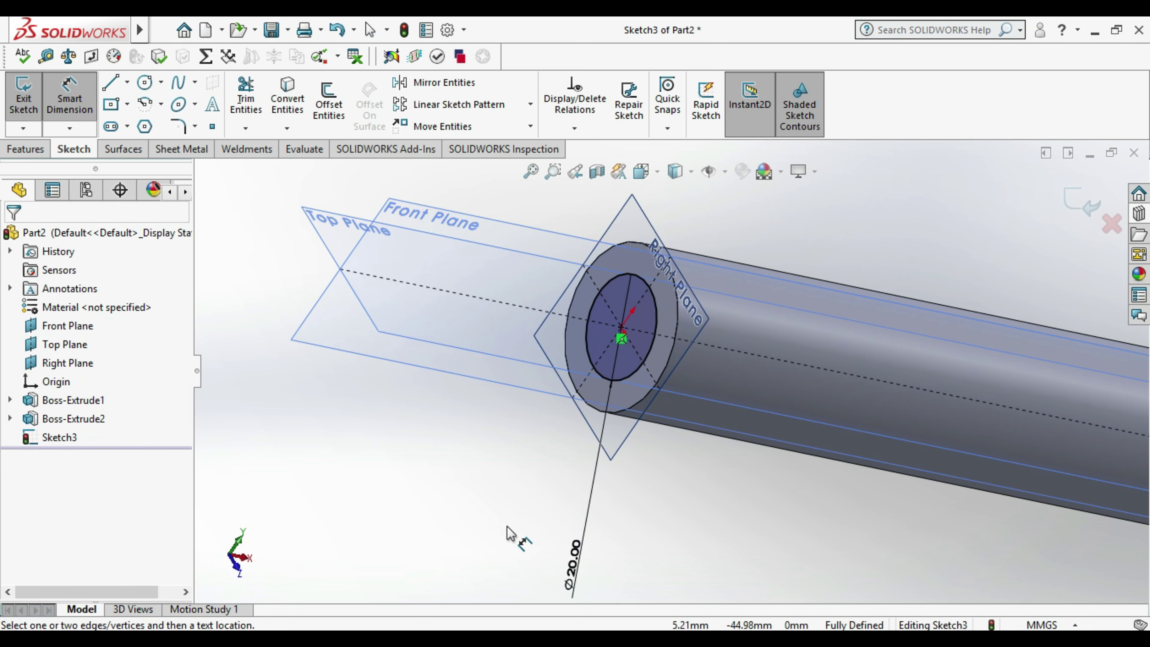
- Orbit out to see the whole rod lying horizontal and exit Sketch3
scroll(516, 534, "up", 3)
mouse_move(525, 535)
middle_mouse_down()
mouse_move(586, 508)
mouse_move(747, 393)
mouse_move(742, 469)
mouse_move(770, 533)
mouse_move(791, 514)
mouse_move(775, 419)
mouse_move(748, 410)
middle_mouse_up()
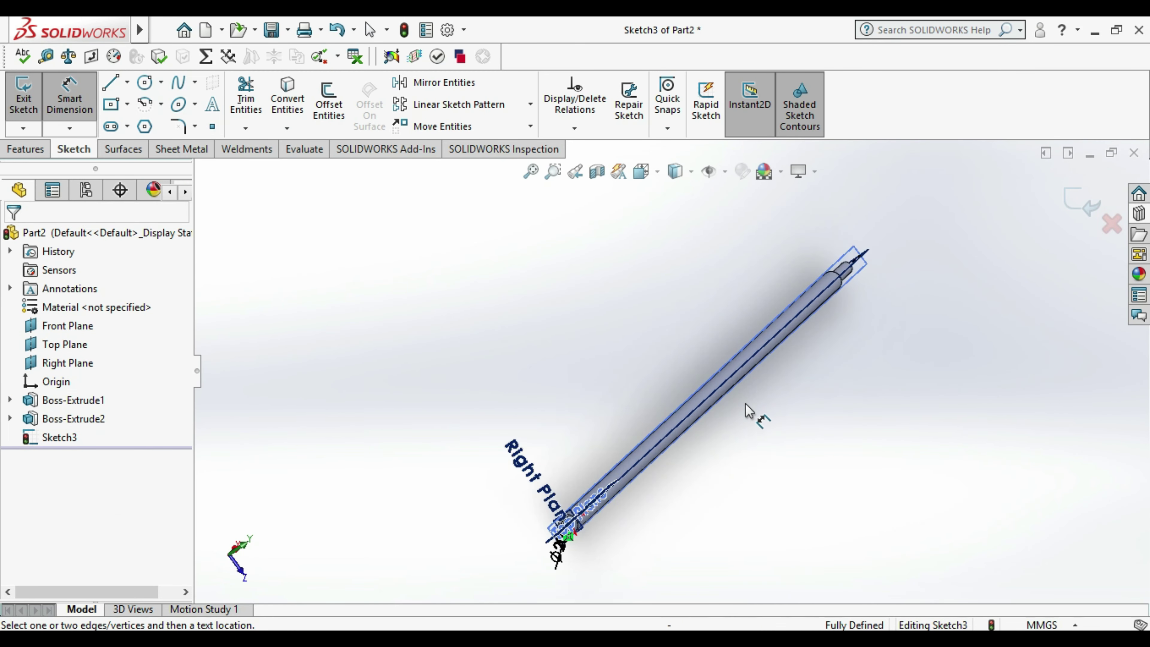
right_click(706, 437)
middle_click_drag(648, 560, 637, 491)
left_click(24, 87)
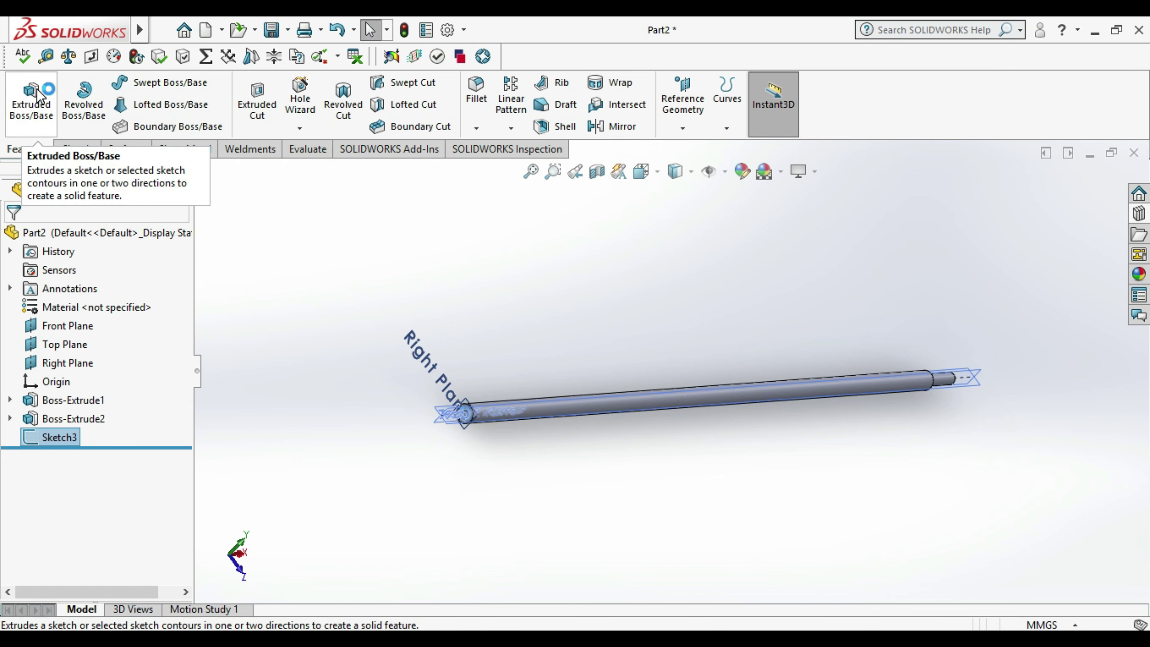
- Extrude the 20 mm circle 25 mm out from the rod's other end
left_click(30, 98)
type("25")
left_click(12, 237)
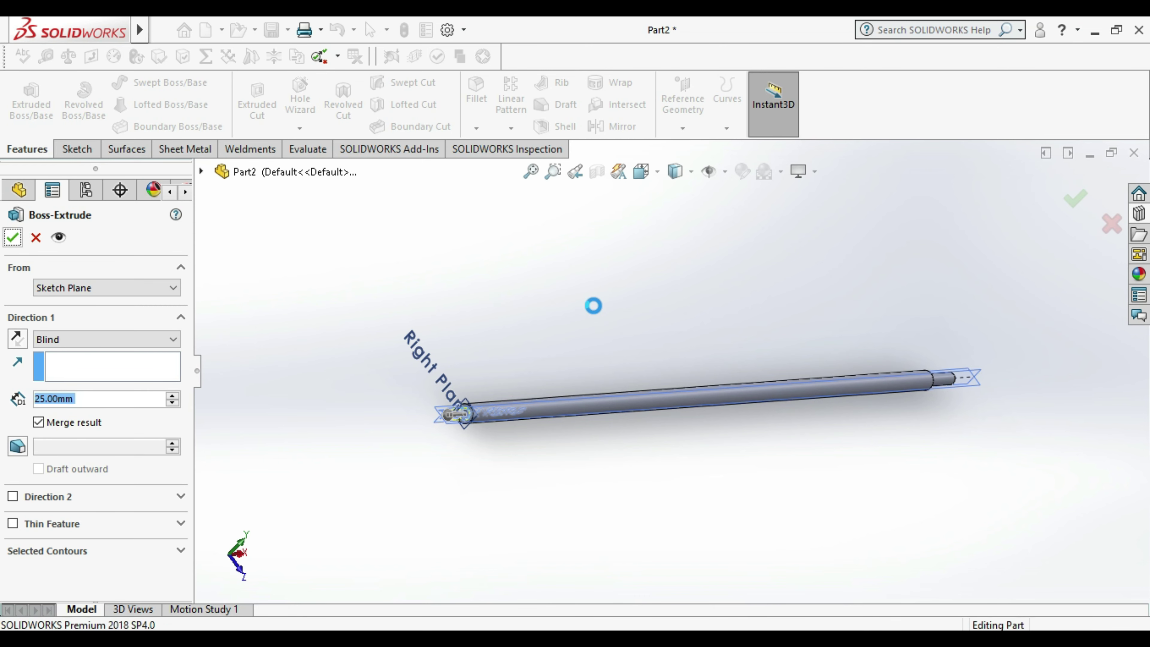
left_click(656, 432)
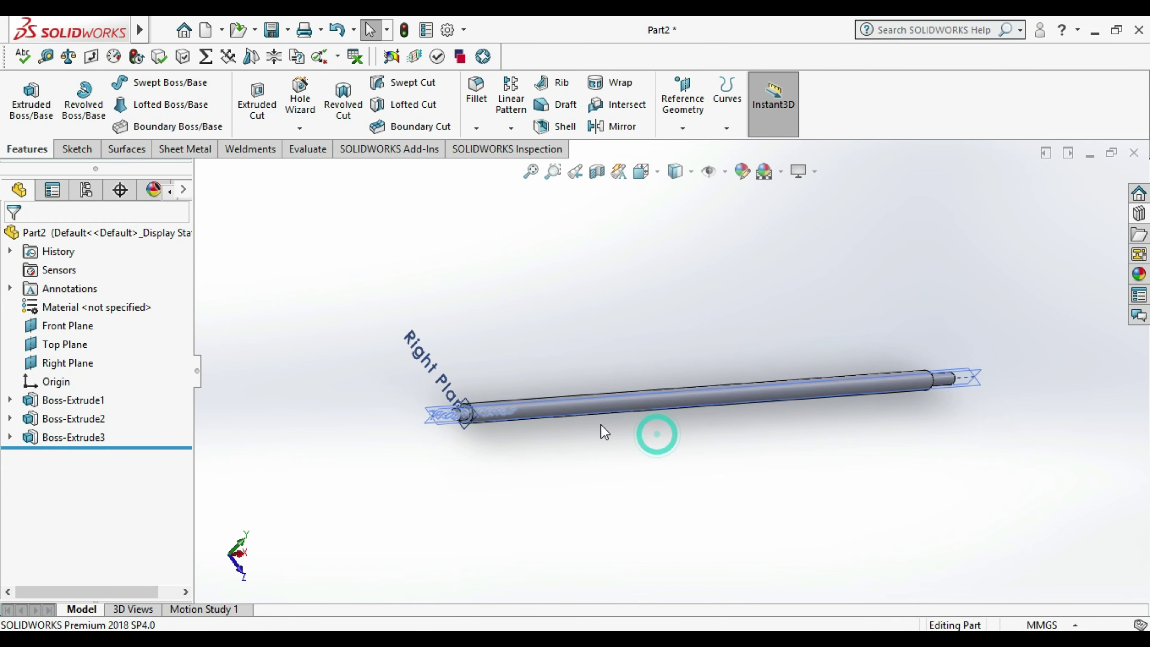
- Zoom and rotate to inspect the finished shaft from different views
scroll(428, 376, "down", 2)
scroll(413, 401, "down", 3)
scroll(412, 401, "up", 2)
scroll(411, 399, "up", 3)
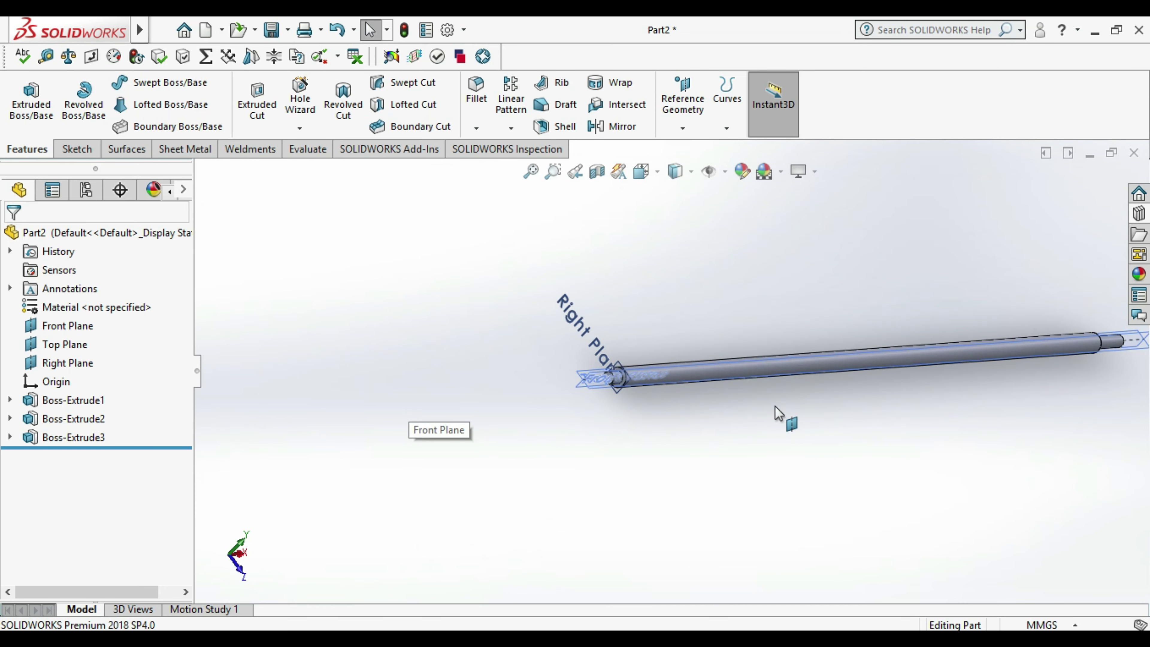
scroll(1040, 394, "down", 2)
middle_click_drag(1039, 397, 988, 387)
scroll(978, 395, "up", 5)
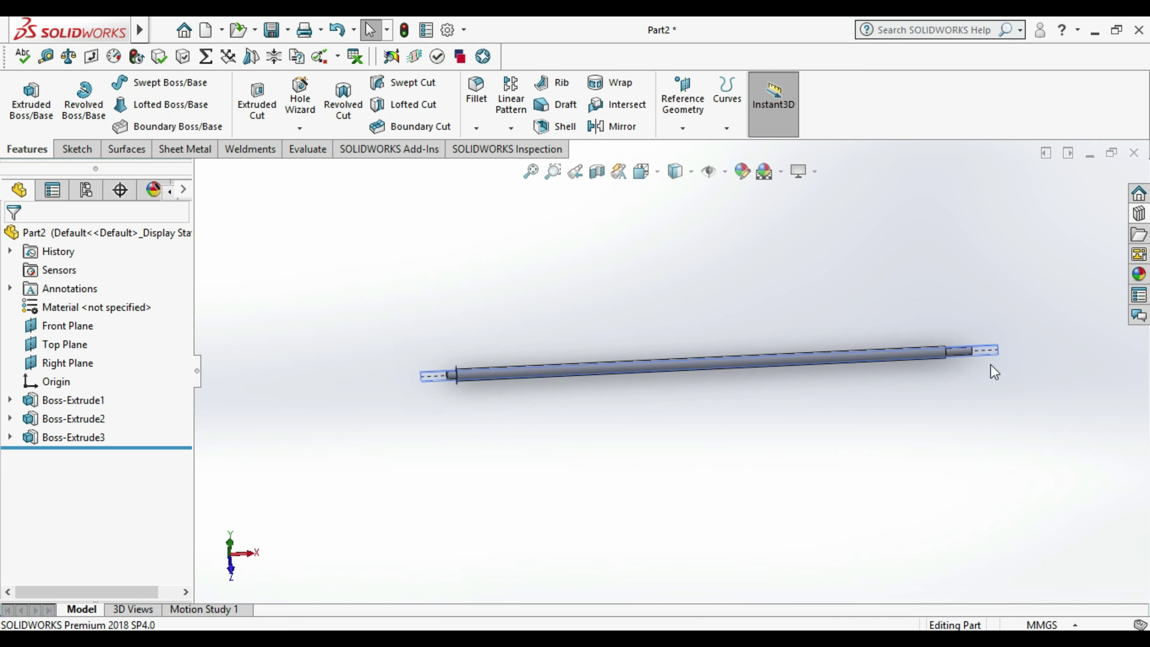
scroll(951, 403, "down", 3)
scroll(295, 364, "up", 2)
scroll(290, 378, "up", 2)
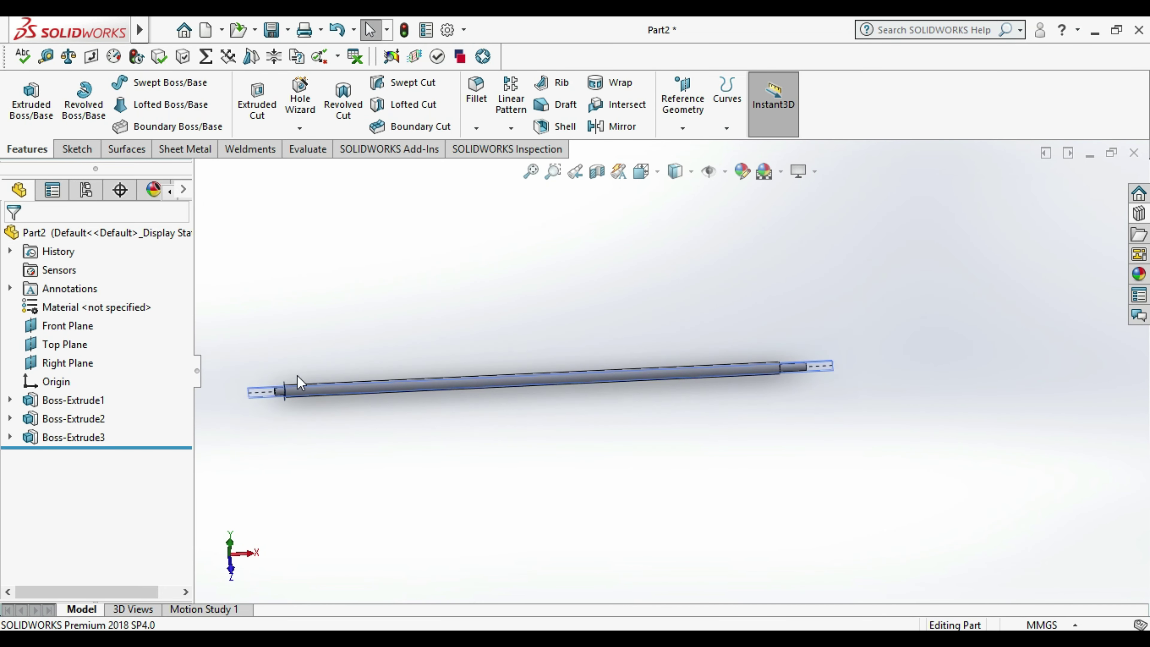
scroll(388, 436, "down", 3)
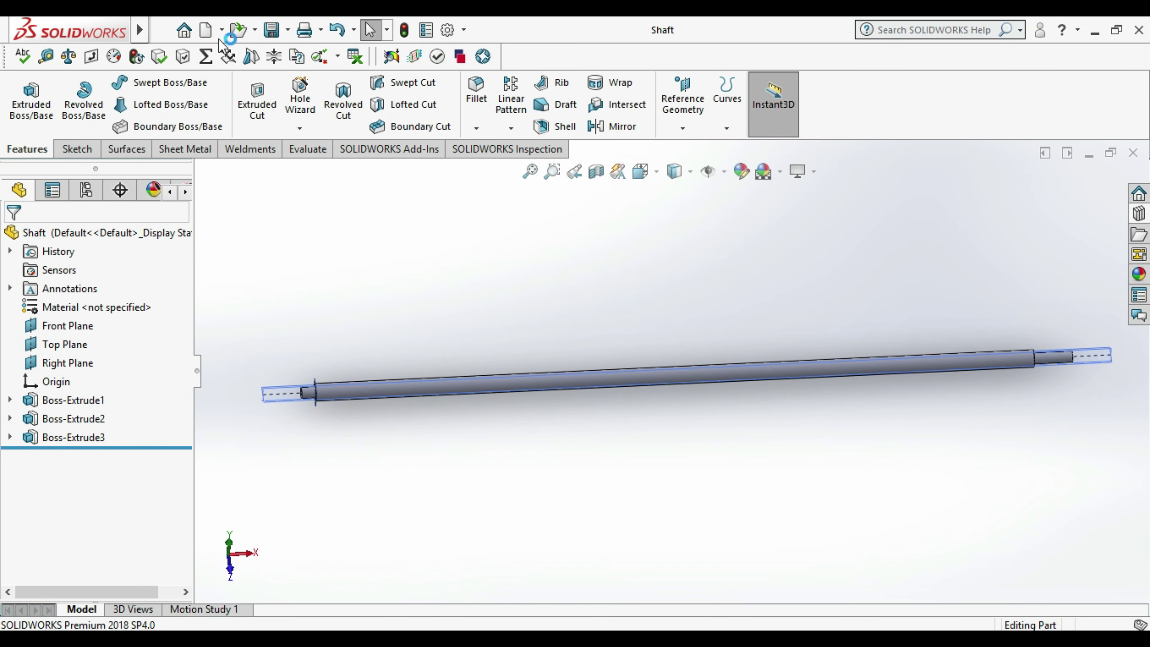
left_click(222, 30)
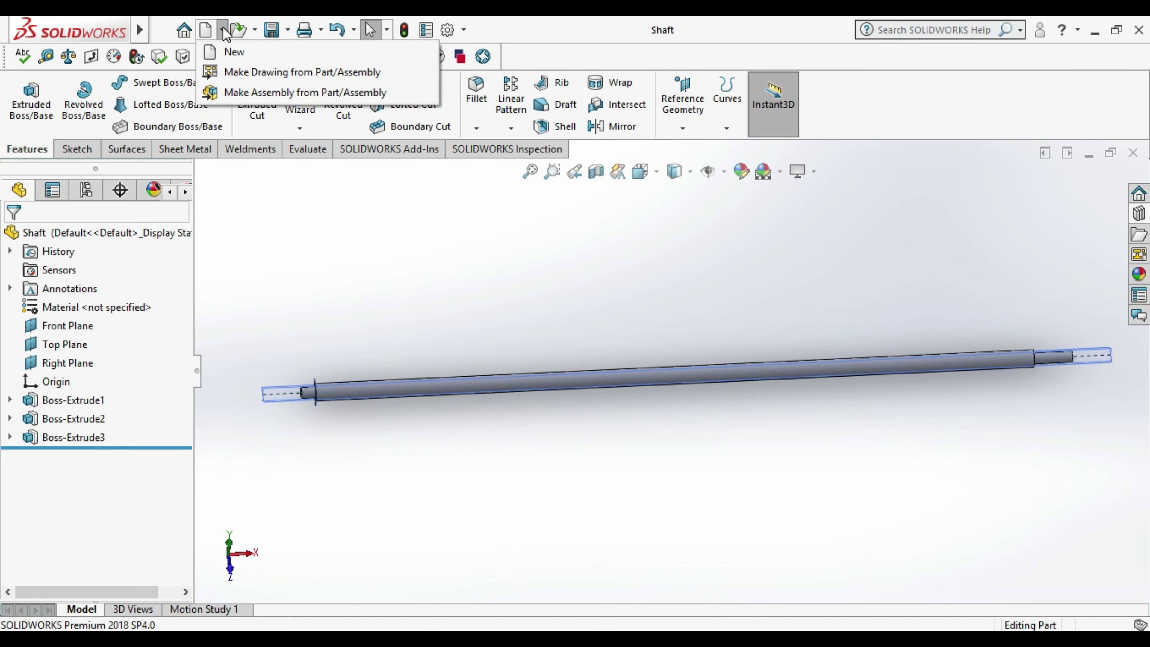
- Start a new Assembly and place Main Side Plate from Open documents as its fixed component
left_click(367, 254)
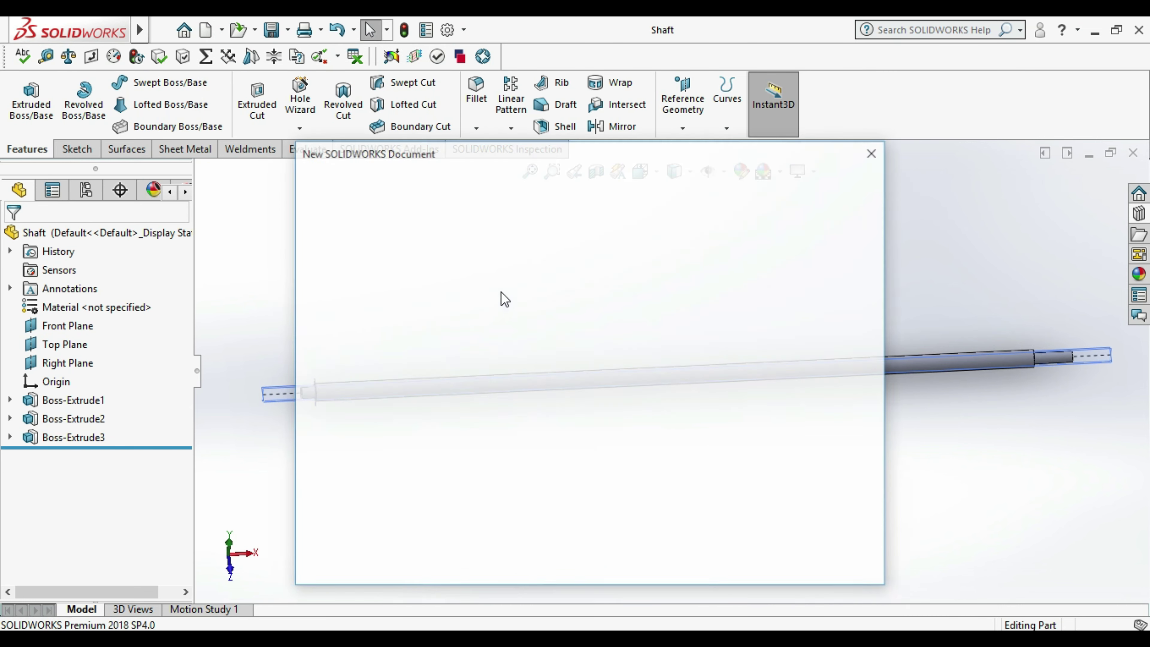
double_click(572, 304)
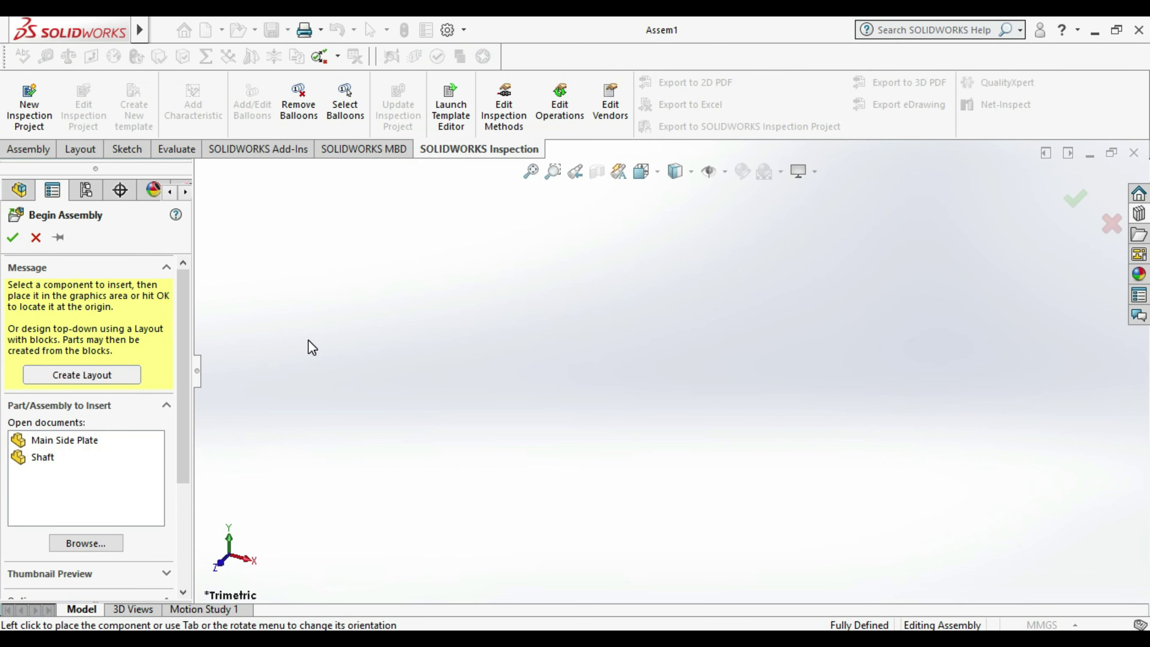
left_click(58, 442)
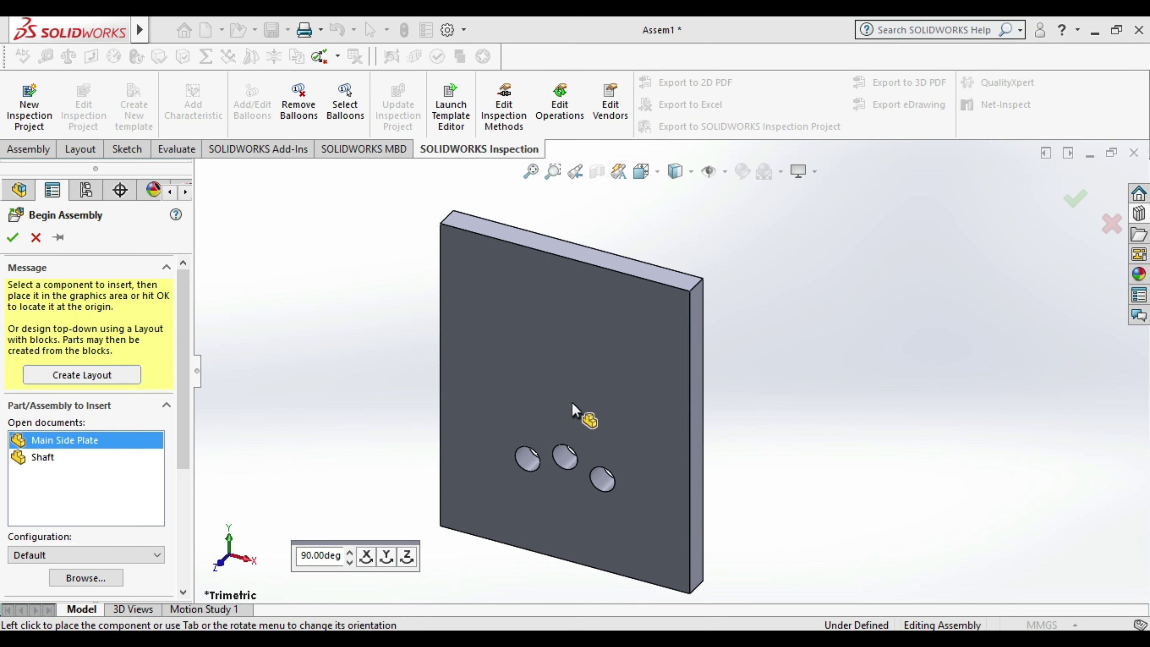
left_click(572, 409)
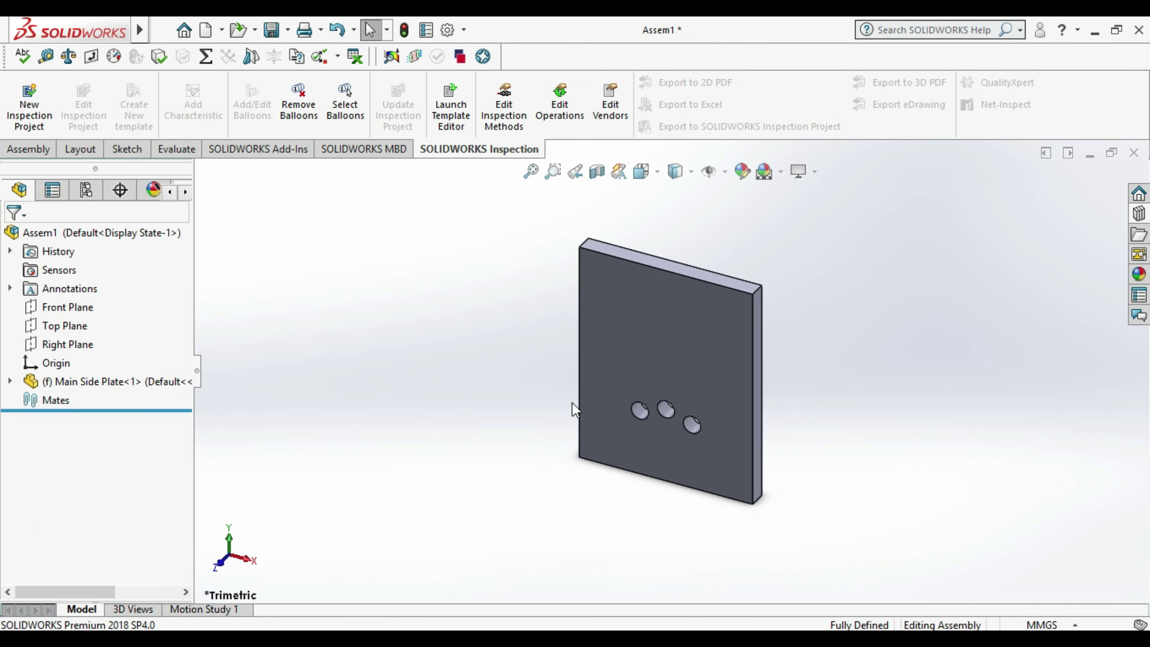
mouse_move(911, 372)
middle_mouse_down()
mouse_move(857, 415)
mouse_move(778, 399)
mouse_move(734, 478)
mouse_move(798, 439)
mouse_move(757, 391)
mouse_move(683, 431)
mouse_move(659, 407)
mouse_move(647, 436)
mouse_move(677, 451)
middle_mouse_up()
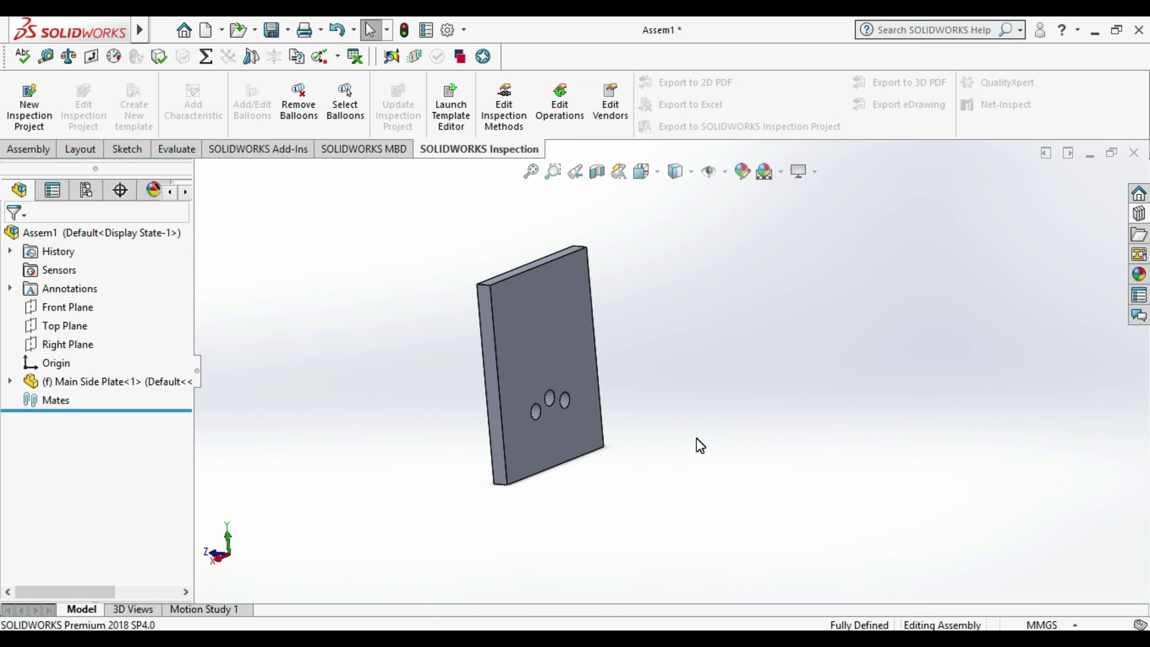
- Open the side plate part and edit its hole sketch Sketch6 in front view
left_click(561, 437)
right_click(561, 437)
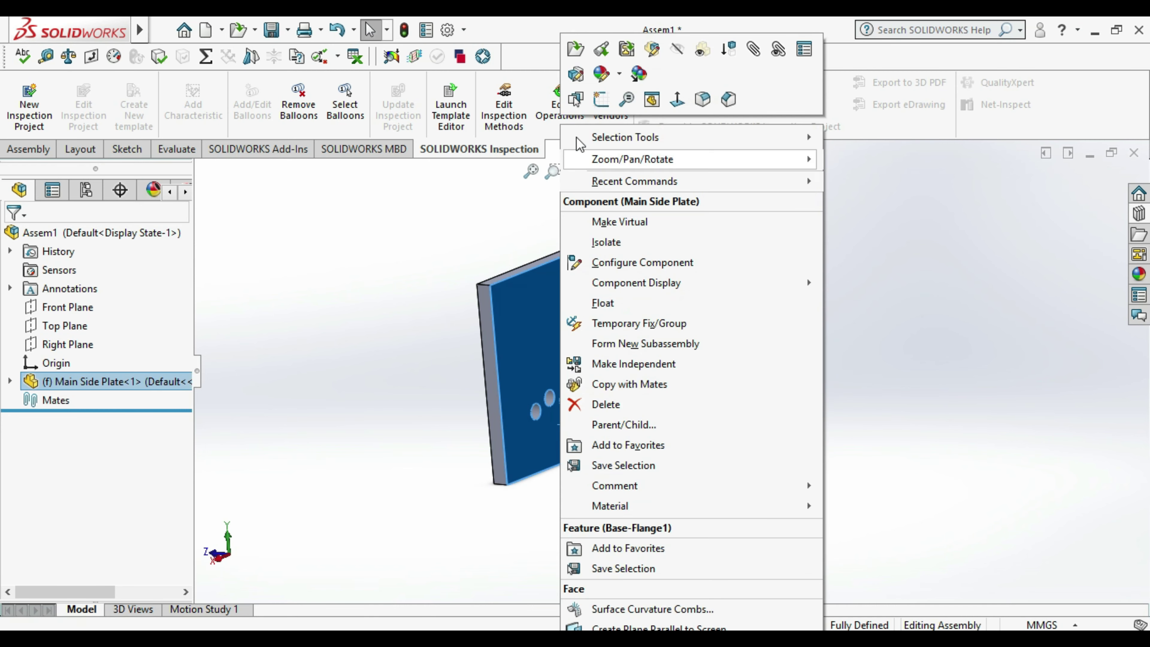
left_click(579, 51)
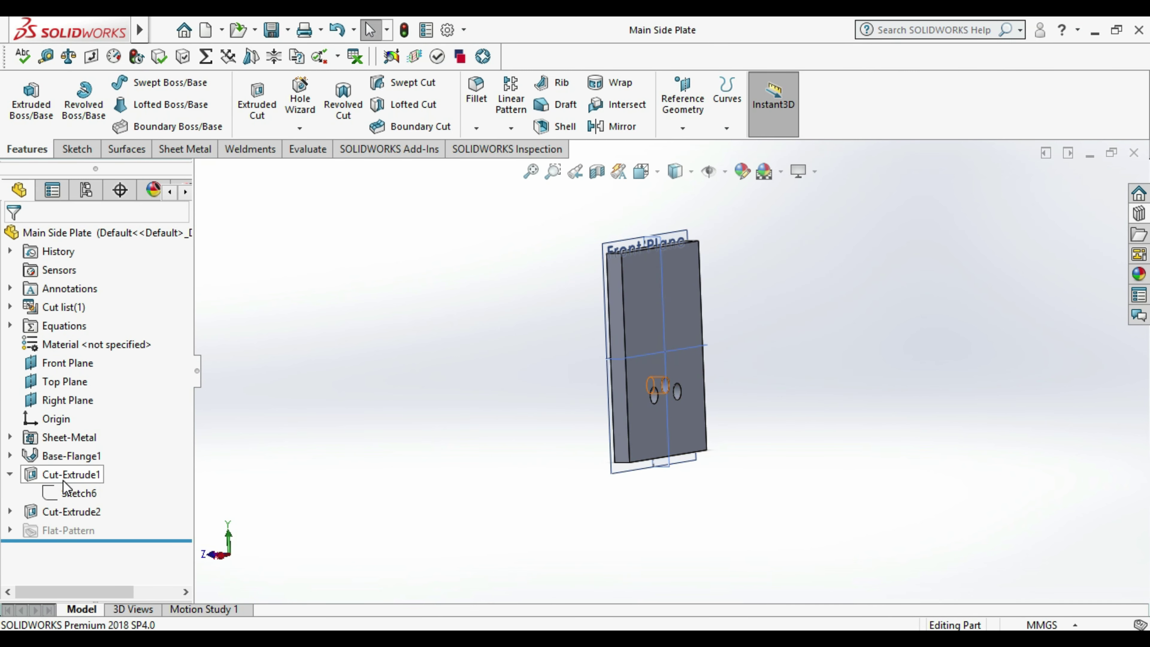
right_click(72, 496)
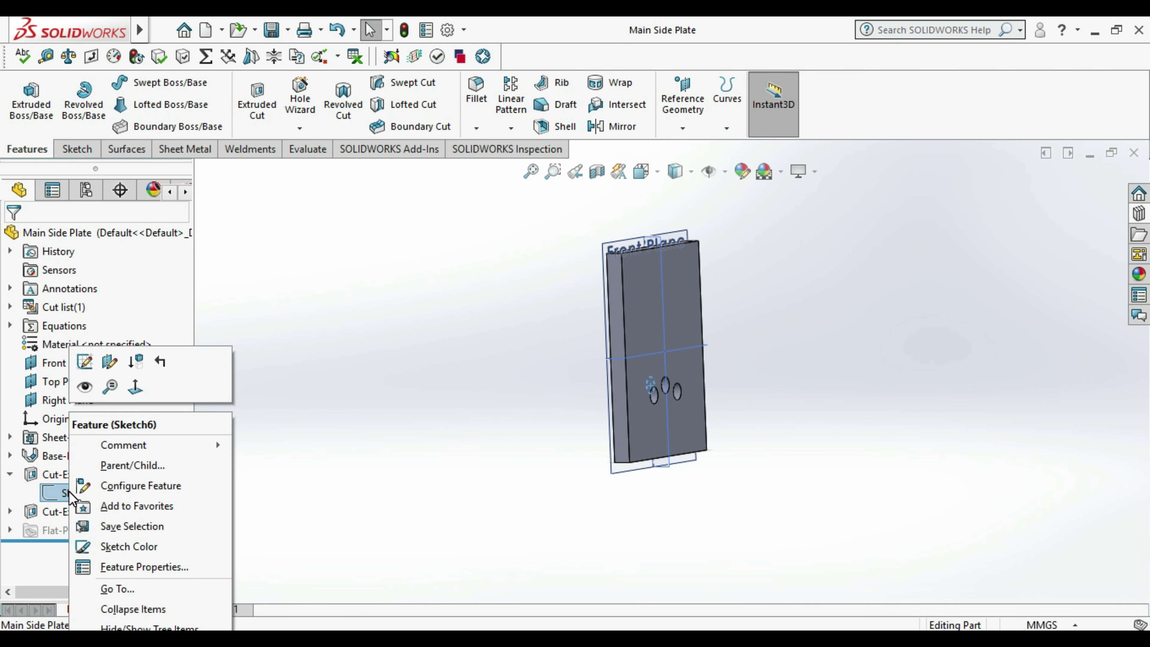
left_click(89, 361)
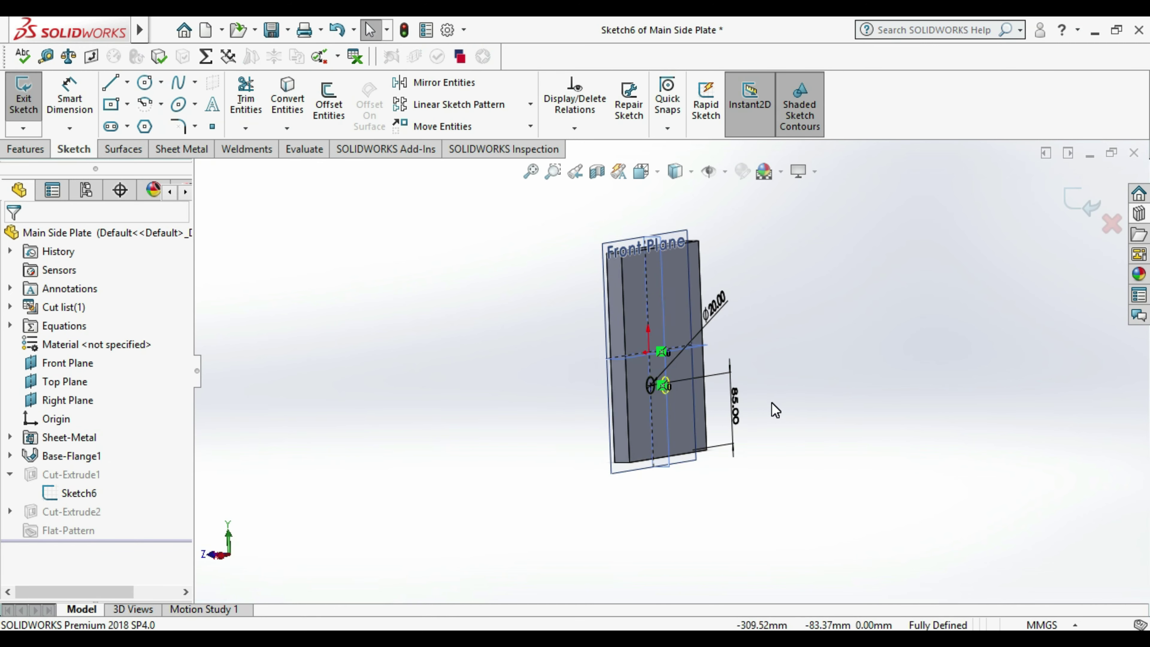
key("ctrl+1")
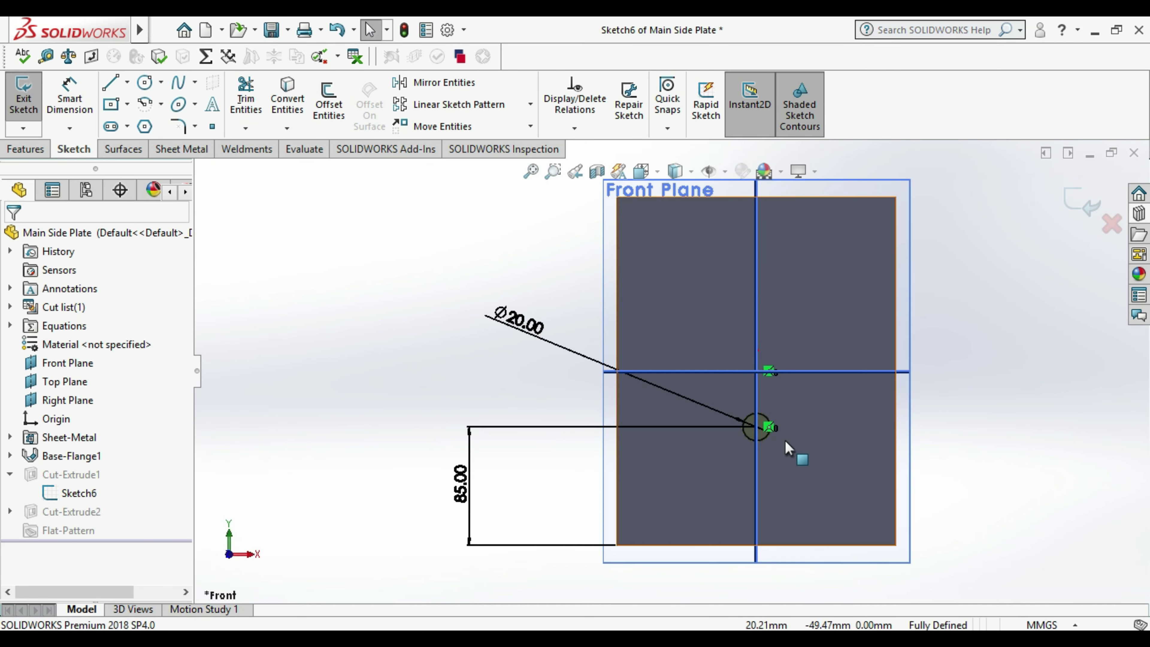
- Change the centre hole's Ø20 dimension to 42 mm and exit the sketch to rebuild the cut
double_click(520, 324)
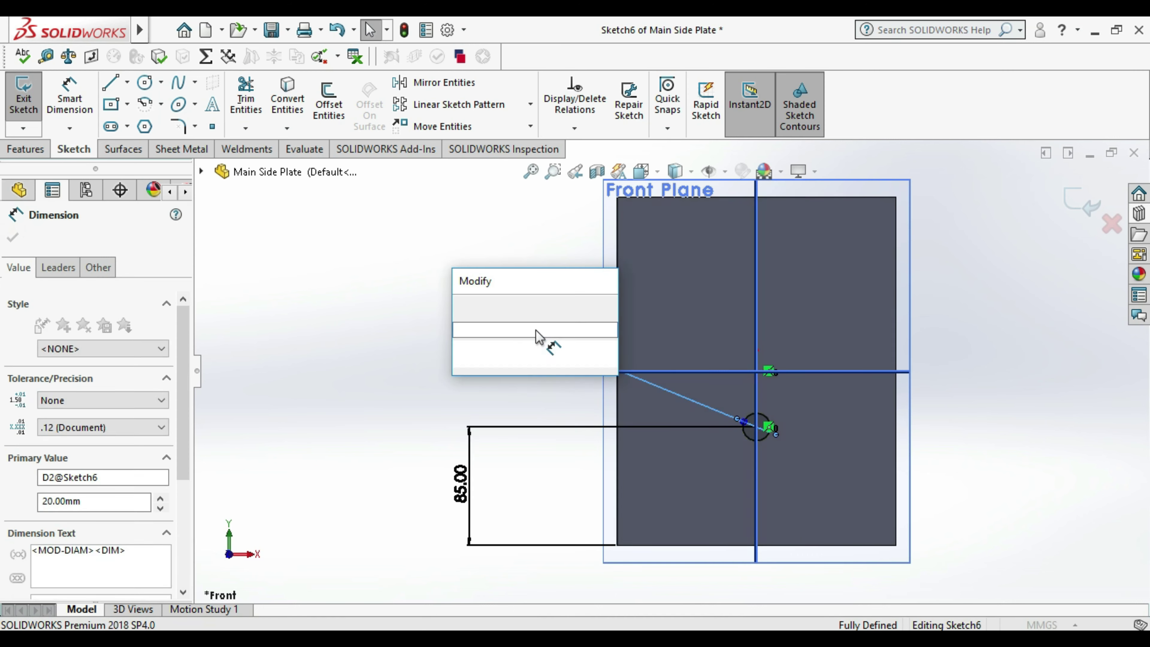
type("42")
key("Return")
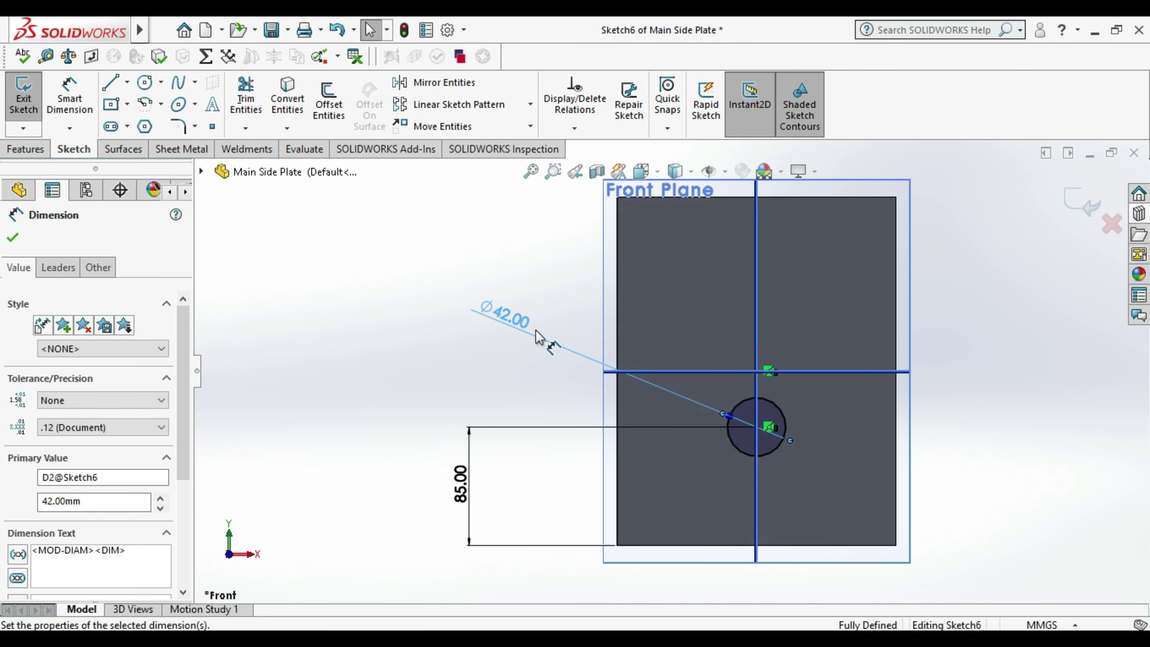
left_click(397, 316)
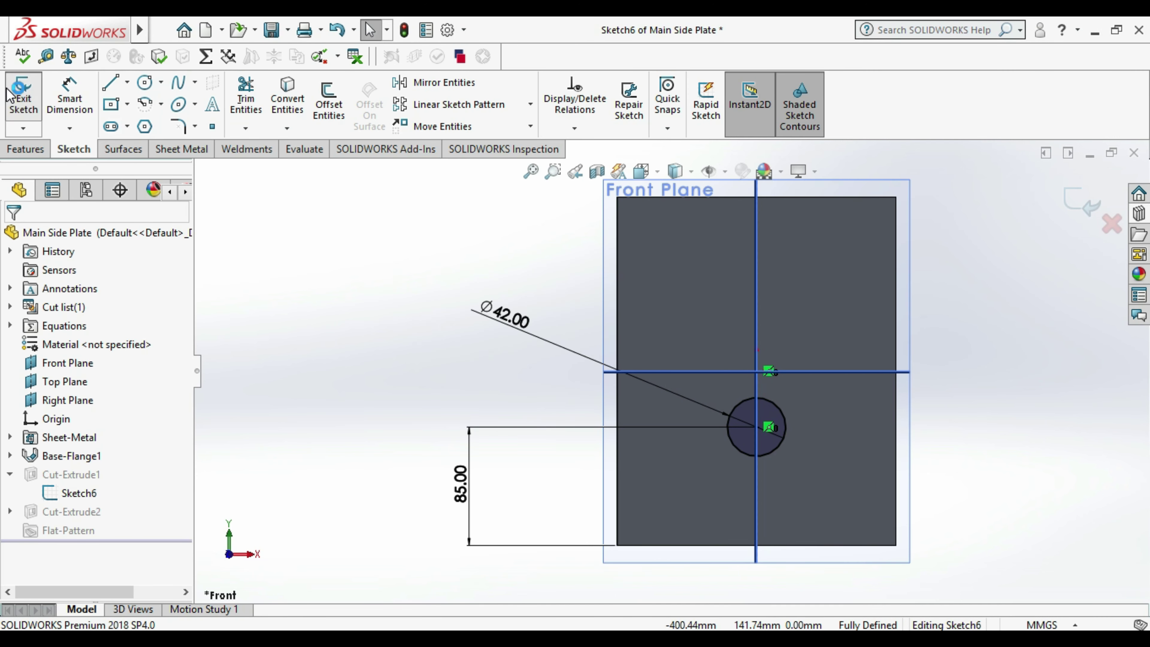
left_click(25, 95)
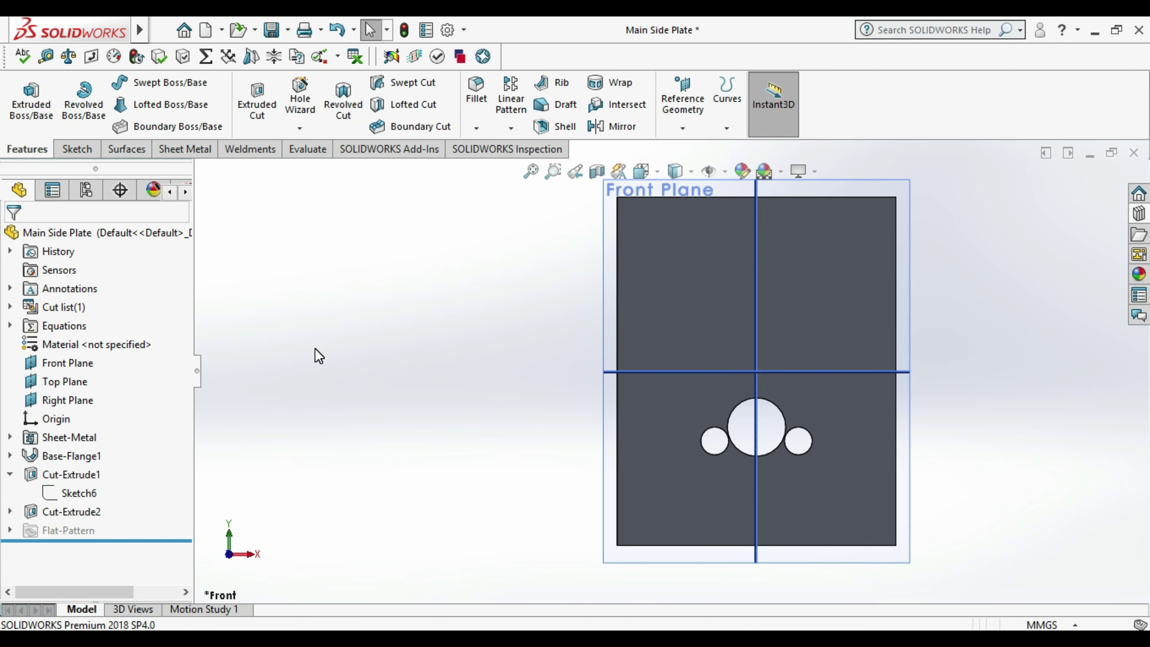
right_click(73, 511)
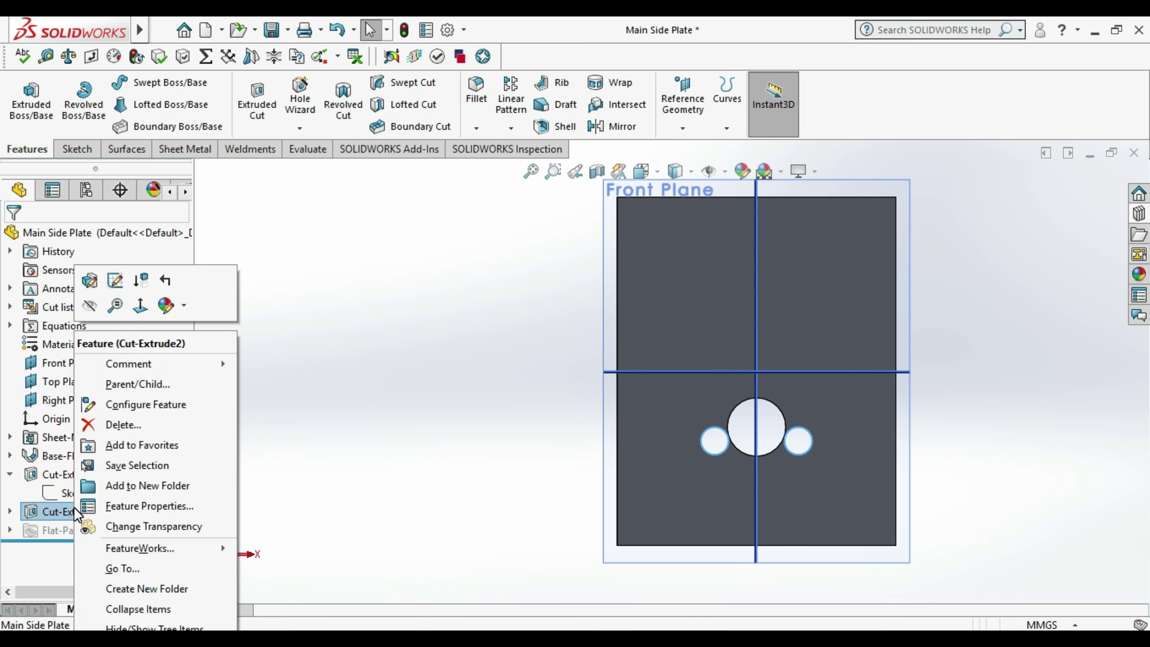
- Reopen the second cut's sketch and set the side holes' diameter to 42 mm
left_click(110, 278)
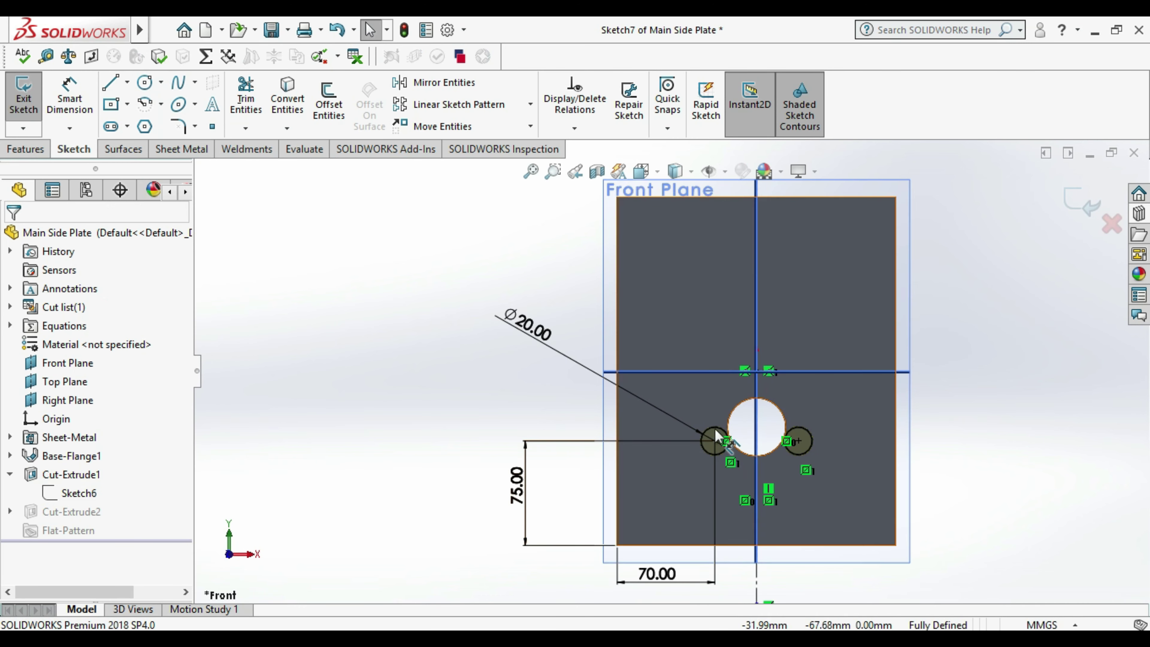
double_click(543, 336)
key("Return")
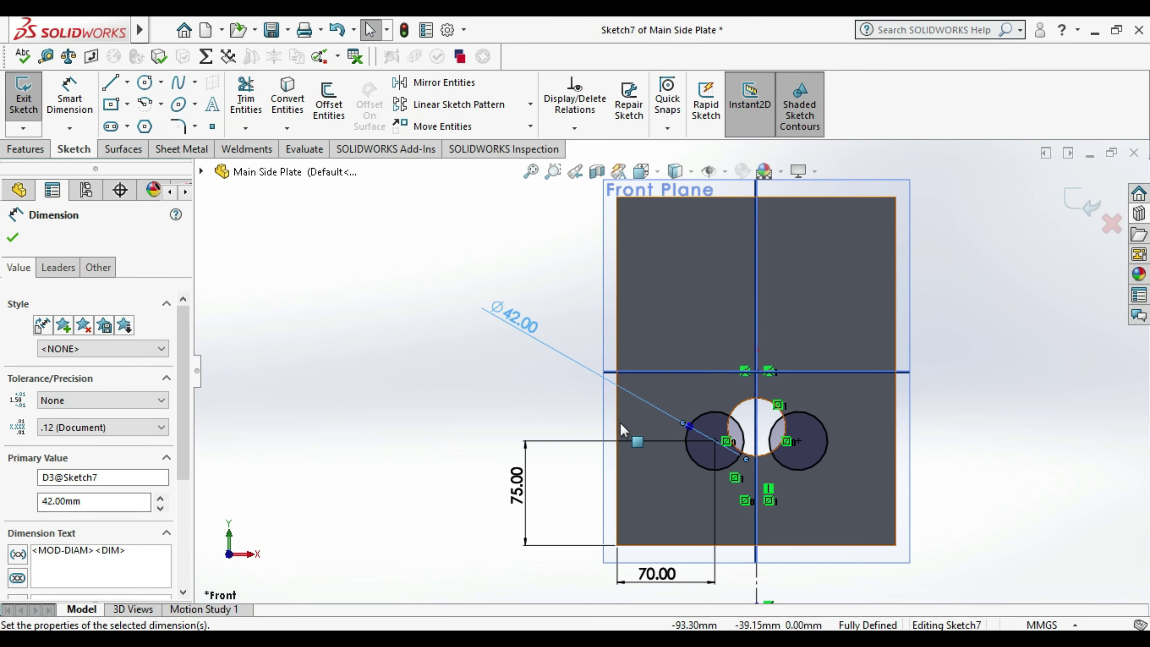
left_click(381, 424)
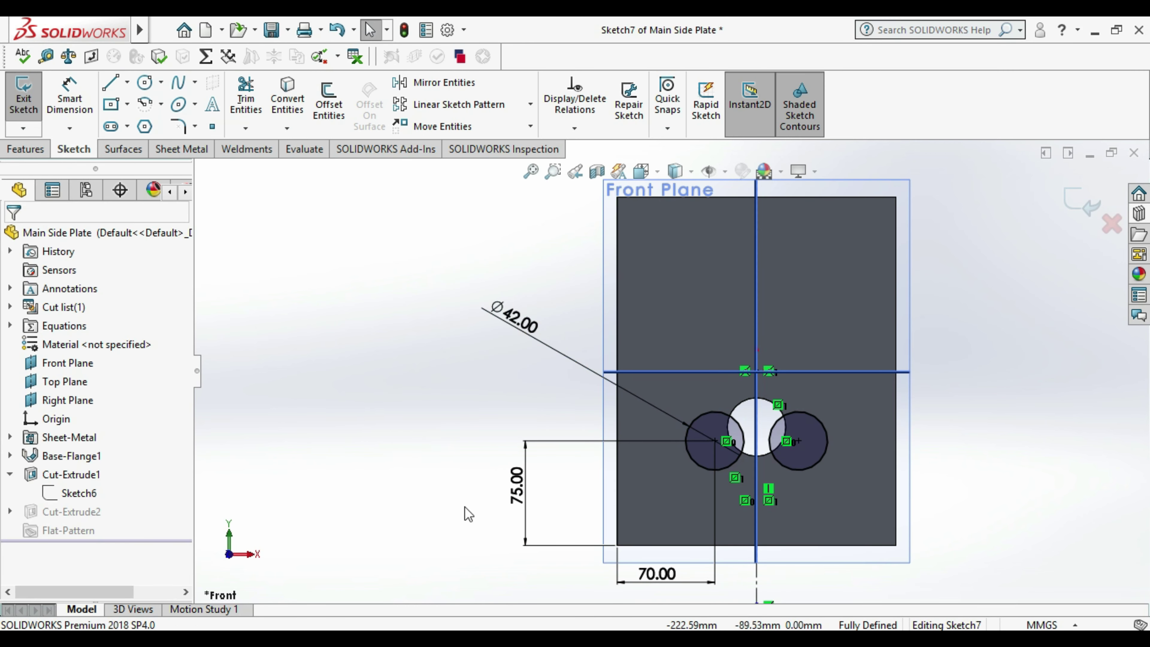
- Try horizontal offsets of 50 mm and then 60 mm for the side holes
double_click(653, 573)
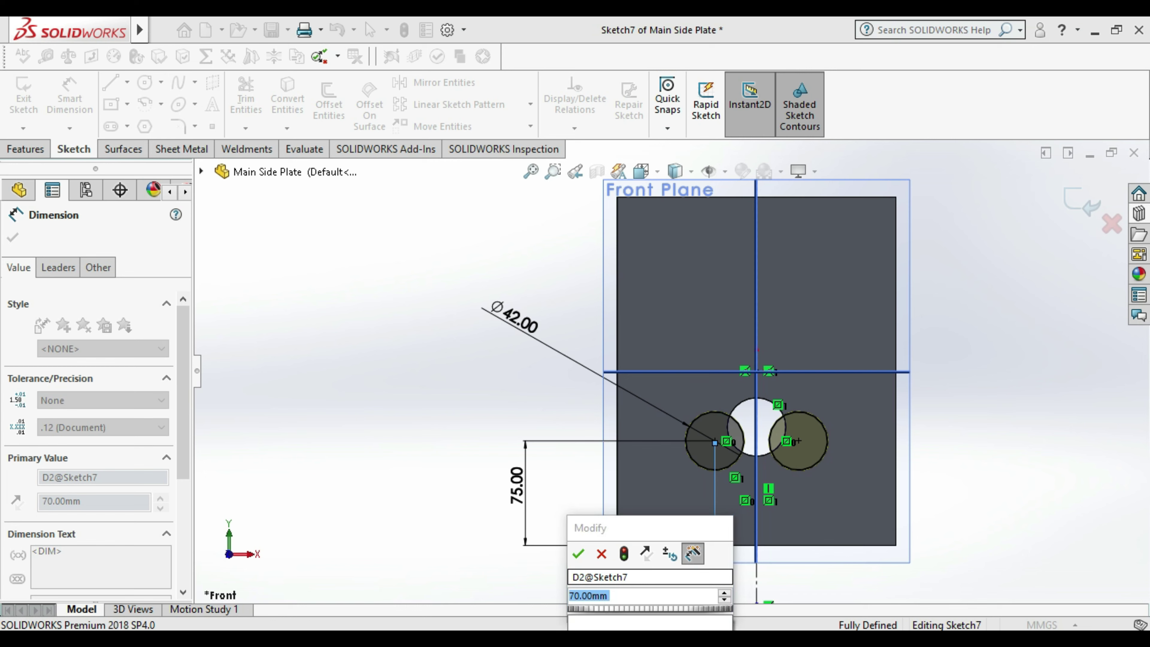
type("50")
key("Return")
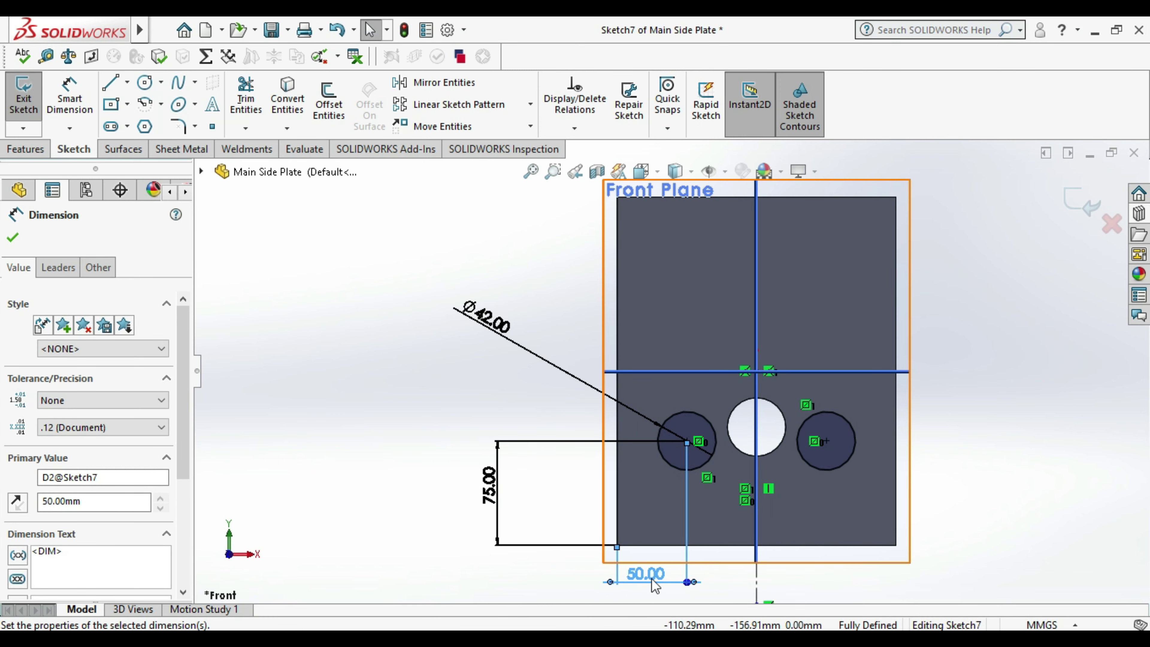
key("Escape")
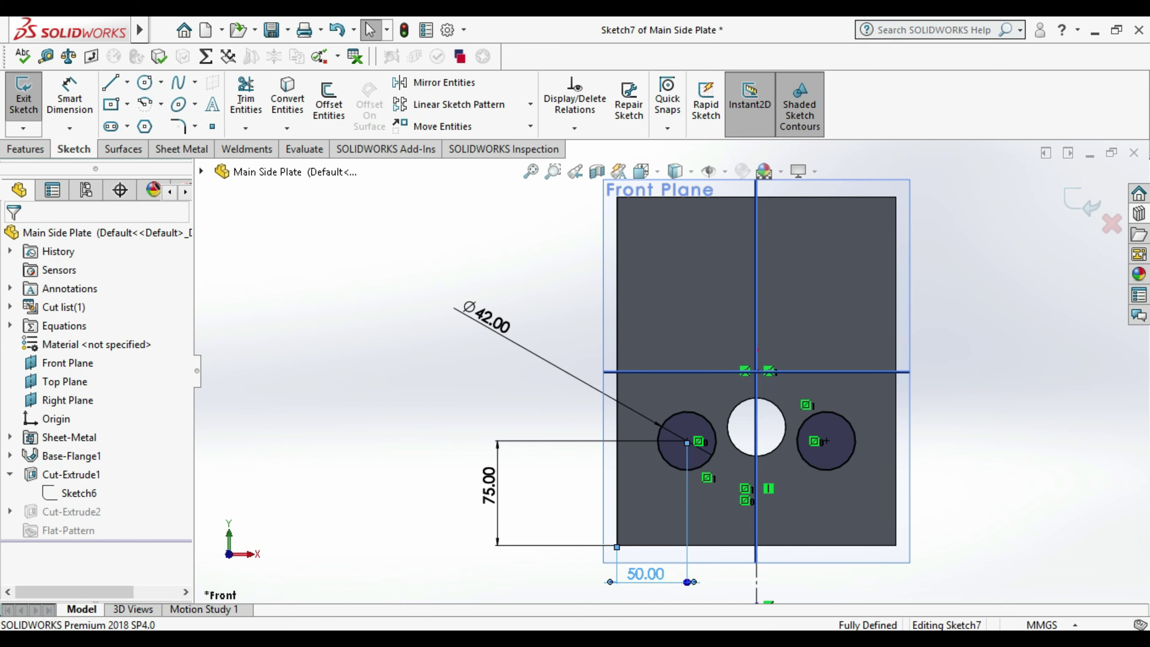
double_click(647, 574)
type("60")
key("Return")
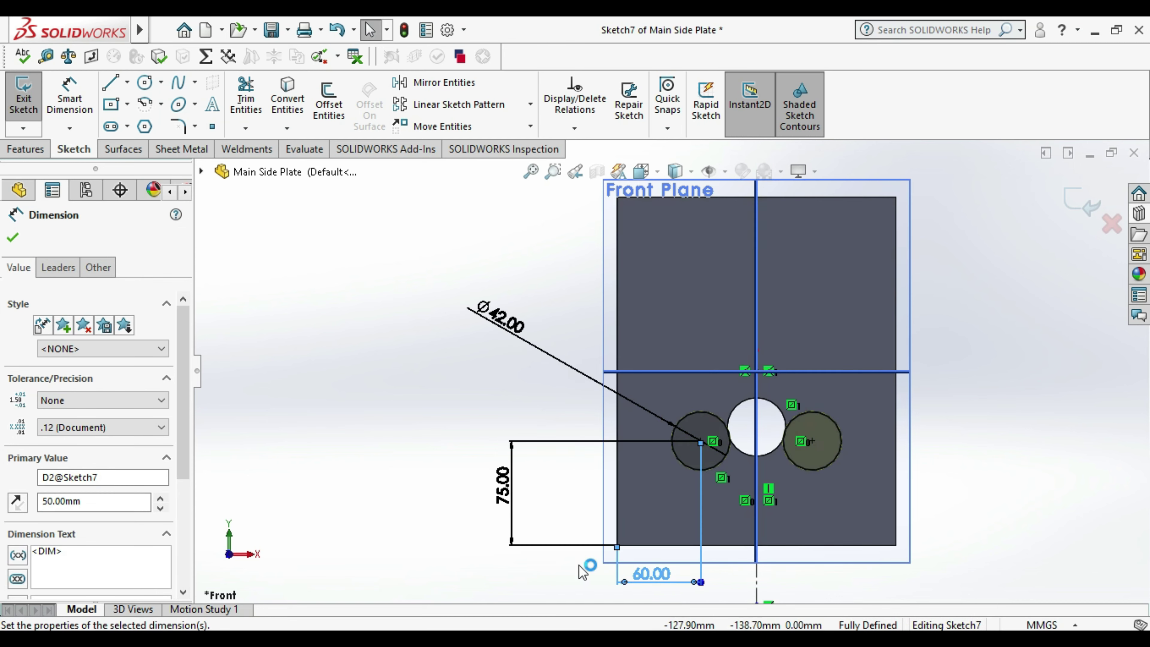
left_click(659, 573)
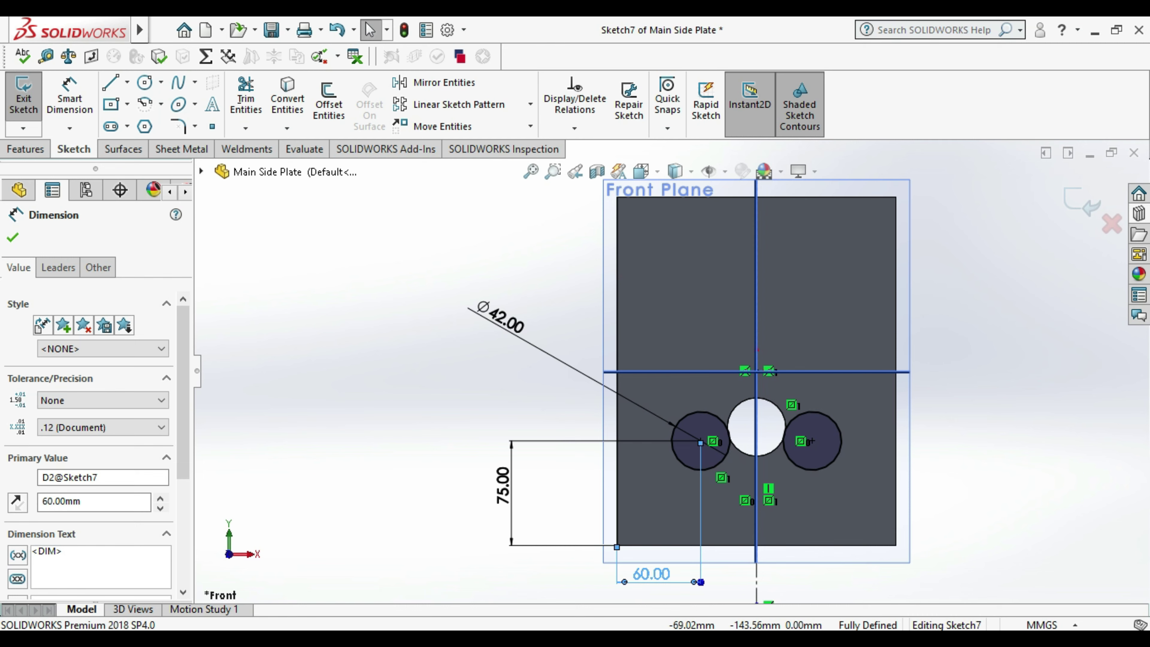
key("Escape")
left_click(570, 382)
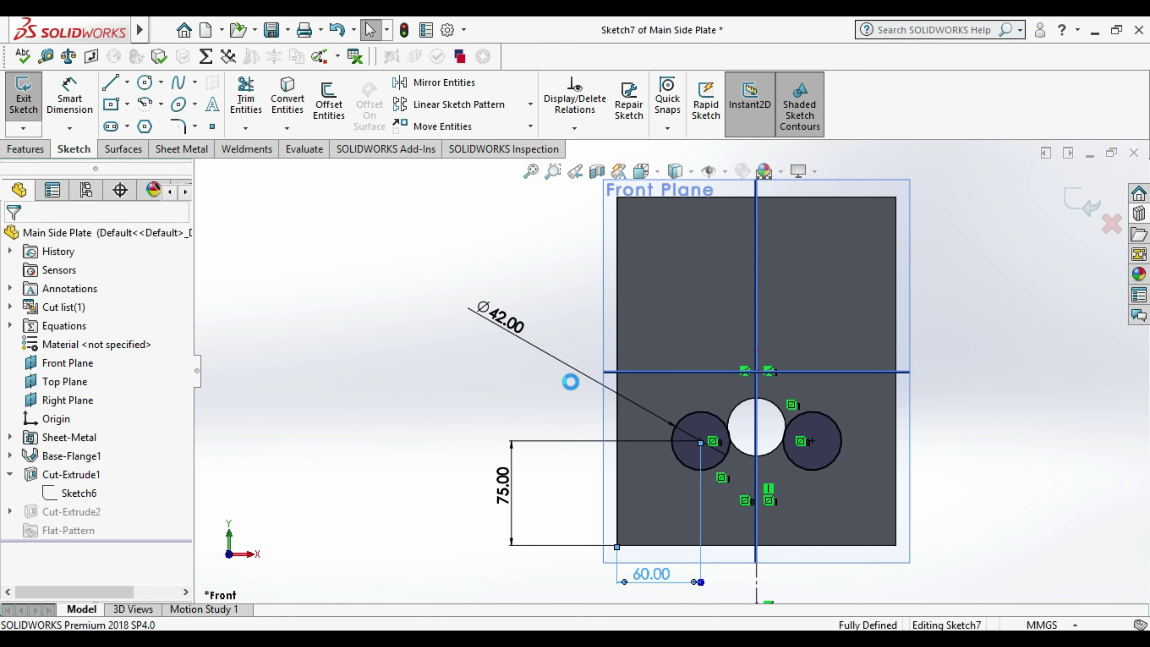
- Set the side holes' offset to 55 mm from the left edge and rebuild them
double_click(651, 573)
type("55")
key("Return")
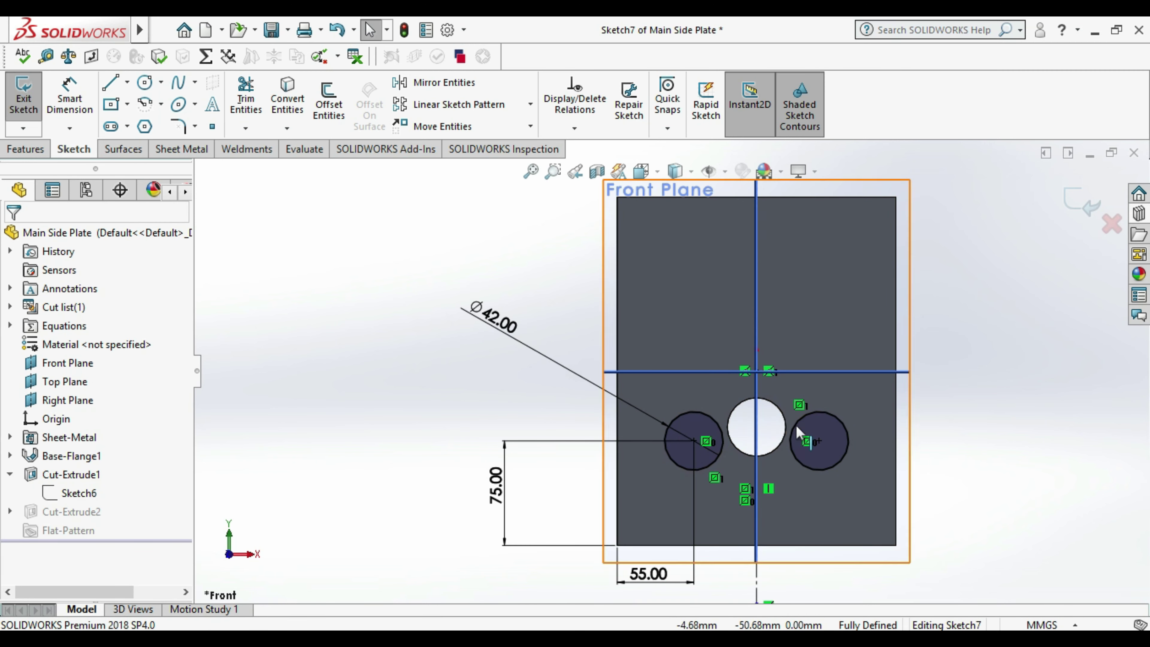
left_click(693, 440)
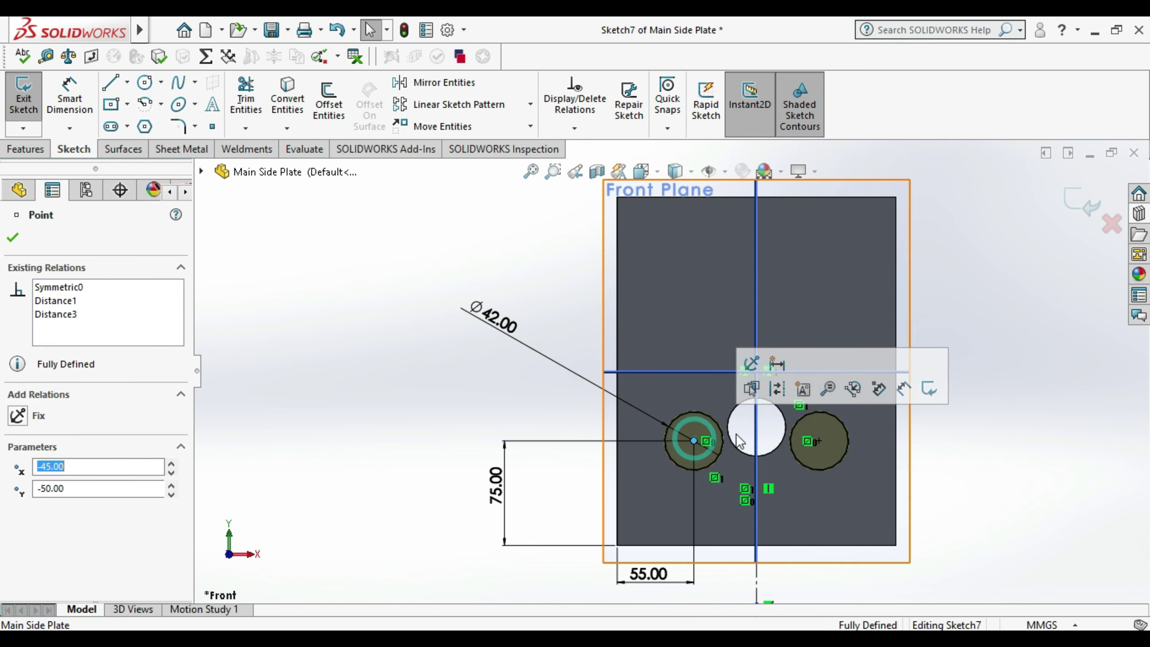
left_click(775, 363)
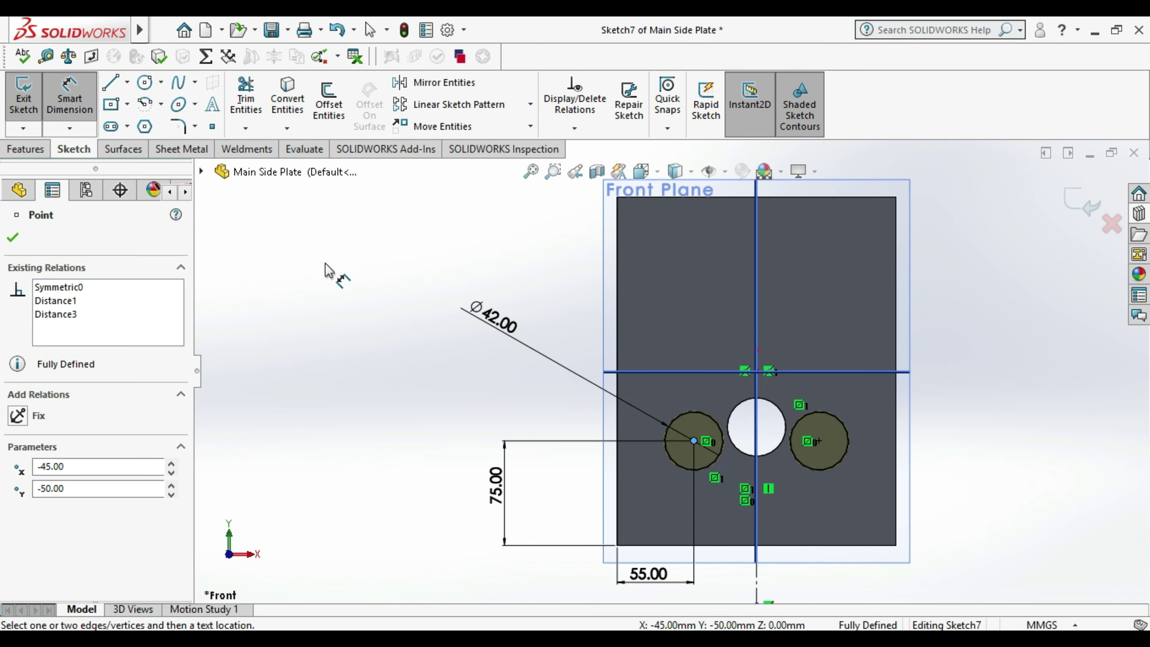
left_click(23, 93)
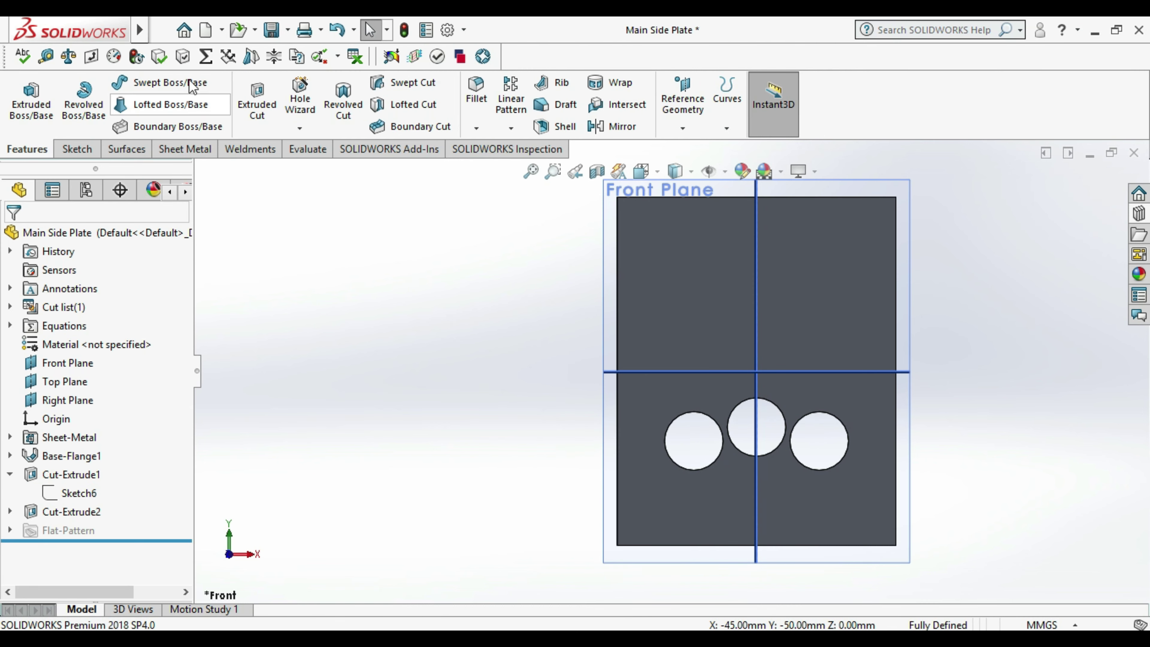
left_click(45, 57)
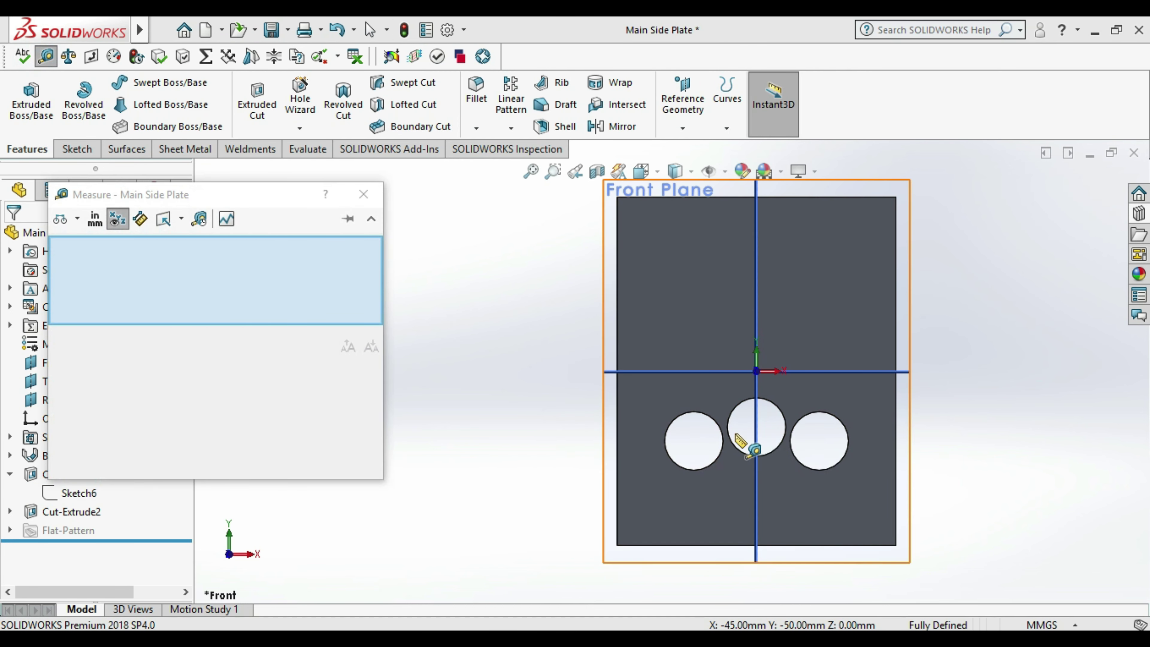
- Measure left and middle hole edges: 46.1 mm centre distance, 4.1 mm minimum gap
left_click(723, 438)
left_click(728, 437)
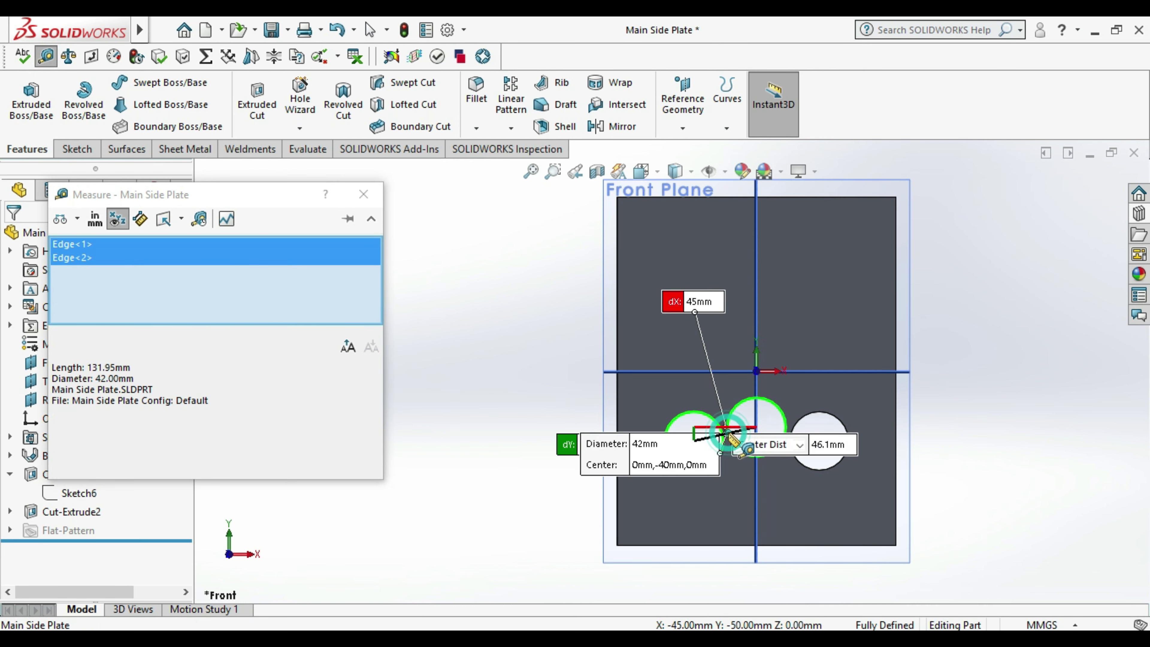
left_click(77, 219)
left_click(102, 268)
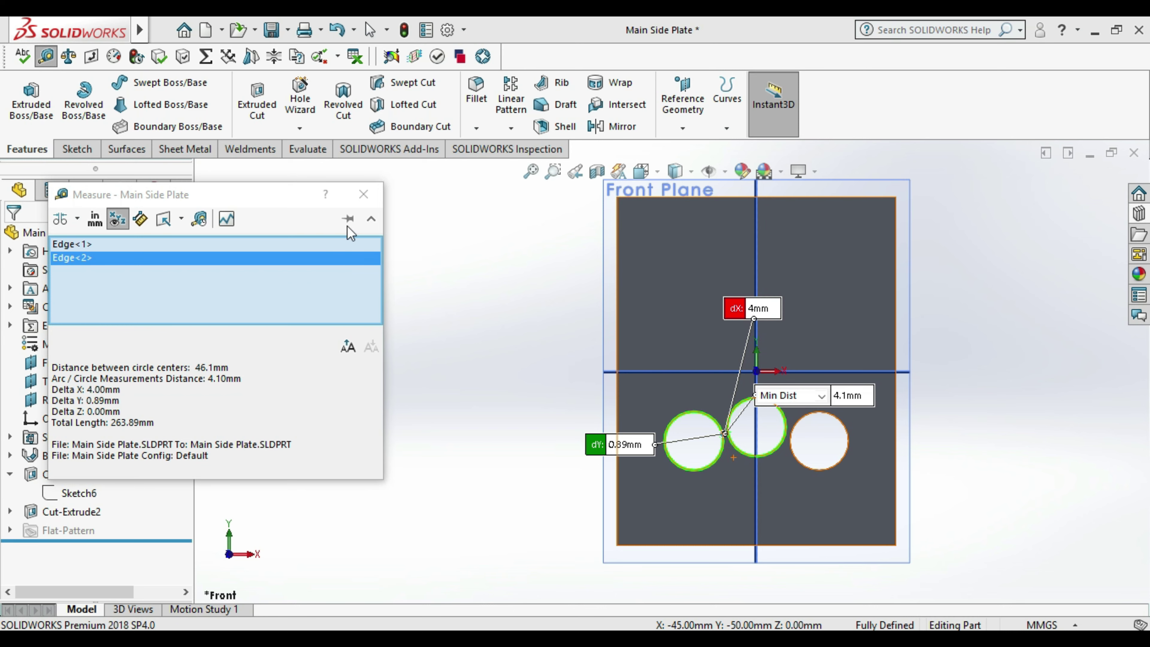
left_click(370, 198)
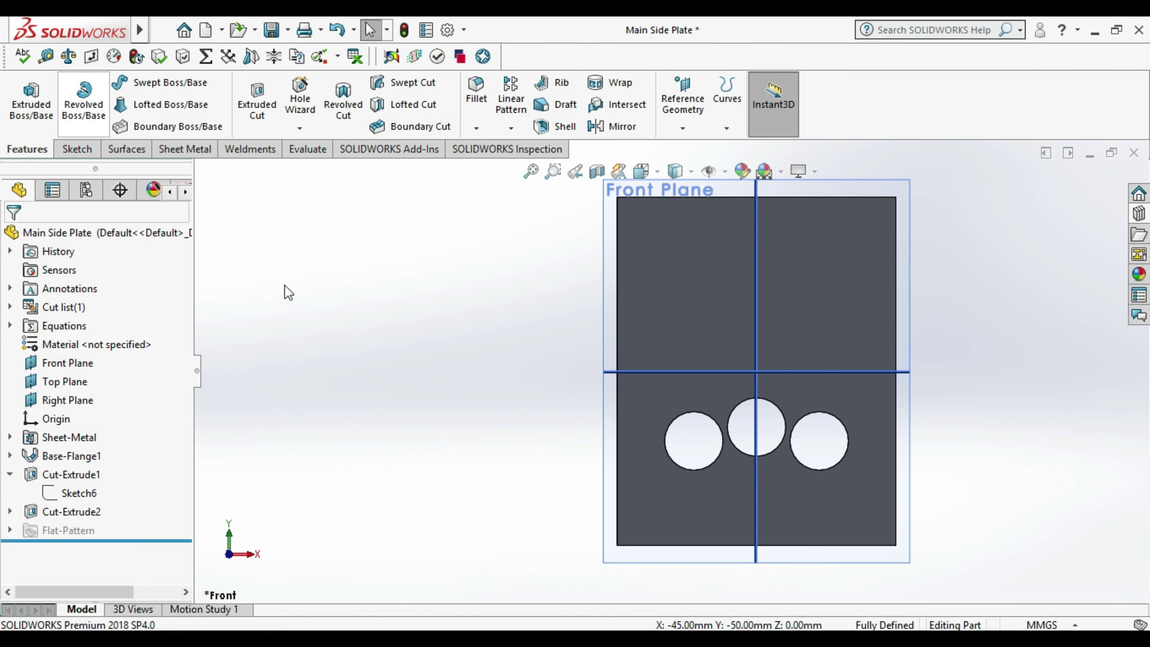
left_click(67, 514)
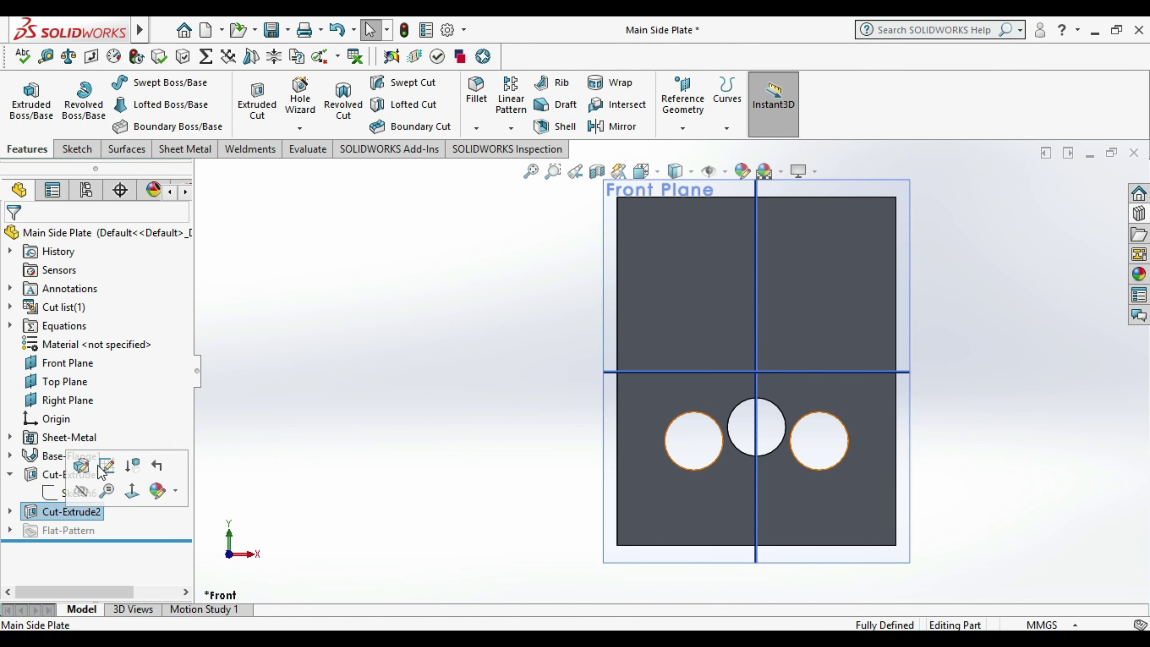
- Reopen the second cut's sketch and change the 75 mm vertical dimension to 55 mm
right_click(69, 512)
left_click(108, 281)
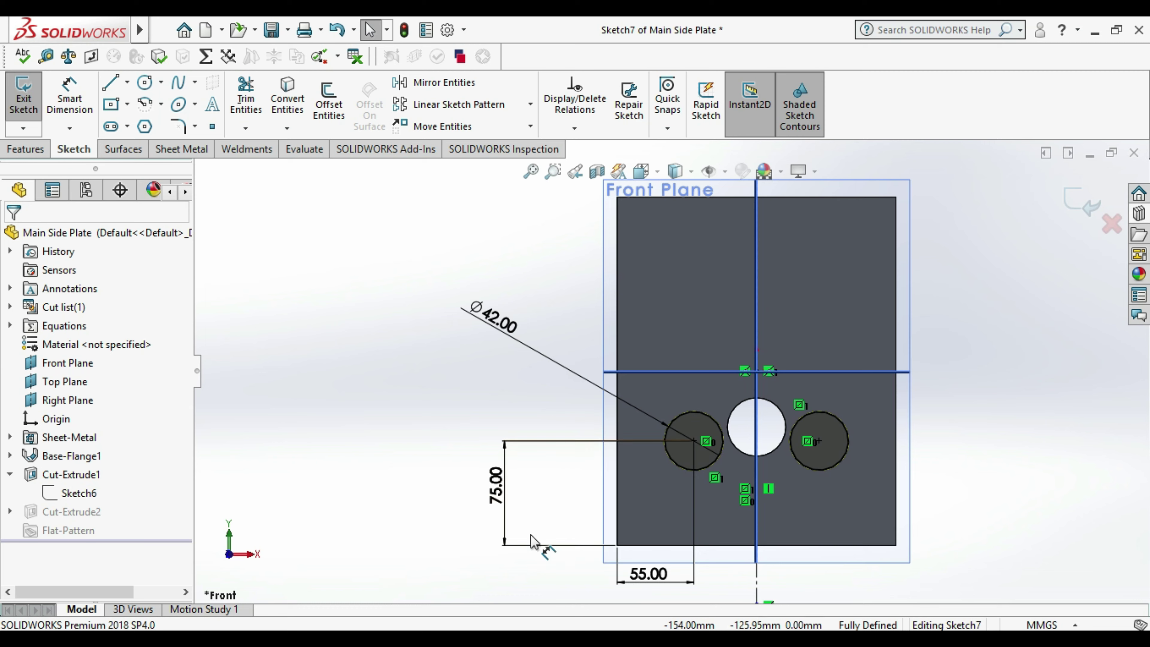
left_click(488, 481)
double_click(488, 481)
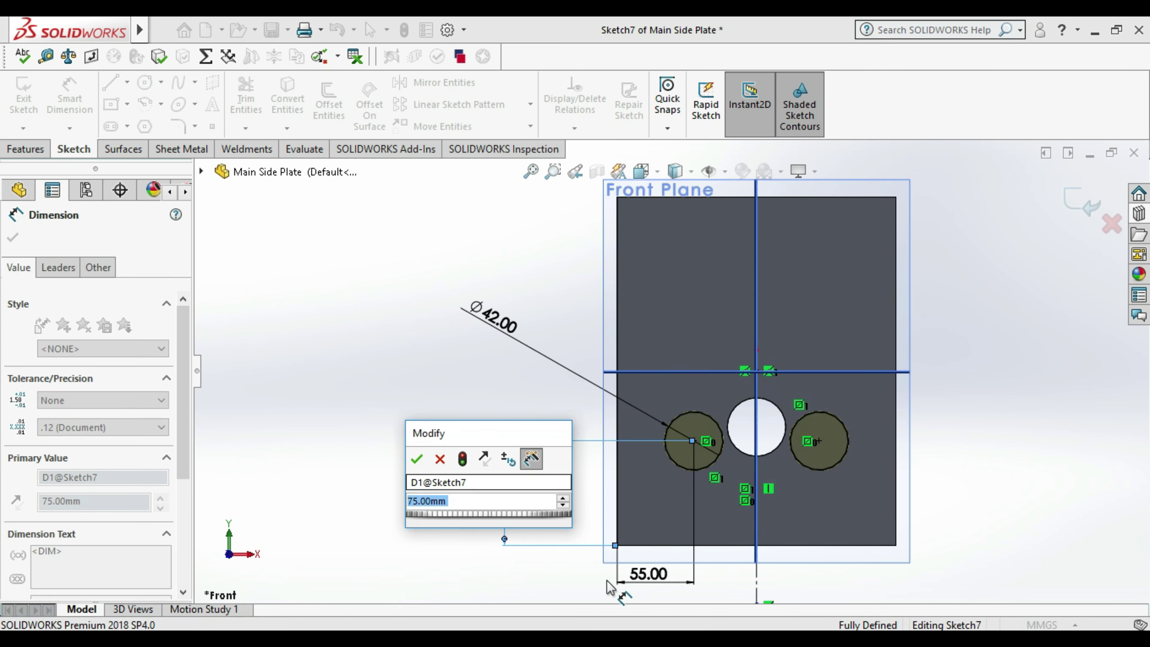
type("55")
key("Return")
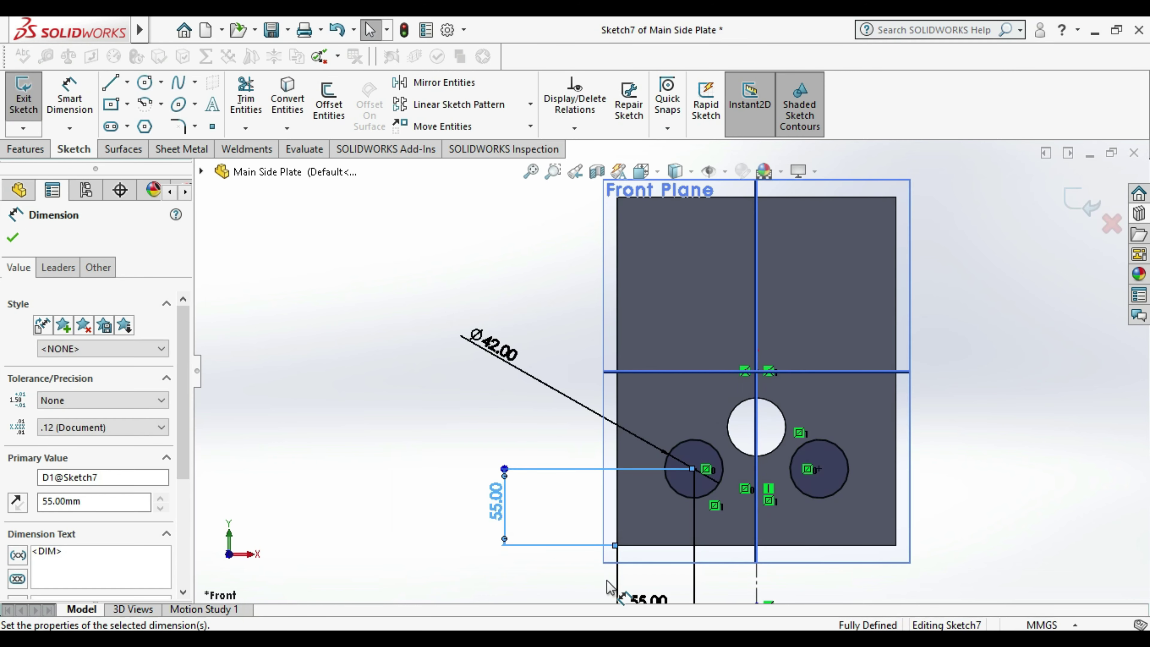
left_click(389, 377)
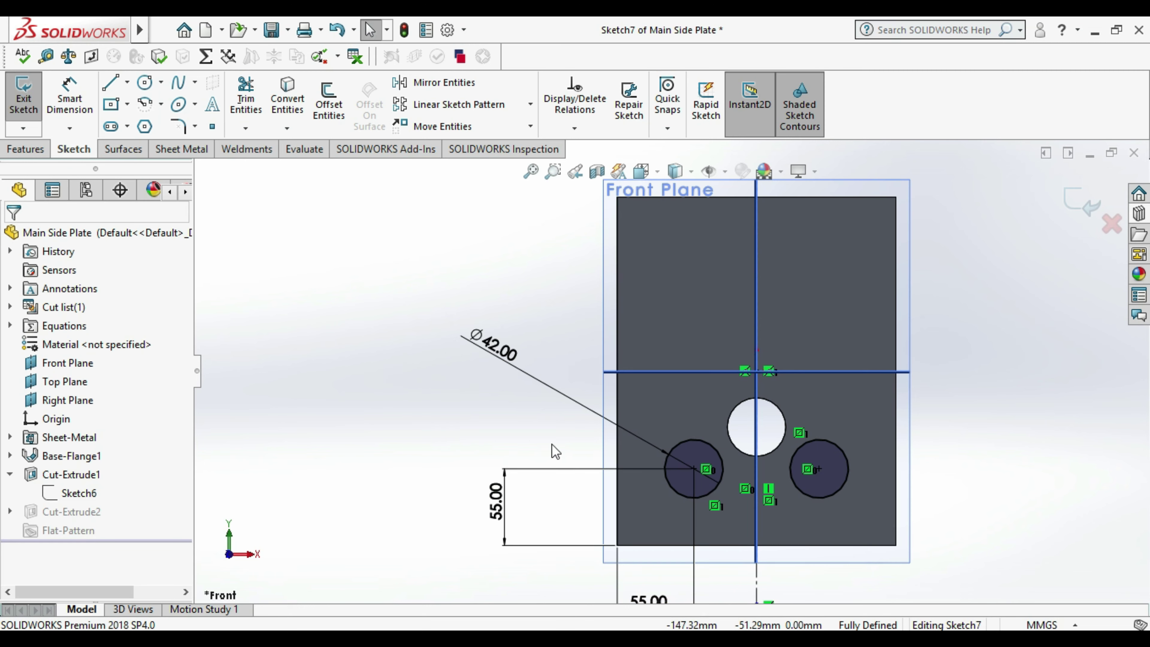
- Restore the holes' vertical dimension to 75 mm
scroll(552, 449, "up", 2)
scroll(779, 489, "down", 2)
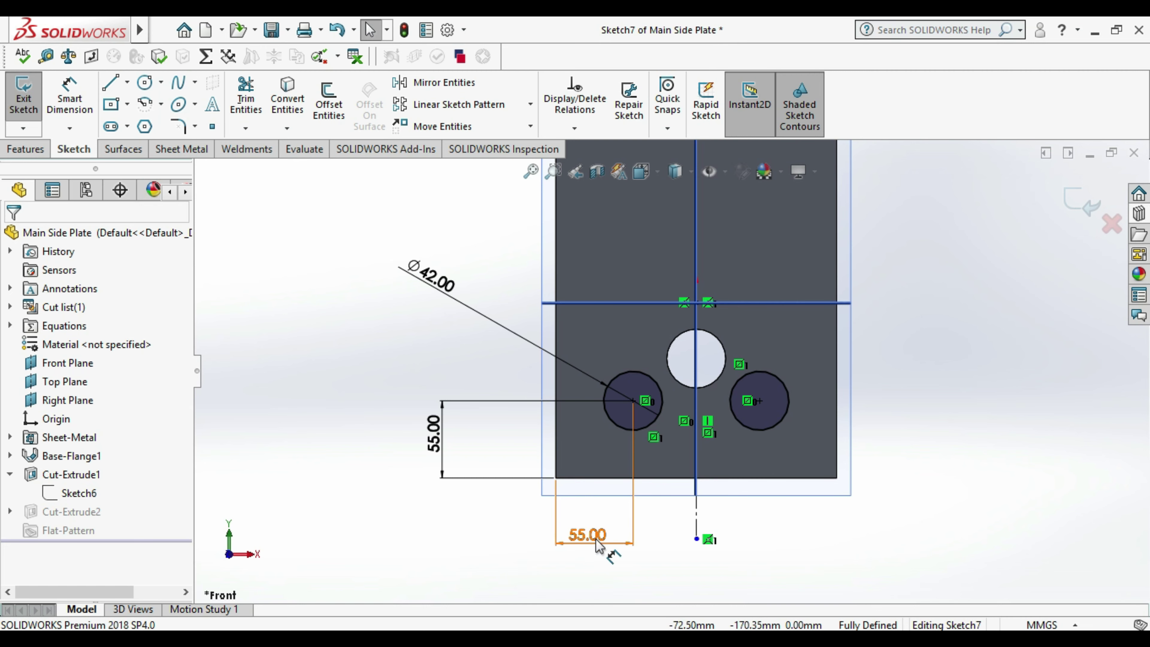
double_click(432, 437)
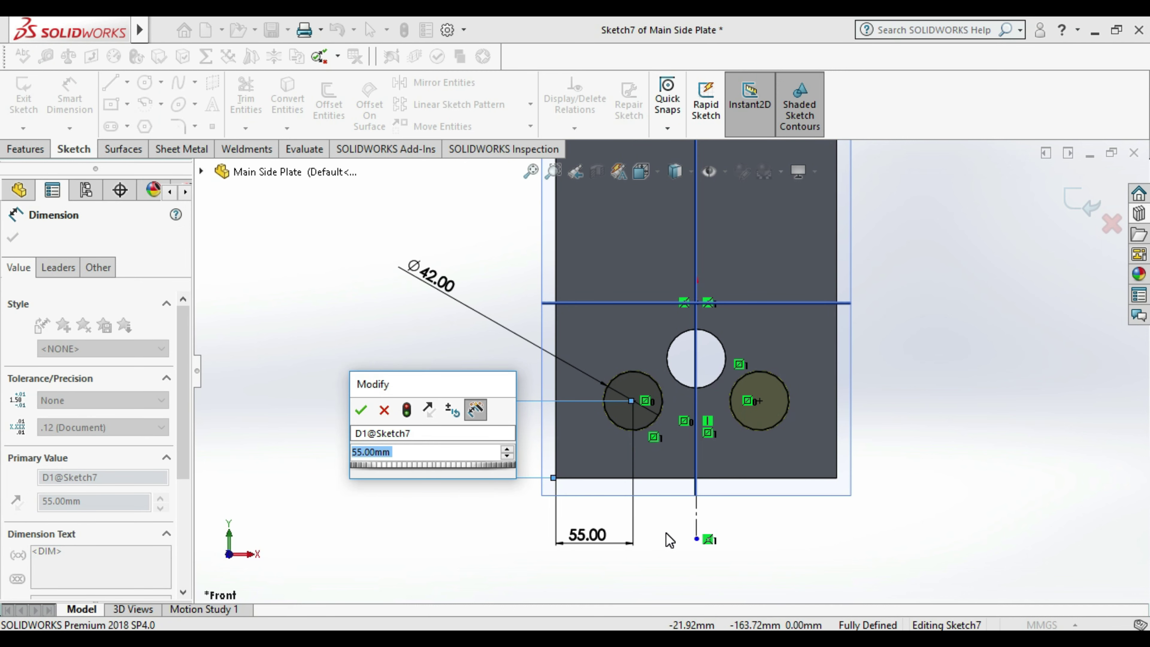
type("75")
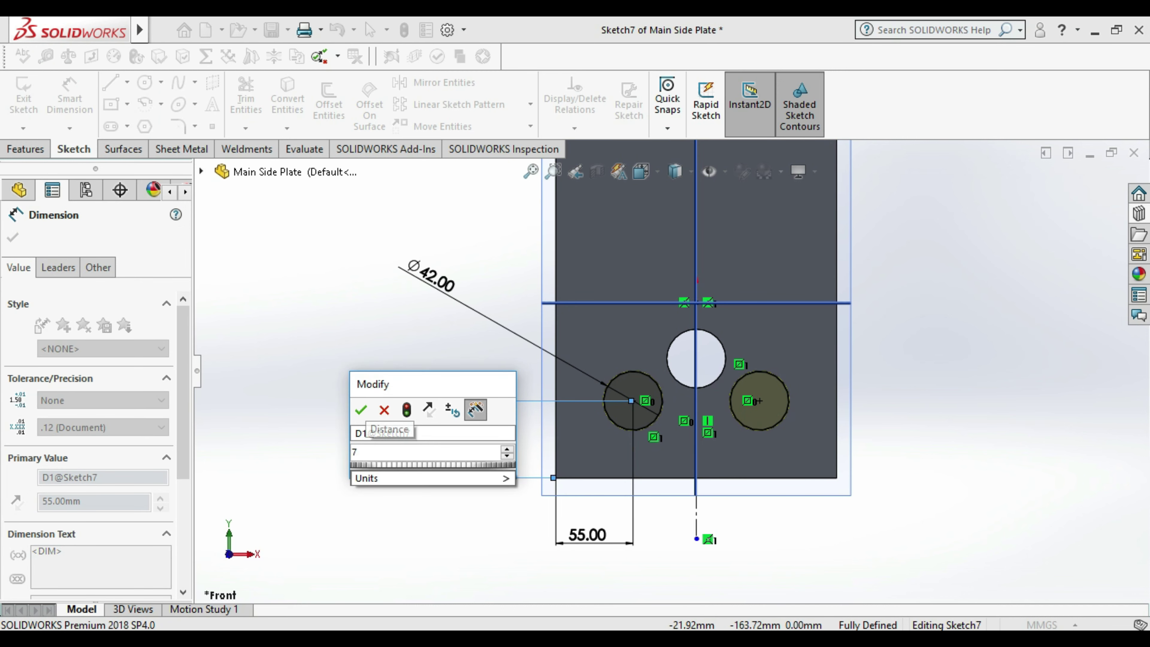
key("Return")
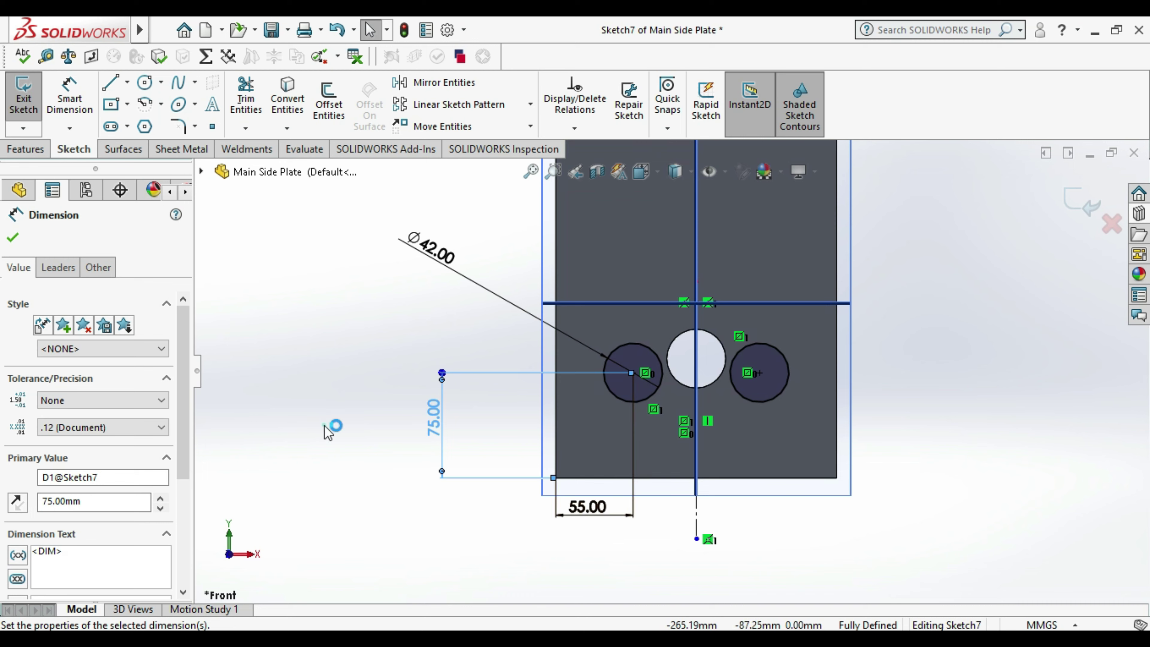
left_click(324, 424)
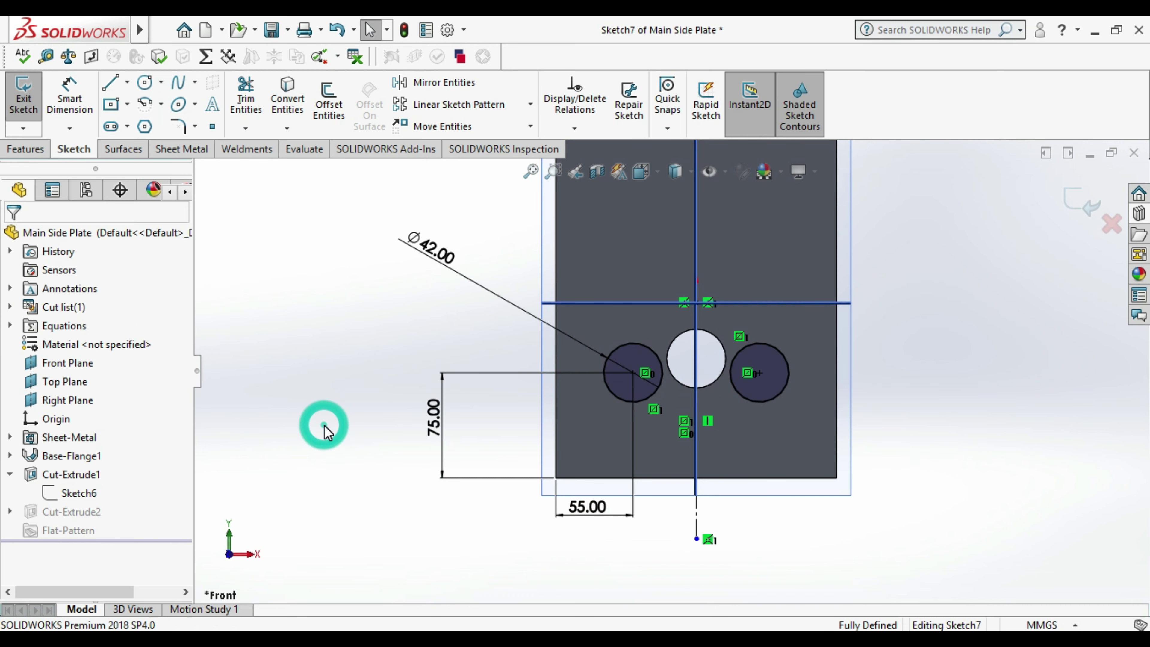
- Change the side holes' horizontal offset from 55 mm to 50 mm
double_click(587, 510)
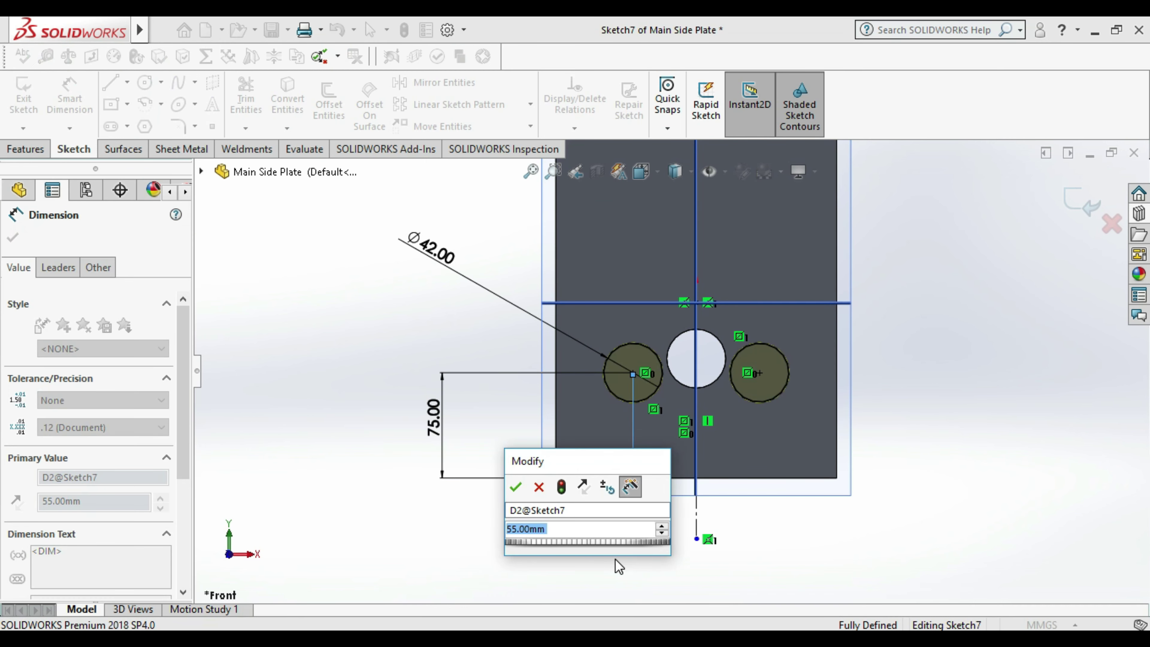
type("50")
key("Return")
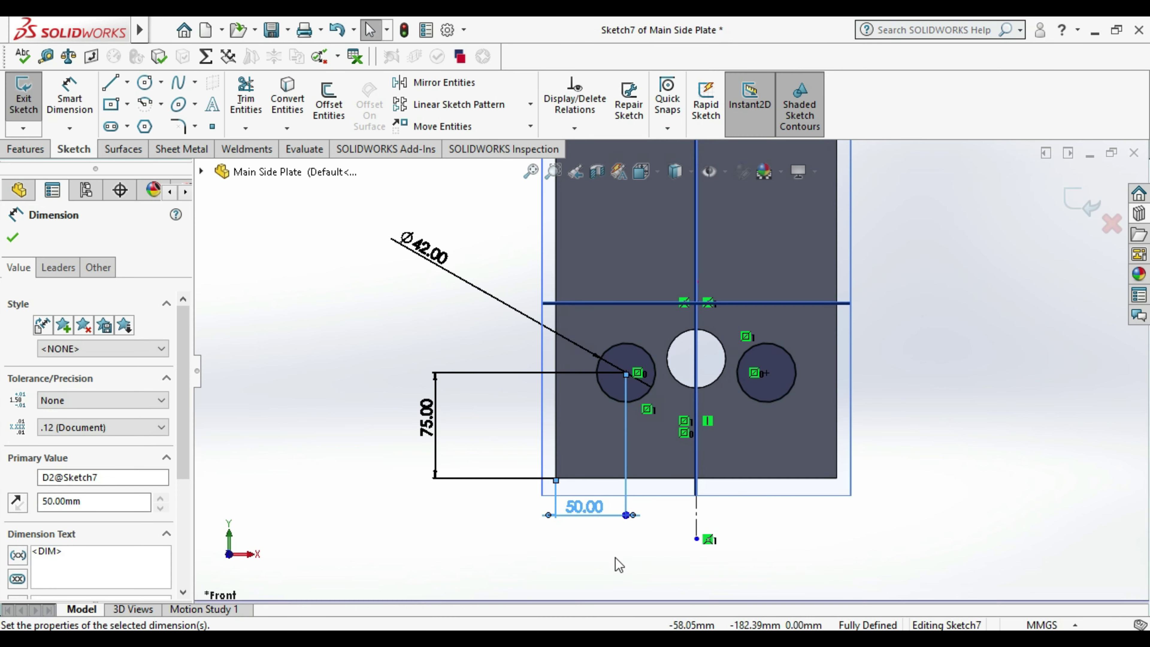
left_click(615, 572)
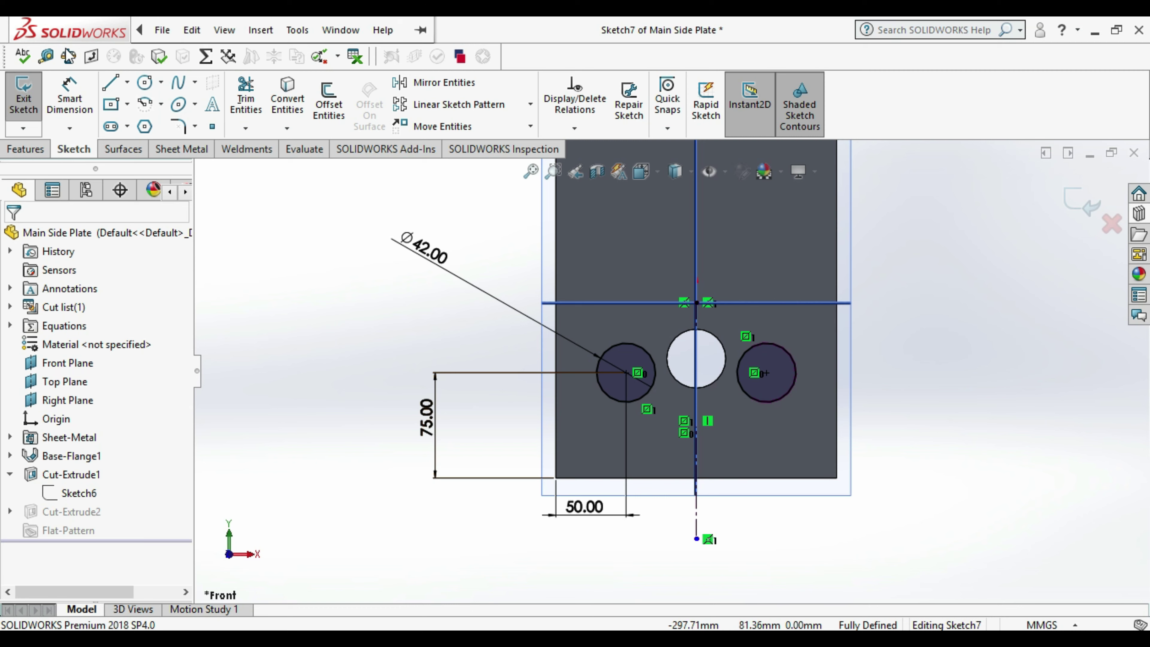
left_click(47, 55)
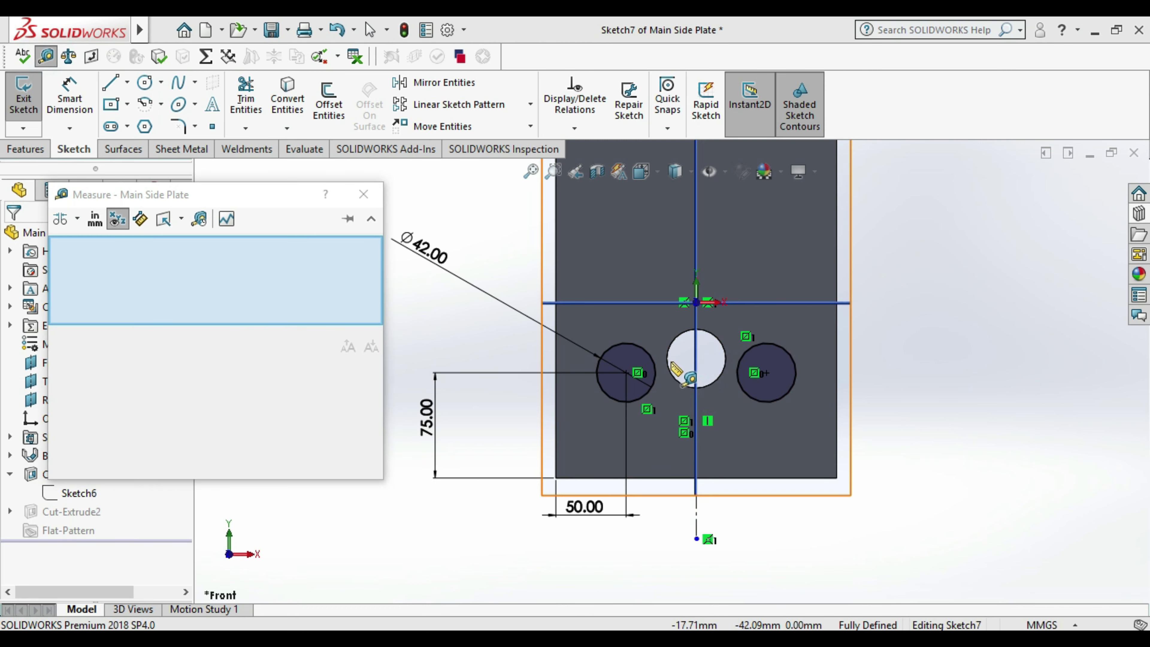
left_click(655, 373)
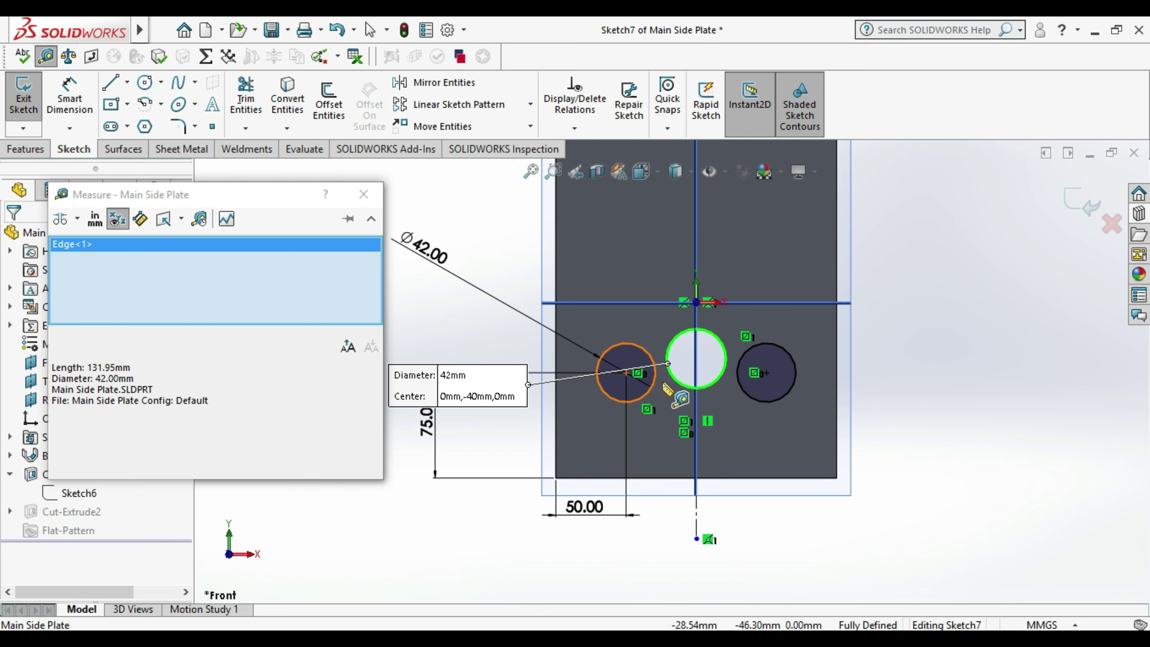
left_click(663, 384)
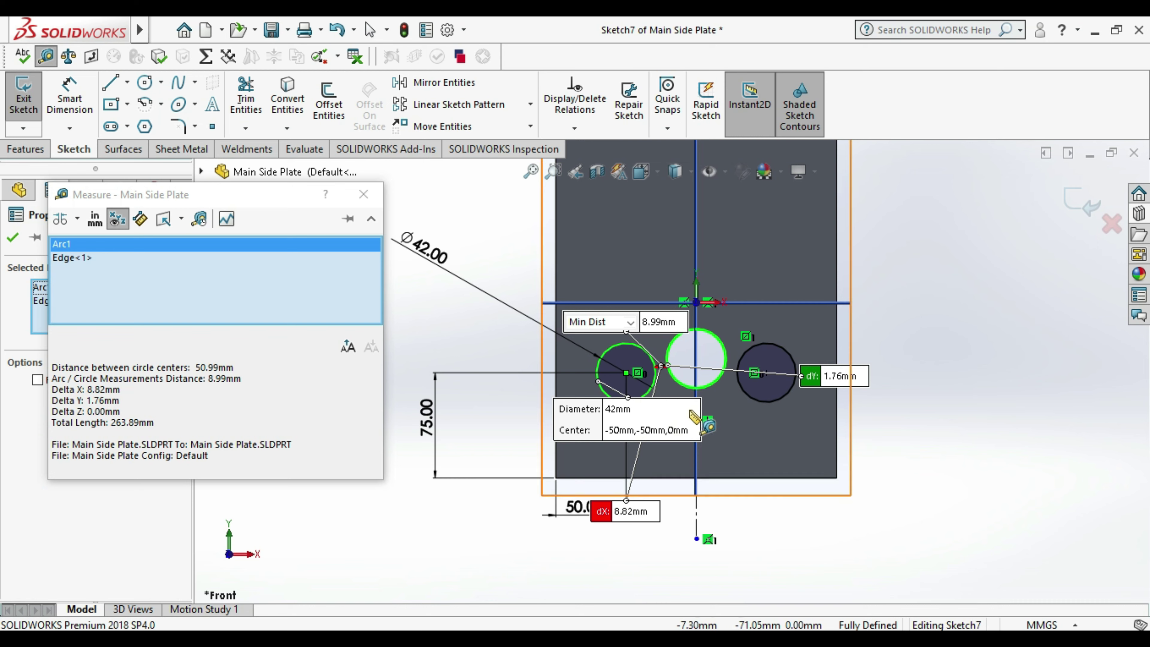
scroll(675, 362, "down", 1)
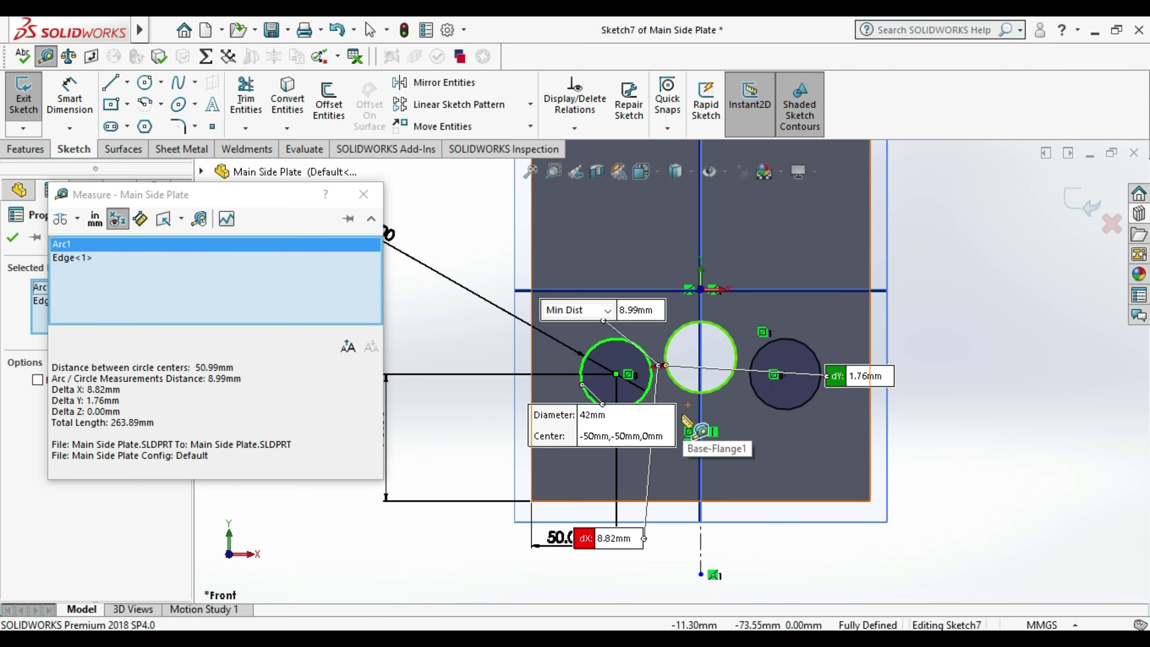
key("Escape")
left_click(958, 404)
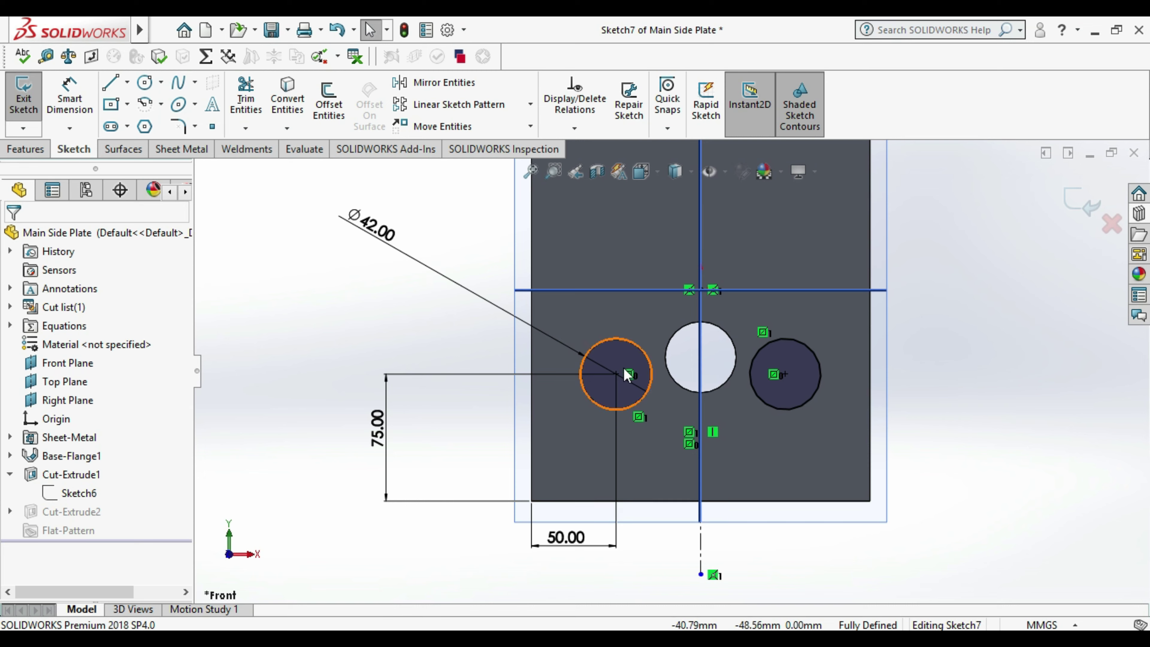
- Keep the 50 mm offset and inspect the left hole's centre and radius
left_click(568, 537)
double_click(568, 537)
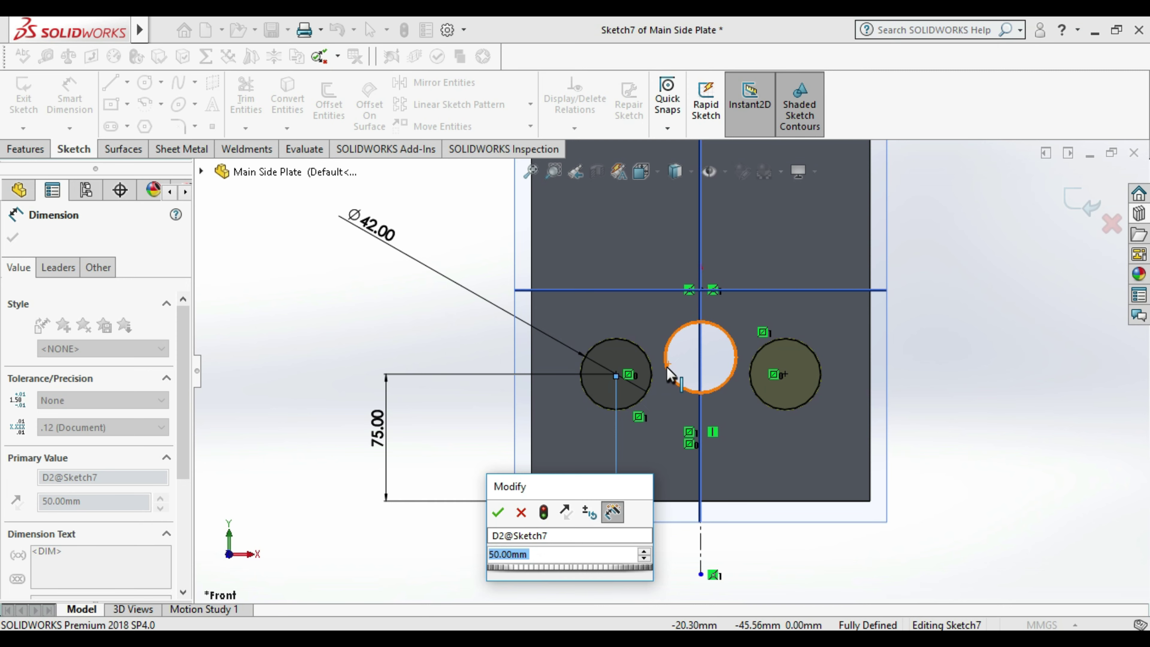
key("Return")
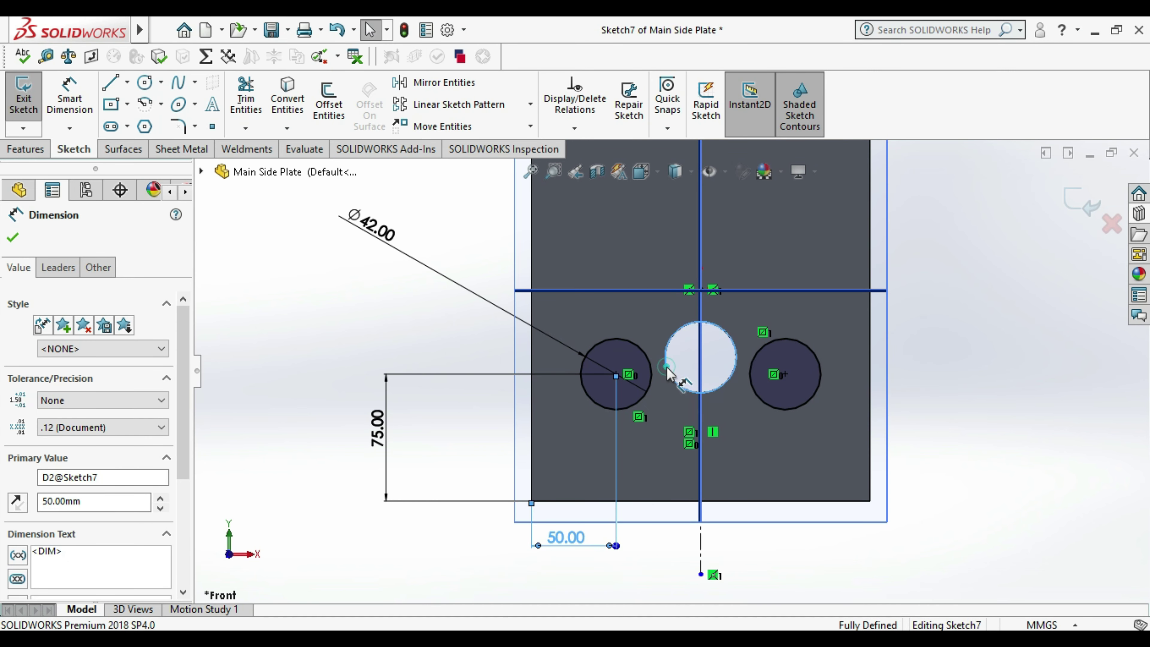
key("Escape")
left_click(648, 388)
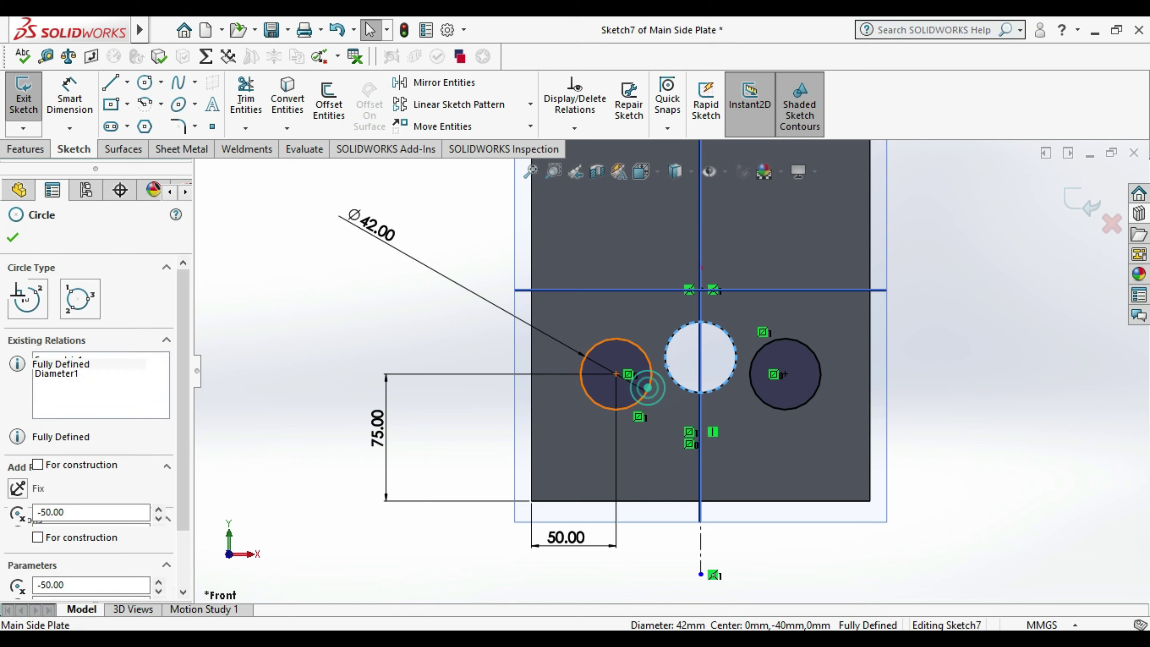
- Start a centre-distance dimension between the middle and left holes, then cancel it
left_click(69, 97)
left_click(674, 382)
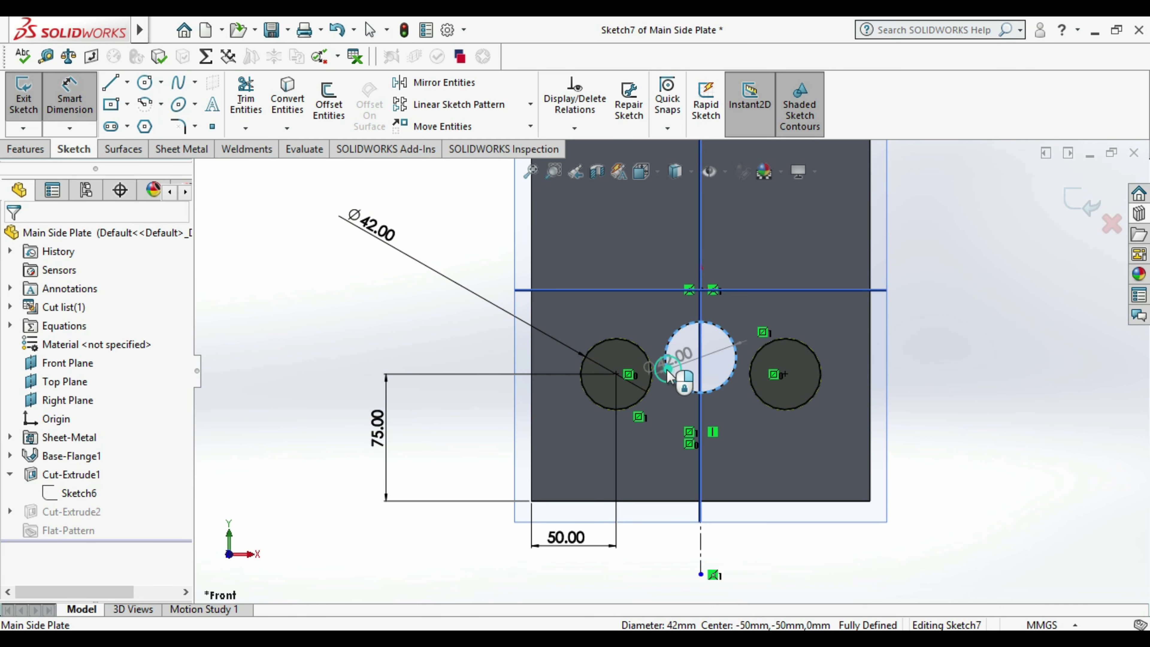
left_click(649, 394)
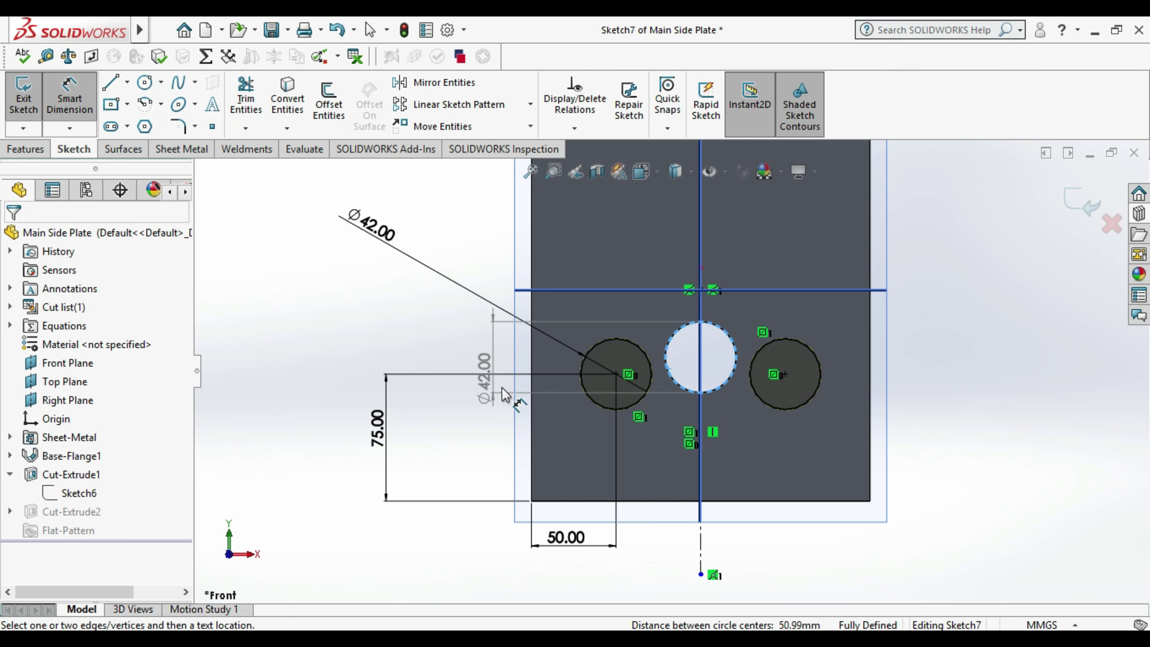
left_click(990, 423)
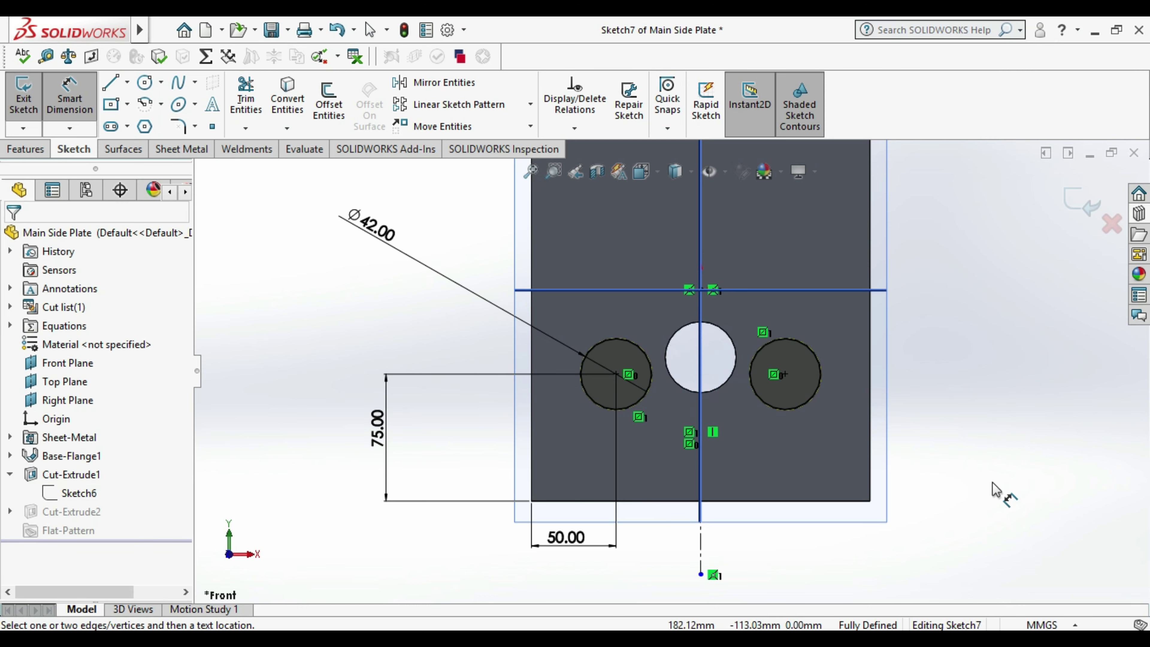
- Exit the sketch to cut the three holes and save the side plate
scroll(747, 453, "up", 3)
left_click(40, 95)
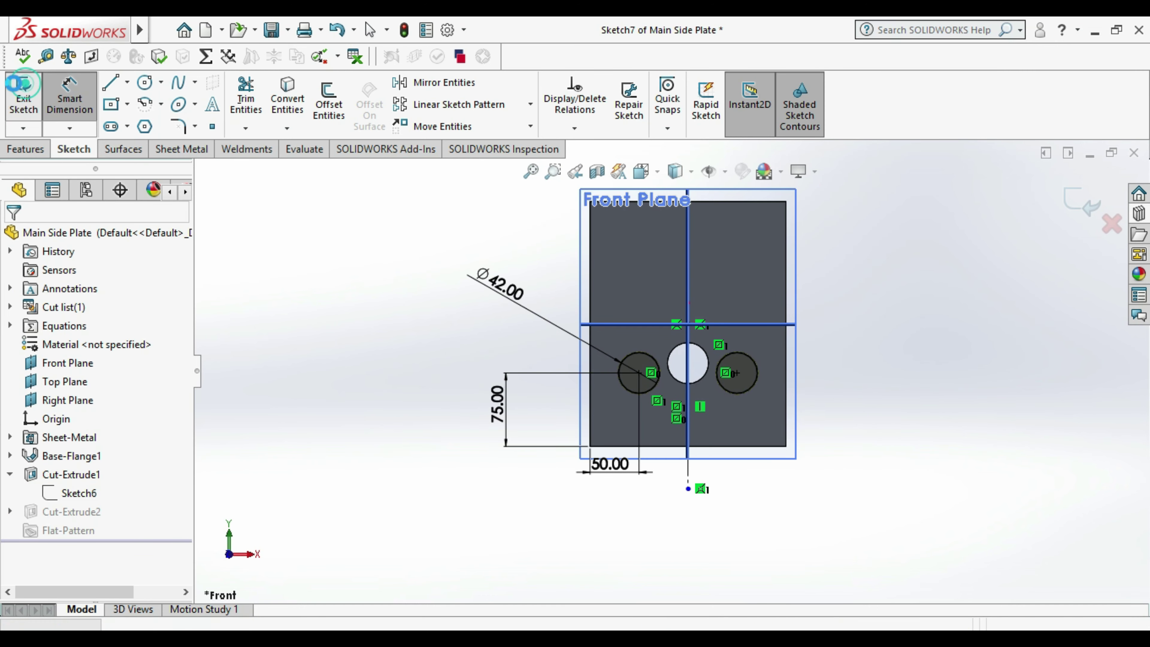
left_click(271, 29)
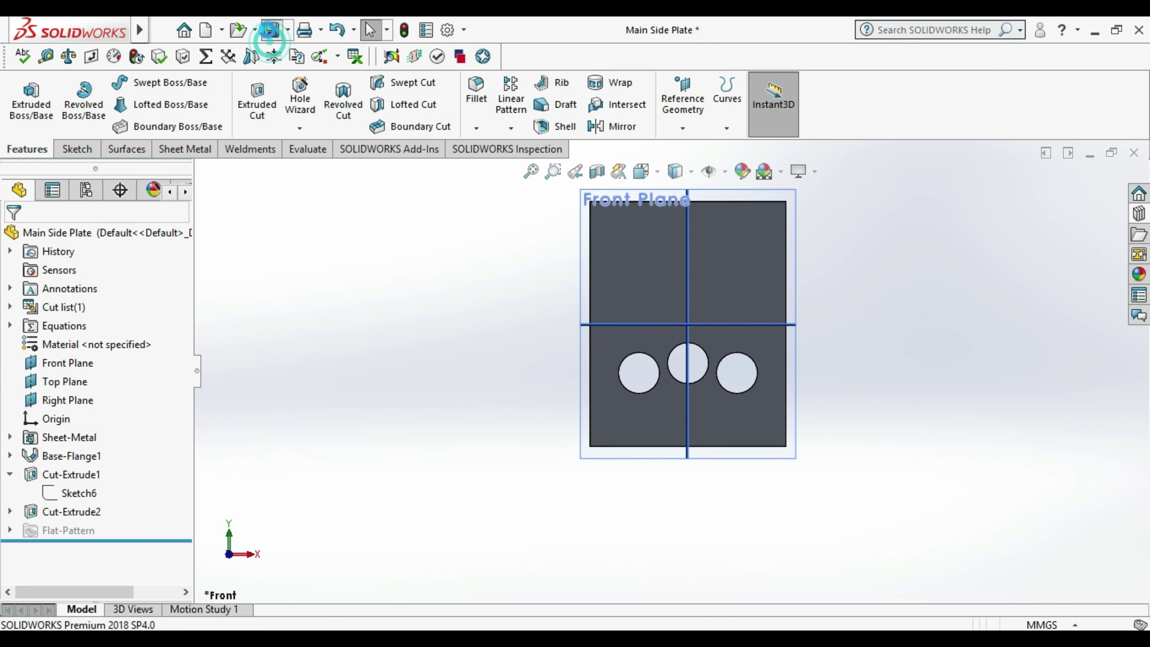
left_click(379, 353)
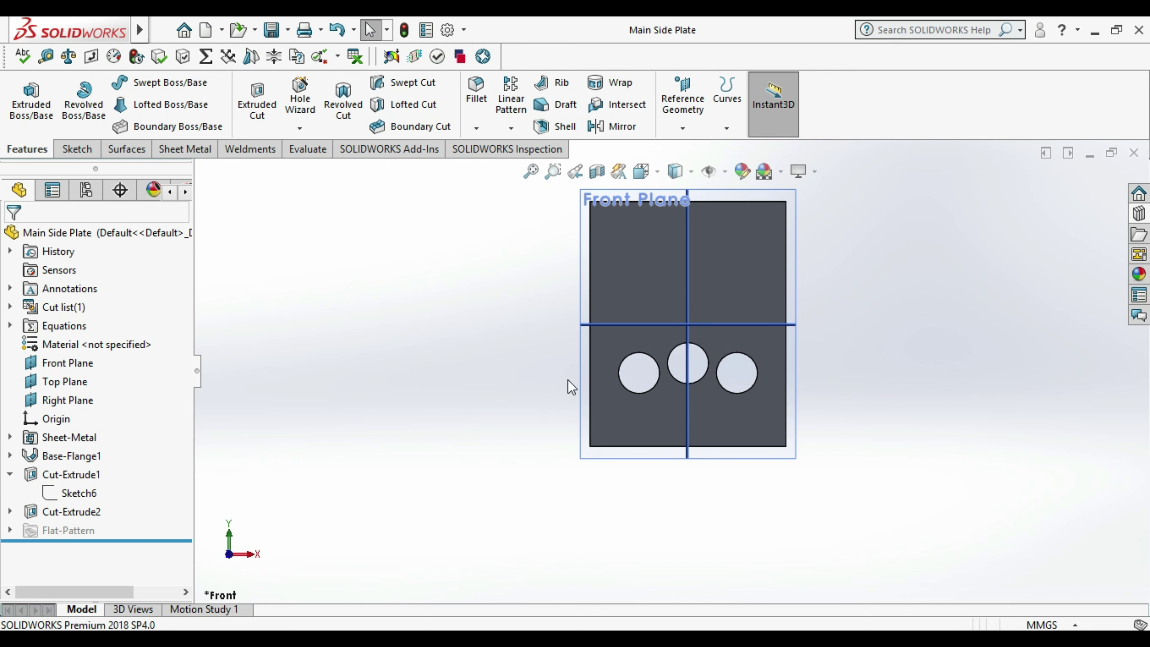
- Reopen Sketch6 and draw a vertical line from the hole up past the plate top
right_click(76, 494)
left_click(96, 363)
left_click(327, 438)
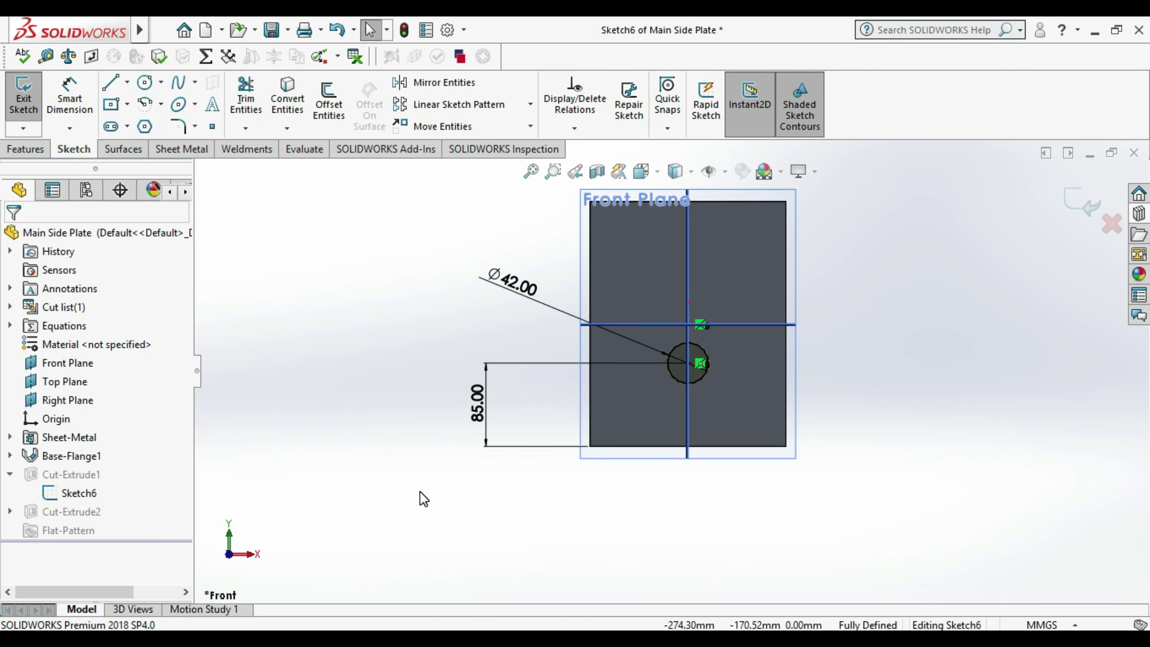
scroll(746, 230, "up", 2)
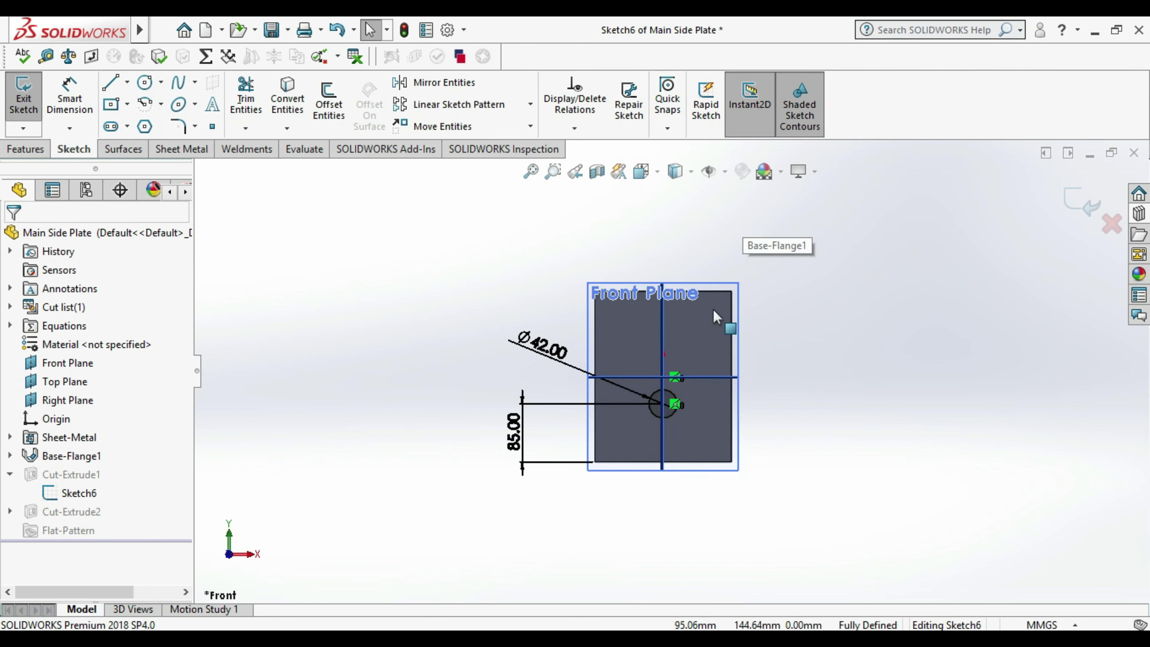
left_click(109, 86)
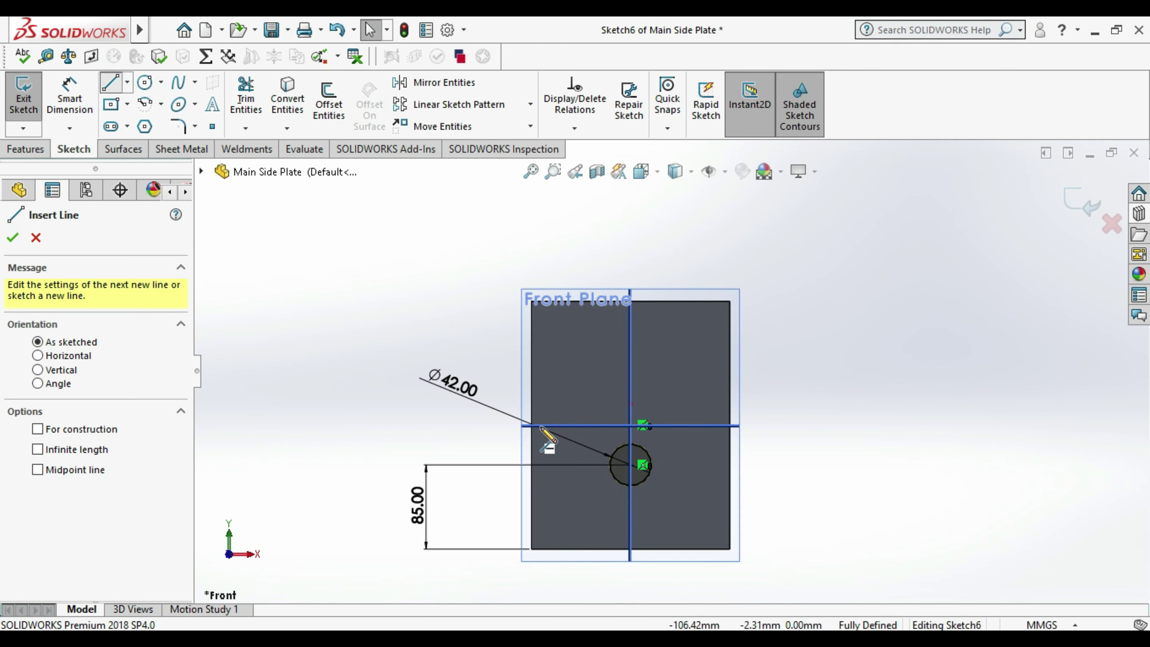
left_click(610, 465)
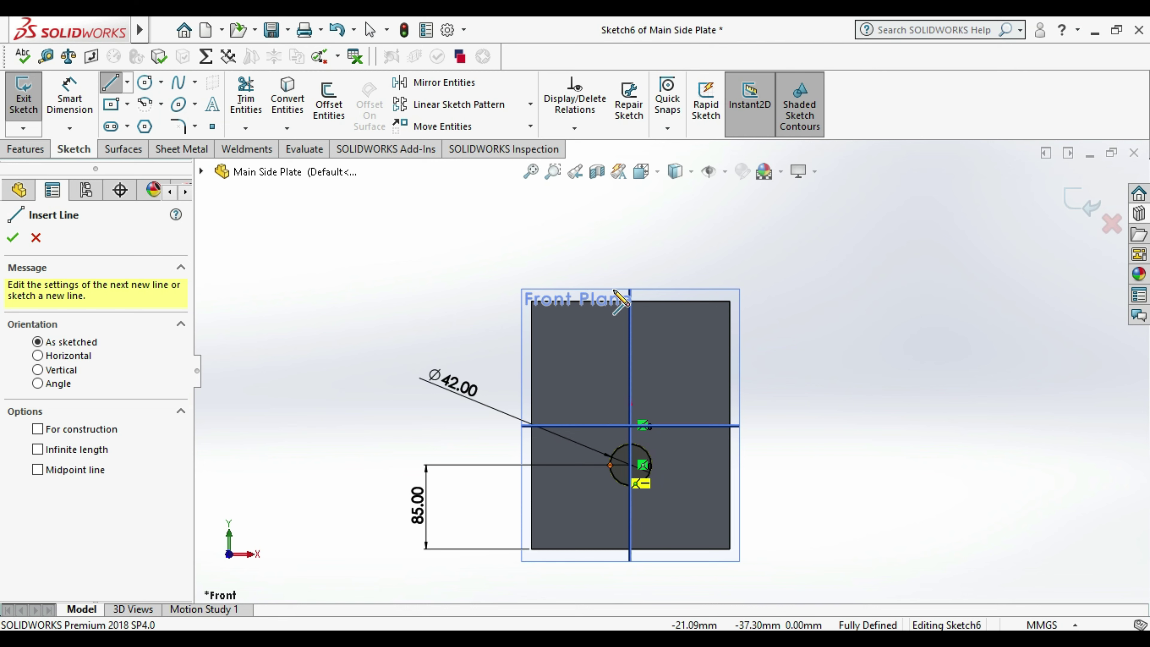
left_click(609, 290)
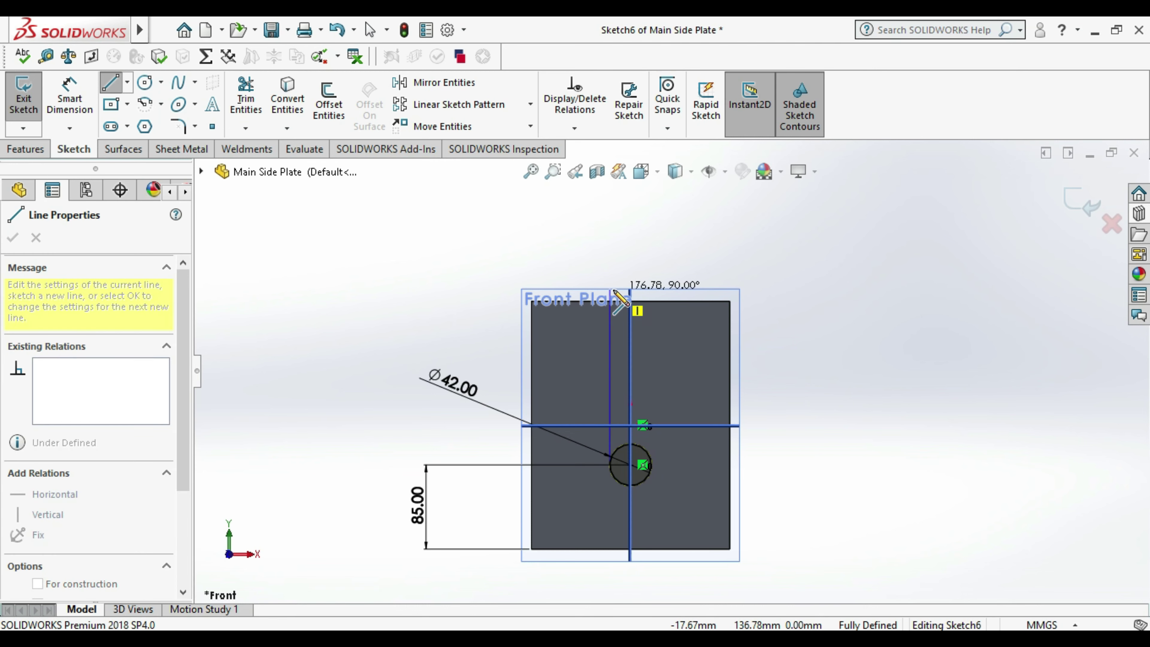
- Draw a short horizontal line above the plate and a right vertical line down to the hole
left_click(610, 279)
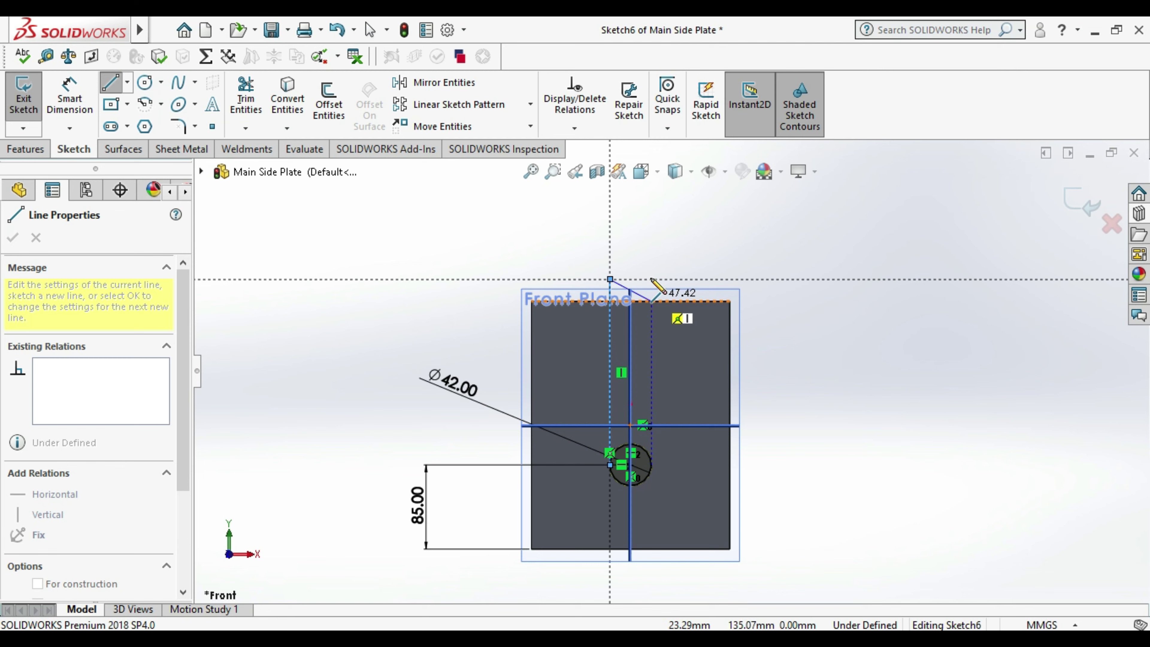
left_click(651, 279)
left_click(651, 279)
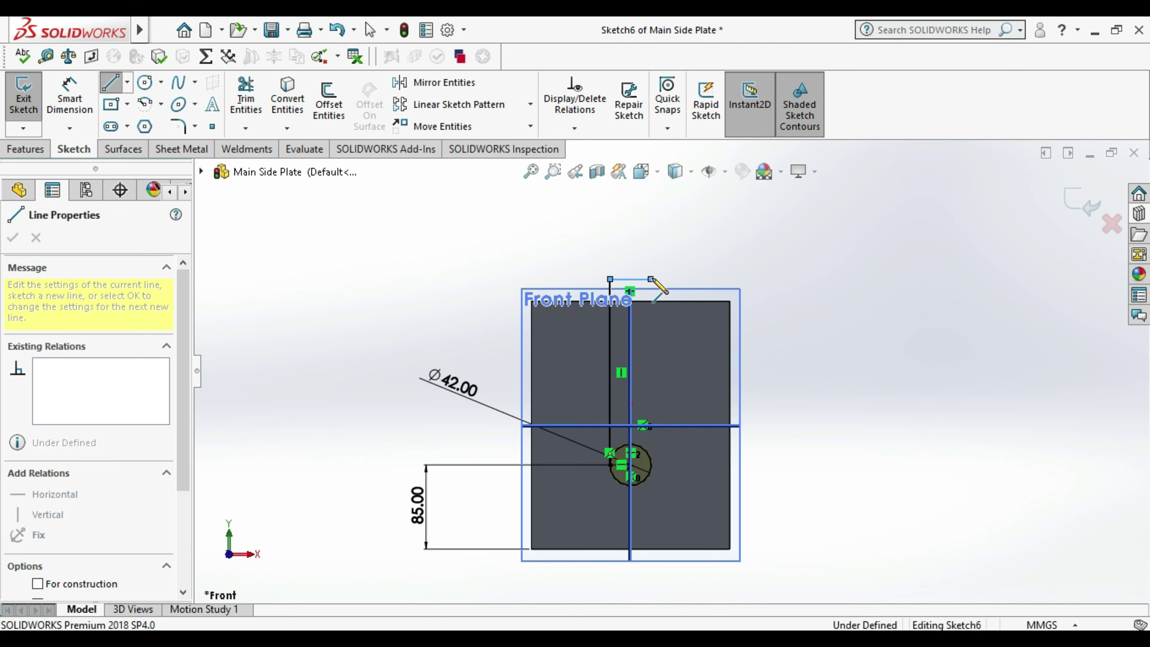
left_click(651, 279)
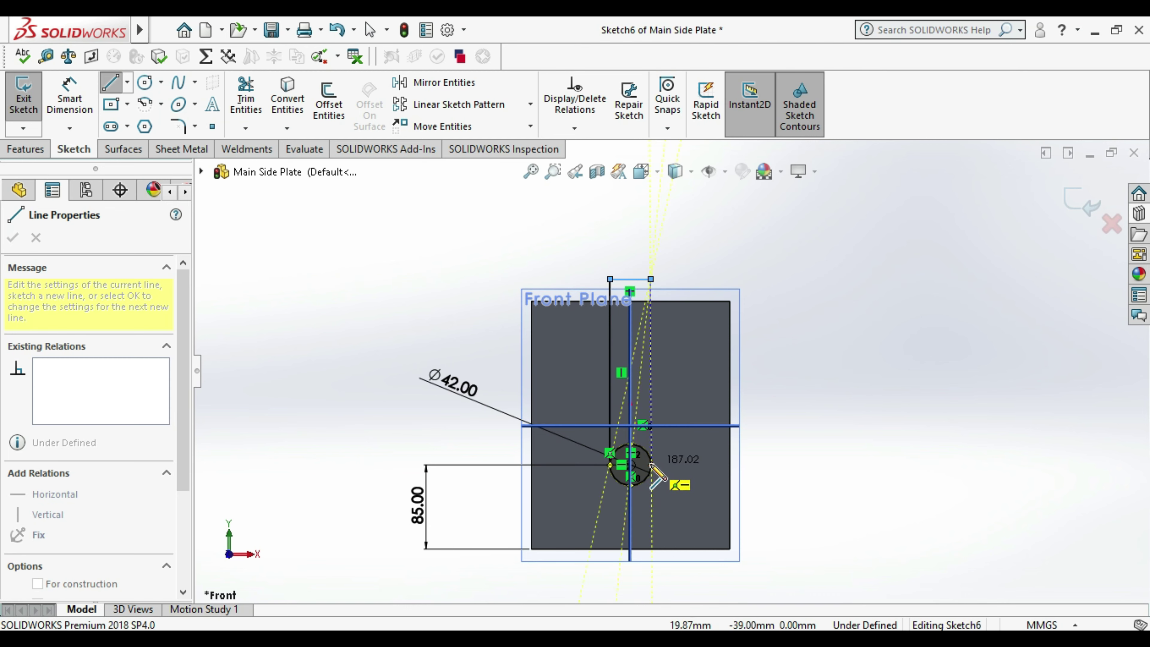
left_click(651, 465)
key("Escape")
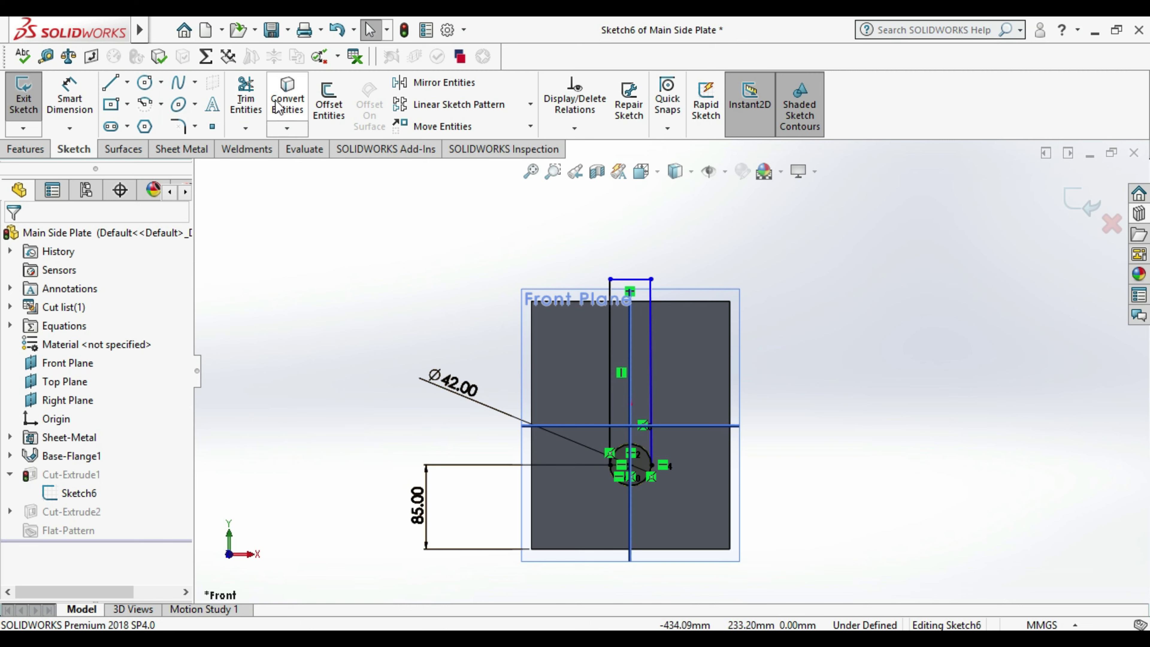
- Exit Sketch6, rebuilding anyway and ignoring the Cut-Extrude1 geometry error
left_click(246, 97)
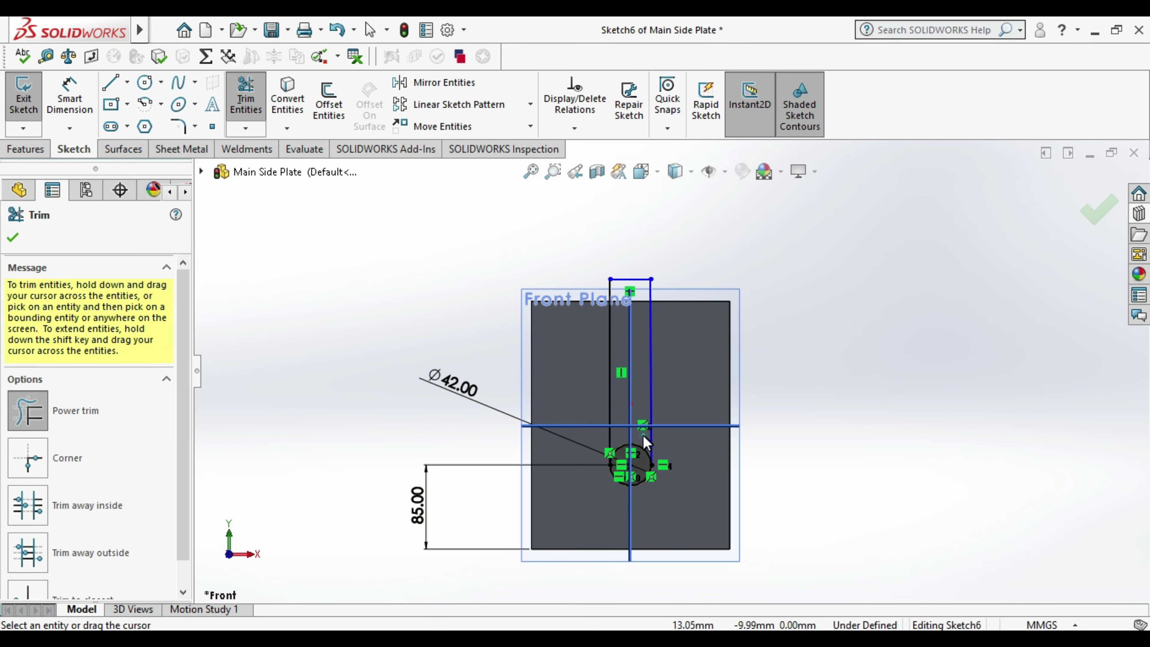
left_click(25, 94)
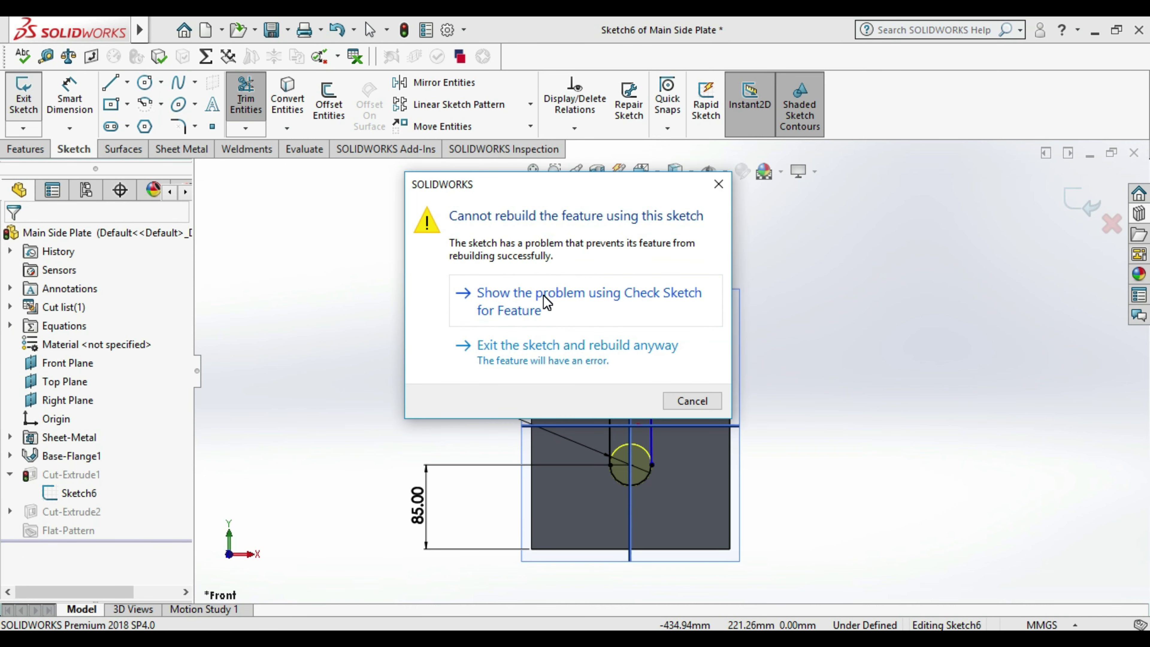
left_click(718, 184)
left_click(829, 392)
left_click(24, 98)
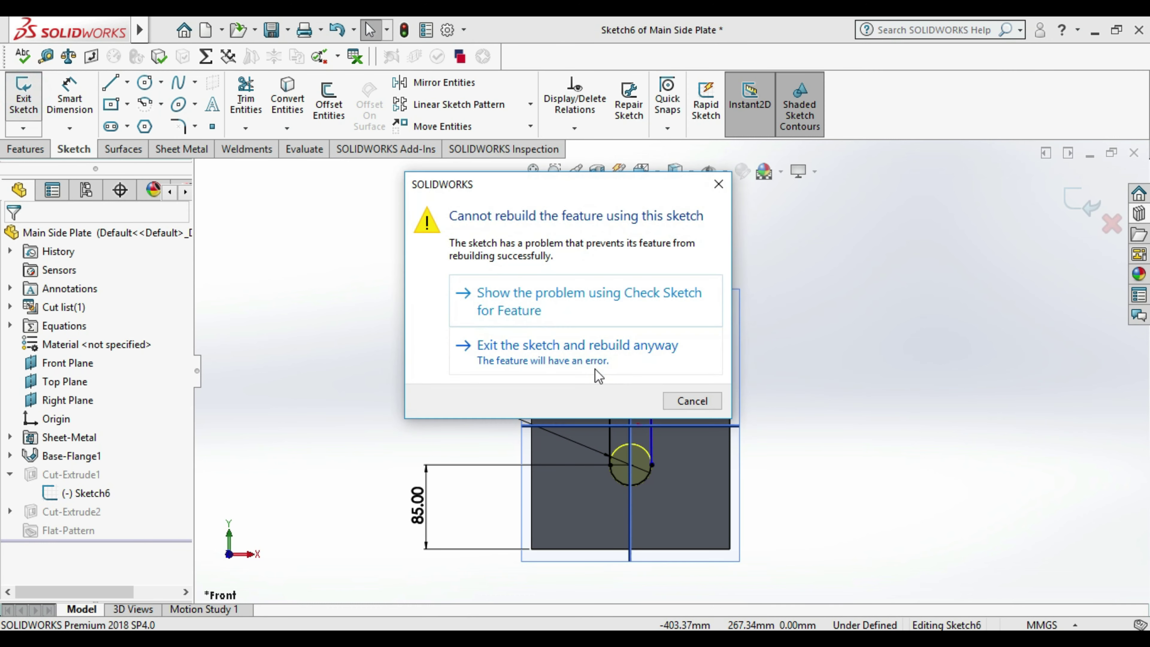
left_click(574, 358)
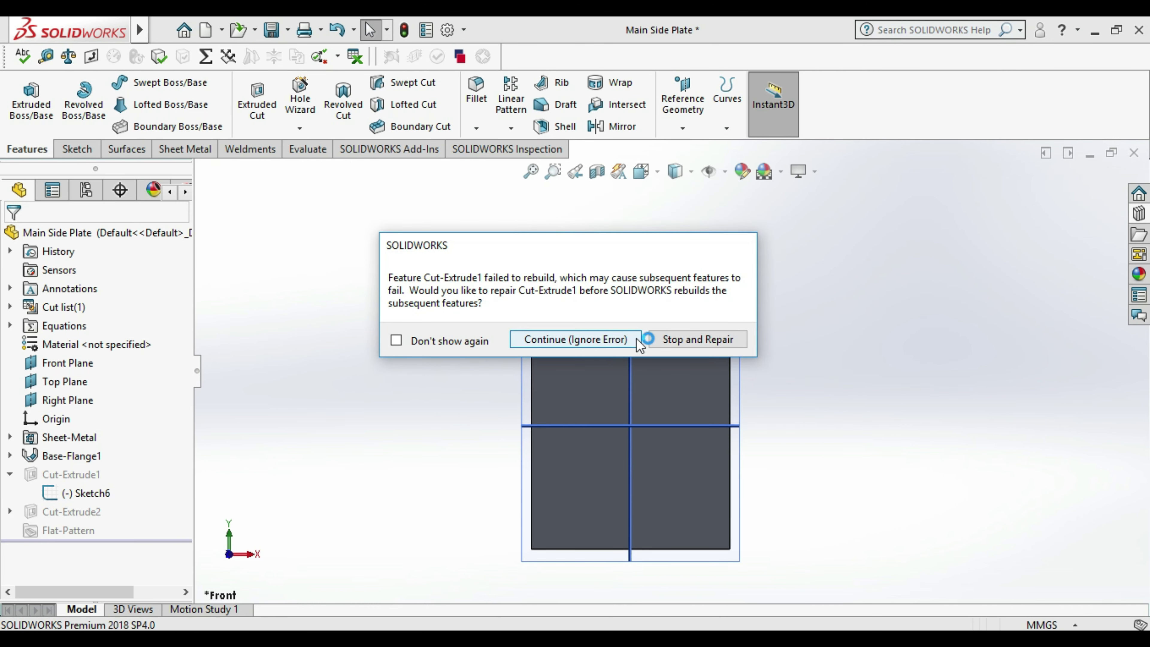
left_click(679, 340)
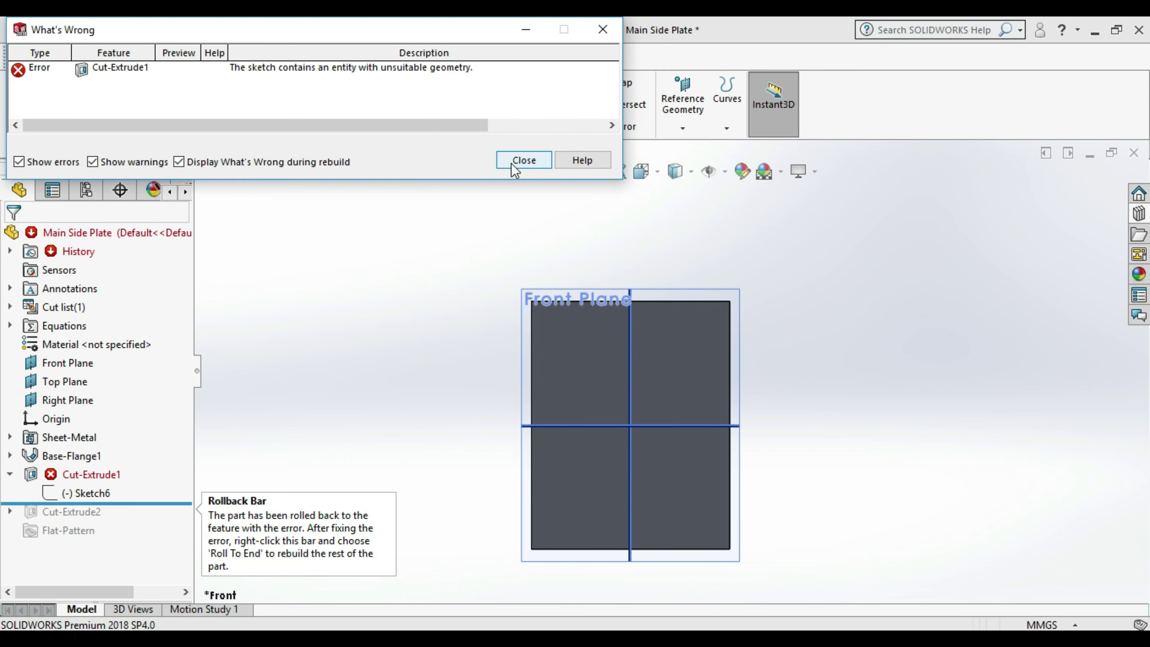
left_click(516, 161)
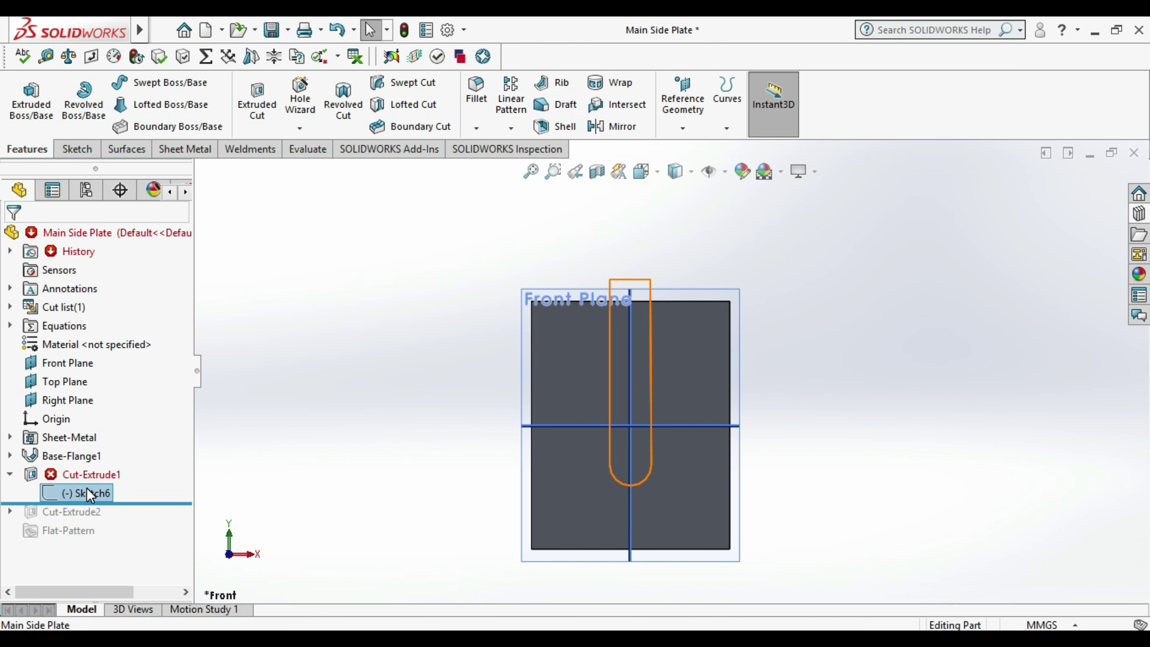
- Reopen Sketch6 and zoom in on the slot
right_click(89, 495)
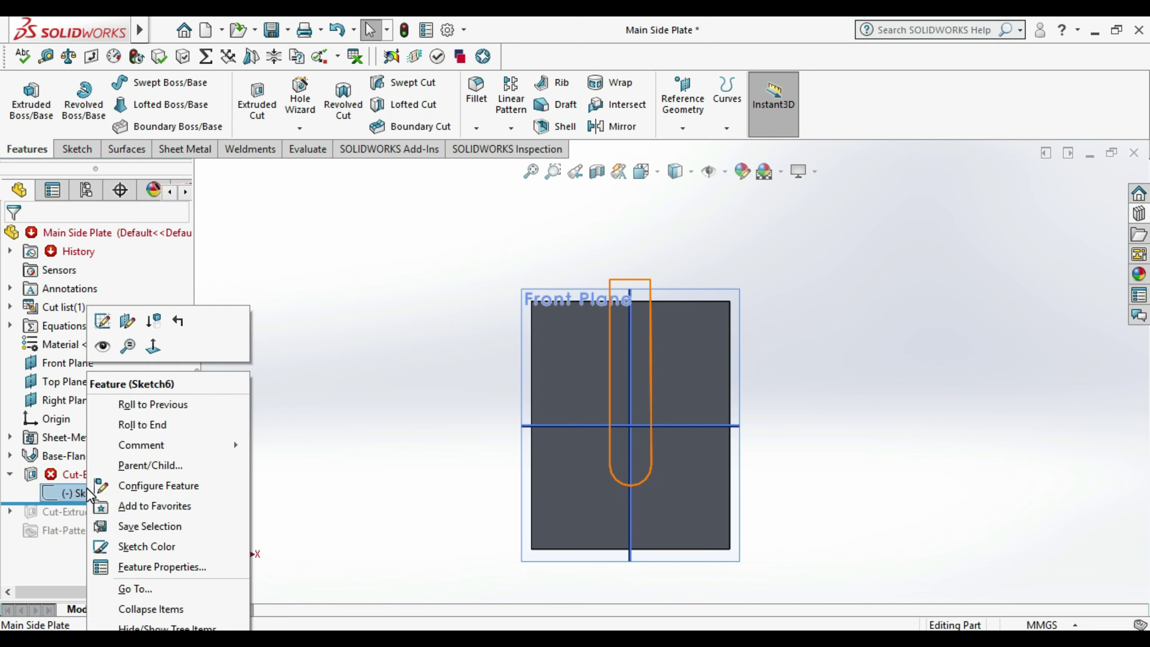
left_click(104, 321)
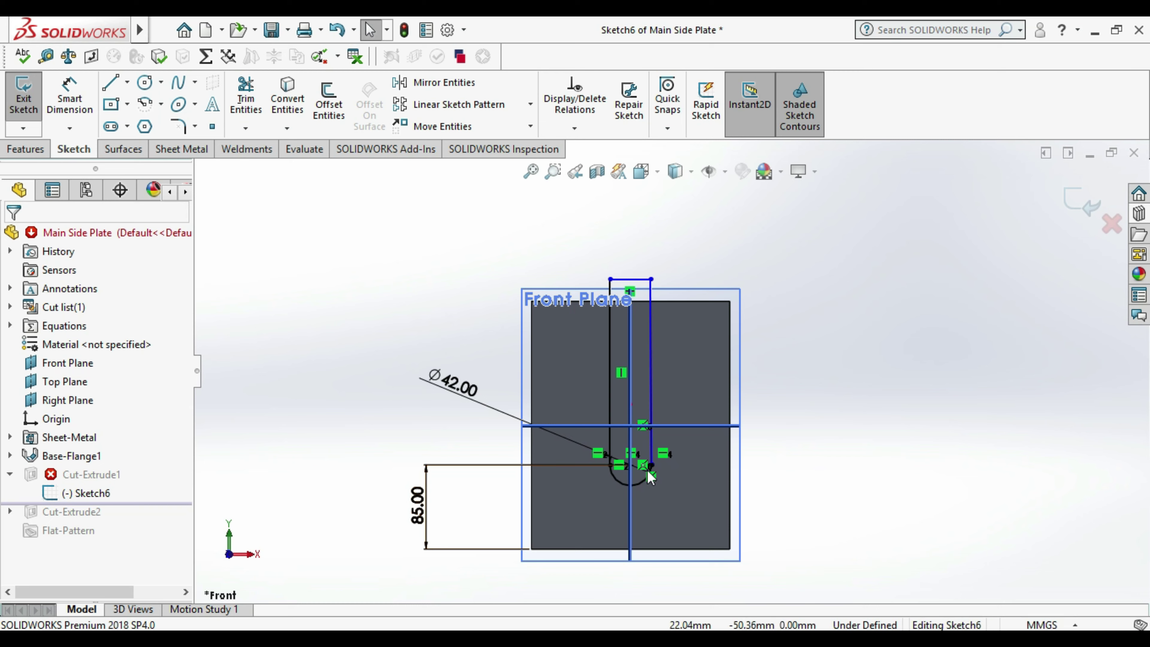
scroll(651, 467, "down", 3)
scroll(655, 395, "down", 2)
scroll(655, 390, "down", 2)
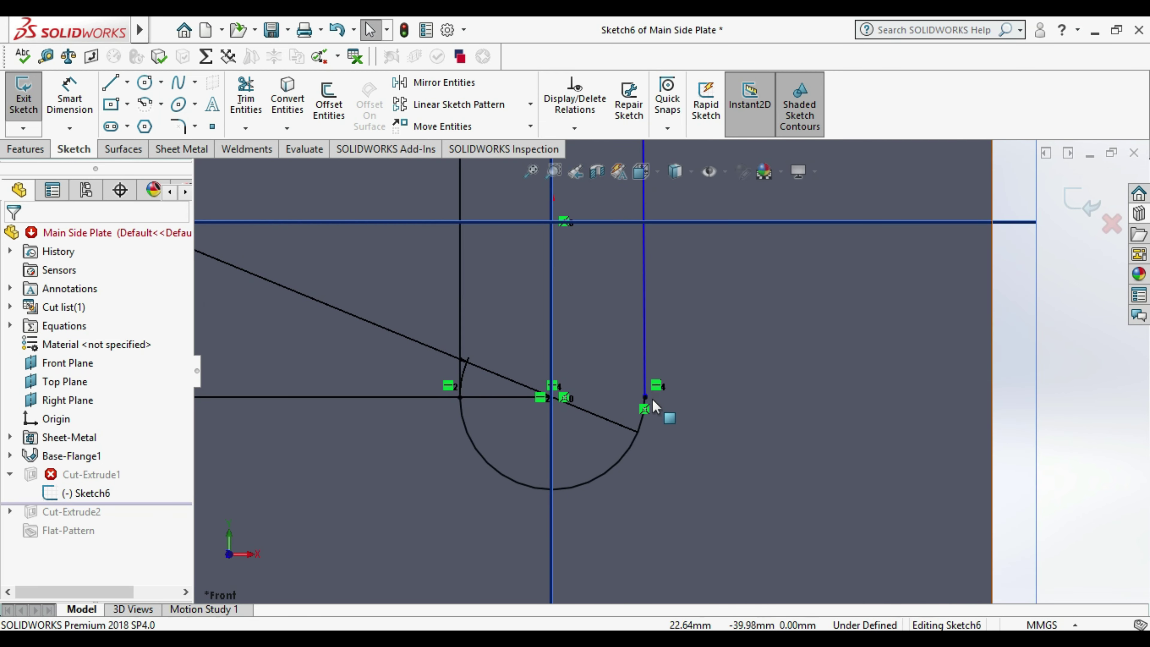
scroll(655, 406, "down", 1)
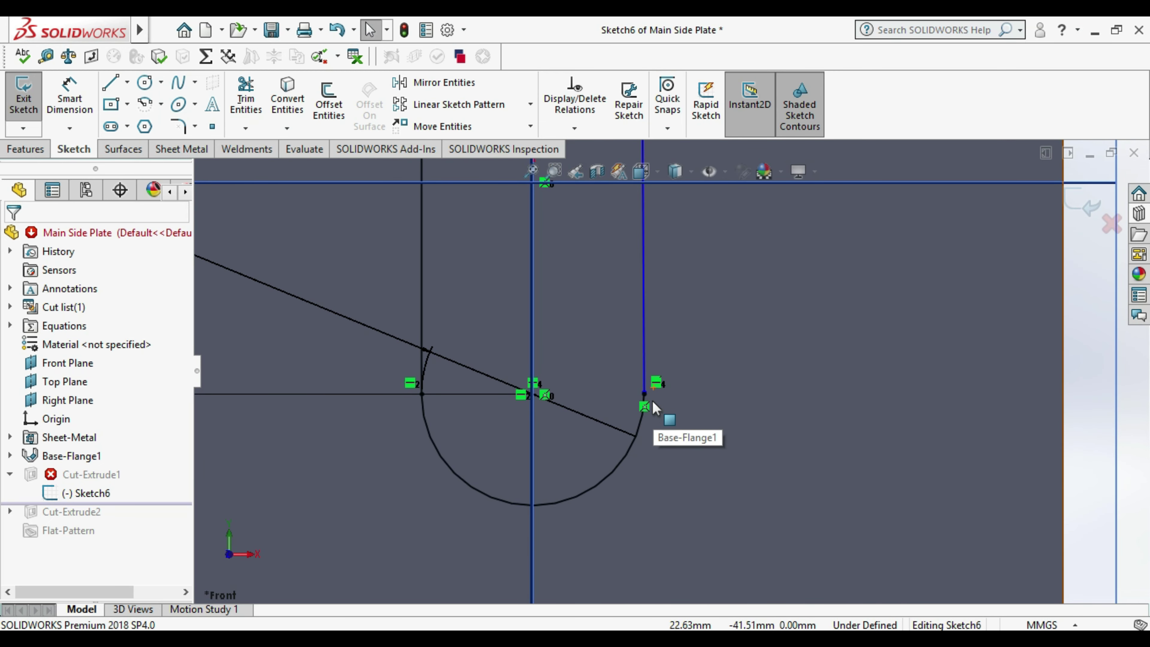
scroll(655, 406, "down", 1)
scroll(654, 390, "down", 1)
scroll(657, 411, "down", 1)
scroll(659, 368, "down", 1)
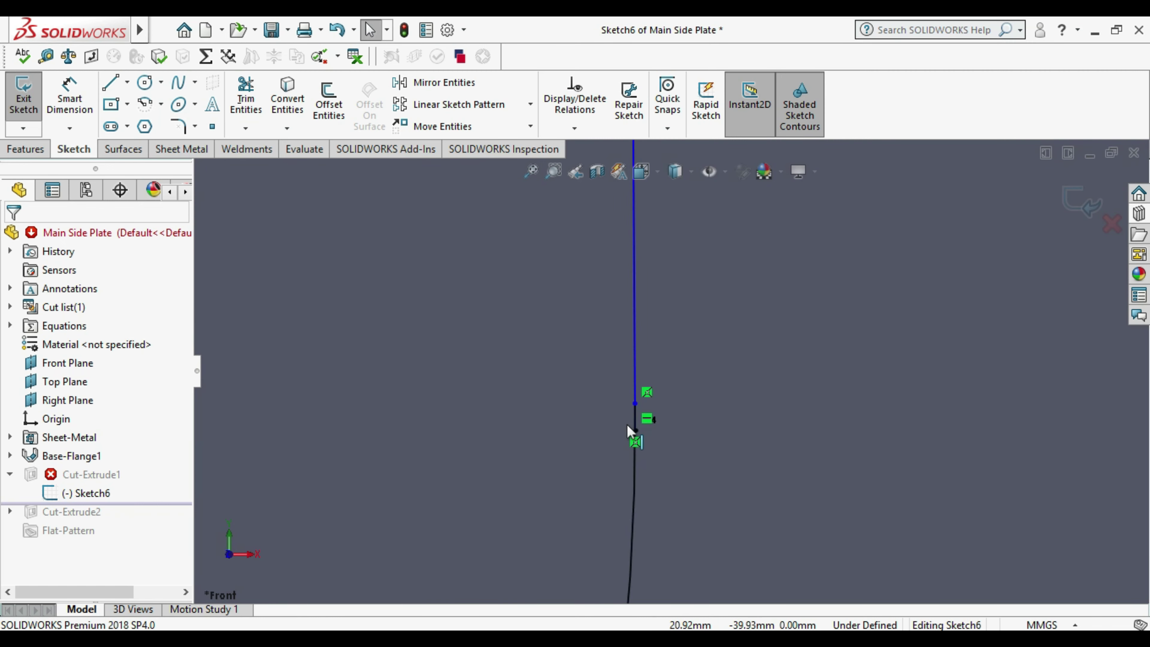
scroll(653, 381, "down", 1)
scroll(653, 383, "down", 1)
scroll(654, 385, "down", 1)
scroll(654, 386, "down", 1)
scroll(654, 400, "up", 1)
scroll(655, 402, "up", 1)
scroll(655, 402, "up", 2)
scroll(654, 401, "up", 2)
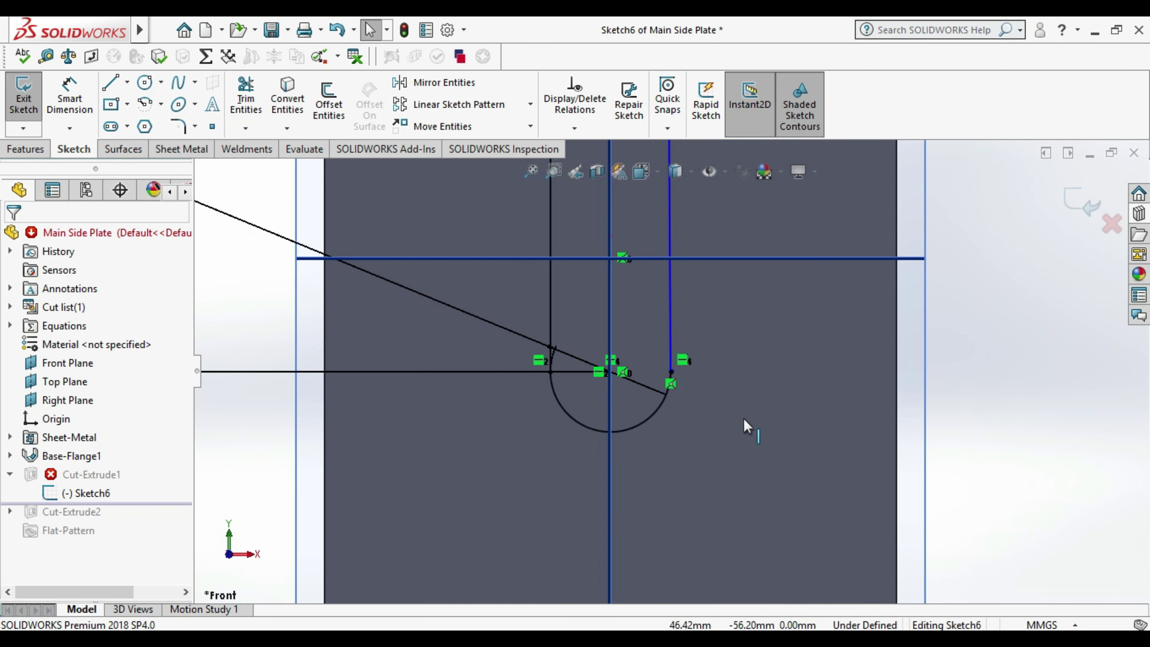
- Delete the slot's rounded bottom arc with its dimensions, then the right vertical line
left_click(557, 400)
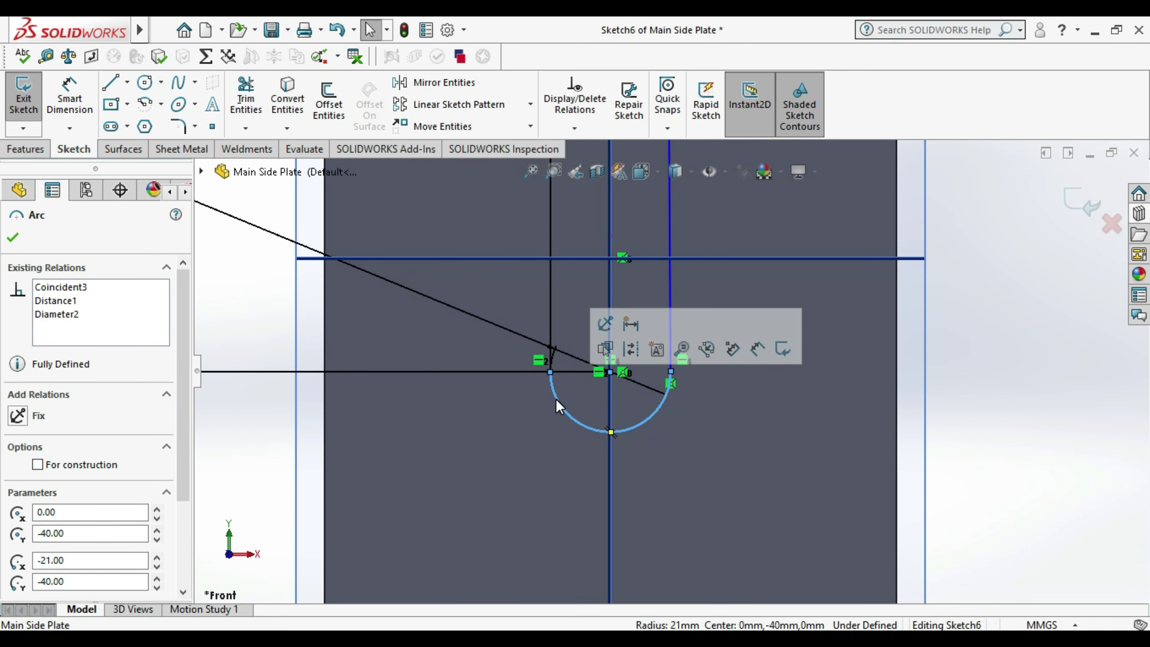
key("Delete")
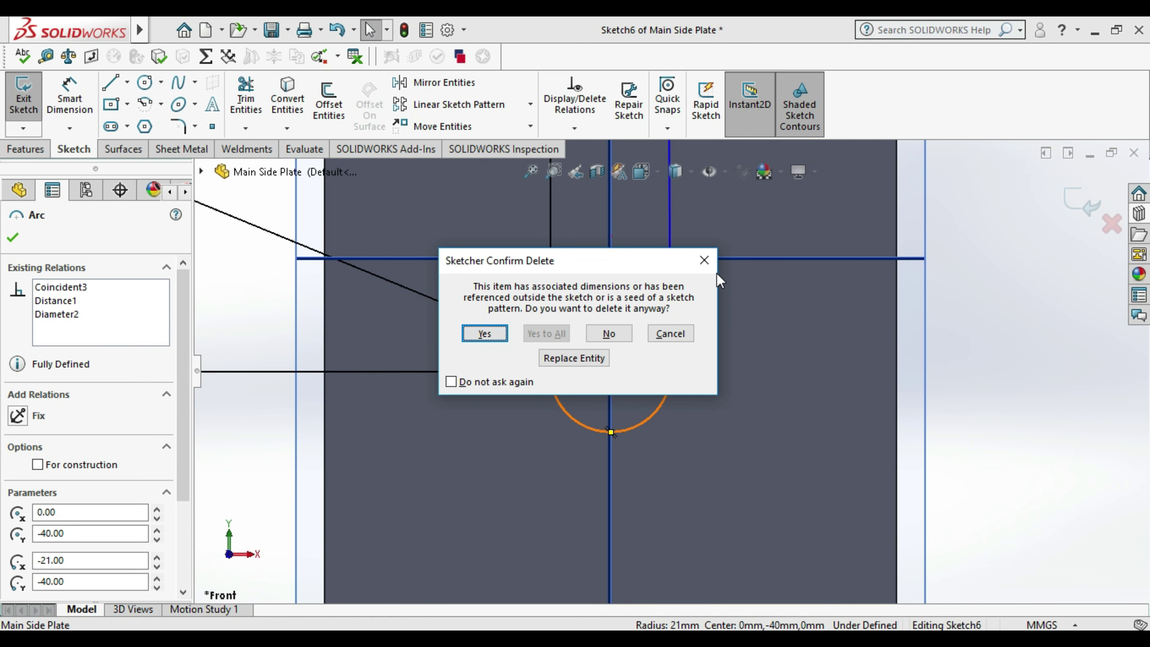
left_click(708, 264)
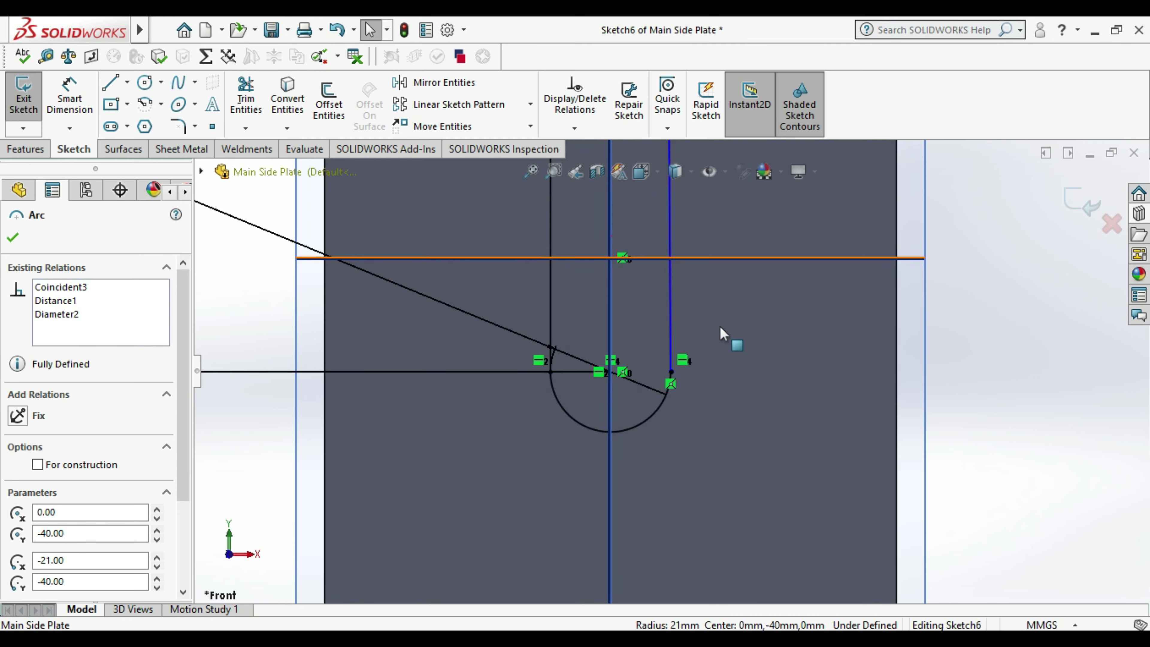
left_click(562, 410)
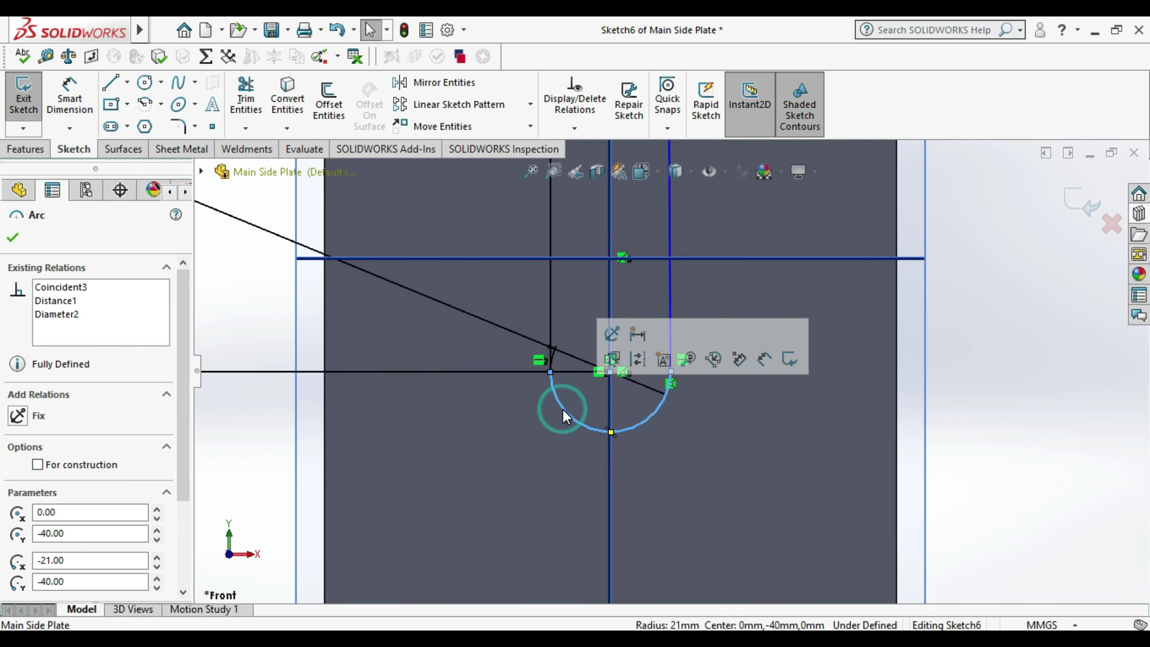
key("Delete")
left_click(501, 334)
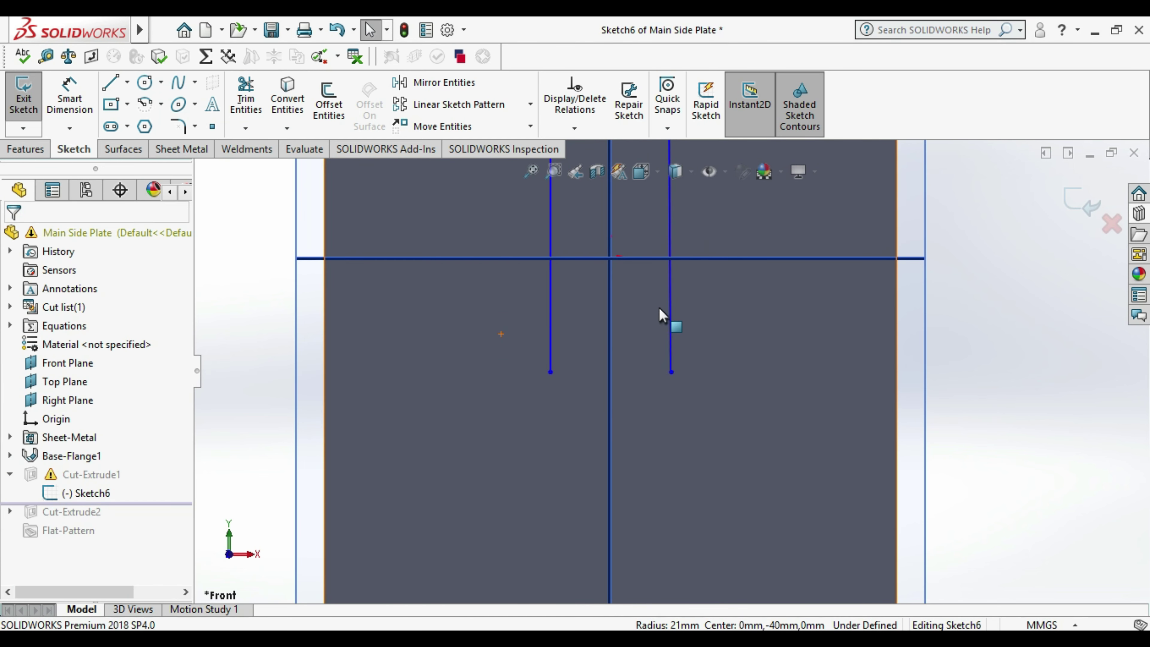
left_click(669, 316)
key("Delete")
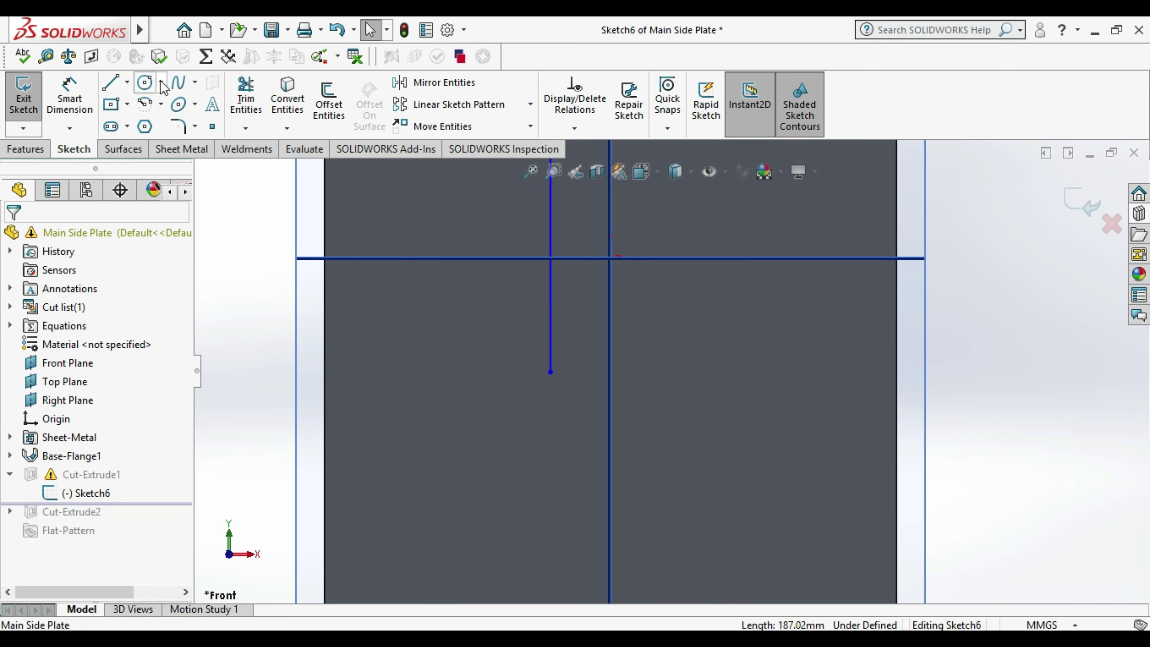
left_click(146, 83)
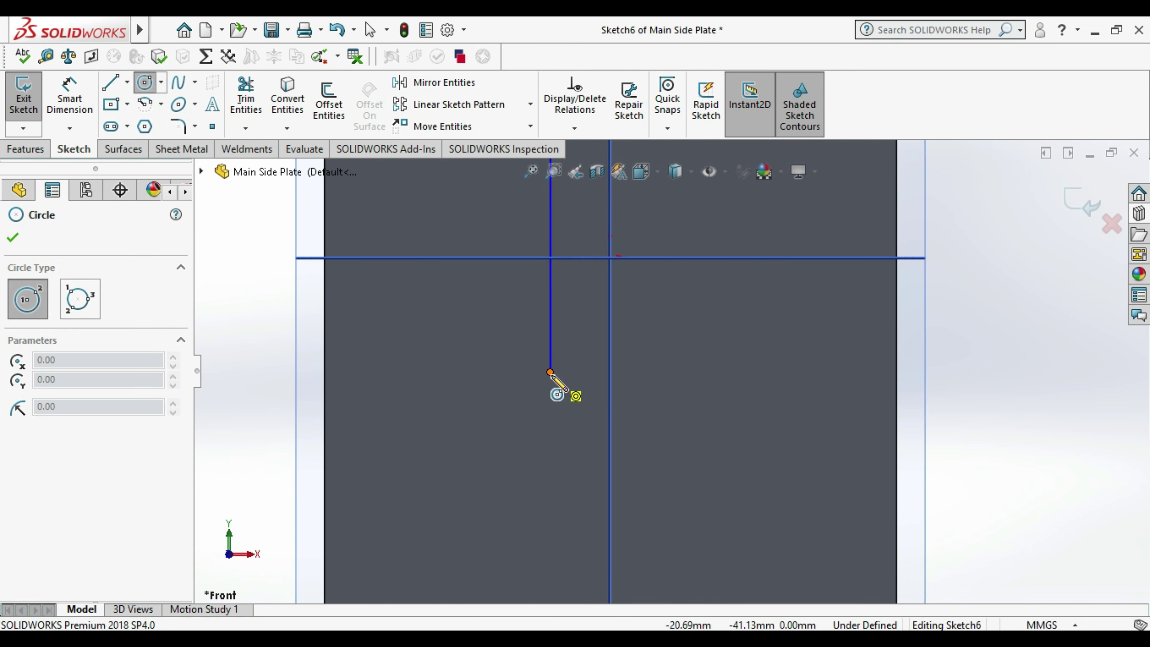
- Draw a circle on the centreline sized to reach the left line
left_click(609, 372)
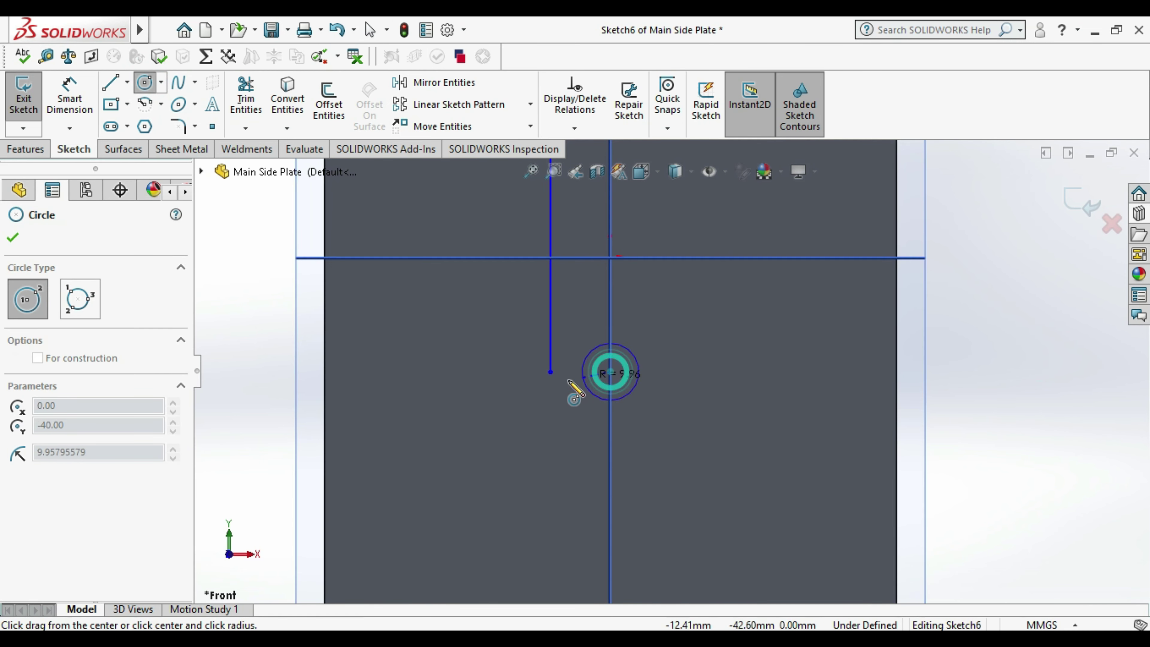
left_click(551, 373)
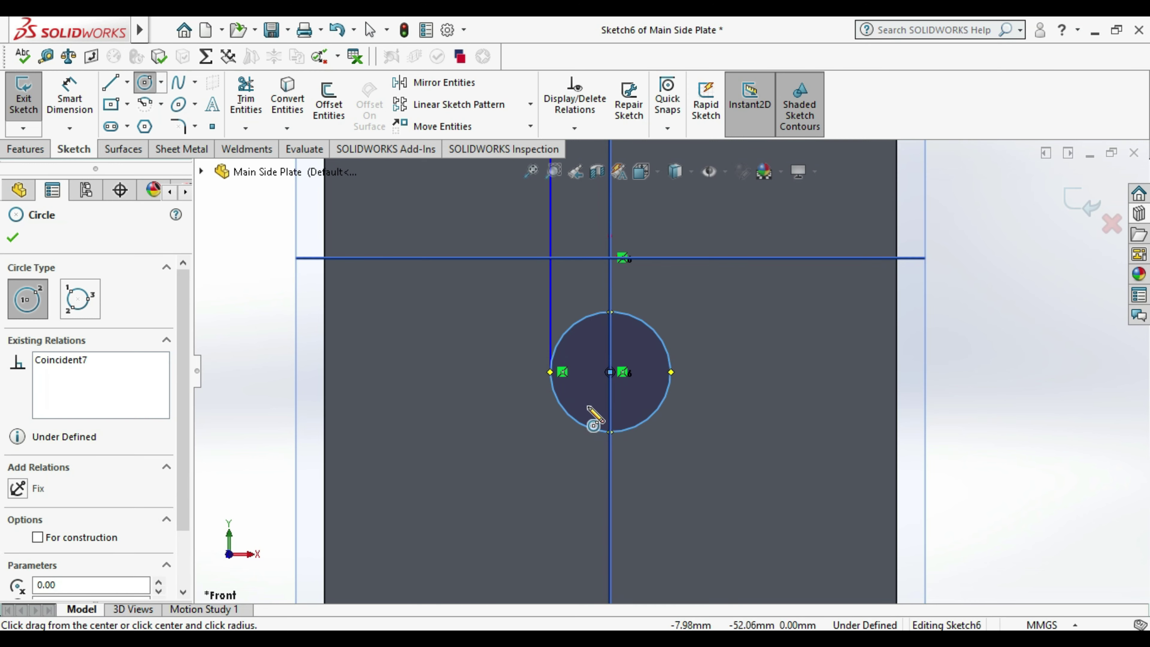
key("Escape")
- Draw a right vertical line from the circle's edge up to the top line
left_click(110, 83)
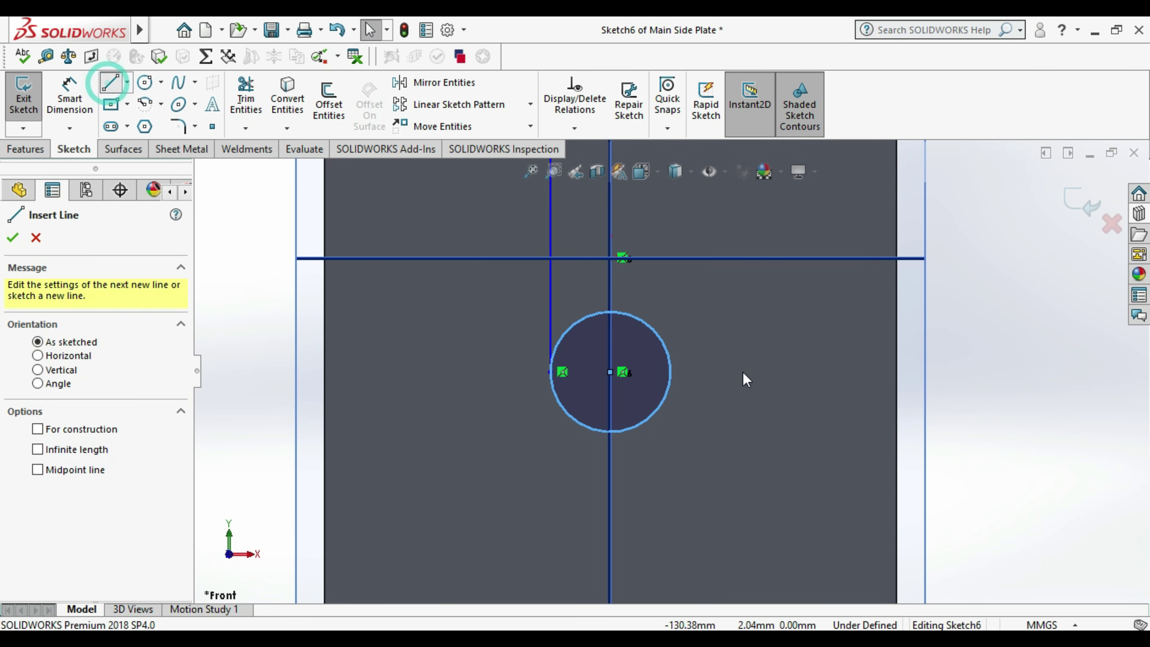
left_click(671, 372)
scroll(679, 363, "up", 2)
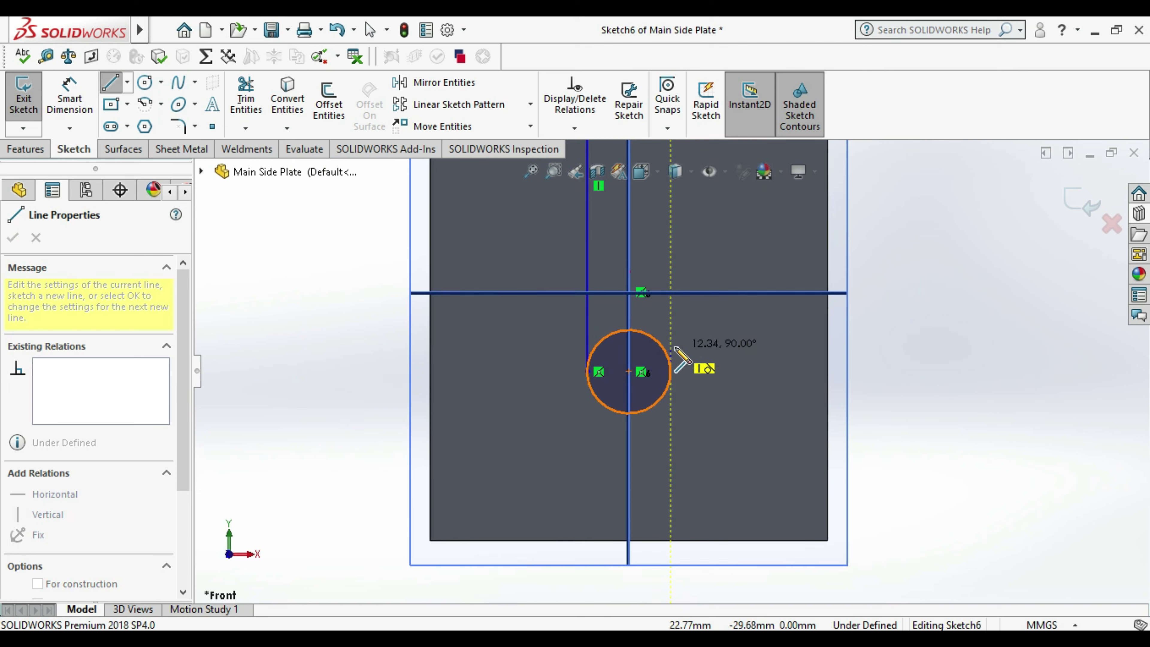
scroll(691, 360, "up", 3)
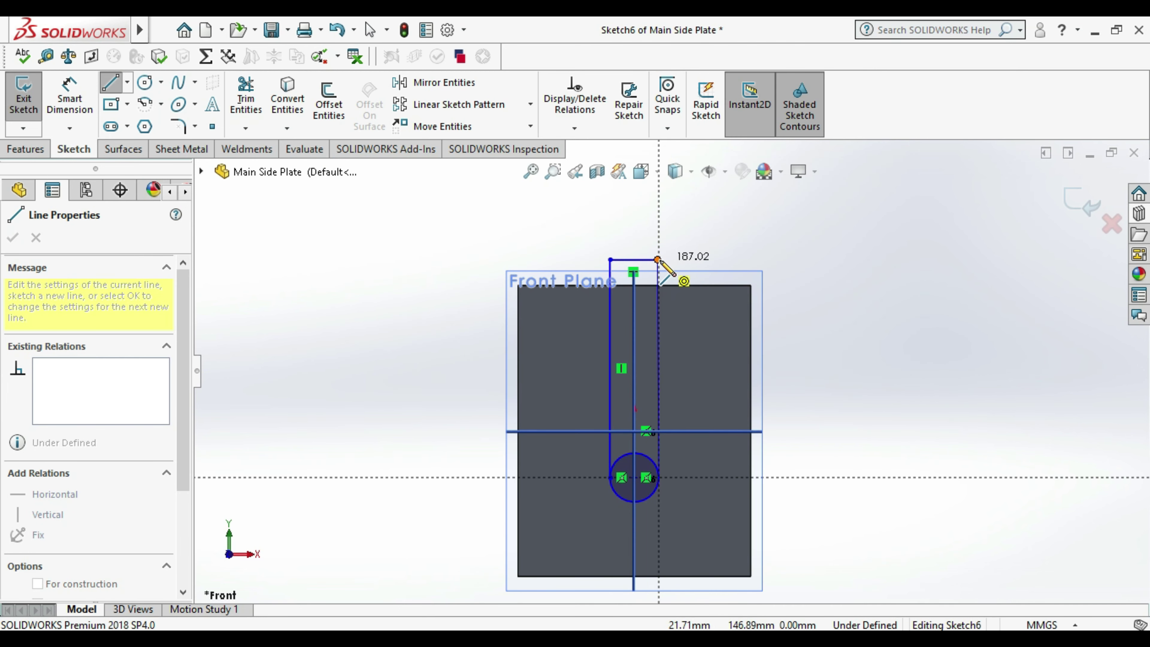
scroll(660, 264, "down", 3)
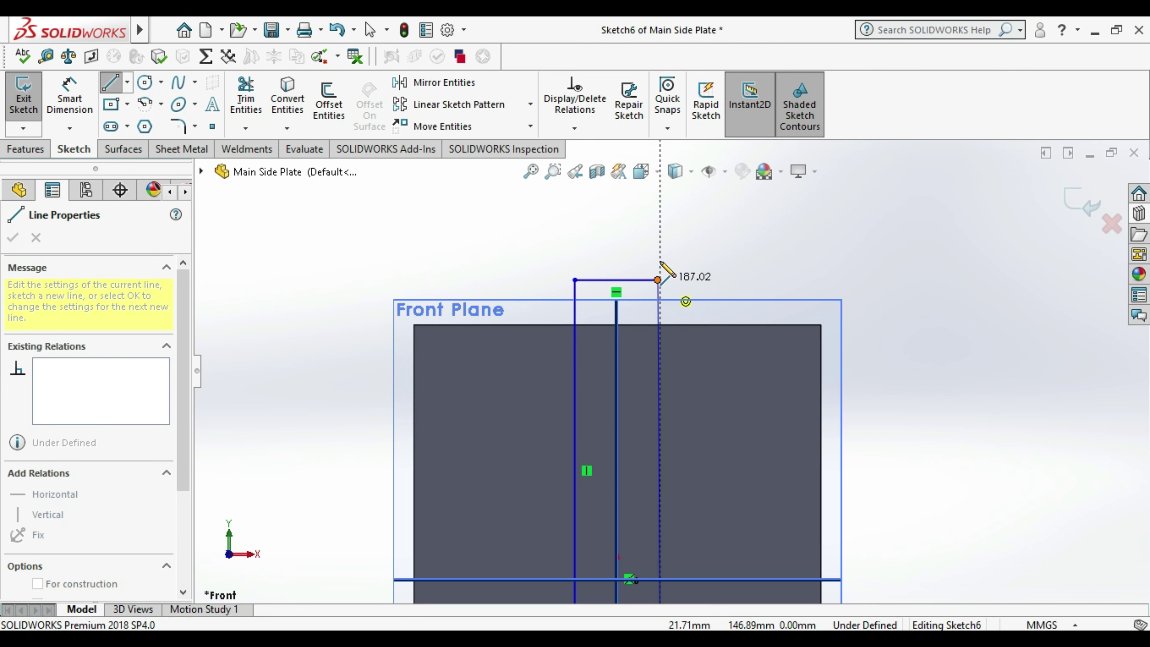
left_click(660, 280)
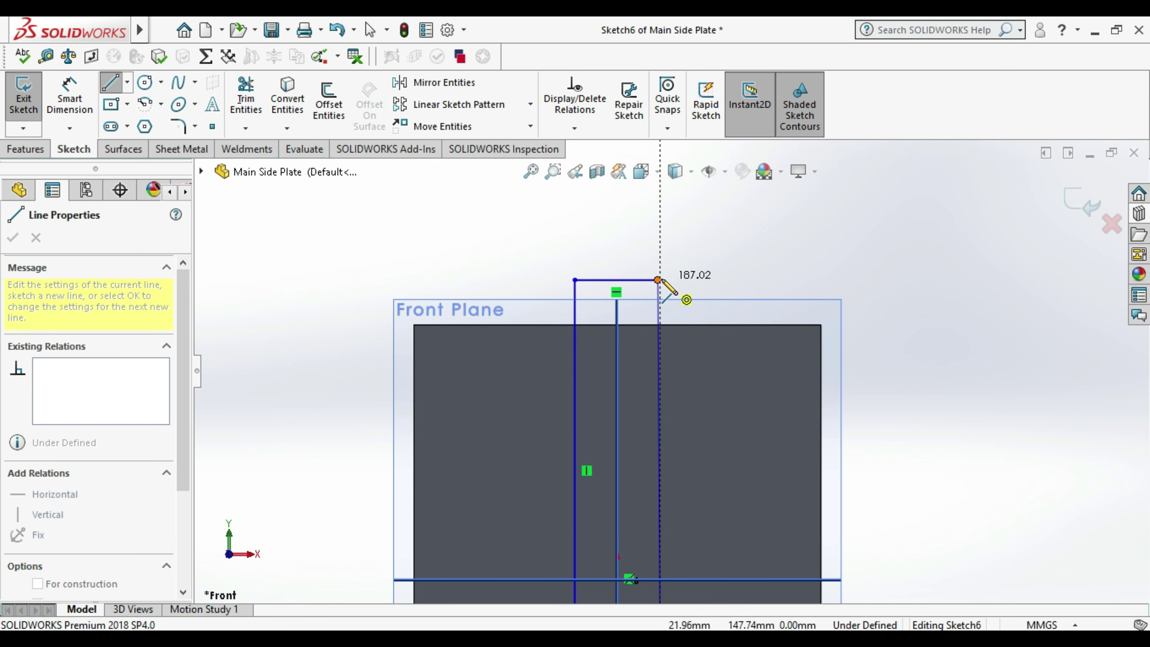
scroll(685, 297, "up", 2)
scroll(674, 317, "down", 2)
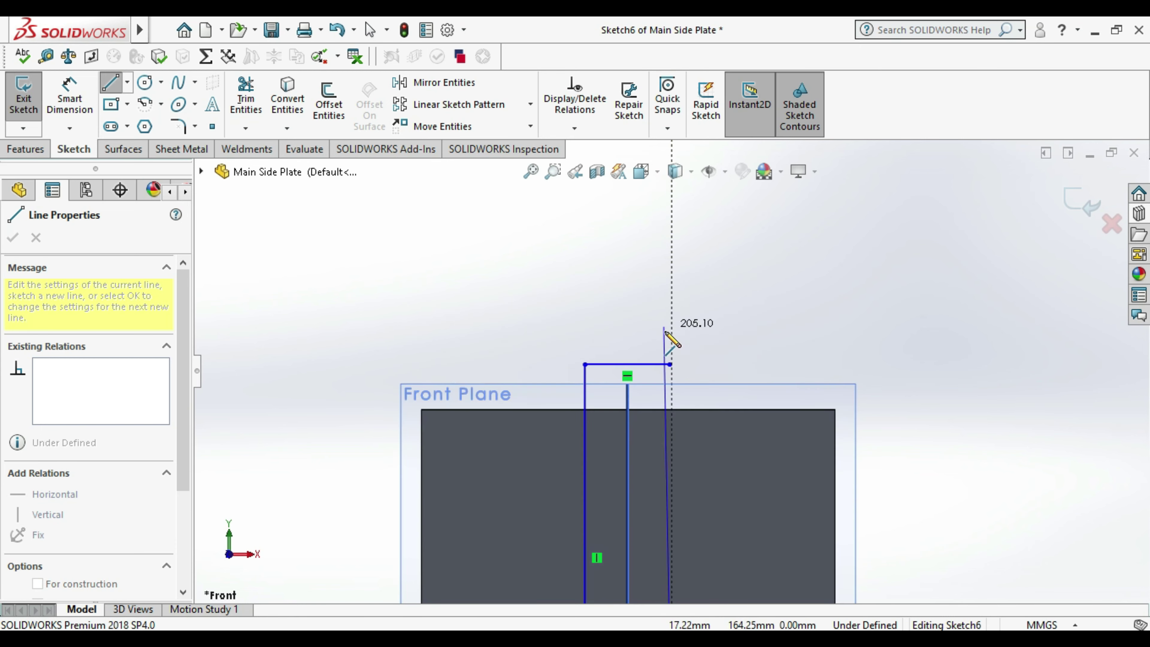
scroll(679, 362, "down", 1)
scroll(679, 367, "down", 3)
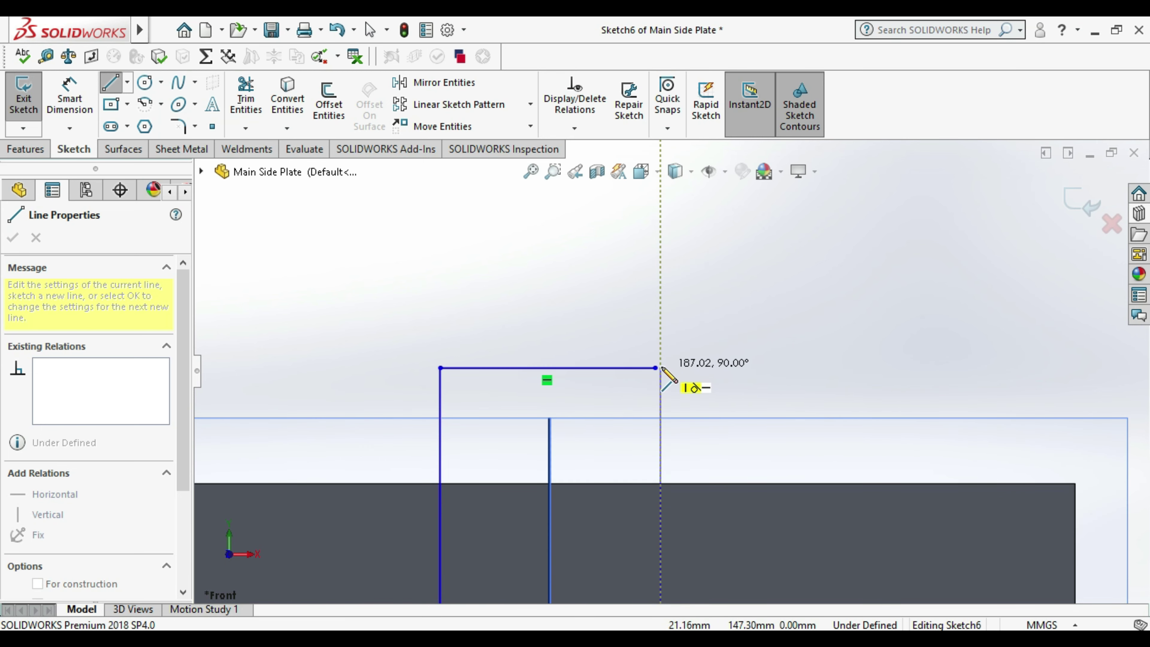
left_click(661, 368)
key("Escape")
- Replace the top horizontal line with one joining the left and right line tops
left_click(650, 367)
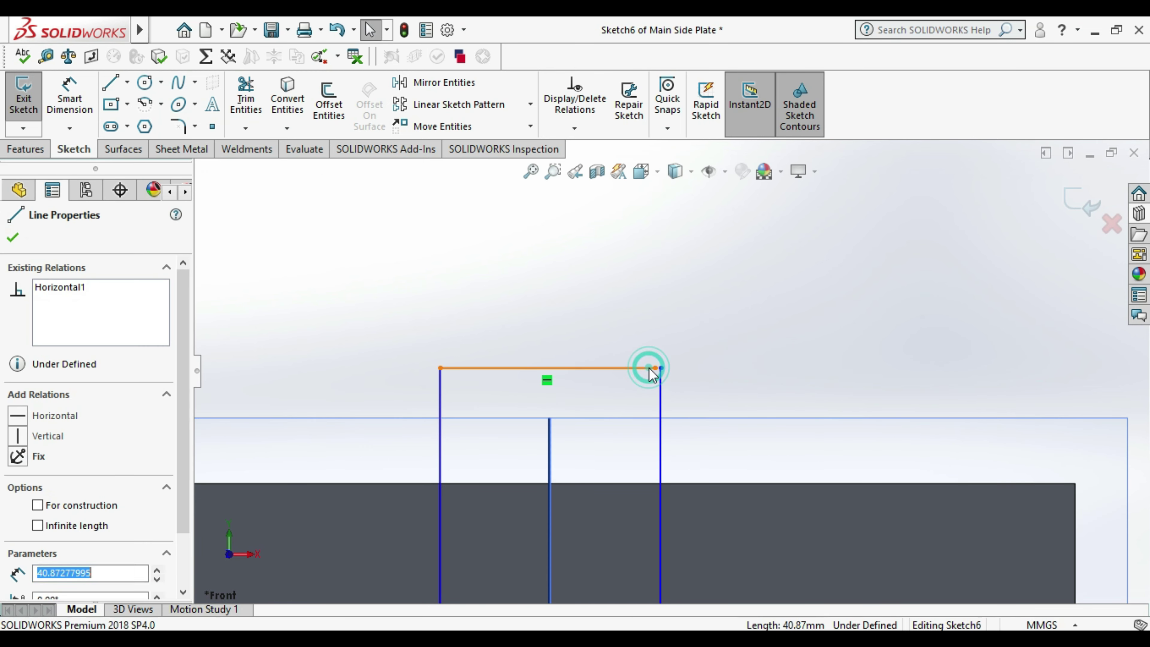
key("Delete")
left_click(113, 84)
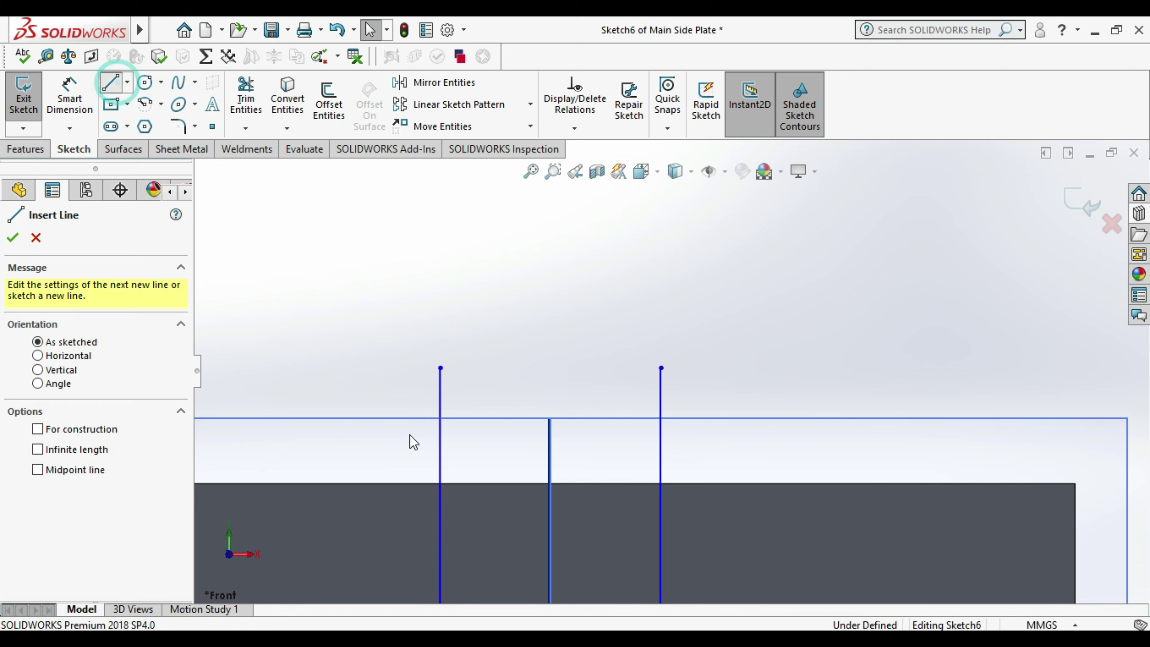
left_click(440, 367)
double_click(661, 367)
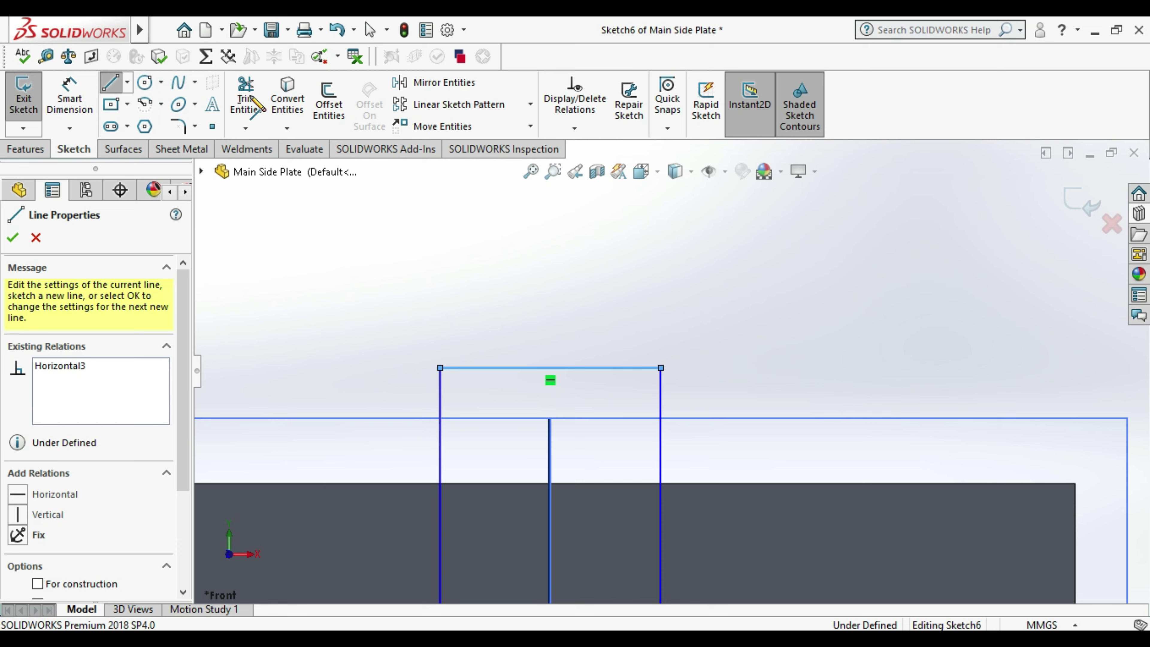
scroll(516, 484, "up", 1)
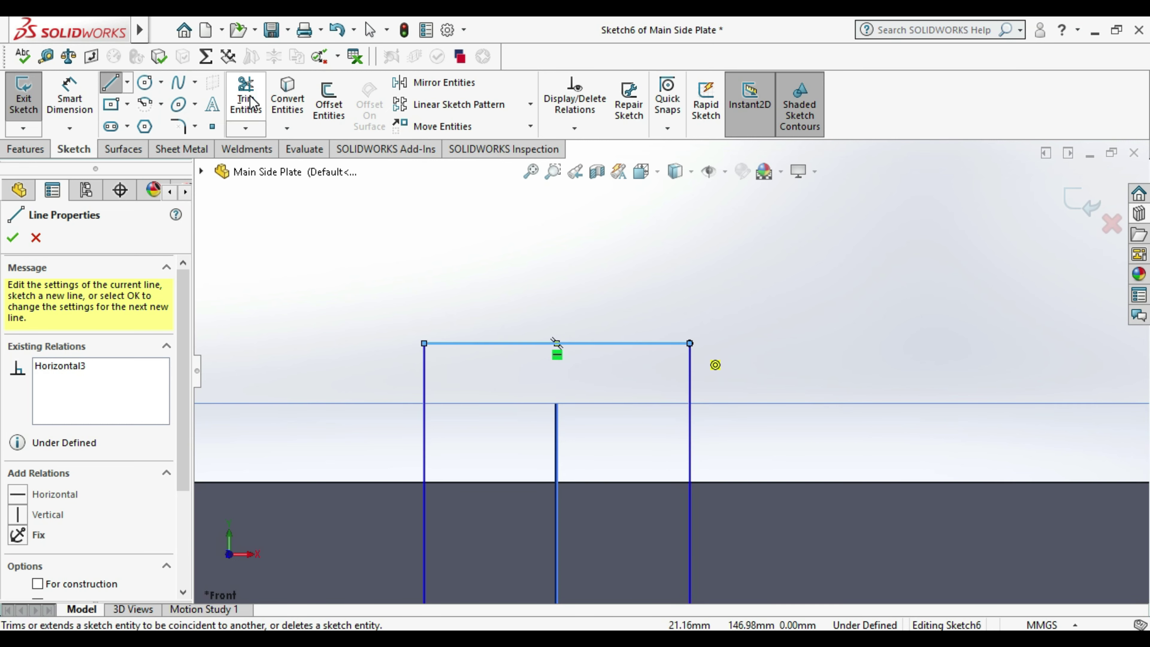
- Trim the circle's upper arc inside the slot and rebuild Cut-Extrude1
left_click(251, 103)
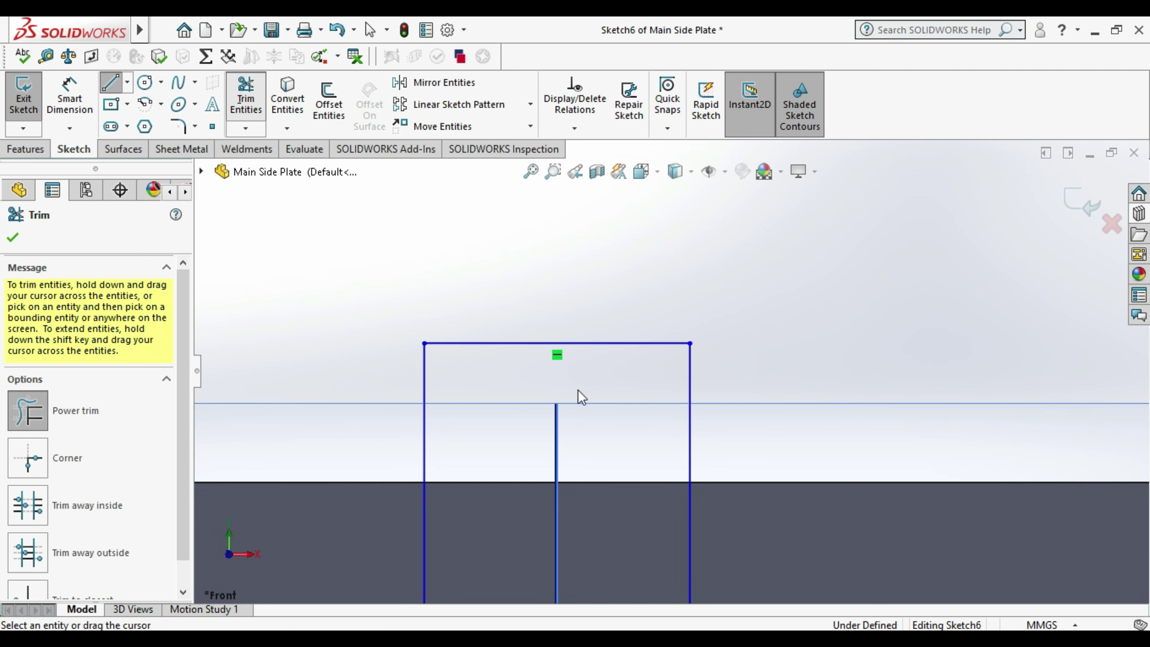
scroll(578, 398, "up", 3)
scroll(578, 399, "down", 3)
scroll(578, 400, "down", 2)
scroll(673, 517, "down", 3)
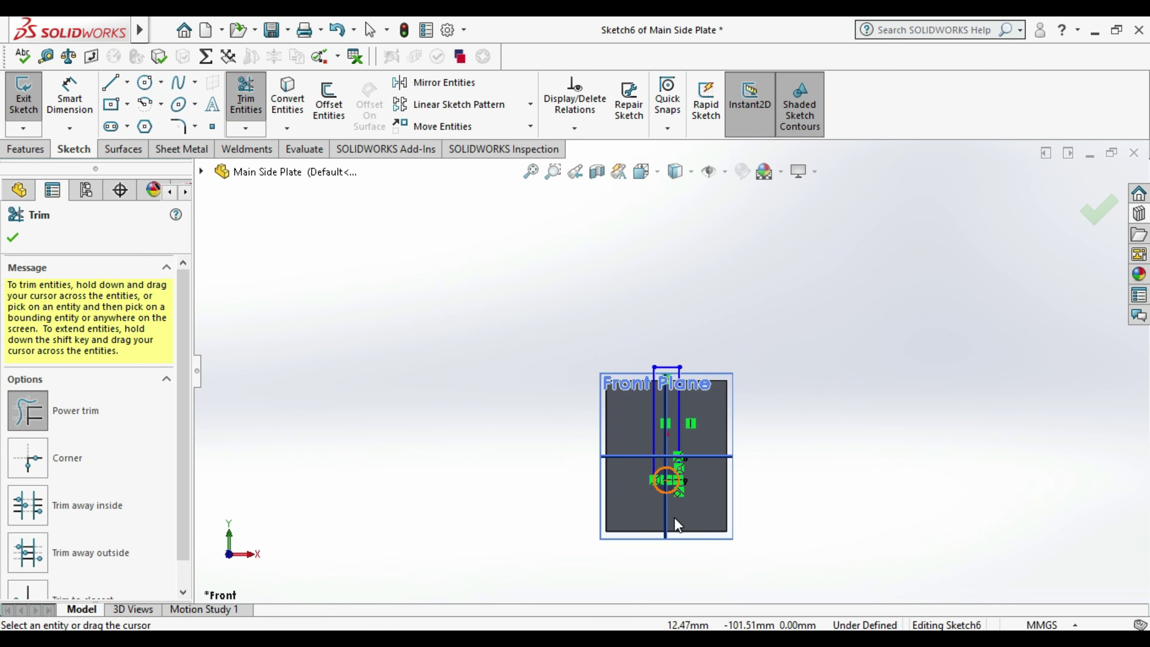
scroll(674, 447, "up", 4)
scroll(640, 353, "up", 3)
left_click_drag(637, 346, 621, 382)
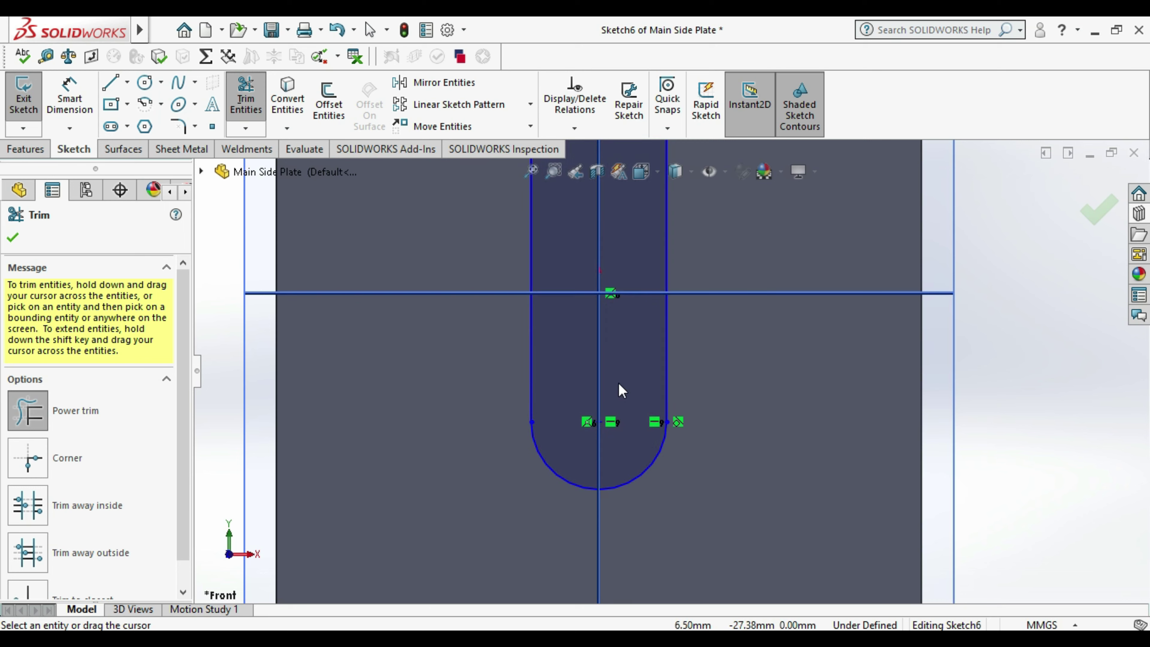
left_click(22, 93)
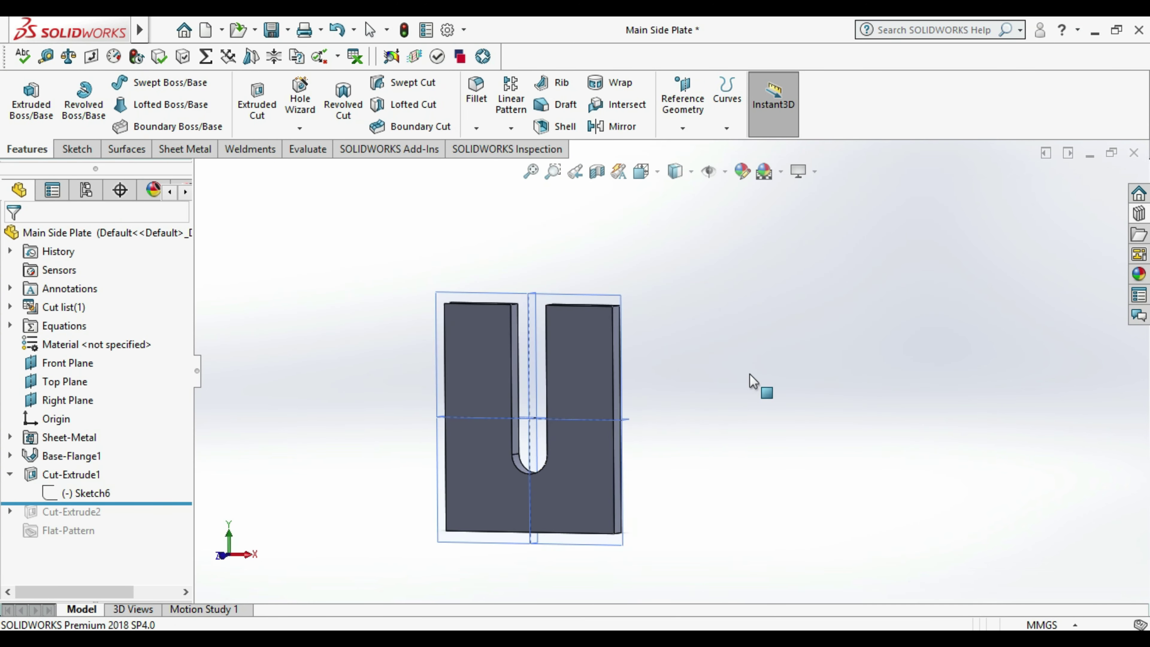
- Roll Main Side Plate forward past Flat-Pattern so both holes reappear, save it, and return to Assem1
left_click_drag(32, 503, 31, 539)
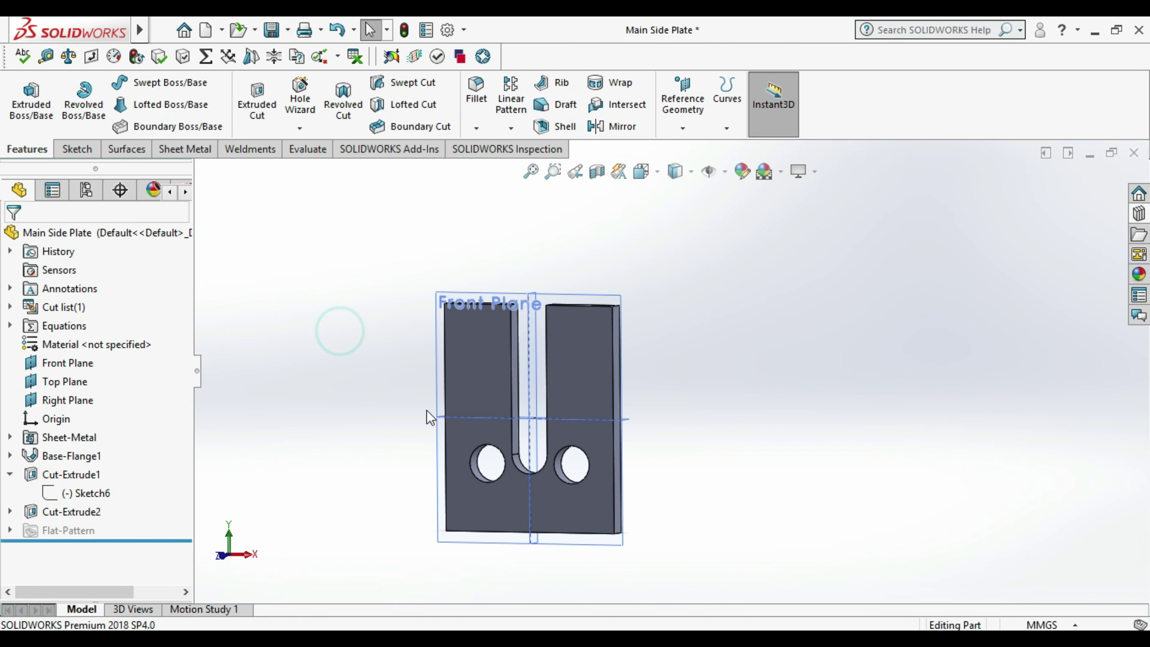
scroll(536, 400, "down", 3)
mouse_move(694, 470)
middle_mouse_down()
mouse_move(688, 462)
mouse_move(721, 437)
mouse_move(701, 444)
mouse_move(706, 472)
mouse_move(723, 483)
middle_mouse_up()
scroll(699, 467, "up", 3)
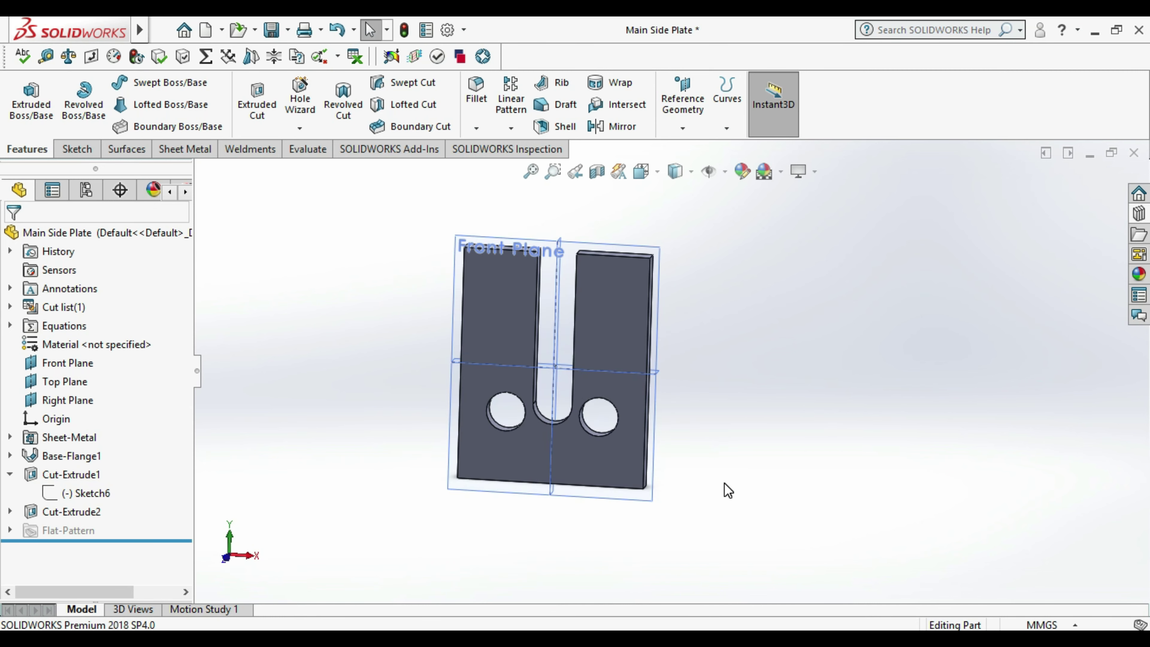
mouse_move(735, 336)
middle_mouse_down()
mouse_move(711, 298)
mouse_move(746, 388)
mouse_move(698, 375)
mouse_move(714, 365)
mouse_move(770, 431)
middle_mouse_up()
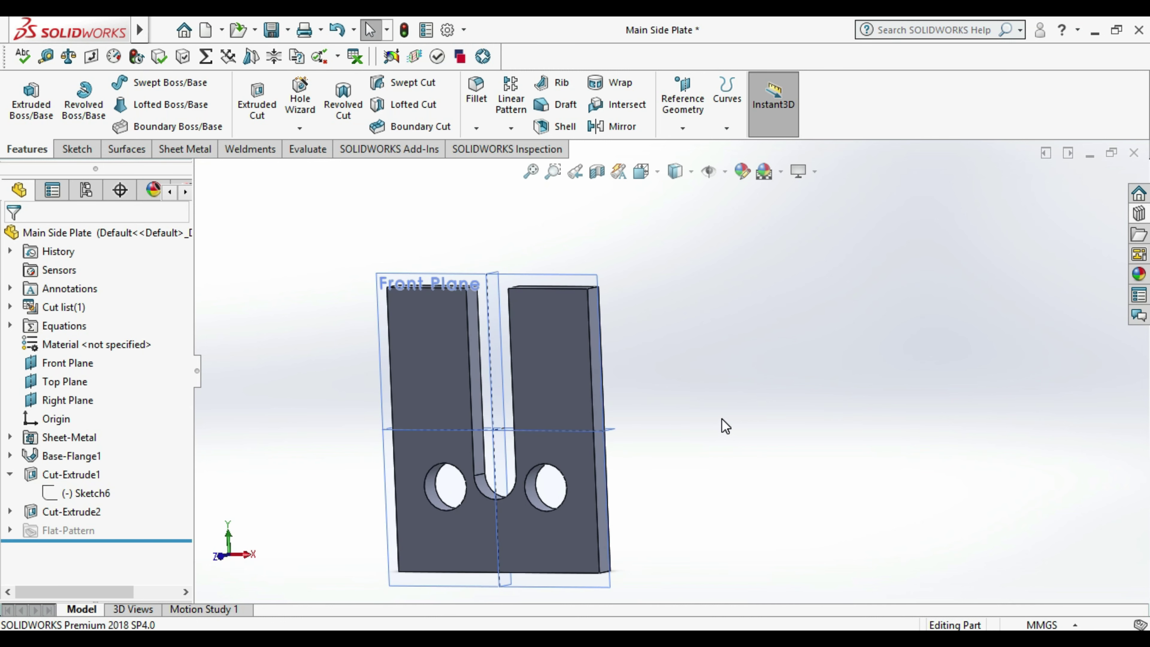
left_click(272, 31)
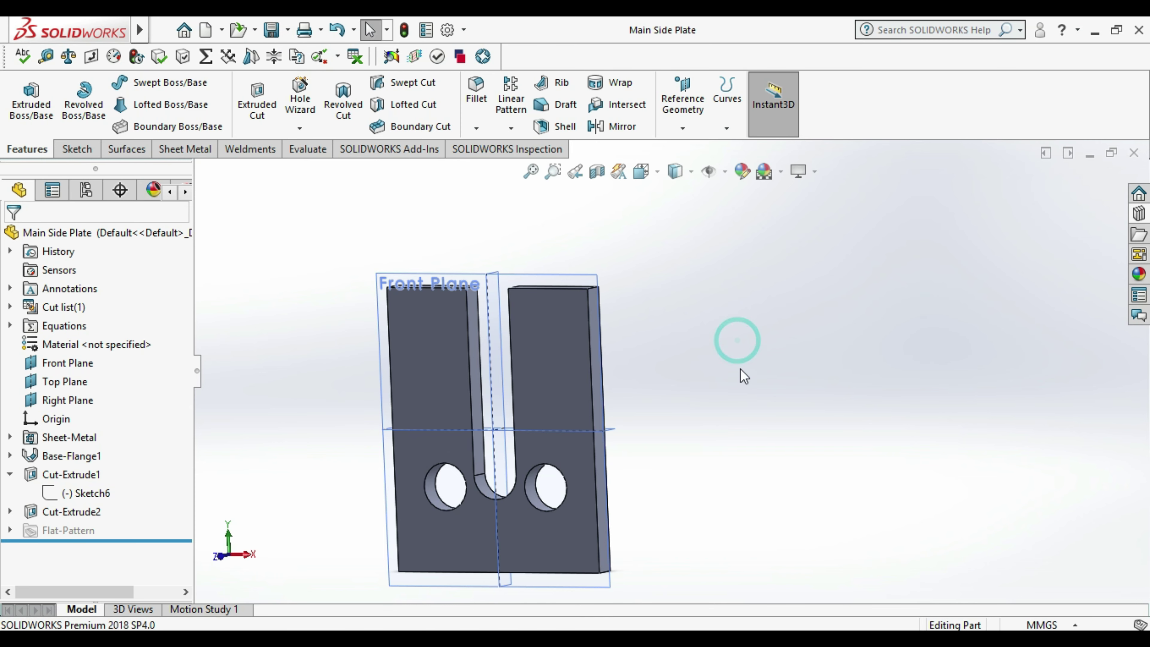
key("ctrl+Tab")
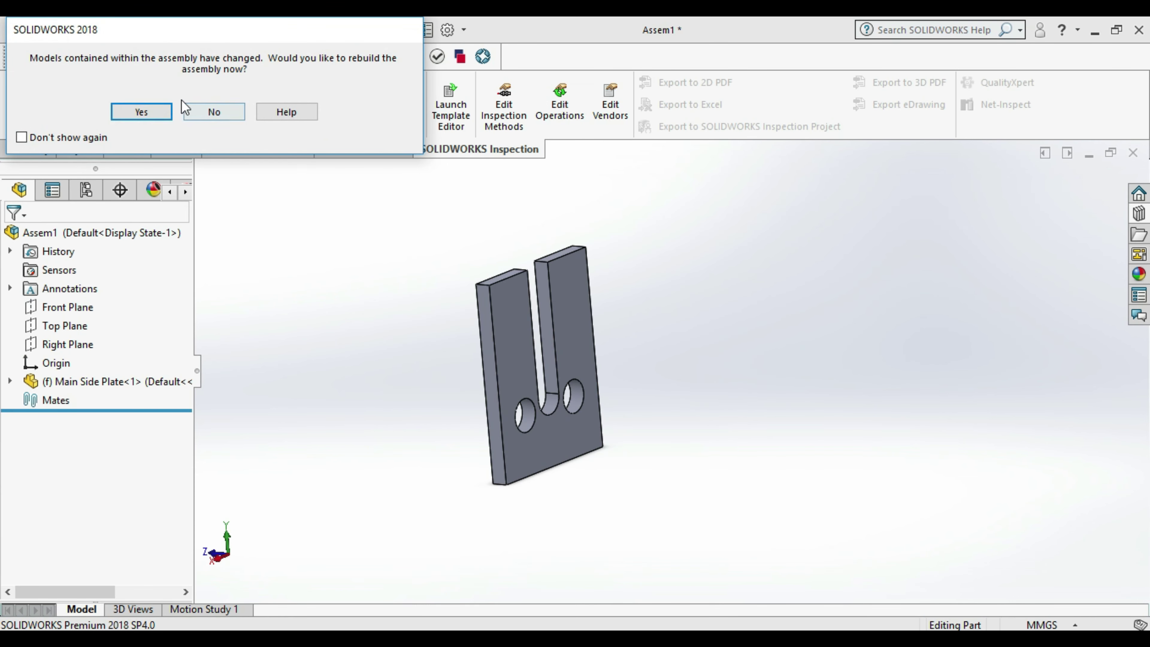
- Rebuild Assem1 so it shows the updated slotted side plate
left_click(211, 111)
scroll(639, 278, "up", 2)
mouse_move(639, 278)
middle_mouse_down()
mouse_move(676, 388)
mouse_move(639, 385)
mouse_move(863, 389)
mouse_move(711, 403)
mouse_move(724, 380)
mouse_move(623, 365)
mouse_move(647, 360)
mouse_move(741, 397)
mouse_move(691, 369)
mouse_move(668, 390)
mouse_move(701, 429)
mouse_move(738, 268)
middle_mouse_up()
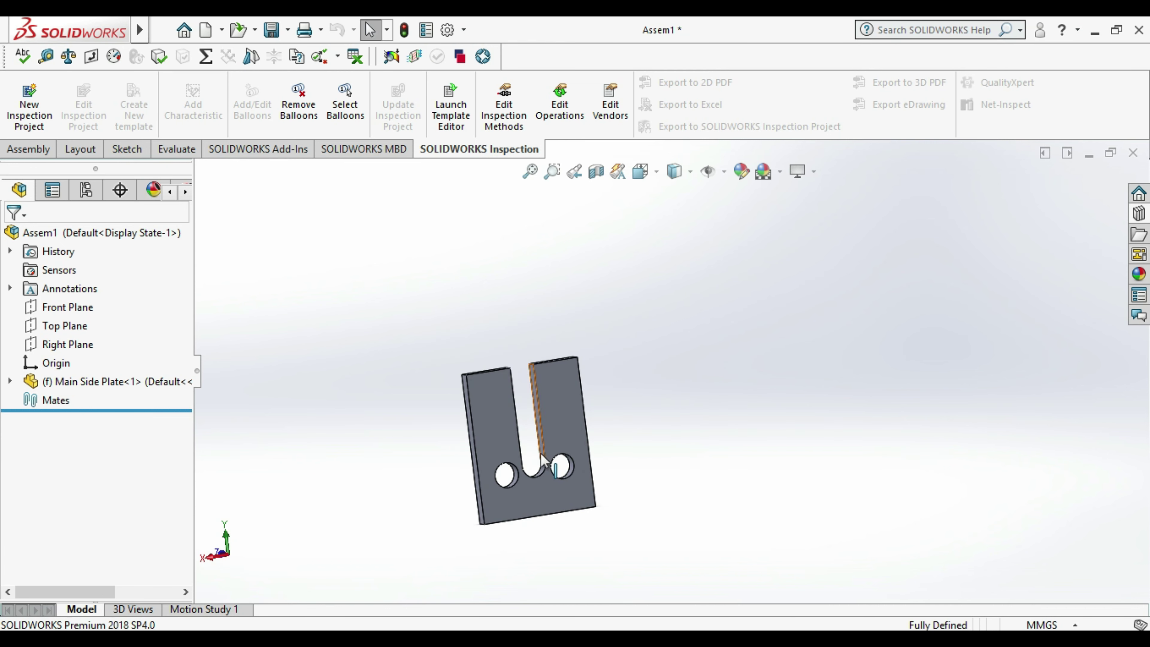
- Ctrl-drag the side plate to create Main Side Plate<2> to the right of the first
left_click(560, 414)
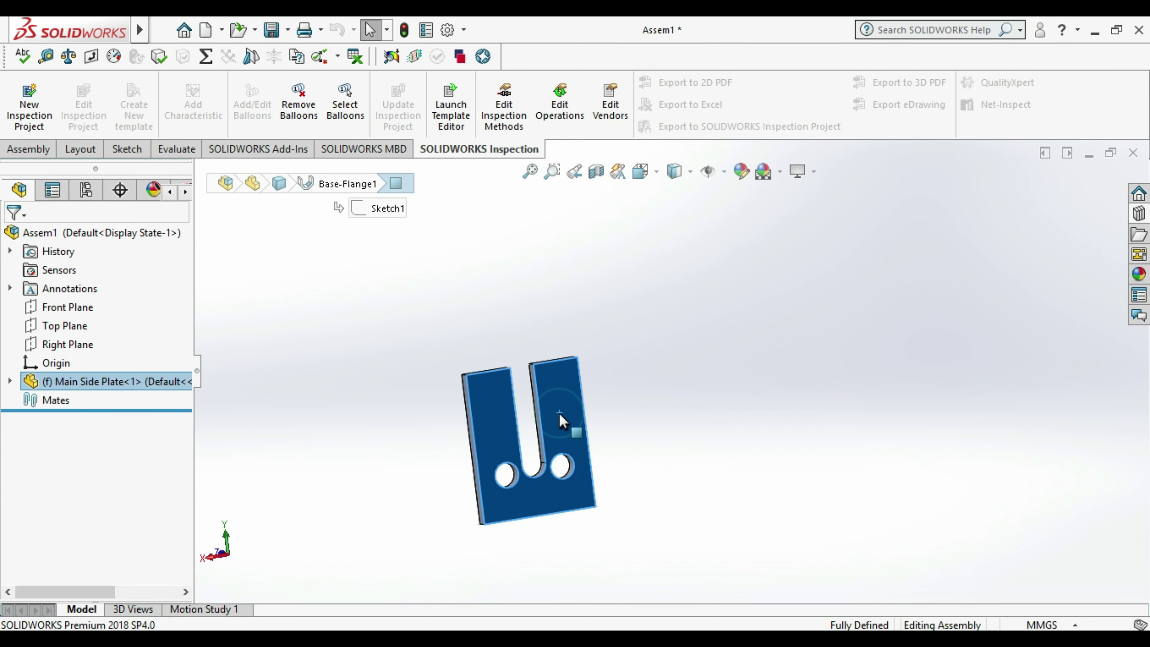
left_click_drag(560, 415, 822, 409, "ctrl")
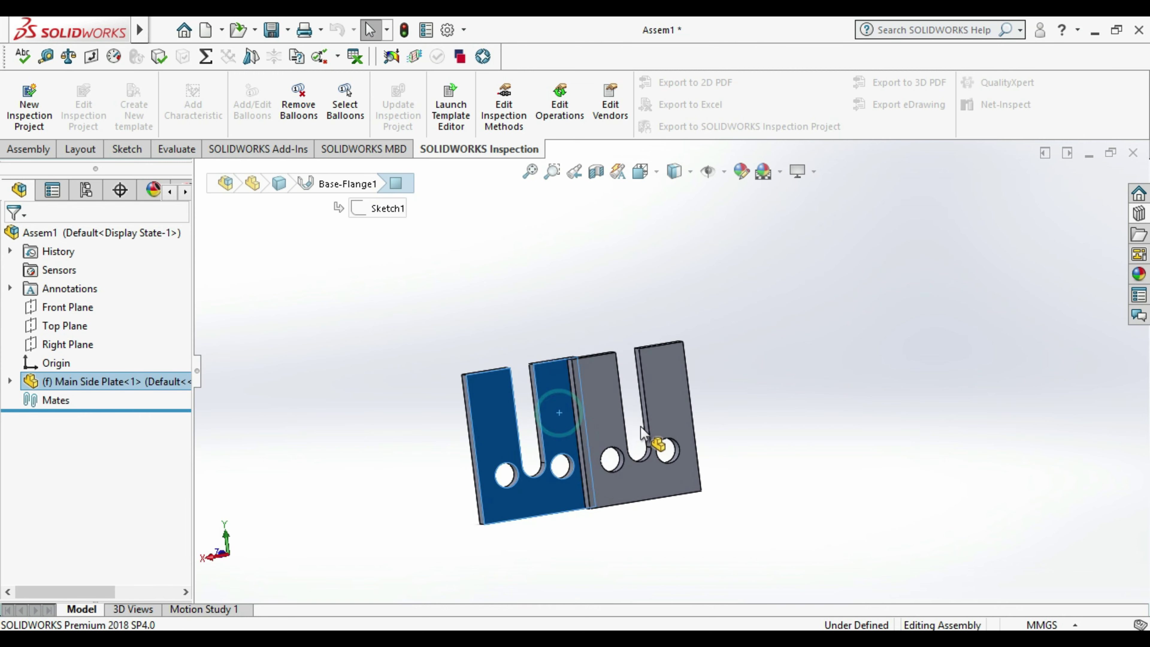
left_click(933, 426)
scroll(860, 462, "up", 3)
mouse_move(827, 465)
middle_mouse_down()
mouse_move(903, 478)
mouse_move(857, 480)
middle_mouse_up()
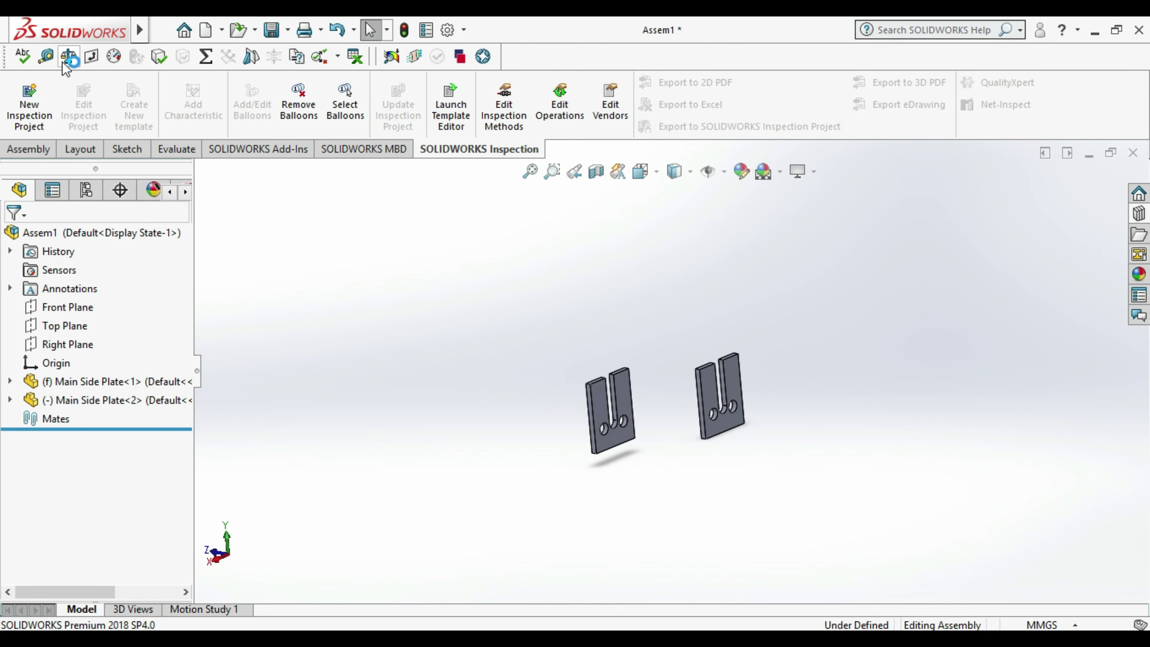
left_click(28, 149)
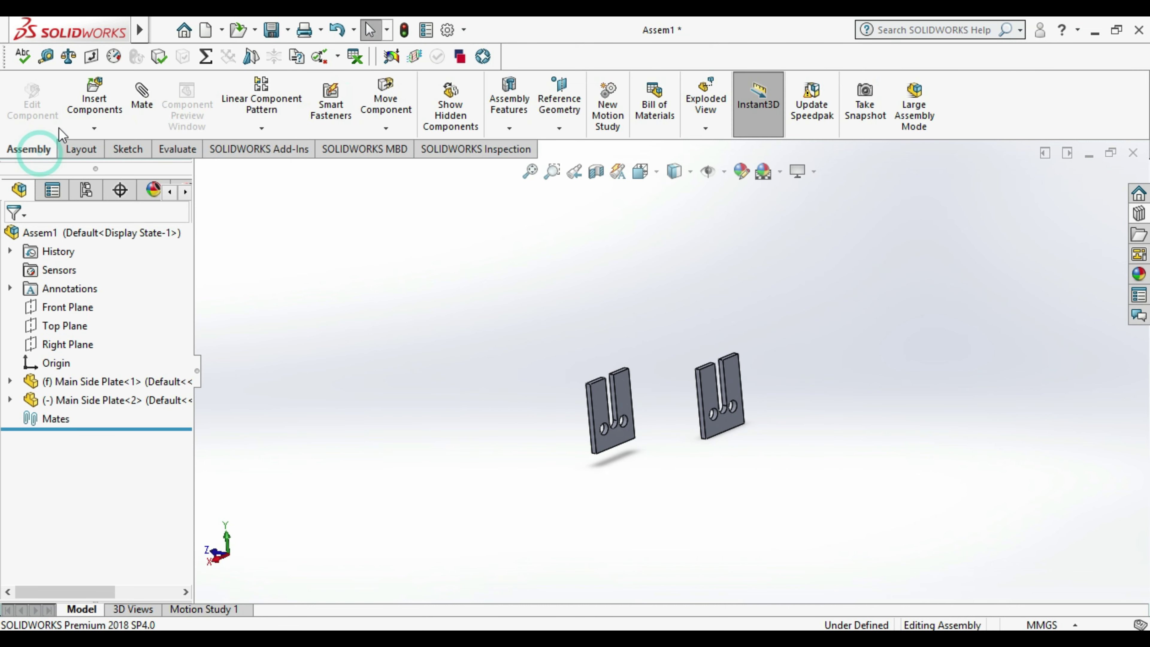
- Add a 1300 mm distance mate between the facing faces of the two plates
left_click(142, 95)
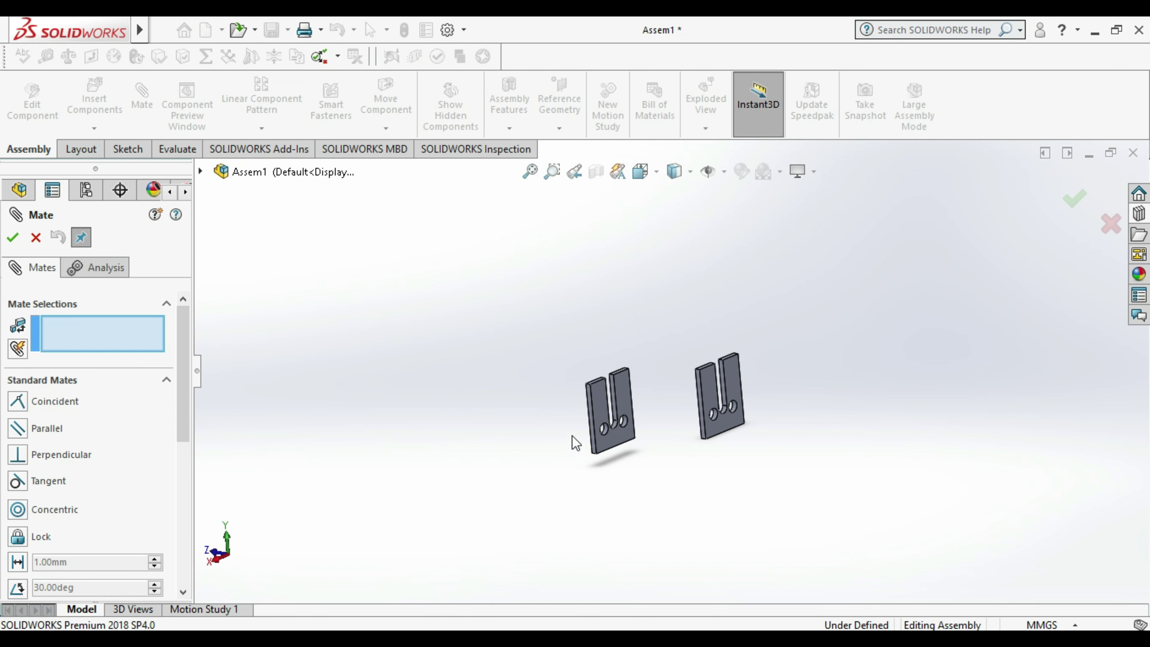
left_click(629, 451)
middle_click_drag(634, 455, 748, 474)
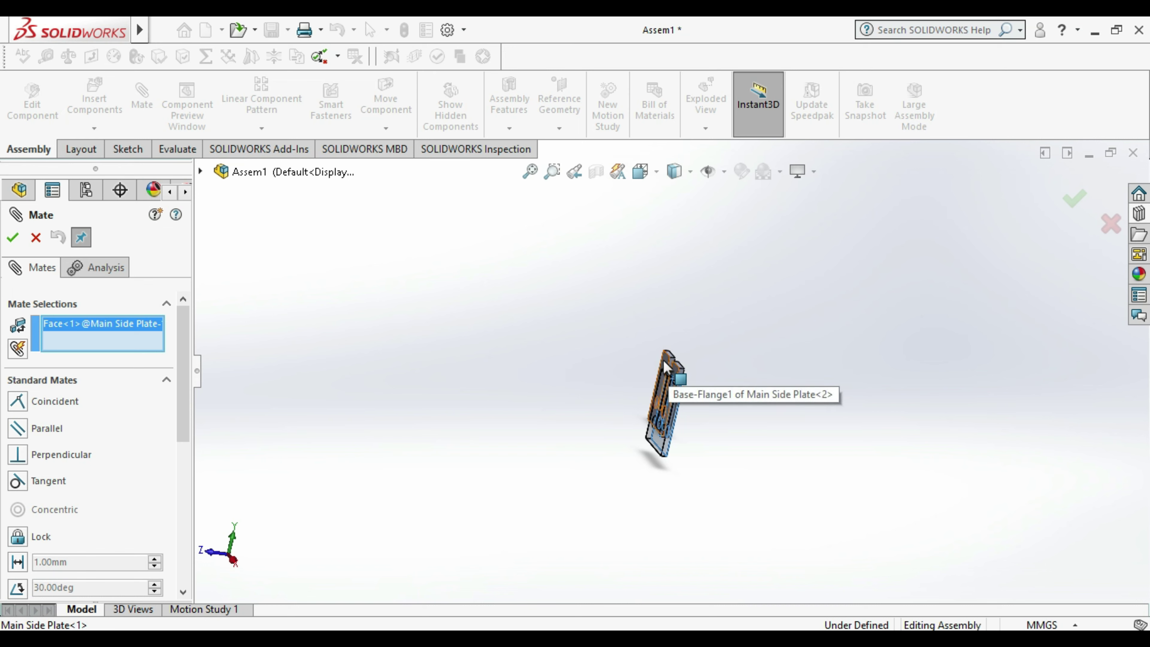
left_click(662, 391)
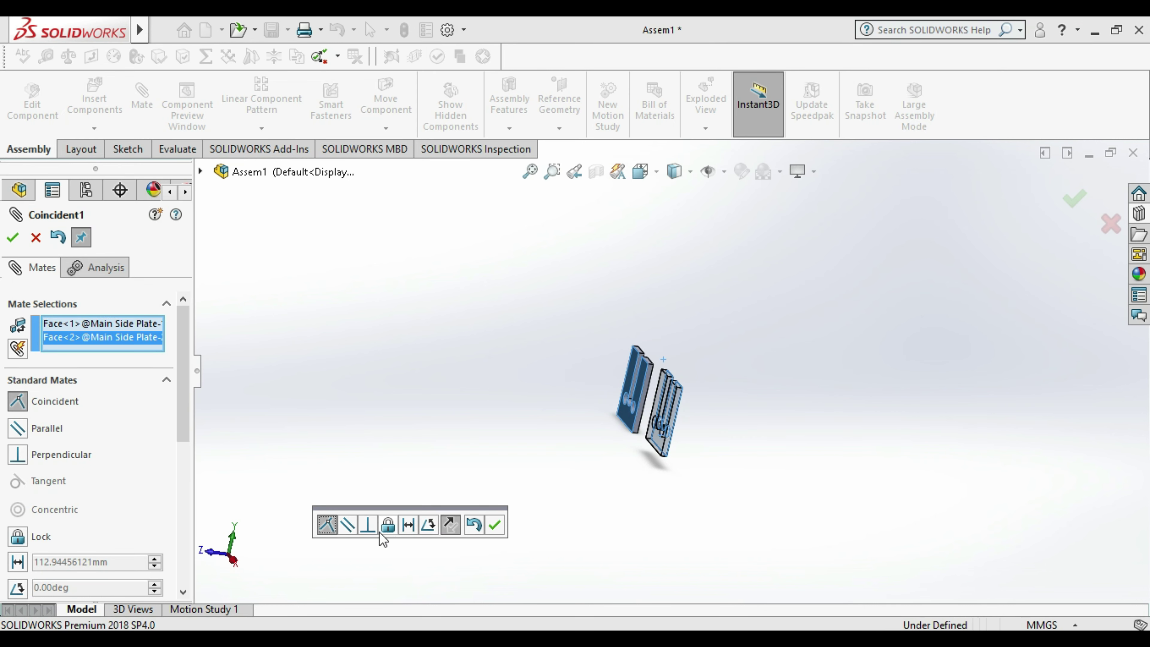
left_click(409, 526)
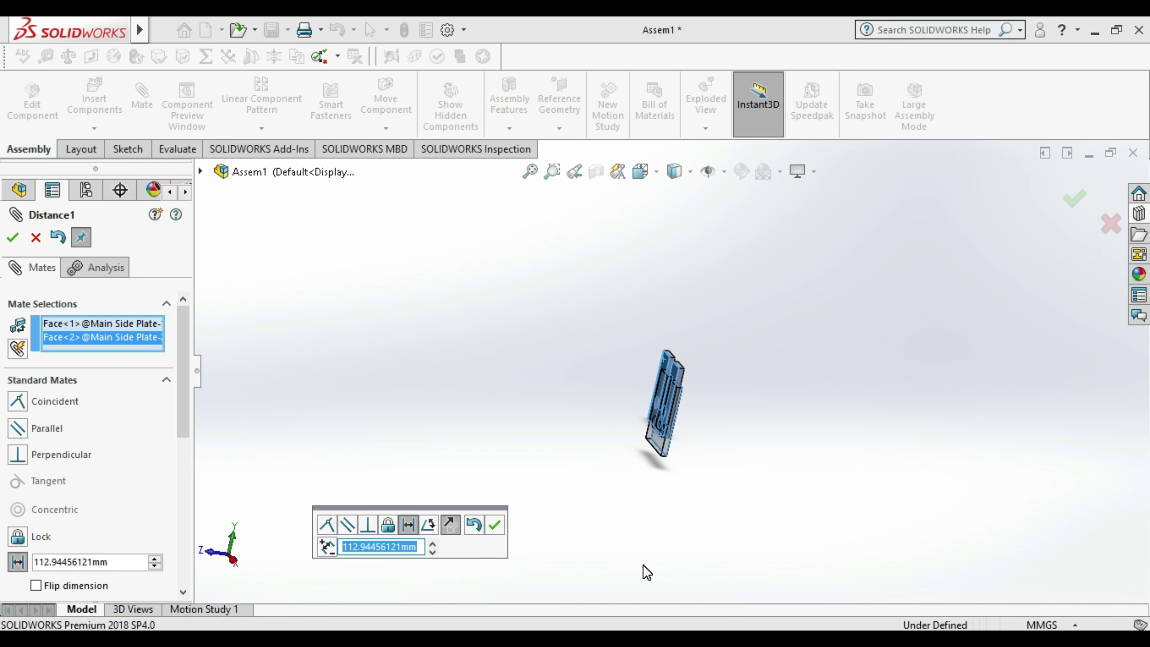
type("1300")
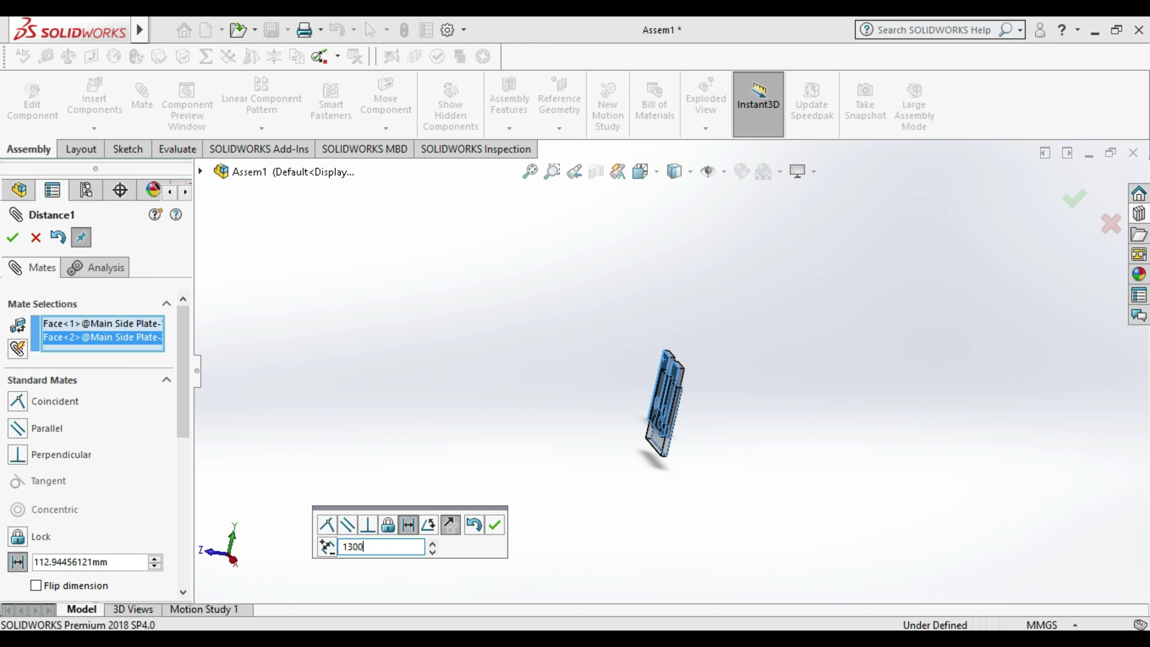
key("Return")
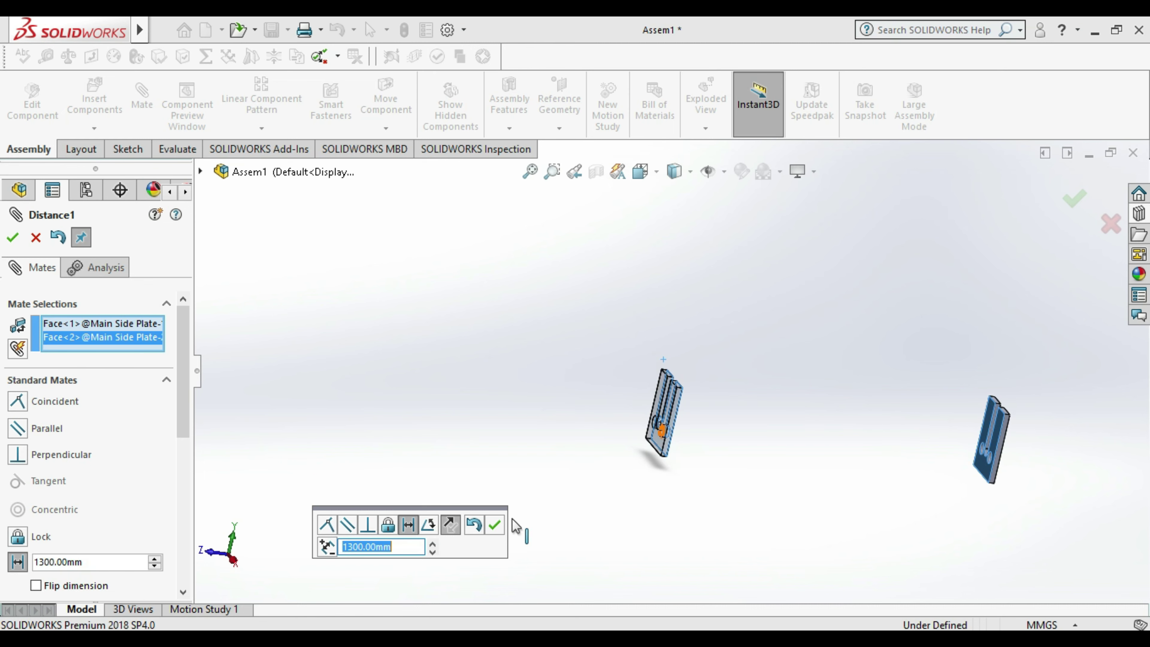
left_click(495, 527)
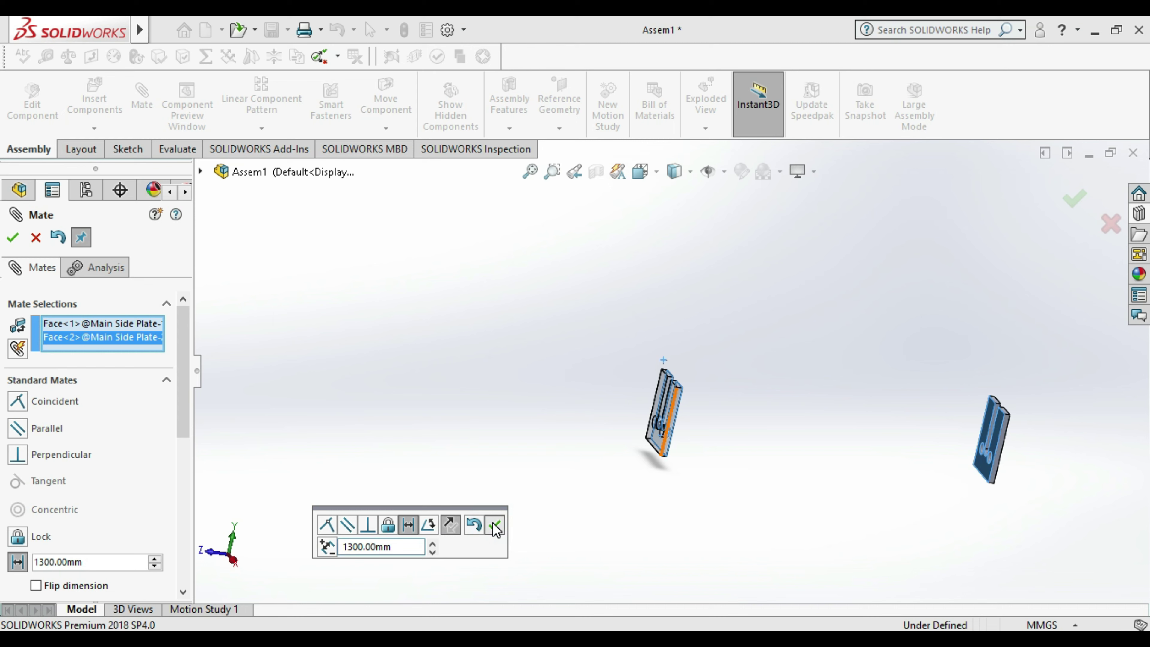
- Mate the matching side faces of the two plates coincident
scroll(724, 432, "down", 3)
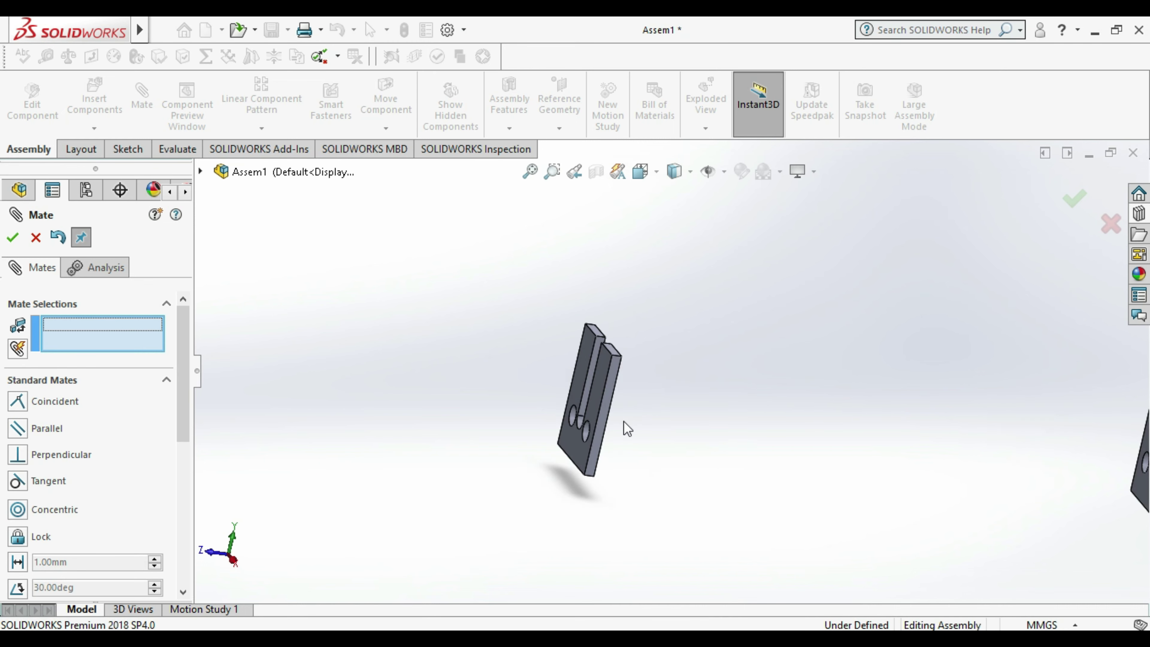
left_click(610, 410)
scroll(611, 410, "up", 3)
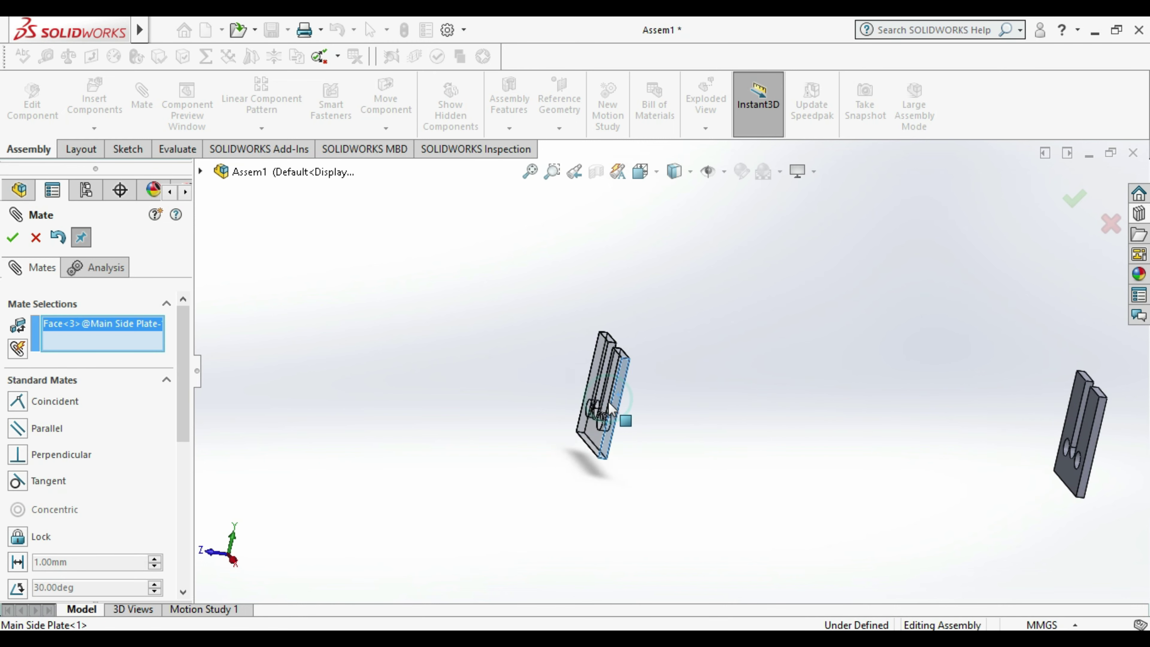
scroll(950, 417, "down", 3)
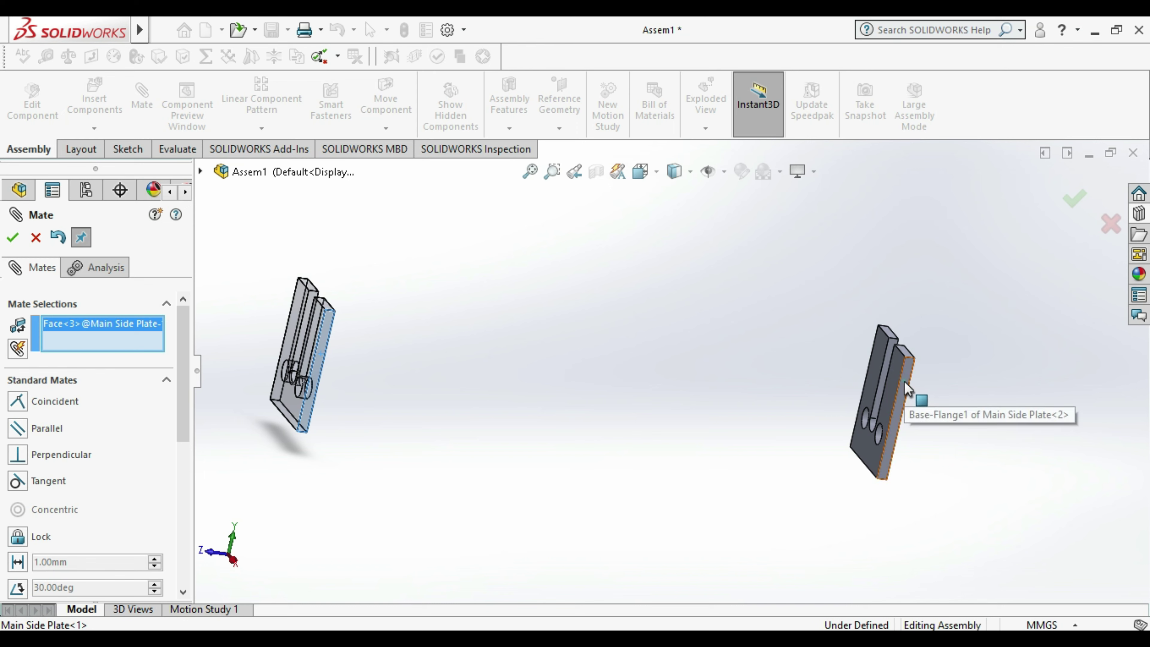
left_click(912, 398)
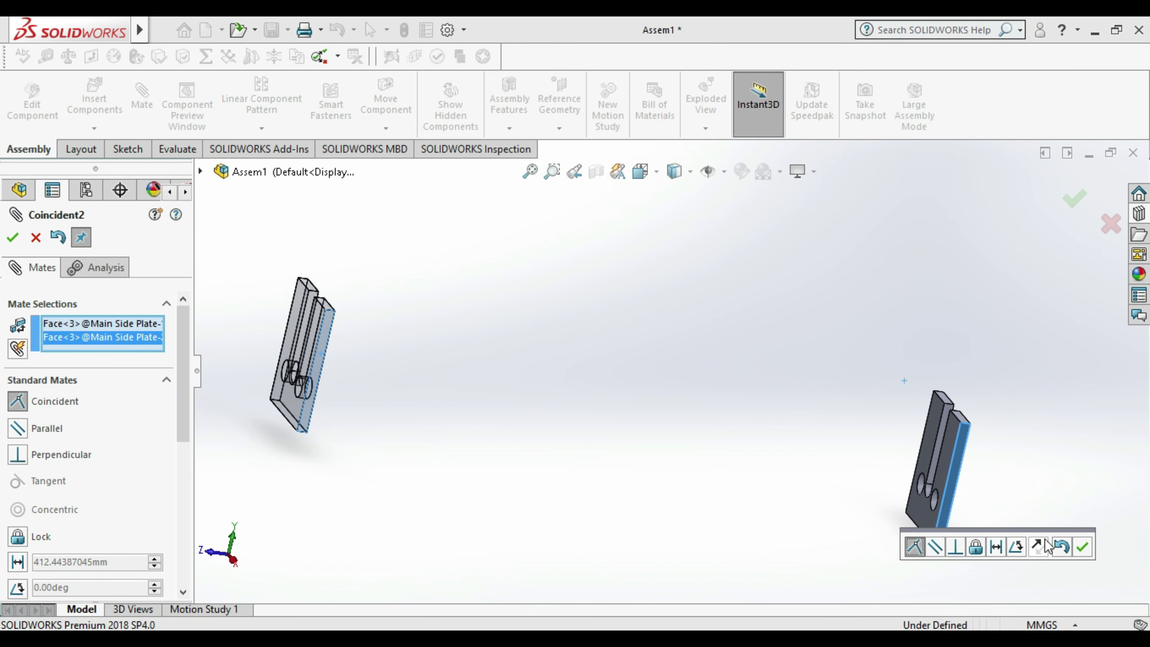
left_click(1088, 552)
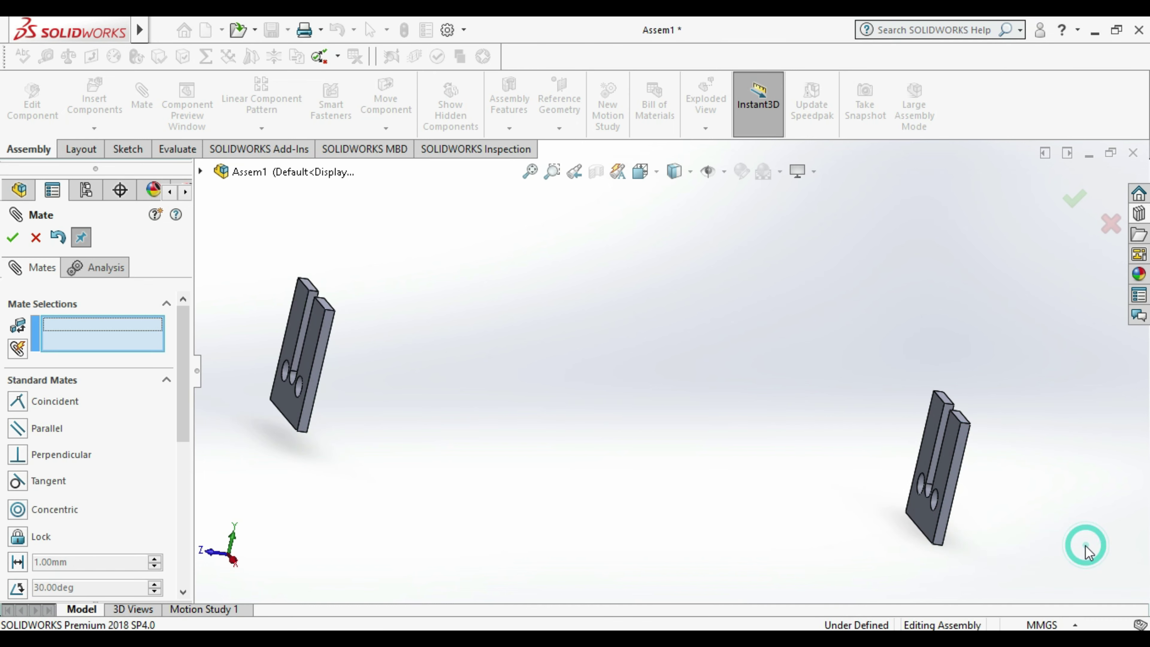
- Mate the two plates' bottom faces coincident, fully defining the second plate
scroll(675, 473, "up", 3)
middle_click_drag(652, 388, 653, 336)
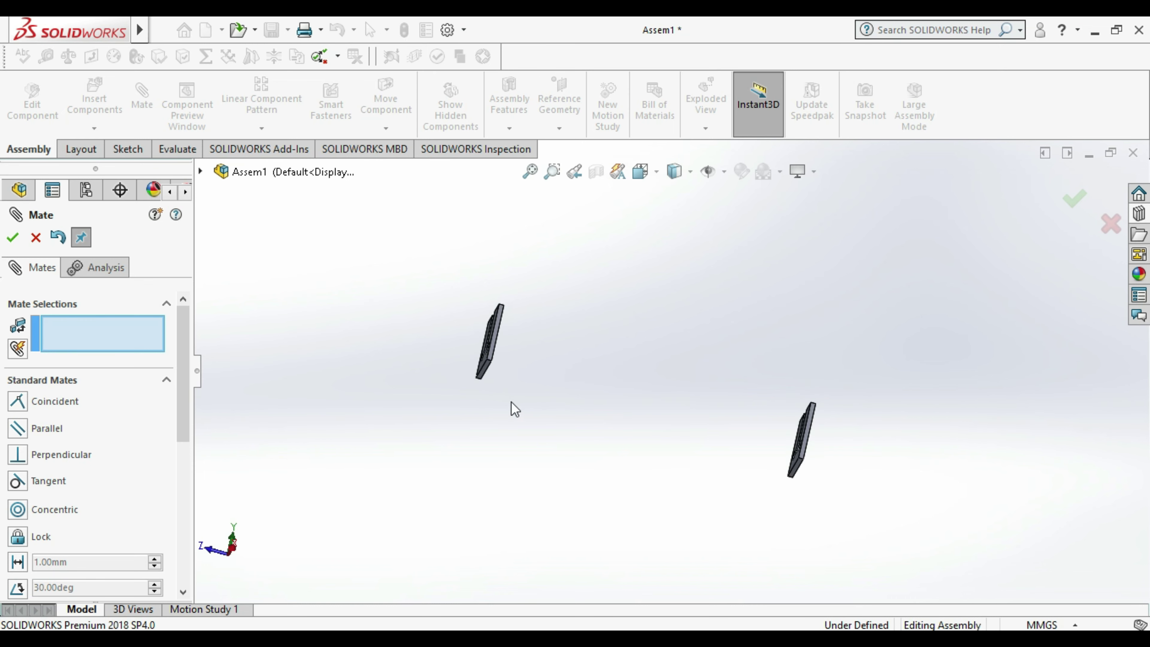
scroll(488, 372, "down", 3)
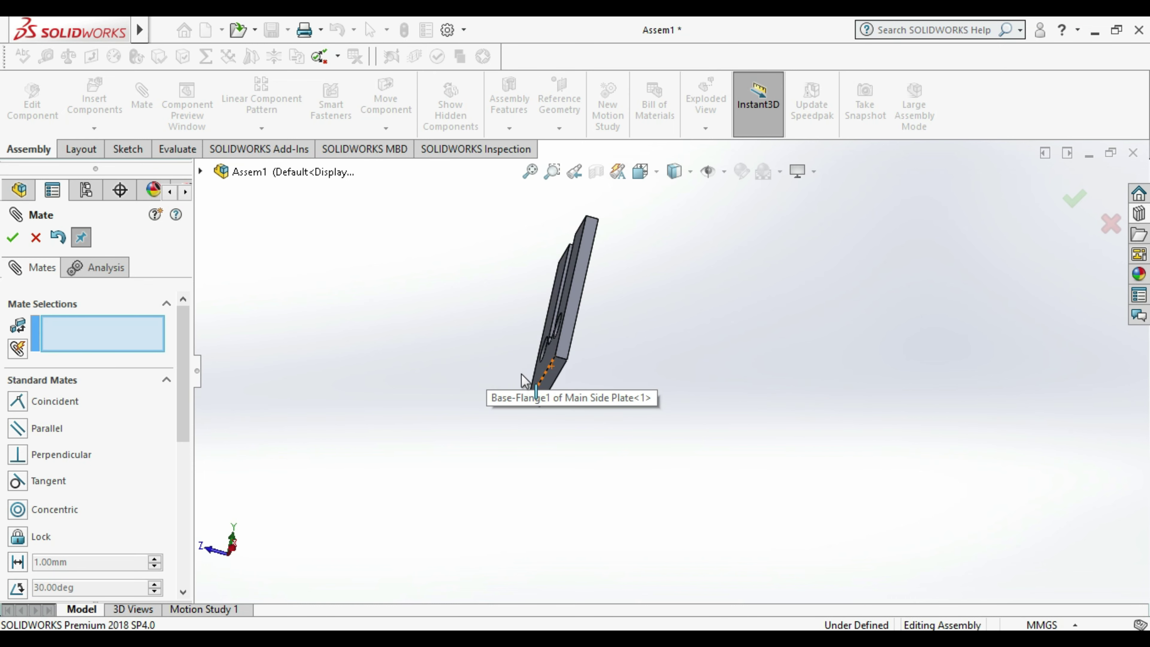
left_click(560, 370)
scroll(560, 416, "up", 2)
scroll(559, 416, "up", 2)
scroll(796, 436, "down", 2)
scroll(760, 405, "down", 2)
left_click(767, 407)
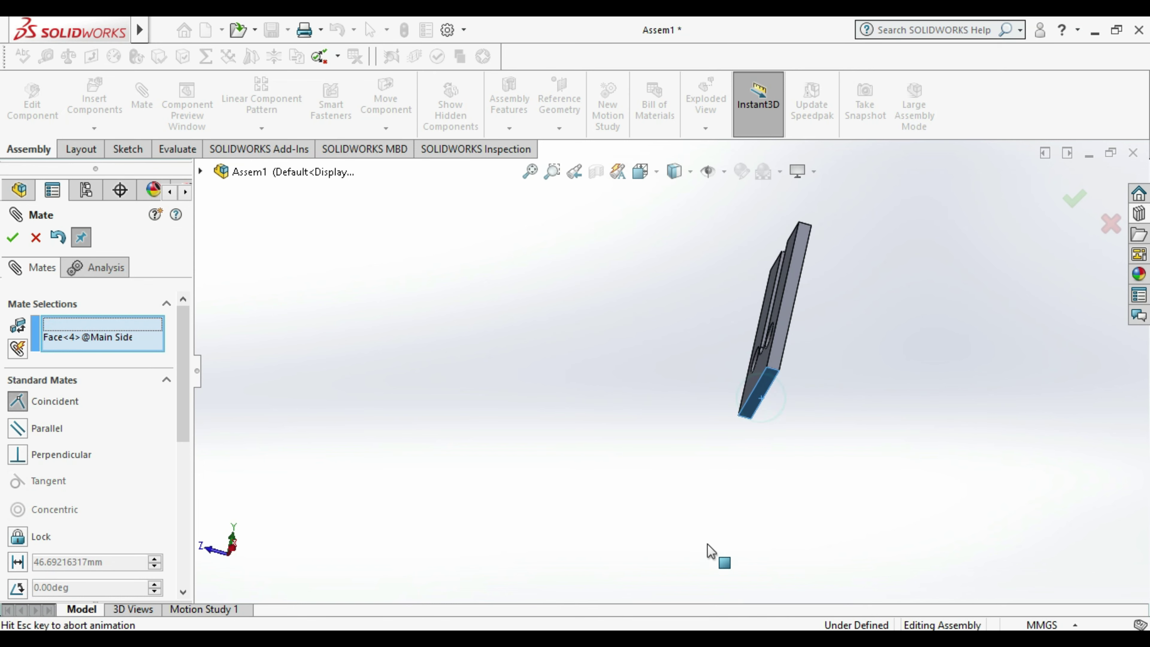
left_click(819, 529)
- Try dragging the right plate to confirm it is fully defined and cannot move
scroll(674, 411, "up", 3)
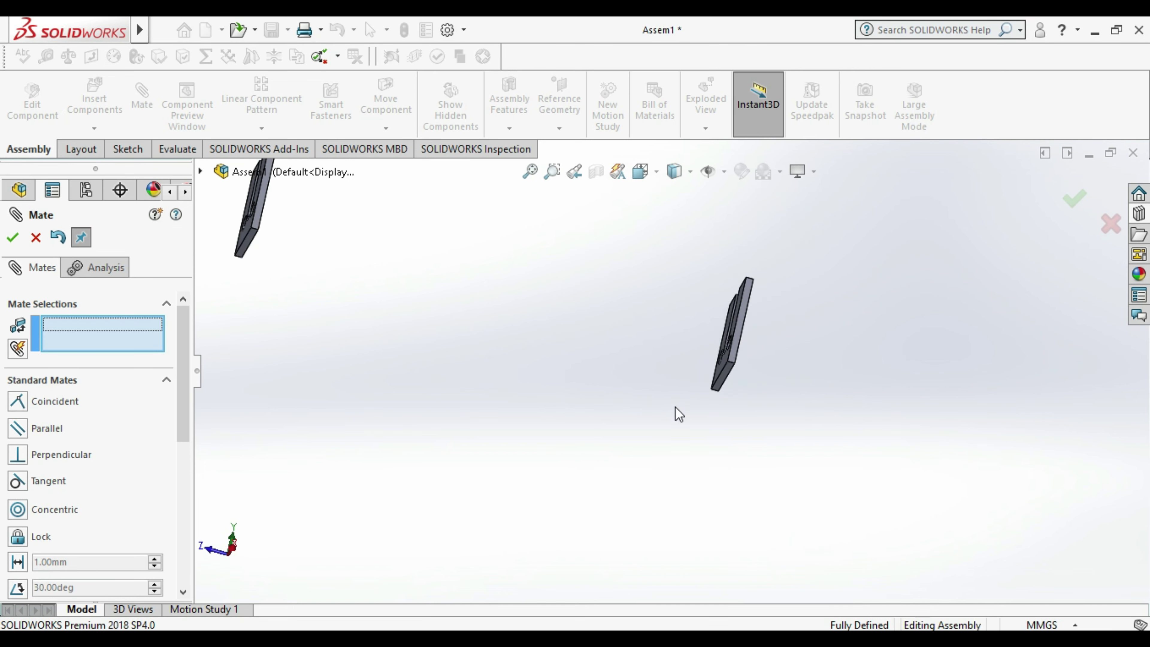
mouse_move(672, 393)
middle_mouse_down()
mouse_move(778, 511)
mouse_move(683, 504)
middle_mouse_up()
left_click(15, 239)
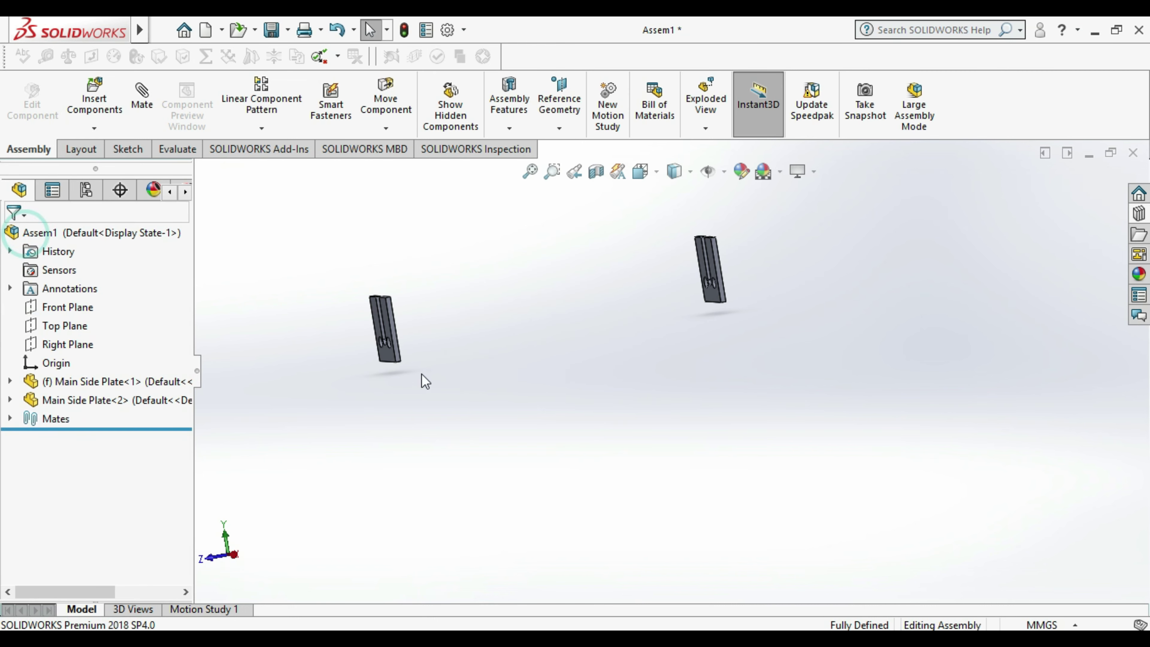
left_click(726, 283)
left_click_drag(726, 283, 747, 326)
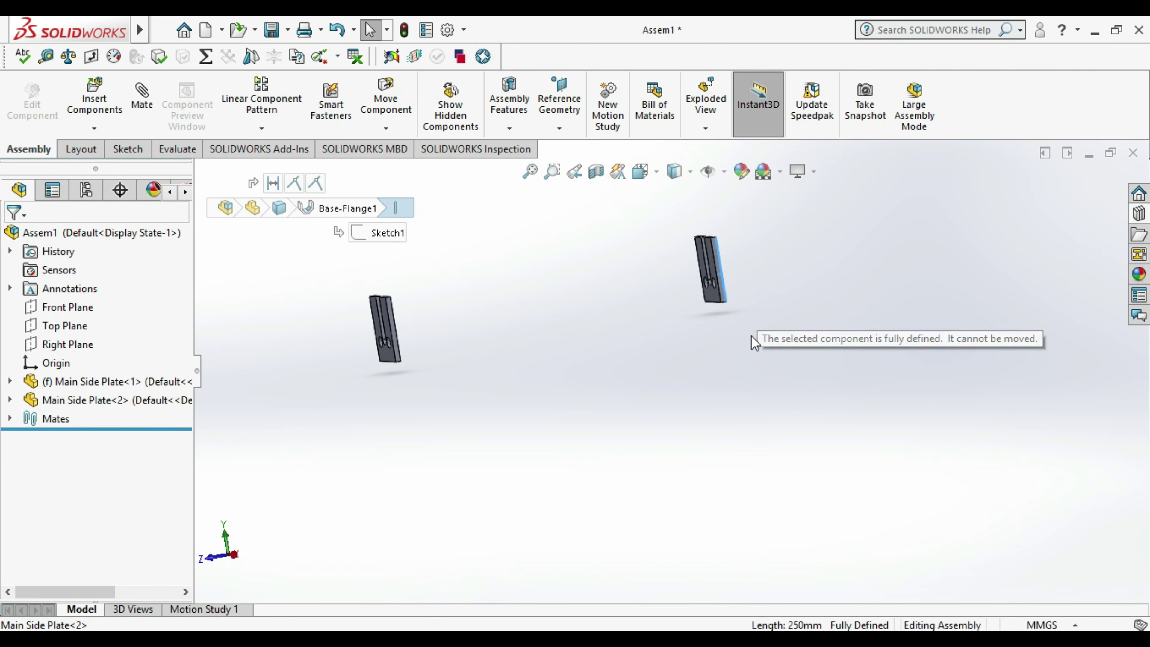
mouse_move(563, 459)
middle_mouse_down()
mouse_move(541, 473)
mouse_move(663, 329)
mouse_move(577, 454)
mouse_move(621, 465)
mouse_move(470, 381)
middle_mouse_up()
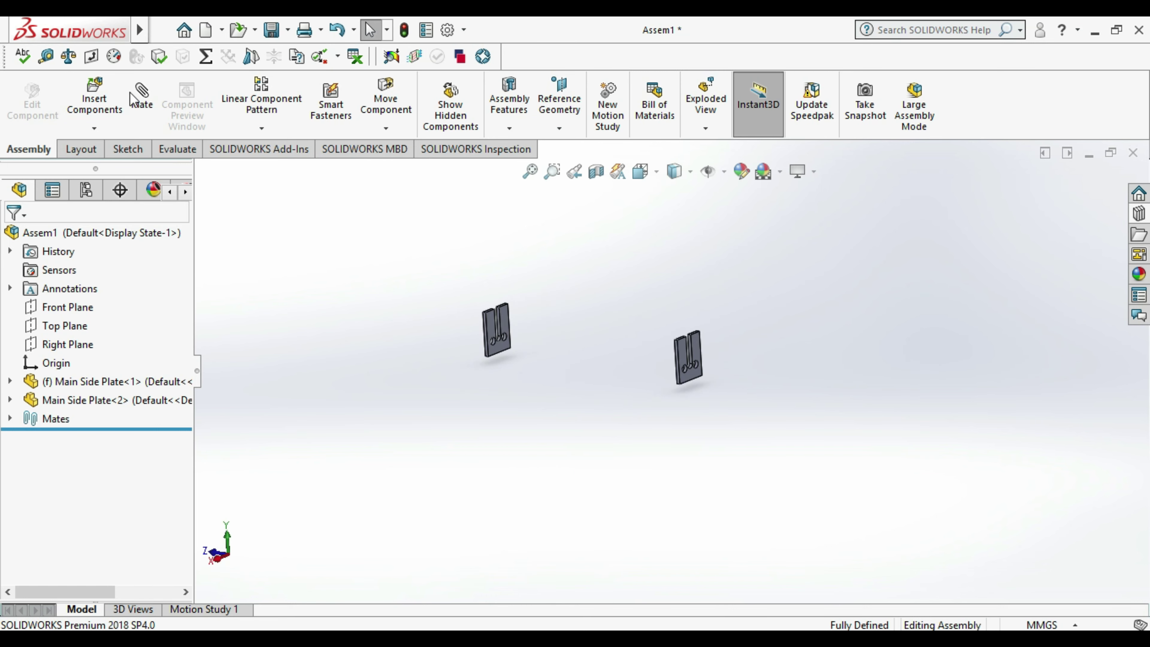
left_click(94, 97)
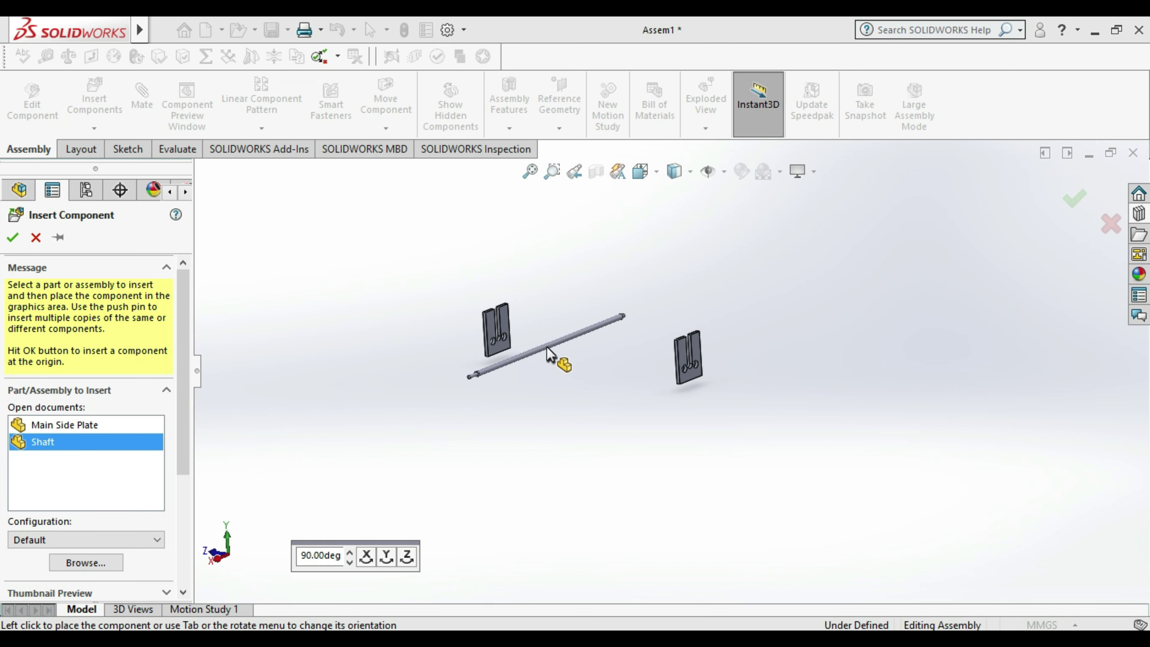
- Place the Shaft and mate its cylindrical face to the plate's curved slot face
left_click(547, 348)
middle_click_drag(546, 340, 606, 390)
left_click(148, 97)
scroll(520, 424, "down", 3)
scroll(520, 417, "down", 3)
scroll(520, 408, "down", 3)
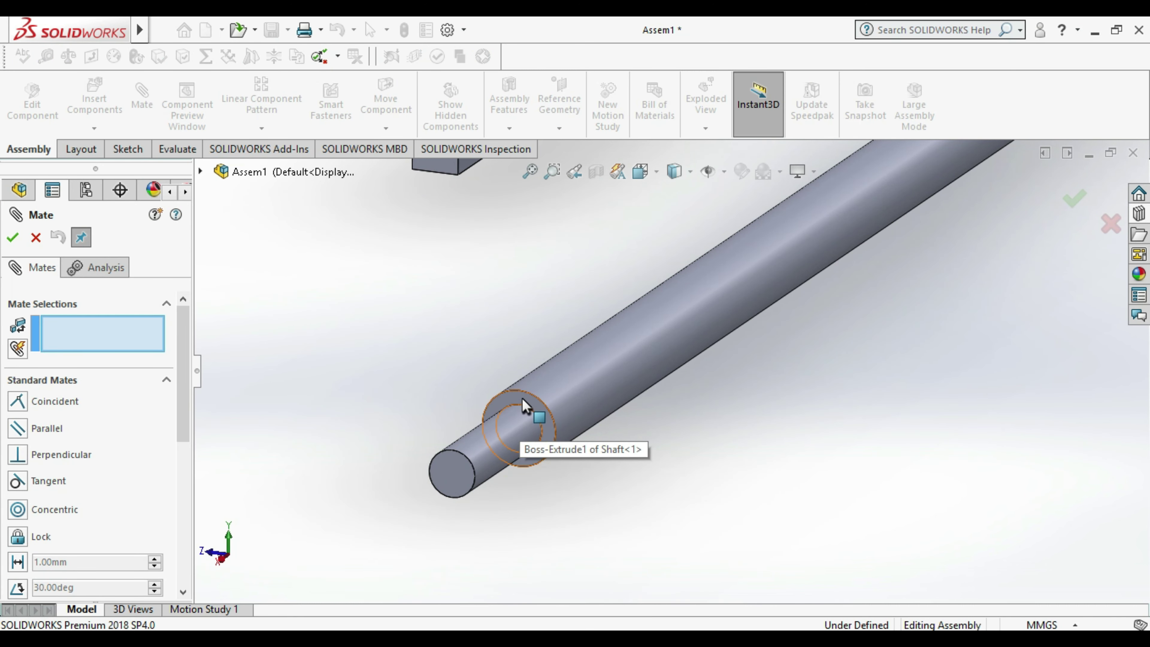
left_click(522, 398)
scroll(557, 383, "up", 5)
scroll(680, 279, "down", 3)
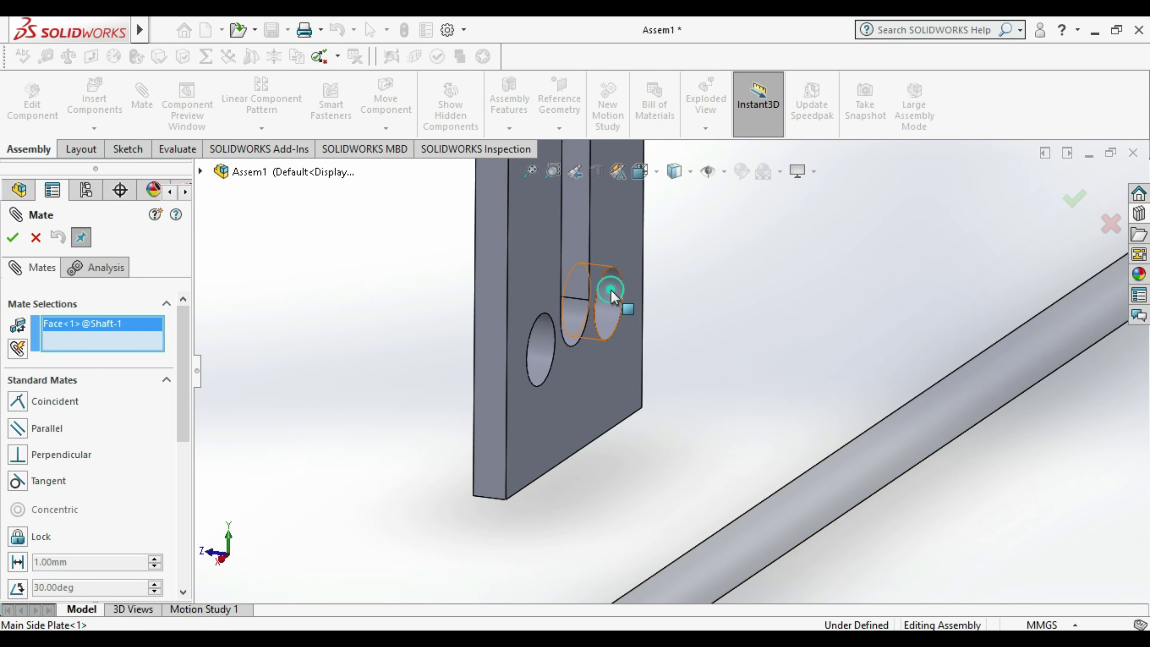
left_click(612, 297)
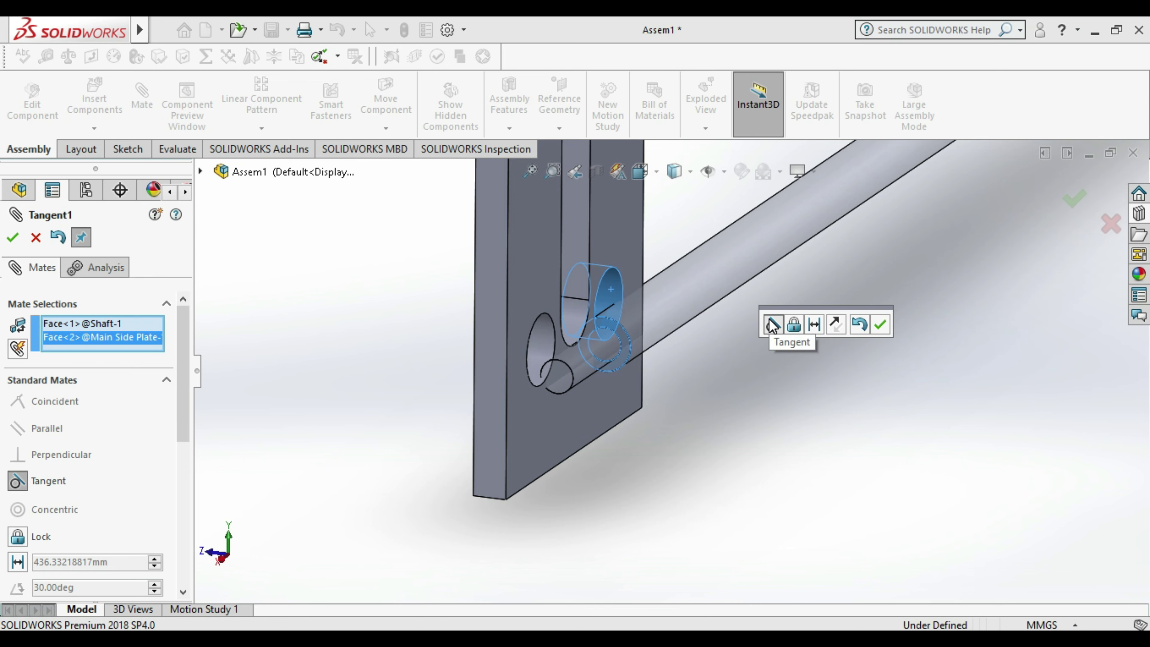
key("Return")
key("Return")
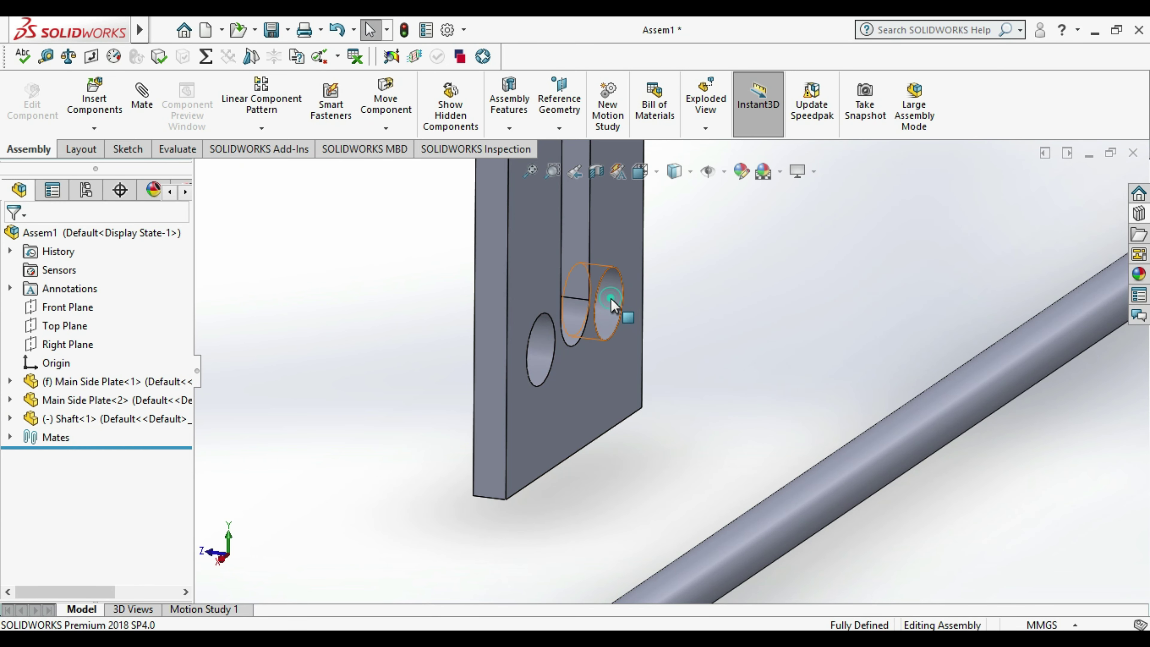
- Add a Concentric mate between the shaft and the side plate's hole, then close Mate
left_click(141, 93)
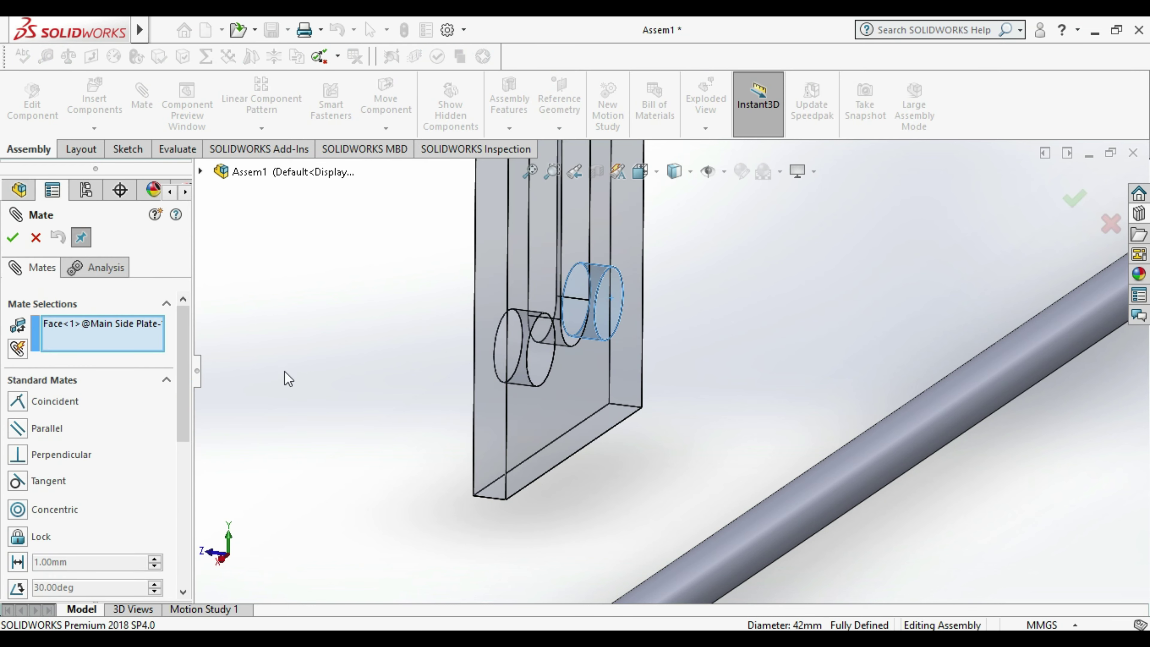
left_click(752, 563)
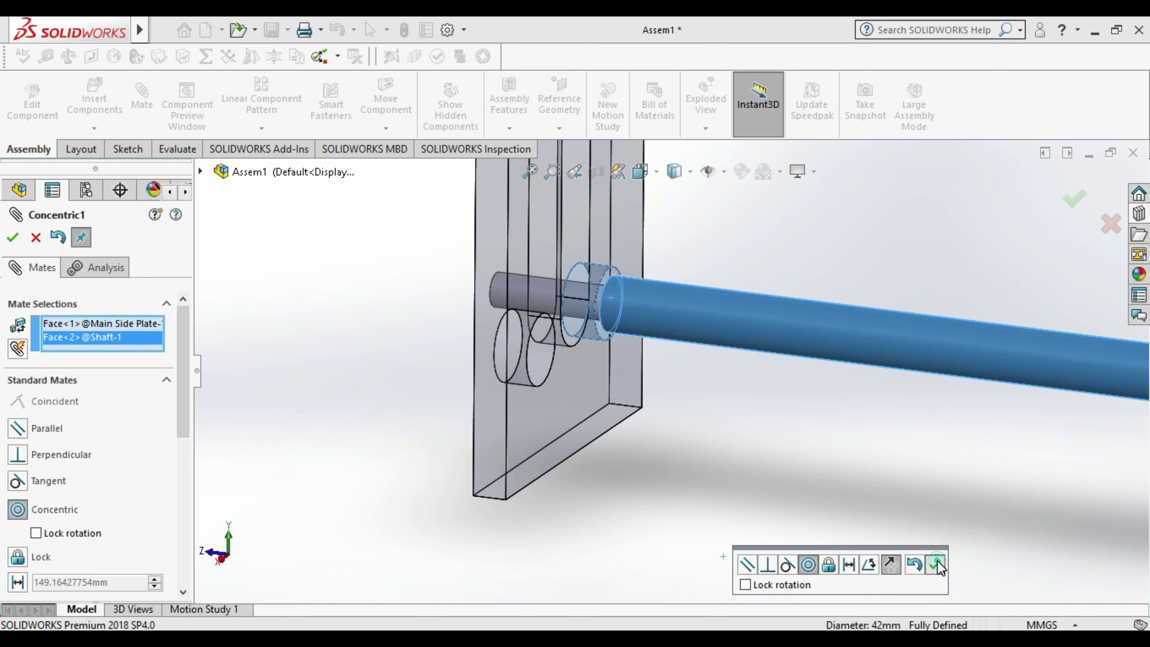
left_click(934, 563)
scroll(860, 471, "up", 5)
scroll(1041, 412, "down", 2)
scroll(860, 401, "down", 3)
scroll(837, 401, "down", 2)
scroll(837, 402, "up", 3)
mouse_move(790, 442)
middle_mouse_down()
mouse_move(862, 437)
mouse_move(821, 471)
middle_mouse_up()
mouse_move(543, 297)
middle_mouse_down()
mouse_move(565, 439)
mouse_move(360, 391)
middle_mouse_up()
scroll(359, 391, "down", 2)
scroll(507, 435, "down", 2)
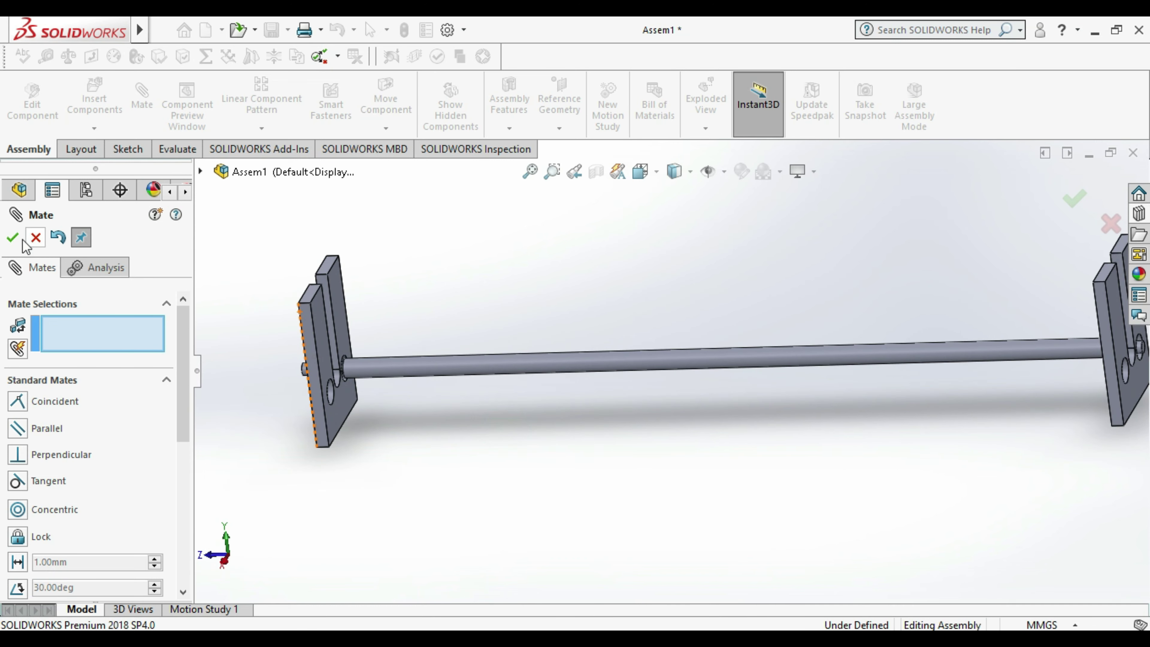
left_click(13, 238)
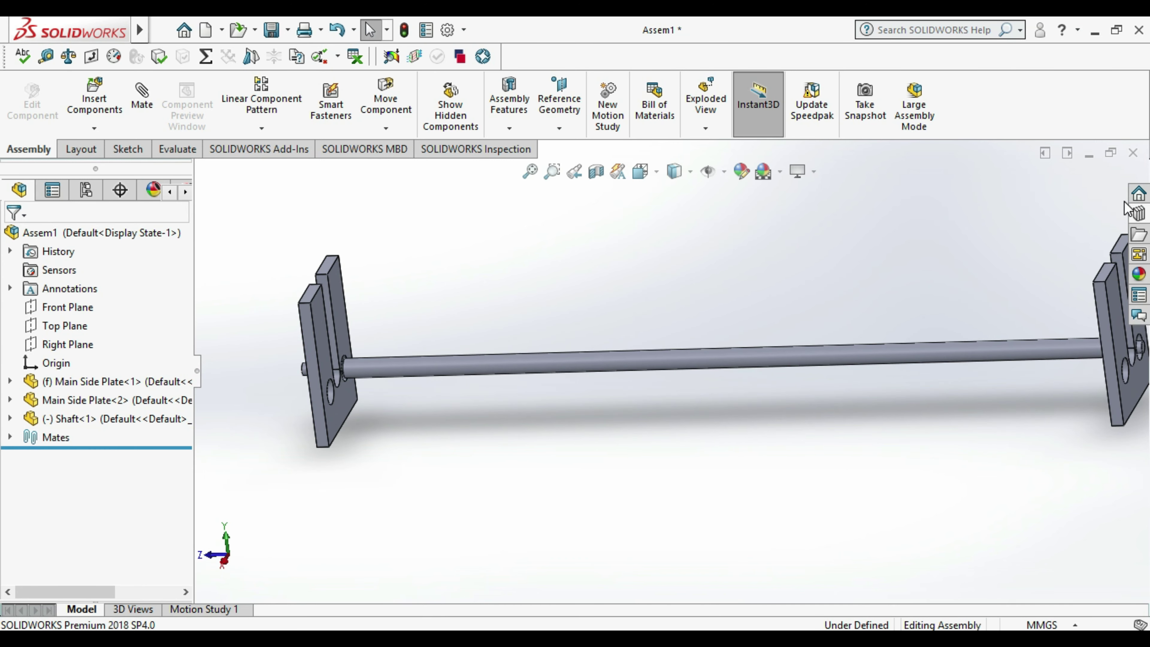
- Open the Design Library's Toolbox section and load the Toolbox add-in
left_click(1142, 219)
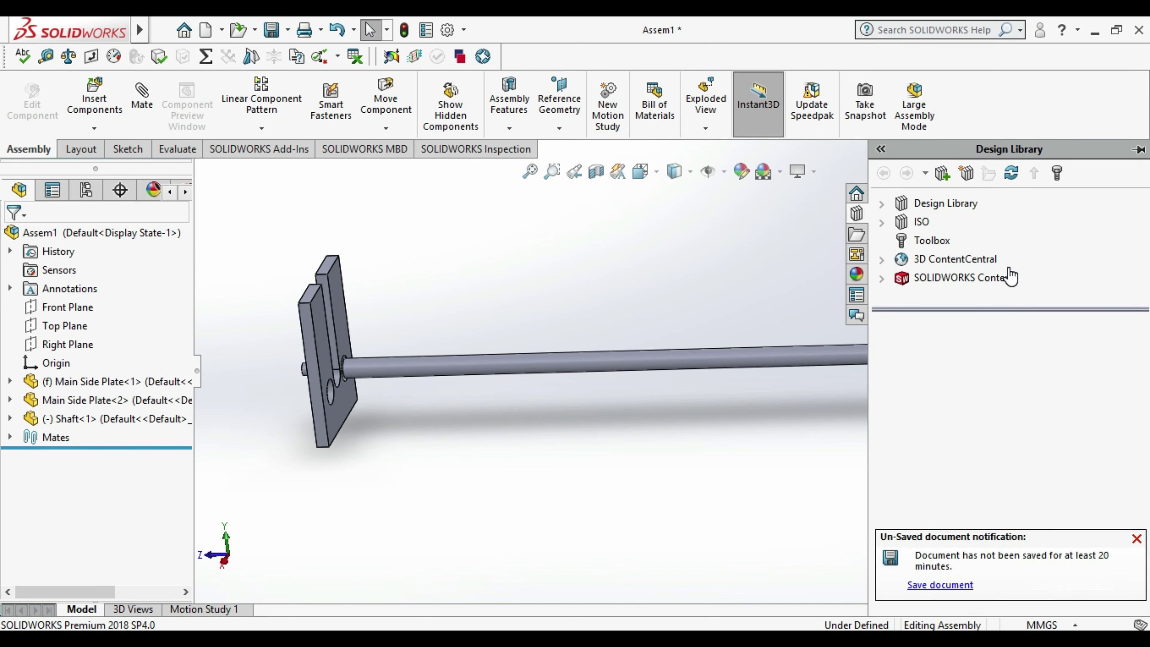
left_click(916, 242)
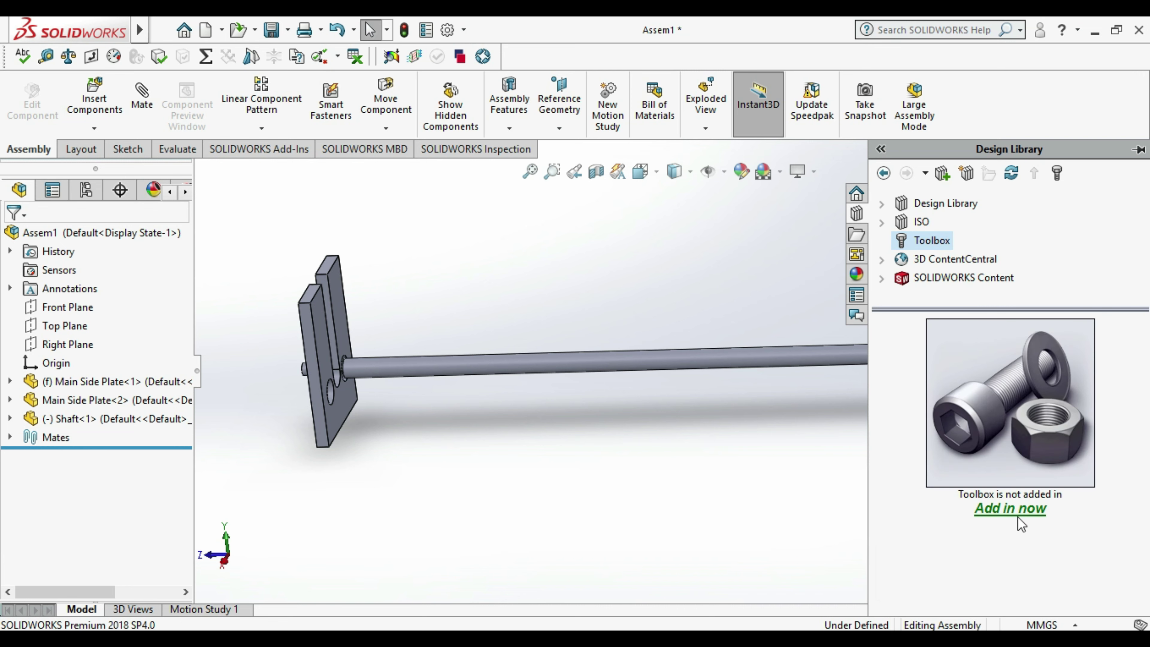
left_click(1024, 511)
scroll(1034, 480, "down", 3)
scroll(1033, 474, "down", 2)
scroll(1032, 474, "down", 1)
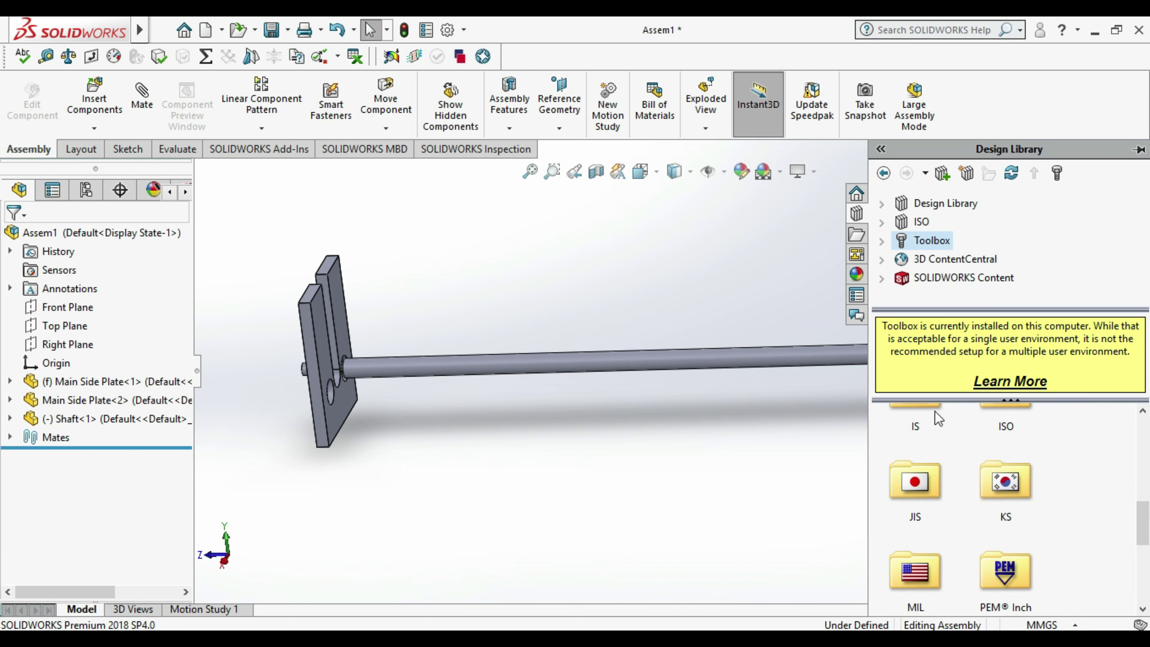
scroll(935, 422, "up", 2)
- Browse IS > Bearings > Ball Bearings and drag a ball bearing beside the plate hole
double_click(929, 518)
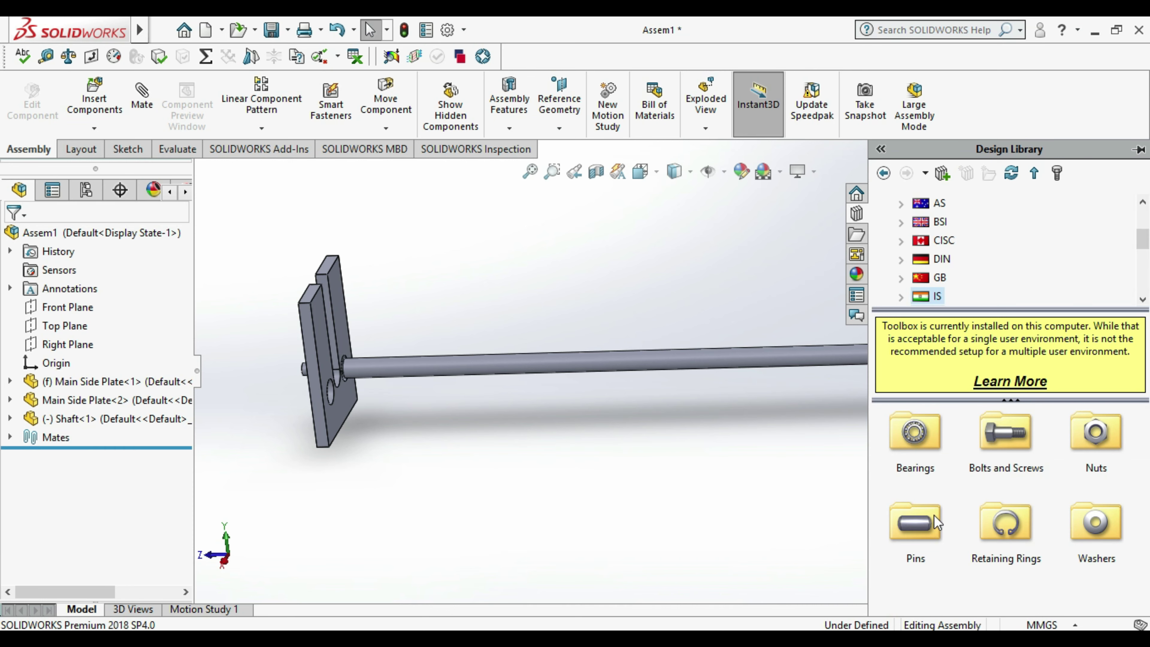
double_click(913, 435)
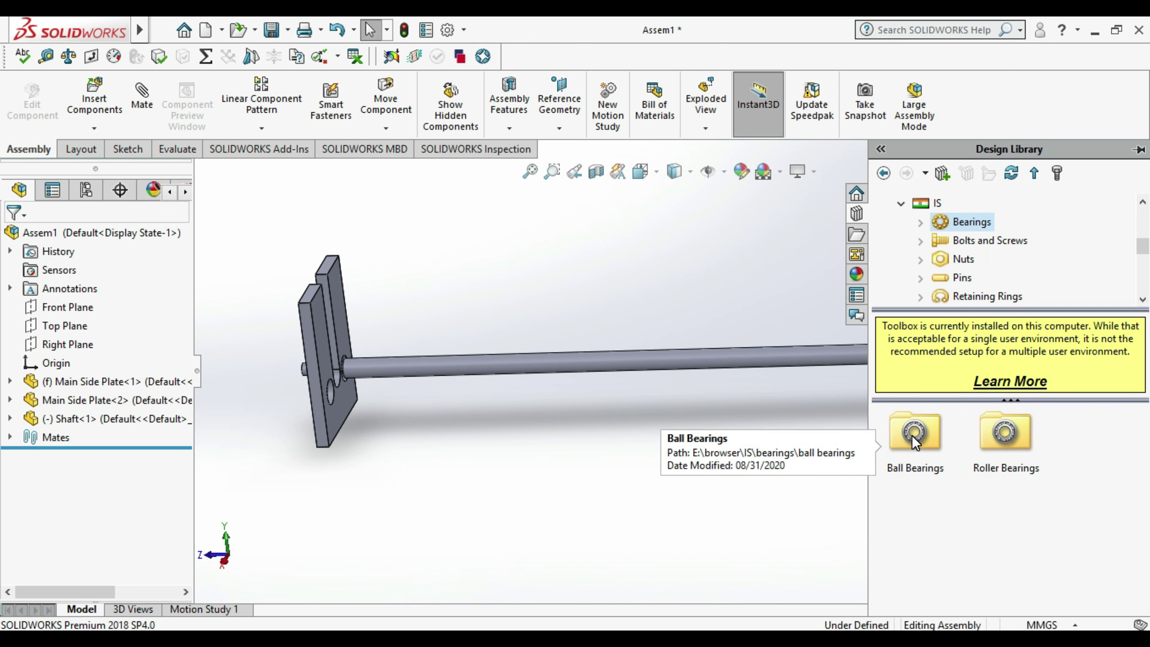
double_click(913, 437)
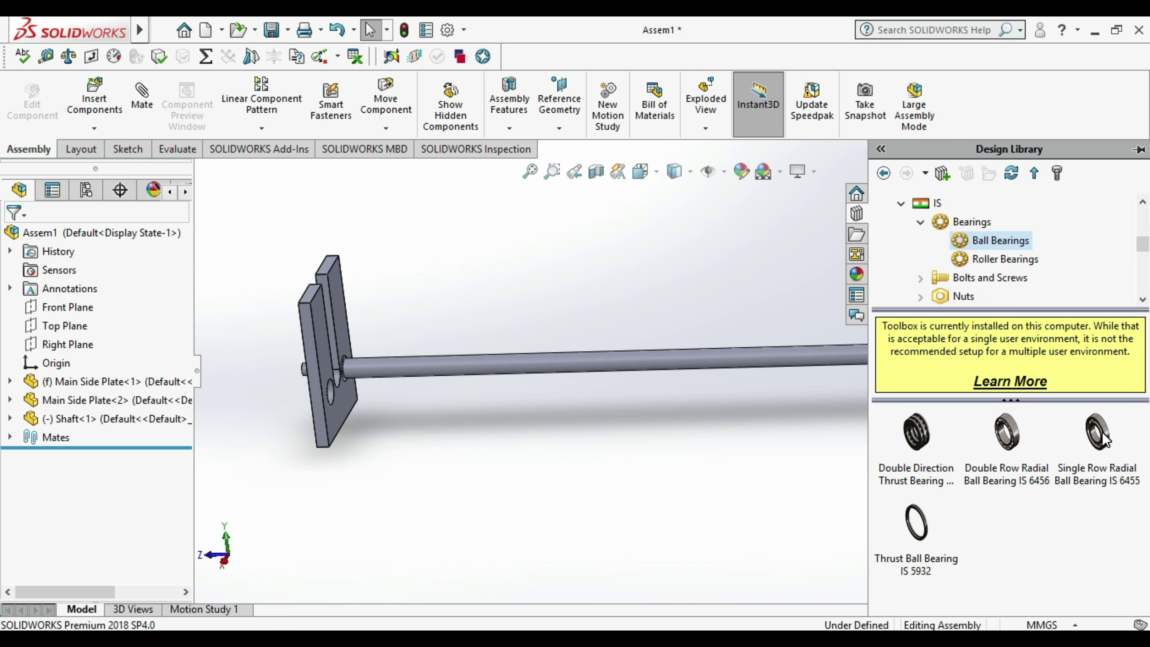
scroll(358, 400, "down", 3)
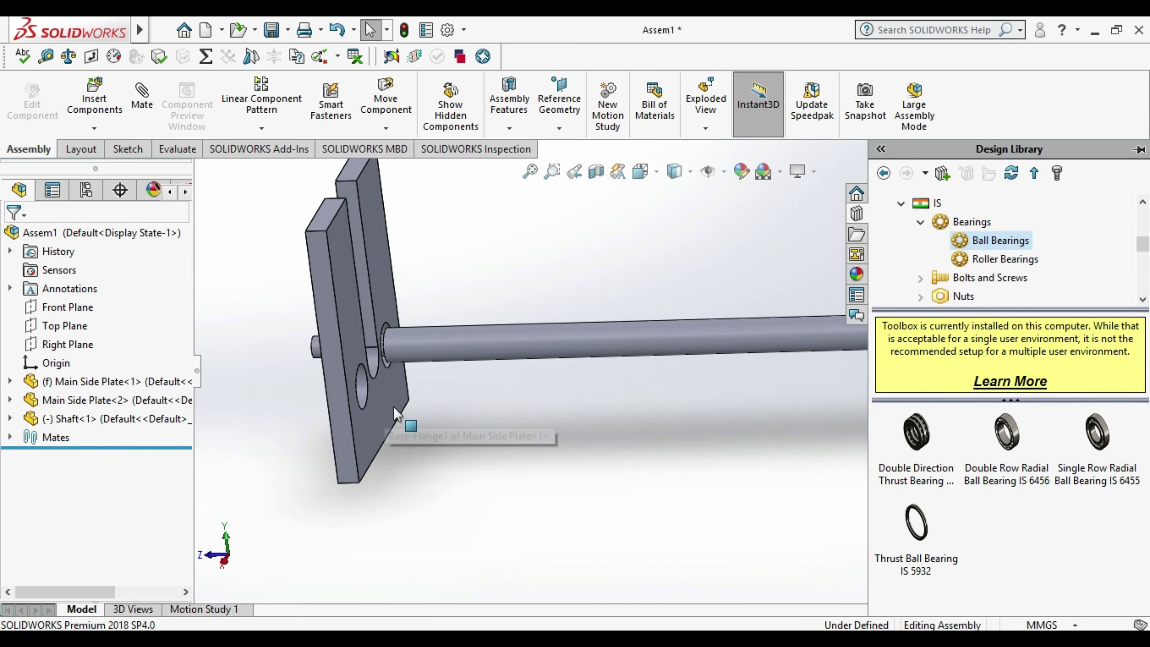
scroll(385, 430, "down", 3)
middle_click_drag(384, 430, 593, 482)
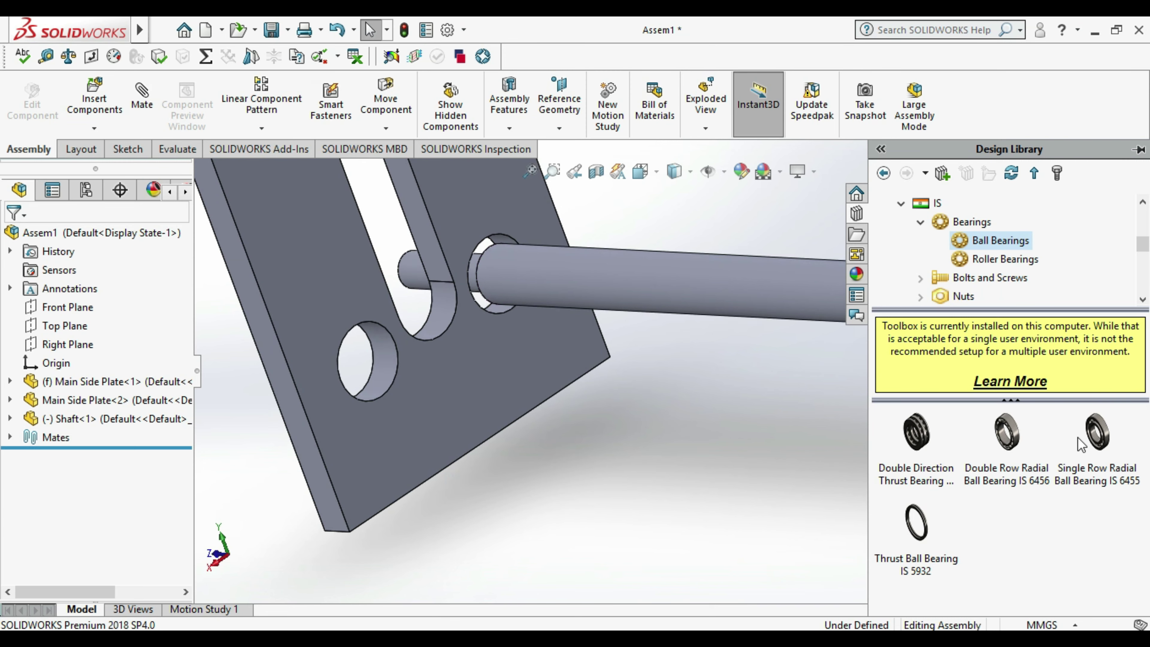
left_click_drag(1102, 443, 382, 363)
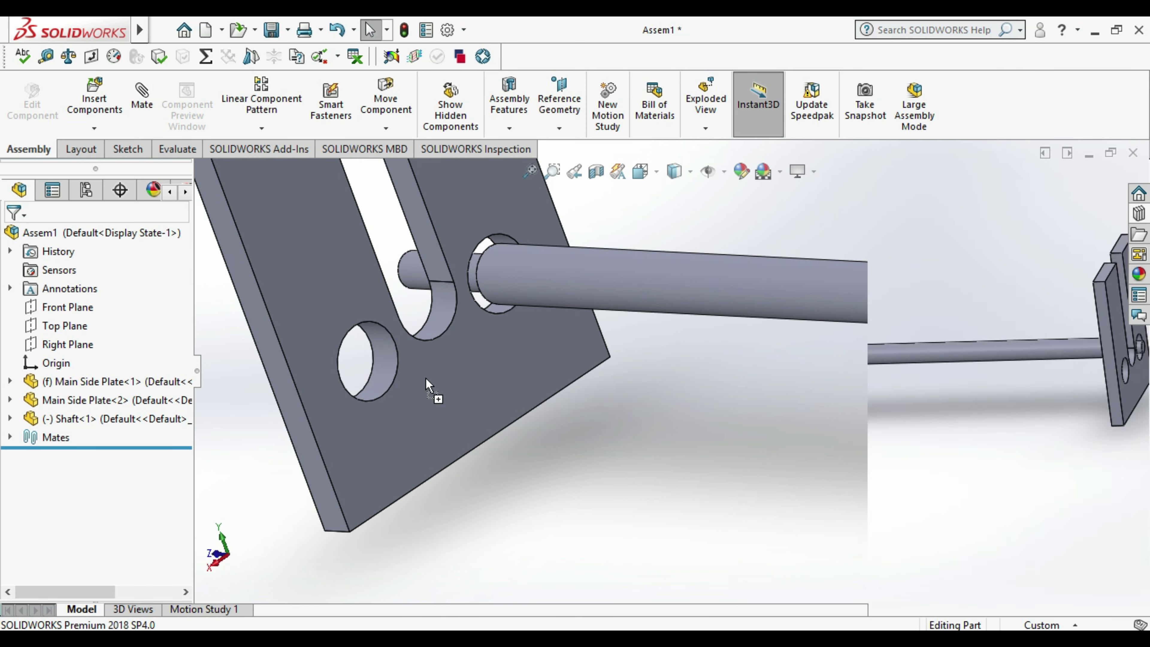
left_click_drag(383, 356, 388, 351)
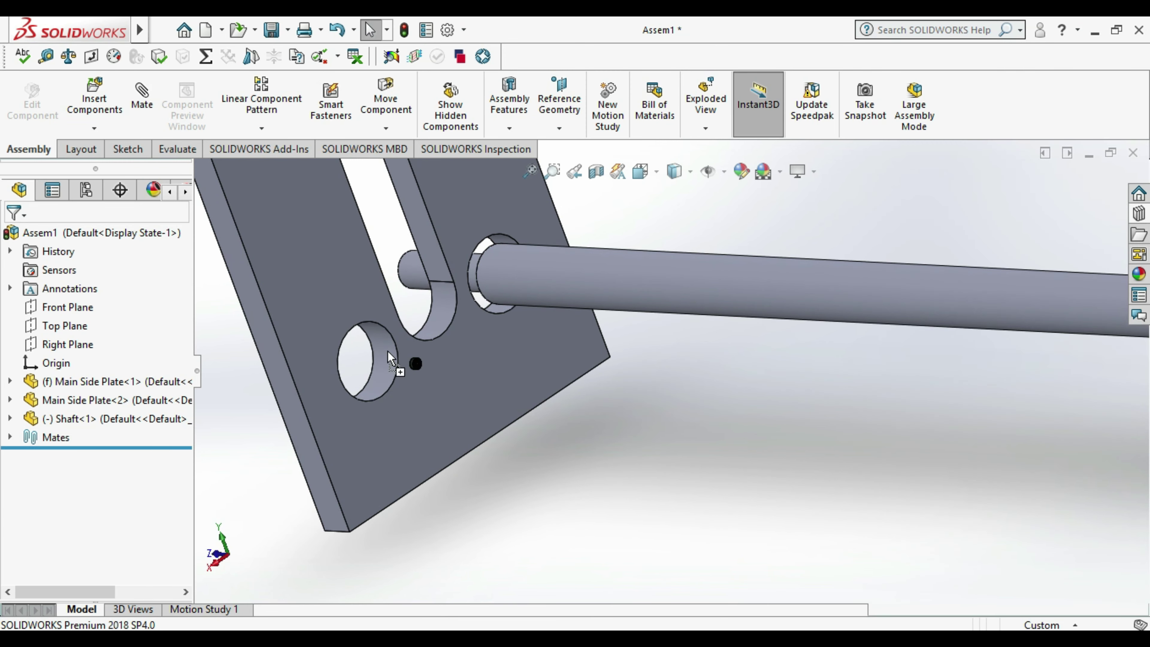
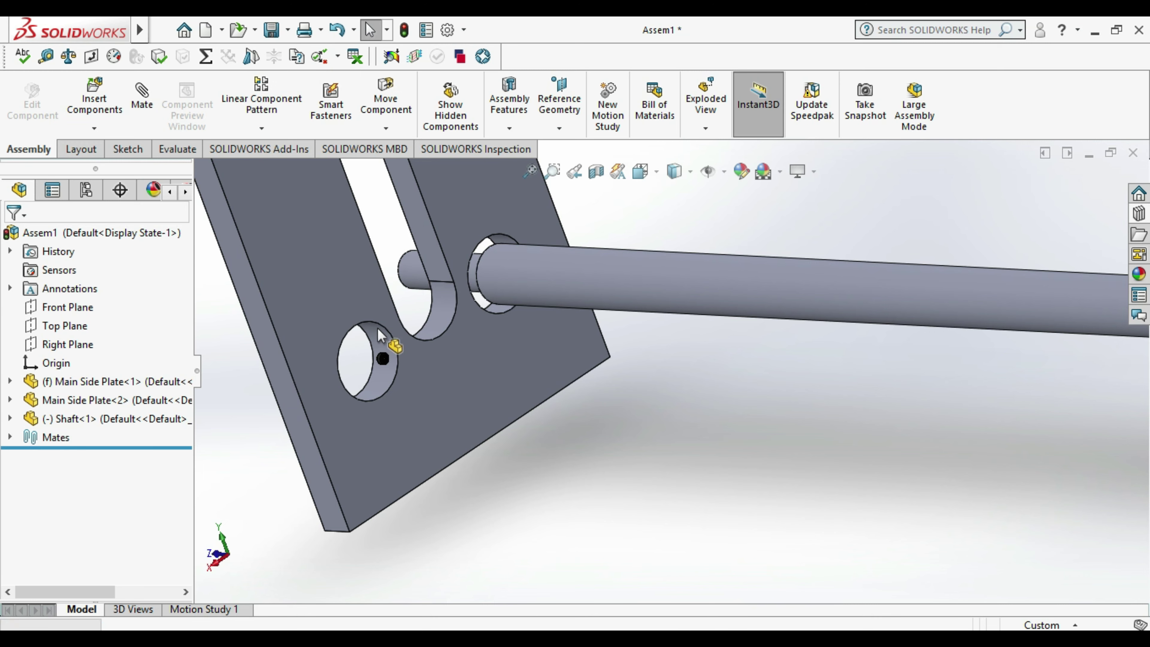
- Drop a Toolbox radial ball bearing into the plate's lower hole
left_click(377, 328)
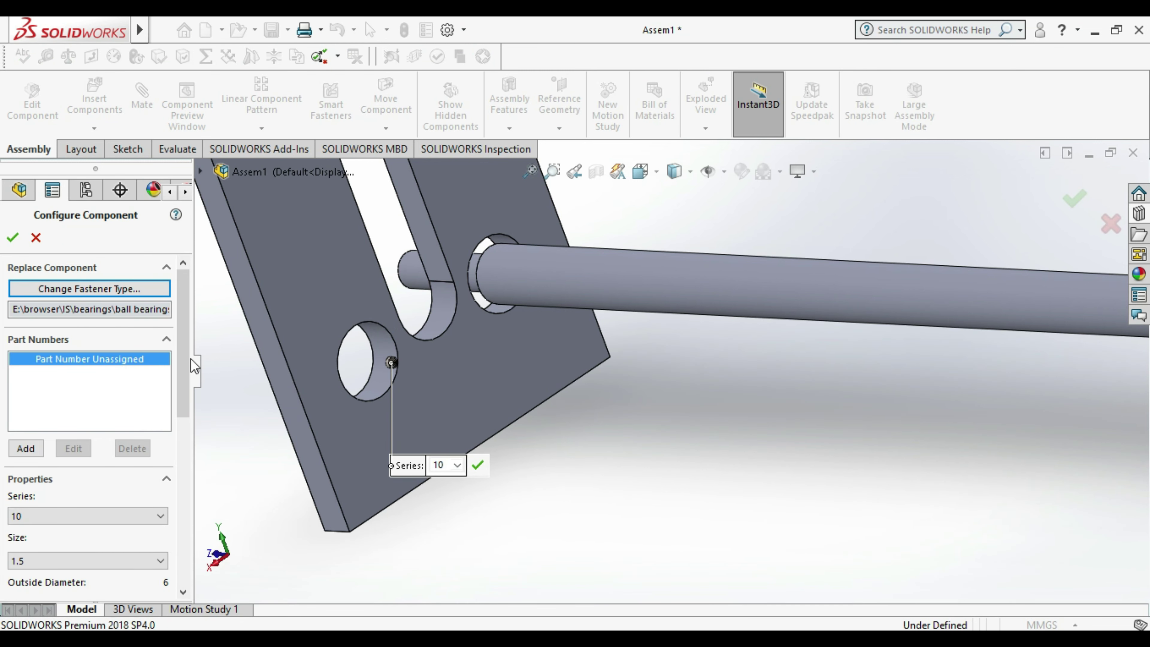
left_click_drag(185, 398, 178, 439)
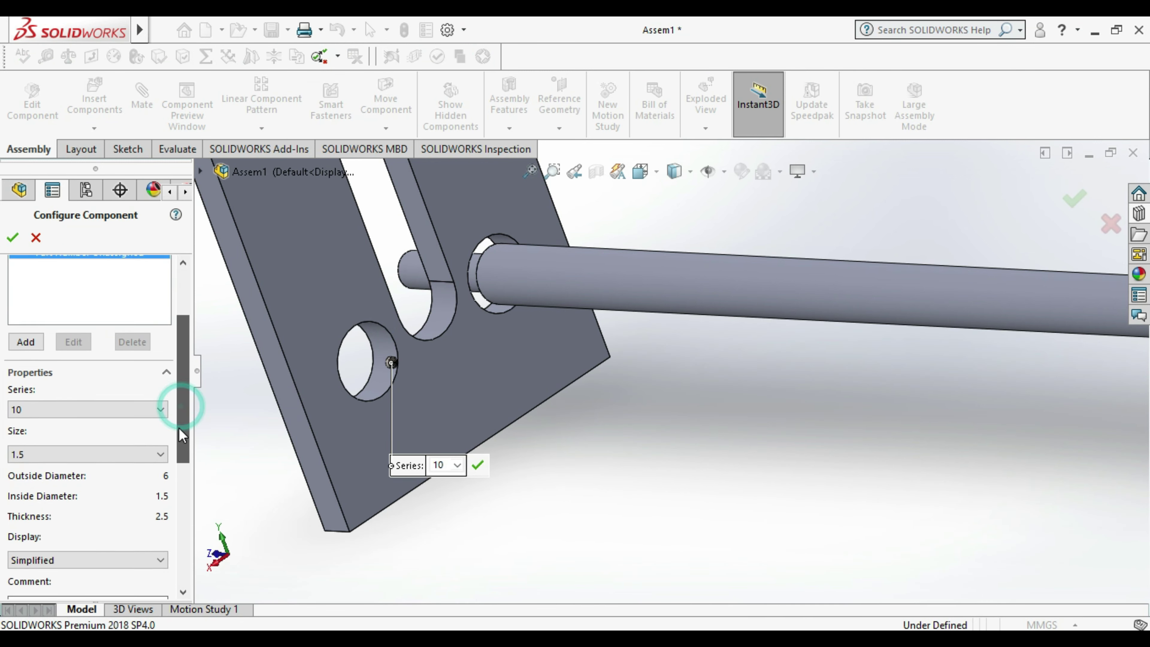
mouse_move(179, 438)
left_mouse_down()
mouse_move(189, 365)
mouse_move(195, 501)
left_mouse_up()
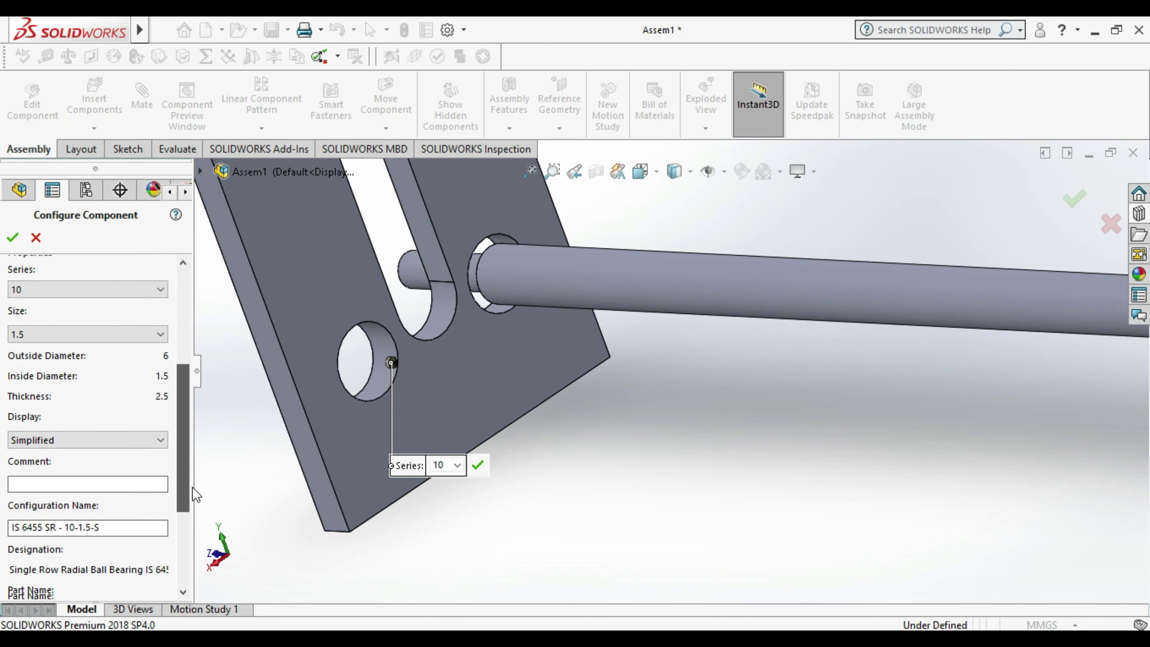
mouse_move(197, 507)
left_mouse_down()
mouse_move(196, 584)
mouse_move(203, 443)
left_mouse_up()
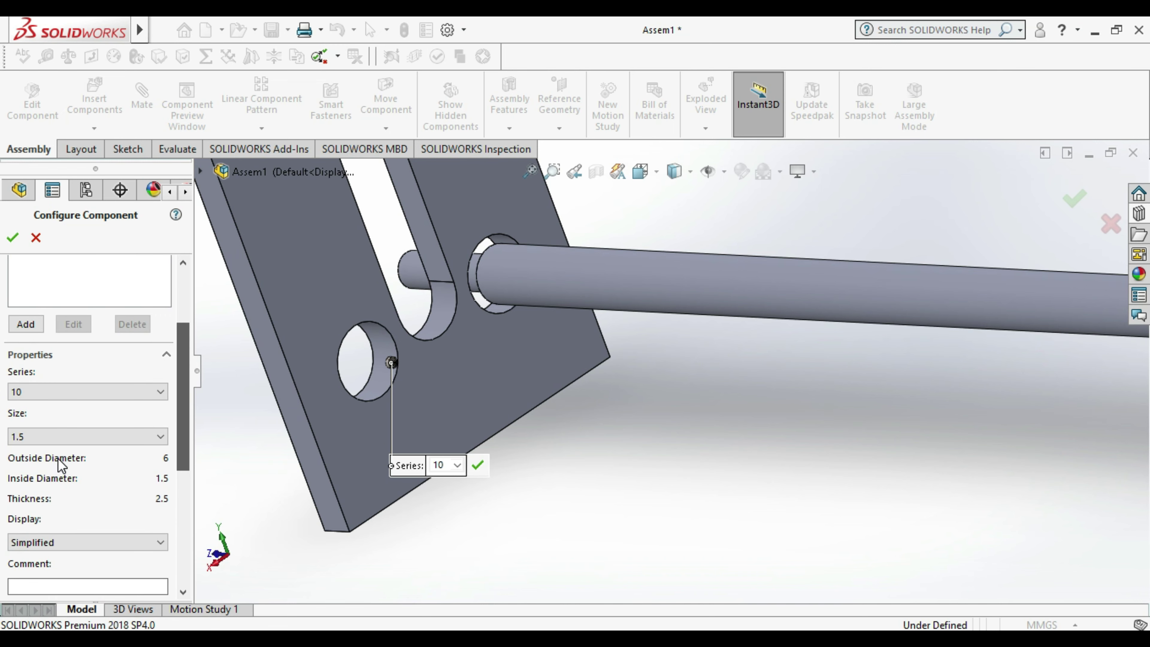
- Set the bearing to Series 10, size 20, and place a second one on the shaft
left_click(88, 436)
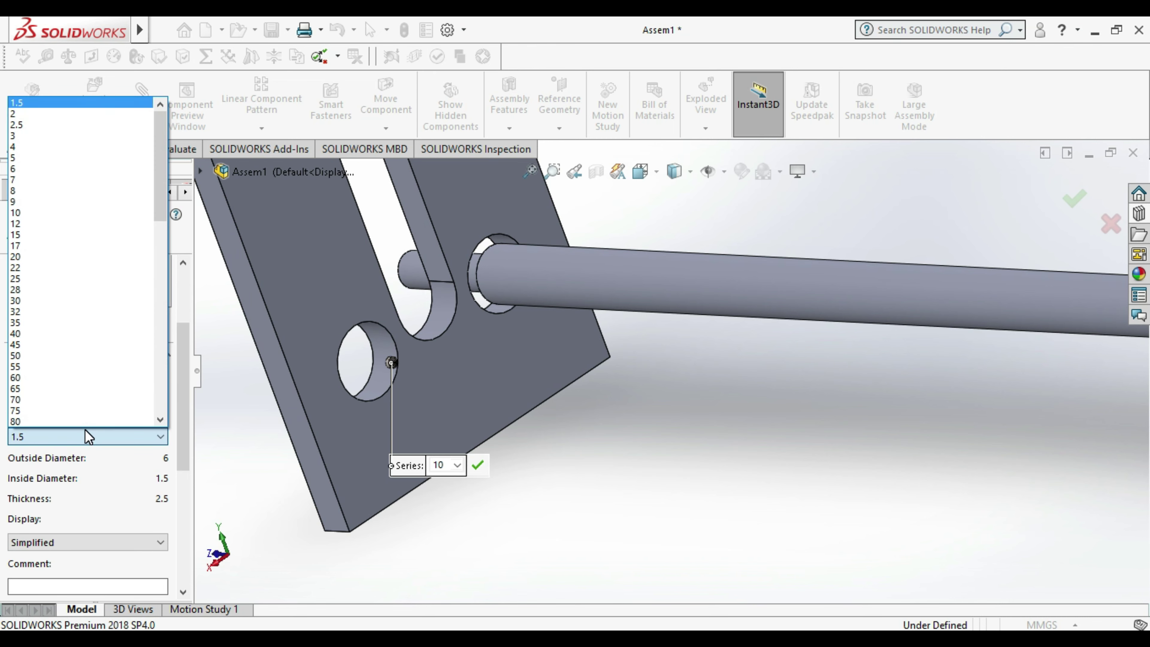
left_click(26, 256)
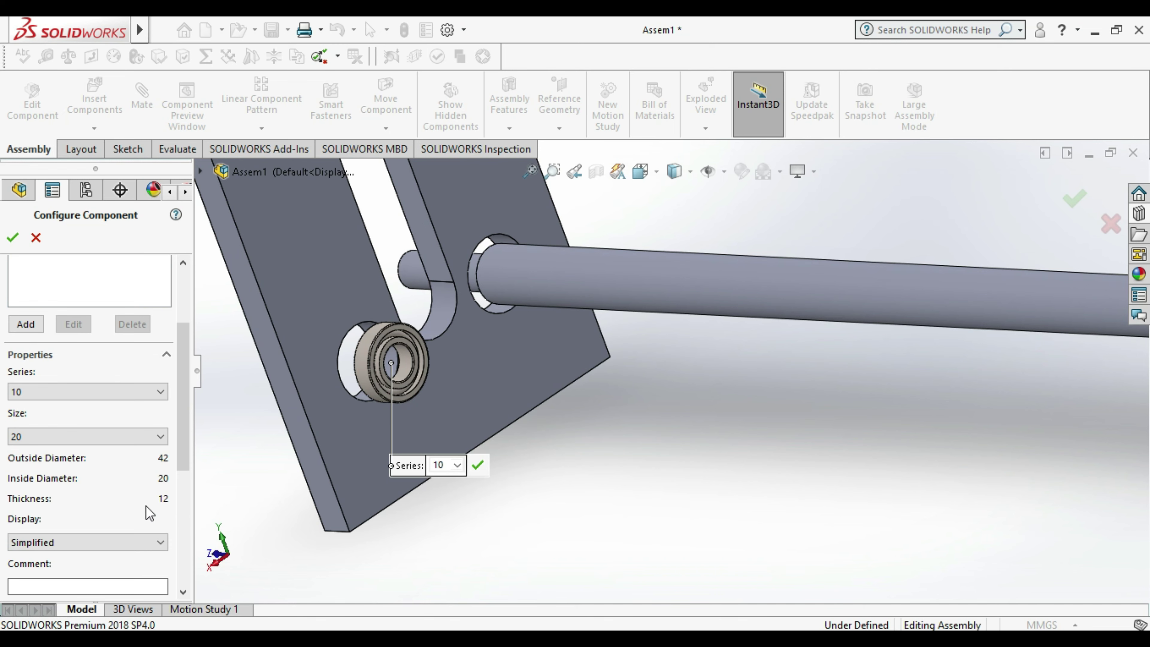
left_click(131, 387)
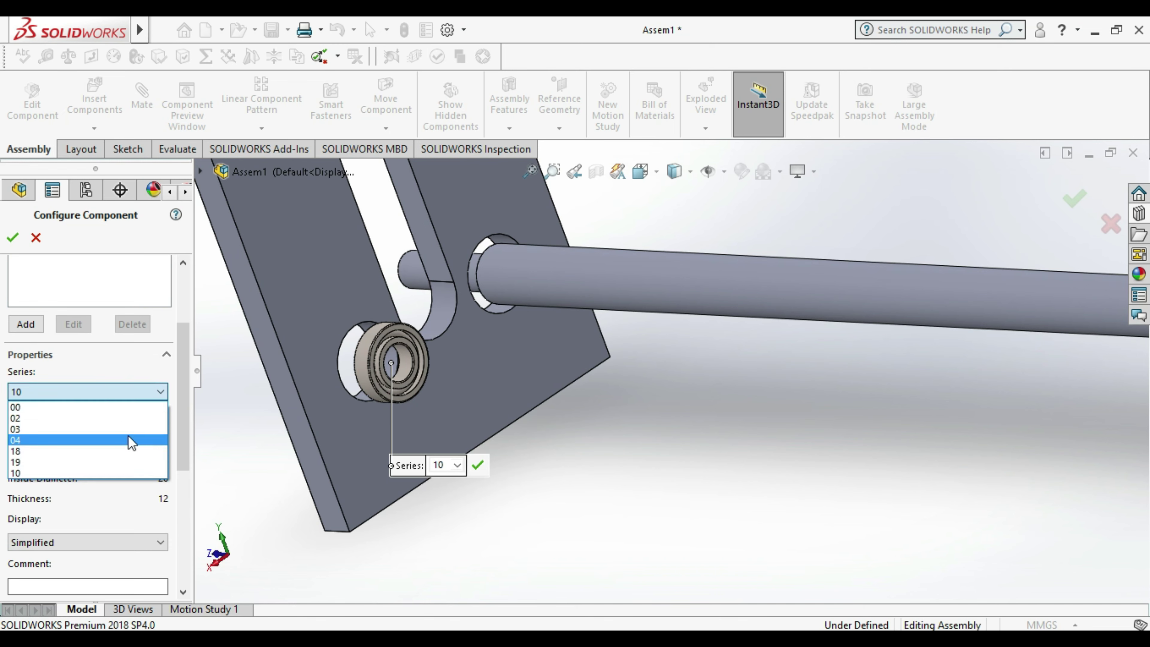
left_click(131, 439)
left_click(134, 387)
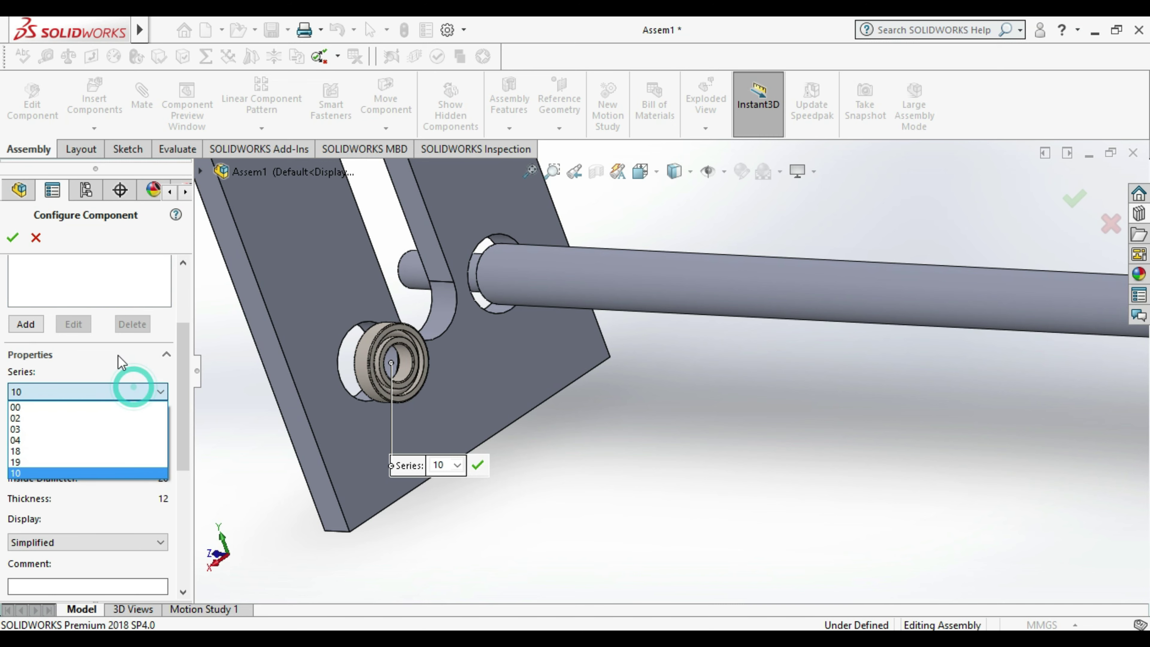
left_click(17, 238)
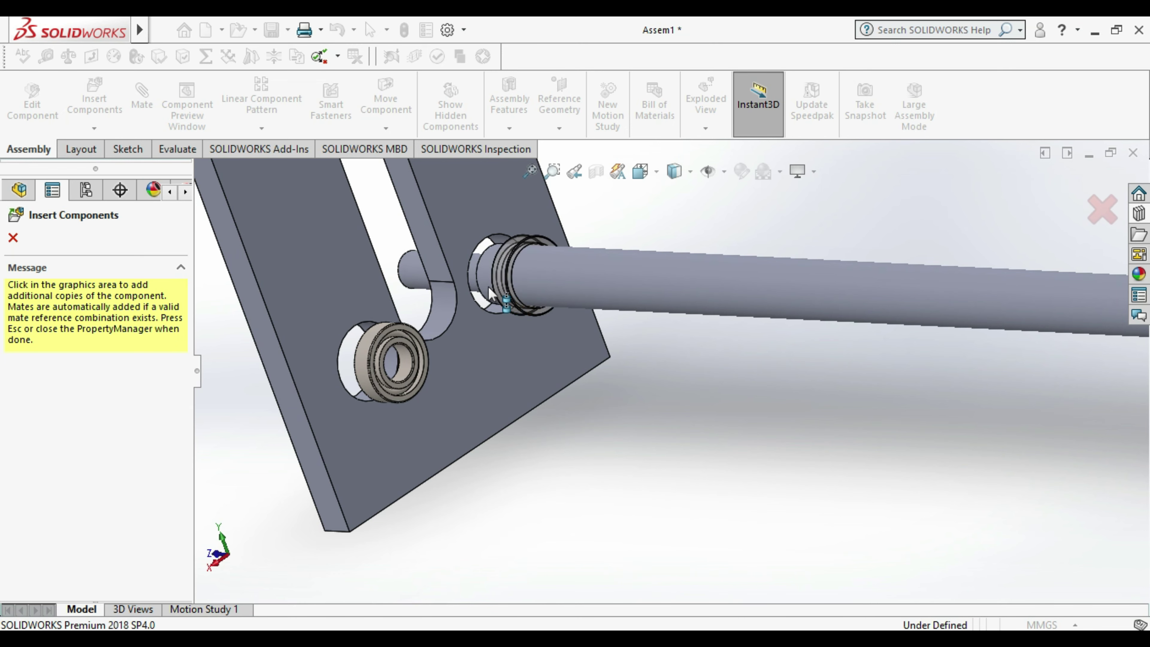
left_click(486, 284)
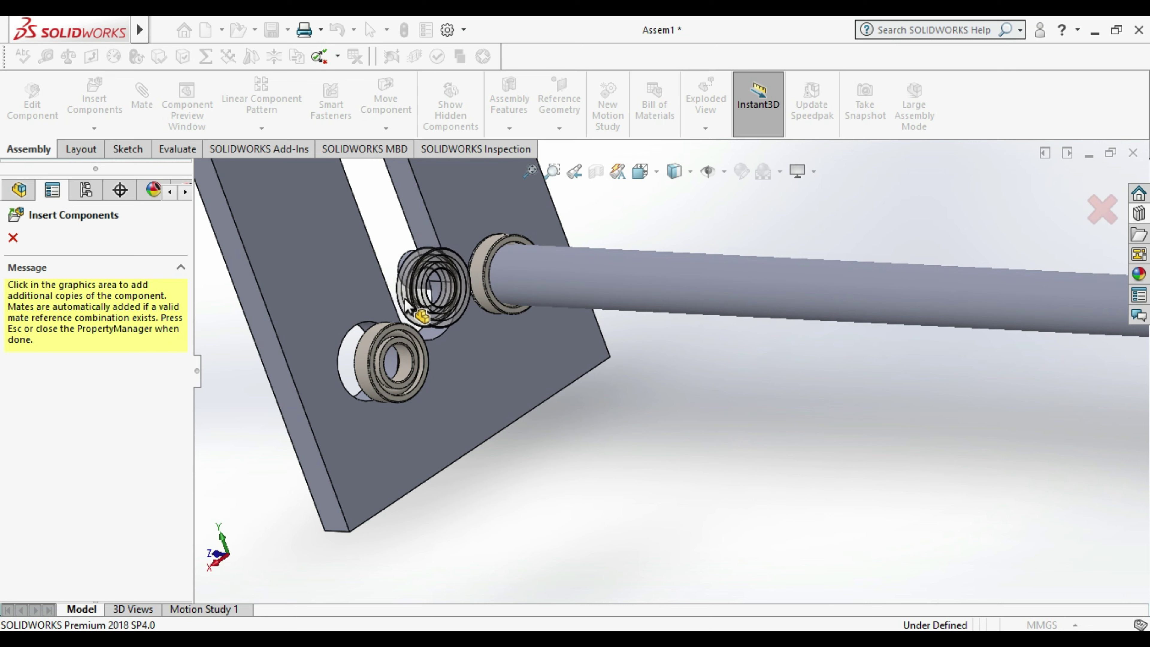
key("Escape")
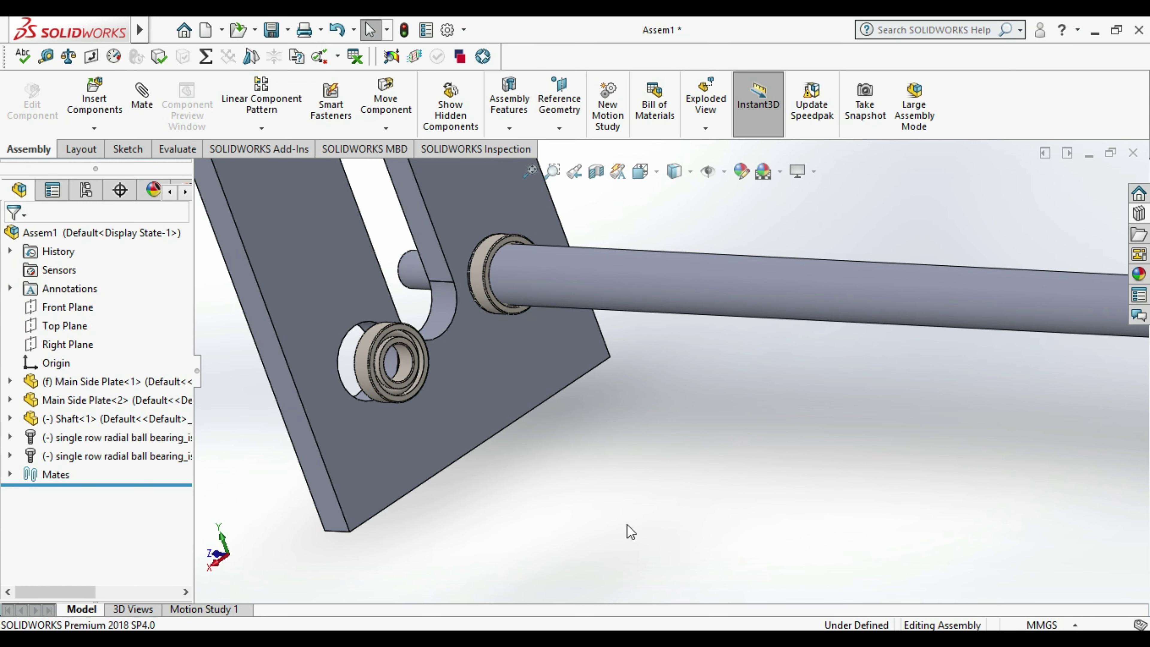
- Mate the first bearing's outer face coincident with the side plate face
scroll(550, 464, "up", 2)
scroll(629, 488, "down", 3)
scroll(588, 466, "down", 3)
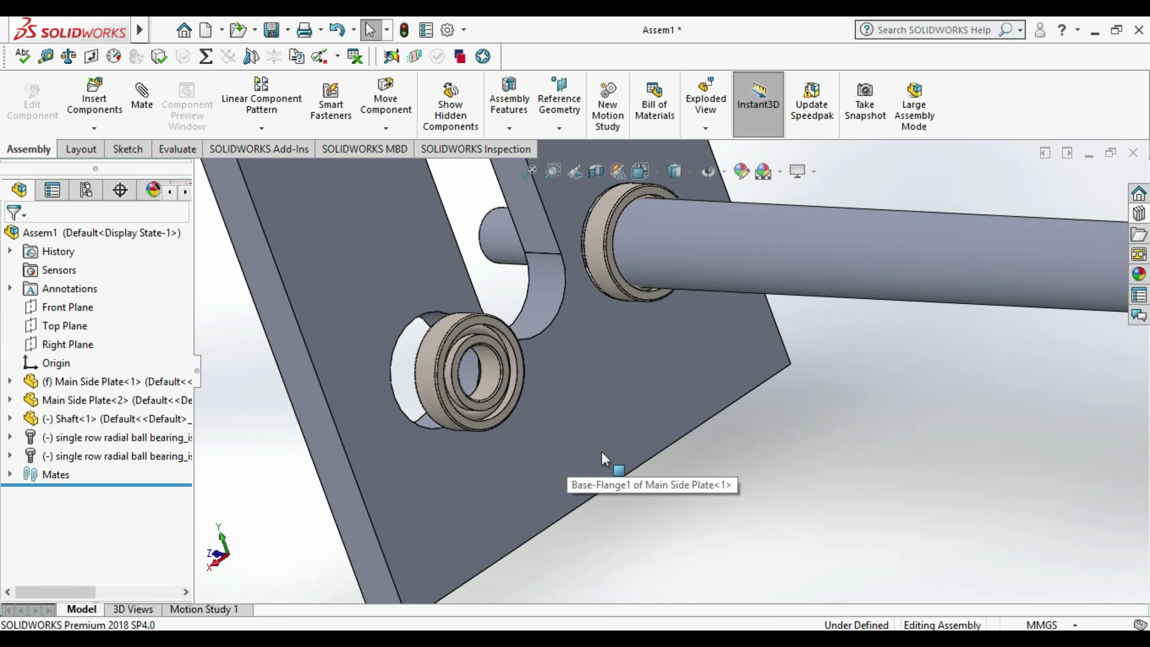
left_click(141, 95)
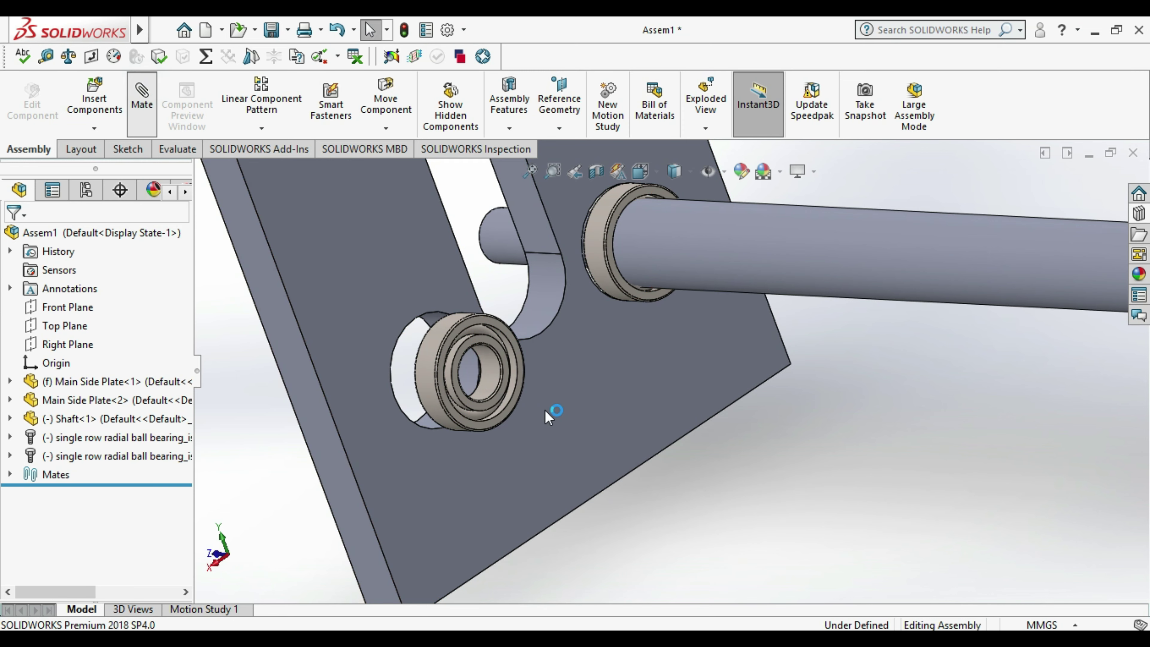
scroll(468, 404, "down", 3)
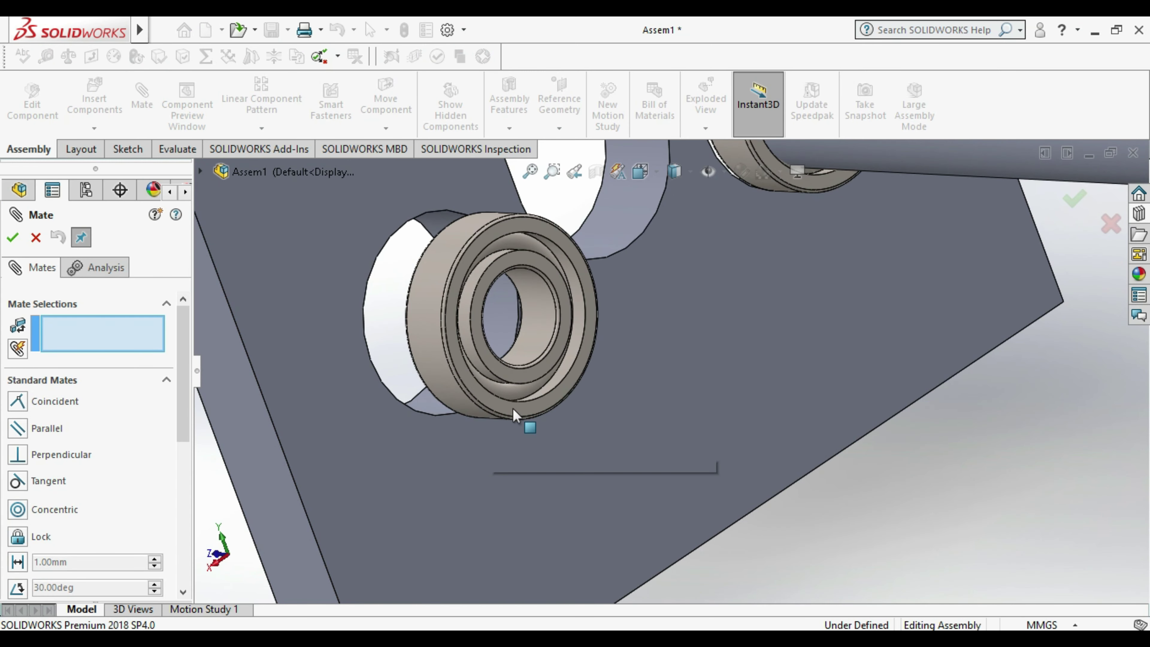
scroll(512, 408, "down", 1)
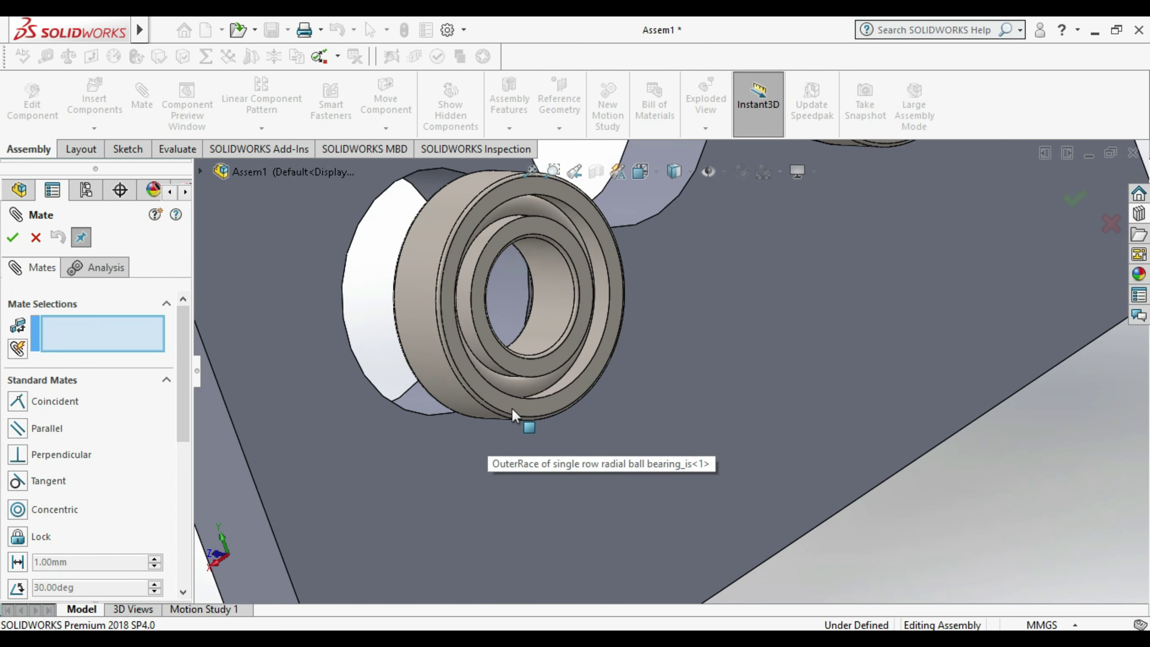
scroll(537, 417, "up", 1)
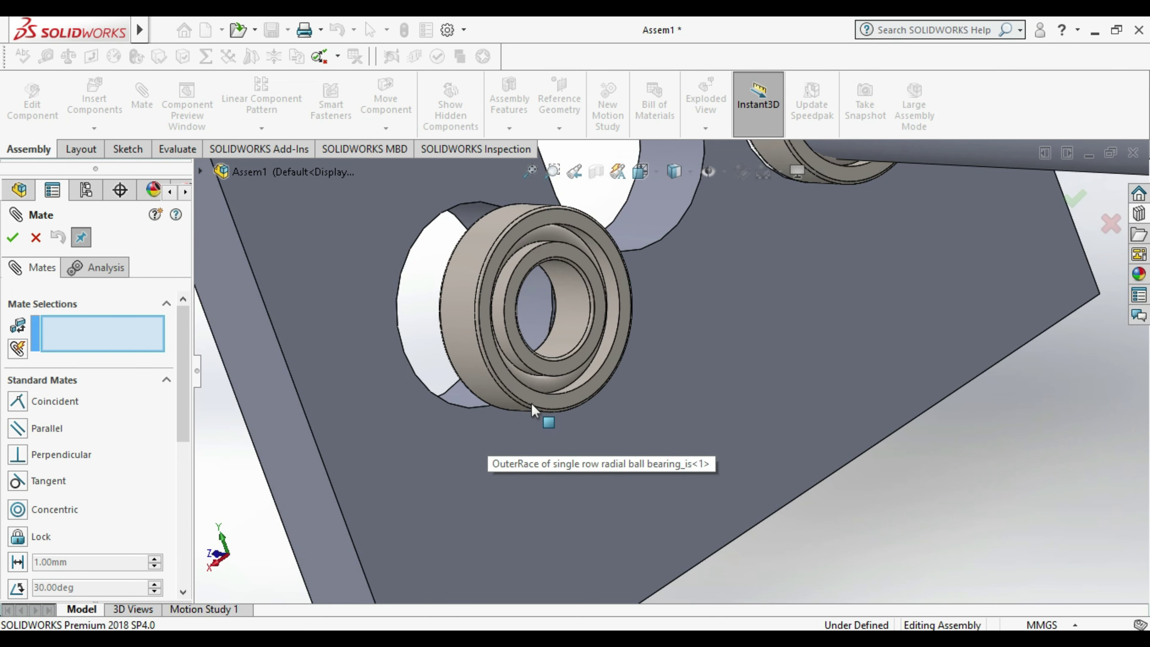
scroll(531, 402, "up", 1)
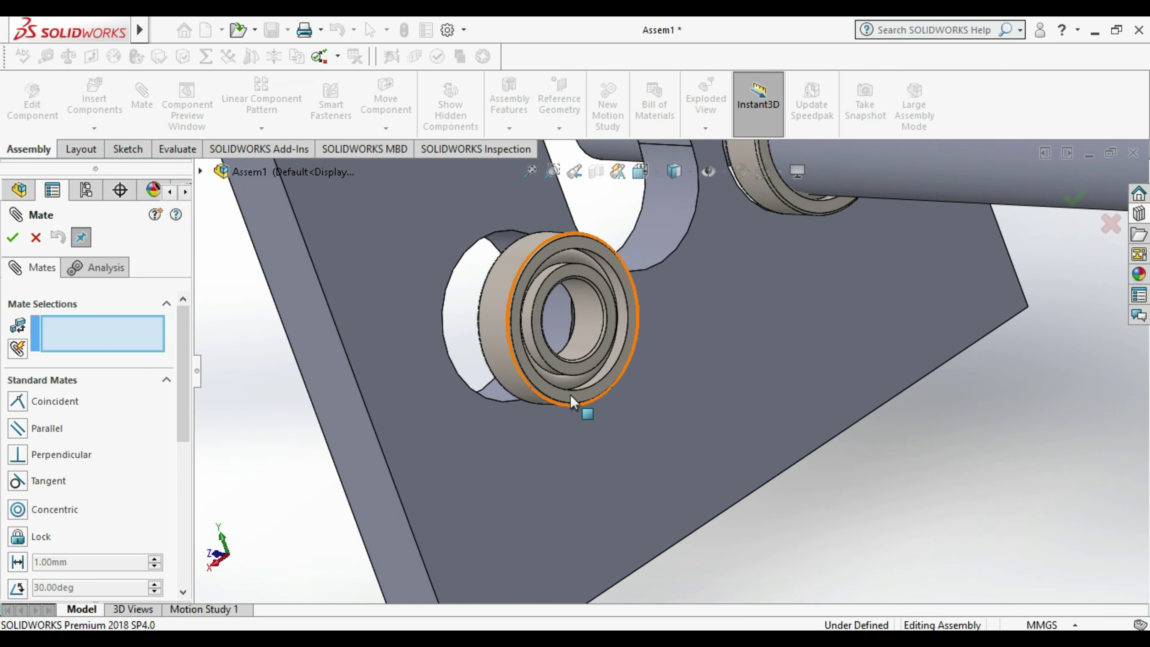
left_click(546, 406)
left_click(486, 430)
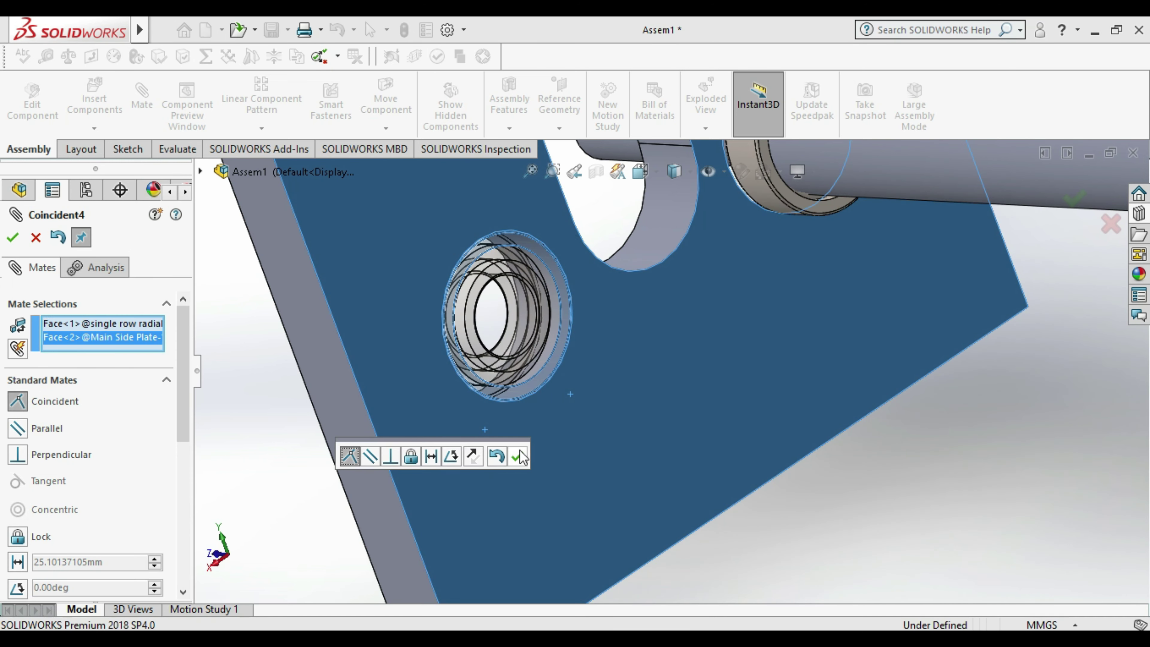
left_click(520, 456)
- Mate the second bearing's outer face coincident with the side plate face and finish mating
mouse_move(612, 453)
middle_mouse_down()
mouse_move(711, 442)
mouse_move(642, 447)
mouse_move(790, 493)
middle_mouse_up()
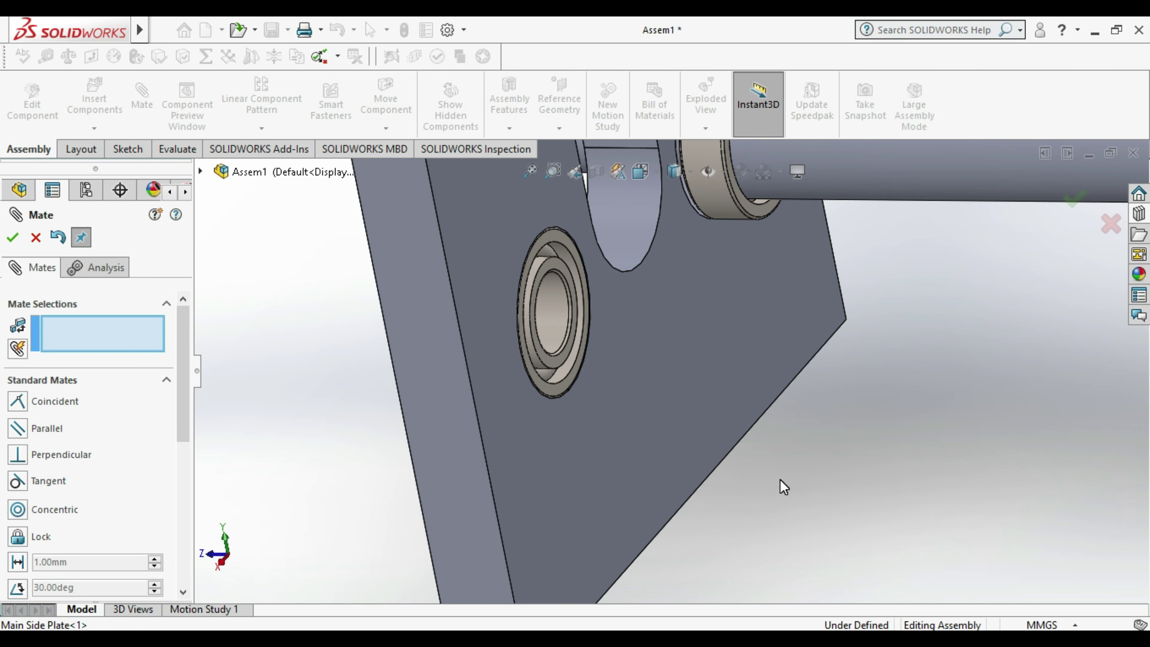
mouse_move(802, 490)
middle_mouse_down("ctrl")
mouse_move(846, 506)
mouse_move(791, 429)
mouse_move(826, 478)
mouse_move(803, 488)
middle_mouse_up("ctrl")
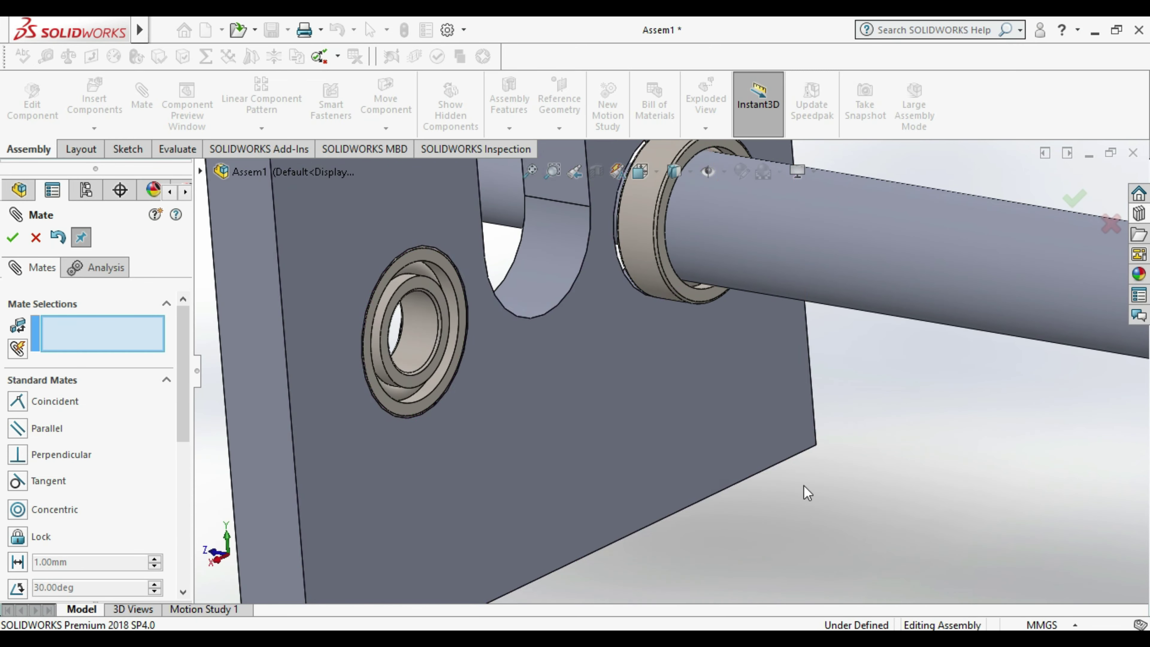
scroll(564, 335, "down", 3)
scroll(684, 313, "down", 2)
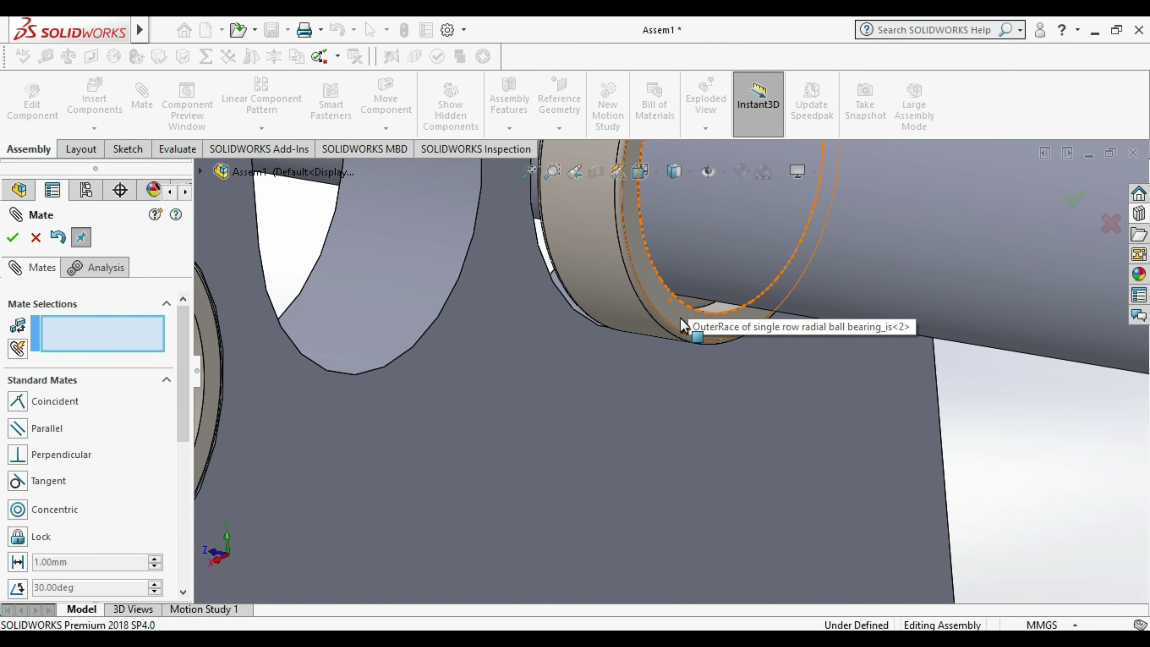
left_click(680, 317)
left_click(628, 363)
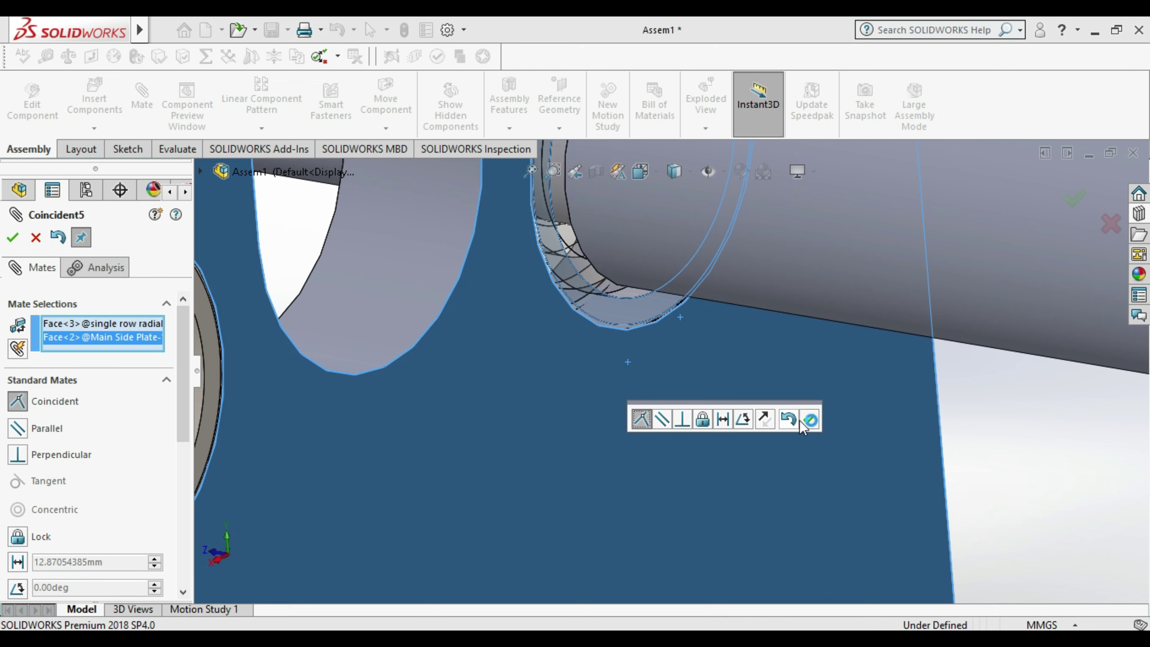
left_click(809, 422)
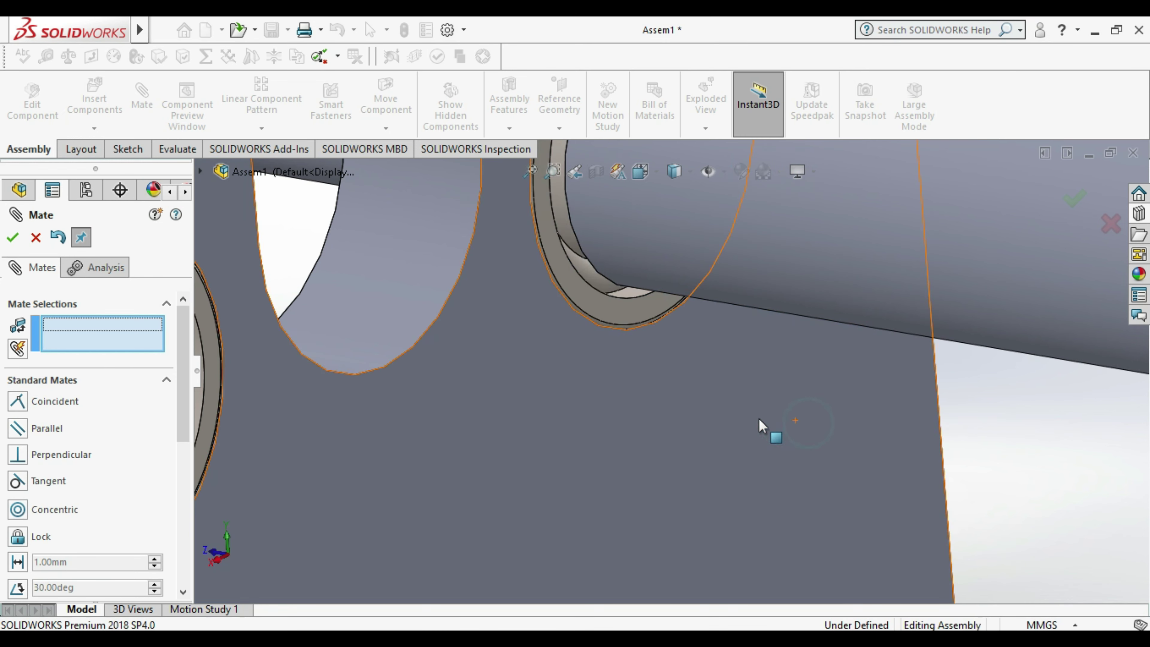
left_click(13, 237)
scroll(432, 350, "up", 3)
middle_click_drag(574, 389, 693, 287)
scroll(634, 304, "down", 3)
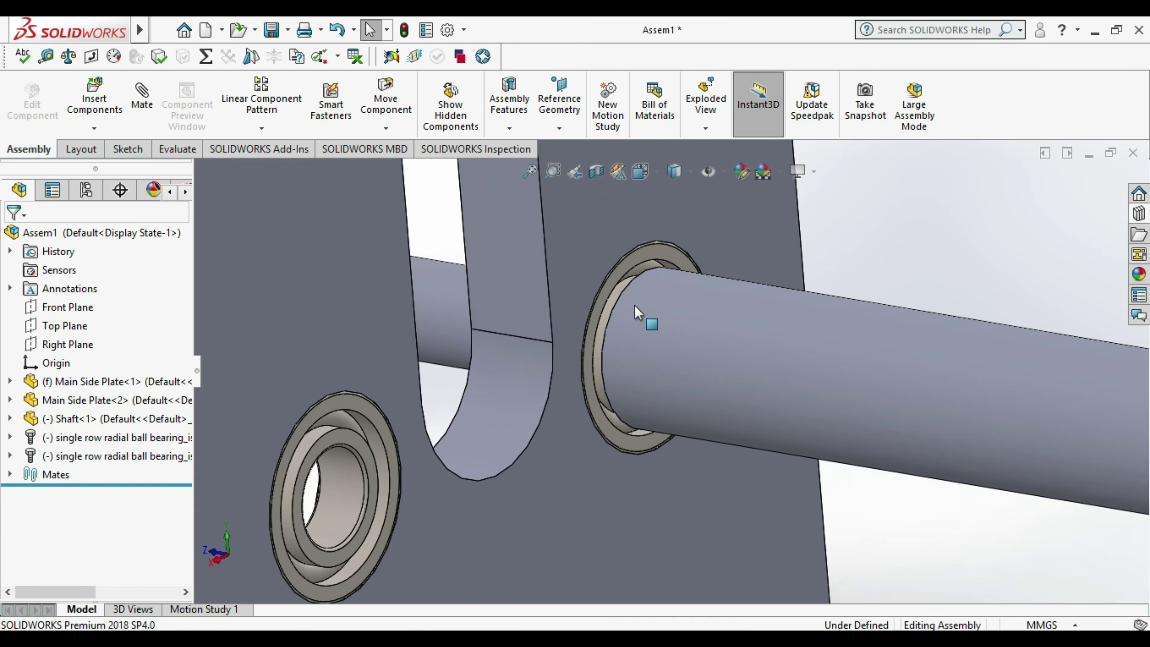
- Orbit and zoom in on the left side plate's bearing hole and the shaft end
scroll(635, 305, "down", 3)
scroll(657, 329, "down", 3)
mouse_move(698, 354)
middle_mouse_down()
mouse_move(782, 353)
mouse_move(838, 389)
mouse_move(870, 376)
mouse_move(901, 424)
middle_mouse_up()
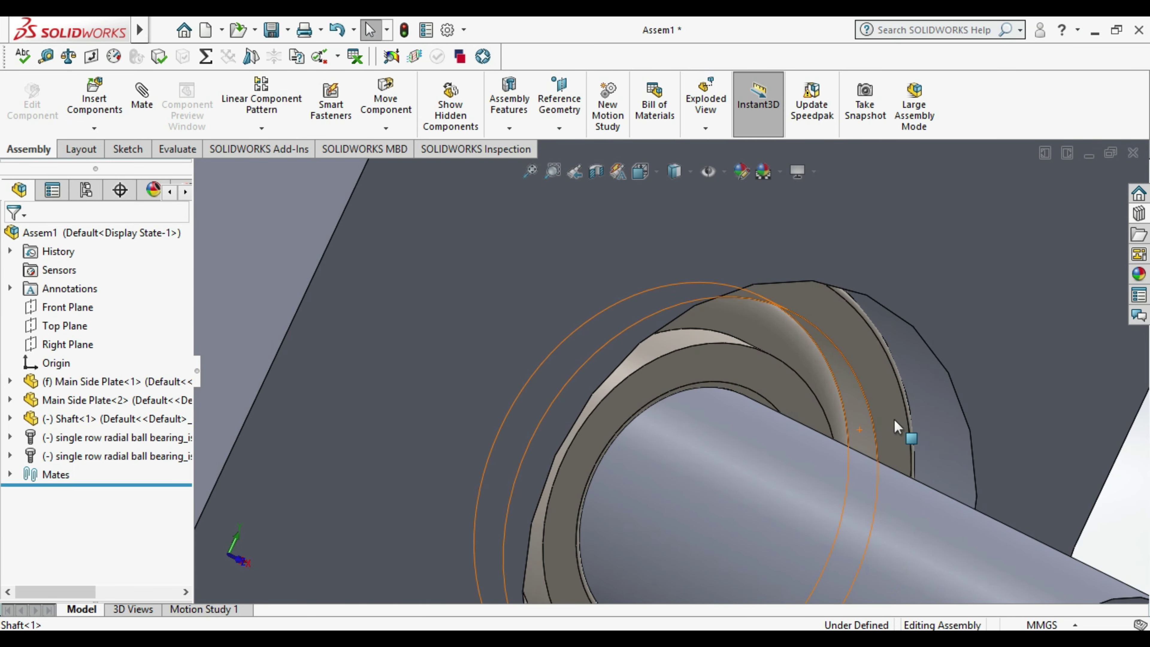
scroll(749, 435, "up", 3)
scroll(750, 435, "up", 2)
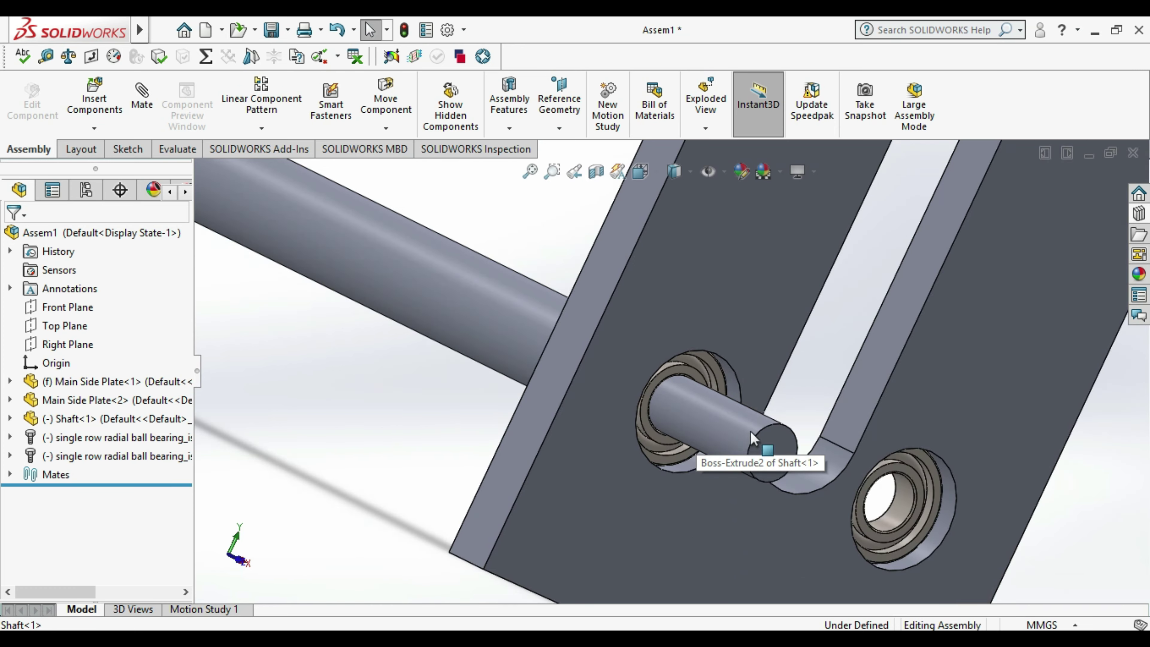
scroll(750, 436, "up", 3)
middle_click_drag(750, 435, 925, 371)
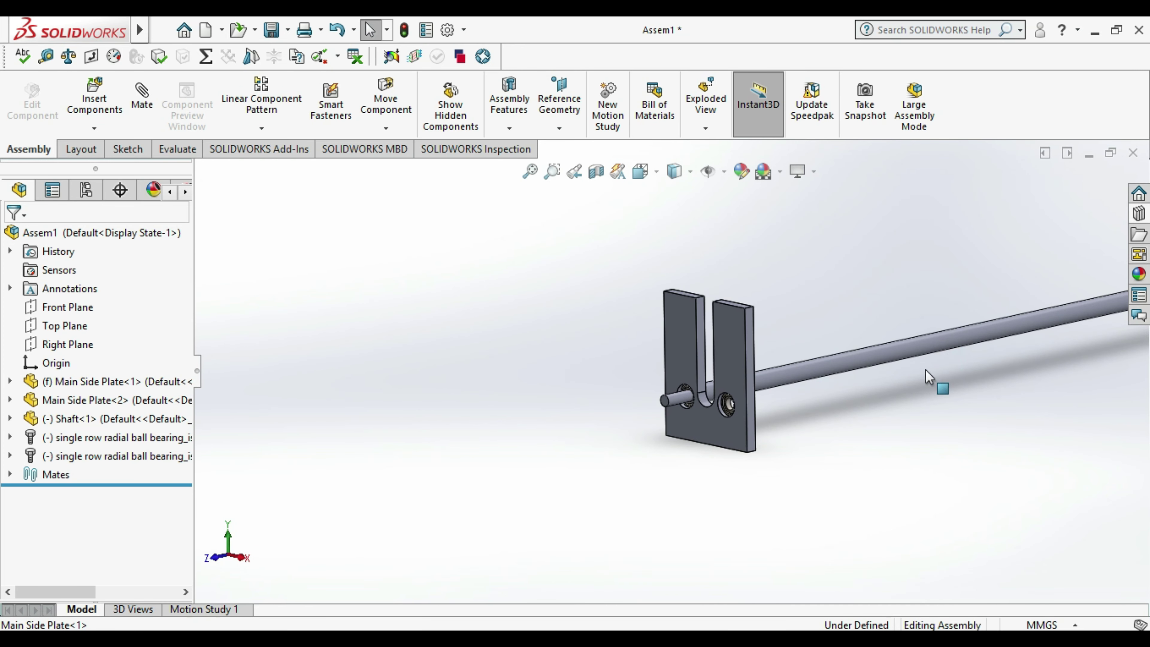
scroll(990, 287, "up", 2)
scroll(1028, 323, "down", 1)
scroll(1045, 317, "down", 2)
scroll(1061, 313, "down", 4)
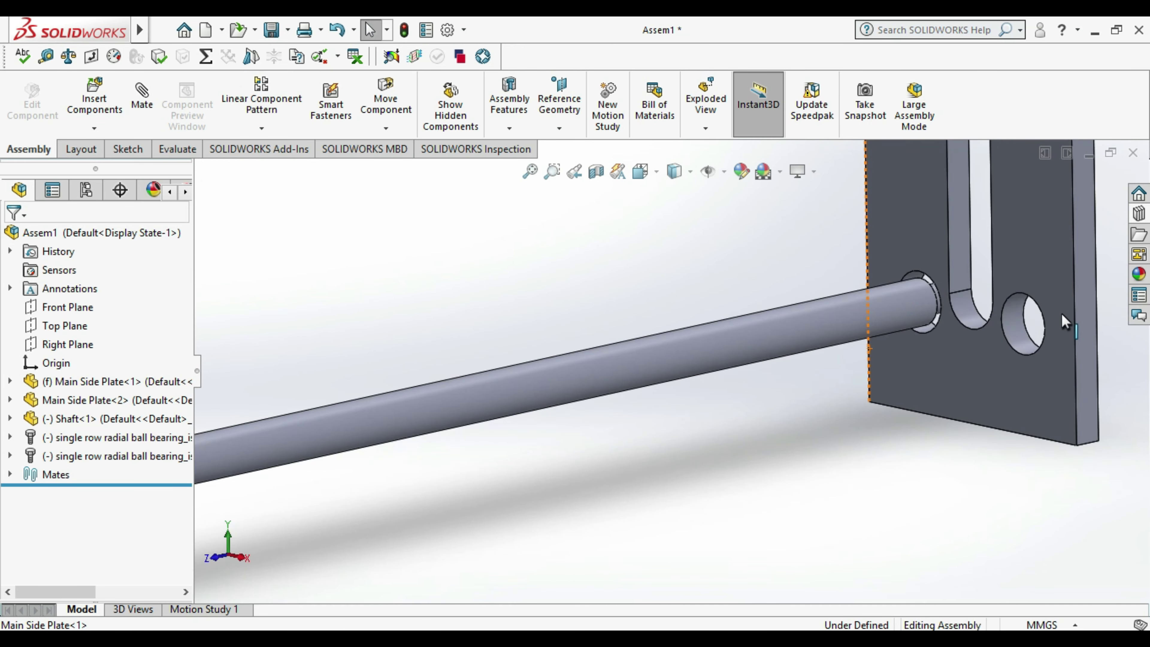
scroll(1061, 313, "up", 5)
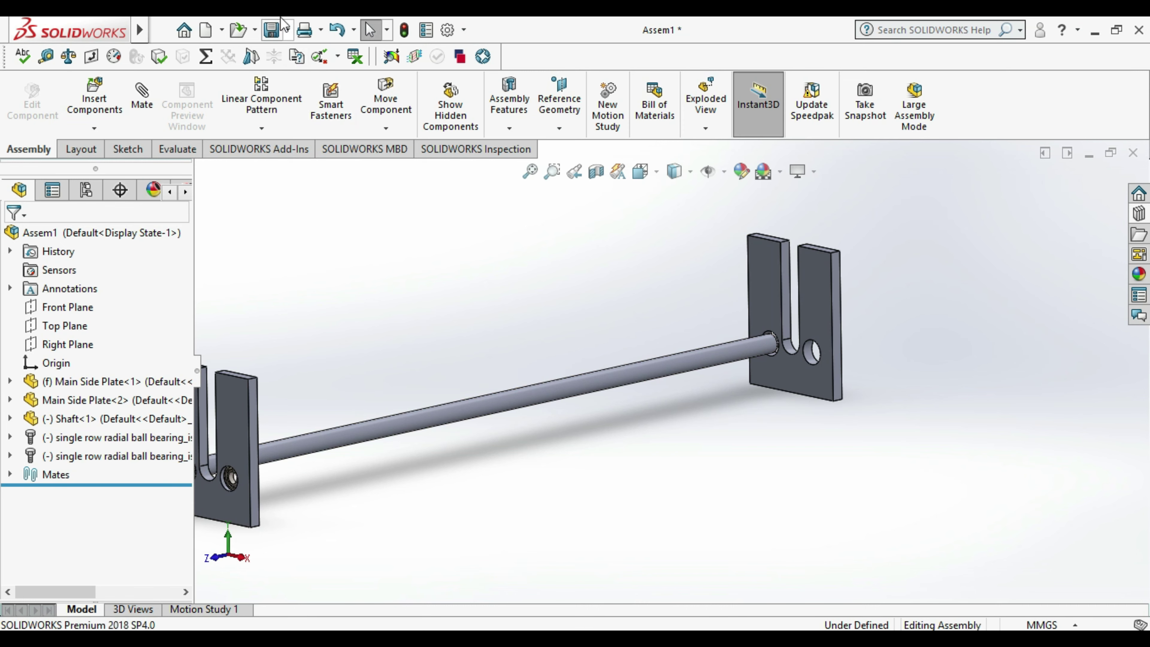
scroll(475, 348, "up", 3)
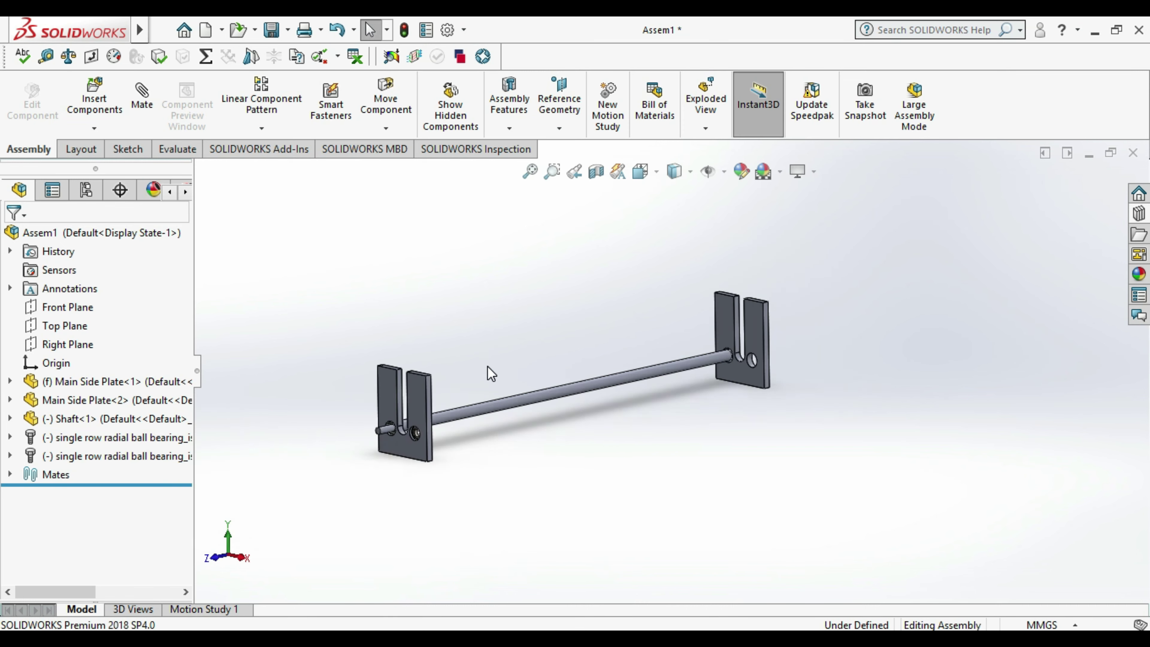
scroll(459, 433, "down", 4)
scroll(459, 433, "down", 2)
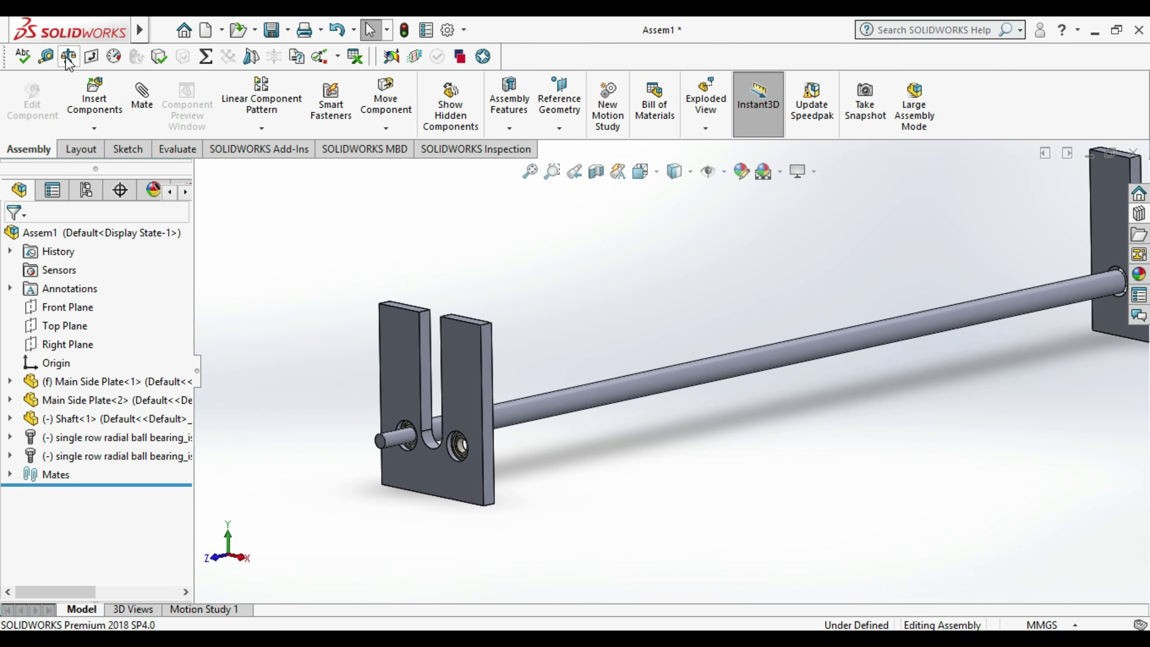
scroll(465, 442, "down", 4)
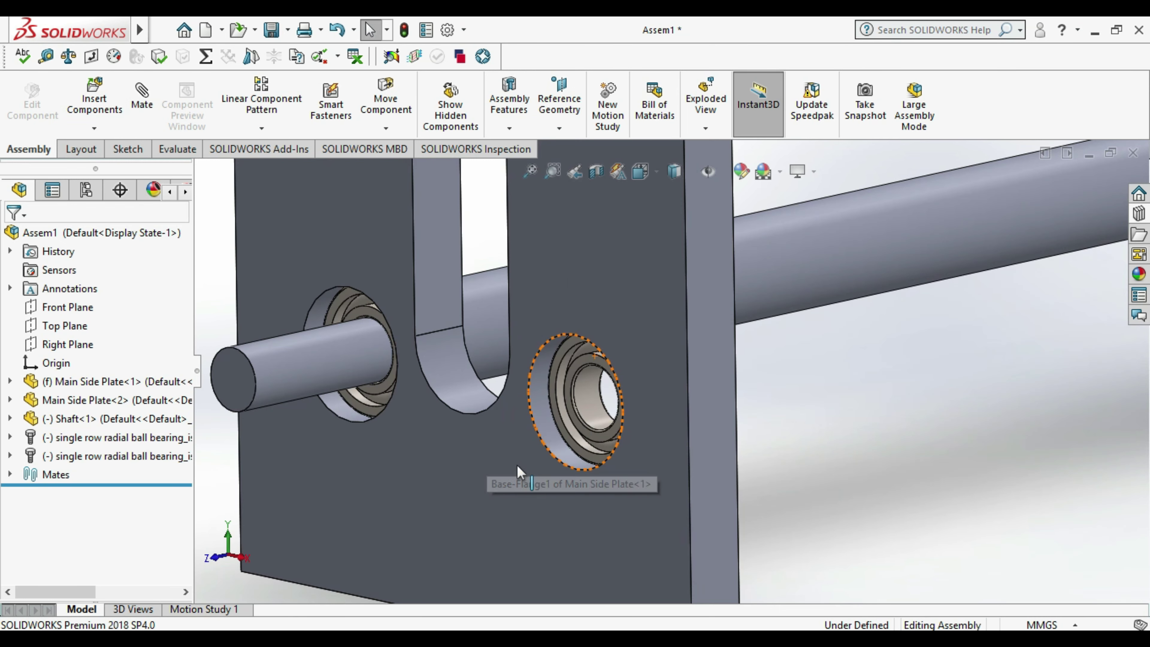
- Copy the bearing from the left plate and move the copy over to the right plate
left_click(580, 406)
left_click_drag(586, 404, 955, 391, "ctrl")
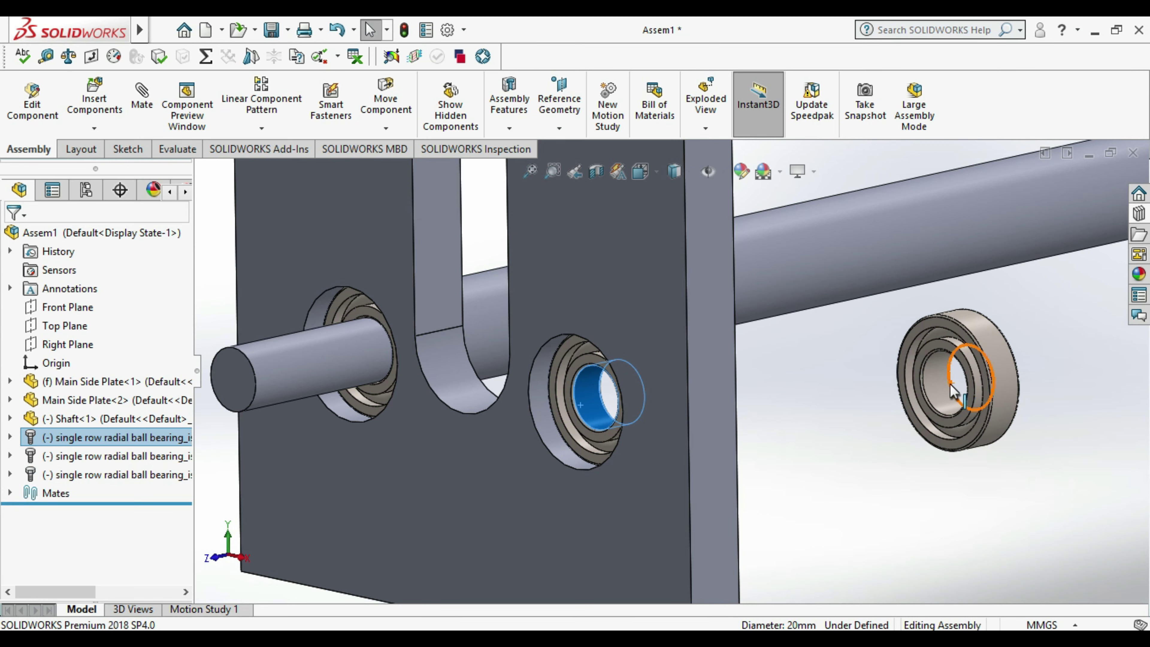
scroll(905, 391, "up", 2)
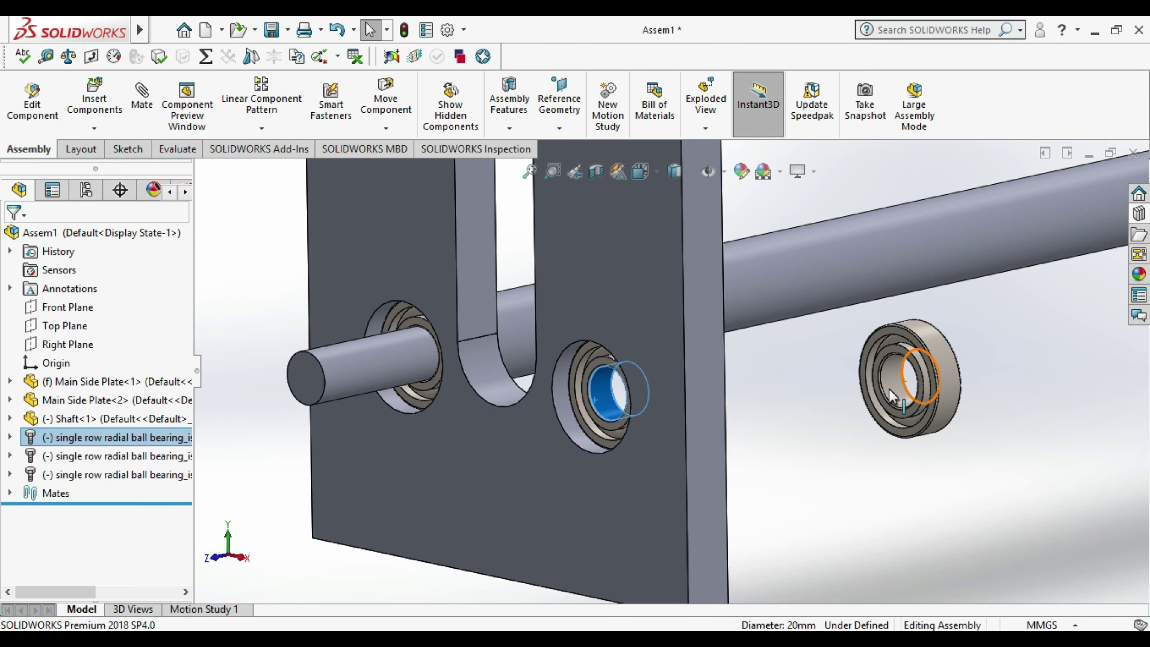
scroll(904, 388, "up", 2)
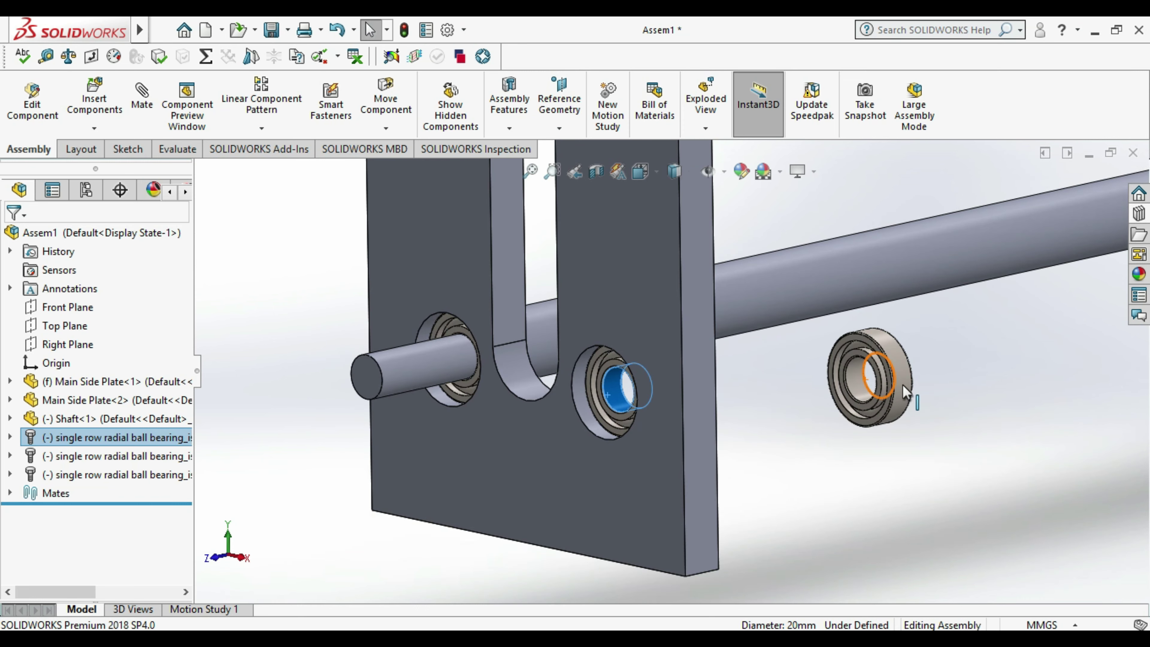
scroll(902, 384, "up", 1)
scroll(902, 385, "up", 1)
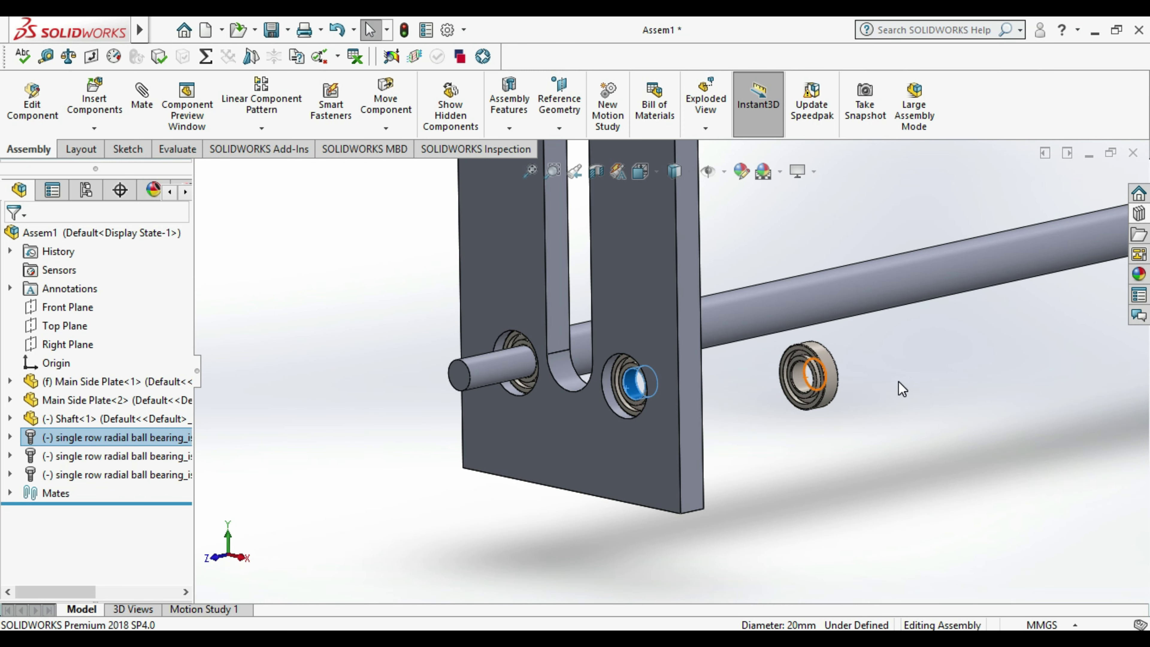
scroll(898, 381, "up", 3)
scroll(898, 381, "up", 1)
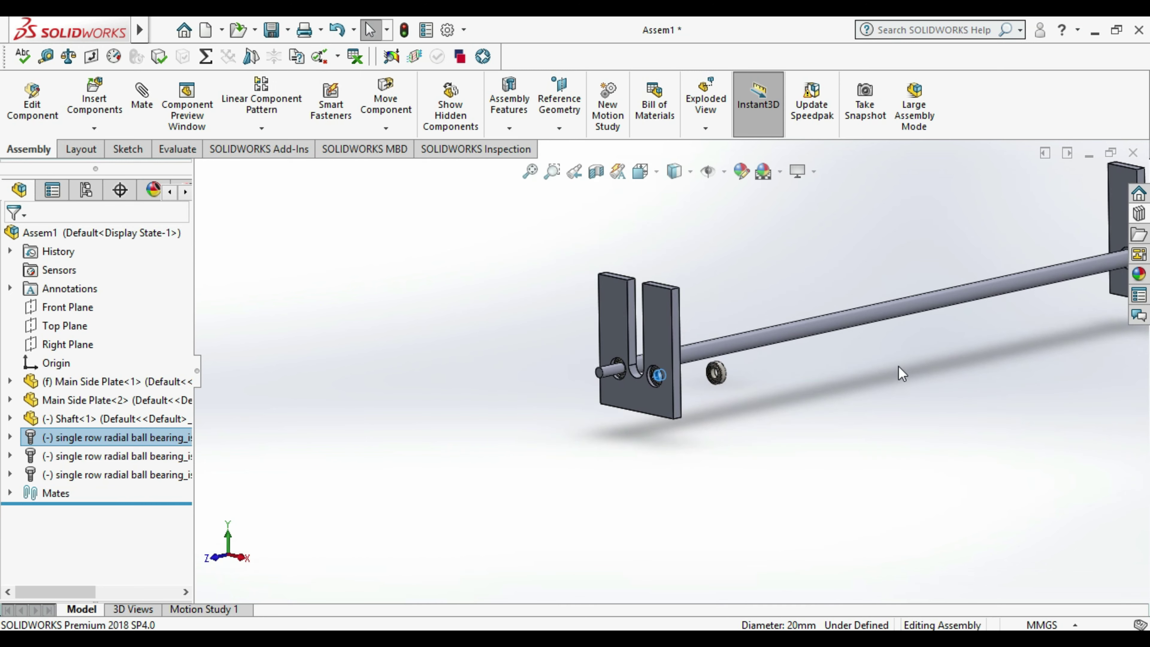
scroll(897, 363, "up", 1)
scroll(985, 296, "down", 1)
scroll(984, 297, "down", 2)
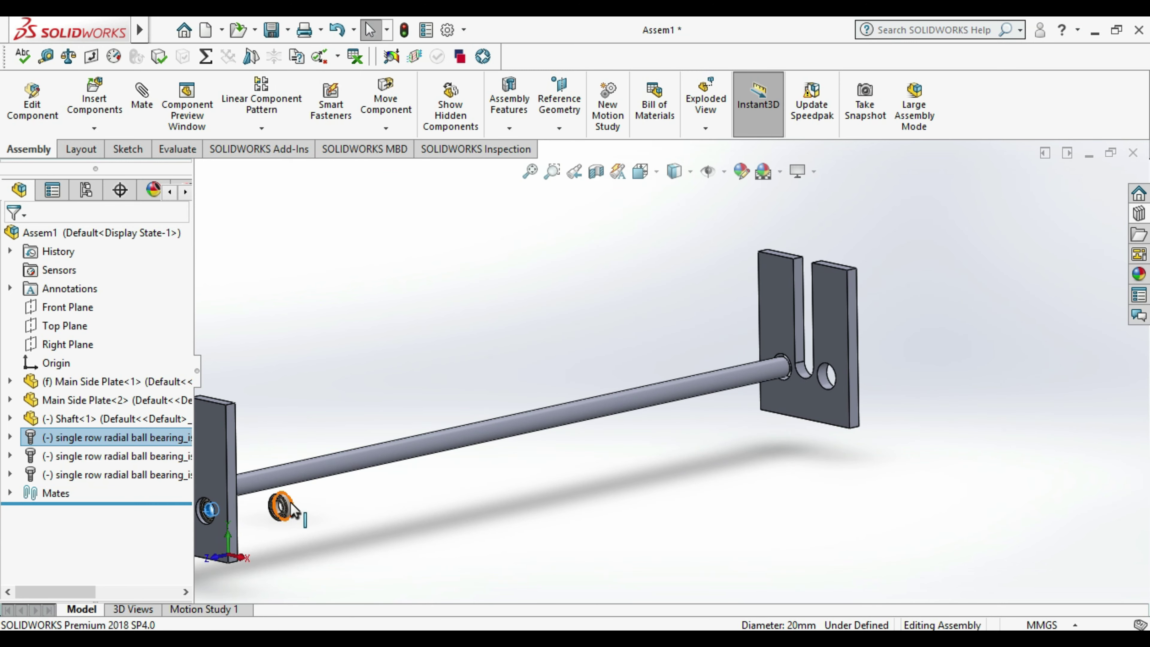
left_click_drag(291, 502, 777, 424)
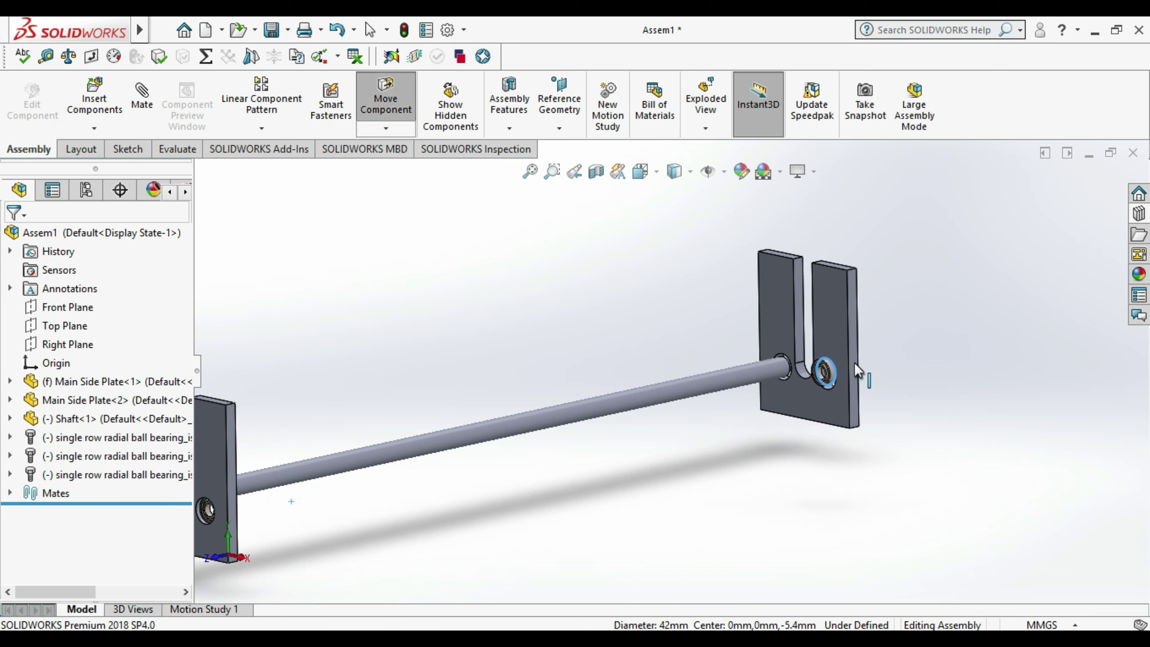
scroll(830, 366, "down", 2)
scroll(831, 366, "down", 3)
scroll(860, 430, "down", 2)
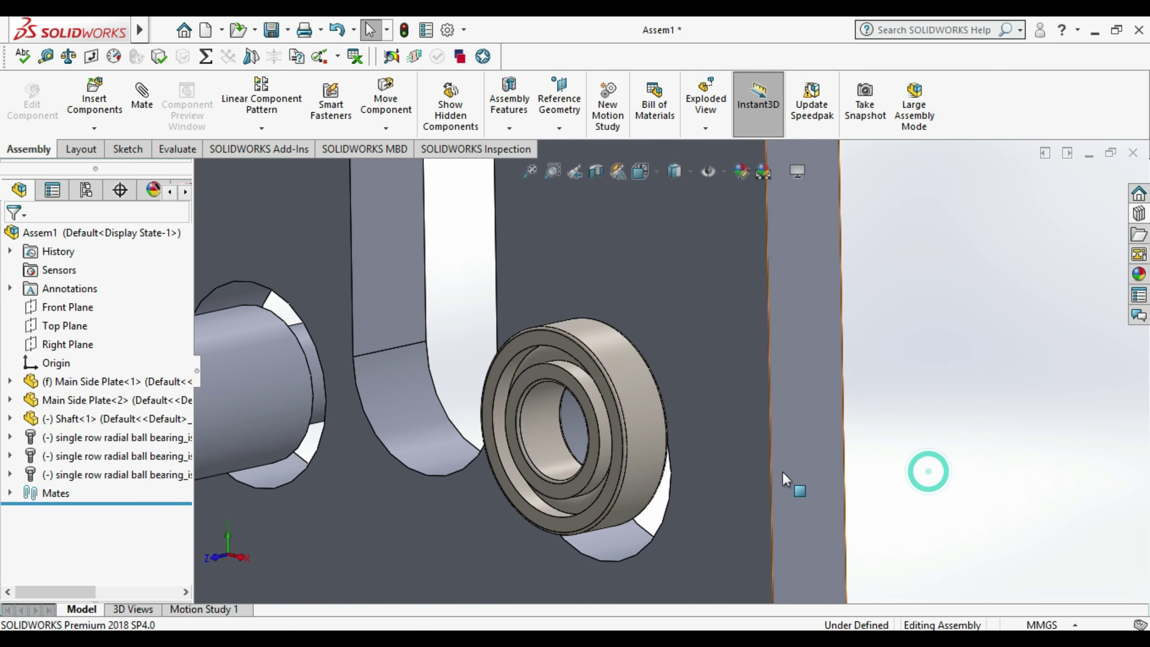
scroll(787, 474, "up", 2)
scroll(693, 431, "down", 1)
- Align the copied bearing concentric with the shaft end and place another copy near the shaft
left_click(652, 397)
left_click_drag(652, 398, 412, 398, "alt")
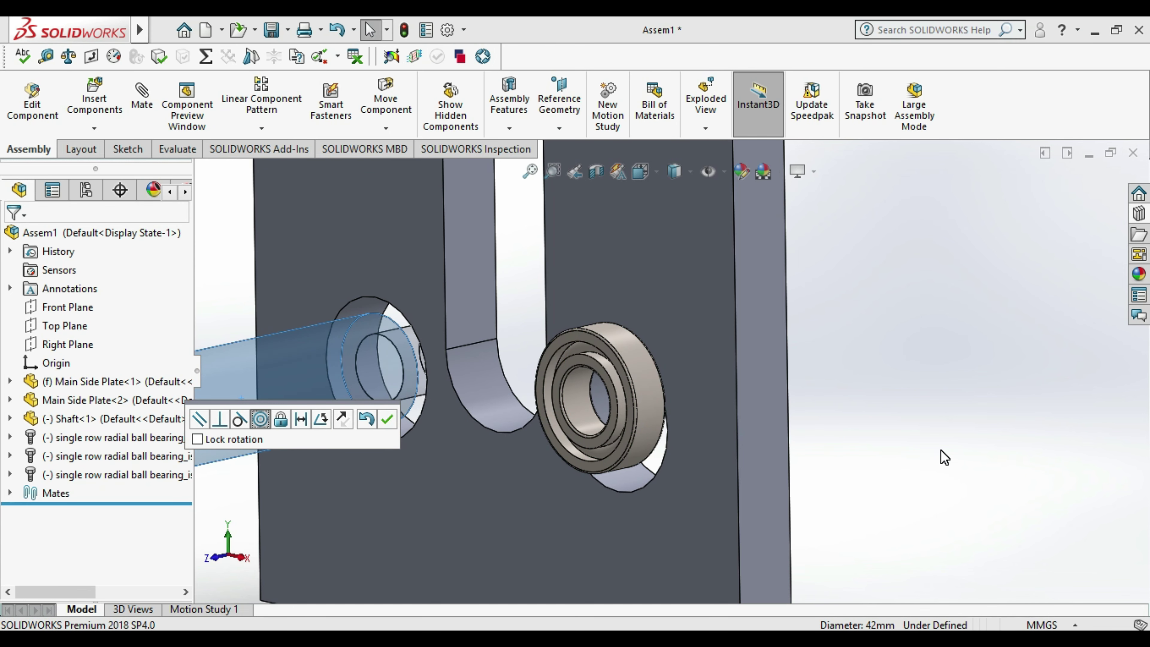
left_click(1086, 449)
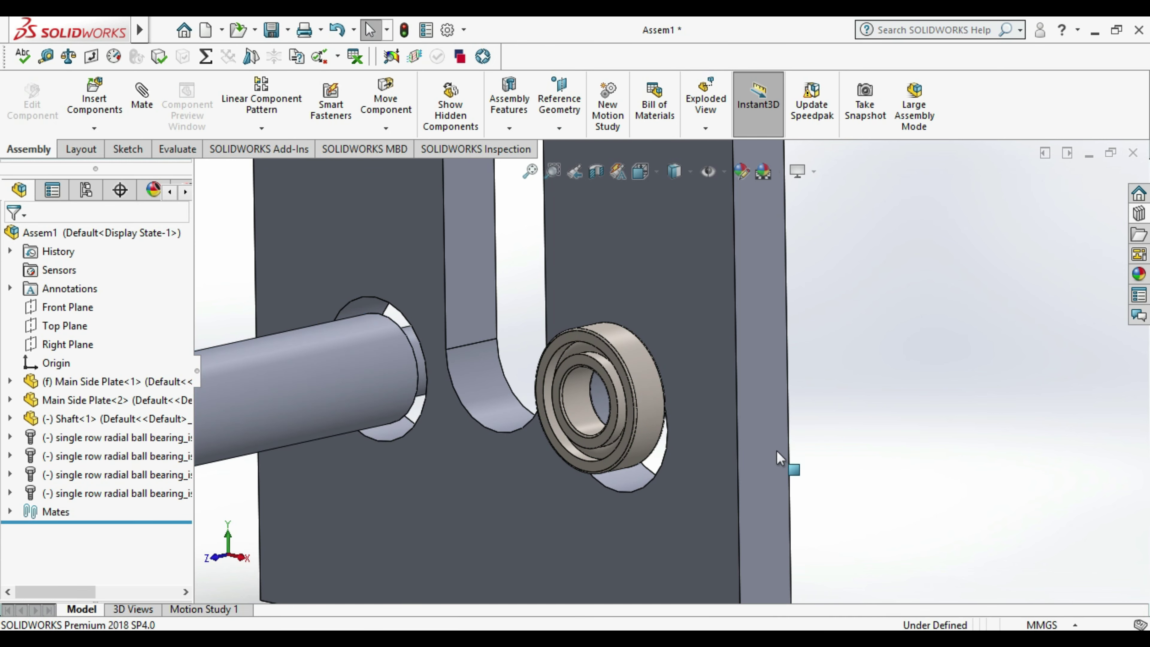
mouse_move(651, 401)
left_mouse_down("alt")
mouse_move(511, 413)
mouse_move(453, 444)
left_mouse_up("alt")
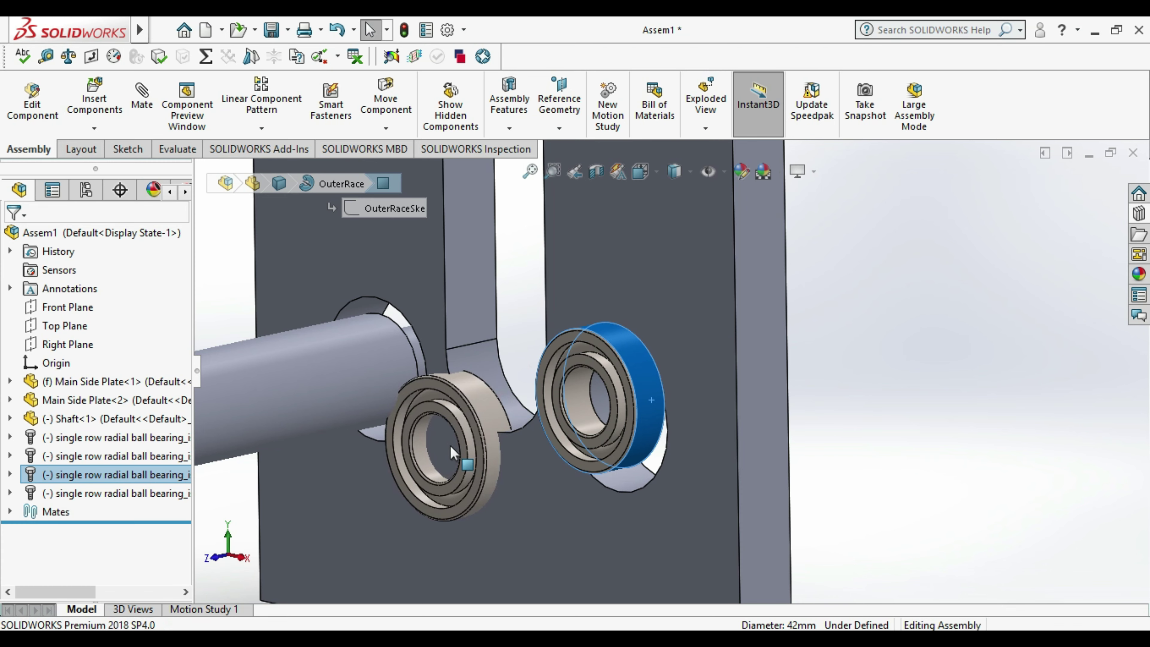
left_click(1030, 446)
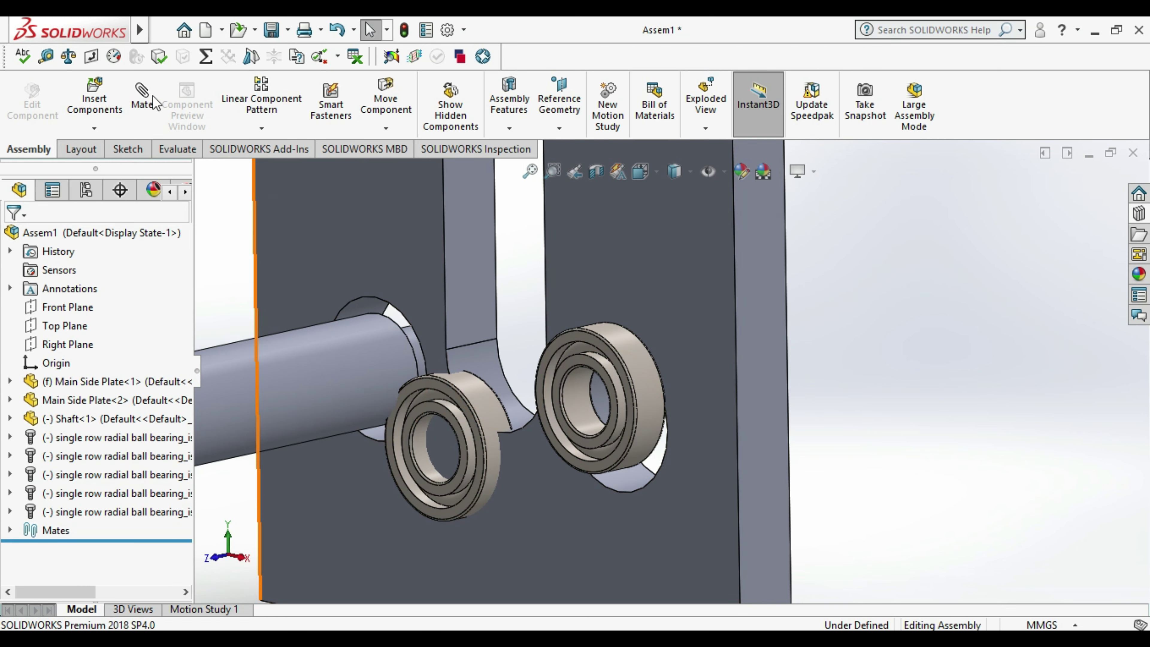
- Mate both bearings' round faces concentric with the plate hole faces
left_click(143, 96)
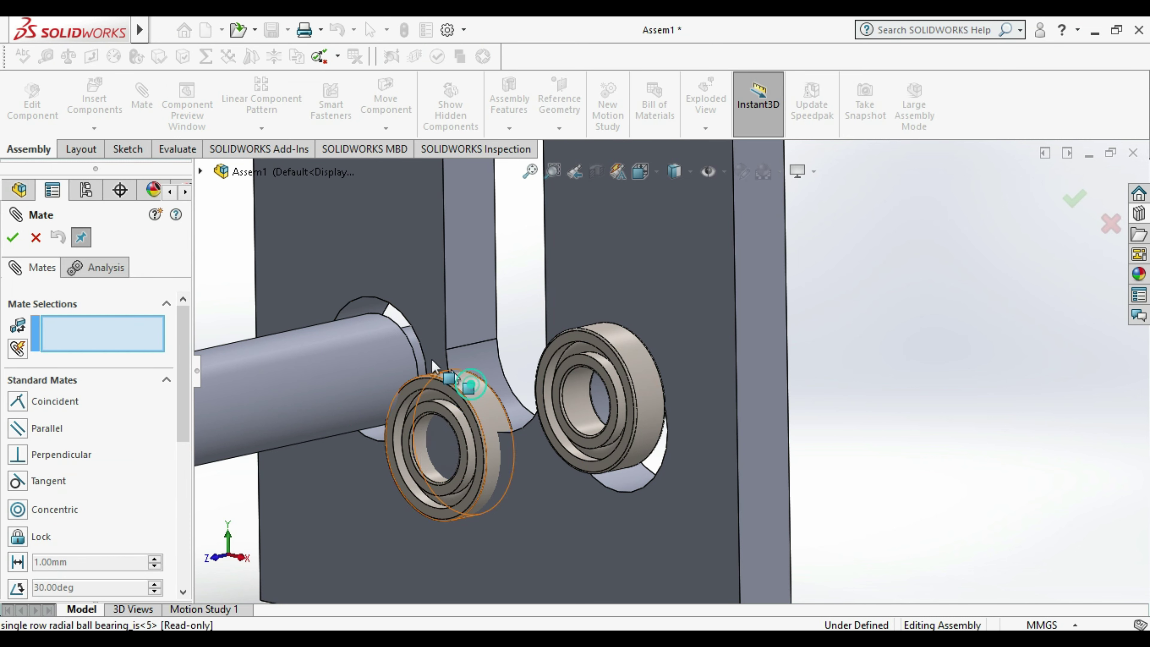
left_click(448, 378)
left_click(470, 429)
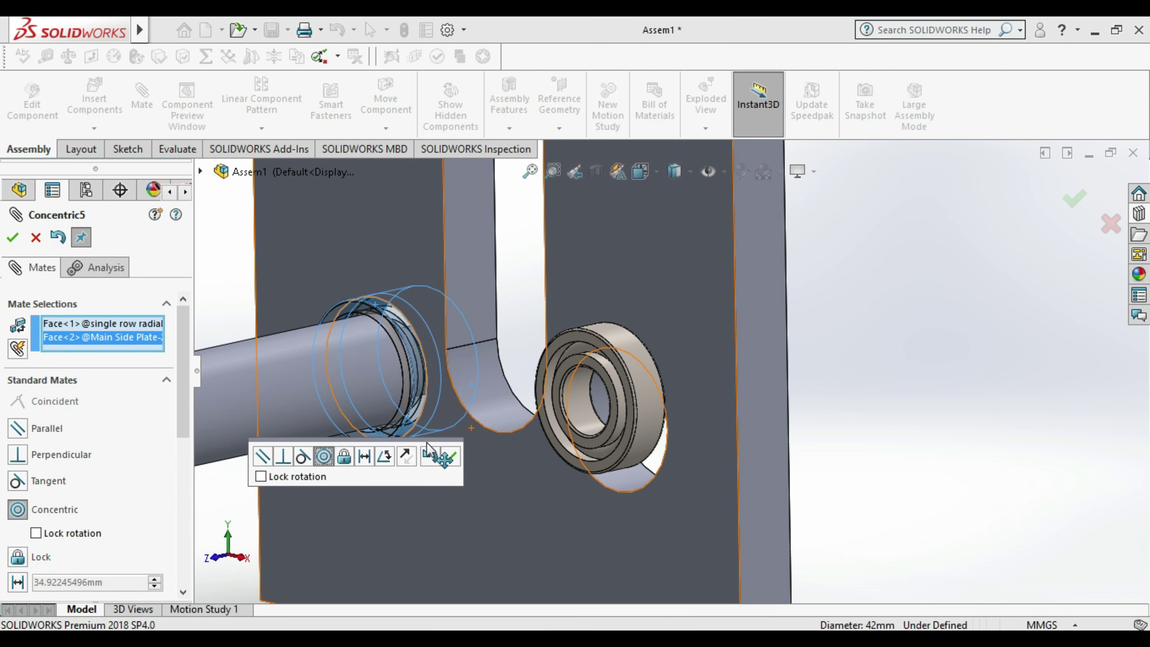
left_click(451, 457)
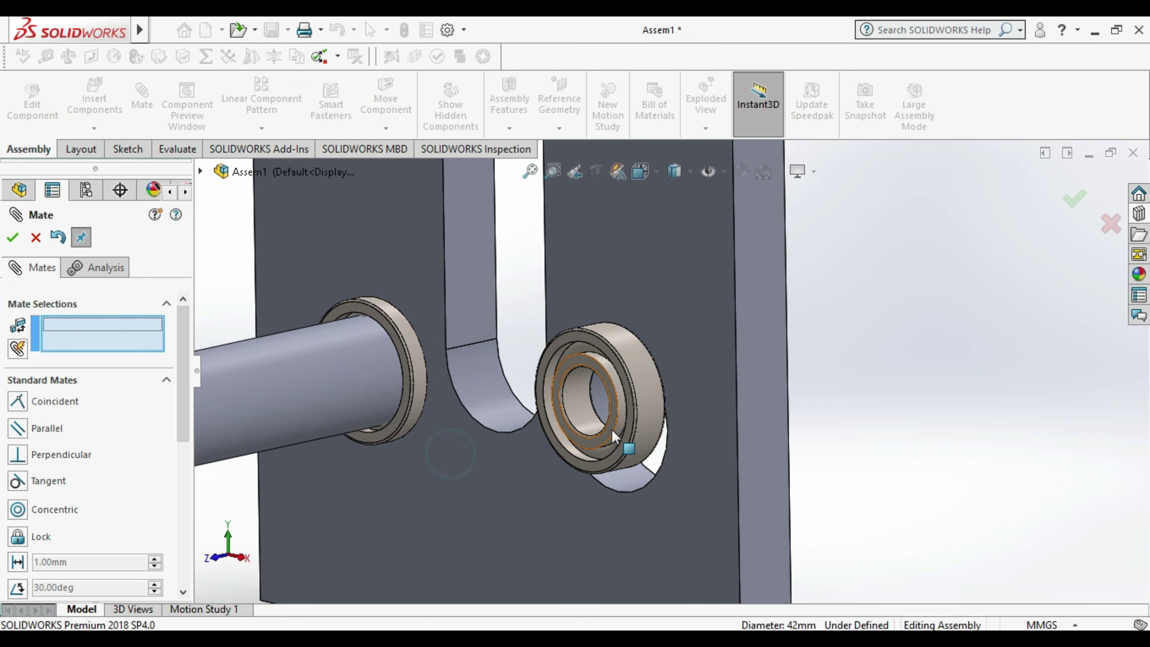
left_click(654, 400)
left_click(629, 481)
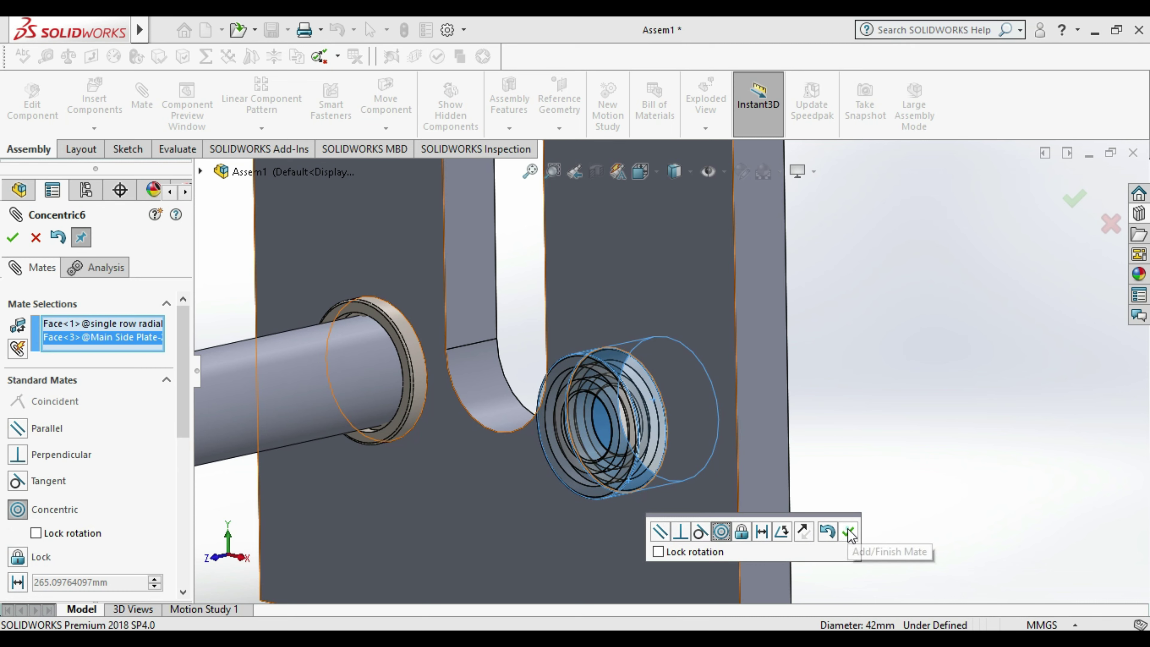
left_click(850, 534)
- Make the bearing's flat side face coincident with the plate's front face
left_click(397, 345)
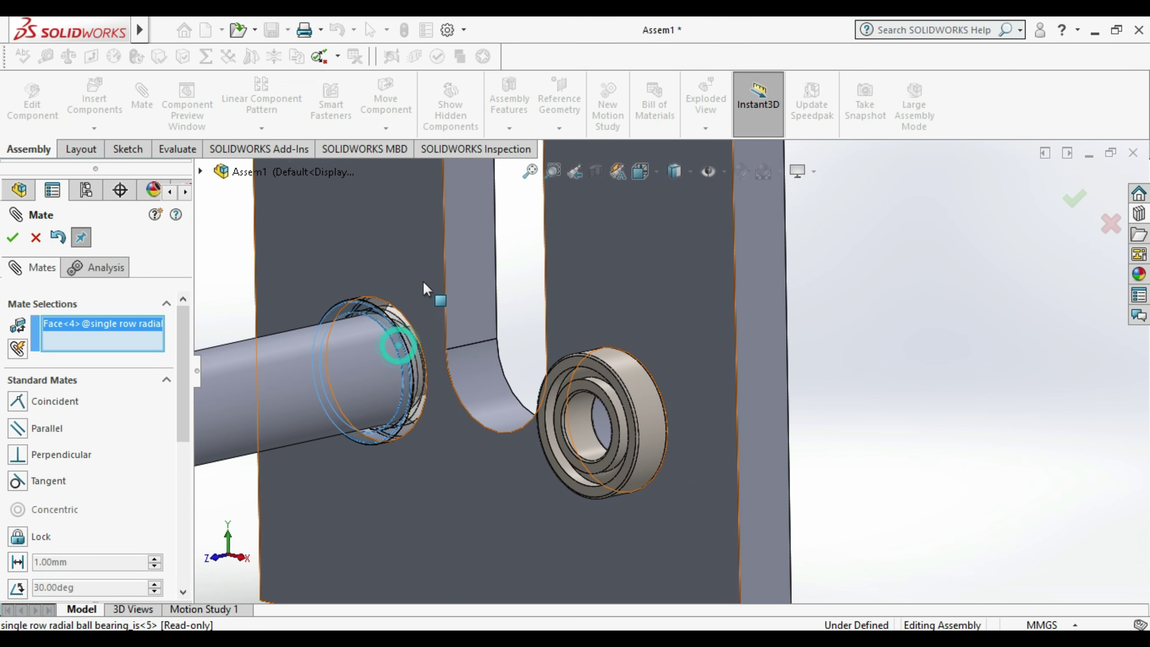
left_click(670, 498)
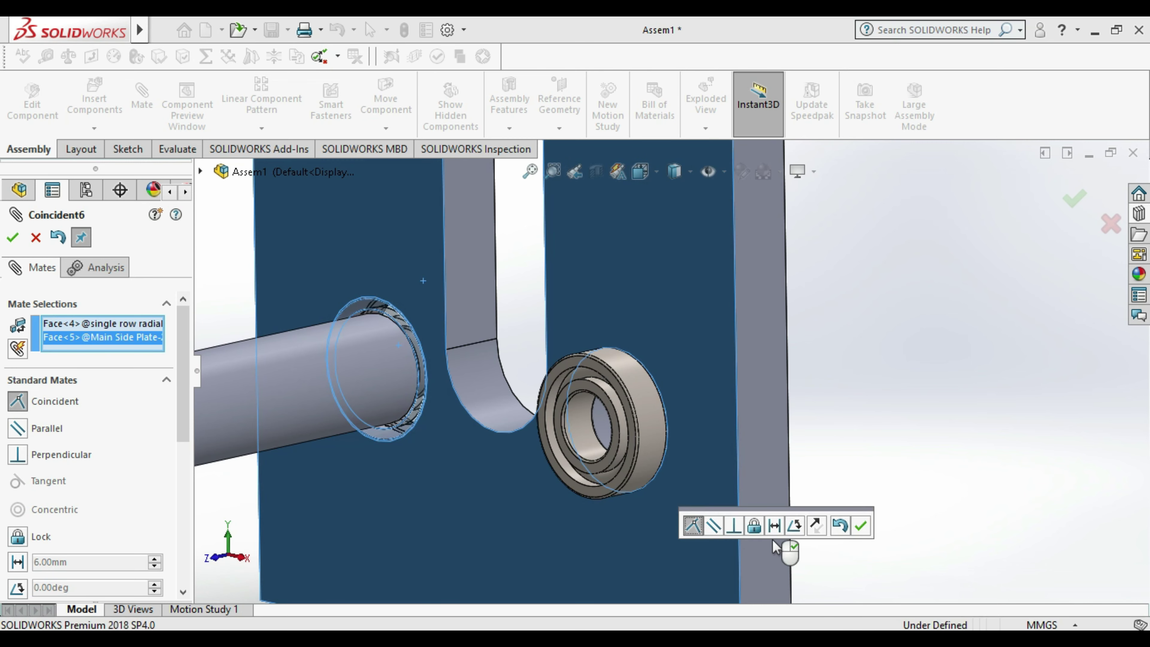
key("Return")
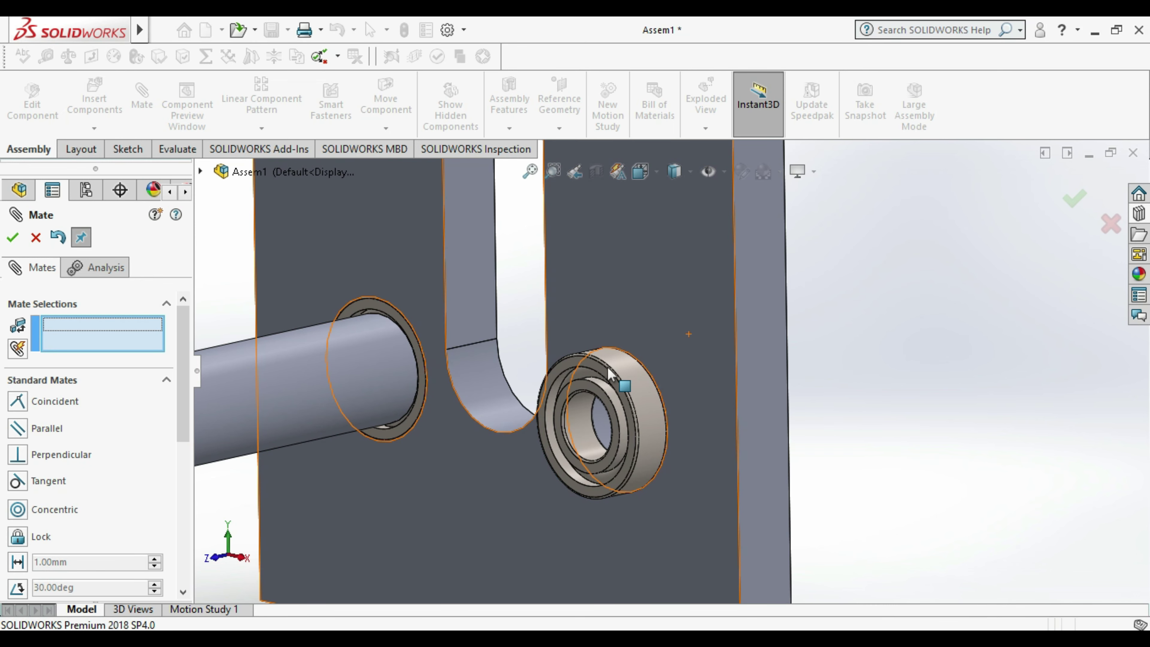
left_click(601, 371)
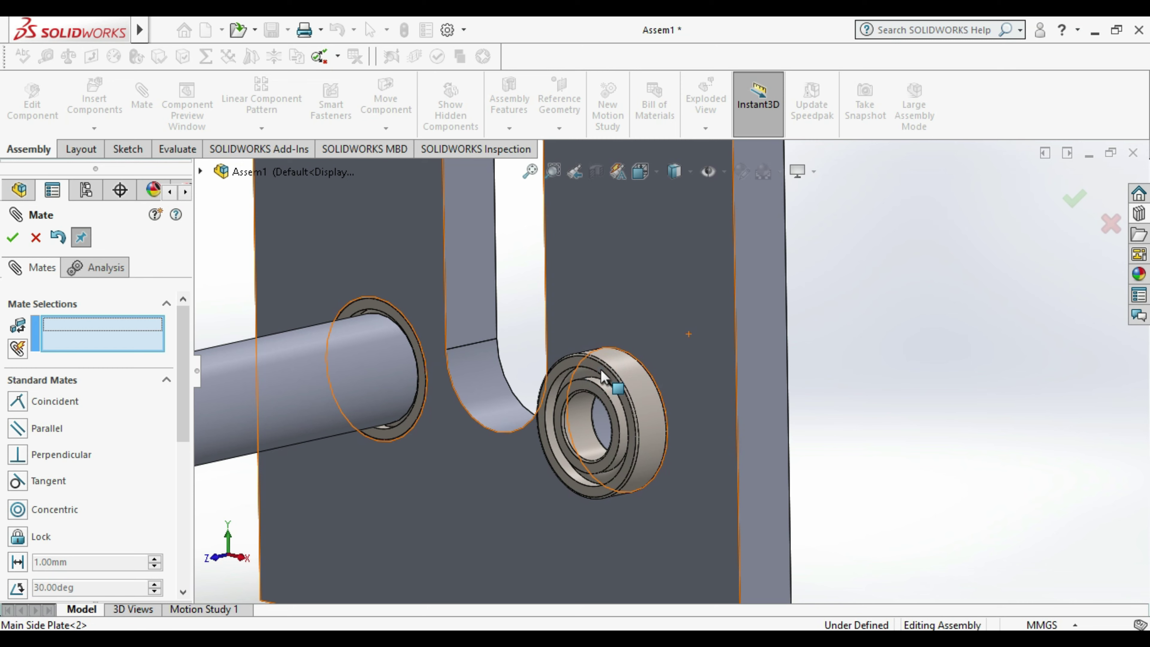
left_click(601, 369)
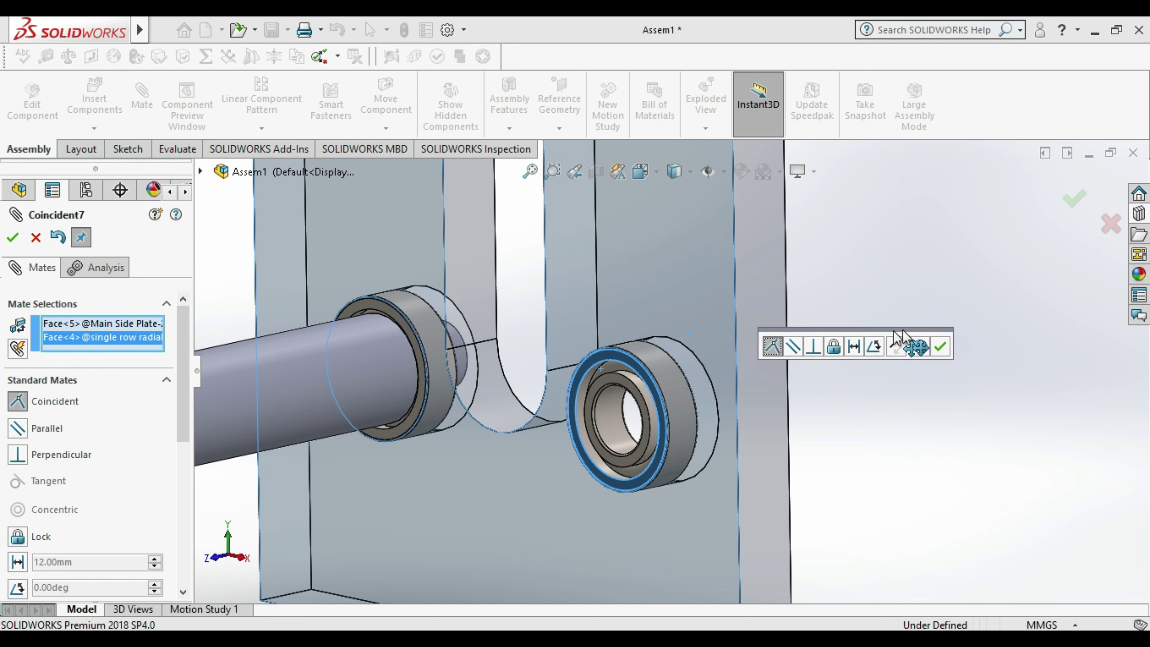
left_click_drag(735, 335, 933, 326)
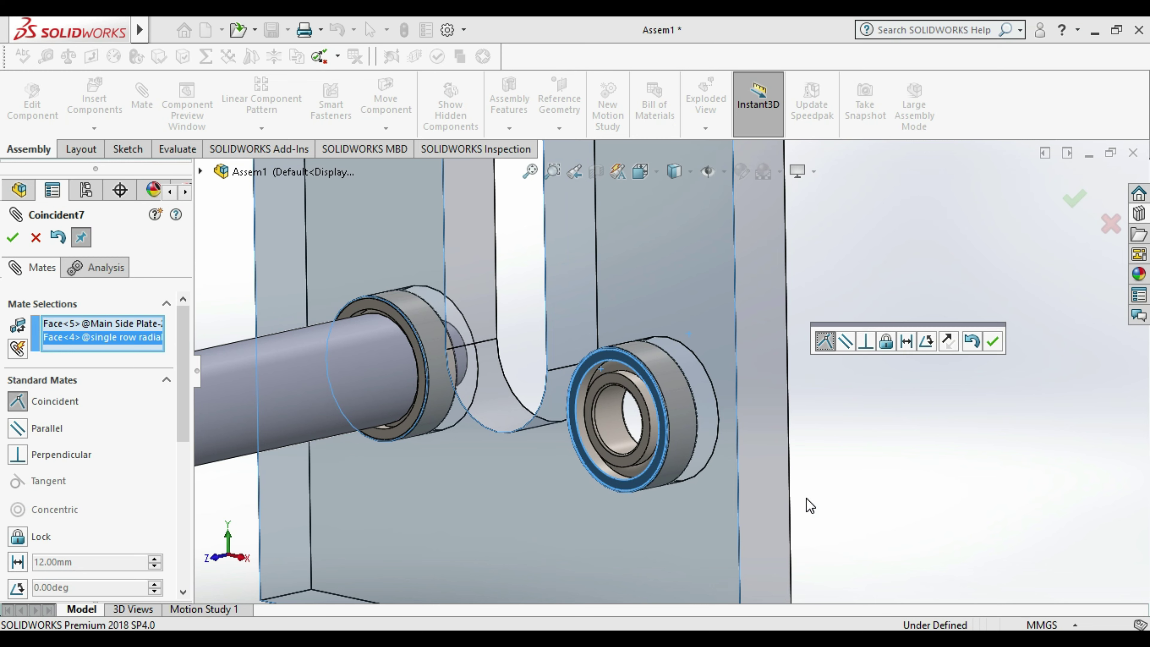
key("Escape")
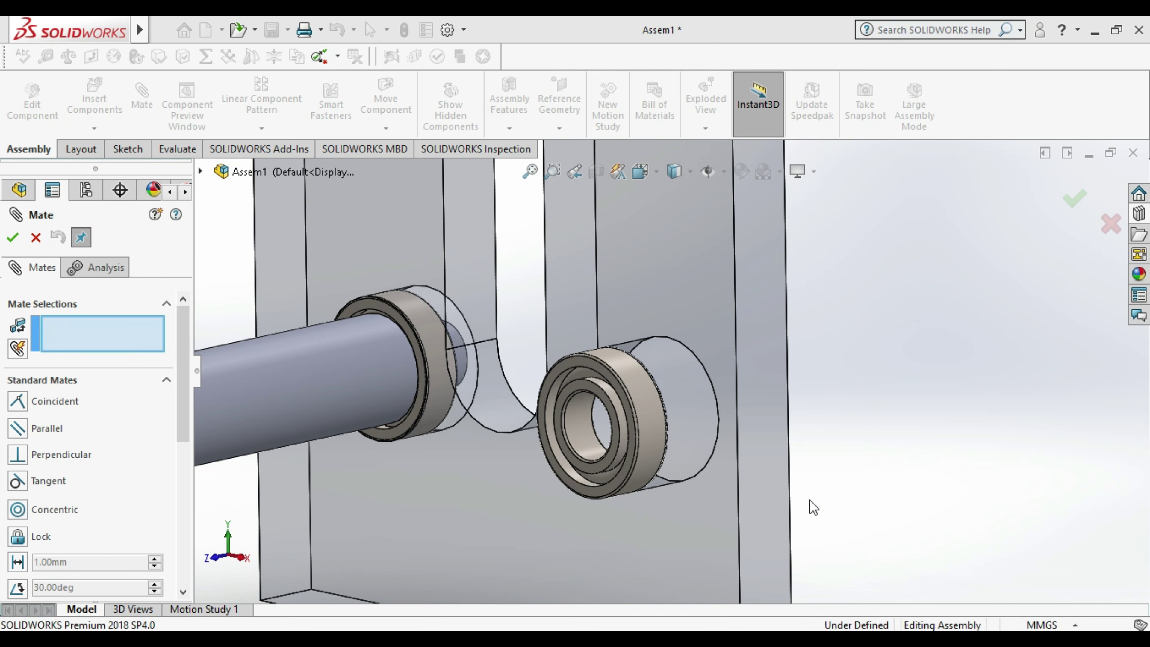
key("Escape")
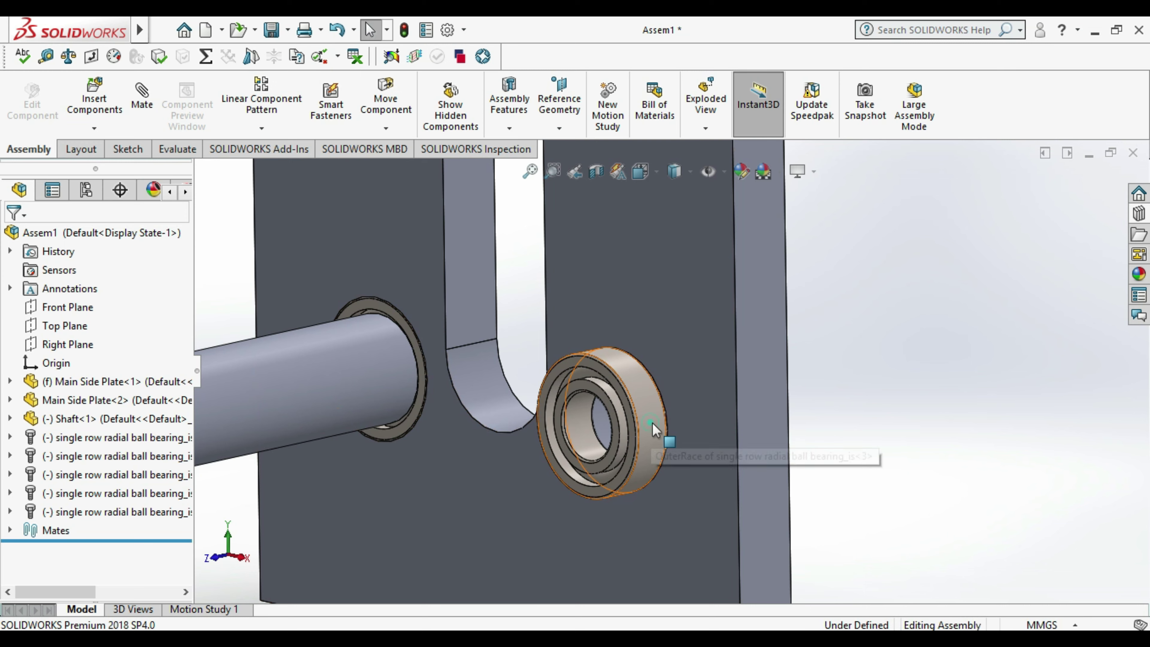
left_click_drag(651, 423, 898, 480)
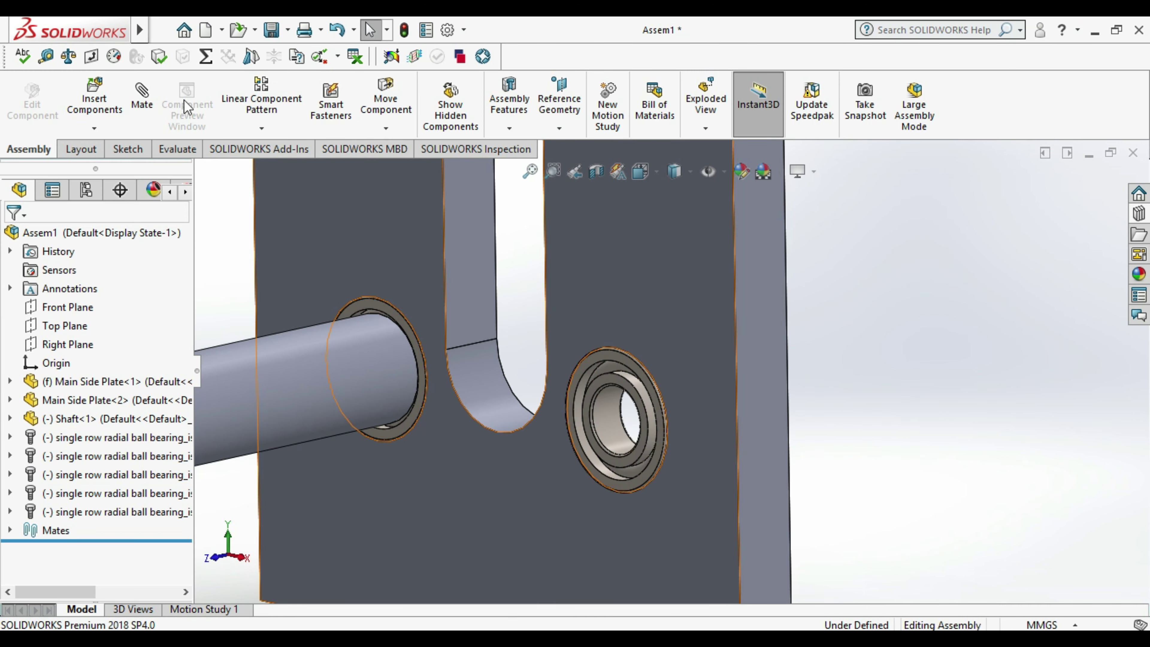
- Seat the other bearing's outer race coincident with the side plate face
left_click(143, 97)
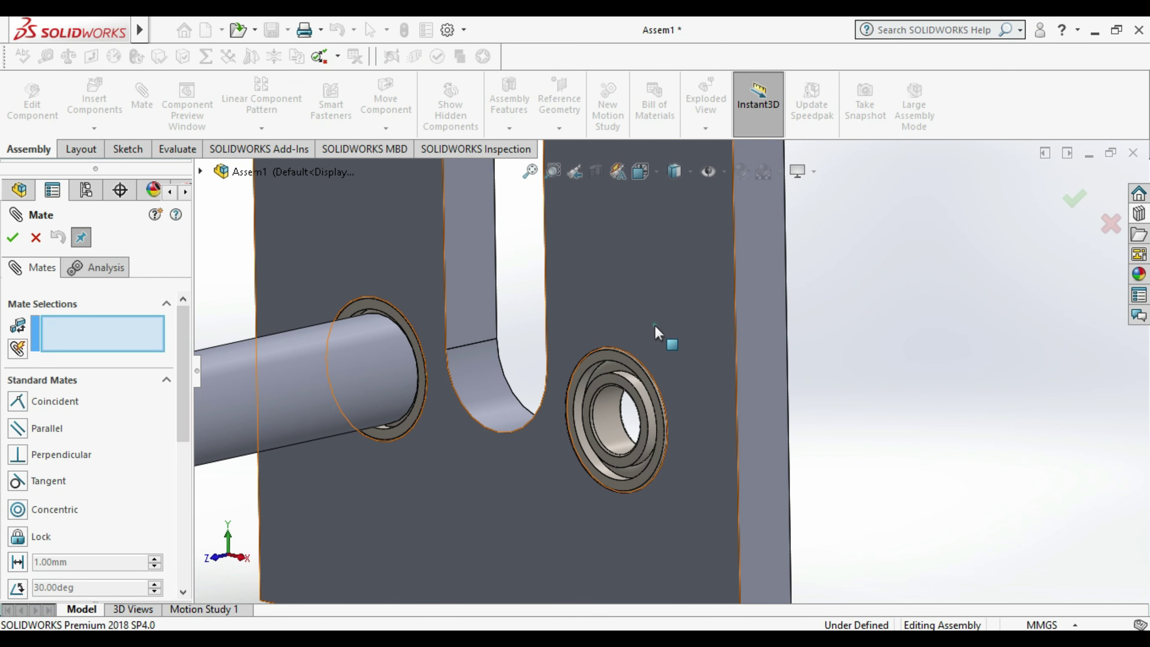
left_click(655, 326)
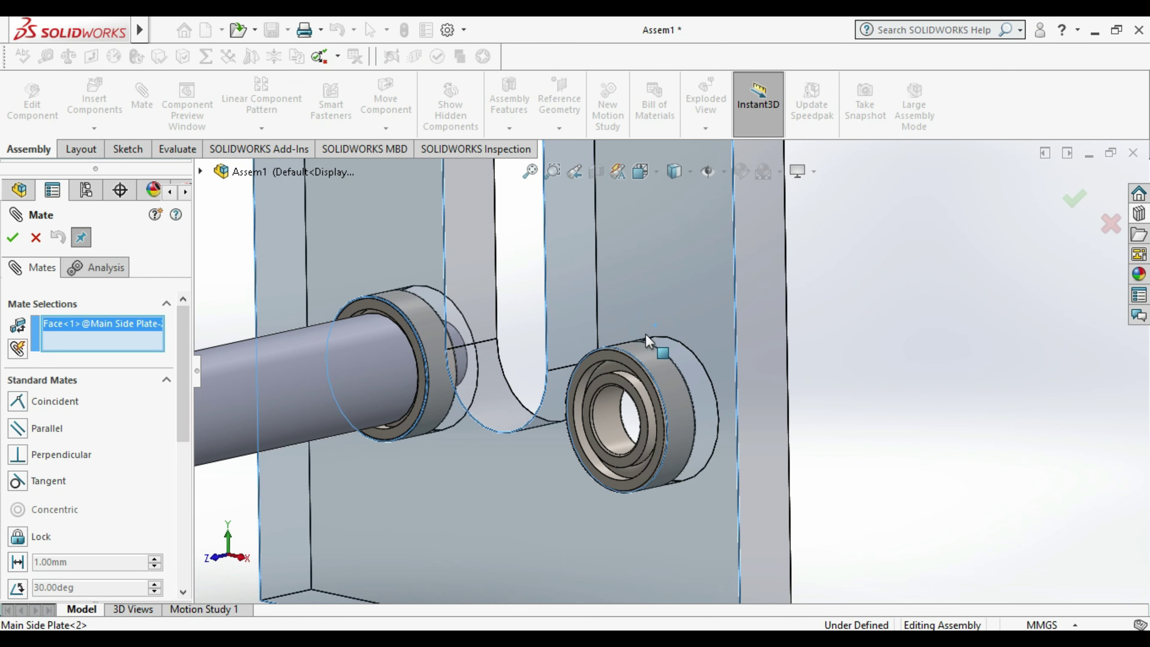
left_click(629, 361)
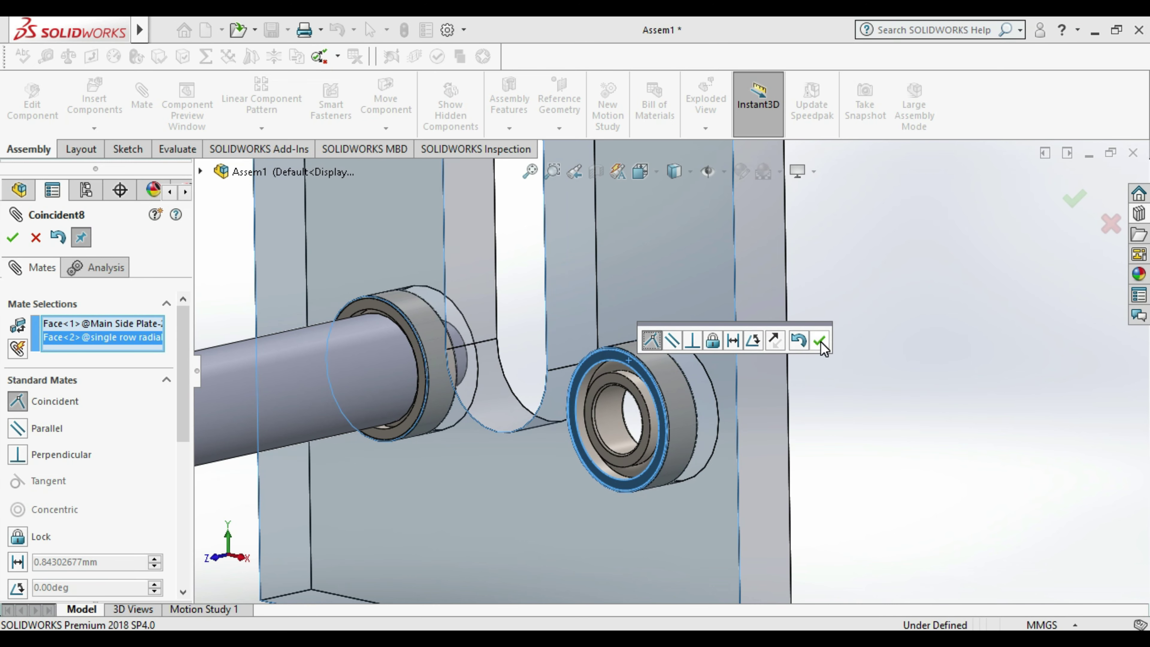
left_click(820, 341)
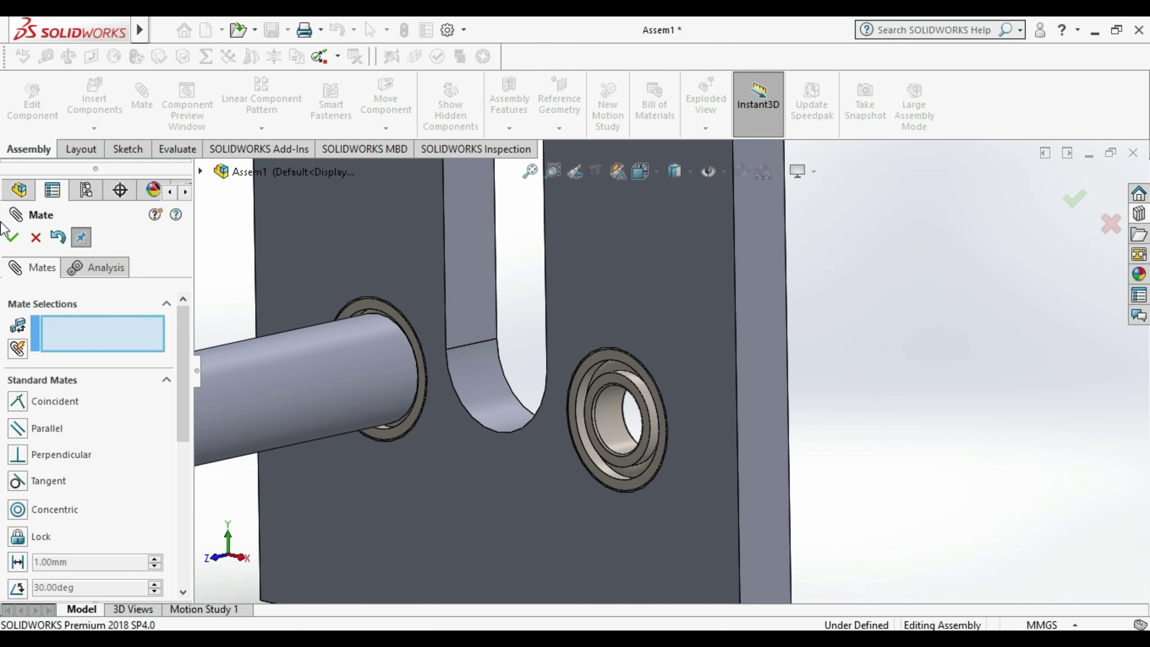
left_click(12, 239)
scroll(670, 369, "up", 10)
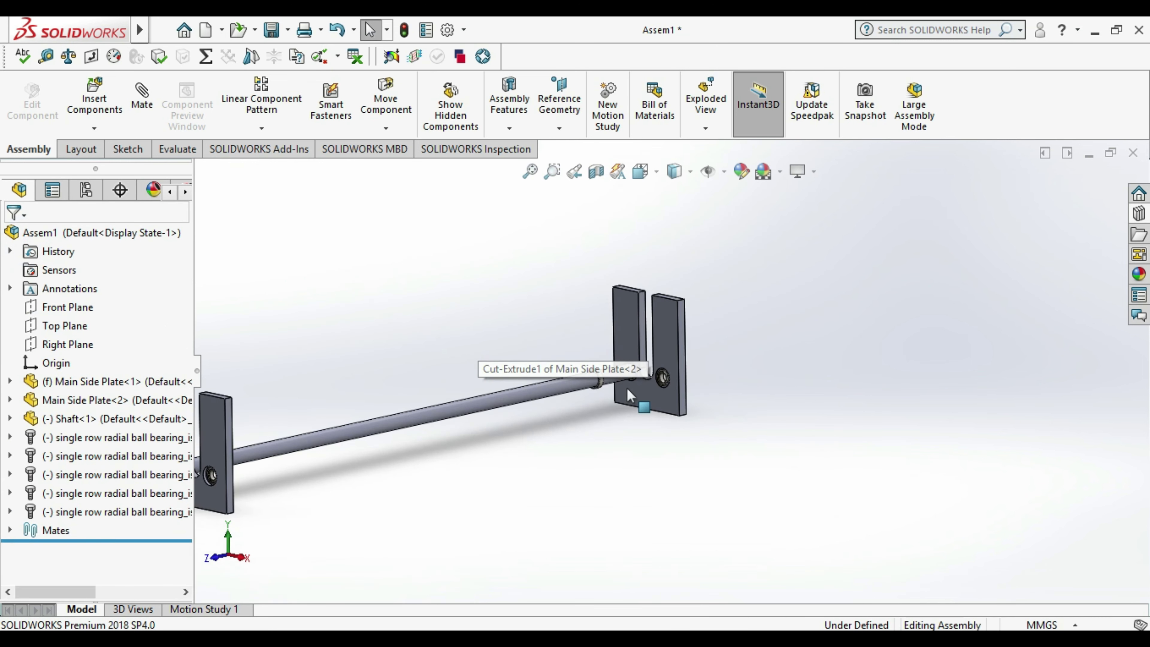
- Delete the extra bearing from the shaft and fit the assembly in view
scroll(584, 391, "down", 5)
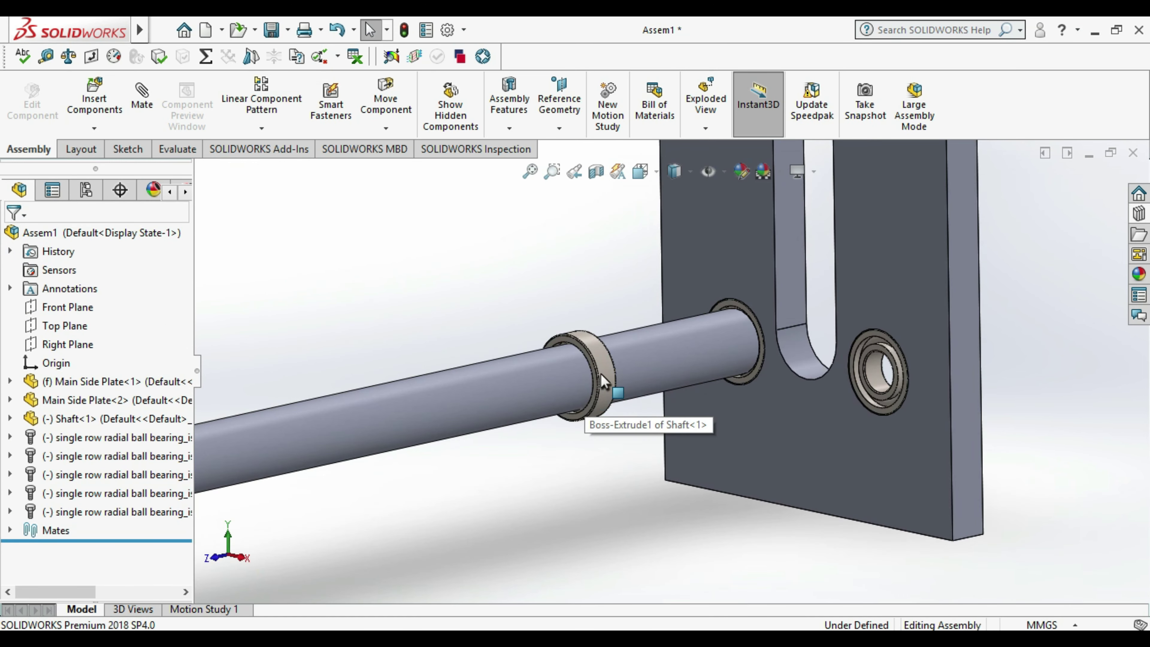
left_click(600, 373)
key("Delete")
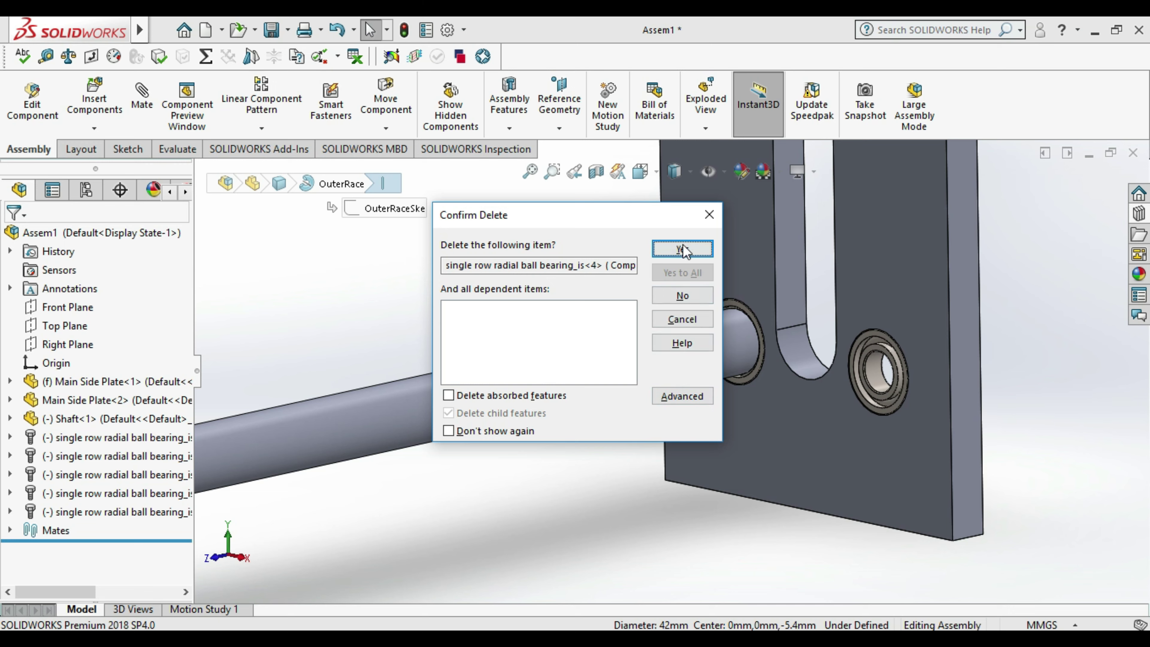
left_click(683, 248)
scroll(629, 482, "up", 5)
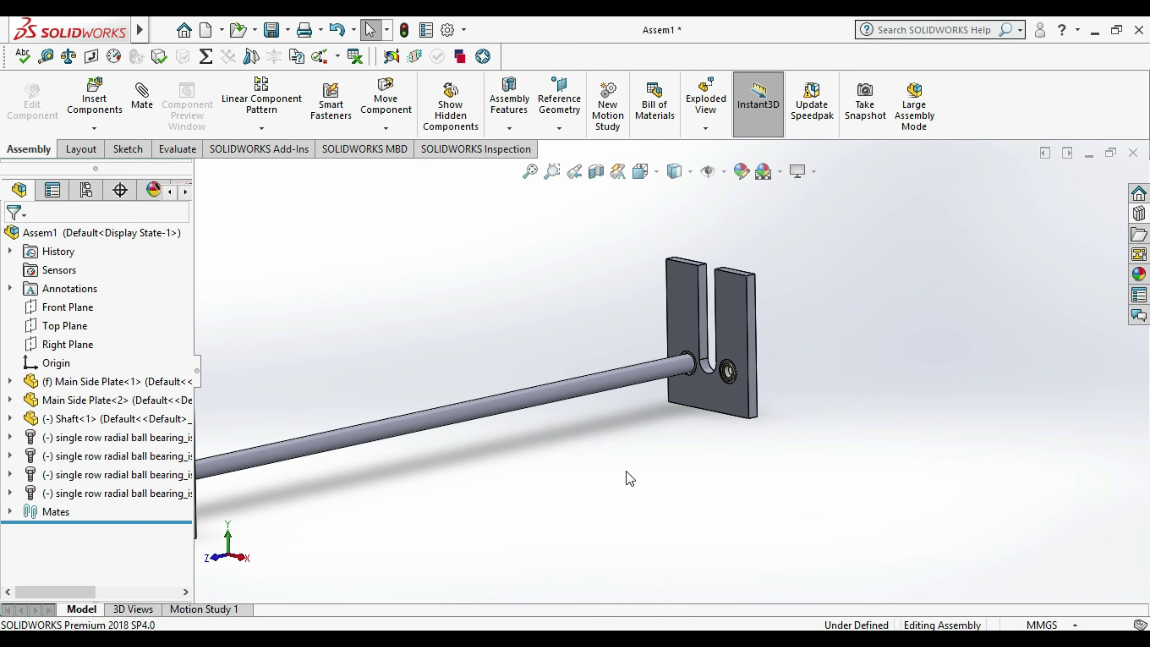
scroll(445, 332, "up", 3)
key("f")
scroll(343, 464, "down", 2)
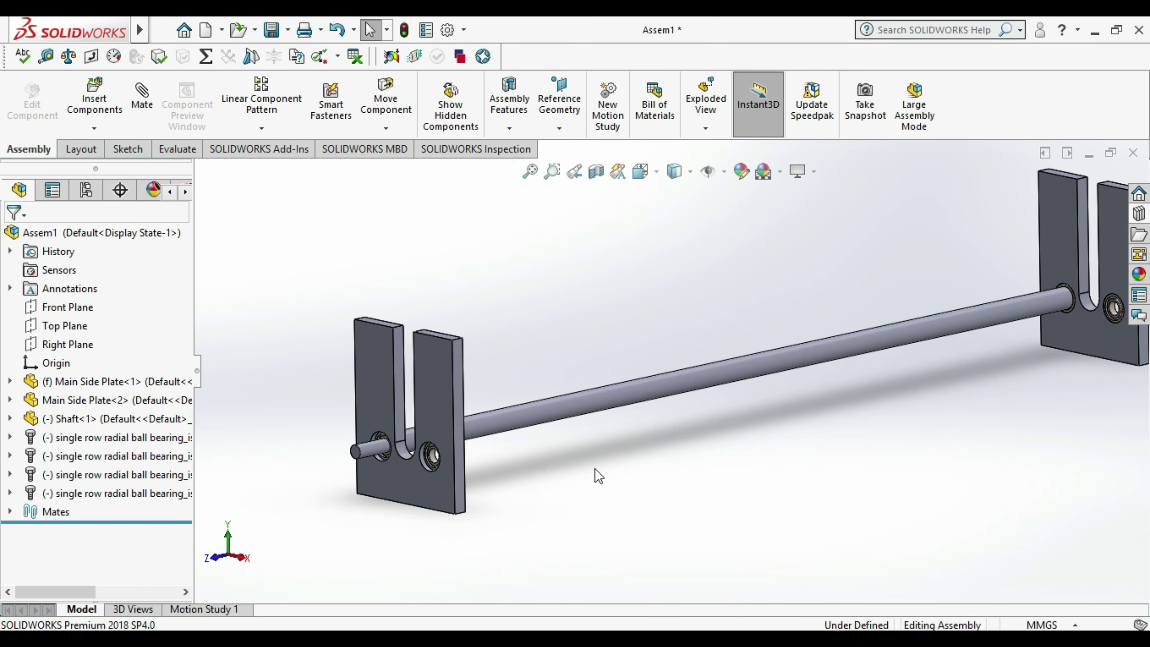
- Copy the shaft as Shaft<2>, parallel to the original between the plates
middle_click_drag(618, 465, 536, 488)
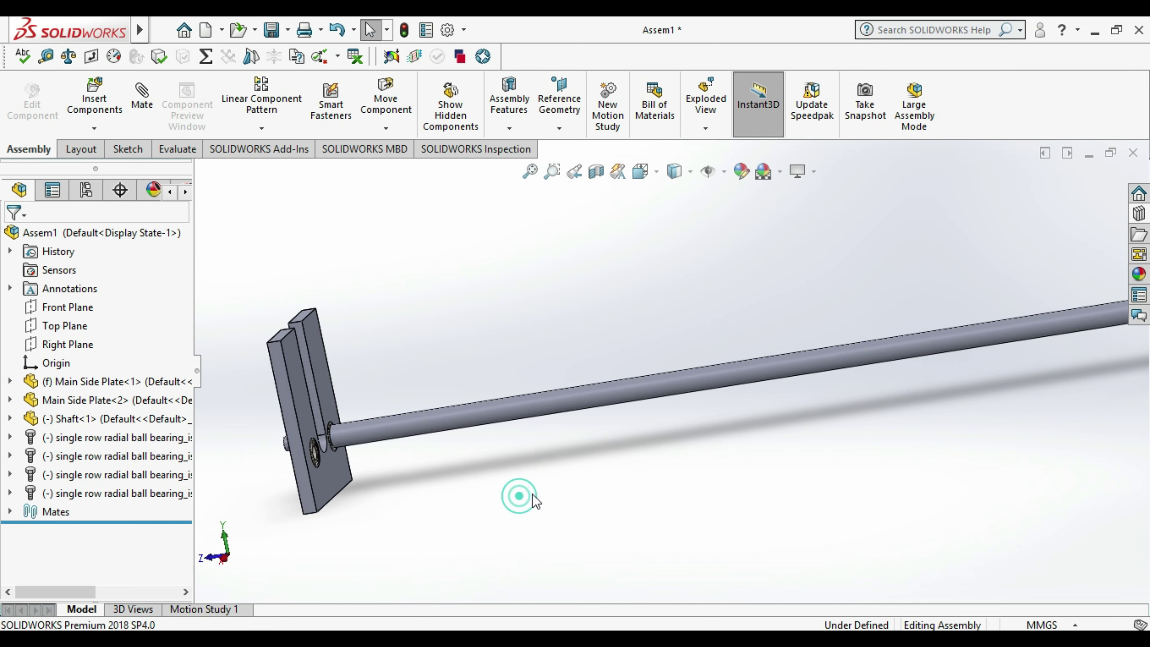
scroll(589, 488, "up", 4)
scroll(792, 408, "down", 1)
mouse_move(774, 480)
middle_mouse_down()
mouse_move(801, 475)
mouse_move(821, 393)
middle_mouse_up()
scroll(821, 393, "down", 1)
scroll(756, 429, "down", 1)
mouse_move(757, 429)
middle_mouse_down()
mouse_move(526, 329)
mouse_move(559, 308)
mouse_move(609, 444)
middle_mouse_up()
scroll(607, 446, "down", 1)
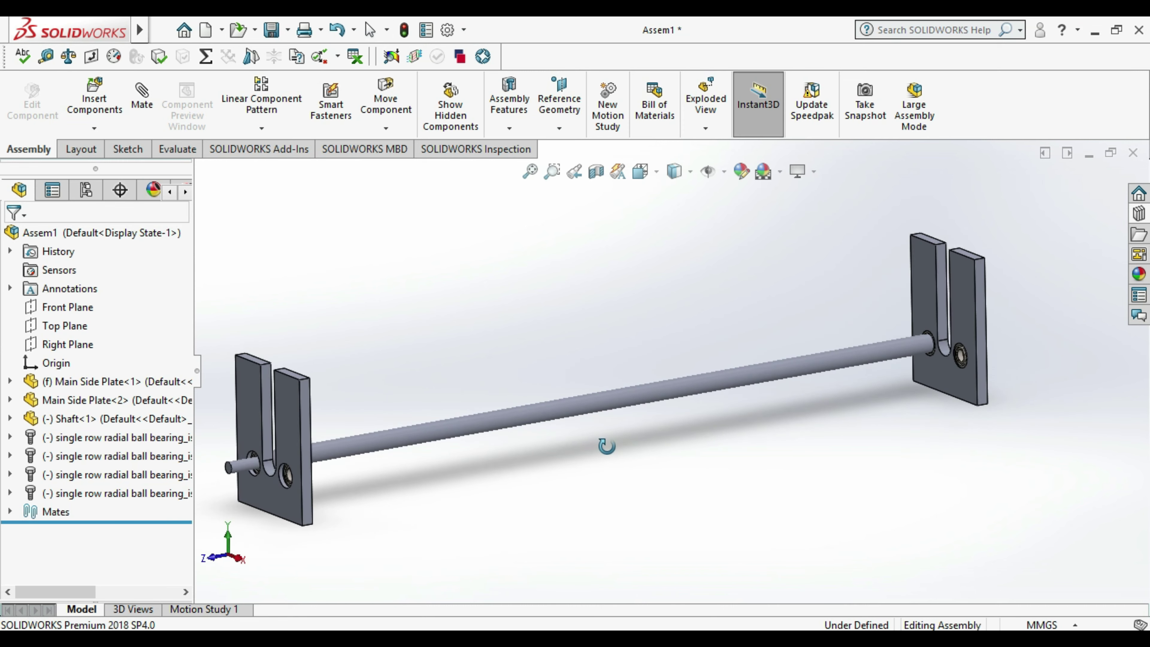
left_click(511, 421)
left_click_drag(509, 419, 594, 439, "ctrl")
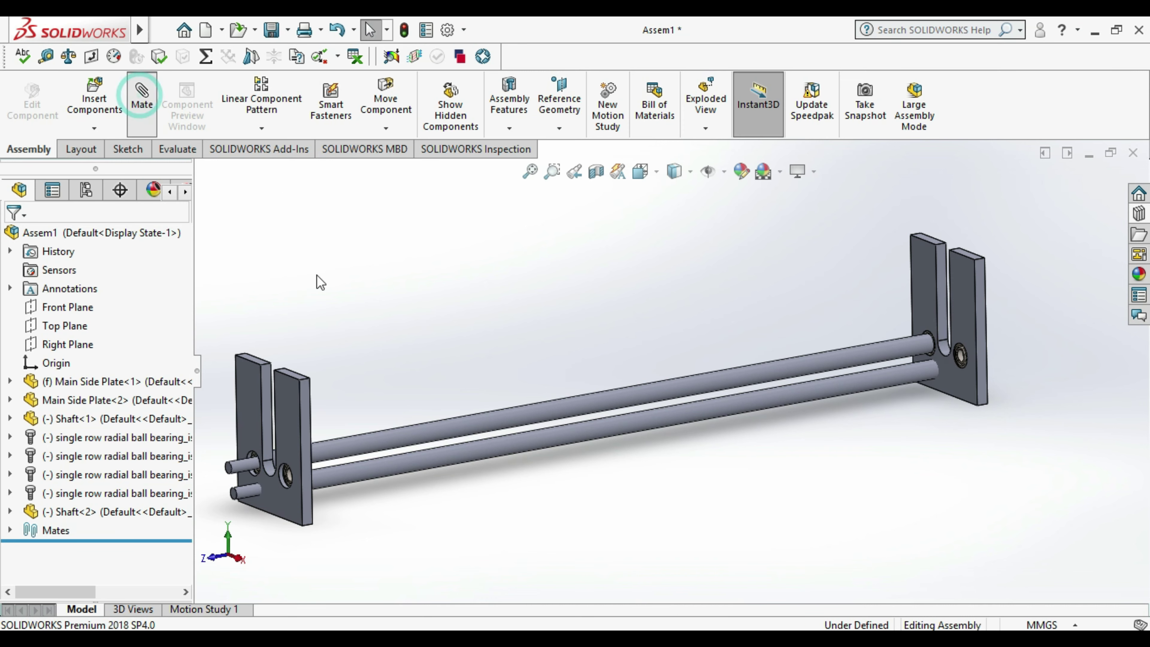
- Mate the new shaft's cylindrical face concentric with the second bearing's bore
scroll(976, 362, "down", 3)
scroll(946, 380, "down", 3)
mouse_move(947, 383)
middle_mouse_down()
mouse_move(911, 399)
mouse_move(952, 372)
mouse_move(1011, 285)
middle_mouse_up()
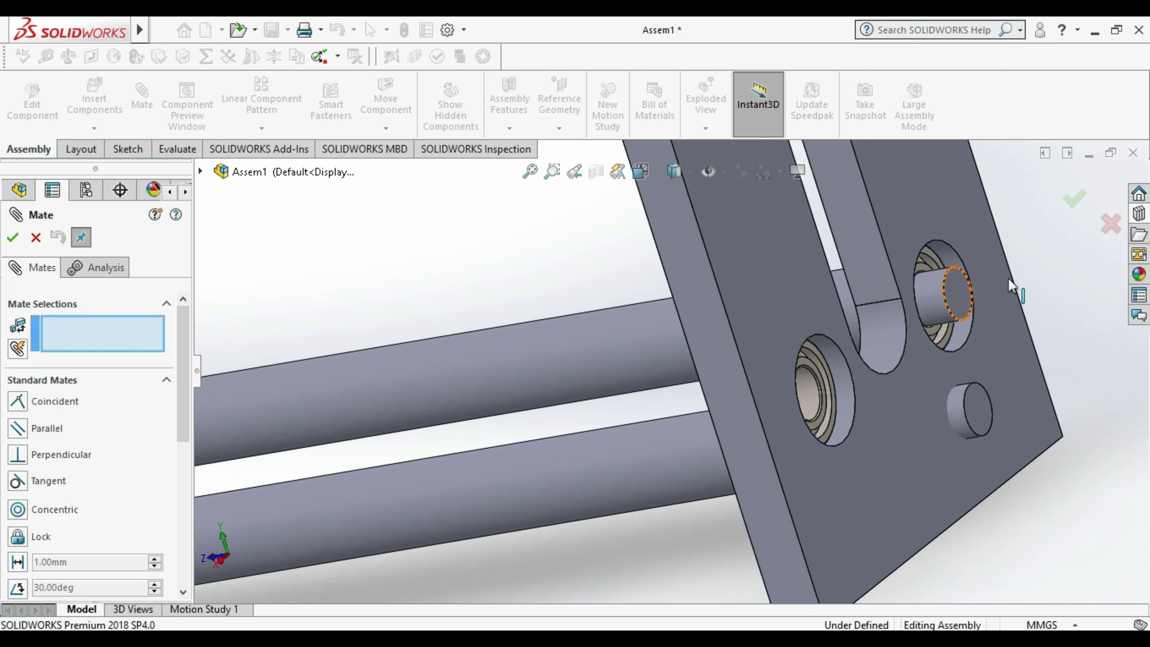
scroll(951, 299, "down", 3)
mouse_move(902, 320)
middle_mouse_down()
mouse_move(852, 303)
mouse_move(921, 310)
mouse_move(798, 314)
mouse_move(896, 321)
middle_mouse_up()
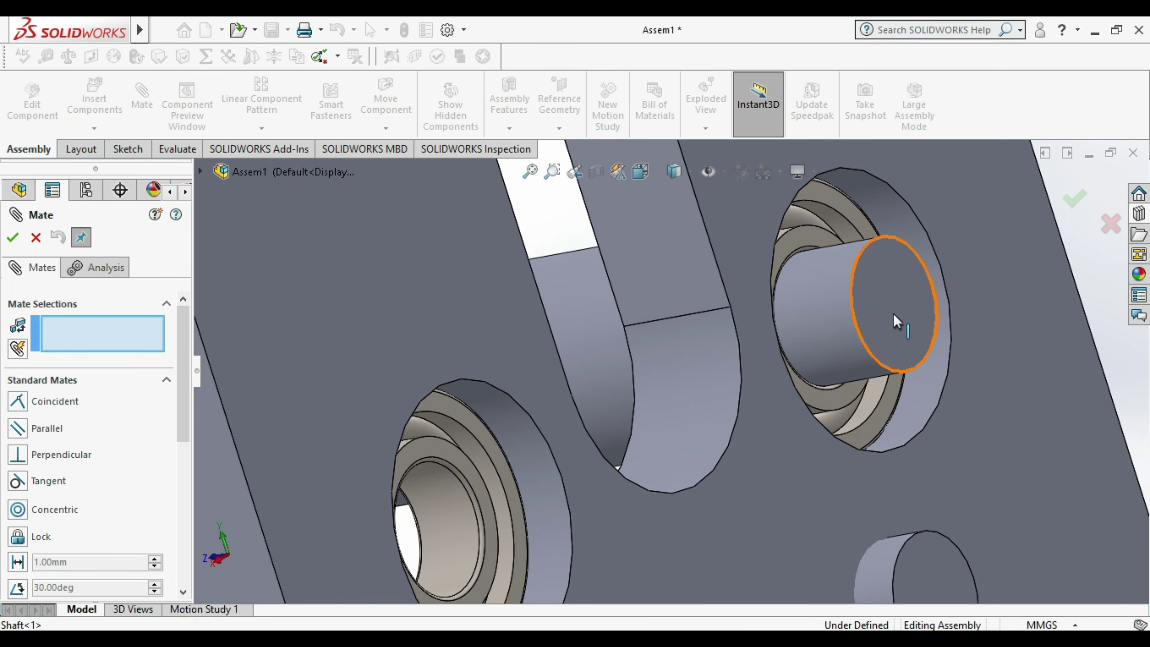
mouse_move(866, 385)
middle_mouse_down()
mouse_move(664, 476)
mouse_move(721, 504)
middle_mouse_up()
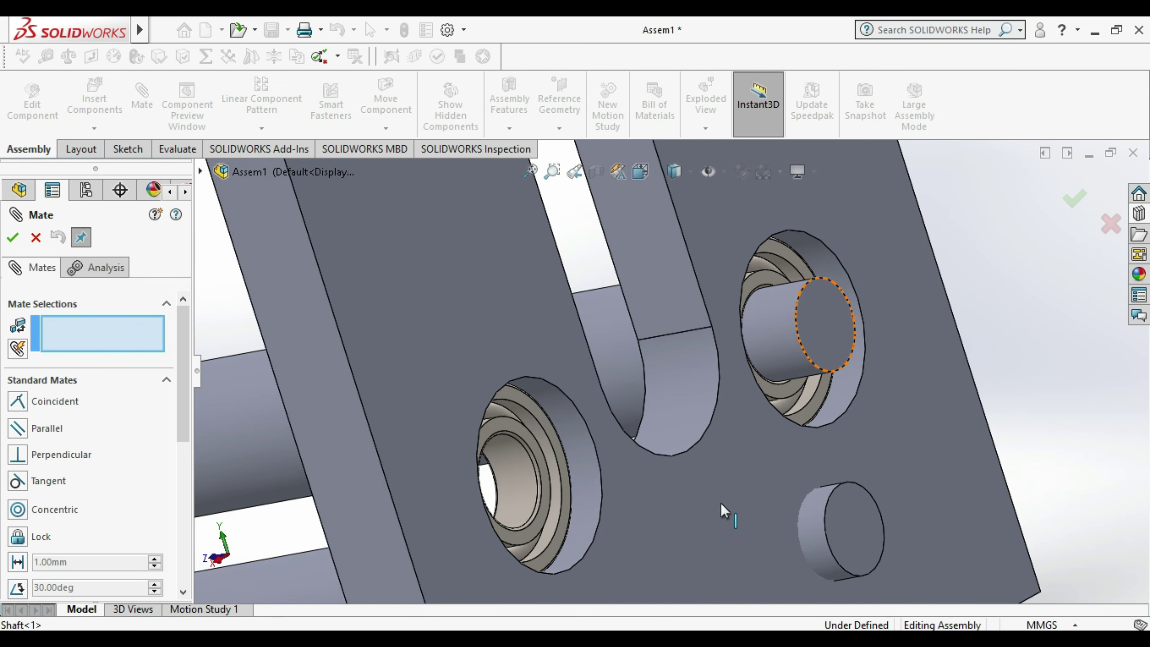
middle_click_drag(816, 537, 785, 504)
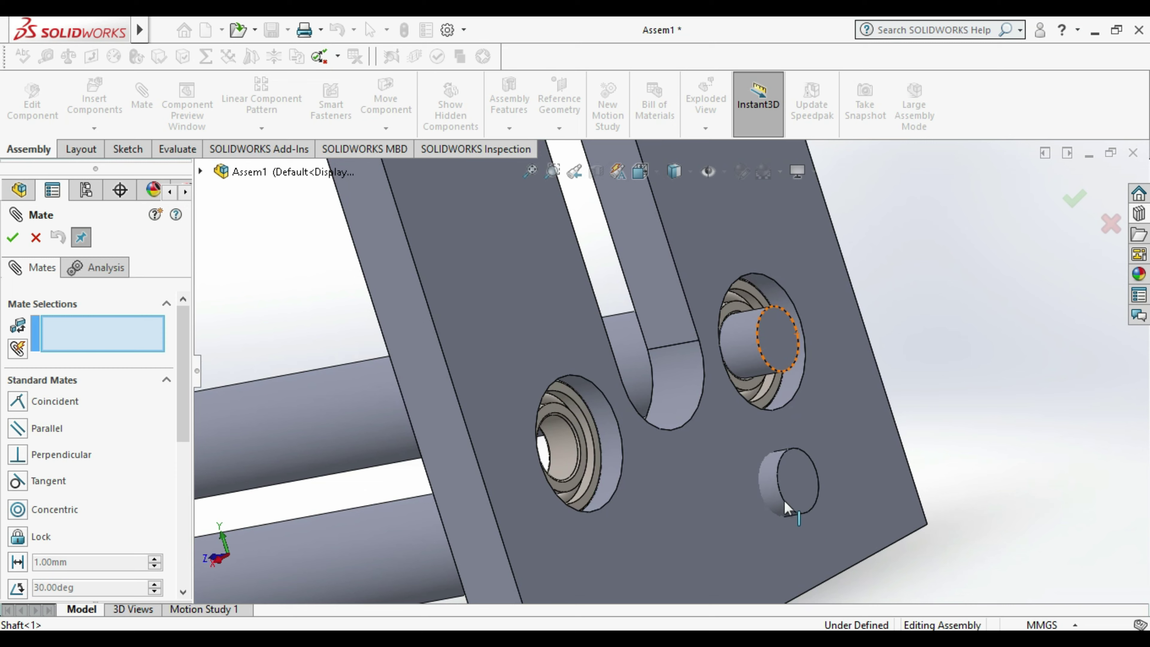
left_click(772, 476)
left_click(555, 450)
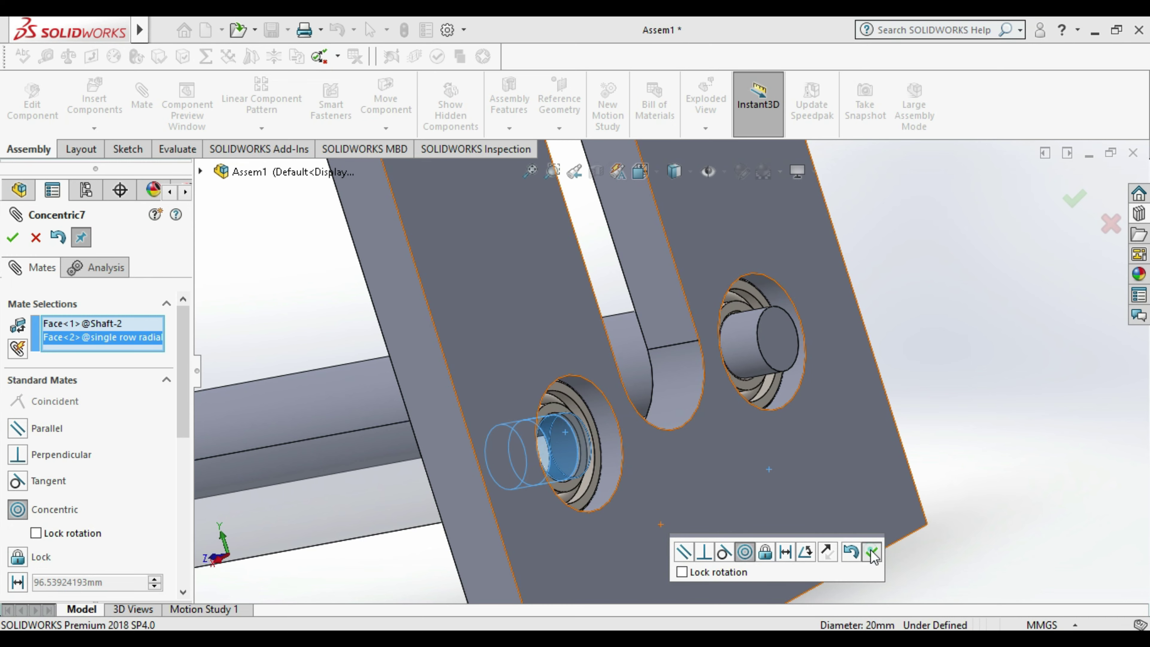
left_click(872, 552)
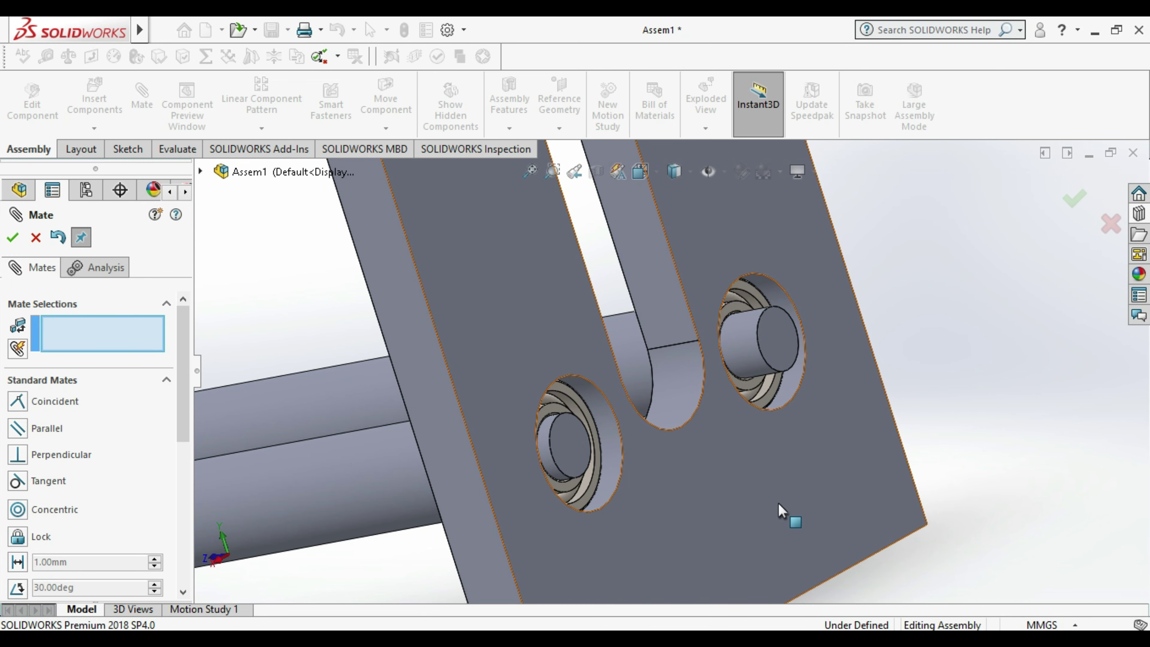
- Inspect the plates and shafts, finish mating, and slide the upper shaft along its axis
middle_click_drag(731, 498, 782, 484)
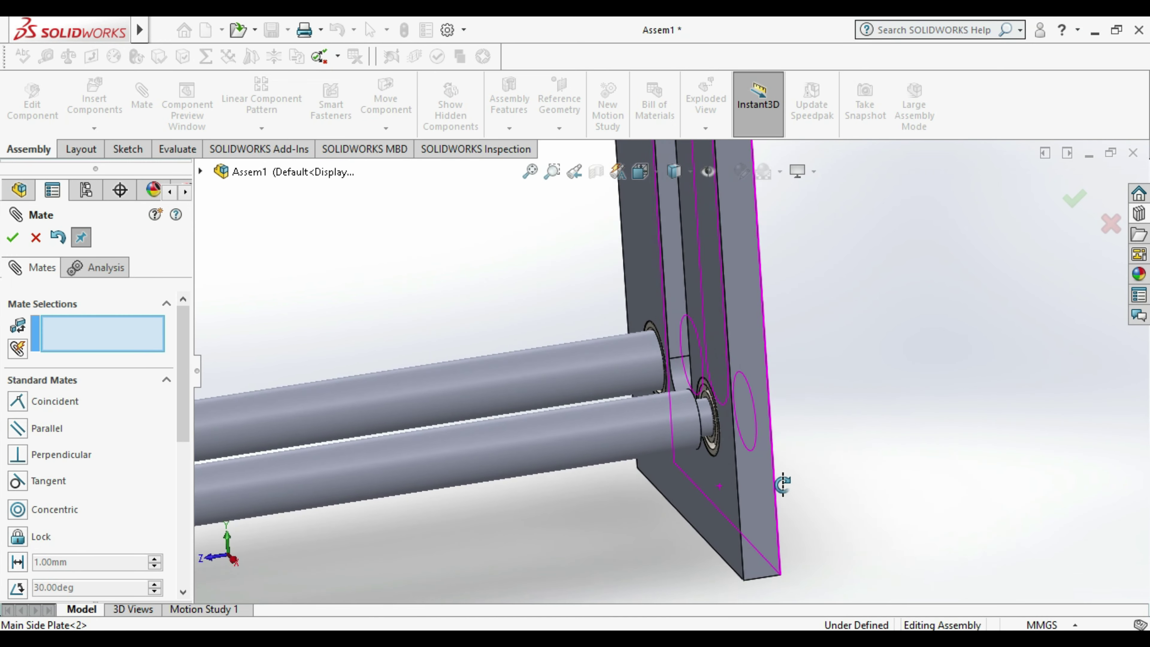
scroll(669, 369, "down", 3)
scroll(694, 398, "down", 2)
scroll(693, 398, "down", 2)
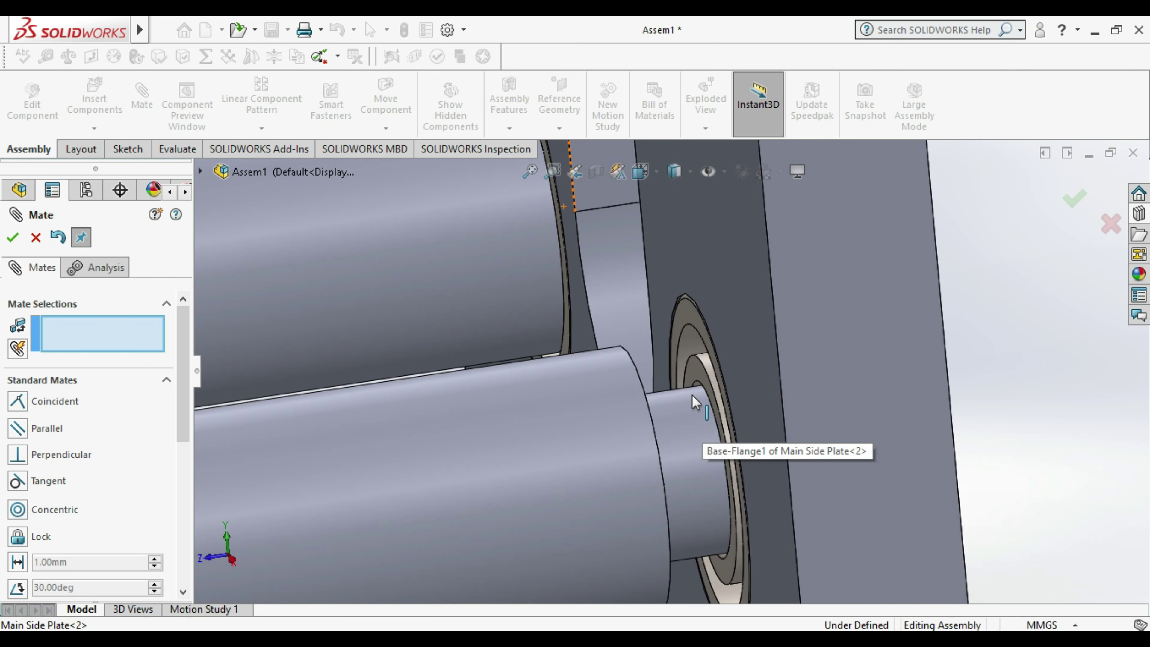
scroll(690, 374, "up", 2)
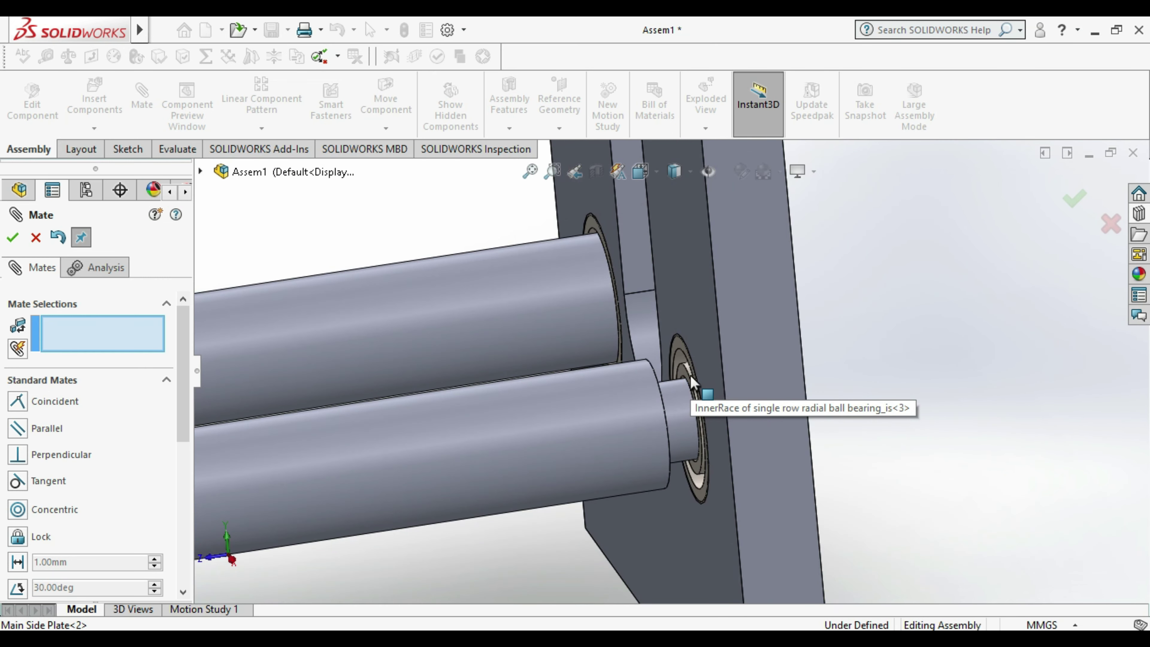
scroll(691, 383, "up", 3)
scroll(691, 383, "up", 2)
scroll(691, 383, "up", 2)
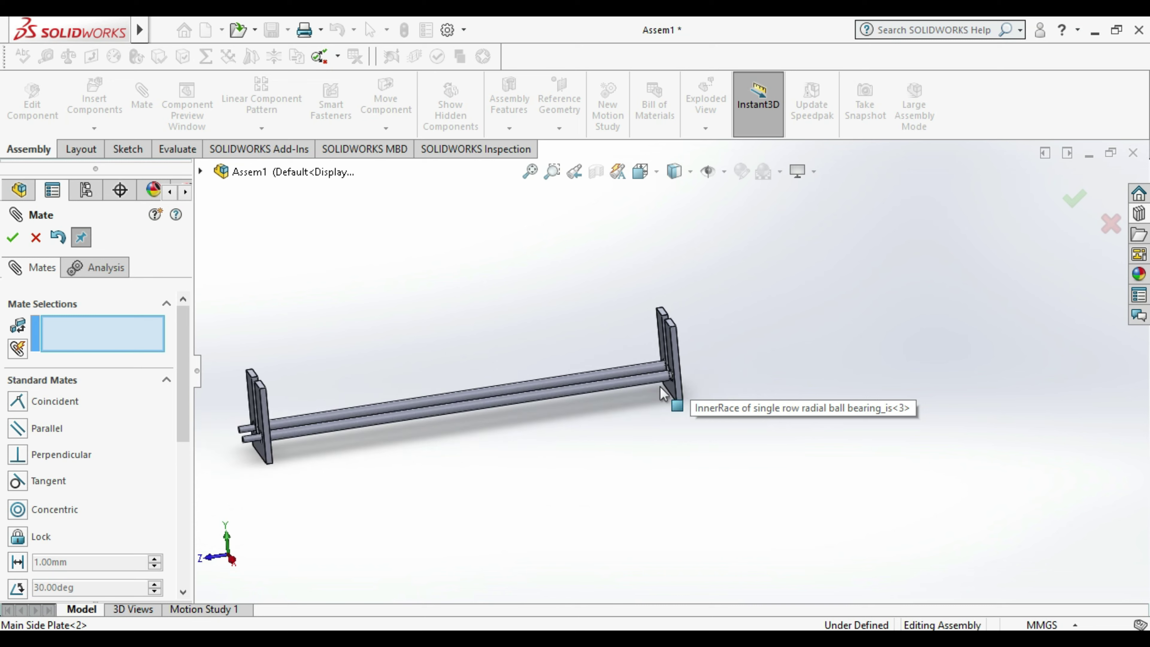
scroll(336, 429, "down", 2)
scroll(475, 419, "down", 3)
scroll(486, 427, "down", 2)
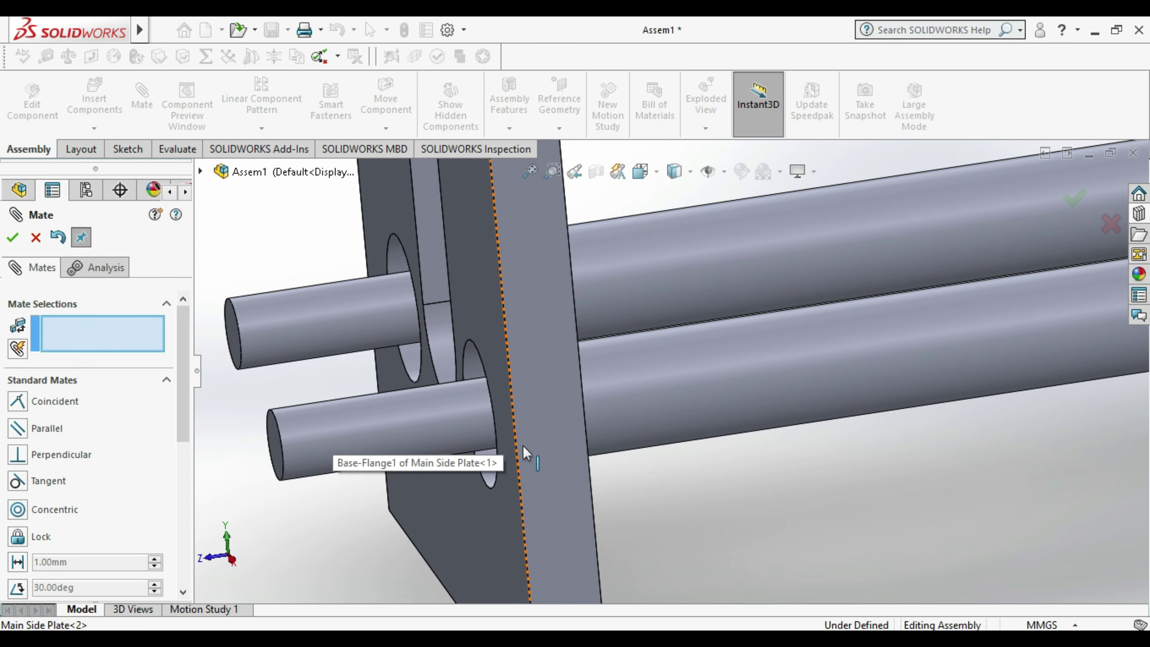
middle_click_drag(655, 487, 652, 481)
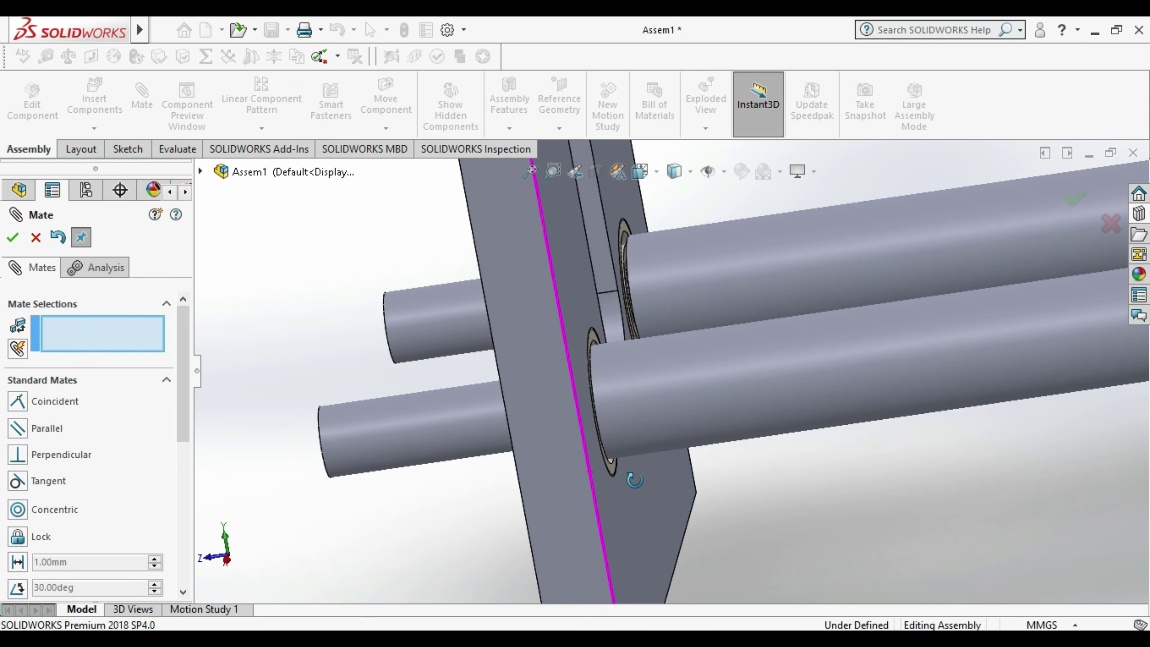
key("Escape")
middle_click_drag(688, 475, 662, 484)
left_click_drag(680, 270, 729, 268)
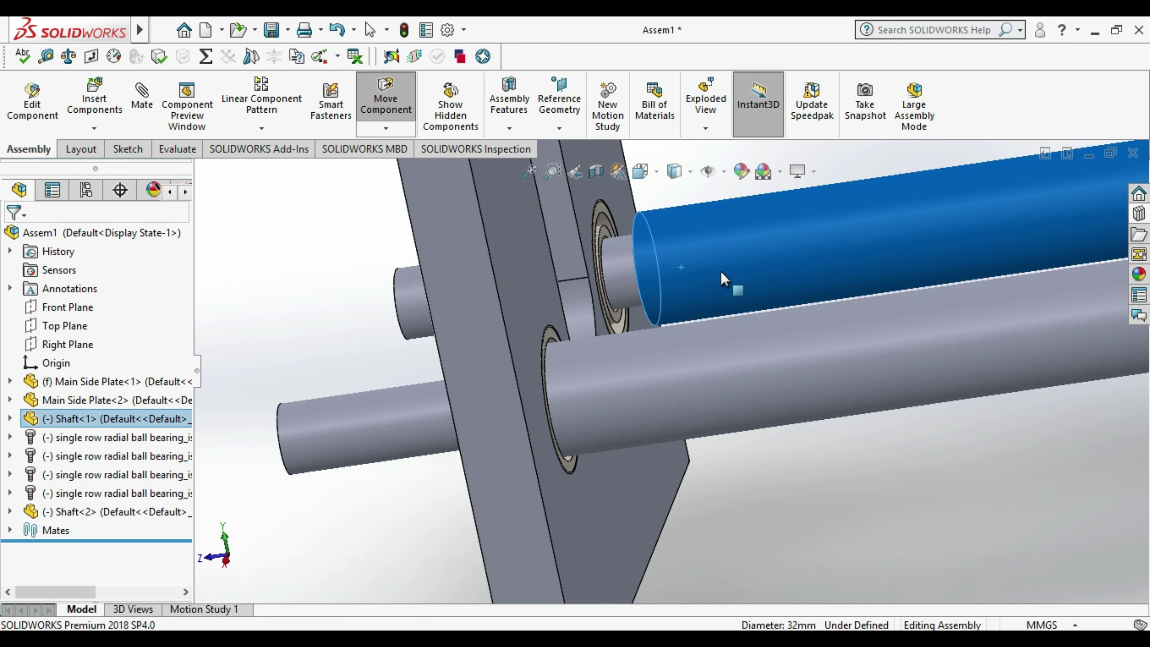
- Begin a mate on the side plate face, then cancel the unfinished mate
left_click(229, 308)
scroll(315, 360, "up", 3)
scroll(397, 385, "up", 3)
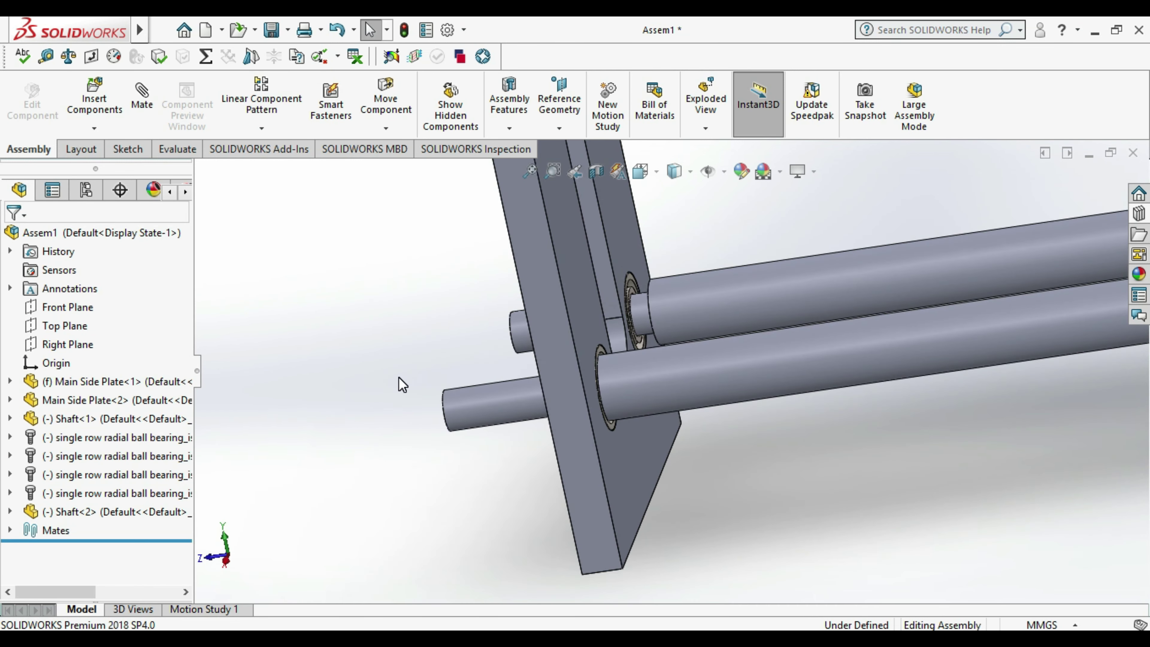
scroll(584, 350, "up", 3)
scroll(688, 385, "down", 2)
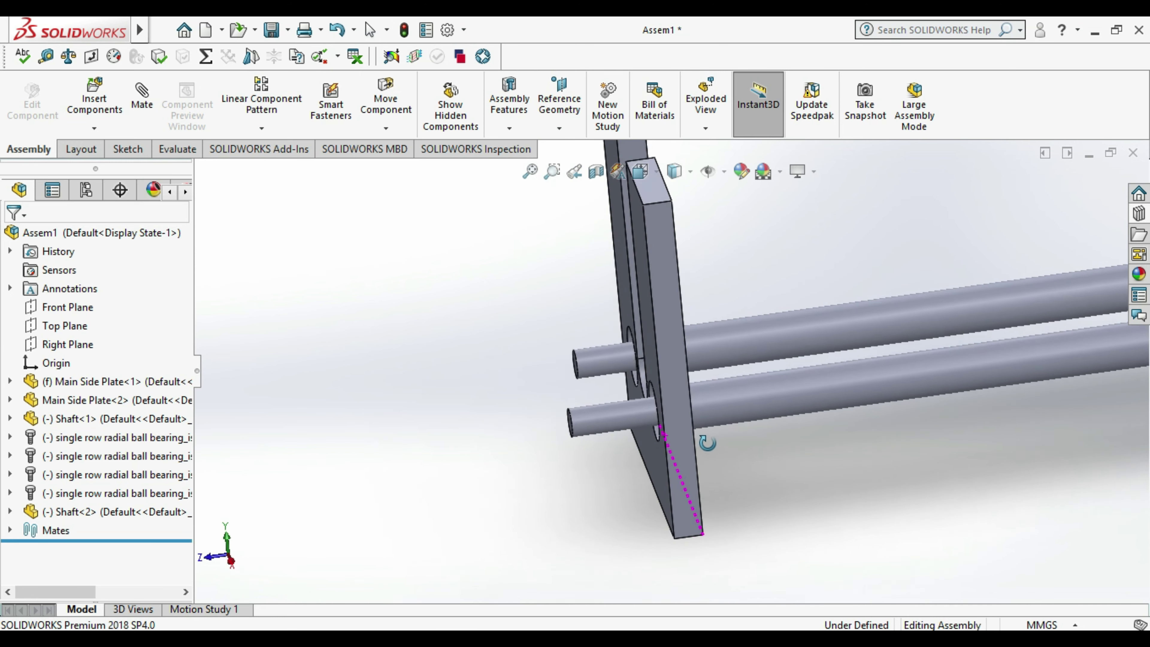
middle_click_drag(702, 442, 724, 435)
left_click(149, 93)
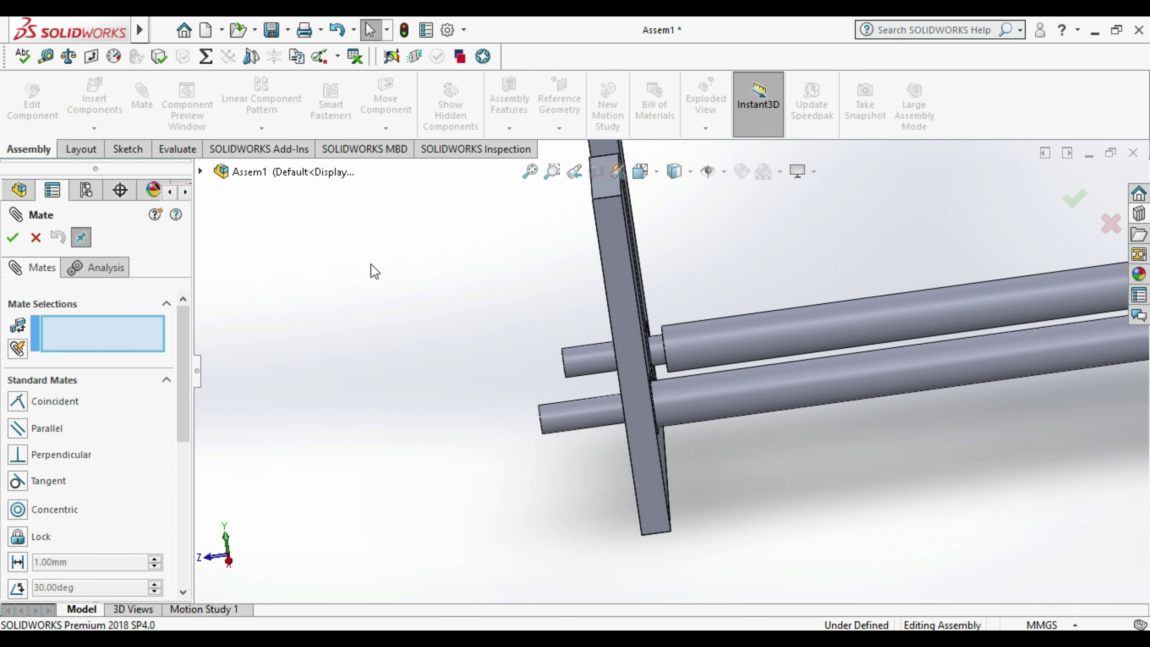
scroll(624, 383, "down", 3)
scroll(638, 375, "down", 3)
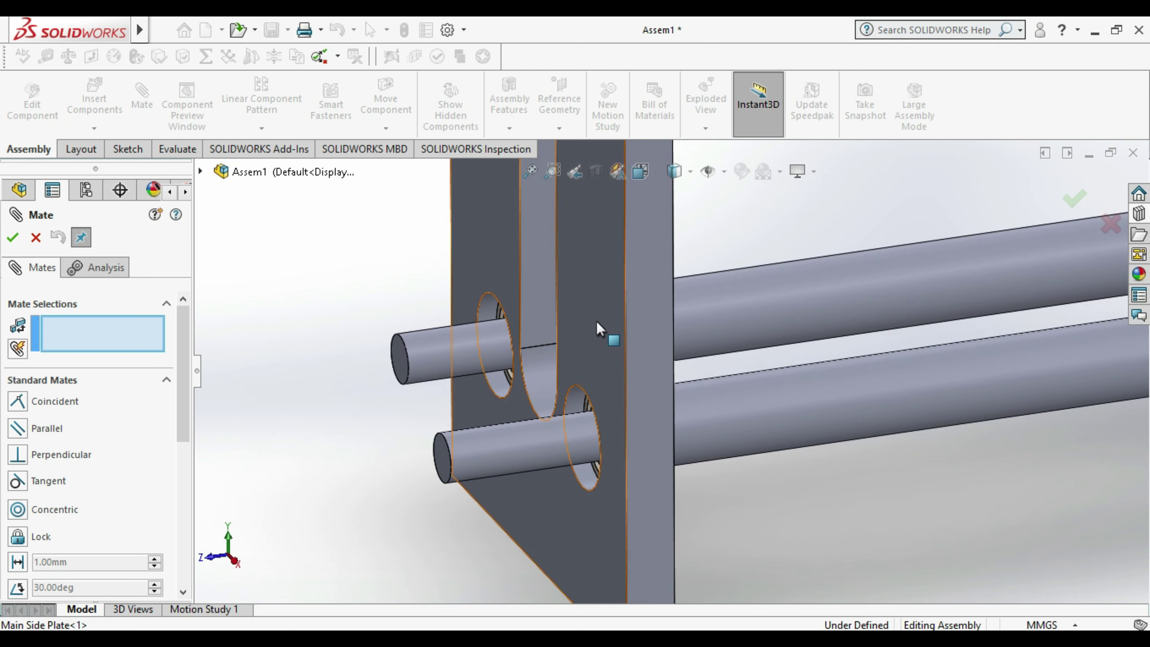
left_click(596, 321)
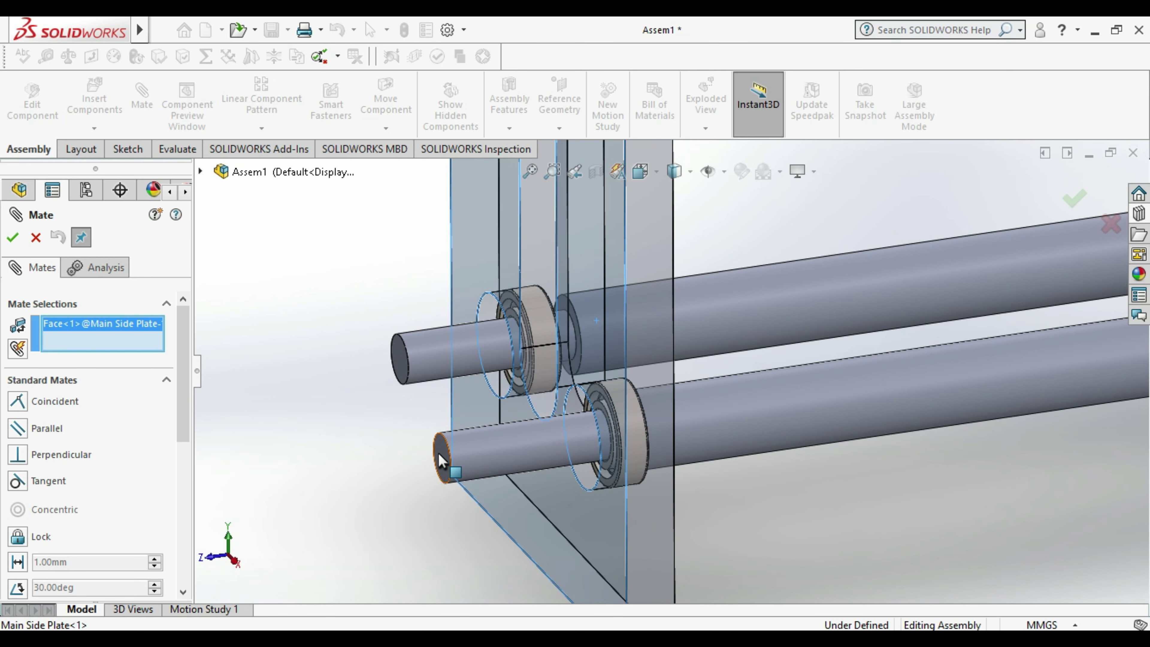
key("Escape")
- Start a new mate selecting the side plate face and the lower shaft's end face
scroll(507, 427, "up", 5)
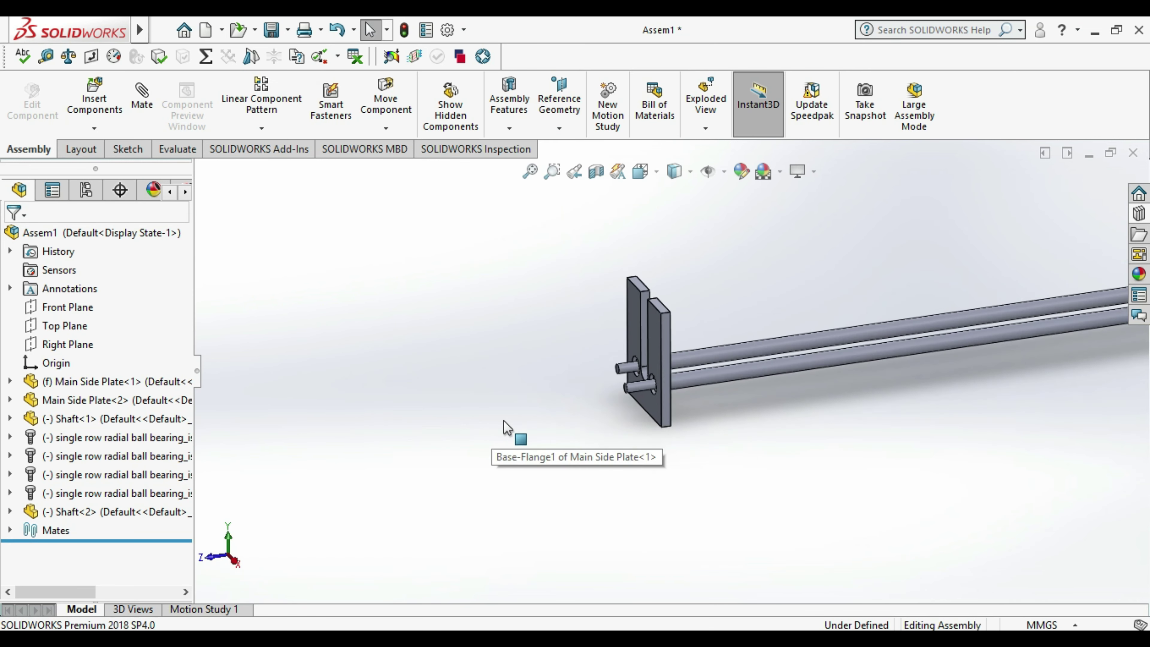
scroll(747, 403, "up", 3)
scroll(988, 342, "up", 2)
scroll(899, 360, "down", 5)
scroll(867, 372, "down", 3)
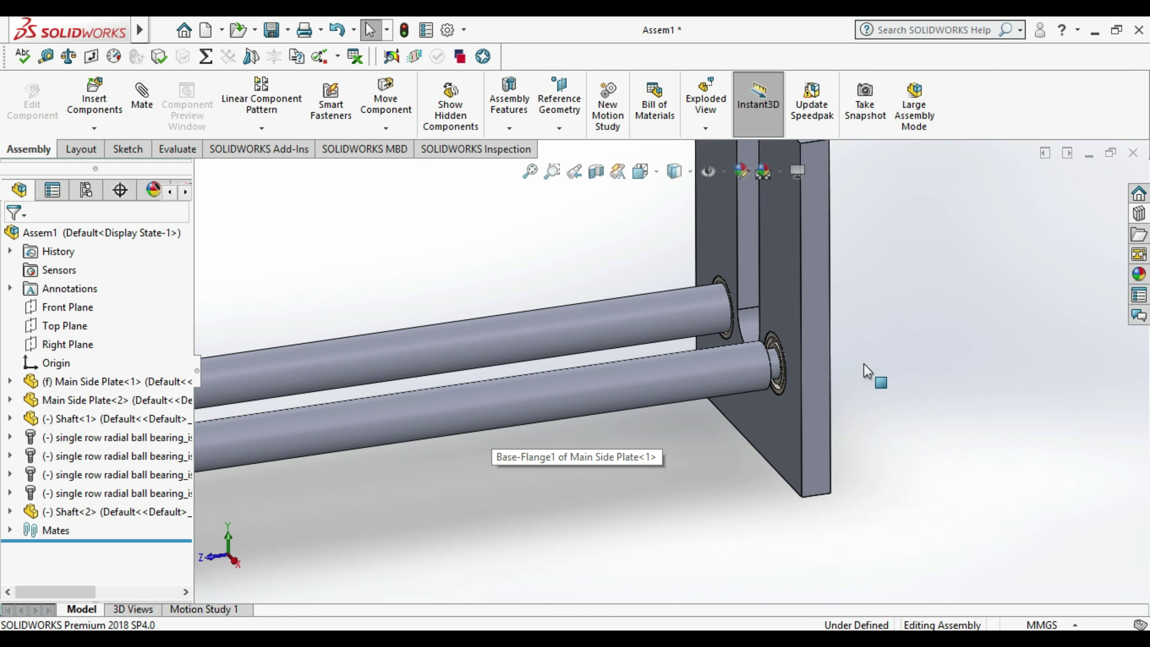
scroll(865, 370, "down", 1)
left_click(143, 98)
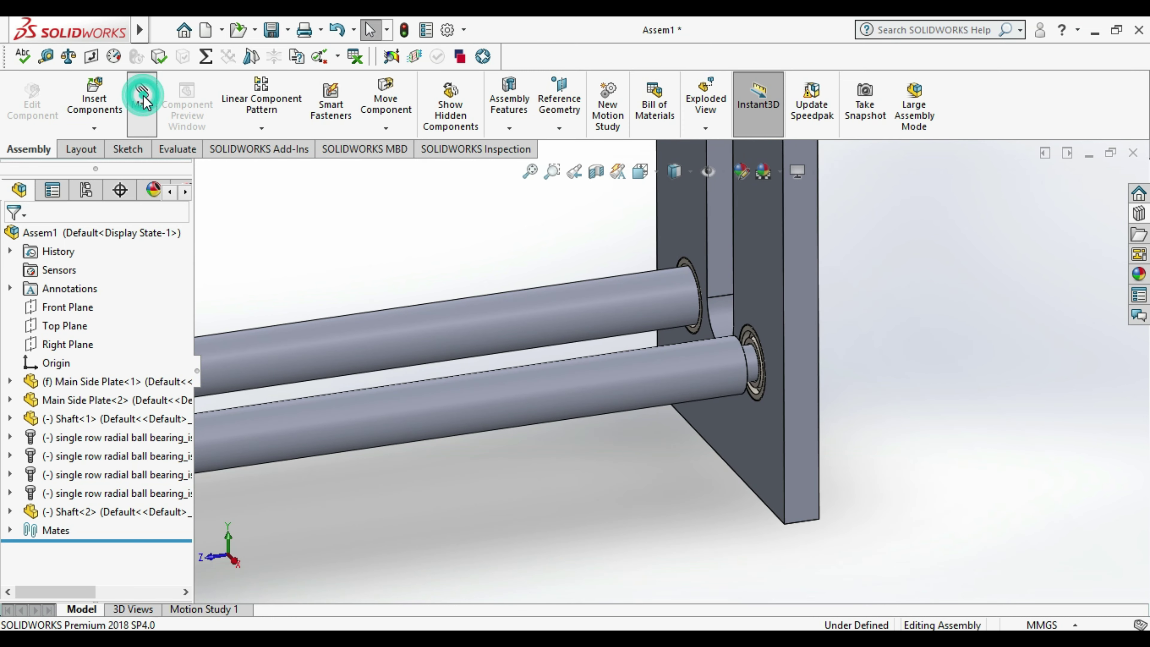
scroll(763, 331, "down", 2)
scroll(759, 347, "down", 2)
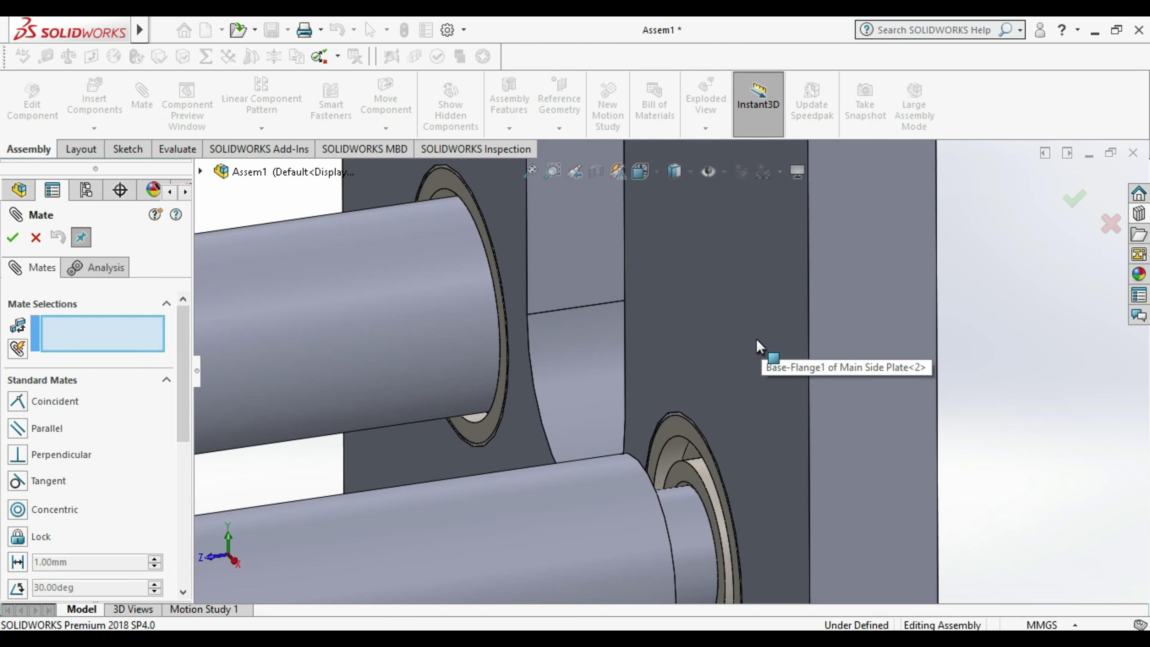
left_click(759, 347)
scroll(752, 339, "up", 2)
scroll(751, 340, "up", 3)
mouse_move(896, 467)
middle_mouse_down()
mouse_move(873, 454)
mouse_move(863, 465)
middle_mouse_up()
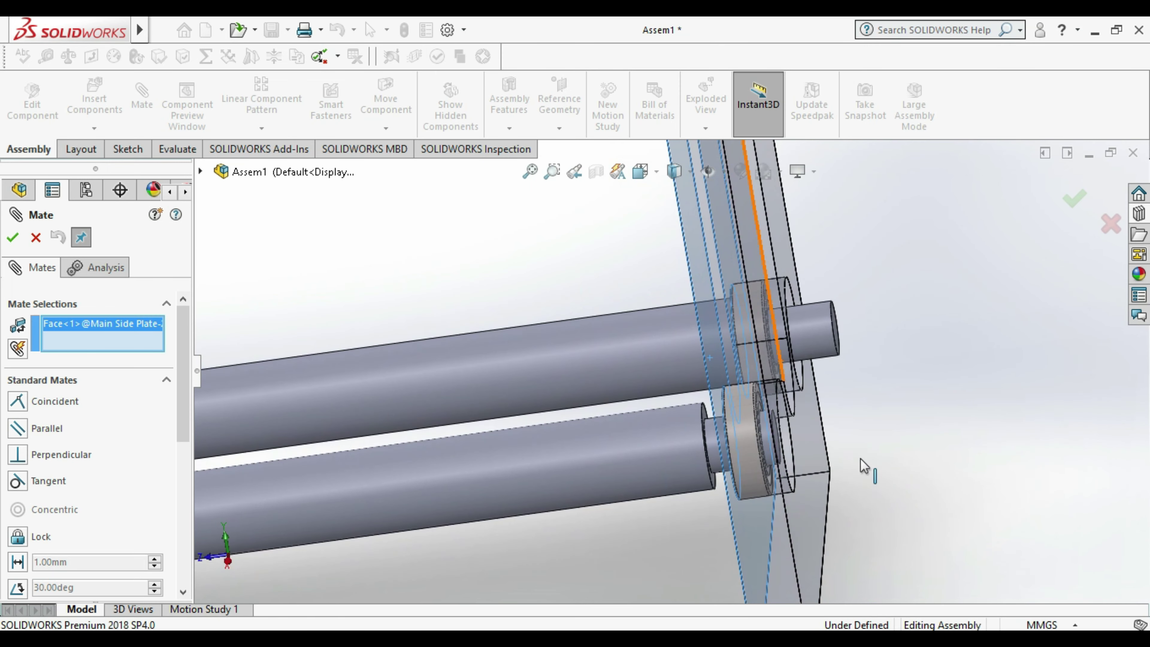
scroll(691, 440, "down", 2)
scroll(724, 436, "down", 2)
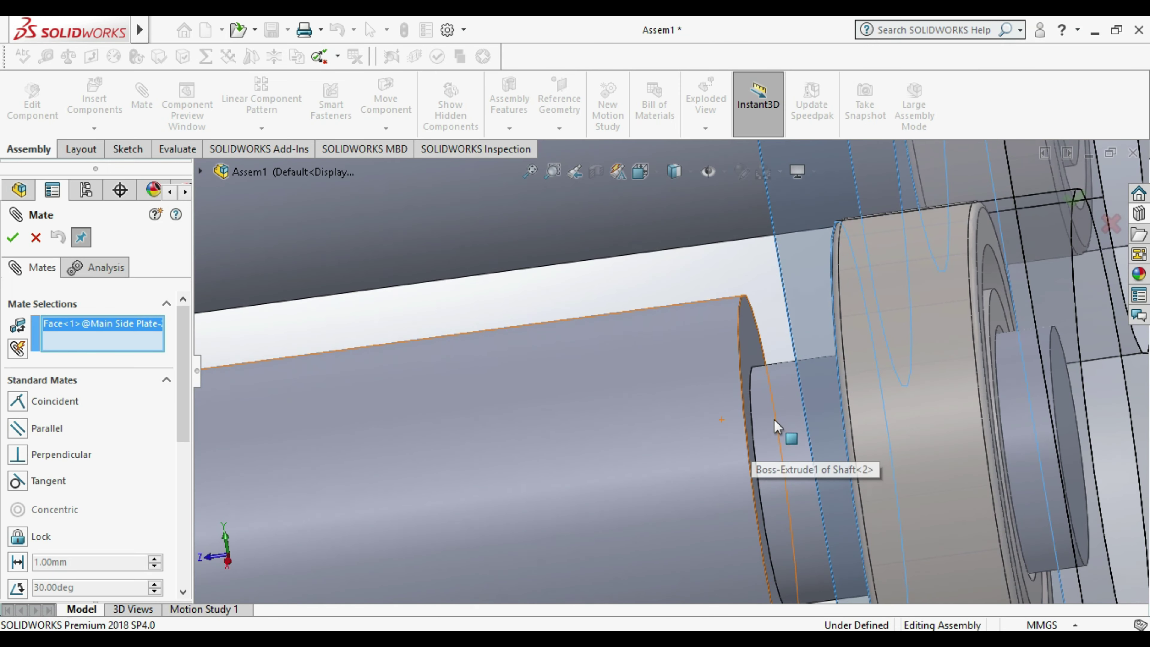
left_click(749, 343)
- Accept the Coincident mate and the bearing-seating mate, then close the mate settings
scroll(742, 426, "up", 2)
scroll(743, 439, "up", 2)
middle_click_drag(770, 460, 776, 463)
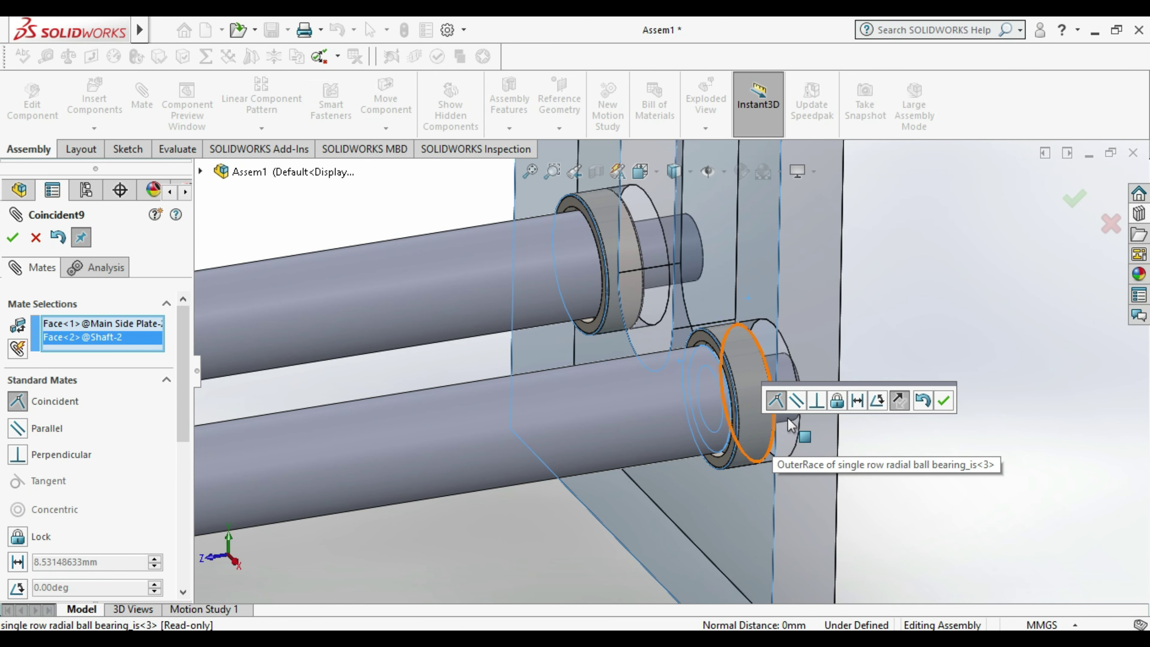
left_click(946, 398)
left_click(946, 400)
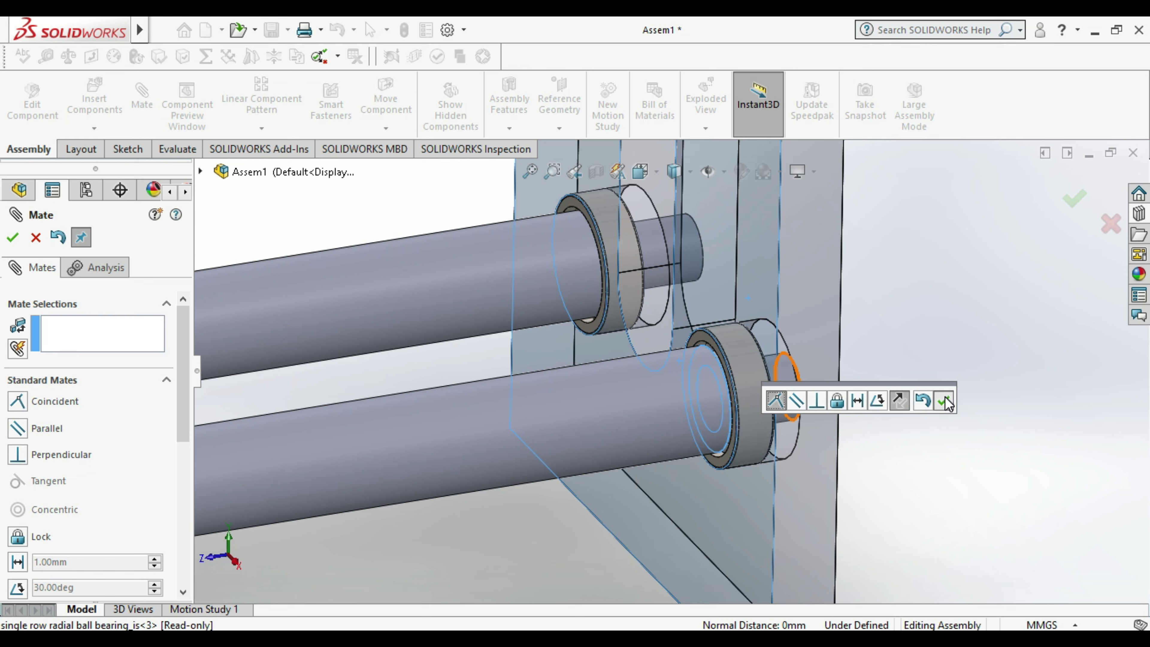
left_click(946, 401)
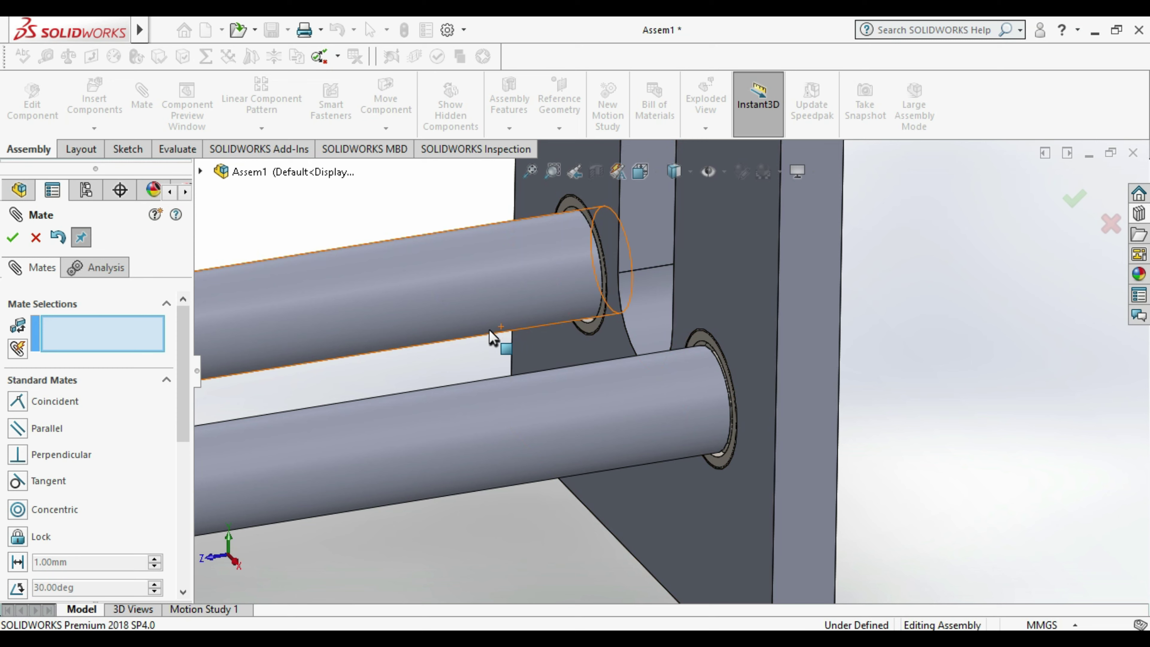
key("Escape")
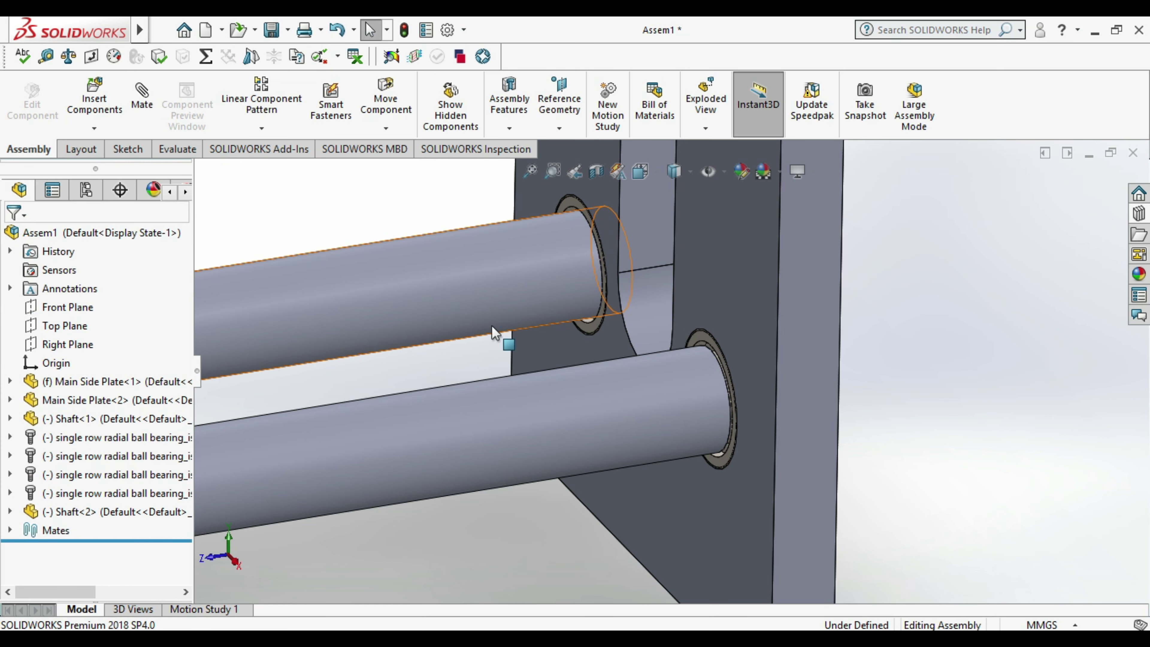
- Pull the upper shaft out, then mate the side plate face with its end face
left_click_drag(502, 313, 380, 306)
key("Escape")
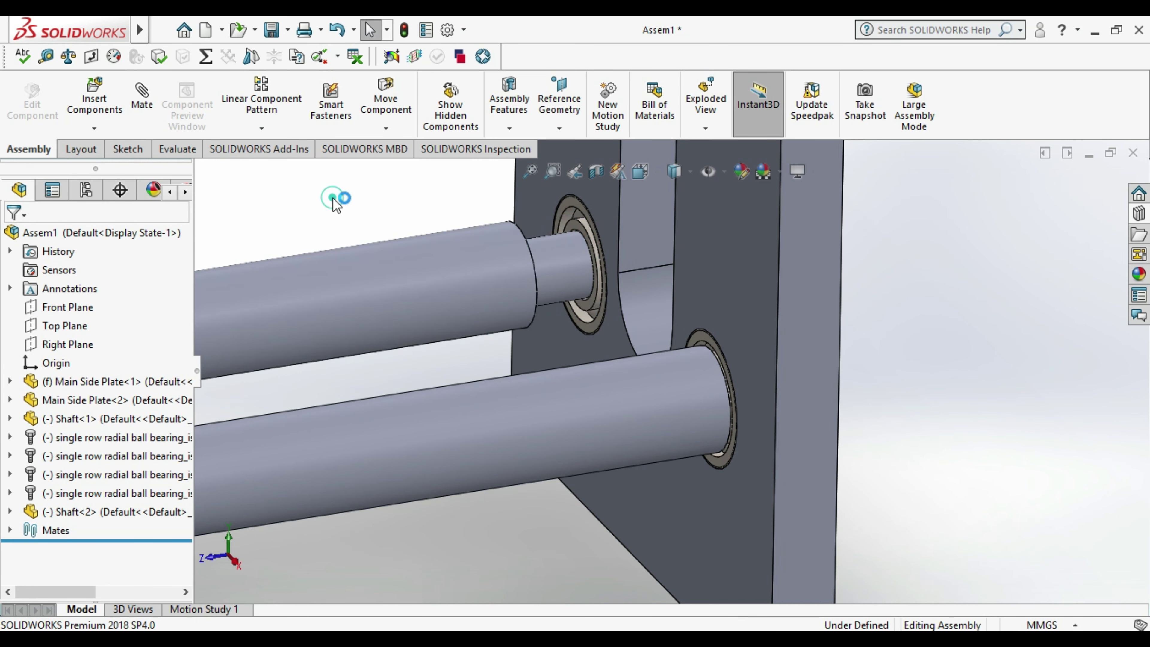
left_click(141, 98)
left_click(607, 206)
mouse_move(607, 207)
middle_mouse_down()
mouse_move(562, 297)
mouse_move(665, 317)
middle_mouse_up()
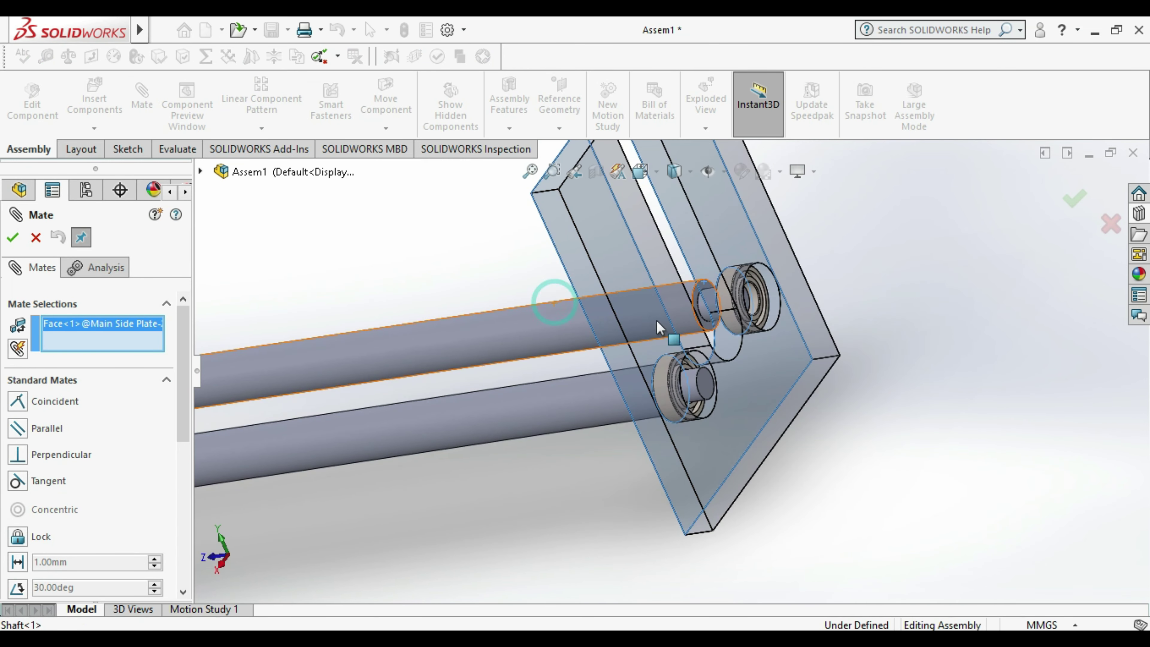
scroll(665, 317, "down", 2)
scroll(661, 313, "down", 2)
scroll(655, 303, "down", 1)
left_click(654, 303)
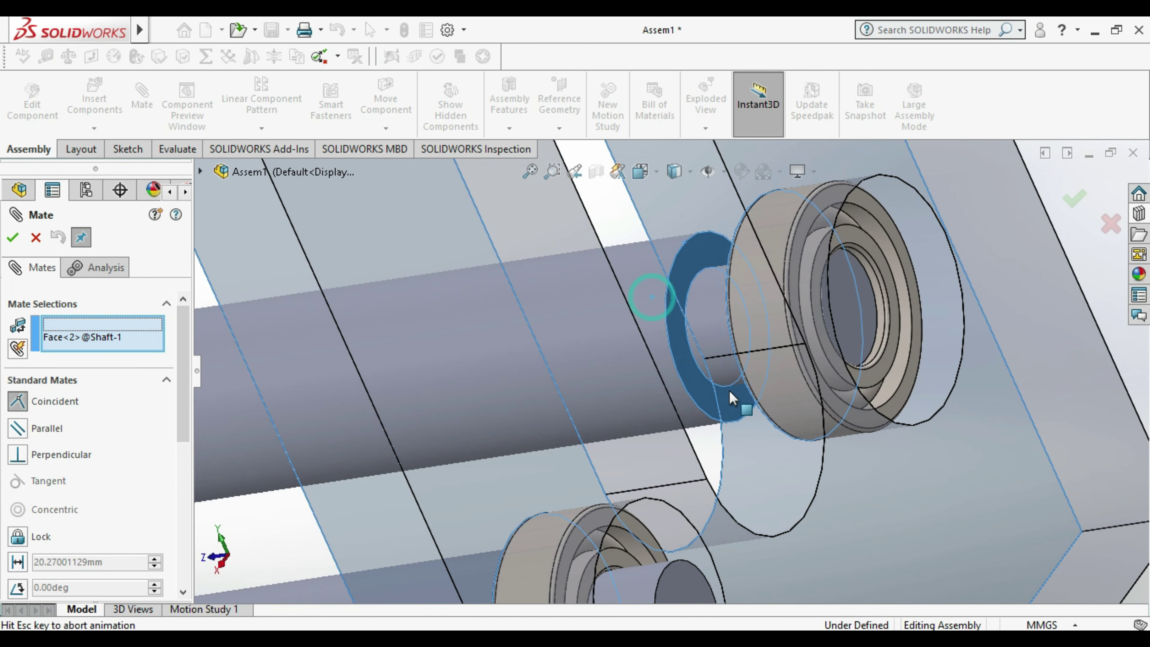
- Accept the Coincident mate for the upper shaft and view the whole frame at an angle
left_click(1011, 461)
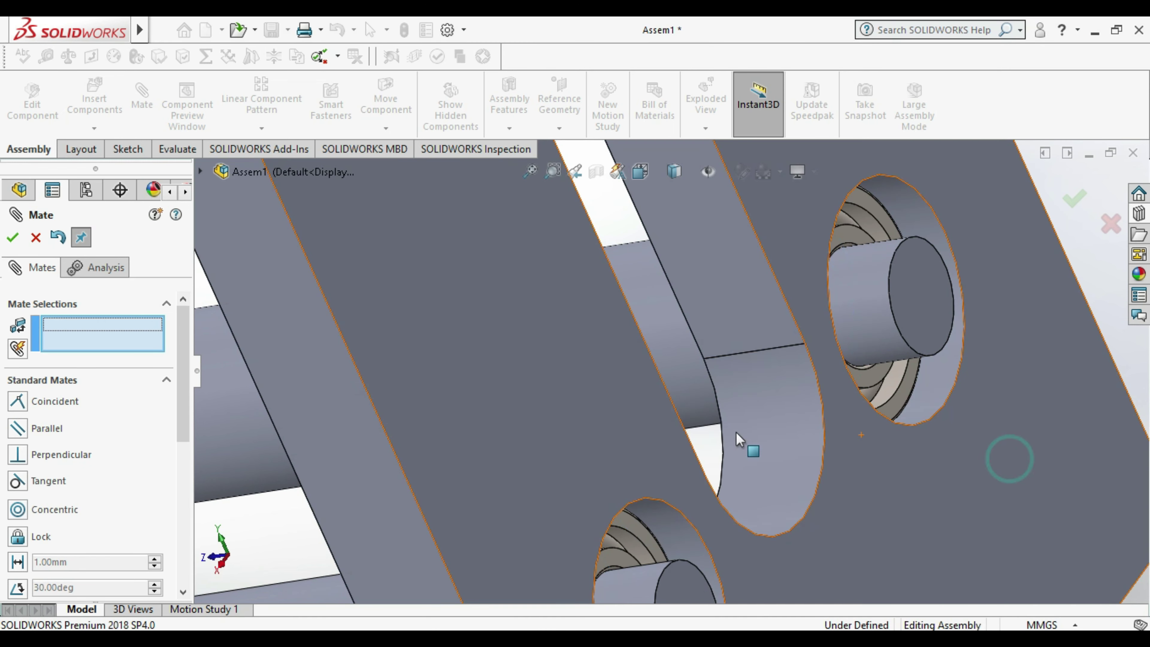
left_click(12, 237)
scroll(585, 387, "up", 3)
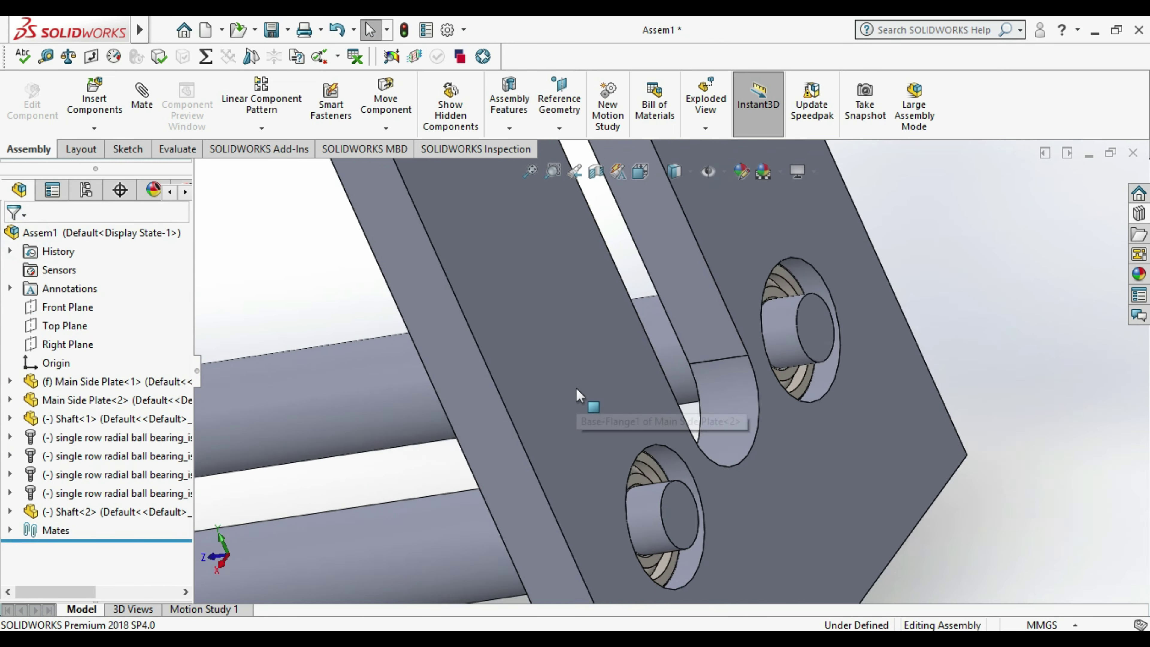
scroll(586, 403, "up", 3)
scroll(602, 434, "up", 3)
mouse_move(611, 453)
middle_mouse_down()
mouse_move(418, 393)
mouse_move(475, 435)
mouse_move(491, 543)
mouse_move(434, 385)
middle_mouse_up()
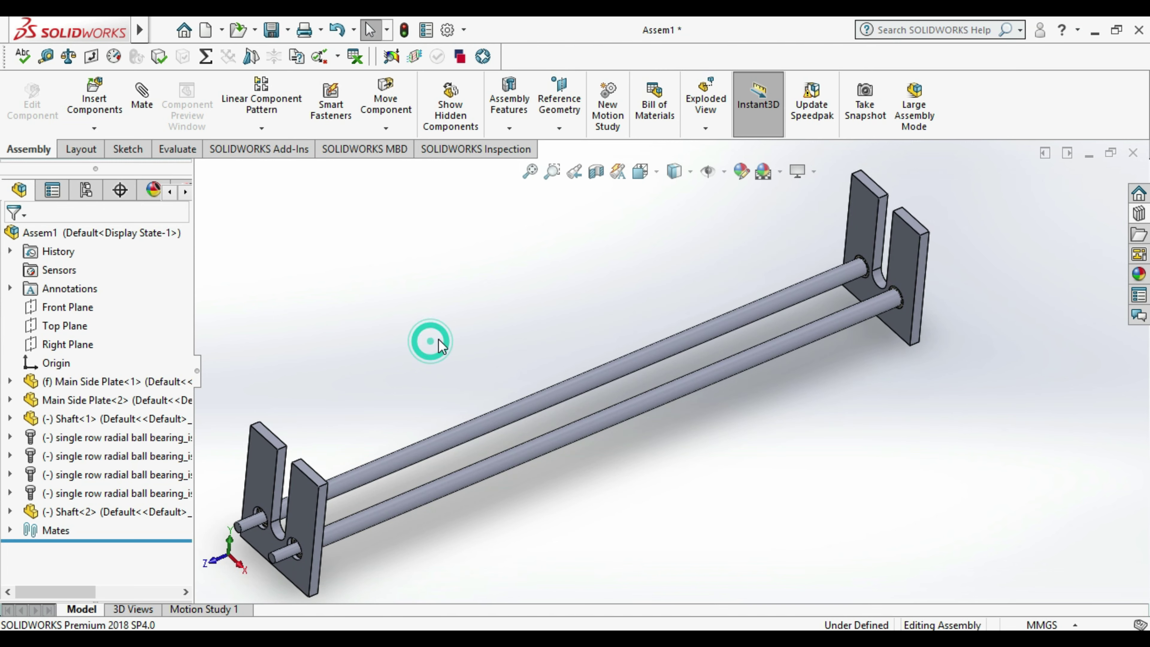
- Save the assembly under the name 'Small Roller Bending Machine'
left_click(272, 31)
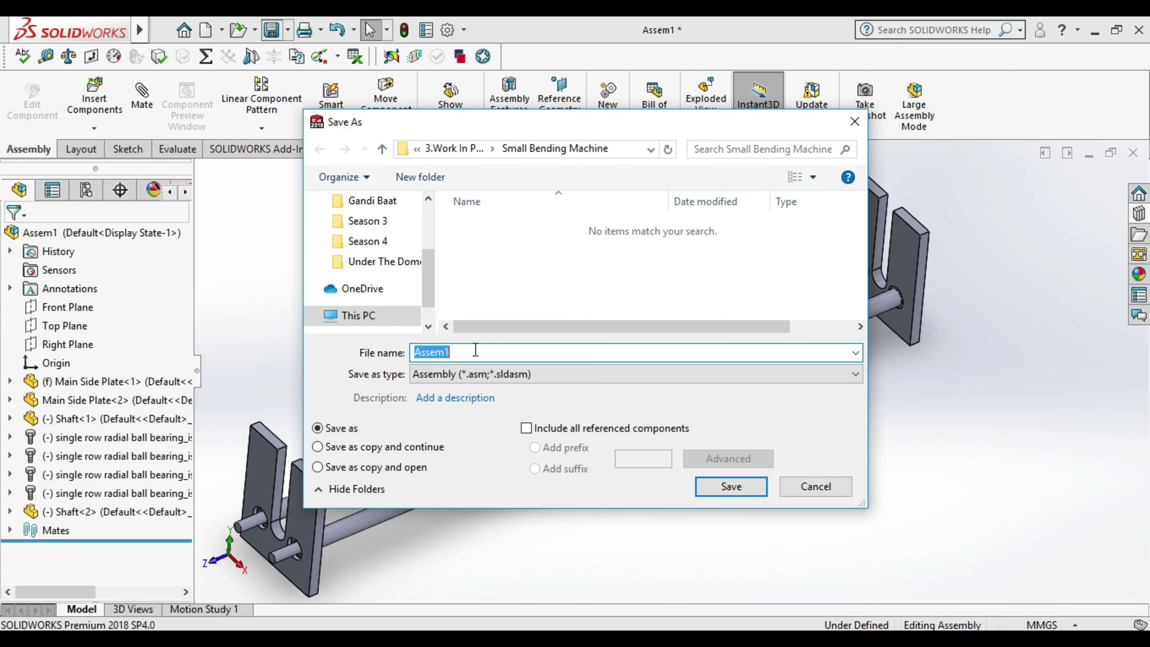
type("Small Roller Bending Machine")
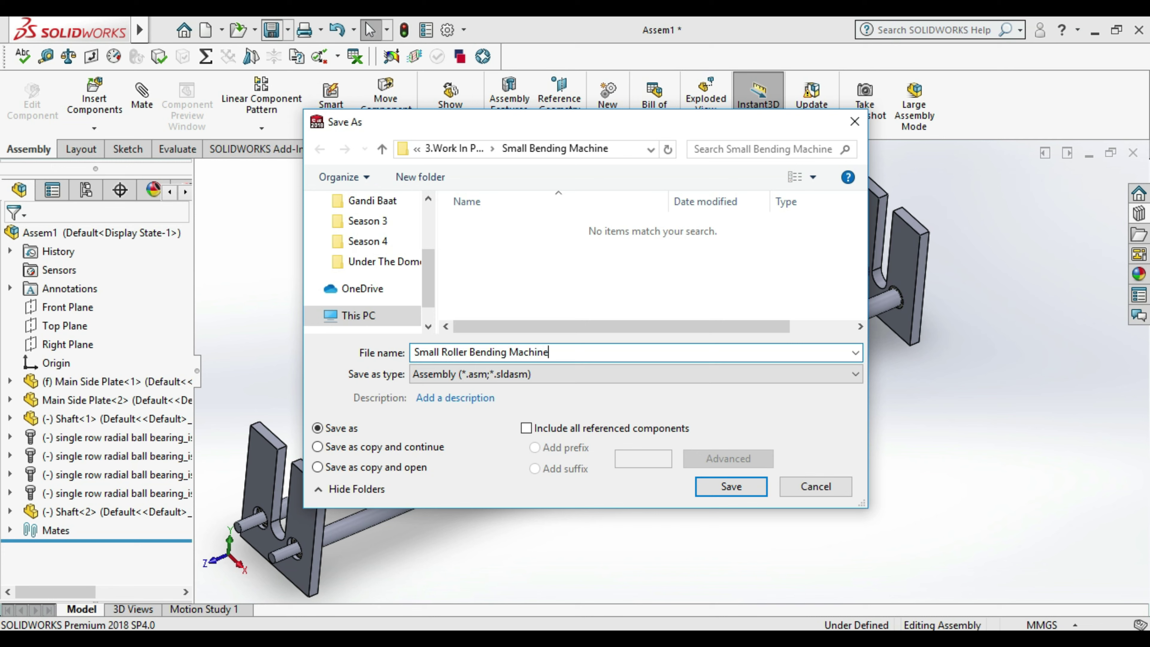
left_click(743, 487)
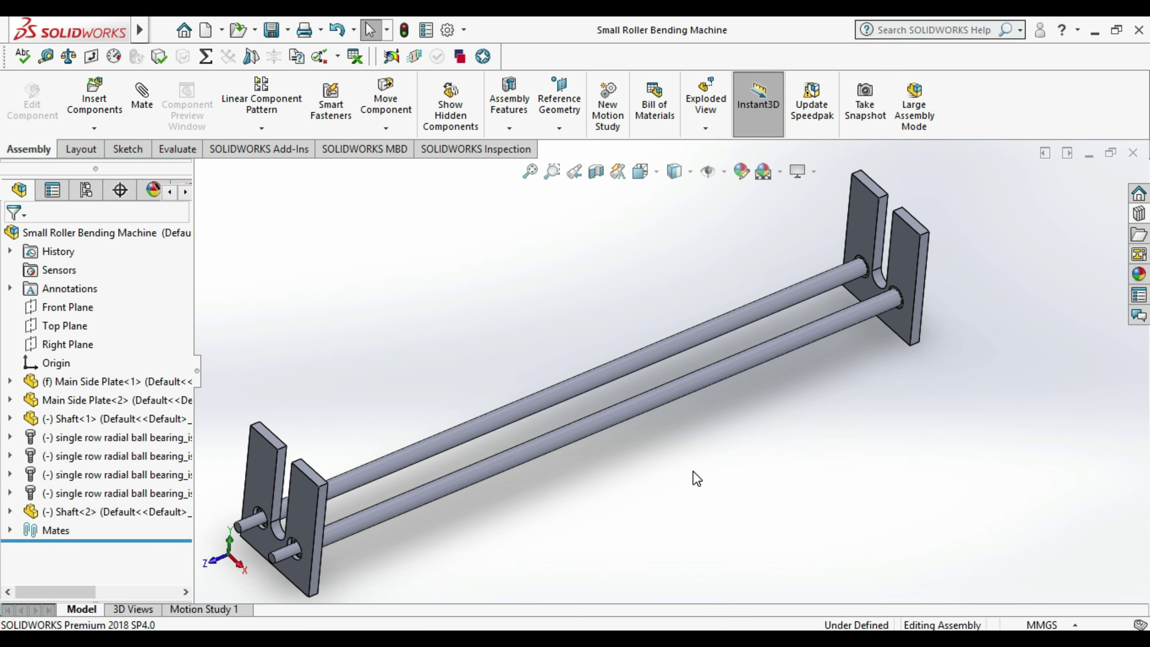
- Orbit the saved assembly to look along the shafts from different angles
scroll(709, 453, "up", 2)
mouse_move(708, 453)
middle_mouse_down()
mouse_move(449, 403)
mouse_move(519, 421)
middle_mouse_up()
scroll(449, 403, "down", 2)
scroll(487, 398, "down", 2)
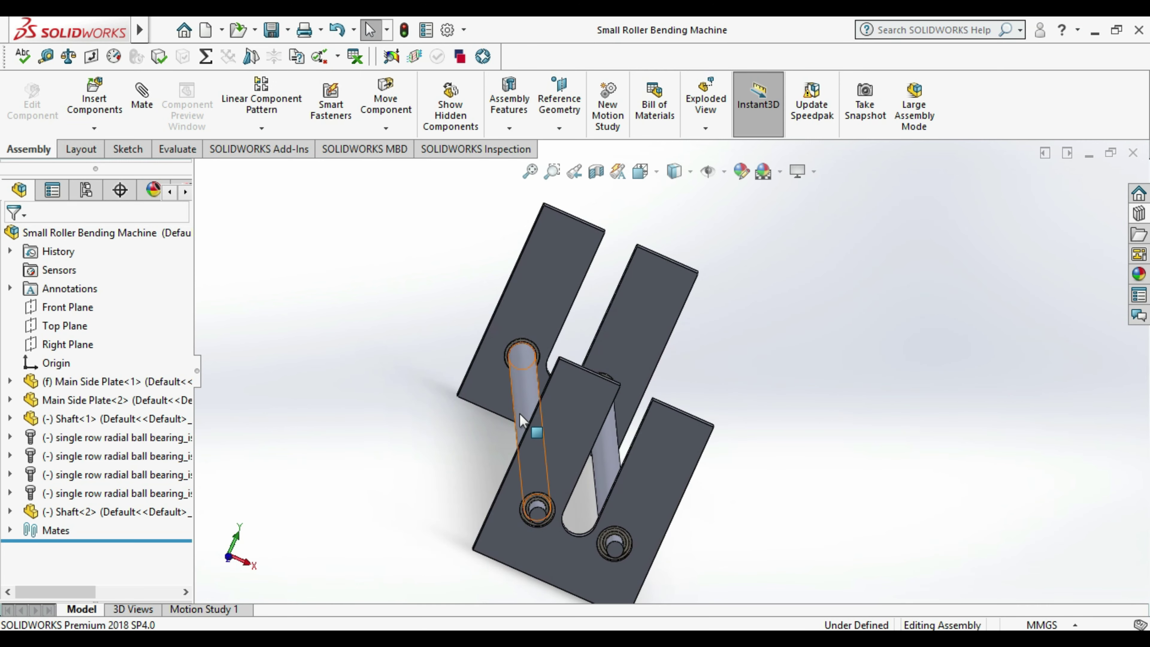
mouse_move(167, 243)
middle_mouse_down()
mouse_move(64, 91)
mouse_move(565, 288)
middle_mouse_up()
- Create a new part and show its three default planes in the viewport
key("f")
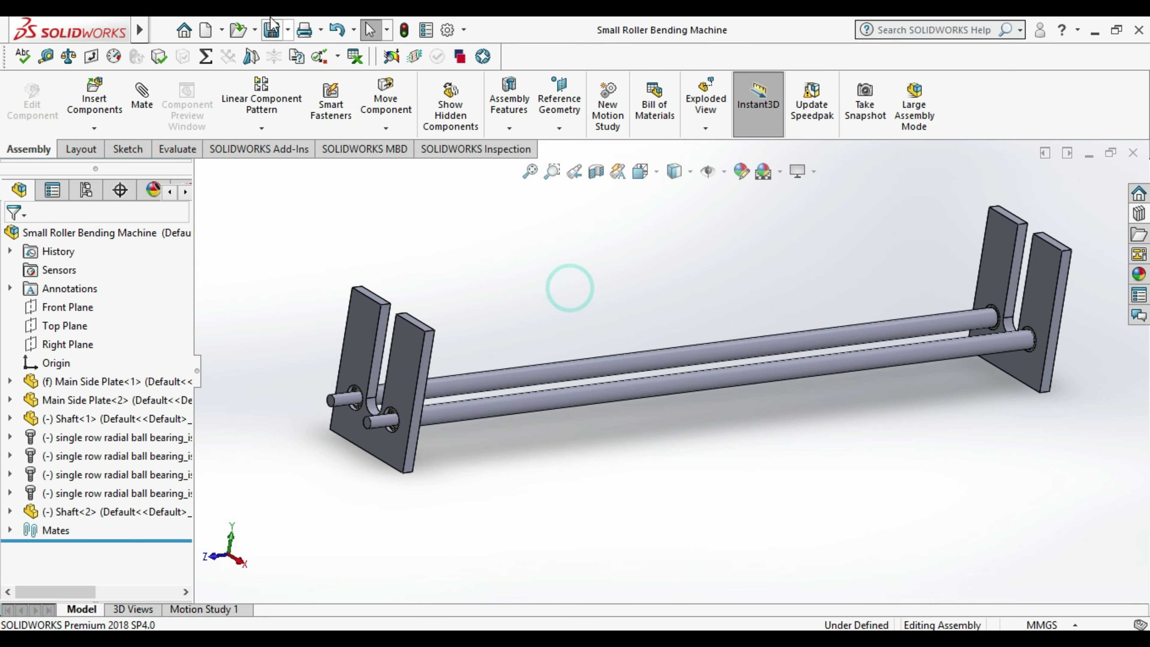
left_click(211, 35)
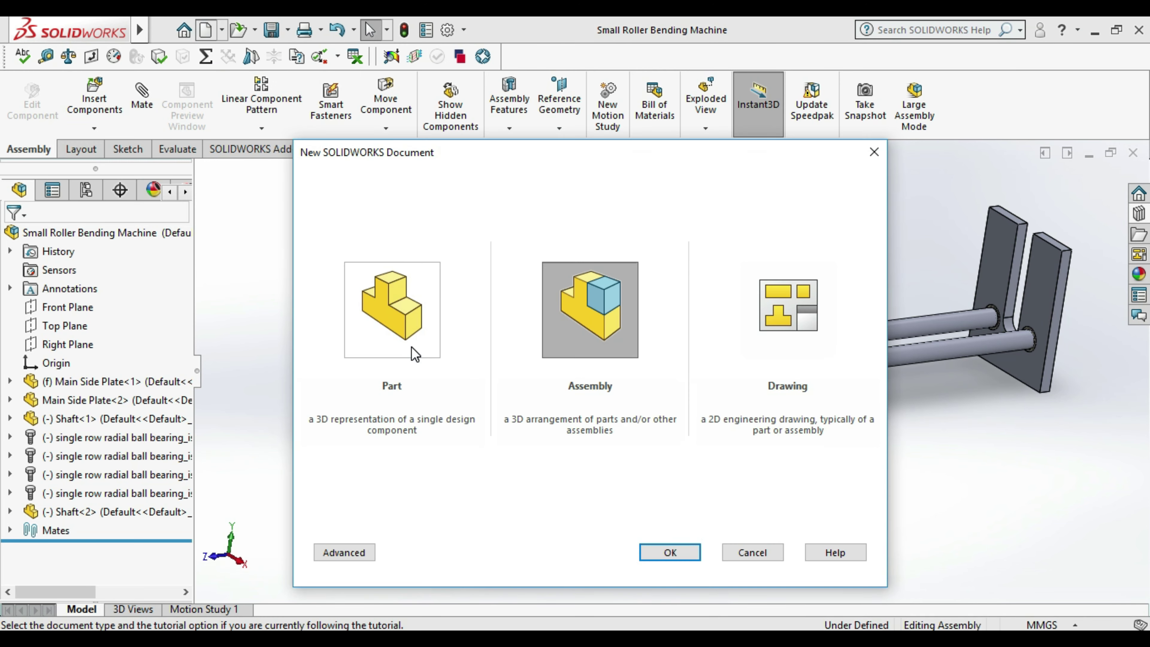
double_click(394, 325)
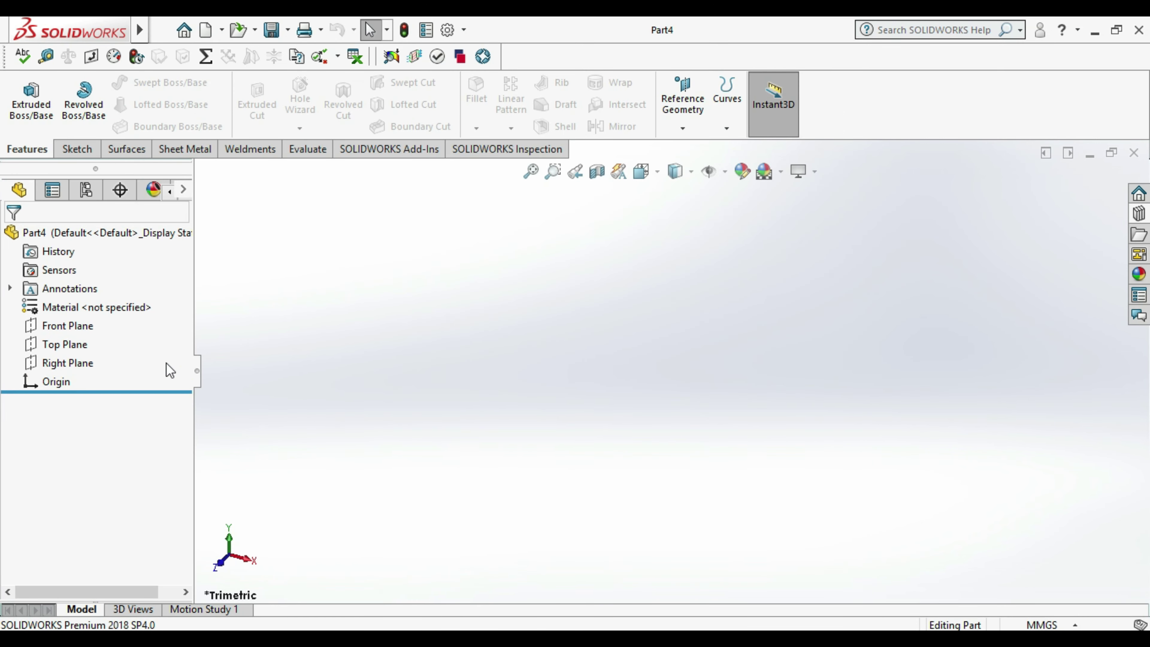
left_click(84, 365, "shift")
right_click(85, 367)
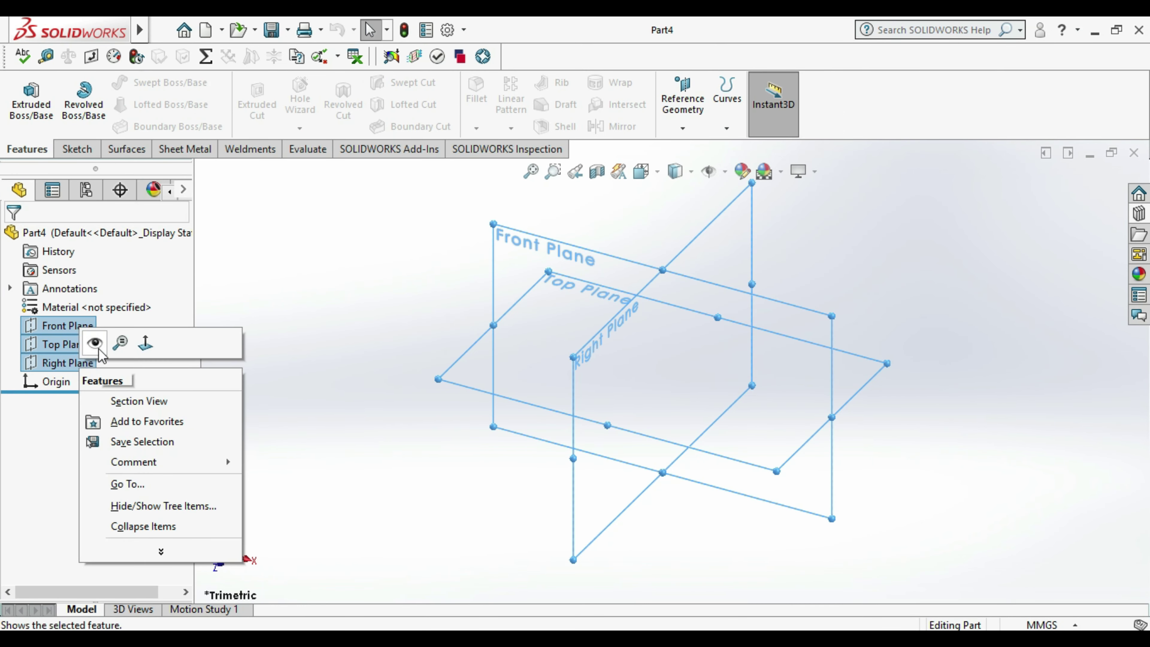
left_click(98, 345)
left_click(460, 475)
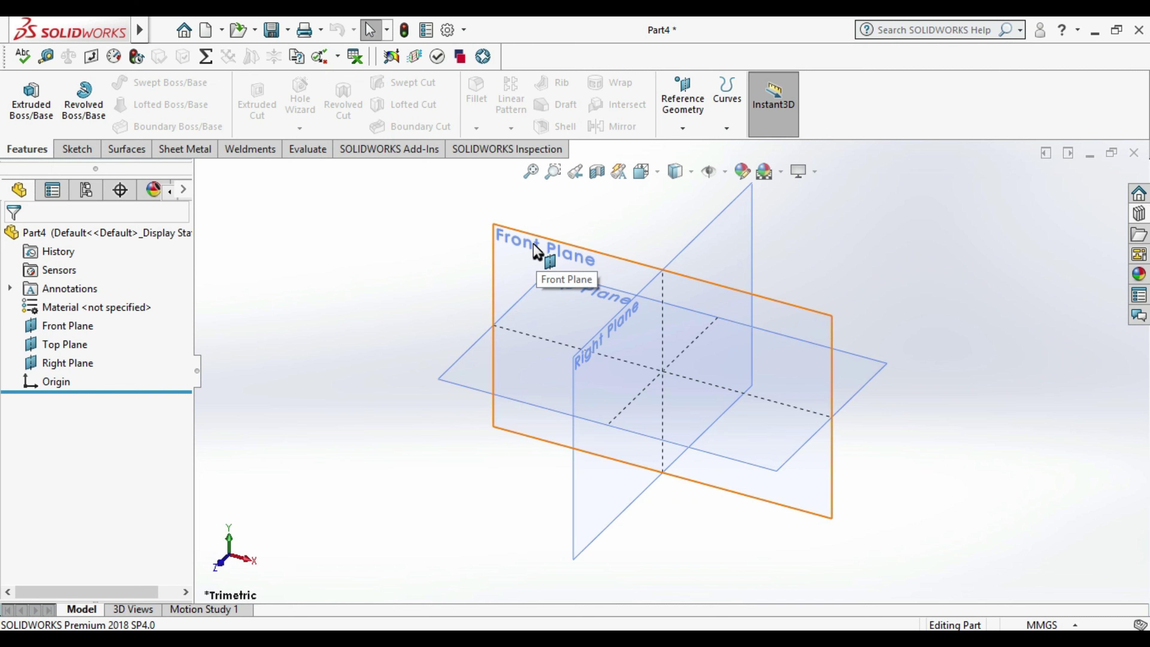
- Open Sketch1 on the Top Plane with the rectangle tool ready
right_click(461, 375)
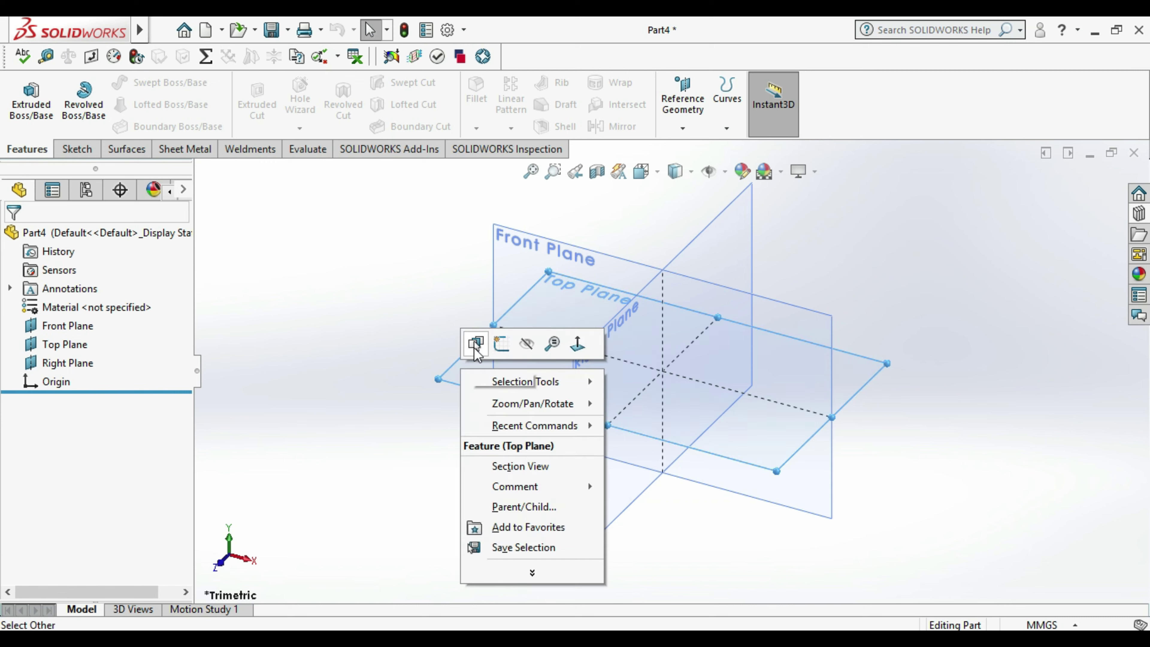
left_click(502, 361)
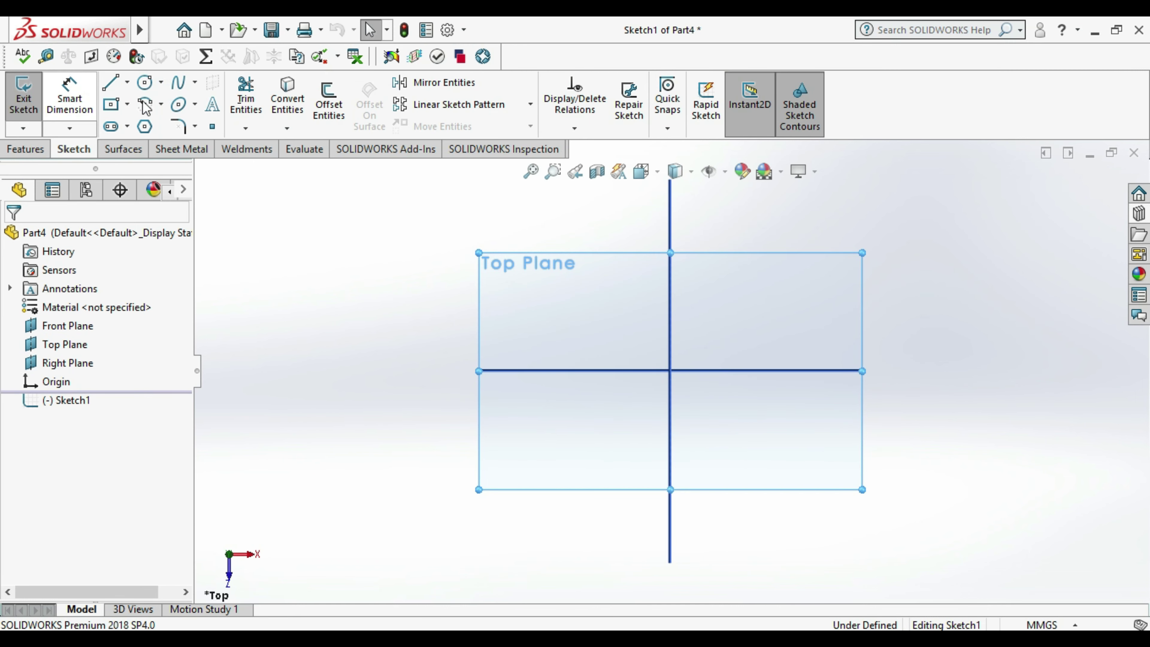
left_click(112, 107)
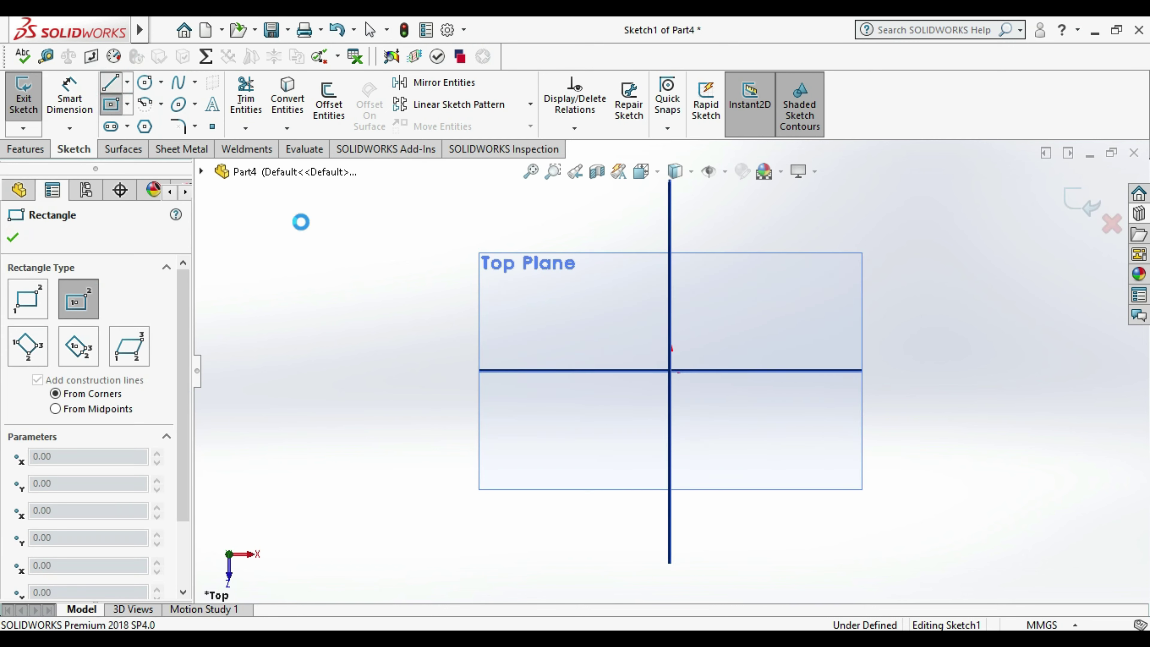
- Draw a horizontal top line and make its midpoint coincident with the origin
key("Escape")
key("l")
left_click(453, 372)
left_click(926, 371)
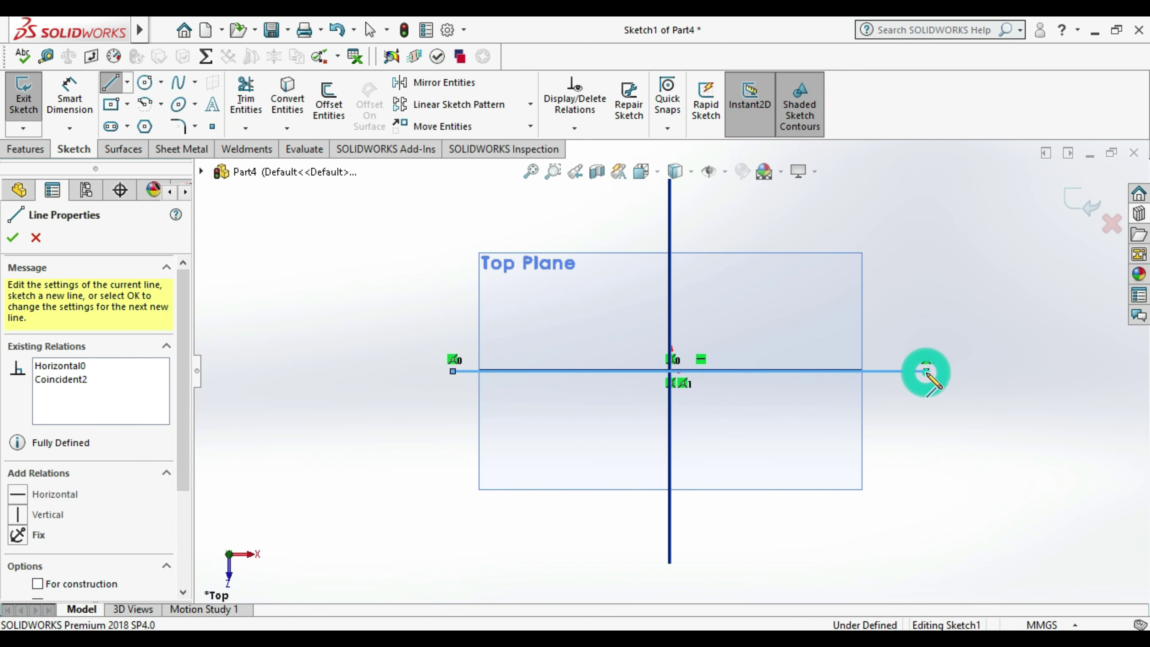
key("Escape")
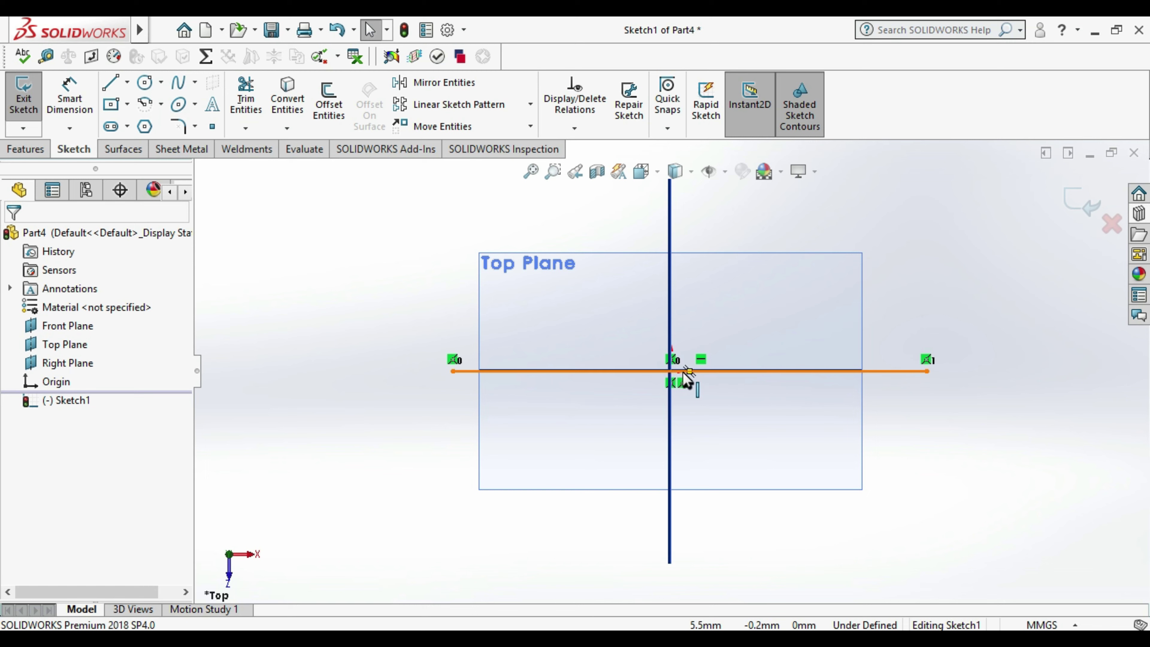
left_click(688, 371)
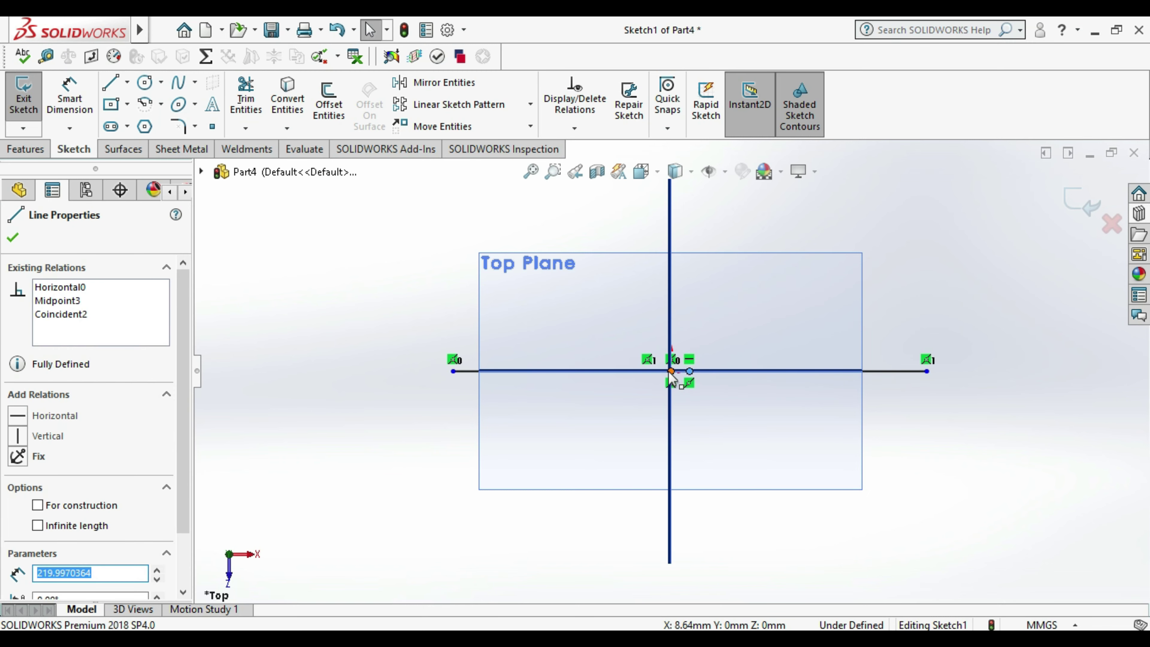
left_click(689, 372)
left_click(671, 372, "ctrl")
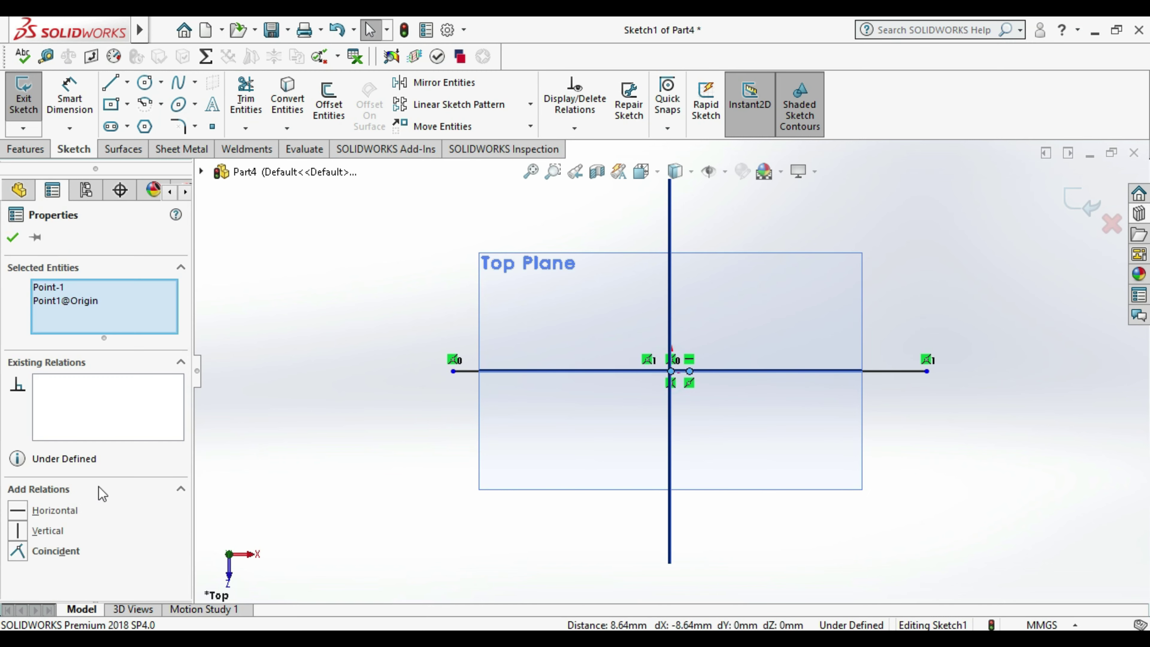
left_click(16, 550)
left_click(9, 239)
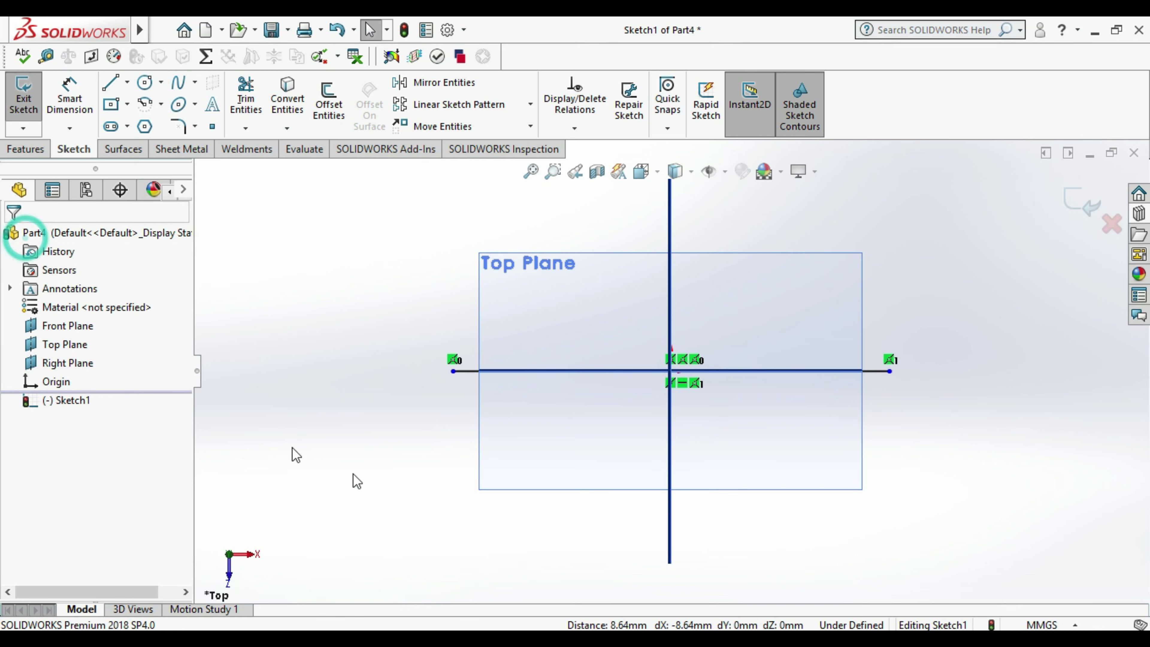
- Draw the closed stepped T outline with shoulders and a central stem from the top line's ends
left_click(117, 86)
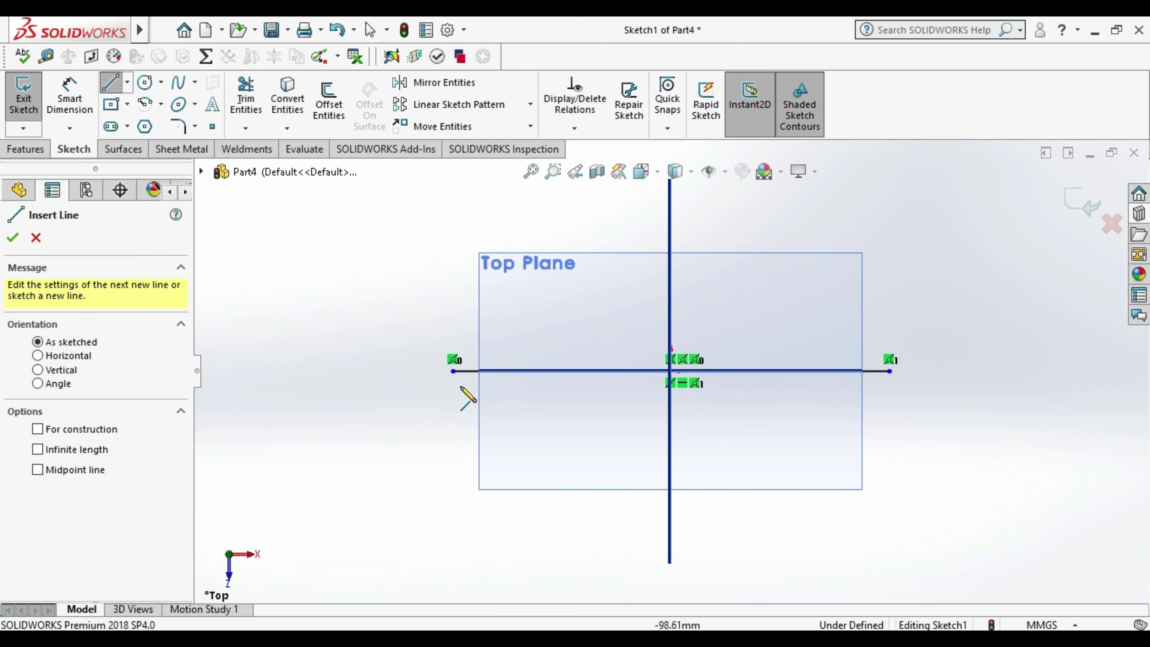
left_click(453, 371)
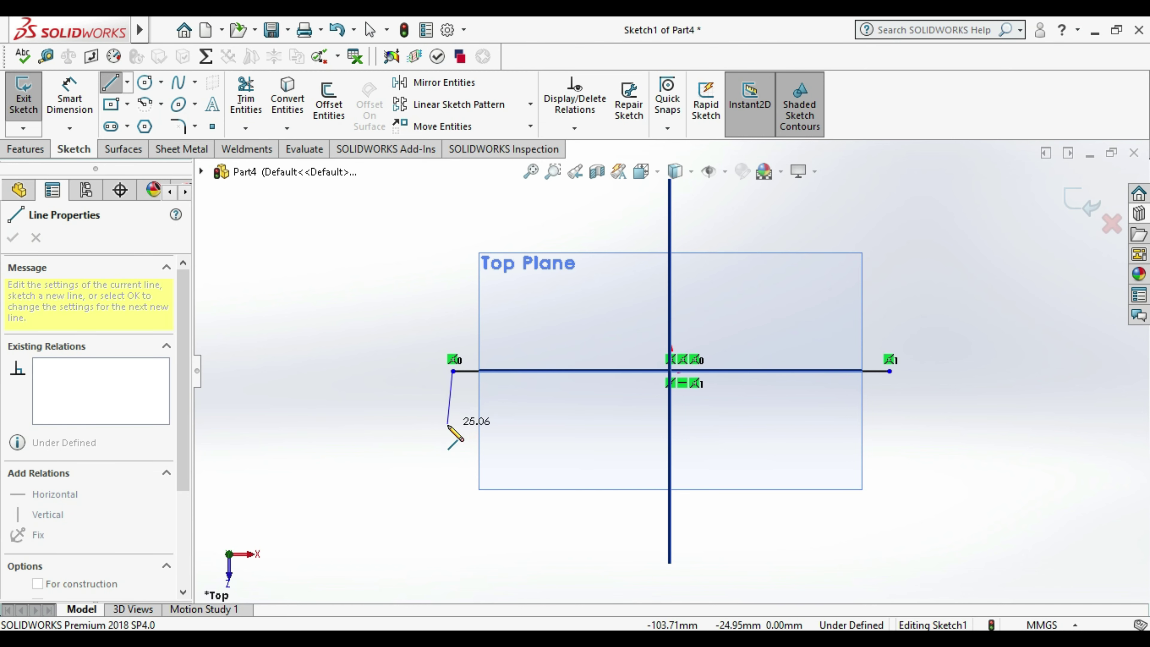
left_click(453, 415)
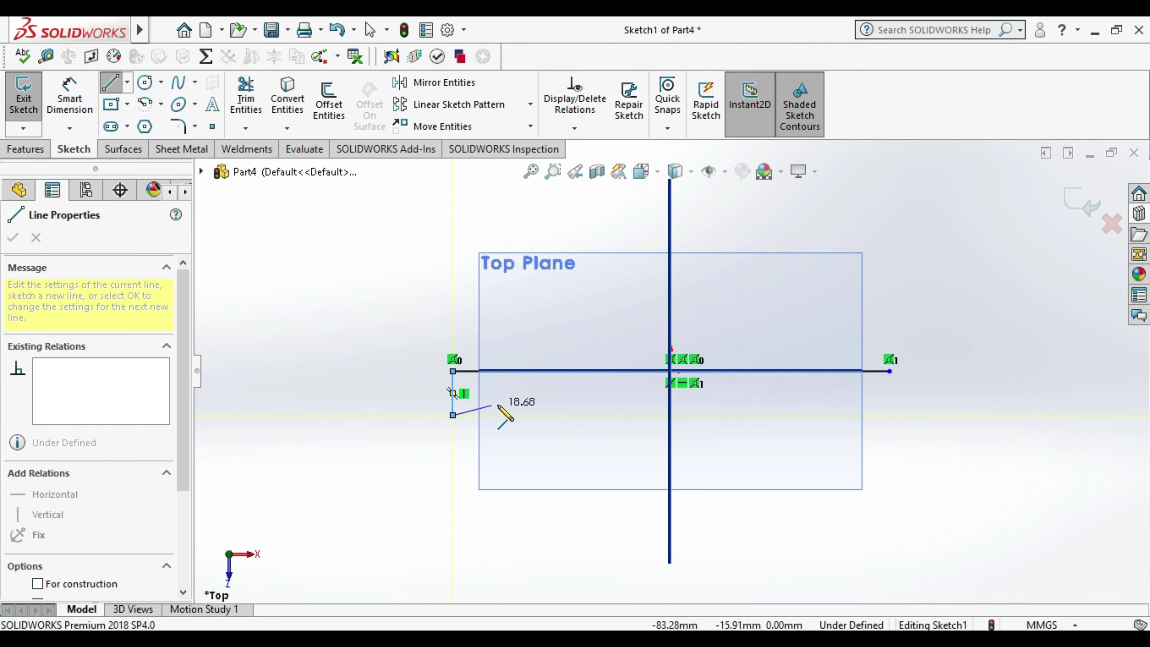
left_click(559, 415)
left_click(558, 459)
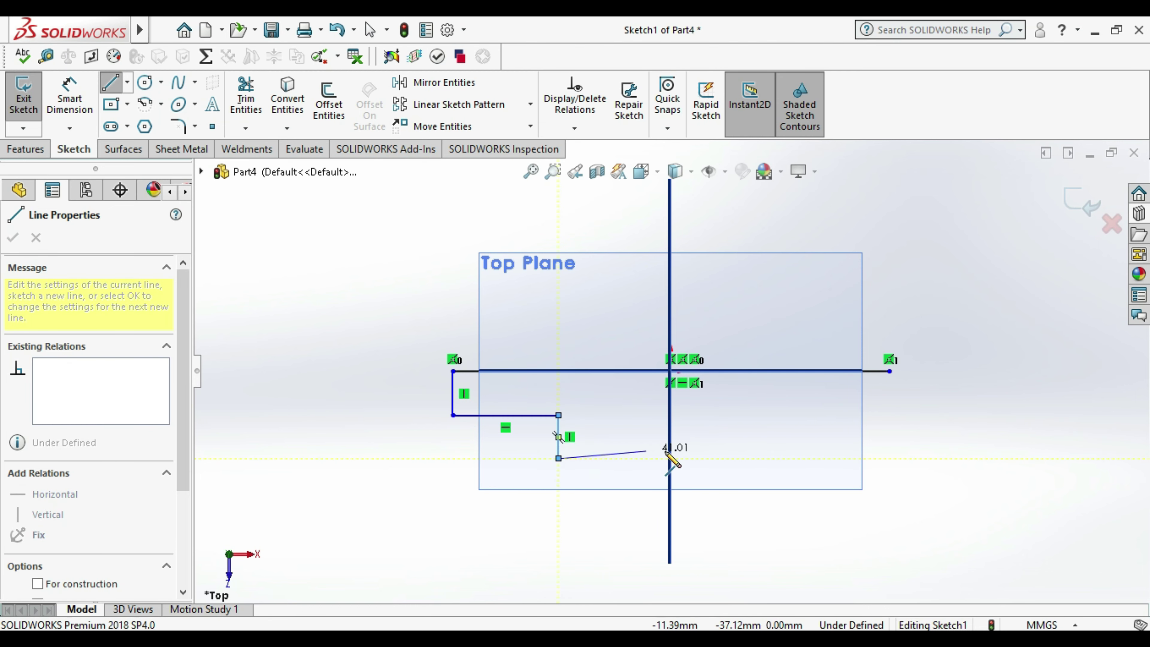
left_click(751, 457)
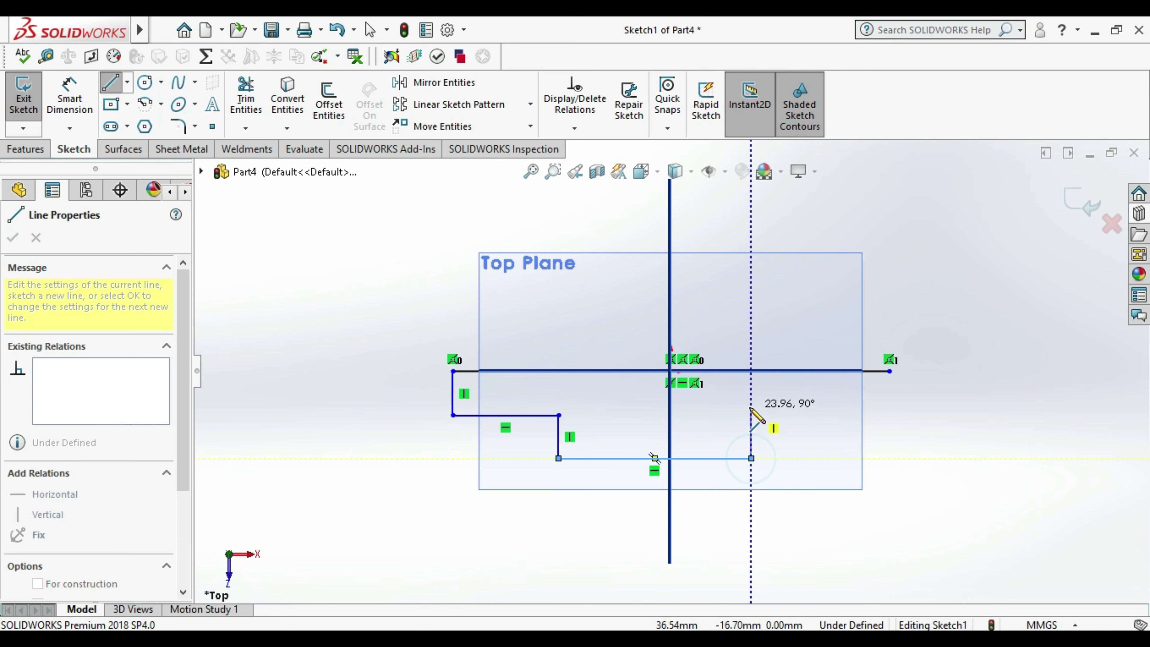
left_click(751, 415)
left_click(889, 415)
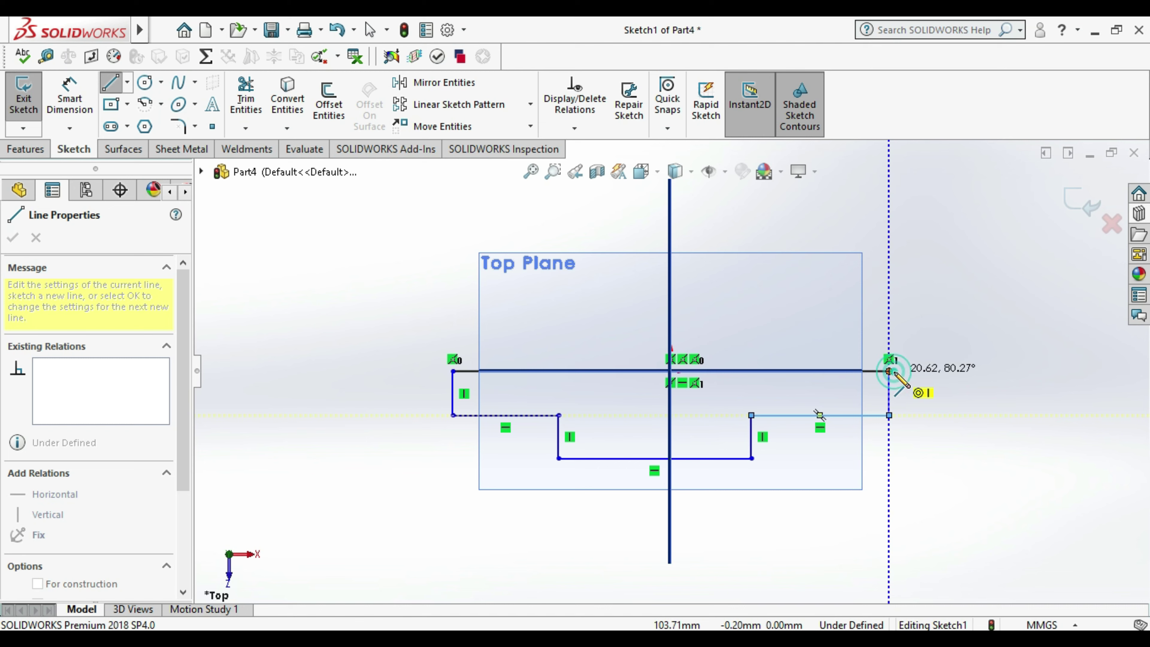
left_click(889, 371)
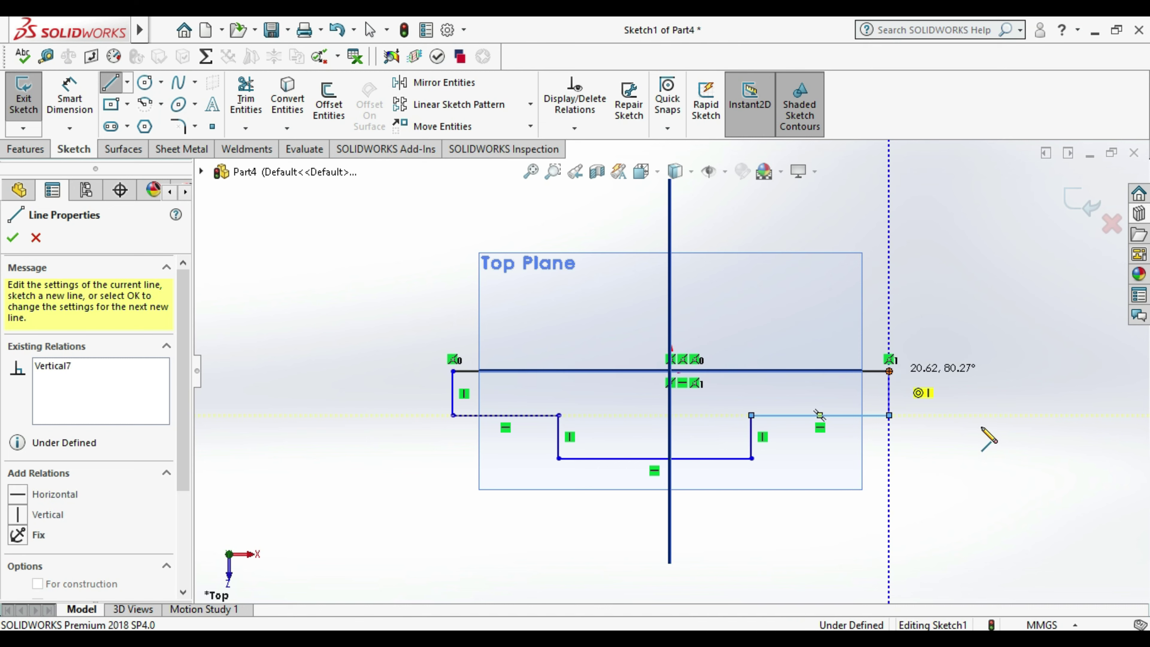
left_click(69, 97)
left_click(452, 394)
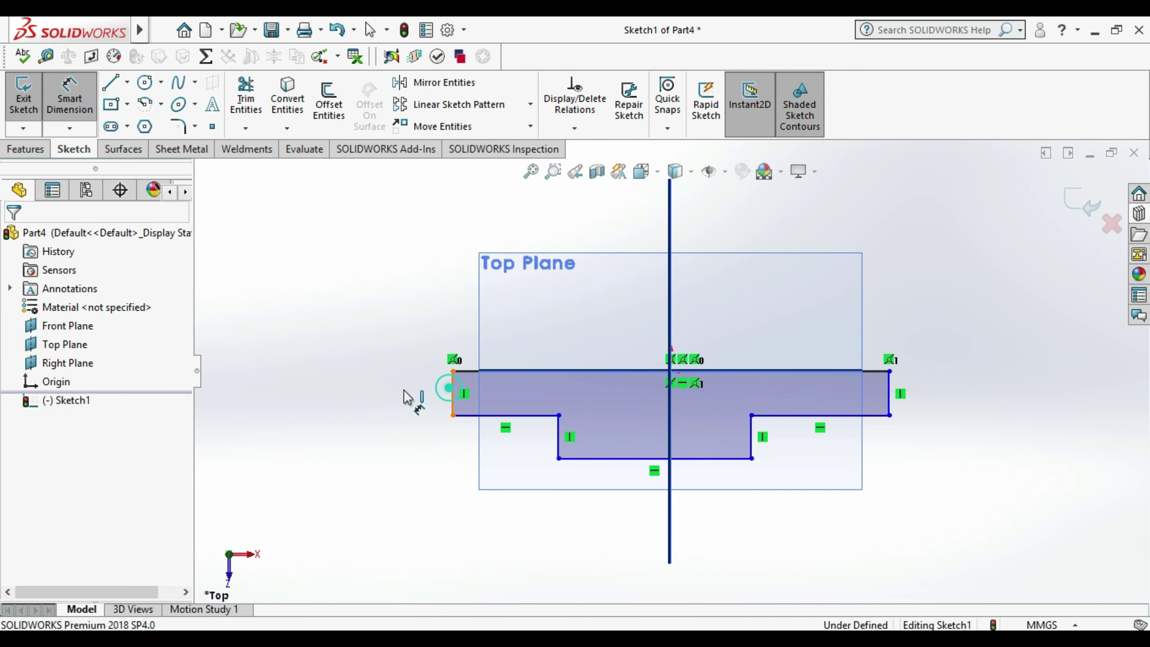
- Dimension the left outer edge and the stem's left edge at 20 mm each
left_click(378, 392)
type("20")
key("Return")
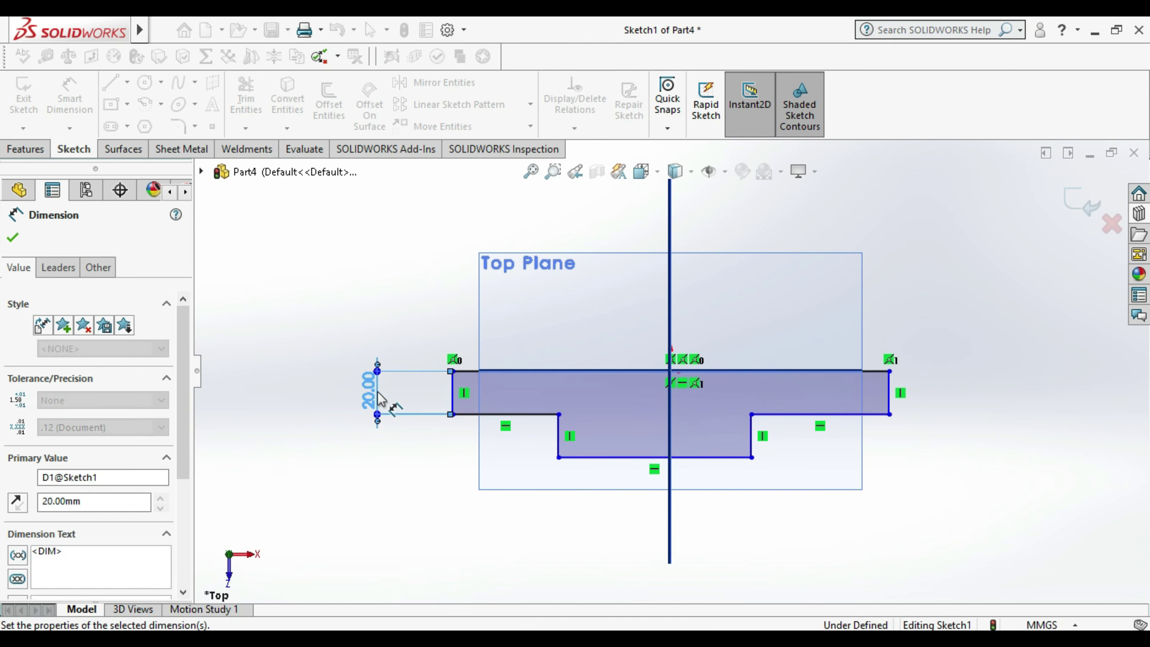
left_click(368, 466)
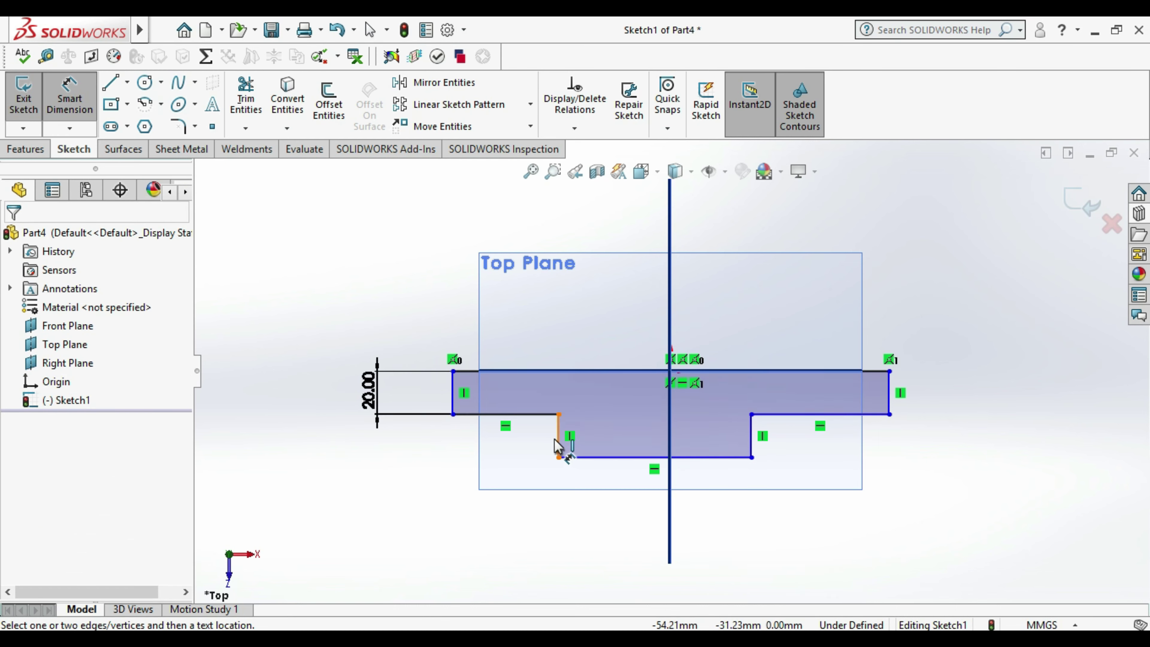
left_click(560, 437)
left_click(457, 446)
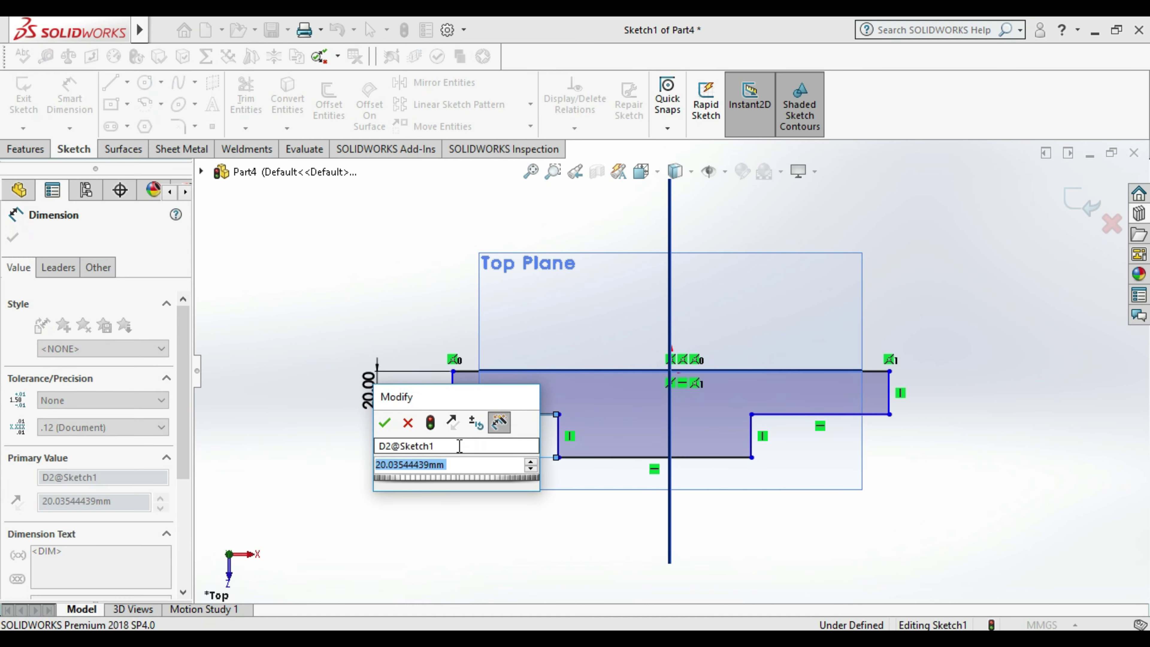
type("20")
key("Return")
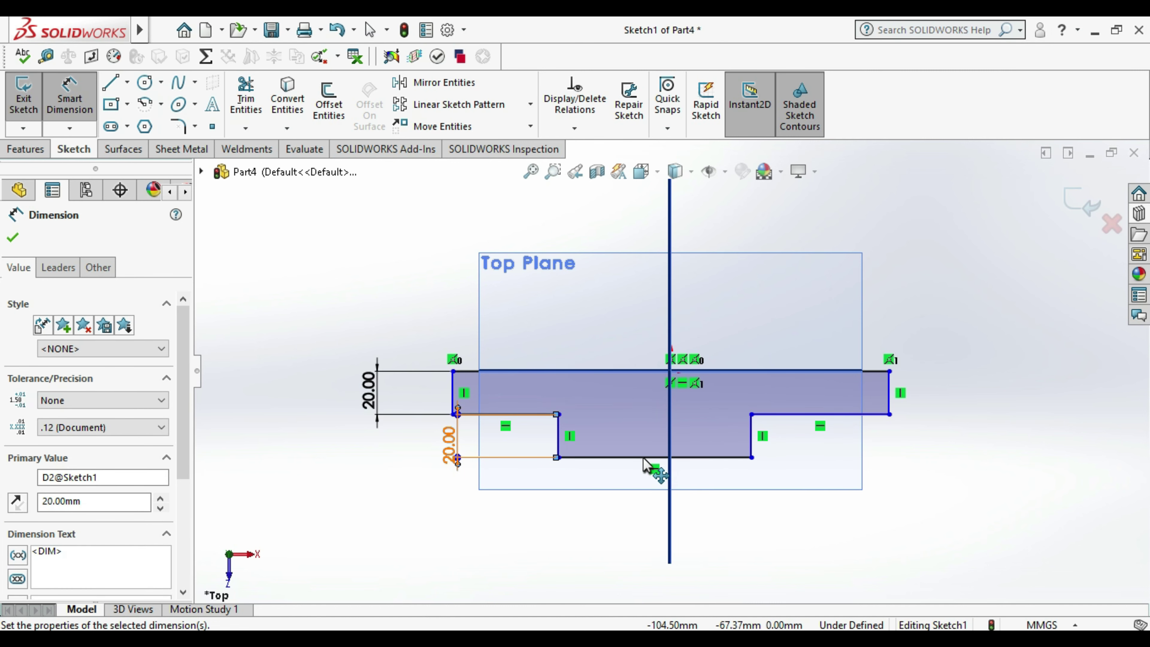
key("Escape")
- Align the stem's bottom-edge midpoint vertically under the origin
left_click(634, 458)
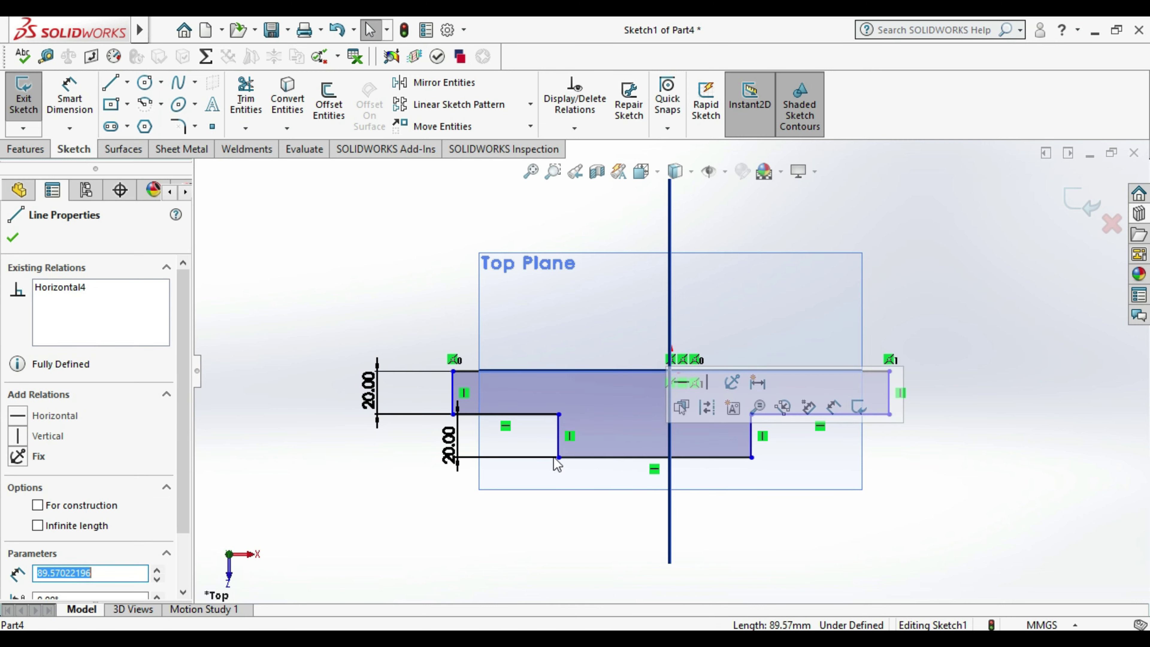
scroll(613, 466, "down", 2)
scroll(614, 467, "down", 2)
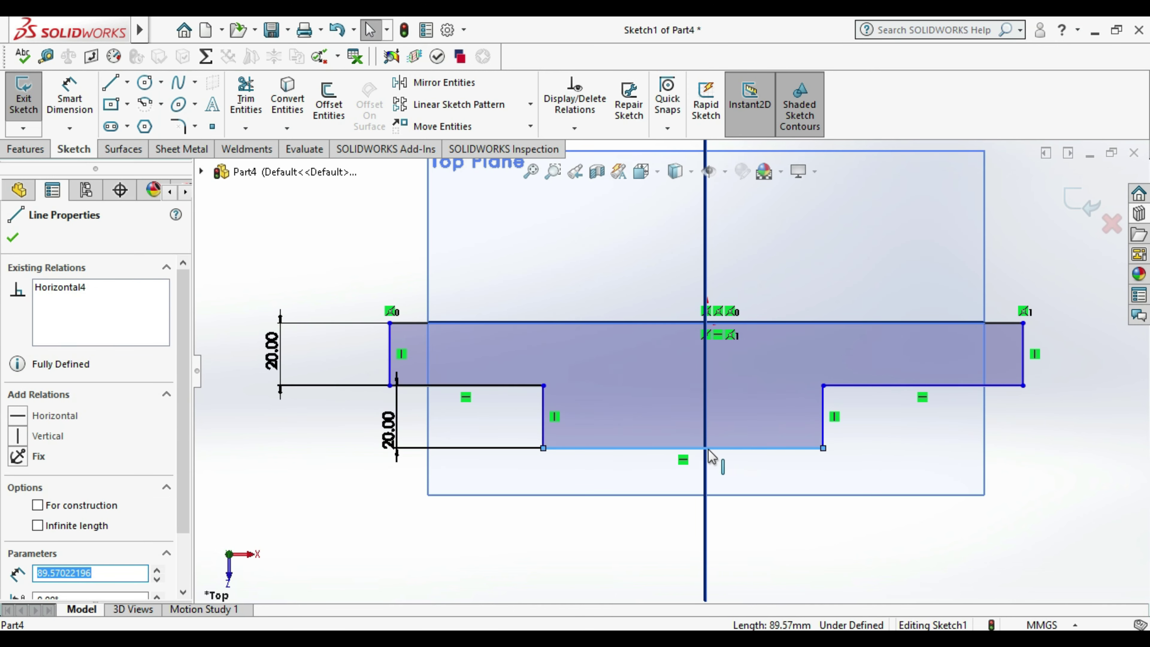
left_click(685, 449)
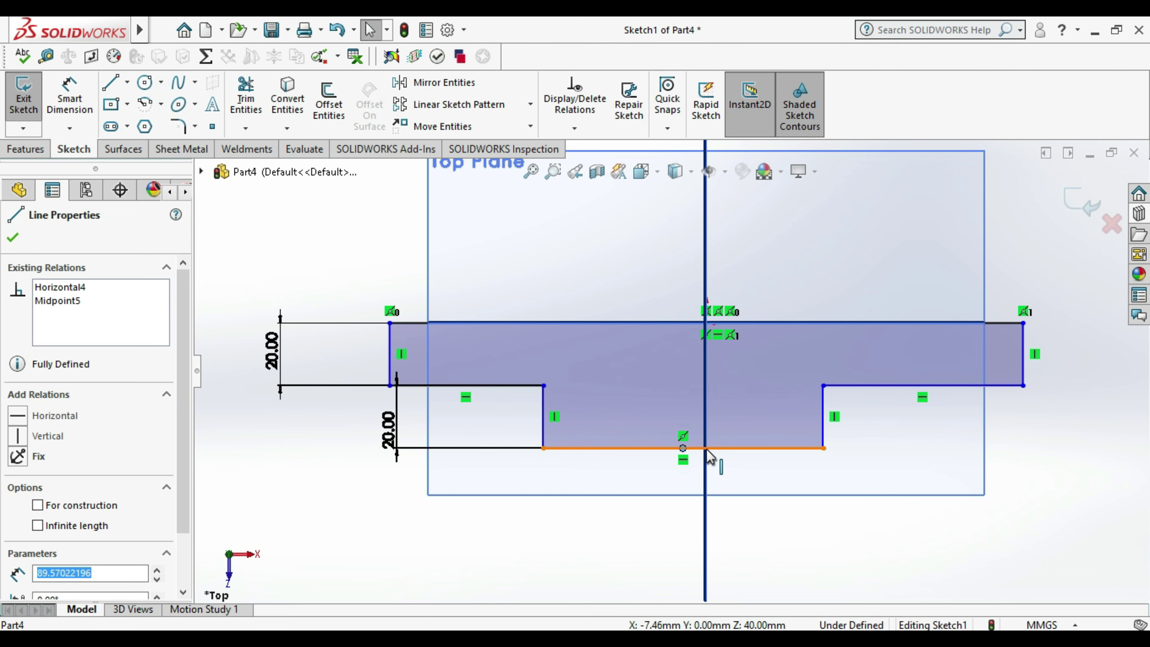
left_click(683, 448)
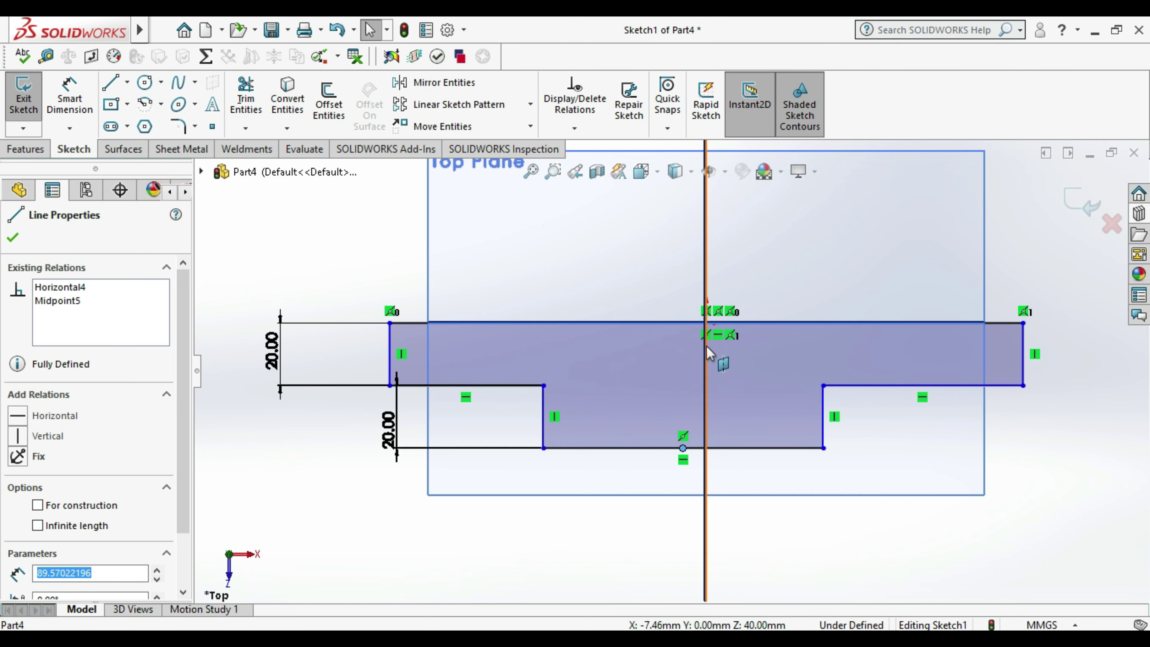
left_click(705, 322, "ctrl")
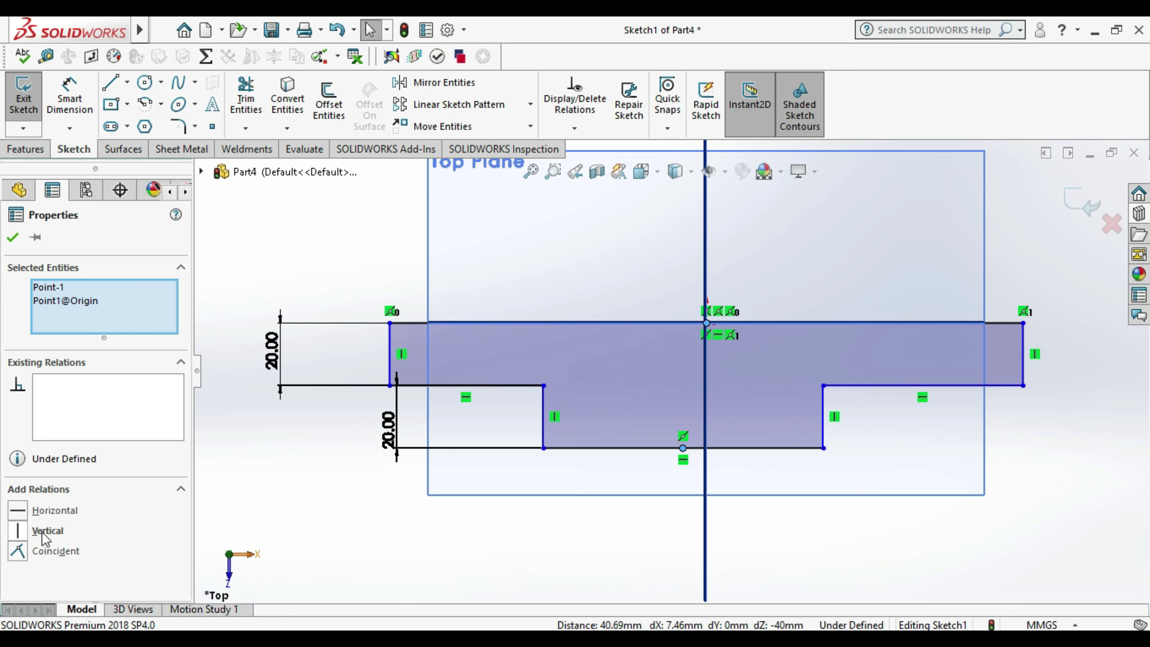
left_click(46, 531)
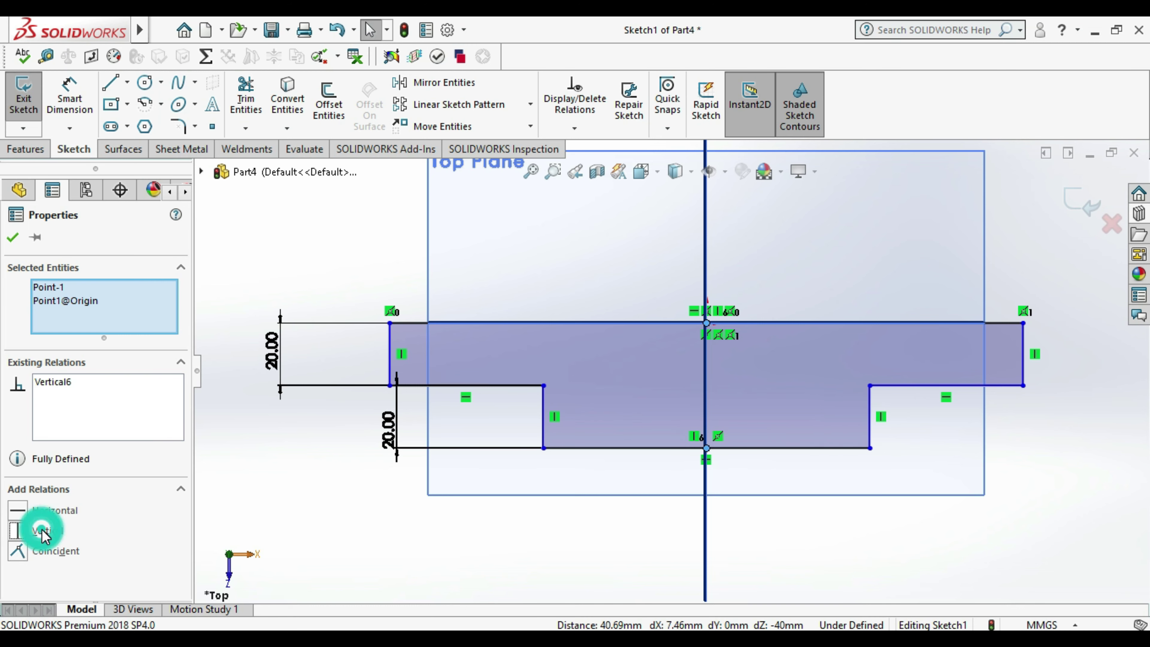
left_click(3, 239)
scroll(670, 369, "up", 3)
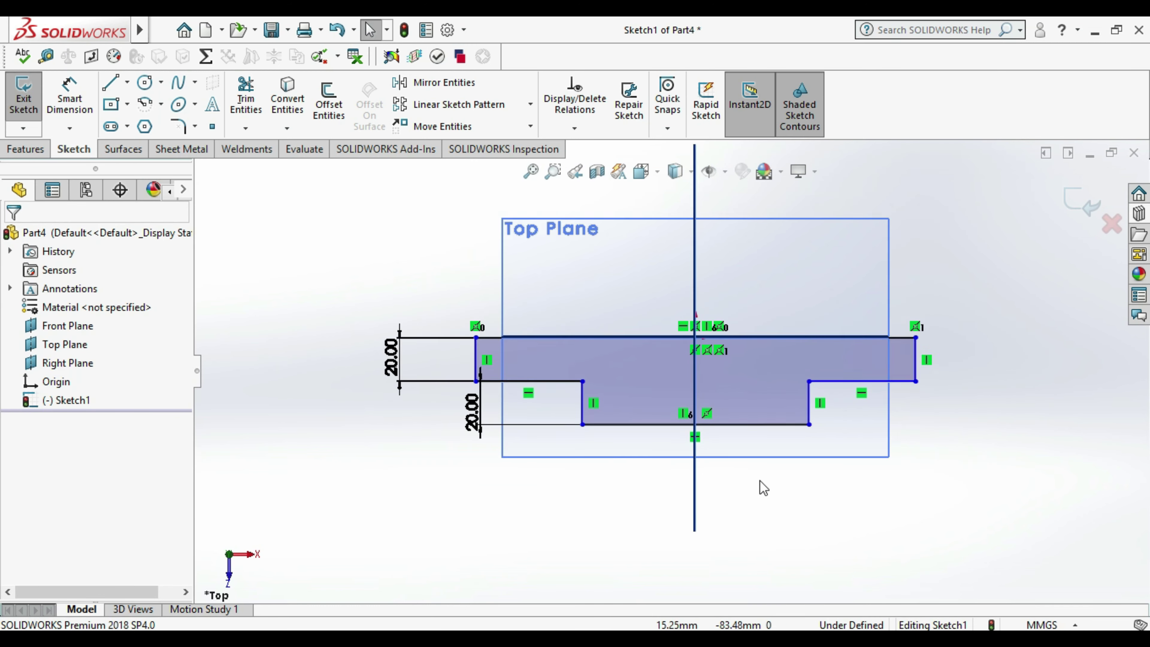
scroll(764, 489, "down", 2)
scroll(727, 508, "down", 1)
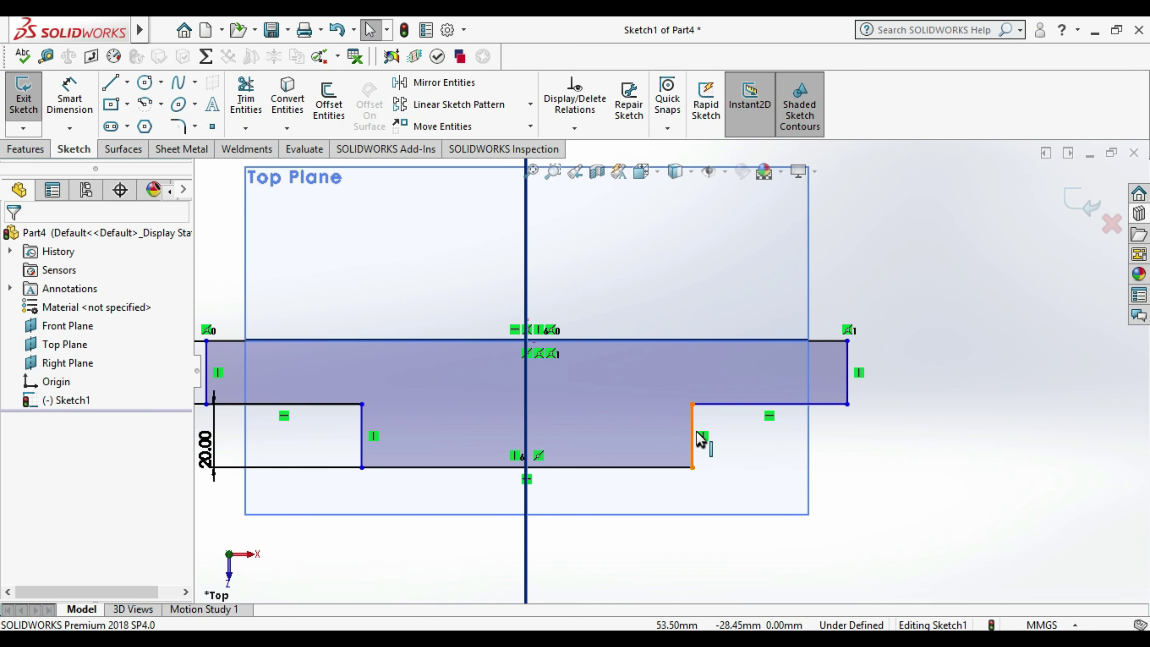
scroll(704, 440, "up", 4)
scroll(663, 326, "down", 1)
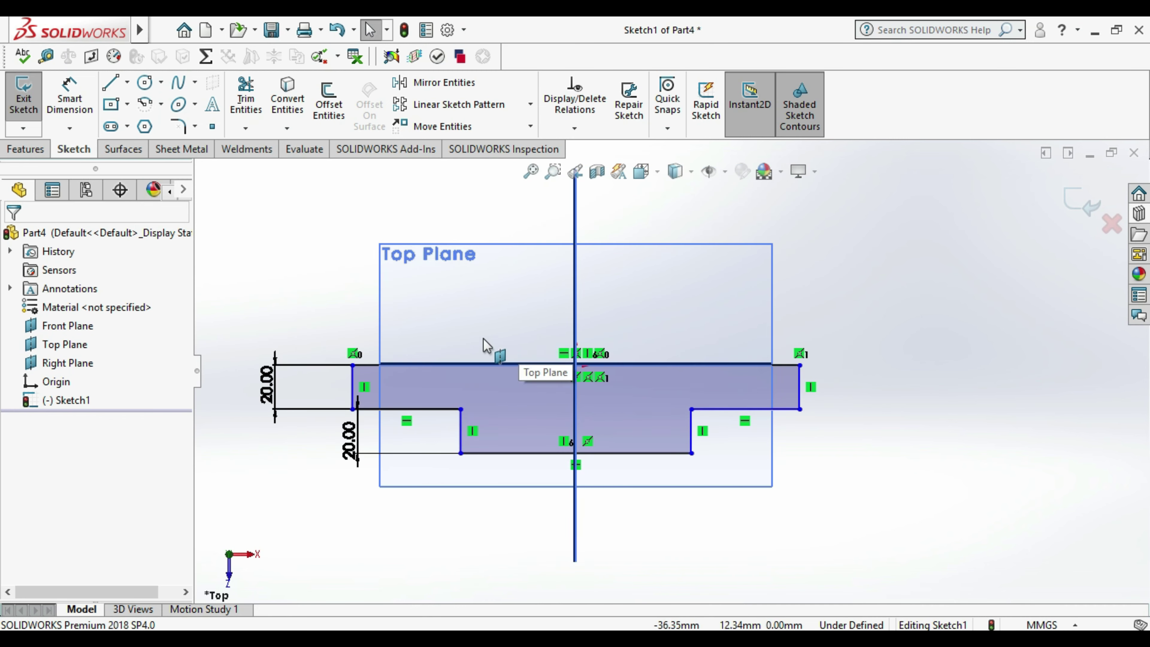
- Dimension the top edge to a 150 mm overall width
left_click(76, 97)
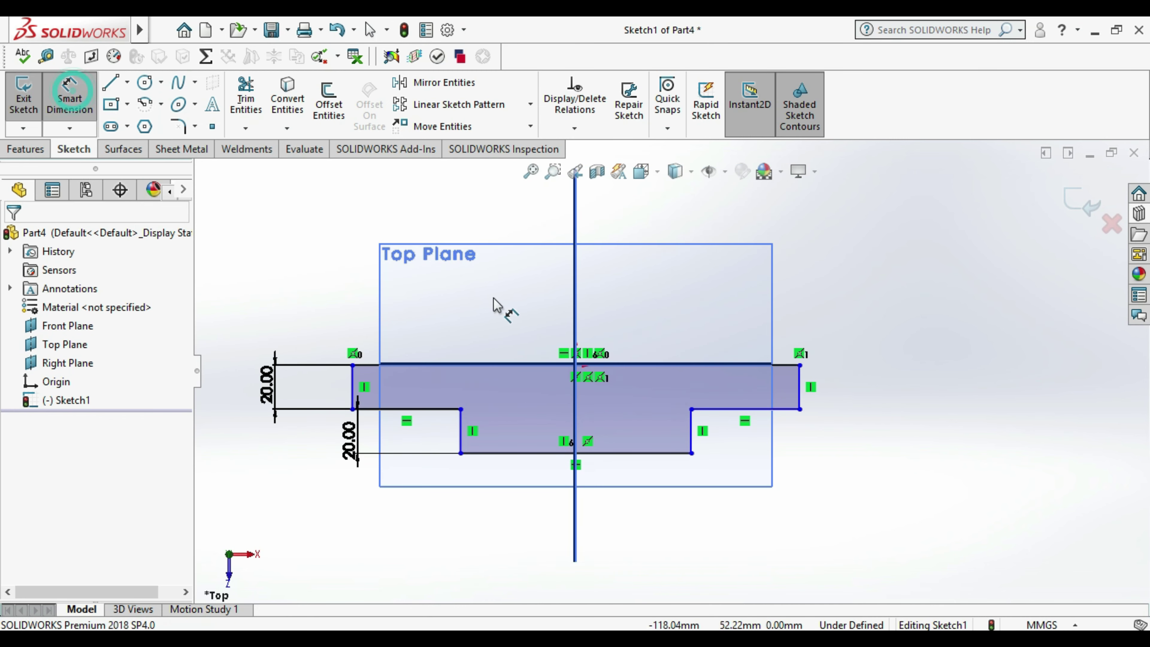
left_click(760, 365)
left_click(729, 288)
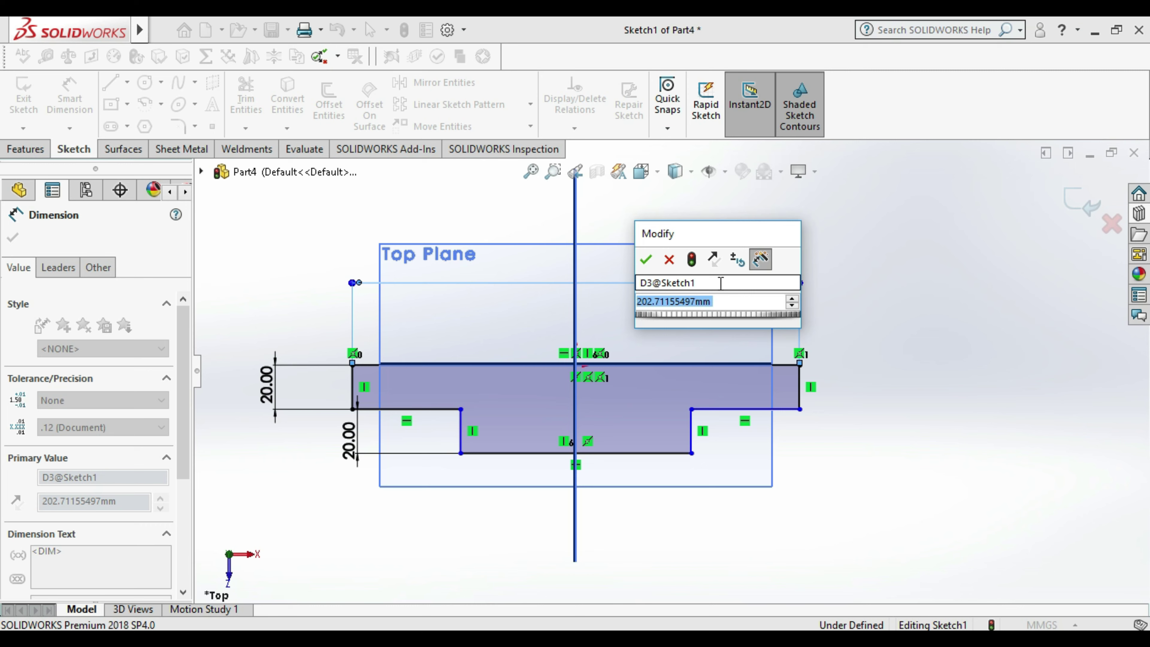
type("150")
key("Return")
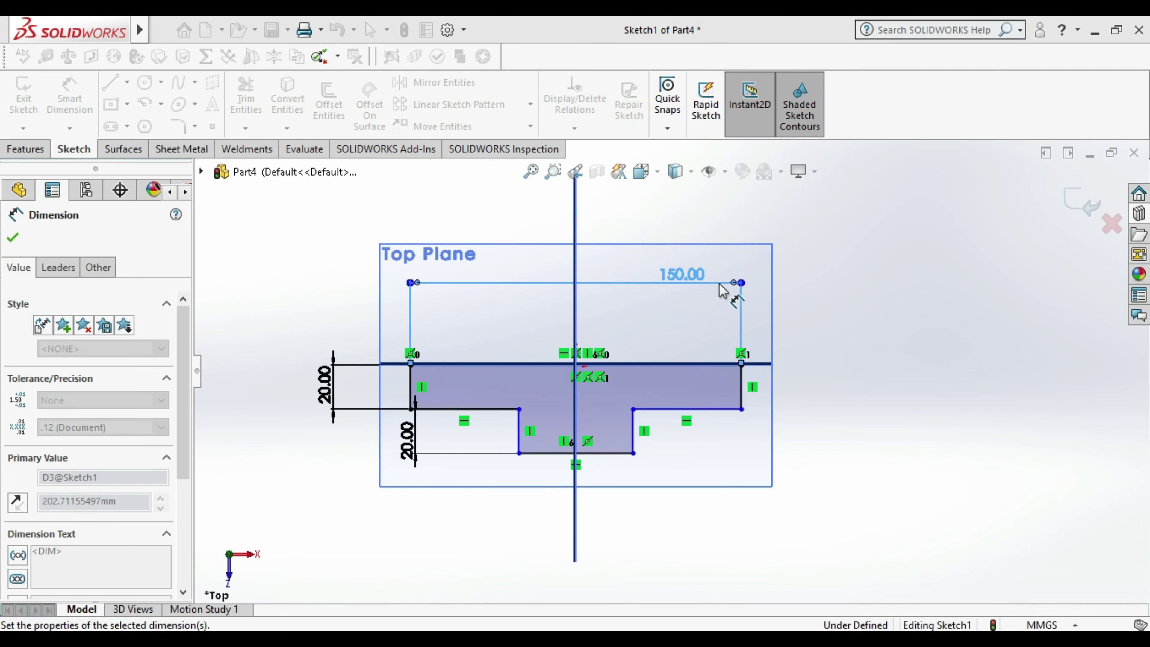
left_click(906, 386)
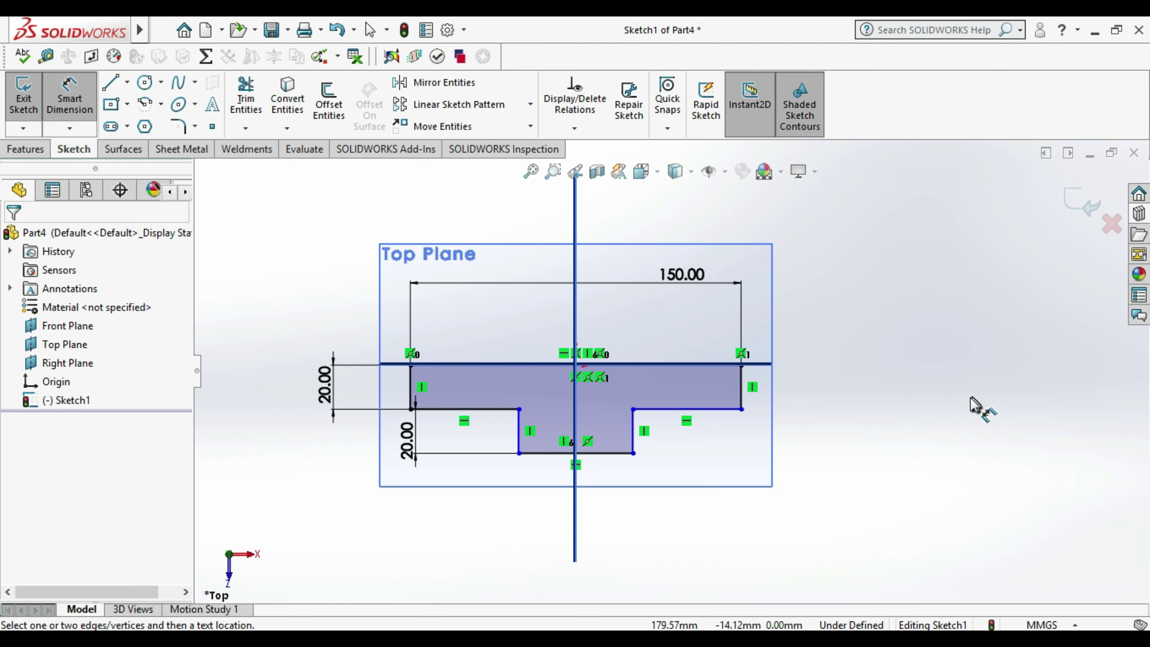
left_click(724, 409)
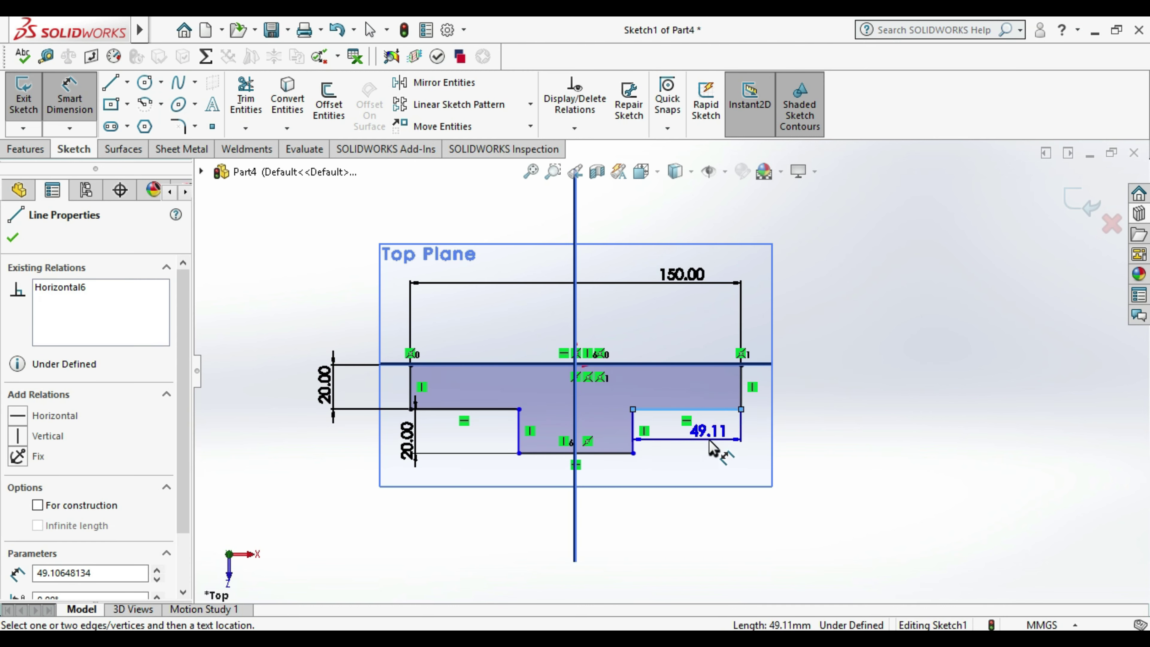
left_click(710, 447)
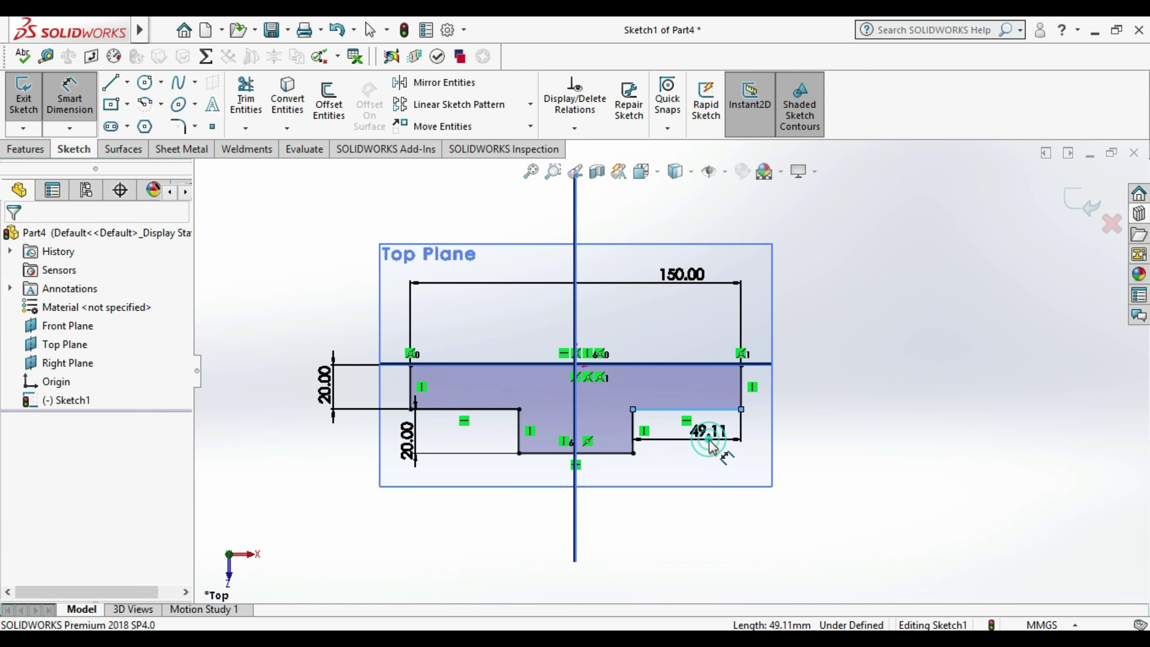
key("Return")
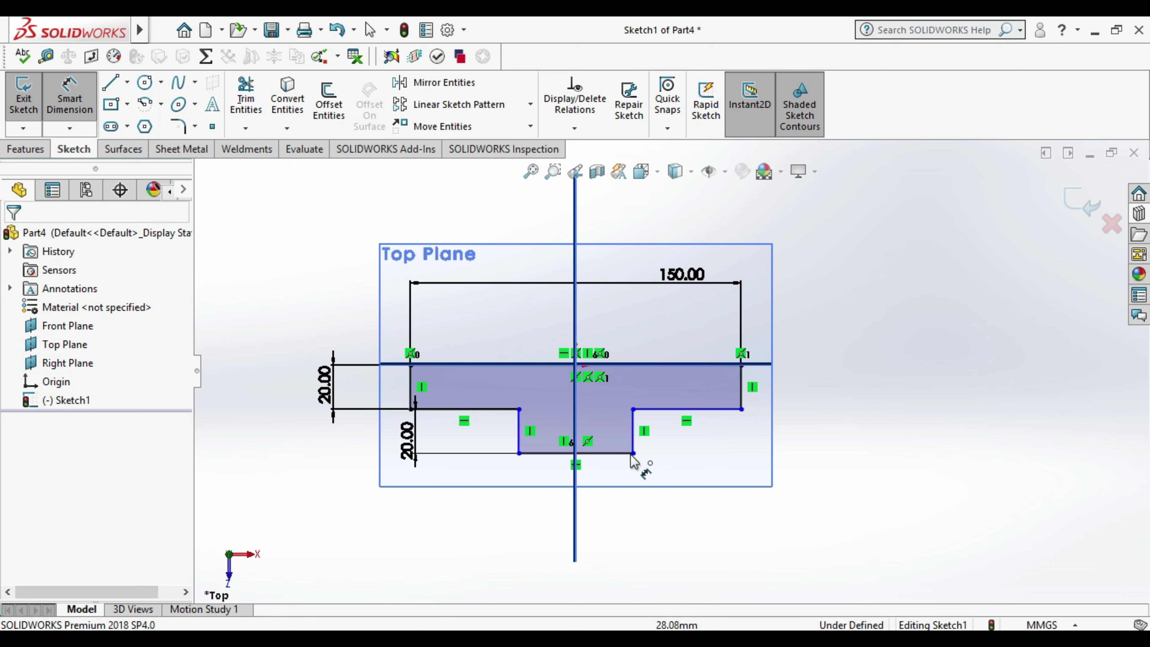
- Dimension the stem's bottom edge to 42 mm, cancelling the extra edge dimensions
left_click(604, 454)
left_click(603, 530)
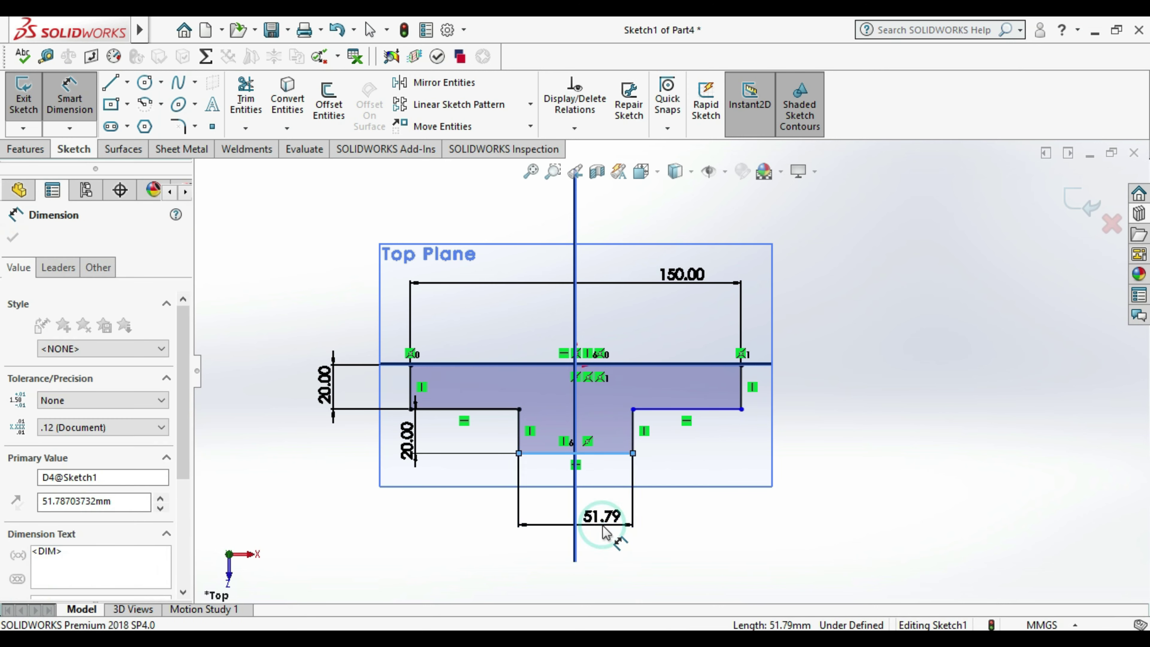
type("42")
key("Return")
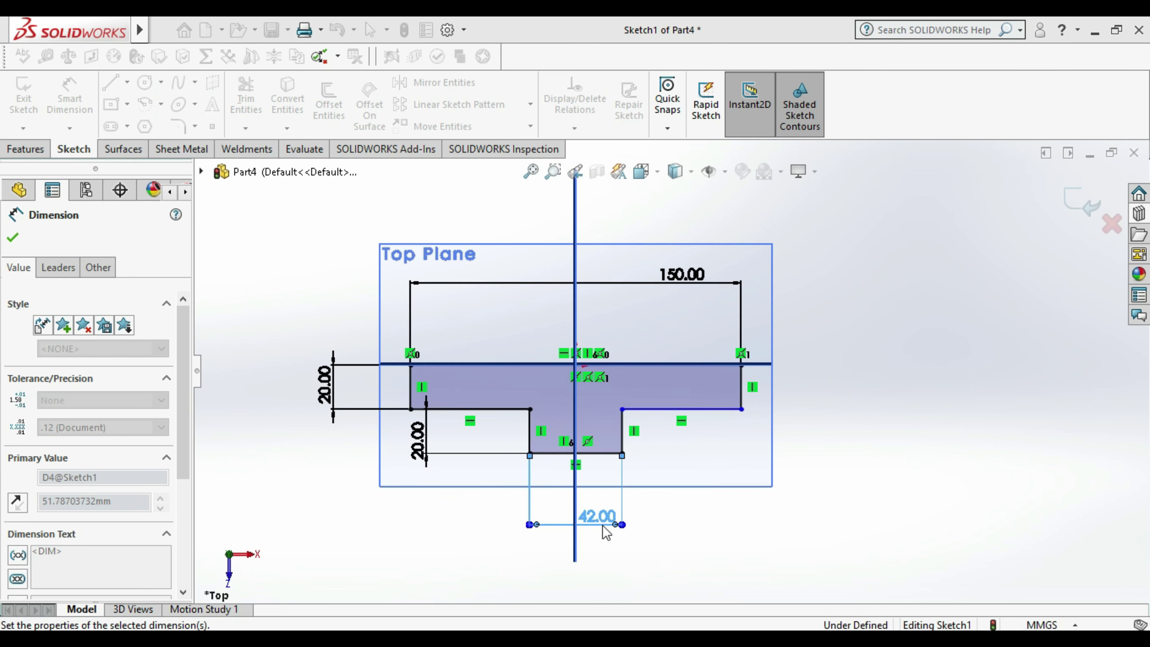
left_click(772, 525)
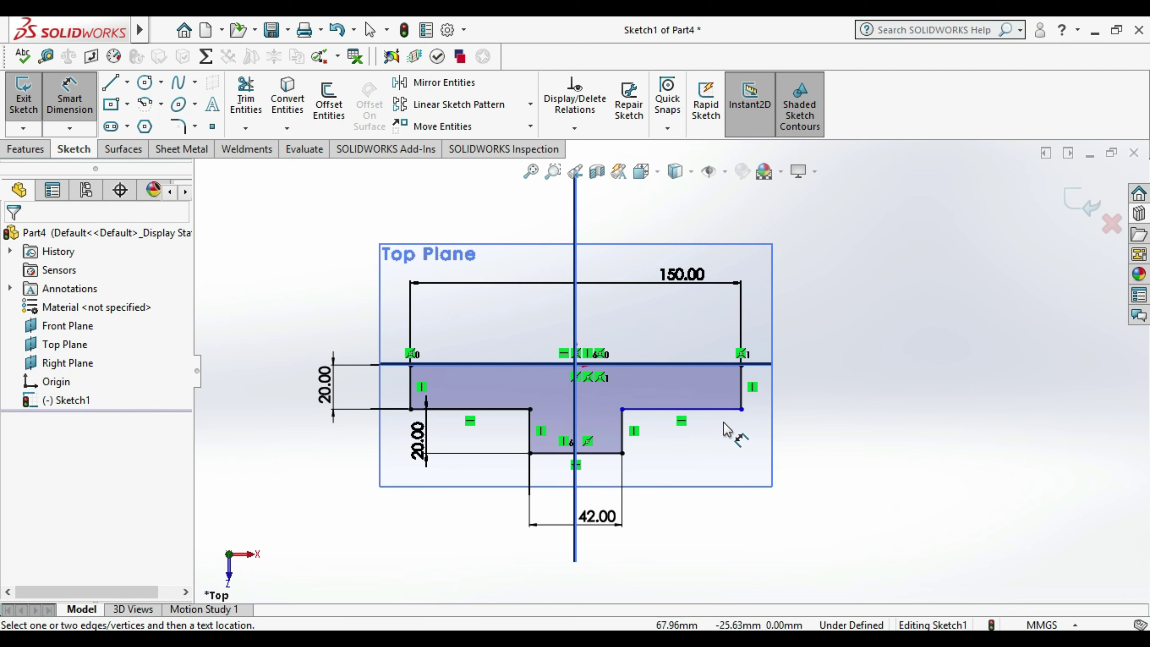
left_click(713, 407)
key("Escape")
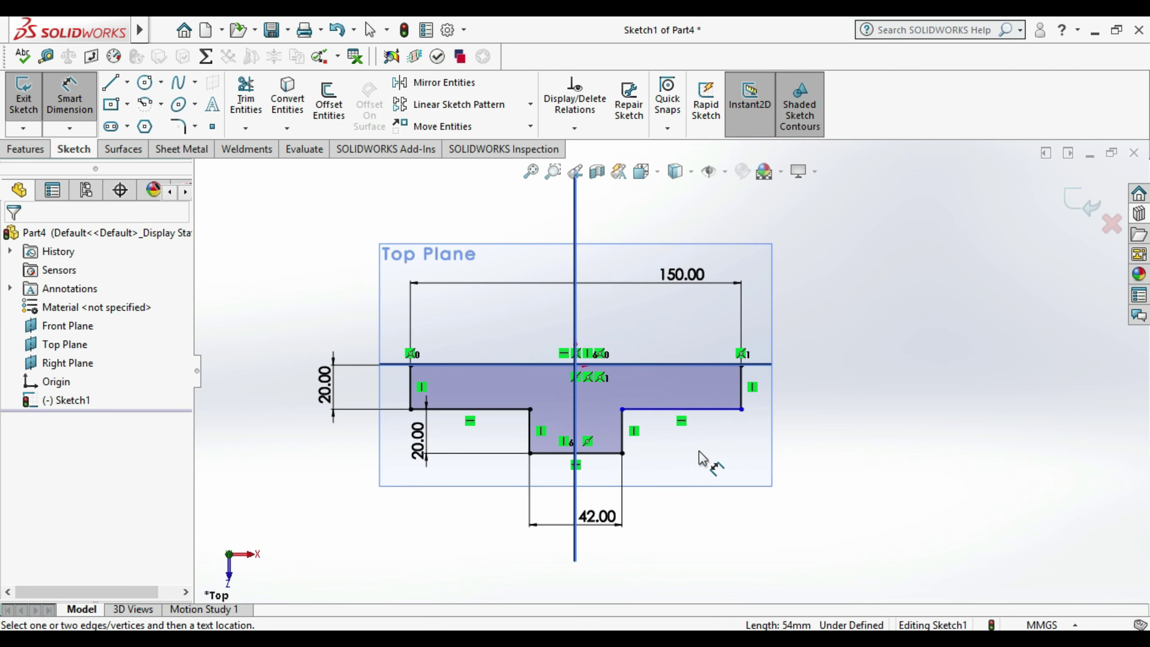
left_click(498, 410)
key("Escape")
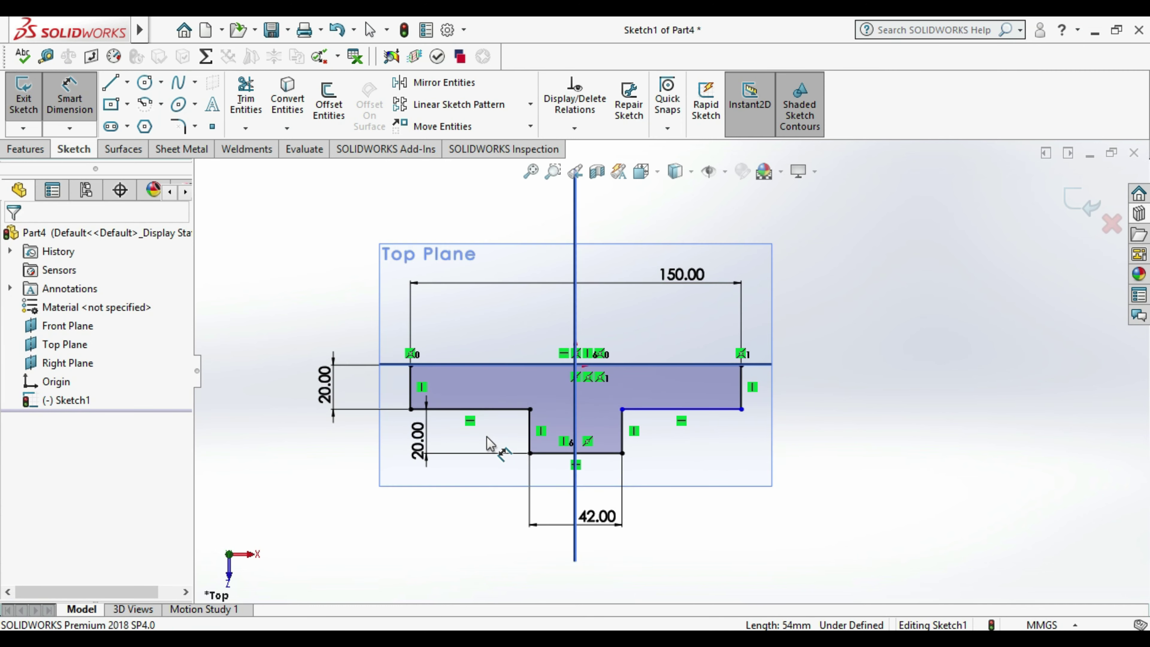
- Extrude the T-shaped sketch 20 mm as Boss-Extrude1
left_click(23, 97)
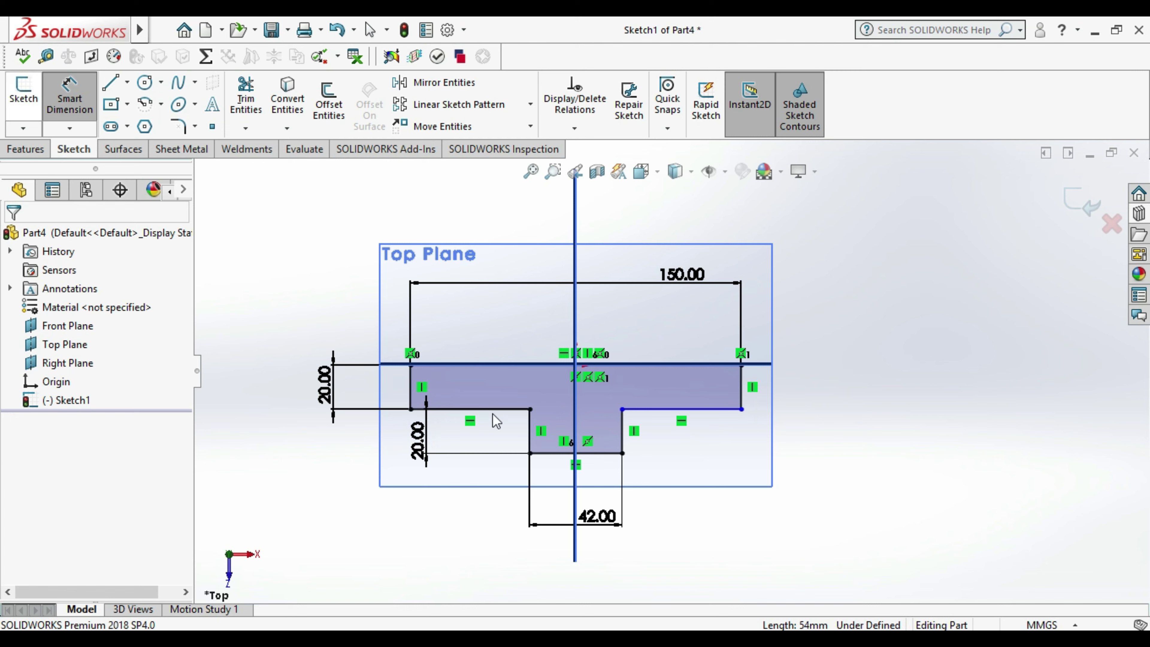
left_click(45, 97)
left_click(46, 100)
left_click(45, 97)
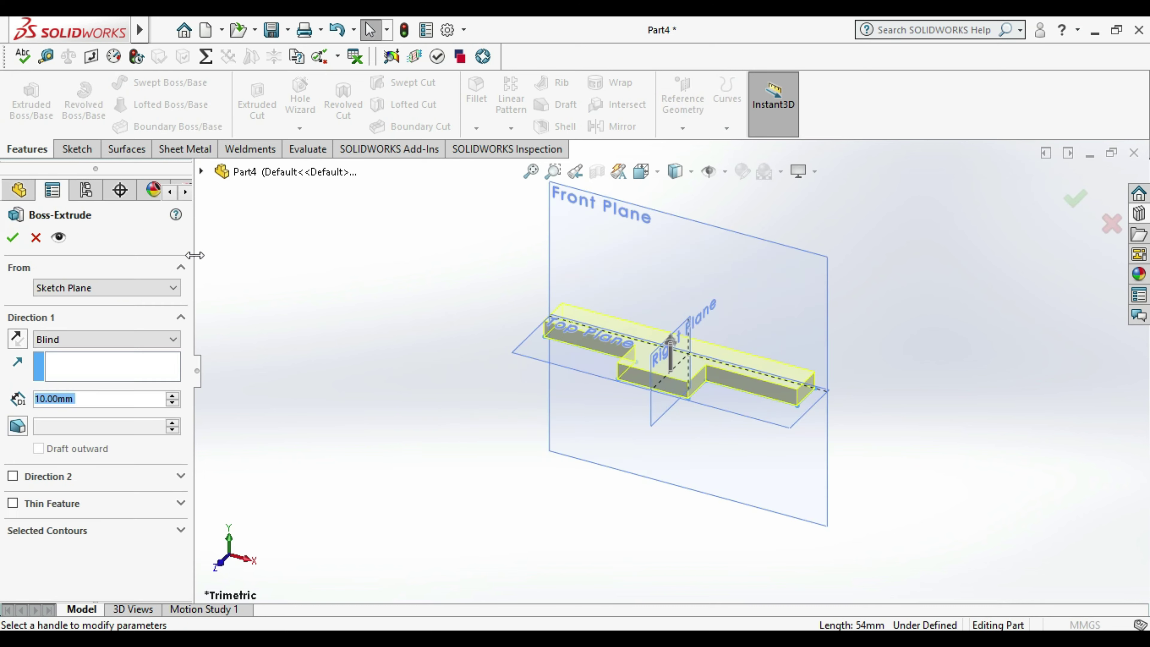
left_click(172, 394)
left_click(12, 237)
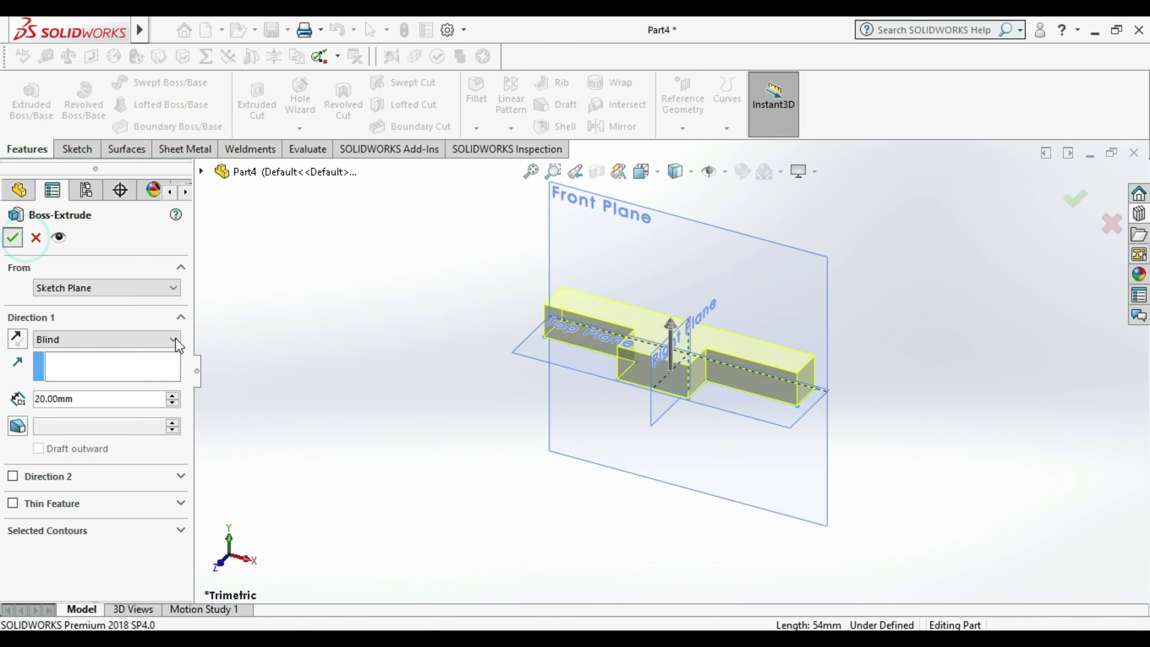
- Start Sketch2 on the part's top face
right_click(654, 339)
left_click(702, 261)
left_click(1075, 439)
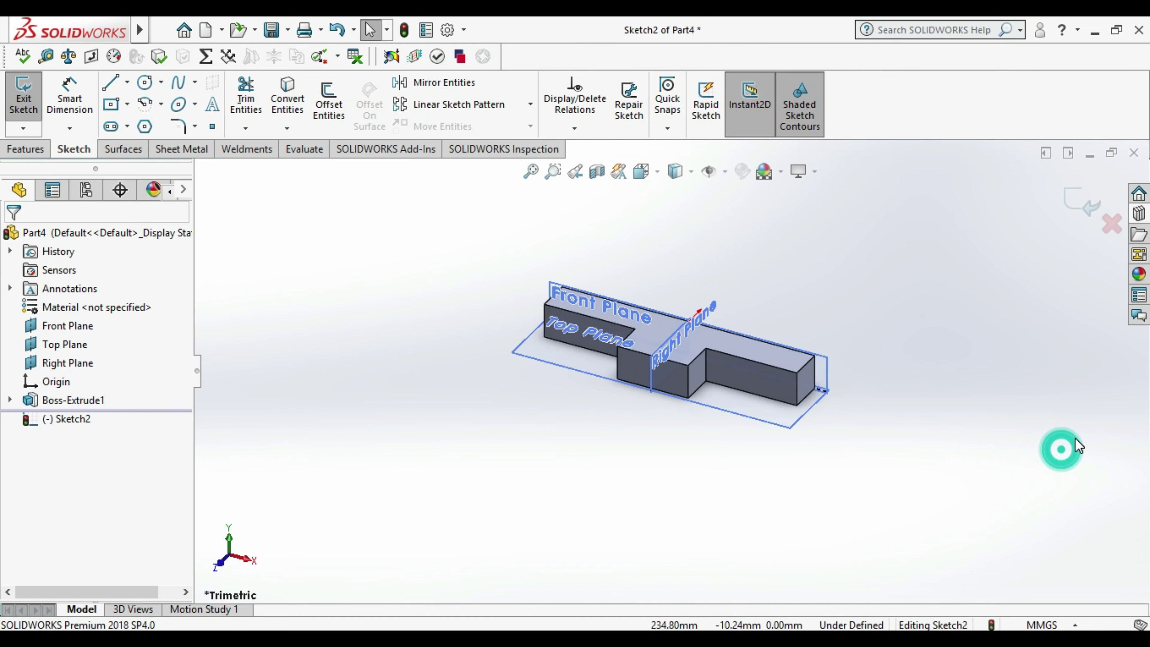
- In a Normal To view, draw a circle centred on the stem's centreline
key("ctrl+8")
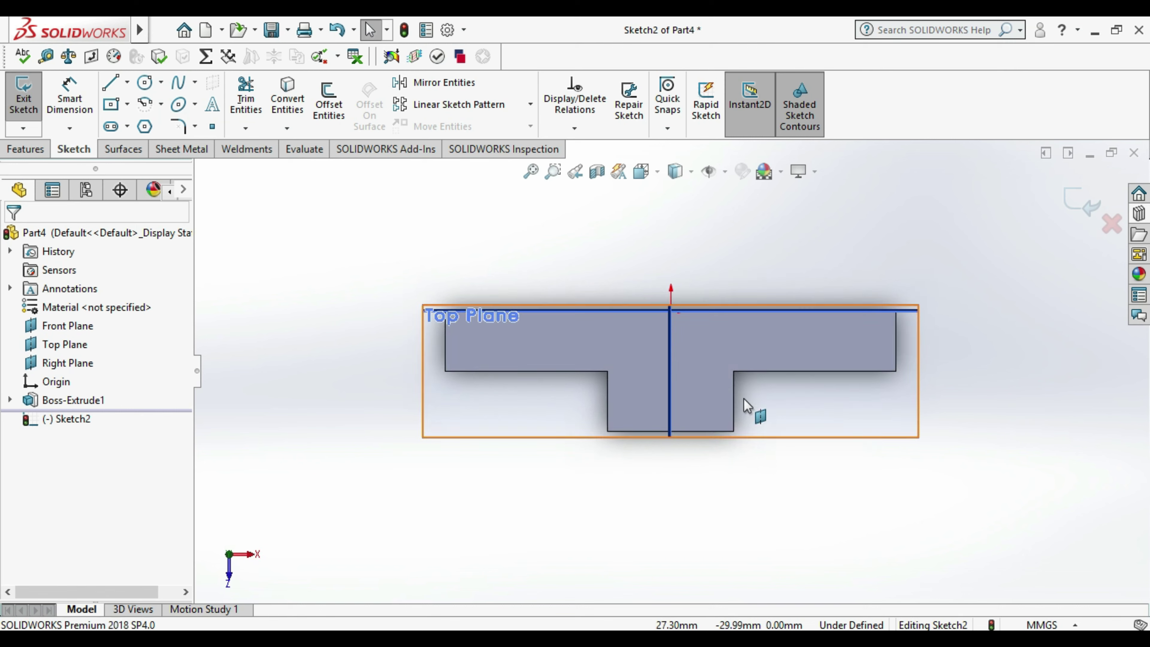
scroll(752, 430, "down", 2)
scroll(770, 434, "down", 2)
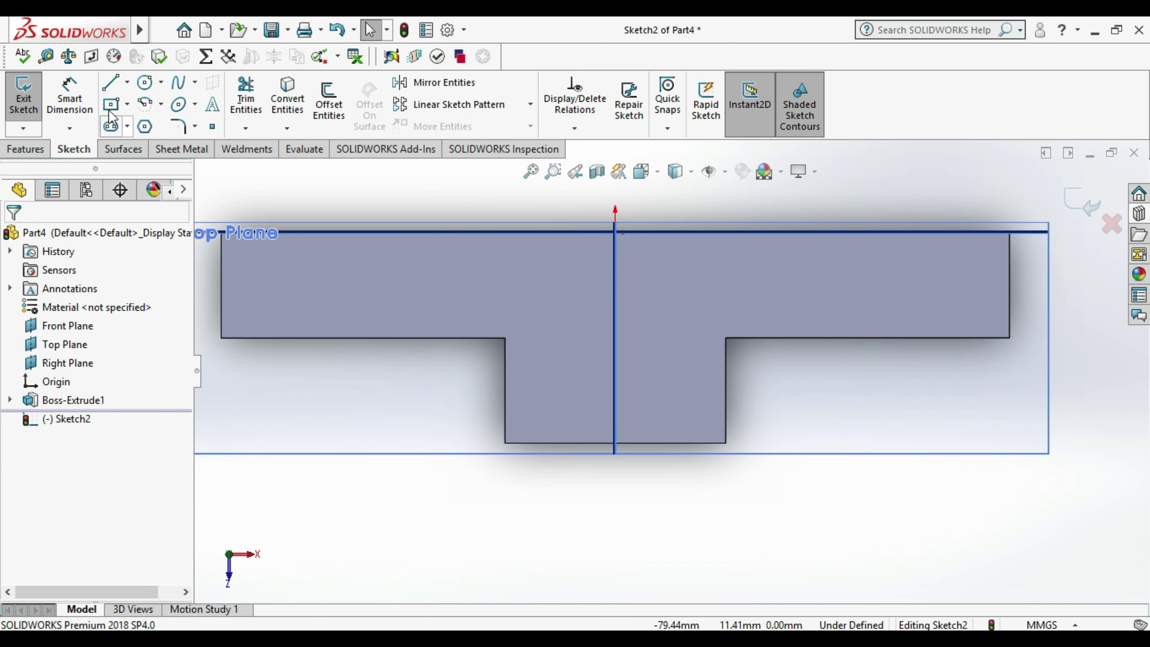
left_click(145, 82)
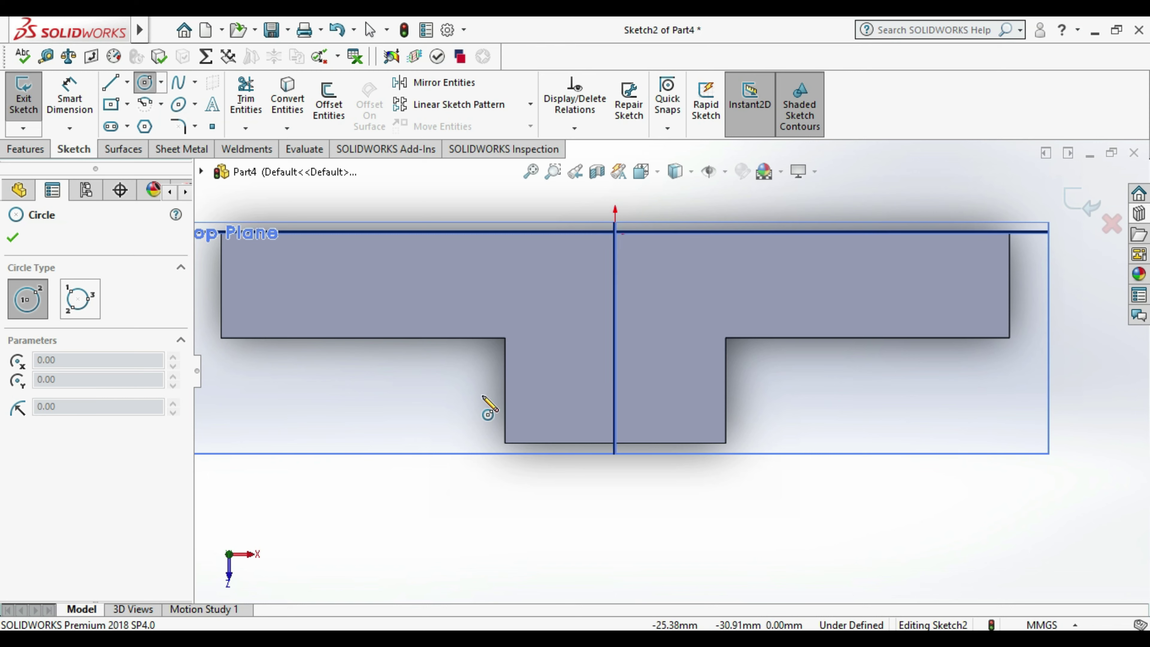
left_click(615, 390)
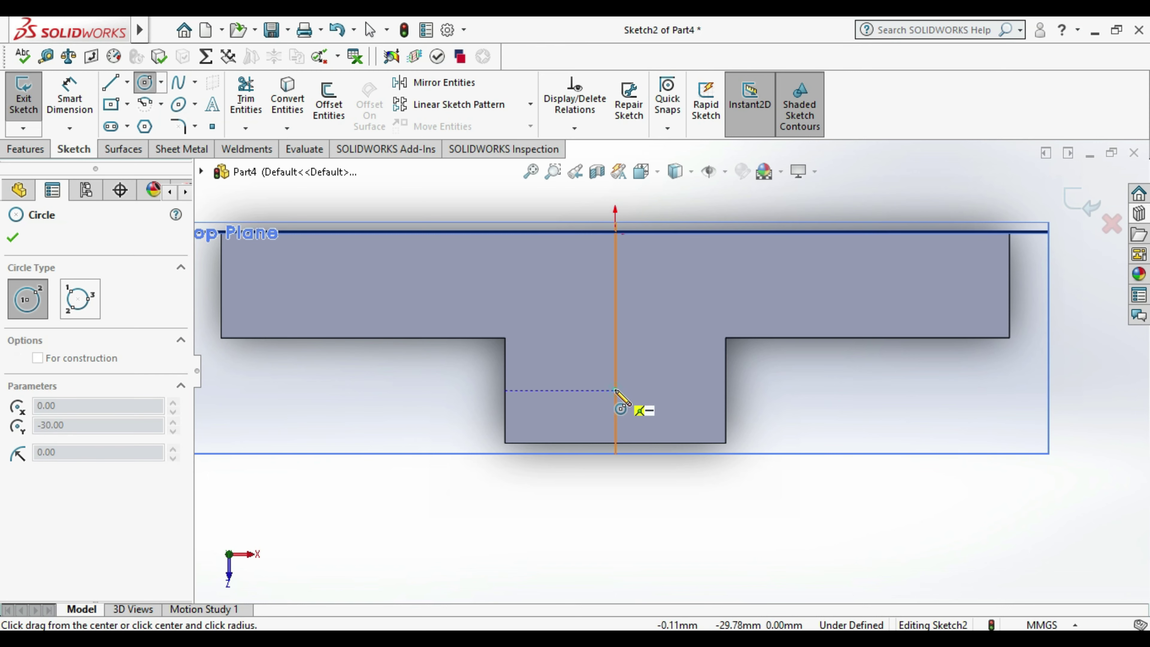
left_click(629, 405)
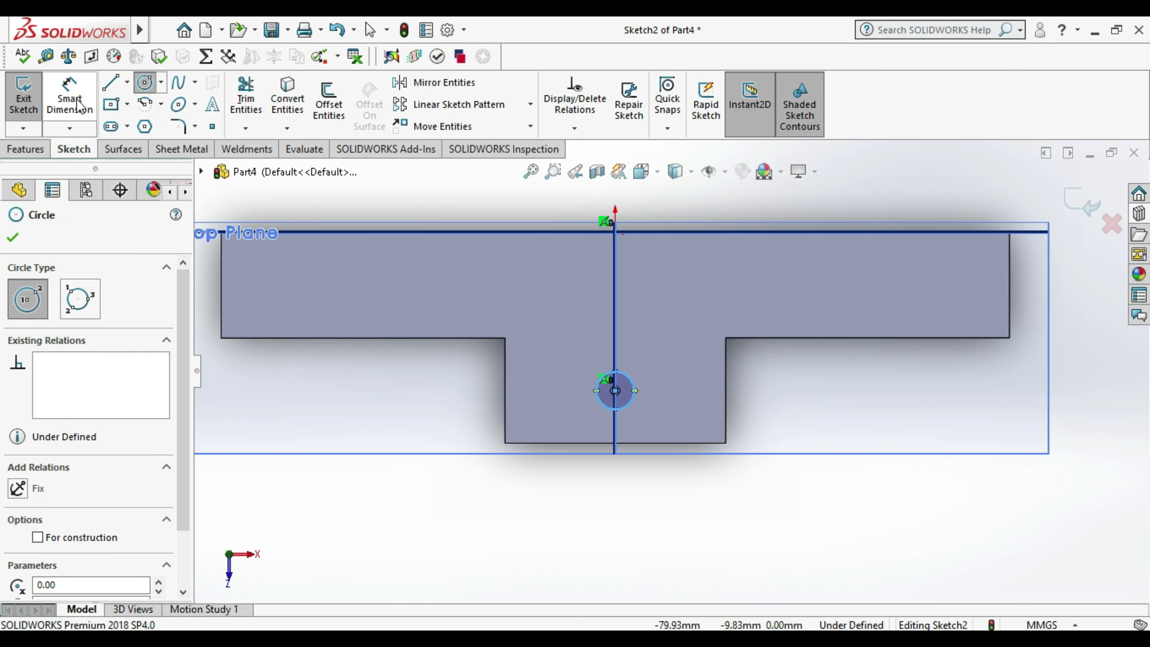
- Dimension the circle's diameter to 10 mm, correcting an initial 8, and exit the sketch
left_click(69, 93)
left_click(633, 402)
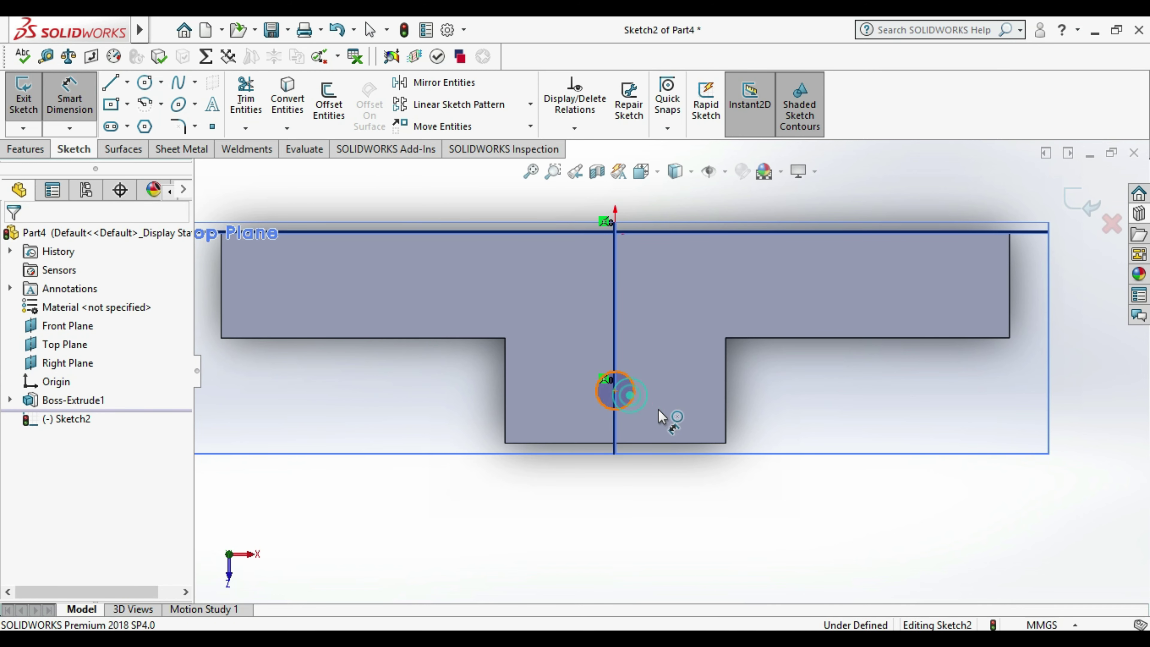
left_click(697, 514)
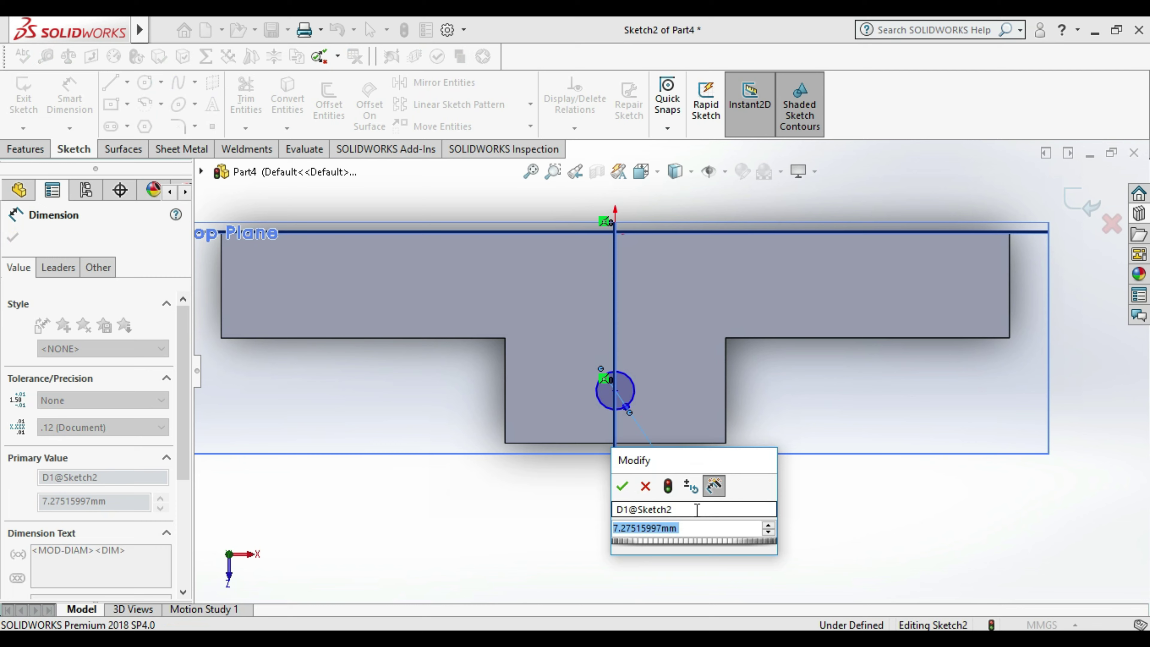
type("8")
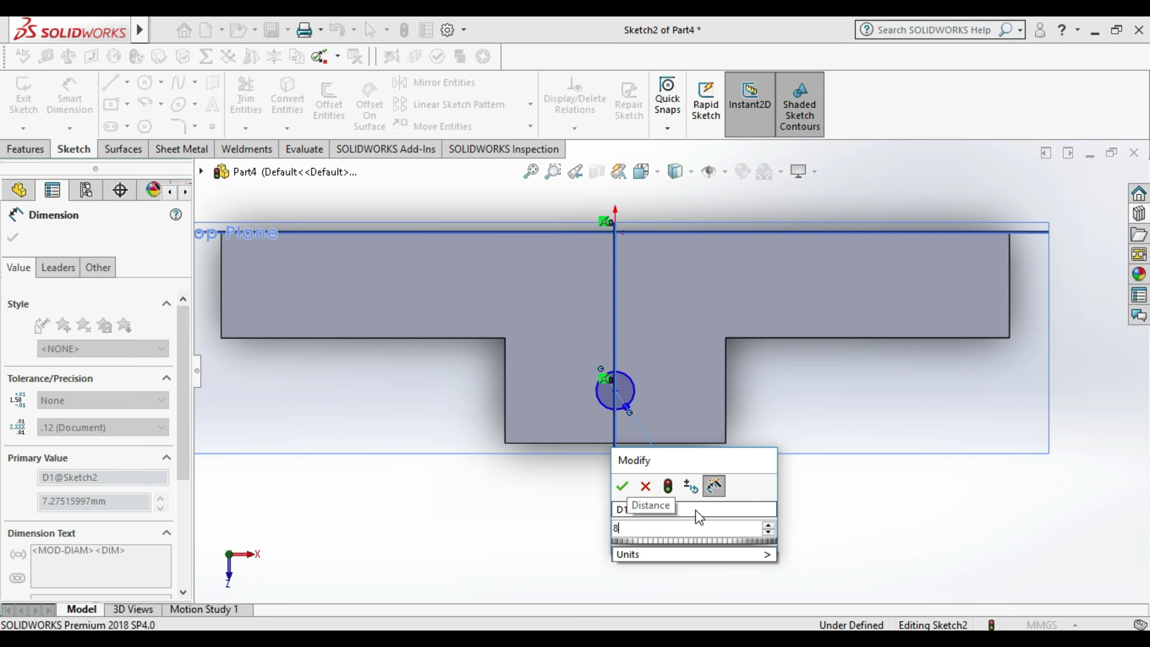
key("Return")
left_click(802, 537)
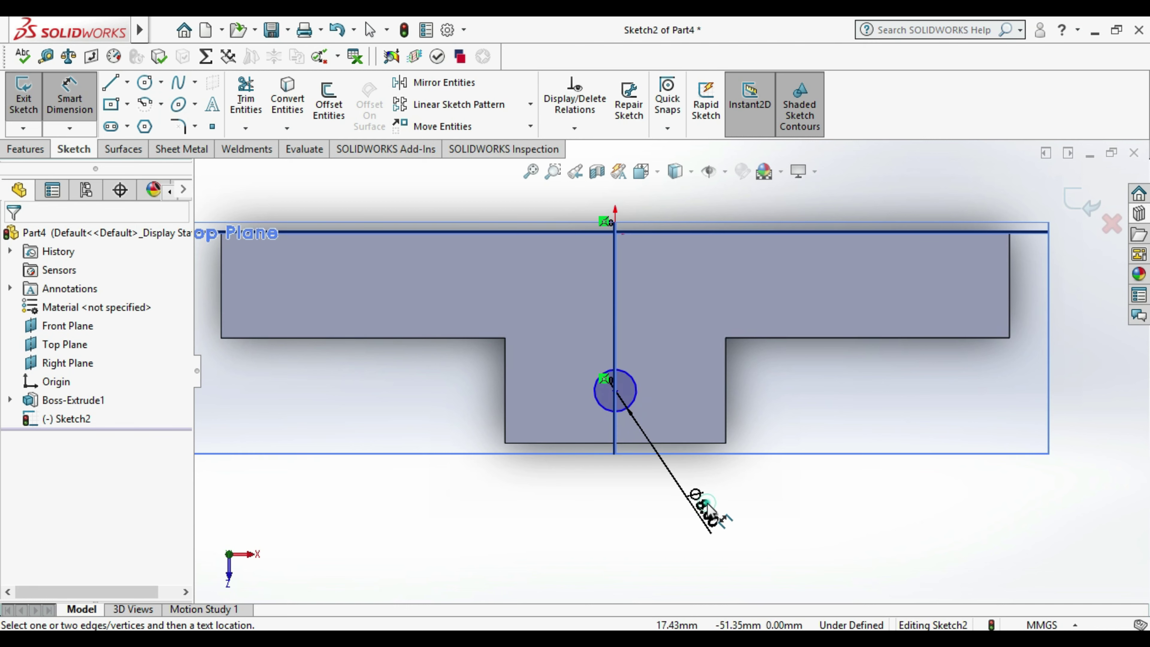
double_click(711, 521)
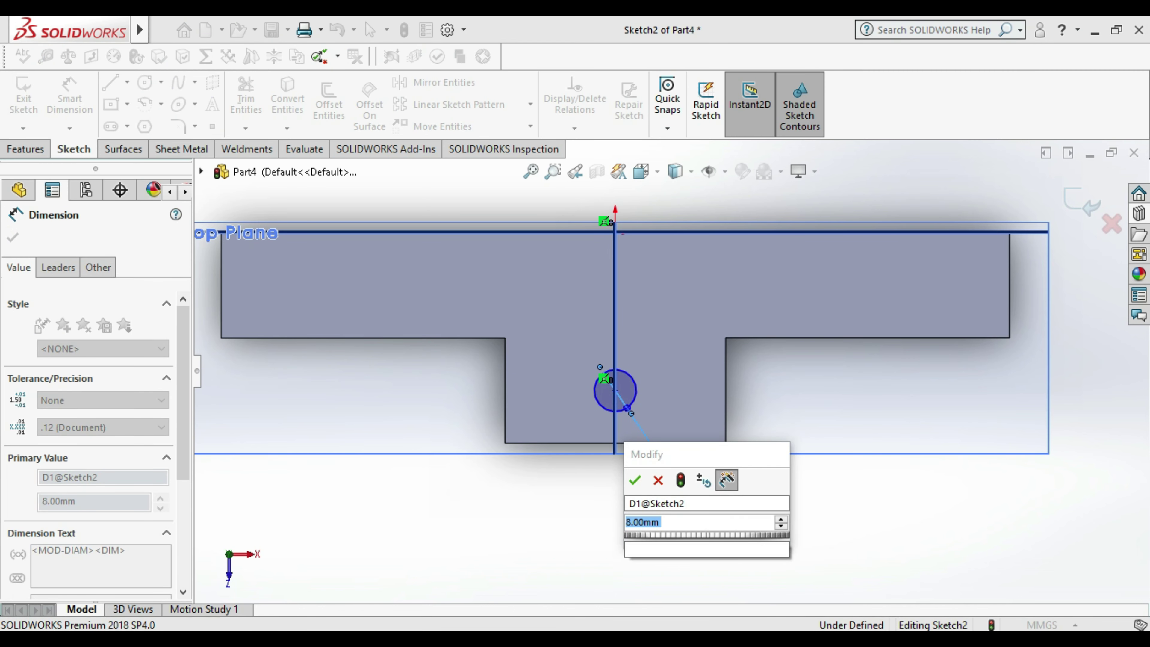
type("10")
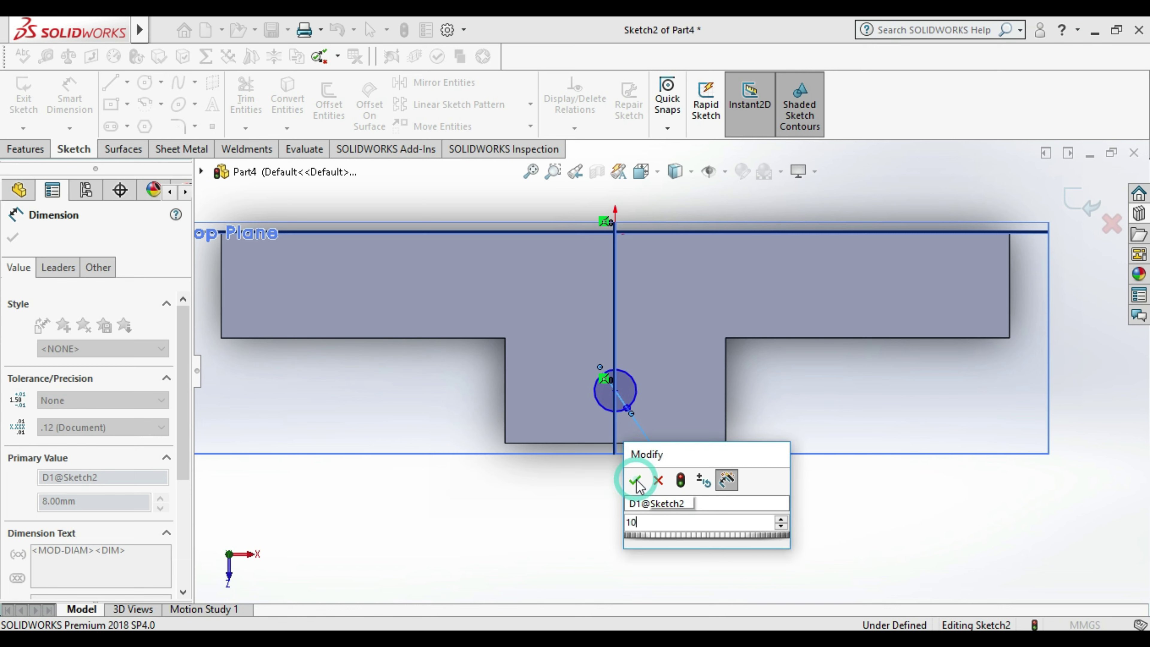
left_click(650, 480)
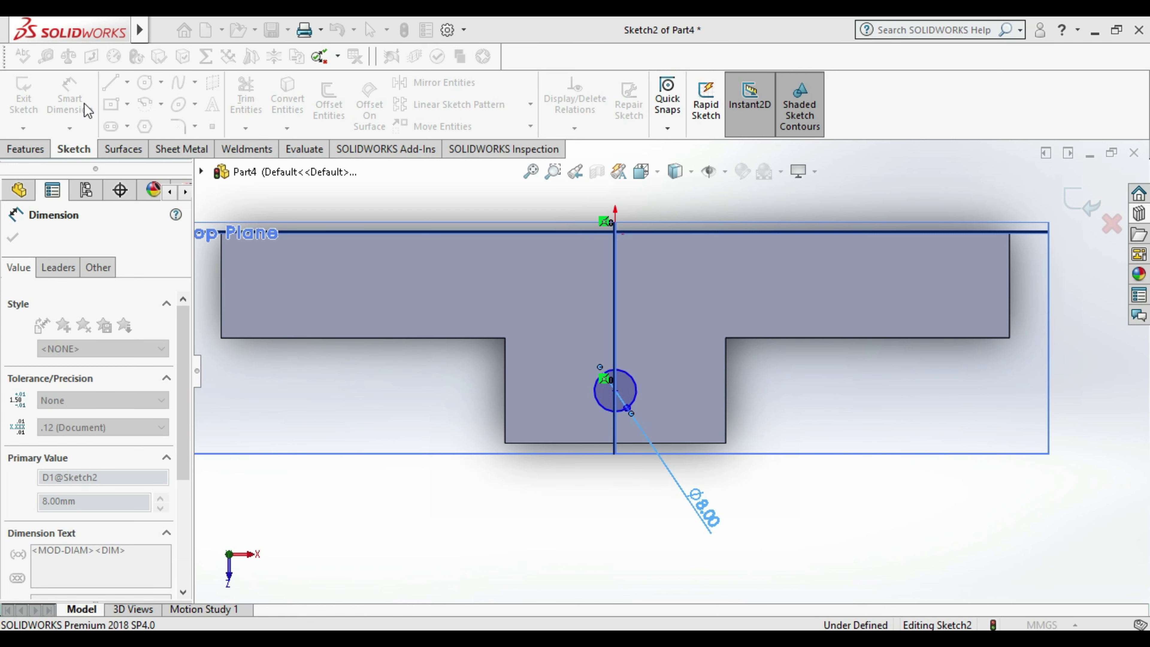
key("Return")
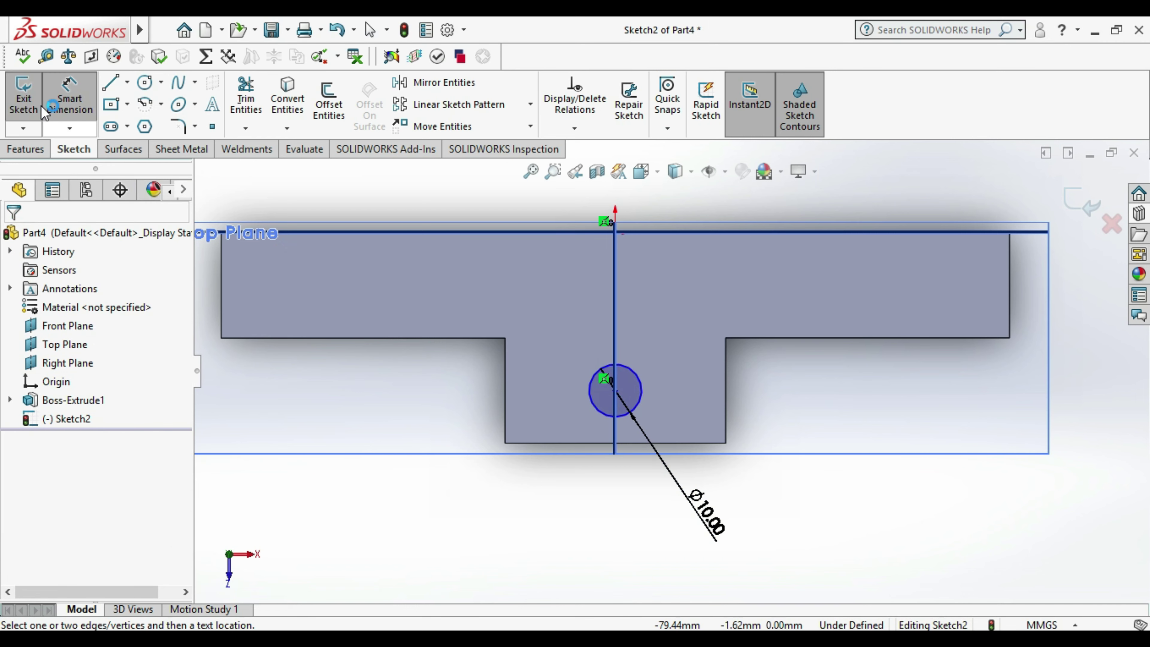
left_click(22, 97)
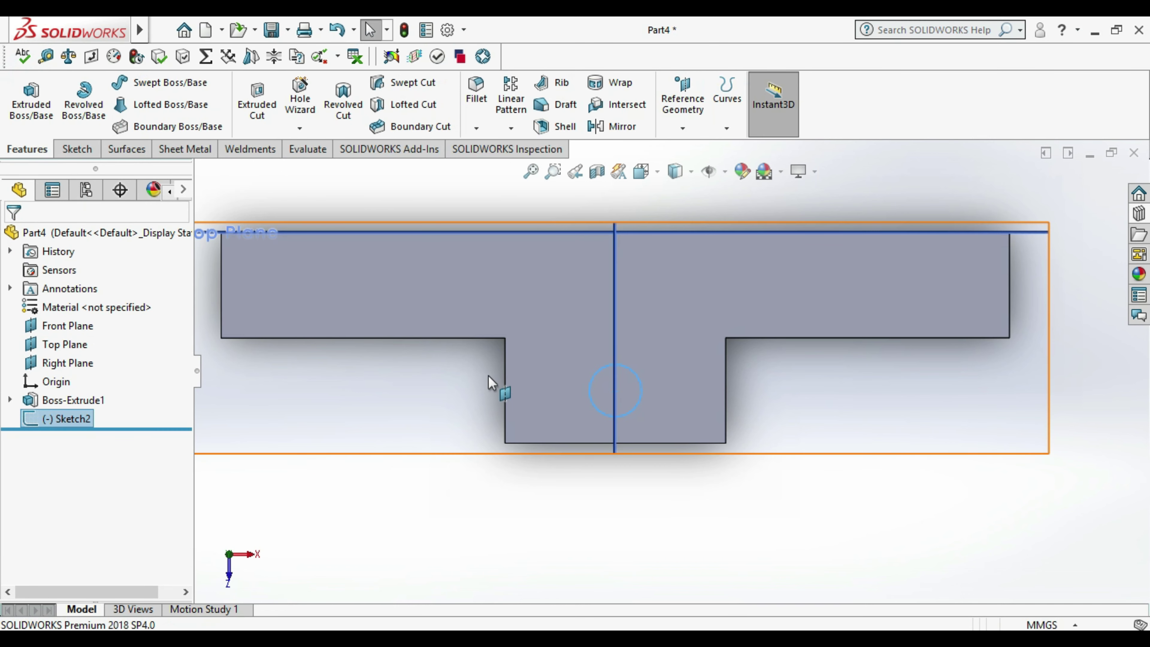
- Cut the 10 mm circle through the part as Cut-Extrude1
key("f")
left_click(256, 99)
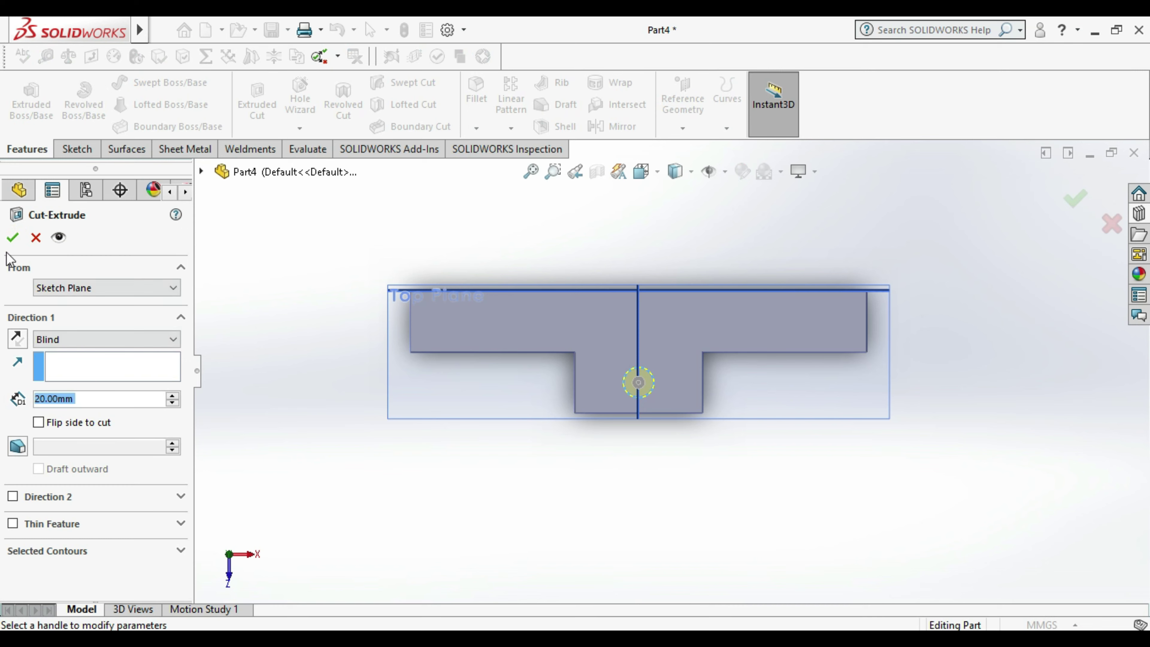
left_click(8, 240)
- Orbit the part until its long front face faces the viewer
mouse_move(645, 542)
middle_mouse_down()
mouse_move(644, 221)
mouse_move(760, 538)
mouse_move(810, 506)
mouse_move(806, 566)
middle_mouse_up()
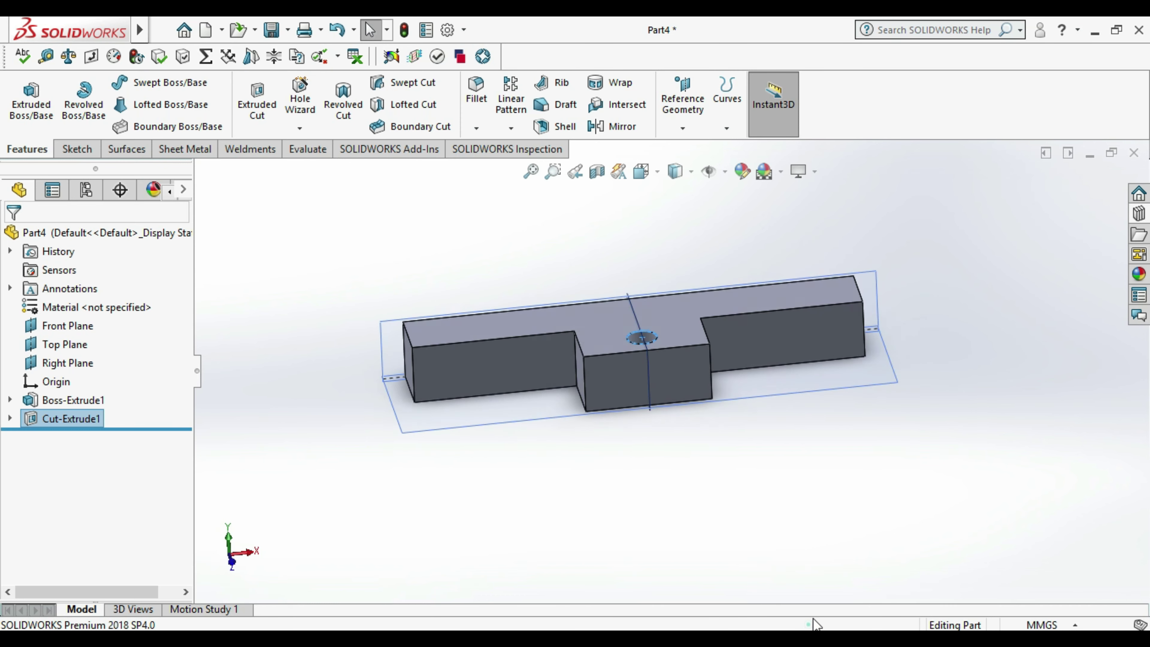
middle_click_drag(815, 624, 607, 292)
middle_click_drag(717, 471, 477, 312)
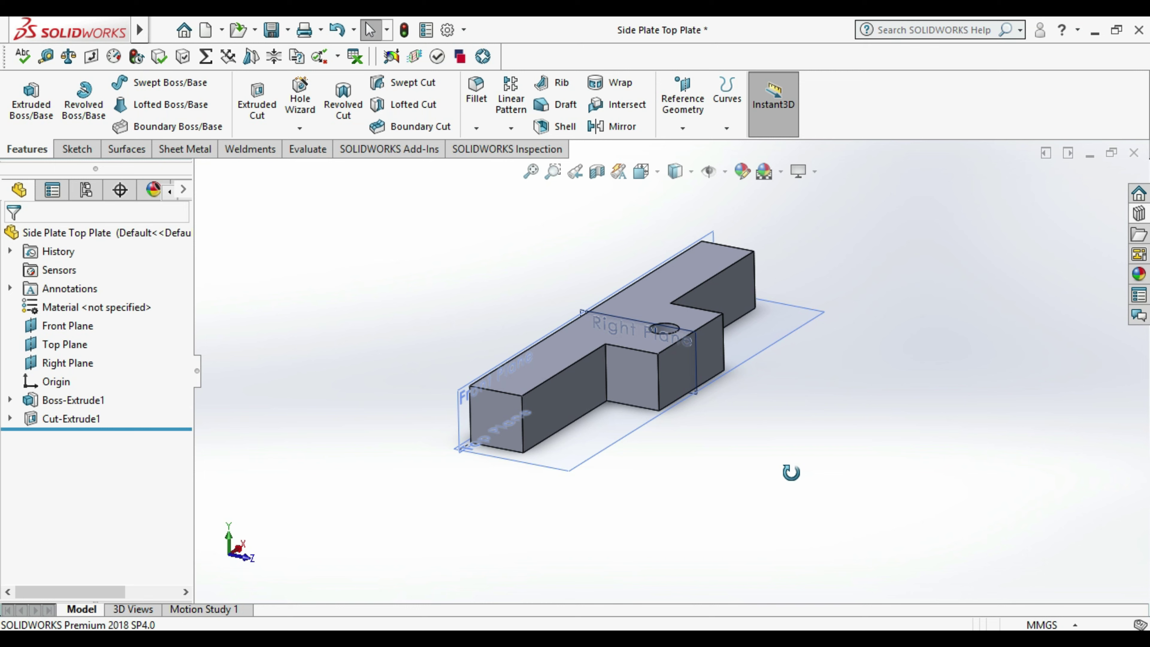
middle_click_drag(791, 472, 819, 474)
middle_click_drag(634, 393, 678, 383)
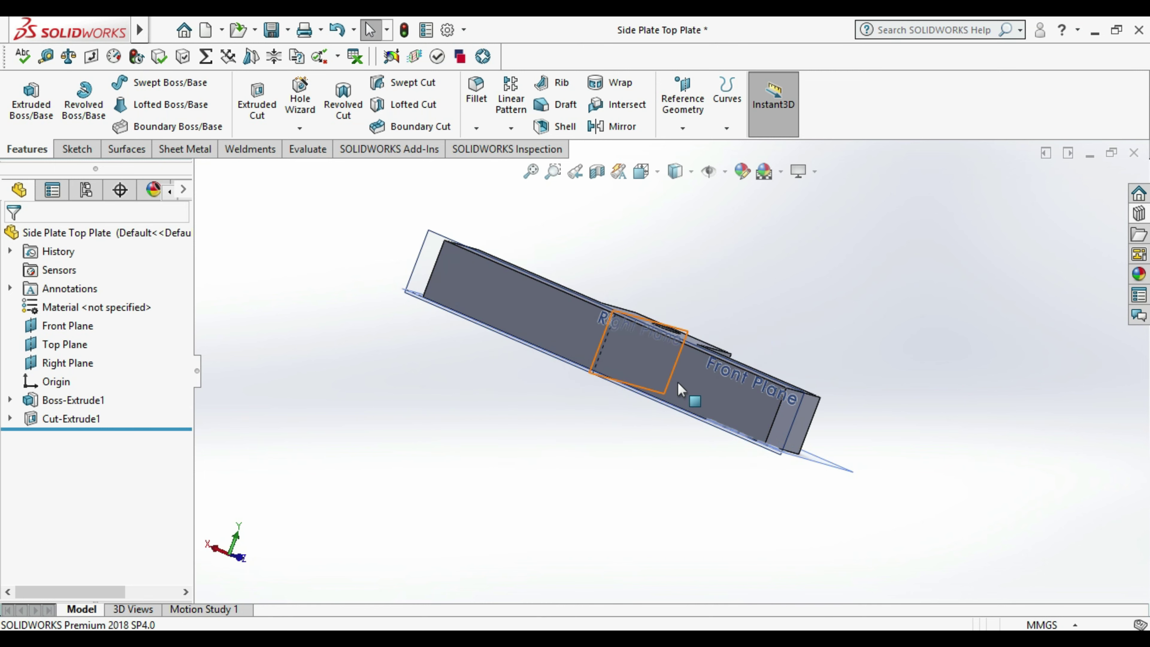
- Start a sketch on the front face and draw a circle right of the origin
left_click(729, 393)
right_click(729, 393)
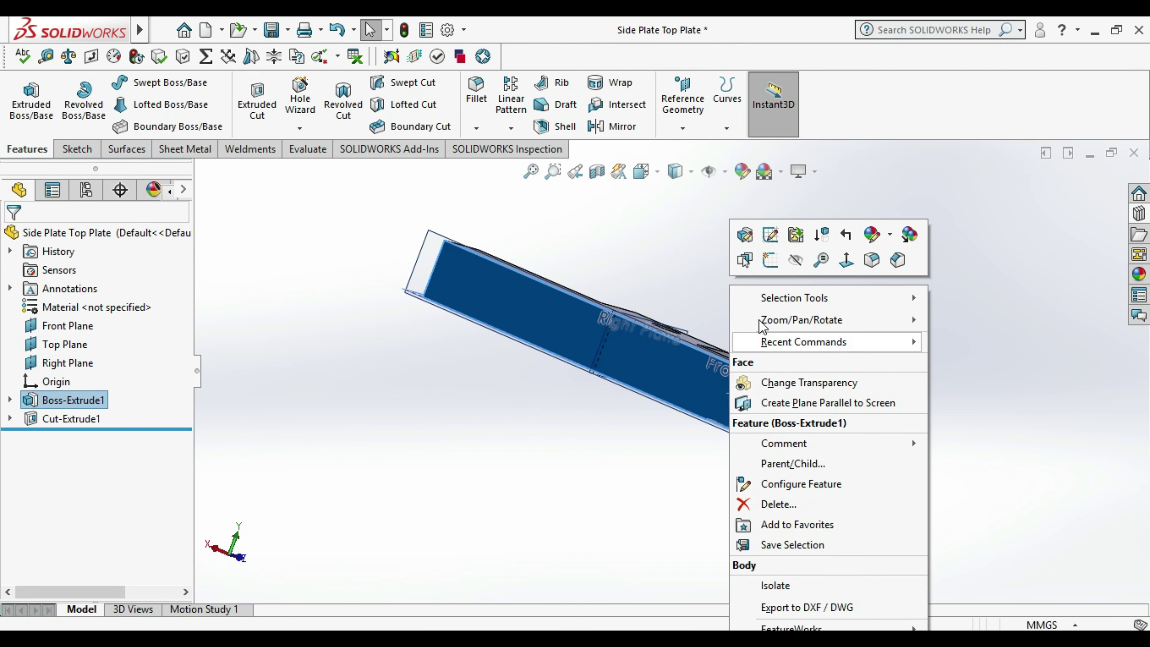
left_click(769, 261)
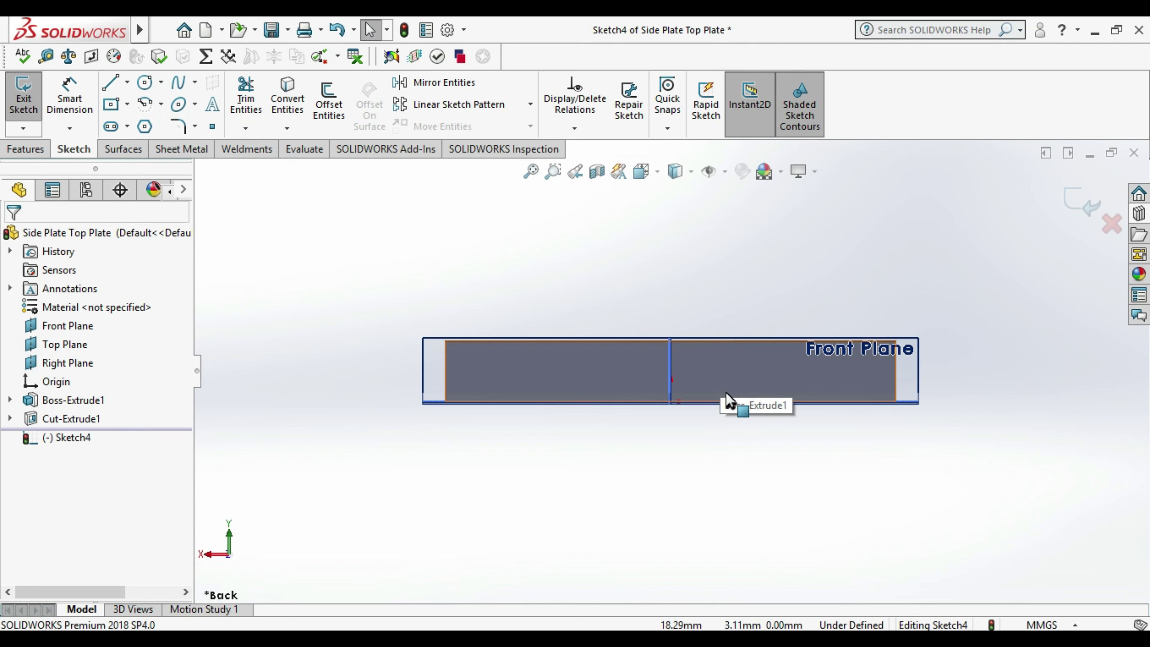
left_click(751, 402)
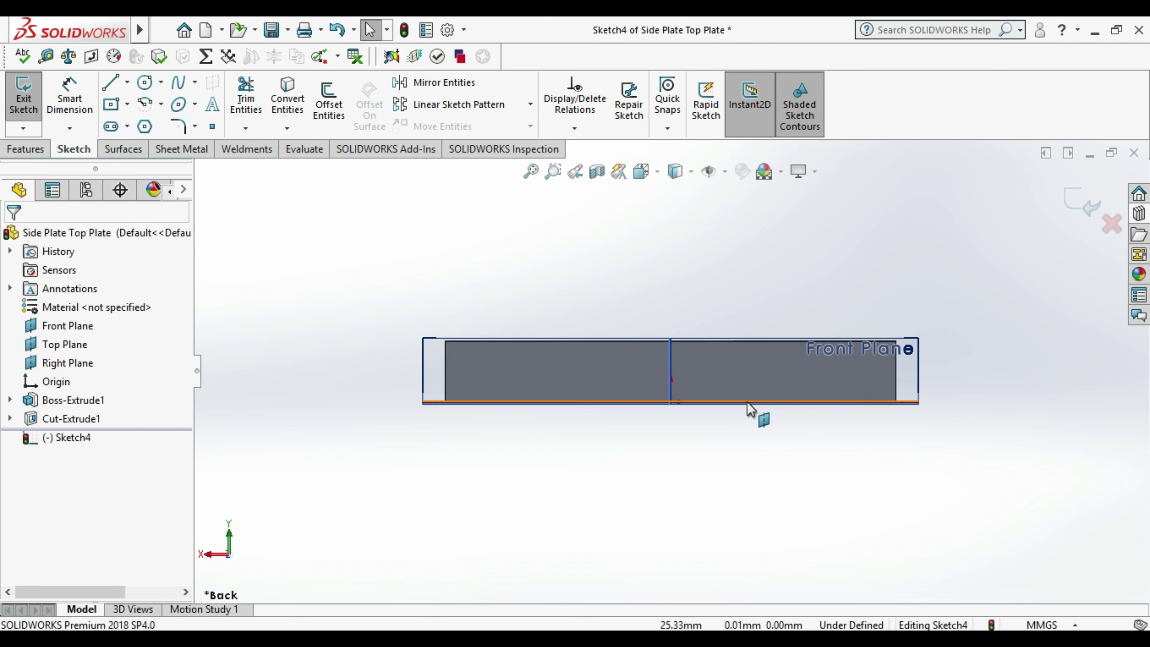
left_click(148, 84)
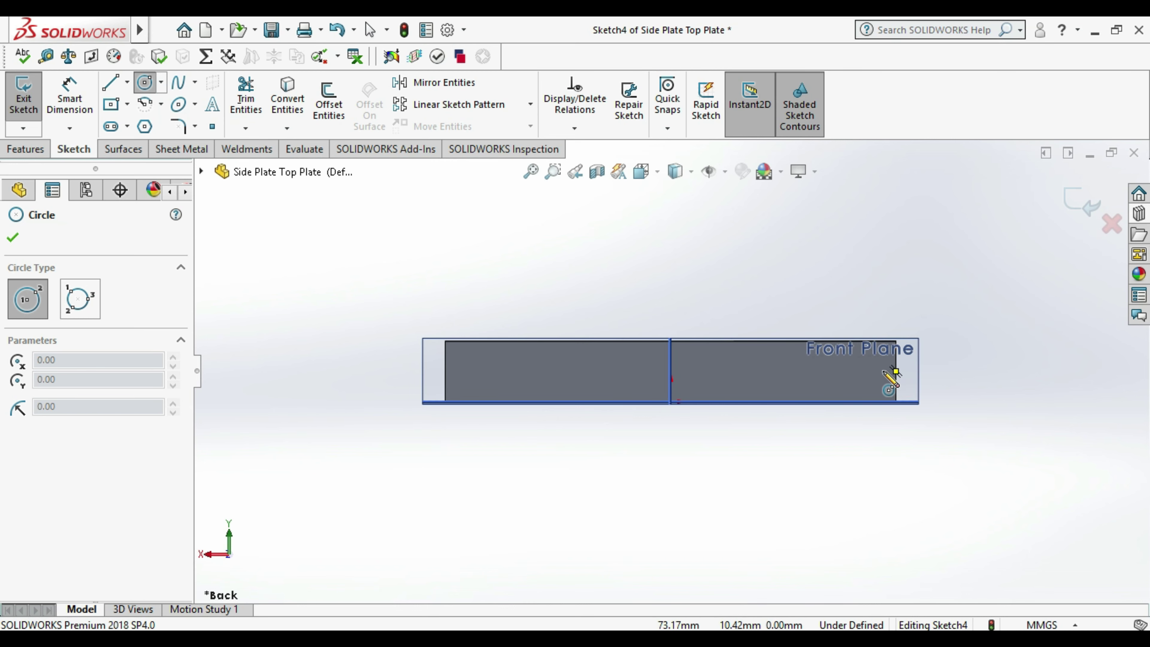
left_click(782, 371)
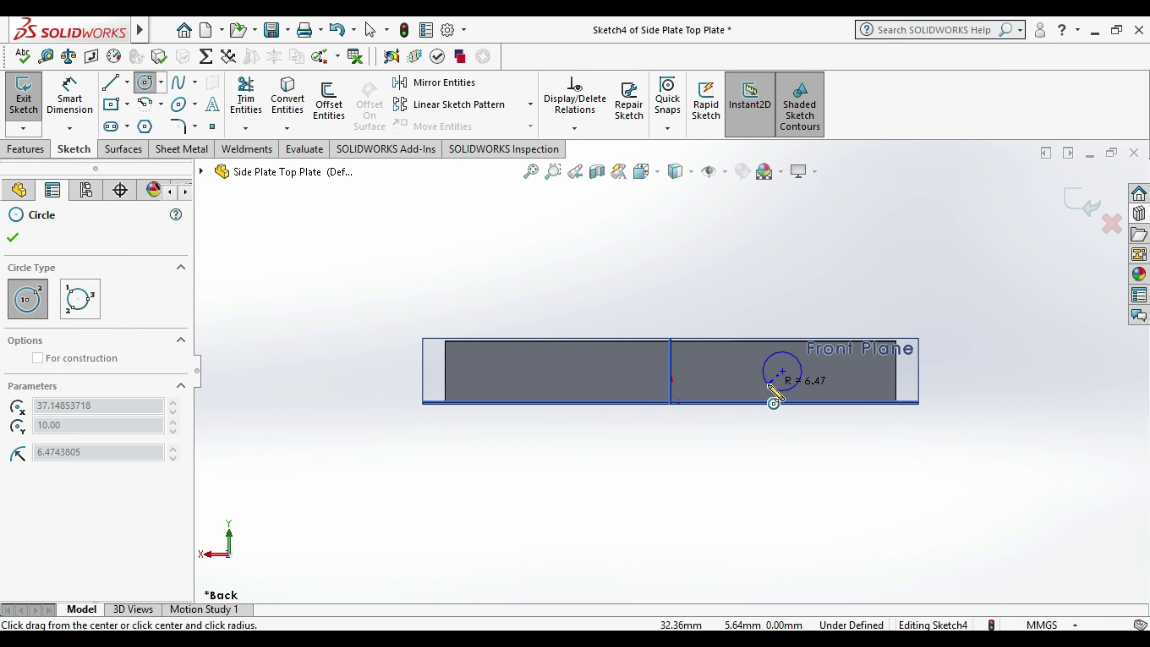
left_click(772, 383)
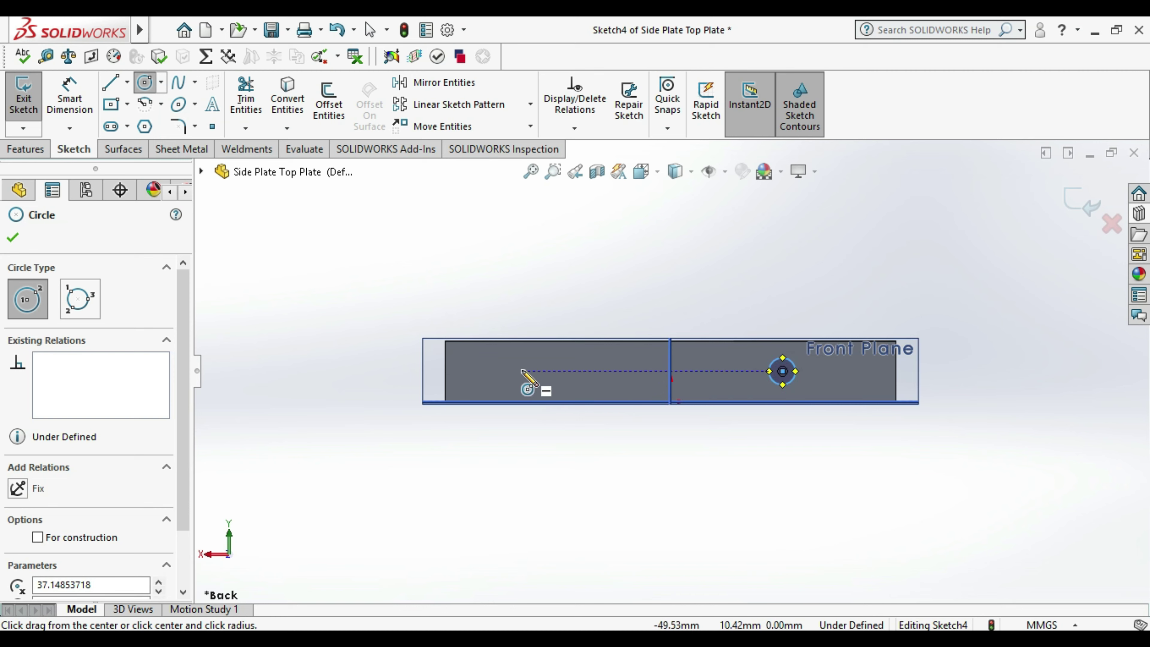
key("Escape")
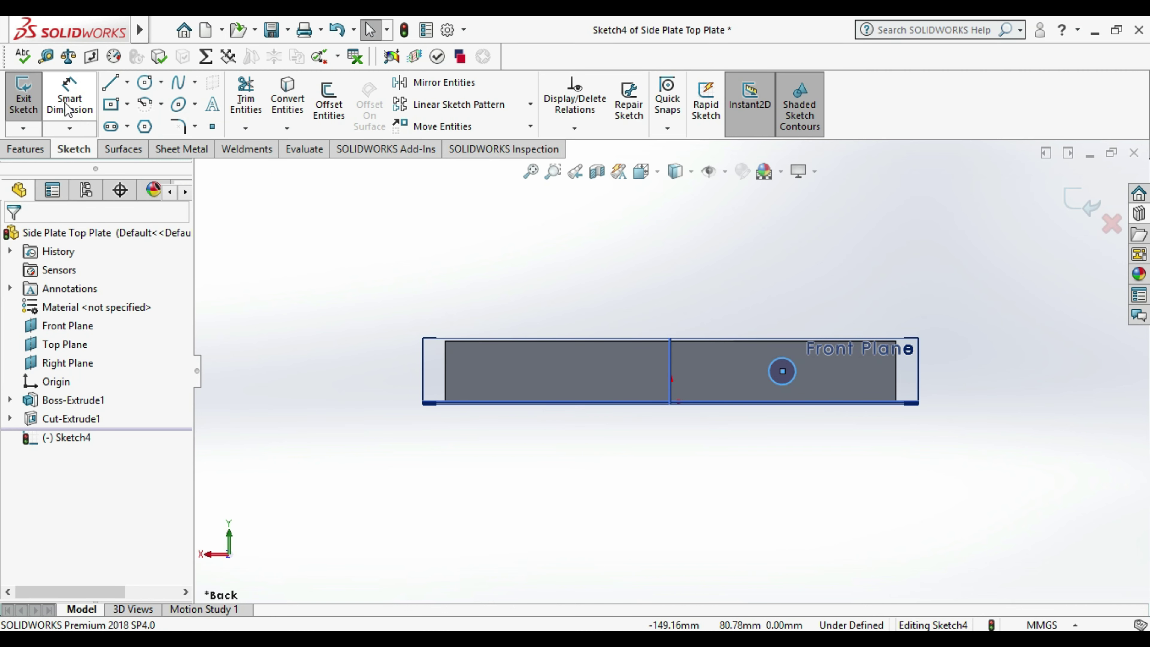
- Dimension the circle's diameter to 6 mm
left_click(66, 97)
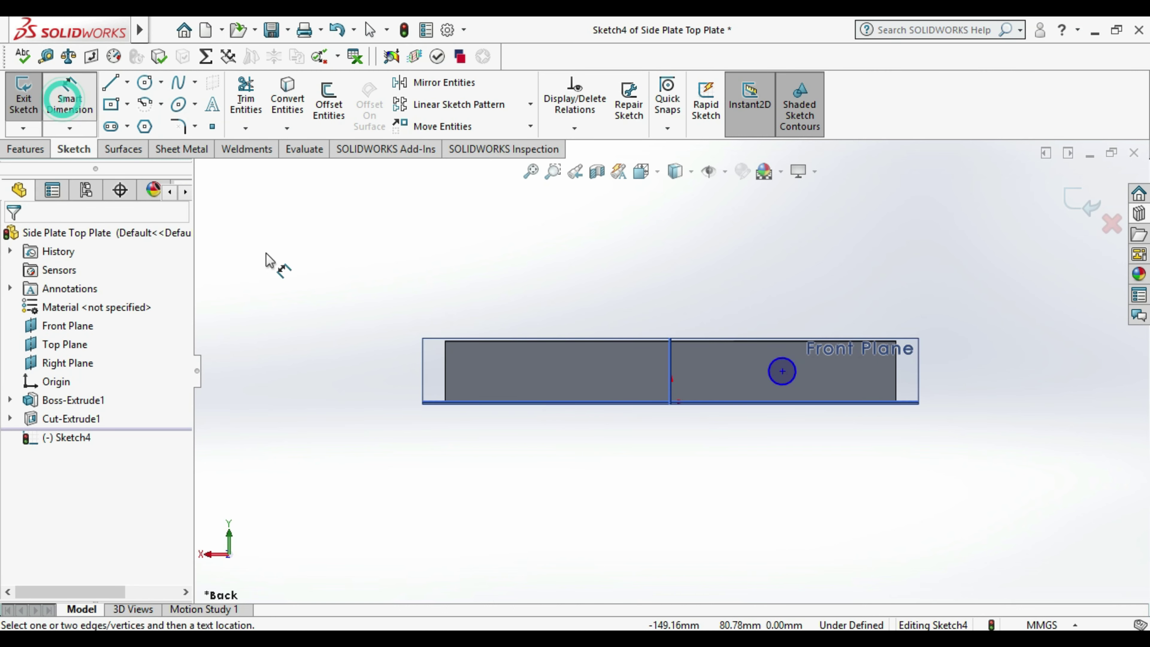
left_click(789, 390)
left_click(815, 457)
type("6")
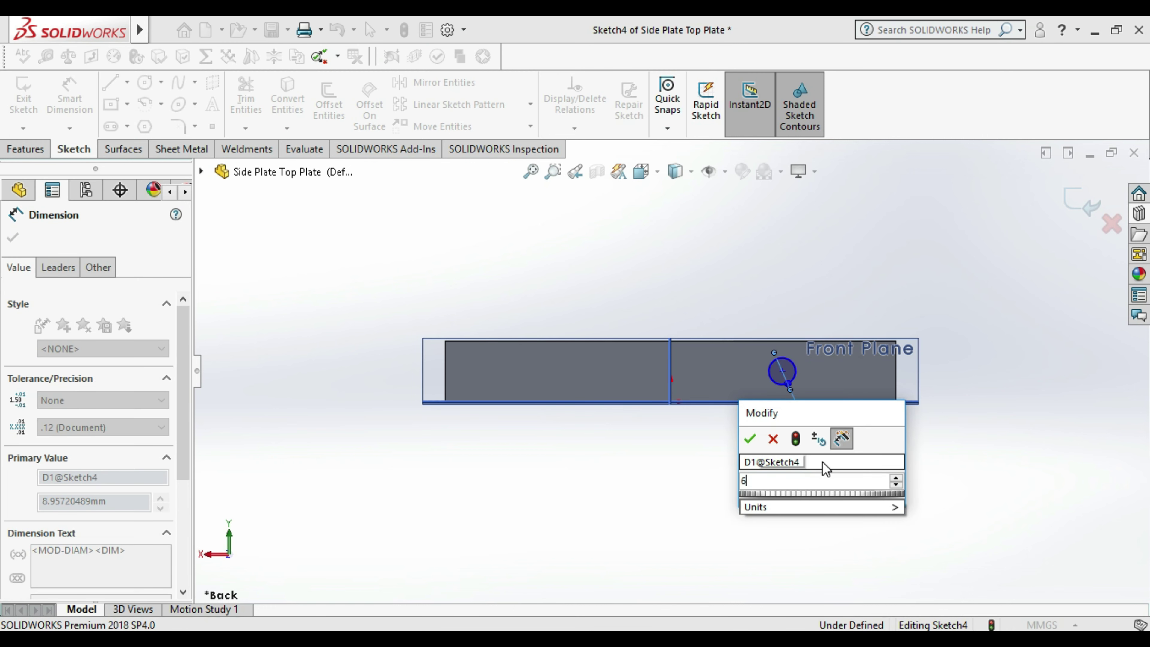
key("Return")
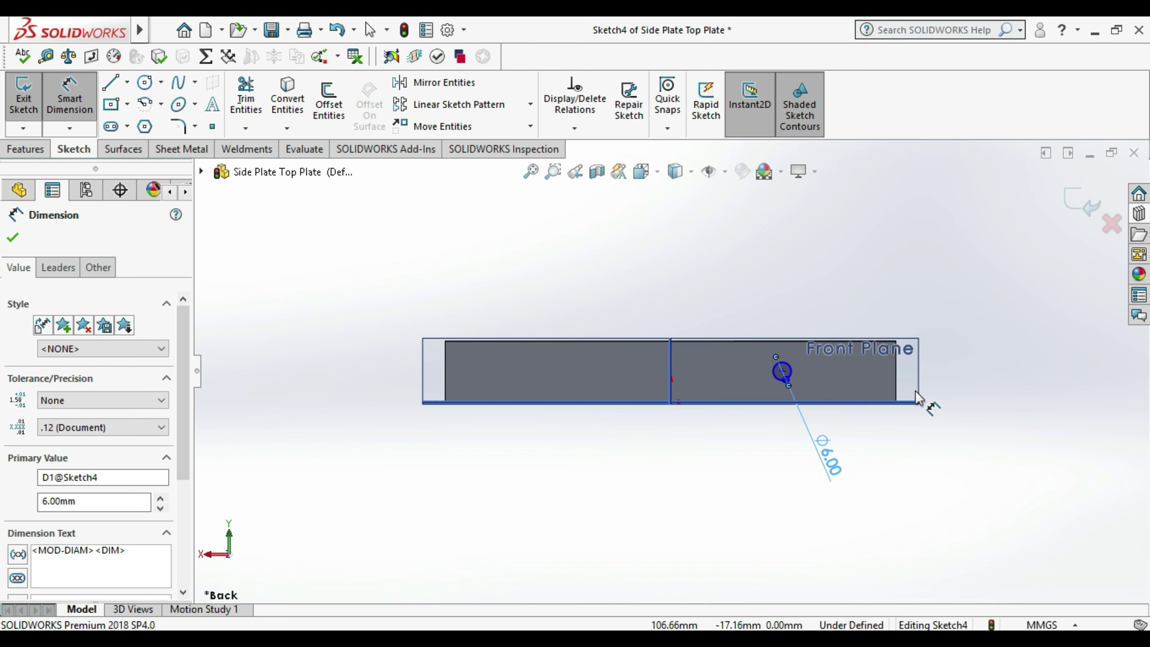
left_click(901, 397)
scroll(901, 396, "up", 1)
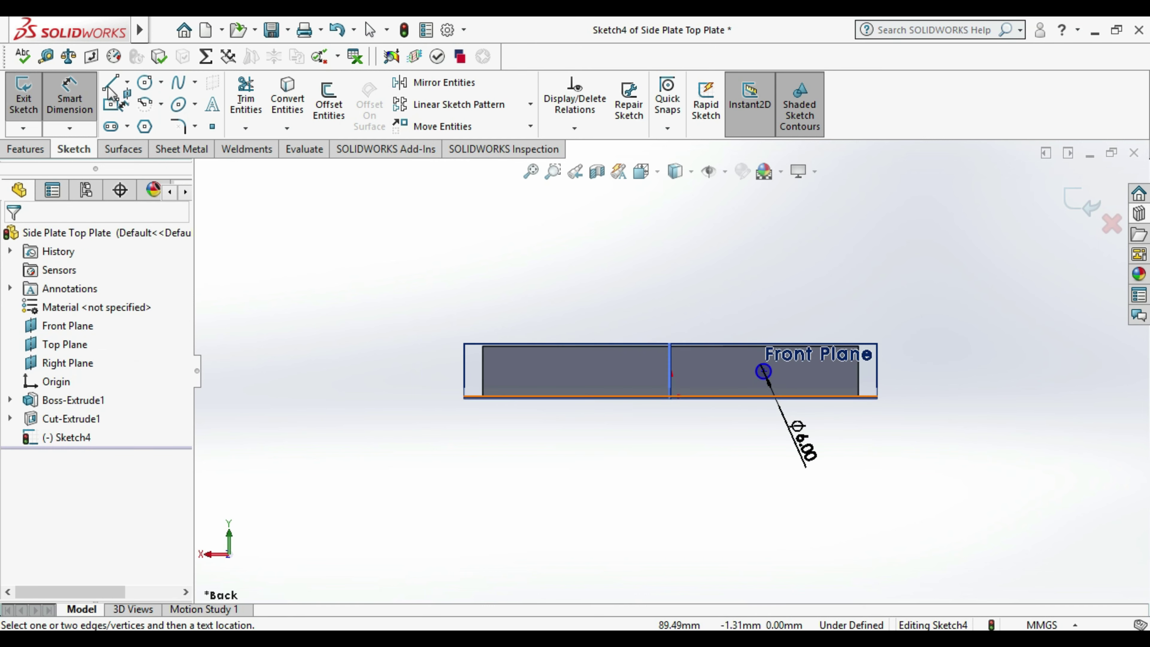
- Place the circle centre 40 mm horizontally from the origin
left_click(764, 371)
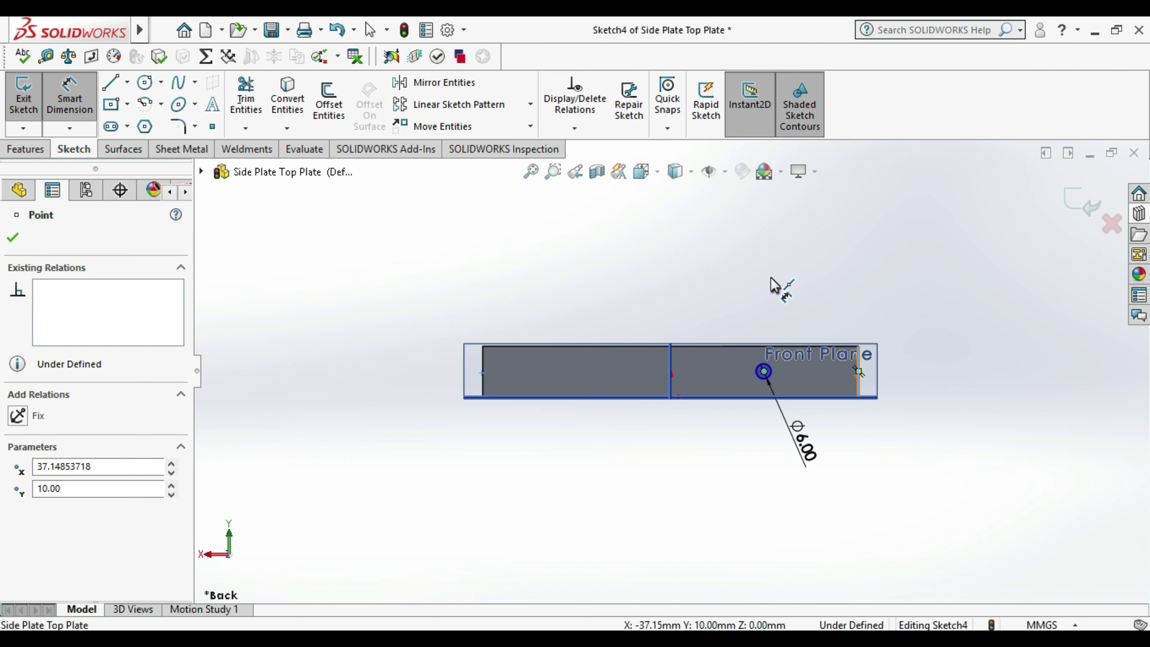
key("Escape")
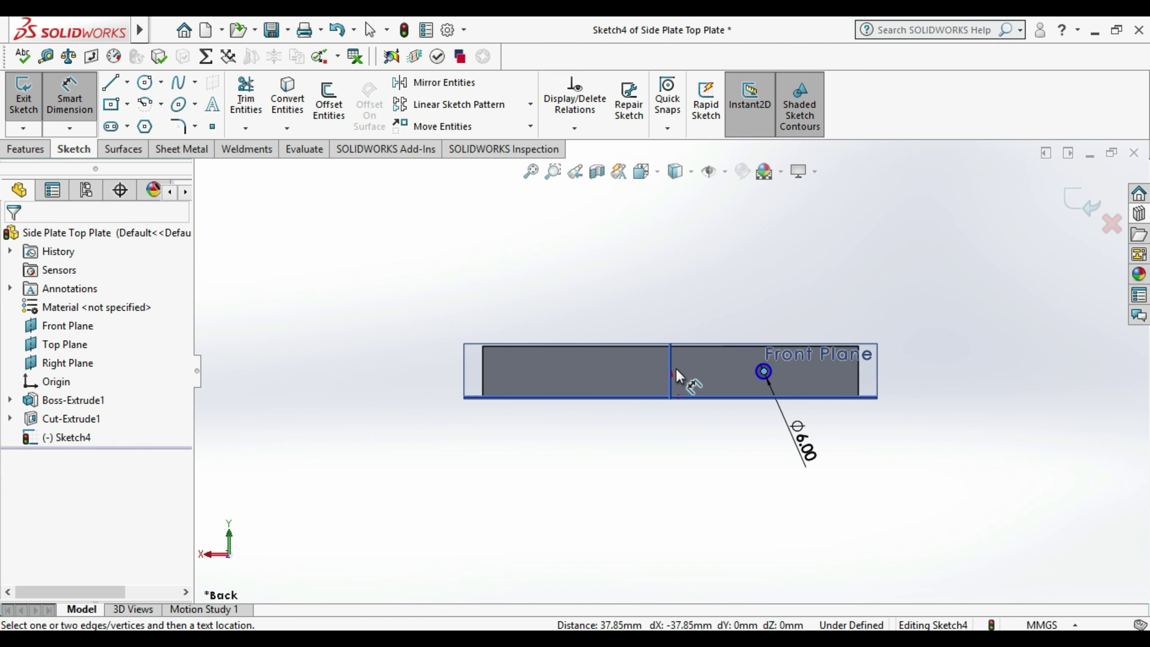
left_click(671, 397)
left_click(763, 372)
left_click(724, 465)
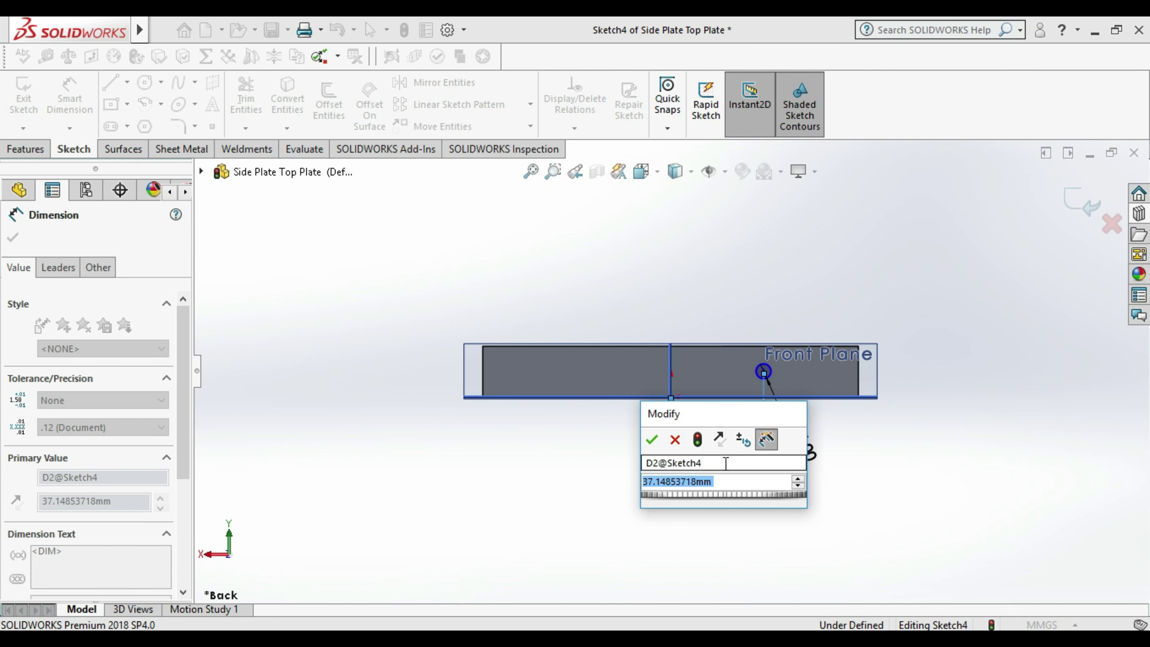
type("40")
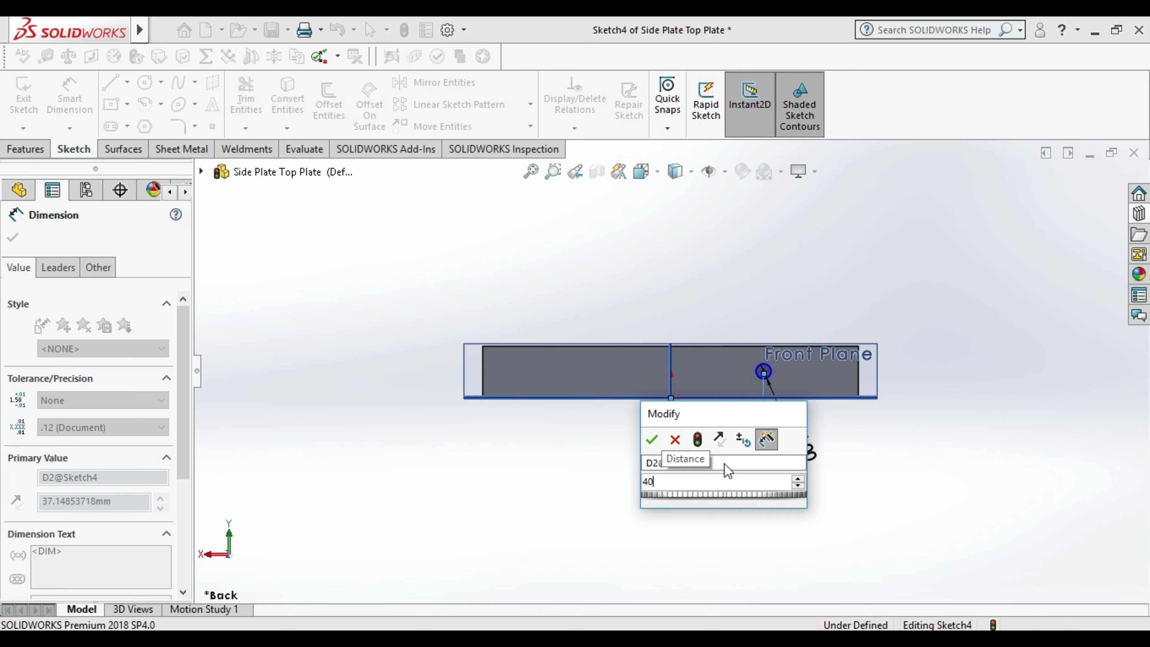
key("Escape")
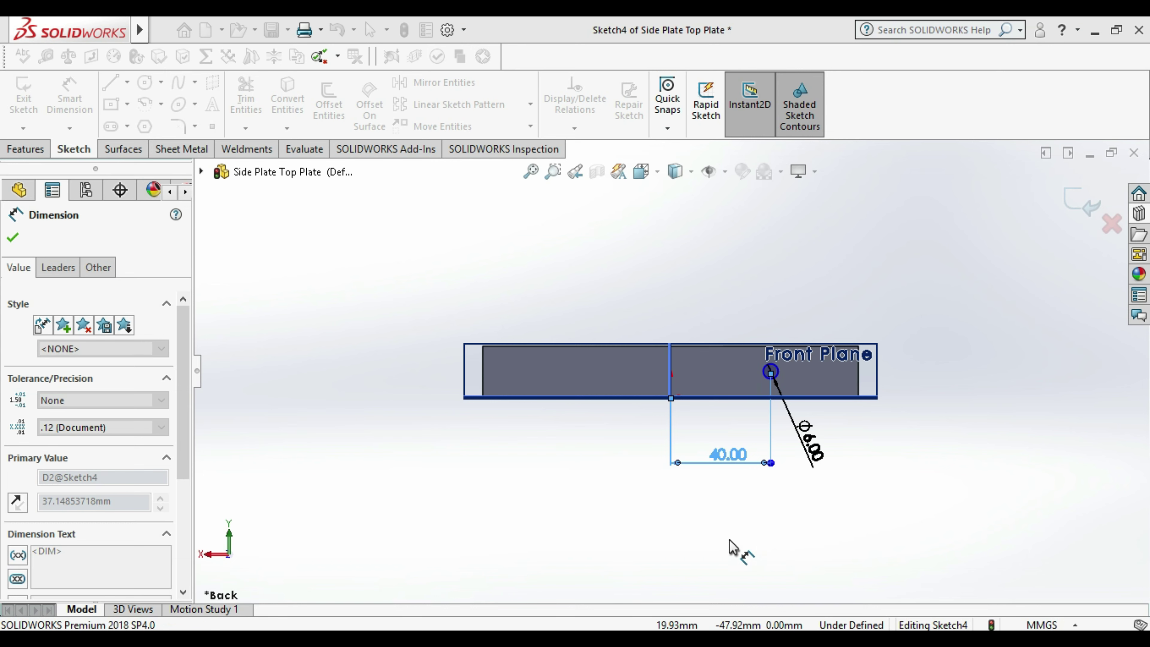
key("Escape")
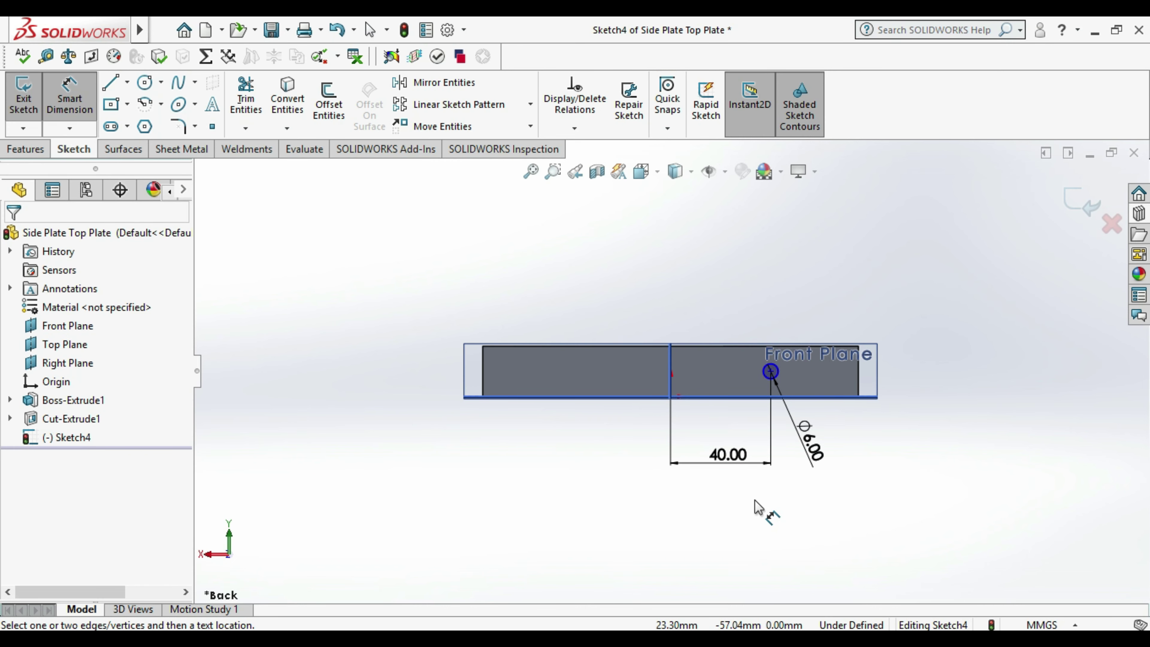
- Place the circle centre 10 mm vertically from the face's top edge, fully defining the sketch
key("z")
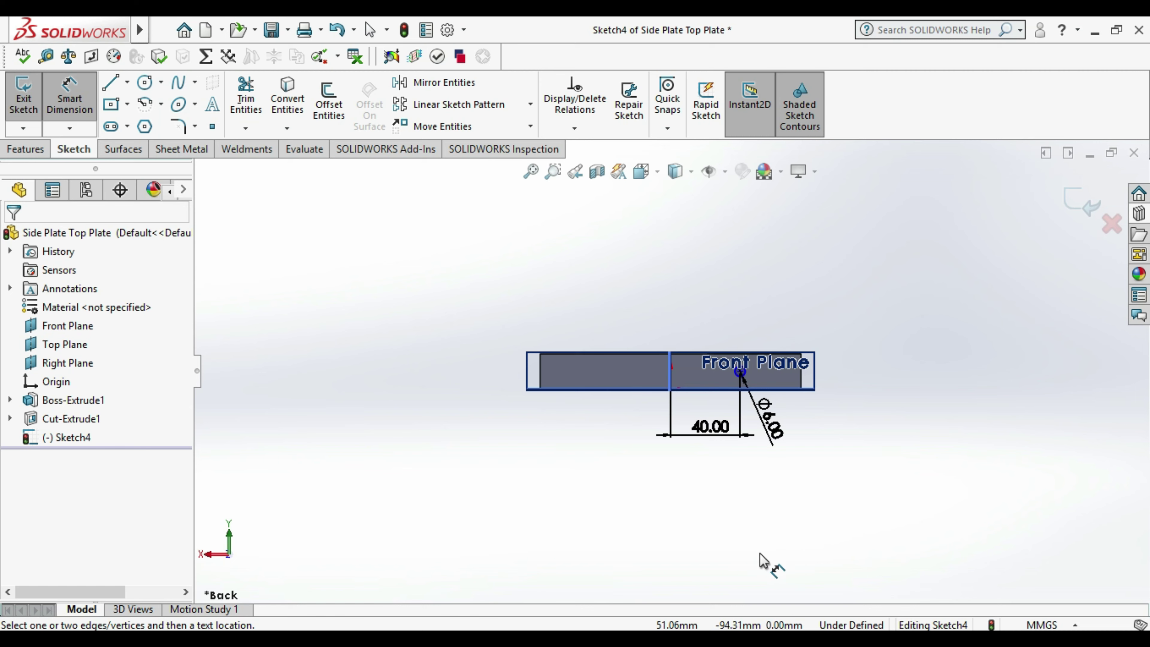
scroll(754, 434, "up", 3)
scroll(752, 448, "down", 5)
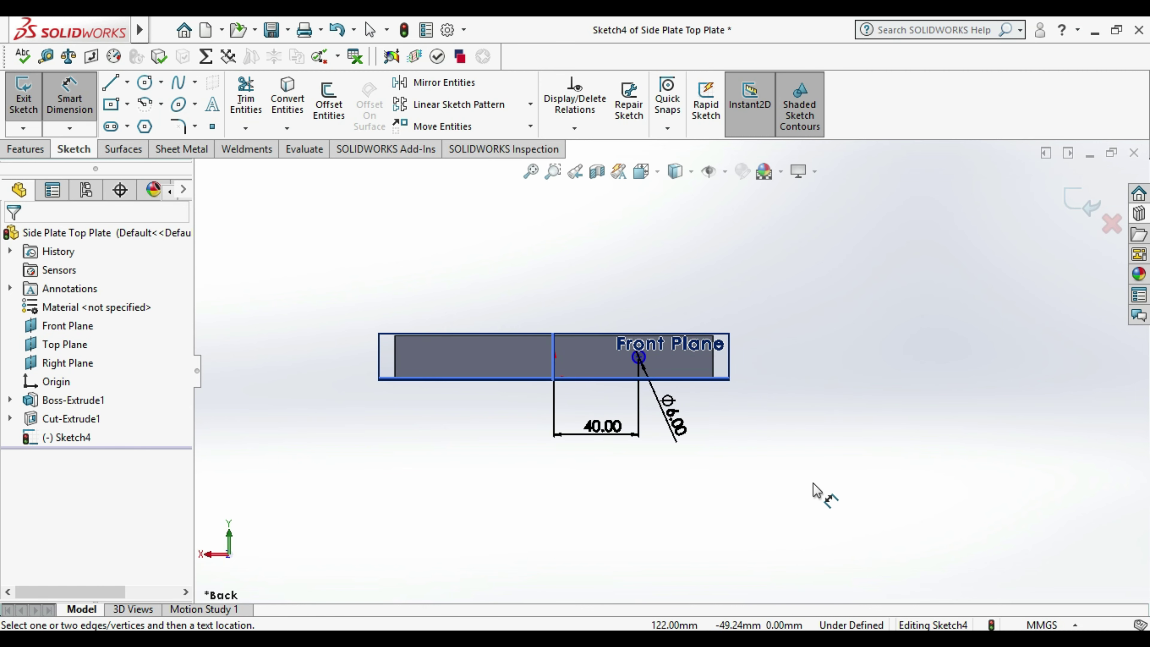
left_click(639, 357)
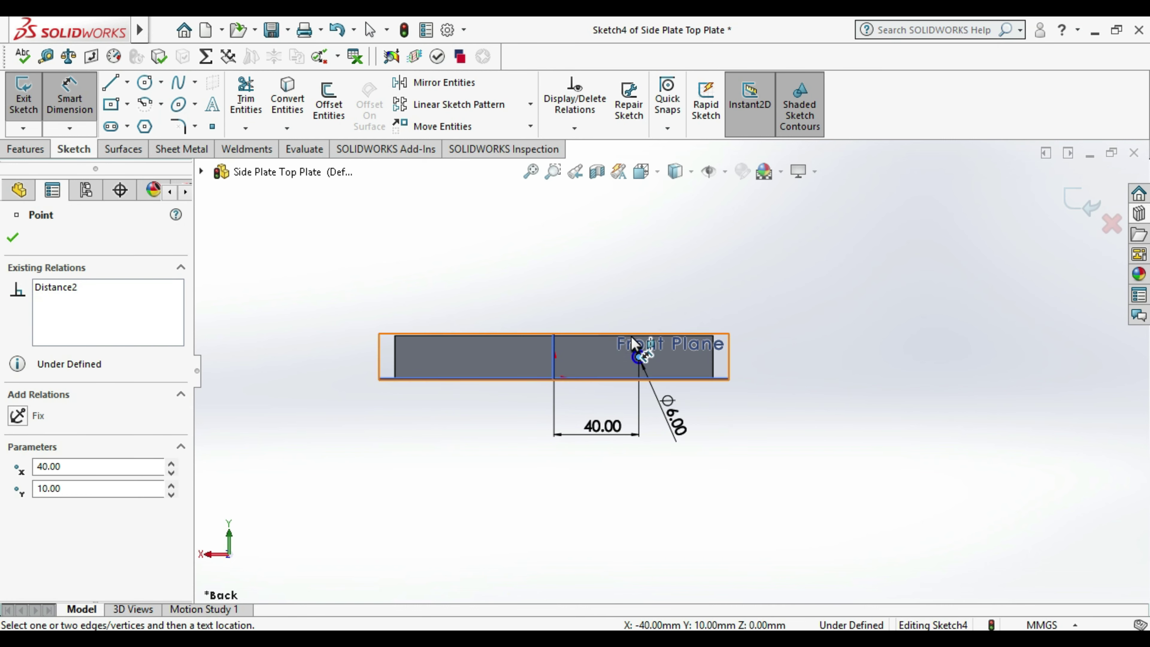
left_click(632, 337)
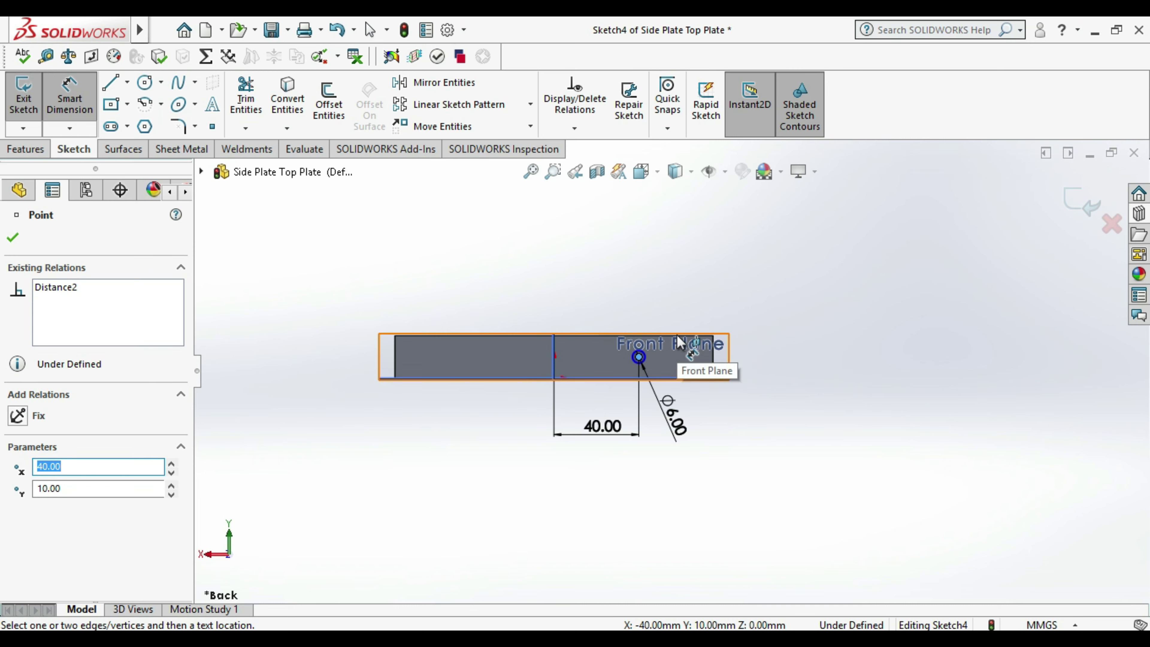
scroll(679, 345, "down", 2)
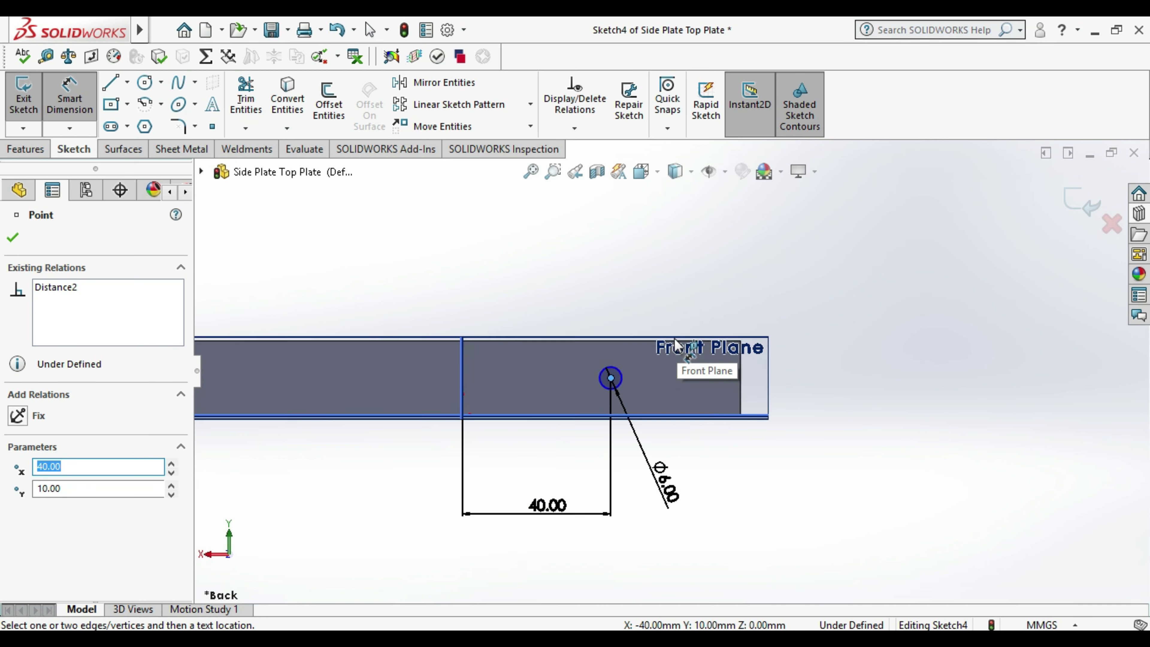
scroll(677, 351, "down", 3)
scroll(745, 419, "up", 2)
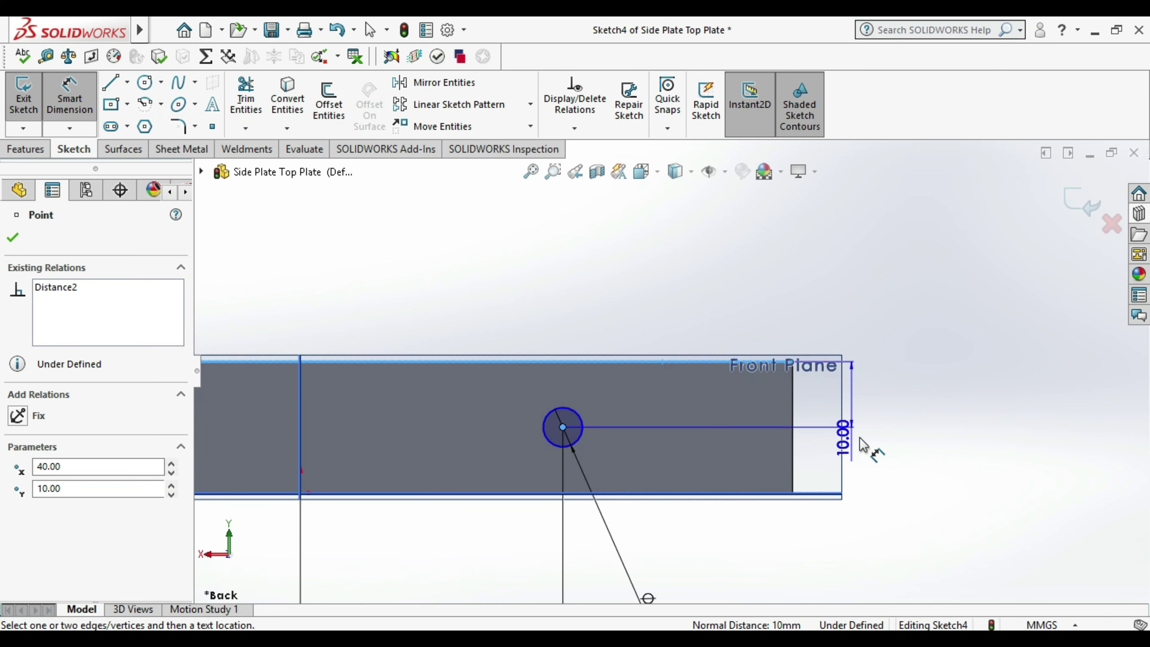
double_click(899, 412)
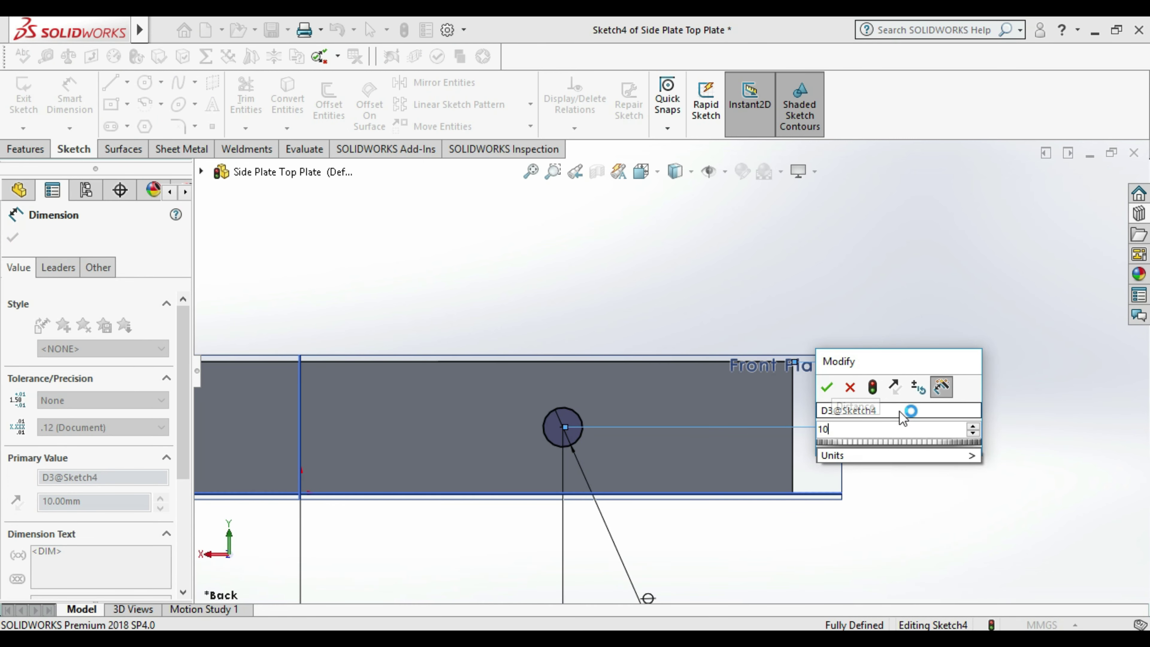
key("Return")
left_click(978, 412)
scroll(834, 417, "up", 2)
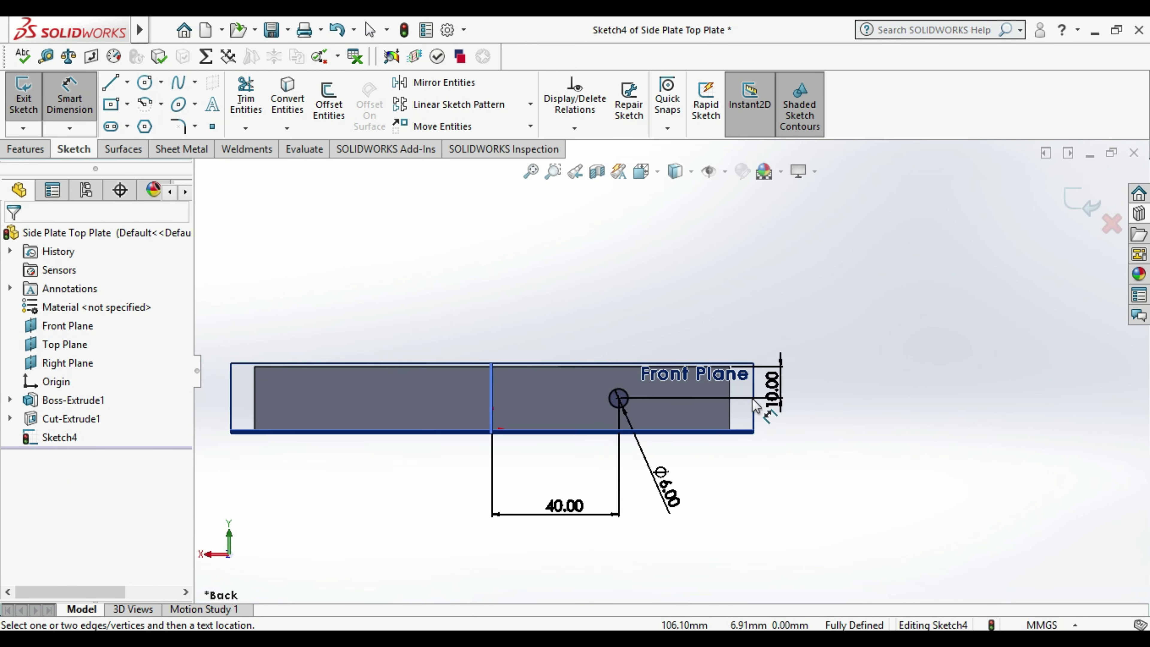
scroll(462, 380, "up", 1)
scroll(570, 454, "down", 2)
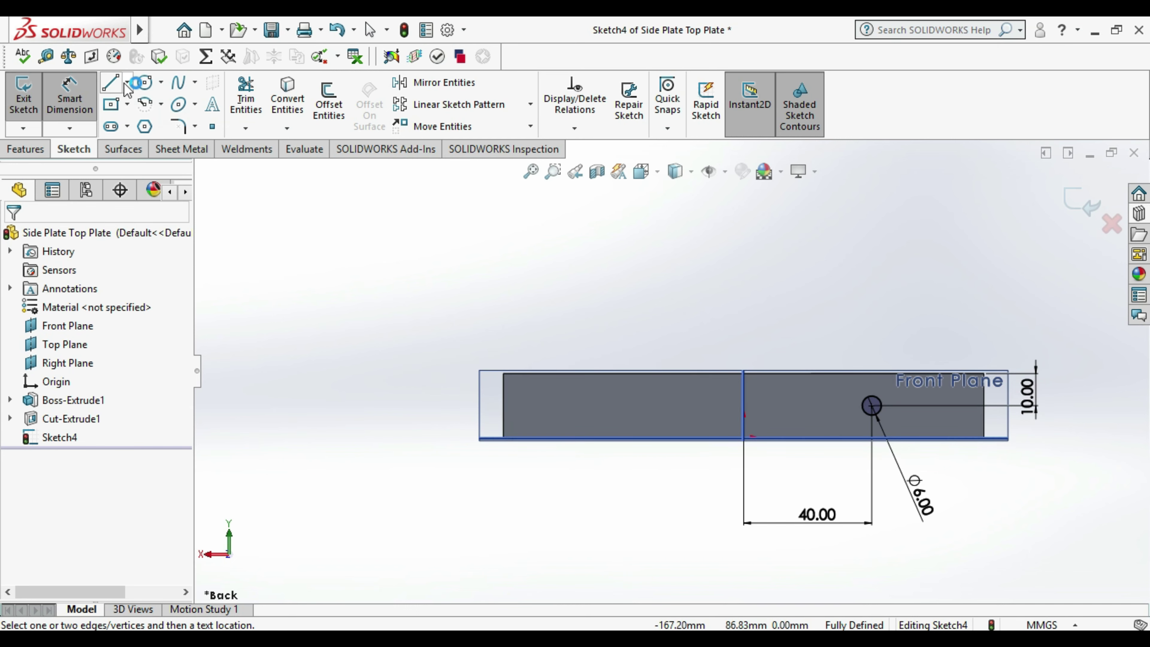
- Draw a vertical construction centreline up from the origin
left_click(127, 82)
left_click(146, 123)
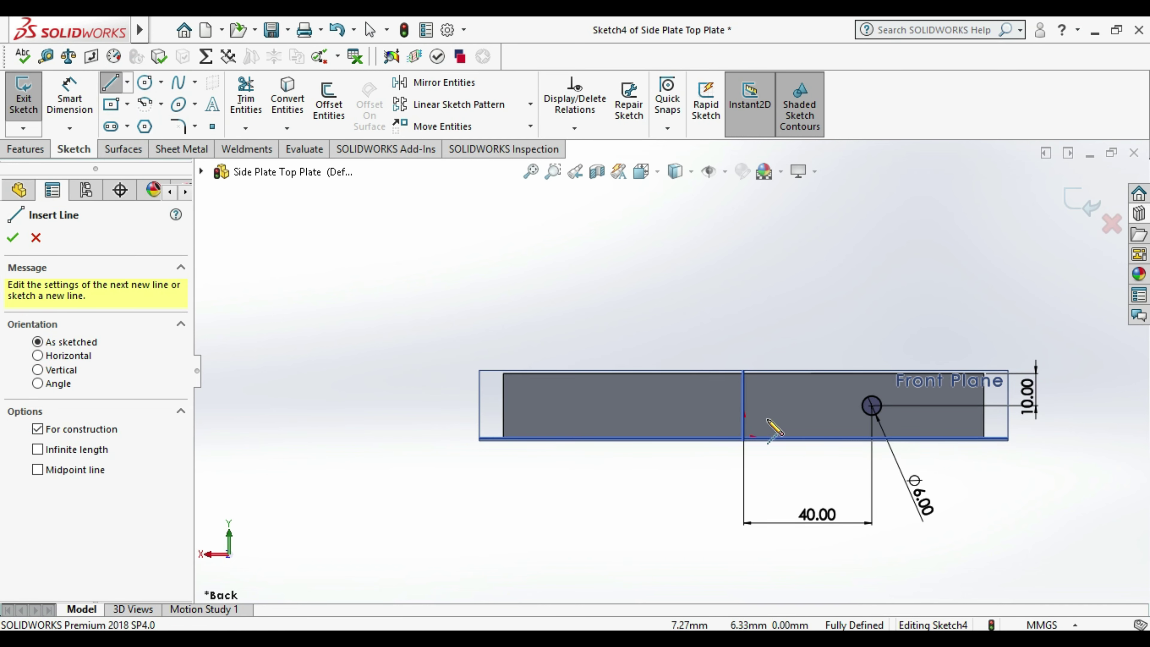
left_click(744, 438)
left_click(744, 268)
key("Escape")
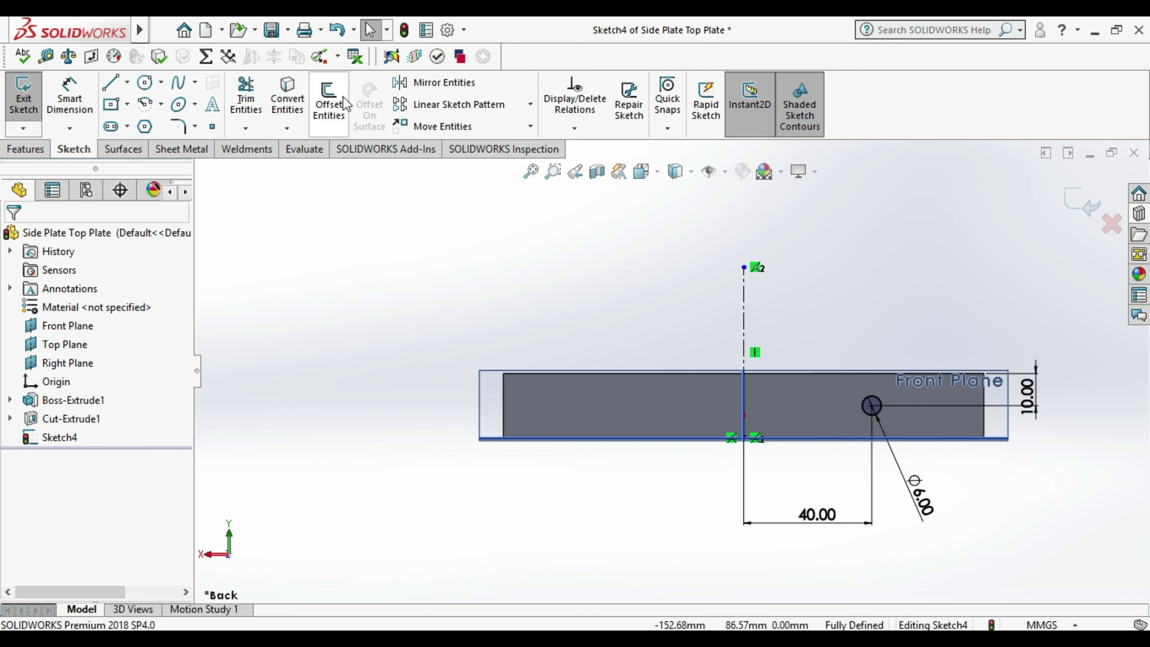
- Mirror the 6 mm circle about the centreline and exit the sketch
left_click(444, 82)
left_click(879, 413)
left_click(116, 447)
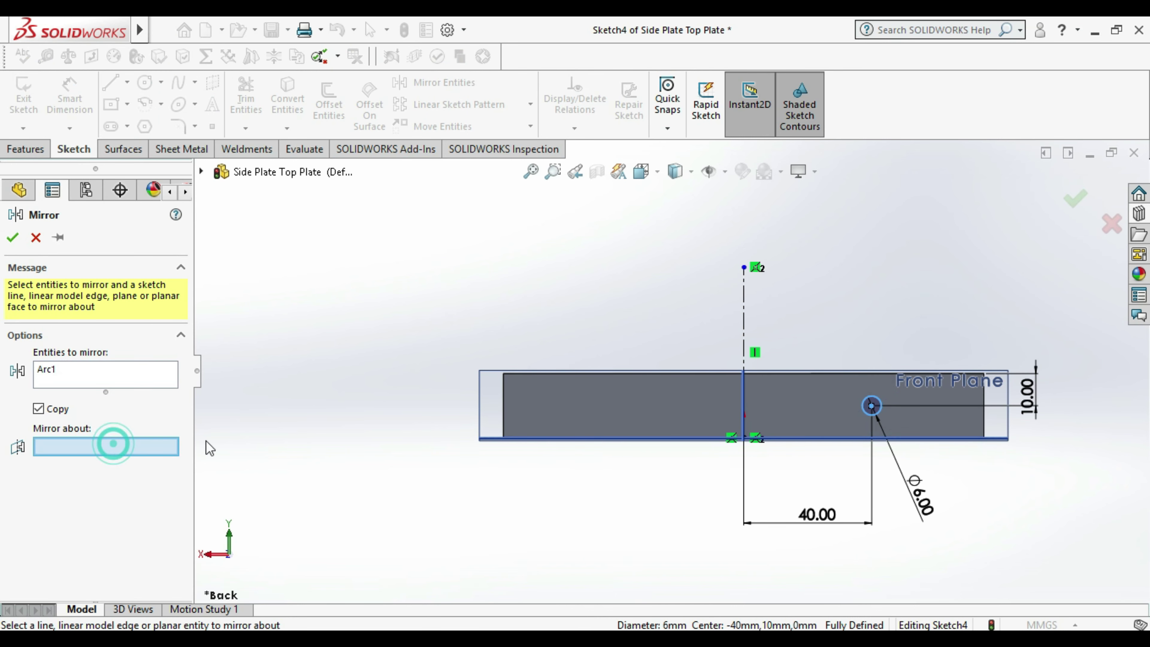
left_click(743, 318)
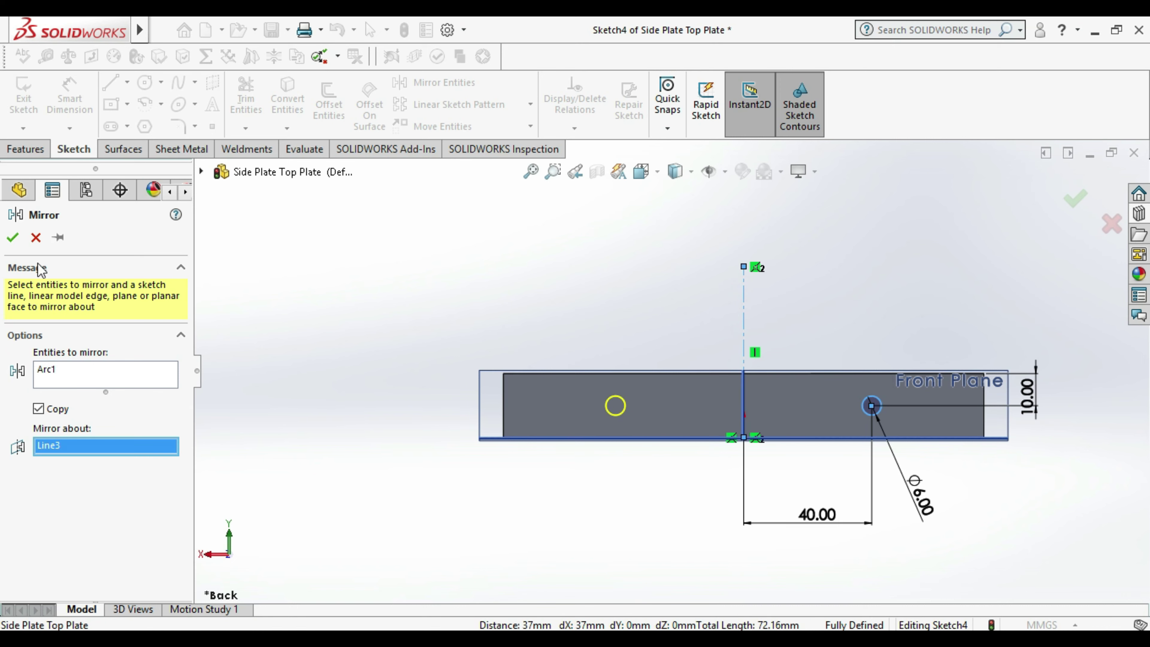
left_click(12, 237)
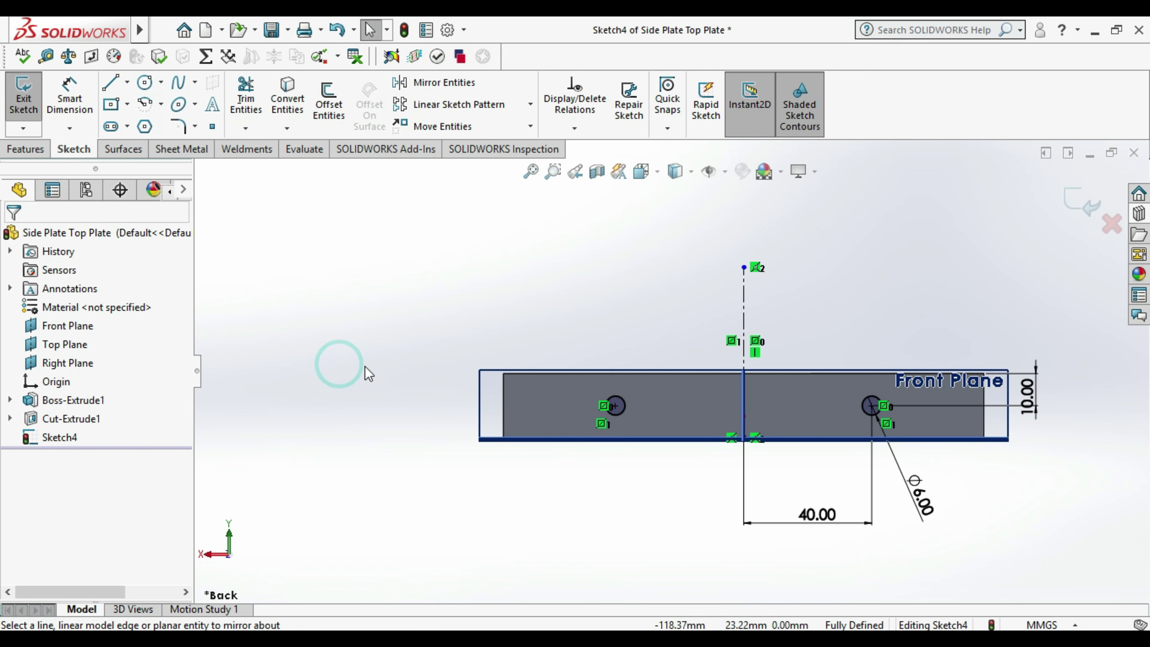
left_click(23, 95)
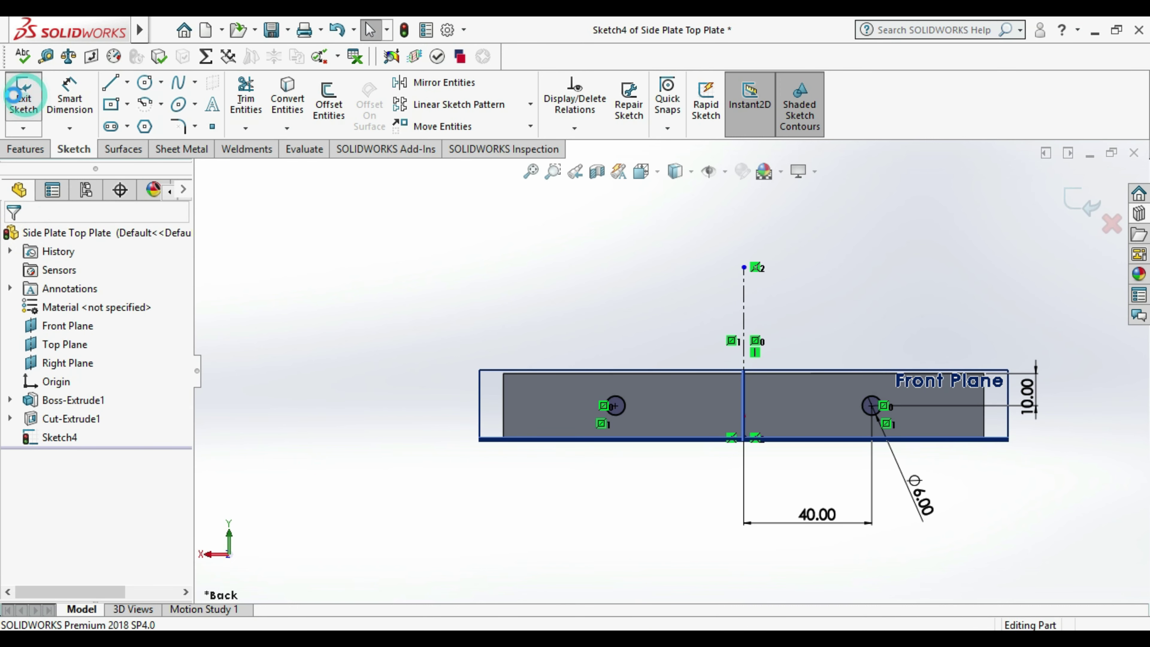
- Cut both 6 mm circles 20 mm deep as Cut-Extrude2 and clear the selection
left_click(260, 108)
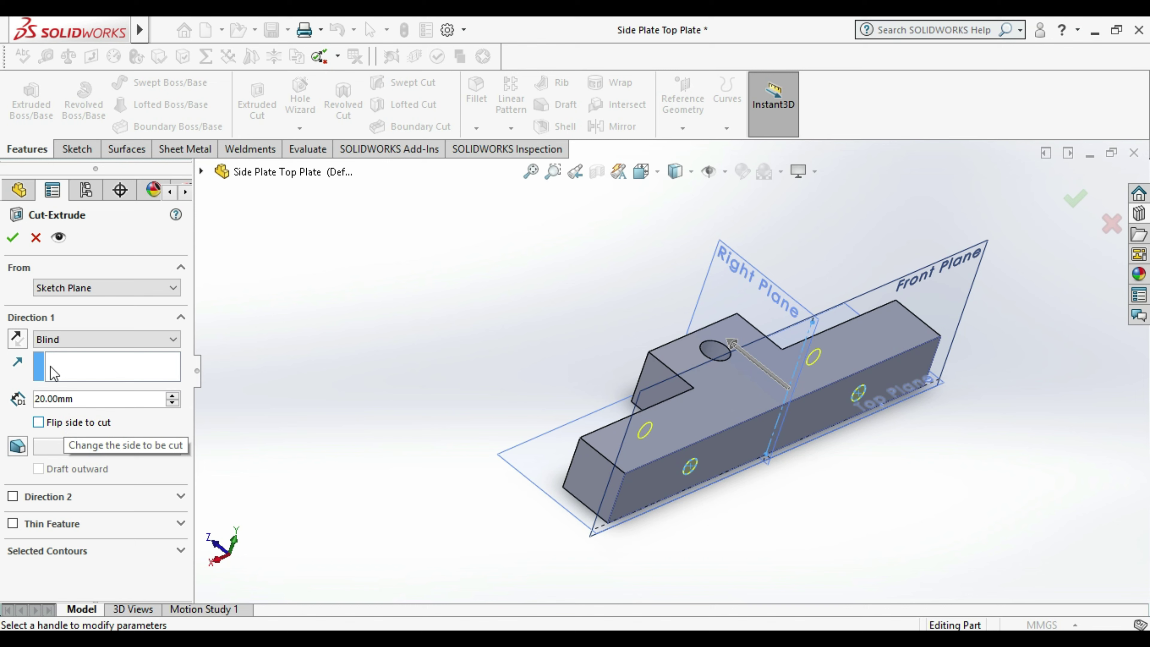
left_click(16, 239)
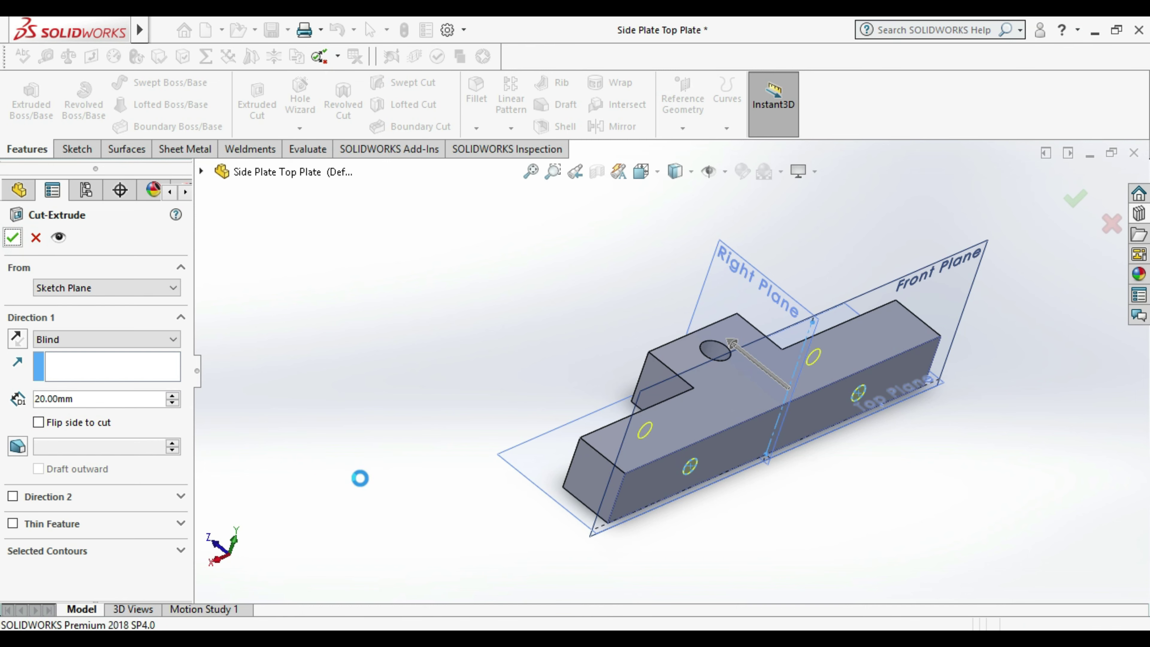
left_click(358, 476)
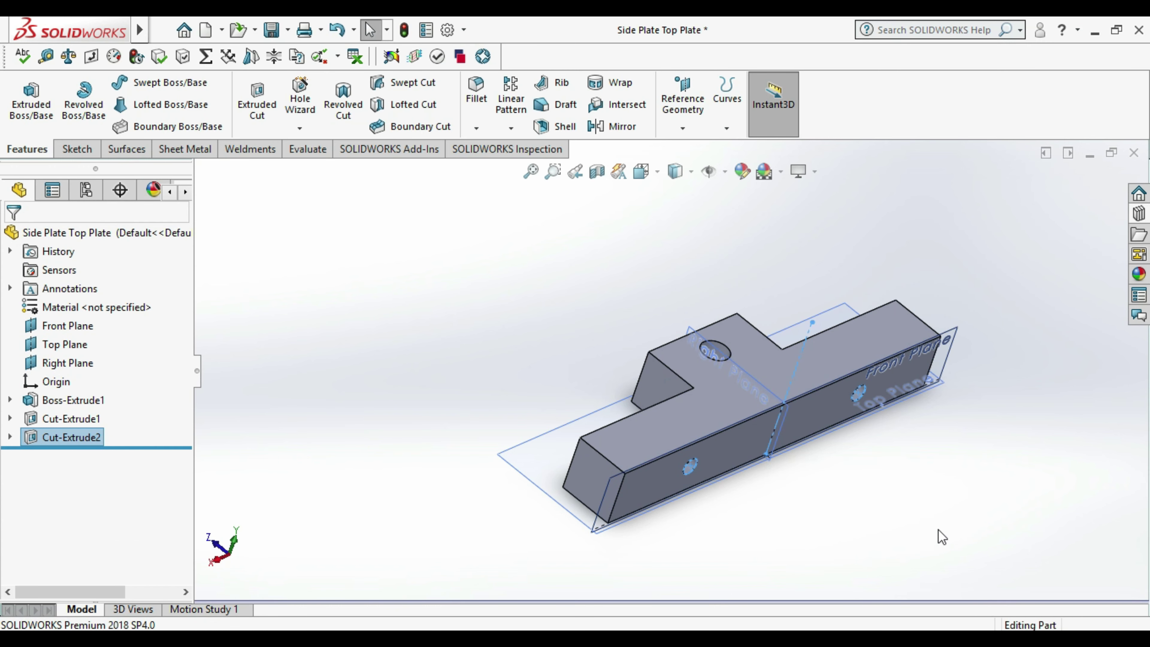
left_click(903, 509)
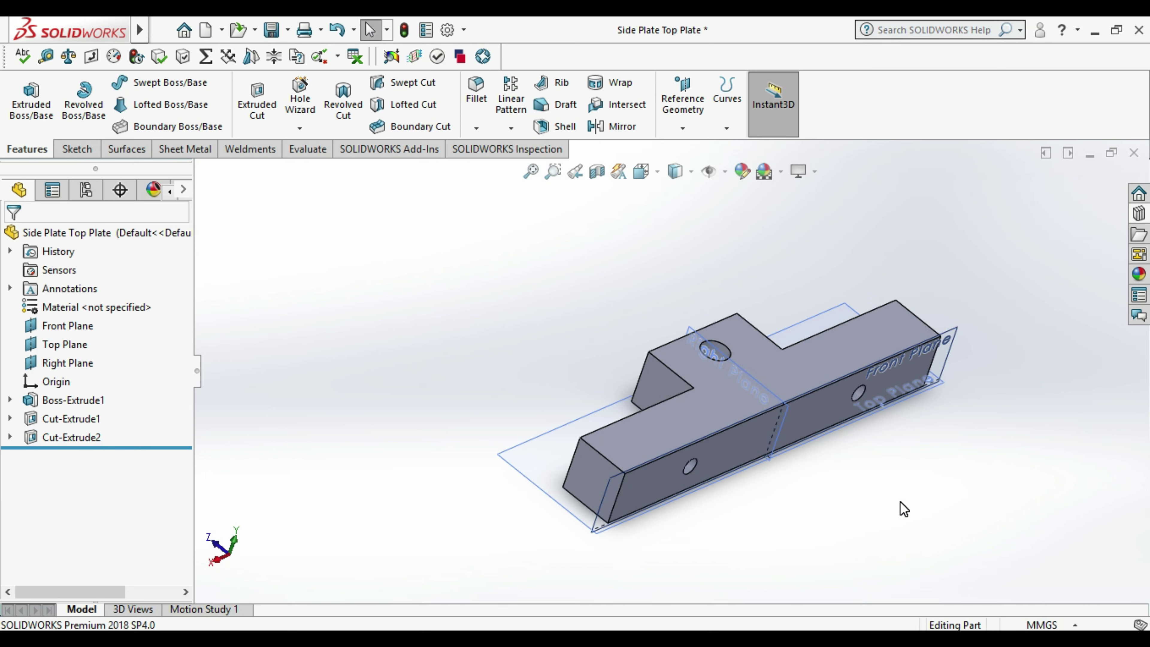
right_click(733, 471)
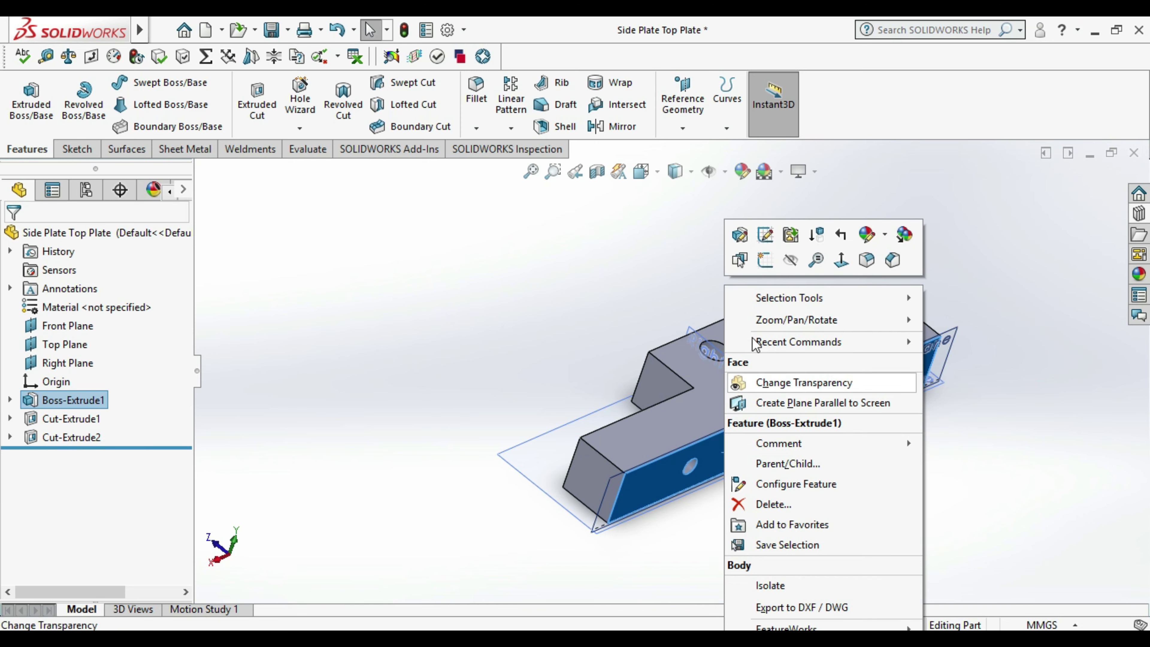
- Start a front-face sketch and draw a larger circle around each hole
left_click(764, 260)
left_click(950, 524)
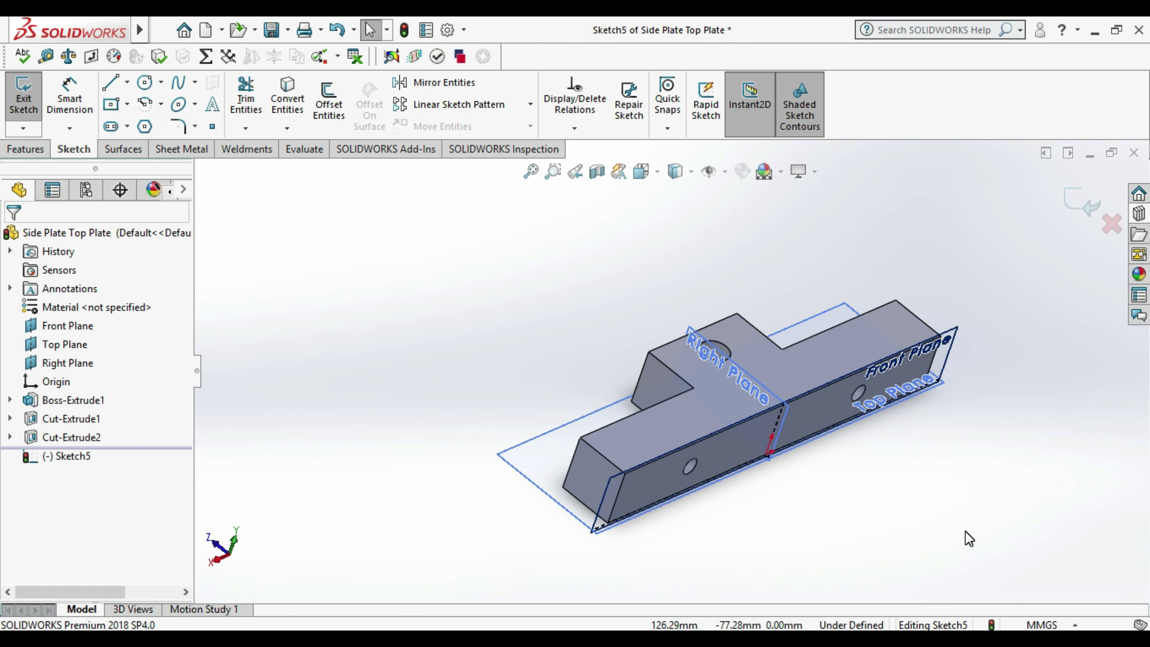
key("ctrl+8")
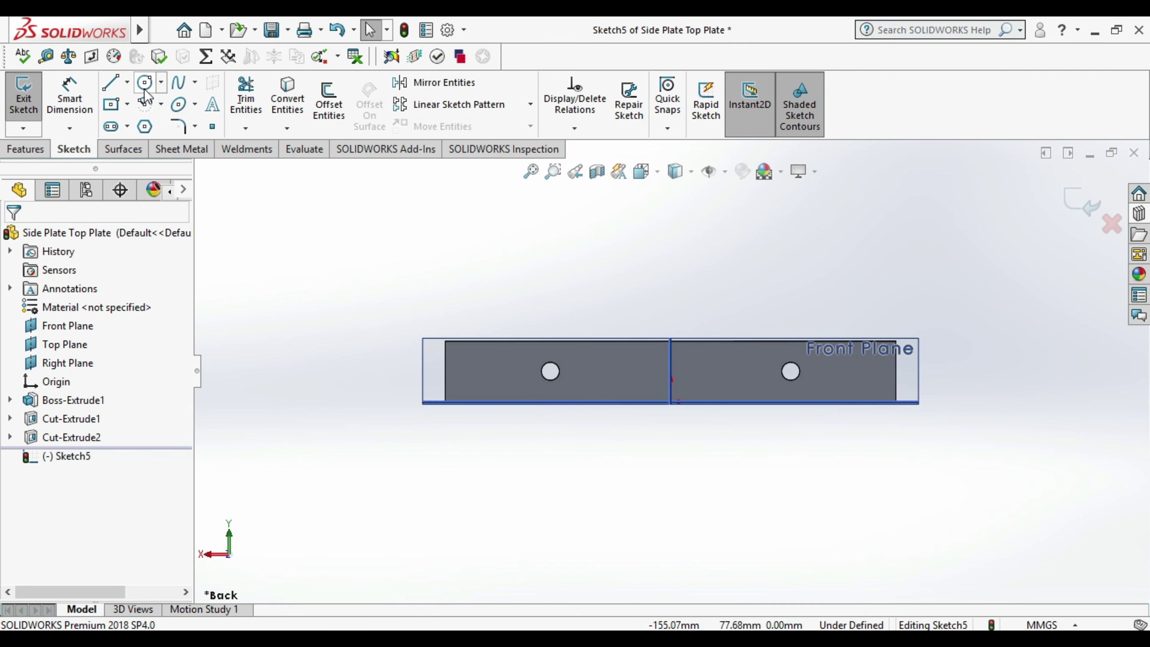
left_click(145, 84)
scroll(588, 401, "down", 2)
scroll(579, 383, "down", 3)
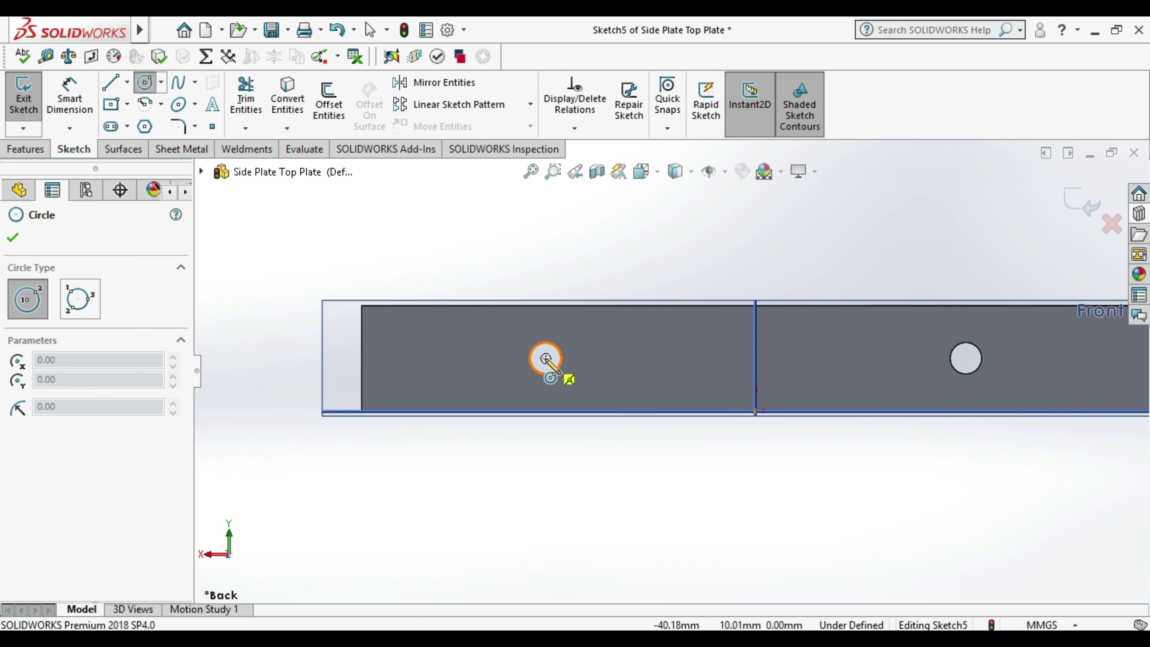
left_click_drag(546, 358, 571, 385)
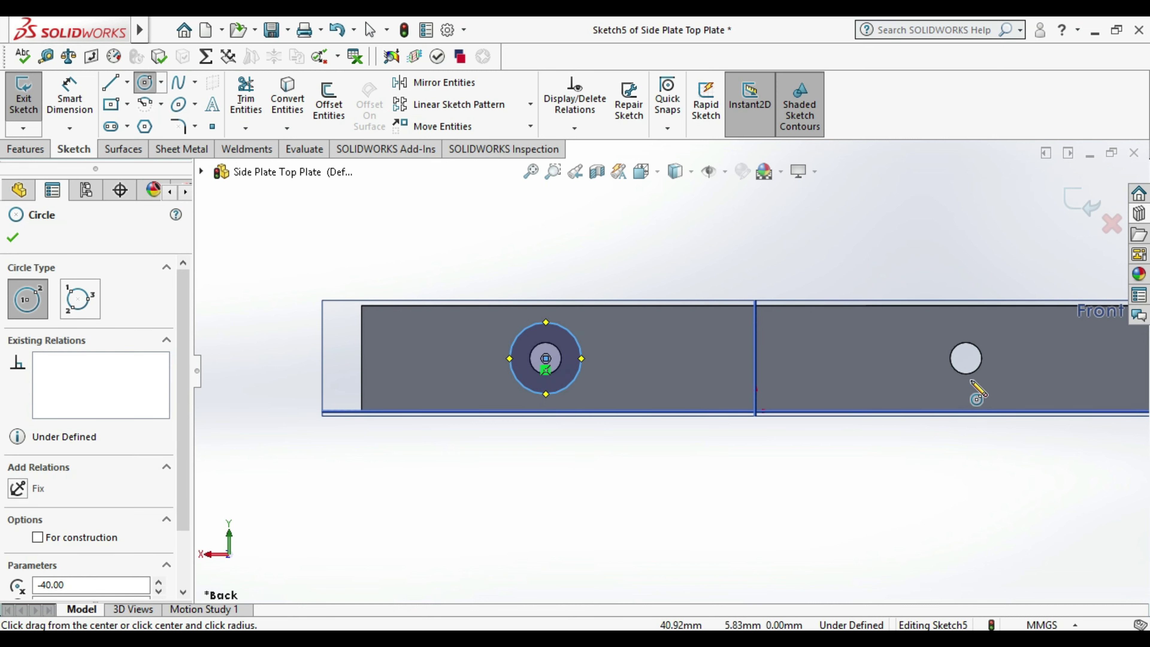
left_click_drag(965, 358, 990, 383)
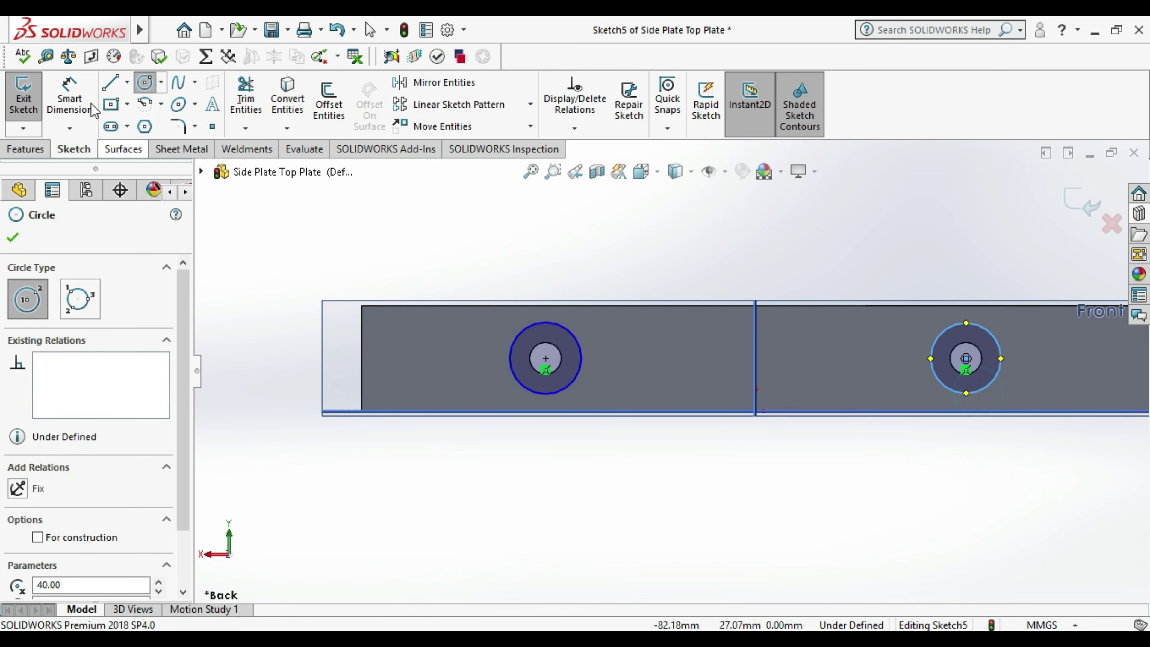
- Dimension both circles to 10 mm diameter and exit the sketch
left_click(69, 98)
left_click(521, 383)
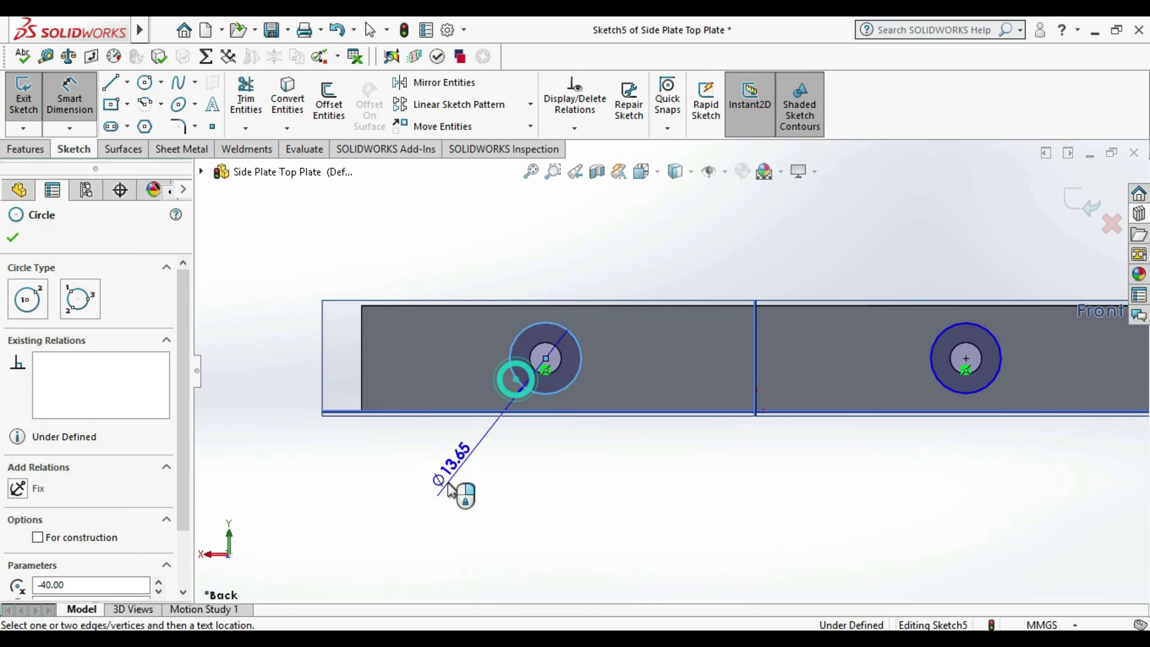
left_click(449, 483)
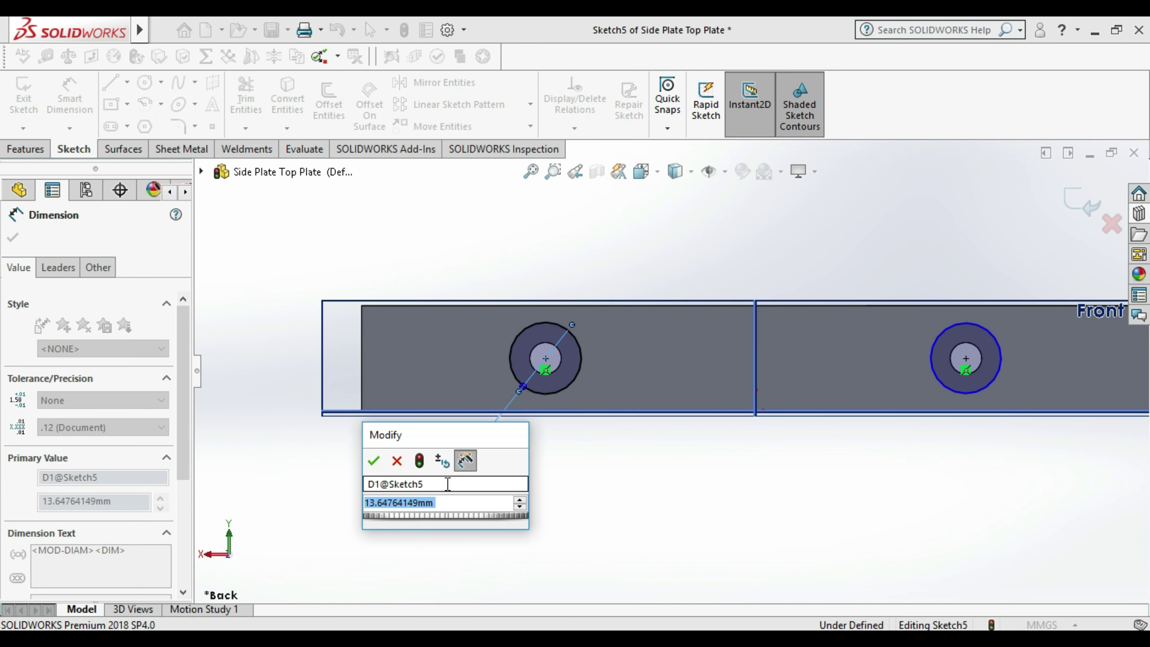
type("10")
key("Return")
left_click(498, 492)
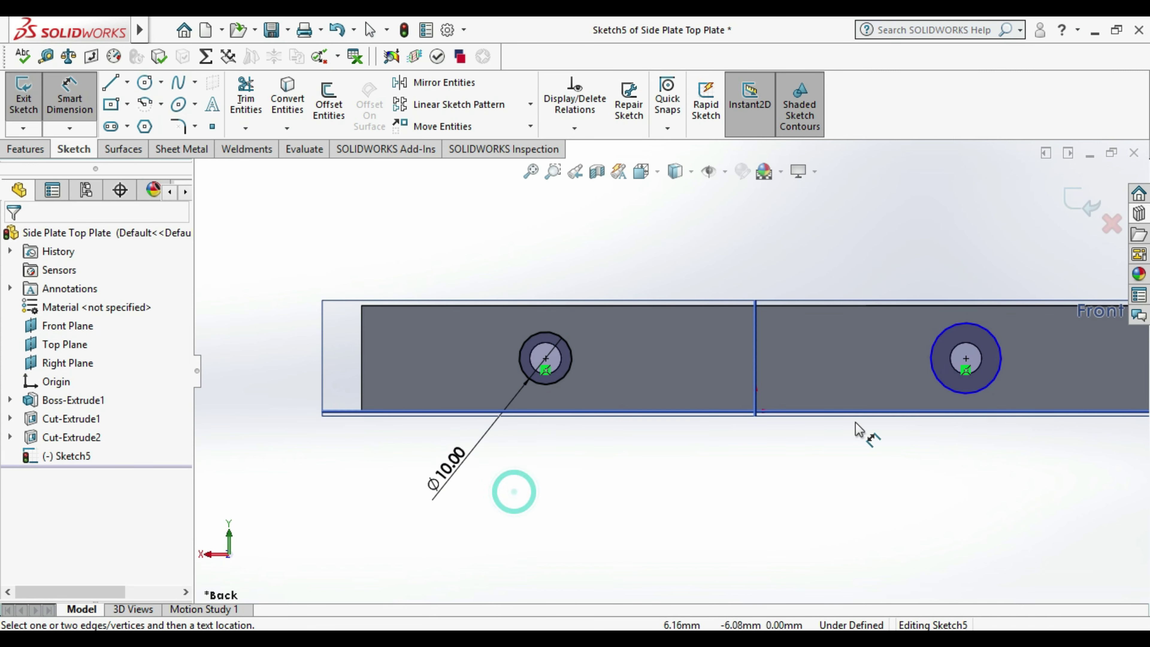
left_click(1000, 390)
left_click(1051, 498)
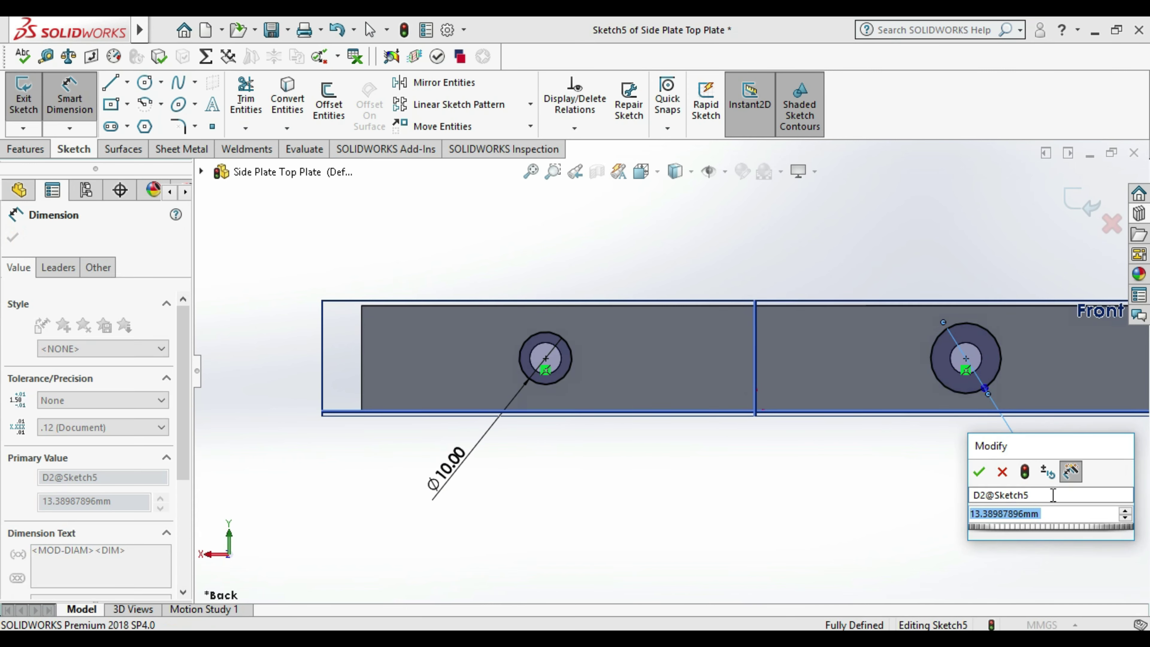
type("10")
key("Return")
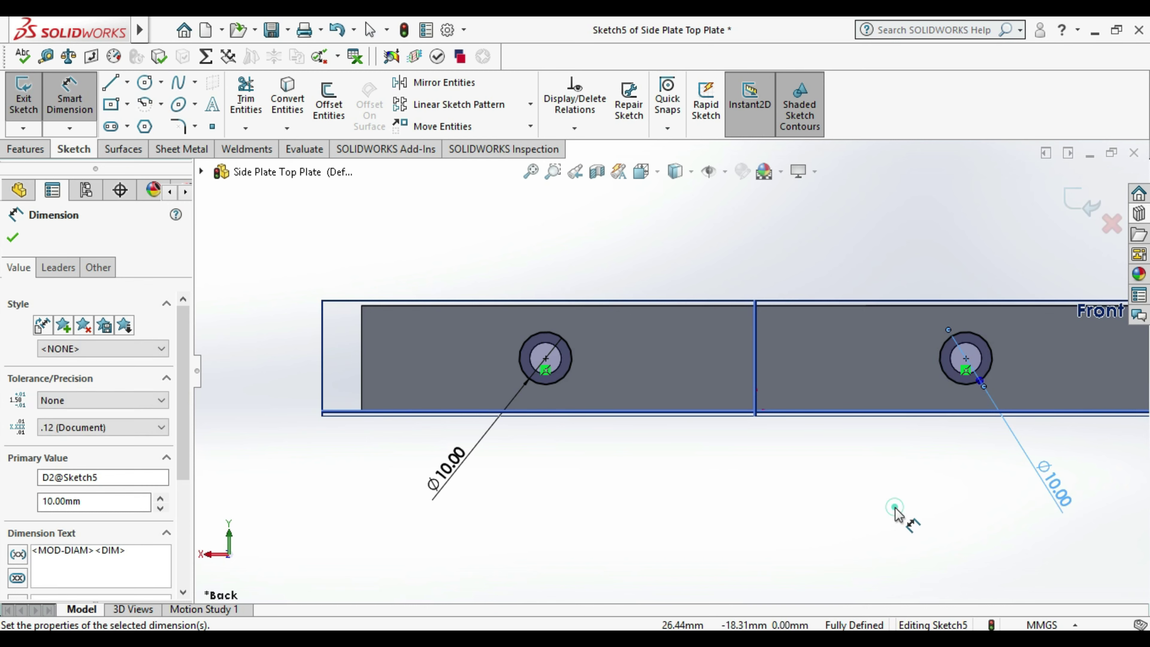
left_click(895, 511)
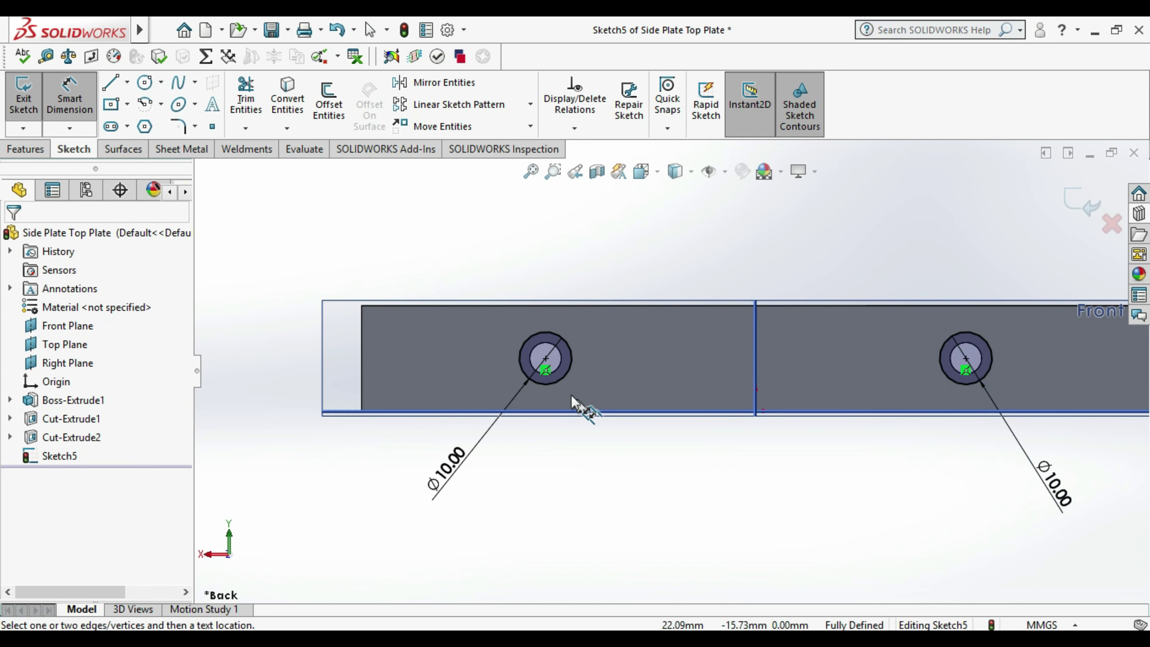
left_click(28, 96)
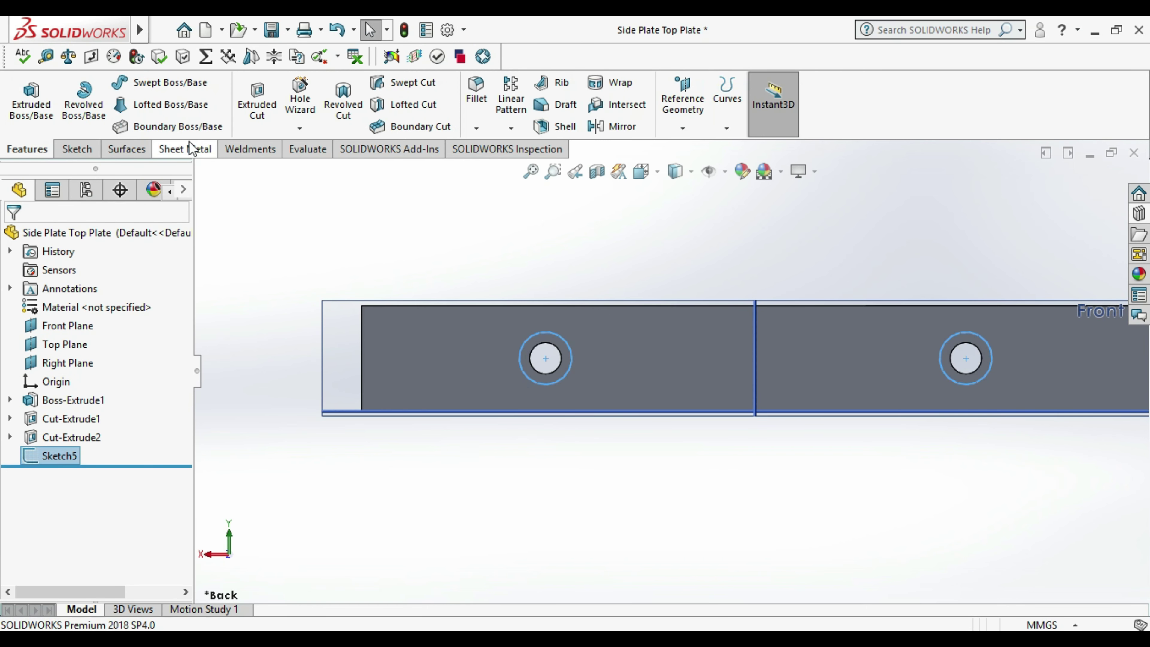
- Cut the two 10 mm circles 5 mm deep as Cut-Extrude3 and orbit to inspect
left_click(266, 92)
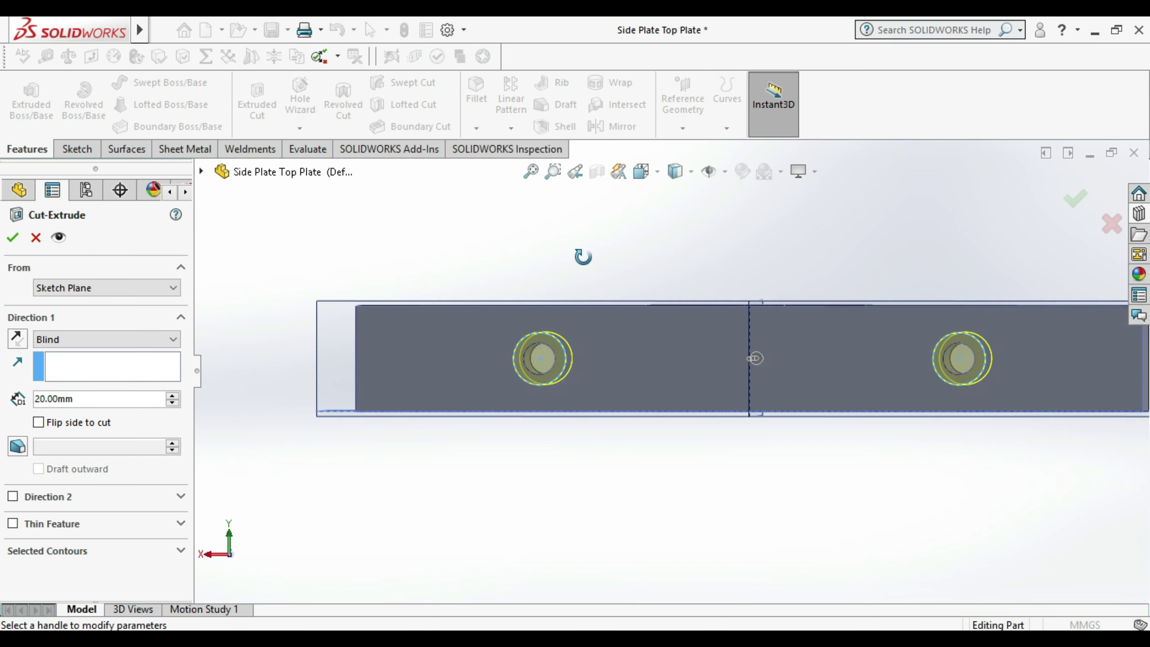
left_click(96, 396)
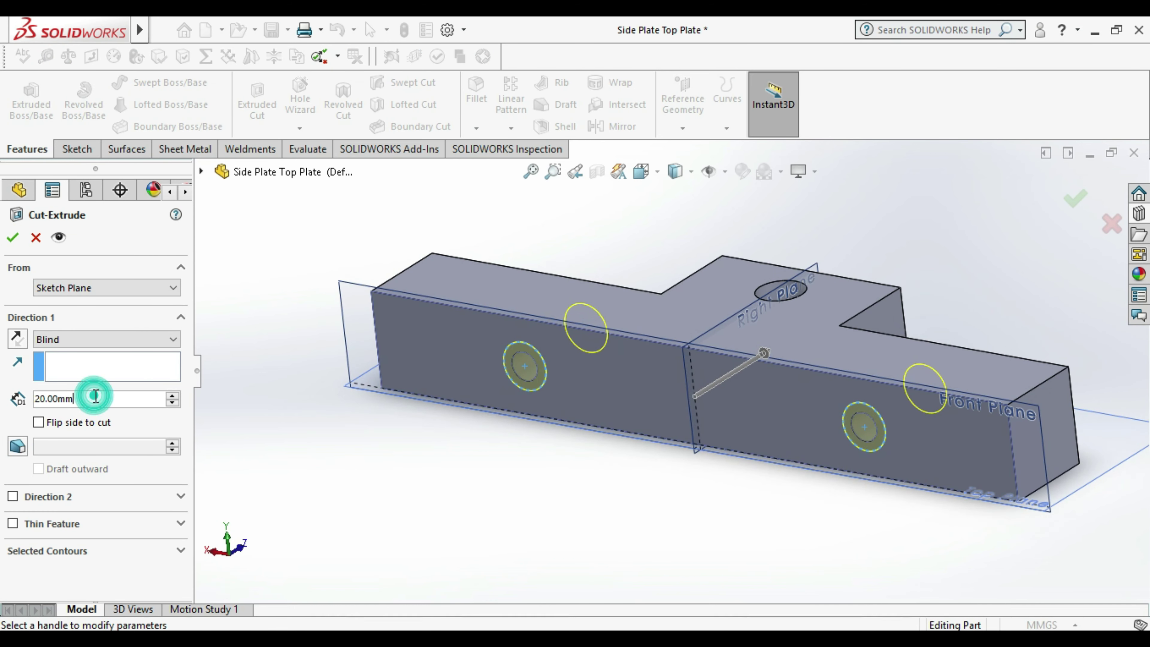
double_click(96, 396)
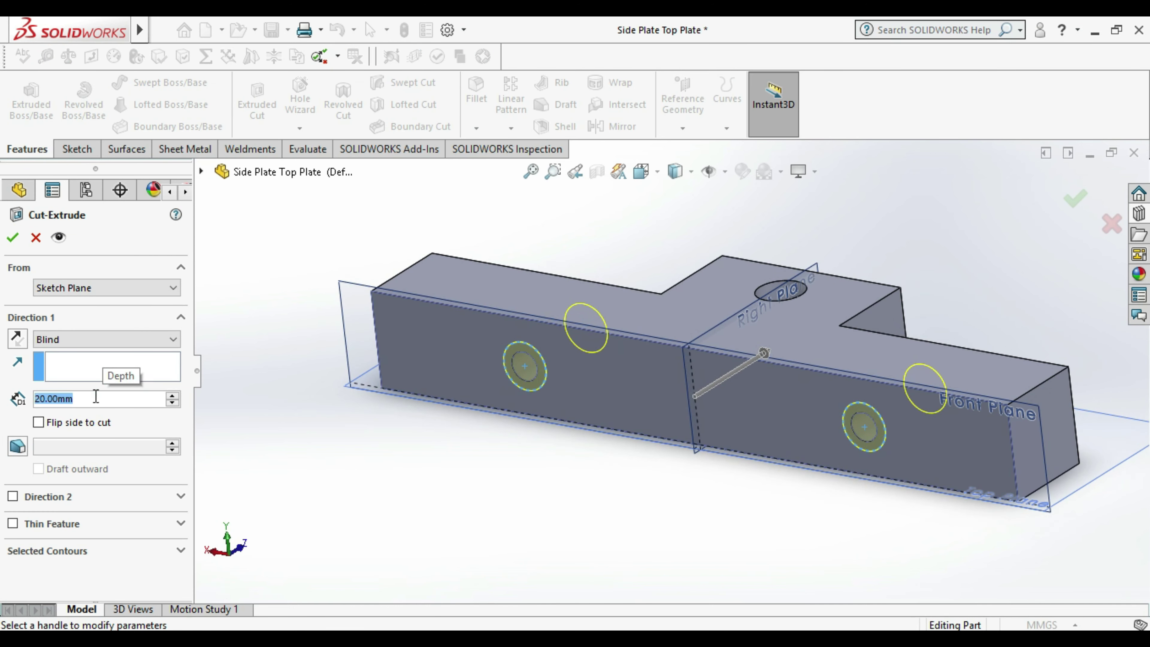
type("5")
key("Return")
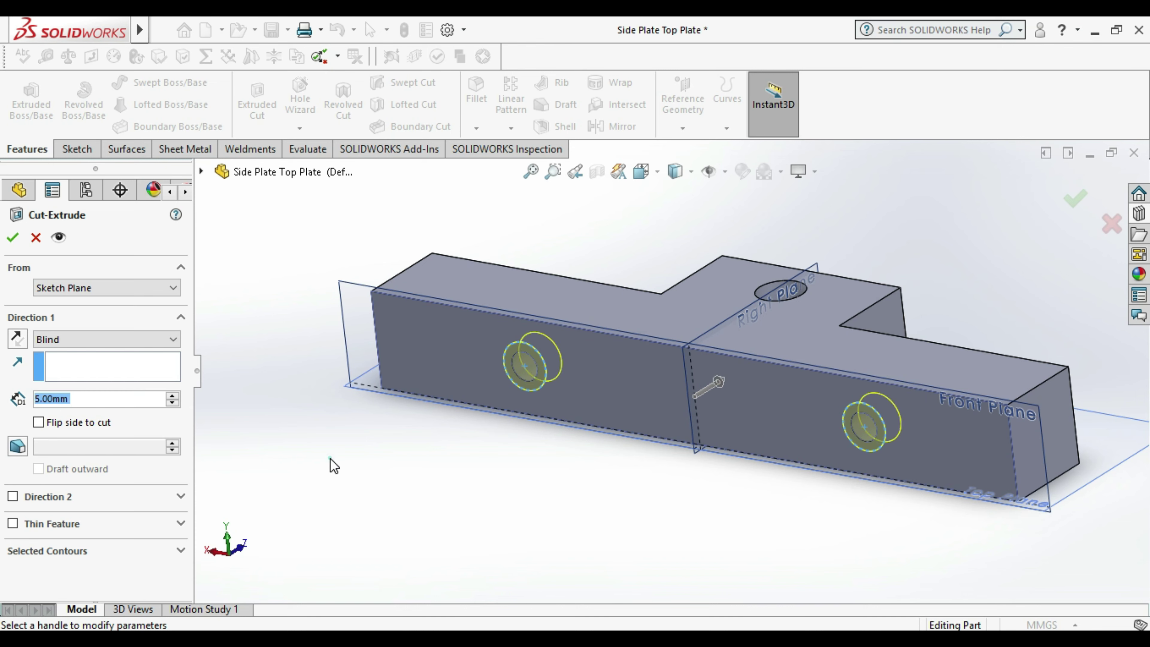
left_click(12, 237)
mouse_move(464, 508)
middle_mouse_down()
mouse_move(730, 395)
mouse_move(714, 478)
mouse_move(754, 498)
mouse_move(824, 464)
mouse_move(831, 480)
mouse_move(734, 500)
mouse_move(708, 462)
middle_mouse_up()
middle_click_drag(782, 351, 881, 584)
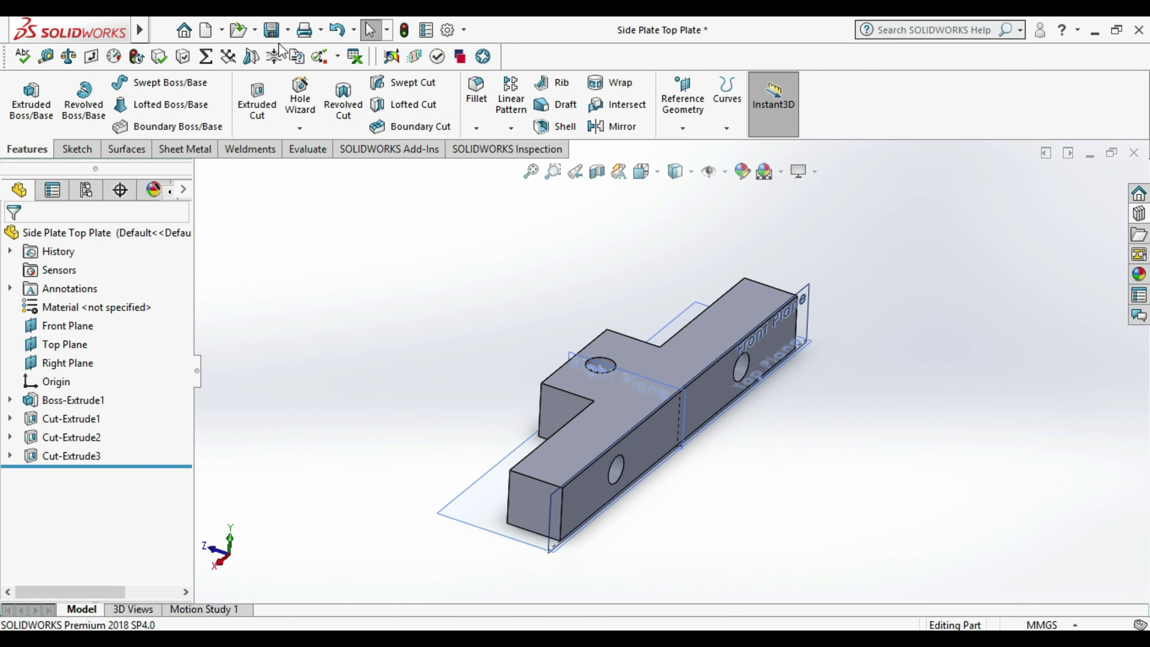
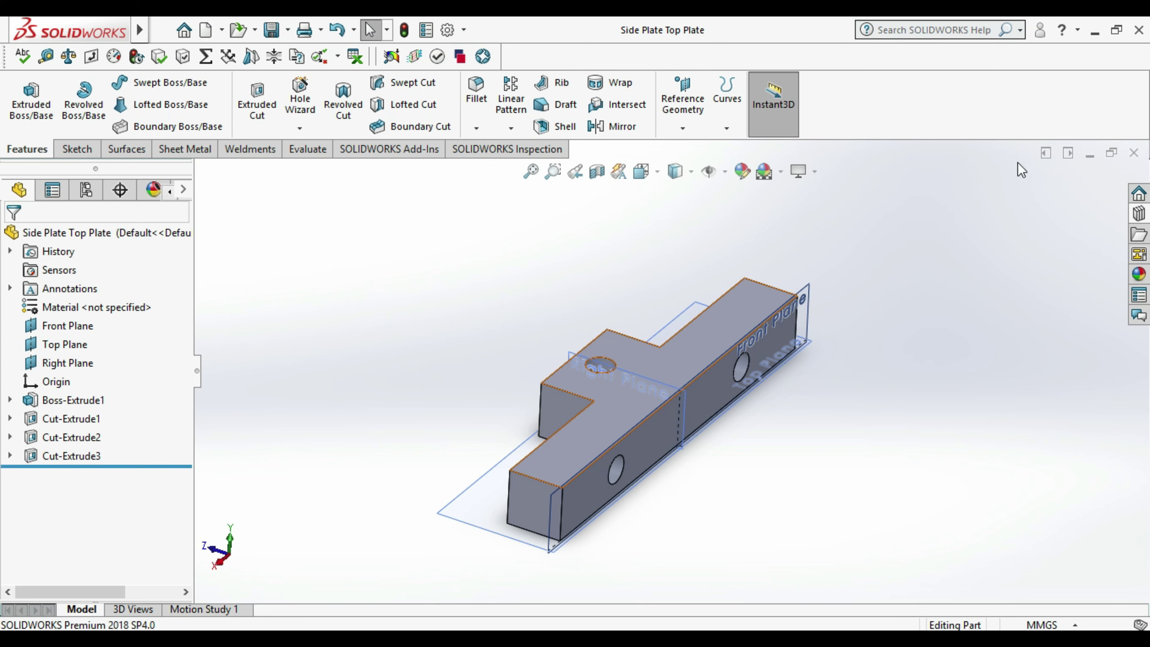
- Insert the Side Plate Top Plate part into the assembly above the left side plates
left_click(1134, 153)
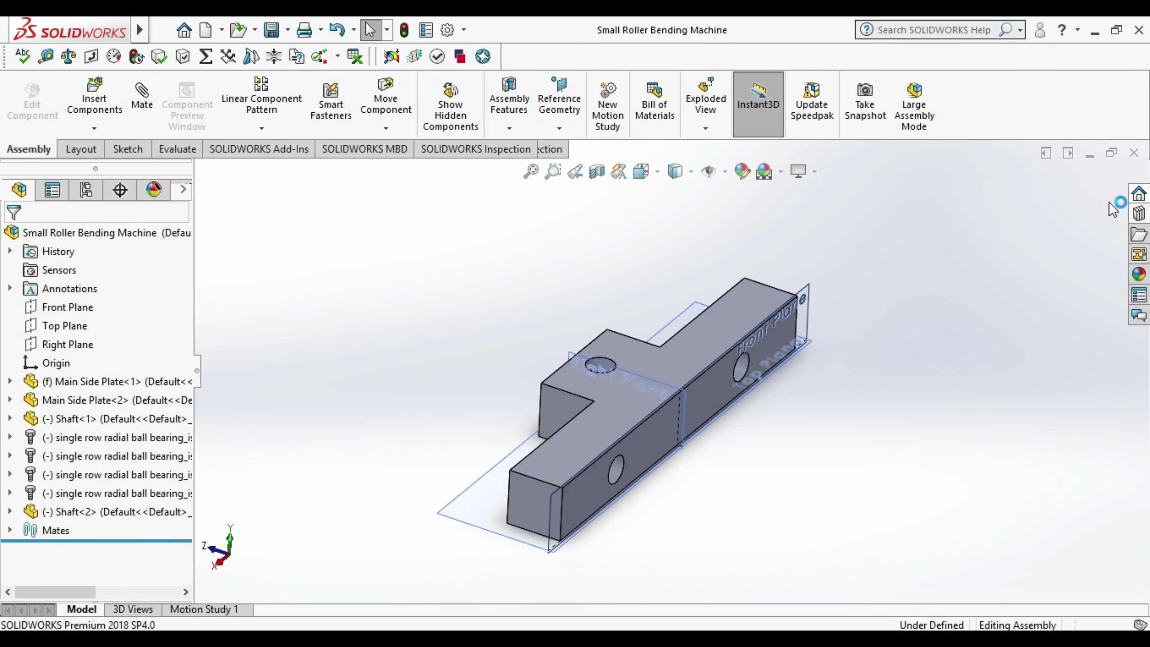
left_click(97, 104)
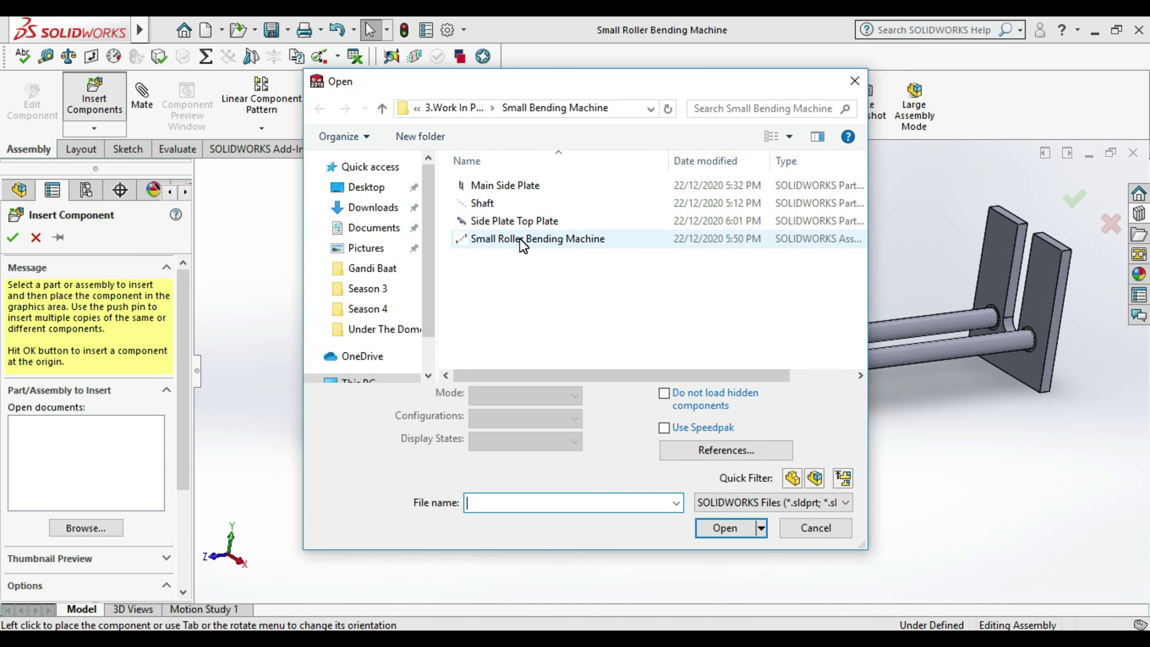
left_click(517, 223)
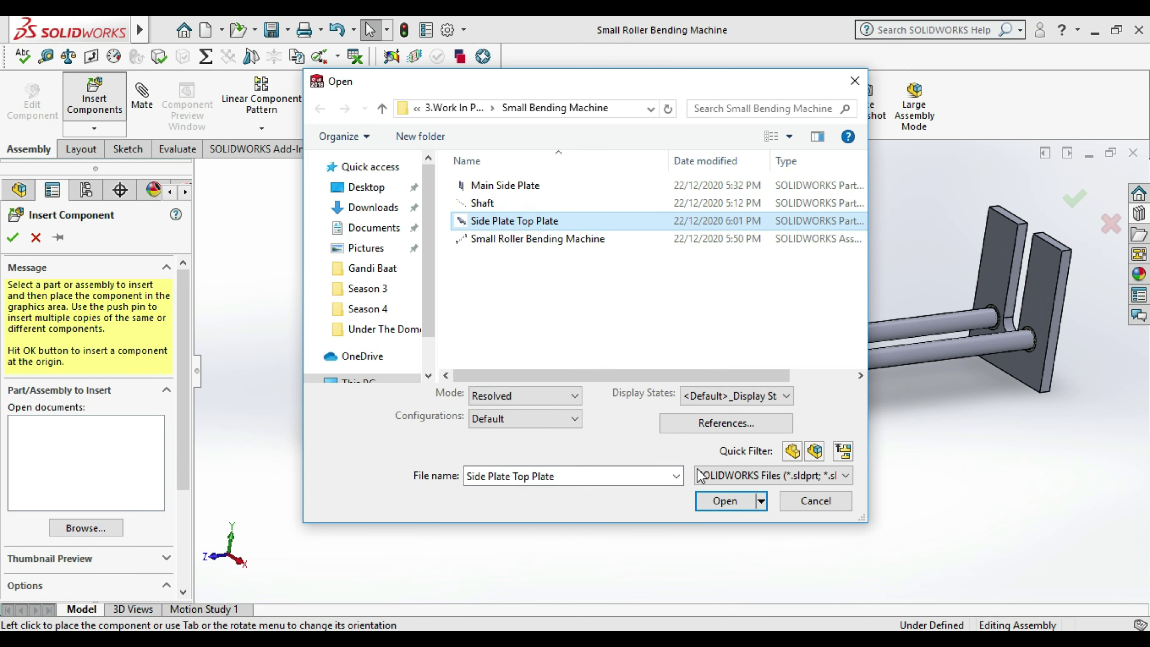
left_click(736, 501)
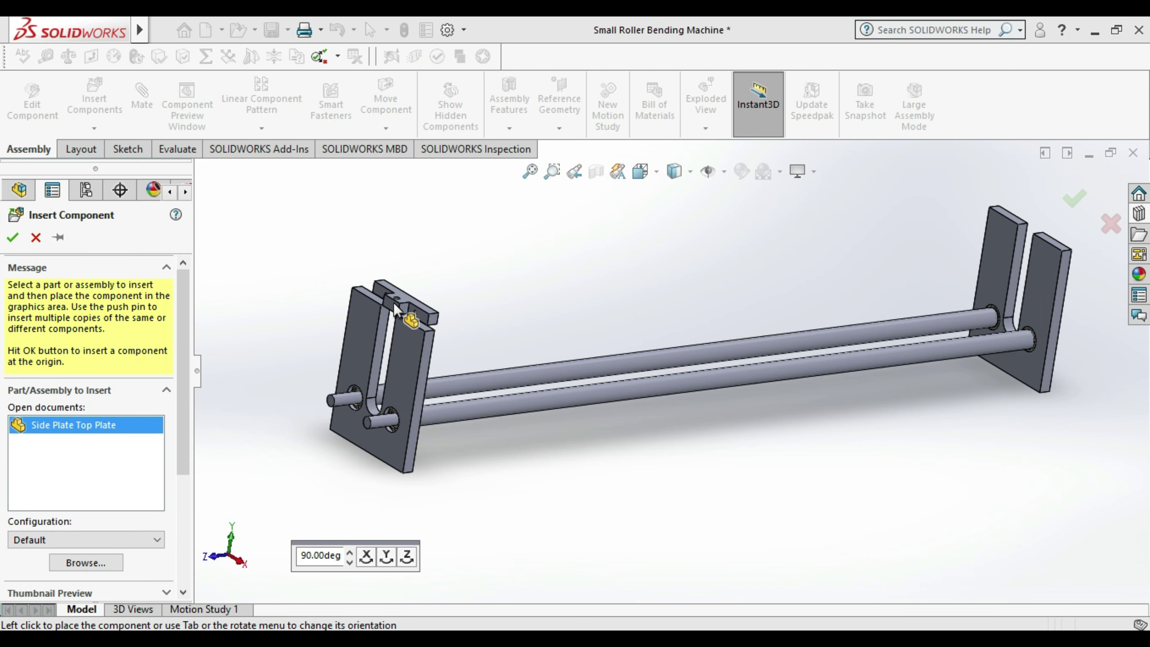
left_click(393, 302)
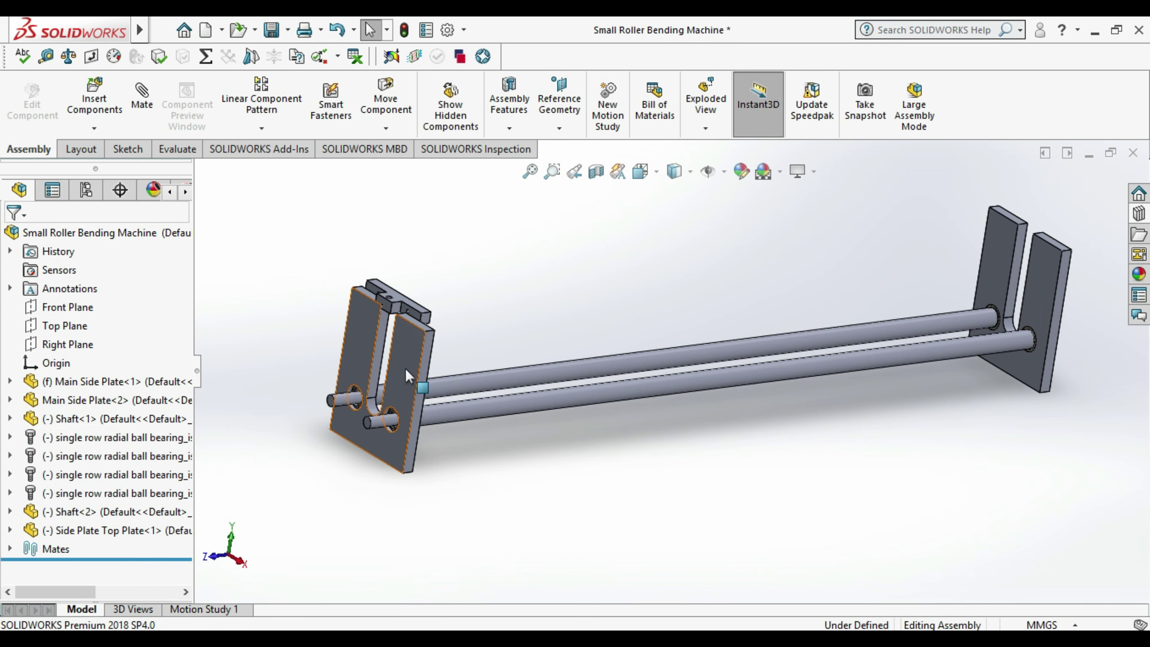
- Orbit and zoom the assembly to inspect the side plates before mating
scroll(393, 308, "down", 5)
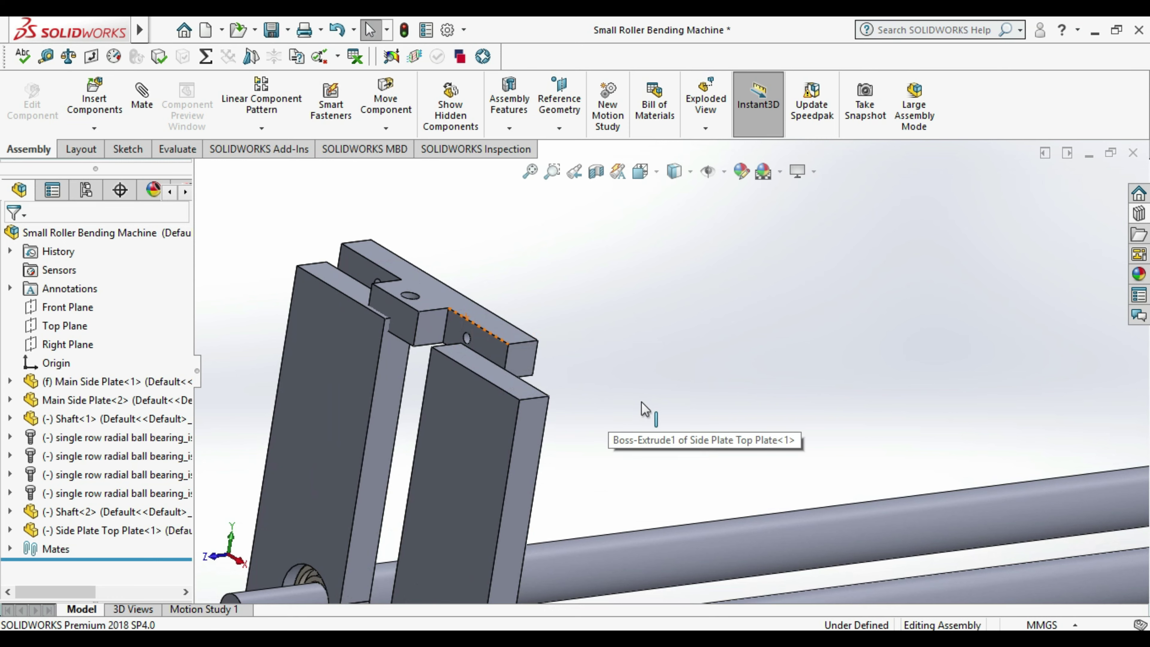
middle_click_drag(649, 373, 615, 348)
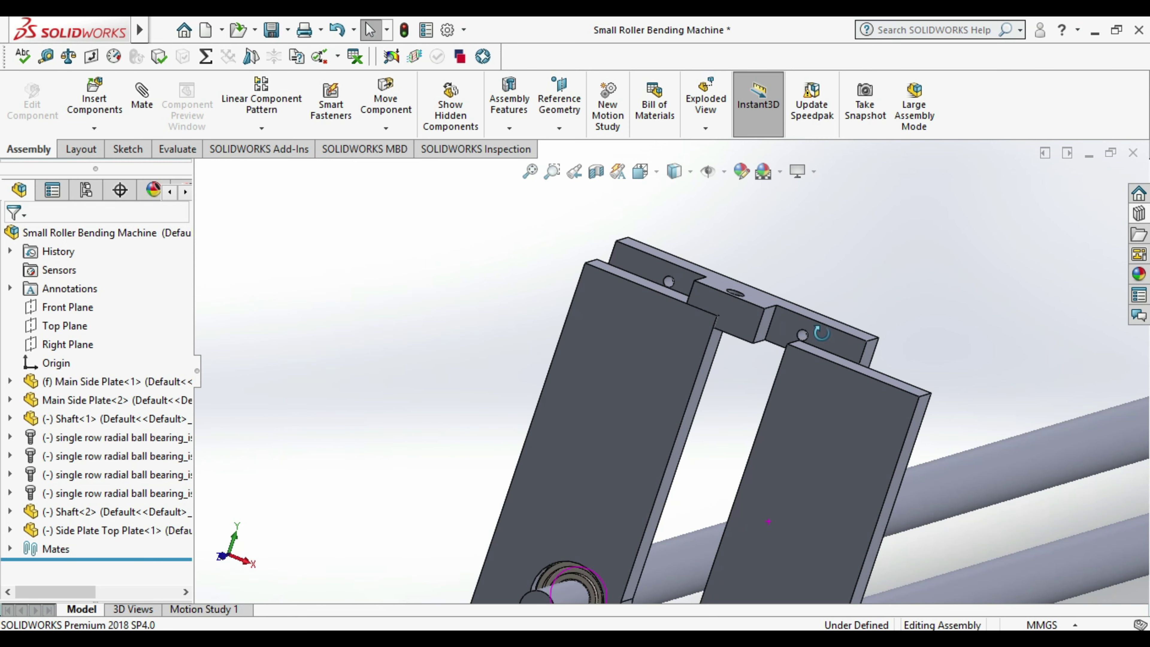
middle_click_drag(923, 326, 930, 340)
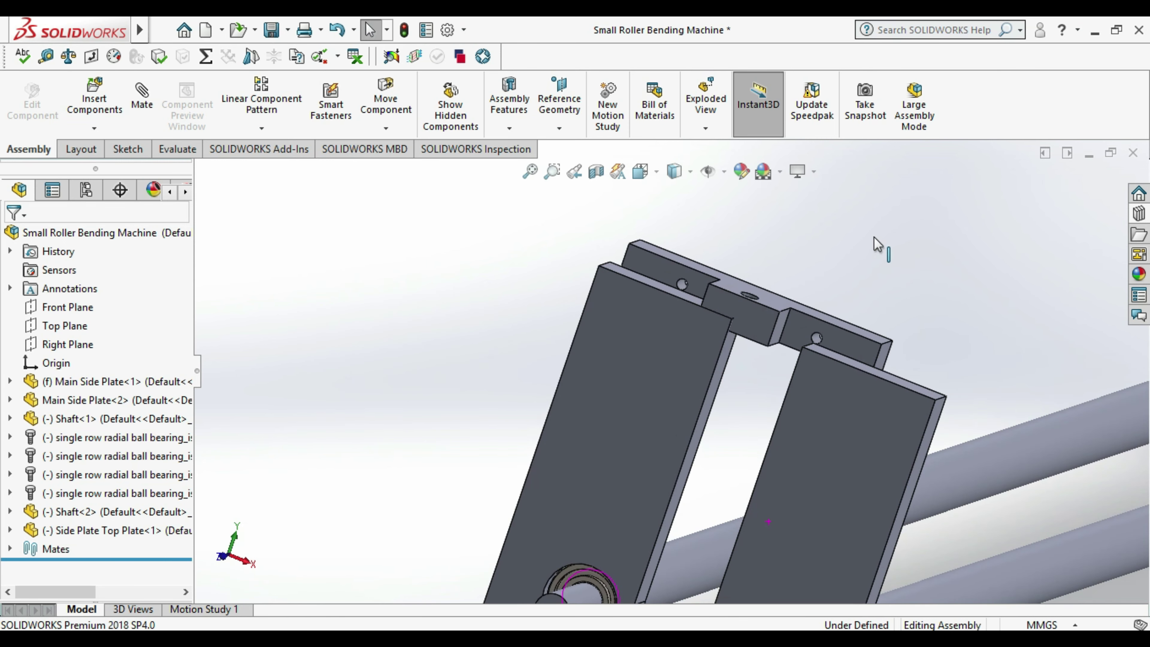
scroll(877, 244, "up", 3)
scroll(870, 395, "up", 2)
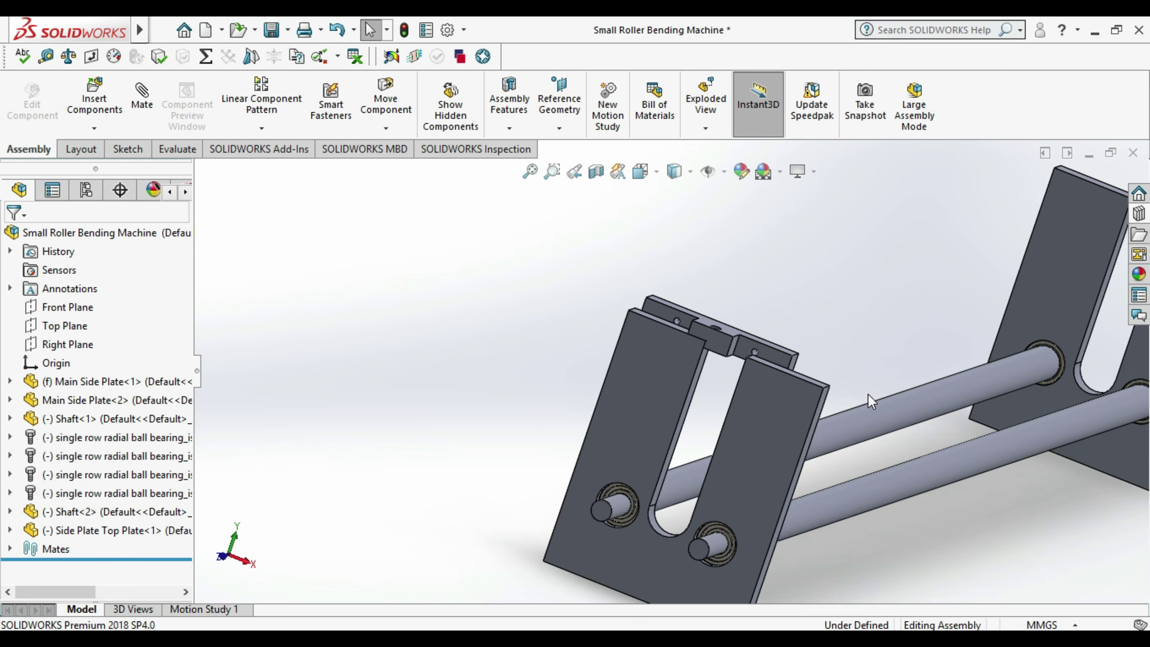
scroll(822, 432, "up", 3)
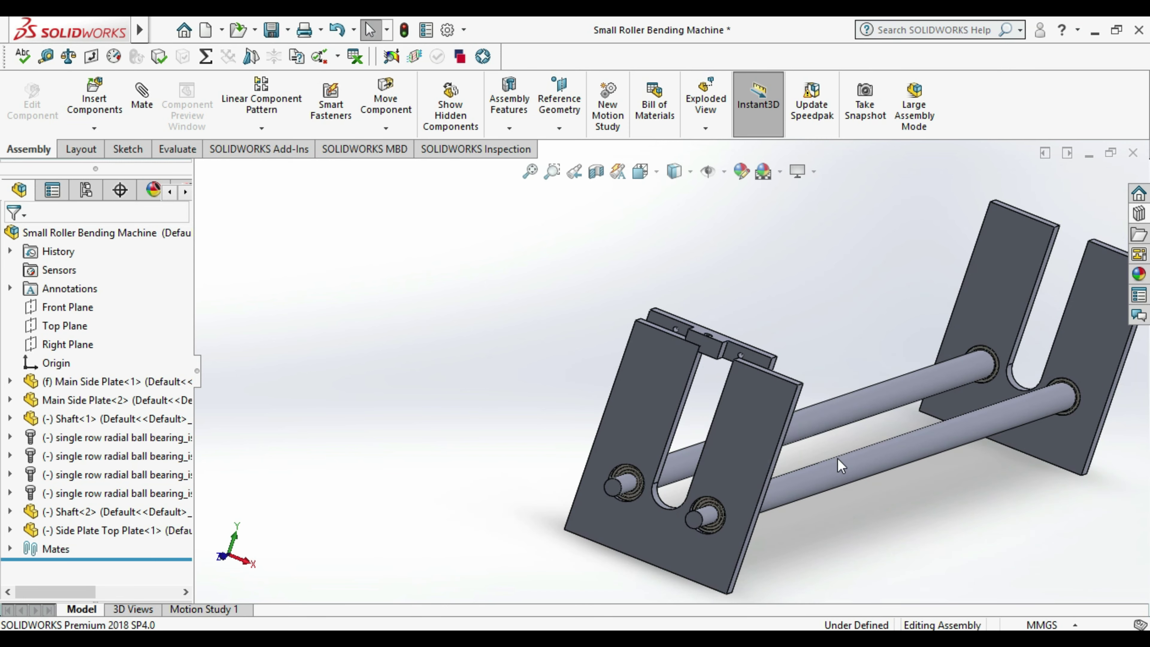
scroll(831, 421, "down", 5)
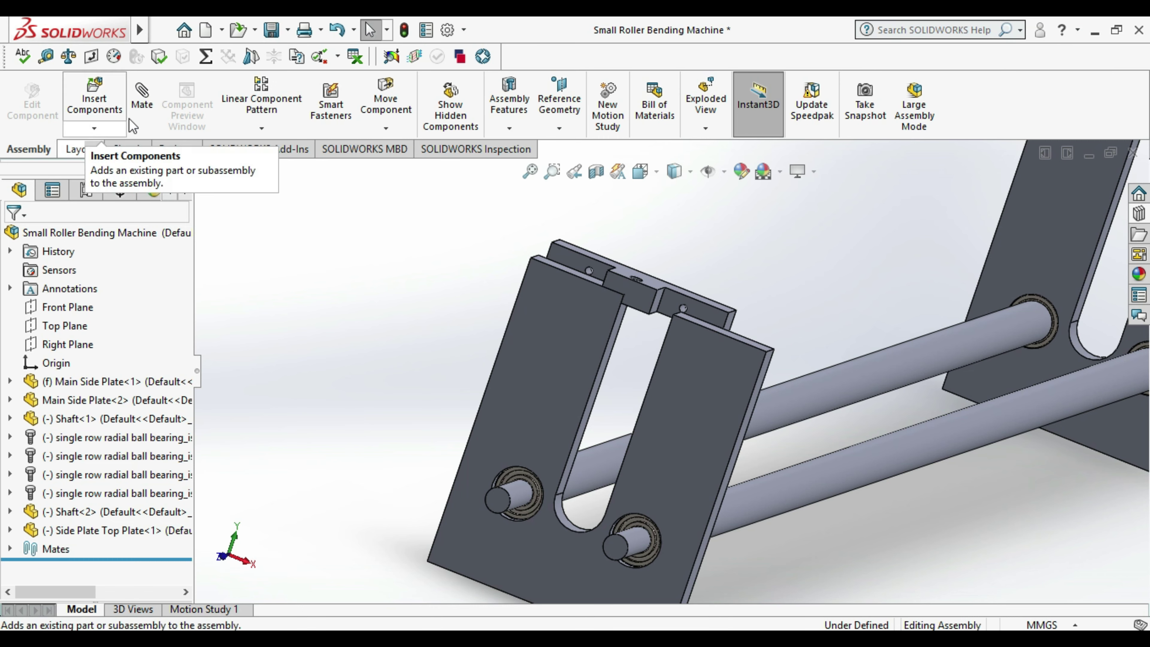
left_click(142, 95)
- Mate a top plate face coincident to the main side plate's narrow face
scroll(660, 290, "down", 3)
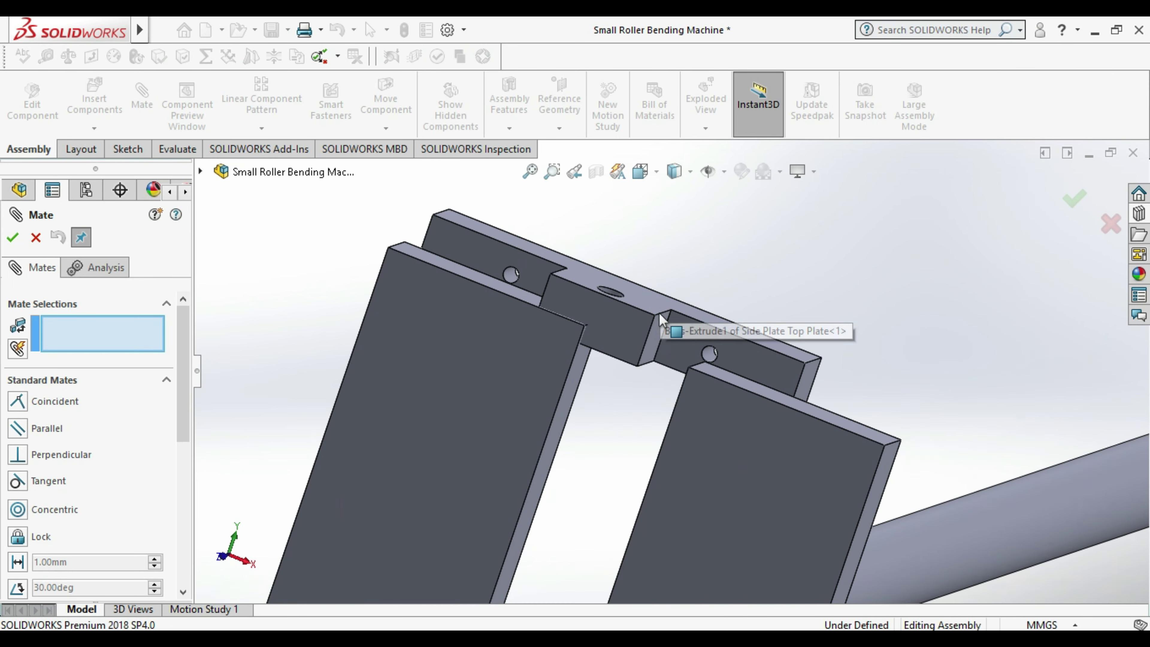
left_click(657, 331)
scroll(670, 362, "up", 3)
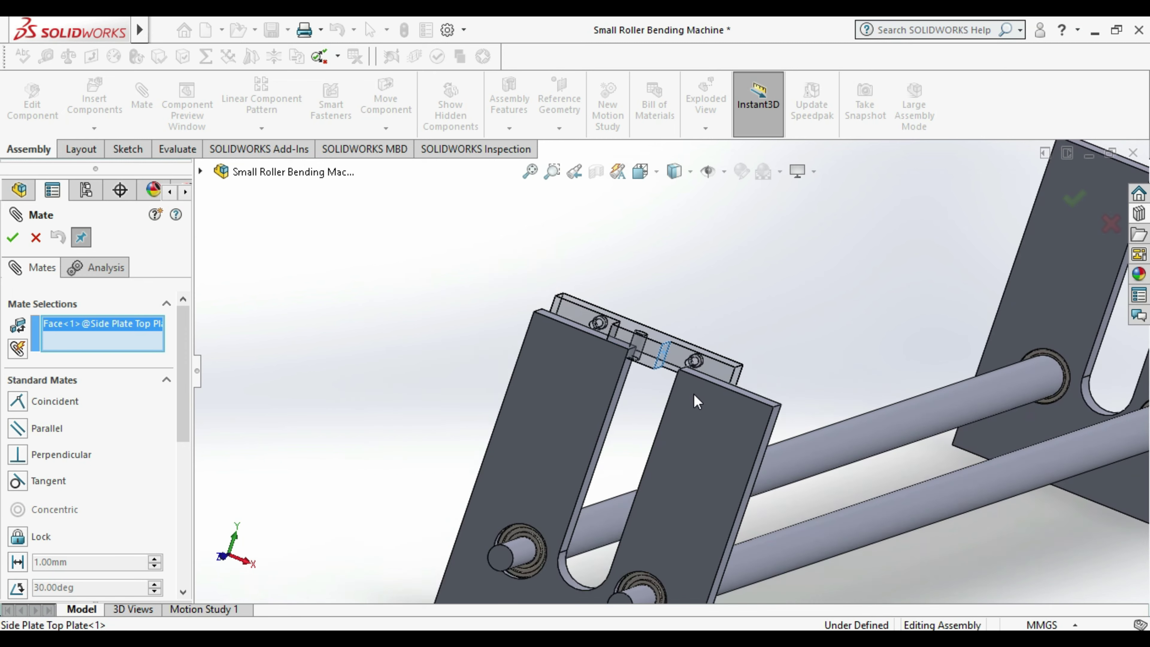
right_click(694, 395)
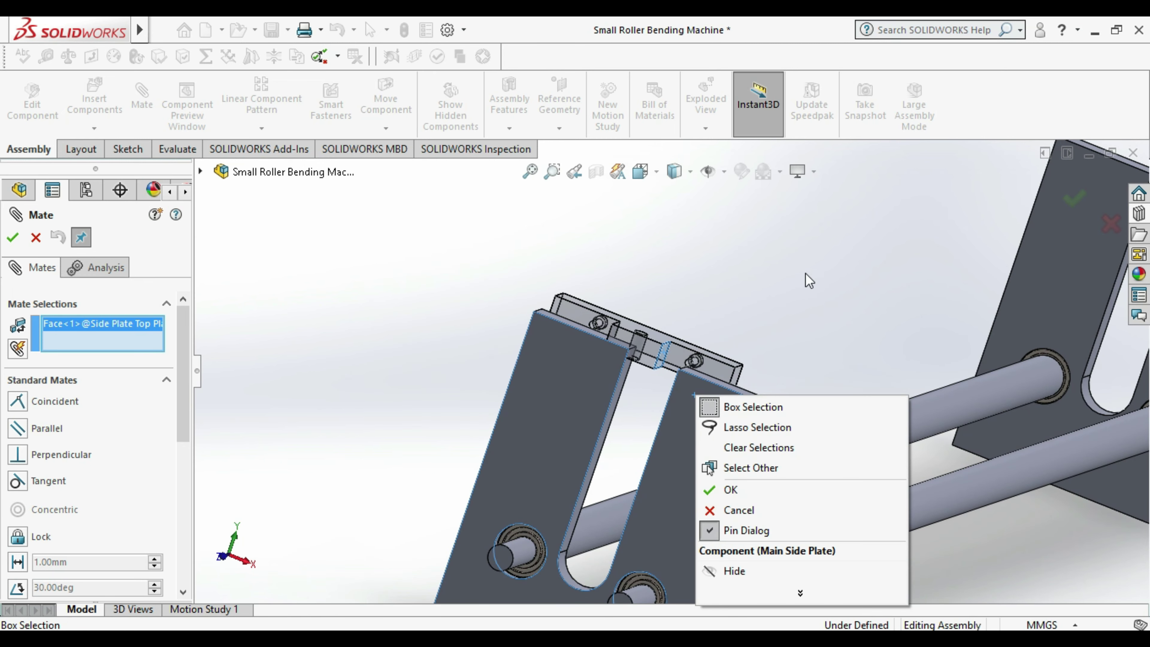
middle_click_drag(809, 281, 899, 362)
scroll(945, 412, "down", 1)
scroll(919, 435, "down", 4)
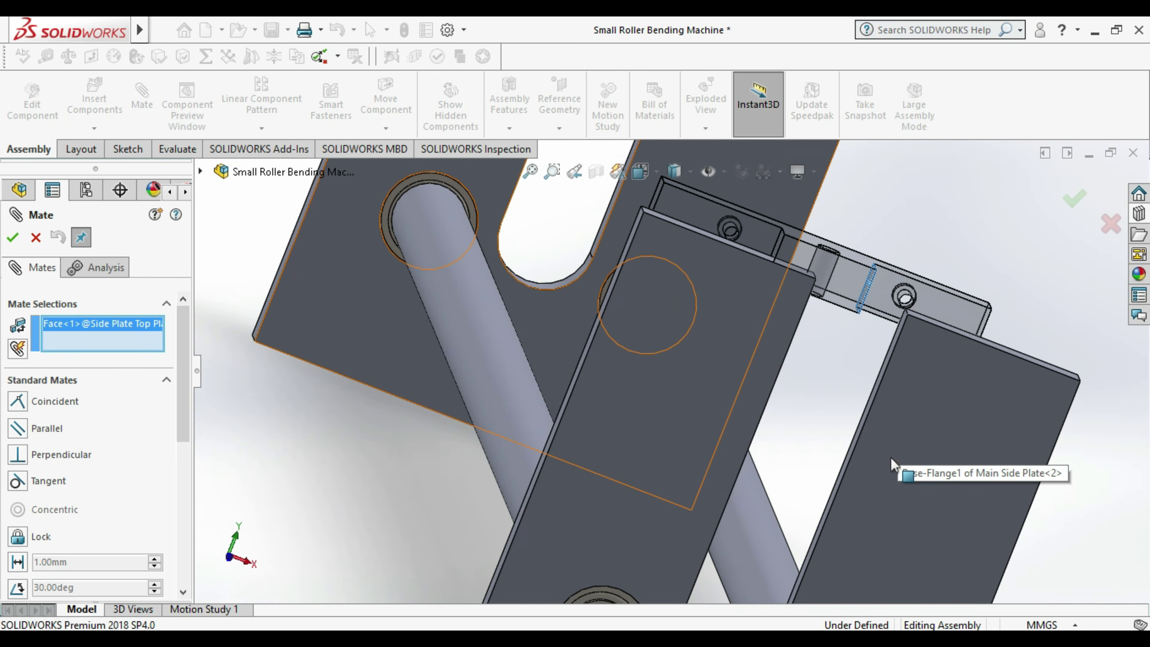
scroll(890, 457, "down", 4)
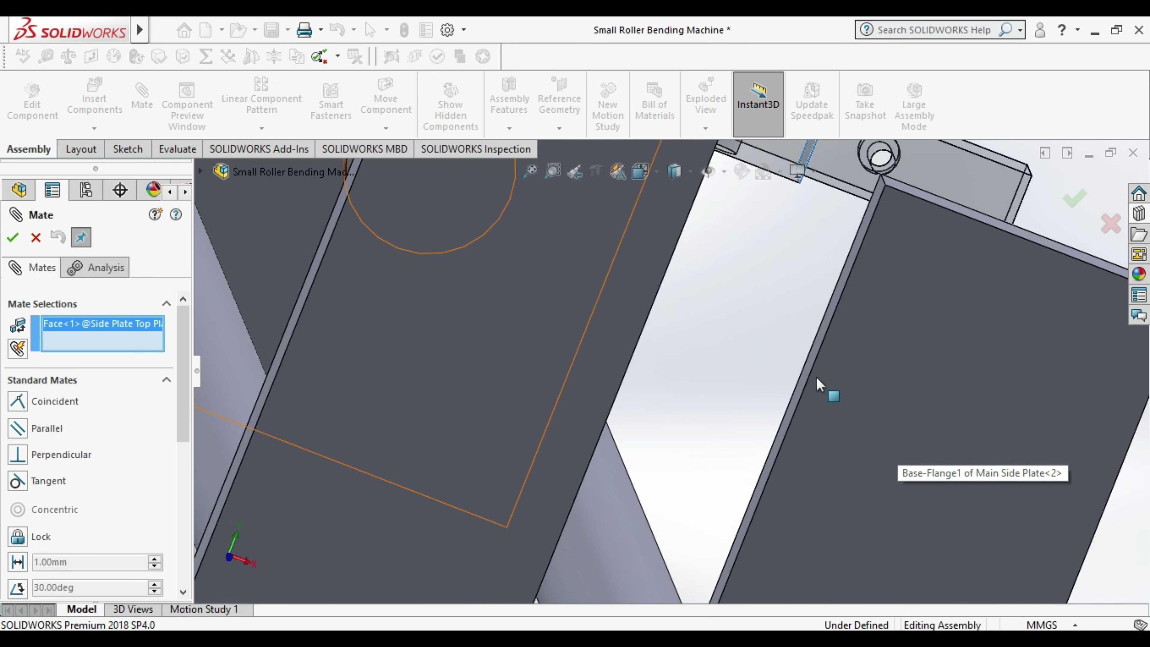
left_click(857, 246)
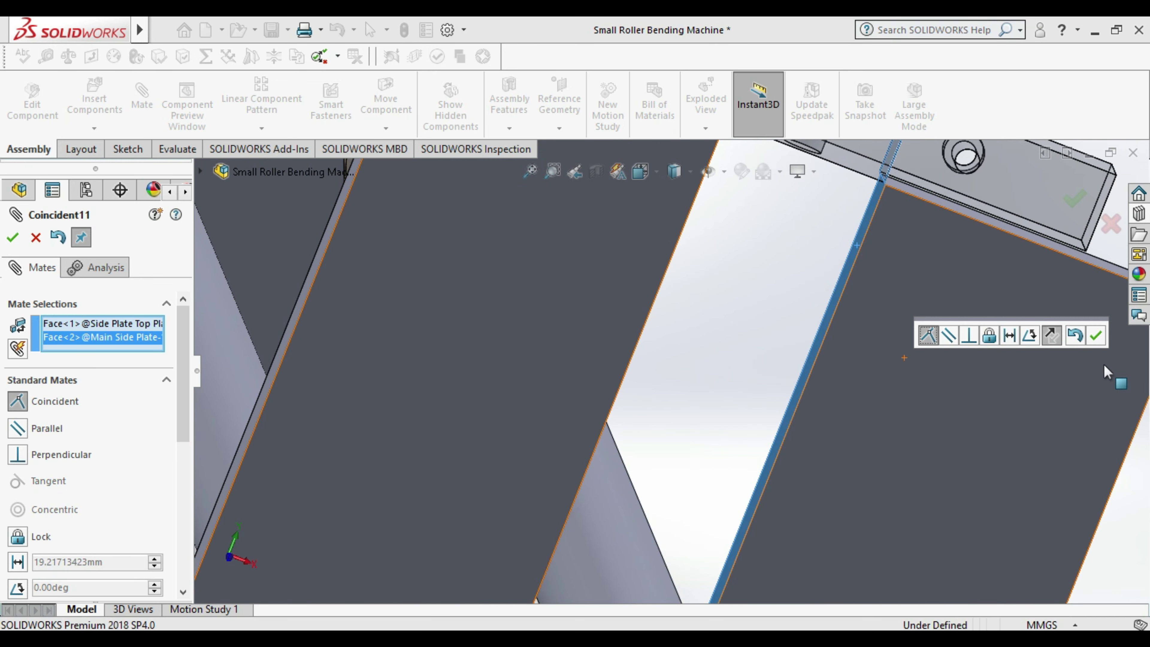
left_click(1098, 335)
- Add a second coincident mate between the top plate and the side plate's top face
scroll(997, 351, "up", 5)
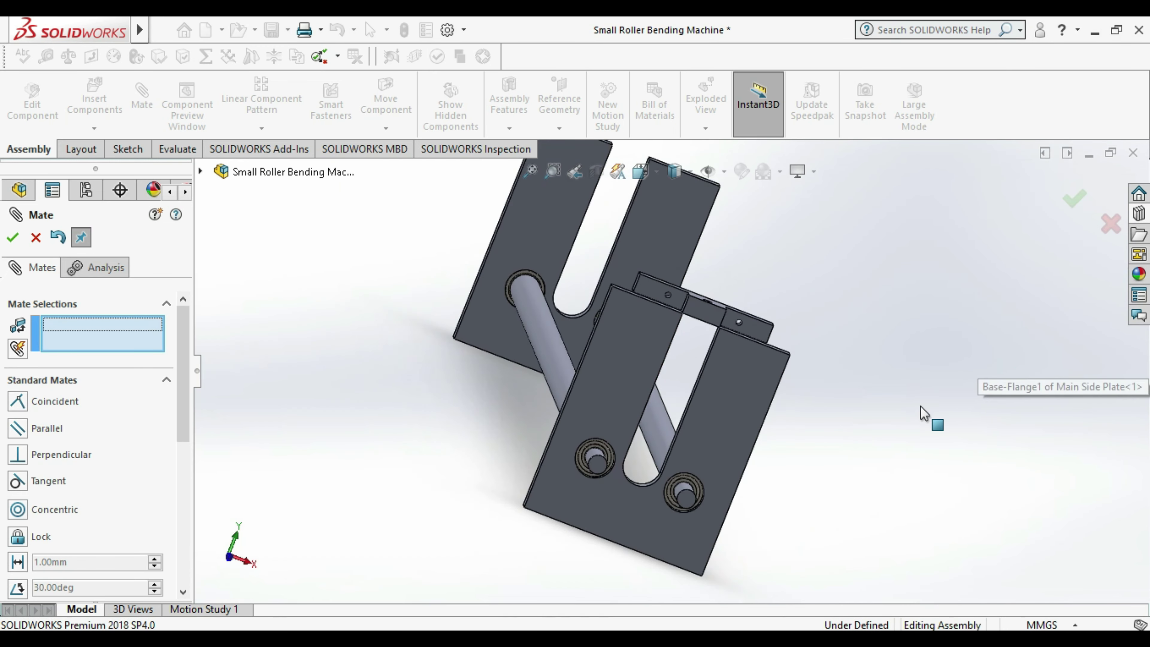
middle_click_drag(931, 416, 926, 403)
scroll(851, 426, "down", 4)
scroll(437, 300, "up", 4)
scroll(636, 378, "down", 3)
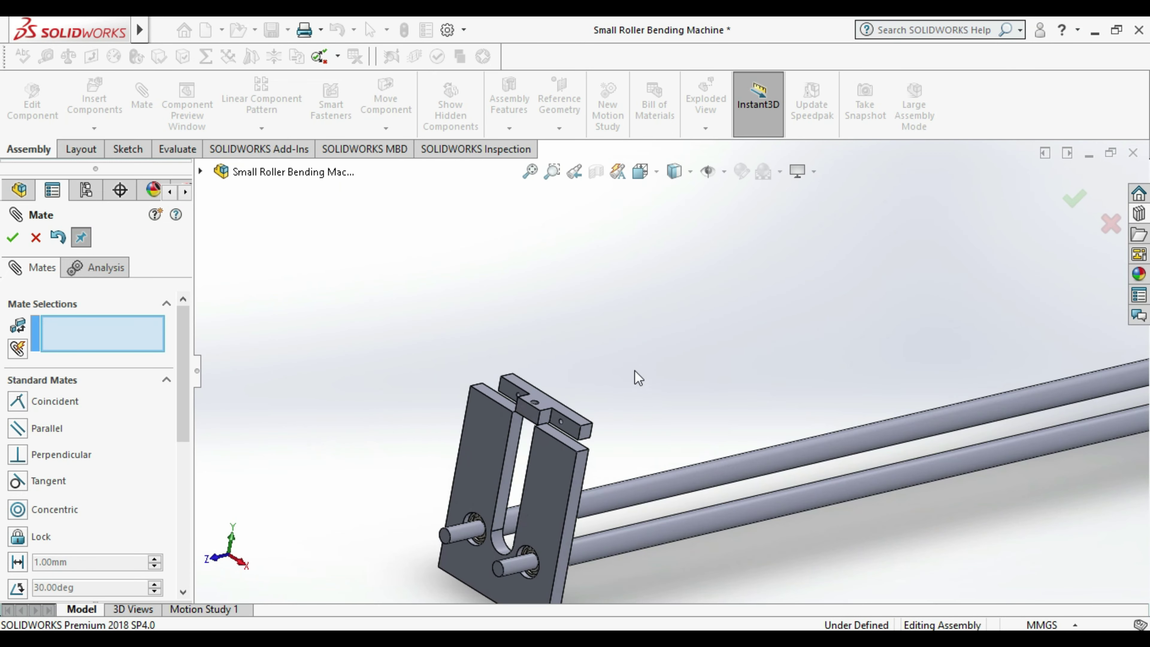
scroll(611, 408, "down", 3)
scroll(588, 430, "down", 2)
left_click(573, 405)
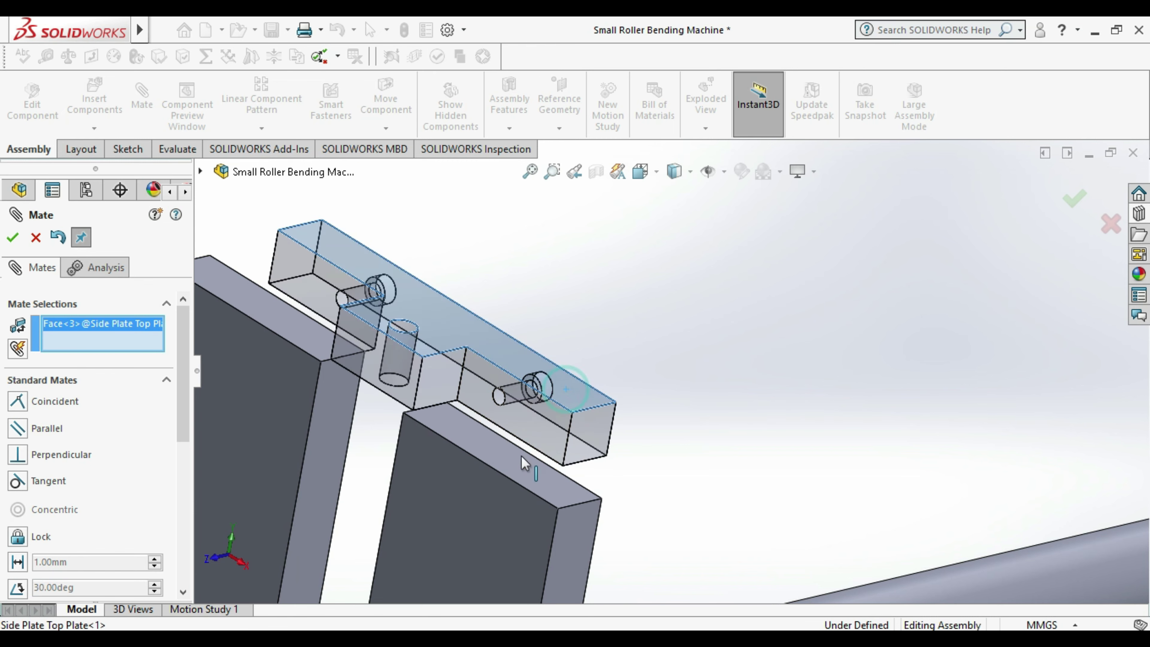
left_click(573, 486)
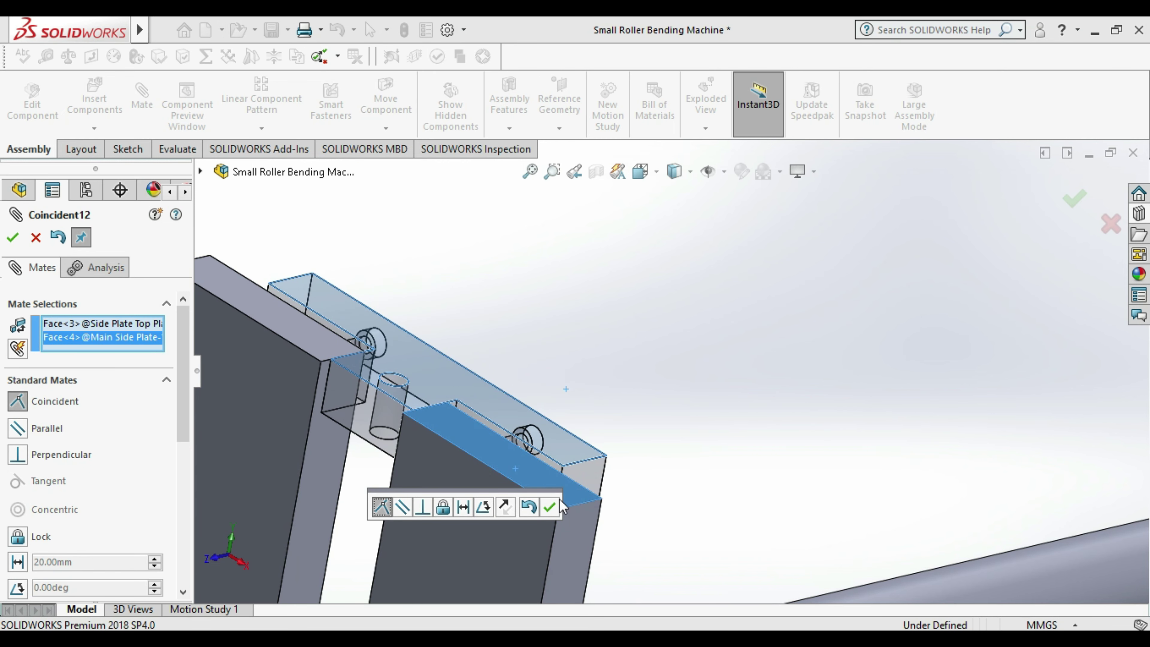
left_click(549, 507)
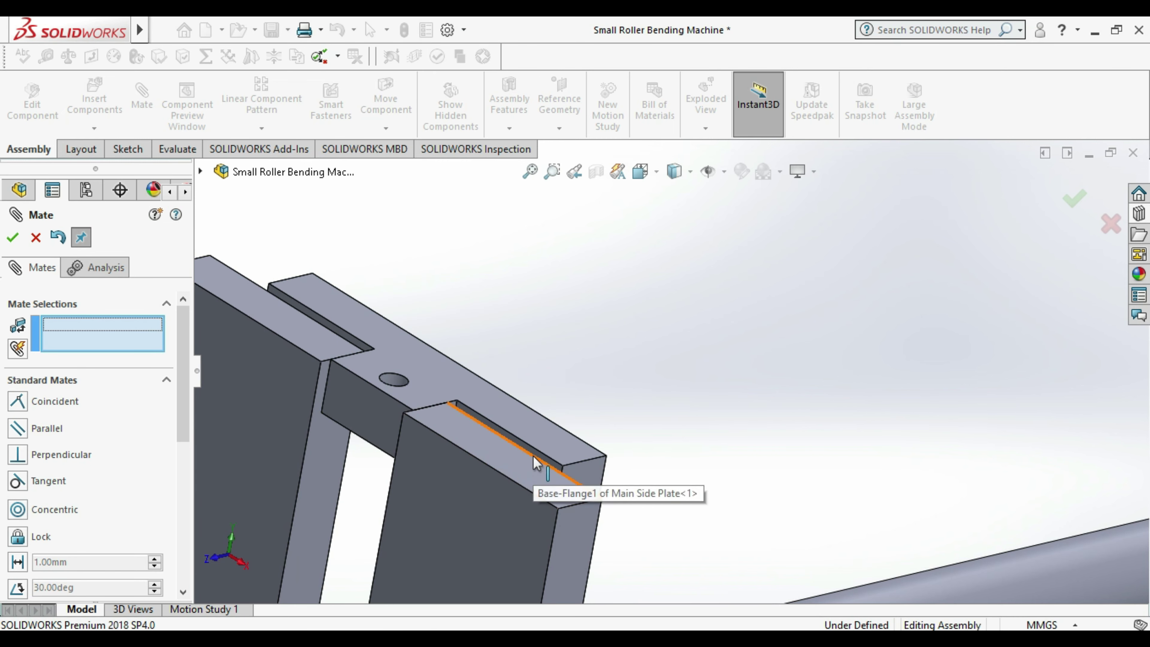
- Add the third coincident mate to the main side plate and finish the Mate command
left_click(543, 467)
mouse_move(544, 468)
middle_mouse_down()
mouse_move(638, 491)
mouse_move(574, 335)
middle_mouse_up()
right_click(574, 335)
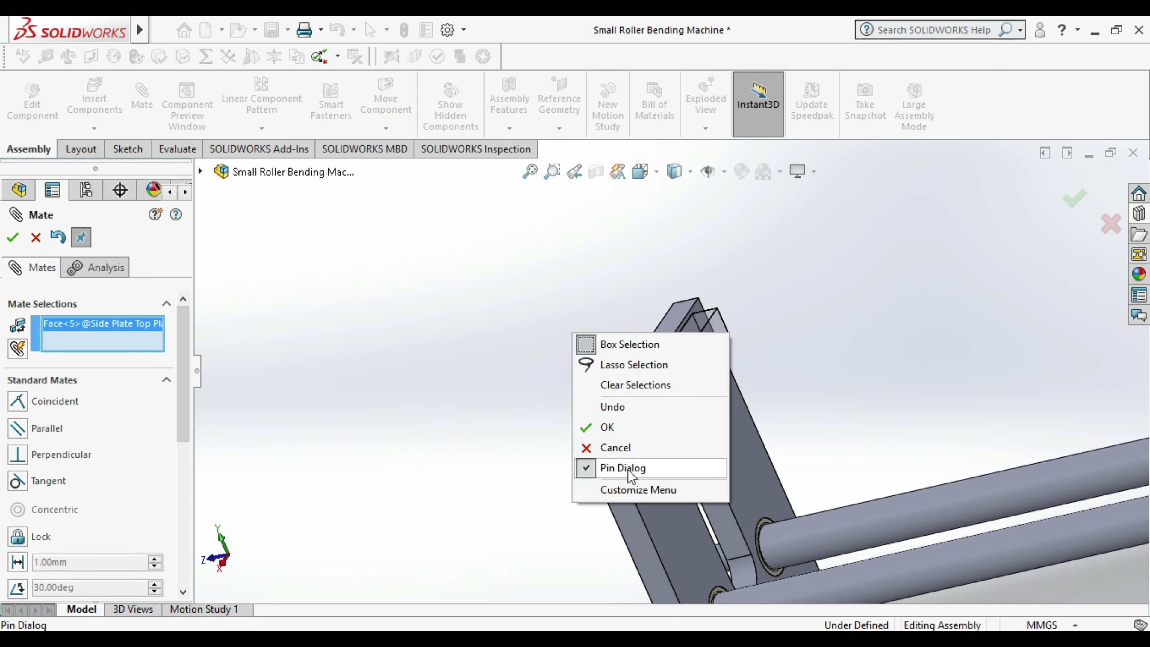
left_click(766, 468)
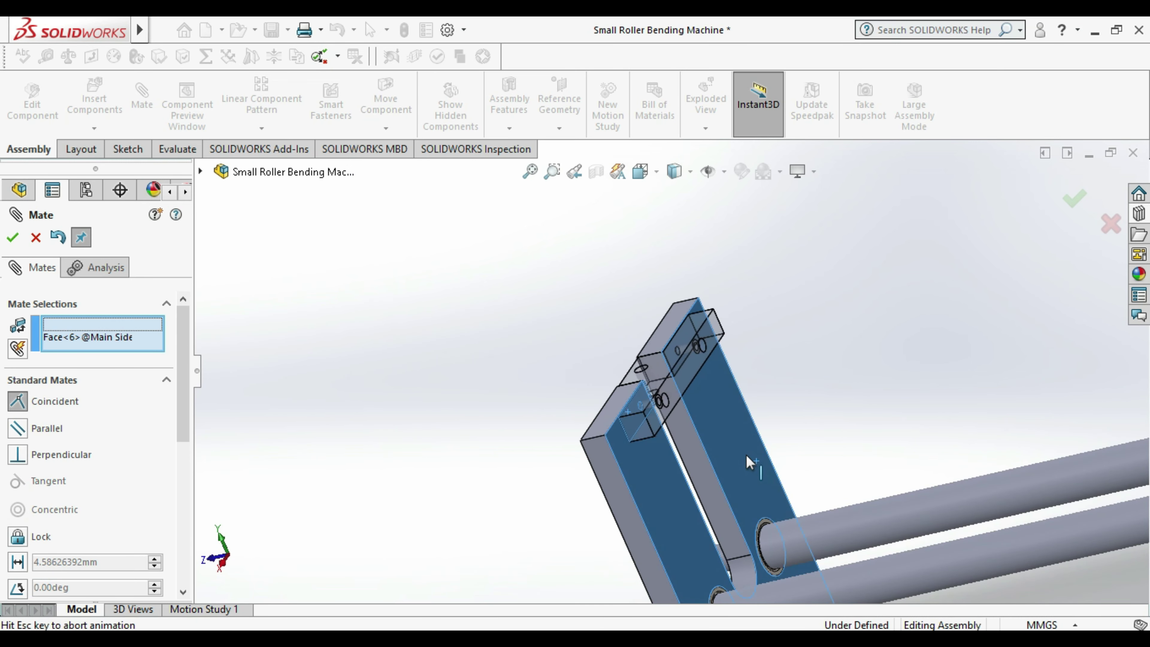
left_click(934, 480)
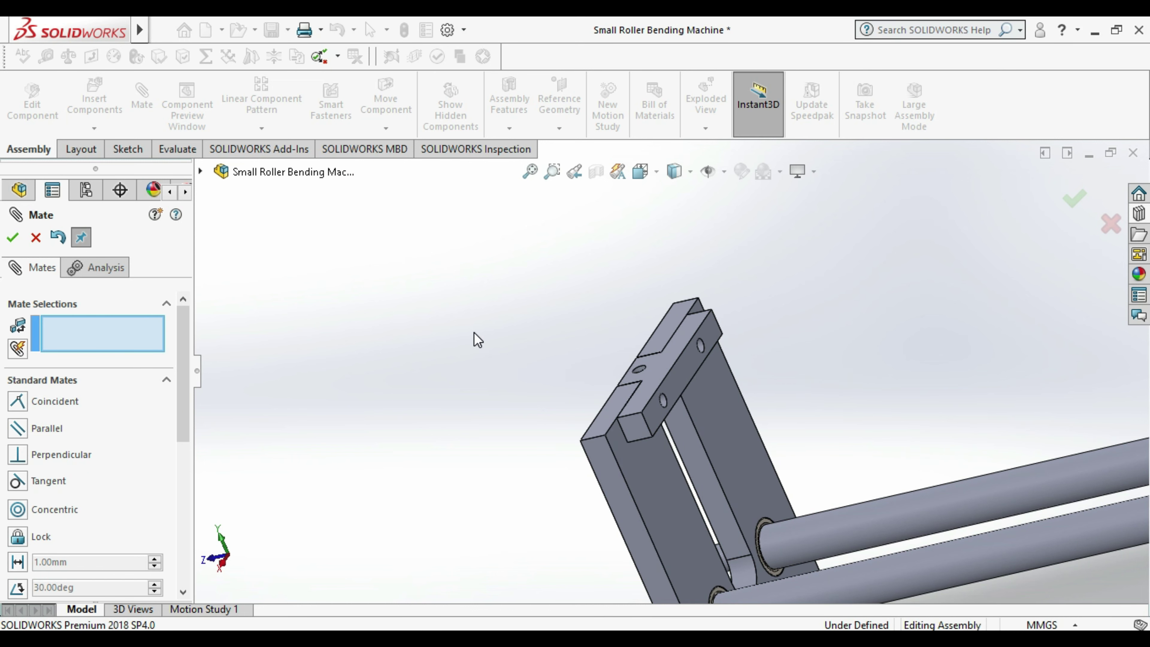
left_click(14, 239)
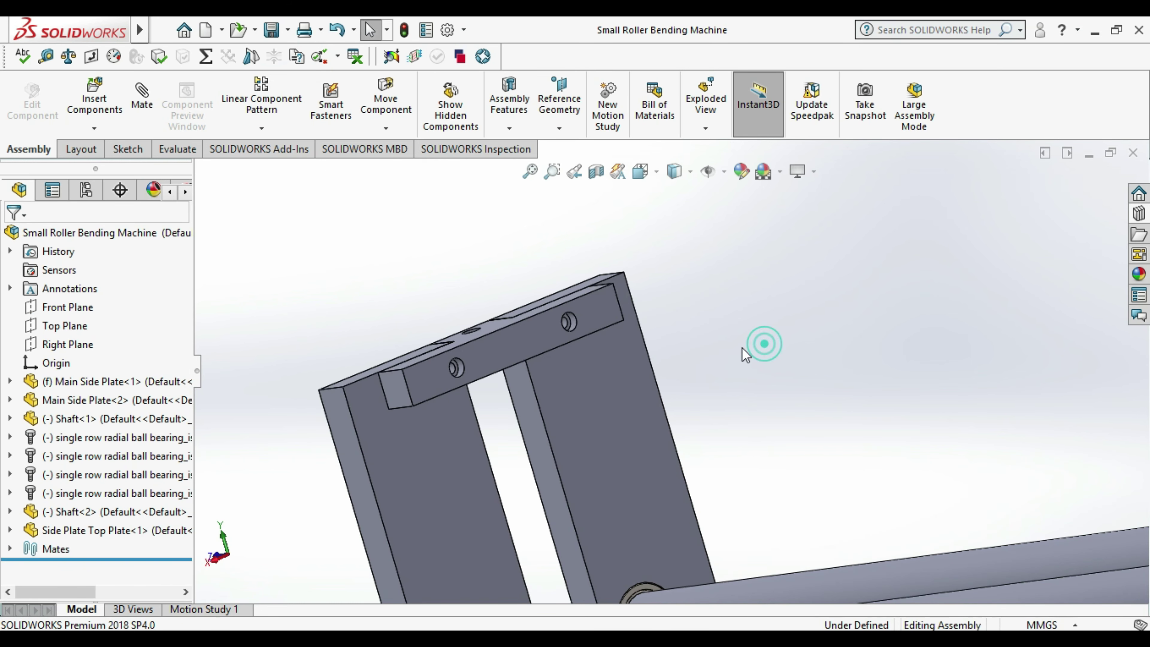
- Measure the top plate's 6 mm hole and its 22 mm distance from the side plate edge
left_click(41, 58)
scroll(498, 380, "down", 2)
scroll(515, 383, "down", 2)
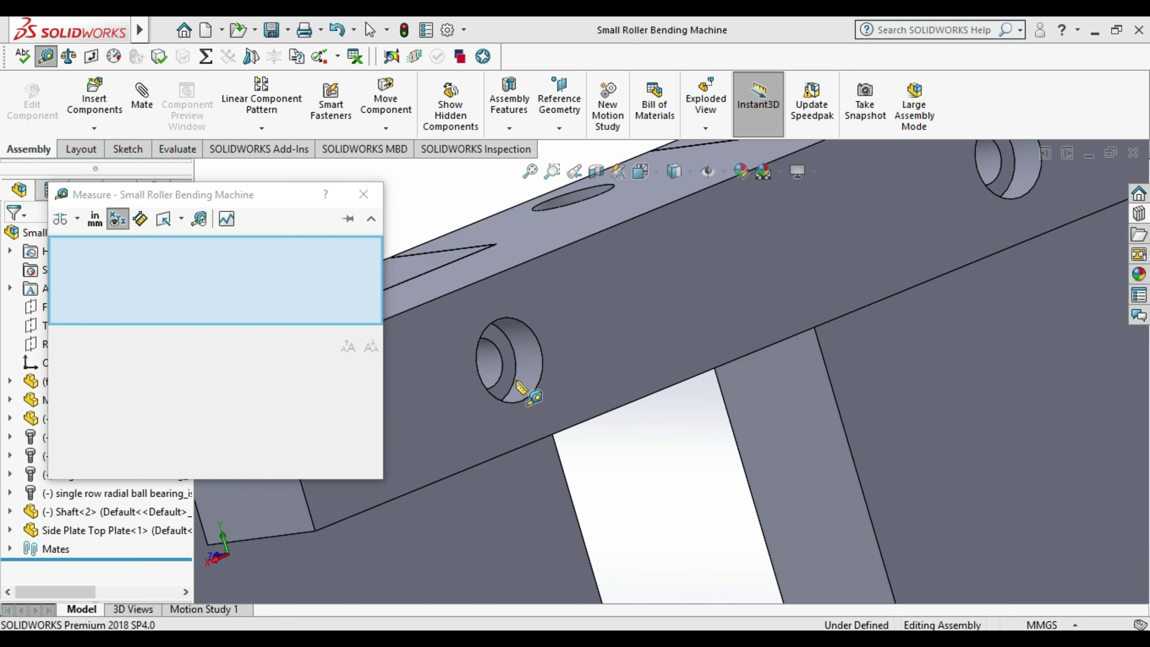
left_click(507, 369)
scroll(661, 371, "up", 3)
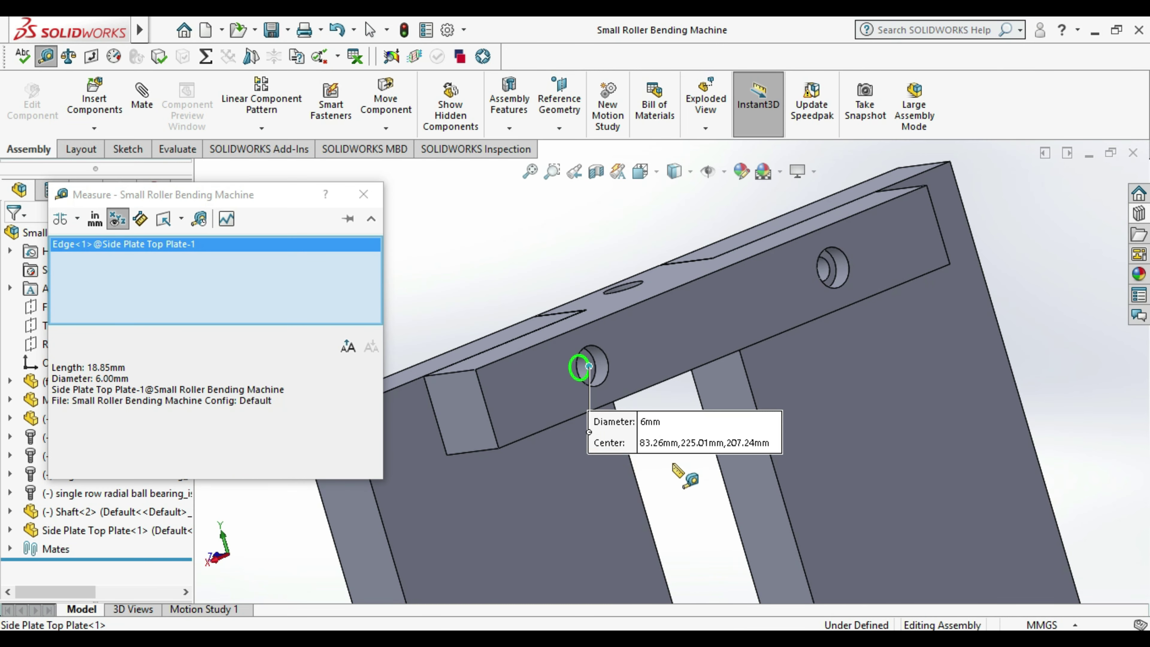
left_click(633, 465)
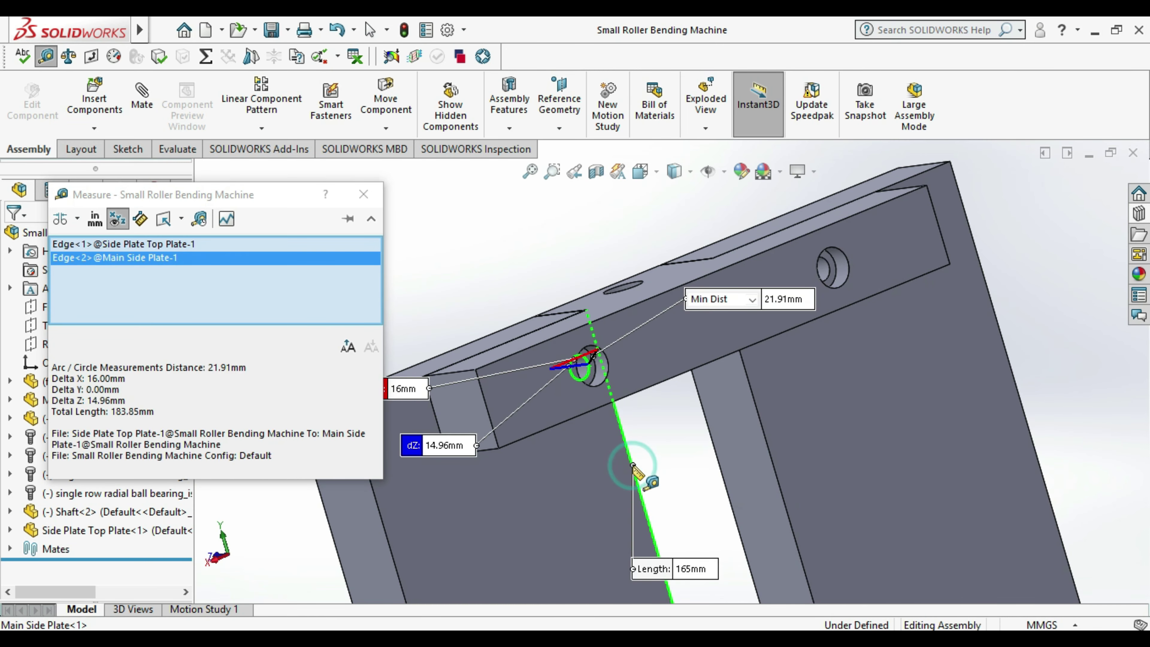
middle_click_drag(633, 465, 682, 436)
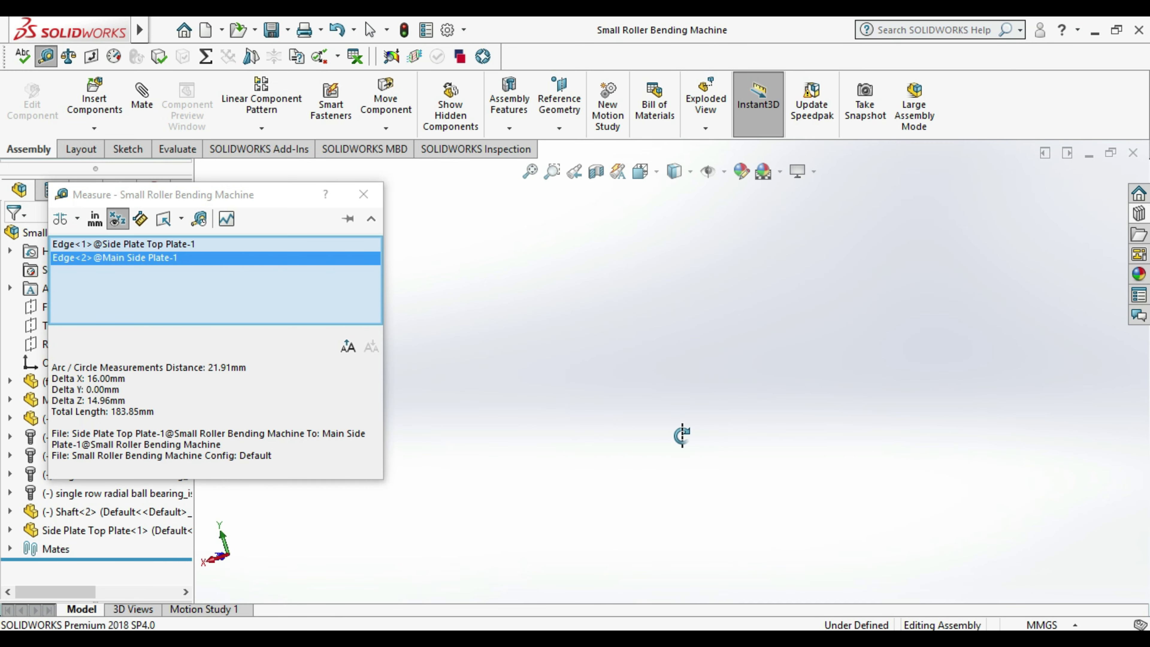
mouse_move(789, 469)
middle_mouse_down()
mouse_move(842, 430)
mouse_move(765, 375)
middle_mouse_up()
scroll(770, 362, "down", 3)
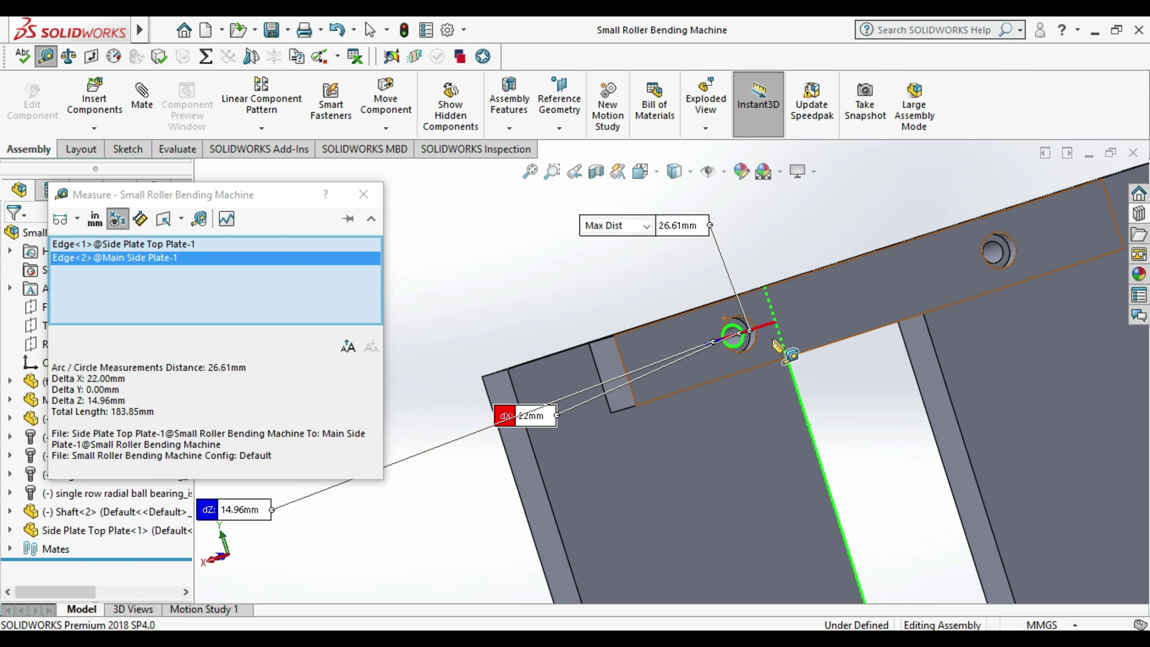
scroll(790, 356, "up", 3)
middle_click_drag(790, 355, 876, 453)
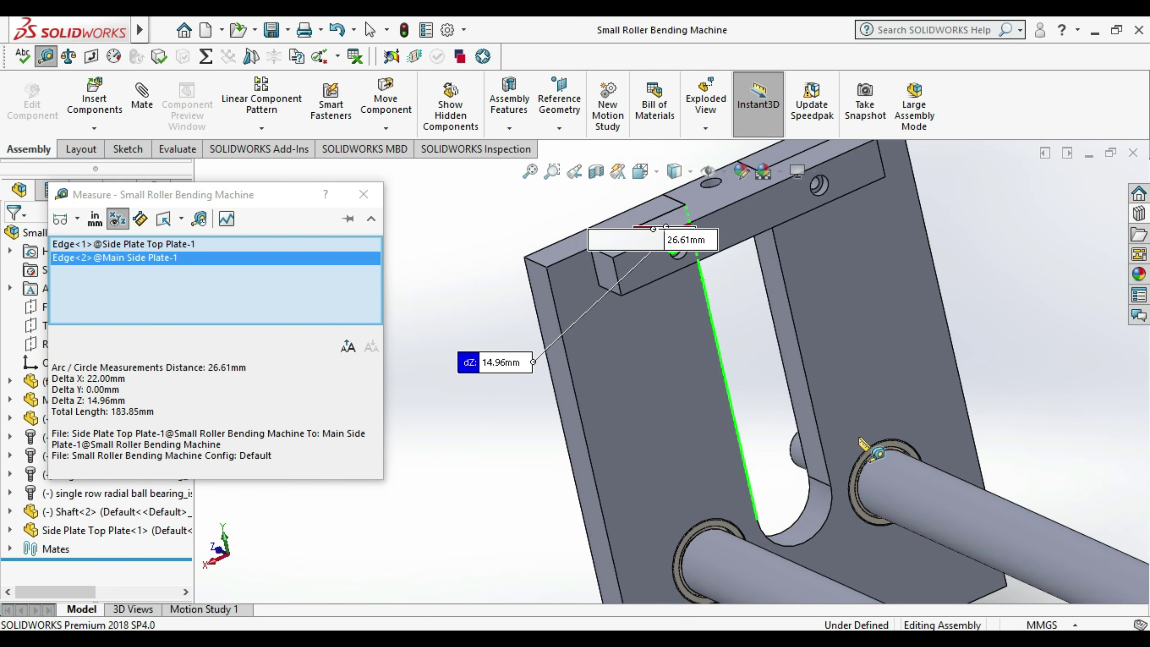
scroll(814, 430, "down", 3)
middle_click_drag(814, 431, 749, 399)
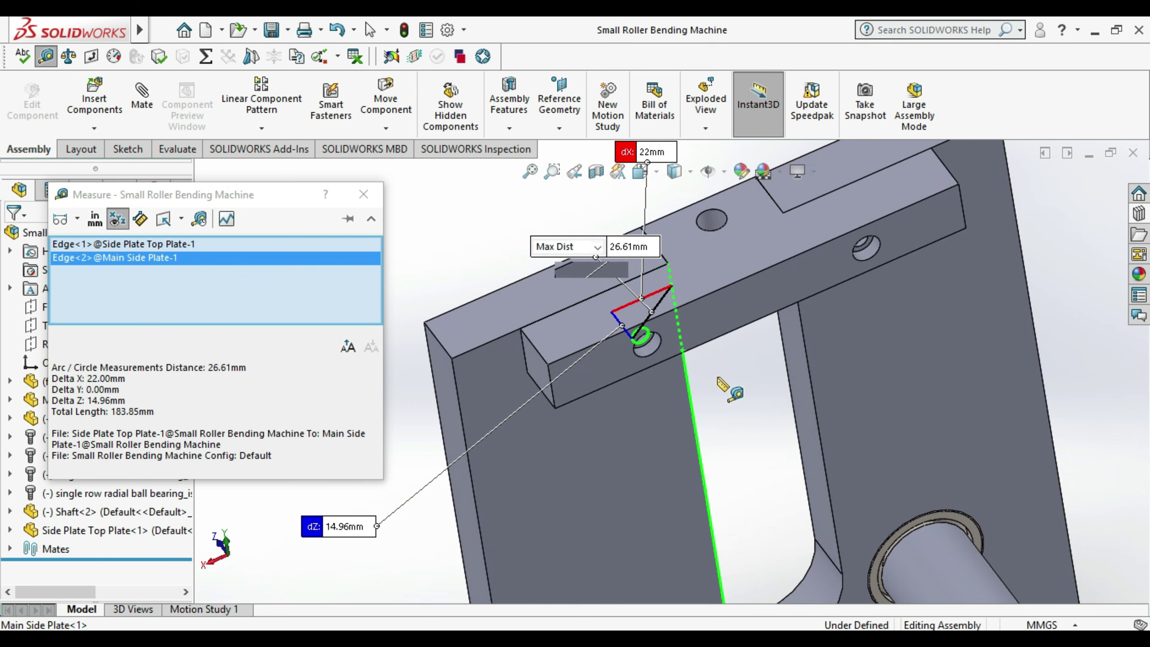
scroll(719, 377, "up", 1)
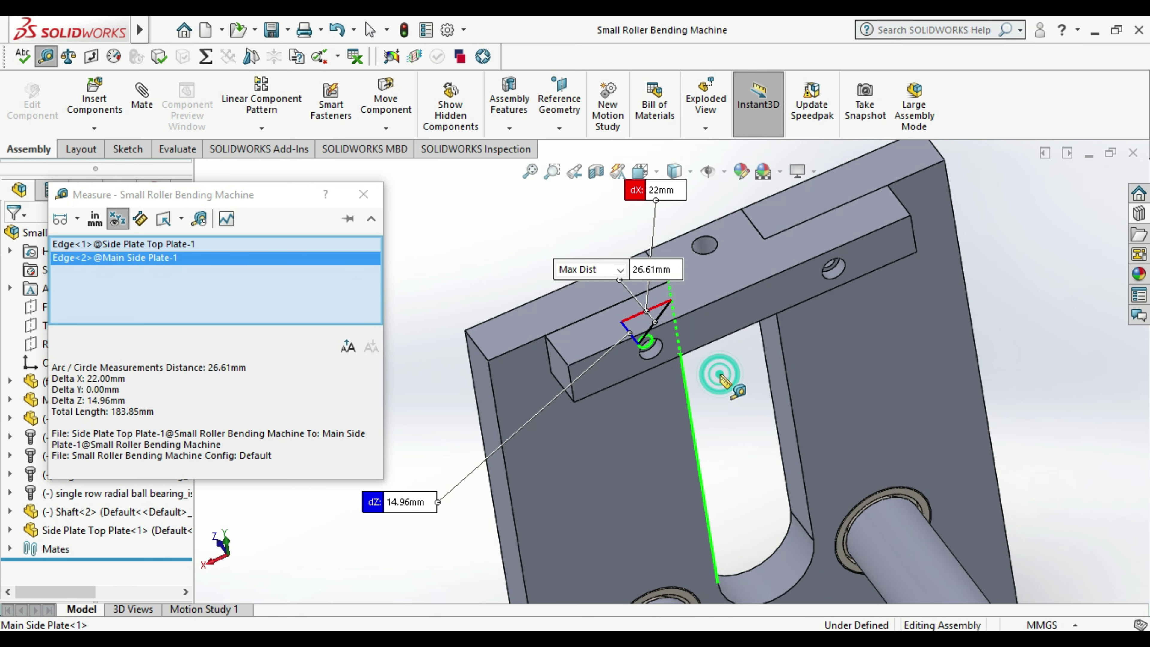
- Measure the hole's 13 mm distance from the top plate's edge and close Measure
key("Escape")
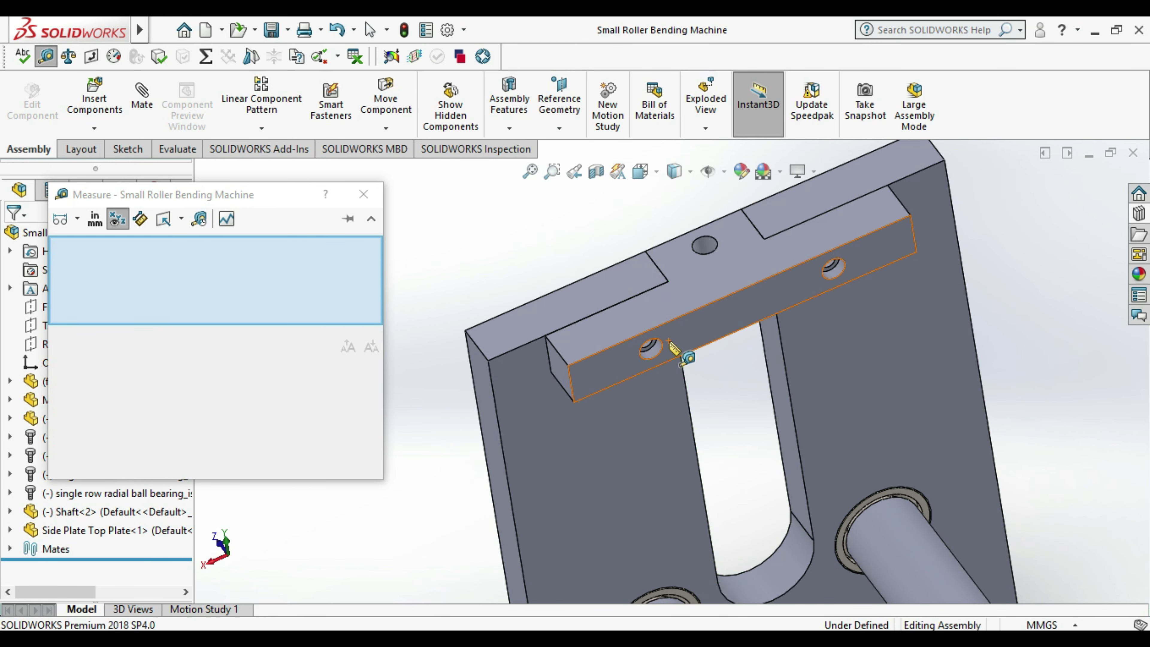
scroll(652, 353, "down", 5)
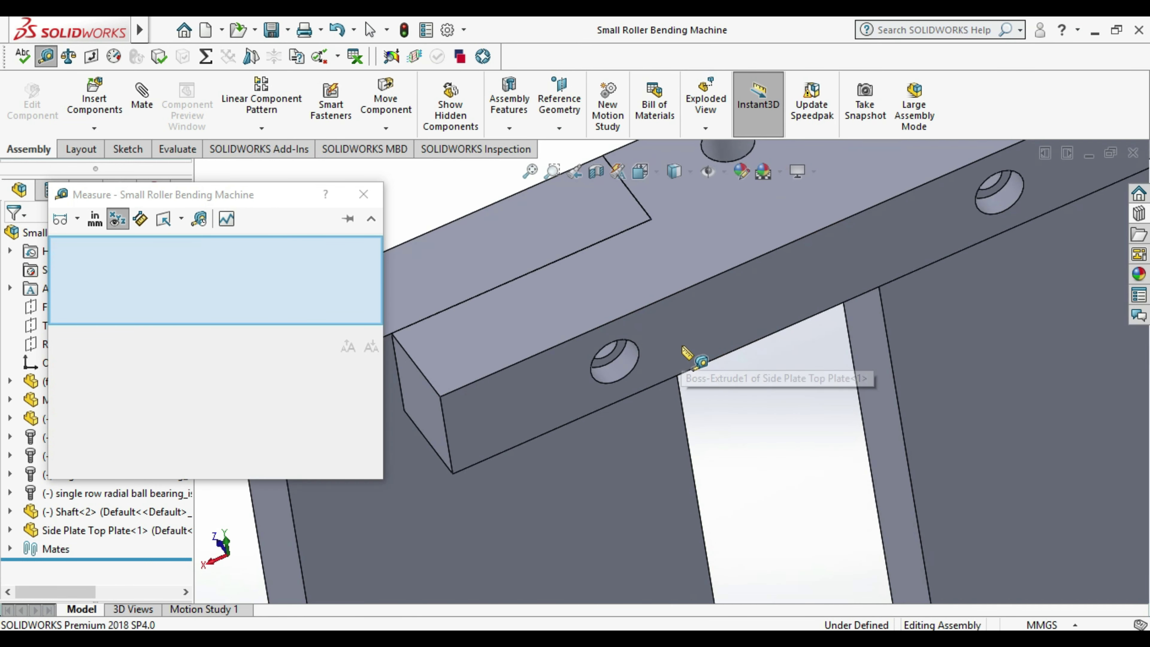
left_click(616, 348)
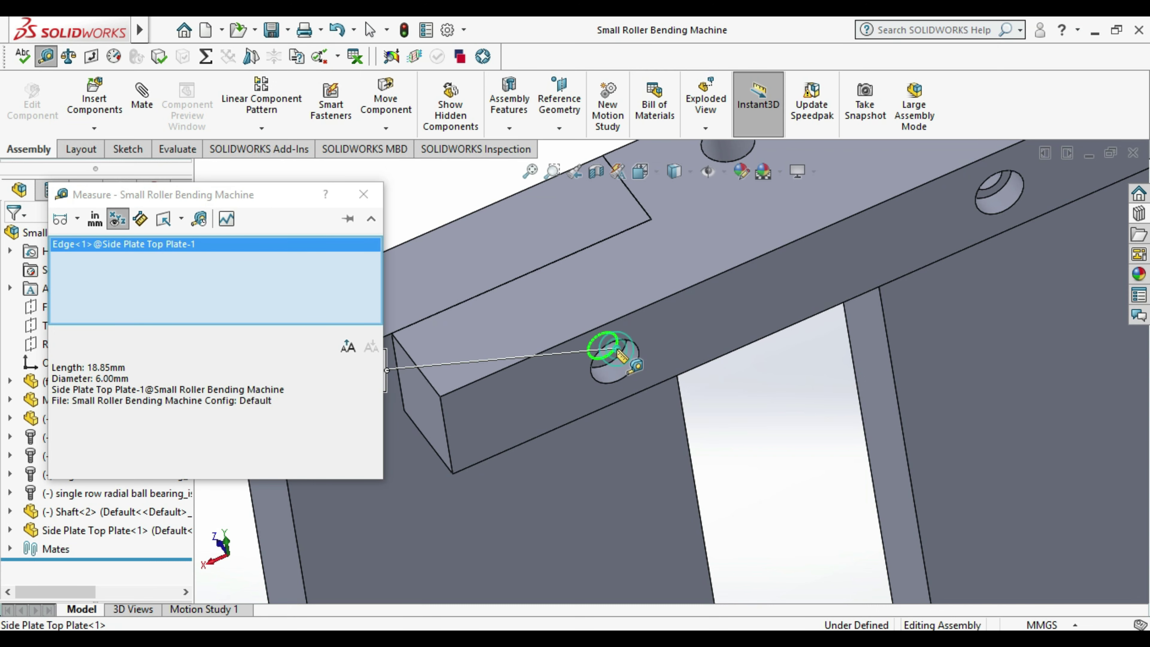
left_click(565, 257)
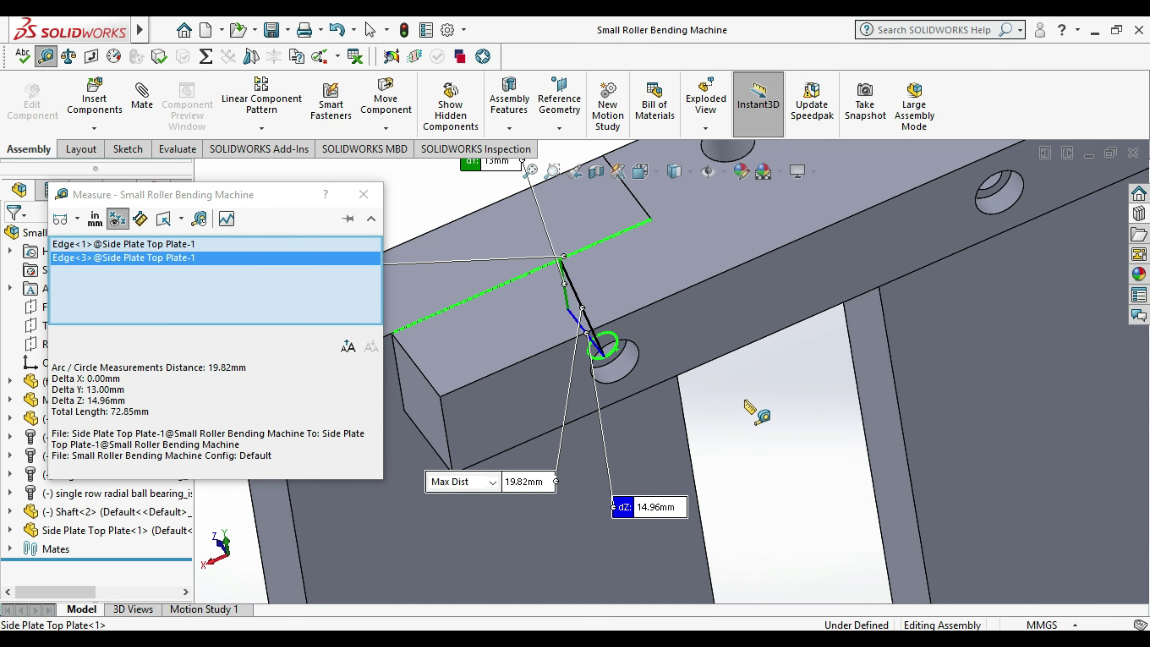
scroll(756, 412, "up", 2)
key("Escape")
scroll(743, 399, "up", 2)
middle_click_drag(744, 399, 745, 399)
scroll(745, 399, "down", 2)
left_click(603, 435)
- Back out of a sketch accidentally started at assembly level and dismiss the warning
right_click(605, 438)
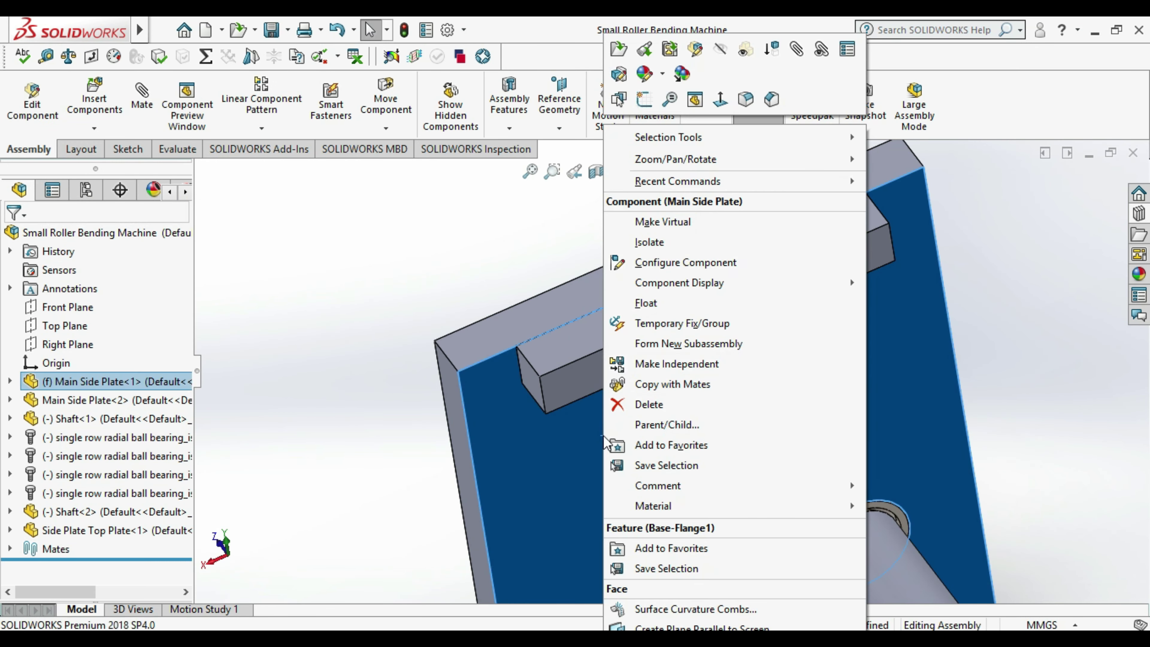
left_click(634, 97)
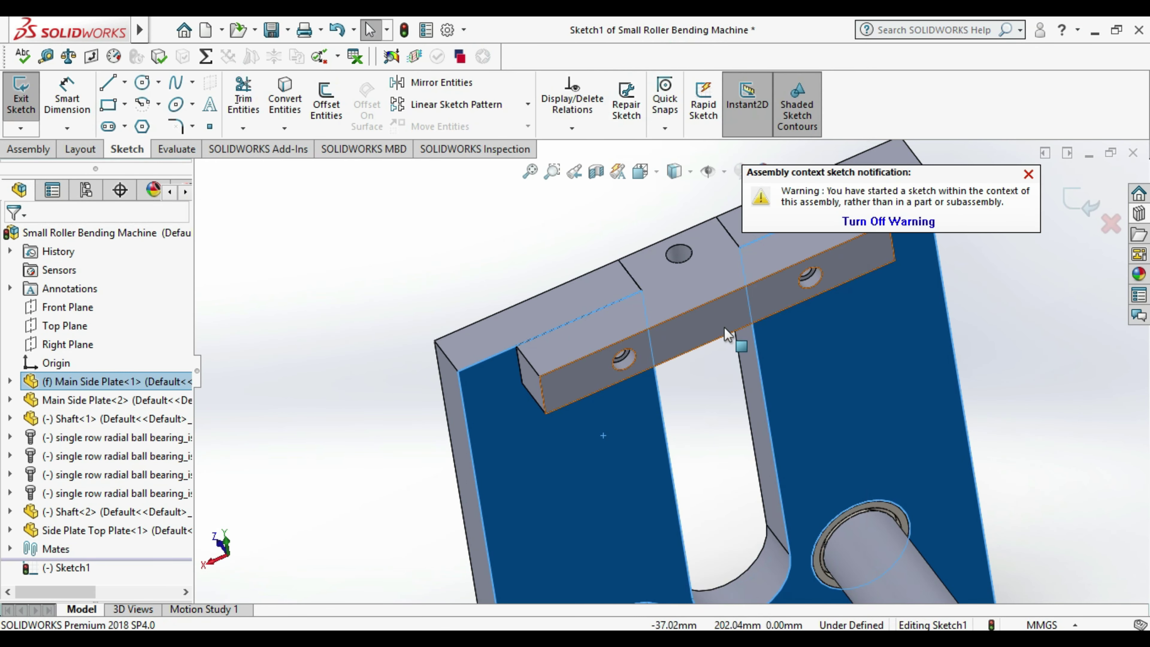
left_click(20, 96)
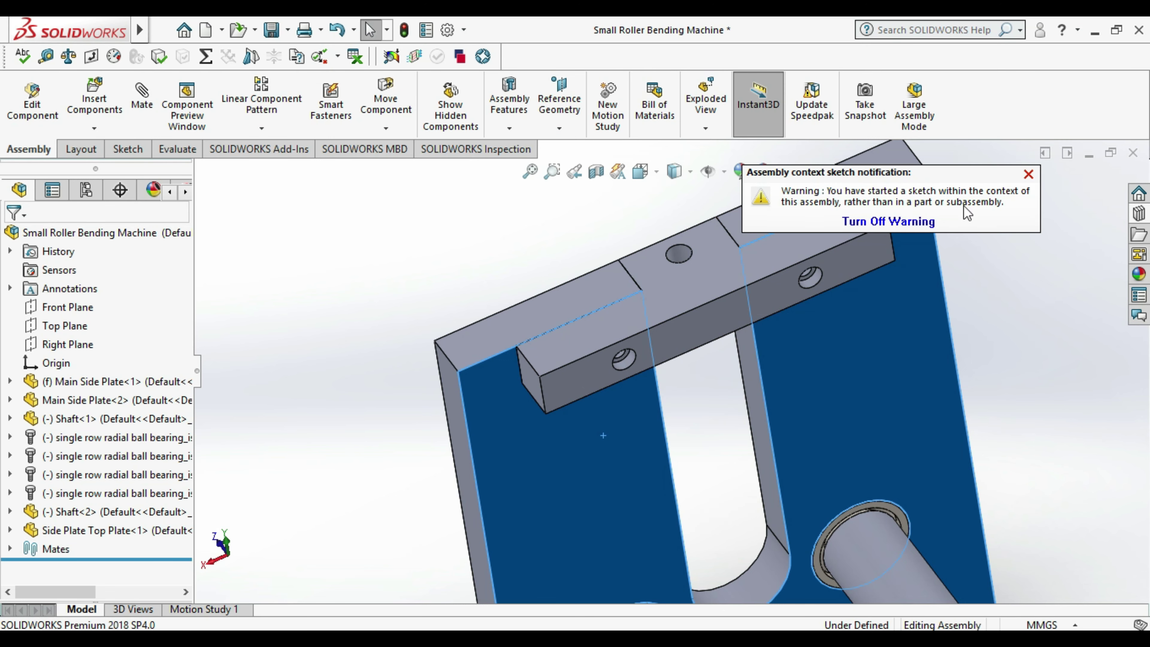
left_click(1028, 174)
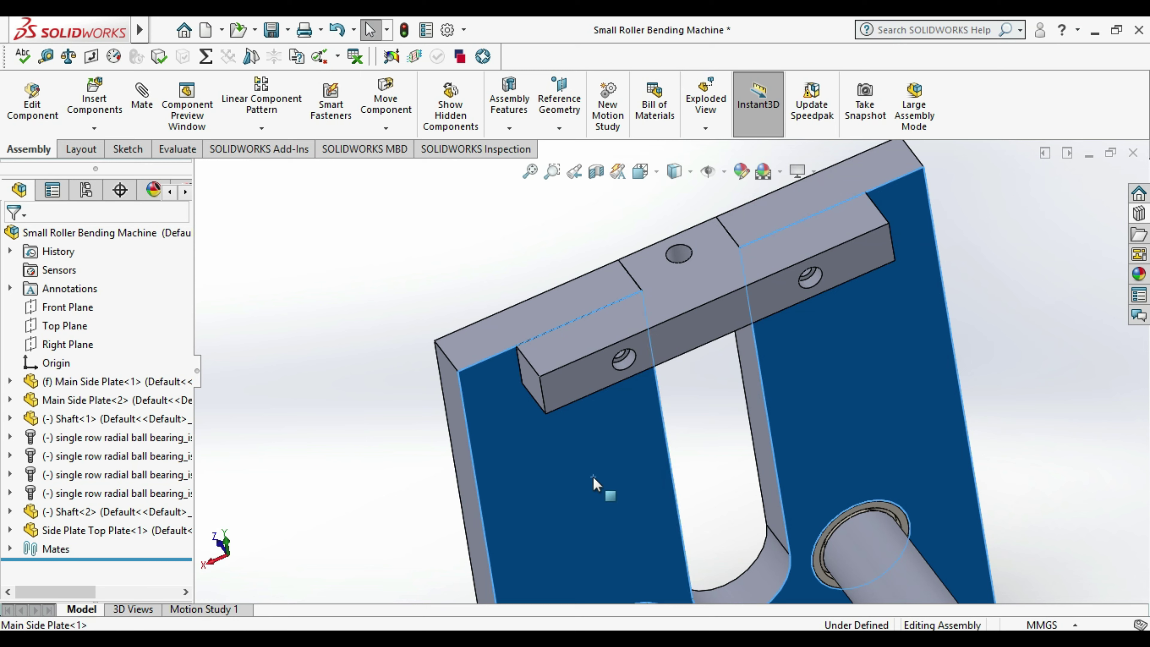
- Edit the Main Side Plate part and sketch a small circle near the plate's top
right_click(594, 483)
left_click(609, 83)
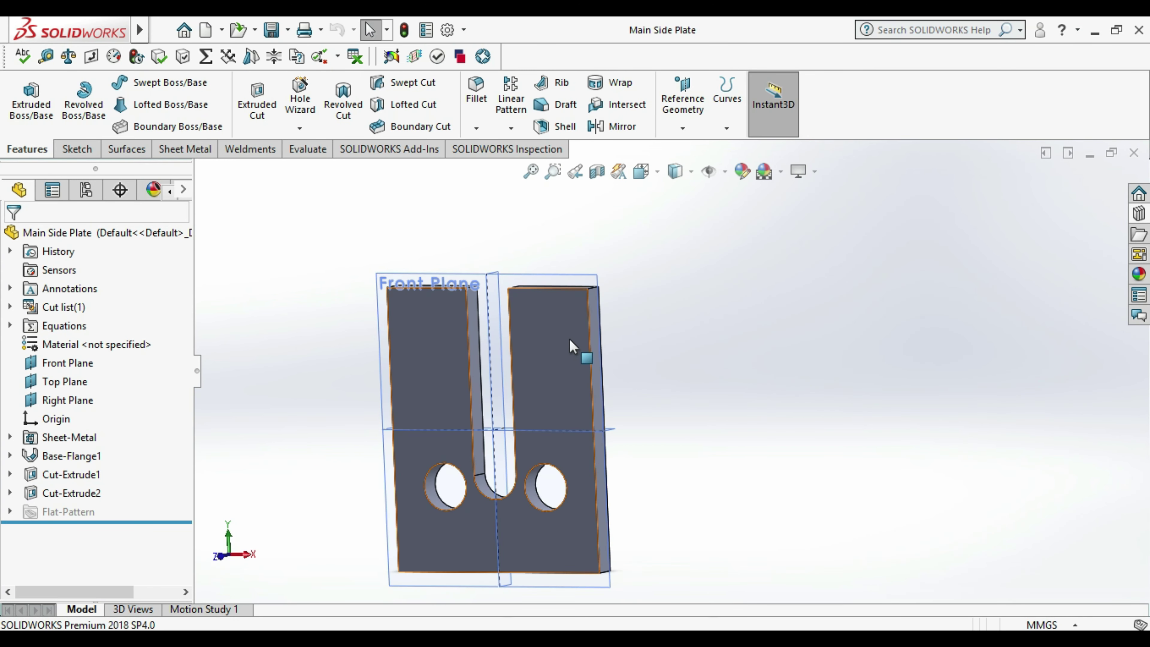
right_click(571, 354)
left_click(610, 199)
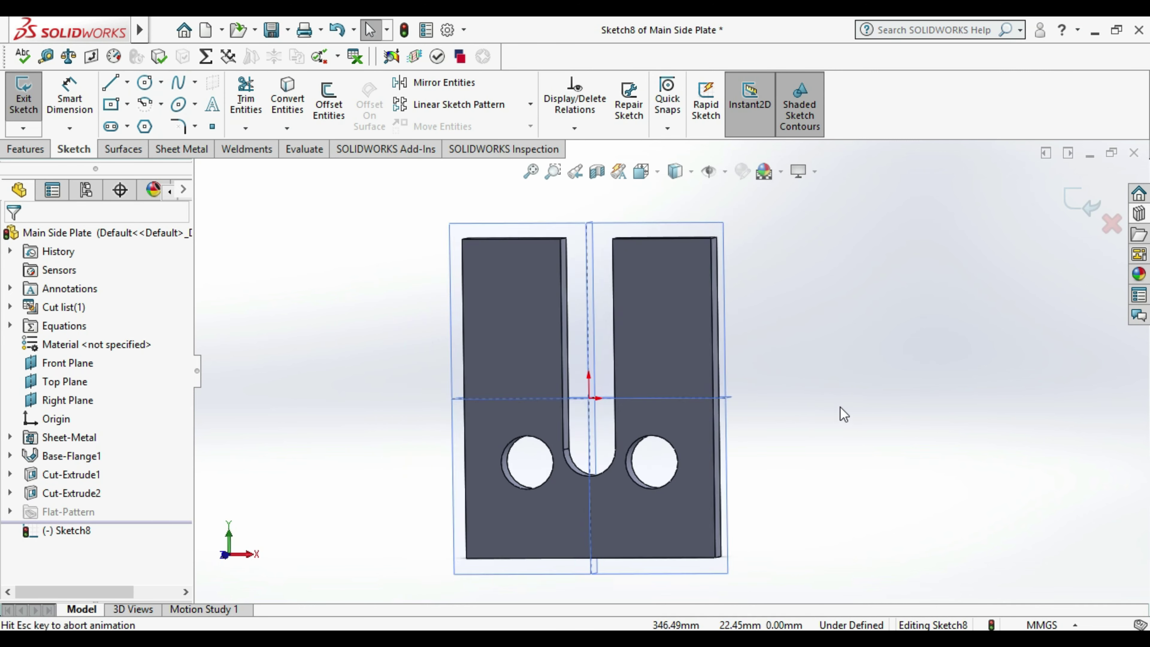
left_click(146, 82)
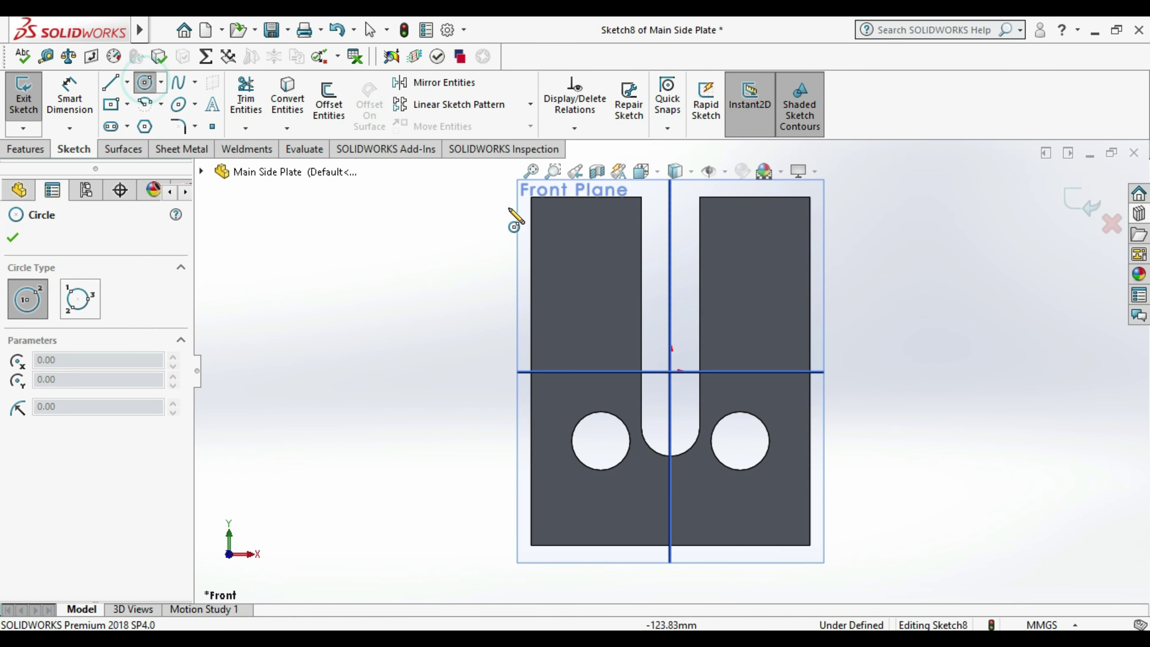
scroll(662, 226, "up", 3)
scroll(679, 319, "down", 4)
scroll(547, 334, "down", 3)
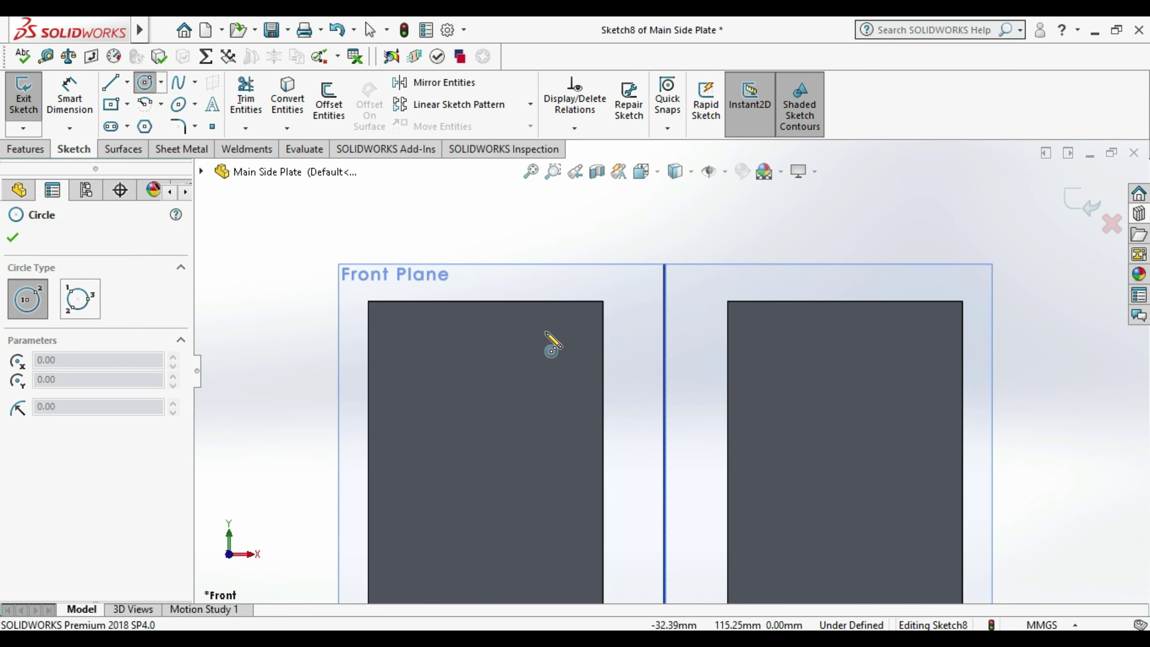
left_click(561, 328)
- Dimension the circle's centre 22 mm from the slot edge
left_click(73, 86)
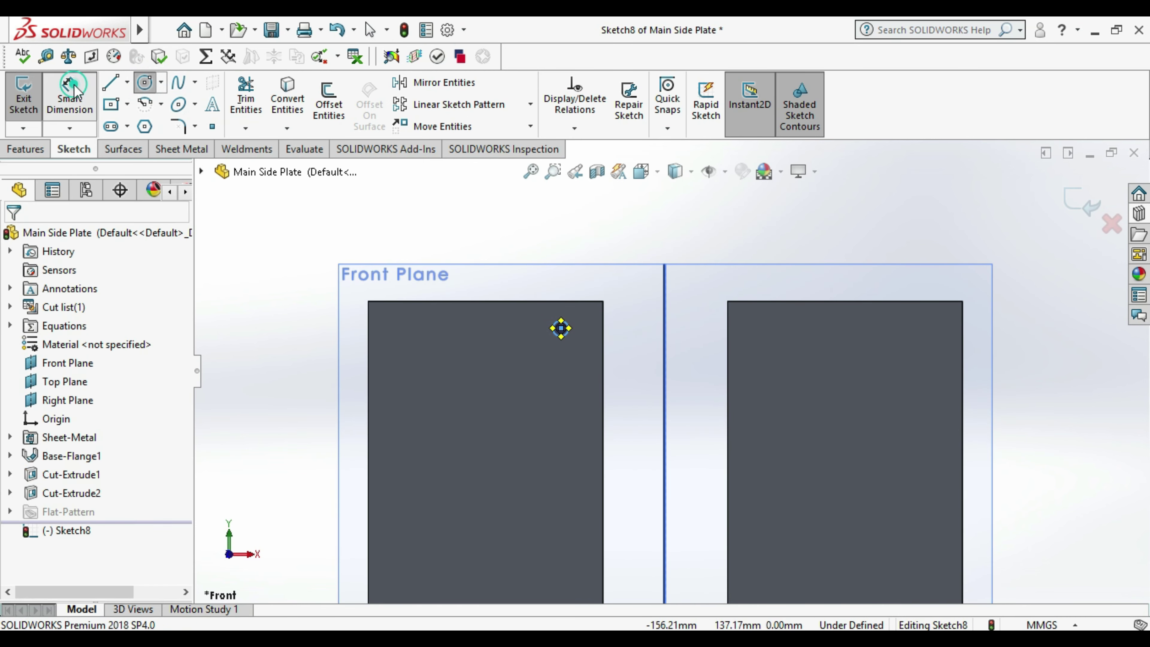
left_click(561, 329)
scroll(634, 416, "up", 3)
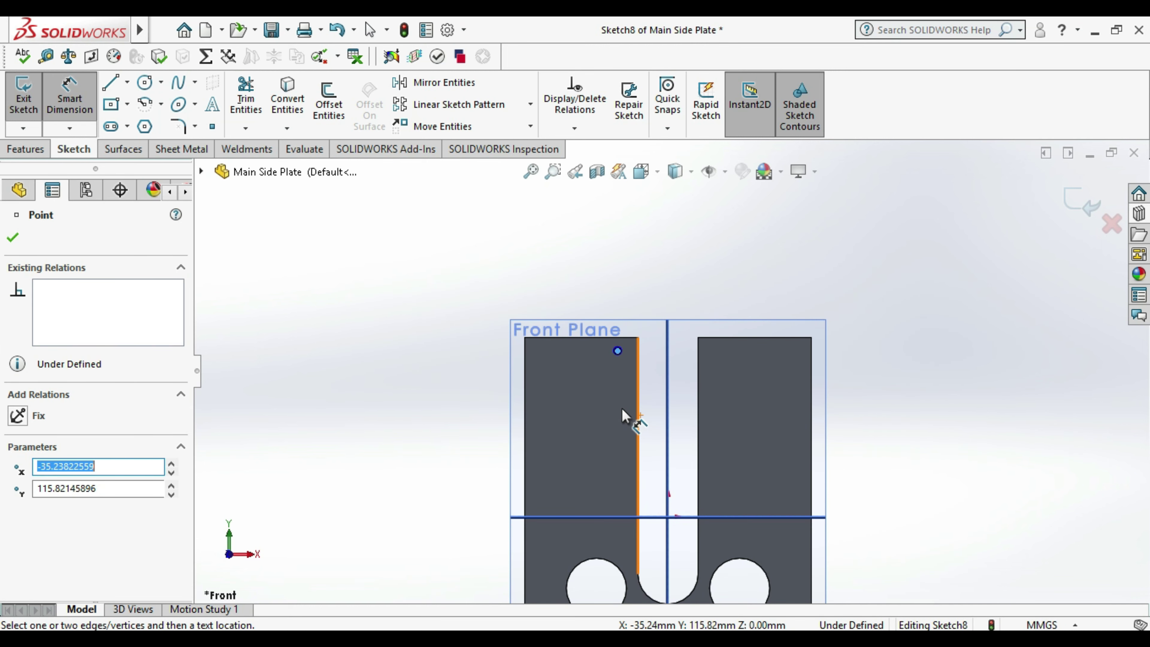
scroll(624, 399, "down", 2)
scroll(636, 367, "down", 3)
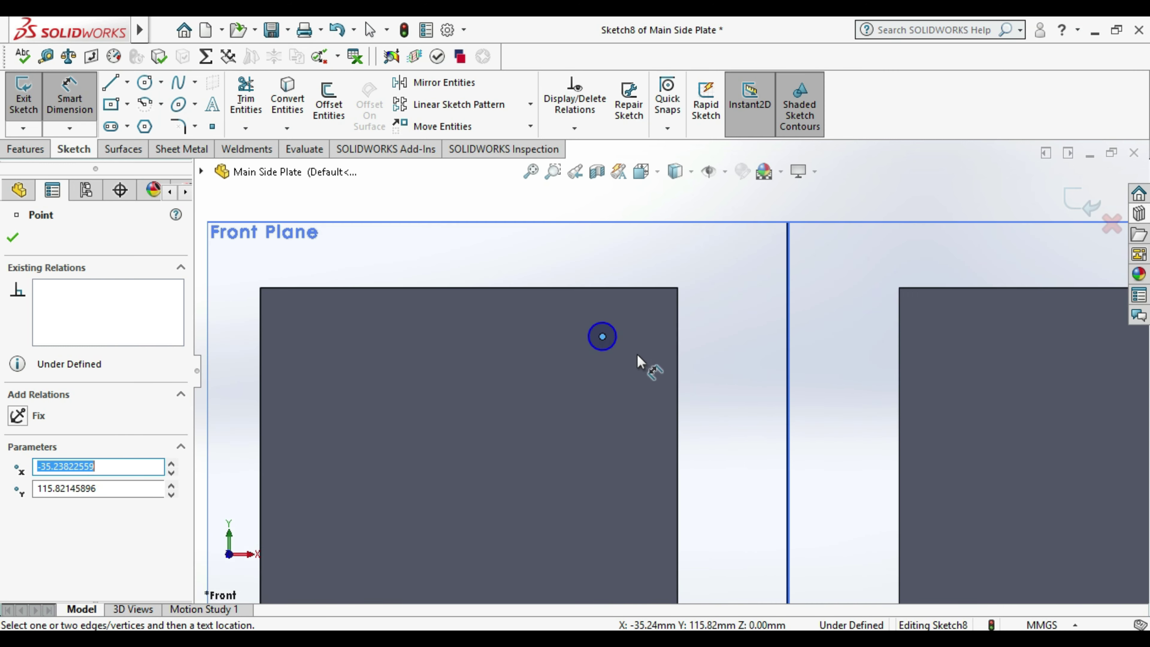
left_click(676, 314)
left_click(643, 338)
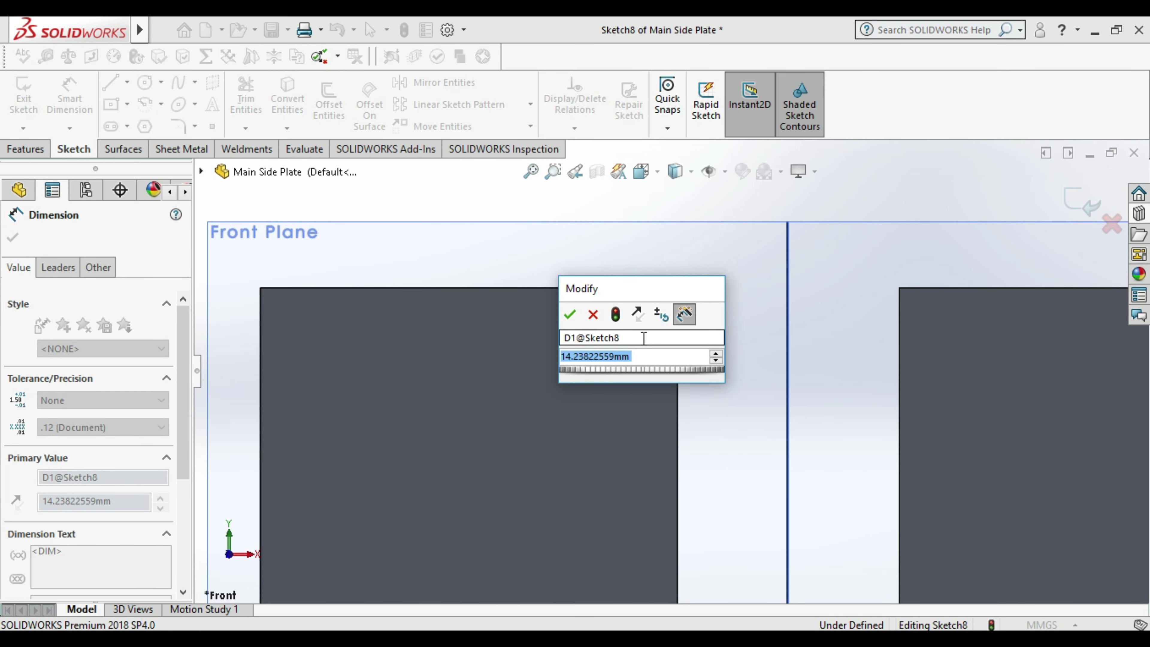
type("22")
key("Return")
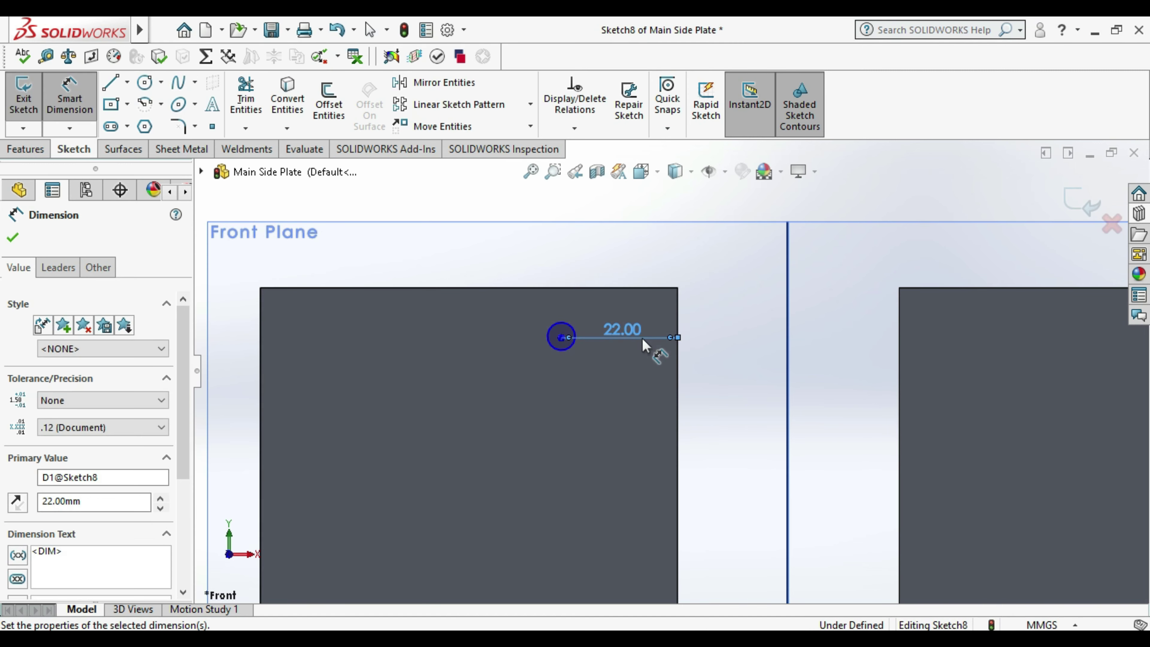
- Dimension the circle 13 mm below the top edge with a 6 mm diameter, then exit the sketch
scroll(639, 349, "up", 3)
left_click(629, 224)
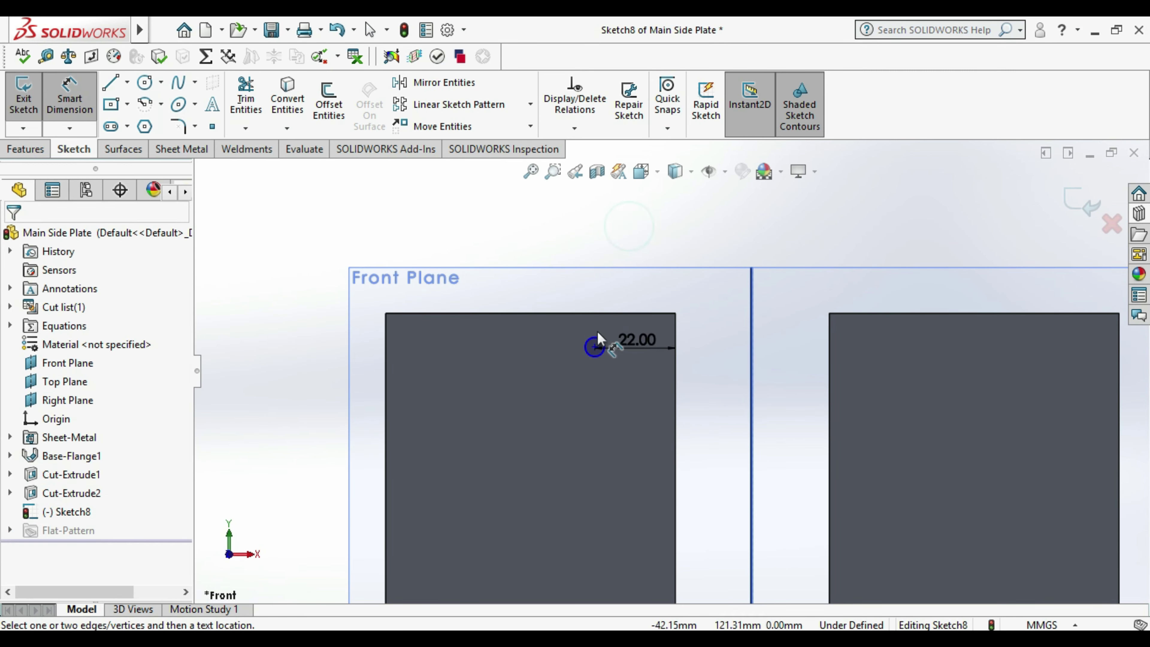
left_click(595, 347)
left_click(597, 314)
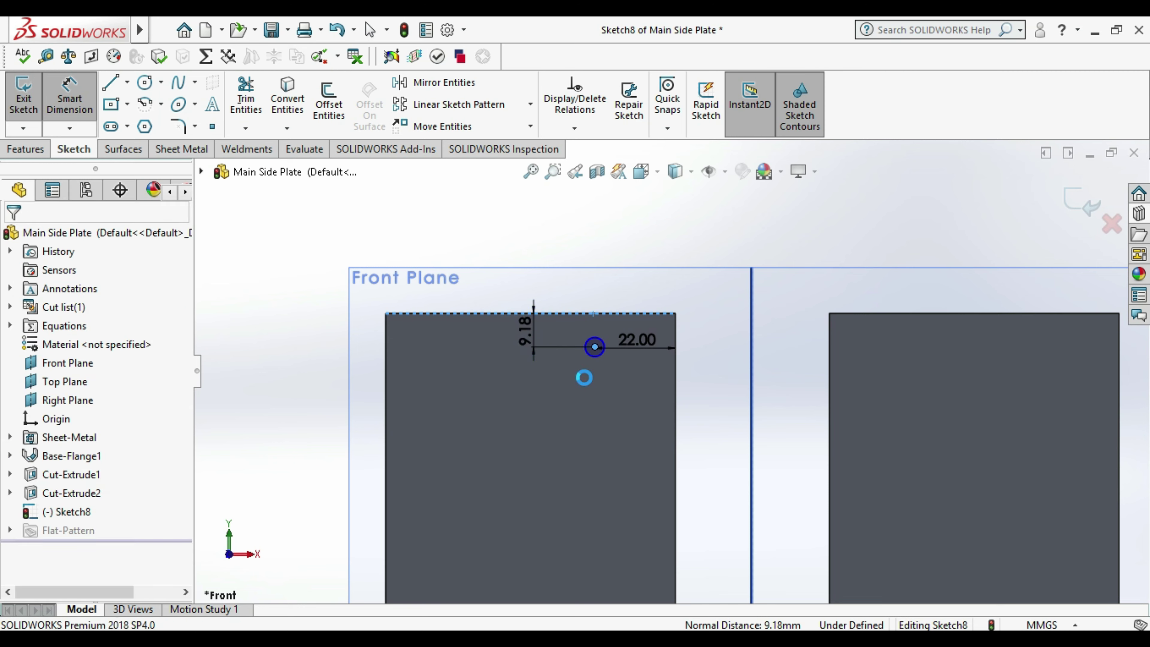
type("13")
left_click(549, 220)
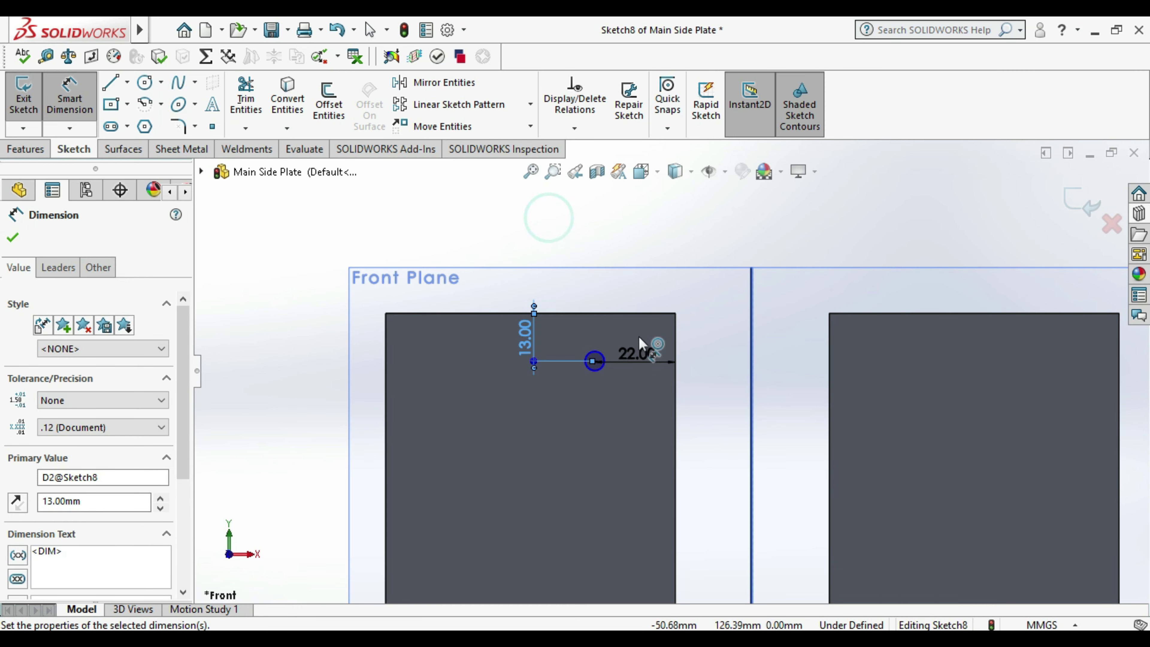
left_click(590, 377)
left_click(516, 421)
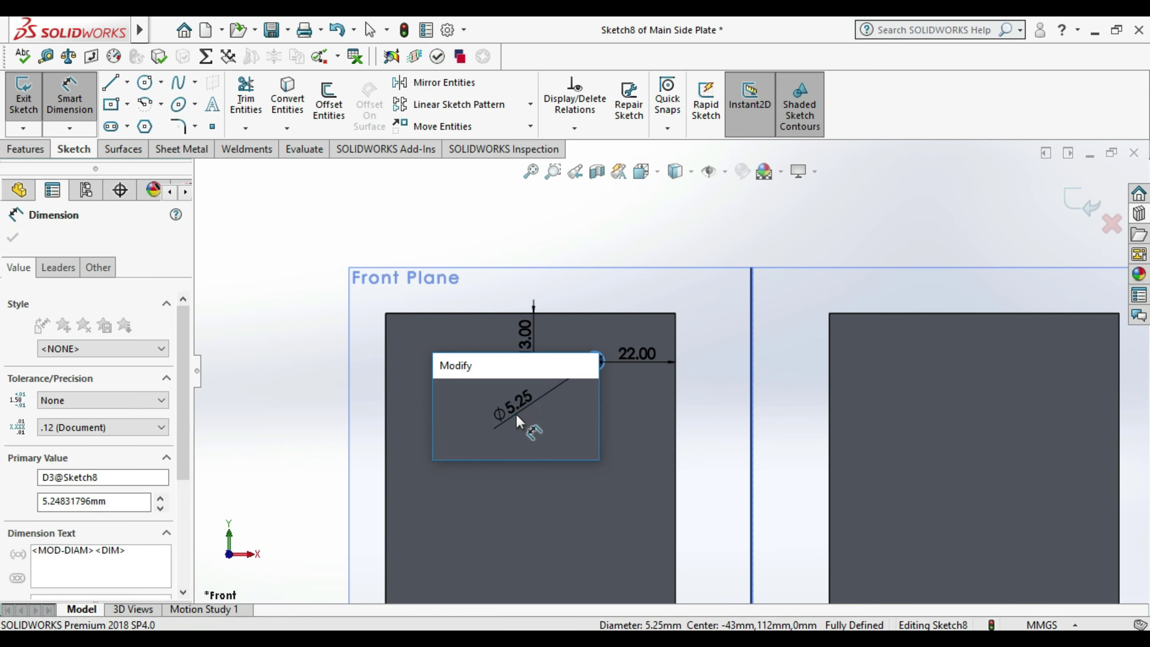
type("6")
key("Return")
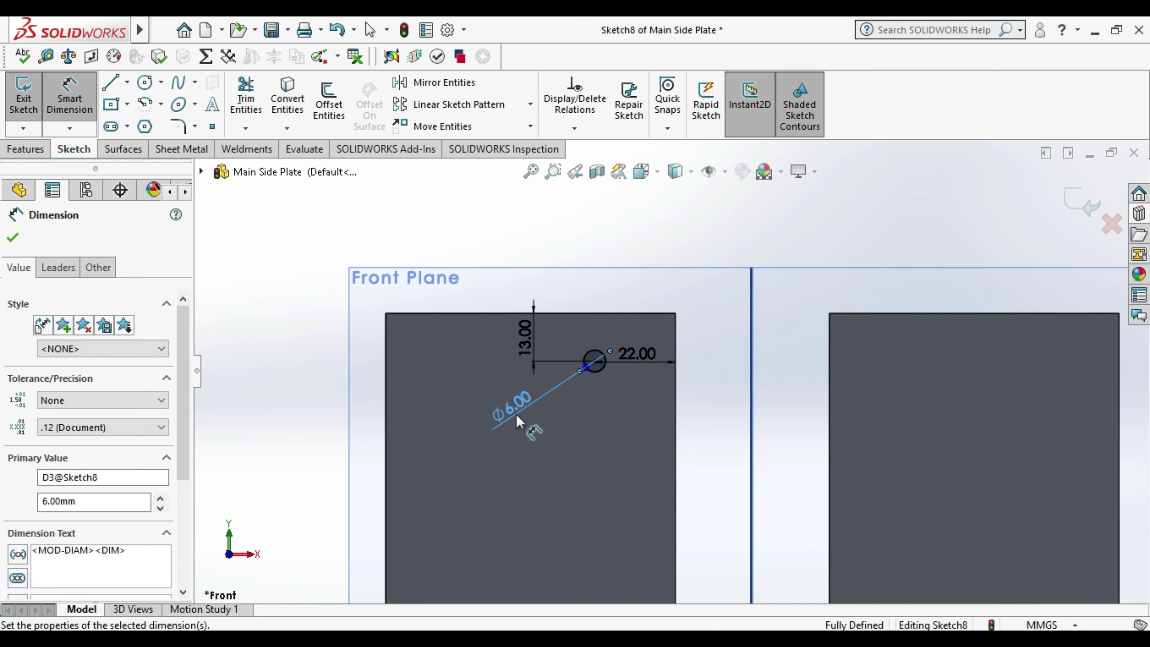
left_click(285, 316)
left_click(70, 102)
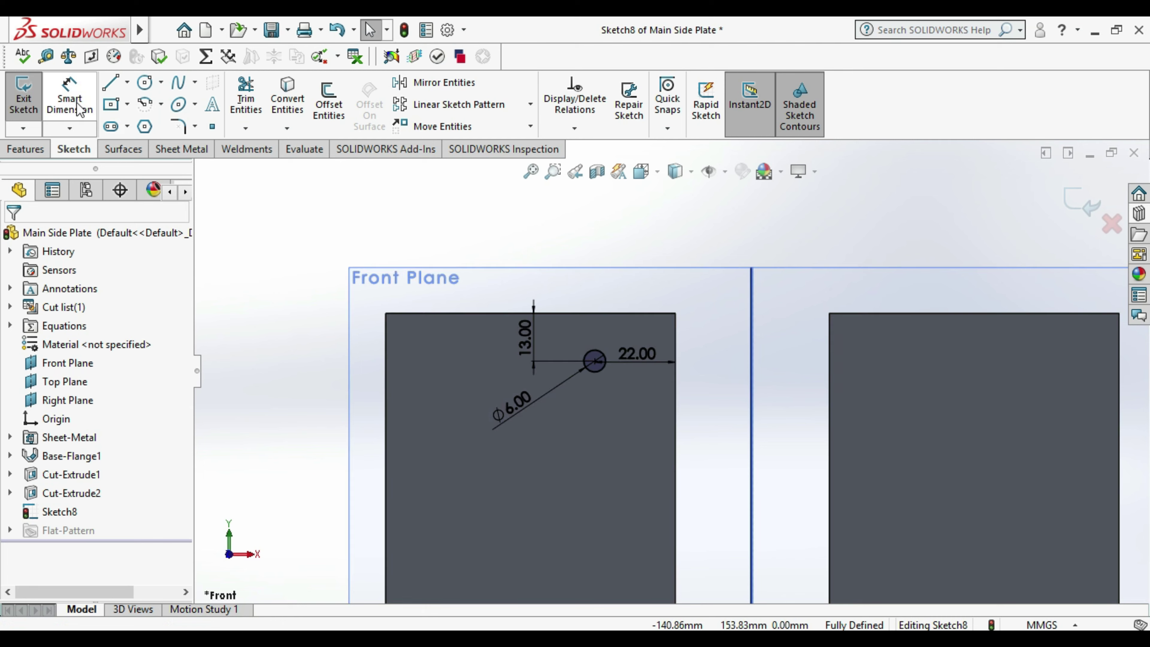
left_click(25, 96)
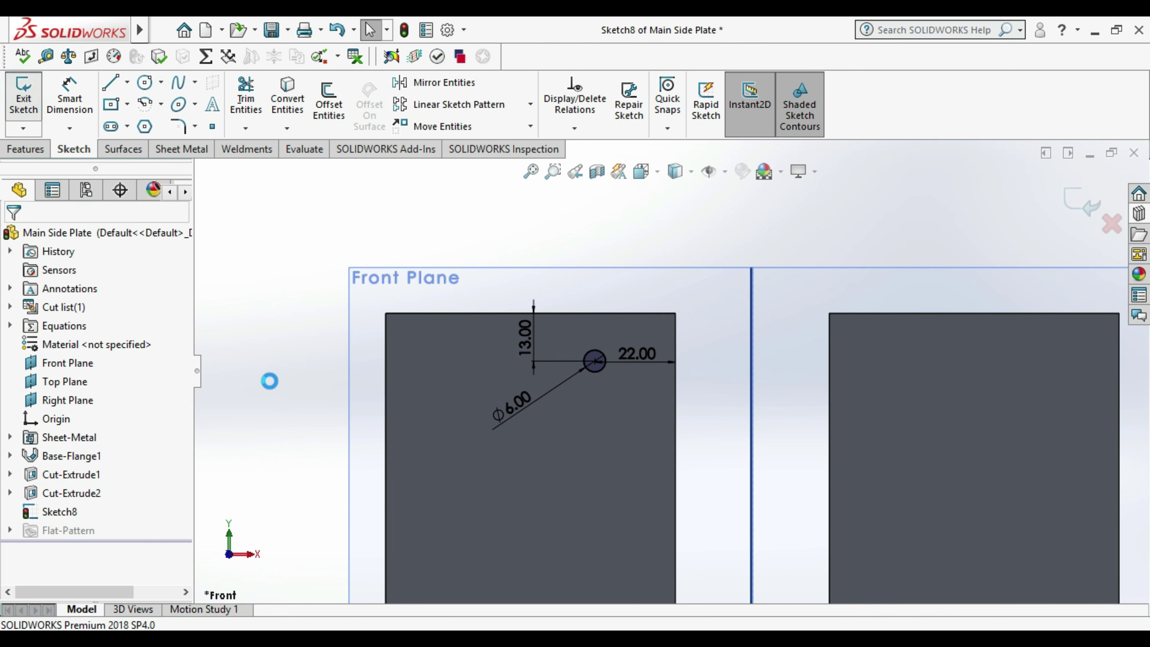
- Add a vertical centerline from the origin to Sketch8
left_click(292, 338)
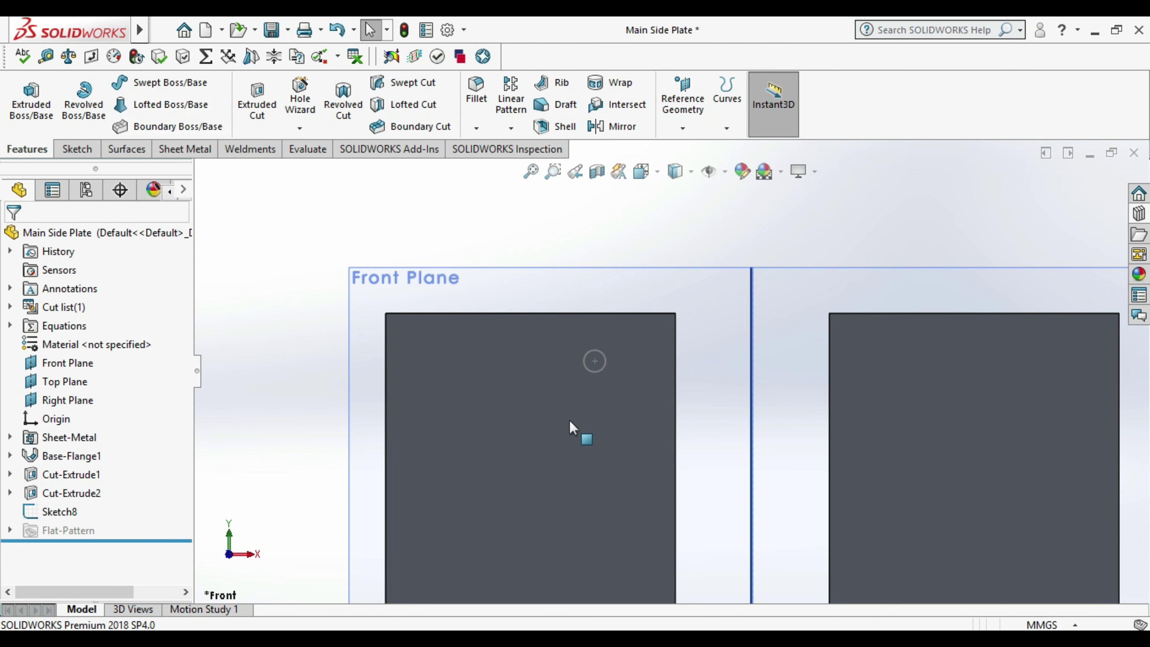
right_click(61, 519)
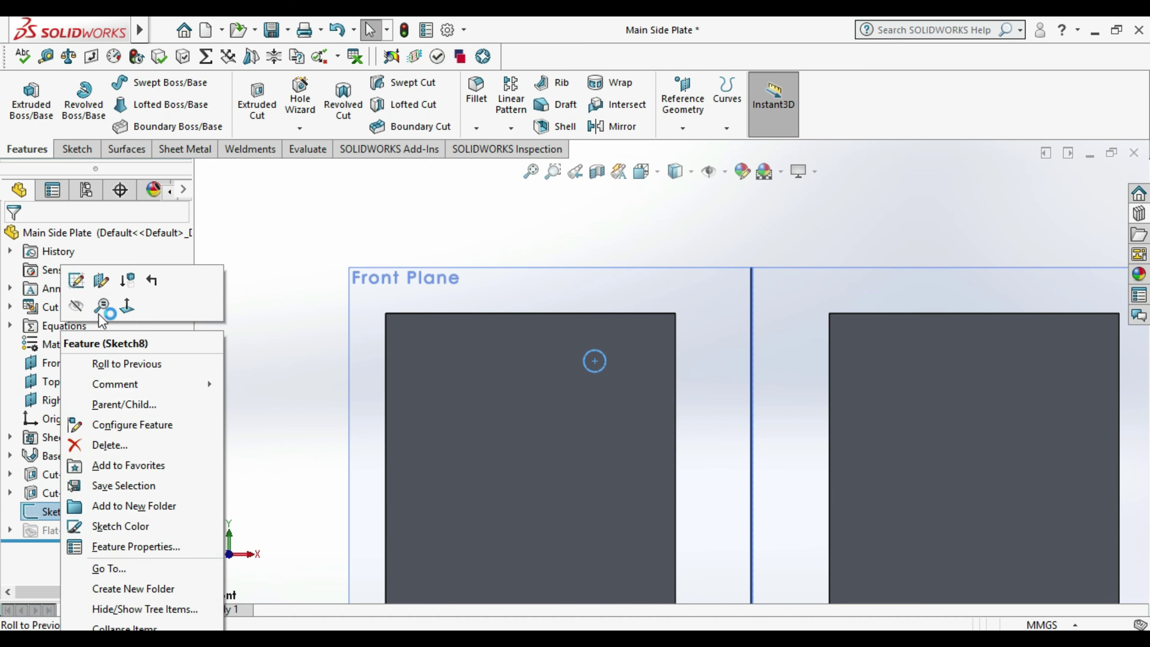
left_click(74, 278)
left_click(250, 418)
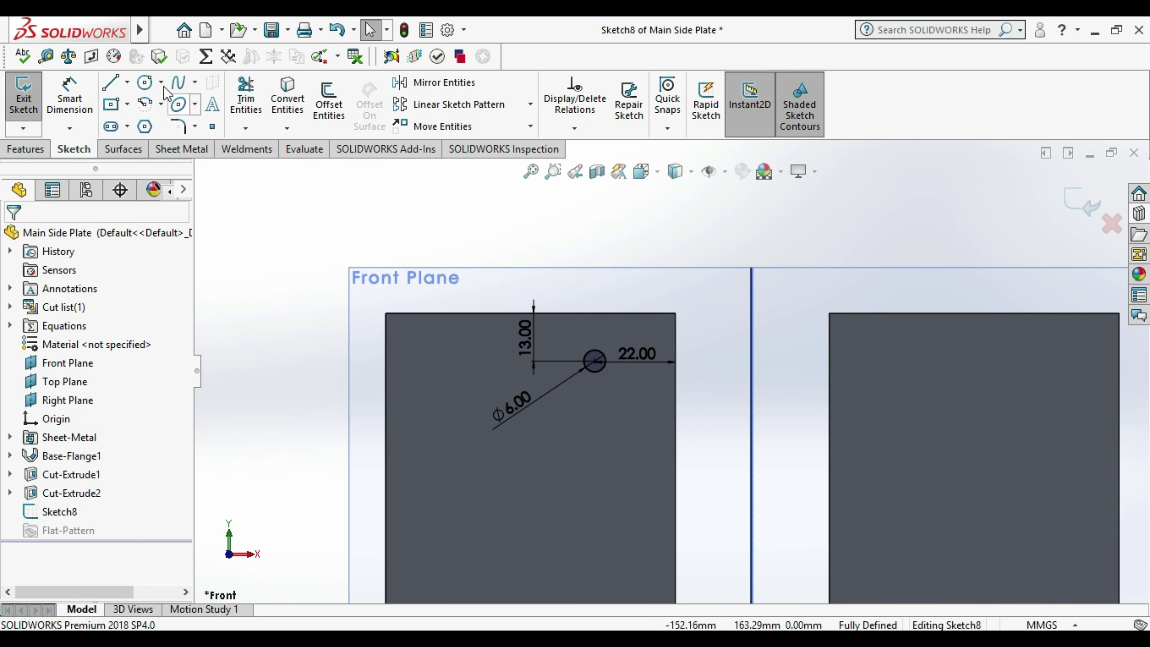
left_click(127, 83)
left_click(153, 123)
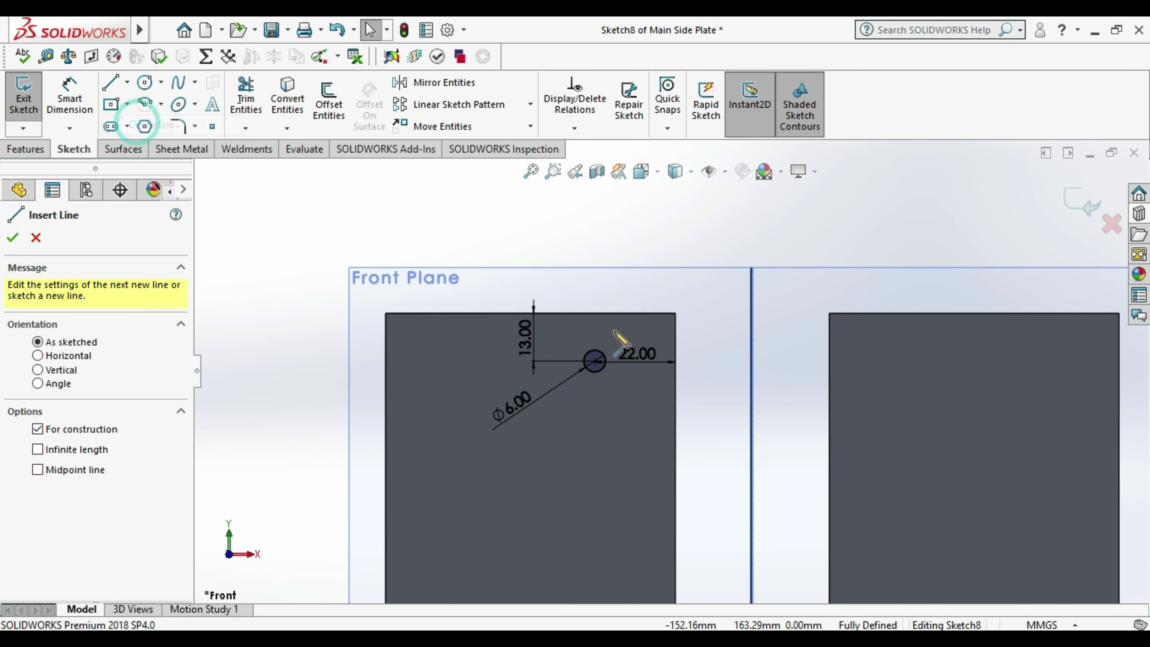
scroll(671, 372, "up", 3)
left_click(709, 565)
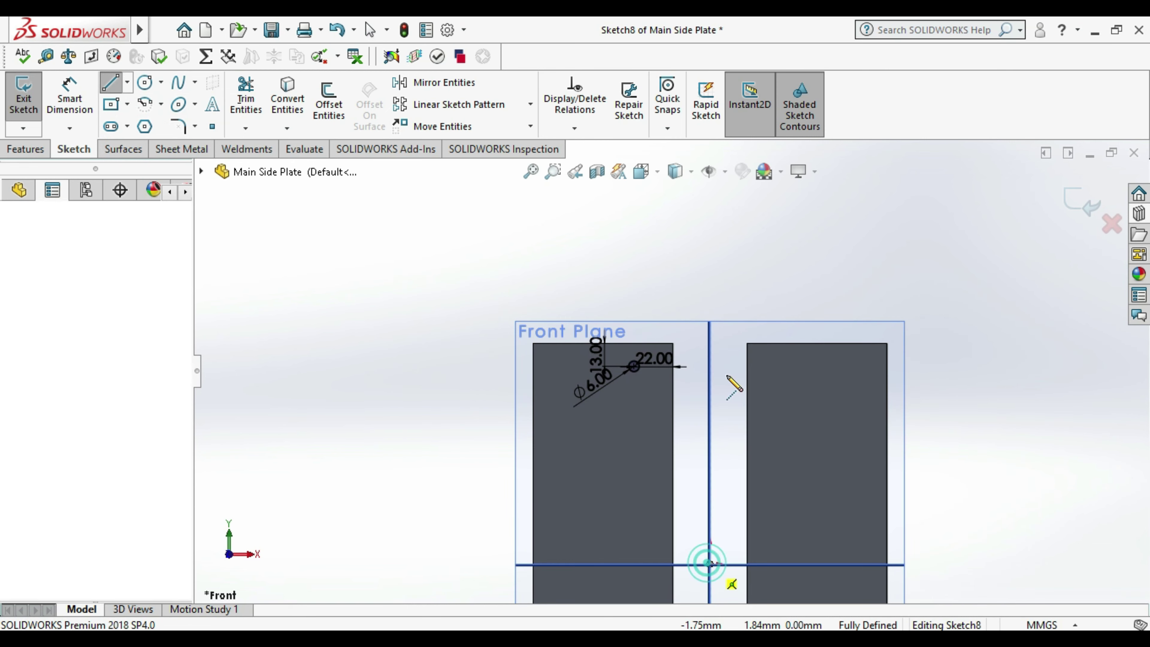
left_click(709, 252)
key("Escape")
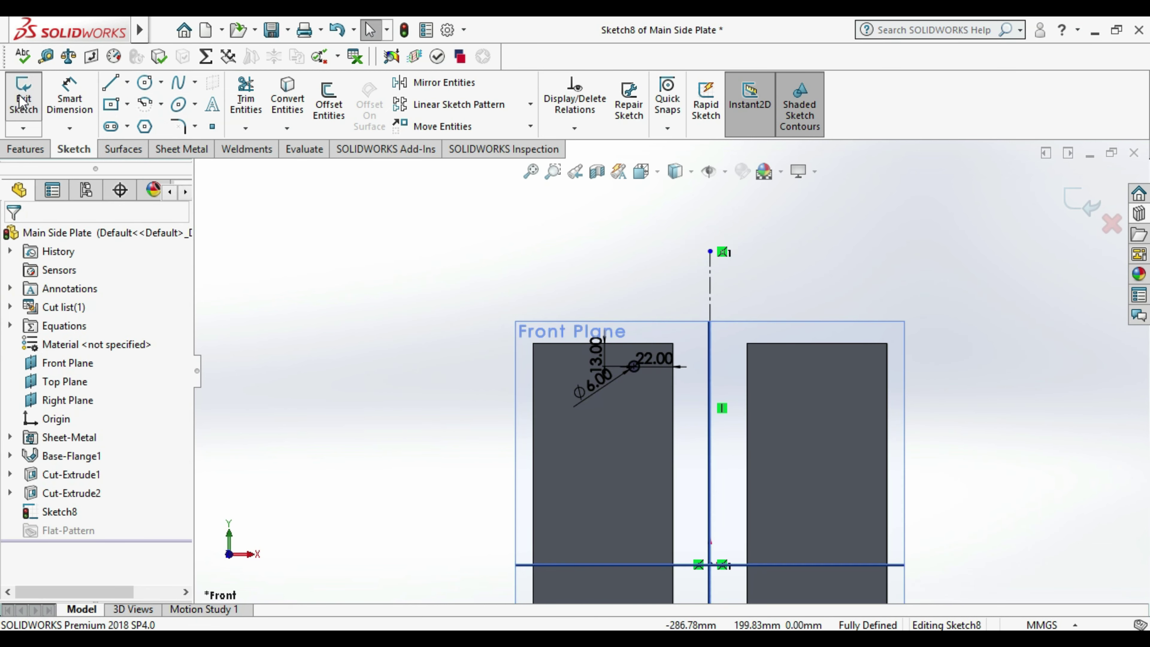
left_click(22, 97)
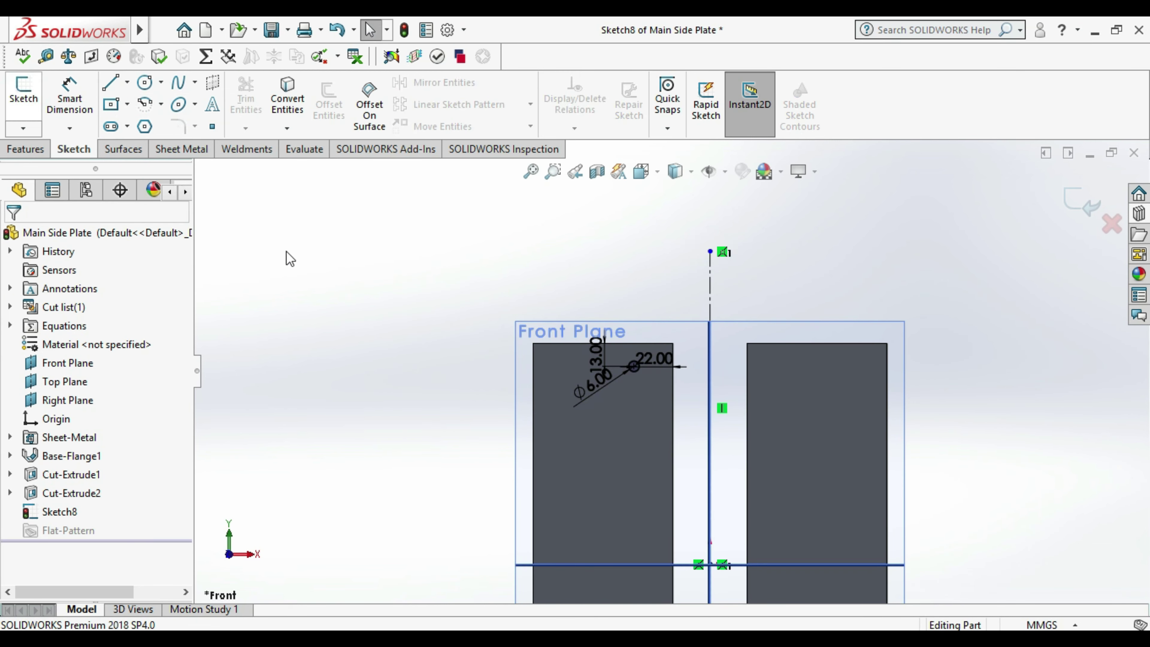
- Mirror the 6 mm circle about the centerline in Sketch8 and close the sketch
right_click(59, 517)
left_click(71, 281)
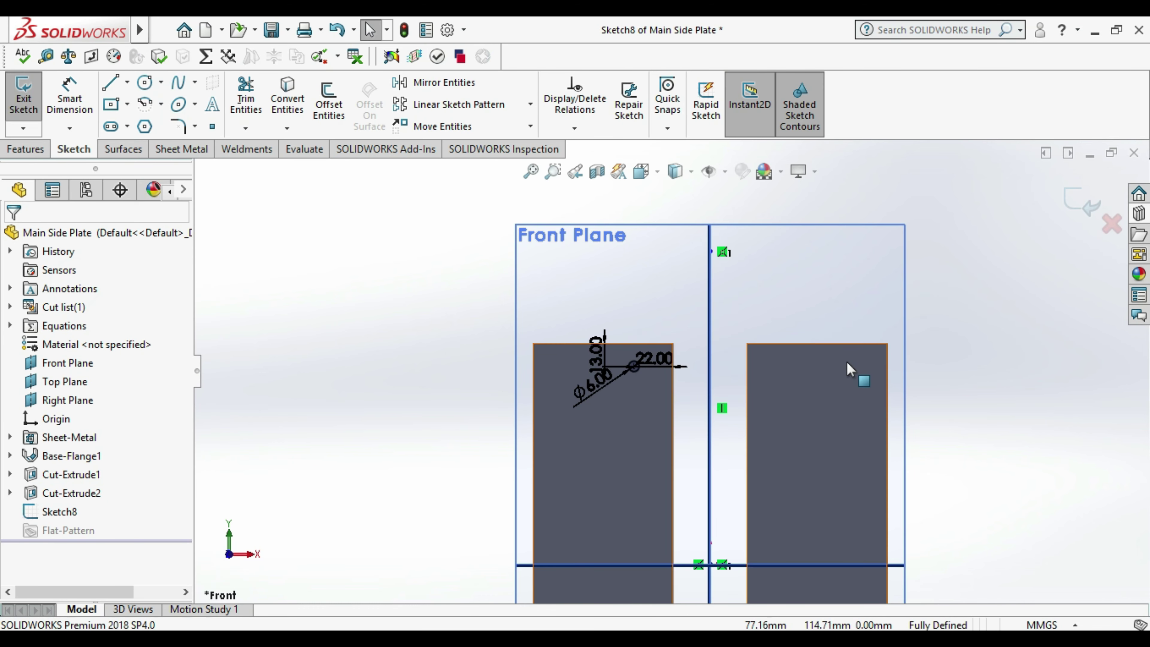
left_click(442, 83)
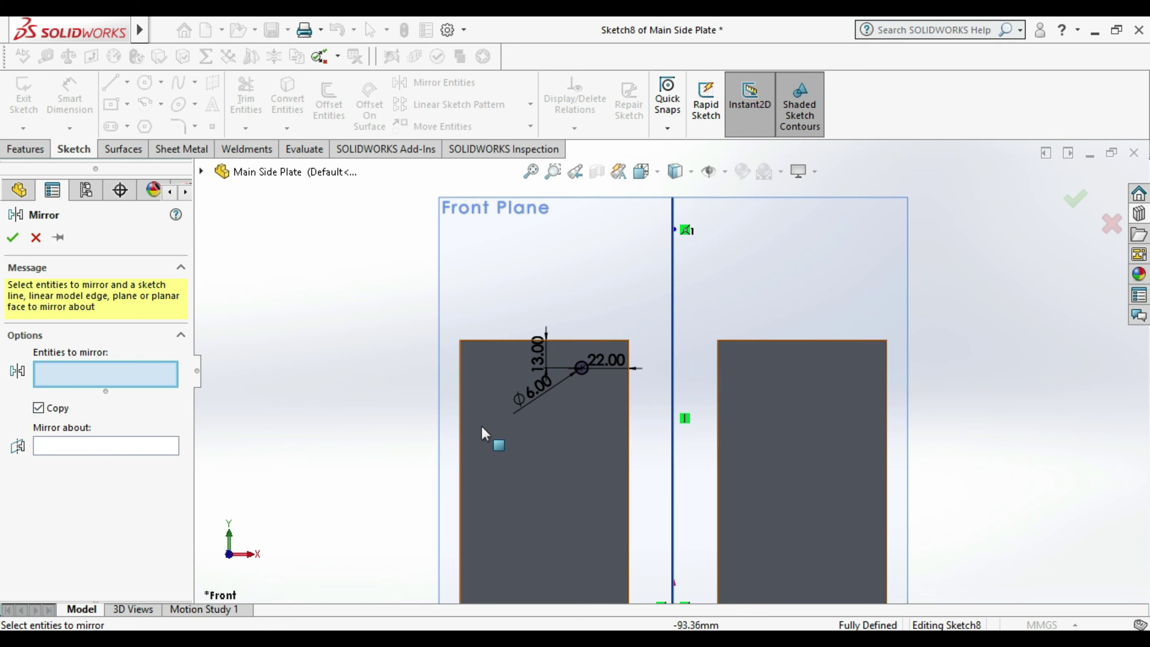
left_click(585, 372)
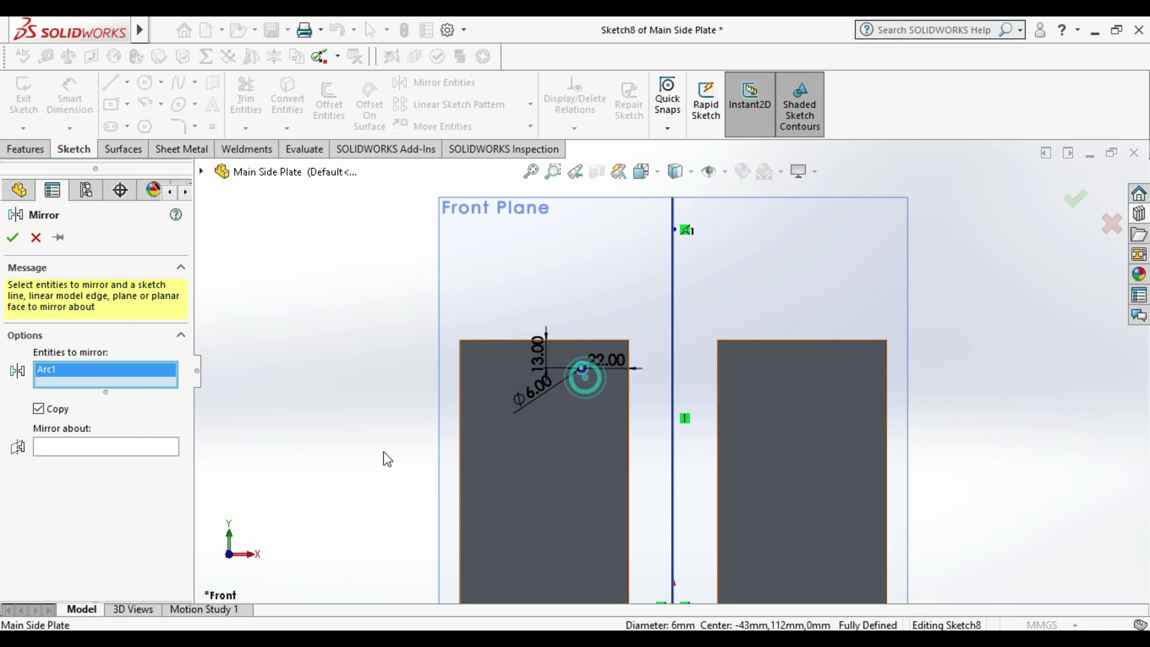
left_click(108, 445)
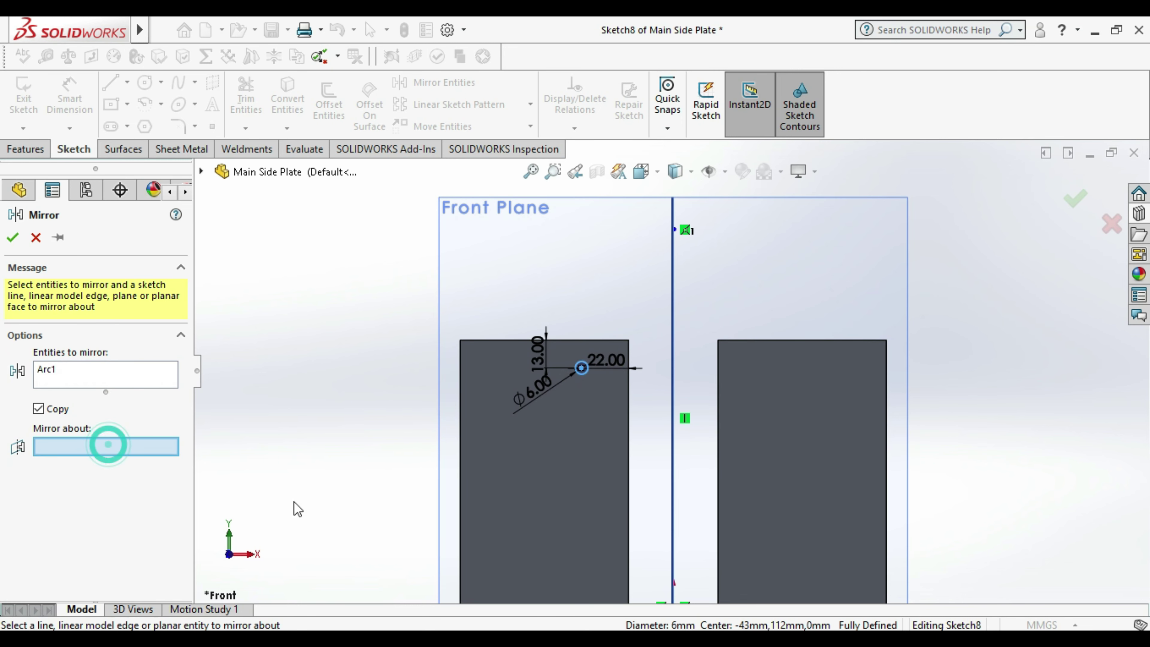
left_click(673, 333)
left_click(13, 236)
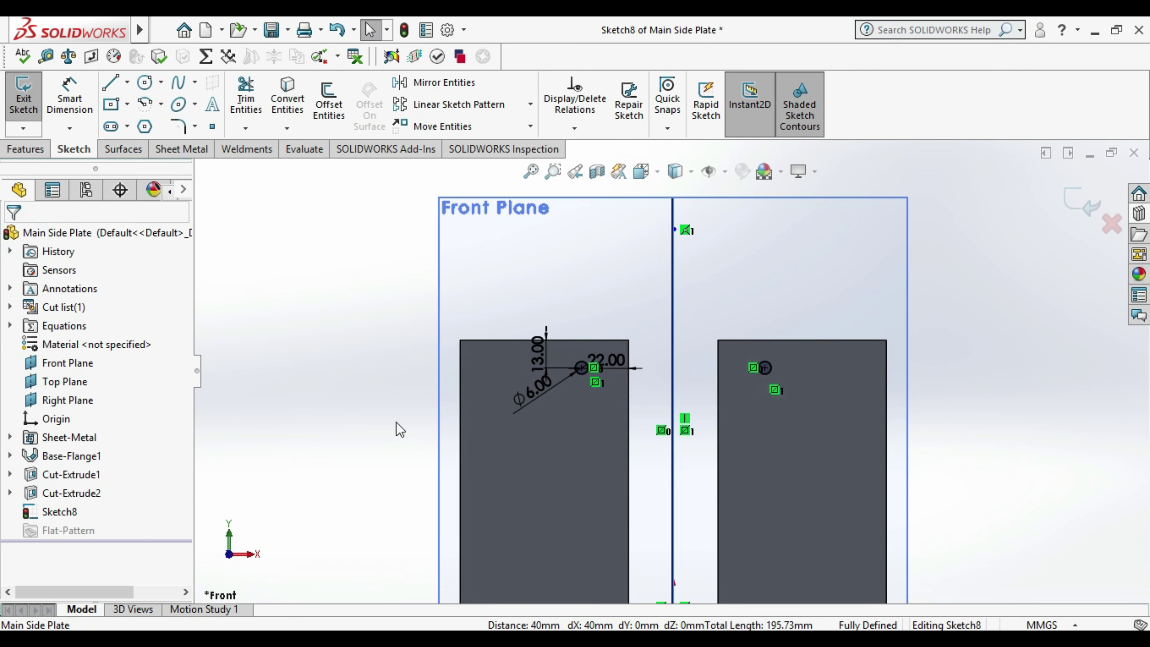
left_click(37, 108)
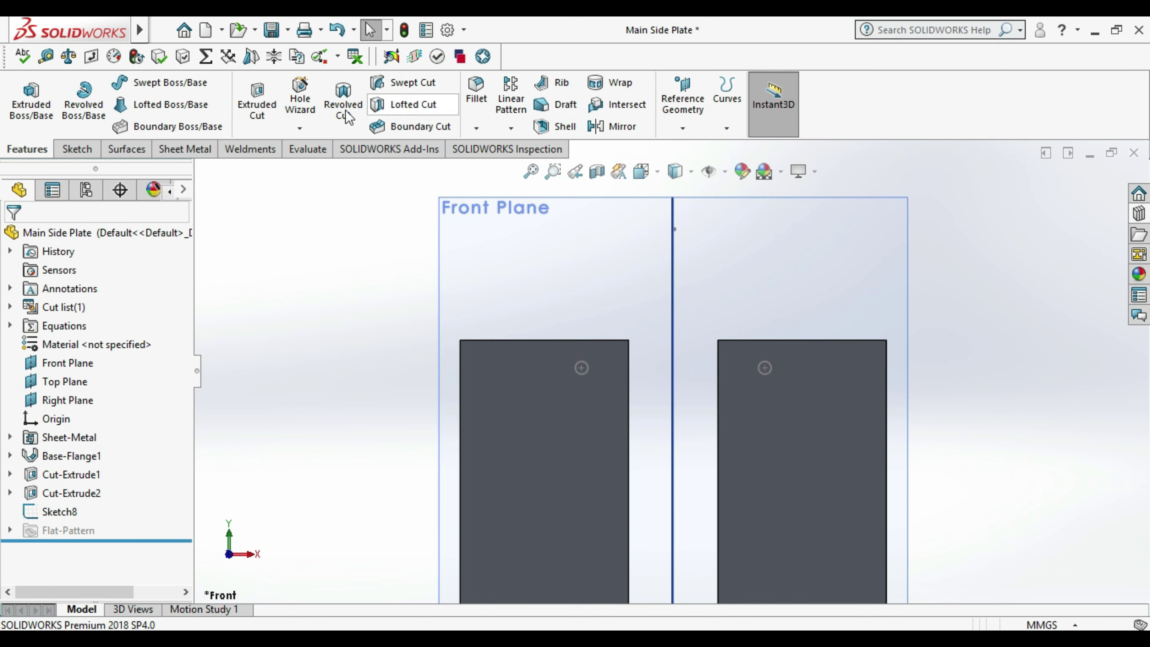
- Extrude-cut both Sketch8 circles Blind 5 mm as Cut-Extrude3, then orbit to view the holes
left_click(256, 104)
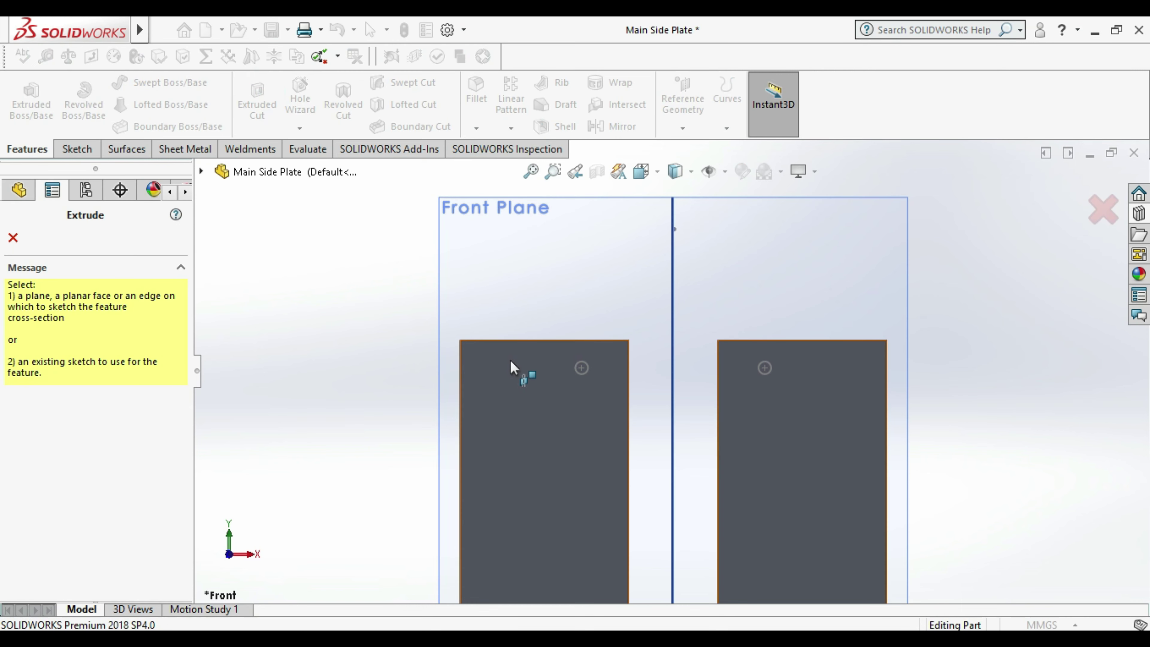
left_click(587, 374)
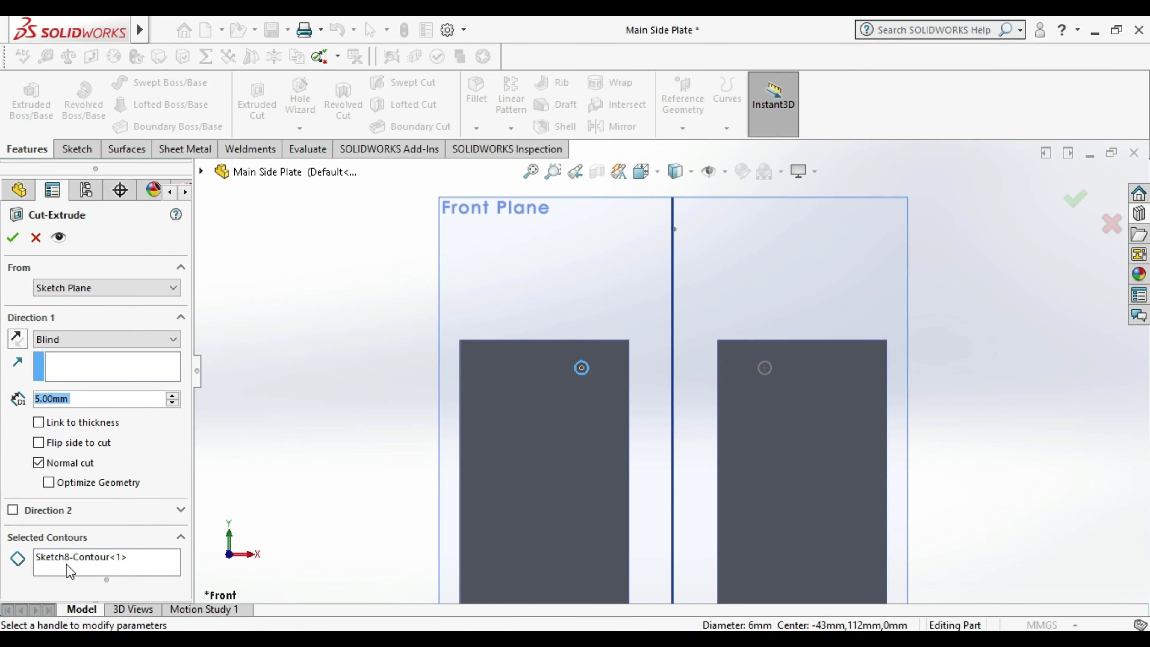
left_click(72, 572)
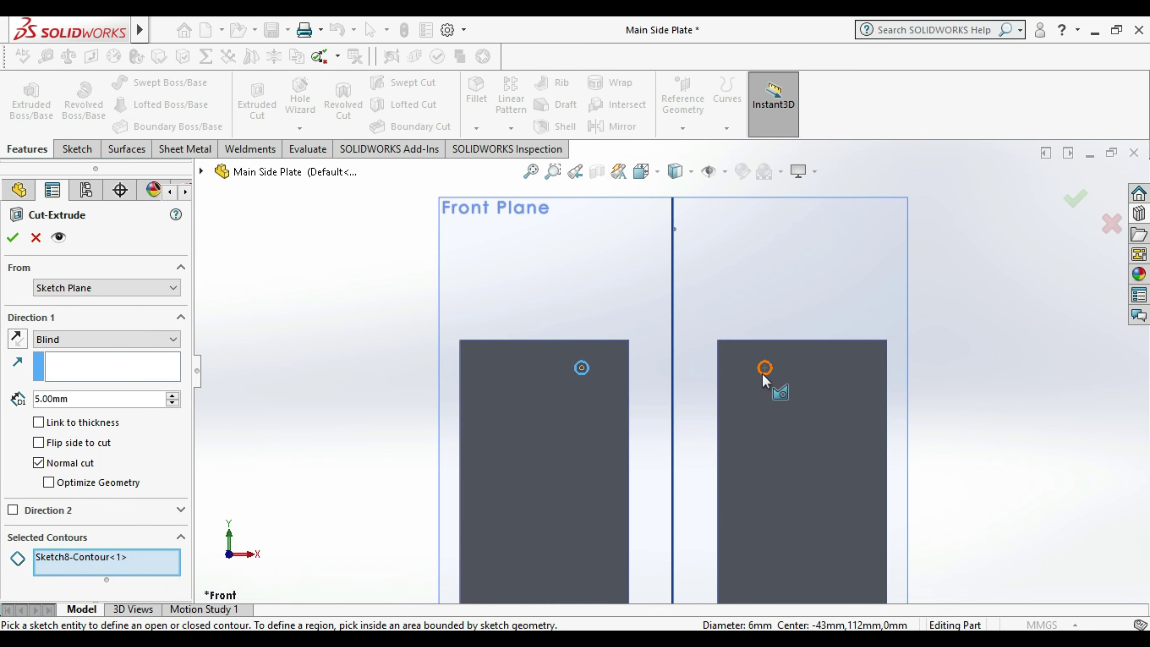
left_click(765, 367)
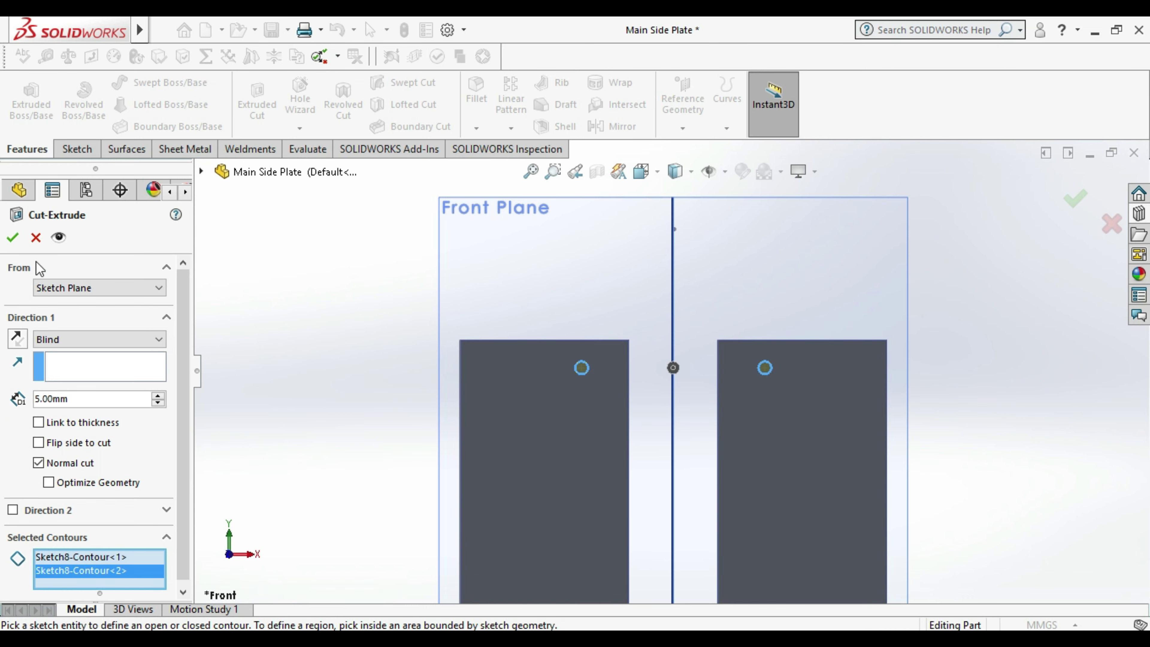
left_click(14, 237)
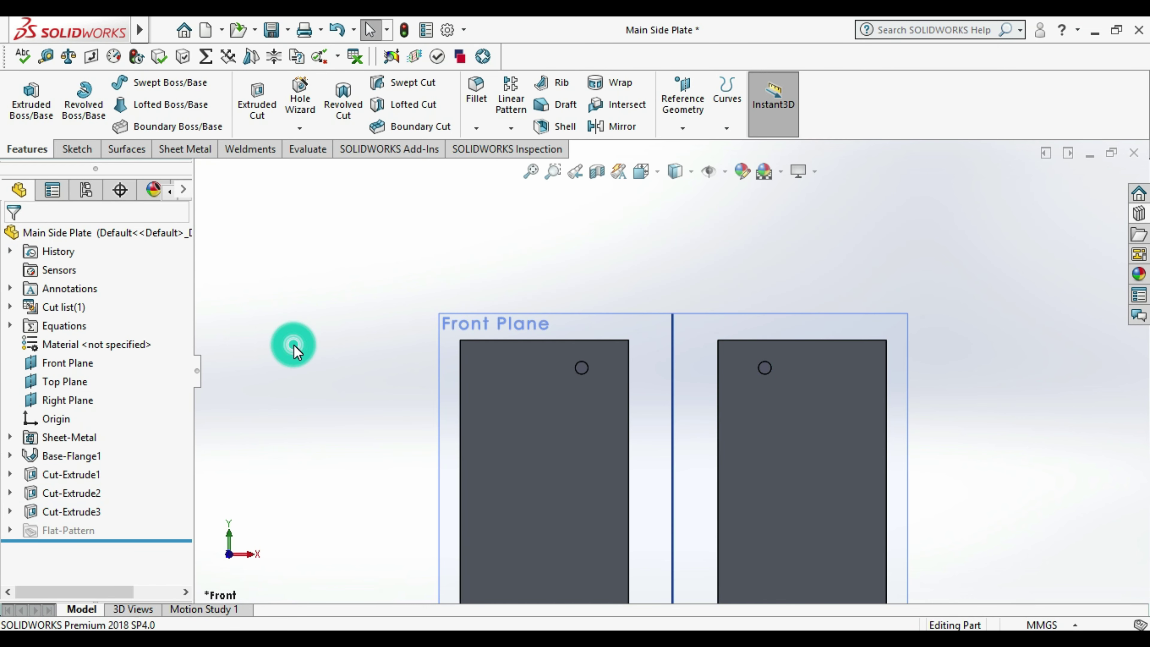
middle_click_drag(715, 484, 658, 511)
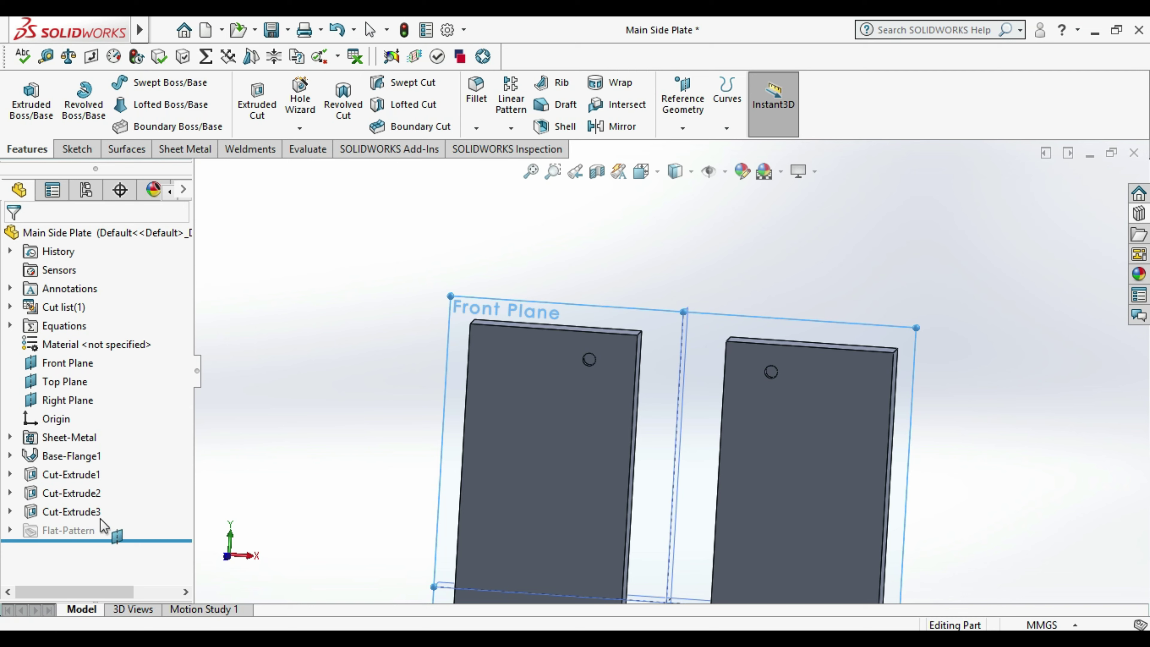
left_click_drag(104, 525, 85, 517)
right_click(85, 516)
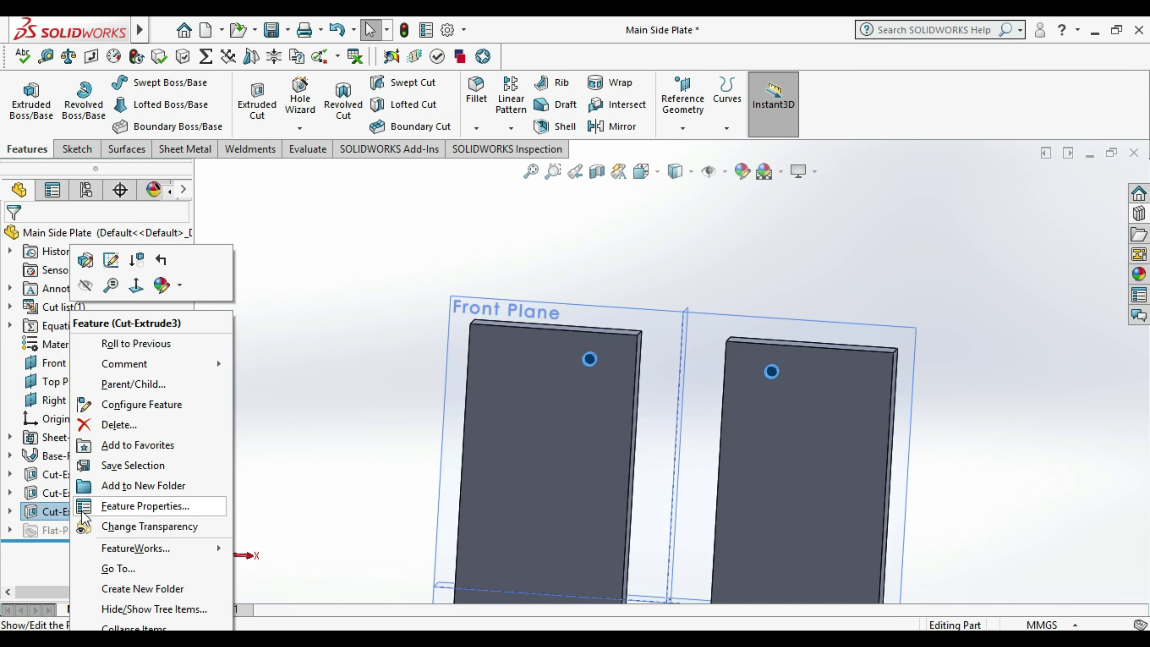
left_click(89, 261)
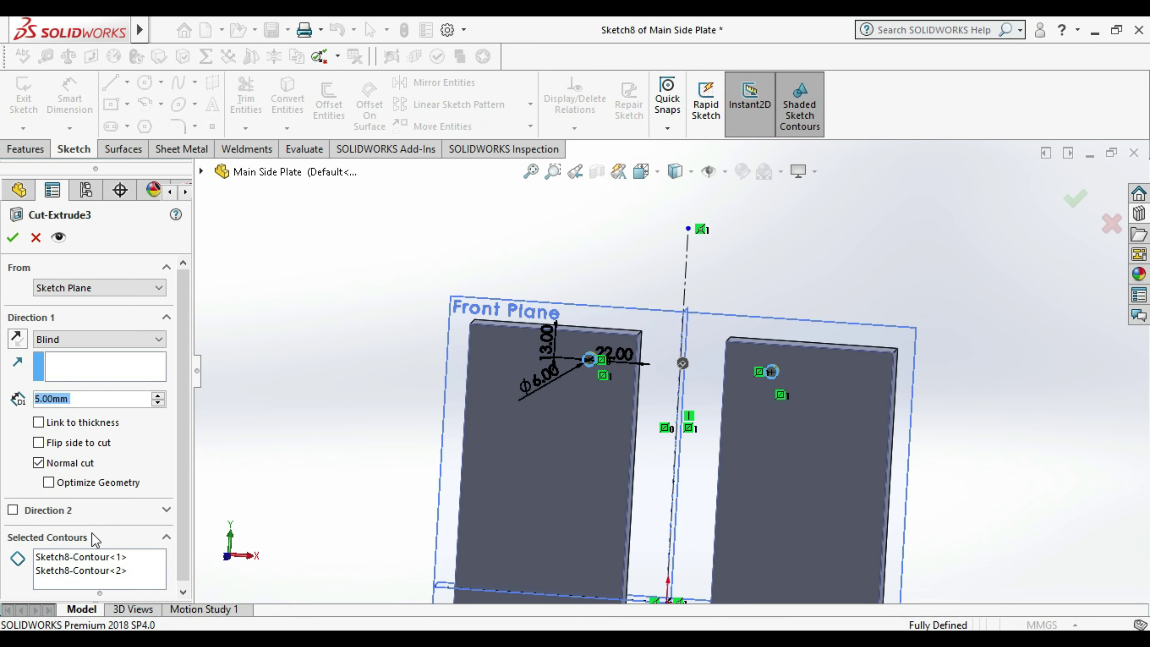
left_click(13, 240)
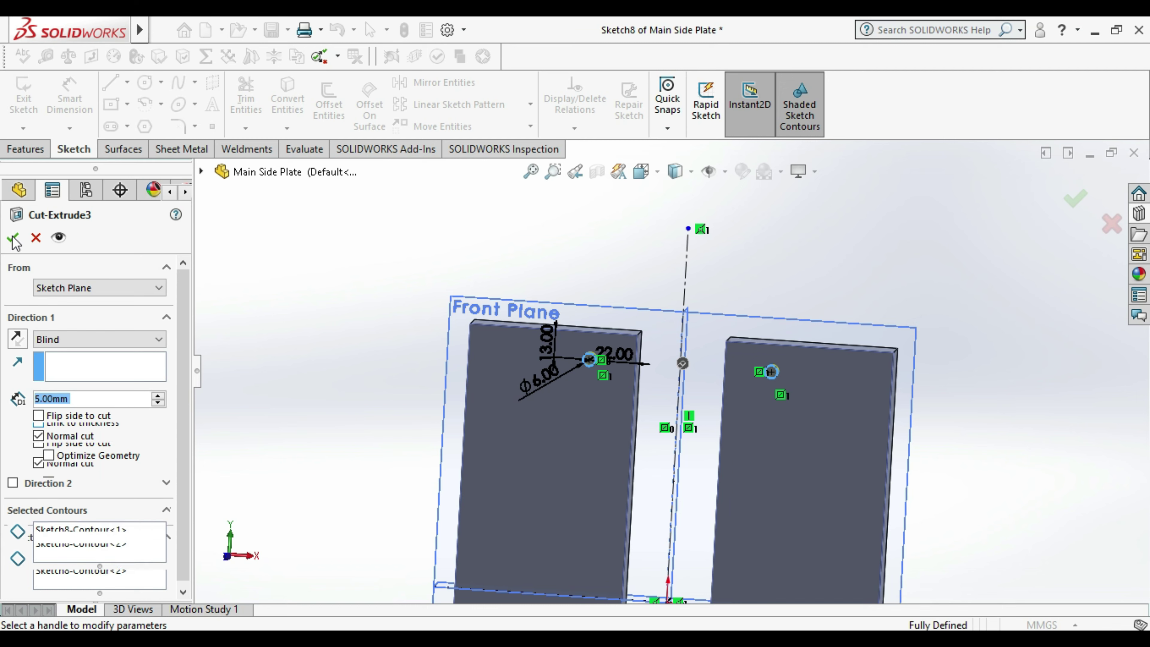
left_click(13, 239)
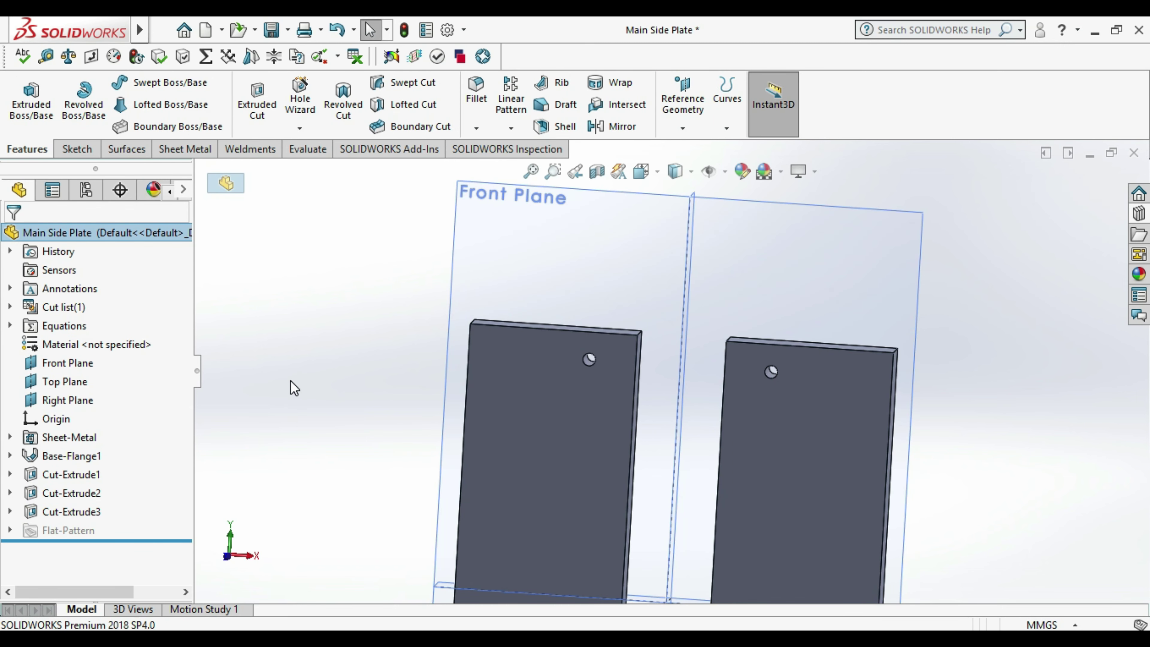
middle_click_drag(290, 380, 922, 432)
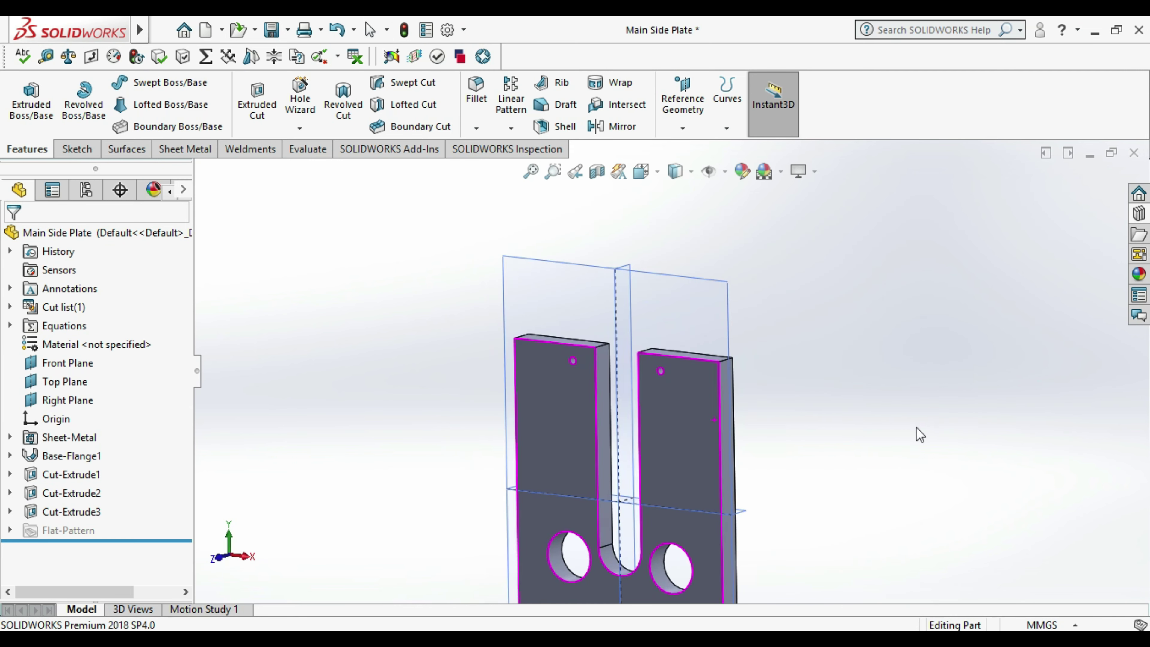
left_click(271, 30)
- Close the edited part, rebuild the assembly, and orbit to view the side plate
left_click(787, 371)
left_click(1139, 154)
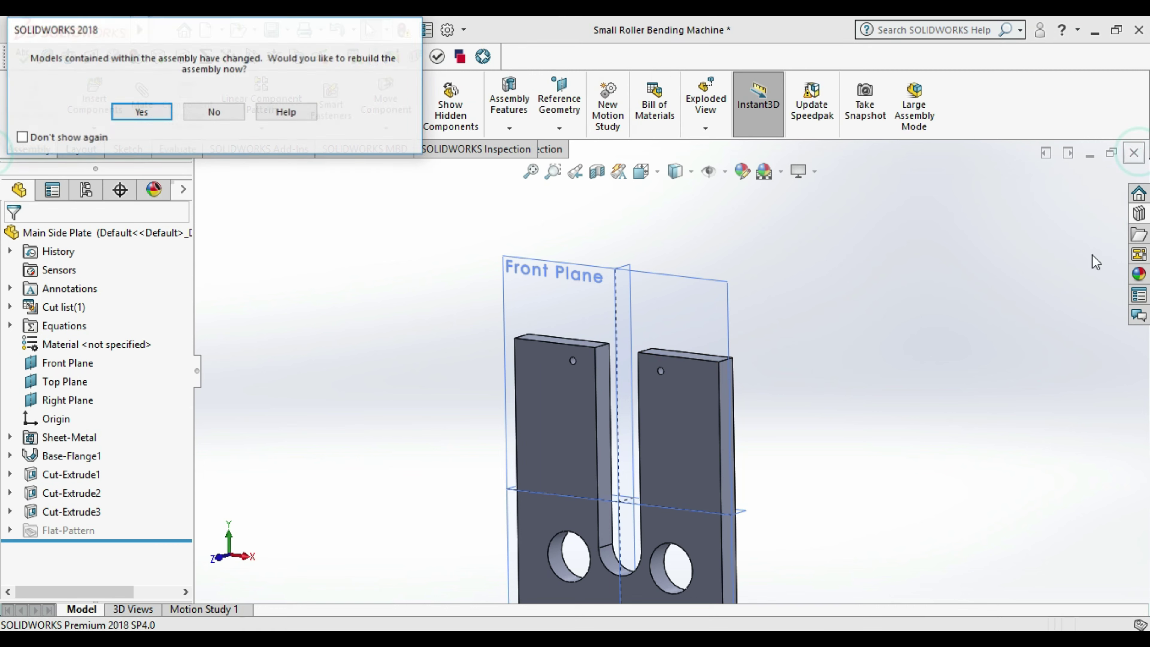
left_click(158, 110)
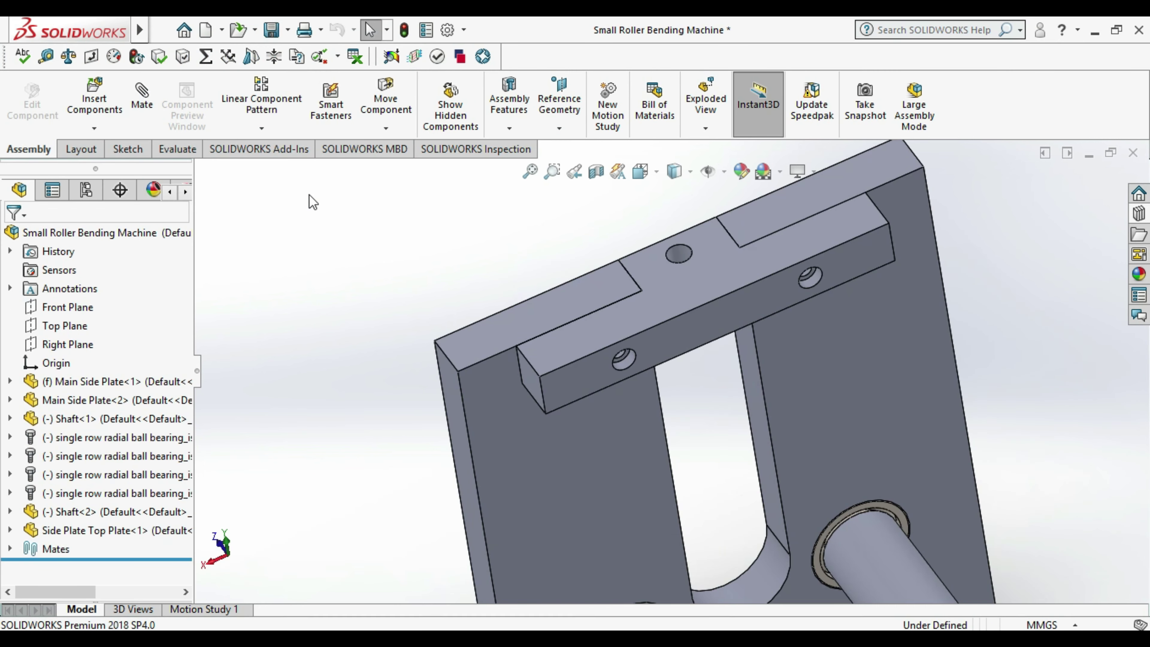
mouse_move(403, 321)
middle_mouse_down()
mouse_move(498, 300)
mouse_move(544, 331)
mouse_move(561, 380)
mouse_move(504, 361)
middle_mouse_up()
scroll(505, 348, "down", 3)
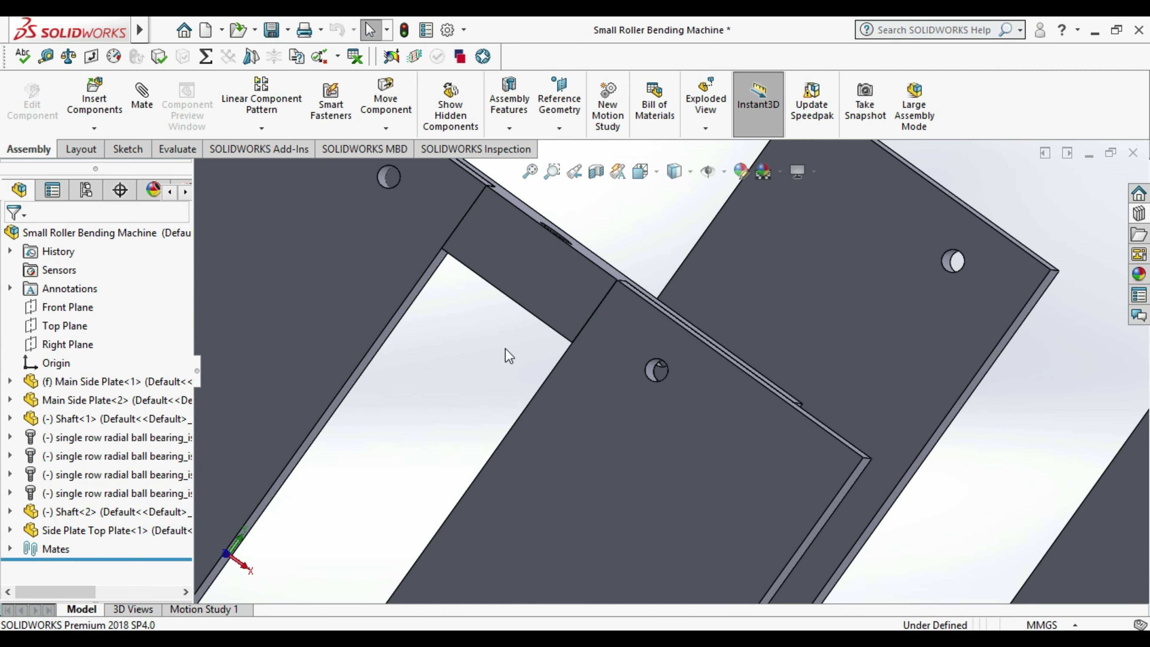
scroll(597, 373, "down", 3)
scroll(679, 390, "down", 3)
mouse_move(773, 403)
middle_mouse_down()
mouse_move(790, 392)
mouse_move(788, 403)
mouse_move(745, 403)
mouse_move(736, 380)
mouse_move(684, 402)
mouse_move(817, 380)
middle_mouse_up()
scroll(745, 403, "up", 5)
scroll(815, 381, "down", 3)
scroll(669, 347, "down", 3)
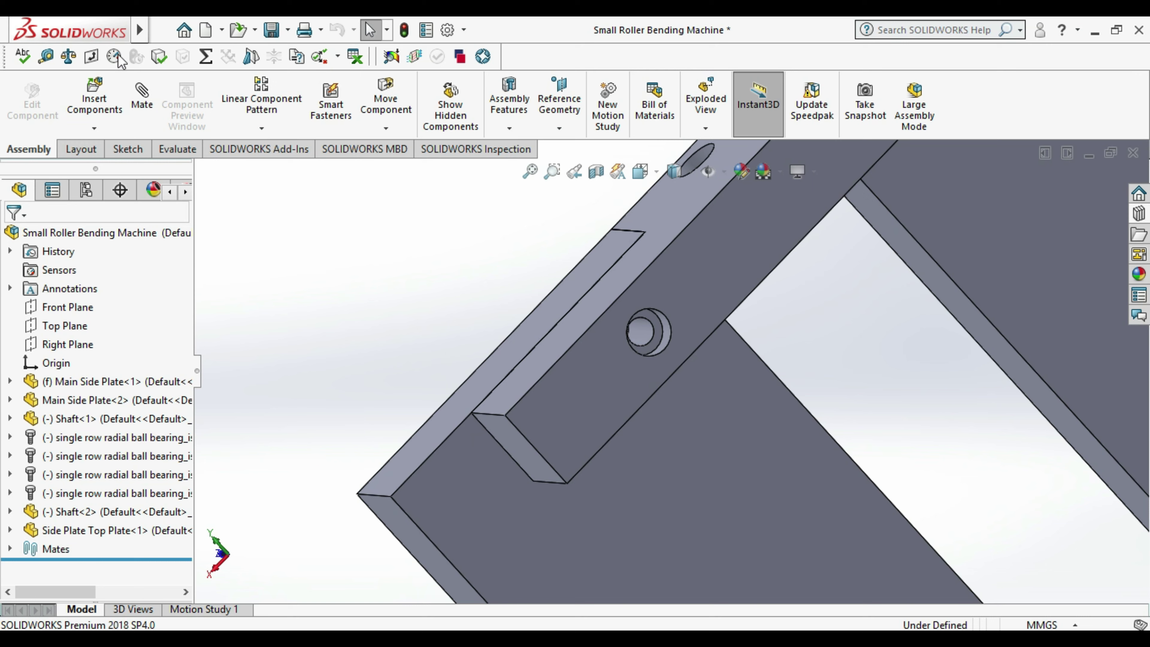
- Measure centre-to-centre from the top plate's 6 mm hole to the side plate's hole
left_click(48, 55)
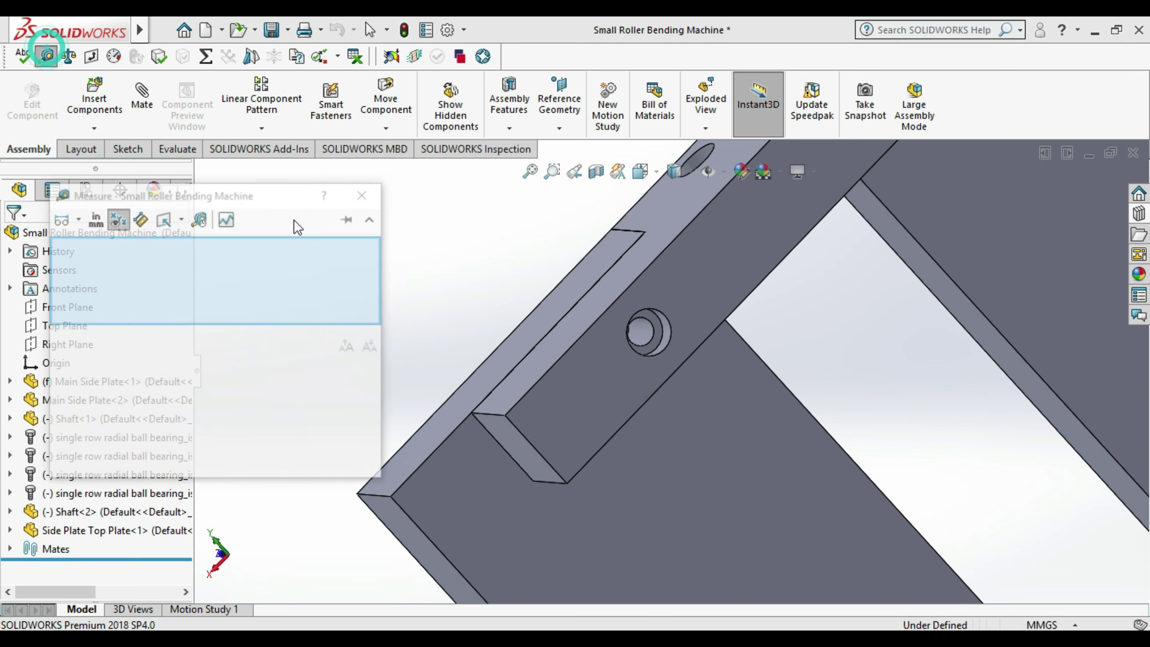
left_click(78, 221)
left_click(80, 241)
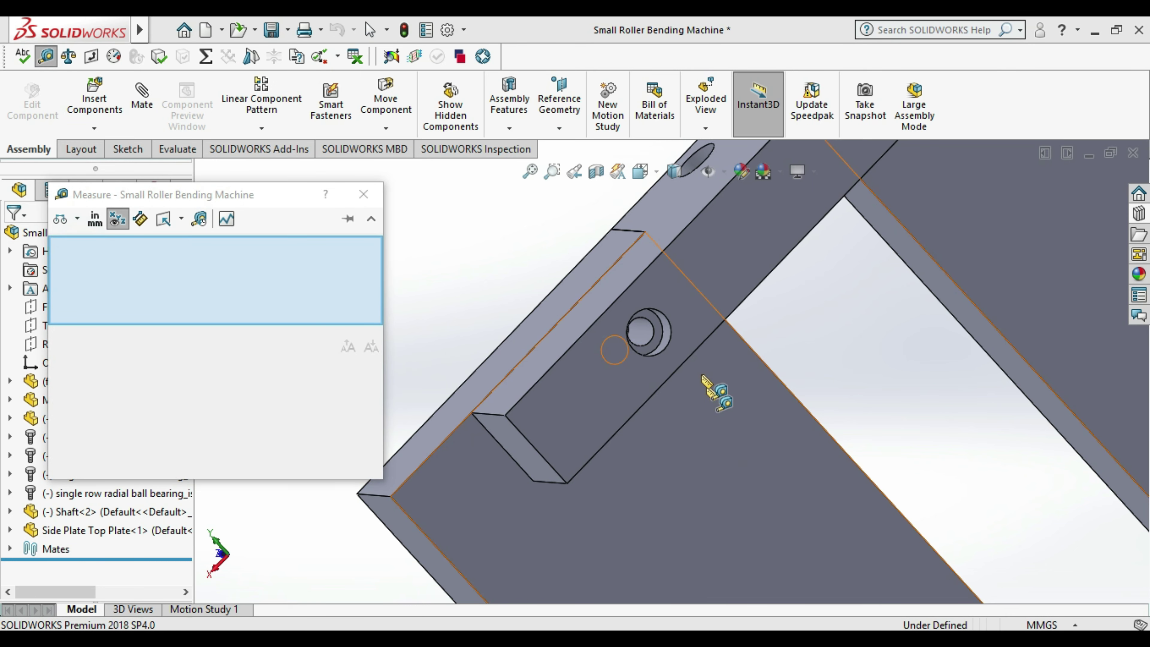
left_click(652, 333)
mouse_move(652, 335)
middle_mouse_down()
mouse_move(871, 448)
mouse_move(815, 390)
middle_mouse_up()
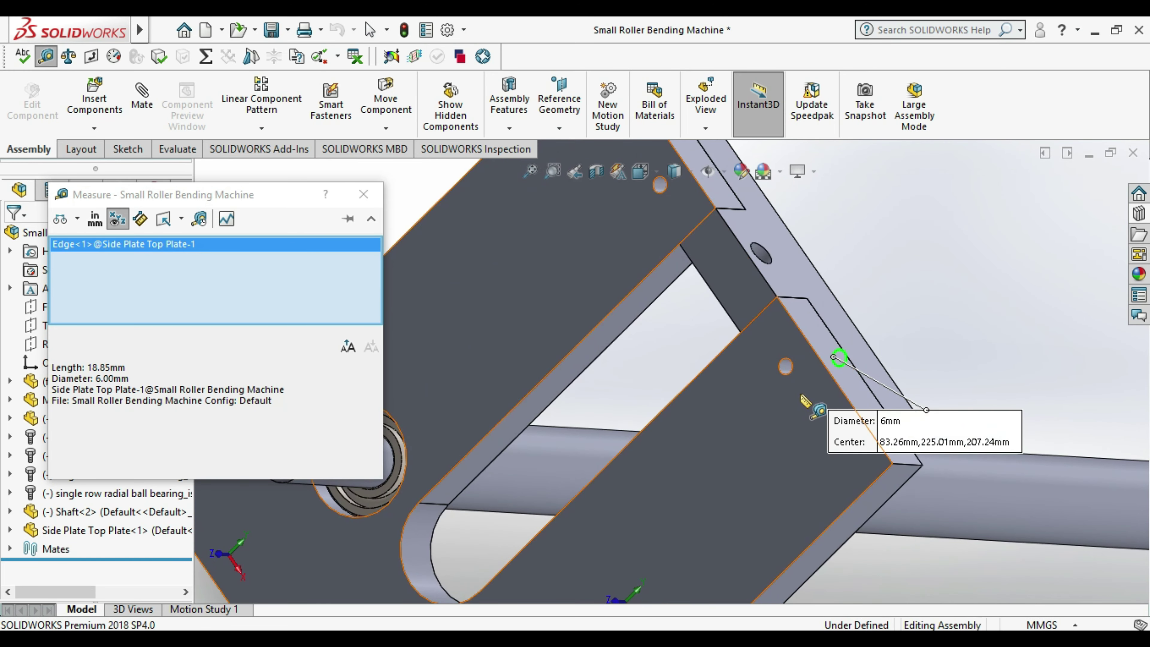
left_click(788, 367)
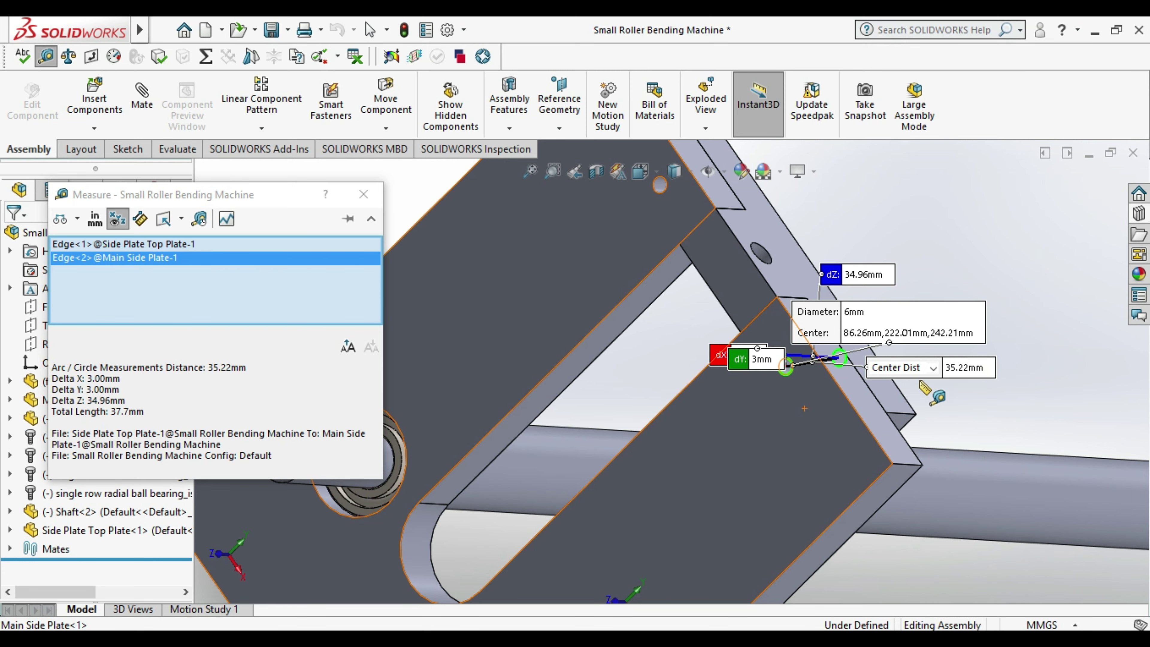
- Measure from the top plate's hole centre to the top plate edge
middle_click_drag(1042, 271, 880, 405)
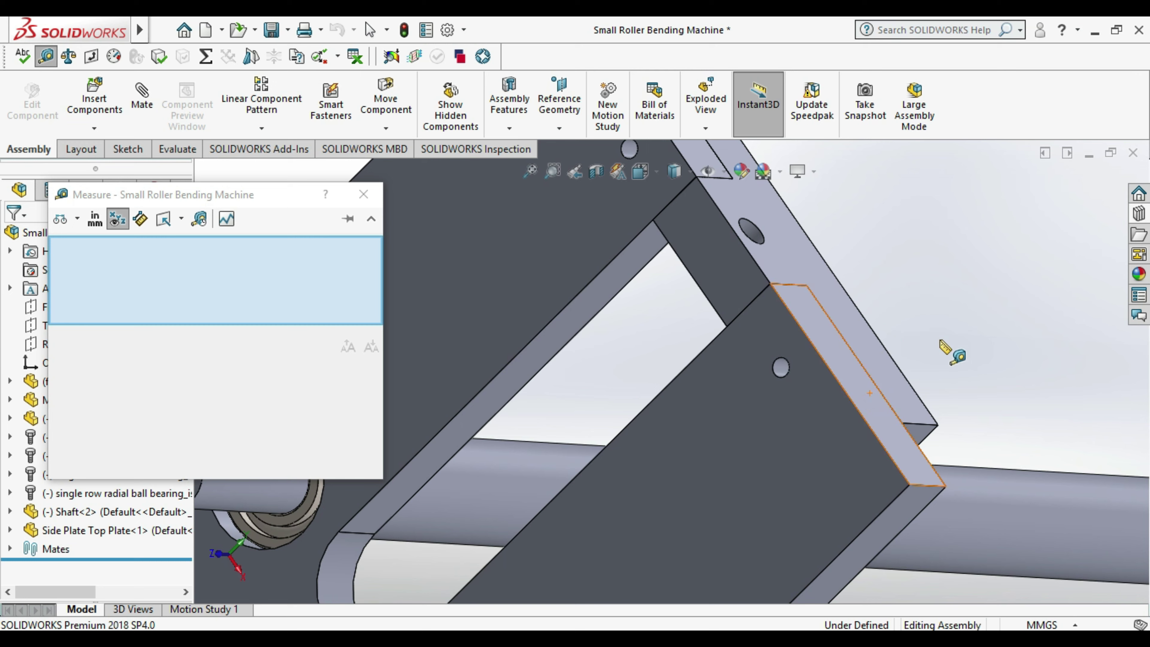
scroll(937, 362, "up", 3)
middle_click_drag(937, 362, 822, 303)
scroll(890, 308, "down", 3)
scroll(890, 308, "up", 3)
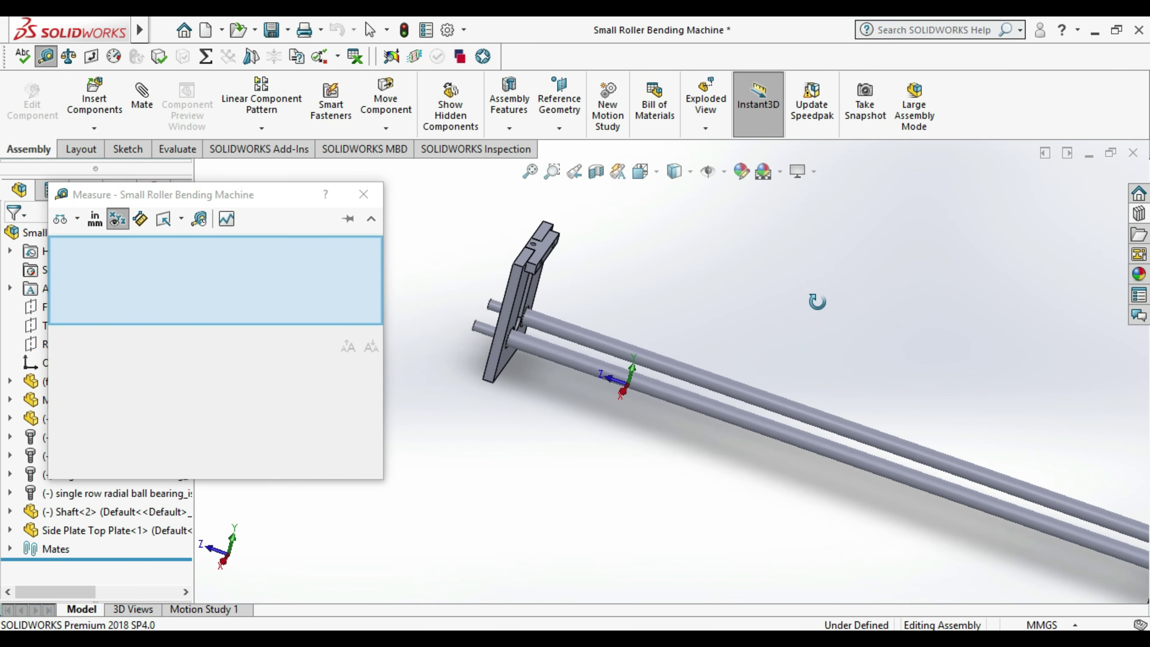
scroll(822, 303, "up", 3)
scroll(688, 272, "down", 4)
scroll(601, 323, "down", 2)
scroll(591, 334, "down", 2)
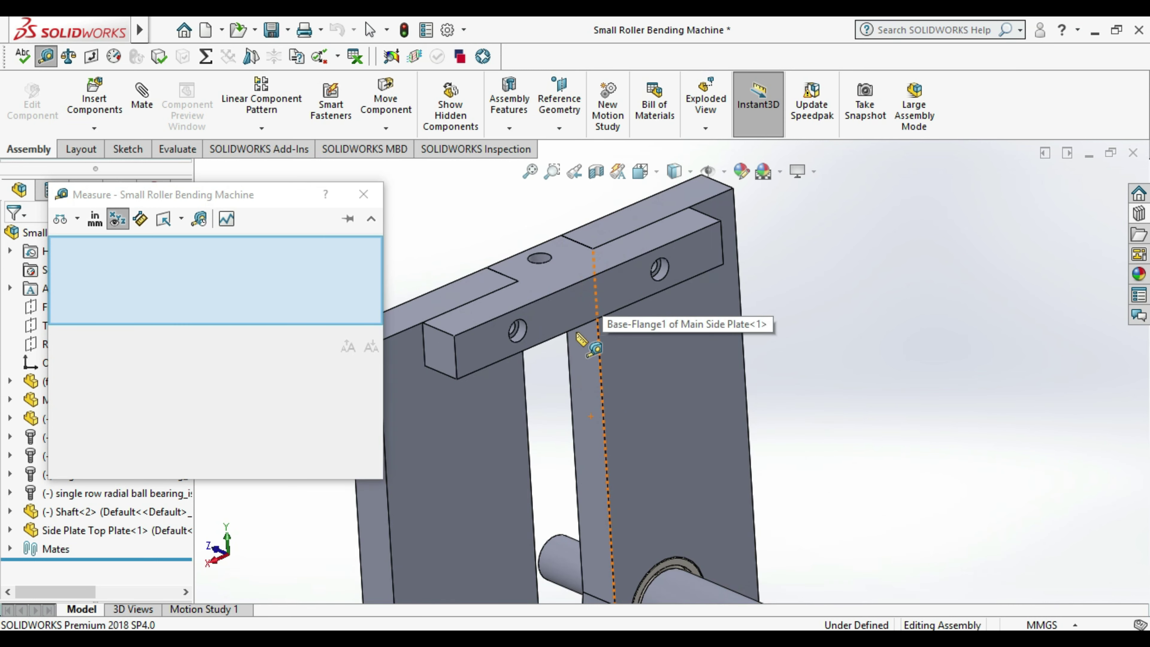
scroll(543, 337, "down", 2)
left_click(489, 327)
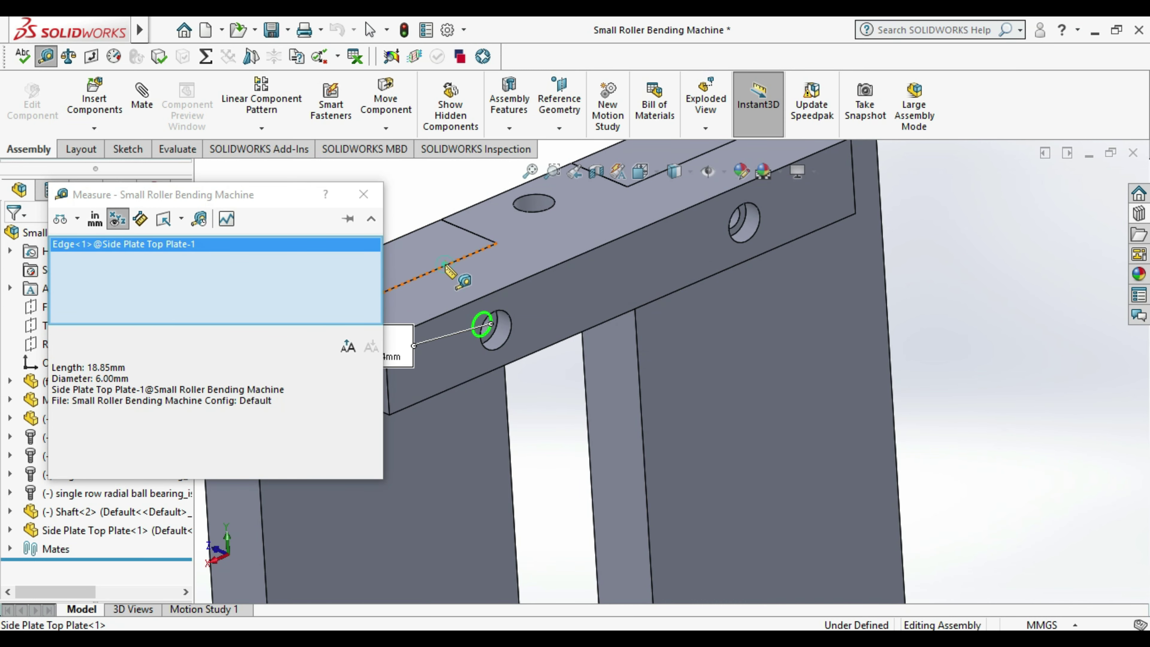
left_click(450, 199)
scroll(543, 387, "down", 1)
scroll(545, 383, "down", 2)
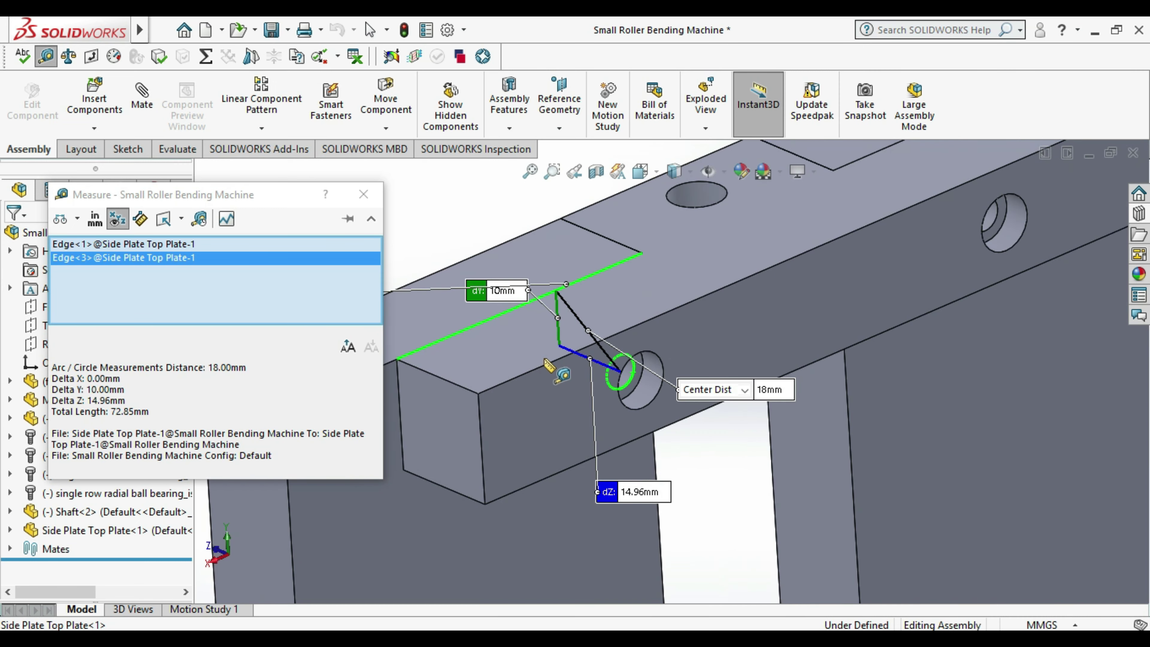
scroll(549, 375, "down", 1)
scroll(552, 366, "down", 1)
scroll(550, 363, "up", 3)
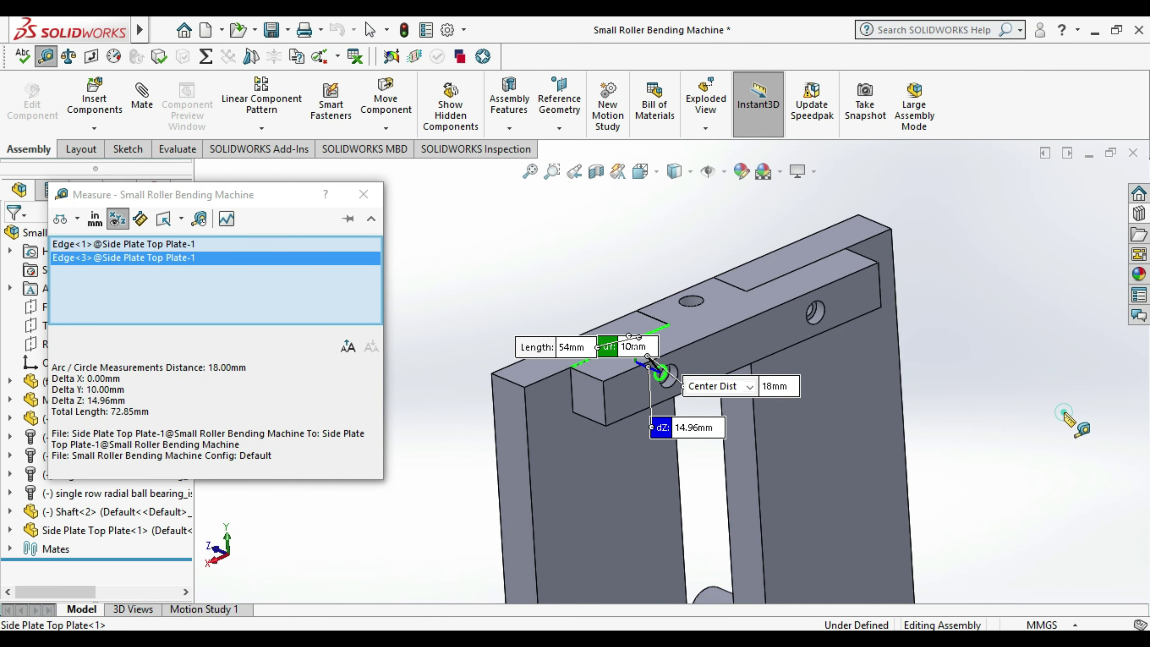
- Measure the top plate hole centre to the side plate edge (19 mm), then close Measure
left_click(1073, 428)
scroll(670, 376, "down", 2)
left_click(591, 390)
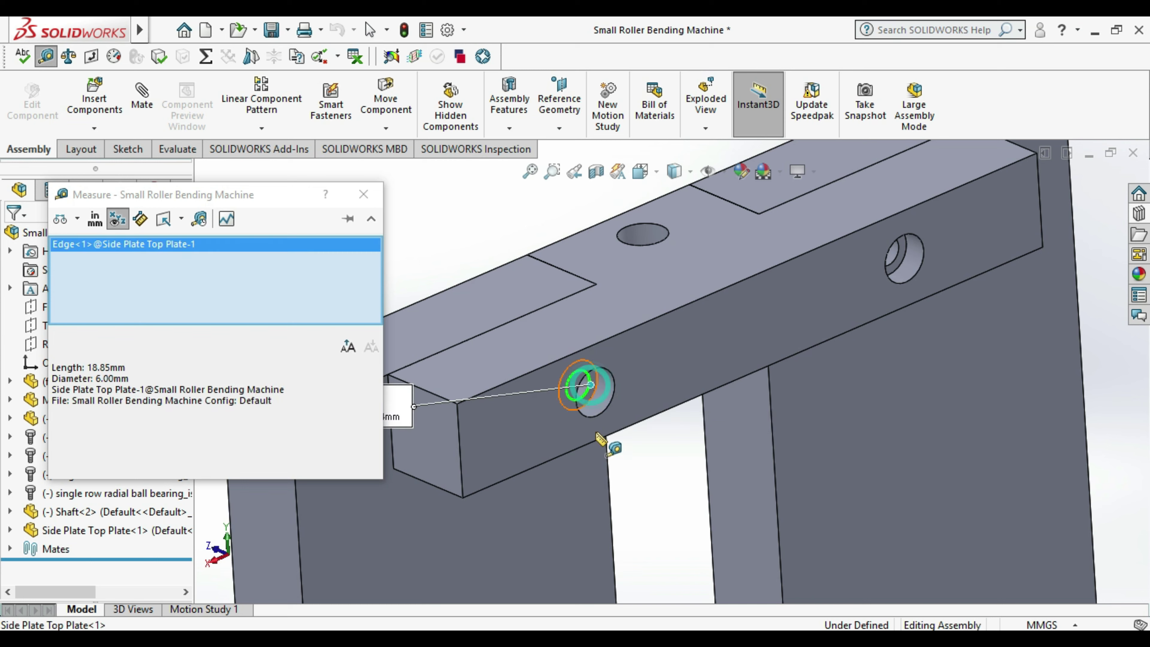
left_click(617, 470)
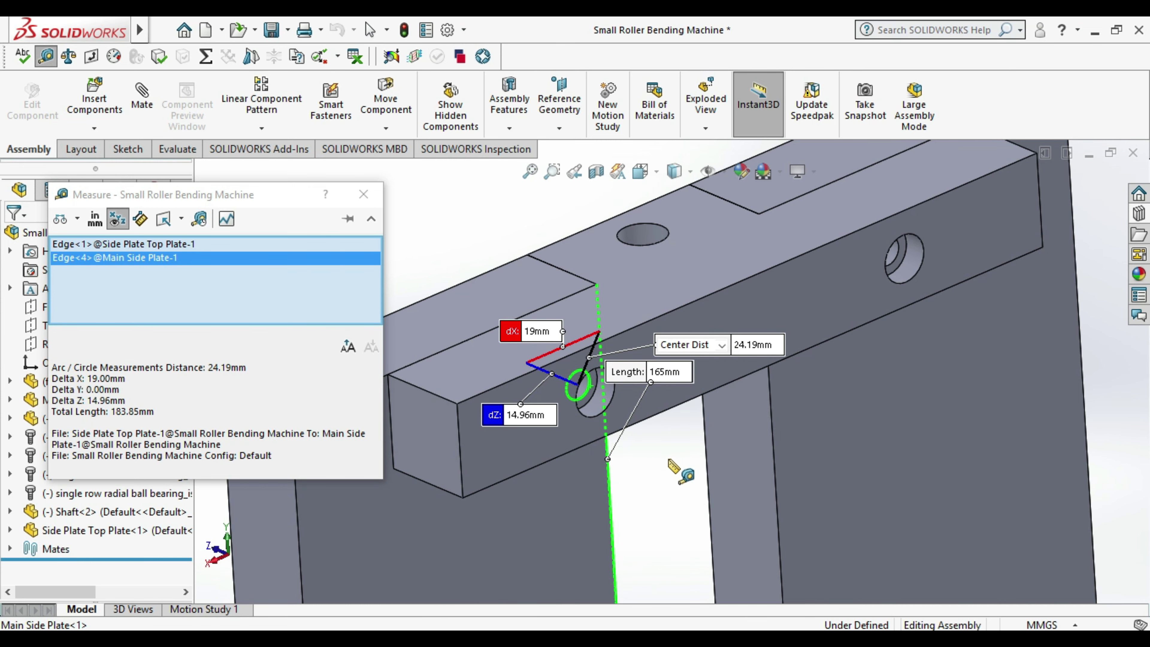
middle_click_drag(679, 471, 657, 447)
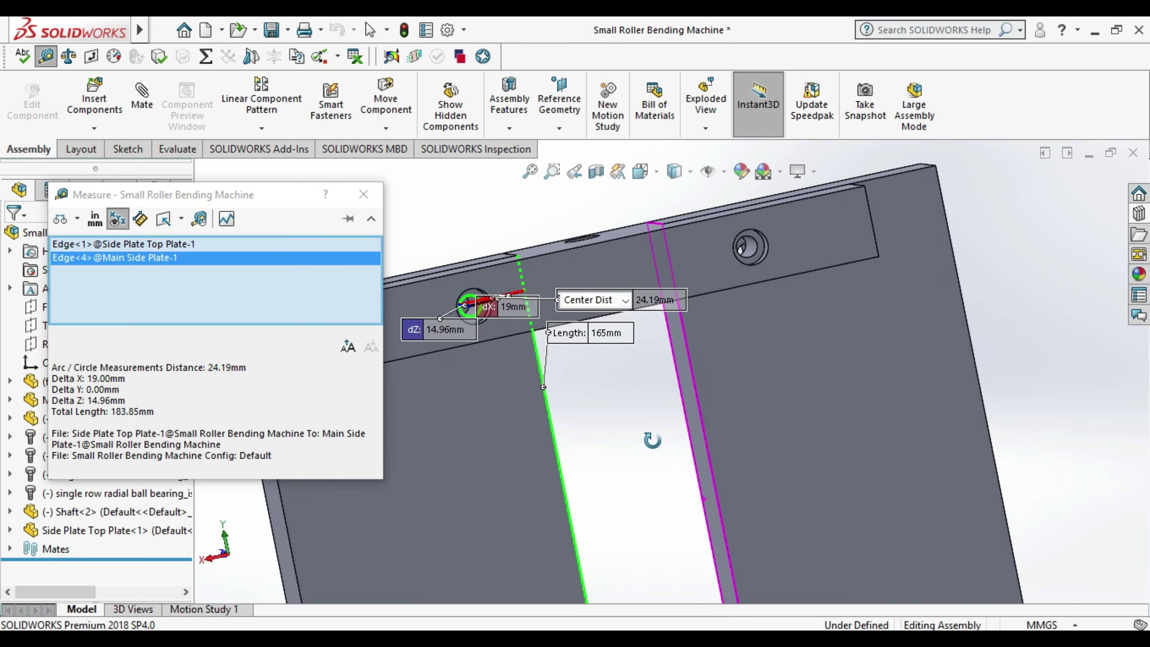
scroll(499, 319, "down", 3)
key("Escape")
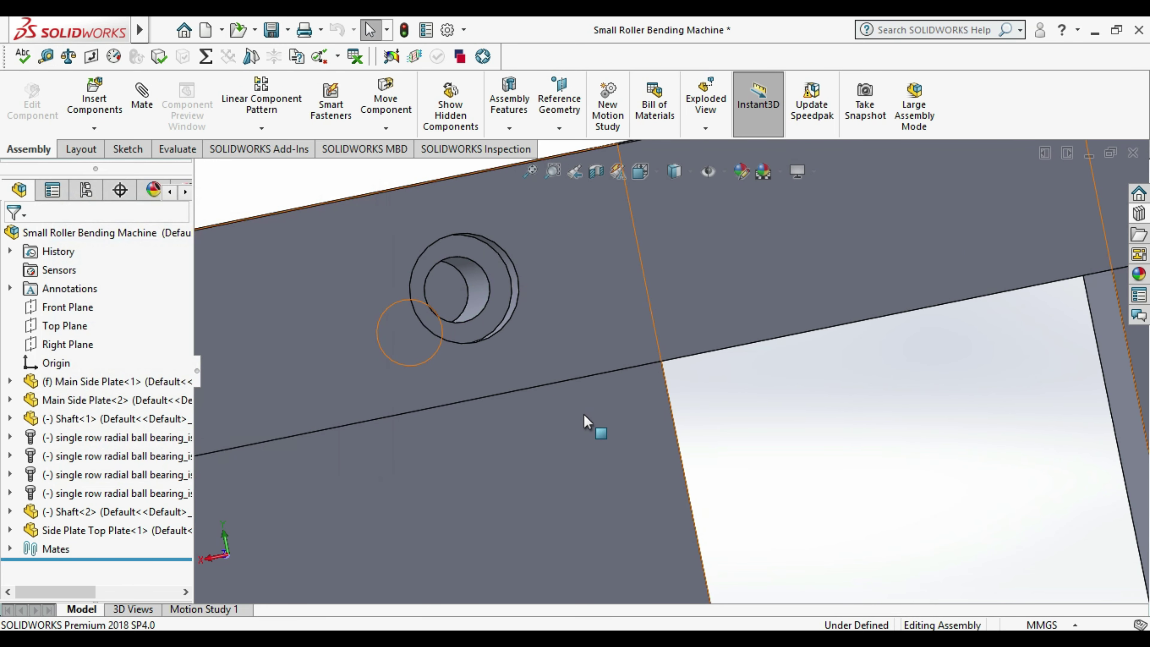
scroll(590, 436, "up", 5)
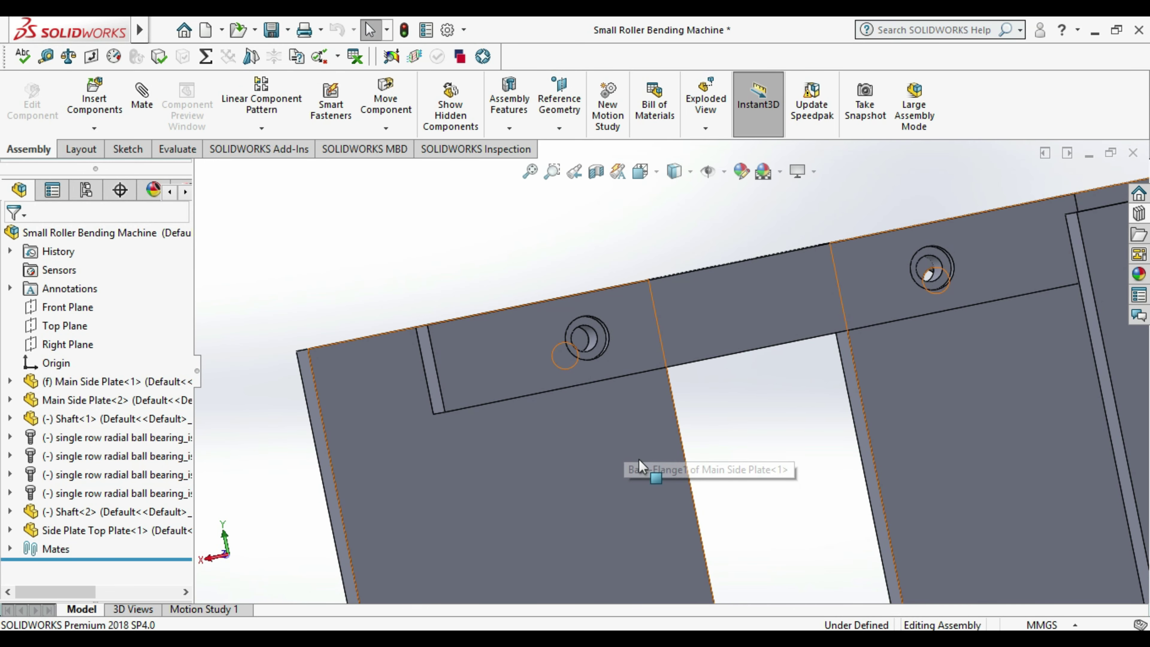
- Open the Main Side Plate part and edit the Cut-Extrude3 hole sketch
right_click(359, 381)
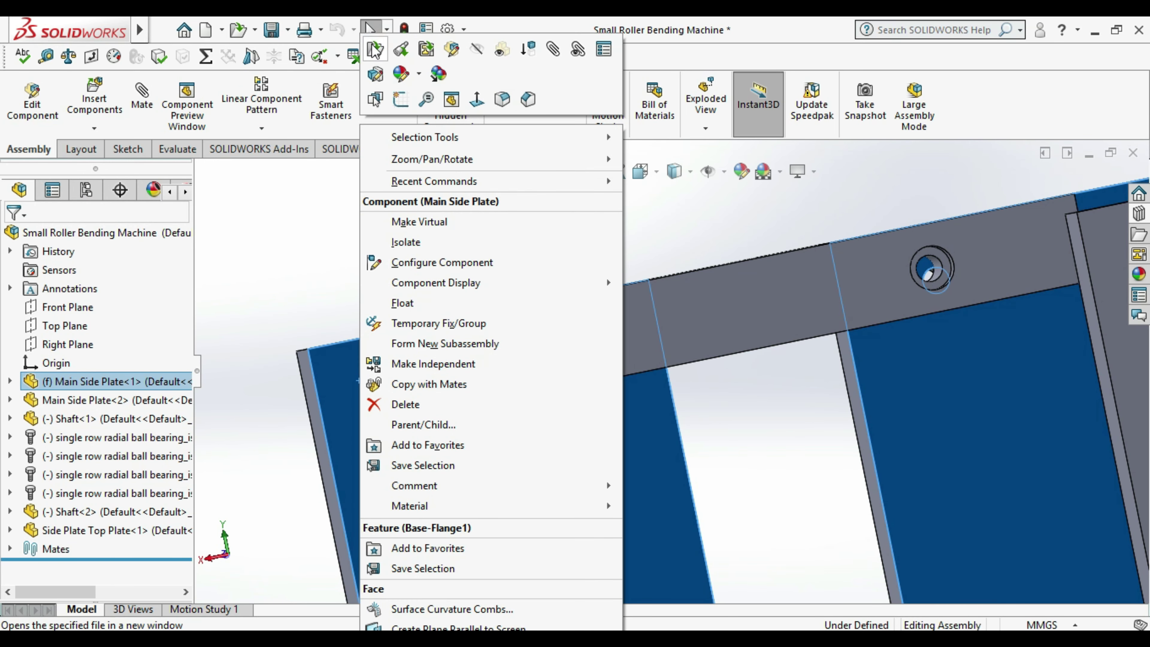
left_click(375, 48)
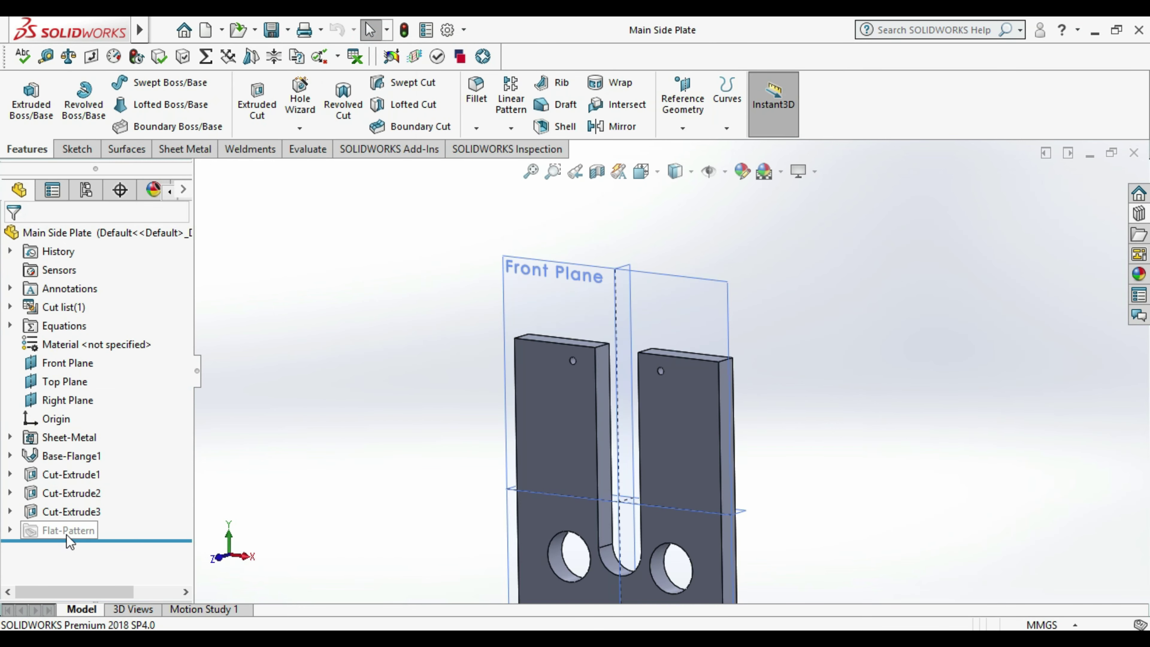
right_click(72, 511)
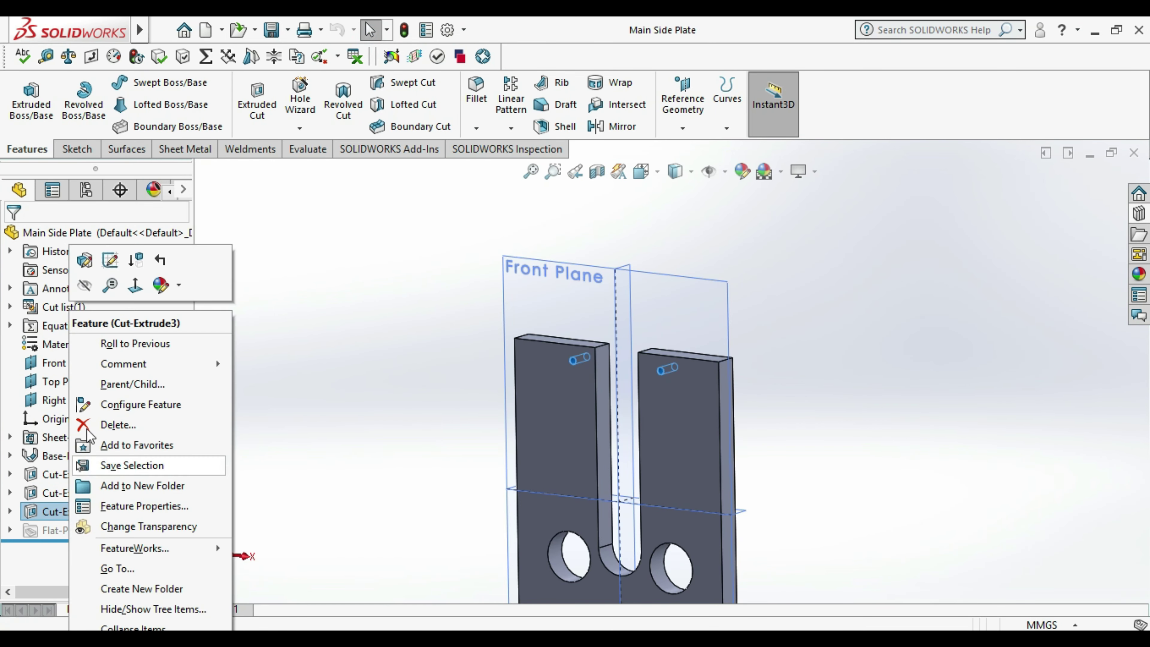
left_click(110, 258)
scroll(593, 418, "down", 2)
scroll(654, 356, "down", 3)
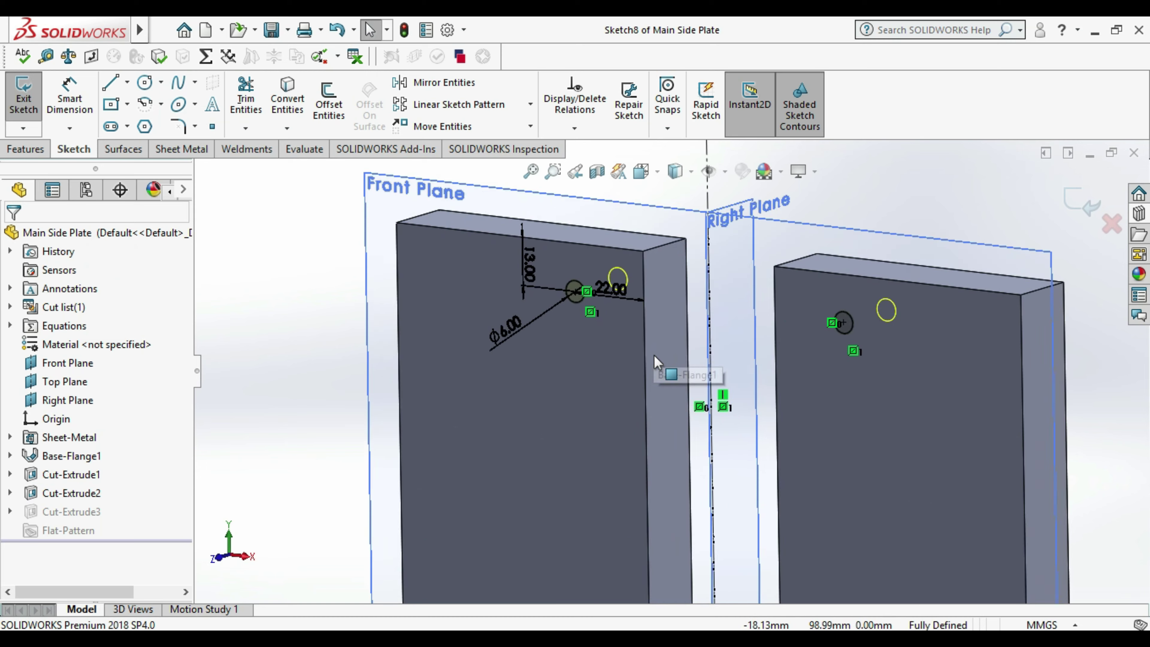
scroll(678, 344, "down", 2)
middle_click_drag(677, 345, 670, 277)
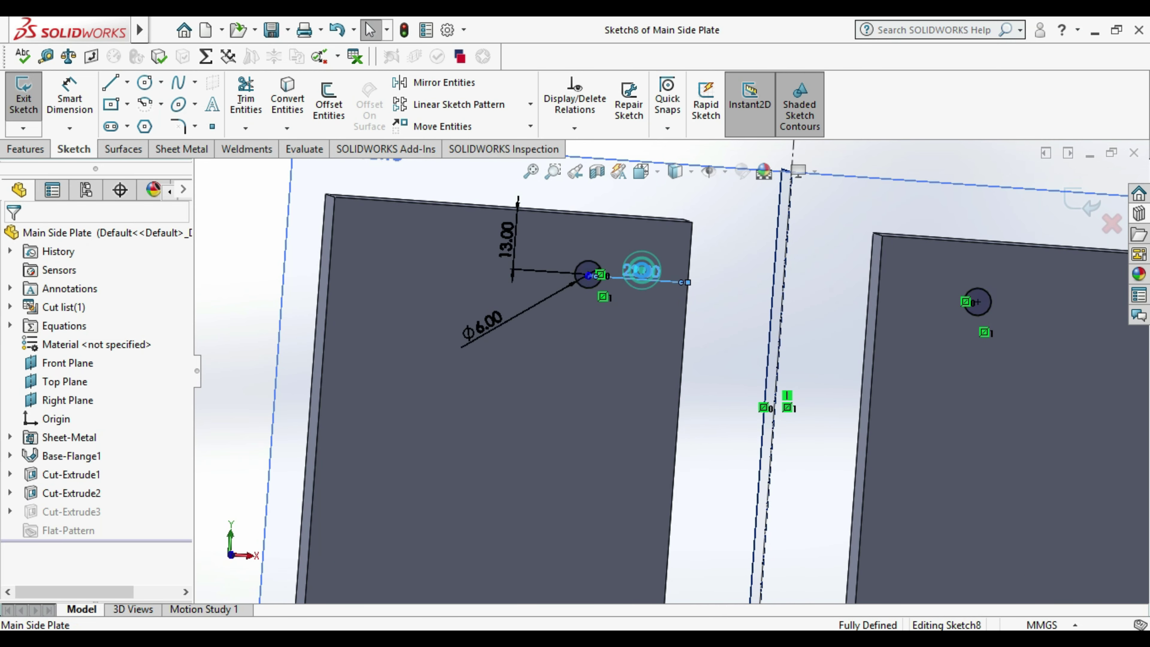
- Change the hole position dimensions from 22 to 19 and 13 to 10, exit the sketch, and save
double_click(642, 270)
type("19")
key("Return")
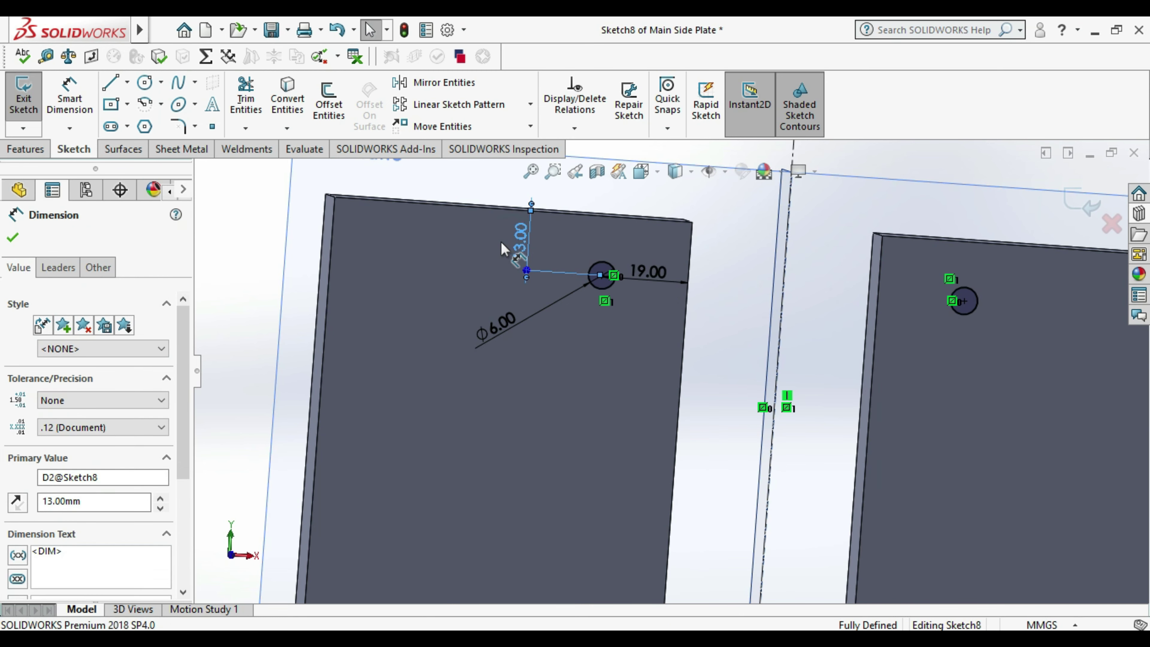
double_click(516, 243)
type("10")
key("Return")
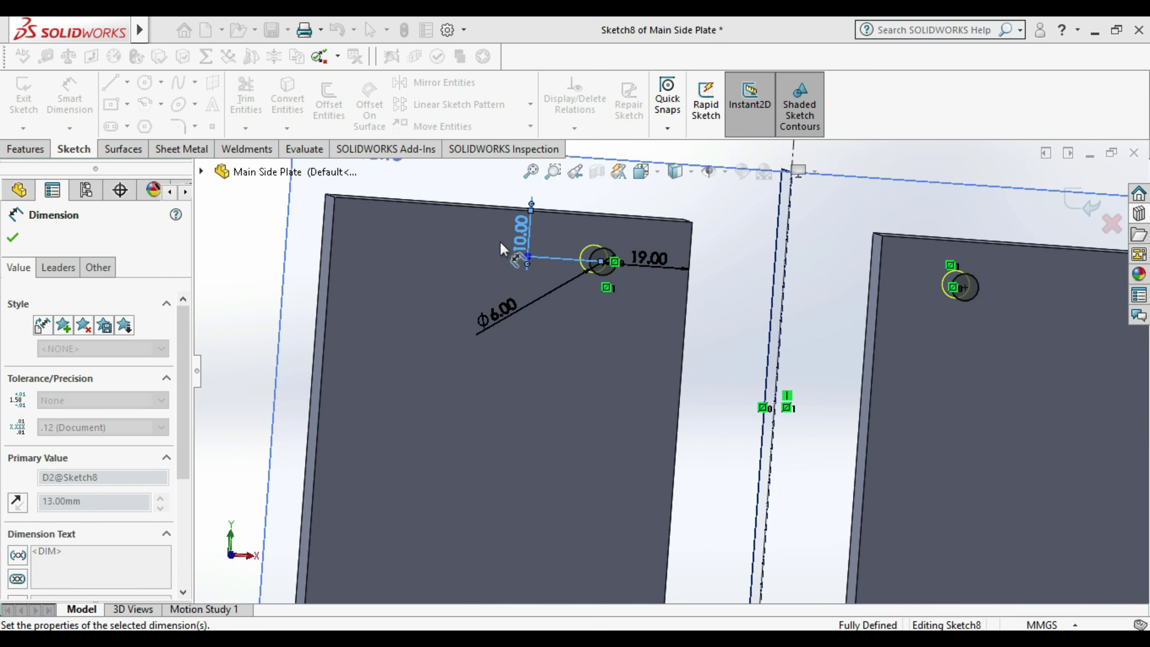
scroll(670, 371, "up", 5)
scroll(581, 341, "up", 3)
scroll(868, 438, "down", 3)
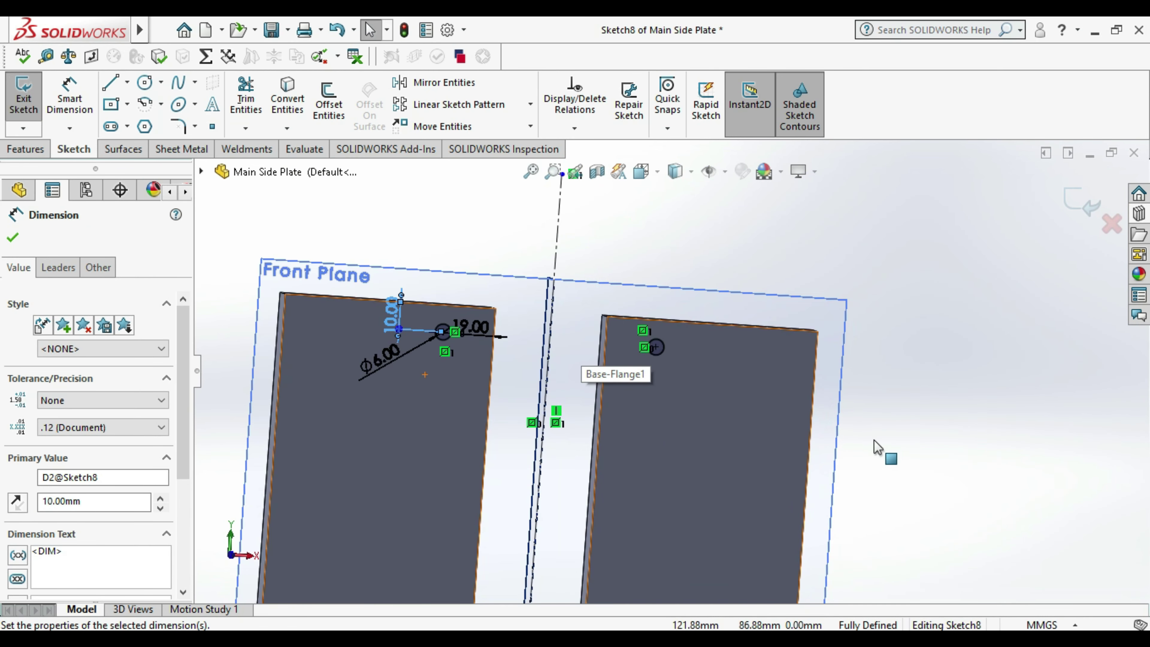
left_click(890, 440)
left_click(896, 455)
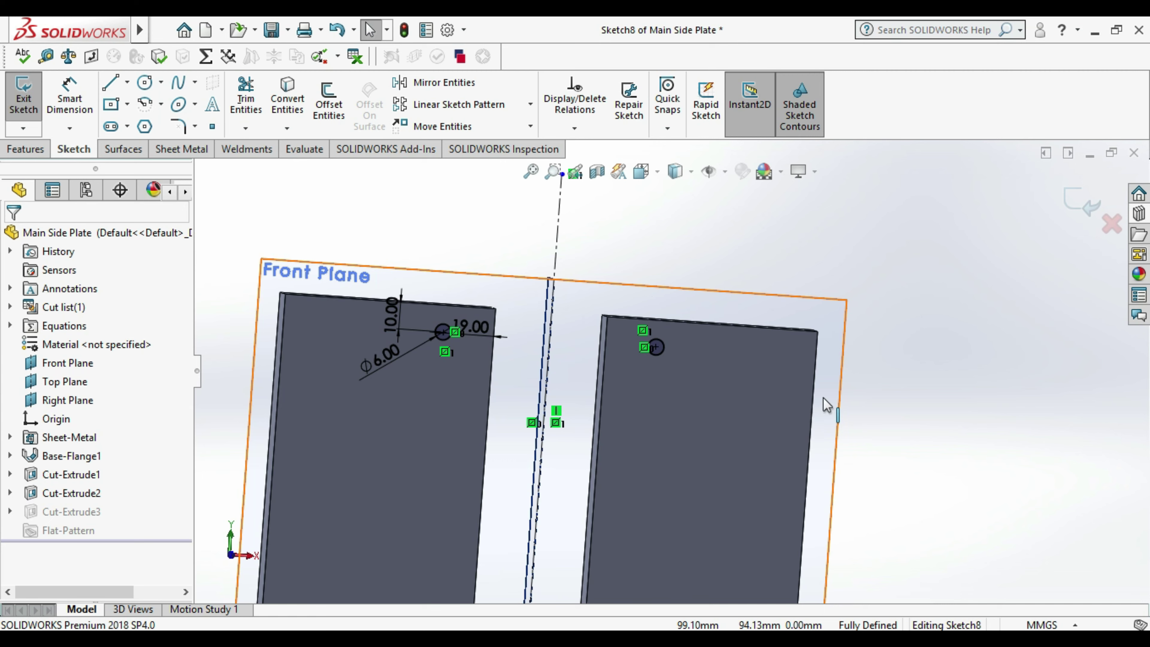
left_click(23, 93)
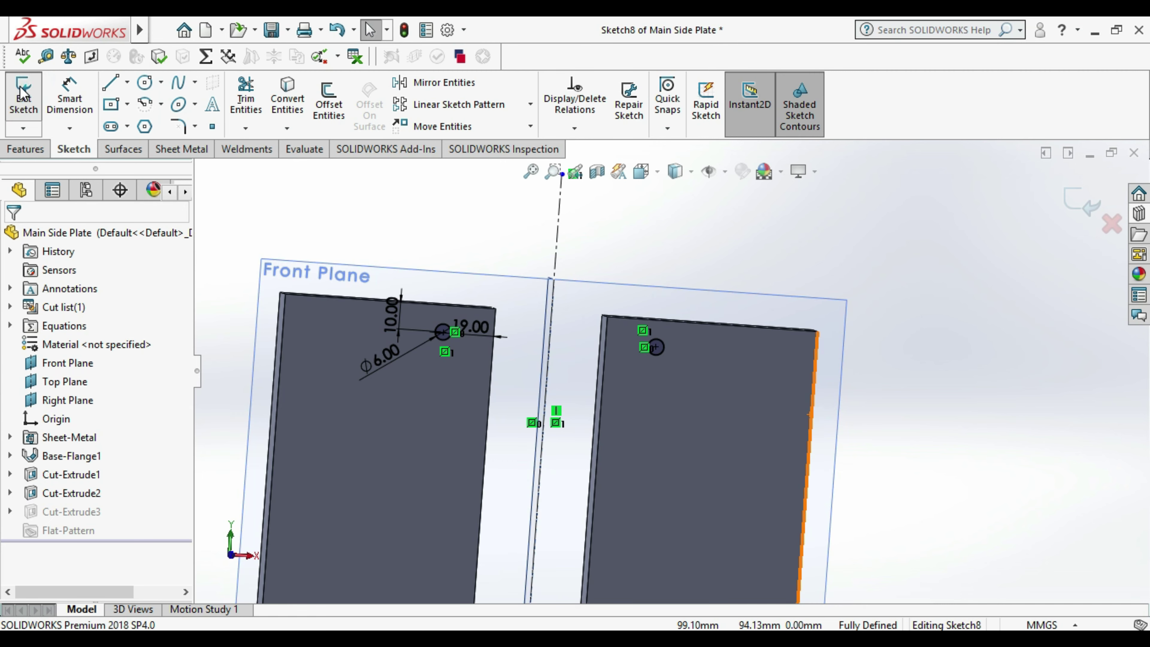
left_click(271, 30)
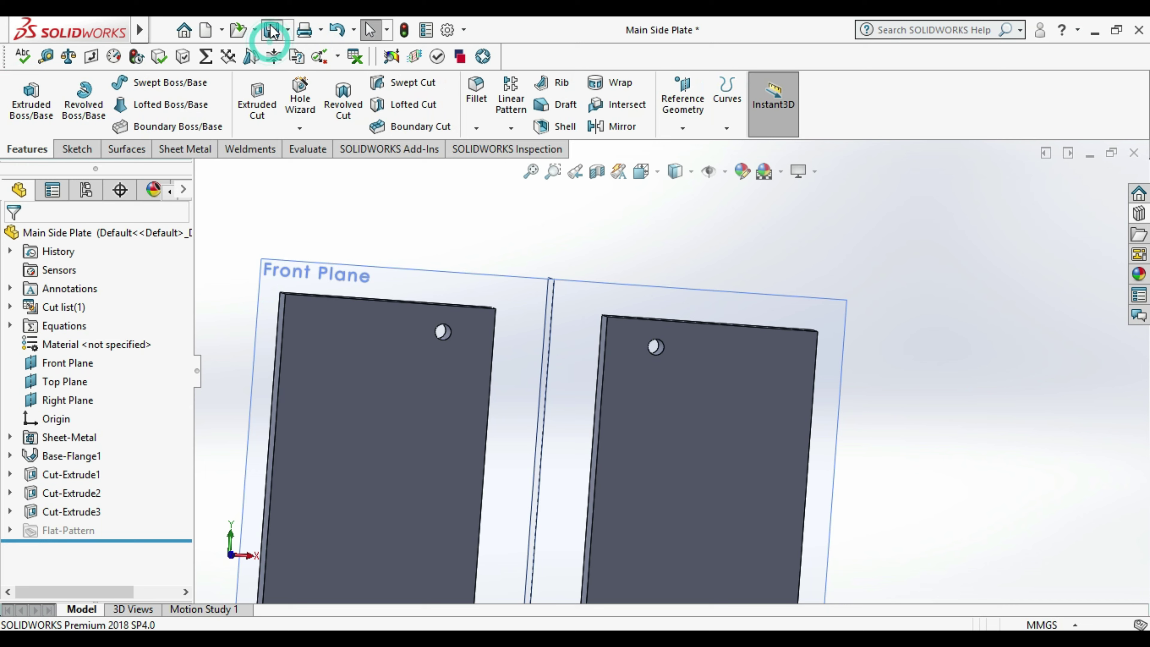
- Return to the rebuilt assembly and orbit around to confirm the top plate holes align with the side plates
left_click(1135, 153)
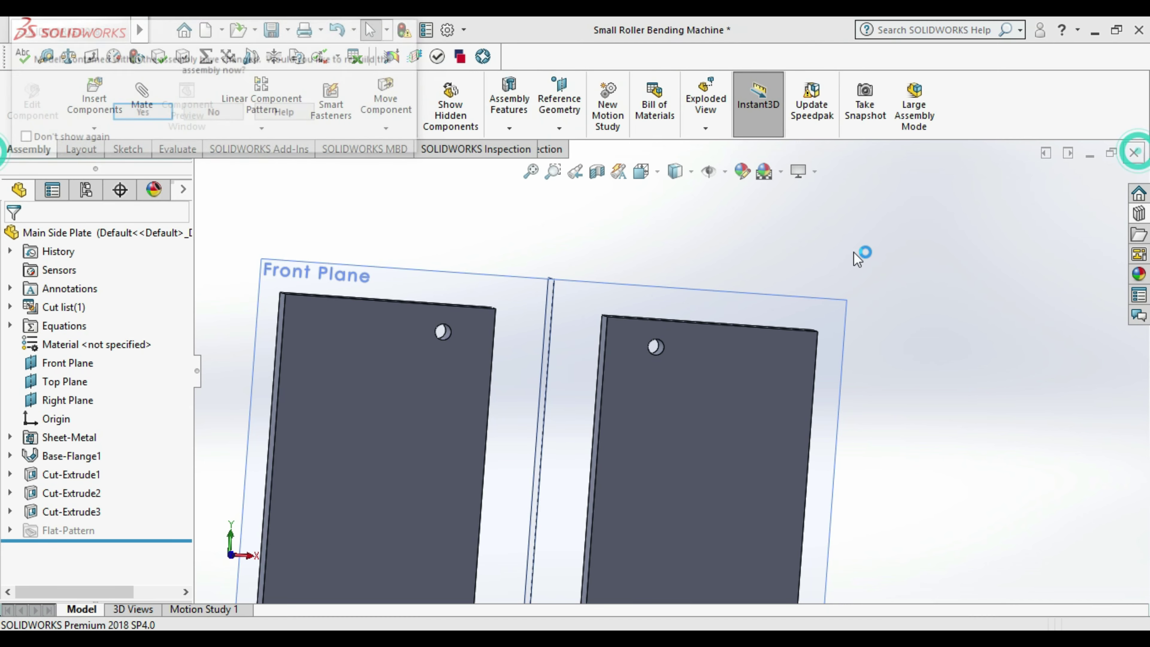
left_click(124, 111)
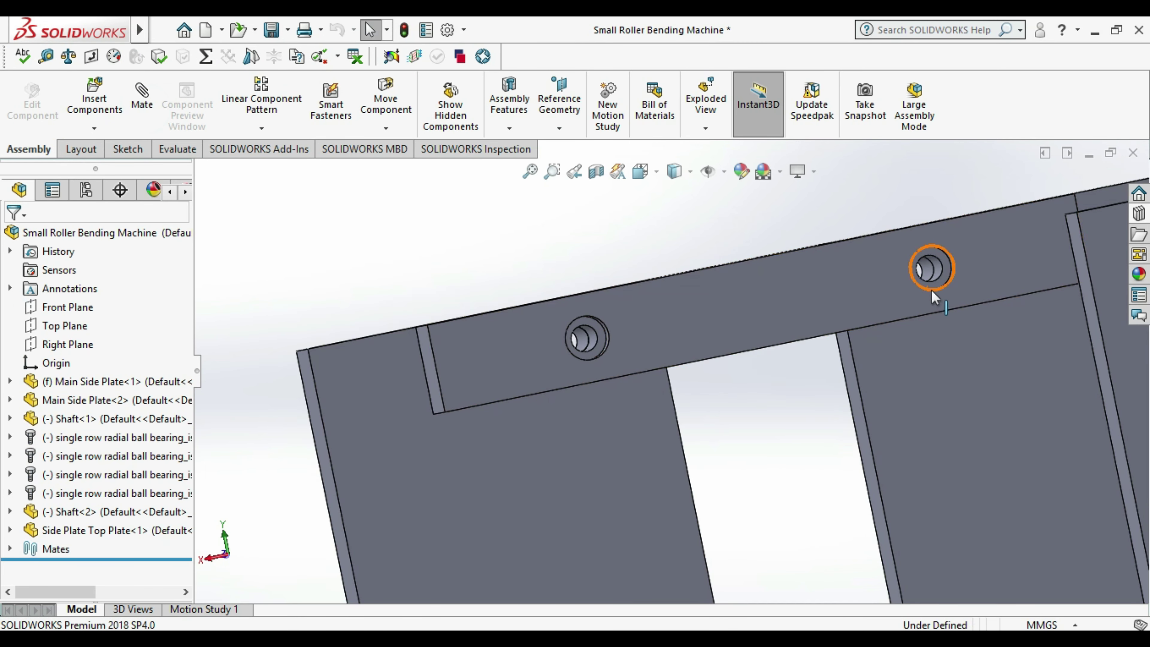
scroll(770, 317, "up", 2)
middle_click_drag(822, 329, 826, 346)
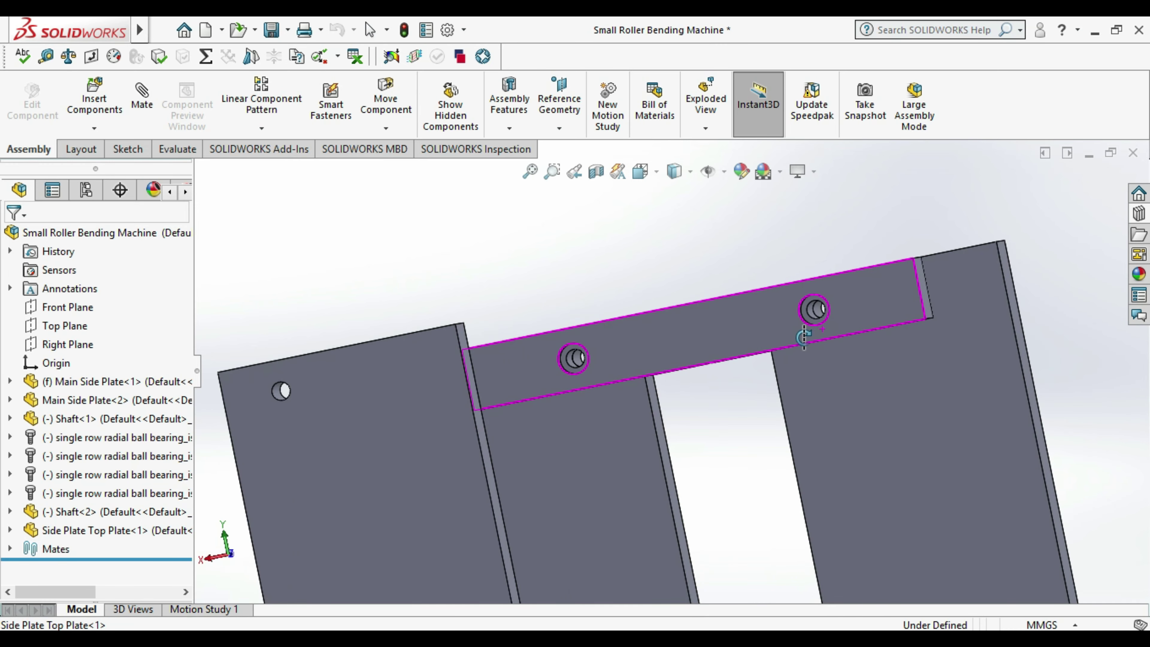
scroll(833, 354, "up", 3)
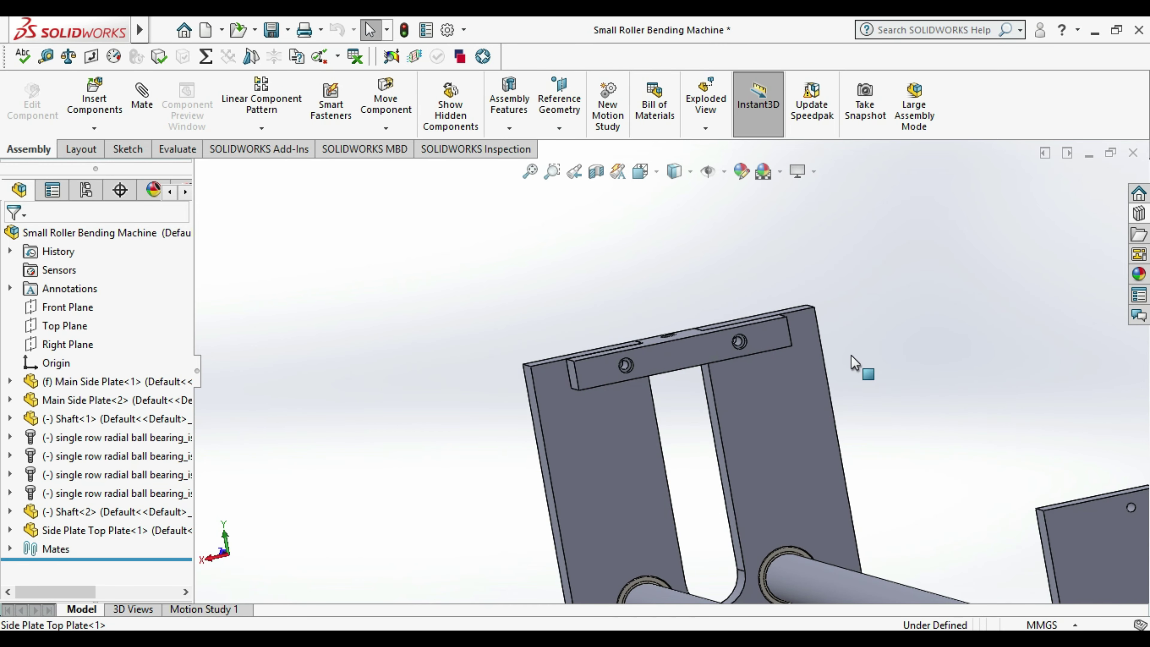
mouse_move(869, 363)
middle_mouse_down()
mouse_move(886, 385)
mouse_move(940, 387)
middle_mouse_up()
scroll(936, 389, "up", 4)
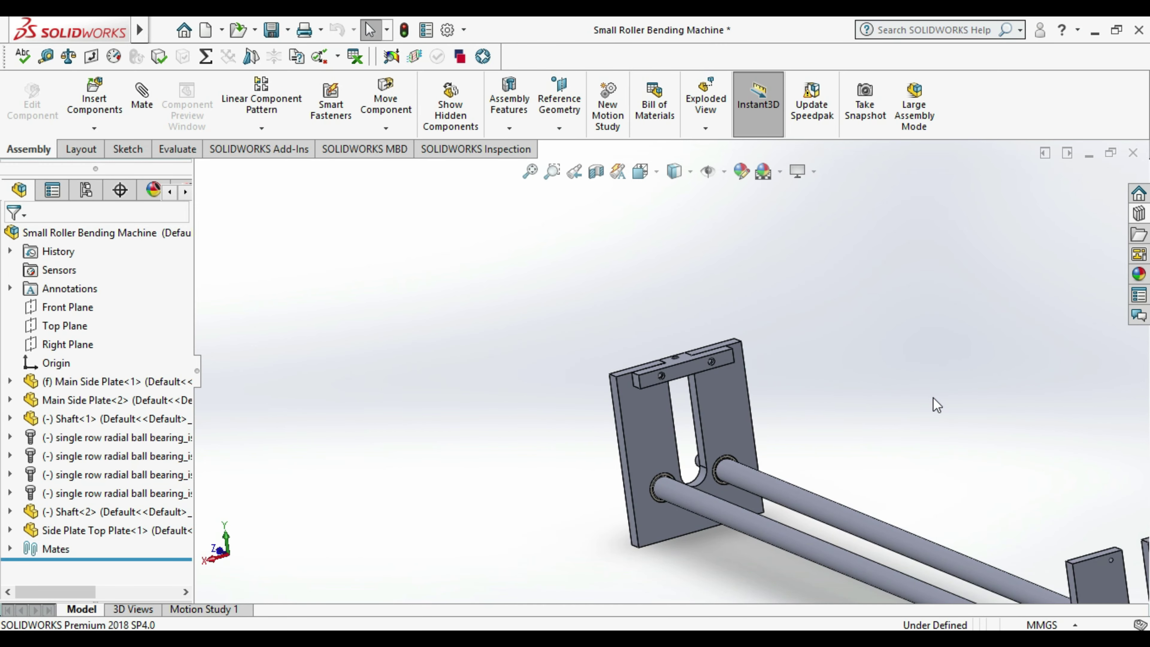
scroll(933, 399, "down", 5)
left_click(205, 30)
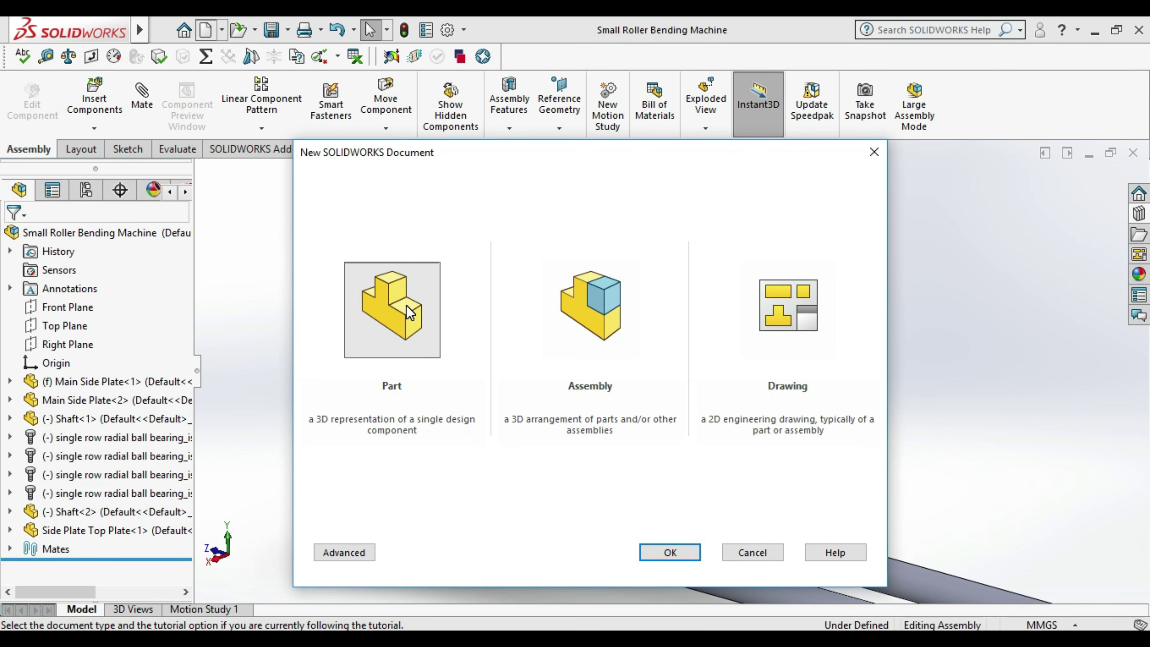
- Create a new part and make its three reference planes visible
double_click(410, 312)
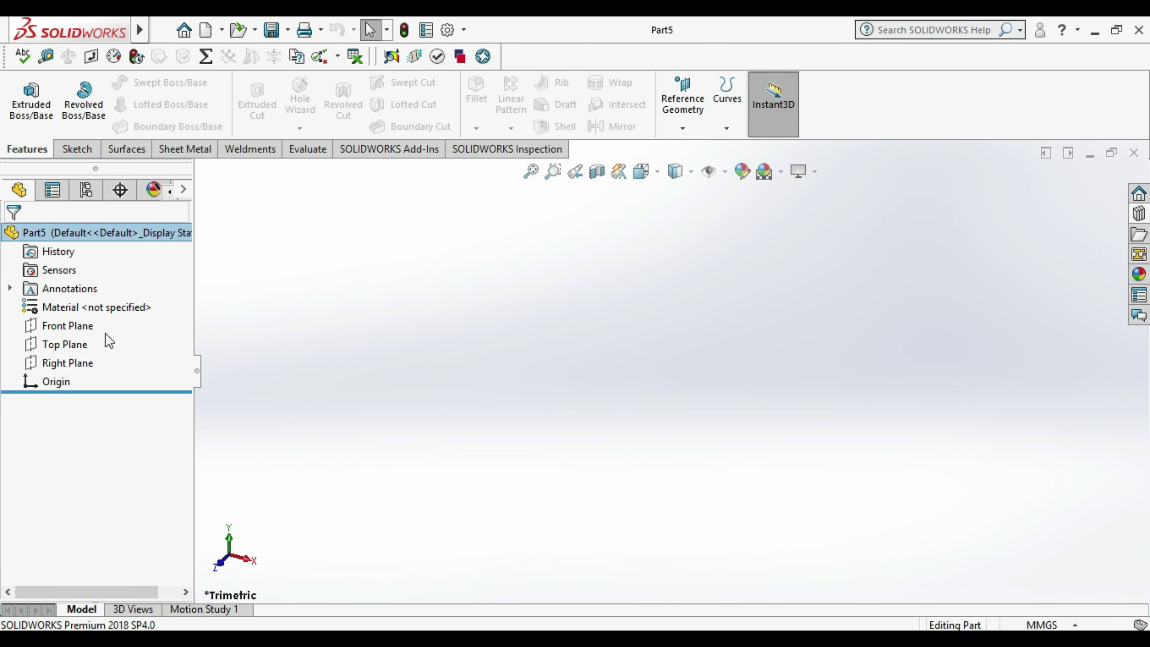
left_click_drag(111, 321, 80, 363)
right_click(80, 362)
left_click(92, 341)
left_click(308, 411)
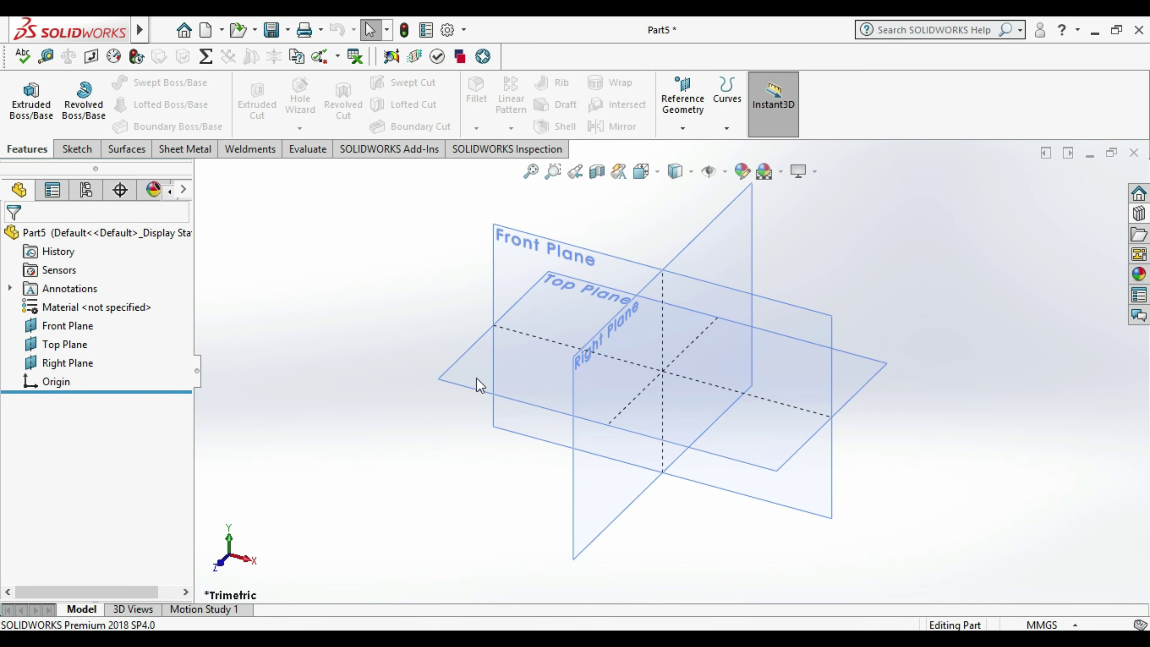
- Start Sketch1 on the Right Plane
right_click(535, 232)
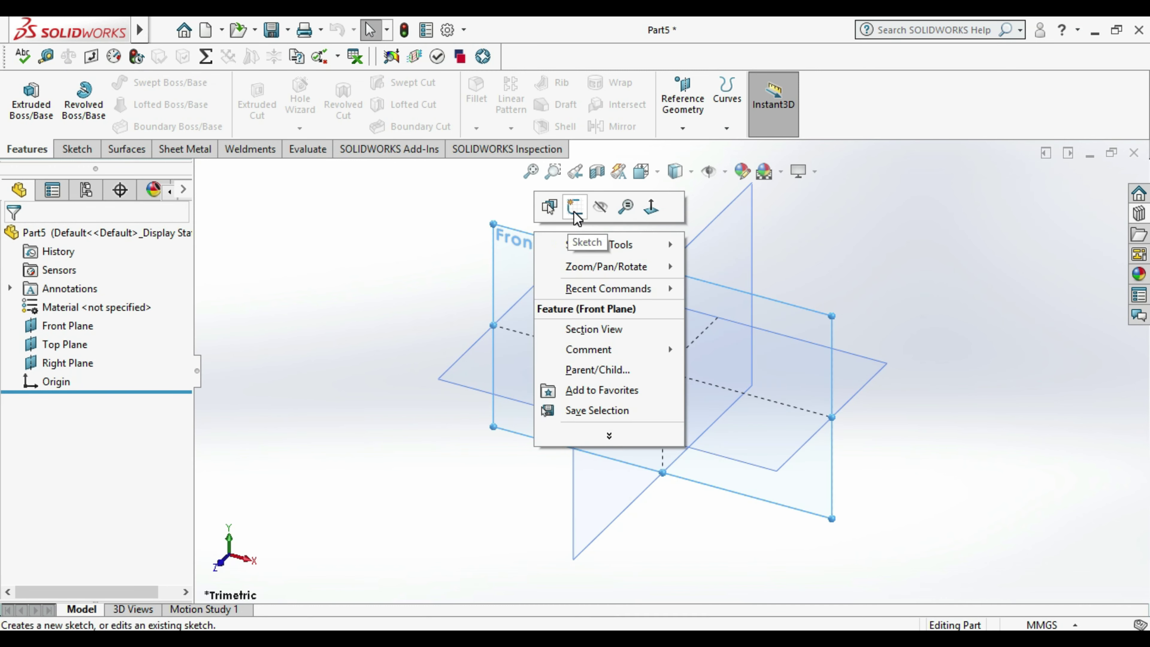
left_click(865, 290)
right_click(695, 260)
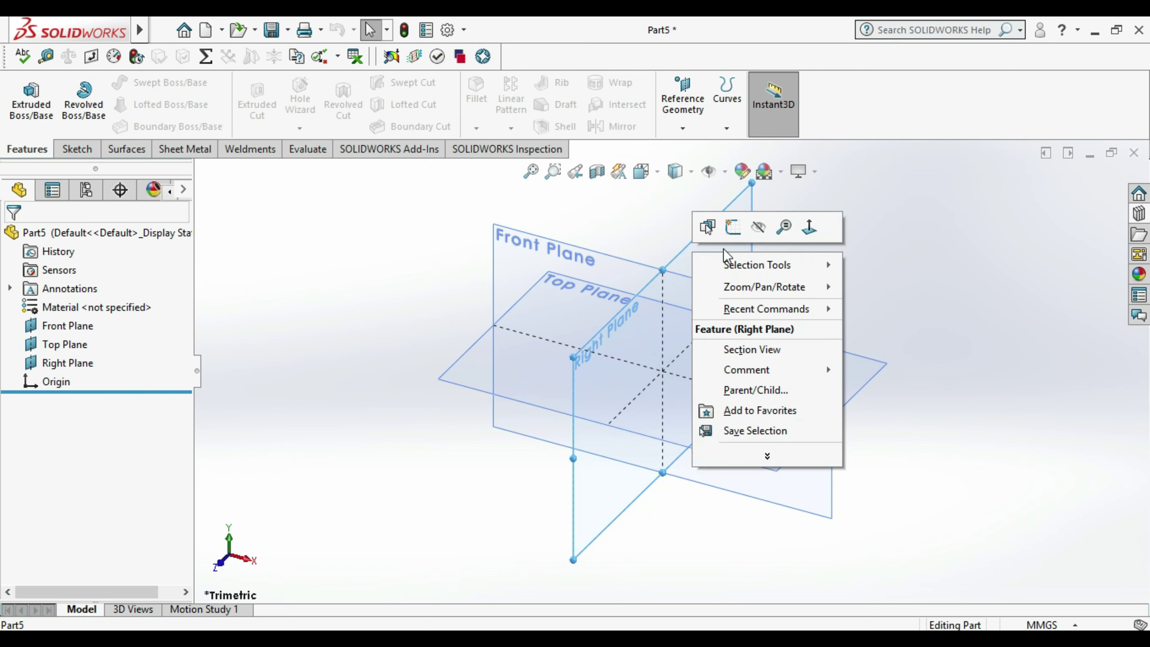
left_click(732, 226)
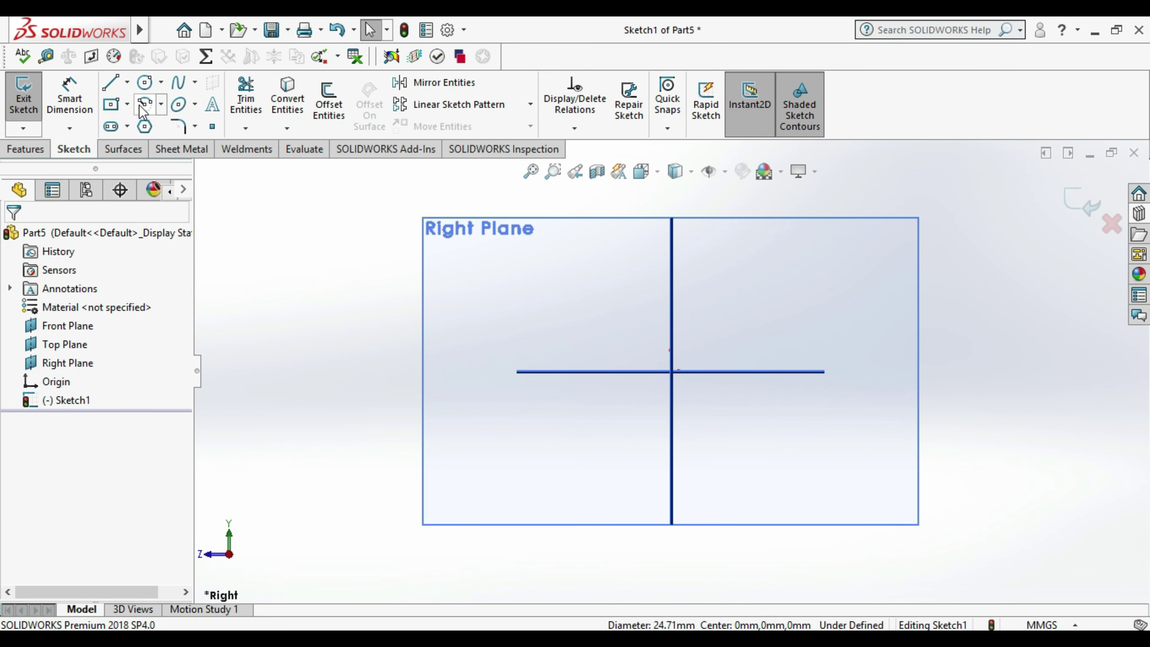
- Draw a centre rectangle anchored at the origin
left_click(112, 105)
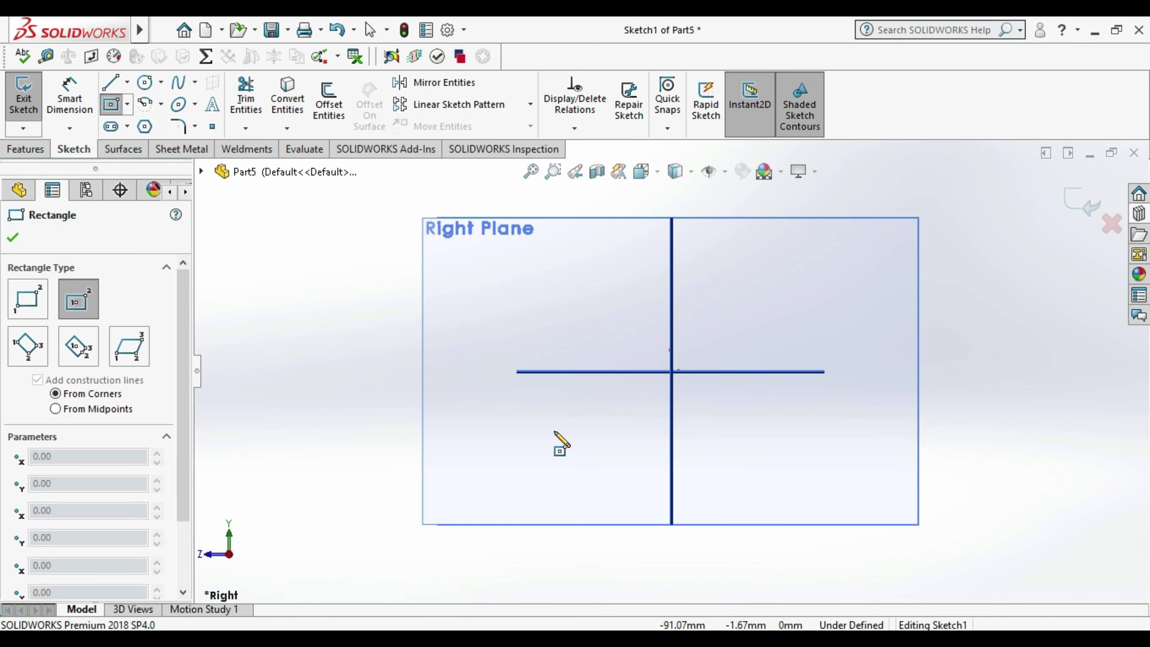
left_click(670, 371)
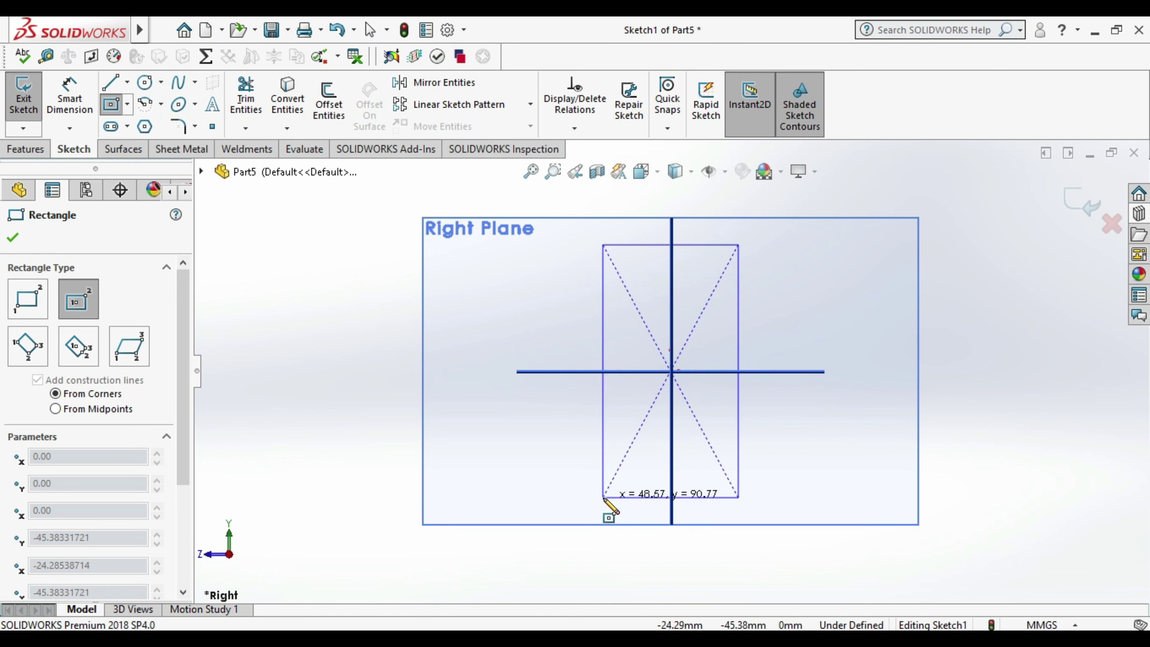
left_click(587, 488)
key("Escape")
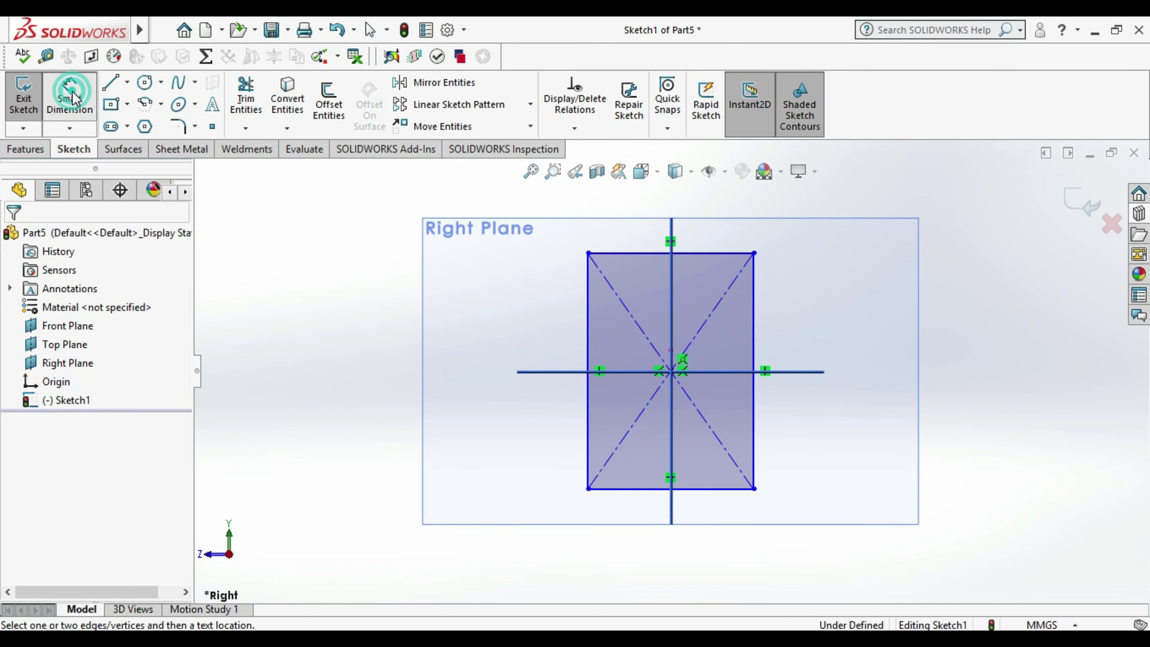
- Draw a circle below the origin and dimension its diameter to Ø42
left_click(73, 97)
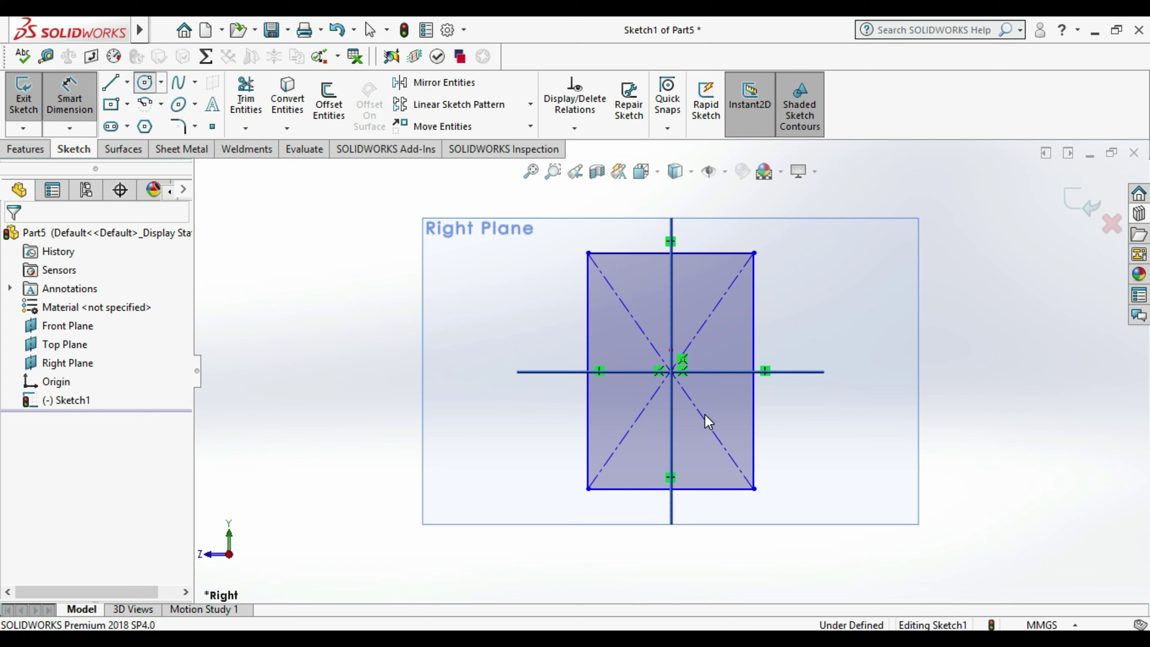
key("c")
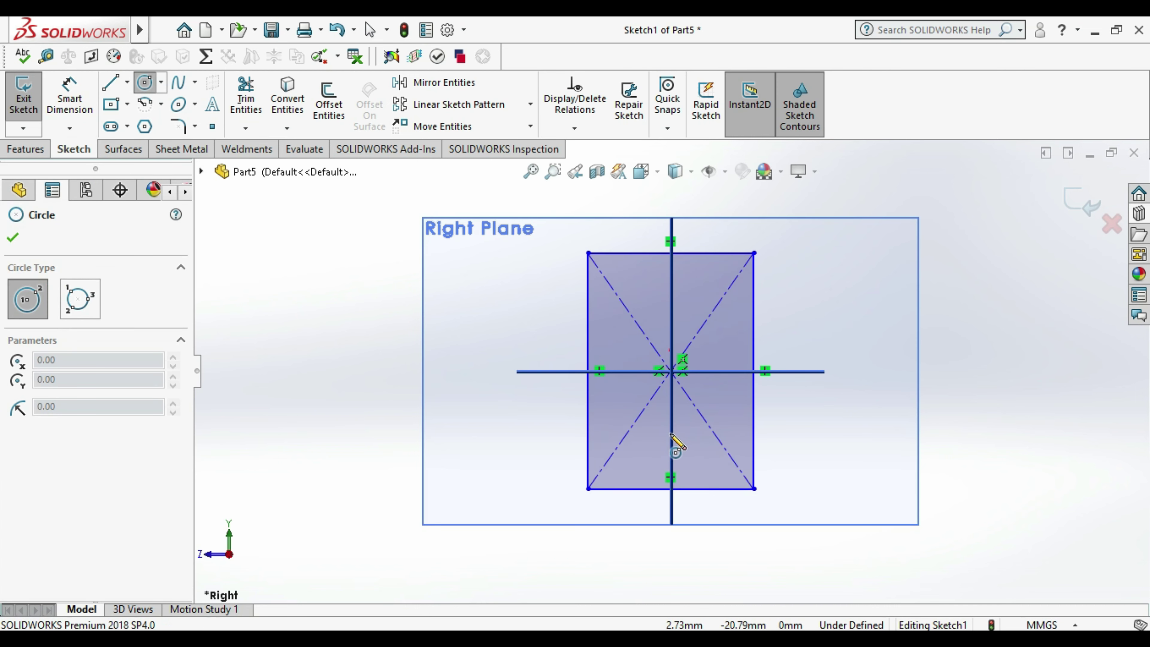
left_click(672, 430)
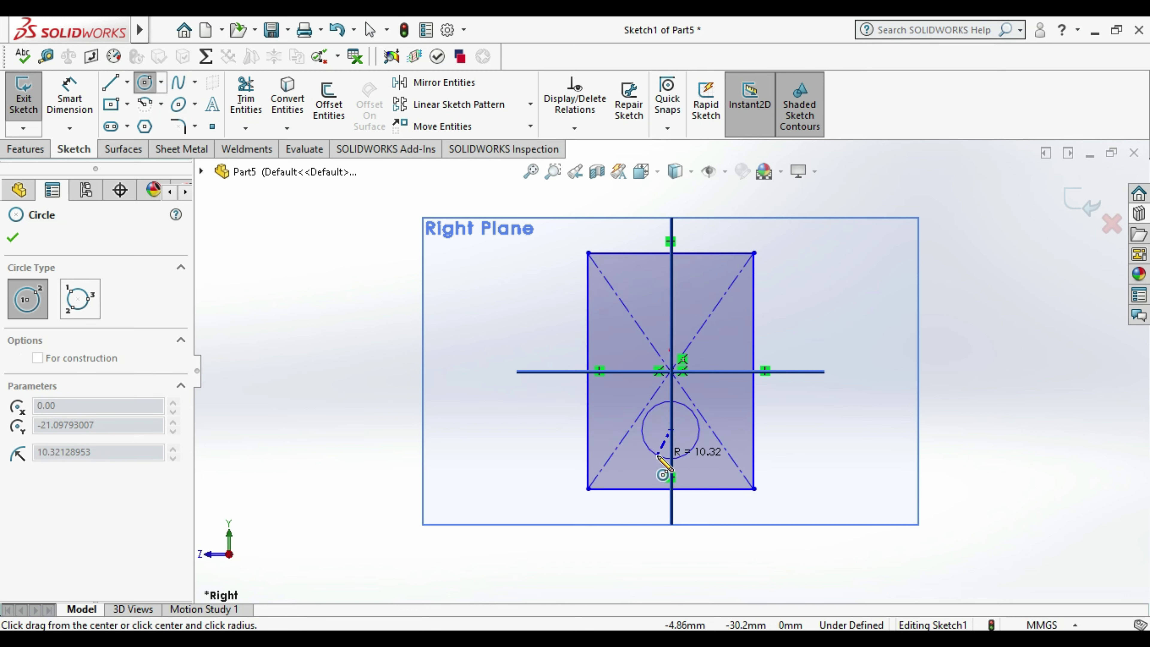
left_click(671, 458)
left_click(69, 86)
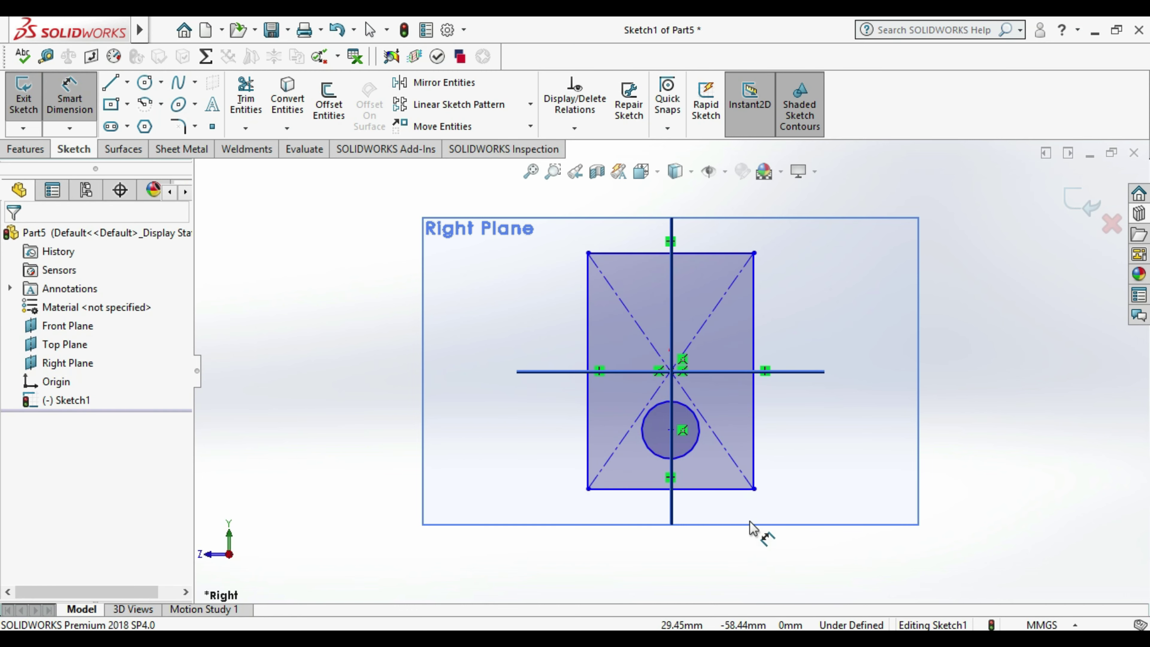
left_click(692, 451)
left_click(773, 561)
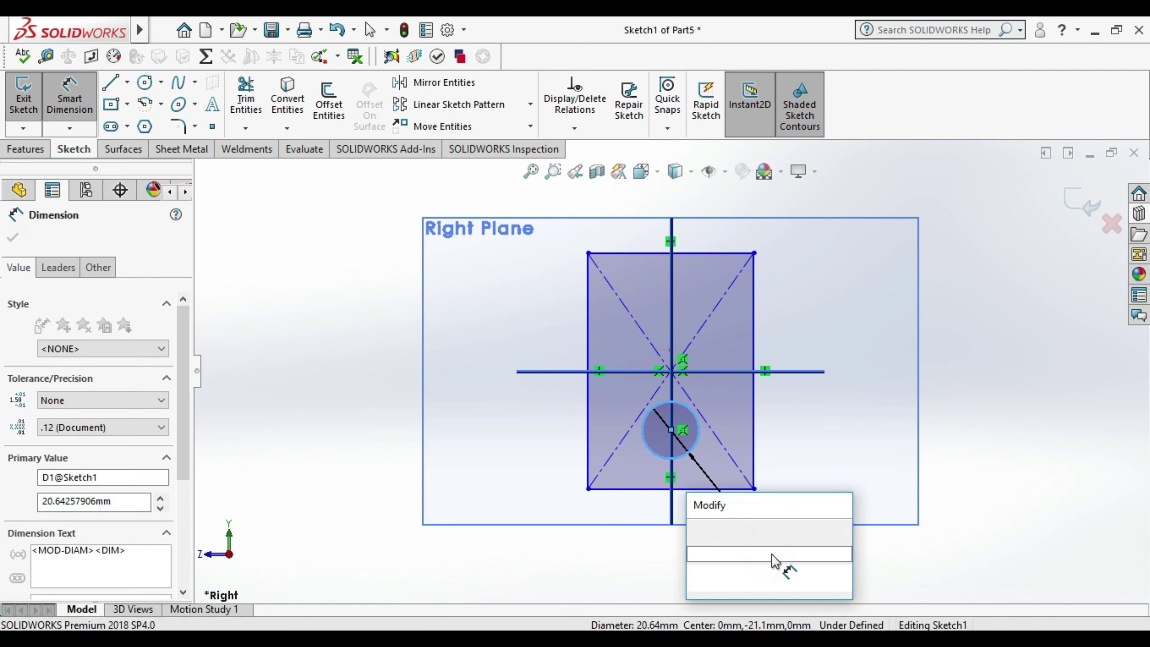
type("40")
key("Return")
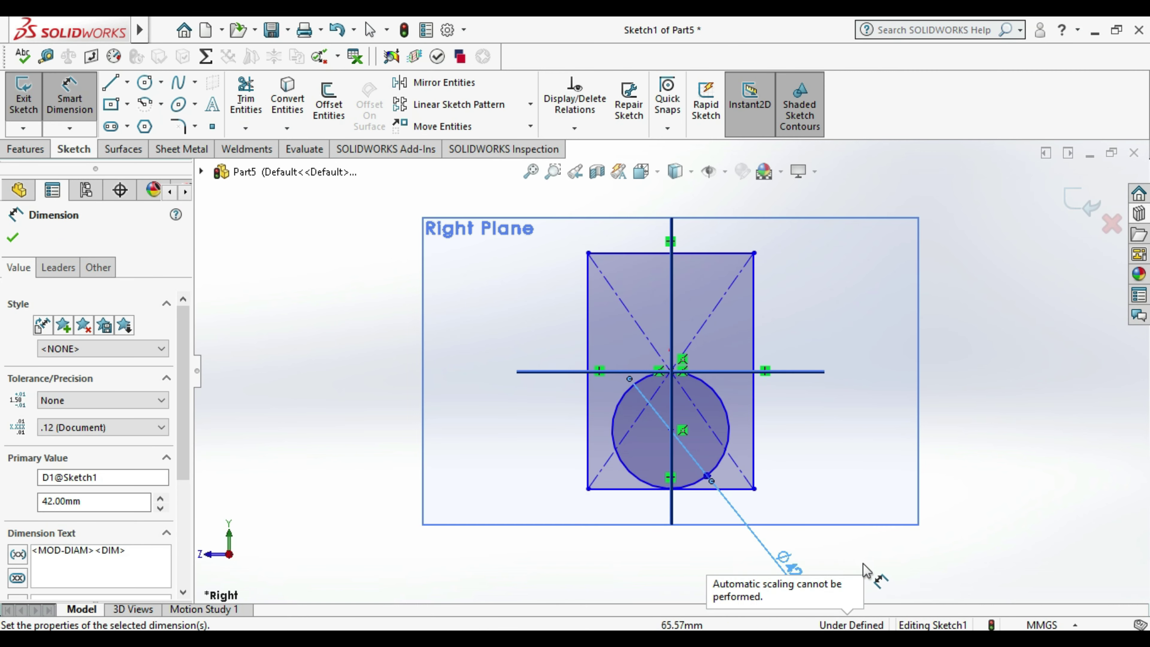
- Dimension the circle centre's height above the rectangle's bottom edge, settling on 31 mm
left_click(732, 489)
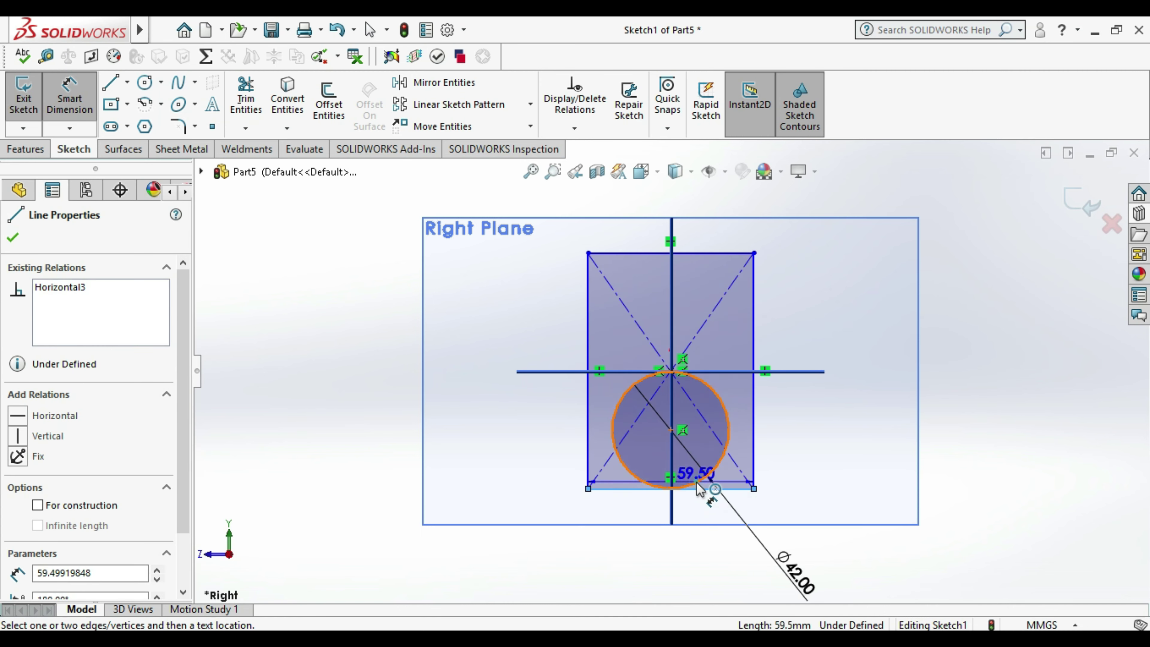
left_click(704, 478)
left_click(376, 483)
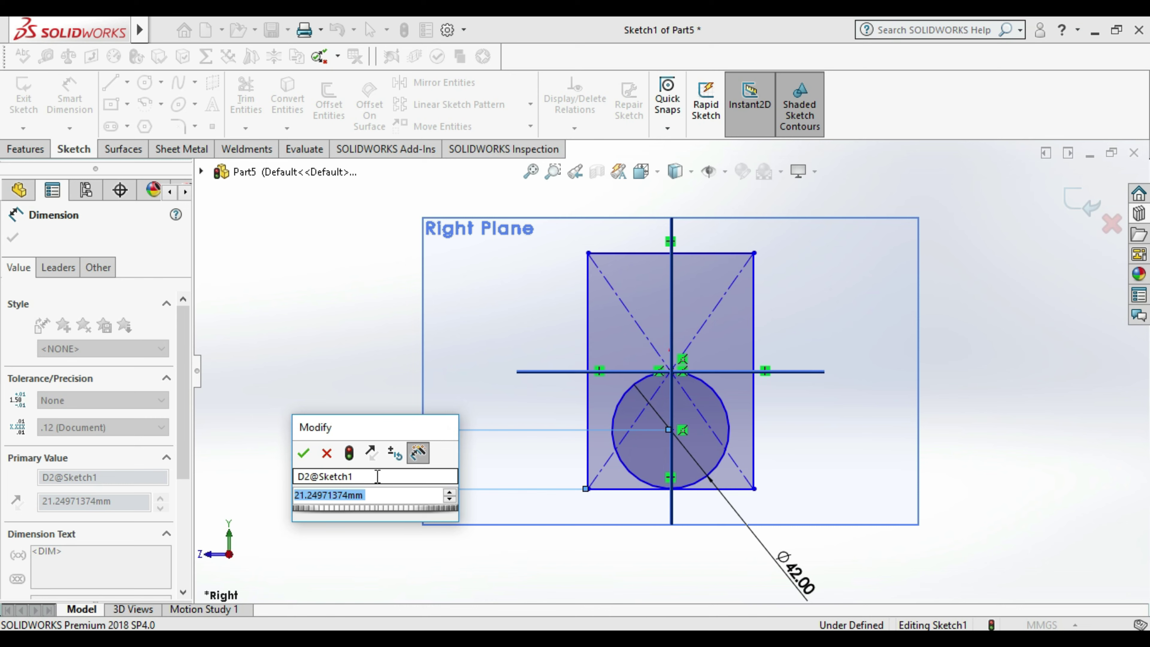
type("10")
key("Return")
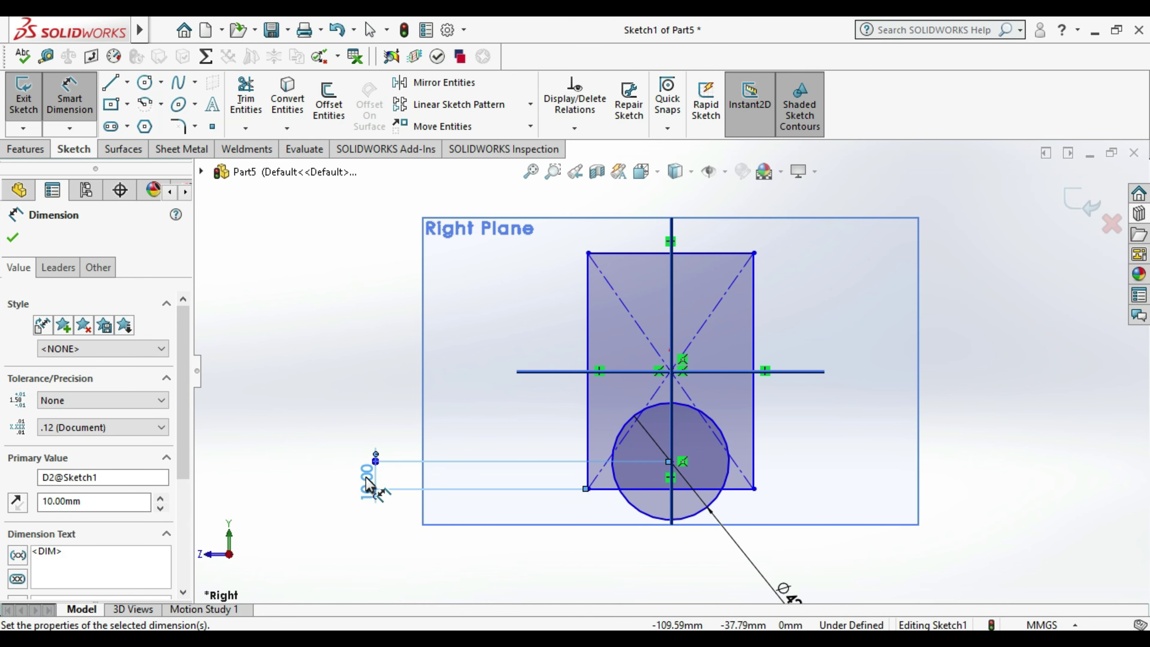
double_click(367, 480)
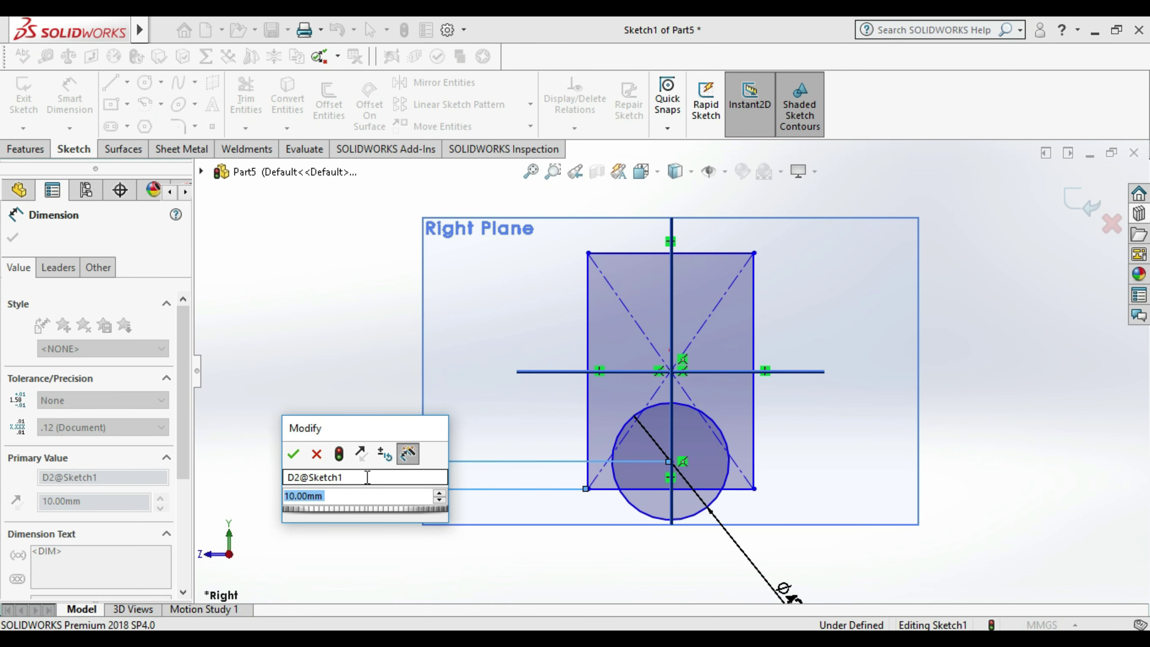
type("52")
key("Return")
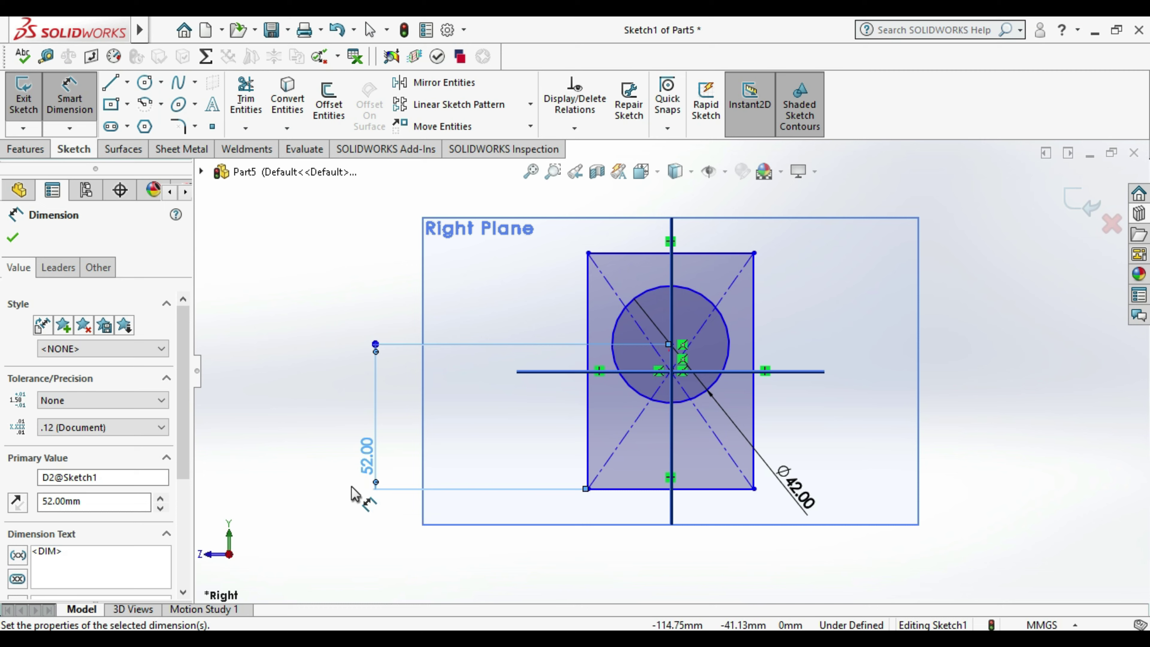
key("Escape")
double_click(368, 454)
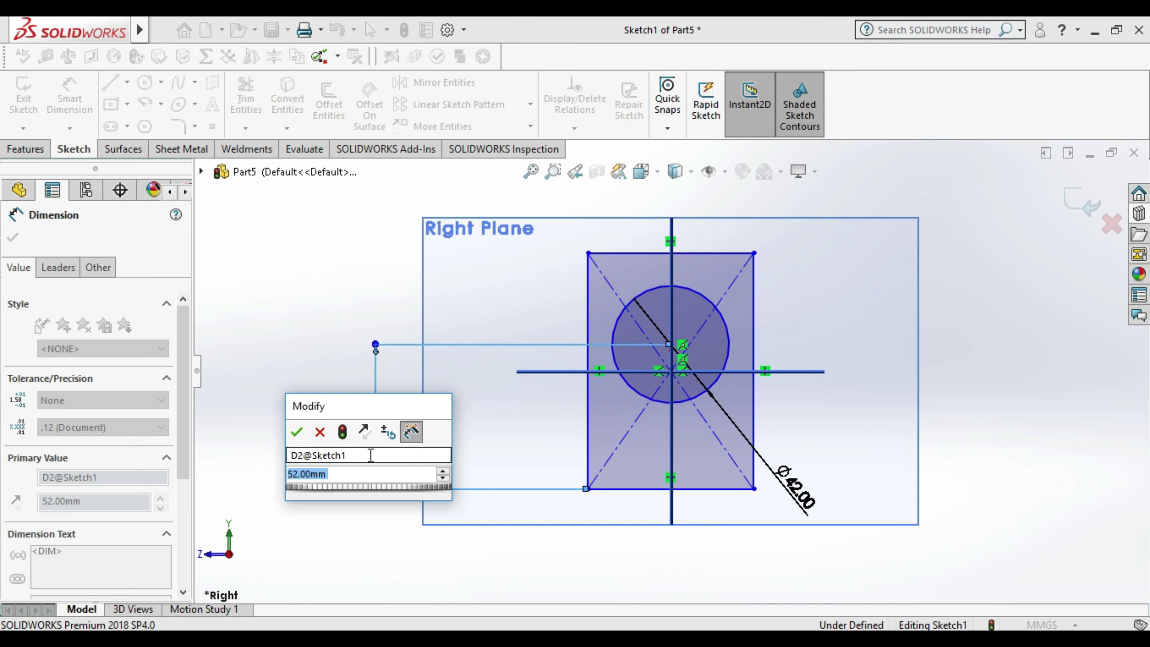
type("31")
key("Return")
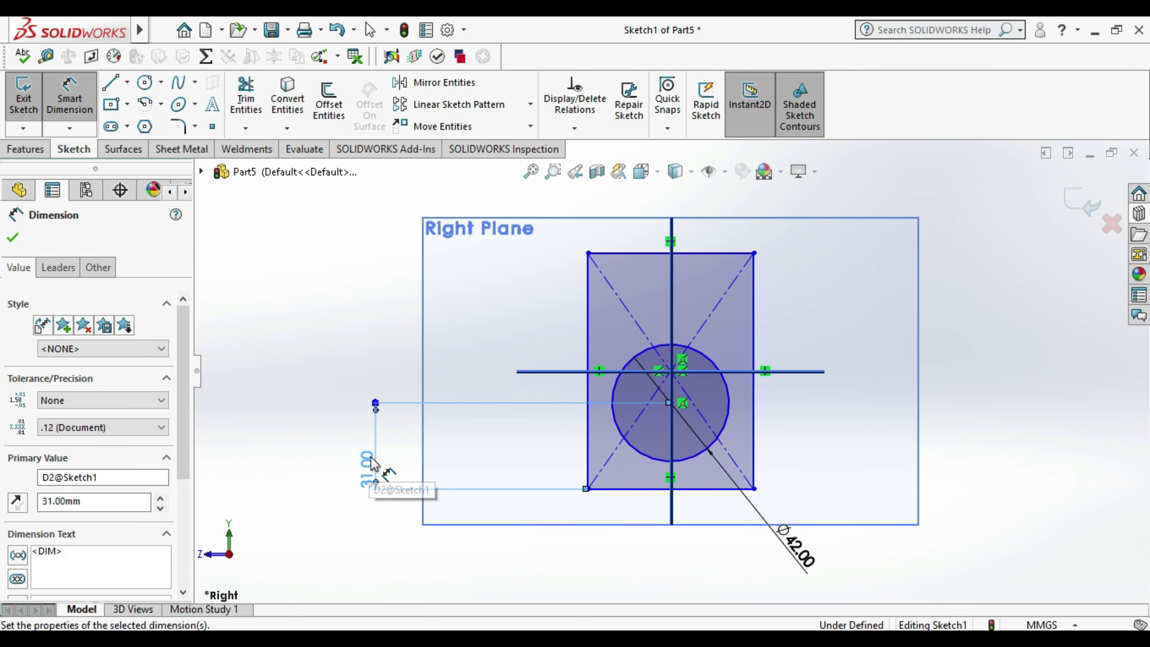
key("Escape")
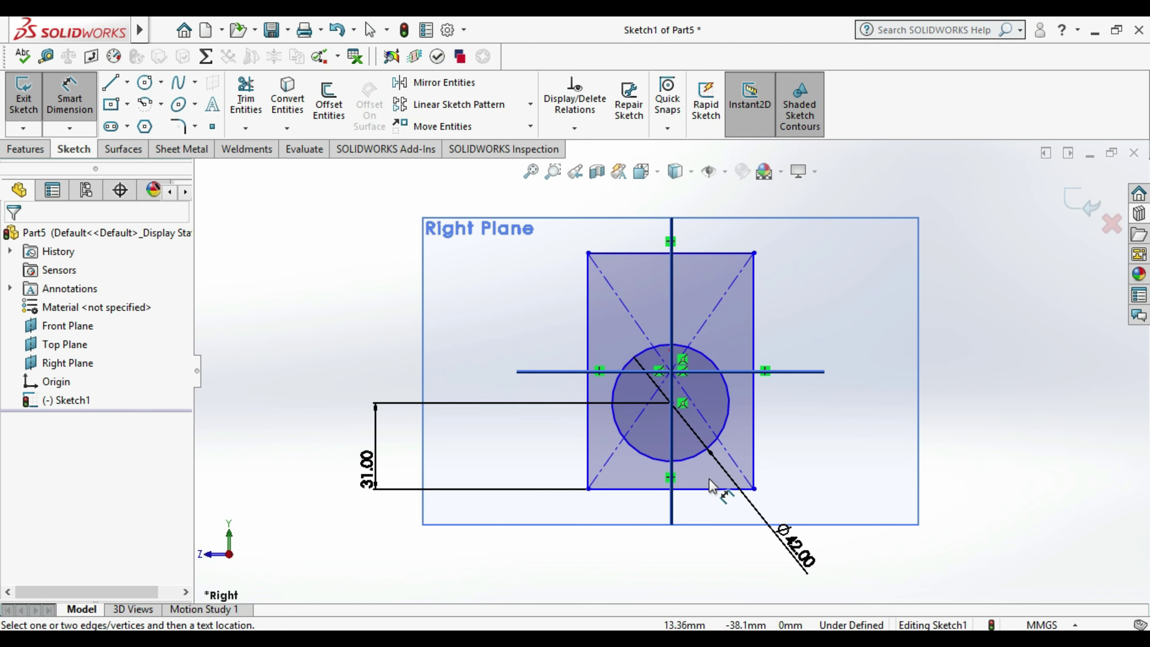
left_click(289, 316)
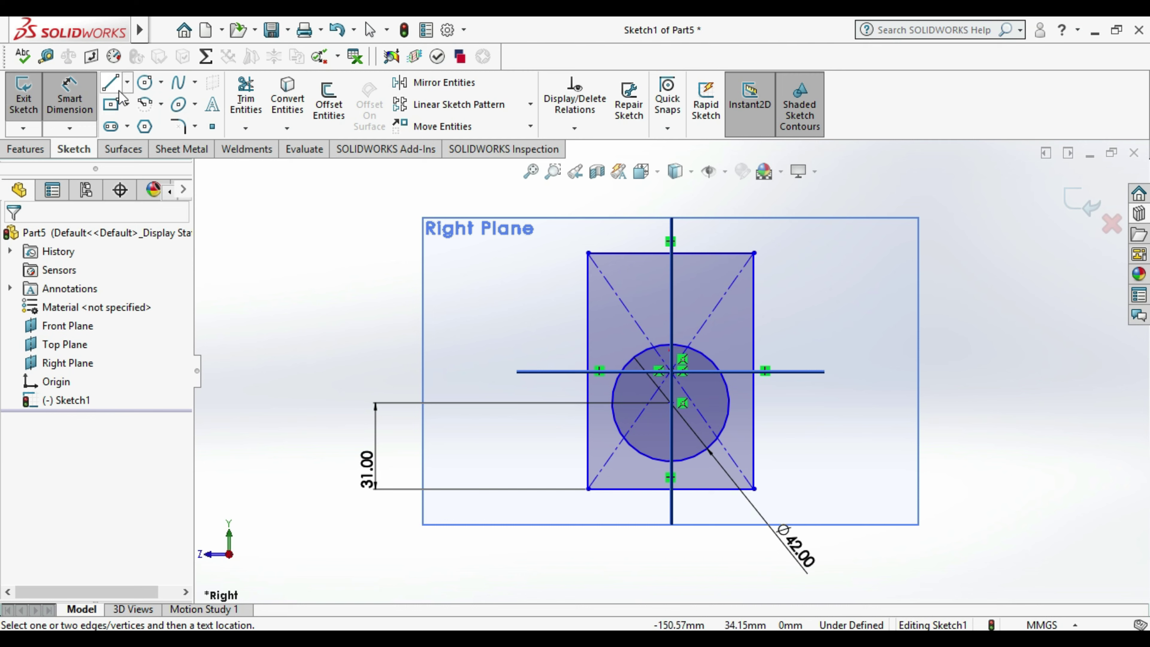
key("Escape")
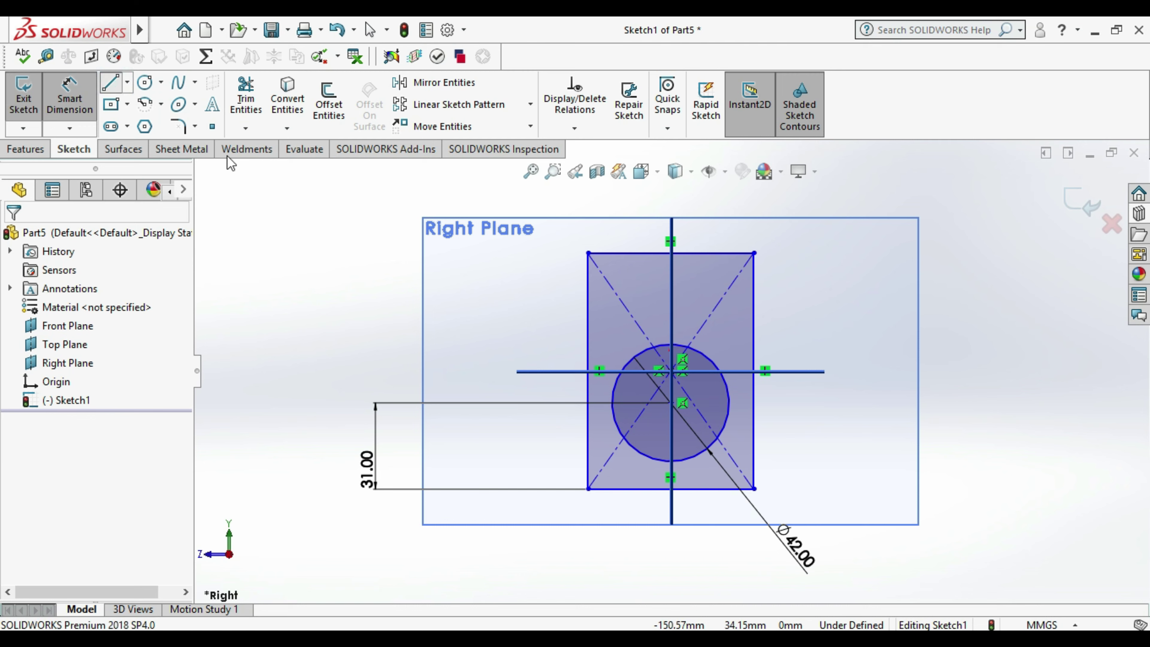
- Draw a slanted line from the rectangle's left edge to its bottom edge
key("l")
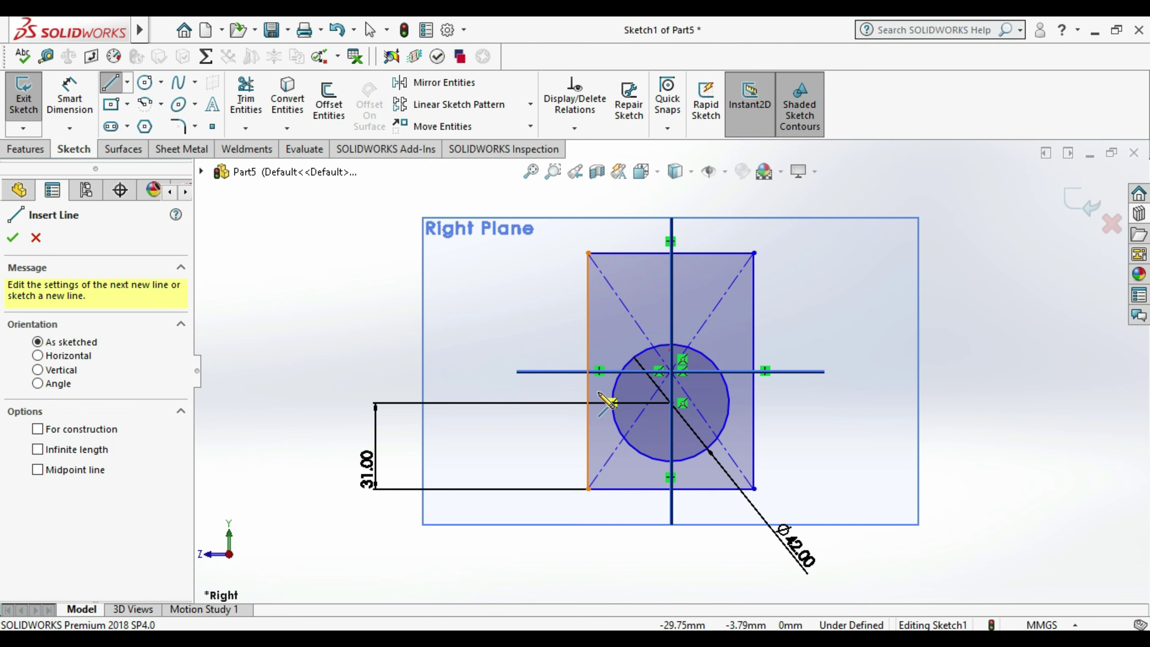
left_click(588, 404)
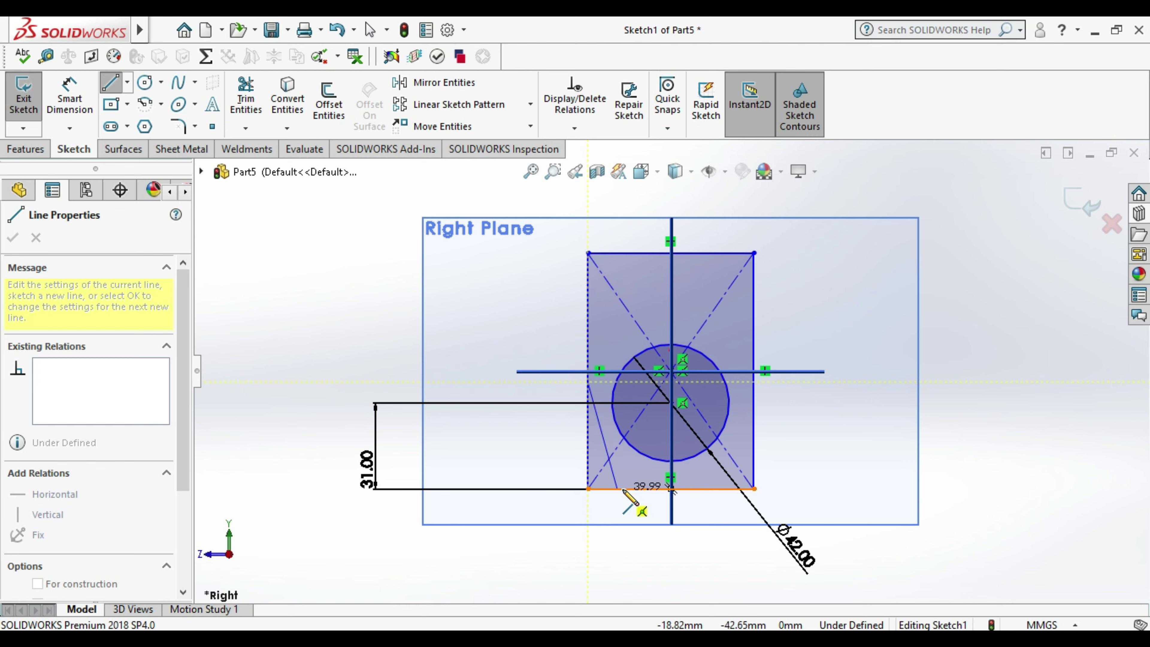
double_click(622, 489)
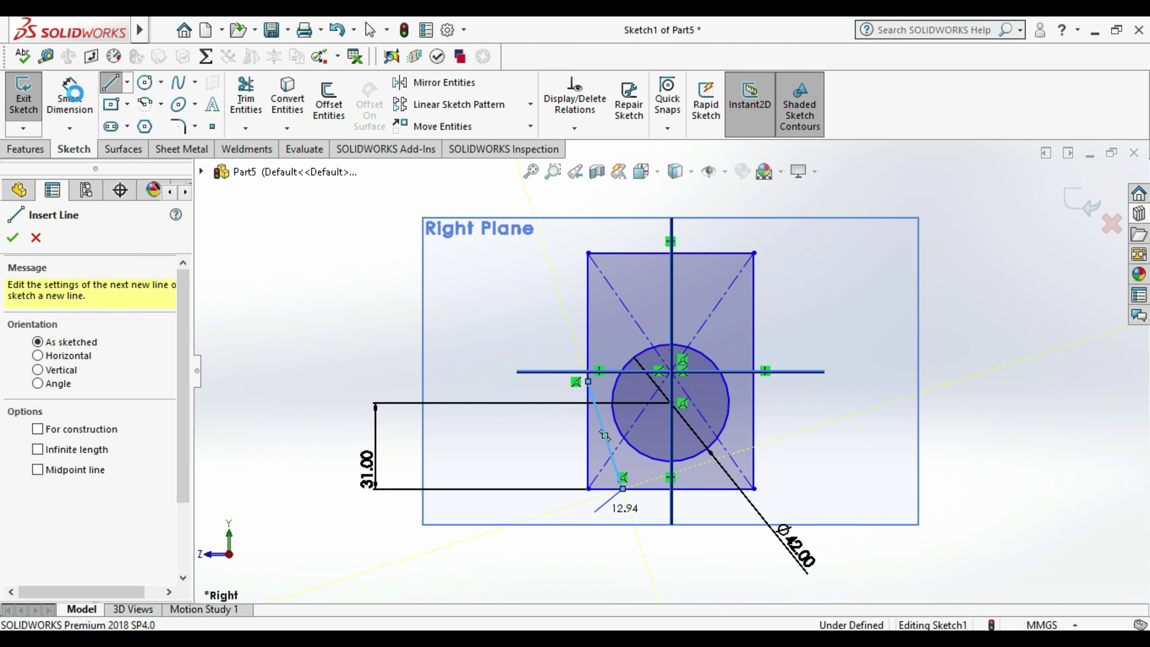
key("Escape")
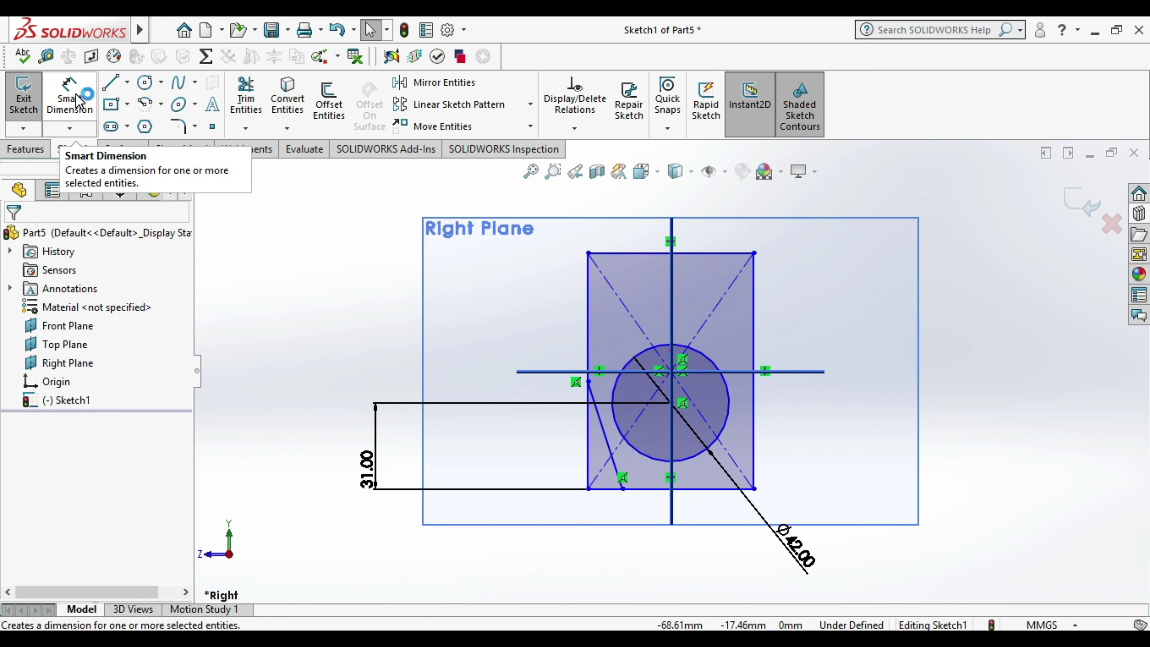
- Dimension the line's lower end from the circle centre, changing the distance from 18 to 17 mm
key("d")
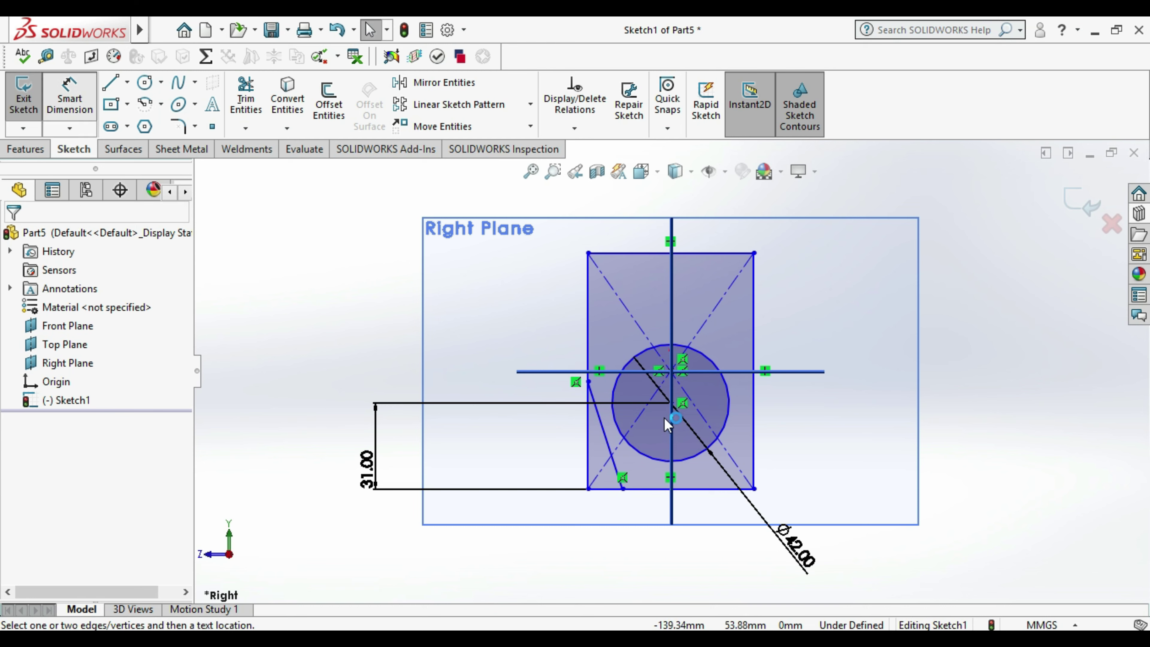
left_click(671, 403)
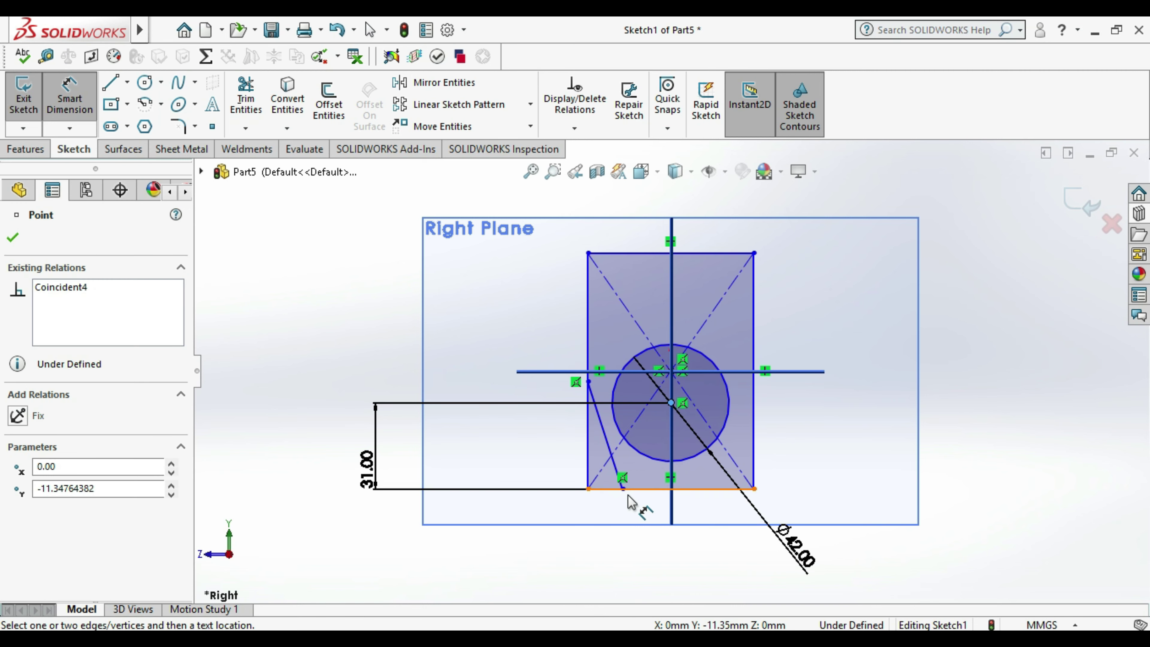
left_click(626, 489)
left_click(655, 516)
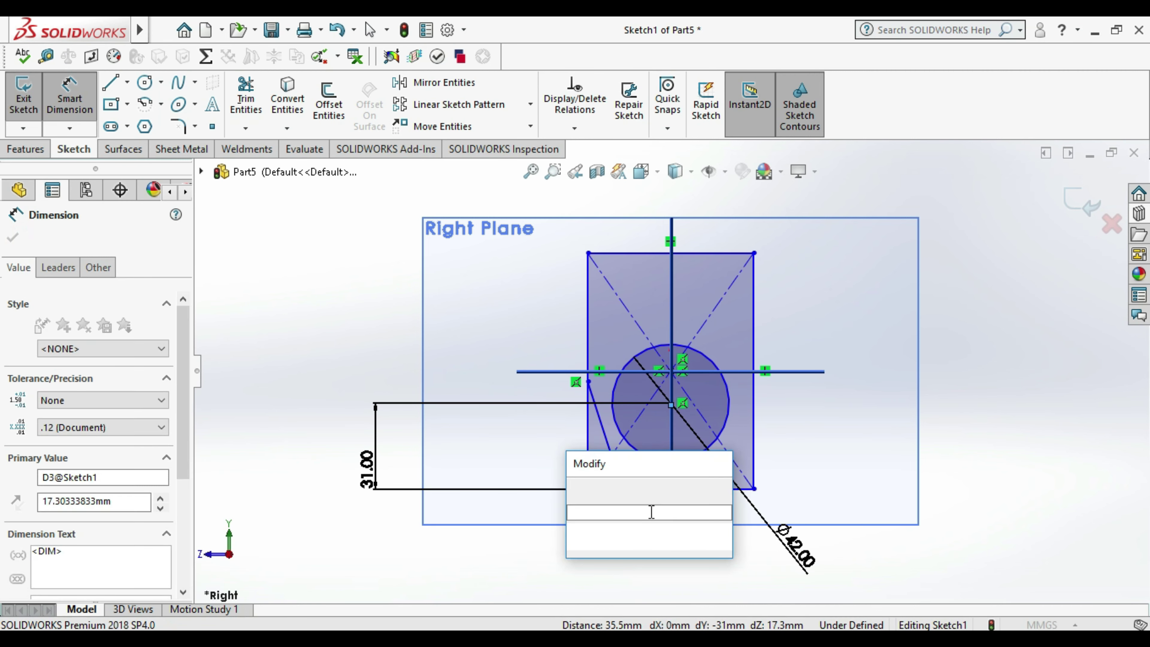
type("4")
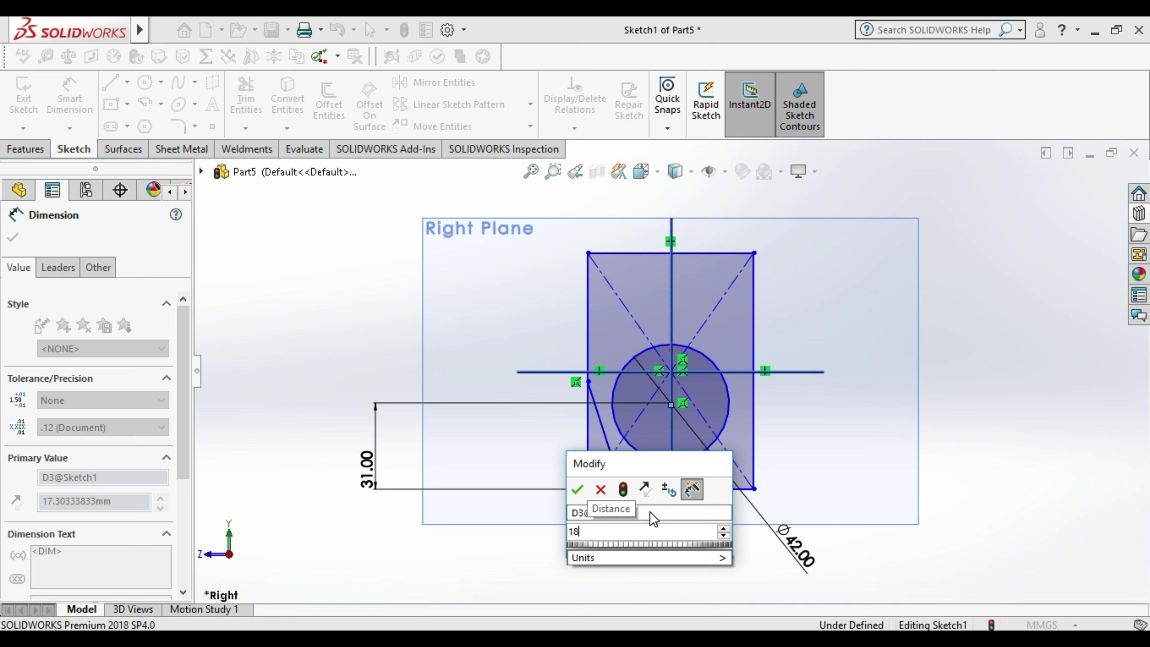
key("Escape")
left_click(611, 569)
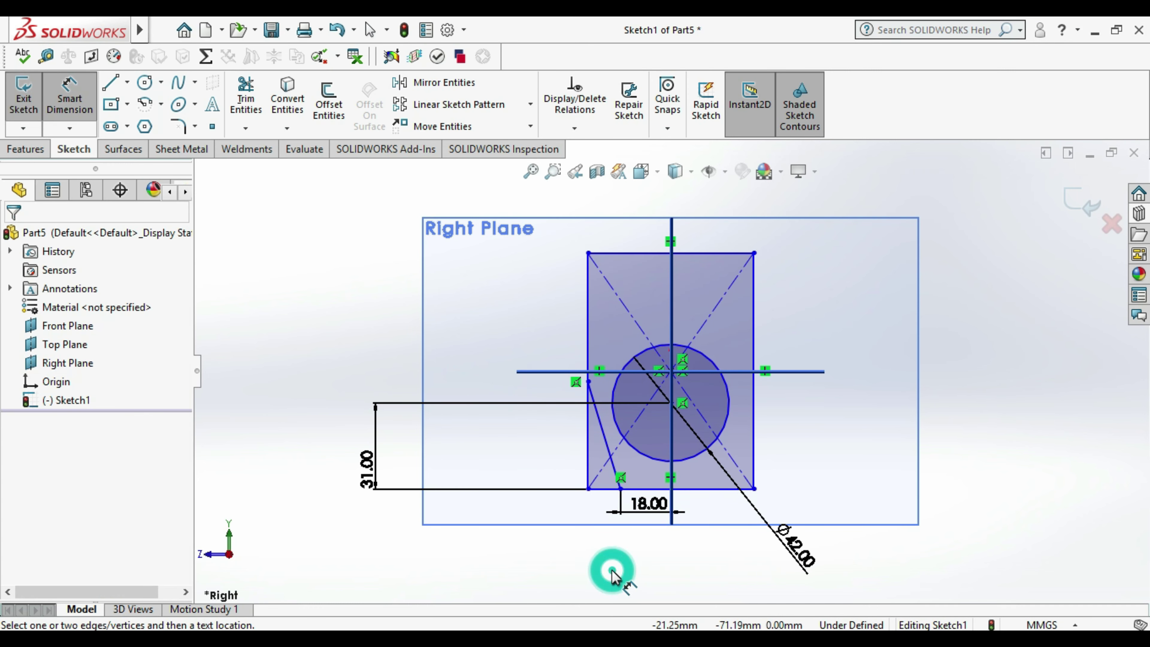
scroll(694, 527, "down", 1)
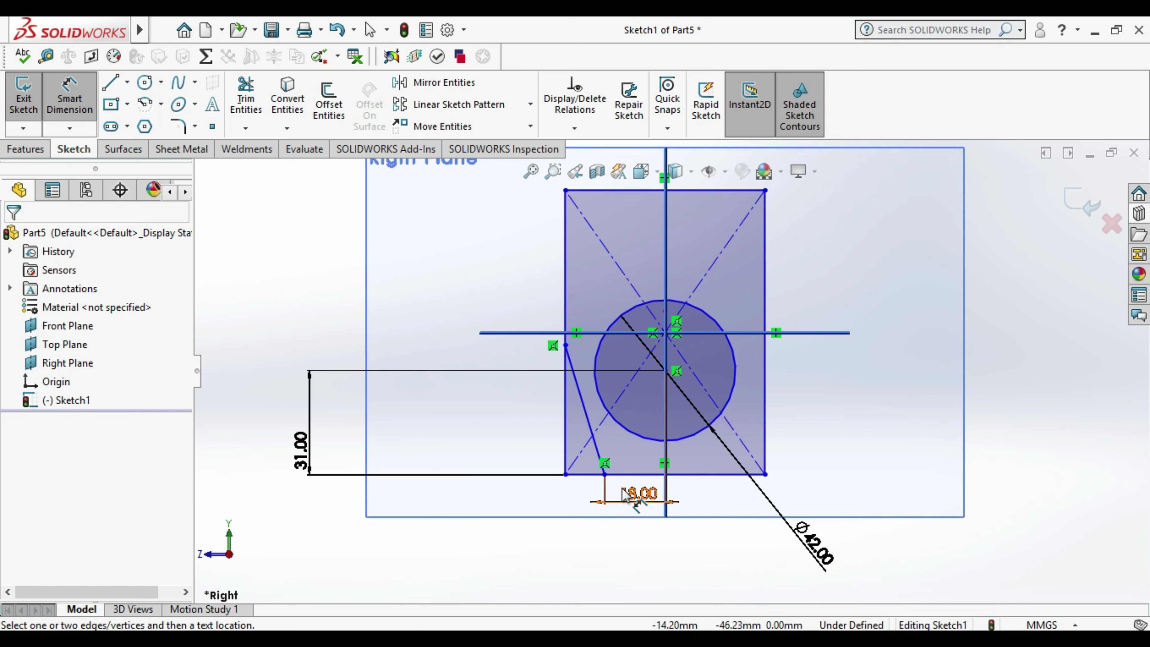
left_click(634, 493)
double_click(634, 492)
type("17")
key("Return")
left_click(642, 560)
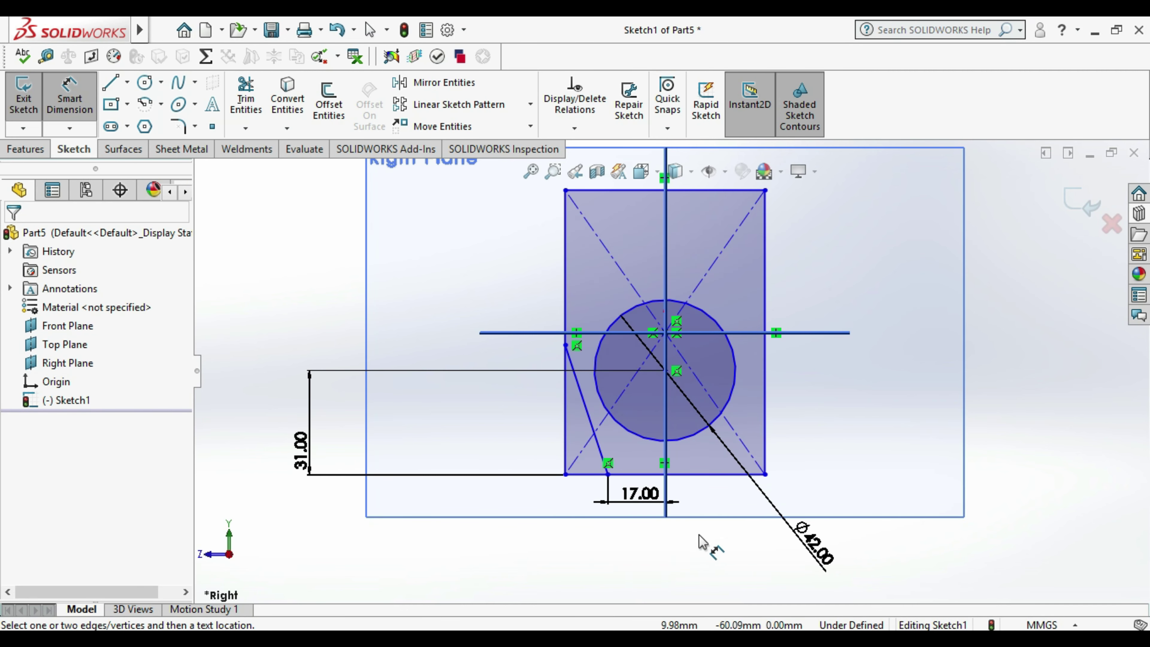
left_click(127, 82)
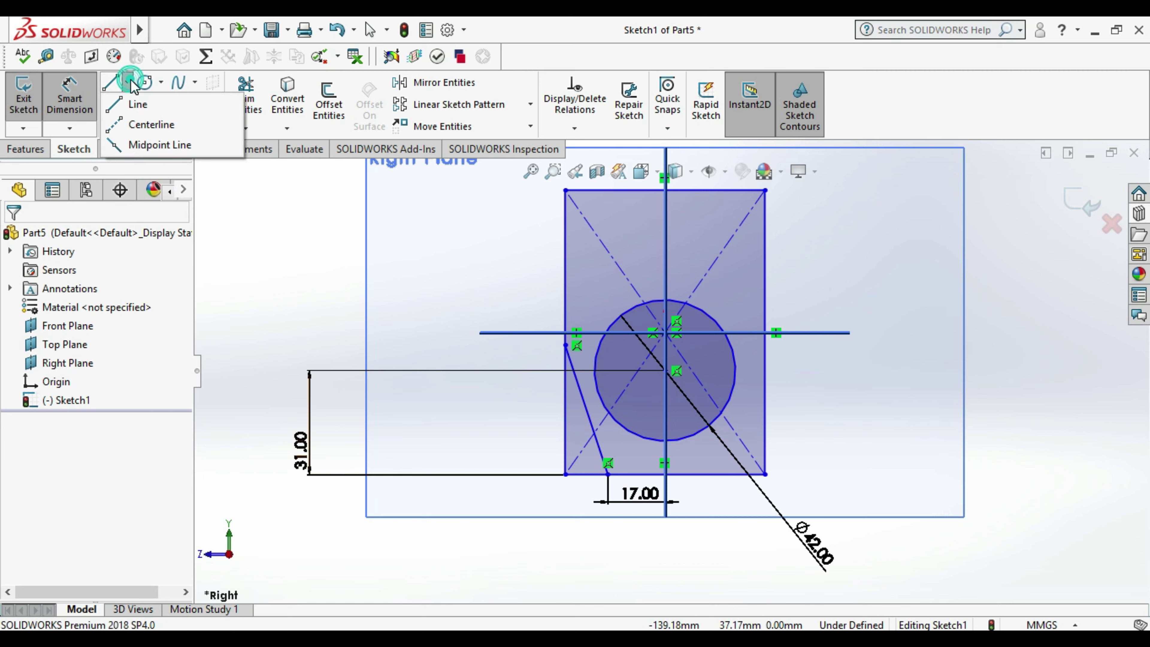
- Draw a vertical construction centreline from the circle's centre to below the rectangle
left_click(154, 121)
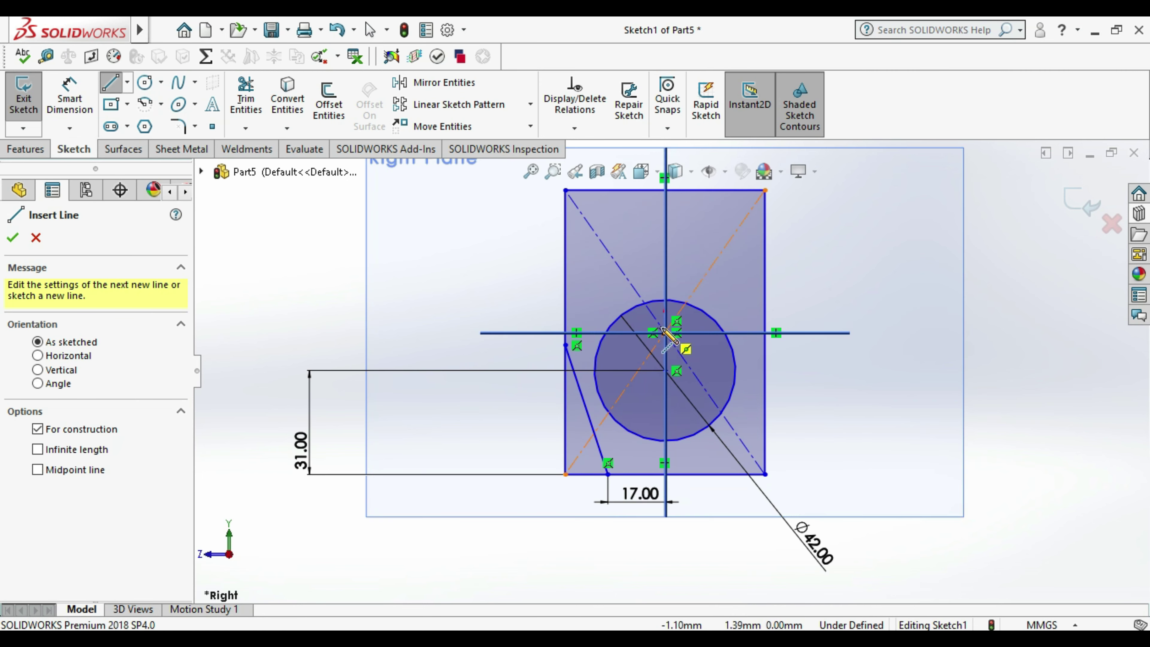
left_click(664, 333)
left_click(664, 557)
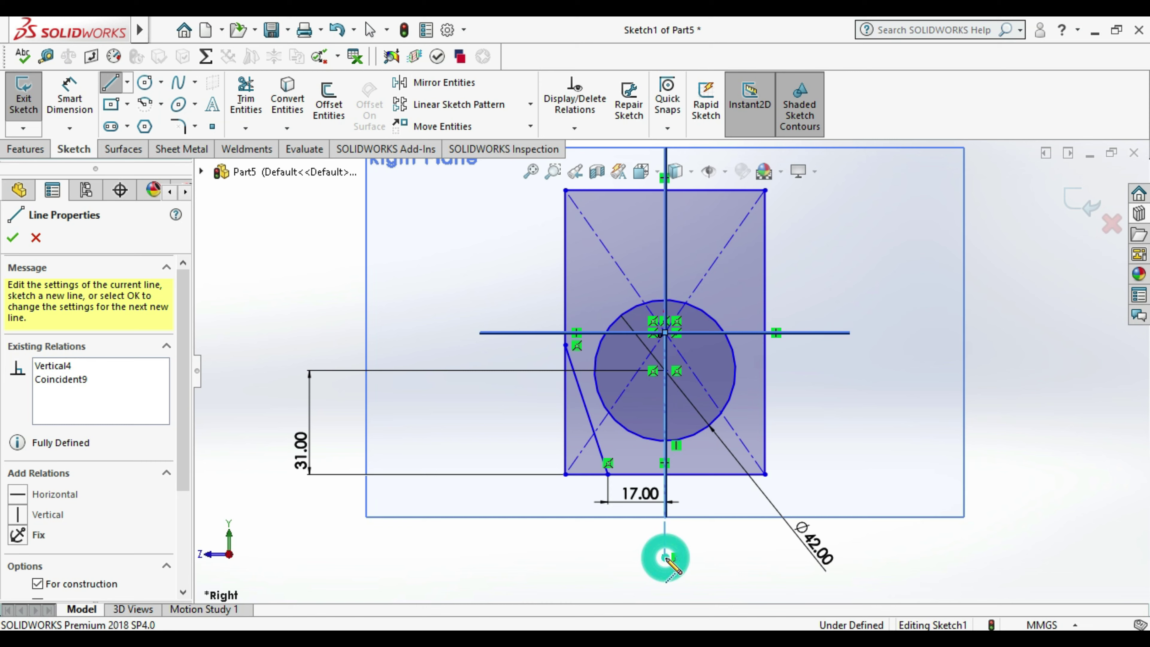
key("Escape")
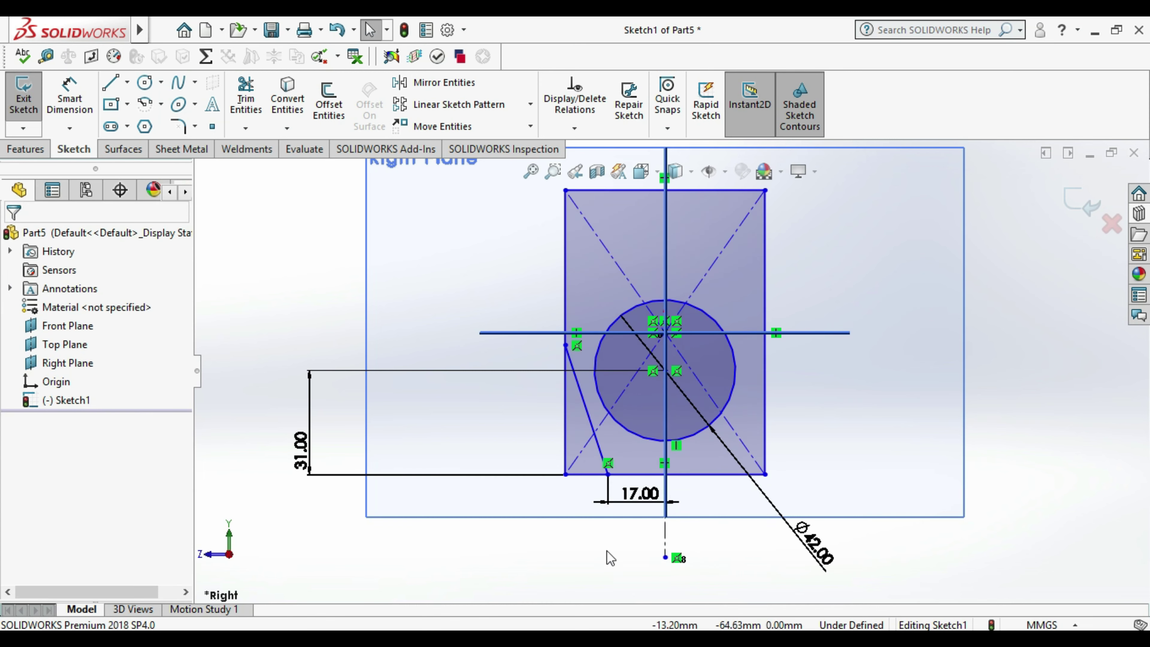
left_click(589, 419)
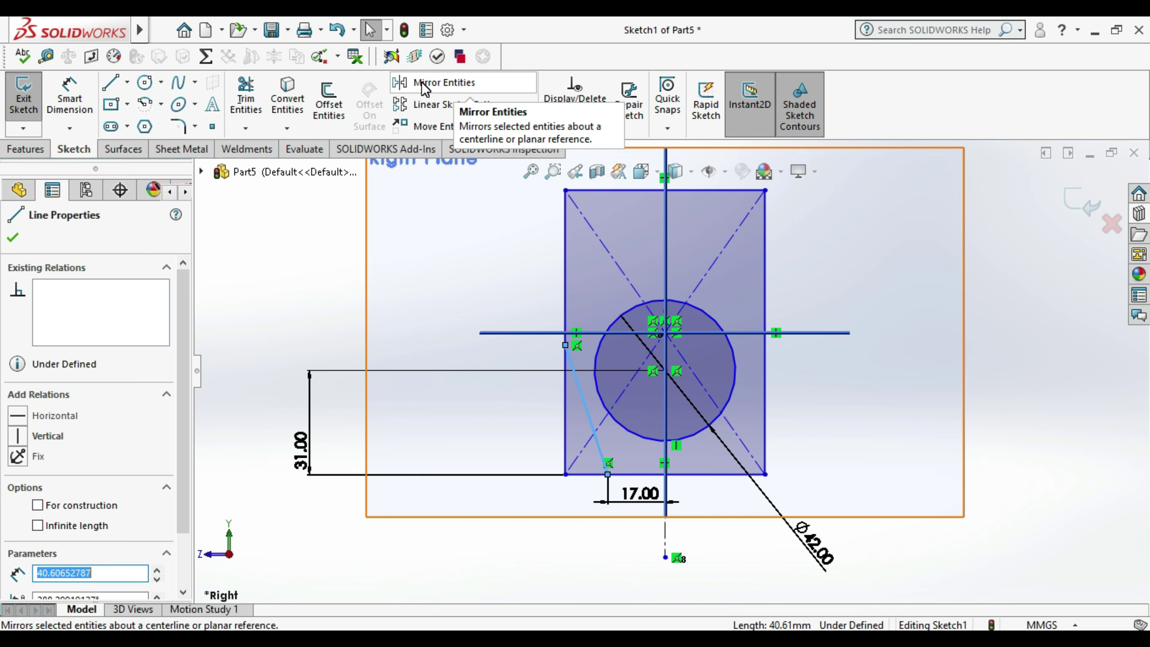
left_click(590, 577)
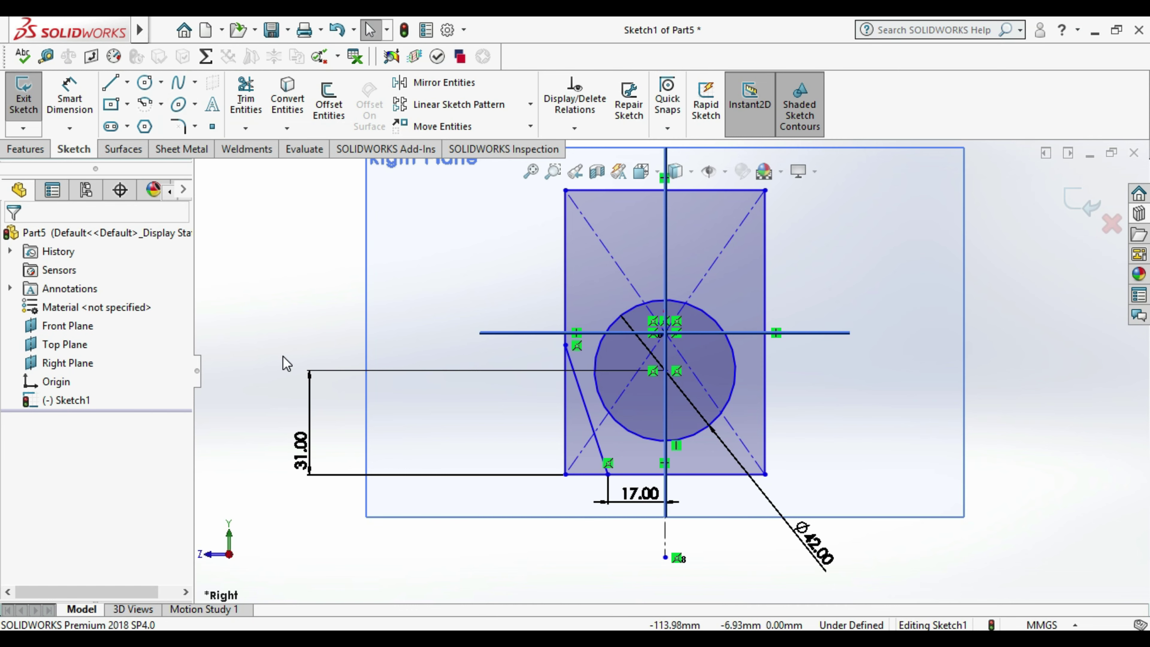
left_click(70, 113)
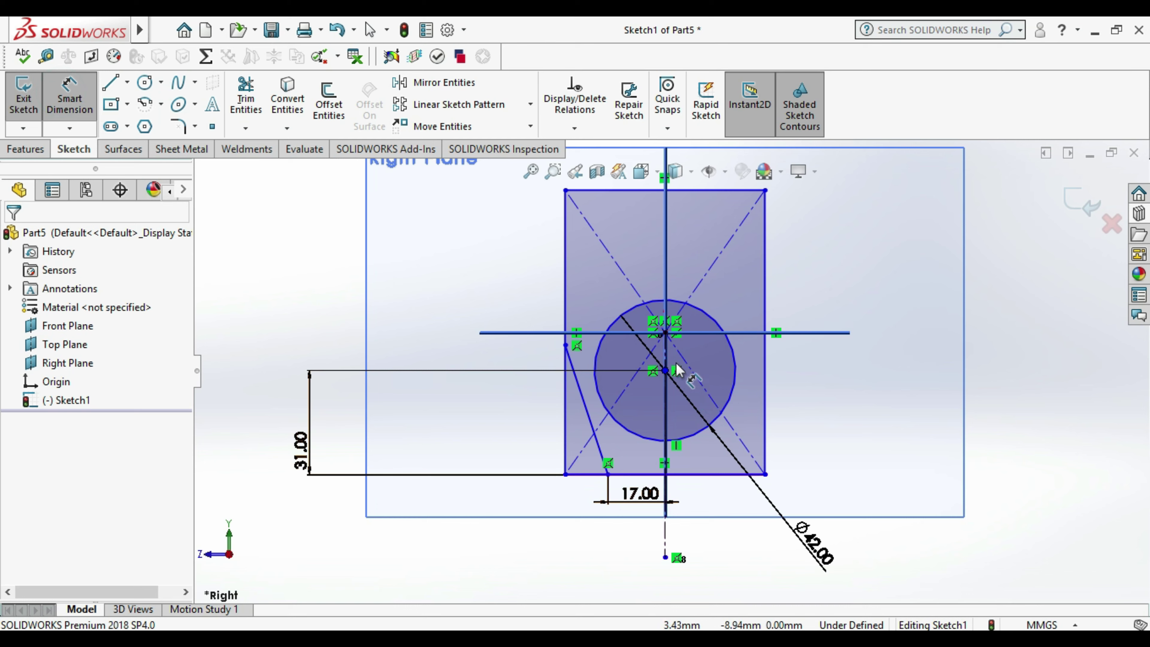
key("Escape")
left_click(749, 560)
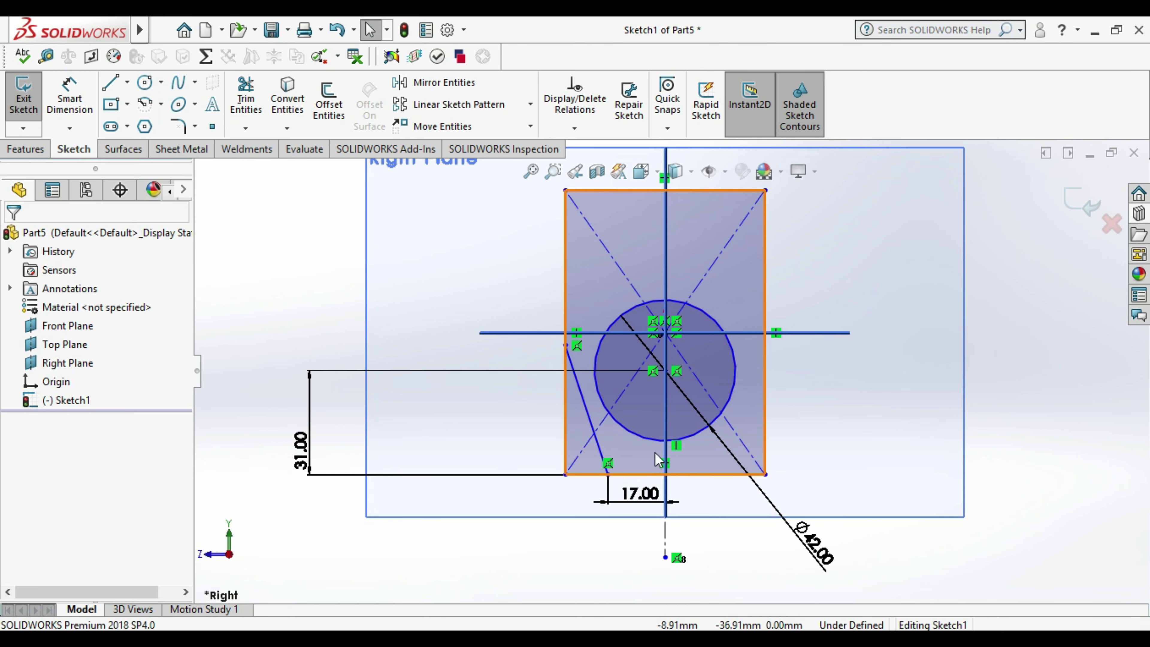
- Delete the large circle together with its dimensions
left_click(697, 441)
key("Delete")
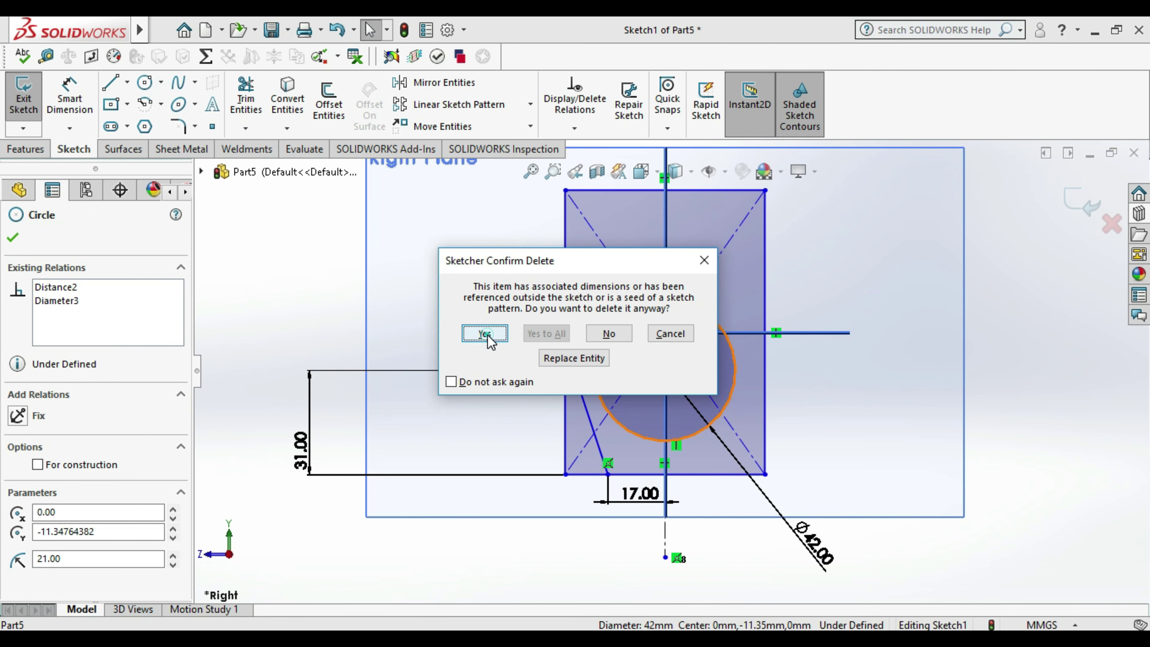
left_click(488, 337)
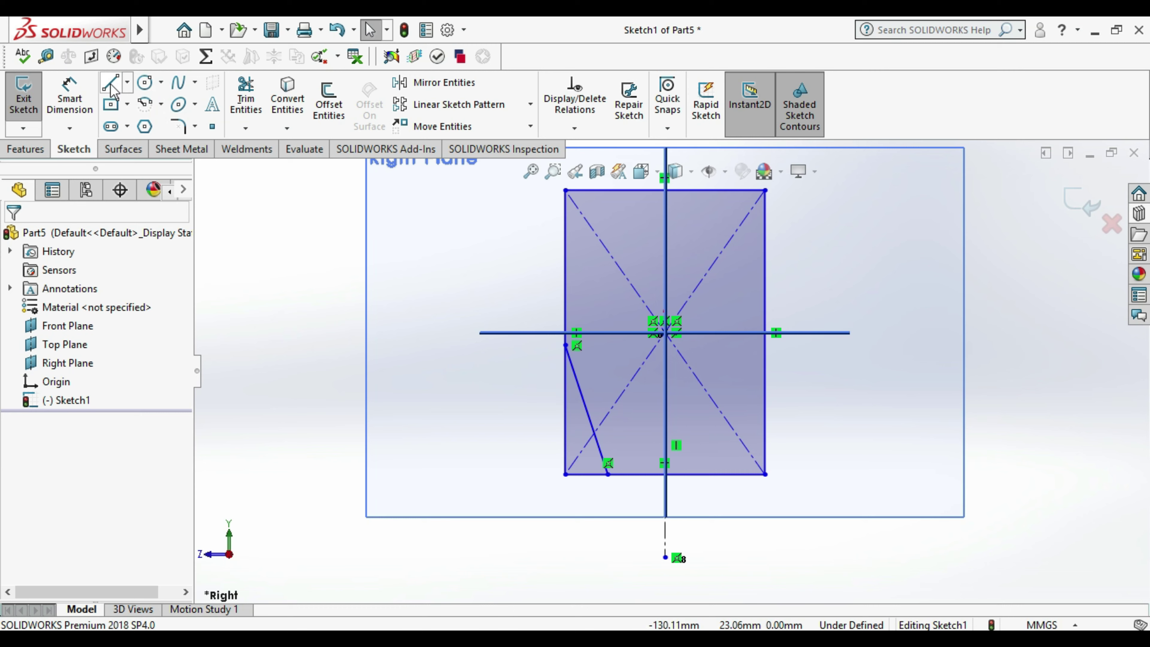
- Mirror the left slanted line about the vertical centreline onto the right side
left_click(128, 83)
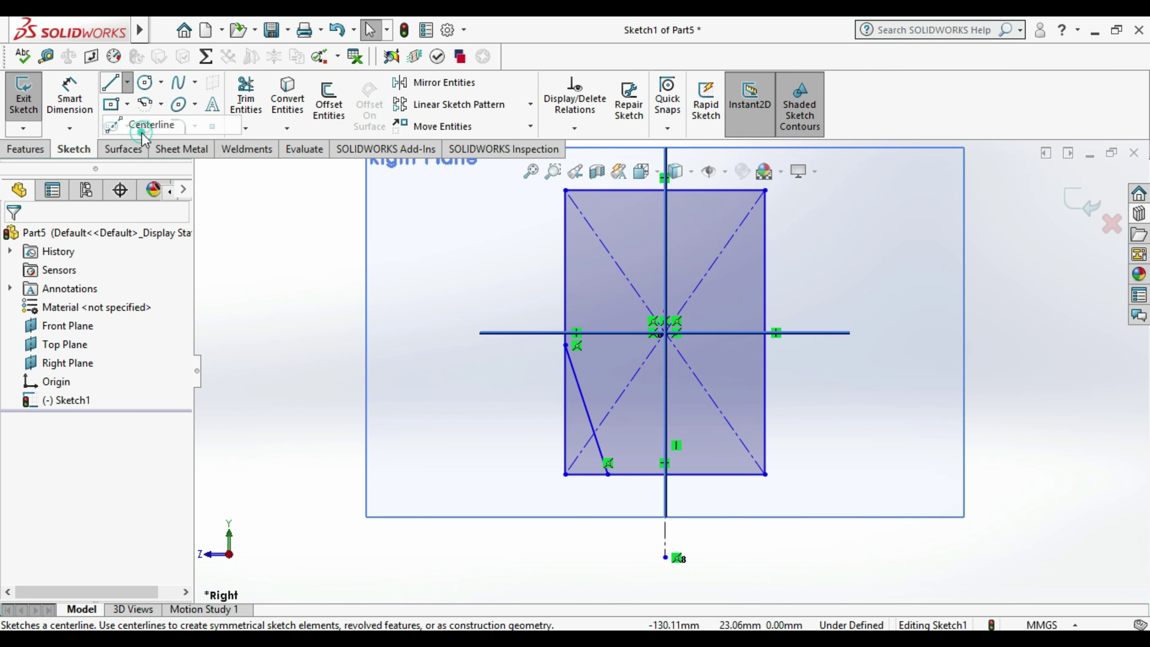
left_click(593, 190)
left_click(455, 83)
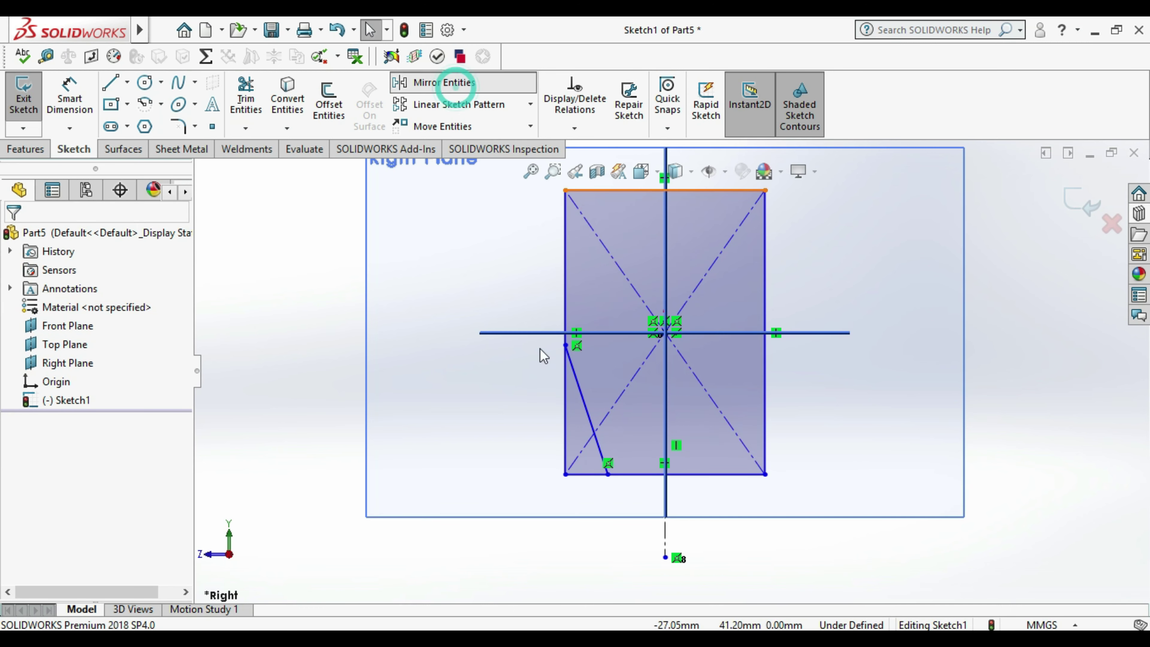
left_click(585, 402)
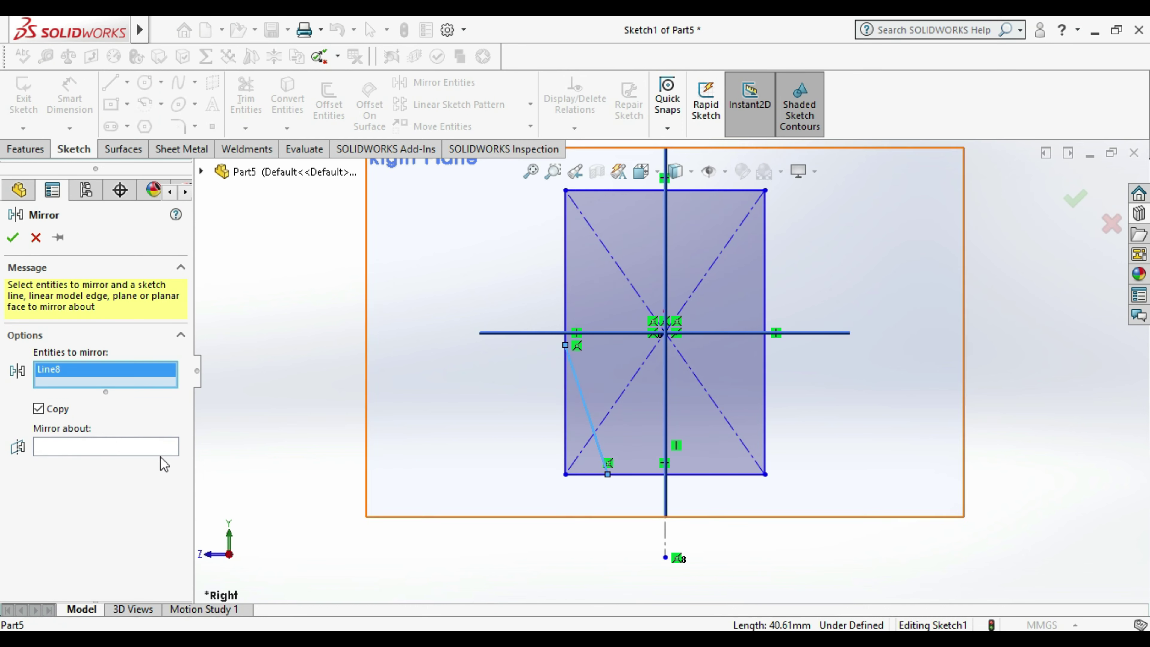
left_click(78, 447)
left_click(666, 427)
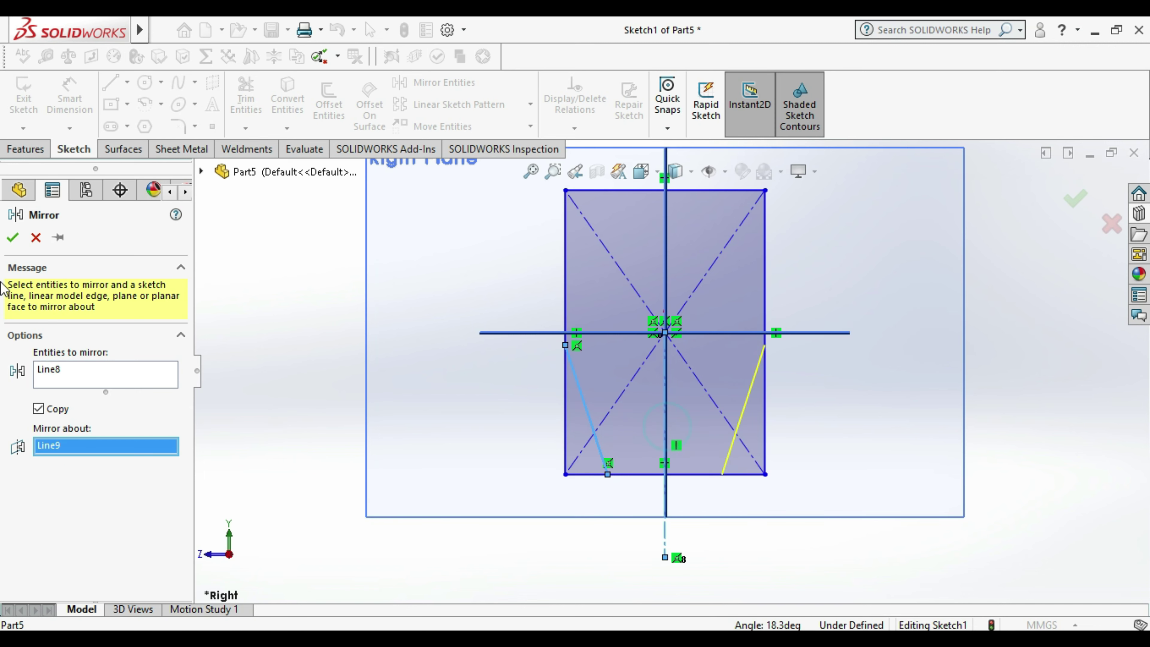
left_click(13, 237)
left_click(246, 96)
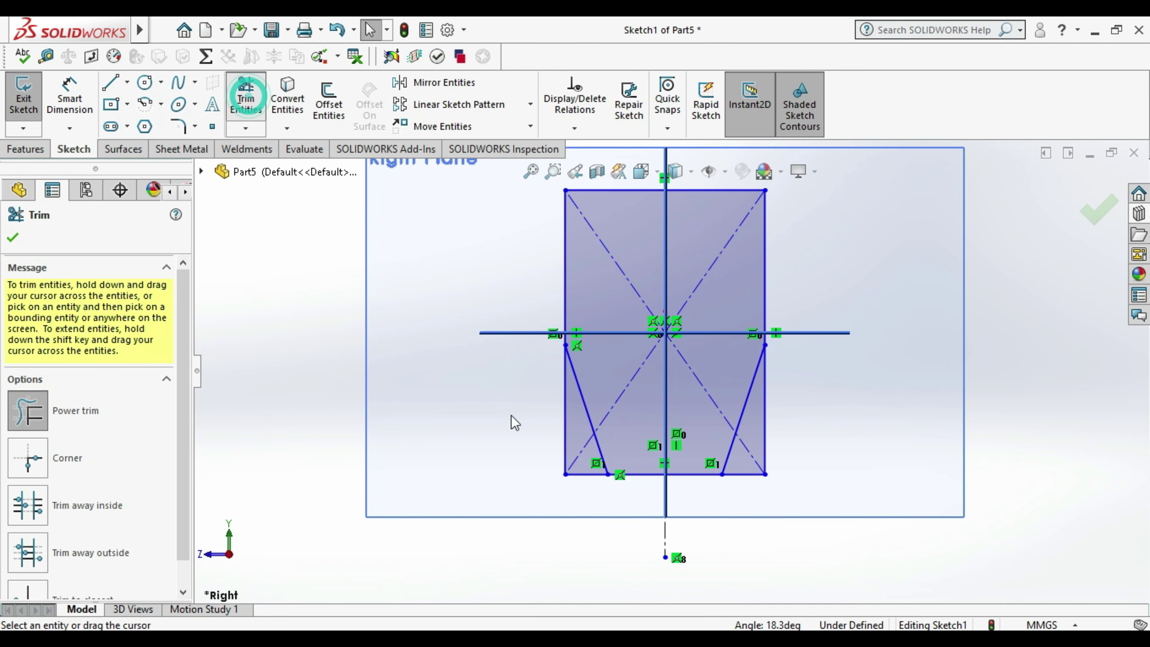
- Undo an accidental drag that changed the sketch
left_click_drag(561, 453, 770, 475)
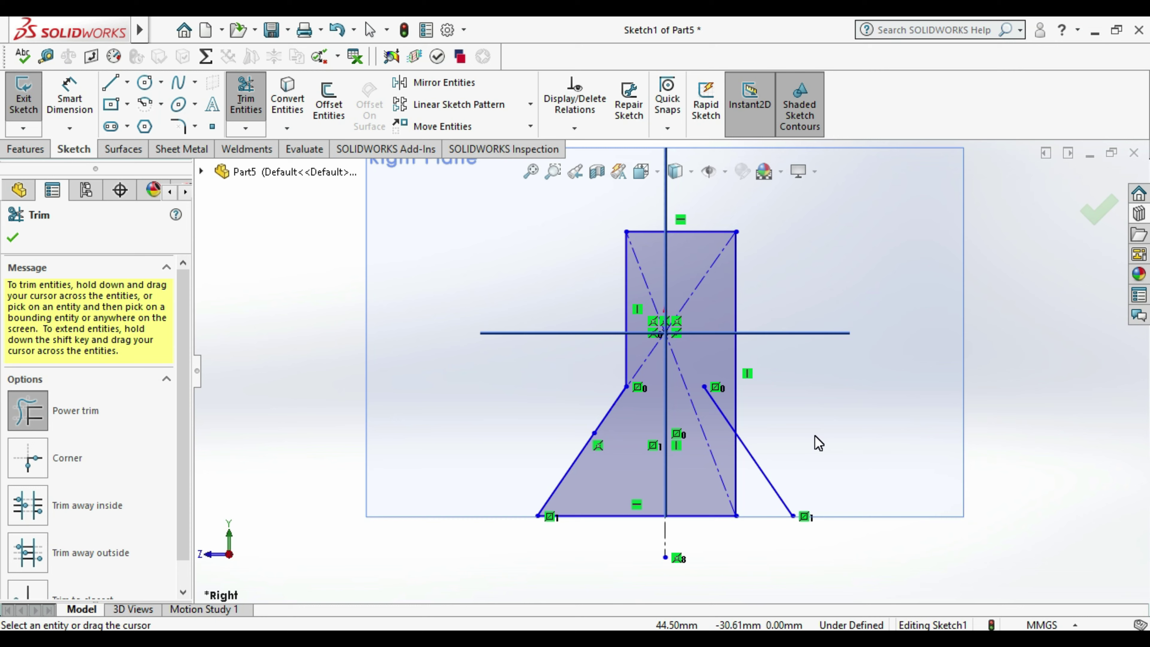
key("Escape")
key("ctrl+z")
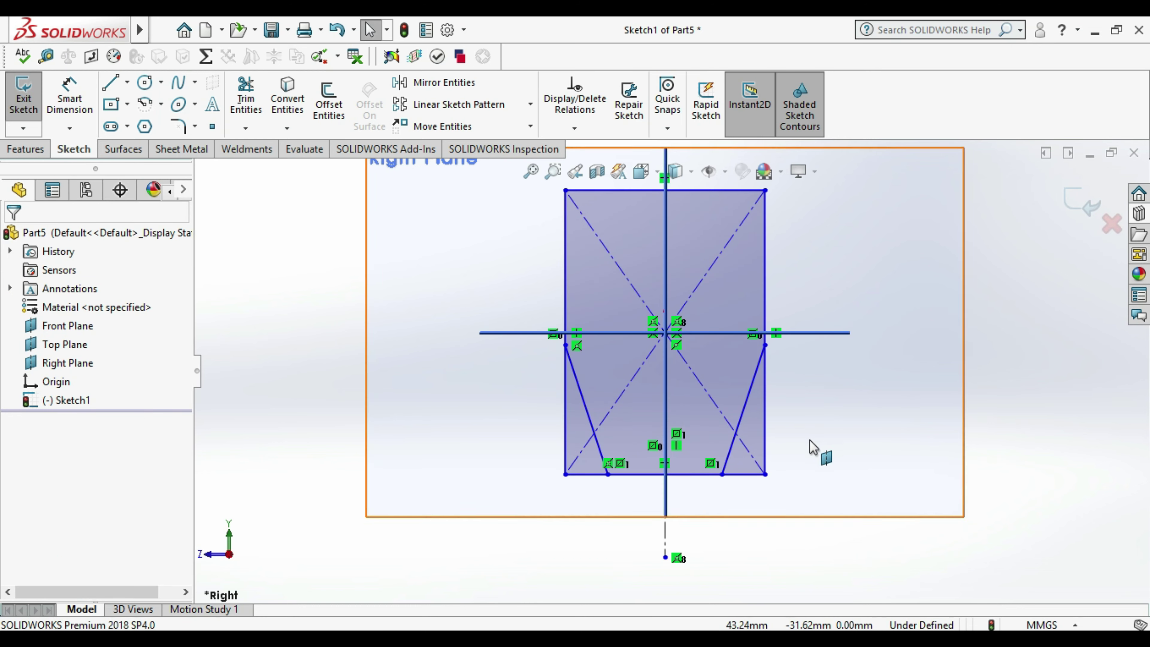
- Trim the lower rectangle corners and the bottom line's overhangs beyond both slanted lines
left_click(246, 96)
mouse_move(538, 412)
left_mouse_down()
mouse_move(567, 473)
mouse_move(591, 470)
left_mouse_up()
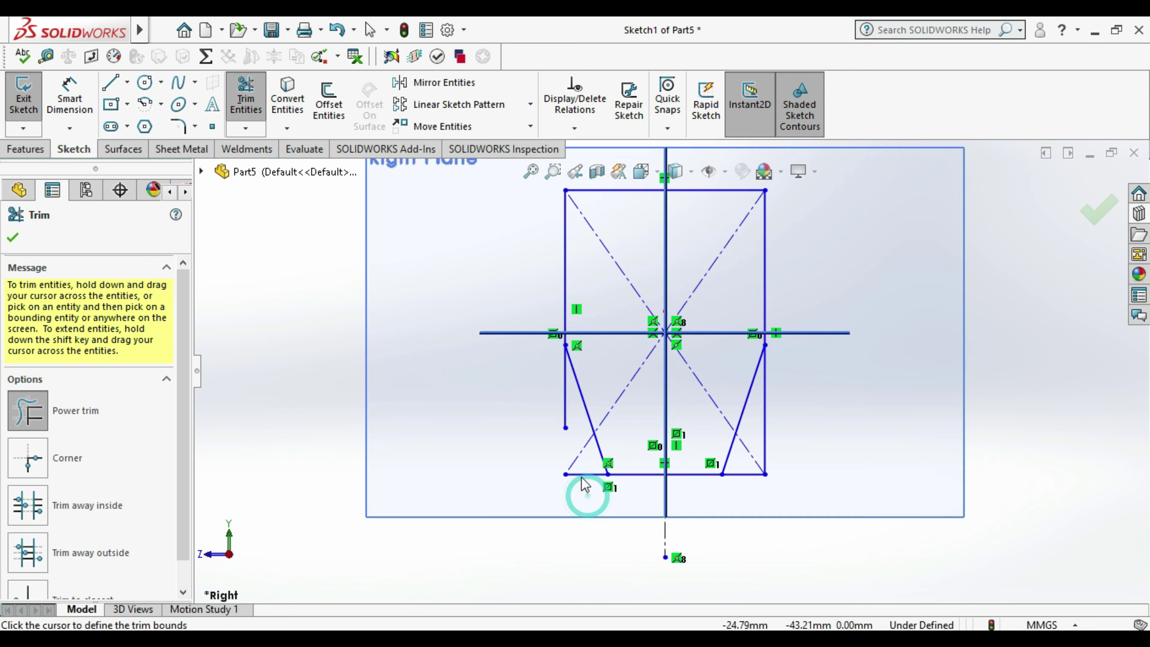
left_click_drag(579, 410, 559, 388)
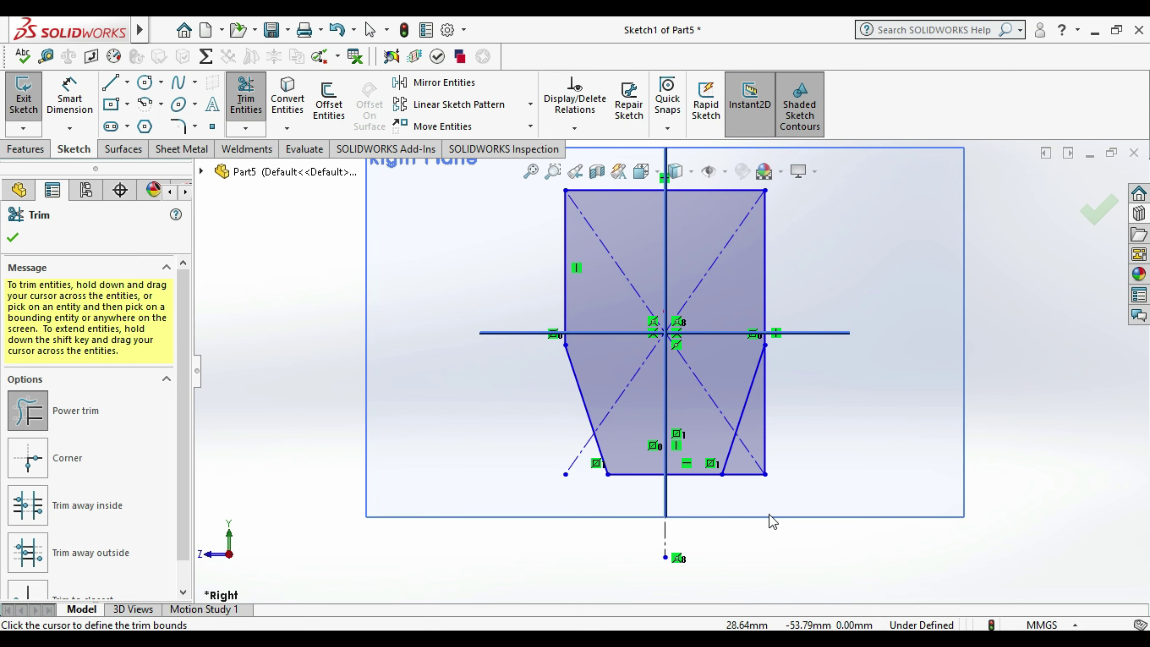
left_click_drag(795, 450, 763, 423)
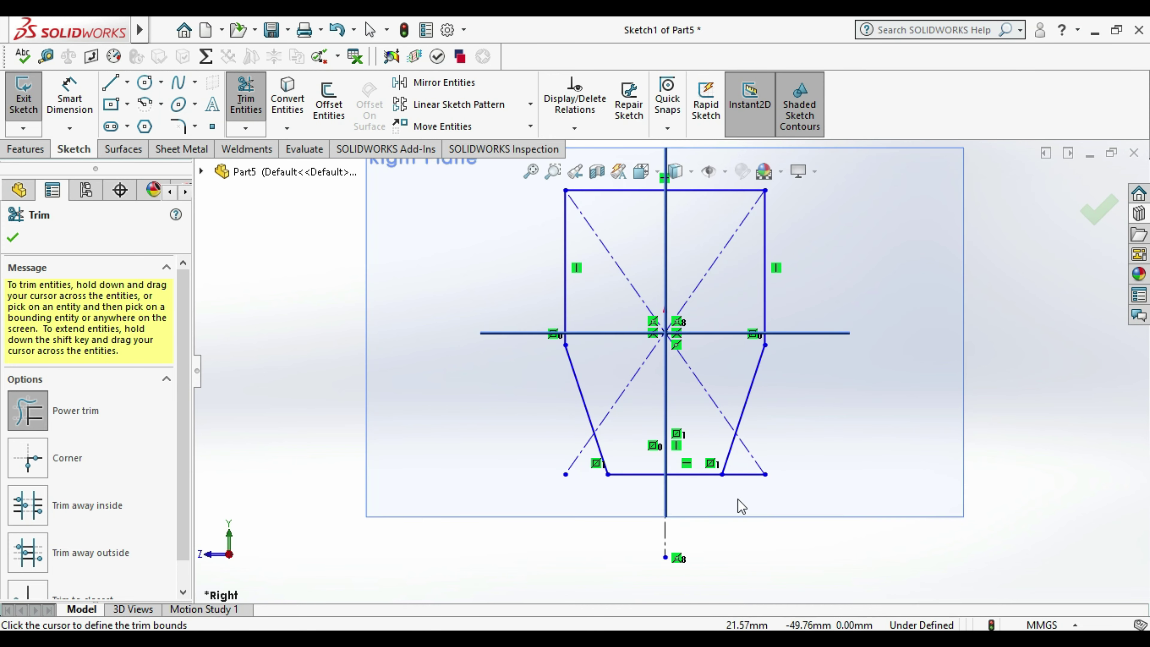
left_click_drag(741, 505, 736, 471)
key("Escape")
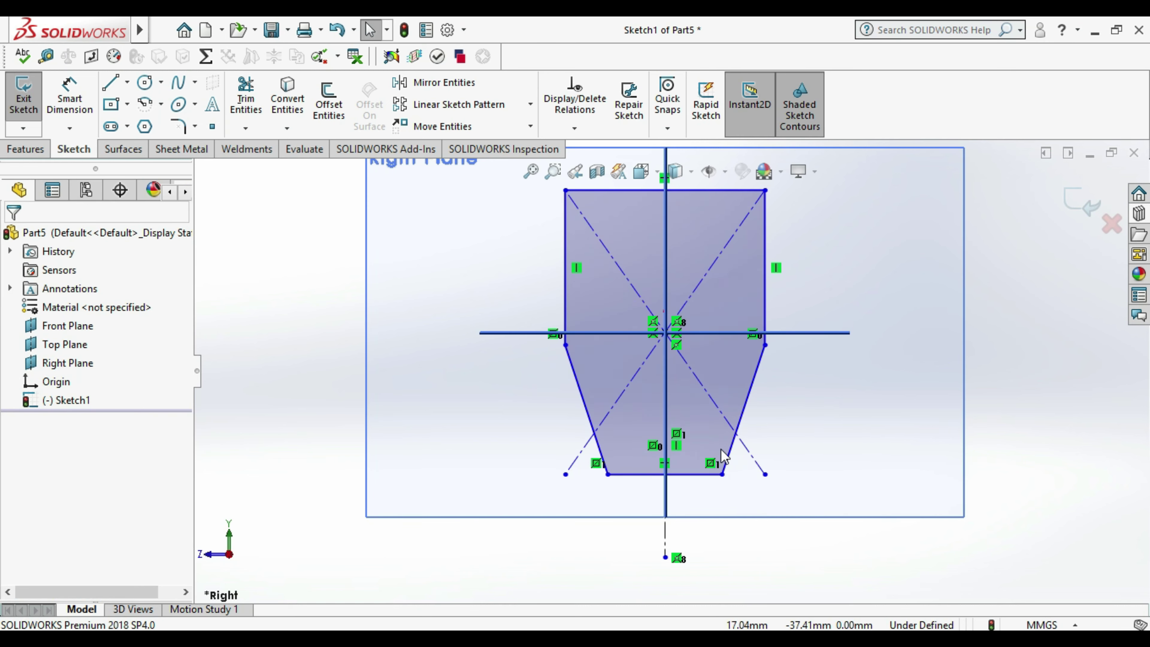
scroll(790, 339, "up", 1)
scroll(818, 313, "down", 1)
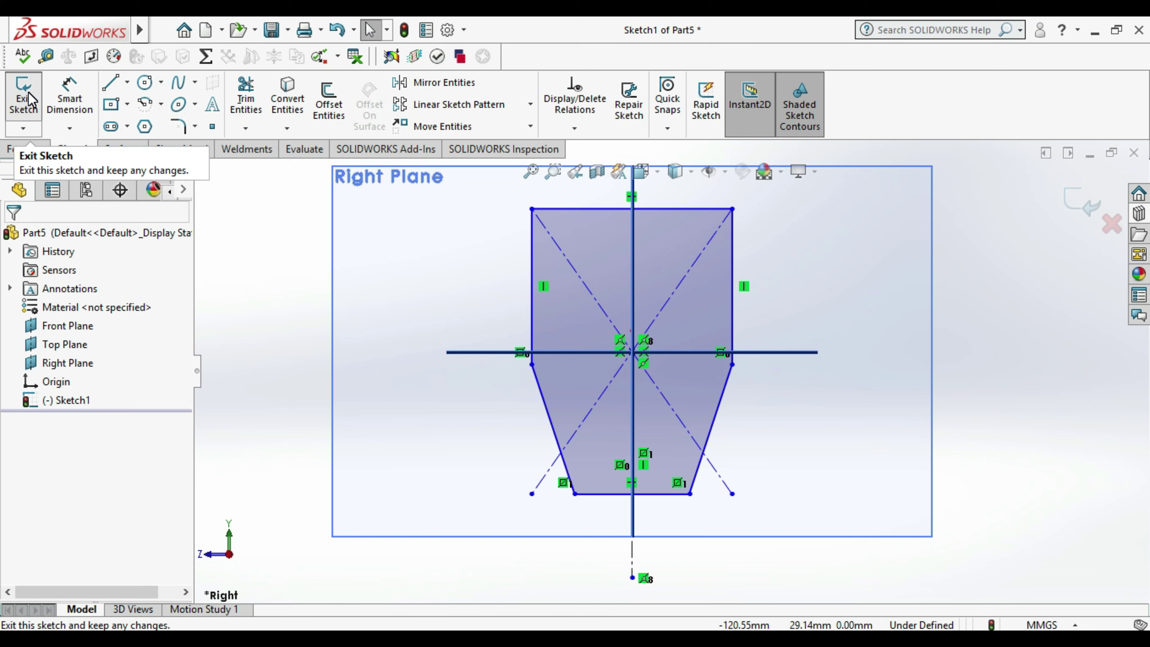
left_click(69, 97)
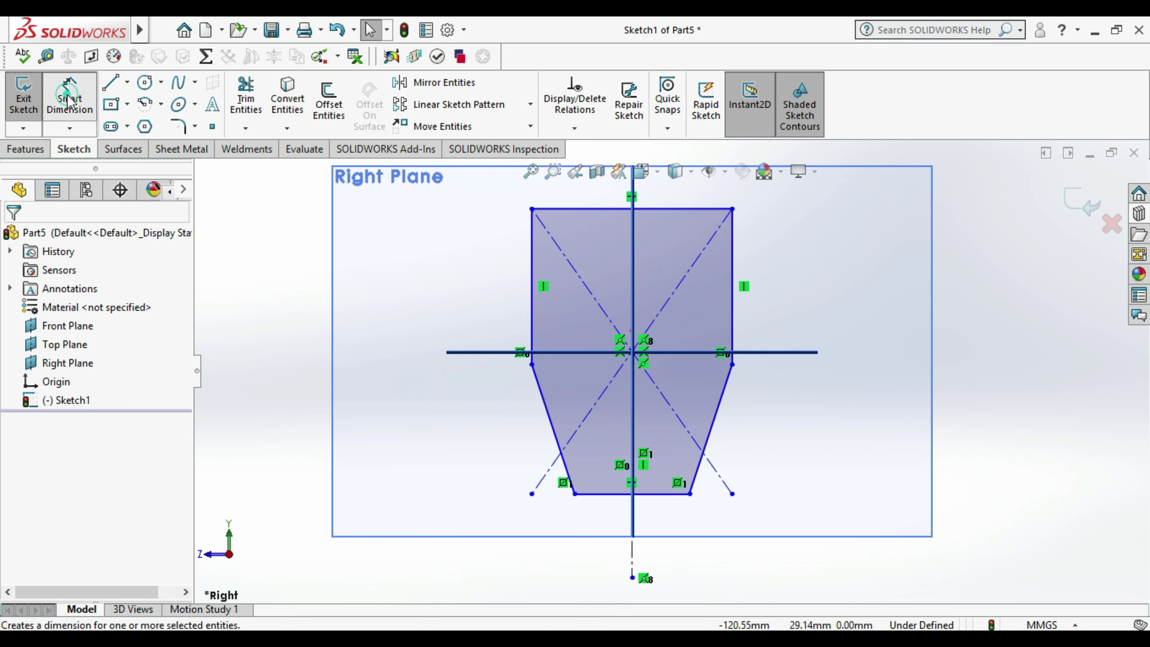
- Add a trial 84.70 height dimension and a 46.14 left-edge dimension, reverting its 35 change
left_click(544, 210)
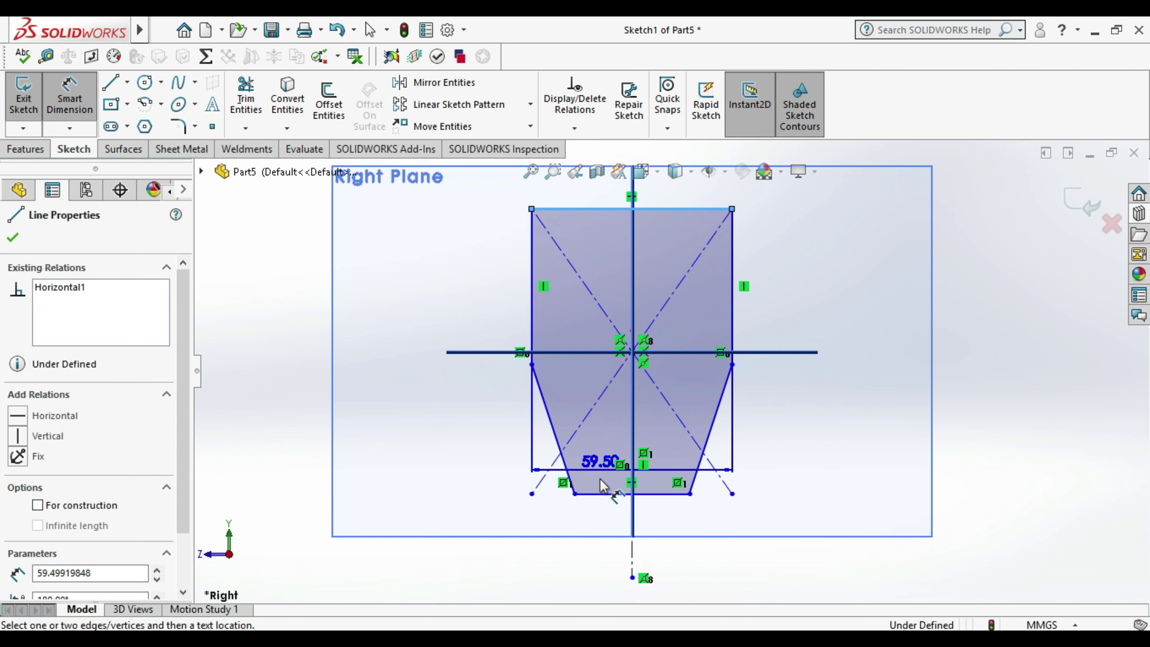
left_click(602, 494)
left_click(288, 361)
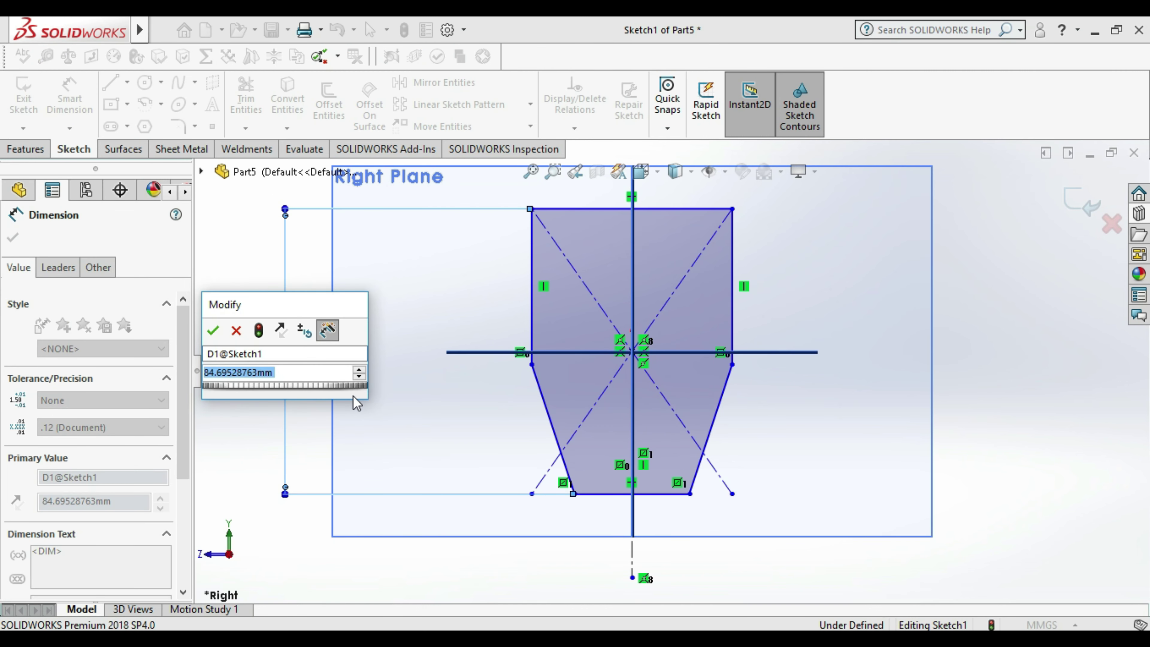
key("Return")
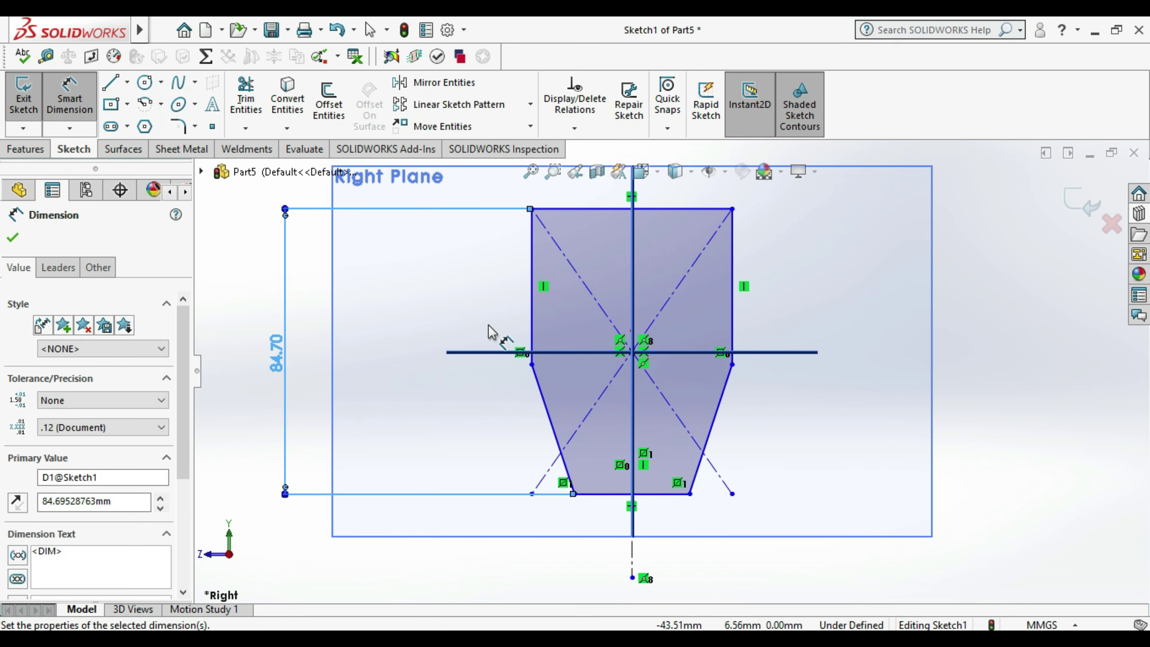
left_click(532, 286)
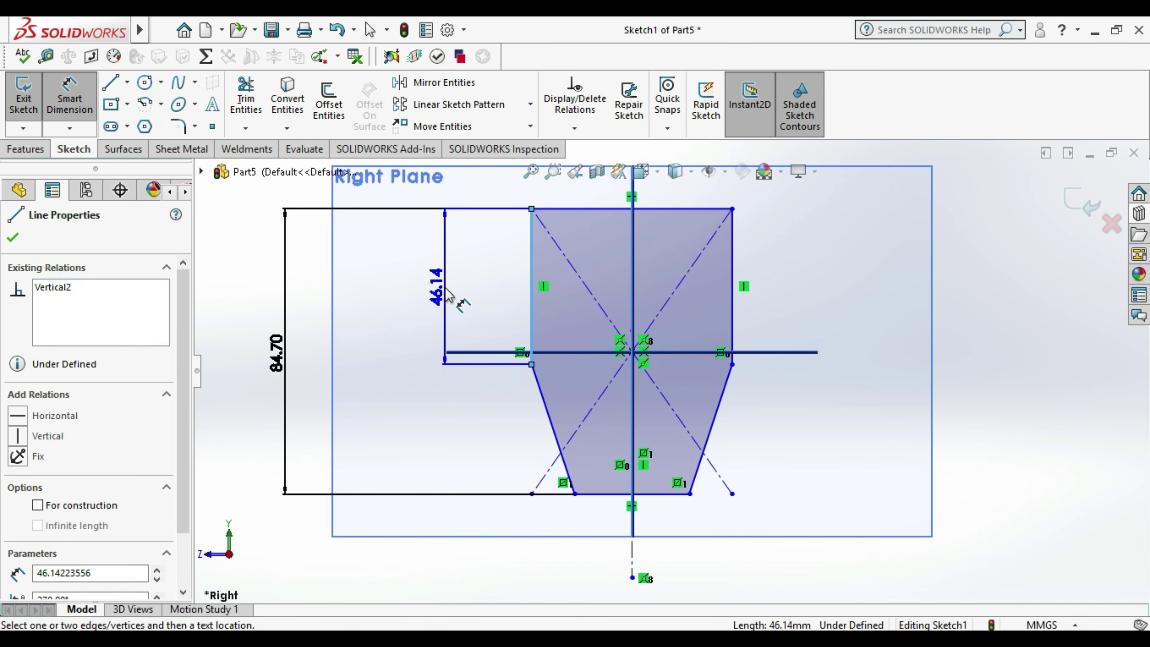
left_click(438, 290)
type("4")
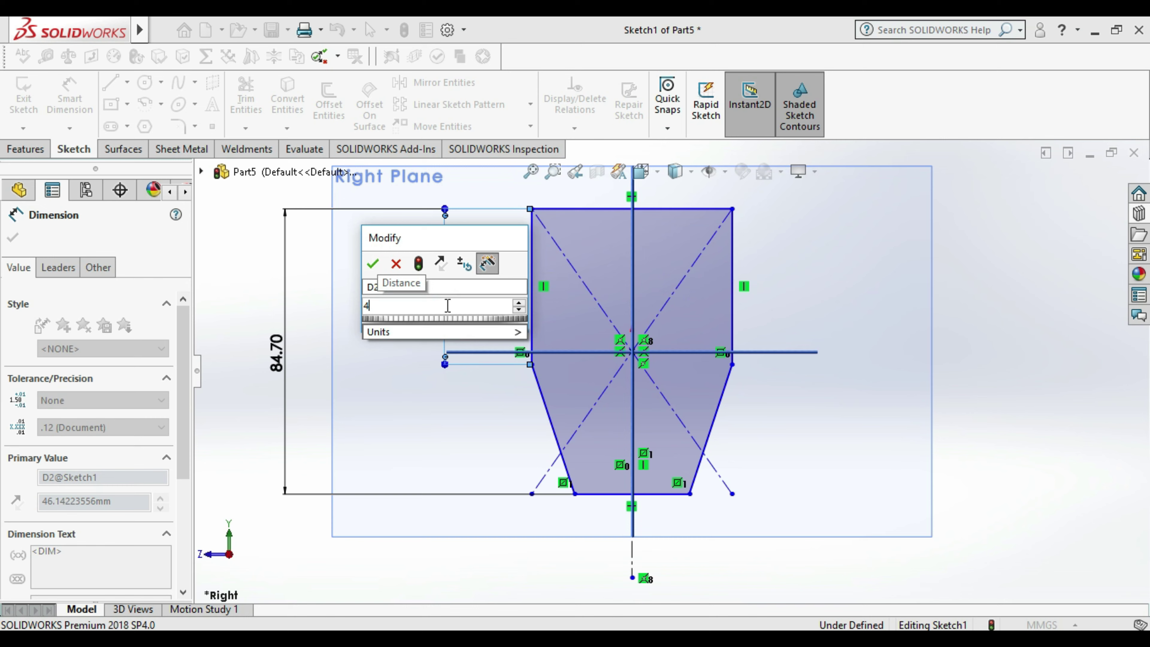
key("BackSpace")
type("35")
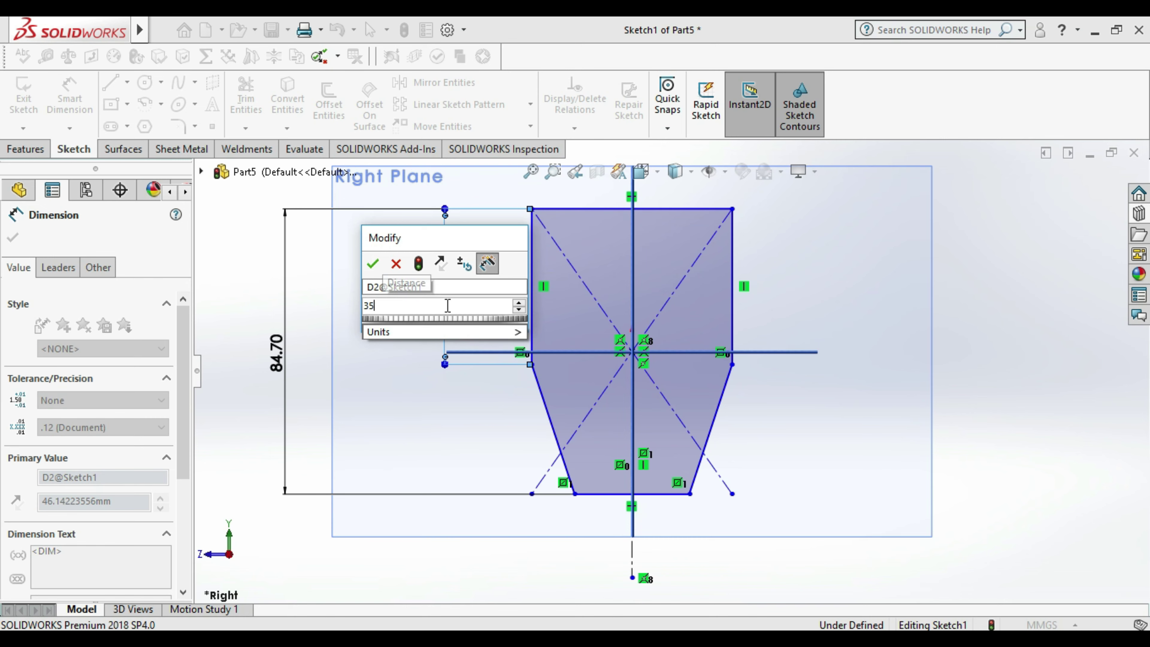
key("Return")
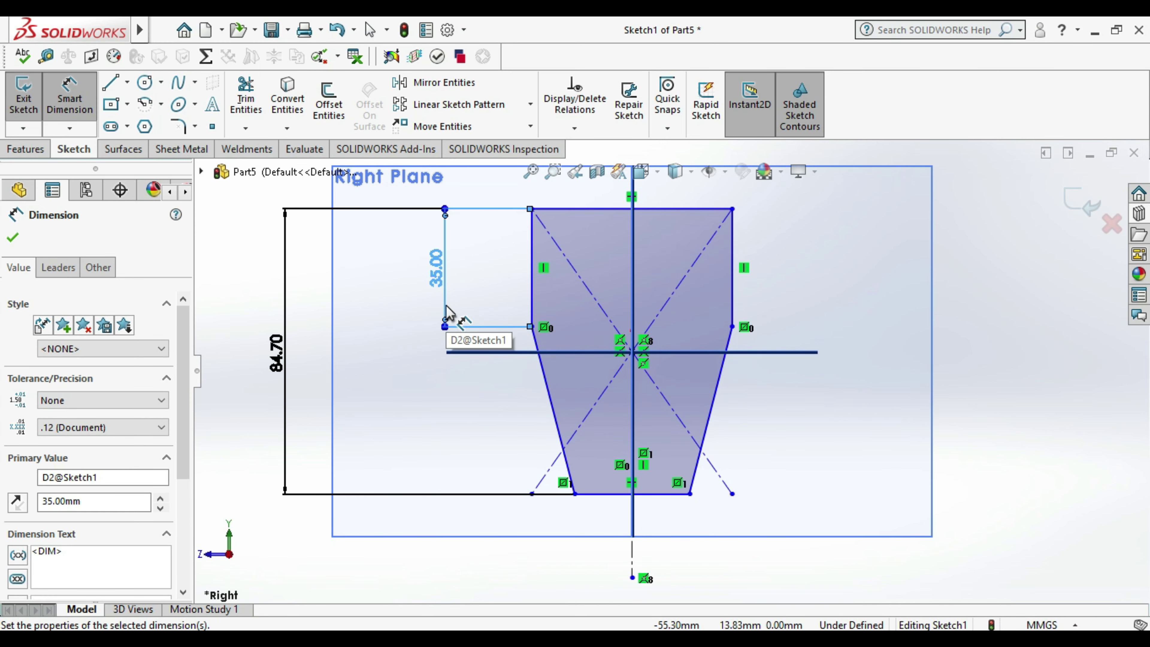
key("Escape")
key("ctrl+z")
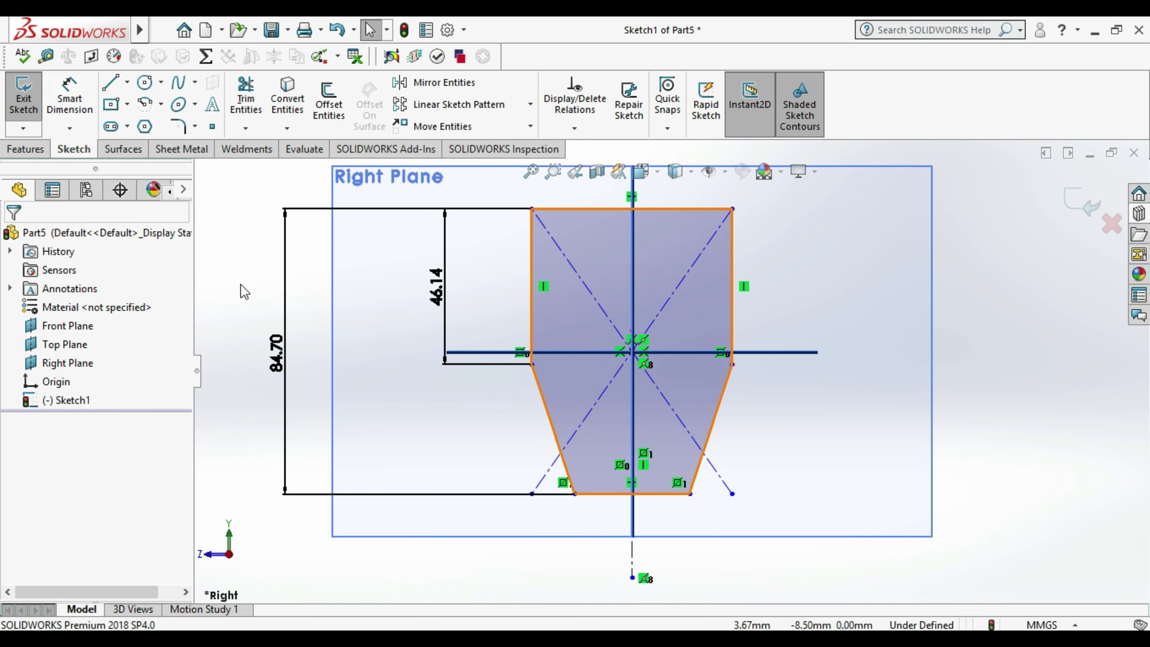
- Delete the 46.14 dimension and set the top edge 35 mm above the horizontal centreline
left_click(439, 287)
key("Delete")
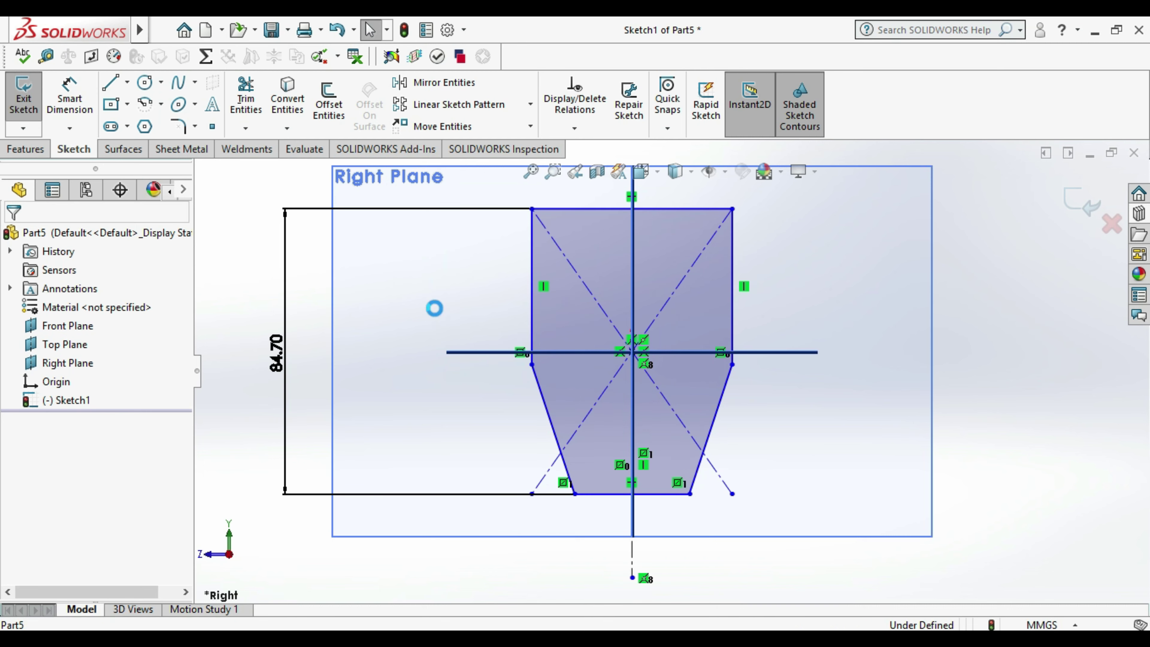
left_click(90, 94)
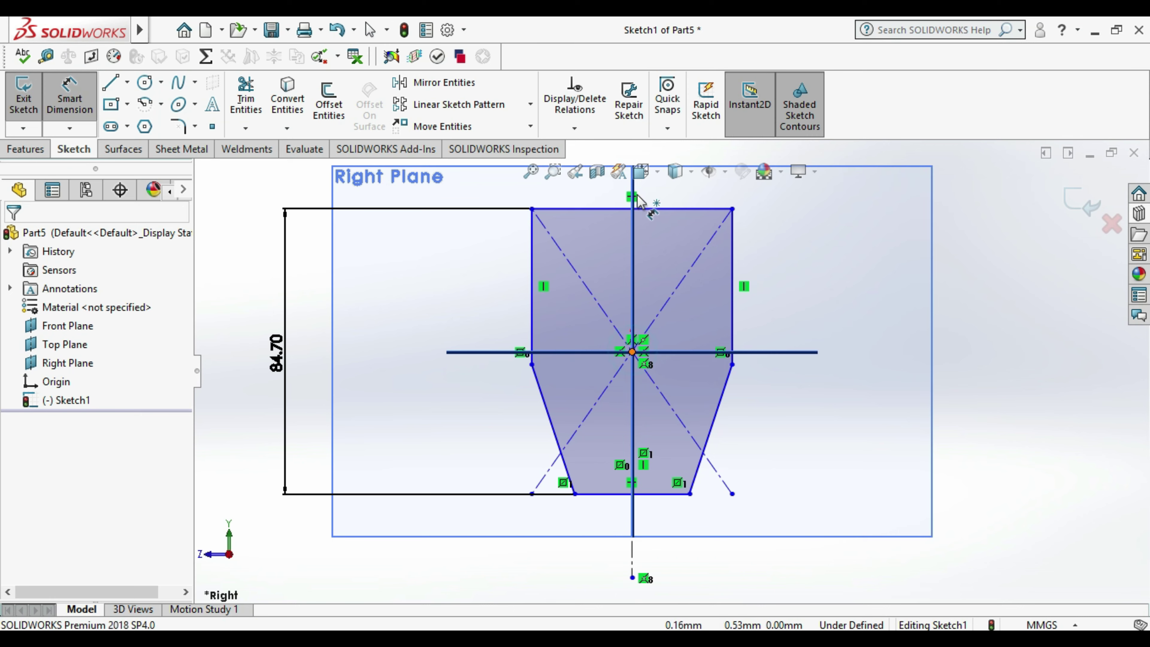
left_click(639, 207)
left_click(790, 352)
left_click(804, 260)
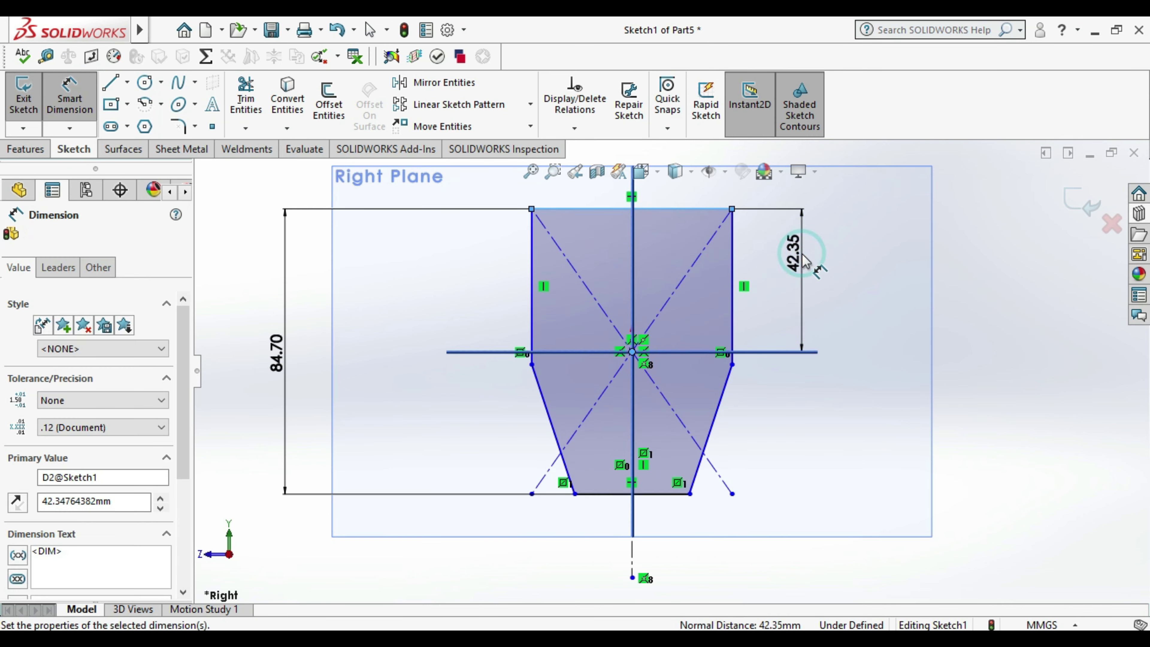
type("35")
key("Return")
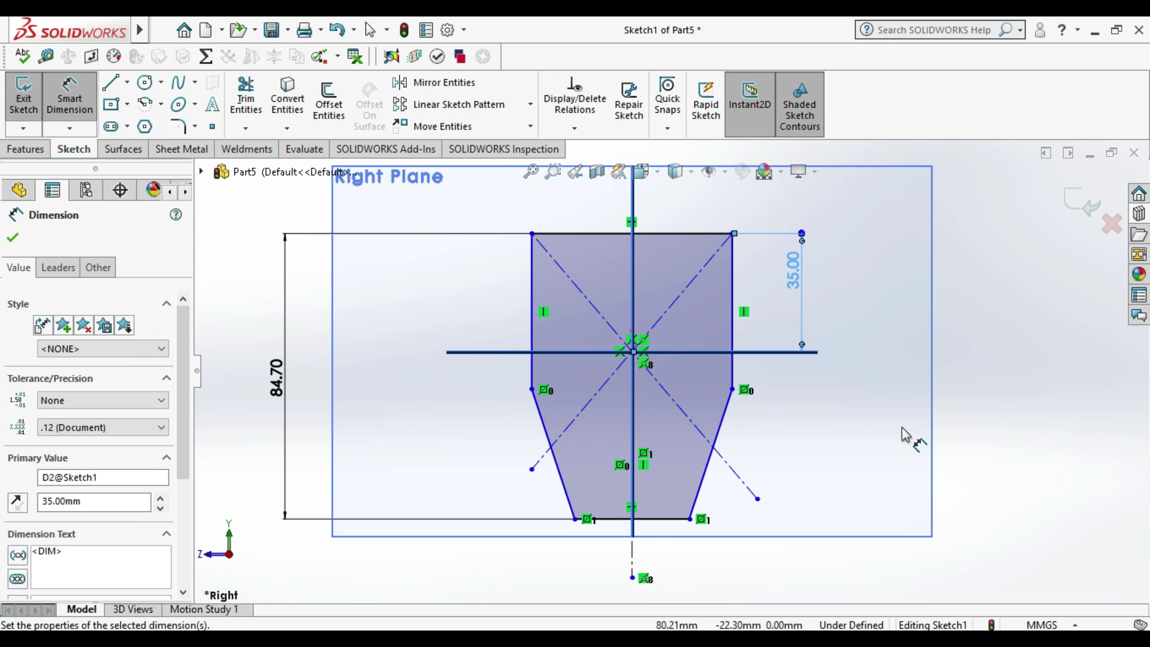
key("Escape")
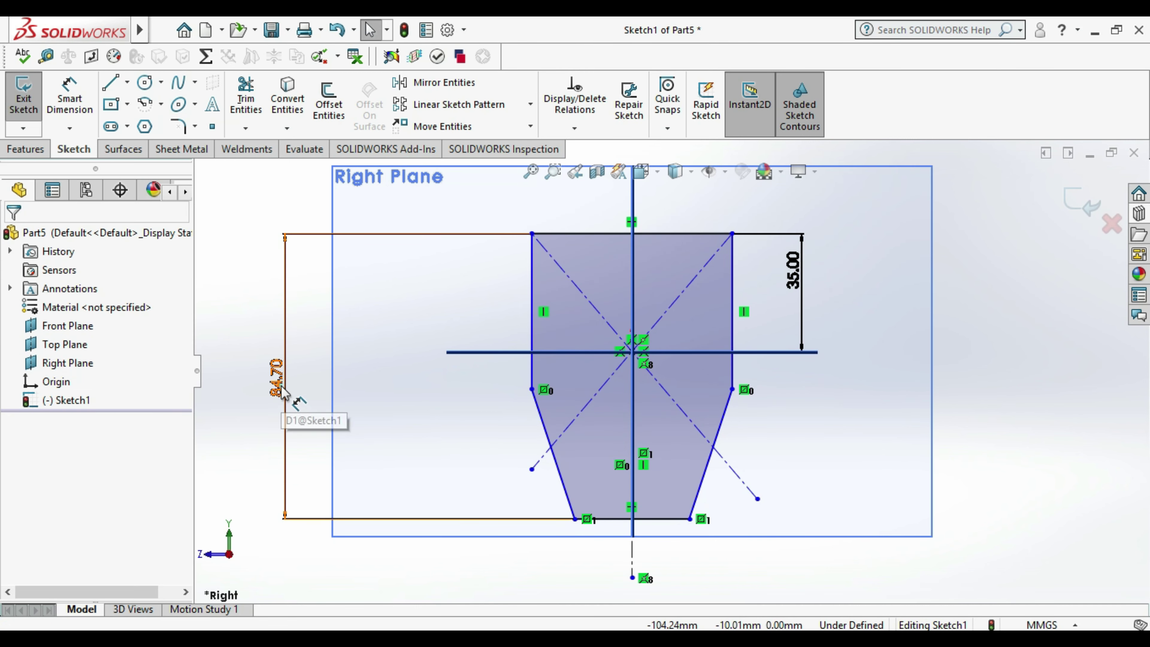
- Delete the 84.70 overall height dimension
double_click(283, 390)
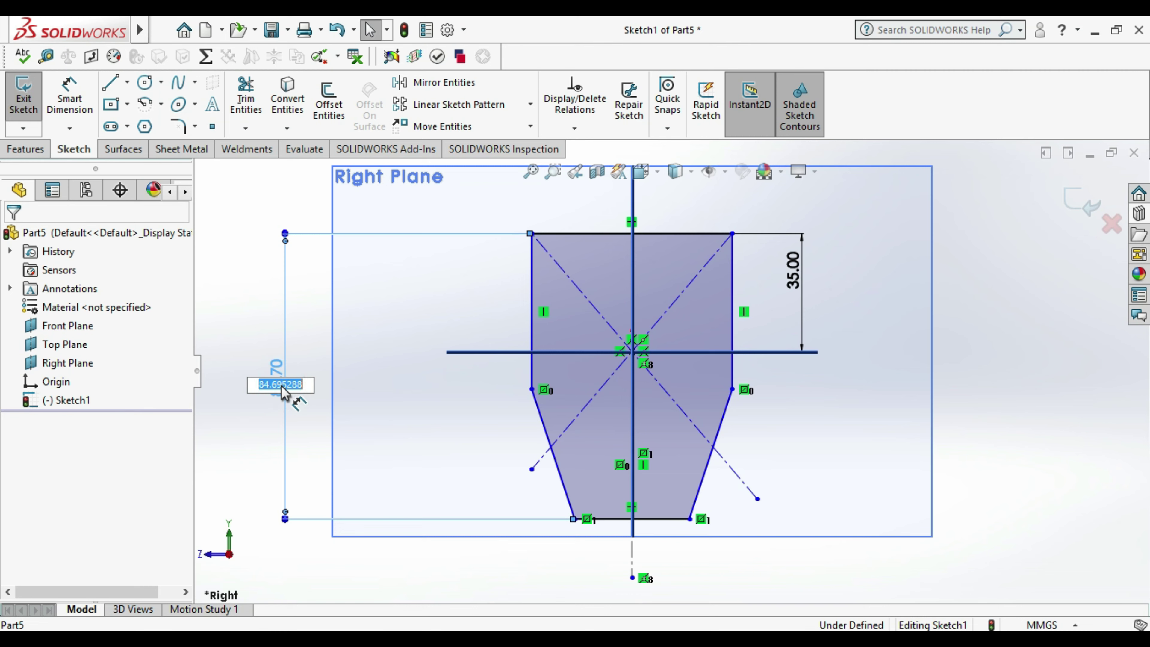
left_click(349, 441)
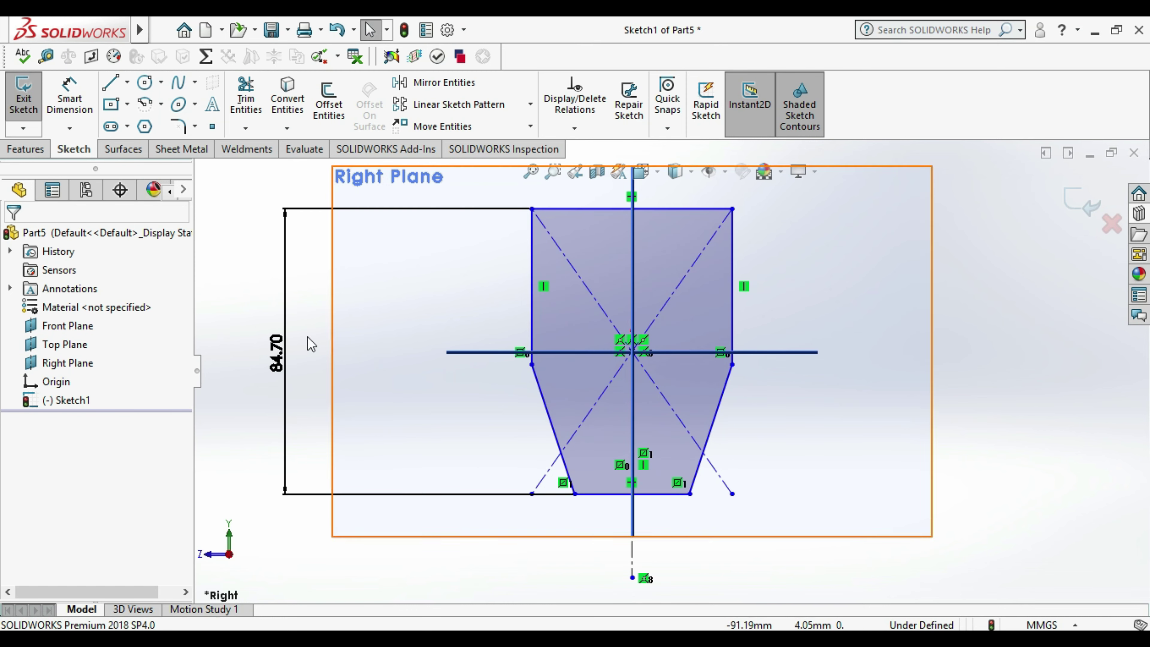
left_click(279, 361)
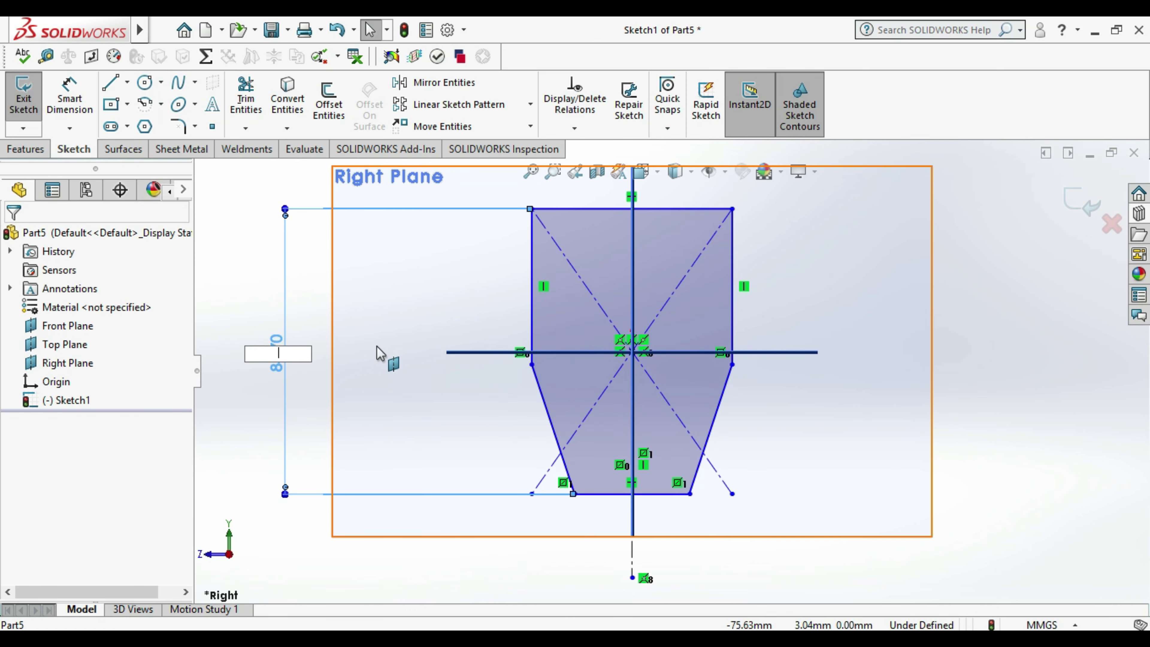
key("Escape")
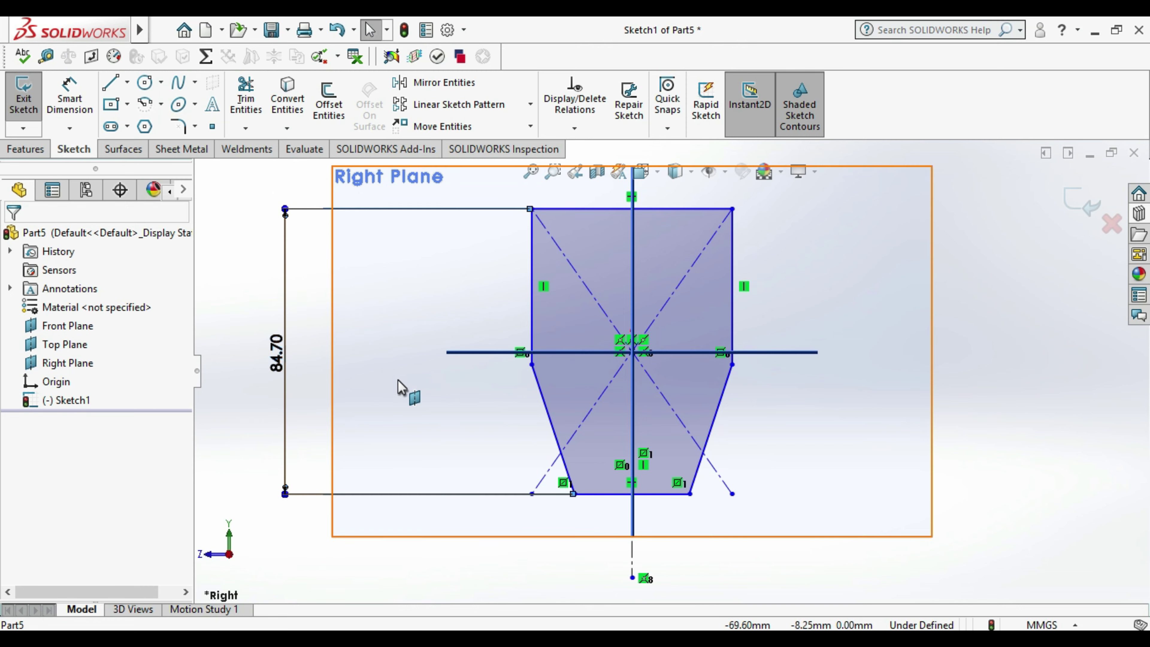
left_click(286, 317)
key("Delete")
- Dimension the top edge 35 mm from the sketch origin and exit the sketch
left_click(70, 97)
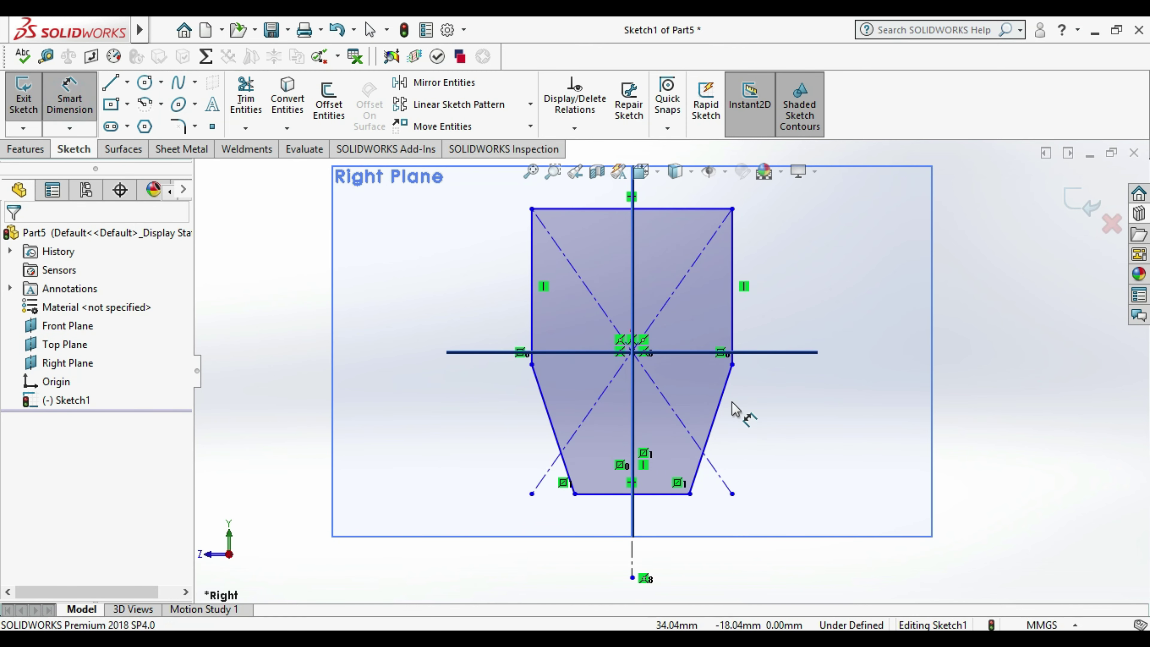
left_click(632, 352)
left_click(651, 210)
left_click(836, 271)
type("35")
key("Return")
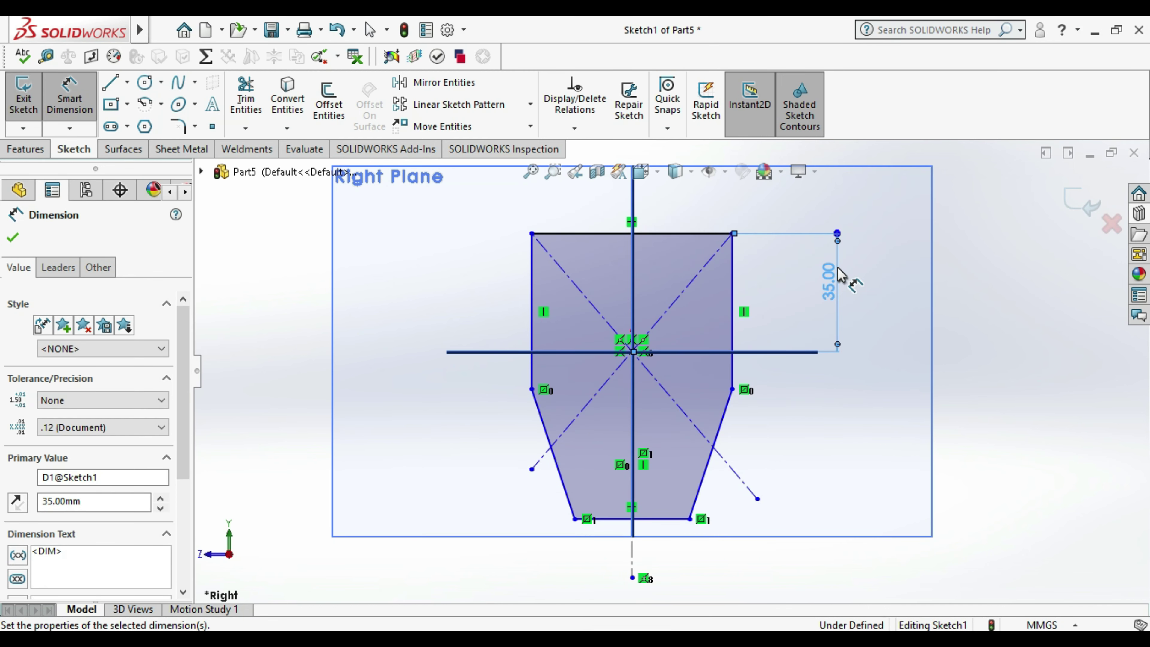
key("Escape")
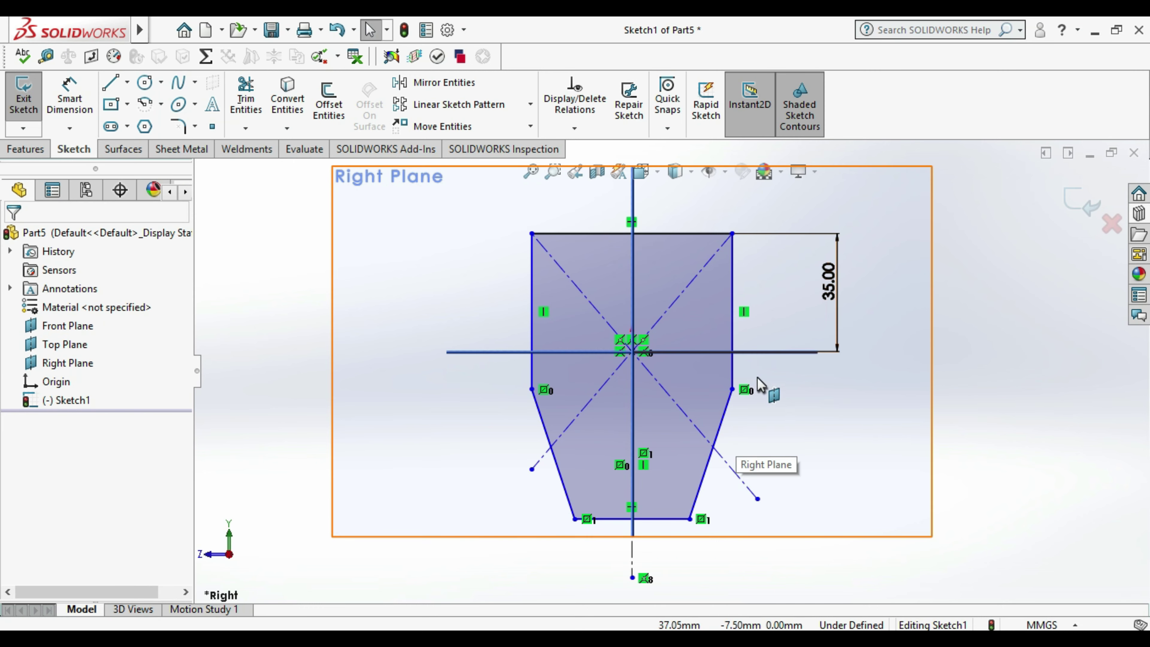
left_click(732, 313)
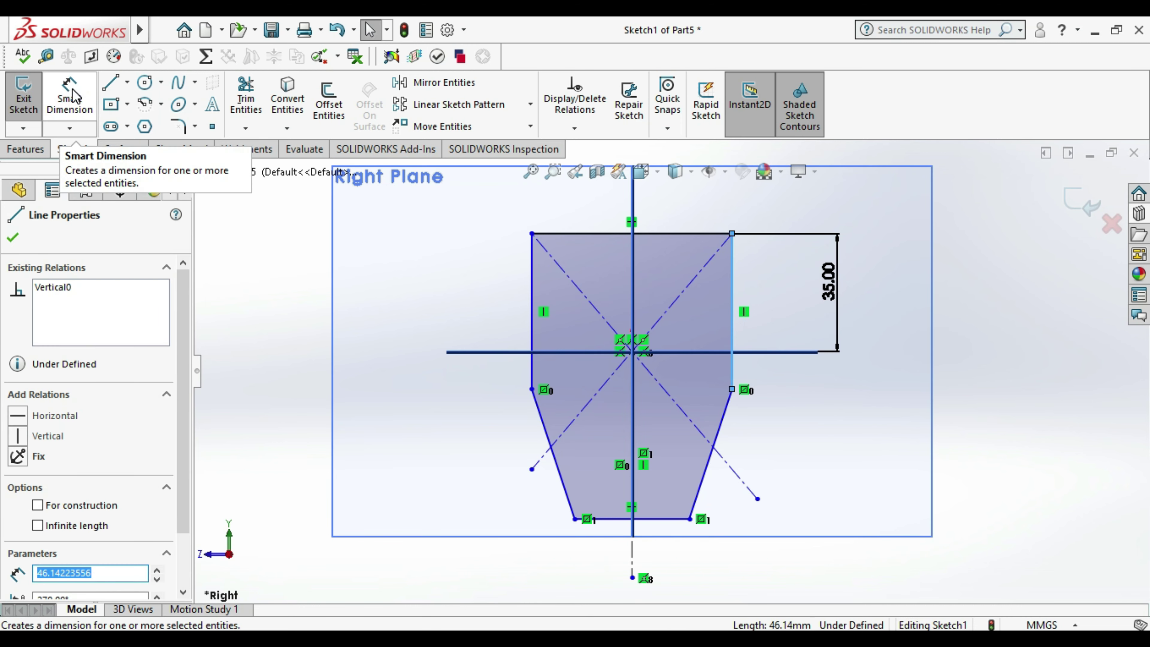
left_click(23, 97)
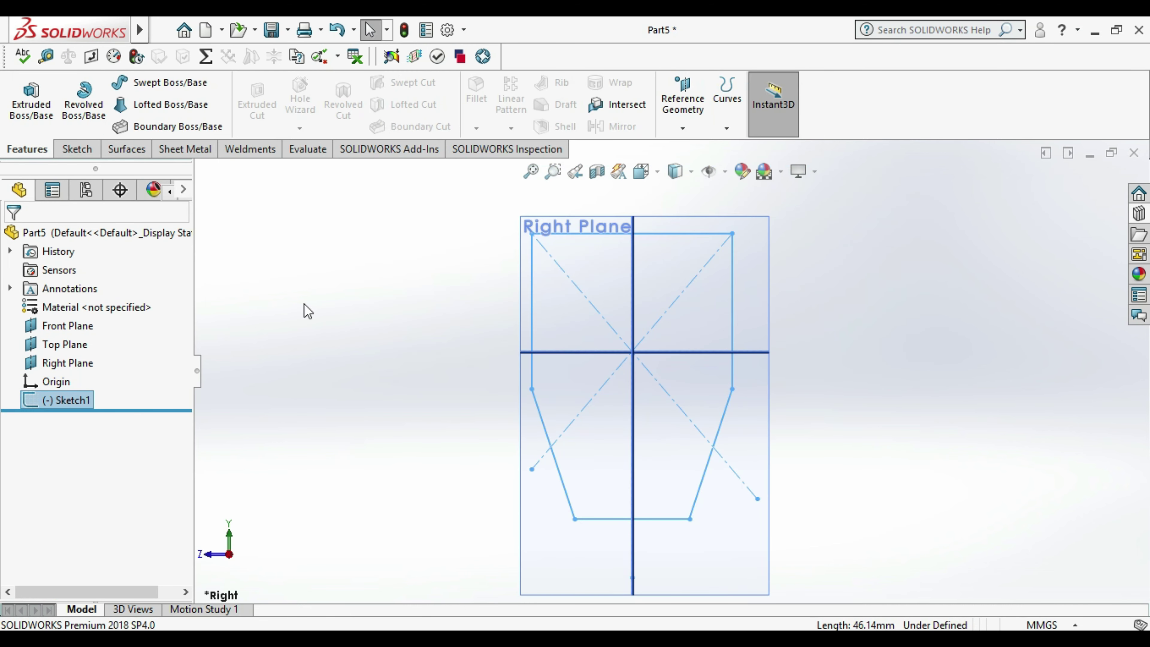
- Extrude the tapered profile 12 mm blind as Boss-Extrude1
left_click(31, 95)
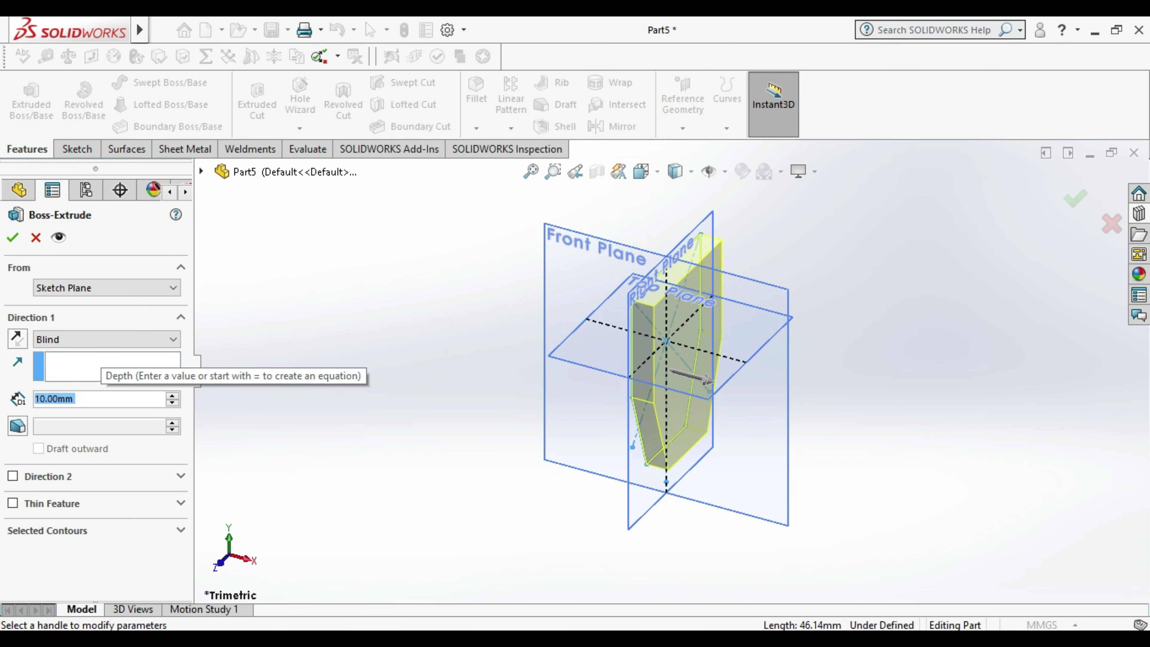
type("12")
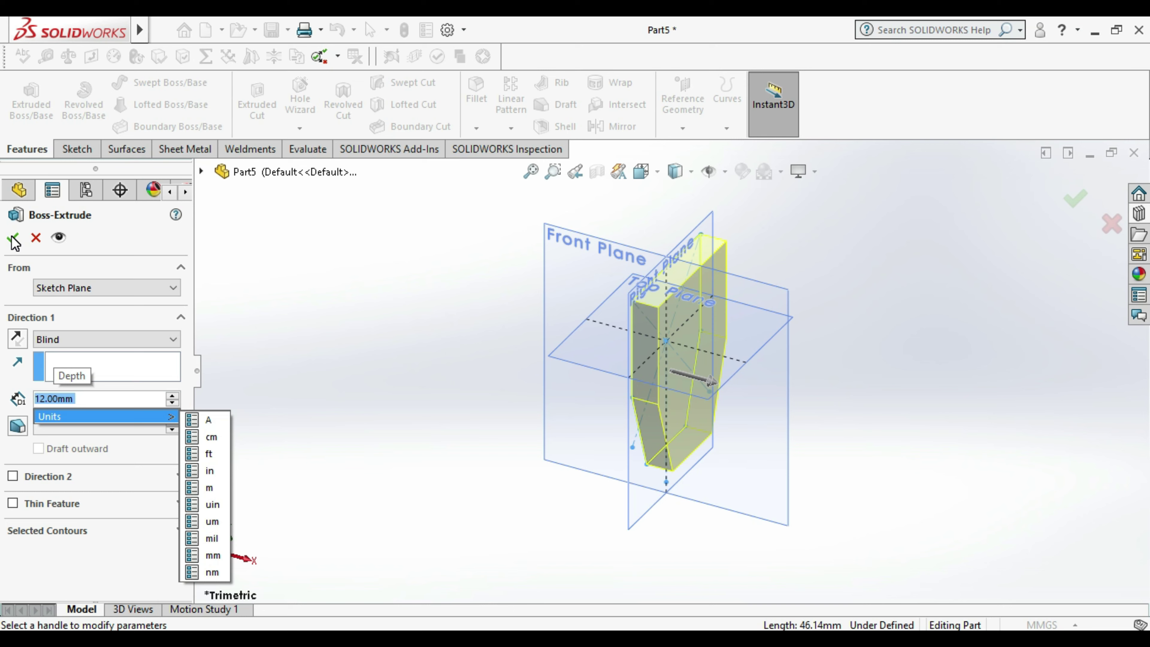
left_click(13, 238)
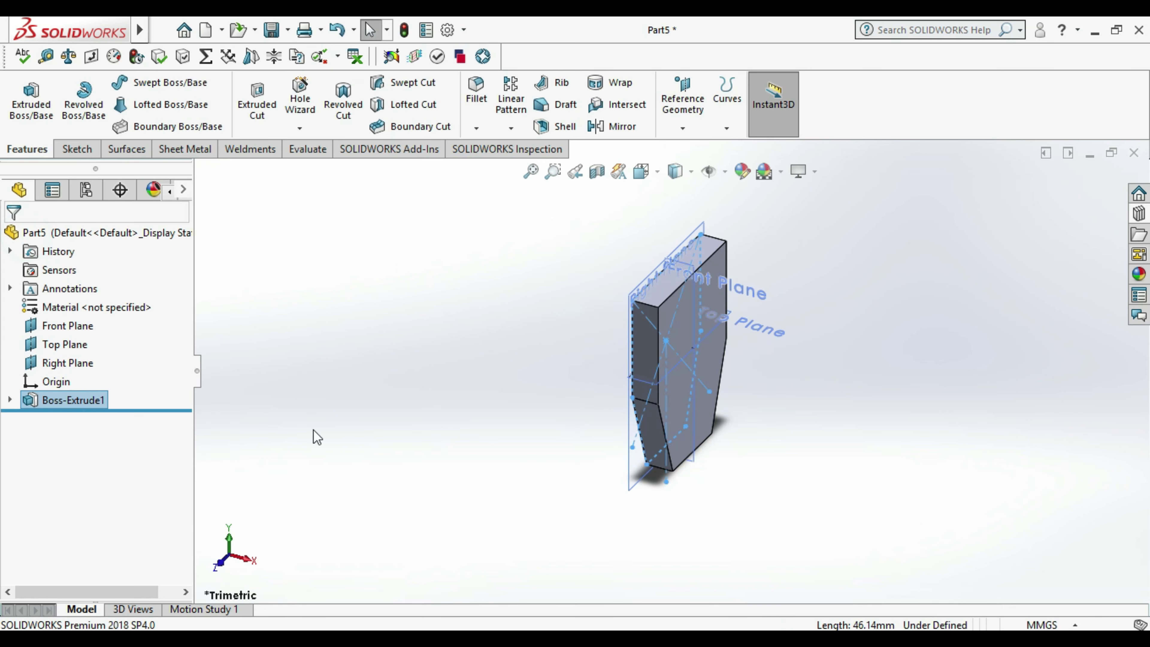
- Rotate the part toward its large face and start a new sketch on it
scroll(848, 334, "down", 2)
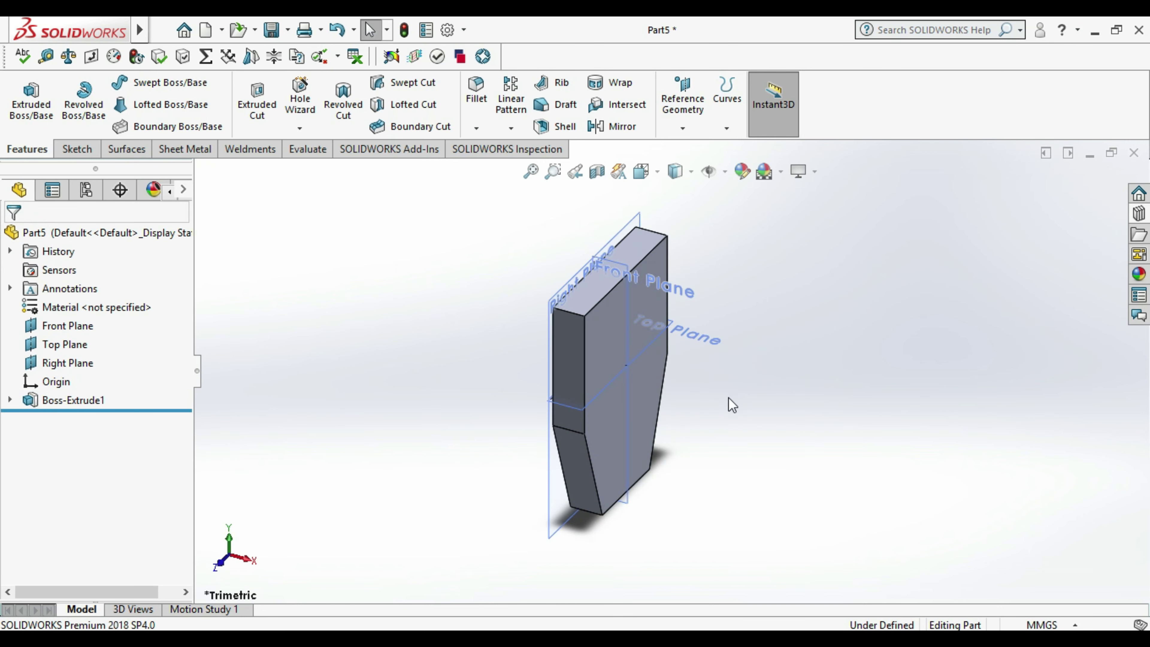
mouse_move(734, 416)
middle_mouse_down()
mouse_move(757, 431)
mouse_move(698, 397)
middle_mouse_up()
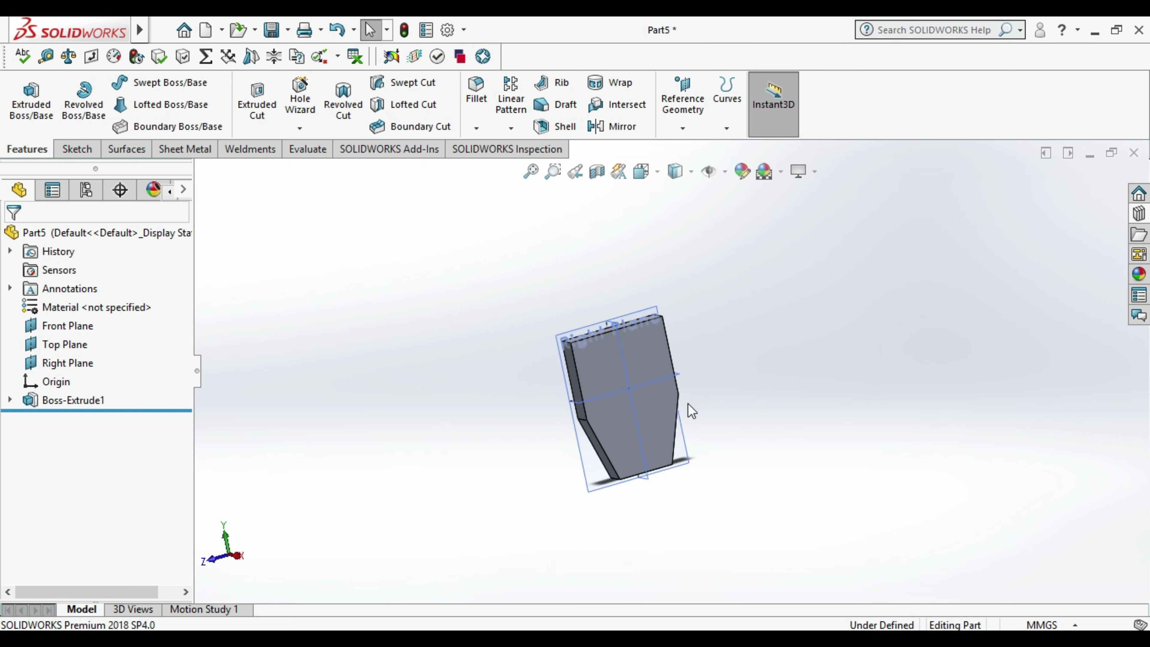
right_click(656, 418)
left_click(693, 263)
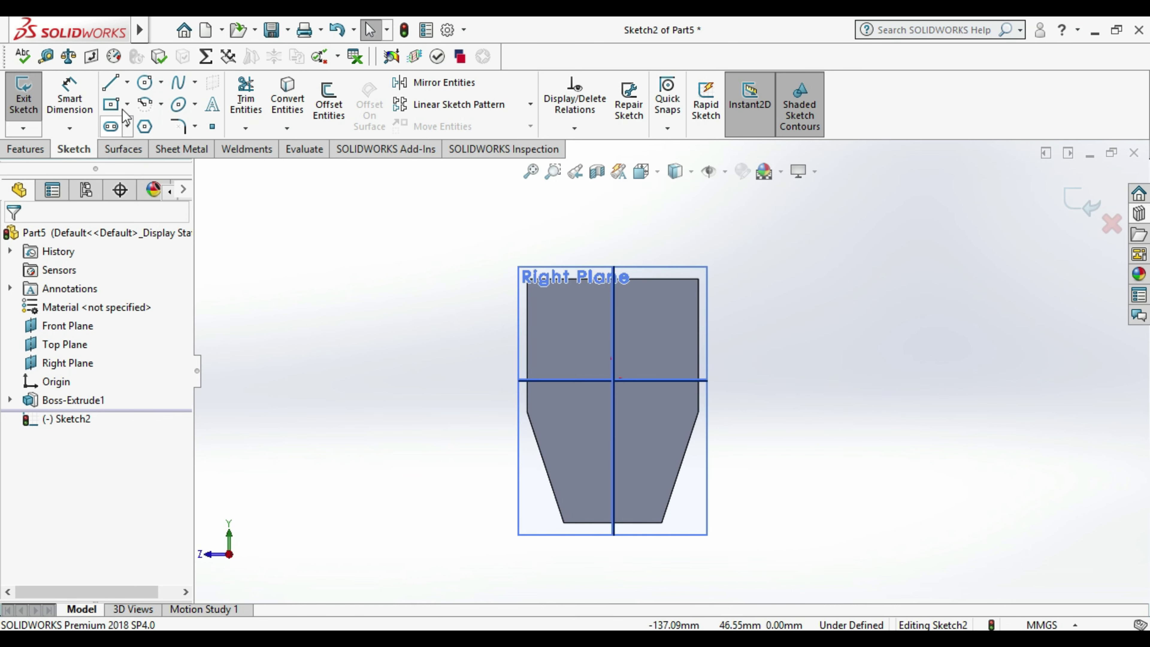
- Draw a circle on the vertical centreline and give it a 42 mm diameter
left_click(145, 82)
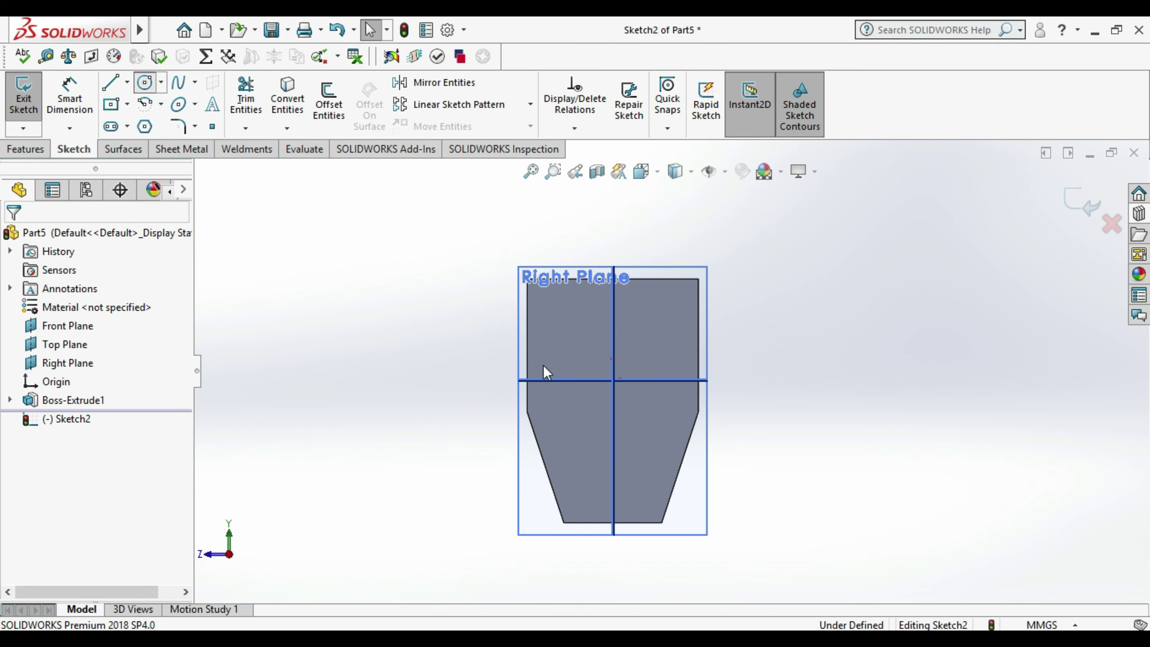
left_click(612, 417)
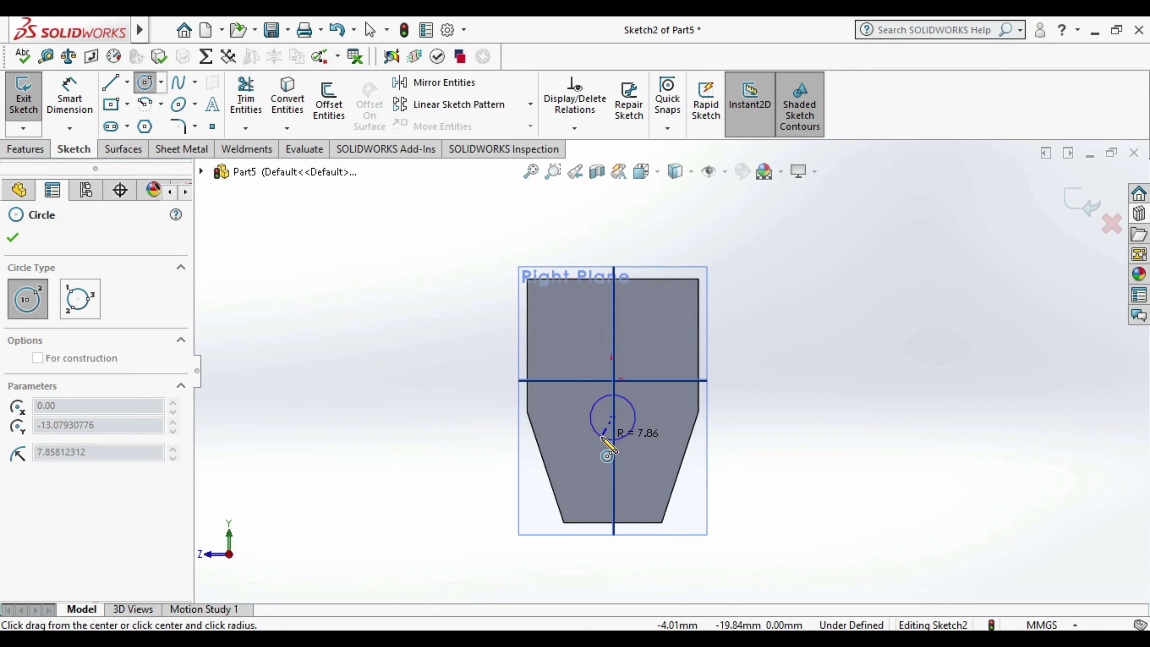
left_click(76, 97)
left_click(636, 428)
left_click(784, 562)
type("42")
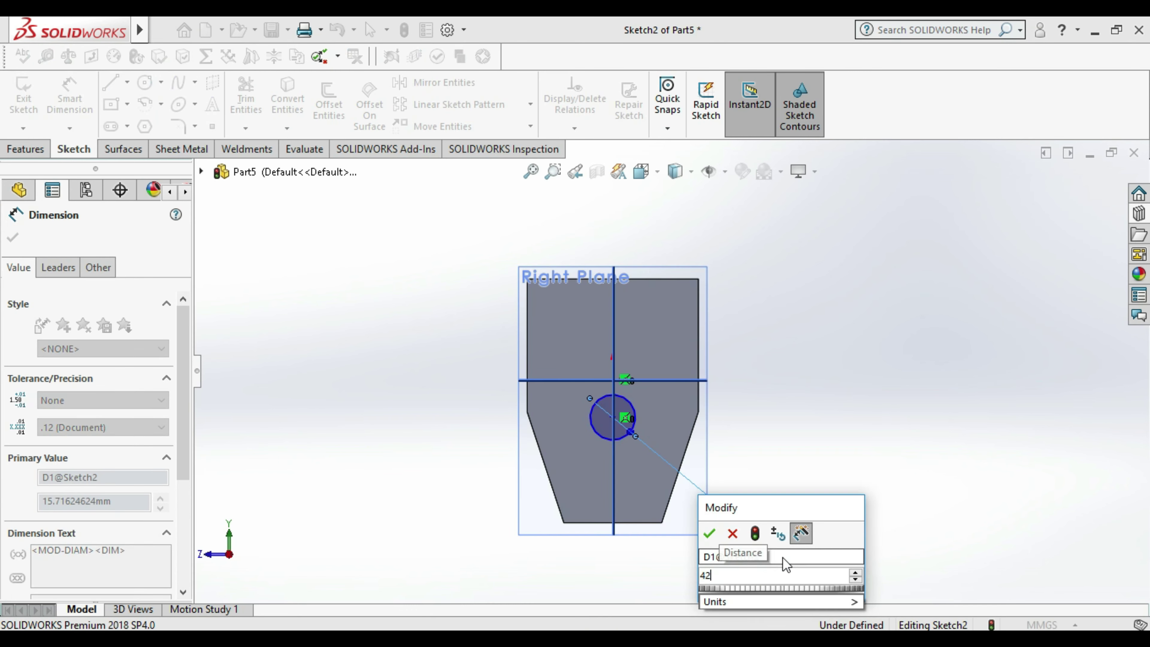
key("Return")
left_click(825, 521)
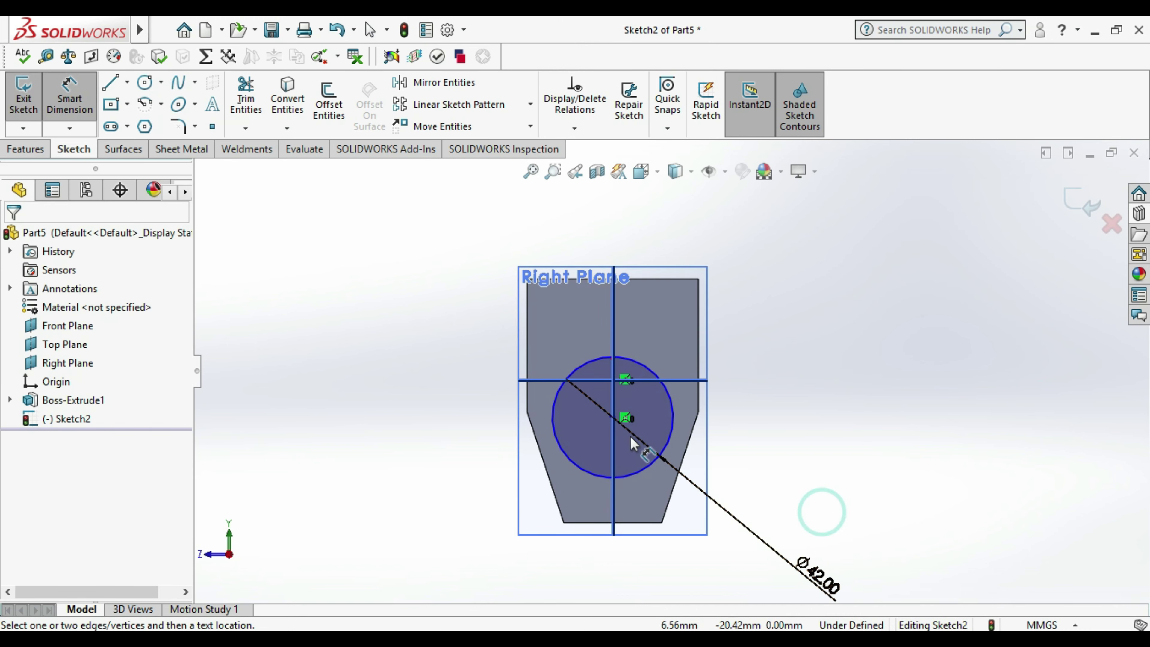
- Place the circle's centre 31 mm above the plate's bottom edge
left_click(612, 417)
left_click(584, 527)
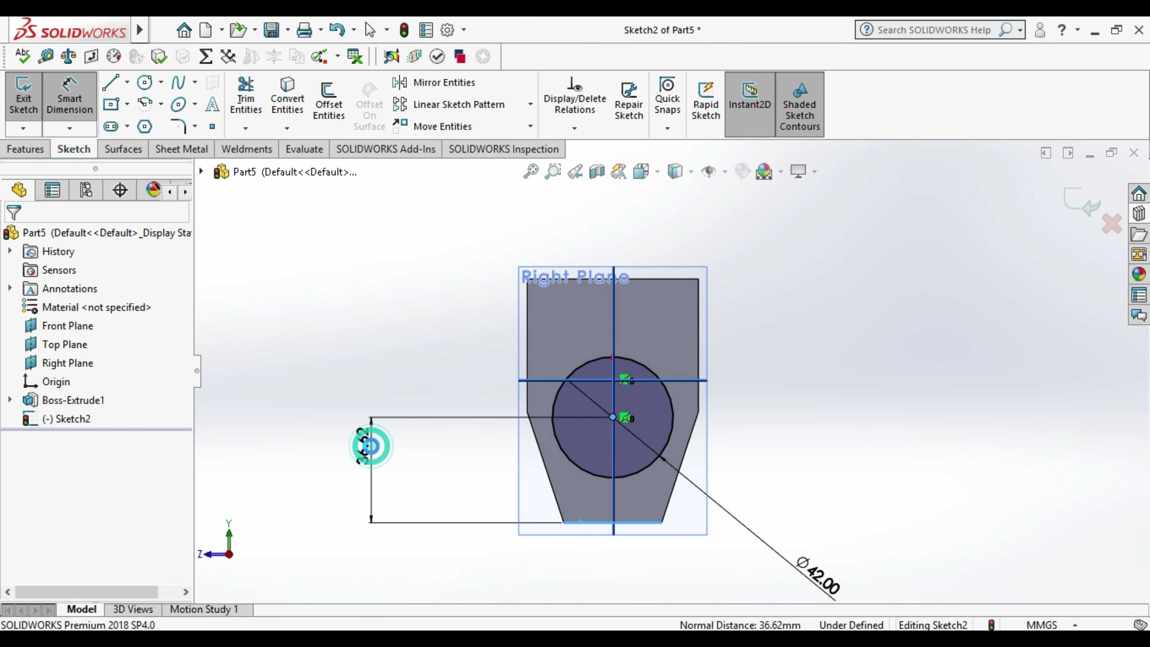
left_click(367, 442)
type("31")
key("Return")
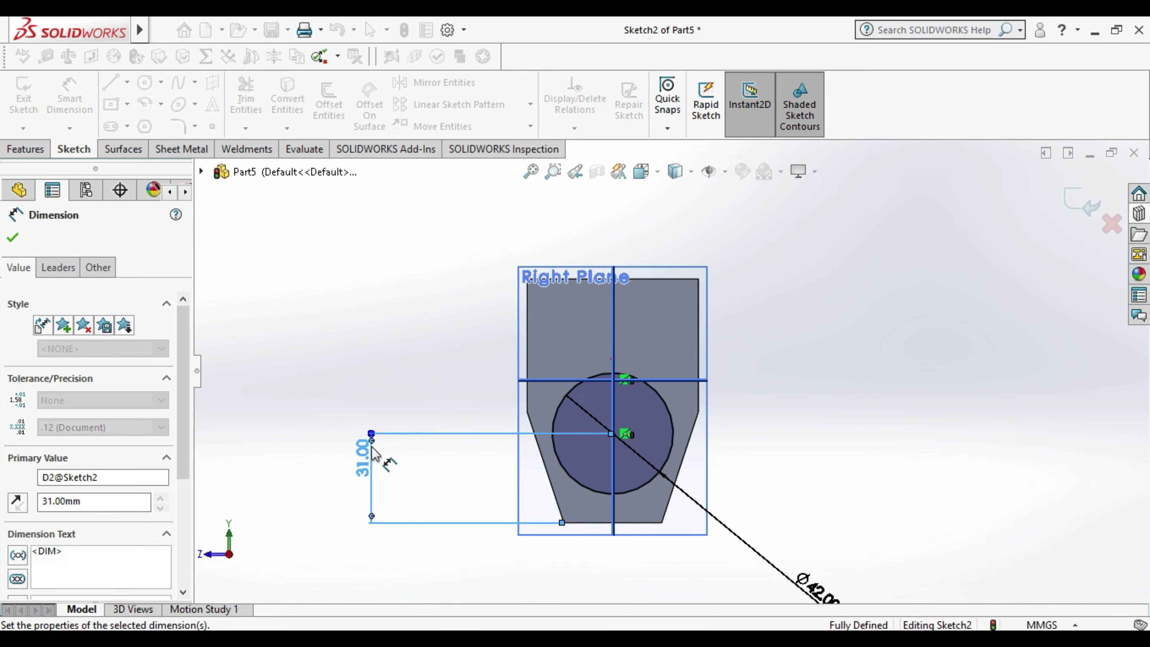
left_click(329, 365)
- Cancel two redundant circle dimensions and exit Sketch2
scroll(734, 436, "down", 2)
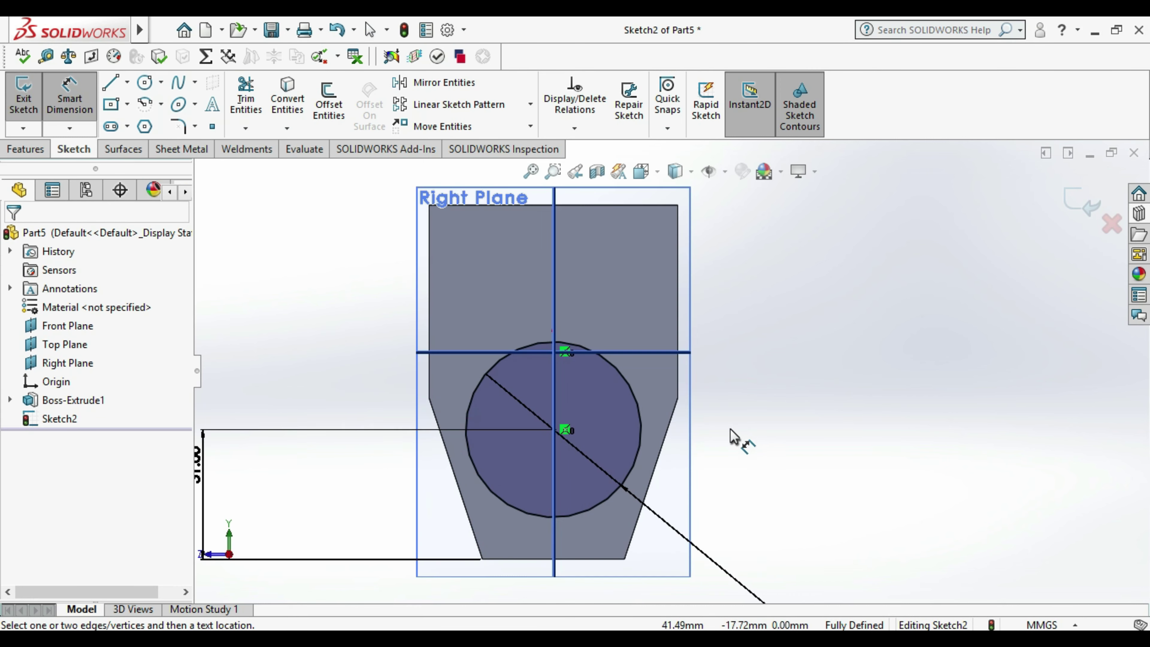
scroll(764, 459, "up", 2)
middle_click_drag(760, 462, 663, 442)
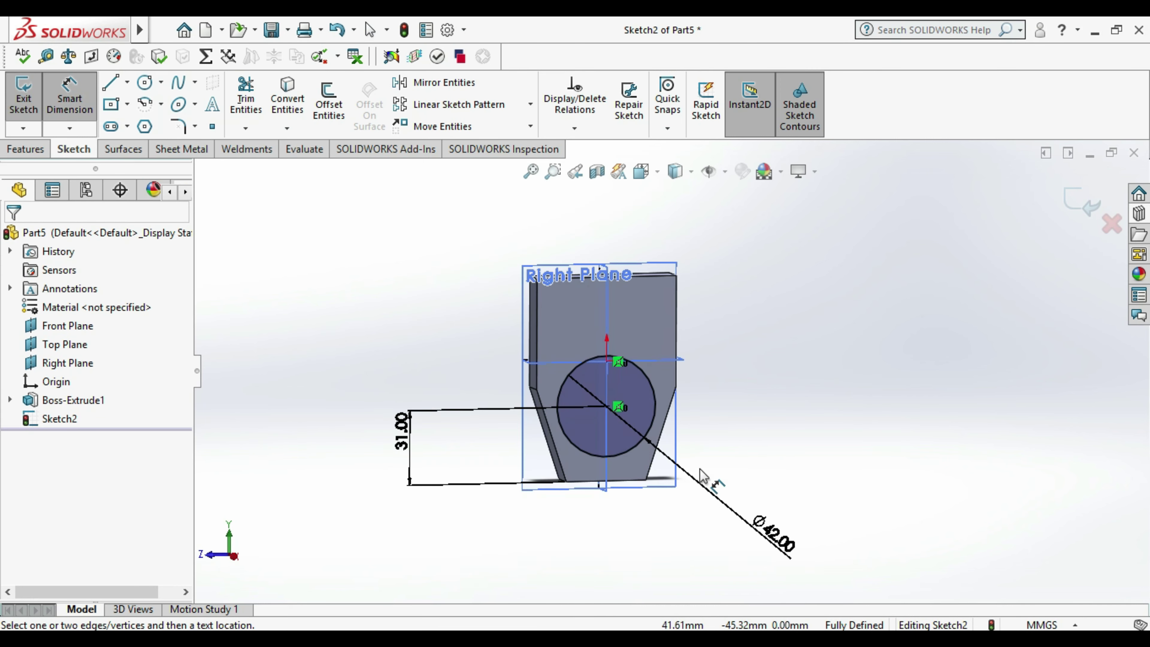
left_click(652, 428)
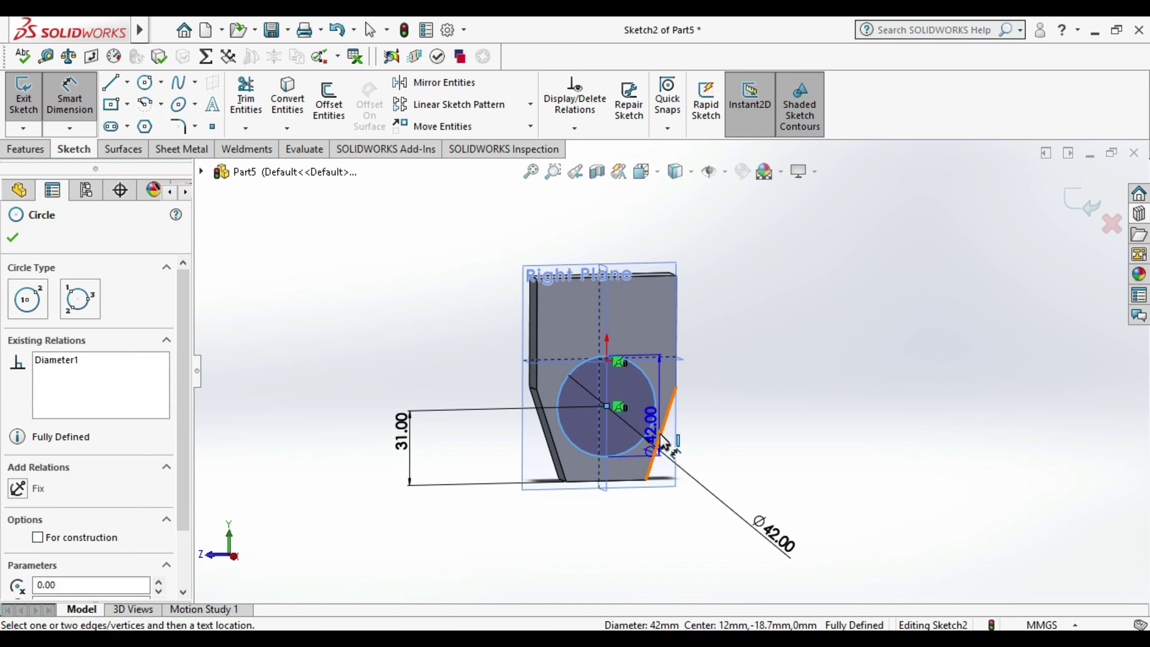
left_click(661, 437)
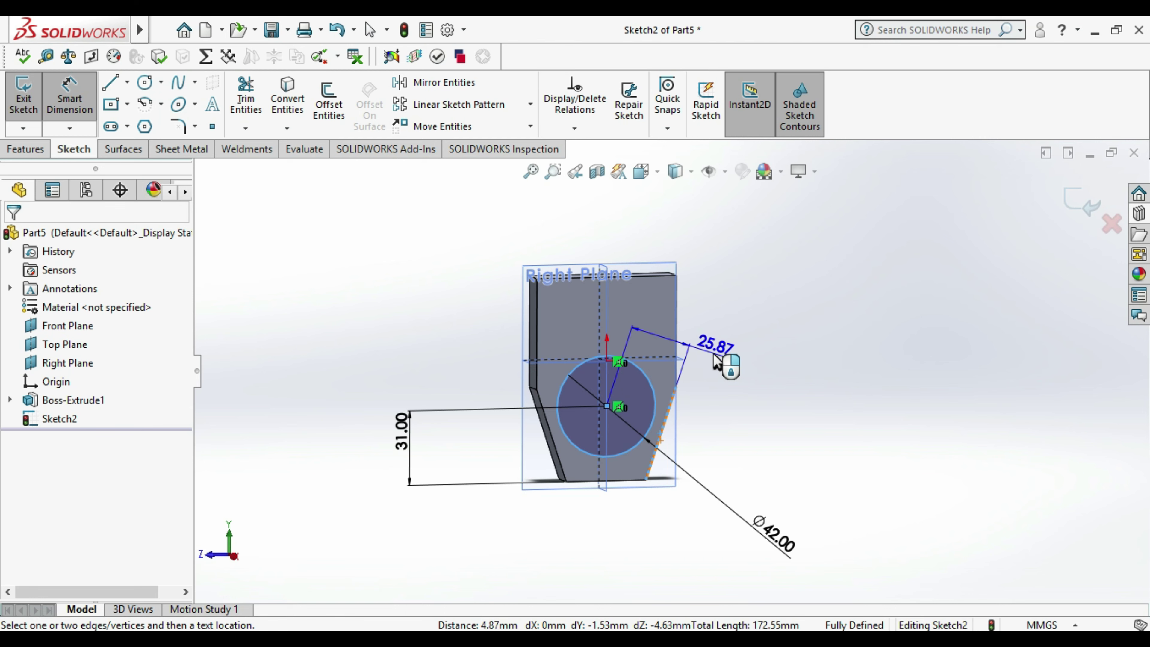
key("Escape")
key("Escape")
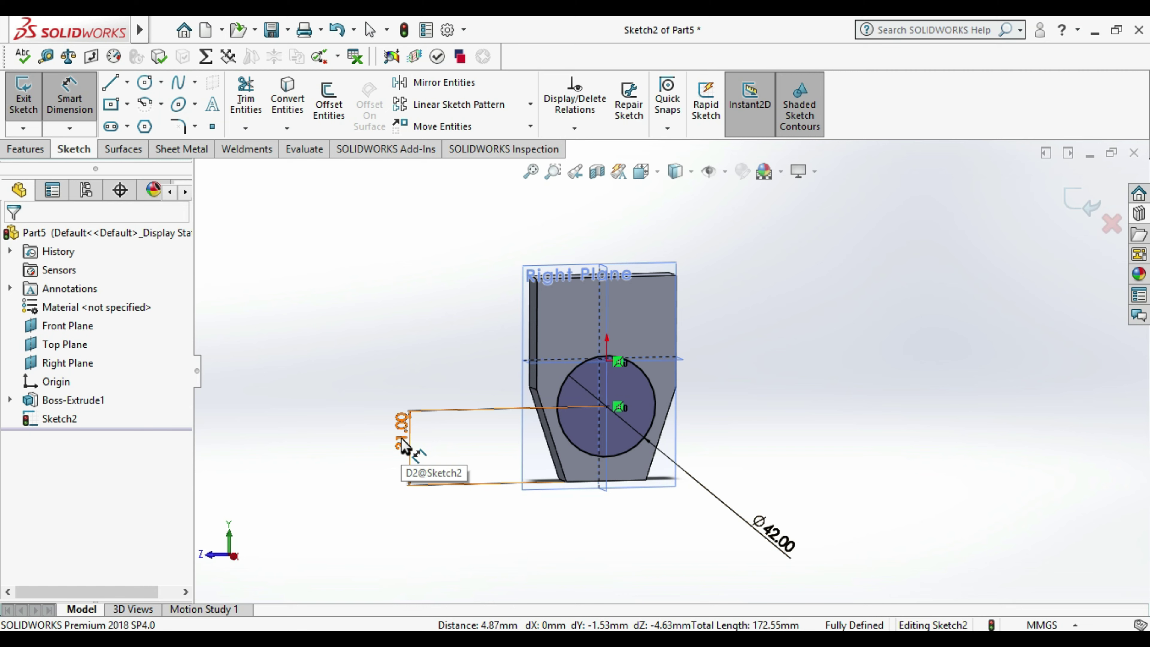
left_click(623, 459)
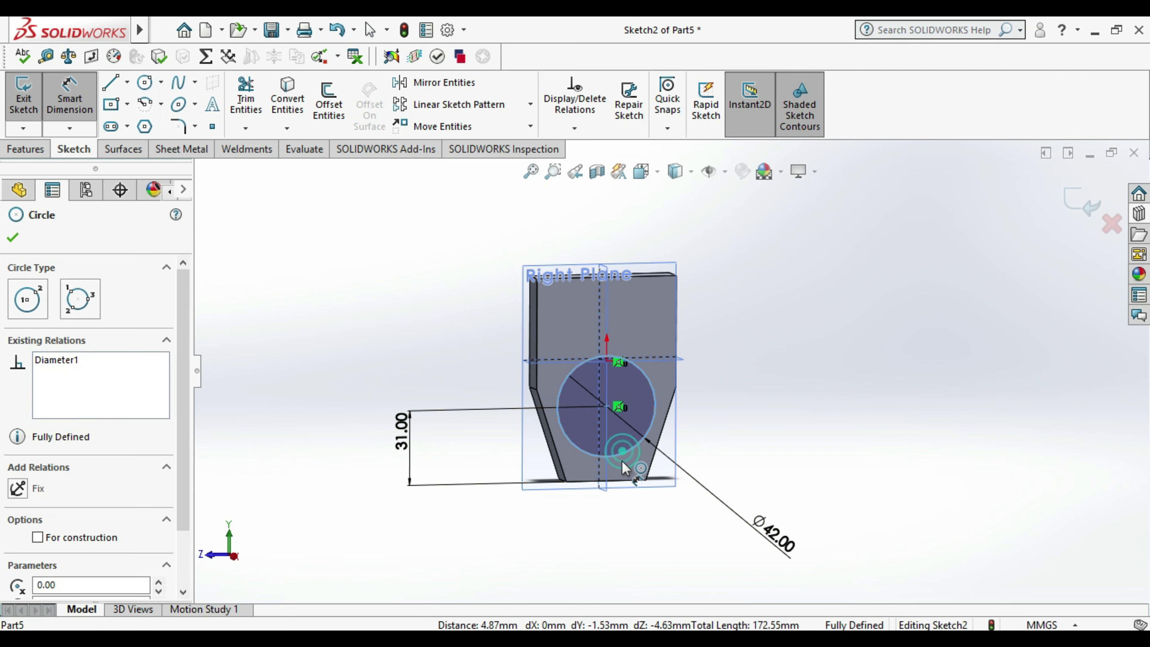
left_click(616, 482)
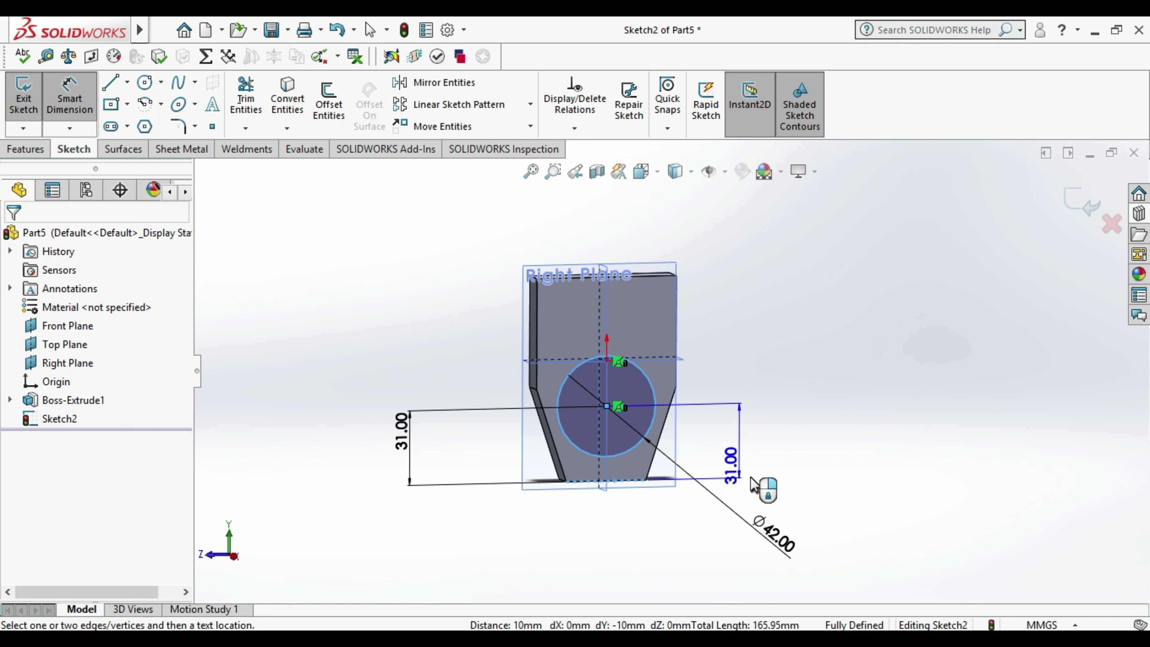
key("Escape")
key("Escape")
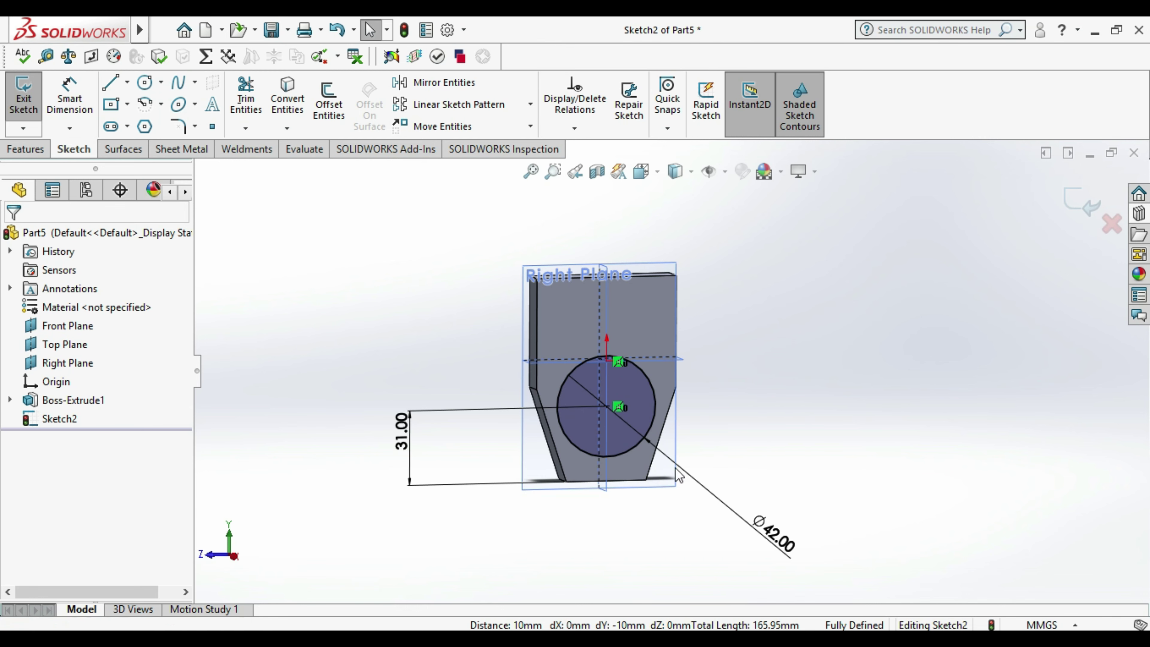
left_click(27, 87)
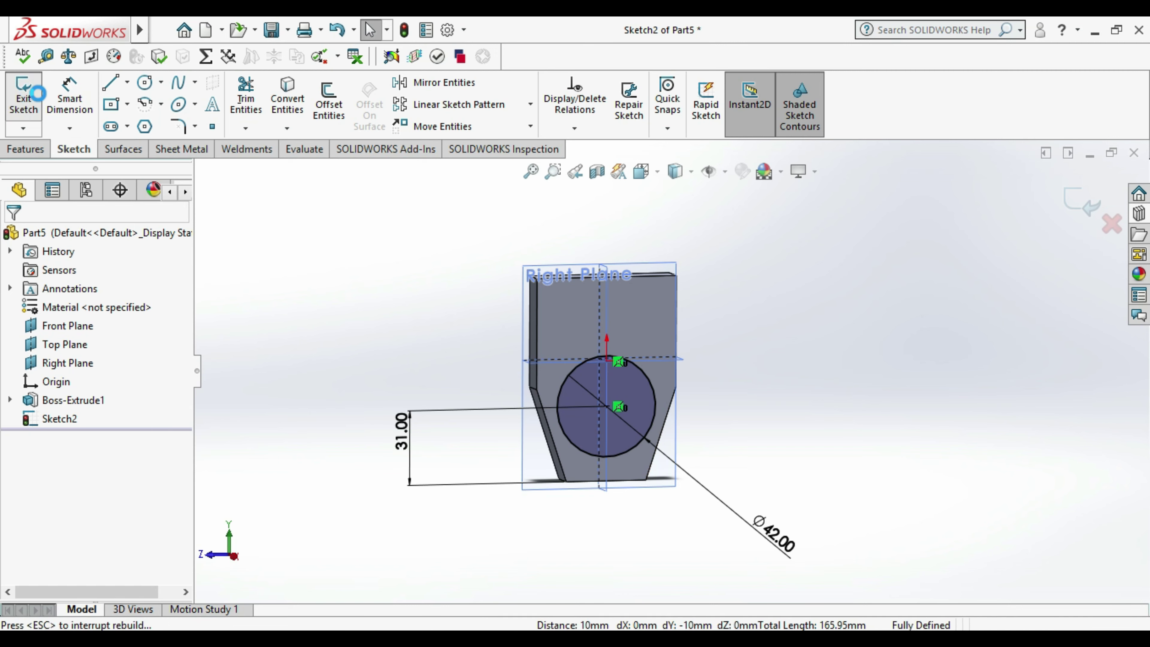
left_click(89, 161)
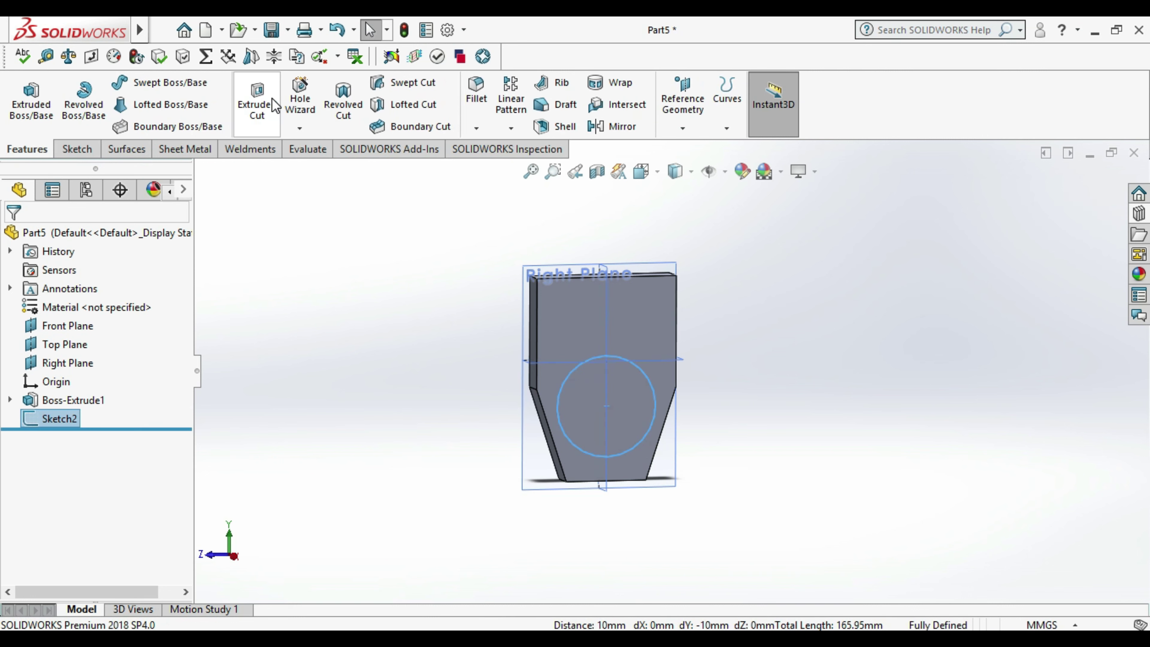
- Extruded-cut the Ø42 circle through the plate and orbit to a three-quarter view
left_click(258, 93)
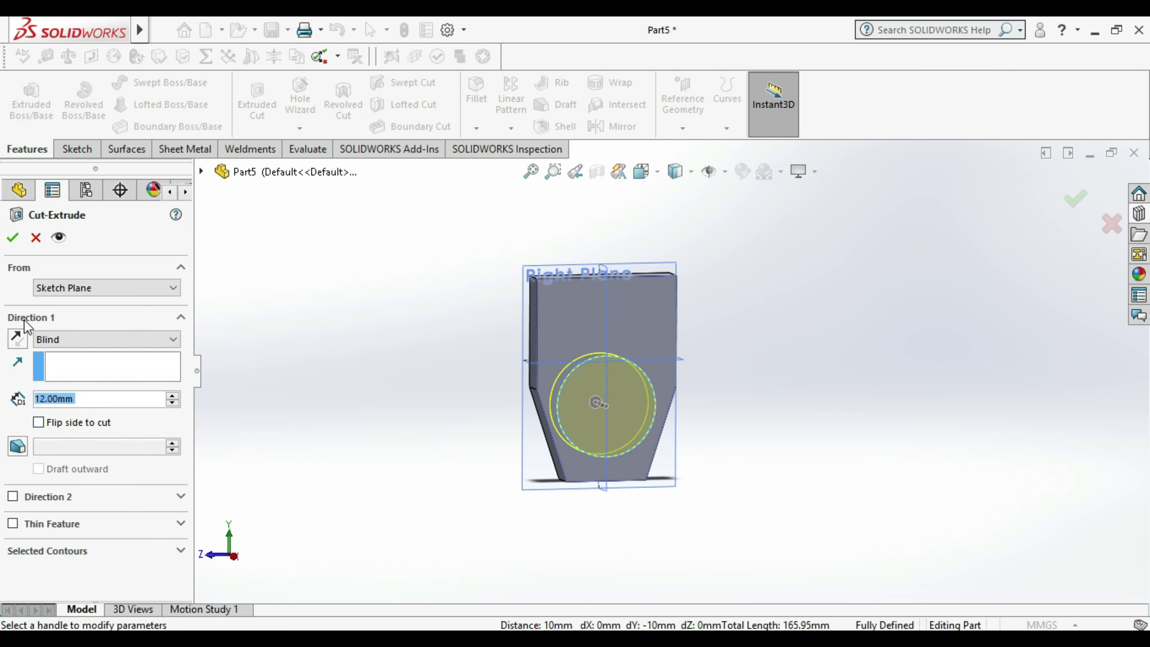
left_click(13, 239)
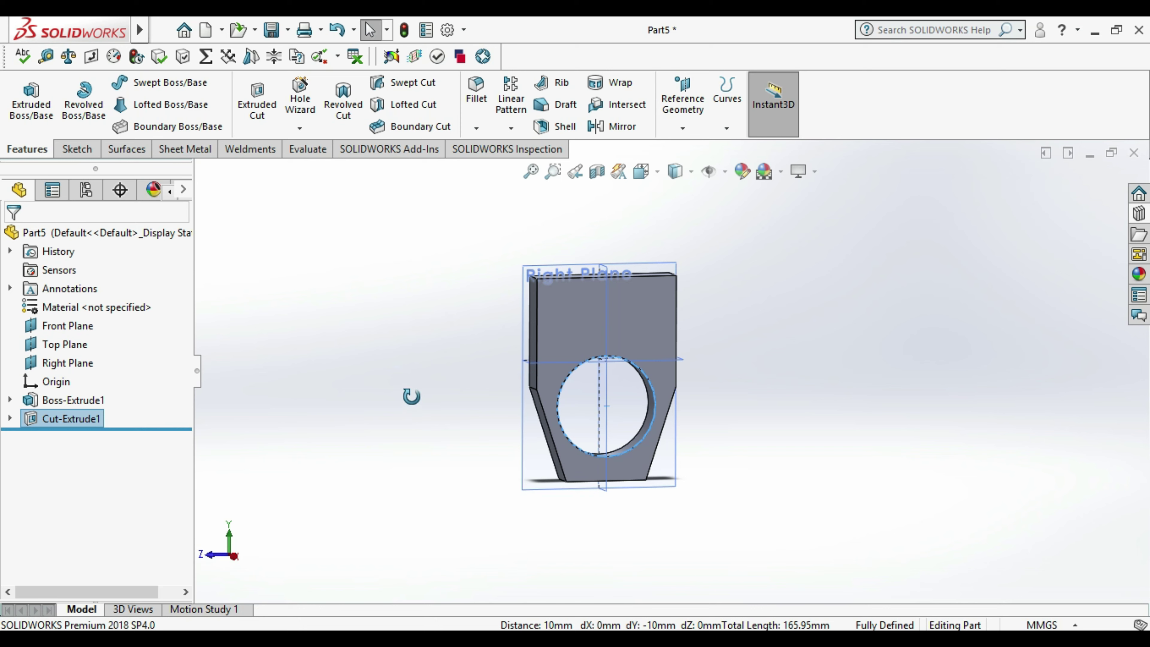
mouse_move(411, 396)
middle_mouse_down()
mouse_move(442, 354)
mouse_move(465, 383)
mouse_move(526, 313)
middle_mouse_up()
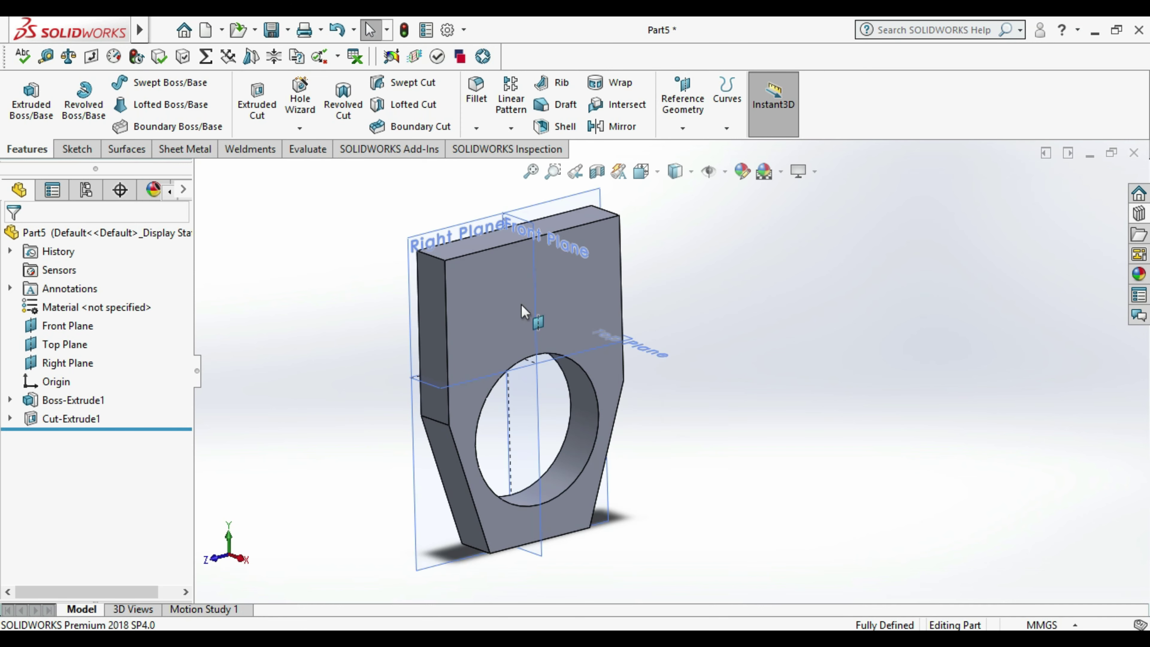
right_click(498, 282)
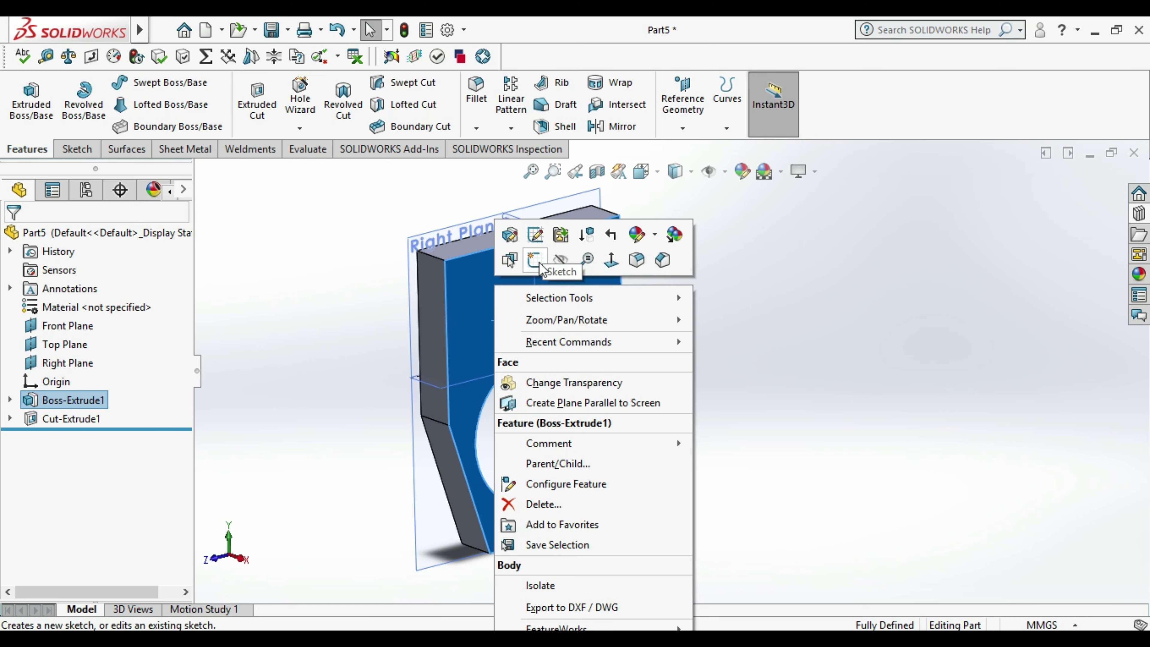
- Open Sketch3 on the plate's front face and place a small circle's centre above the hole
left_click(544, 241)
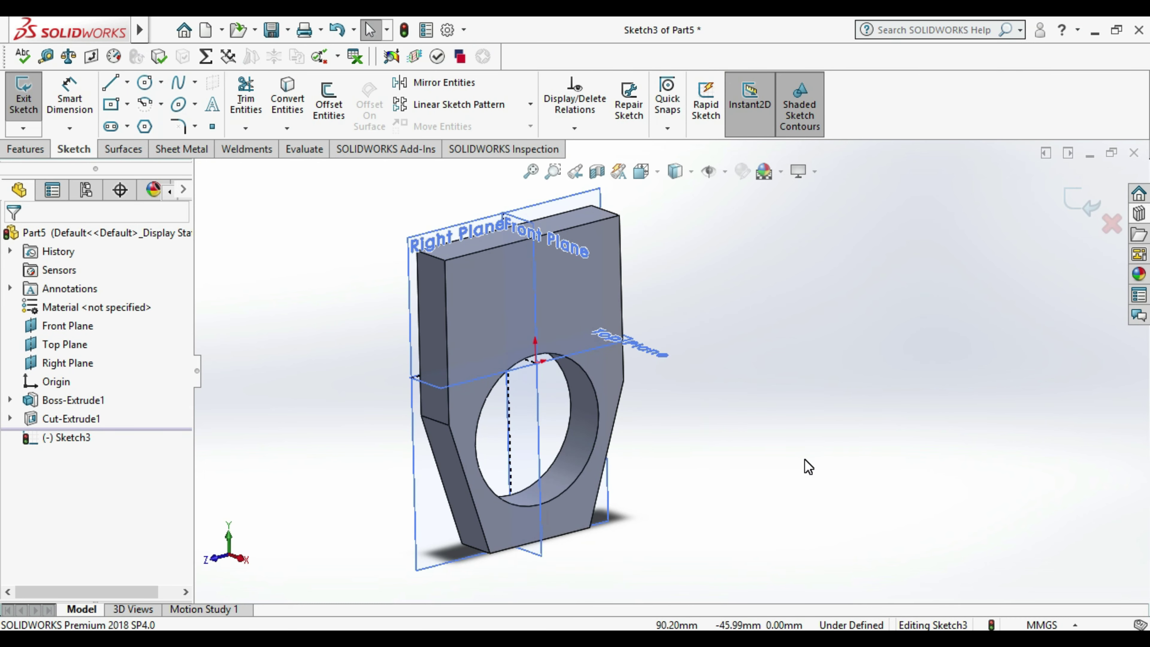
left_click(895, 472)
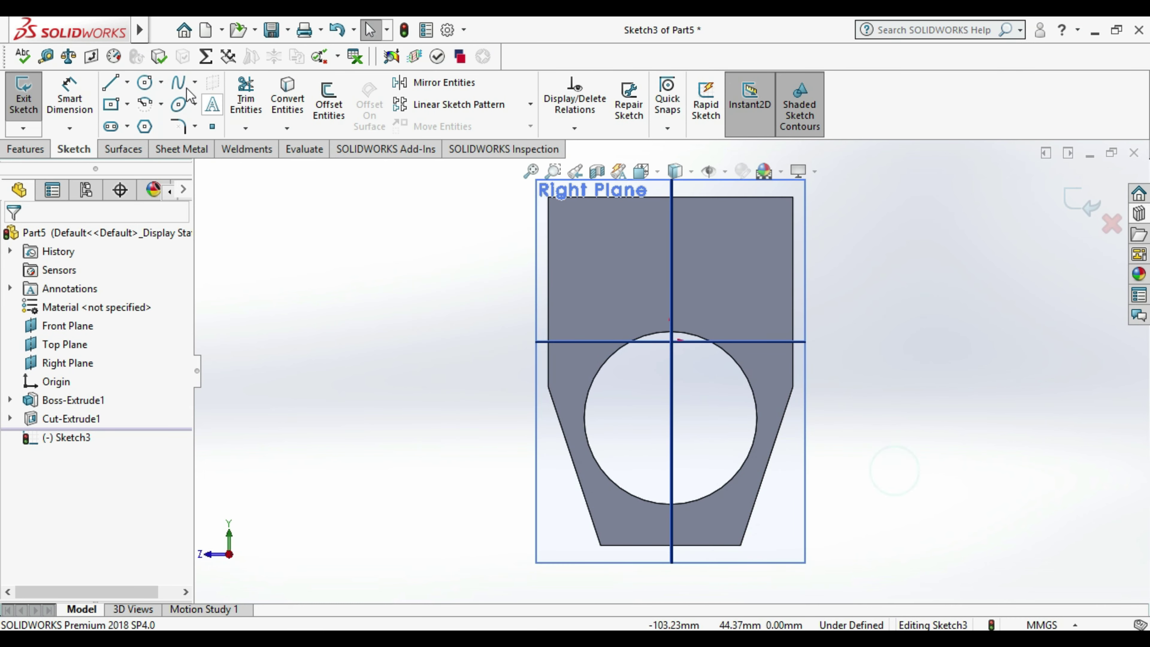
left_click(145, 82)
key("z")
scroll(676, 301, "down", 2)
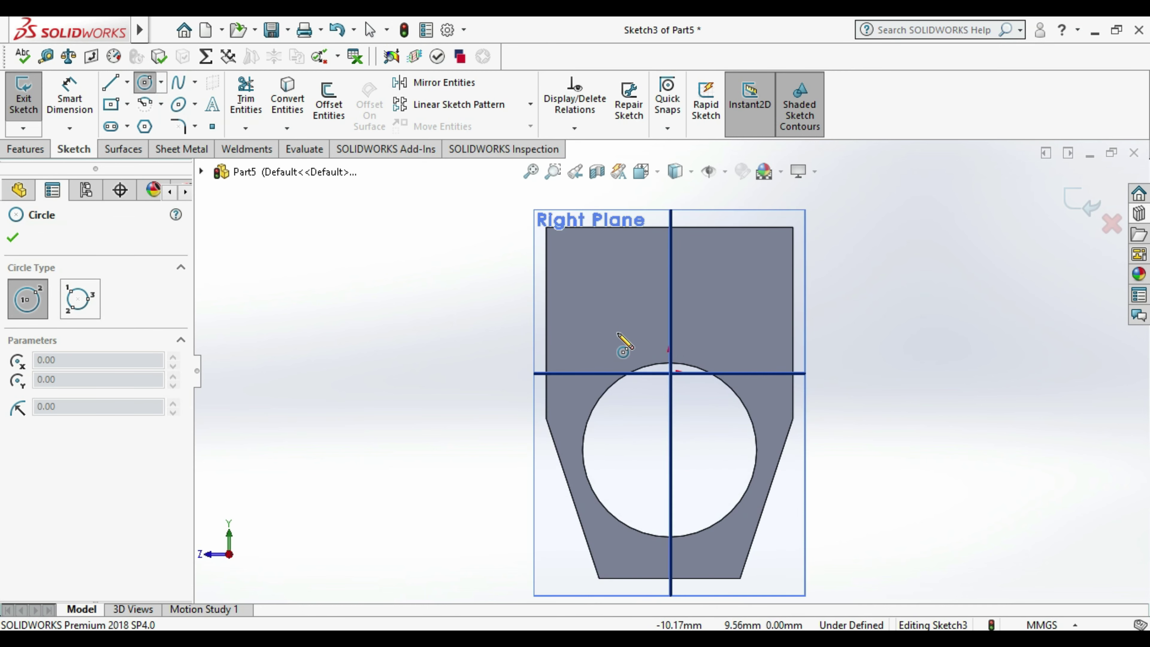
left_click(602, 312)
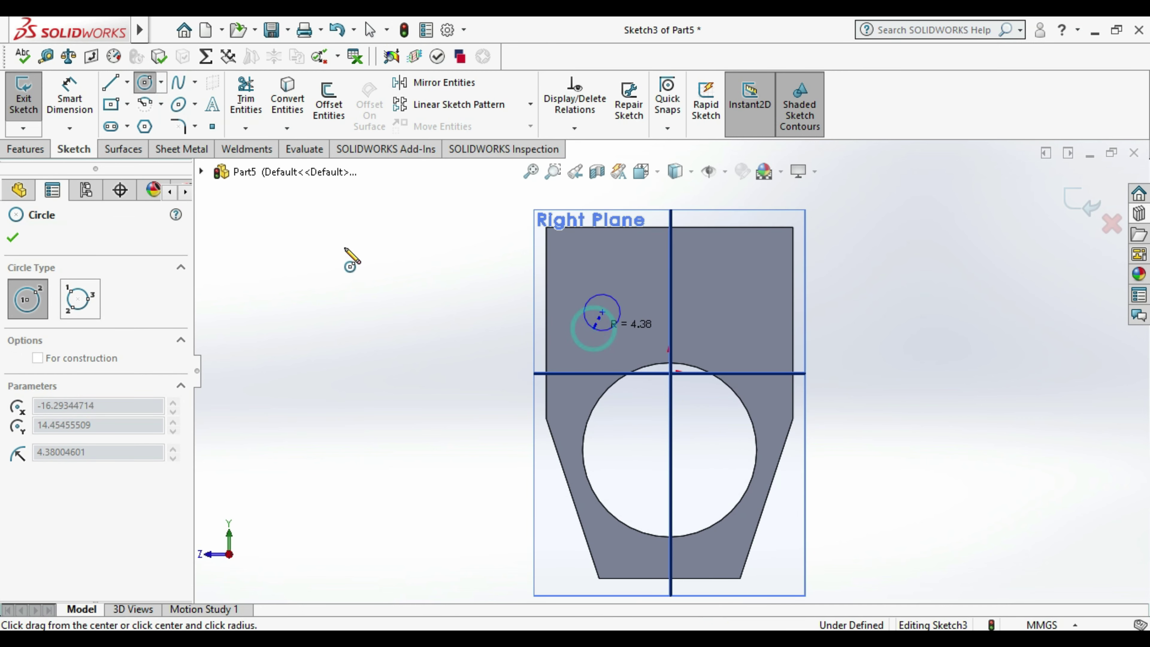
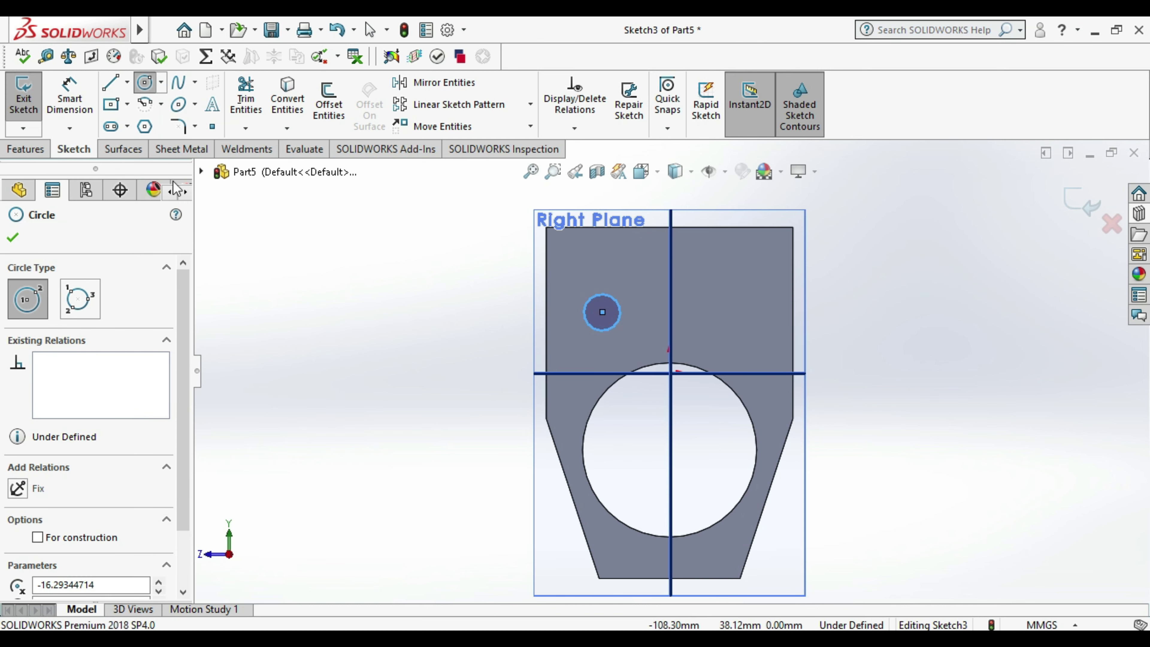
- Dimension the small circle's diameter to 6 mm
left_click(79, 93)
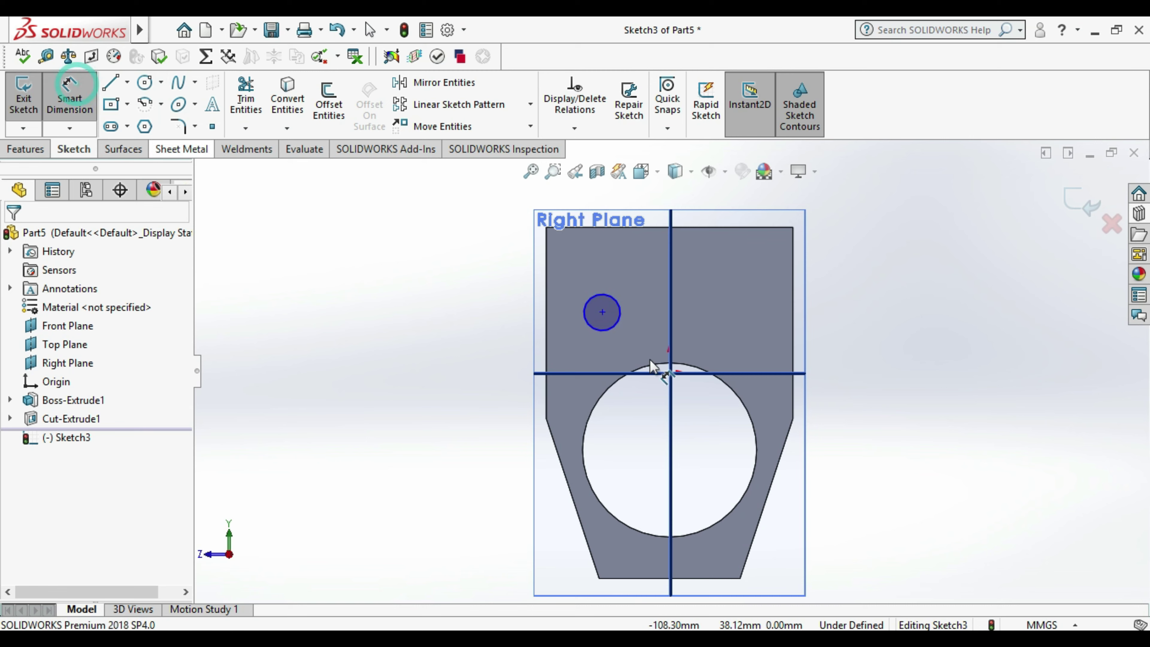
left_click(618, 323)
left_click(465, 355)
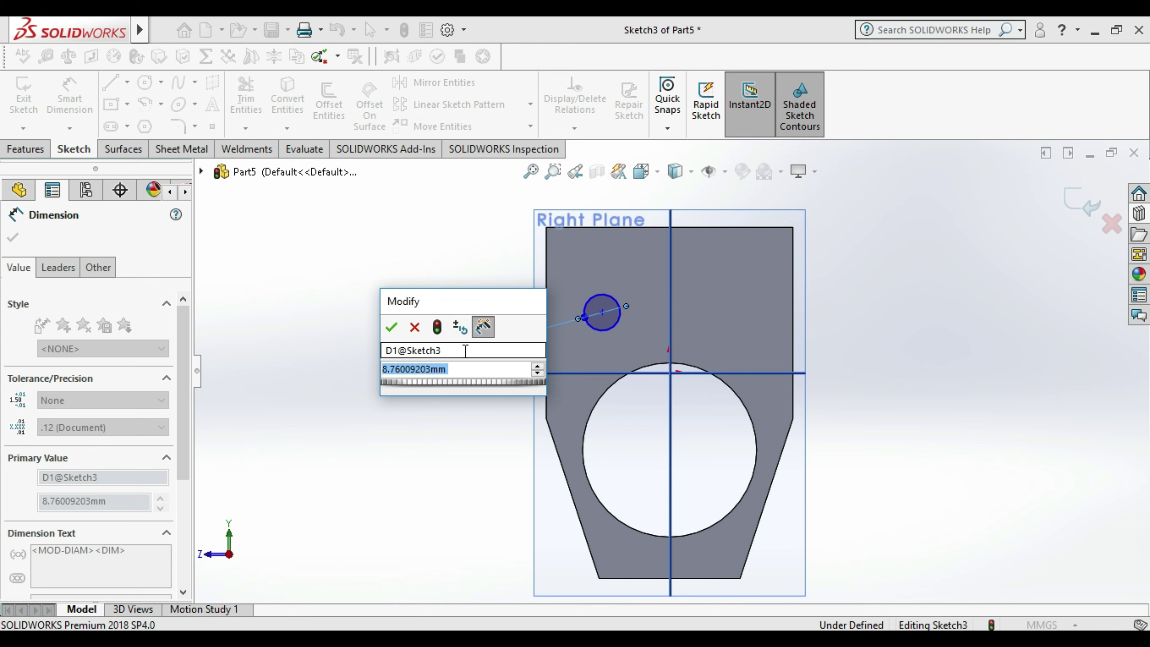
type("6")
key("Return")
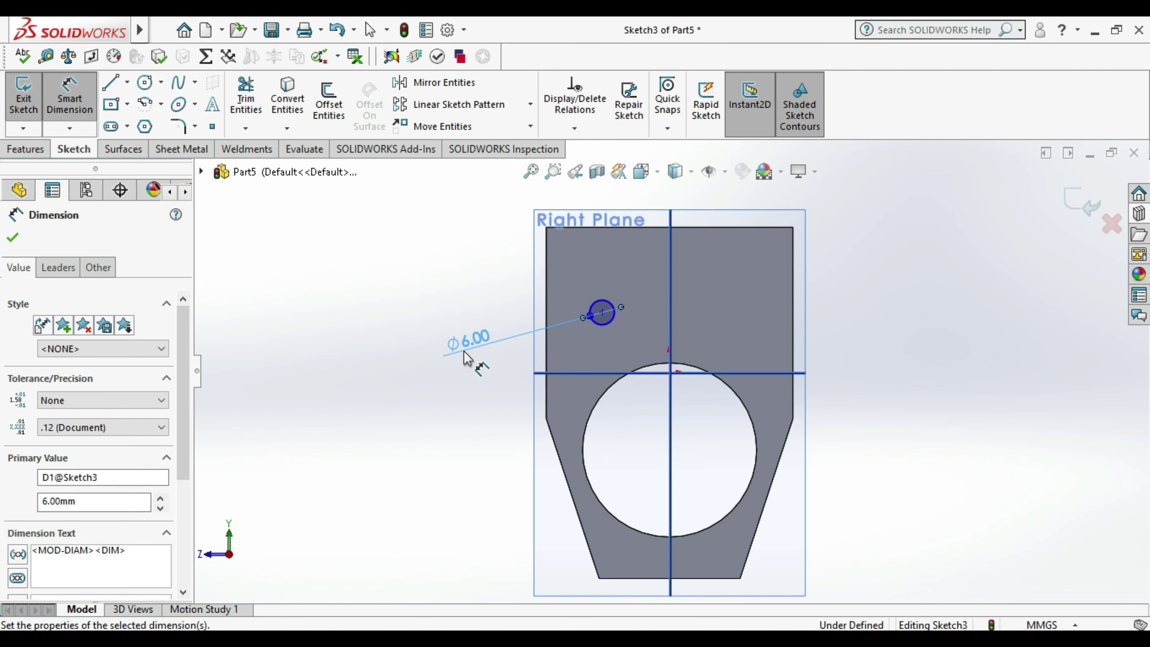
- Set the small circle's centre 16 mm horizontally from the origin, then pick the large circle as a reference
left_click(602, 312)
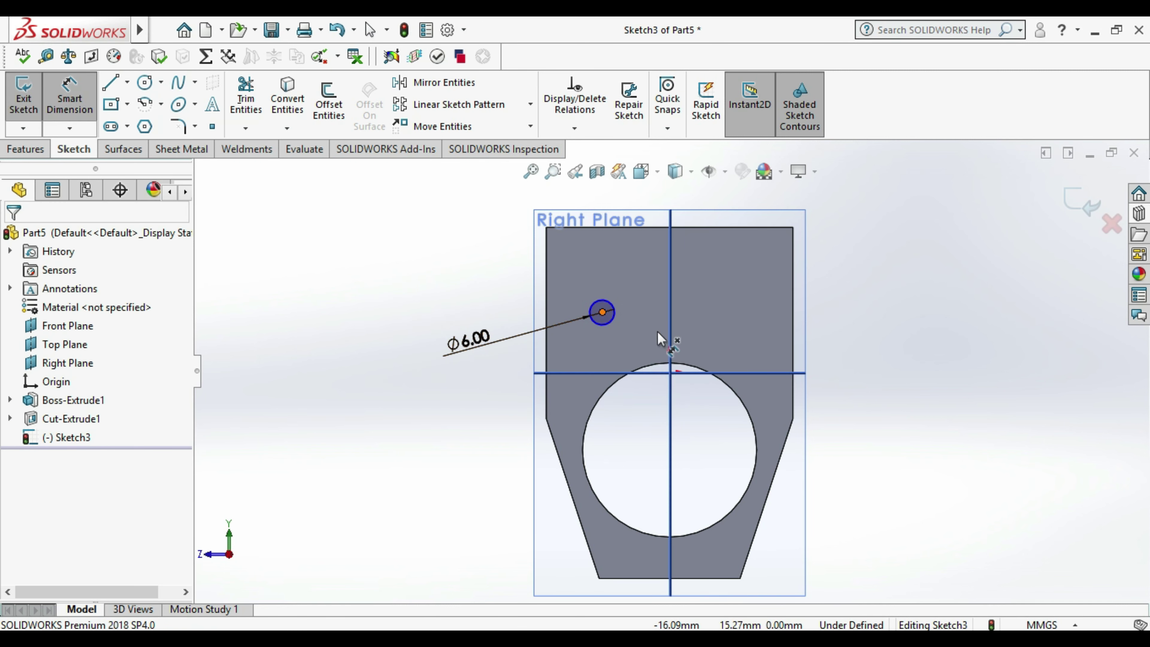
right_click(629, 253)
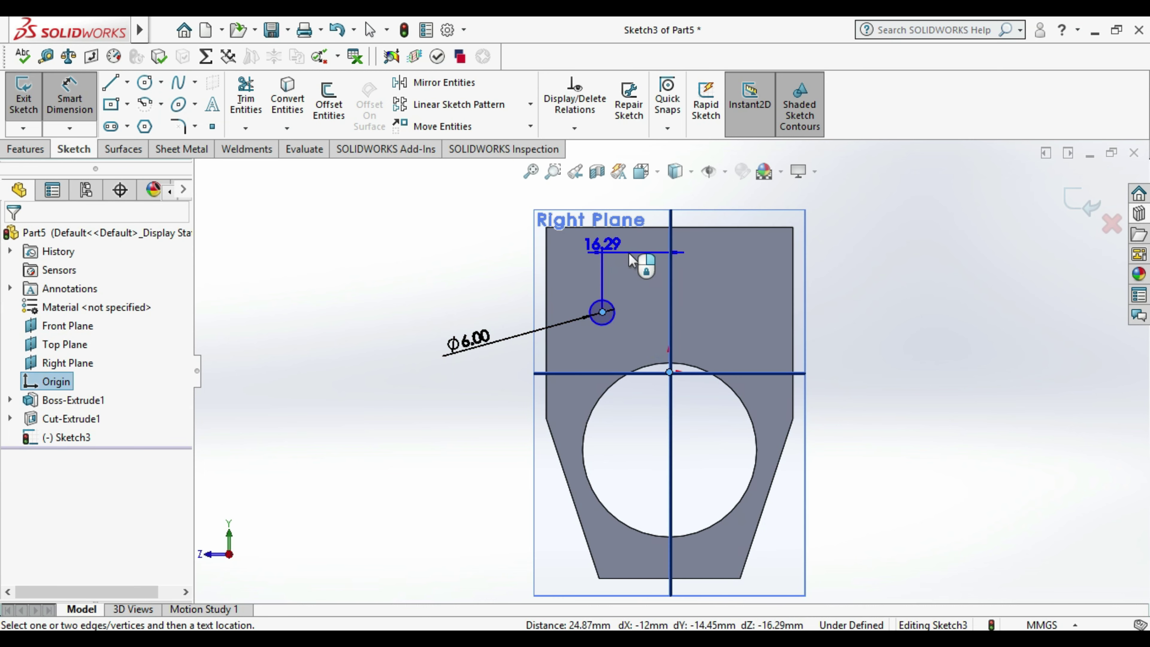
left_click(645, 252)
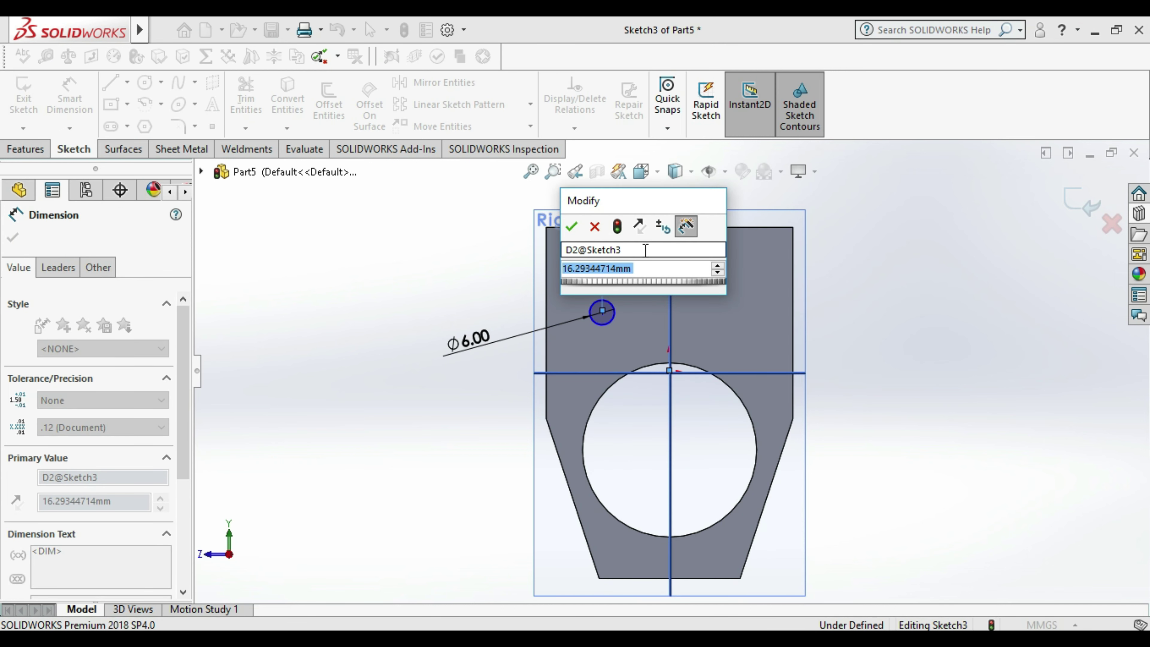
type("16")
key("Return")
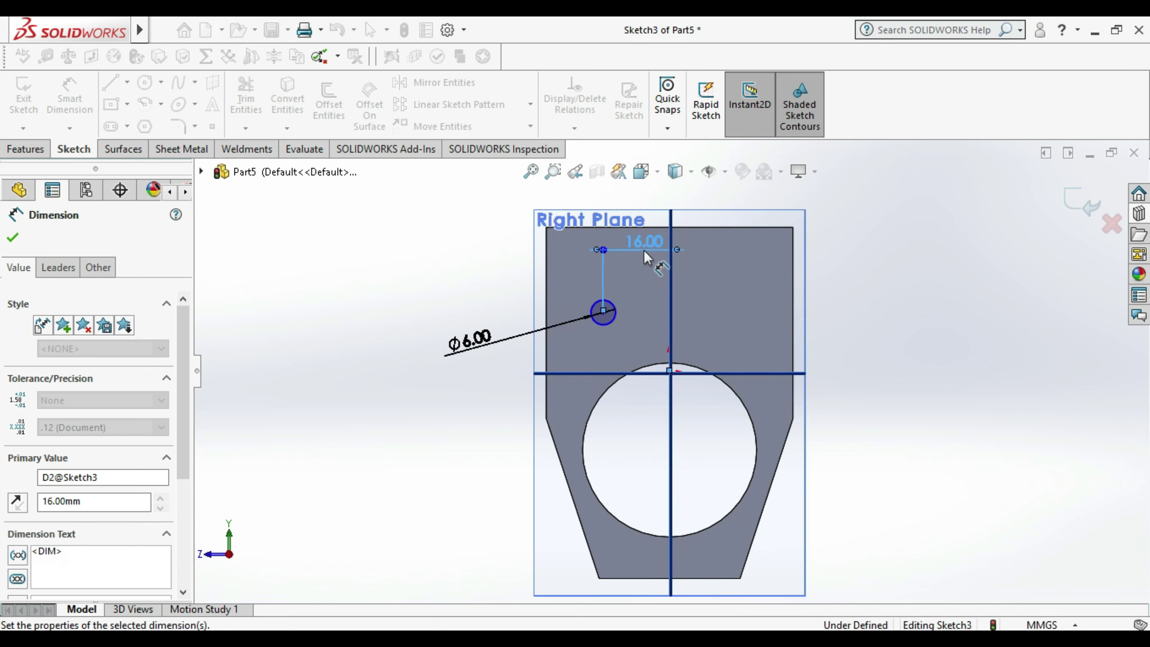
left_click(439, 338)
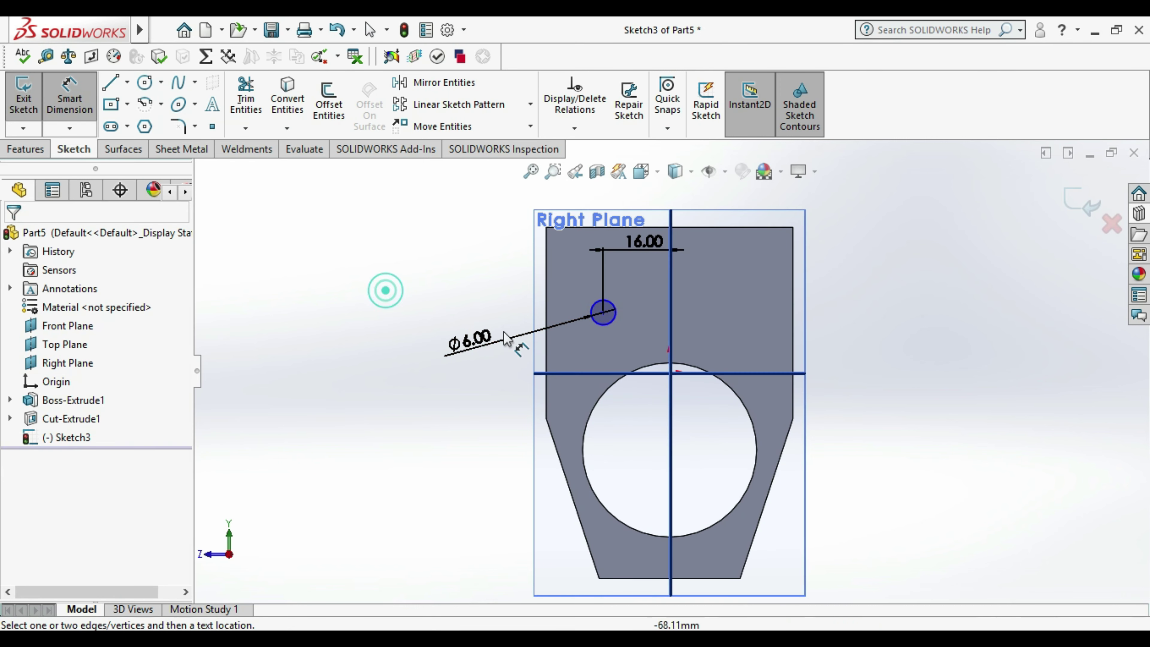
left_click(603, 311)
left_click(585, 466)
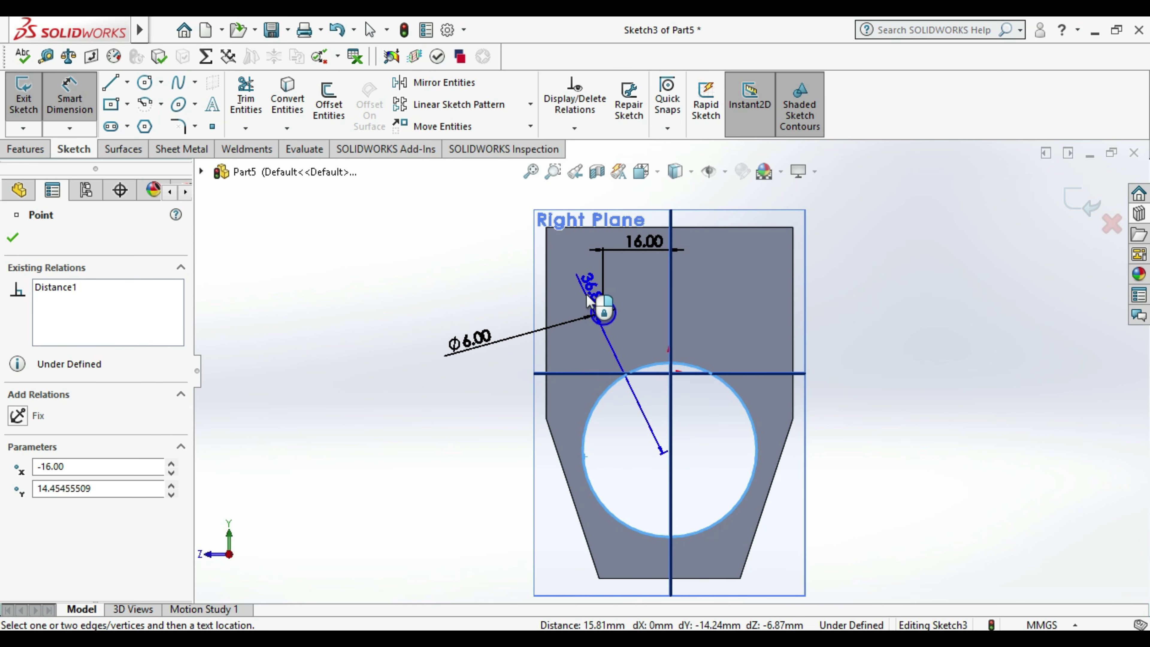
scroll(670, 372, "up", 3)
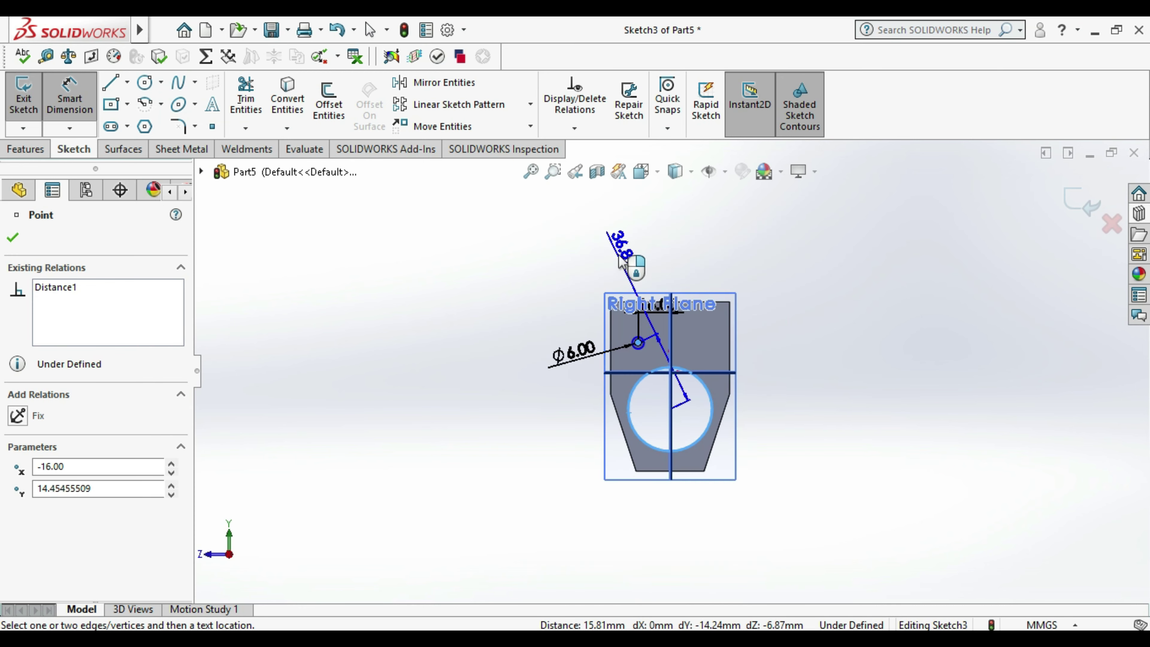
scroll(638, 353, "down", 3)
scroll(645, 322, "down", 3)
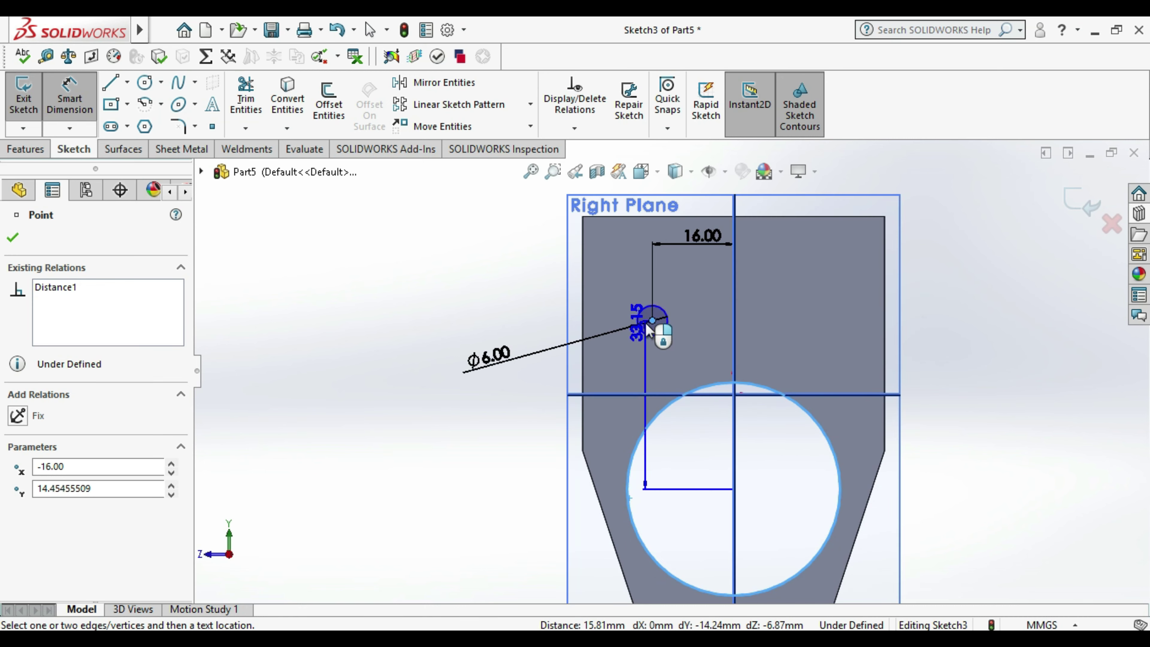
scroll(646, 319, "up", 5)
scroll(649, 330, "down", 2)
scroll(676, 356, "down", 2)
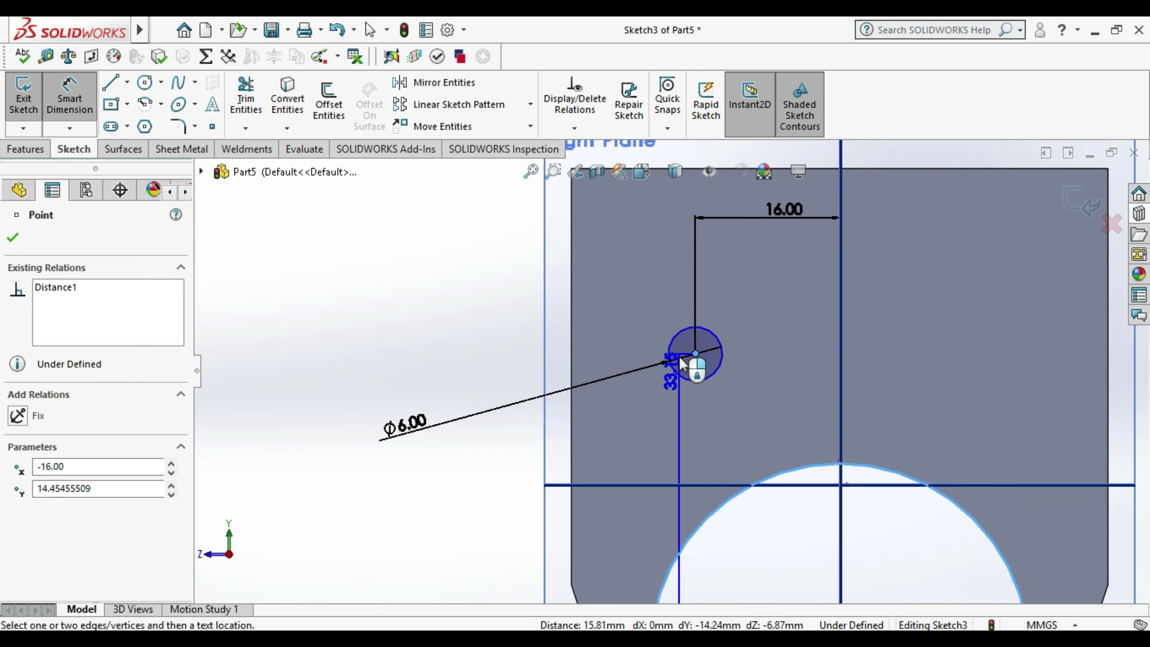
scroll(685, 353, "down", 2)
scroll(707, 358, "up", 3)
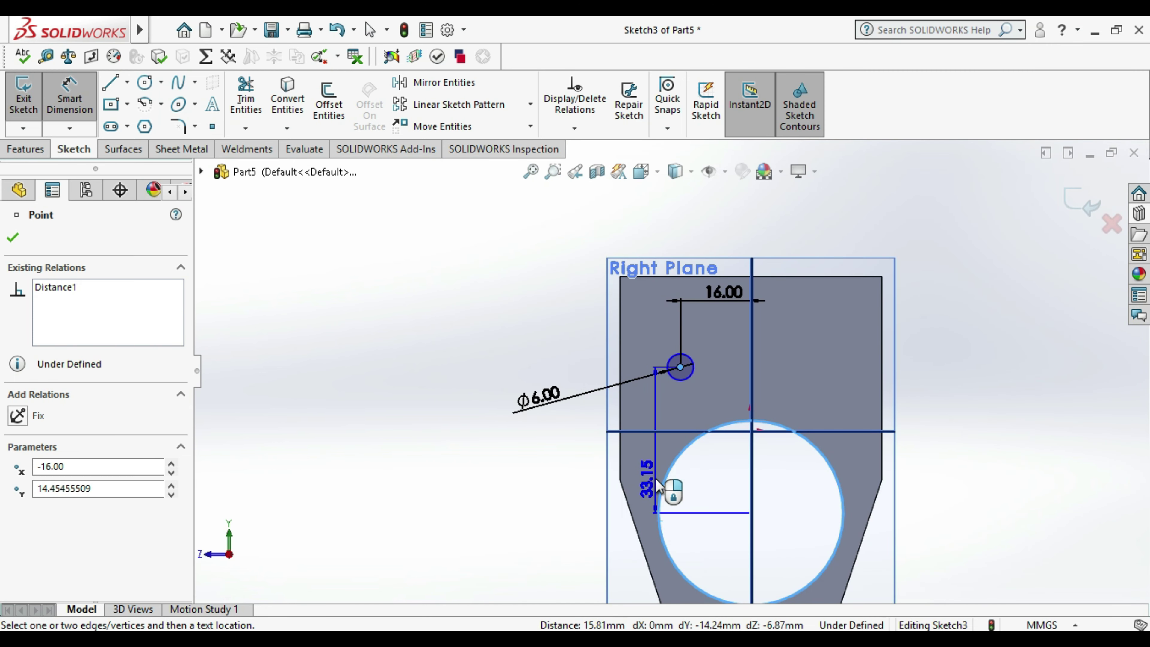
key("Escape")
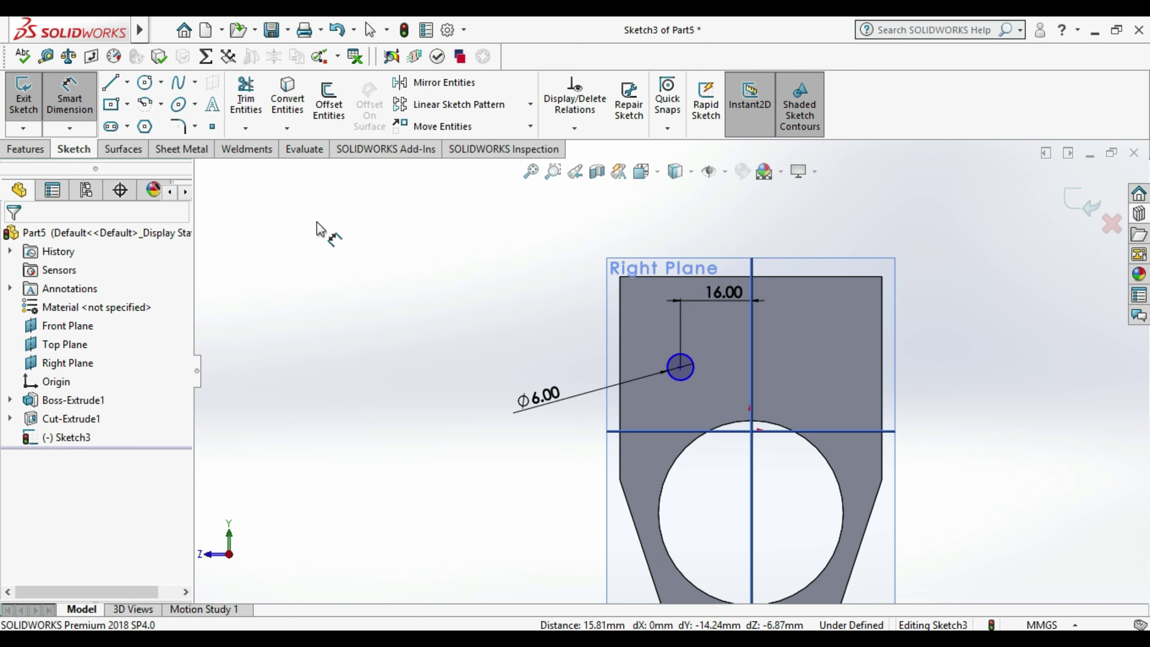
left_click(41, 52)
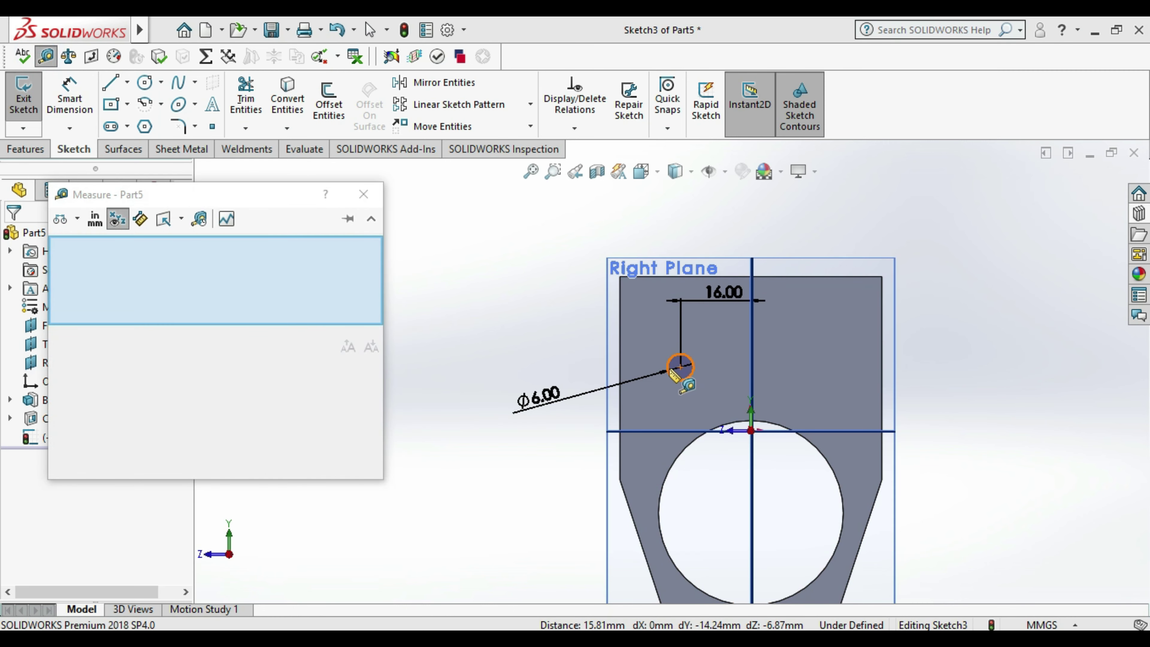
left_click(667, 367)
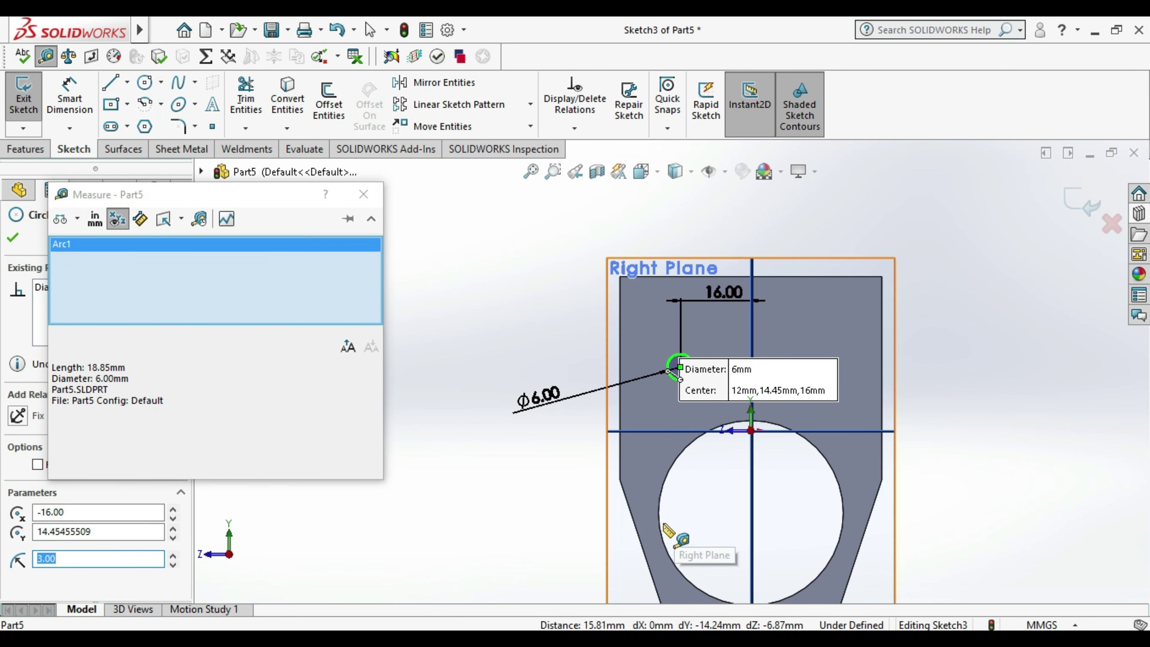
left_click(77, 219)
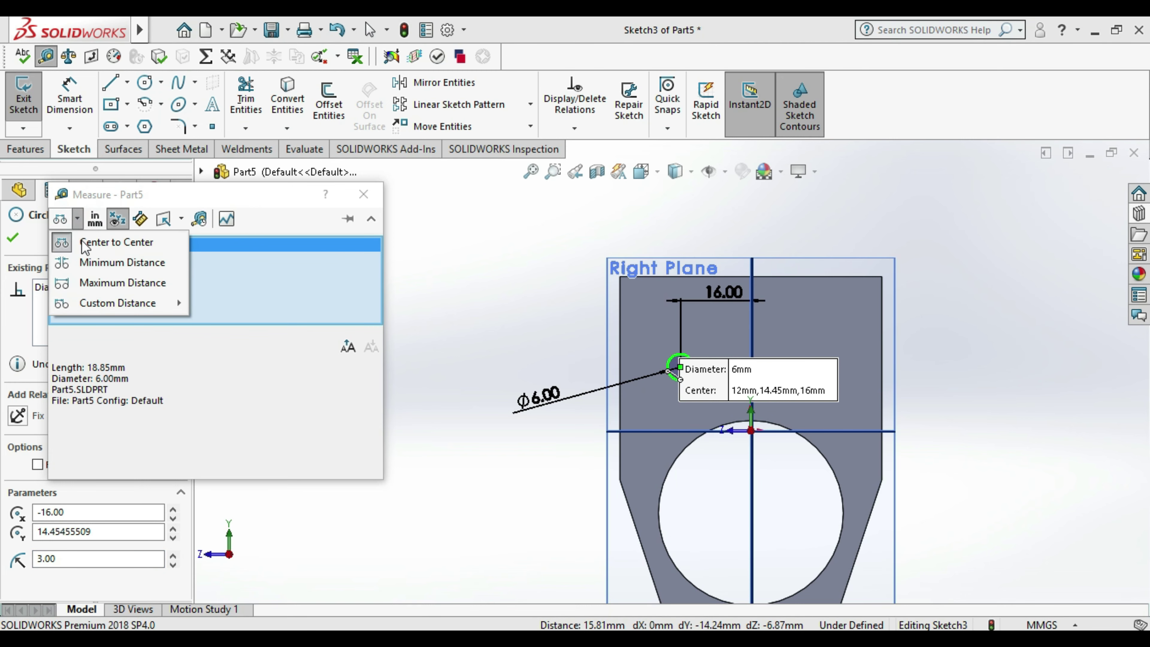
left_click(93, 263)
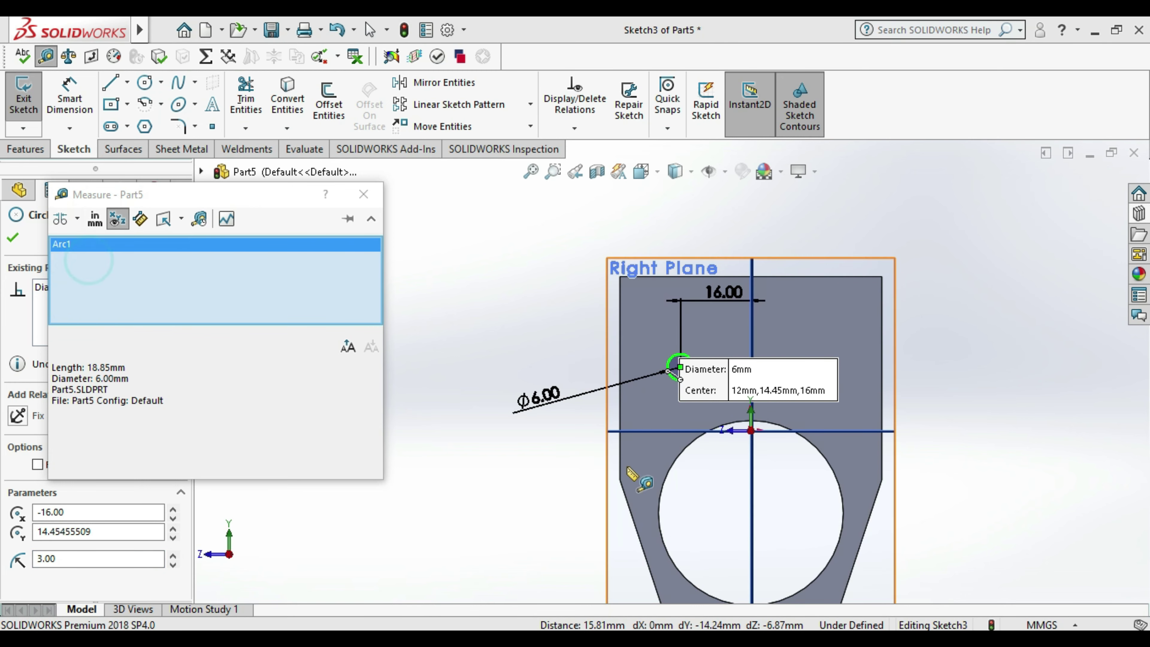
left_click(660, 520)
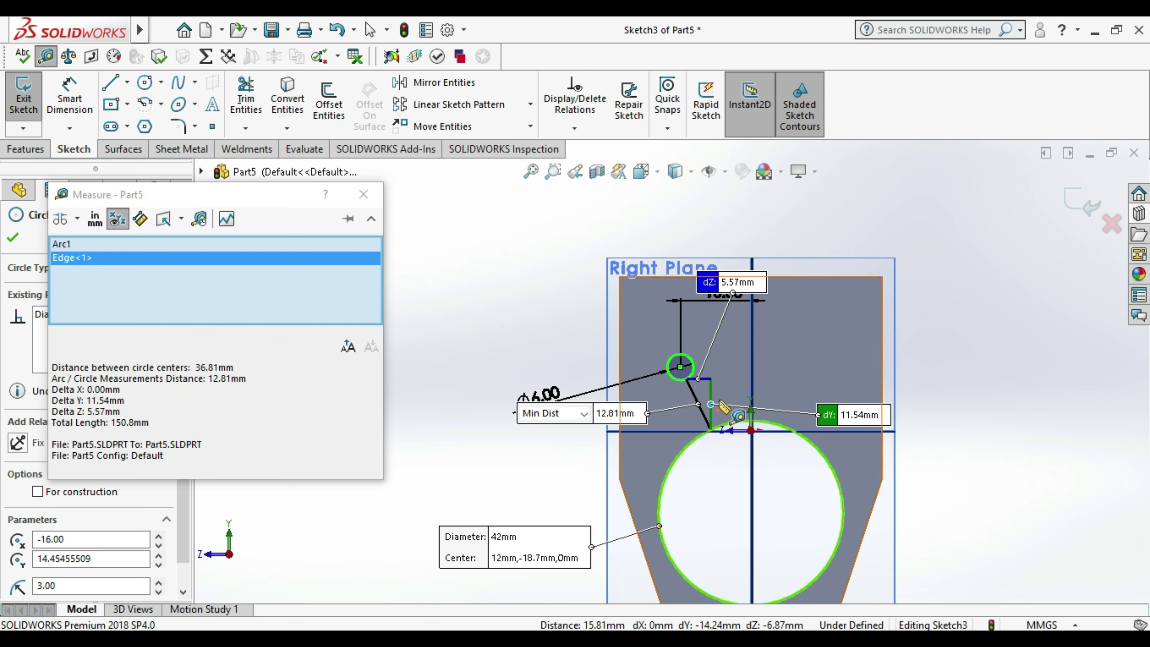
scroll(752, 450, "down", 2)
scroll(752, 451, "up", 2)
scroll(759, 453, "up", 2)
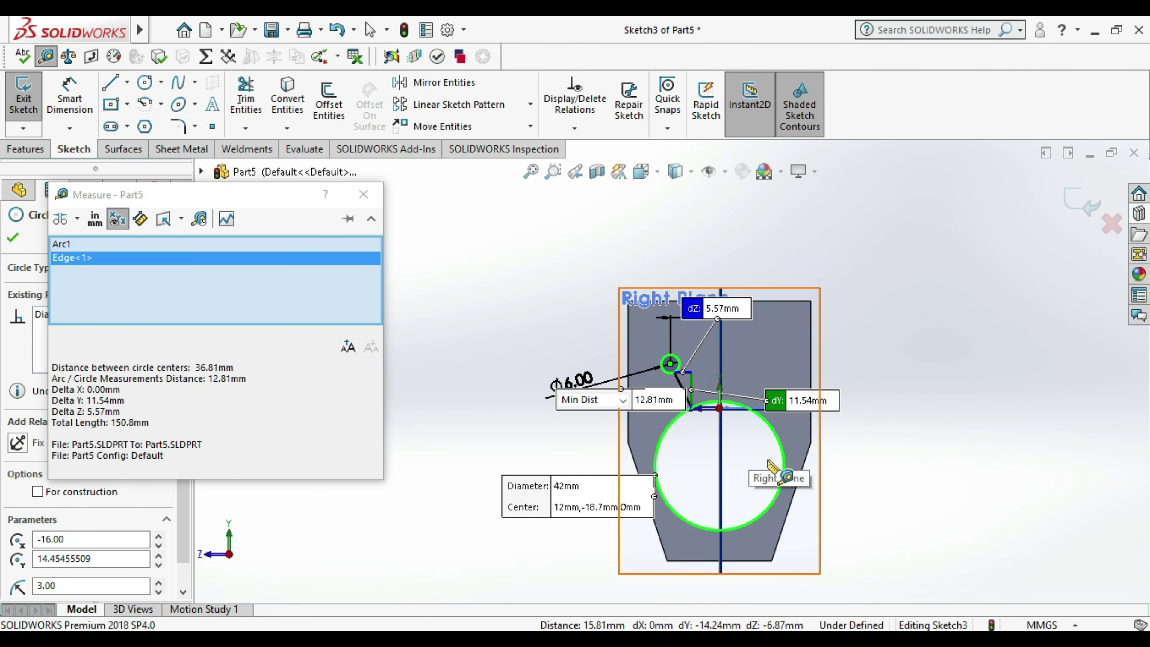
key("Escape")
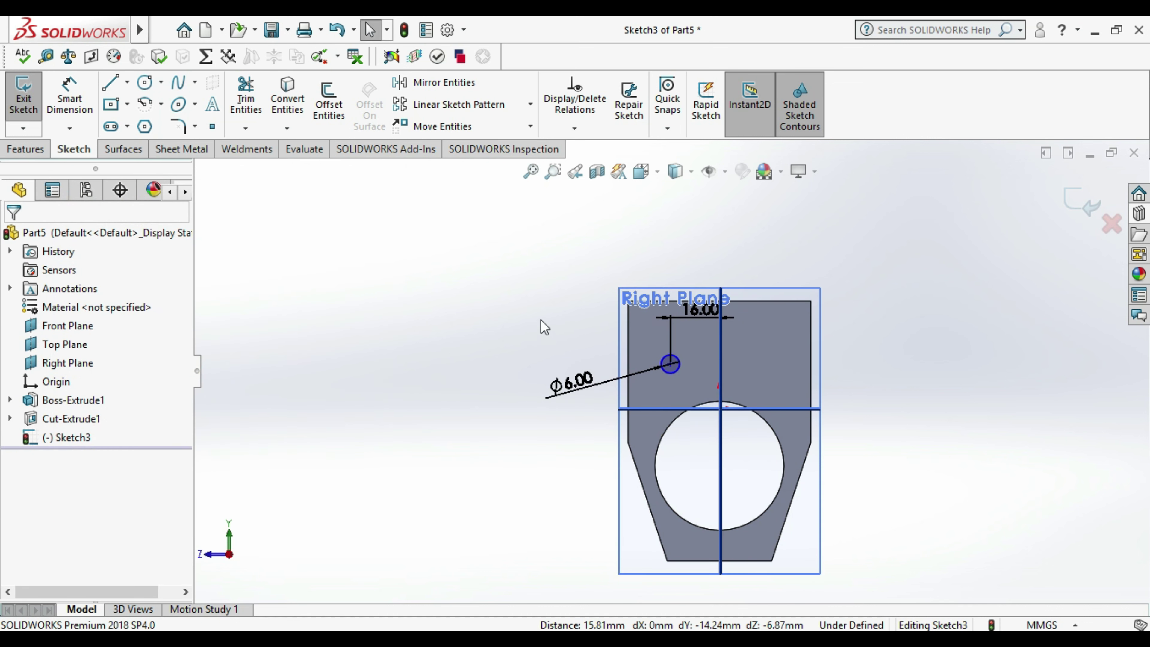
- Change the small hole's horizontal distance from 16 mm to 15 mm
left_click(462, 301)
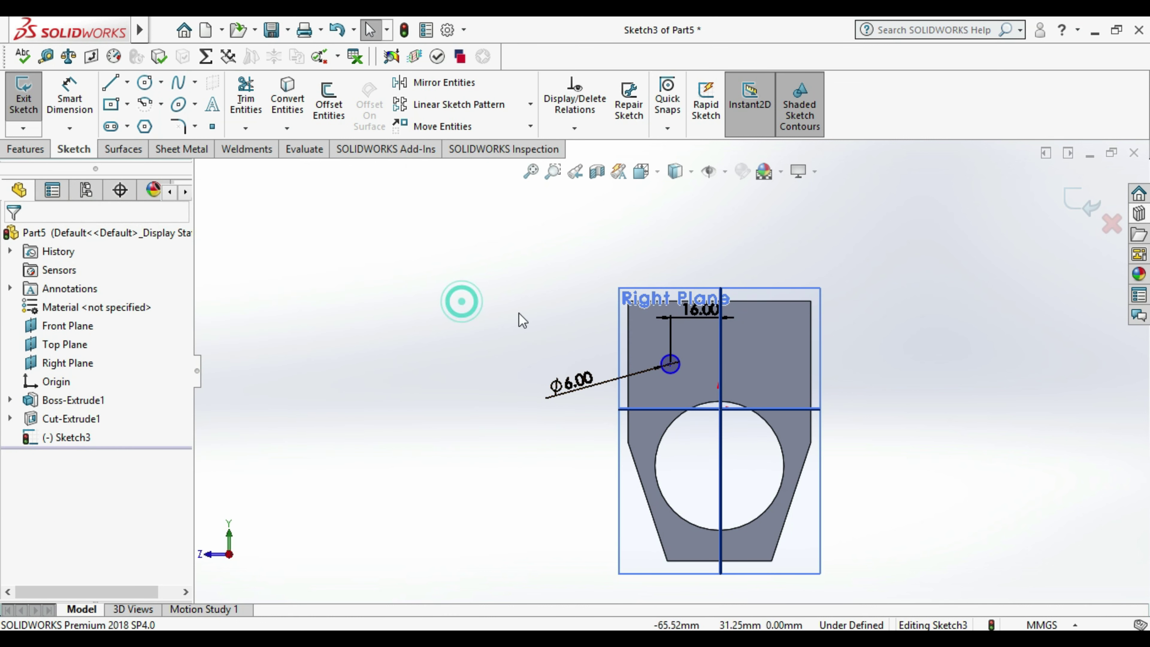
scroll(690, 382, "down", 3)
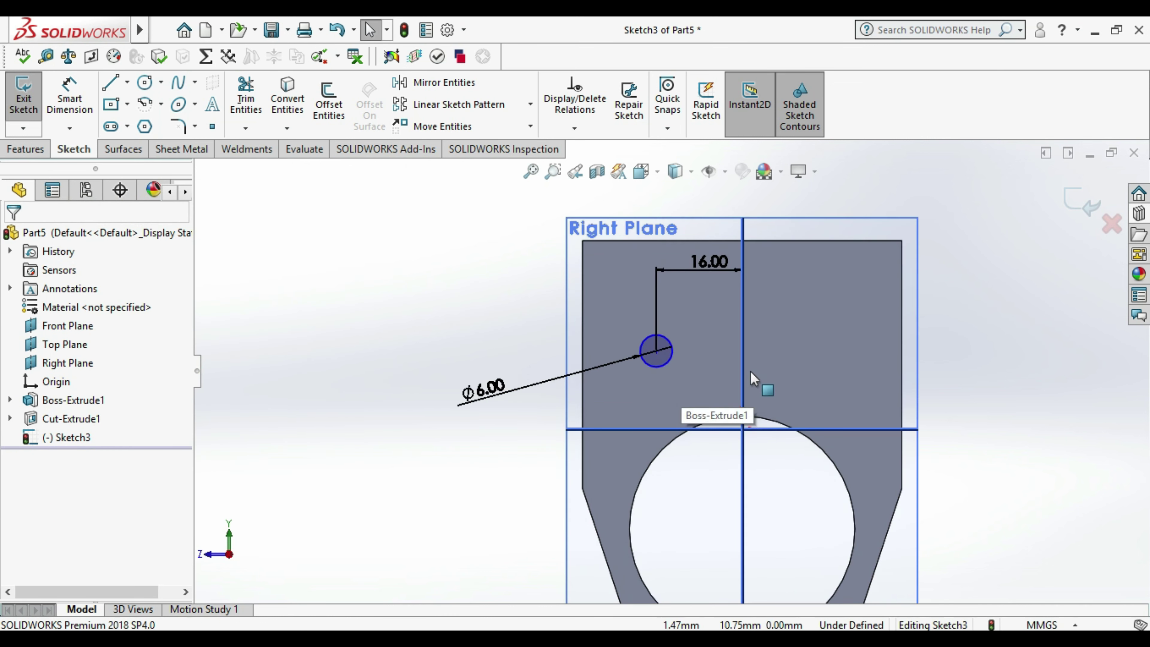
double_click(697, 265)
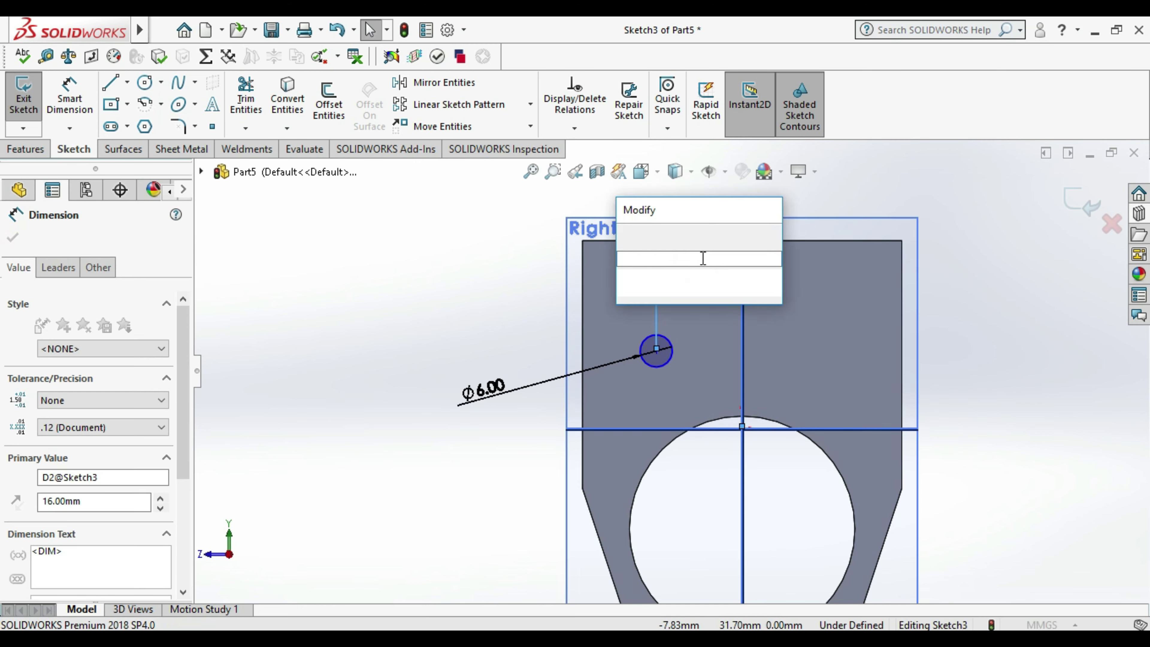
type("15")
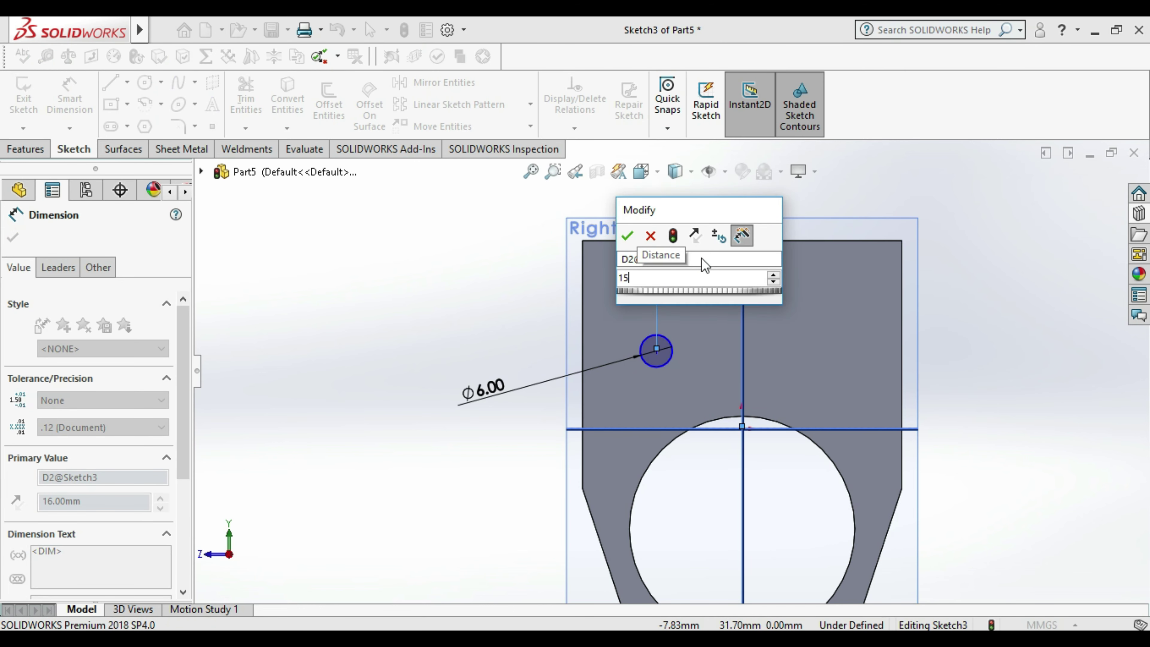
left_click(626, 230)
left_click(430, 287)
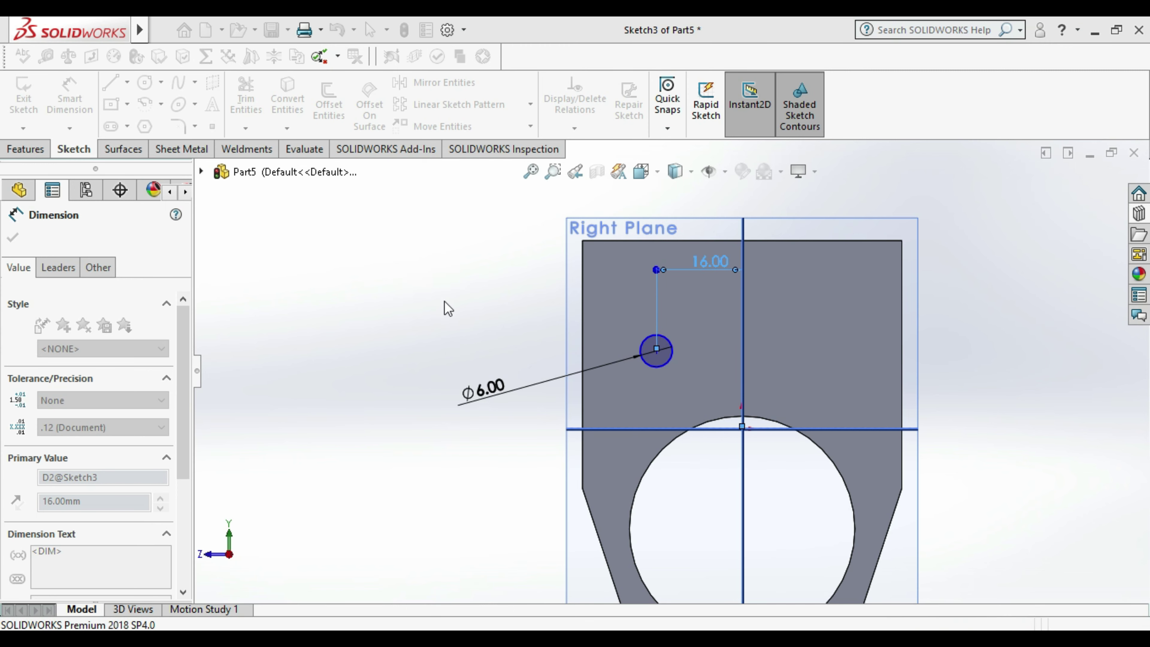
left_click(544, 375)
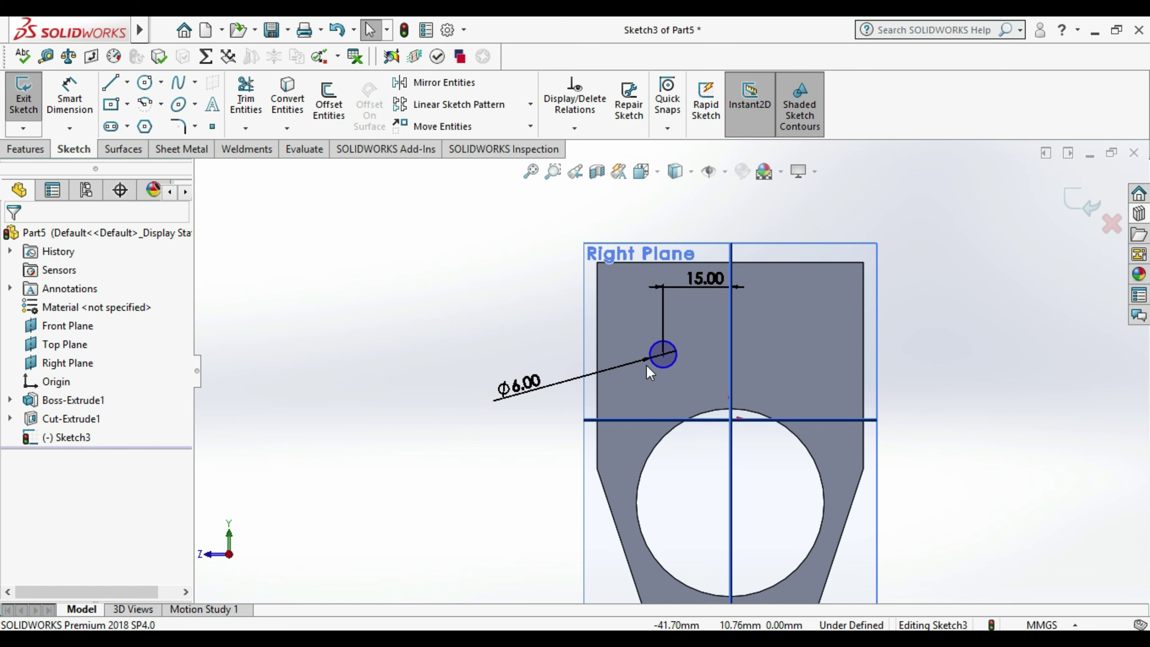
scroll(674, 359, "up", 2)
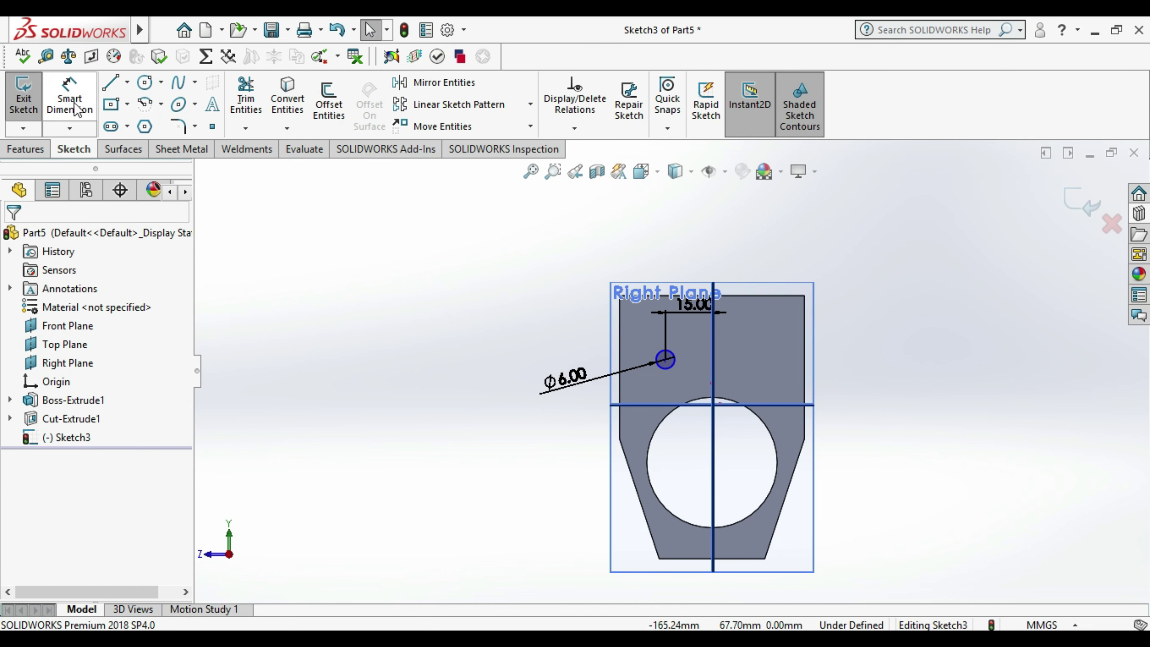
- Dimension the hole centre 8 mm vertically from the origin, fully defining the sketch
left_click(69, 100)
left_click(664, 359)
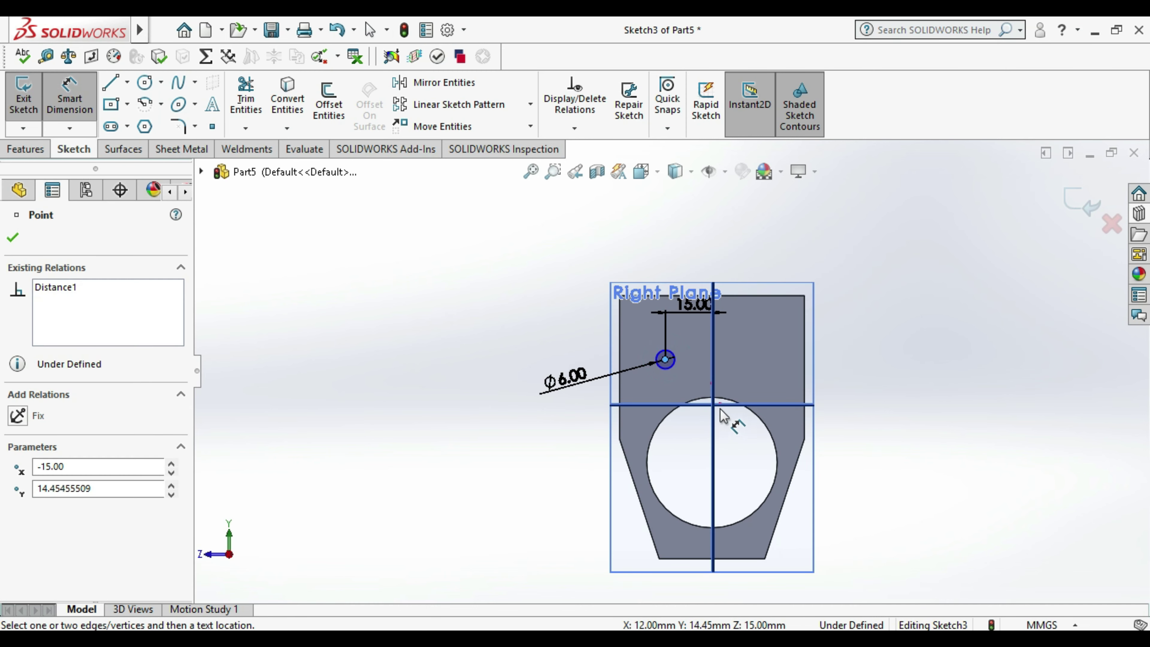
left_click(713, 405)
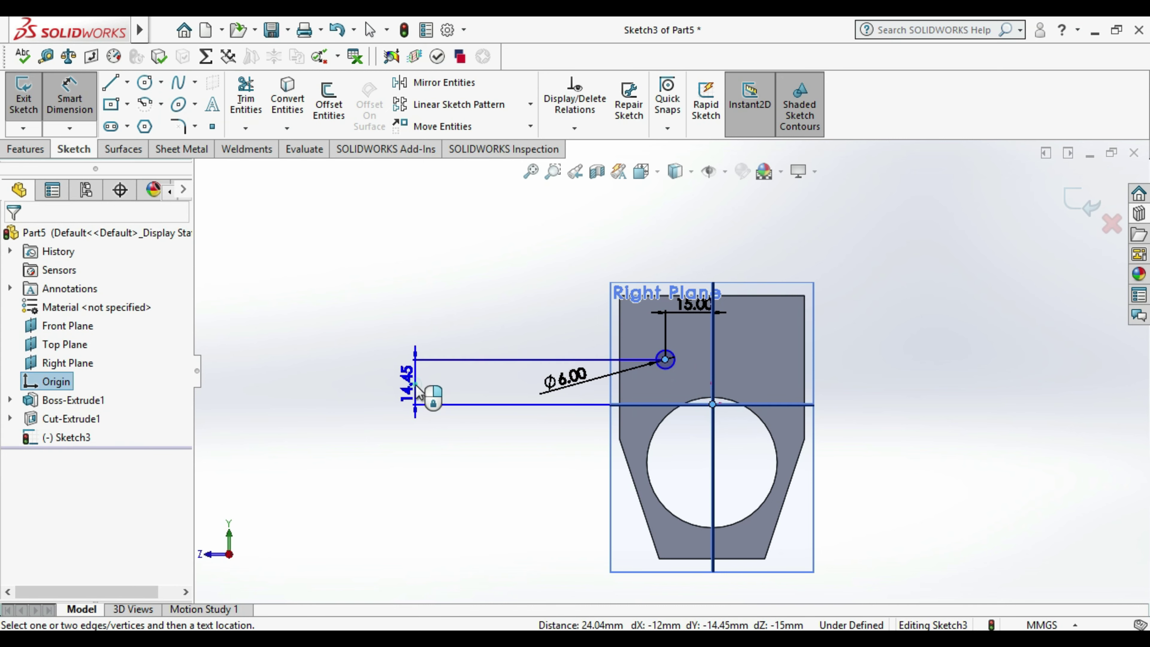
left_click(419, 390)
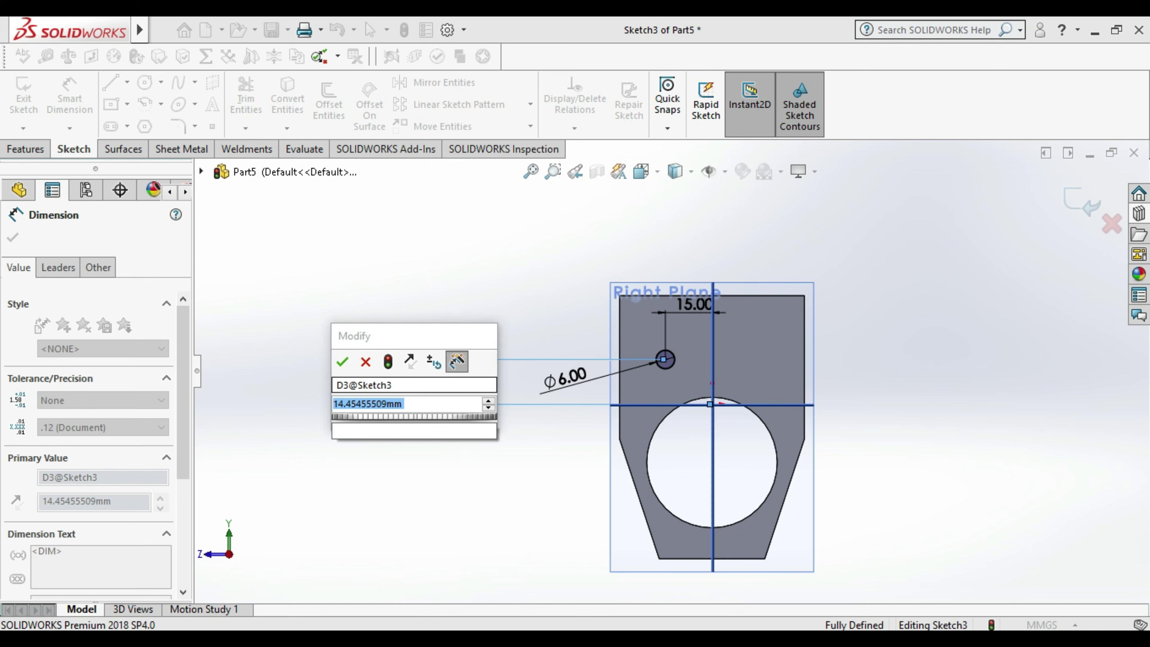
type("8")
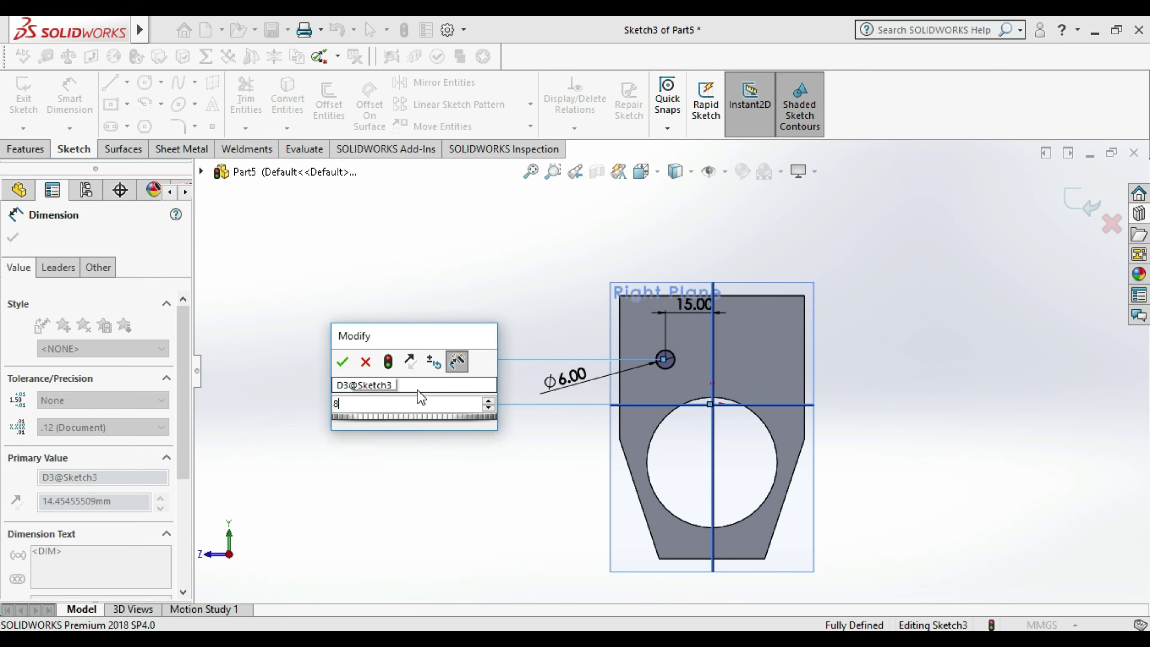
left_click(343, 363)
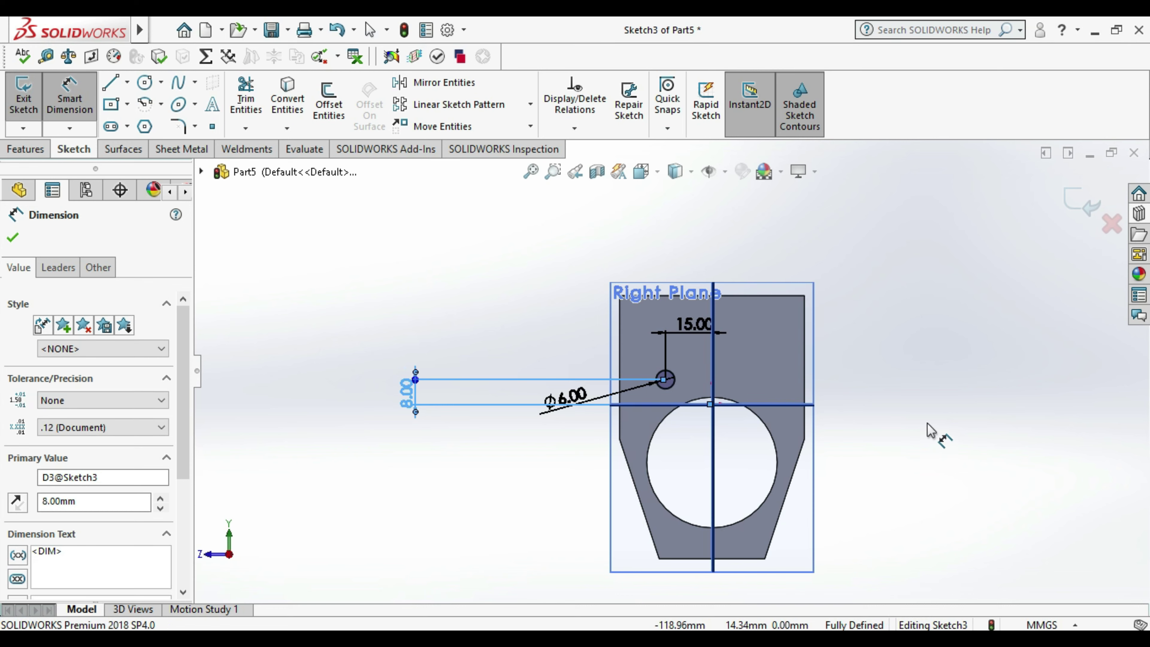
key("Escape")
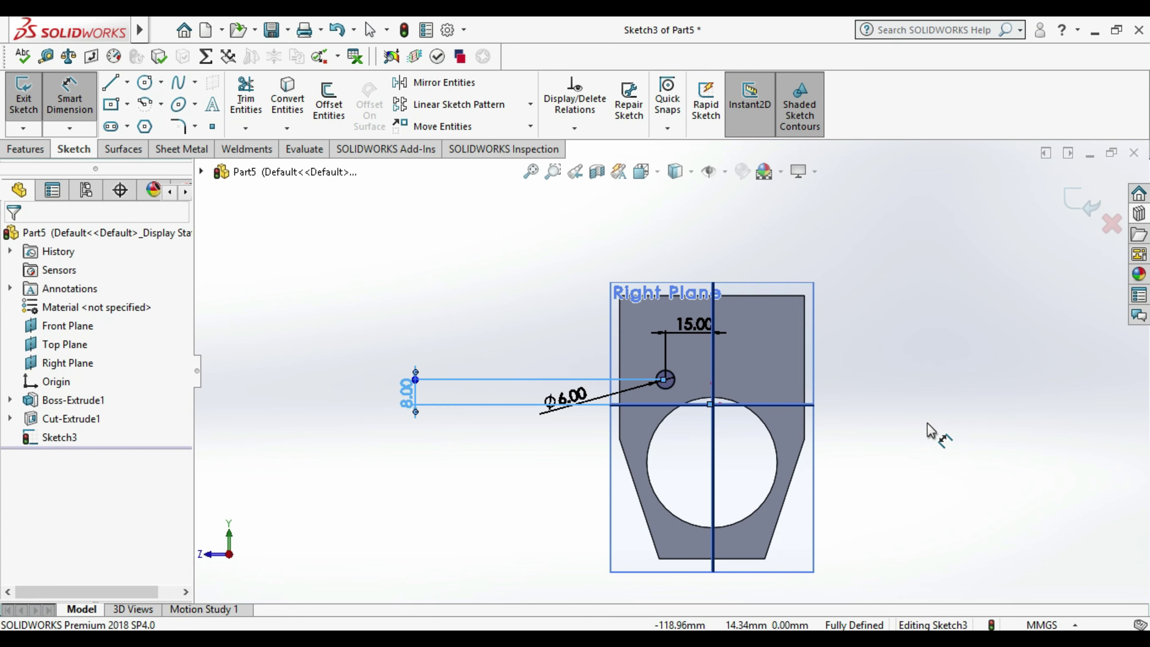
scroll(928, 428, "up", 1)
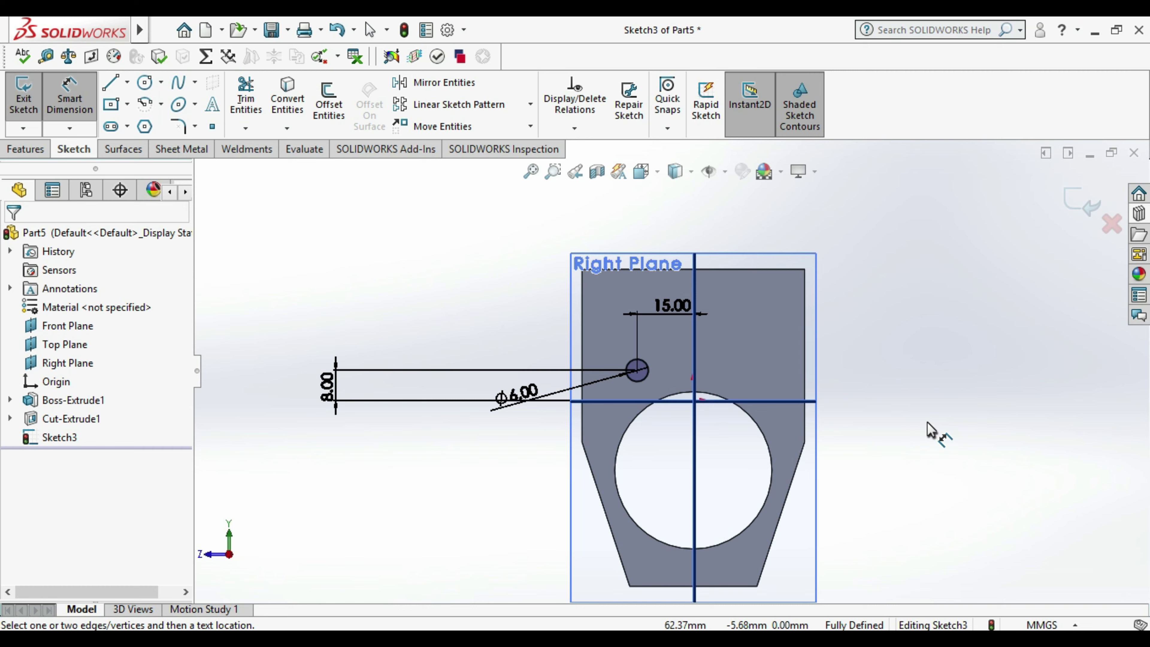
- Reposition the Ø6.00 diameter dimension to the lower left of the small hole
key("Escape")
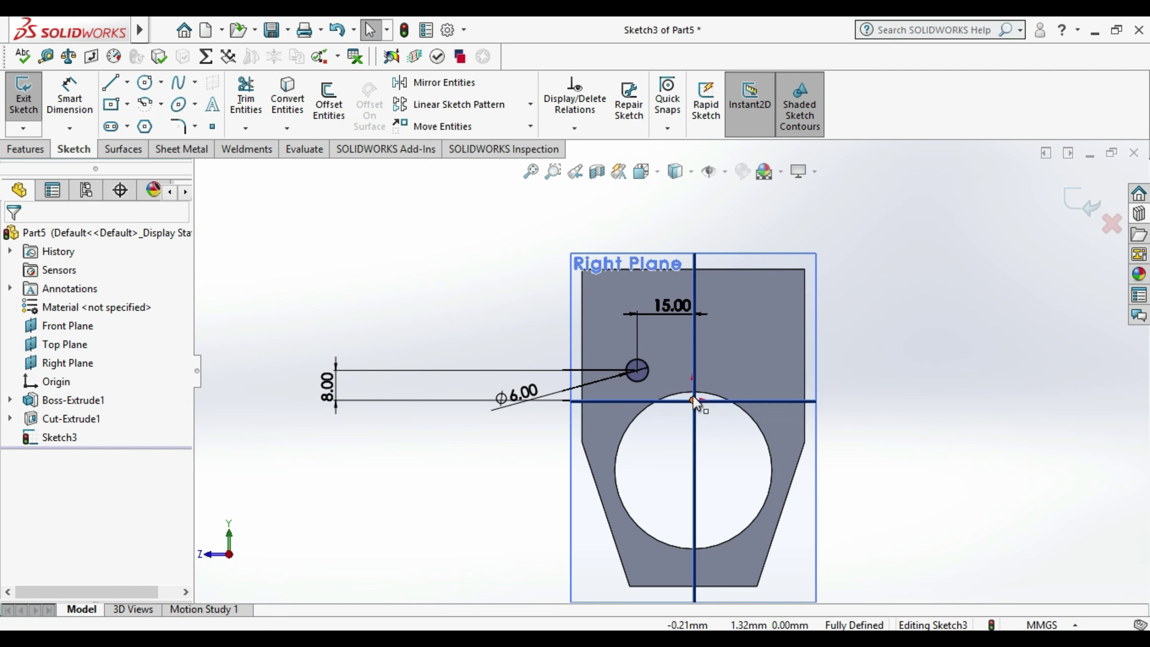
left_click(69, 97)
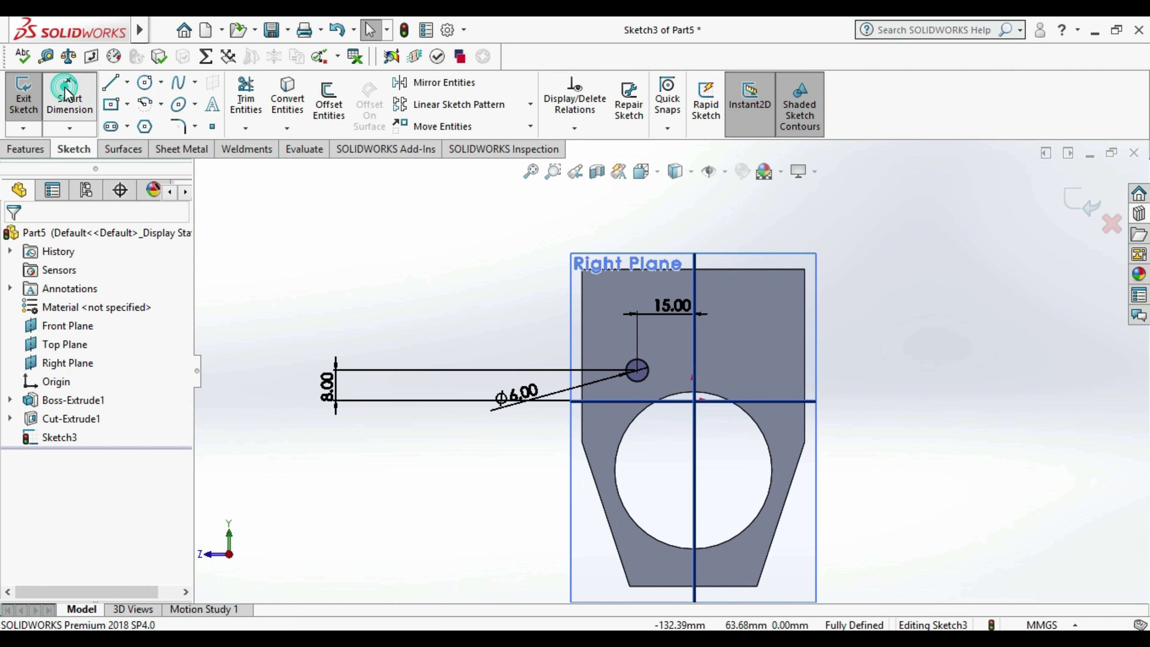
left_click(638, 372)
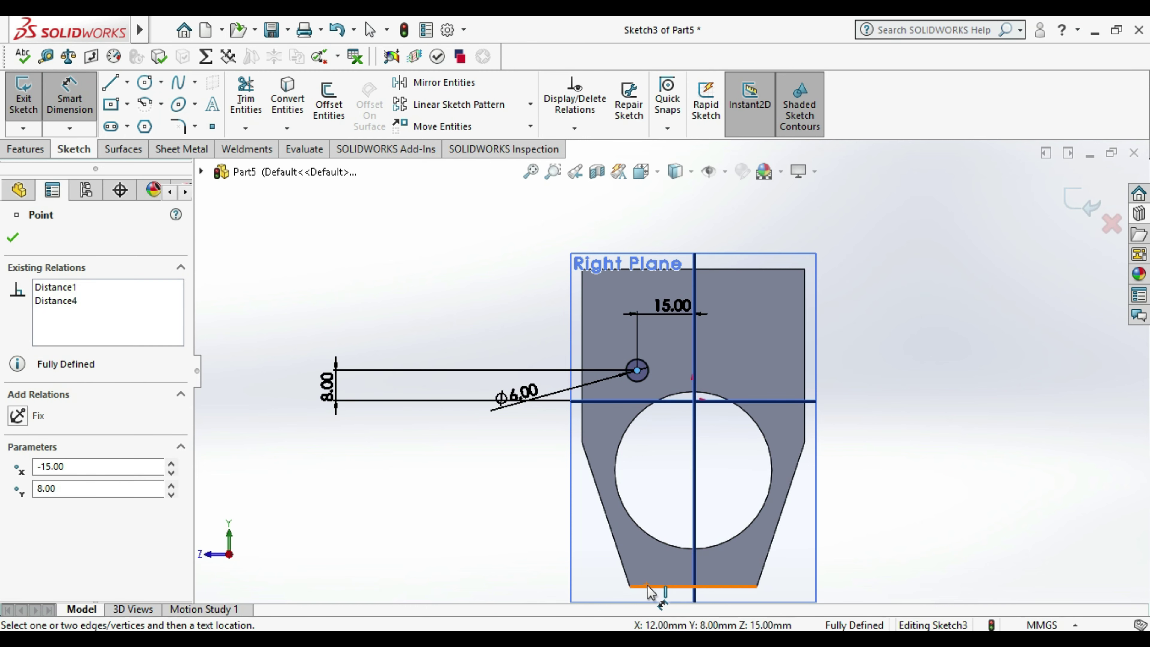
key("Escape")
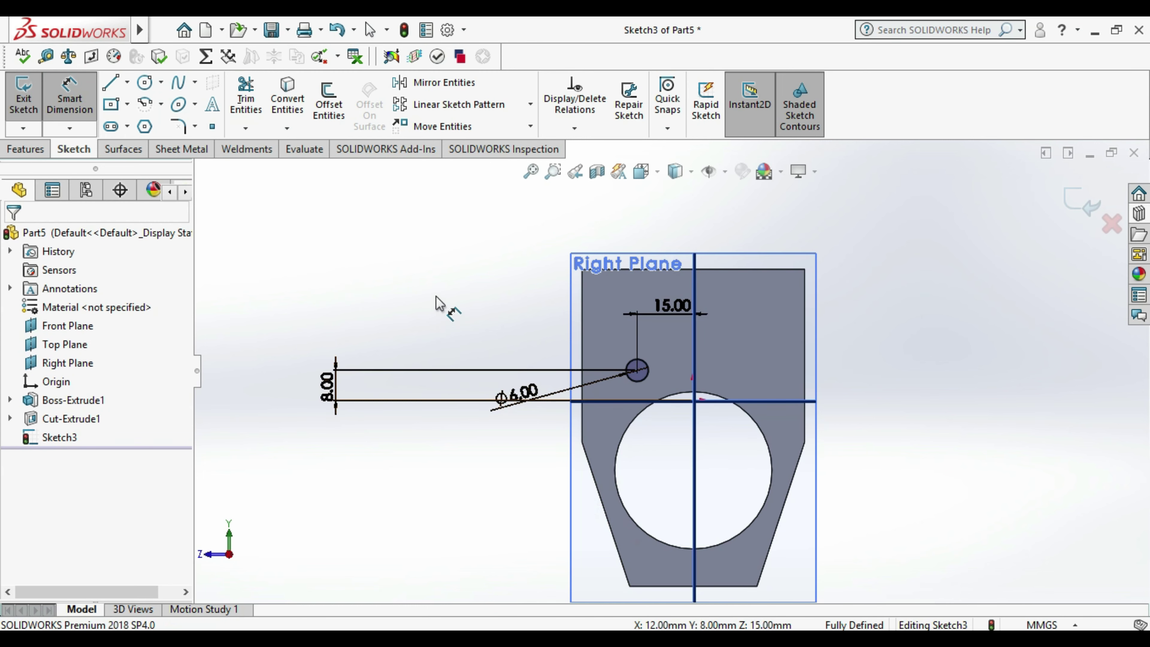
left_click(436, 295)
left_click(480, 469)
left_click(920, 398)
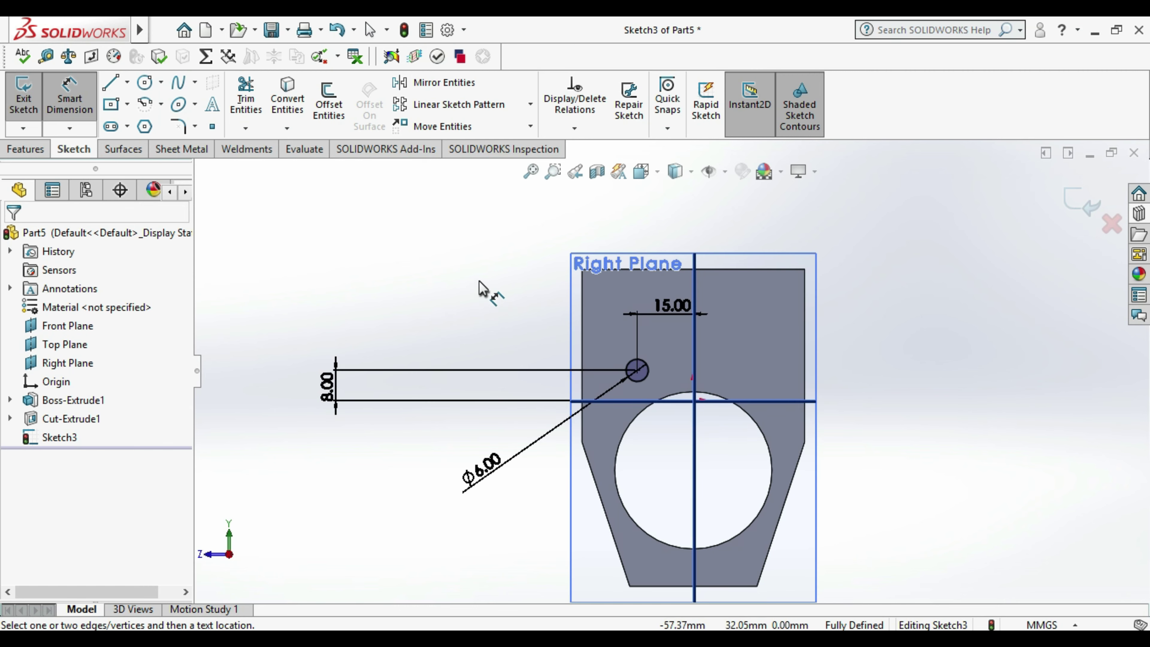
left_click(128, 82)
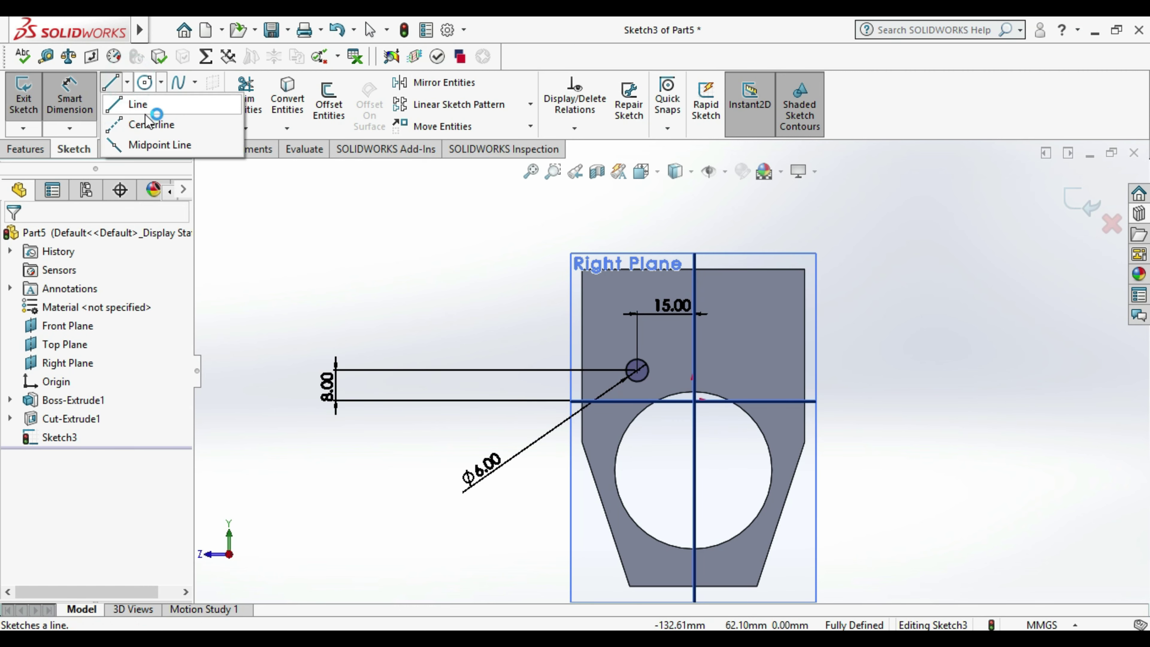
- Draw a vertical centerline upward from the origin
left_click(152, 121)
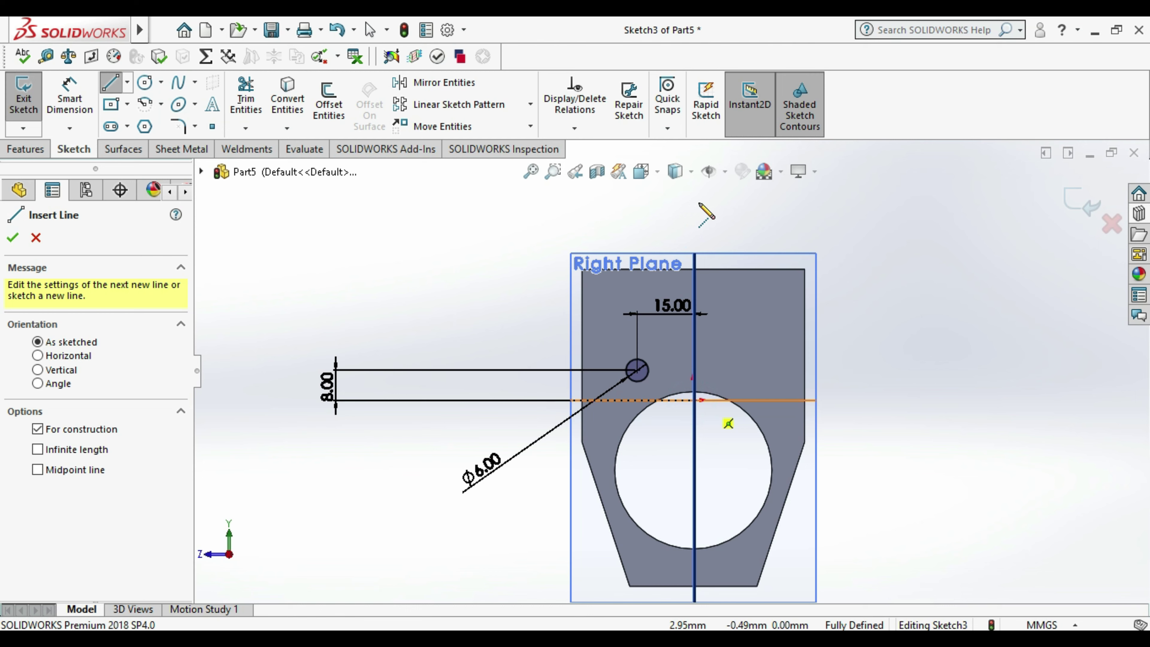
left_click(699, 230)
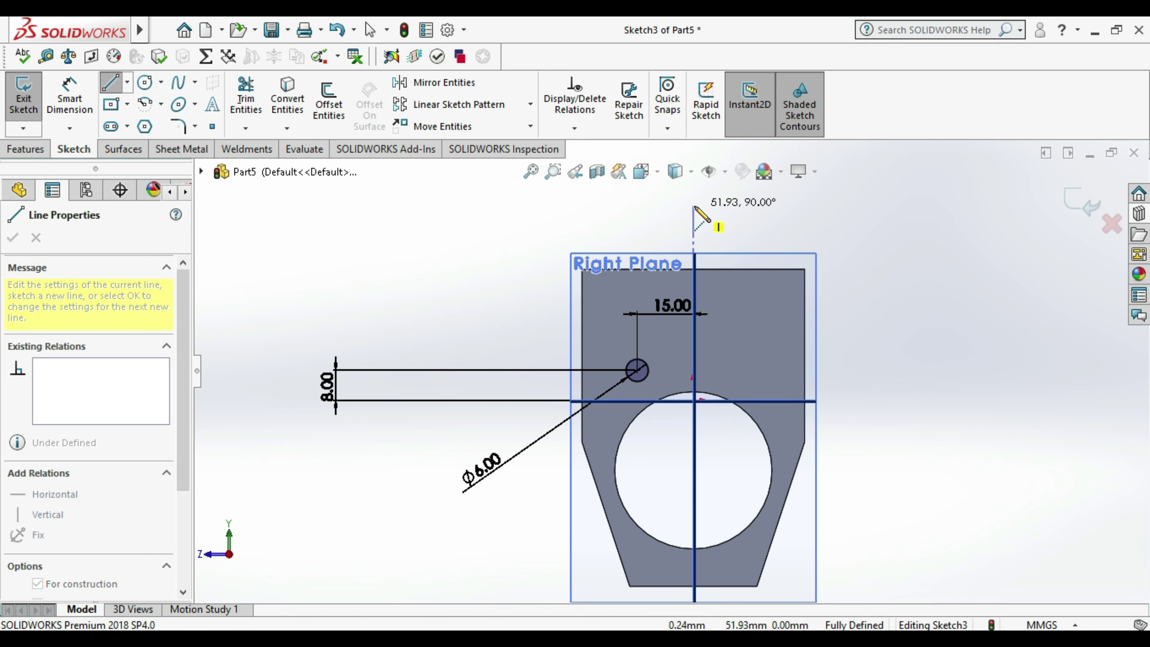
left_click(693, 207)
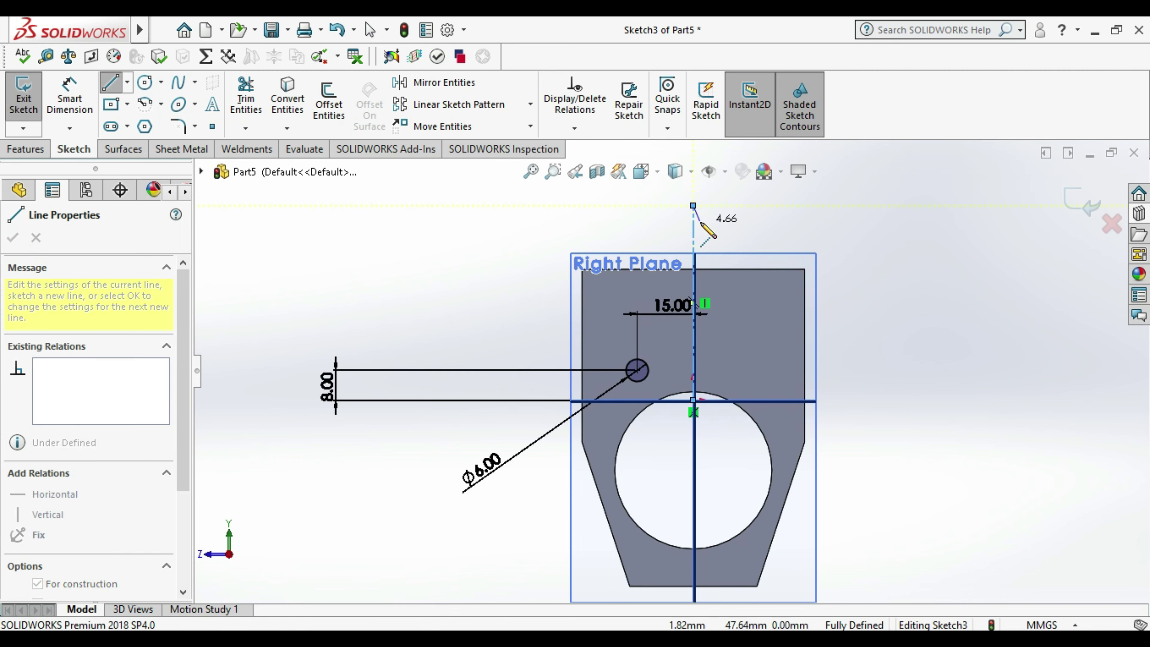
key("Escape")
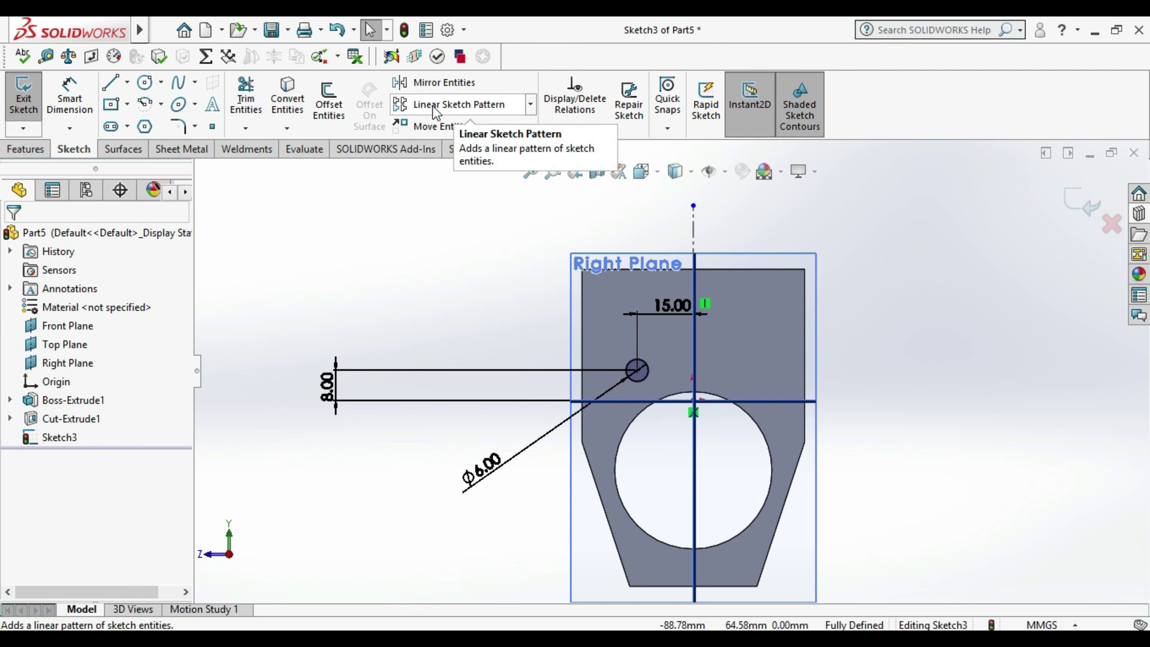
- Mirror the 6 mm hole about the vertical centerline and exit the sketch
left_click(436, 84)
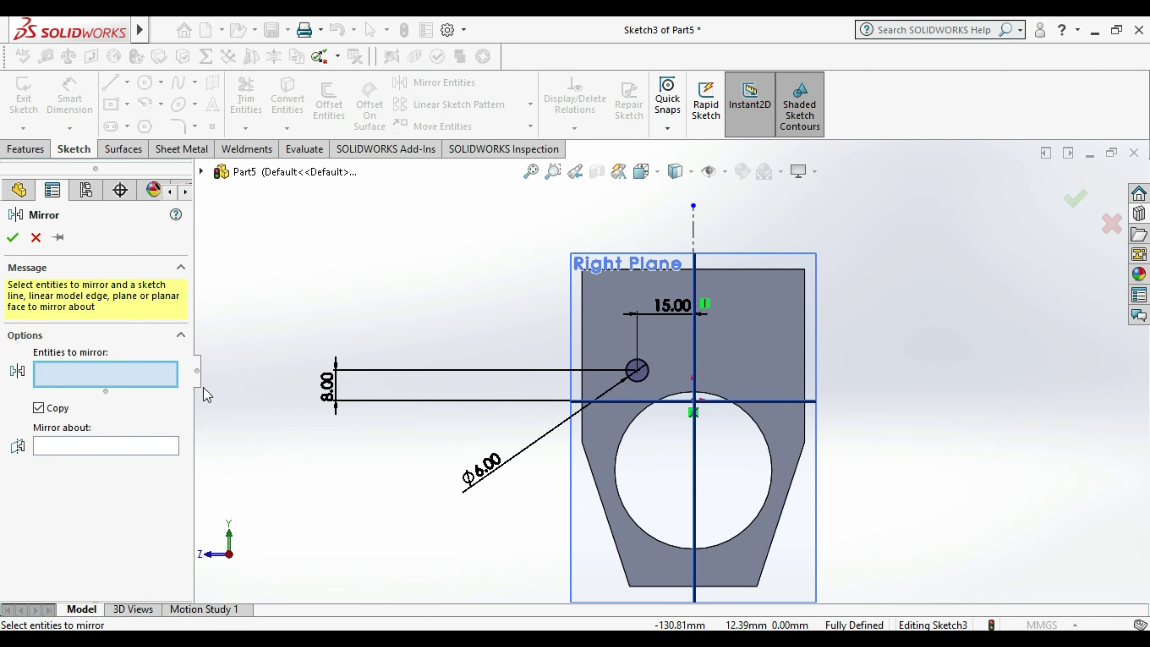
left_click(643, 381)
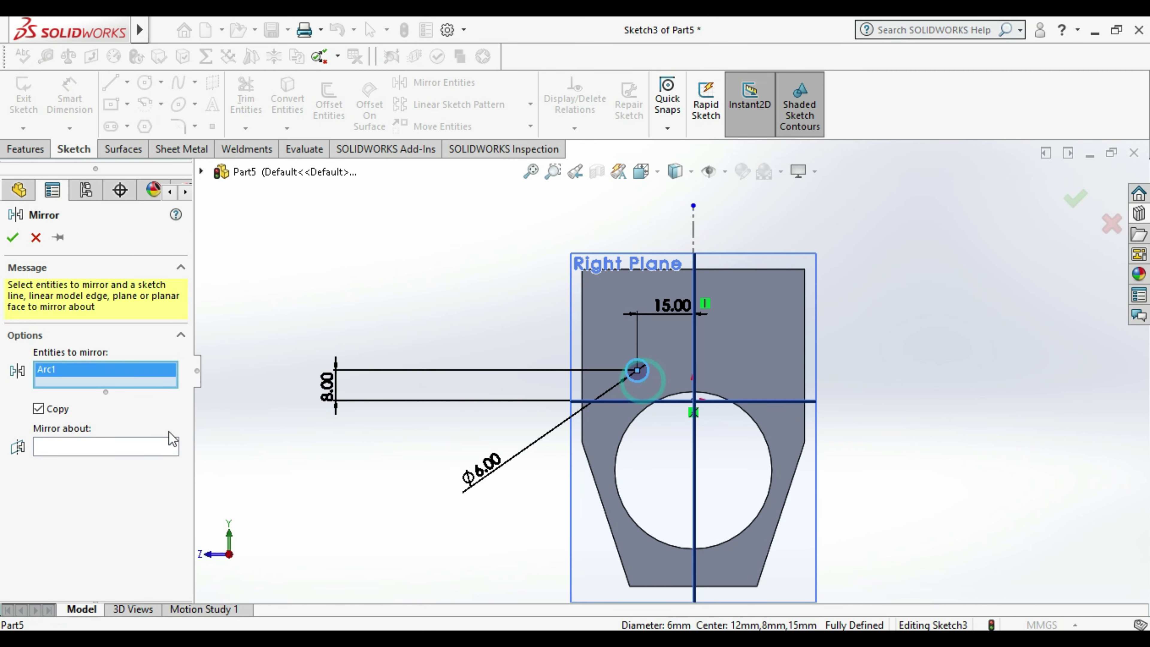
left_click(123, 445)
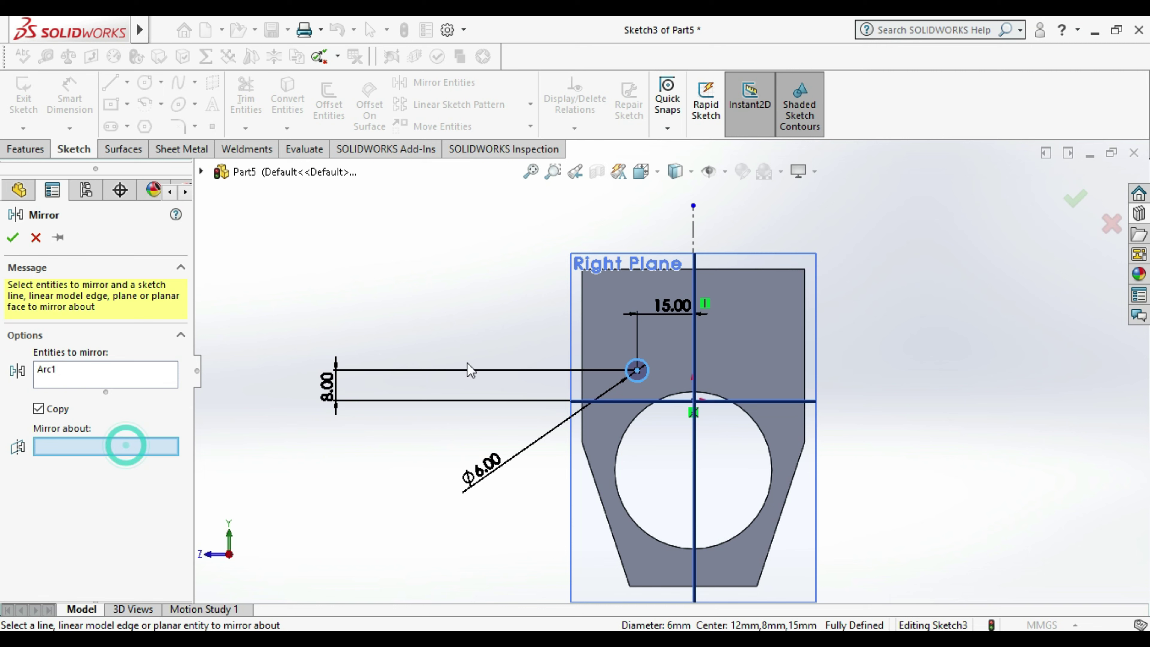
left_click(692, 228)
left_click(13, 237)
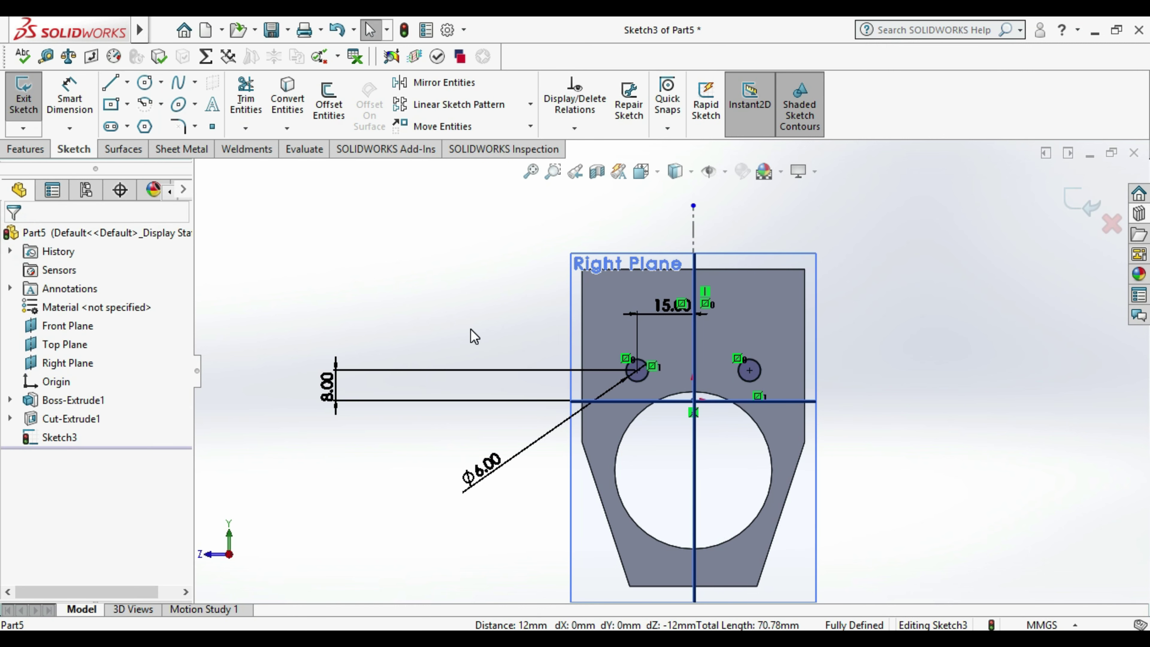
left_click(23, 97)
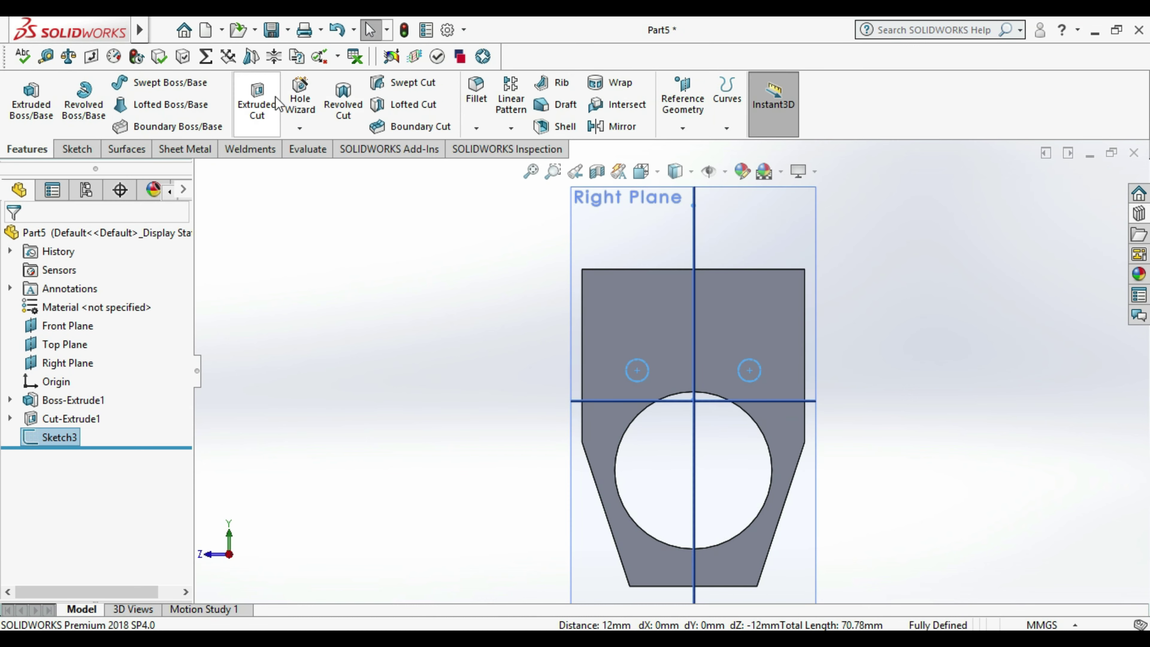
- Extrude-cut both holes Through All the plate
left_click(257, 100)
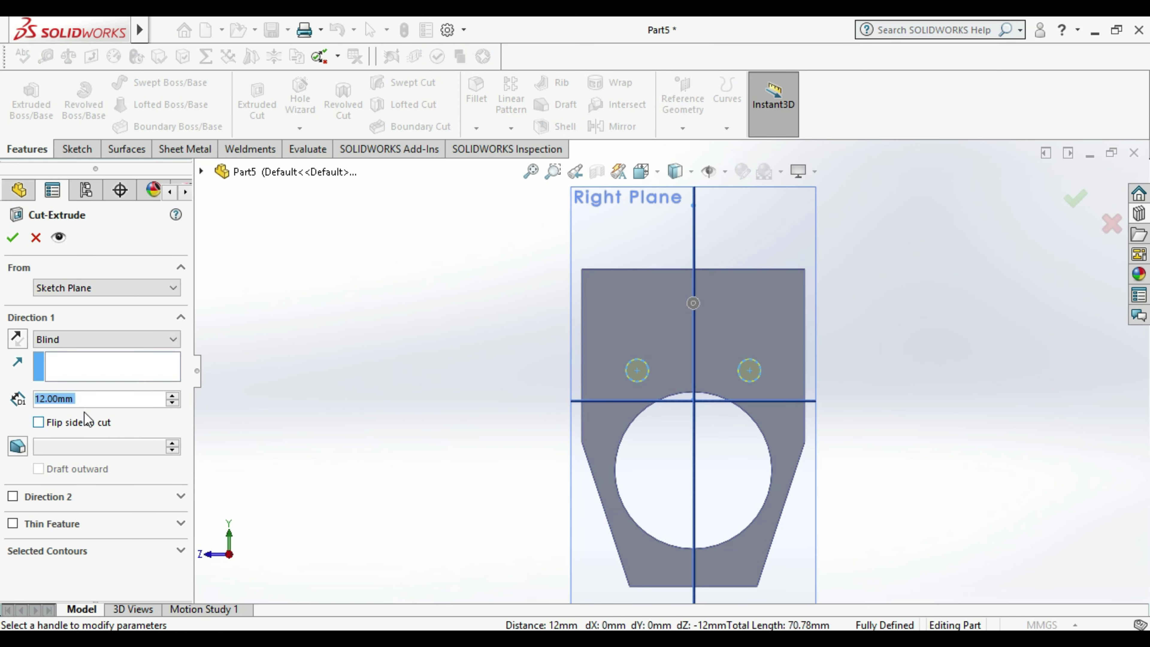
left_click(69, 343)
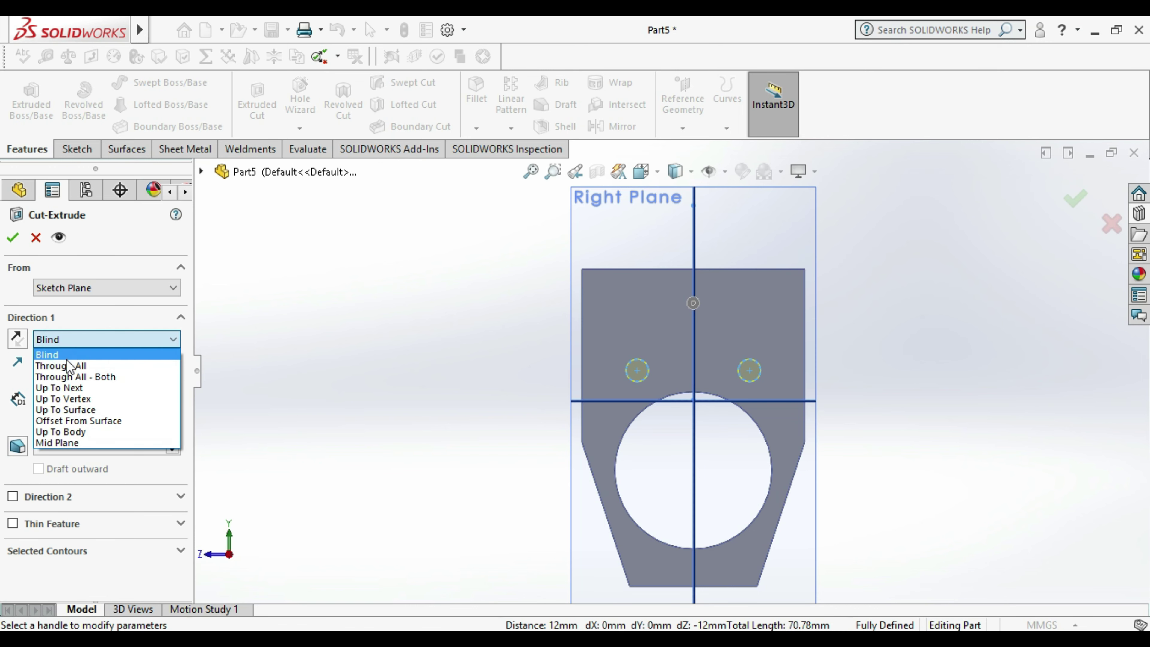
left_click(69, 367)
left_click(13, 236)
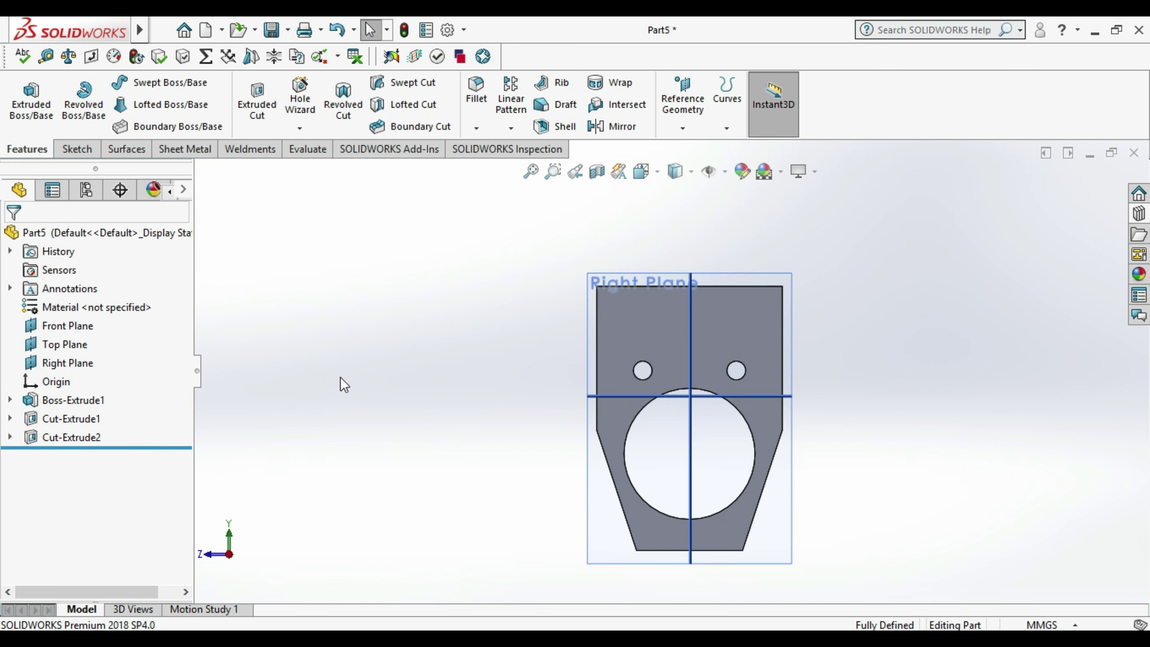
- Orbit to a 3D view and start a new sketch on the plate's front face
middle_click_drag(934, 398, 898, 418)
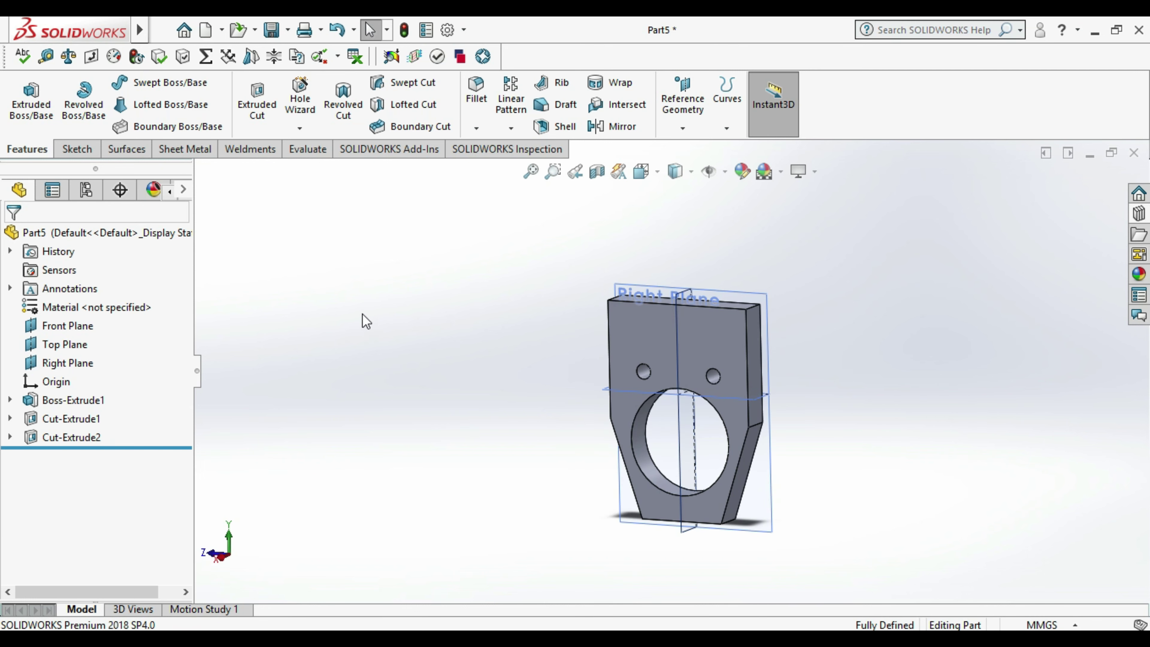
right_click(718, 329)
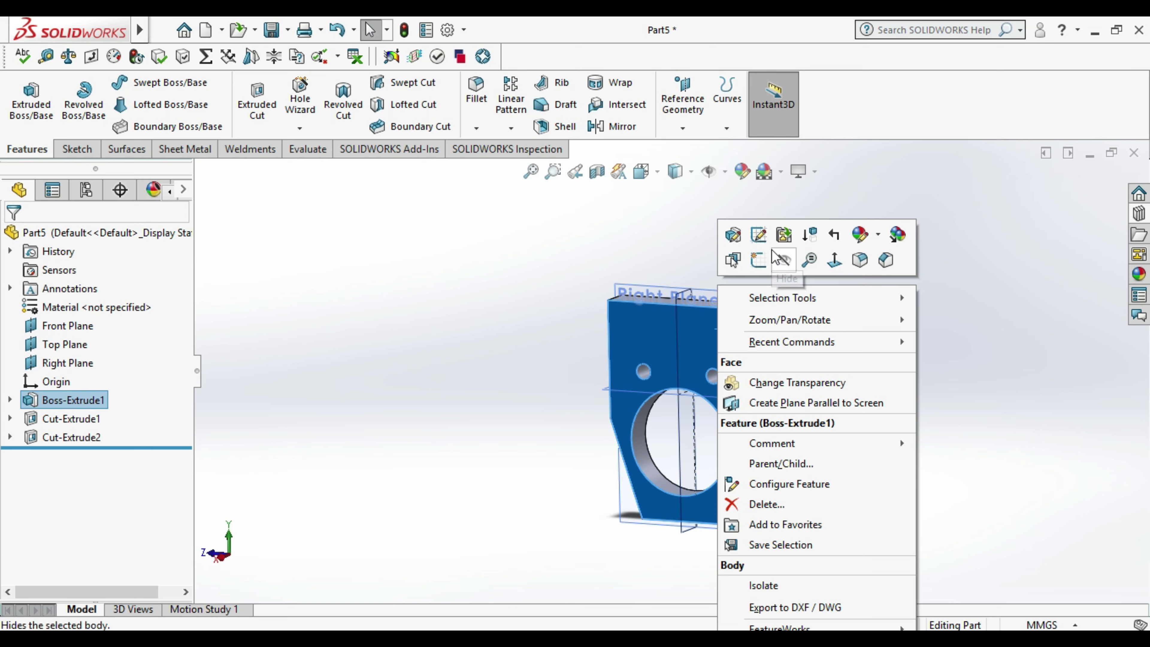
left_click(759, 258)
left_click(955, 441)
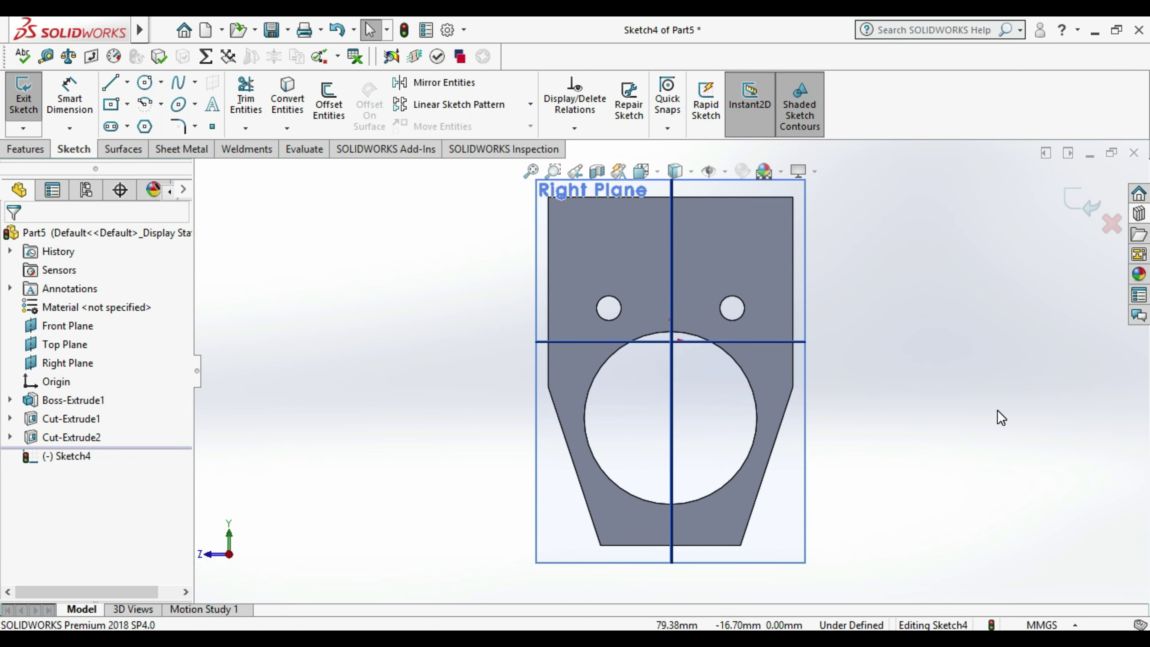
- Draw a horizontal line across the plate, dimensioned 12 mm from the left hole
left_click(111, 84)
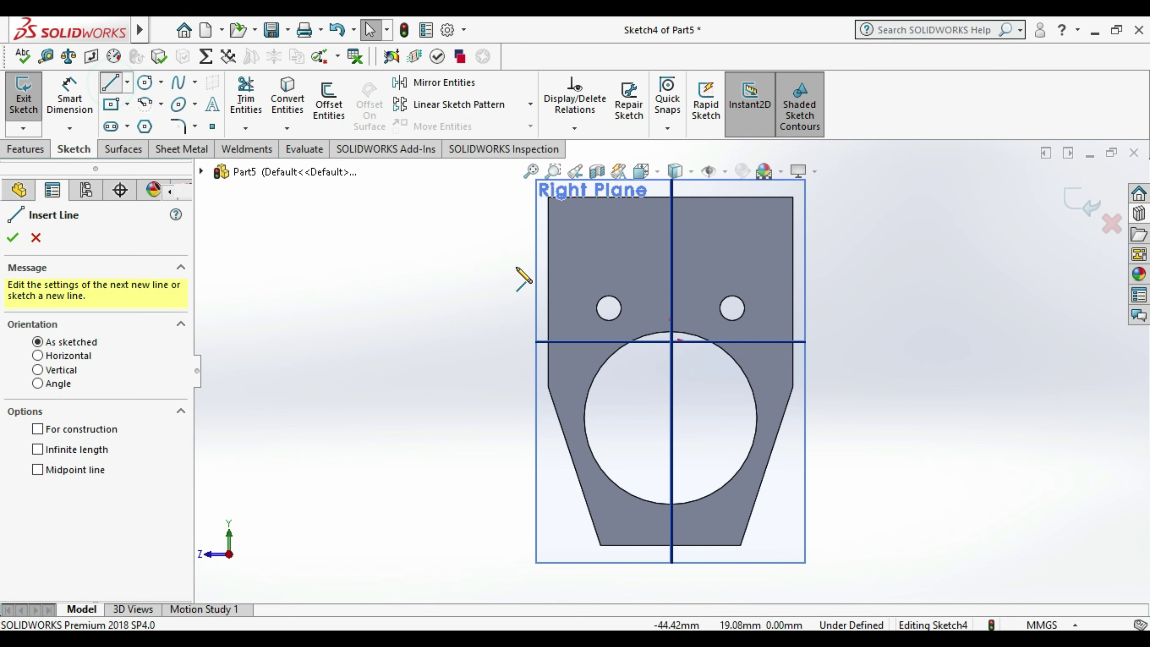
left_click(489, 261)
double_click(854, 261)
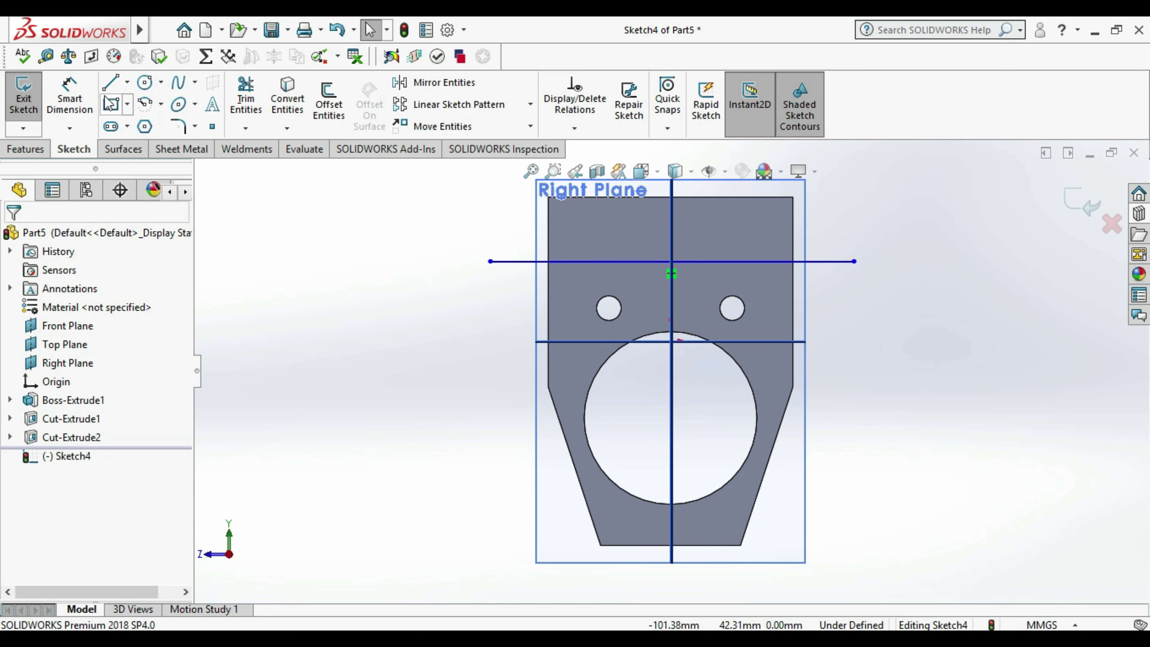
left_click(71, 84)
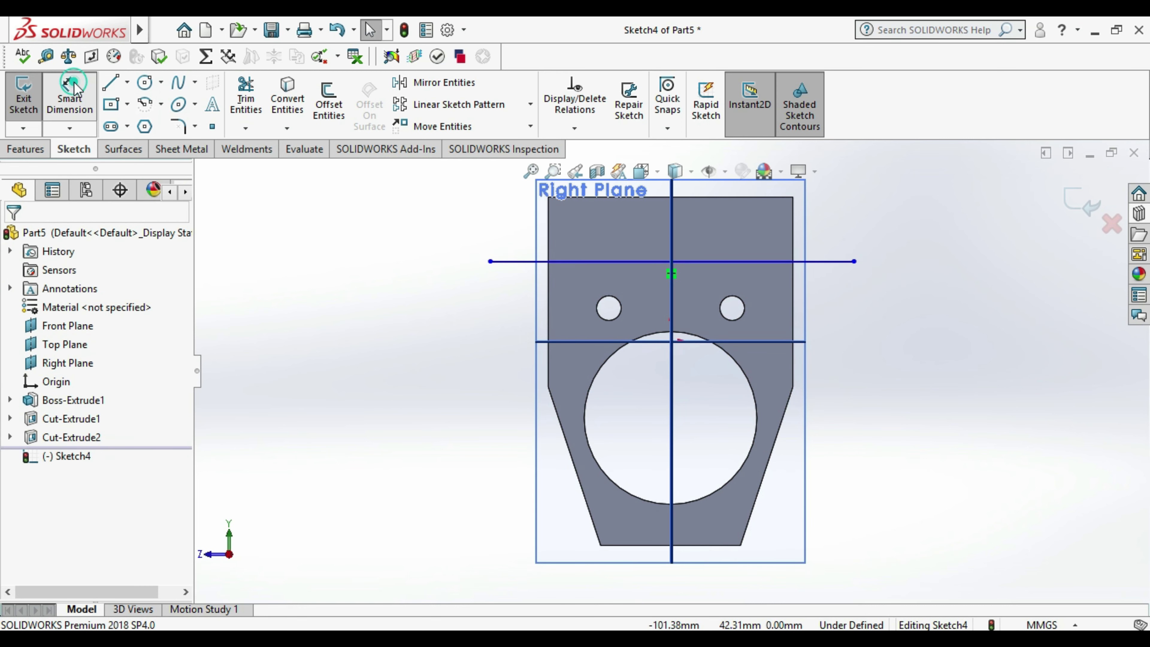
left_click(671, 341)
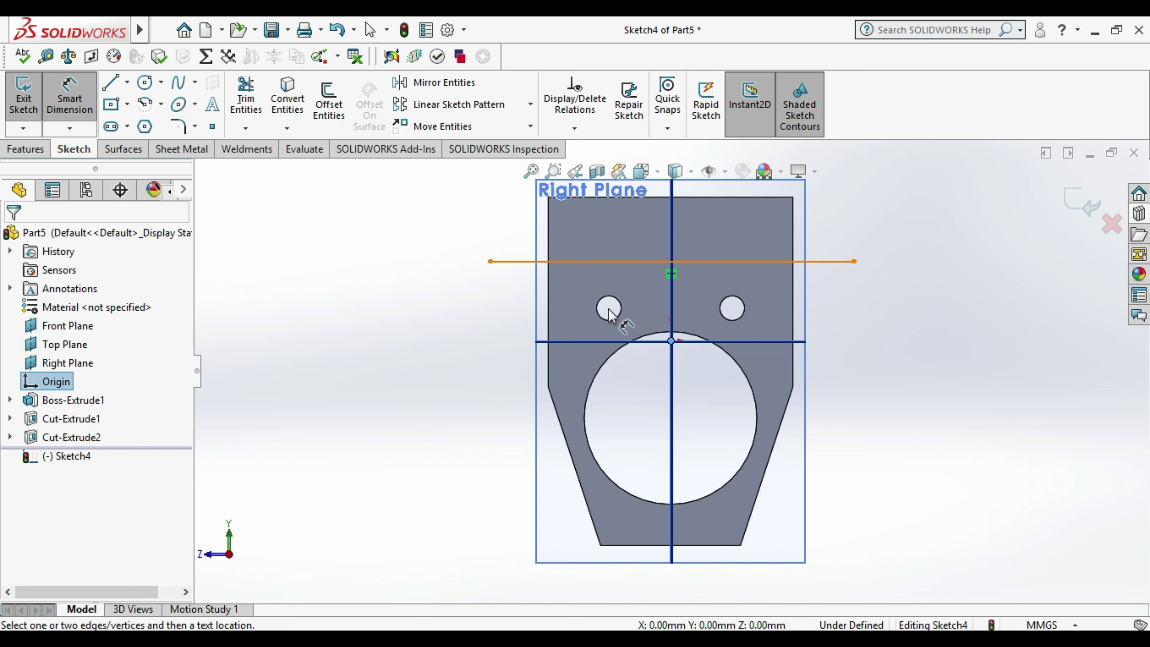
key("Escape")
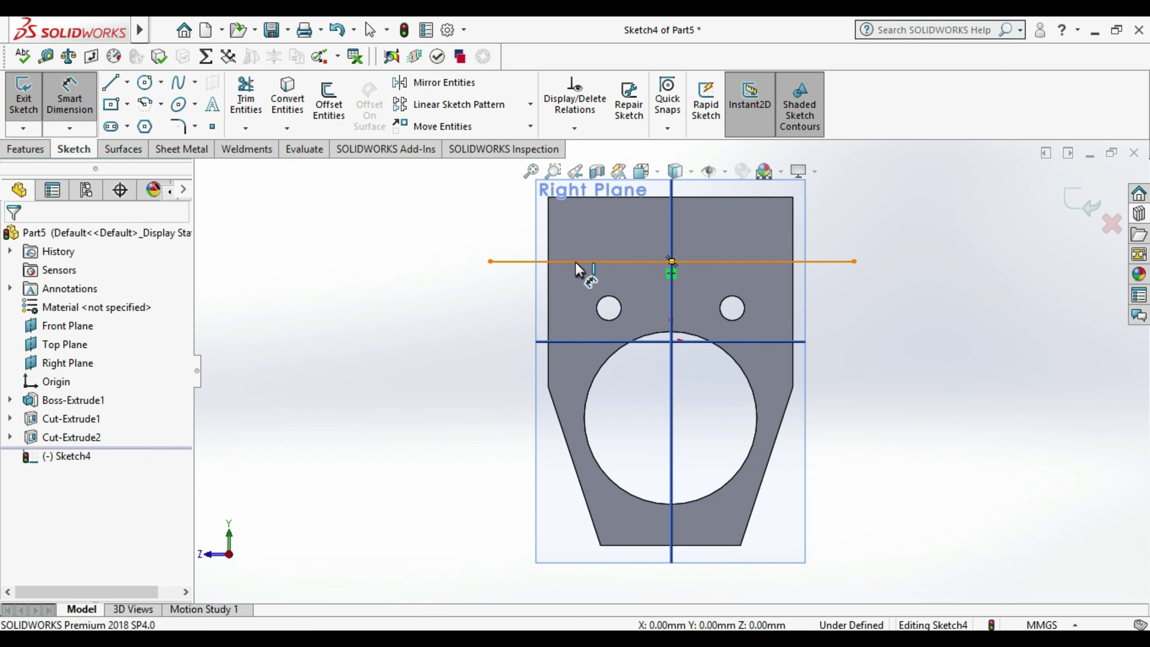
left_click(576, 262)
left_click(621, 314)
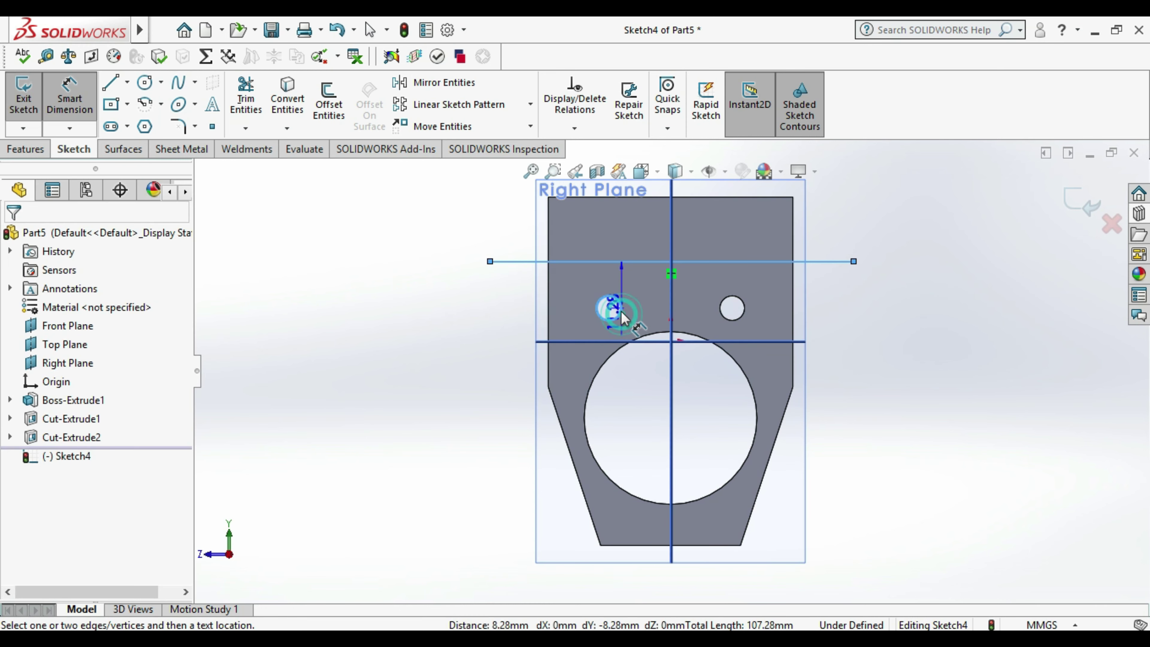
left_click(426, 304)
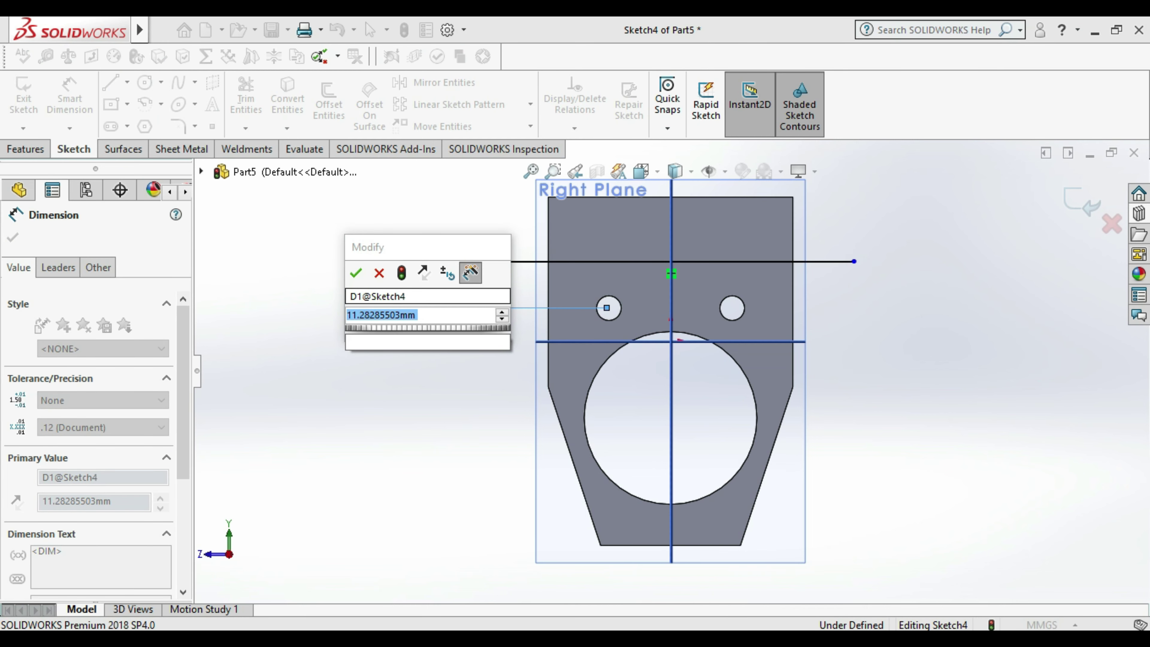
type("12")
key("Return")
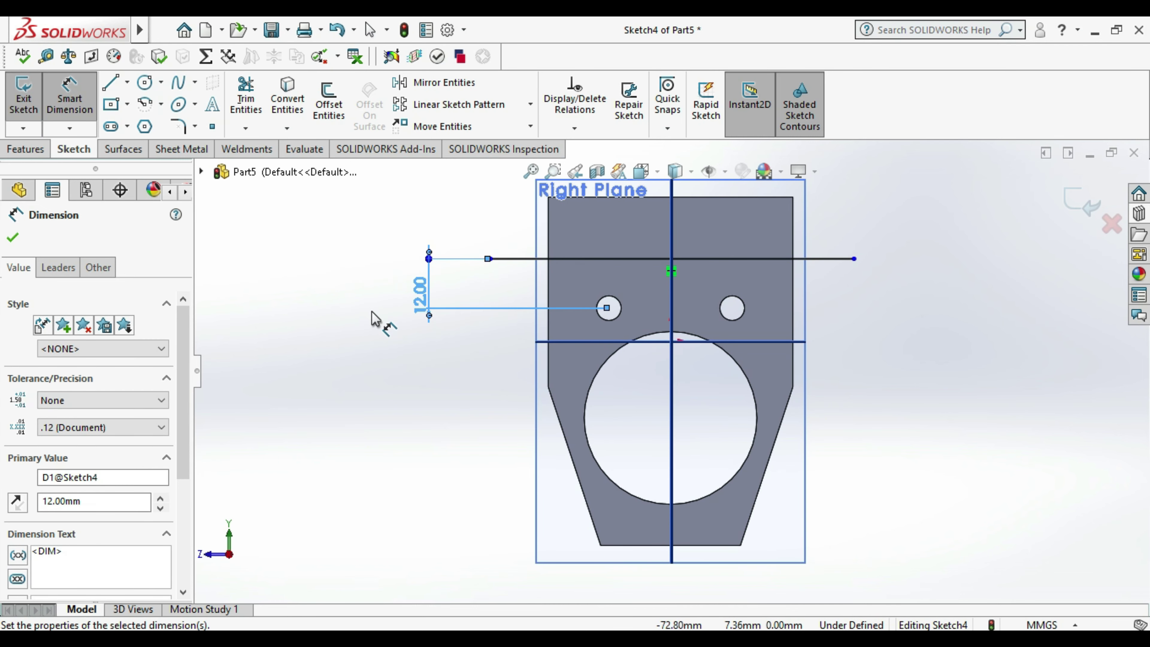
left_click(35, 104)
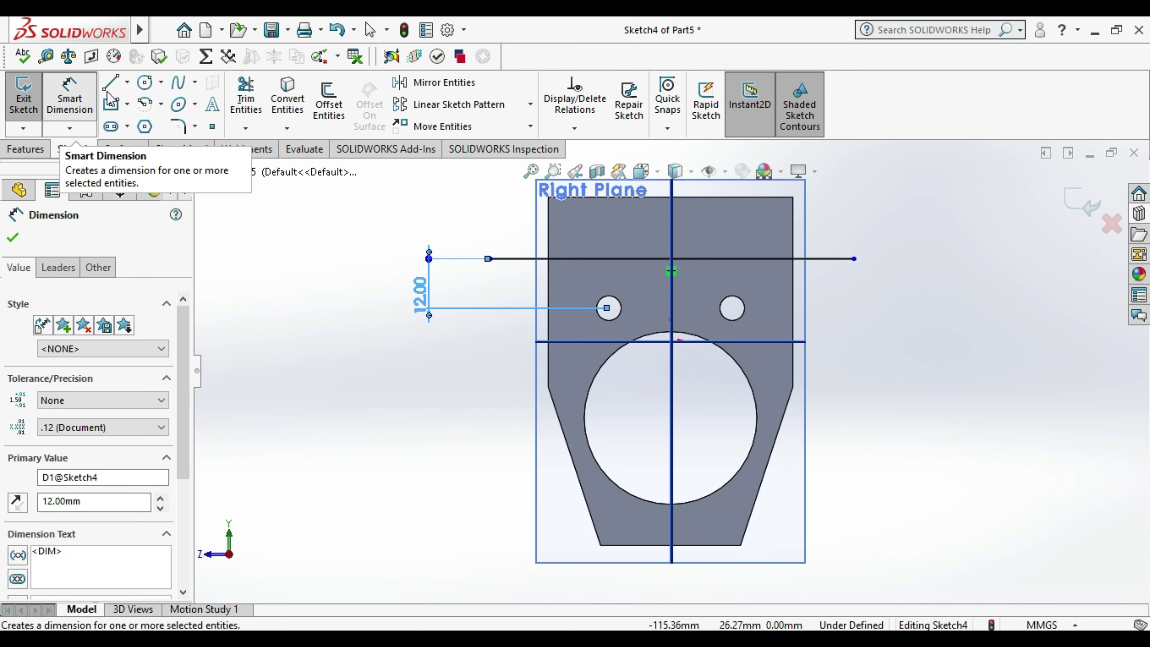
- Sketch a rectangle from that line up over the plate's top edge and exit the sketch
left_click(111, 82)
left_click(489, 259)
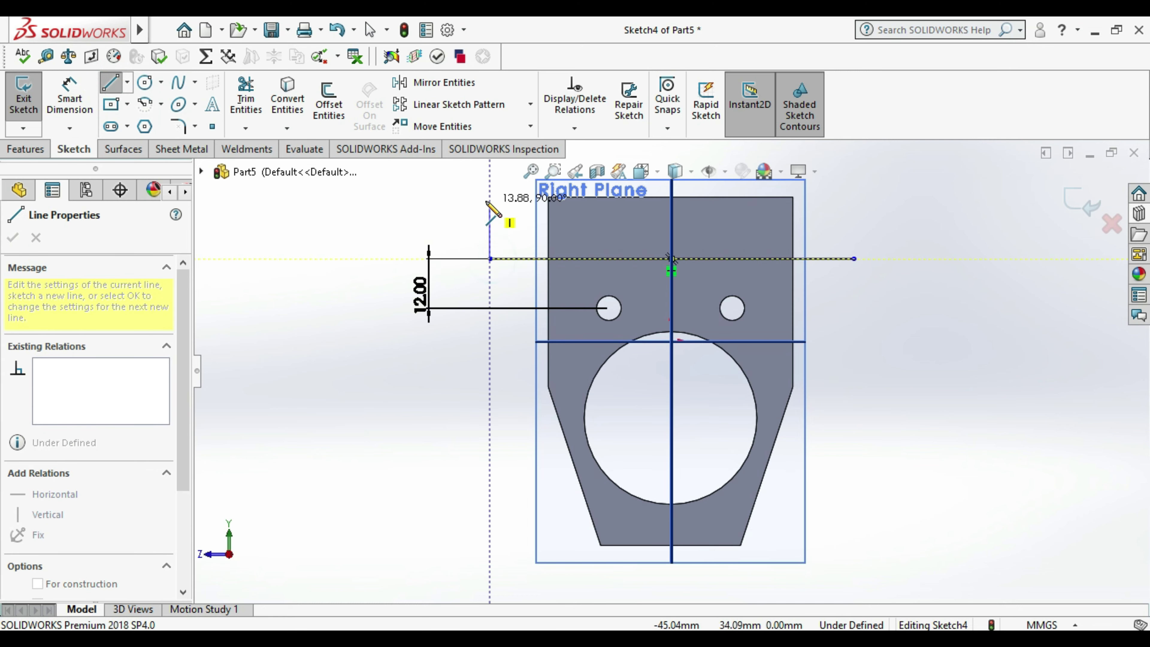
key("z")
left_click(545, 219)
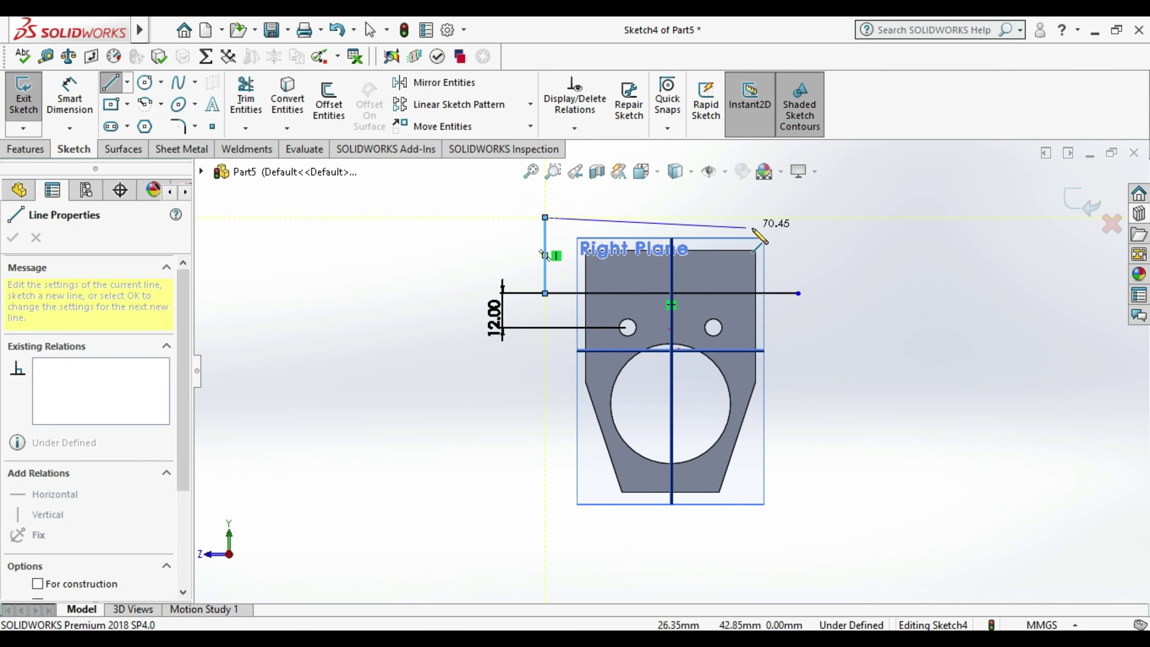
left_click(798, 218)
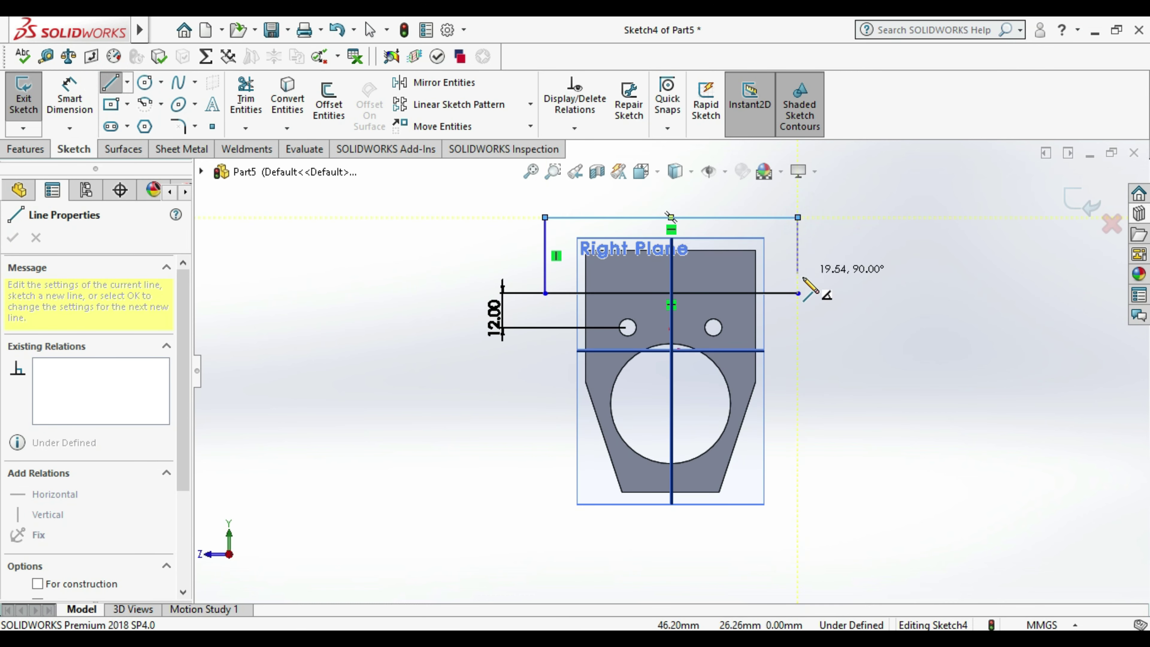
left_click(798, 293)
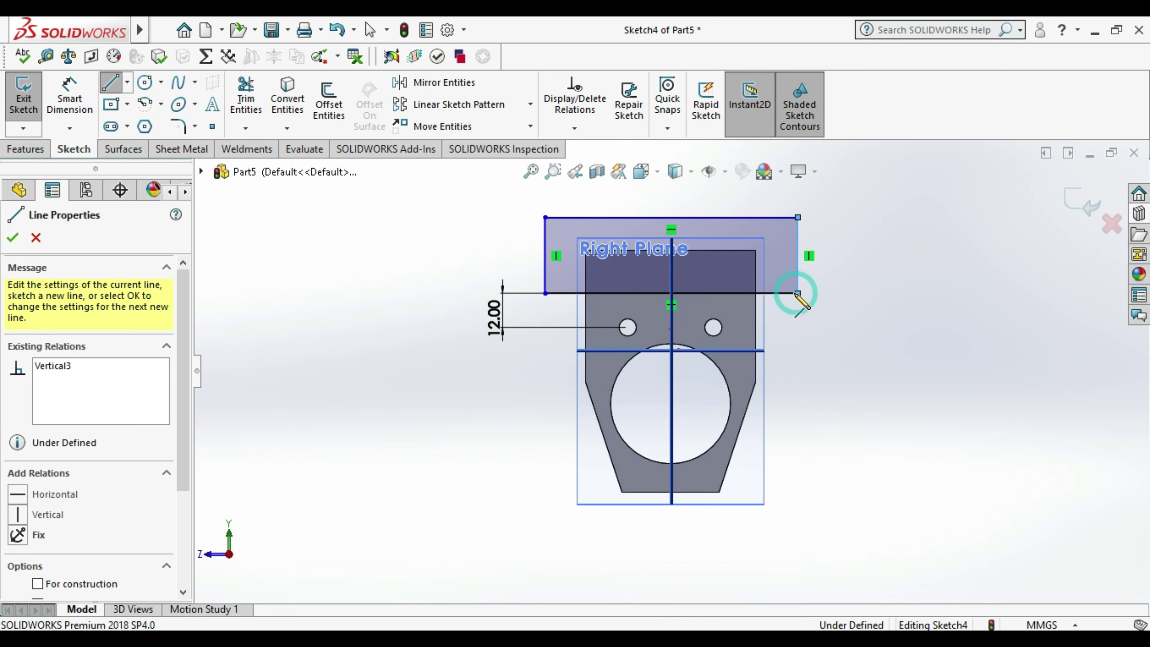
left_click(23, 102)
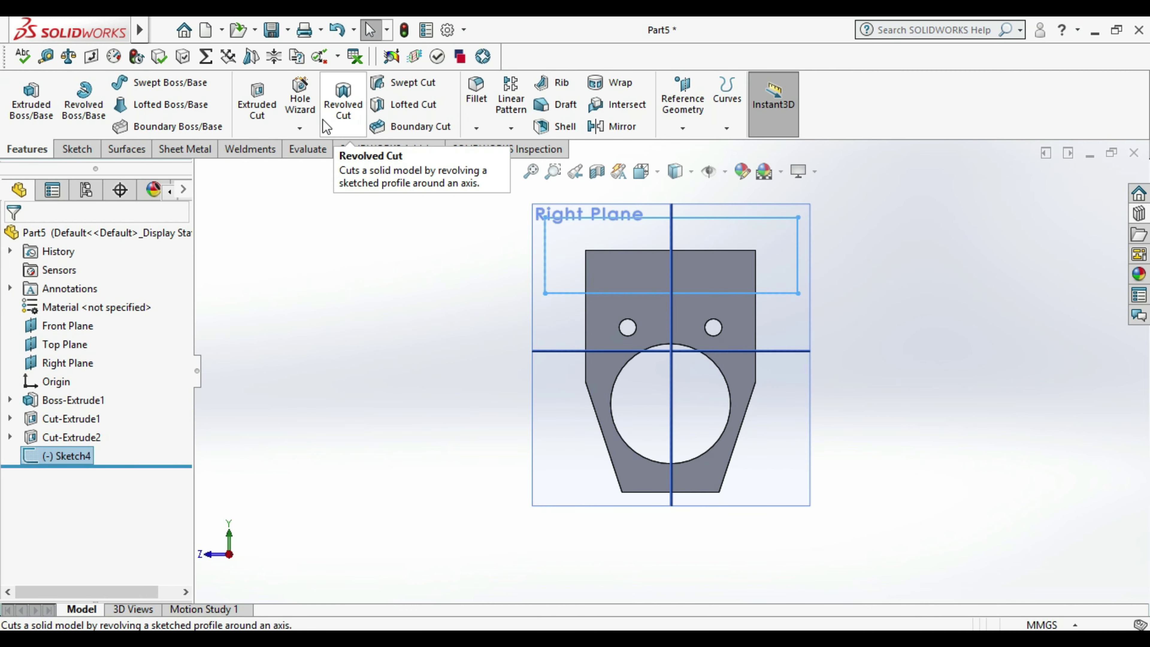
- Extrude-cut the rectangle Through All to trim the plate's top, then create a new part
left_click(257, 100)
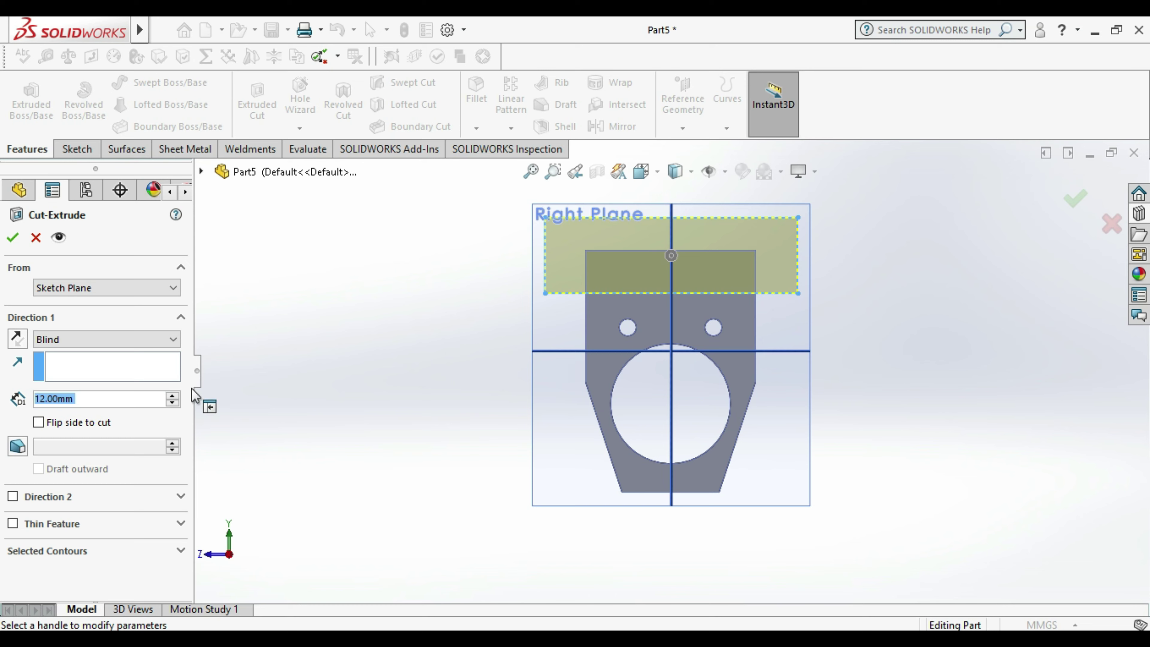
left_click(103, 339)
left_click(92, 362)
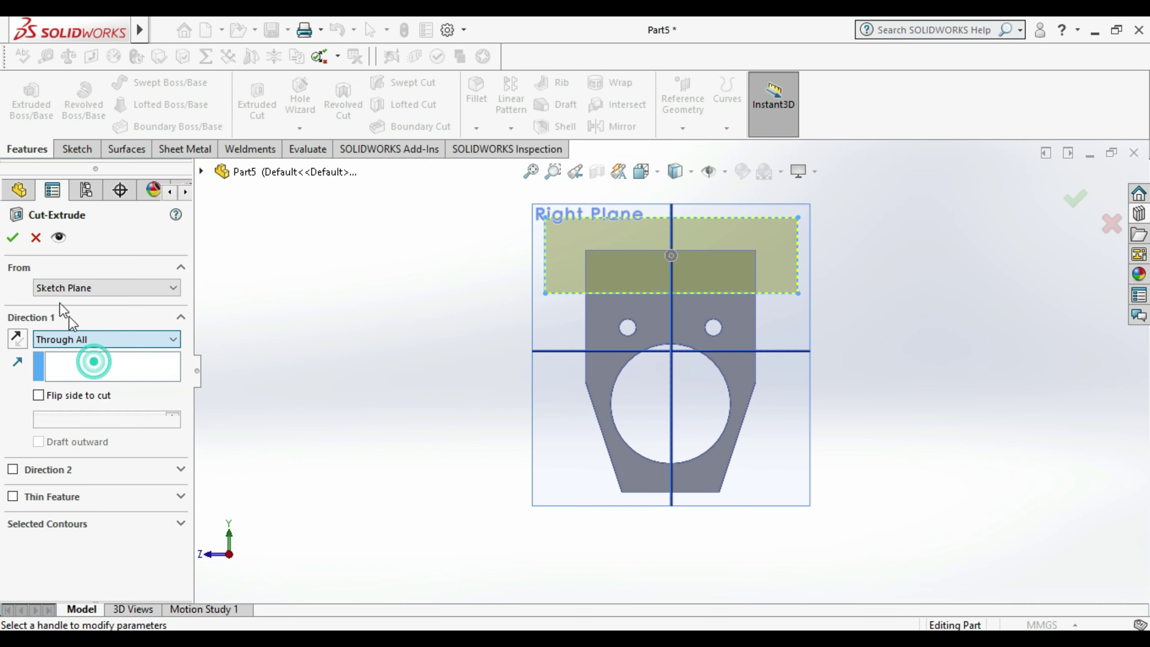
left_click(20, 241)
mouse_move(817, 424)
middle_mouse_down()
mouse_move(747, 427)
mouse_move(733, 394)
middle_mouse_up()
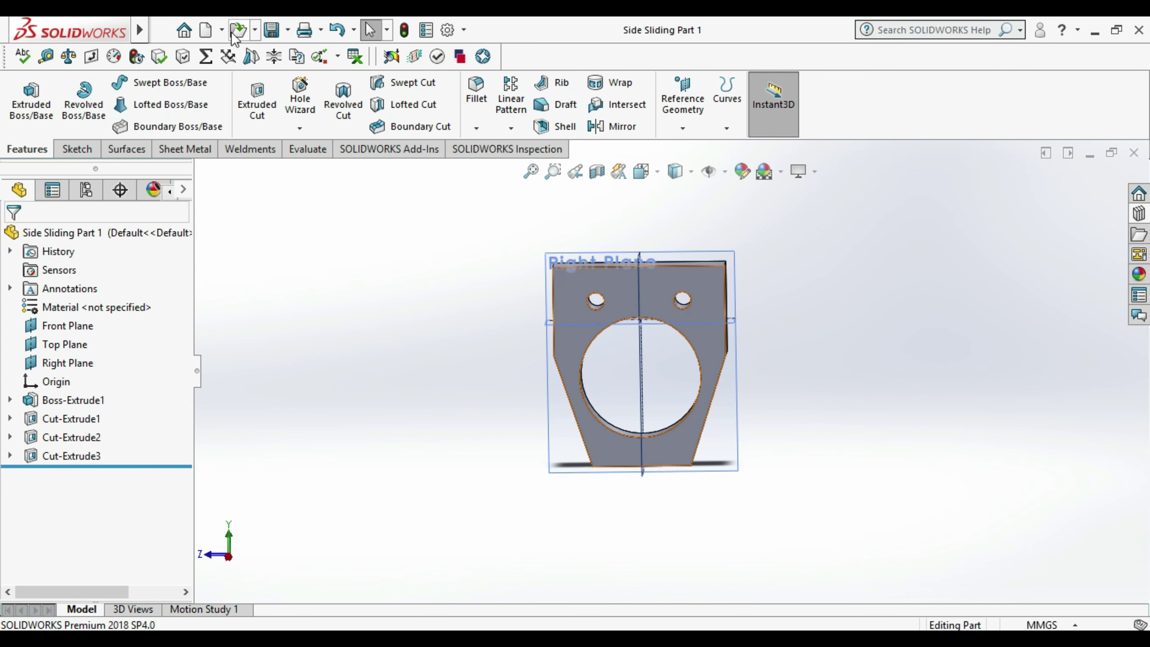
left_click(206, 31)
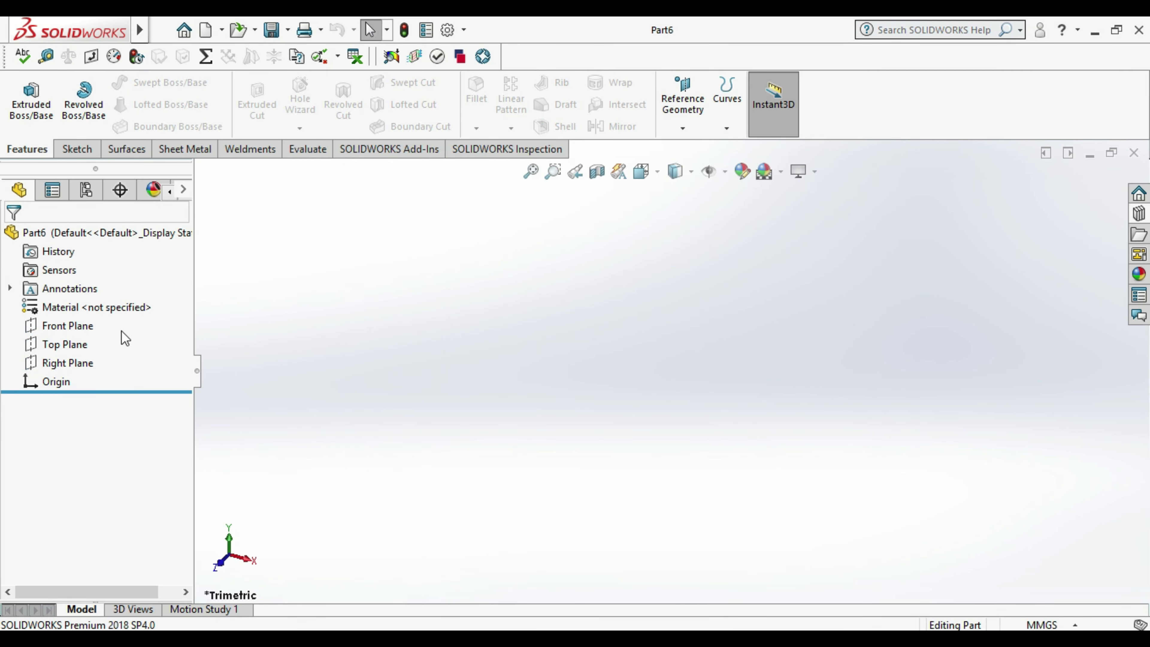
- Show the three default planes and start a sketch on the Right Plane
left_click(68, 326)
left_click(68, 363, "shift")
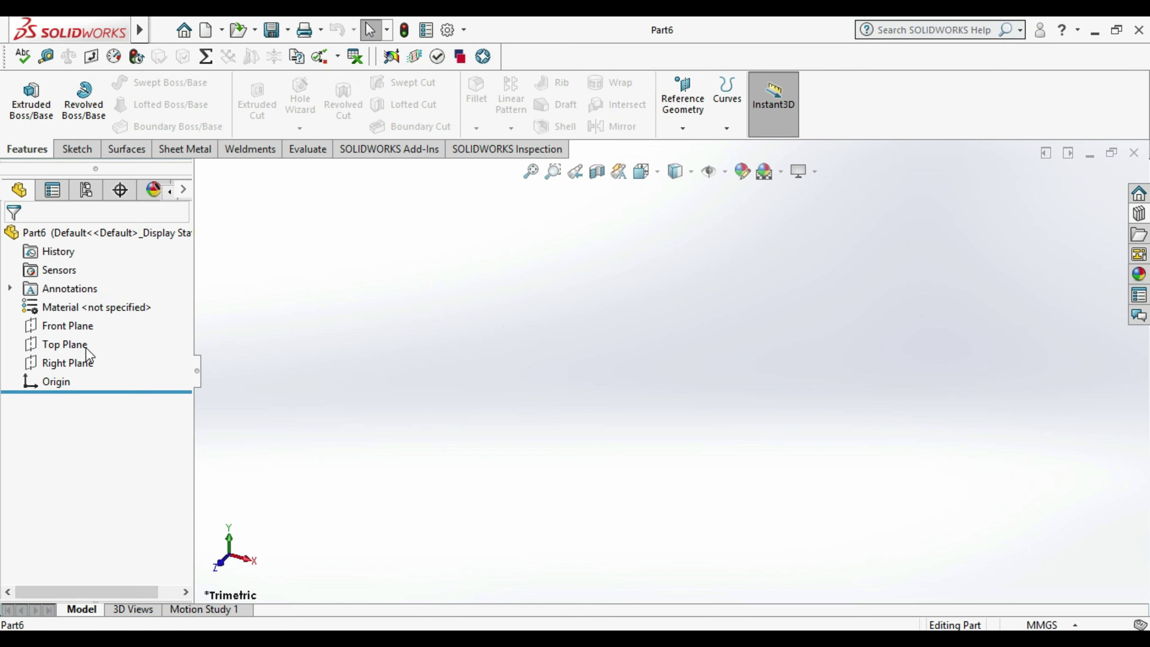
right_click(86, 361)
left_click(90, 349)
left_click(303, 381)
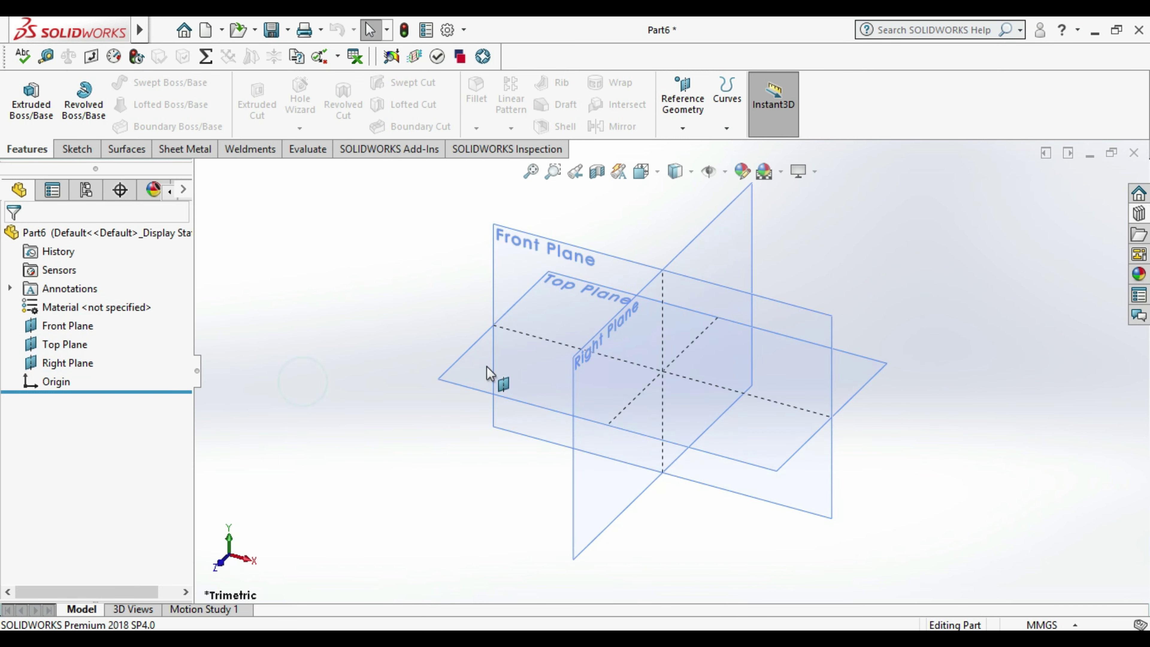
right_click(593, 358)
left_click(623, 321)
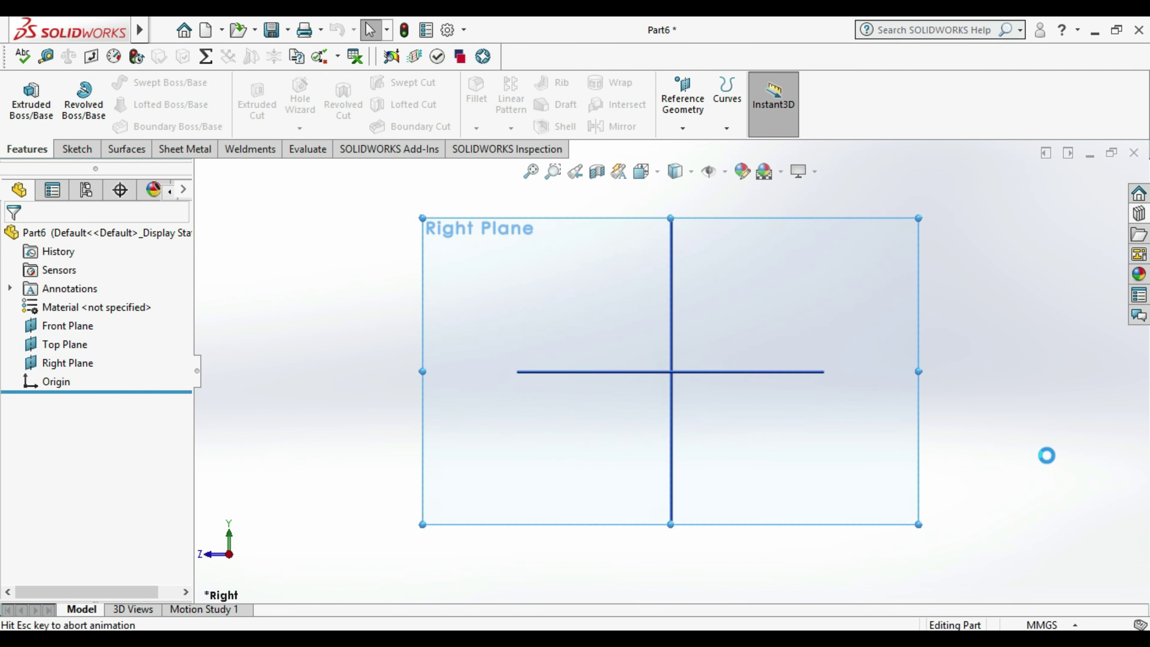
left_click(284, 219)
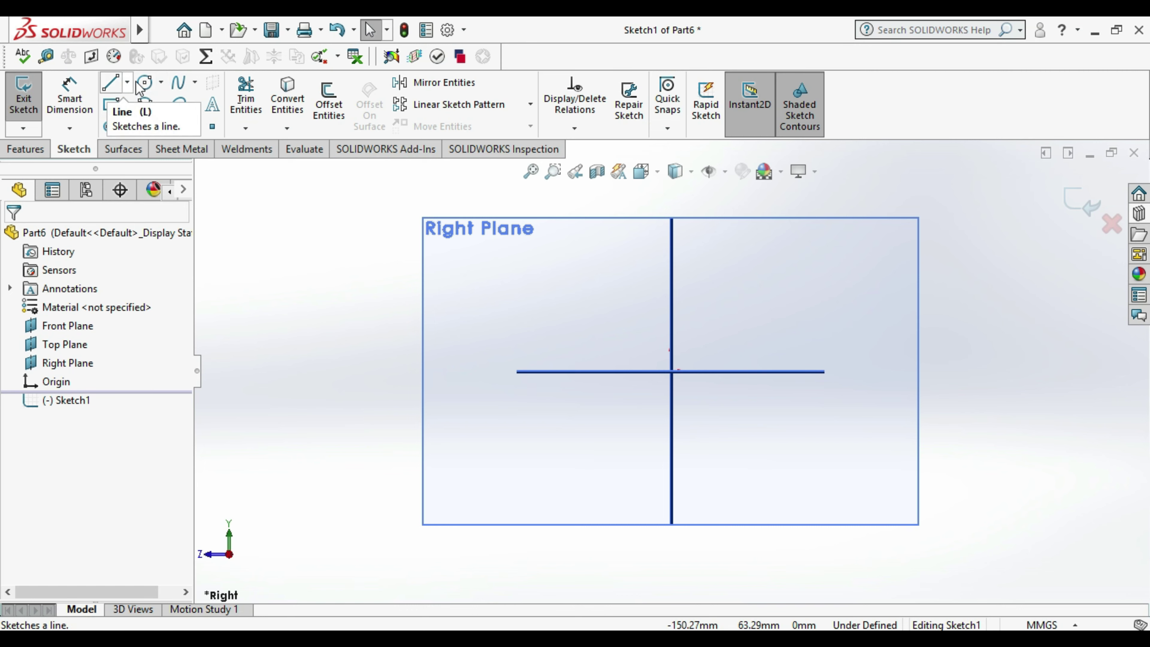
- Draw a circle centred on the origin and dimension its diameter to 42 mm
left_click(146, 84)
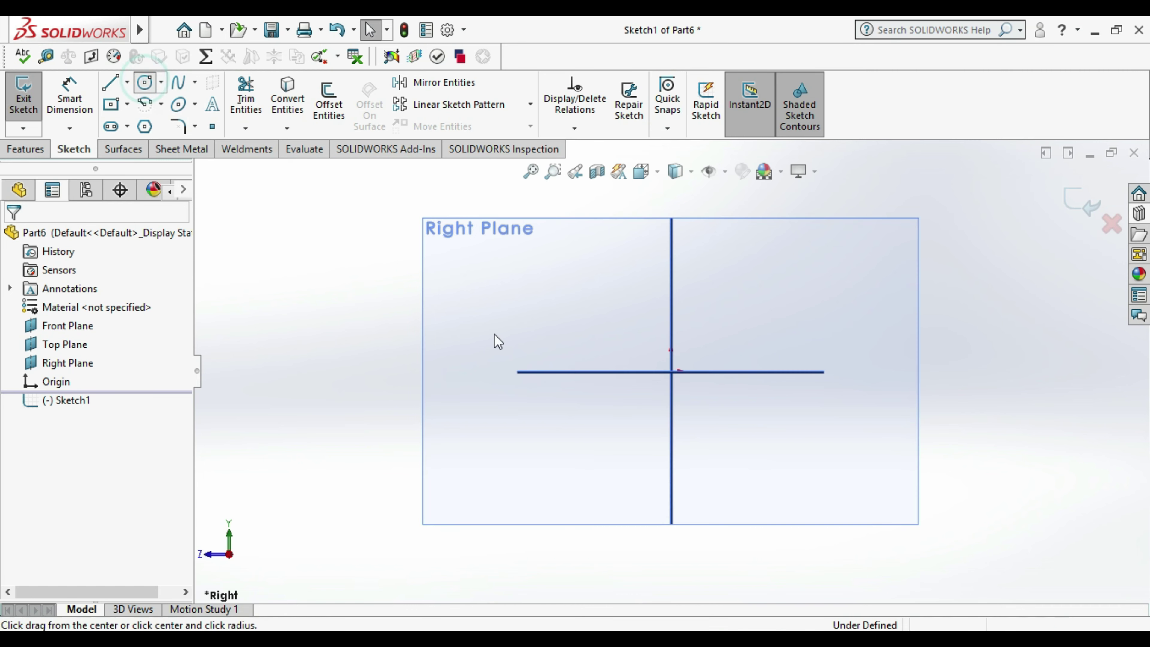
left_click(670, 371)
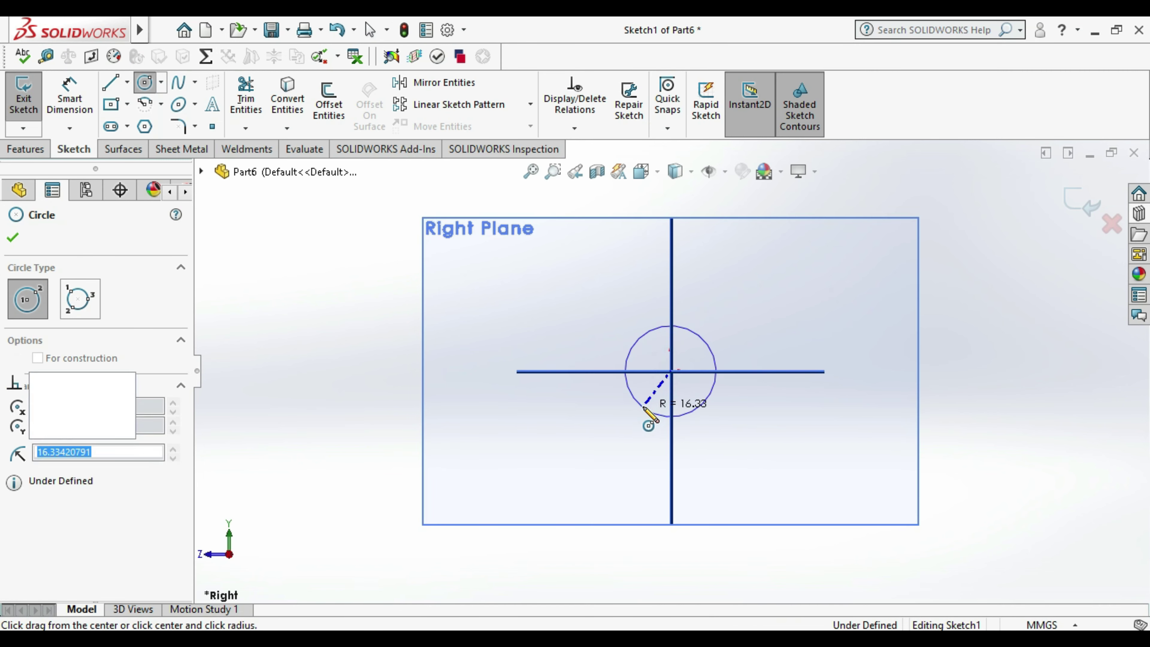
left_click(665, 427)
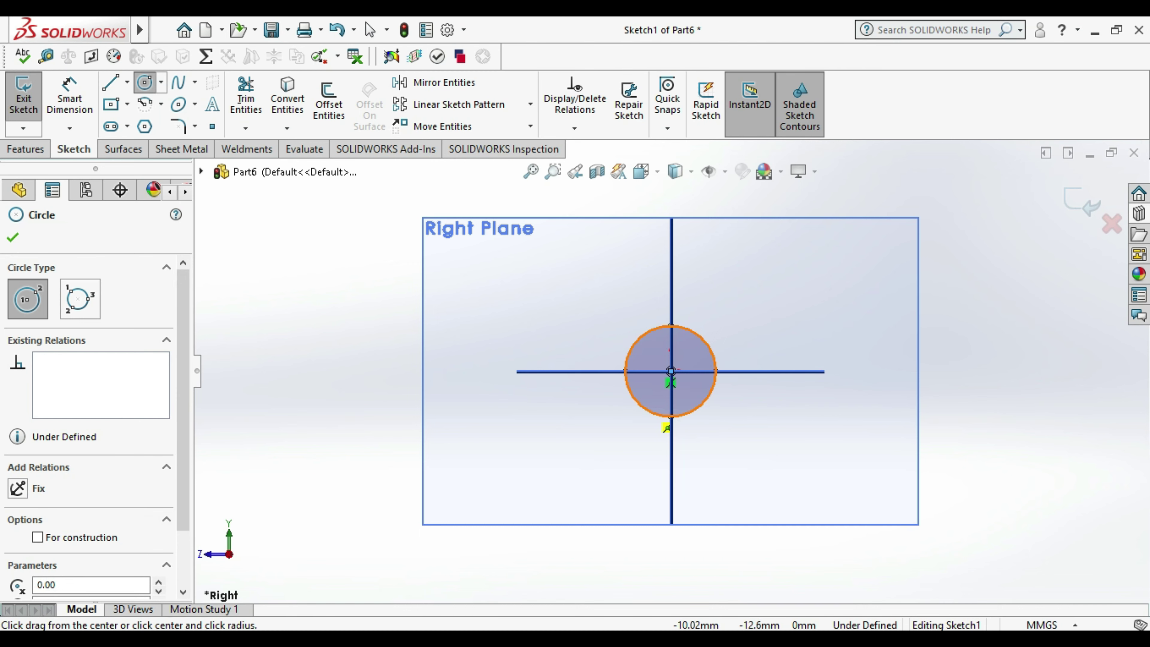
left_click_drag(665, 428, 667, 488)
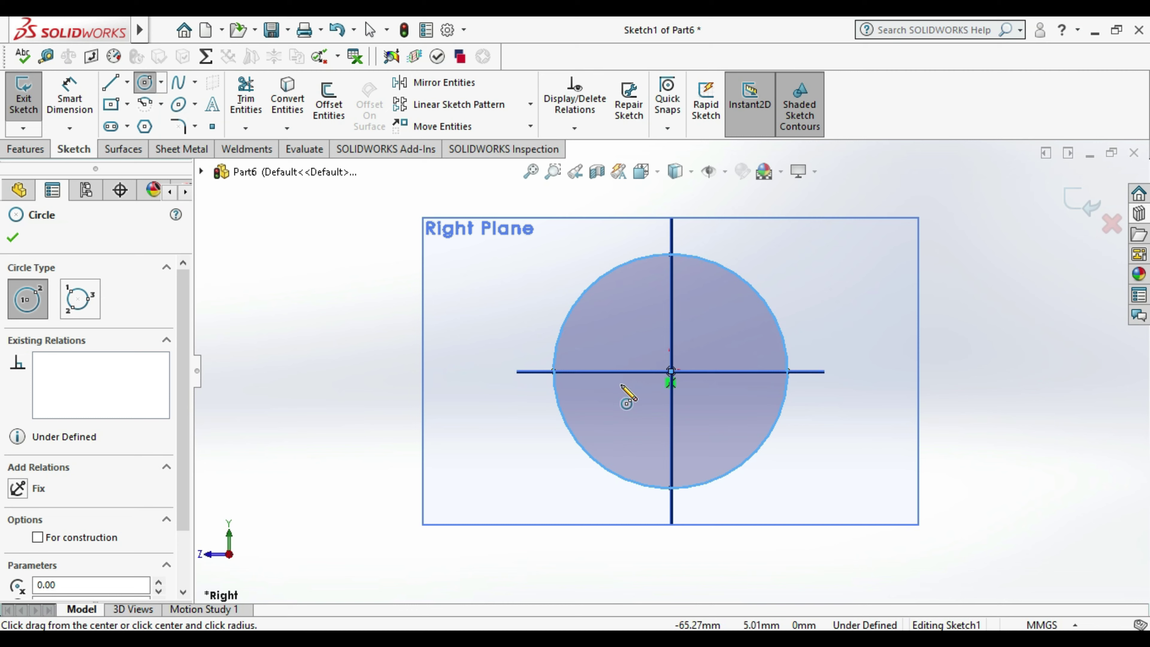
scroll(627, 394, "up", 1)
scroll(589, 376, "up", 1)
left_click(68, 91)
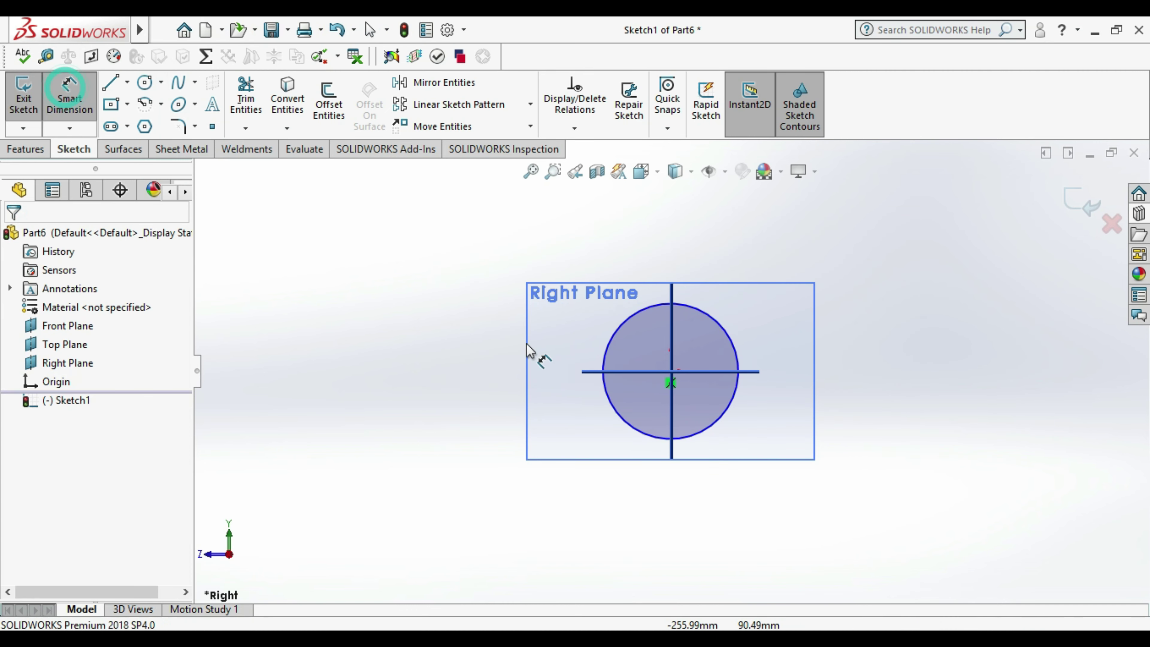
left_click(778, 502)
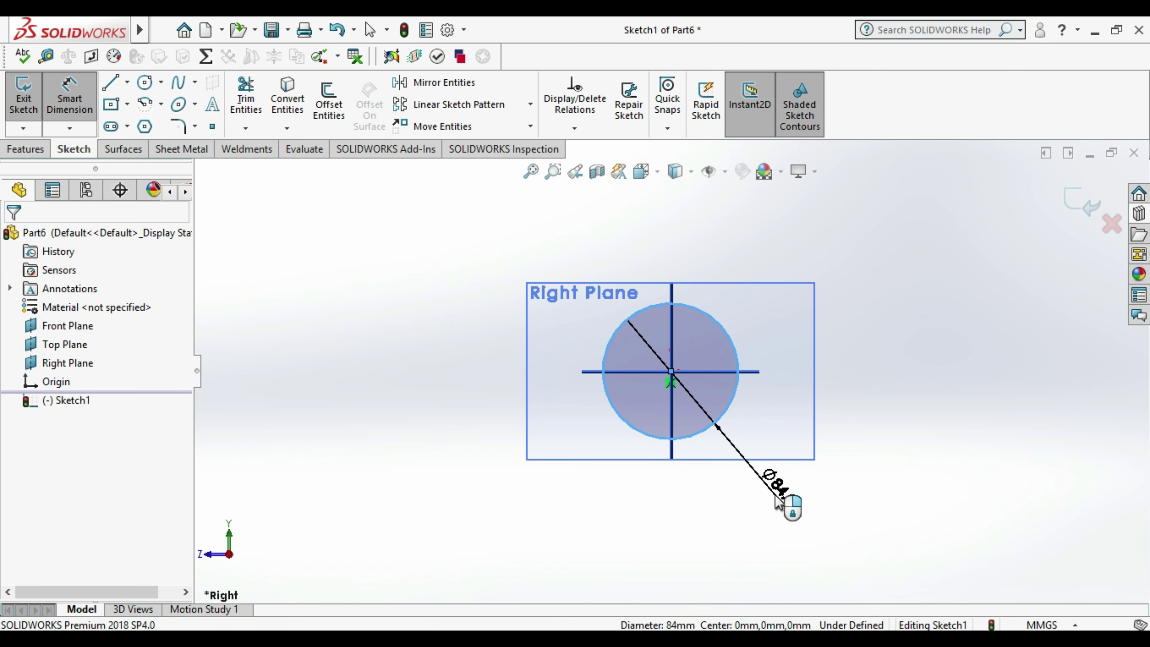
left_click(778, 501)
type("42")
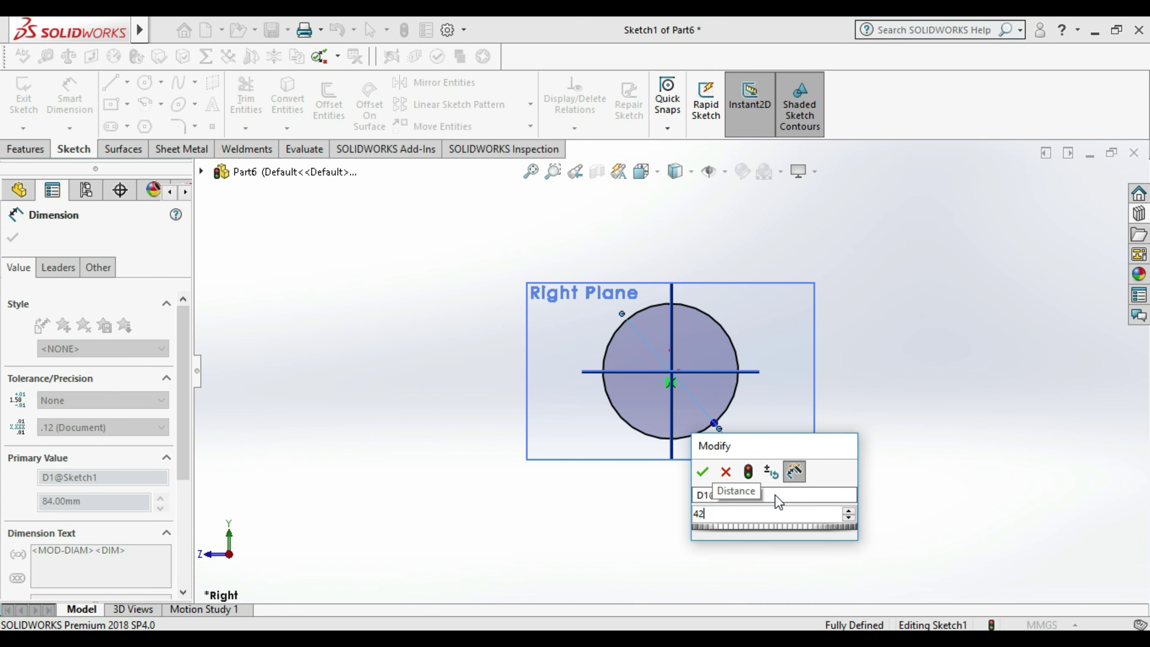
key("Return")
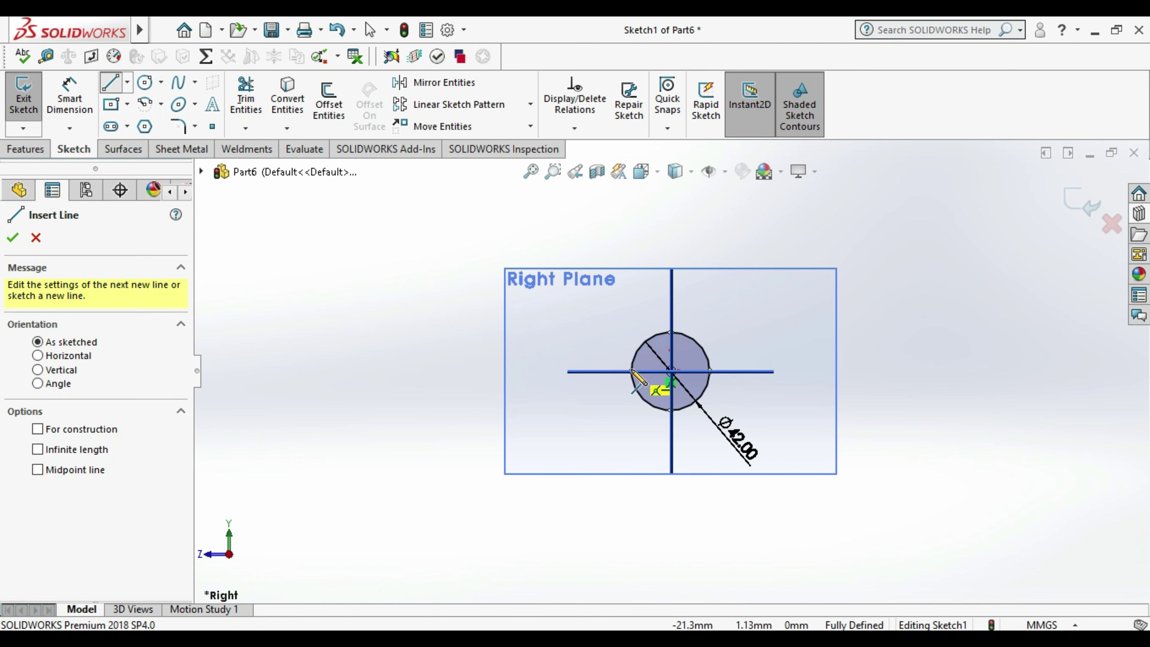
- Draw vertical lines up from the circle's left and right edges to a horizontal top line
left_click(645, 206)
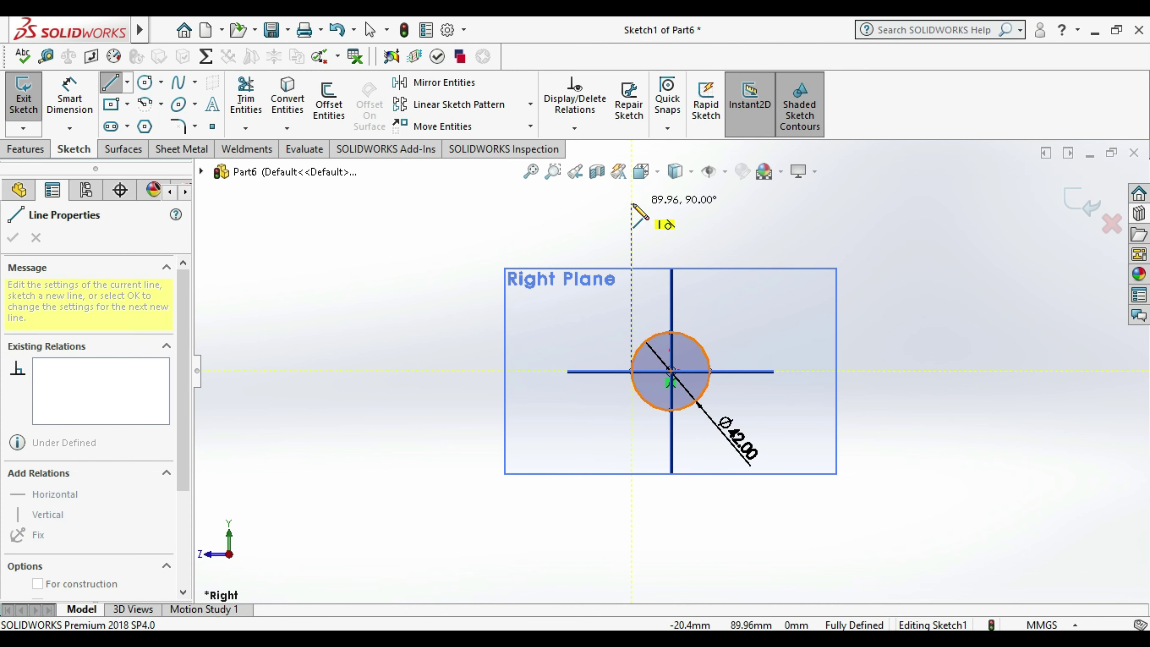
left_click(632, 203)
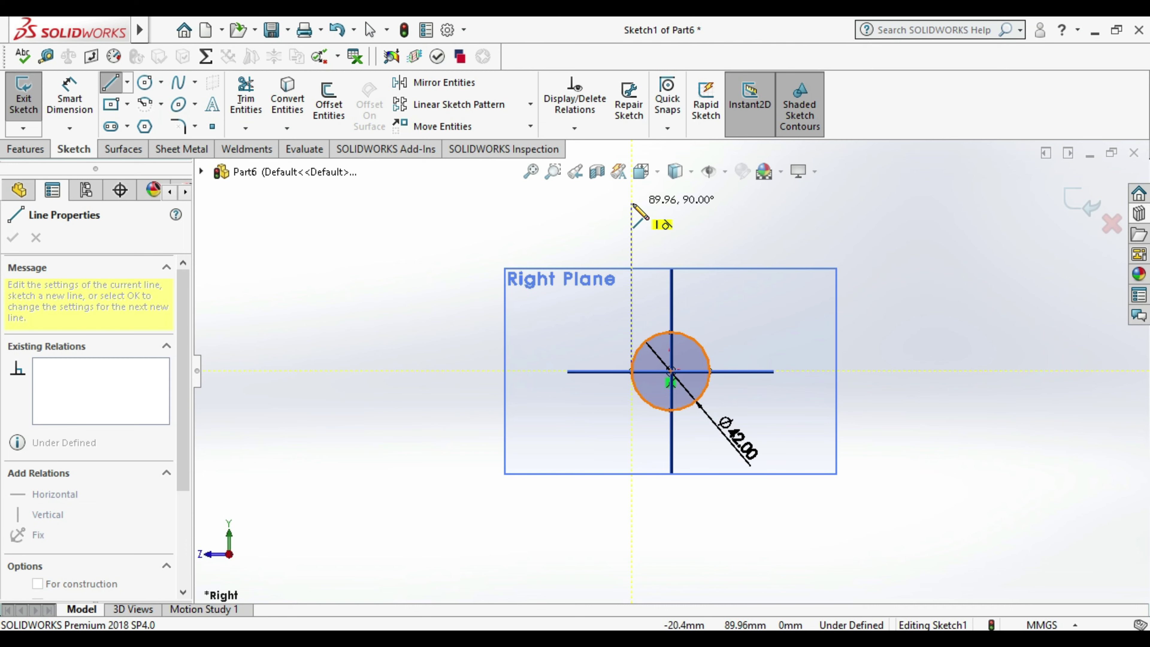
left_click(633, 204)
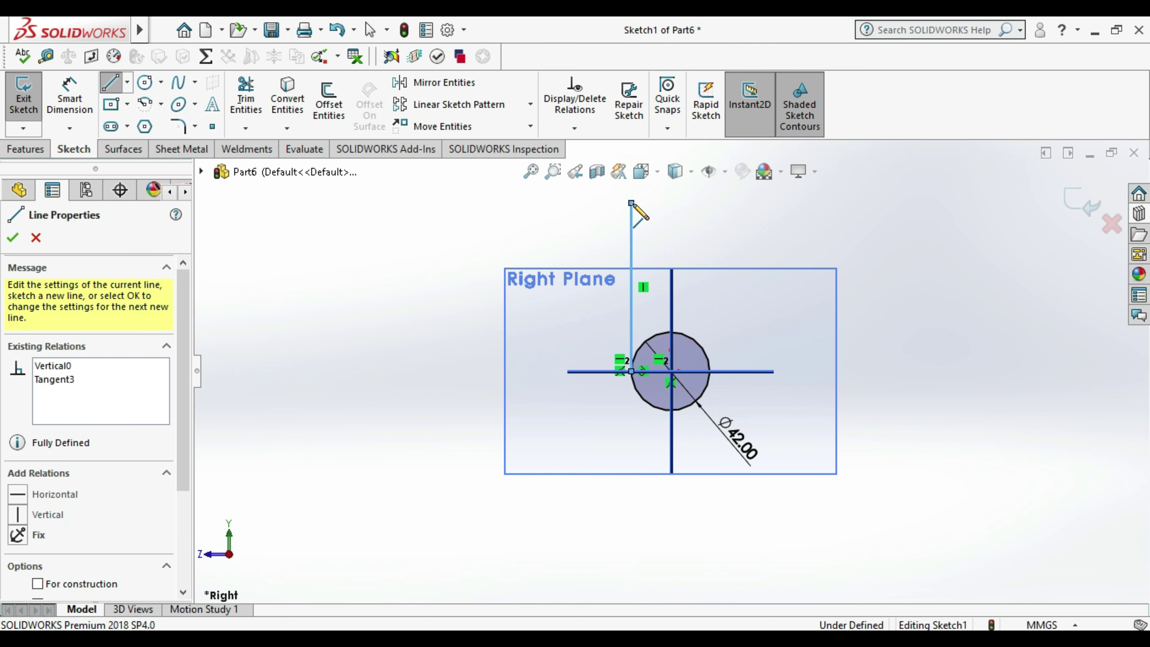
left_click(109, 83)
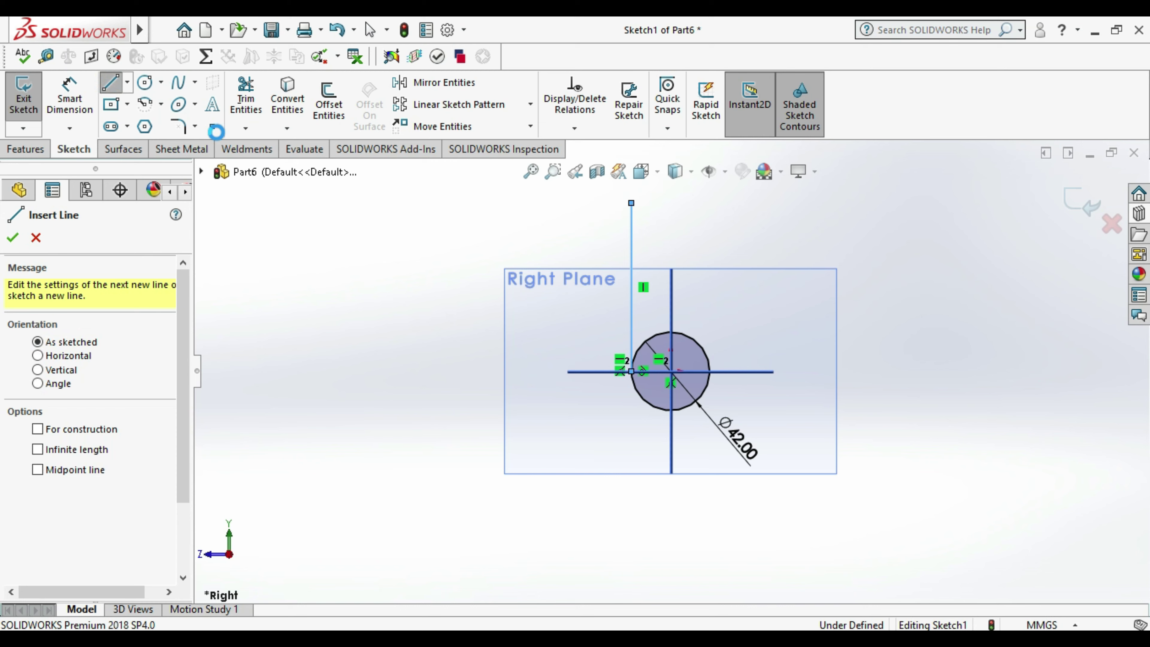
left_click(109, 81)
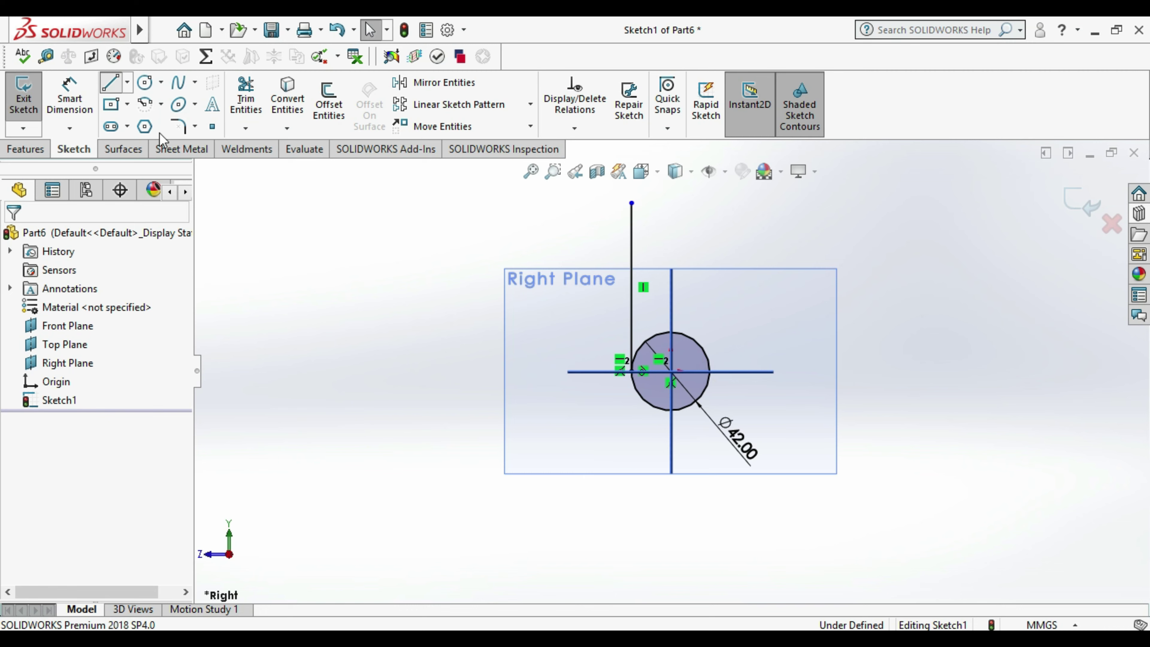
left_click(110, 80)
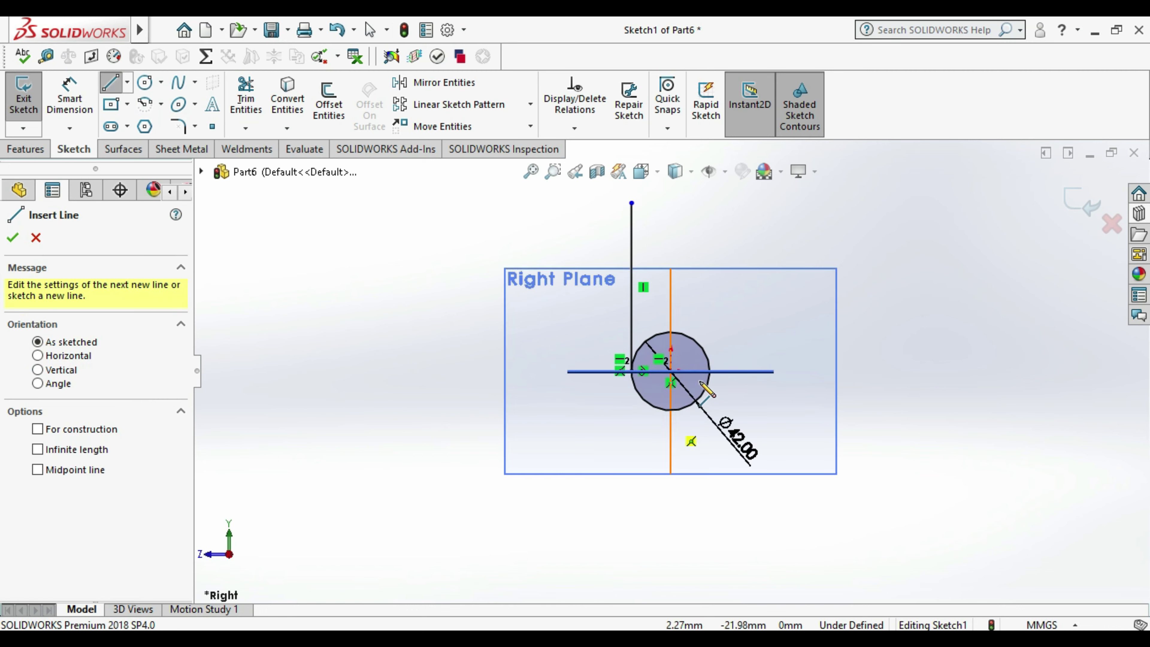
left_click(710, 371)
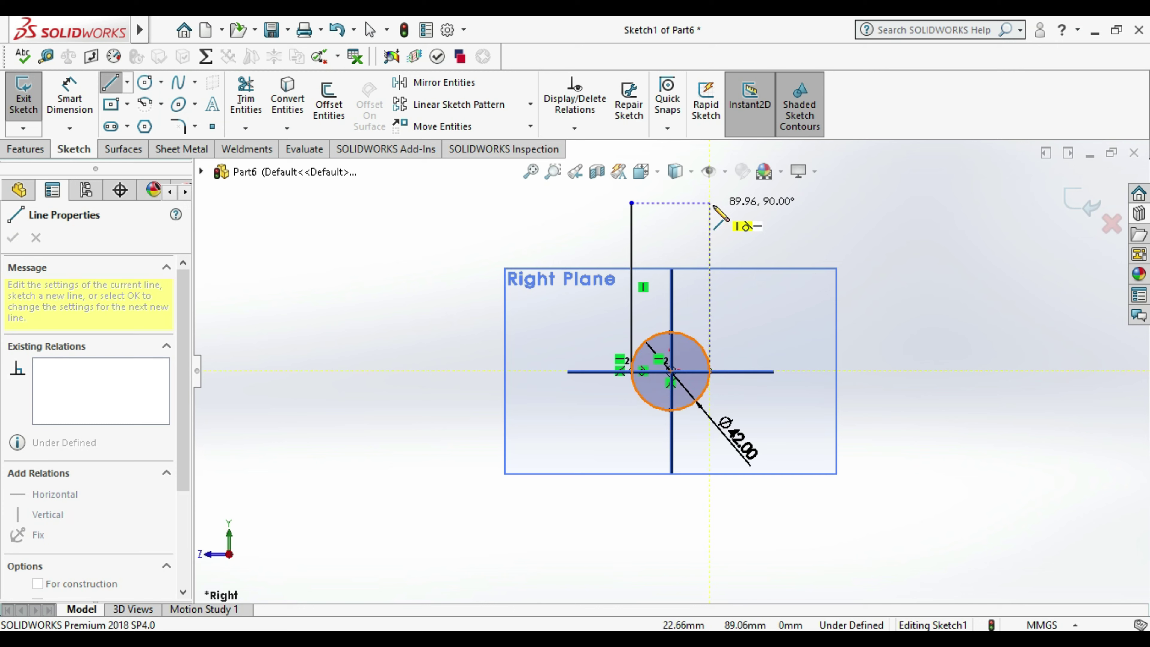
left_click(712, 203)
key("Escape")
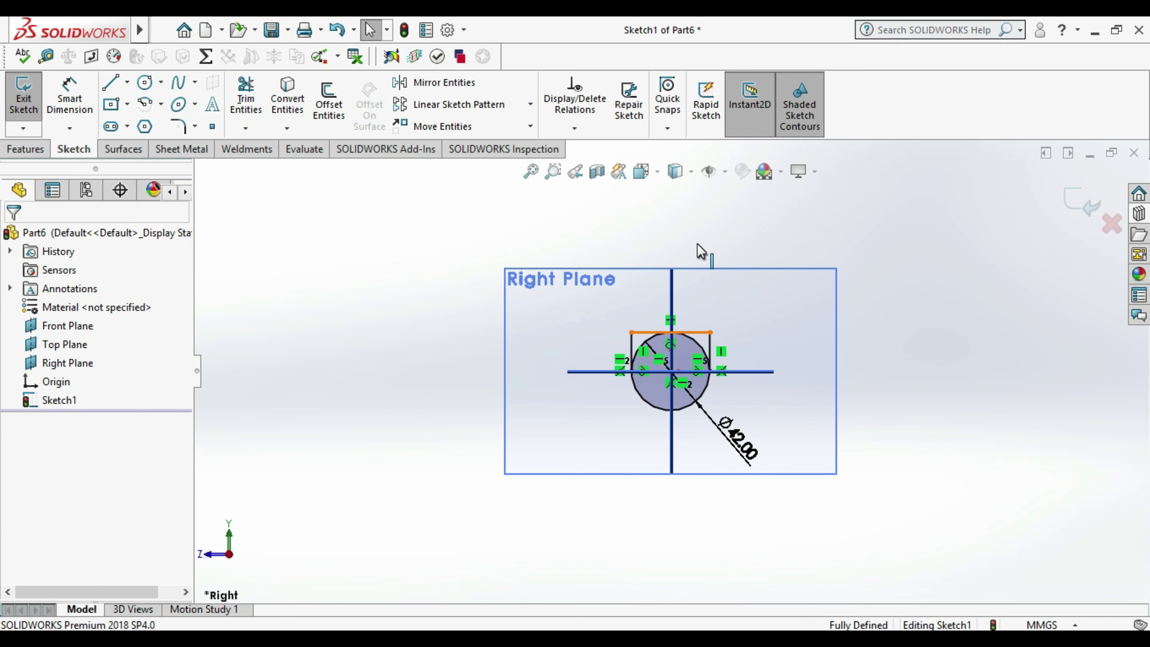
- Inspect the 42 mm top horizontal line's properties
left_click(693, 332)
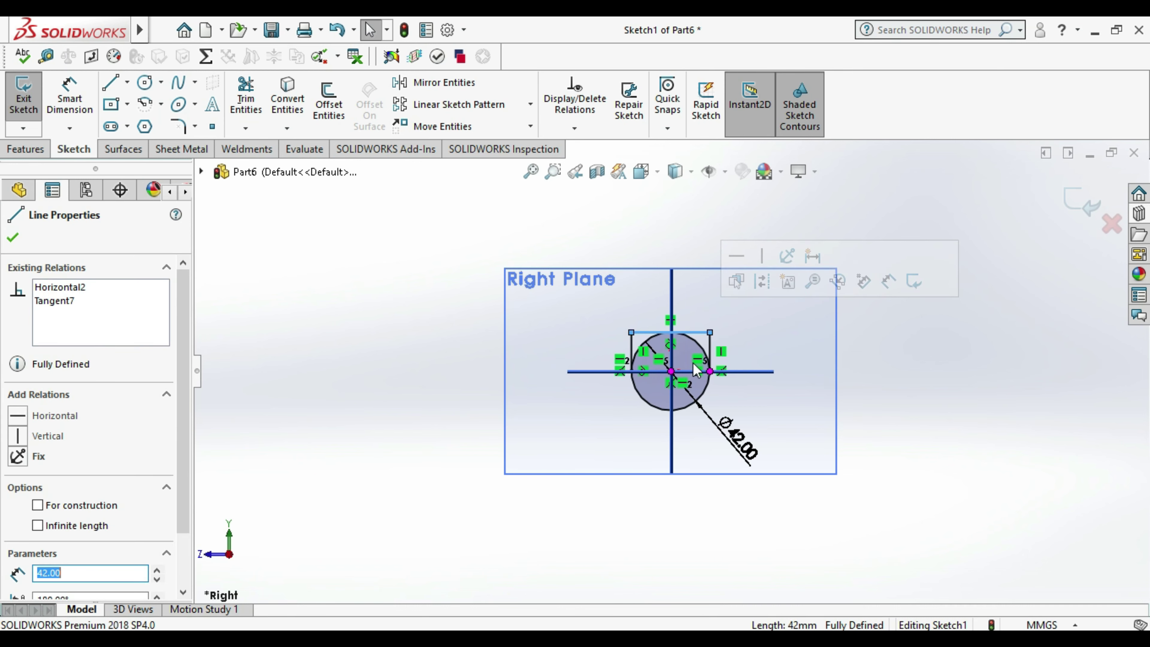
left_click(979, 458)
scroll(726, 394, "down", 2)
scroll(723, 363, "down", 2)
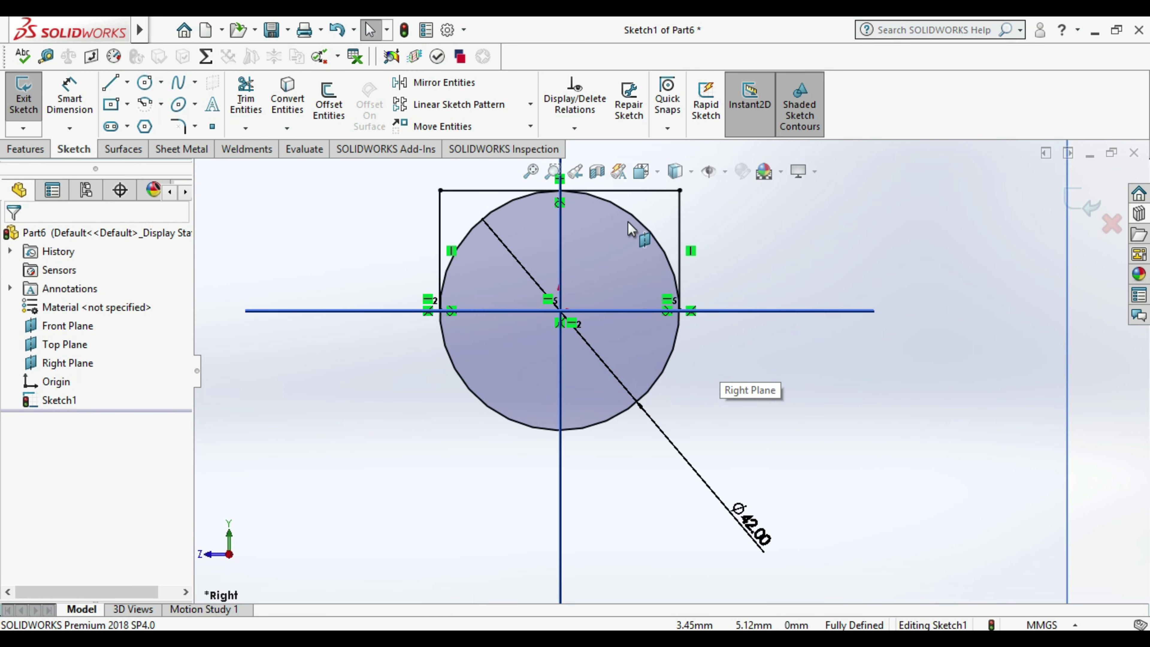
- Delete the tangent relation between the top line and the circle
scroll(556, 211, "up", 1)
scroll(557, 212, "up", 1)
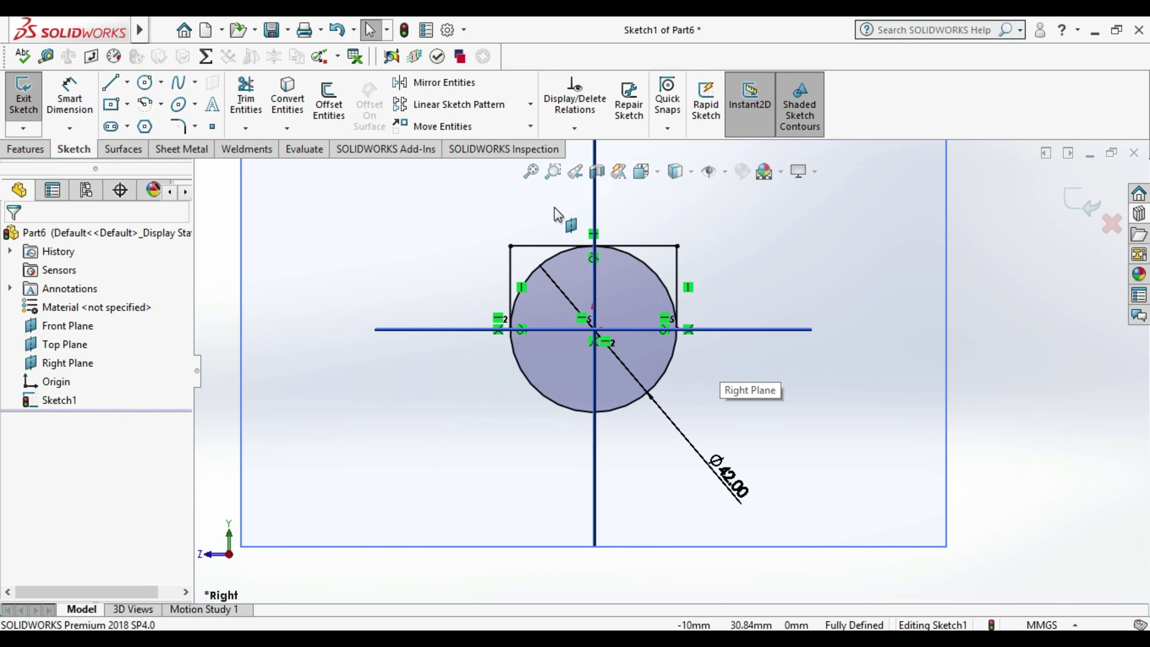
left_click(589, 259)
key("Escape")
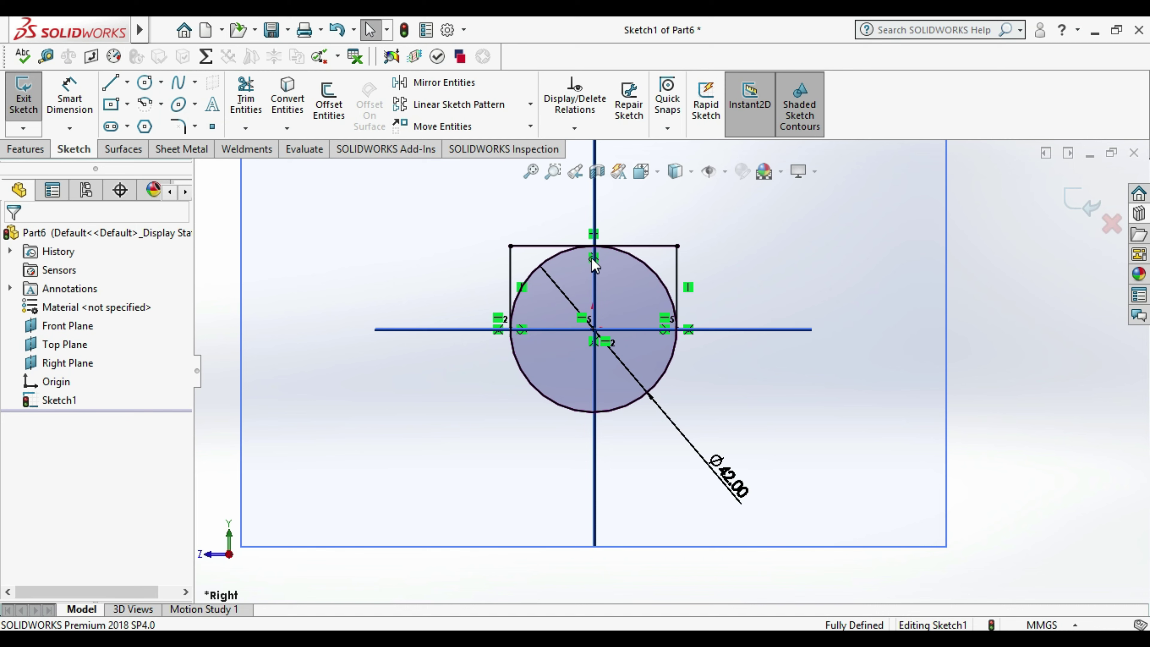
left_click(592, 258)
key("Delete")
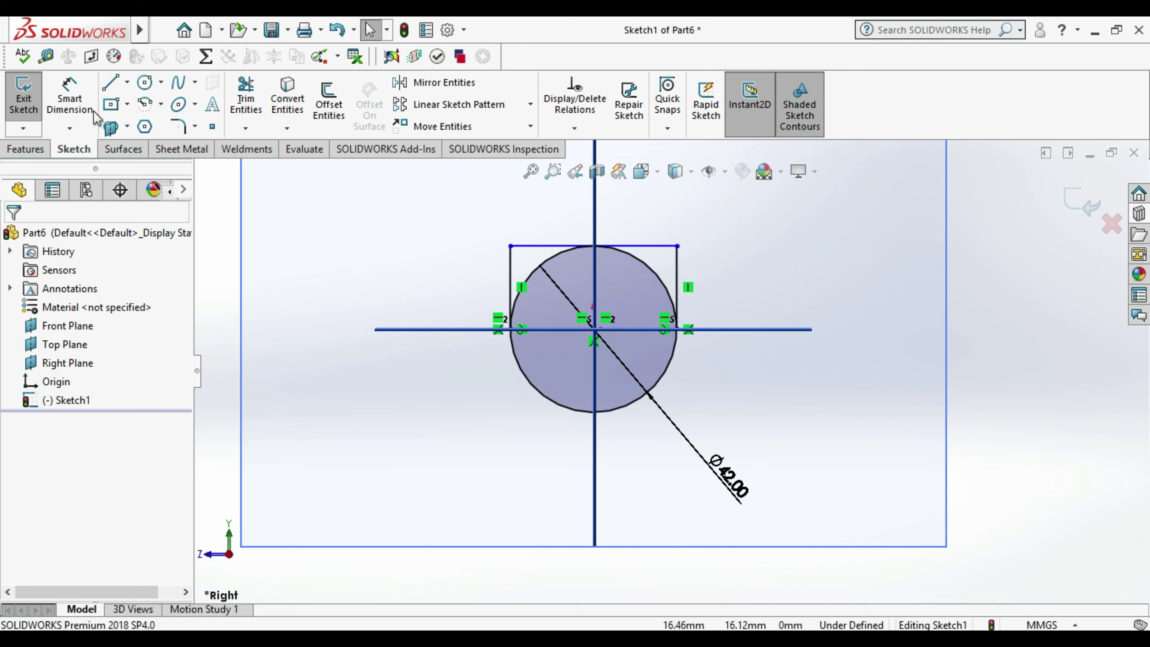
- Dimension the top line 48.70 mm (69.7-21) above the circle's centre
left_click(69, 95)
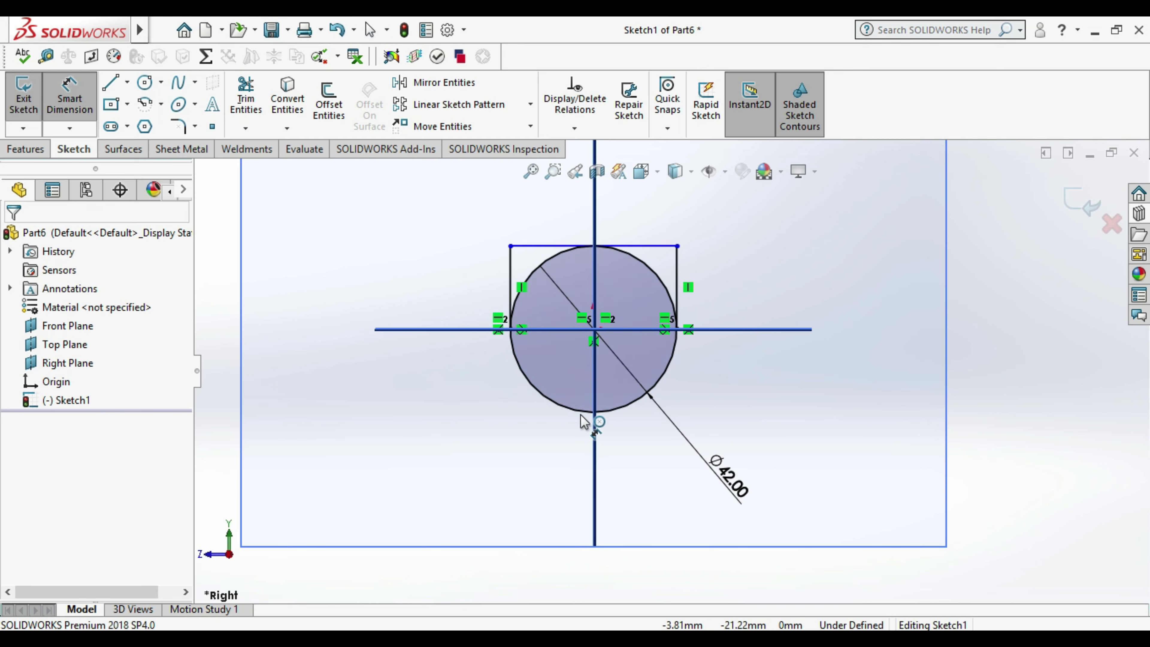
left_click(563, 255)
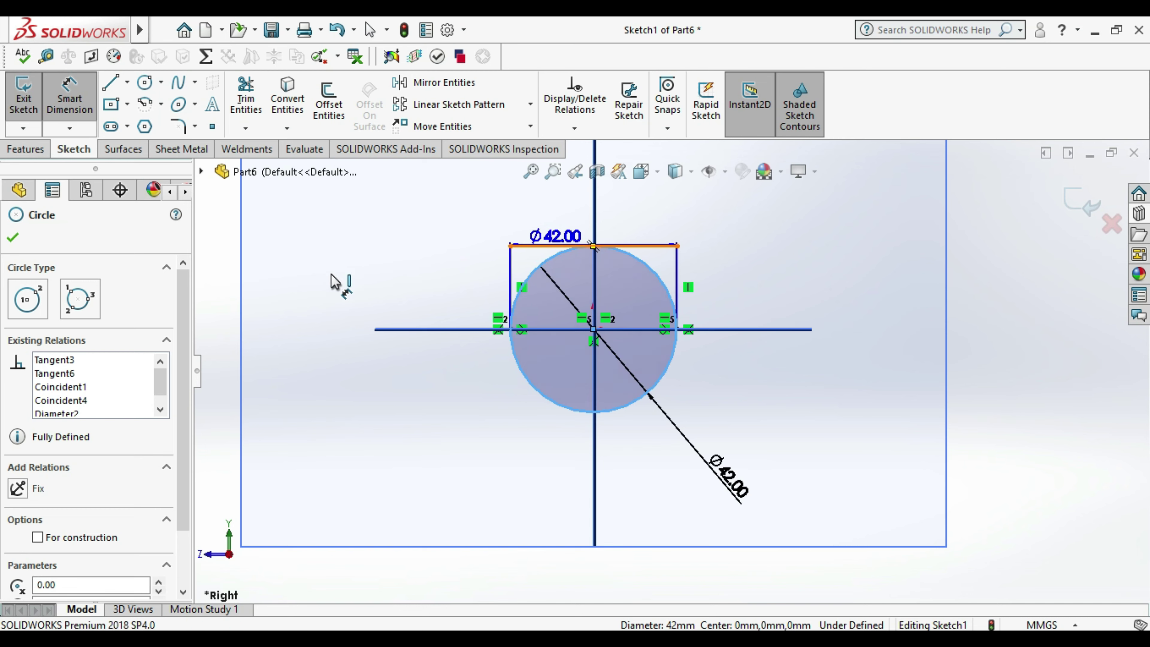
left_click(334, 281)
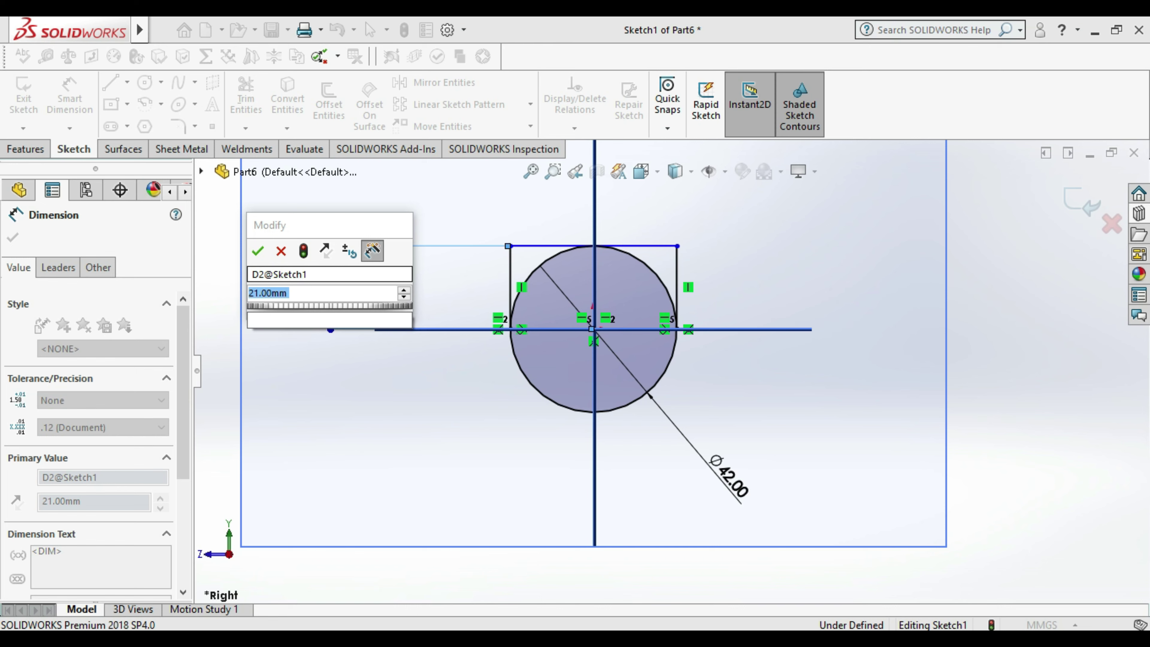
type("6")
type("9.7")
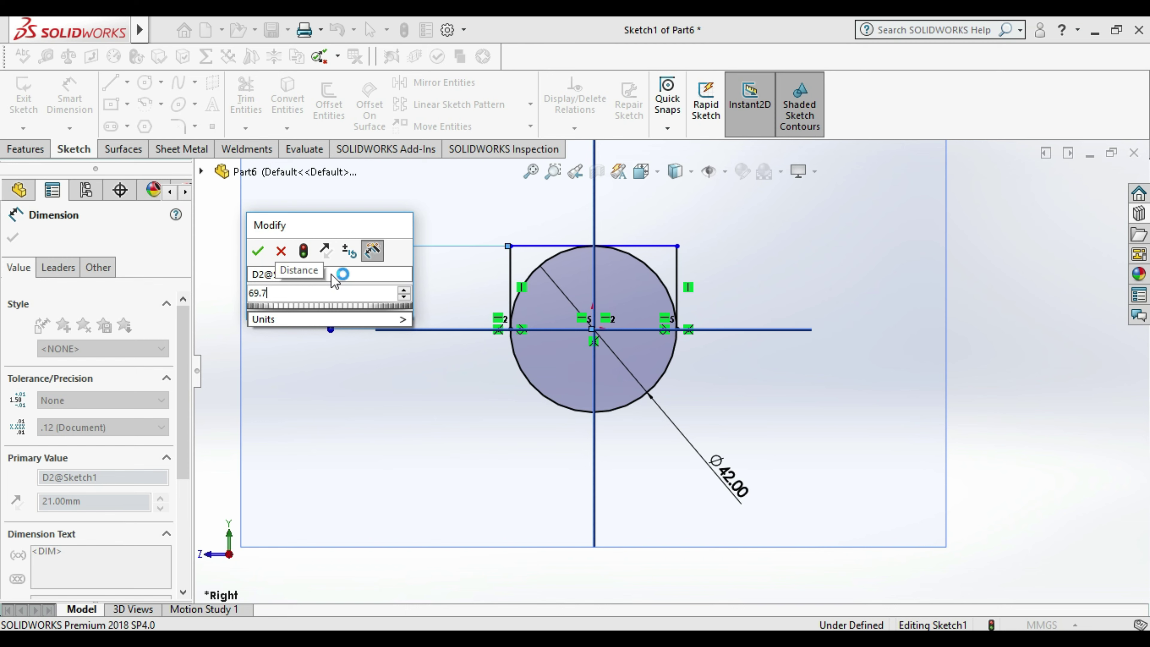
type("-21")
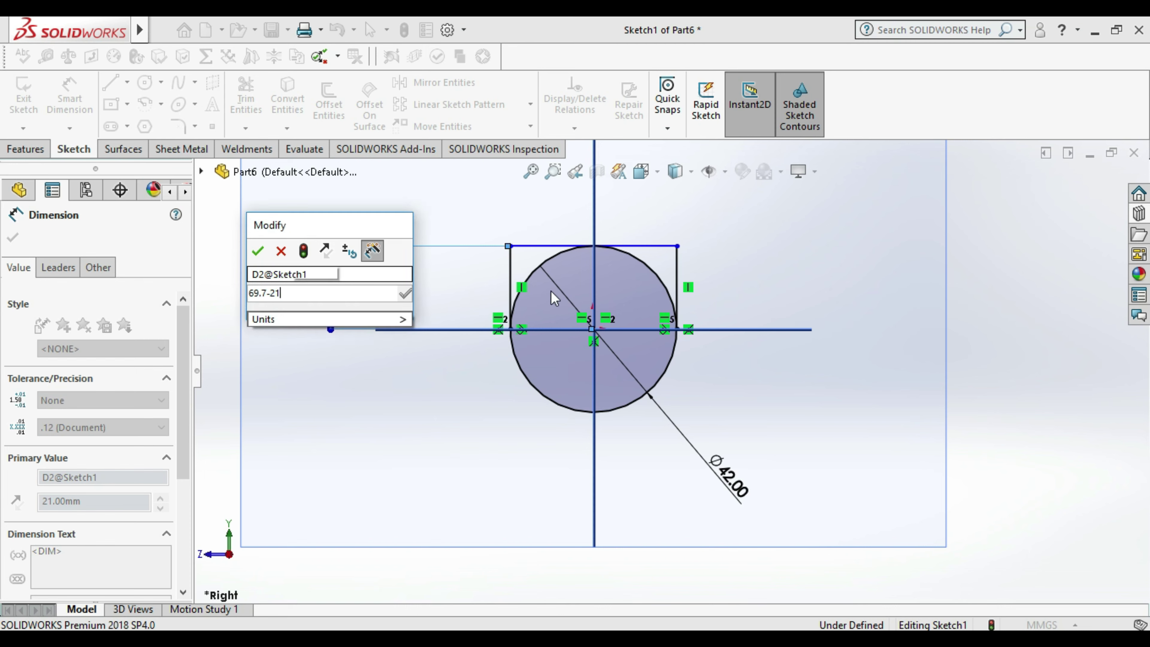
key("Return")
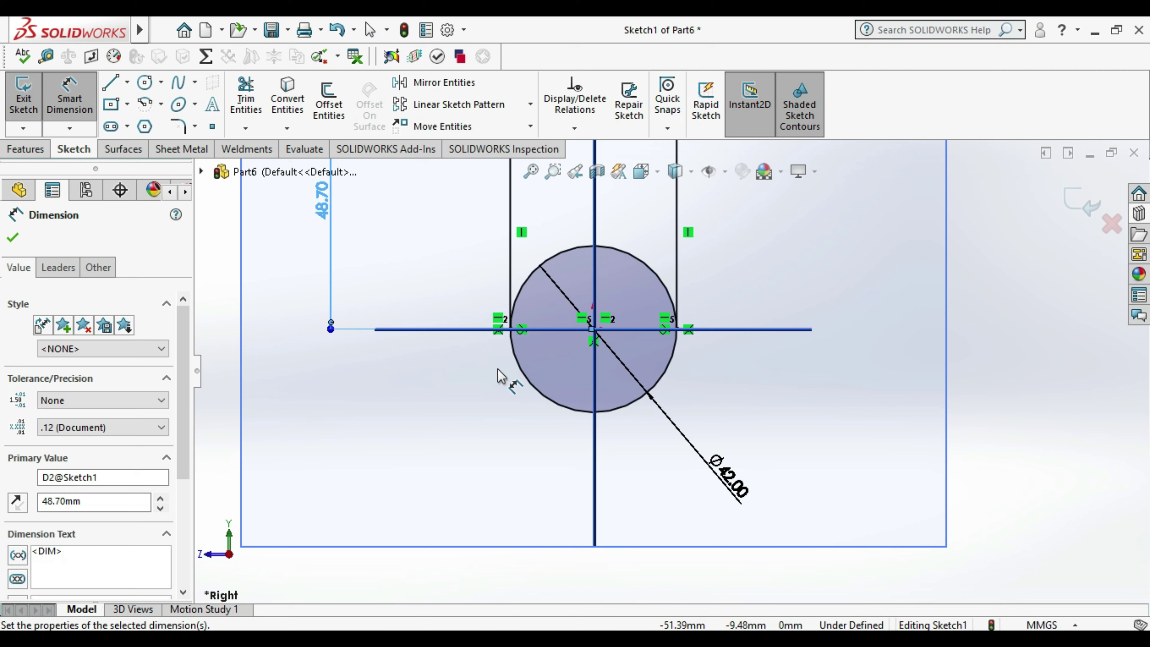
key("z")
key("z")
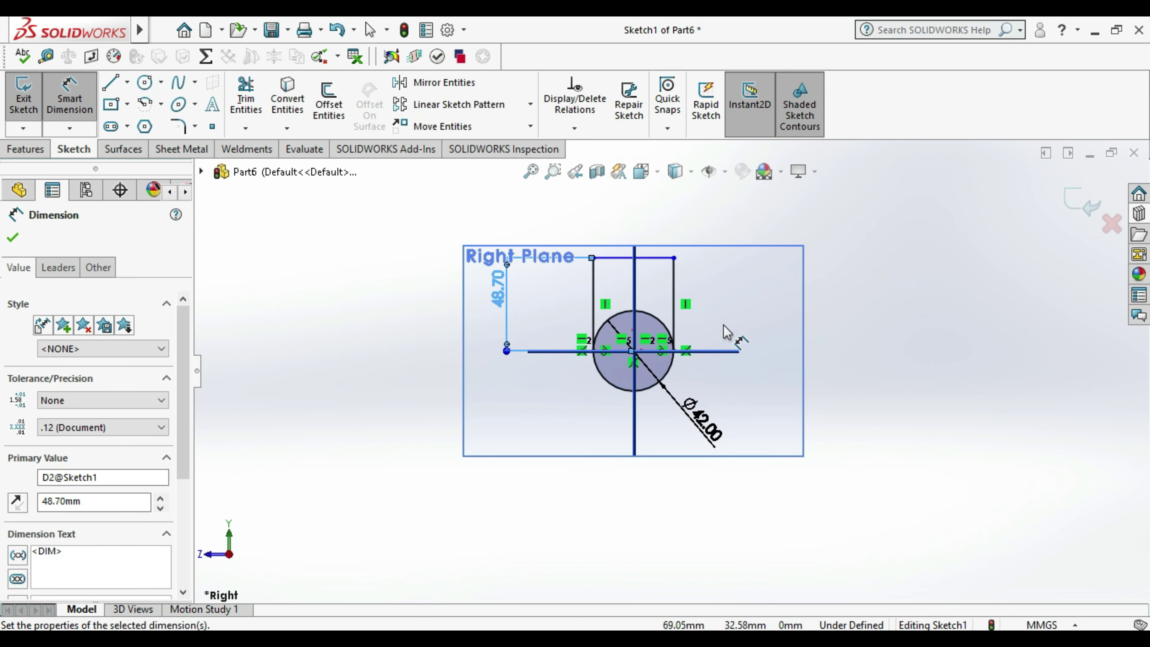
scroll(726, 331, "down", 2)
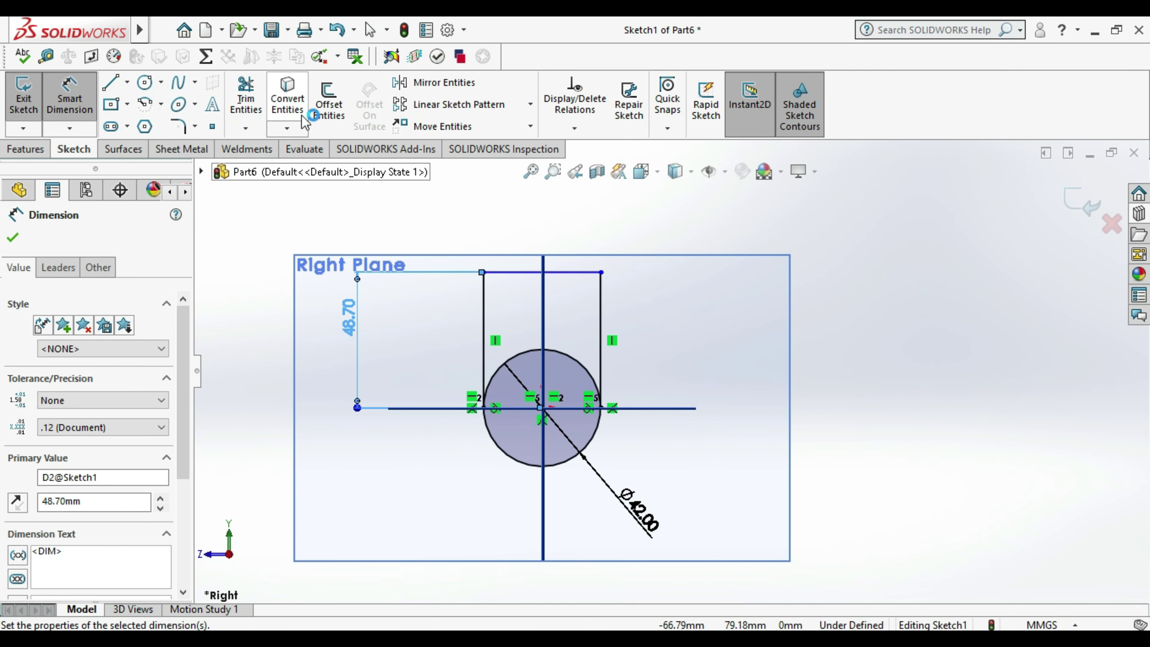
left_click(250, 93)
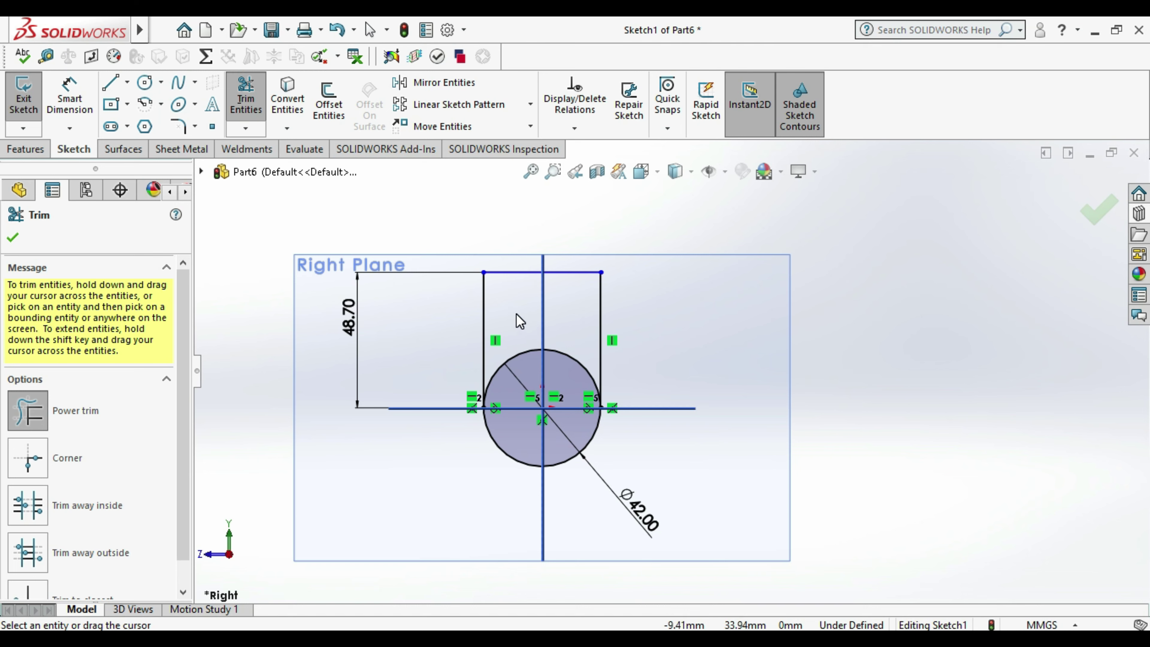
- Power-trim the circle's upper arc to leave a U-shaped profile, then exit Sketch1
left_click(516, 313)
left_click_drag(669, 416, 637, 382)
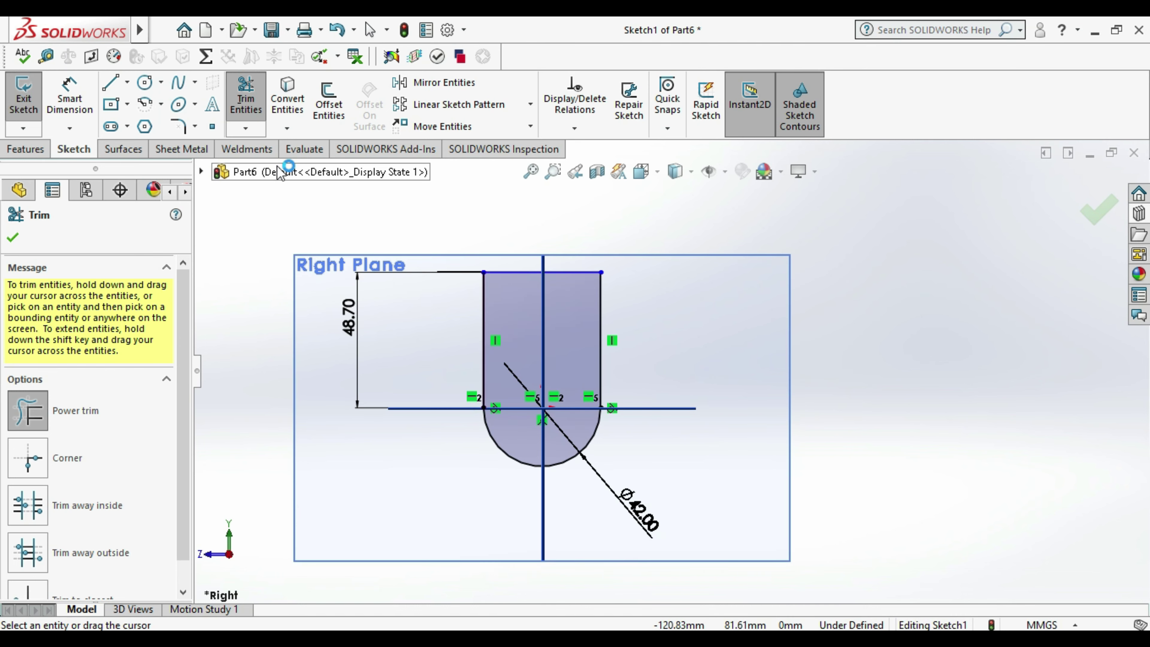
left_click(23, 104)
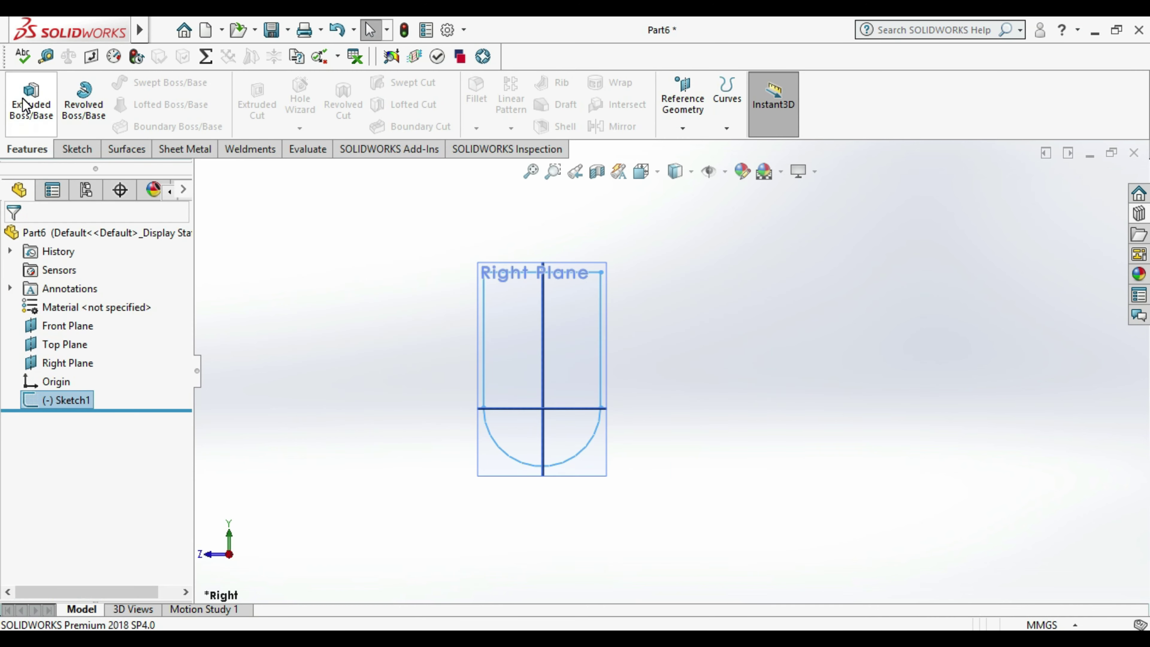
- Extrude the U-shaped profile 20 mm as Boss-Extrude1
left_click(34, 116)
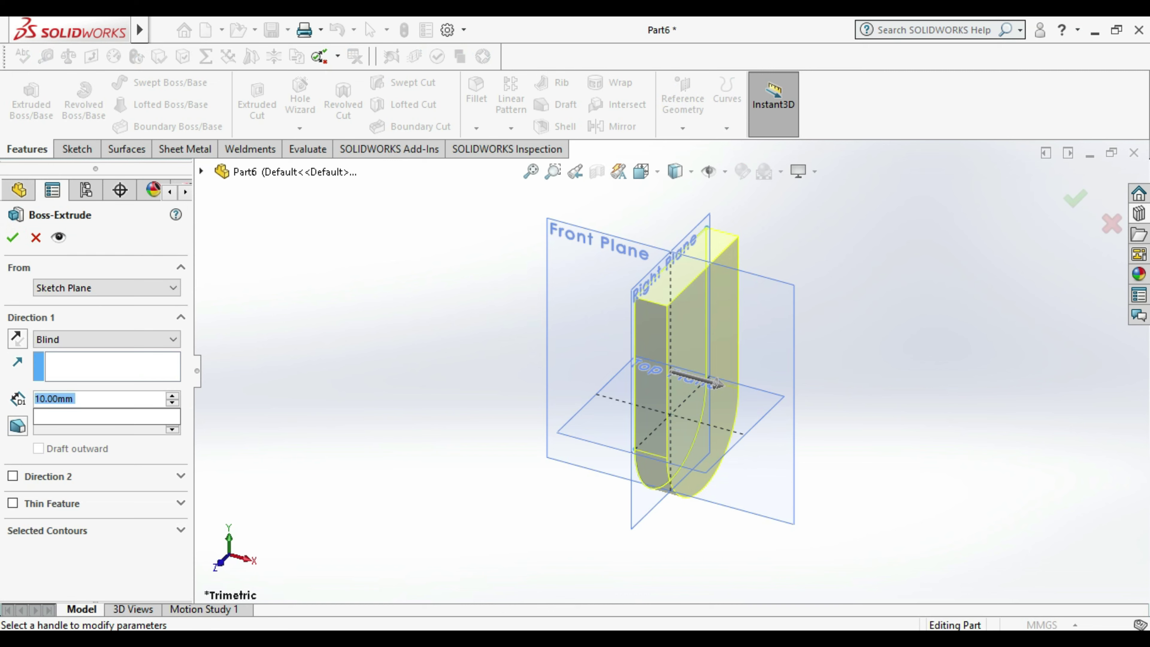
type("20")
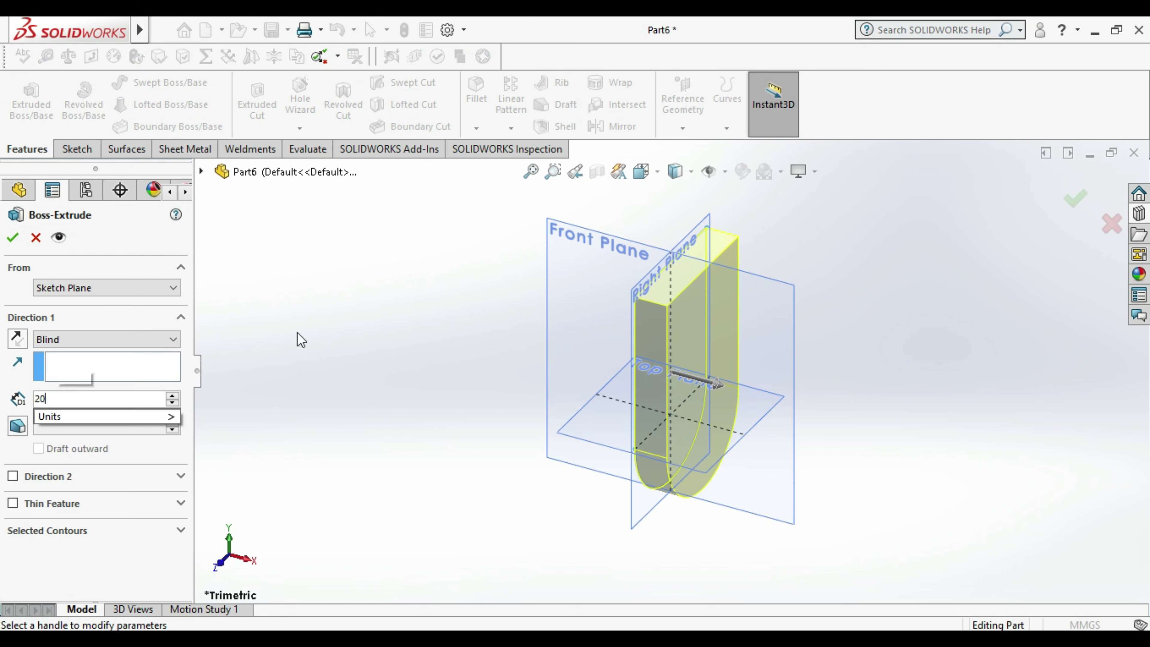
key("Return")
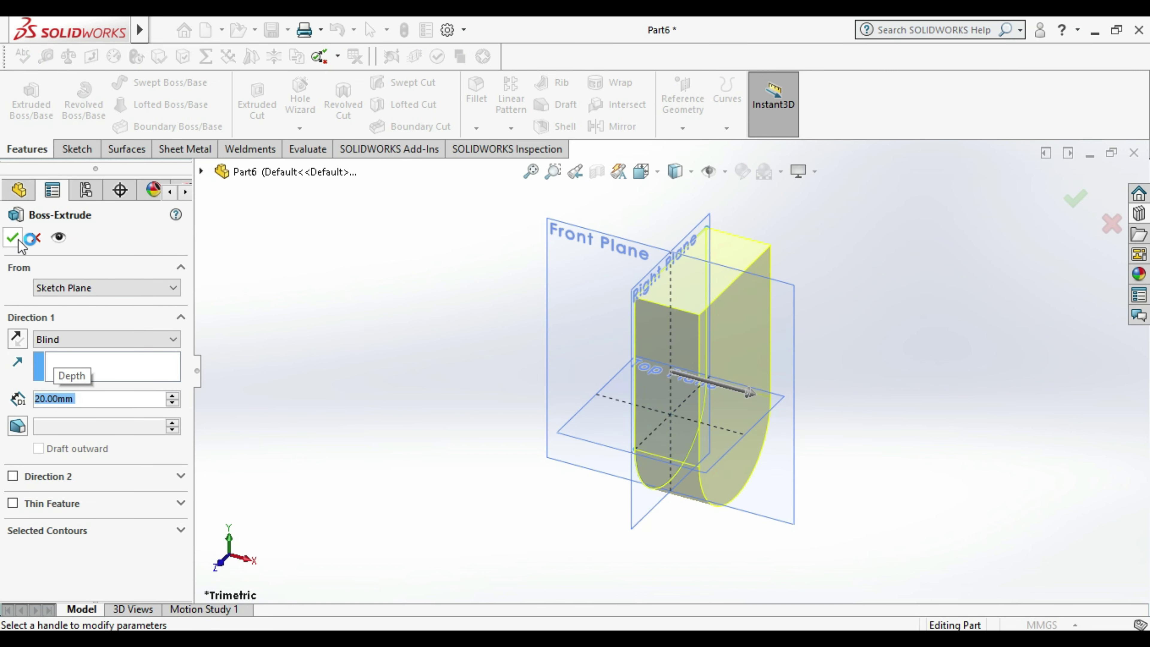
left_click(14, 238)
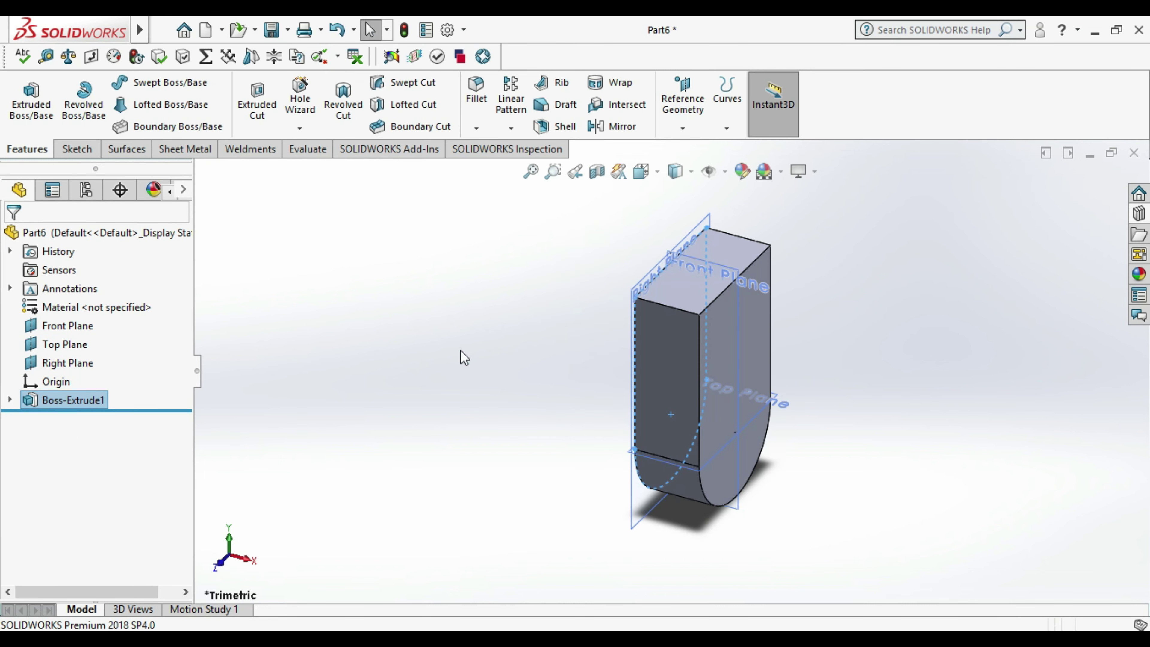
- Orbit to a near-front view and start Sketch2 on the Right Plane
key("z")
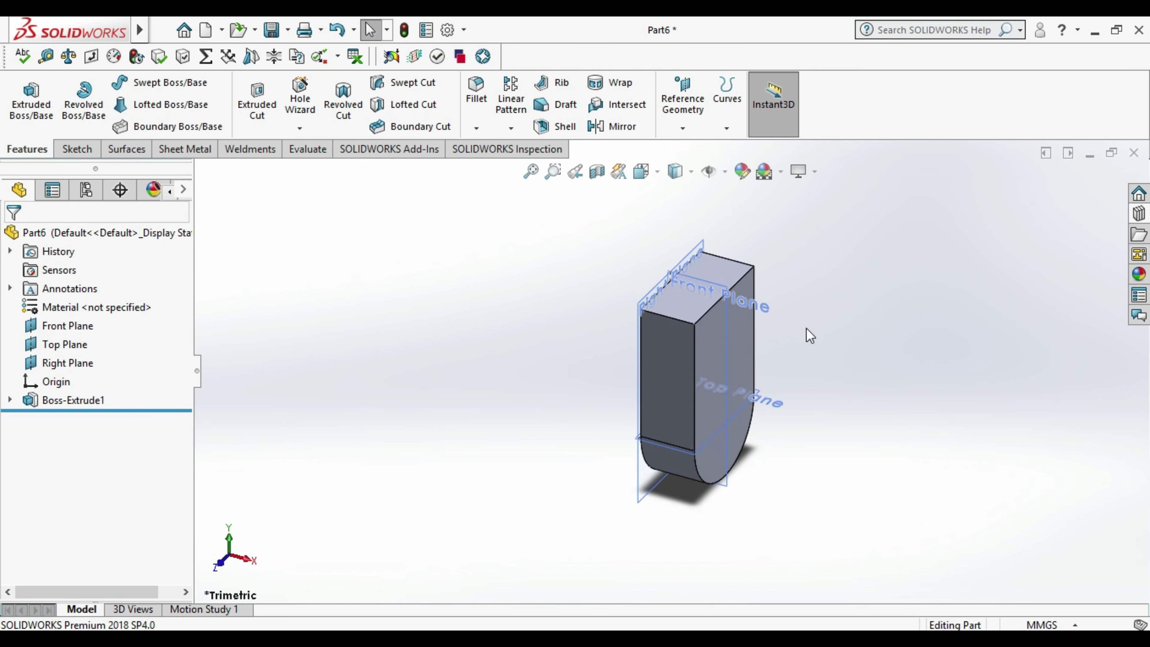
key("ctrl+Left")
middle_click_drag(841, 415, 796, 347)
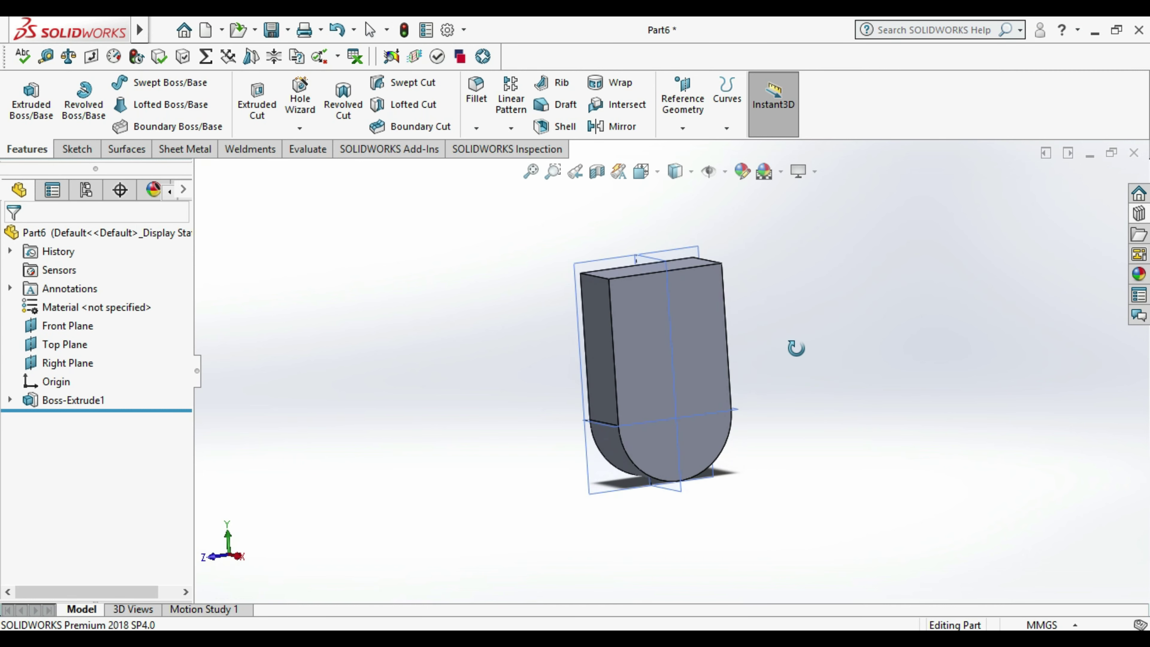
left_click(703, 324)
right_click(703, 324)
left_click(983, 347)
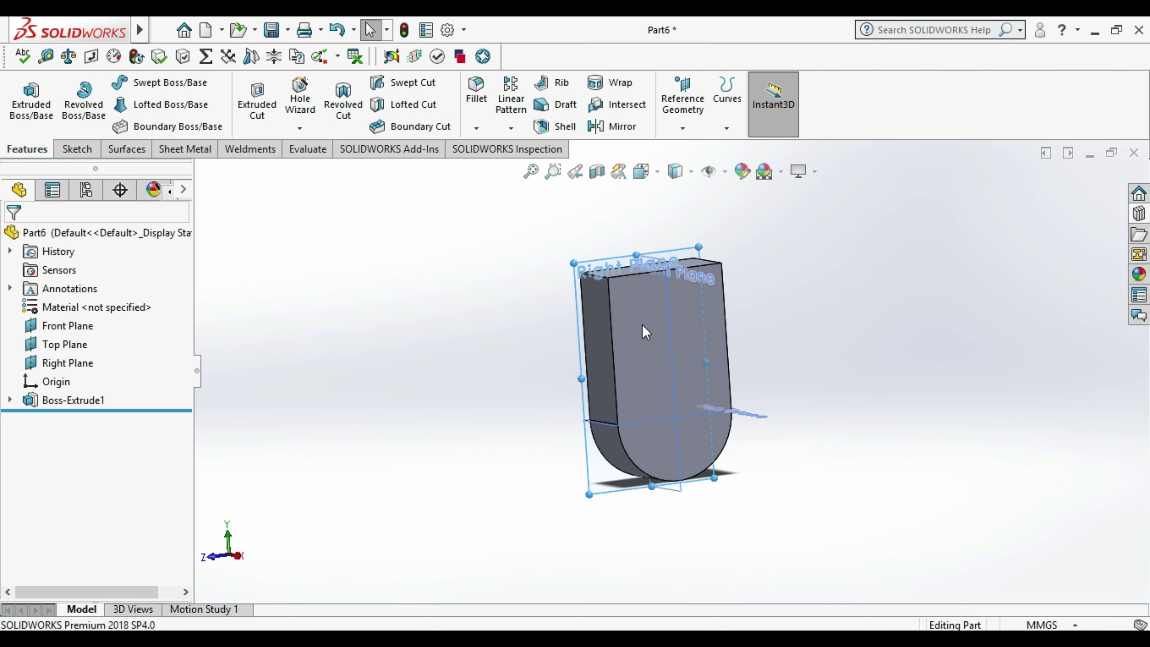
right_click(626, 325)
left_click(663, 275)
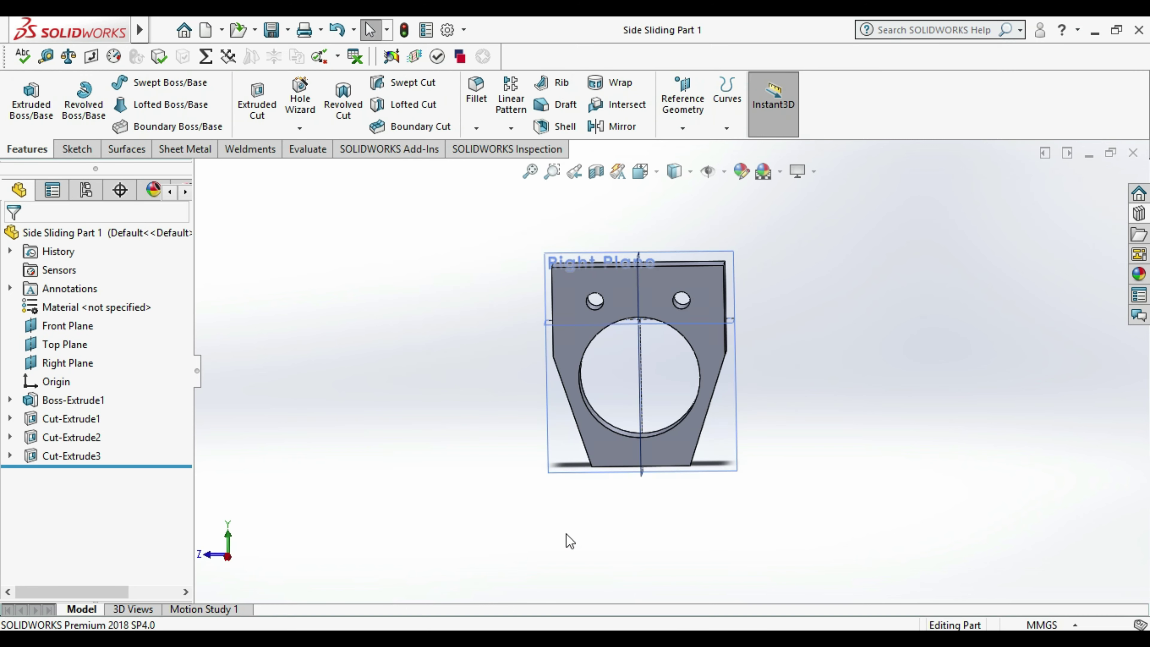
- Measure the centre-to-centre distance from the small hole to the large bore on Side Sliding Part 1 (32.89 mm)
left_click(727, 321)
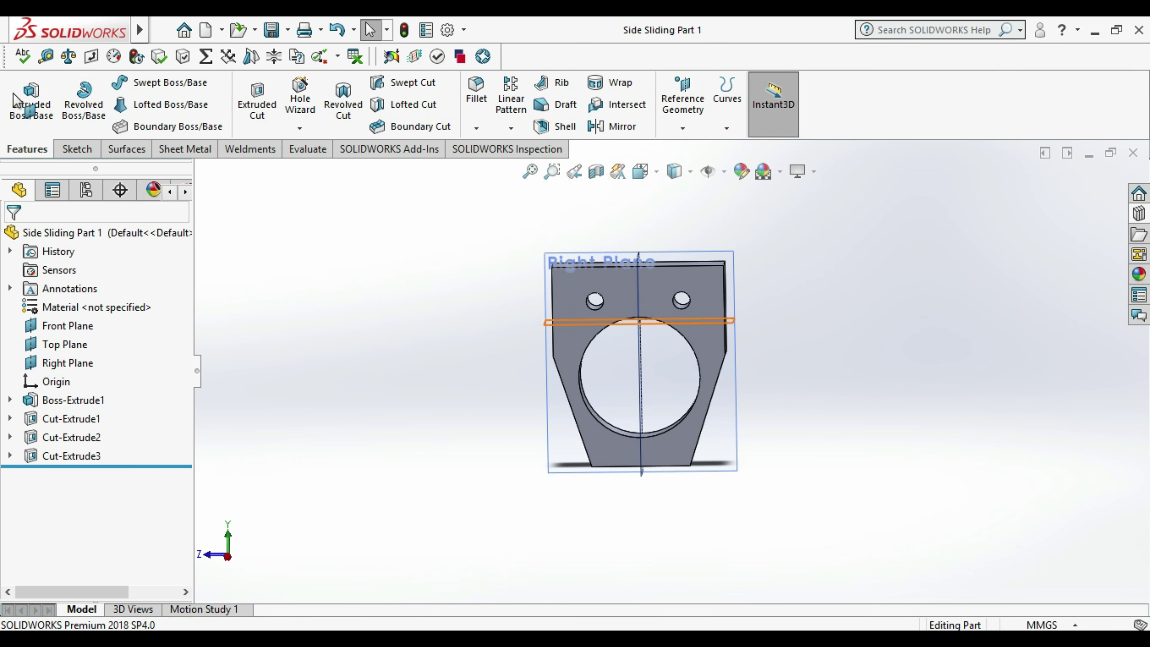
left_click(47, 56)
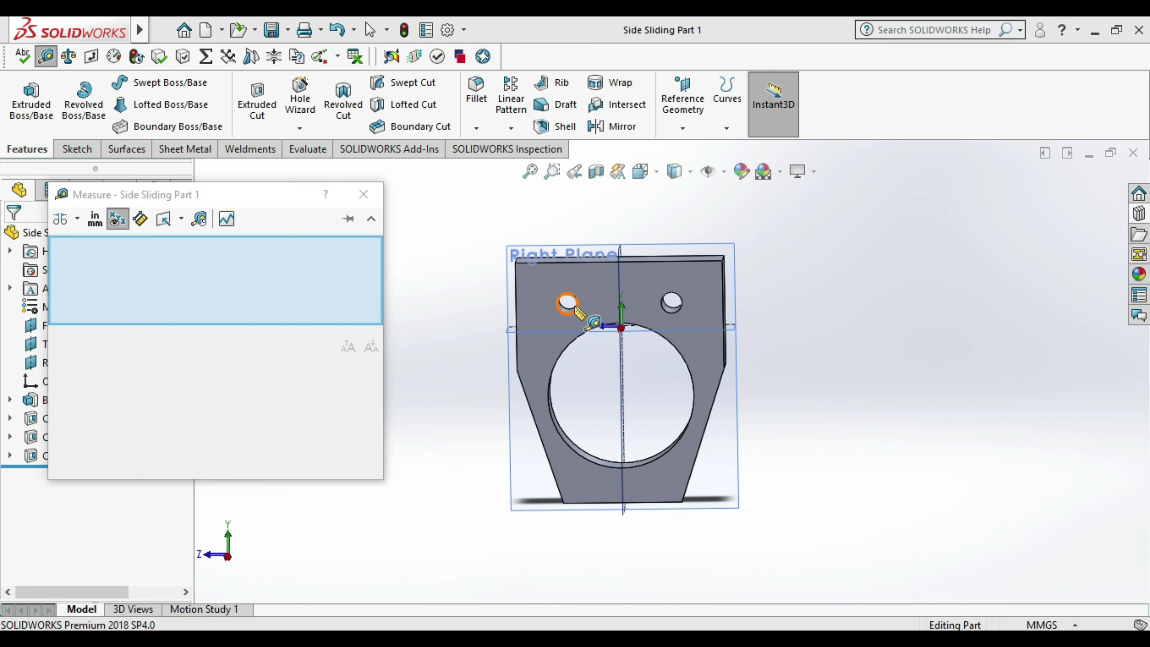
left_click(567, 299)
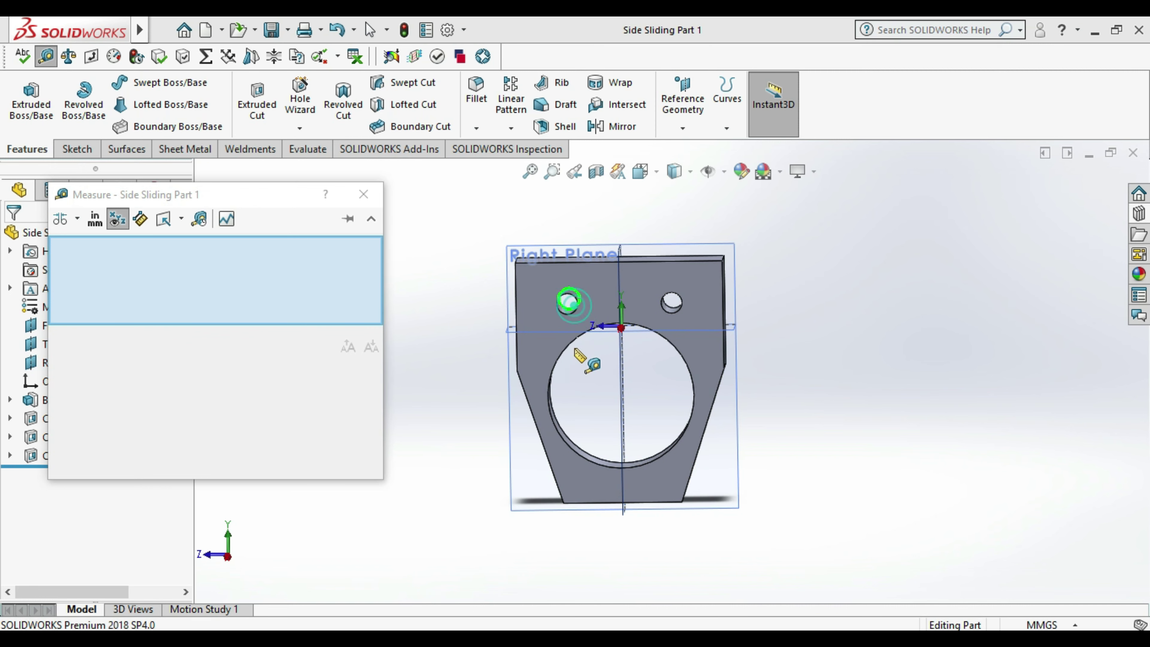
left_click(555, 425)
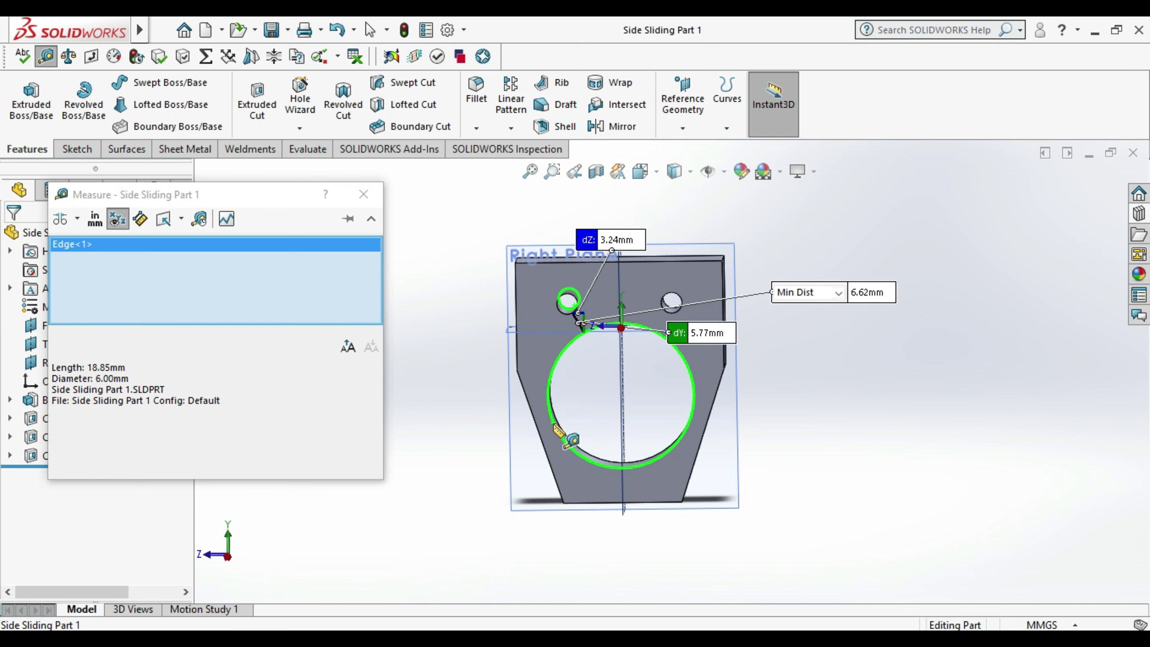
left_click(77, 218)
left_click(84, 240)
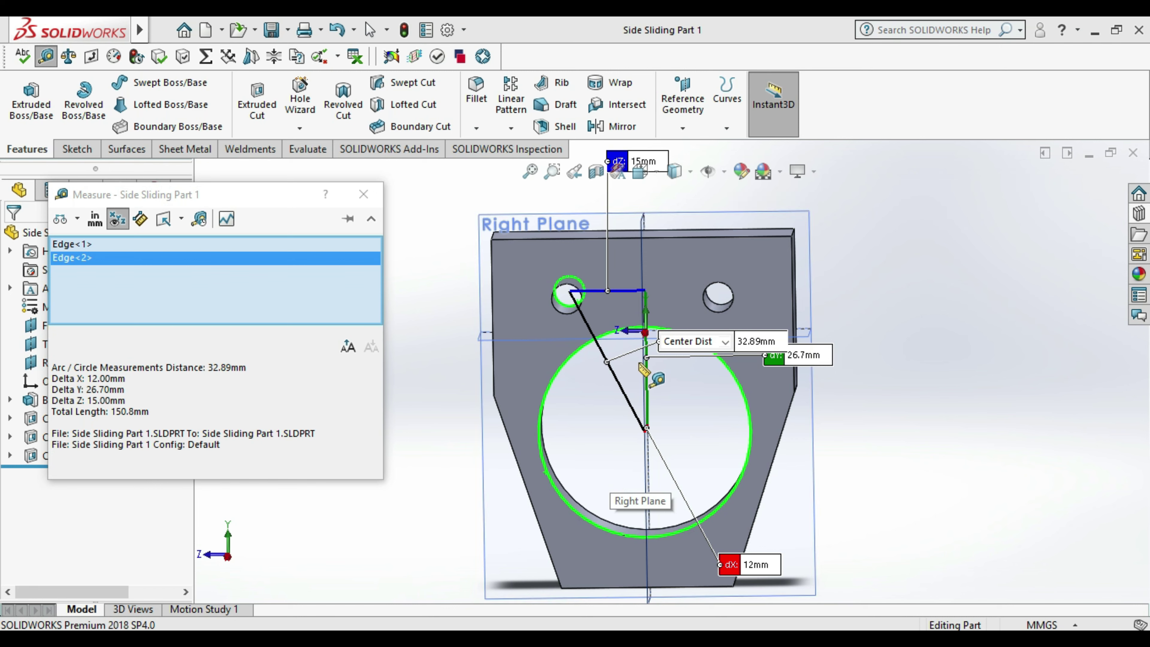
- Clear the measurement and return to Part6's Sketch2
key("Escape")
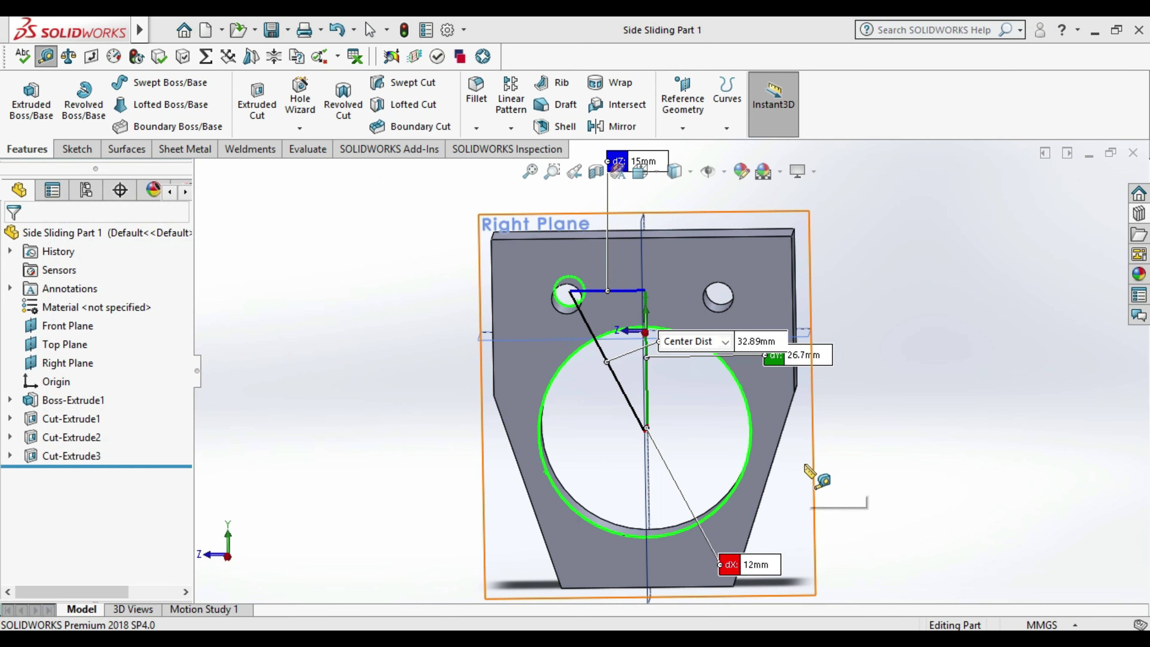
key("Escape")
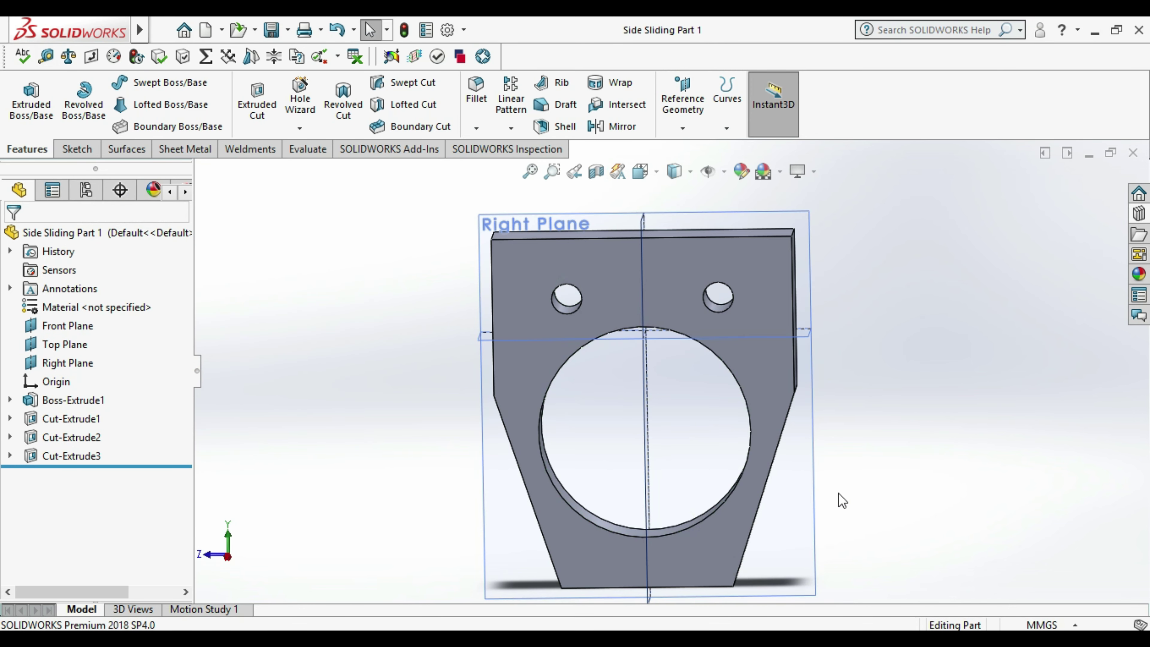
key("ctrl+Tab")
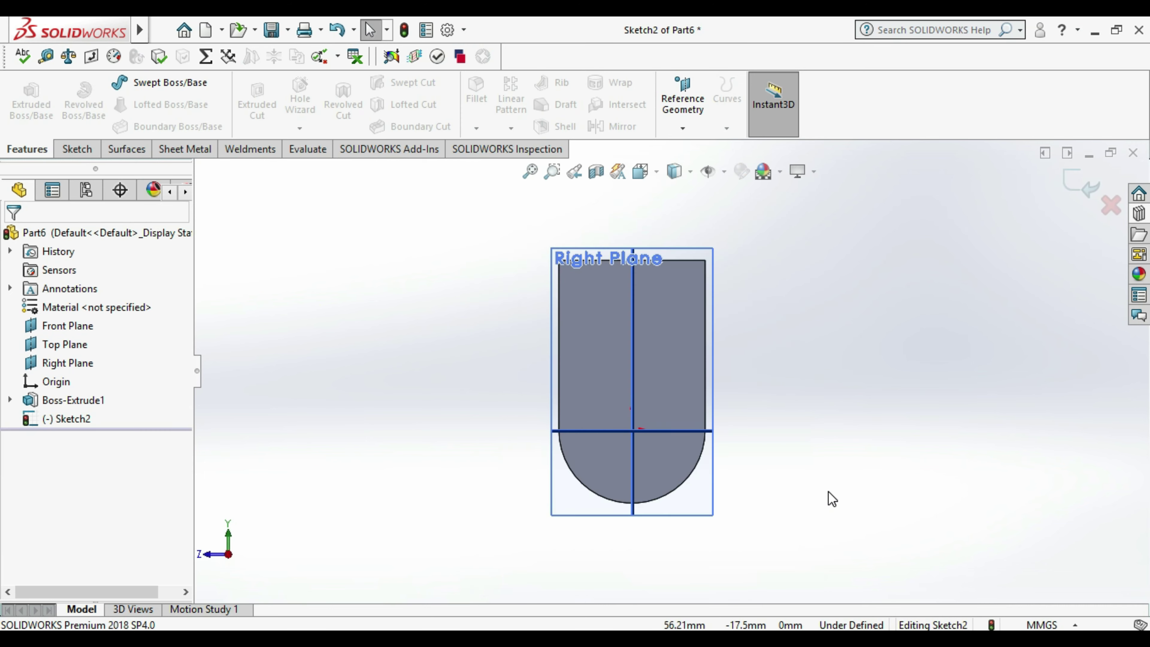
- Draw a small circle in the plate's upper left on Sketch2
left_click(87, 127)
left_click(76, 148)
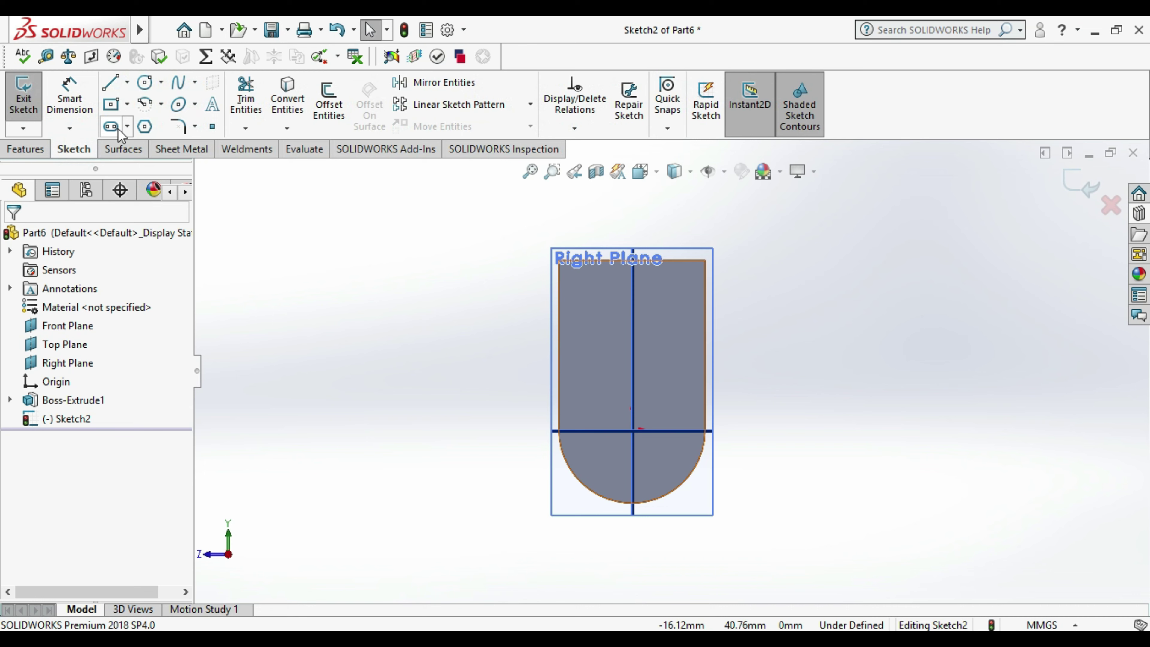
left_click(145, 82)
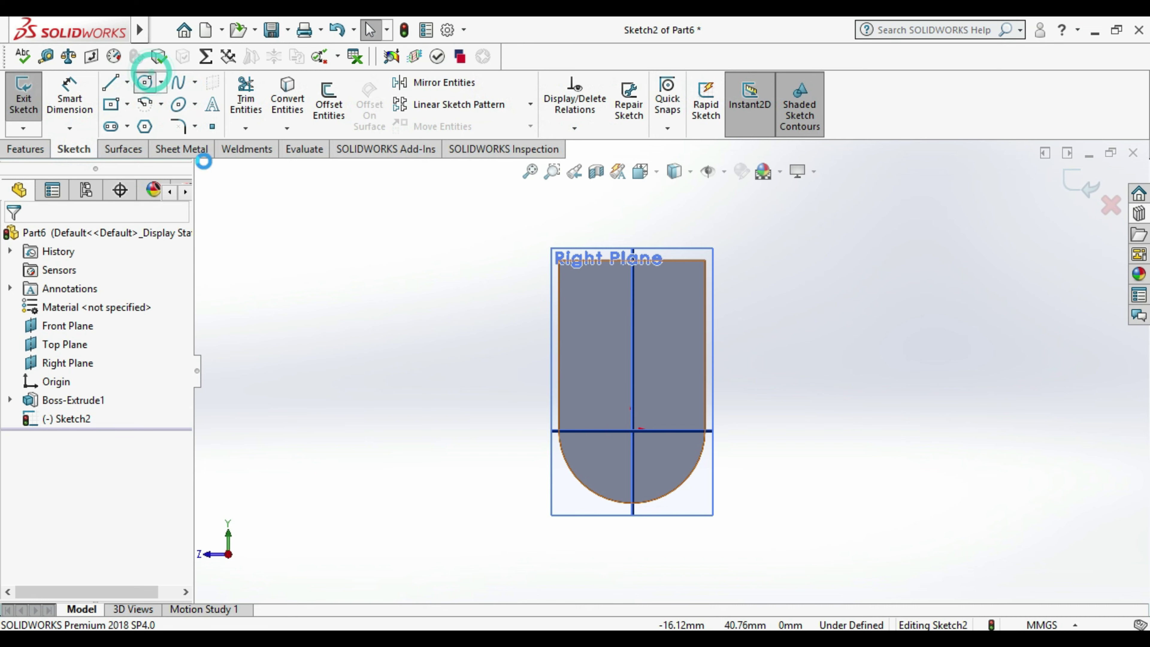
scroll(595, 295, "down", 3)
left_click(597, 294)
left_click(598, 326)
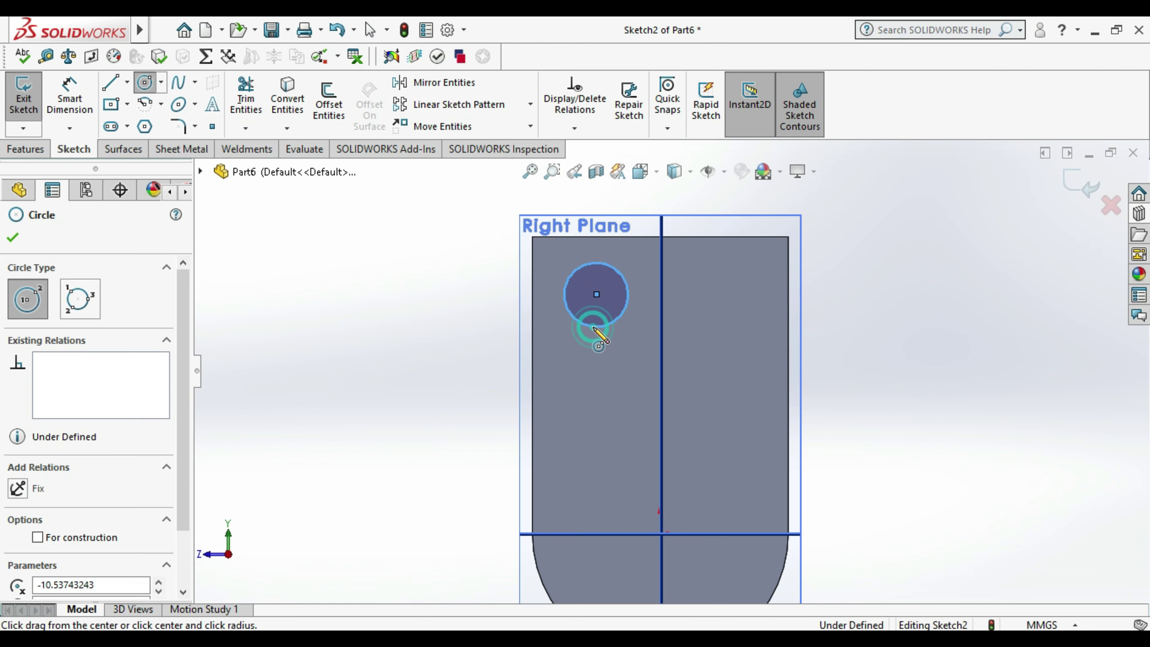
- Dimension the circle's centre 15 mm horizontally from the origin
left_click(69, 96)
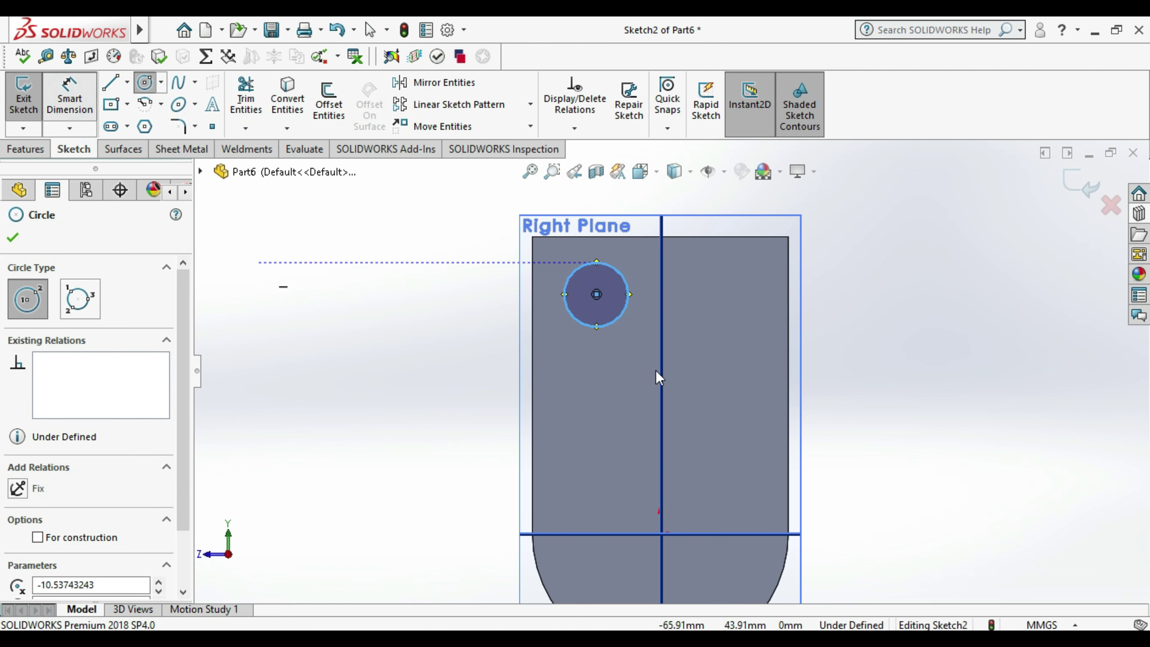
left_click(596, 294)
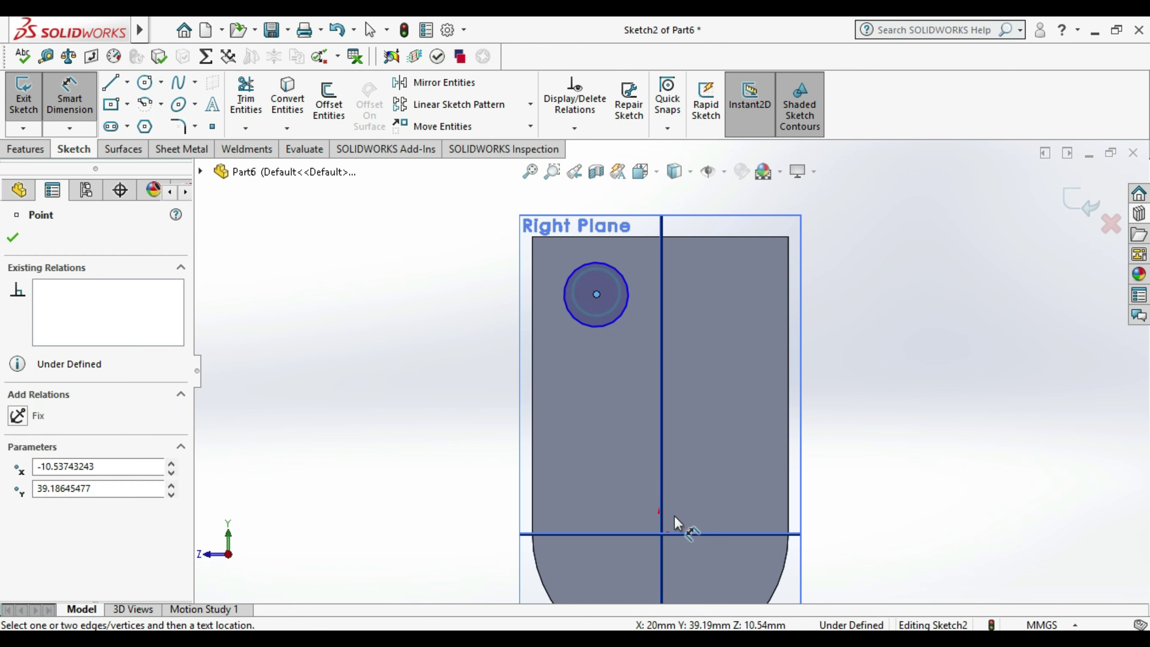
left_click(659, 534)
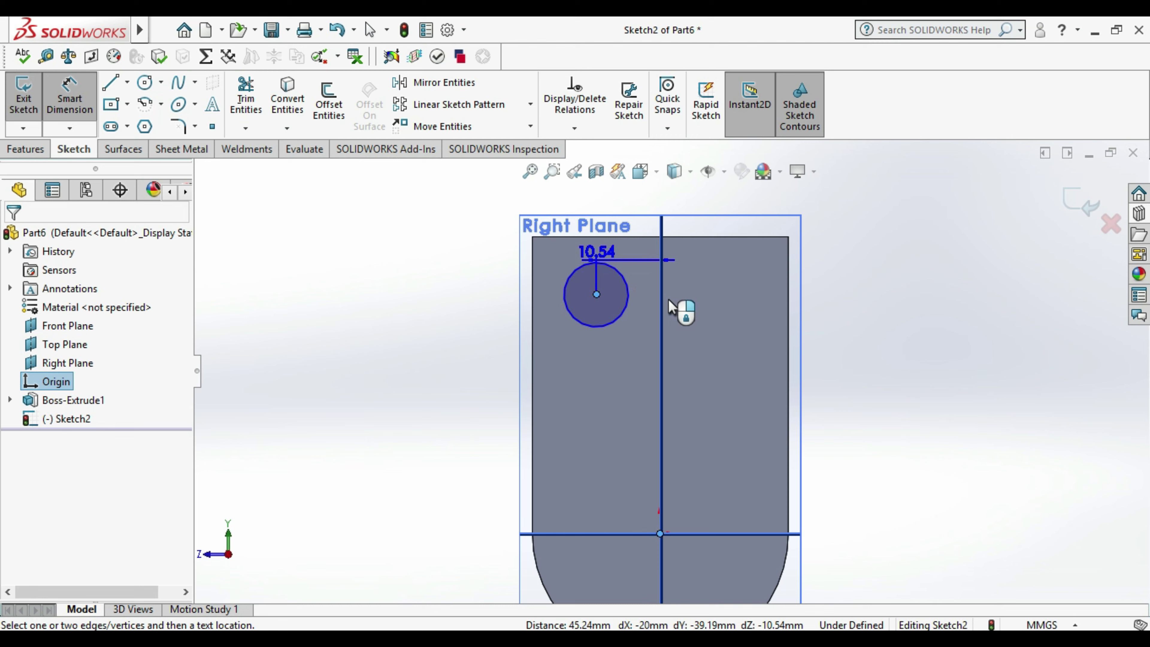
scroll(668, 299, "up", 2)
left_click(640, 228)
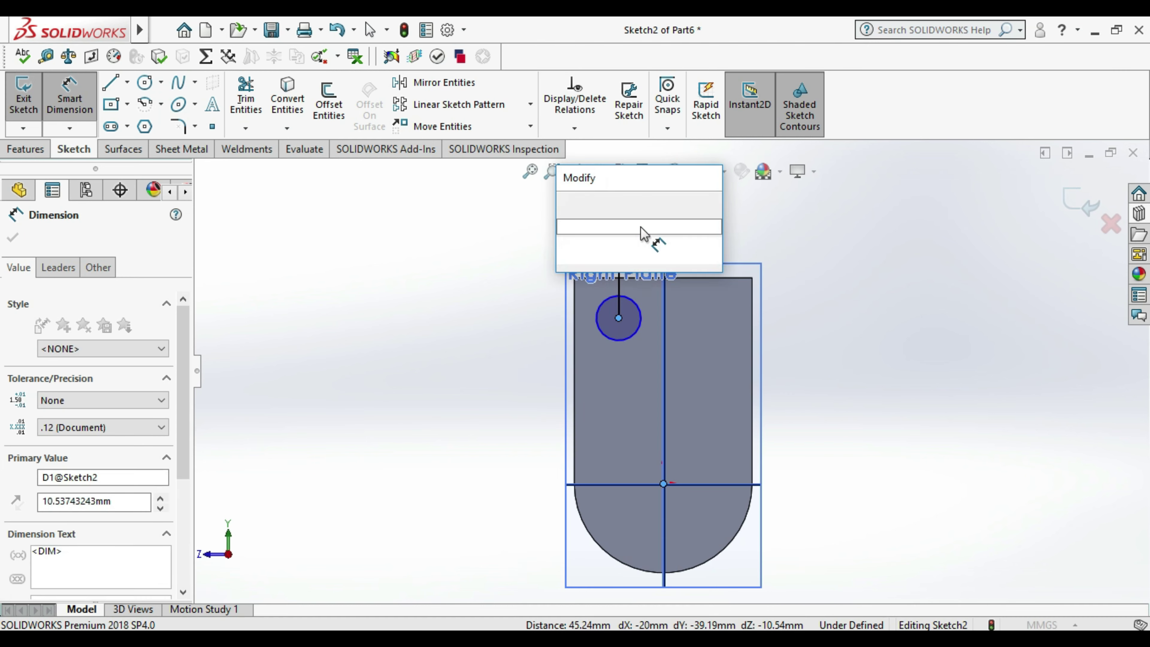
type("15")
key("Return")
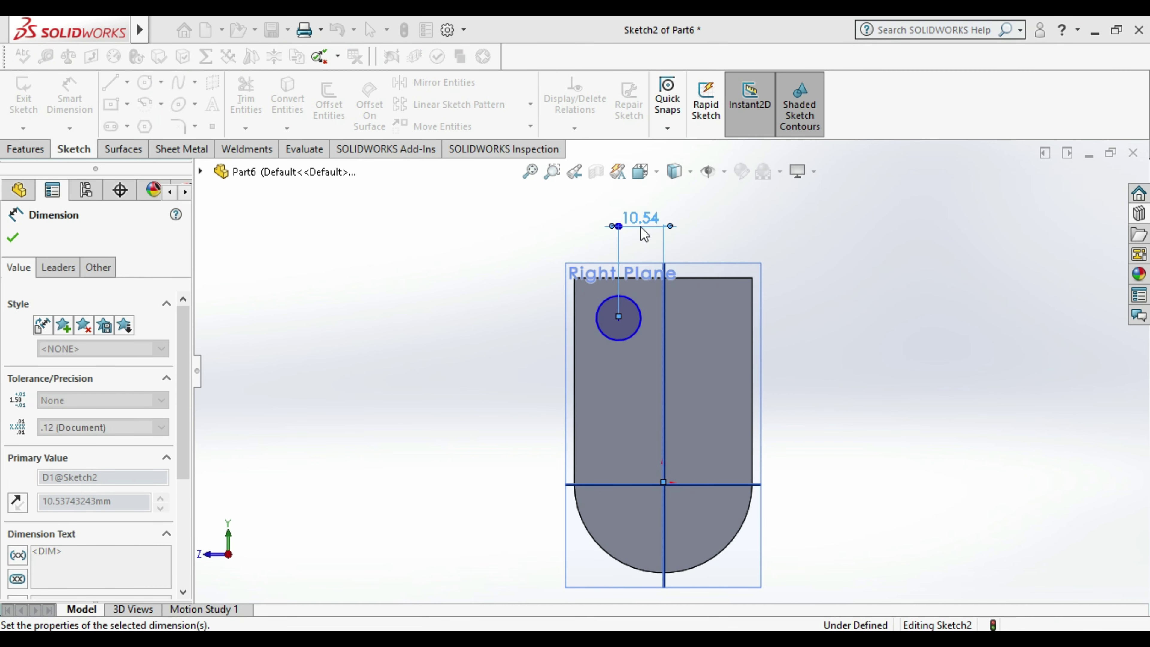
type("15")
key("Return")
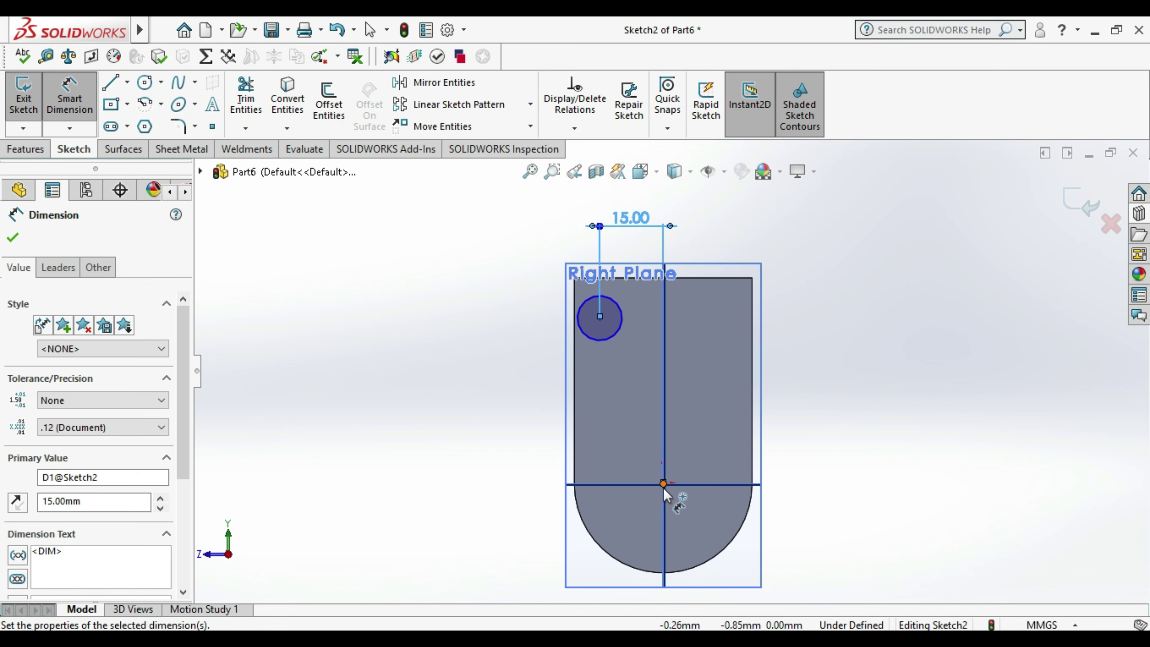
- Add a vertical dimension from the circle's centre, placed left of the plate
left_click(663, 483)
key("Escape")
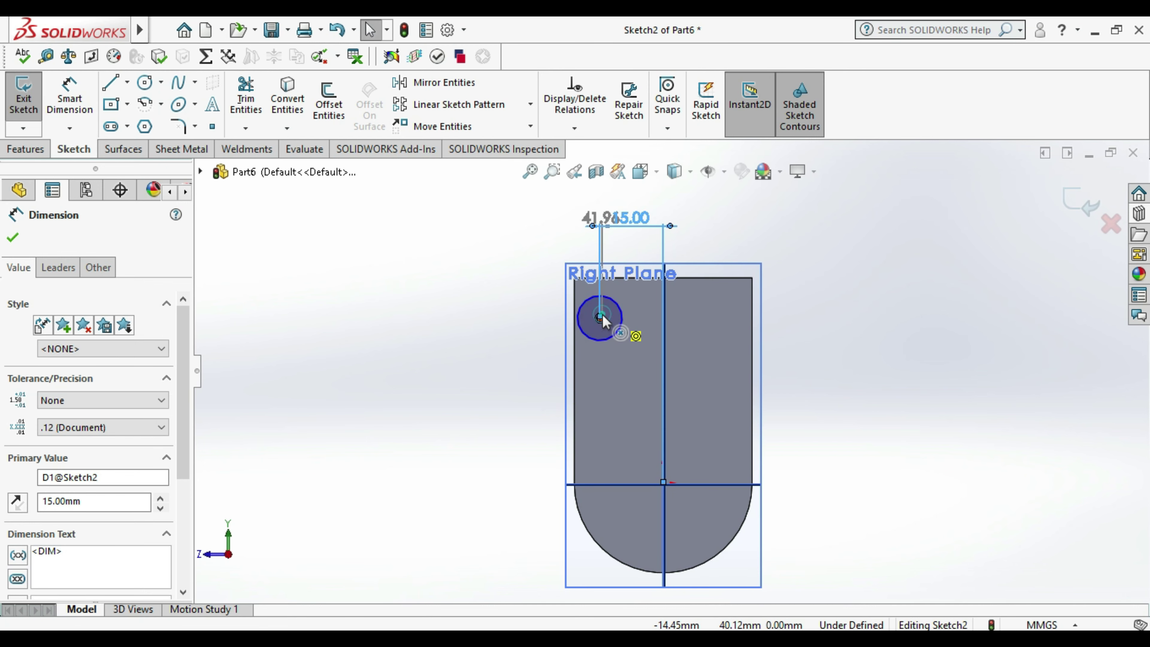
left_click(600, 317)
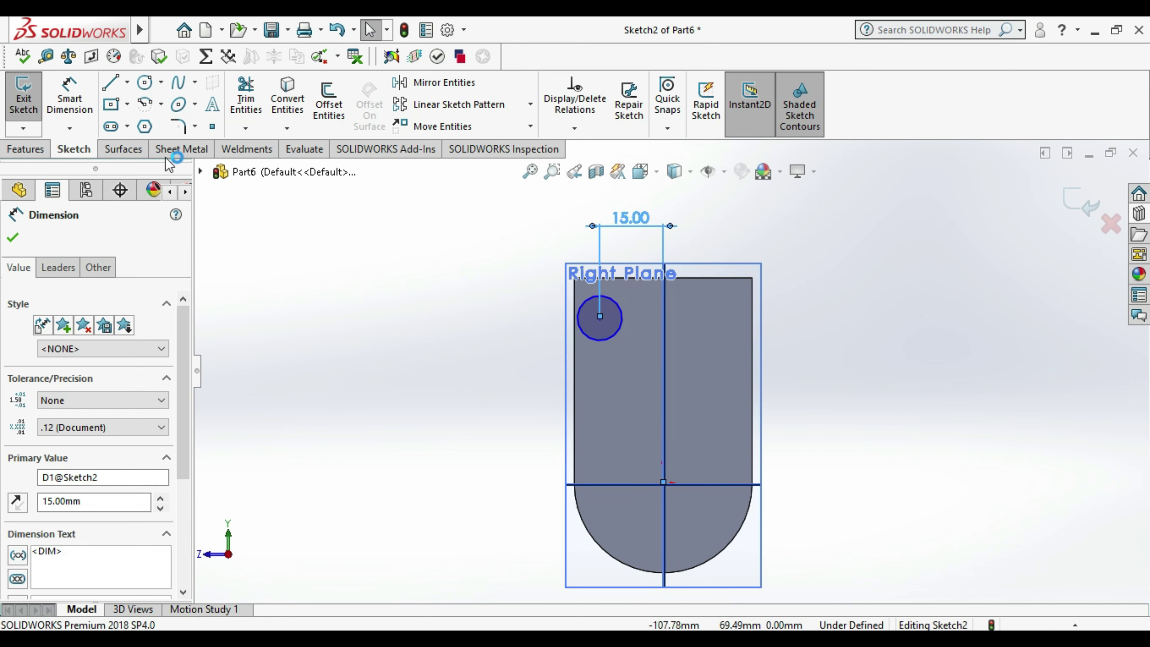
left_click(69, 98)
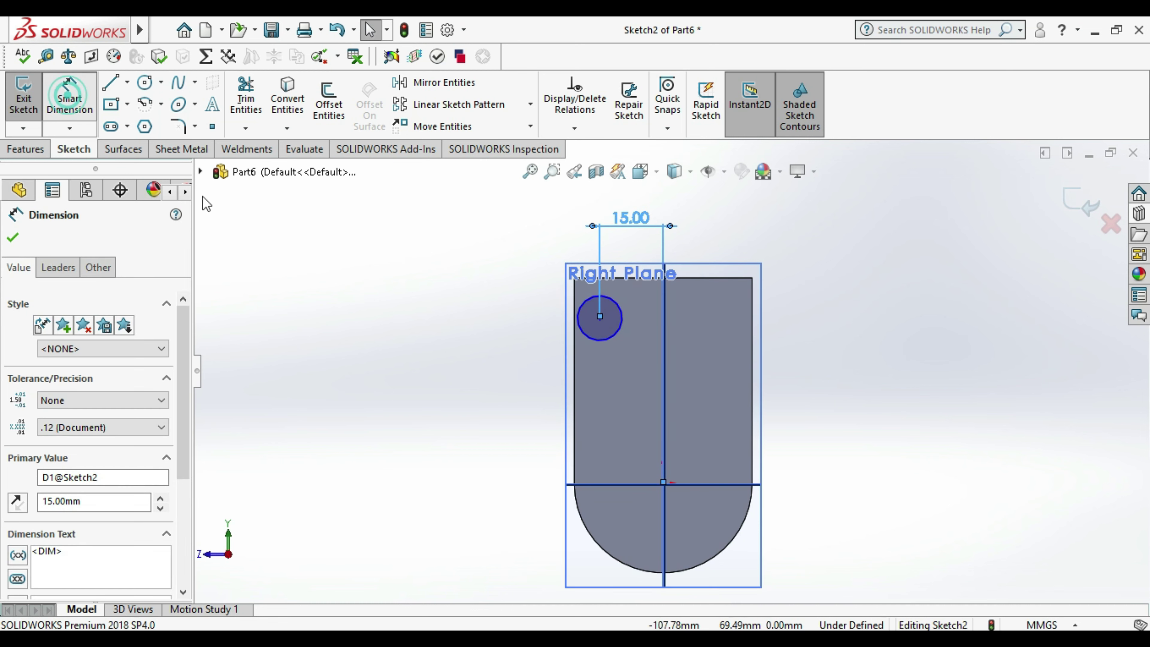
left_click(600, 317)
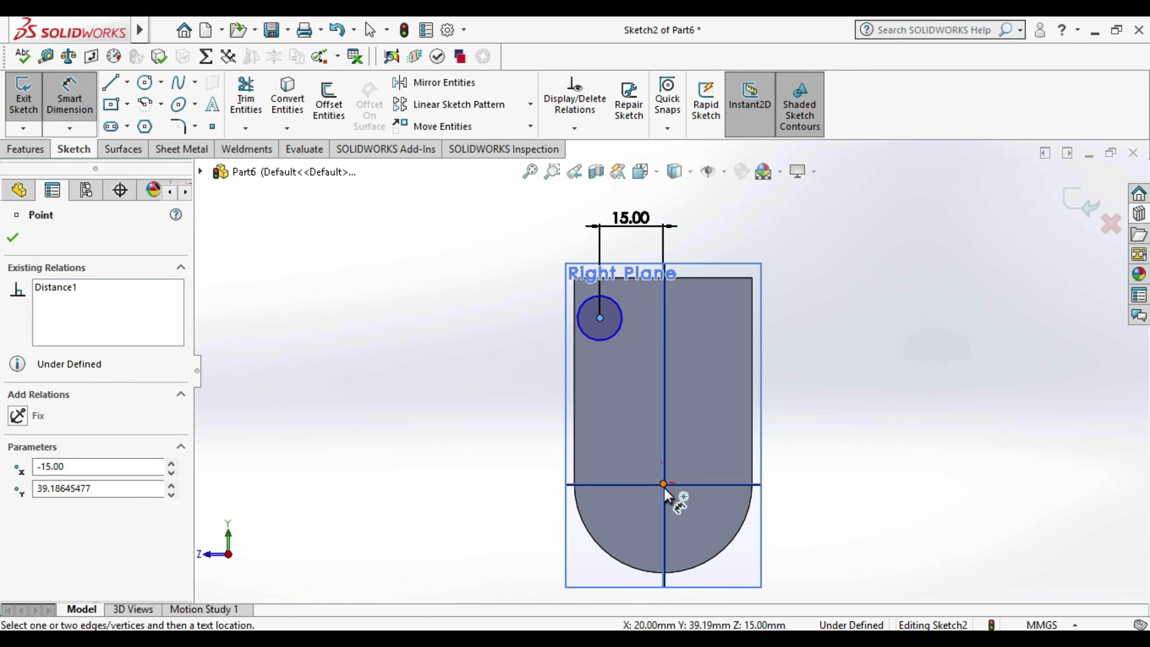
key("Escape")
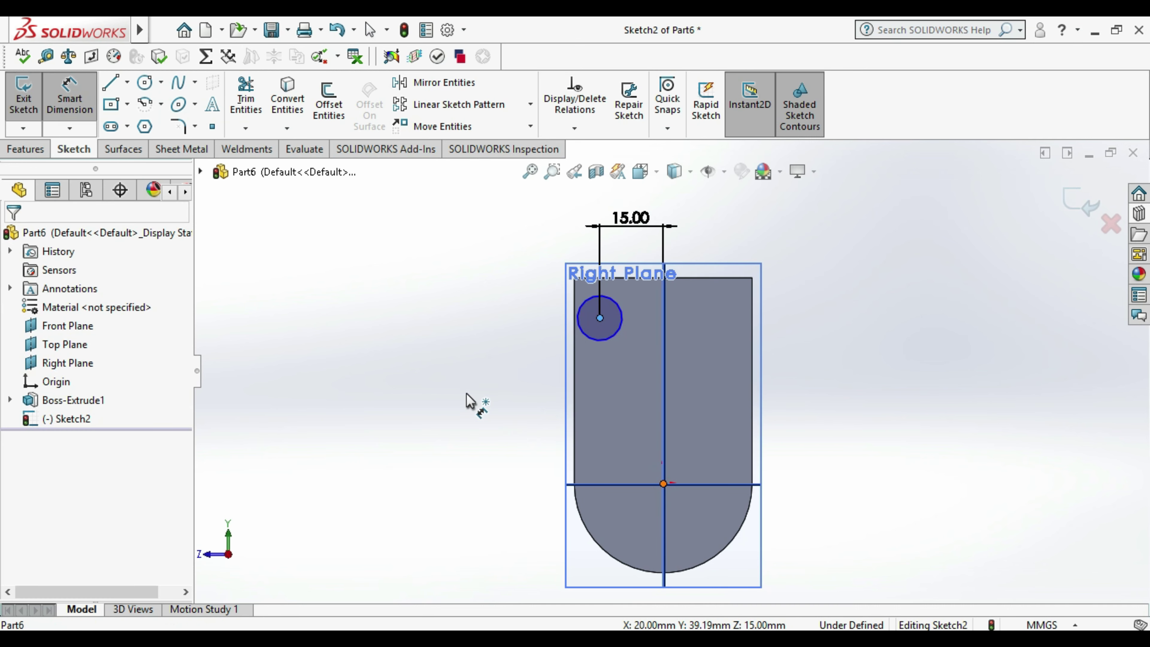
left_click(467, 399)
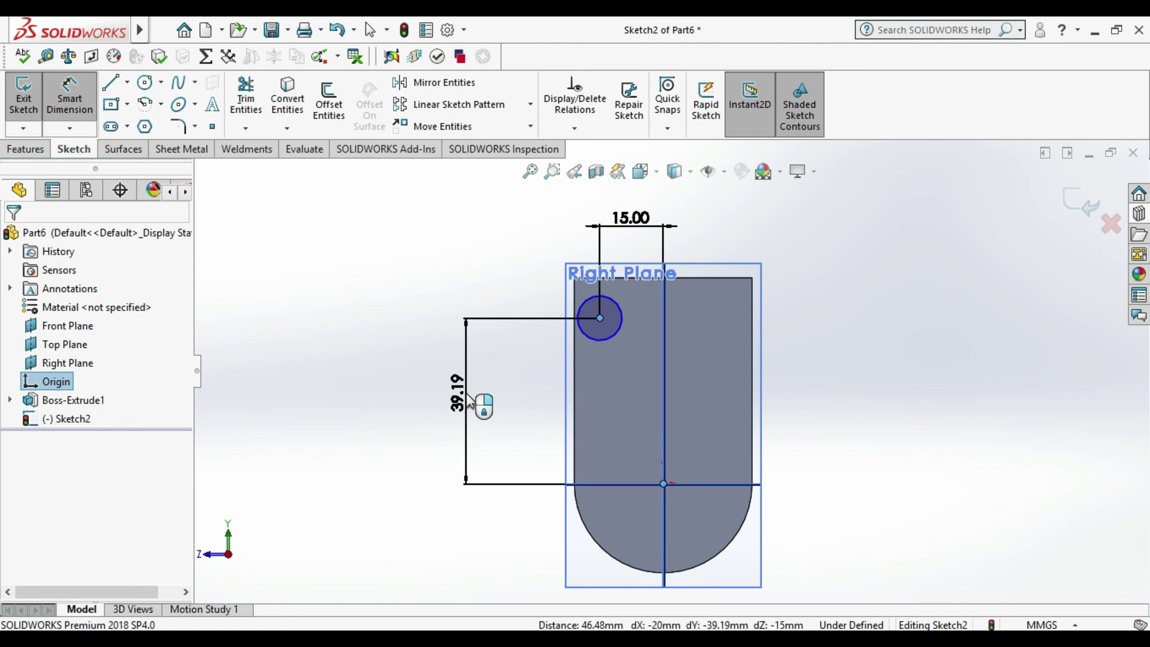
- Set the circle centre's vertical dimension to 26.7 mm
double_click(467, 399)
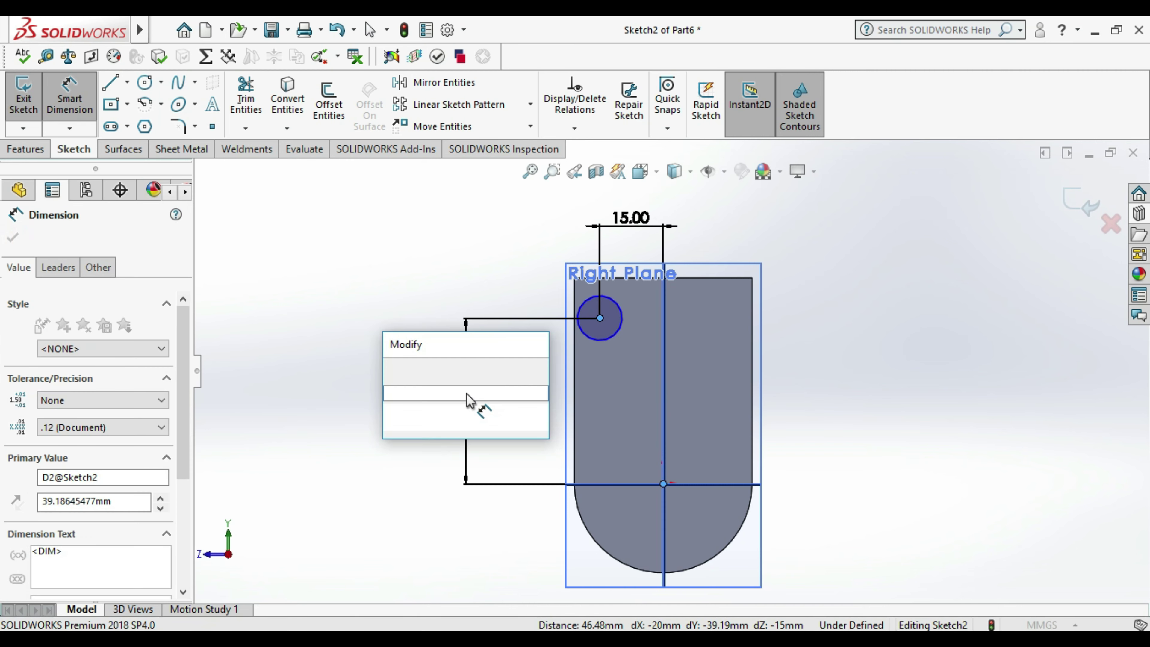
type("26.7")
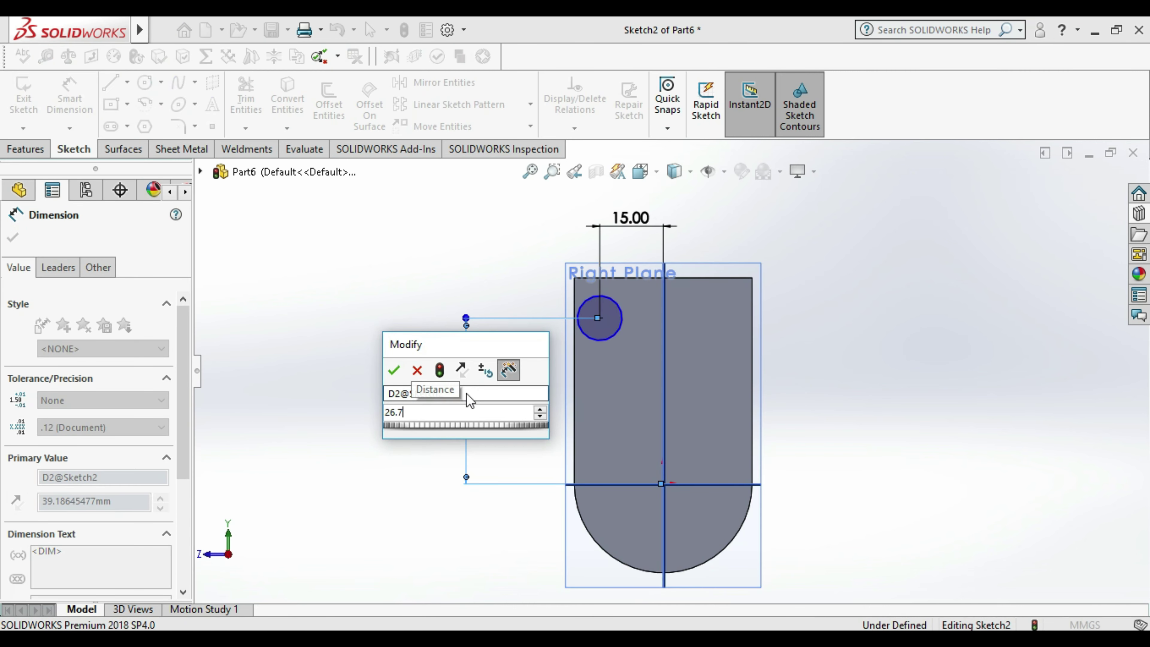
key("Return")
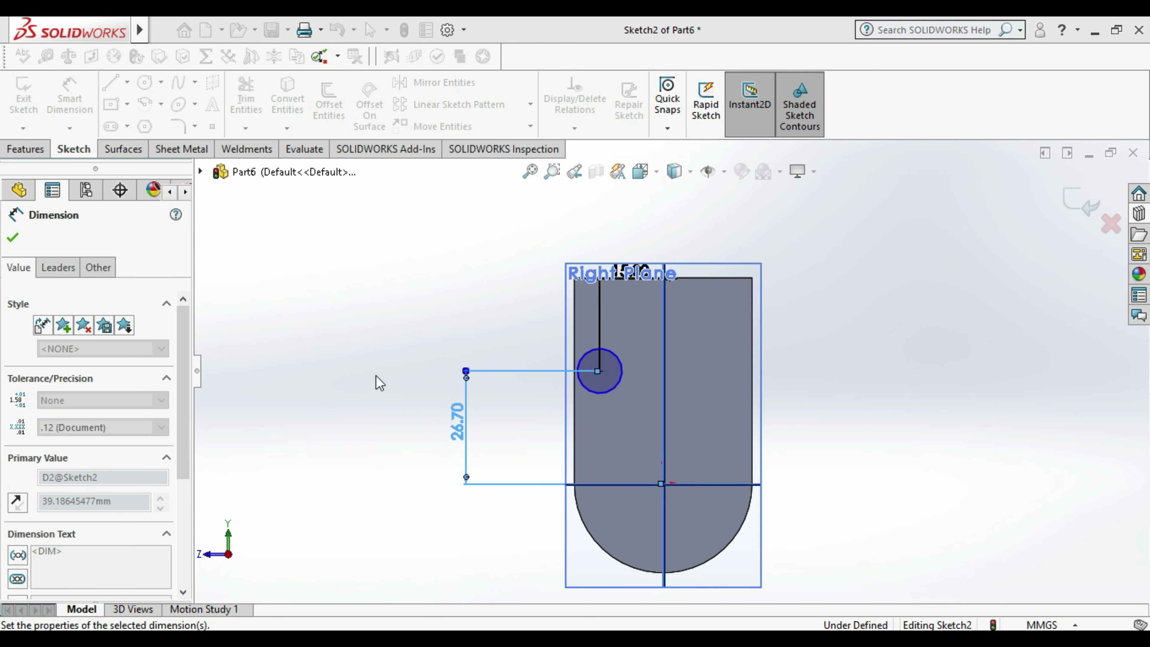
left_click(378, 381)
- Add a diameter dimension to the circle and set it to 6 mm
left_click(606, 392)
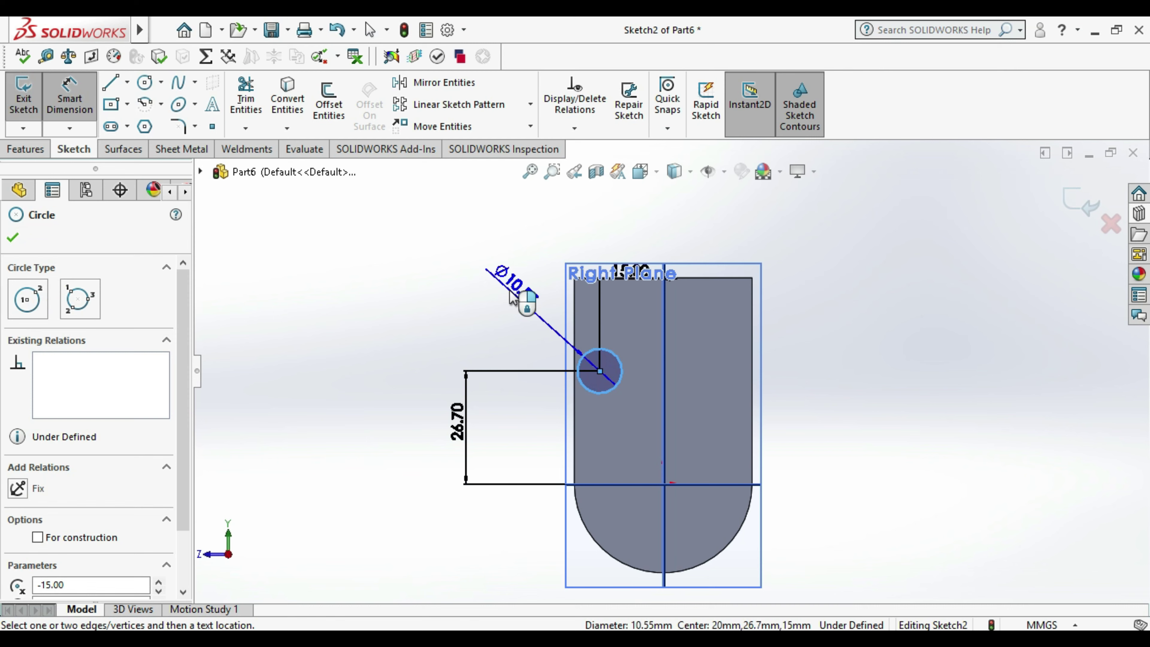
left_click(509, 291)
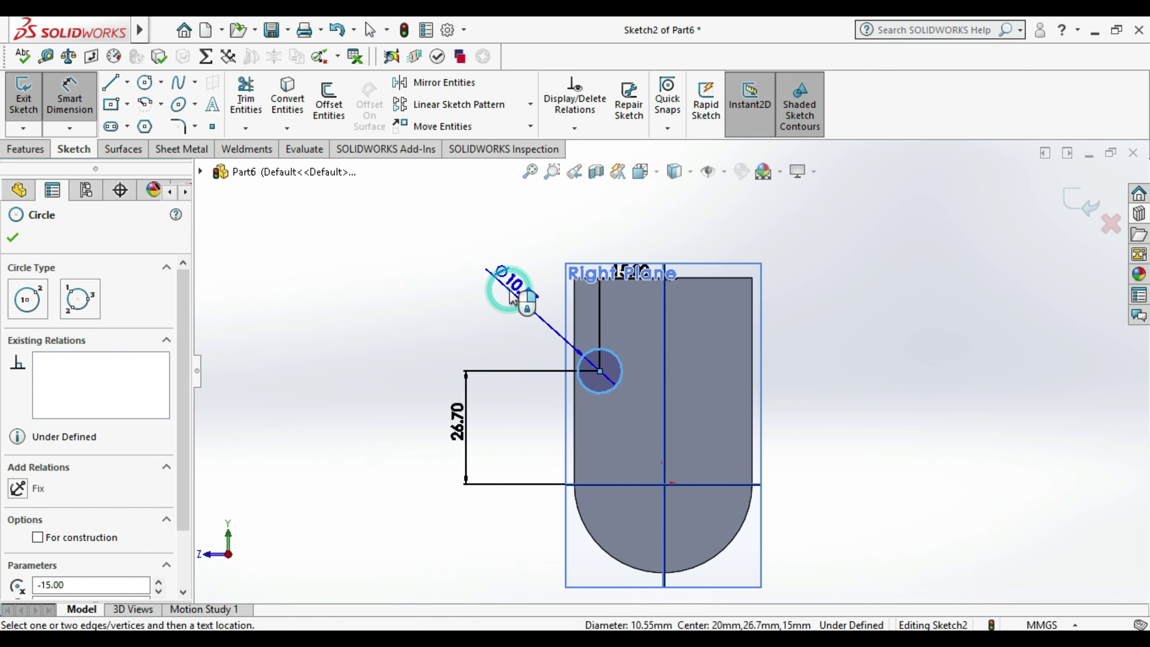
key("Escape")
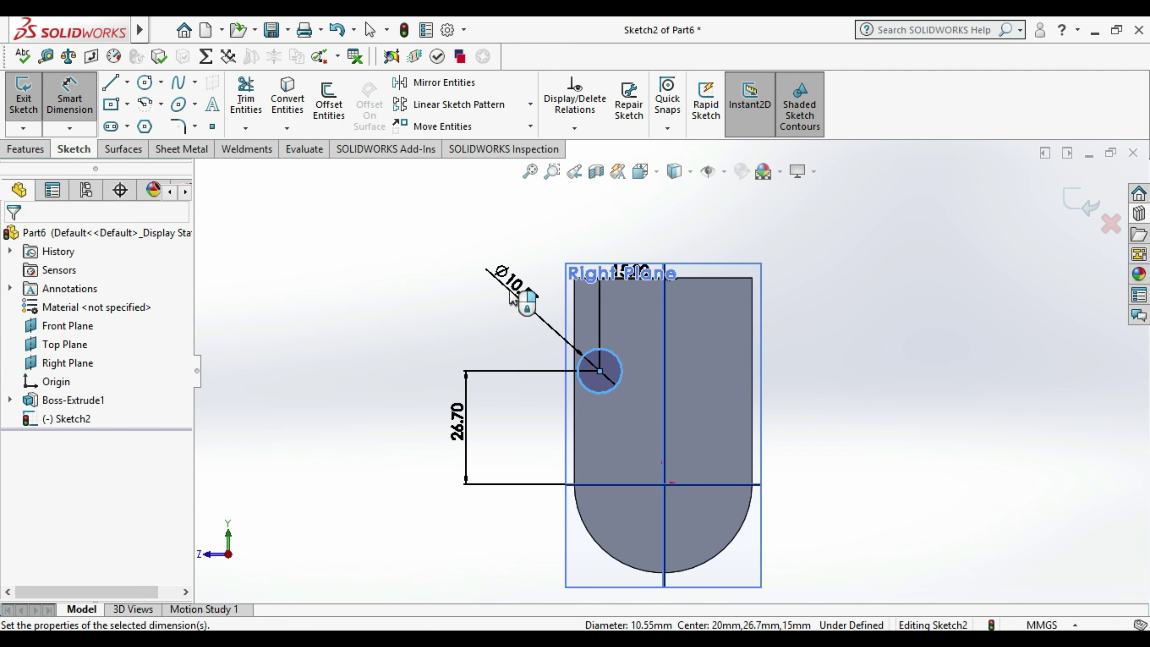
double_click(512, 297)
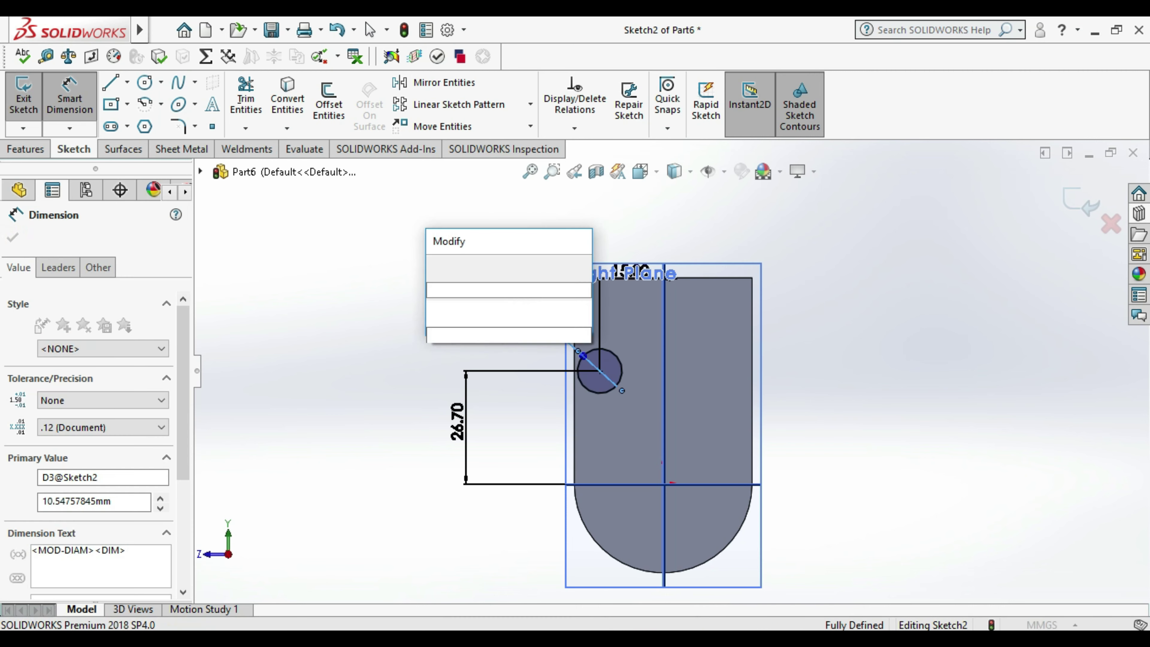
type("6")
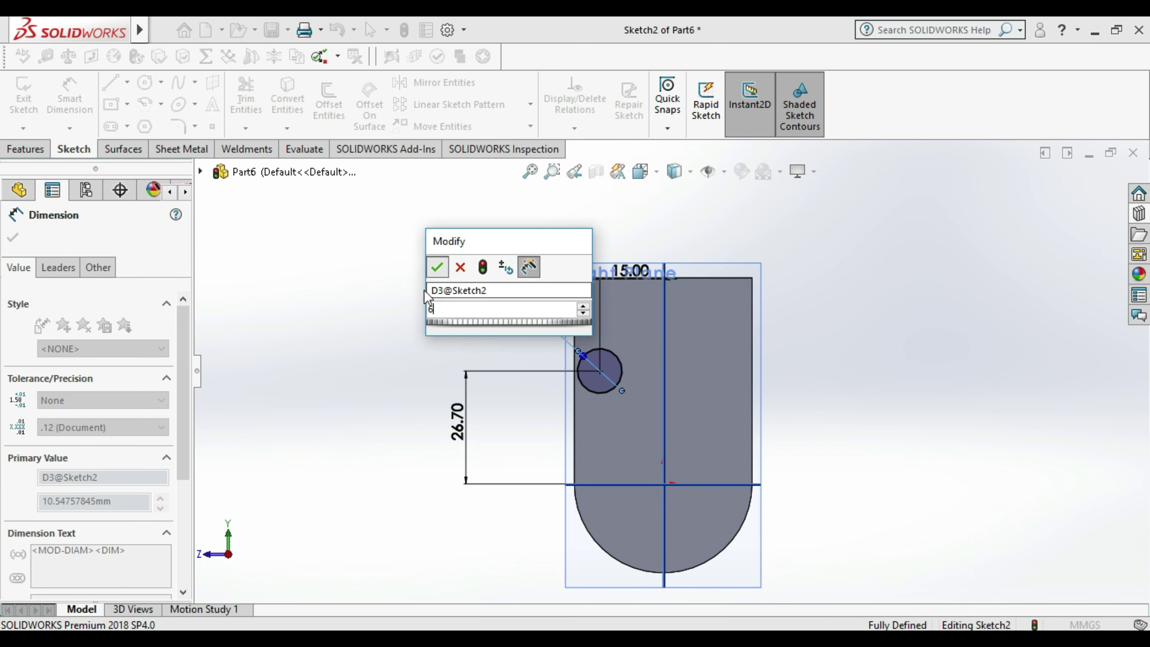
left_click(437, 268)
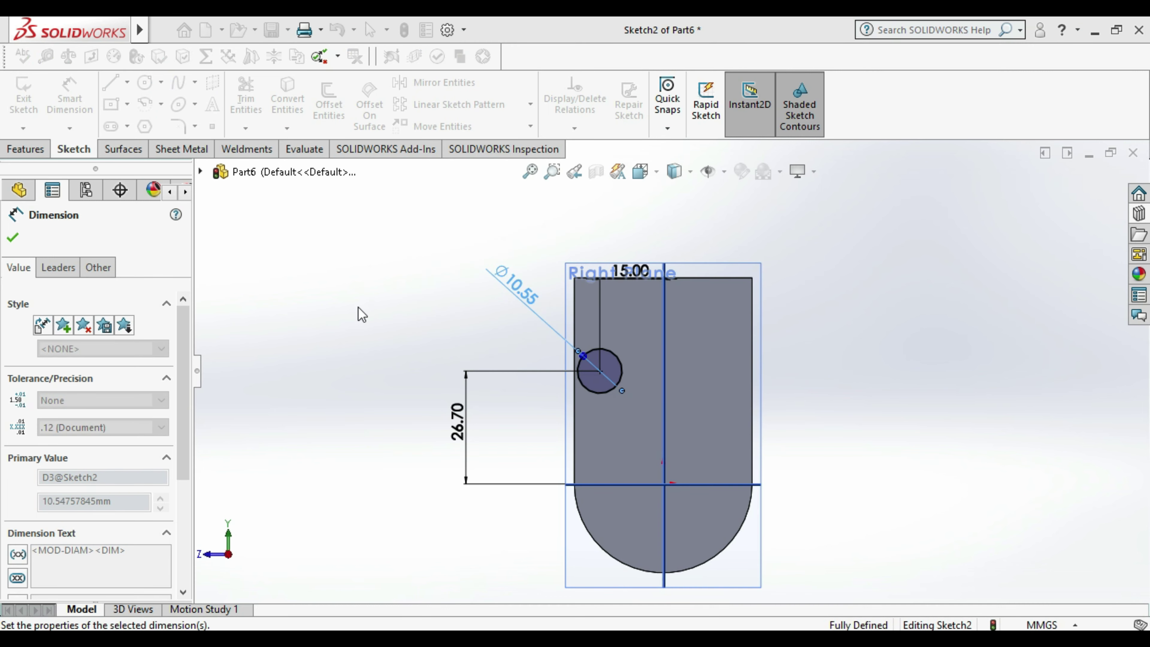
left_click(357, 307)
scroll(697, 372, "down", 1)
scroll(713, 385, "down", 1)
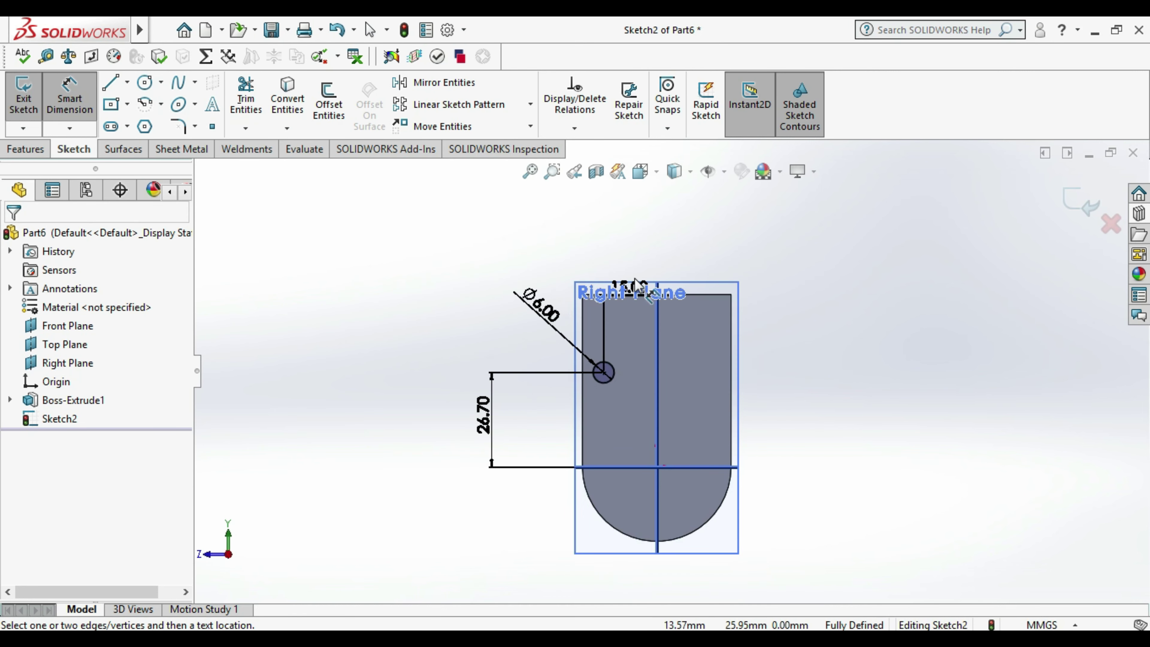
scroll(651, 296, "down", 1)
scroll(621, 266, "down", 1)
- Draw a vertical centerline upward from the sketch origin
left_click(621, 266)
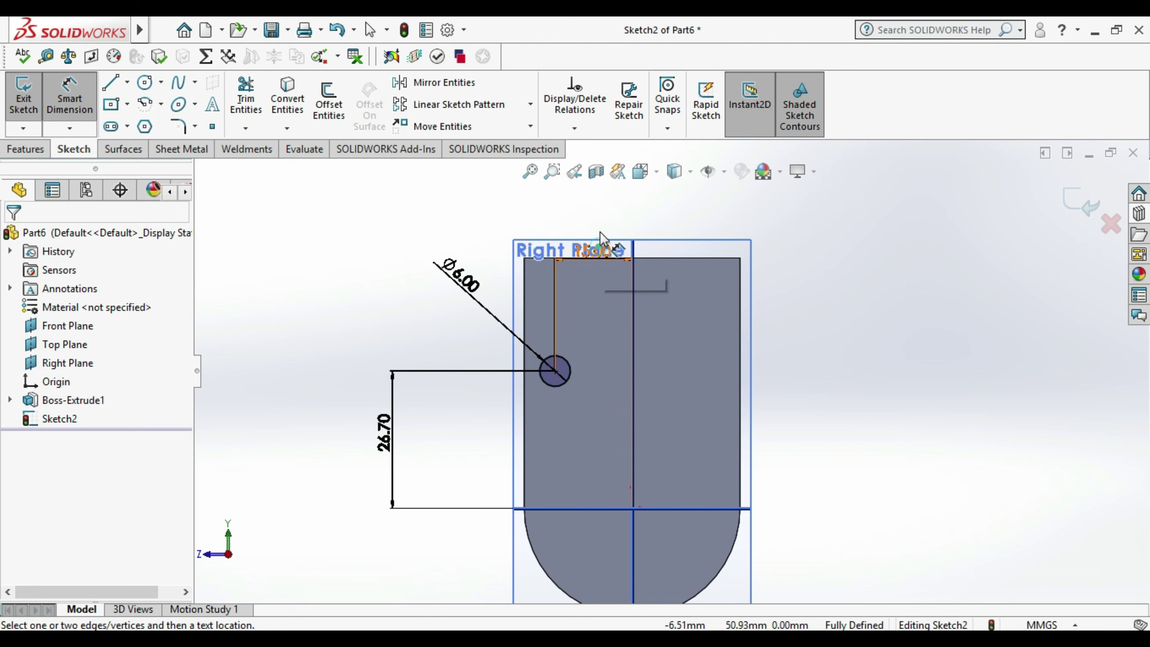
left_click(604, 205)
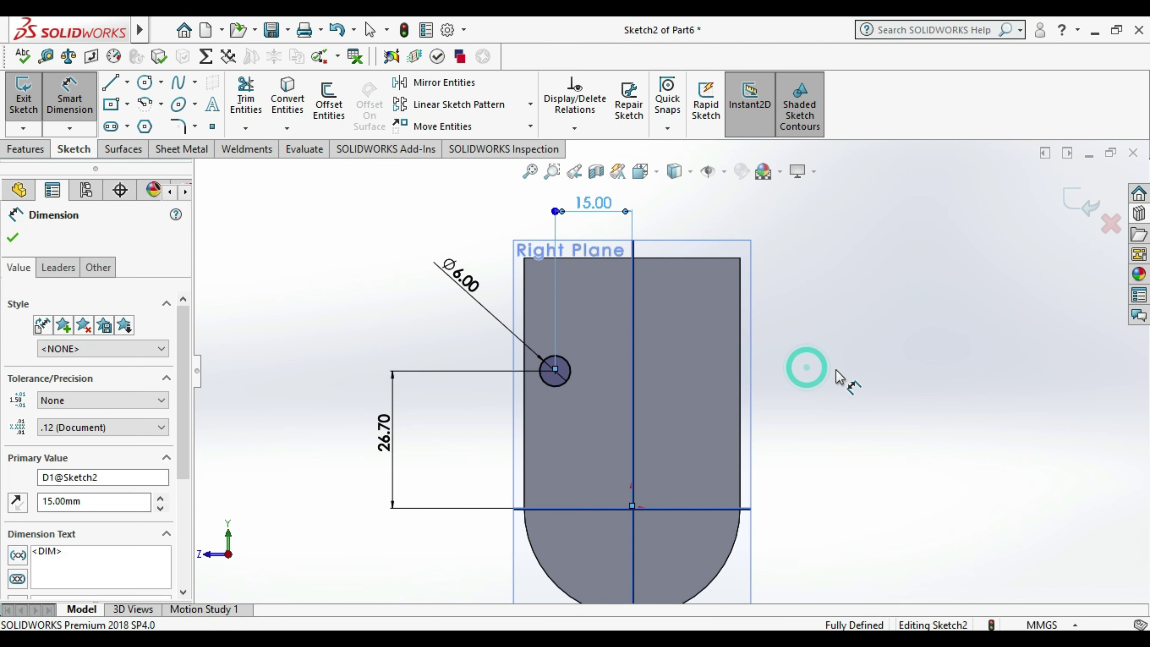
key("Escape")
left_click(127, 82)
left_click(129, 125)
left_click(633, 508)
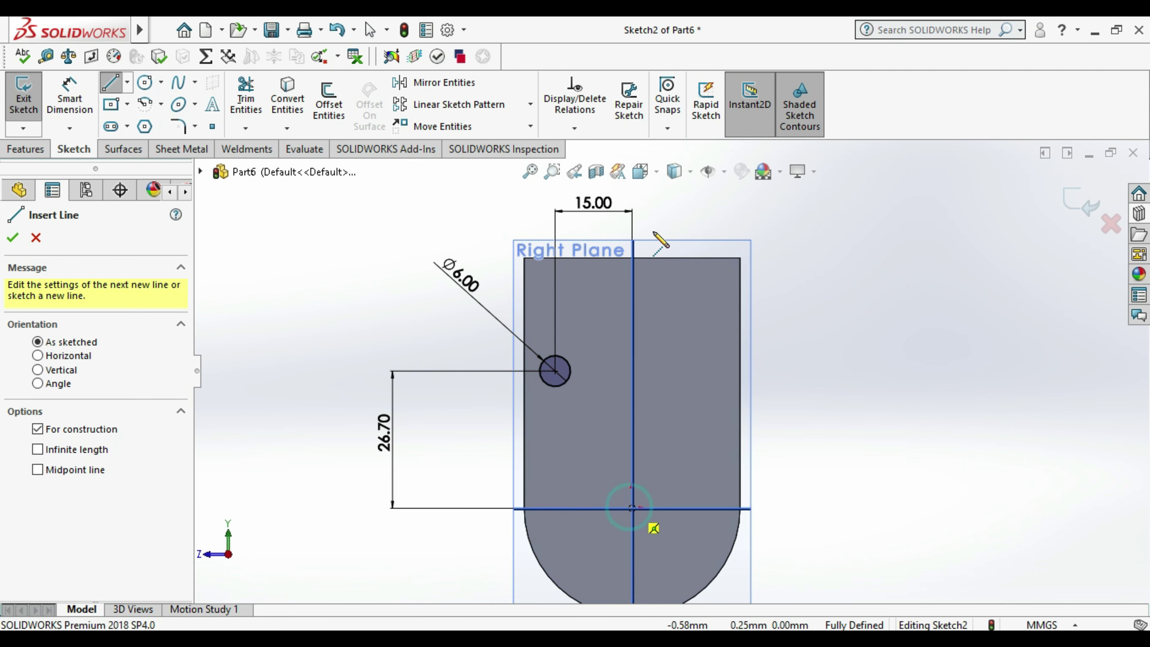
left_click(634, 190)
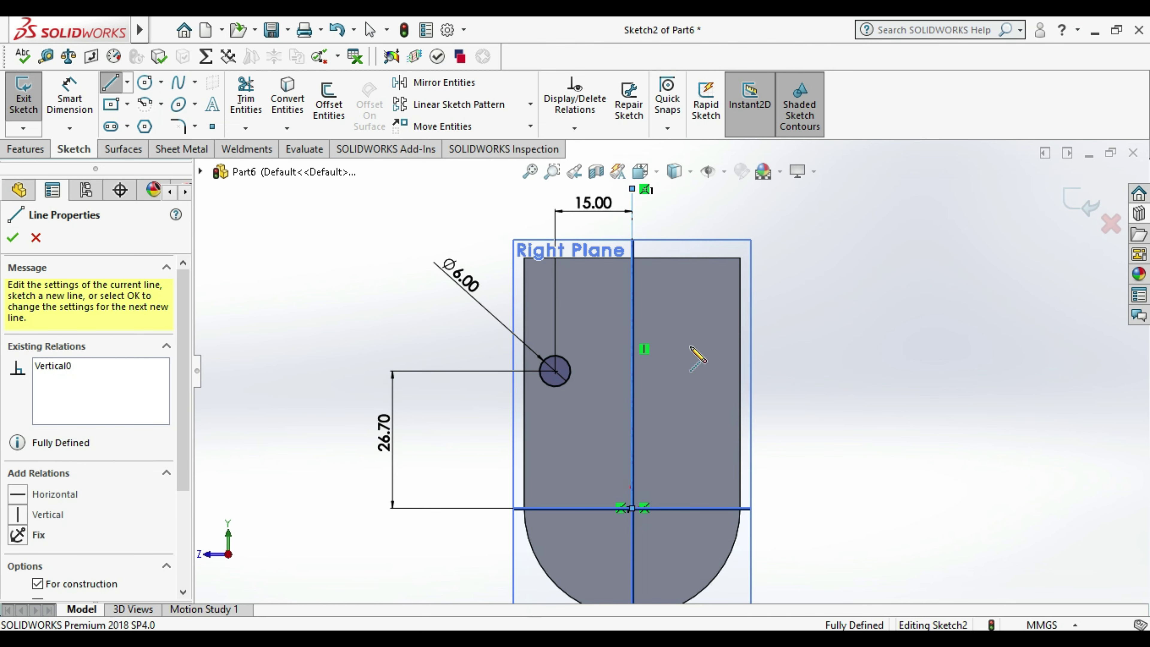
- Mirror the Ø6 circle about the vertical centerline onto the right side
left_click(435, 82)
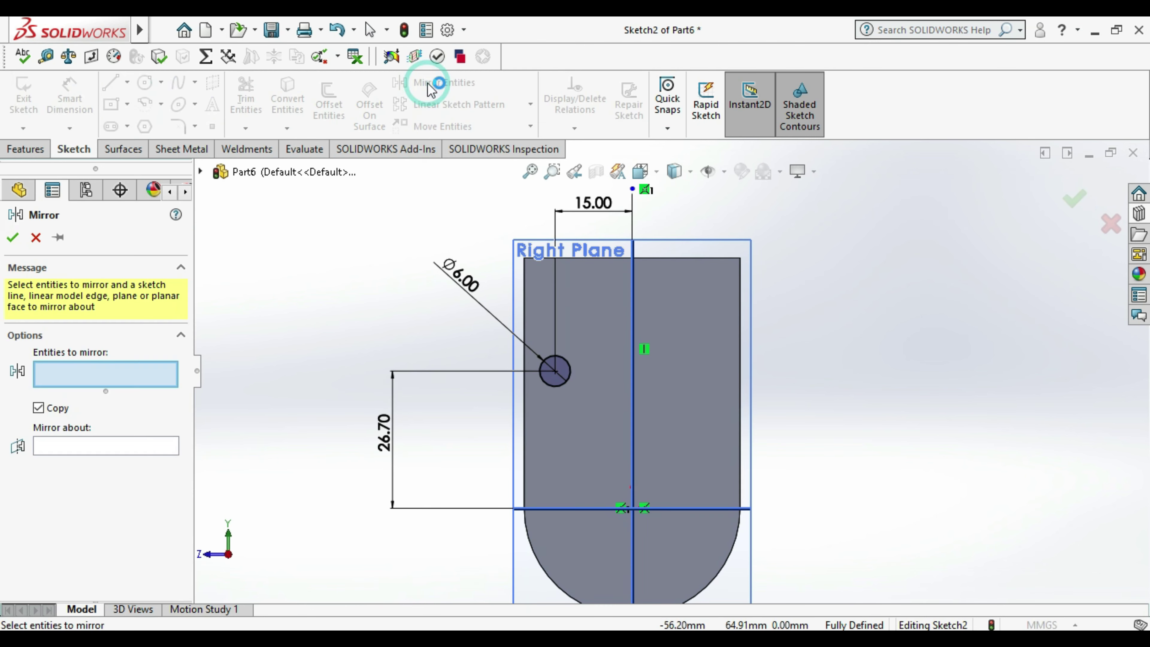
left_click(558, 388)
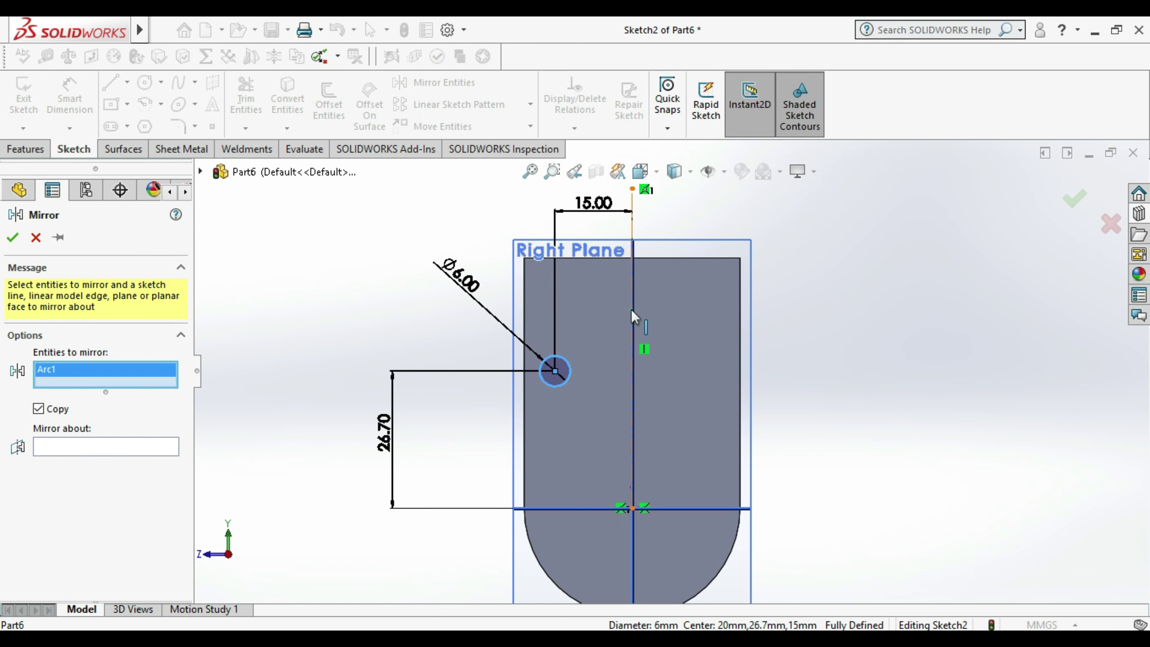
left_click(632, 324)
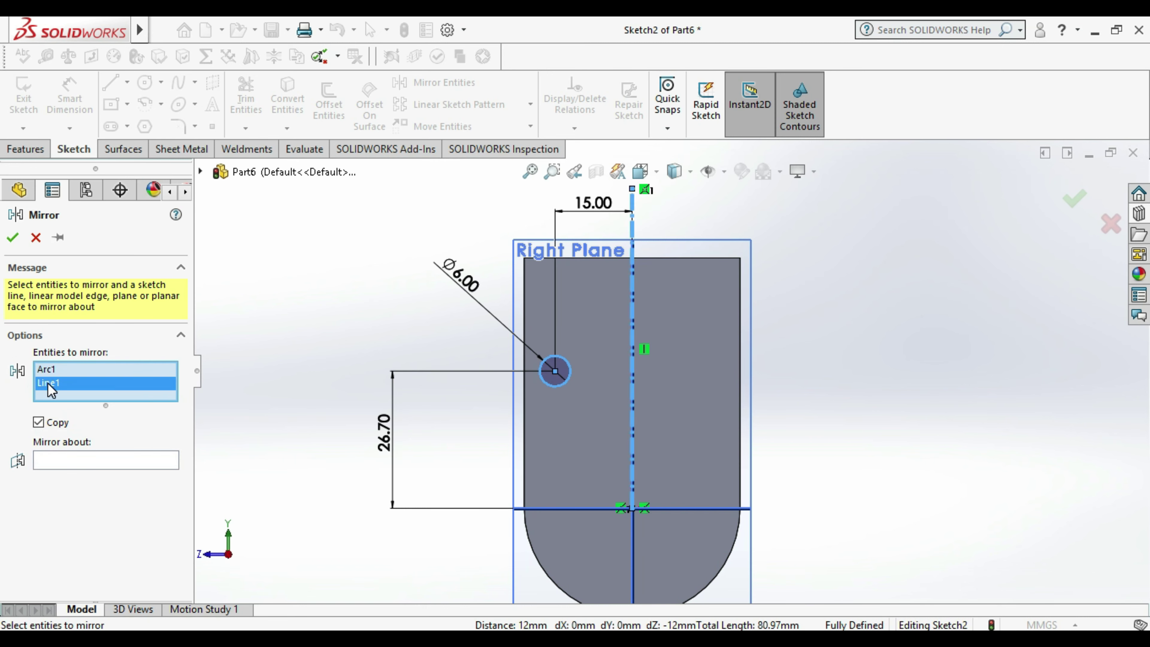
key("Delete")
left_click(80, 447)
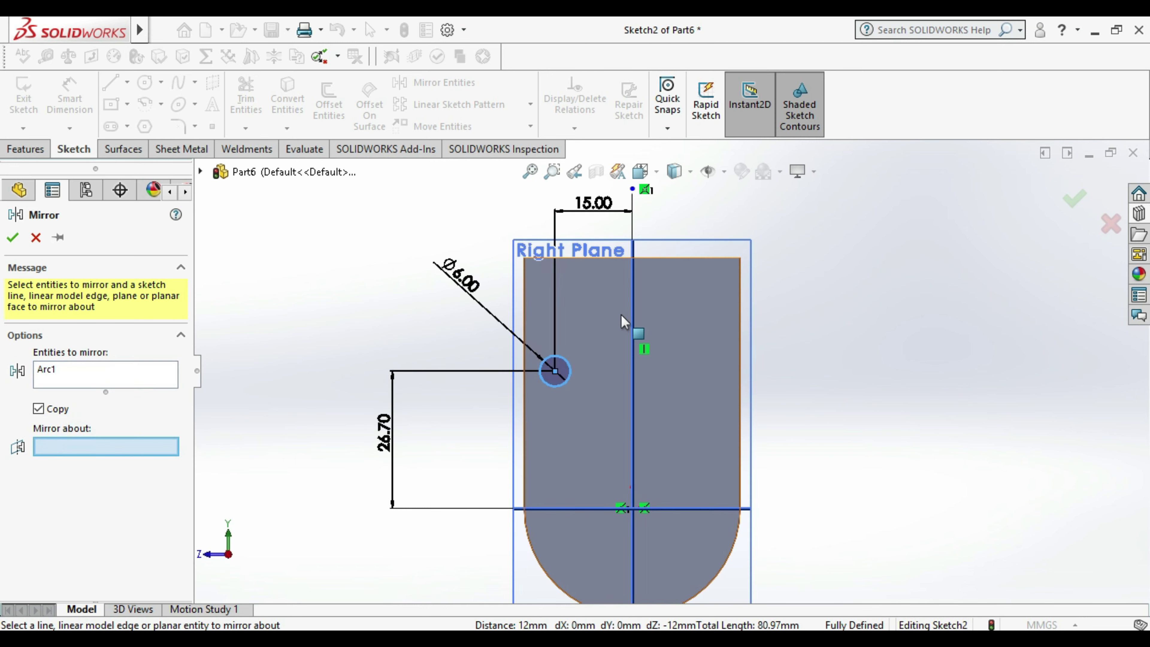
left_click(632, 306)
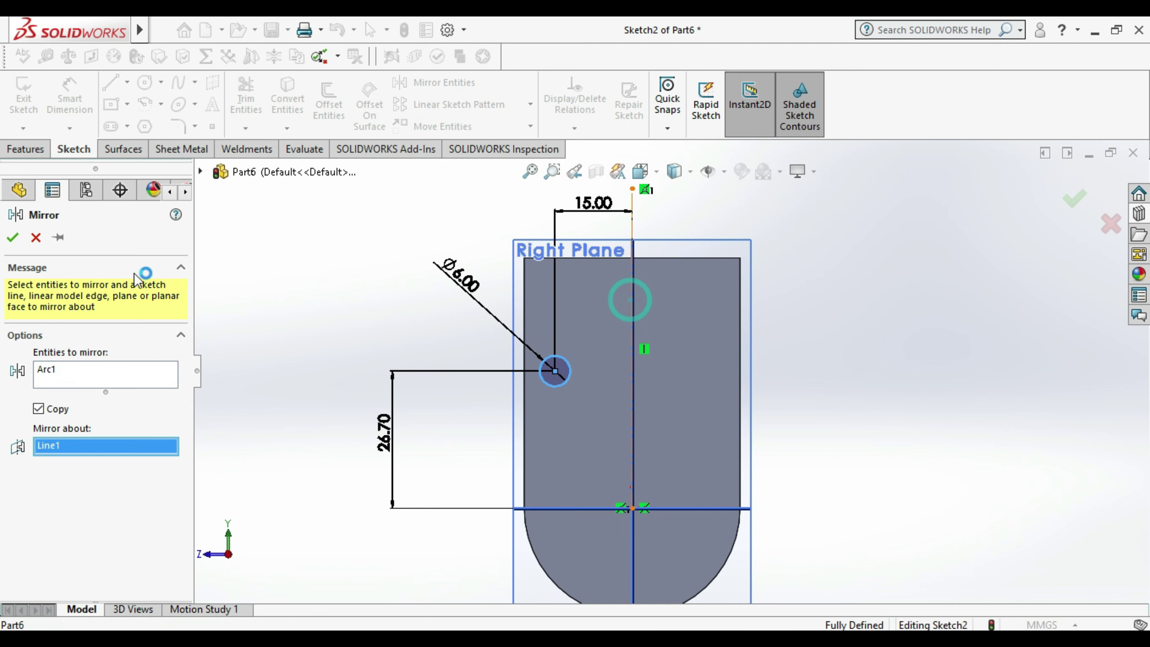
left_click(13, 237)
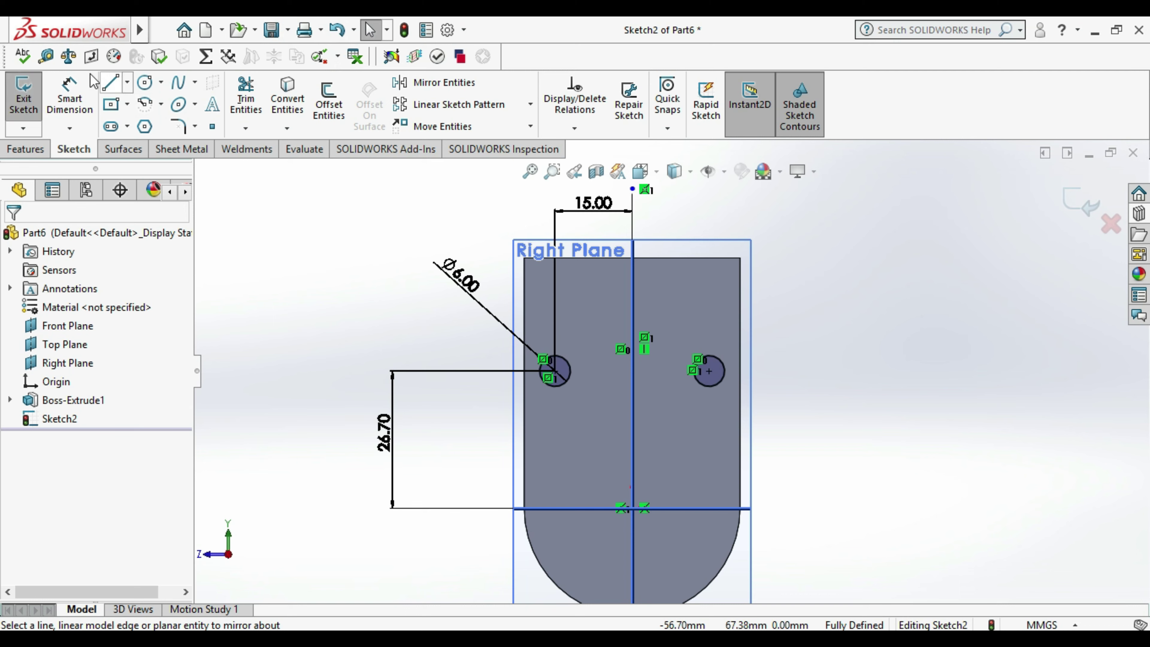
left_click(46, 55)
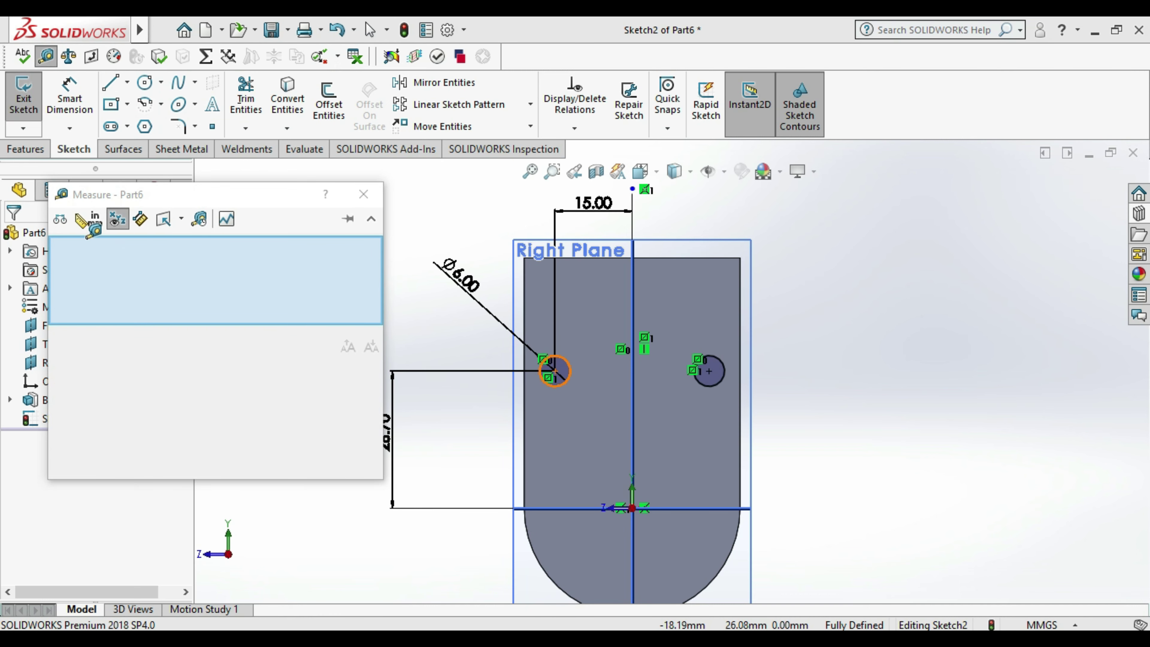
left_click(76, 219)
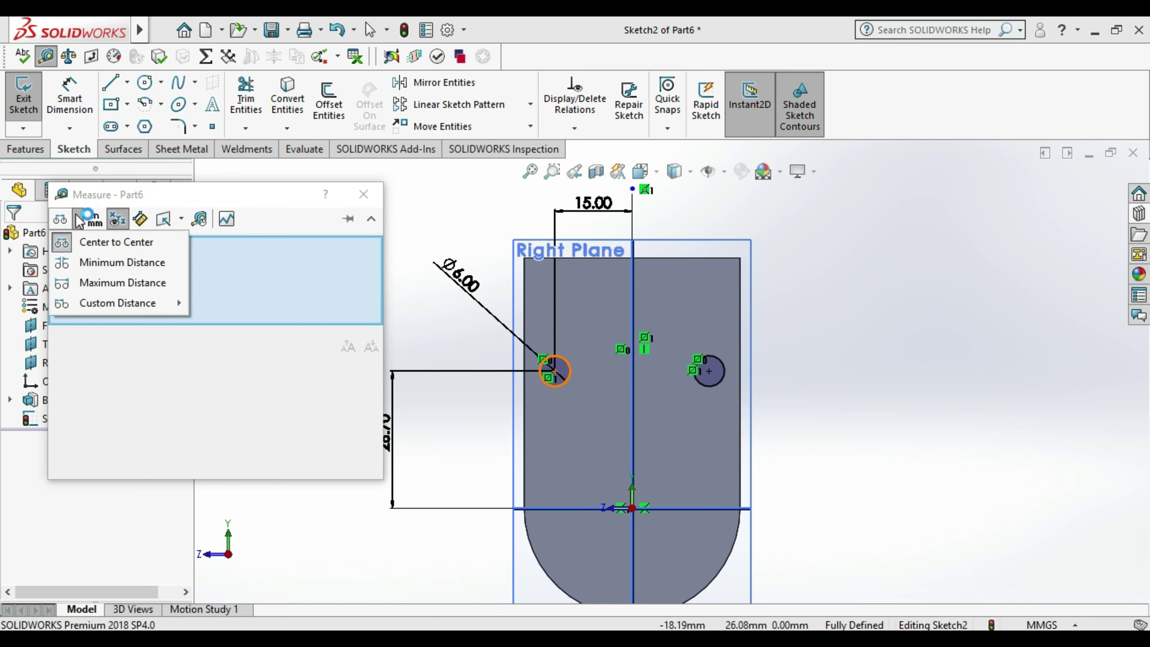
left_click(97, 260)
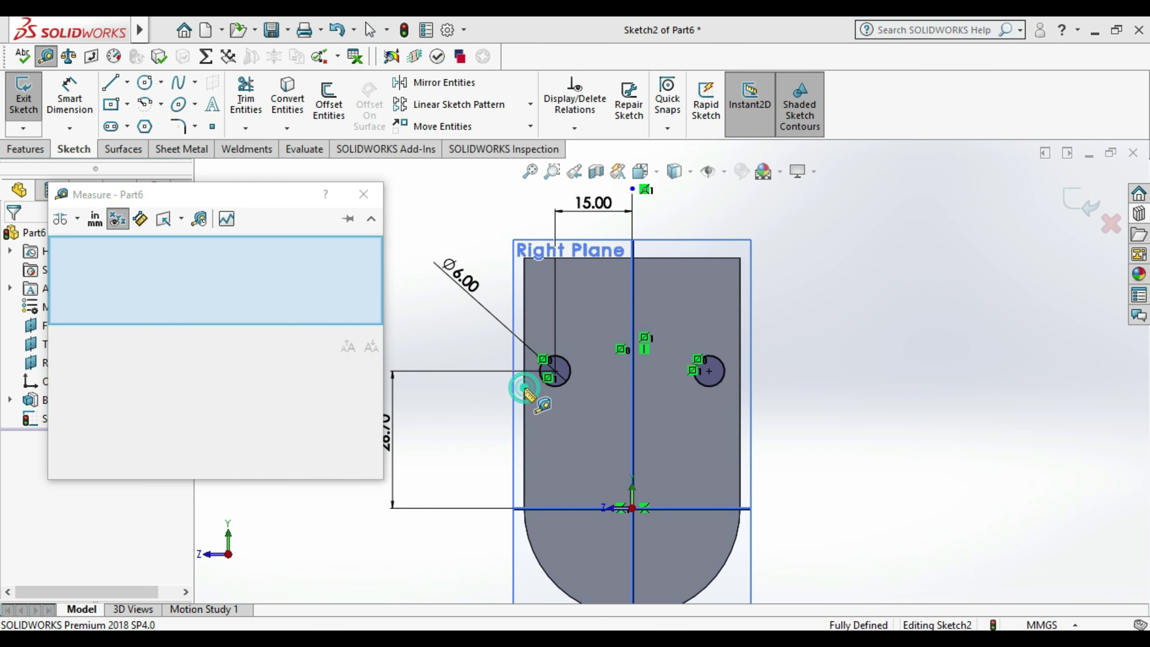
left_click(545, 382)
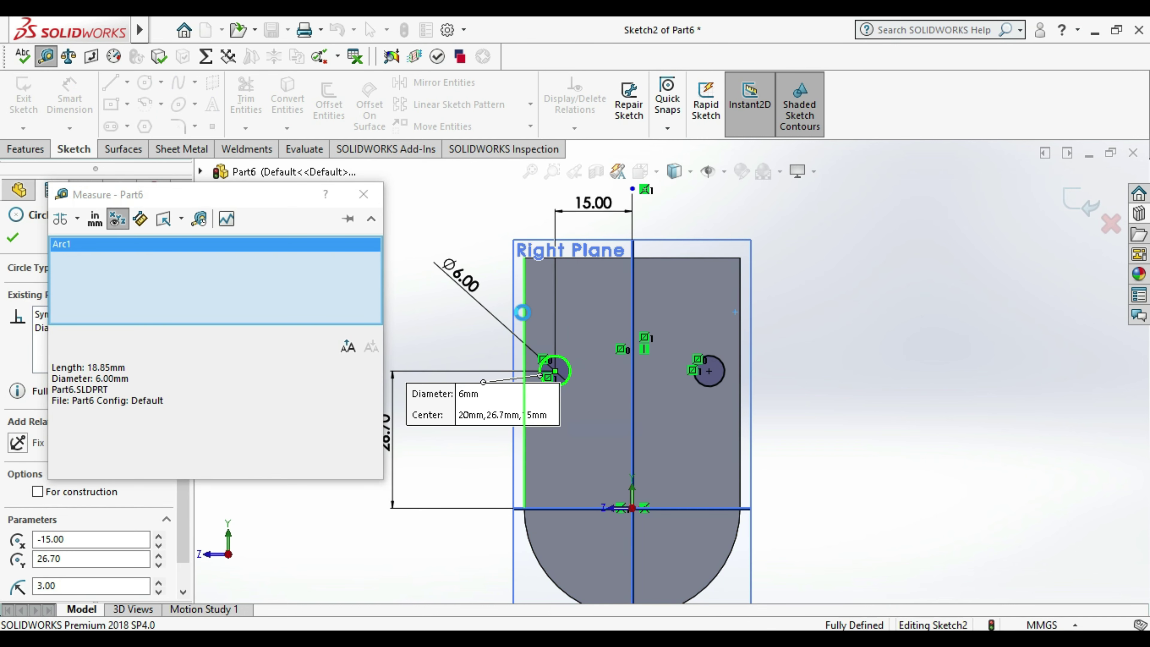
left_click(524, 317)
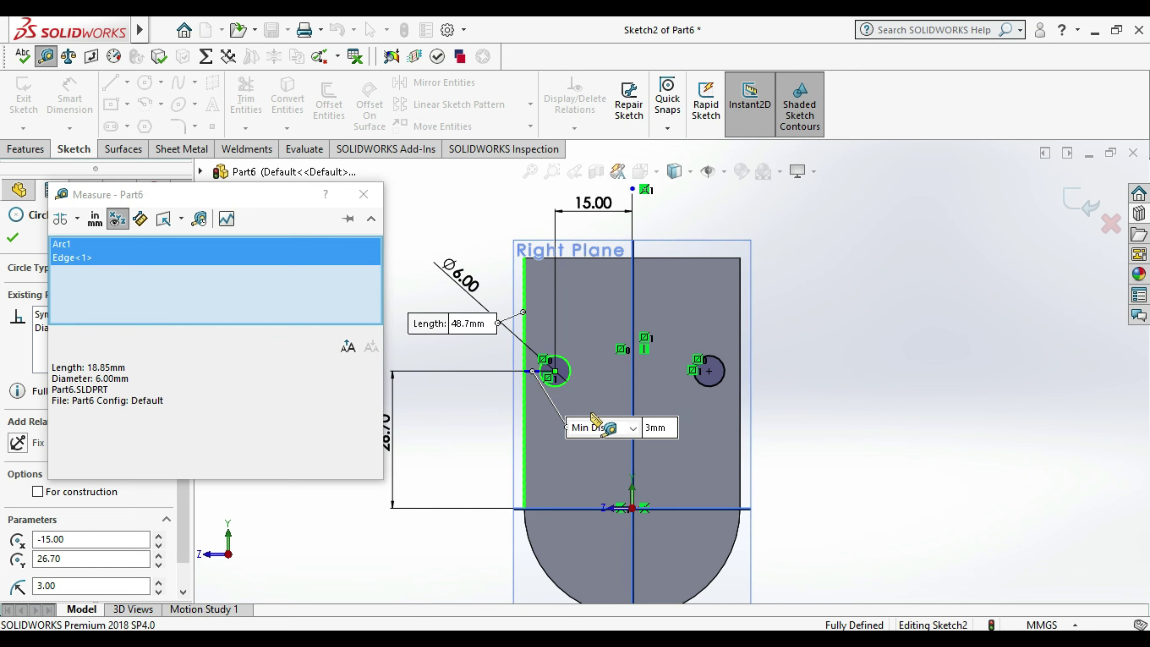
scroll(589, 426, "down", 2)
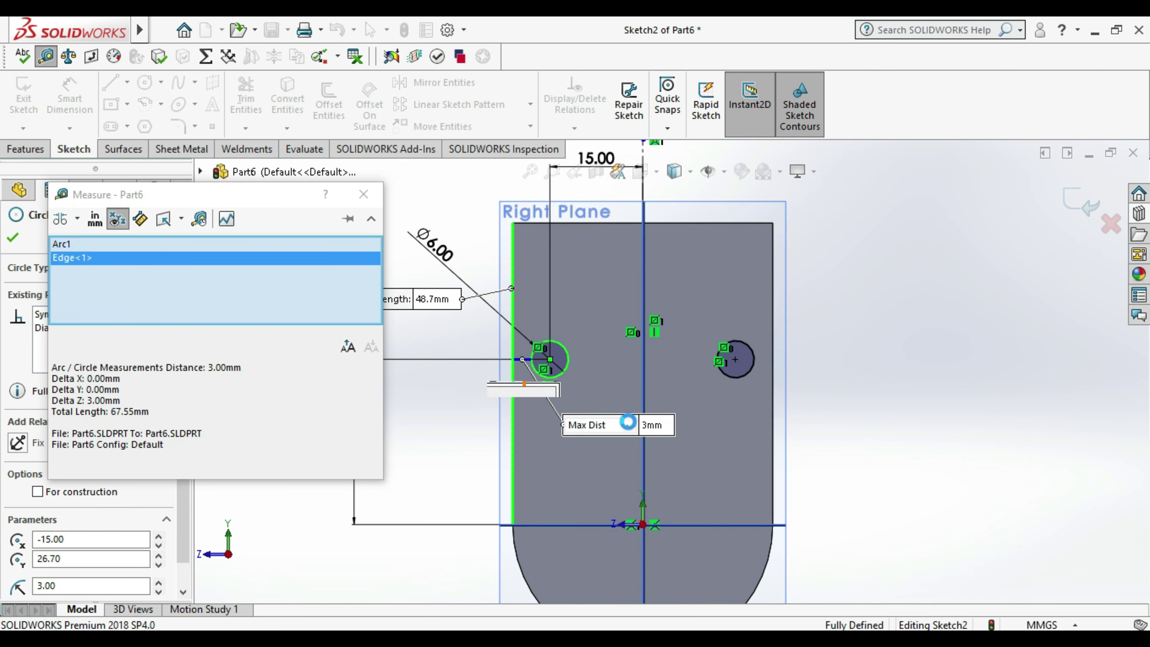
scroll(635, 421, "down", 1)
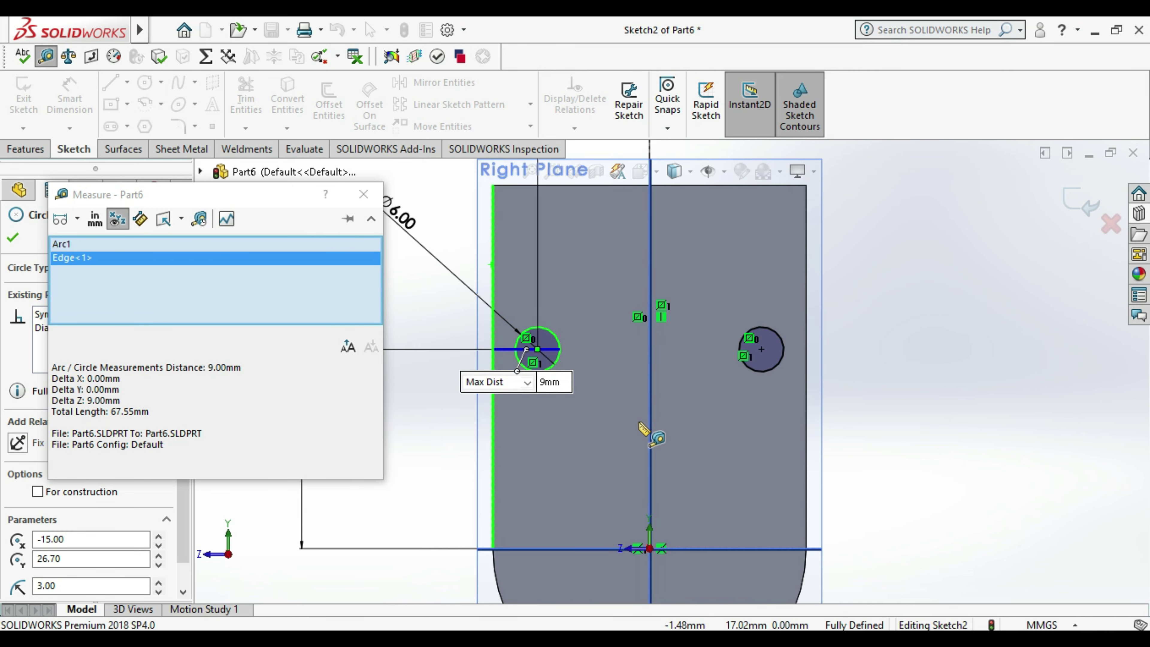
left_click(364, 199)
left_click(362, 277)
scroll(346, 267, "up", 1)
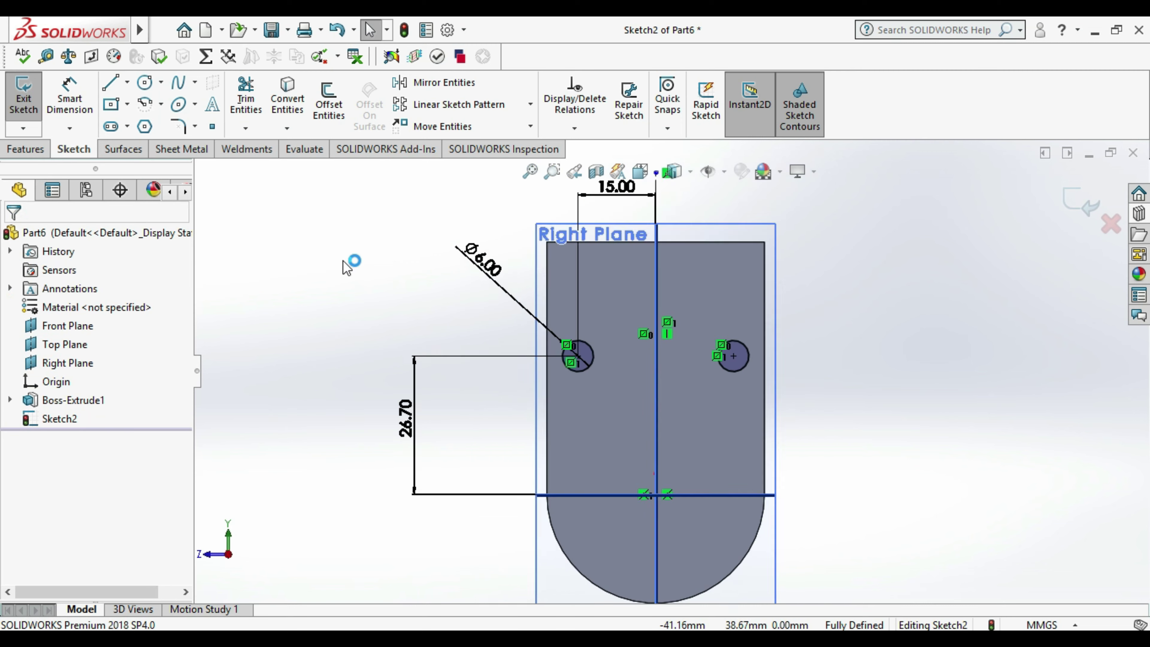
- Change the 15.00 horizontal hole offset to 13.00 and exit Sketch2
scroll(839, 406, "up", 1)
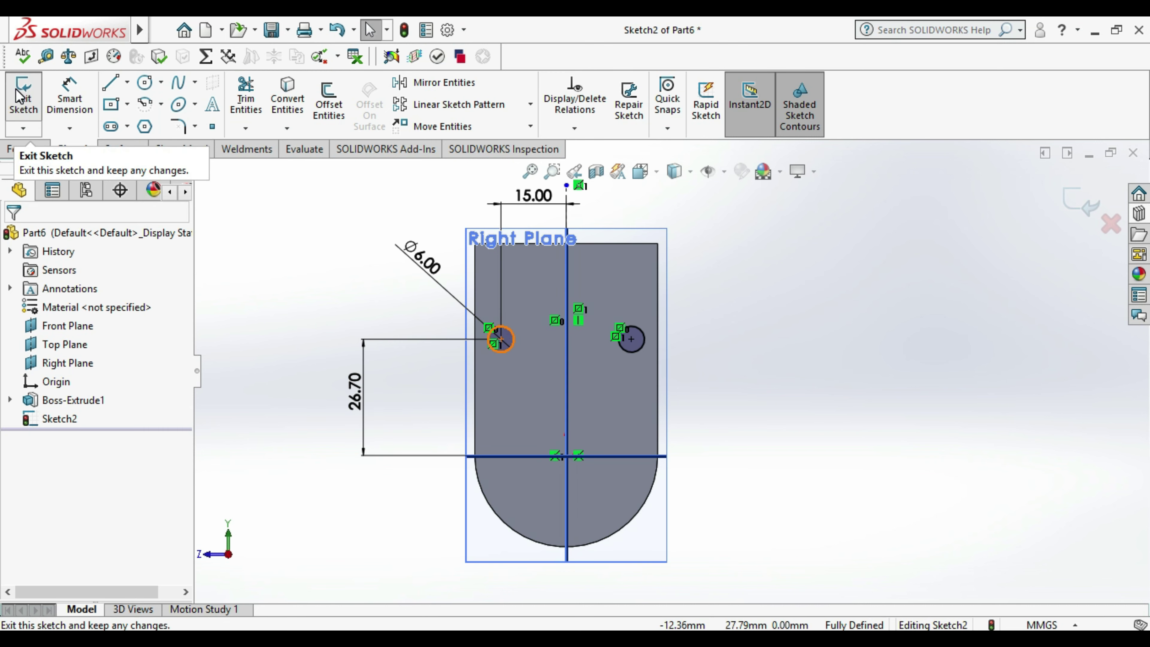
left_click(535, 196)
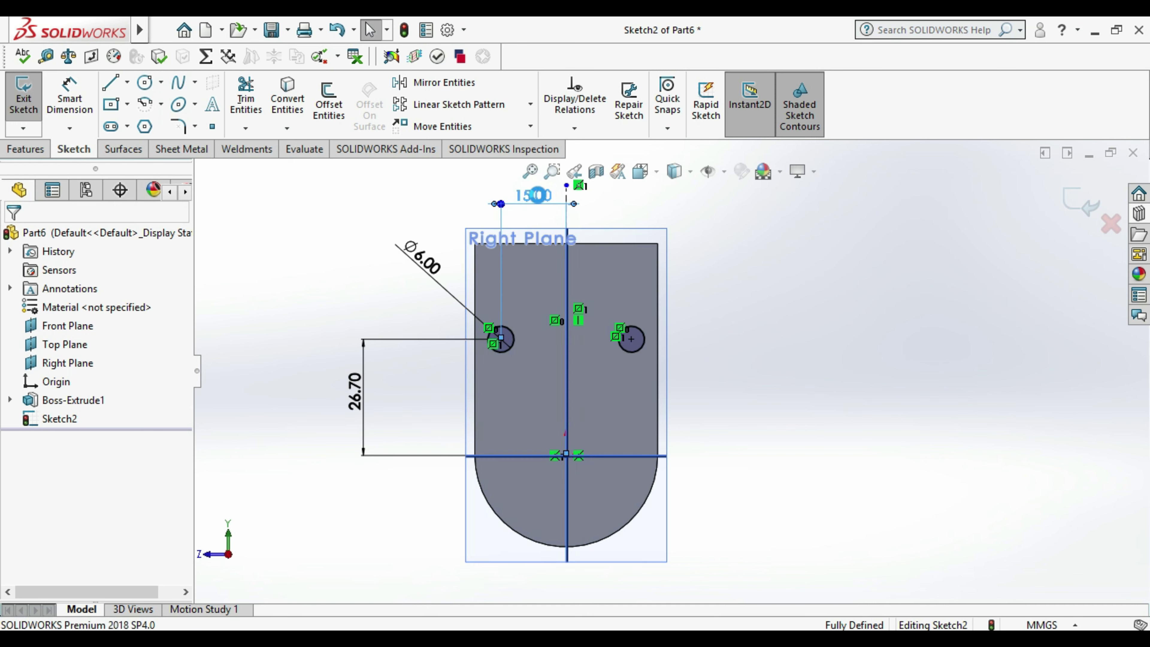
double_click(535, 195)
type("1")
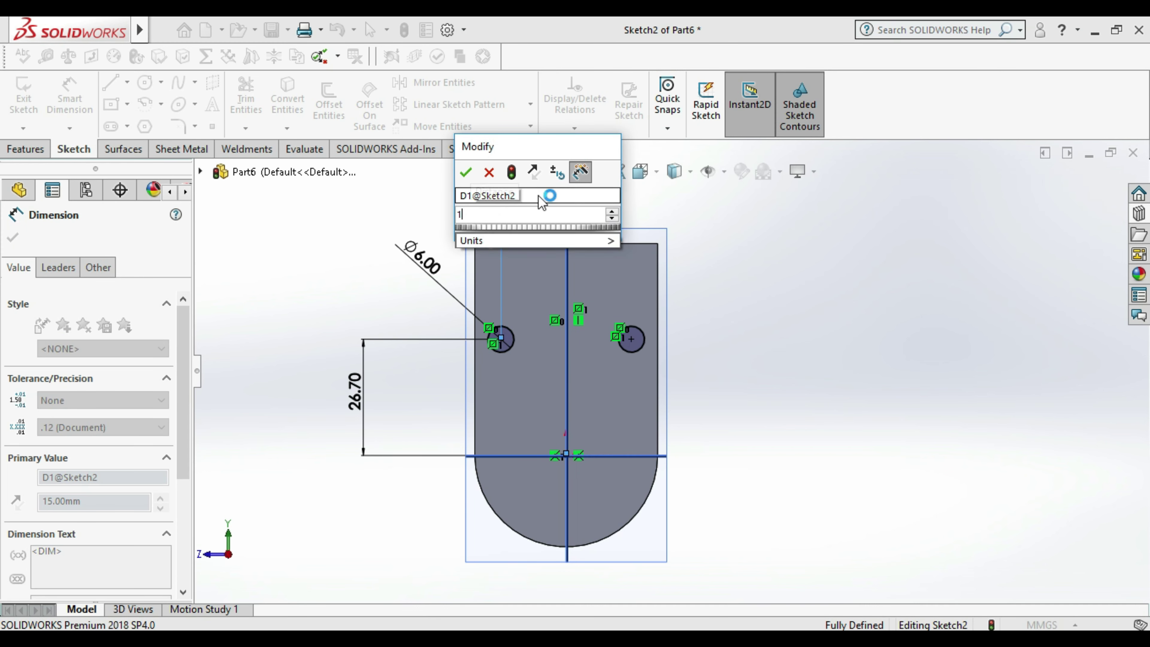
type("3")
key("Return")
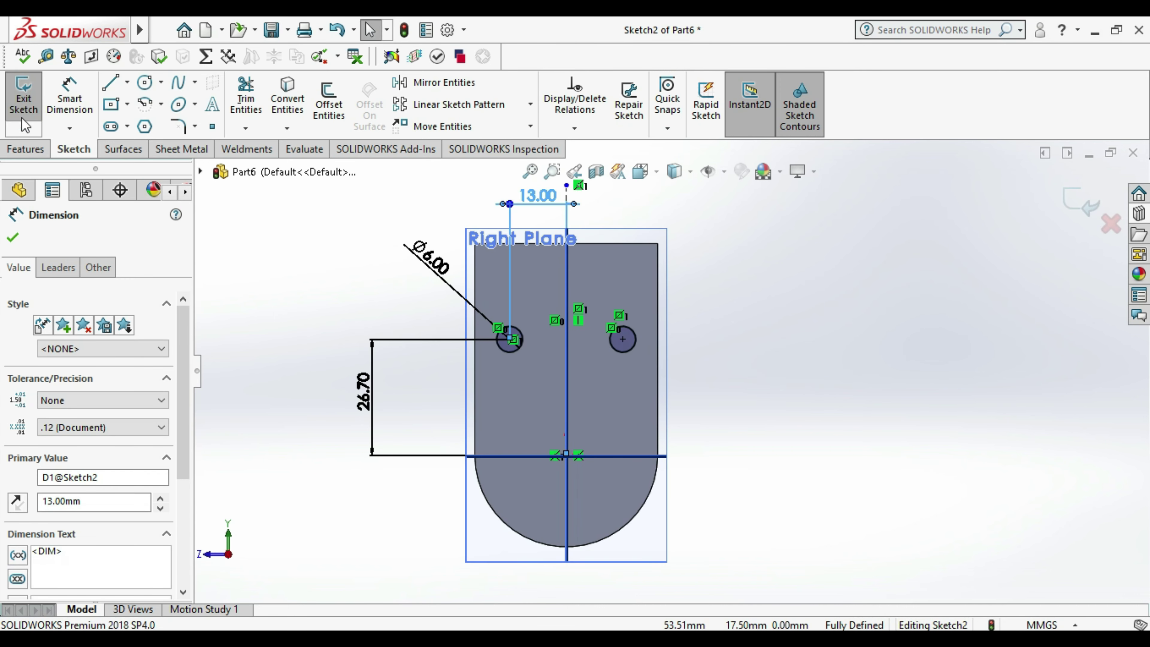
left_click(20, 94)
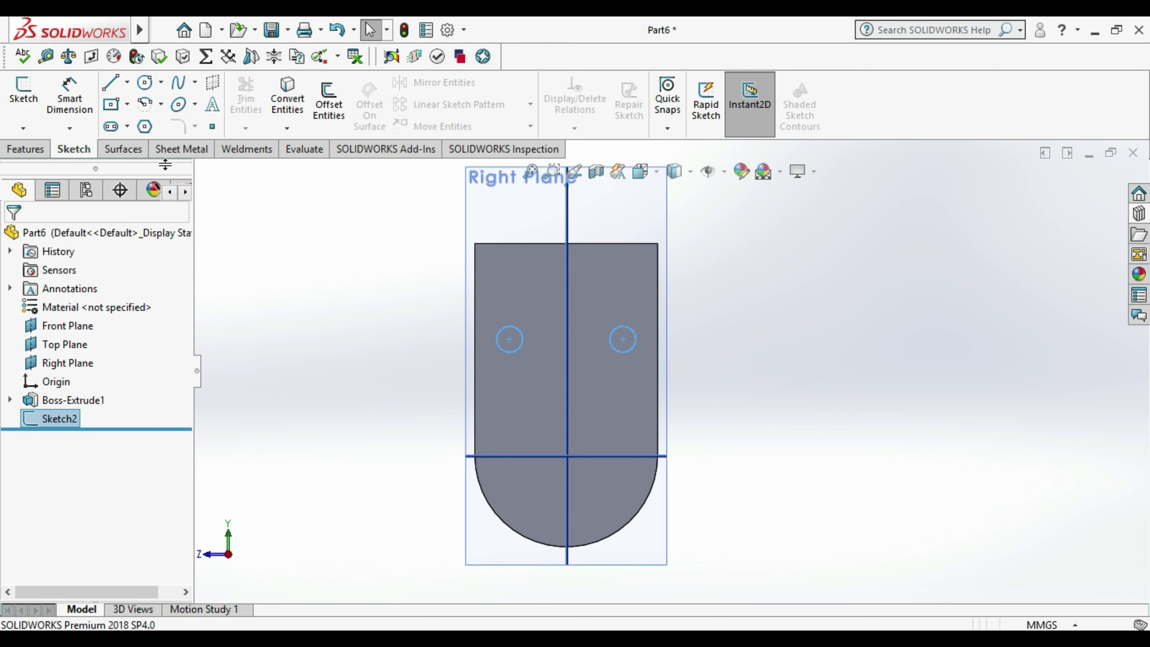
- Extruded-cut both Sketch2 circles Blind 20 mm as Cut-Extrude1
left_click(113, 151)
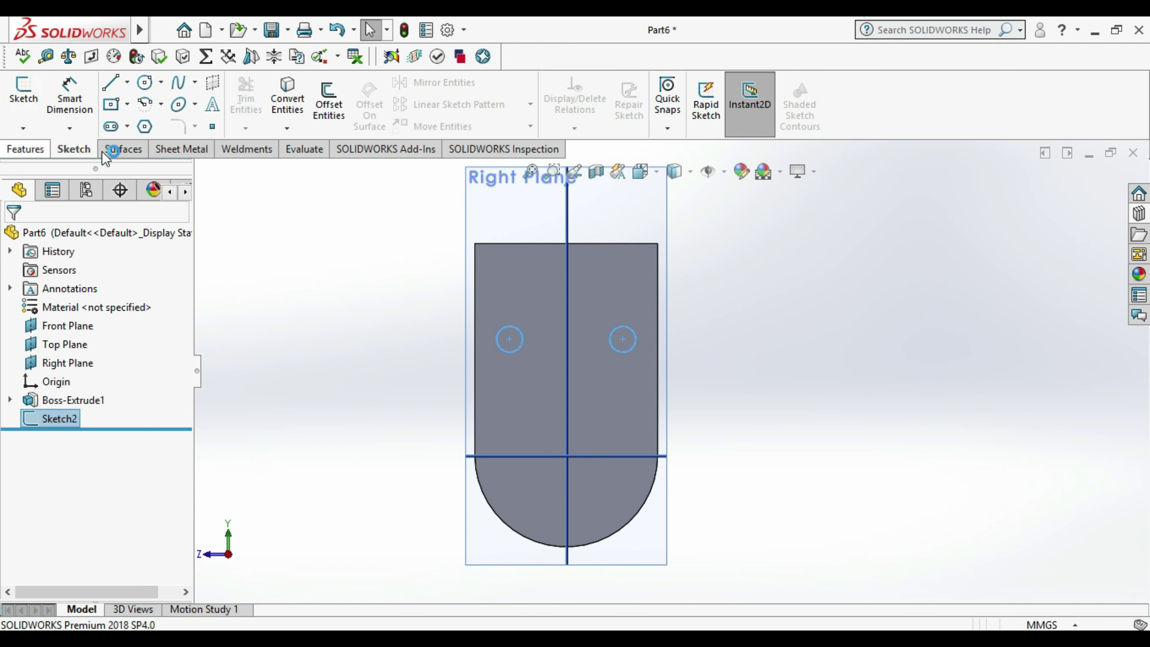
left_click(191, 152)
left_click(26, 149)
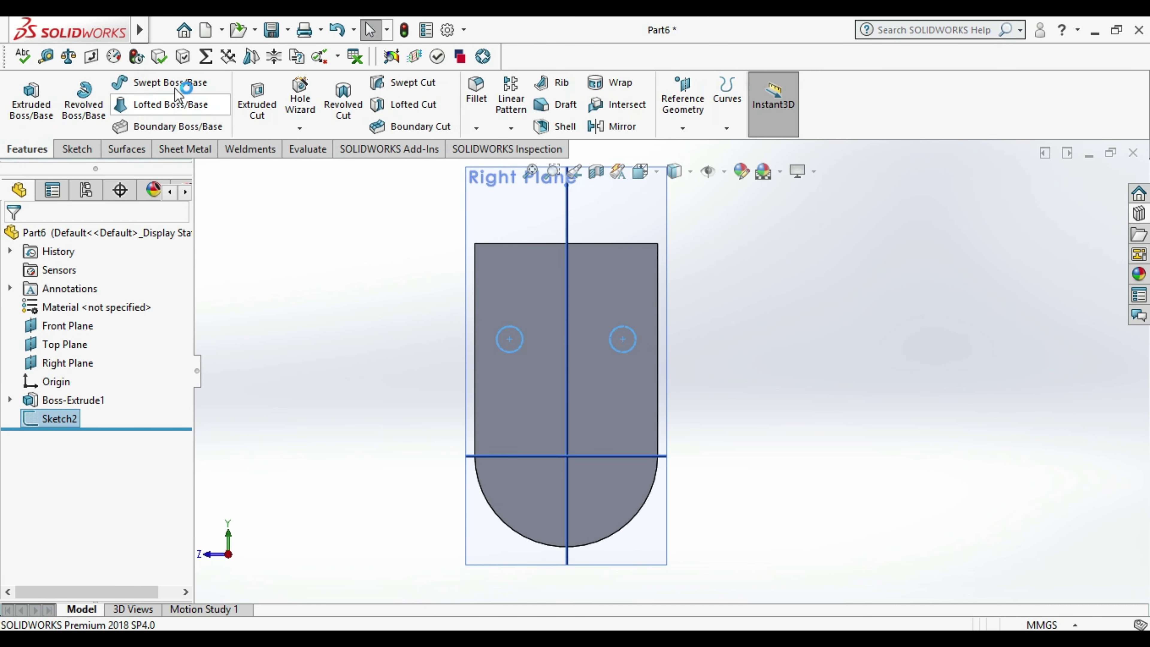
left_click(261, 93)
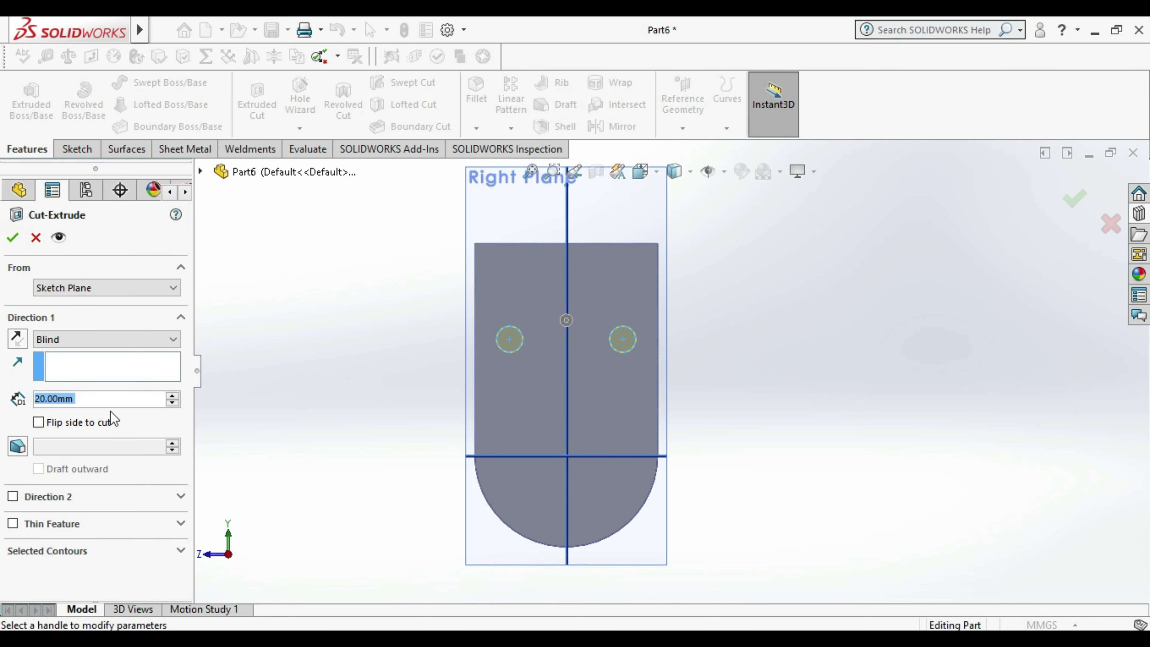
left_click(13, 237)
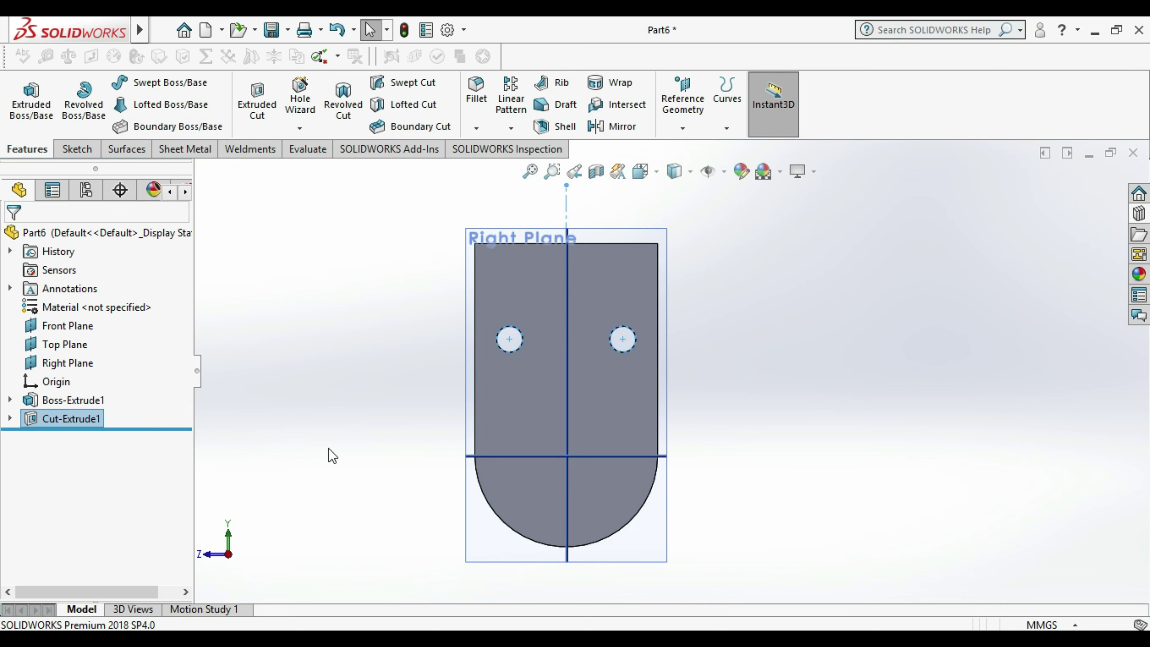
left_click(329, 452)
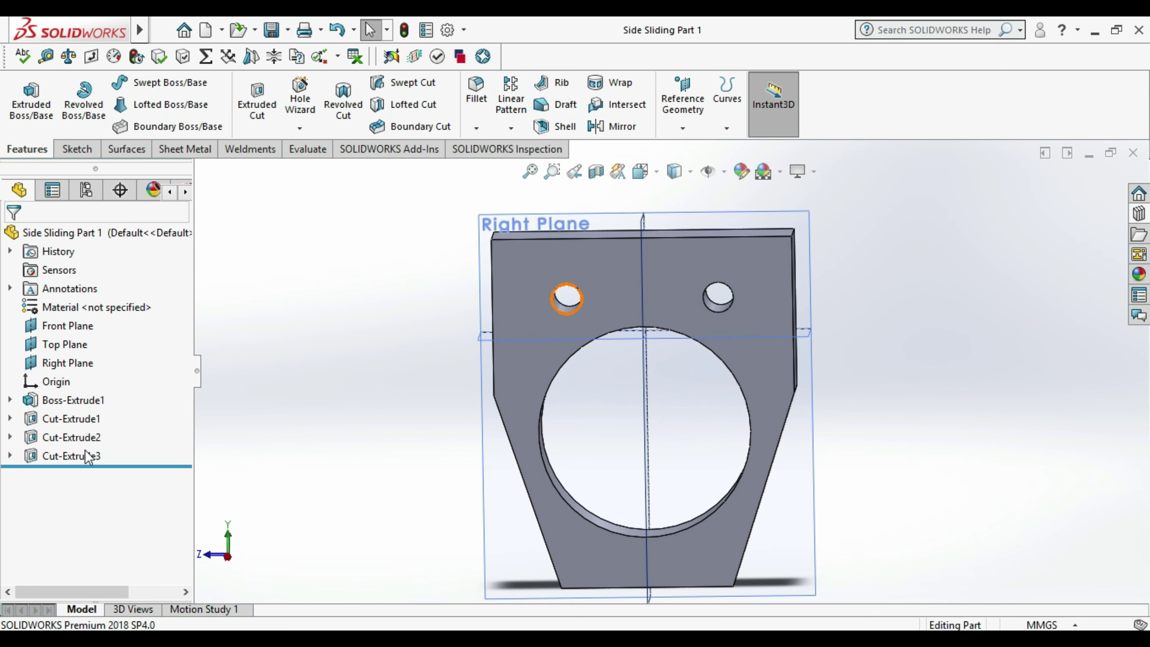
- Edit the cut sketch in Side Sliding Part 1, change the 15.00 hole offset to 13, and rebuild
right_click(85, 455)
left_click(124, 280)
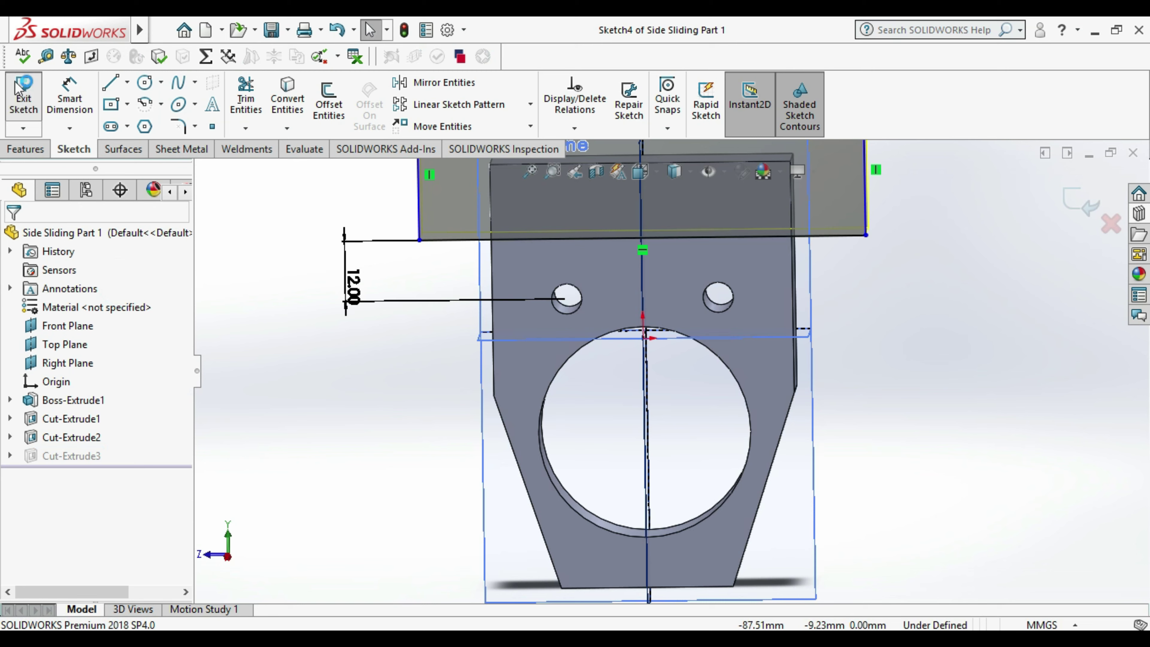
left_click(23, 95)
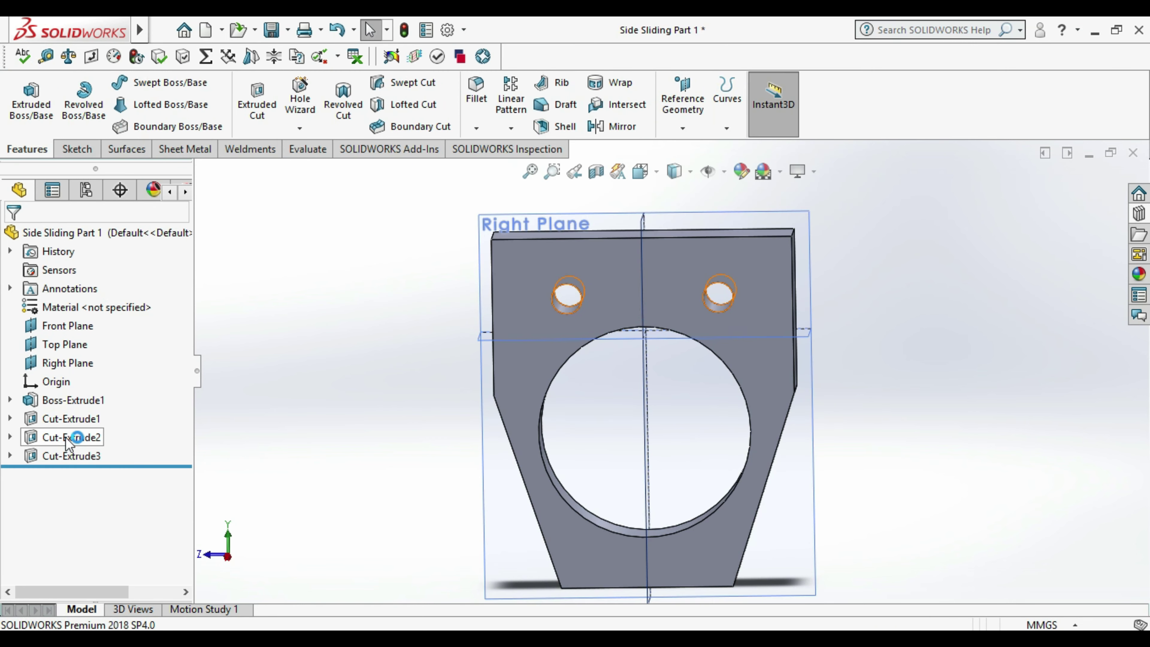
right_click(65, 437)
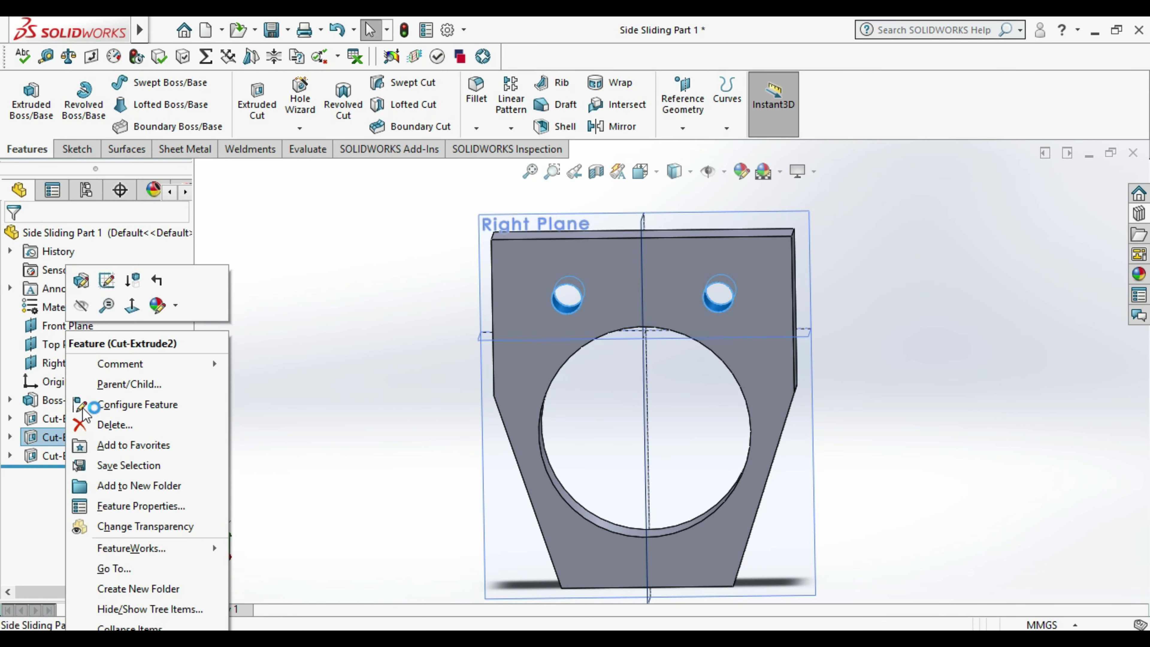
left_click(107, 281)
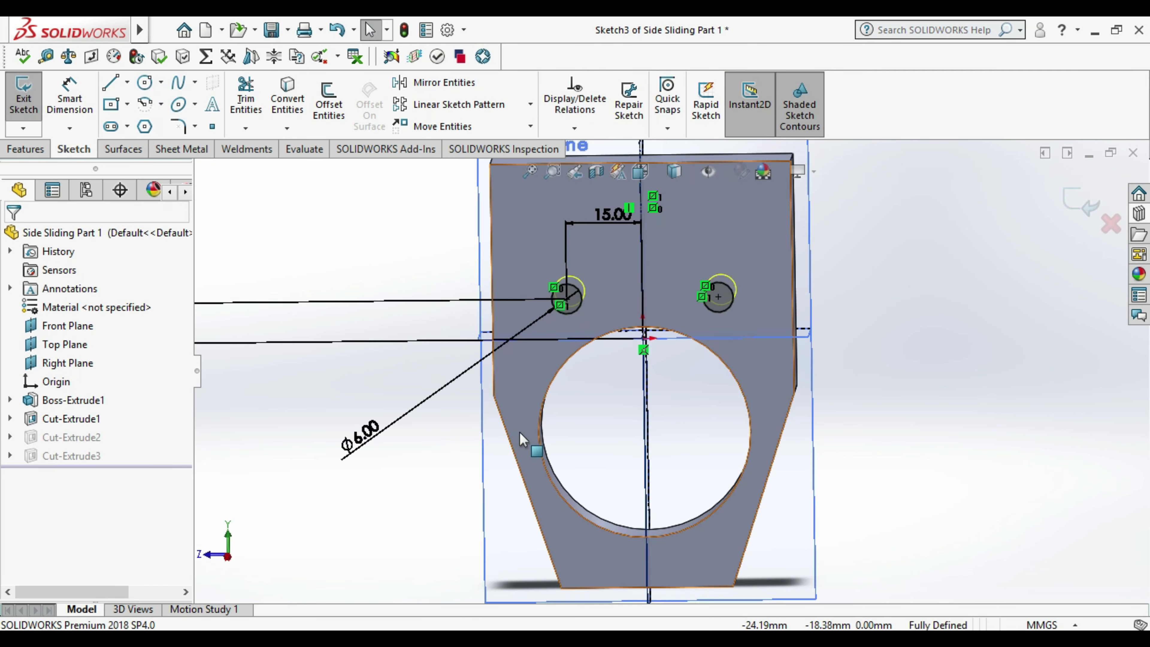
scroll(637, 280, "down", 2)
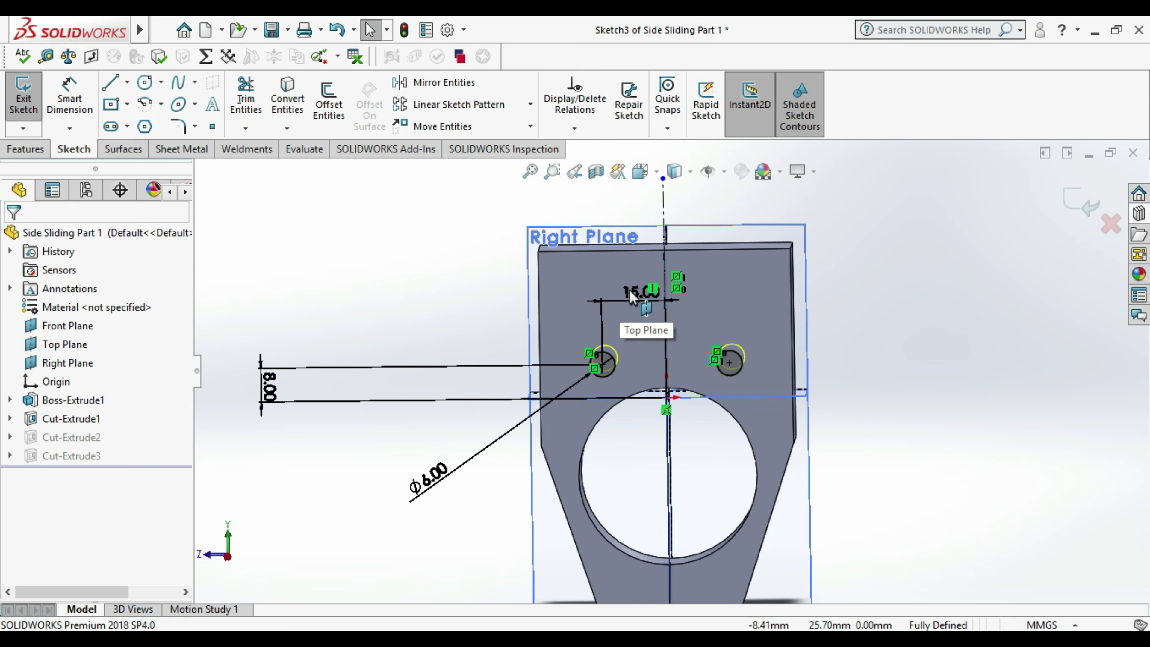
left_click(632, 294)
double_click(631, 295)
type("13")
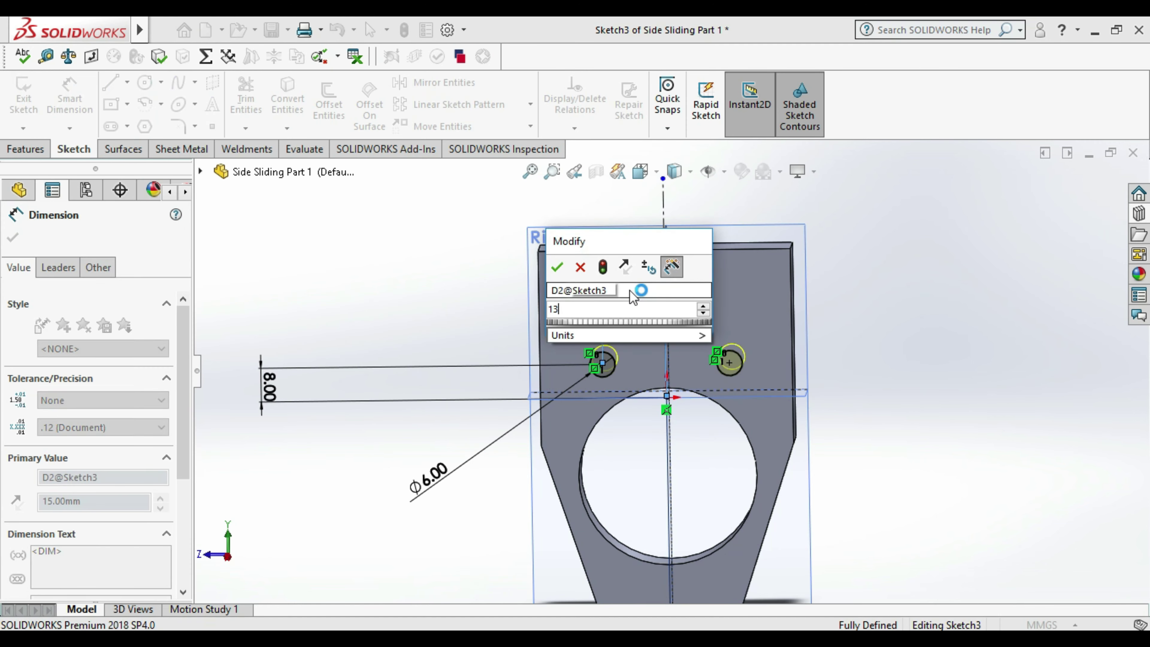
left_click(555, 265)
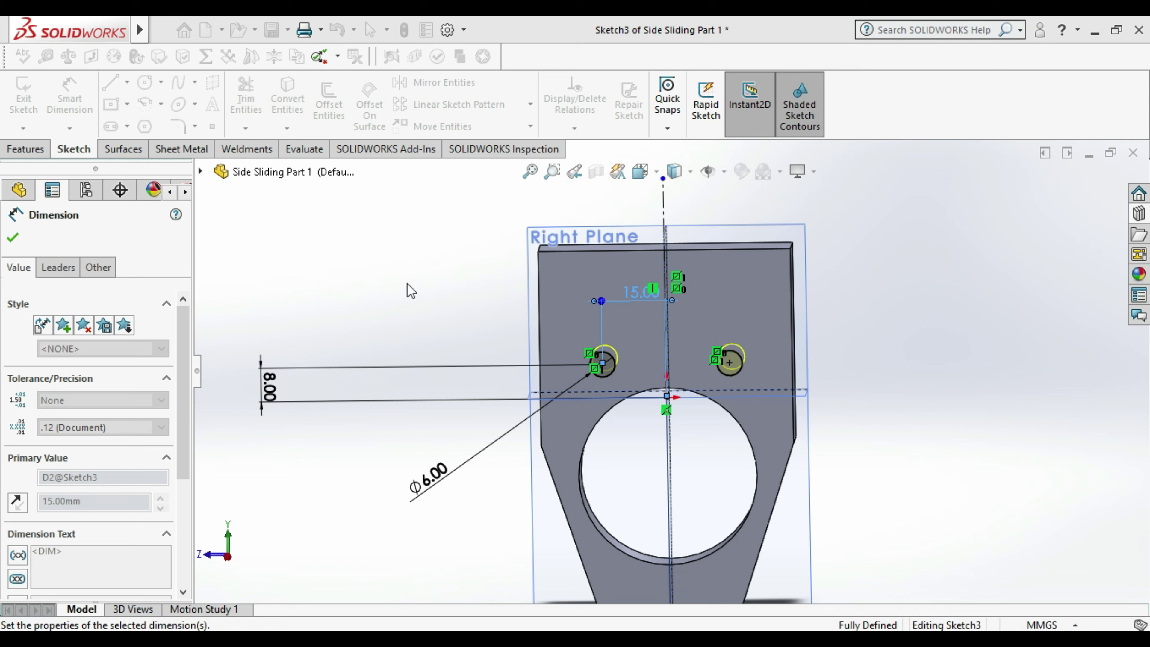
left_click(360, 281)
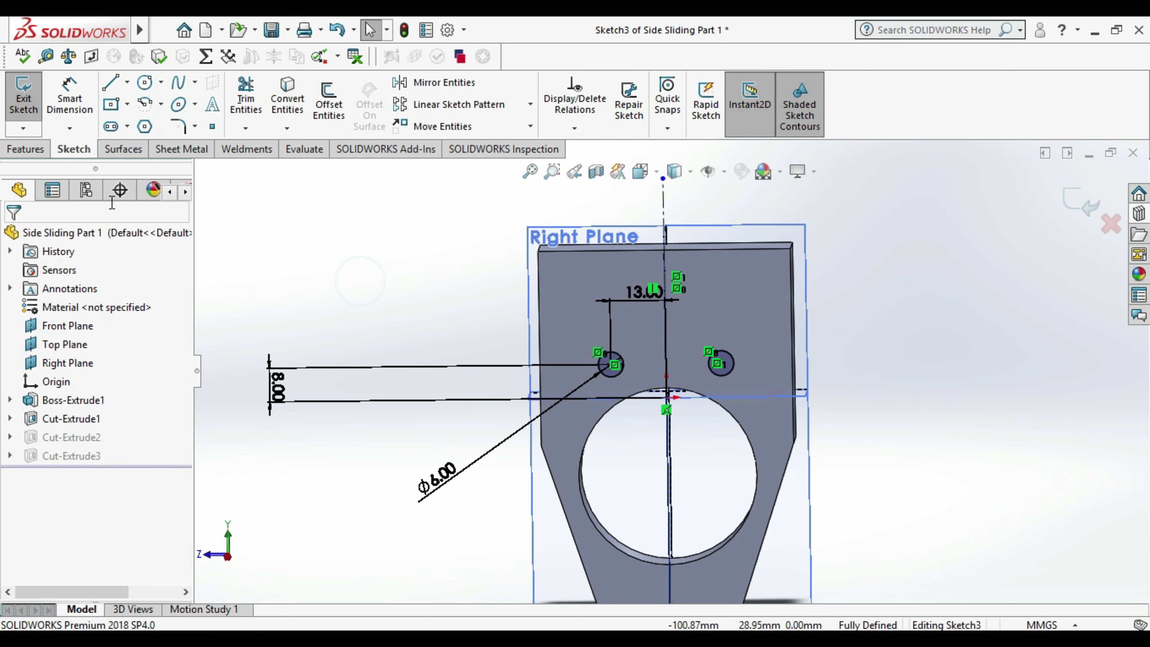
left_click(25, 102)
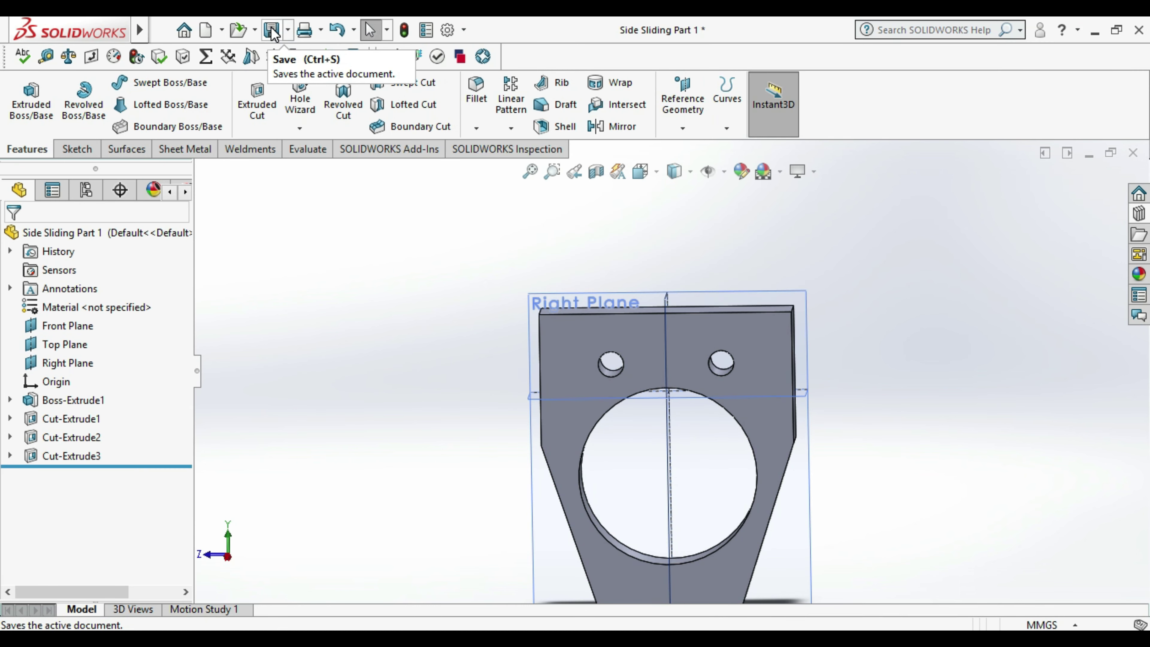
- Save Side Sliding Part 1
left_click(271, 31)
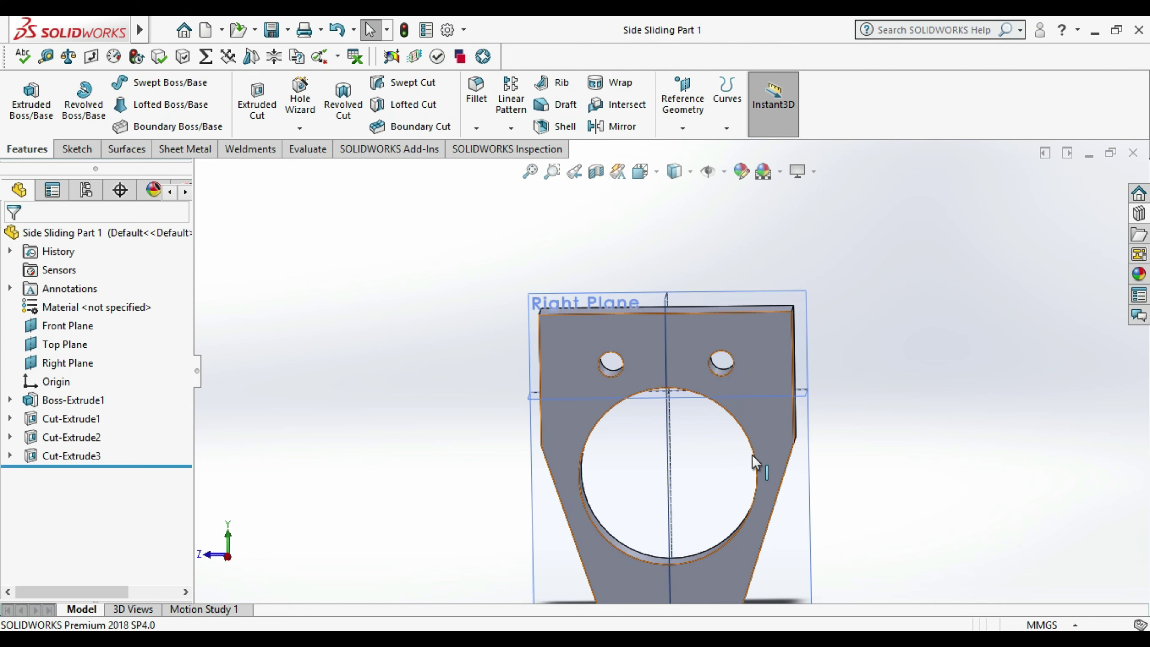
scroll(752, 455, "up", 2)
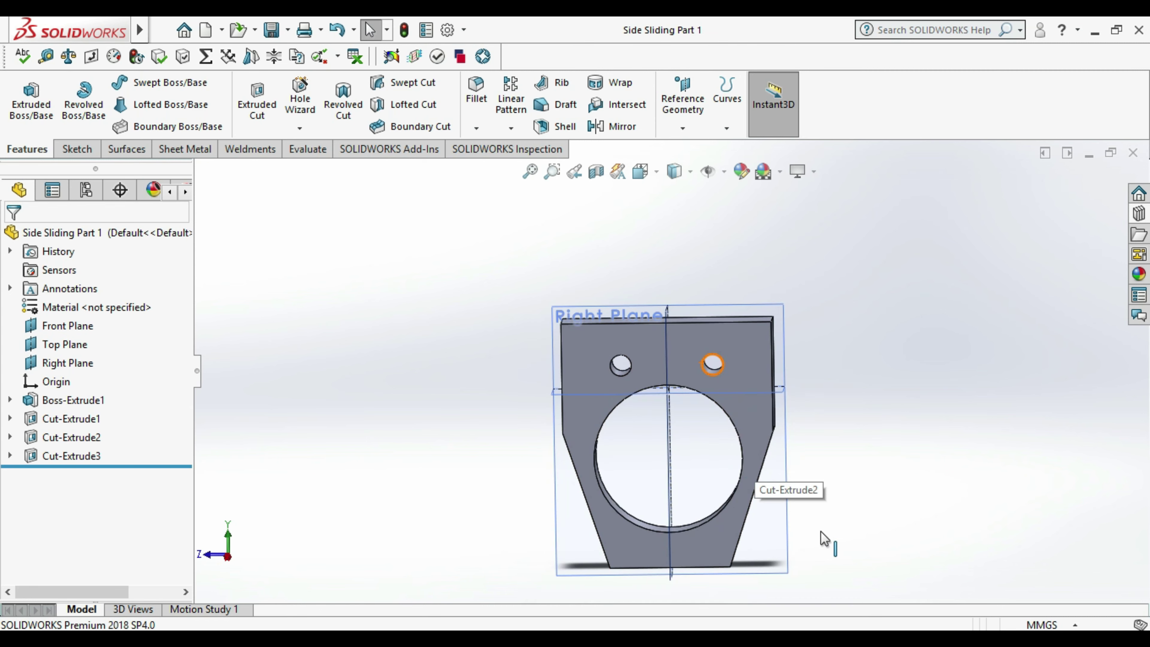
scroll(824, 539, "up", 2)
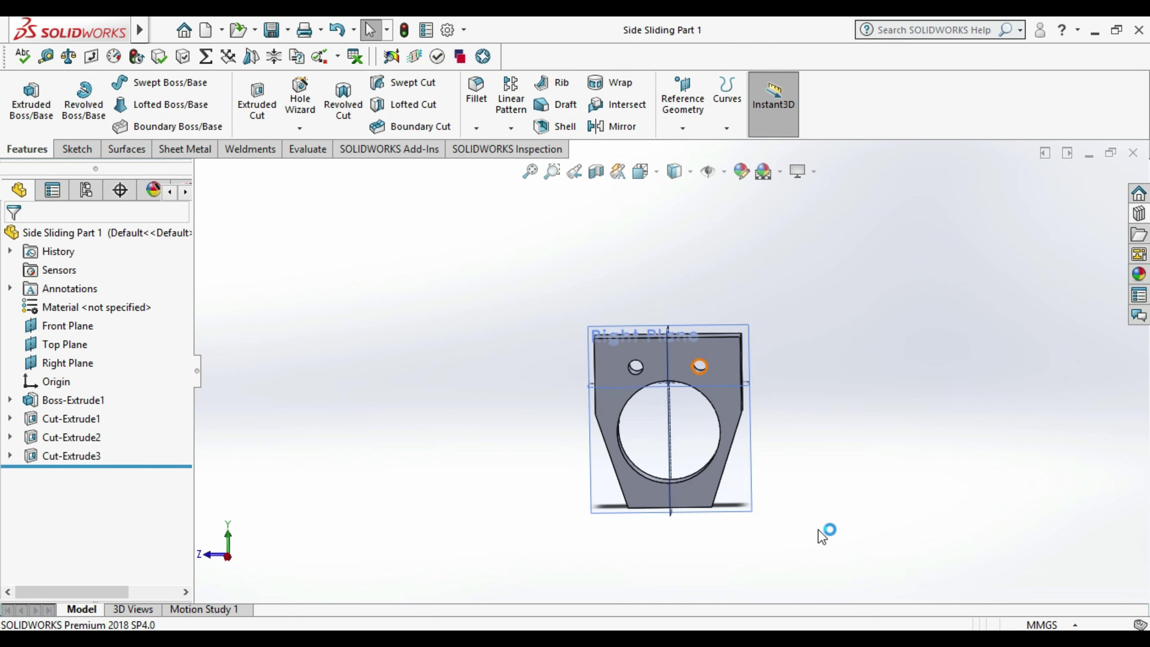
- Save Part6 as Side Sliding Part 2 and start a new document
left_click(274, 30)
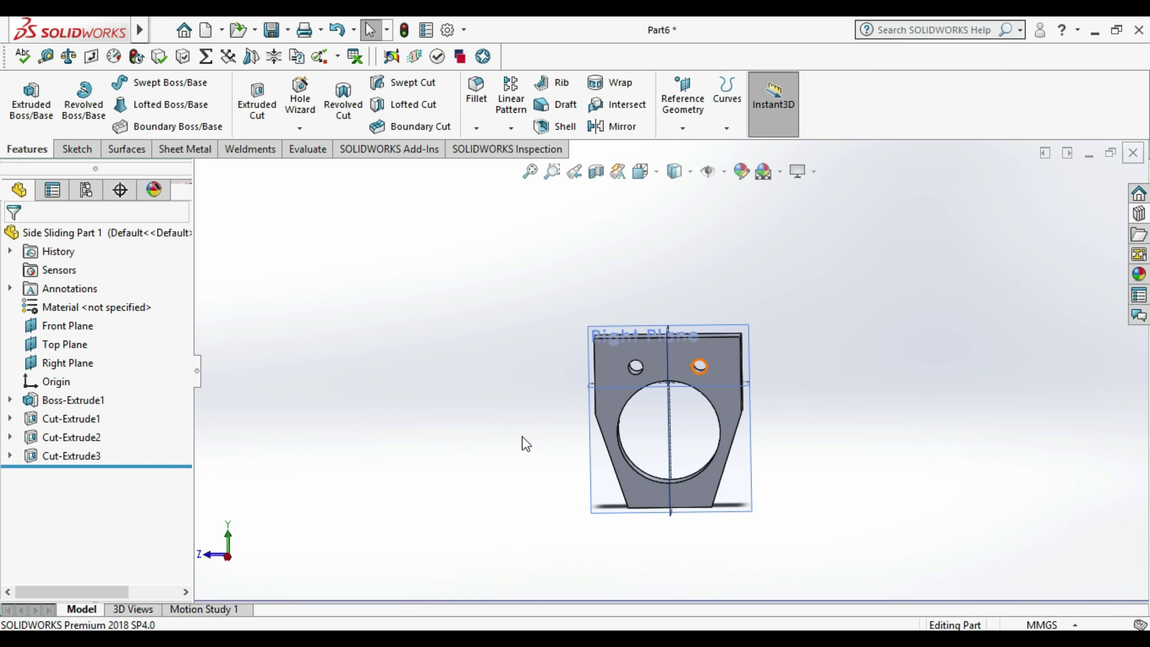
left_click(275, 30)
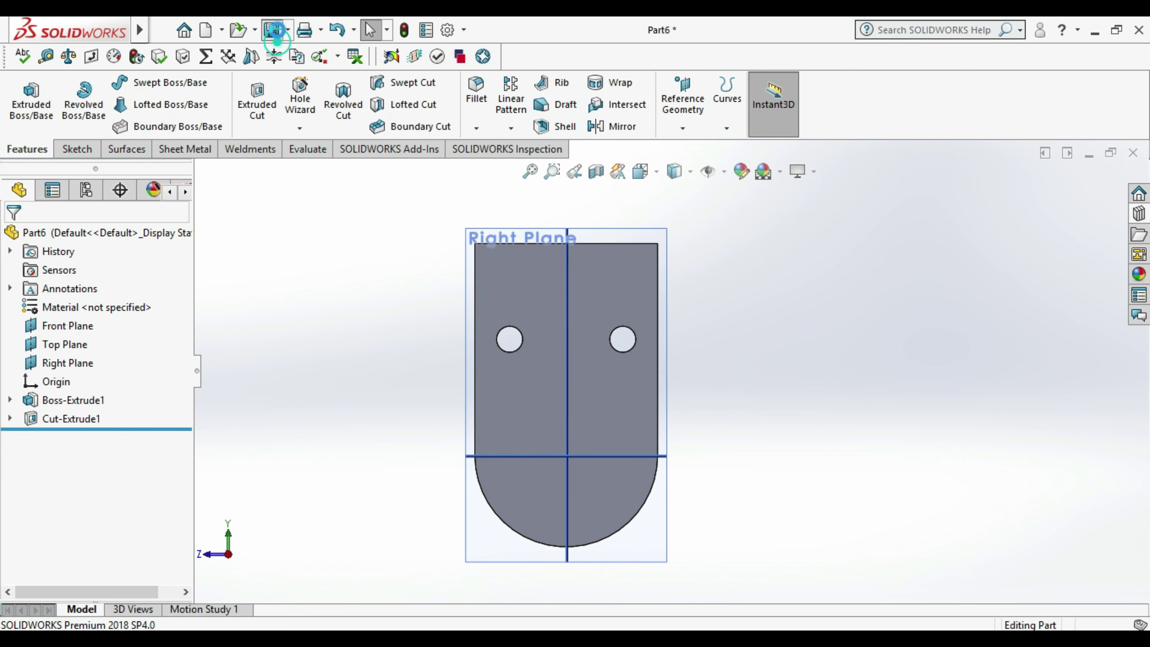
left_click(215, 28)
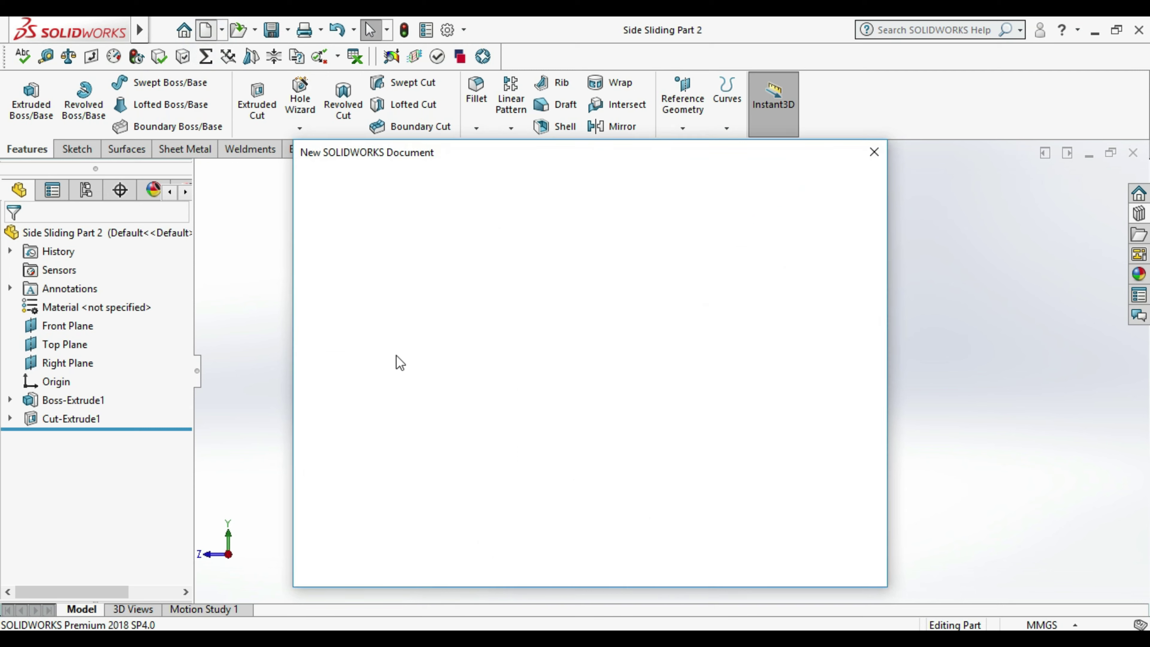
- Create a new part document and make its three default reference planes visible
double_click(372, 294)
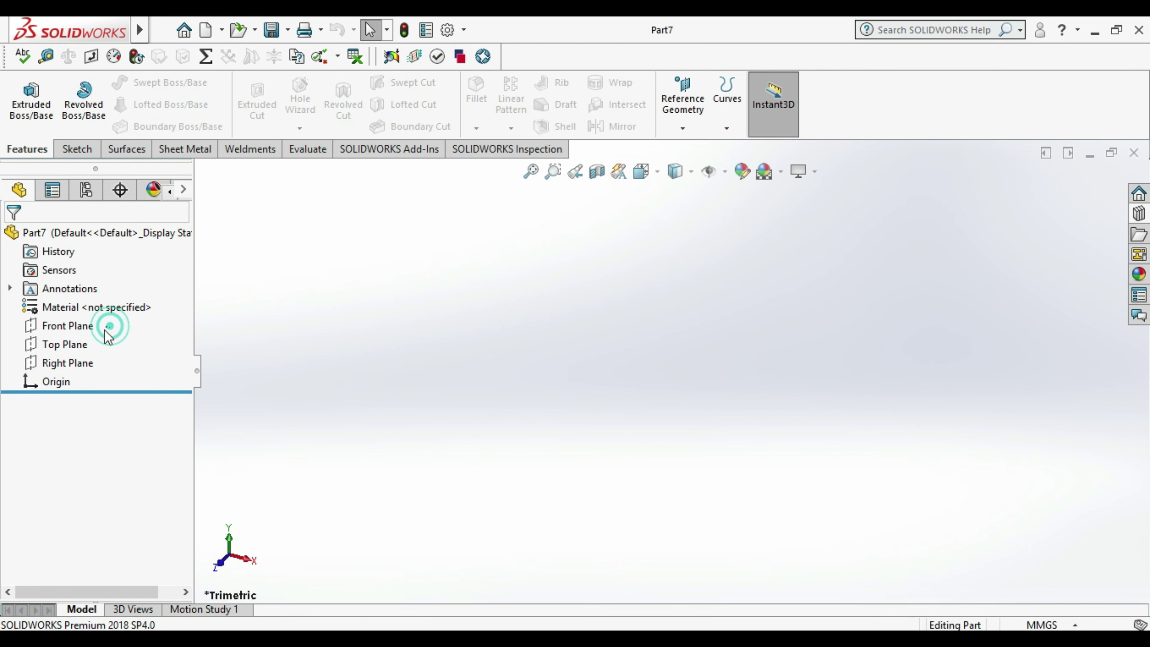
left_click(88, 364)
left_click(93, 341)
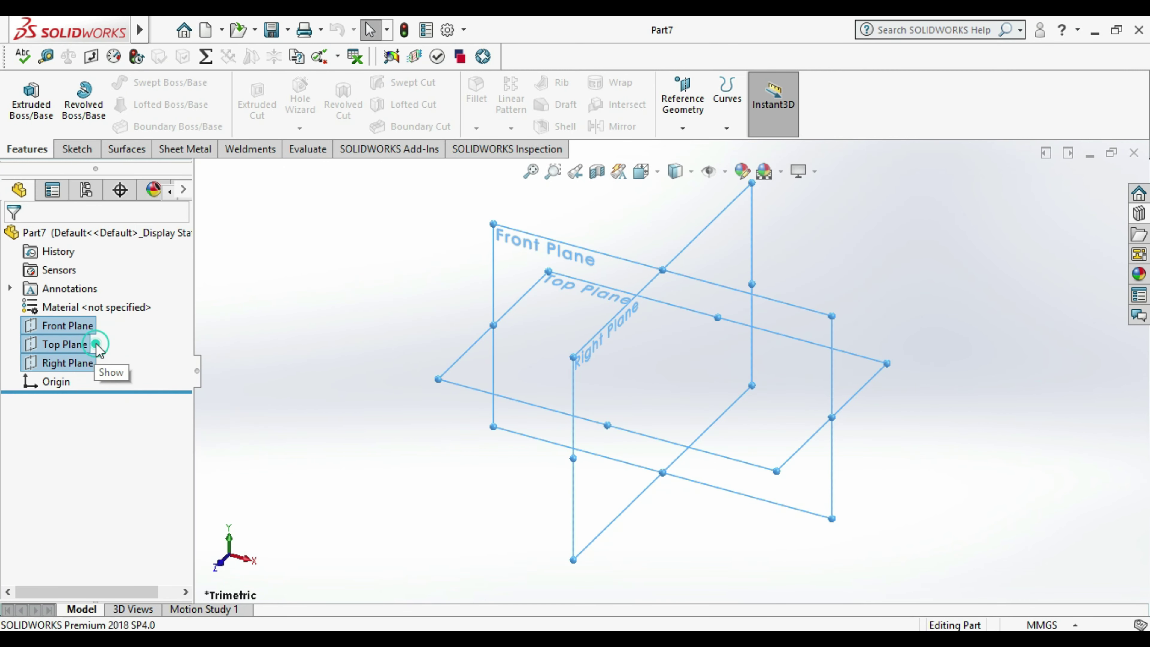
left_click(347, 411)
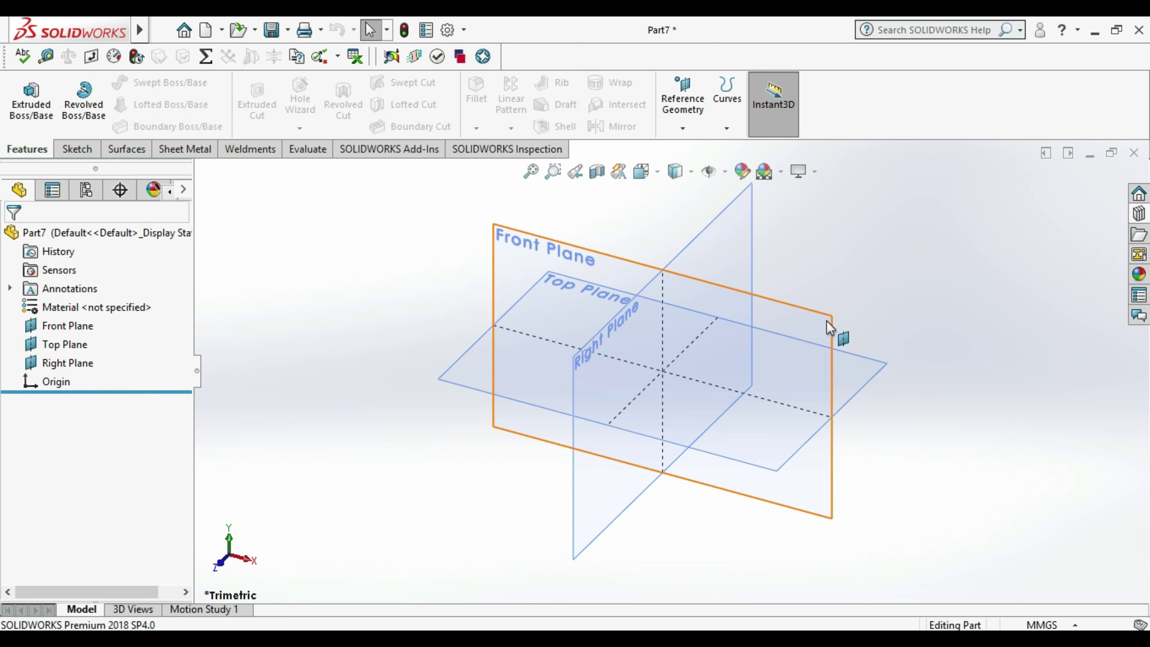
- Sketch a center rectangle from the origin on the Right Plane and begin dimensioning its edges
right_click(749, 235)
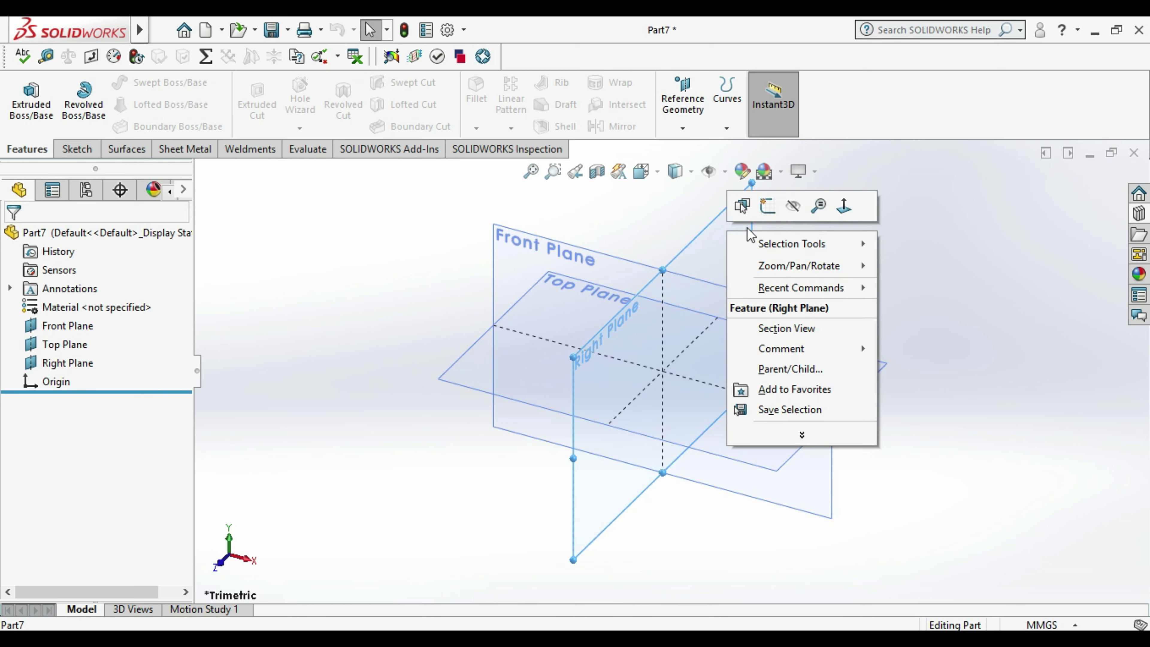
left_click(768, 206)
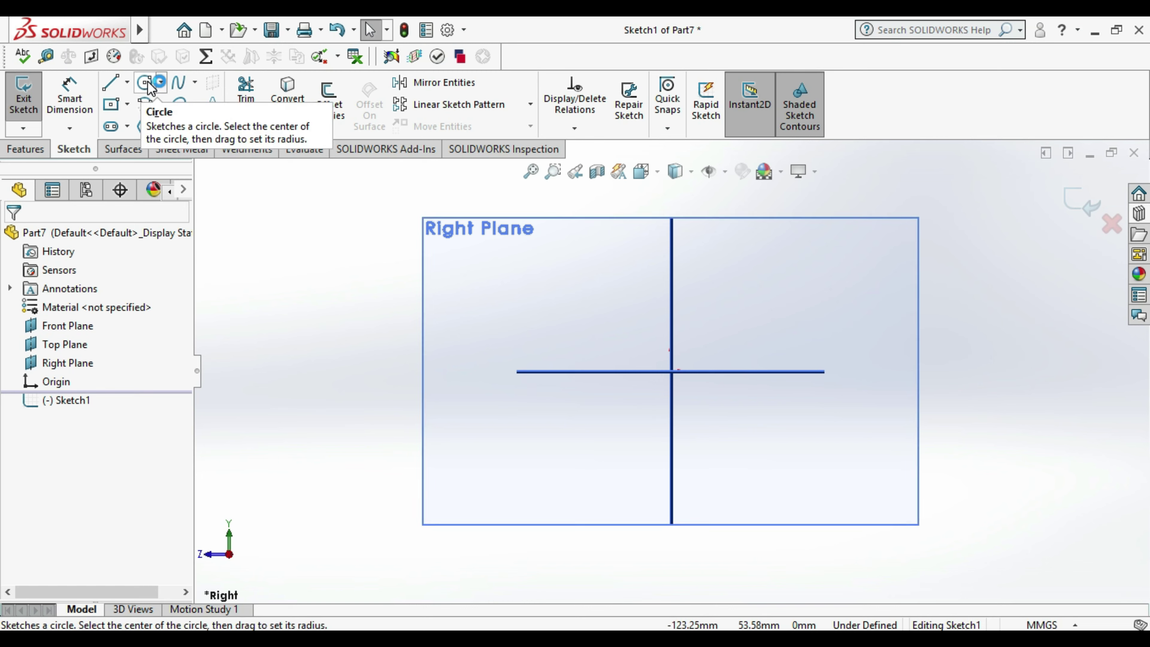
left_click(111, 104)
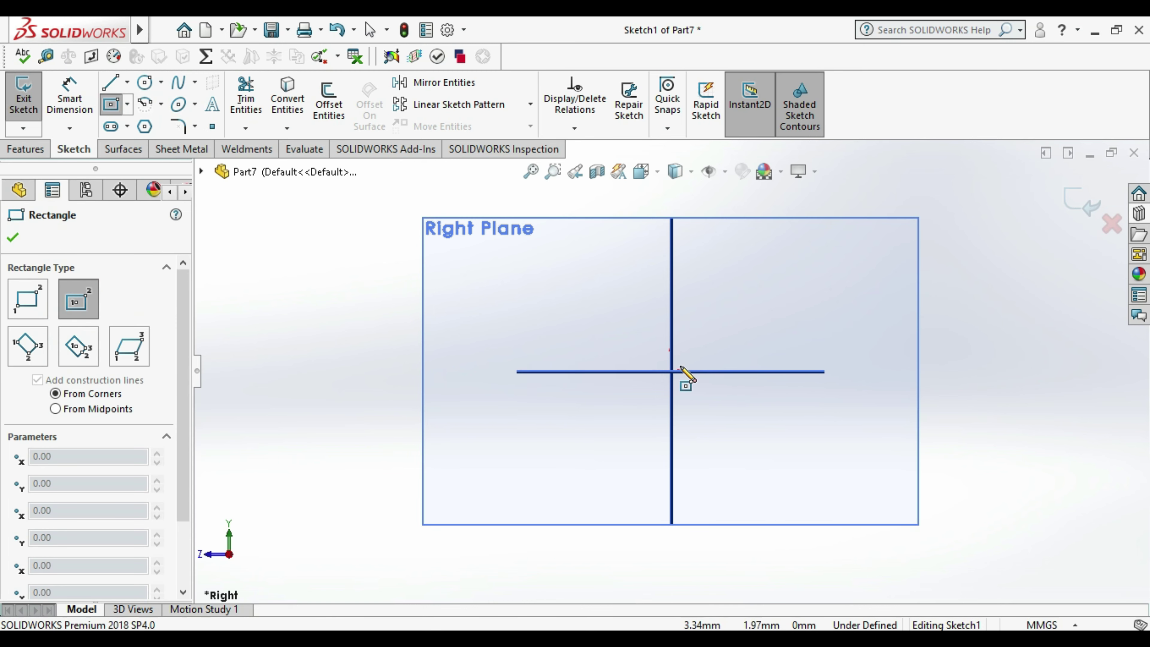
left_click(673, 372)
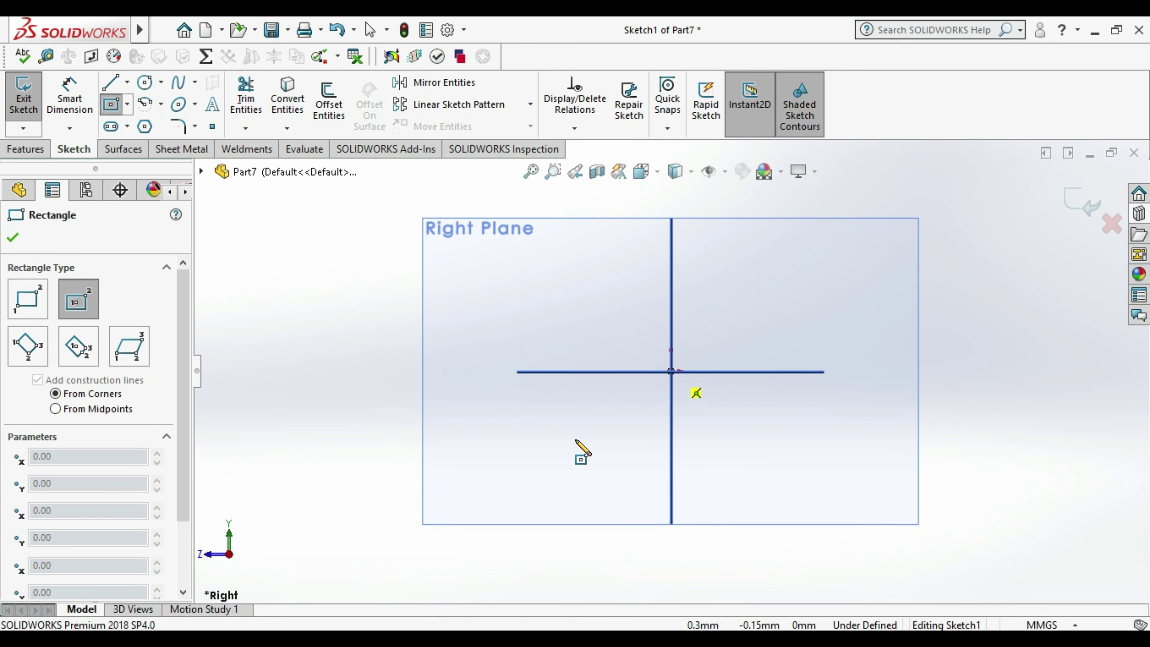
left_click(556, 462)
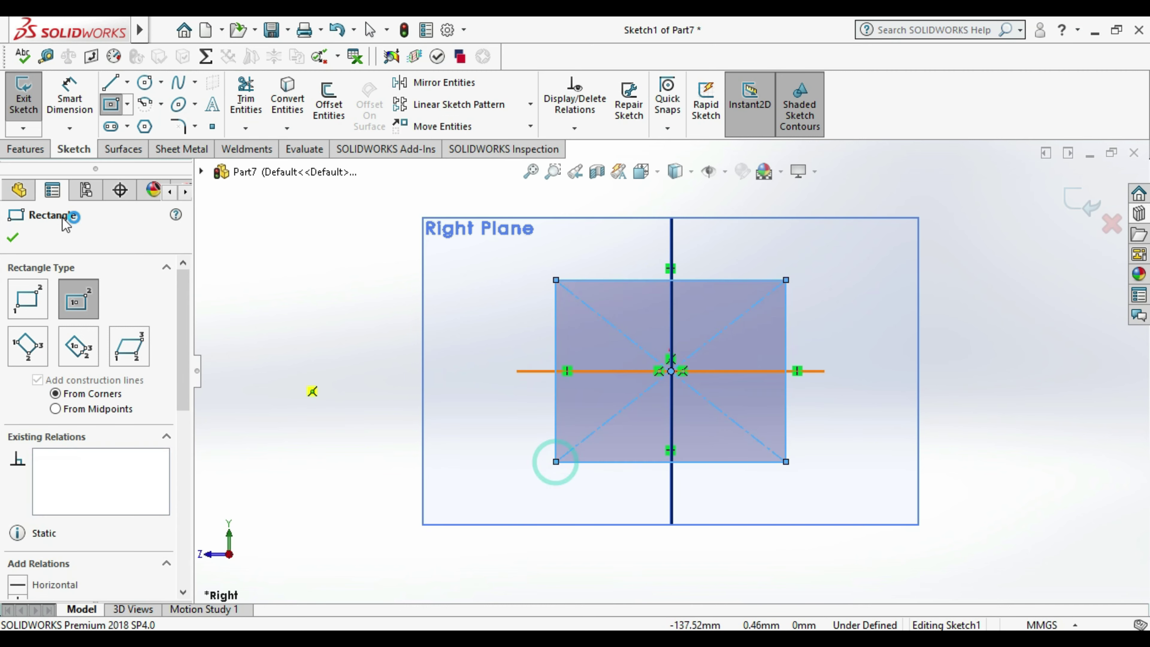
left_click(70, 98)
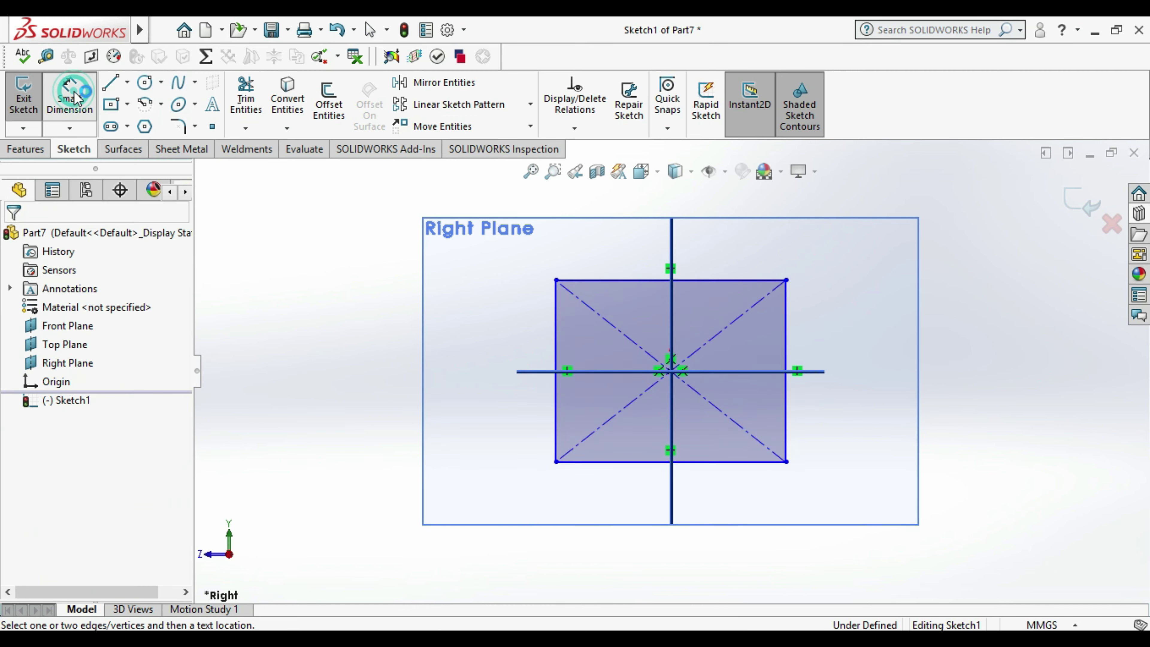
left_click(787, 342)
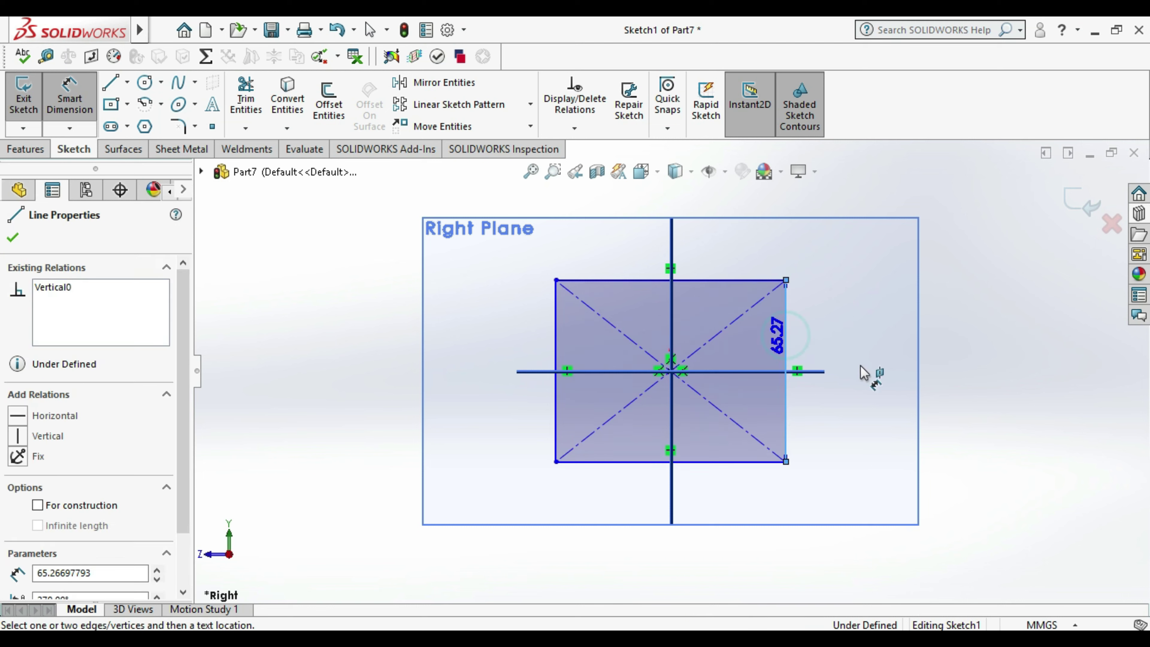
left_click(815, 371)
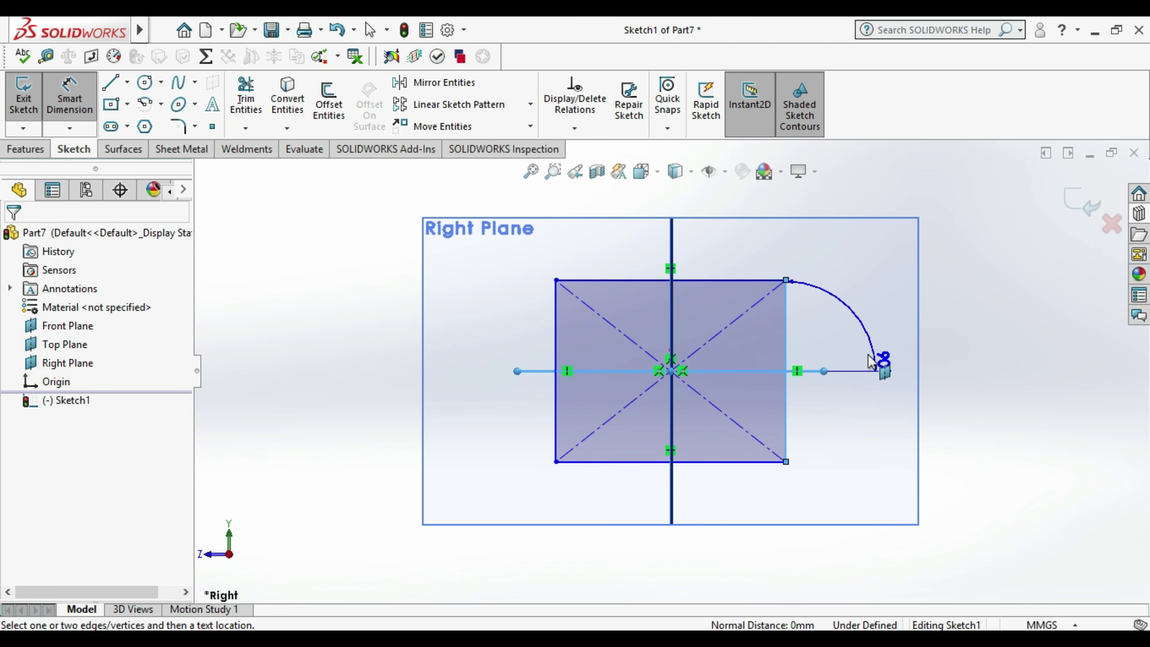
- Dimension the rectangle's vertical edge to 40 mm height
left_click(867, 355)
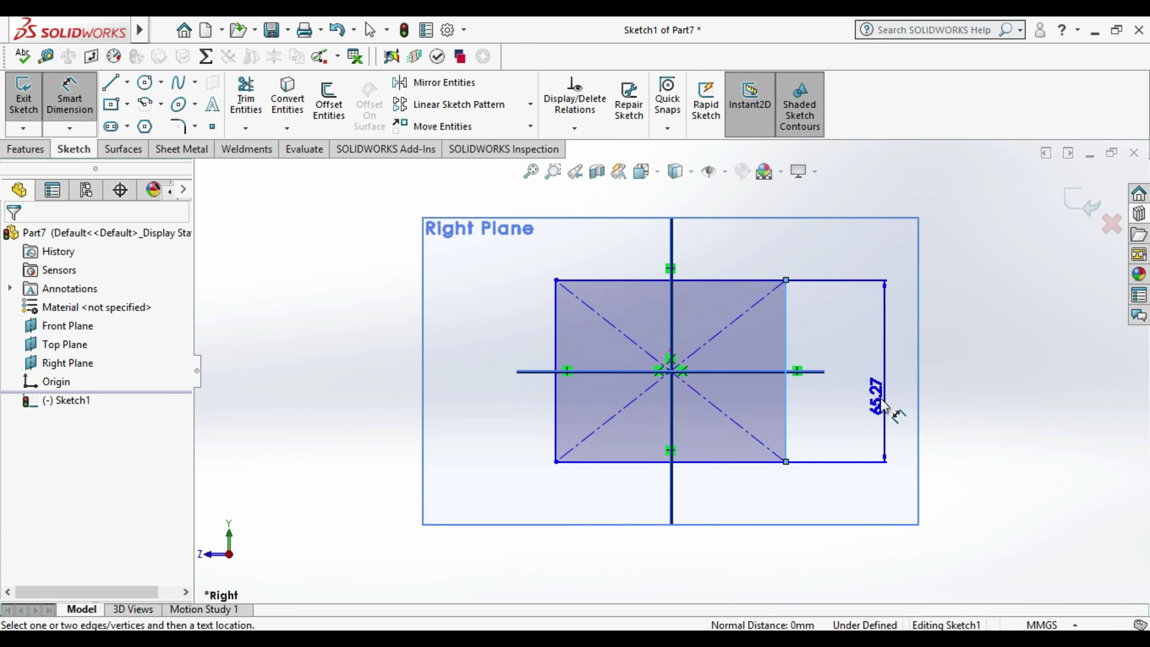
left_click(880, 413)
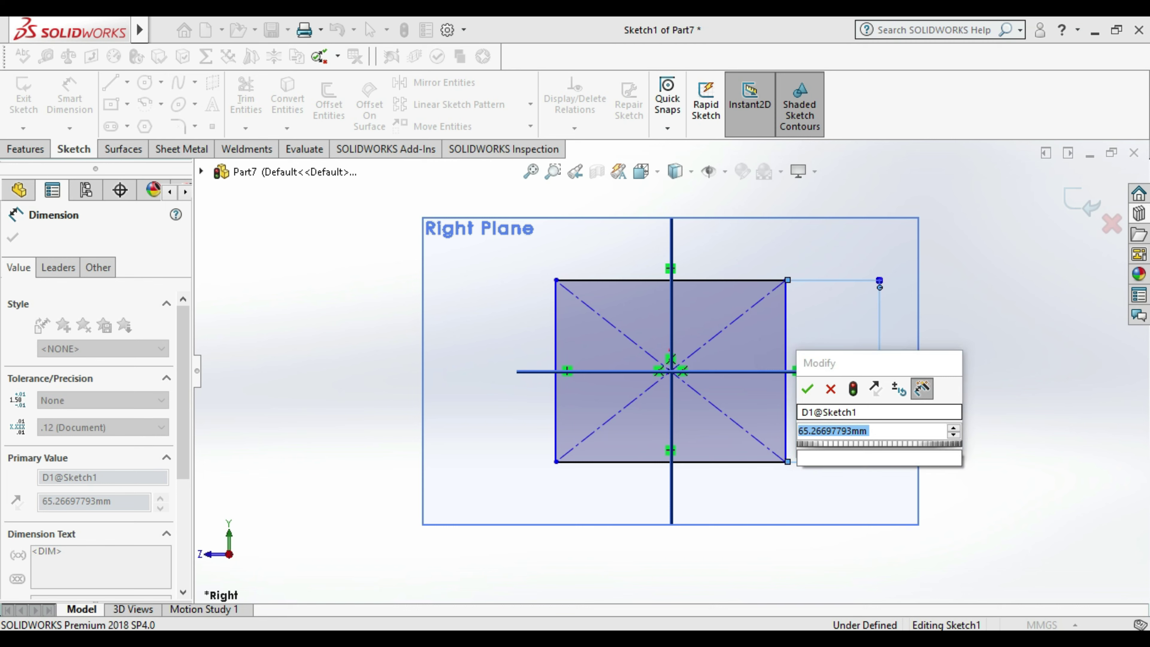
type("40")
key("Return")
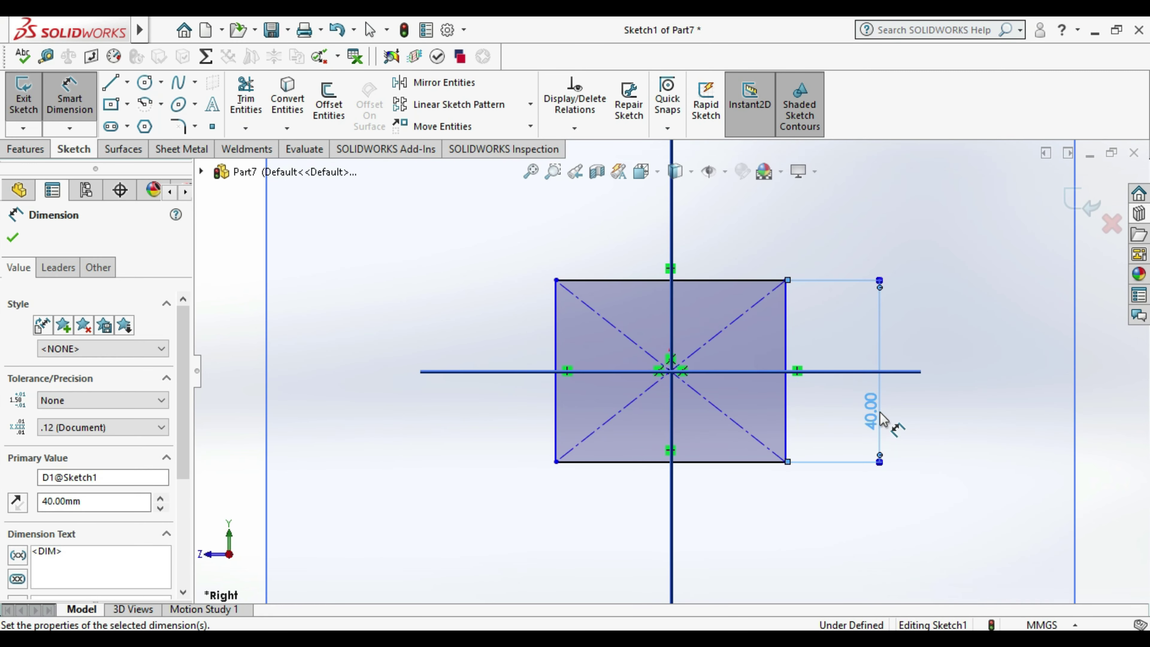
- Dimension the bottom edge to 62 mm width (entered as 42+20) and fit the sketch in view
left_click(729, 465)
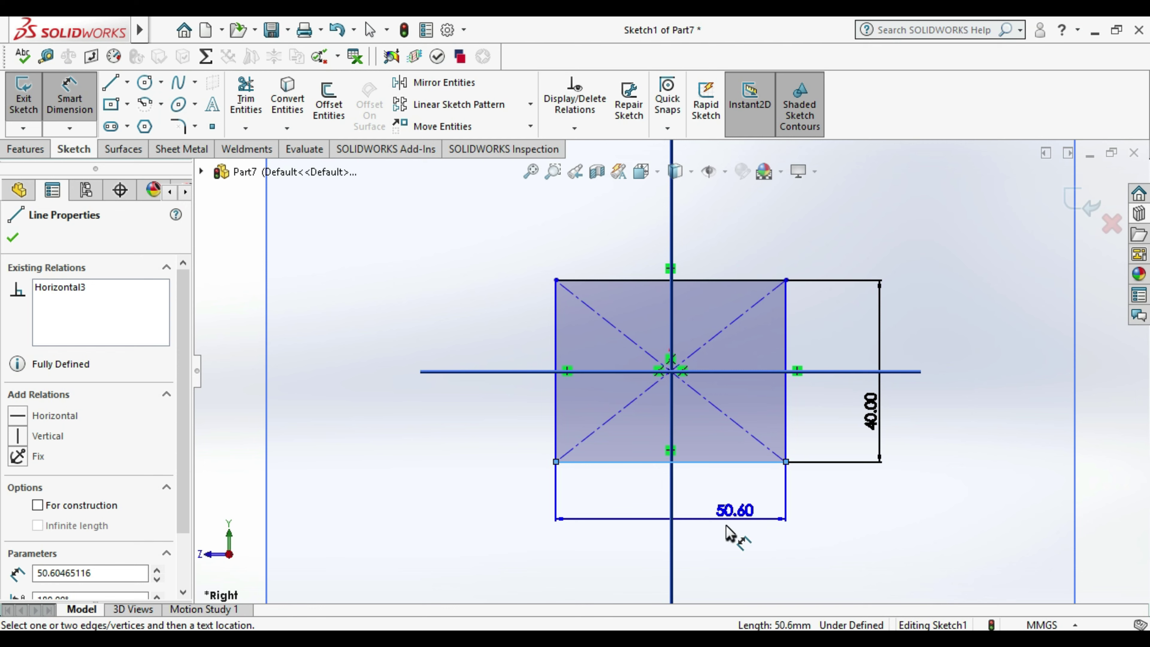
left_click(732, 559)
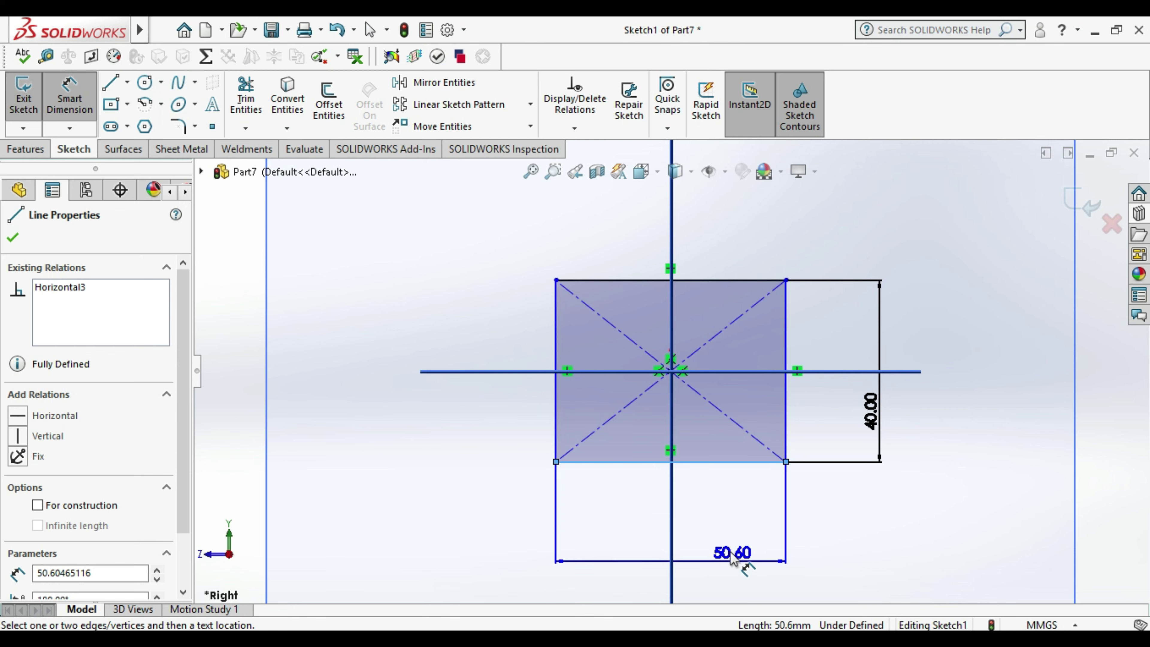
left_click(732, 560)
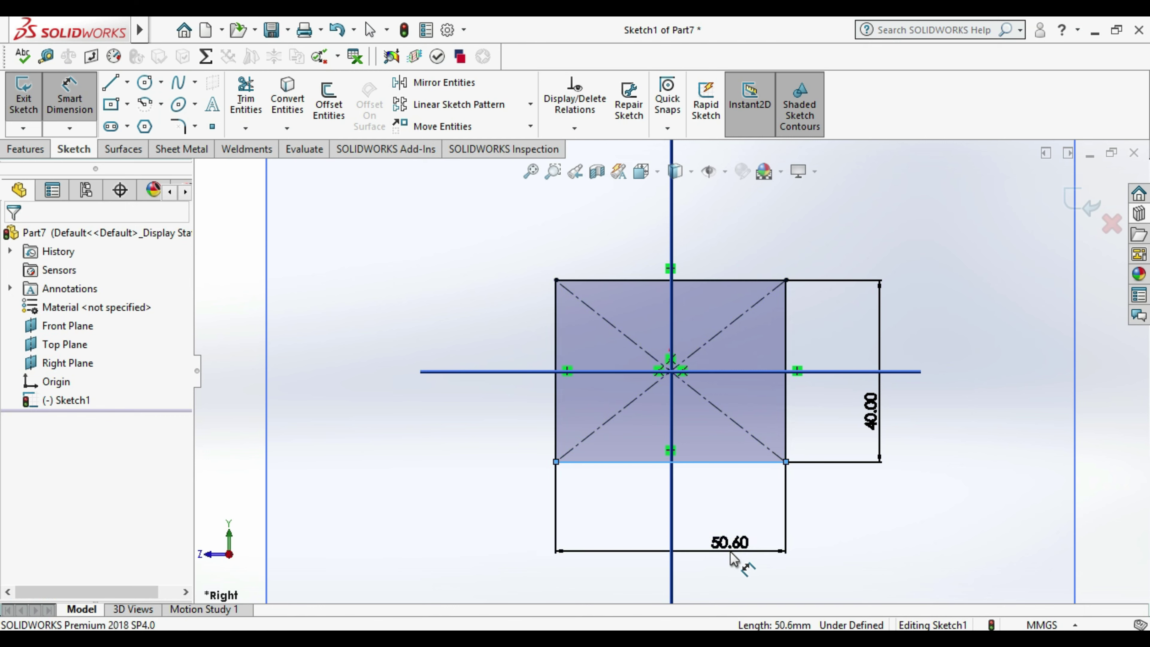
double_click(731, 553)
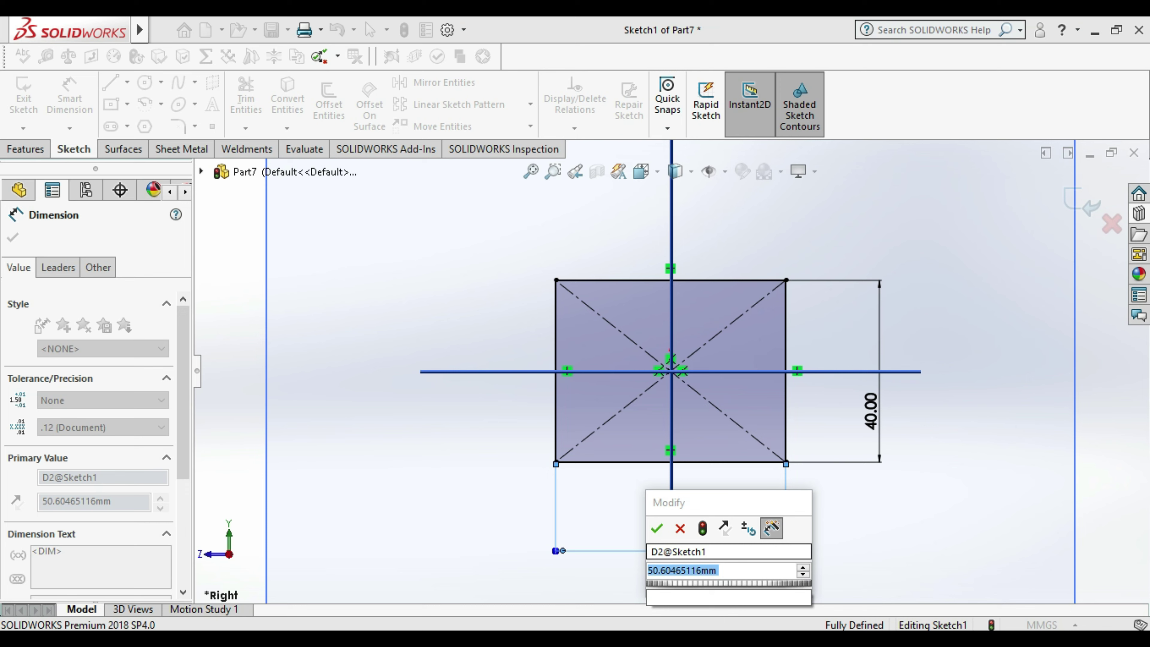
type("4")
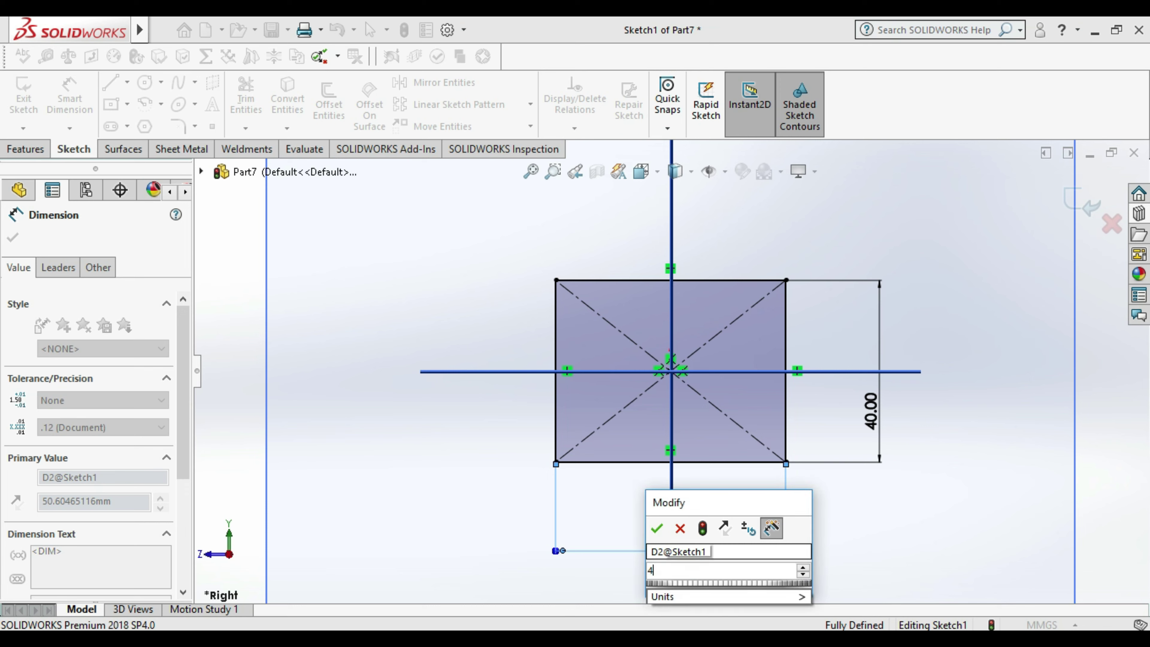
type("2+20")
key("Return")
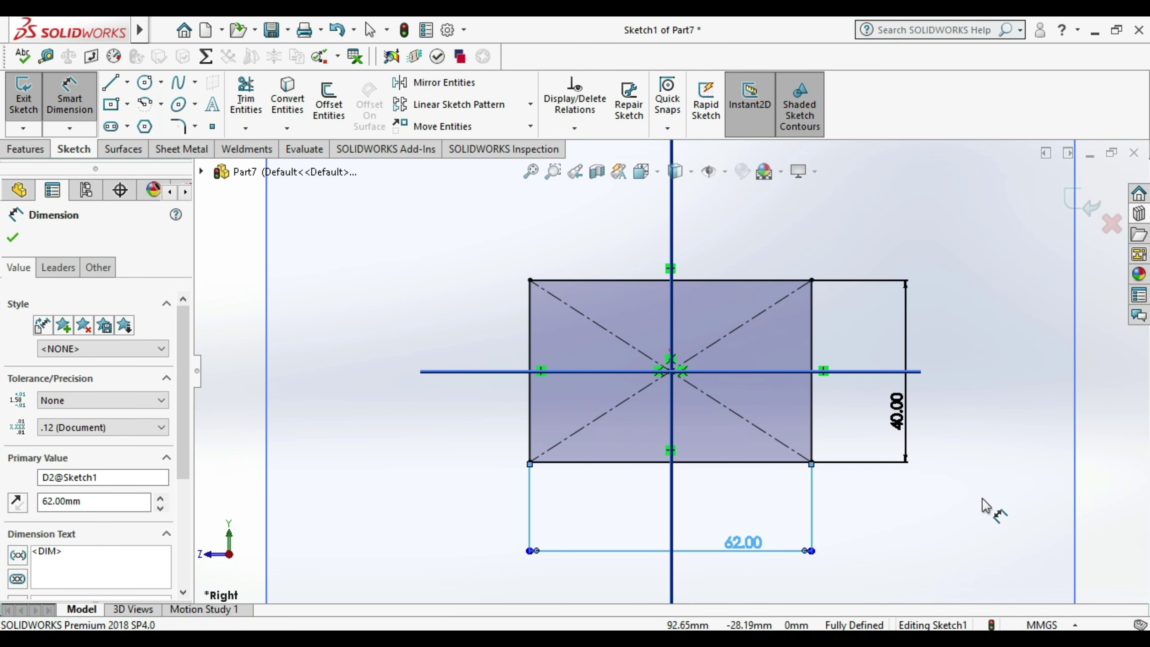
key("Escape")
key("f")
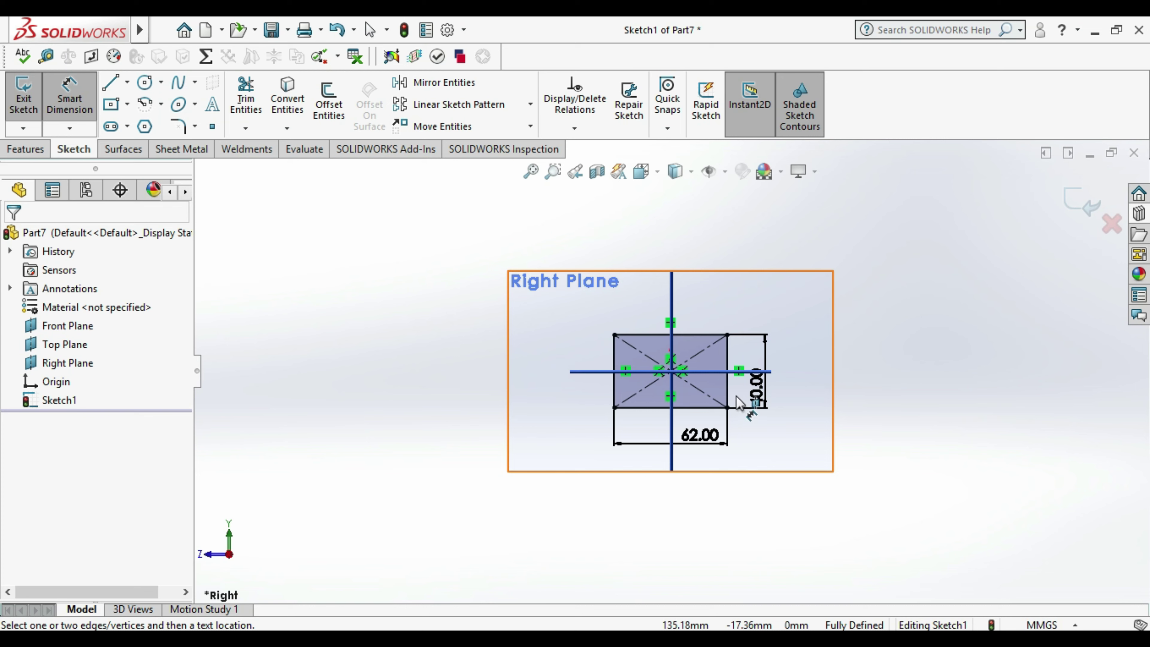
- Extrude the rectangle sketch into a 6 mm thick plate
left_click(24, 98)
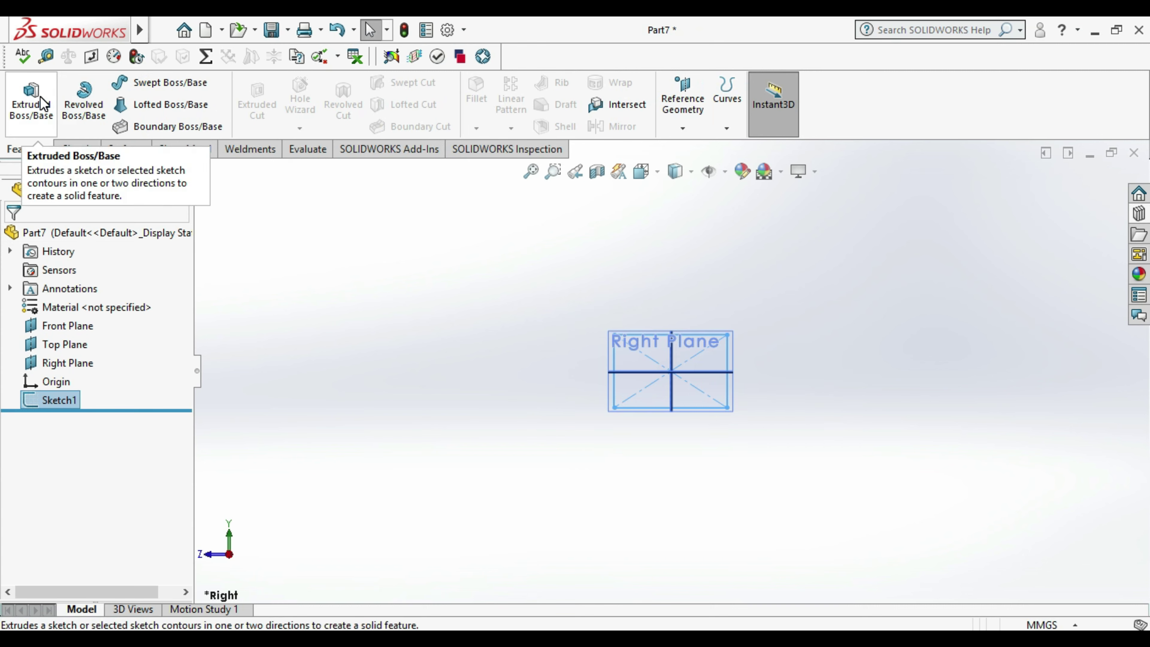
left_click(31, 100)
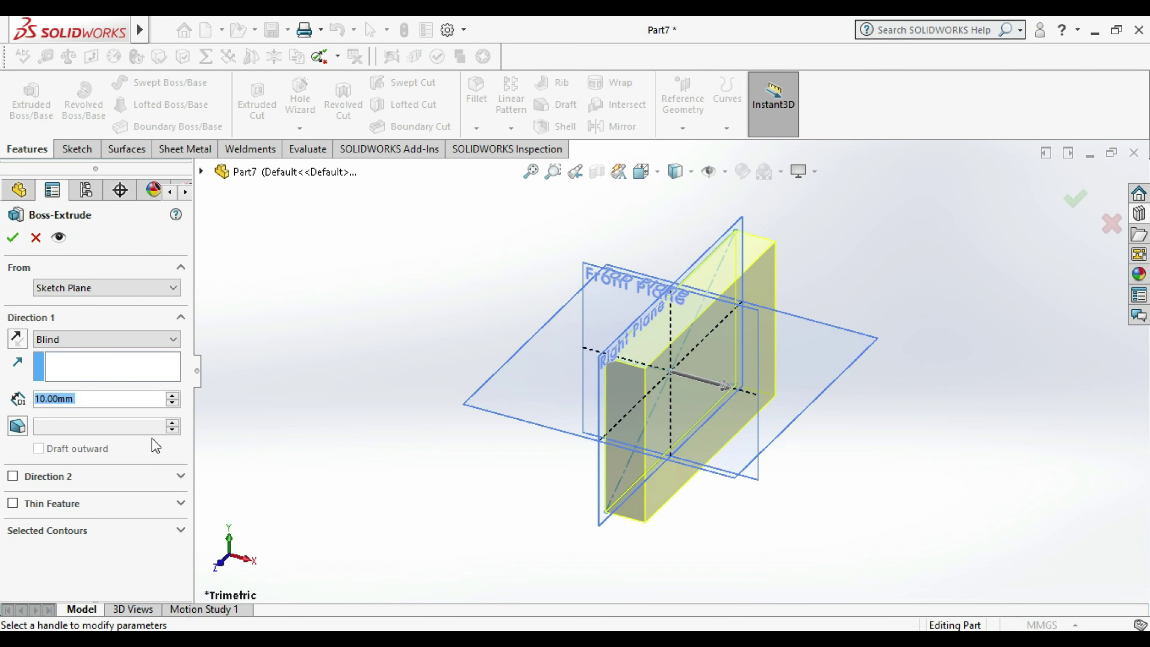
type("6")
key("Return")
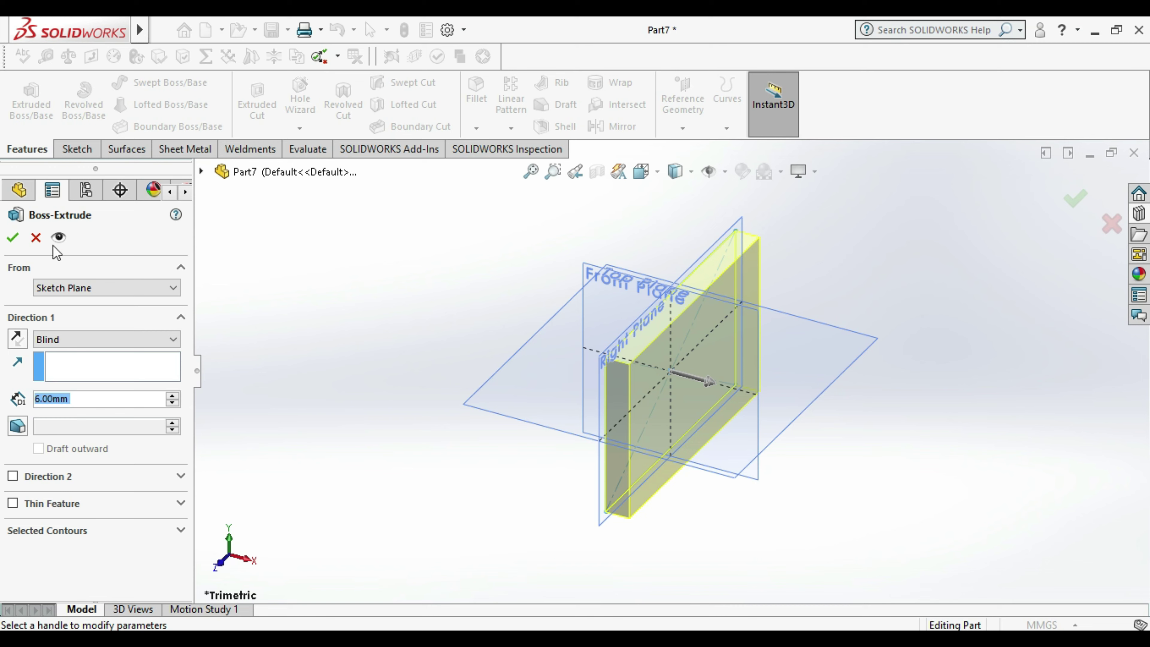
left_click(12, 237)
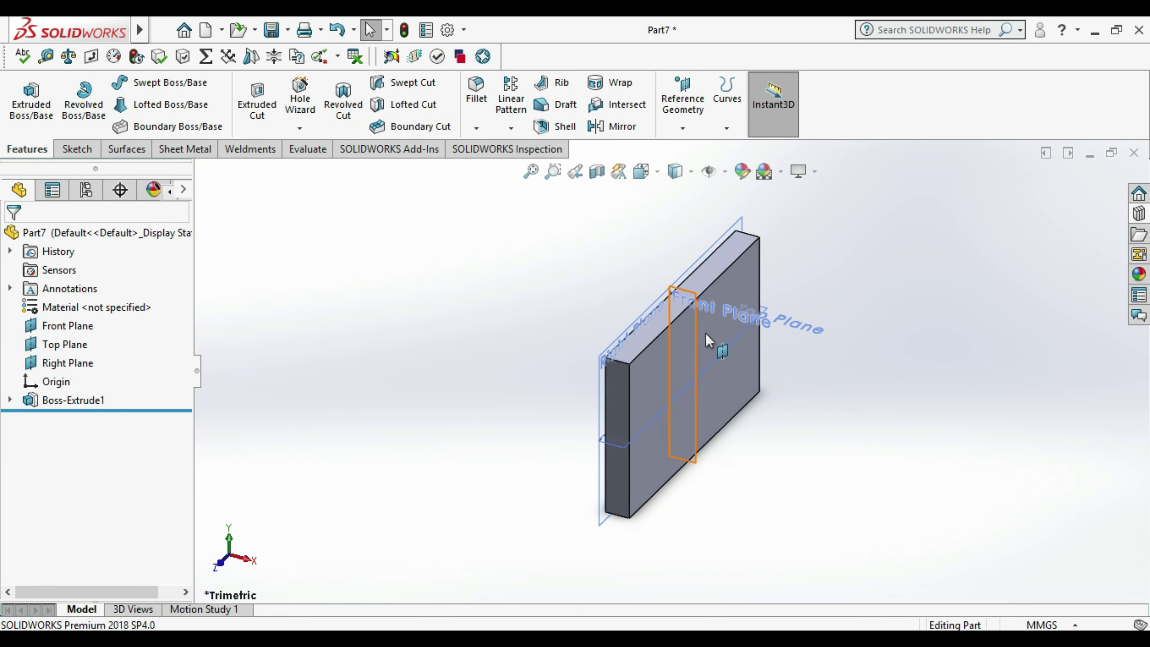
- Start a new sketch on the plate's front face
scroll(746, 313, "down", 3)
left_click(747, 436)
right_click(746, 439)
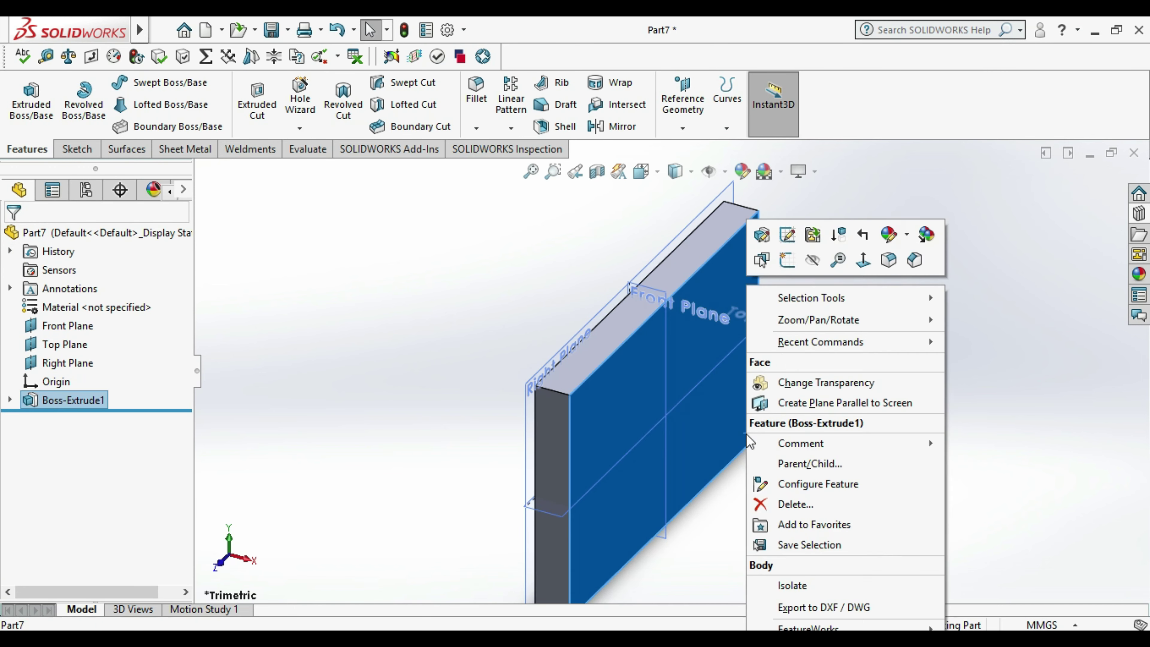
left_click(789, 265)
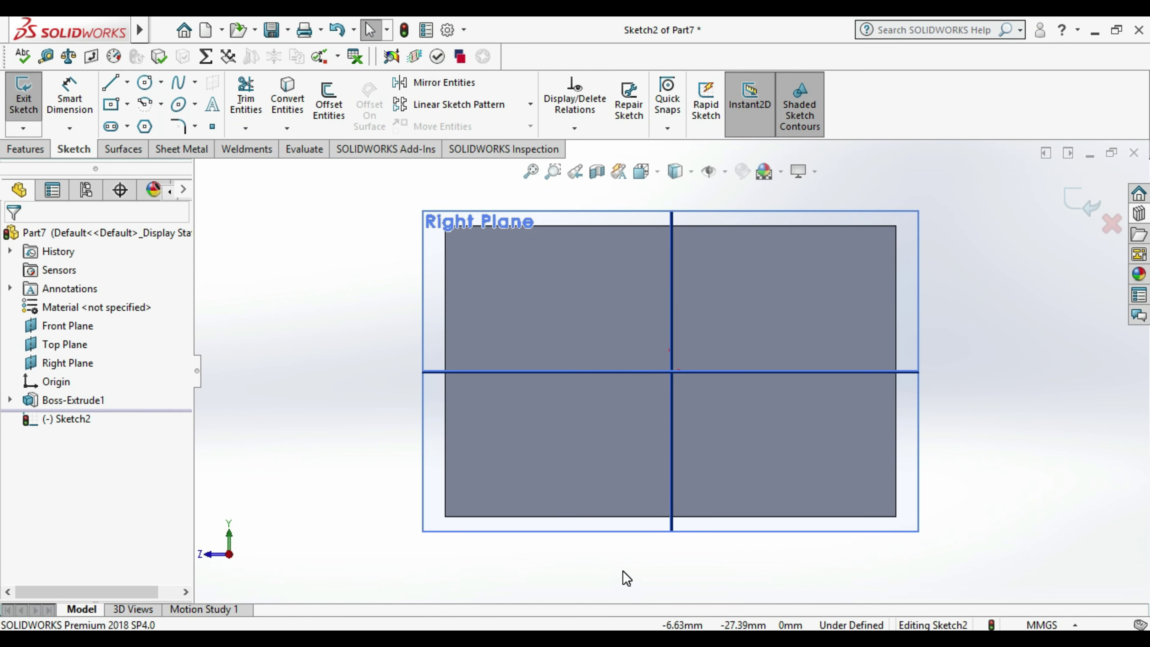
- Draw a circle left of the origin and give it a 6 mm diameter
left_click(144, 82)
left_click(570, 339)
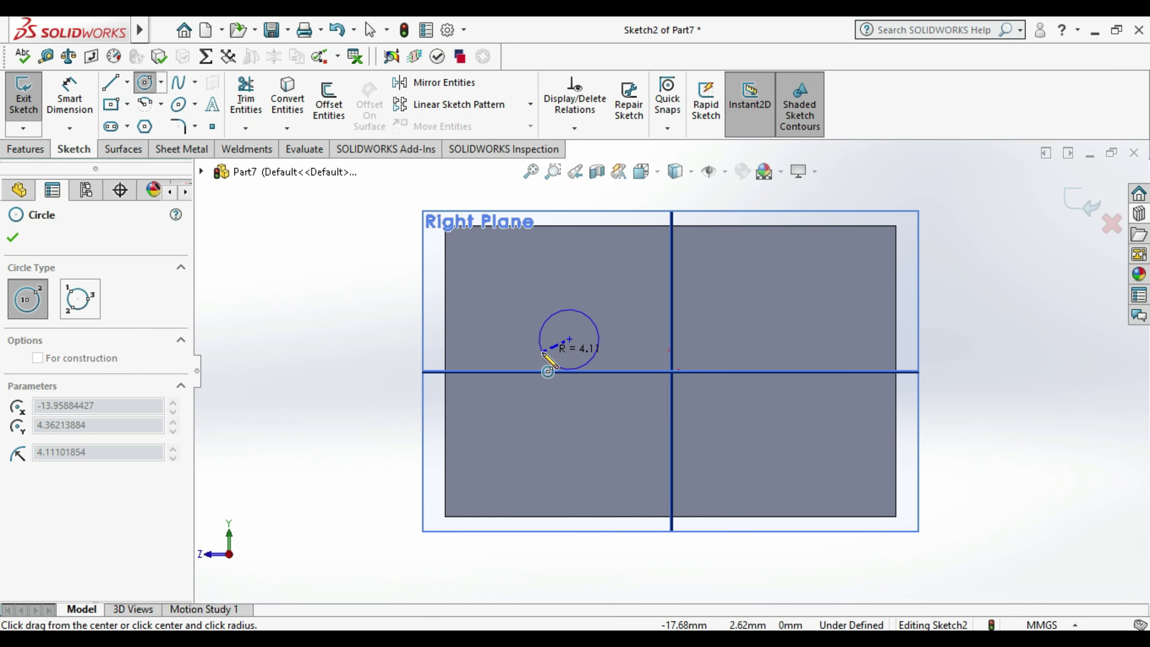
left_click(546, 360)
left_click(68, 95)
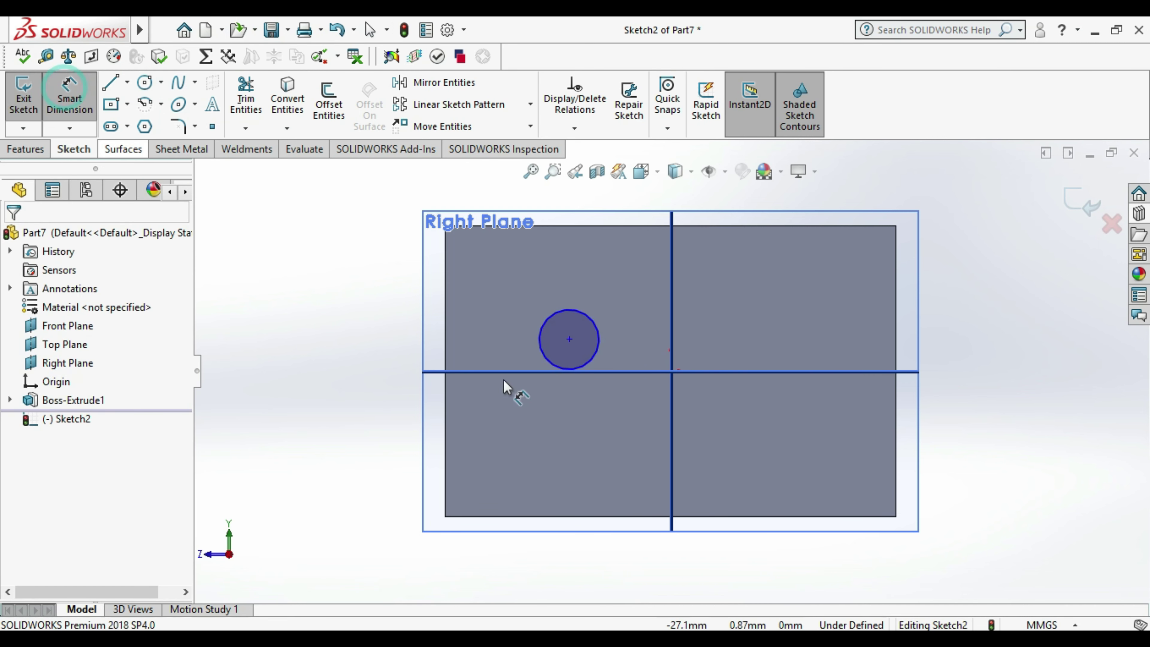
left_click(543, 368)
left_click(329, 480)
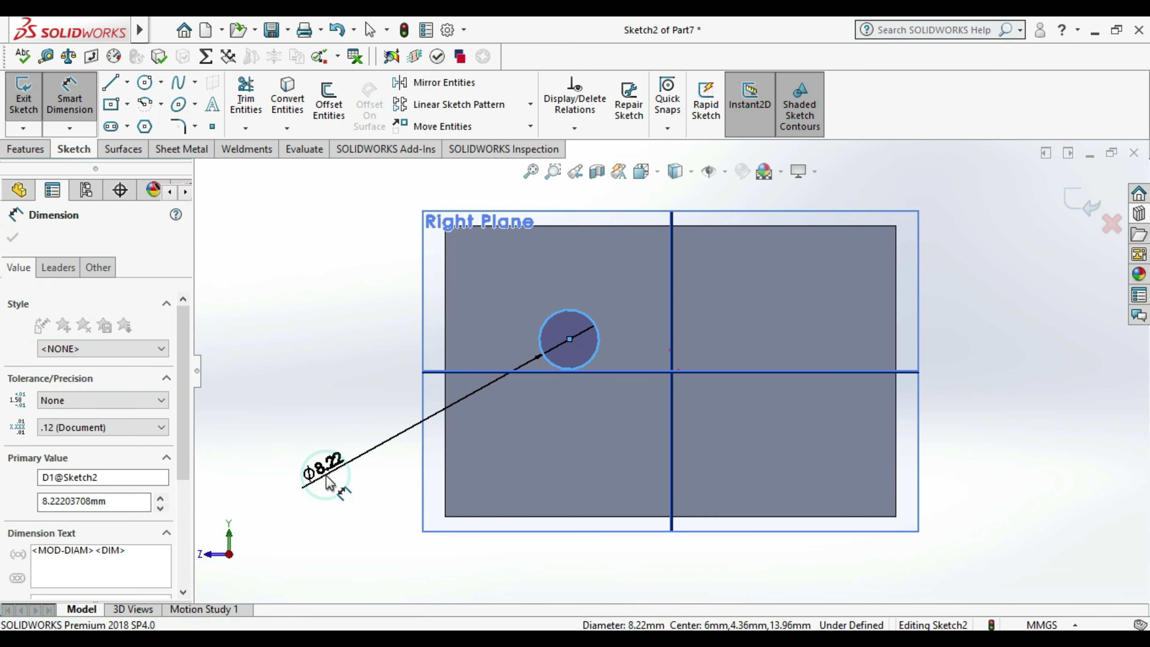
type("6")
key("Return")
left_click(326, 475)
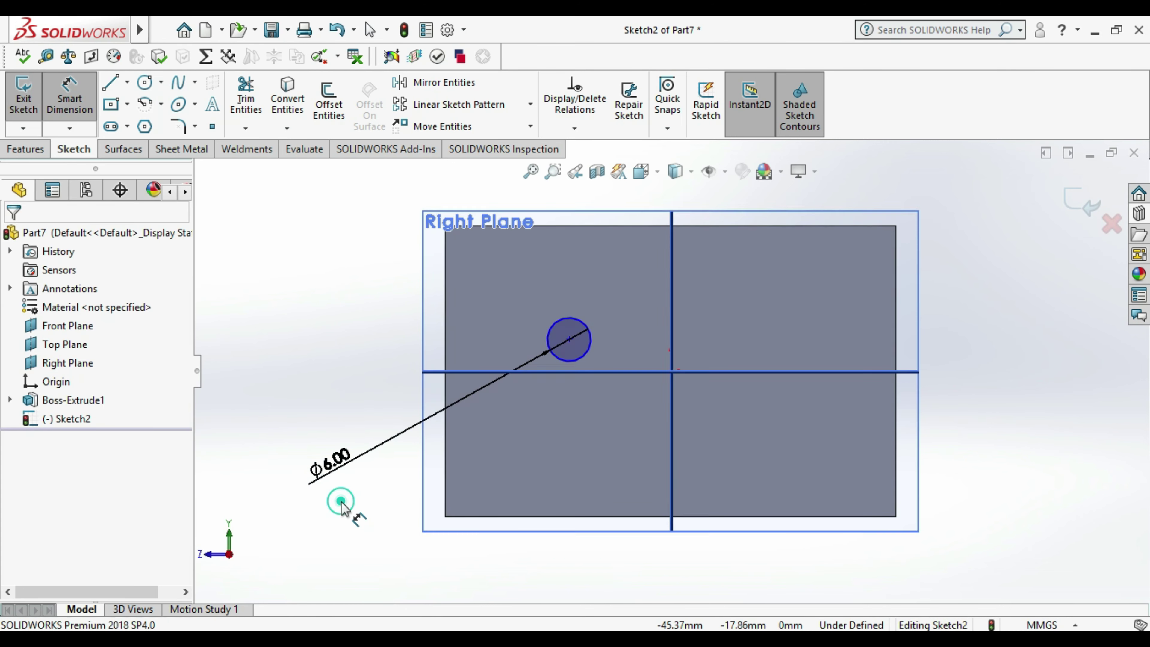
- Place the circle's centre 26.7 mm below the plate's top edge
left_click(569, 339)
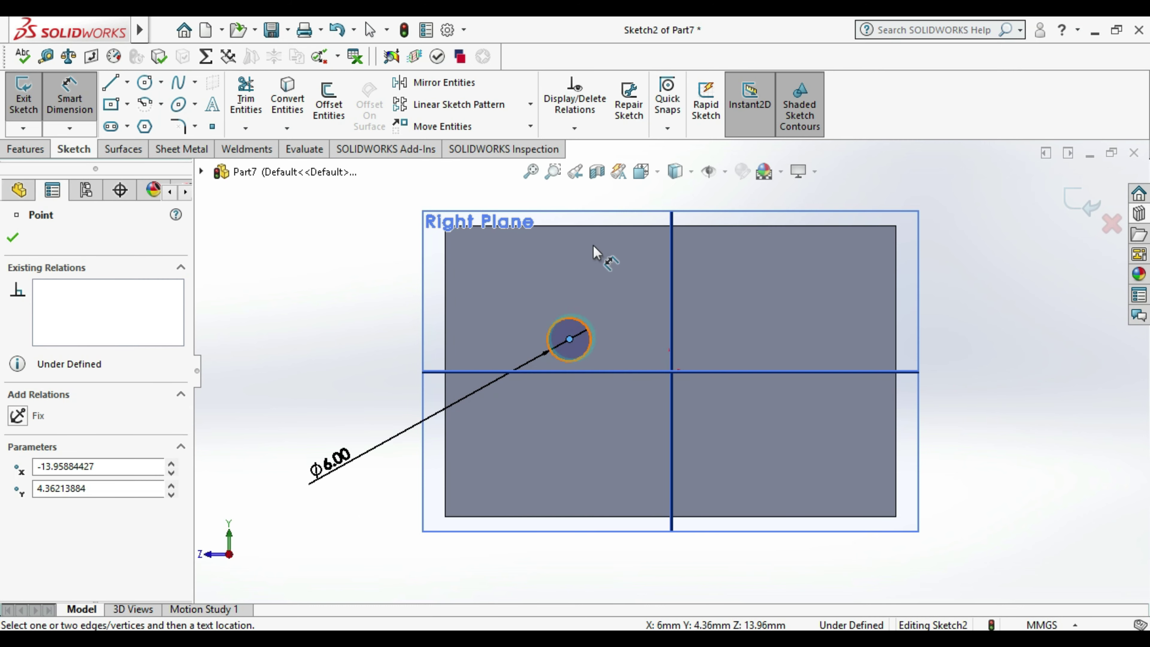
left_click(591, 227)
left_click(219, 290)
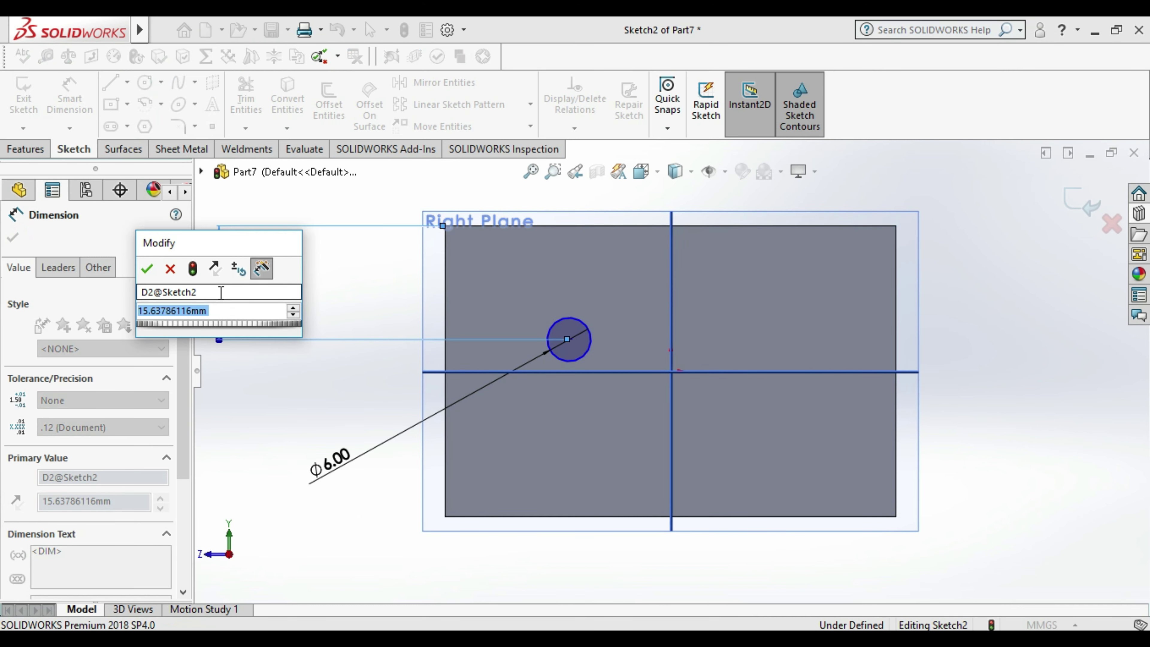
type("2")
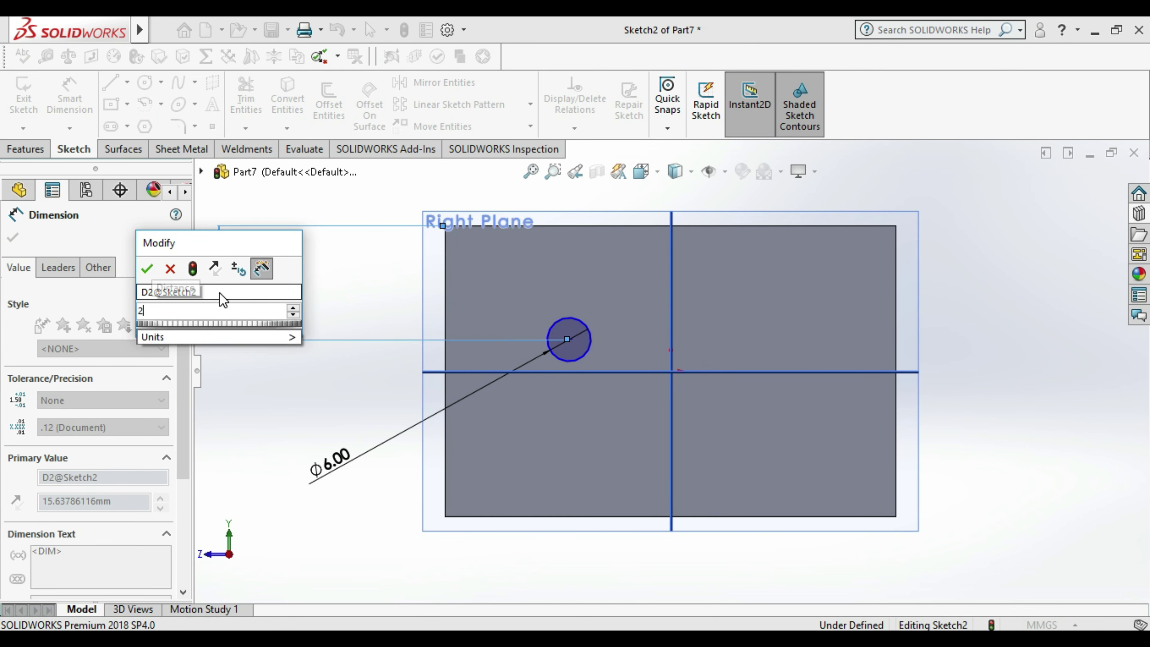
type("6.7")
key("Return")
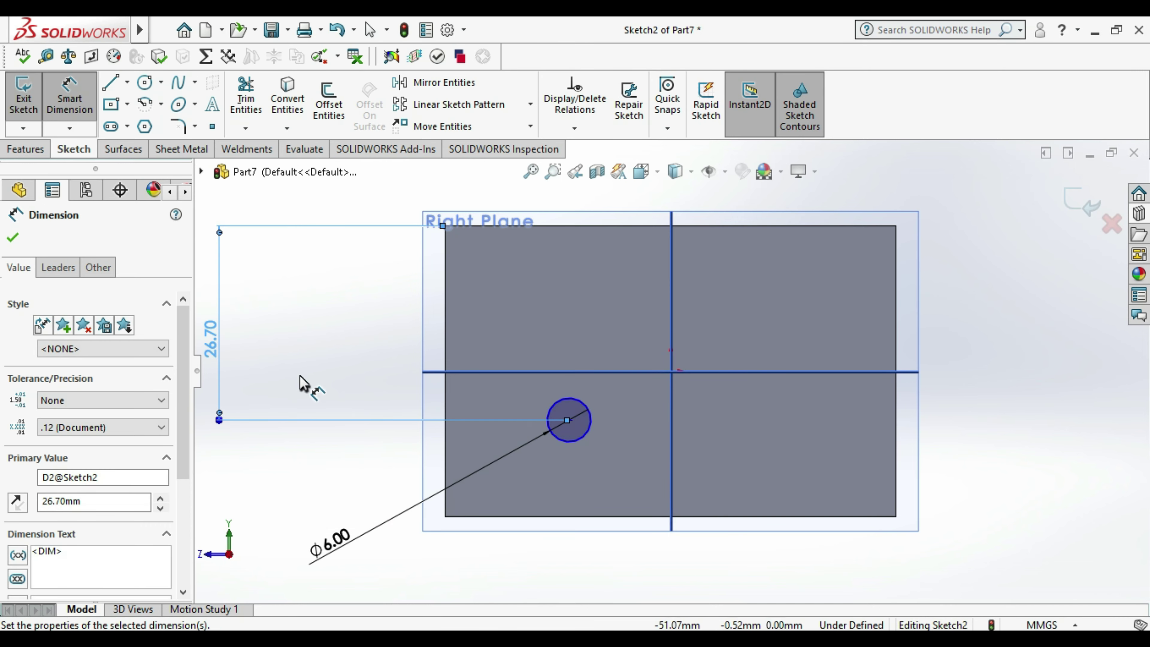
left_click(305, 385)
- Set the circle's centre 13 mm horizontally from the origin
left_click(569, 422)
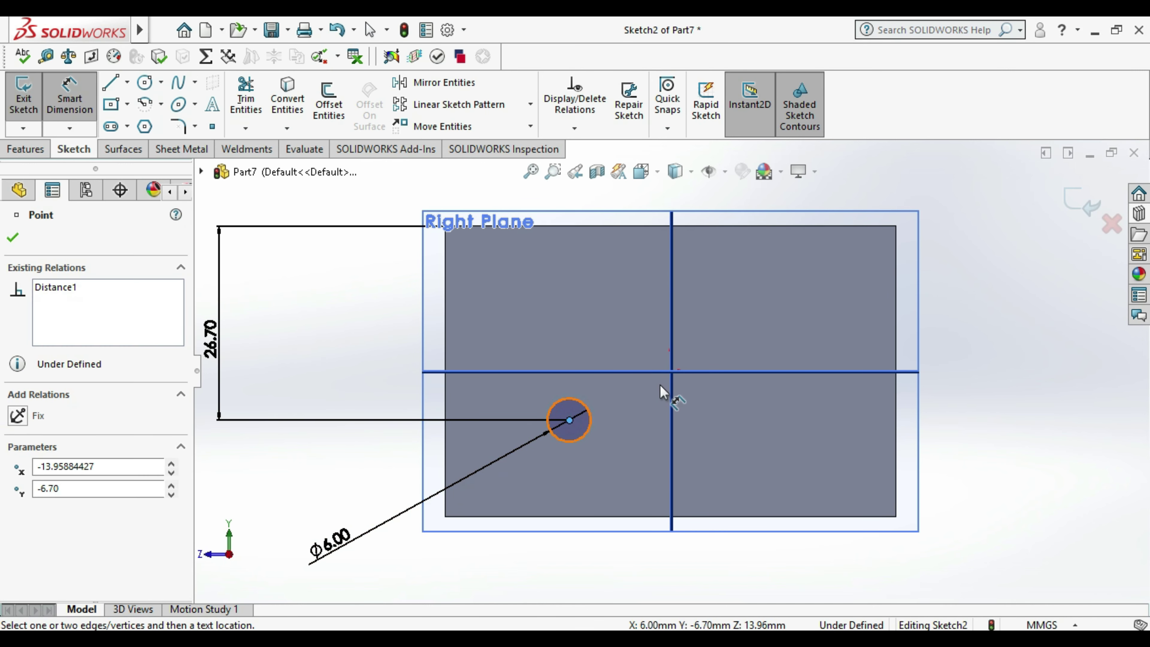
left_click(671, 371)
scroll(669, 368, "up", 2)
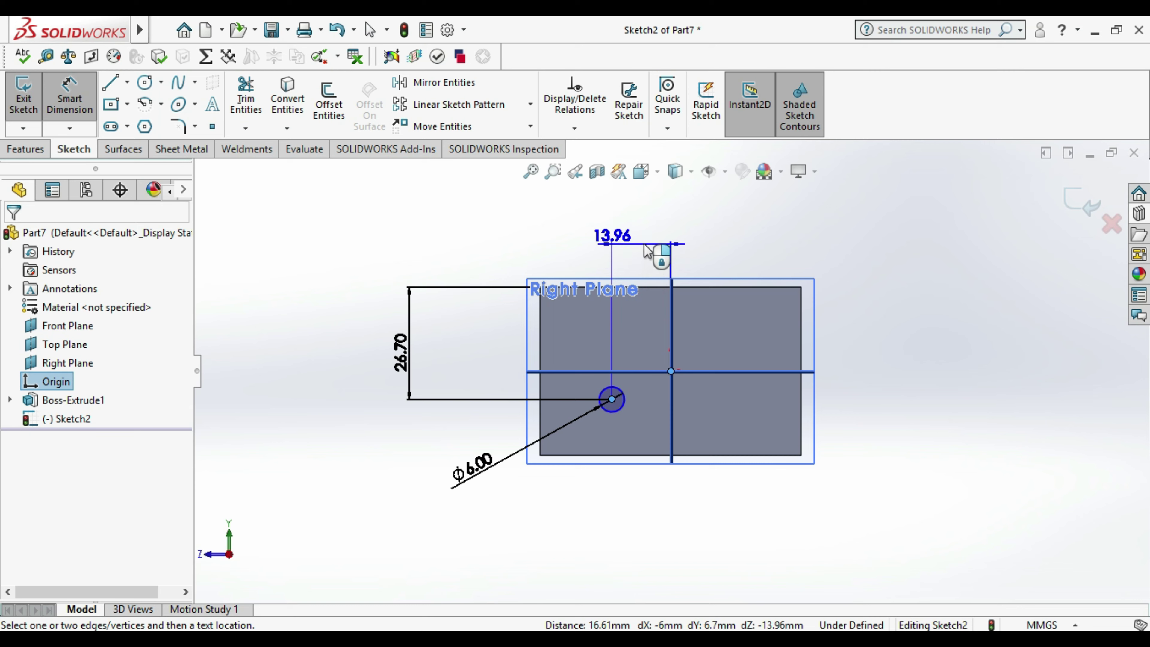
left_click(649, 248)
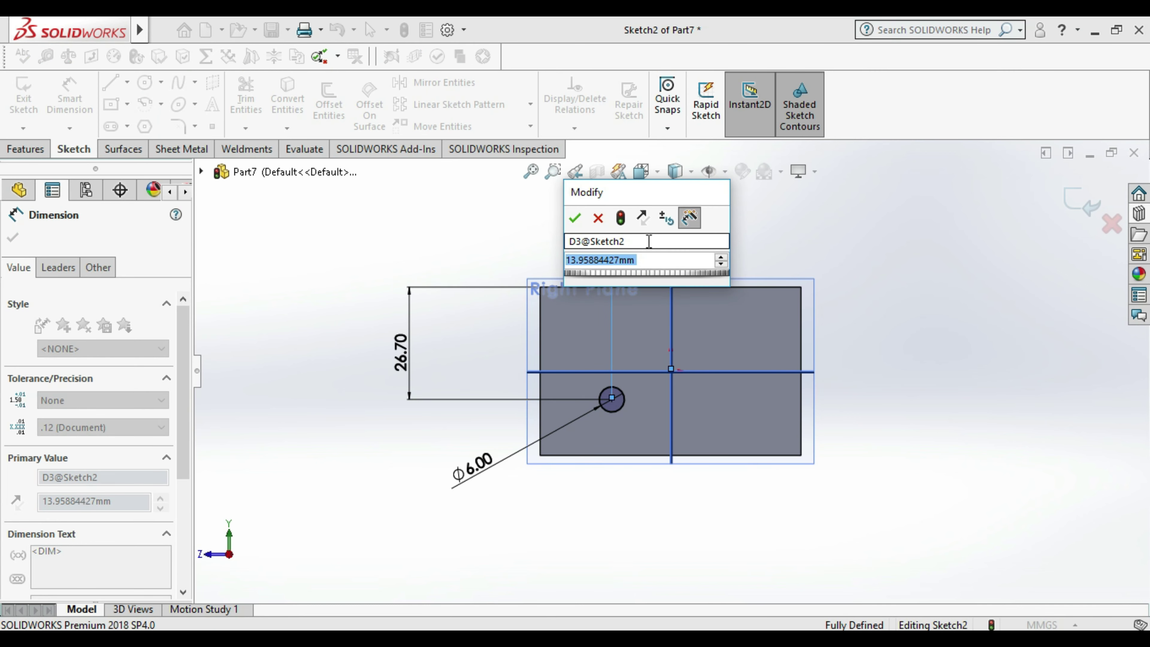
type("6")
key("BackSpace")
type("10")
key("ctrl+z")
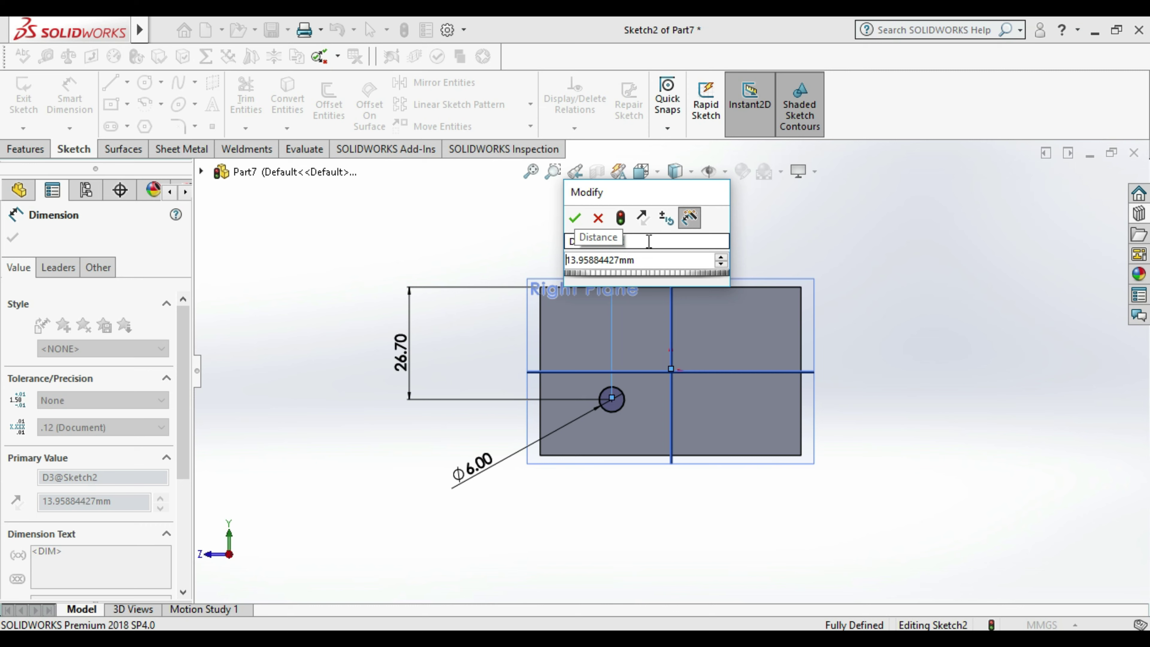
double_click(649, 257)
type("13")
key("Return")
left_click(535, 259)
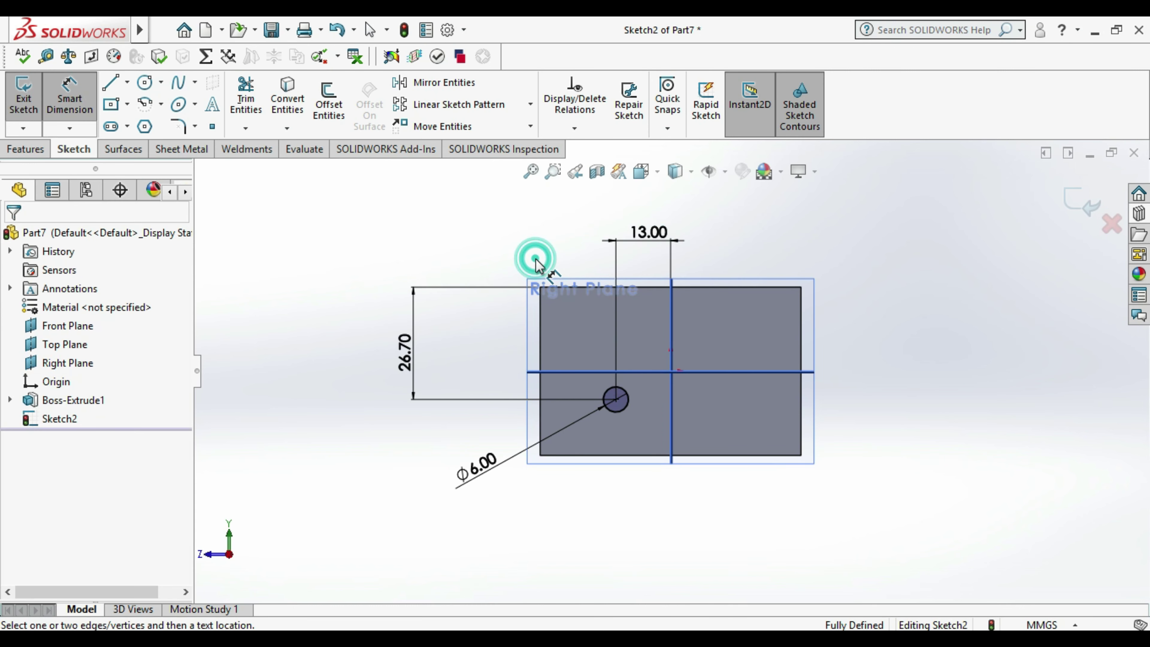
left_click(932, 436)
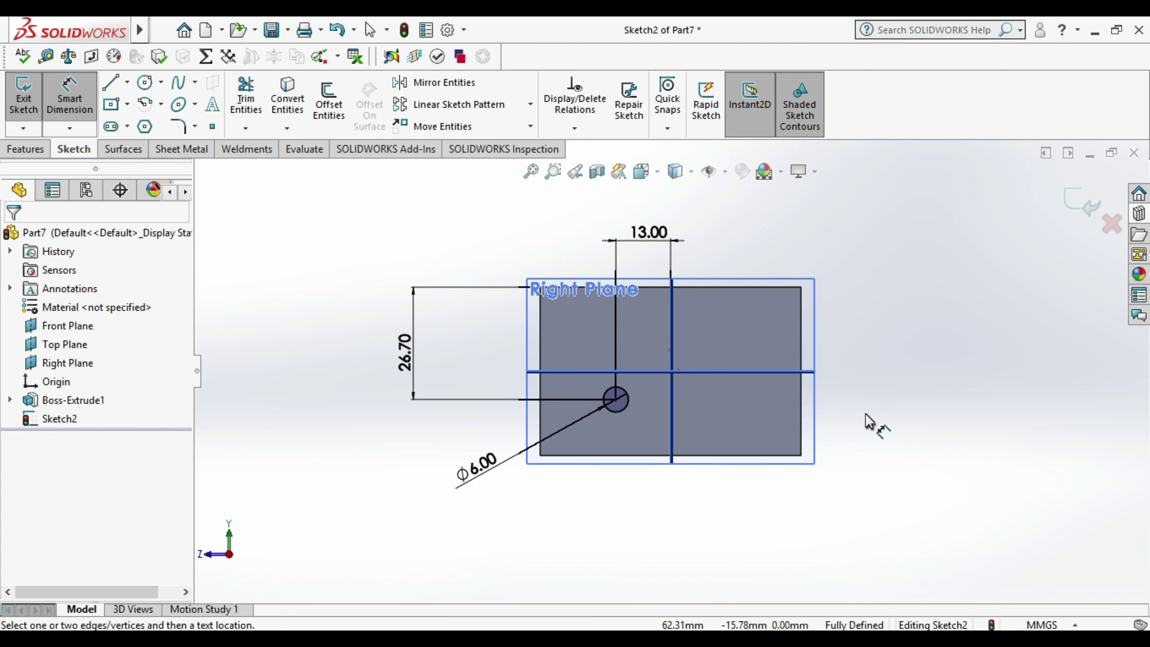
left_click(129, 83)
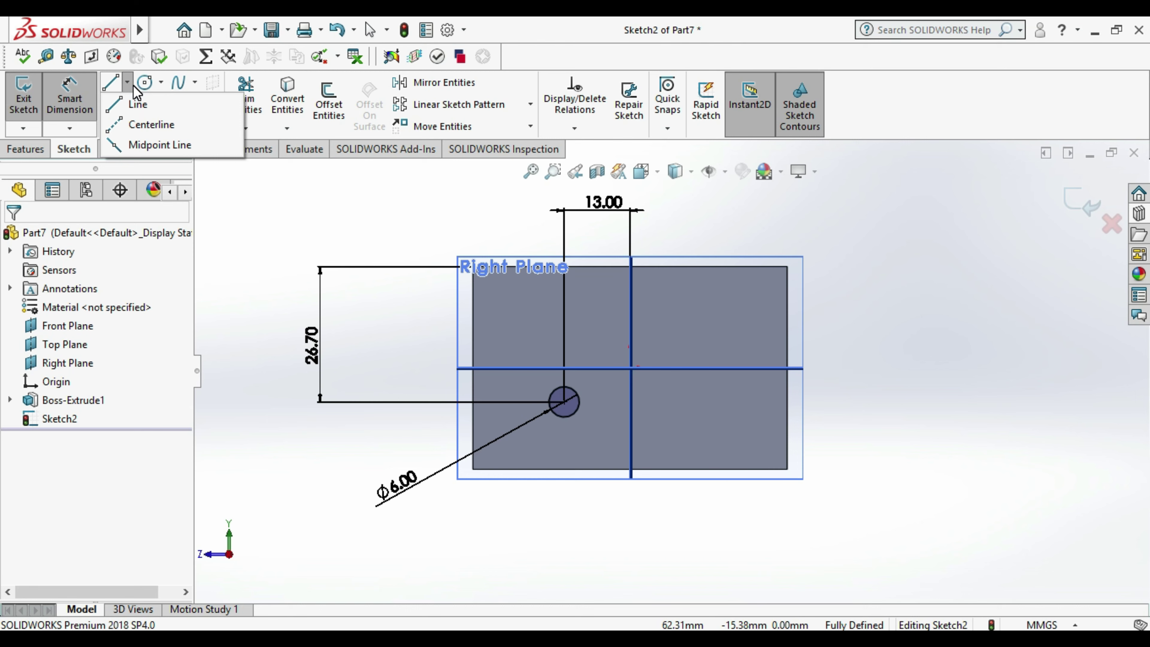
- Draw a vertical centerline downward from the origin, then orbit the plate into a 3D view
left_click(149, 124)
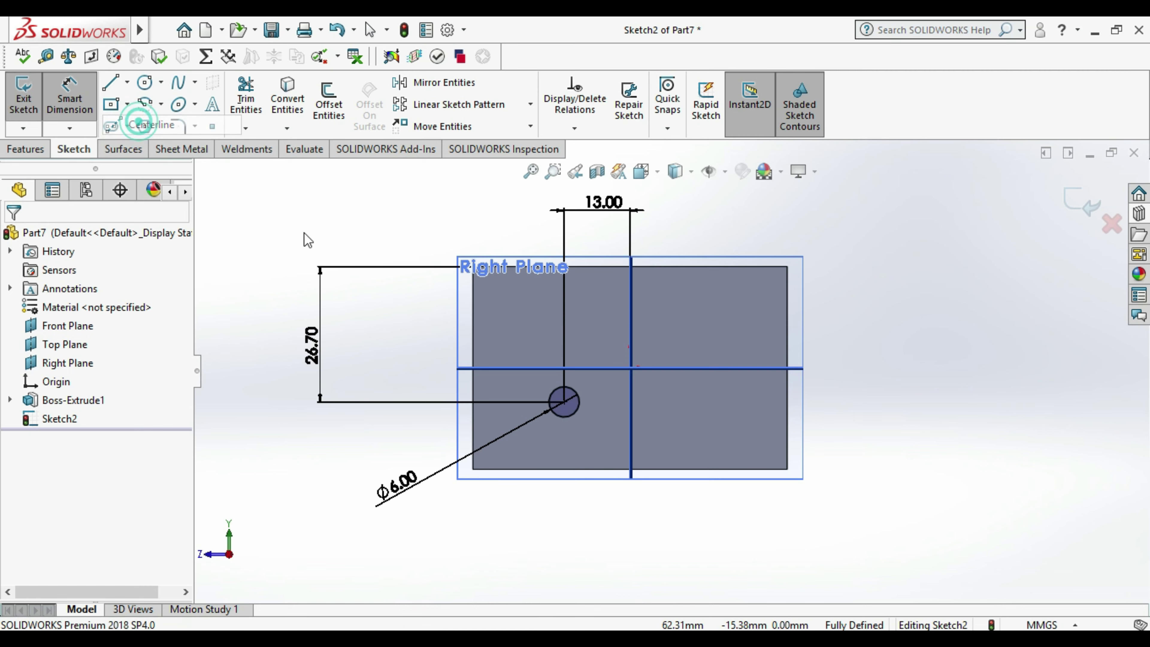
left_click(631, 368)
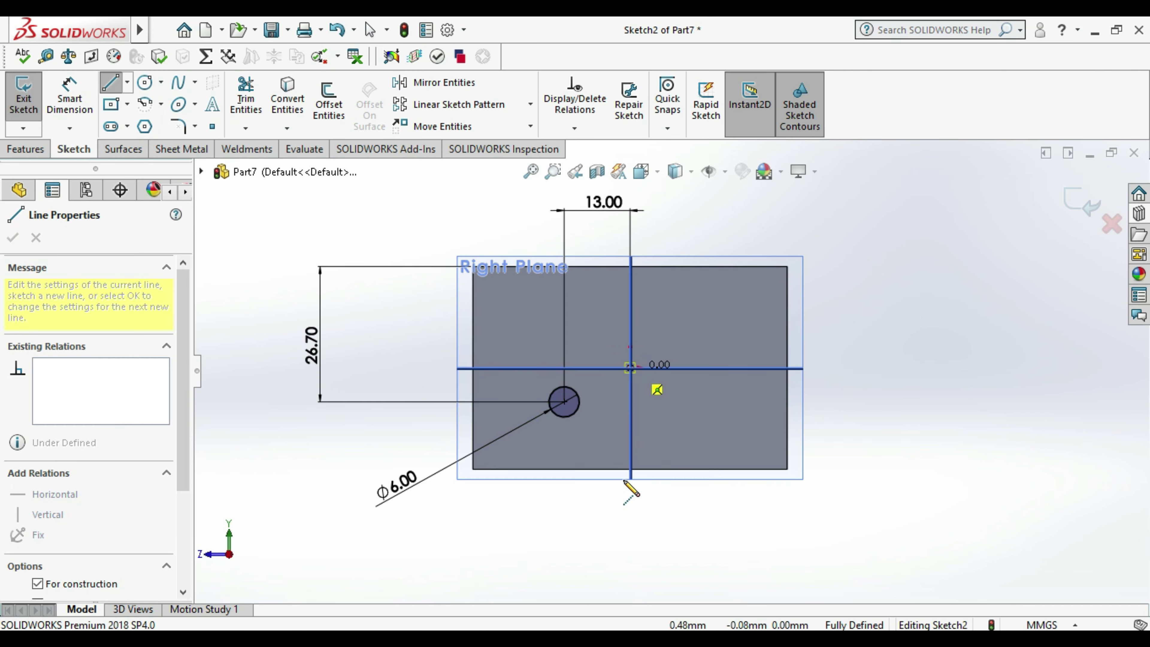
left_click(630, 549)
key("Escape")
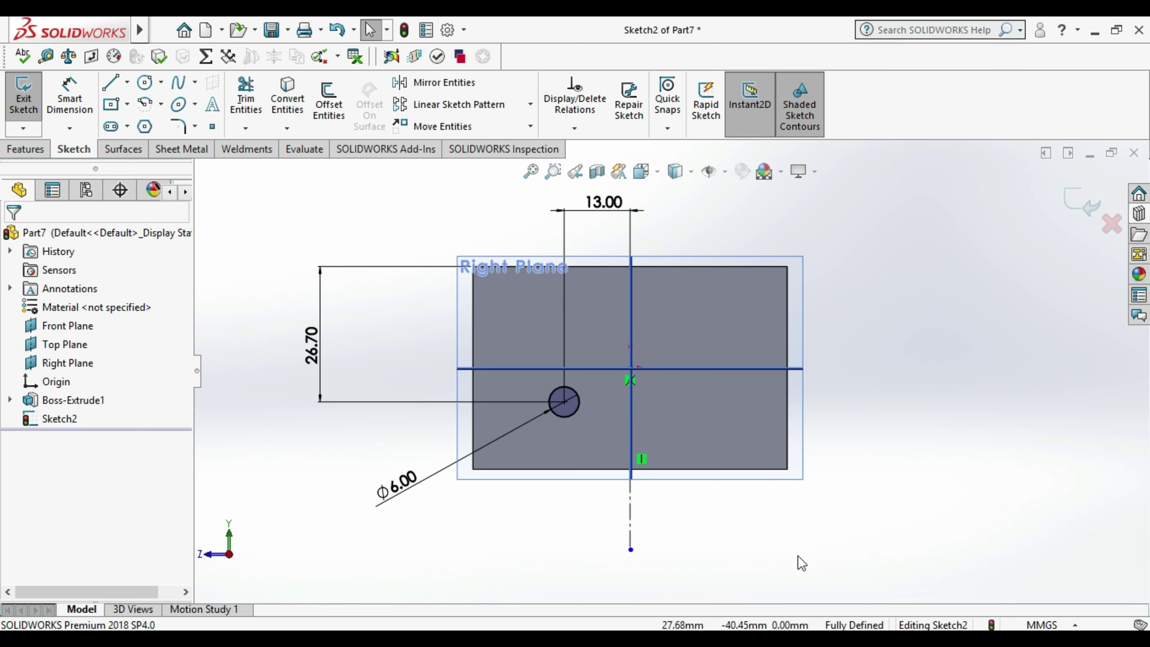
key("z")
mouse_move(860, 488)
middle_mouse_down()
mouse_move(811, 513)
mouse_move(803, 544)
middle_mouse_up()
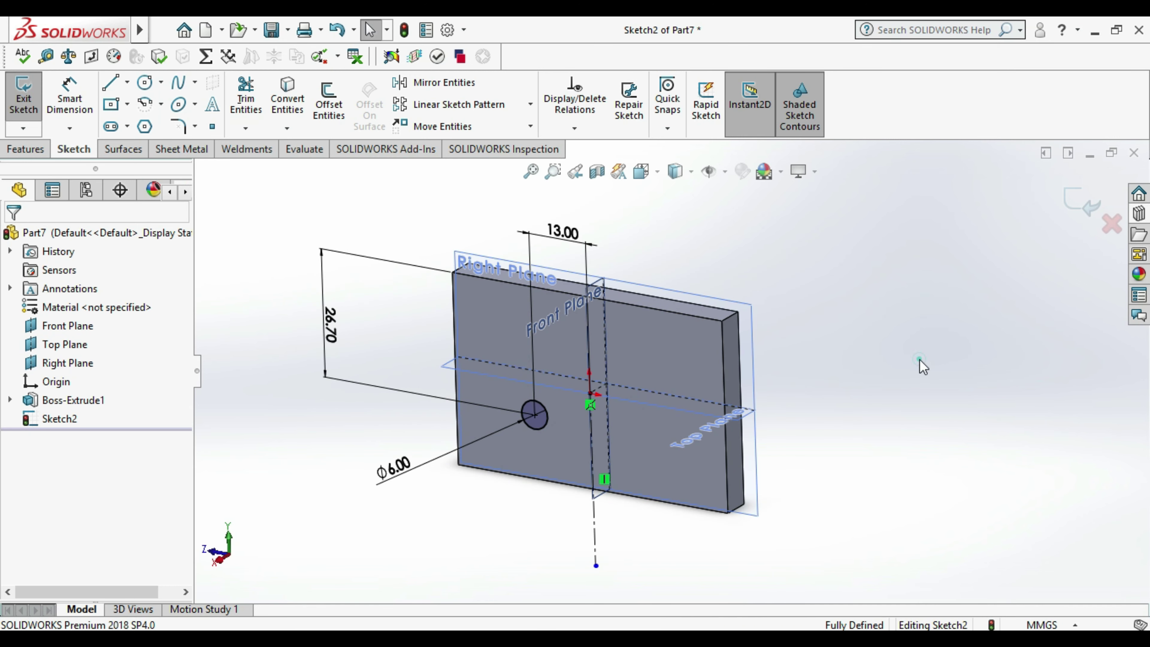
mouse_move(919, 363)
middle_mouse_down()
mouse_move(862, 406)
mouse_move(996, 418)
mouse_move(883, 376)
mouse_move(873, 429)
mouse_move(812, 488)
mouse_move(847, 444)
mouse_move(828, 403)
middle_mouse_up()
mouse_move(773, 331)
middle_mouse_down()
mouse_move(765, 398)
mouse_move(736, 436)
mouse_move(762, 432)
mouse_move(754, 446)
middle_mouse_up()
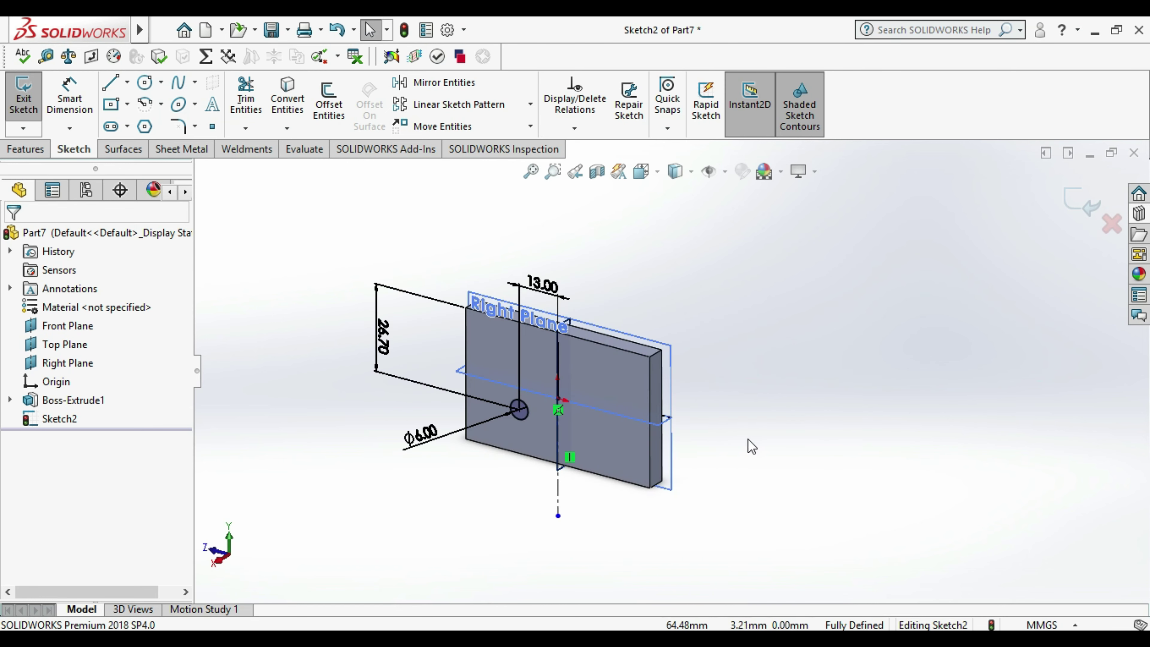
- Mirror the 6 mm circle across the vertical centerline
left_click(426, 83)
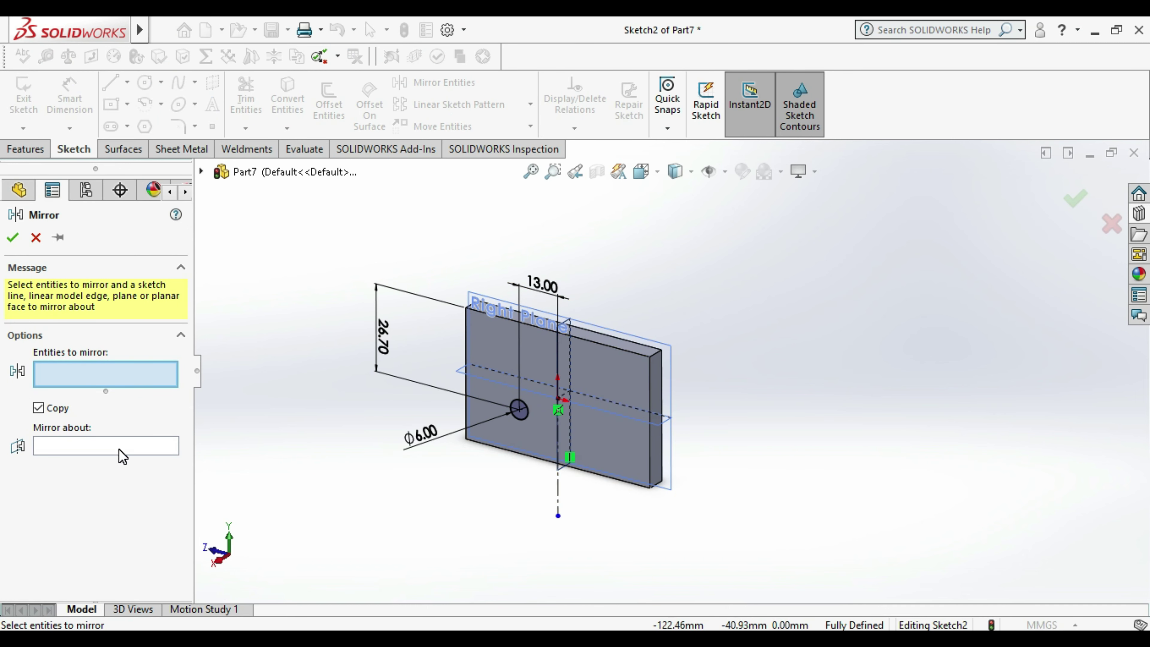
left_click(526, 416)
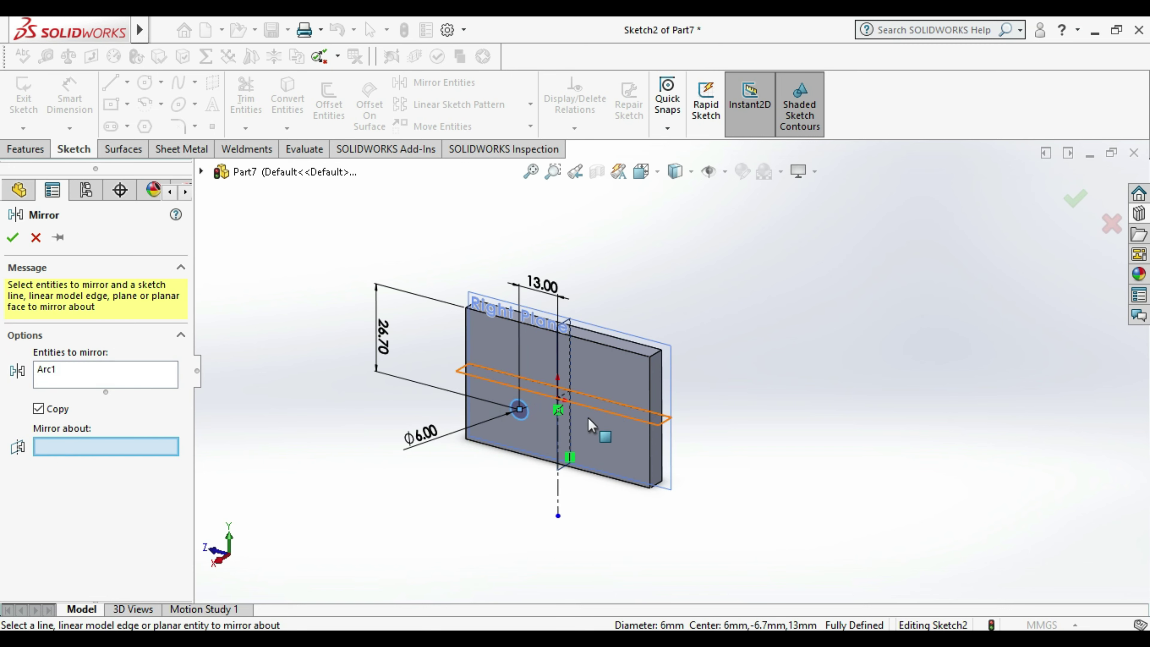
left_click(558, 496)
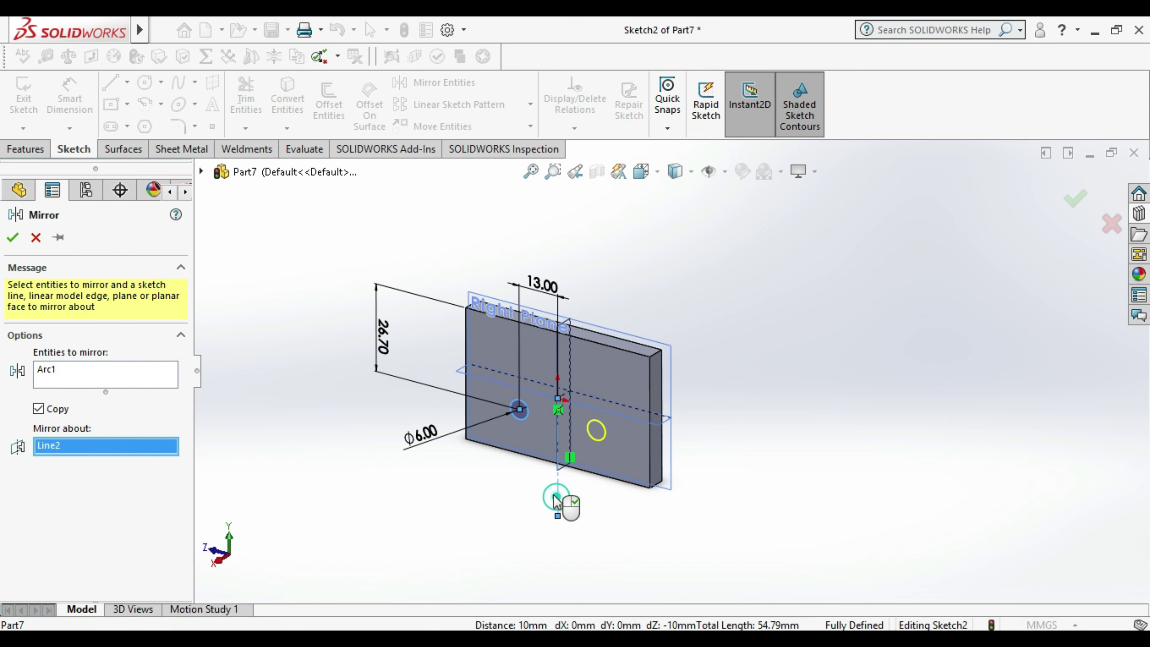
left_click(12, 237)
left_click(557, 517)
left_click(679, 523)
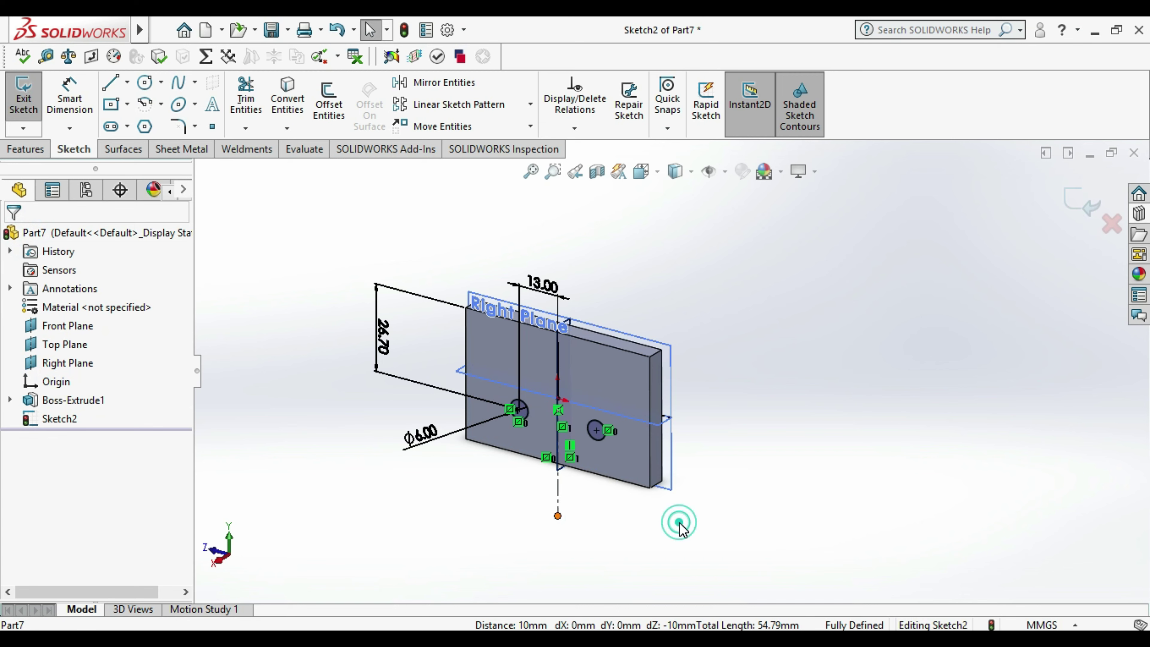
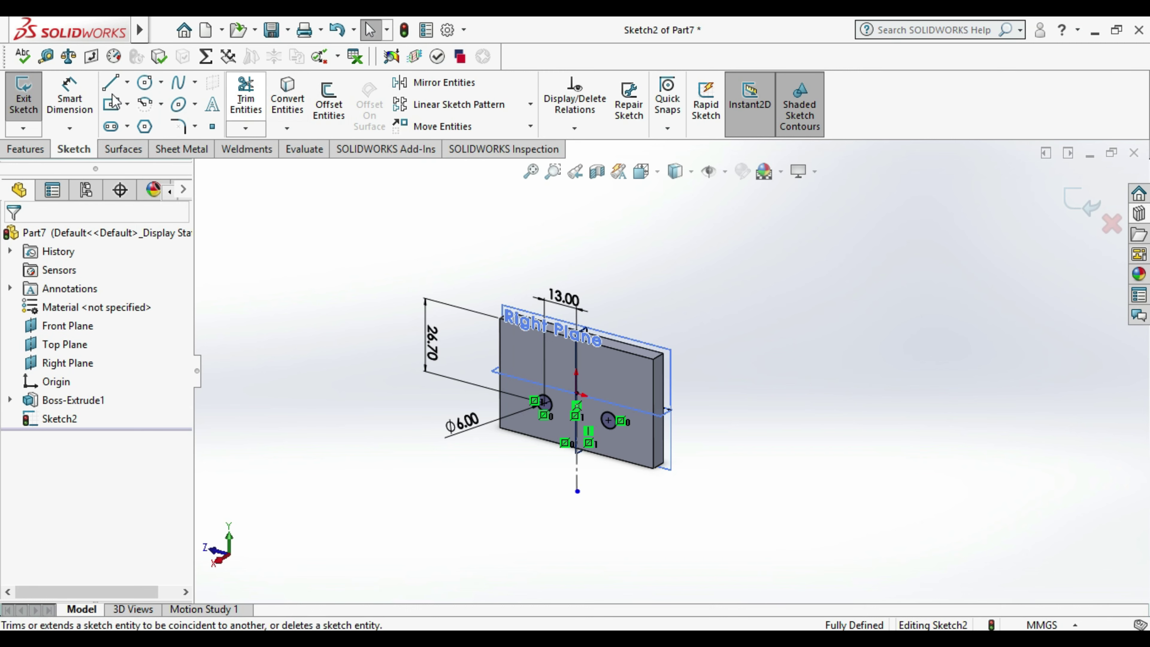
- Cut the two sketched circles 6 mm deep as Cut-Extrude1, then close the part windows
left_click(24, 93)
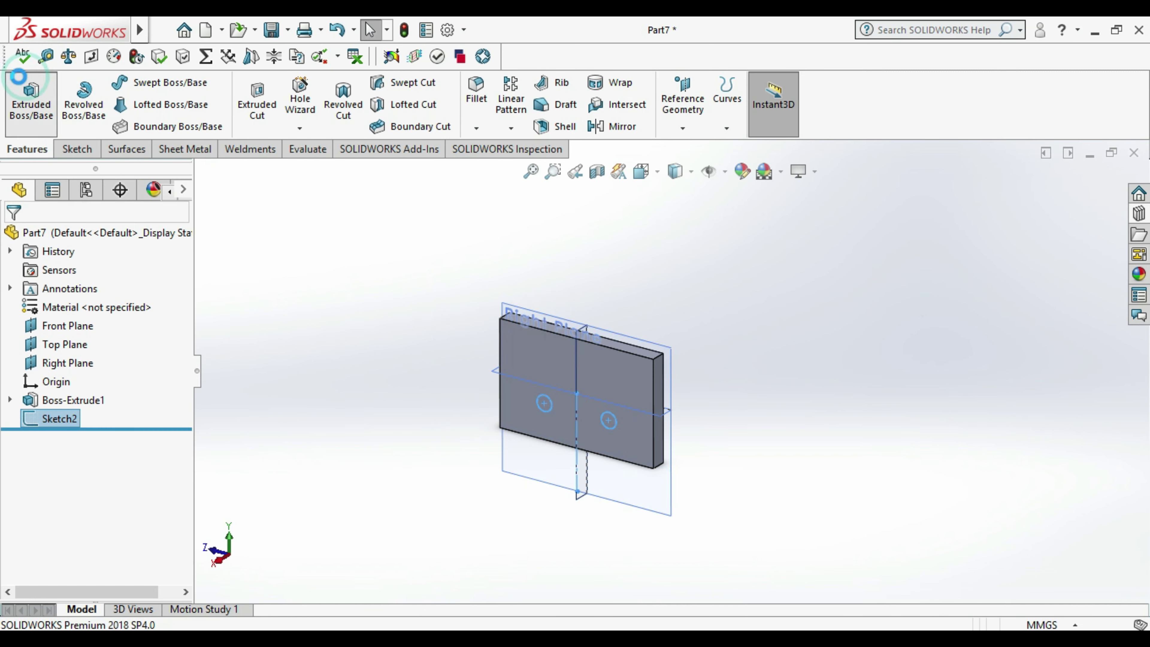
left_click(36, 234)
left_click(257, 90)
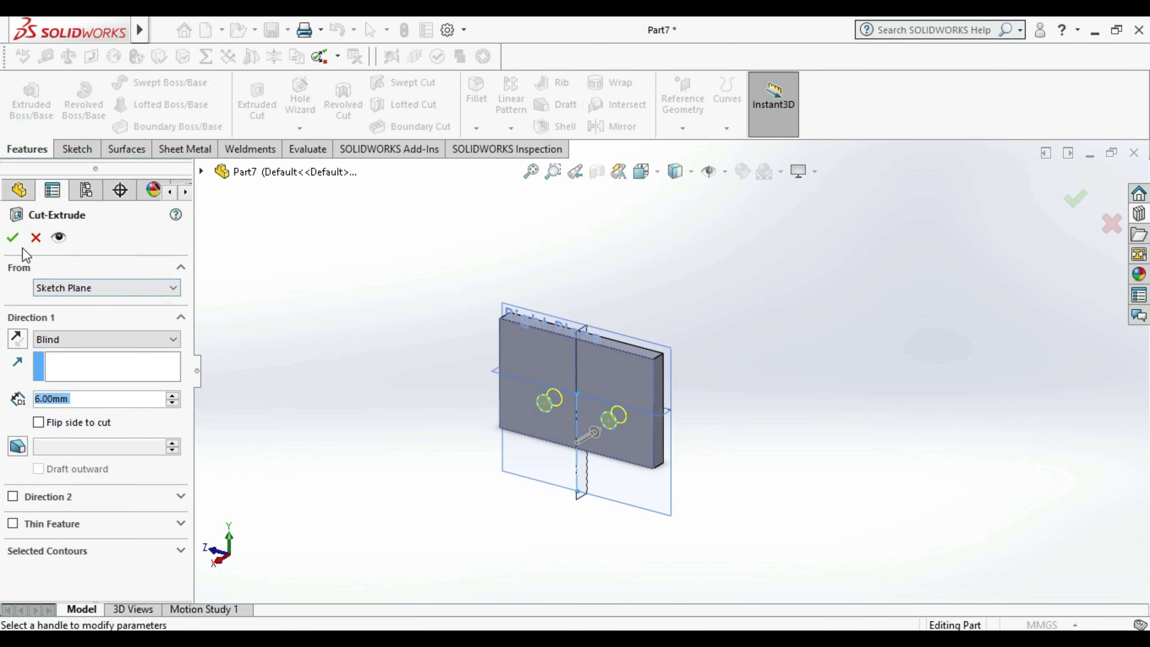
left_click(12, 237)
scroll(537, 284, "up", 2)
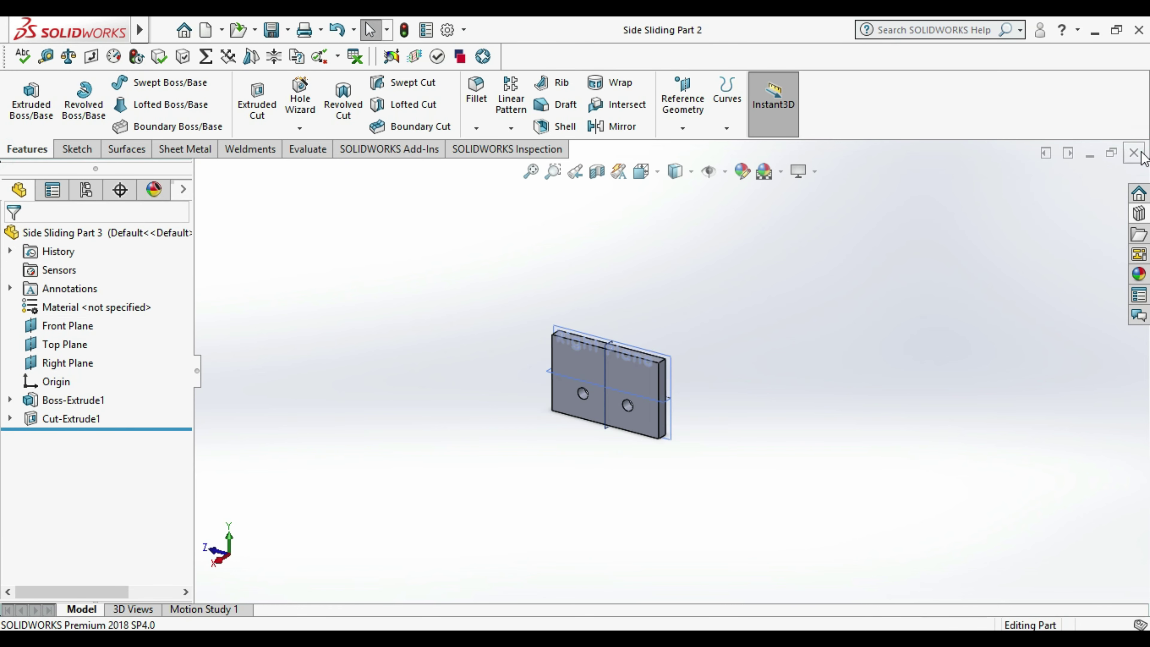
left_click(1134, 153)
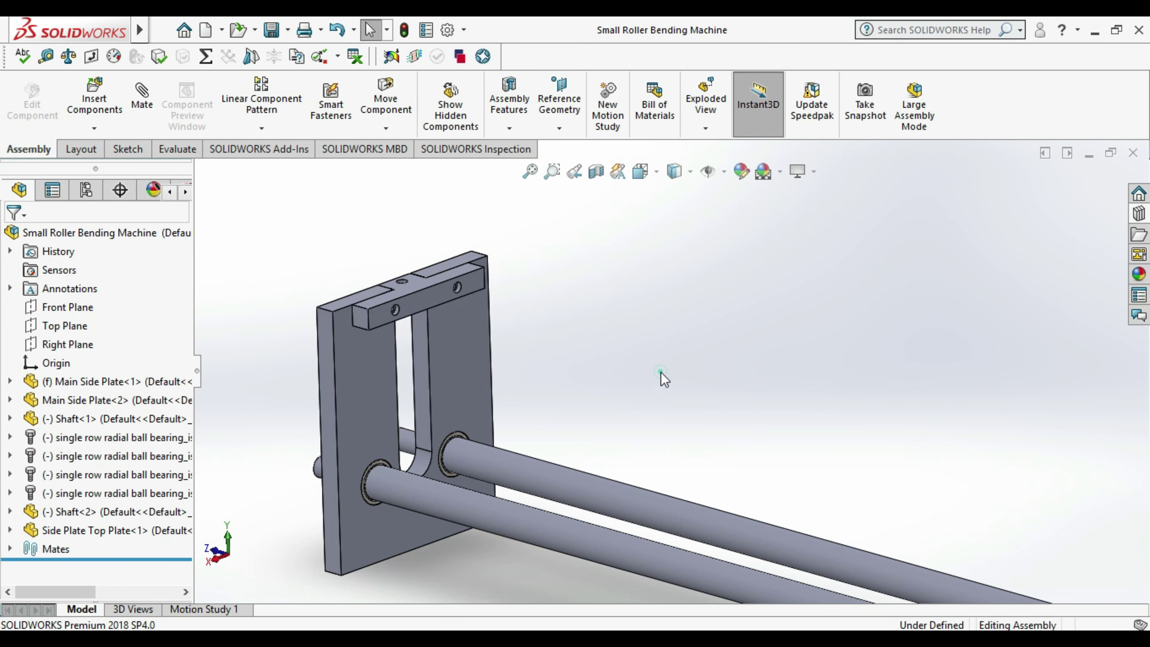
- Insert Side Sliding Part 1 and place it inside the frame
left_click(94, 102)
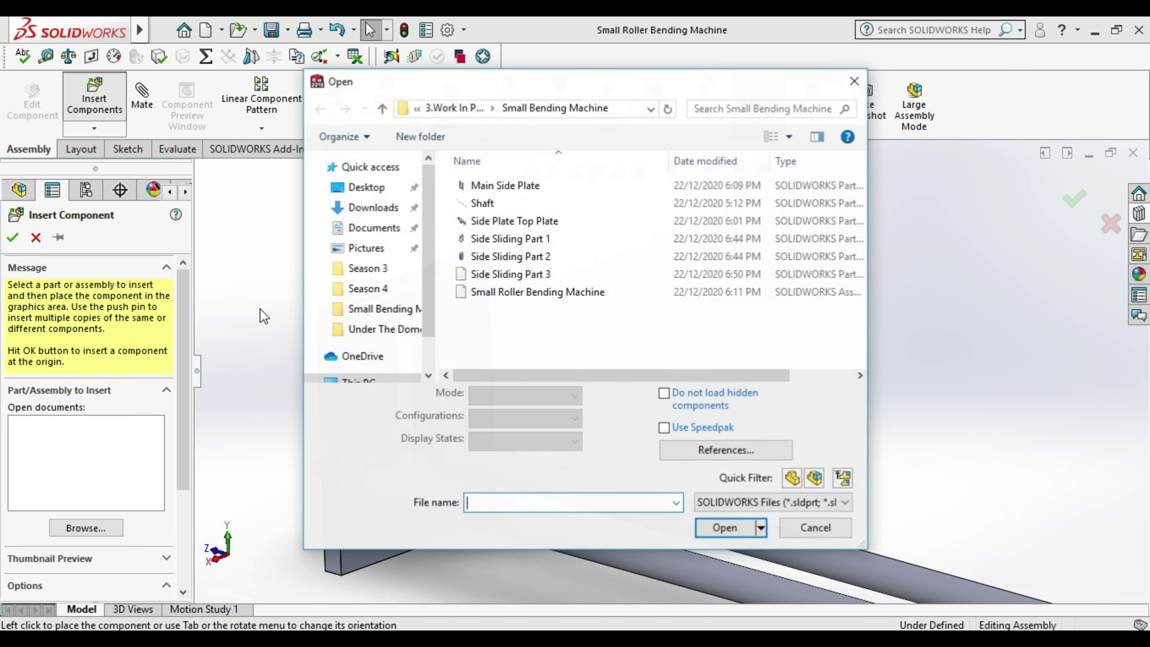
left_click(547, 241)
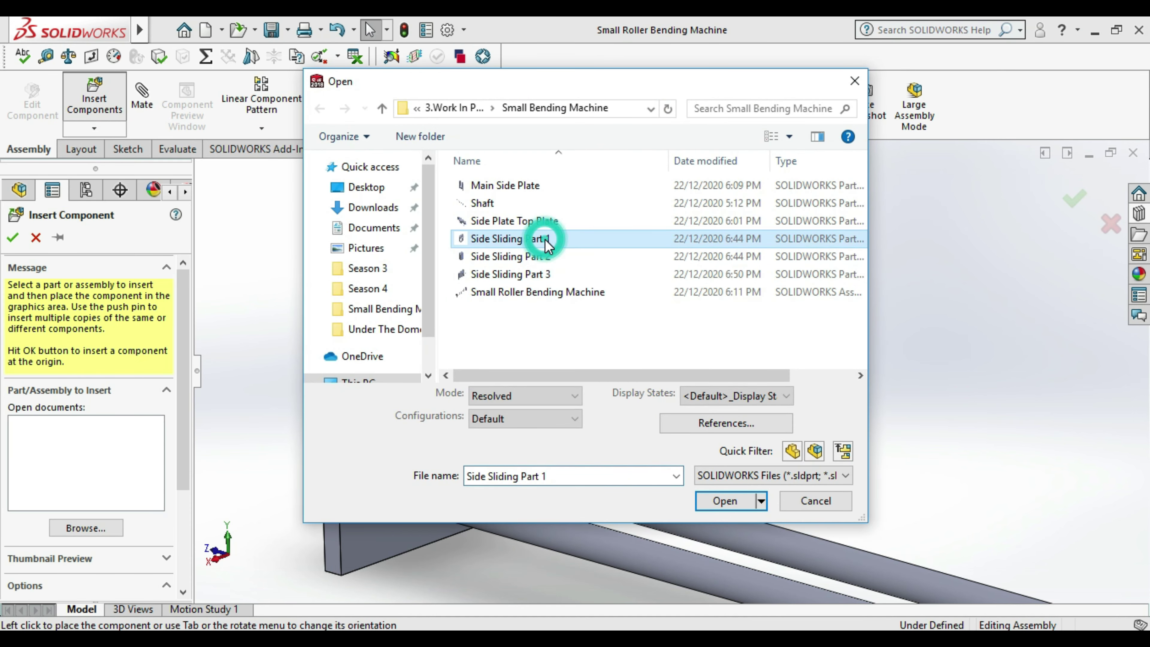
left_click(725, 500)
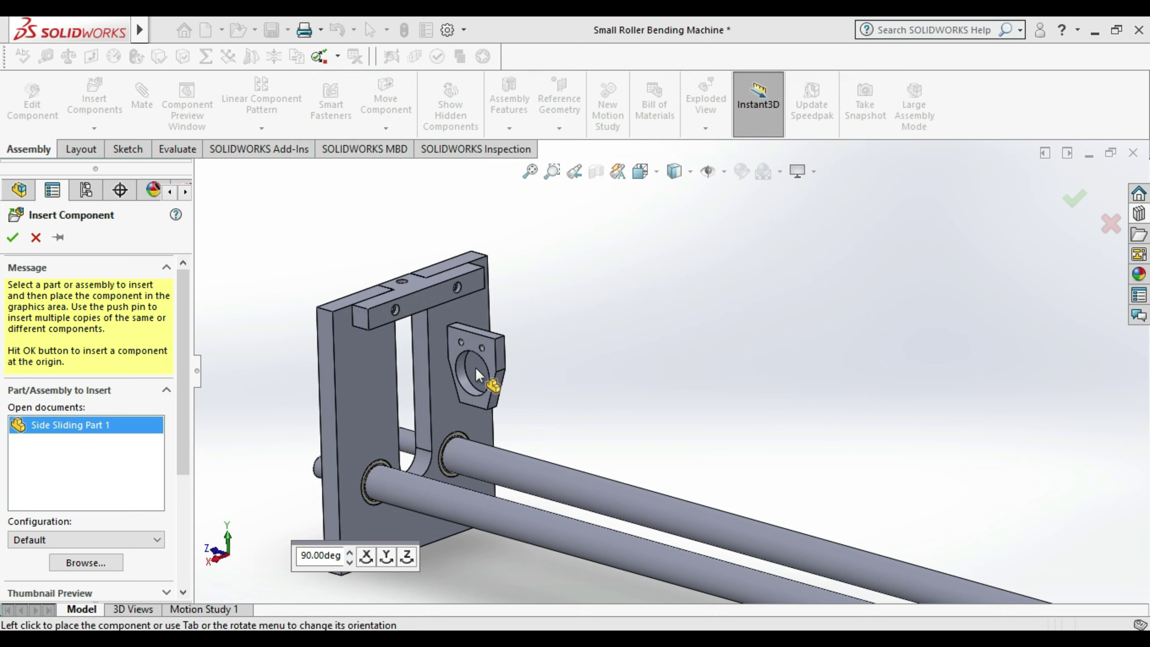
left_click(434, 372)
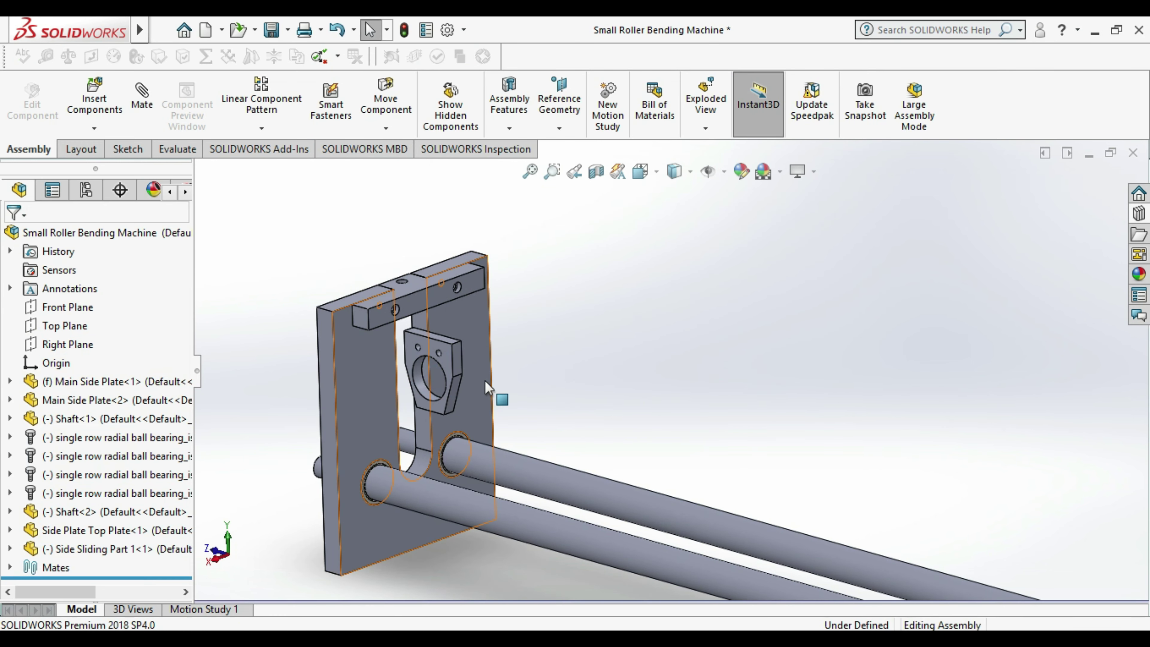
mouse_move(484, 382)
middle_mouse_down()
mouse_move(501, 344)
mouse_move(691, 385)
middle_mouse_up()
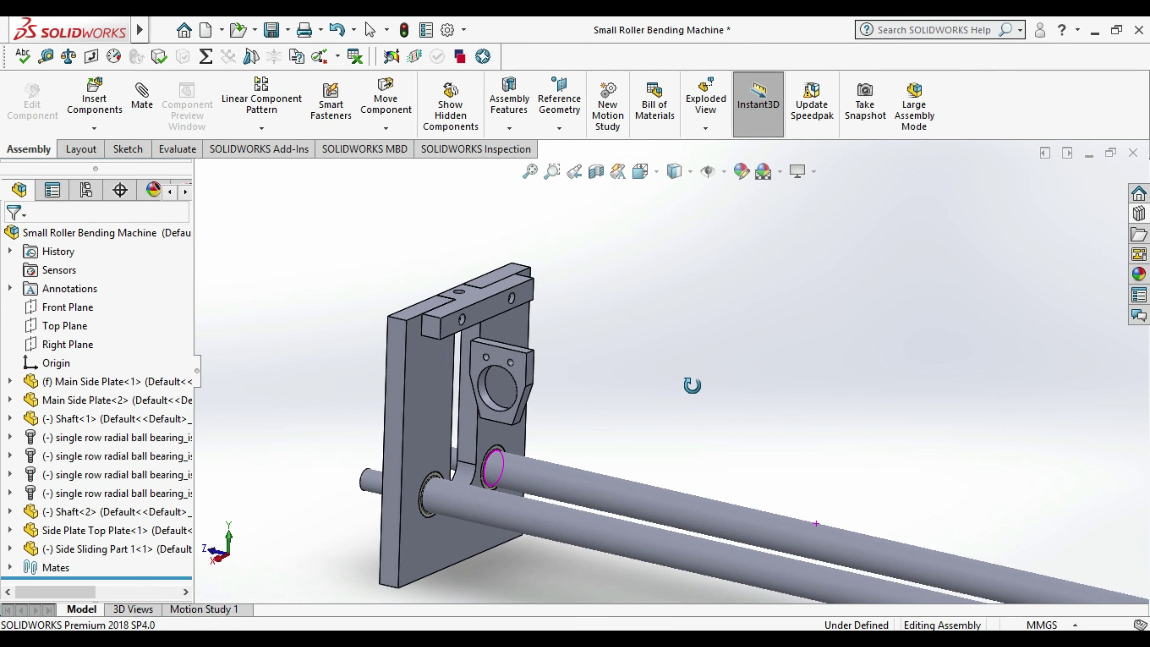
left_click(522, 365)
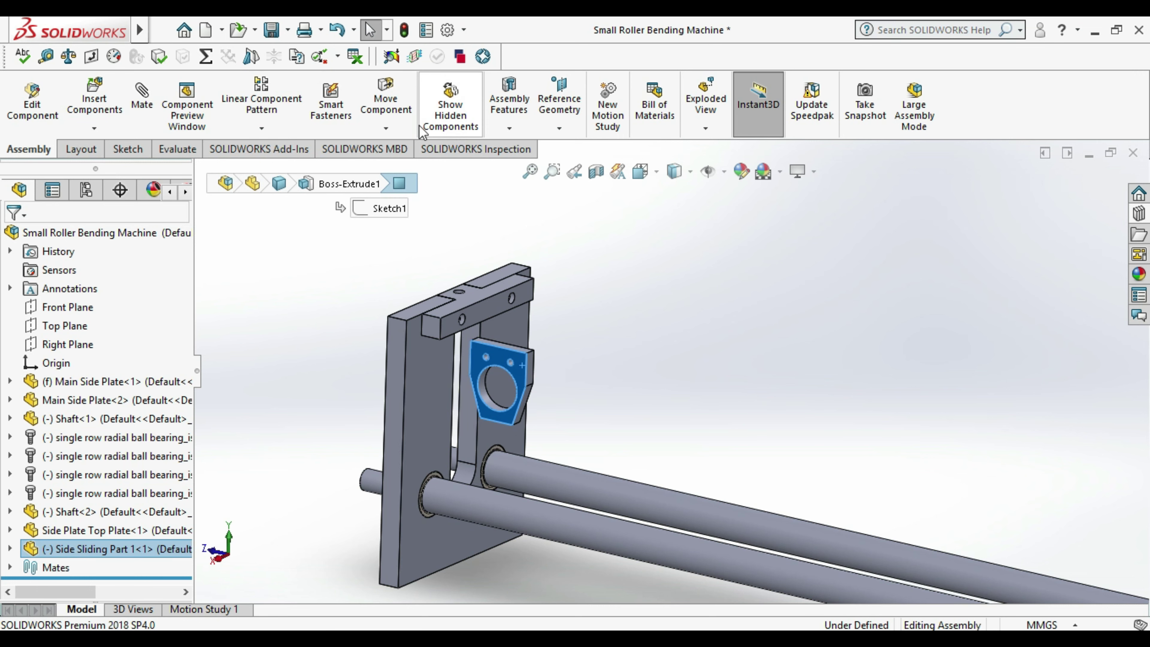
left_click(634, 339)
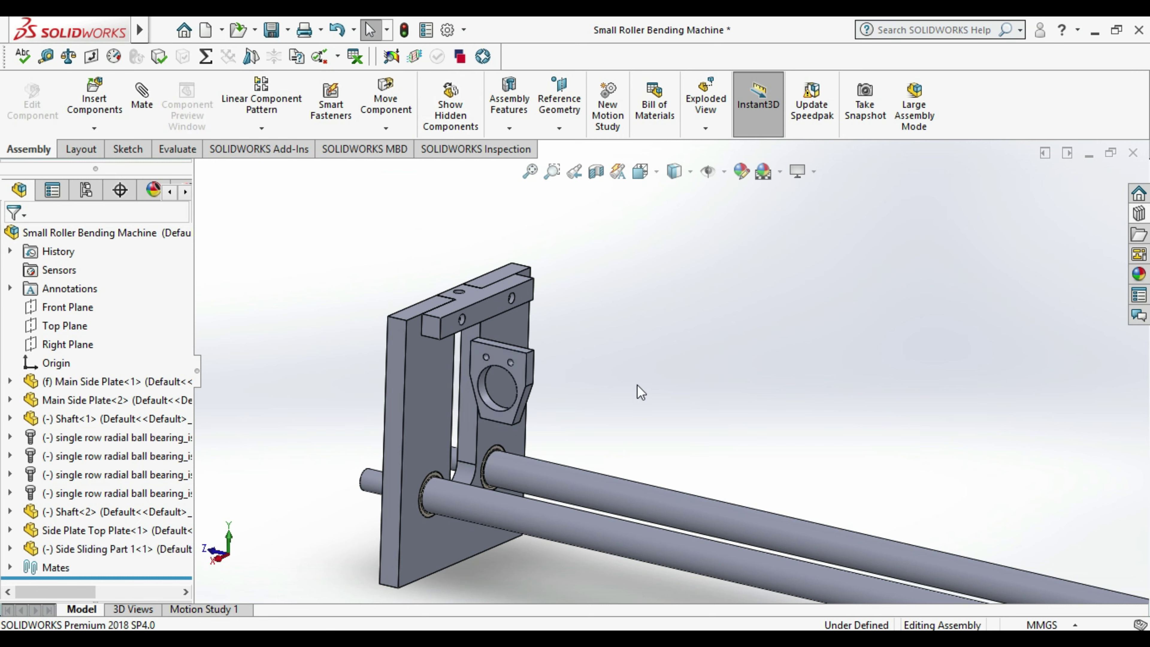
left_click(141, 101)
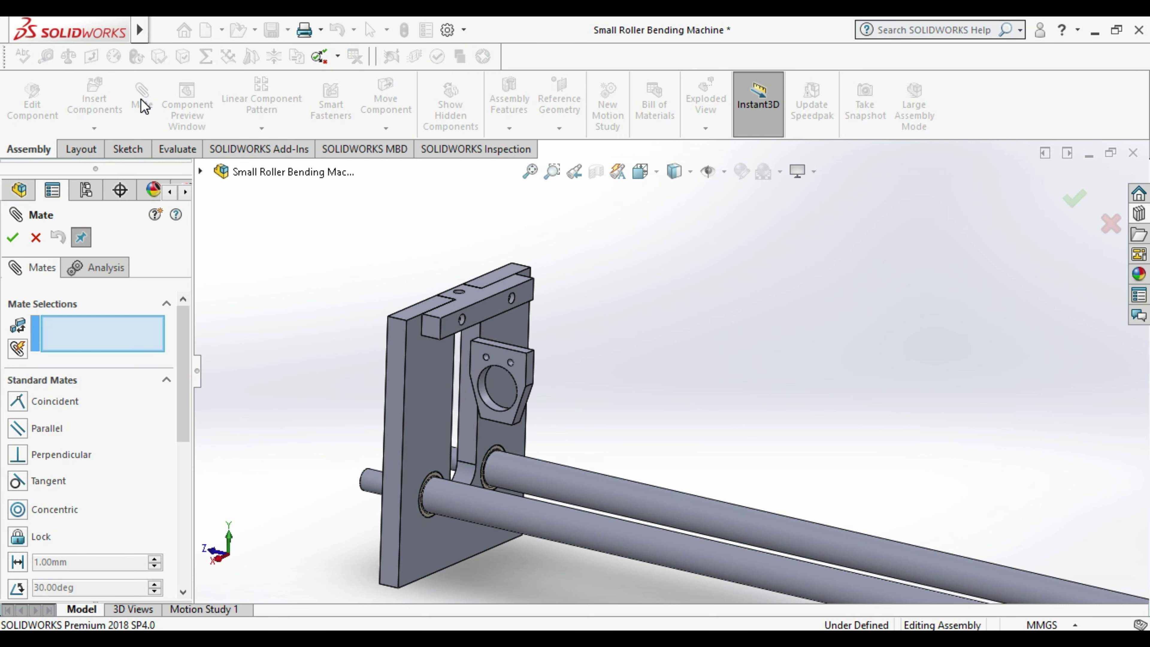
left_click(36, 237)
- Insert Side Sliding Part 2 and place it beside the frame
left_click(94, 98)
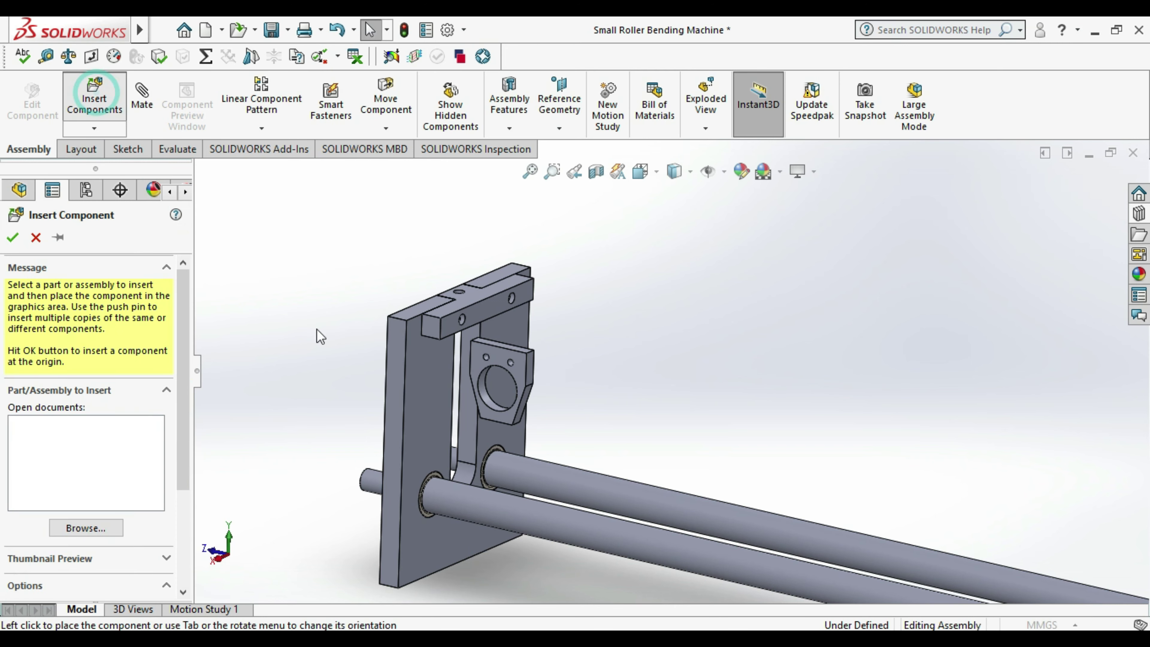
mouse_move(510, 256)
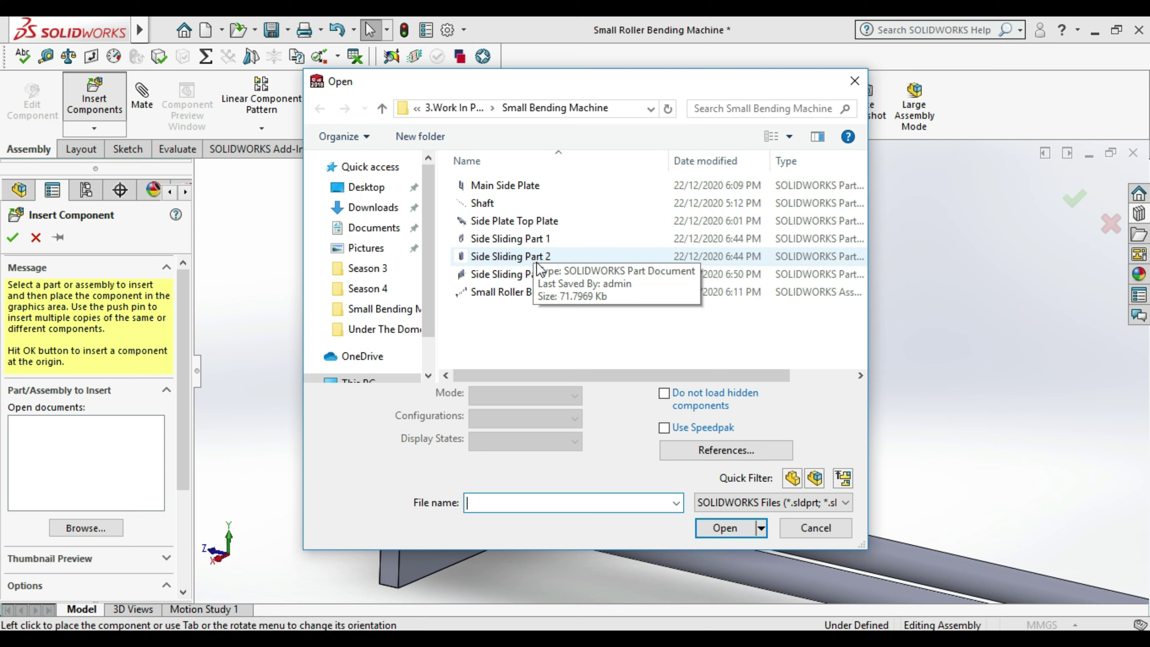
left_click(537, 262)
left_click(725, 528)
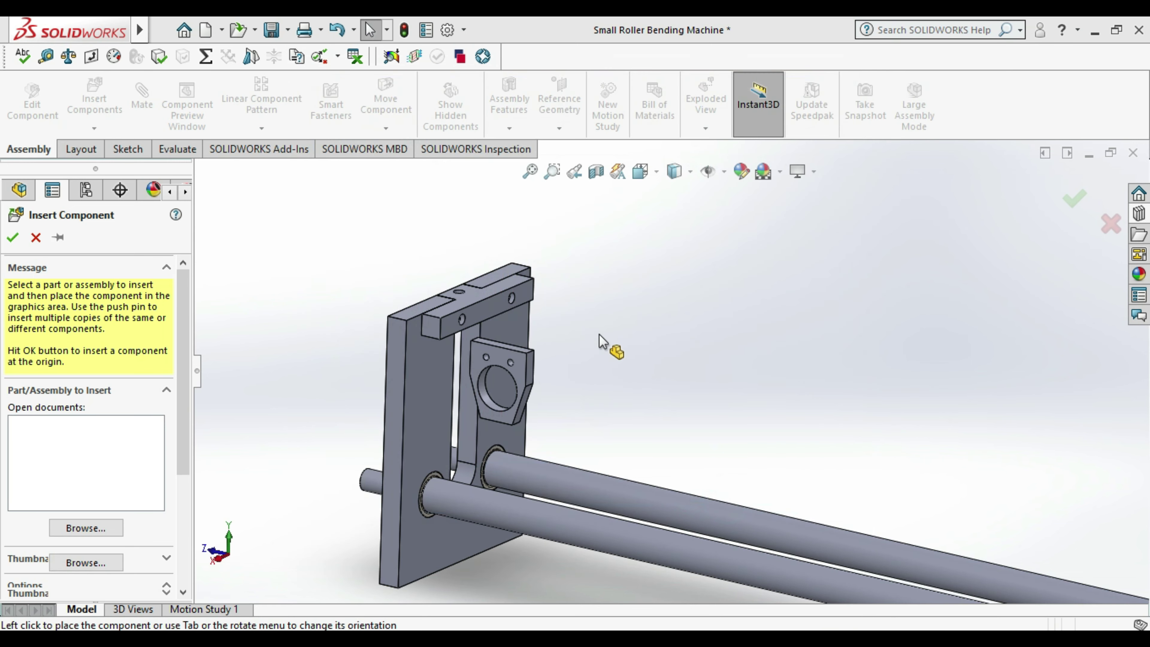
left_click(595, 346)
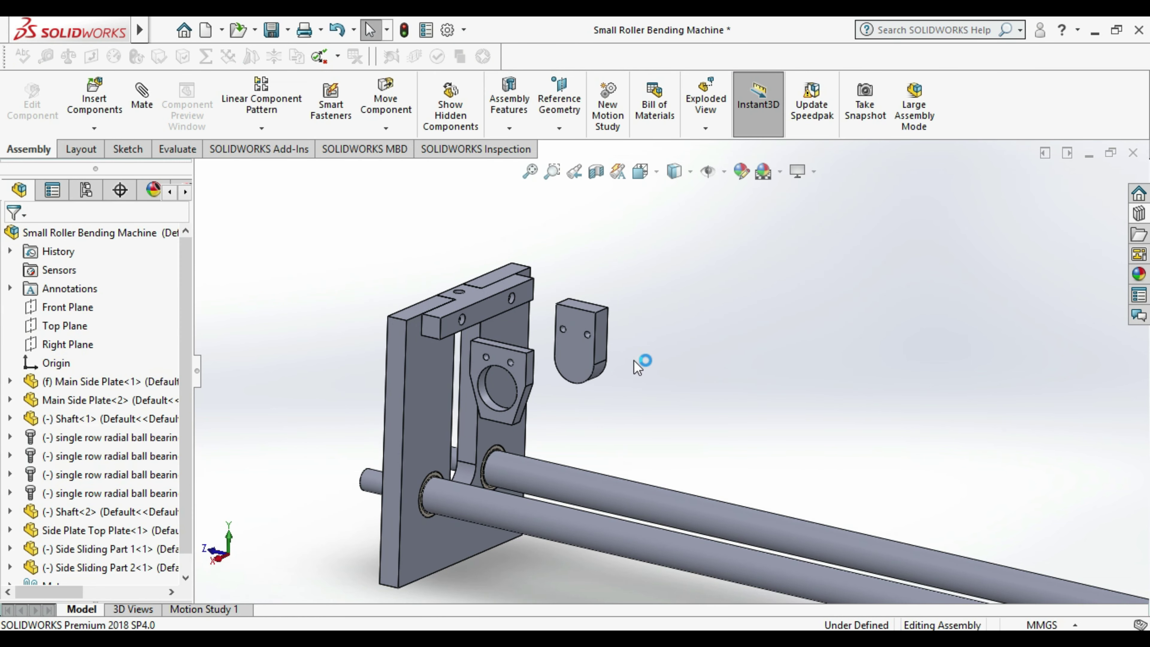
scroll(640, 366, "up", 3)
scroll(625, 370, "up", 2)
middle_click_drag(616, 375, 641, 375)
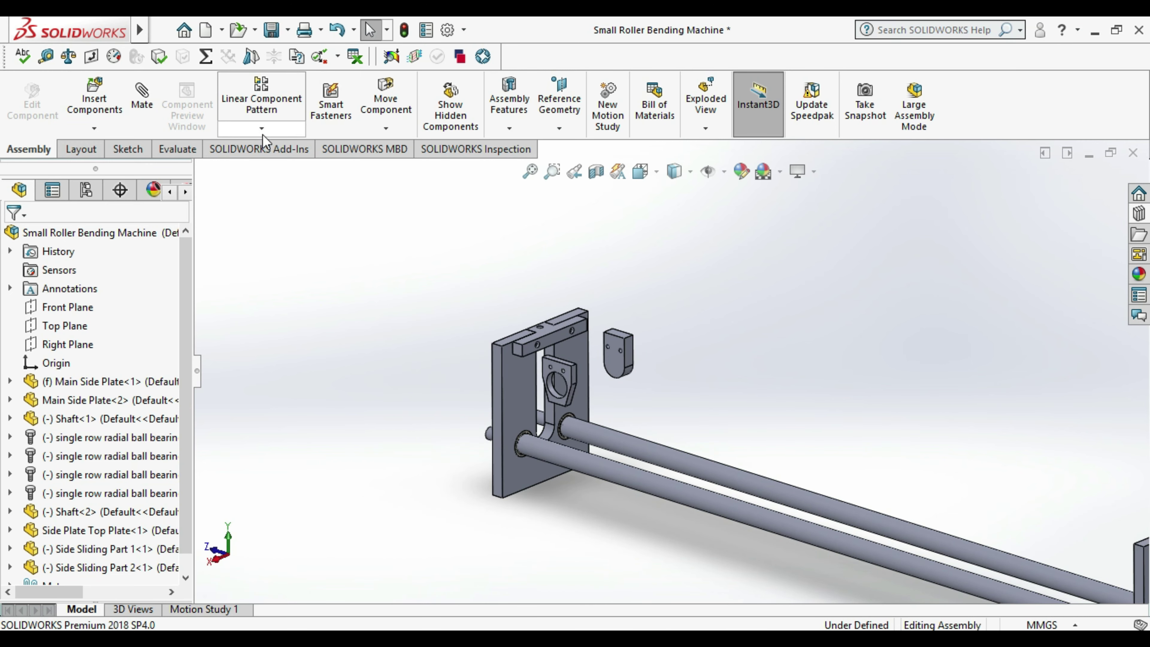
- Insert Side Sliding Part 3 and place it next to Side Sliding Part 2
left_click(101, 96)
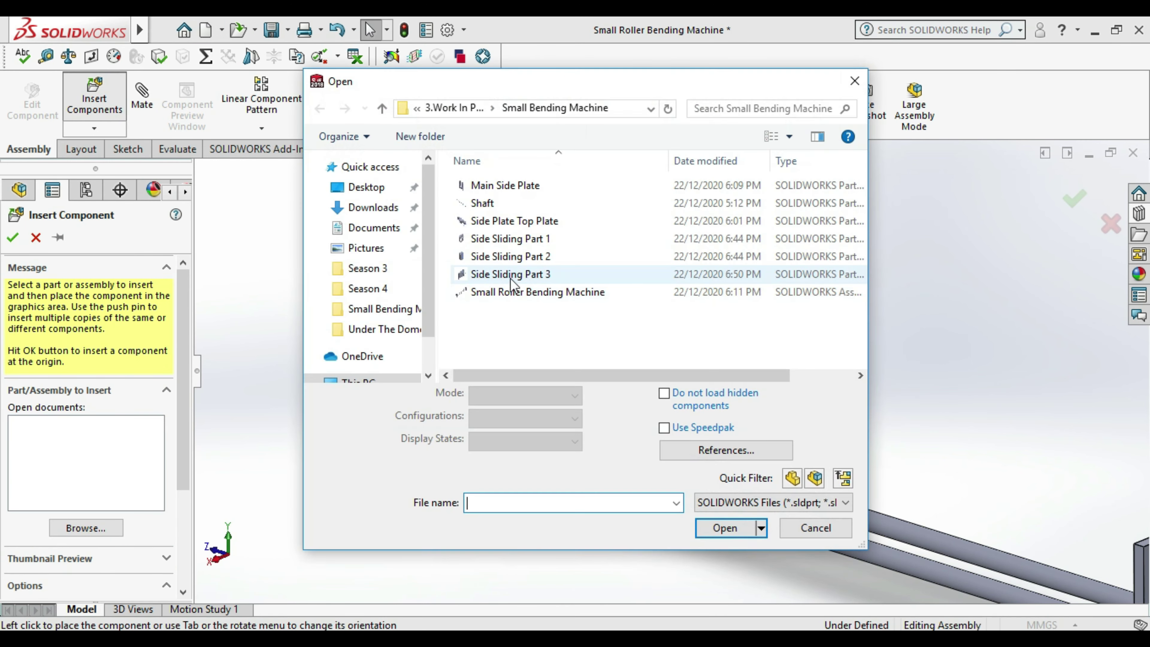
left_click(521, 274)
left_click(724, 527)
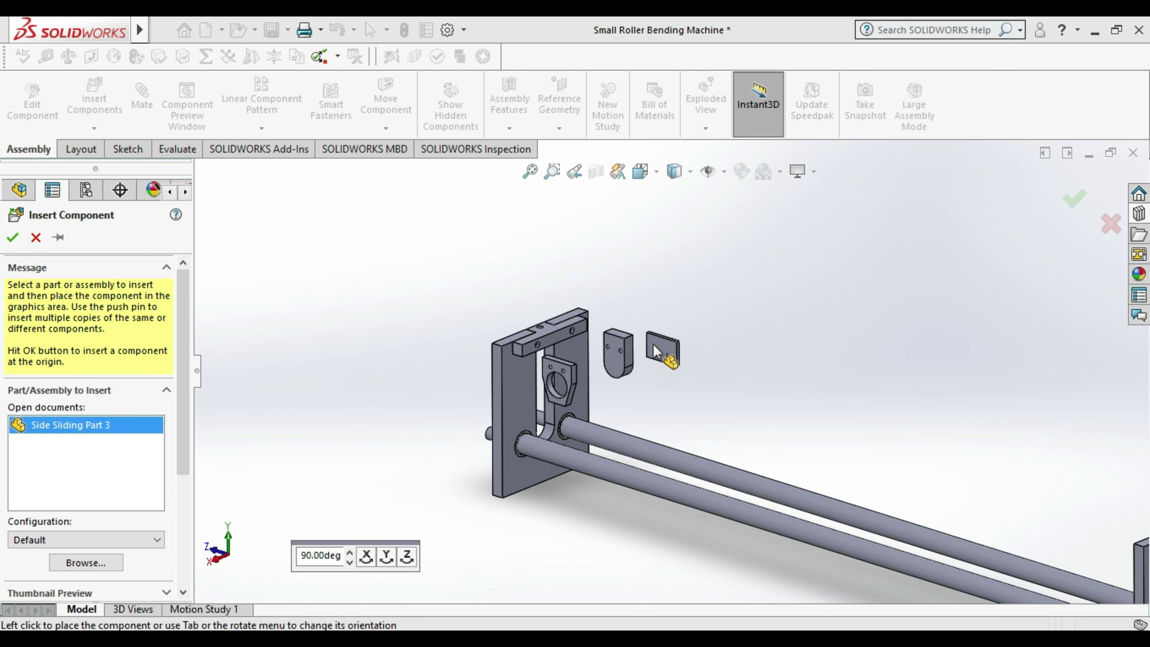
left_click(654, 351)
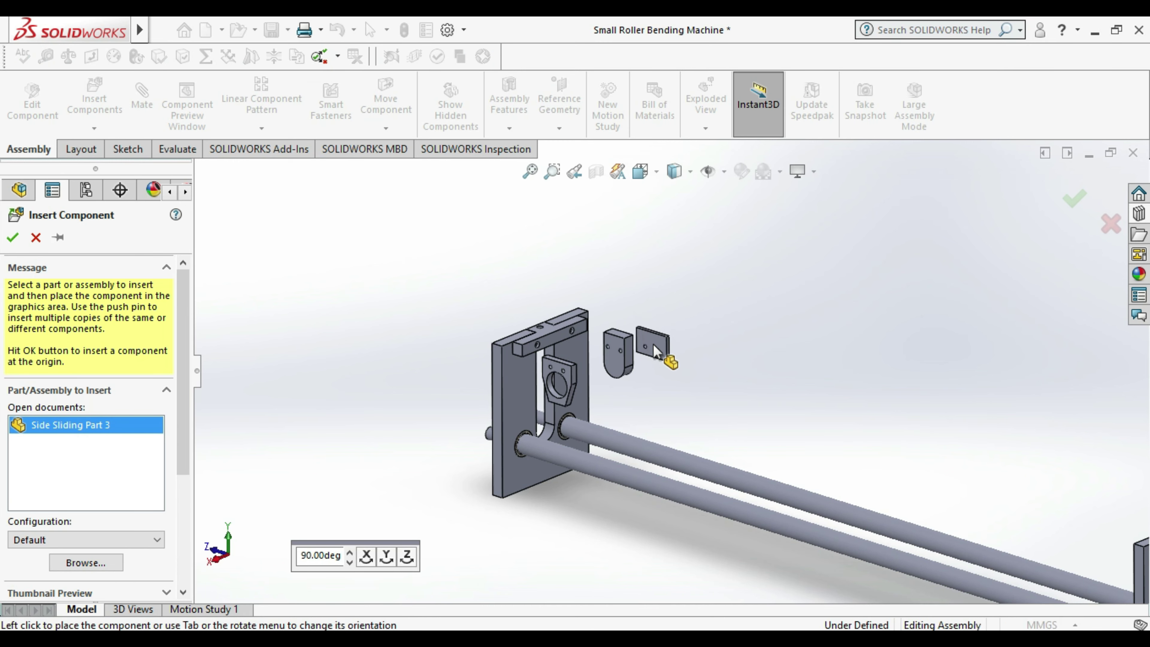
scroll(673, 364, "down", 1)
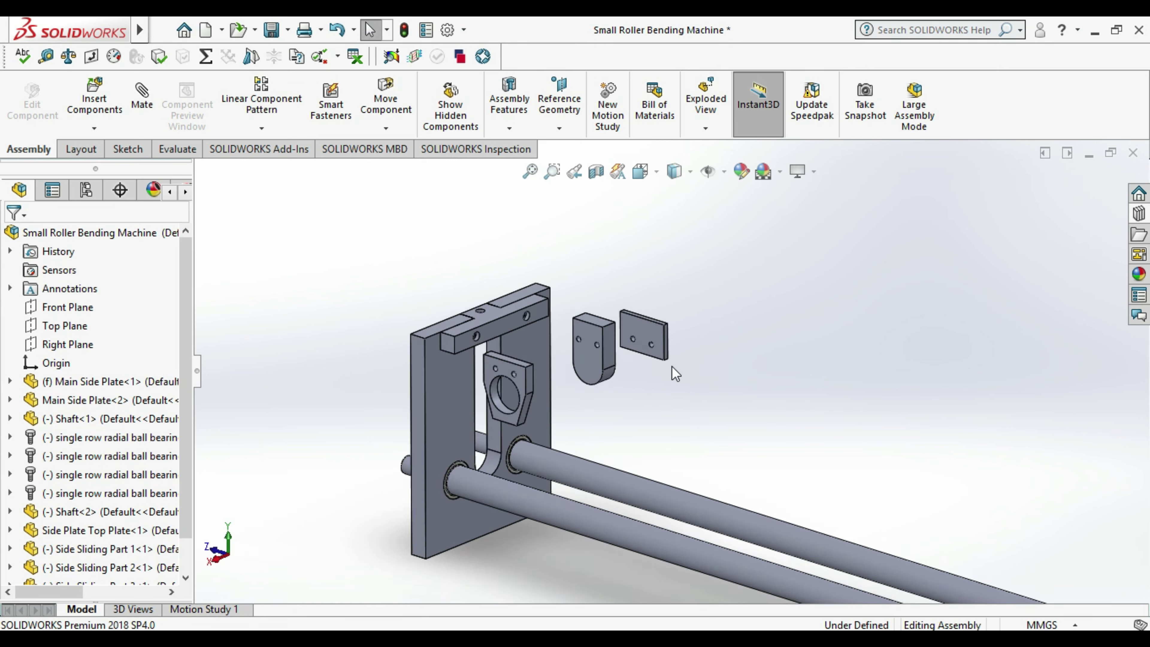
scroll(672, 366, "down", 1)
scroll(697, 389, "down", 2)
scroll(701, 389, "up", 1)
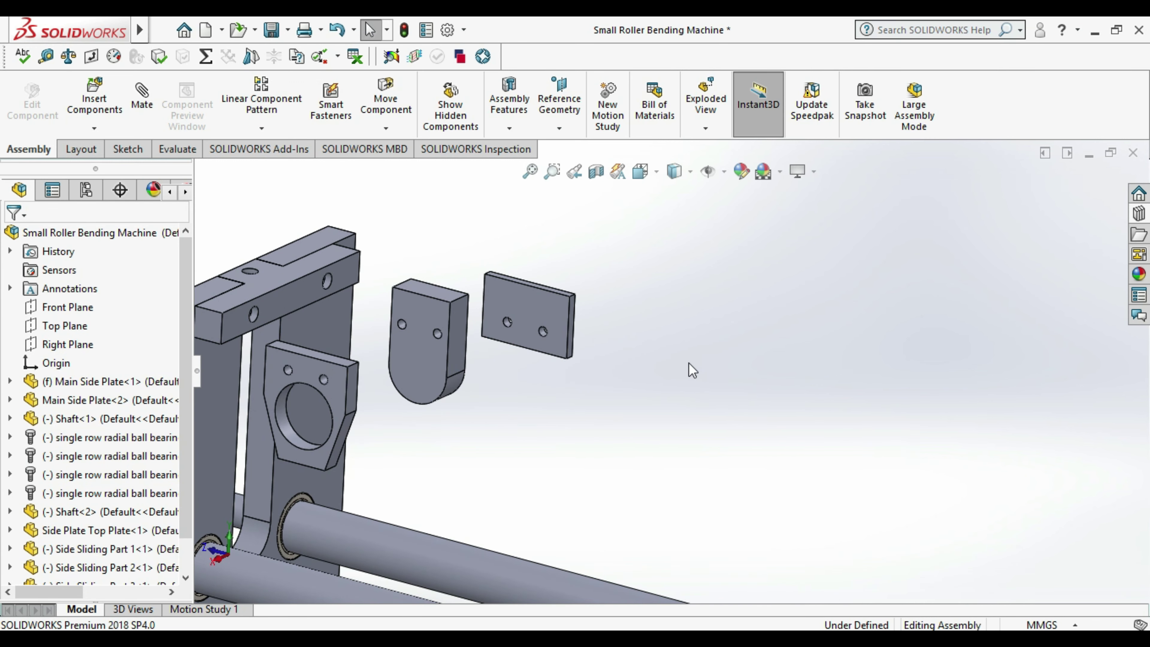
left_click(701, 397)
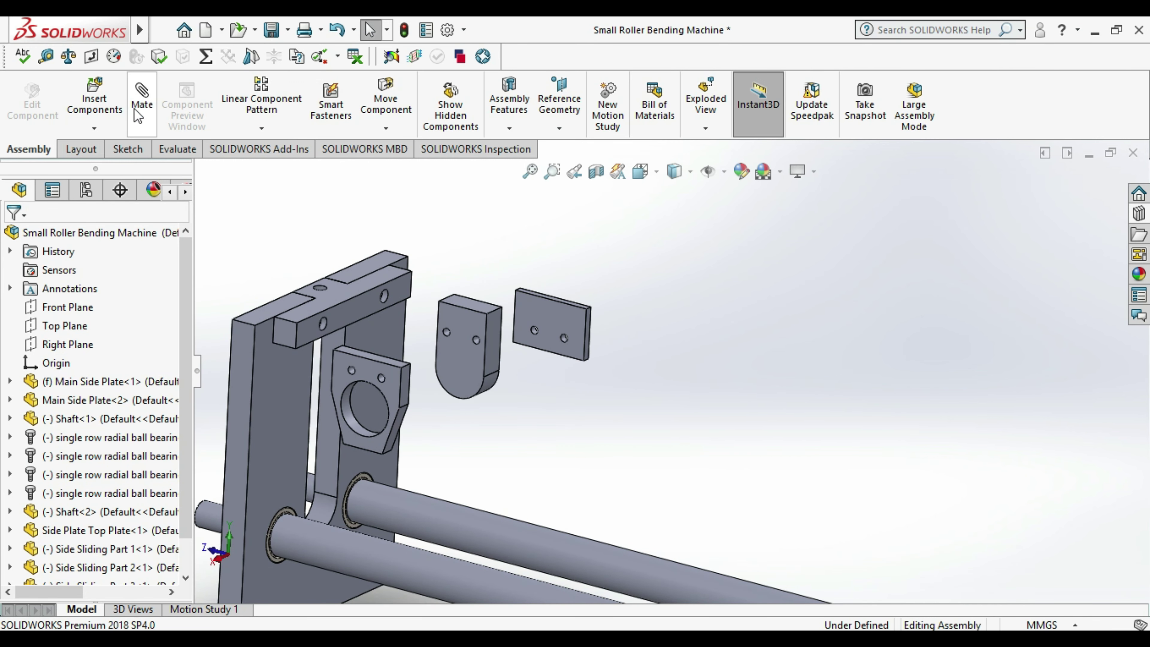
- Mate the flat plate's face coincident with a face on the other sliding part
left_click(141, 104)
scroll(543, 326, "down", 1)
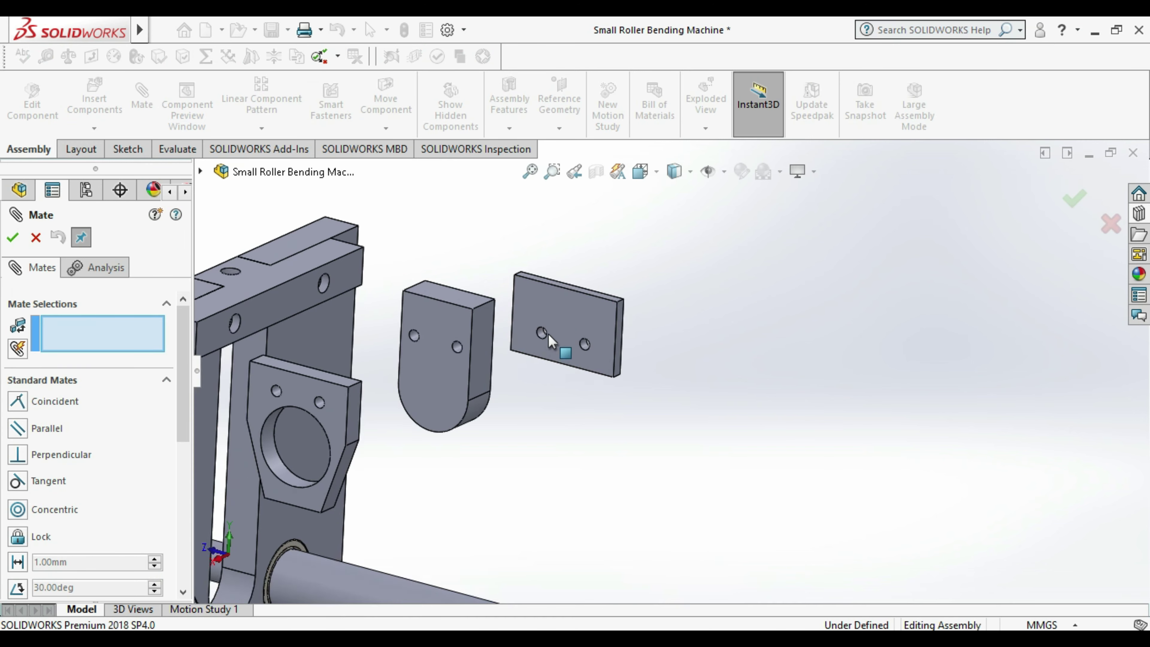
scroll(577, 315, "down", 1)
left_click(578, 315)
scroll(574, 315, "up", 2)
middle_click_drag(623, 393, 564, 403)
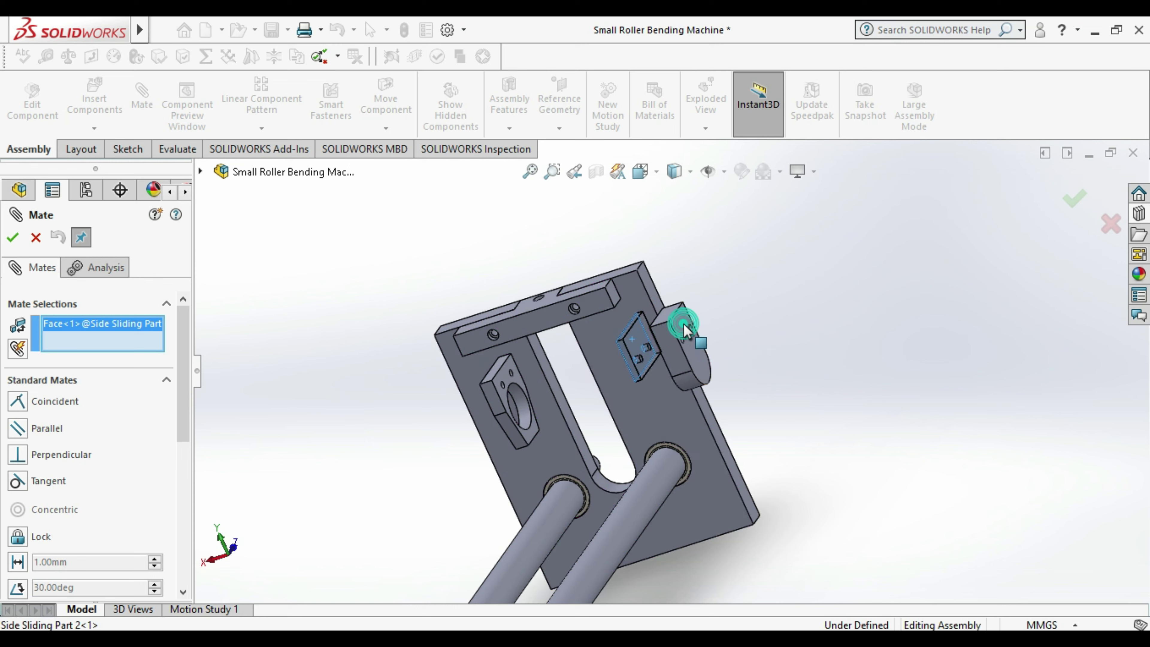
left_click(684, 324)
left_click(881, 318)
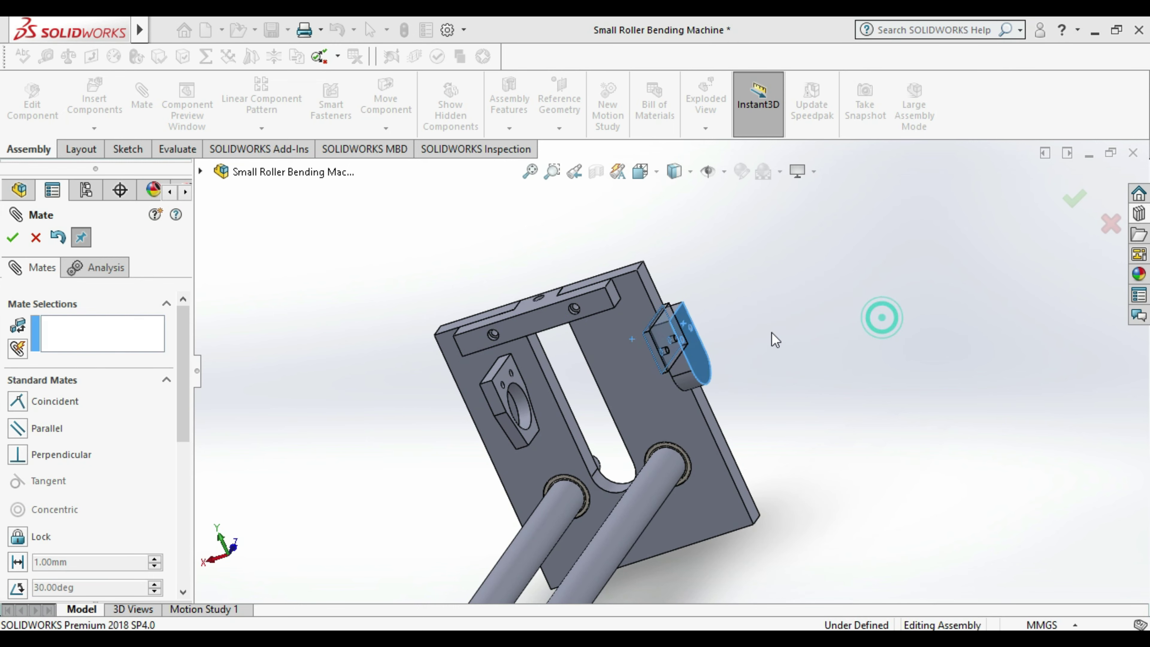
- Align the plate's top face with the matching face on the sliding part
scroll(682, 340, "down", 2)
scroll(674, 343, "down", 3)
mouse_move(686, 341)
middle_mouse_down()
mouse_move(709, 350)
mouse_move(651, 300)
middle_mouse_up()
left_click(653, 300)
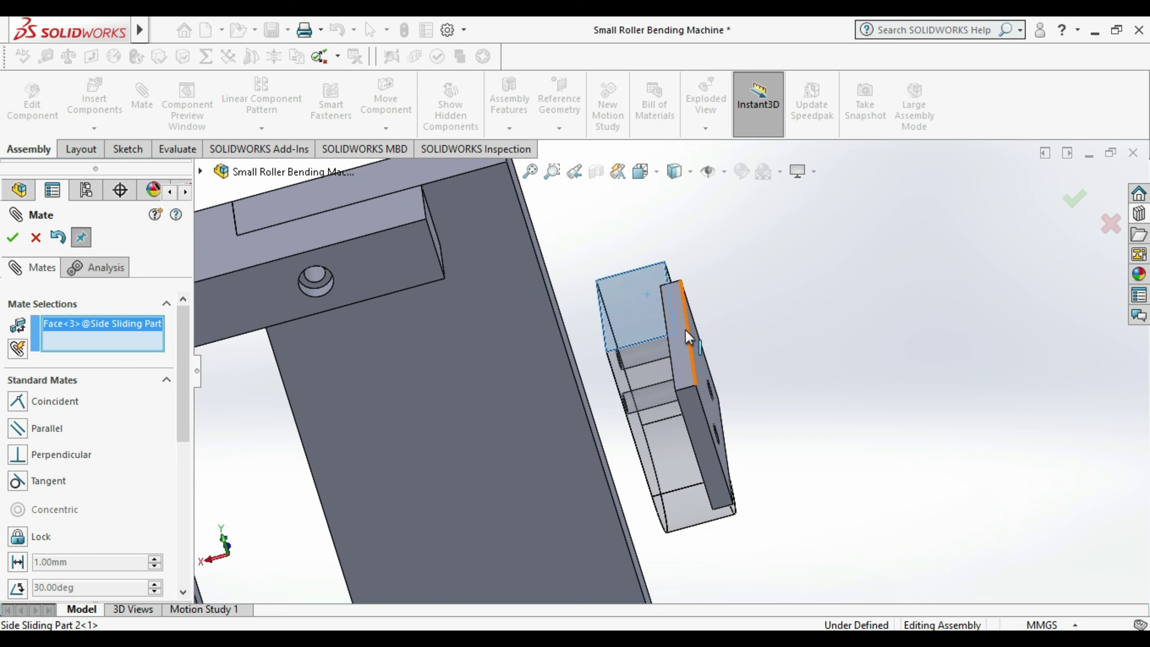
left_click(676, 332)
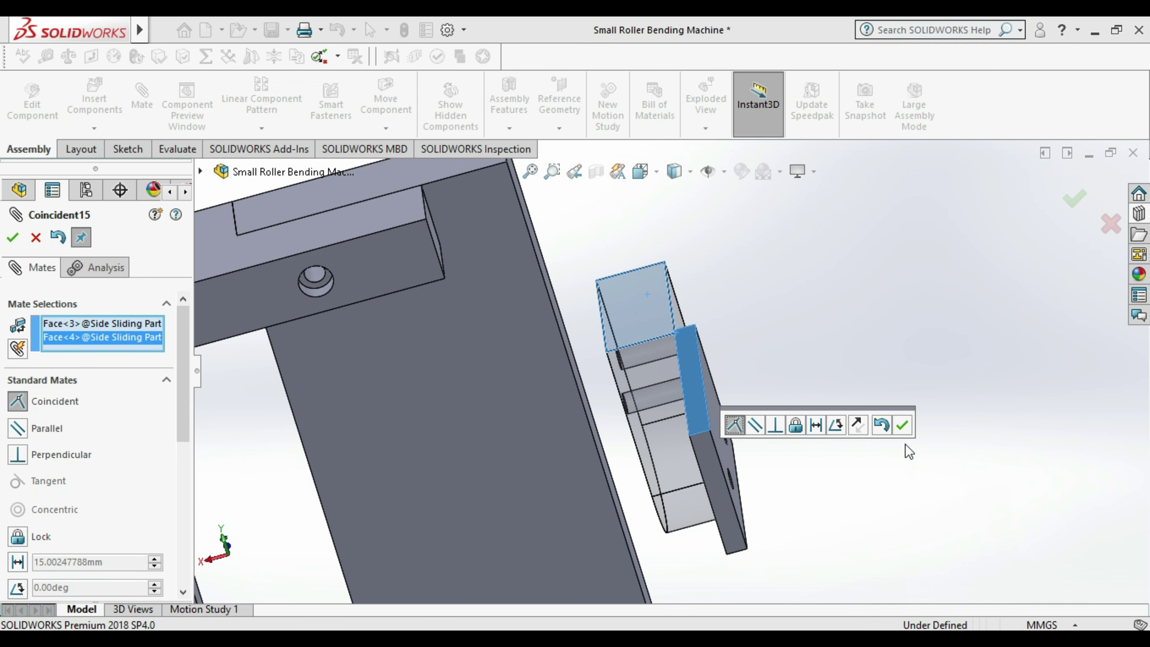
left_click(902, 425)
- Make the plate's hole concentric with the matching hole, switching the mate from Parallel
scroll(786, 398, "up", 3)
middle_click_drag(785, 398, 828, 389)
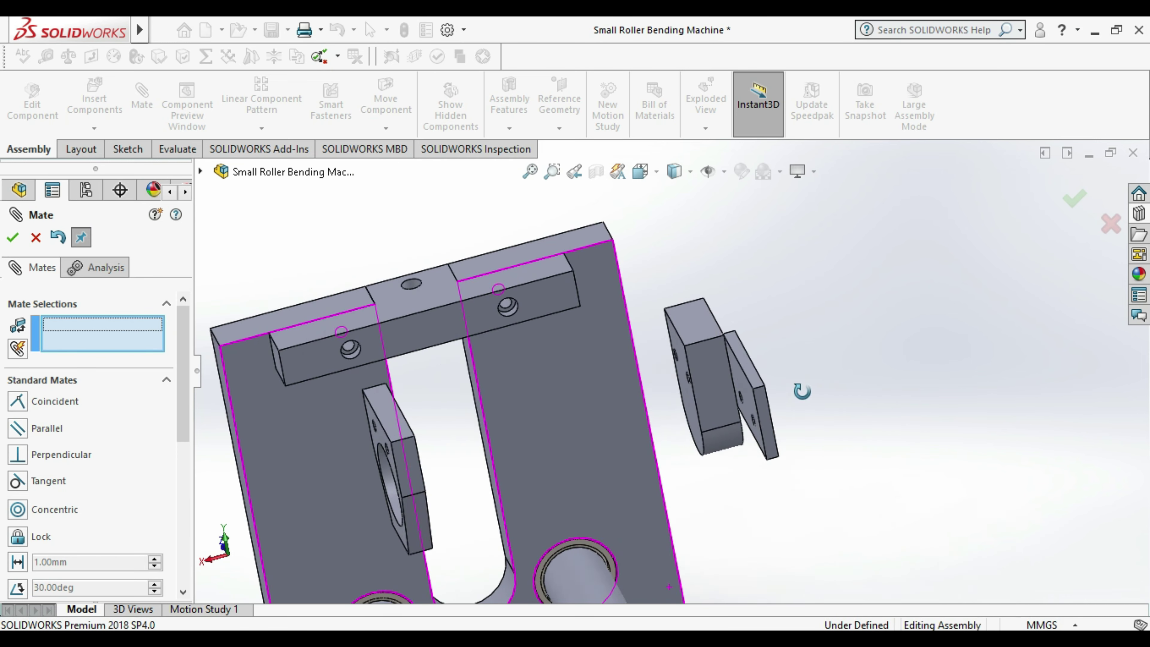
scroll(814, 401, "down", 3)
scroll(770, 390, "down", 2)
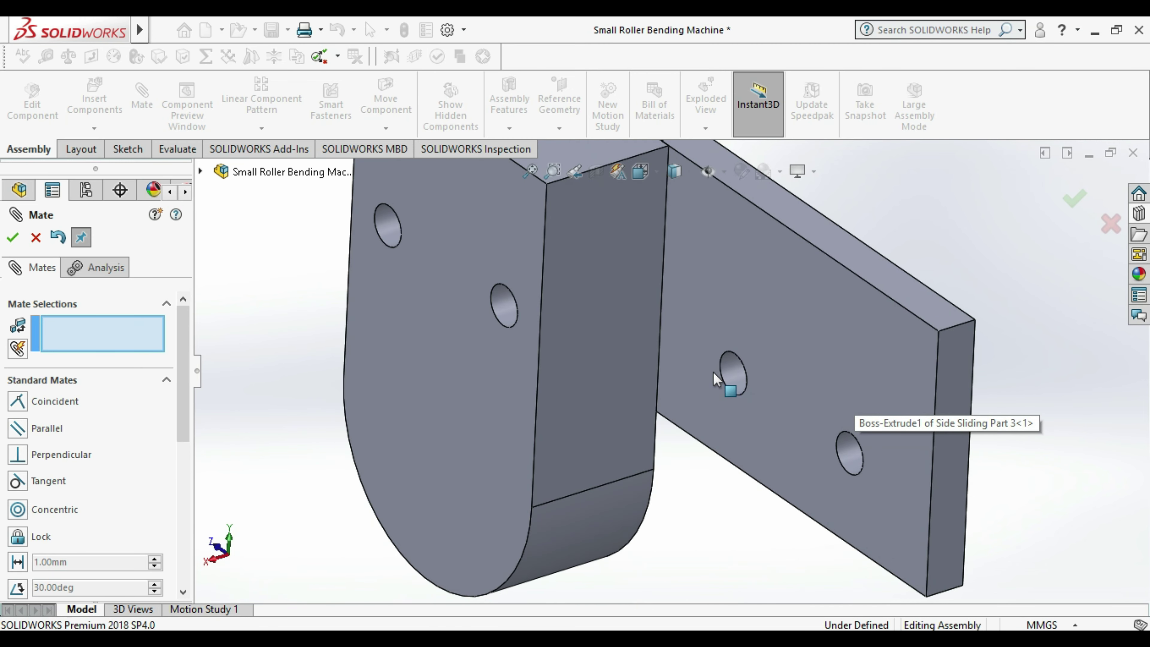
left_click(734, 376)
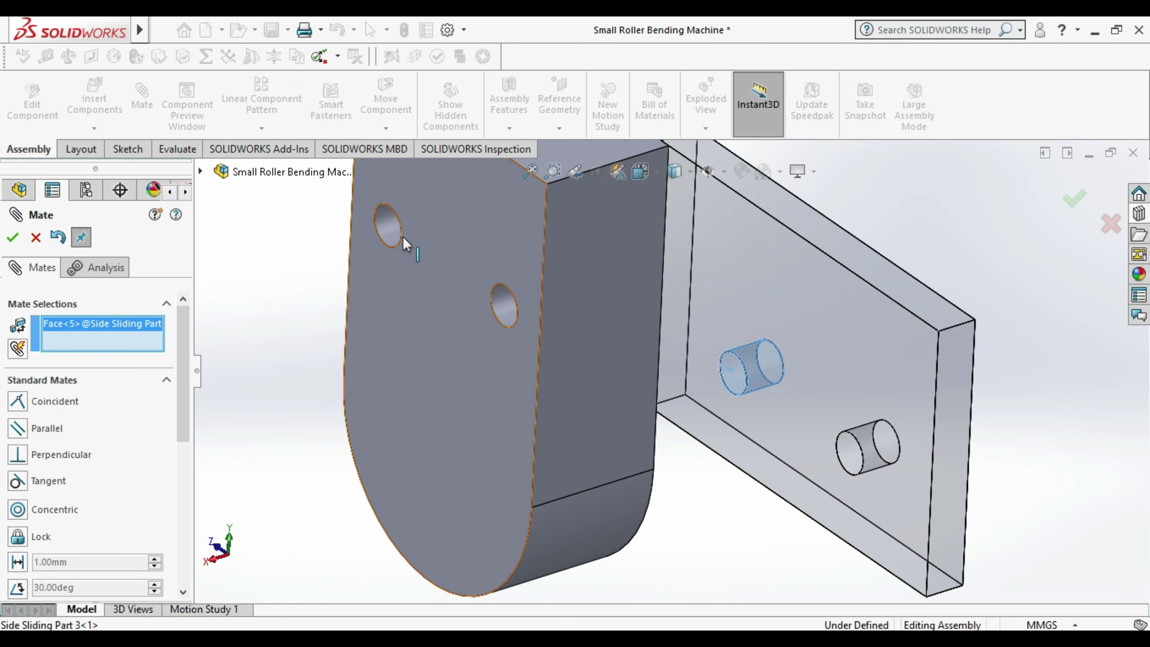
left_click(388, 219)
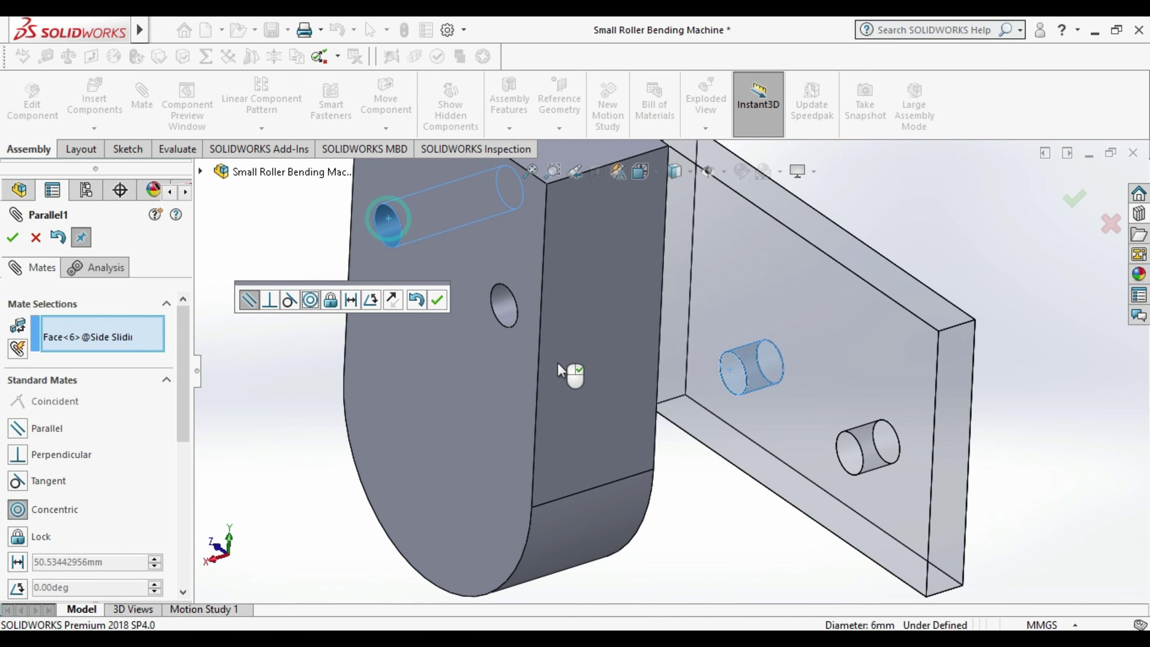
left_click(311, 301)
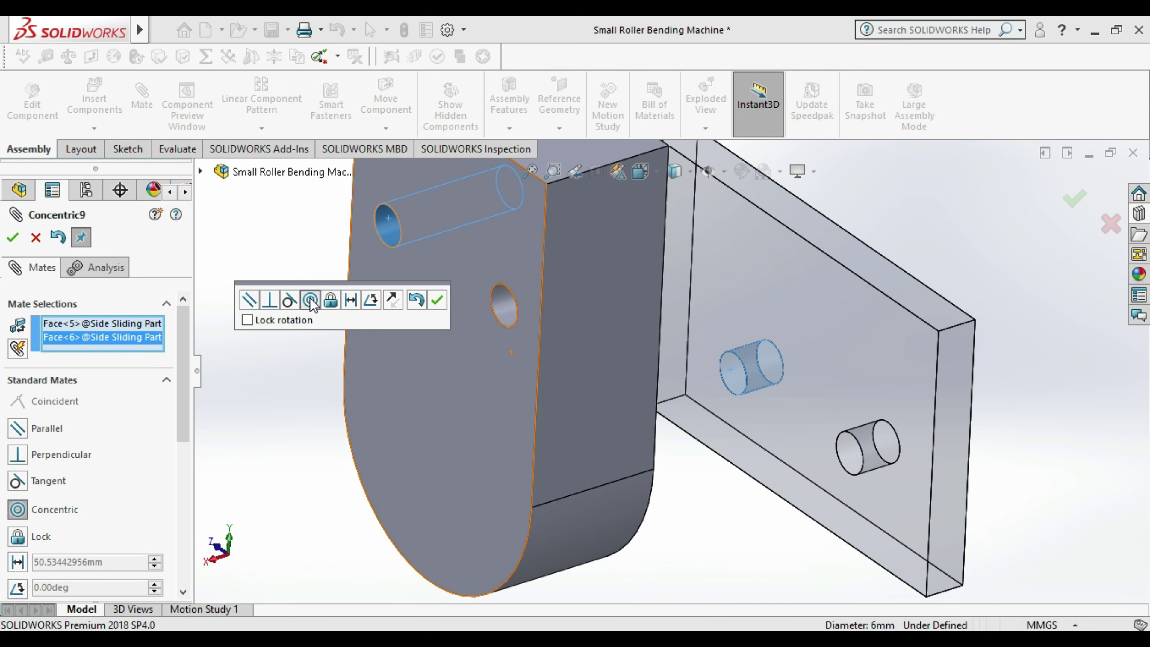
key("Return")
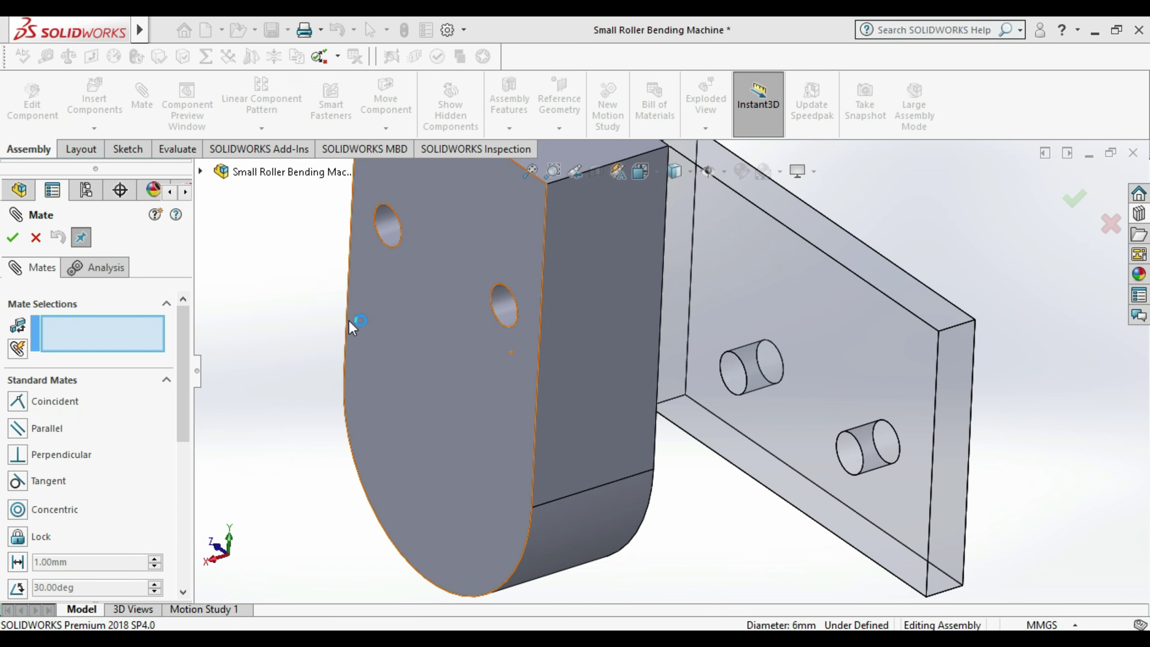
key("Return")
scroll(546, 380, "up", 3)
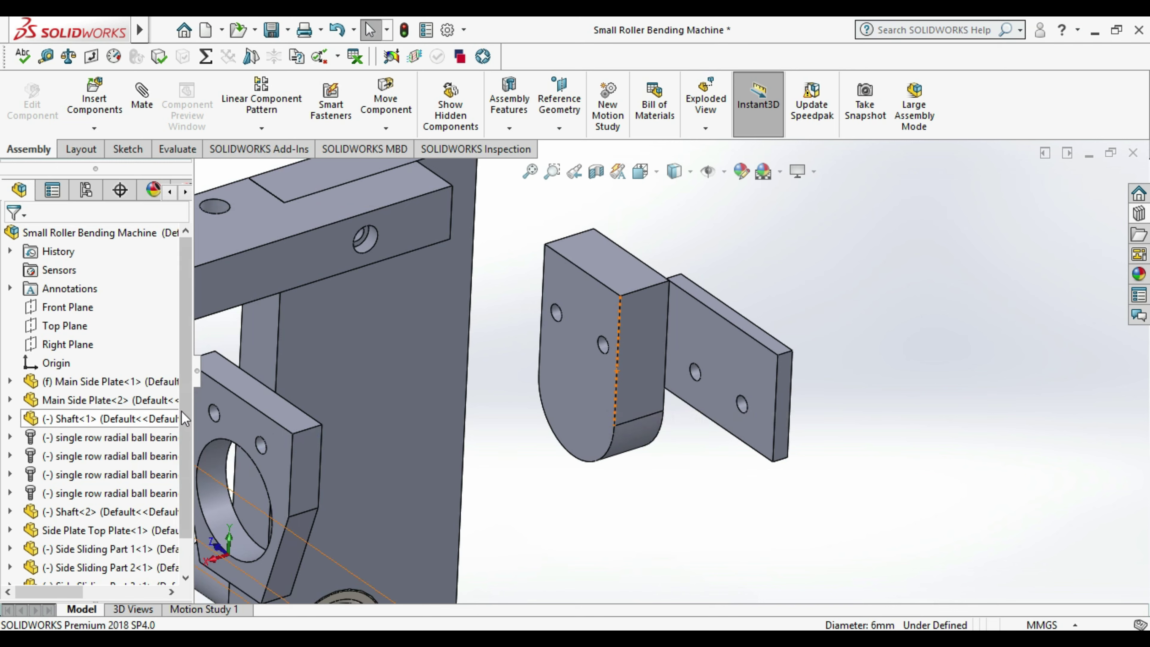
- Delete the Coincident14 mate and move the freed plate up and to the left
scroll(185, 430, "down", 1)
scroll(185, 431, "down", 1)
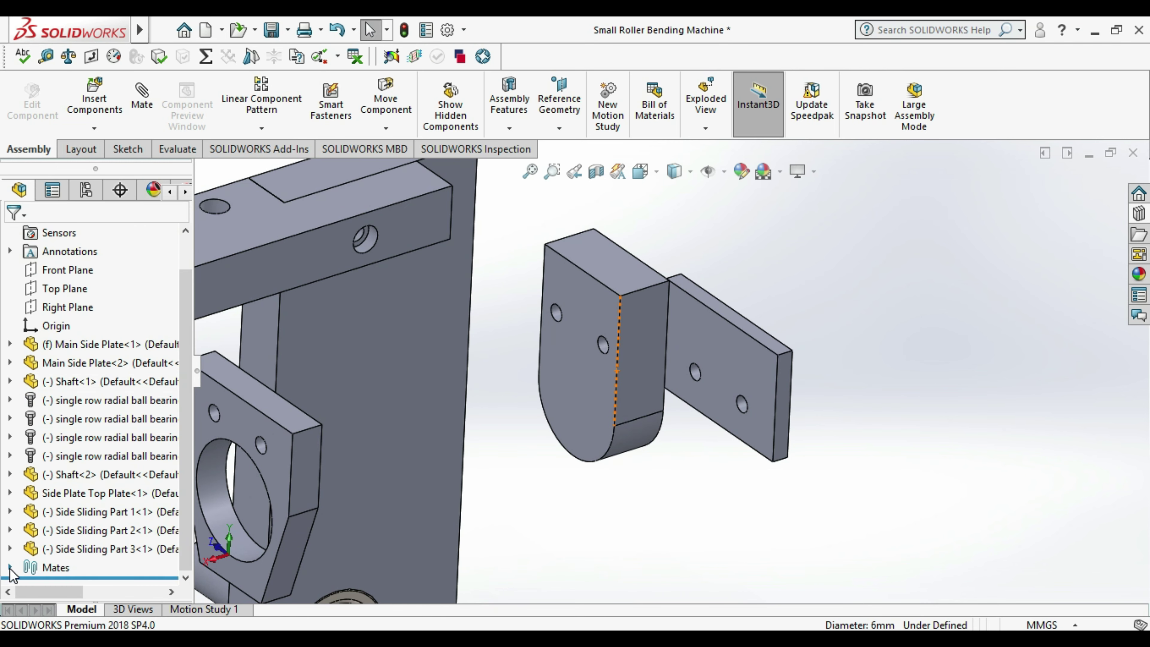
left_click(9, 567)
scroll(107, 566, "down", 1)
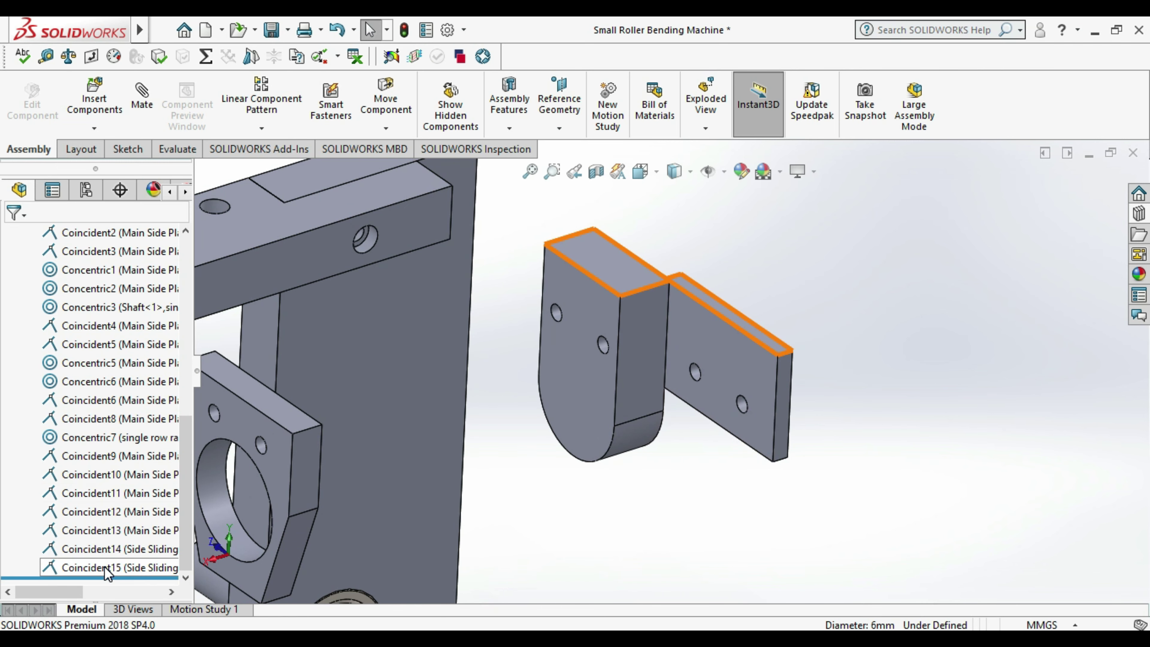
right_click(102, 549)
left_click(150, 428)
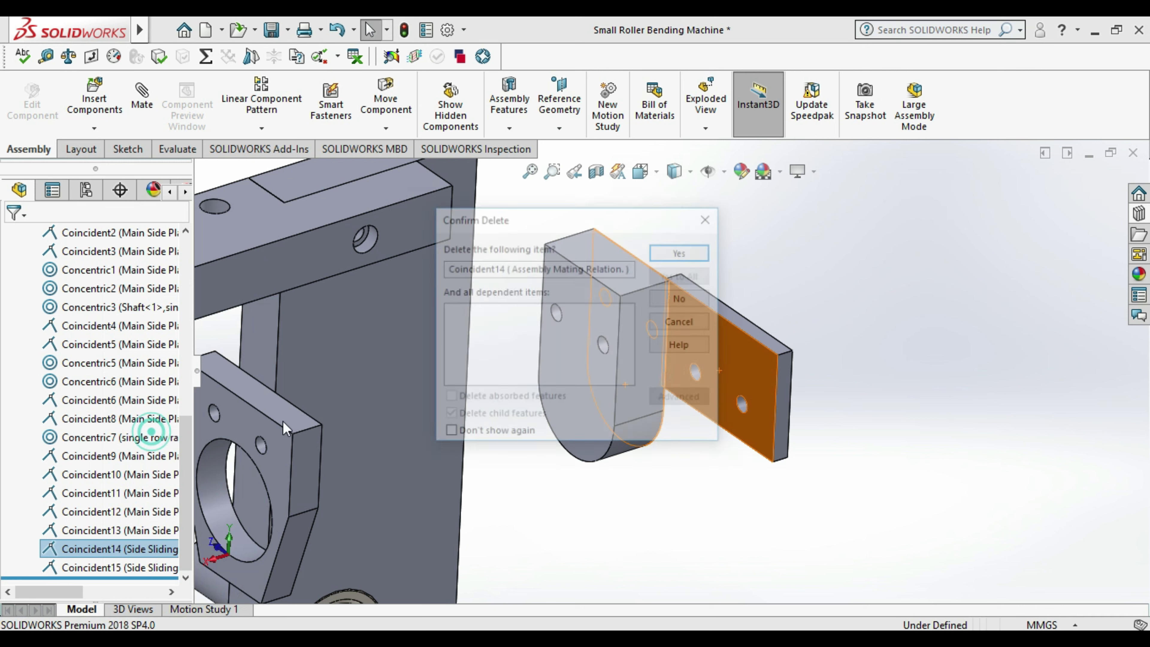
left_click(682, 249)
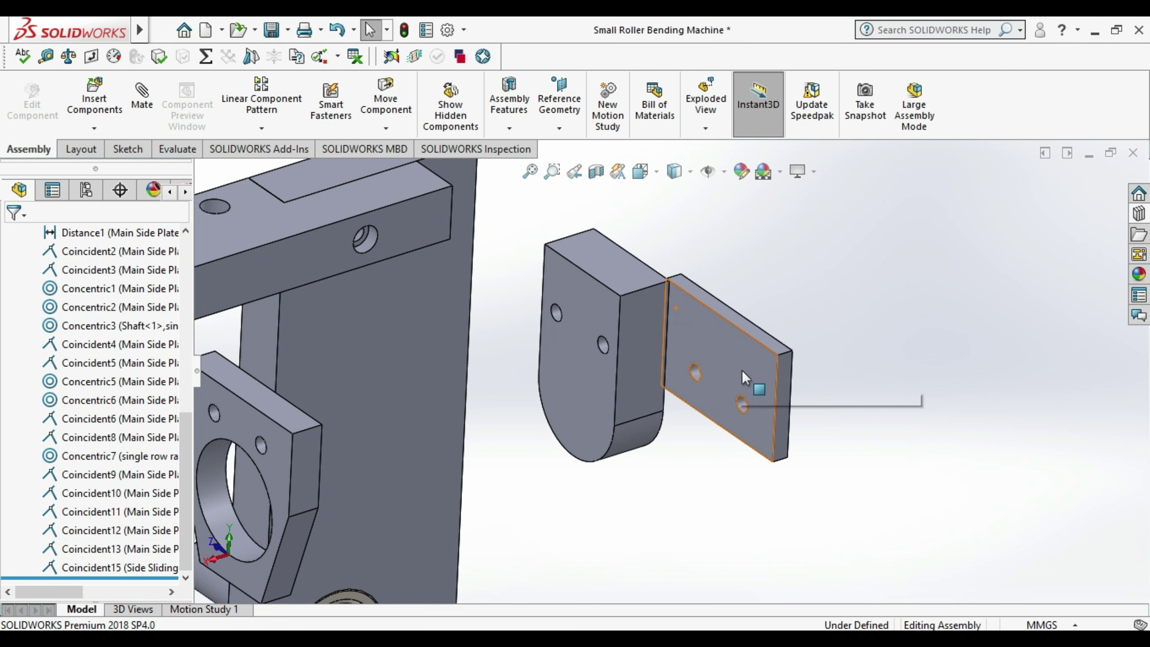
left_click_drag(680, 333, 619, 263)
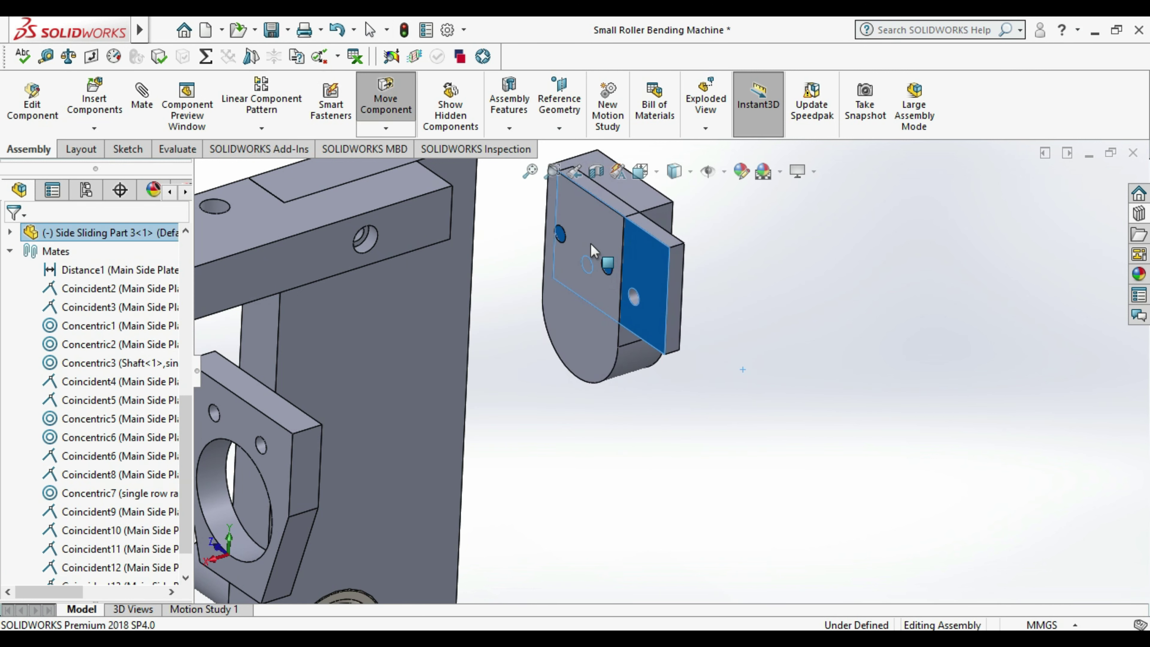
left_click(760, 315)
- Delete the Coincident15 mate and pull the sliding plate off the bracket
mouse_move(762, 323)
middle_mouse_down()
mouse_move(788, 322)
mouse_move(343, 434)
middle_mouse_up()
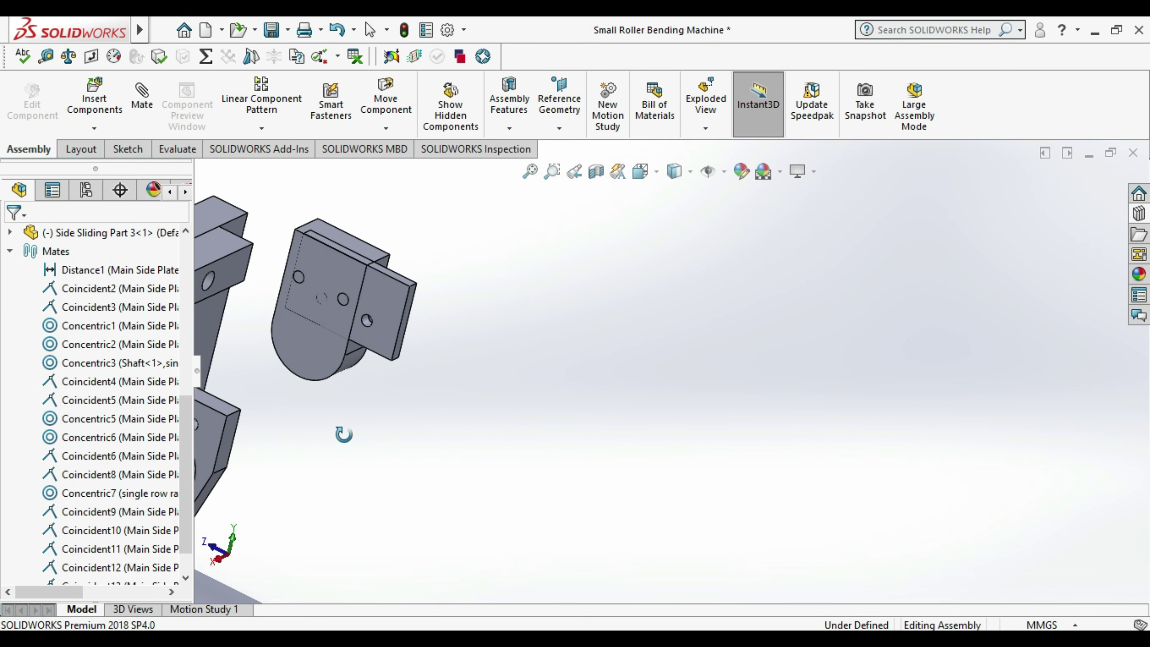
middle_click_drag(188, 448, 190, 462)
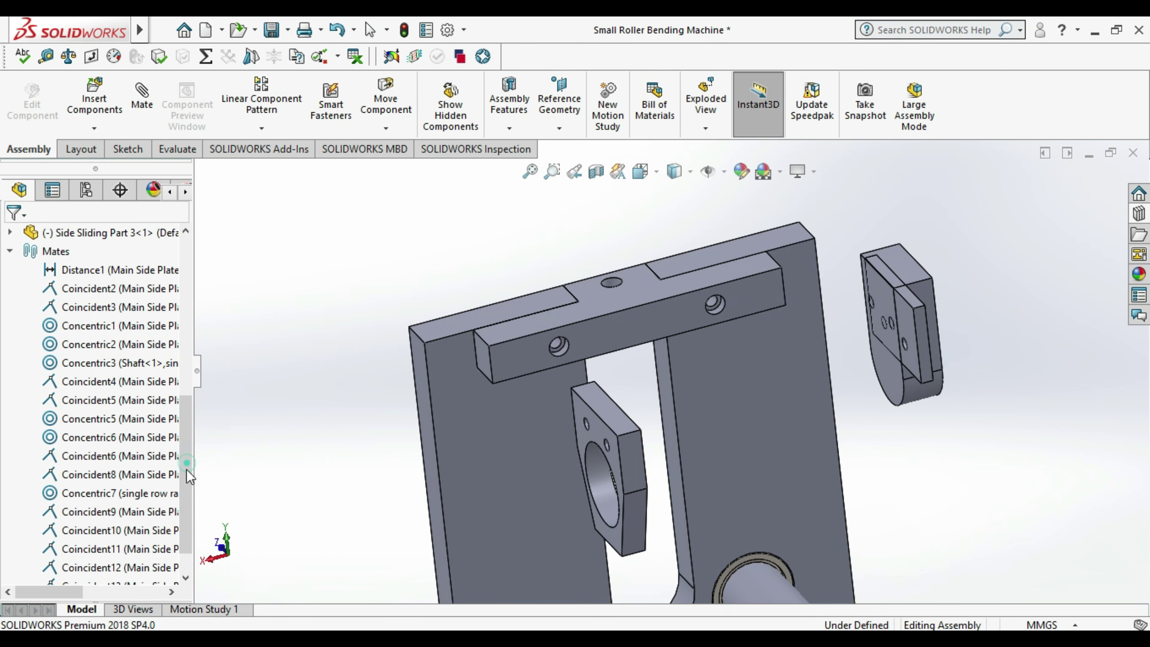
scroll(186, 471, "down", 1)
scroll(167, 496, "down", 1)
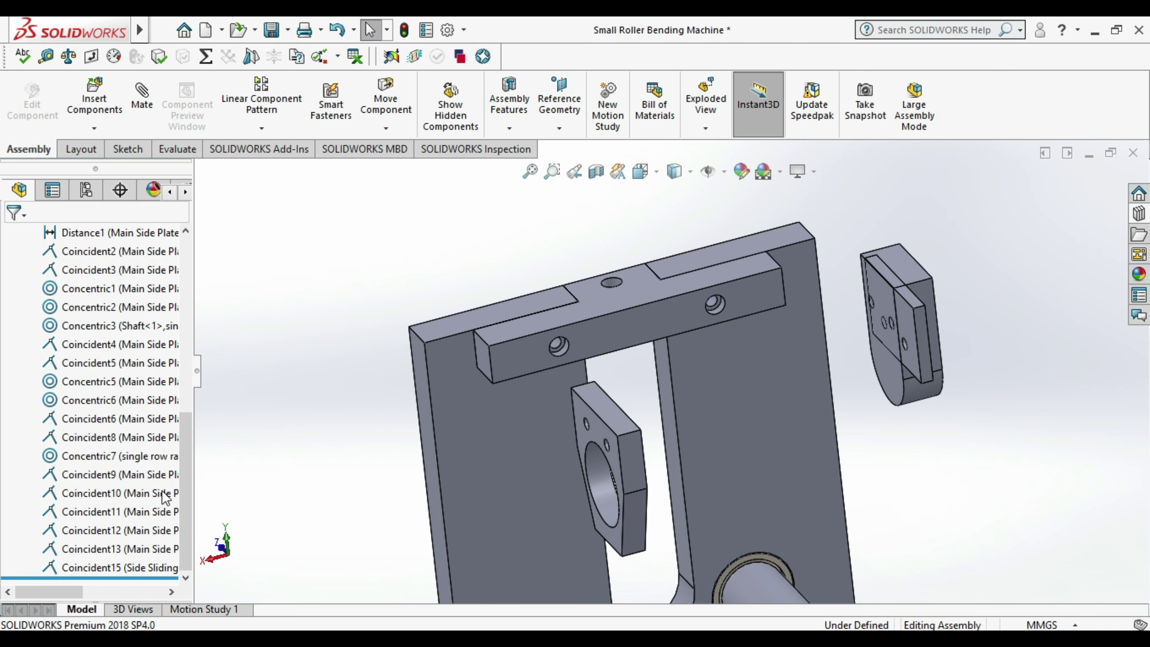
left_click(109, 571)
right_click(108, 571)
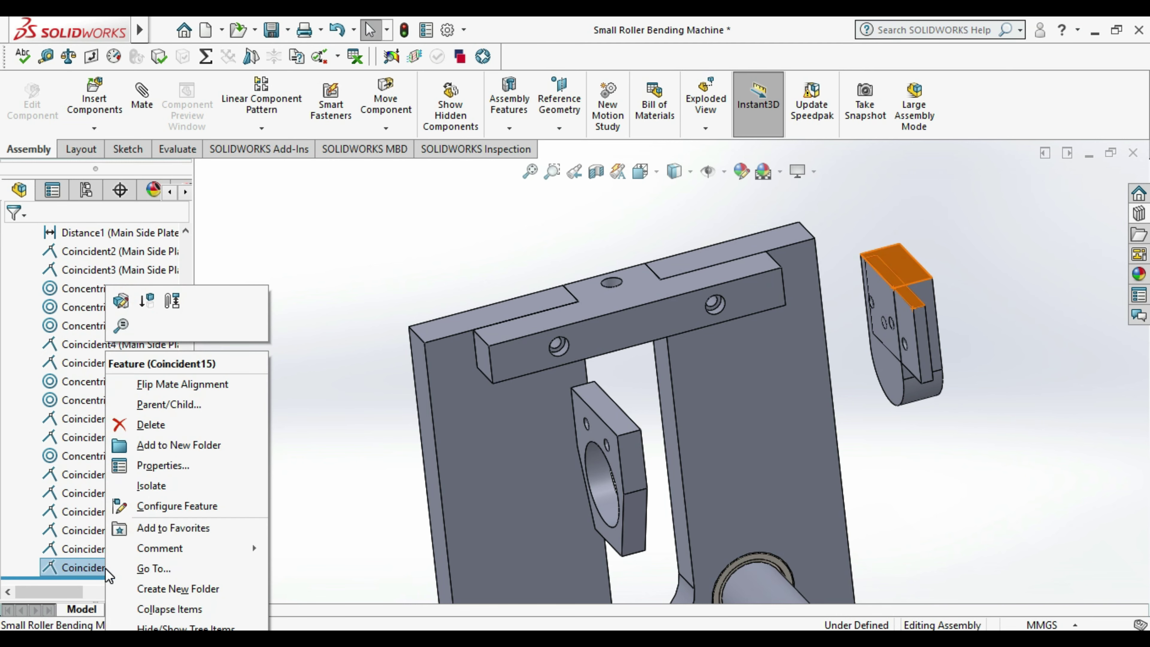
left_click(161, 422)
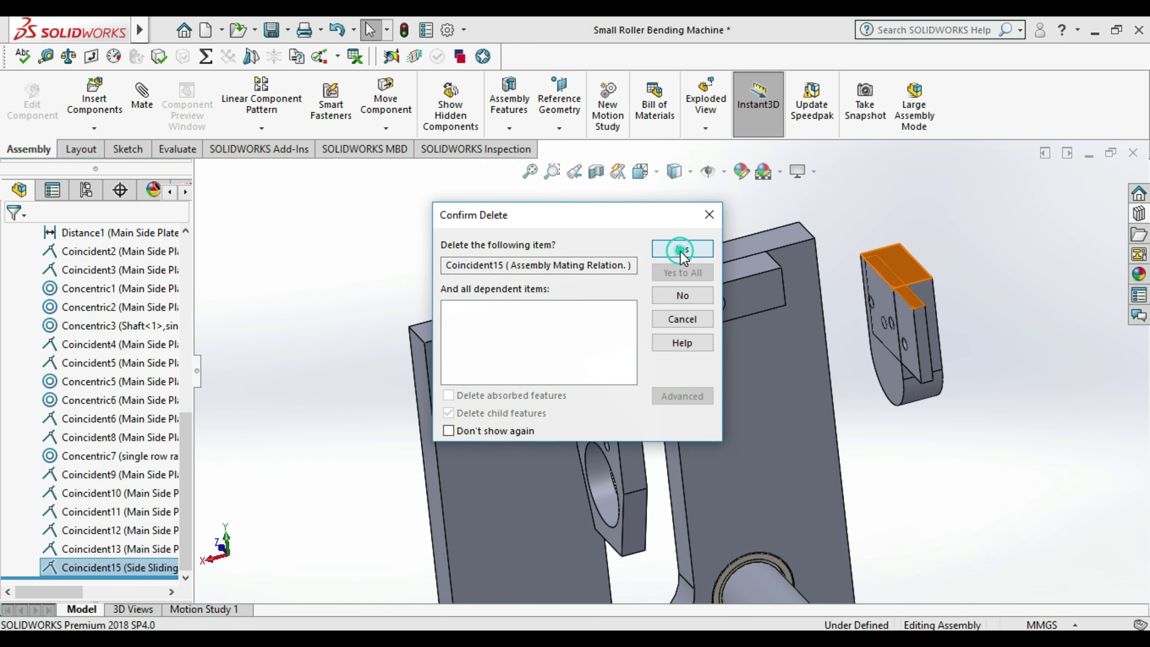
left_click(683, 249)
scroll(863, 357, "down", 5)
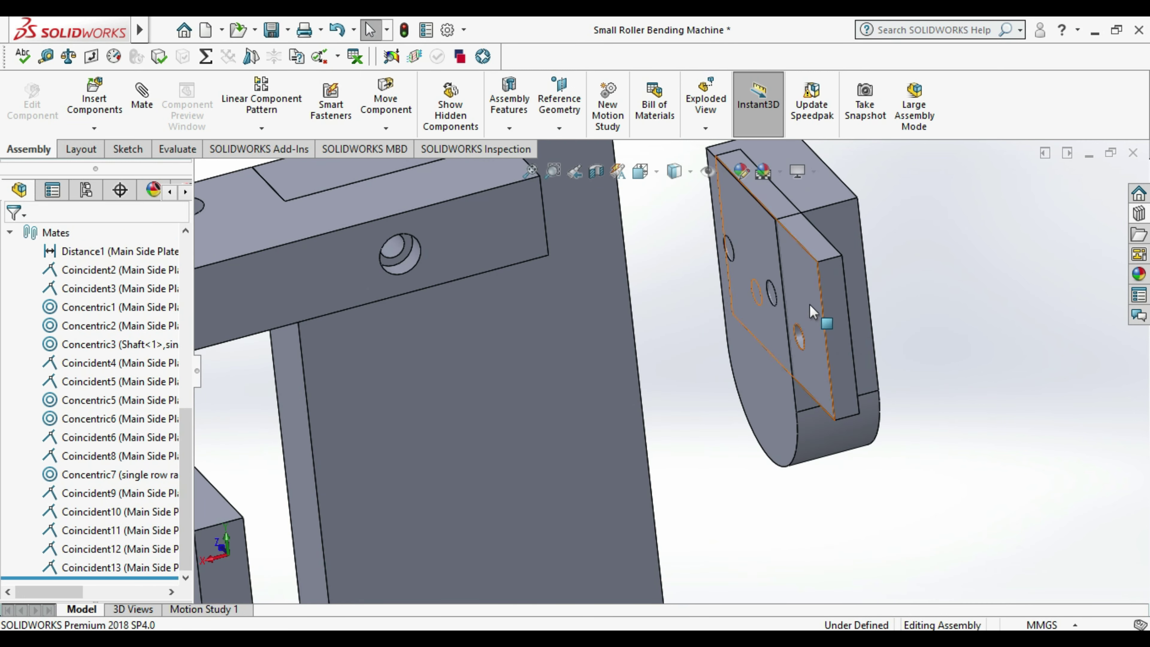
left_click_drag(862, 357, 967, 312)
left_click(860, 533)
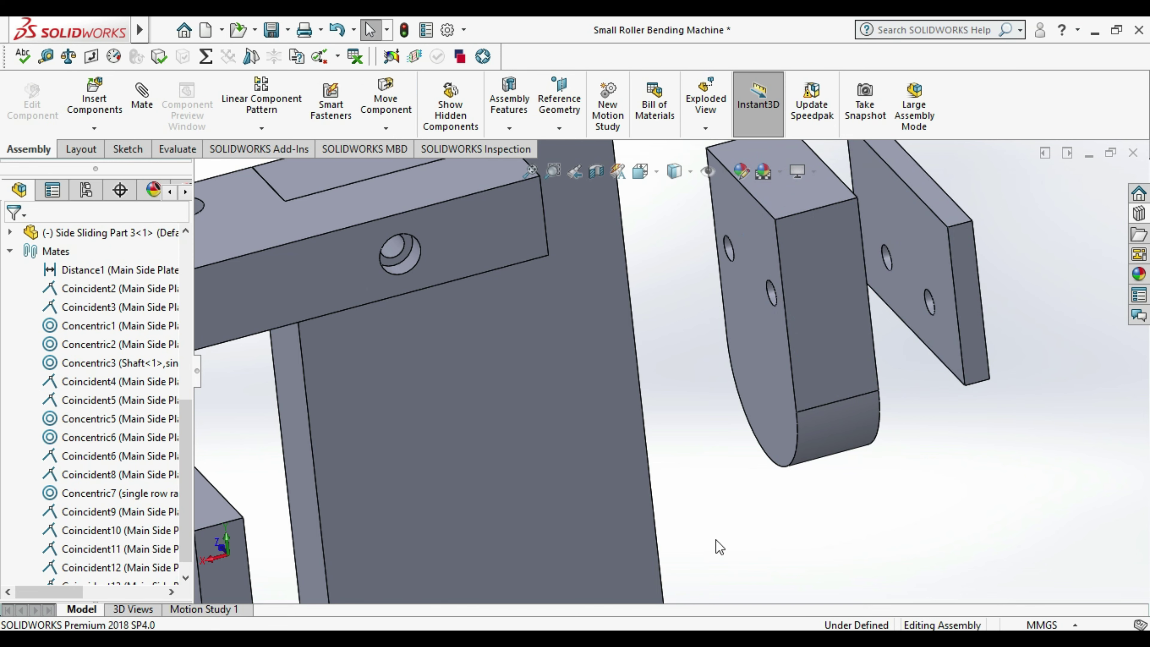
- Add a concentric mate between the plate's hole and the block's hole
left_click(142, 95)
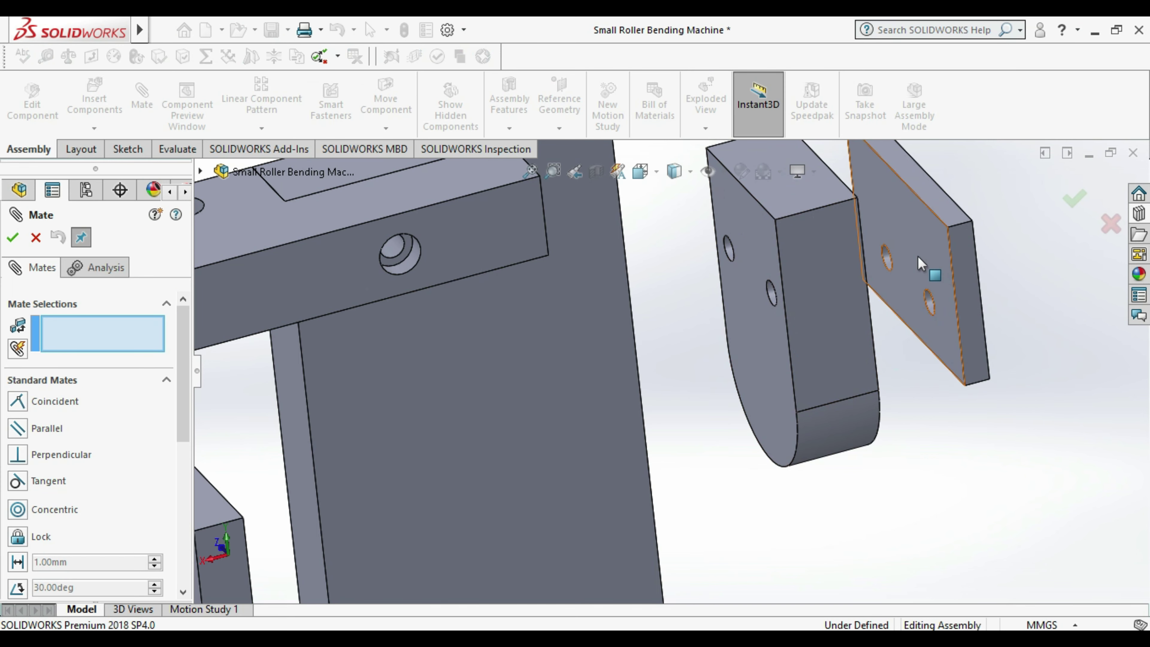
scroll(871, 262, "down", 3)
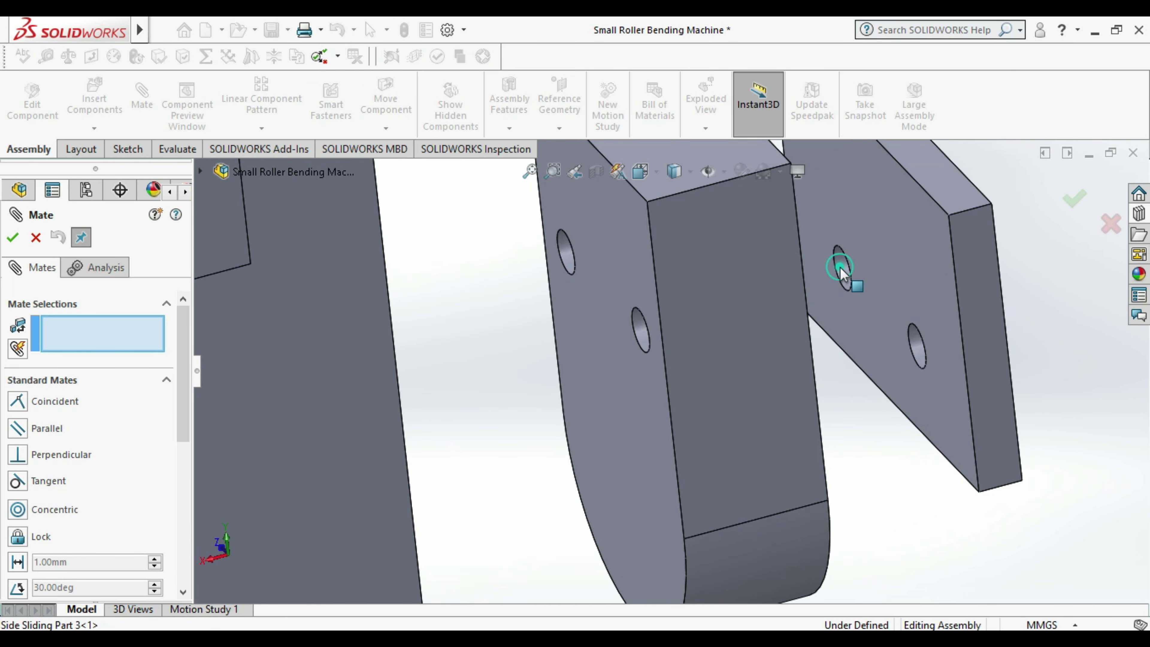
left_click(841, 273)
scroll(837, 280, "up", 5)
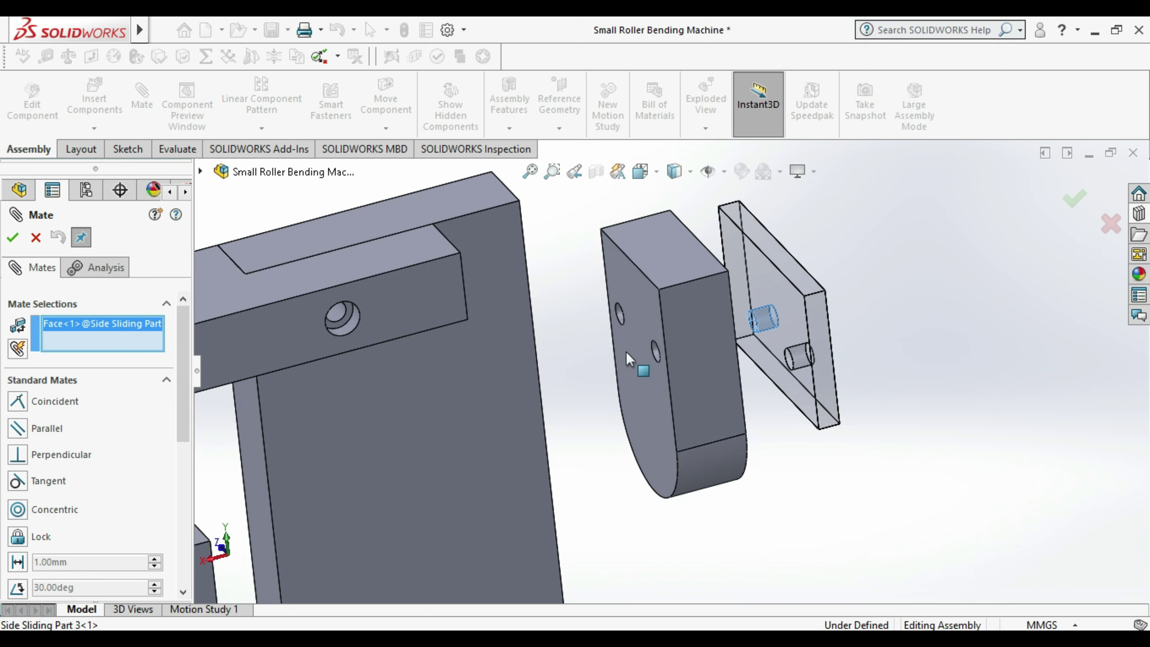
left_click(620, 313)
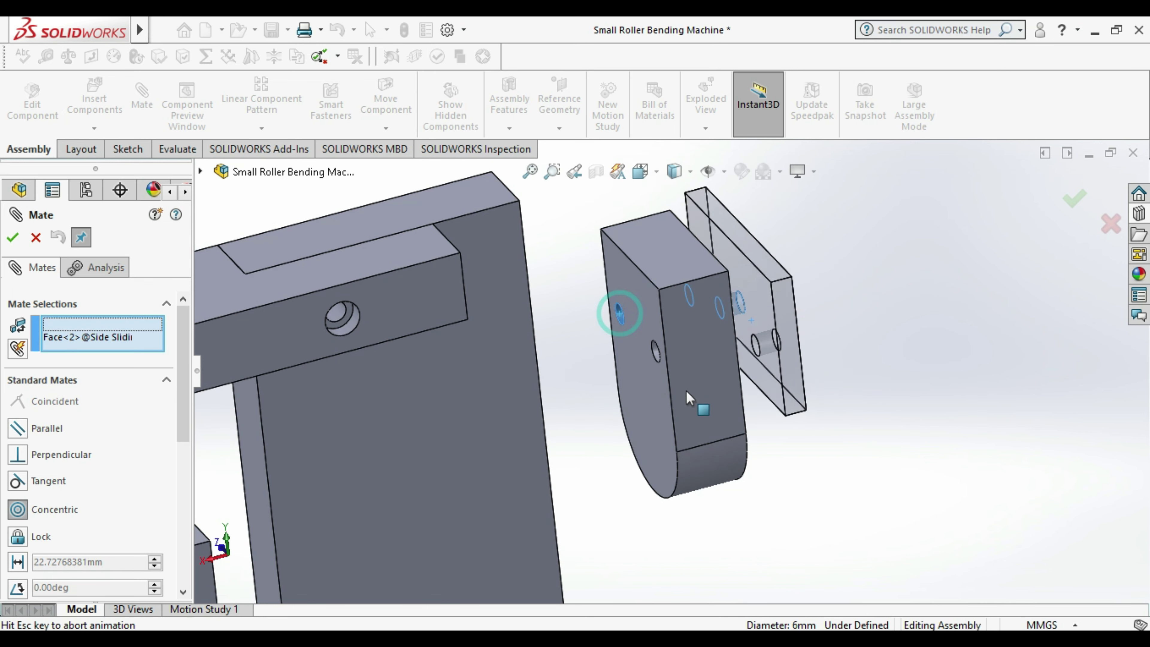
left_click(922, 424)
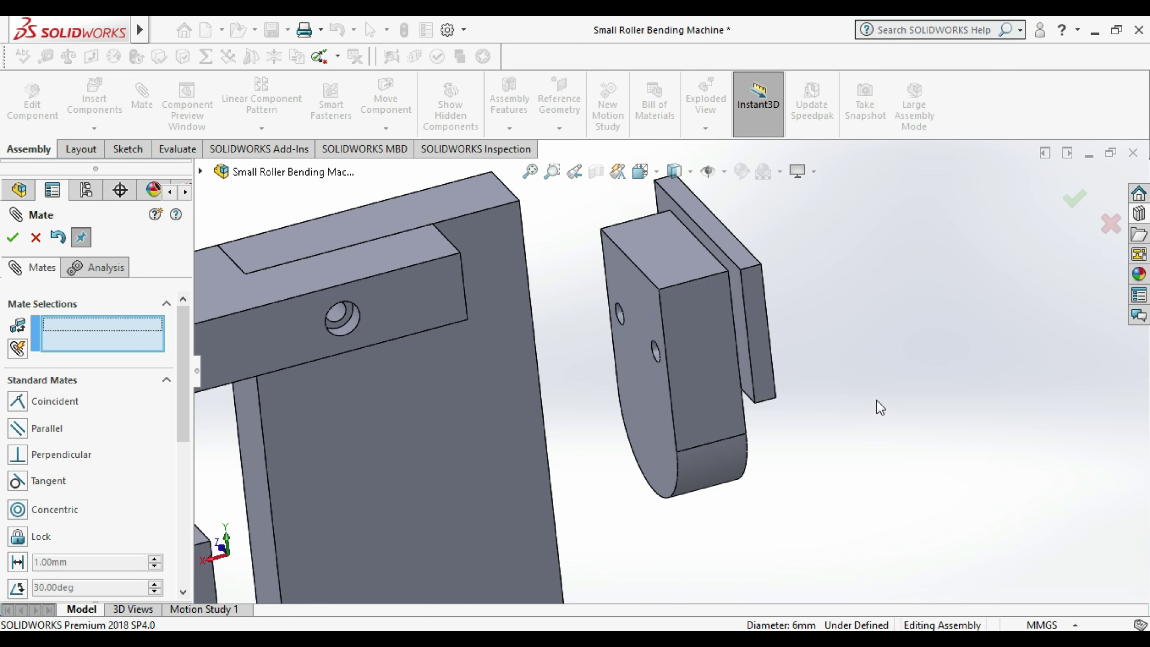
- Make a bracket hole concentric with a second hole, then close the Mate tool
scroll(860, 408, "up", 5)
scroll(714, 475, "down", 2)
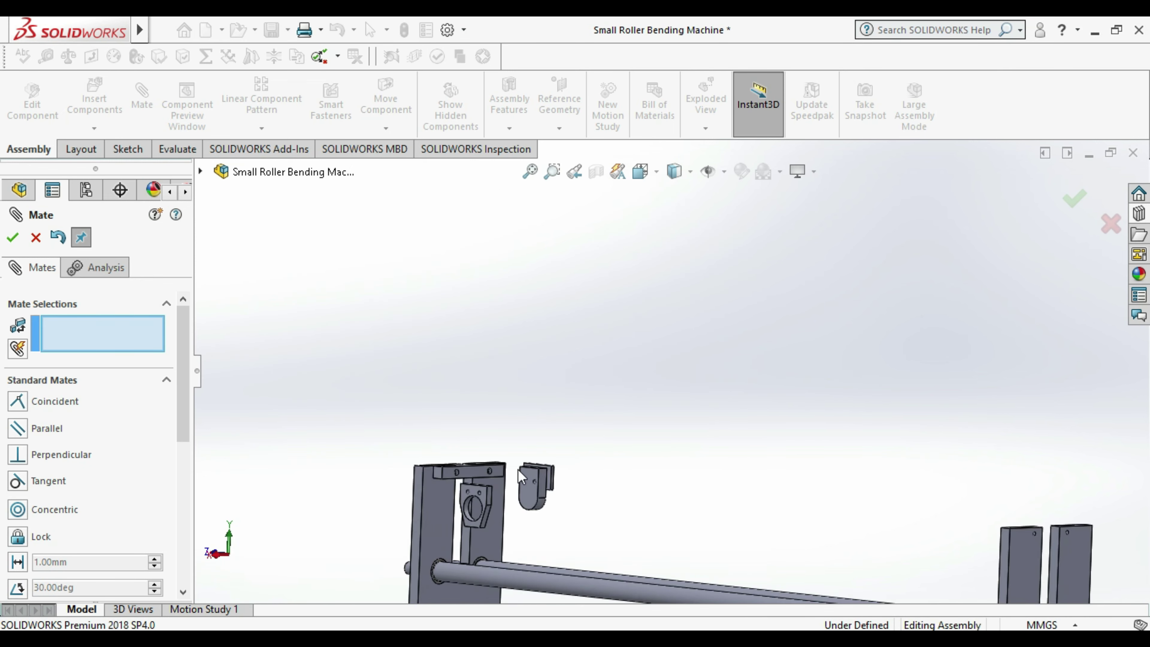
scroll(517, 491, "down", 1)
scroll(517, 491, "down", 1)
scroll(672, 461, "down", 2)
middle_click_drag(672, 461, 672, 498)
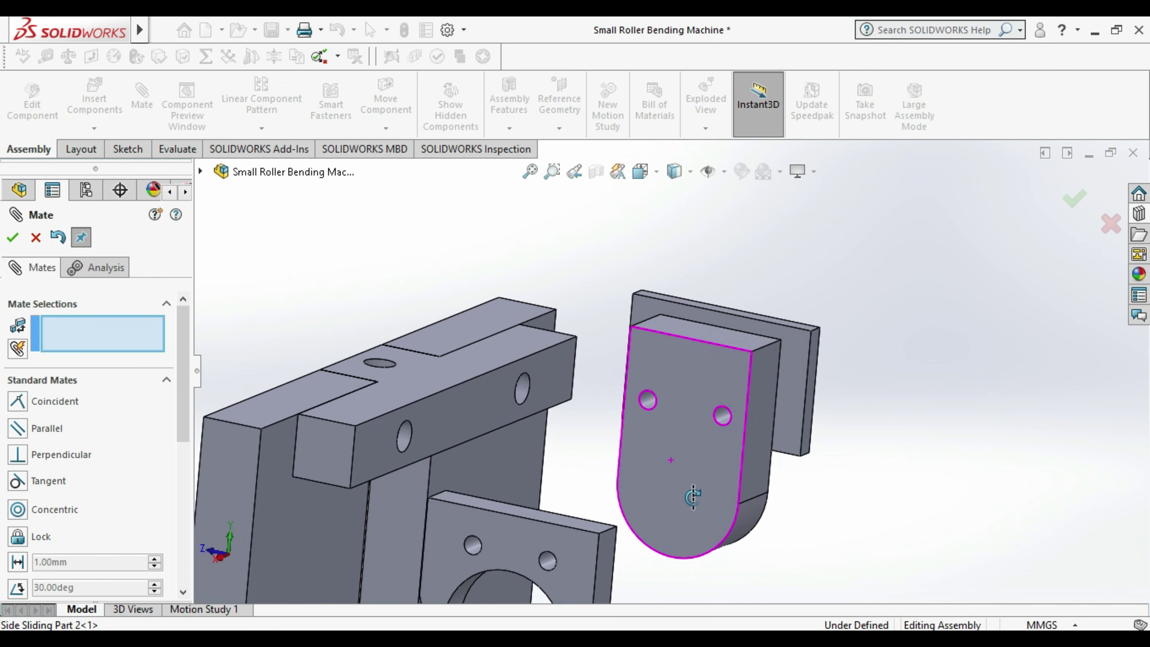
mouse_move(876, 479)
middle_mouse_down()
mouse_move(890, 473)
mouse_move(885, 452)
mouse_move(905, 461)
middle_mouse_up()
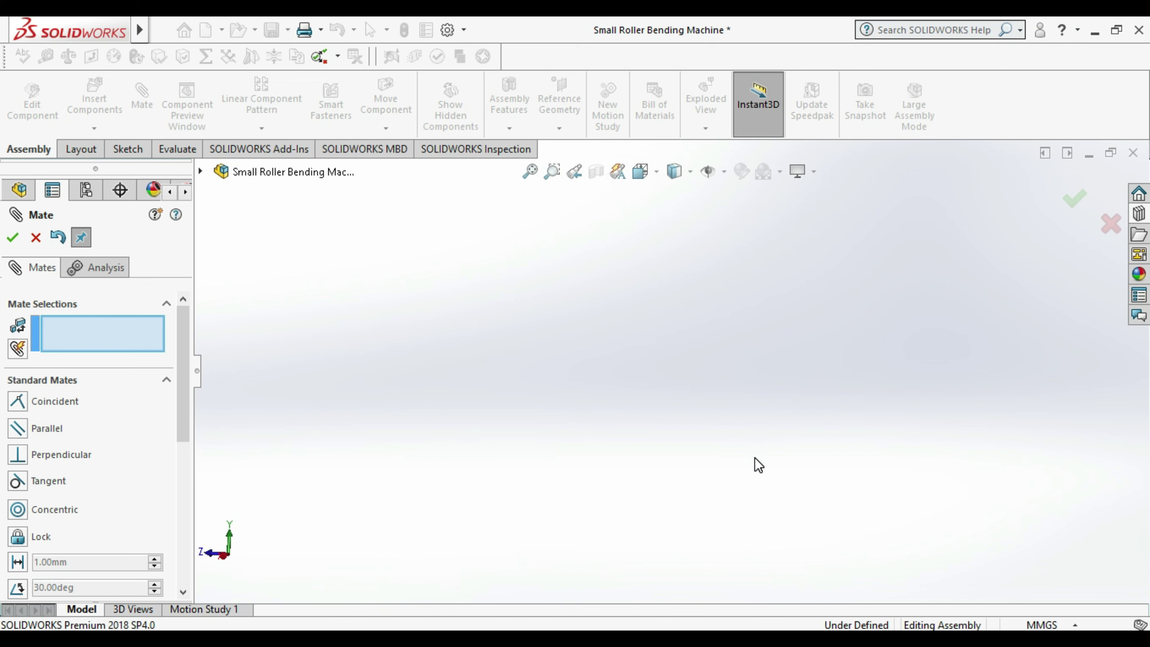
scroll(689, 314, "up", 2)
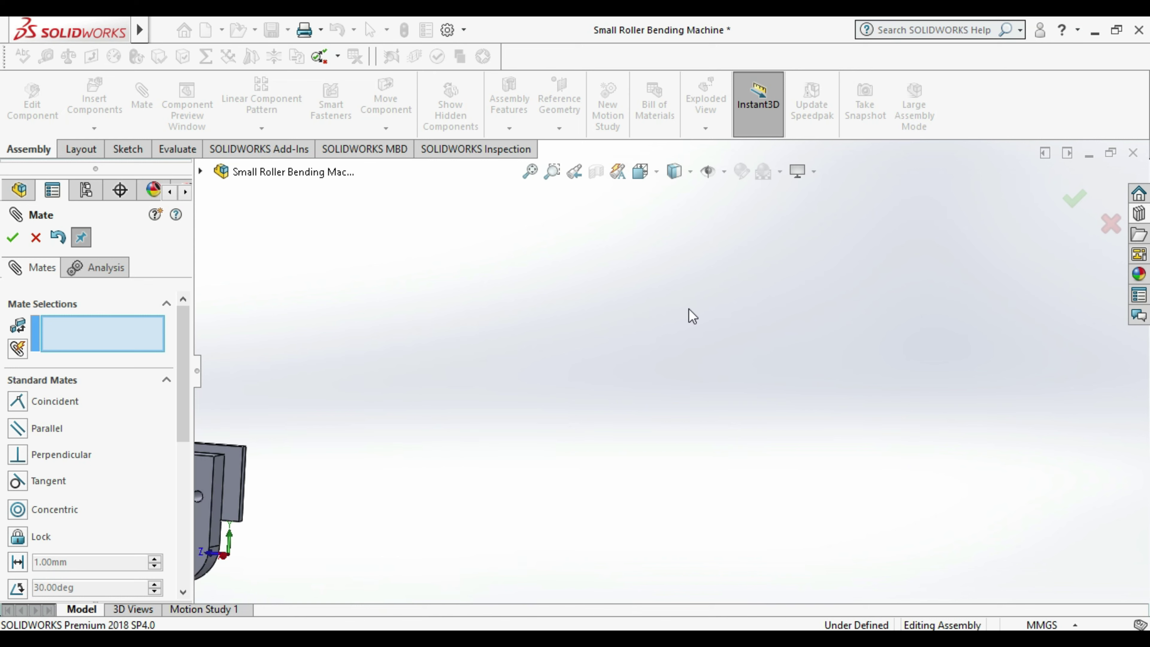
scroll(684, 320, "up", 2)
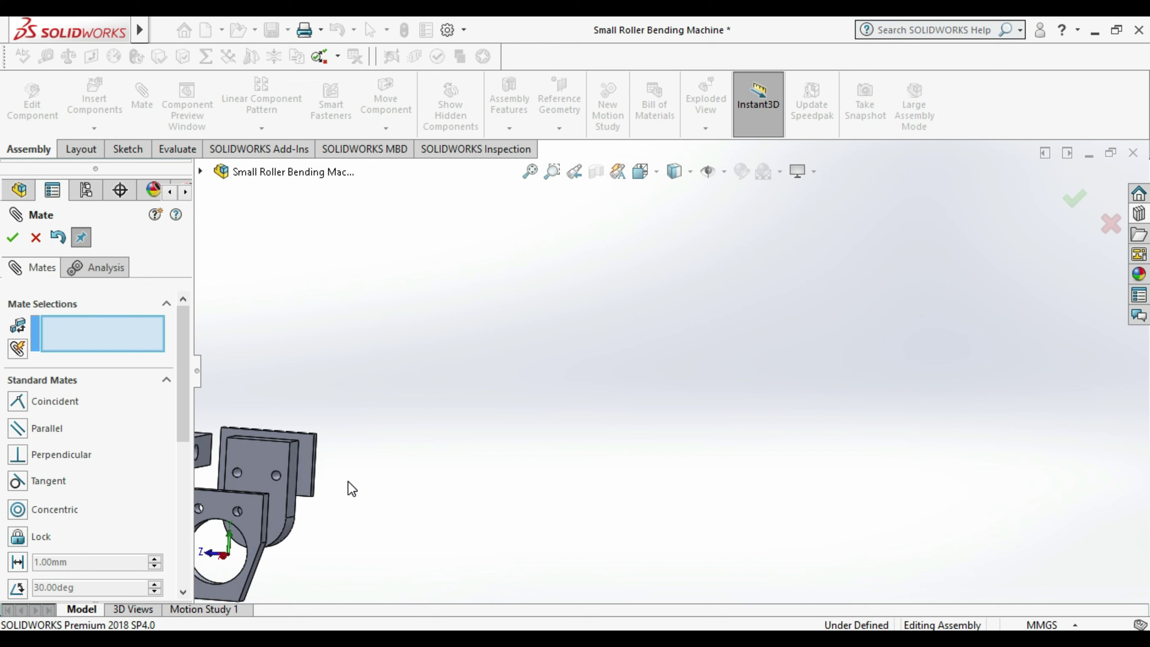
scroll(352, 488, "up", 1)
middle_click_drag(415, 502, 393, 458)
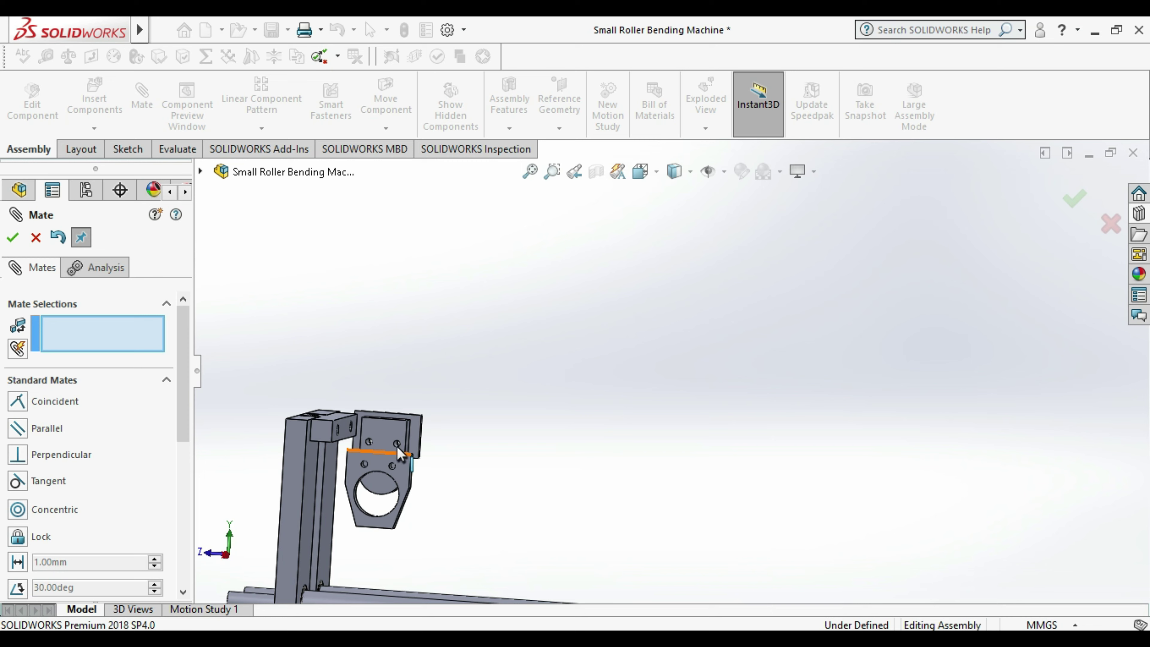
scroll(514, 456, "down", 2)
scroll(483, 441, "down", 3)
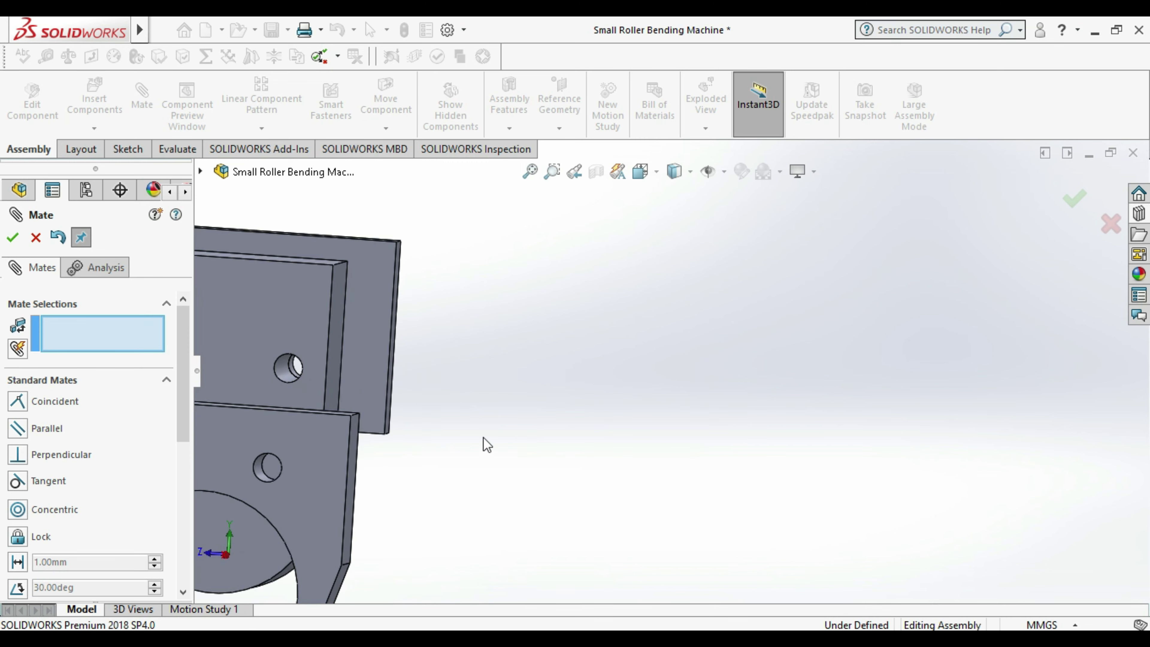
scroll(292, 379, "down", 2)
scroll(292, 379, "down", 2)
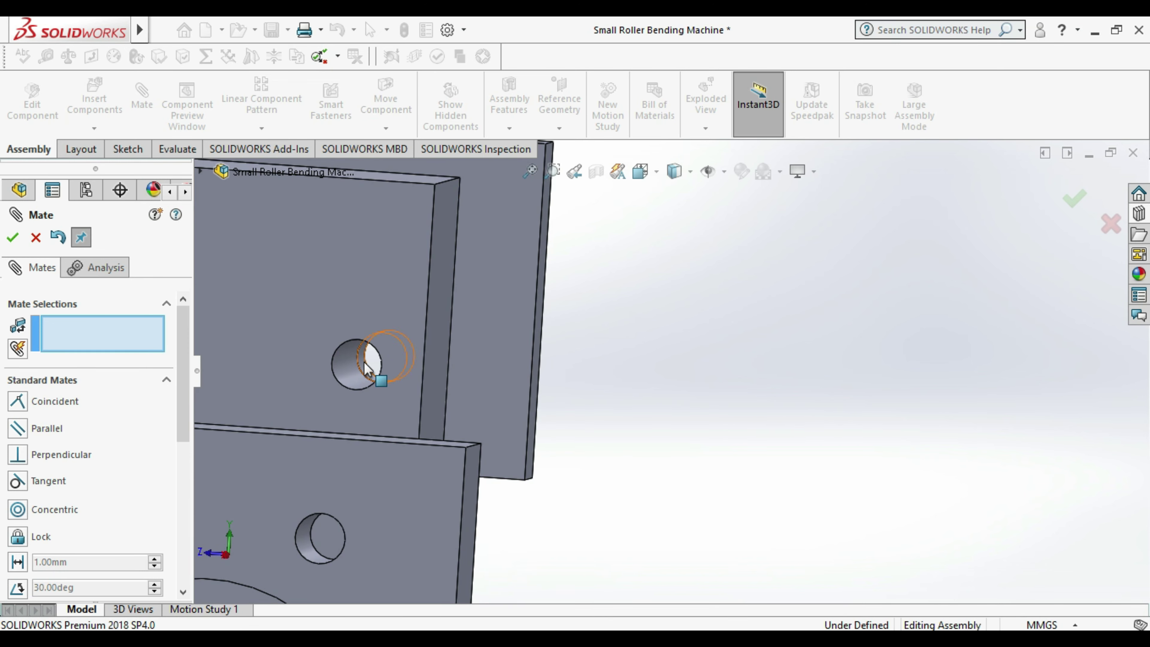
left_click(358, 367)
left_click(344, 370)
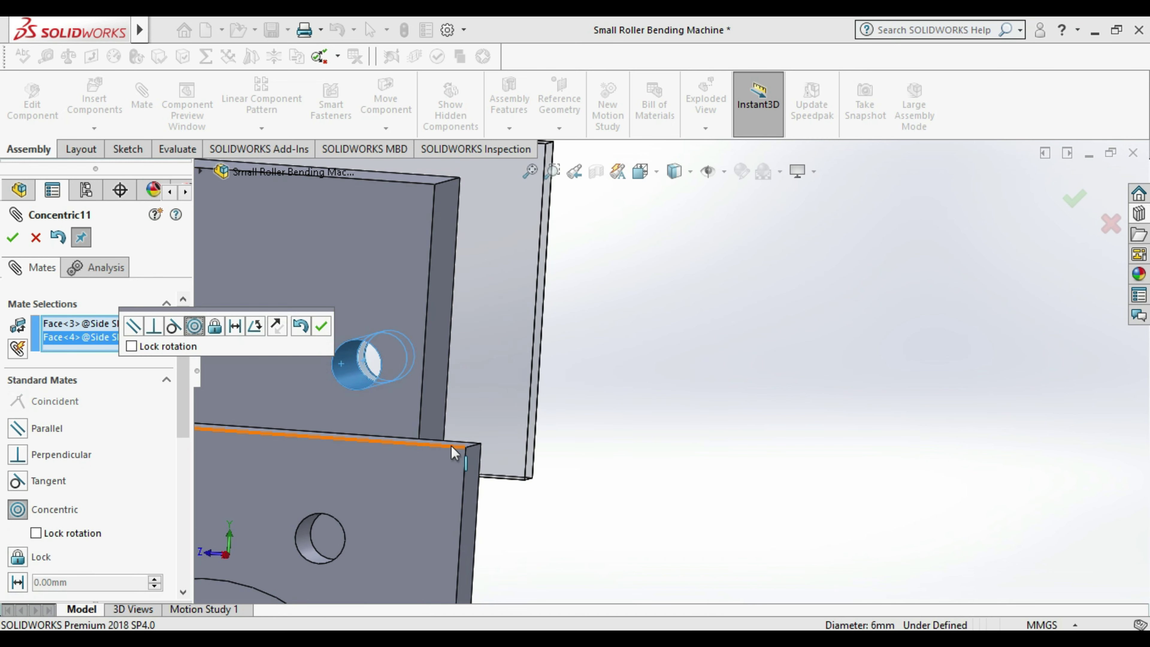
left_click(321, 326)
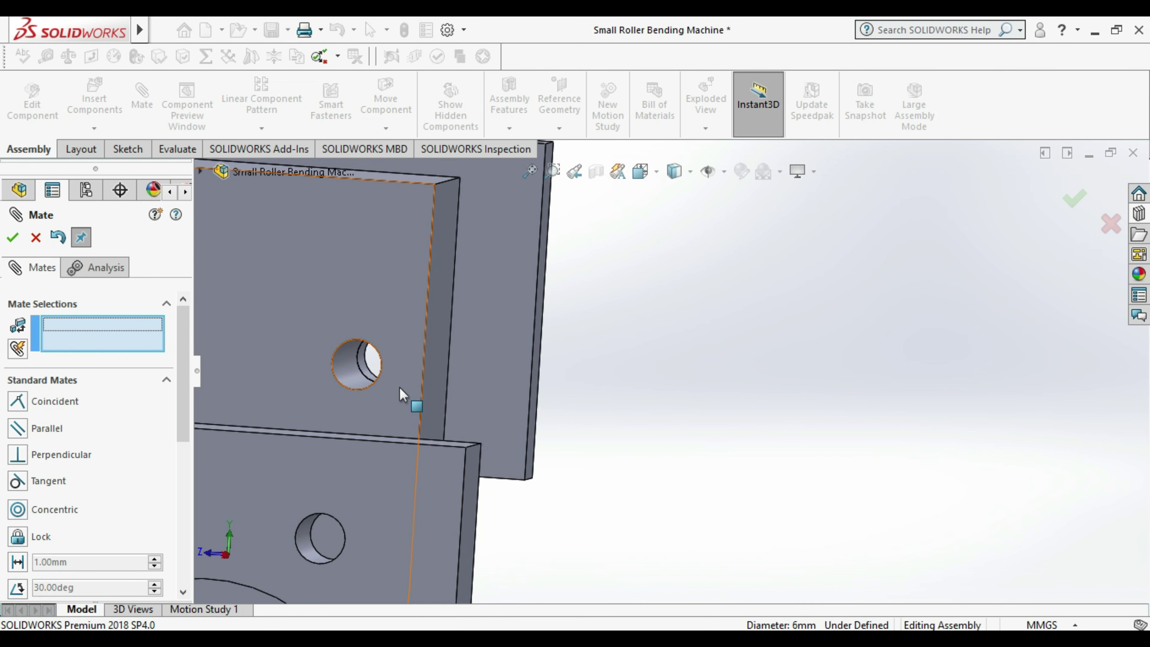
scroll(408, 403, "up", 5)
scroll(444, 385, "up", 3)
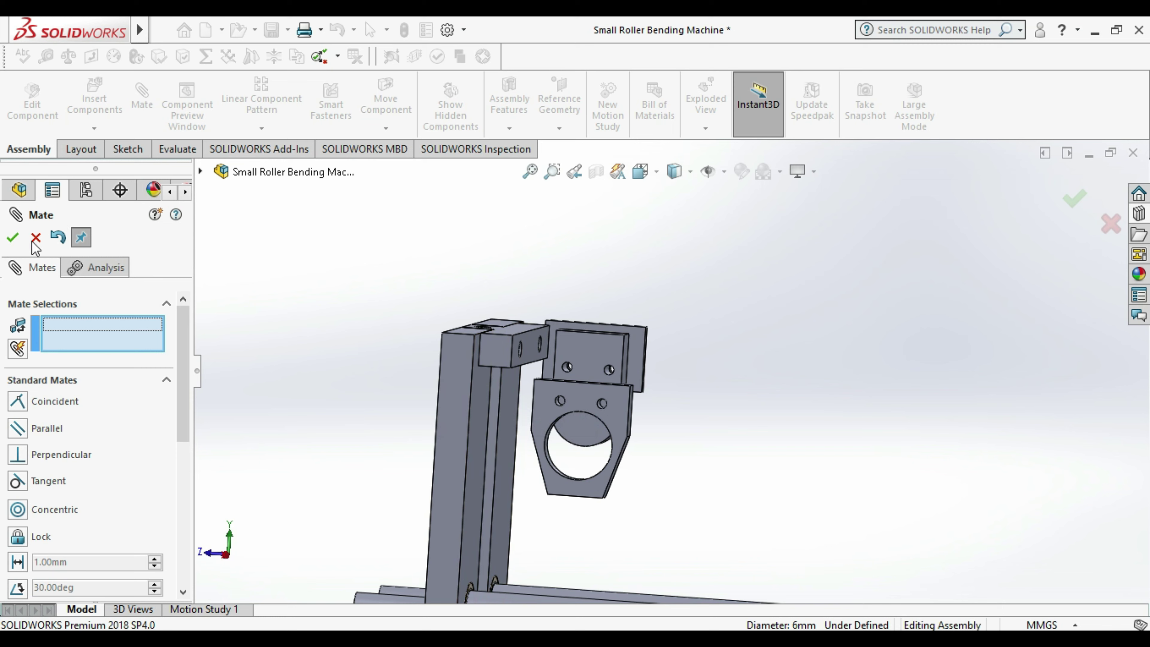
left_click(12, 237)
- Drag the small side sliding part down out of the way
middle_click_drag(665, 446, 702, 425)
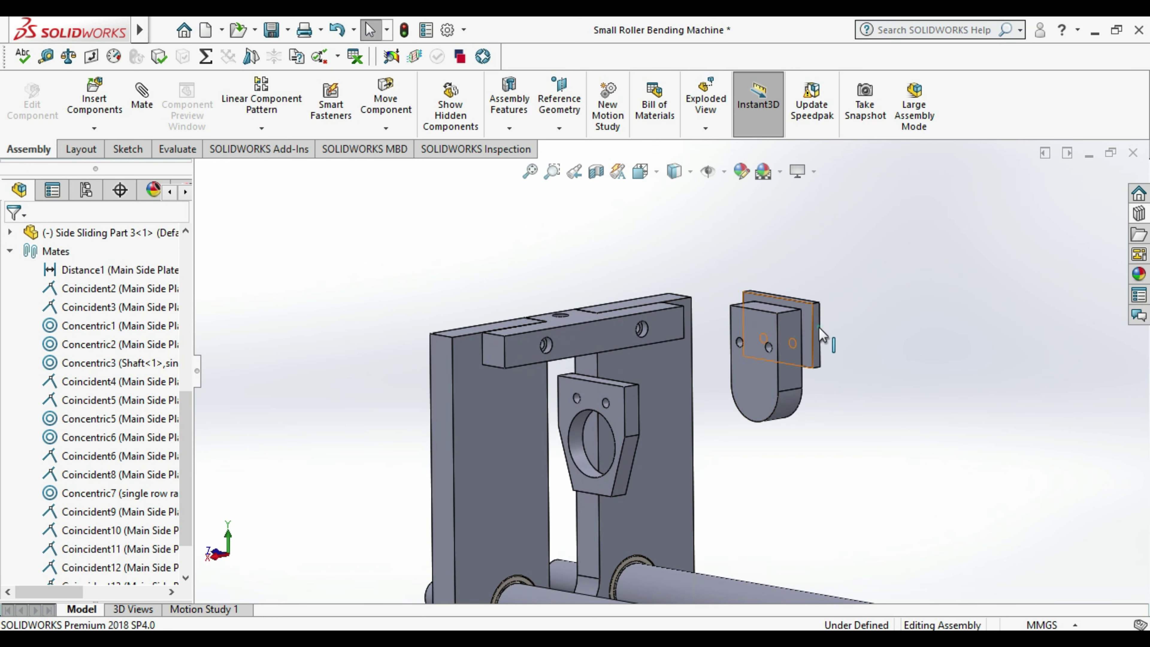
left_click(831, 369)
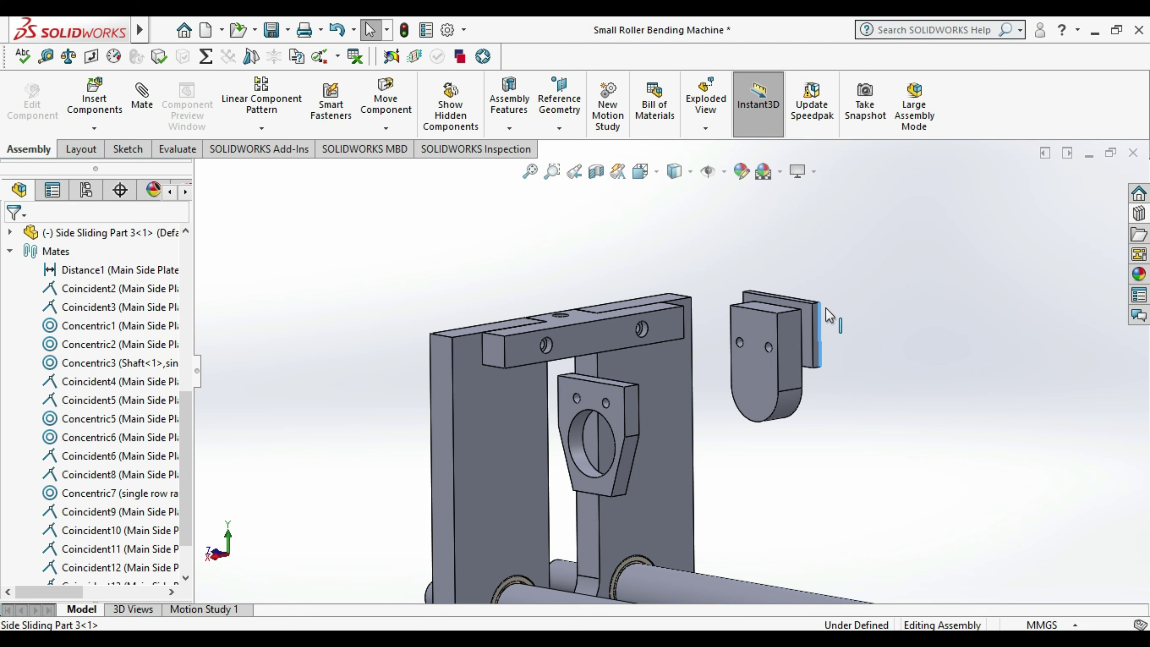
left_click_drag(820, 331, 813, 330)
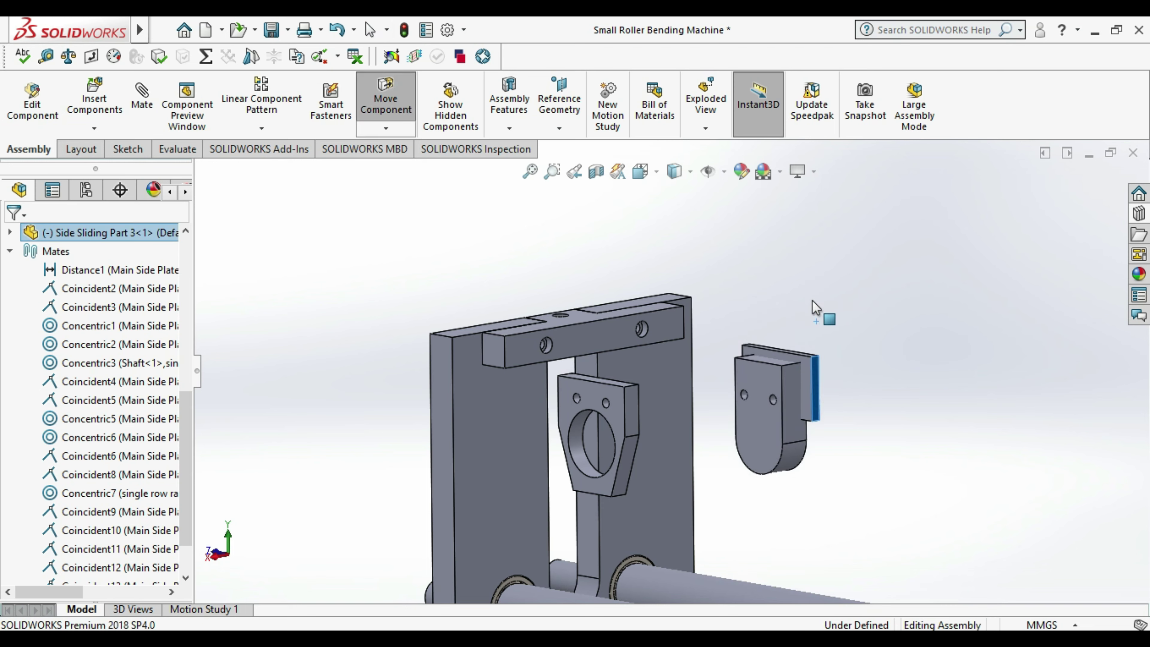
key("Escape")
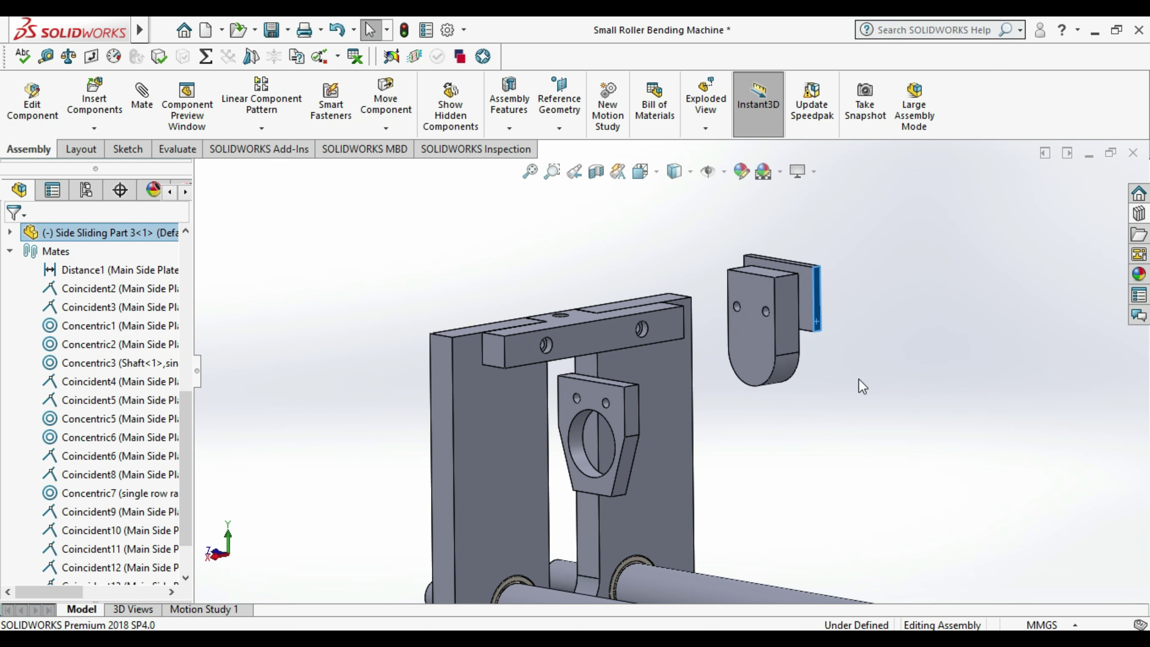
left_click(855, 363)
- Mate two Side Sliding Part faces coincident as Coincident16
left_click(141, 98)
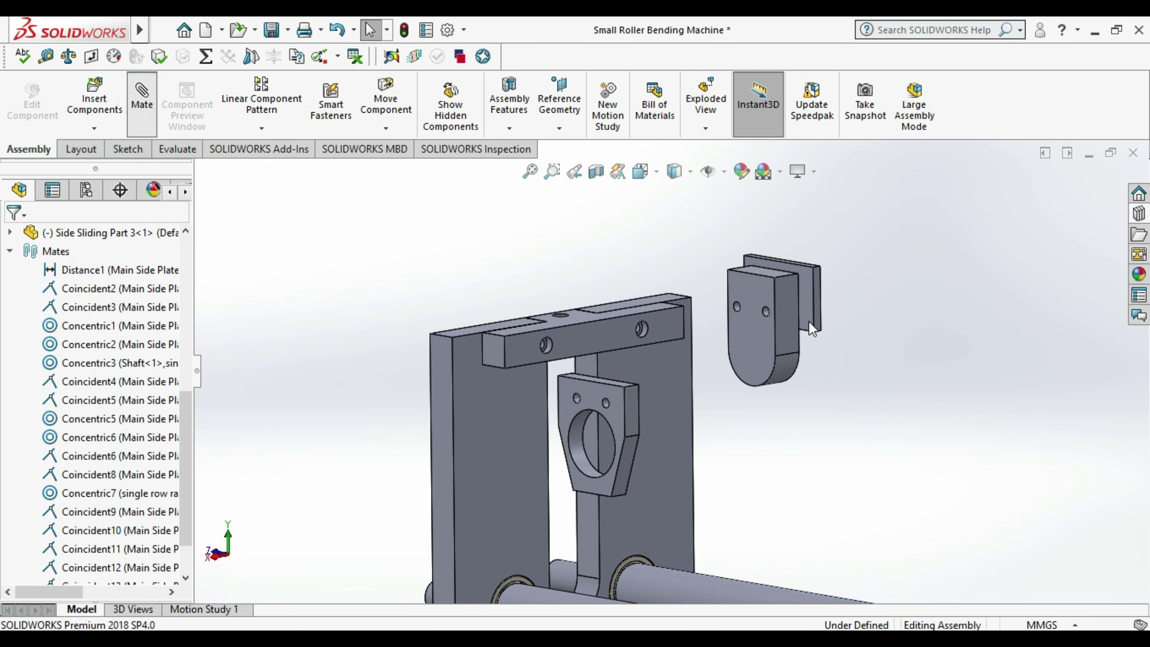
scroll(811, 288, "down", 3)
scroll(814, 295, "down", 2)
left_click(721, 303)
scroll(721, 303, "up", 3)
mouse_move(791, 355)
middle_mouse_down()
mouse_move(773, 350)
mouse_move(885, 454)
middle_mouse_up()
scroll(765, 350, "up", 5)
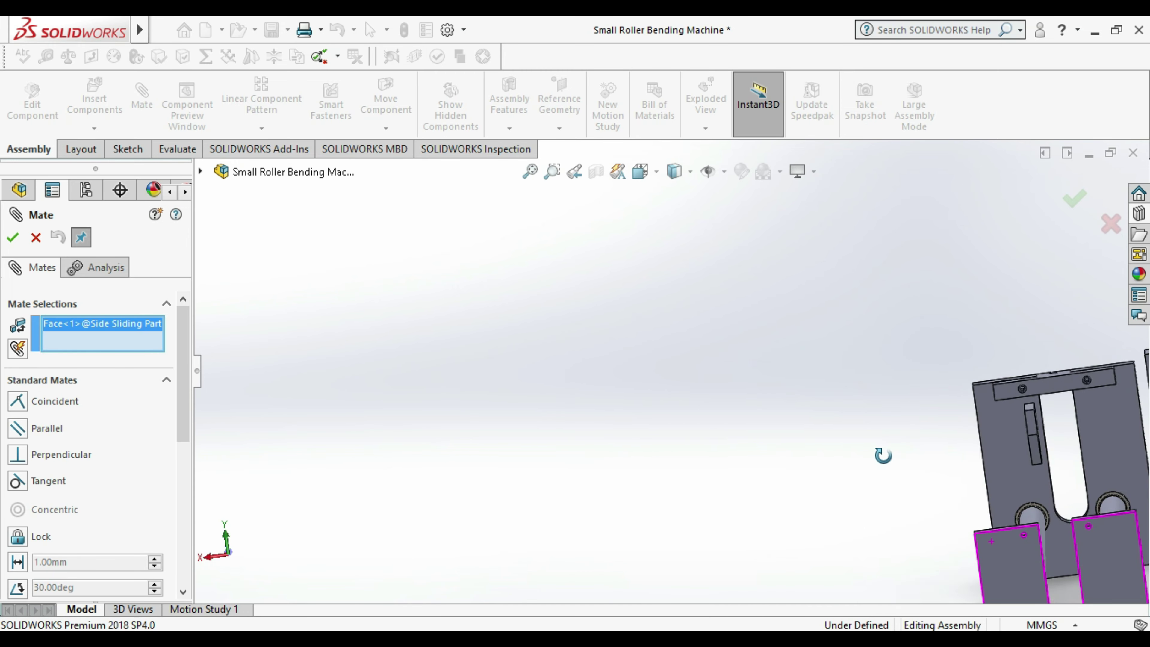
scroll(880, 446, "down", 3)
scroll(1001, 406, "up", 3)
scroll(823, 348, "down", 4)
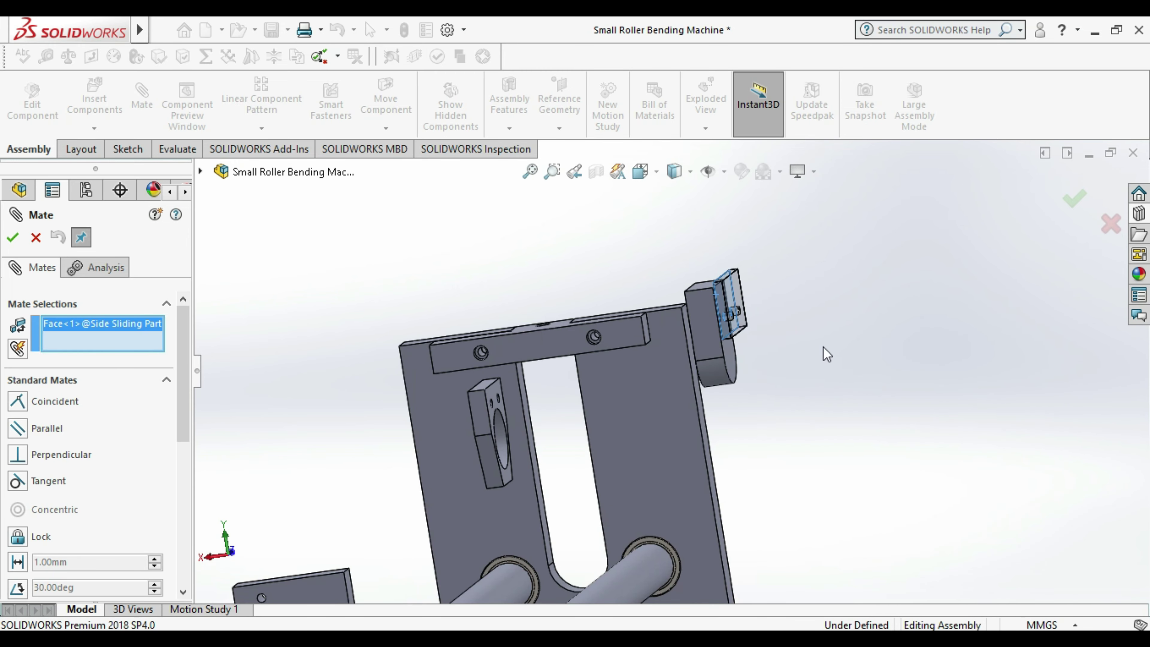
left_click(731, 354)
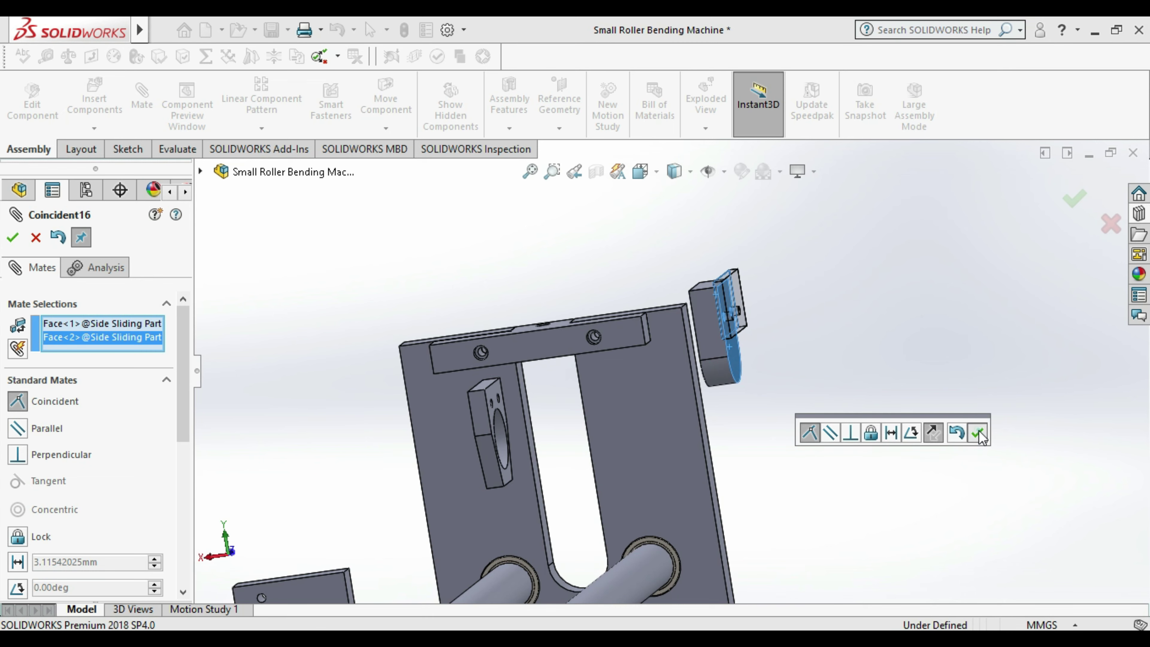
left_click(979, 436)
scroll(778, 399, "up", 4)
middle_click_drag(762, 416, 794, 403)
scroll(726, 388, "down", 5)
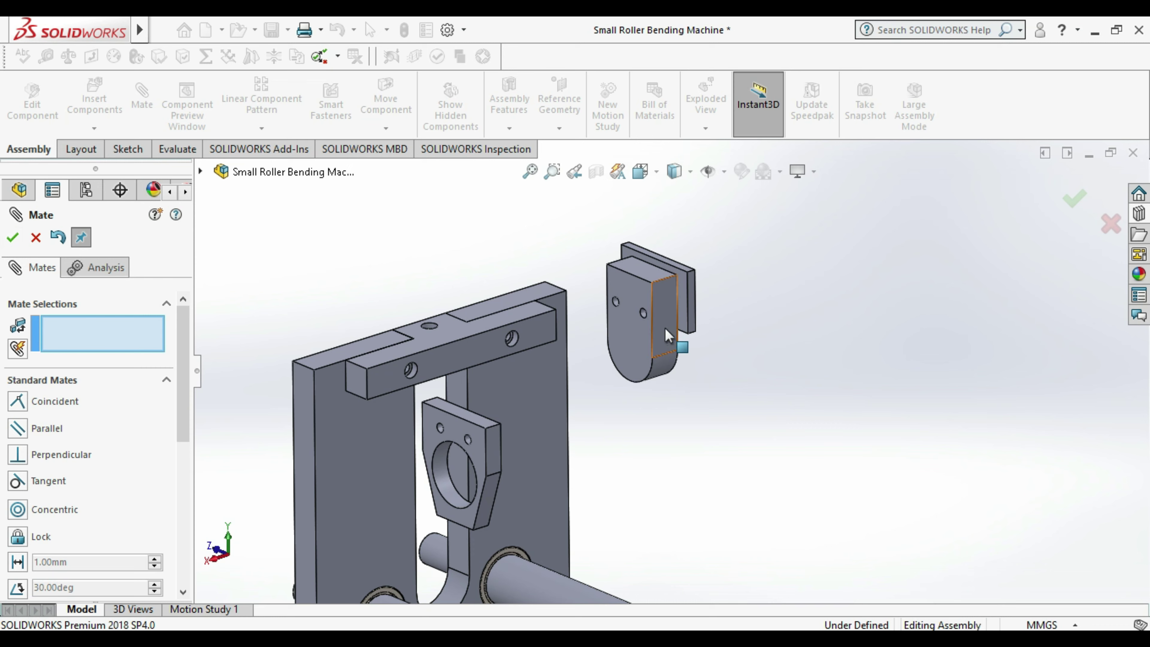
key("Escape")
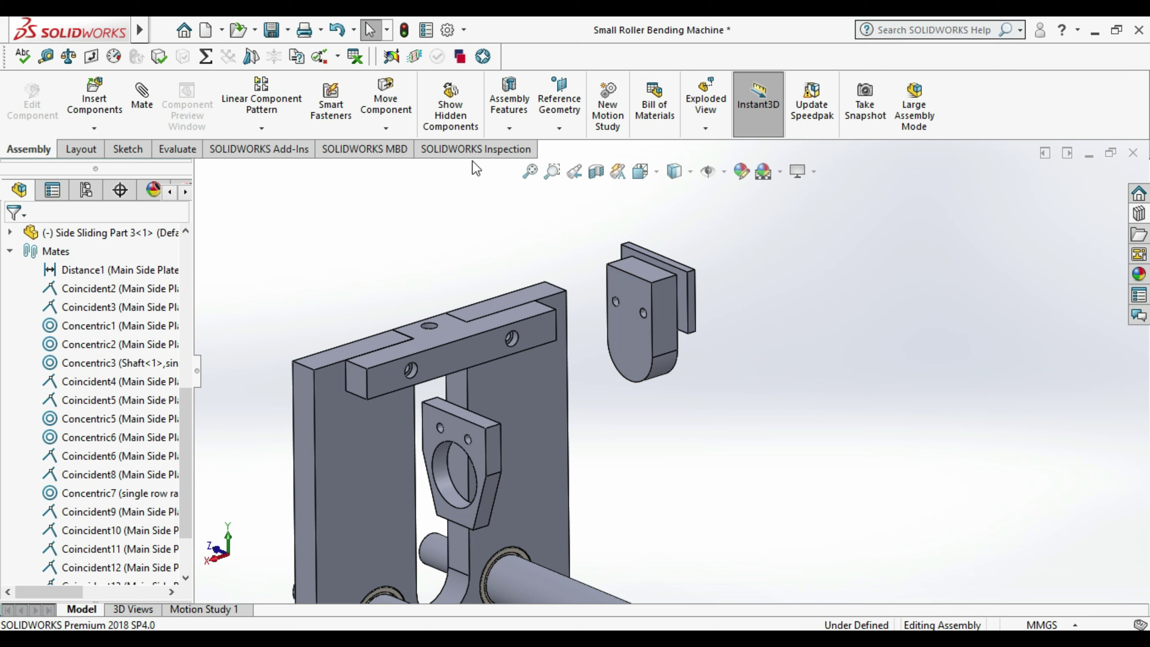
left_click(386, 128)
- Rotate the side sliding part to a new orientation with Rotate Component
left_click(423, 167)
mouse_move(639, 345)
left_mouse_down()
mouse_move(710, 338)
mouse_move(698, 312)
left_mouse_up()
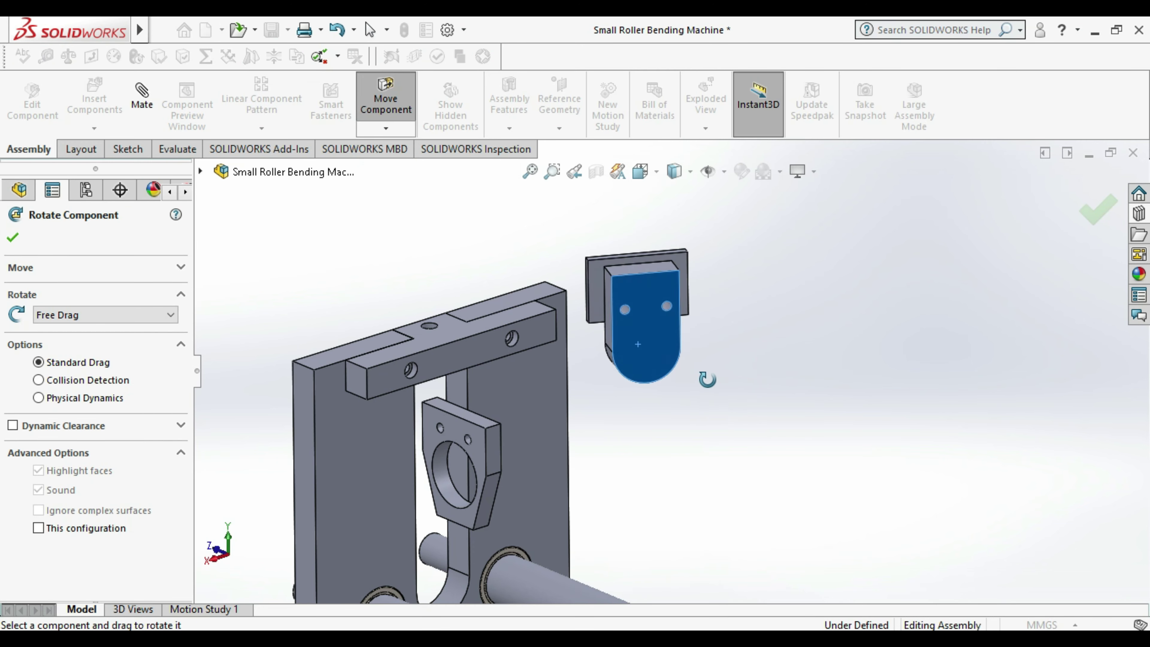
middle_click_drag(699, 312, 856, 335)
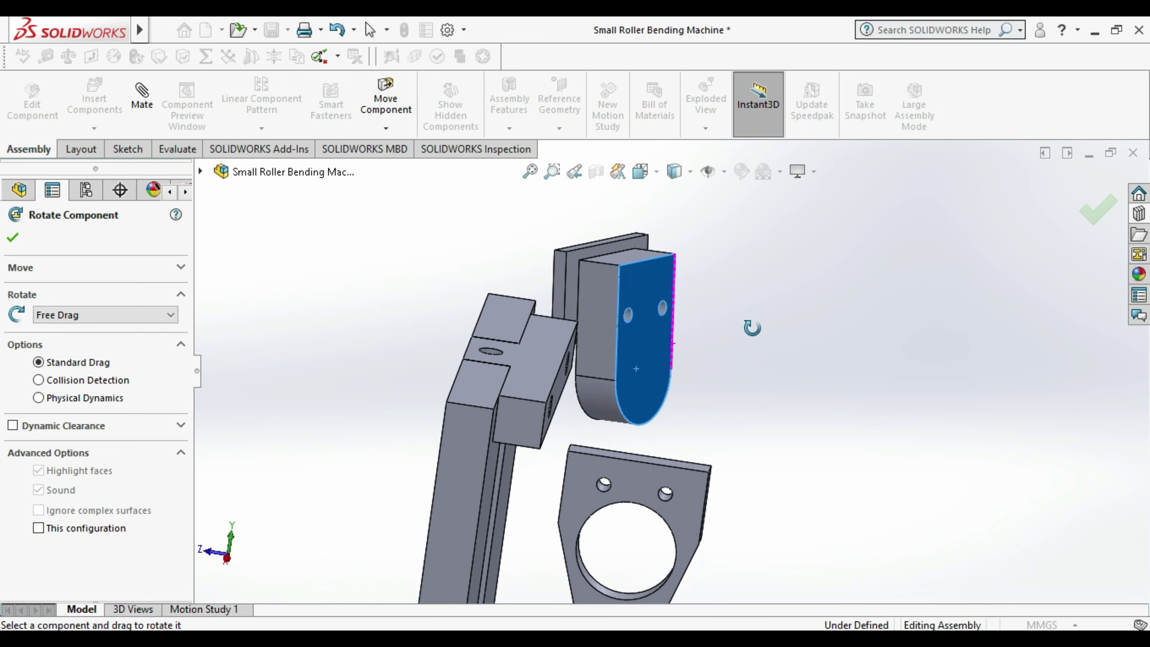
mouse_move(855, 335)
middle_mouse_down()
mouse_move(719, 334)
mouse_move(703, 411)
middle_mouse_up()
key("Escape")
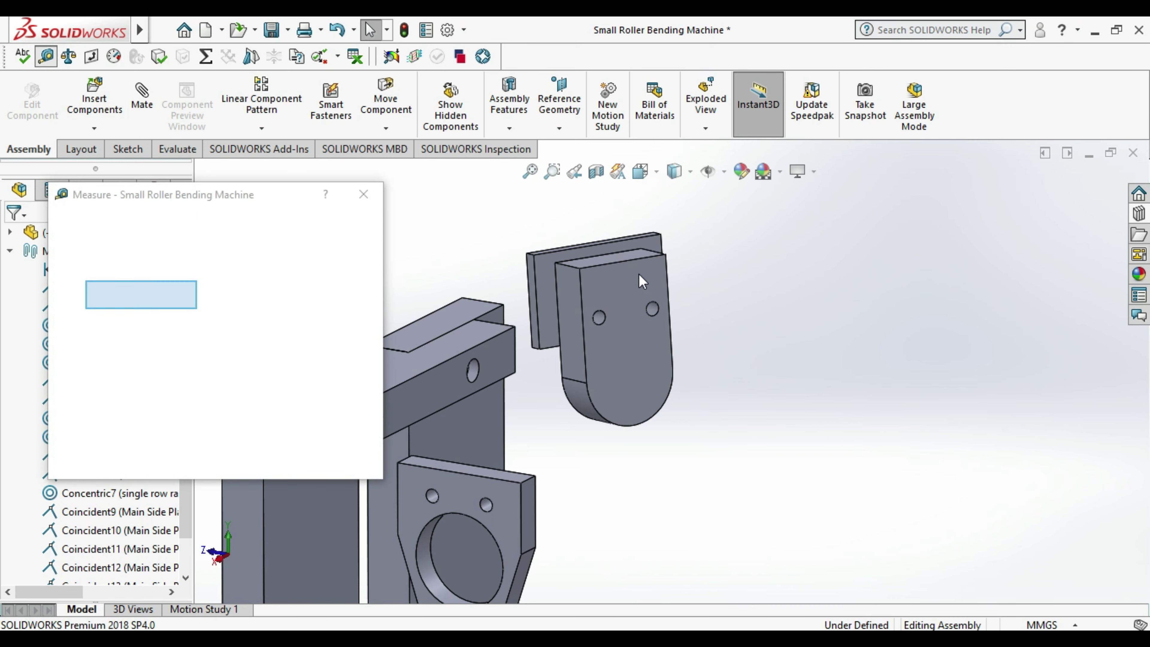
- Measure the top faces of Side Sliding Parts 2 and 3: parallel, 4.7 mm apart
scroll(634, 261, "down", 2)
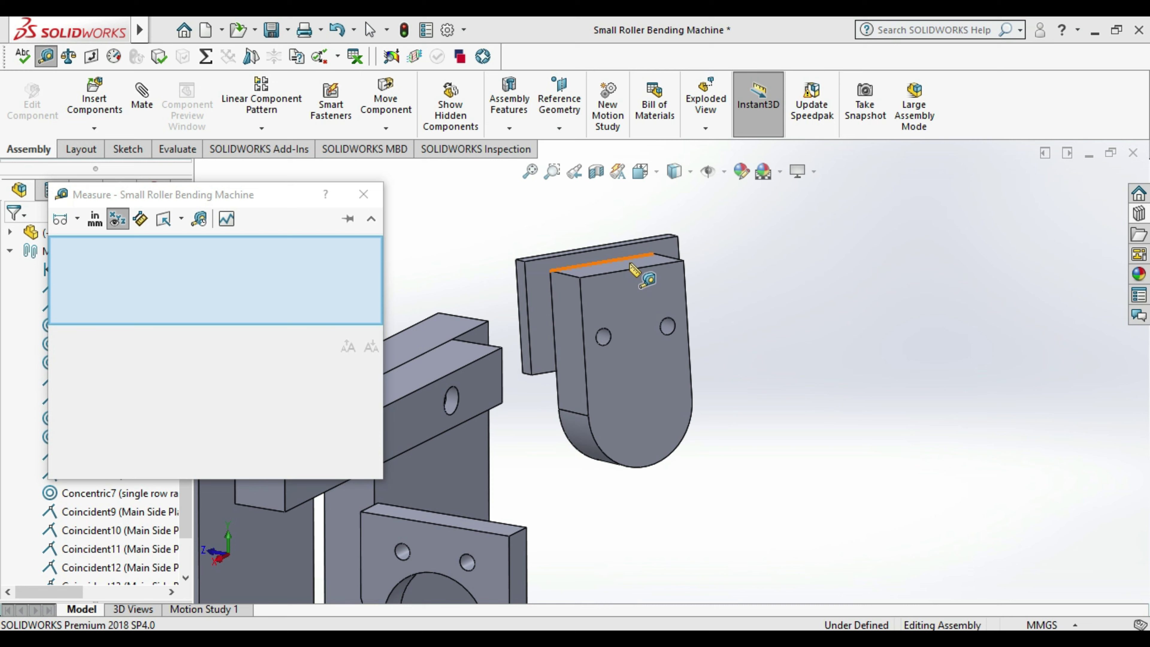
left_click(629, 263)
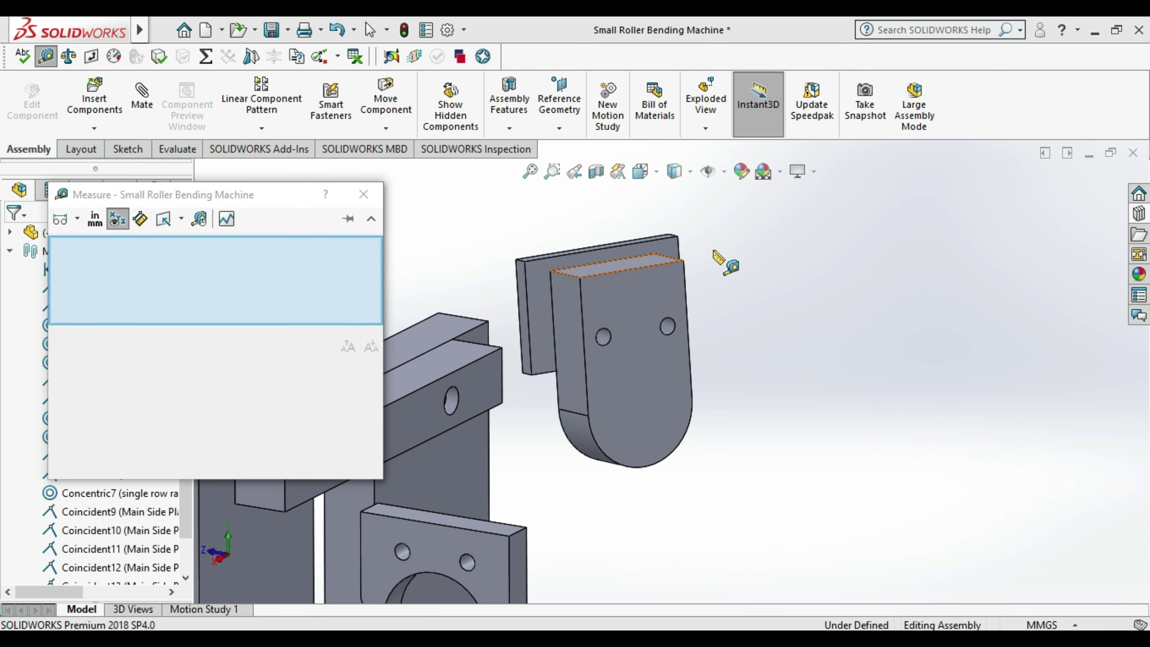
scroll(639, 249, "down", 2)
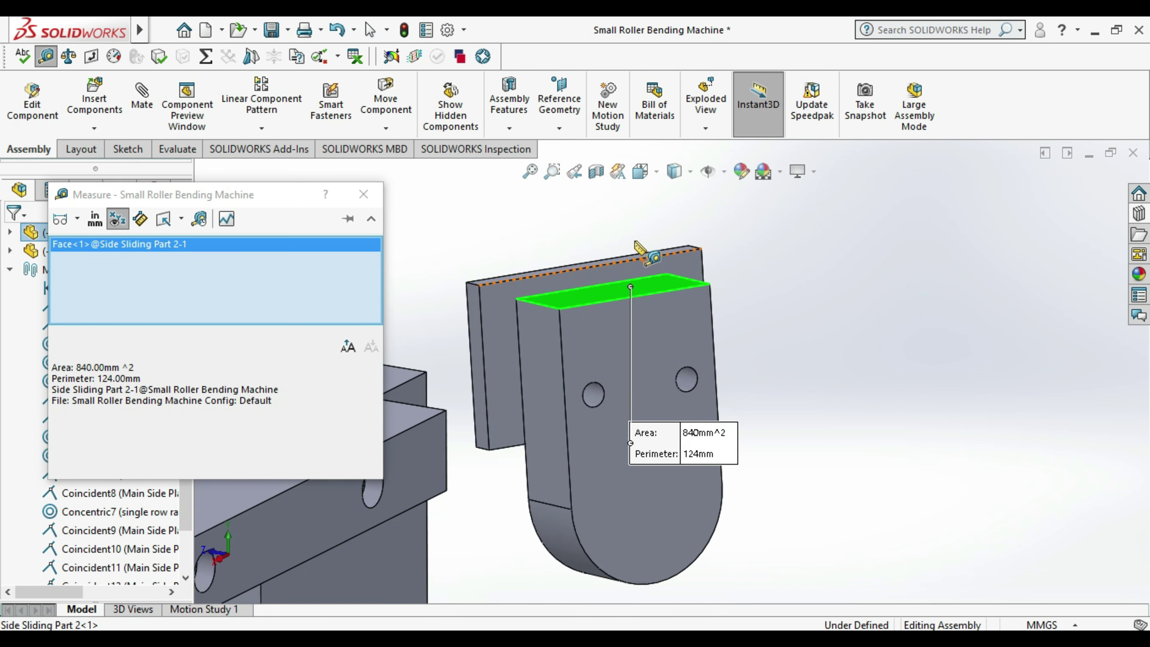
scroll(674, 265, "down", 2)
scroll(693, 281, "down", 1)
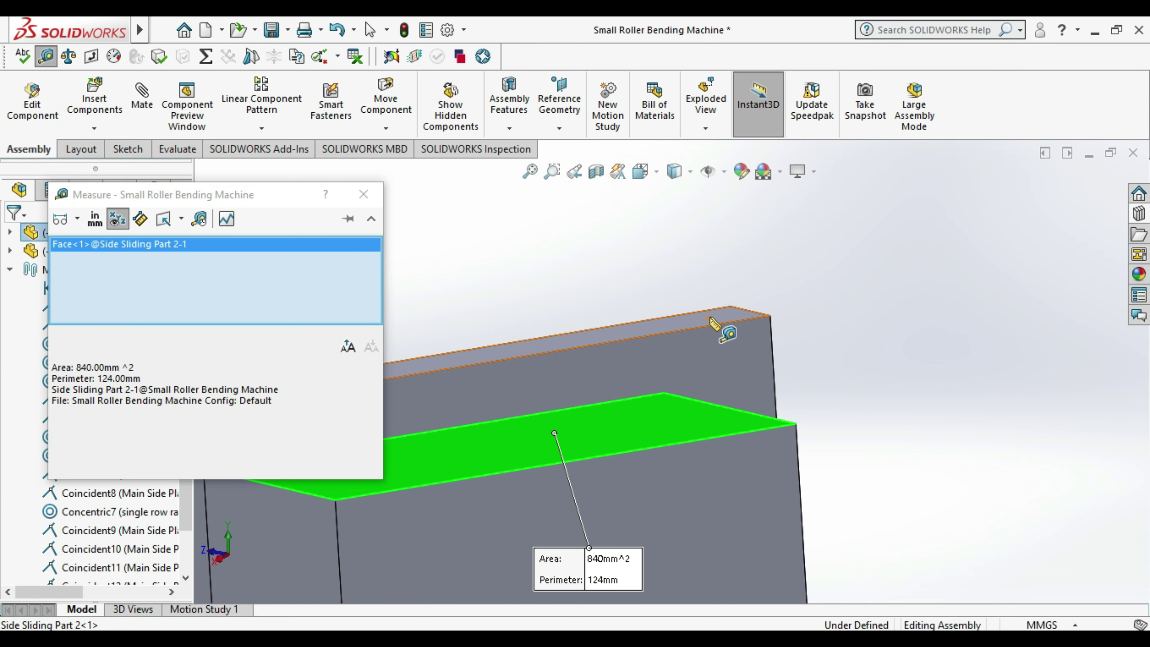
left_click(710, 317)
scroll(709, 317, "down", 2)
scroll(584, 393, "down", 1)
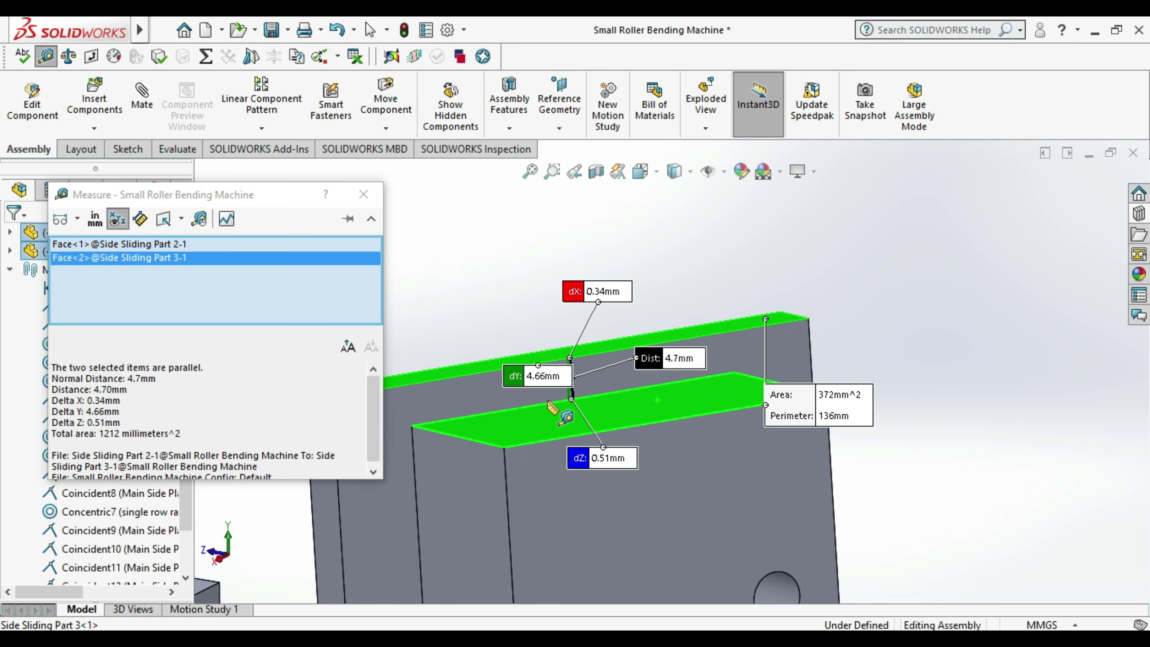
scroll(588, 397, "down", 1)
scroll(593, 390, "down", 2)
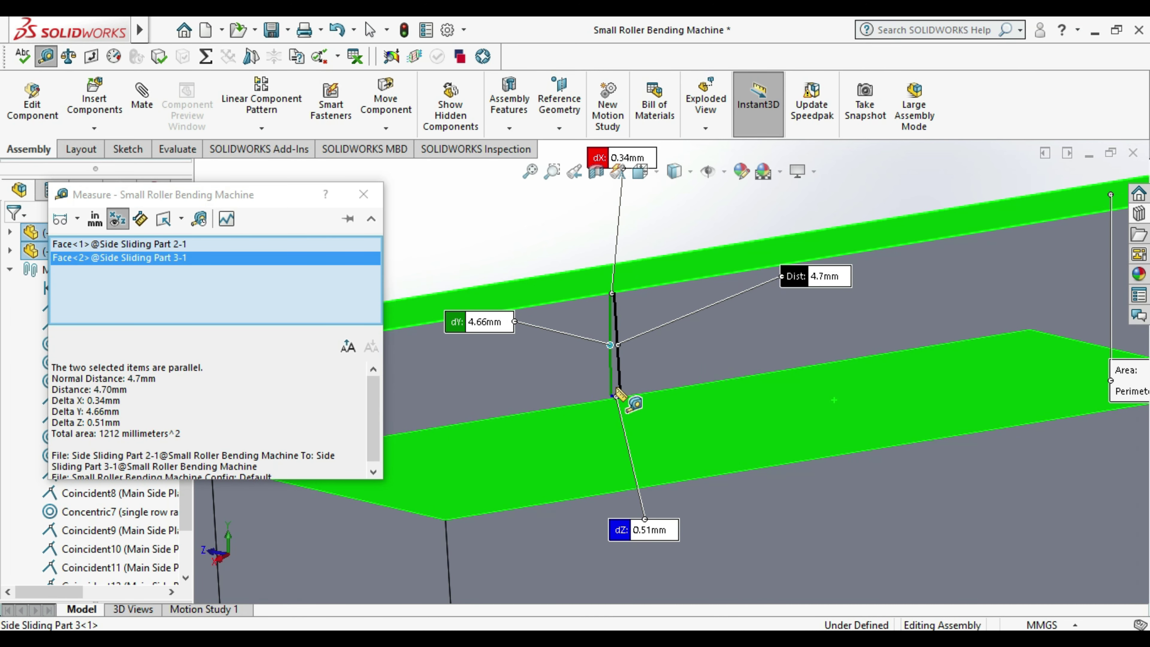
- Close the measurement and shift the assembly view up and left
key("Escape")
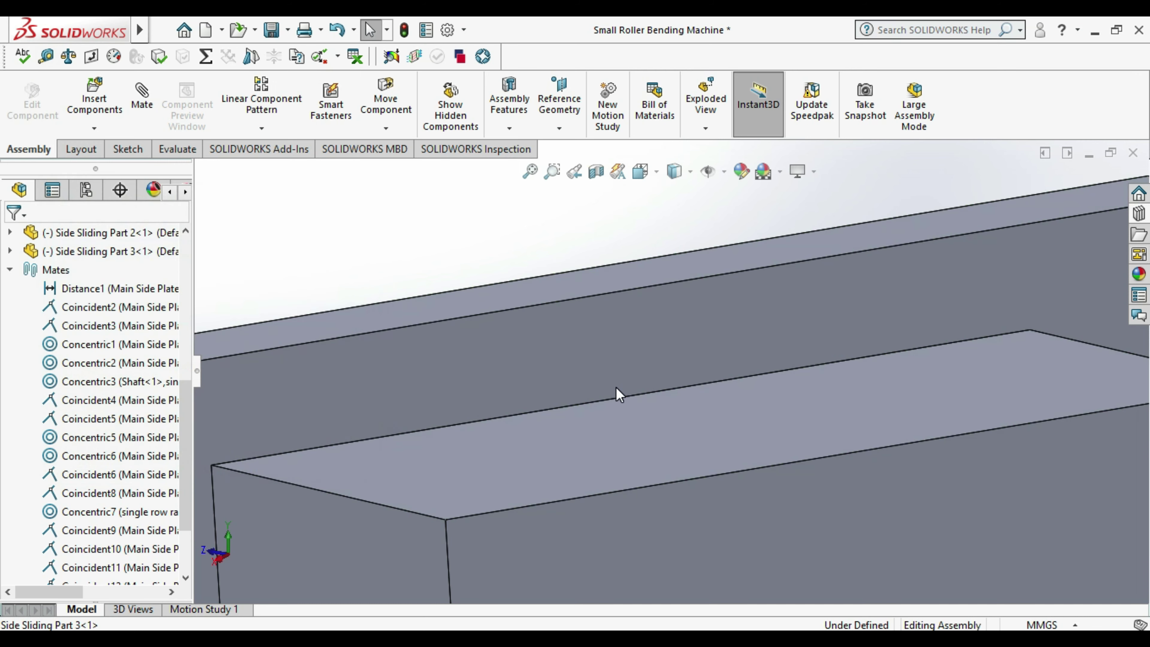
scroll(616, 394, "up", 3)
scroll(724, 444, "up", 3)
key("ctrl+Left")
key("ctrl+Up")
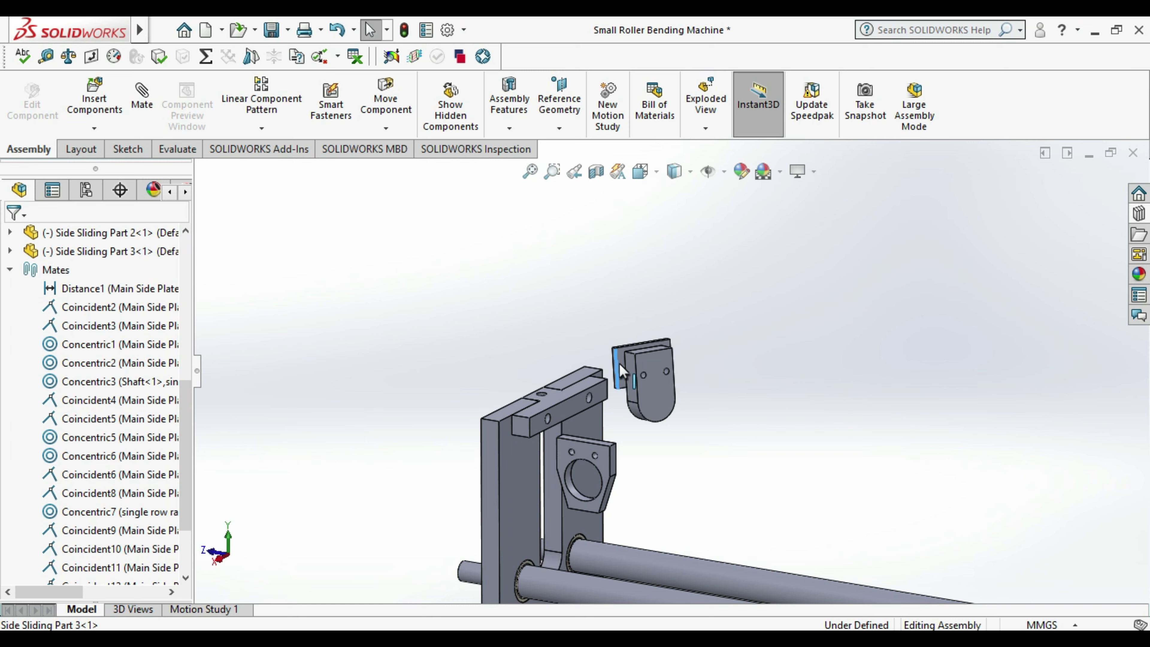
- Open Side Sliding Part 3 separately and edit the Cut-Extrude1 sketch
right_click(620, 370)
left_click(634, 69)
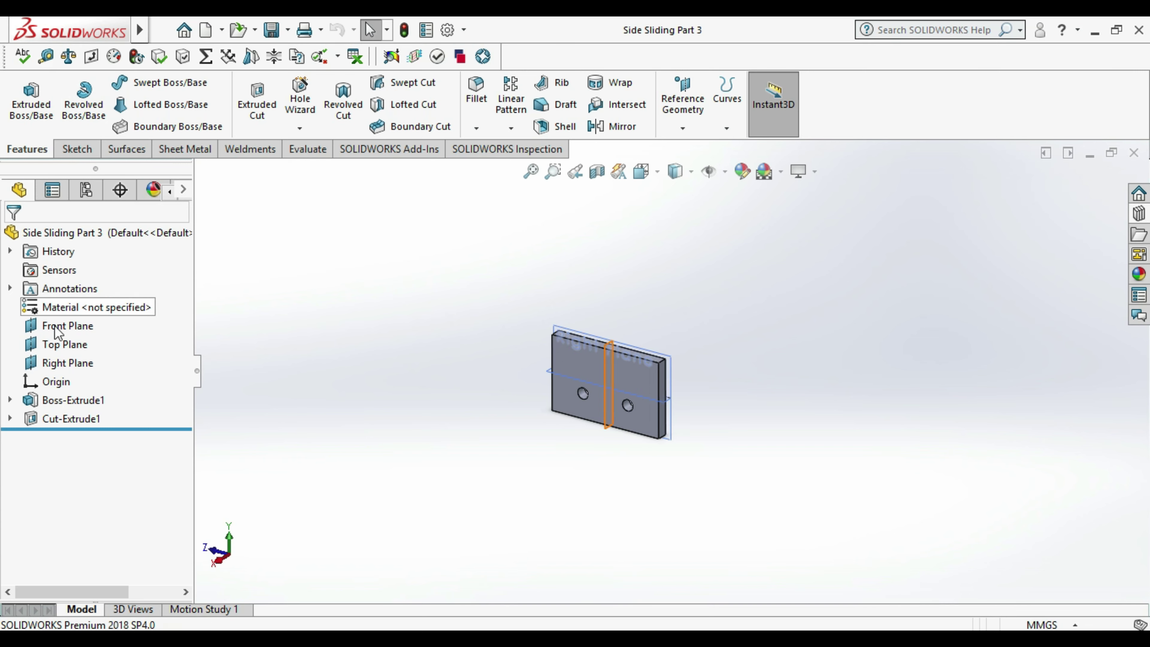
right_click(67, 426)
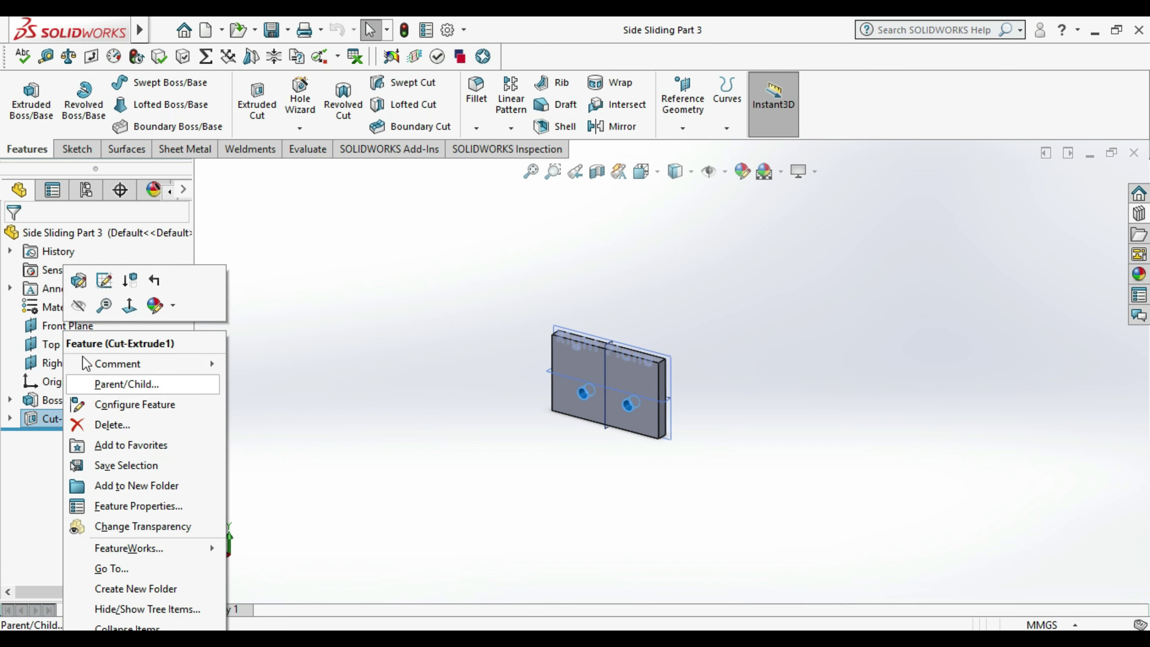
left_click(102, 277)
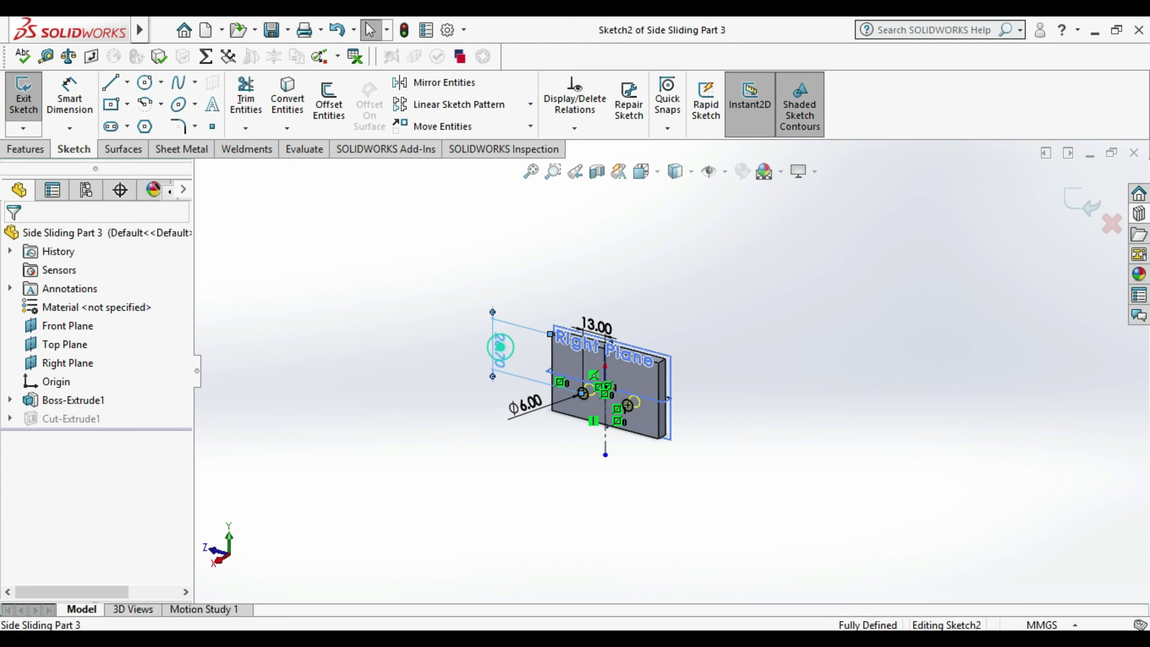
- Change the hole's 26.70 mm dimension to 22.04 mm, exit the sketch and close the part
double_click(501, 349)
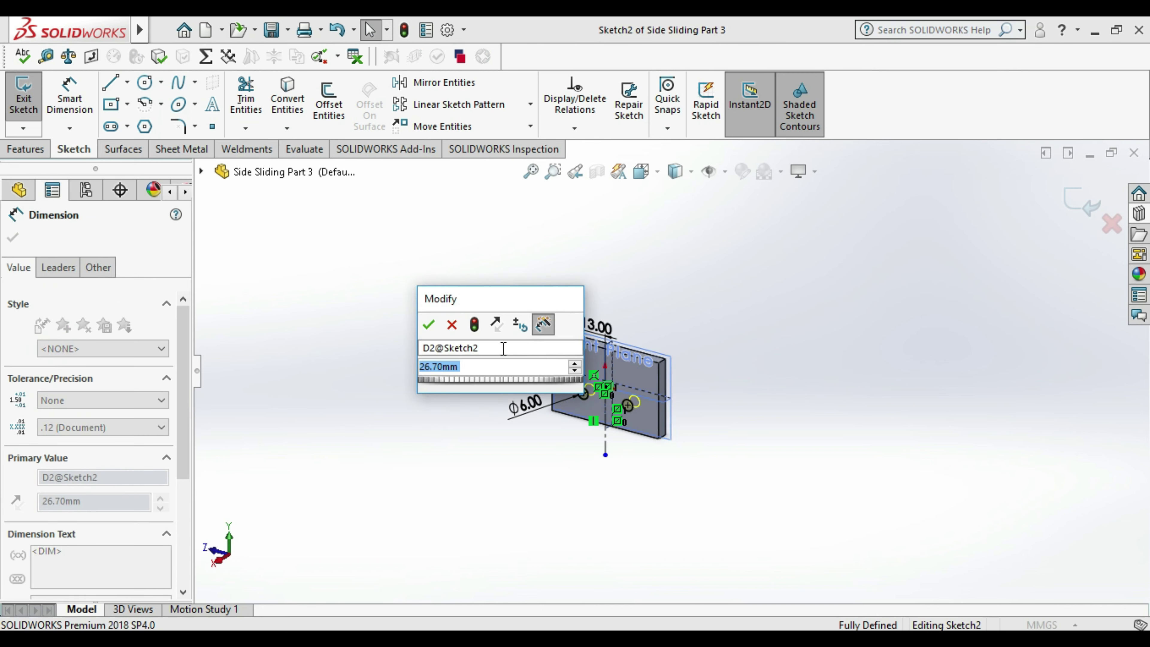
left_click(483, 365)
type("-4.66")
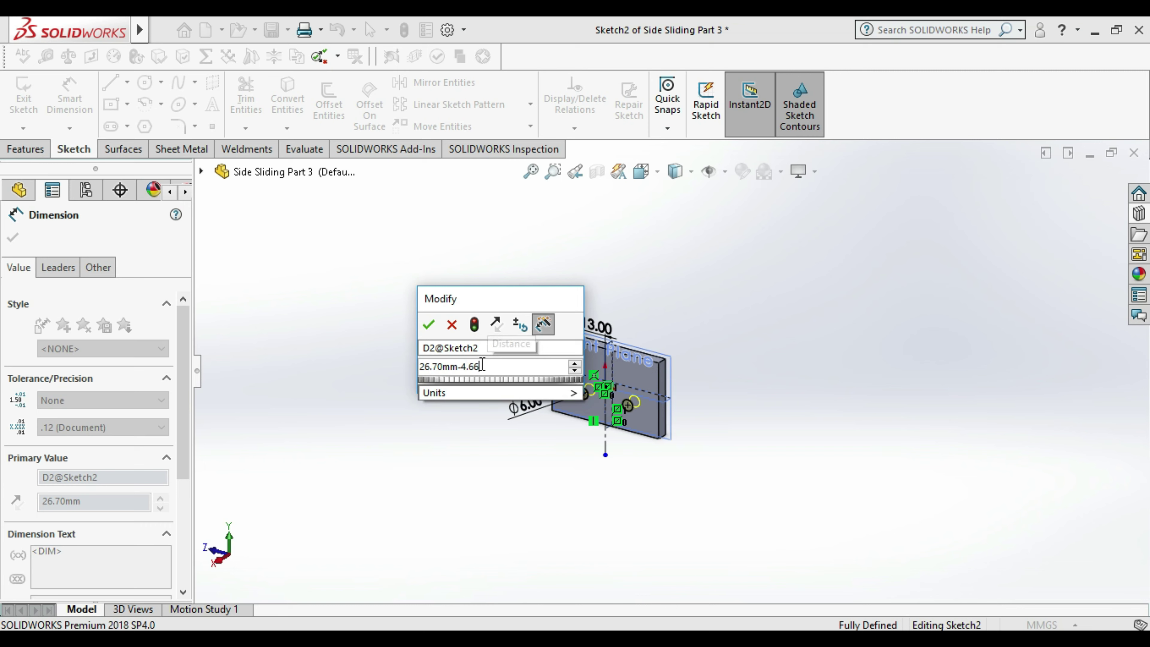
key("Escape")
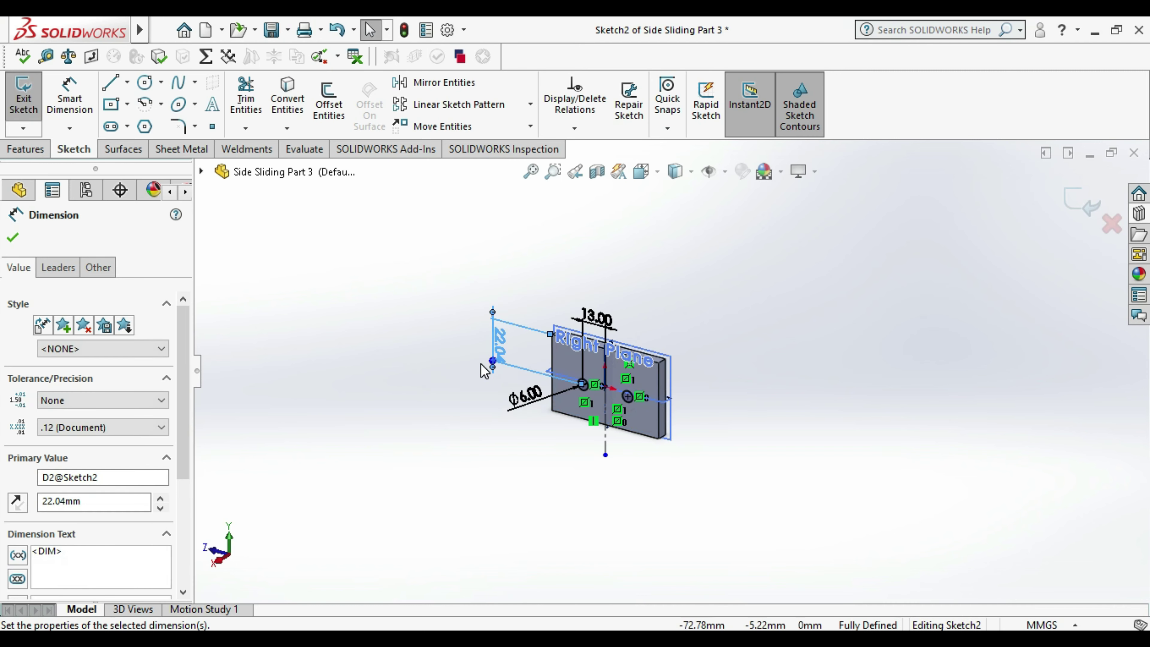
left_click(382, 303)
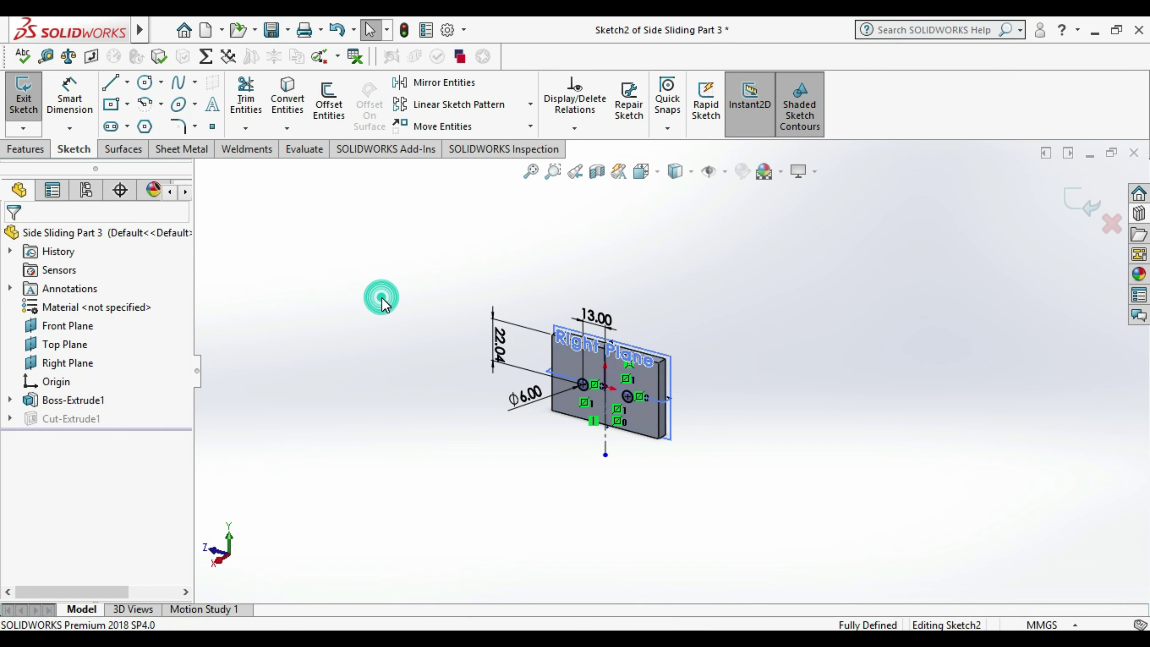
left_click(24, 97)
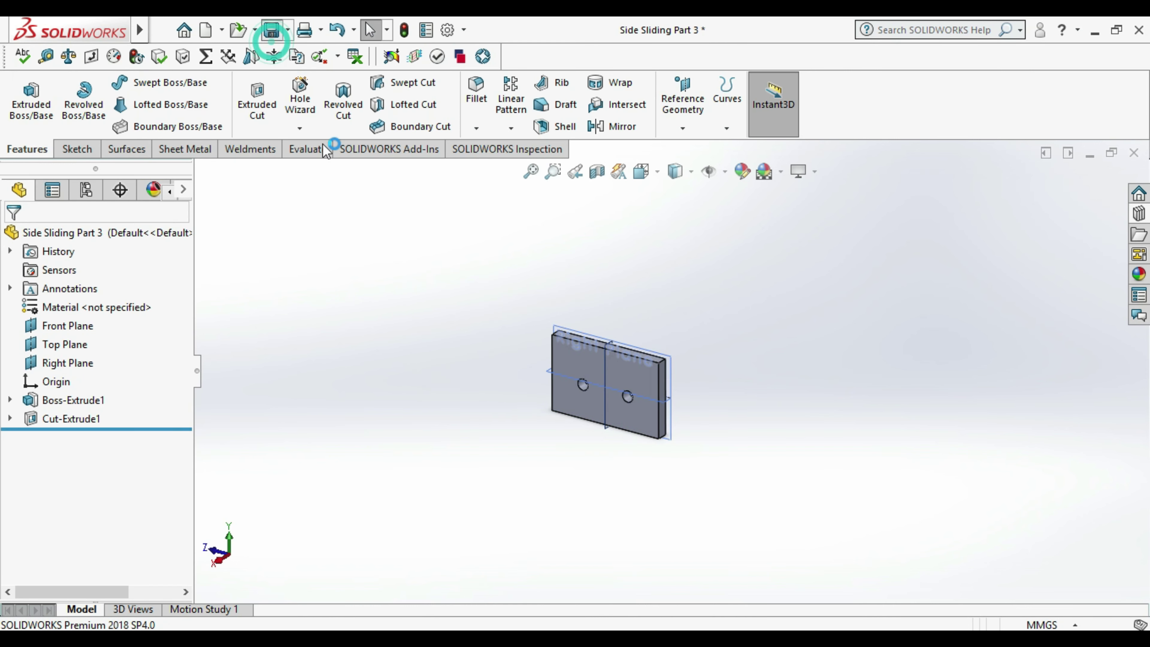
left_click(1134, 153)
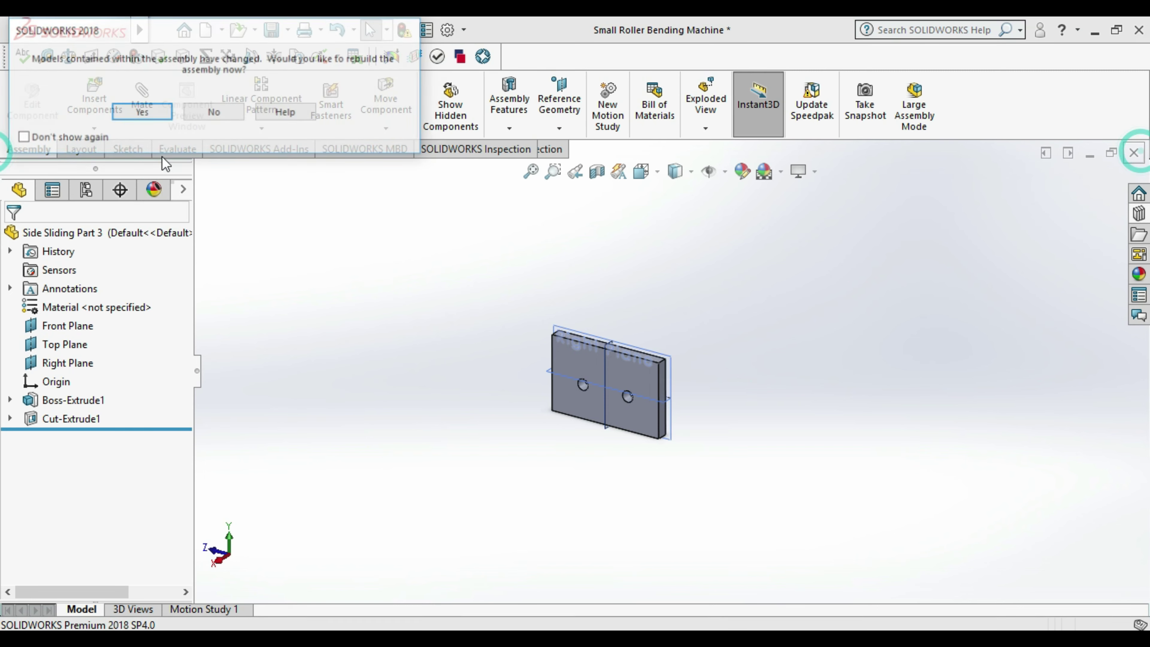
- Rebuild the assembly and zoom out to see more of it
left_click(141, 111)
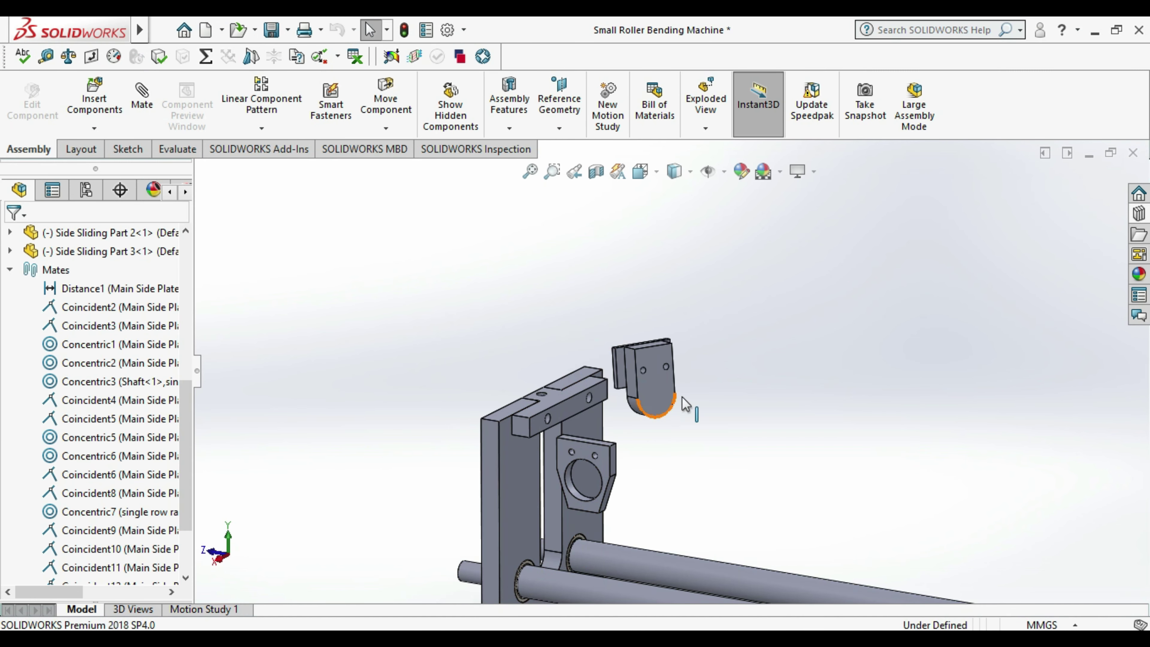
scroll(639, 365, "down", 2)
scroll(760, 409, "down", 2)
scroll(770, 417, "down", 2)
middle_click_drag(770, 418, 802, 432)
key("z")
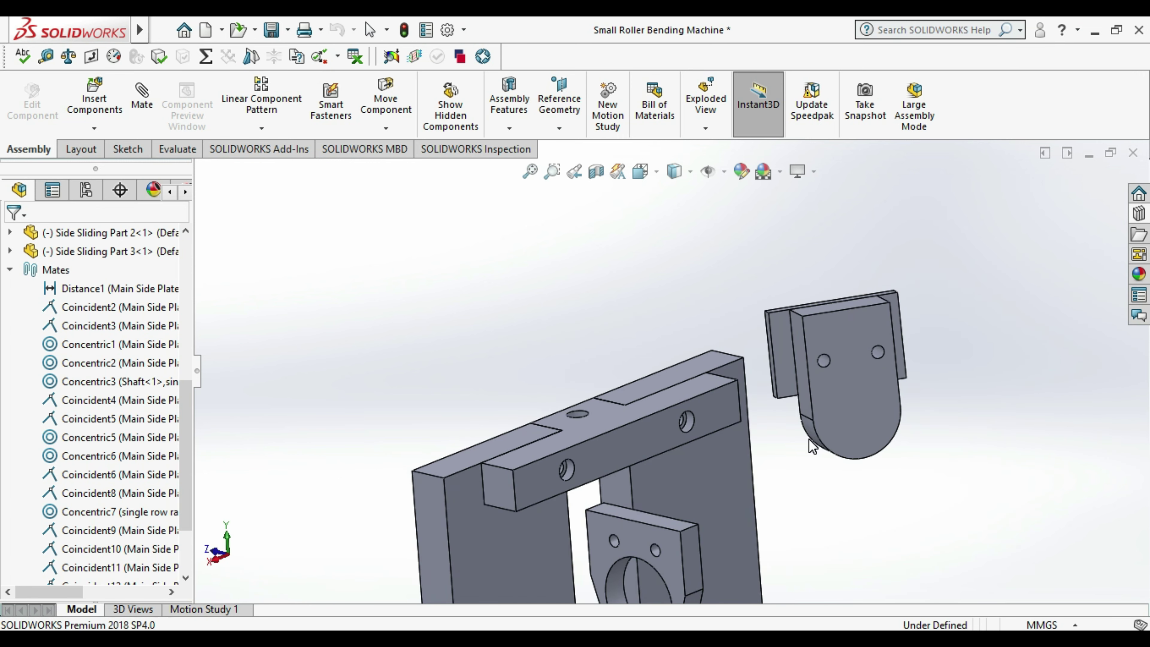
key("z")
key("z")
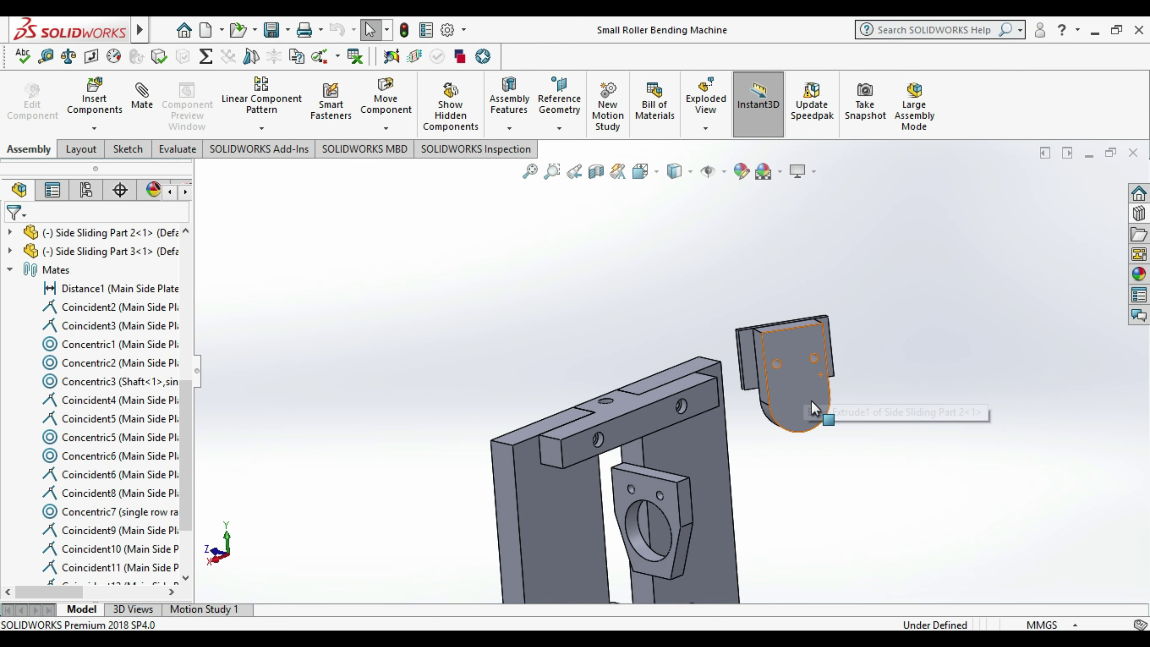
scroll(856, 413, "down", 2)
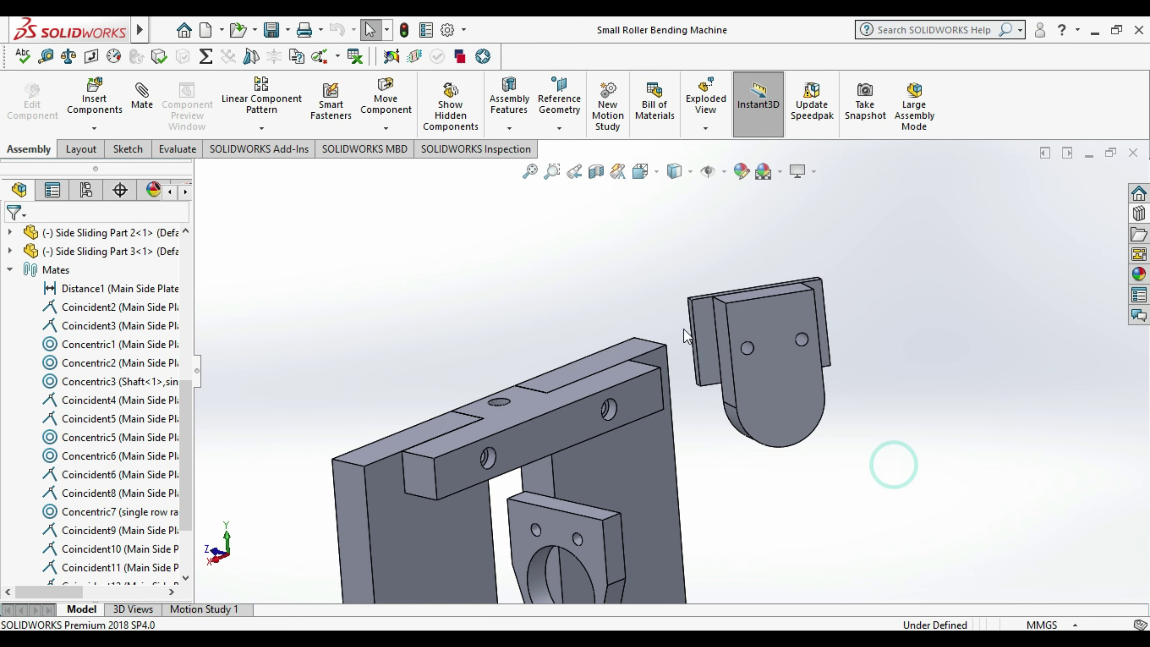
- Rotate Side Sliding Part 2 to a new orientation with Rotate Component
left_click(755, 361)
left_click(386, 128)
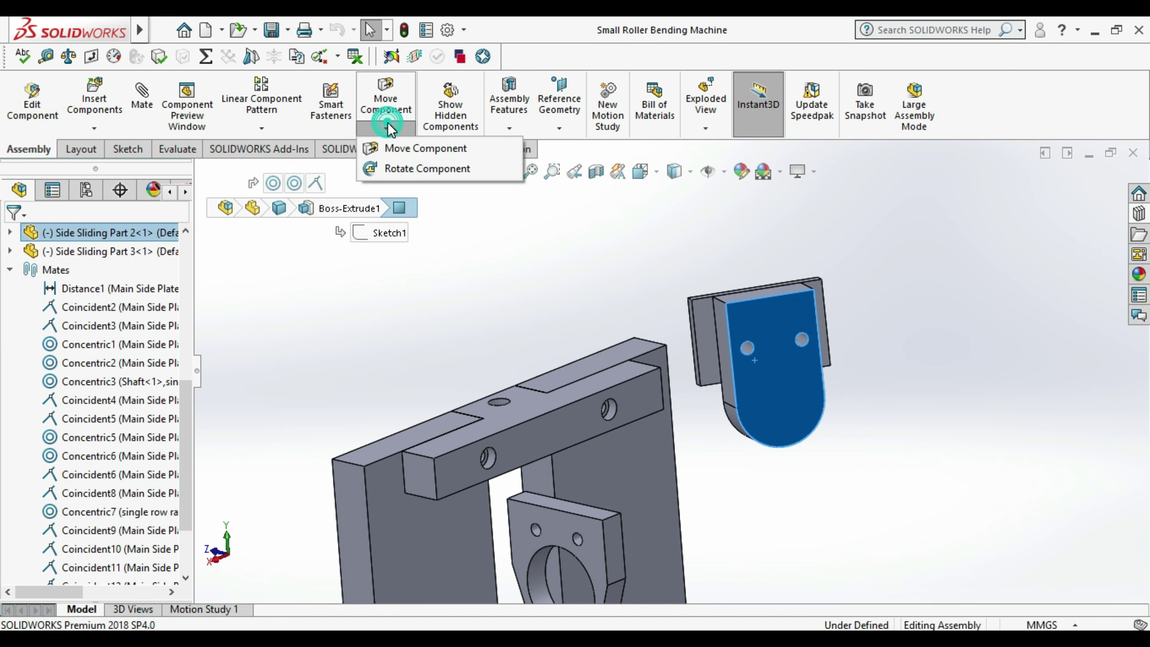
left_click(402, 168)
left_click_drag(779, 396, 824, 389)
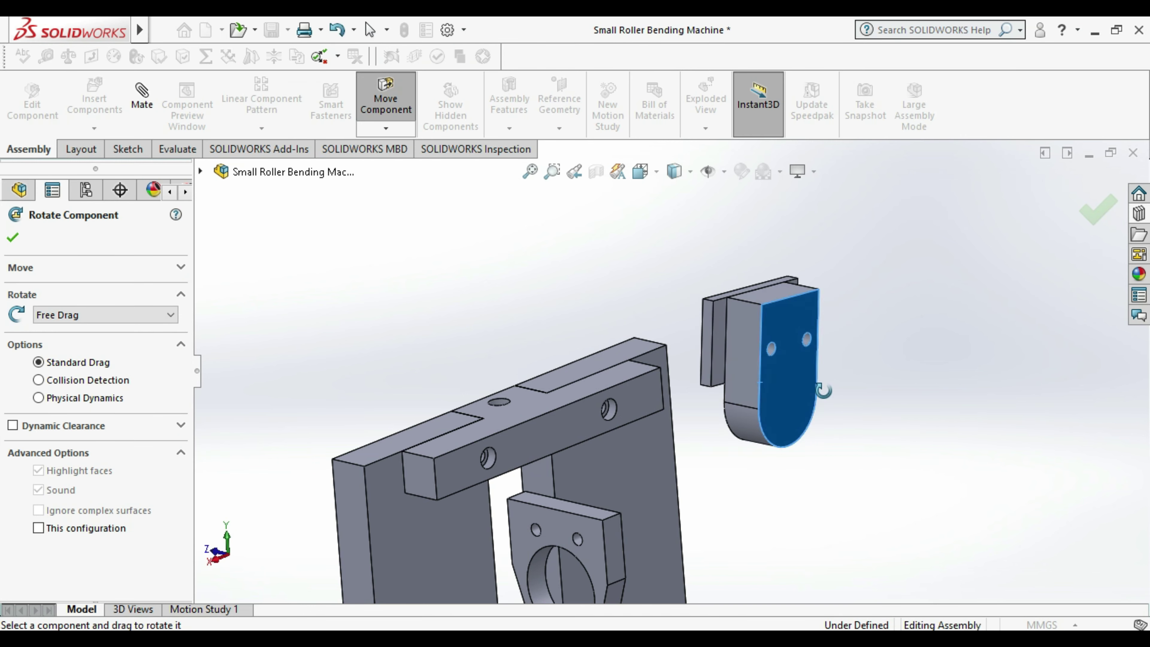
key("Escape")
left_click(890, 410)
- Mate a Side Sliding Part 2 face coincident with a Main Side Plate face
left_click(139, 87)
scroll(622, 411, "up", 3)
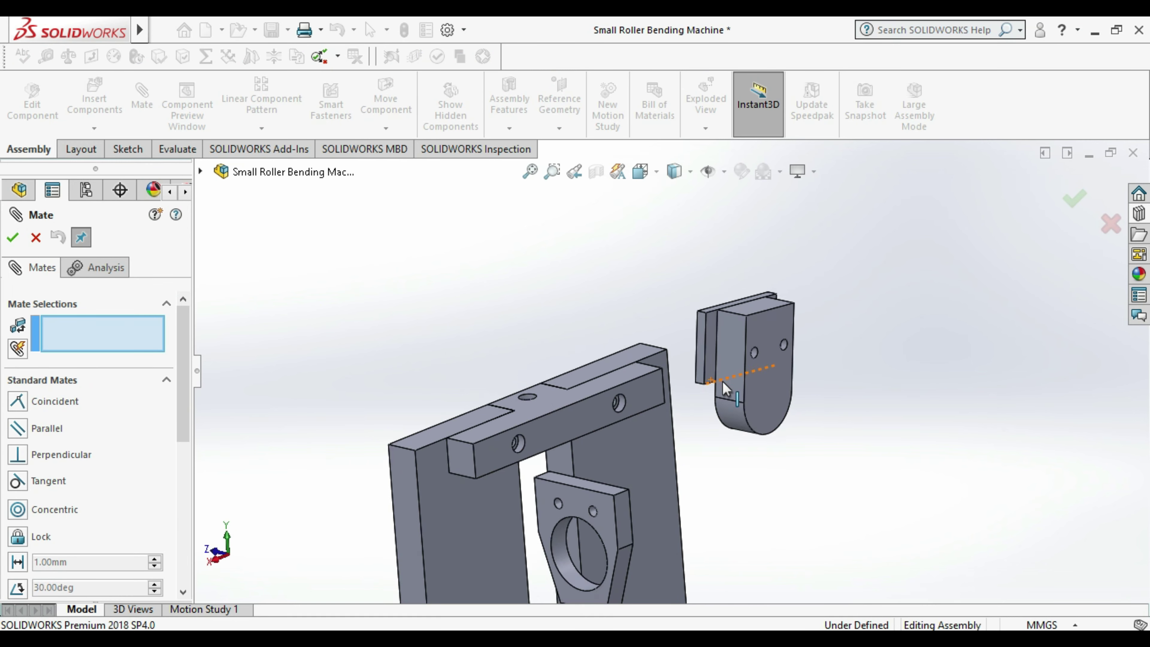
scroll(748, 403, "down", 2)
left_click(663, 342)
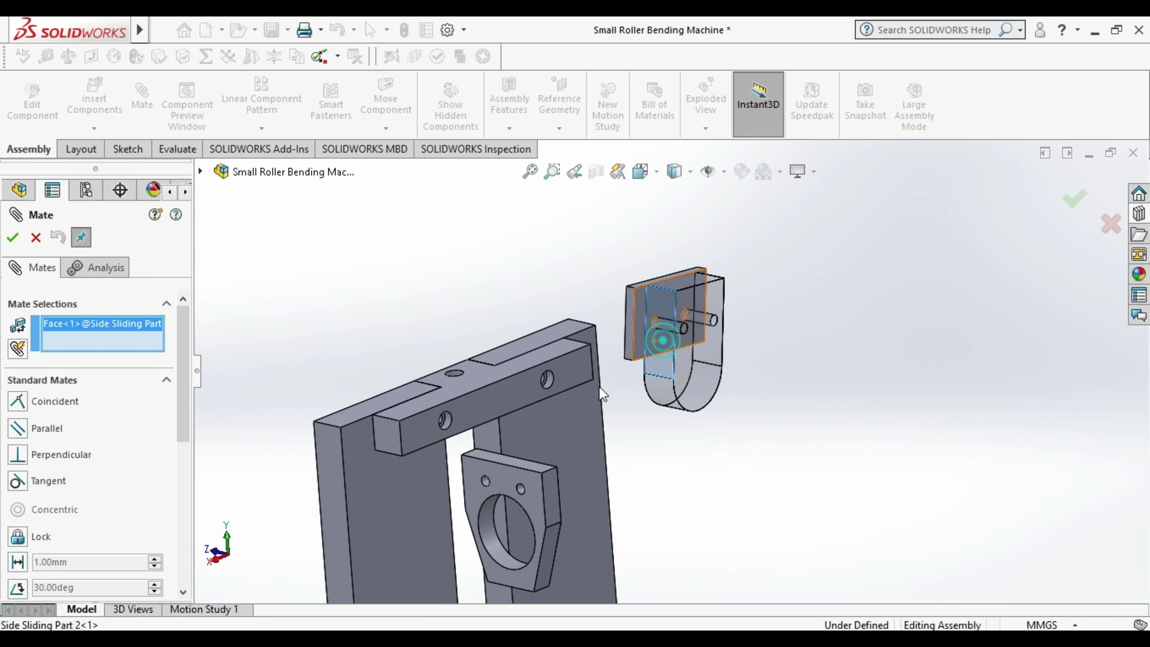
mouse_move(501, 451)
middle_mouse_down()
mouse_move(704, 488)
mouse_move(630, 524)
middle_mouse_up()
scroll(531, 431, "down", 2)
scroll(525, 435, "down", 3)
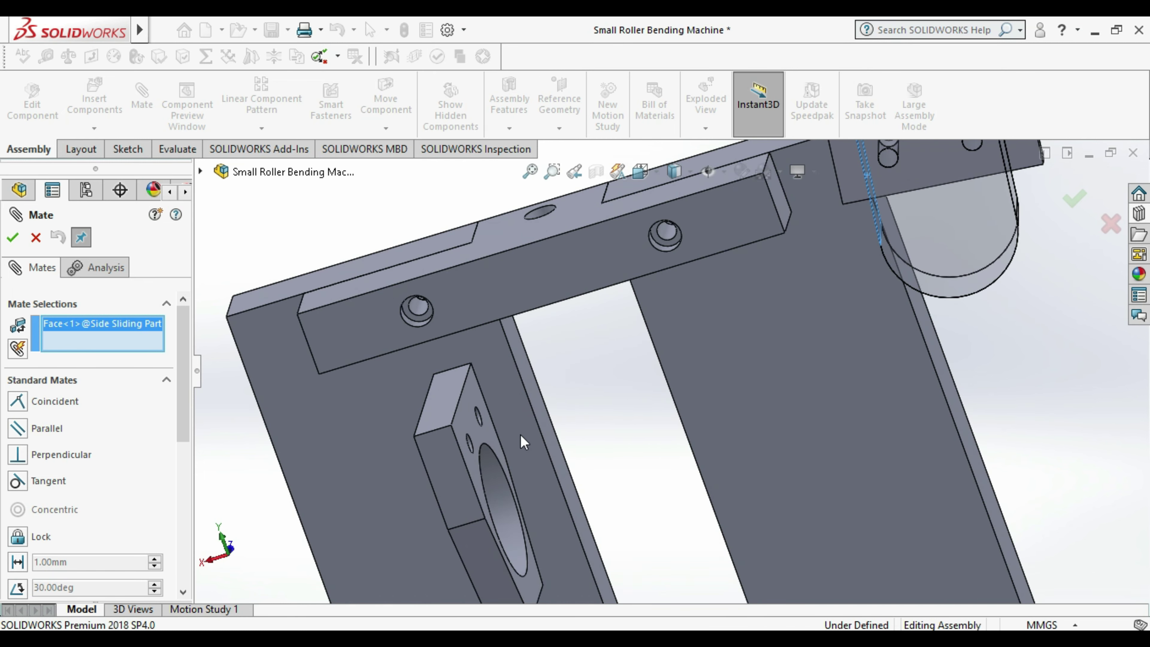
left_click(542, 410)
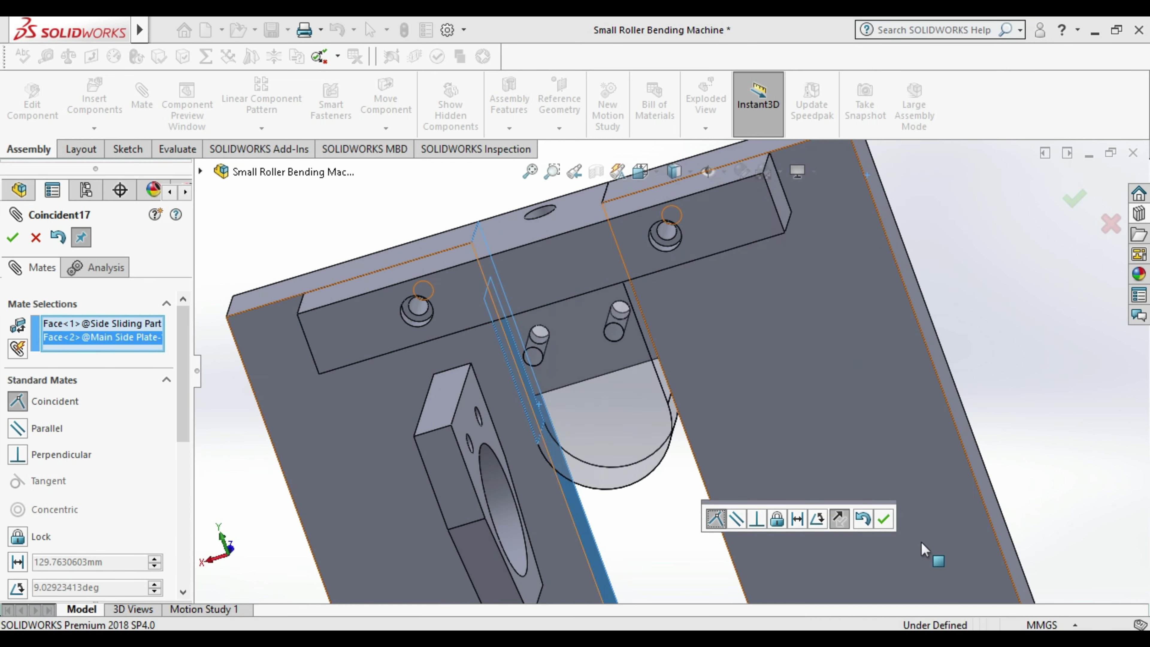
left_click(887, 516)
- Add a second coincident mate between another Side Sliding Part 2 face and the plate
scroll(871, 466, "up", 2)
scroll(870, 466, "up", 2)
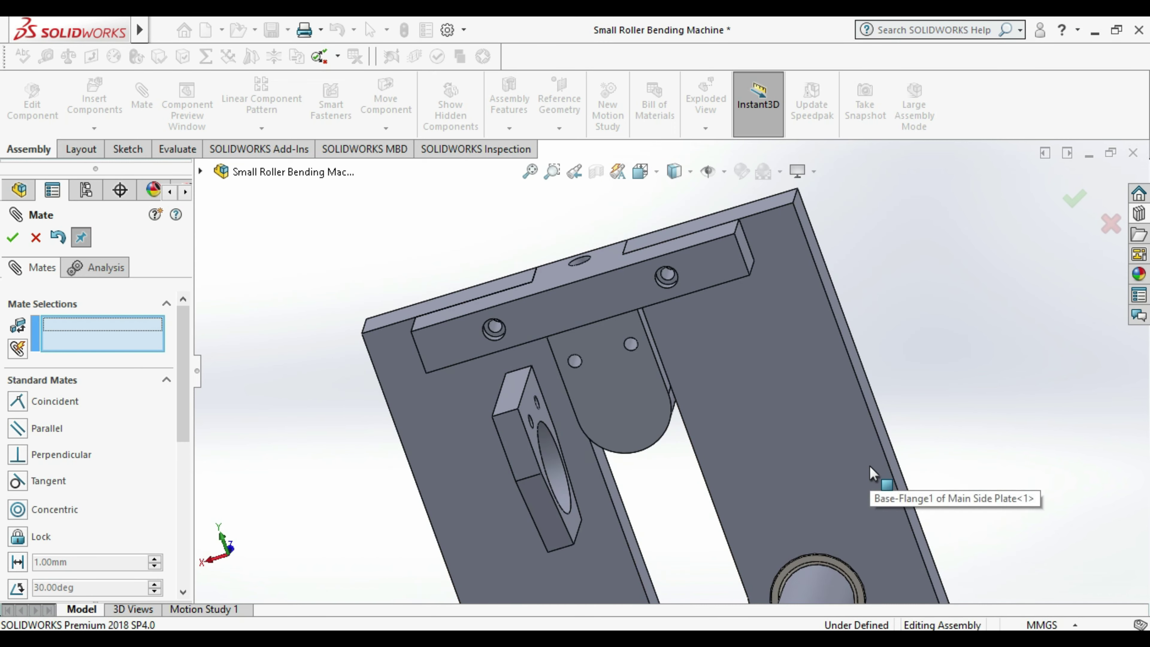
mouse_move(870, 466)
middle_mouse_down()
mouse_move(886, 448)
mouse_move(811, 470)
middle_mouse_up()
scroll(662, 397, "up", 3)
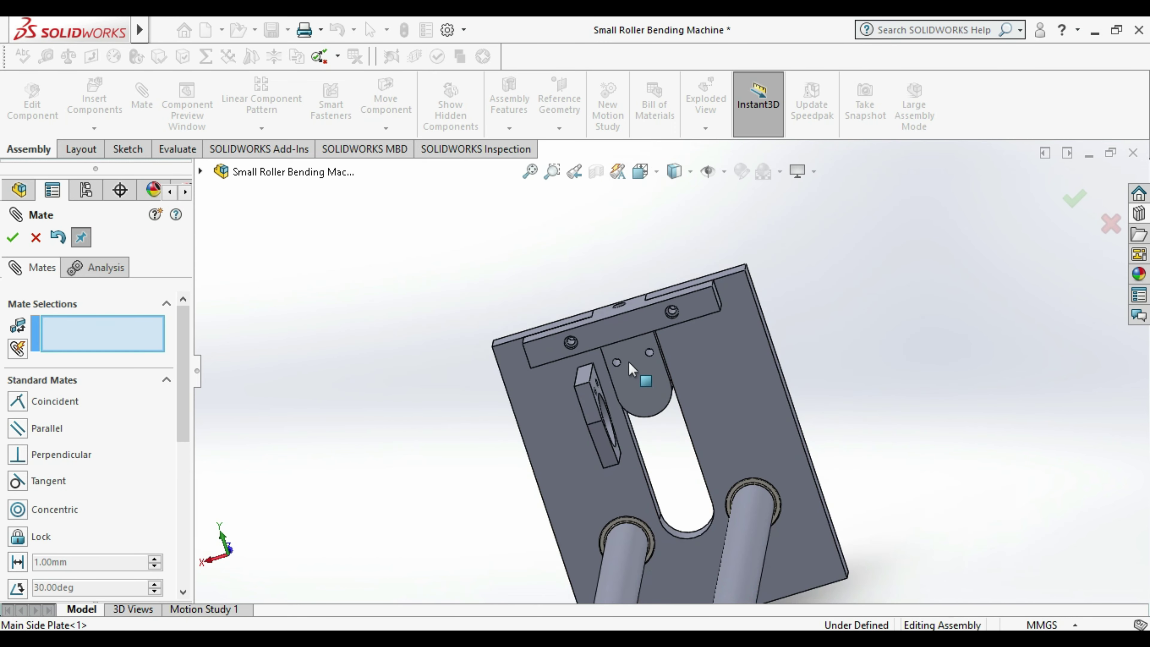
scroll(655, 400, "down", 3)
middle_click_drag(652, 400, 383, 374)
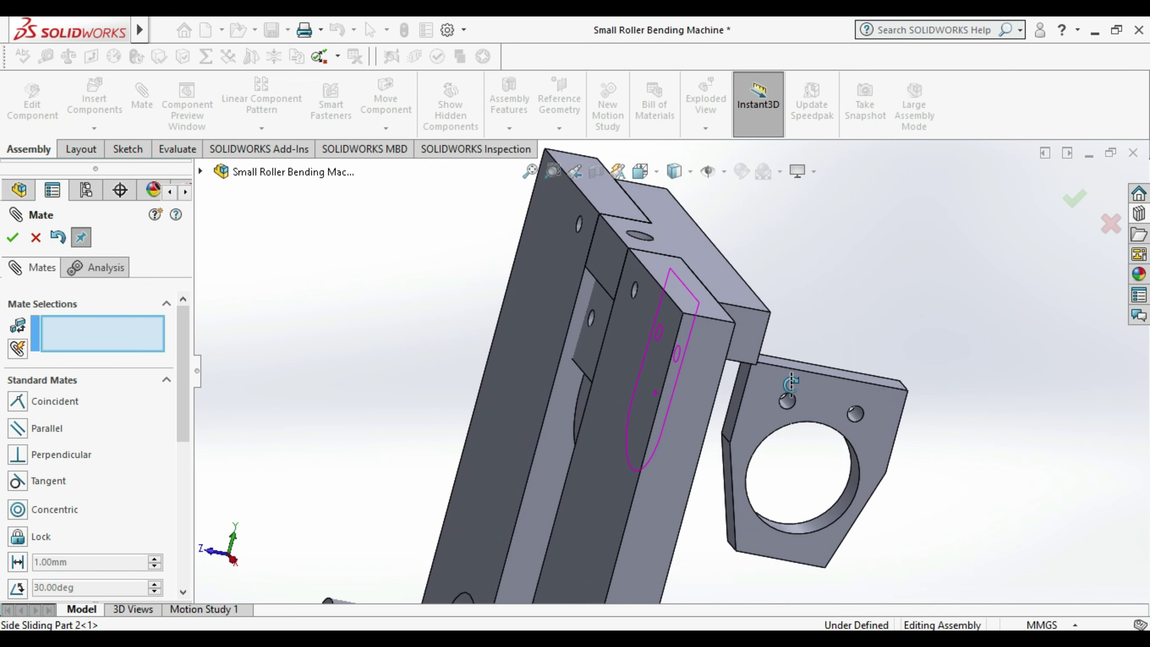
scroll(570, 390, "up", 3)
mouse_move(570, 391)
middle_mouse_down()
mouse_move(672, 395)
mouse_move(662, 398)
middle_mouse_up()
scroll(684, 401, "down", 3)
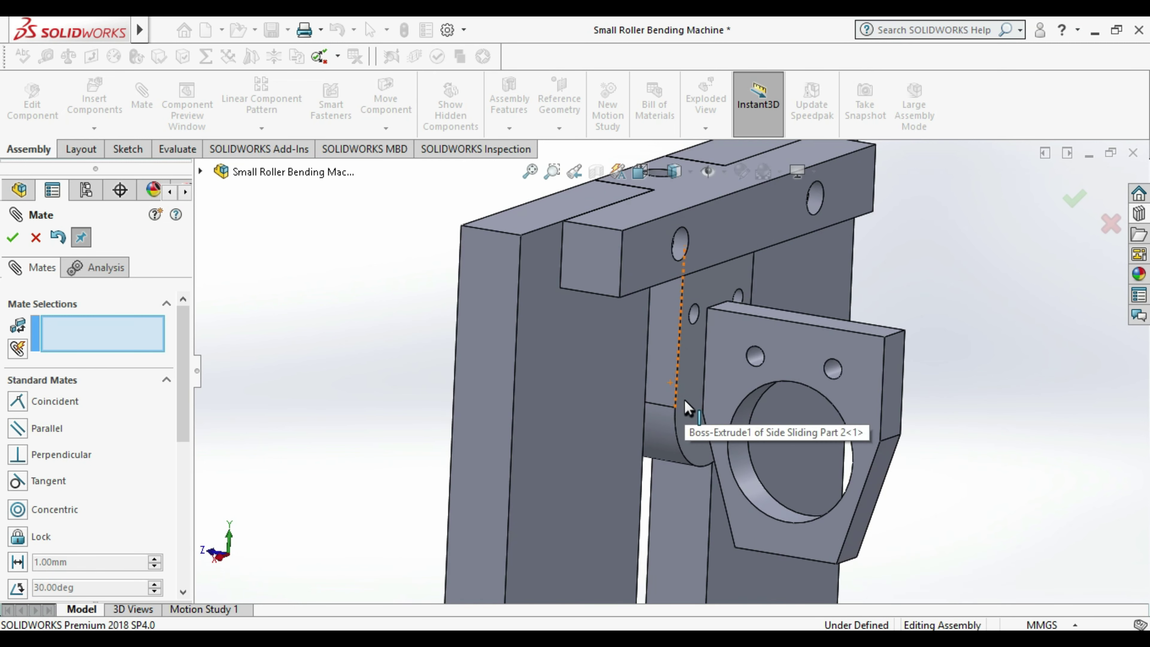
left_click(685, 400)
left_click(612, 387)
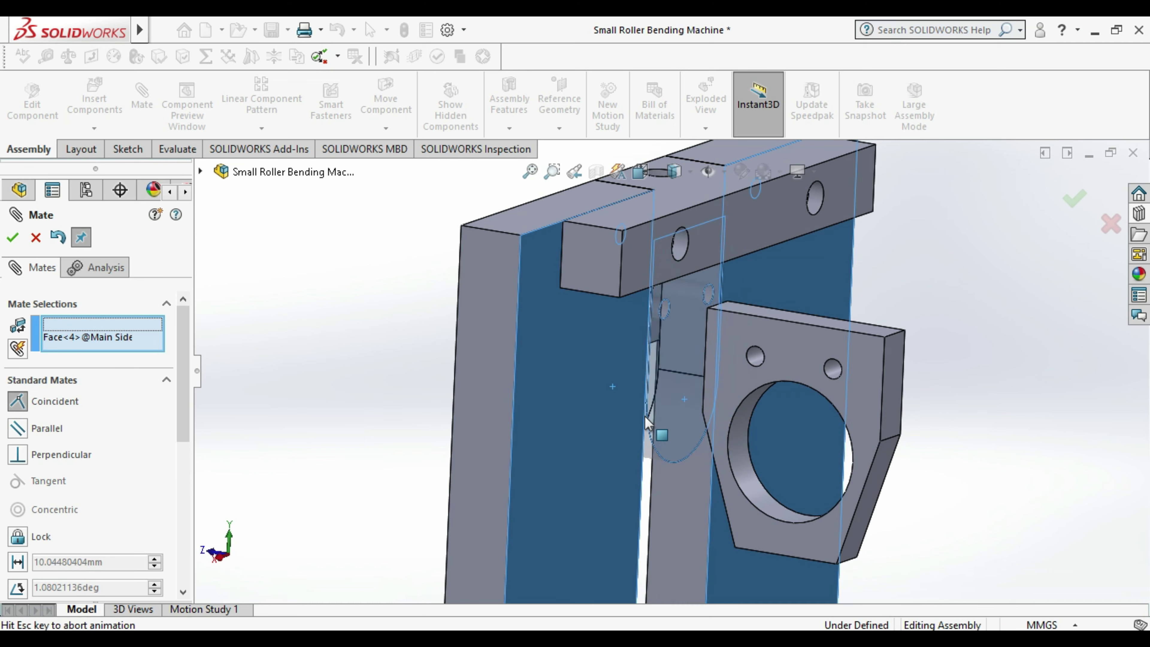
left_click(838, 442)
- Orbit the assembly around the plate and bearing block to reach the side parts' holes
scroll(526, 372, "up", 3)
mouse_move(564, 397)
middle_mouse_down()
mouse_move(696, 413)
mouse_move(587, 375)
mouse_move(610, 391)
mouse_move(610, 462)
mouse_move(592, 348)
mouse_move(539, 451)
middle_mouse_up()
left_click_drag(530, 460, 527, 476)
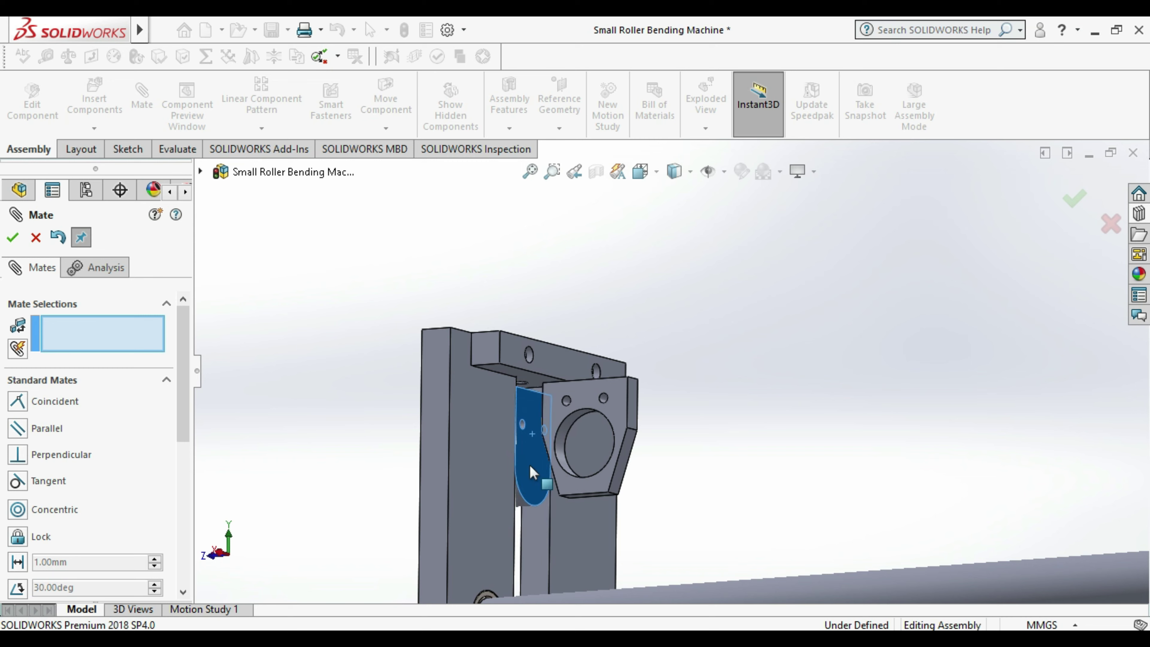
mouse_move(488, 483)
middle_mouse_down()
mouse_move(541, 416)
mouse_move(620, 382)
middle_mouse_up()
scroll(541, 416, "down", 3)
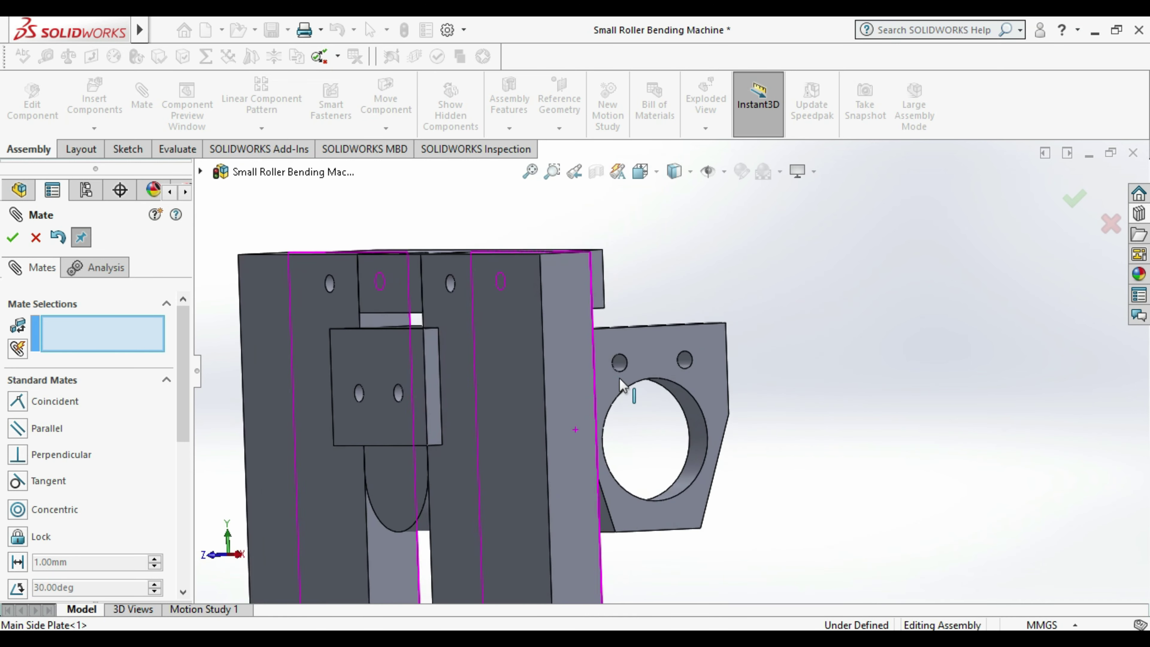
scroll(562, 393, "up", 3)
middle_click_drag(724, 442, 645, 301)
scroll(645, 302, "down", 2)
left_click(922, 442)
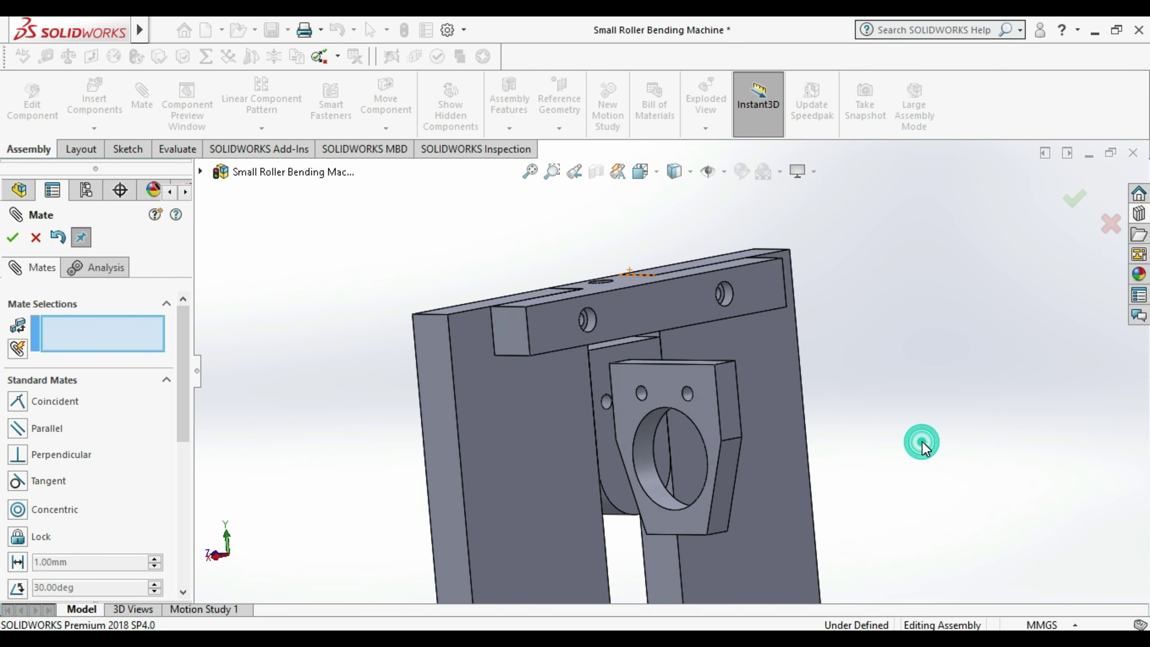
mouse_move(1019, 413)
middle_mouse_down()
mouse_move(859, 403)
mouse_move(854, 416)
mouse_move(611, 359)
mouse_move(890, 413)
middle_mouse_up()
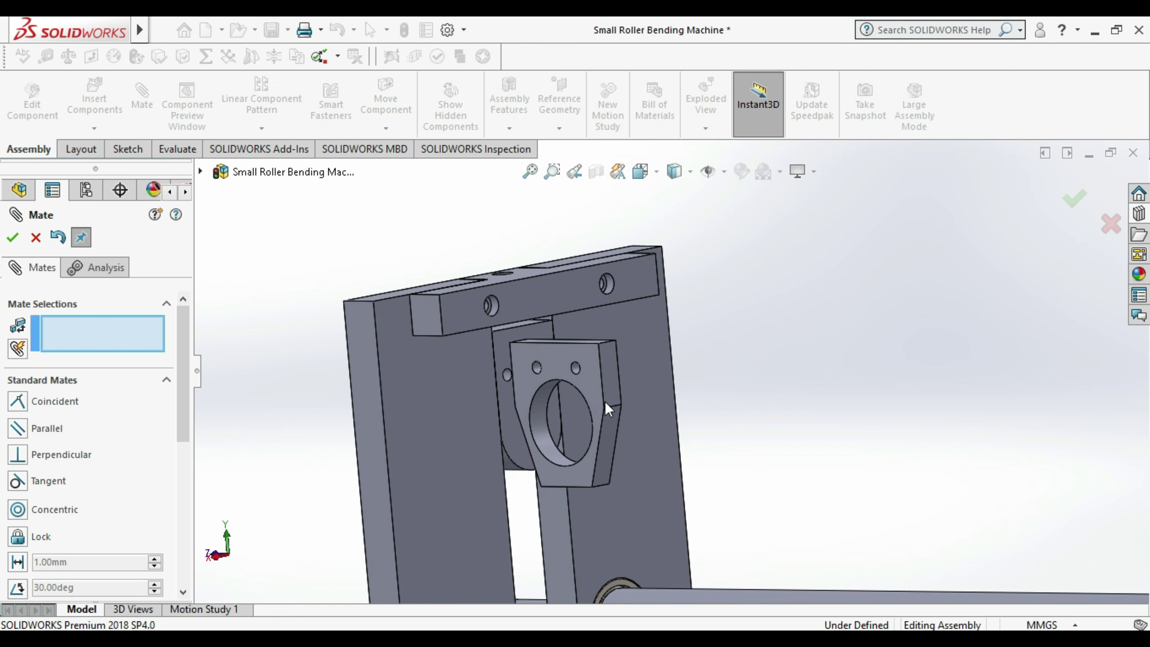
middle_click_drag(605, 402, 154, 364)
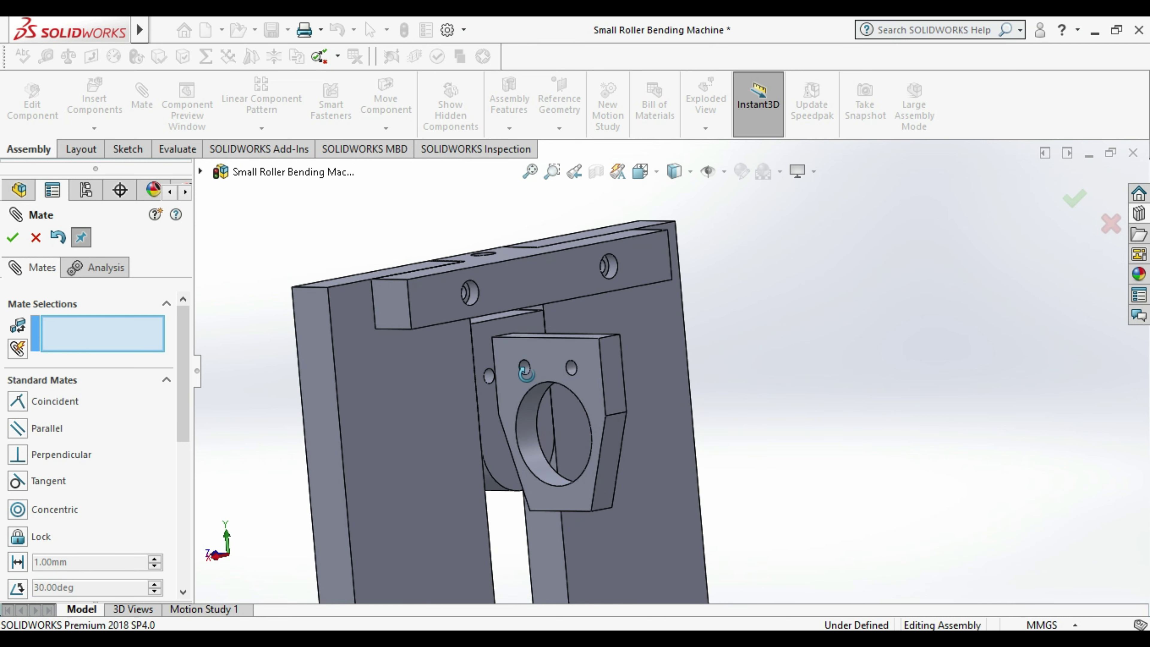
middle_click_drag(521, 368, 524, 376)
scroll(521, 370, "down", 5)
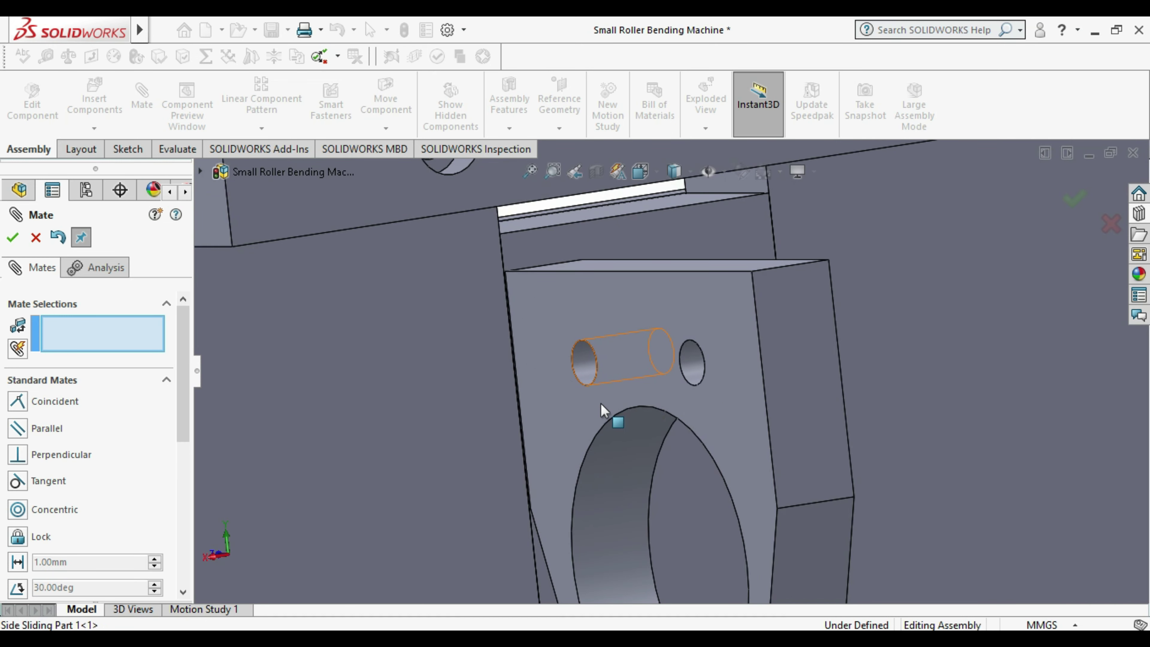
- Mate a Side Sliding Part 1 hole concentric with a Side Sliding Part 2 hole, then close Mate
left_click(571, 400)
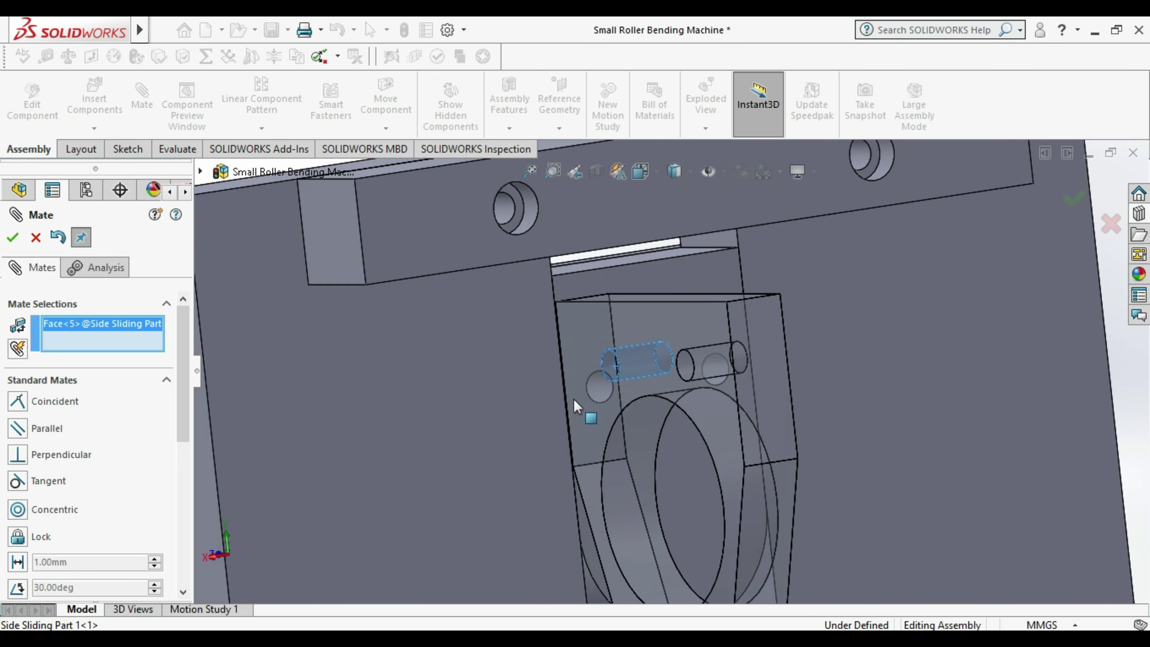
scroll(573, 399, "up", 5)
middle_click_drag(596, 387, 648, 417)
scroll(663, 415, "down", 2)
scroll(656, 403, "down", 3)
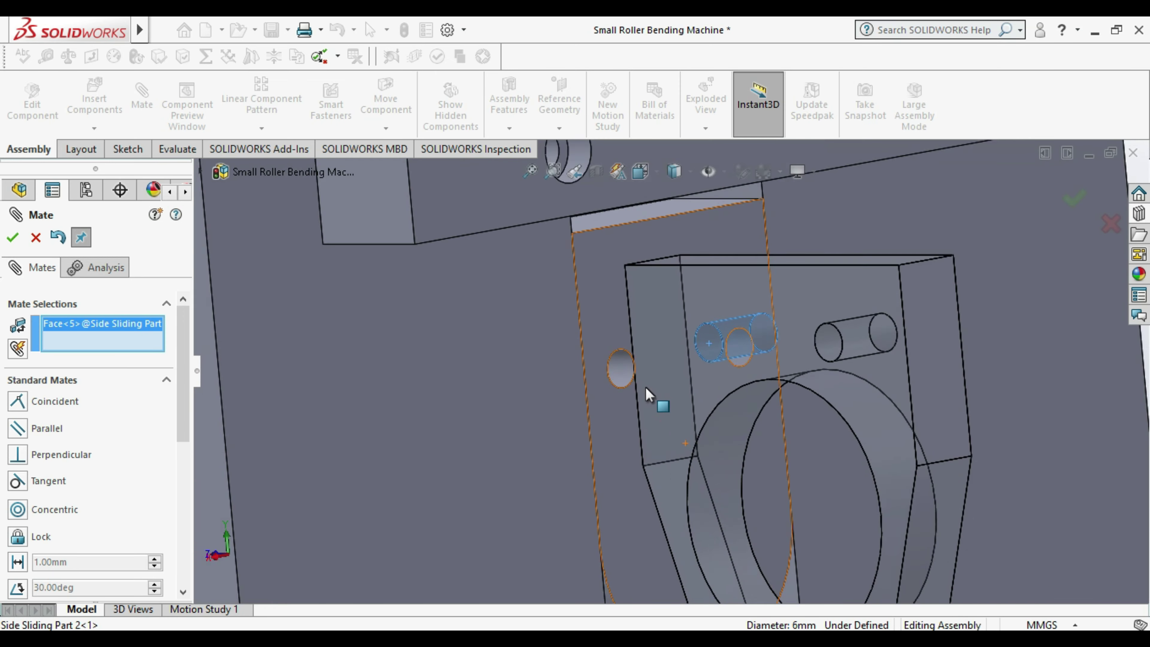
left_click(616, 363)
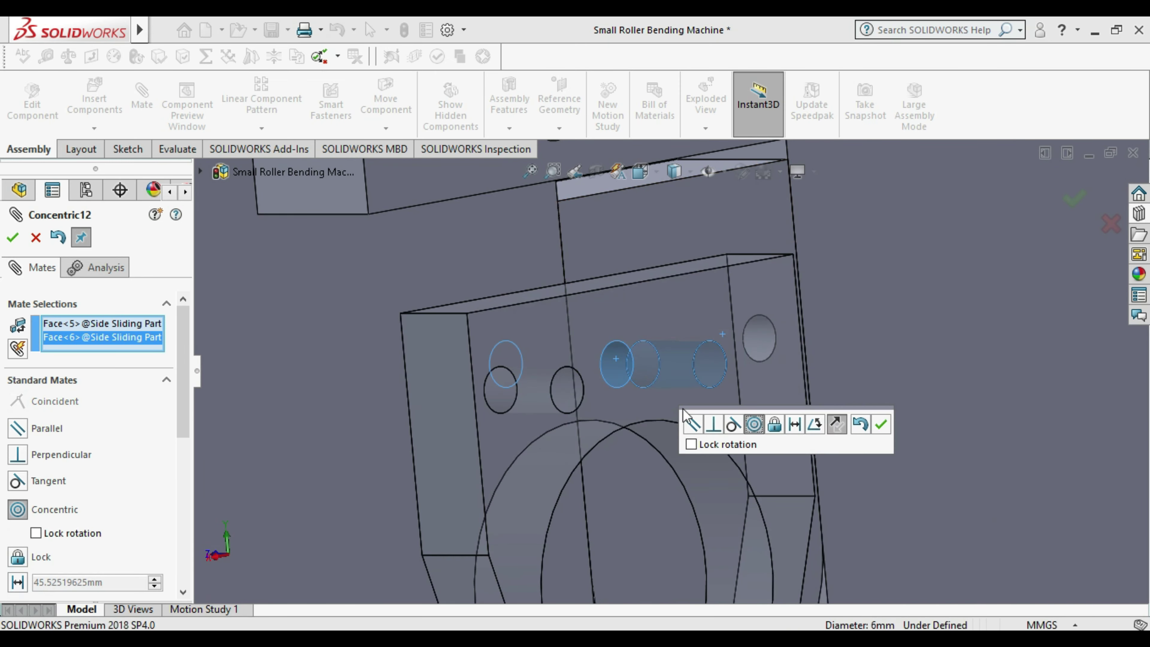
scroll(641, 294, "up", 3)
scroll(641, 293, "up", 2)
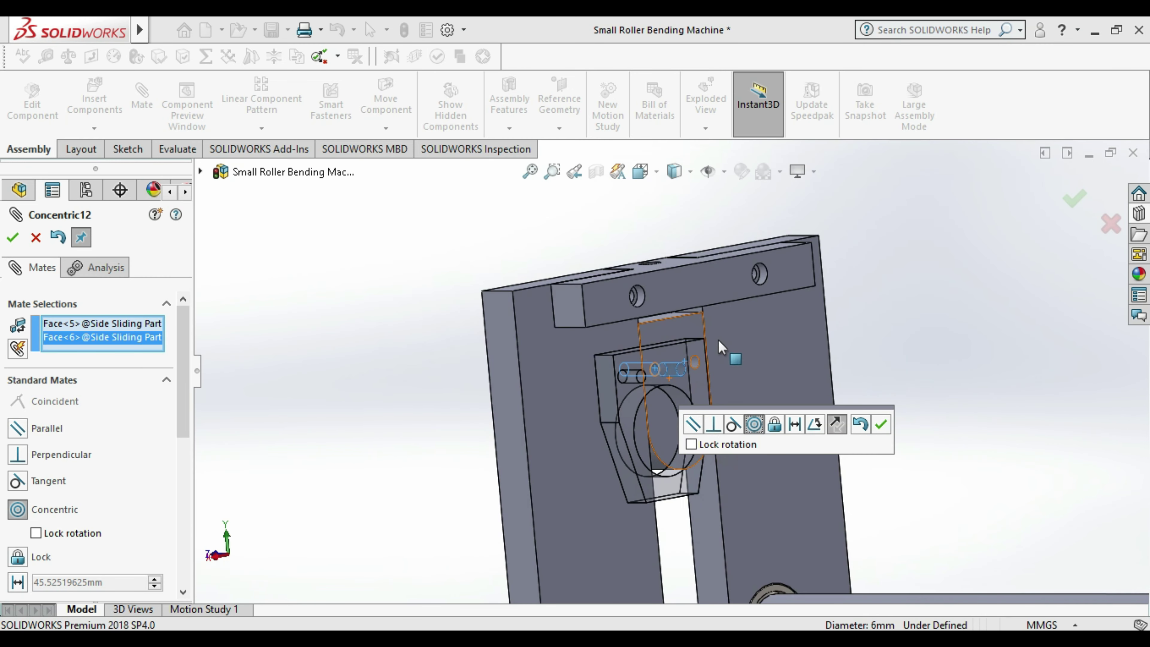
scroll(713, 373, "up", 2)
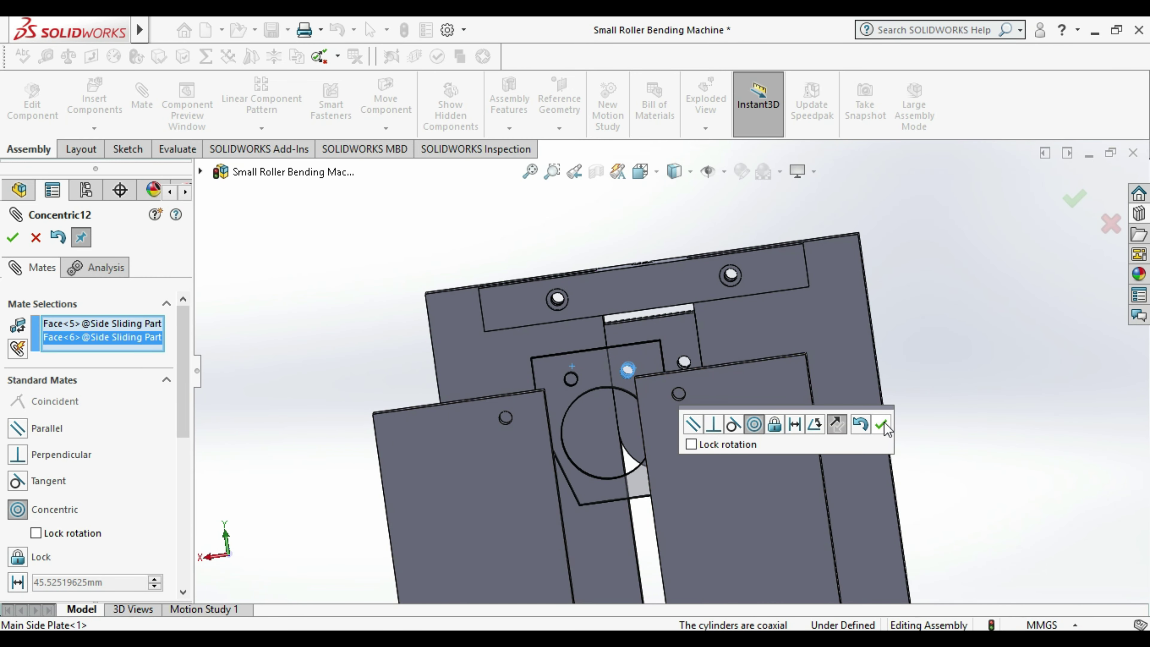
left_click(881, 424)
scroll(880, 422, "down", 5)
key("Escape")
scroll(724, 399, "up", 5)
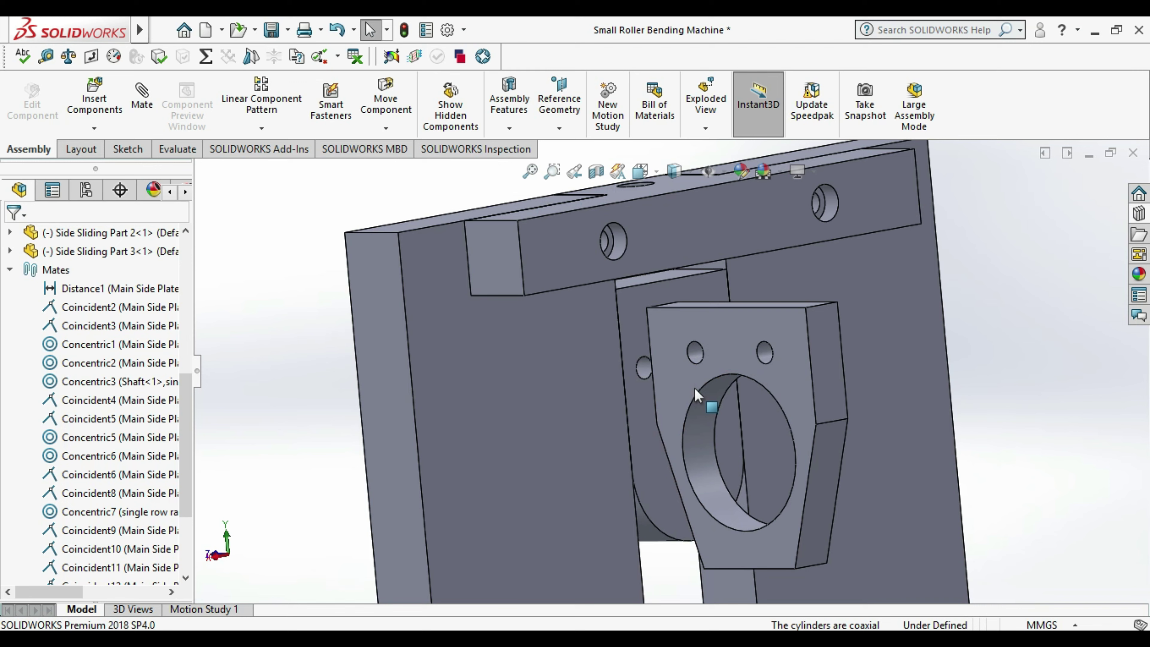
- Rotate Side Sliding Part 1 to a new angle using Rotate Component
left_click(795, 367)
left_click(409, 128)
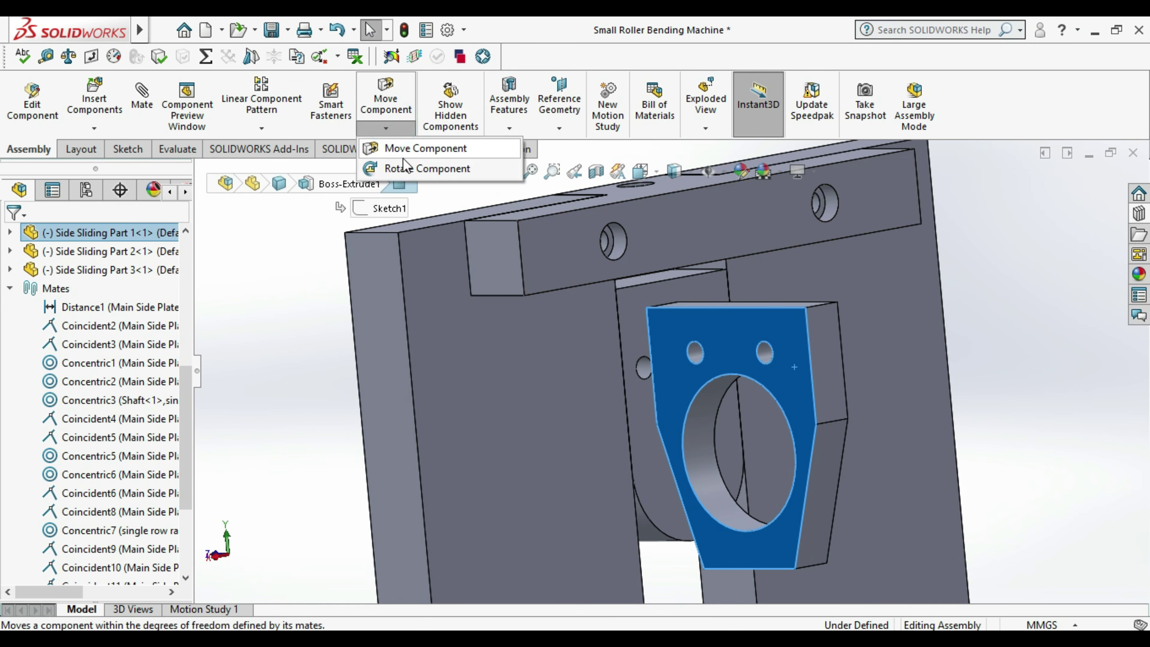
left_click(402, 152)
left_click(387, 128)
left_click(399, 169)
mouse_move(796, 362)
left_mouse_down()
mouse_move(894, 394)
mouse_move(893, 382)
mouse_move(822, 358)
left_mouse_up()
key("z")
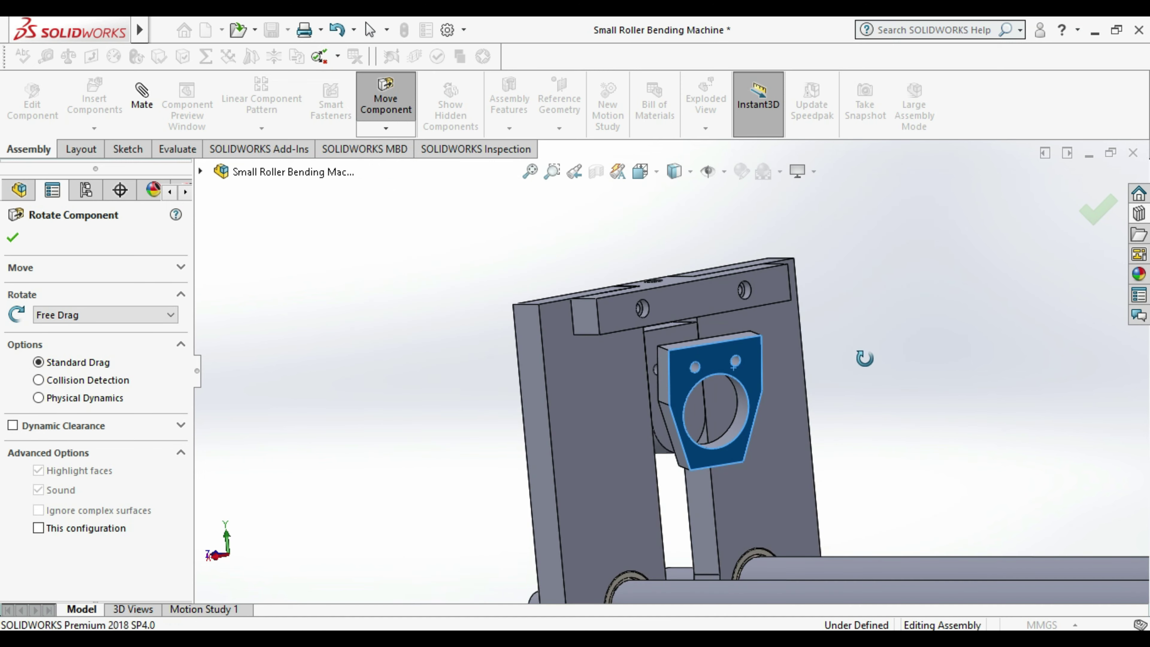
key("Escape")
mouse_move(796, 365)
middle_mouse_down()
mouse_move(847, 378)
mouse_move(379, 185)
middle_mouse_up()
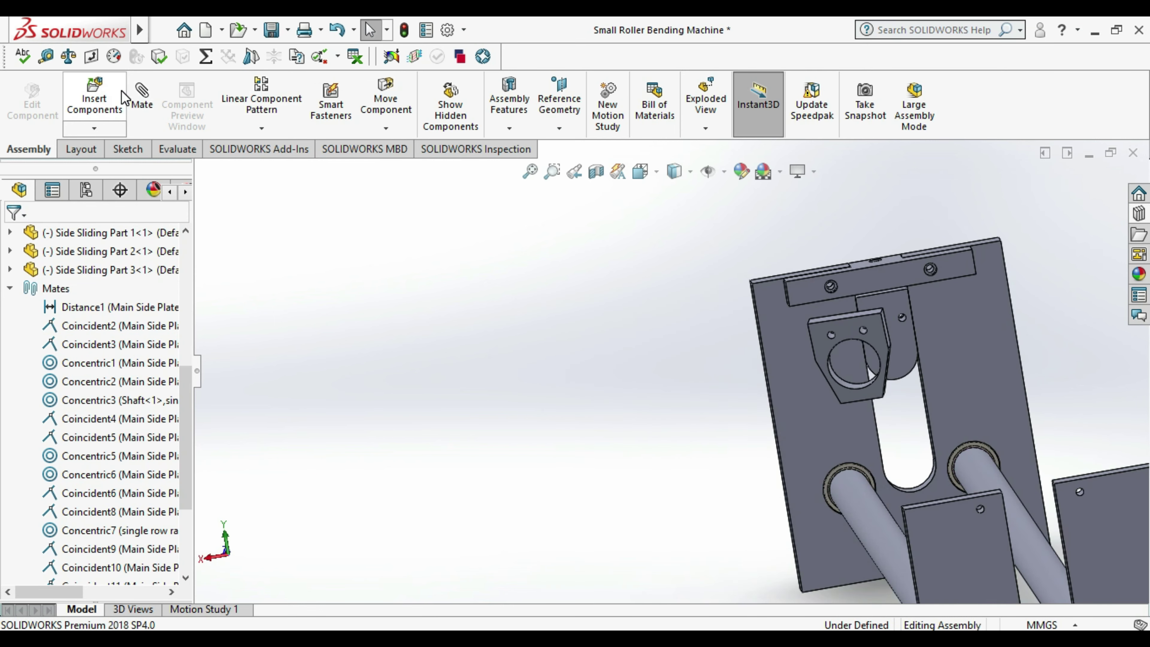
- Start a new mate
left_click(133, 88)
scroll(899, 349, "down", 3)
scroll(815, 326, "down", 3)
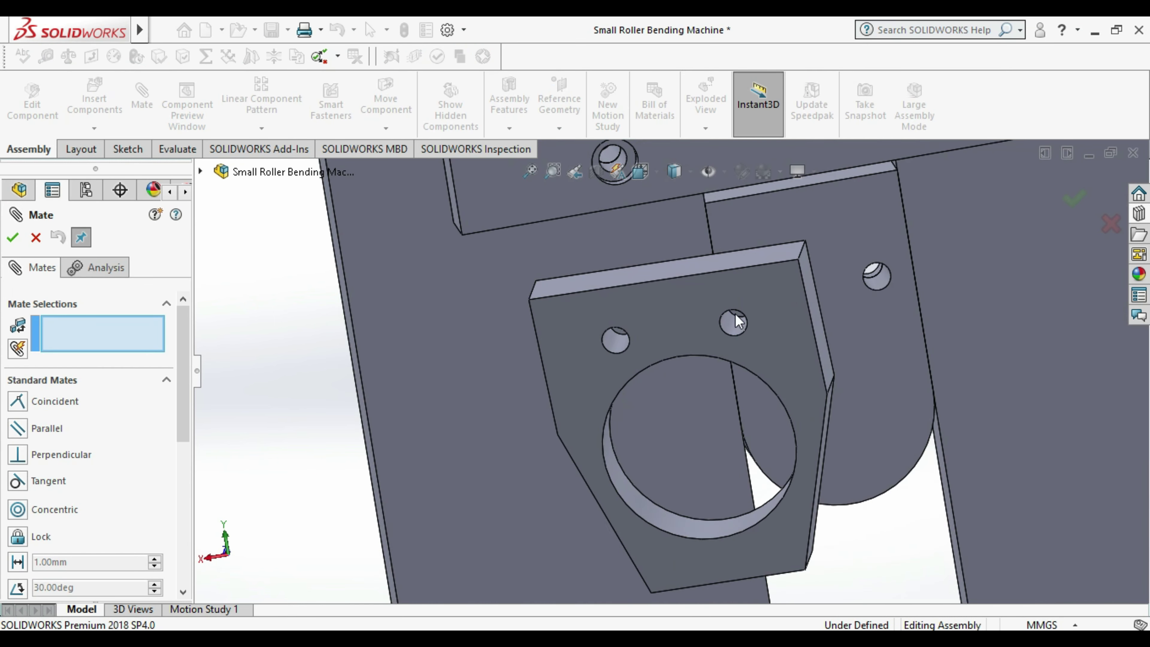
- Add two concentric mates aligning the bracket's two holes with their matching holes
left_click(734, 328)
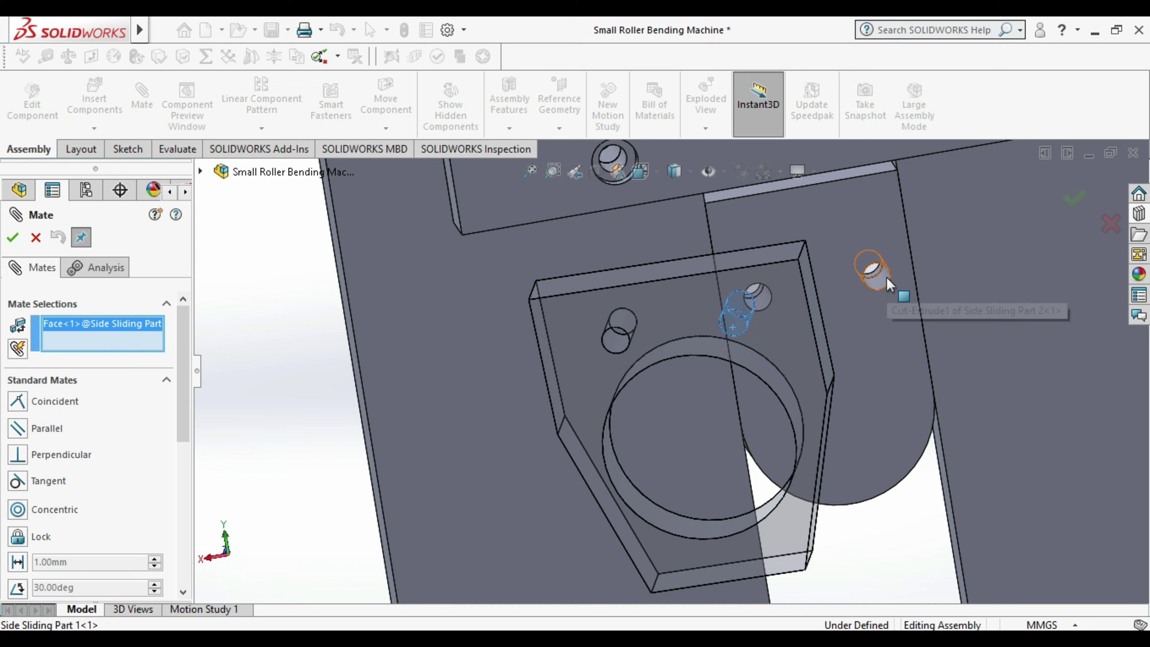
left_click(887, 277)
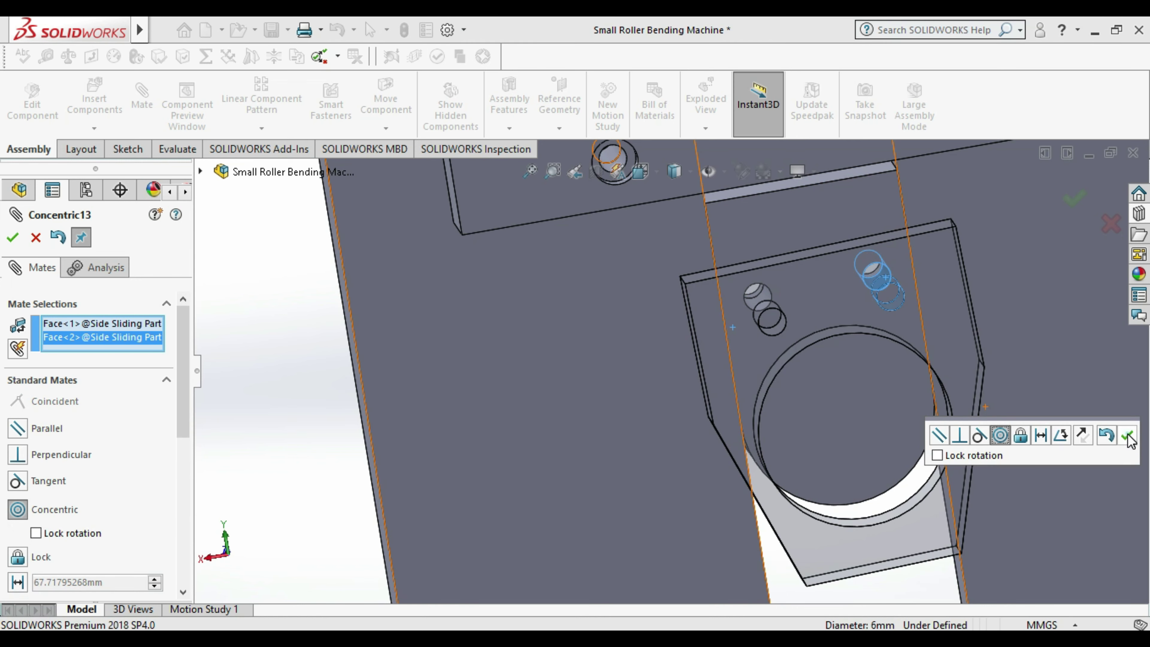
left_click(1127, 436)
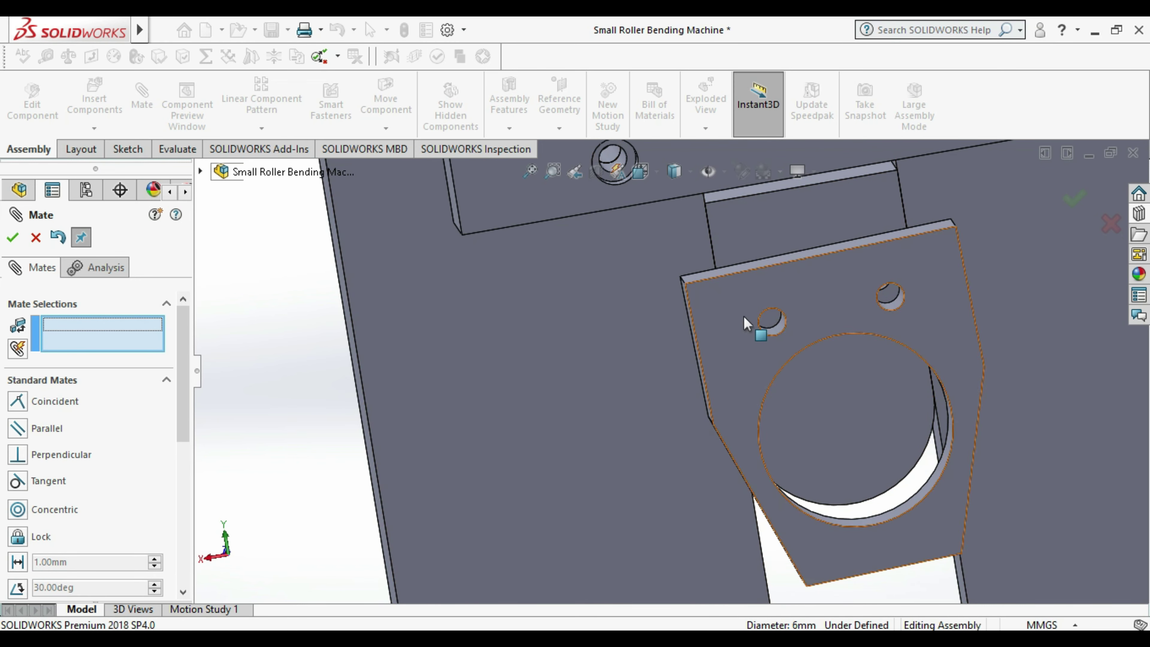
left_click(777, 327)
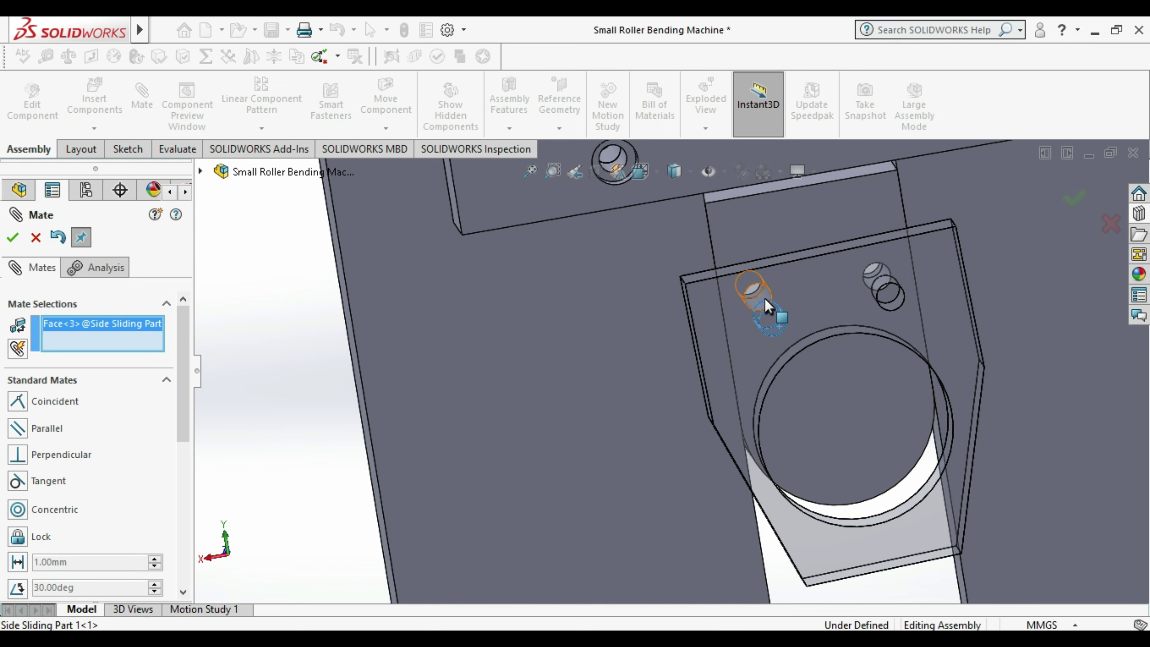
left_click(755, 299)
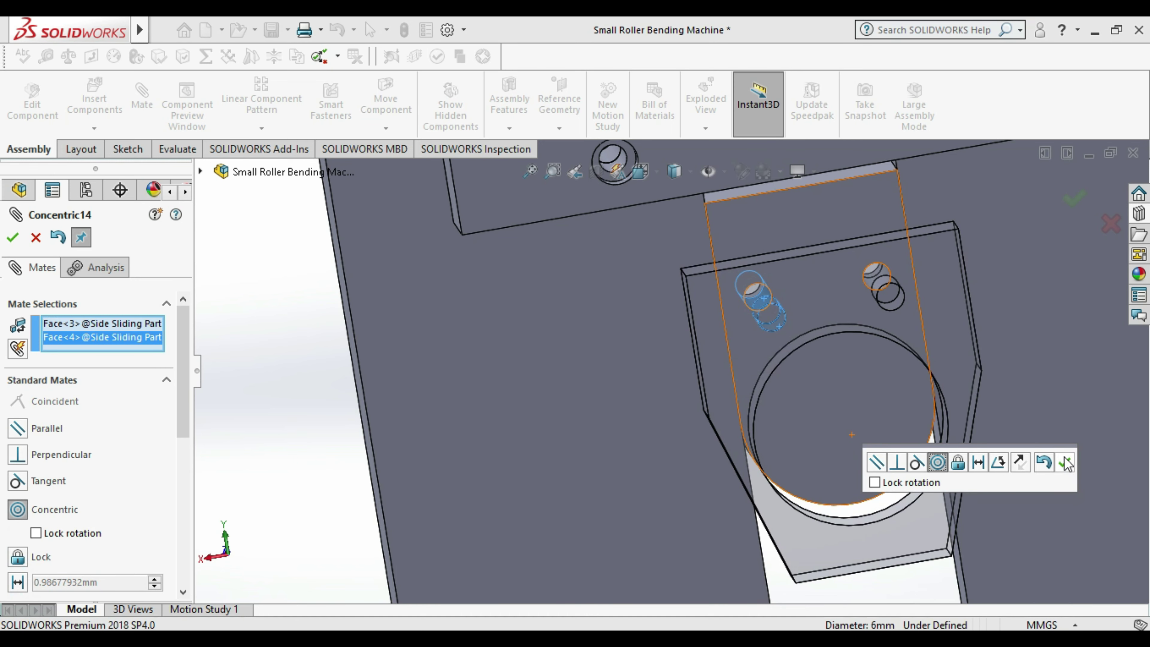
left_click(1066, 462)
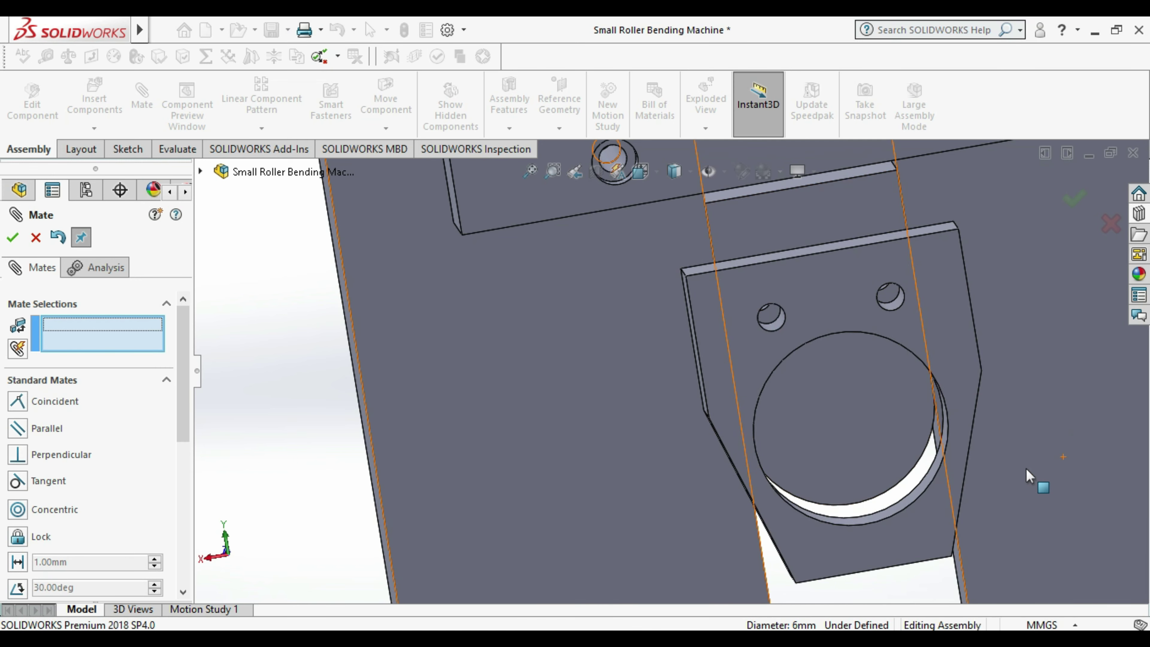
- Mate the bracket's flat face coincident with the side plate face
scroll(952, 431, "up", 3)
scroll(747, 336, "up", 3)
mouse_move(744, 346)
middle_mouse_down()
mouse_move(846, 326)
mouse_move(788, 328)
middle_mouse_up()
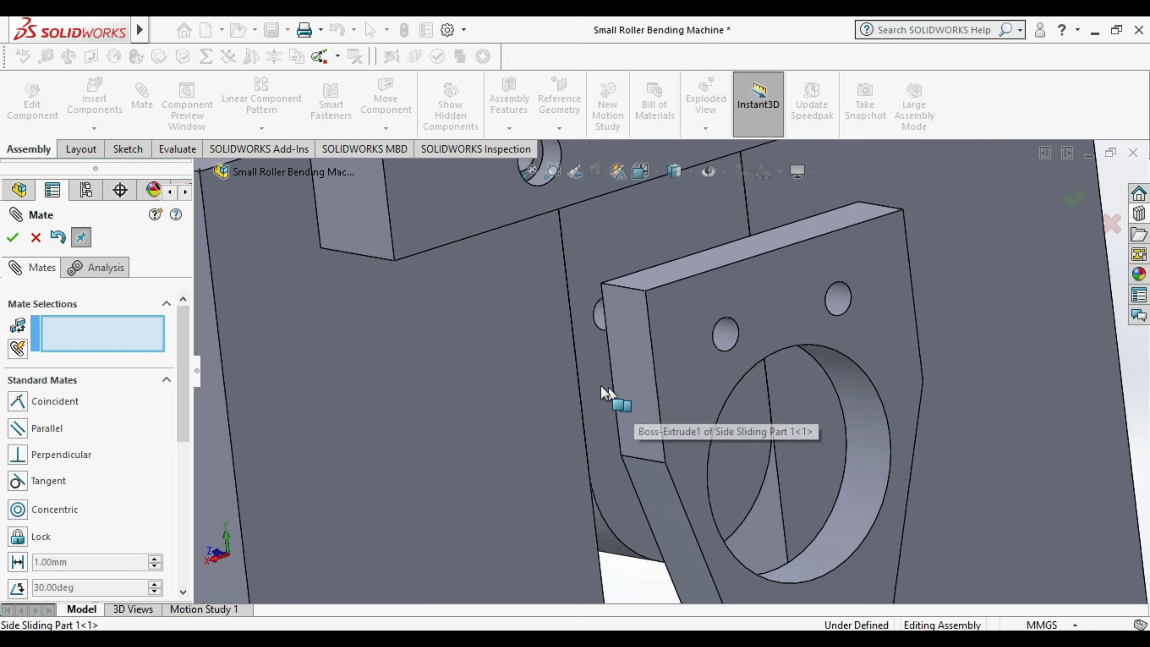
left_click(609, 391)
mouse_move(609, 390)
middle_mouse_down()
mouse_move(619, 395)
mouse_move(615, 431)
middle_mouse_up()
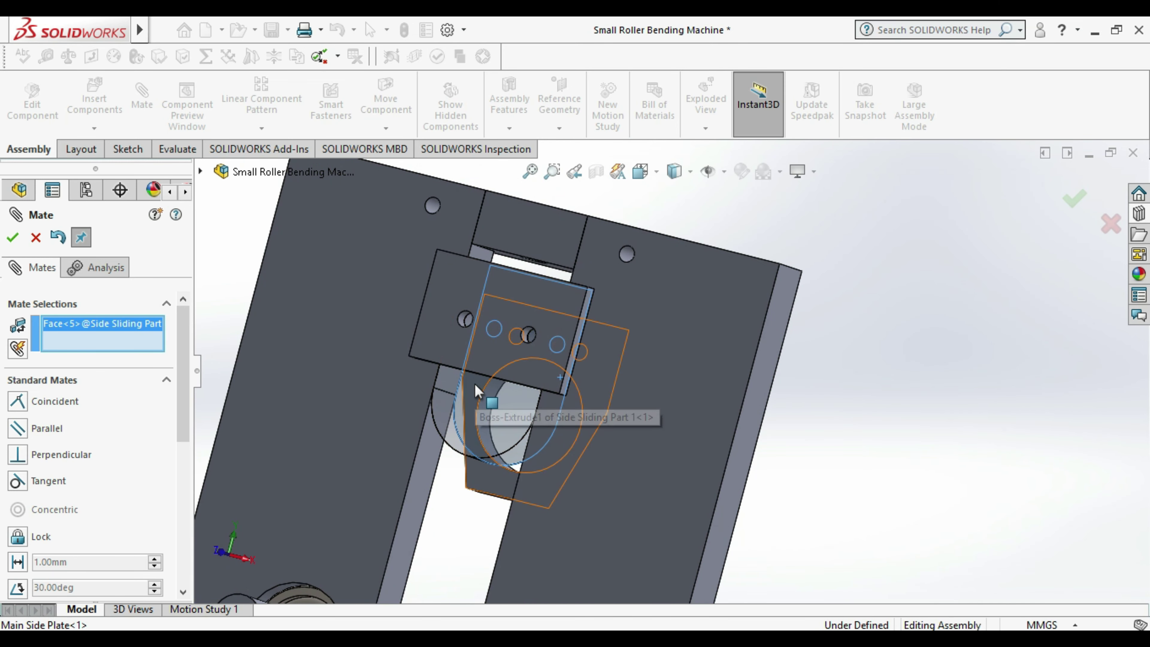
left_click(655, 477)
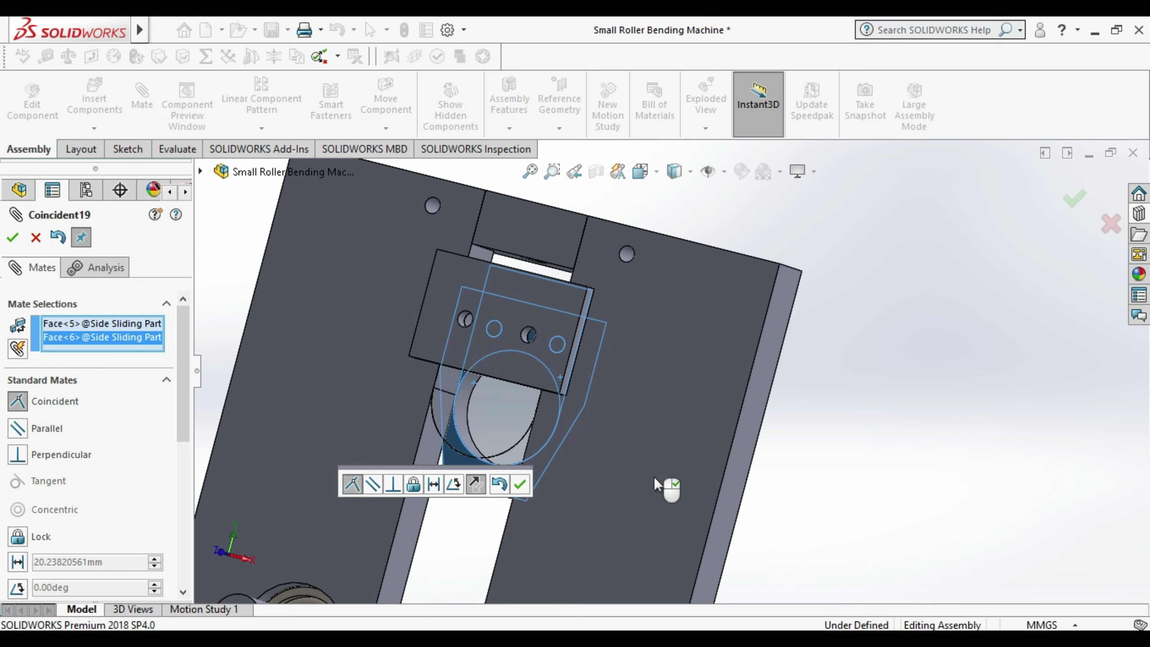
left_click(521, 483)
scroll(522, 456, "up", 4)
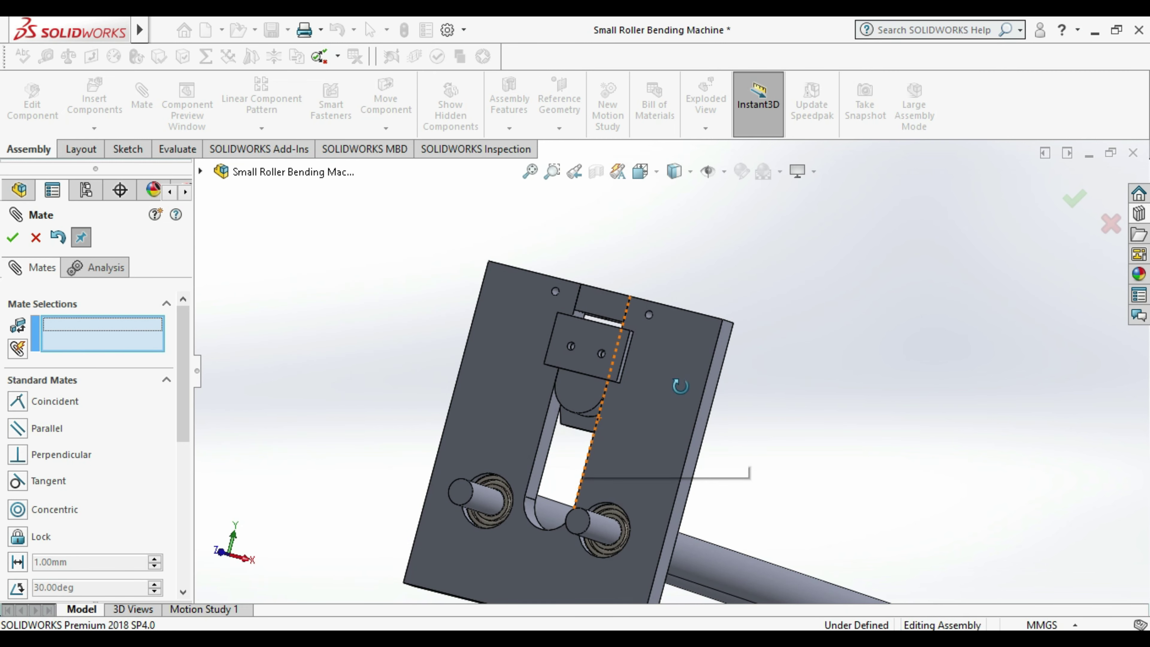
middle_click_drag(621, 360, 650, 366)
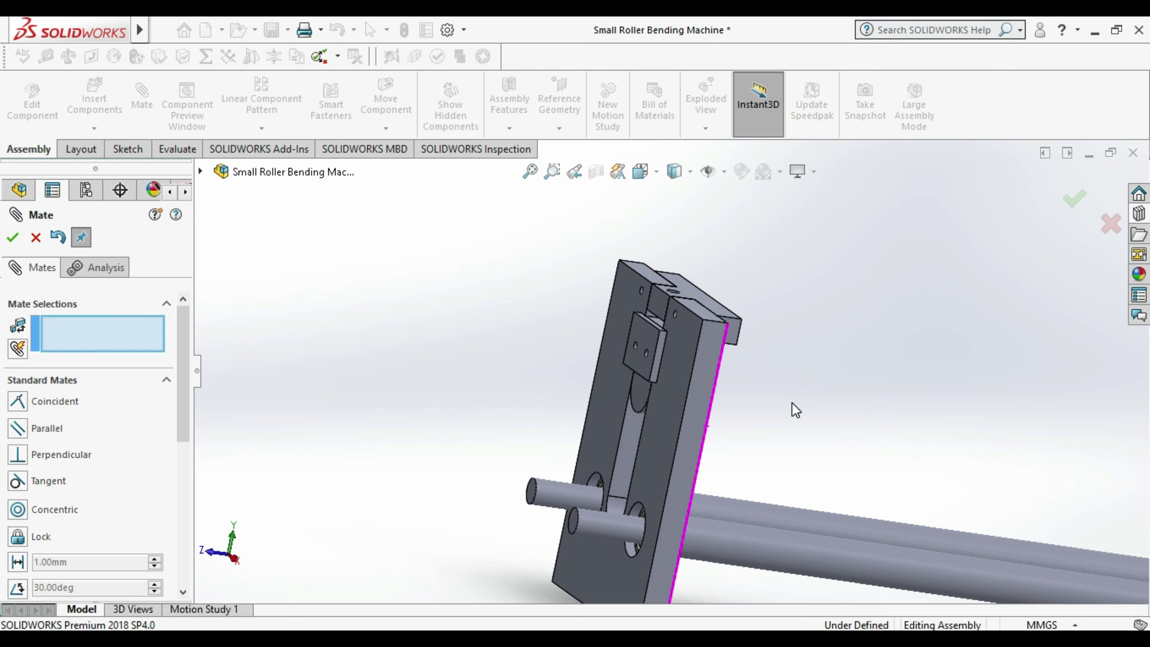
scroll(779, 399, "down", 2)
mouse_move(712, 361)
middle_mouse_down()
mouse_move(727, 382)
mouse_move(641, 393)
middle_mouse_up()
scroll(978, 439, "down", 3)
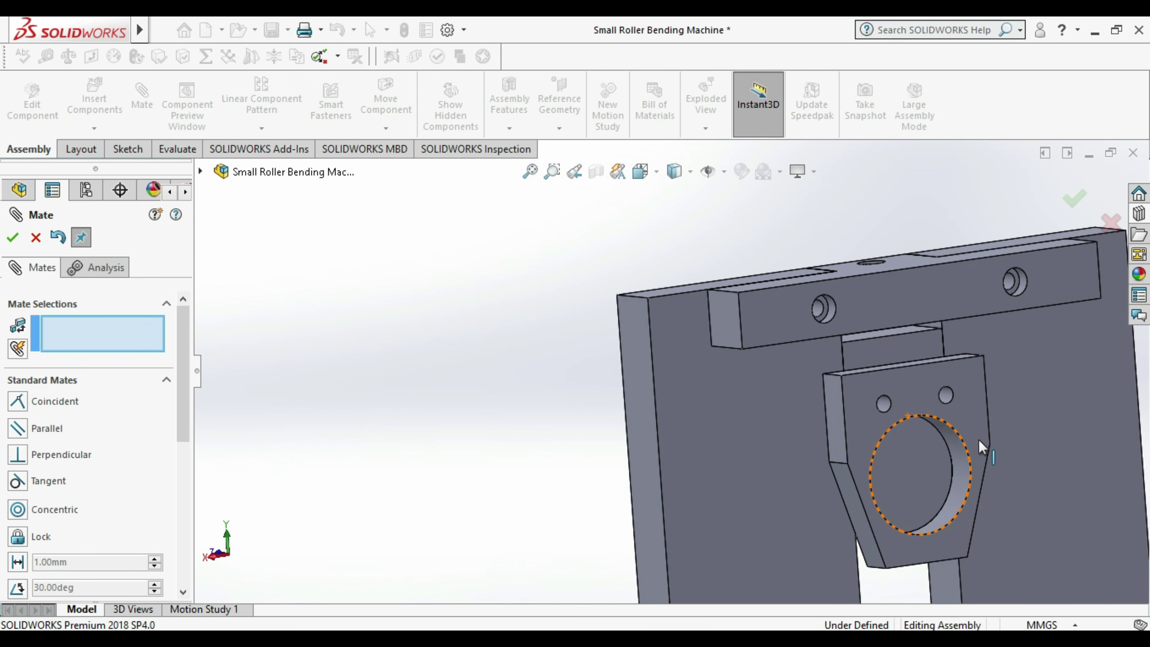
scroll(976, 383, "down", 2)
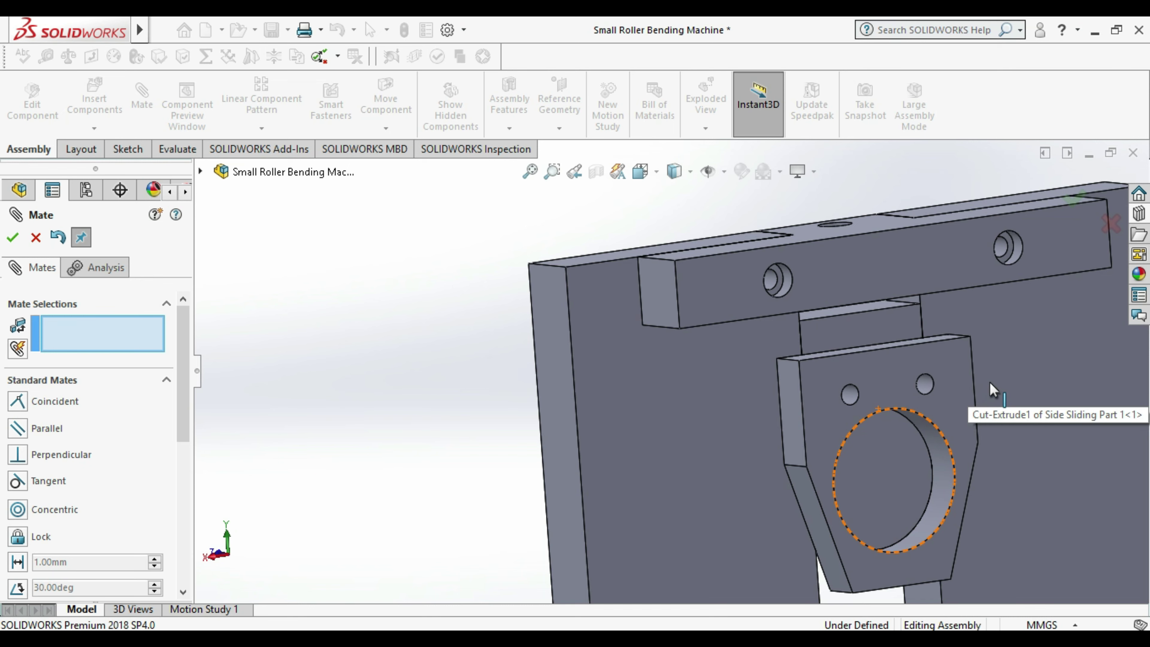
scroll(983, 381, "up", 2)
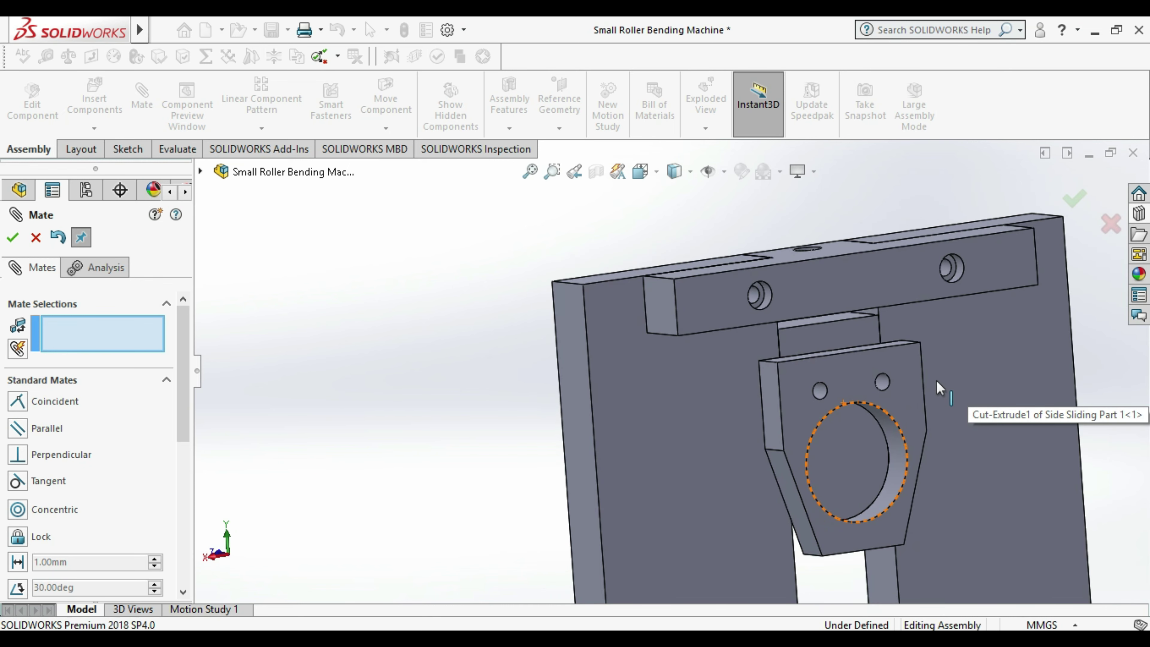
scroll(936, 380, "up", 1)
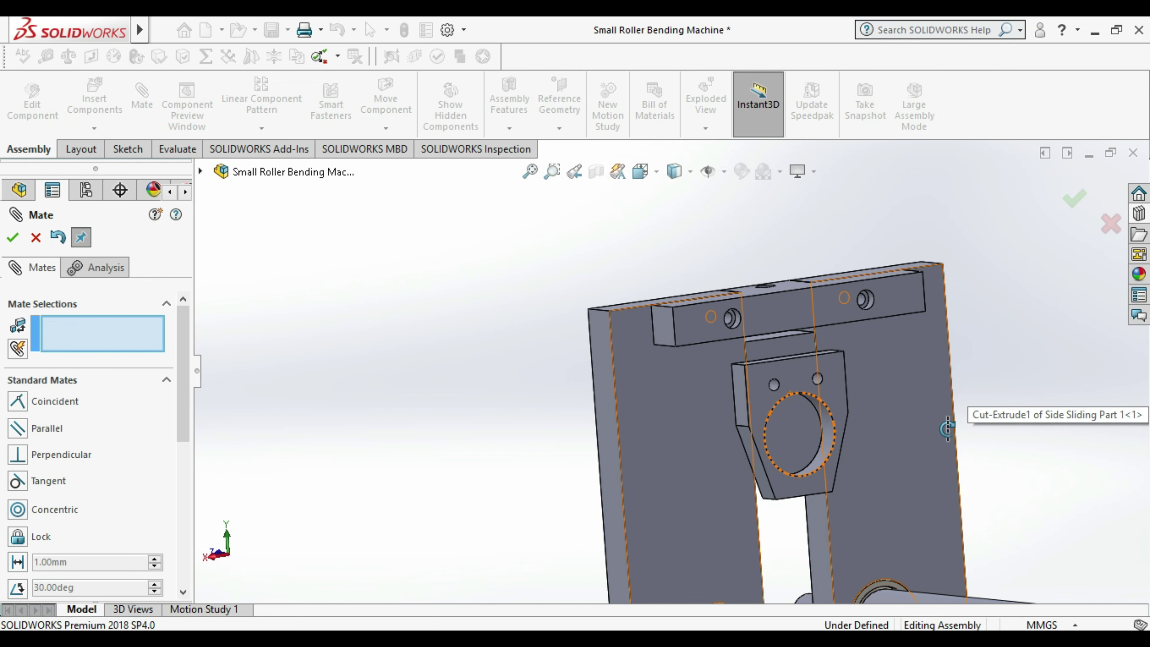
middle_click_drag(941, 426, 946, 434)
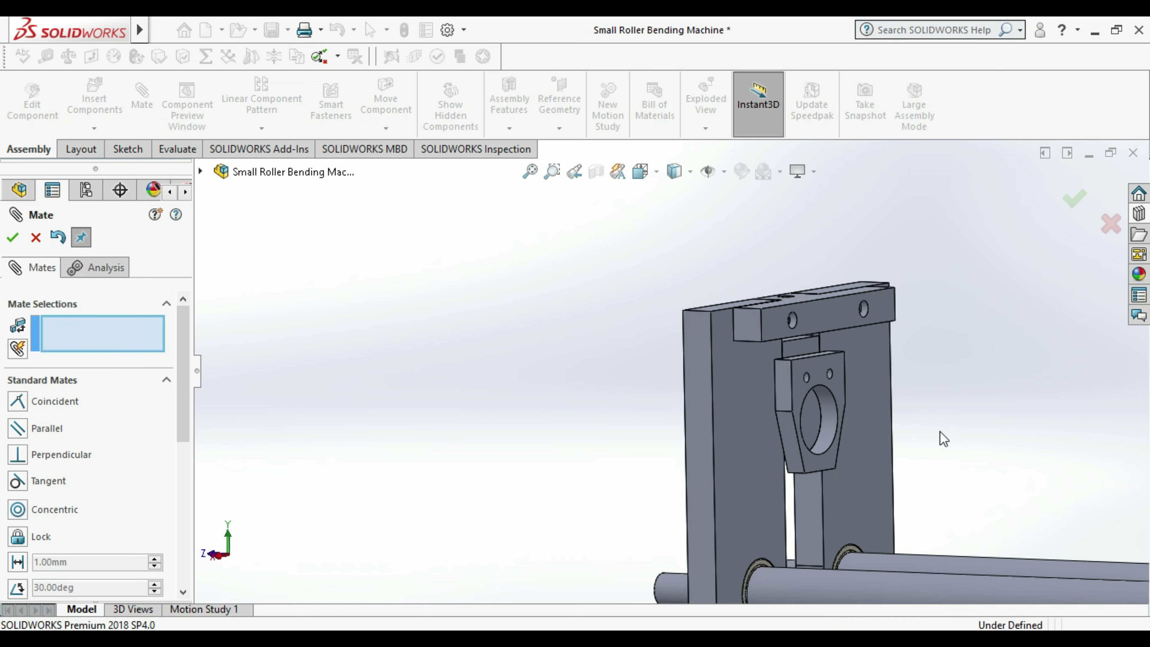
left_click(13, 237)
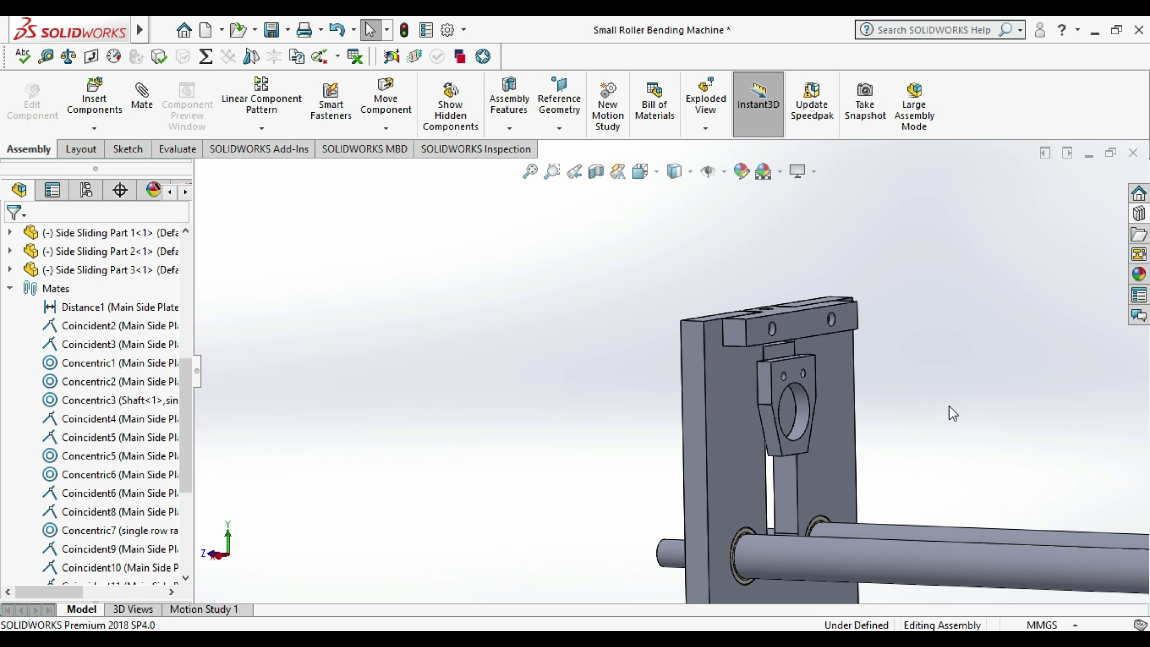
- Orbit, pan and zoom the assembly to inspect the side plate, shafts and Side Sliding Part 3
scroll(933, 409, "down", 2)
scroll(785, 416, "down", 1)
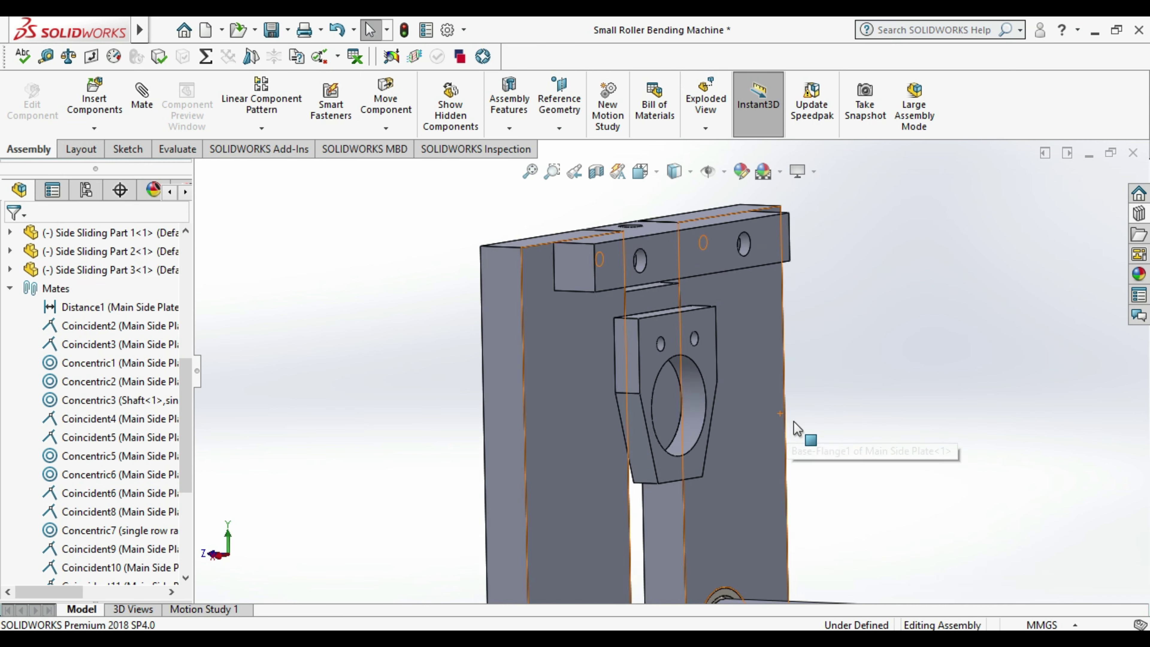
middle_click_drag(878, 426, 896, 446)
scroll(896, 446, "up", 2)
mouse_move(814, 414)
middle_mouse_down()
mouse_move(839, 359)
mouse_move(918, 388)
middle_mouse_up()
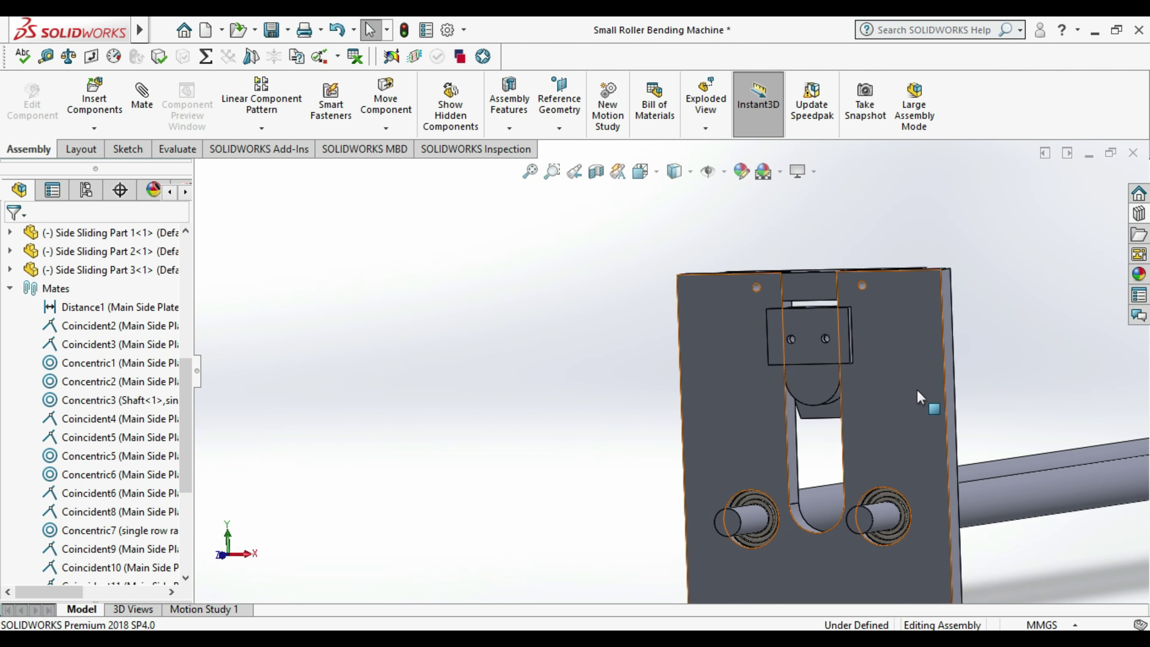
scroll(834, 399, "down", 2)
scroll(820, 380, "down", 2)
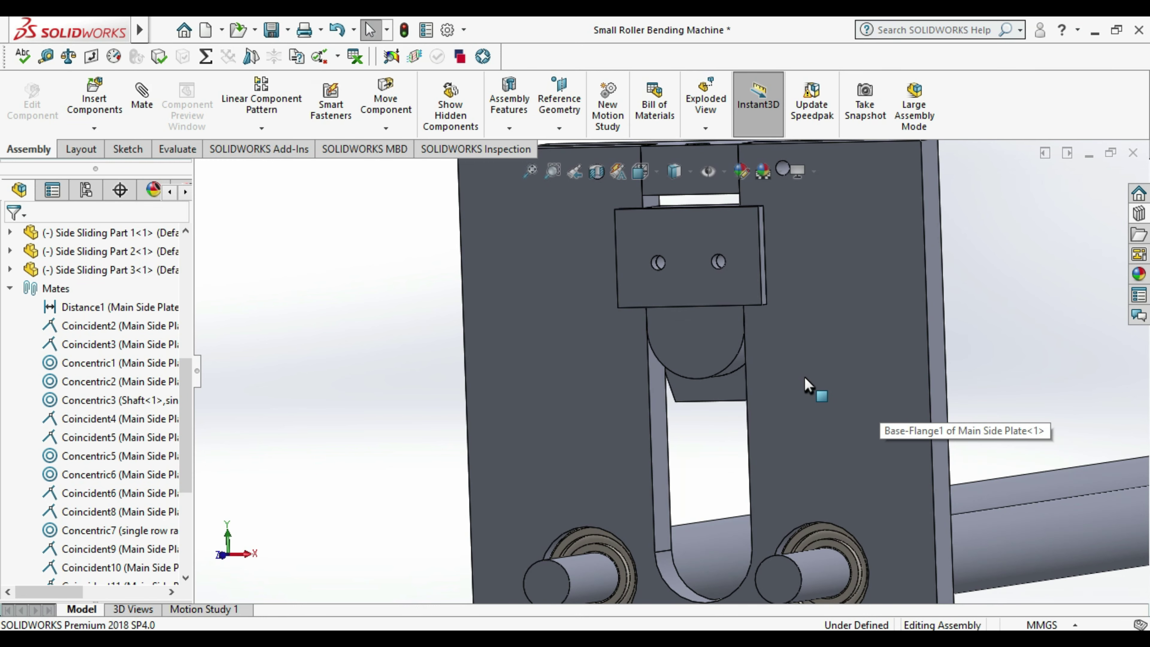
scroll(804, 376, "up", 3)
middle_click_drag(818, 362, 687, 357)
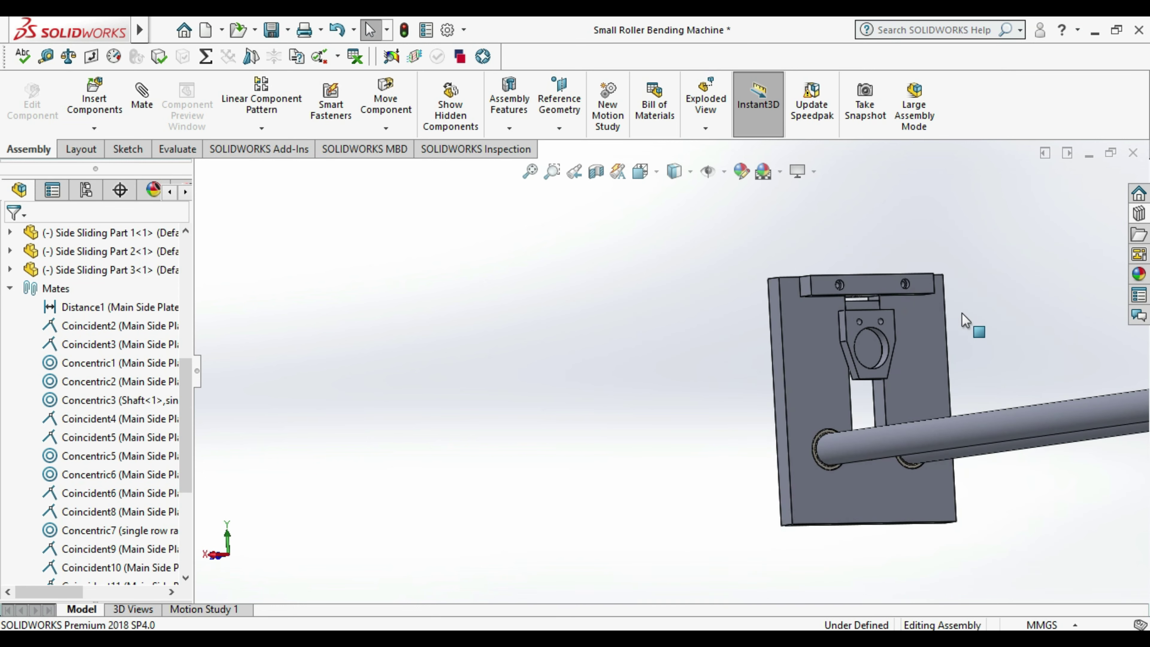
scroll(856, 325, "down", 2)
scroll(856, 325, "down", 1)
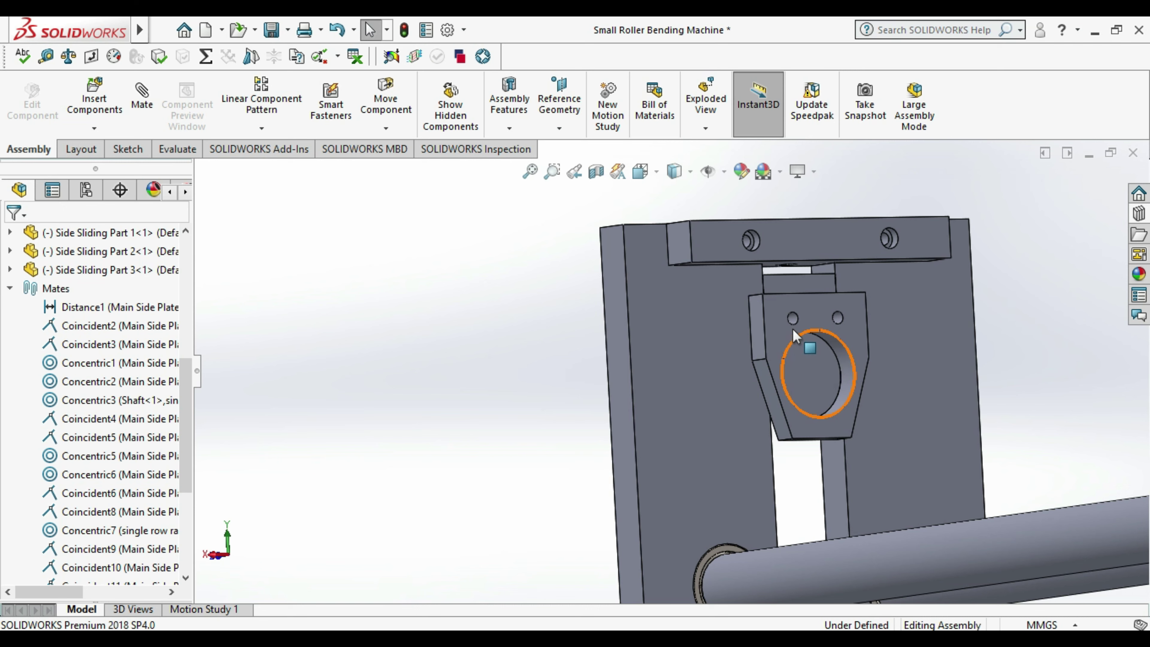
scroll(817, 323, "up", 2)
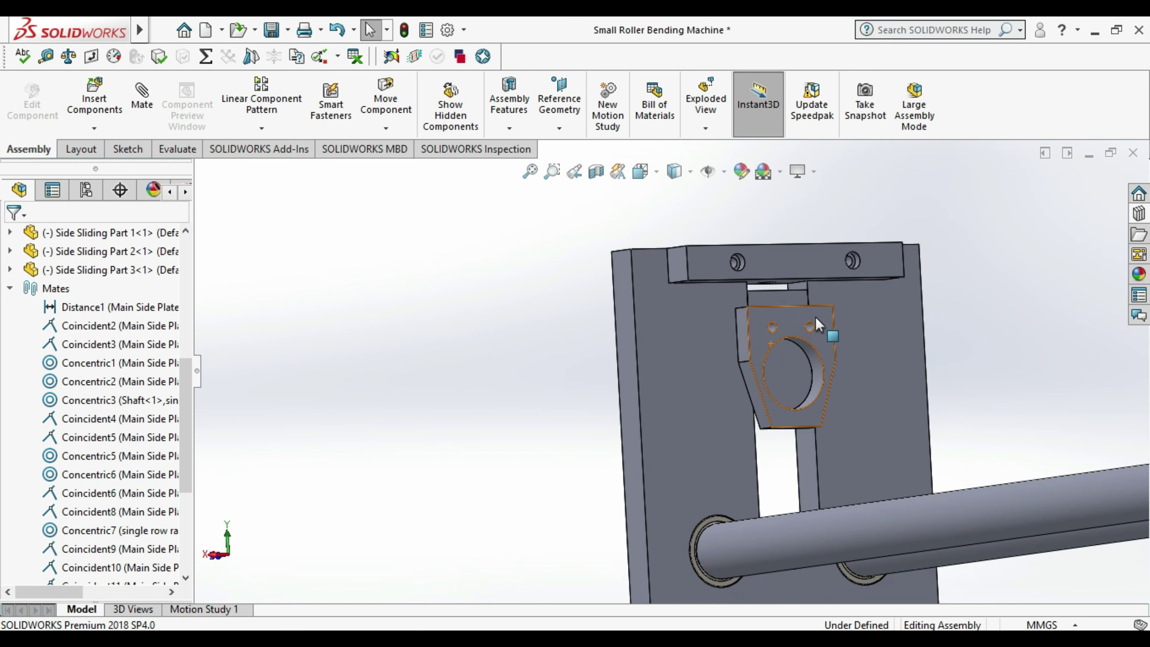
scroll(808, 312, "up", 2)
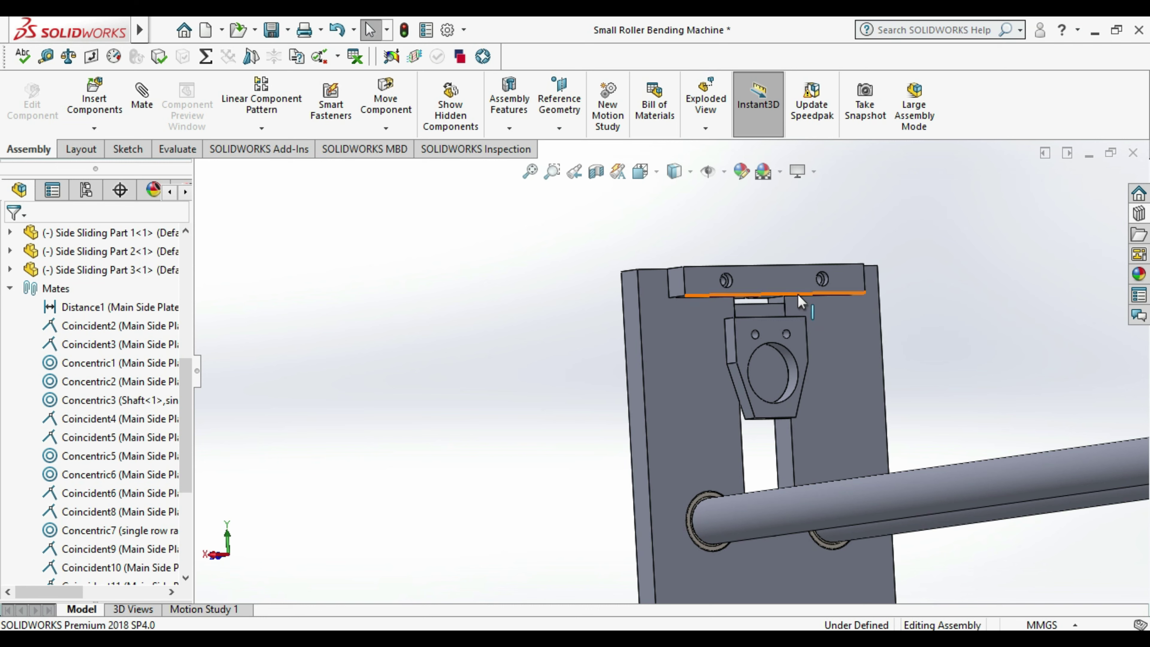
scroll(772, 354, "up", 2)
middle_click_drag(772, 354, 761, 398)
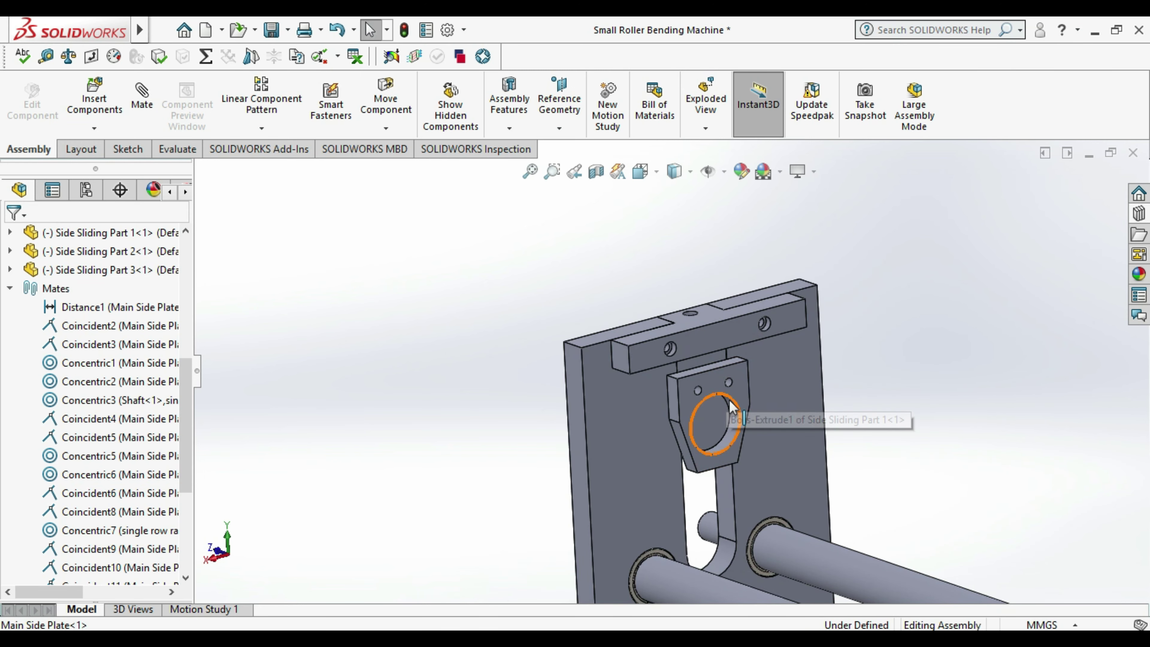
scroll(730, 404, "down", 1)
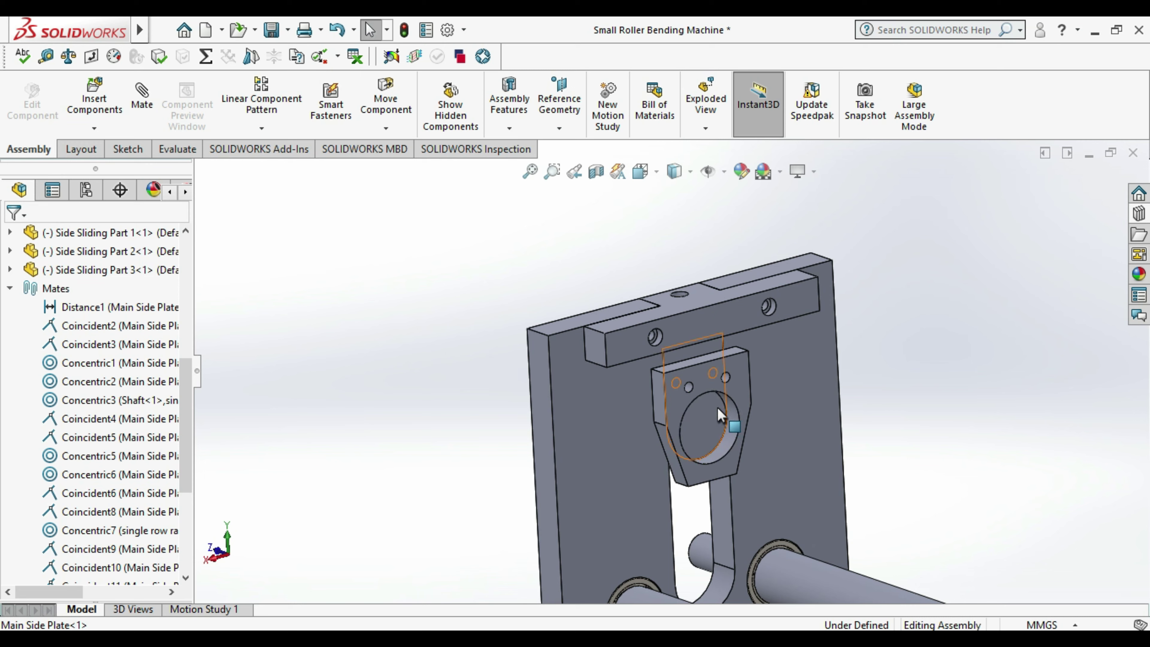
scroll(717, 408, "up", 3)
scroll(772, 426, "down", 2)
middle_click_drag(804, 403, 828, 411)
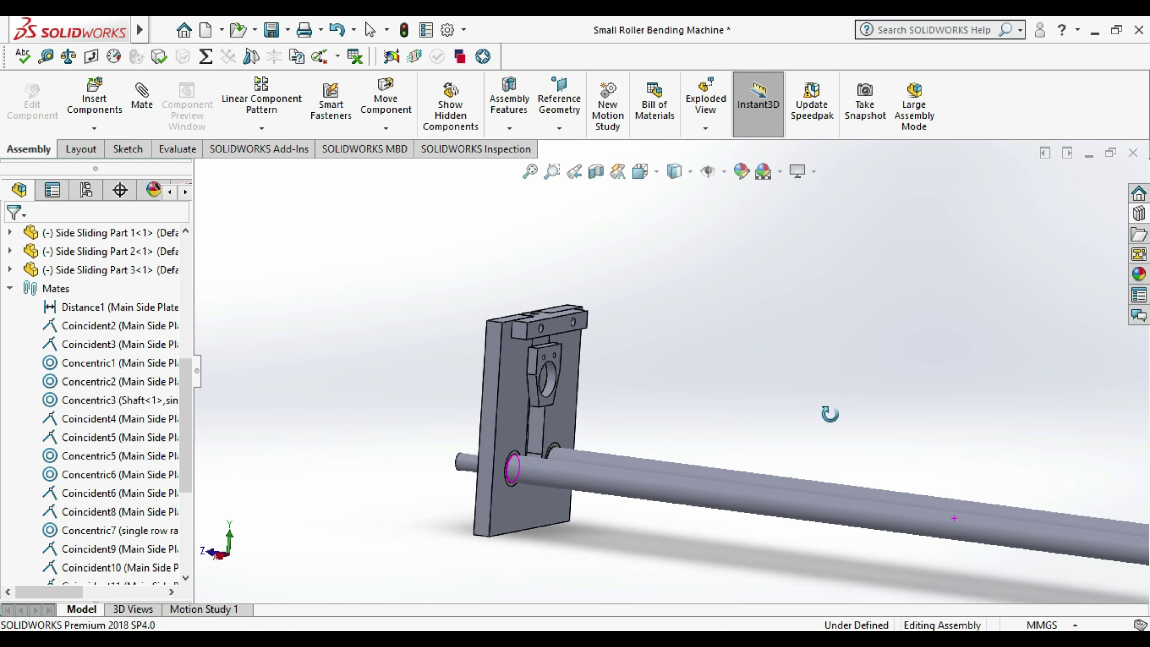
scroll(821, 416, "up", 3)
scroll(724, 409, "down", 3)
middle_click_drag(614, 349, 660, 362)
scroll(578, 283, "down", 3)
mouse_move(759, 393)
middle_mouse_down()
mouse_move(746, 390)
mouse_move(761, 397)
middle_mouse_up()
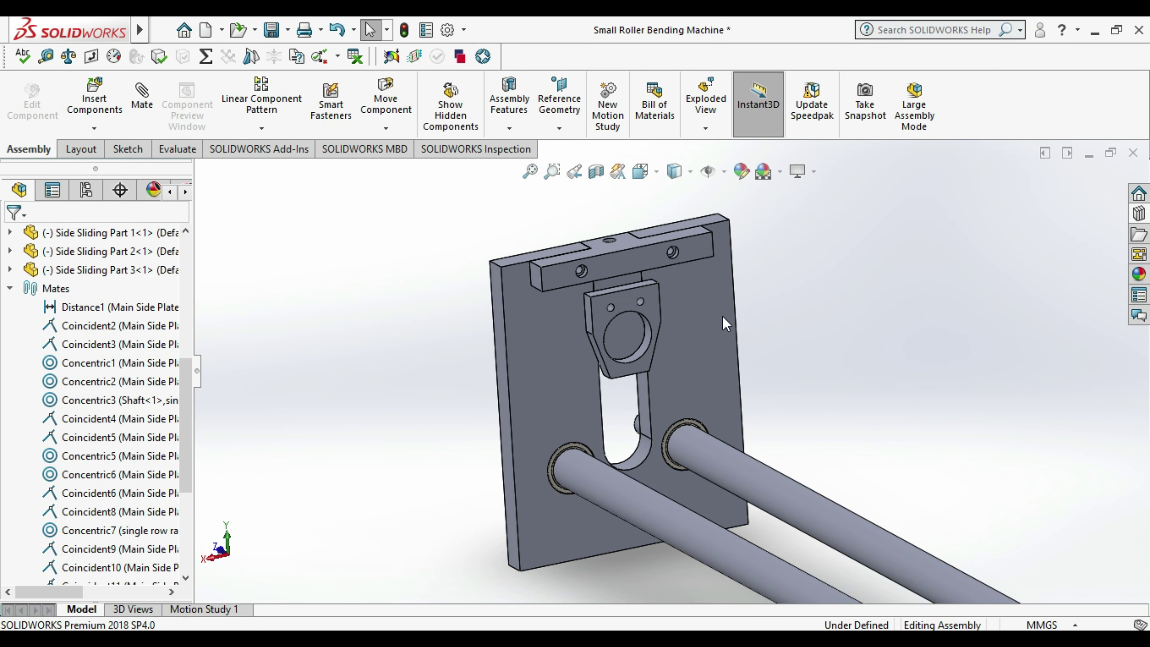
scroll(650, 290, "down", 1)
scroll(650, 290, "down", 1)
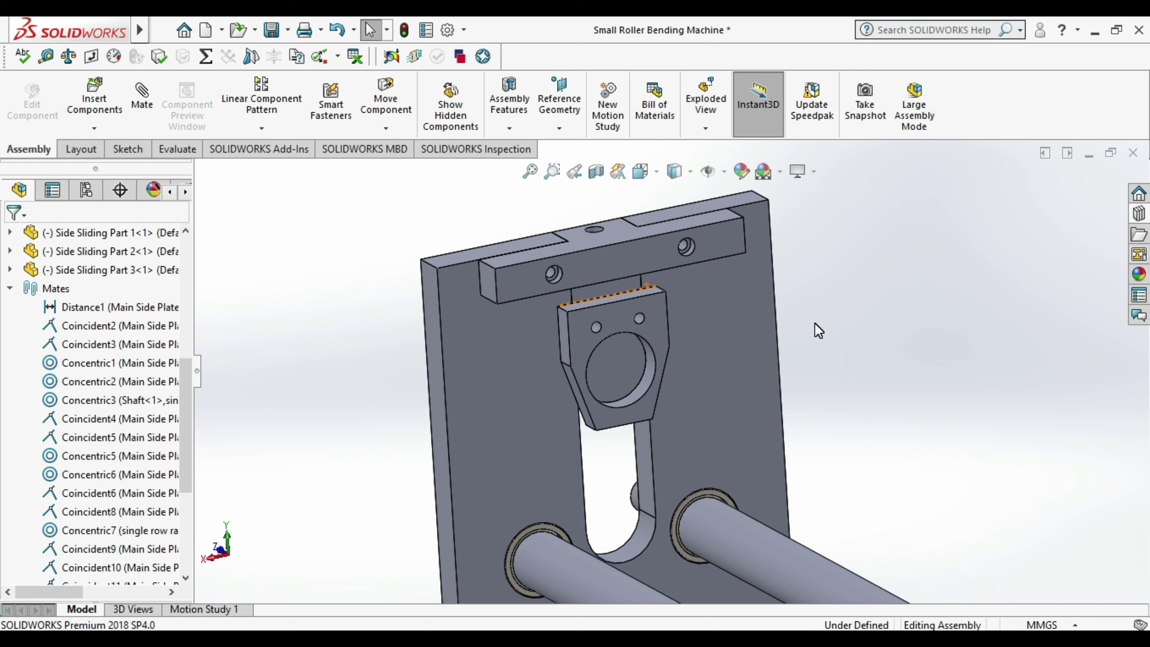
key("ctrl+Left")
mouse_move(869, 336)
middle_mouse_down()
mouse_move(645, 385)
mouse_move(478, 389)
middle_mouse_up()
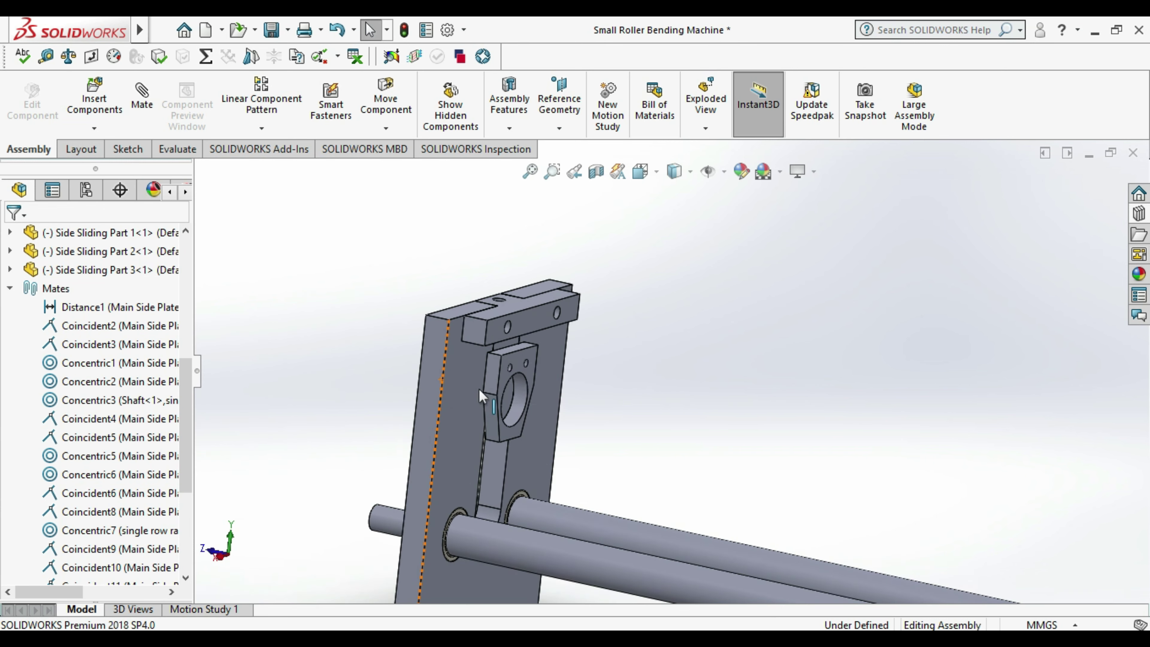
scroll(498, 385, "down", 2)
scroll(538, 378, "down", 2)
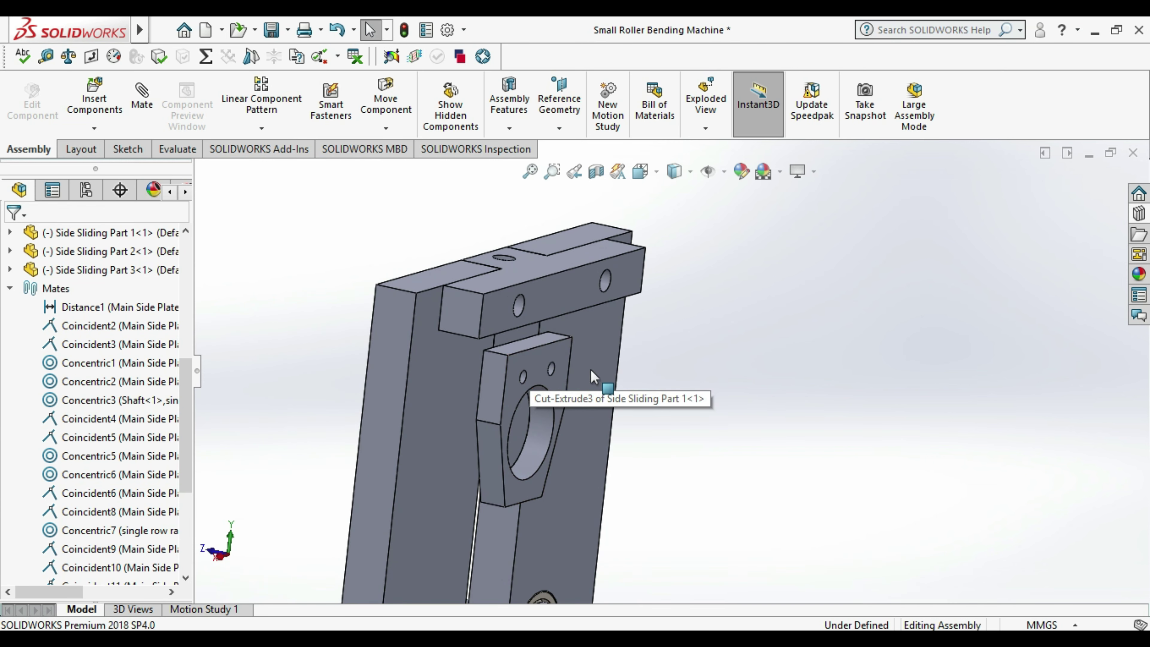
mouse_move(730, 371)
middle_mouse_down()
mouse_move(713, 359)
mouse_move(487, 446)
middle_mouse_up()
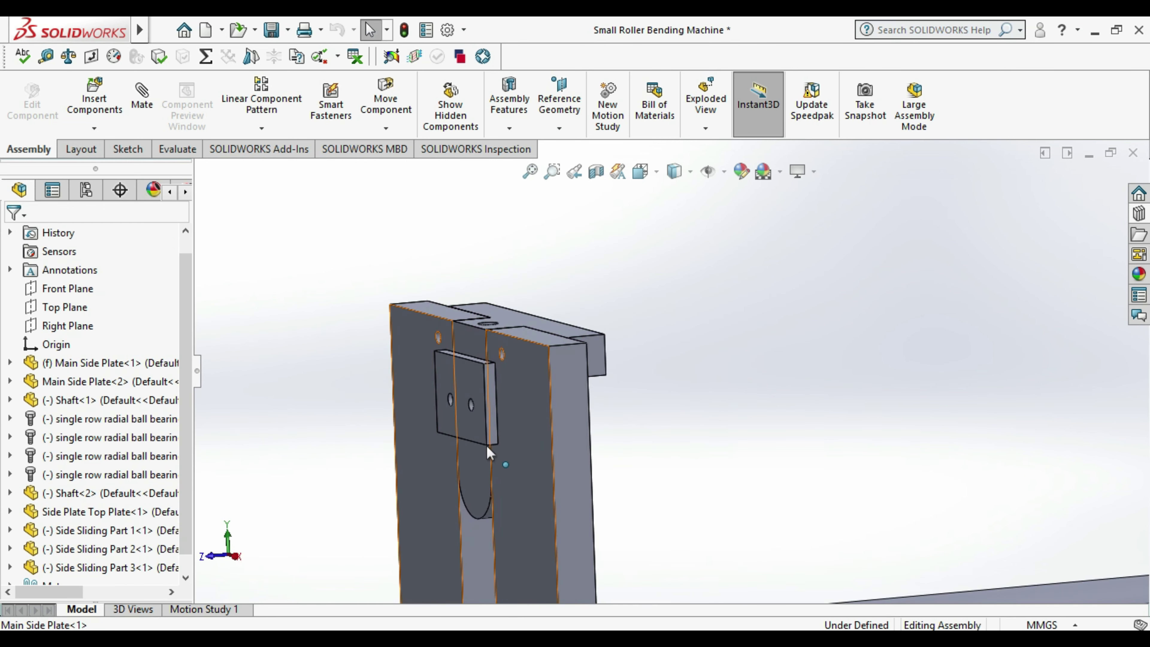
- In Side Sliding Part 3's Cut-Extrude1 sketch, change the 22.04 mm hole-position dimension to 12 mm
right_click(471, 426)
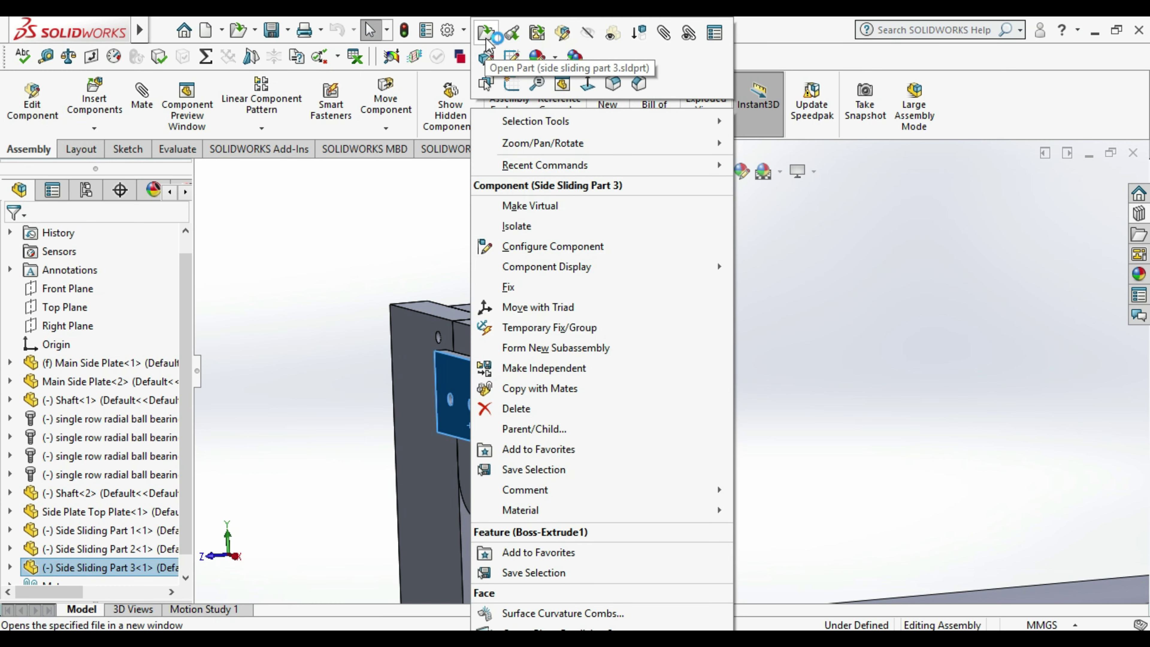
left_click(487, 37)
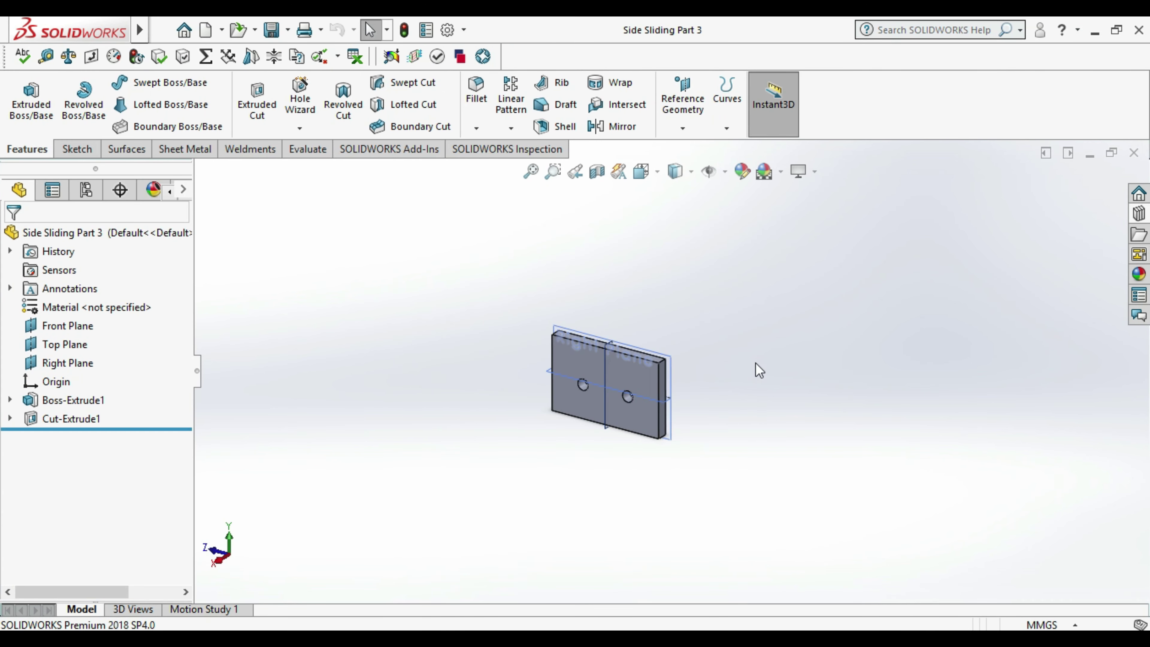
right_click(93, 424)
left_click(130, 283)
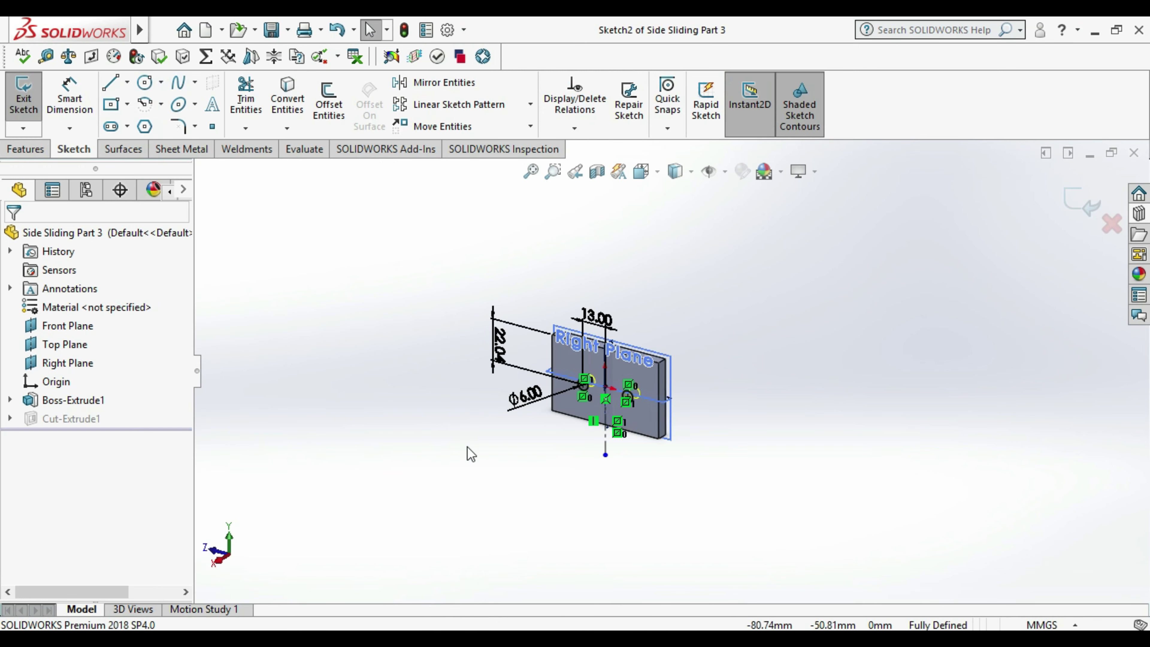
scroll(502, 335, "down", 3)
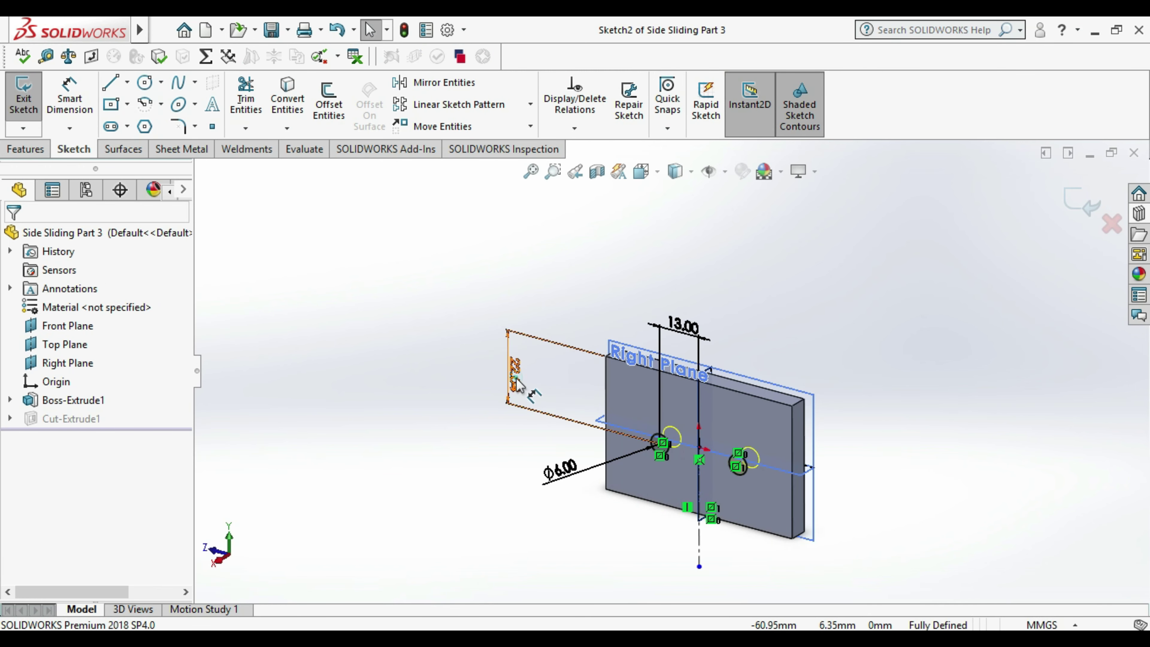
double_click(515, 379)
left_click(492, 395)
type("-10")
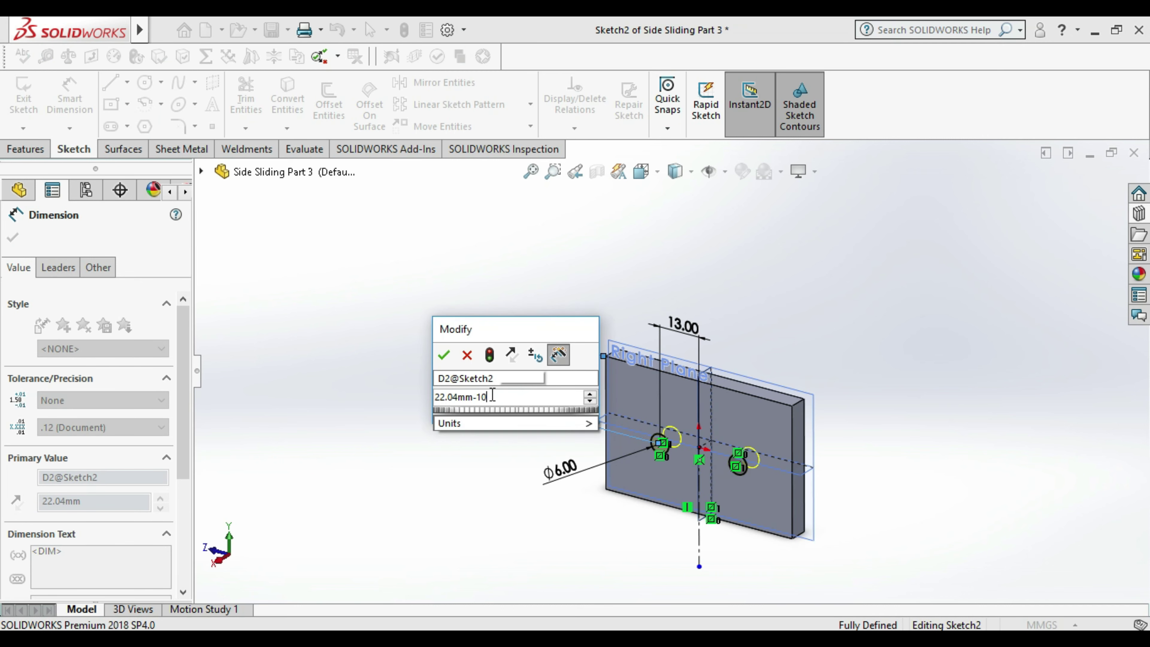
key("Return")
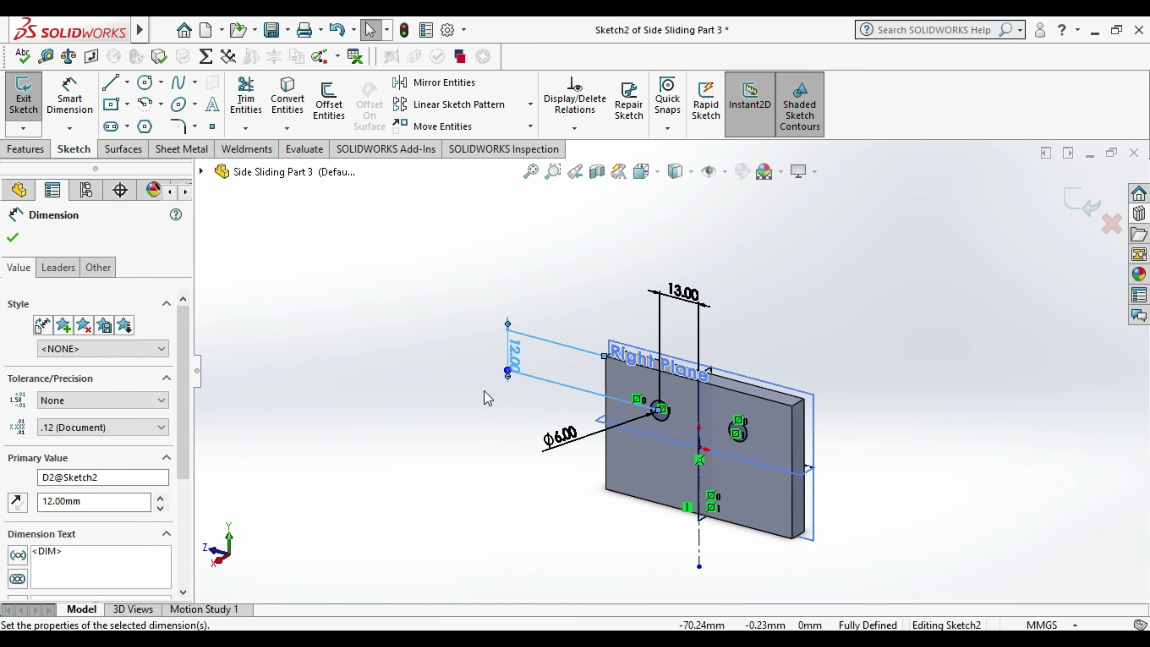
left_click(433, 360)
- Exit the sketch, save Side Sliding Part 3 and return to the rebuilt assembly
left_click(22, 96)
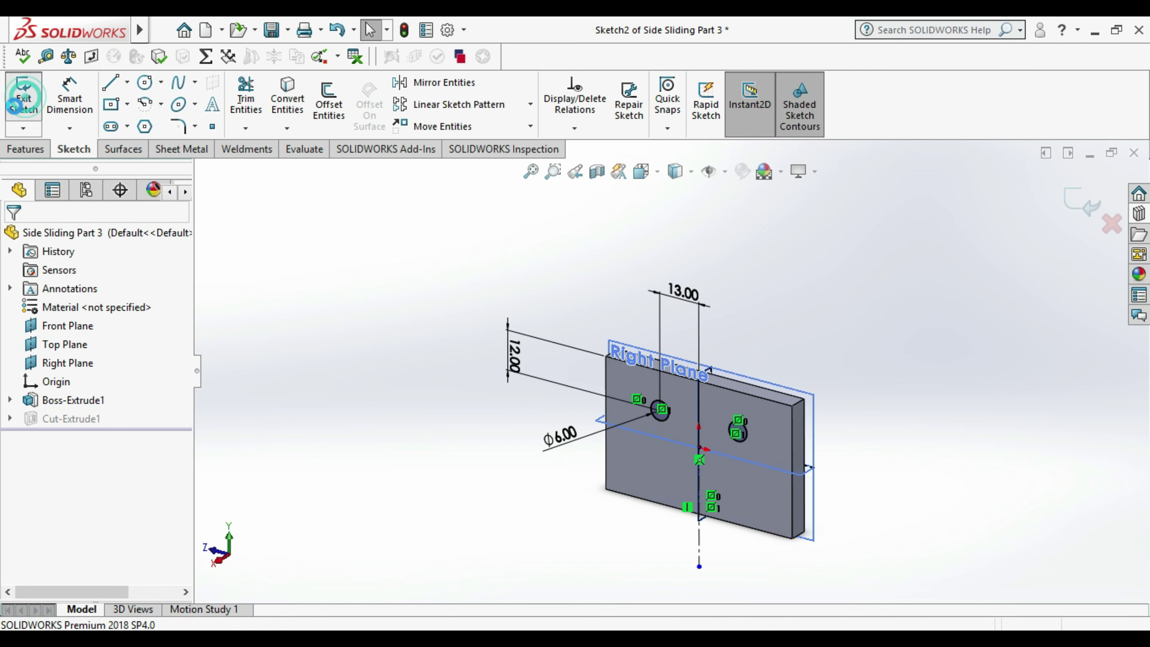
left_click(272, 30)
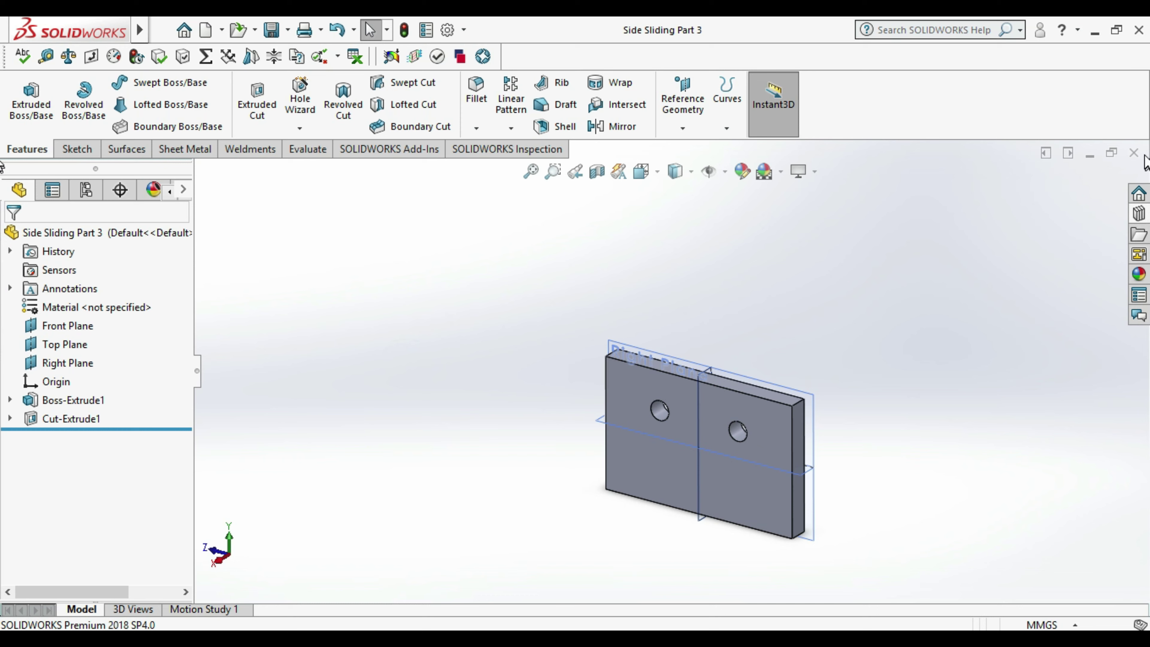
left_click(1134, 153)
left_click(141, 112)
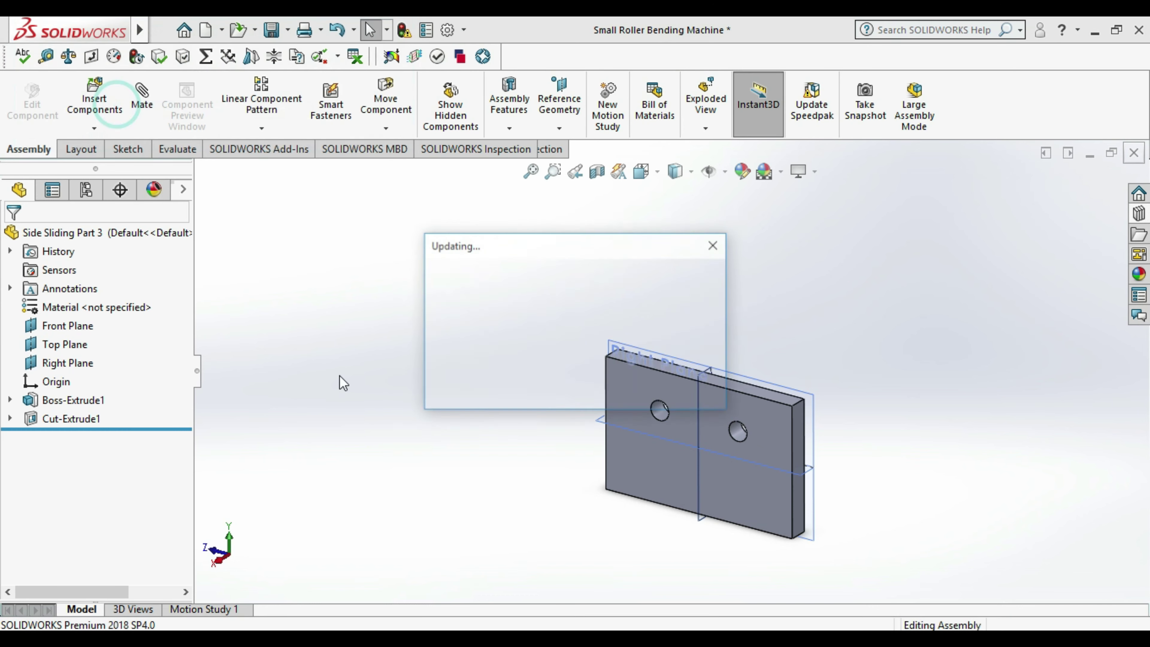
scroll(636, 429, "up", 2)
scroll(651, 438, "up", 2)
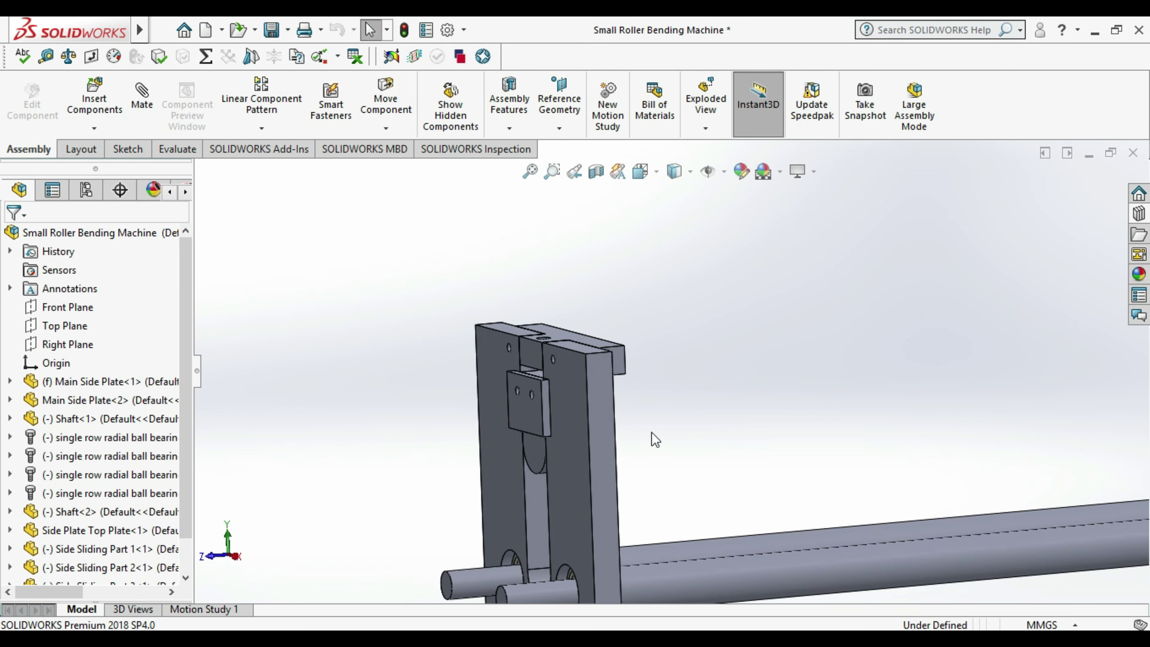
- Save the Small Roller Bending Machine assembly
middle_click_drag(661, 424, 630, 415)
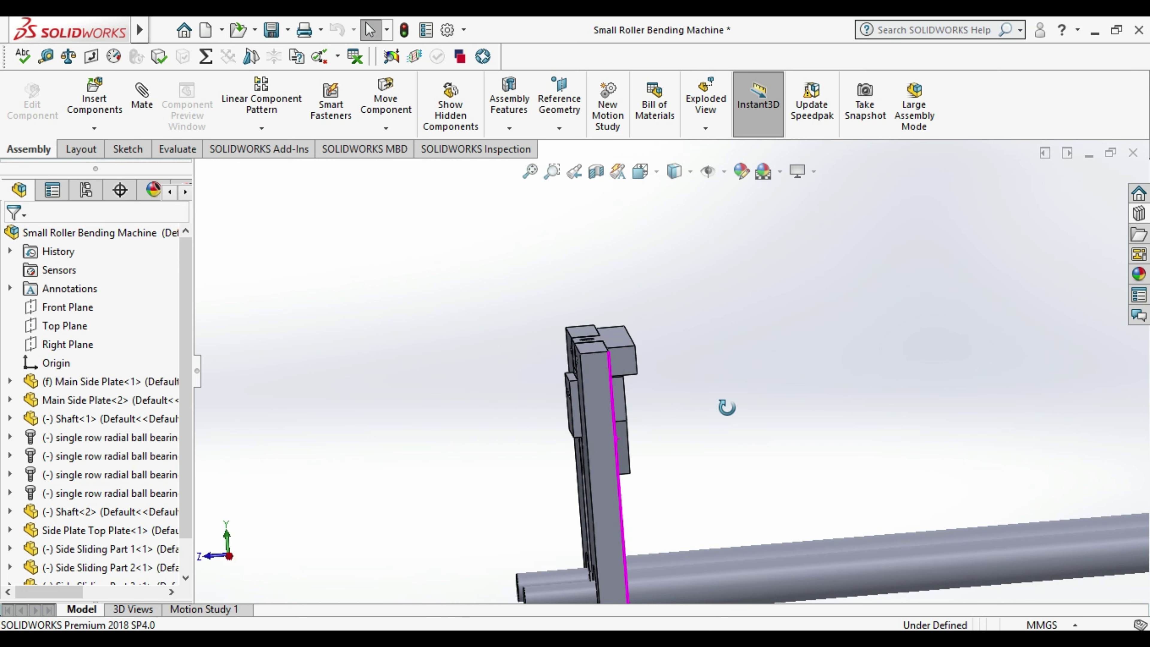
middle_click_drag(750, 402, 756, 409)
scroll(956, 433, "up", 2)
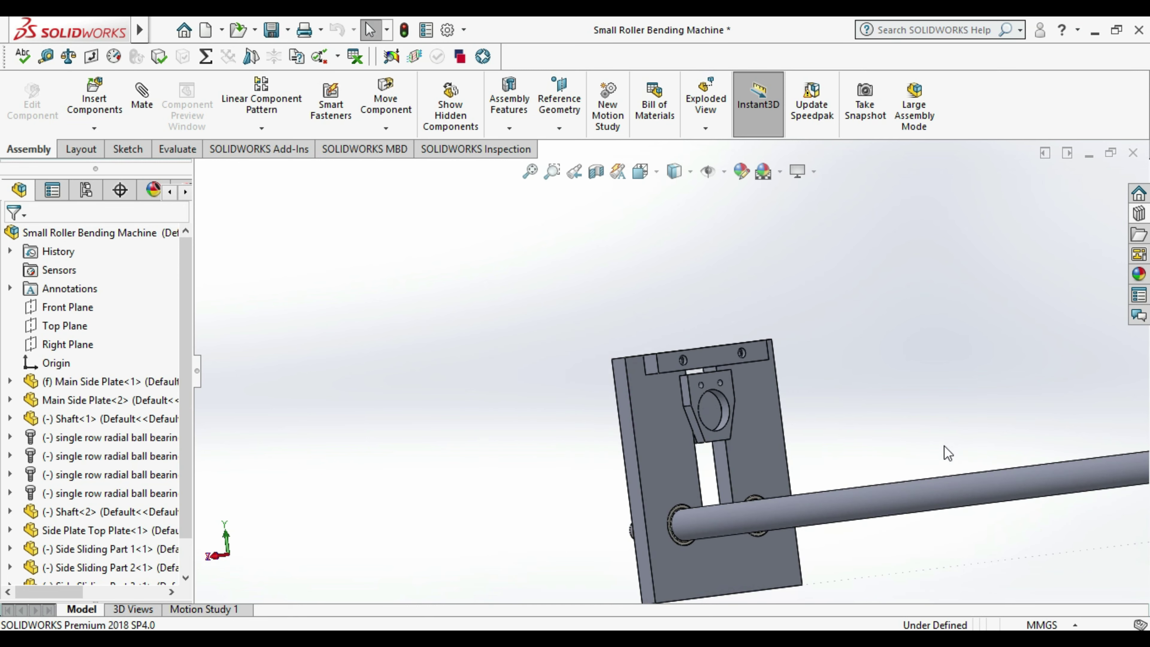
middle_click_drag(941, 454, 950, 411)
left_click(272, 30)
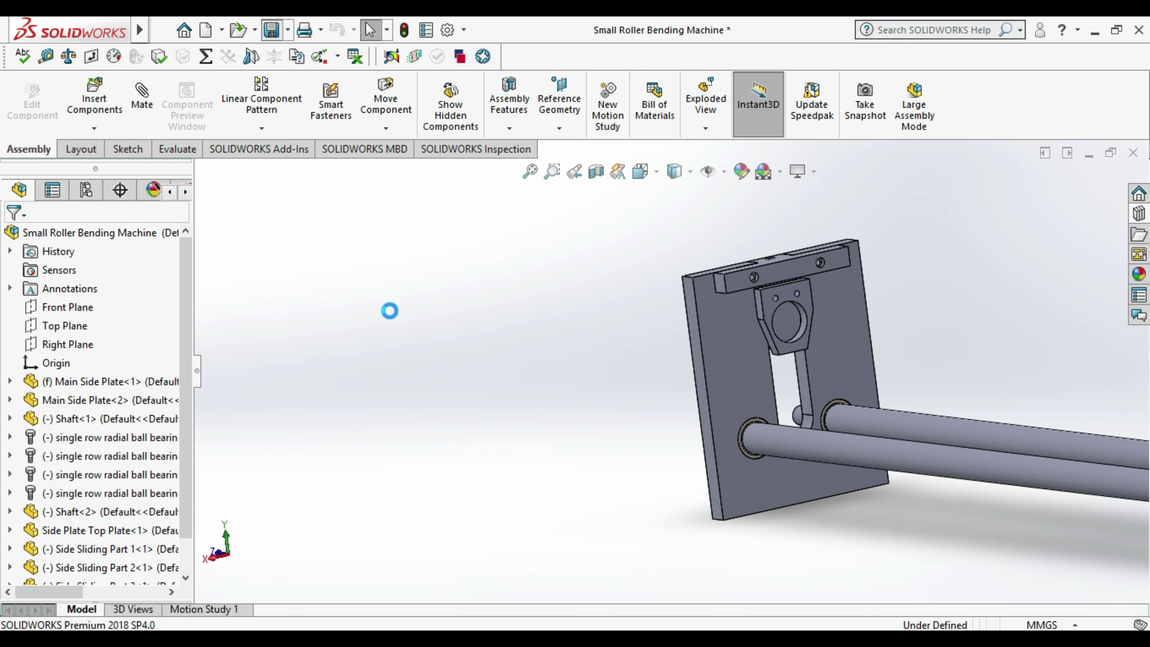
- Select Side Sliding Part 1 on the side plate and drag it to a new position
scroll(467, 372, "up", 3)
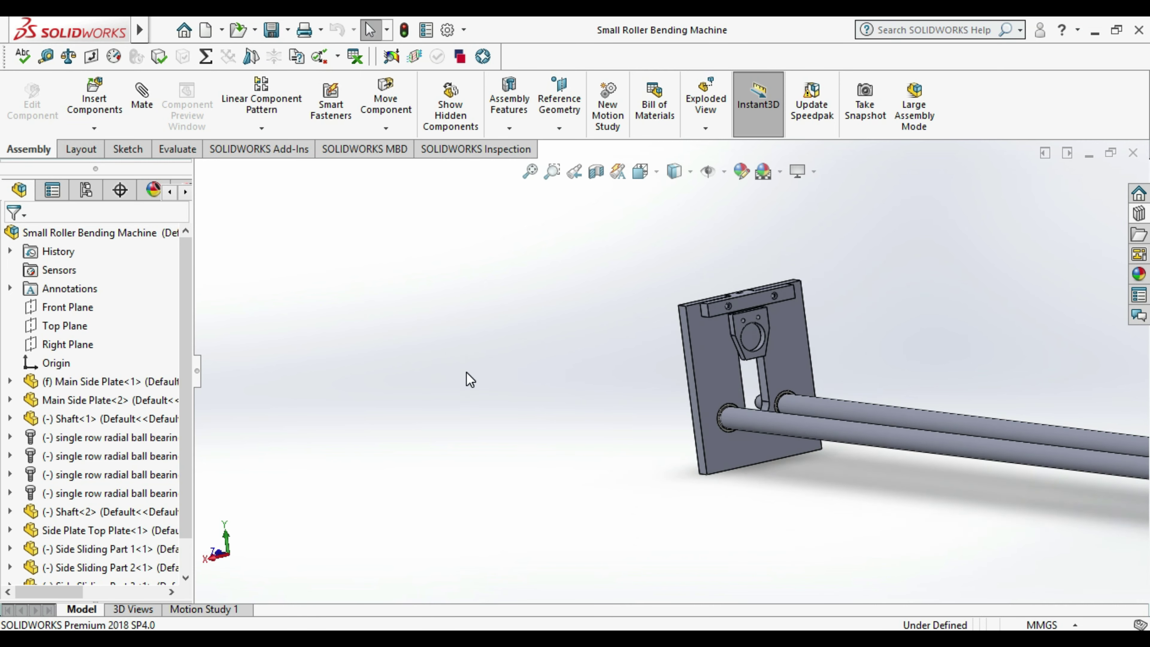
scroll(677, 332, "down", 2)
scroll(679, 338, "down", 2)
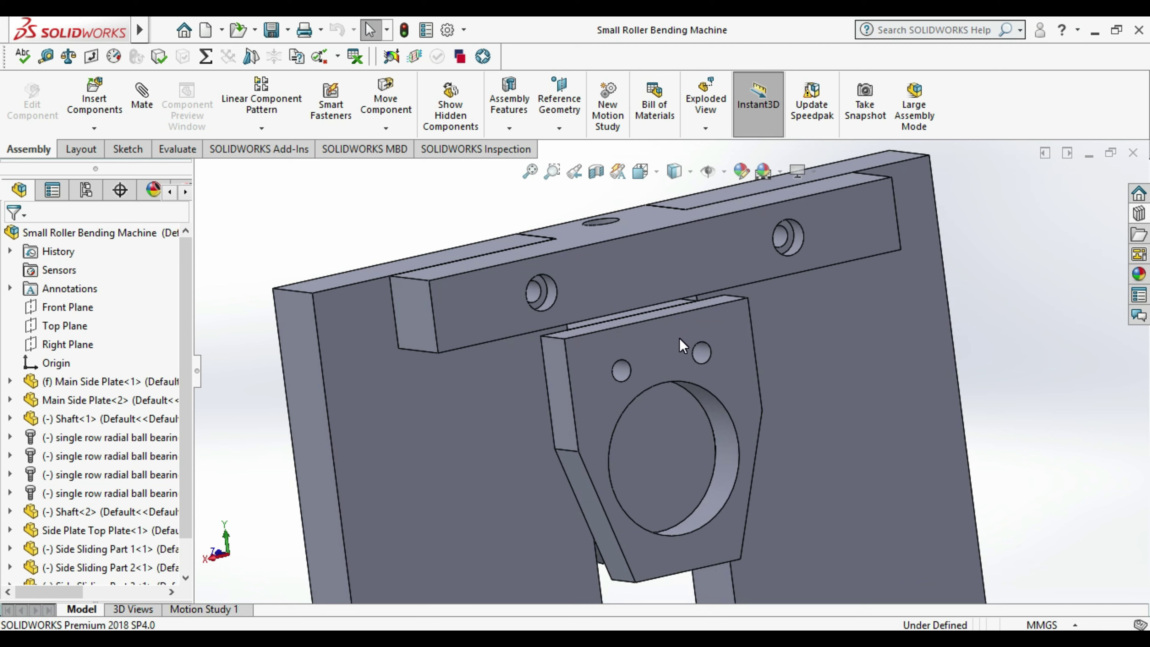
scroll(679, 338, "down", 2)
scroll(679, 338, "up", 2)
scroll(685, 331, "up", 3)
scroll(684, 331, "up", 2)
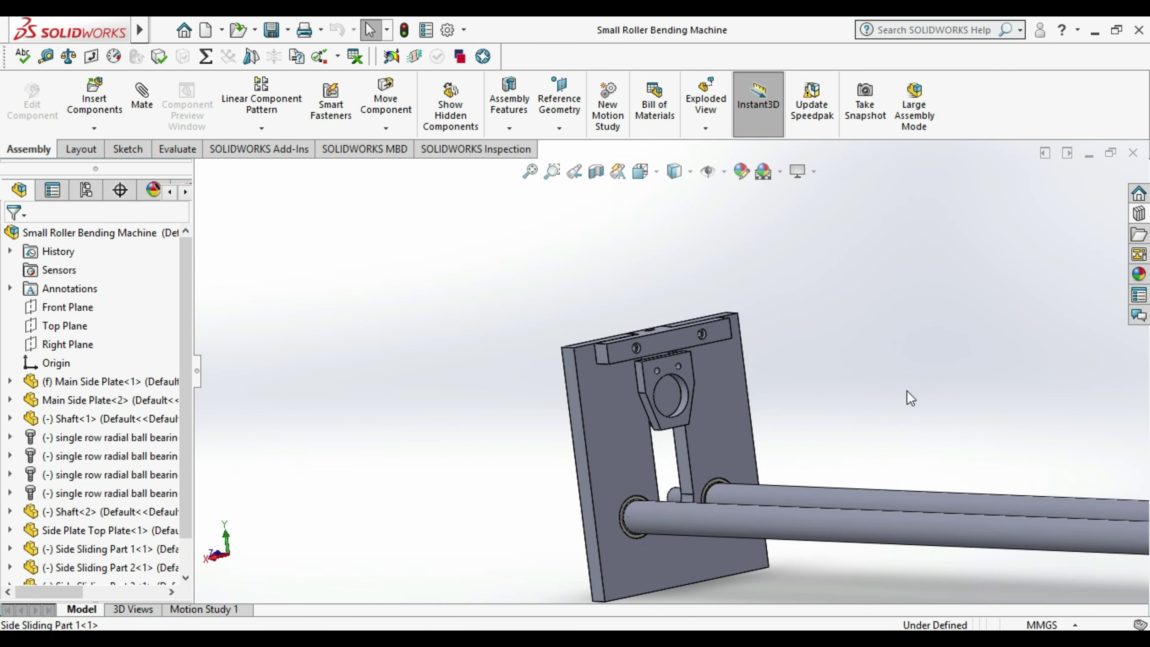
middle_click_drag(911, 423, 679, 374)
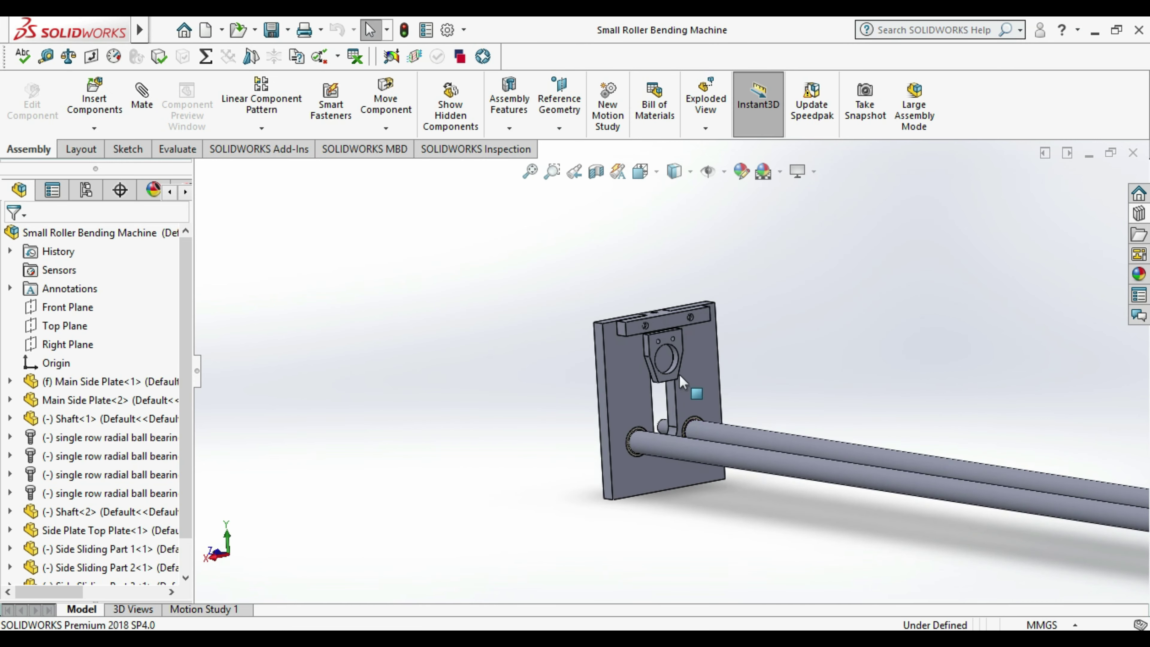
scroll(667, 333, "down", 3)
scroll(667, 333, "down", 2)
scroll(661, 362, "down", 2)
left_click(596, 376)
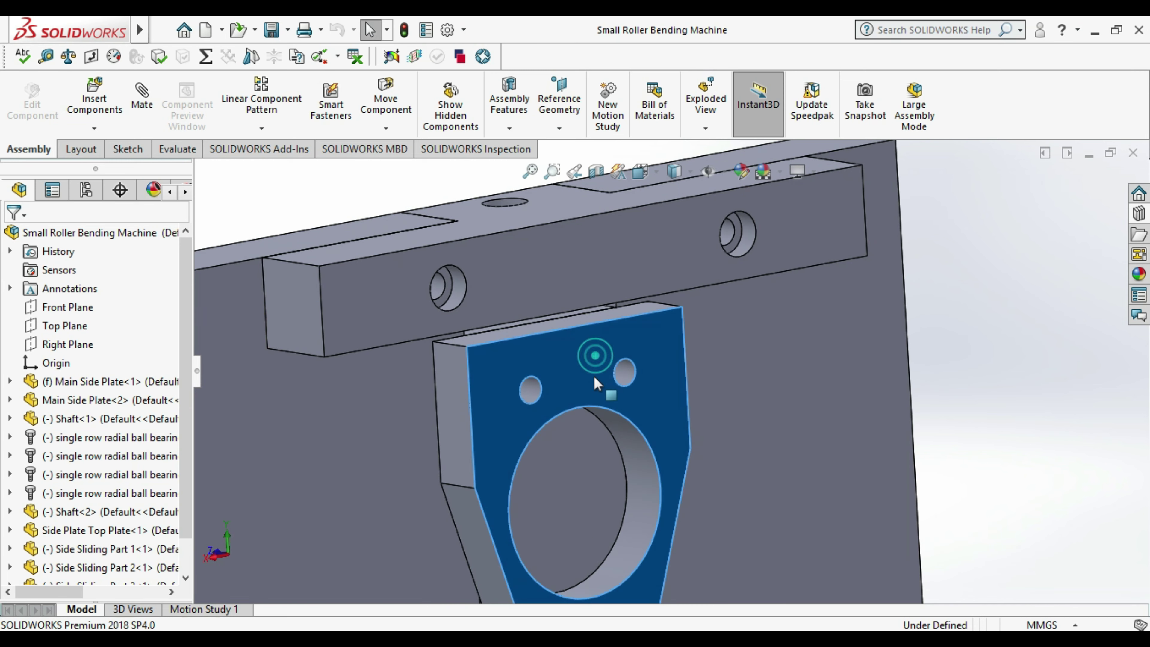
left_click_drag(588, 473, 572, 391)
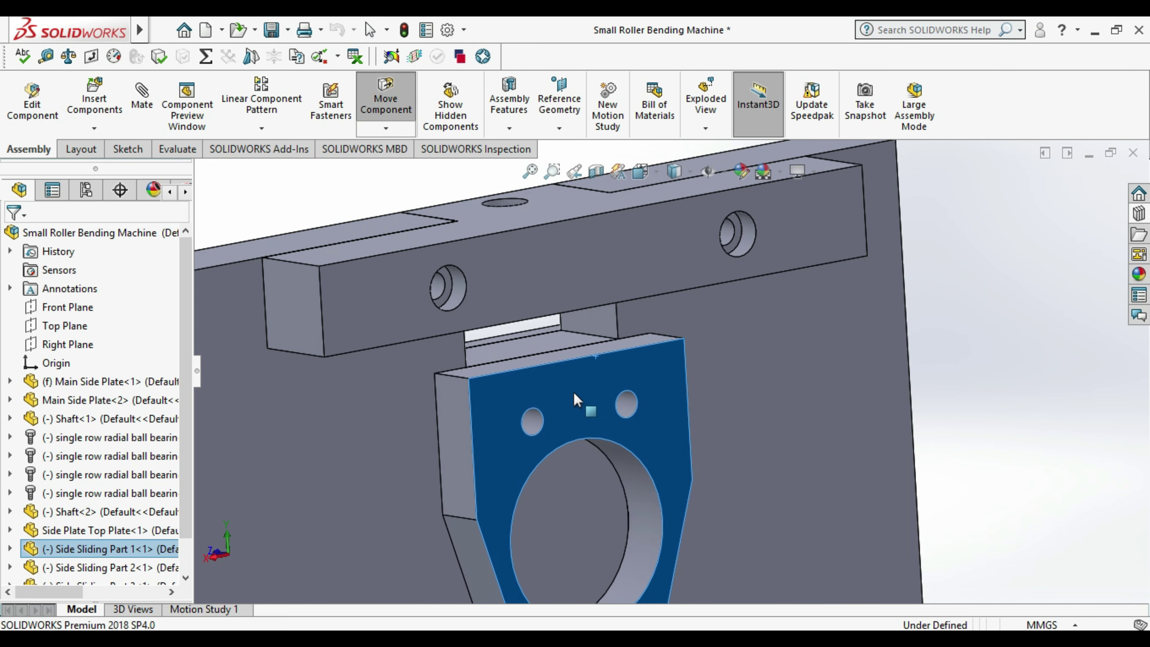
- Slide Side Sliding Part 1 further down the side plate's slot
scroll(573, 391, "up", 3)
scroll(572, 389, "up", 3)
mouse_move(821, 419)
middle_mouse_down()
mouse_move(901, 434)
mouse_move(775, 431)
mouse_move(760, 463)
middle_mouse_up()
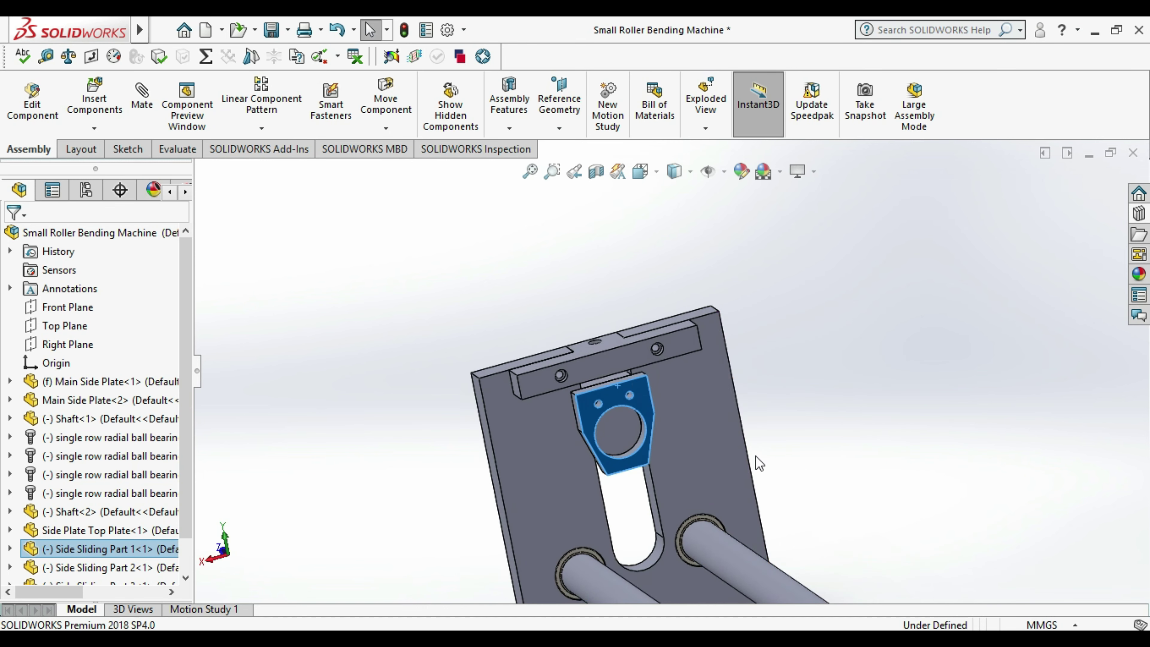
scroll(627, 375, "down", 3)
scroll(627, 375, "down", 2)
mouse_move(634, 429)
left_mouse_down()
mouse_move(642, 568)
mouse_move(637, 437)
left_mouse_up()
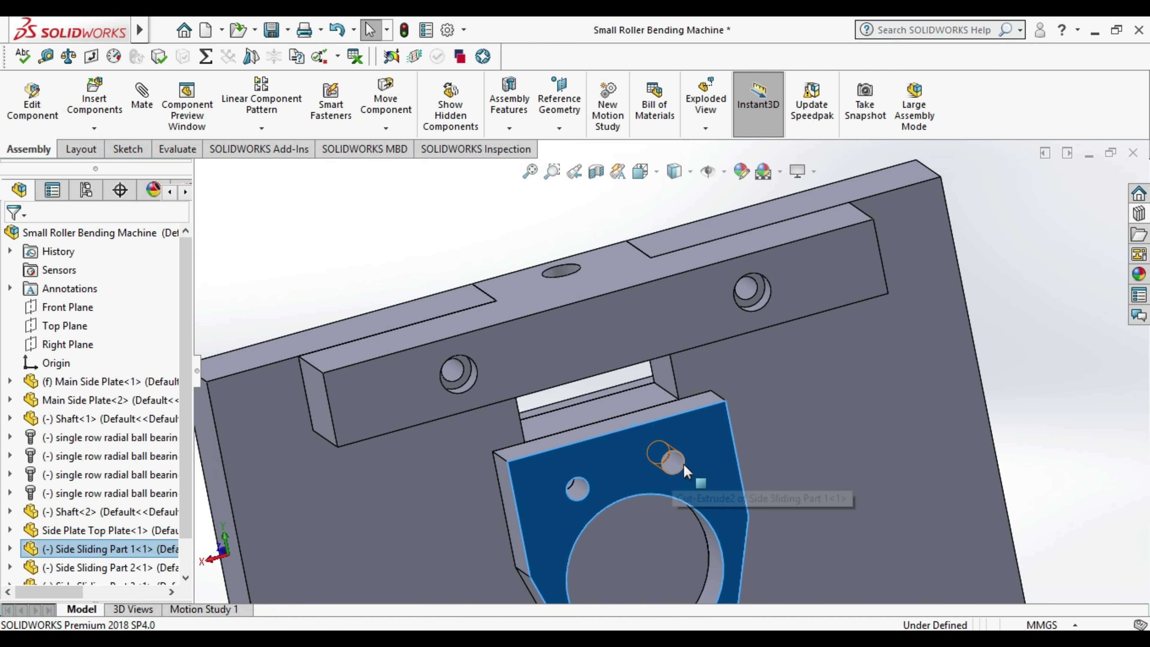
scroll(693, 459, "up", 3)
scroll(693, 462, "down", 2)
mouse_move(693, 462)
middle_mouse_down()
mouse_move(726, 396)
mouse_move(772, 453)
mouse_move(761, 448)
middle_mouse_up()
mouse_move(616, 411)
left_mouse_down()
mouse_move(637, 498)
mouse_move(629, 371)
mouse_move(627, 485)
mouse_move(636, 390)
mouse_move(638, 476)
mouse_move(637, 404)
mouse_move(638, 453)
mouse_move(637, 429)
left_mouse_up()
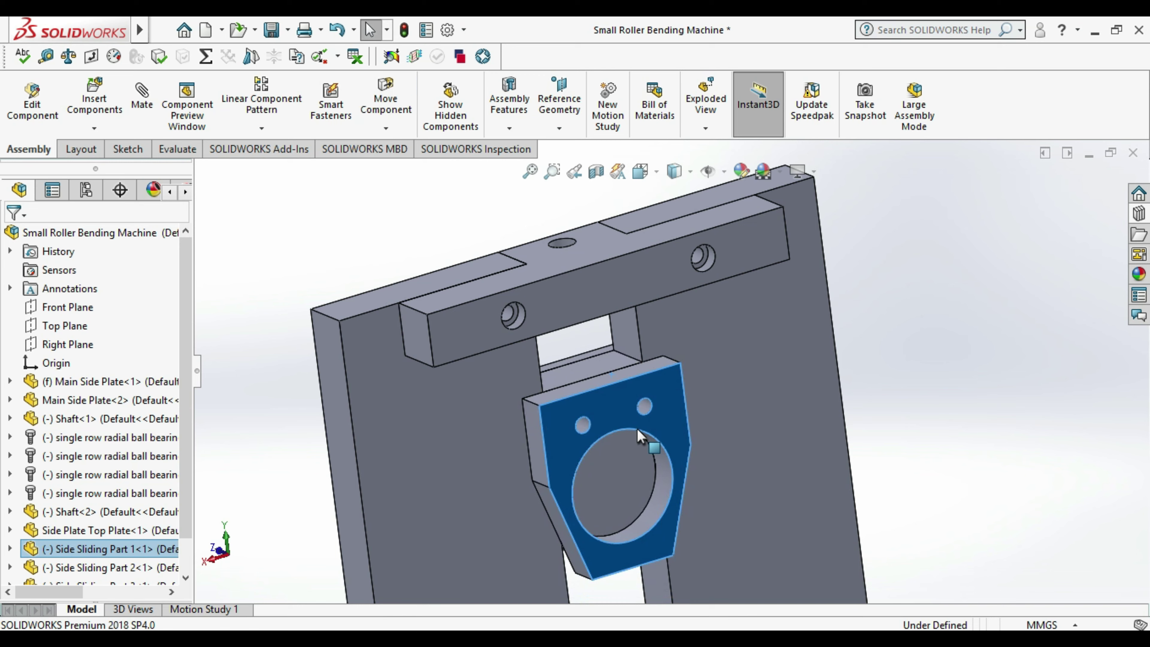
left_click(923, 449)
scroll(924, 453, "up", 3)
scroll(906, 475, "down", 1)
scroll(631, 380, "down", 1)
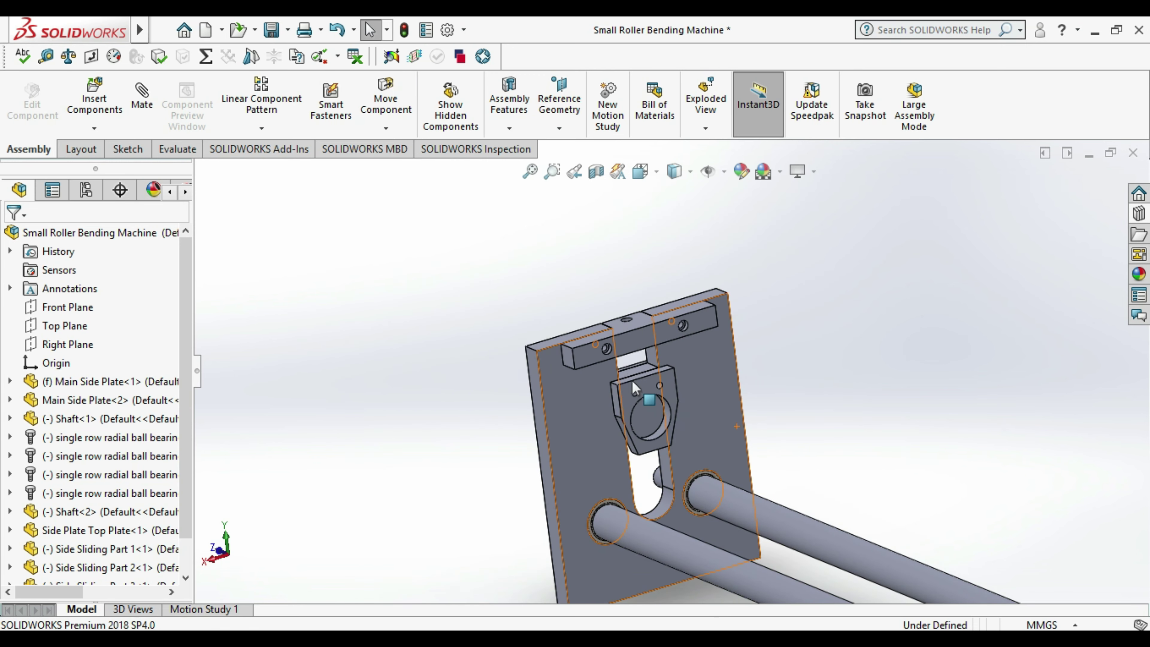
scroll(663, 385, "down", 1)
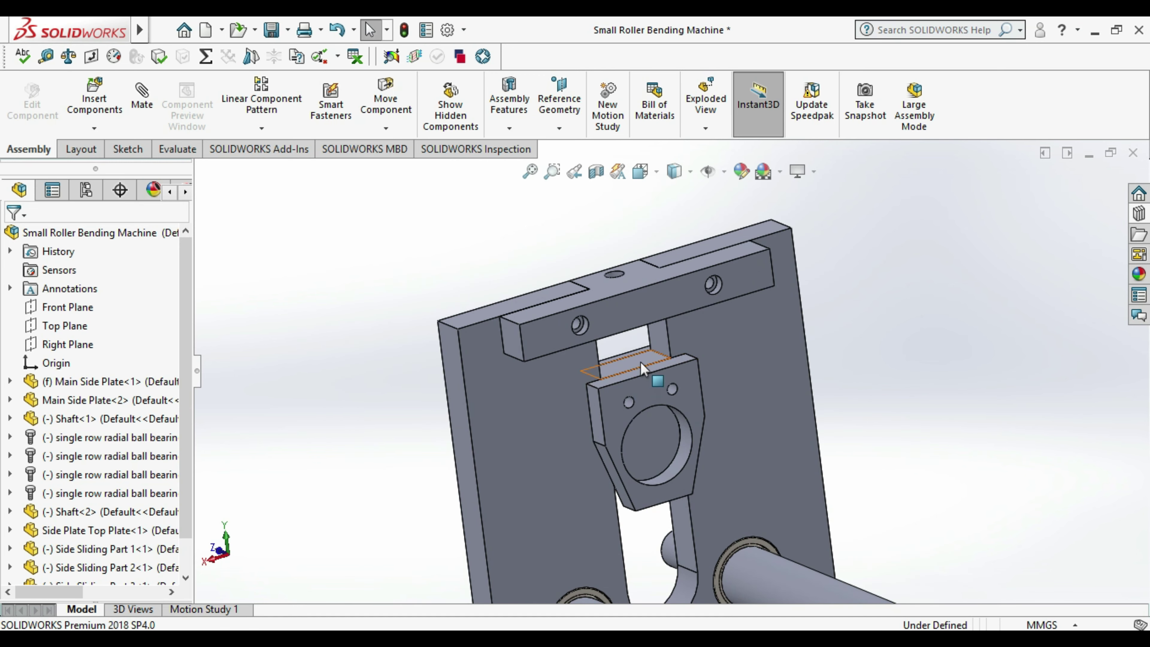
right_click(641, 361)
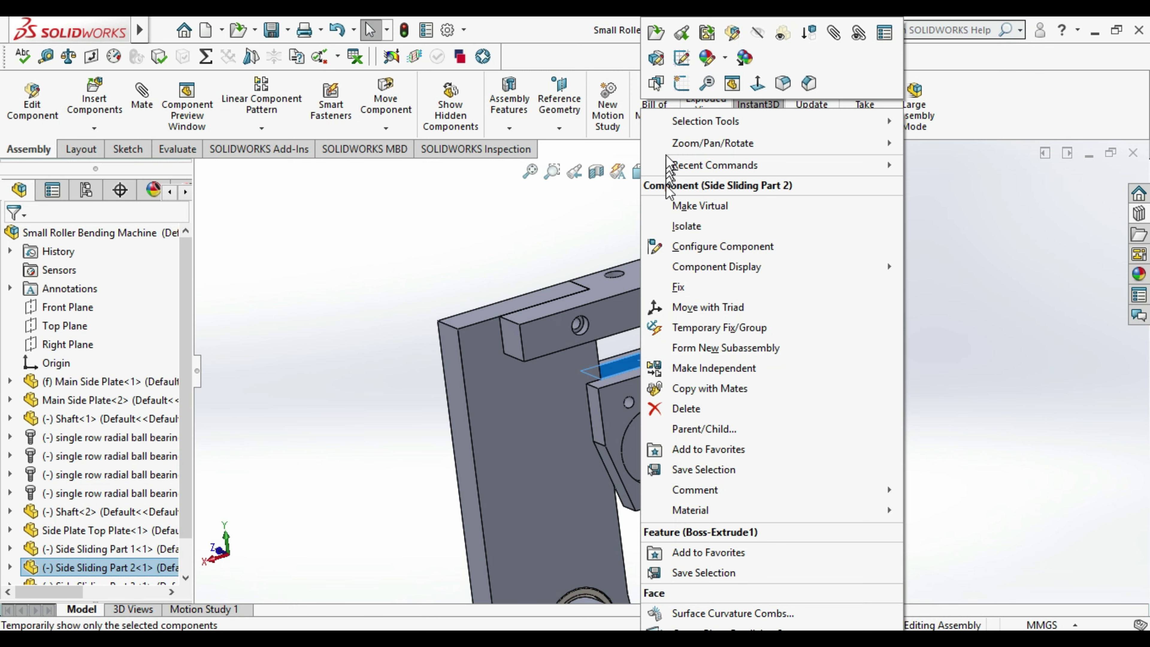
- Open Side Sliding Part 2 by itself and start a new sketch on its top face
left_click(656, 33)
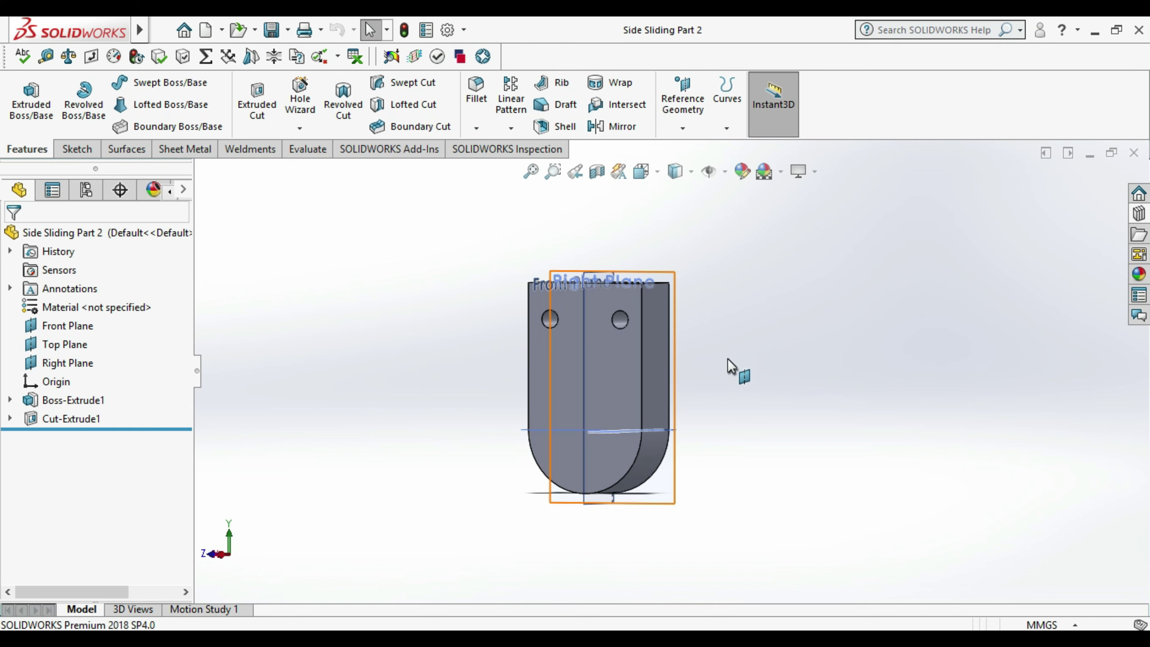
middle_click_drag(729, 364, 685, 462)
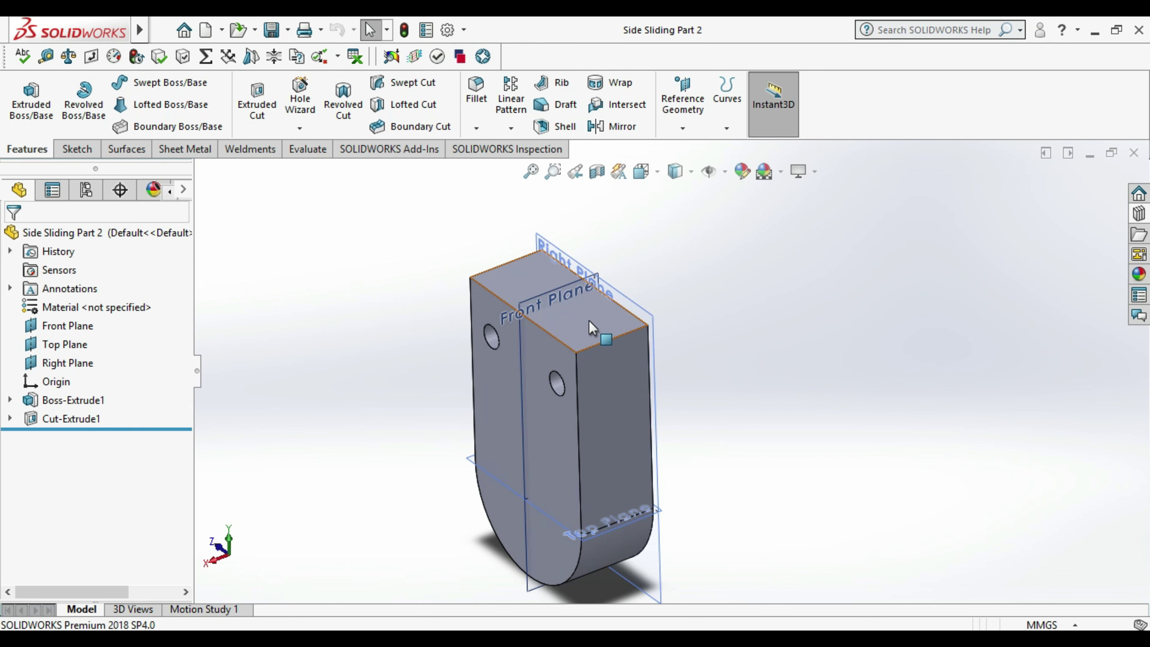
left_click(611, 292)
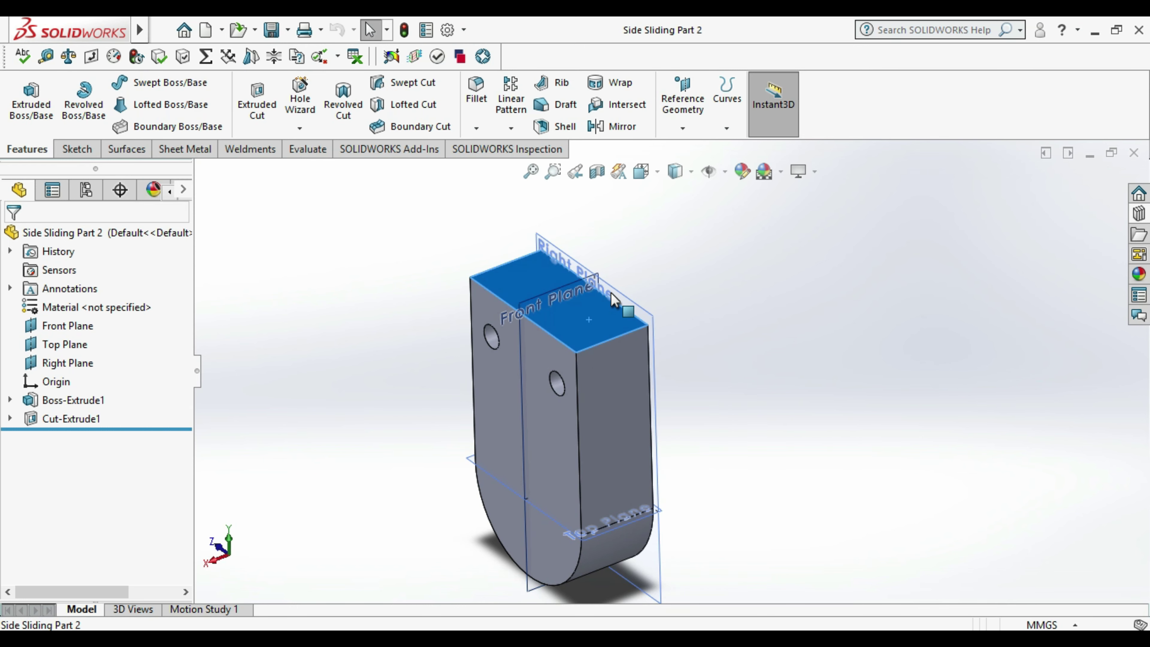
right_click(611, 292)
left_click(629, 260)
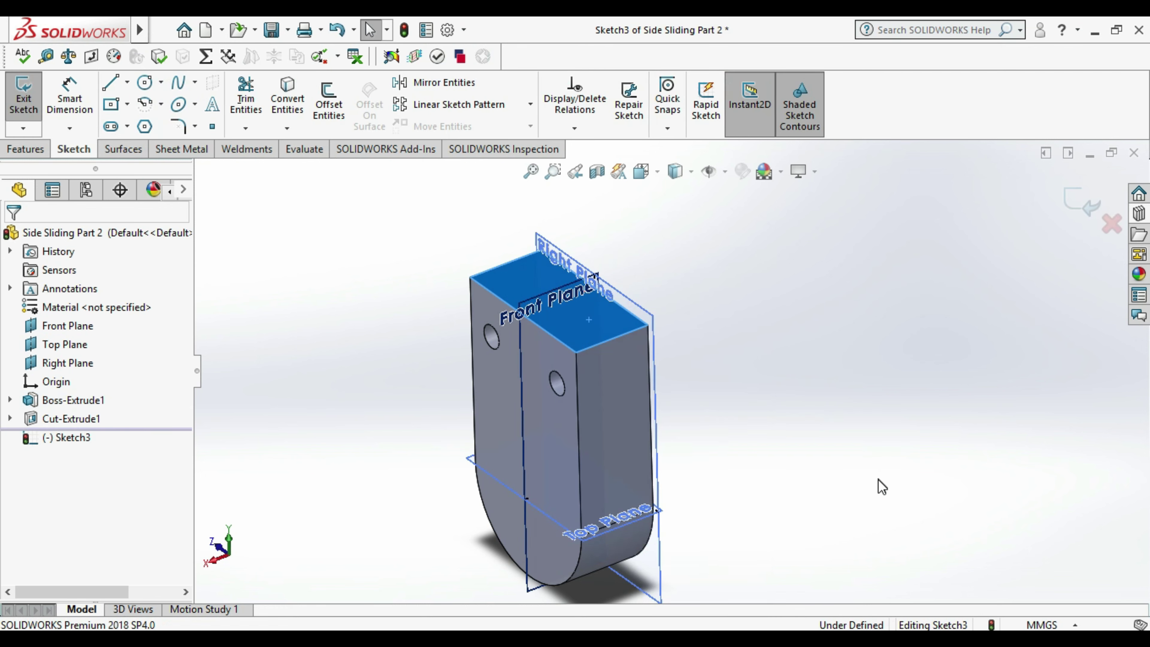
- Draw a circle centred on the sketch centreline and dimension its diameter to 10 mm
key("ctrl+8")
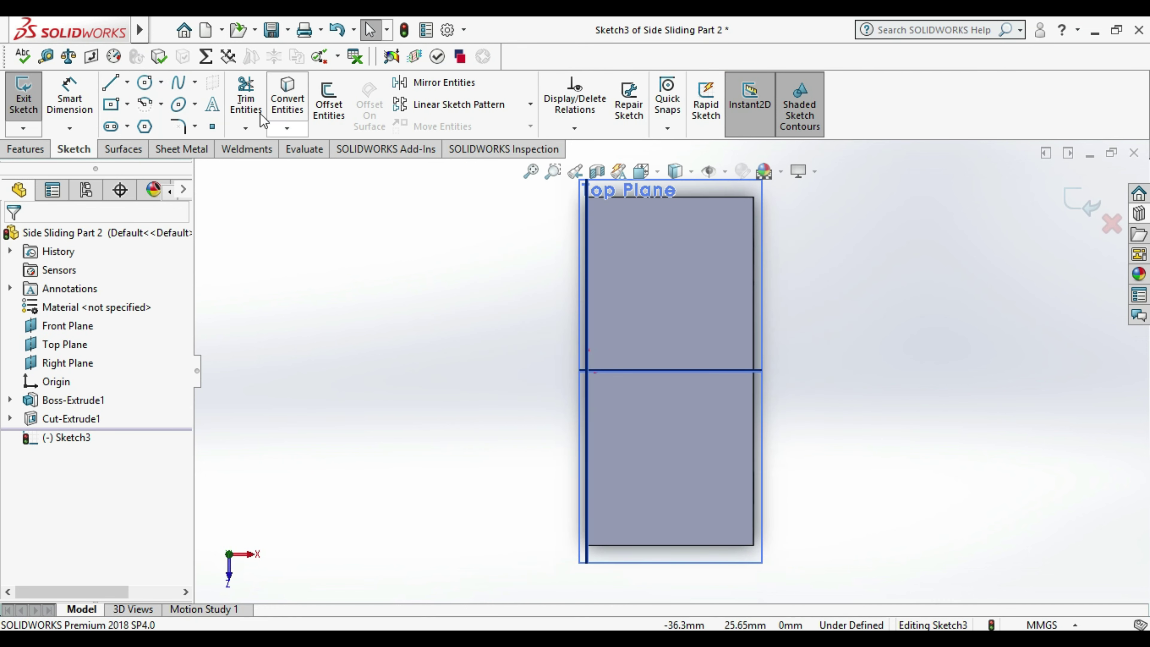
left_click(147, 83)
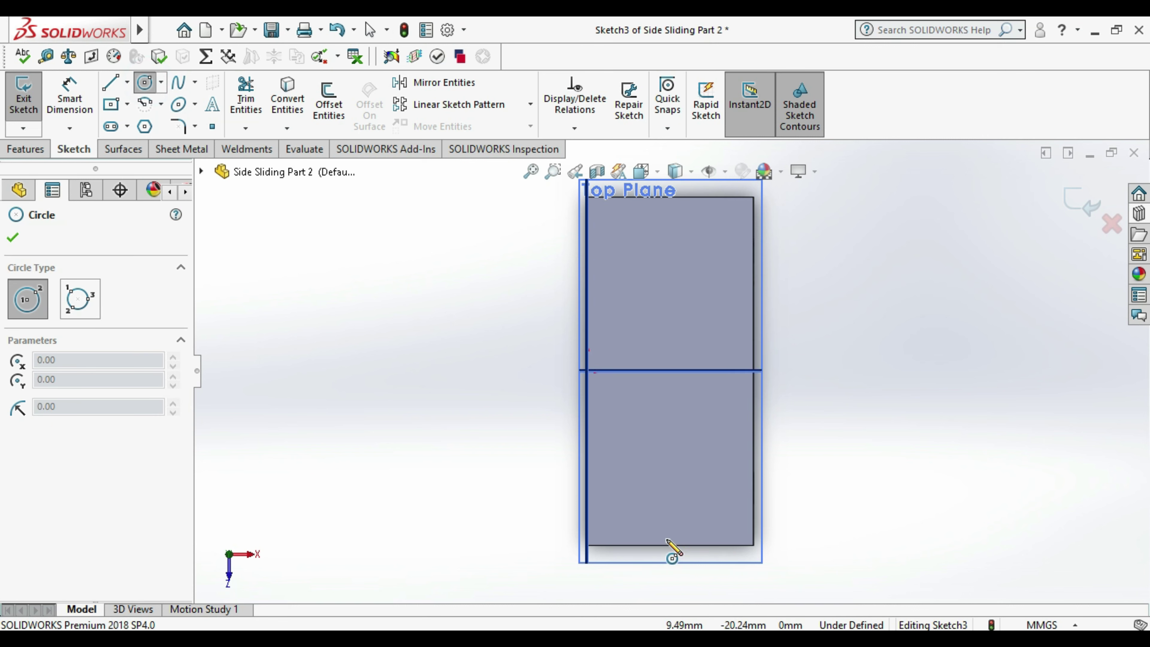
left_click(671, 372)
left_click(669, 419)
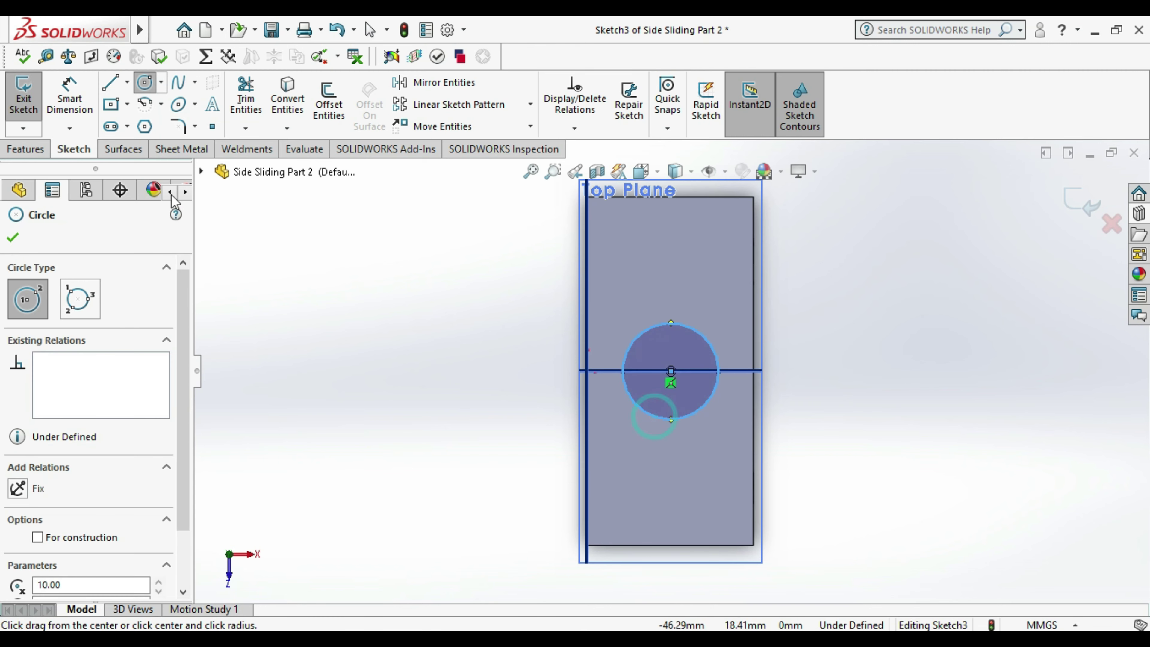
left_click(69, 100)
left_click(706, 408)
left_click(835, 550)
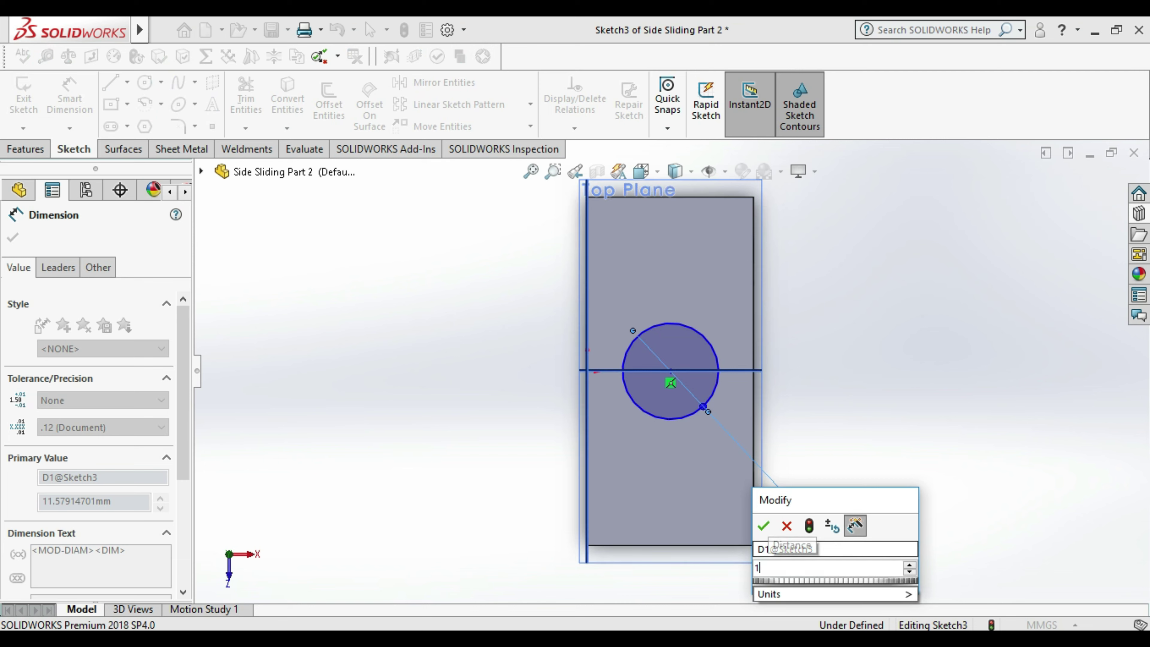
type("10")
key("Return")
left_click(932, 475)
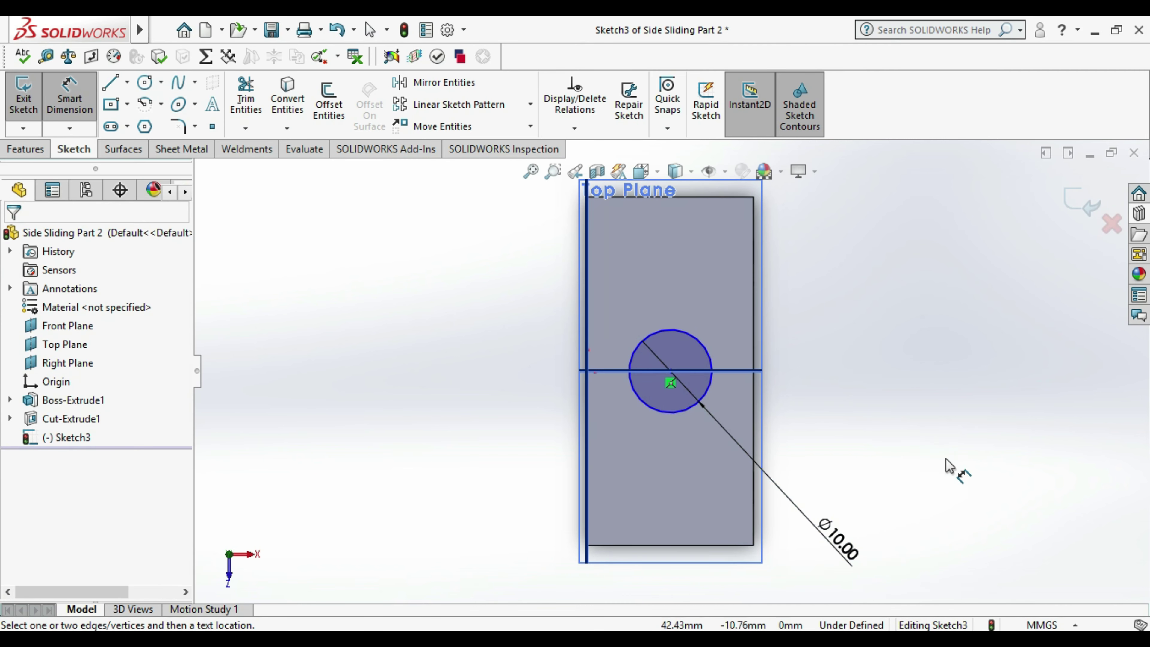
- Exit the sketch and cut the Ø10 circle 10 mm deep (Blind) into the top as Cut-Extrude2
left_click(27, 95)
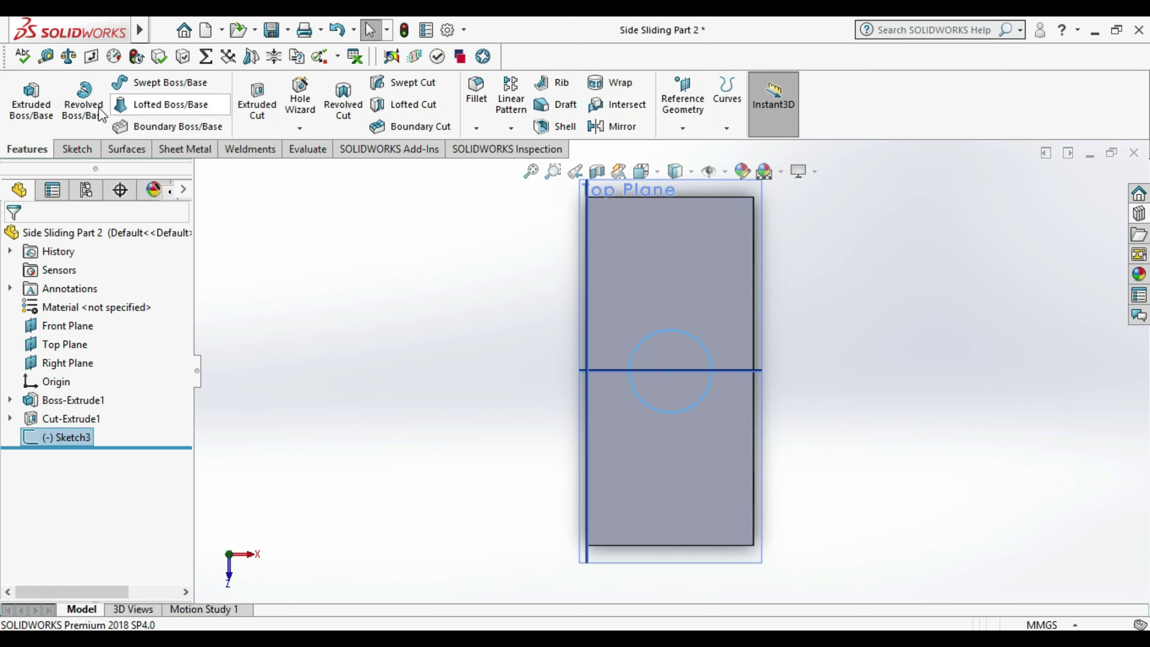
left_click(32, 104)
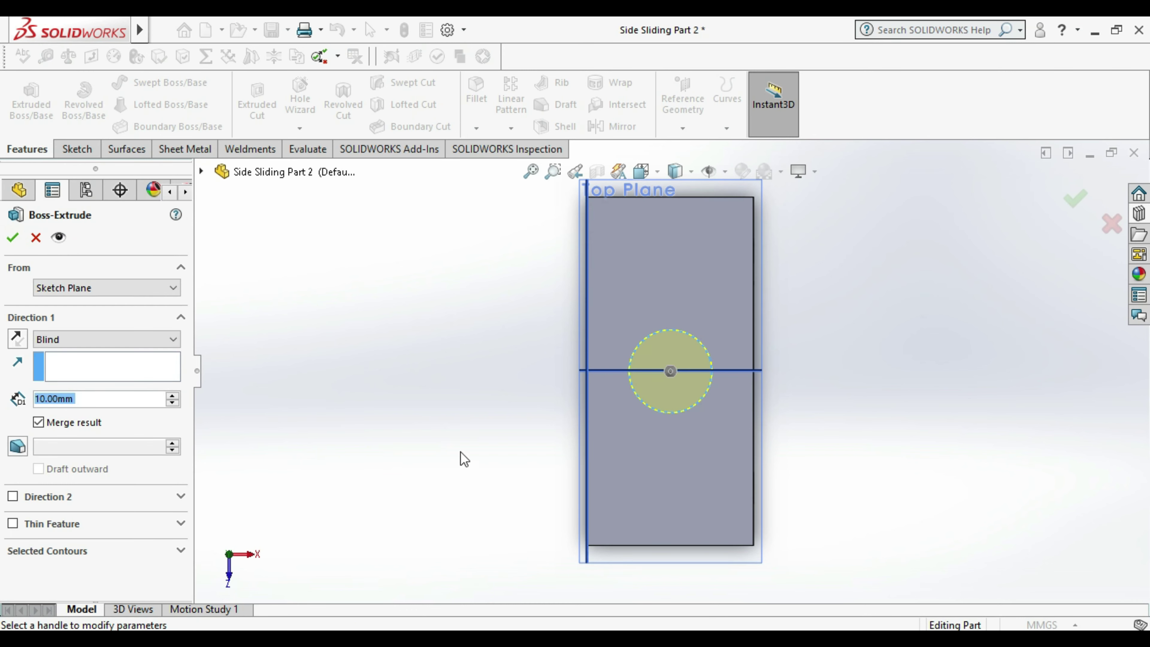
mouse_move(557, 470)
middle_mouse_down()
mouse_move(495, 444)
mouse_move(489, 410)
middle_mouse_up()
left_click(35, 236)
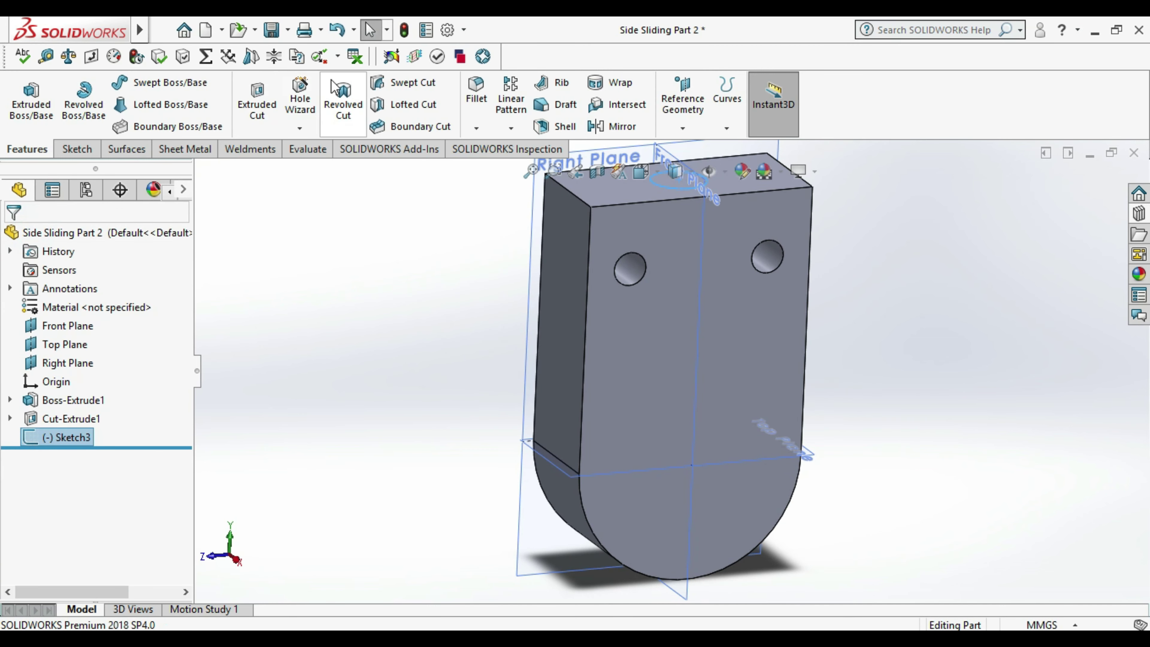
left_click(257, 104)
mouse_move(666, 435)
middle_mouse_down()
mouse_move(773, 324)
mouse_move(774, 351)
middle_mouse_up()
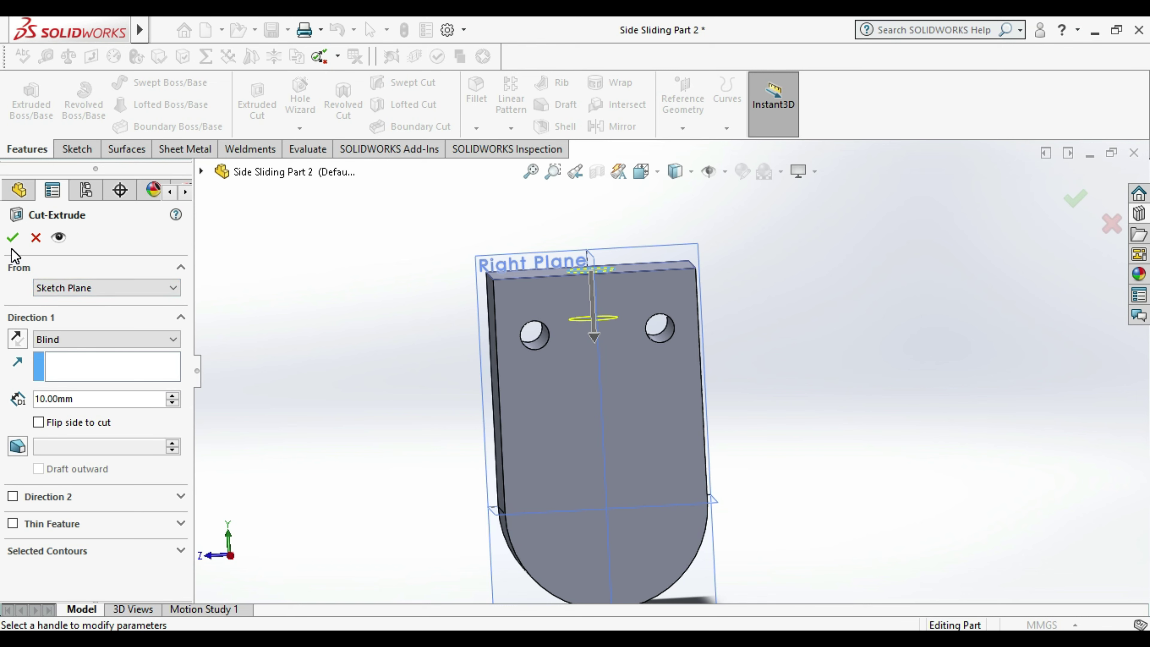
left_click(13, 237)
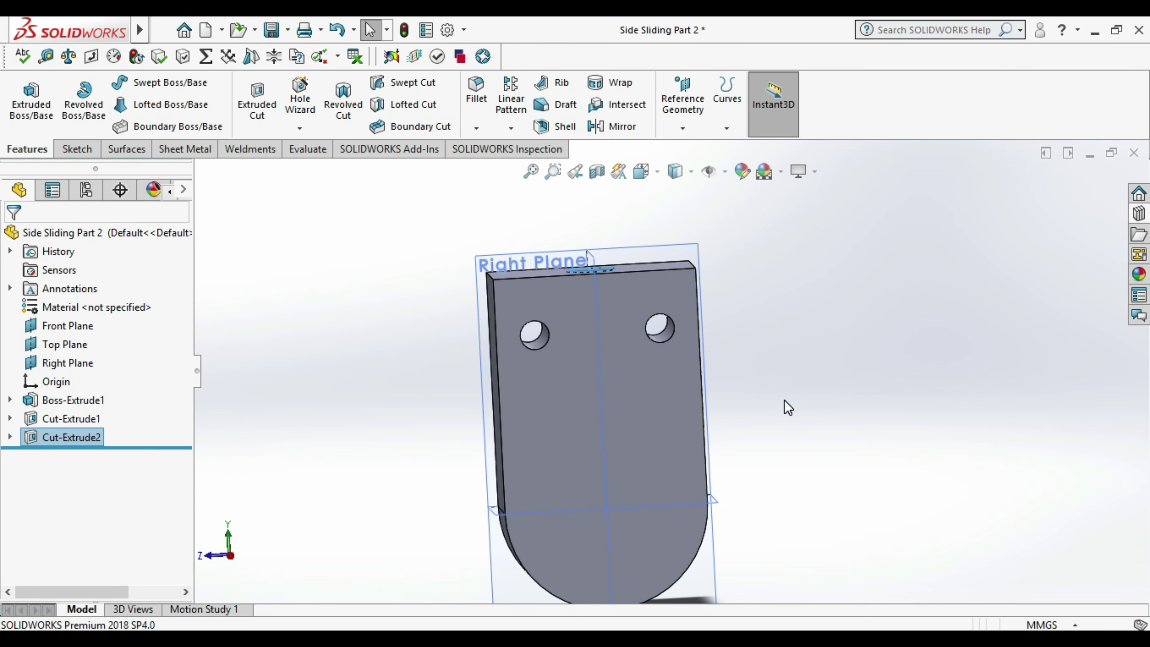
scroll(796, 394, "up", 2)
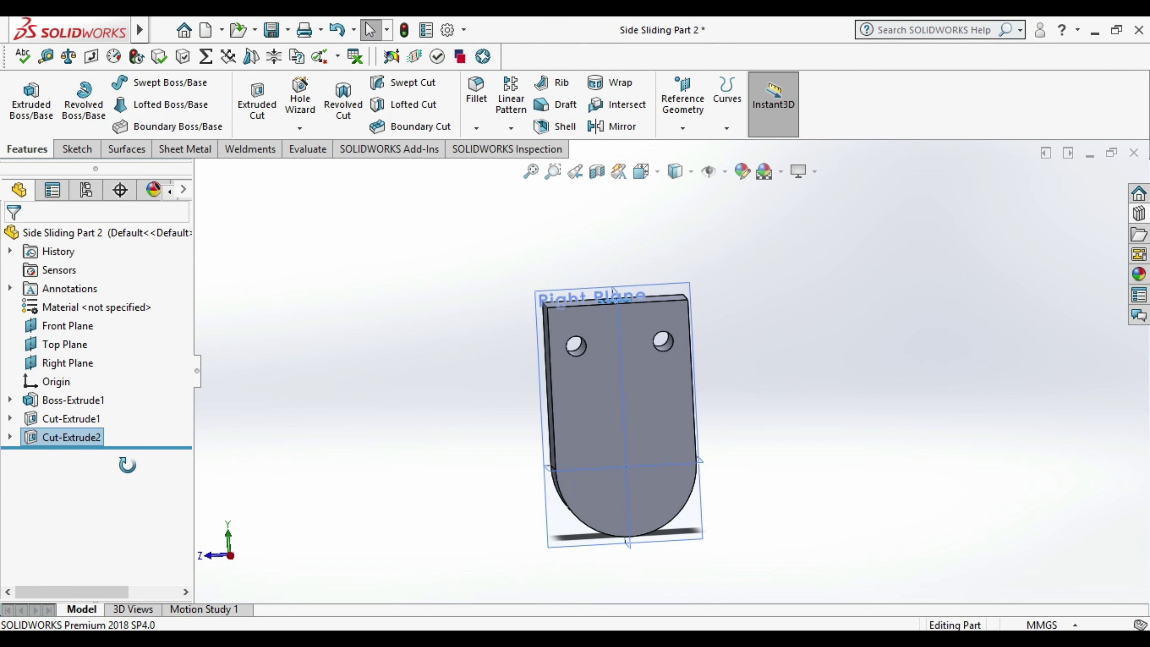
- Change Cut-Extrude2's cut depth to 15 mm
key("Down")
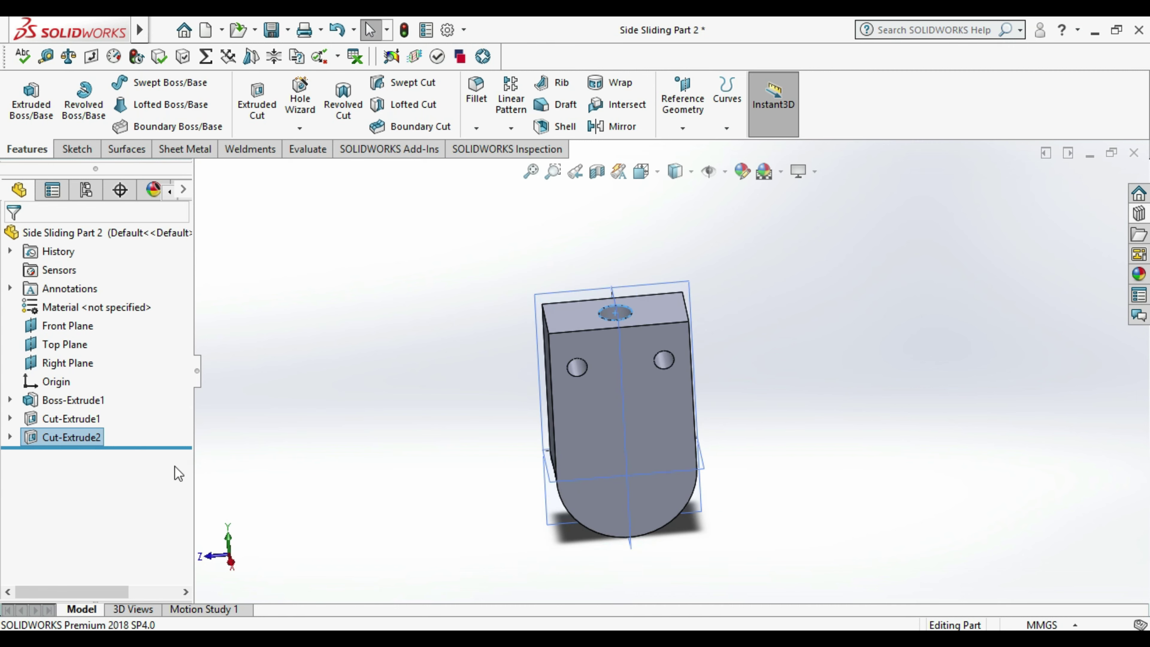
right_click(71, 436)
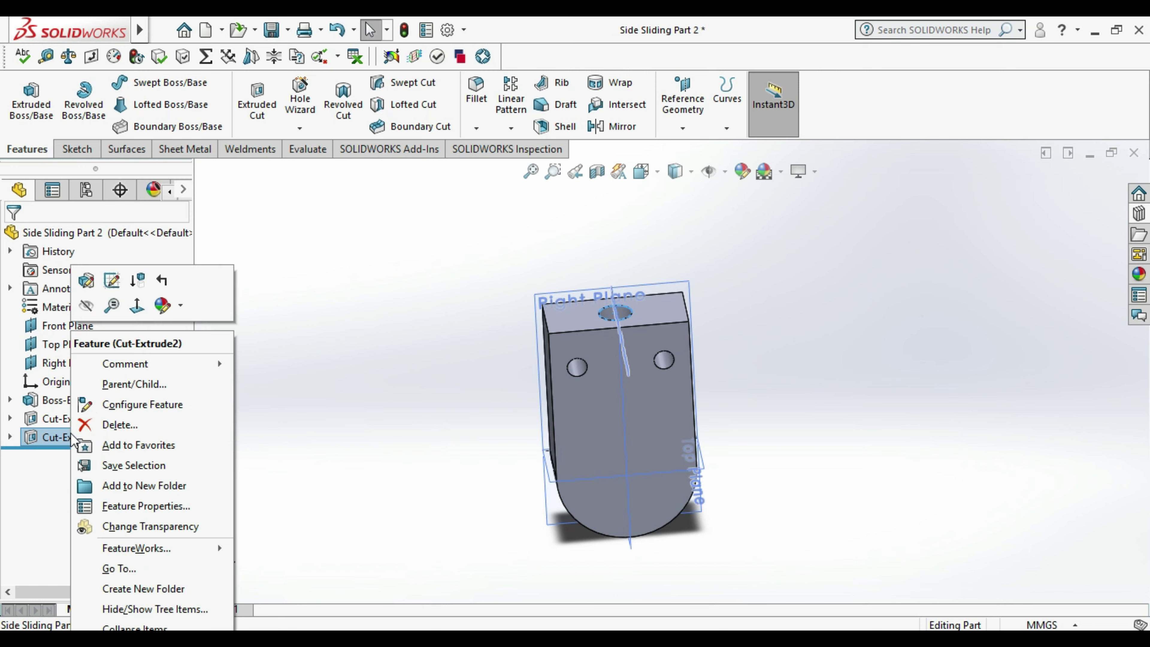
left_click(93, 283)
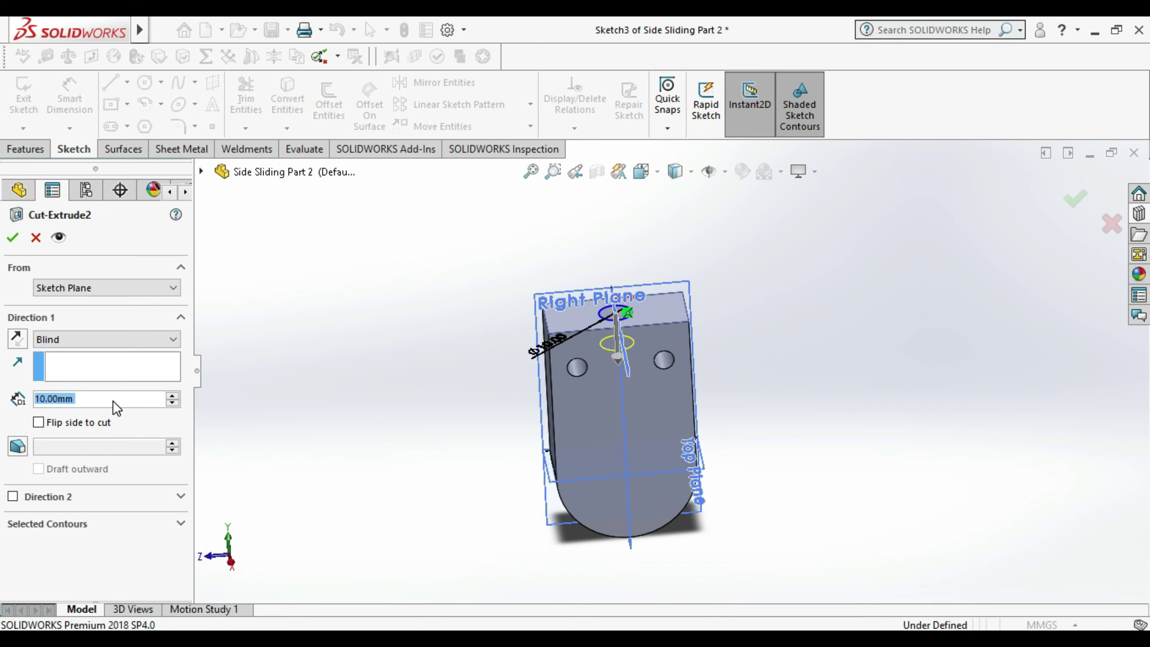
type("12")
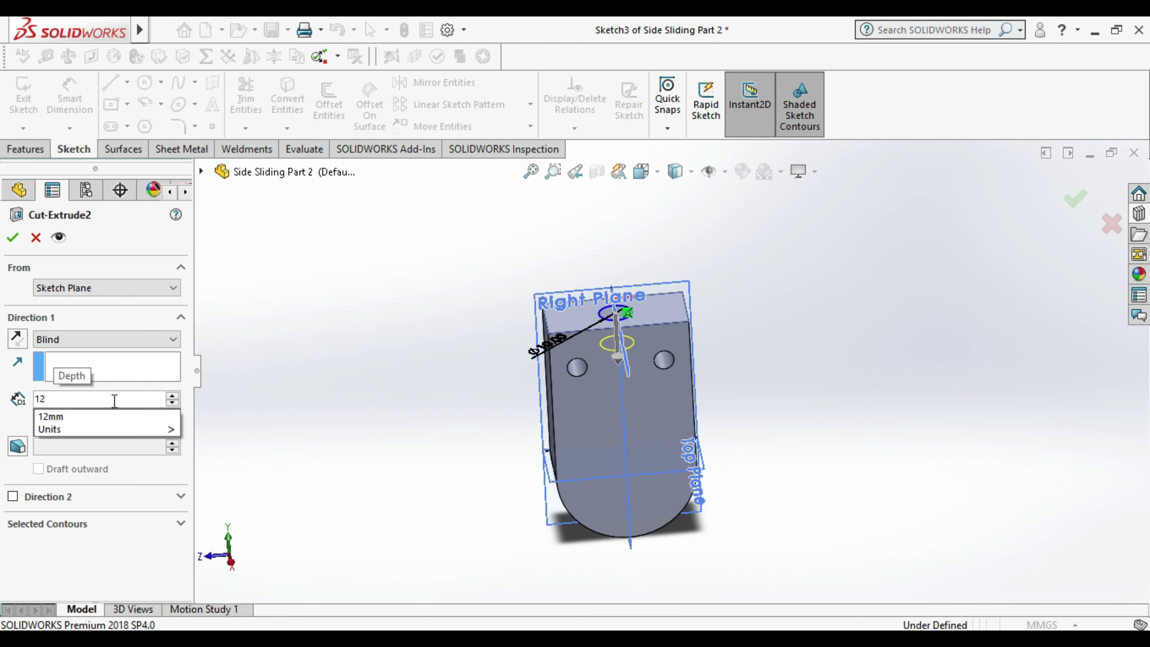
key("Return")
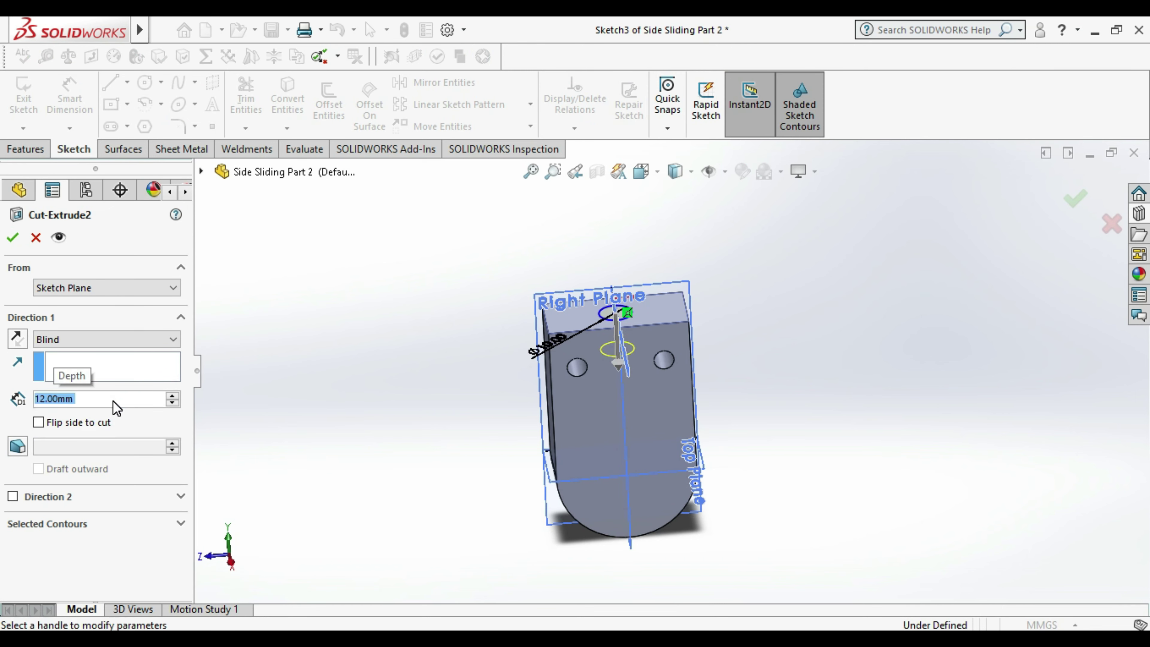
type("15")
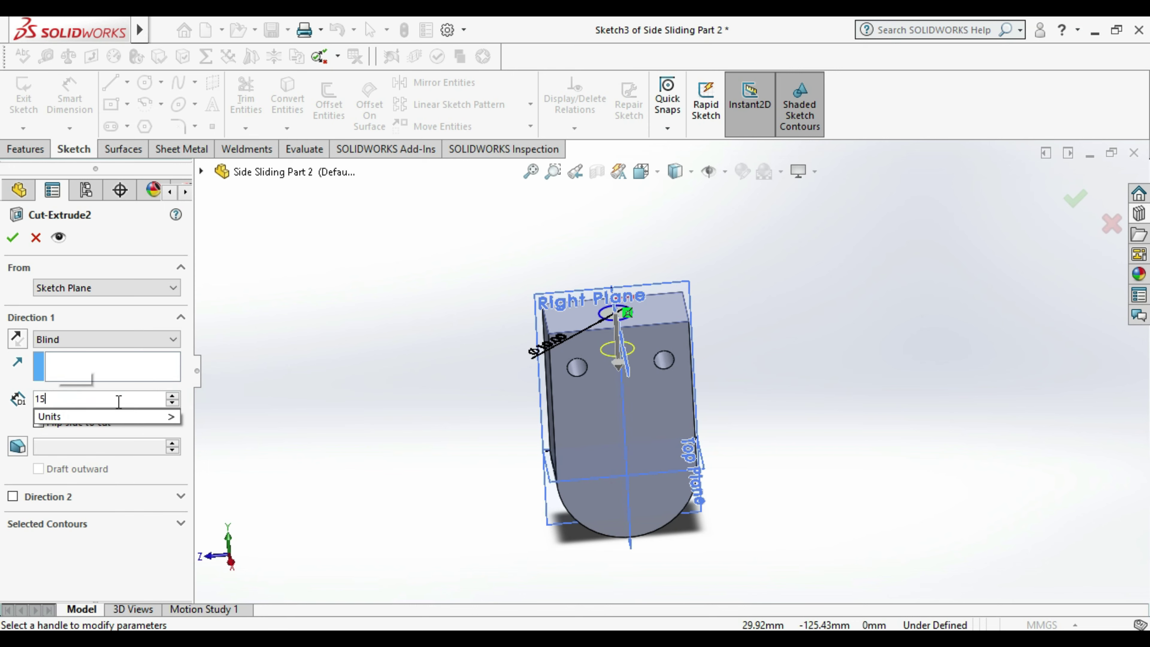
key("Return")
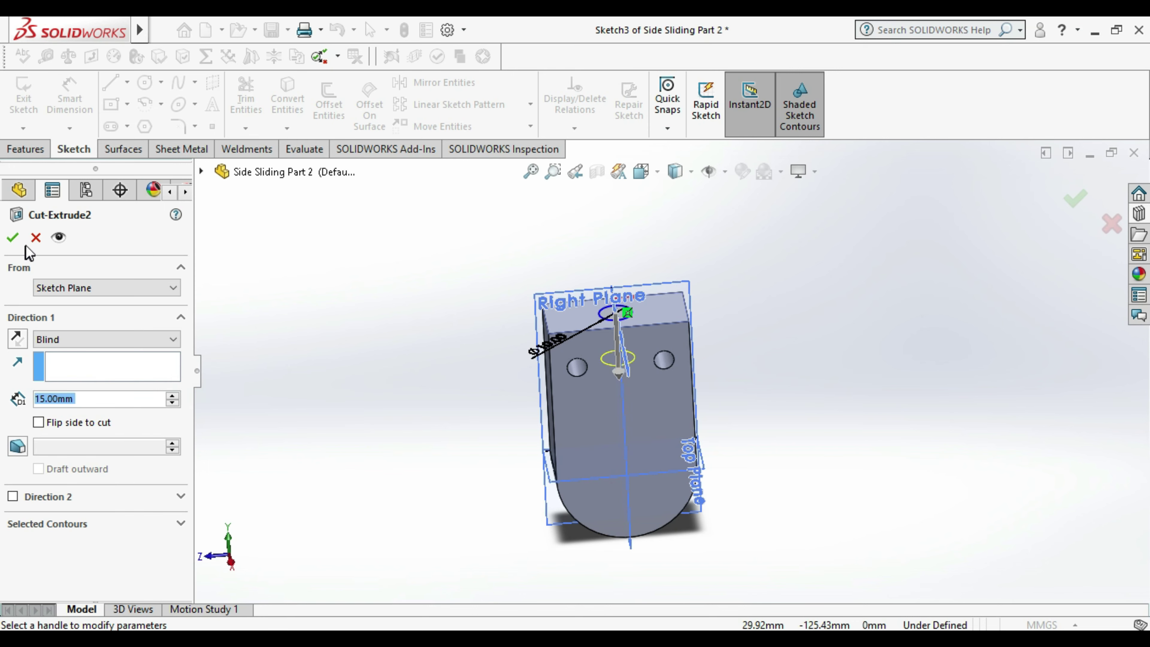
left_click(13, 238)
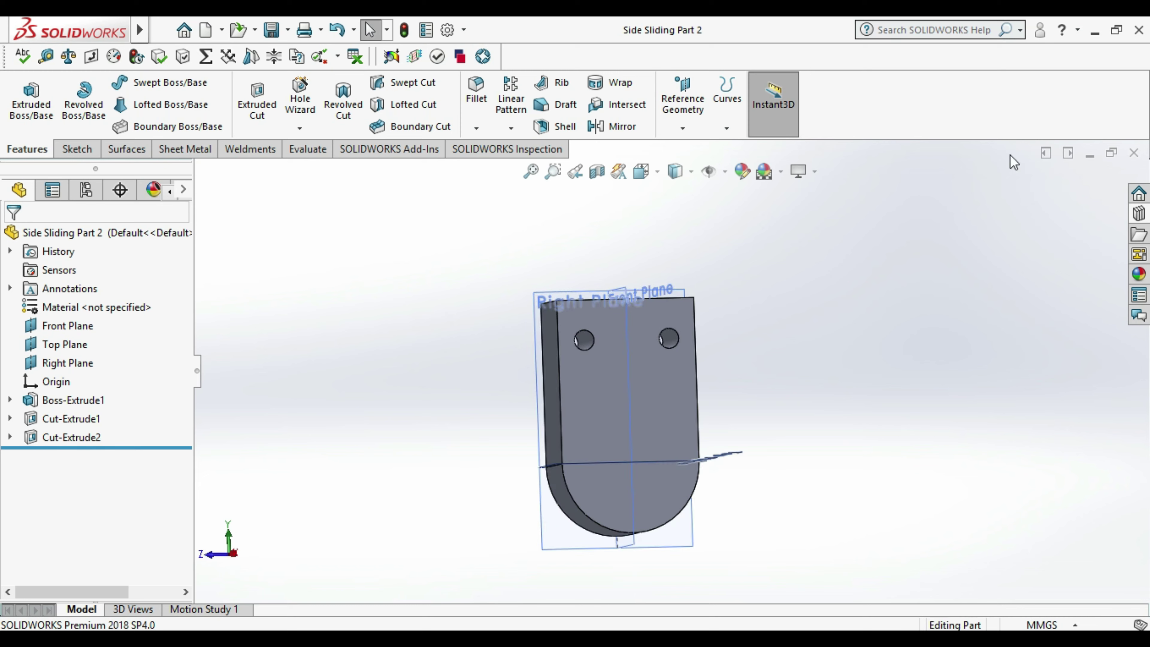
- Close the part, rebuild the Small Roller Bending Machine assembly, and begin a new document
left_click(1134, 153)
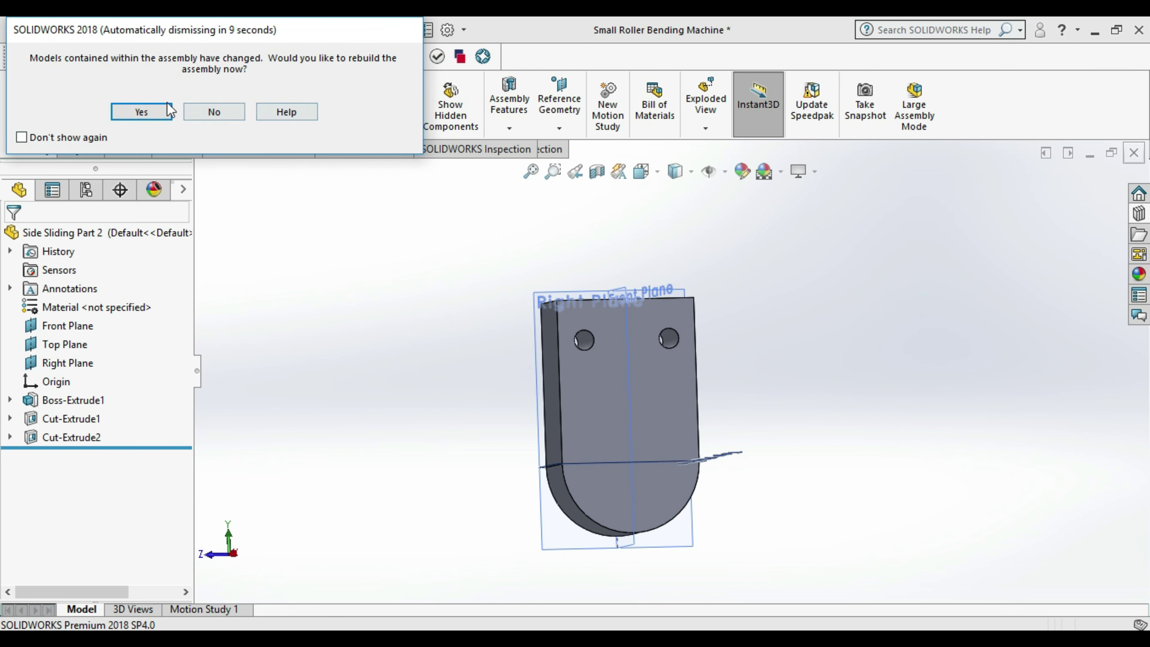
left_click(142, 112)
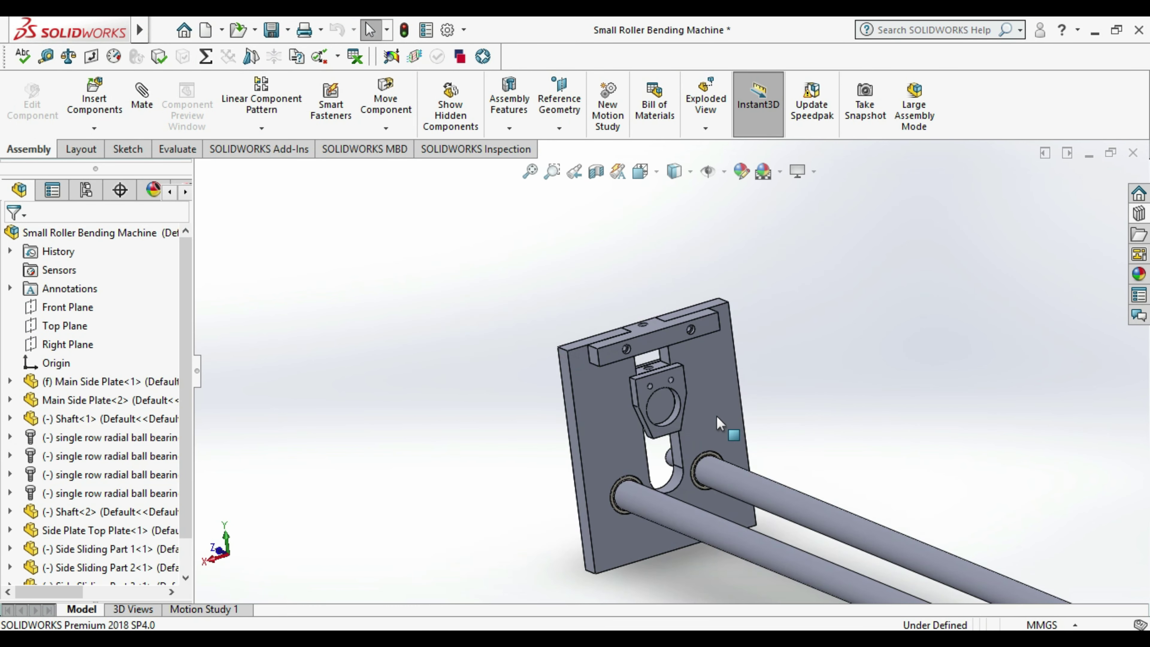
mouse_move(828, 424)
middle_mouse_down()
mouse_move(882, 380)
mouse_move(850, 386)
mouse_move(856, 400)
mouse_move(605, 412)
middle_mouse_up()
scroll(916, 419, "down", 2)
scroll(475, 408, "down", 2)
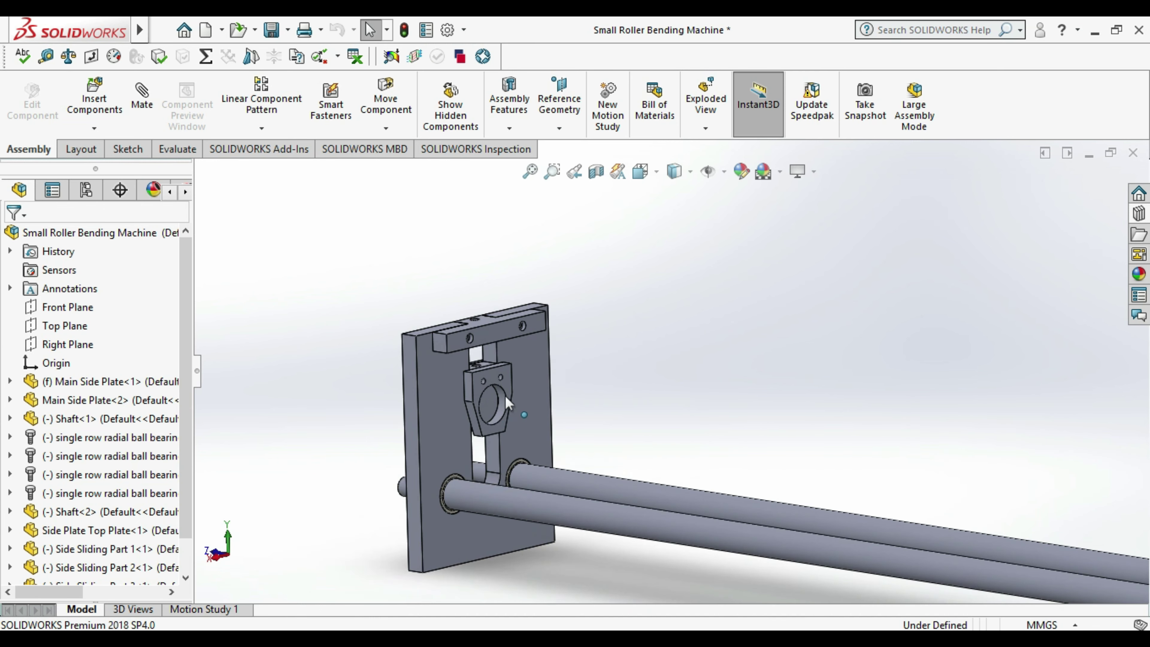
scroll(502, 394, "down", 2)
scroll(484, 373, "down", 1)
scroll(483, 373, "down", 1)
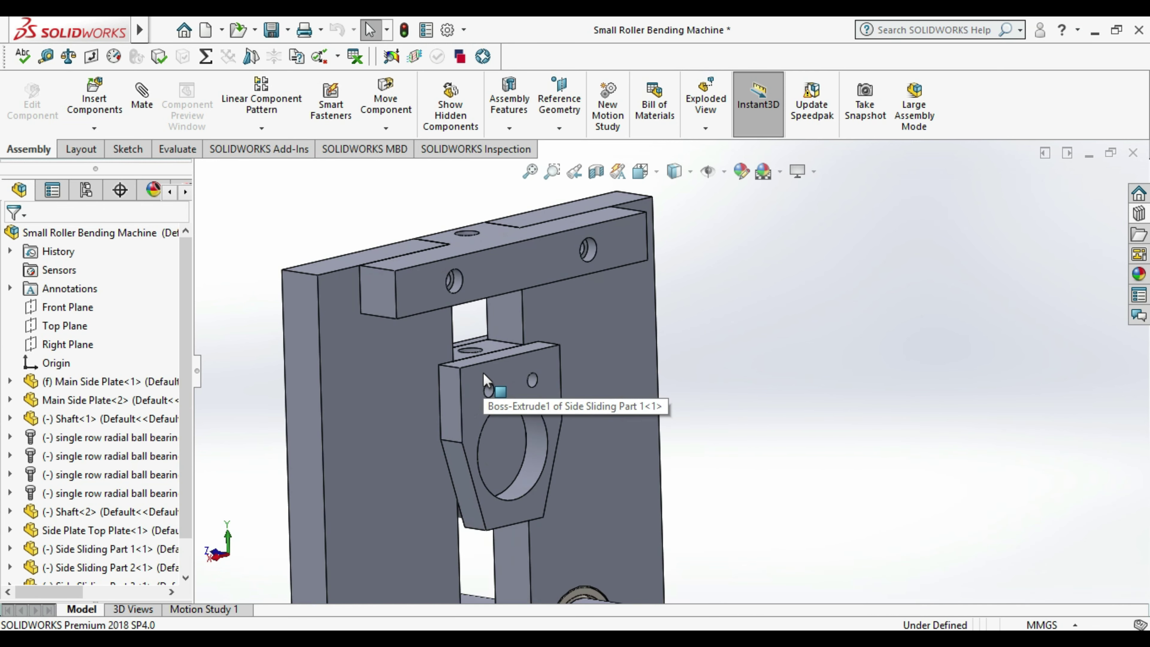
scroll(675, 376, "up", 2)
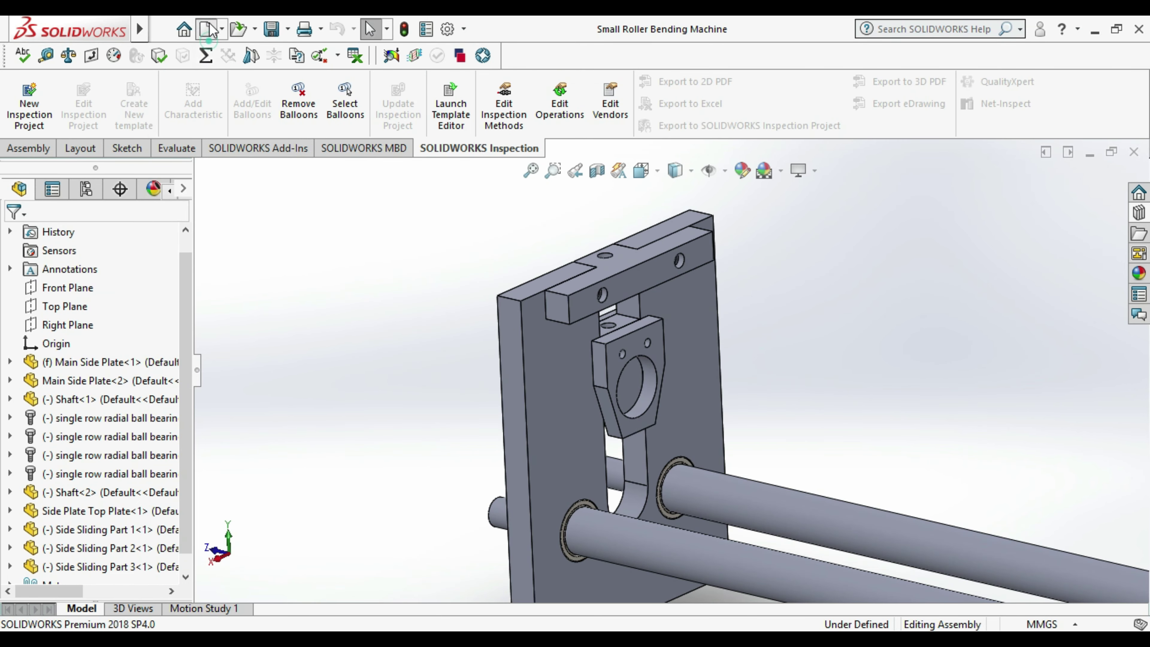
left_click(211, 31)
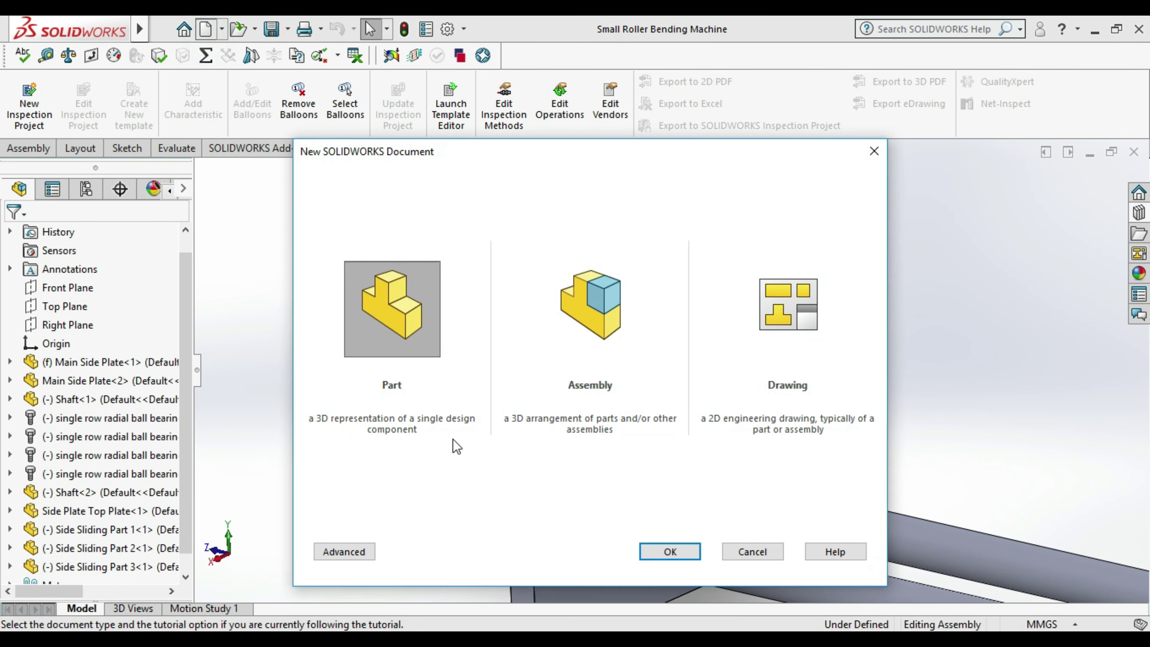
- Create a new part and make the three default planes visible
double_click(421, 312)
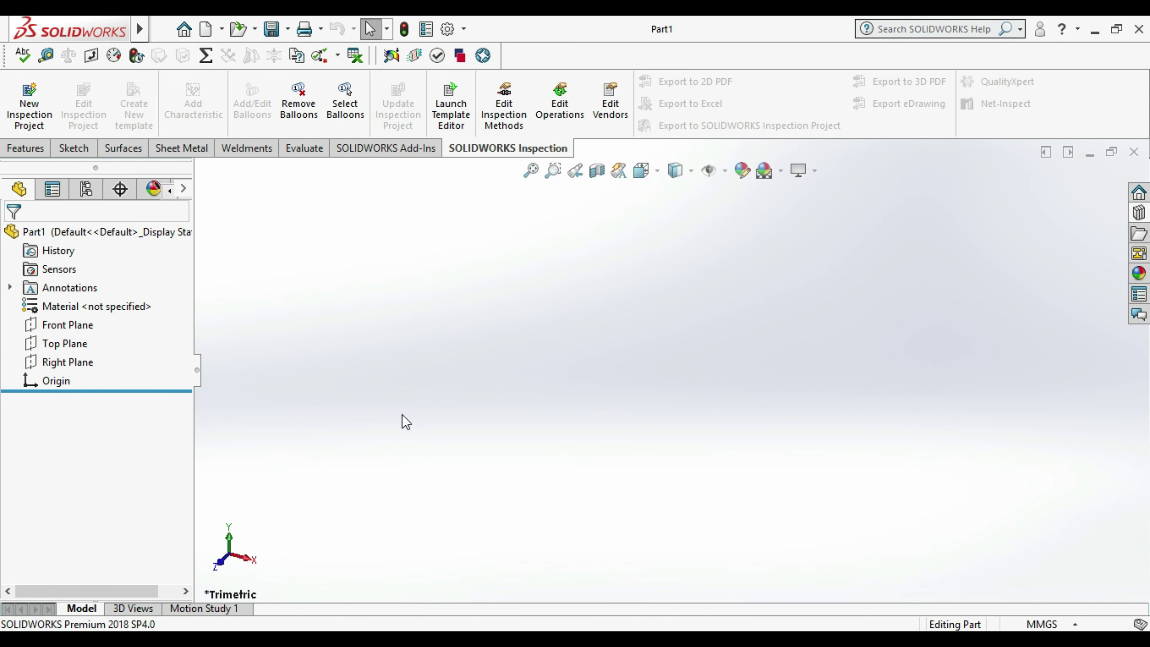
left_click_drag(134, 307, 82, 369)
right_click(83, 369)
left_click(97, 335)
left_click(398, 393)
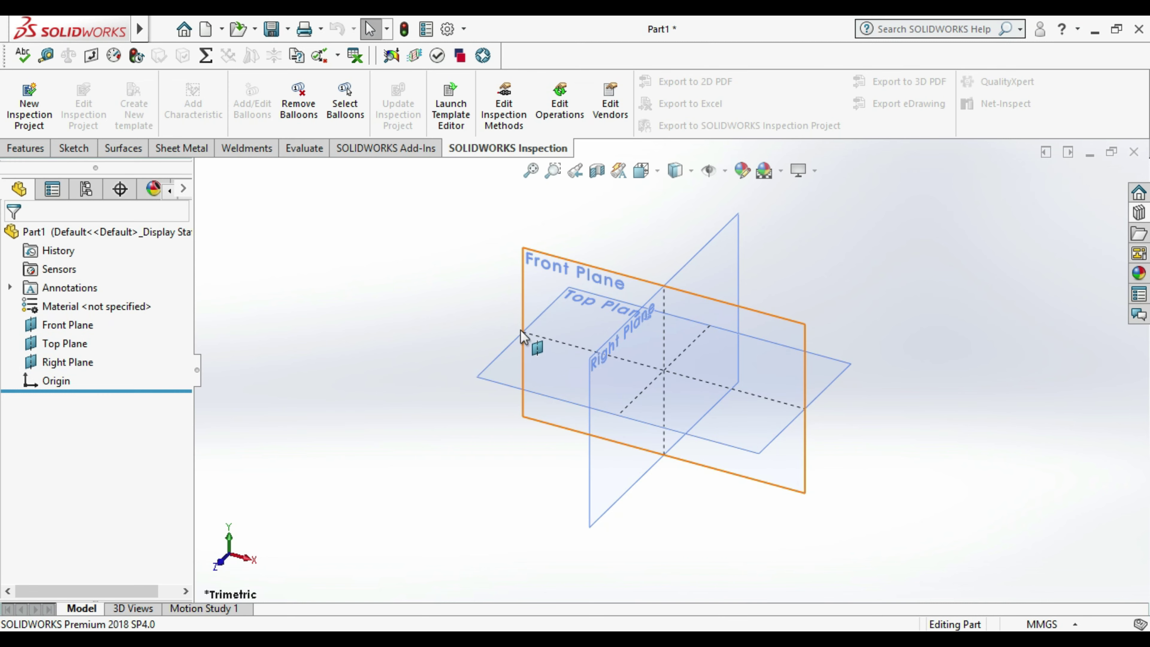
- Sketch a centre rectangle at the origin on the Top Plane
right_click(574, 271)
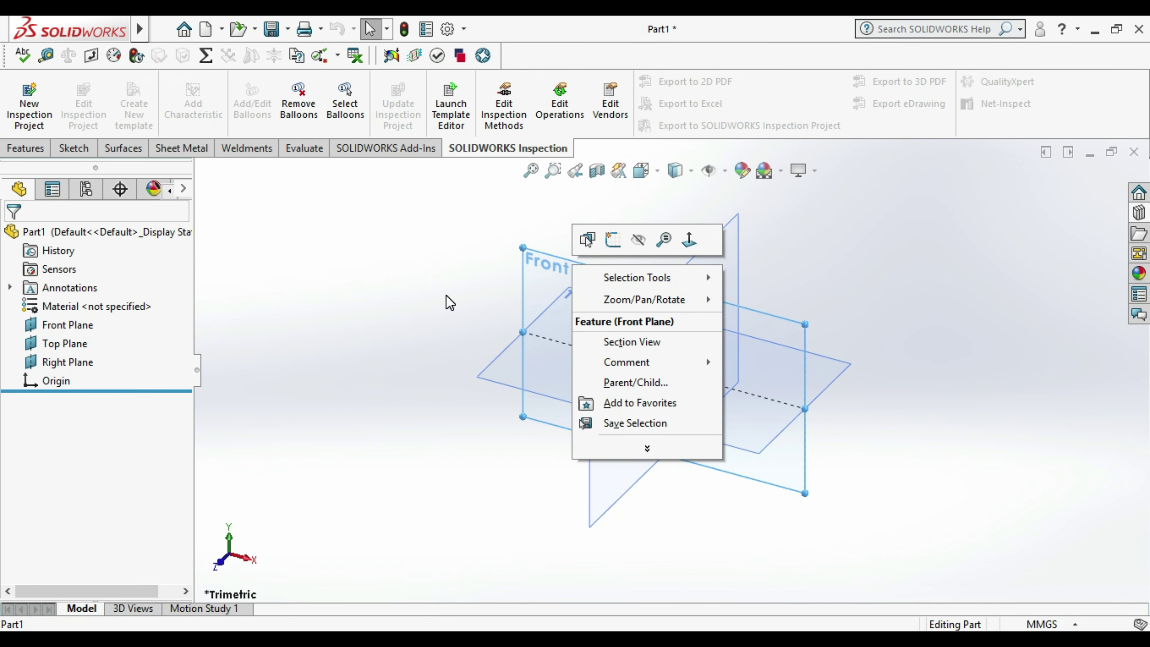
left_click(511, 386)
right_click(500, 379)
left_click(536, 342)
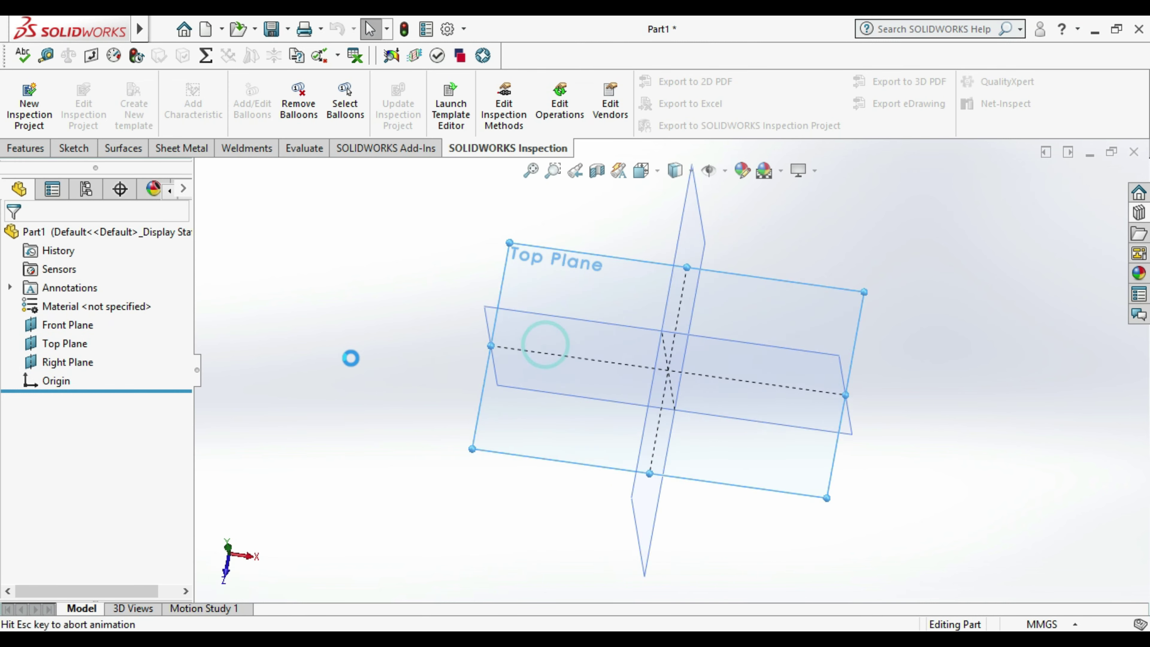
left_click(112, 109)
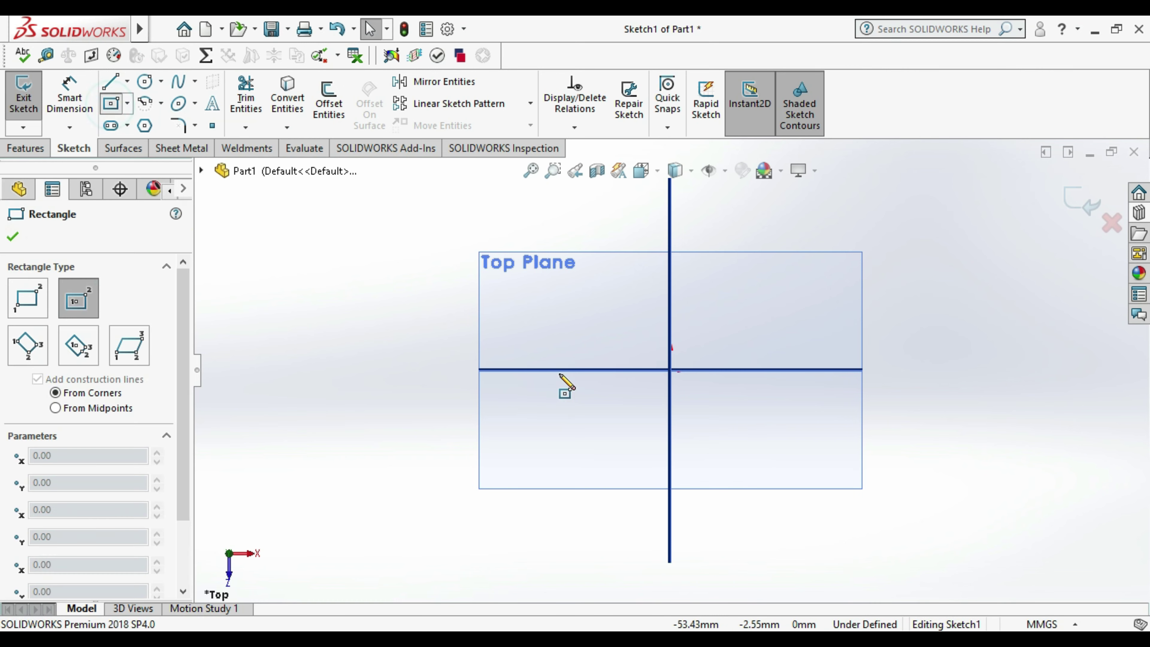
left_click(670, 370)
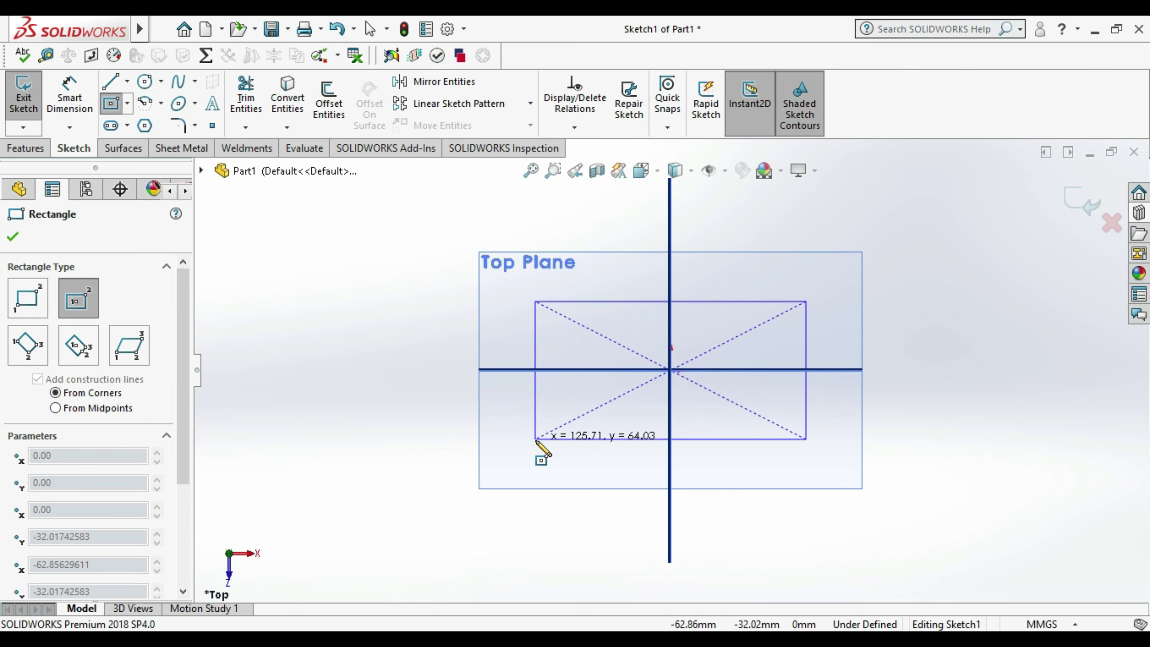
left_click(535, 440)
- Dimension the rectangle width to 40 mm, correcting an initial 42 mm entry
left_click(69, 98)
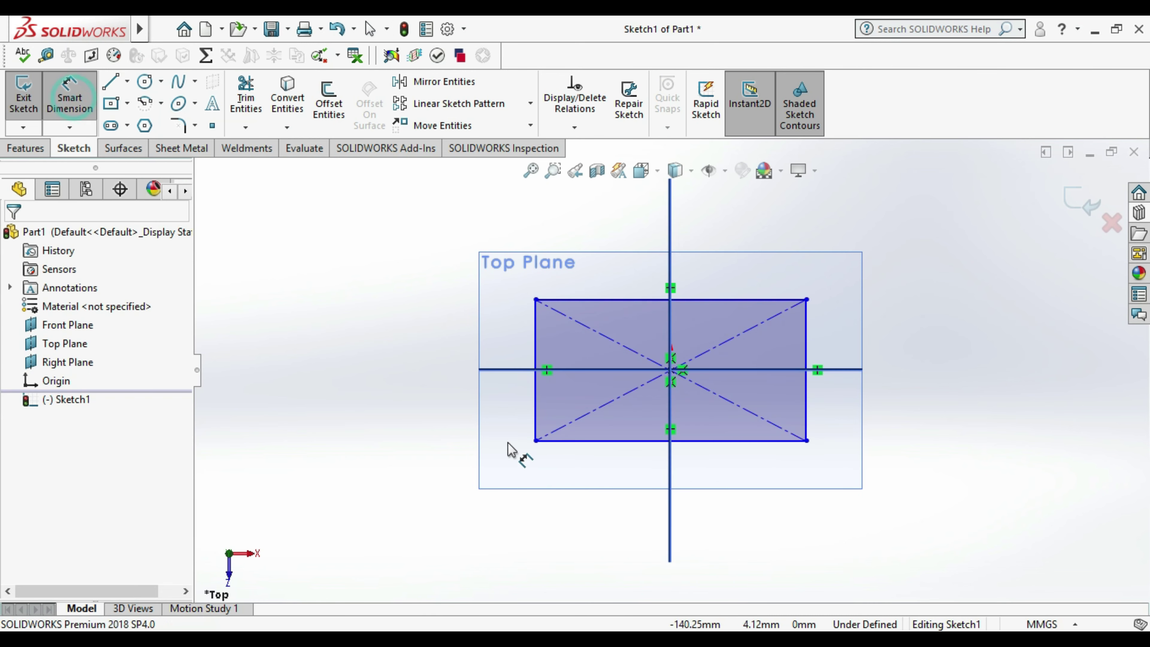
left_click(609, 441)
left_click(612, 556)
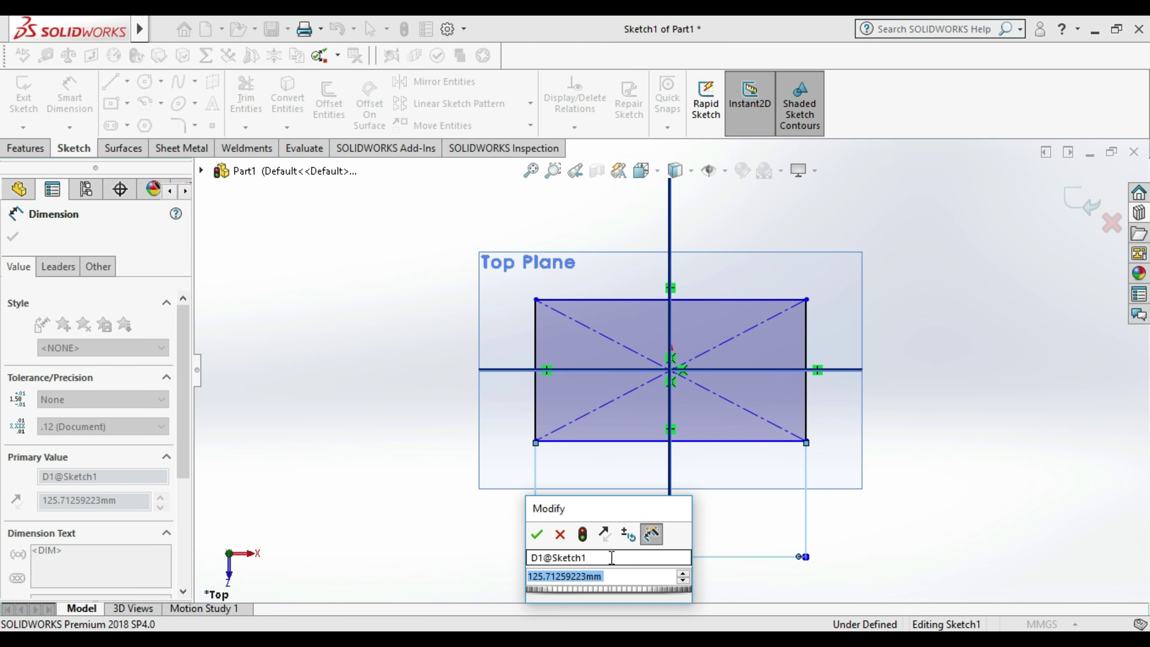
type("42")
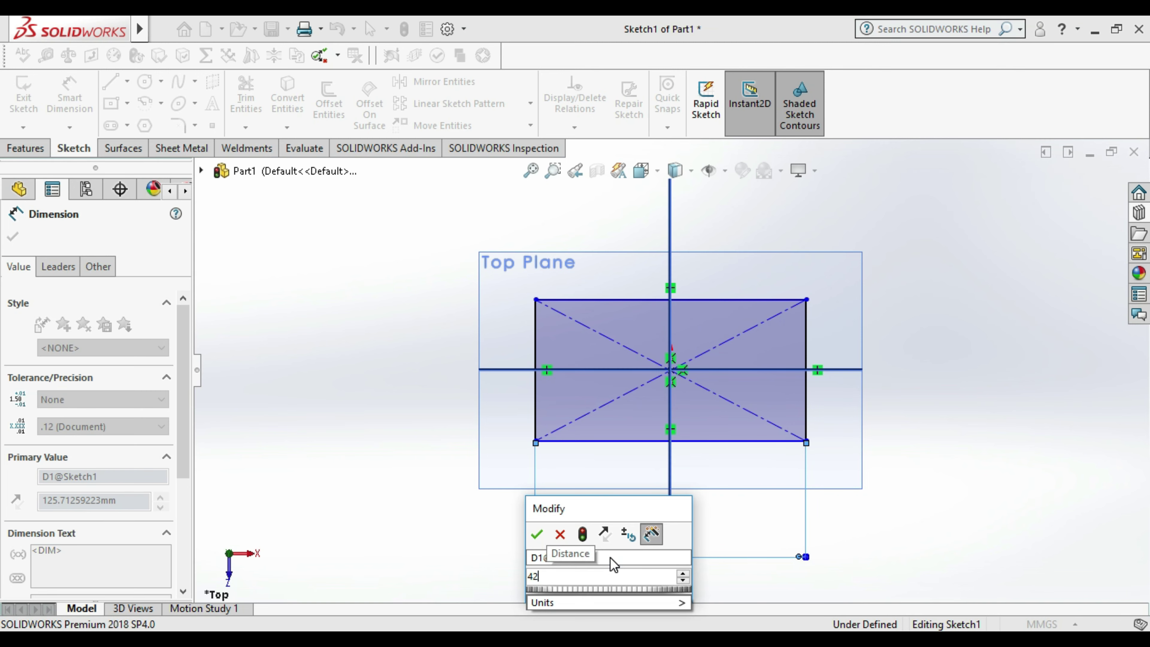
key("Return")
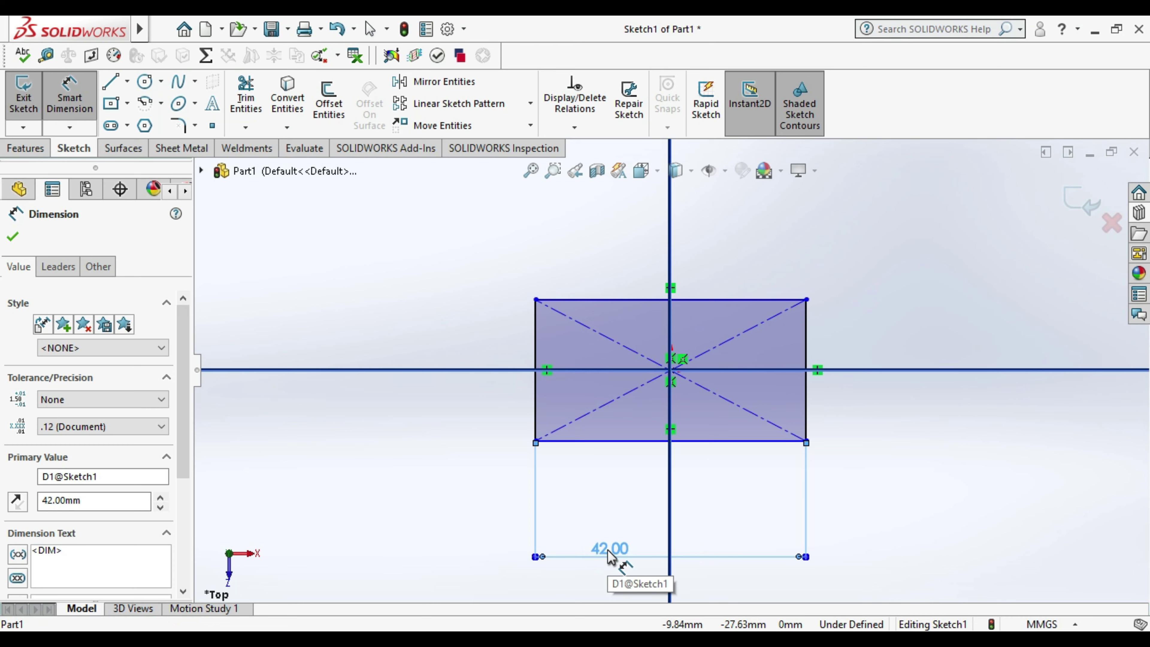
double_click(609, 550)
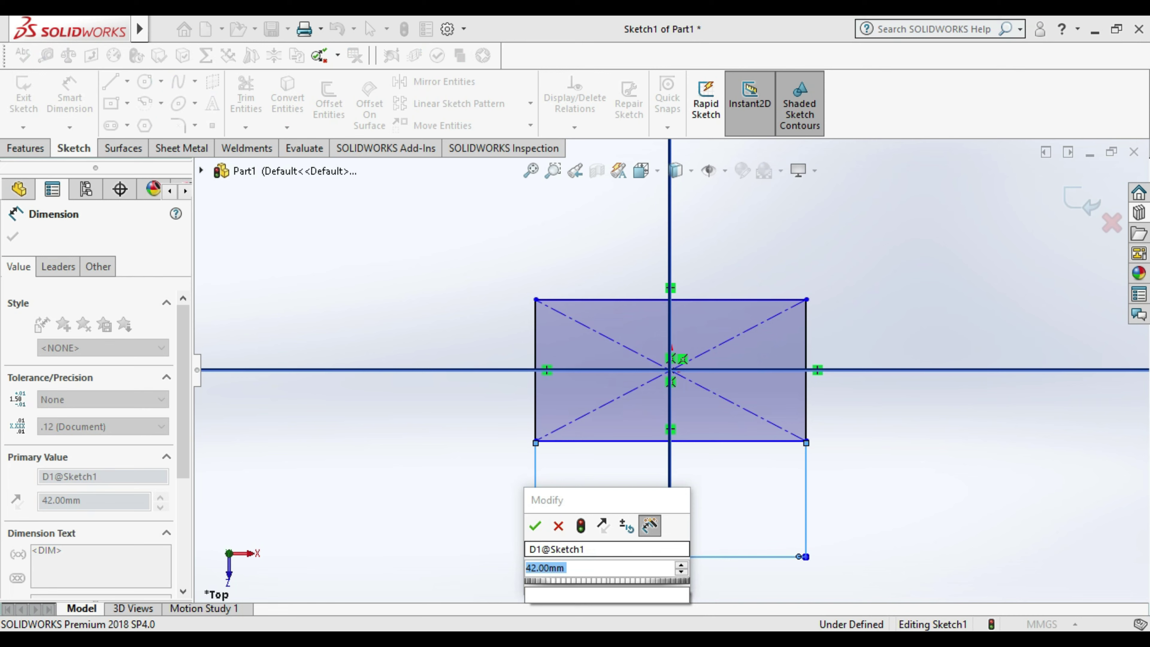
type("40")
key("Return")
left_click(928, 515)
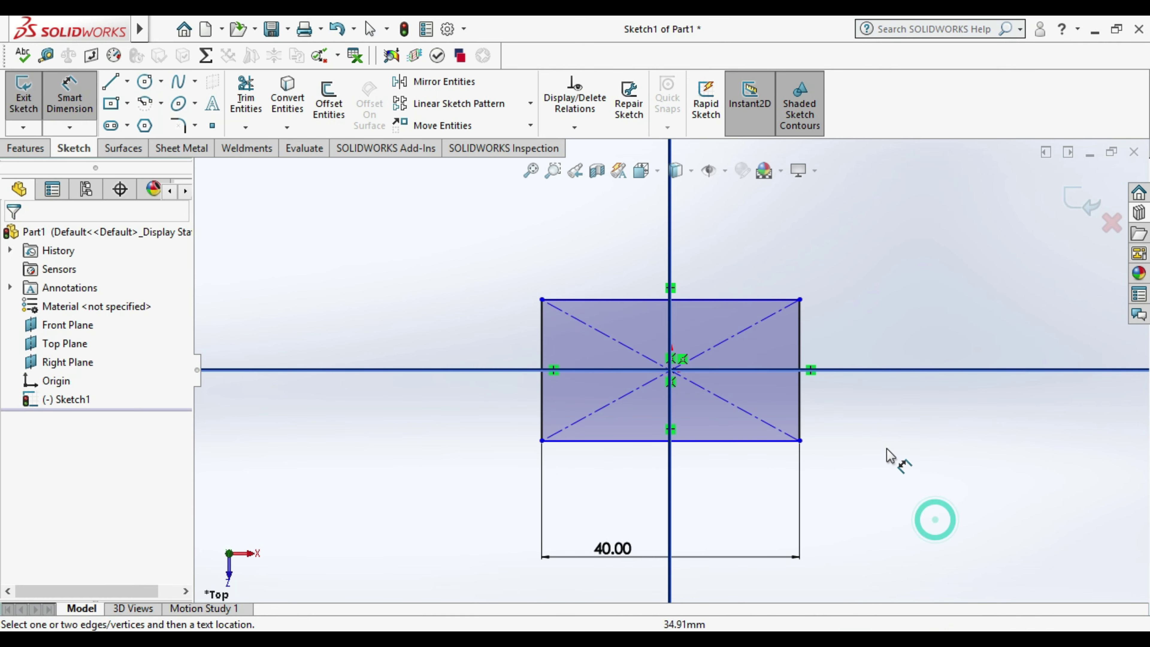
- Dimension the rectangle height to 38 mm, exit the sketch and start a Base Flange
left_click(801, 403)
left_click(918, 415)
type("38")
key("Return")
left_click(969, 448)
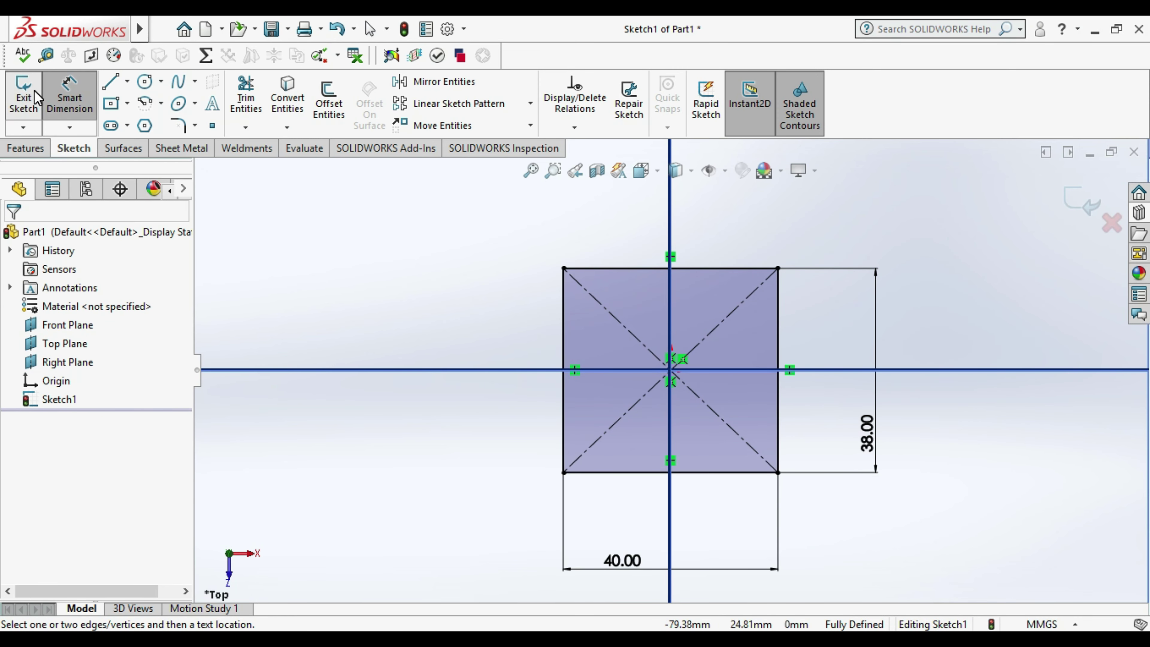
left_click(24, 97)
left_click(181, 148)
left_click(37, 91)
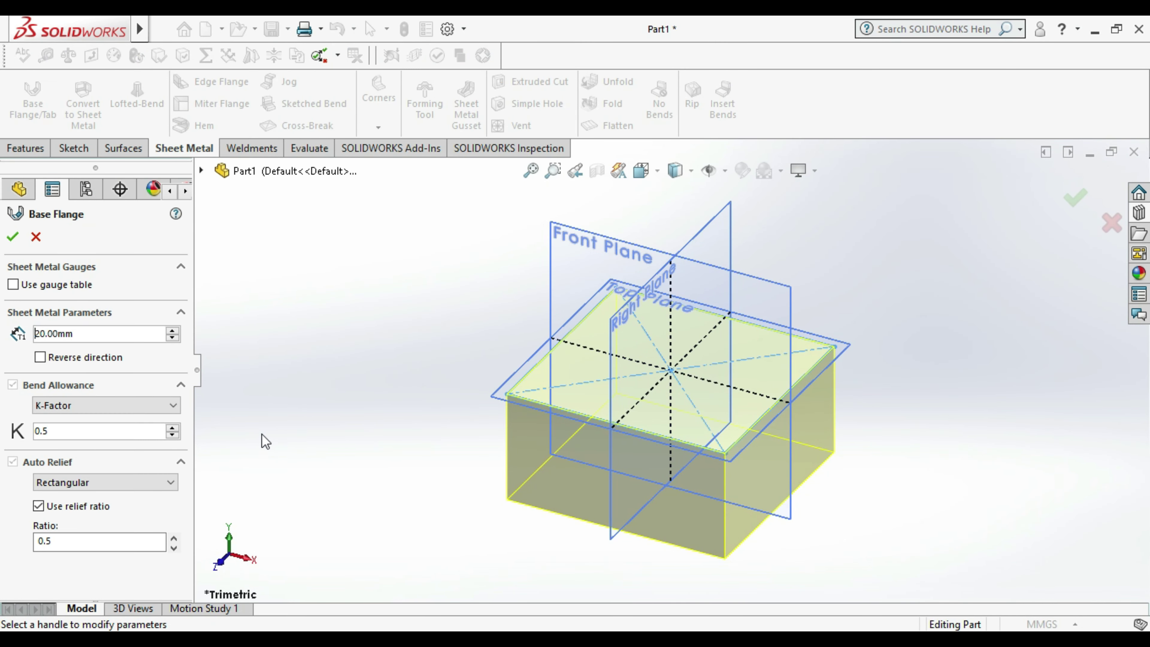
- Set the base flange thickness to 3 mm and confirm the plate
left_click_drag(106, 328, 26, 335)
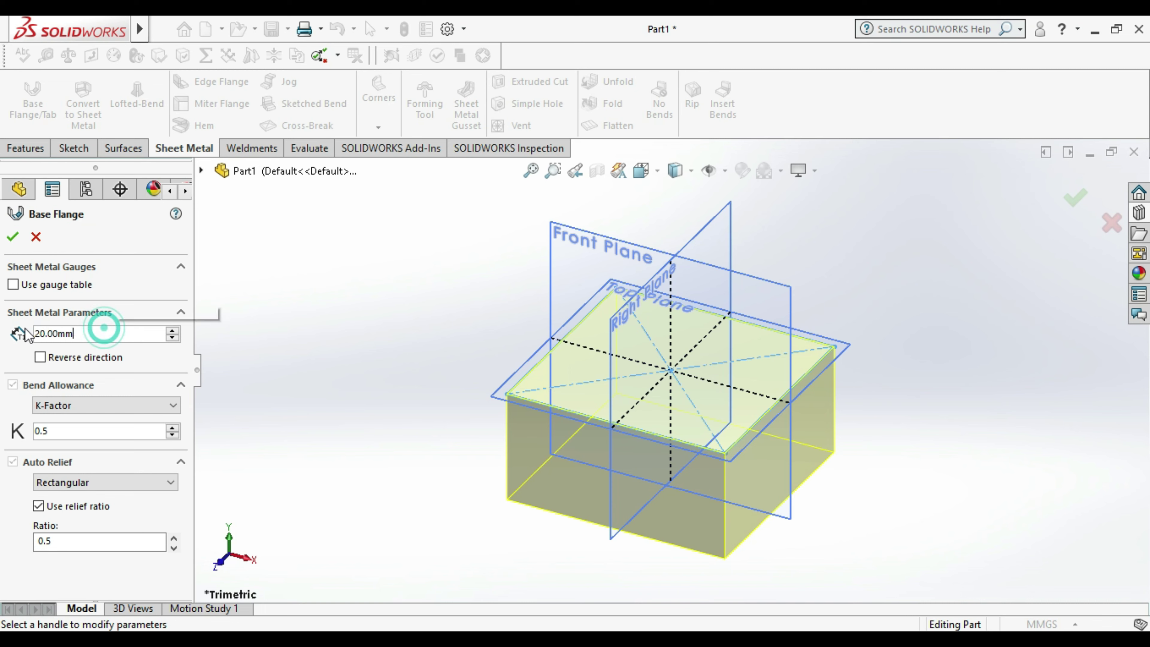
type("3")
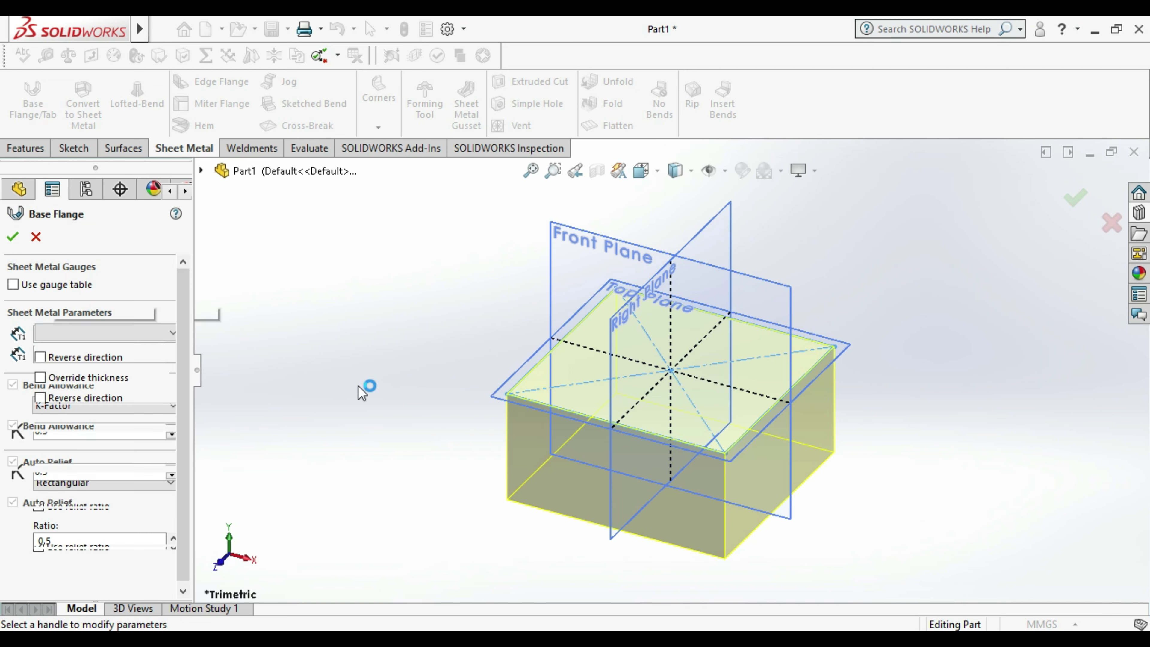
key("Return")
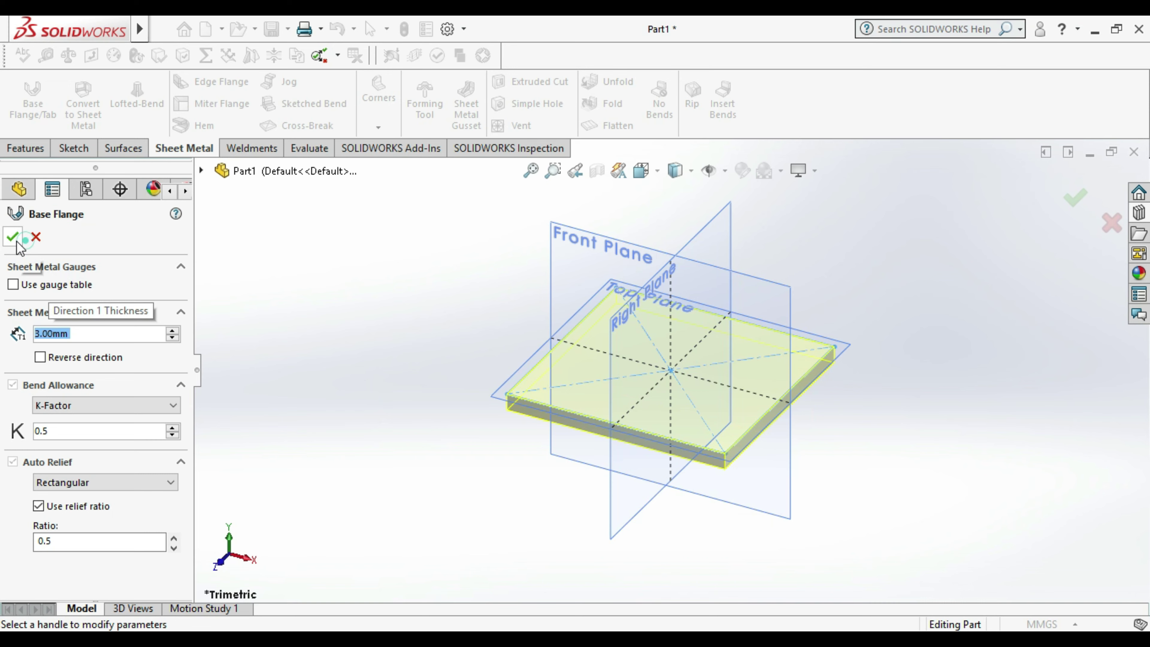
left_click(13, 236)
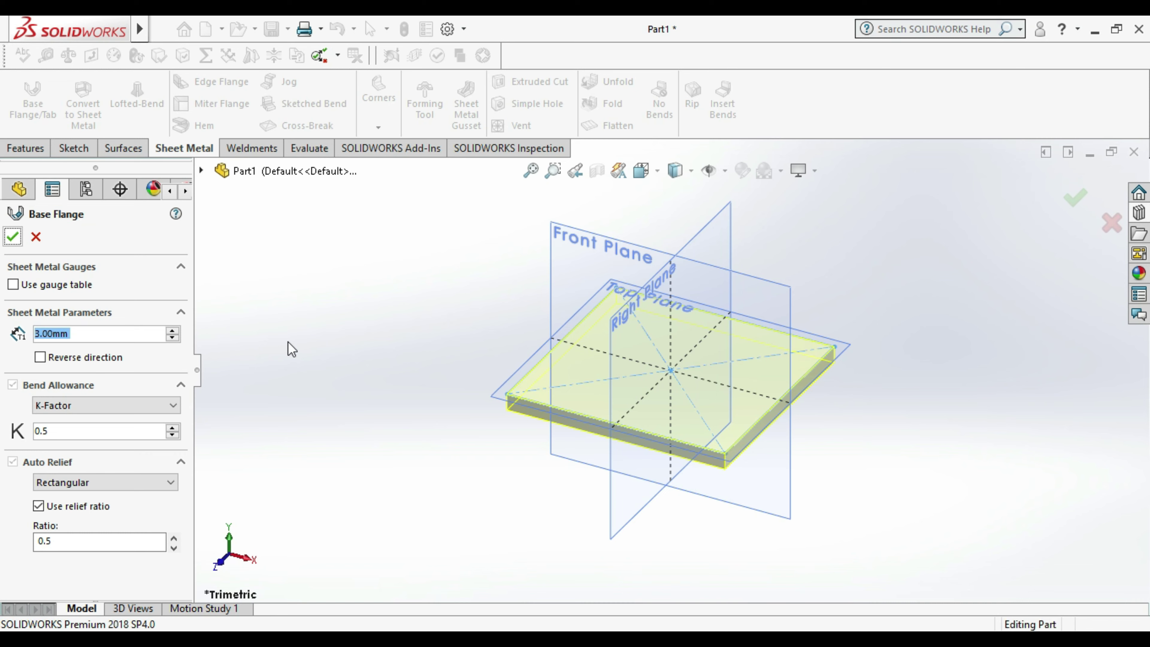
left_click(288, 343)
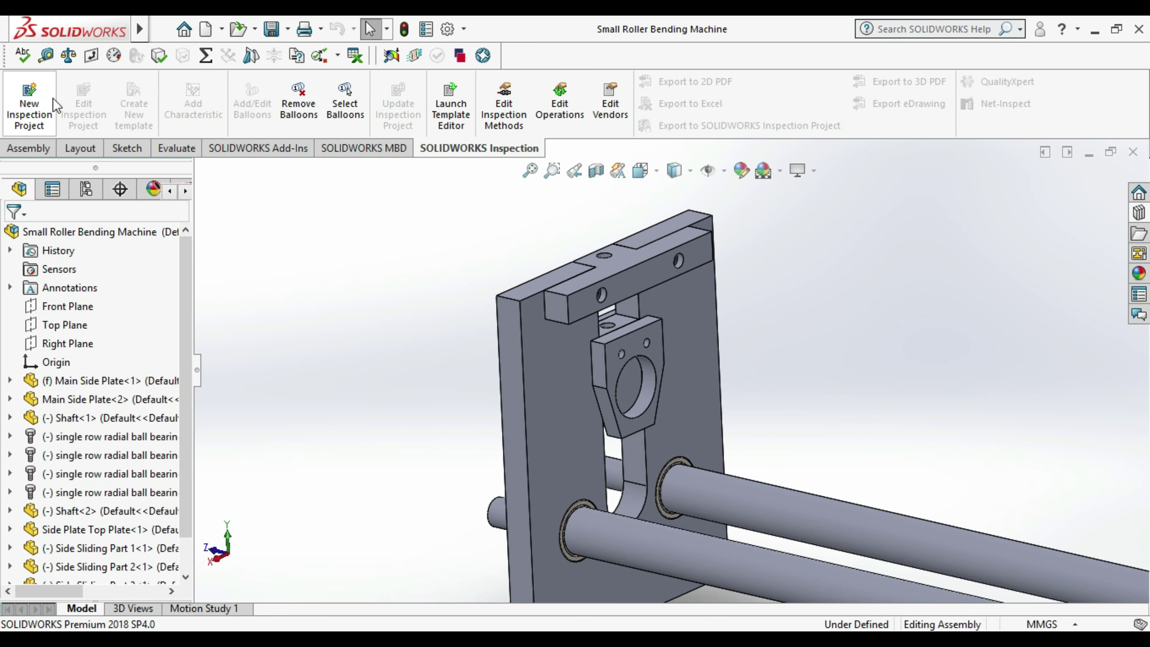
- Measure 9 mm from Side Sliding Part 1's hole to its top edge, then return to Part1
left_click(45, 56)
scroll(634, 385, "down", 6)
scroll(634, 386, "down", 3)
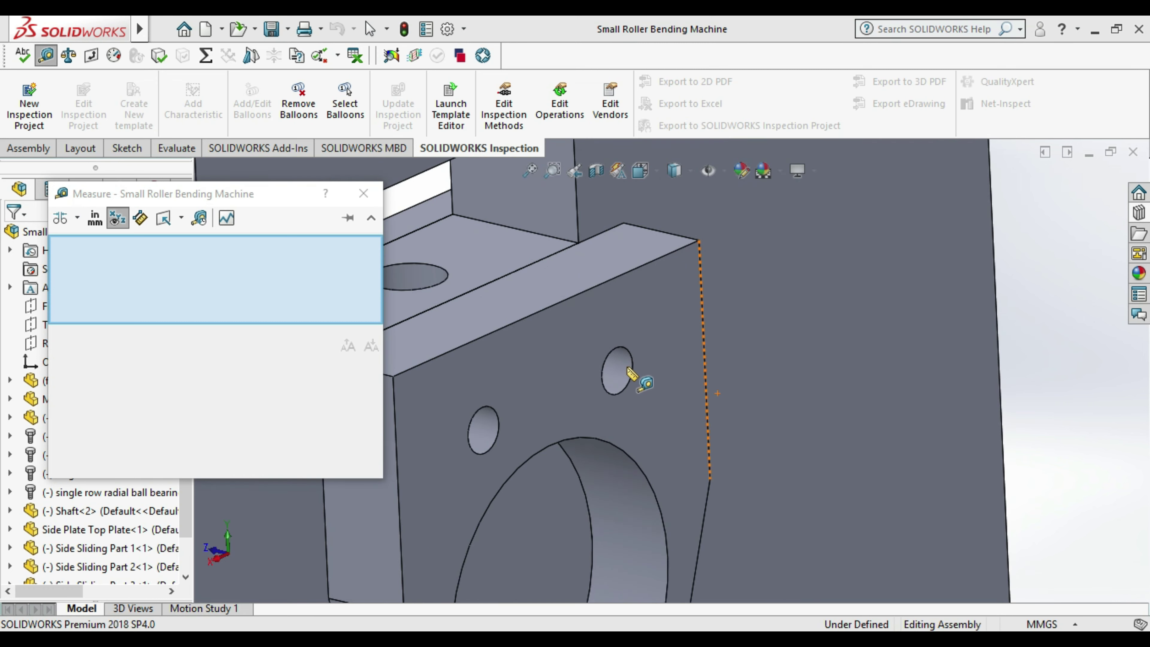
left_click(620, 389)
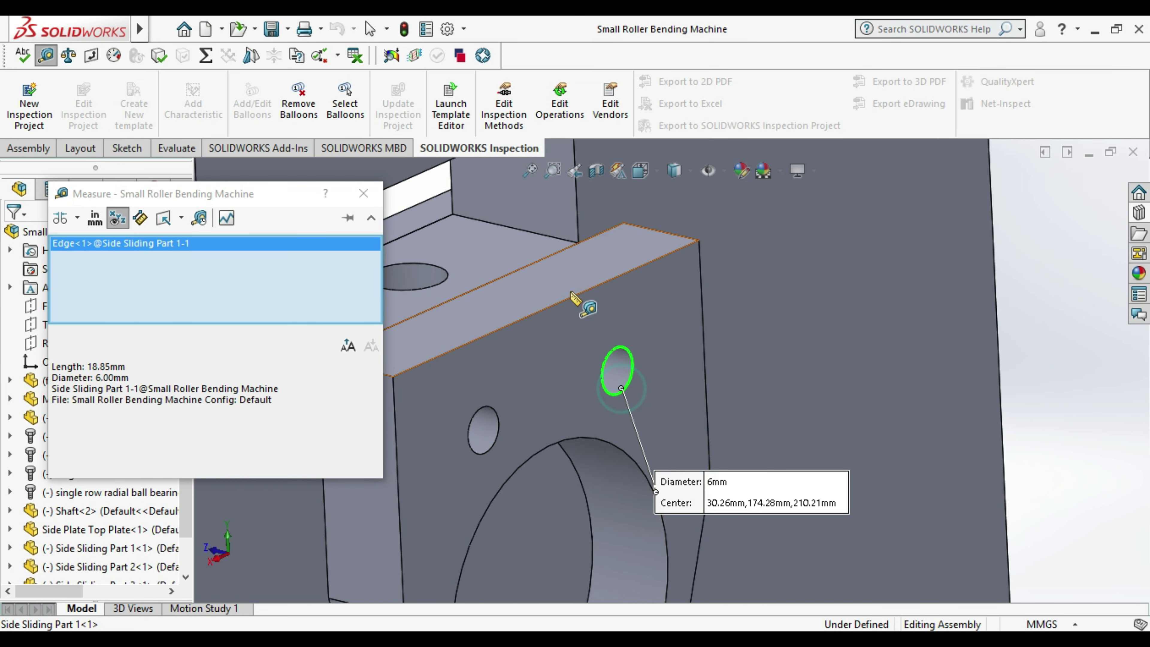
left_click(580, 300)
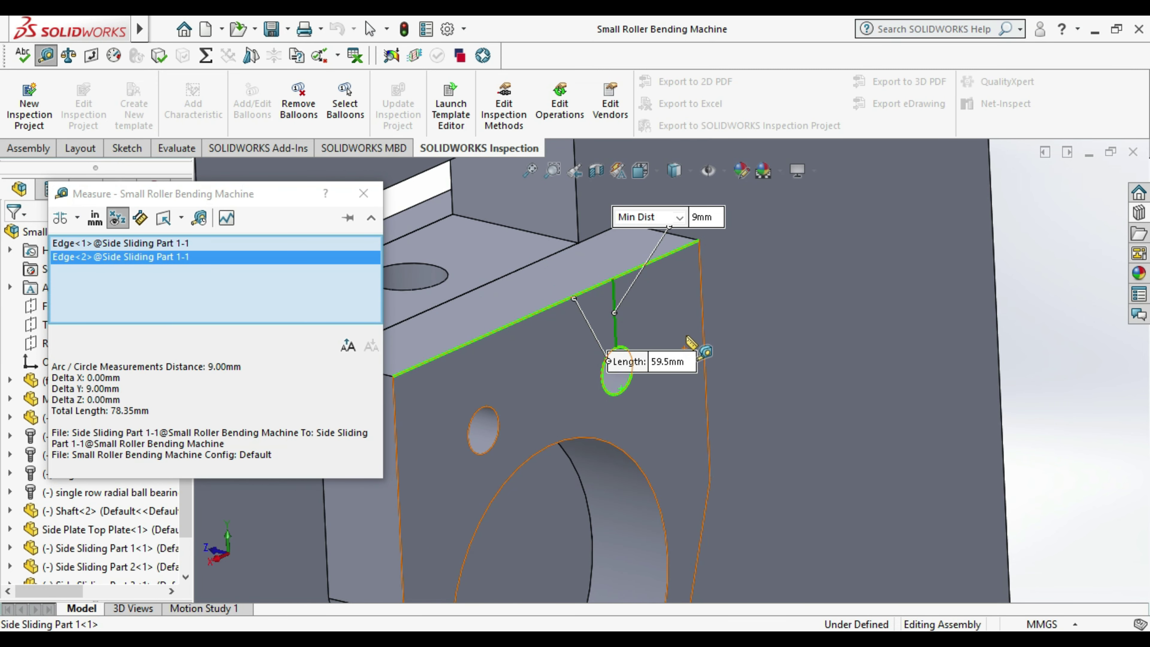
scroll(684, 353, "down", 1)
scroll(685, 353, "up", 1)
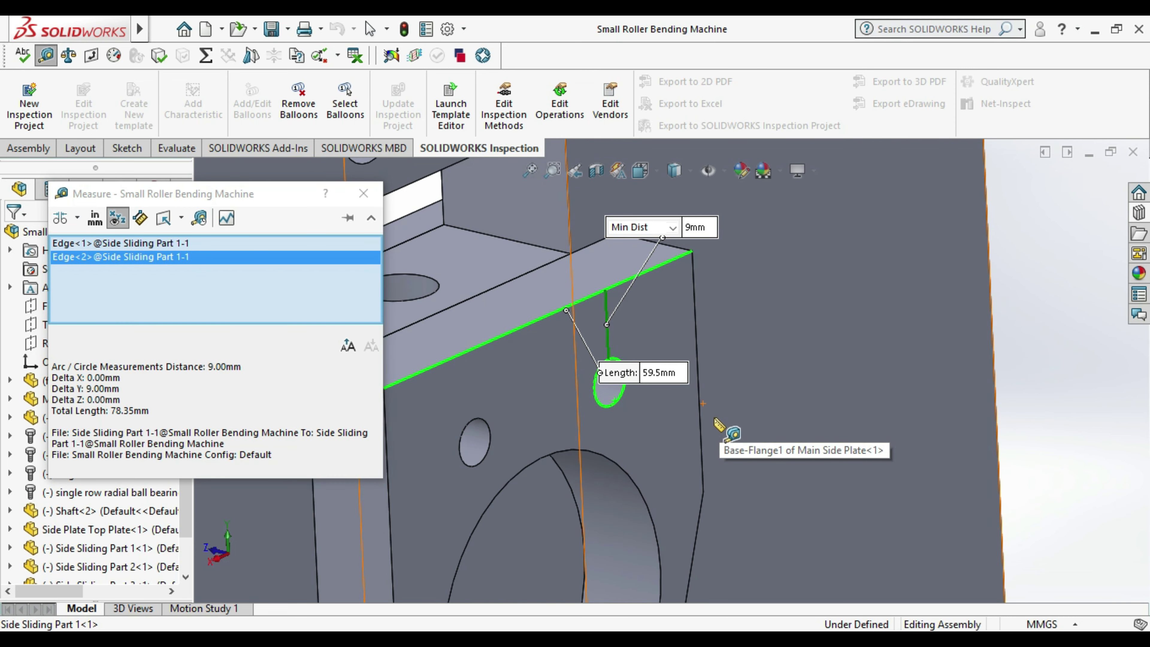
key("Escape")
scroll(705, 419, "up", 3)
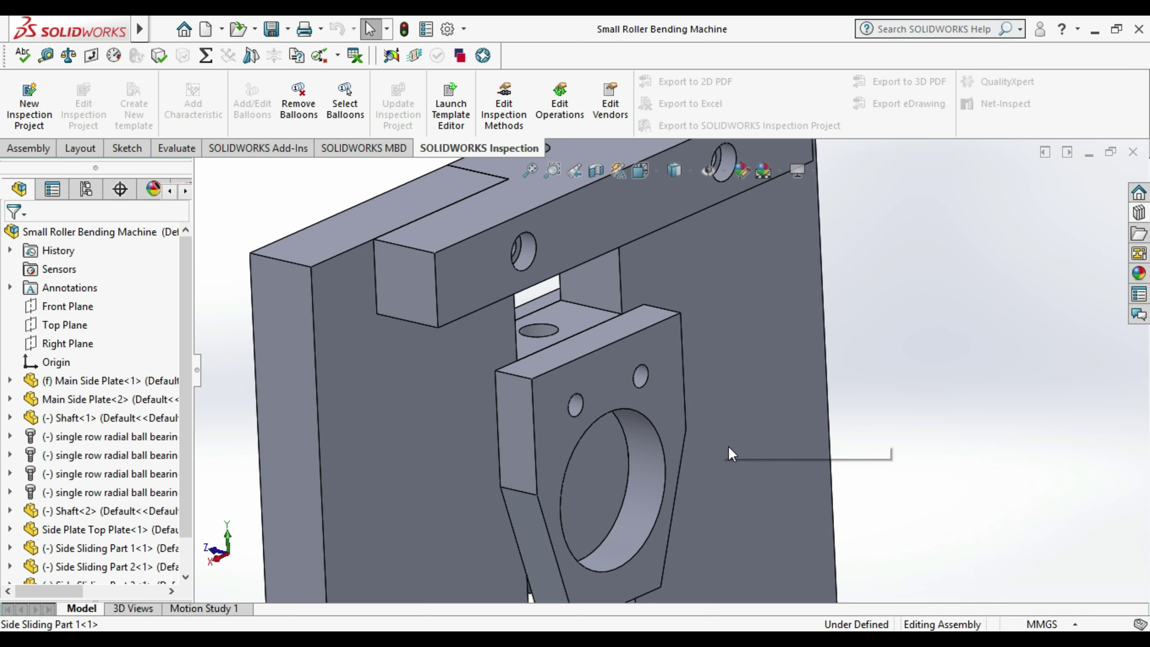
key("ctrl+Tab")
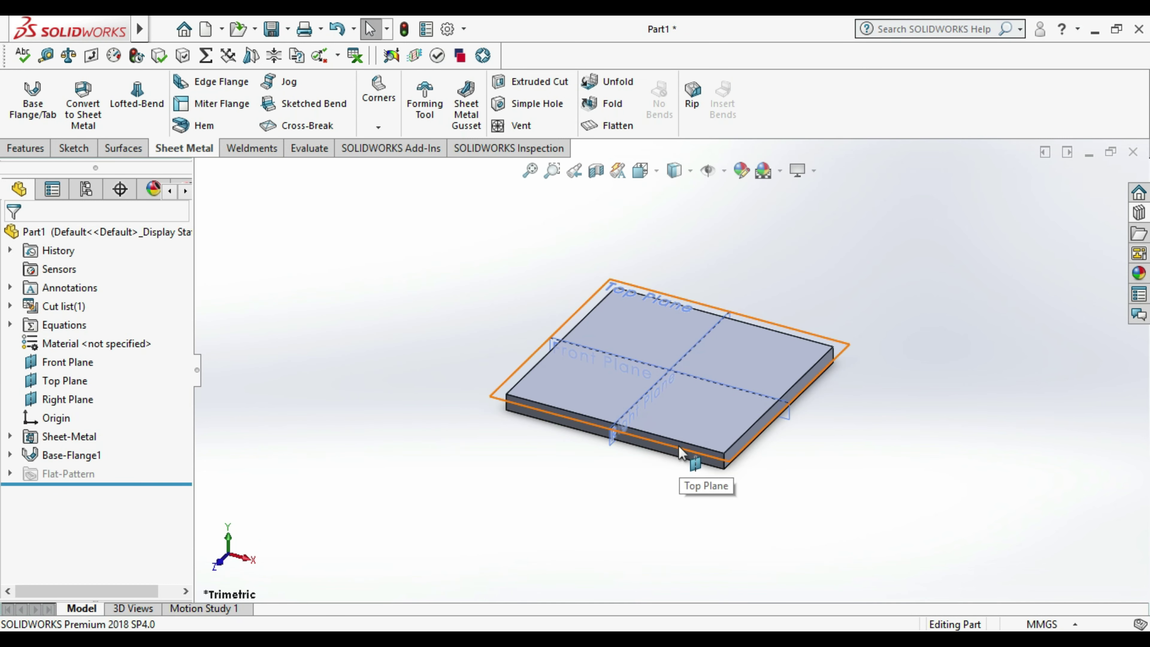
- Add edge flanges on the plate's front and back edges with 25 mm length
left_click(222, 82)
left_click(677, 448)
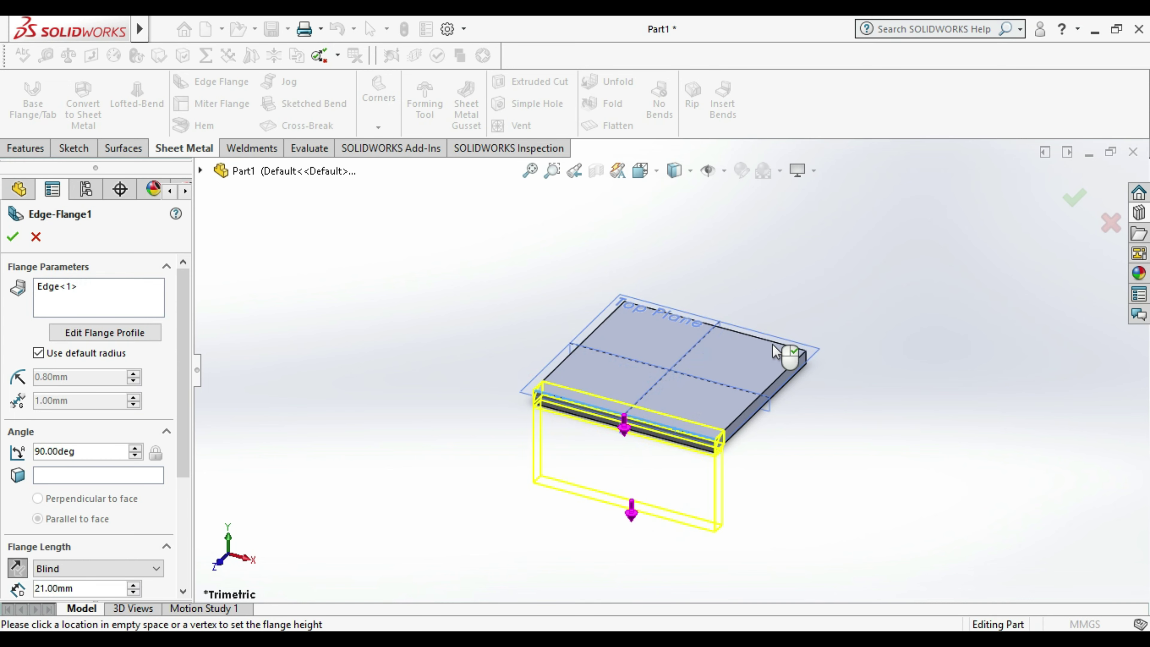
left_click(771, 340)
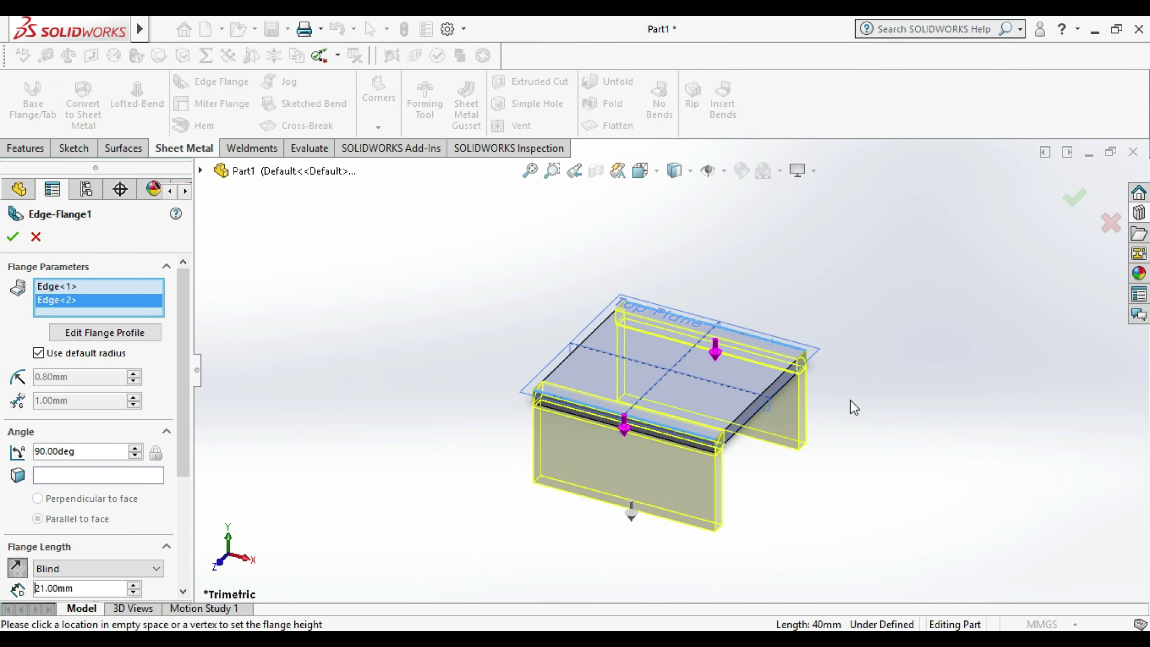
mouse_move(854, 534)
middle_mouse_down()
mouse_move(797, 501)
mouse_move(783, 539)
middle_mouse_up()
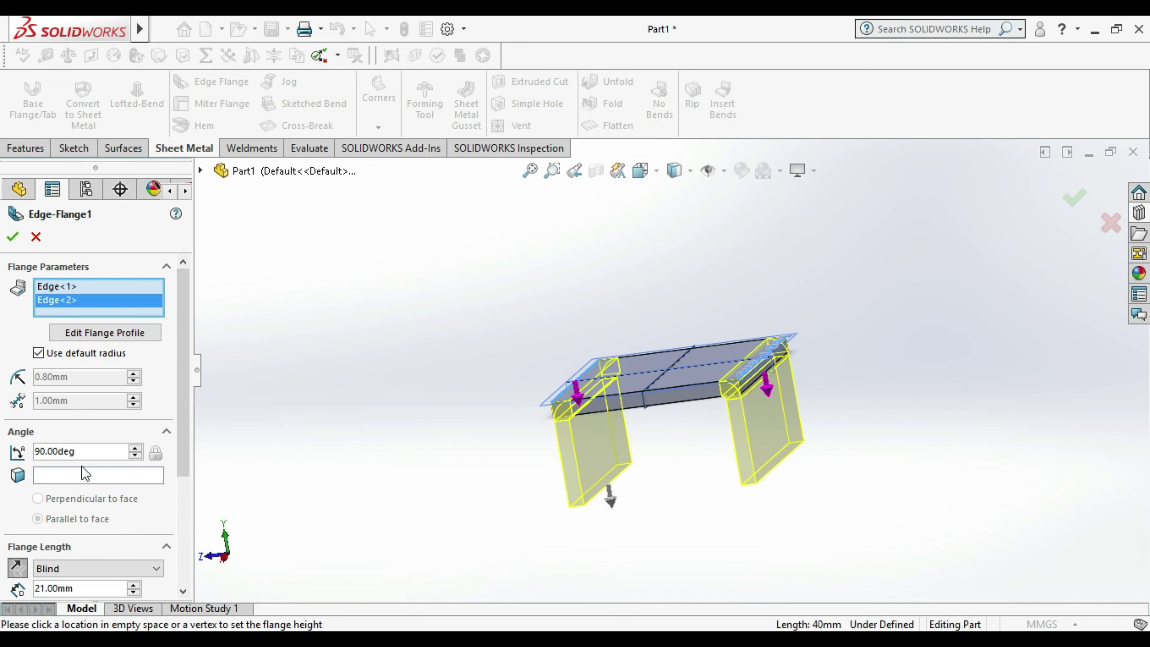
double_click(91, 587)
type("25")
key("Return")
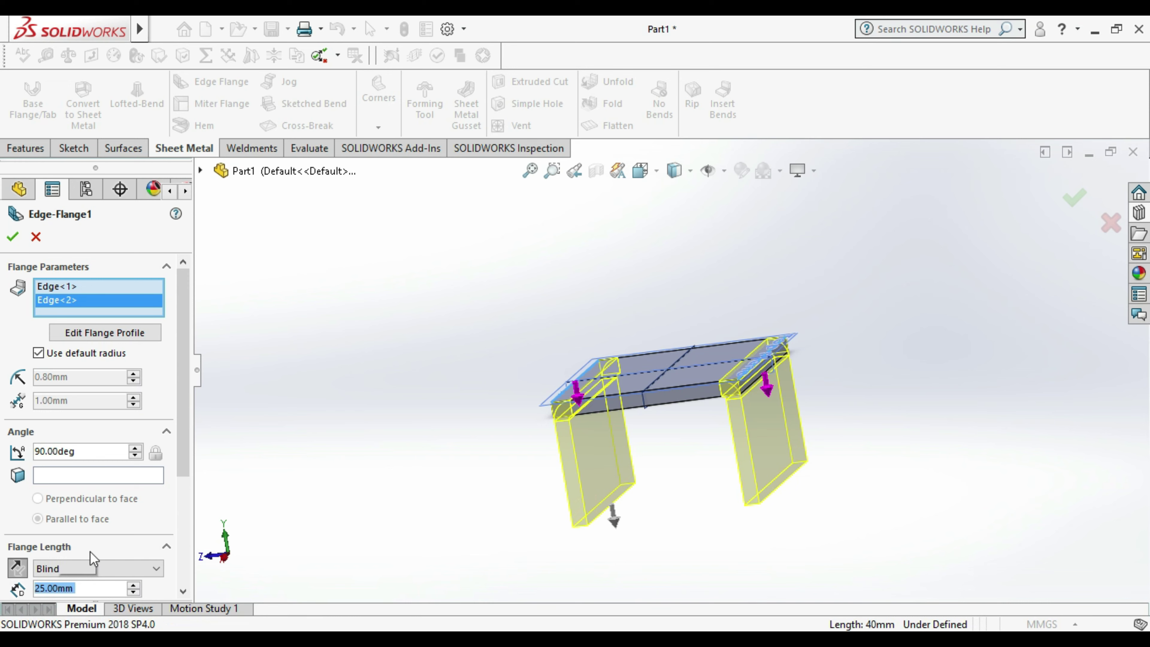
- Position the flanges with material outside, confirm them, and save the part
middle_click_drag(747, 318, 530, 389)
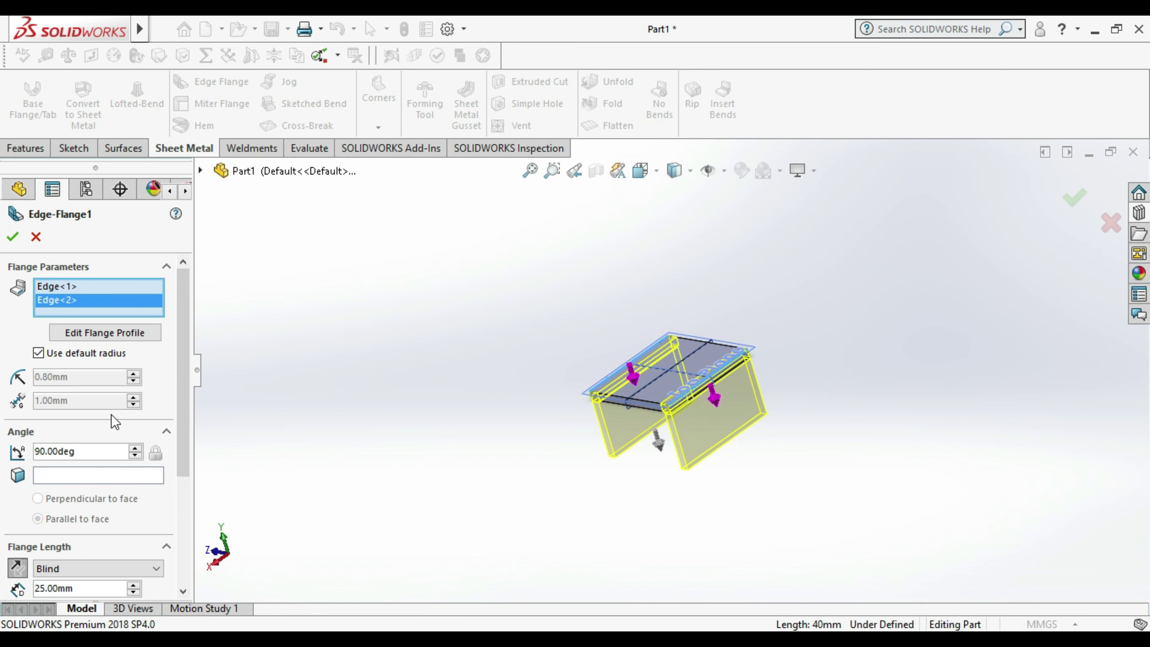
left_click_drag(185, 405, 184, 528)
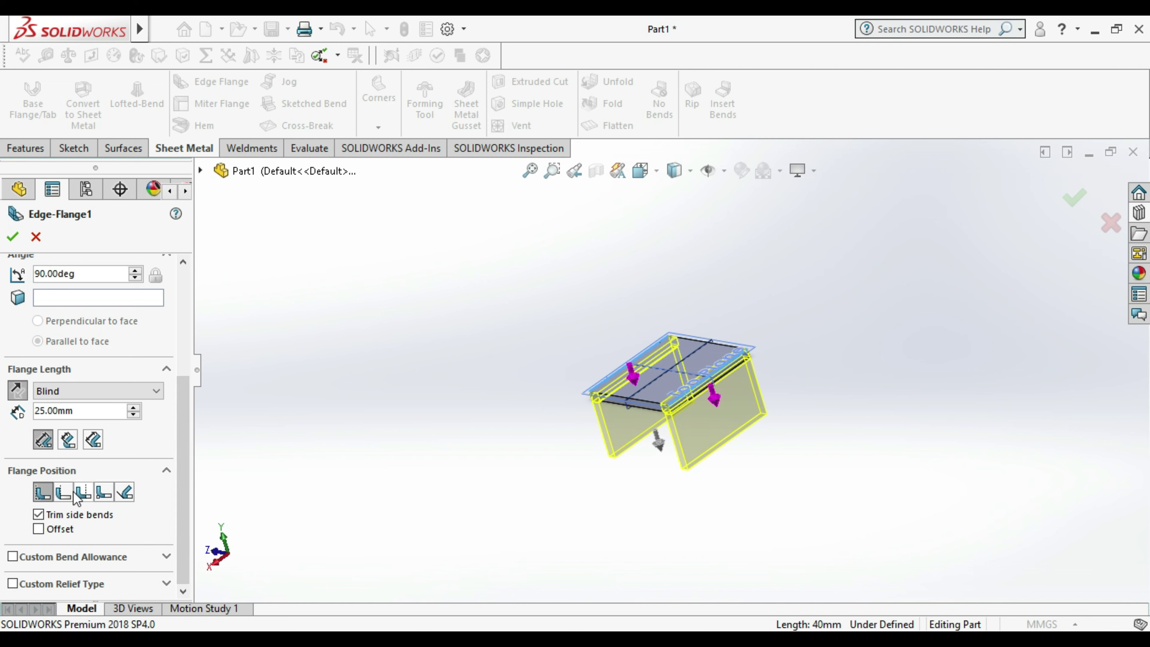
left_click(64, 492)
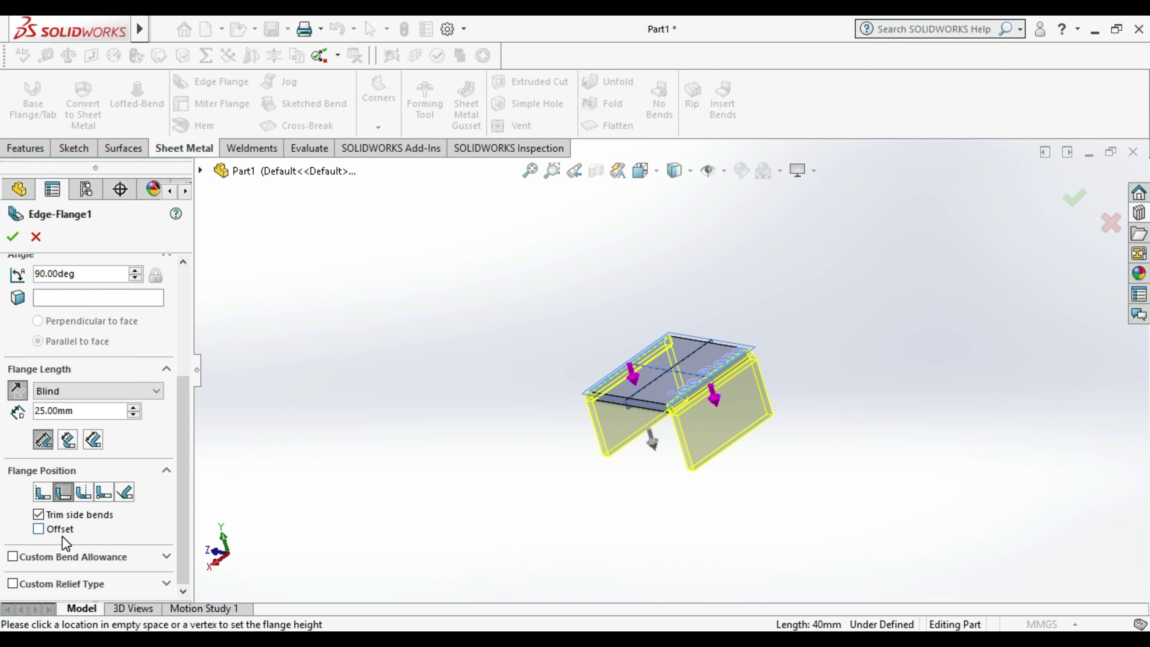
left_click(13, 237)
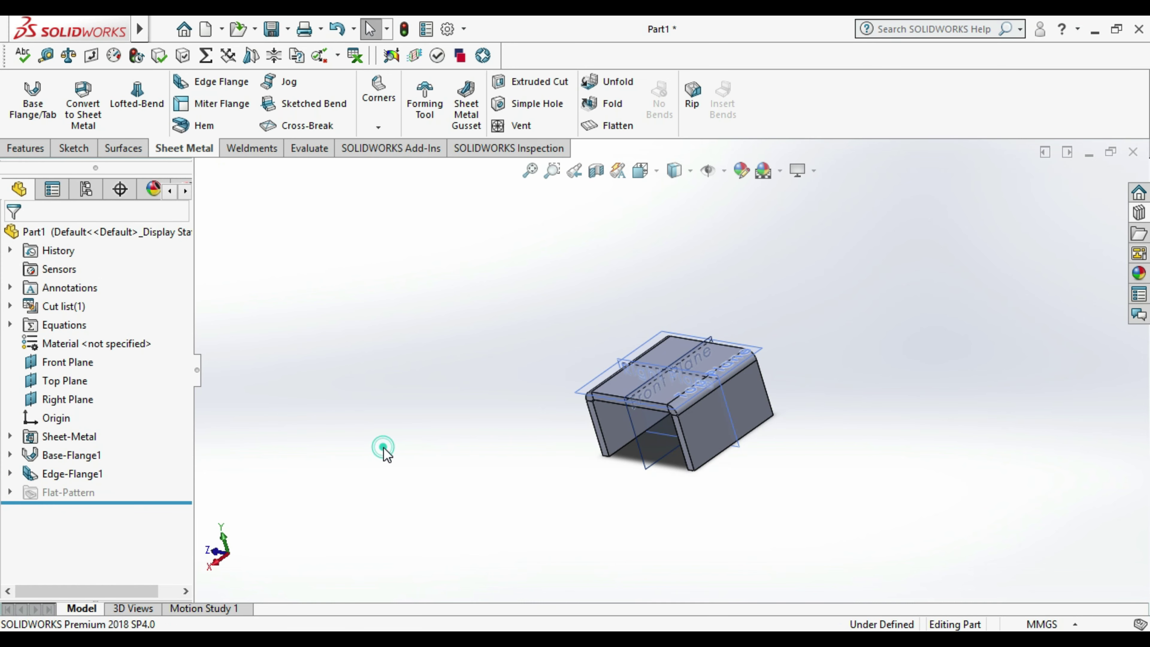
mouse_move(865, 432)
middle_mouse_down()
mouse_move(760, 449)
mouse_move(777, 437)
mouse_move(783, 465)
middle_mouse_up()
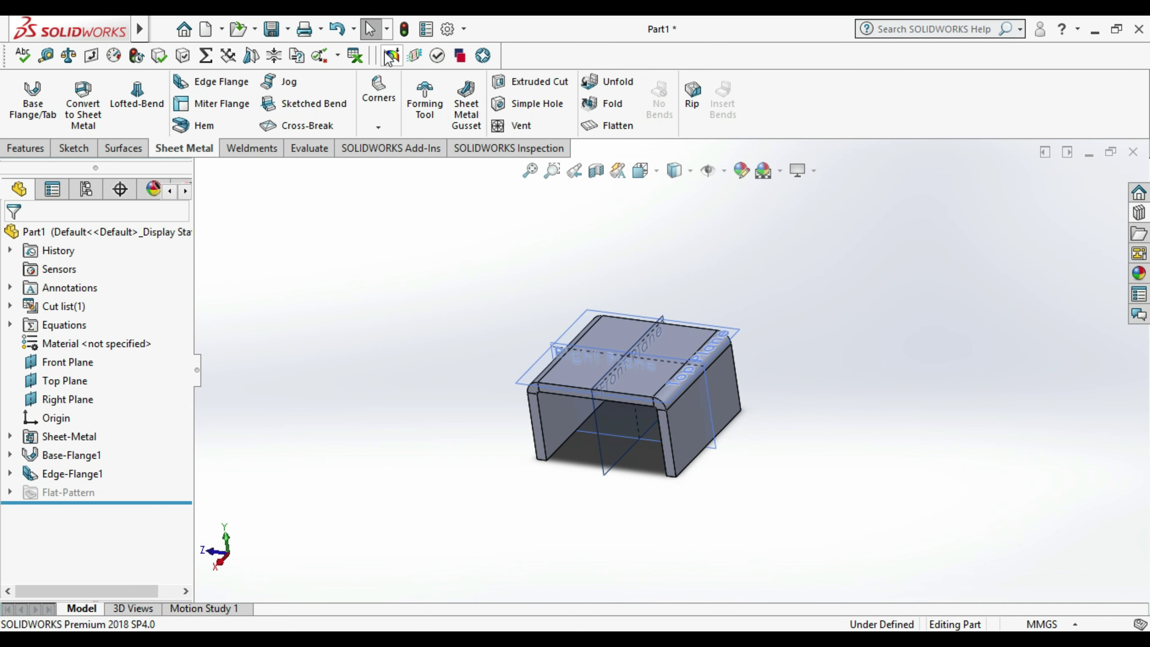
left_click(271, 29)
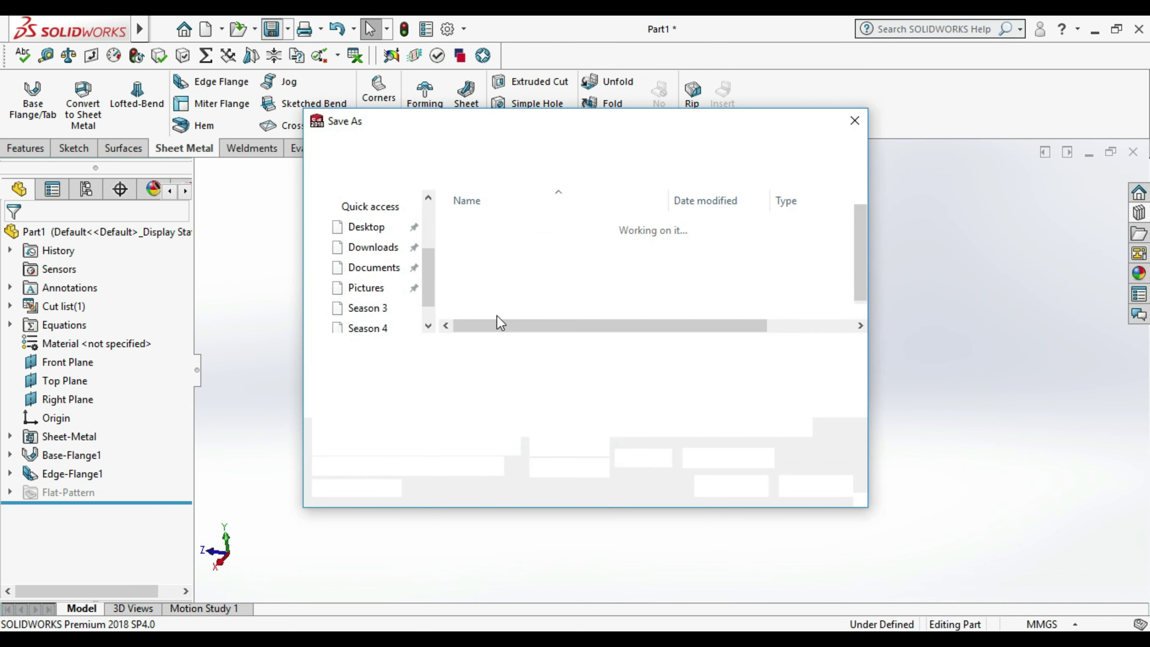
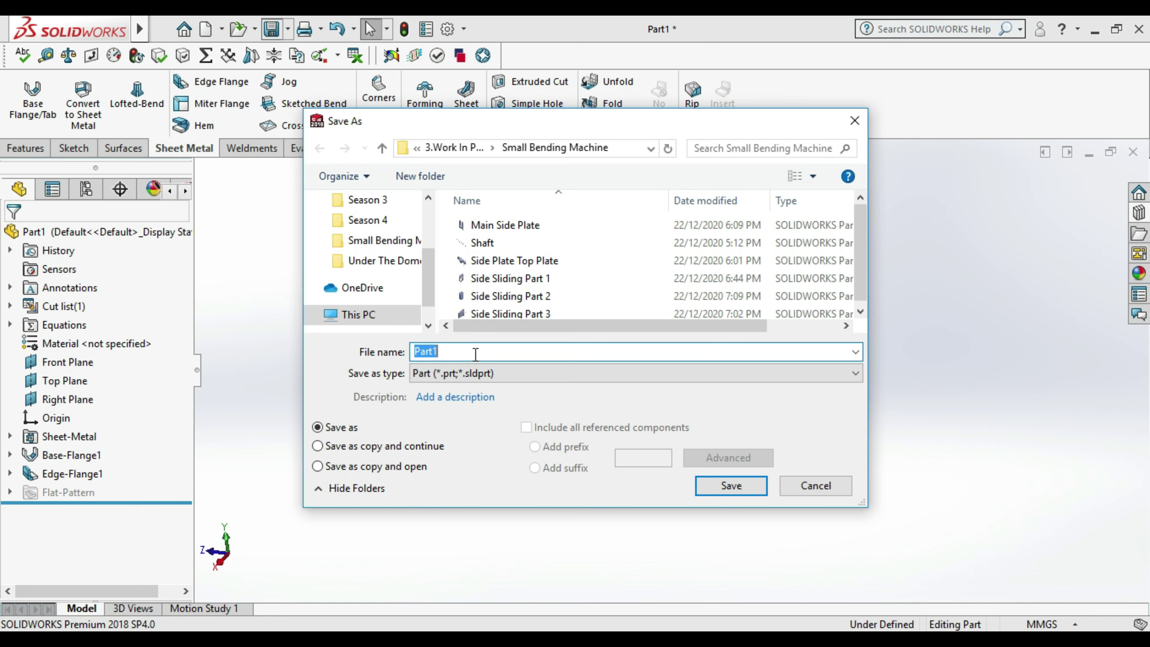
- Save the part as 'Side Nut Clamp', correcting the N to a capital
type("Side ")
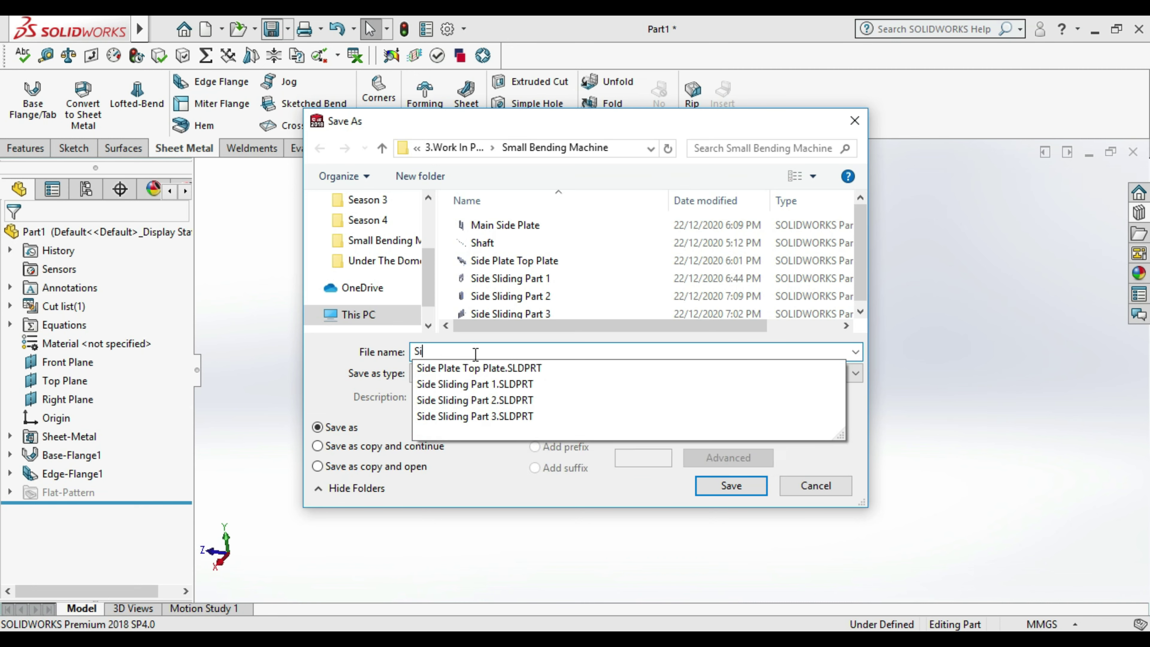
type("nut Clamp")
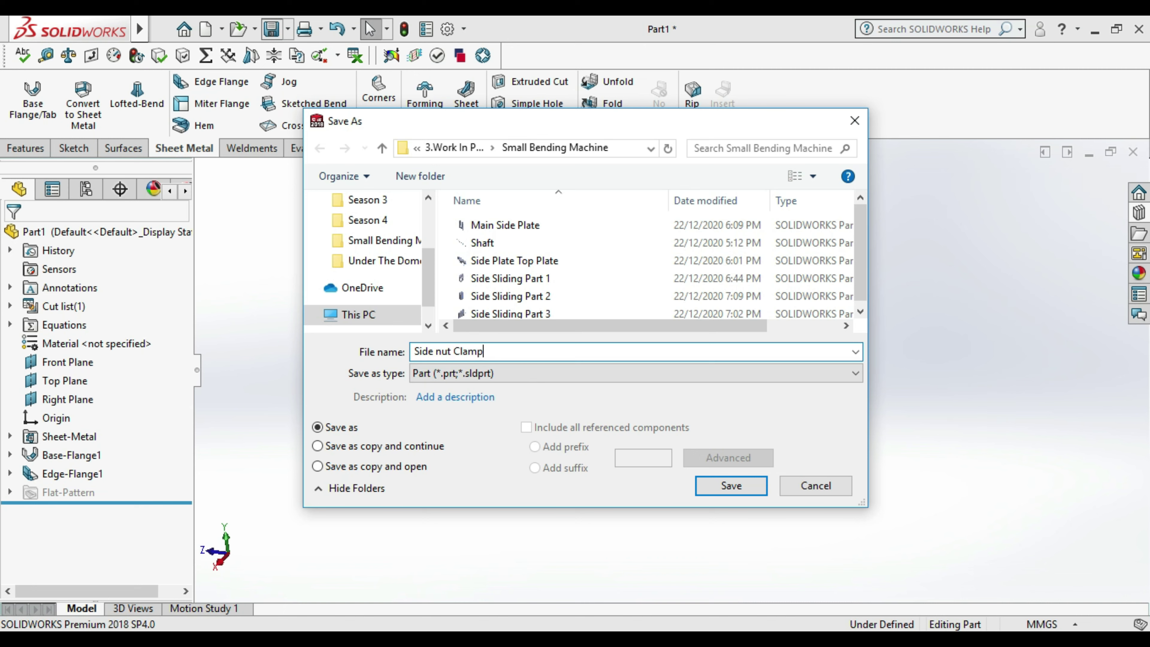
left_click(445, 352)
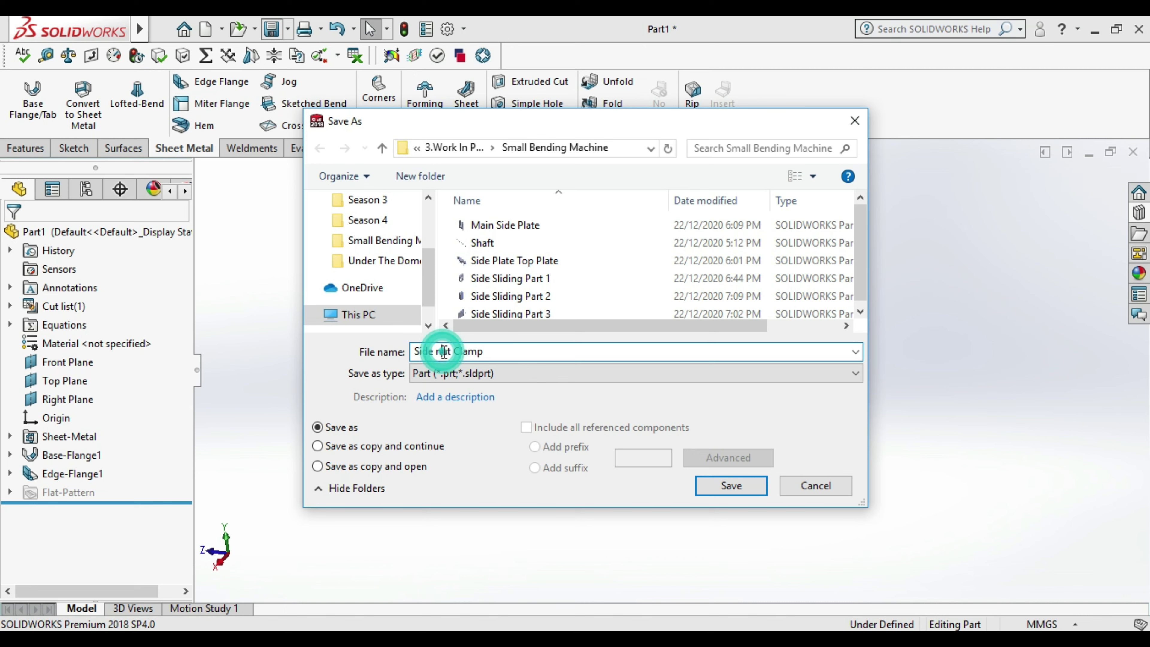
key("BackSpace")
type("N")
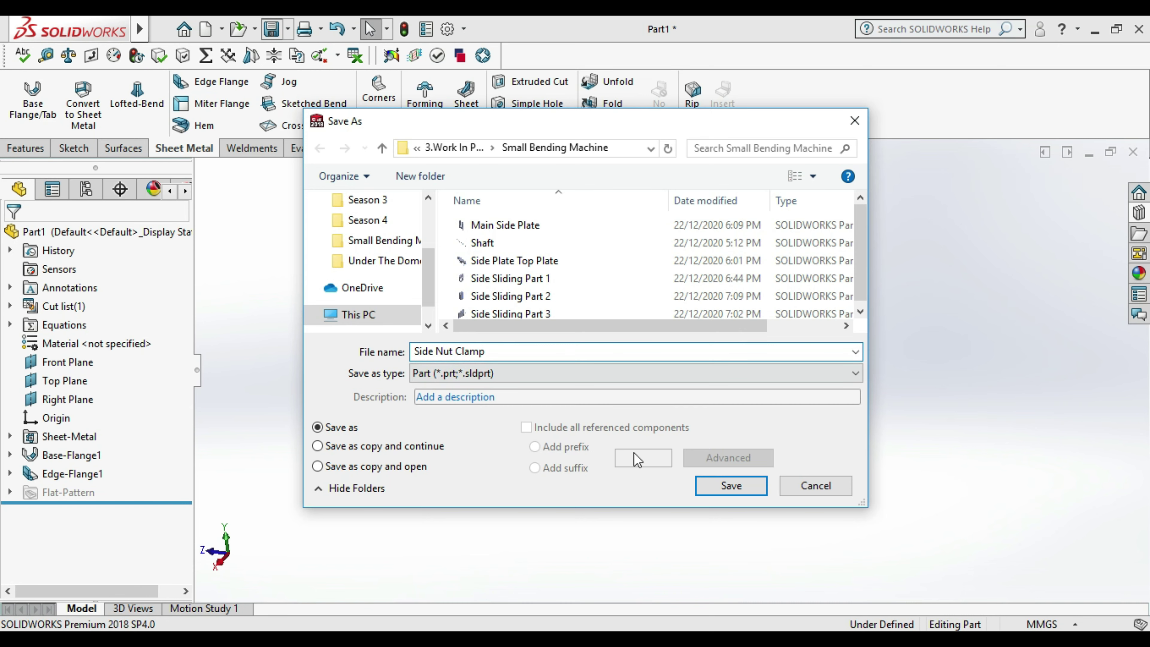
left_click(720, 486)
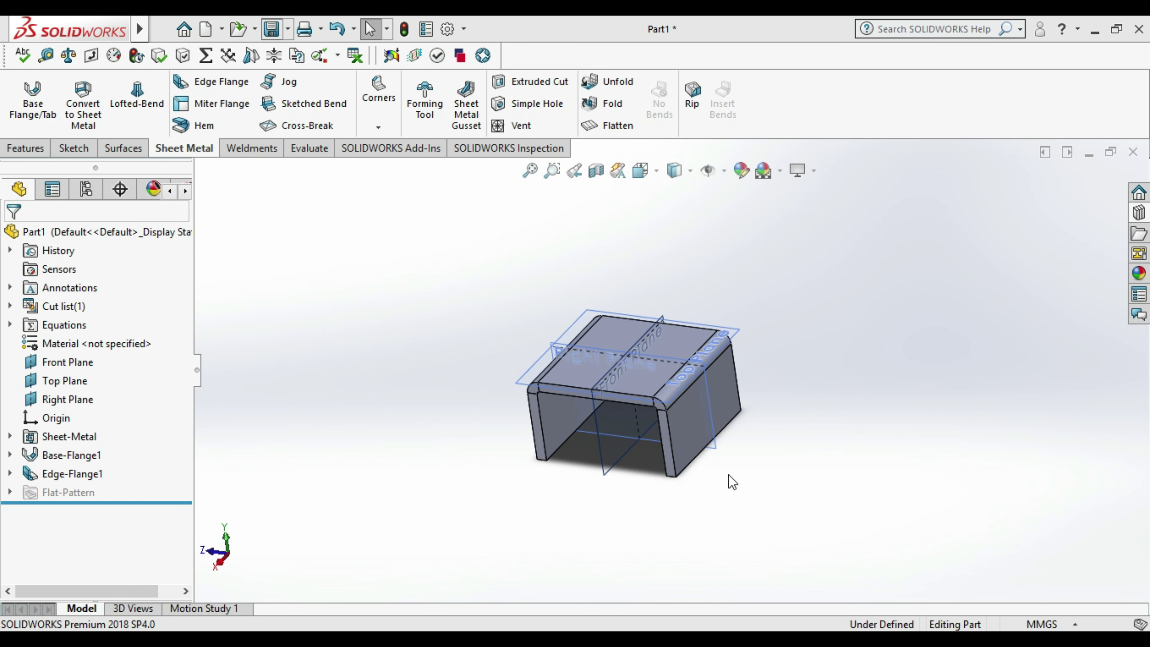
- Start a new sketch on the clamp's top face, viewed normal to the plane
right_click(652, 383)
left_click(701, 200)
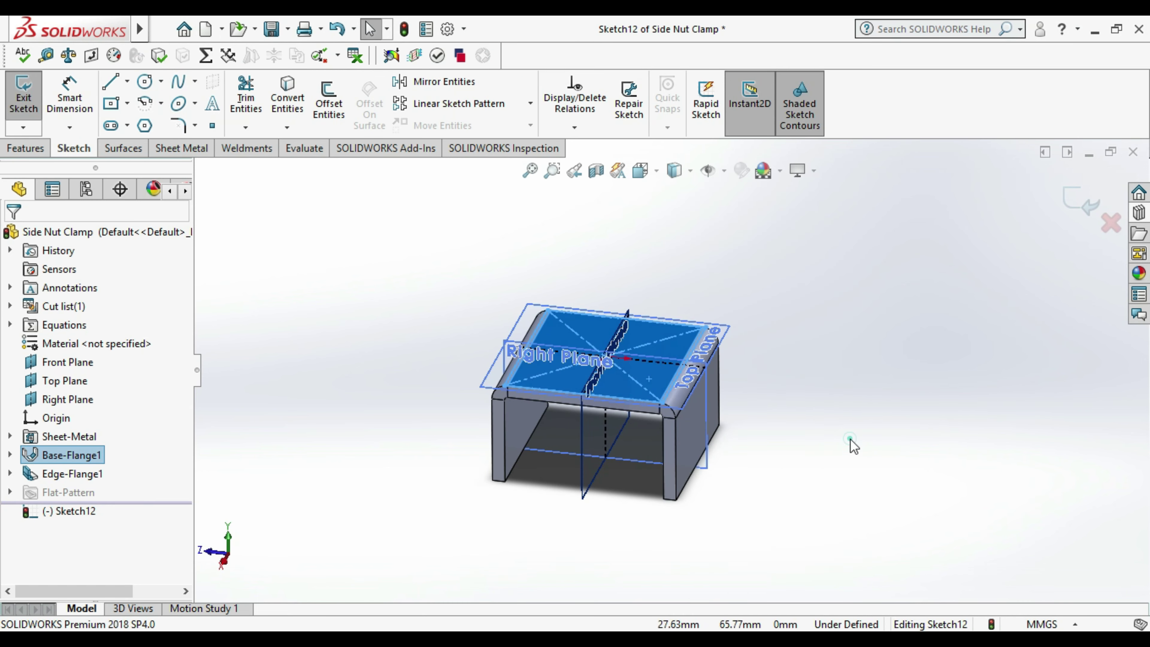
key("ctrl+8")
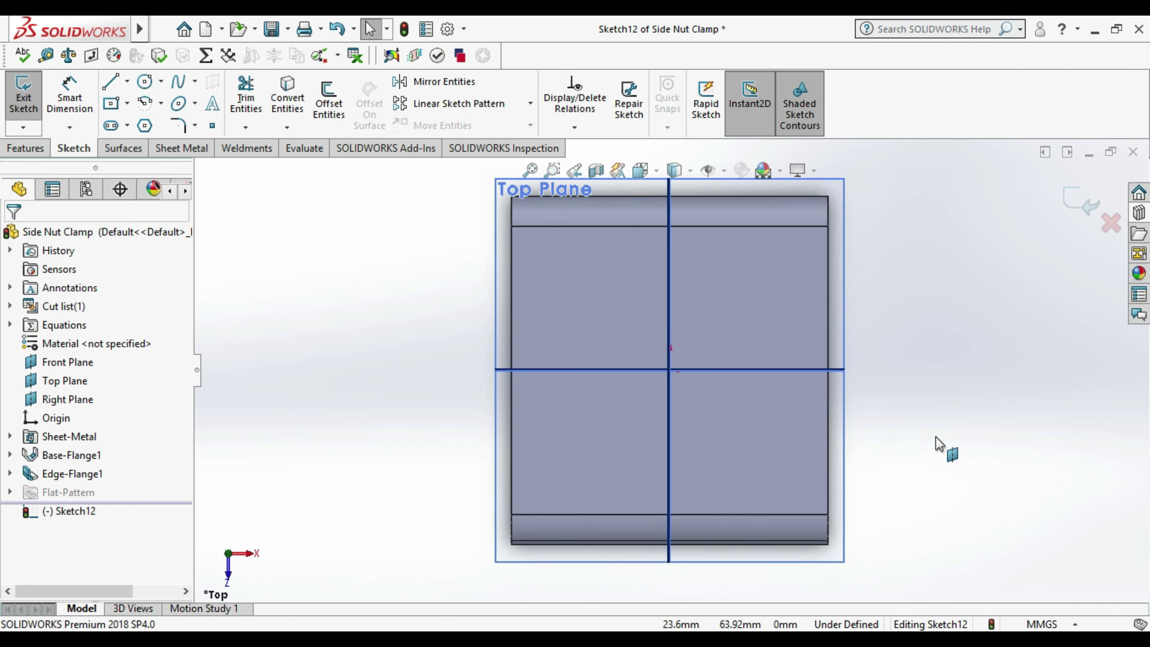
scroll(769, 317, "up", 3)
scroll(711, 231, "down", 4)
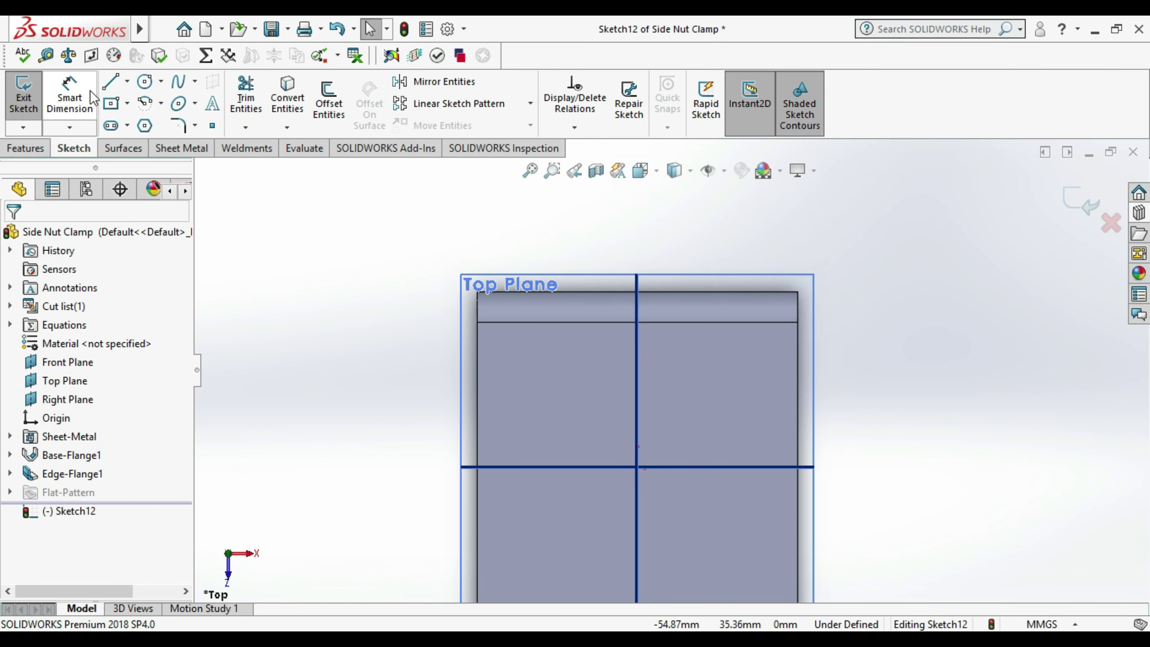
- Draw and delete a test circle at the origin, then centre a rectangle on the vertical centreline
left_click(145, 82)
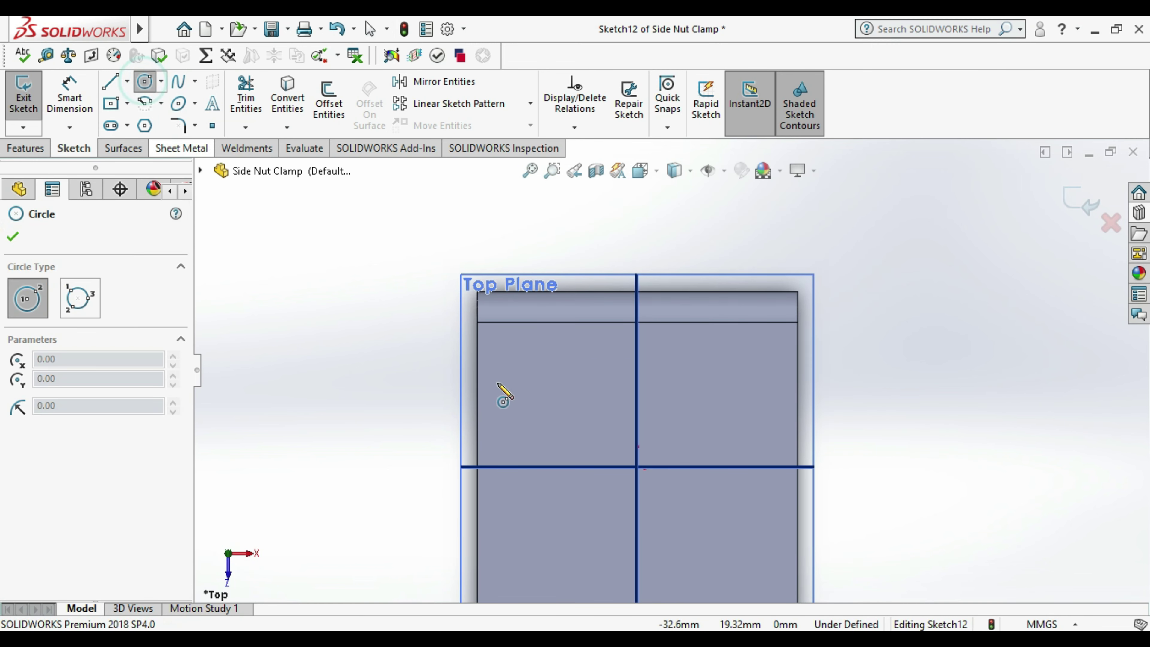
left_click(636, 467)
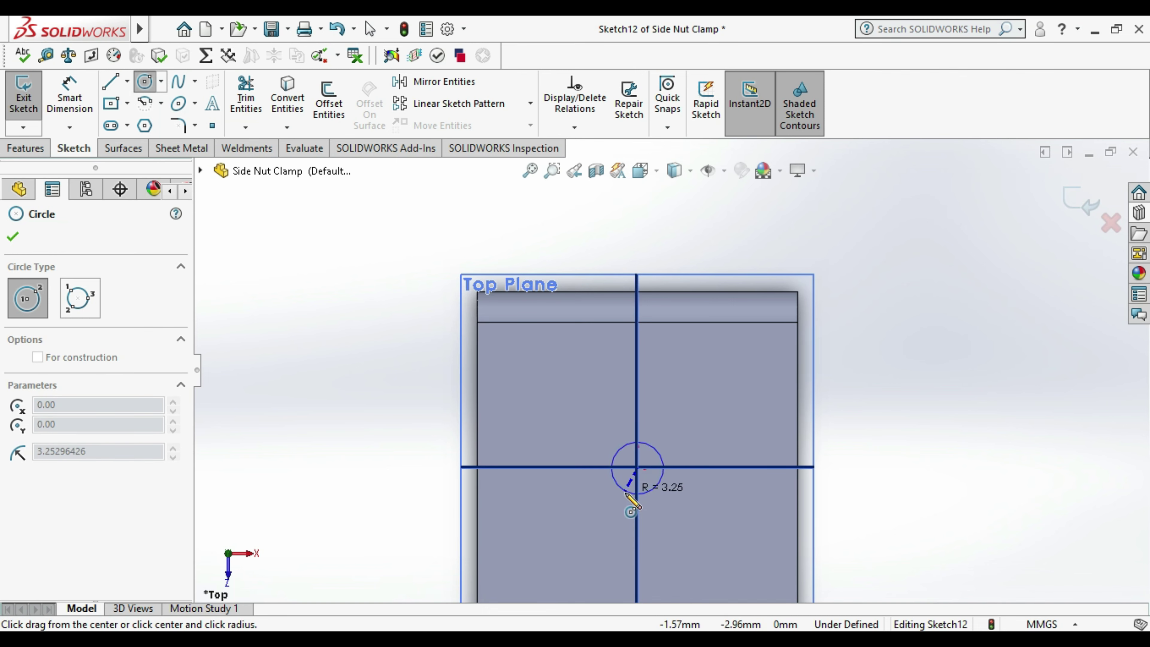
left_click(614, 489)
left_click(69, 96)
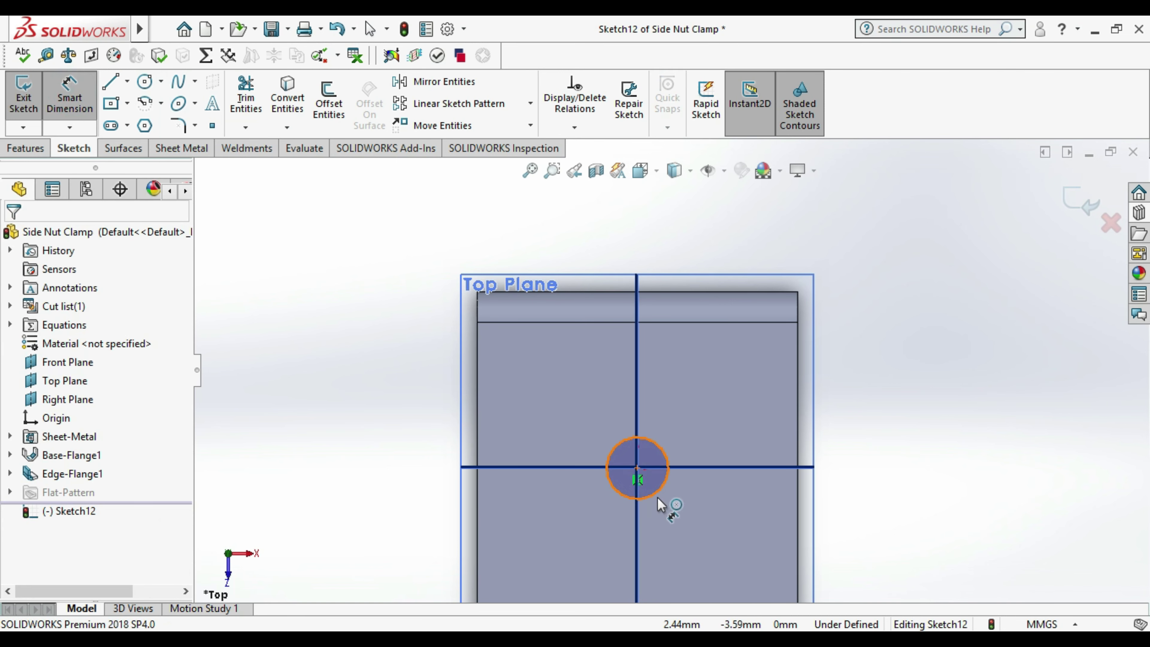
key("Escape")
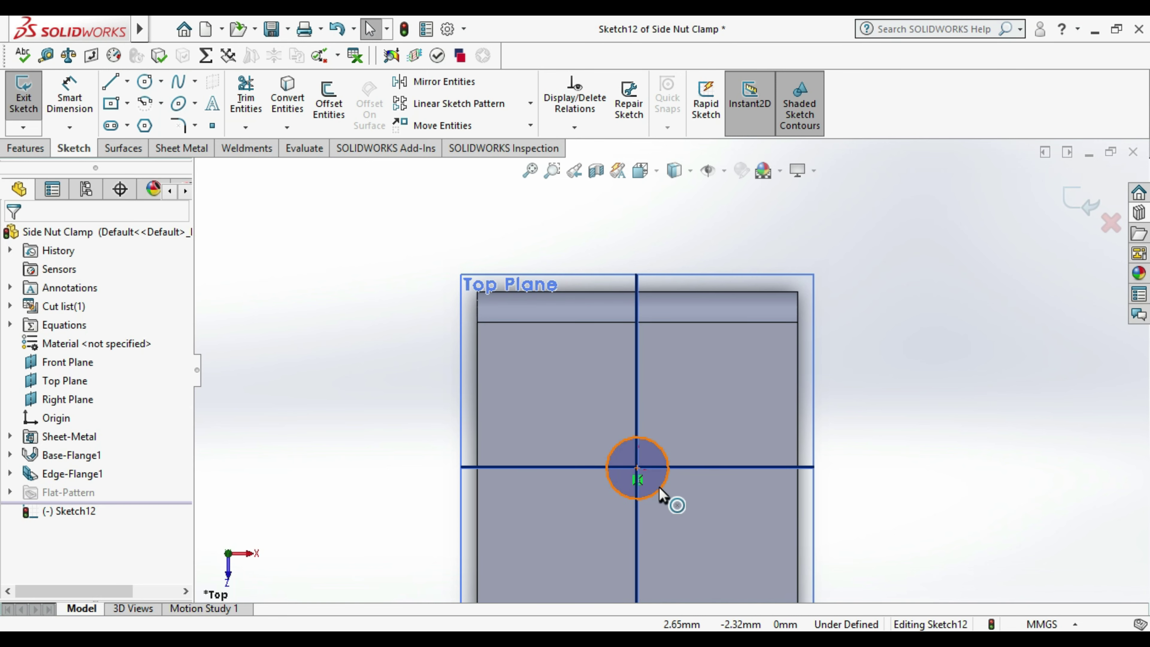
left_click(658, 487)
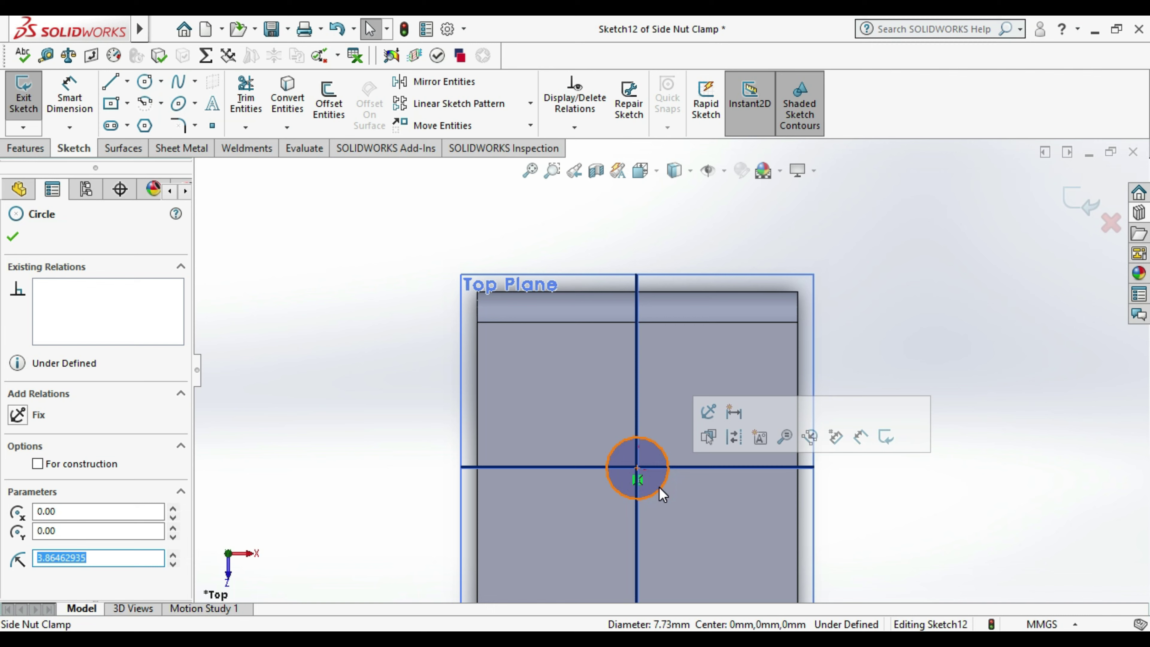
key("Delete")
left_click(111, 103)
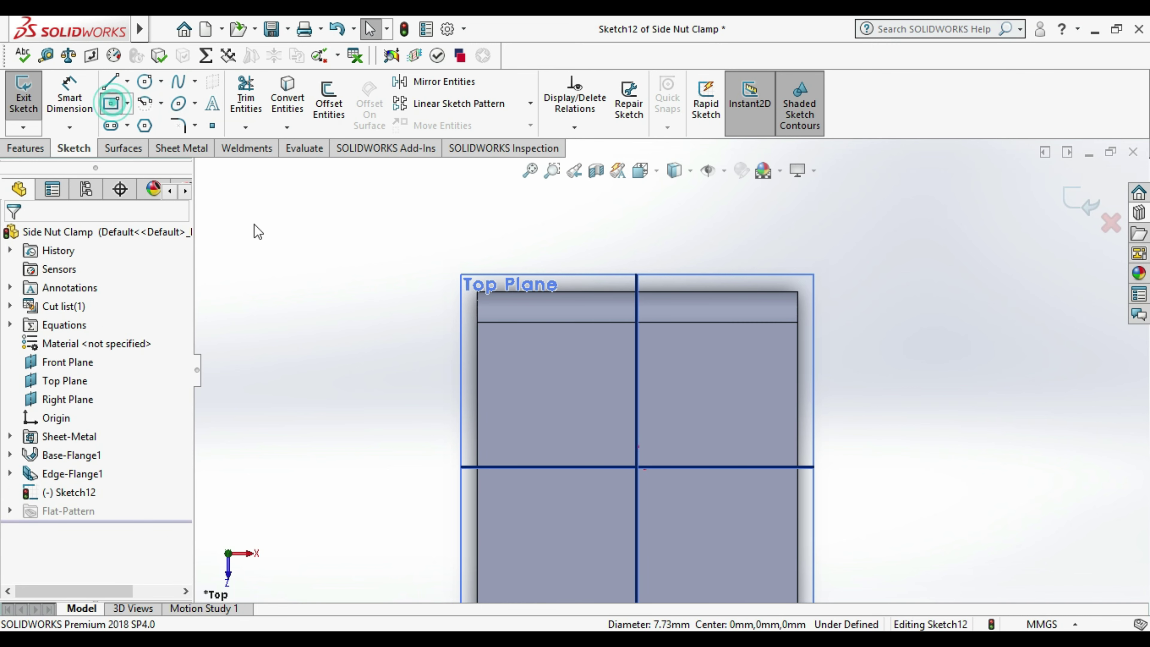
left_click(637, 291)
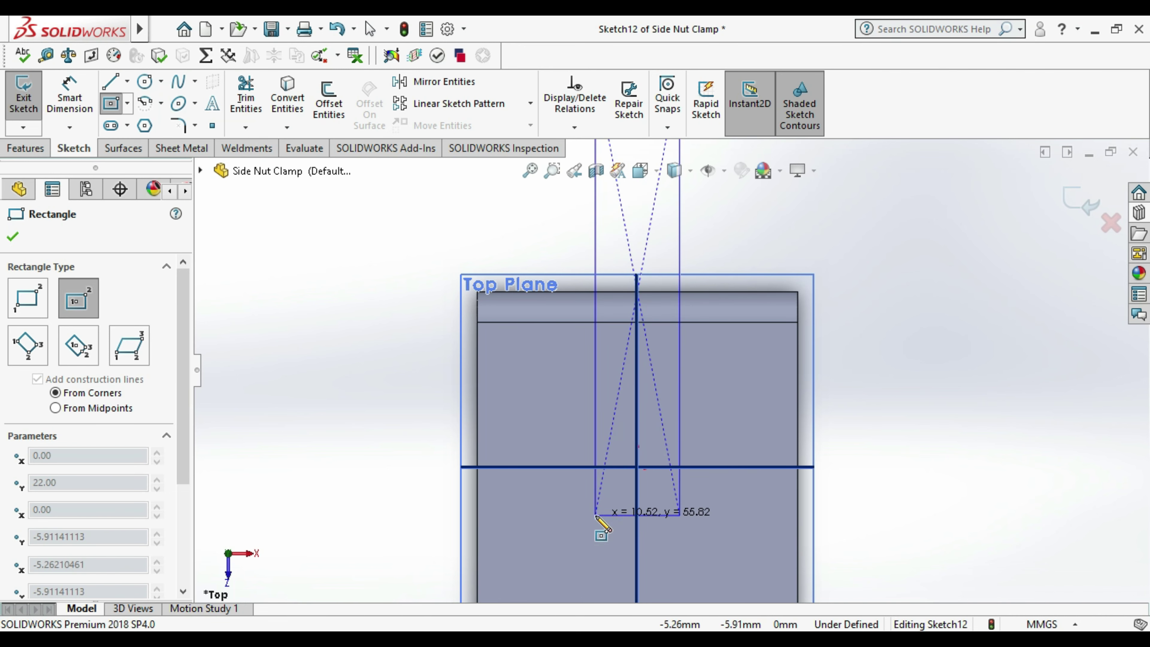
- Finish the centre rectangle at its corner and orbit to a 3D view
left_click(596, 514)
key("Escape")
scroll(672, 371, "up", 3)
middle_click_drag(677, 480, 669, 442)
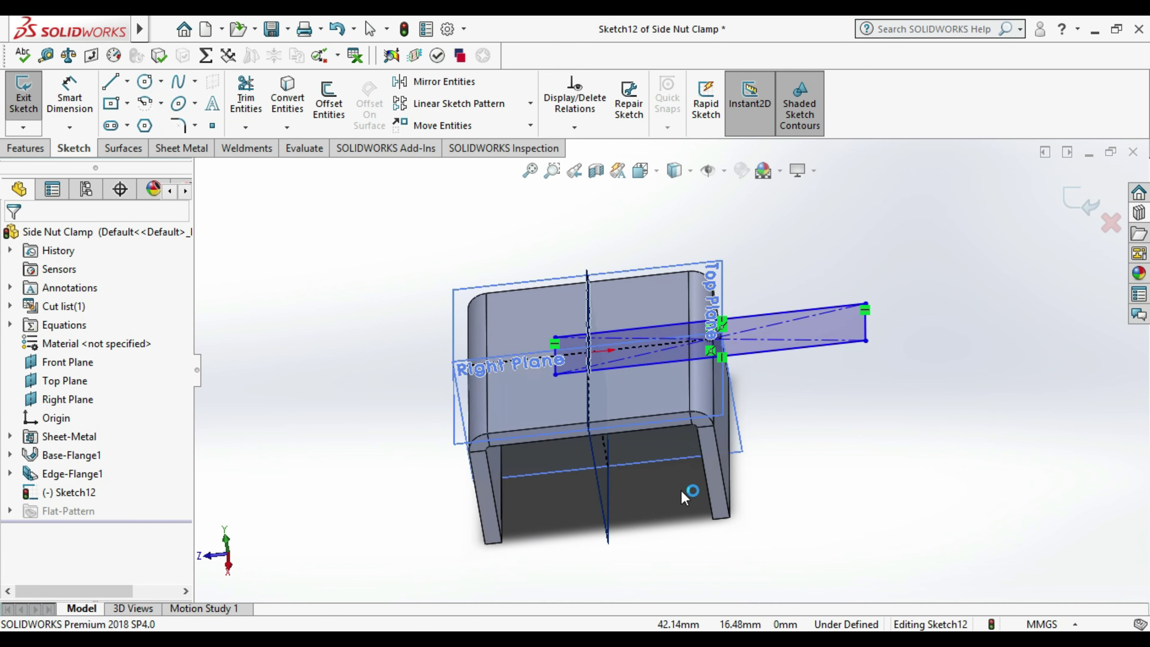
- Dimension the rectangle's short left edge to 8 mm
left_click(69, 97)
scroll(677, 369, "down", 4)
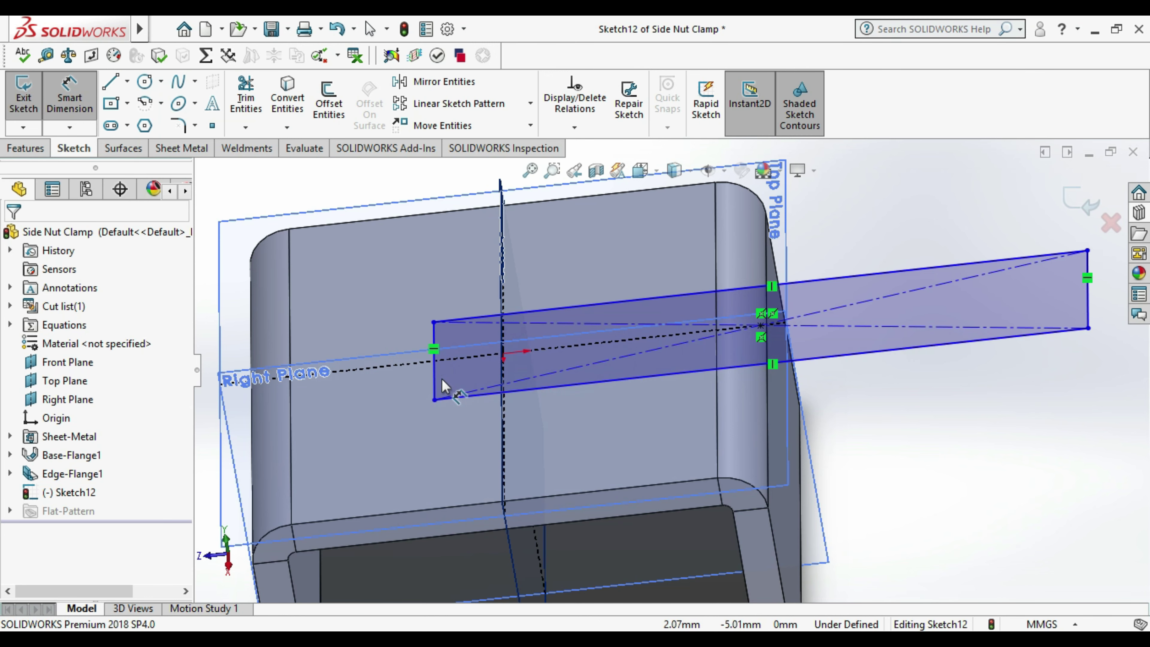
left_click(434, 385)
left_click(356, 393)
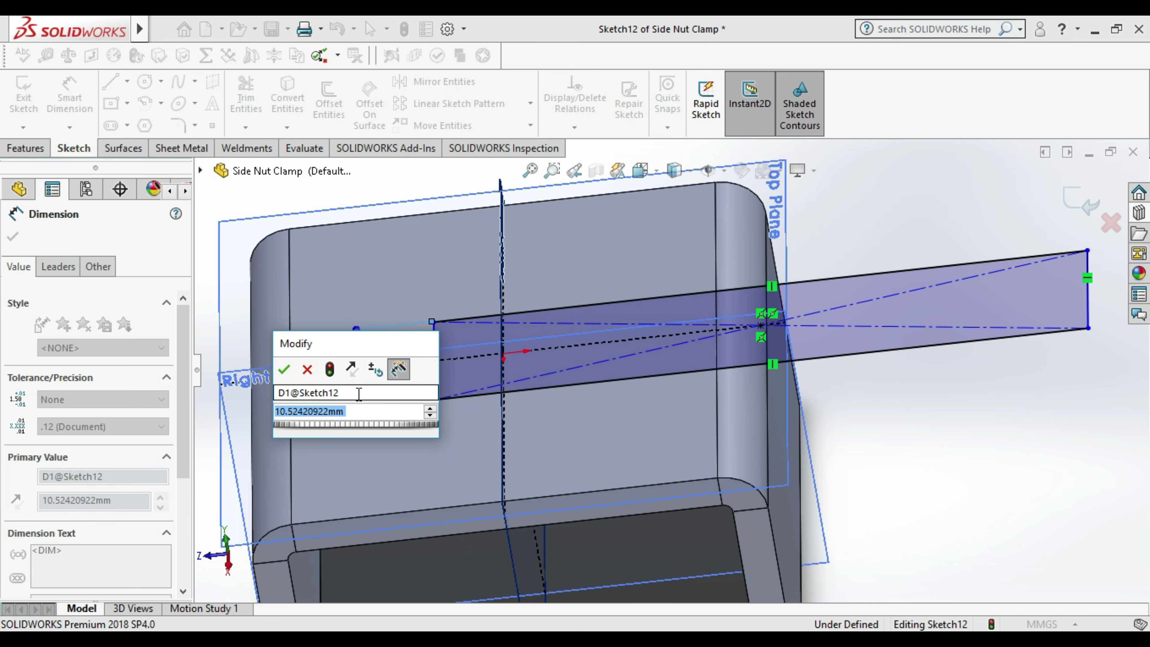
type("8")
key("Return")
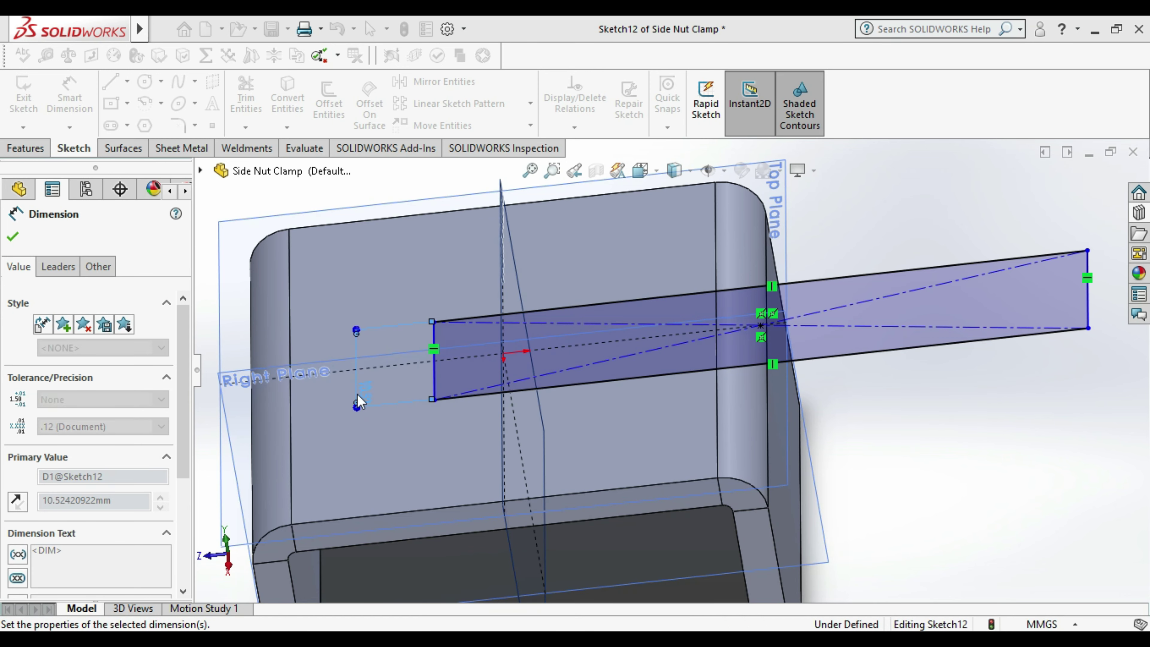
scroll(356, 393, "up", 3)
key("Escape")
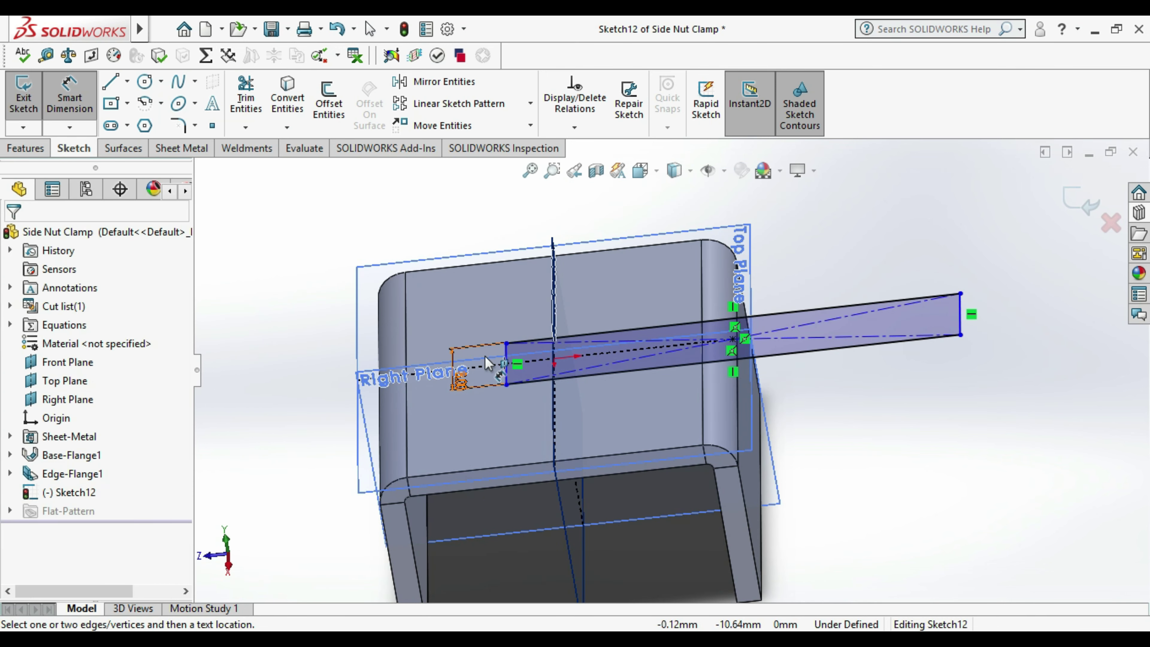
scroll(521, 378, "down", 5)
- Skip the 55.82 long-edge dimension and place an 8.00 dimension on the left edge
middle_click_drag(570, 389, 649, 405)
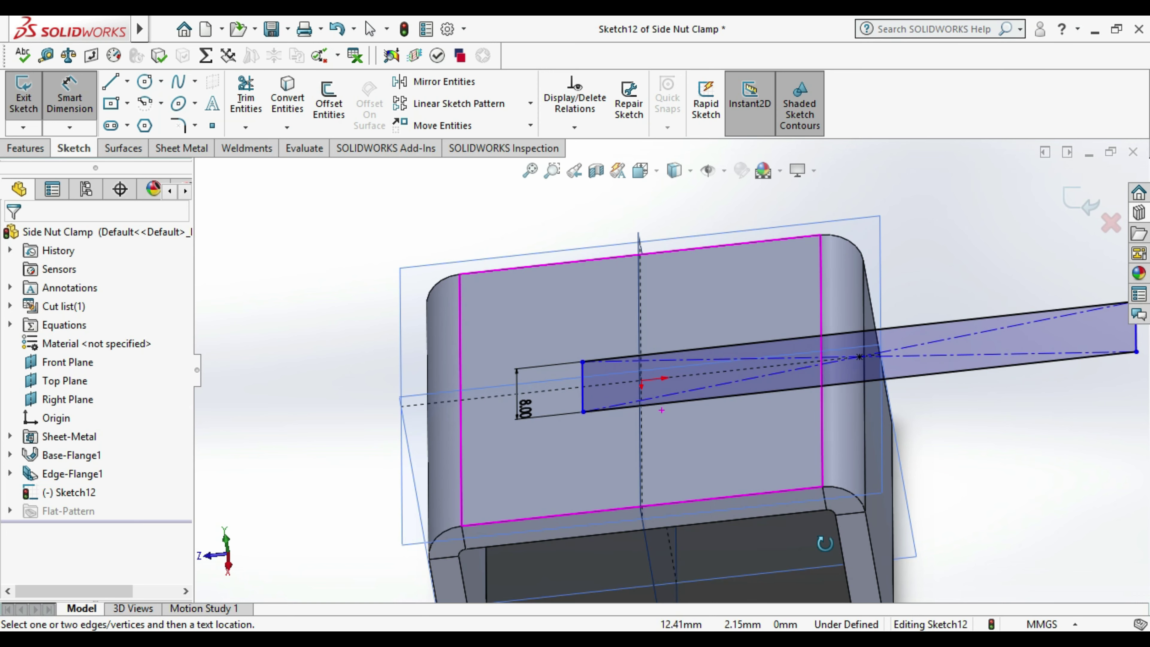
middle_click_drag(825, 543, 854, 374)
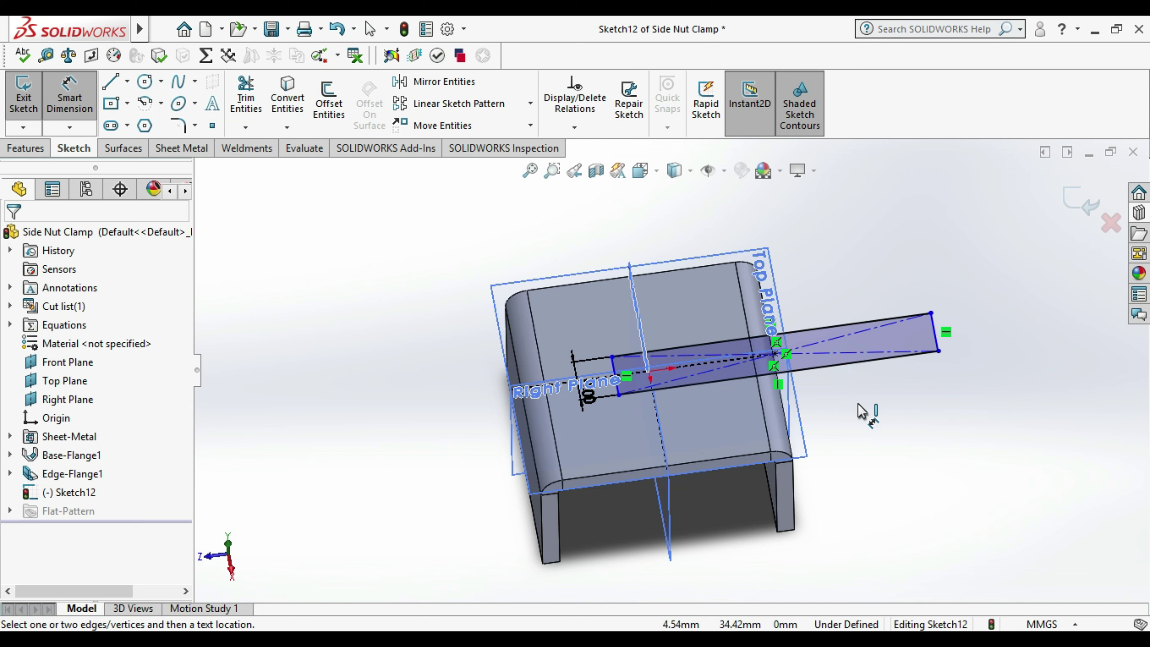
left_click(861, 362)
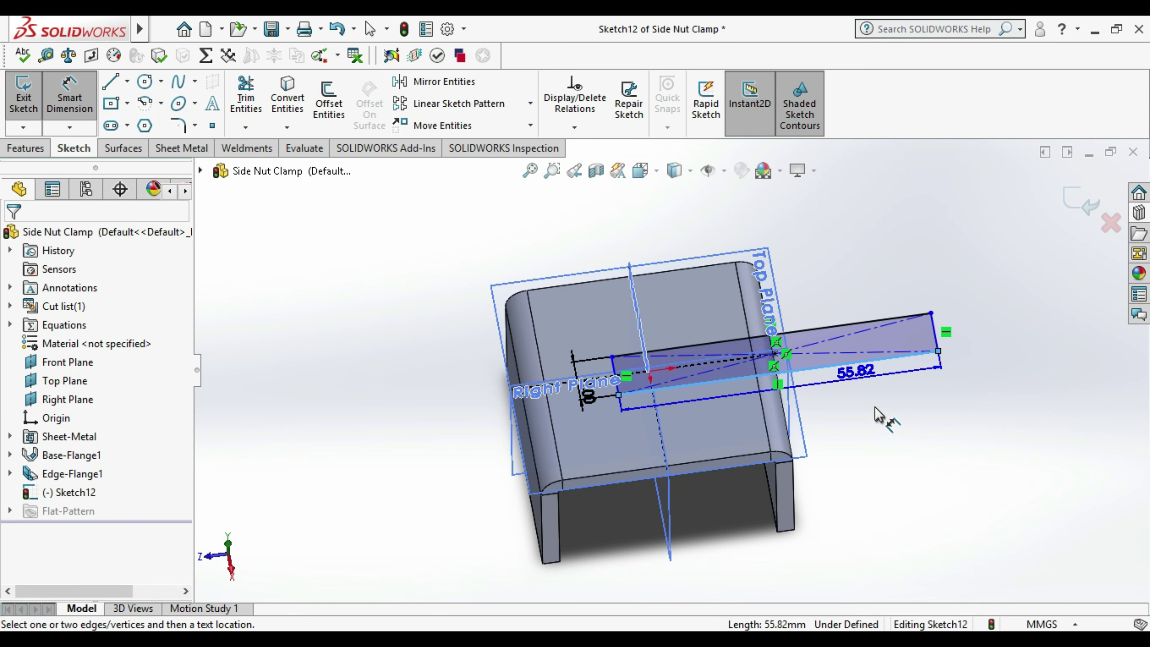
key("Escape")
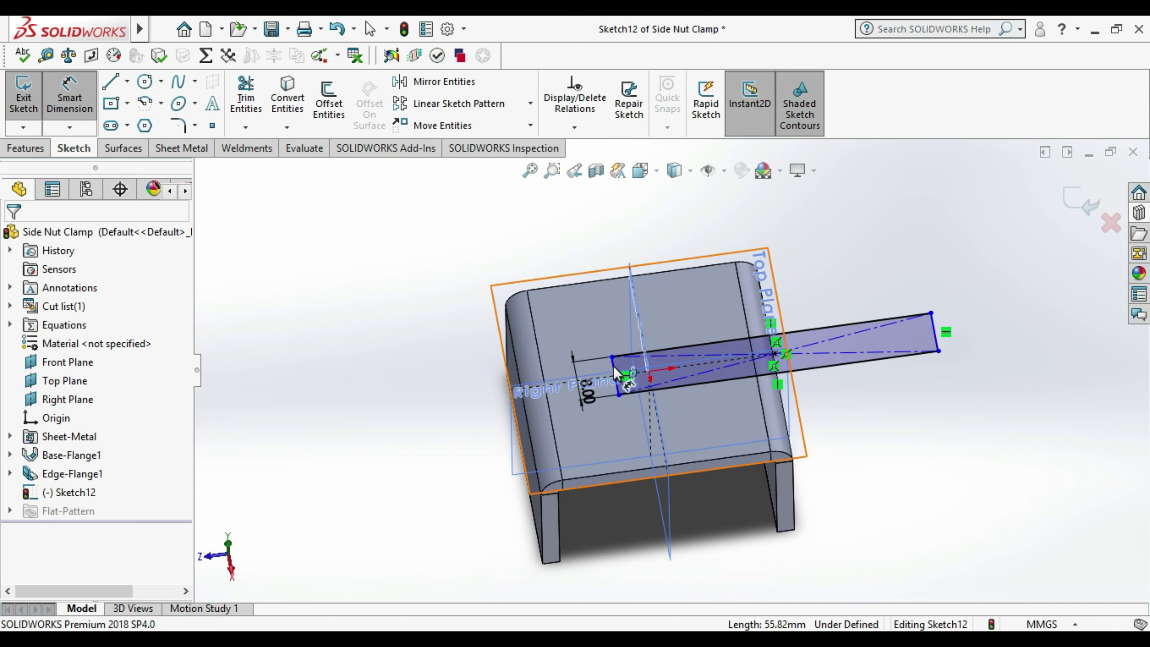
left_click(614, 372)
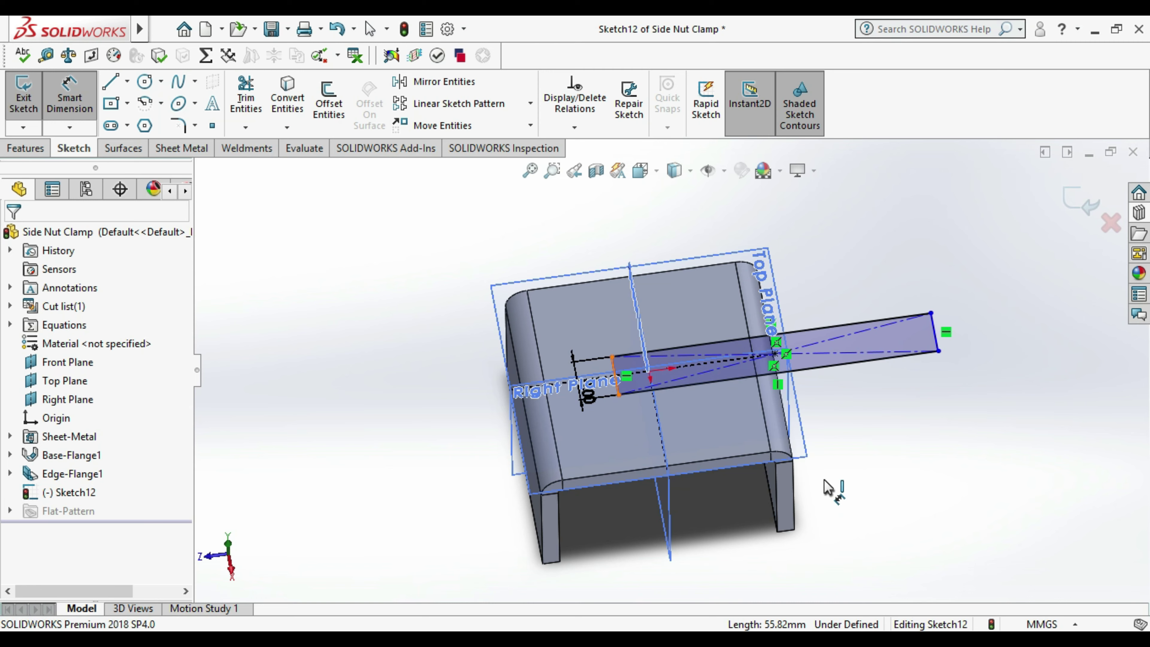
left_click(829, 488)
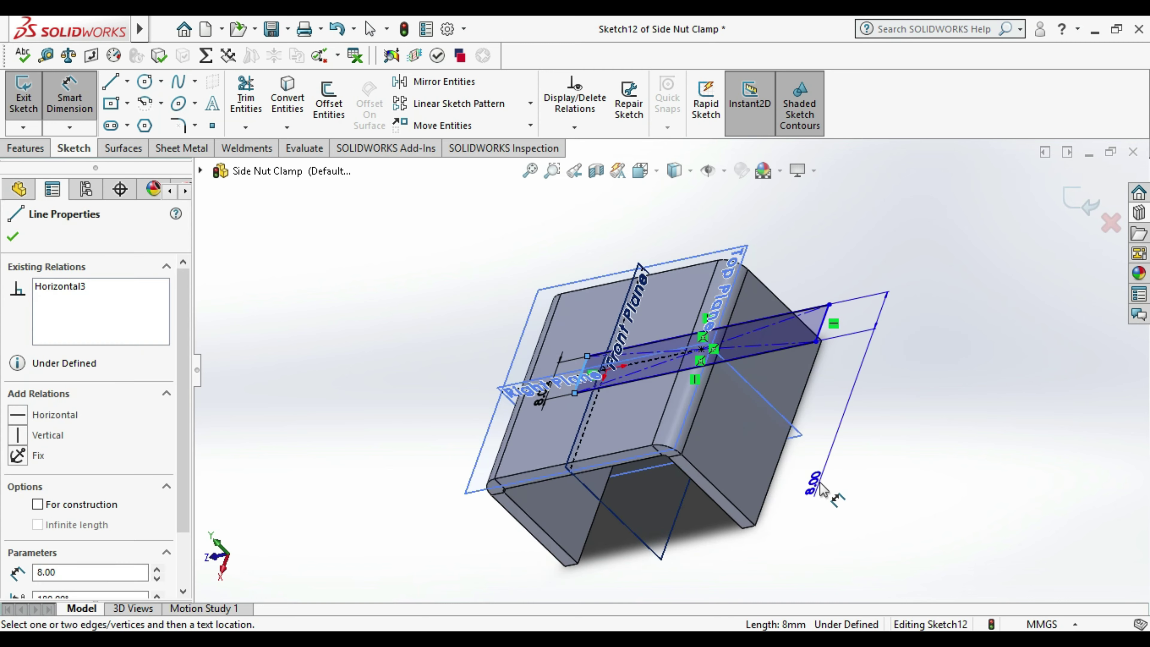
- Dimension against a model edge, accepting it as a driven dimension
left_click(721, 452)
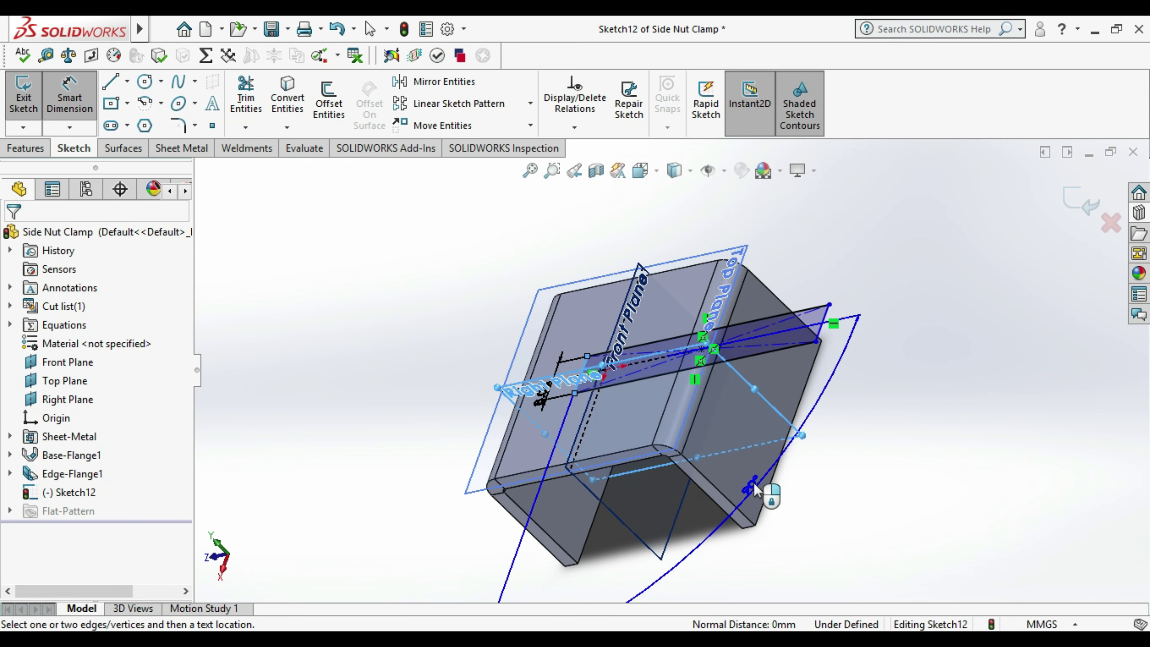
scroll(755, 490, "up", 2)
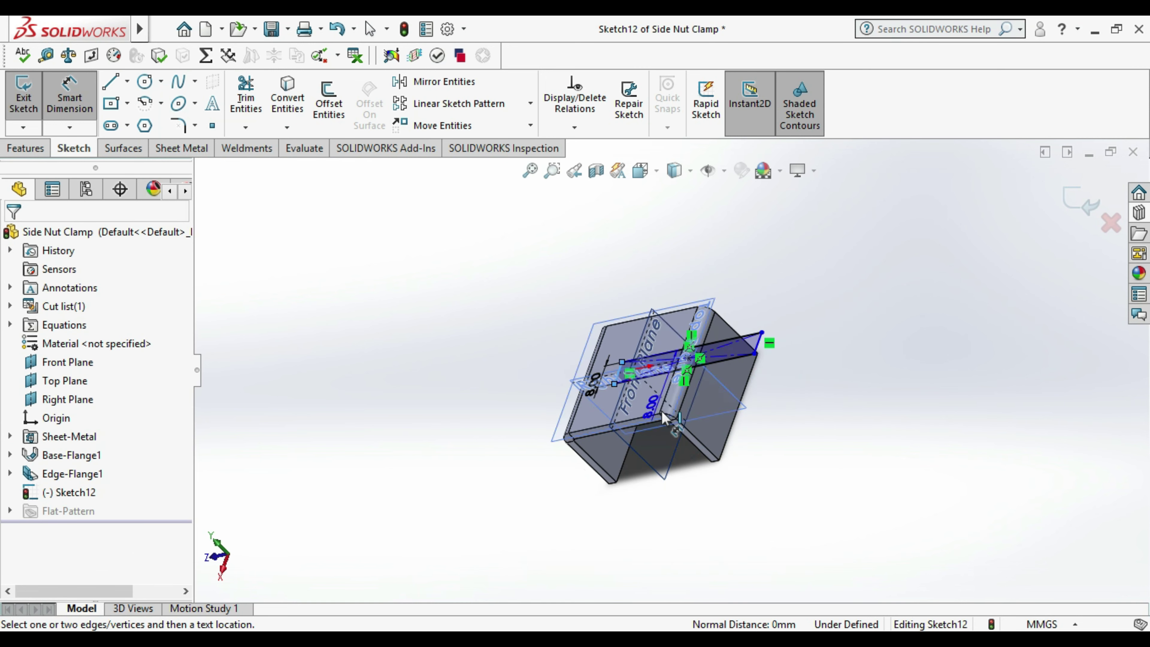
scroll(721, 455, "down", 2)
left_click(742, 446)
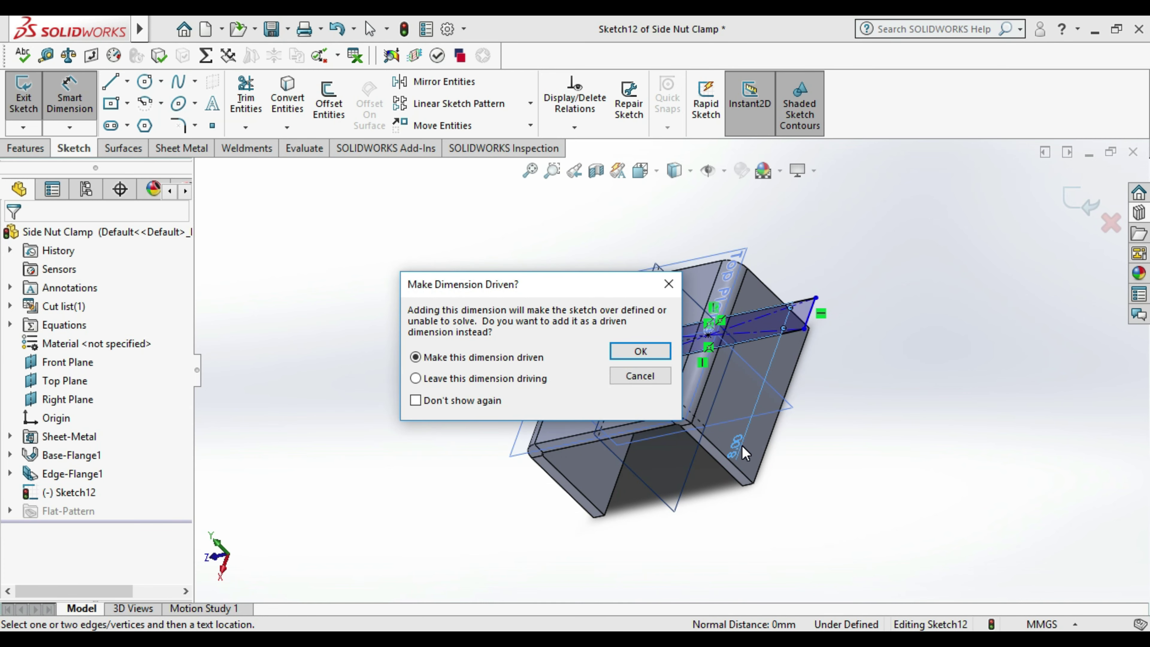
left_click(669, 283)
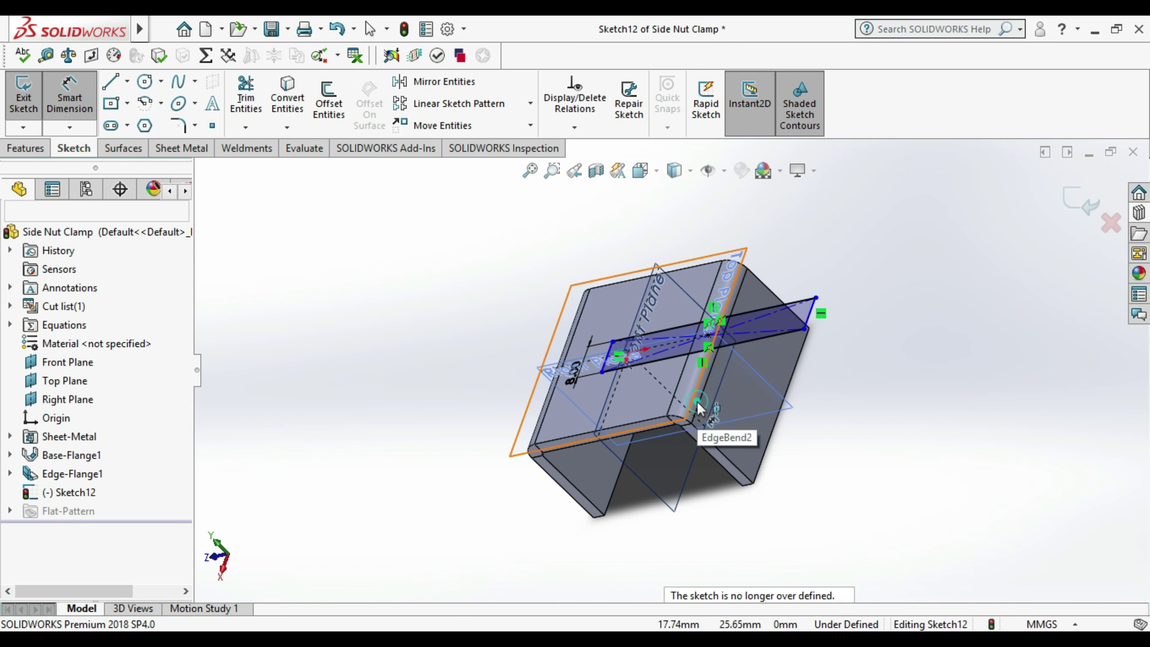
- Add a distance dimension from the slot's end line to the bend edge
left_click(608, 350)
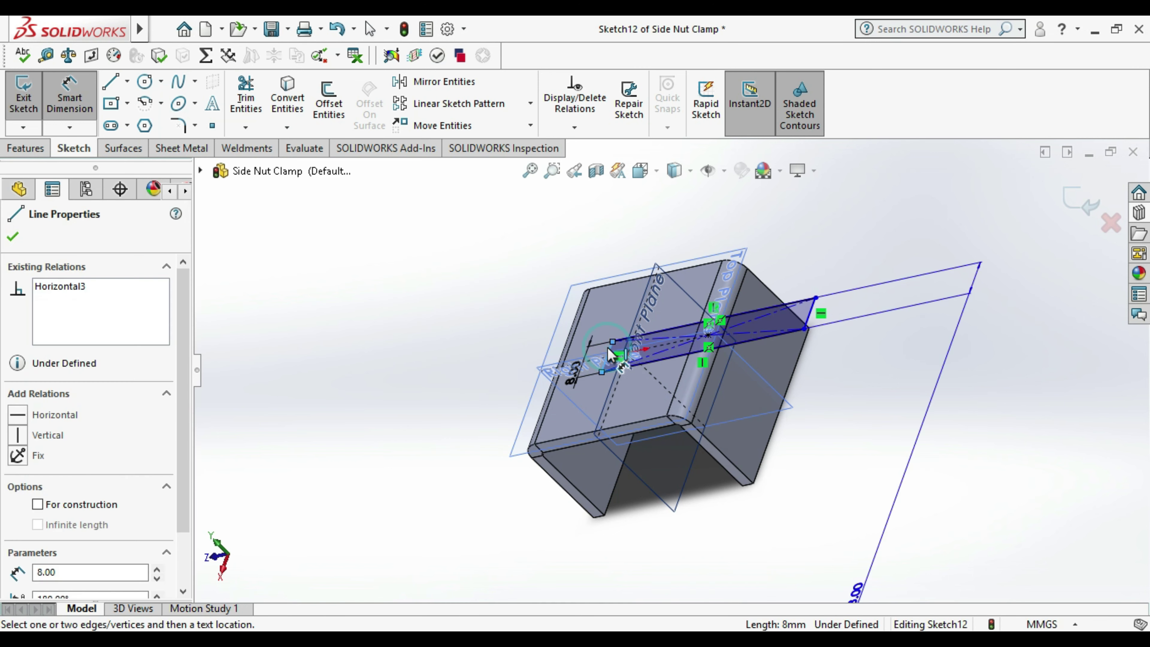
left_click(699, 398)
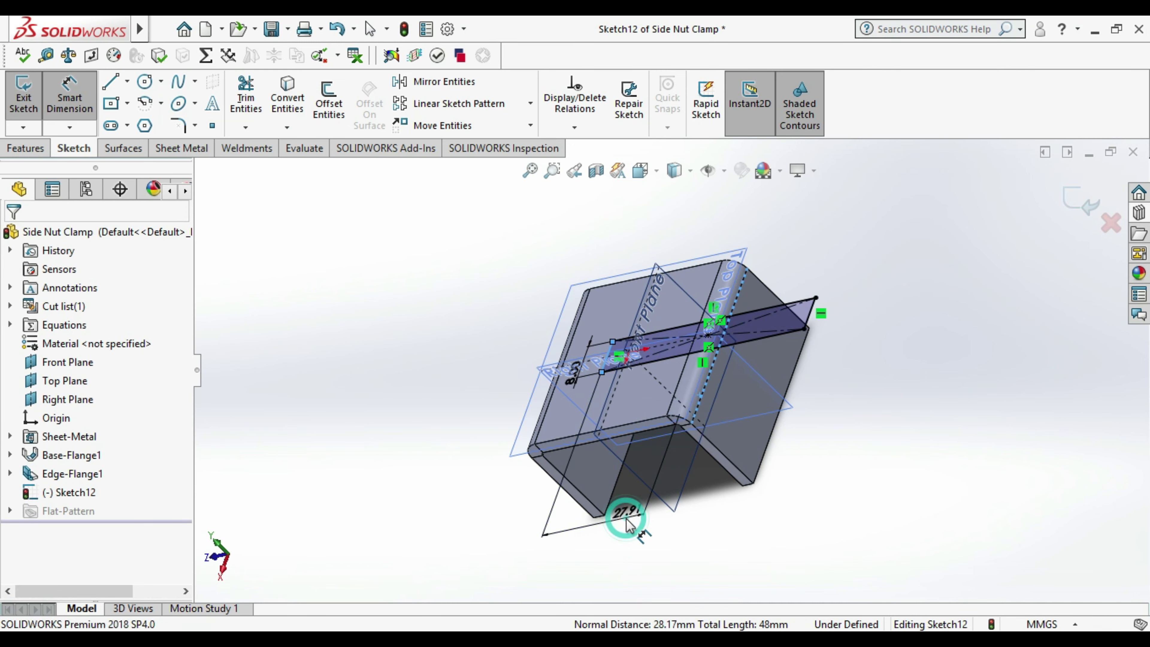
left_click(627, 519)
middle_click_drag(647, 519, 833, 416)
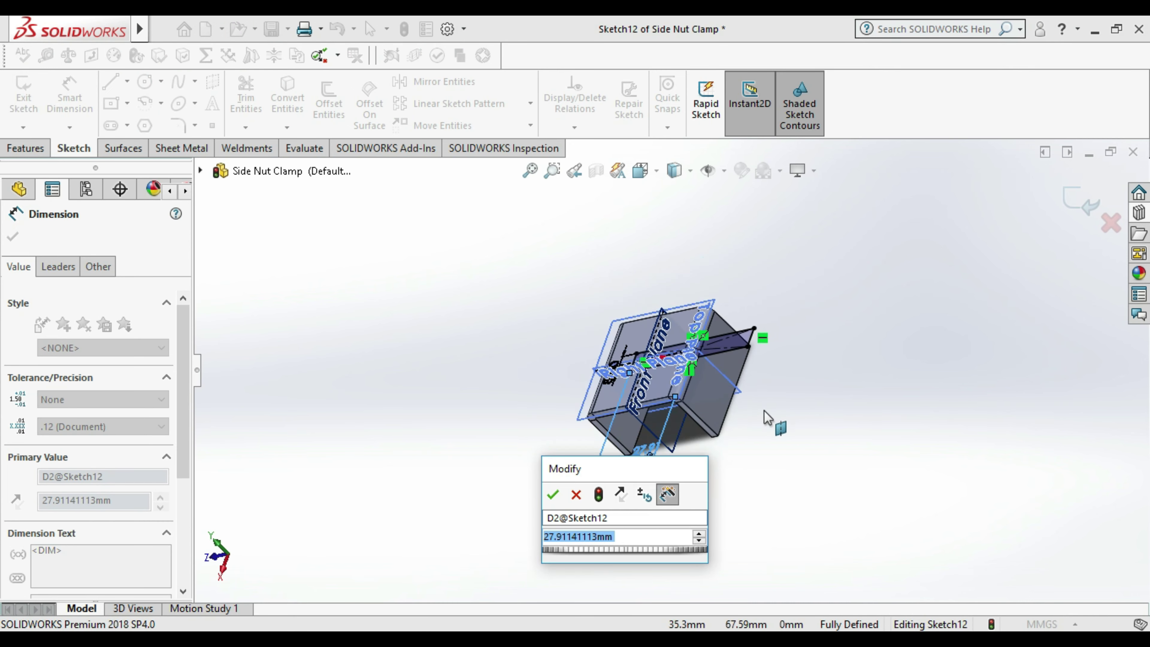
scroll(749, 391, "down", 2)
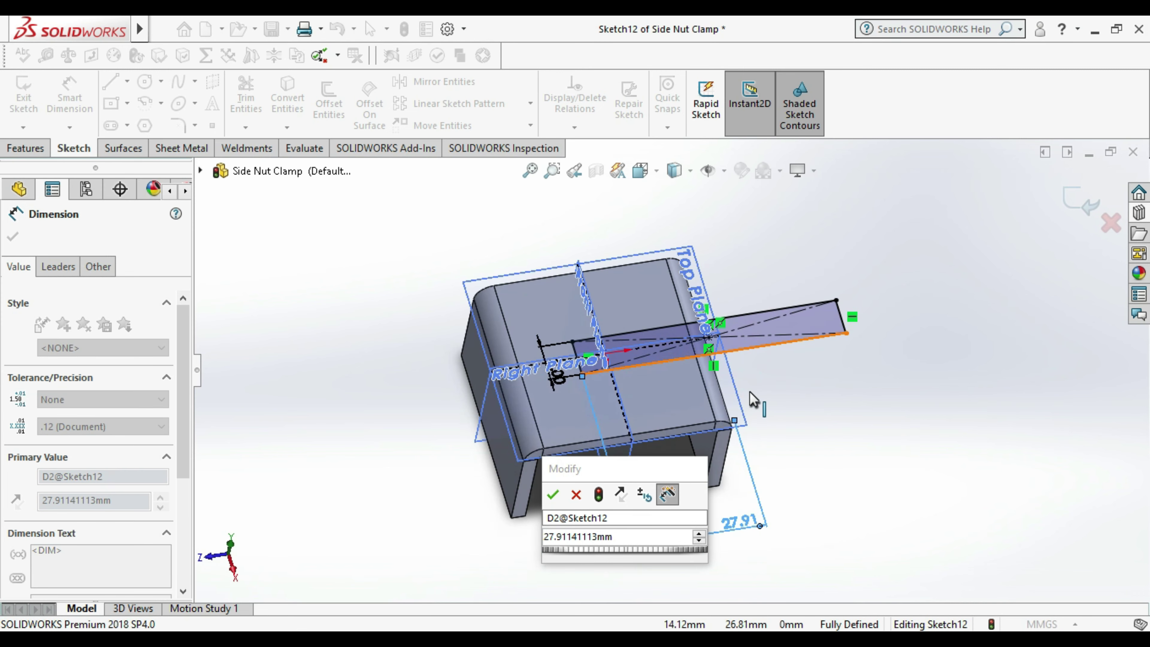
scroll(750, 391, "down", 2)
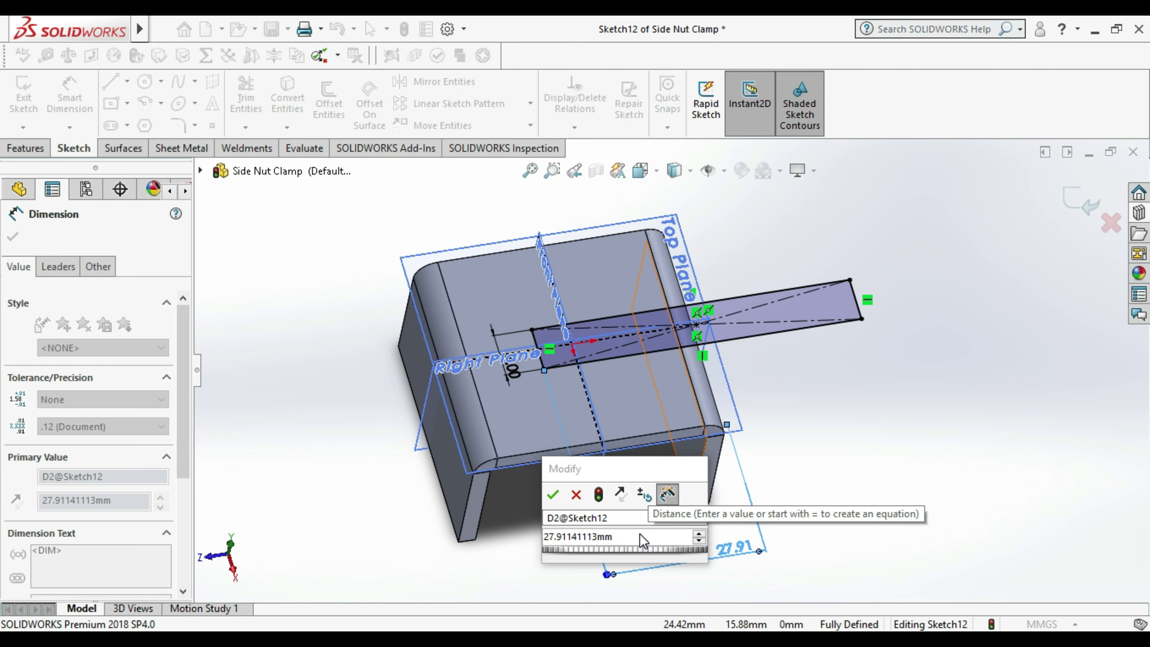
- Edit the bend-edge distance, trying 35 mm and then 17 mm
left_click(643, 540)
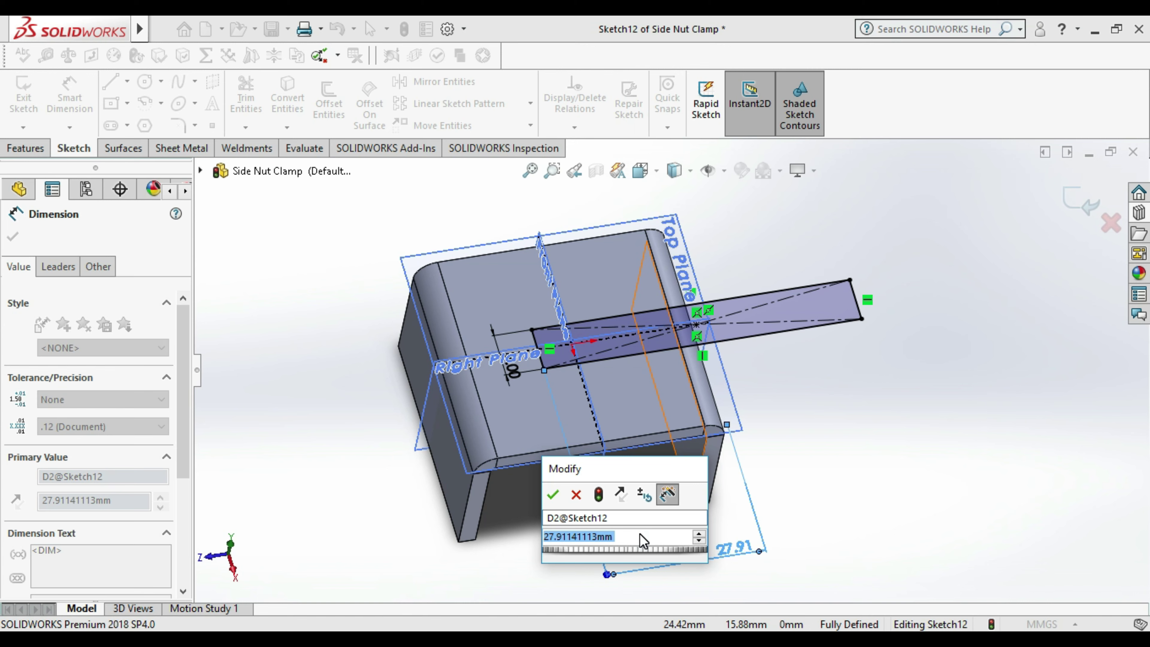
type("38")
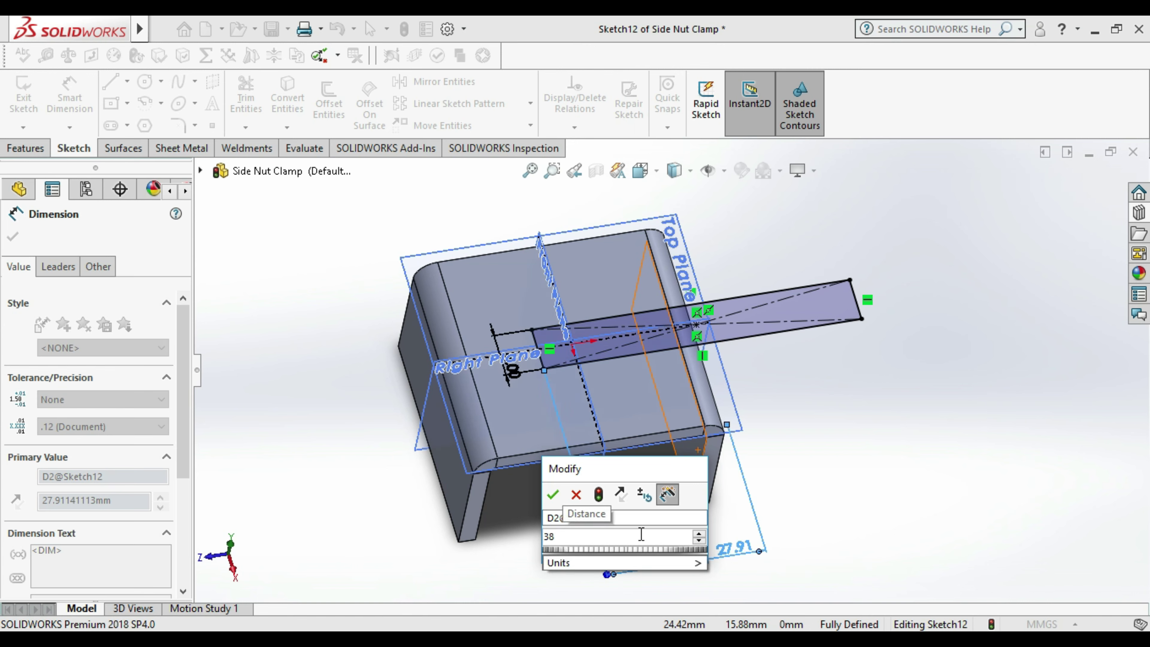
type("-")
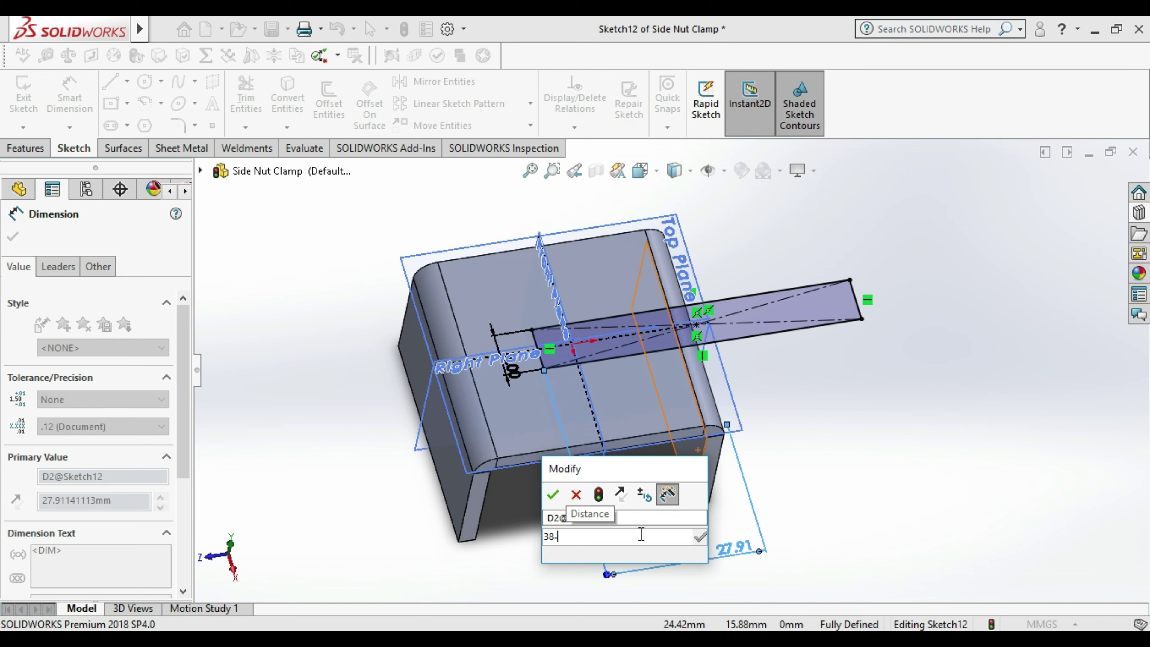
type("3")
key("Return")
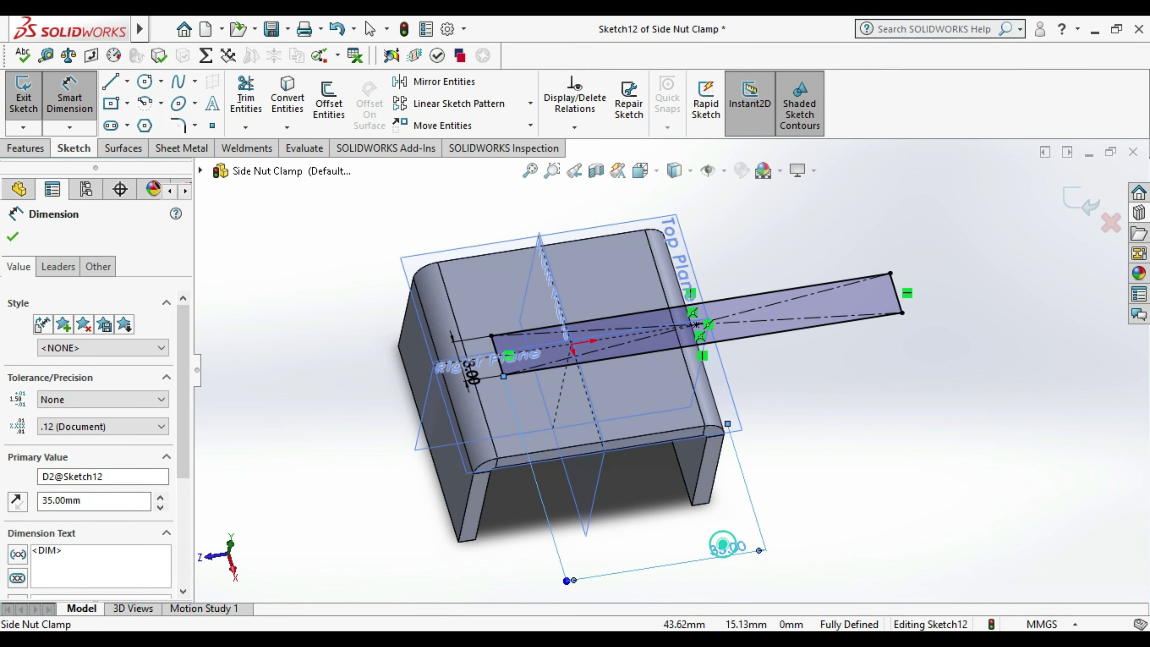
double_click(724, 550)
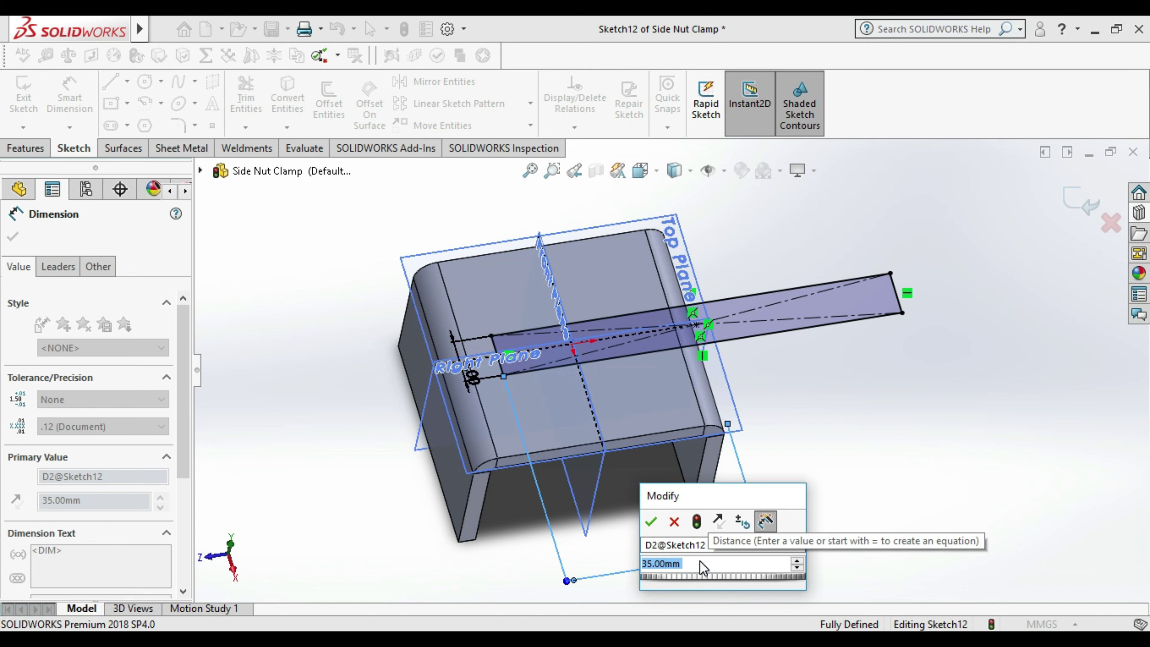
type("1")
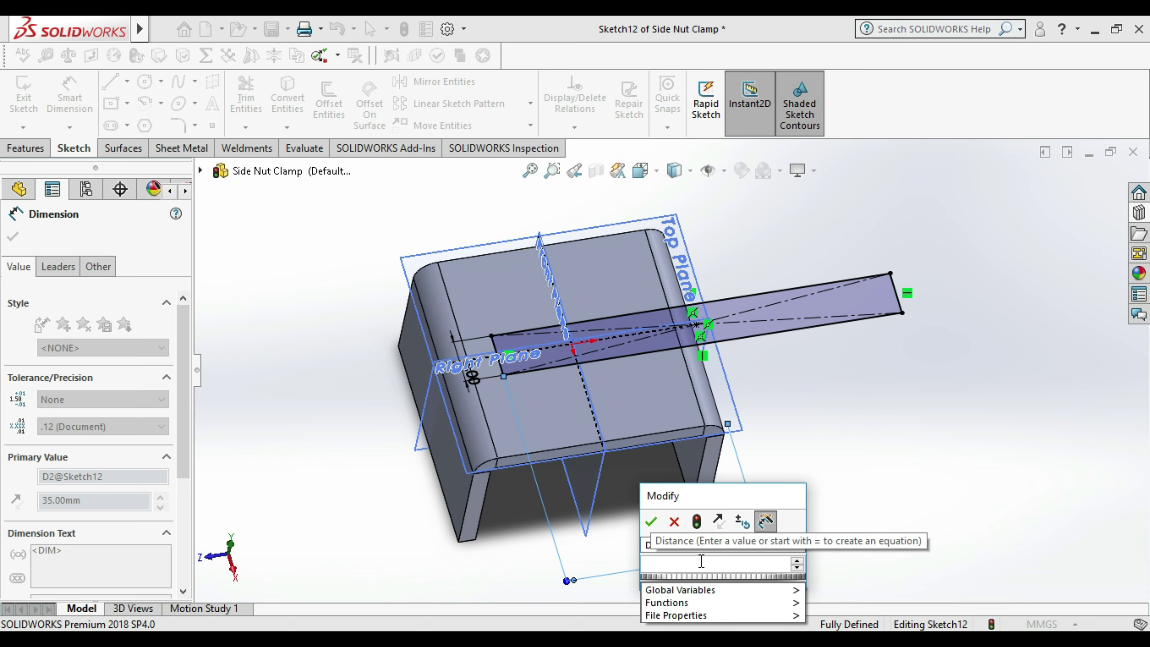
type("9-2")
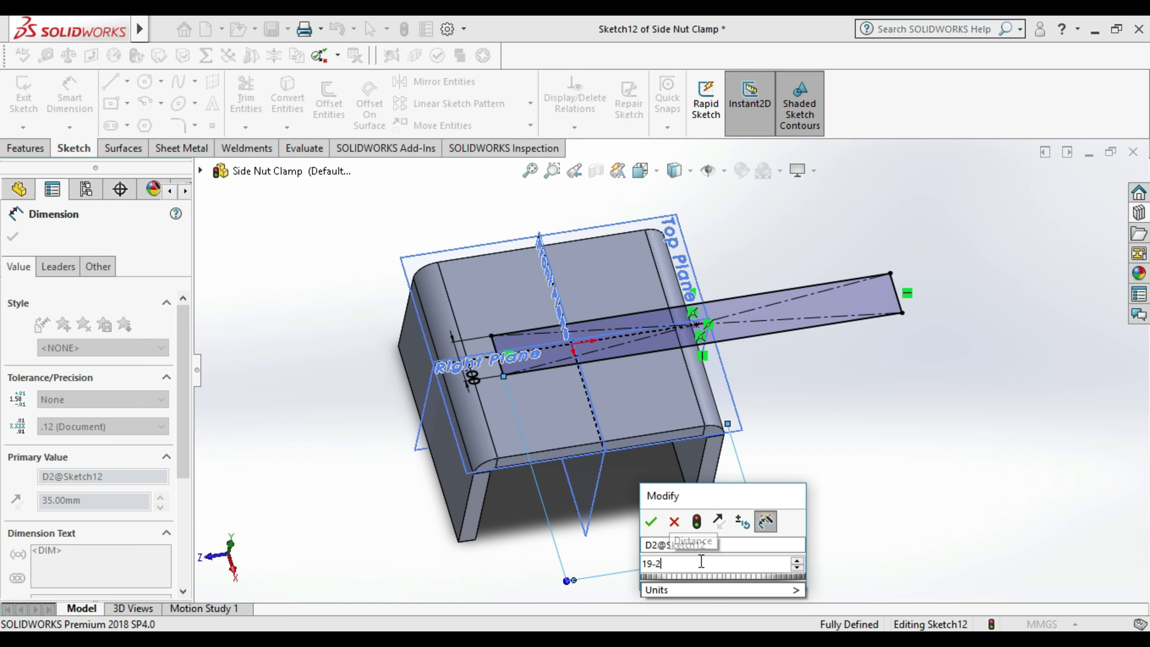
key("Return")
left_click(885, 399)
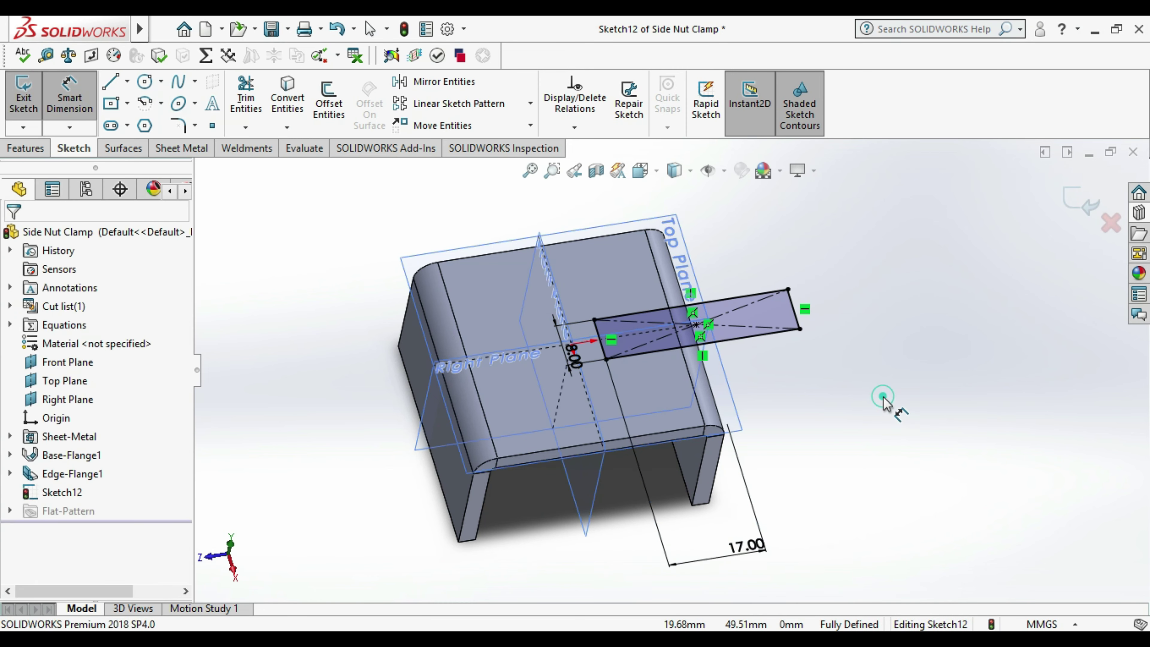
- Set the locating distance to its final 21 mm and exit the sketch
double_click(745, 548)
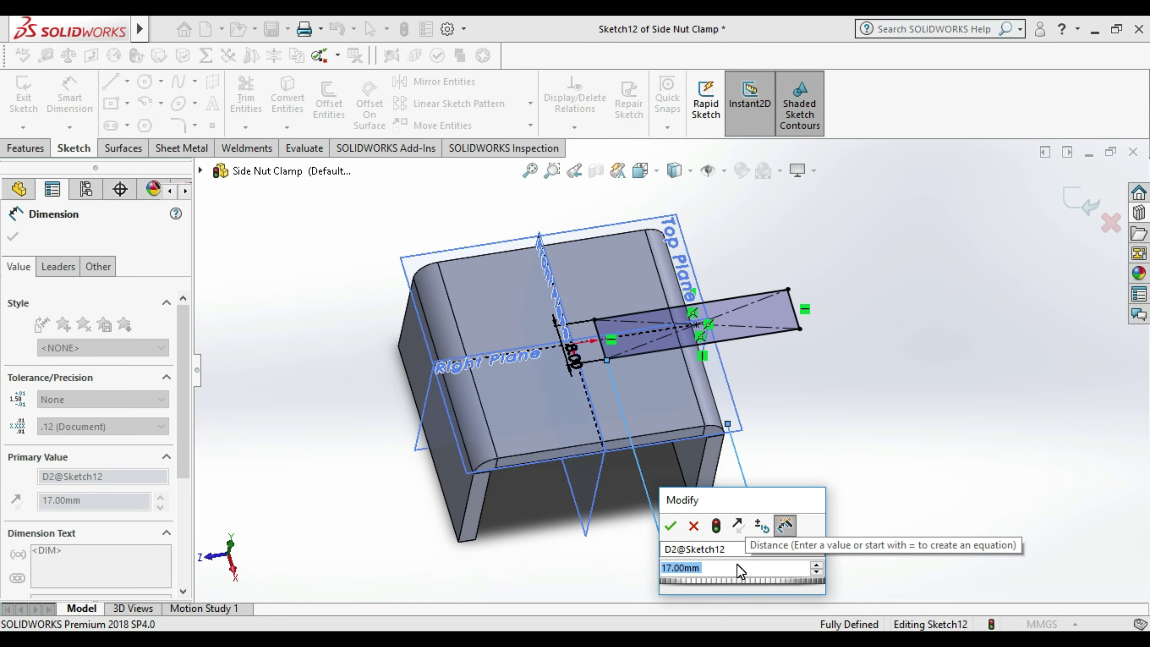
type("17")
key("Return")
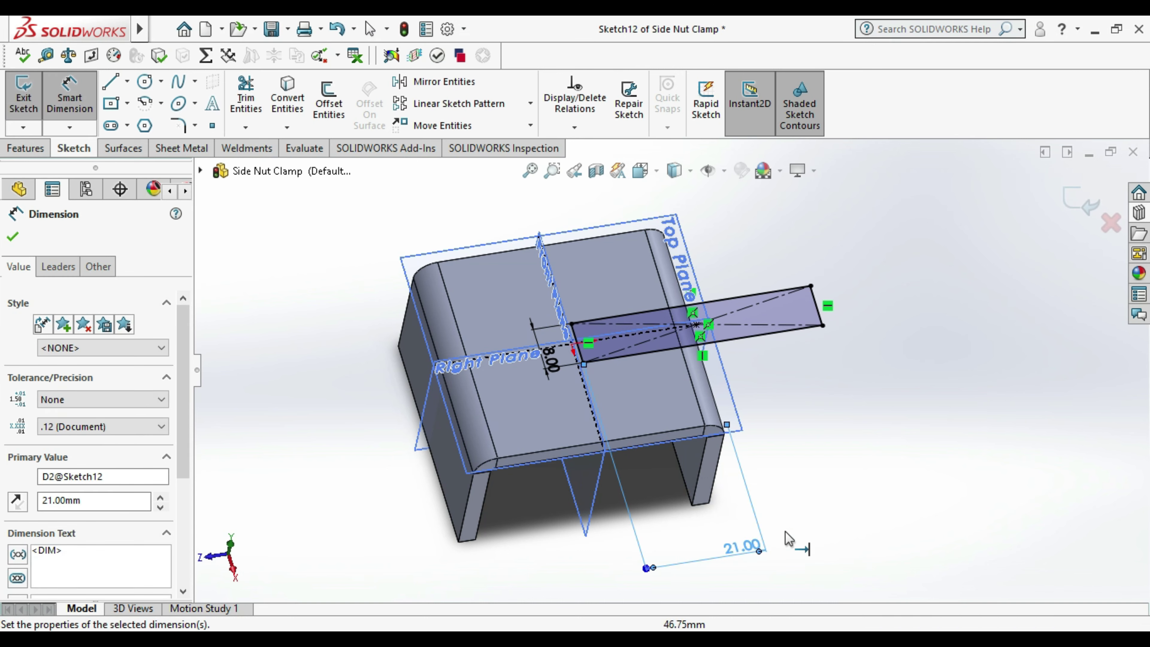
left_click(894, 424)
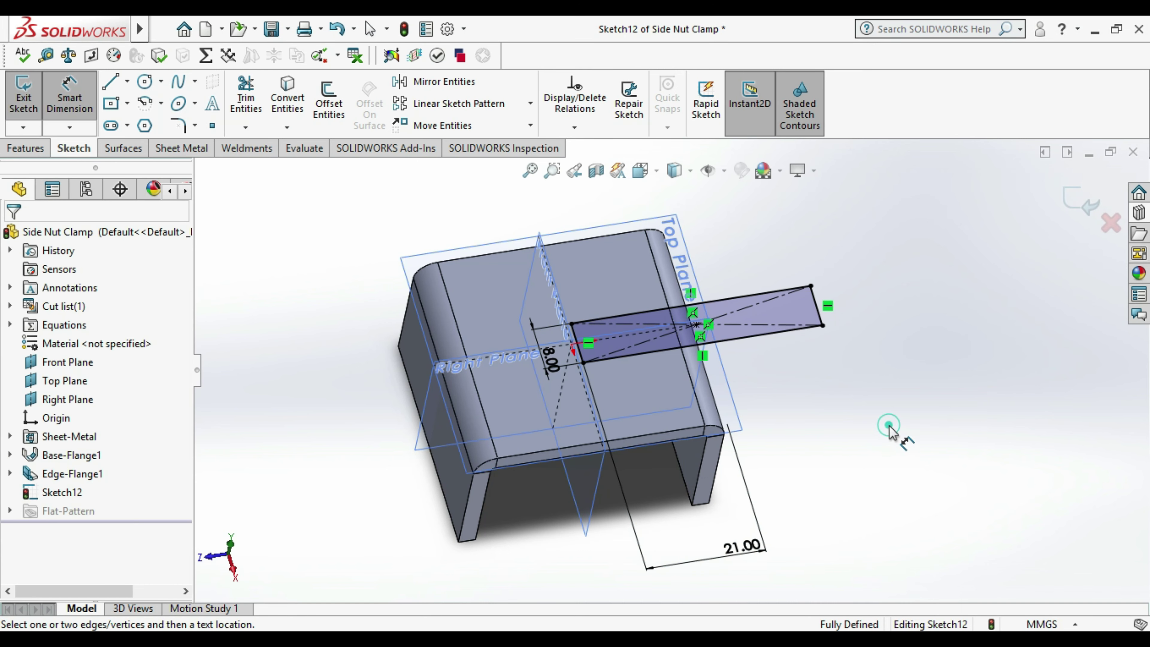
left_click(24, 93)
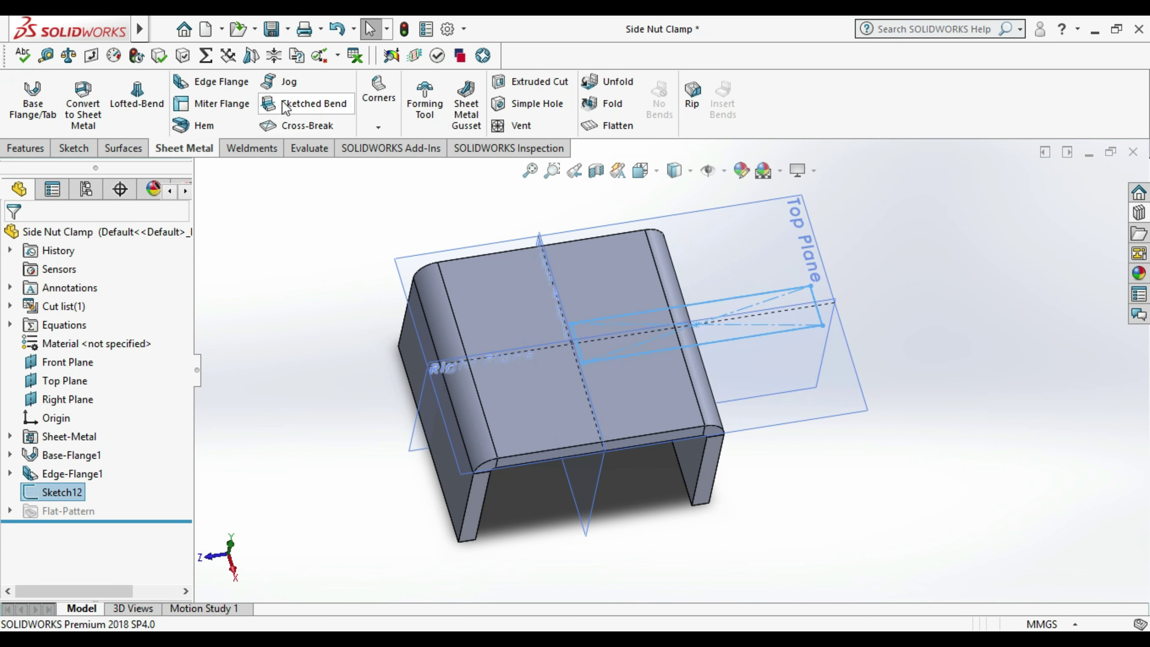
- Extrude-cut Sketch12 Through All to form the slot
left_click(513, 82)
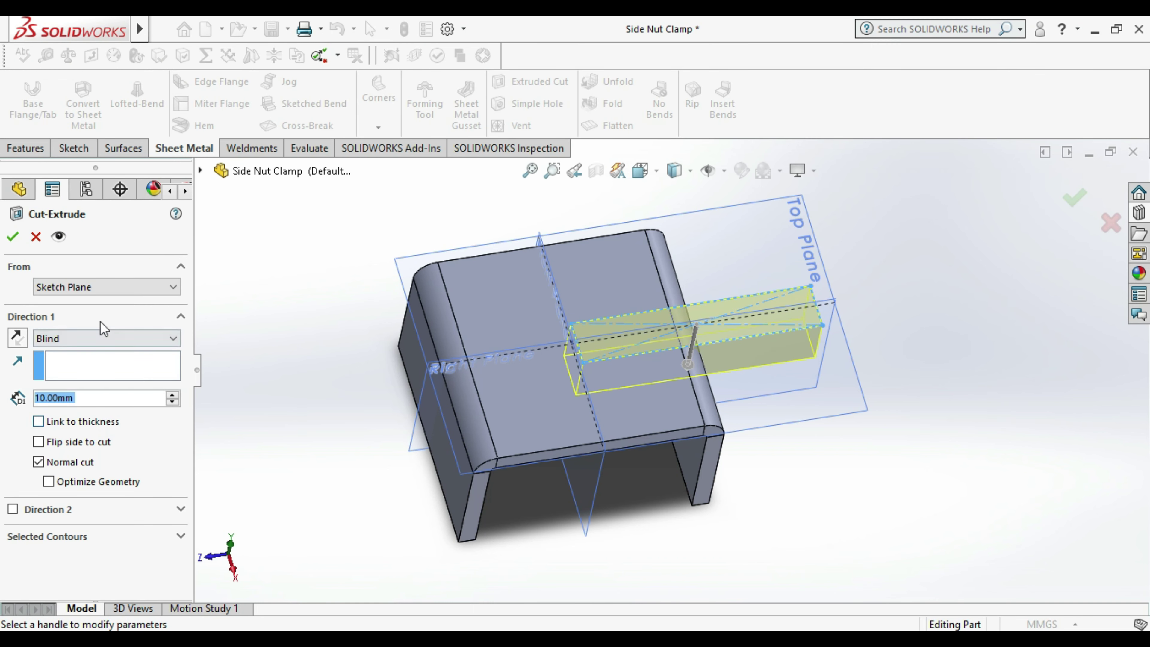
left_click(107, 338)
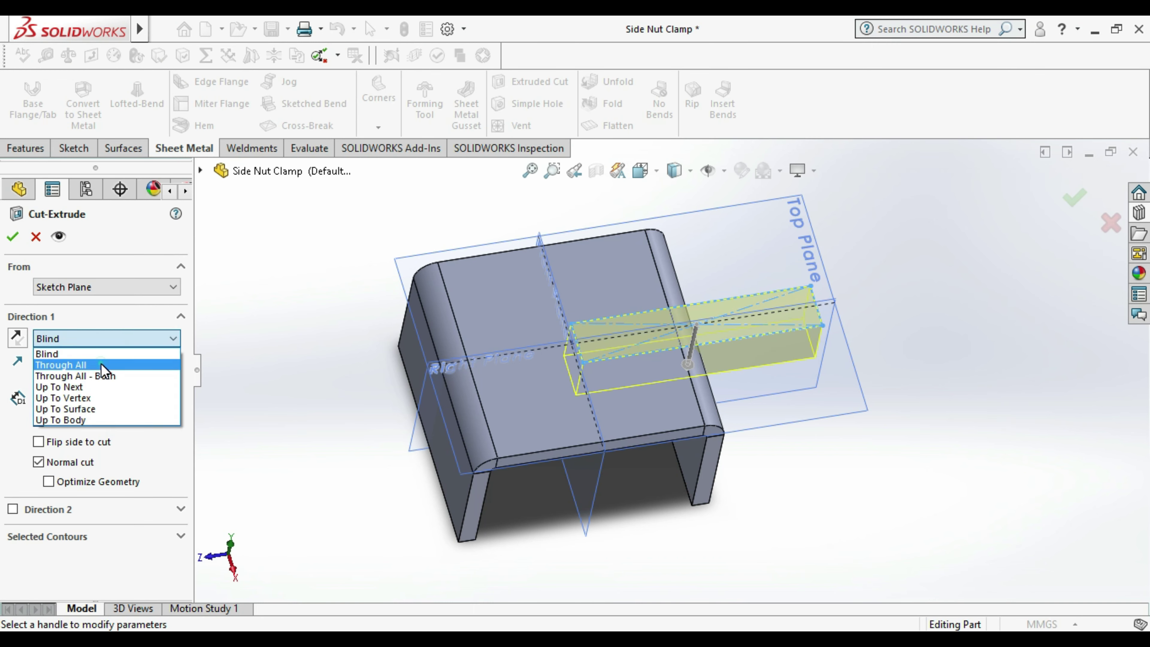
left_click(101, 365)
left_click(10, 241)
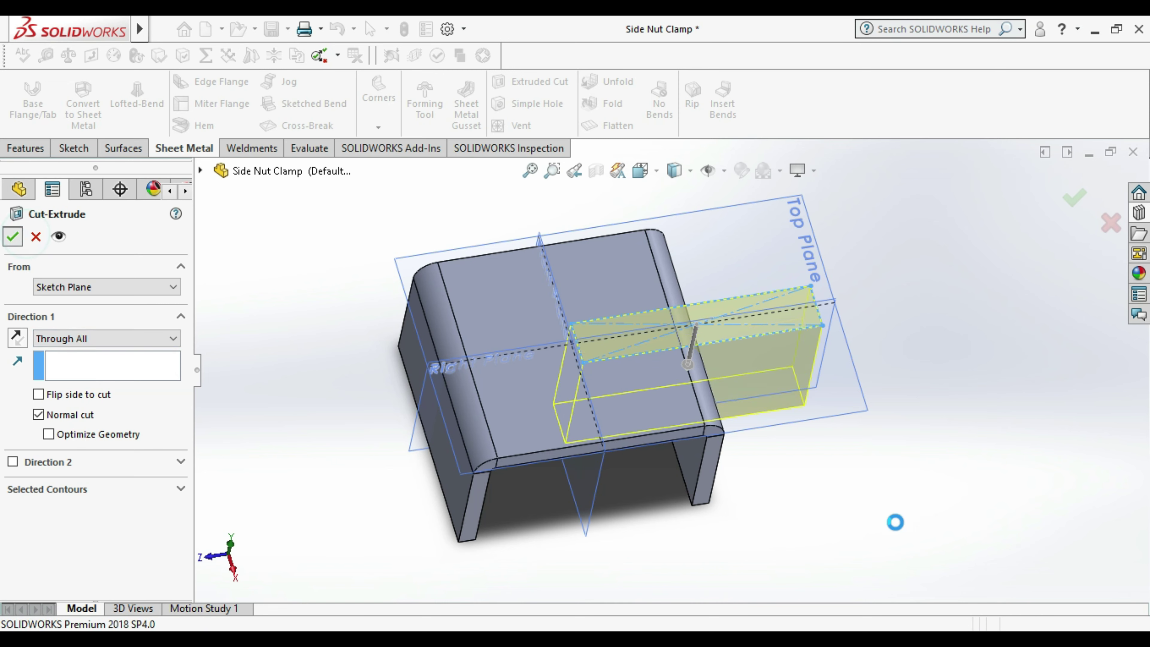
- Orbit to inspect the new slot and save Side Nut Clamp
mouse_move(909, 514)
middle_mouse_down()
mouse_move(845, 511)
mouse_move(860, 385)
middle_mouse_up()
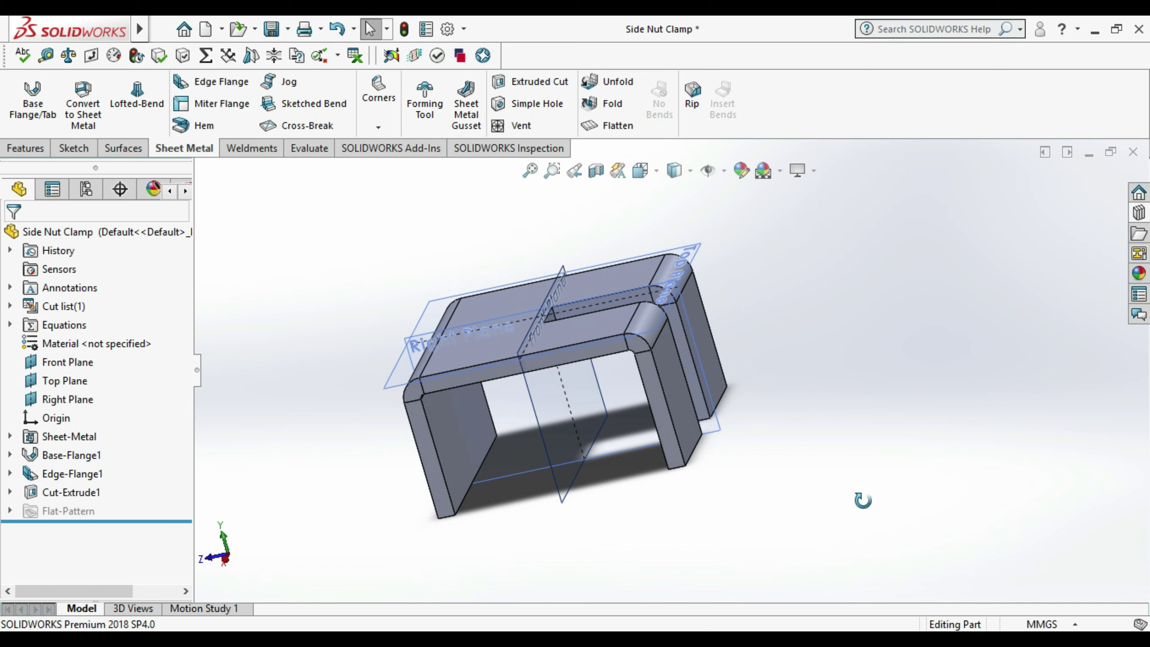
mouse_move(855, 505)
middle_mouse_down()
mouse_move(803, 459)
mouse_move(774, 455)
middle_mouse_up()
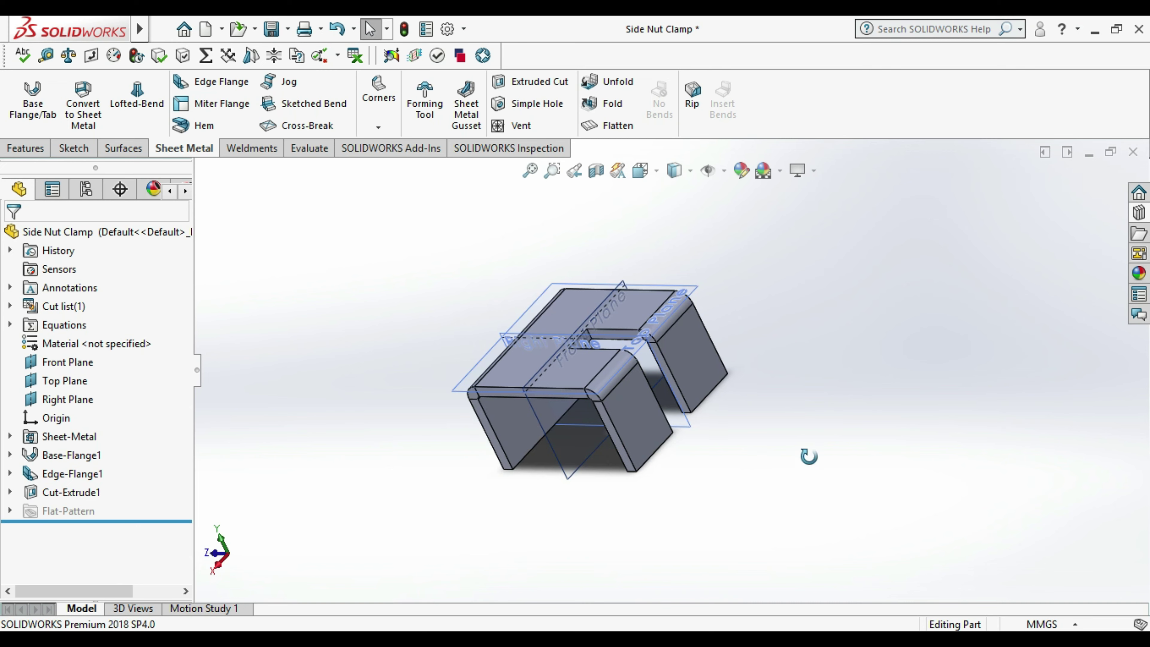
mouse_move(784, 438)
middle_mouse_down()
mouse_move(811, 457)
mouse_move(786, 417)
middle_mouse_up()
left_click(273, 29)
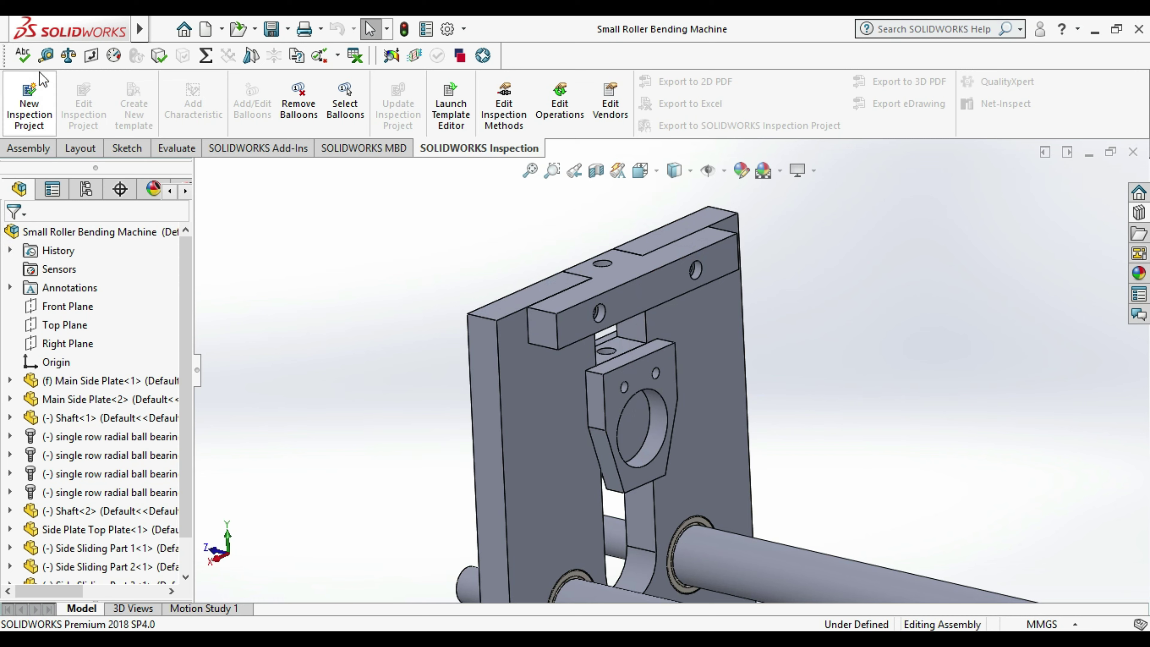
- Insert Side Nut Clamp into the assembly, placing it near the top plate
left_click(29, 147)
left_click(95, 105)
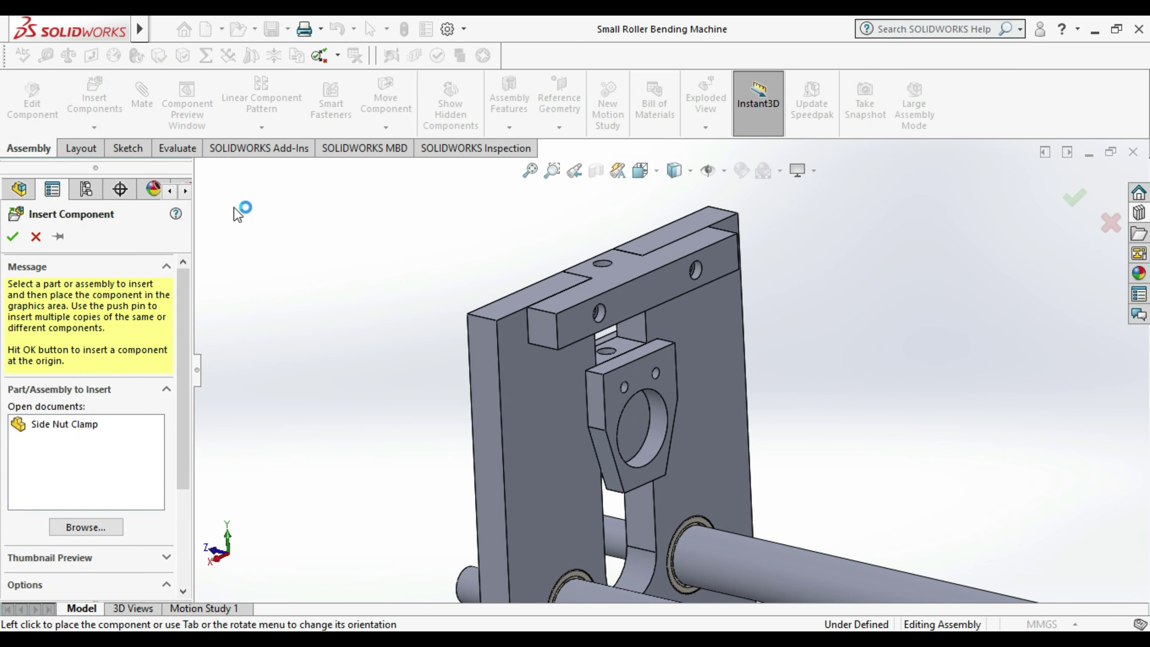
left_click(86, 424)
left_click(625, 356)
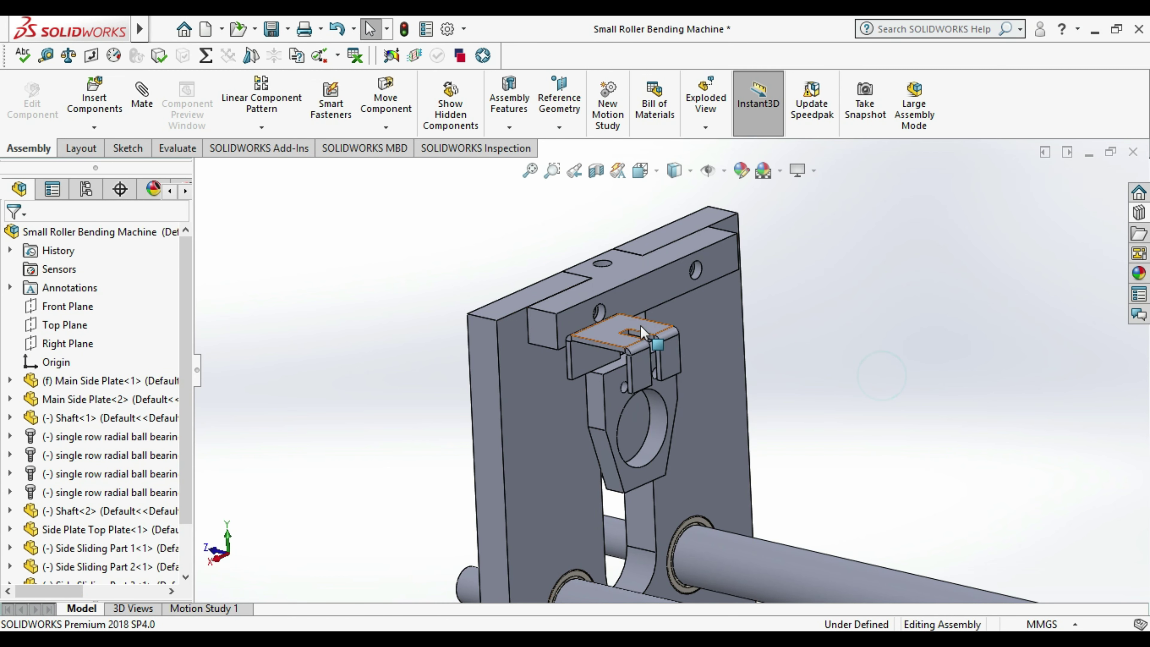
- Orbit the assembly and slide the clamp to the left toward its position
scroll(641, 325, "down", 3)
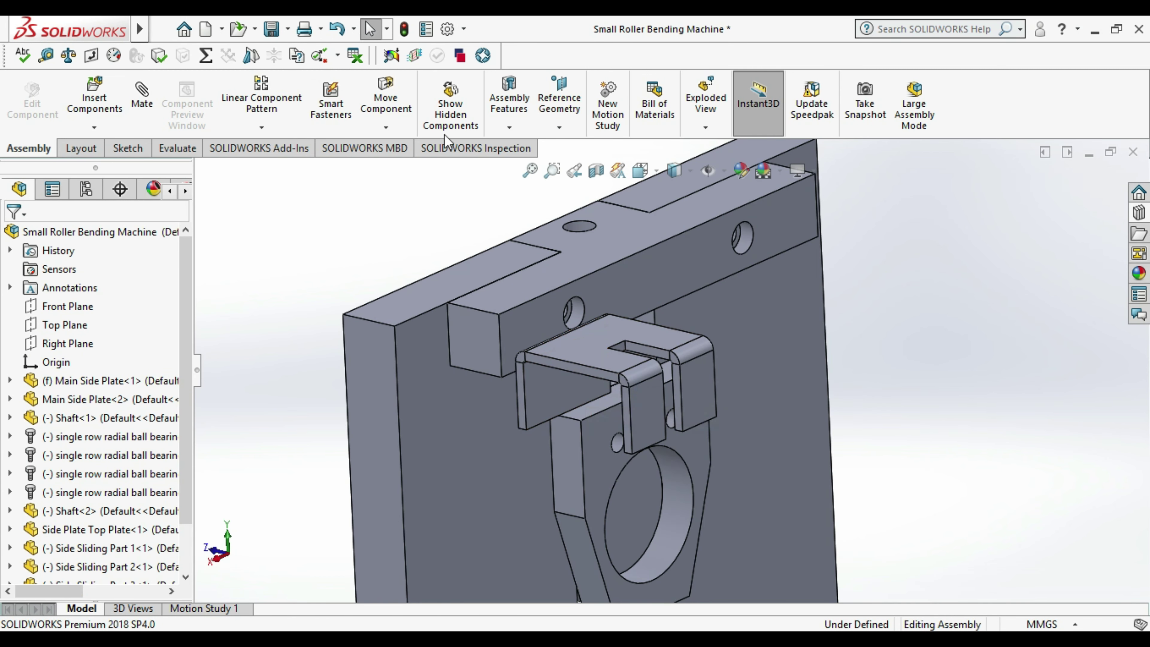
mouse_move(619, 372)
middle_mouse_down()
mouse_move(685, 432)
mouse_move(643, 373)
middle_mouse_up()
left_click_drag(616, 360, 457, 313)
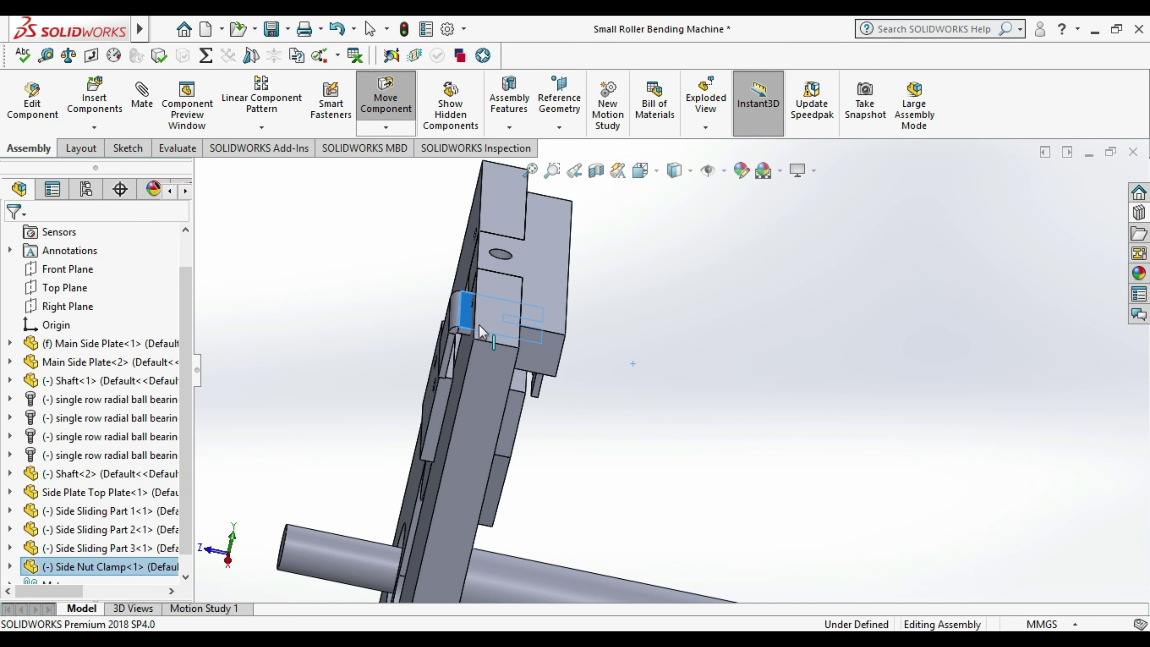
key("Escape")
middle_click_drag(663, 419, 570, 351)
scroll(646, 385, "down", 5)
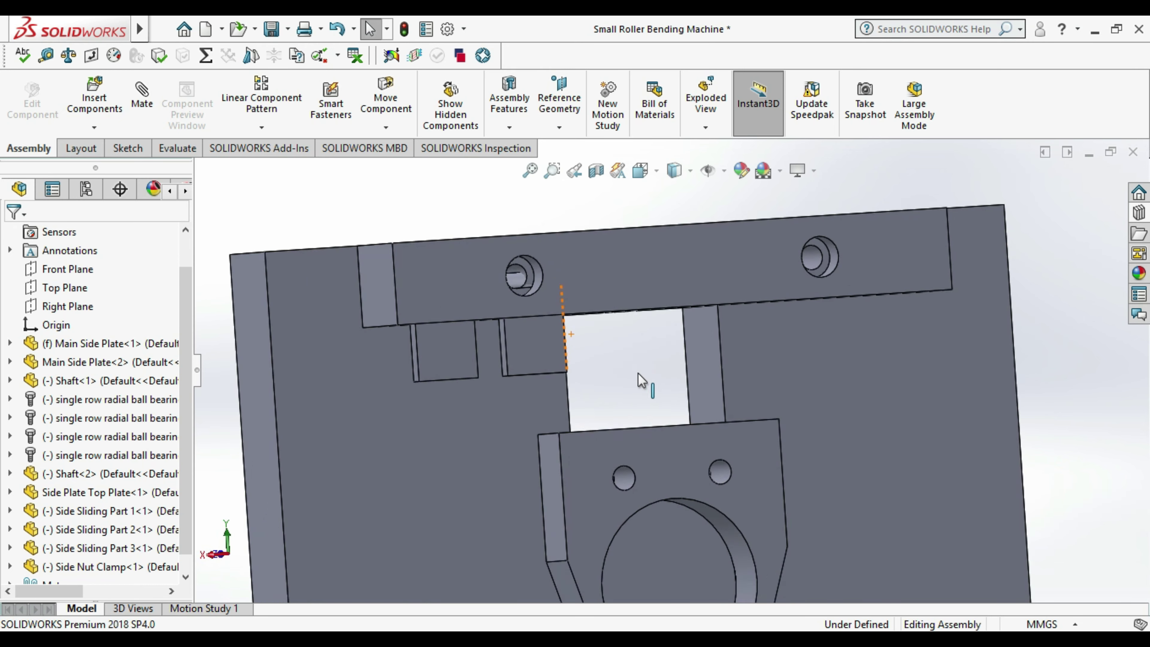
left_click(144, 109)
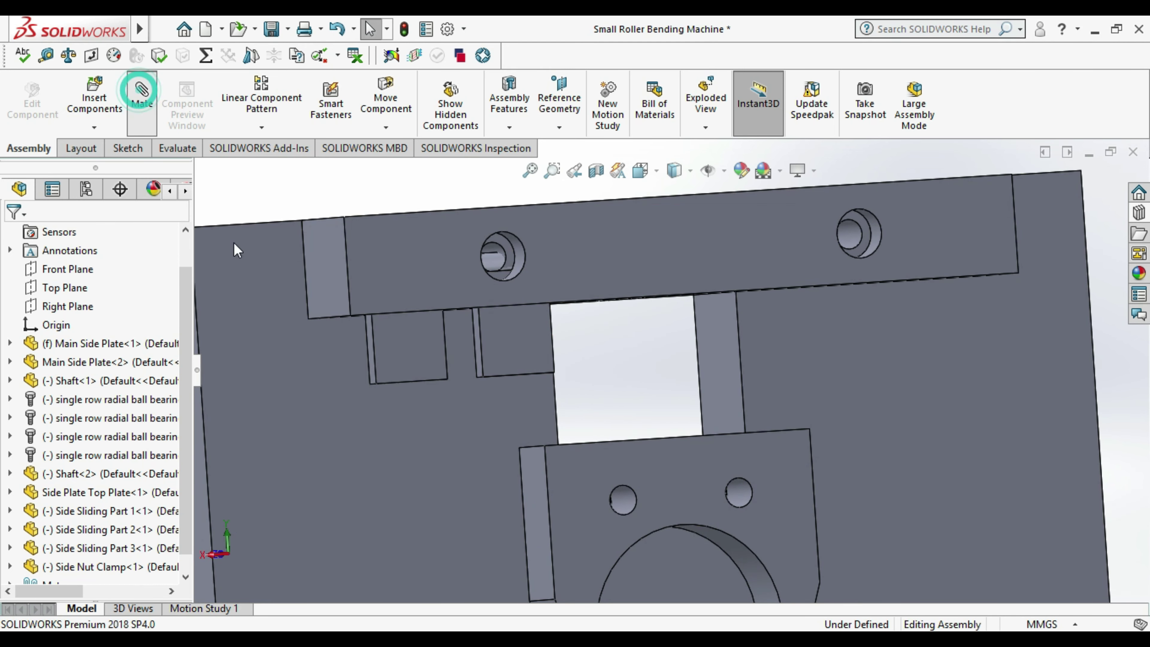
- Mate a Side Sliding Part face coincident with a Side Nut Clamp face
scroll(658, 475, "down", 3)
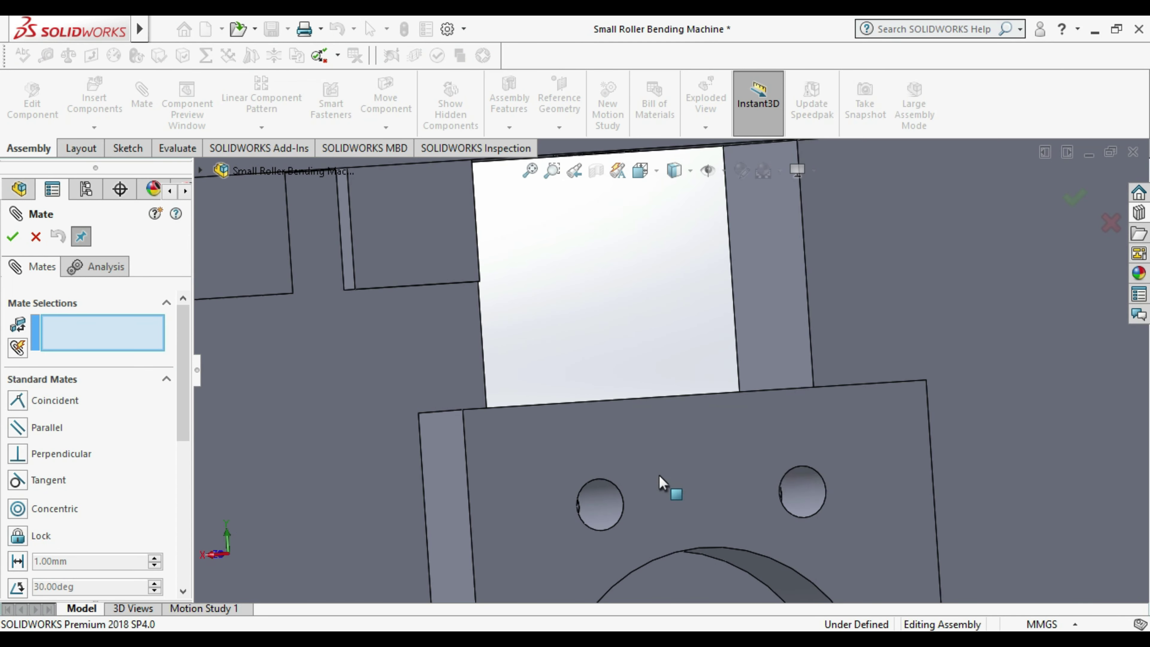
middle_click_drag(658, 474, 727, 370)
left_click(678, 445)
scroll(677, 445, "up", 3)
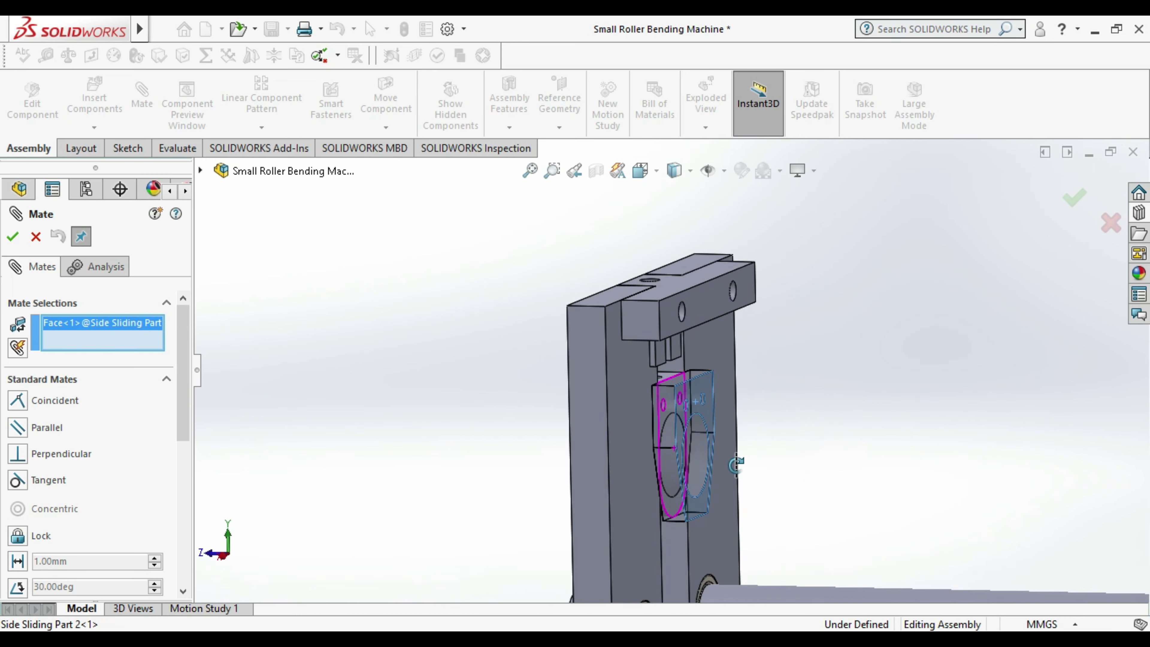
scroll(727, 369, "down", 5)
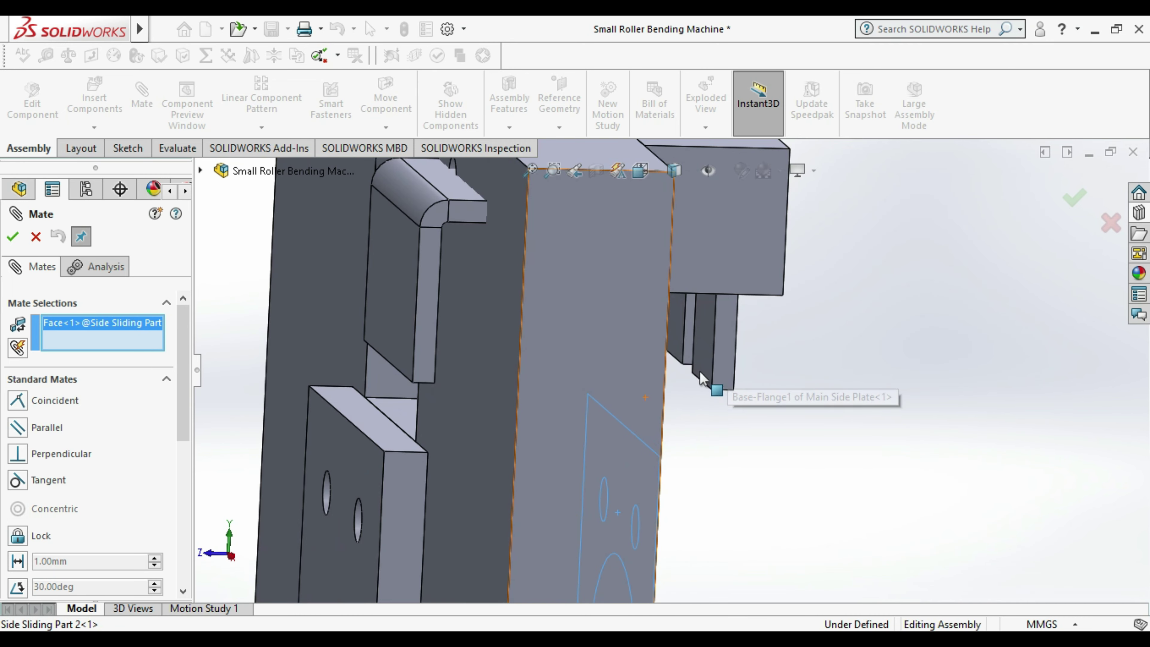
left_click(702, 346)
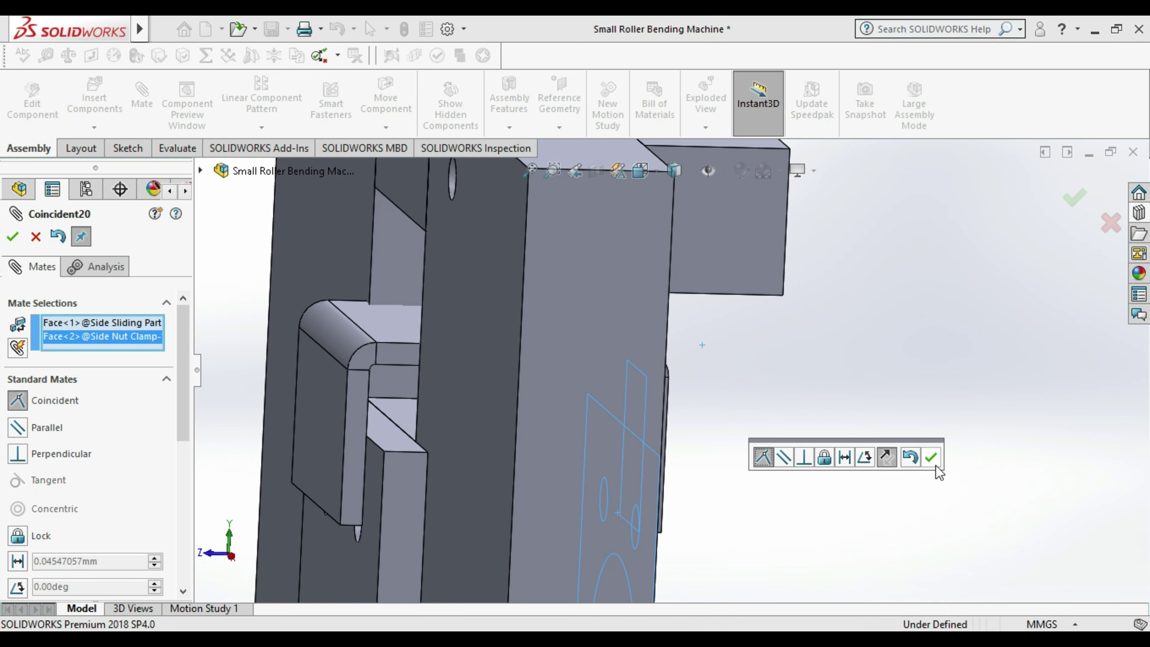
left_click(932, 459)
- Add a second coincident mate between another sliding-part face and clamp face
scroll(437, 411, "down", 2)
scroll(424, 419, "down", 2)
left_click(423, 421)
scroll(417, 428, "up", 3)
middle_click_drag(589, 399, 624, 338)
left_click(611, 297)
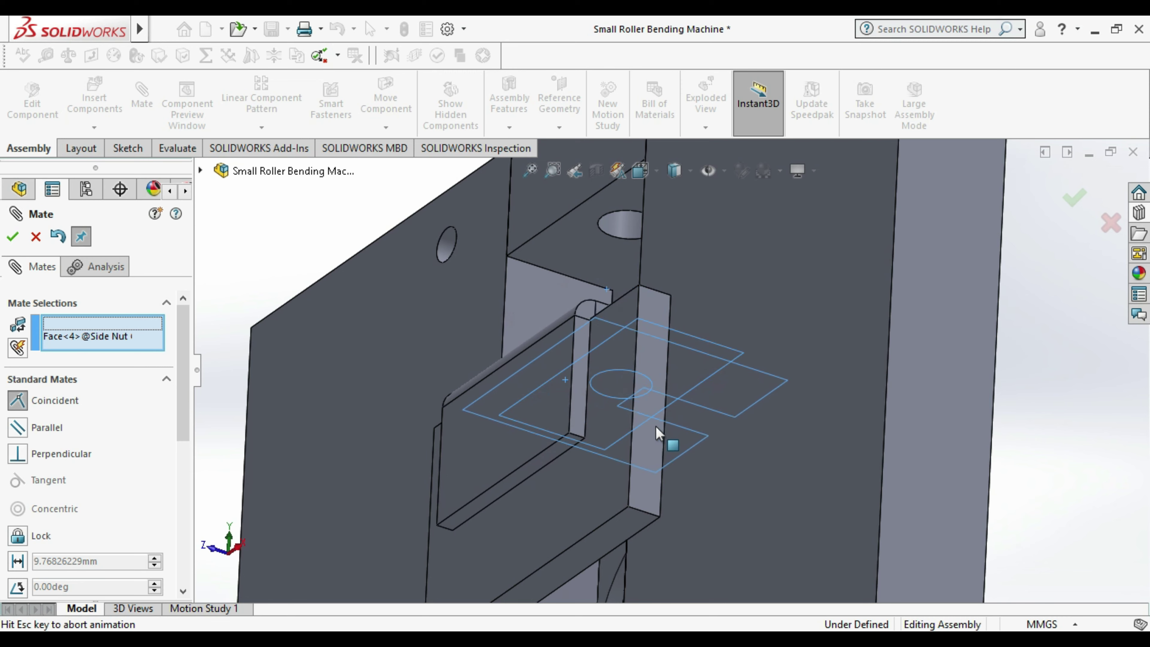
scroll(662, 446, "up", 3)
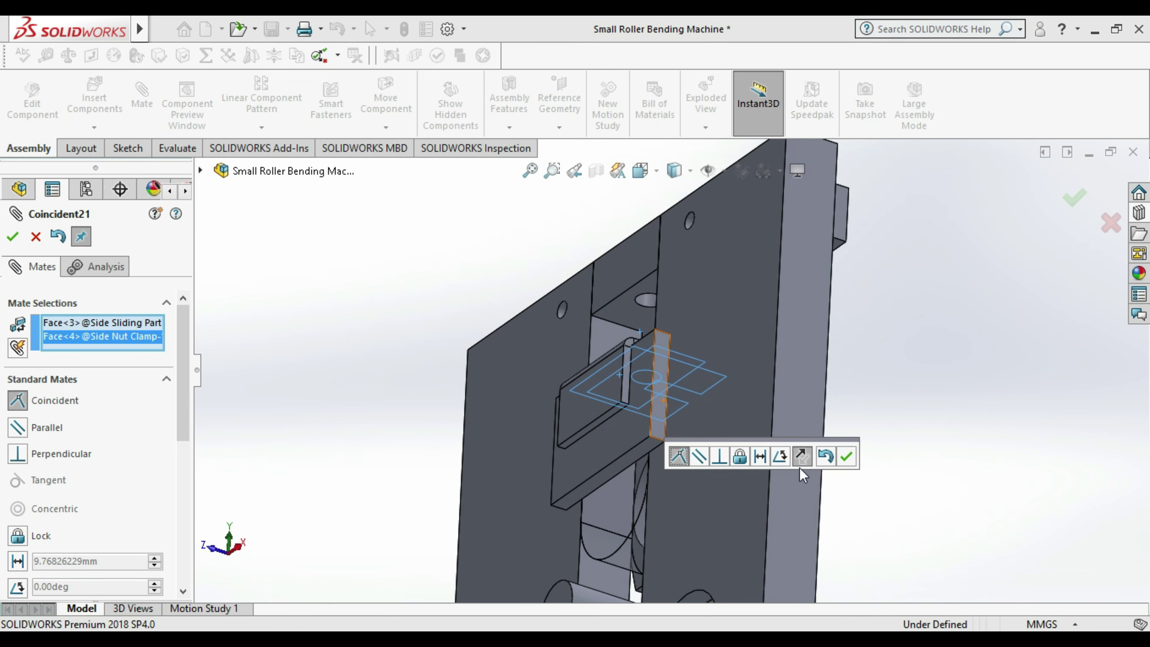
left_click(845, 456)
- Orbit around the clamp to check its round hole and seating, then close Mate
middle_click_drag(791, 406, 658, 476)
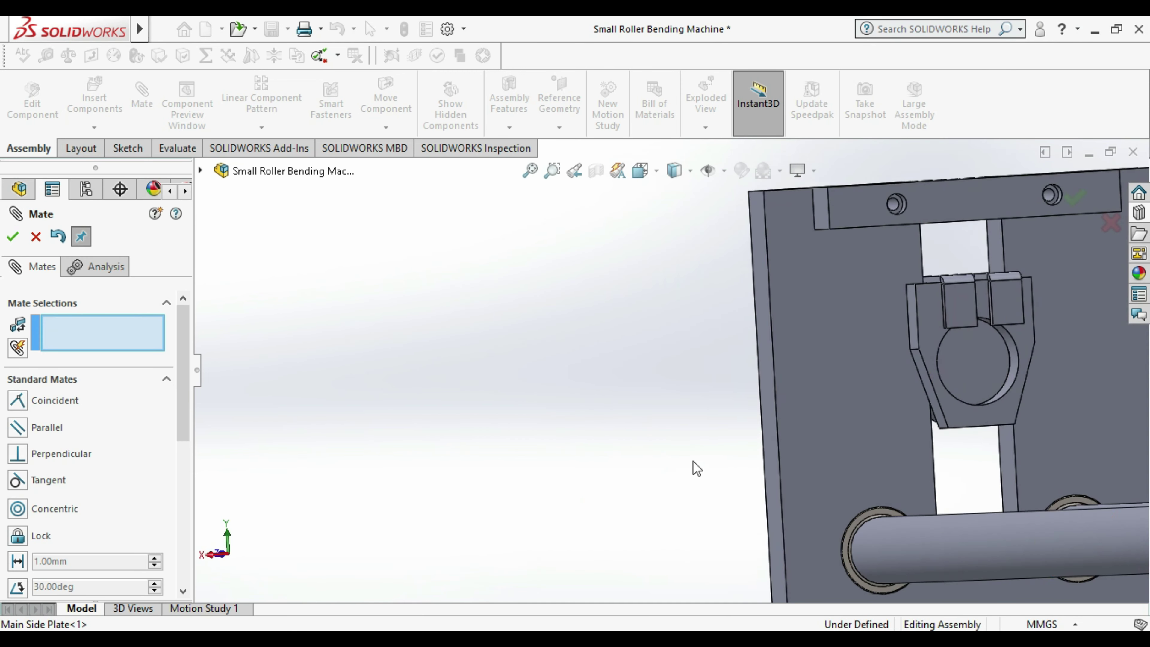
scroll(983, 360, "down", 3)
scroll(842, 380, "down", 3)
scroll(785, 403, "down", 3)
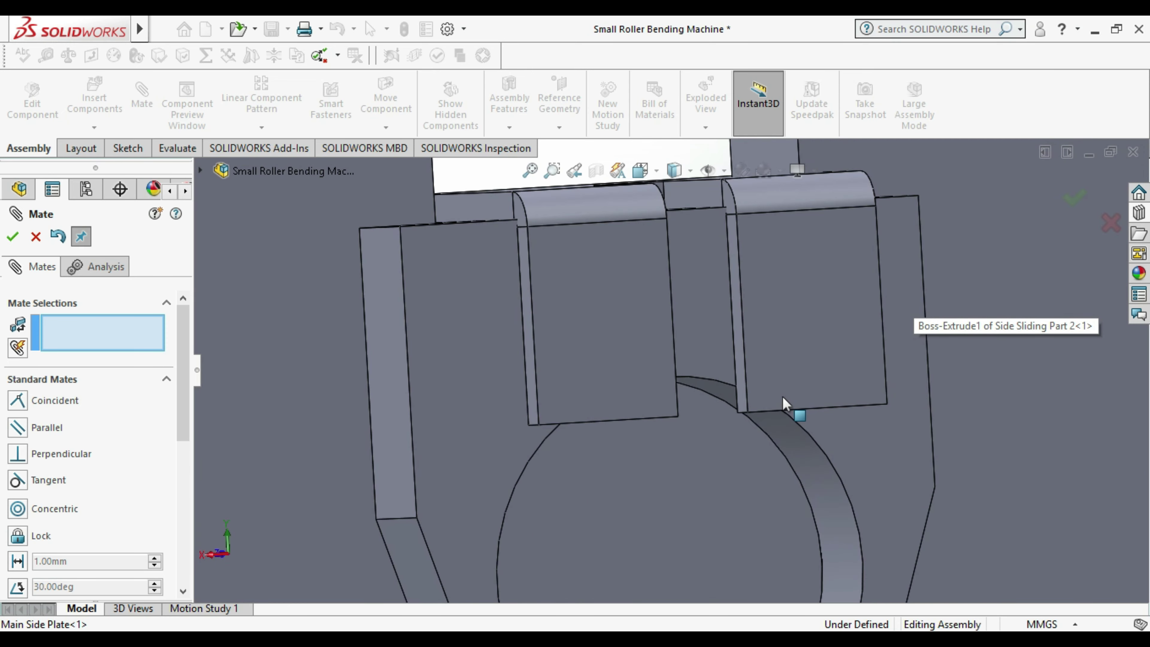
scroll(786, 403, "up", 3)
mouse_move(785, 403)
middle_mouse_down()
mouse_move(778, 390)
mouse_move(791, 418)
middle_mouse_up()
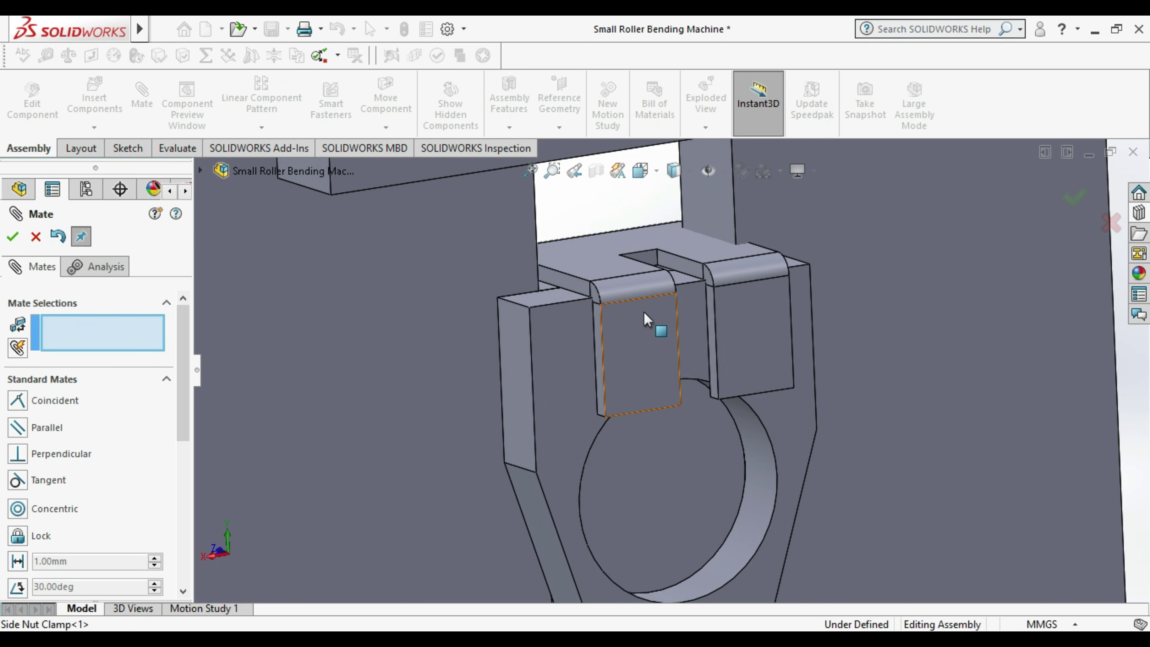
scroll(616, 334, "down", 3)
scroll(617, 300, "down", 3)
middle_click_drag(616, 300, 688, 299)
scroll(686, 313, "up", 5)
scroll(531, 325, "down", 2)
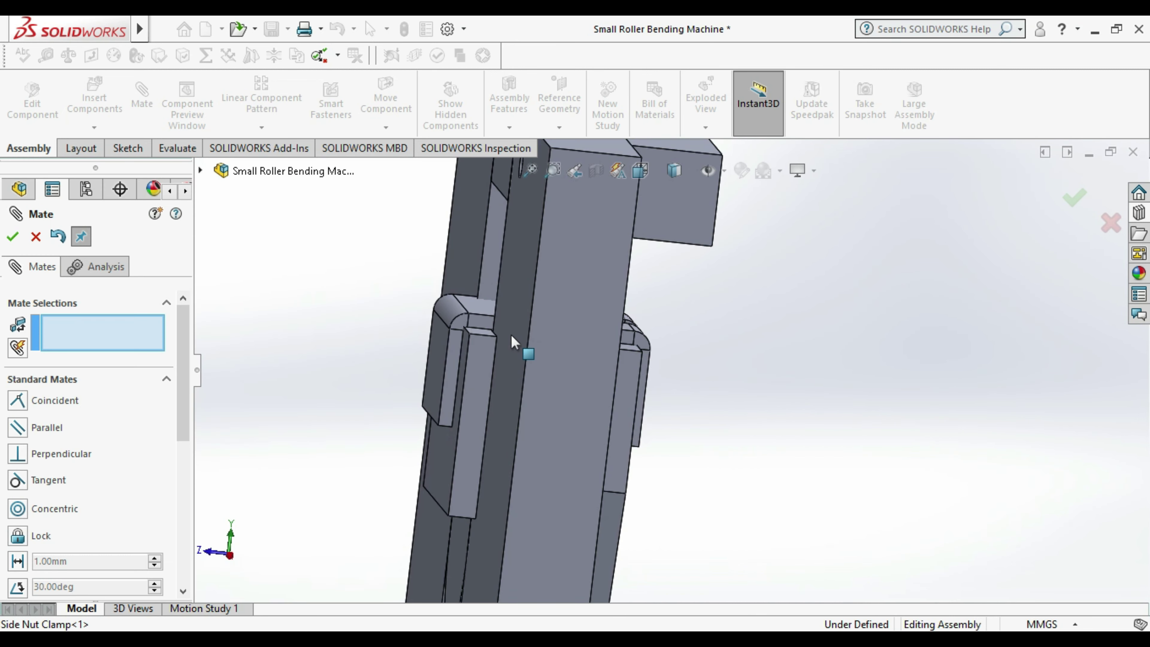
middle_click_drag(553, 362, 592, 364)
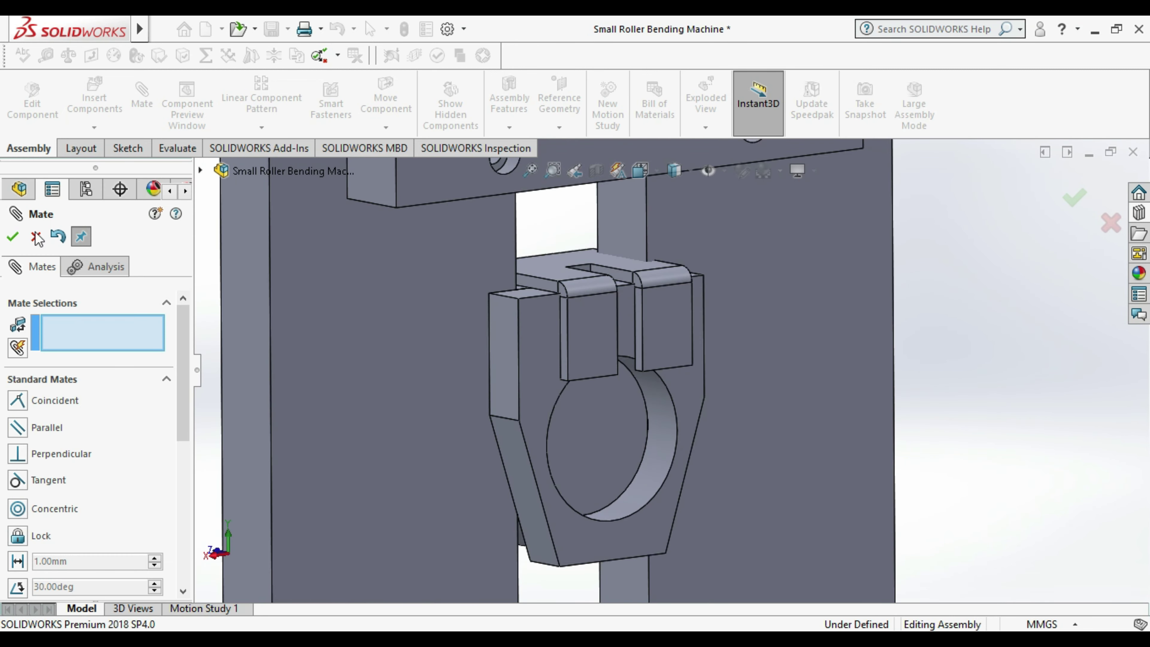
left_click(10, 240)
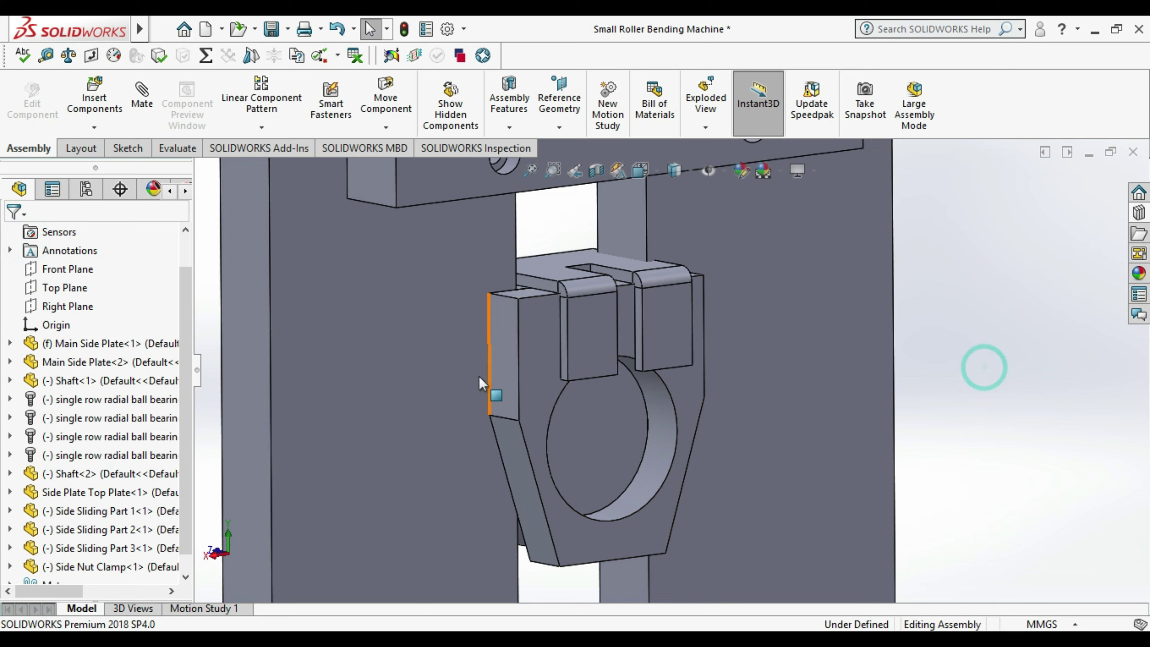
- Measure Side Sliding Part 1's face to the clamp face, confirming a parallel 3 mm gap
left_click(549, 362)
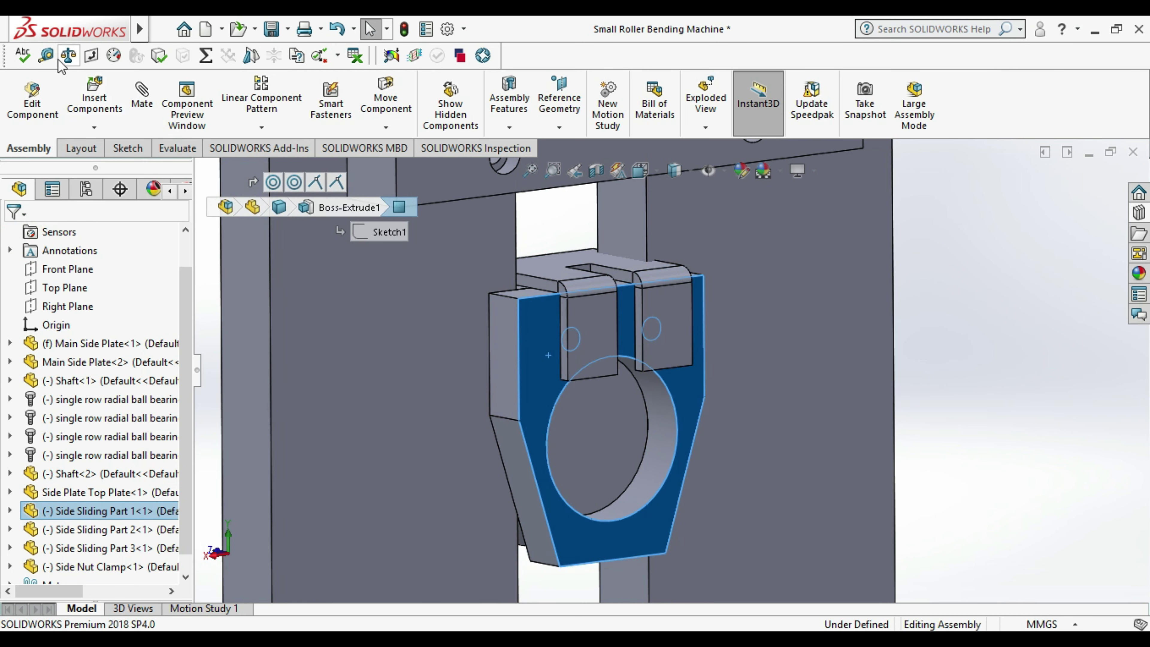
left_click(47, 56)
scroll(583, 335, "down", 3)
scroll(583, 330, "down", 2)
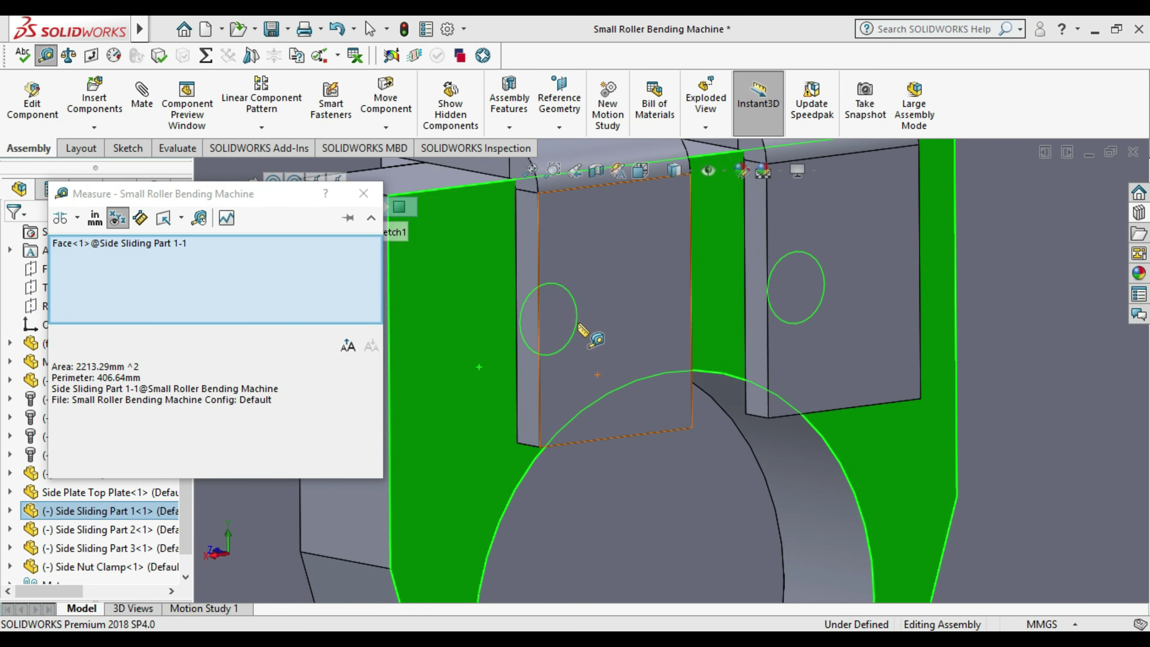
left_click(574, 303)
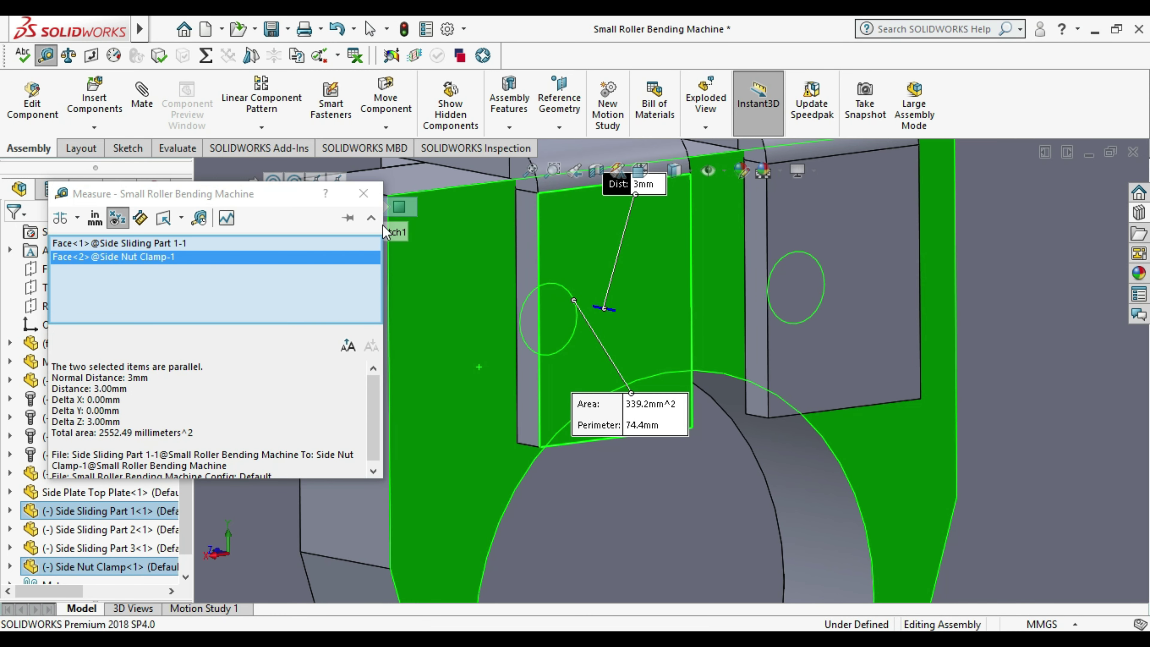
left_click(364, 193)
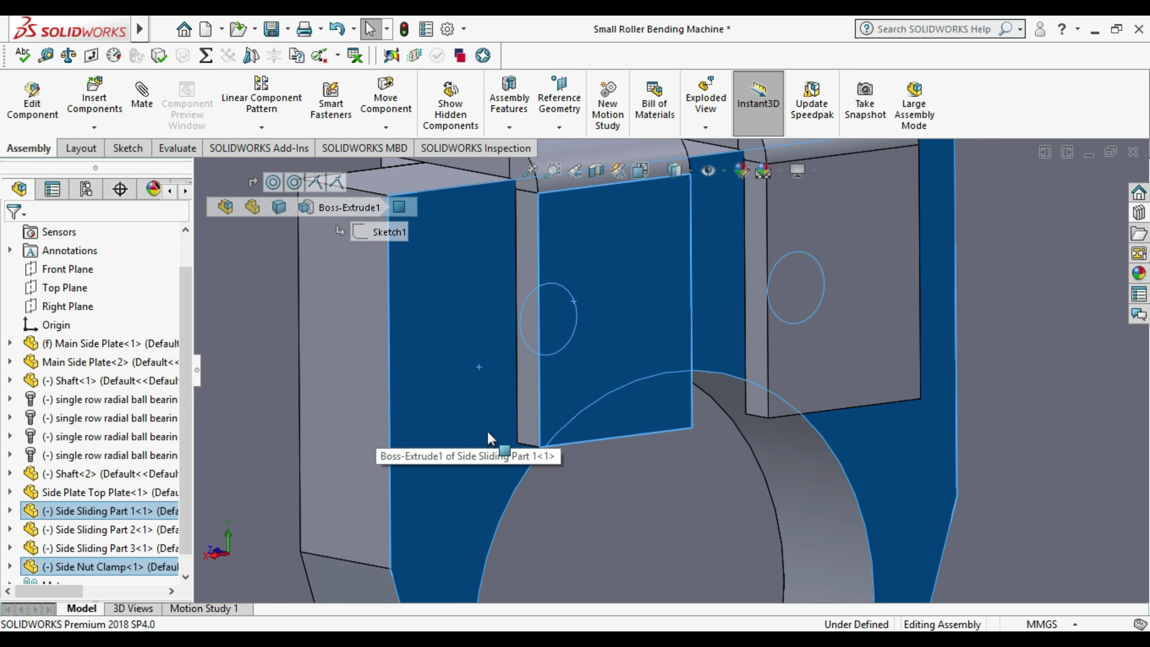
scroll(490, 421, "up", 3)
scroll(490, 422, "up", 2)
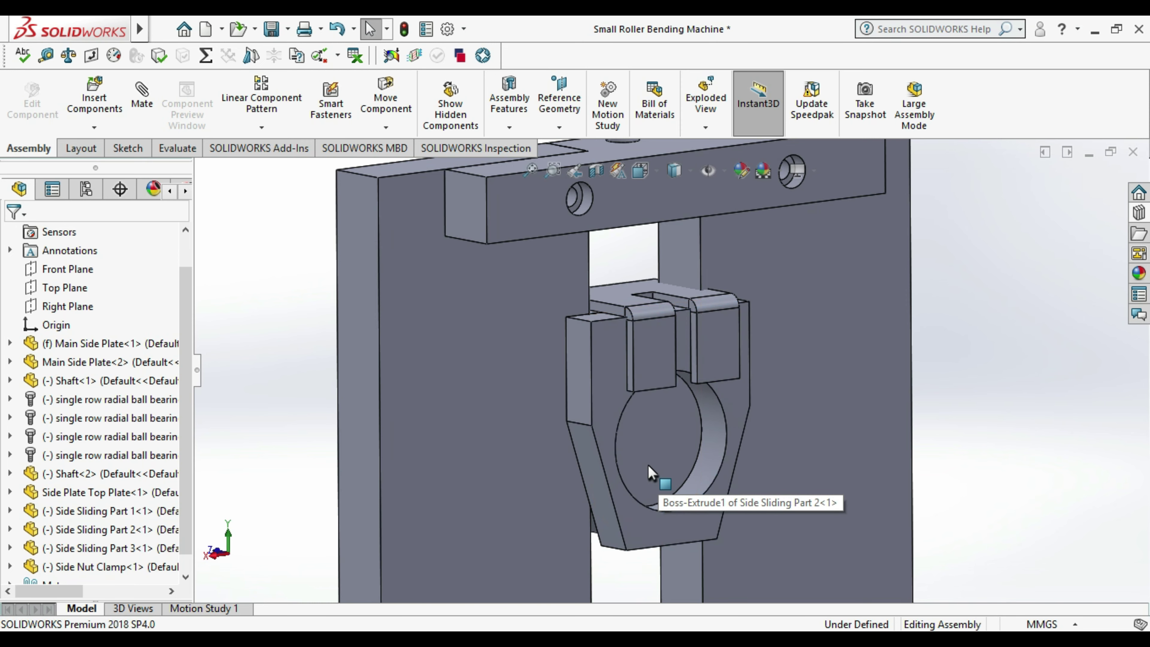
- Apply an option from Side Sliding Part 1's right-click menu
right_click(609, 334)
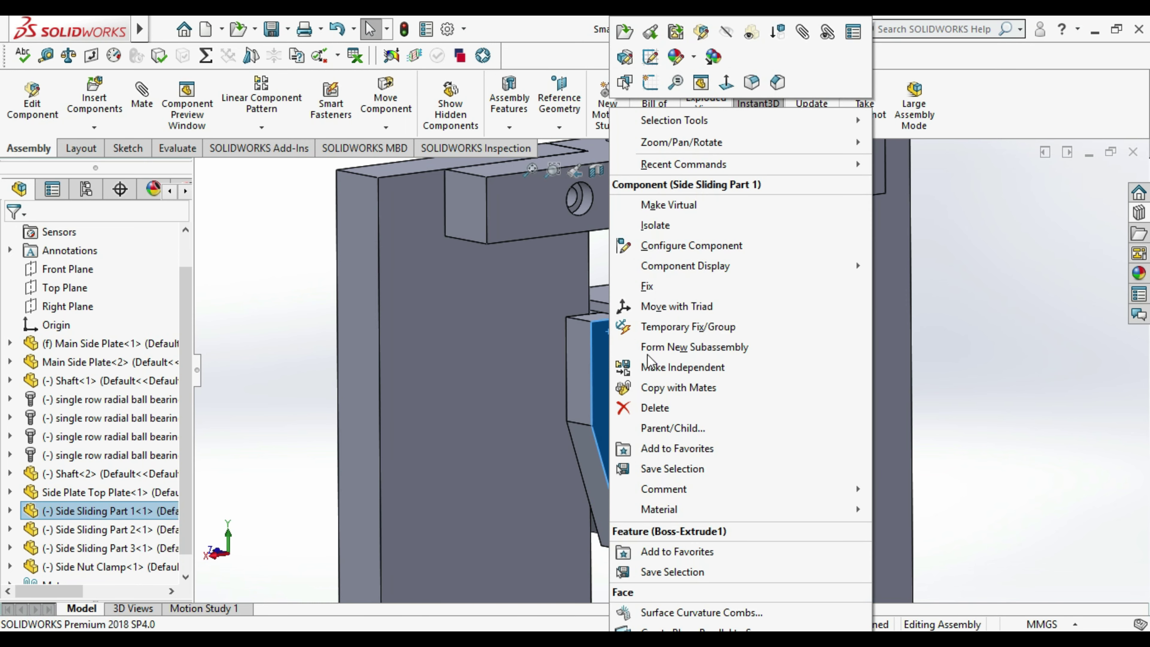
left_click(1066, 437)
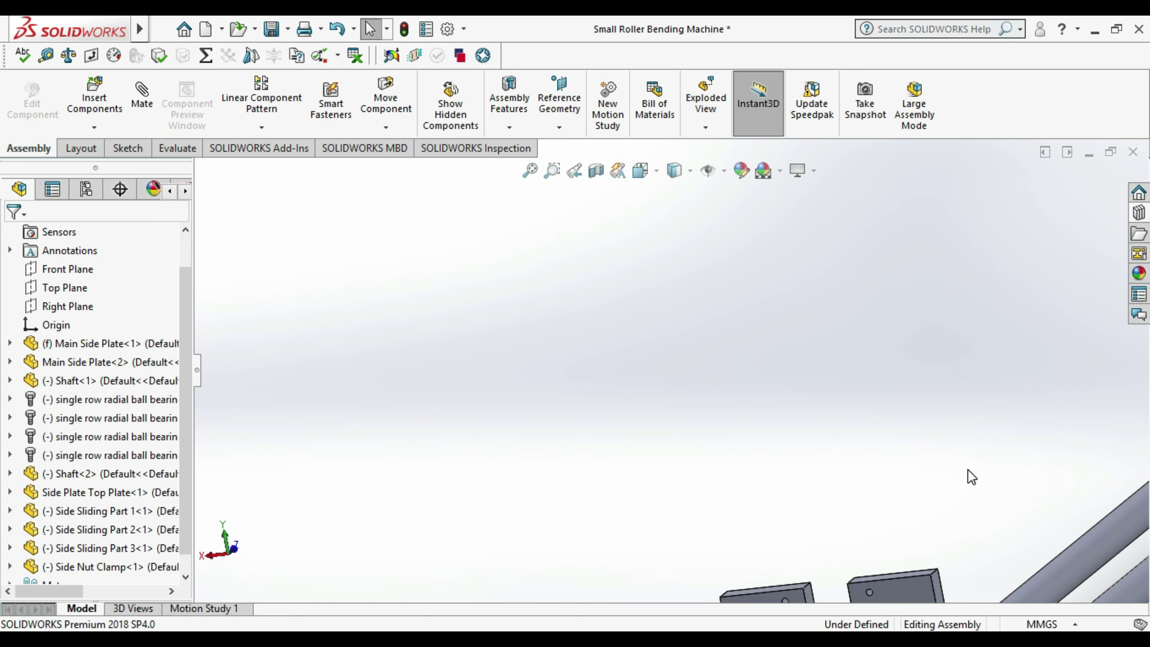
scroll(970, 329, "up", 2)
scroll(824, 347, "down", 4)
scroll(823, 347, "down", 3)
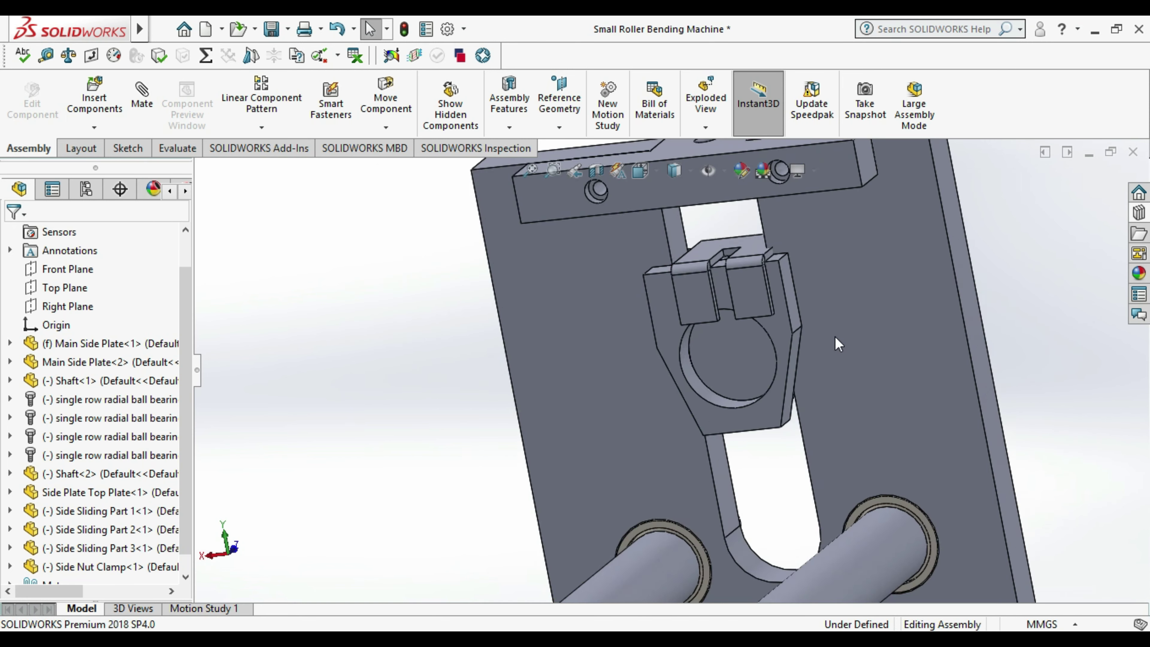
scroll(810, 358, "down", 2)
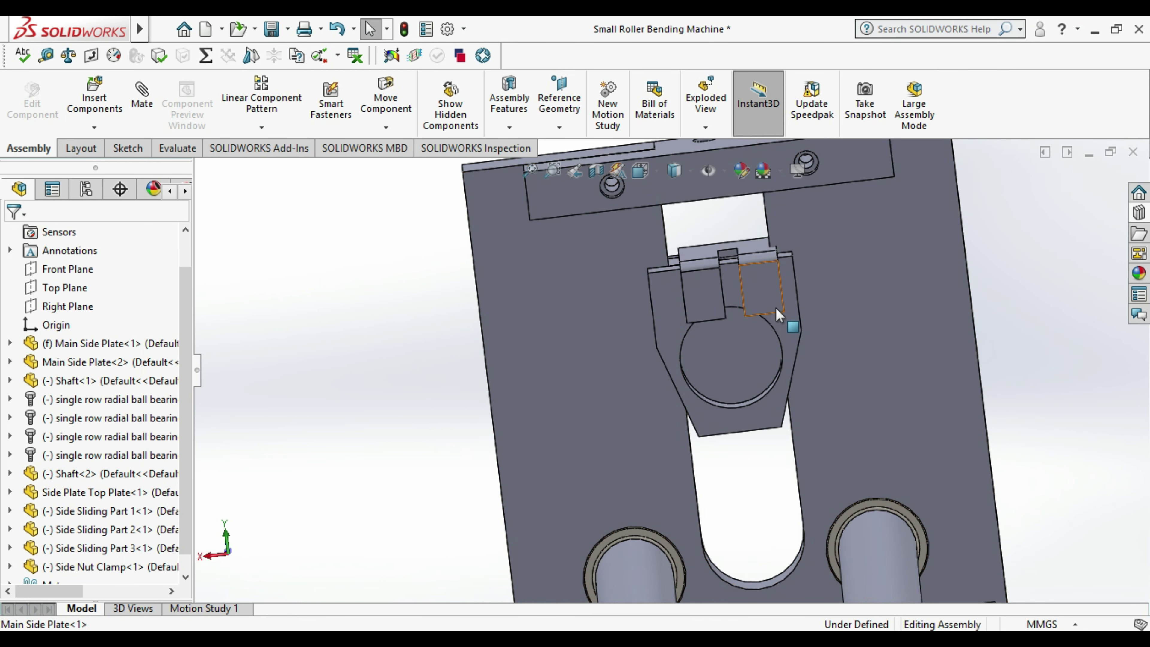
- Reselect Side Sliding Part 1, clear the selection, and begin a new mate
left_click(787, 324)
scroll(757, 309, "down", 4)
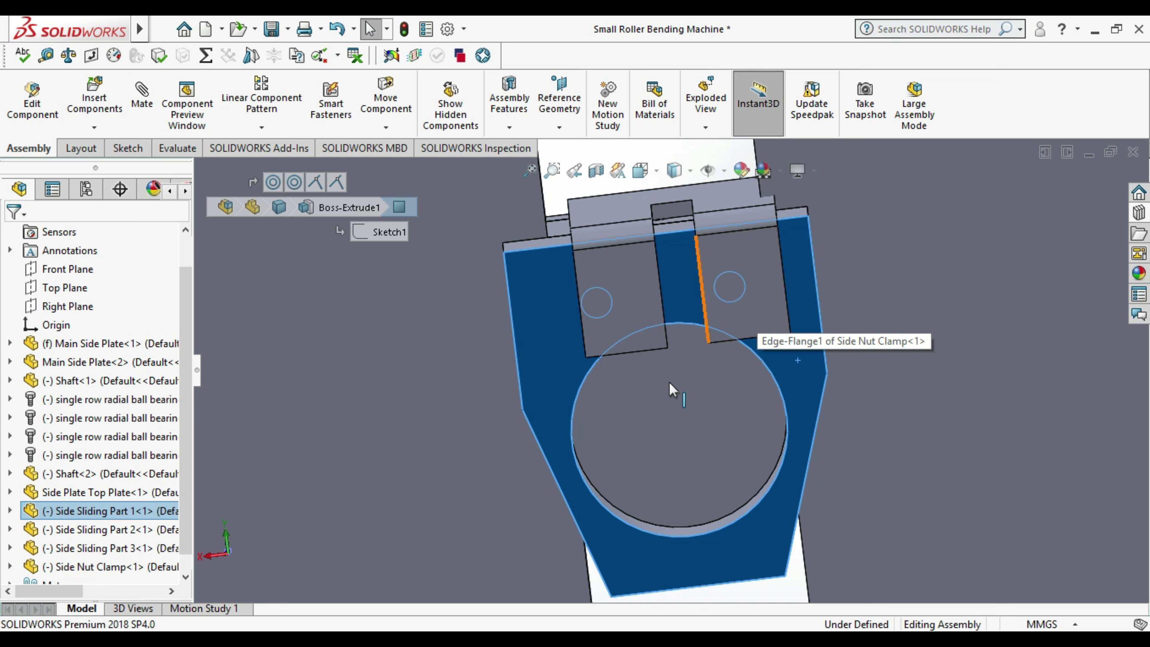
scroll(665, 385, "up", 3)
key("Escape")
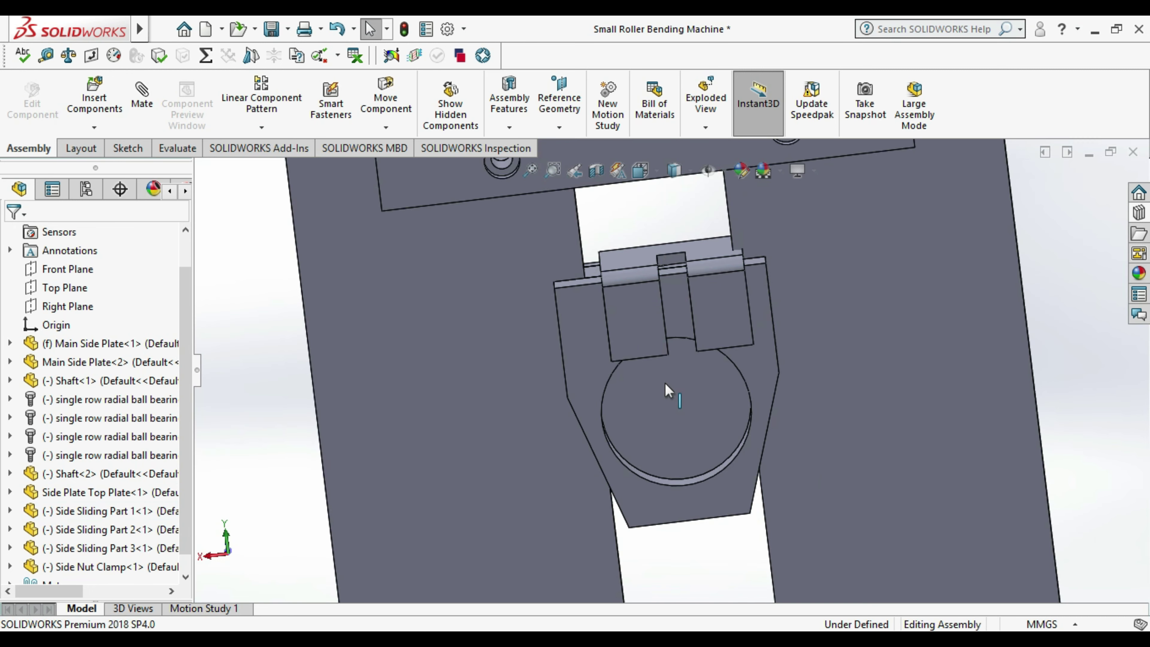
left_click(149, 94)
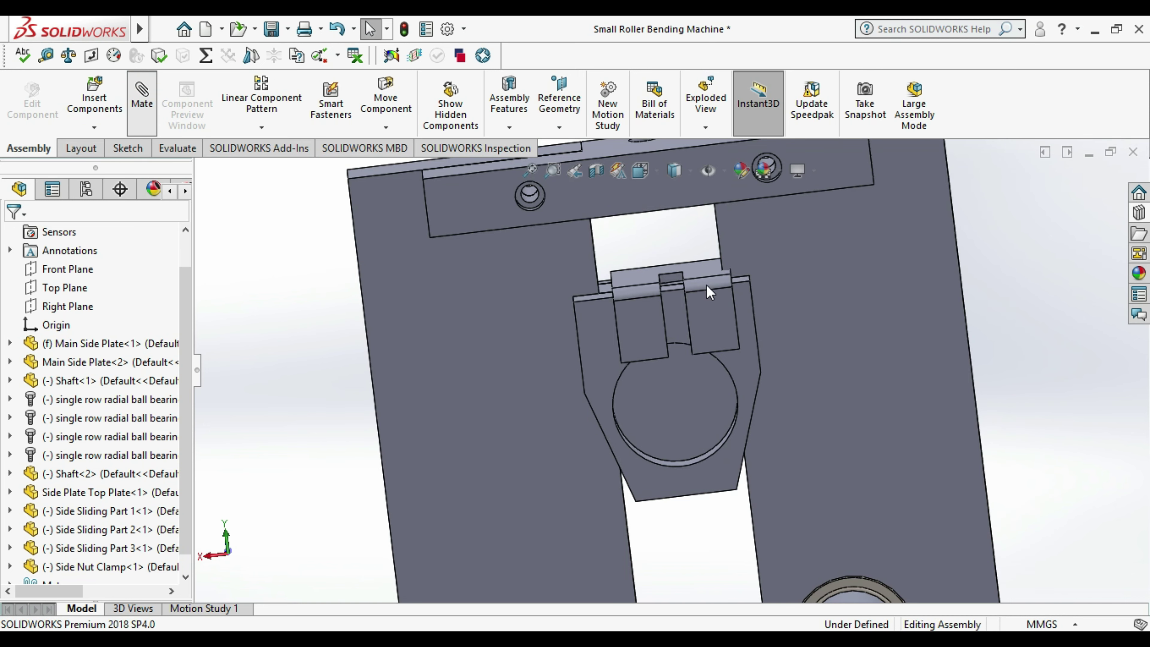
- Select a Main Side Plate face and a Side Nut Clamp face for a new mate
scroll(691, 275, "down", 3)
scroll(657, 334, "down", 2)
middle_click_drag(506, 366, 403, 300)
left_click(403, 300)
scroll(456, 352, "up", 2)
middle_click_drag(457, 351, 507, 371)
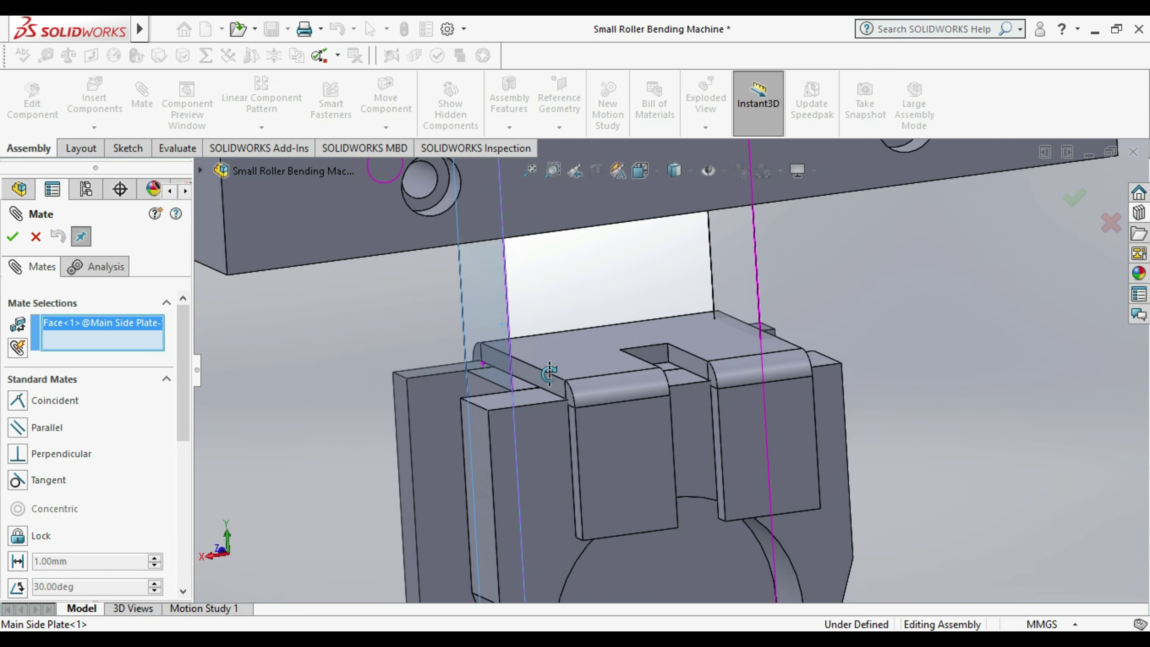
scroll(559, 389, "down", 3)
left_click(559, 390)
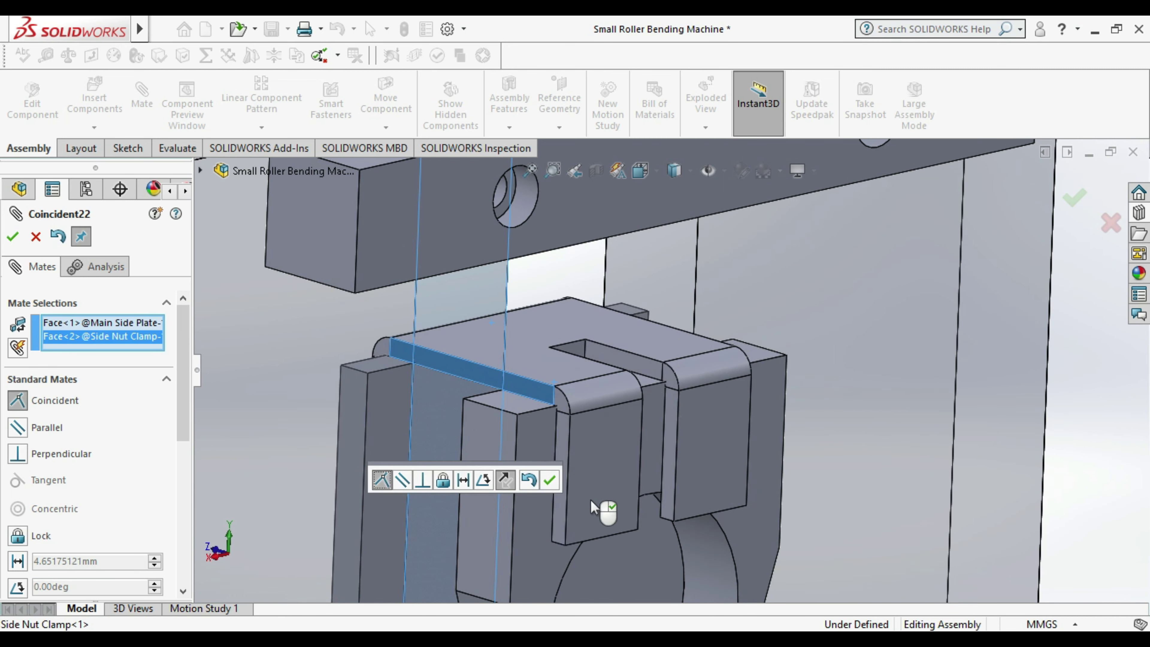
- Make the mate a 1 mm distance mate and accept it
left_click(463, 480)
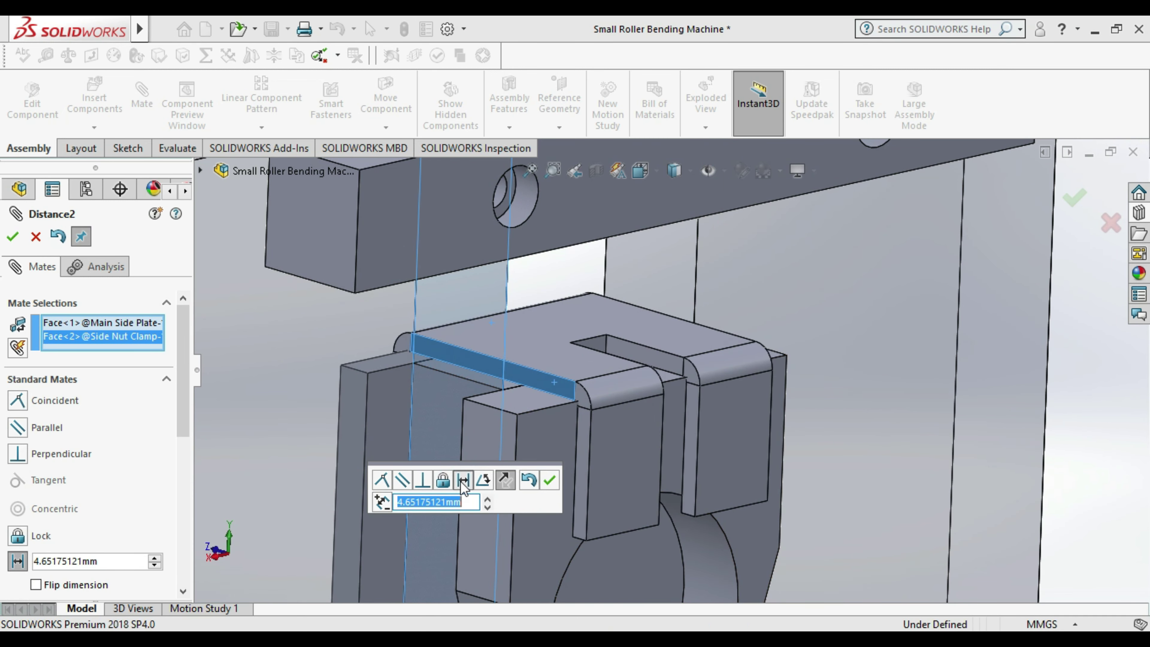
type("1")
key("Return")
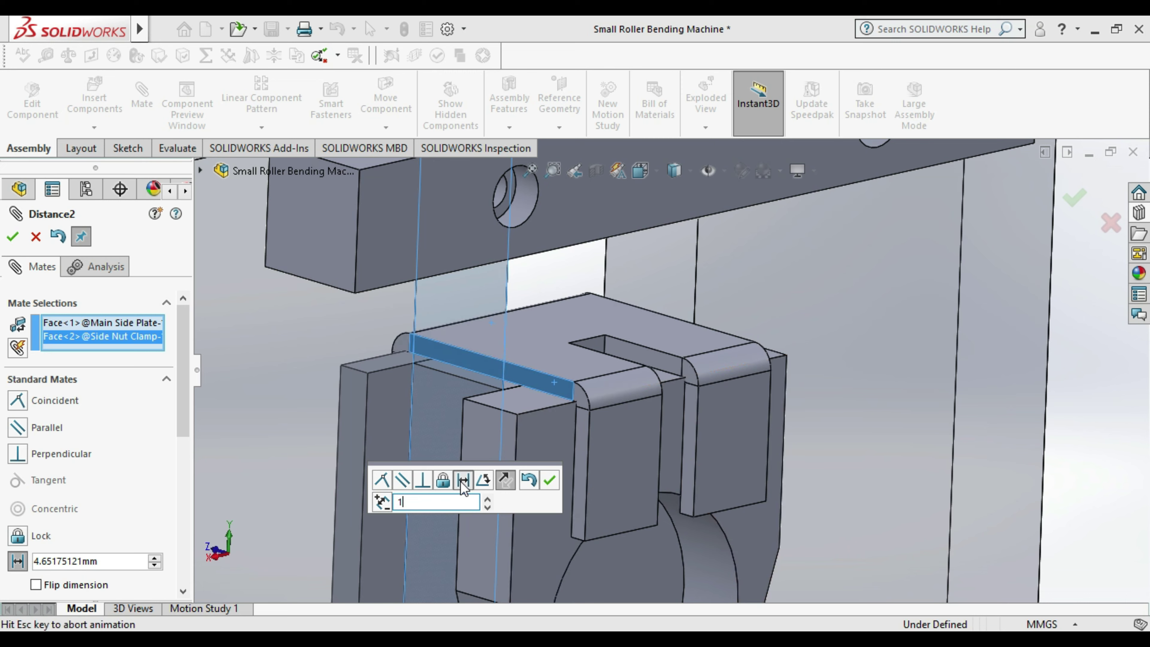
middle_click_drag(585, 480, 630, 414)
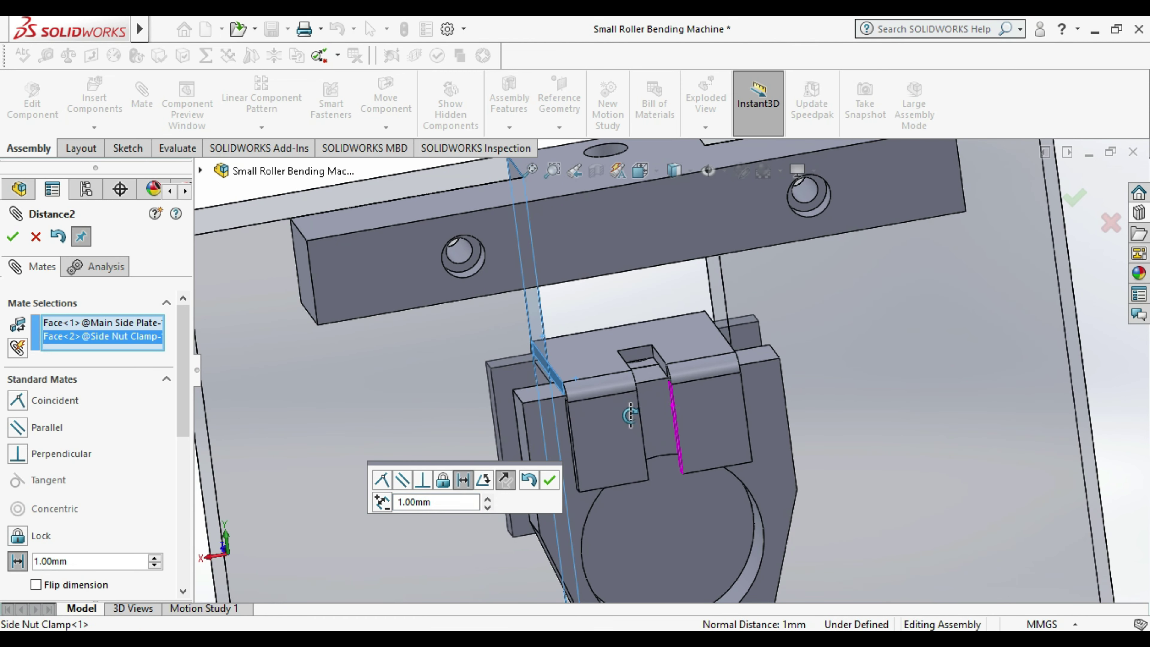
left_click(549, 479)
mouse_move(548, 475)
middle_mouse_down()
mouse_move(578, 488)
mouse_move(708, 435)
middle_mouse_up()
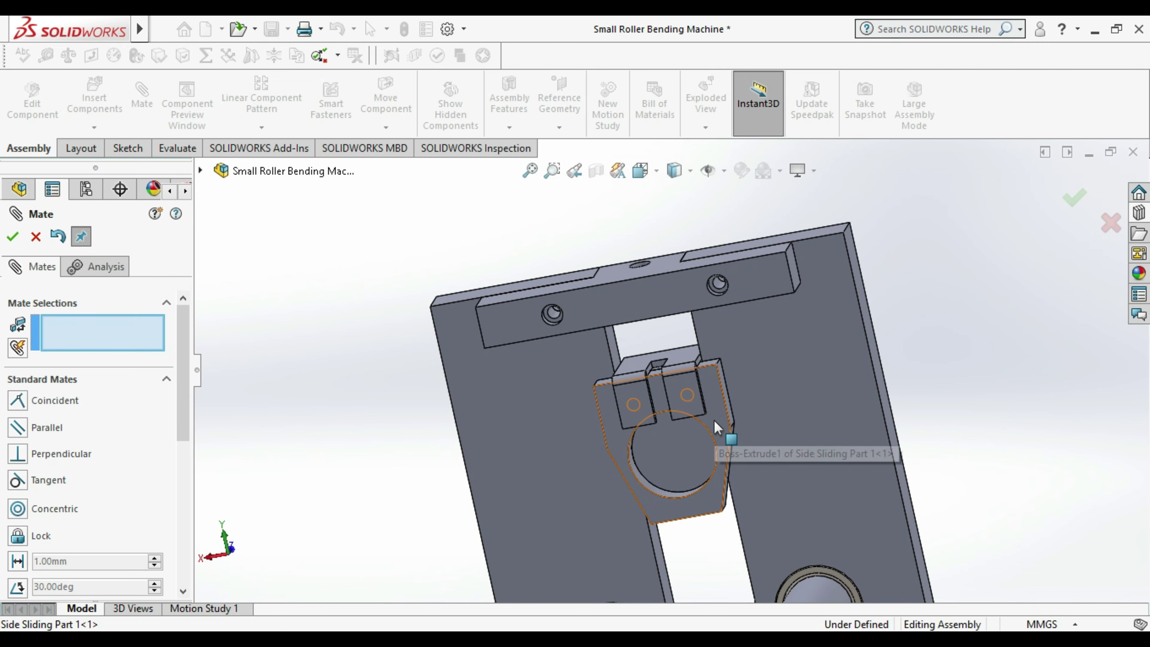
- Cancel the mate started on a Side Sliding Part face and reorient the assembly view
left_click(716, 427)
mouse_move(924, 403)
middle_mouse_down()
mouse_move(970, 391)
mouse_move(970, 362)
mouse_move(970, 385)
middle_mouse_up()
scroll(672, 403, "down", 3)
scroll(616, 403, "down", 2)
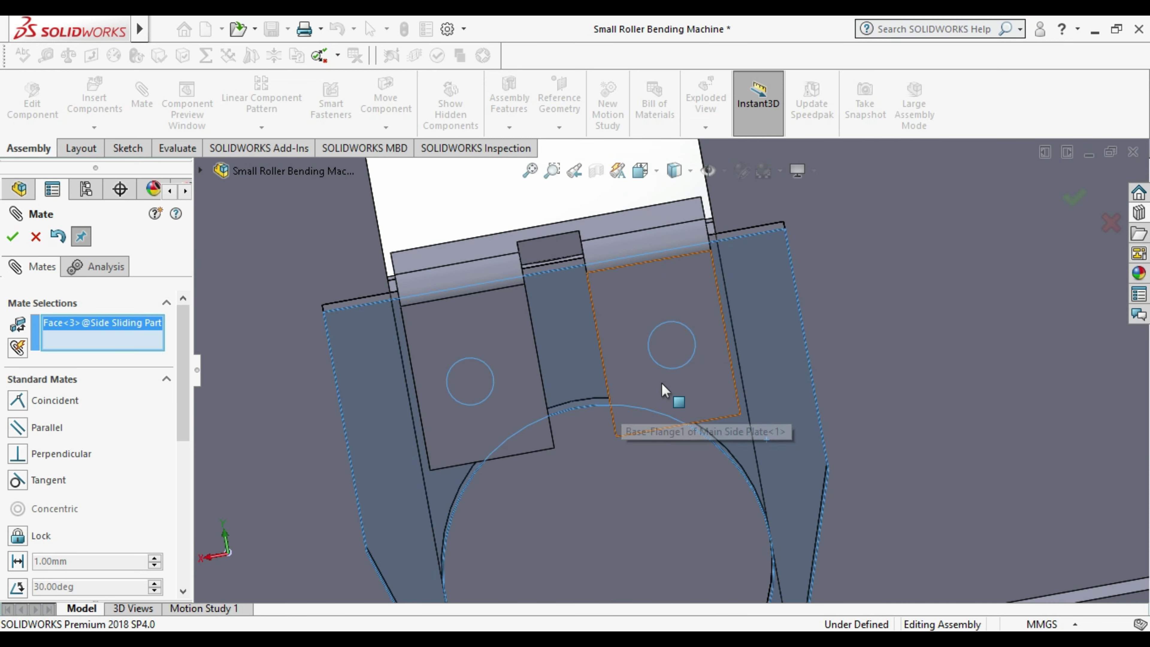
scroll(664, 389, "down", 1)
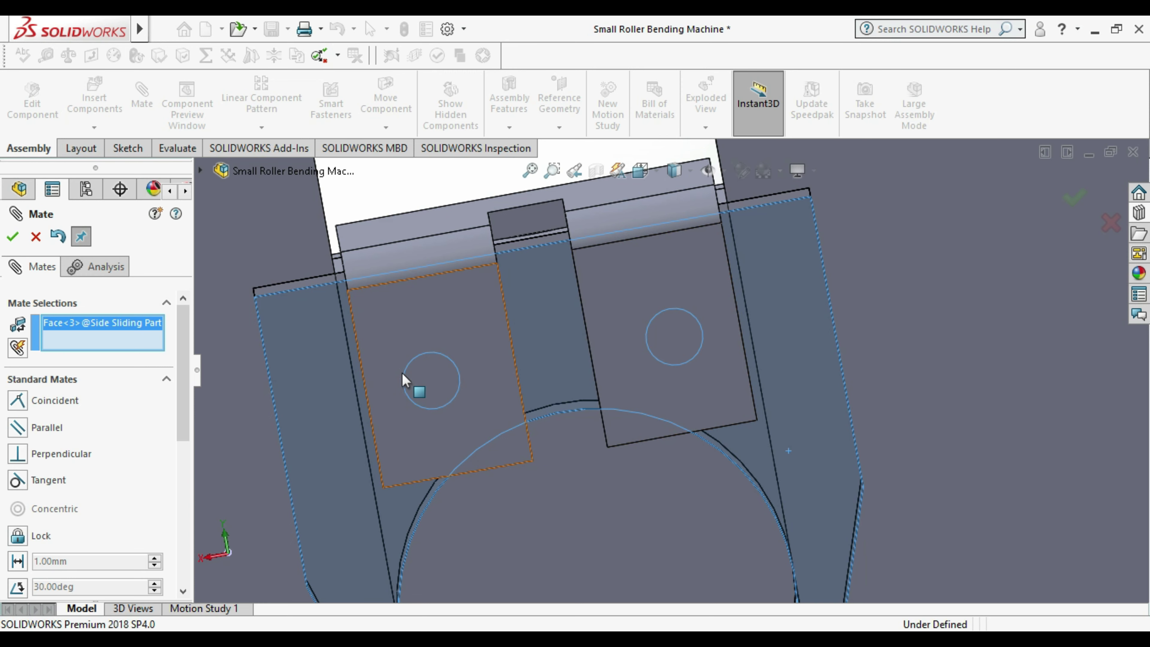
key("Escape")
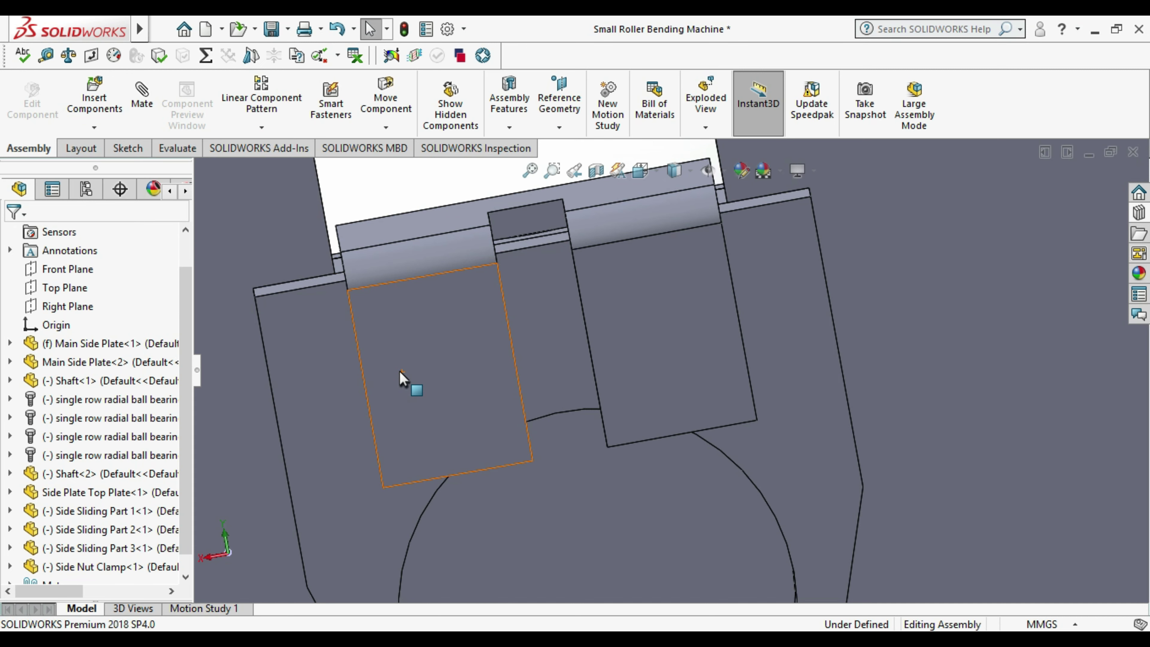
mouse_move(469, 392)
middle_mouse_down()
mouse_move(521, 414)
mouse_move(524, 404)
middle_mouse_up()
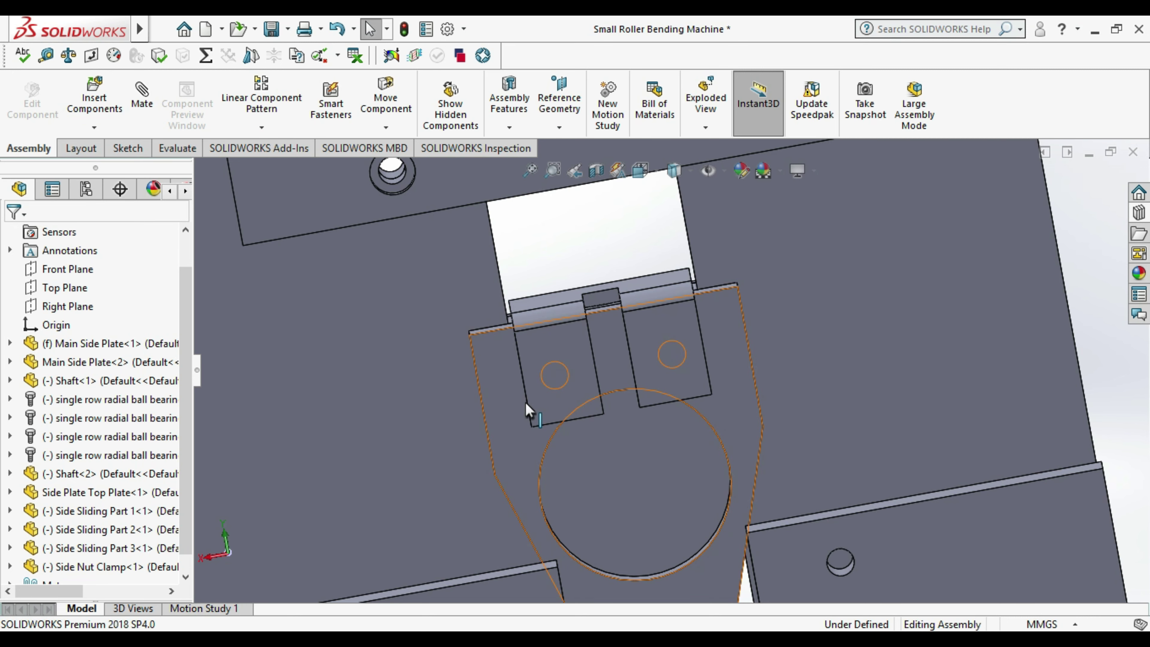
scroll(632, 410, "up", 2)
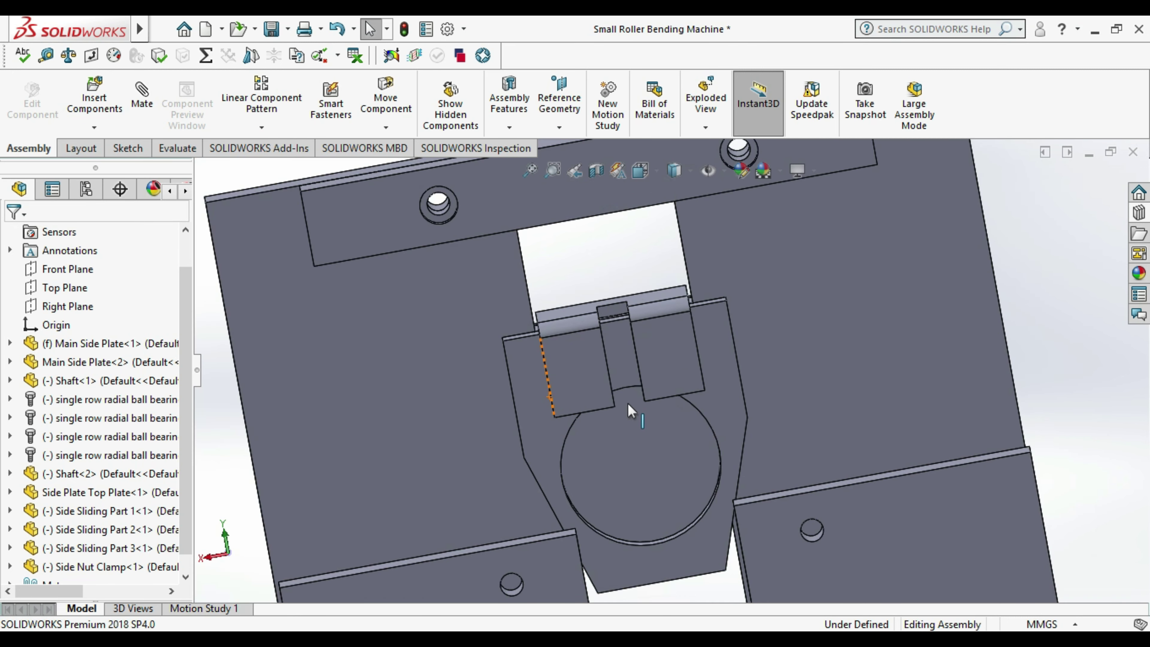
- Orbit to the side plate and open the Side Nut Clamp component as its own part
scroll(628, 410, "up", 2)
mouse_move(809, 402)
middle_mouse_down()
mouse_move(776, 426)
mouse_move(817, 414)
mouse_move(801, 474)
middle_mouse_up()
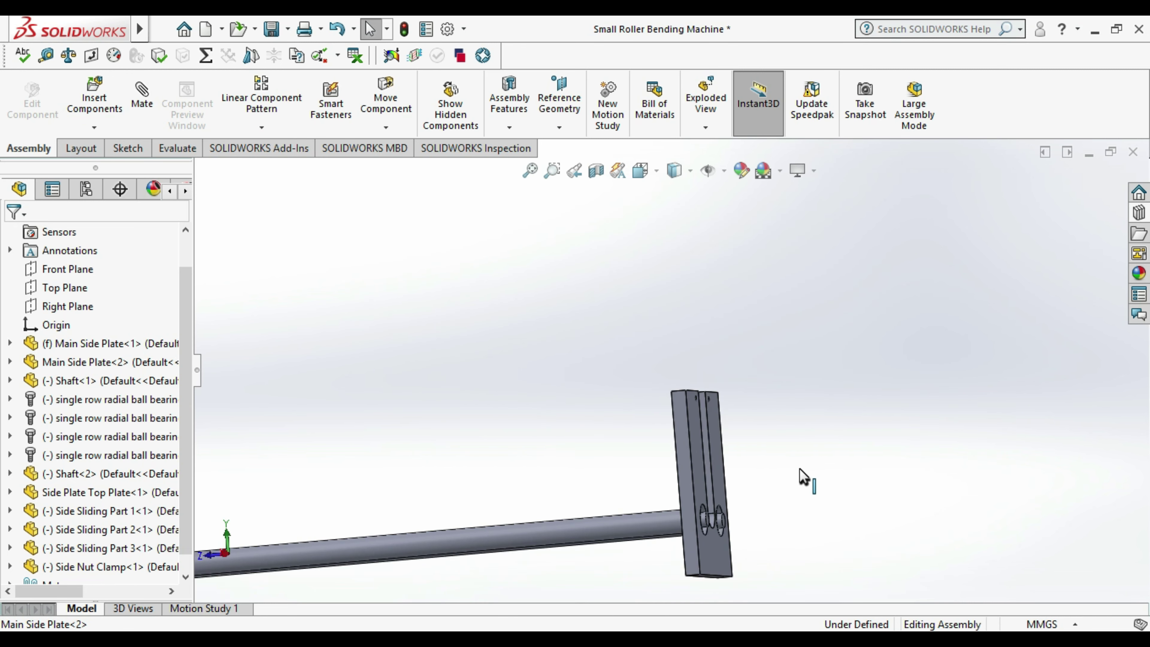
mouse_move(306, 380)
middle_mouse_down()
mouse_move(606, 441)
mouse_move(625, 391)
middle_mouse_up()
scroll(625, 391, "down", 2)
scroll(718, 406, "down", 3)
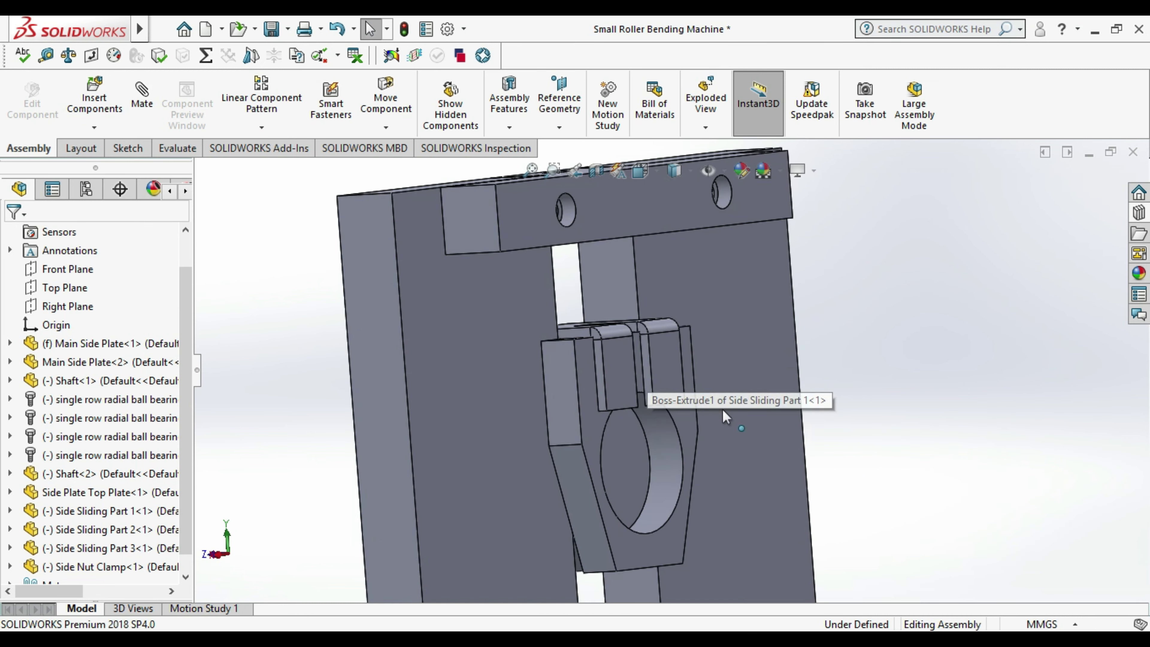
right_click(667, 349)
left_click(682, 32)
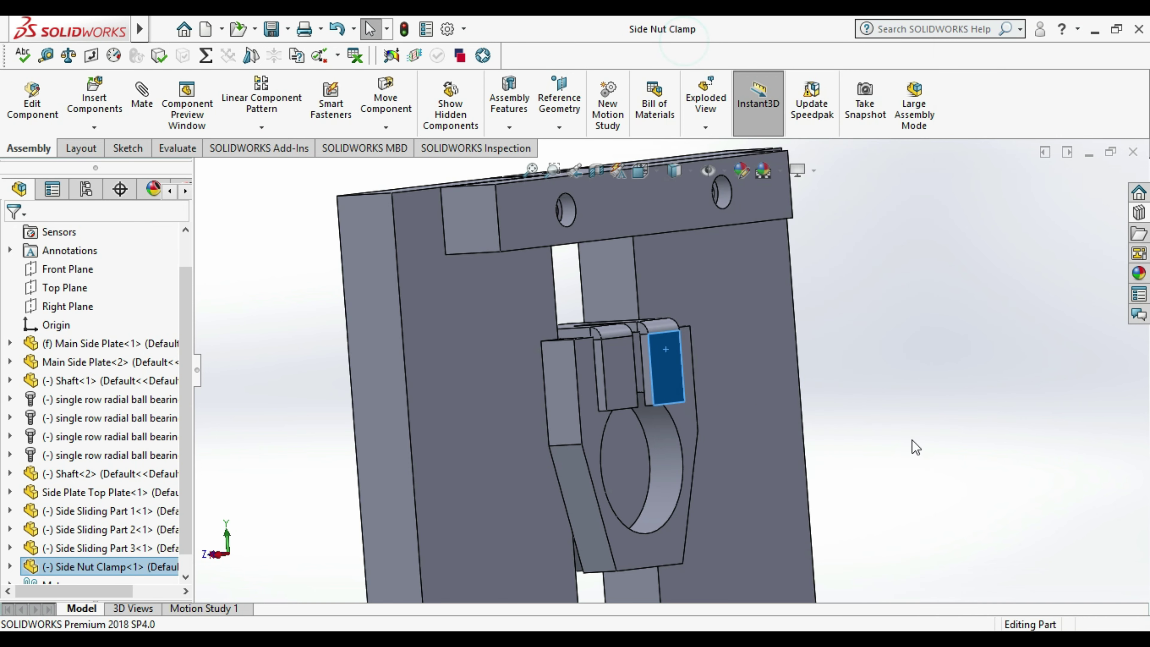
scroll(670, 398, "down", 3)
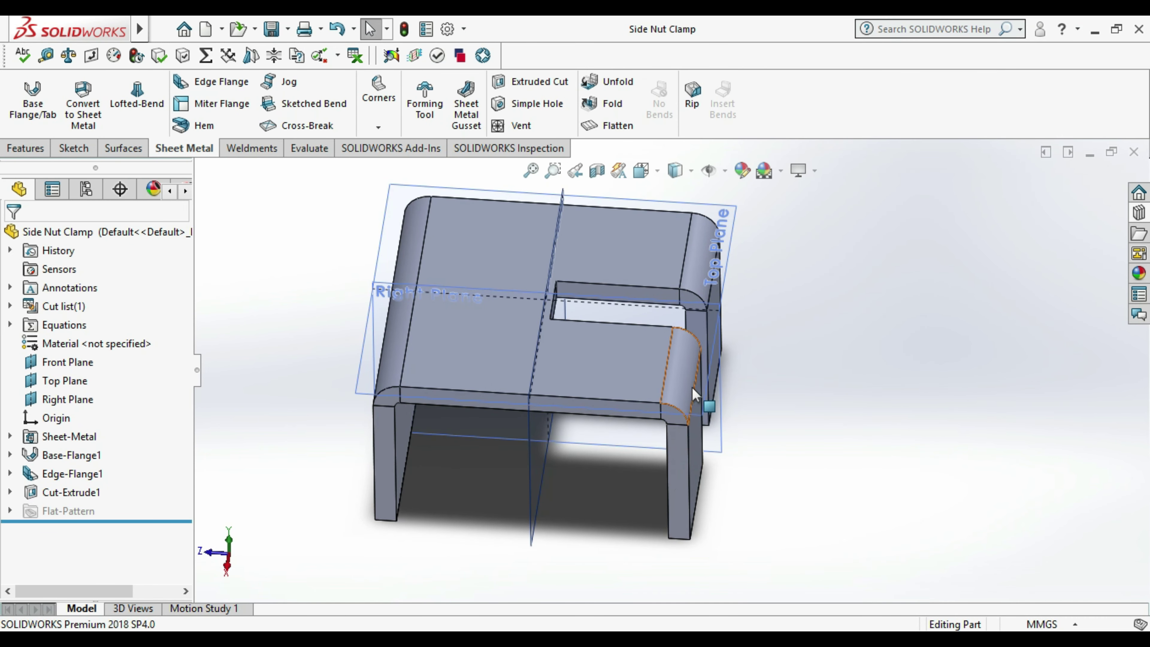
- Remove Edge<2> from Edge-Flange1 so the flange bends along one edge only
right_click(71, 498)
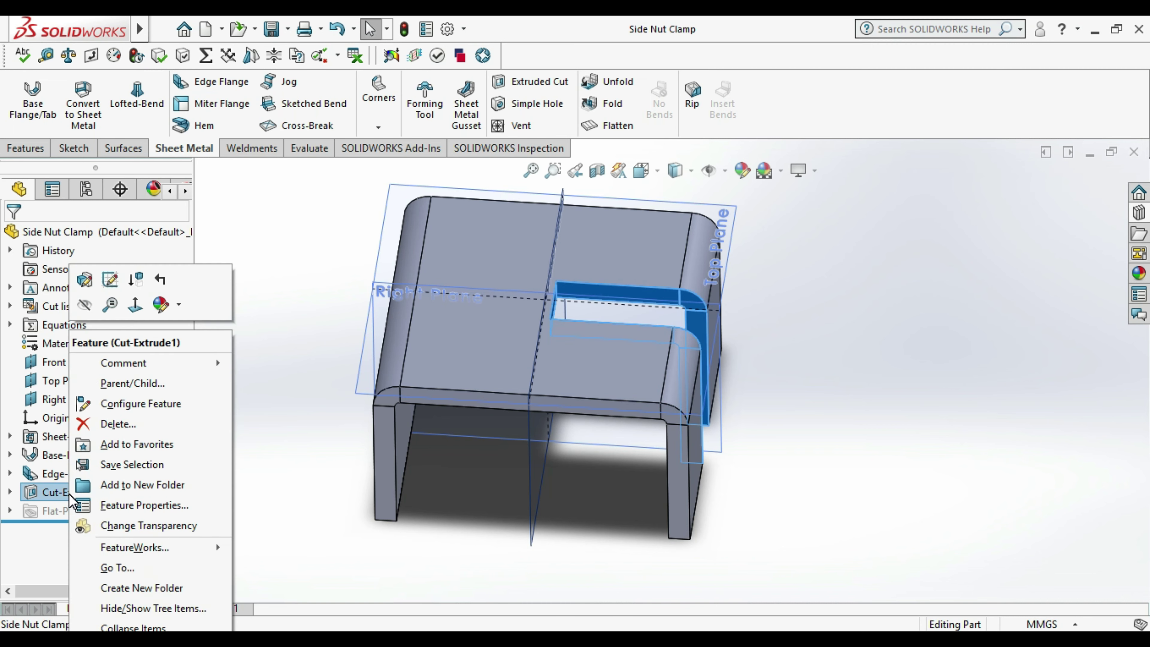
left_click(296, 458)
right_click(60, 475)
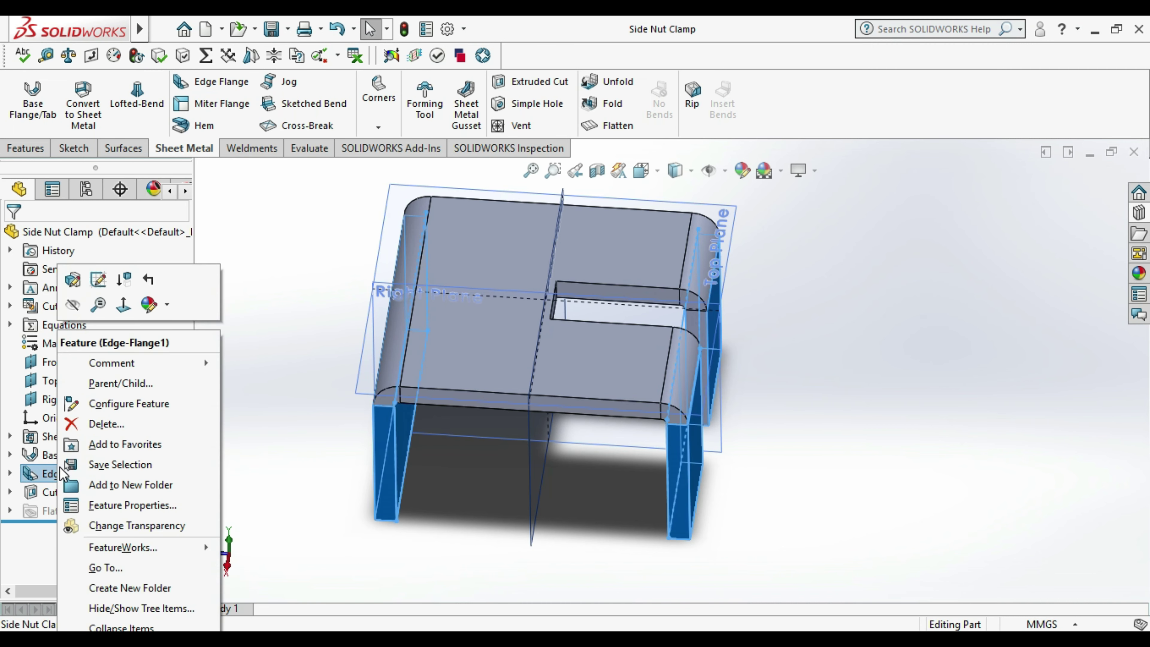
left_click(73, 279)
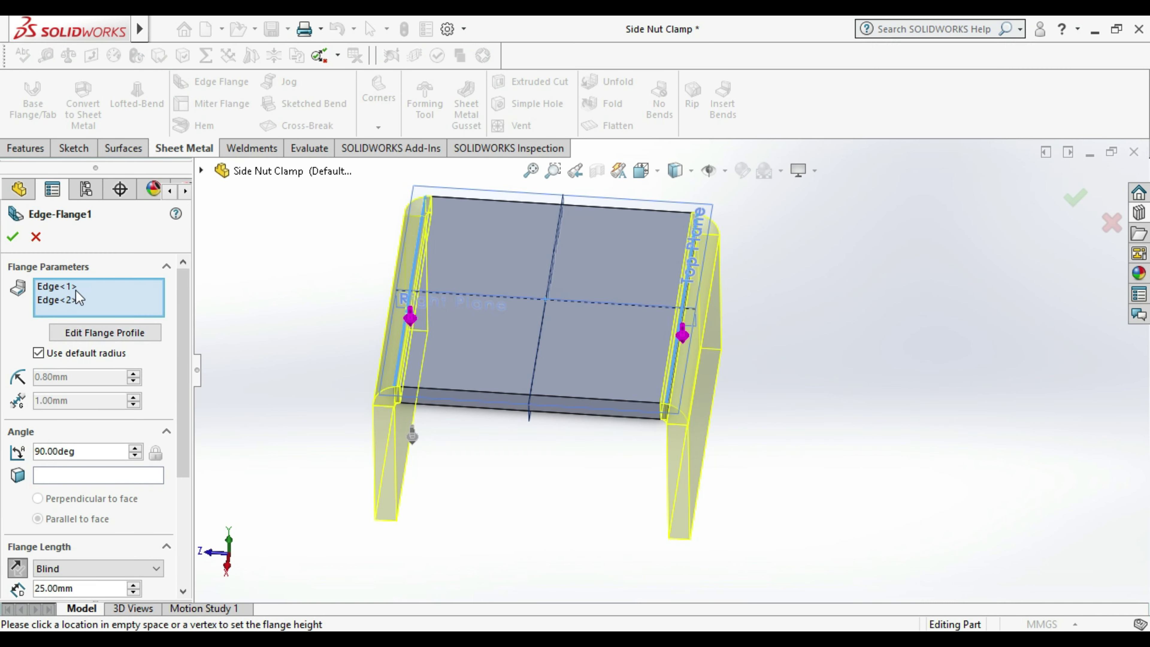
left_click(66, 301)
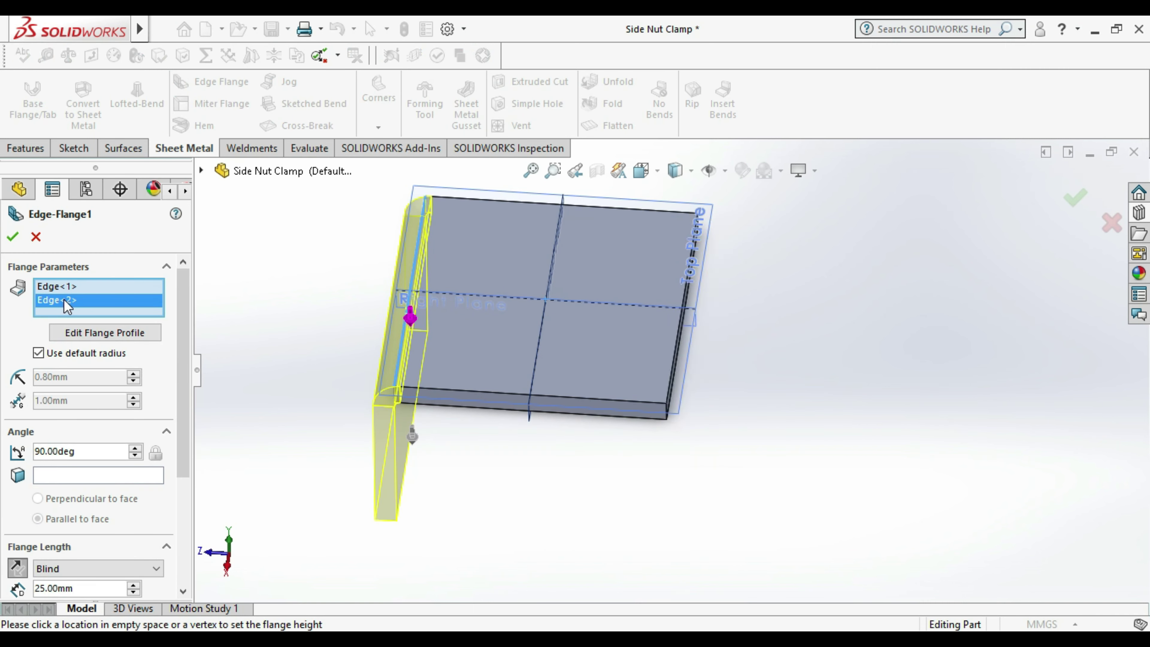
key("Delete")
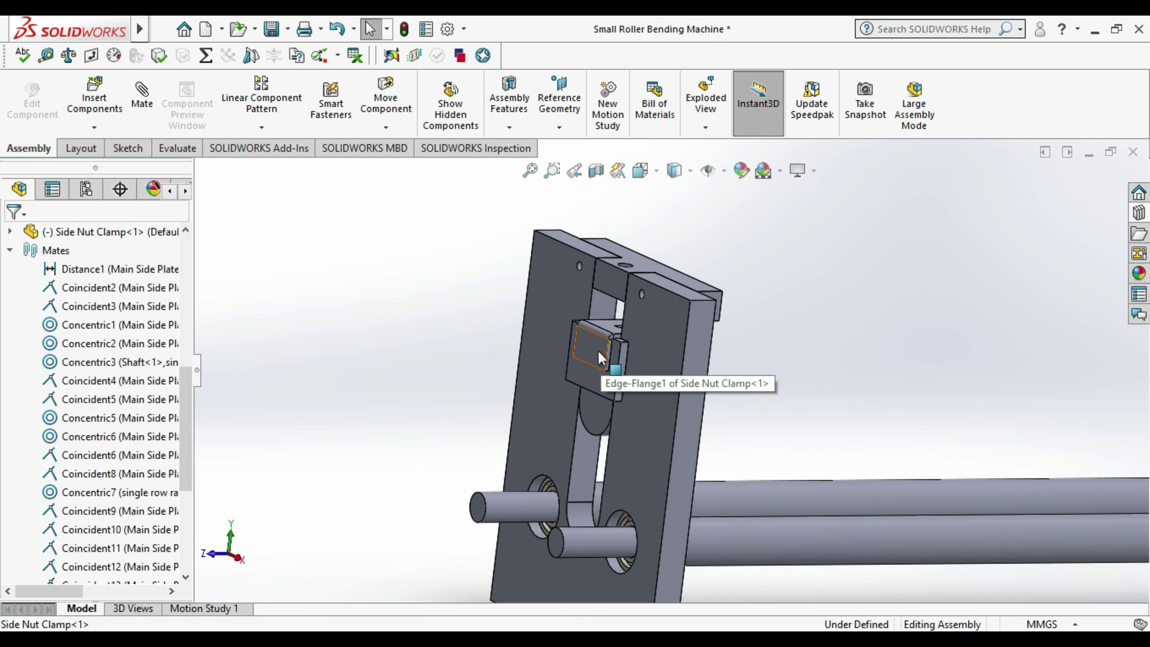
right_click(599, 351)
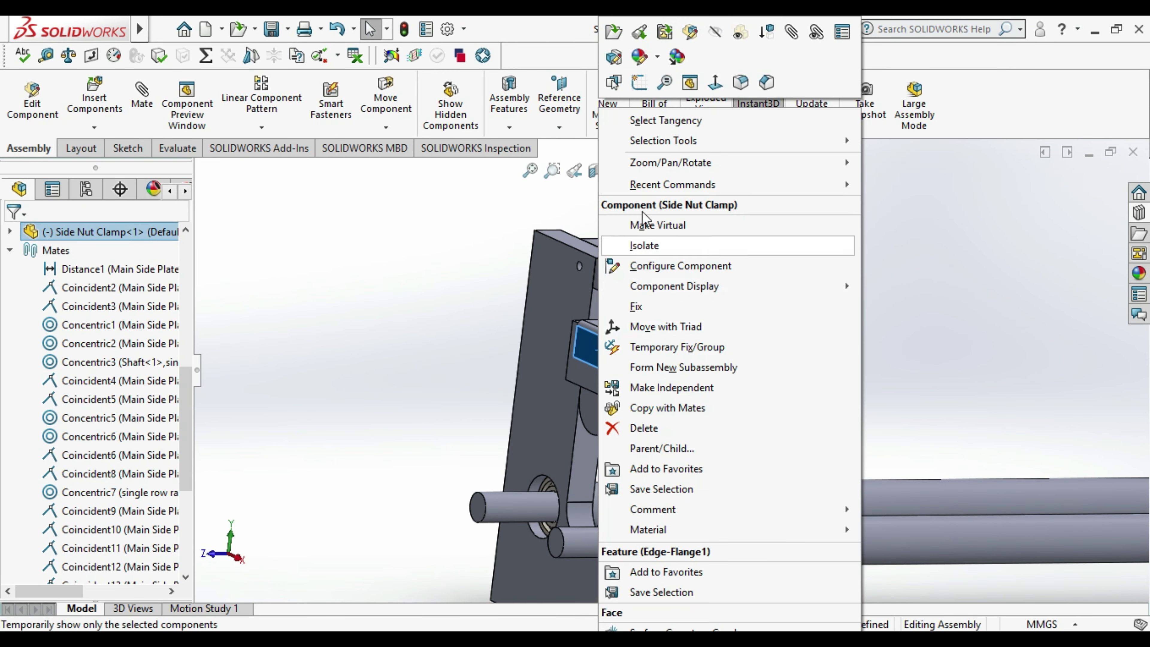
left_click(629, 36)
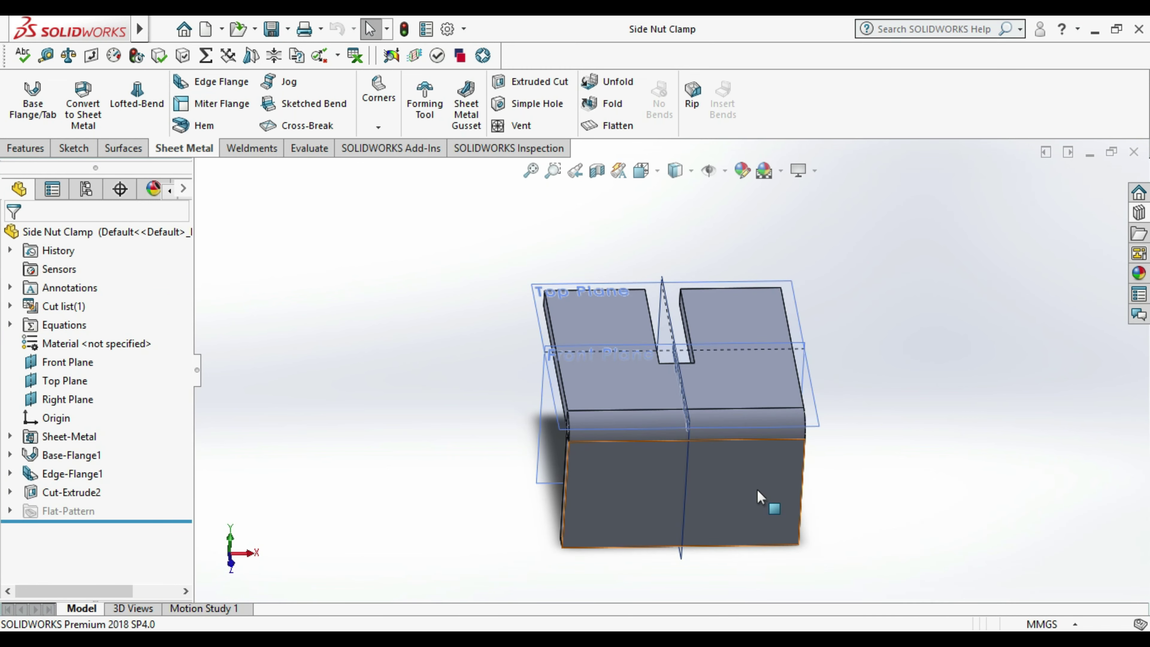
- Start a sketch on the front flange face, view it normal, and draw a circle
right_click(758, 489)
left_click(798, 199)
left_click(876, 430)
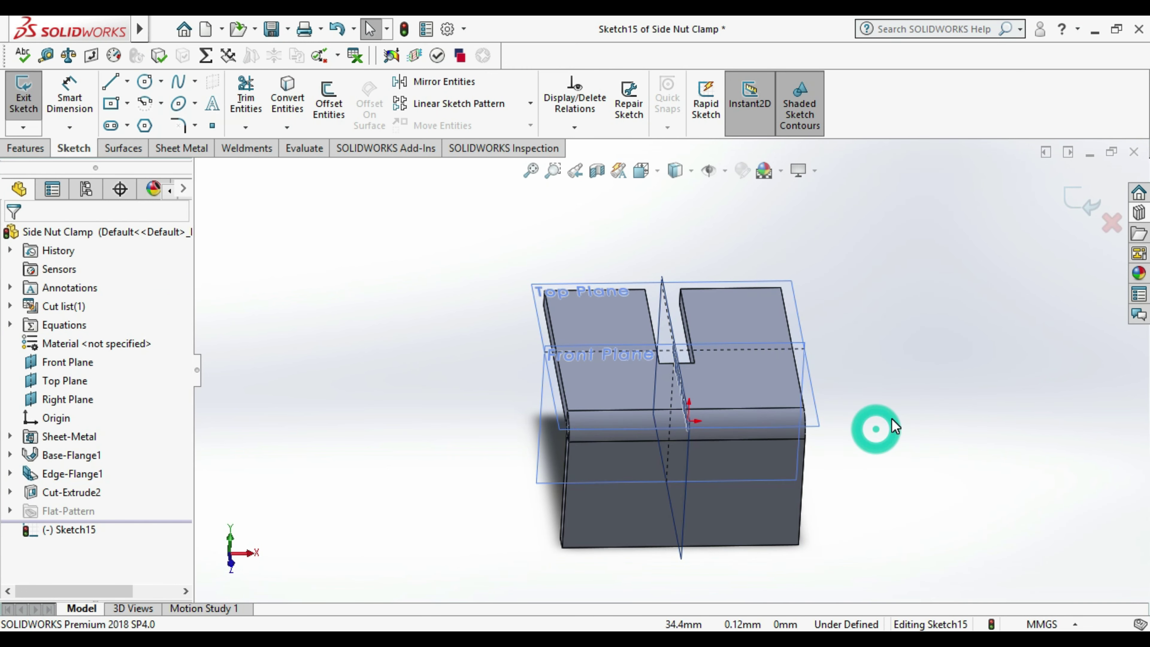
key("ctrl+7")
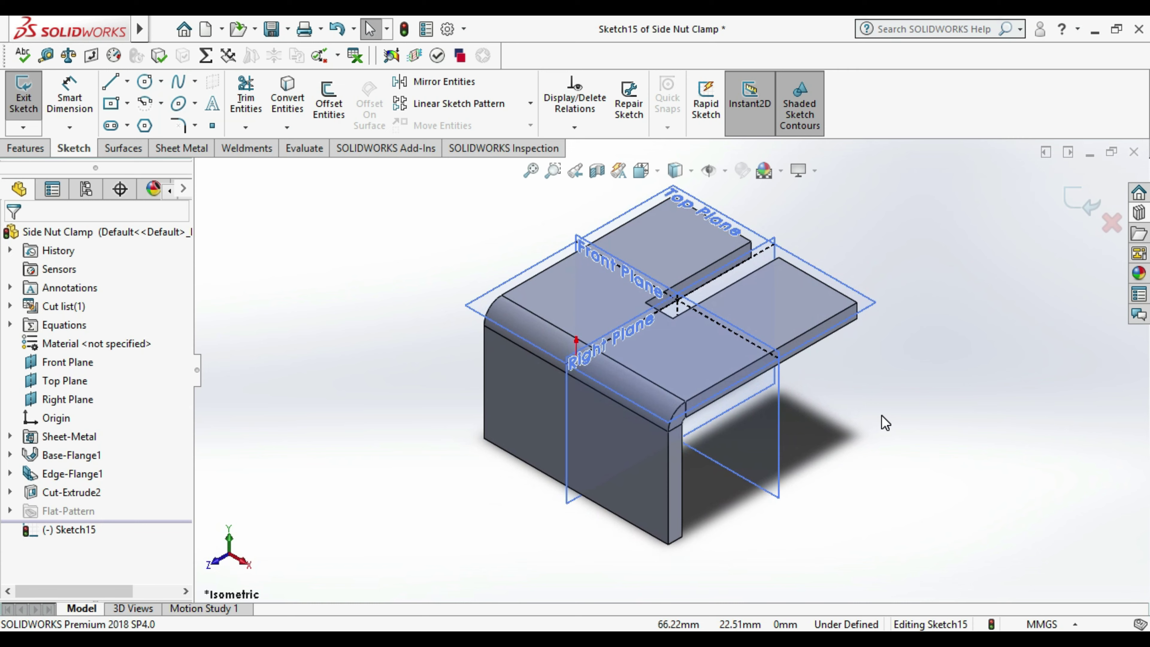
key("ctrl+8")
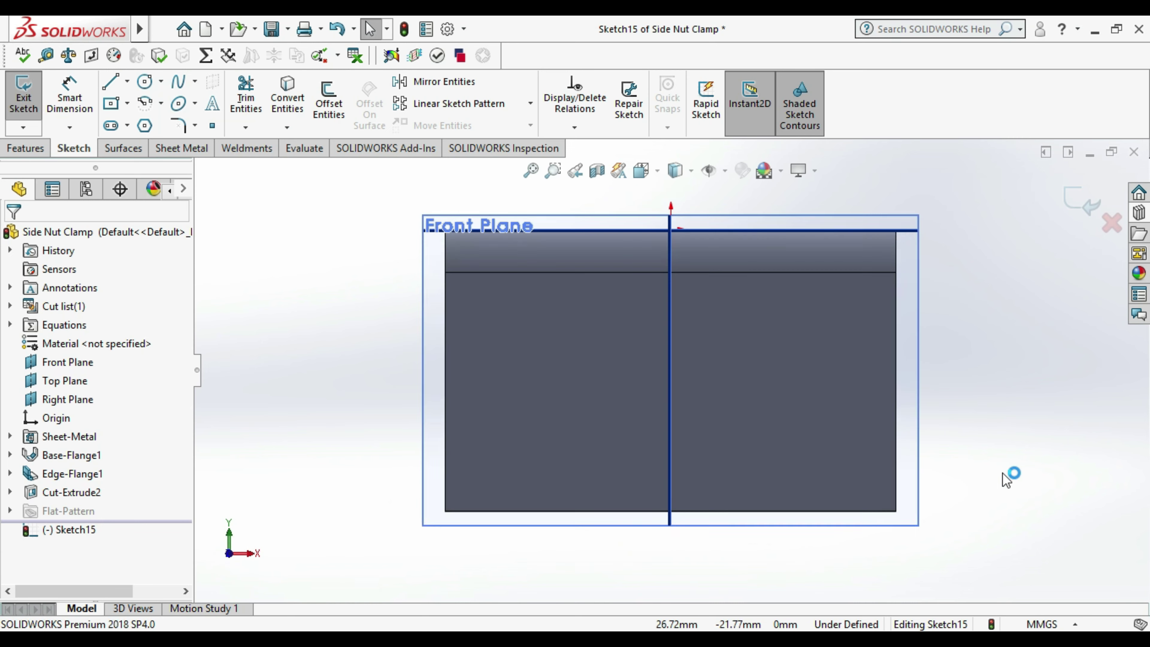
left_click(145, 82)
left_click_drag(809, 356, 809, 397)
- Dimension the circle centre 7 mm above the bottom edge and 10 mm from the origin
left_click(69, 97)
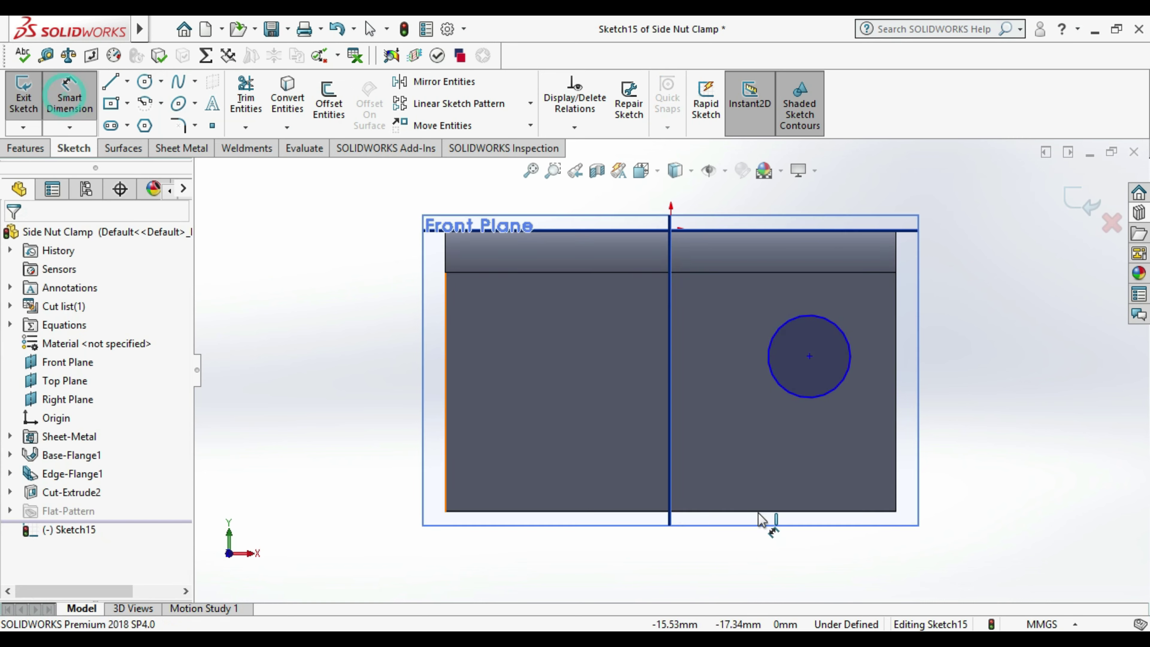
left_click(836, 390)
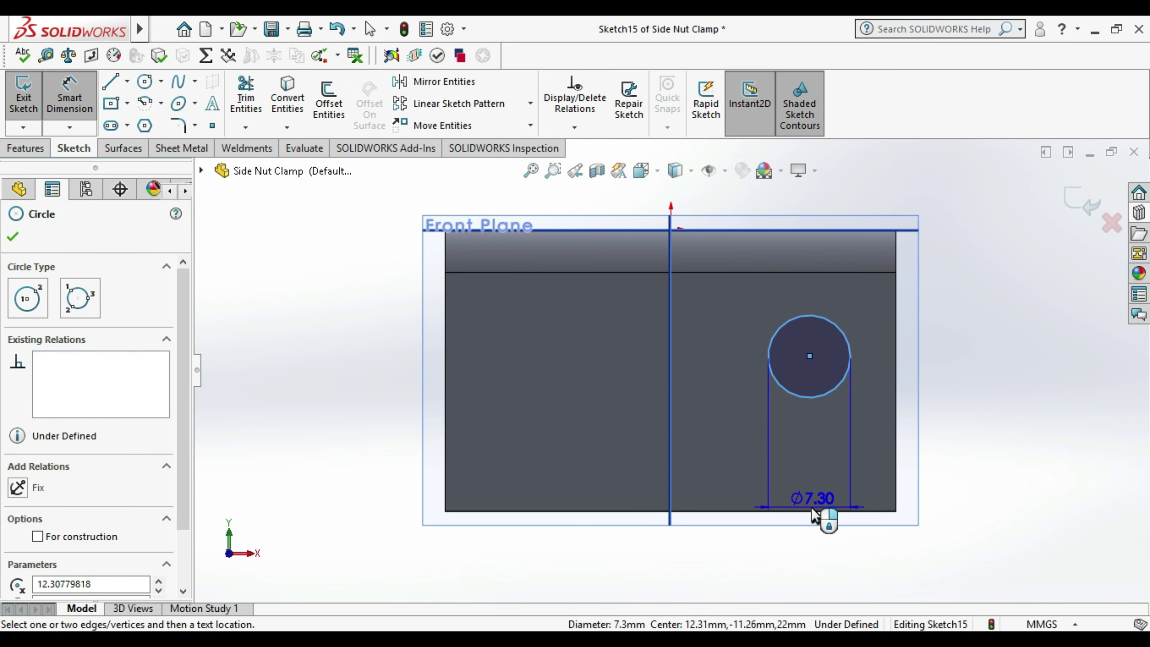
left_click(810, 511)
left_click(805, 572)
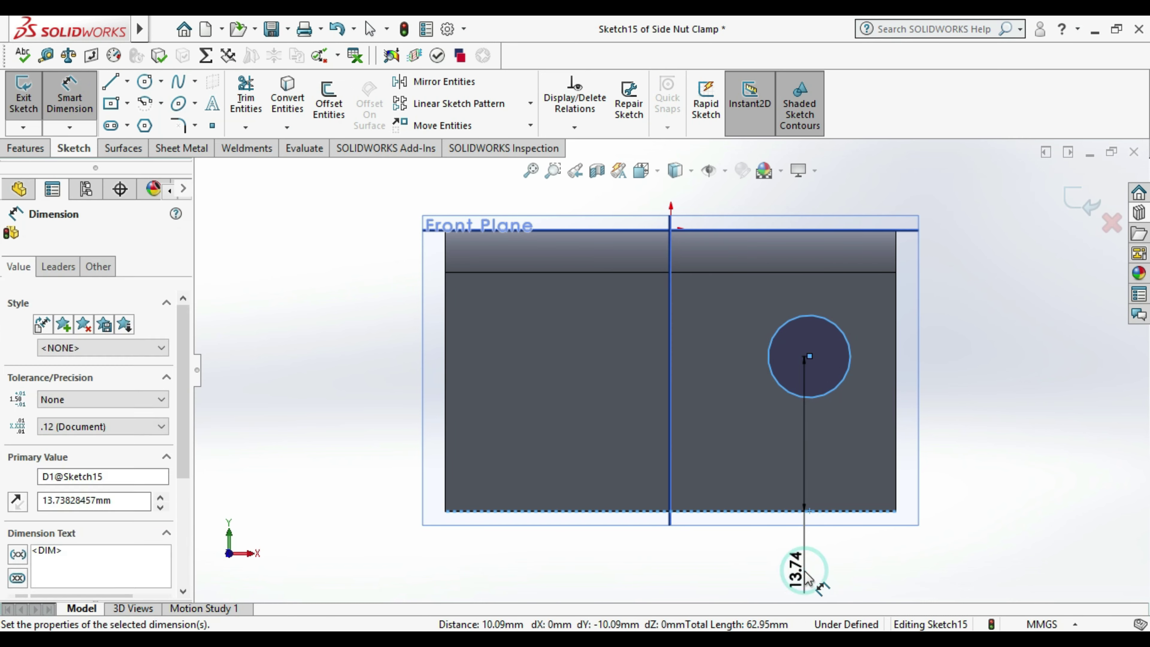
type("7")
key("Return")
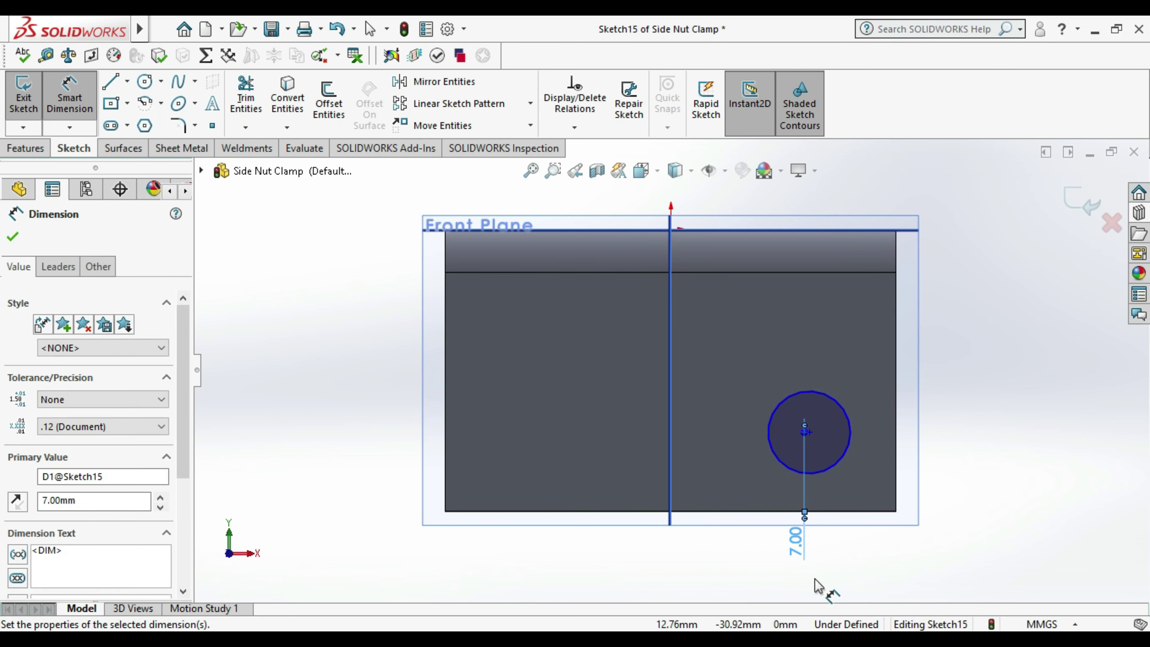
left_click(1003, 541)
left_click(810, 432)
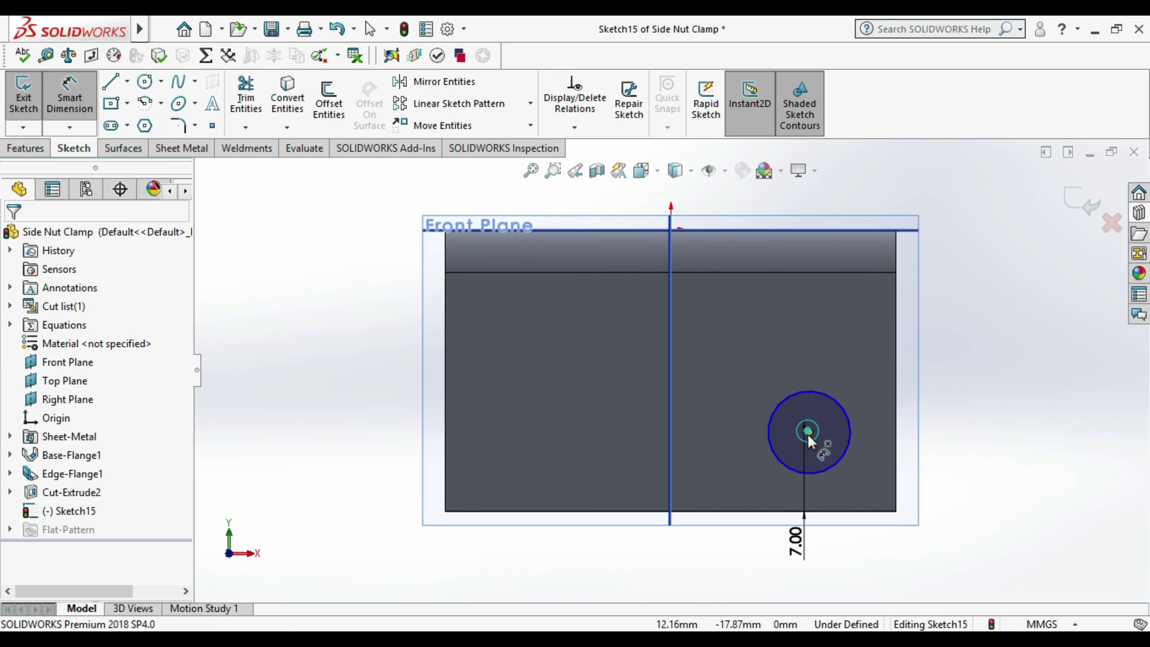
left_click(671, 229)
left_click(735, 563)
type("10")
key("Return")
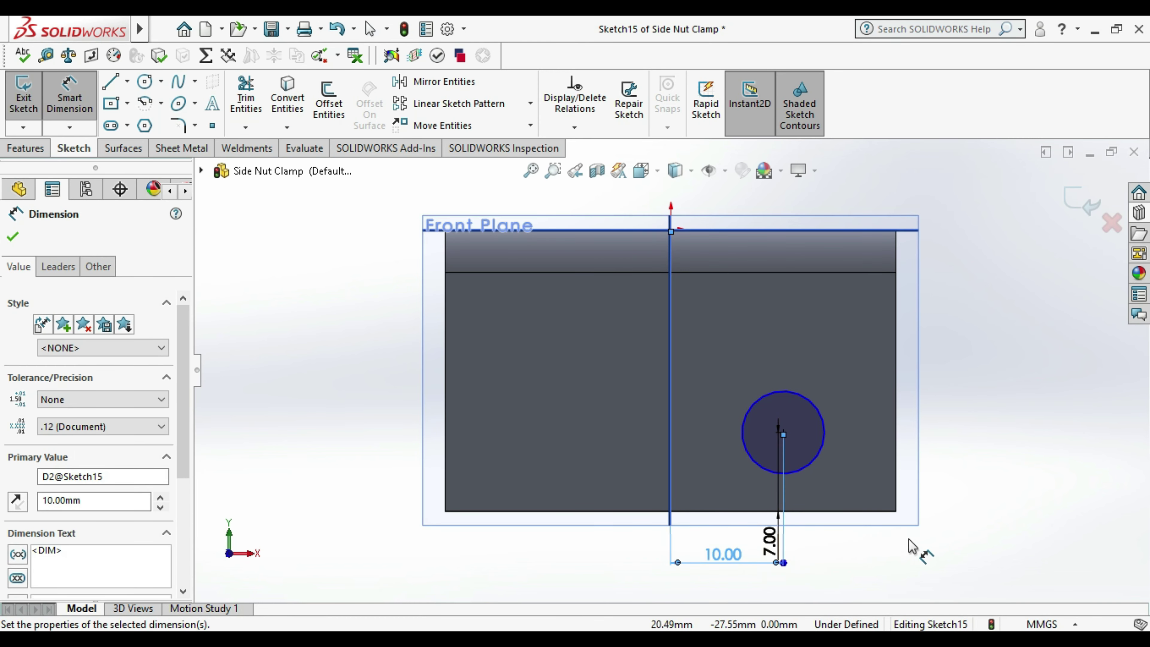
- Move the 7.00 dimension beside the plate and set the circle diameter to 6 mm
left_click(774, 538)
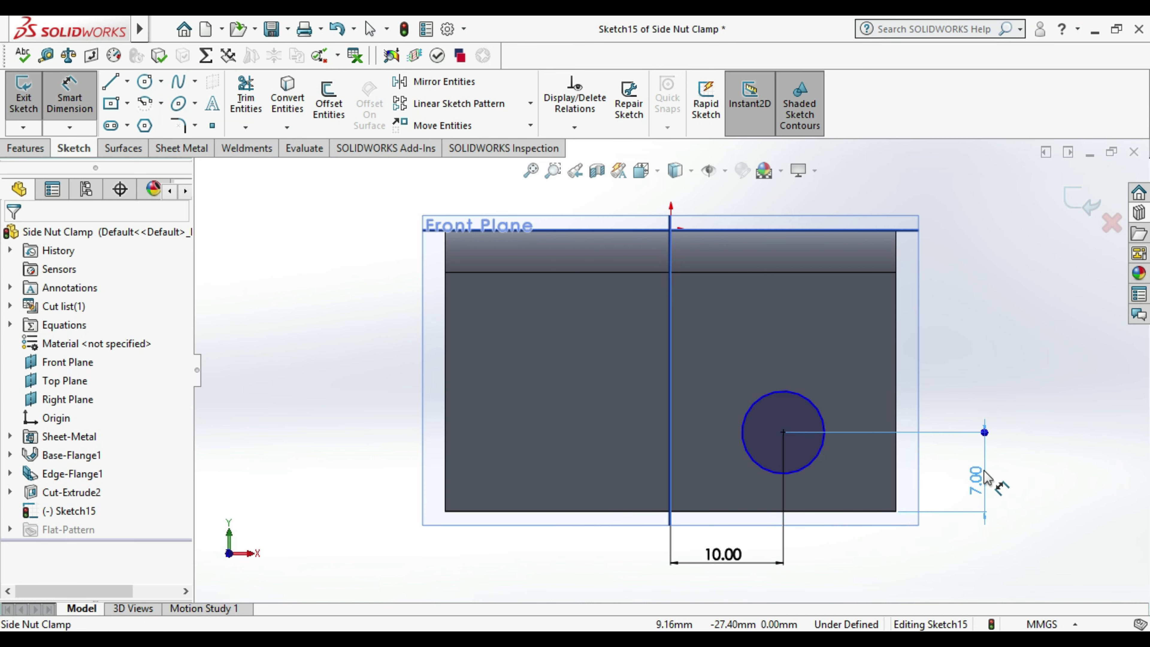
left_click(1058, 506)
key("Escape")
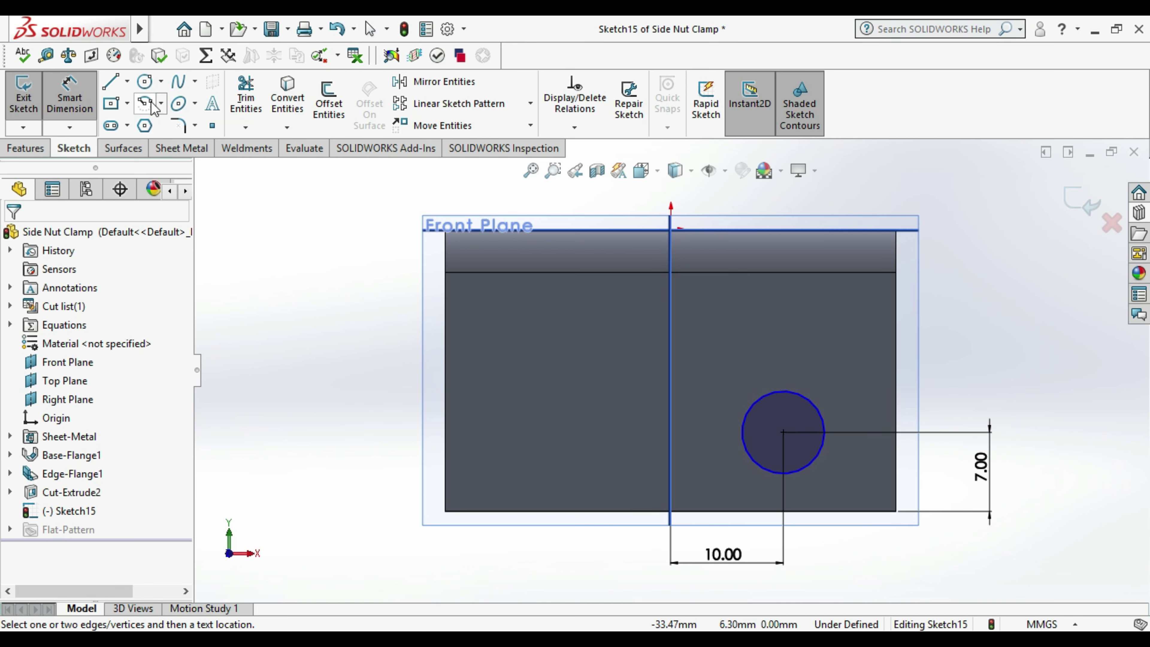
left_click(810, 471)
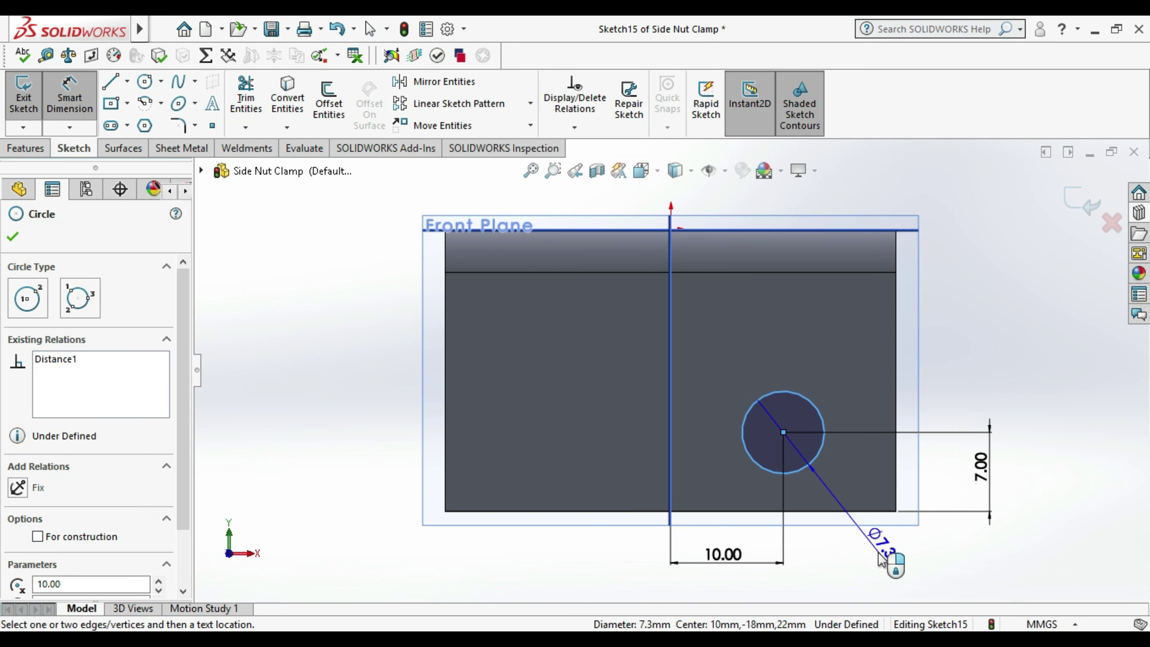
left_click(879, 557)
key("Return")
type("6")
key("Return")
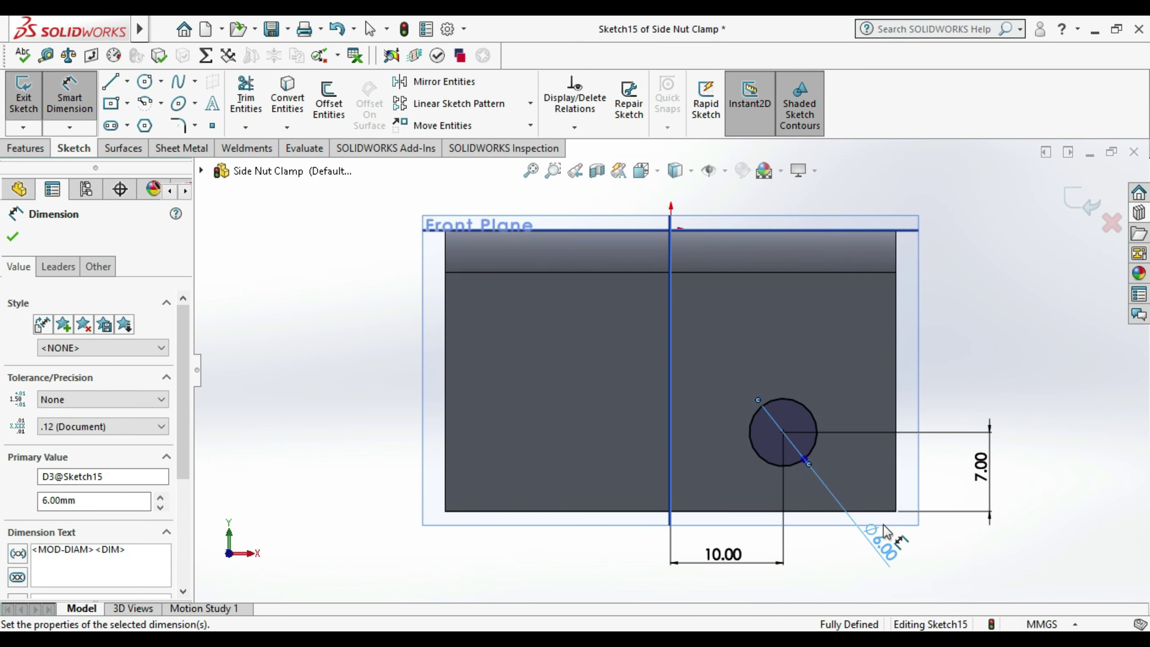
left_click(973, 320)
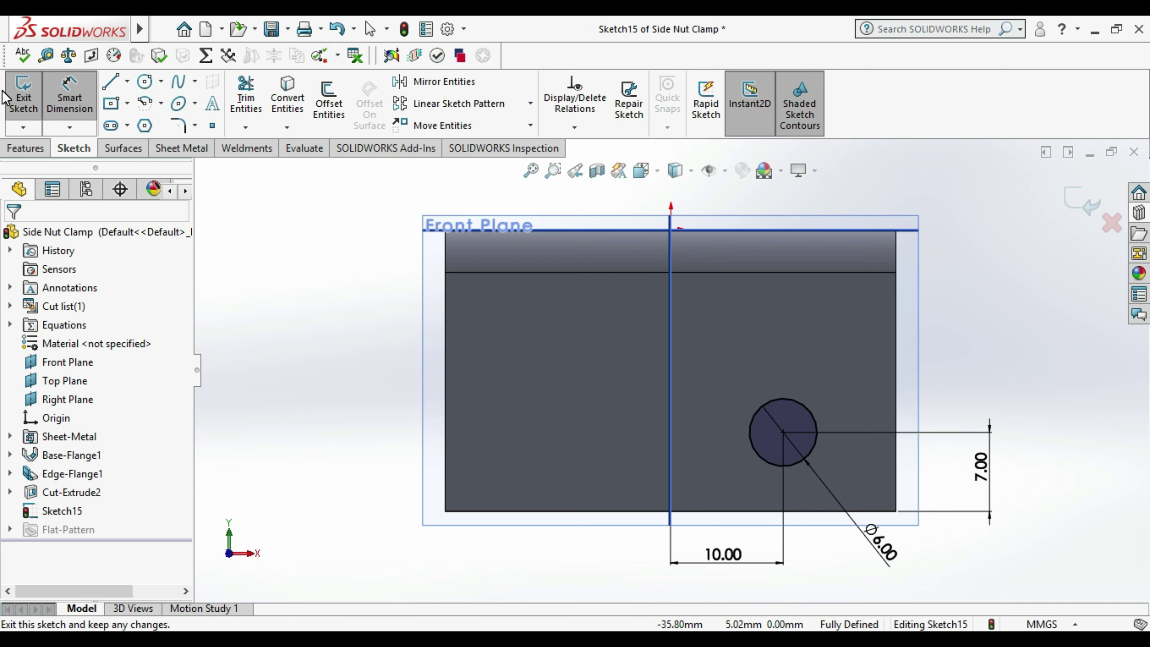
- Draw a vertical centerline from the clamp's top edge down to the origin
left_click(127, 80)
left_click(144, 117)
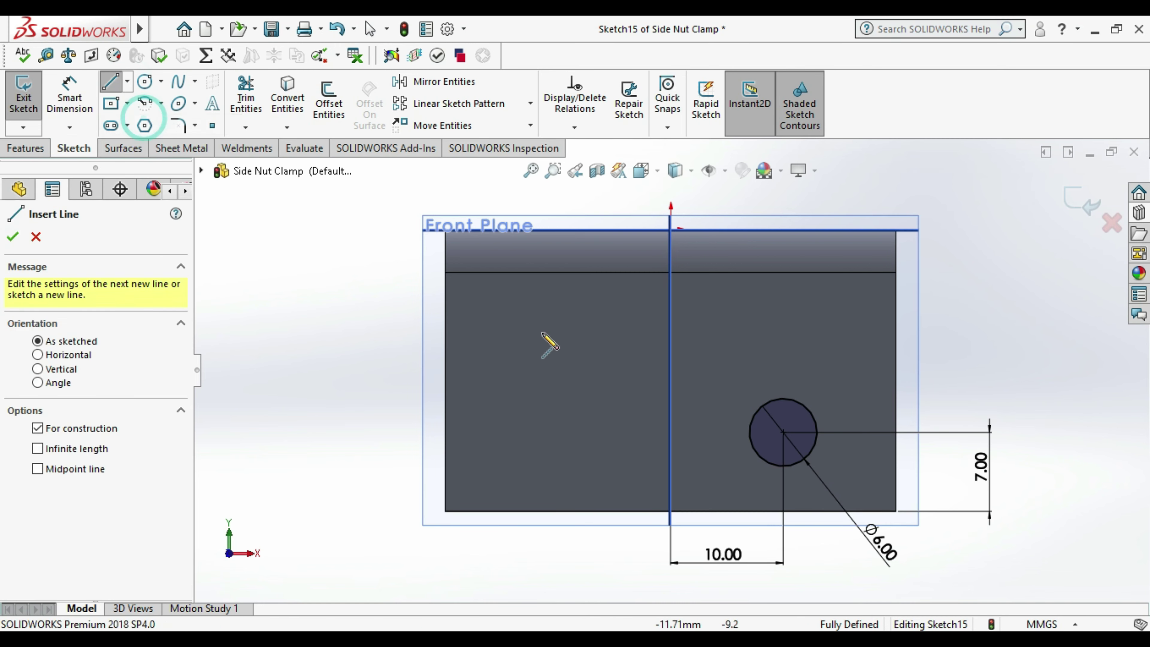
left_click(670, 231)
scroll(688, 385, "up", 2)
scroll(679, 447, "up", 2)
left_click(671, 514)
key("Escape")
- Mirror the 6 mm circle about the vertical centerline and save the part
left_click(408, 84)
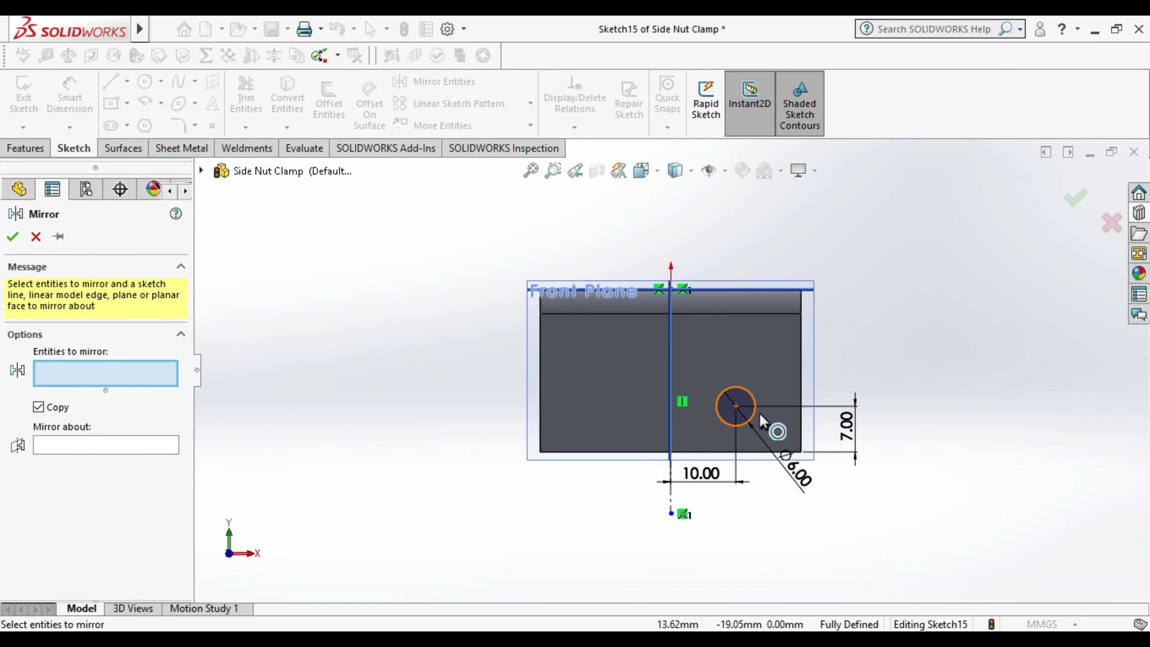
left_click(765, 426)
left_click(106, 449)
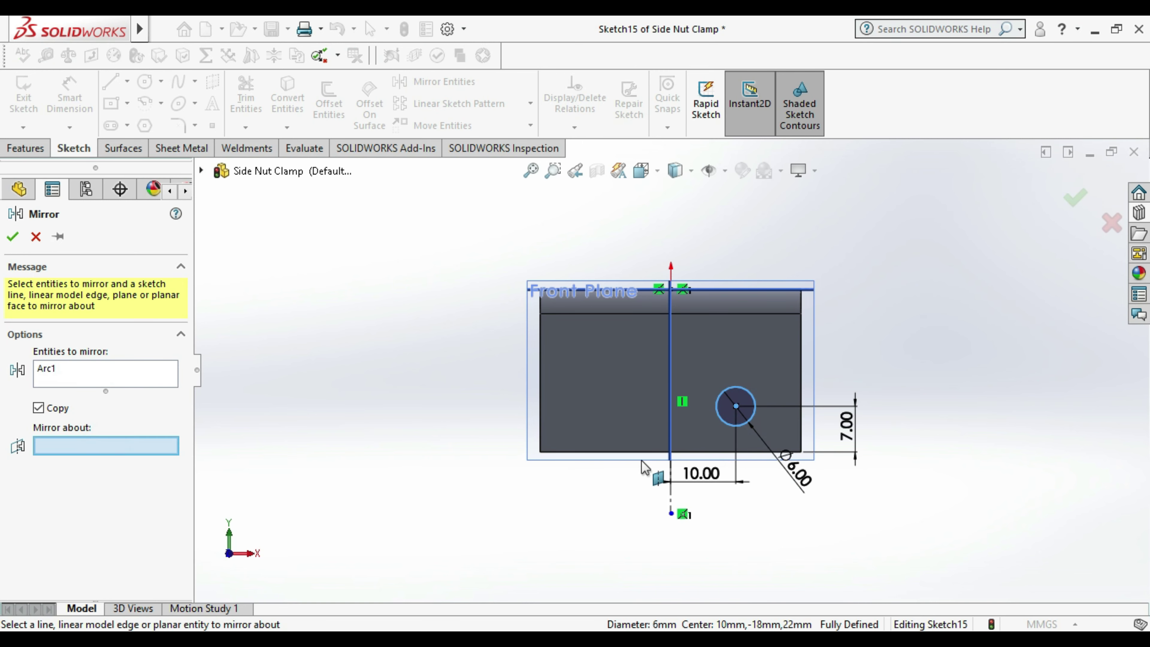
left_click(671, 405)
left_click(11, 241)
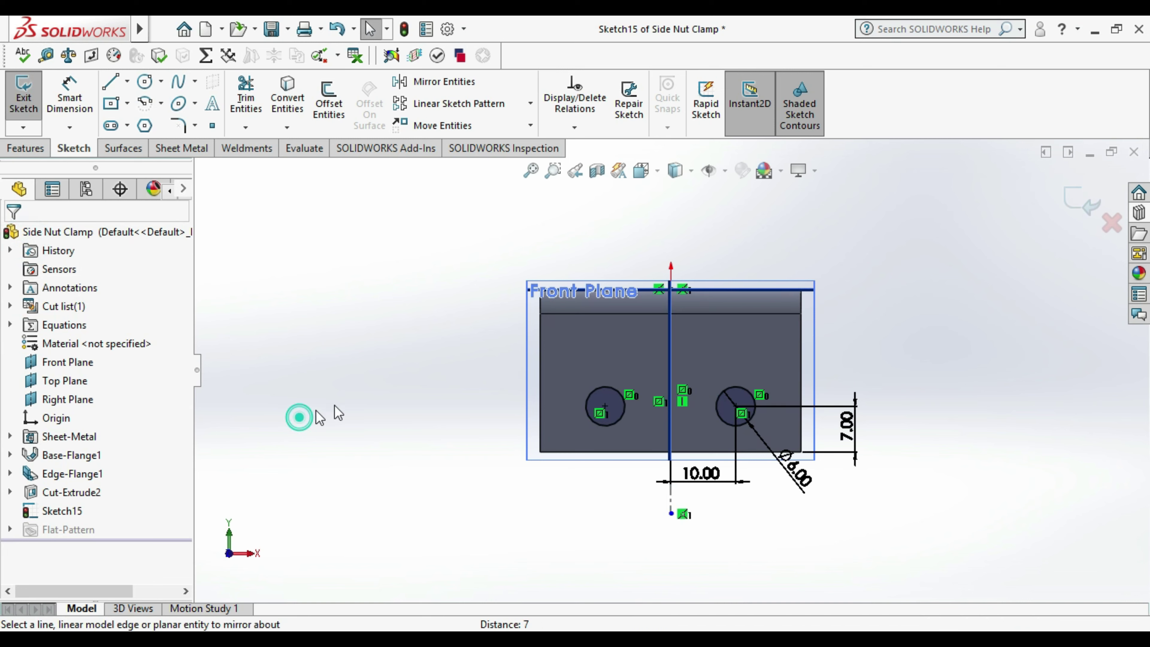
left_click(271, 29)
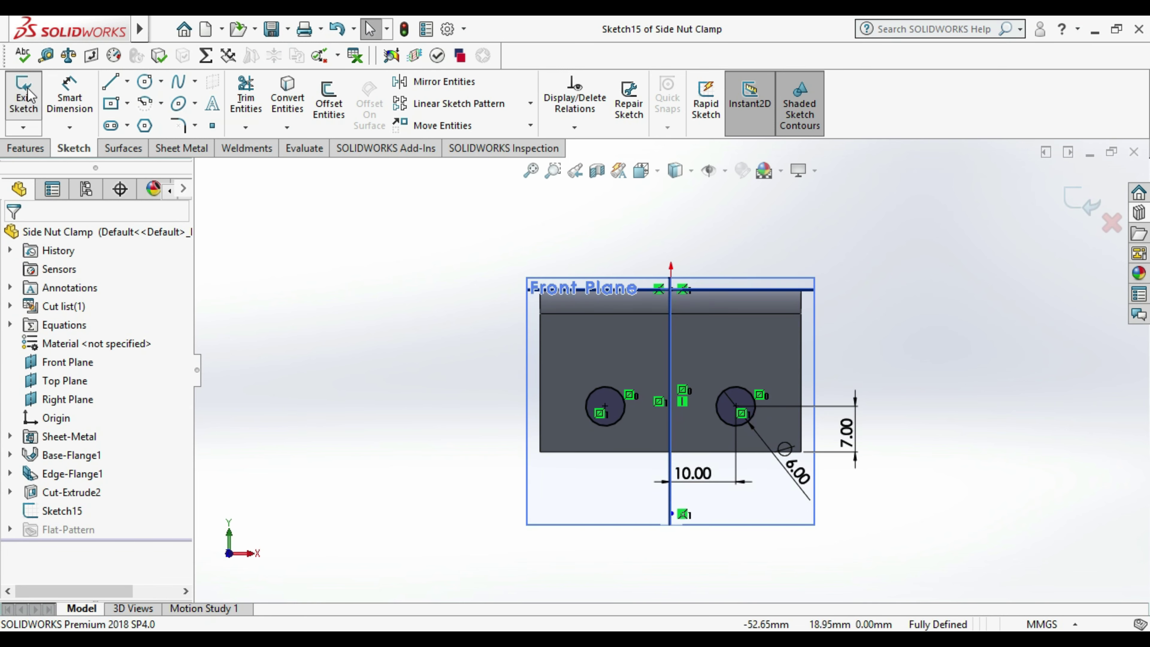
- Extrude-cut both holes through the flange, then close the part and rebuild the assembly
left_click(23, 97)
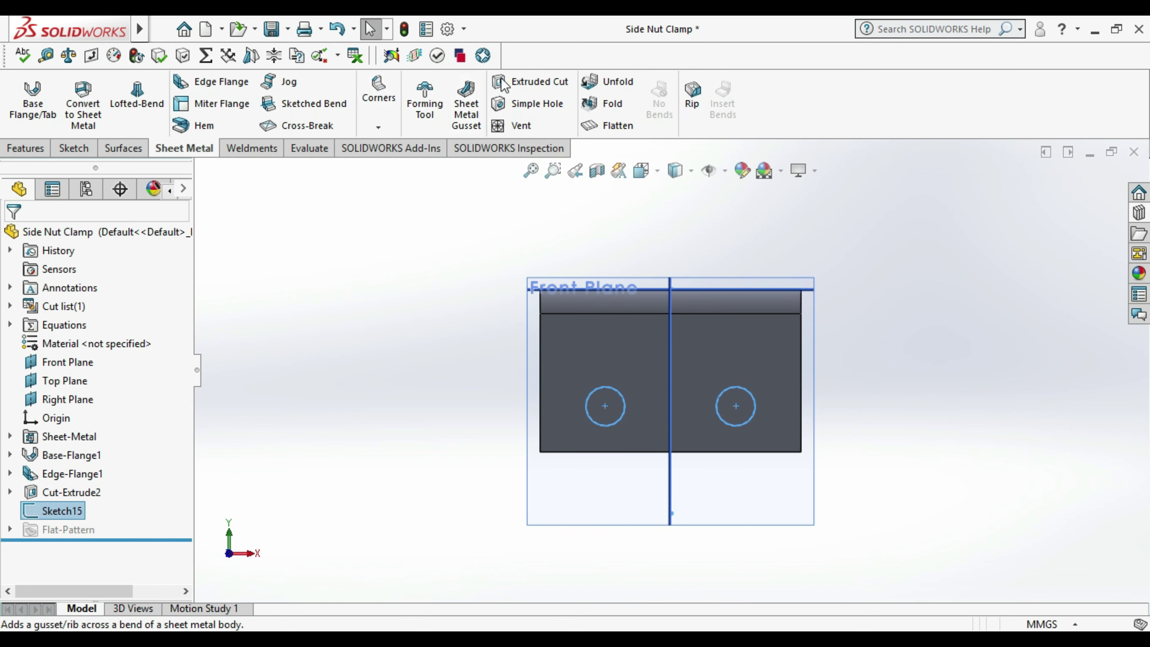
left_click(532, 82)
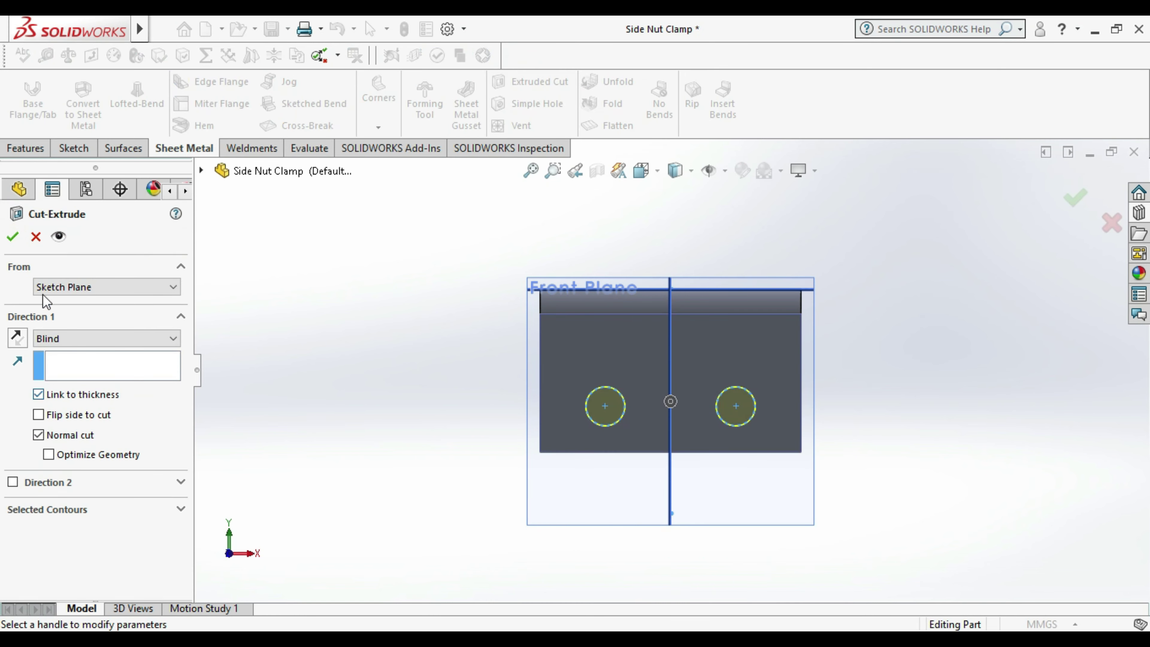
left_click(13, 237)
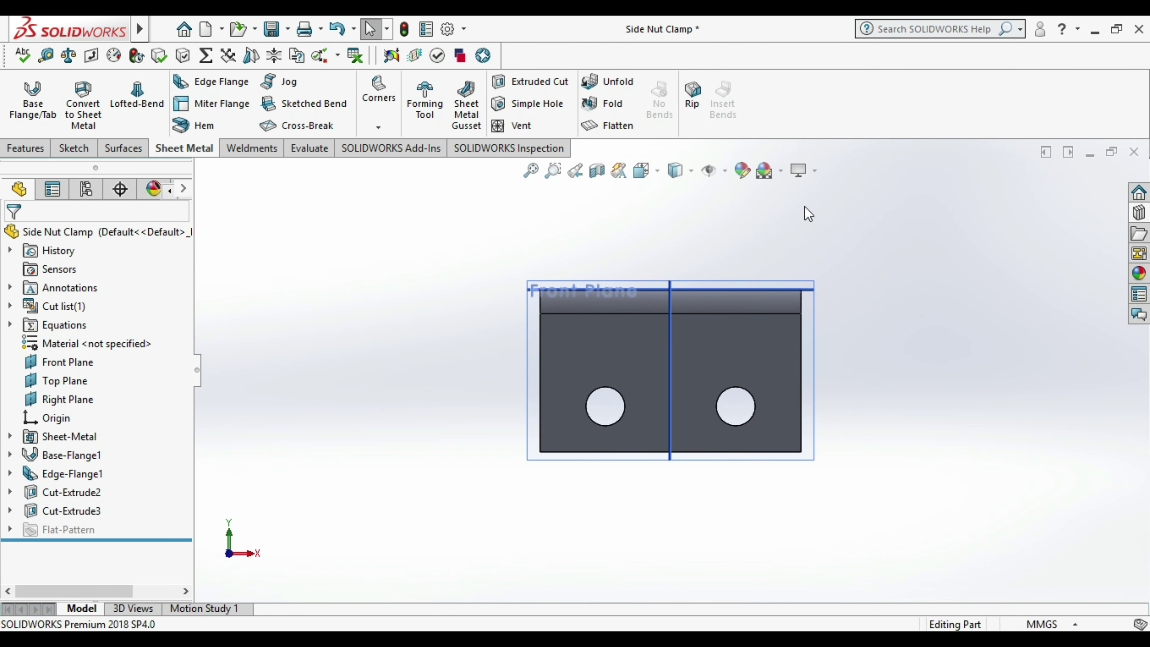
left_click(1137, 153)
left_click(143, 110)
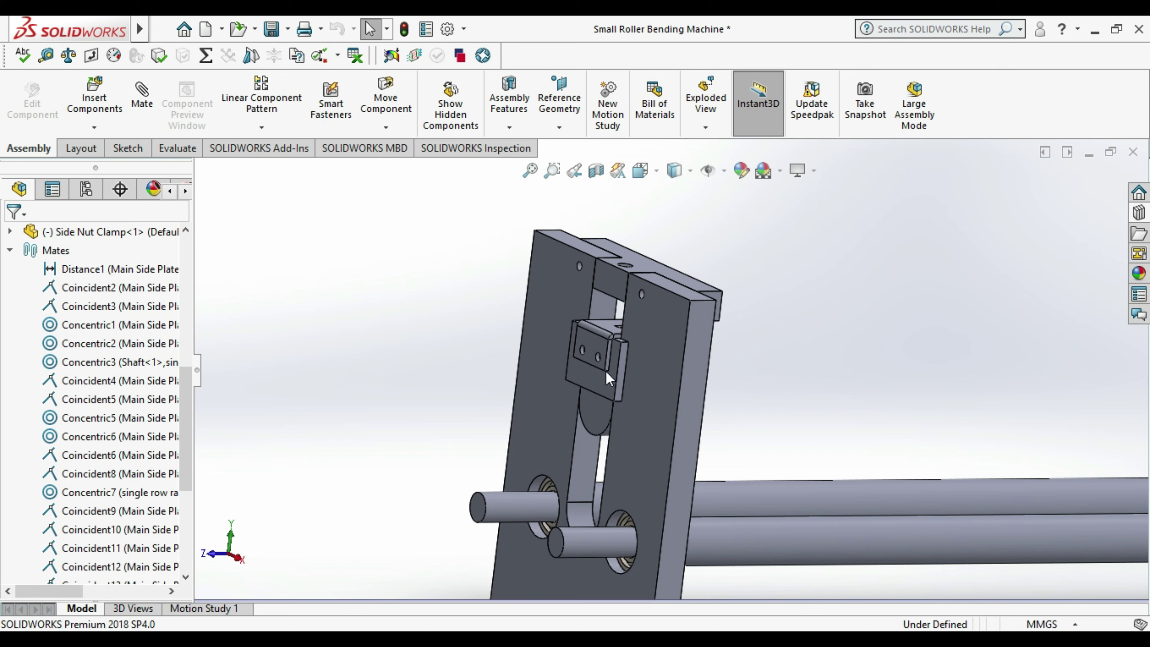
- Zoom and orbit to inspect the clamp's holes, then open Side Nut Clamp separately
scroll(605, 371, "up", 1)
scroll(634, 374, "down", 1)
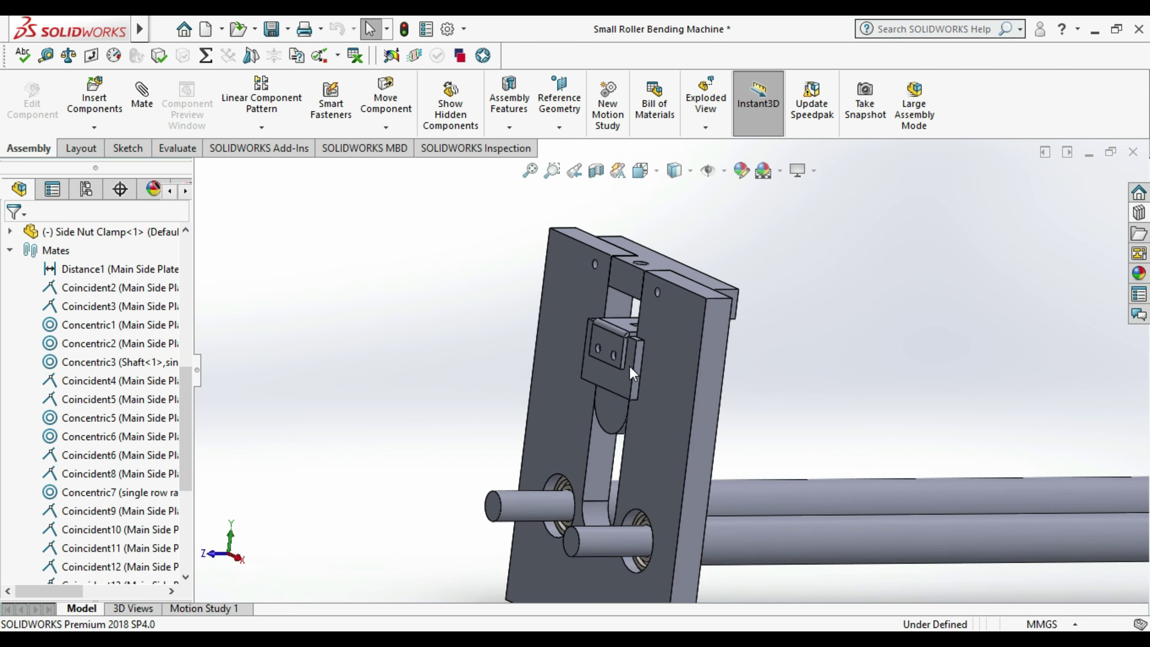
scroll(633, 374, "down", 1)
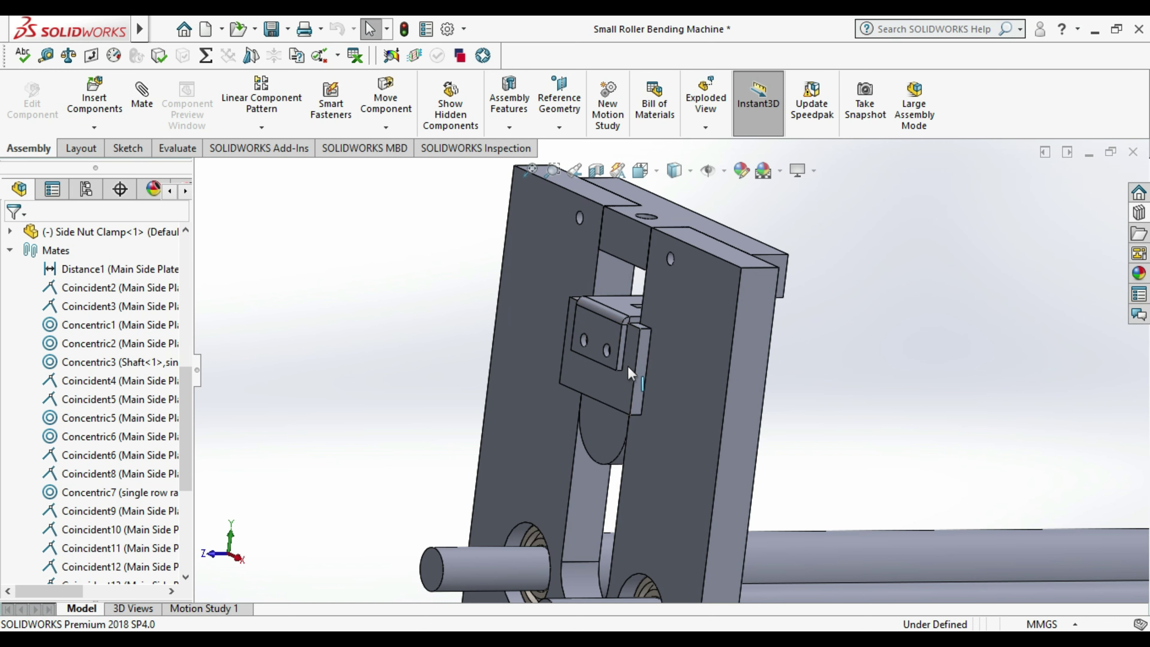
mouse_move(663, 381)
middle_mouse_down()
mouse_move(702, 406)
mouse_move(684, 410)
middle_mouse_up()
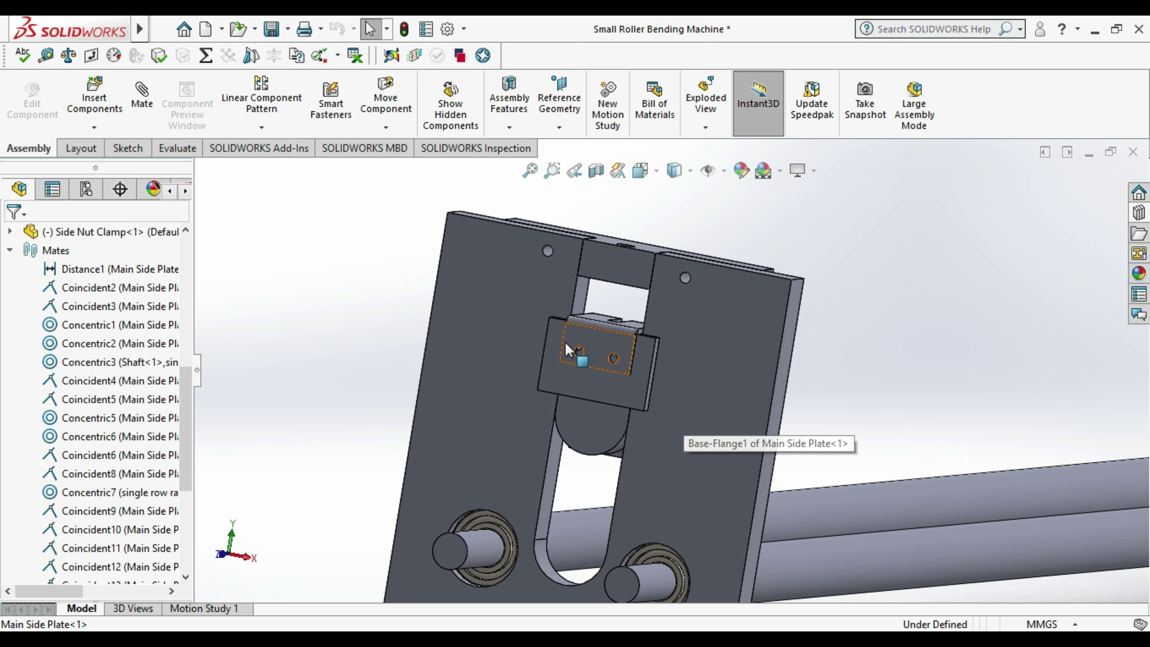
right_click(592, 343)
left_click(609, 56)
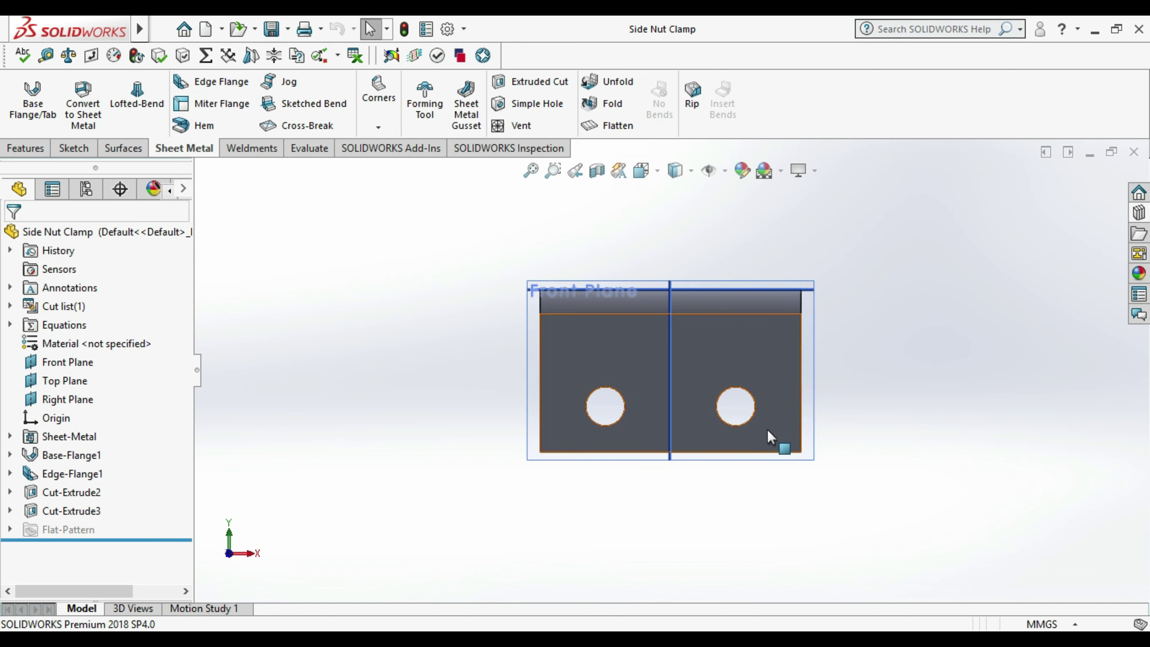
- Edit the Cut-Extrude3 sketch and change the holes' vertical dimension from 7 to 10 mm
right_click(73, 517)
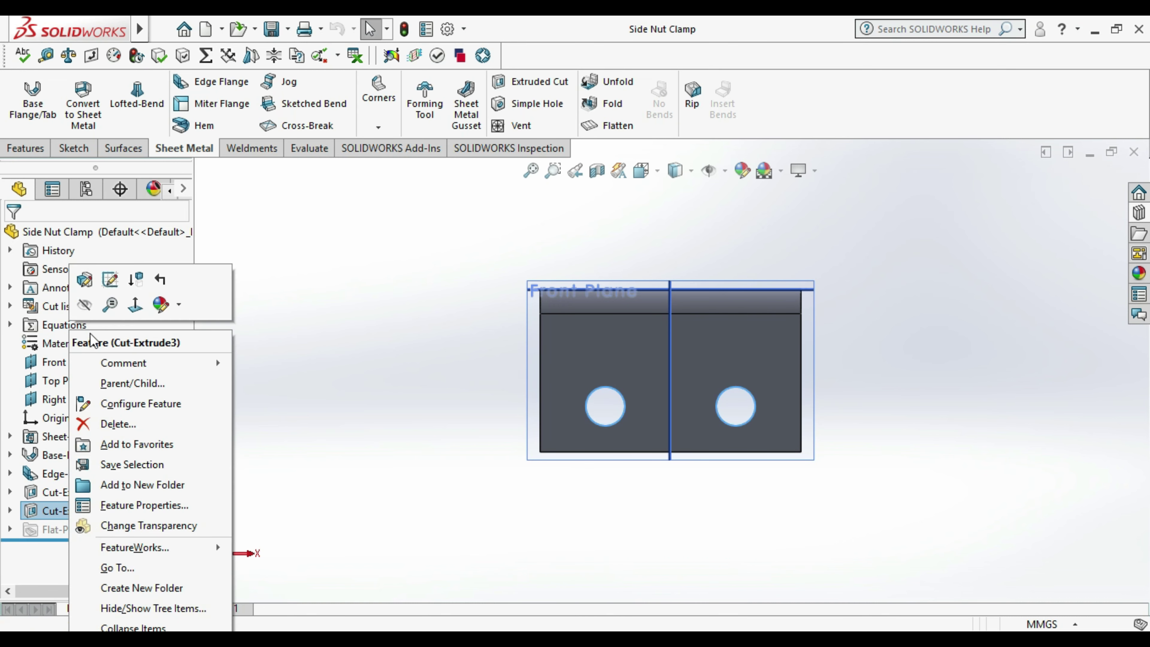
left_click(115, 277)
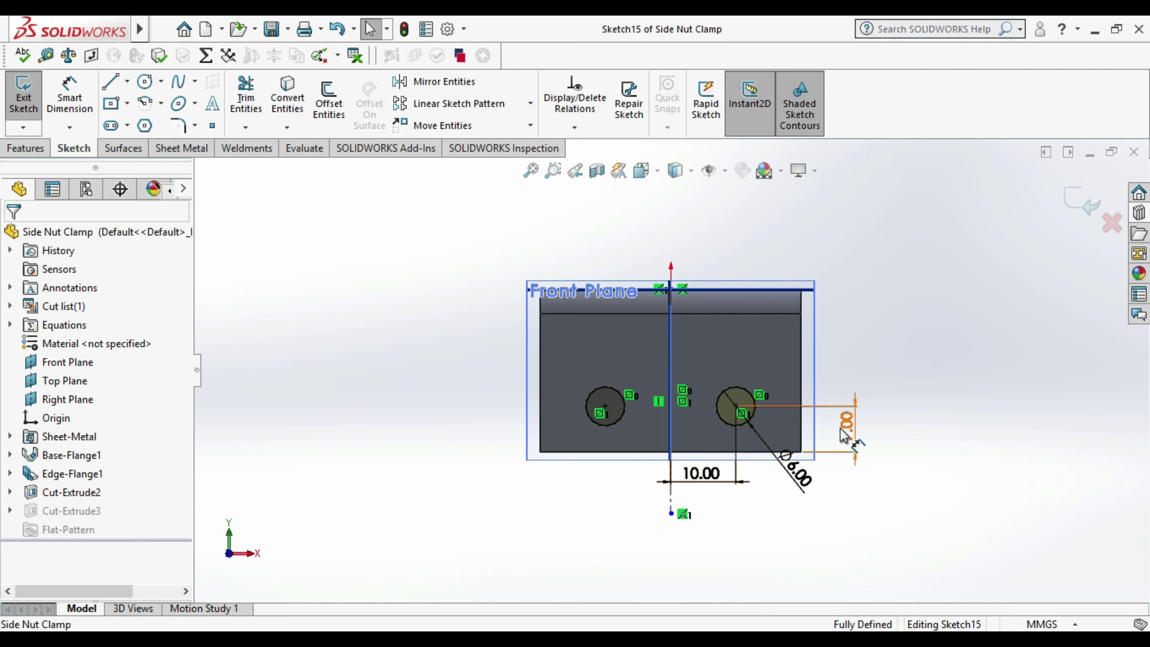
left_click(844, 436)
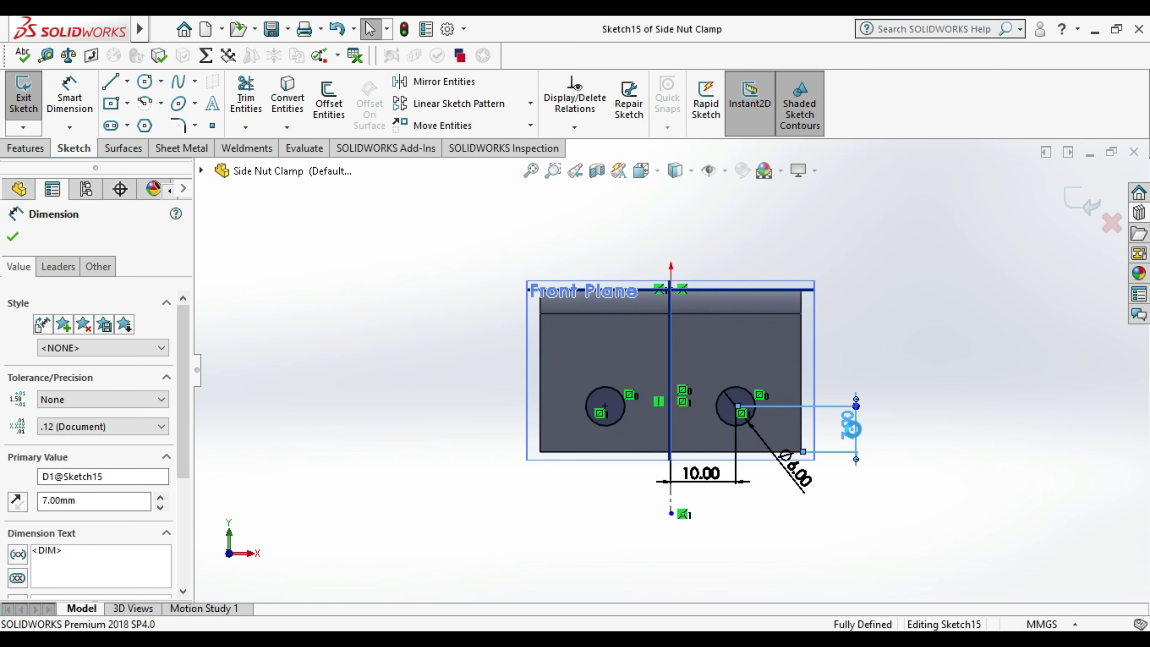
double_click(851, 428)
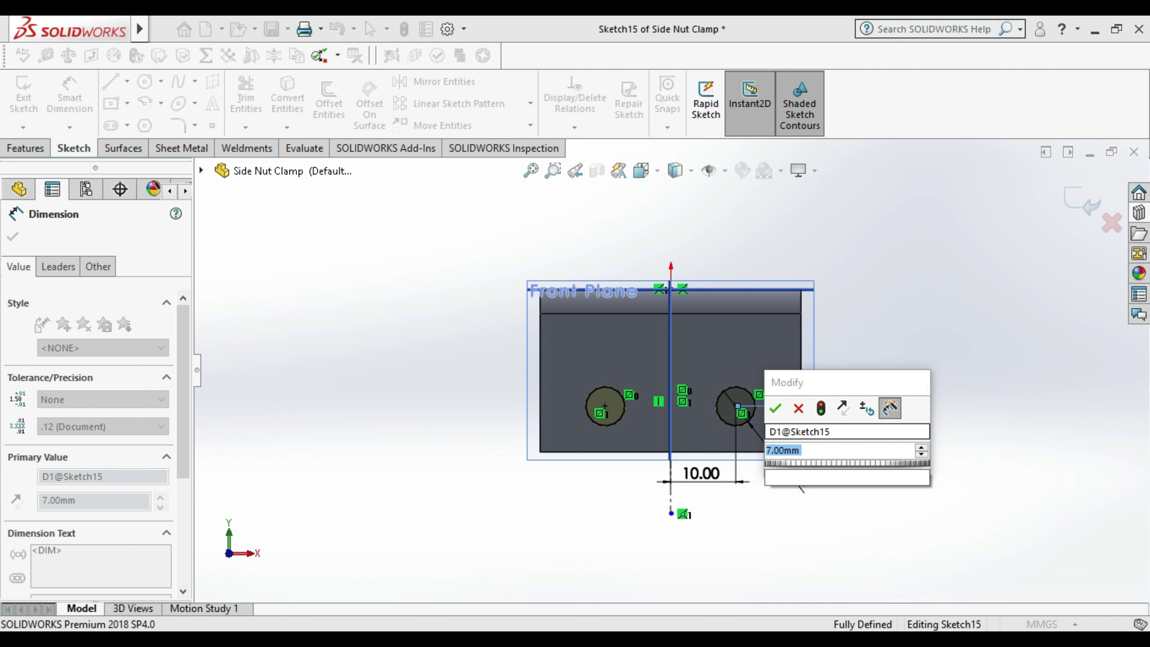
type("1")
type("0")
key("Return")
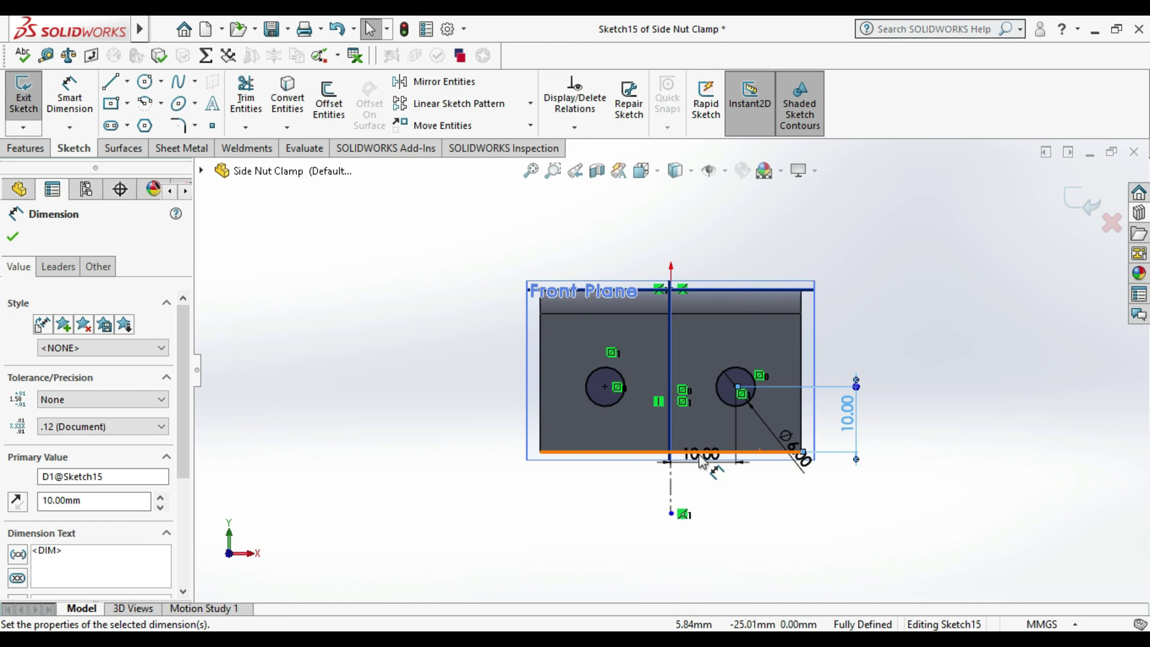
- Delete the horizontal 10.00 dimension from the hole sketch
double_click(700, 455)
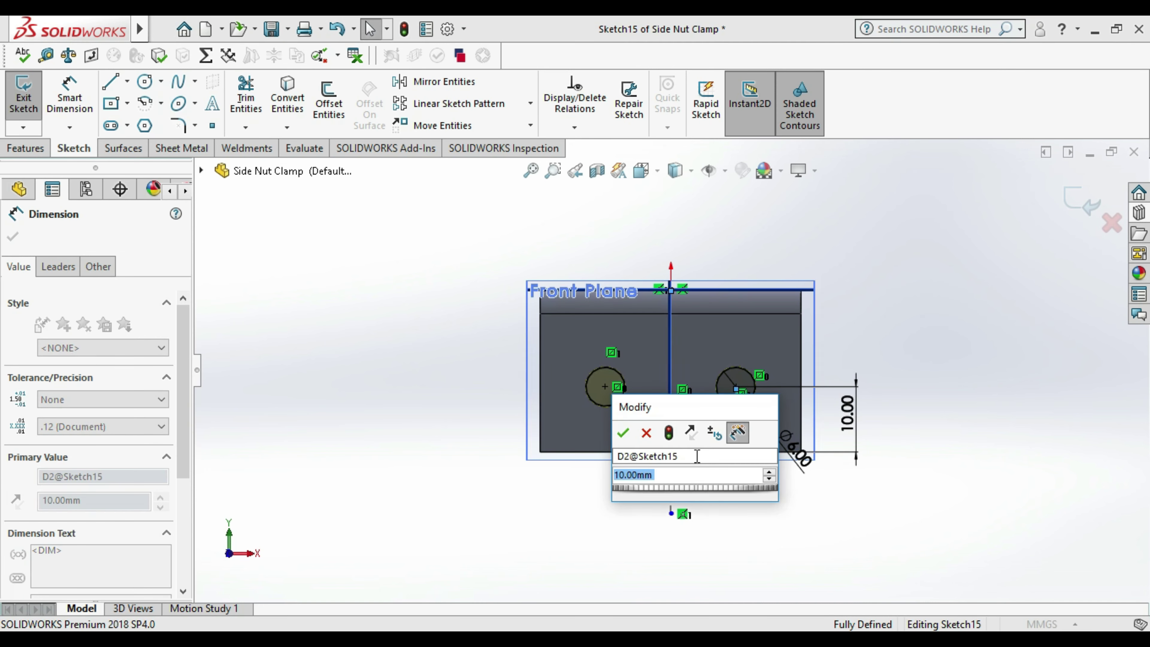
left_click(648, 432)
double_click(707, 457)
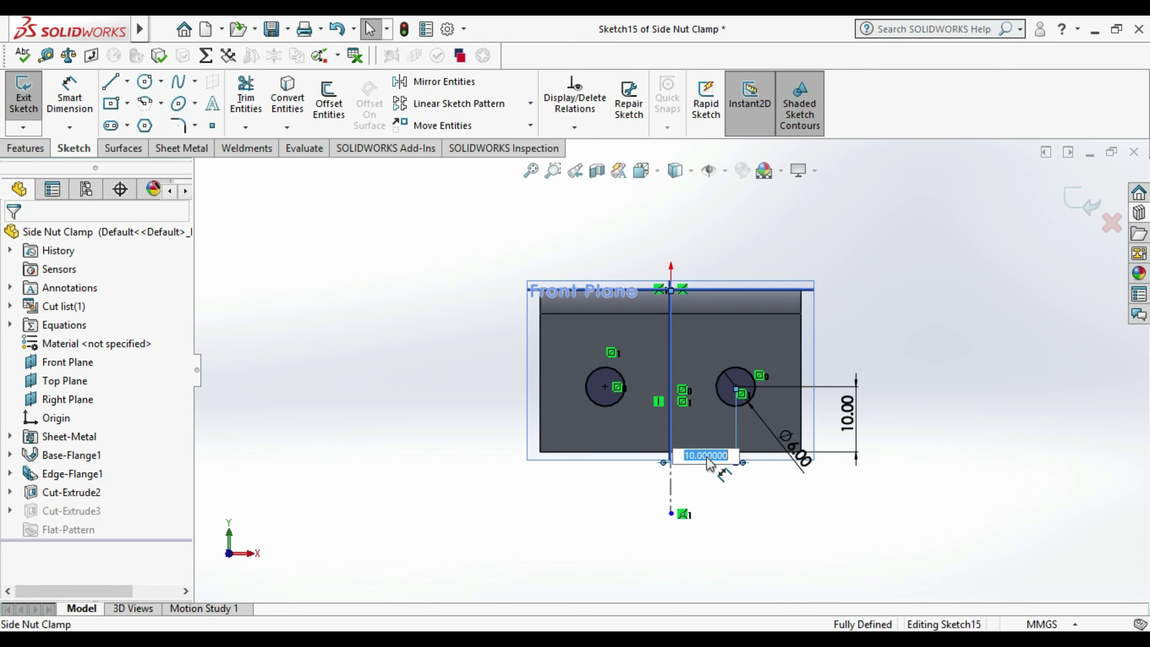
key("Return")
left_click(738, 451)
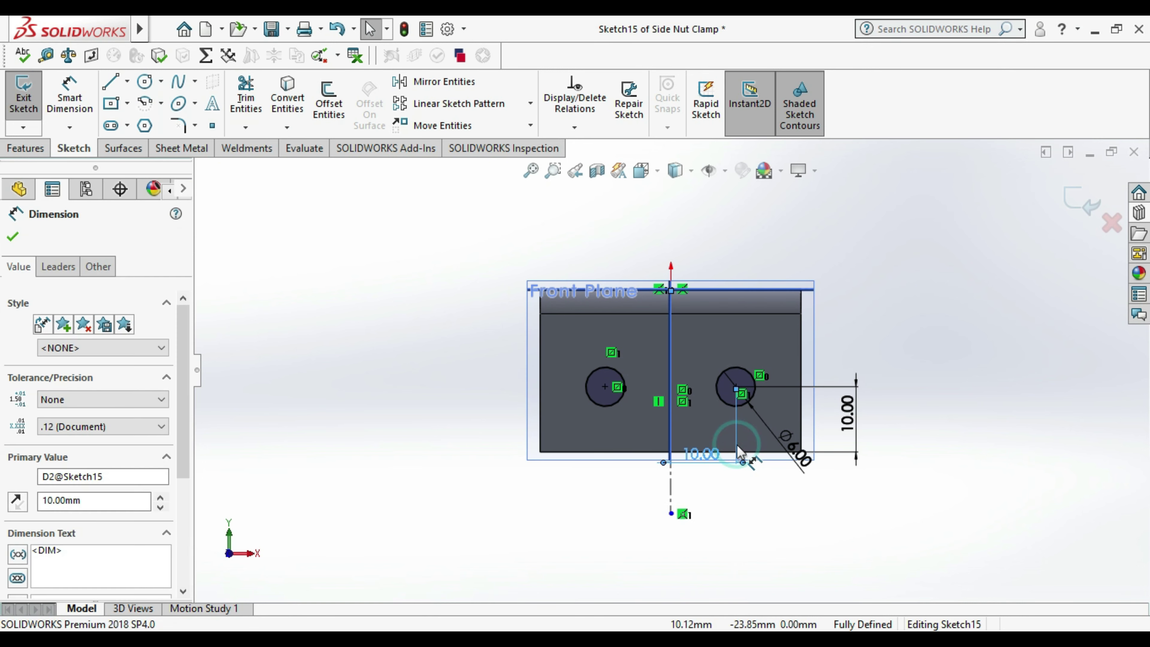
key("Delete")
- Dimension the right hole 7 mm from the clamp's right edge and exit the sketch
left_click(69, 98)
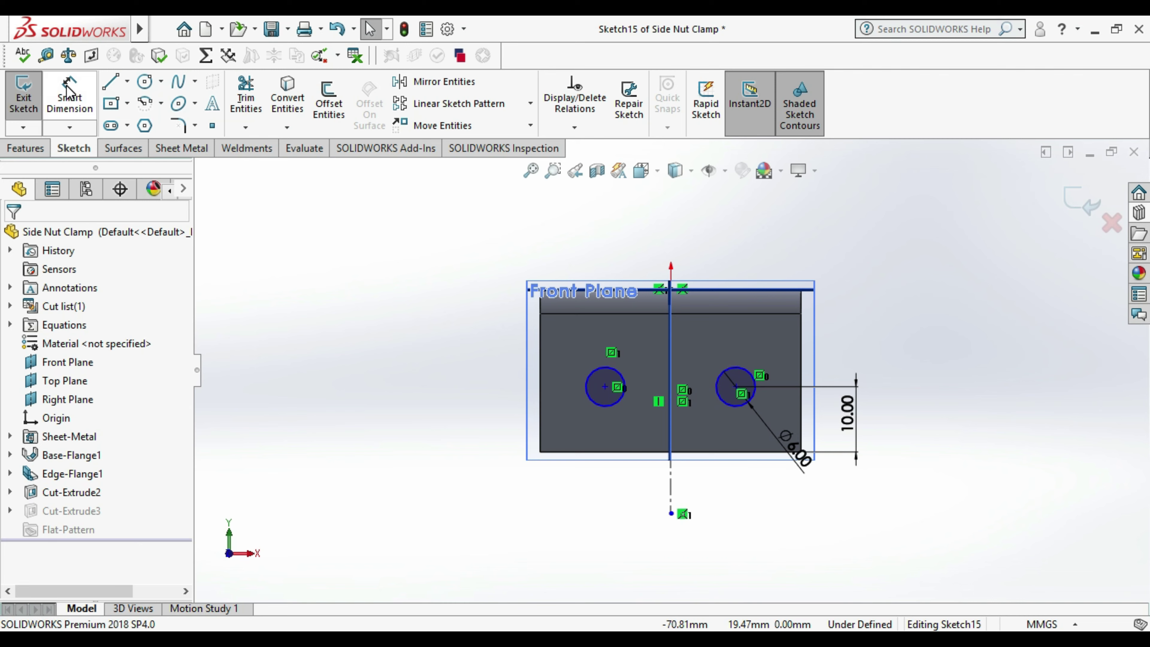
left_click(735, 387)
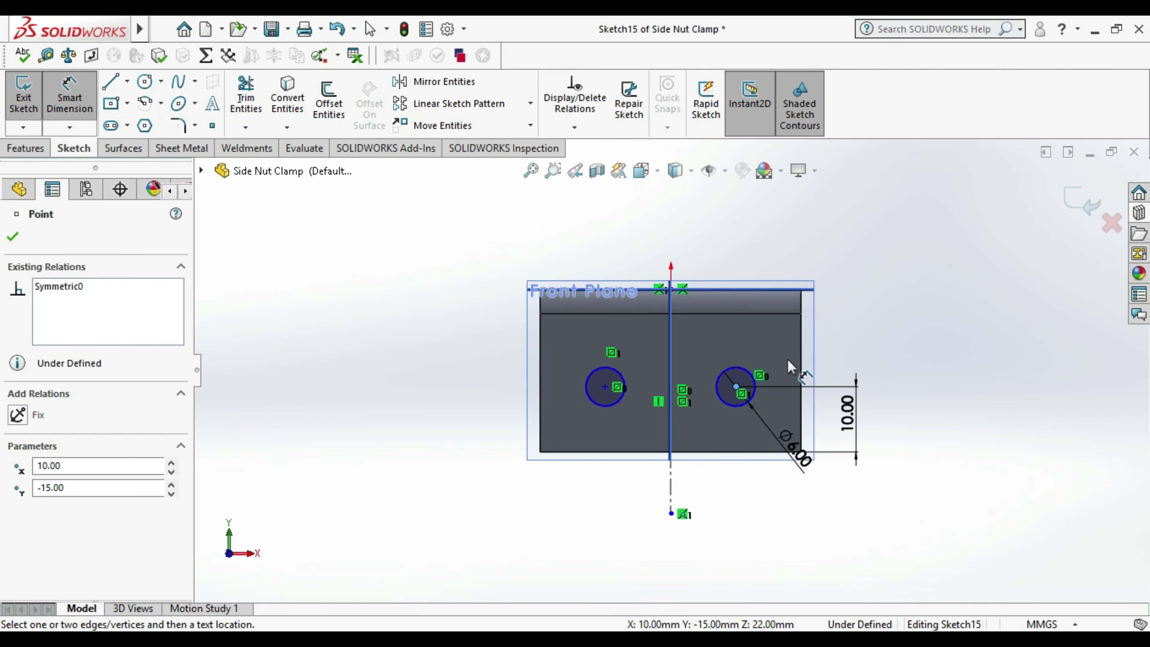
left_click(800, 355)
left_click(791, 505)
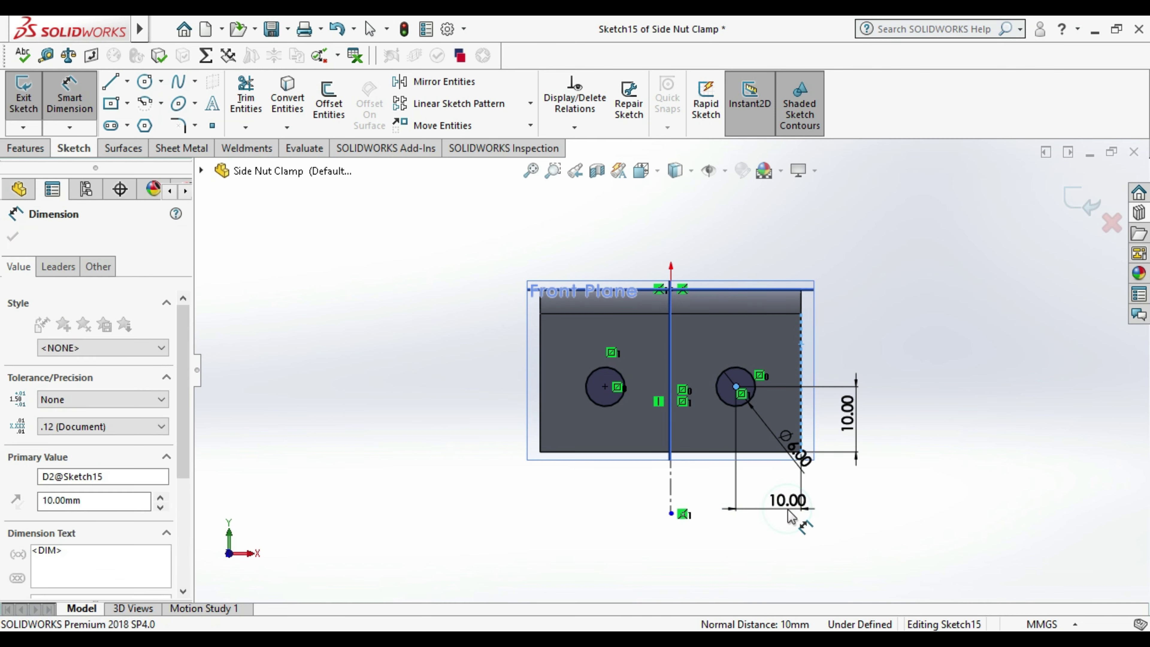
type("7")
key("Return")
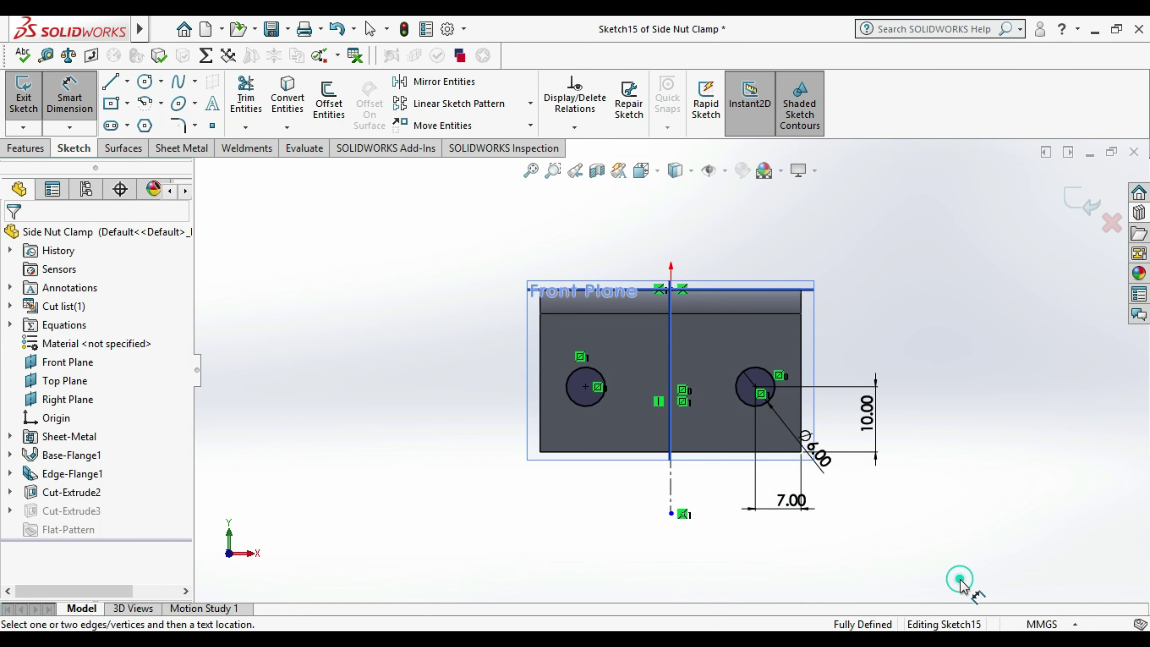
left_click(23, 93)
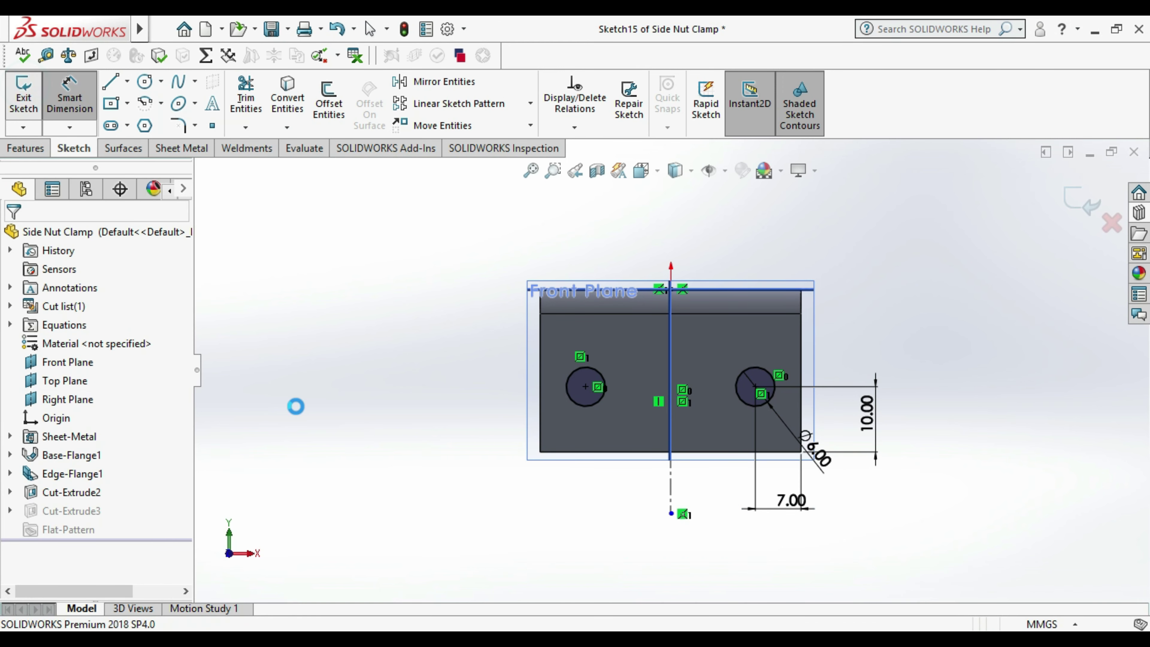
- Save and close the Side Nut Clamp, then rebuild the assembly
left_click(1134, 152)
left_click(547, 324)
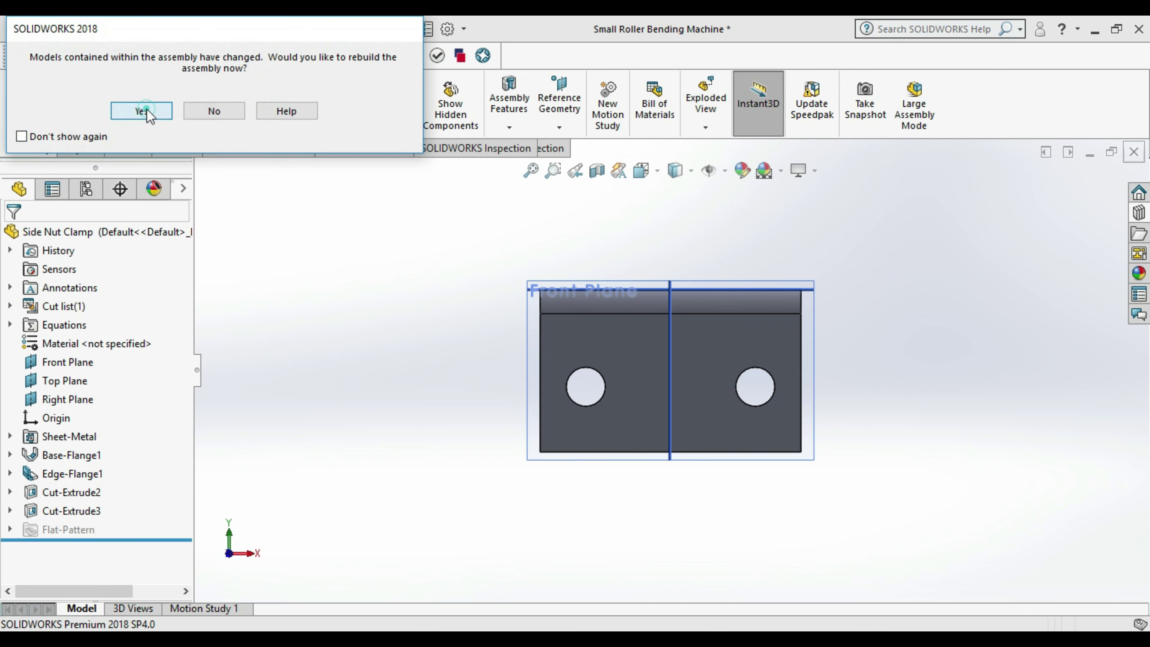
left_click(145, 109)
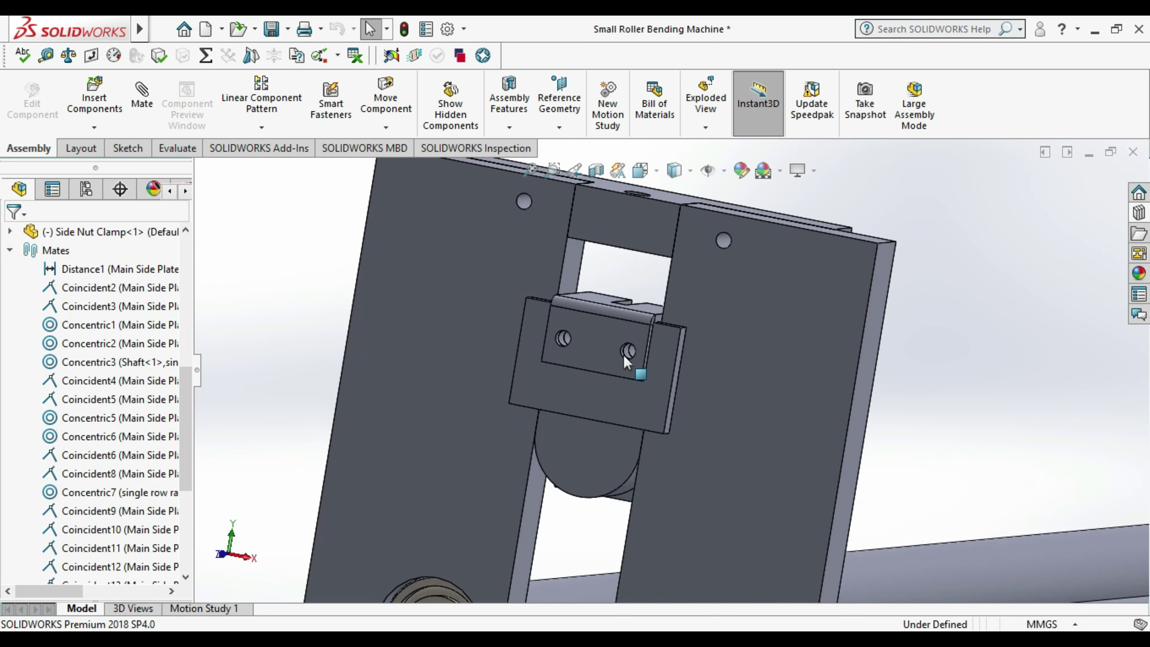
- Orbit to face the sliding part's holes and open Side Sliding Part 1 separately
scroll(624, 359, "down", 5)
scroll(643, 367, "down", 1)
scroll(634, 367, "up", 3)
scroll(601, 363, "up", 4)
middle_click_drag(665, 369, 683, 369)
mouse_move(860, 355)
middle_mouse_down()
mouse_move(810, 354)
mouse_move(980, 491)
middle_mouse_up()
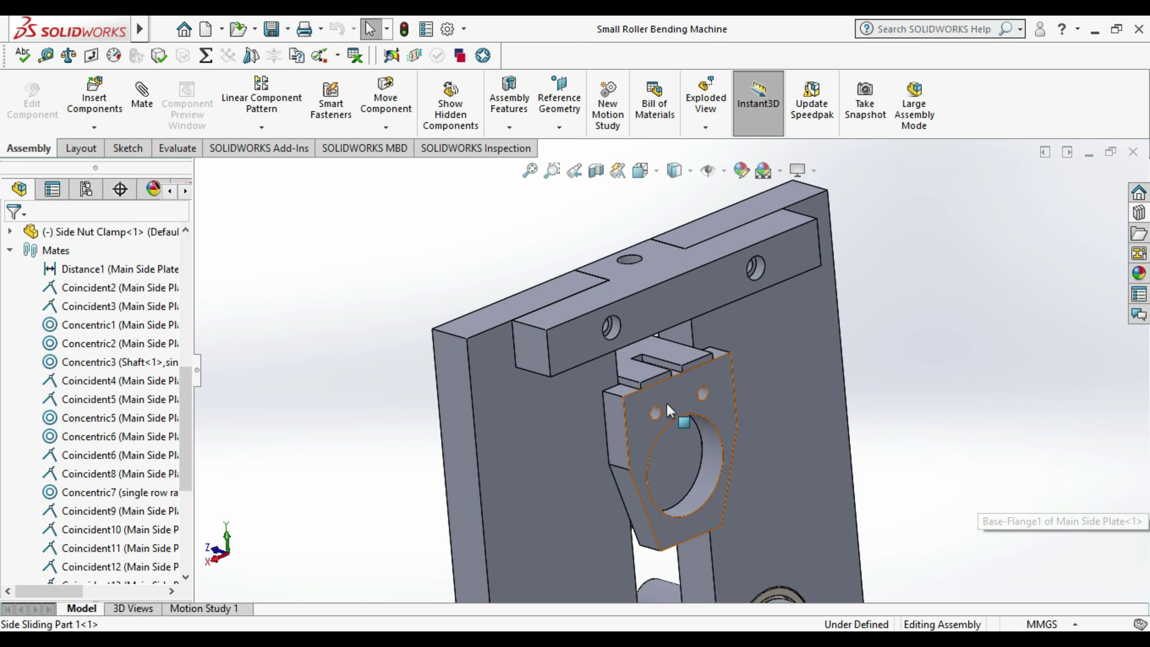
right_click(677, 396)
left_click(689, 33)
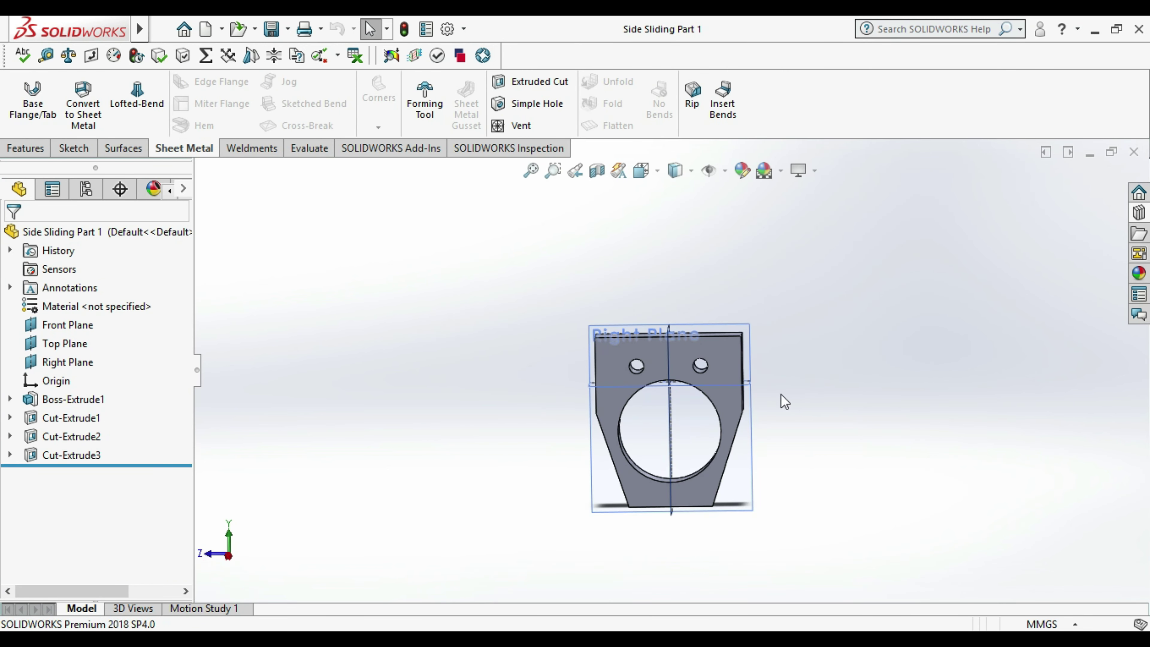
- Start a sketch on Side Sliding Part 1's top face and draw a circle on it
middle_click_drag(784, 401, 727, 320)
scroll(611, 371, "down", 3)
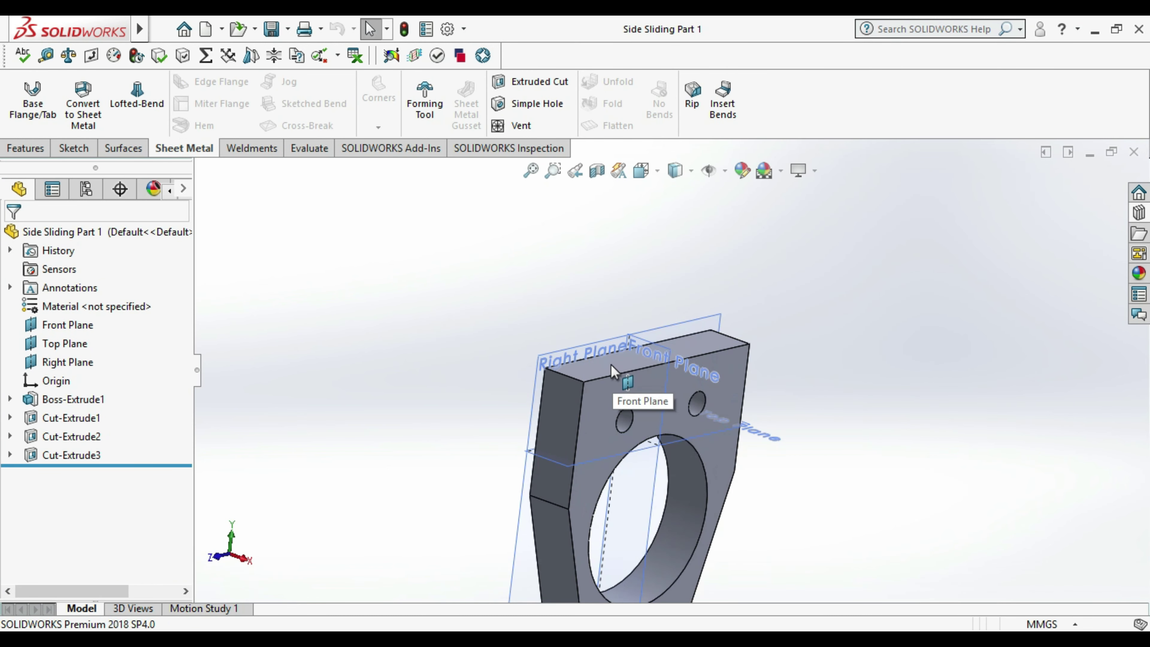
right_click(611, 371)
left_click(647, 251)
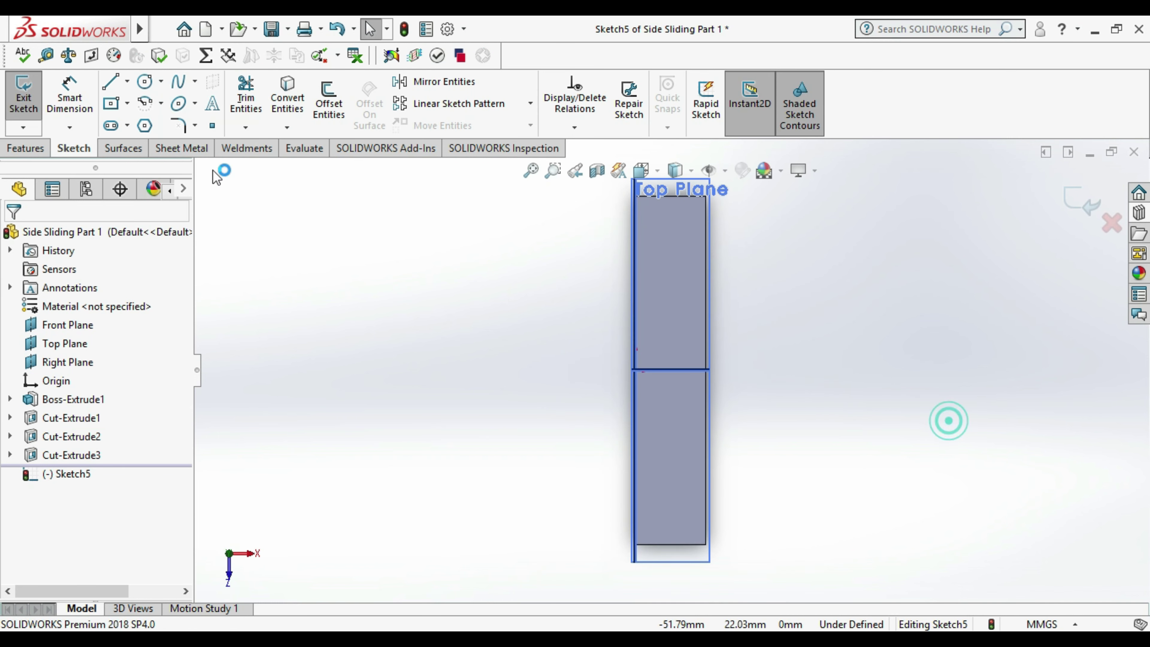
left_click(146, 82)
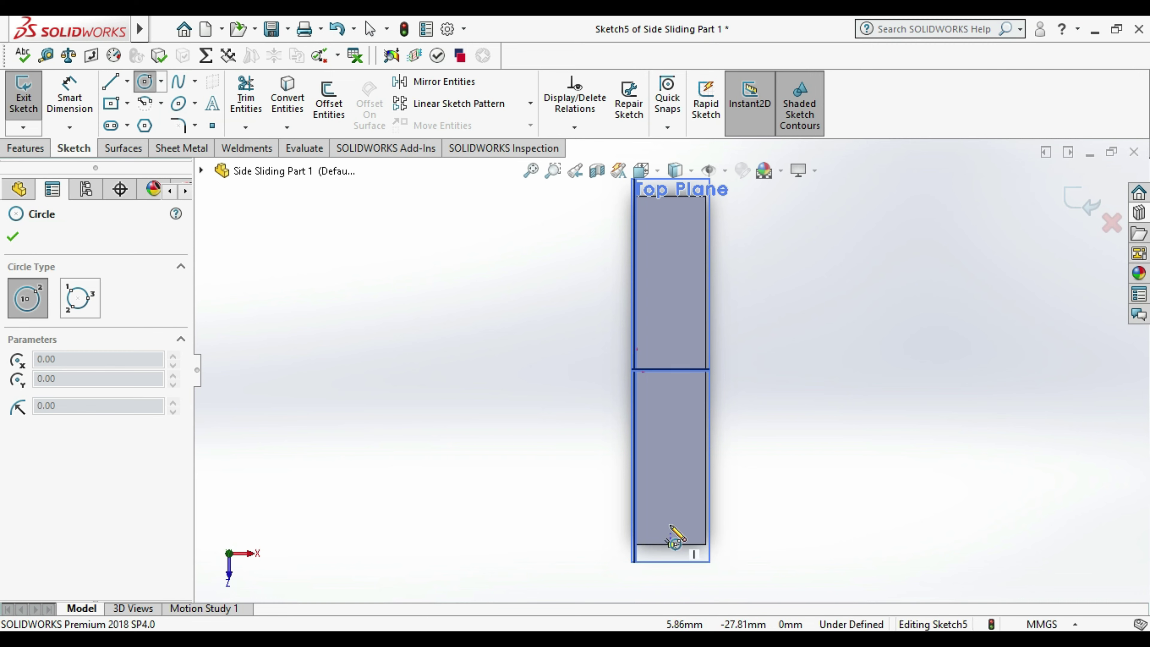
left_click(667, 467)
left_click(666, 486)
- Dimension the circle 18.25 mm from the face's bottom edge
key("d")
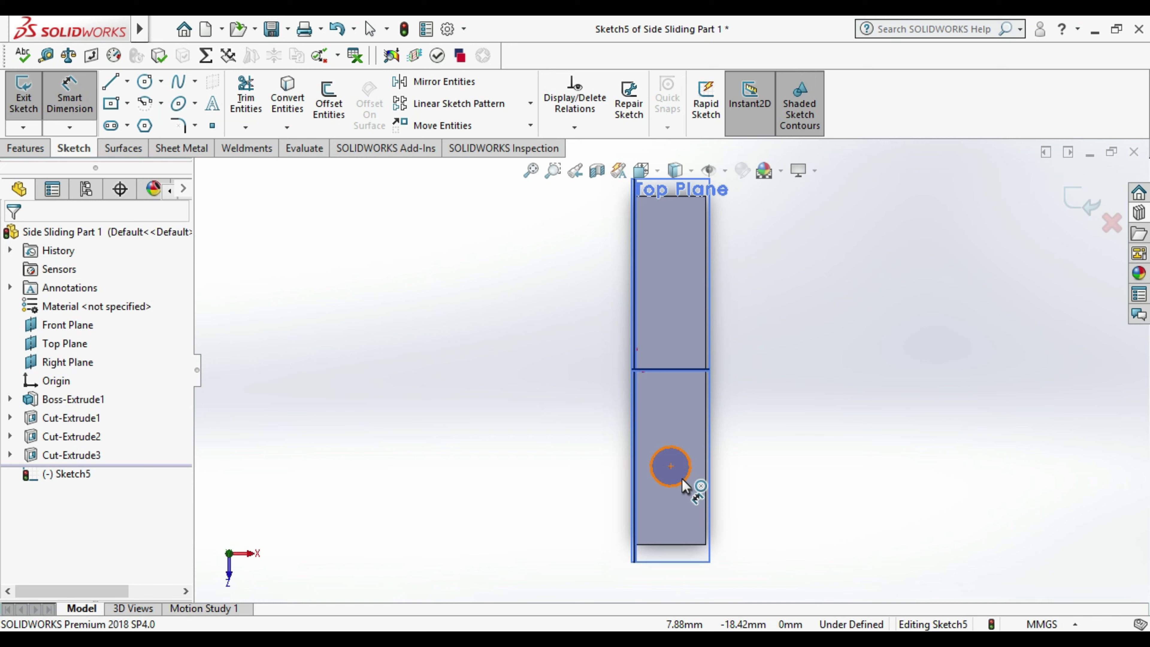
left_click(683, 481)
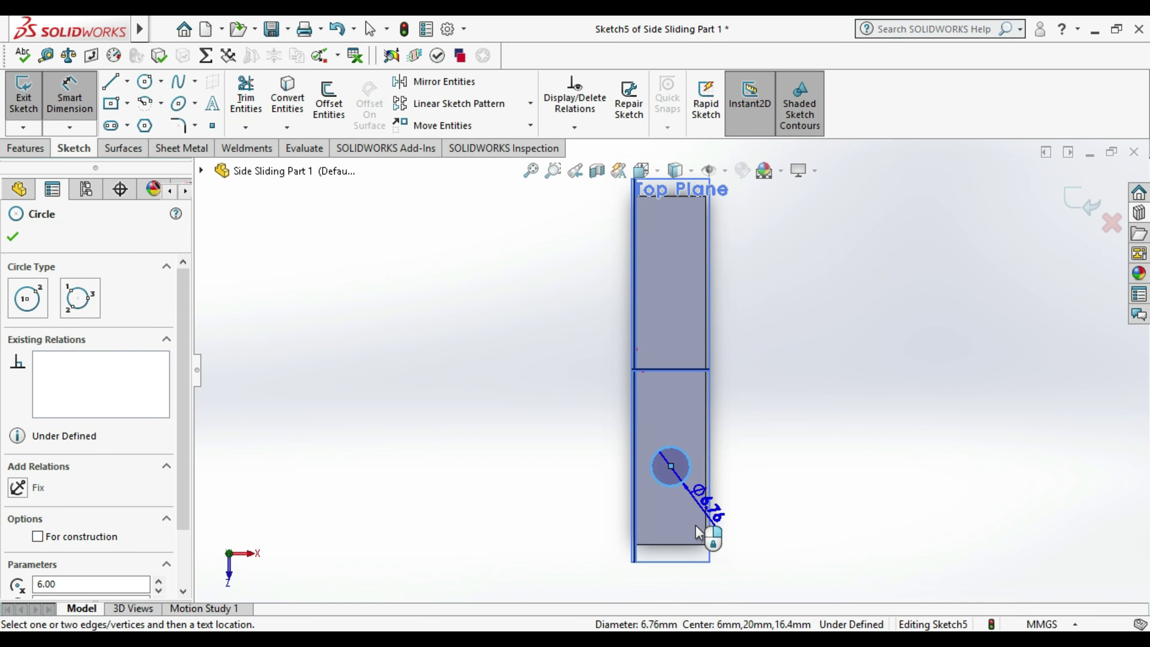
left_click(686, 544)
left_click(817, 499)
type("18.25")
key("Return")
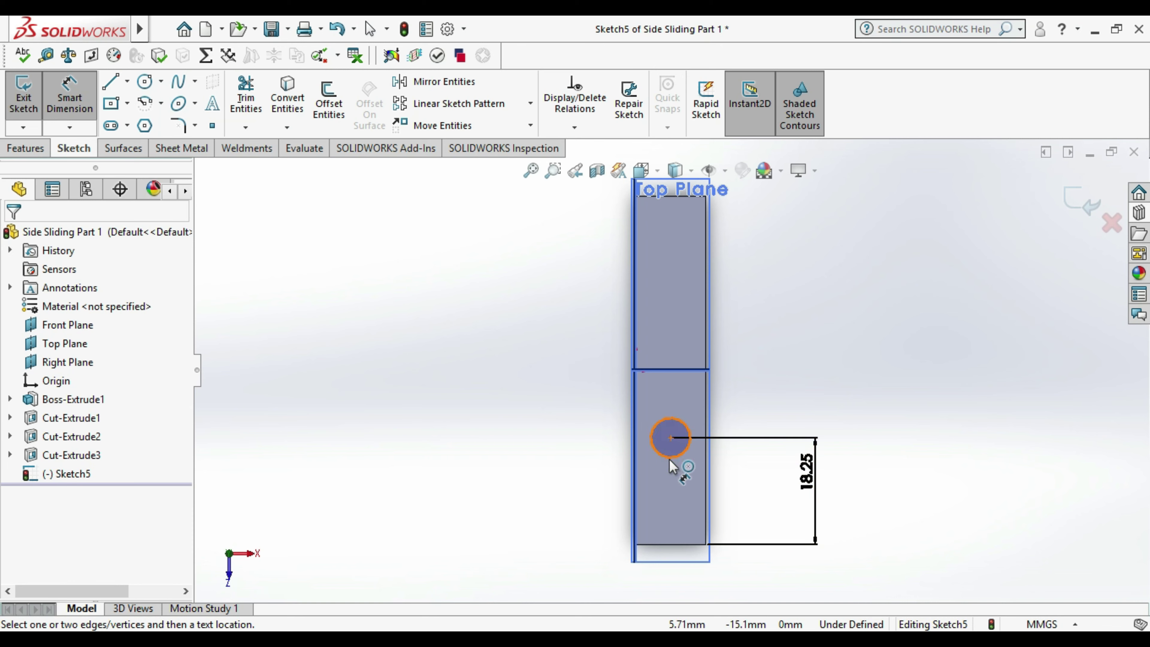
- Dimension the circle centre 6.00 mm from the side edge
left_click(670, 438)
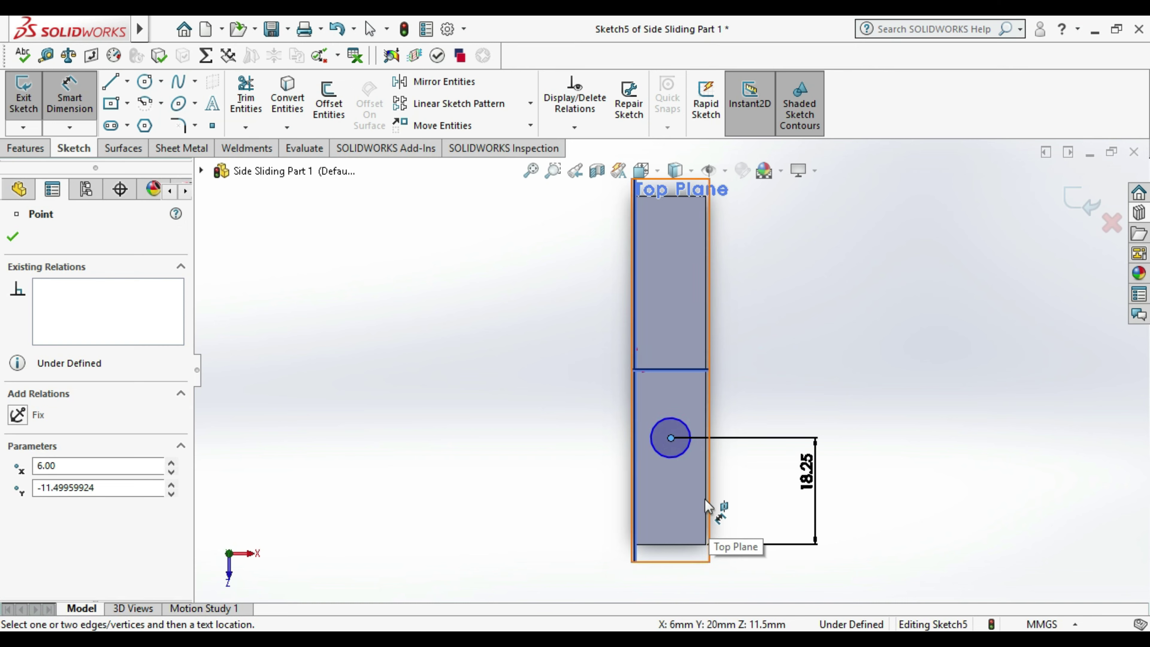
scroll(704, 496, "down", 1)
scroll(702, 480, "down", 2)
left_click(698, 463)
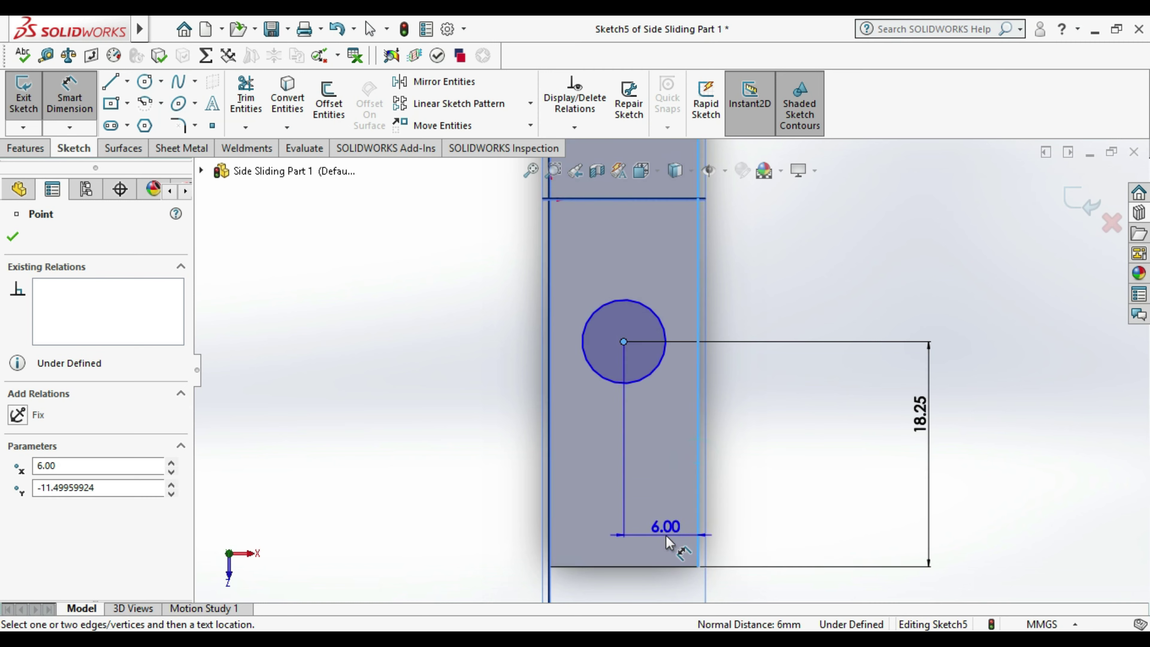
scroll(666, 535, "up", 3)
left_click(666, 555)
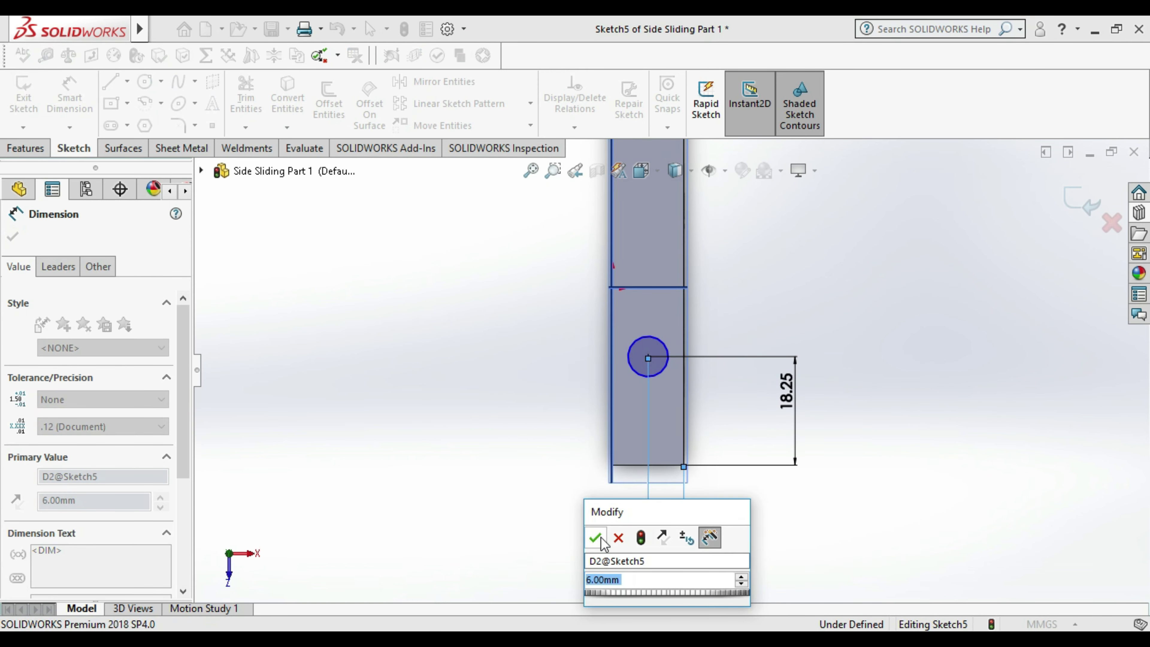
left_click(596, 538)
- Set the circle's diameter to 6 mm and clear the selection
left_click(633, 370)
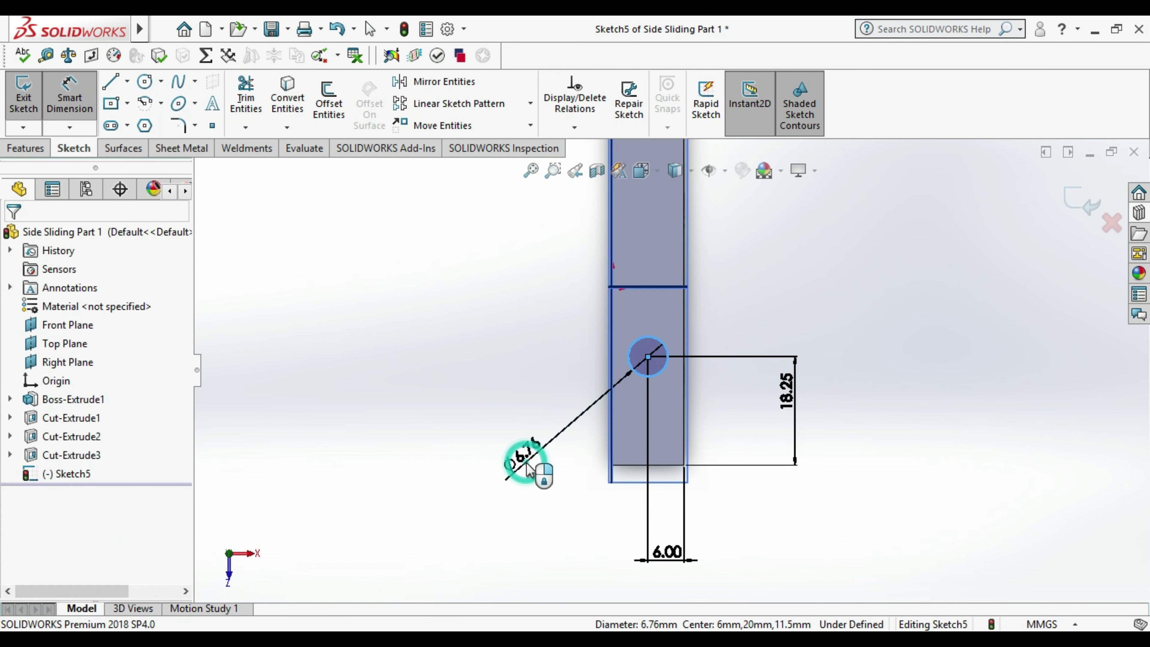
left_click(527, 469)
type("6")
key("Return")
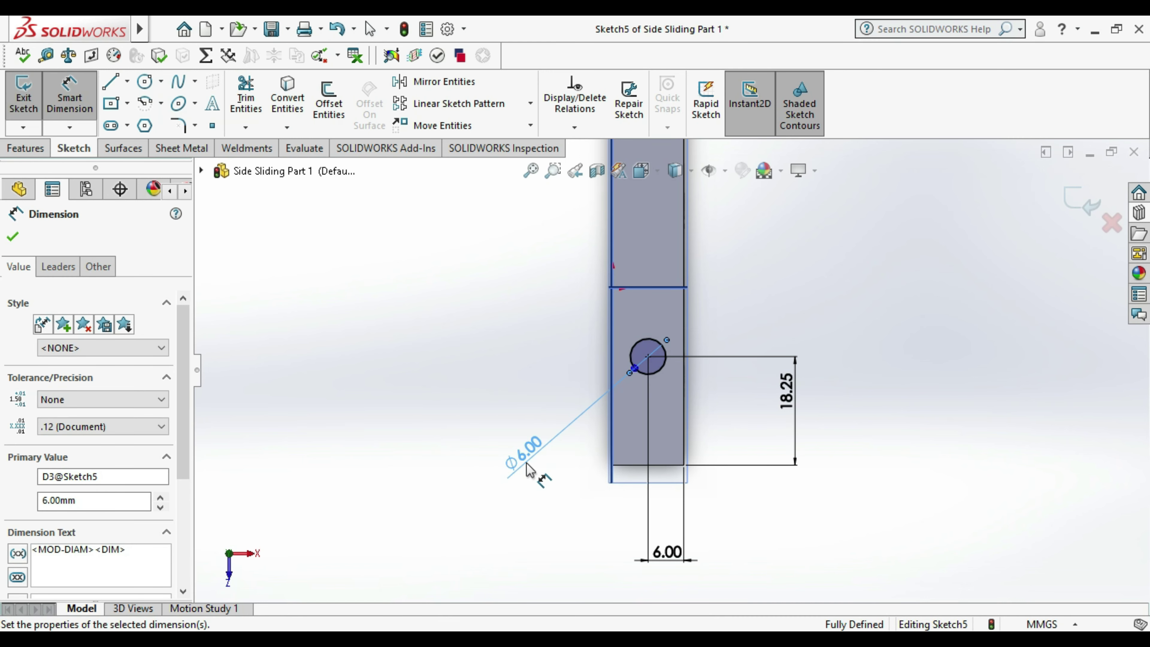
left_click(424, 344)
left_click(445, 367)
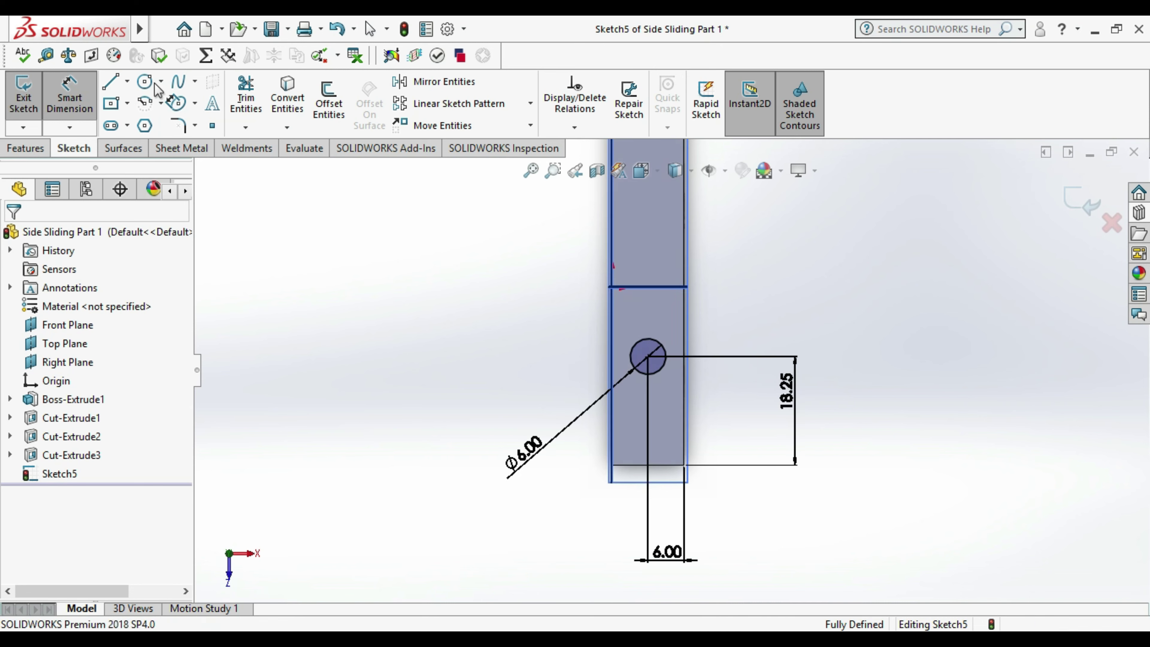
- Draw a horizontal centreline across the face
left_click(127, 82)
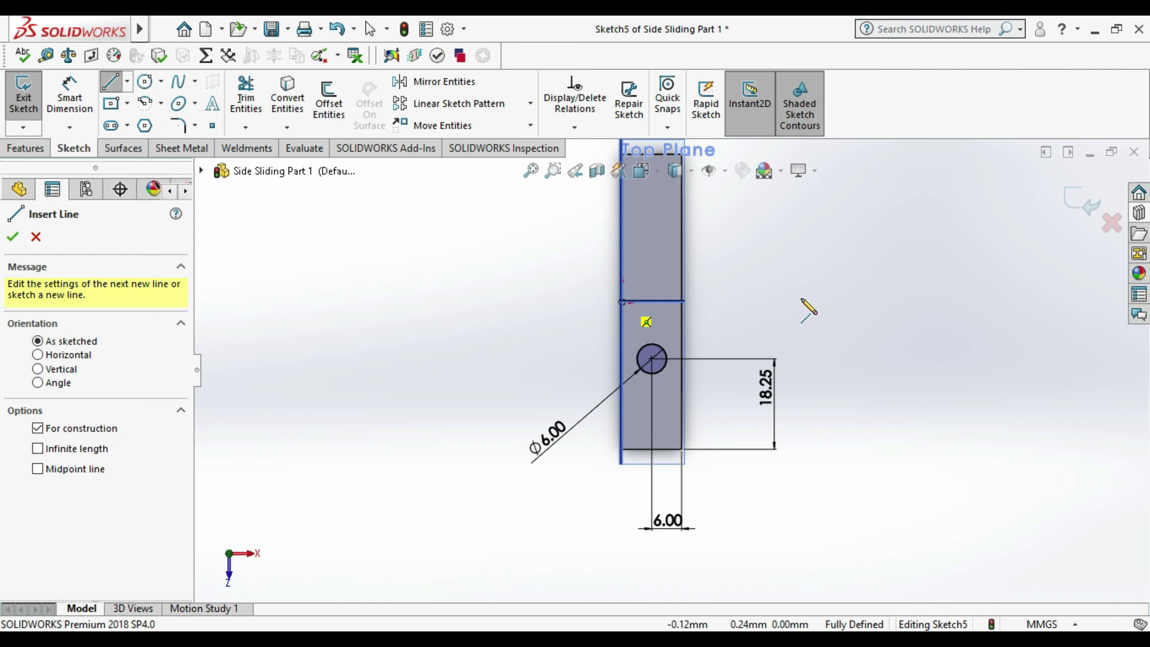
left_click(802, 301)
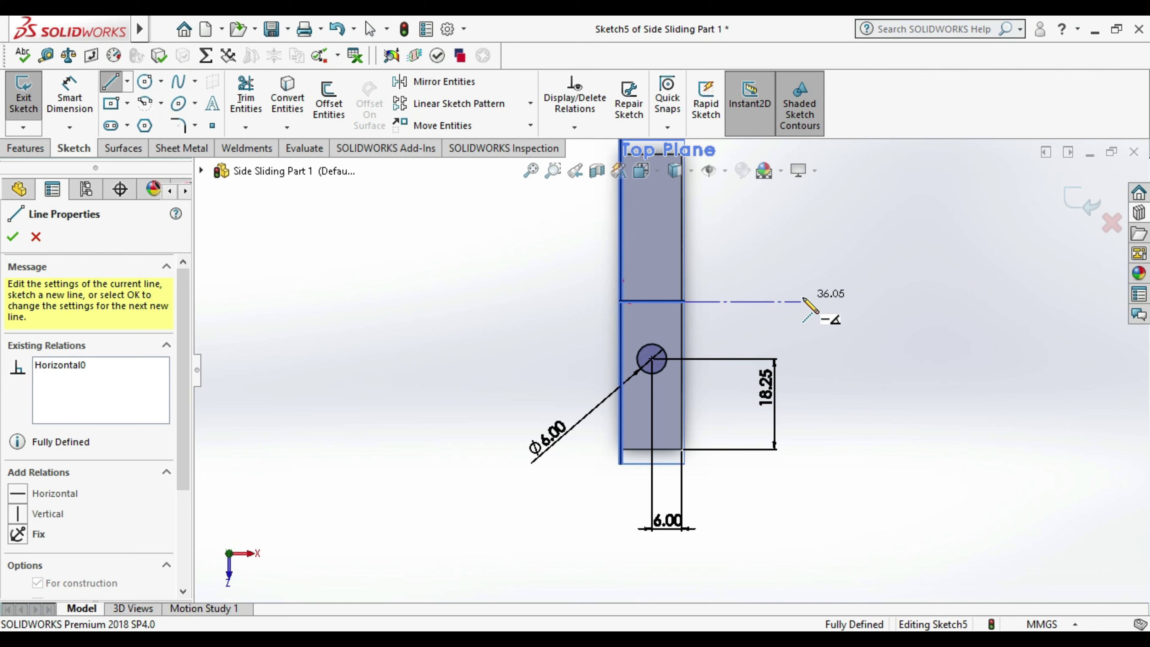
left_click(802, 299)
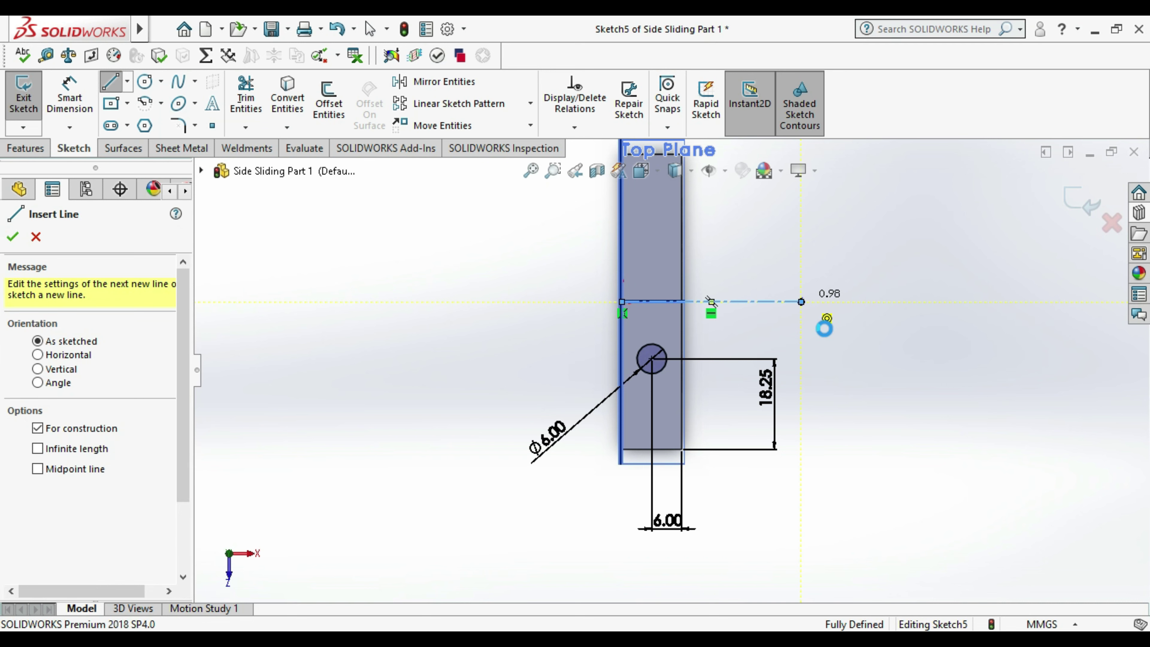
key("Escape")
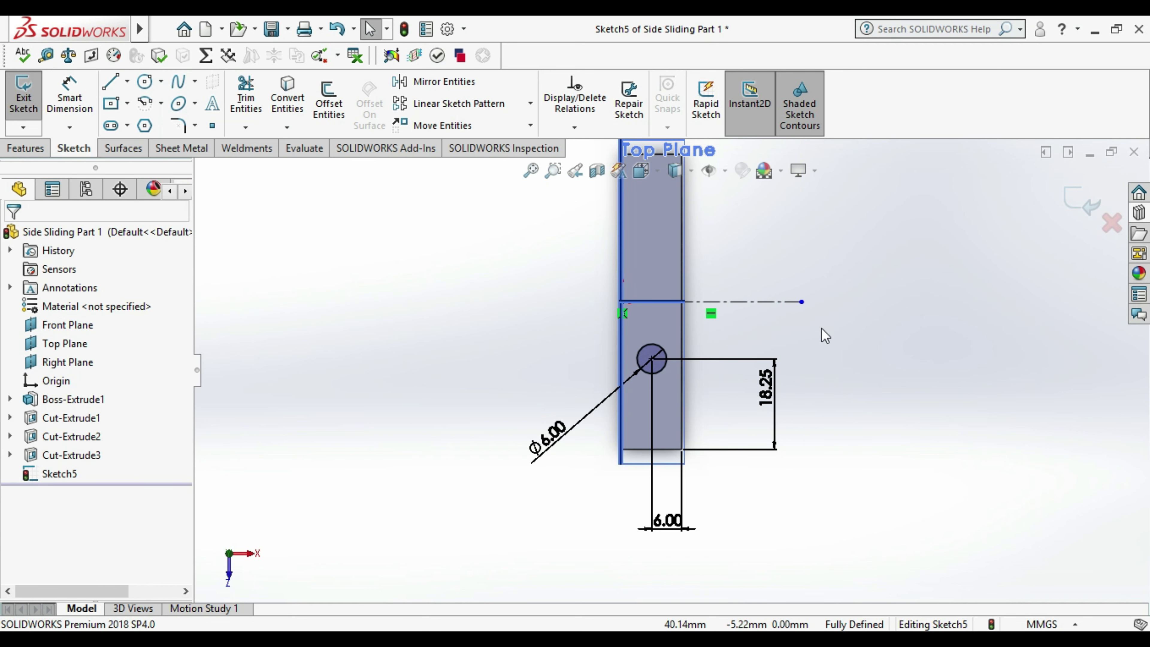
scroll(718, 210, "up", 3)
scroll(689, 377, "down", 5)
scroll(635, 414, "up", 3)
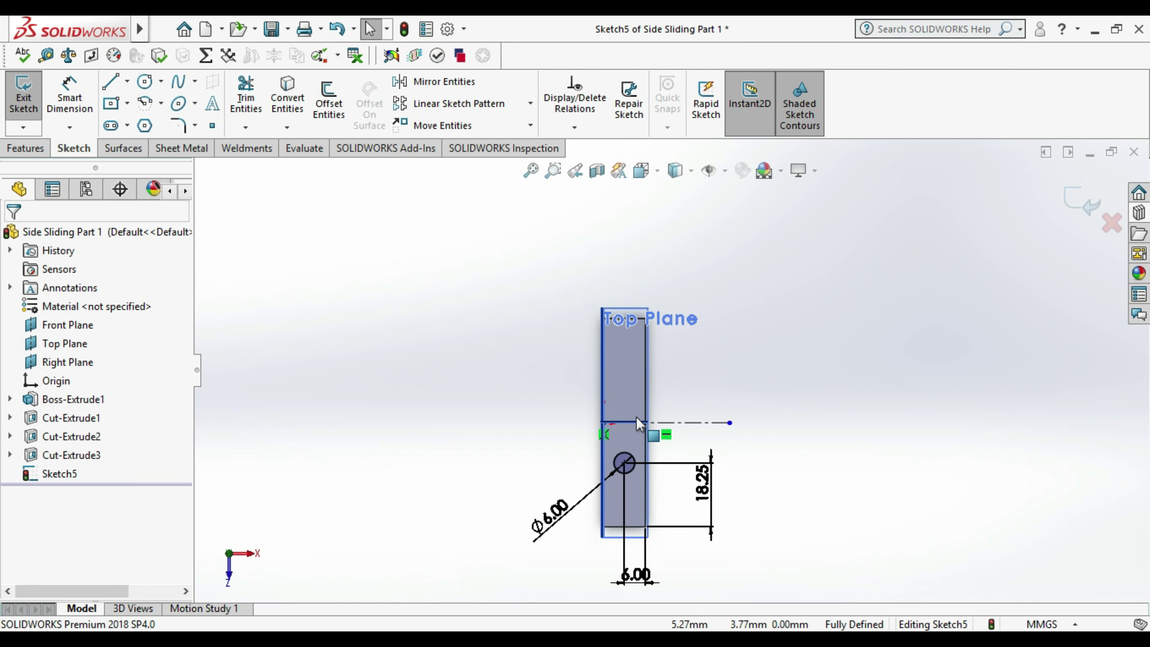
scroll(684, 395, "down", 2)
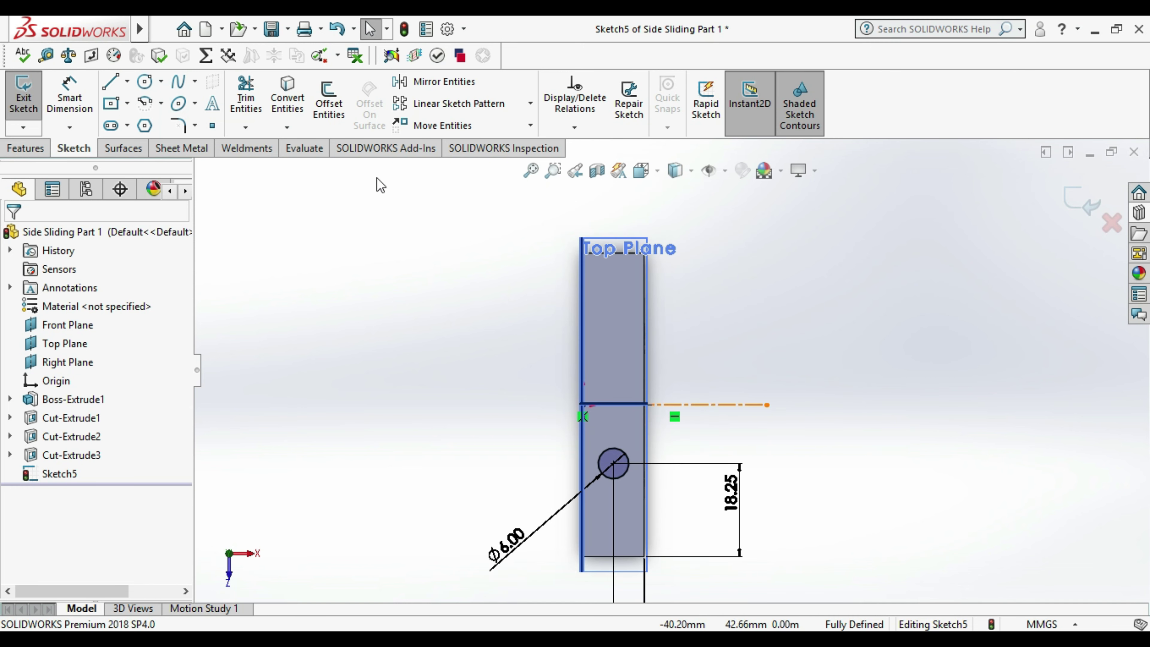
- Mirror the 6 mm circle about the centreline and exit the sketch
left_click(439, 82)
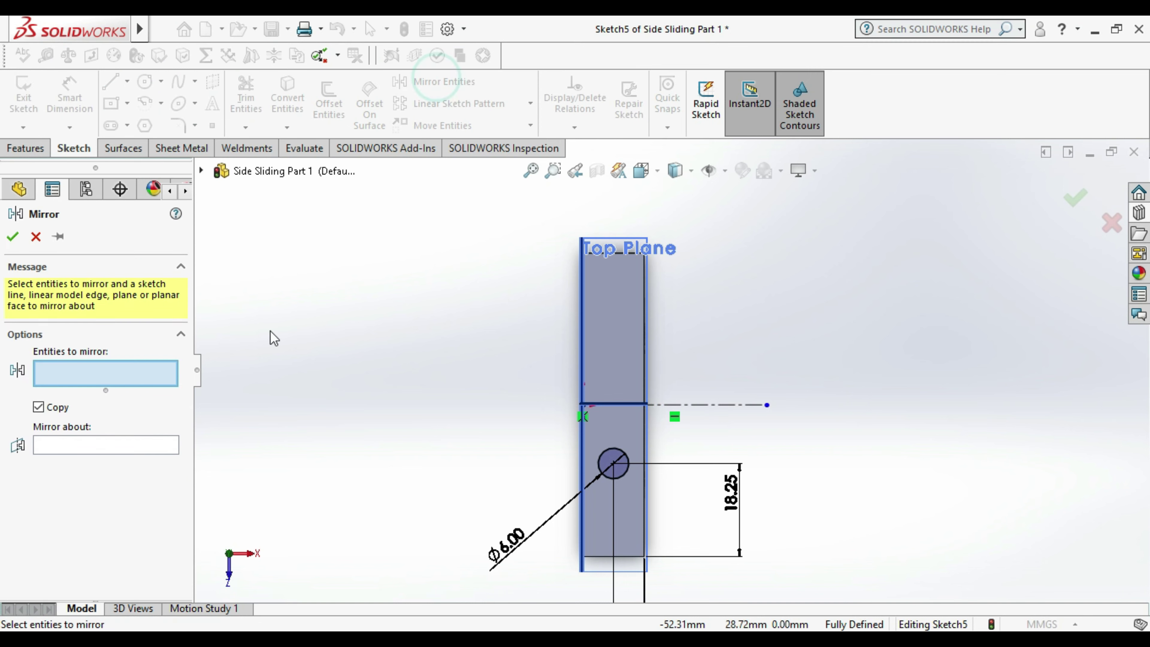
left_click(600, 465)
left_click(109, 453)
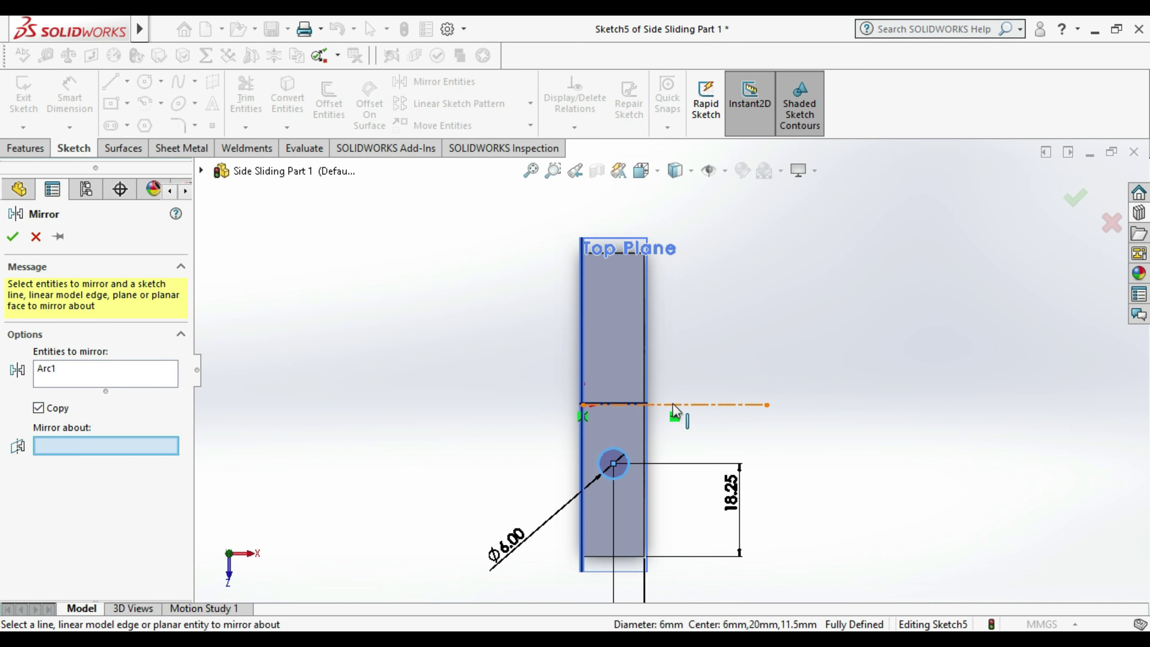
left_click(681, 404)
left_click(14, 237)
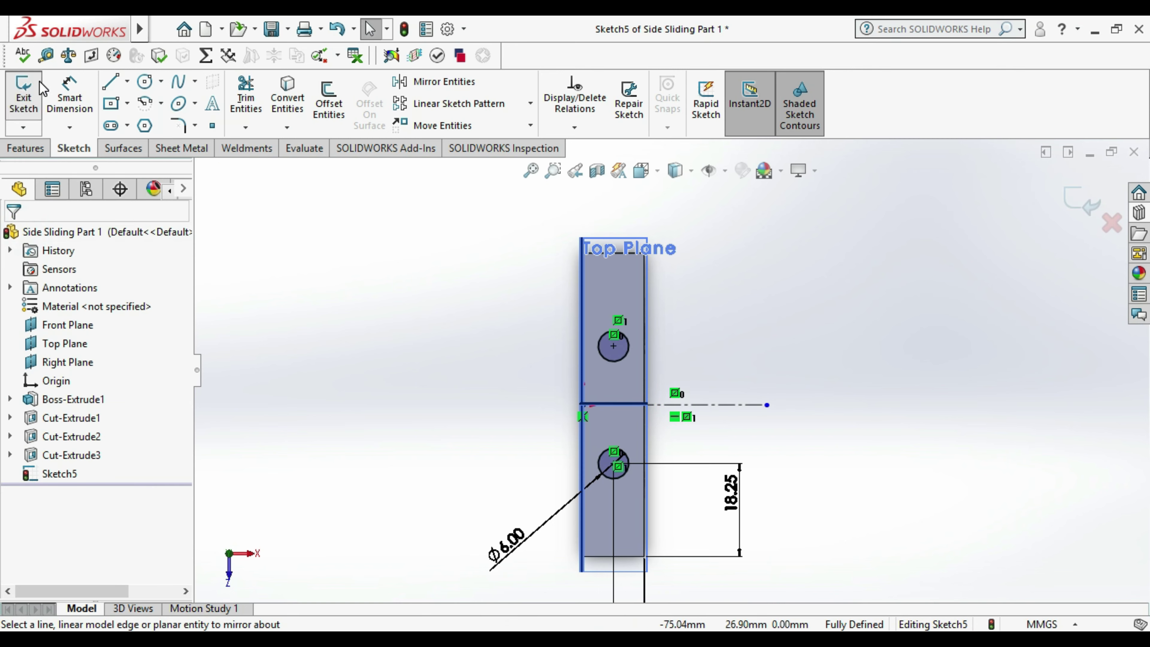
left_click(24, 95)
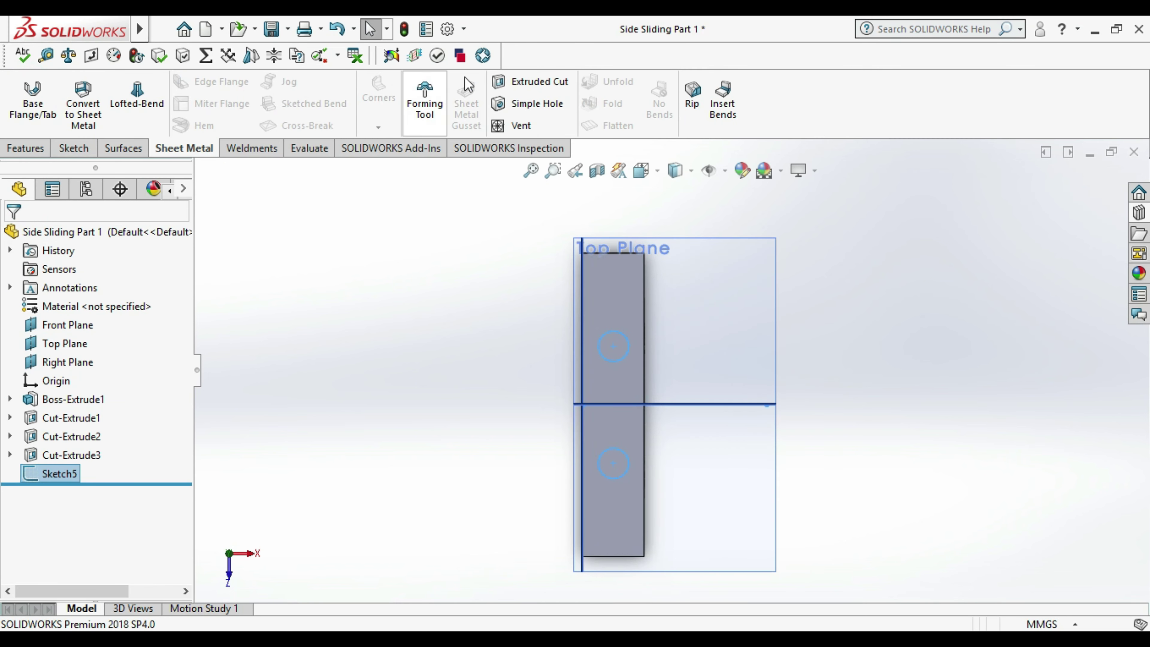
- Extrude-cut the two sketched circles 5 mm deep into Side Sliding Part 1
left_click(520, 86)
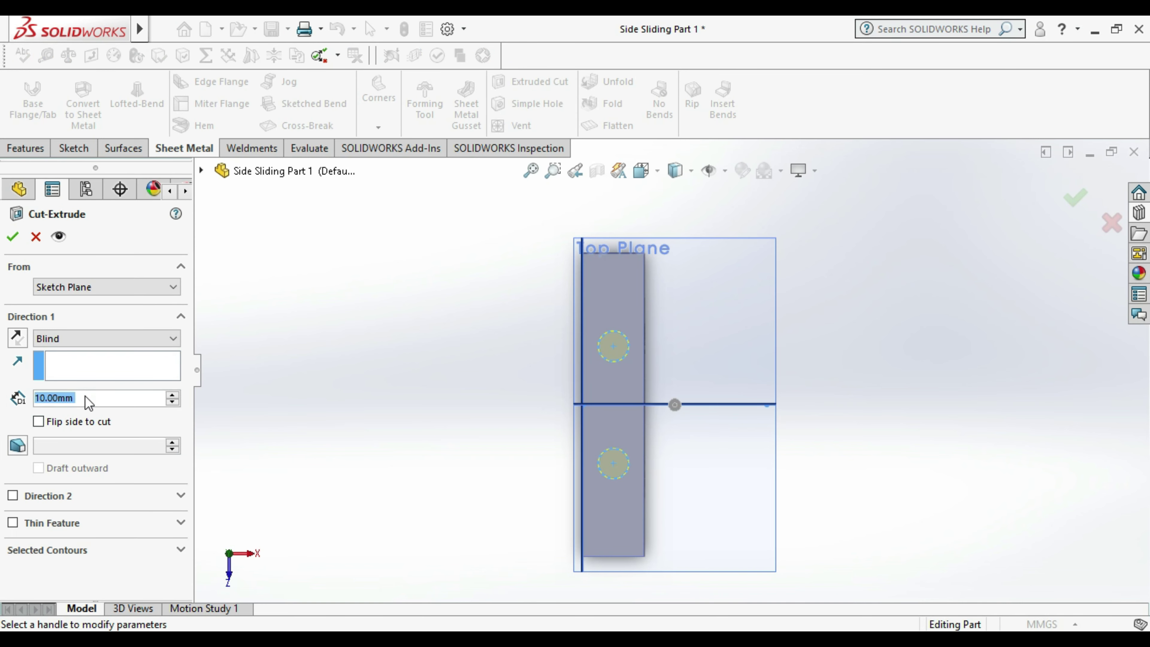
type("5")
key("Return")
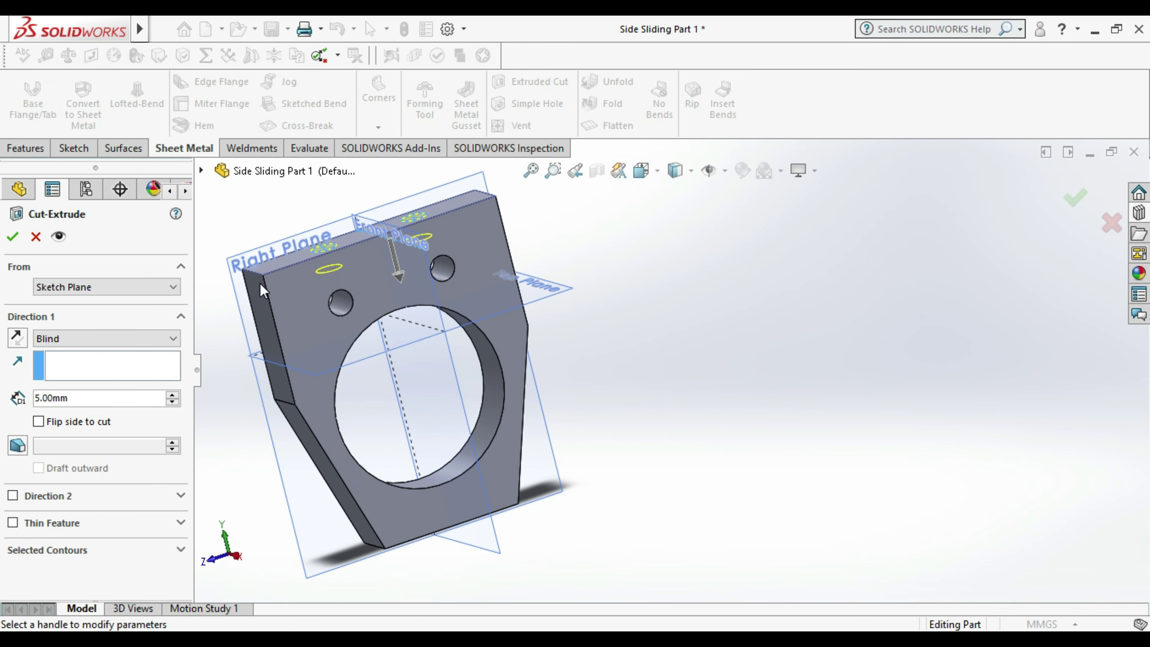
left_click(13, 237)
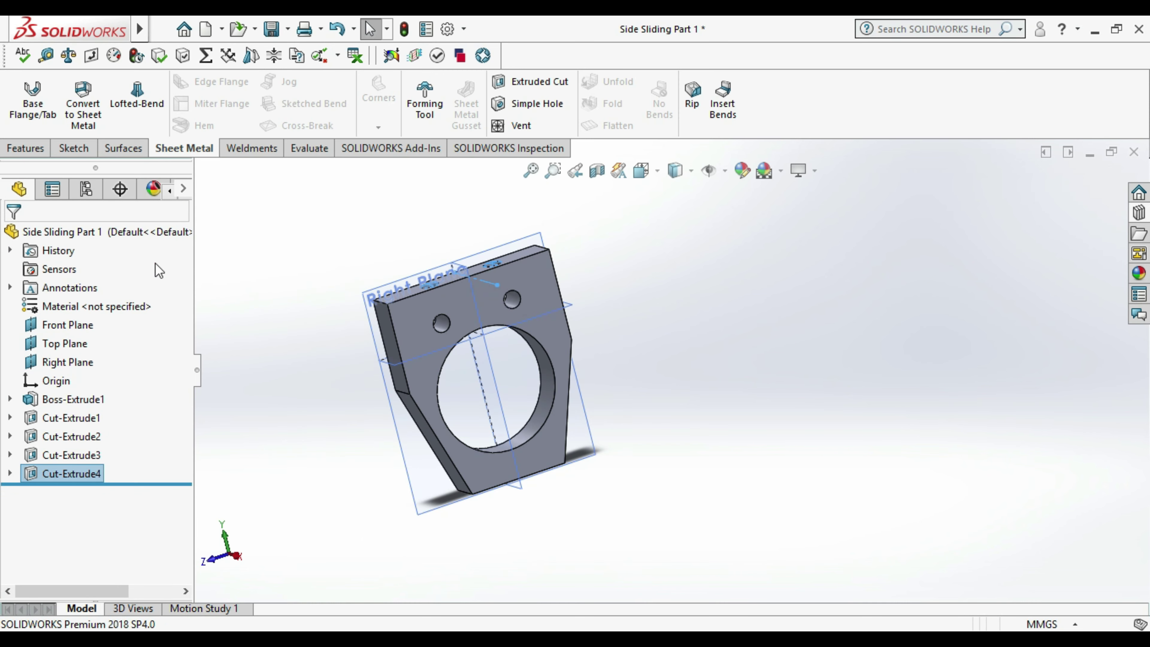
mouse_move(582, 357)
middle_mouse_down()
mouse_move(693, 514)
mouse_move(852, 377)
middle_mouse_up()
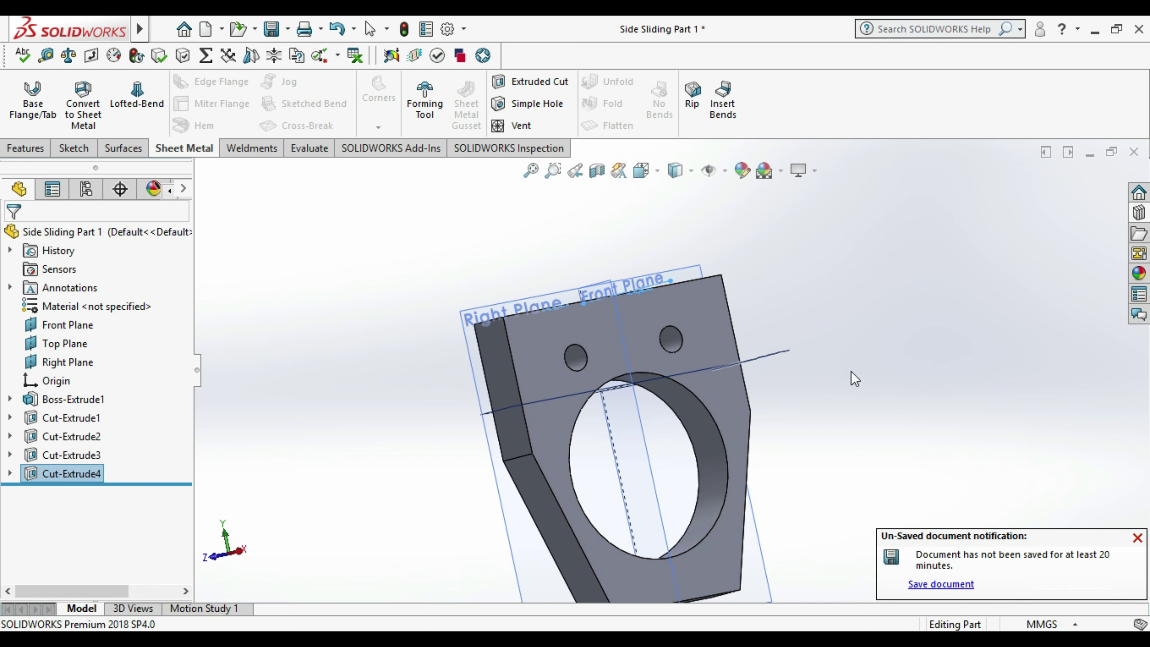
left_click(868, 365)
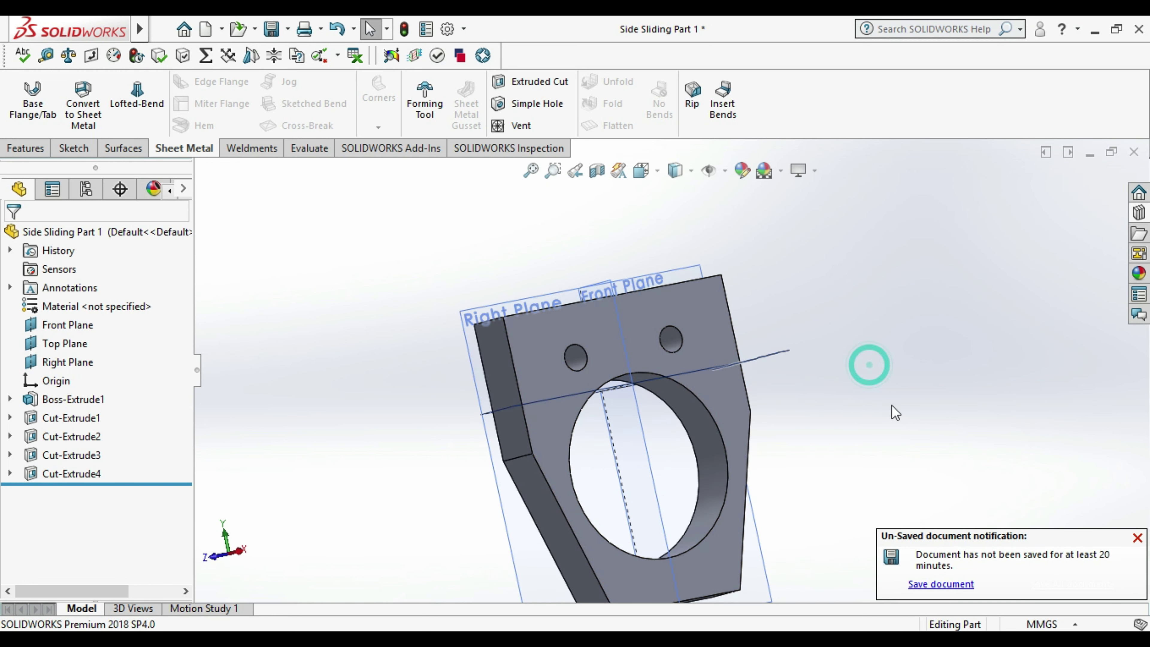
- Measure the new hole's diameter and centre distance to the top edge, then save the part
left_click(45, 55)
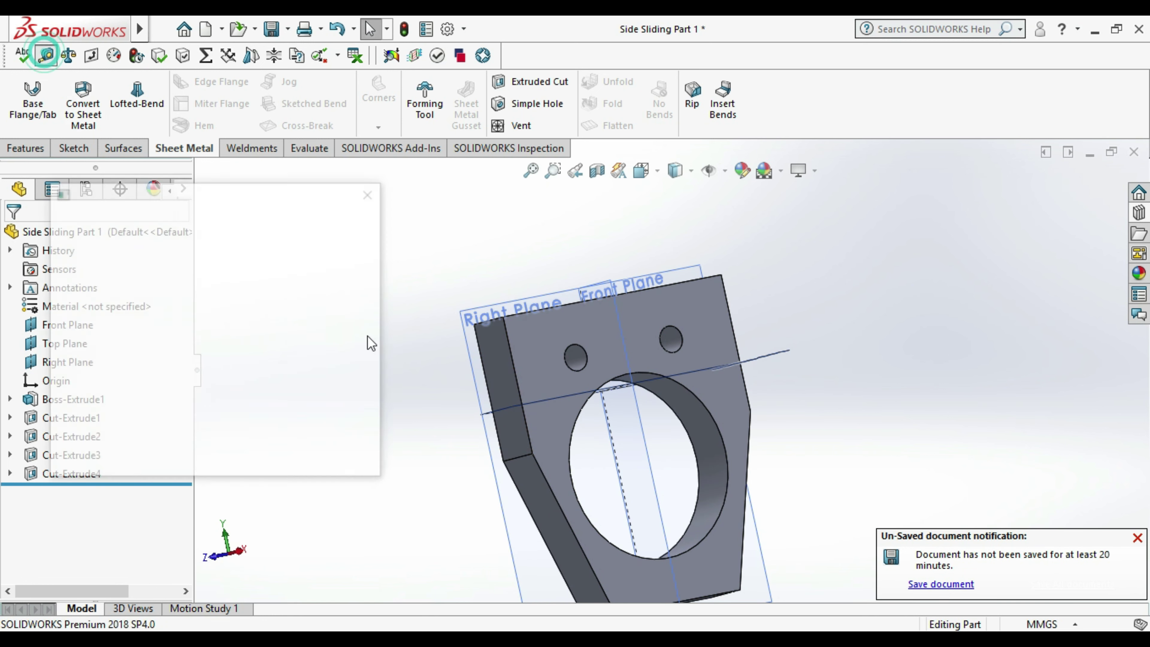
left_click(576, 343)
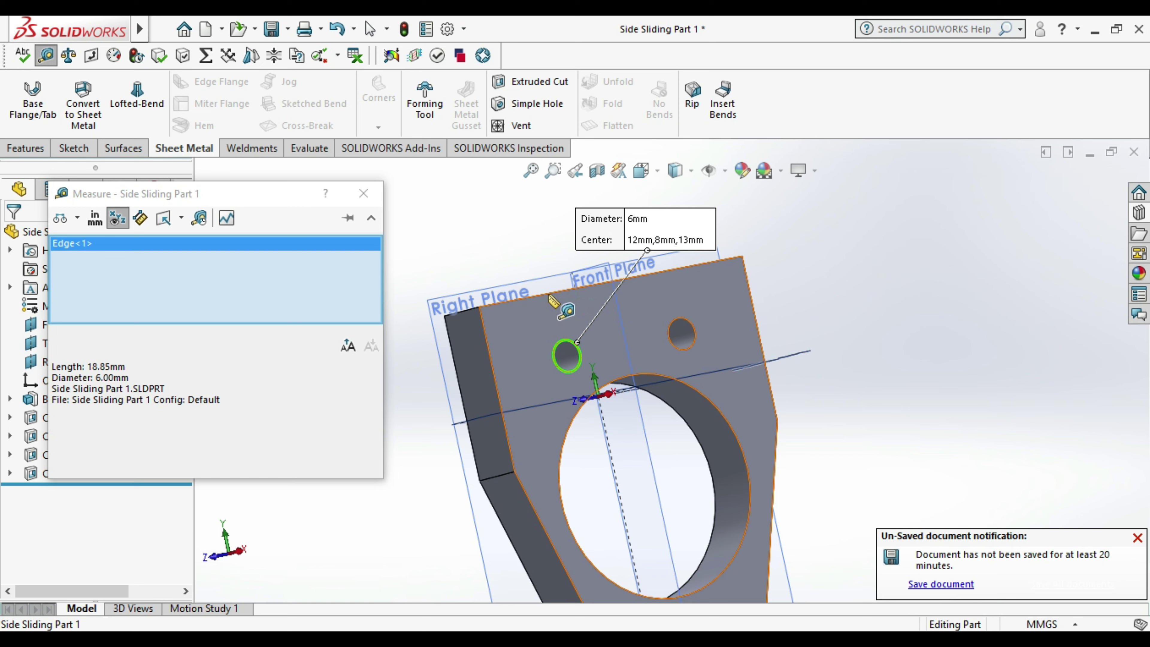
left_click(555, 294)
scroll(580, 317, "down", 2)
scroll(589, 324, "down", 2)
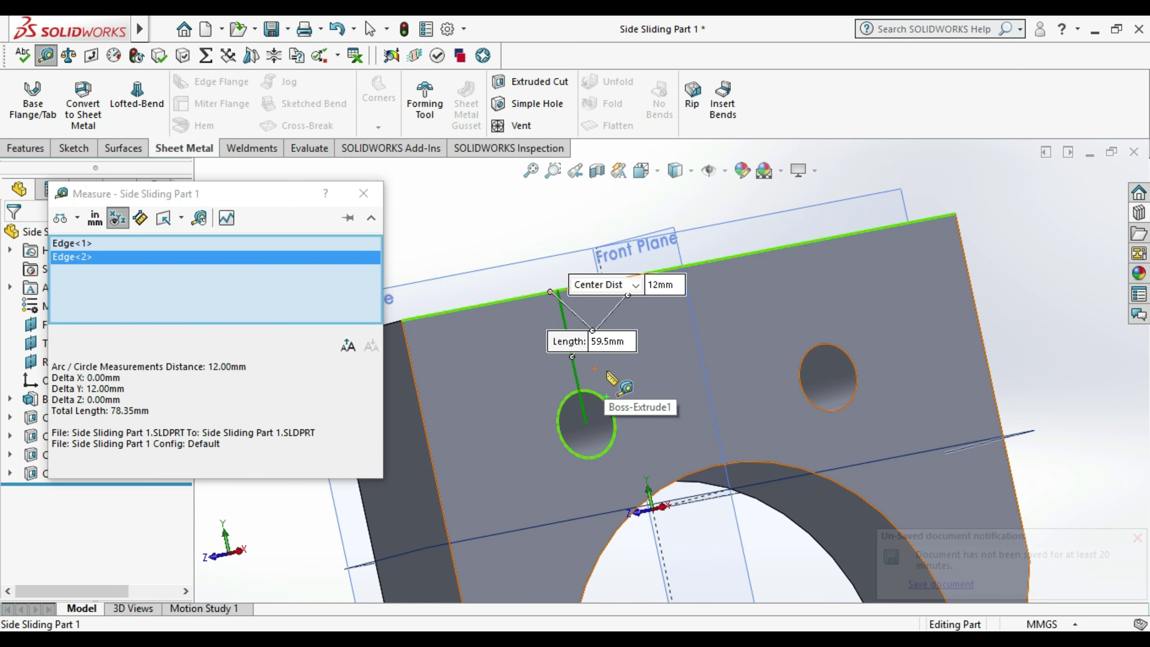
key("Escape")
scroll(617, 390, "up", 3)
scroll(936, 410, "up", 3)
mouse_move(937, 411)
middle_mouse_down()
mouse_move(901, 449)
mouse_move(888, 491)
middle_mouse_up()
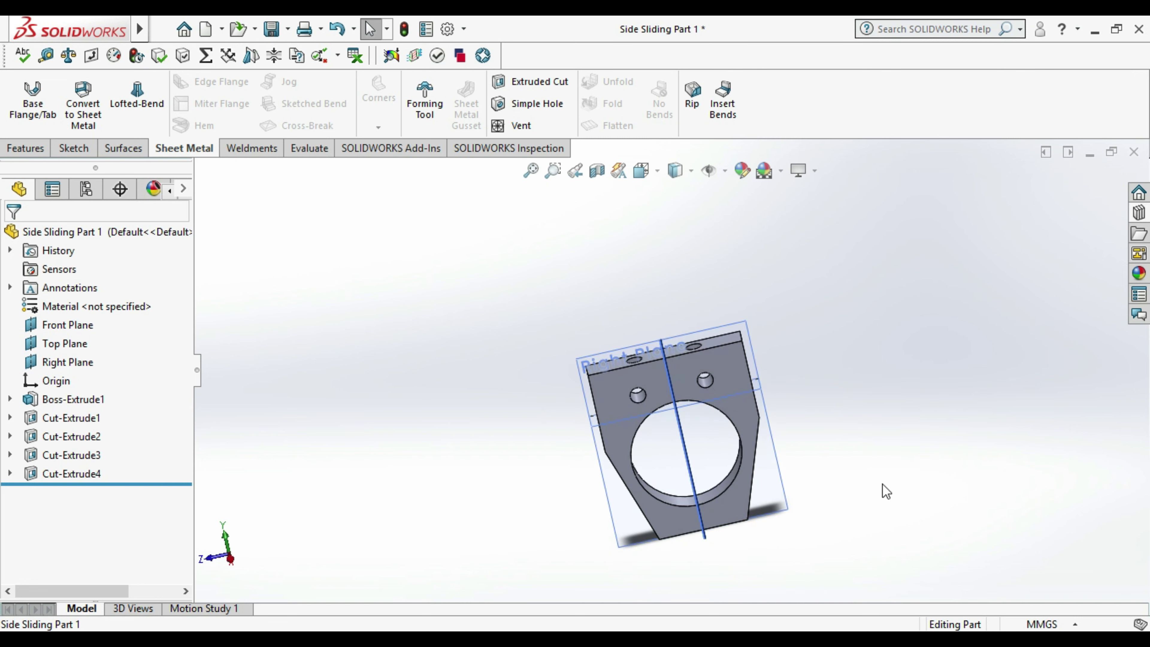
left_click(272, 29)
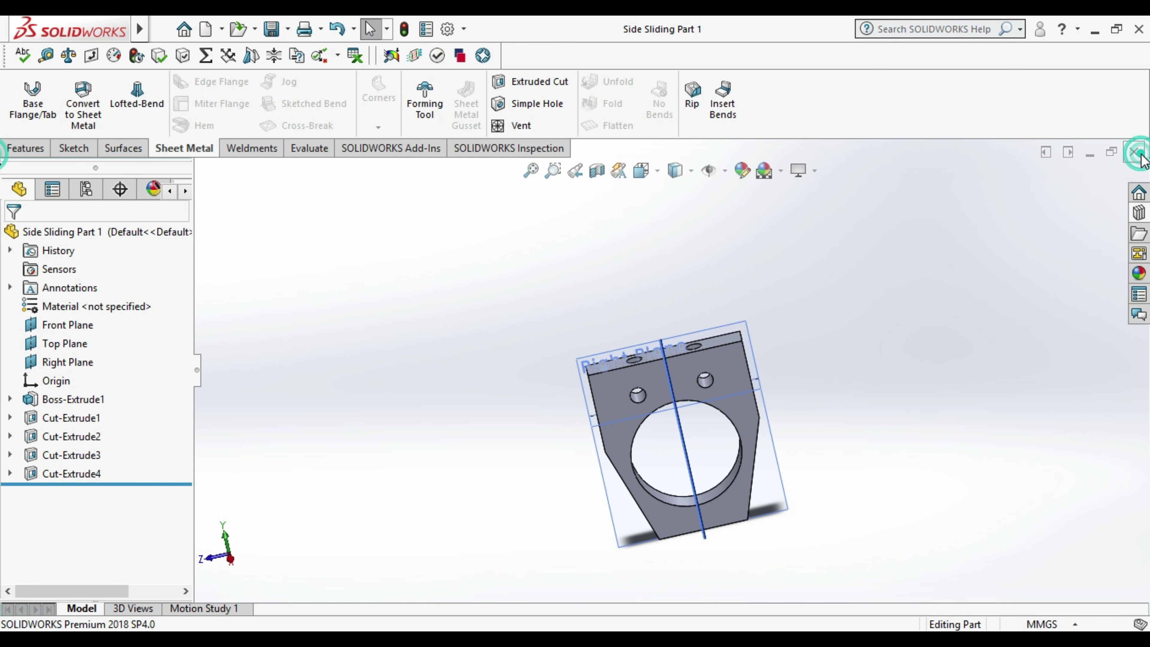
- Close Side Sliding Part 1, rebuild the assembly, and abandon a sketch started in the assembly
left_click(1134, 152)
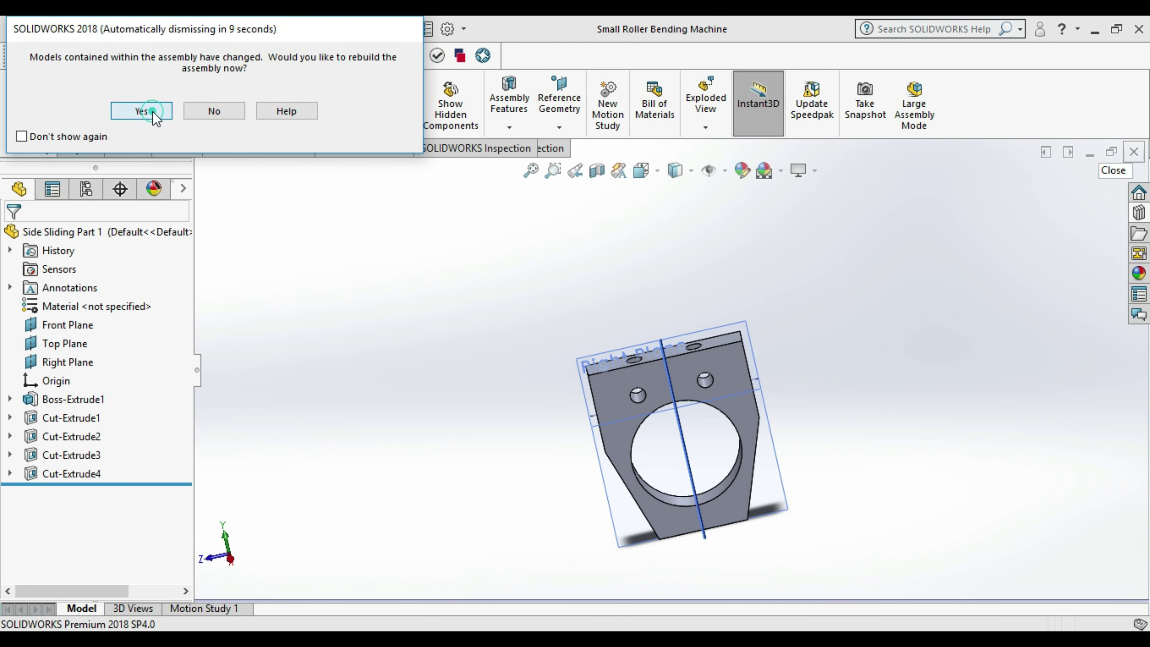
left_click(144, 111)
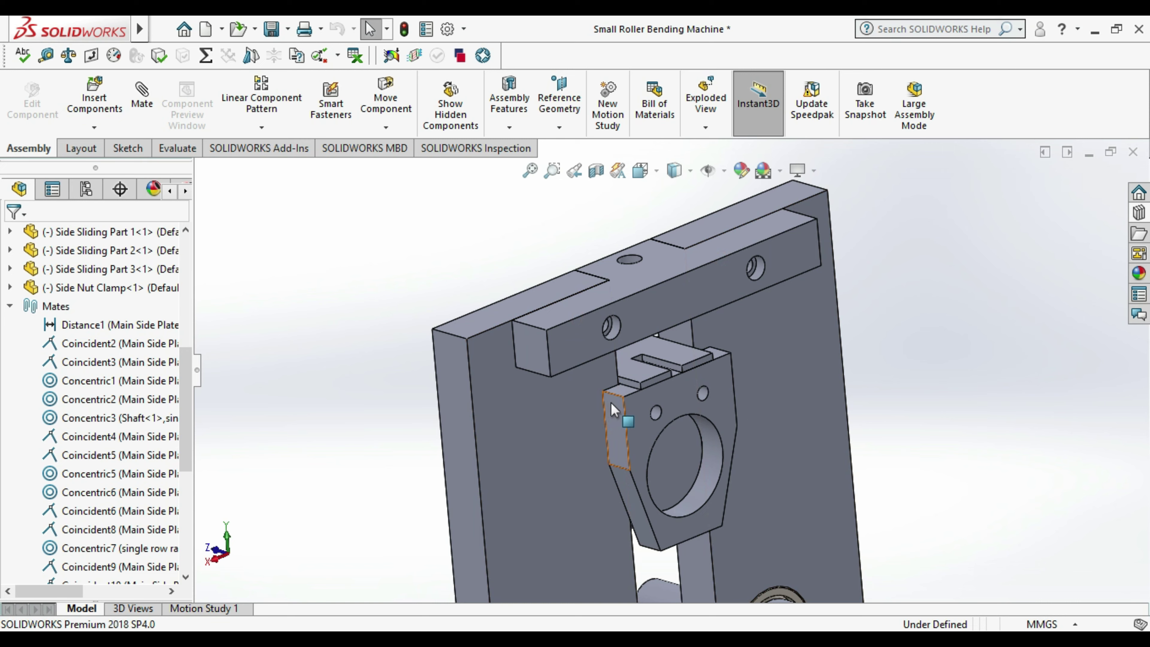
scroll(684, 421, "down", 2)
left_click(673, 339)
right_click(675, 344)
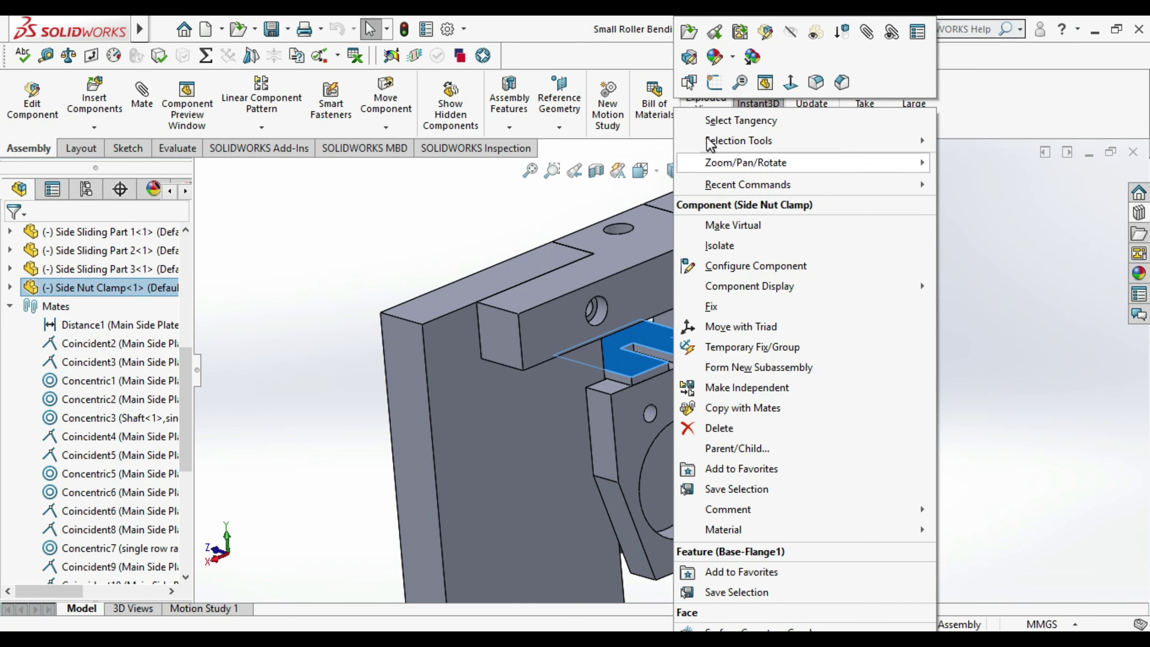
left_click(705, 84)
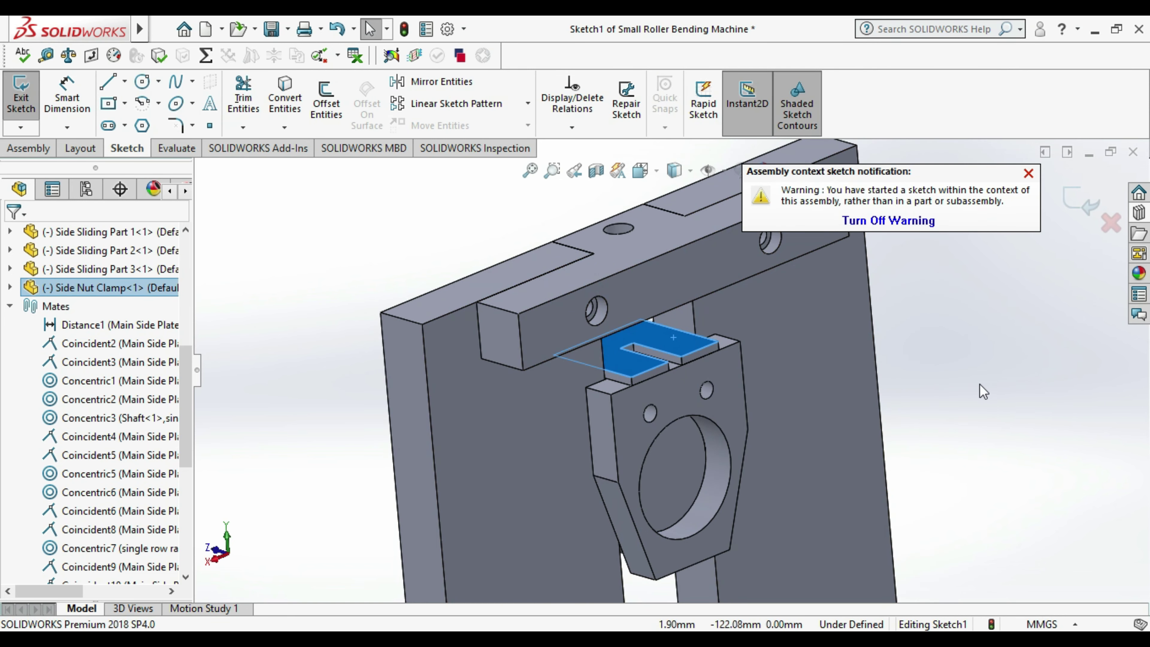
left_click(1080, 201)
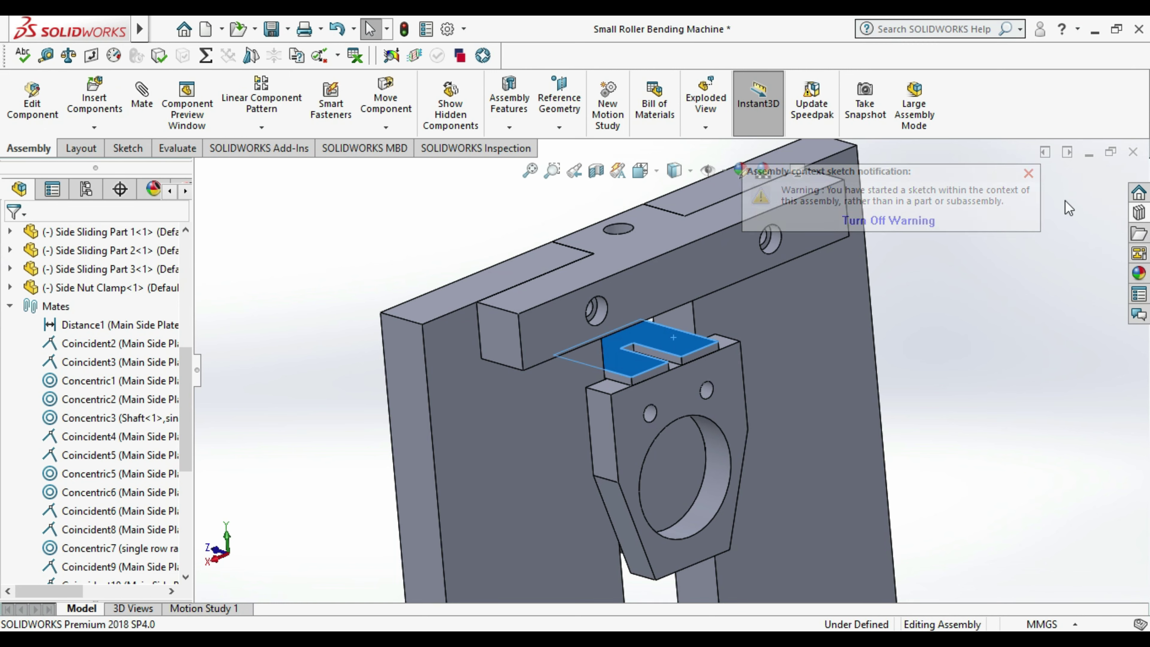
left_click(1029, 173)
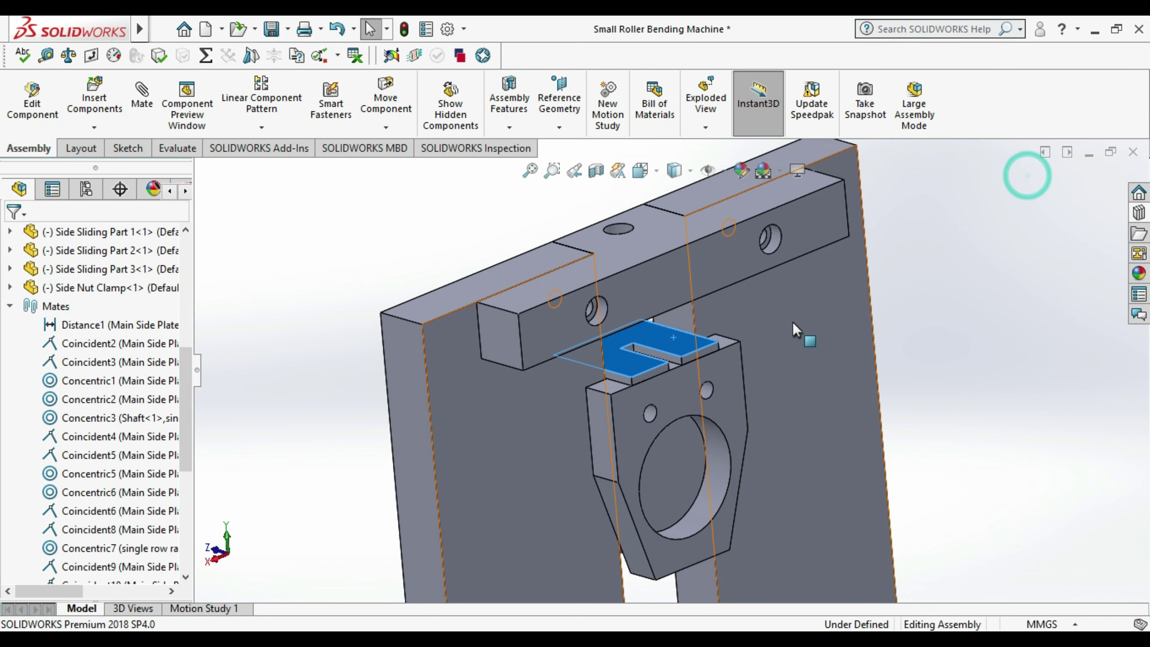
- Open the Side Nut Clamp part and start a sketch on its top face, viewed normal
right_click(631, 374)
left_click(643, 40)
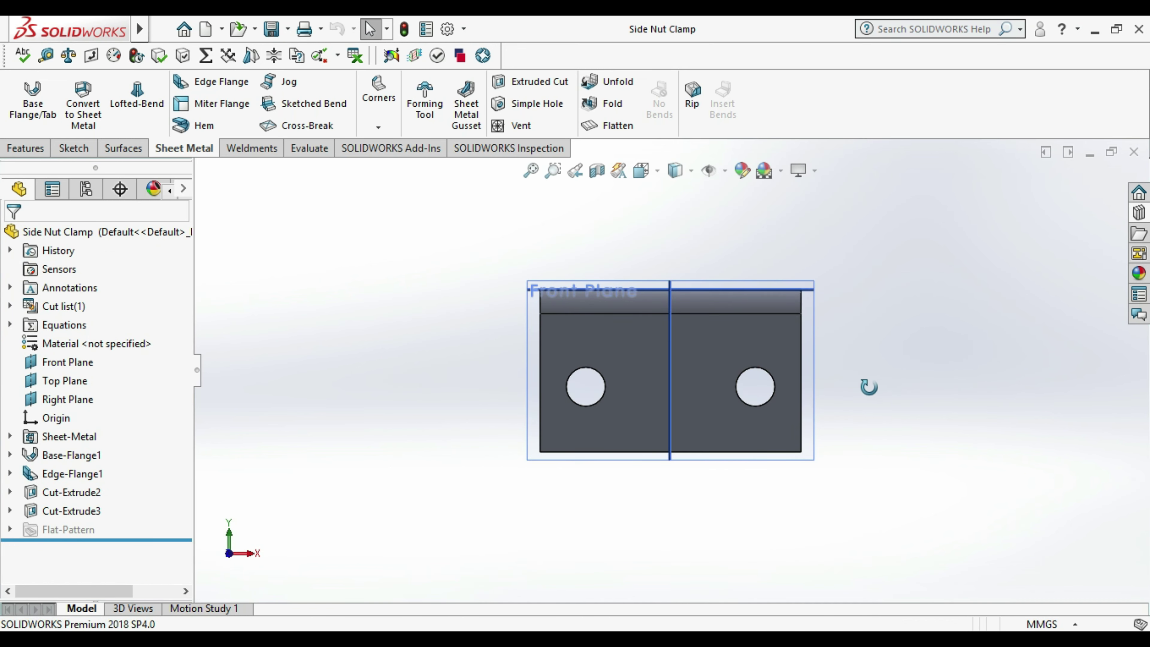
middle_click_drag(869, 386, 837, 462)
right_click(790, 292)
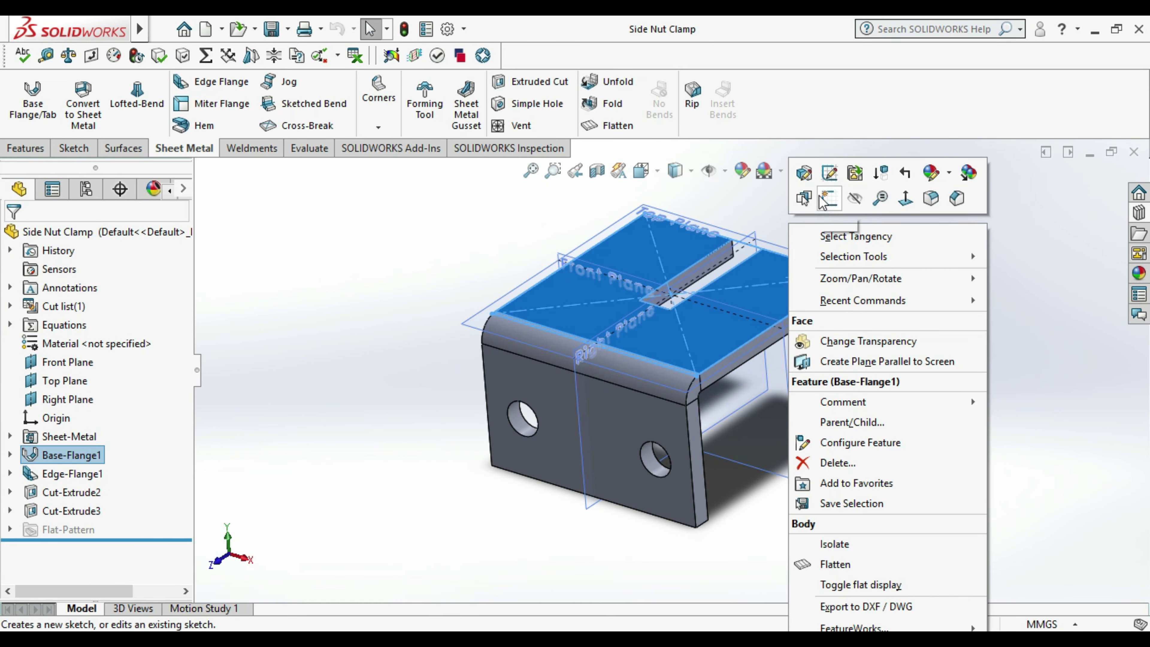
left_click(822, 201)
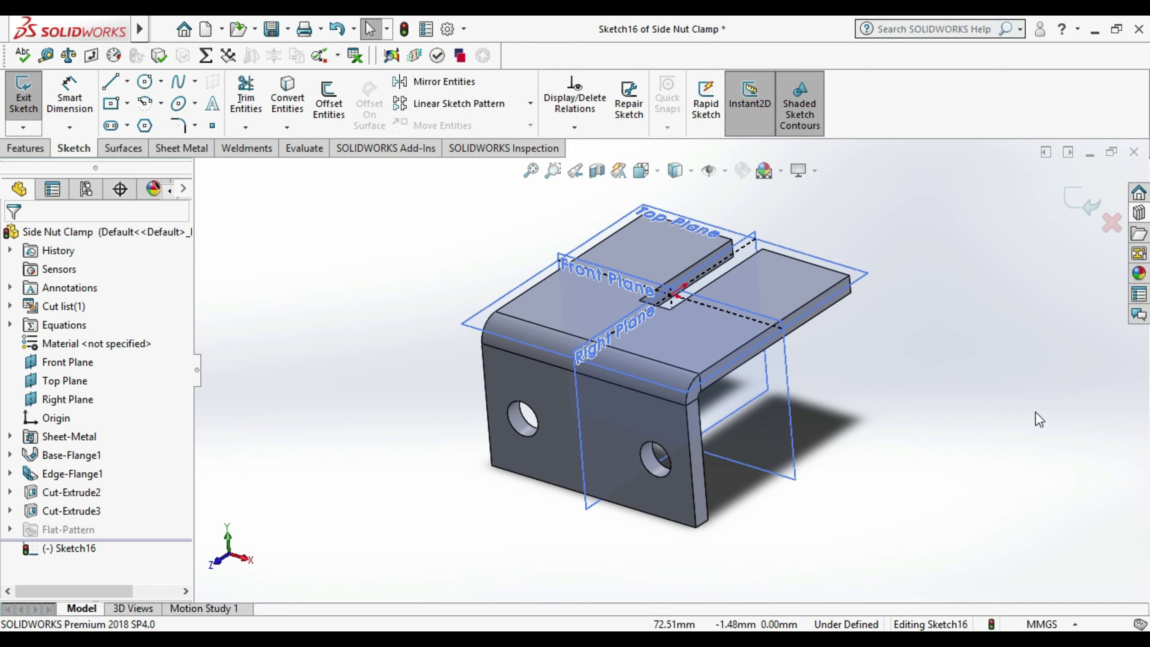
key("ctrl+8")
- Draw a circle on the right block and give it a 6 mm diameter
left_click(145, 80)
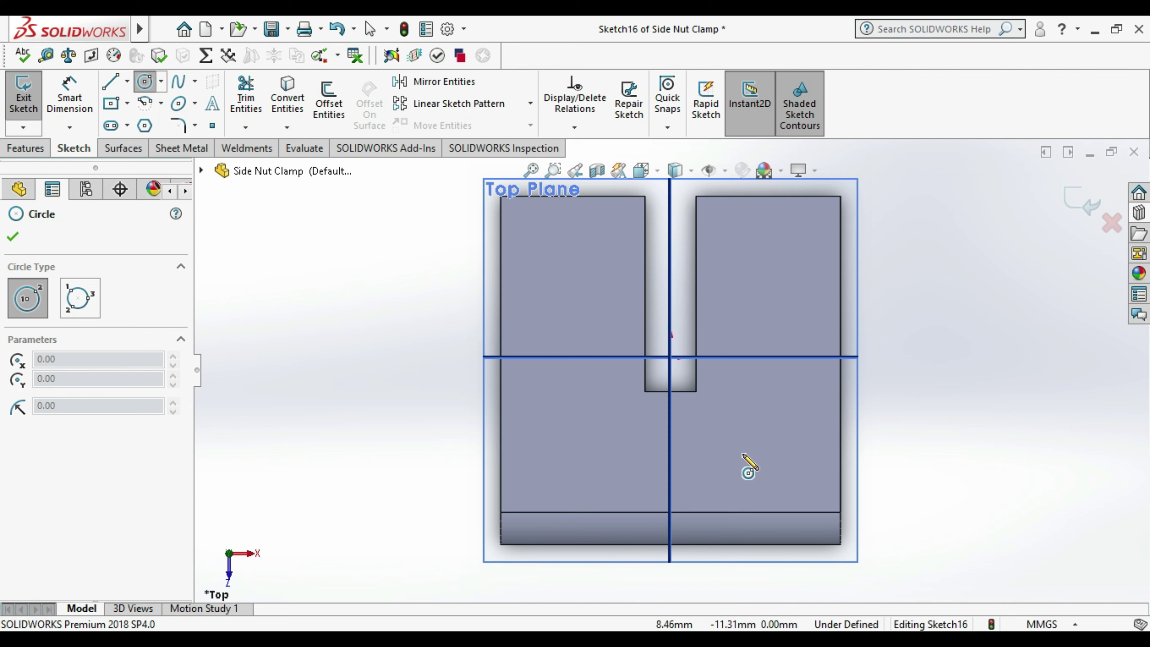
left_click(778, 256)
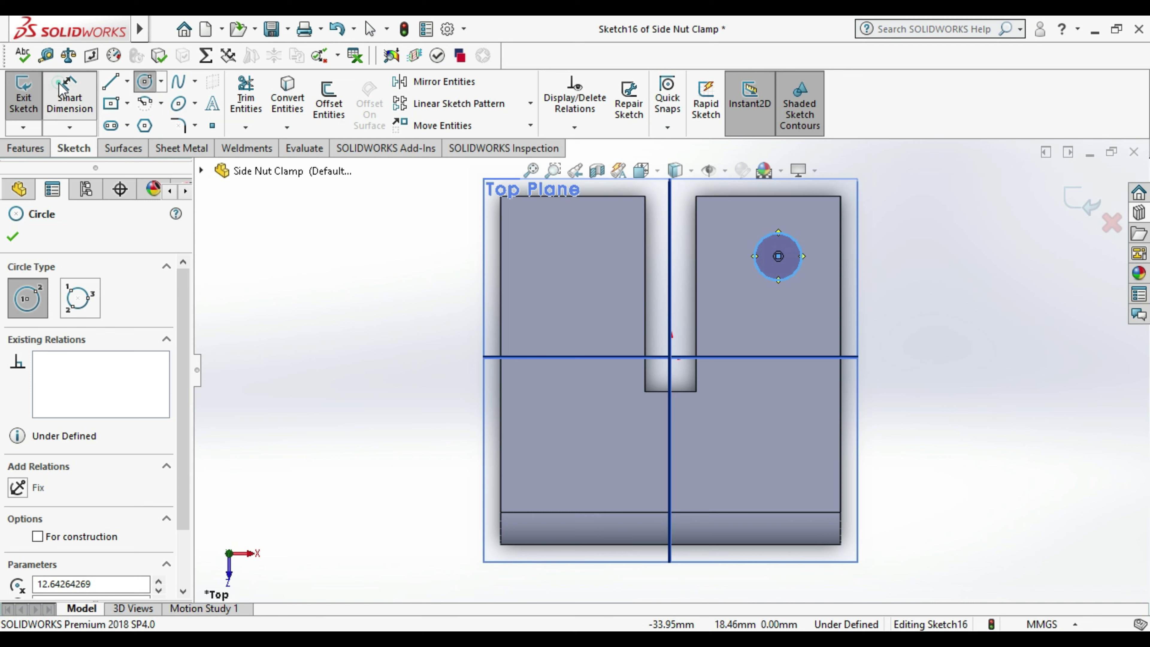
left_click(69, 97)
left_click(800, 265)
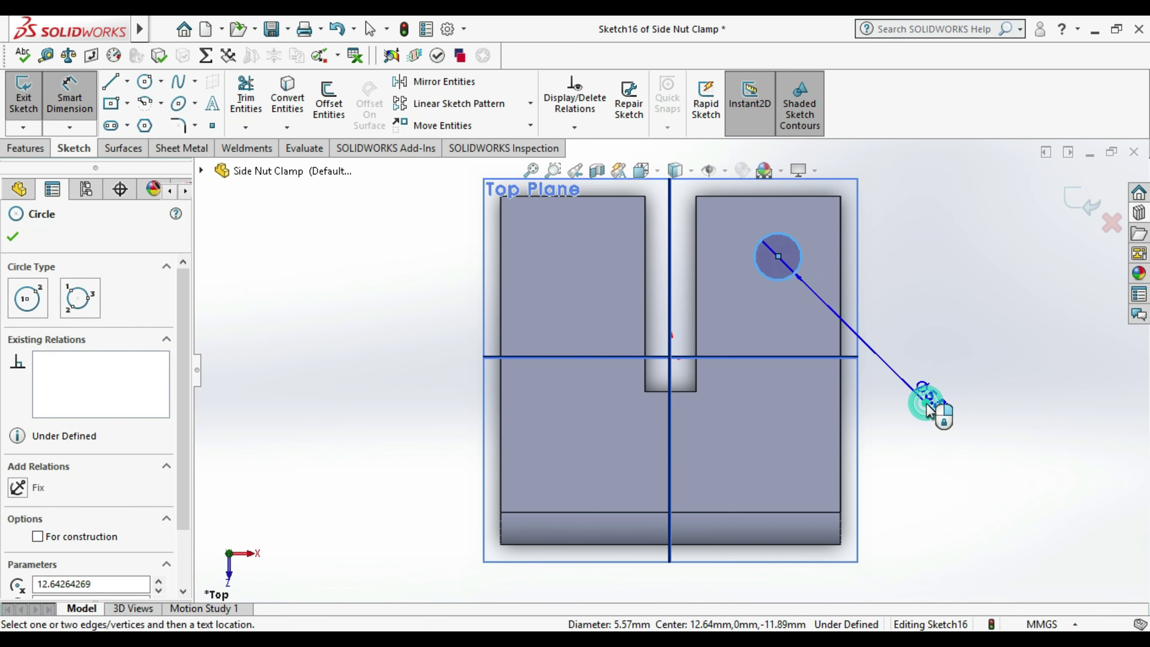
left_click(926, 406)
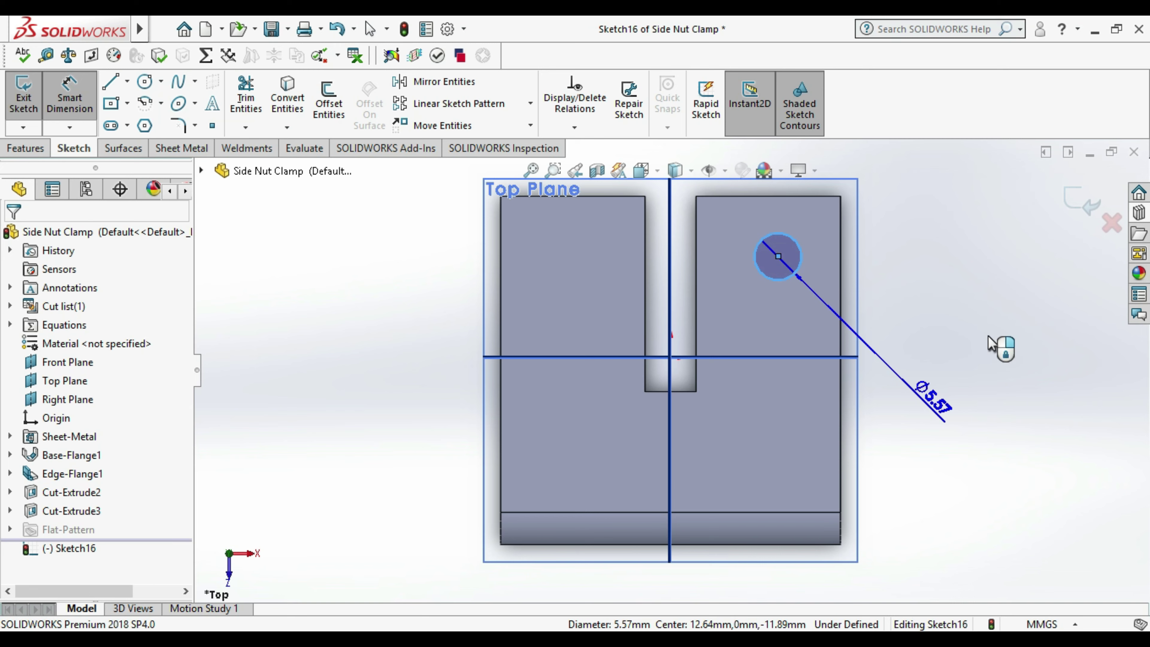
left_click(1002, 422)
type("6")
key("Return")
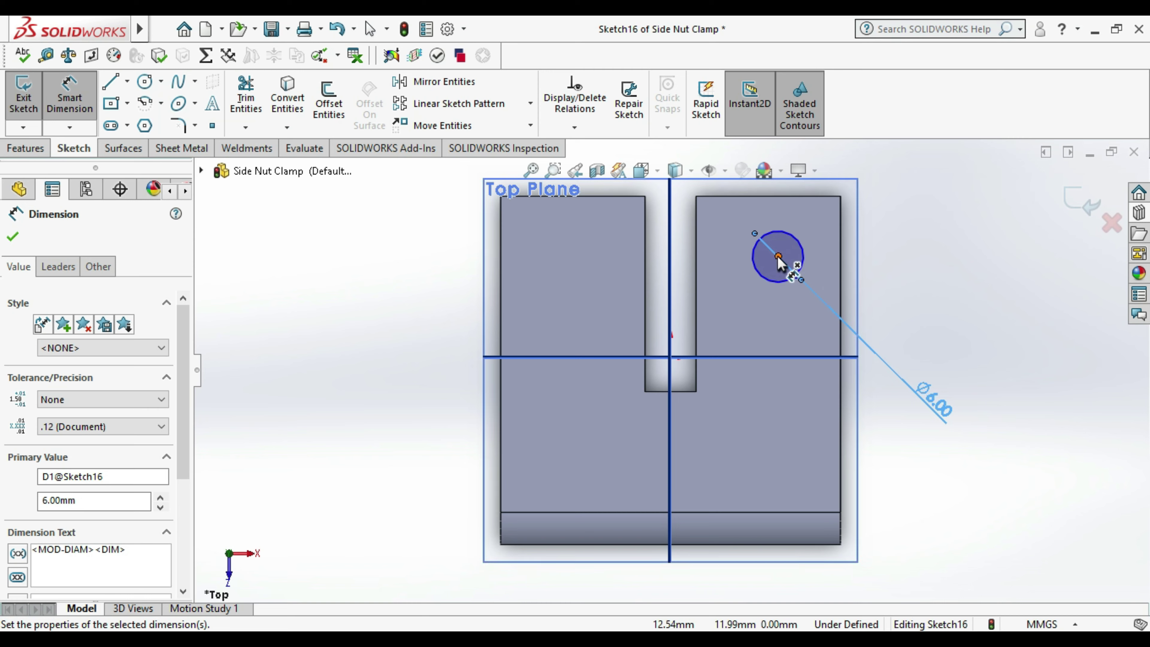
- Dimension the circle centre 6 mm from the top edge
left_click(778, 256)
left_click(781, 197)
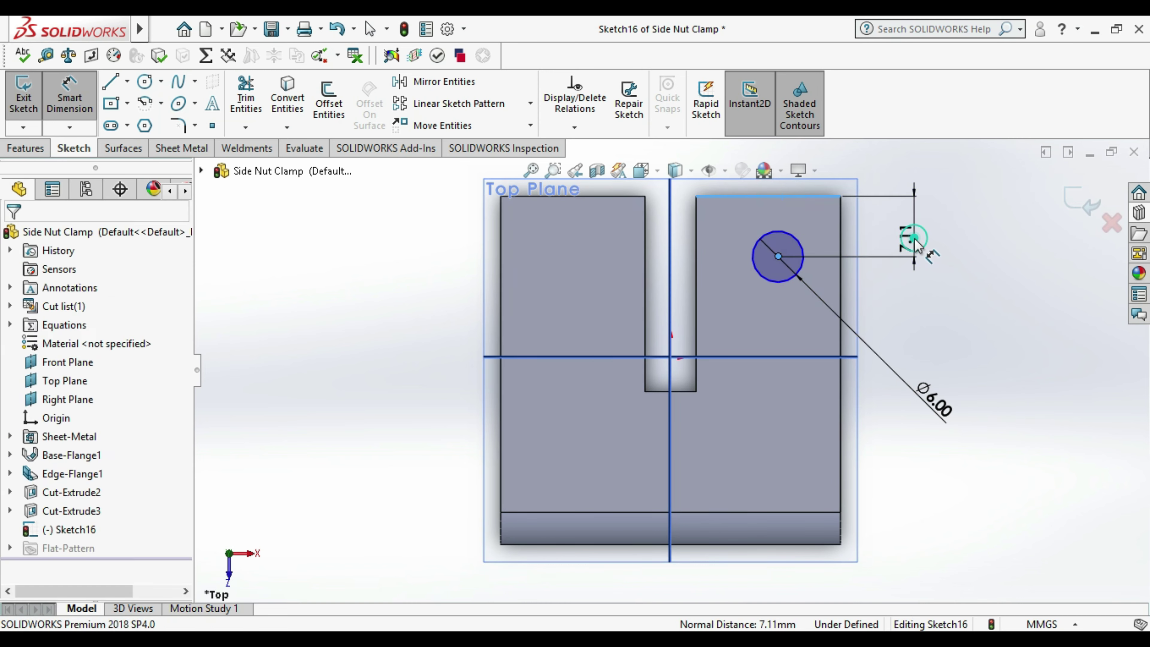
left_click(915, 239)
type("6")
key("Return")
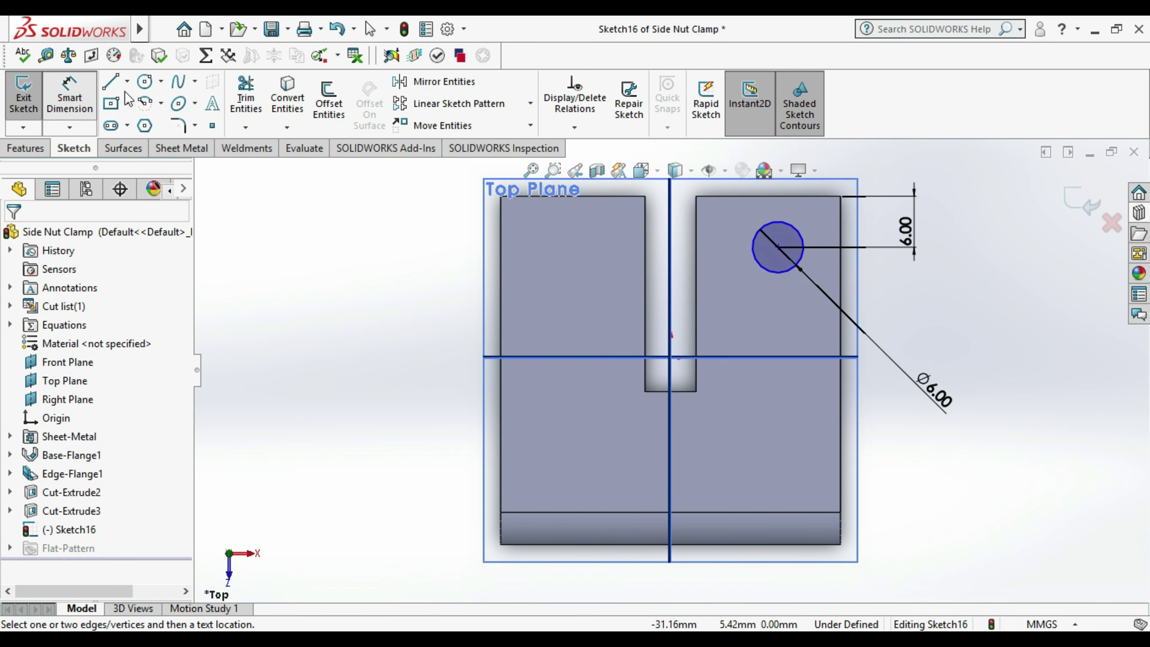
- Dimension the circle centre 8 mm from the right edge
left_click(128, 81)
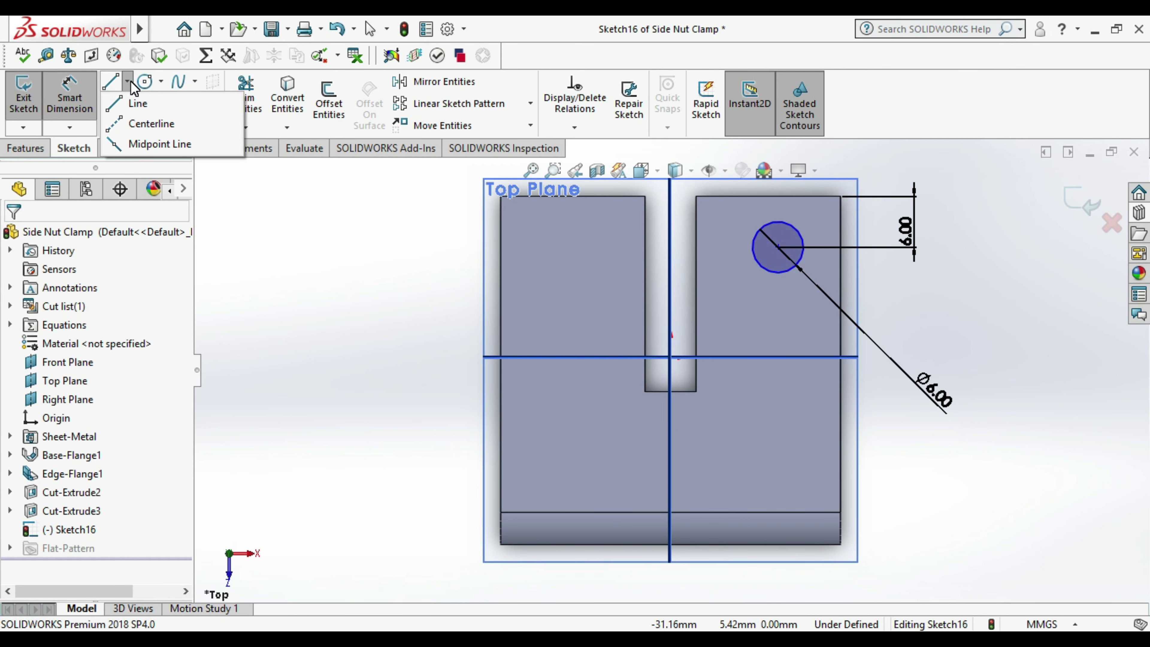
left_click(74, 117)
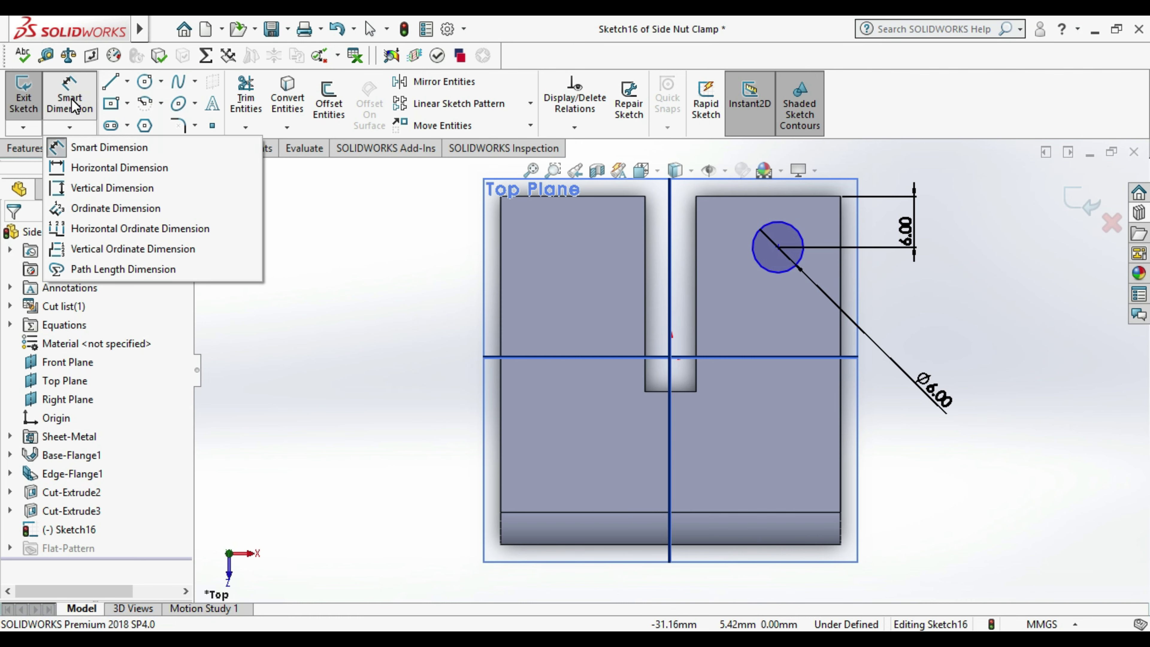
left_click(75, 107)
left_click(777, 247)
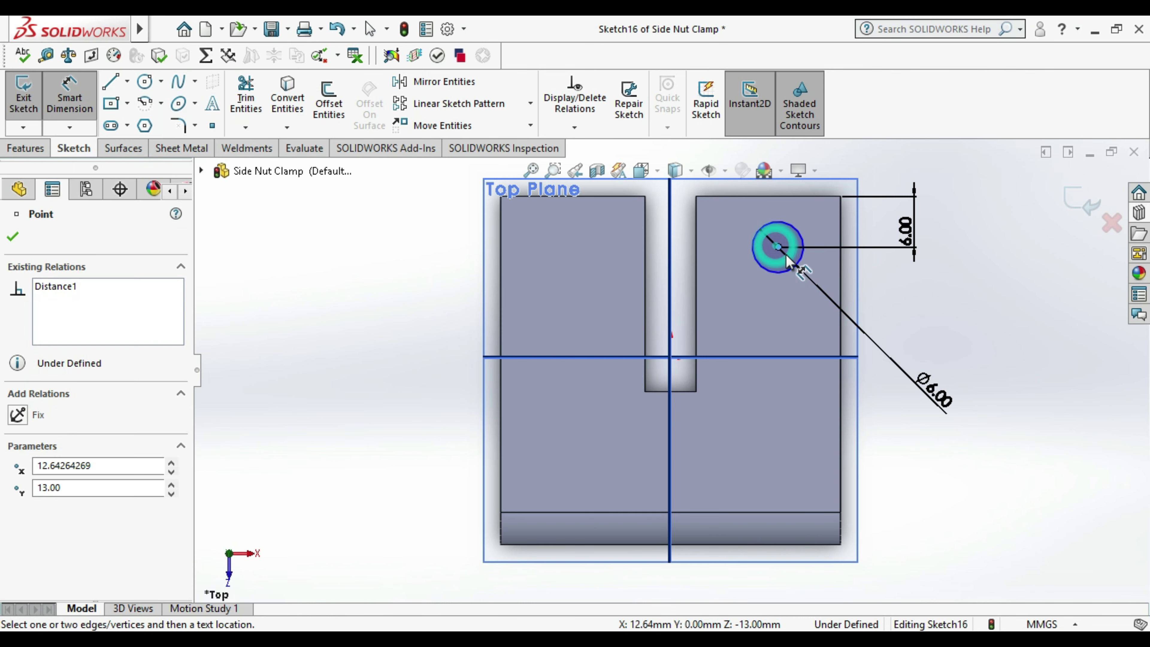
left_click(840, 240)
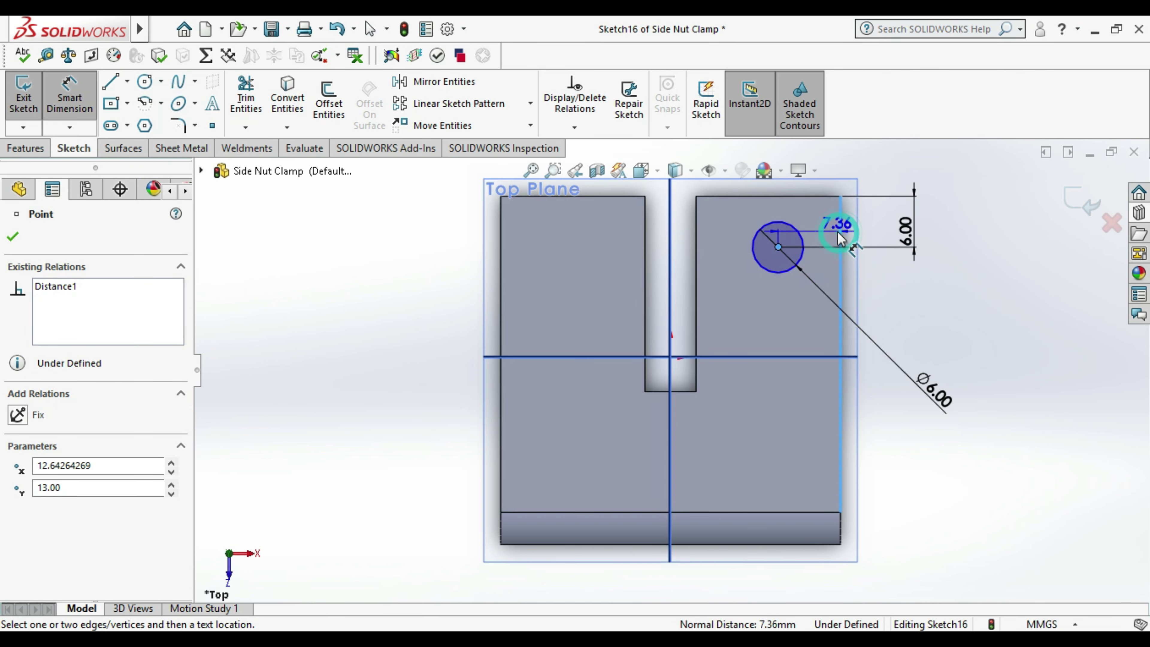
key("z")
left_click(743, 246)
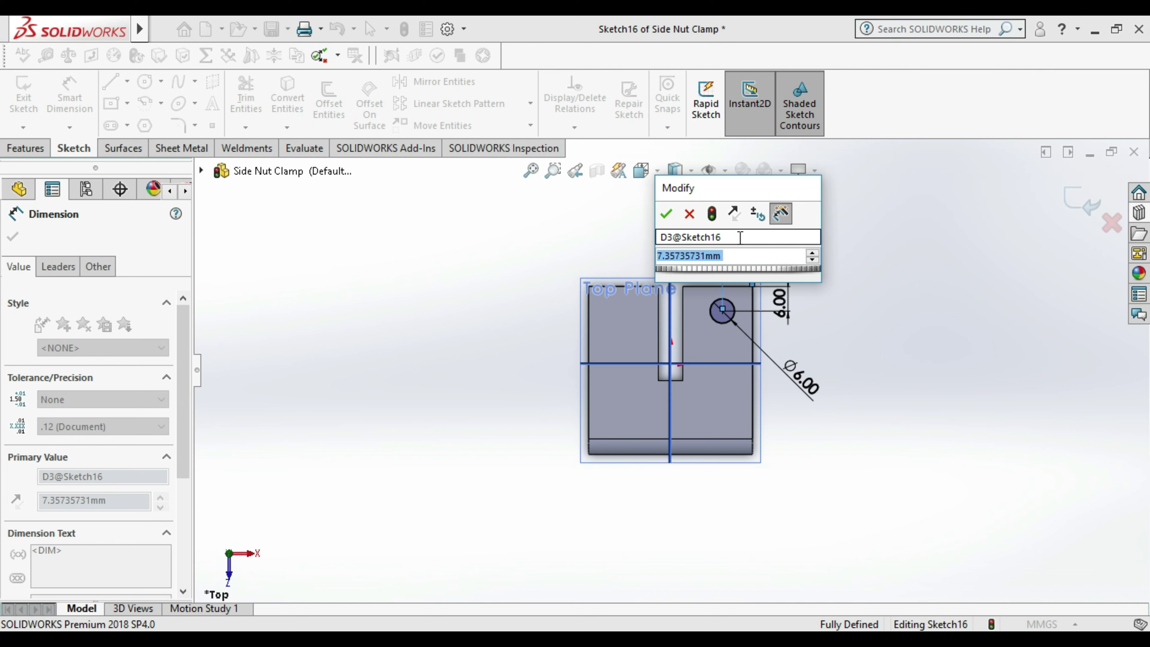
left_click(740, 237)
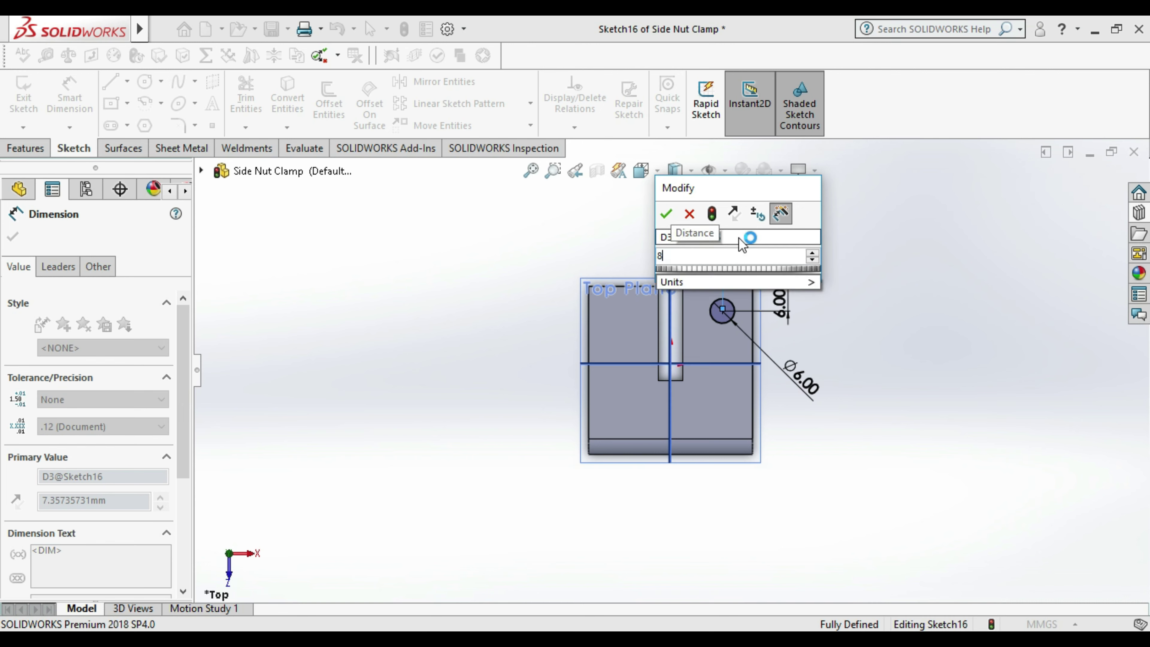
double_click(737, 254)
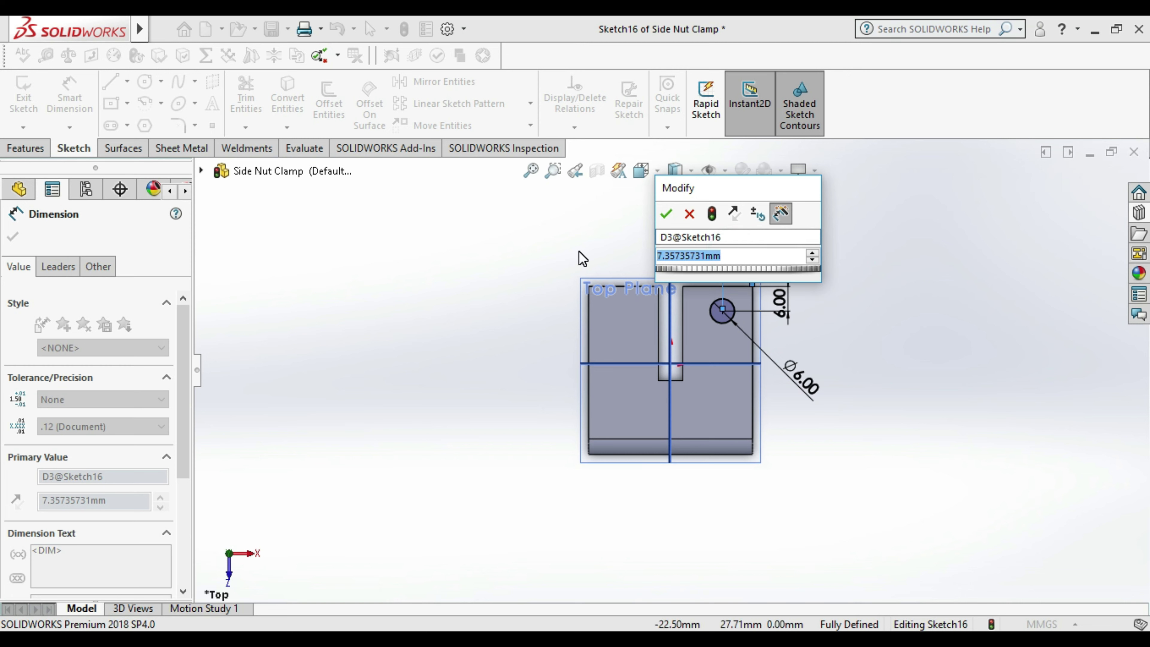
type("8")
key("Return")
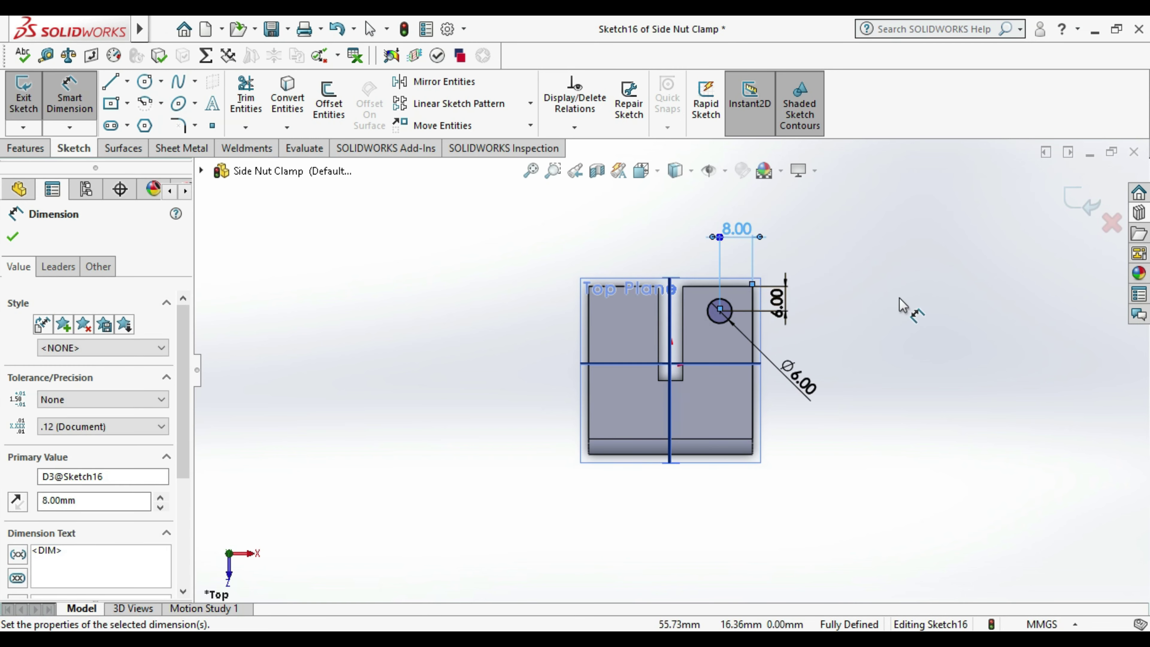
left_click(898, 299)
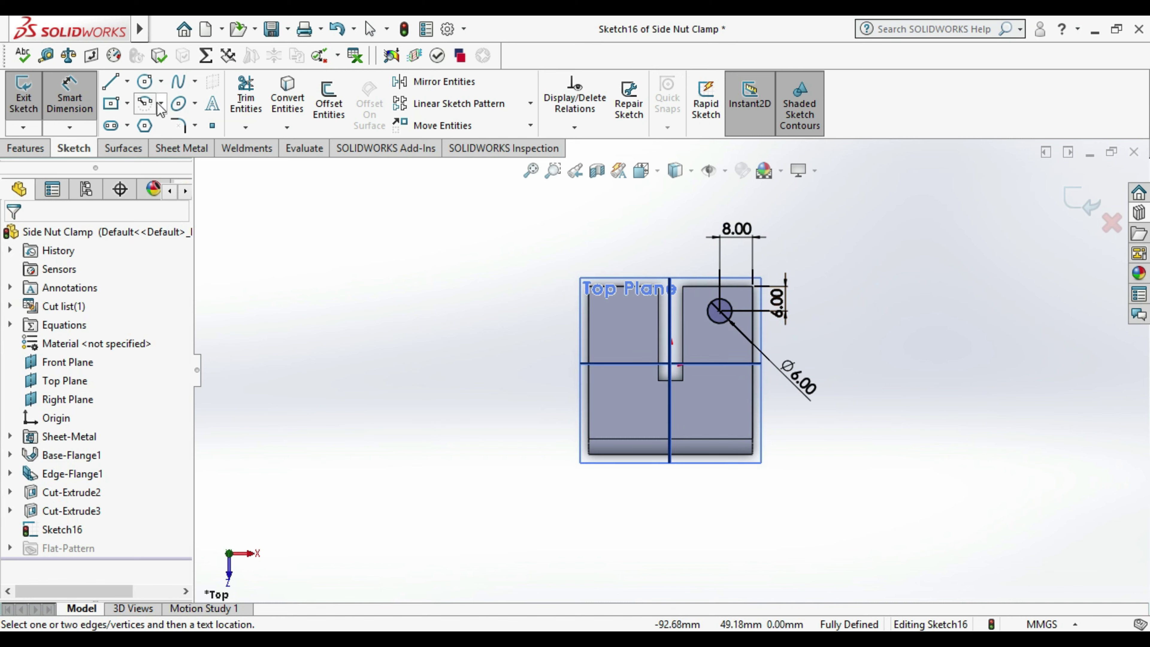
left_click(128, 82)
- Draw a vertical centreline, mirror the 6 mm circle about it, and exit the sketch
left_click(149, 123)
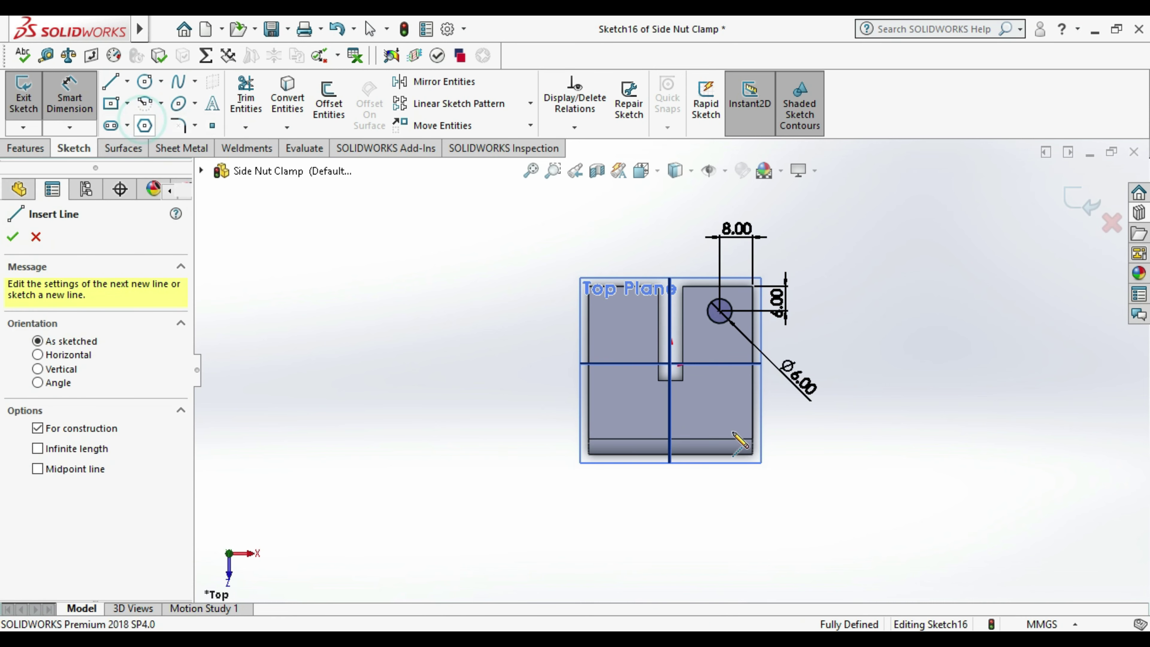
left_click(670, 364)
left_click(671, 216)
key("Escape")
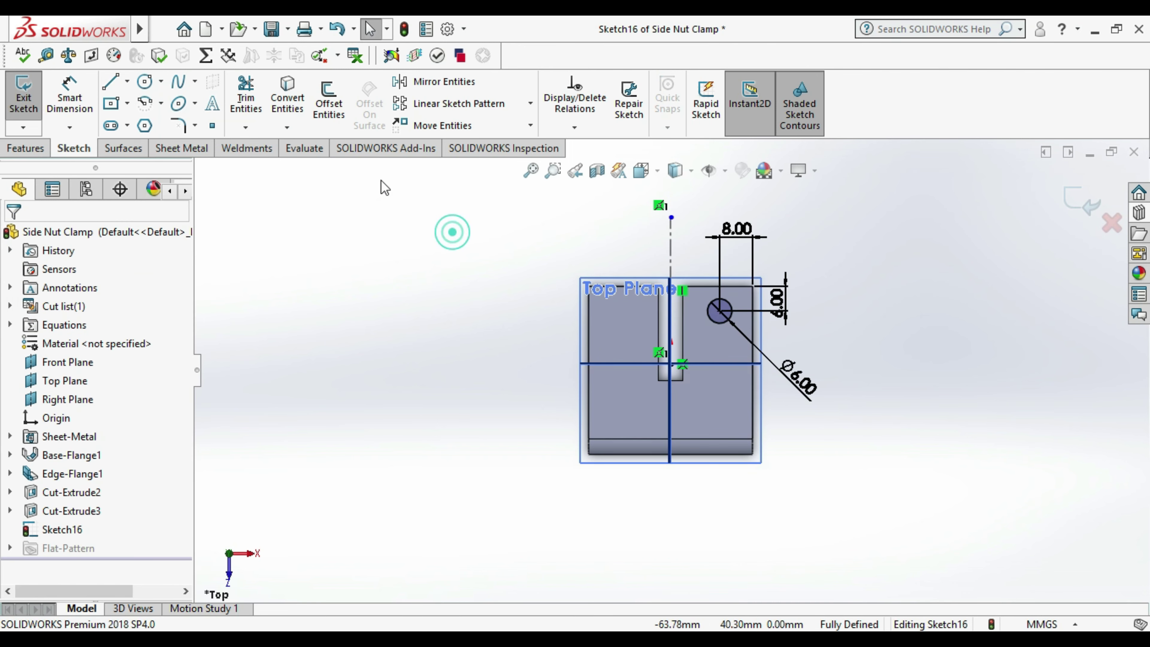
left_click(441, 84)
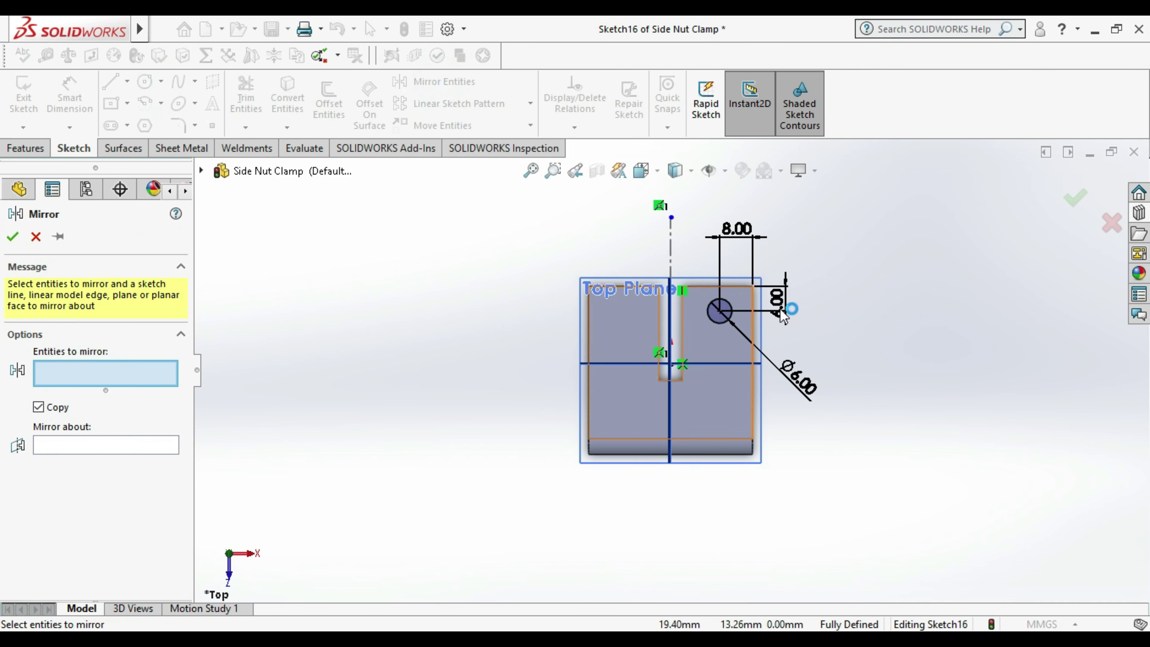
left_click(733, 319)
left_click(109, 444)
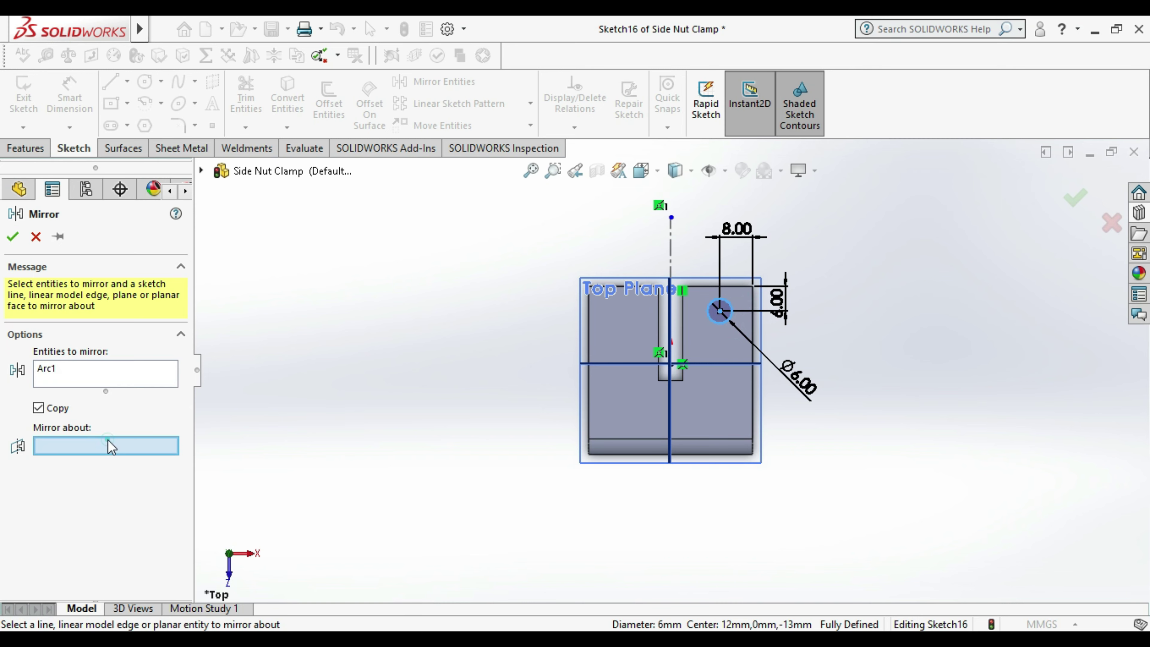
left_click(671, 240)
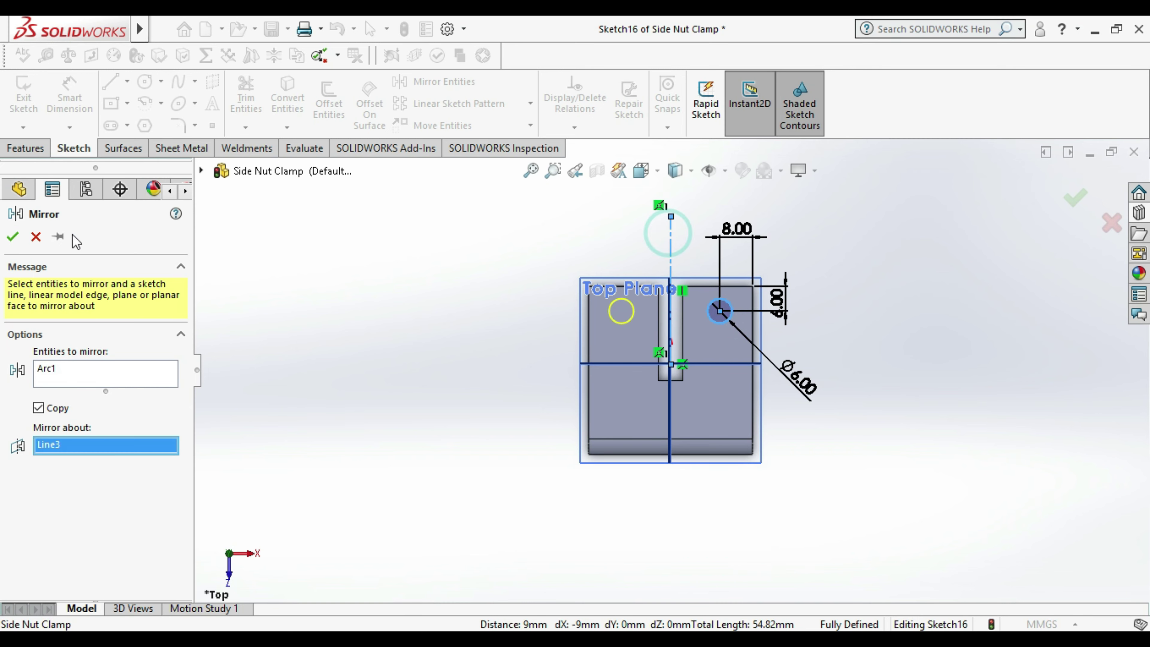
left_click(13, 237)
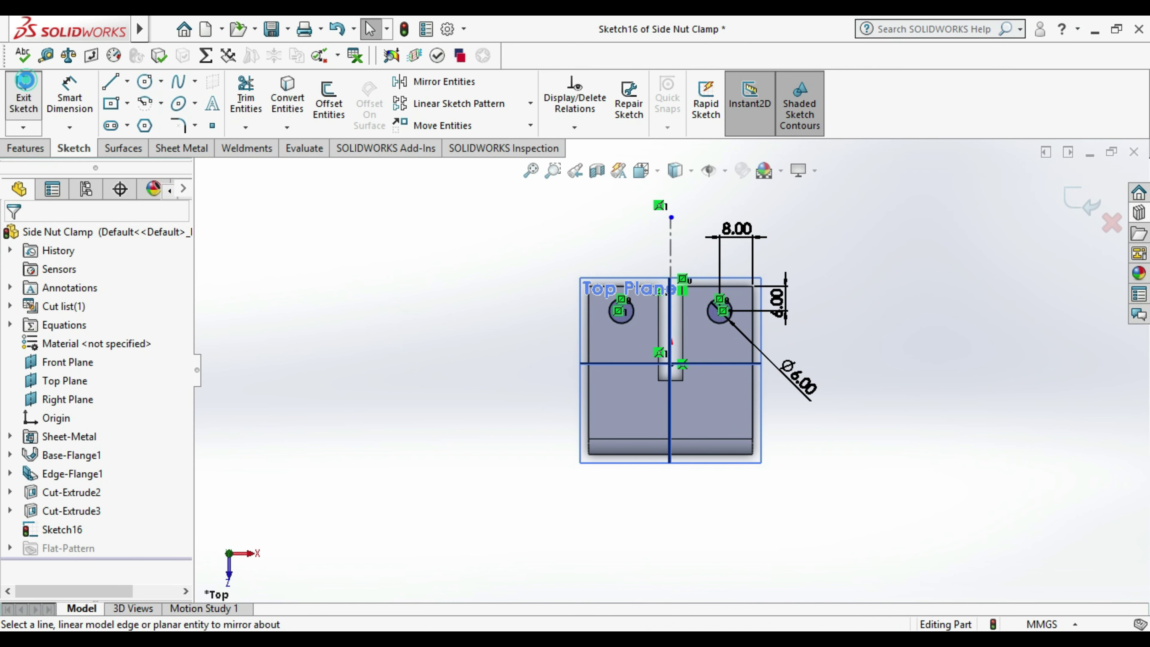
left_click(23, 117)
- Save the part and extrude-cut both circles 5 mm deep into the Side Nut Clamp
left_click(271, 31)
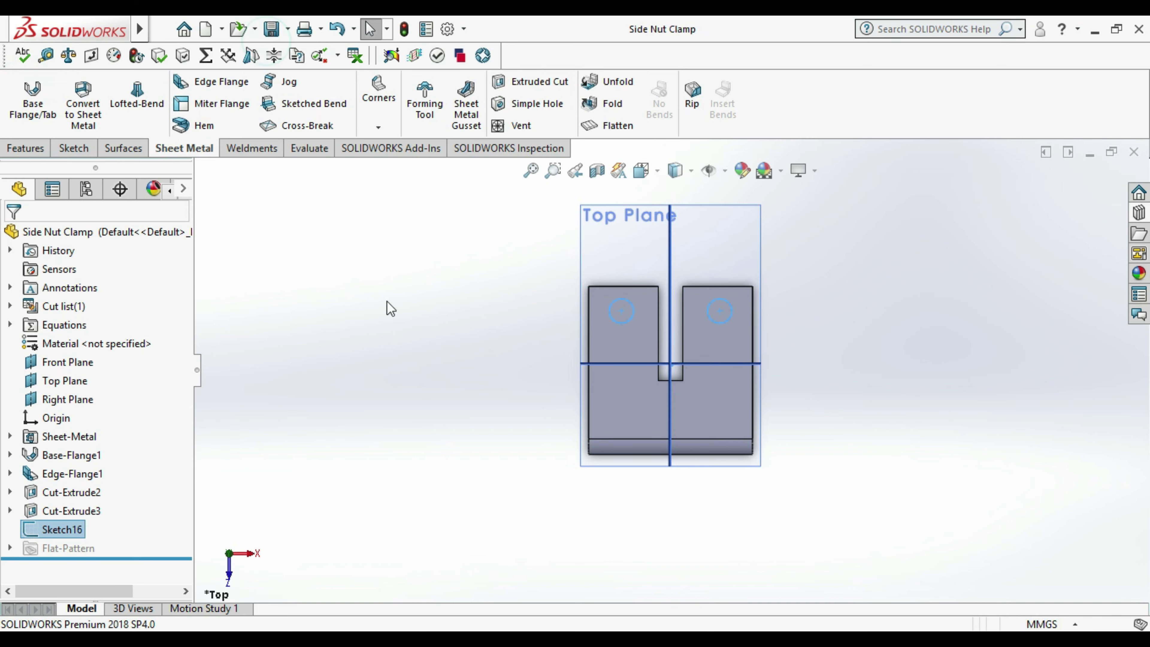
left_click(388, 303)
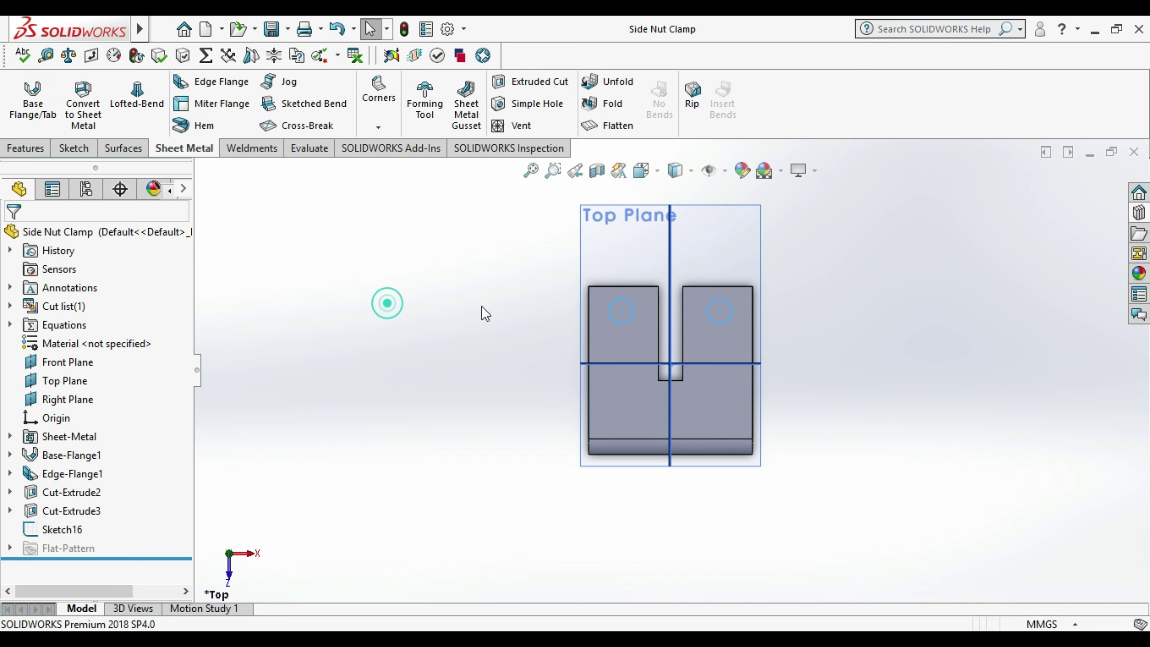
left_click(534, 82)
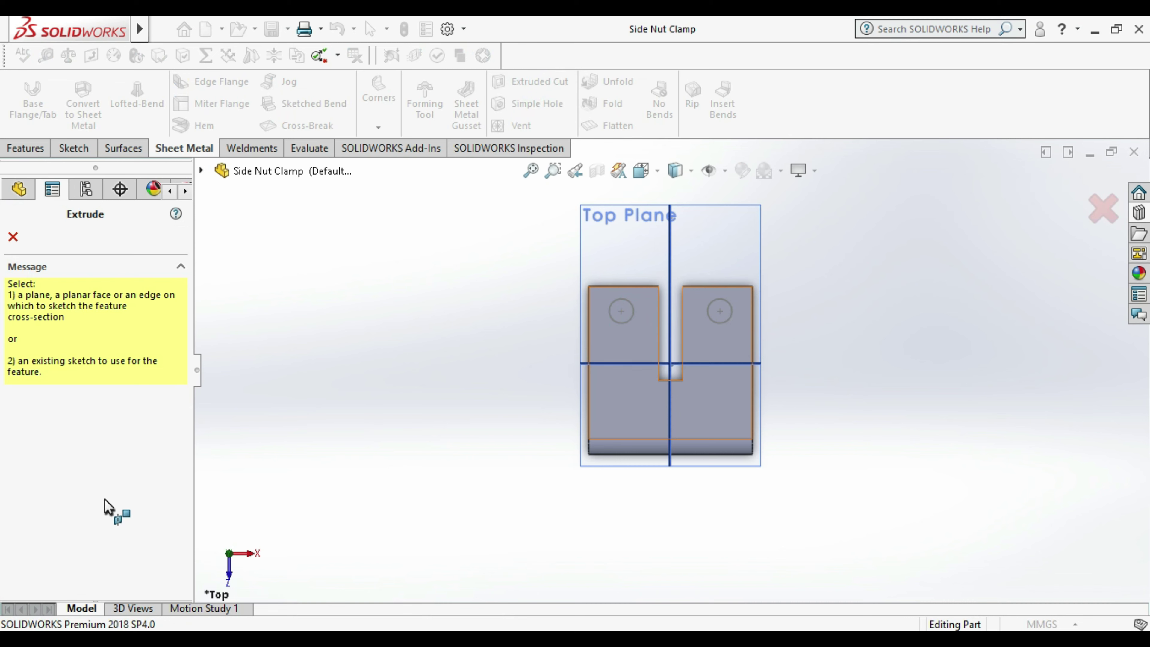
key("Escape")
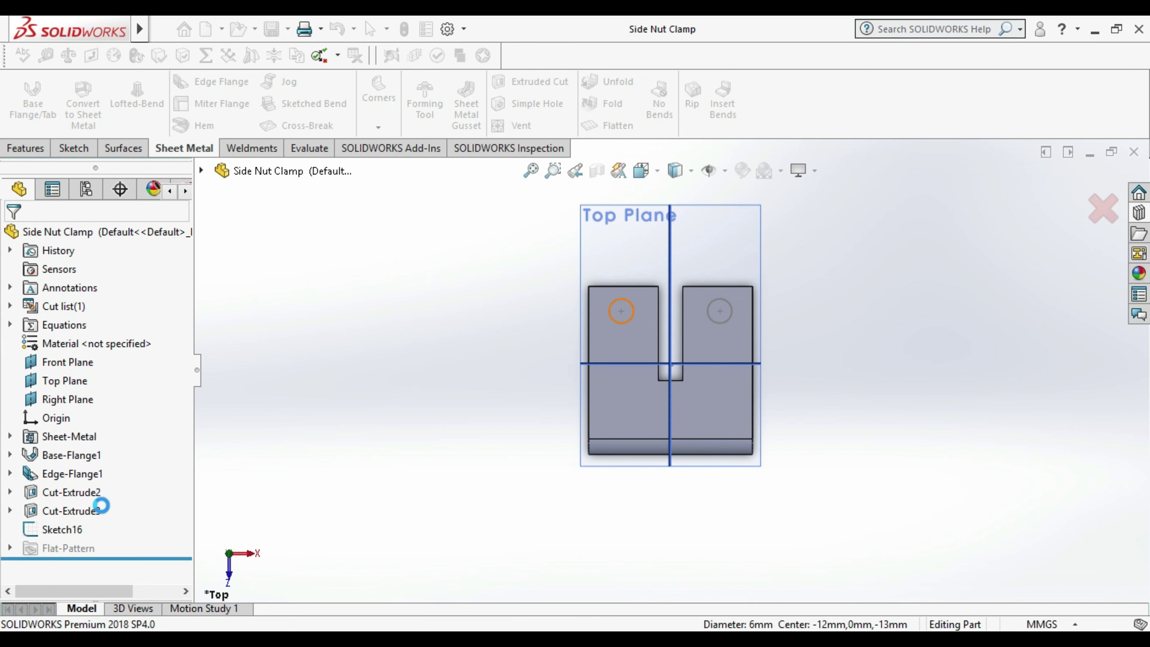
left_click(93, 573)
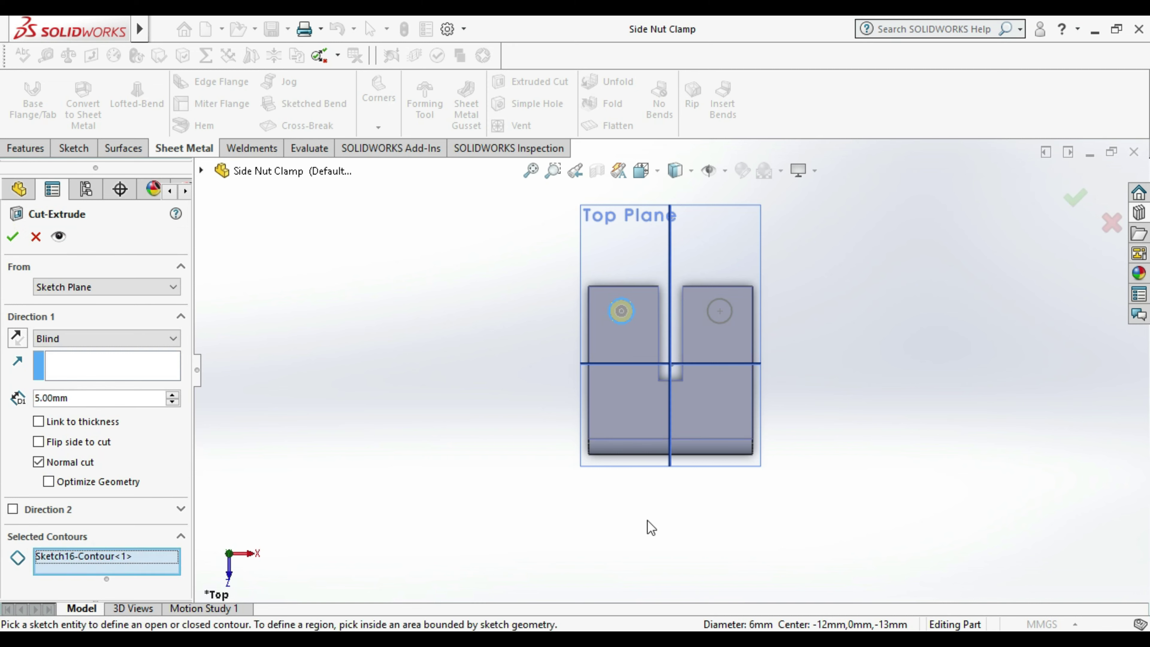
left_click(732, 355)
left_click(13, 240)
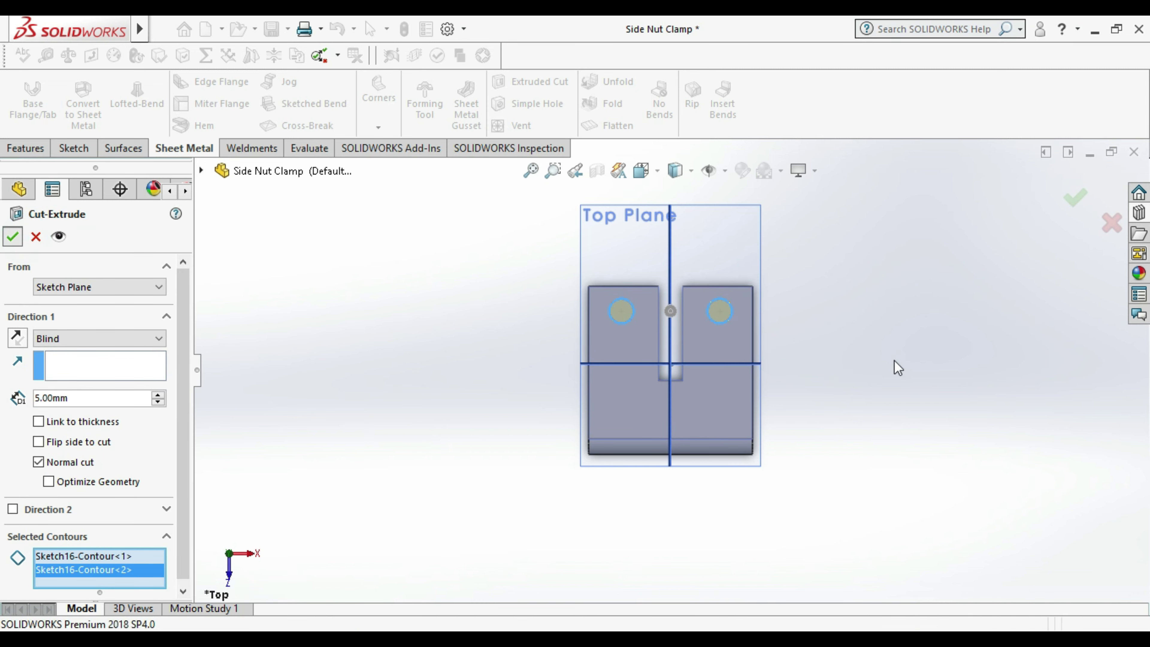
- Save the Side Nut Clamp and close it to return to the assembly
left_click(277, 31)
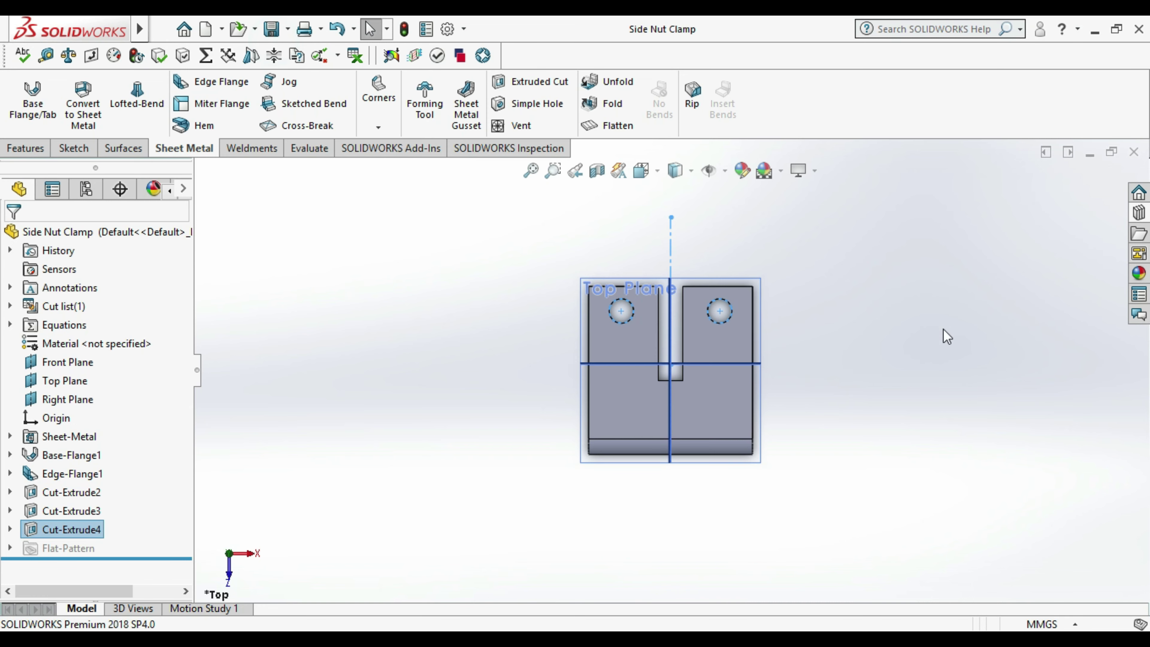
left_click(963, 329)
left_click(1133, 152)
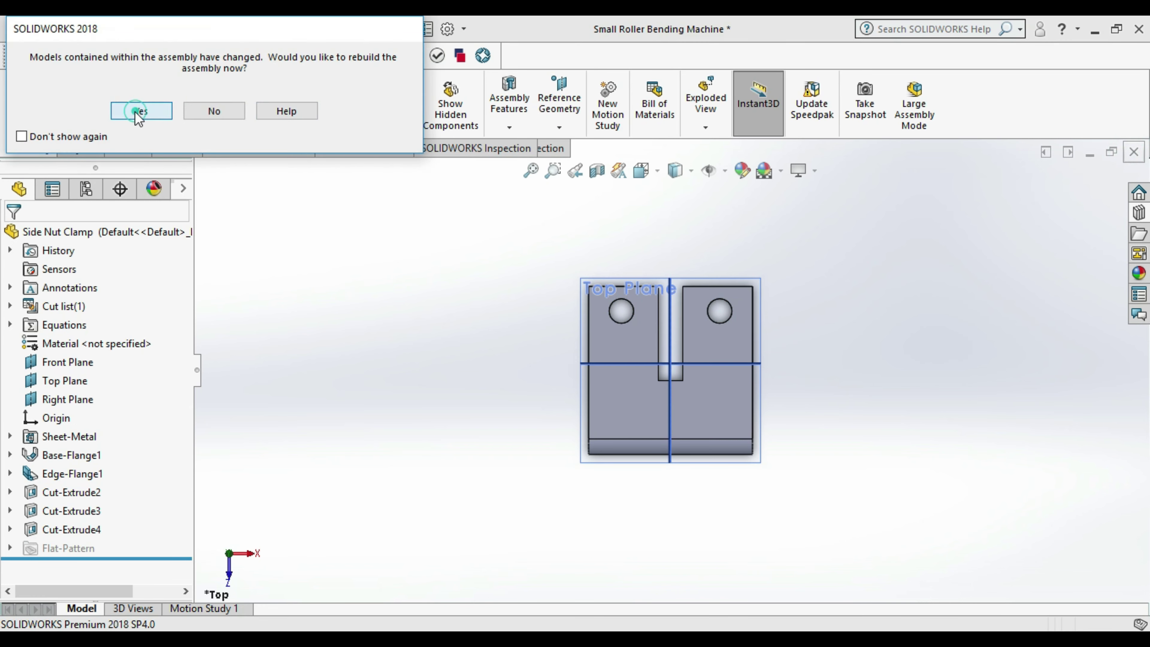
- Rebuild the assembly, inspect the clamp's two new holes, and open the Side Nut Clamp part
left_click(142, 112)
scroll(611, 334, "down", 5)
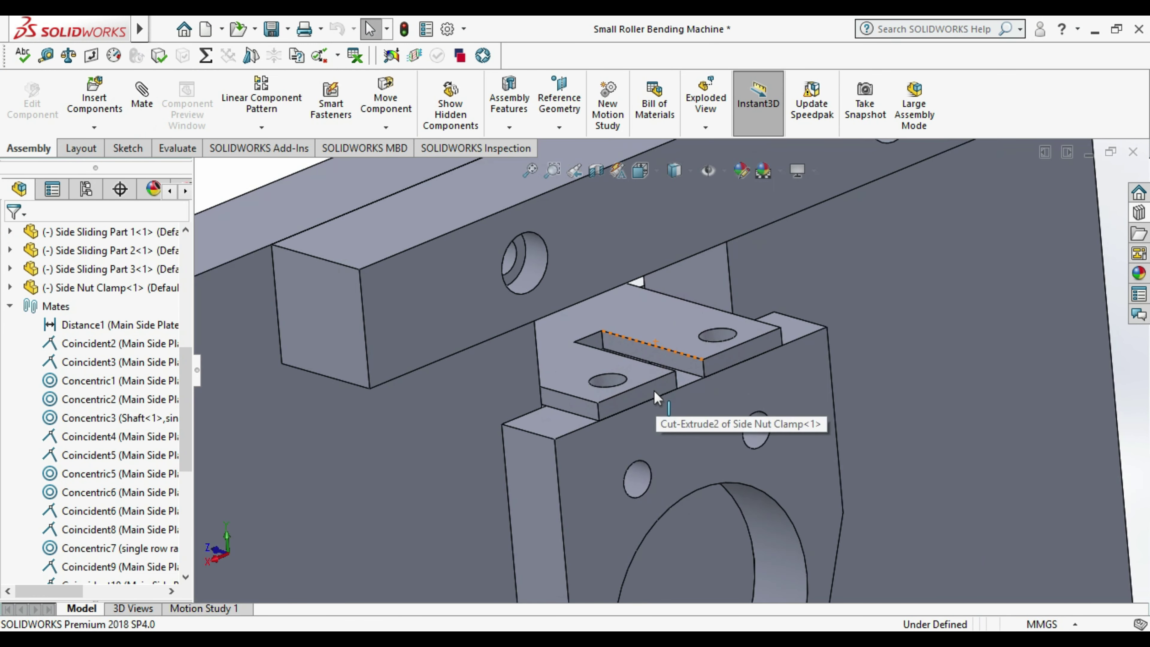
scroll(655, 390, "up", 2)
mouse_move(649, 461)
middle_mouse_down()
mouse_move(619, 516)
mouse_move(683, 431)
middle_mouse_up()
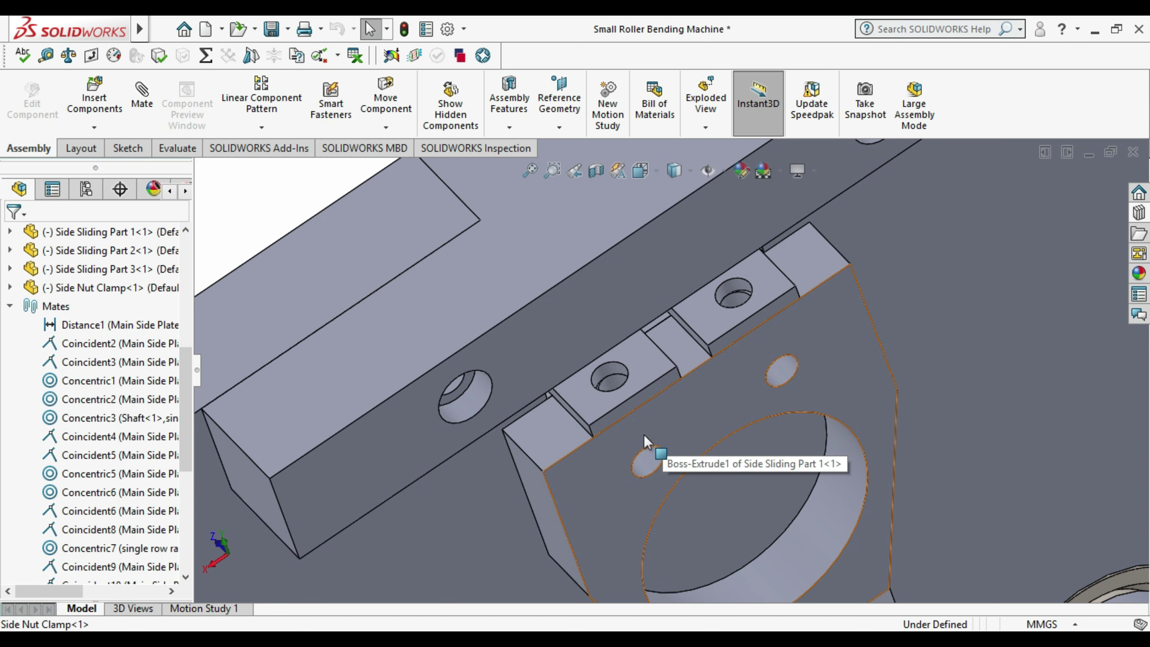
right_click(656, 376)
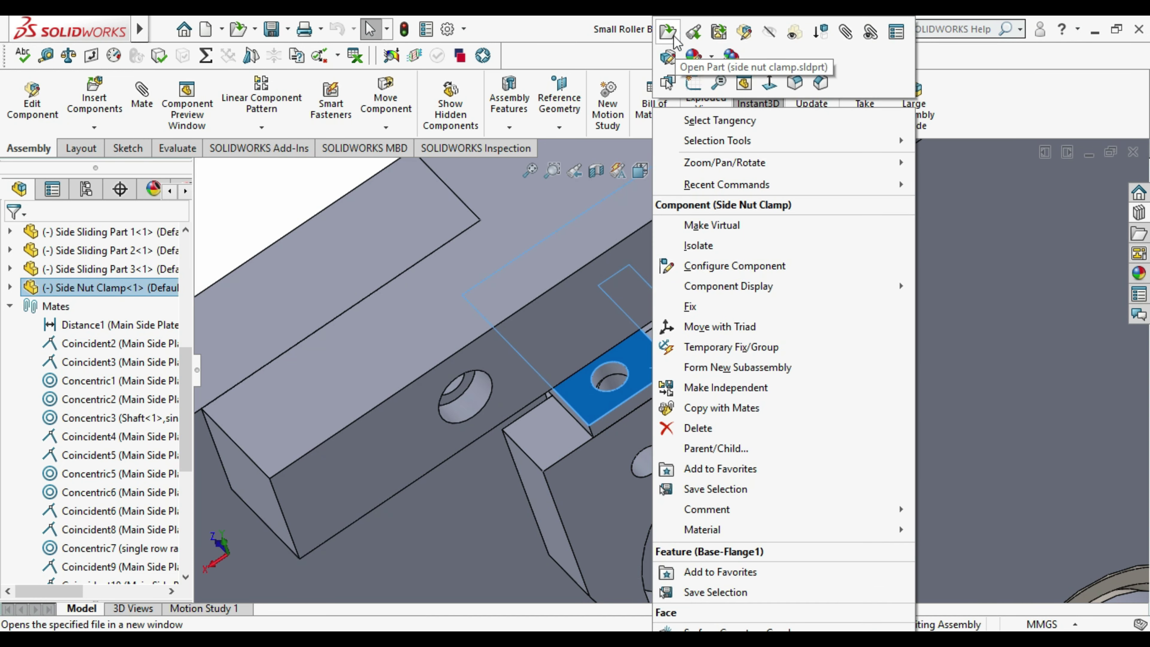
left_click(672, 39)
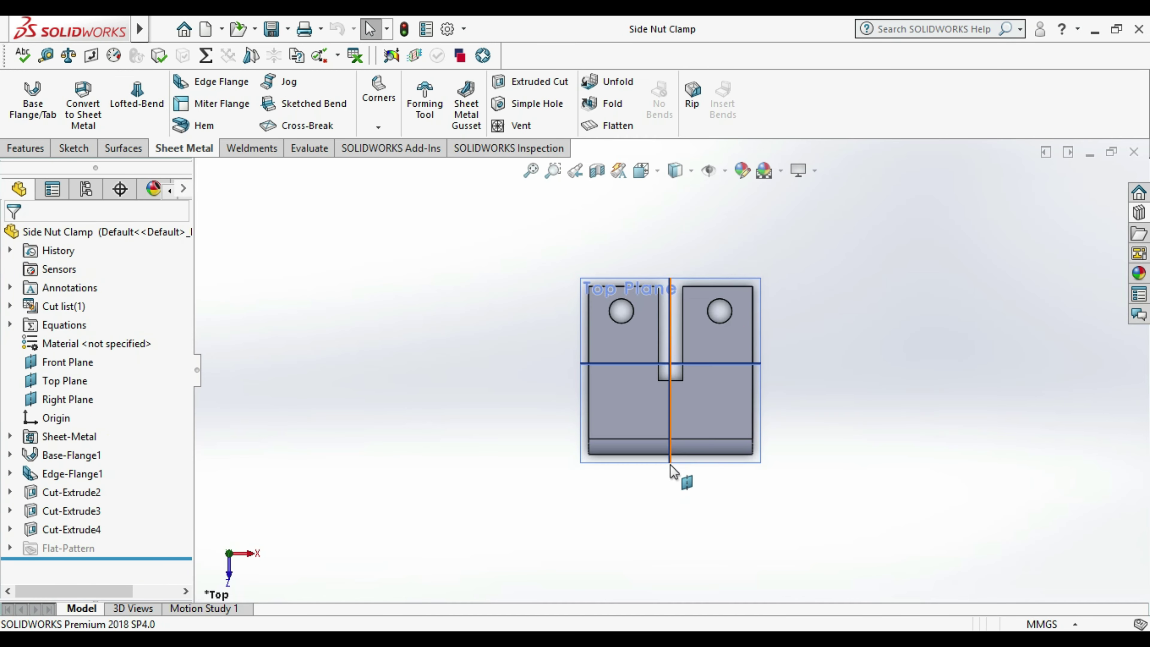
- Edit Cut-Extrude4's sketch, change the 8.00 mm hole offset to 9 mm, and rebuild
right_click(78, 535)
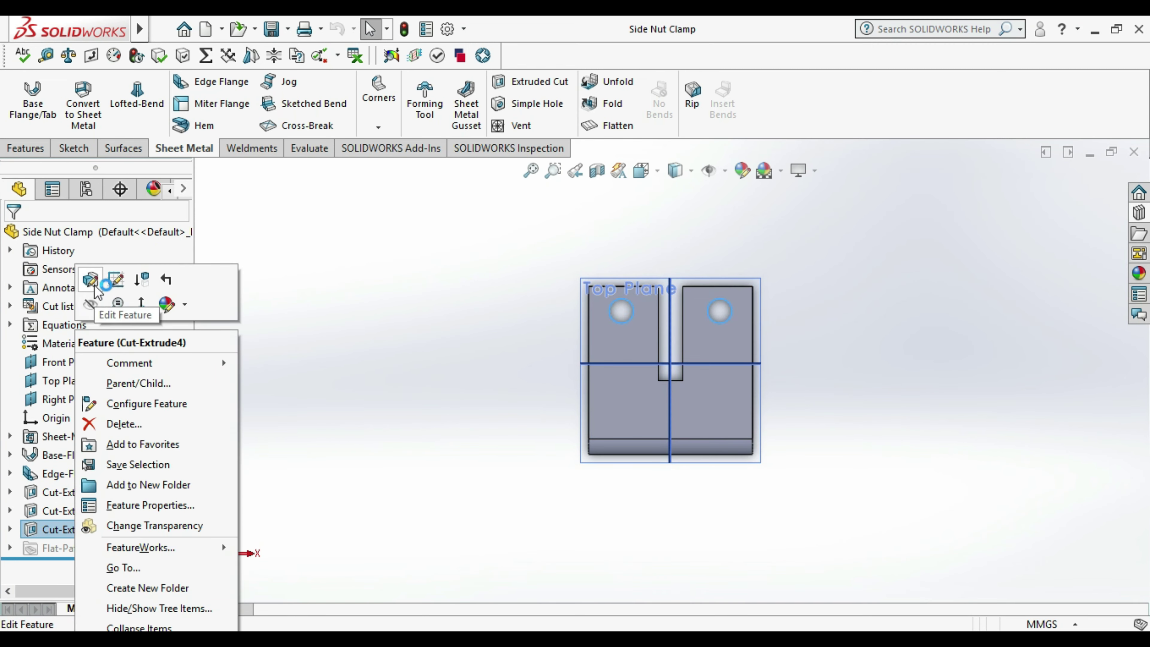
left_click(116, 280)
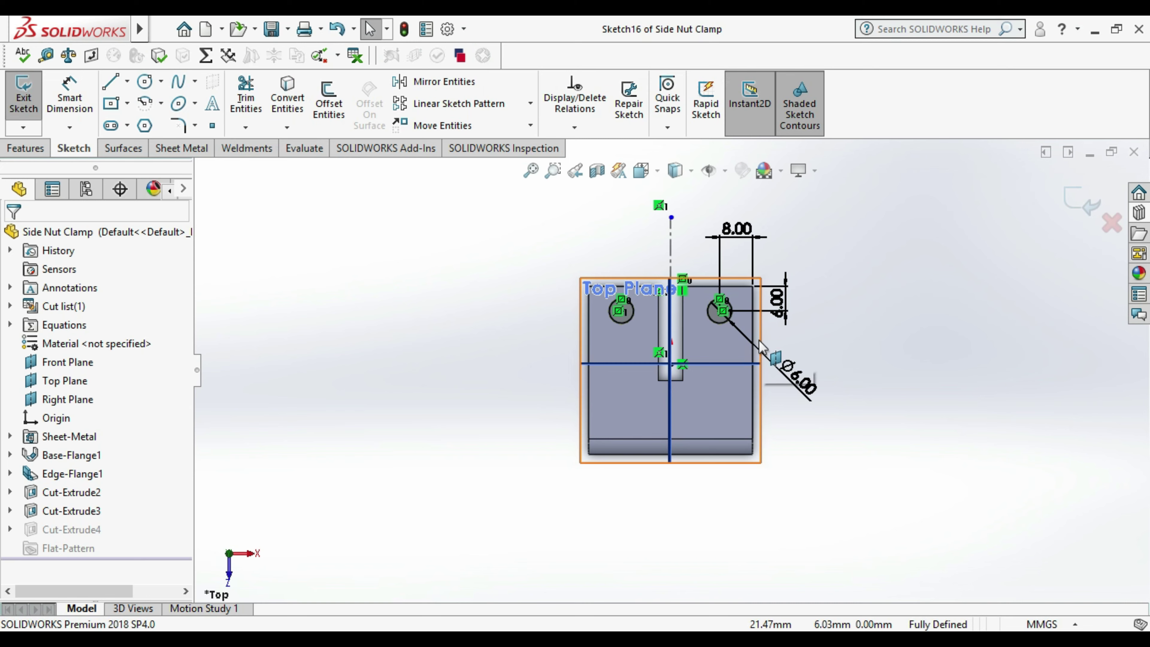
double_click(736, 228)
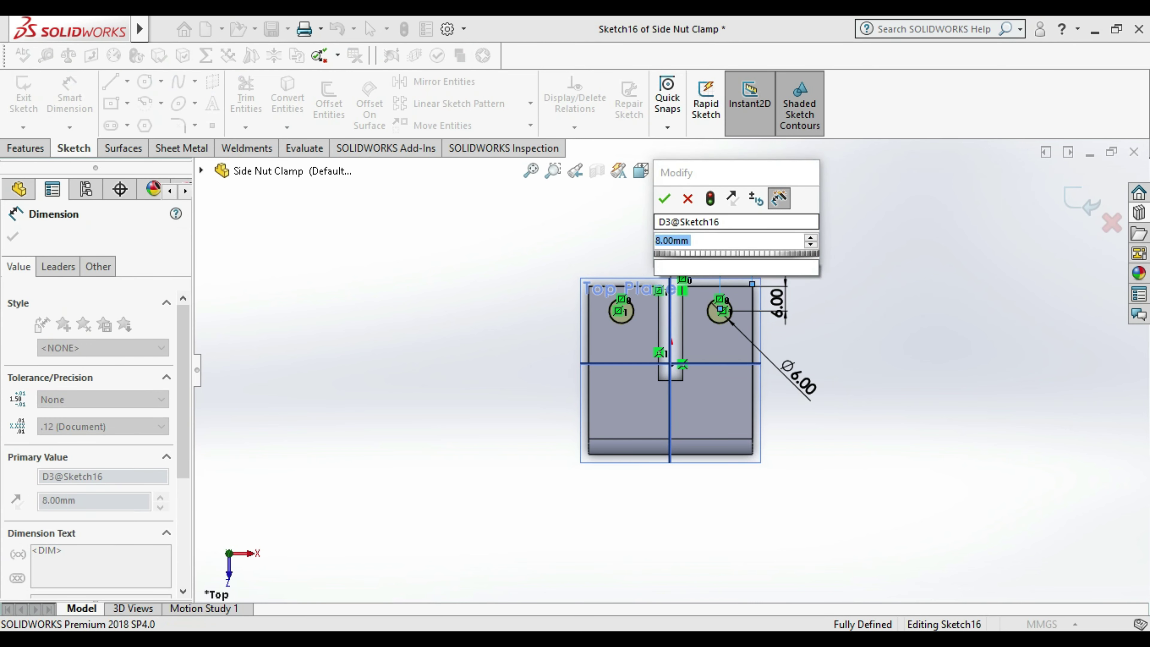
type("9")
key("Return")
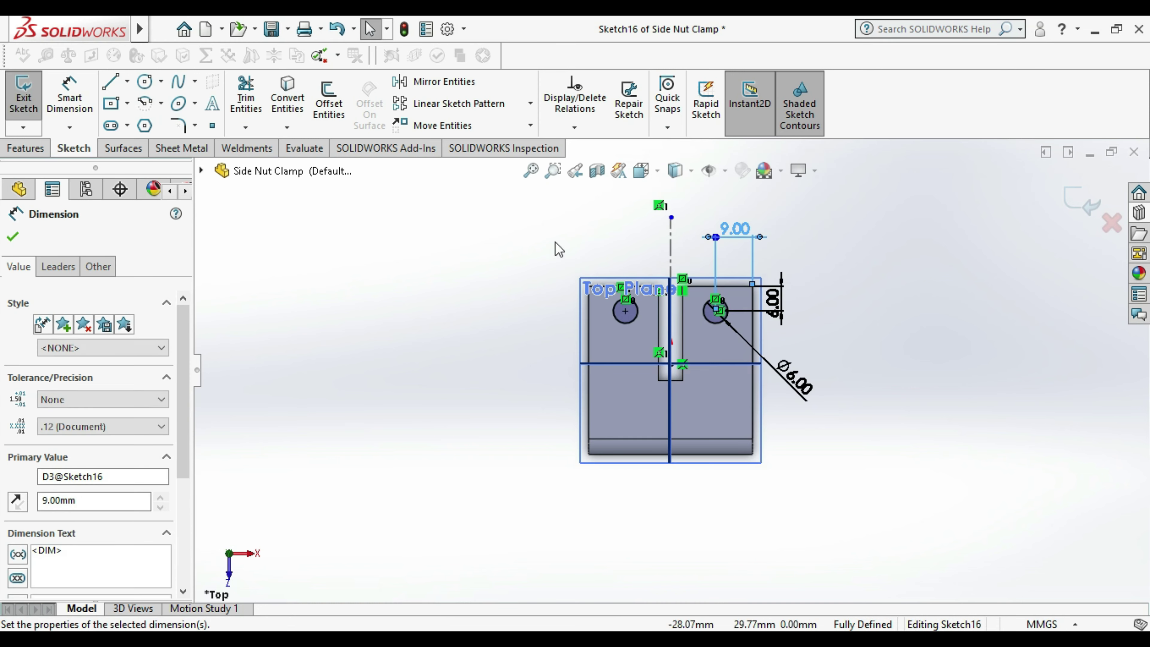
left_click(437, 241)
left_click(24, 95)
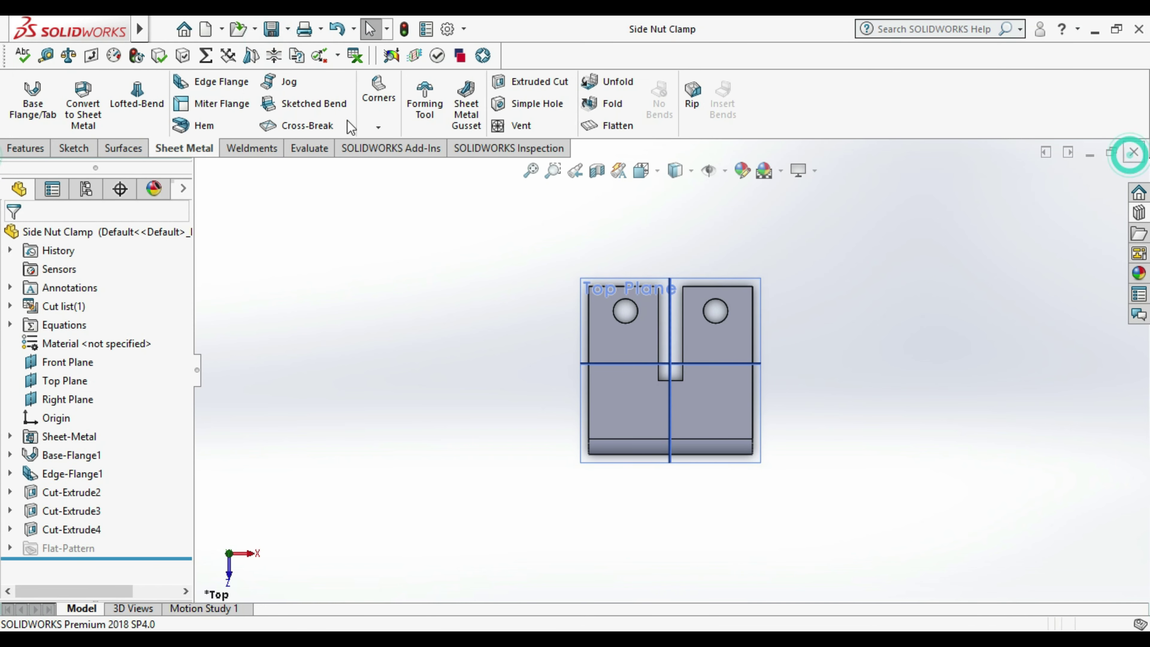
left_click(135, 113)
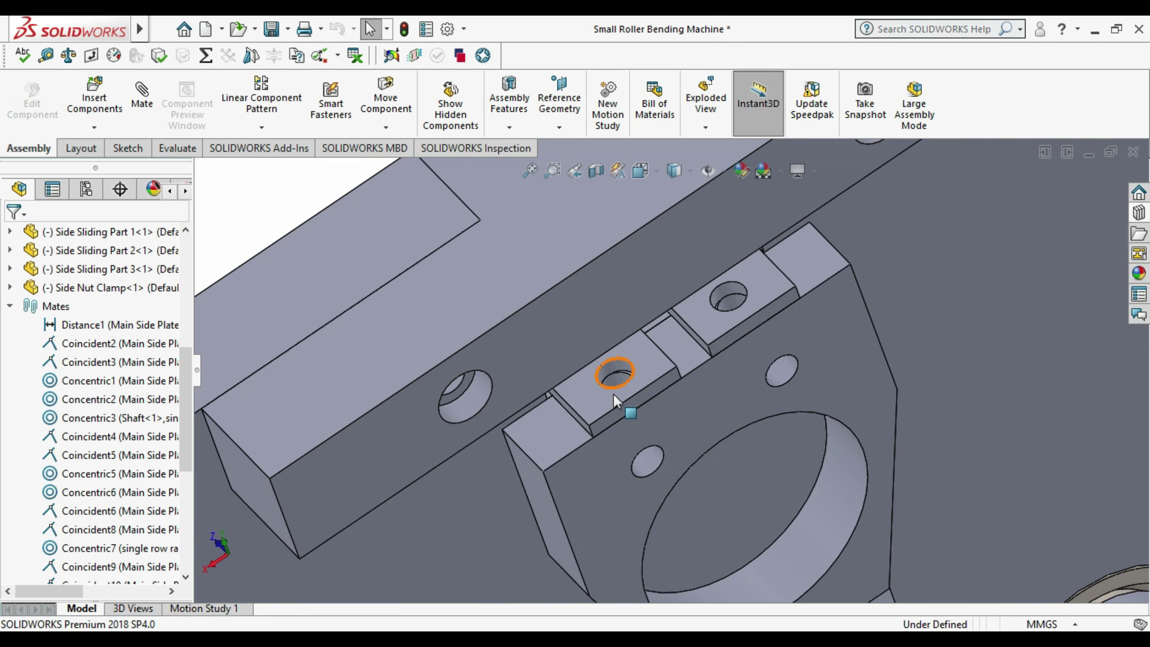
- Zoom to the clamp in the assembly, reopen Side Nut Clamp, and bring up Cut-Extrude4's options
scroll(672, 385, "down", 3)
left_click(672, 358)
scroll(673, 367, "down", 2)
scroll(674, 361, "down", 2)
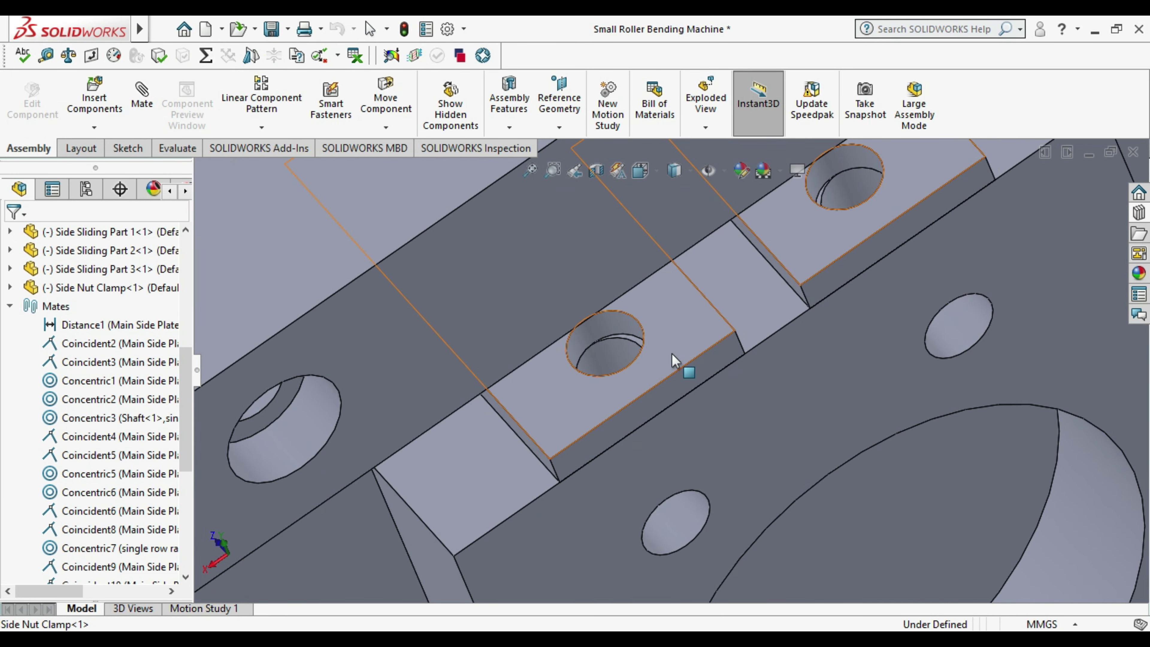
left_click(677, 359)
right_click(681, 358)
left_click(691, 41)
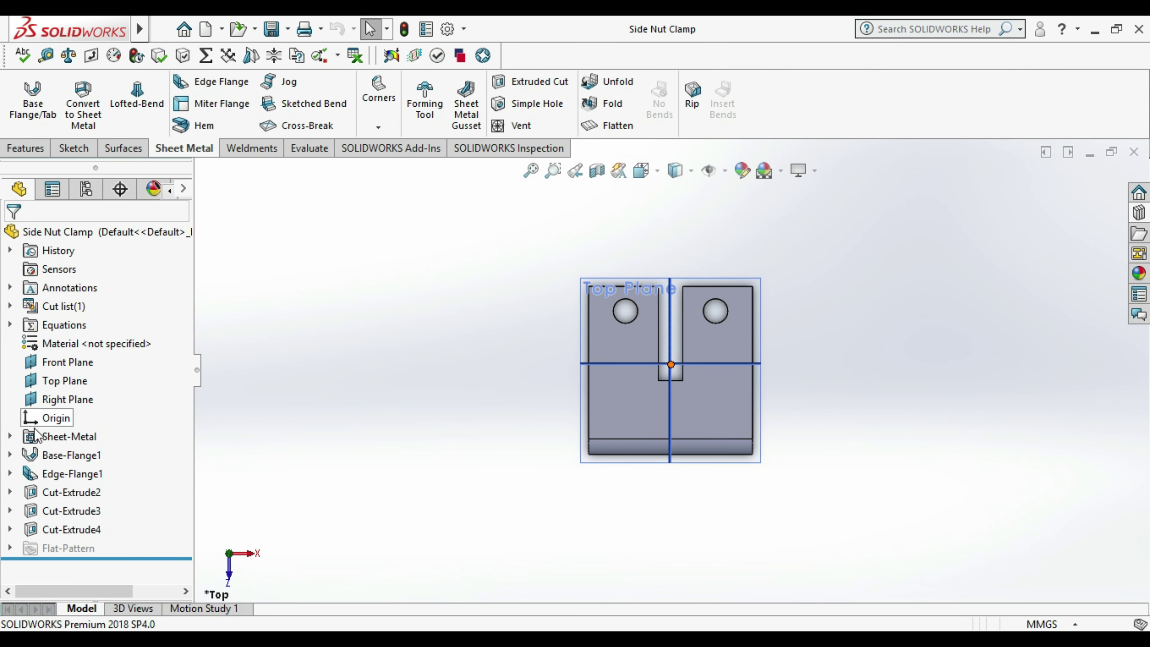
right_click(84, 528)
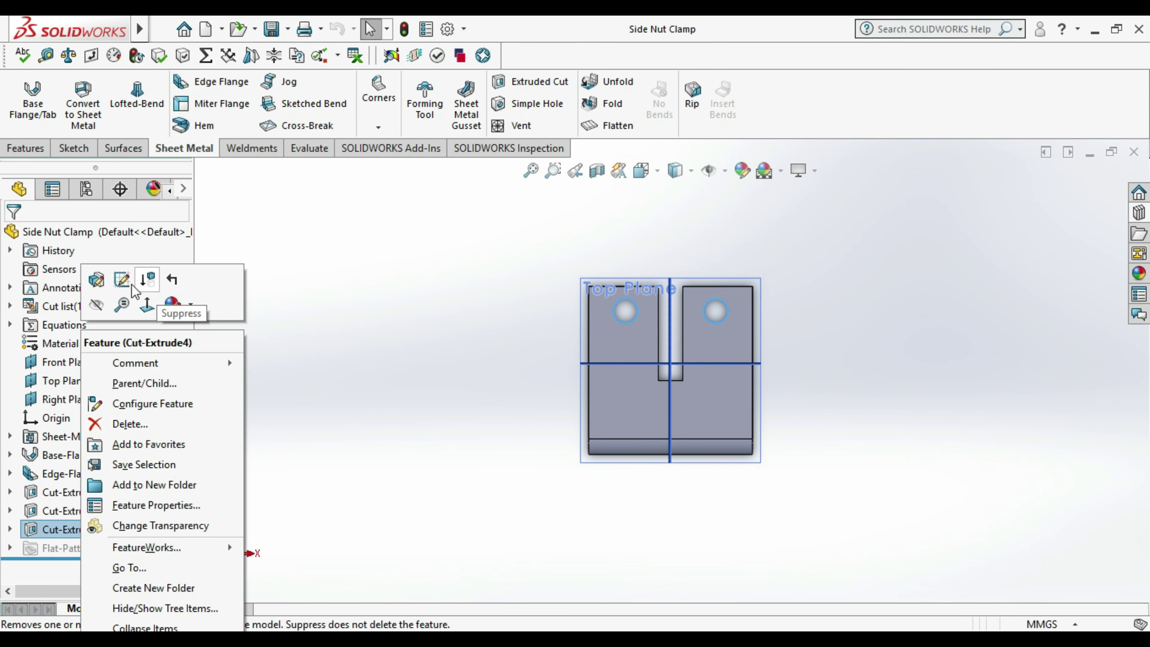
key("Escape")
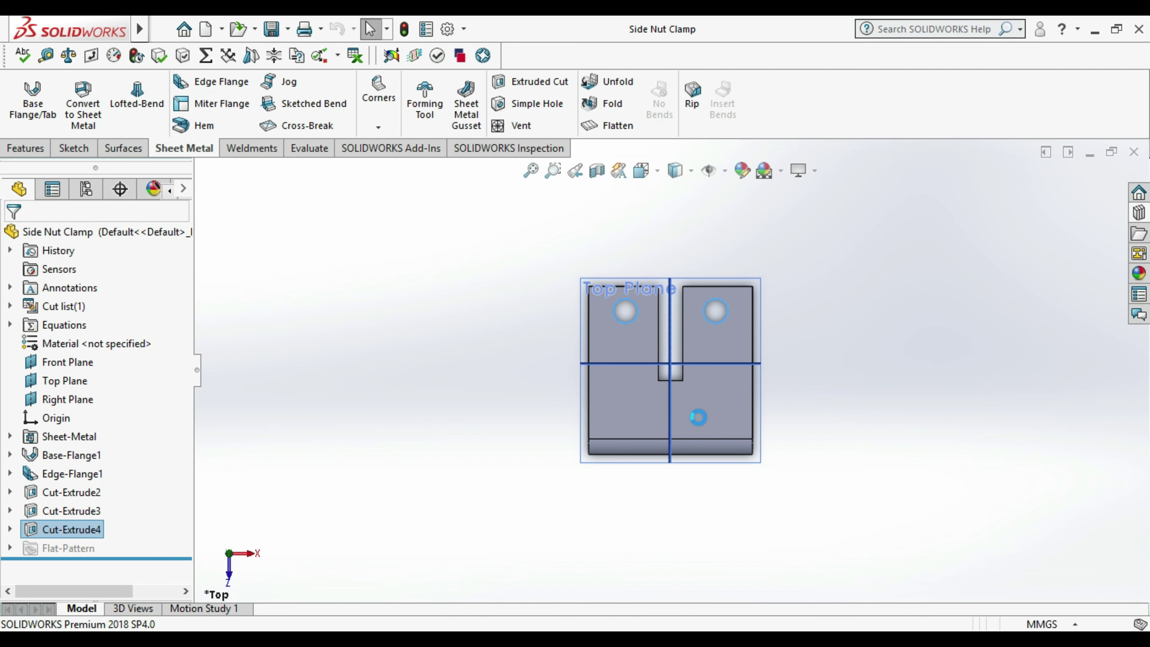
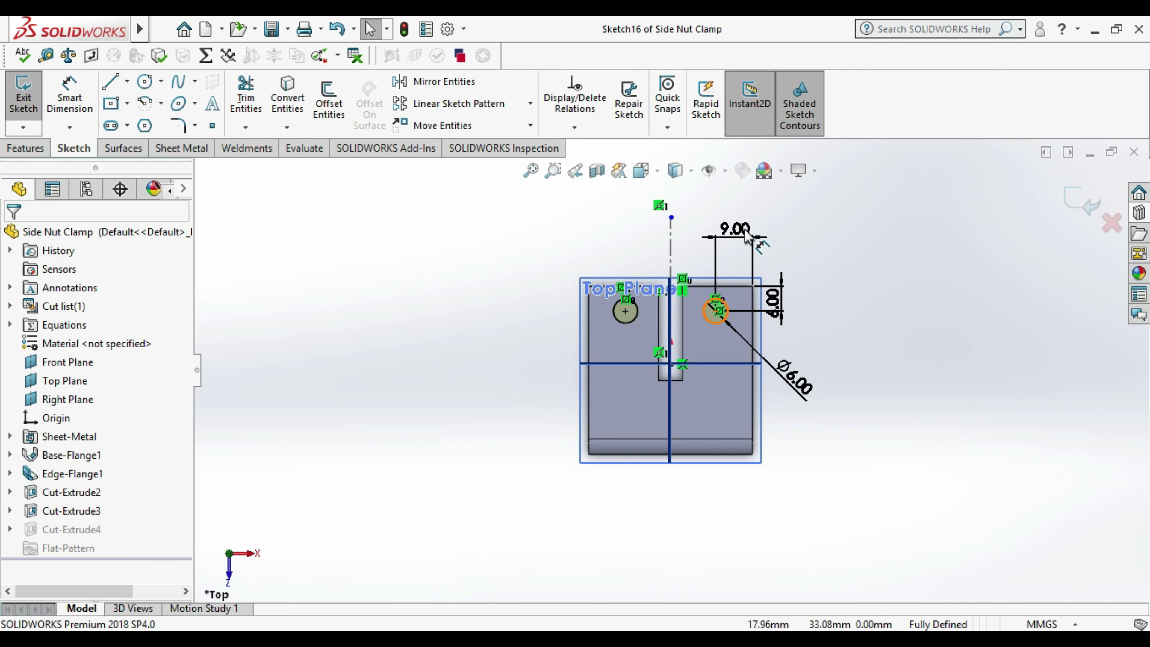
- Change the Side Nut Clamp hole offset from 9.00 to 8.5, exit the sketch and close the part
double_click(746, 236)
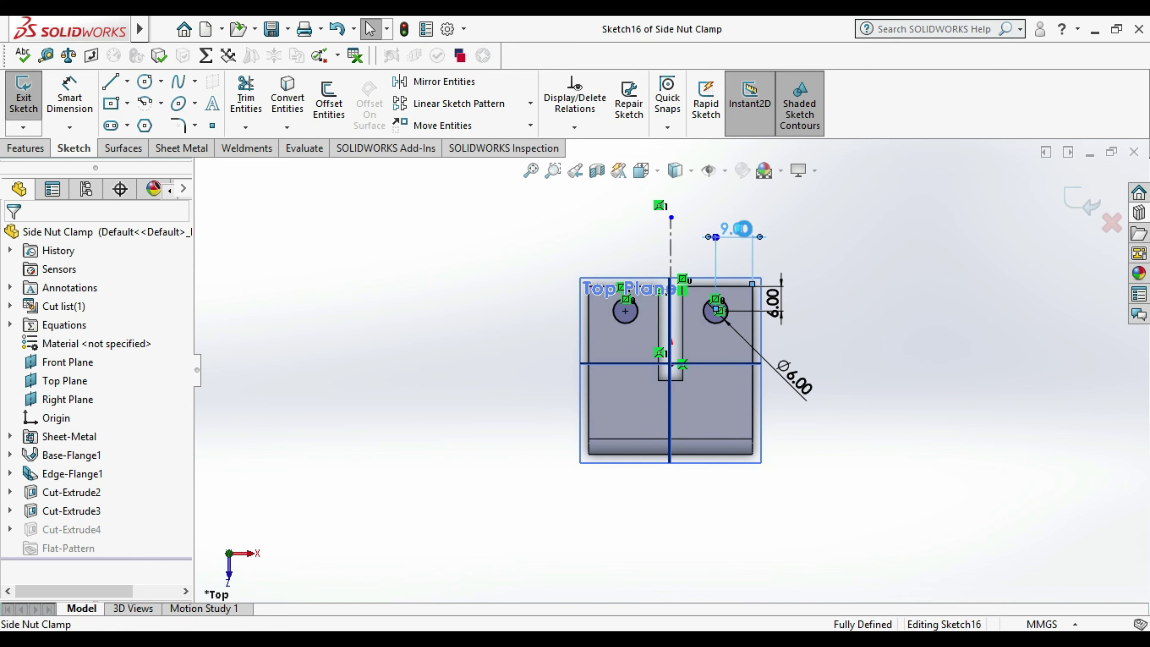
type("8.5")
key("Return")
left_click(967, 285)
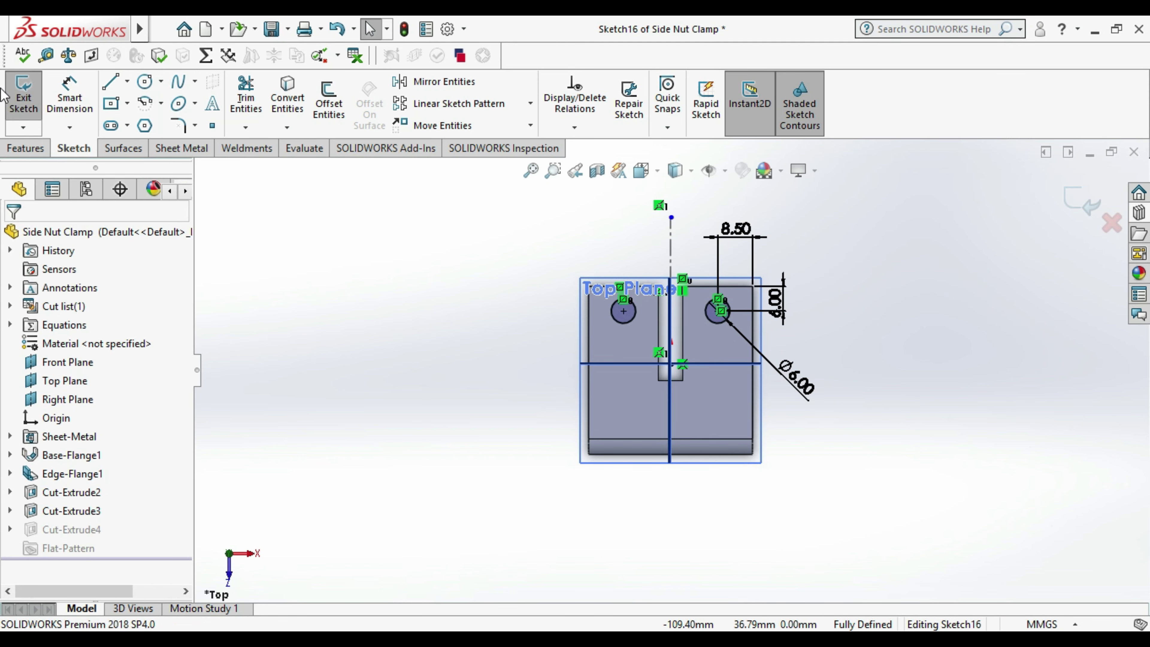
left_click(23, 86)
left_click(354, 278)
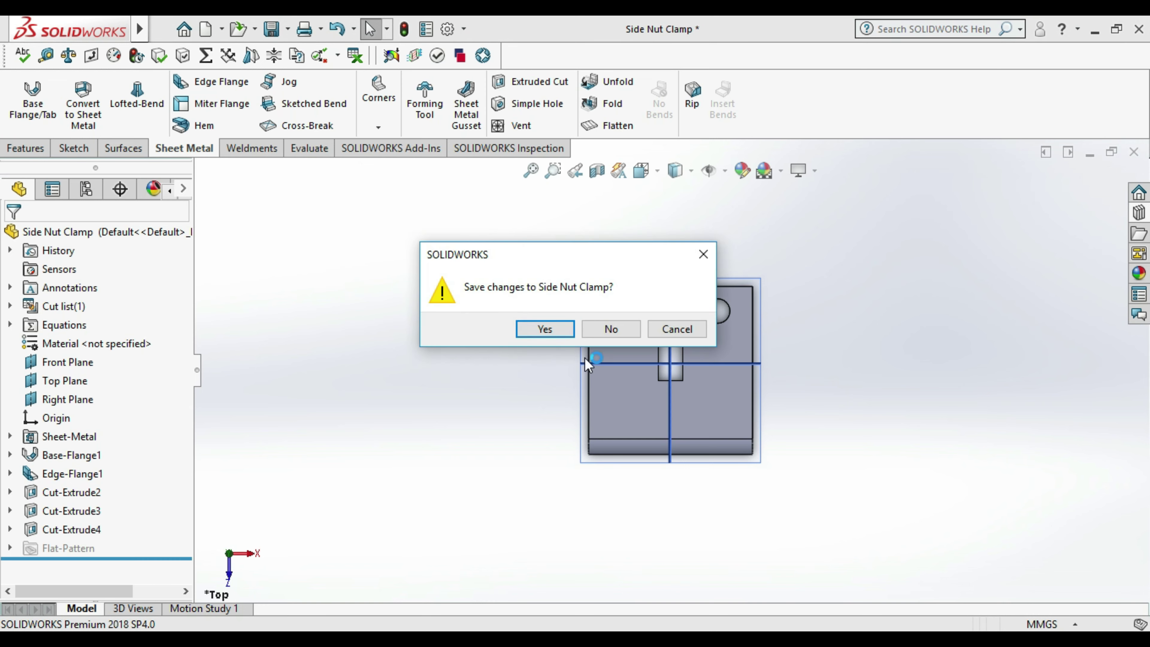
left_click(549, 330)
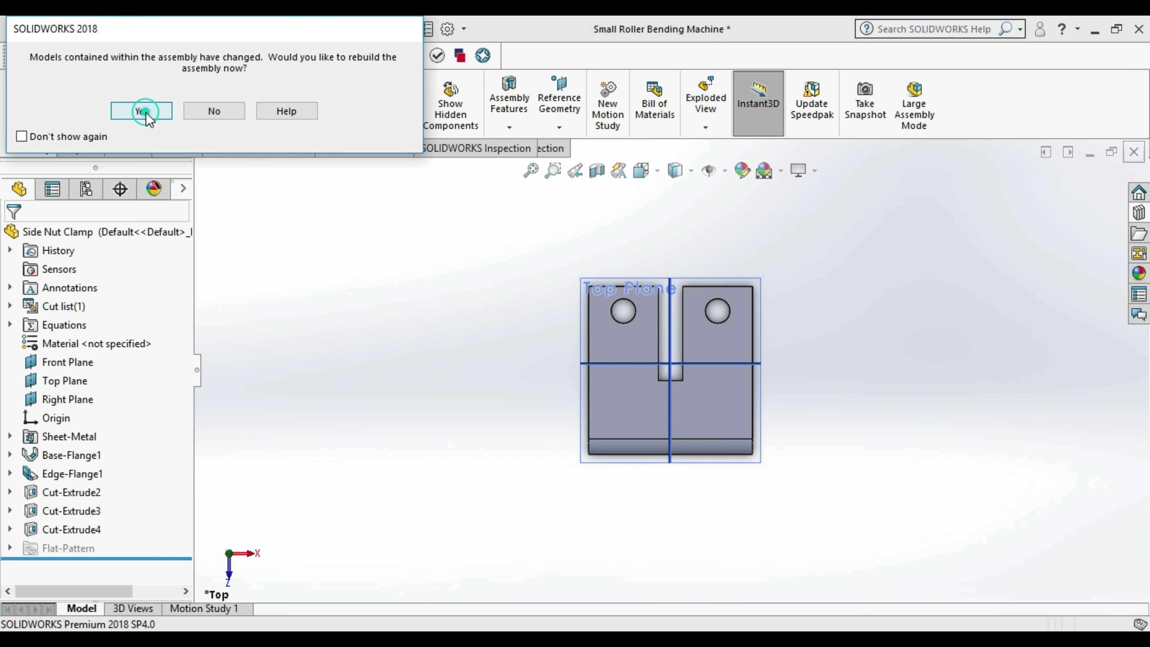
- Rebuild the assembly with the updated clamp and zoom in to inspect the clamp hole
left_click(144, 111)
scroll(652, 421, "down", 2)
scroll(639, 381, "down", 2)
middle_click_drag(639, 386, 646, 366)
left_click(616, 342)
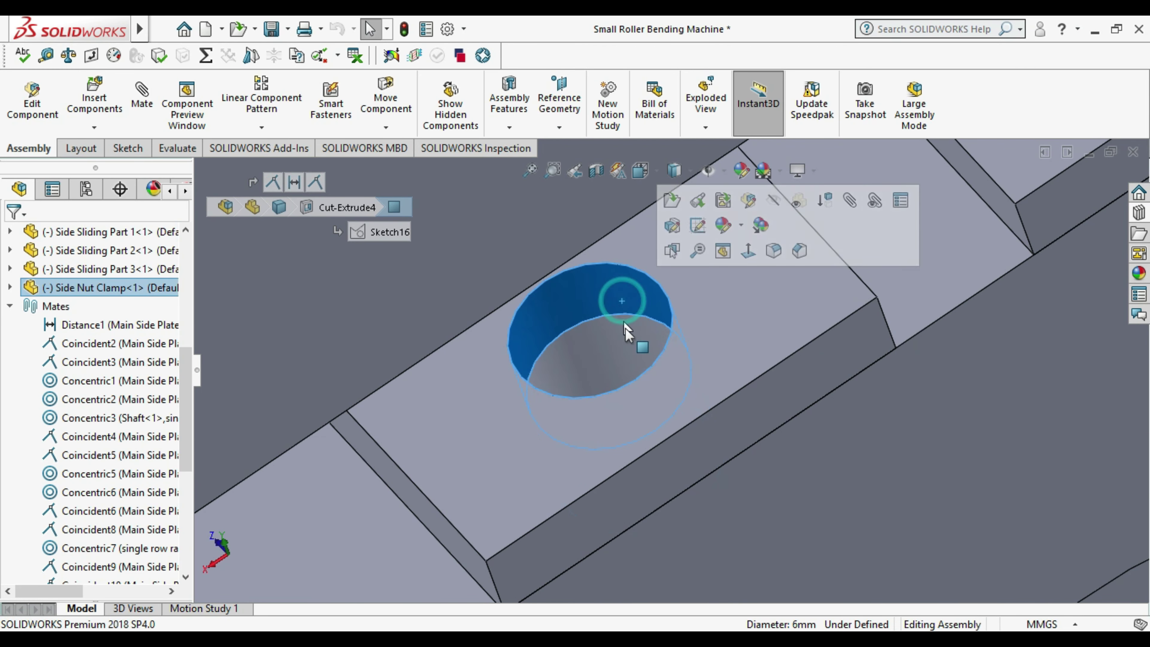
scroll(634, 363, "up", 3)
scroll(643, 395, "up", 3)
scroll(642, 394, "up", 2)
left_click(976, 336)
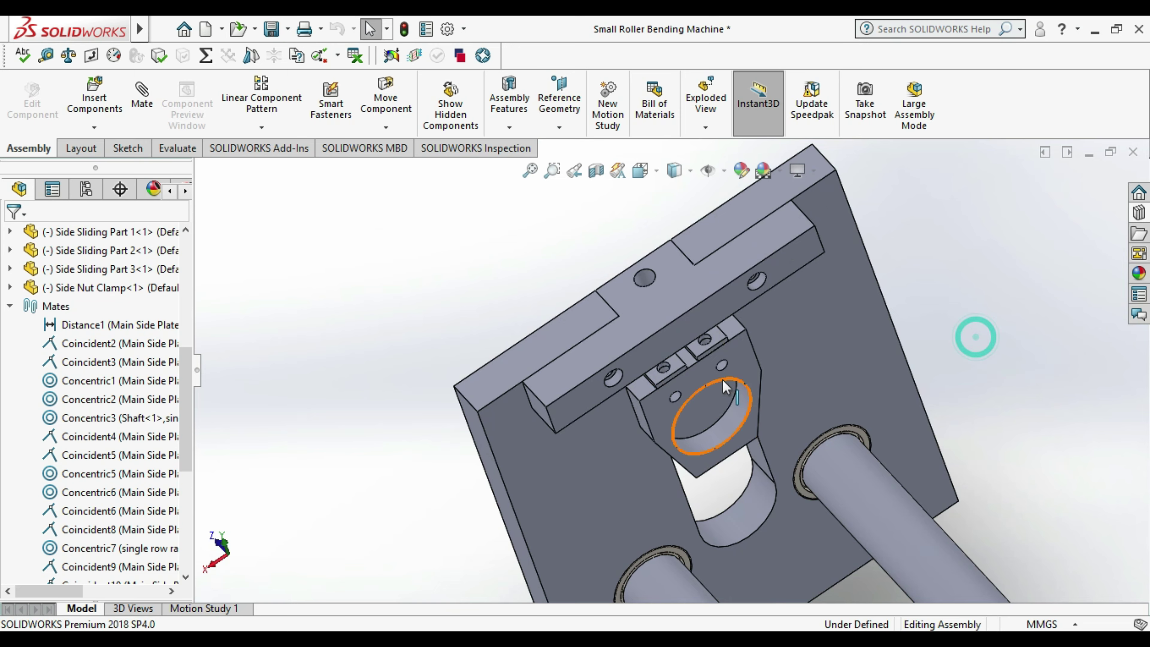
scroll(725, 387, "down", 3)
scroll(722, 371, "down", 2)
- Orbit and zoom around the side plate to check the hole and slot from several angles
mouse_move(720, 364)
middle_mouse_down()
mouse_move(709, 285)
mouse_move(686, 307)
mouse_move(554, 272)
middle_mouse_up()
scroll(553, 267, "down", 3)
scroll(520, 276, "down", 3)
middle_click_drag(620, 322, 624, 319)
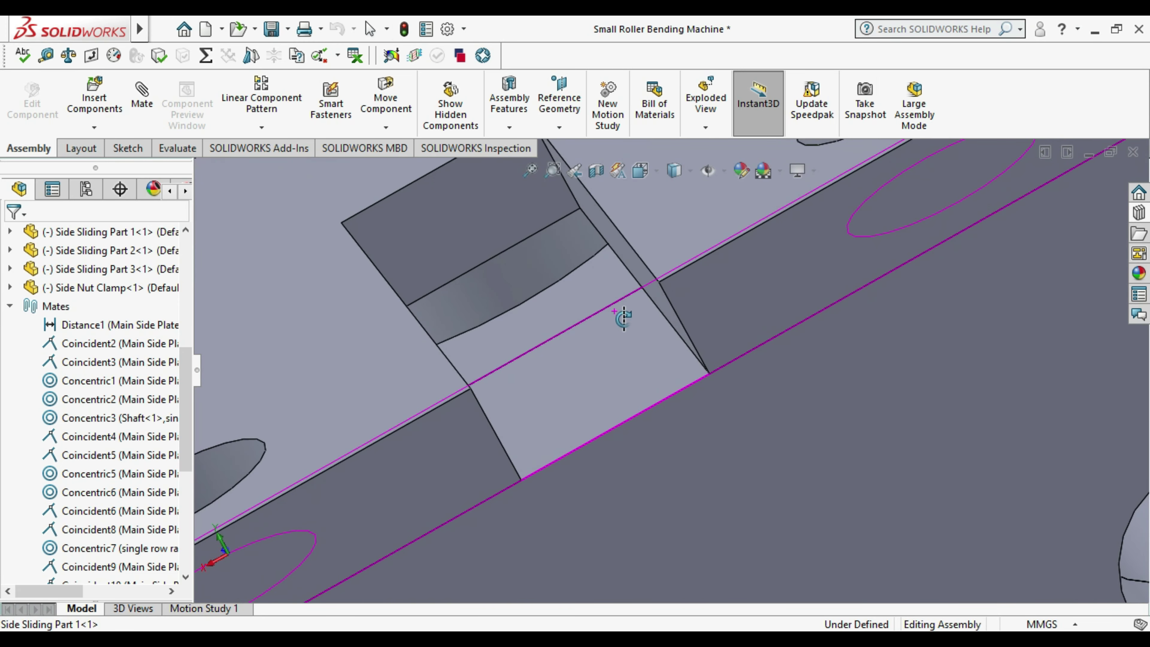
scroll(623, 318, "up", 3)
scroll(624, 319, "up", 2)
scroll(629, 335, "up", 3)
scroll(638, 360, "up", 3)
mouse_move(638, 358)
middle_mouse_down()
mouse_move(672, 313)
mouse_move(743, 405)
mouse_move(578, 403)
mouse_move(688, 288)
mouse_move(716, 378)
middle_mouse_up()
scroll(716, 379, "up", 5)
scroll(827, 432, "down", 5)
scroll(810, 408, "up", 4)
scroll(826, 297, "up", 2)
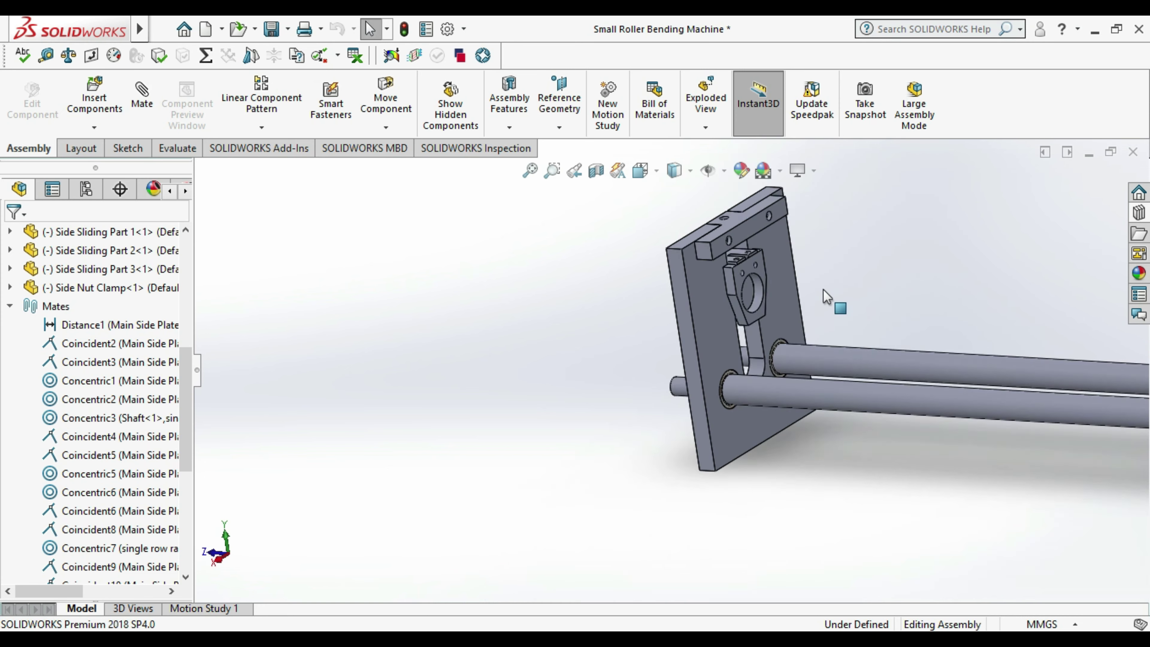
scroll(827, 297, "down", 3)
middle_click_drag(826, 297, 867, 297)
scroll(815, 285, "up", 2)
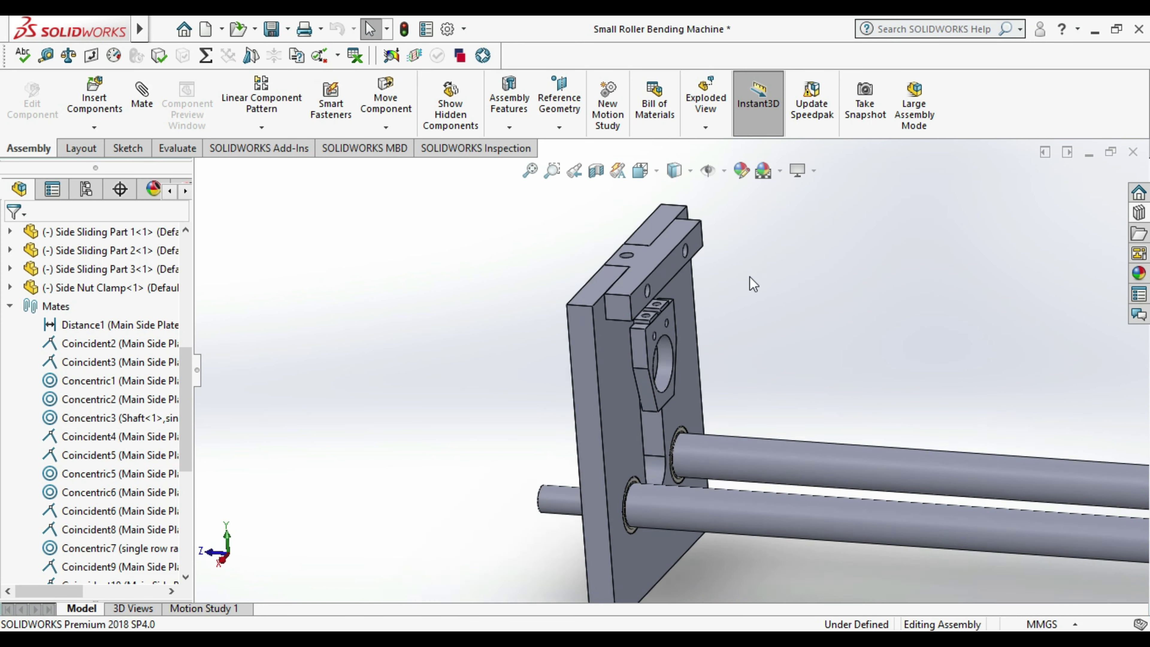
left_click(207, 29)
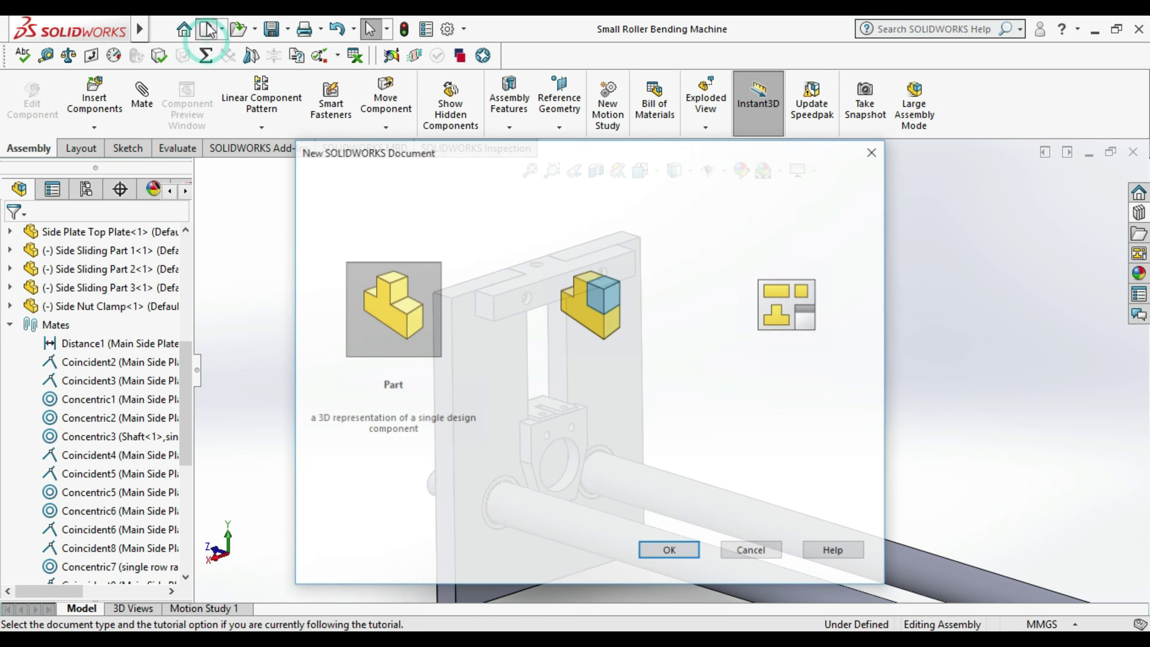
- Create a new part document and make the Front, Top and Right planes visible
left_click(388, 270)
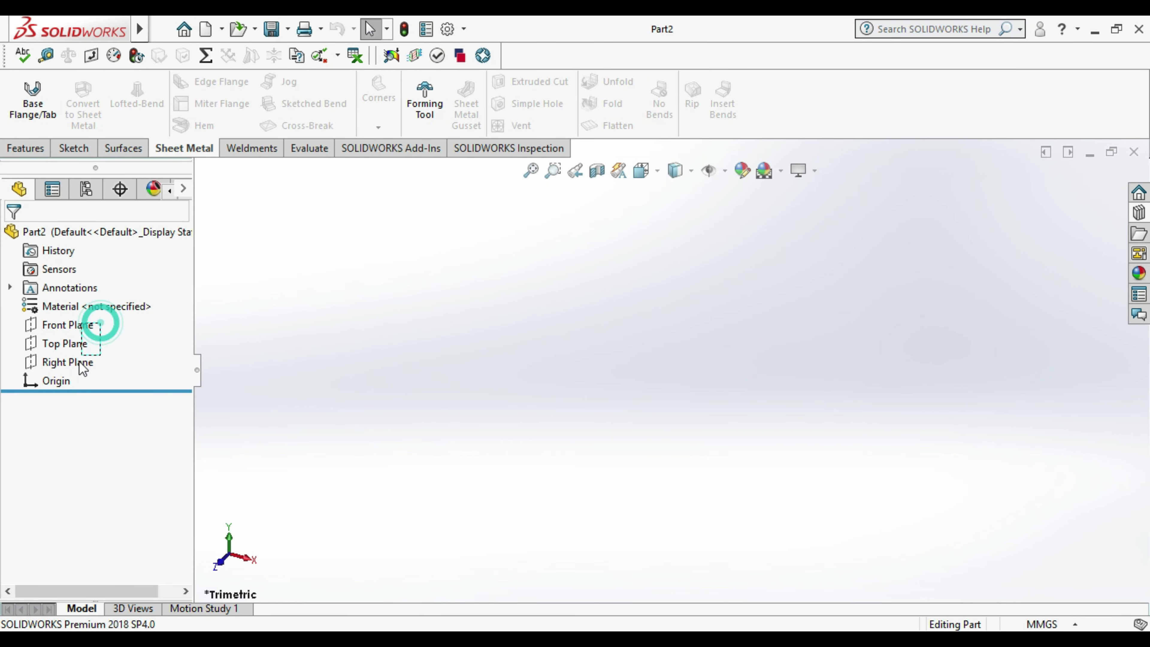
left_click_drag(100, 322, 83, 368)
right_click(28, 329)
left_click(93, 336)
left_click(328, 388)
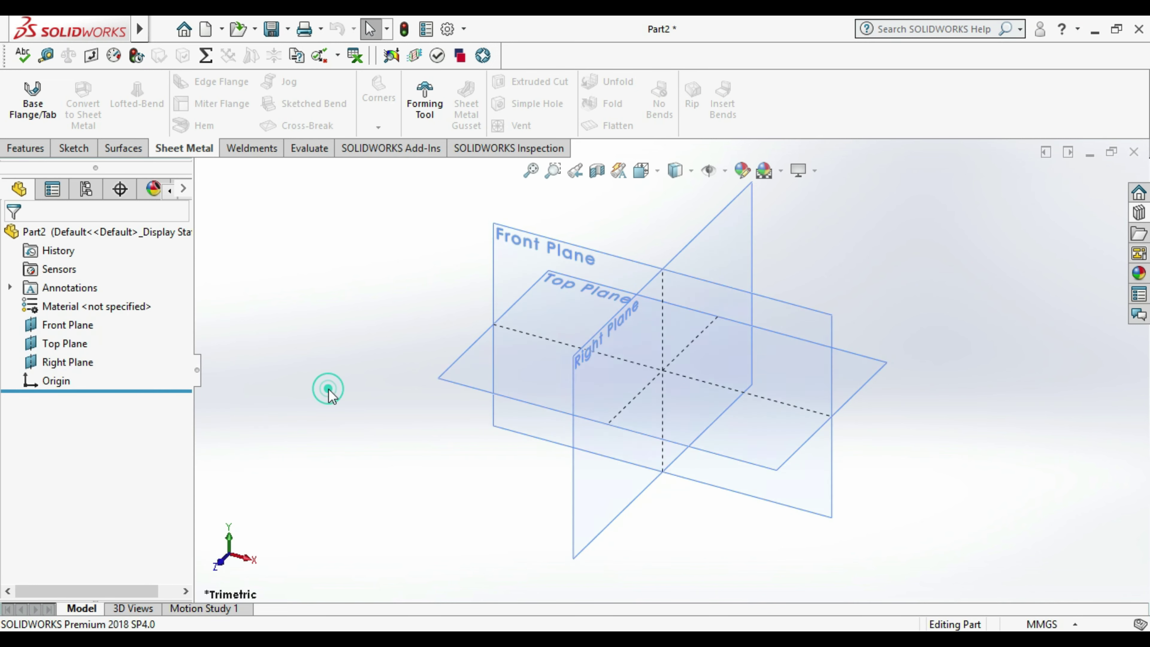
- Sketch a circle centred on the origin on the Top Plane
right_click(461, 367)
left_click(503, 336)
left_click(331, 369)
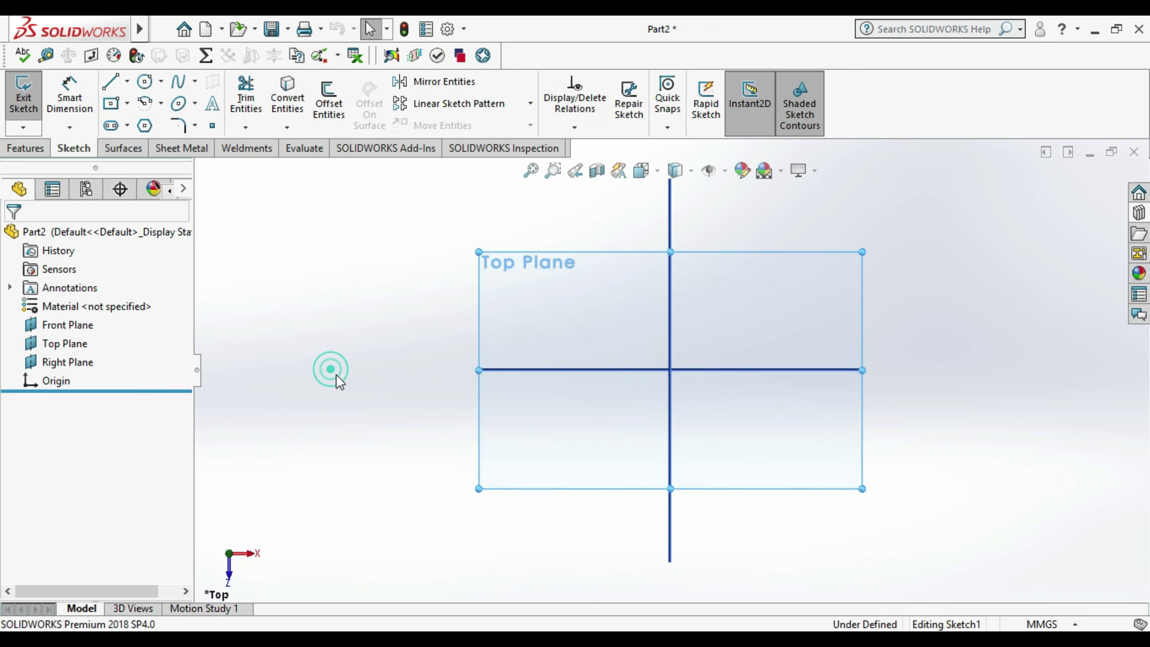
left_click(144, 82)
left_click(671, 370)
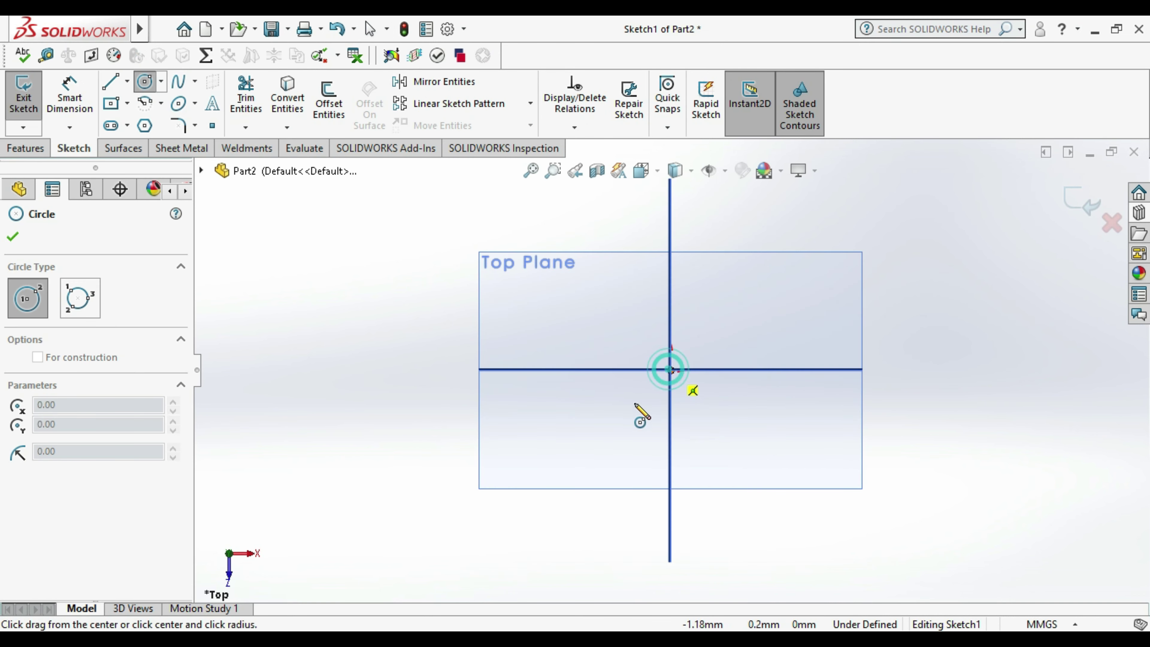
left_click(629, 419)
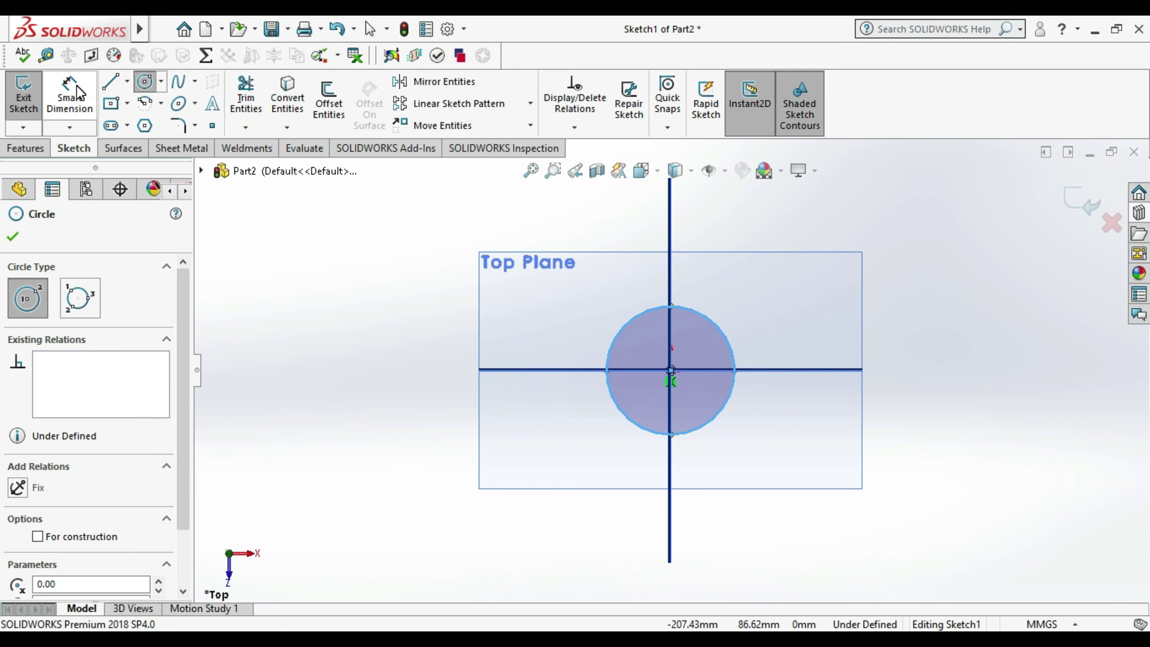
- Dimension the circle to 6 mm diameter and exit the sketch
left_click(69, 97)
left_click(713, 433)
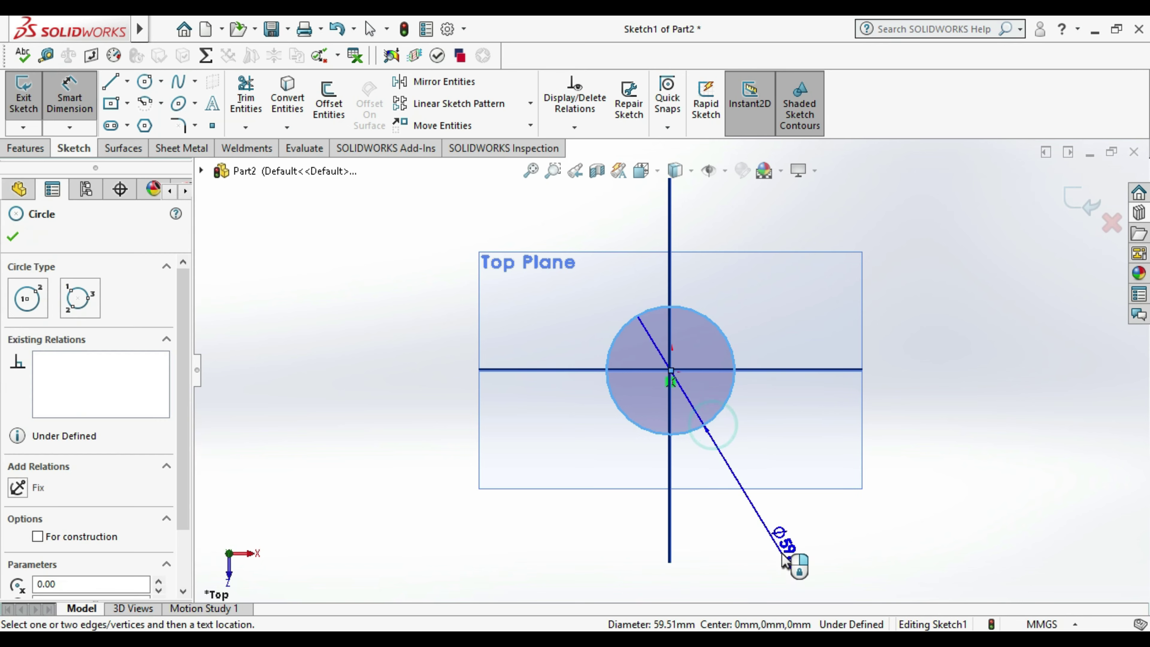
left_click(782, 547)
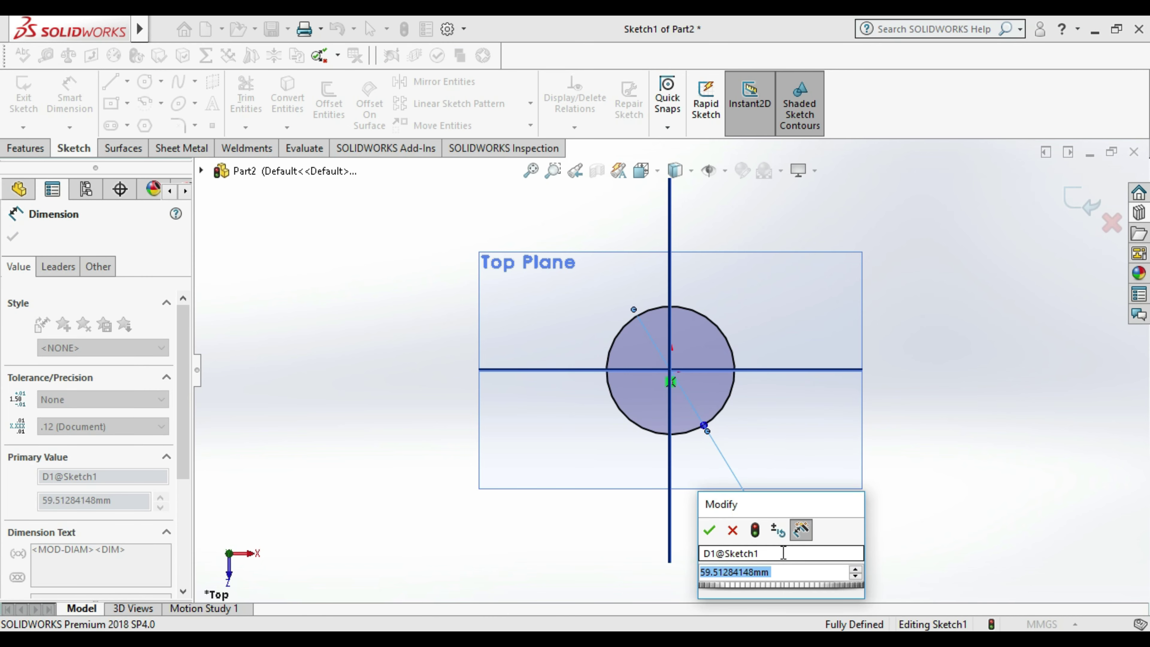
type("6")
key("Return")
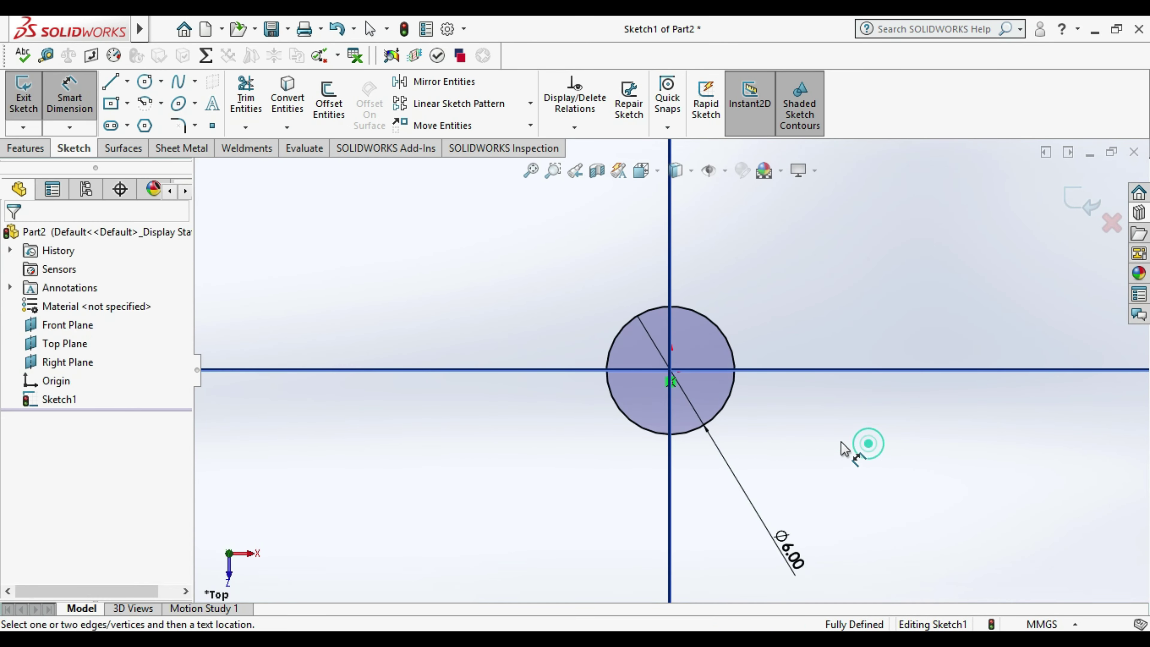
left_click(23, 97)
left_click(184, 149)
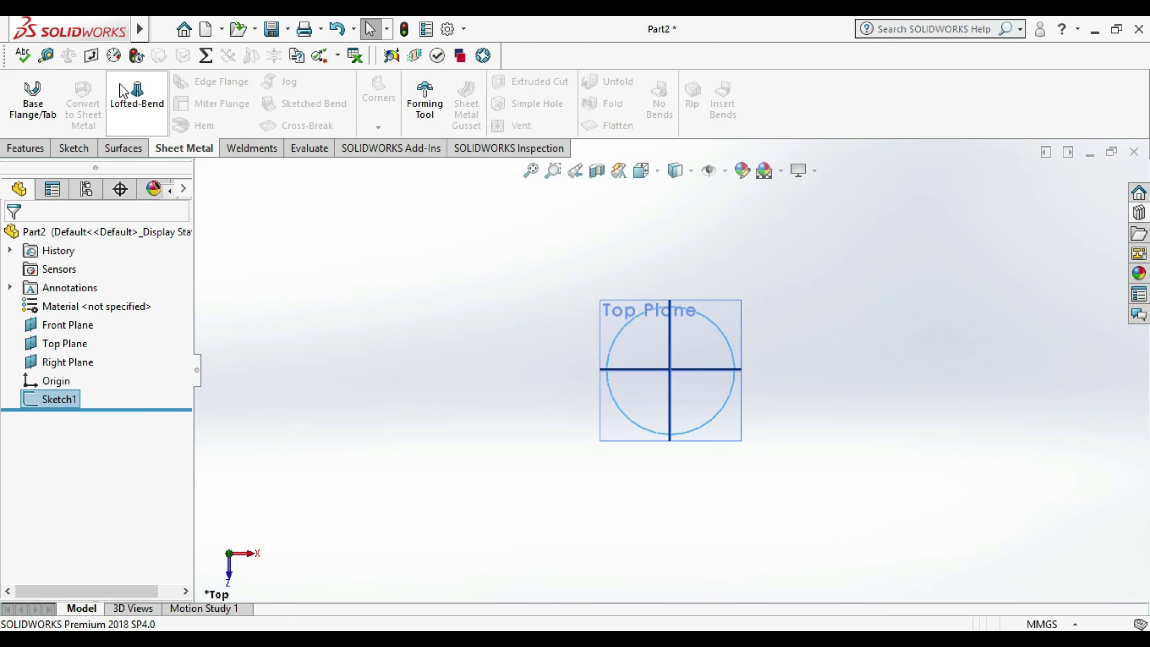
- Cancel the stray Base Flange and extrude the circle 150 mm Blind into a solid rod
left_click(49, 96)
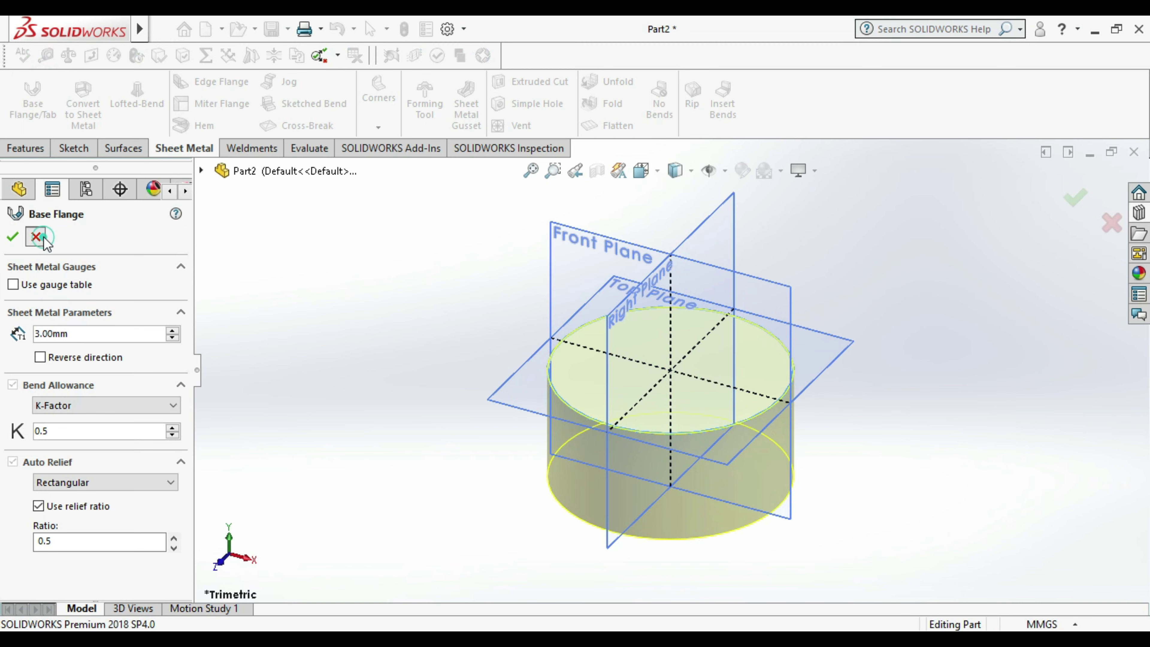
left_click(44, 239)
left_click(26, 148)
left_click(31, 93)
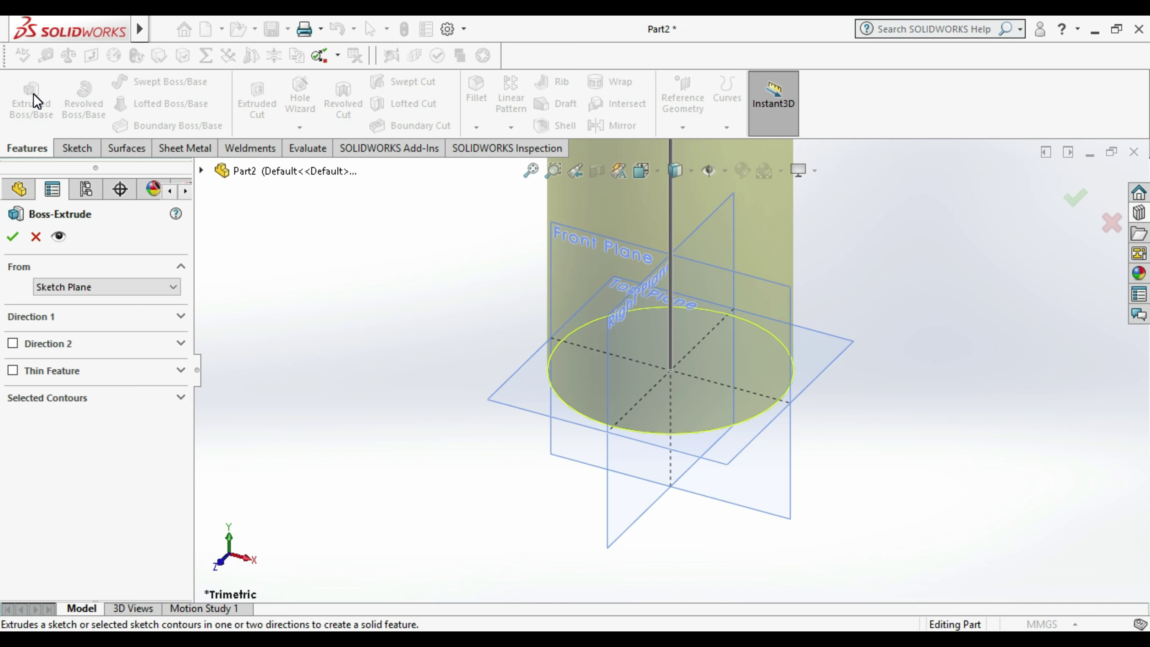
left_click(47, 316)
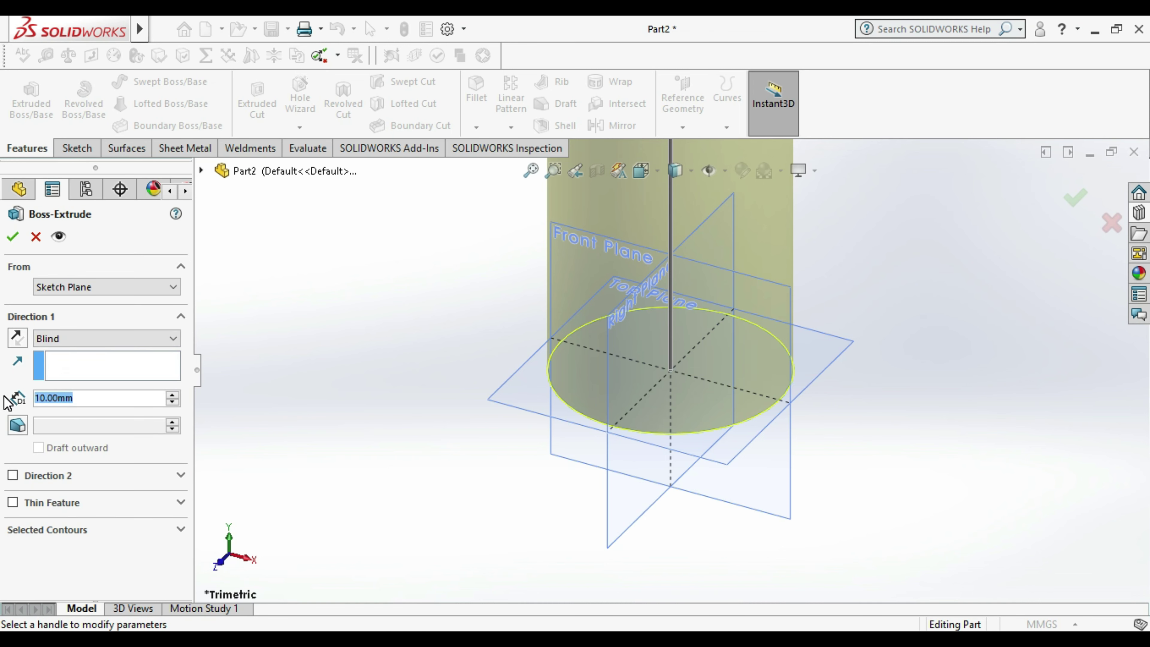
type("150")
key("Return")
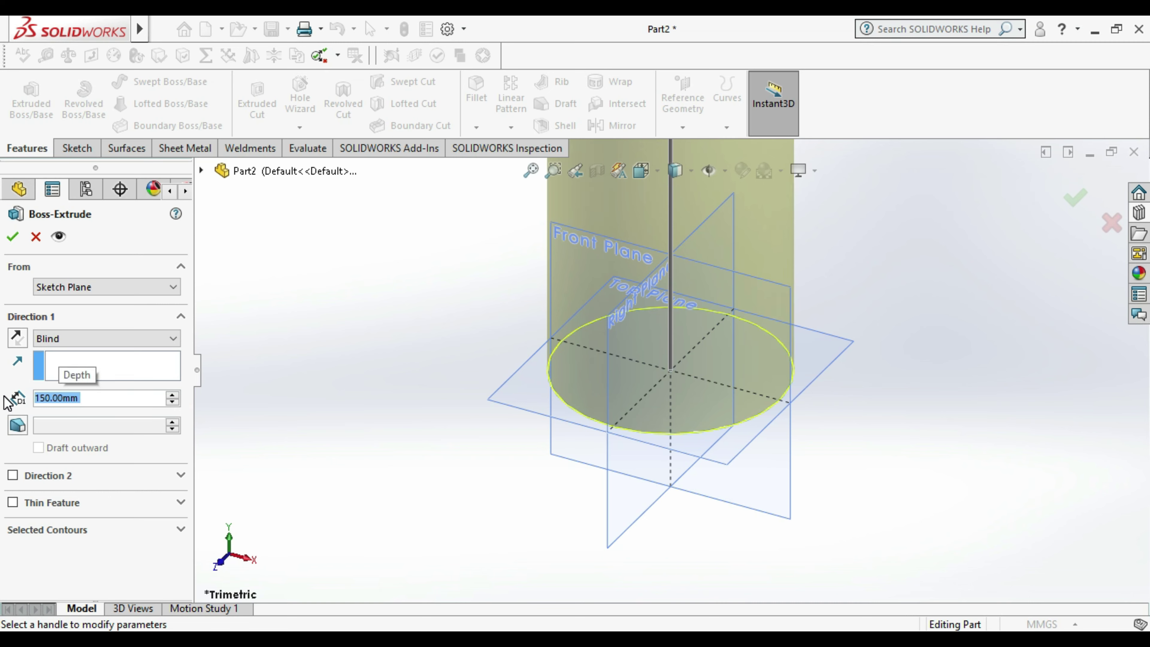
left_click(12, 236)
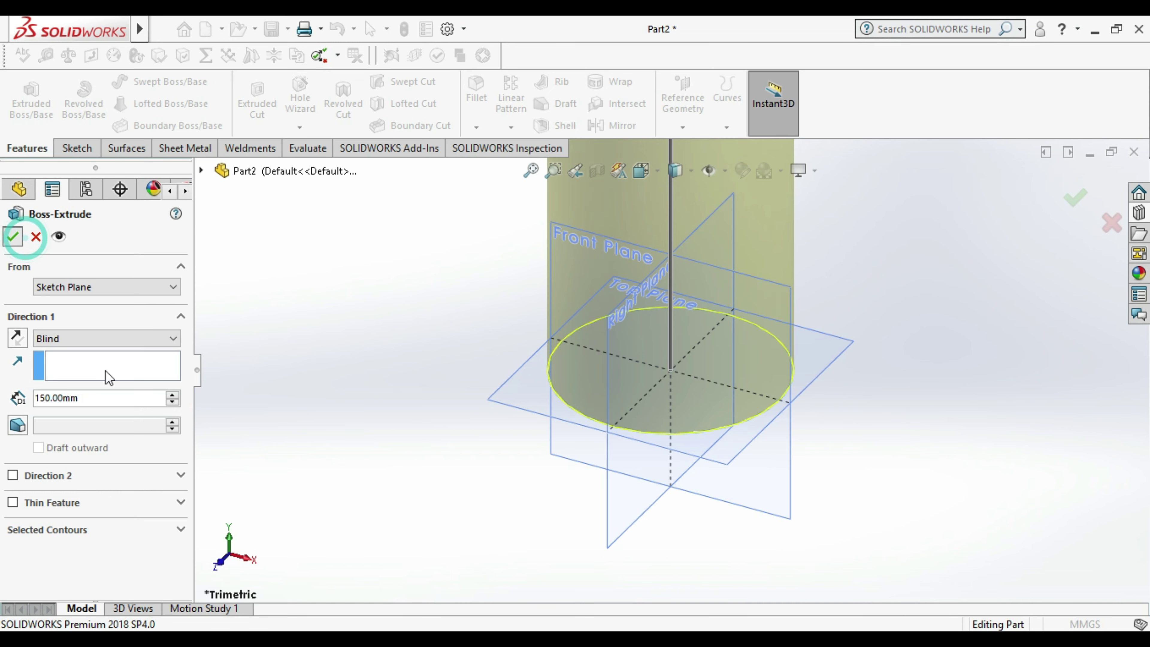
scroll(480, 532, "up", 3)
scroll(488, 531, "up", 3)
scroll(619, 491, "up", 3)
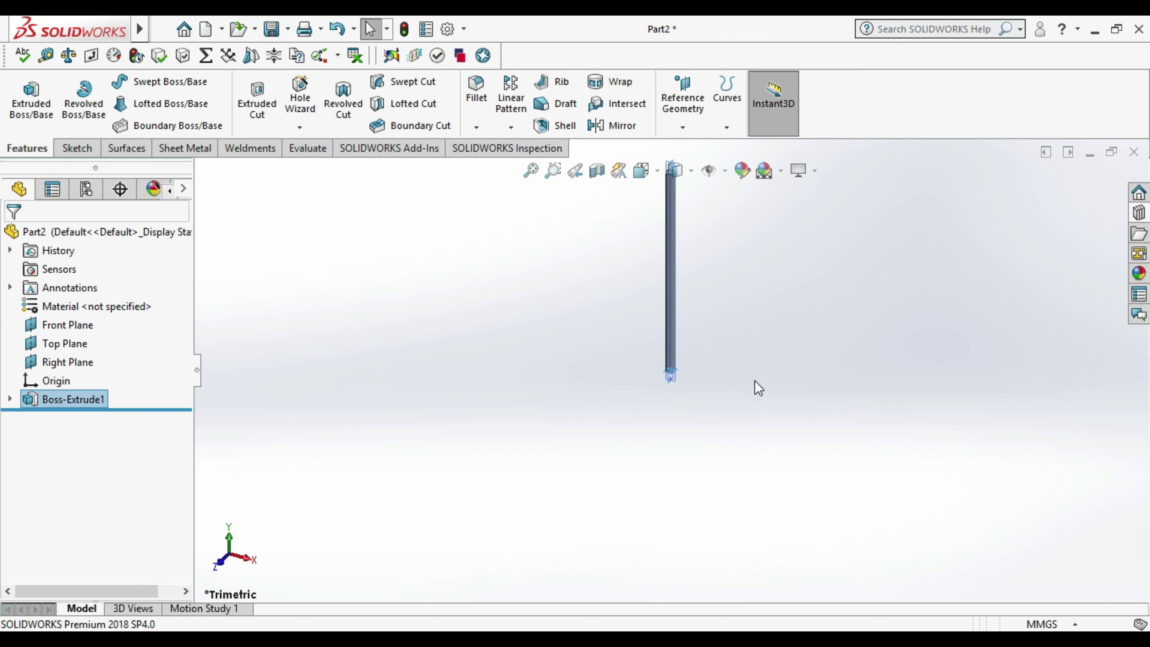
scroll(661, 453, "down", 2)
- Open a sketch on the Front Plane, then exit it again
scroll(652, 498, "down", 2)
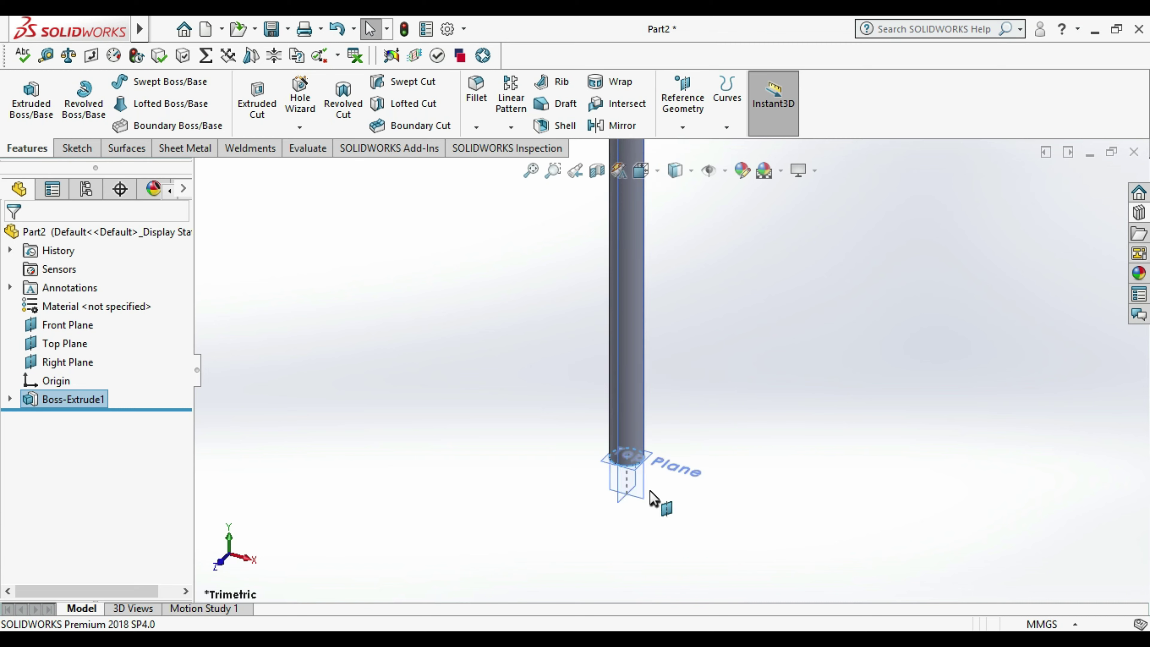
right_click(649, 496)
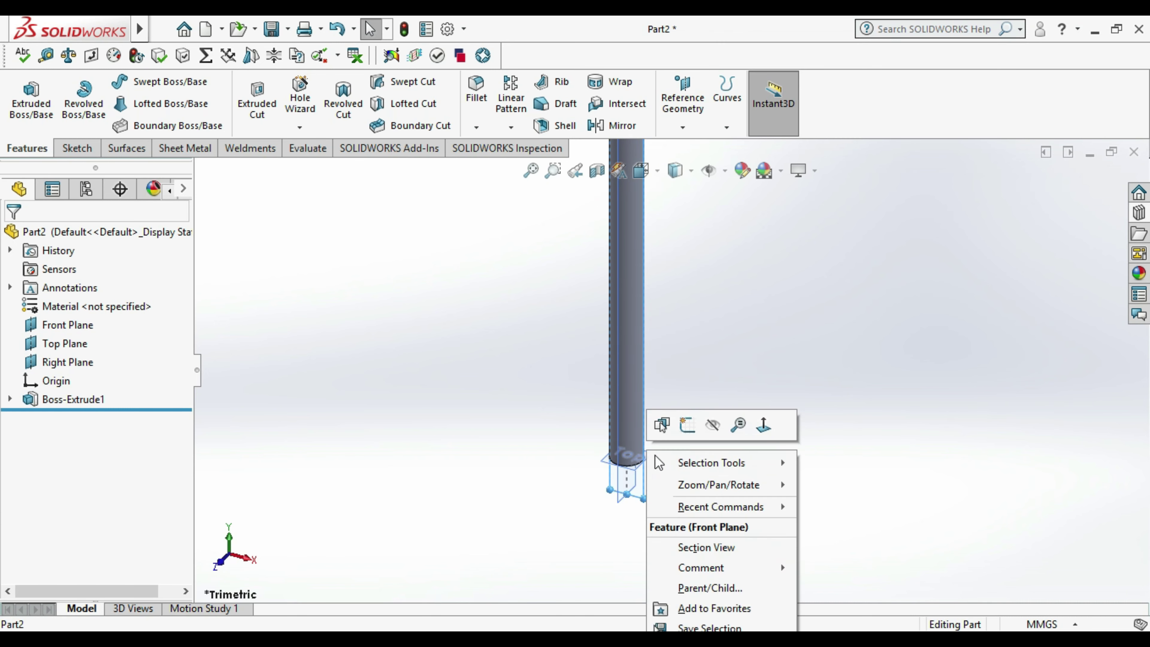
left_click(693, 432)
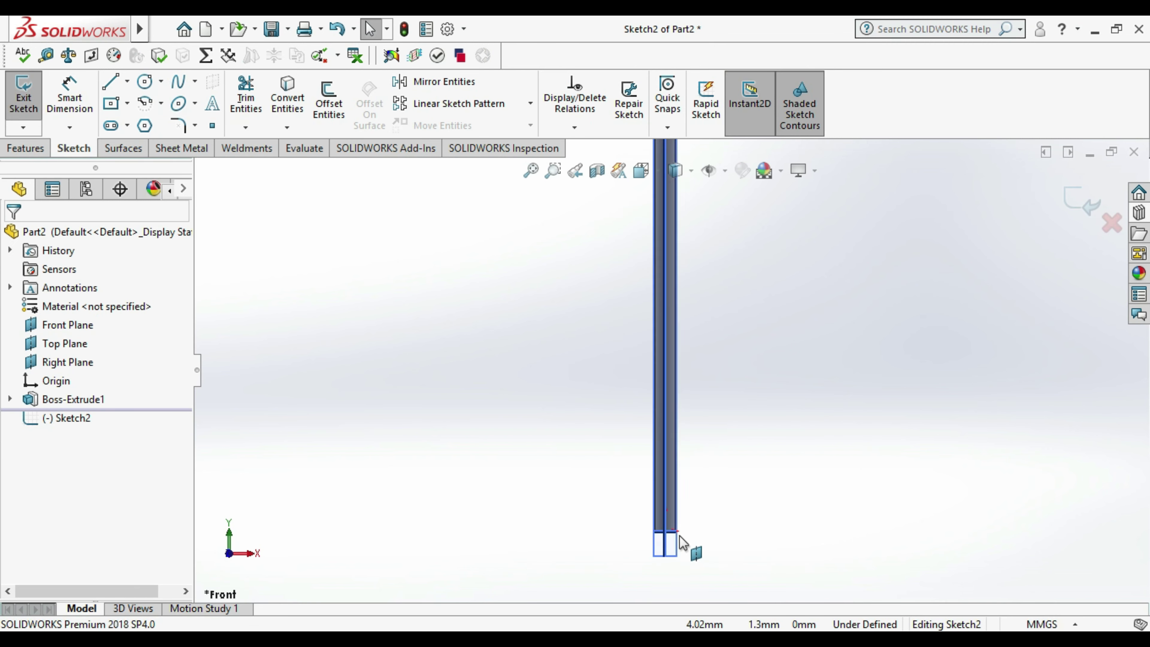
scroll(709, 491, "down", 2)
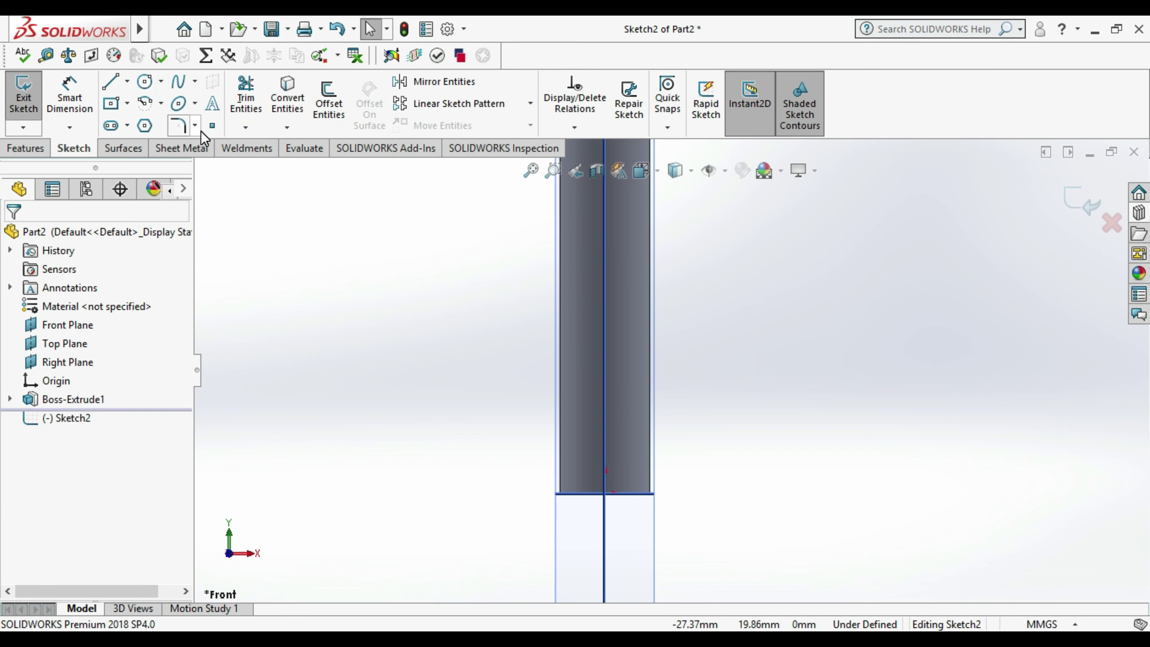
left_click(23, 95)
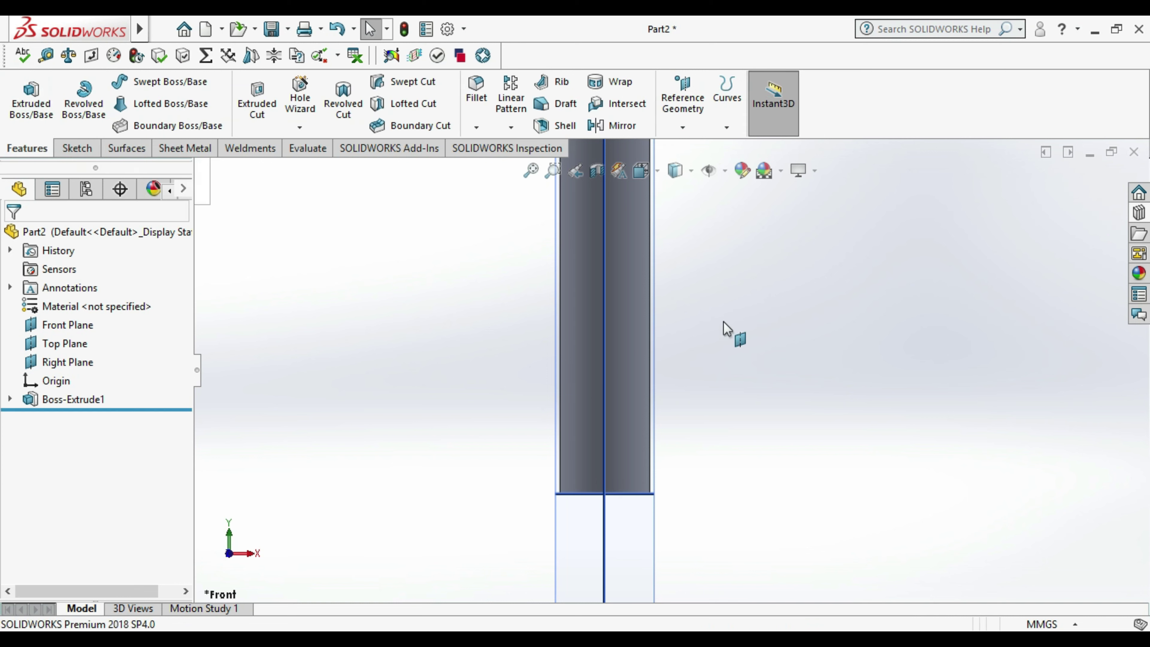
- Add reference plane Plane1 offset 10 mm from the Top Plane
middle_click_drag(734, 337, 773, 453)
left_click(689, 101)
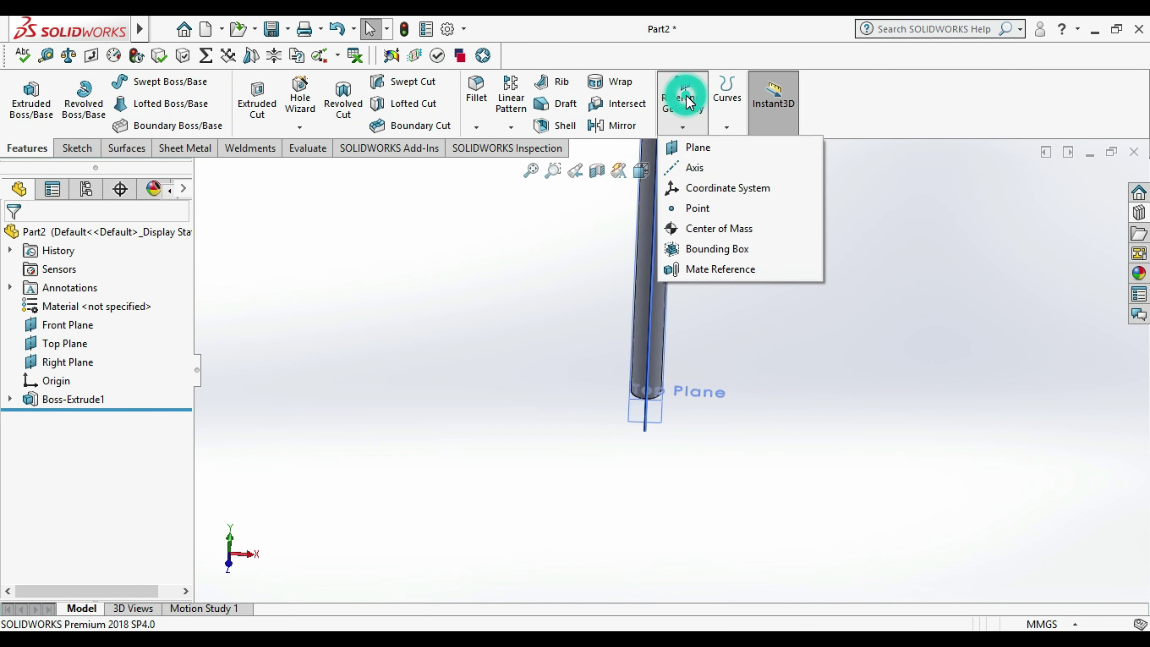
left_click(690, 147)
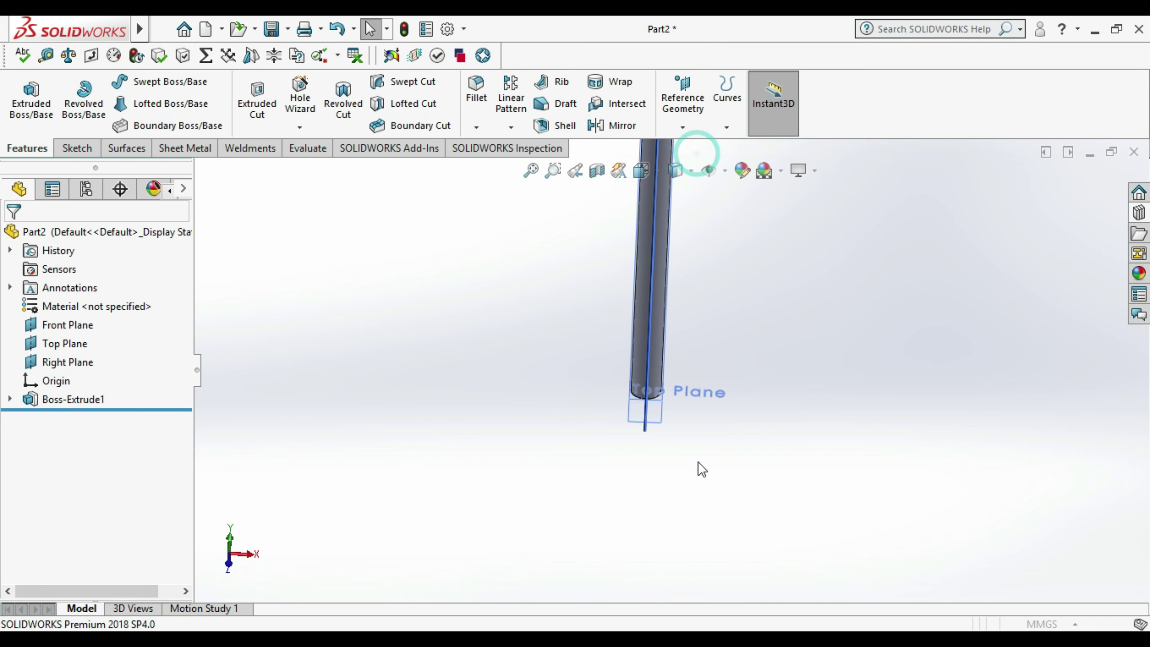
left_click(660, 403)
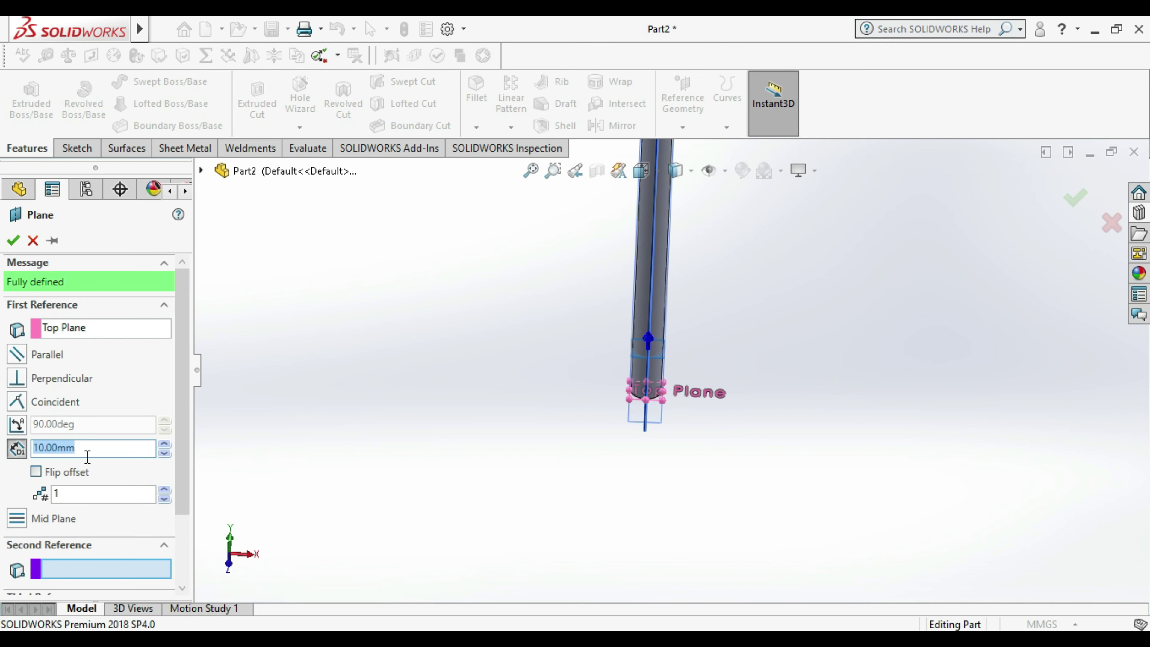
left_click(12, 241)
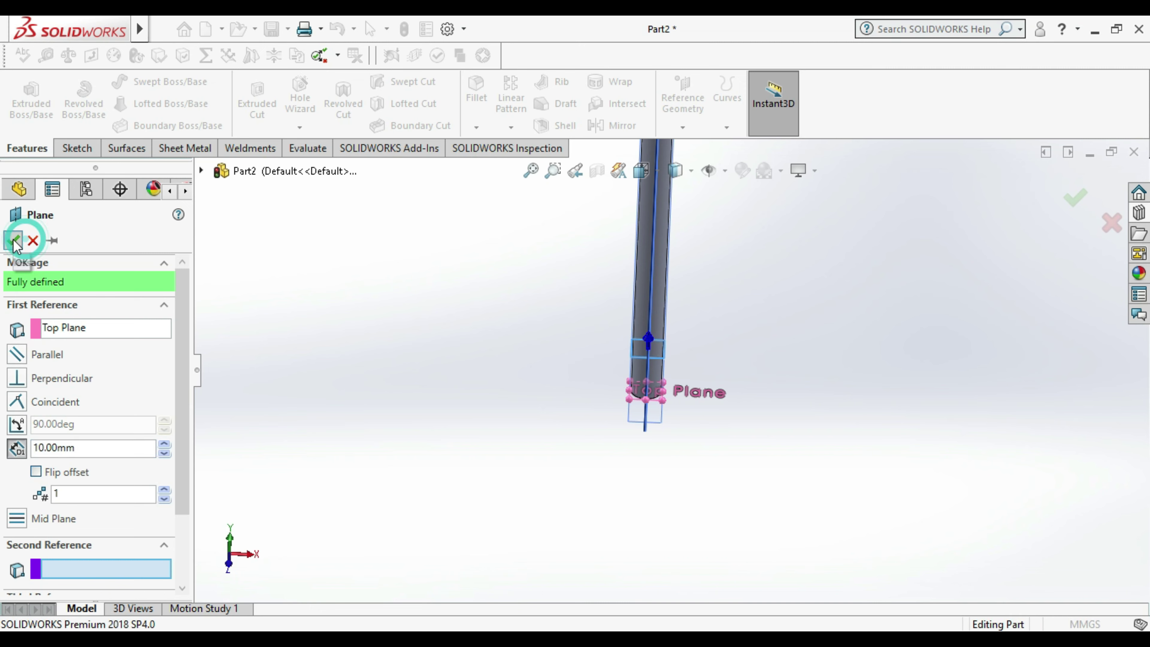
left_click(321, 405)
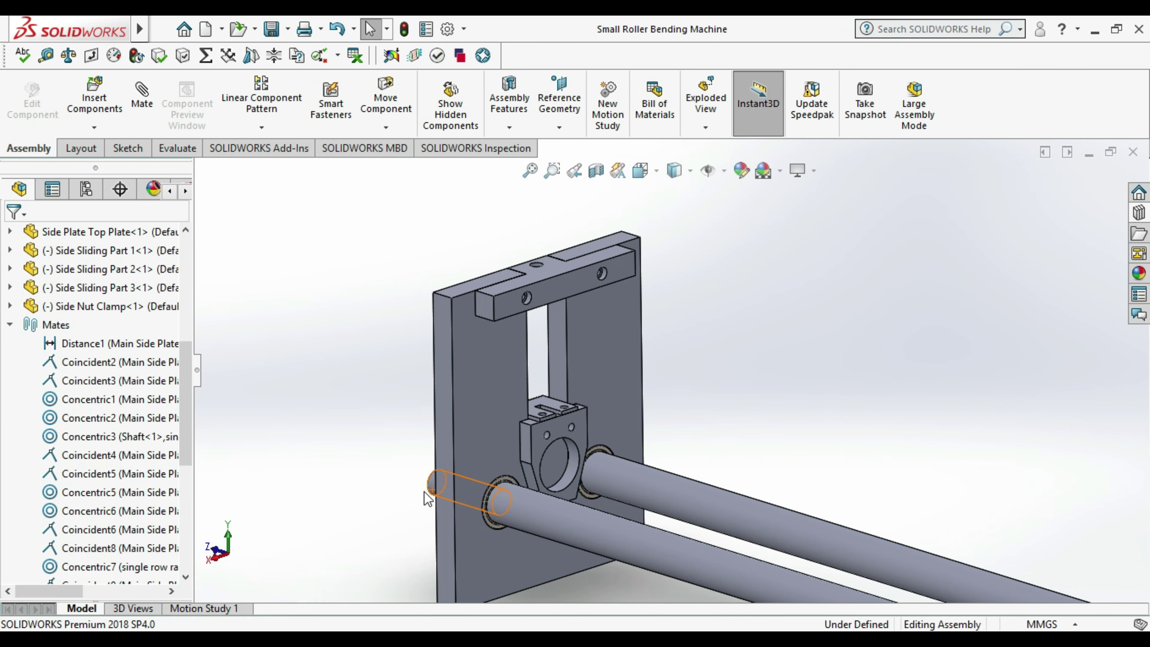
- Measure the sliding part's hole edge to read its 10 mm diameter
scroll(550, 433, "up", 3)
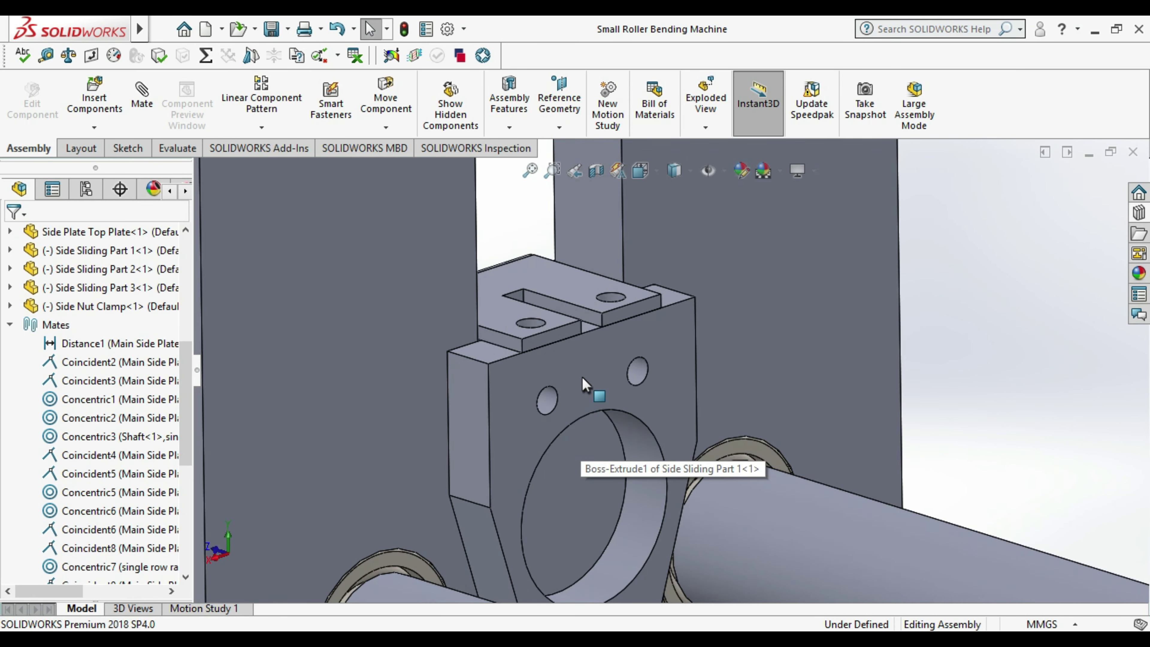
left_click(569, 432)
middle_click_drag(568, 433, 289, 298)
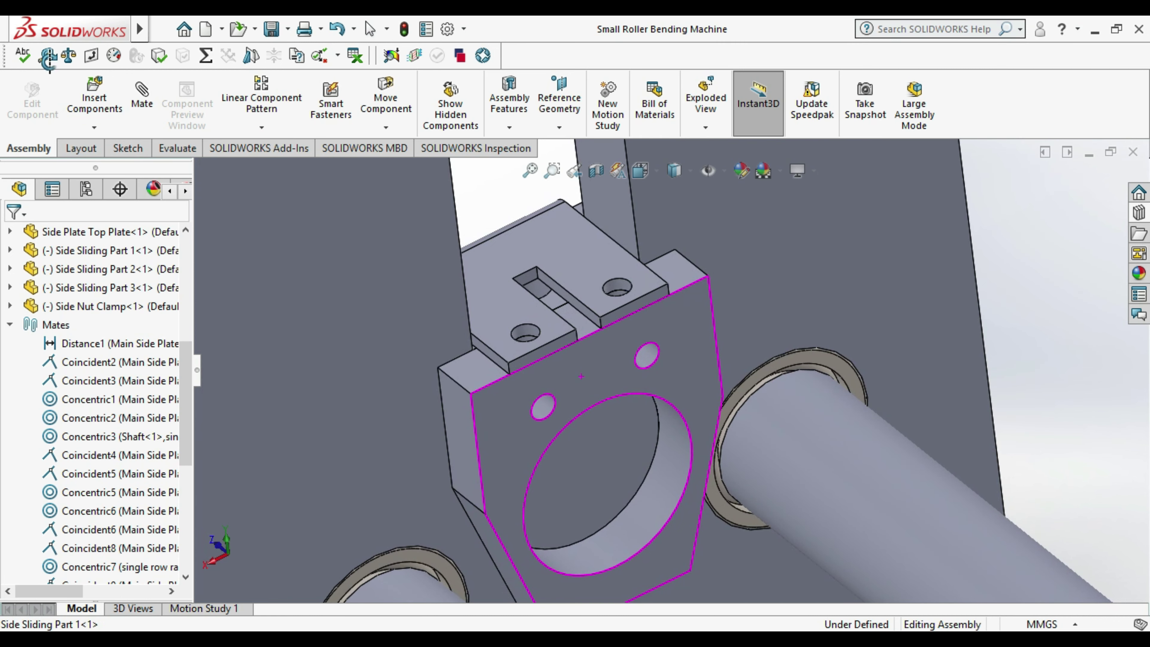
left_click(46, 55)
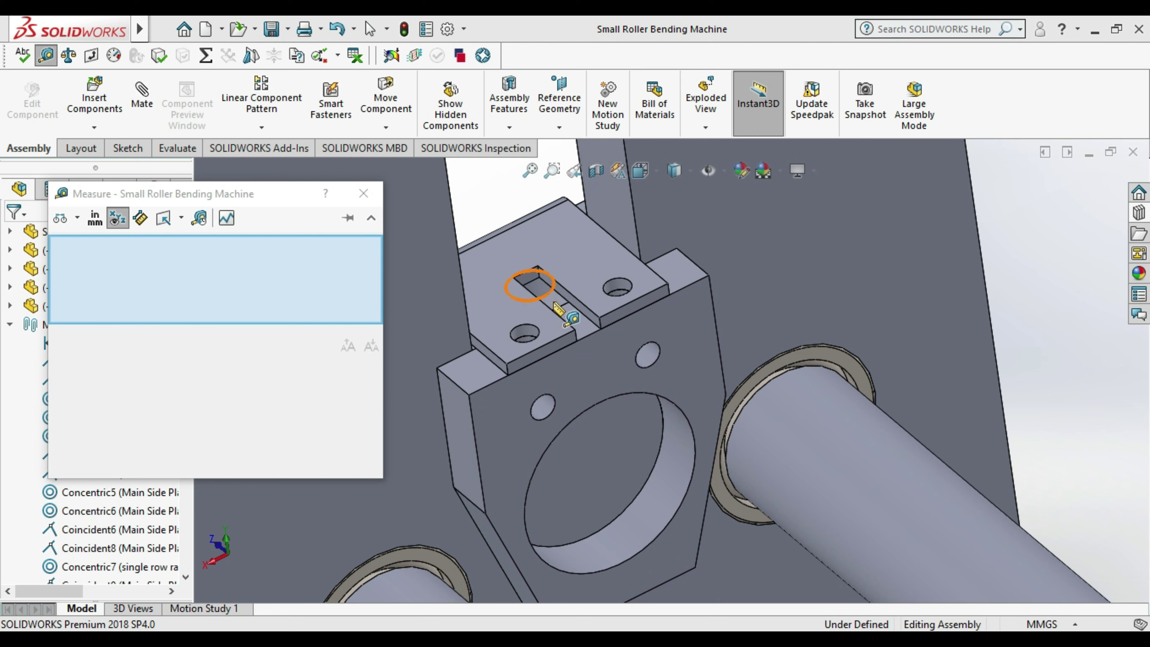
left_click(545, 289)
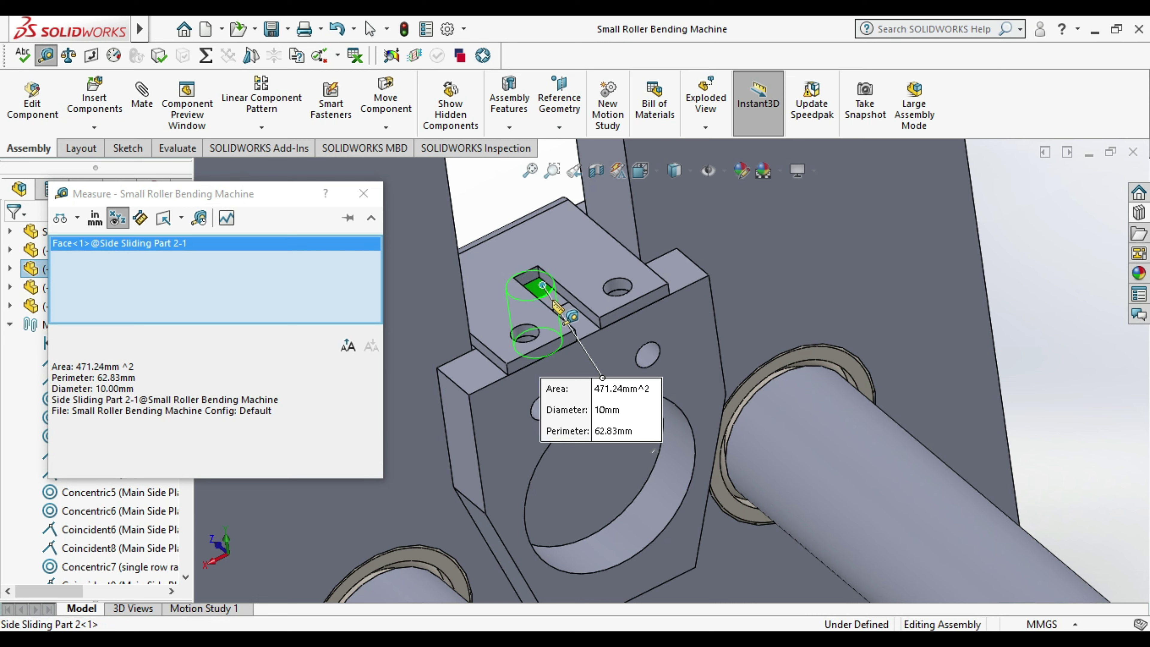
key("Escape")
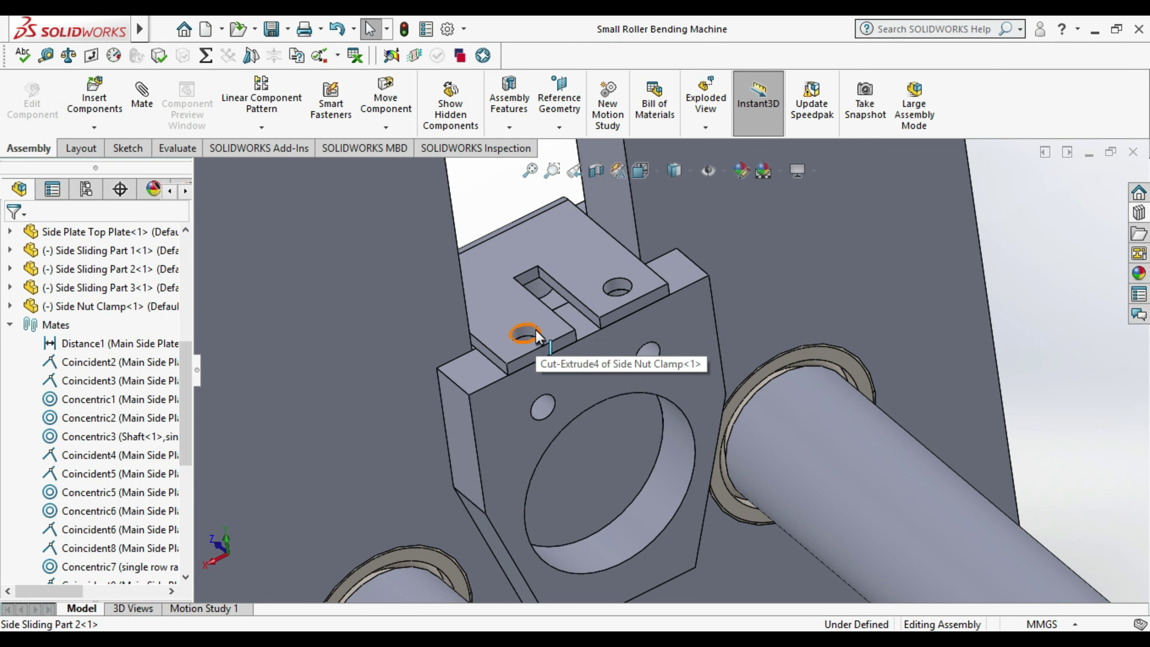
left_click(45, 55)
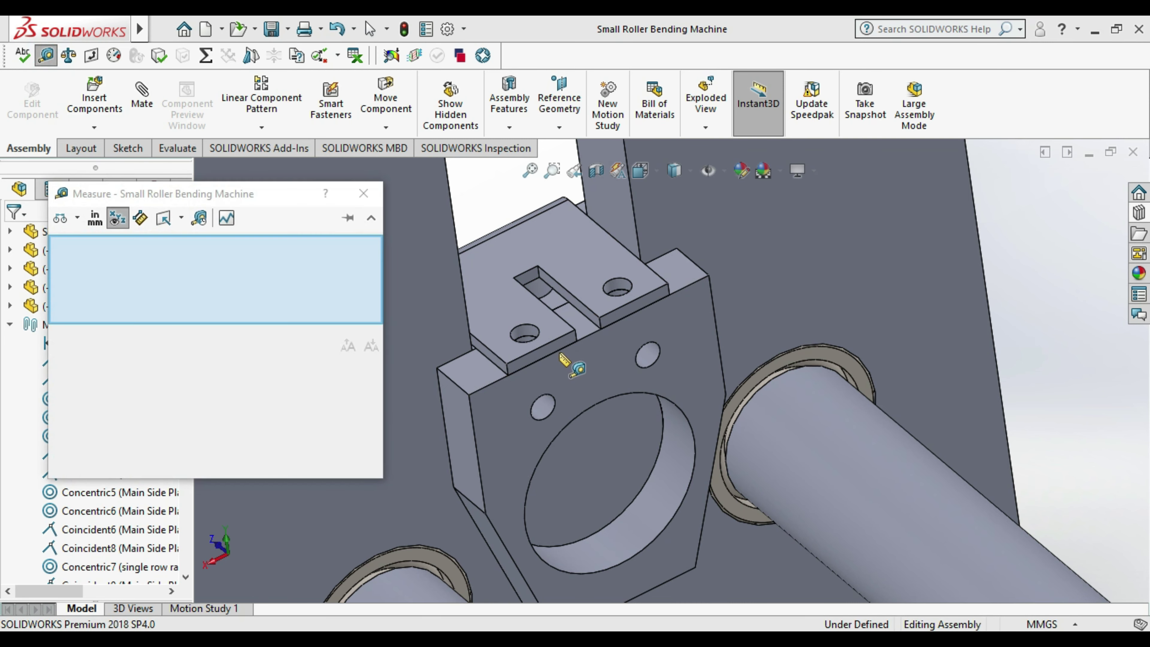
left_click(551, 295)
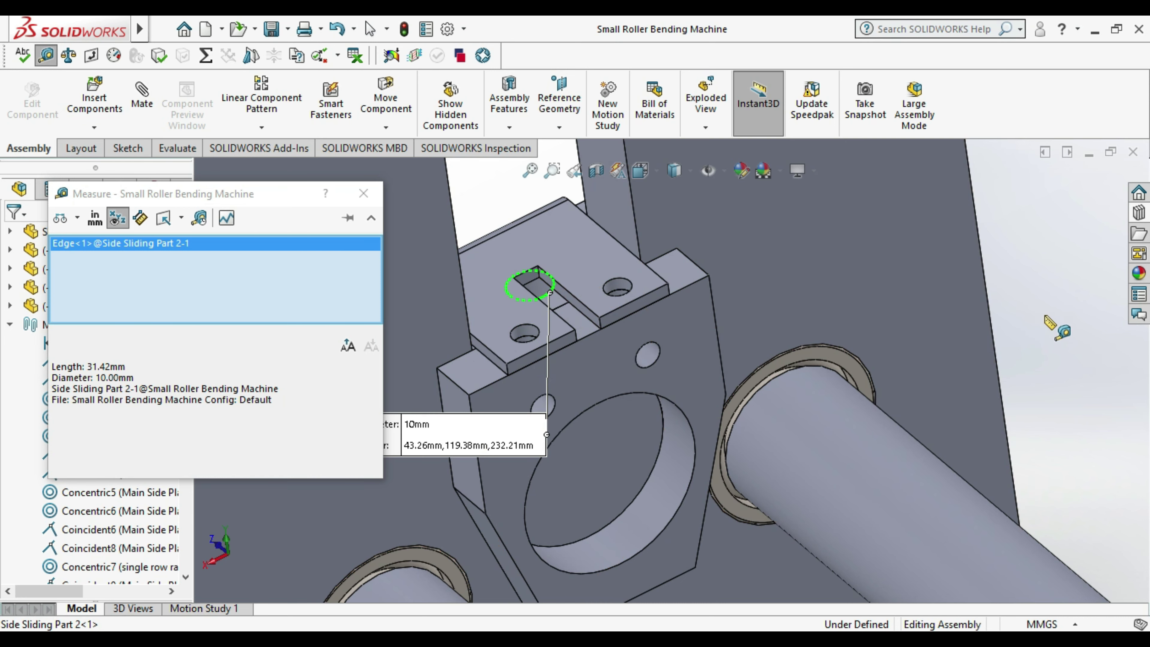
left_click(1056, 313)
- Measure the 15 mm distance between the slot's parallel faces, then return to Part2
scroll(597, 304, "down", 3)
scroll(570, 346, "down", 2)
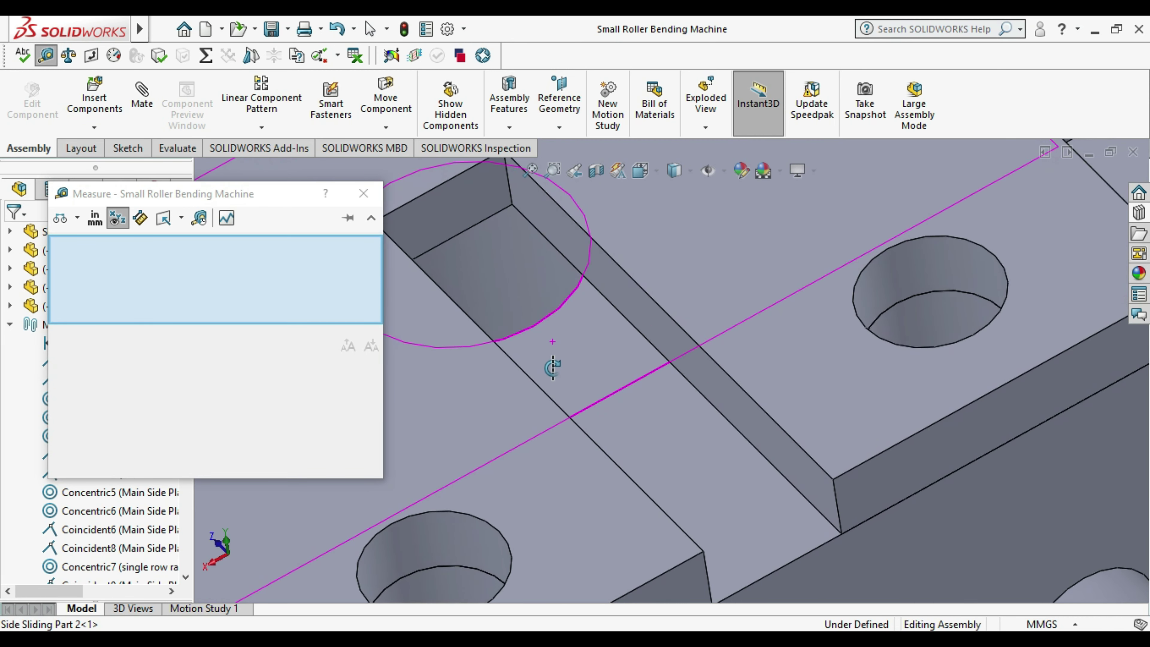
scroll(561, 362, "down", 2)
left_click(575, 351)
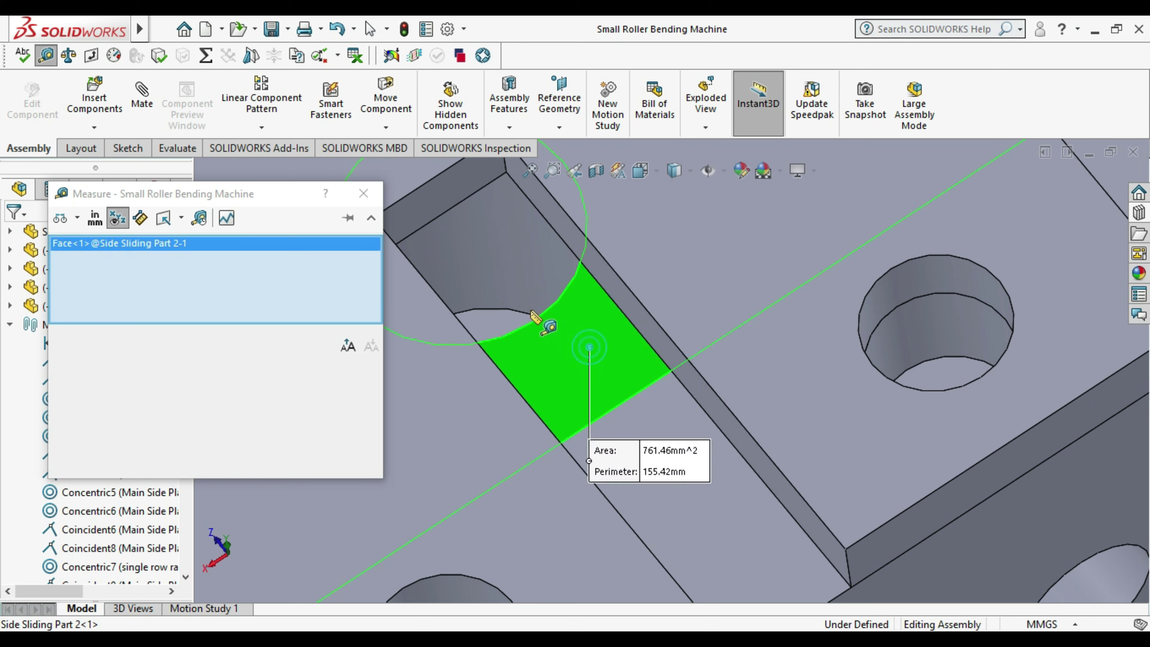
left_click(504, 325)
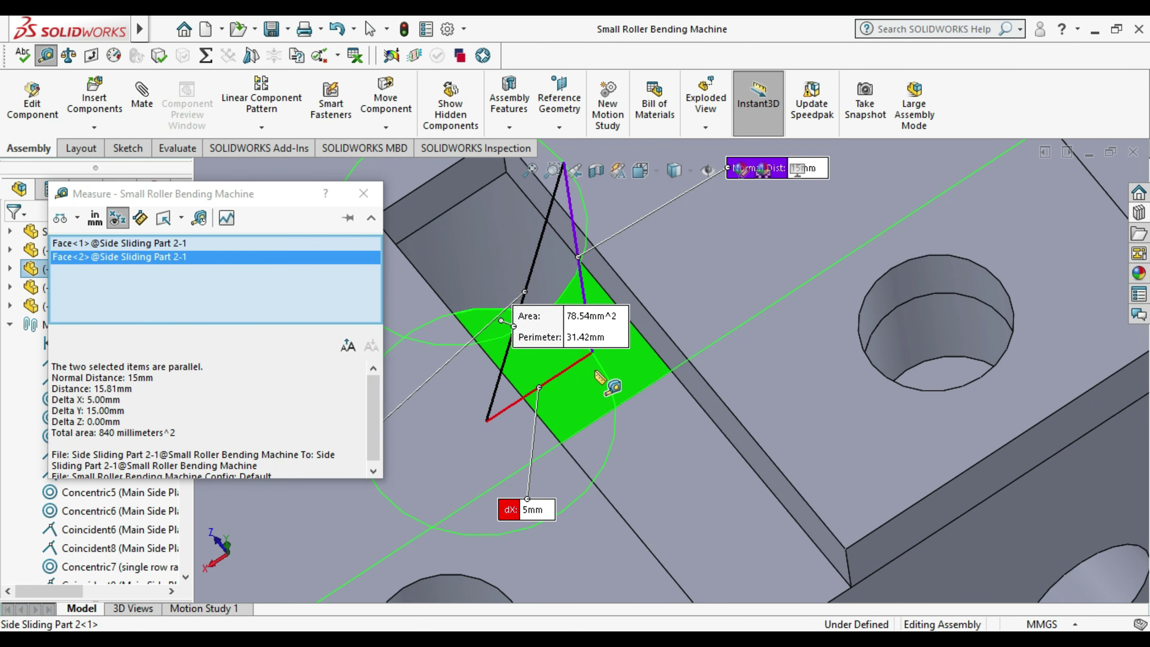
scroll(600, 375, "up", 2)
middle_click_drag(600, 376, 570, 297)
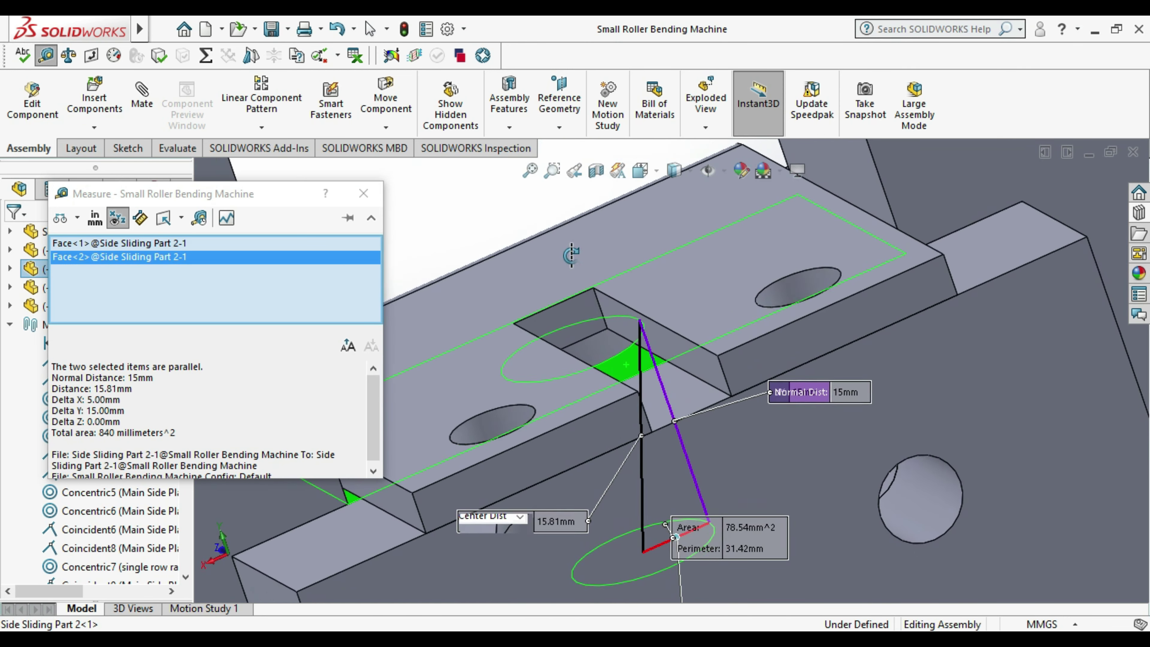
scroll(570, 297, "up", 2)
mouse_move(570, 297)
middle_mouse_down()
mouse_move(721, 406)
mouse_move(717, 442)
middle_mouse_up()
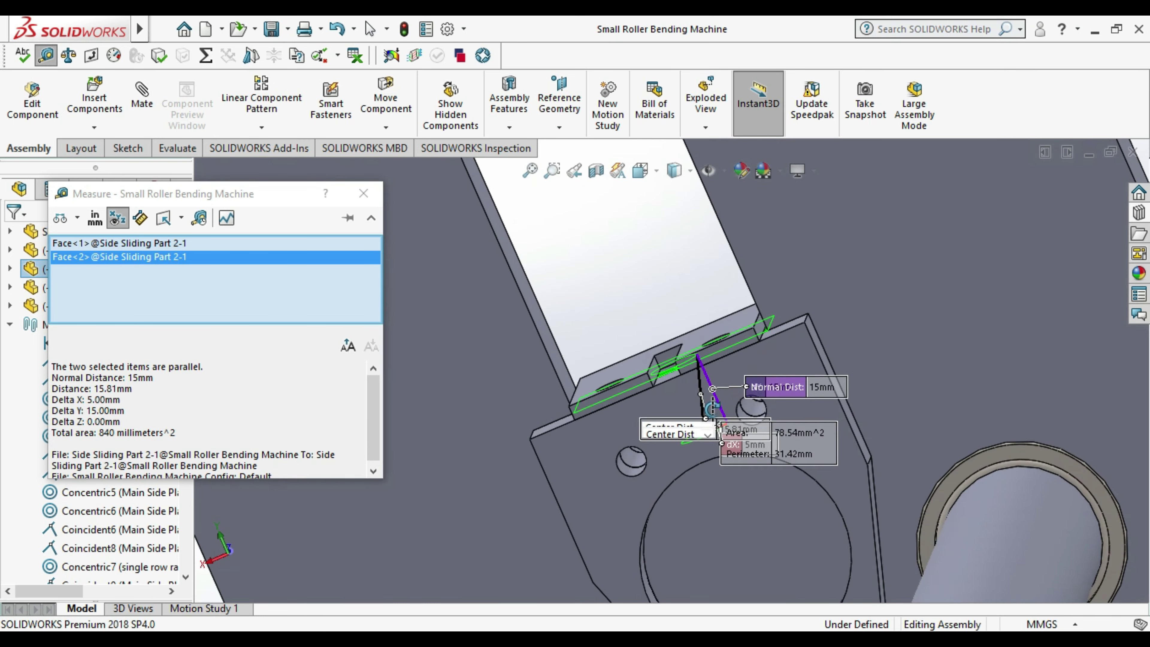
scroll(718, 442, "up", 5)
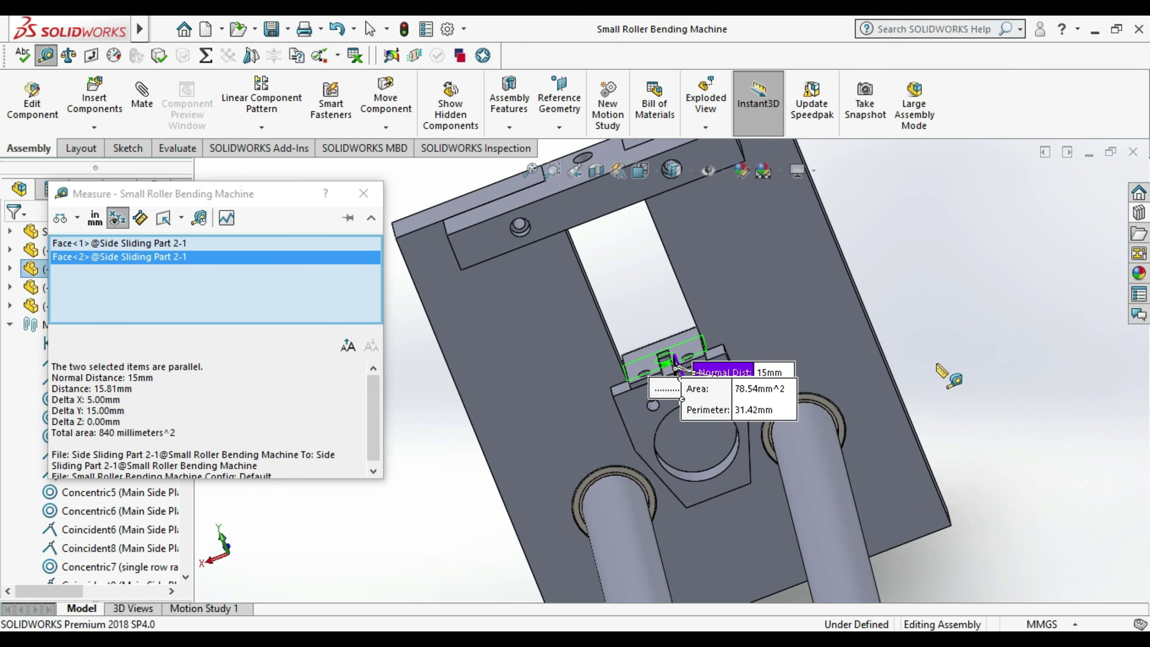
key("Escape")
key("ctrl+Tab")
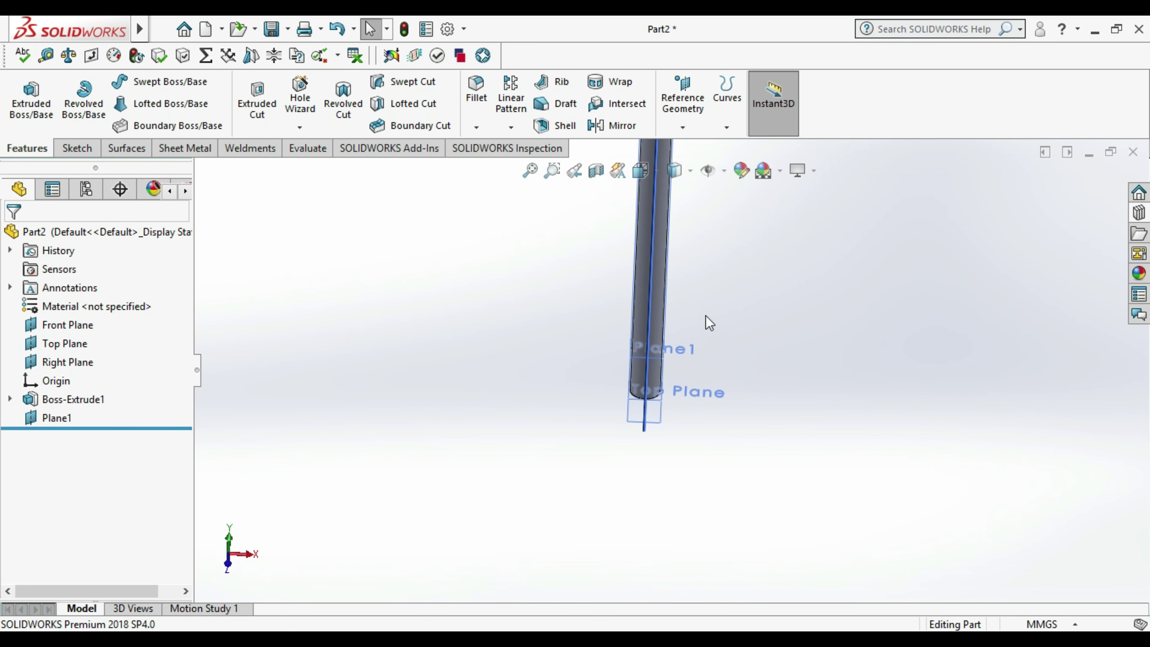
- Edit Plane1's offset from the Top Plane from 10 mm to 15 mm
middle_click_drag(705, 321, 677, 373)
left_click(64, 419)
right_click(64, 419)
left_click(85, 263)
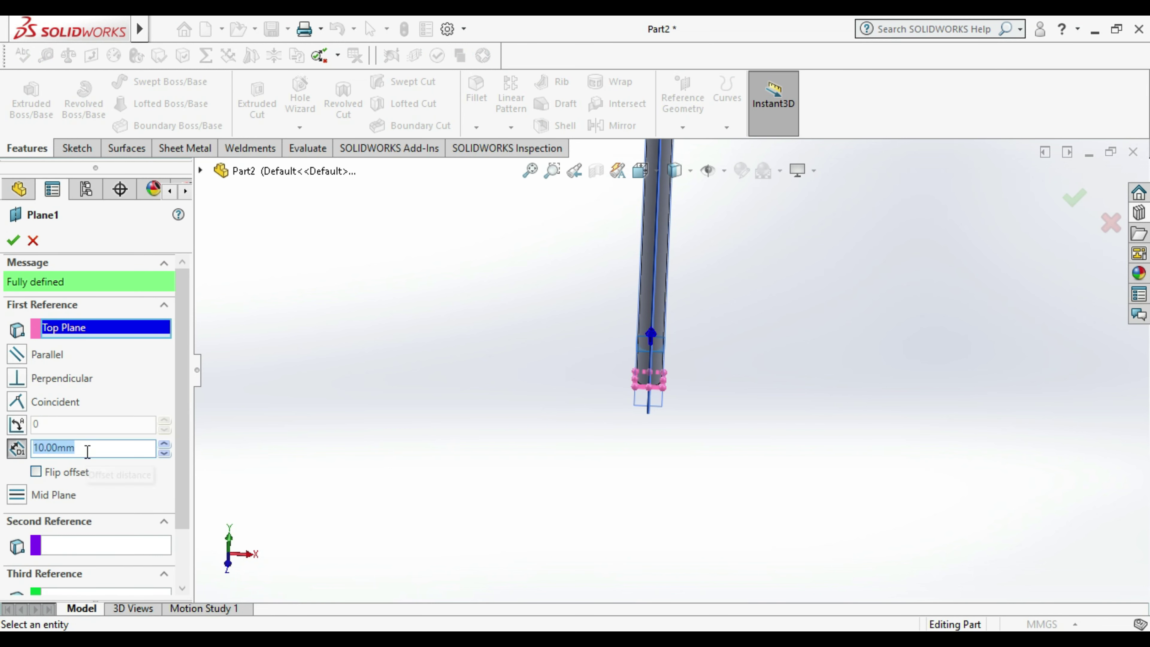
type("15")
key("Return")
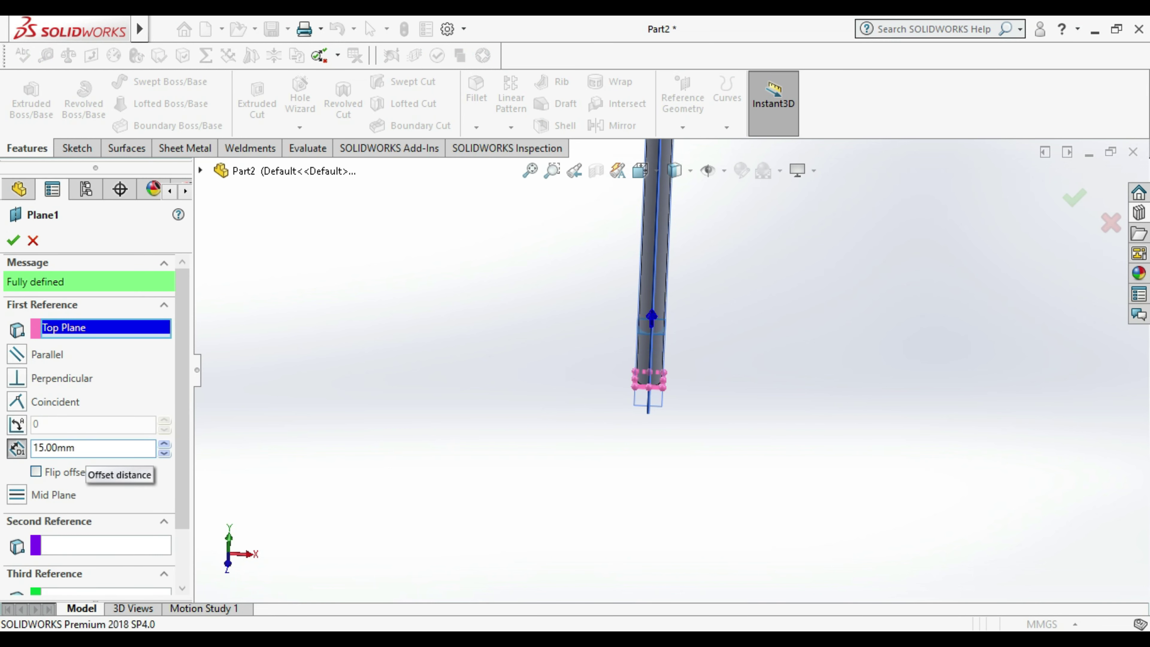
left_click(13, 240)
left_click(421, 437)
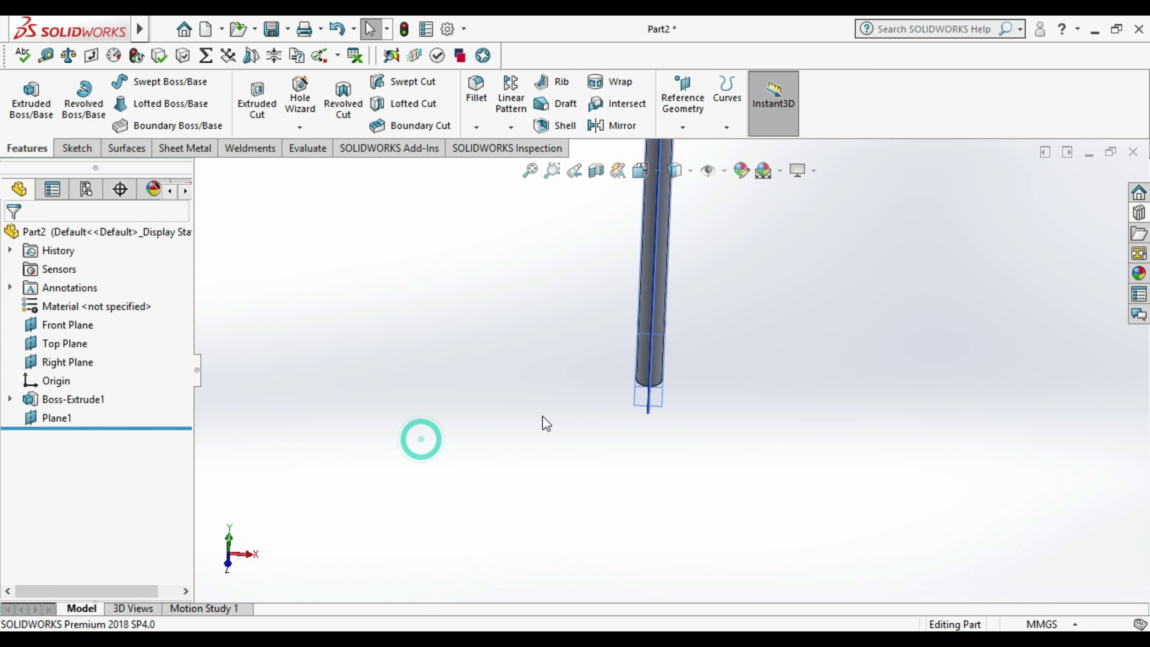
scroll(716, 321, "down", 3)
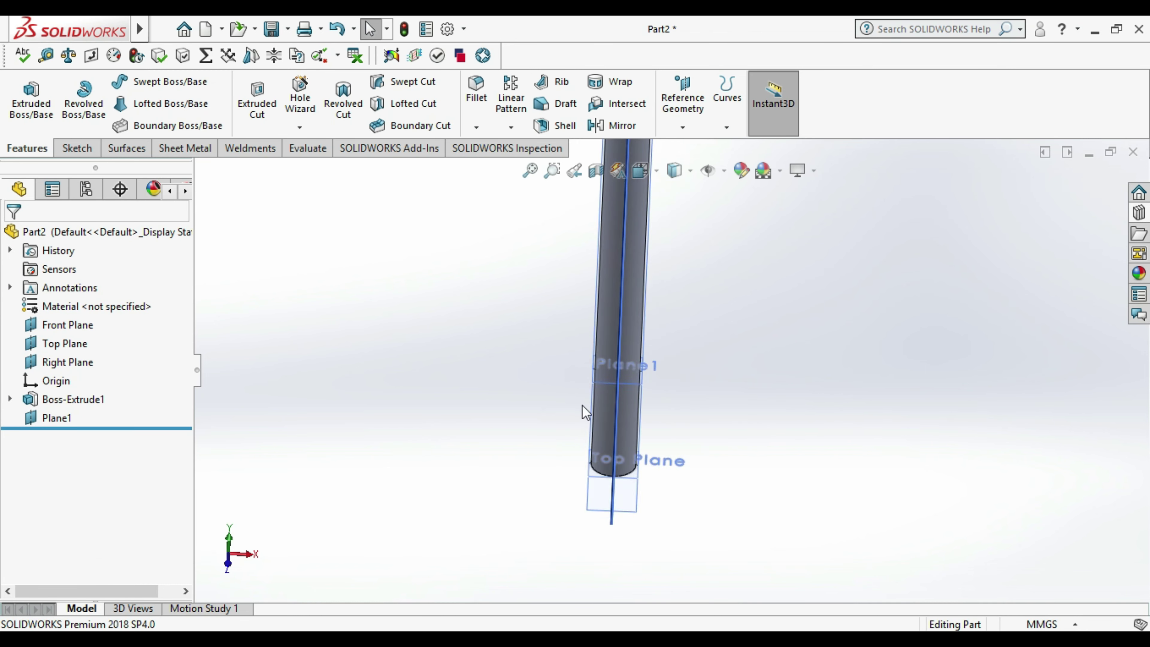
right_click(611, 379)
- Start a sketch on Plane1 and try converting the rod's bottom edge, then cancel
left_click(648, 358)
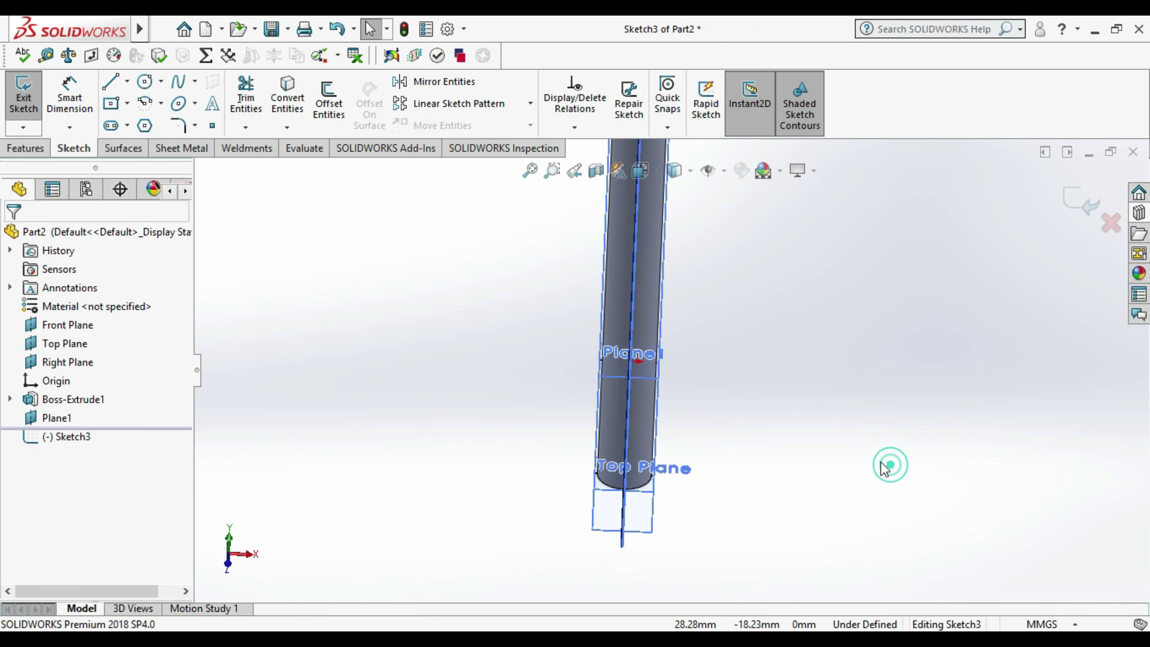
left_click(603, 482)
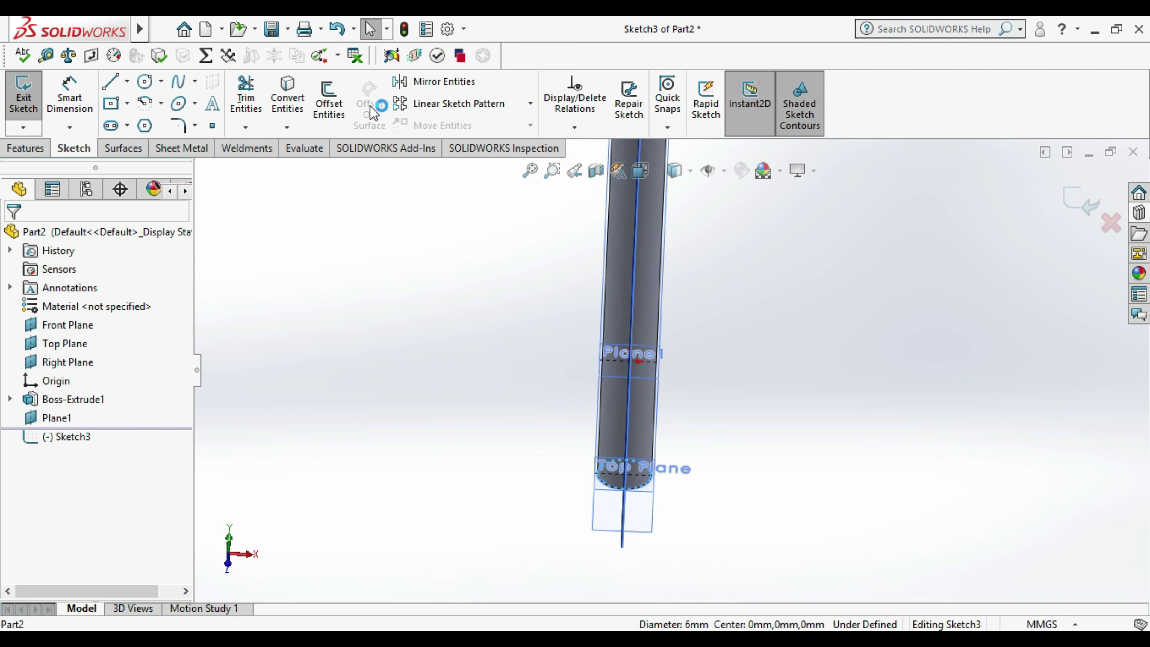
left_click(294, 84)
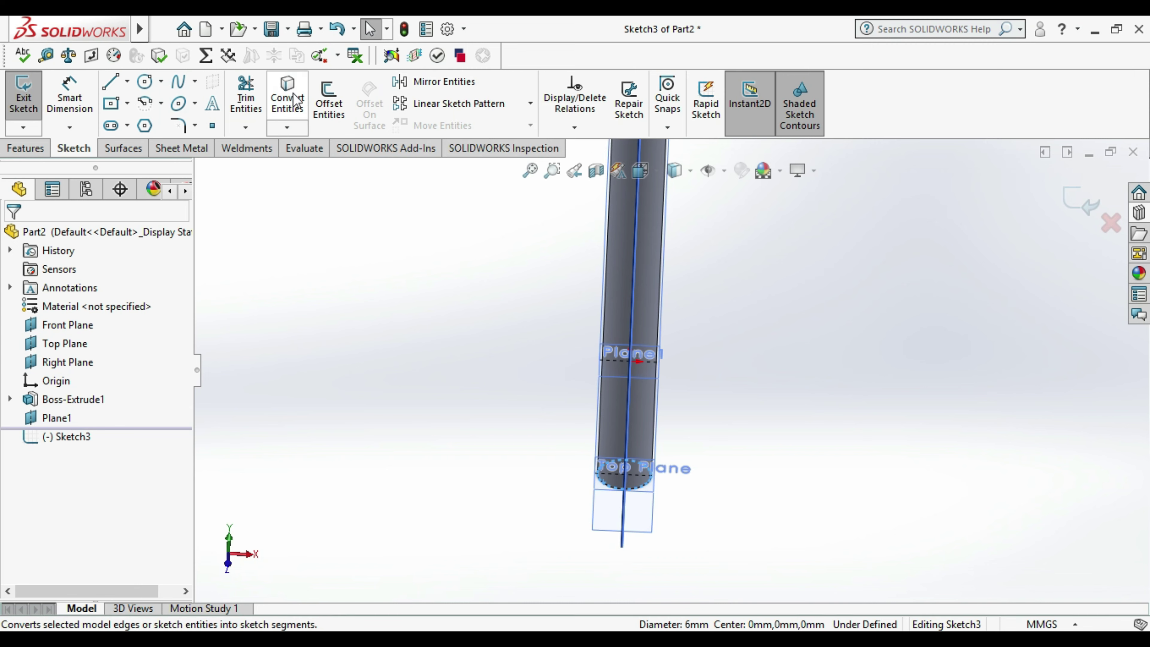
left_click(296, 108)
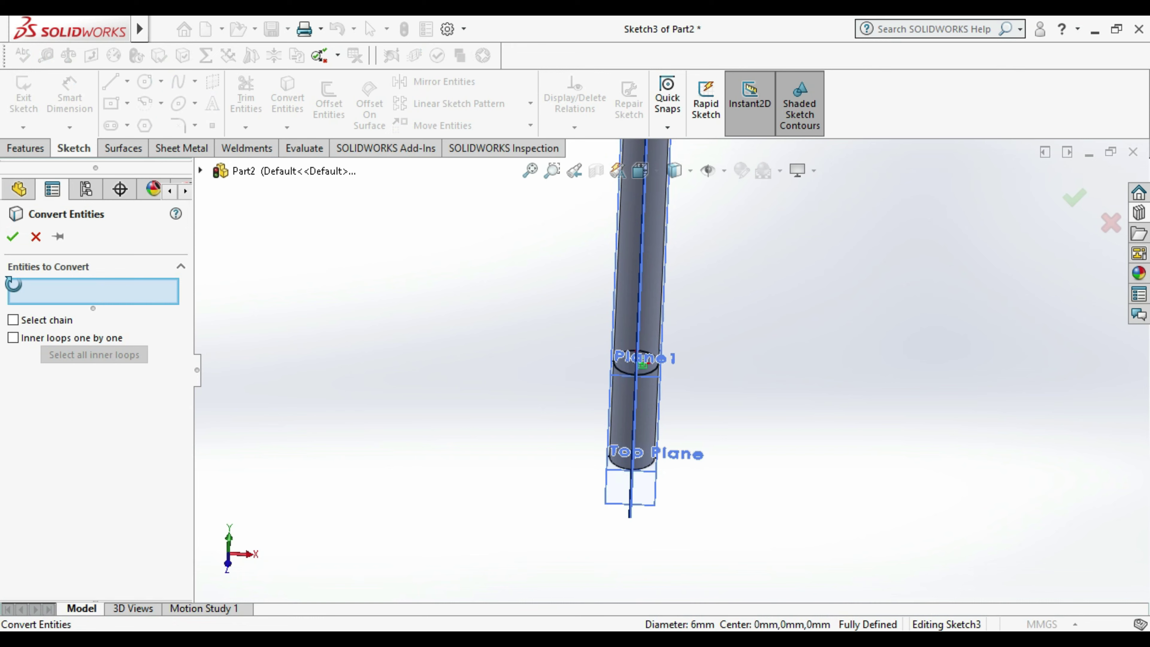
left_click(36, 235)
middle_click_drag(310, 367, 380, 406)
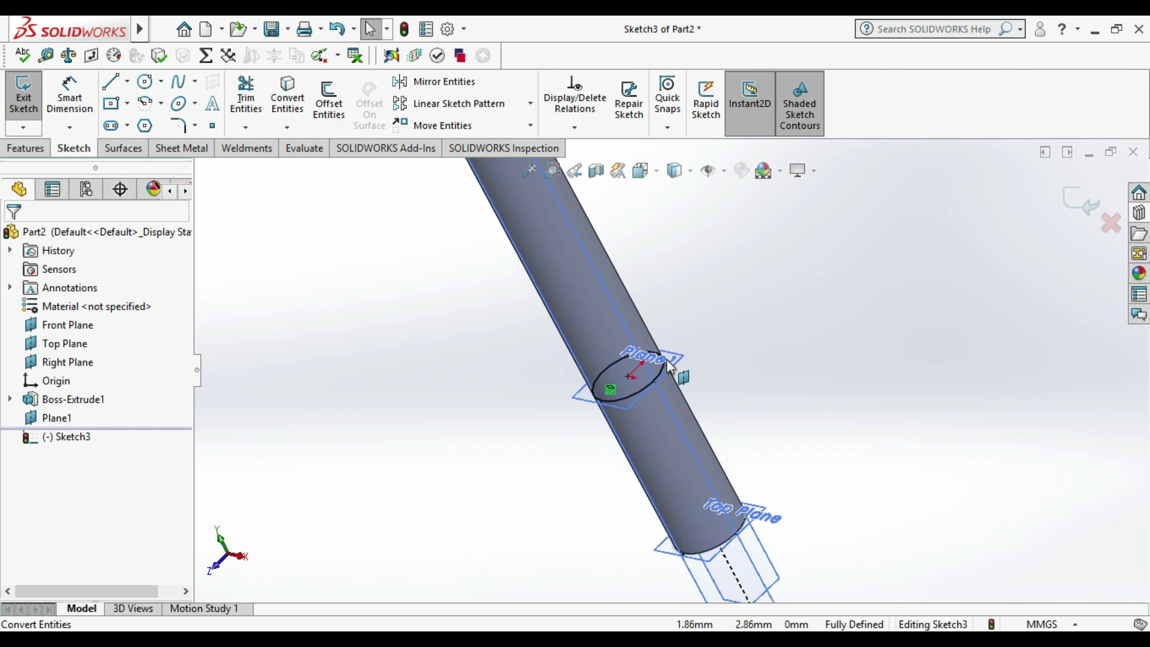
scroll(671, 362, "down", 3)
- Draw a circle inside the ring and dimension its diameter to 4 mm
left_click(145, 83)
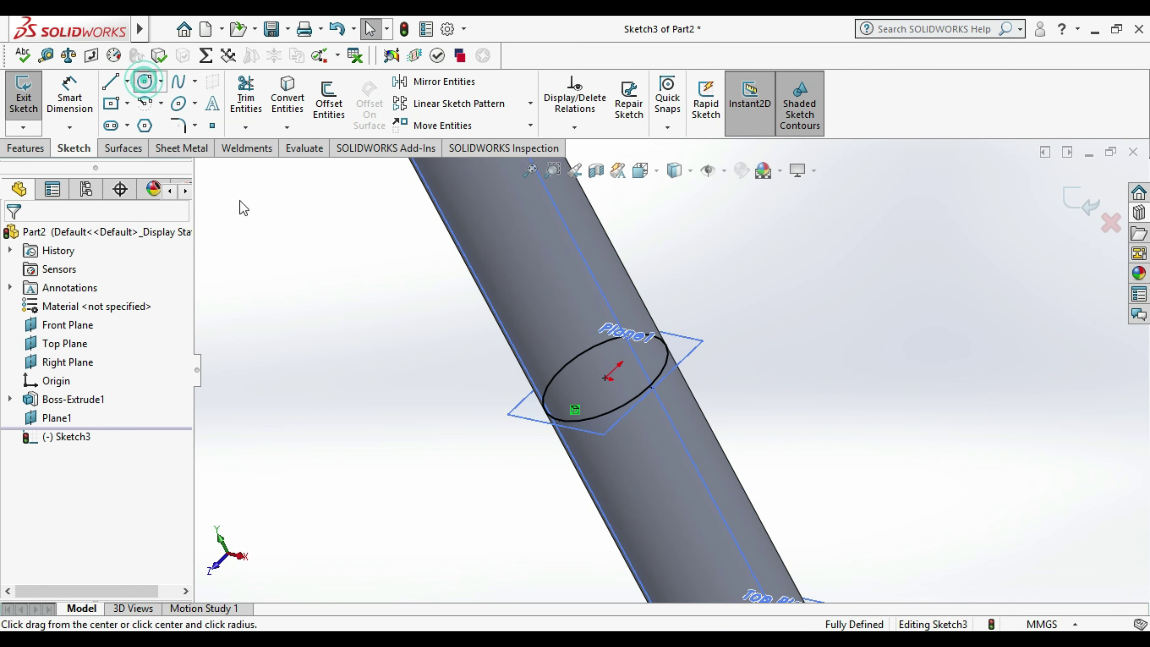
left_click(605, 378)
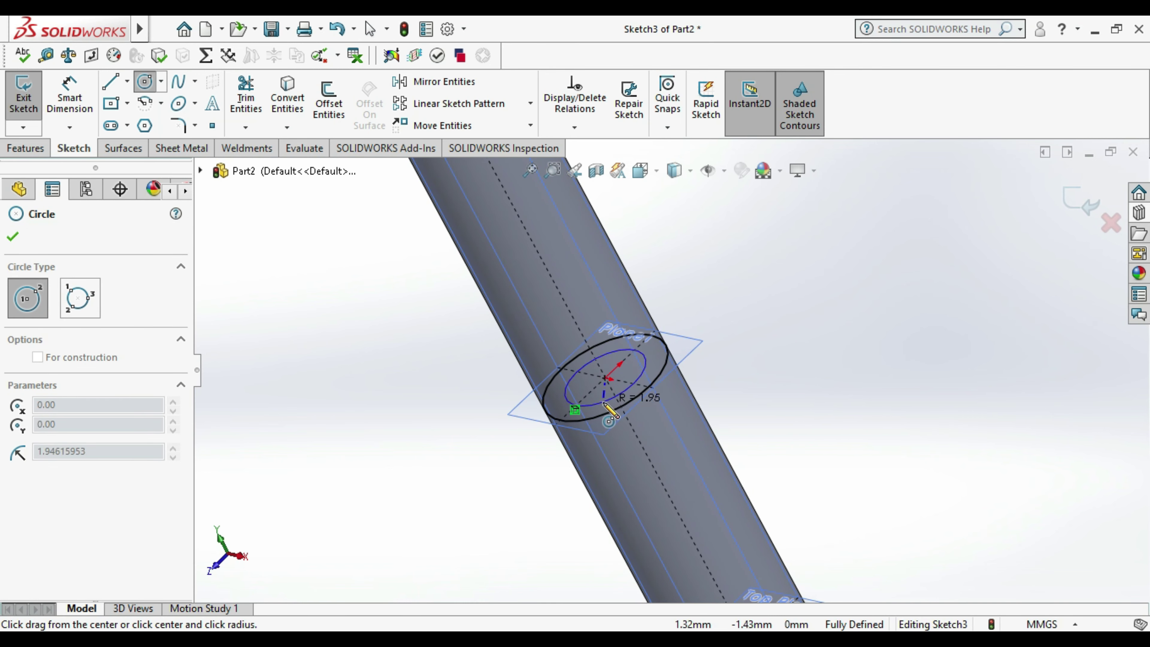
left_click(589, 405)
left_click(69, 97)
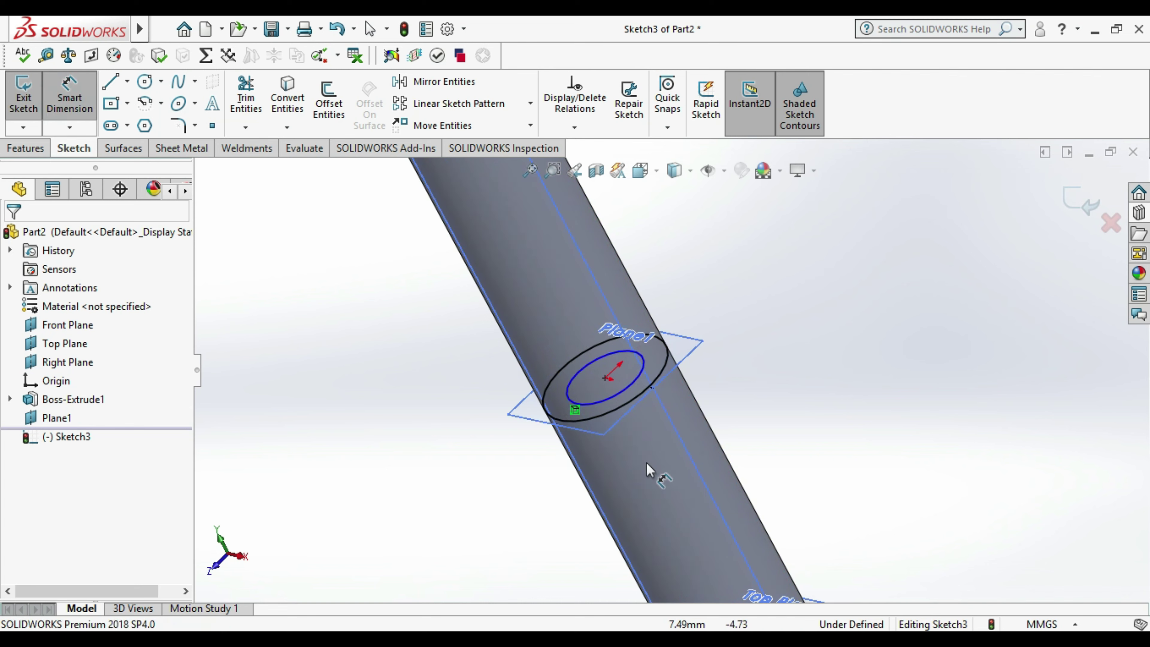
left_click(638, 384)
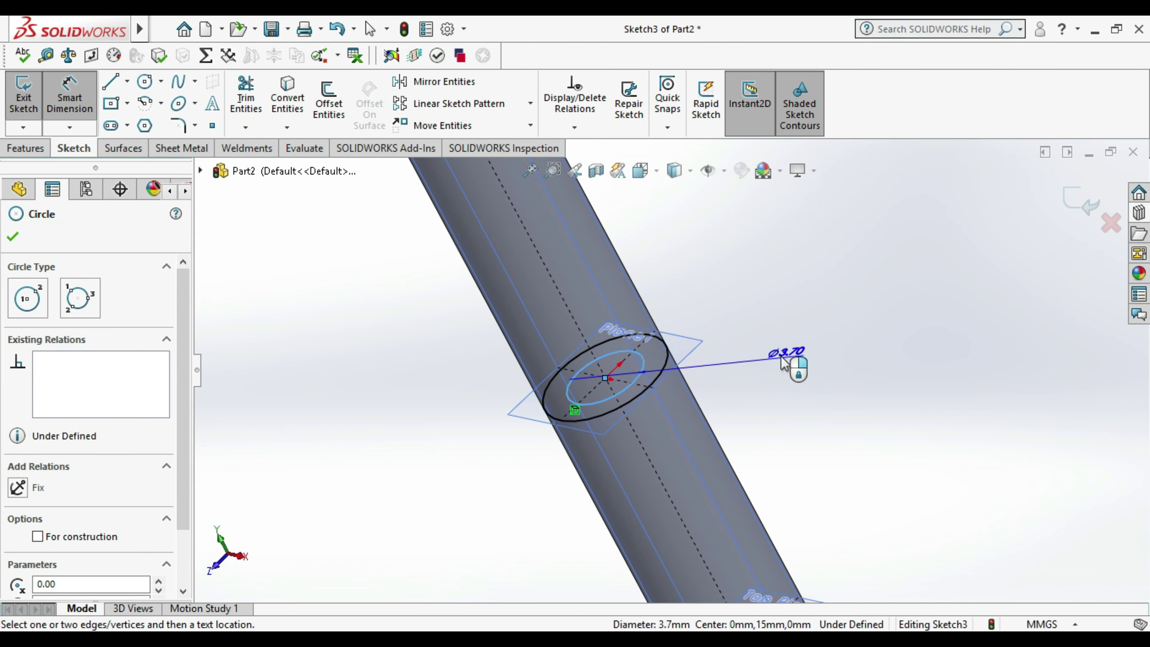
left_click(783, 356)
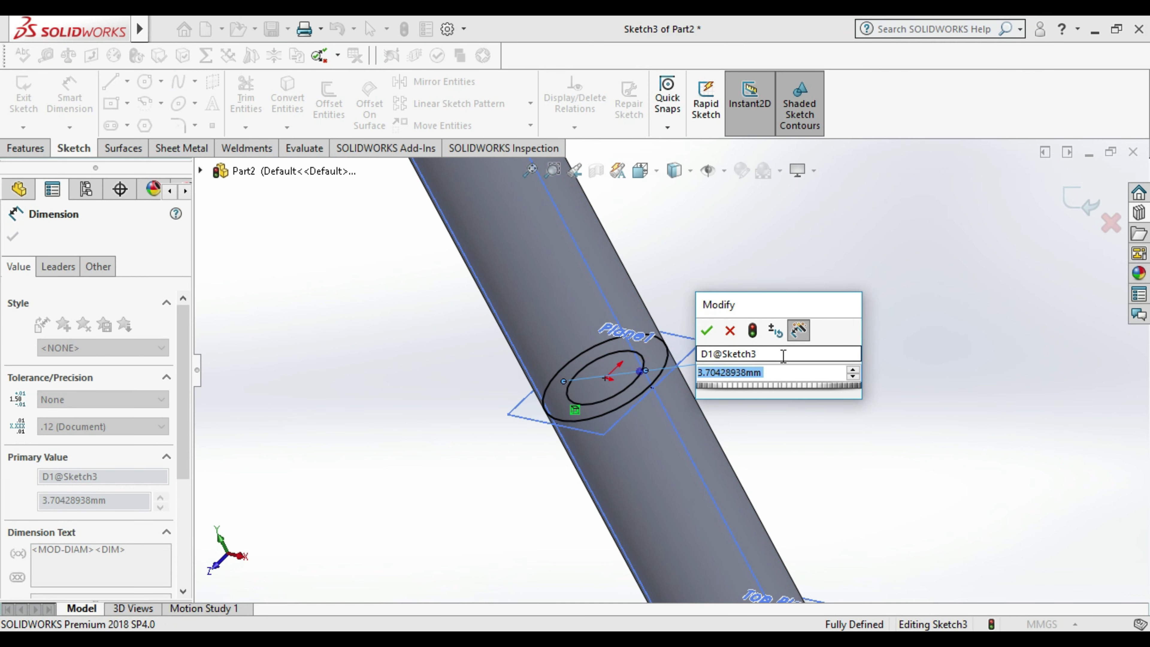
type("4")
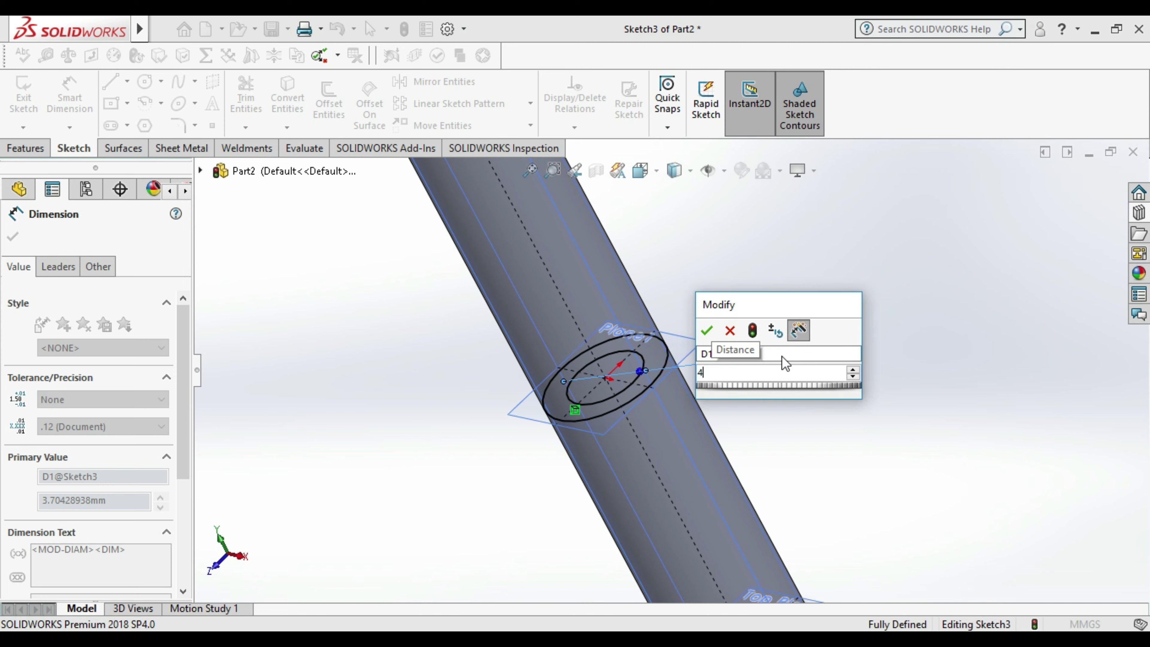
key("Escape")
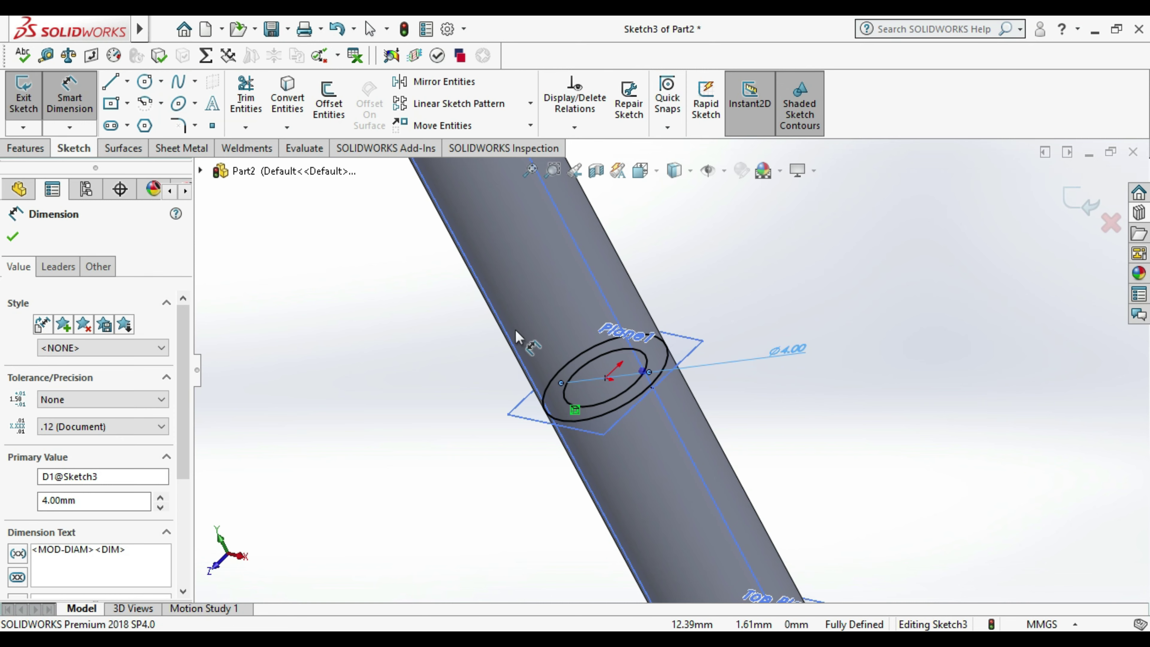
key("Escape")
- Change the inner circle's diameter from 4 to 7 mm and exit the sketch
left_click(783, 350)
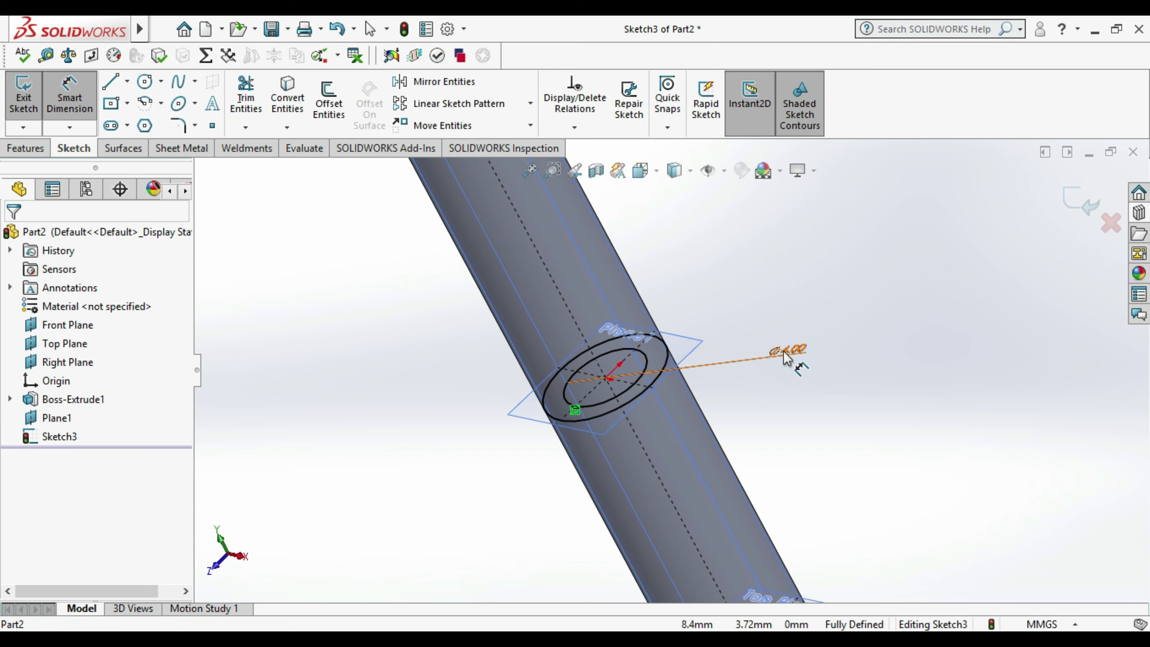
left_click(783, 352)
double_click(784, 350)
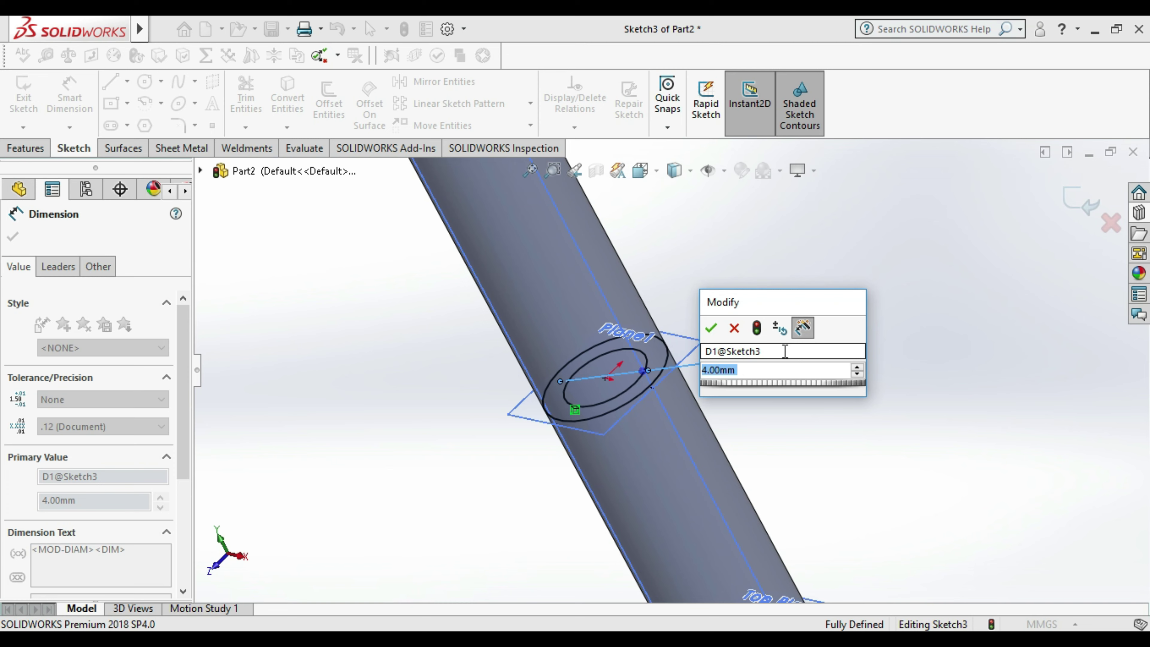
type("7")
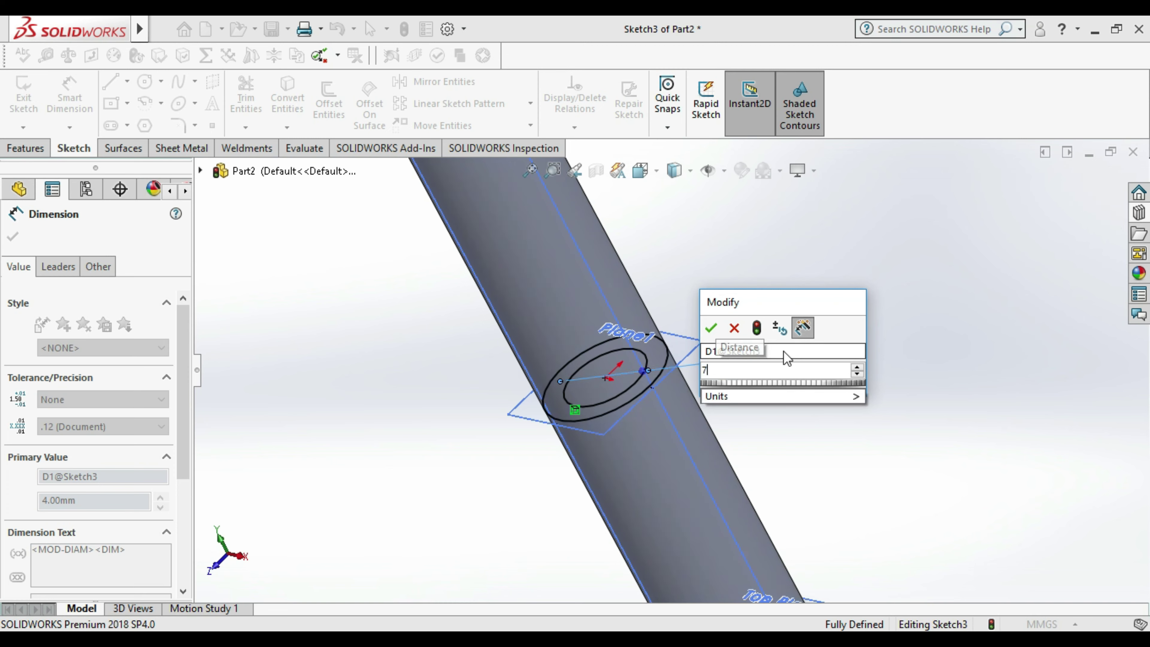
key("Return")
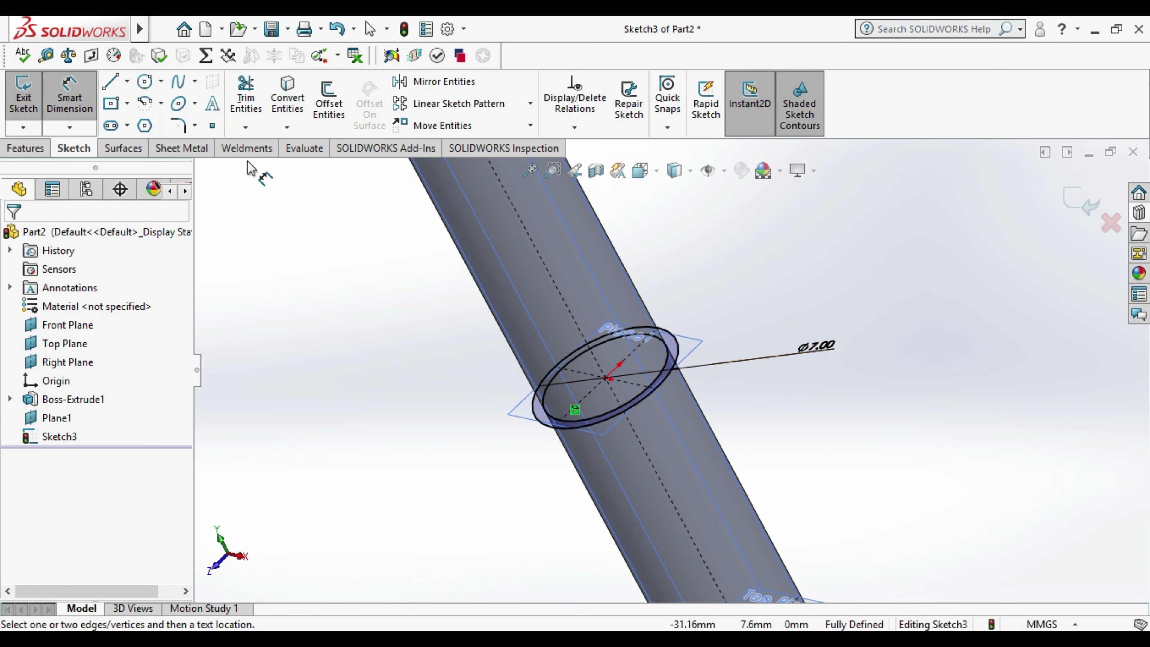
left_click(23, 93)
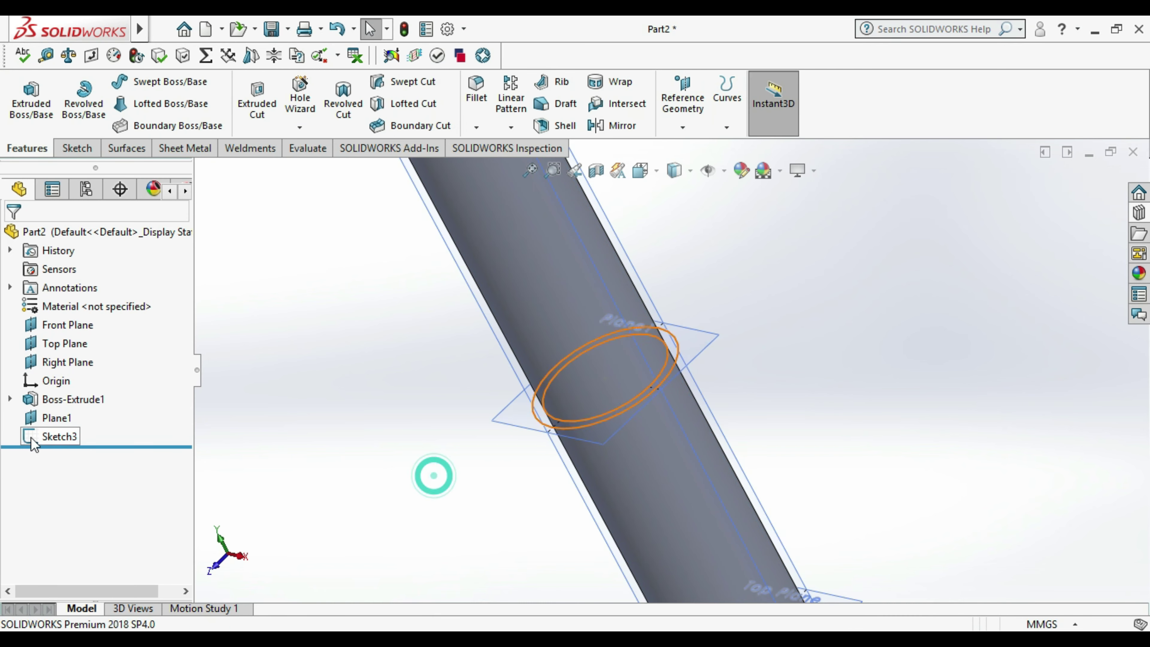
- Open the shaft's base sketch, Sketch1 under Boss-Extrude1, for editing
right_click(75, 401)
left_click(91, 284)
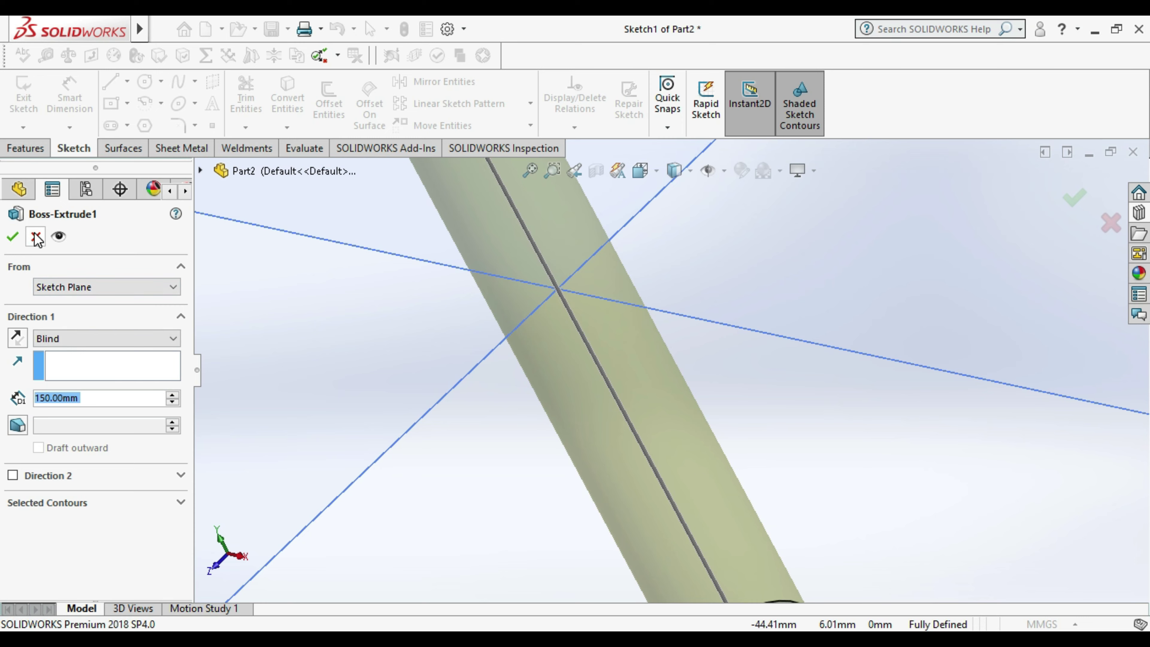
left_click(35, 237)
left_click(10, 398)
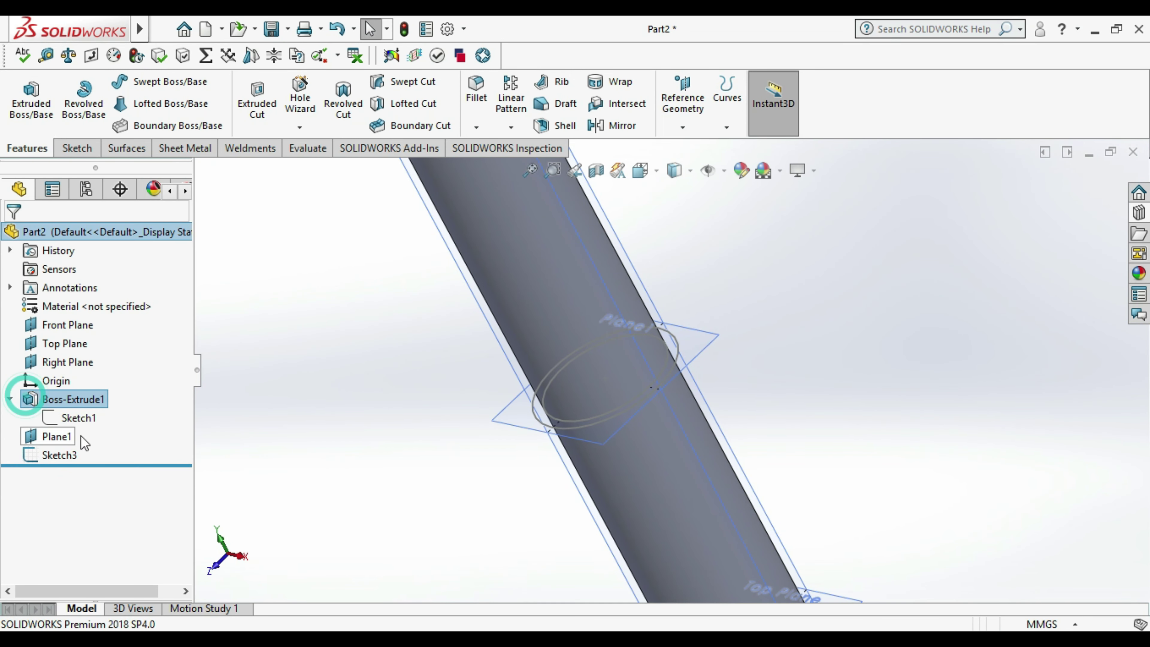
right_click(86, 418)
left_click(105, 362)
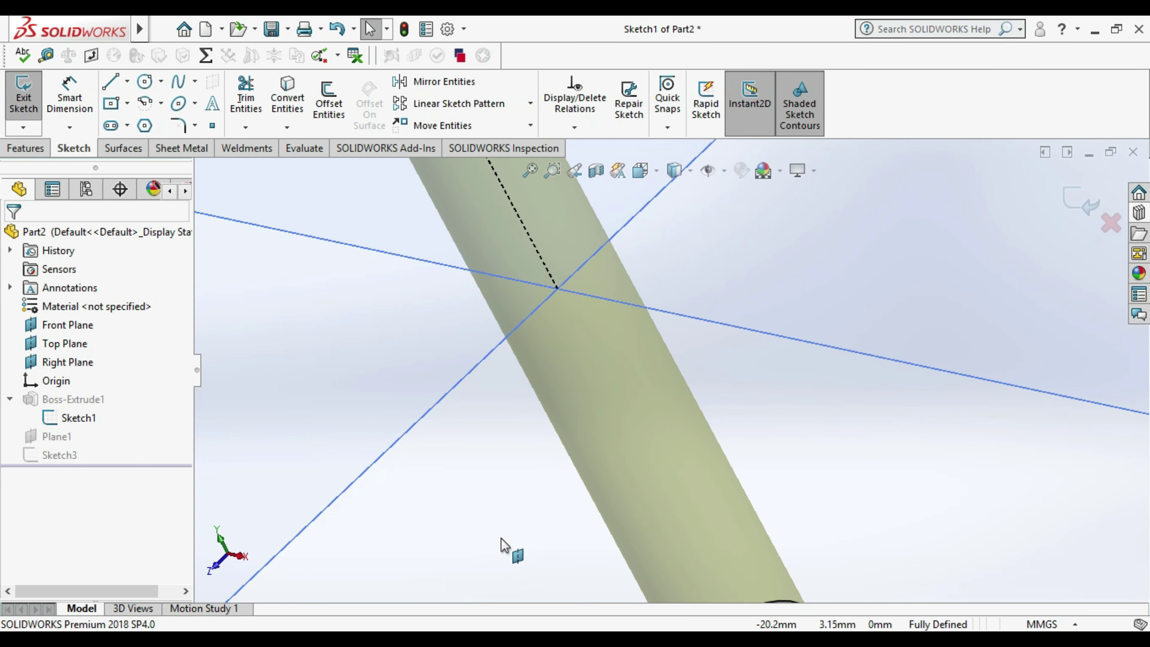
- Change the base circle diameter from 6 mm to 10 mm, rebuild, and select Sketch3
left_click(691, 584)
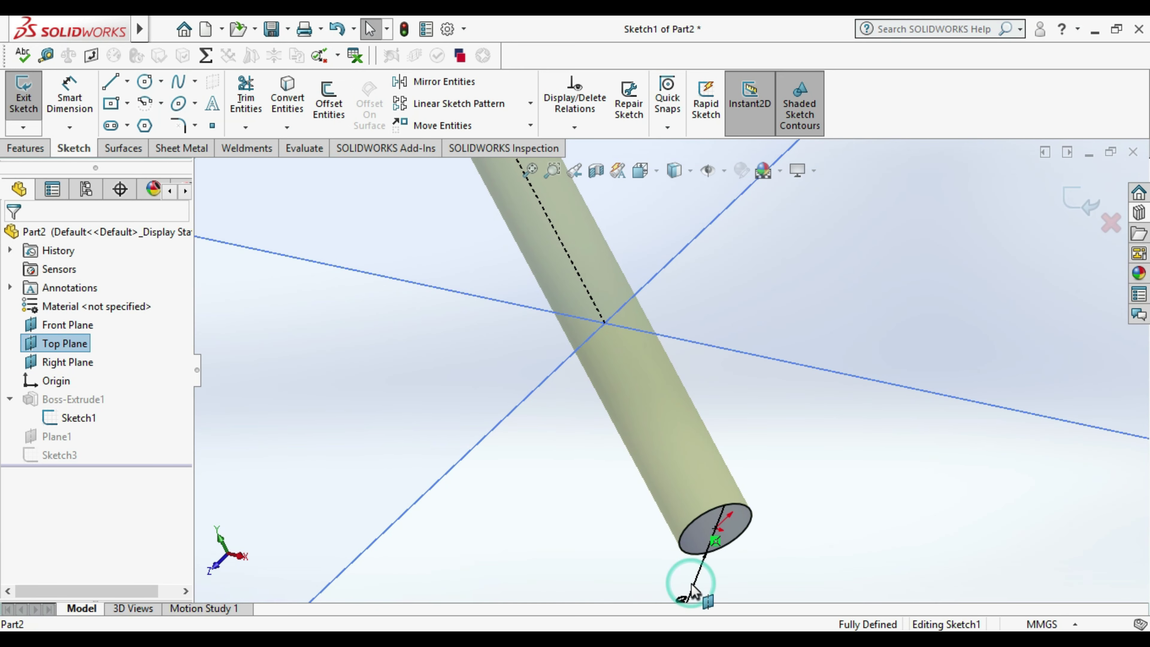
double_click(688, 591)
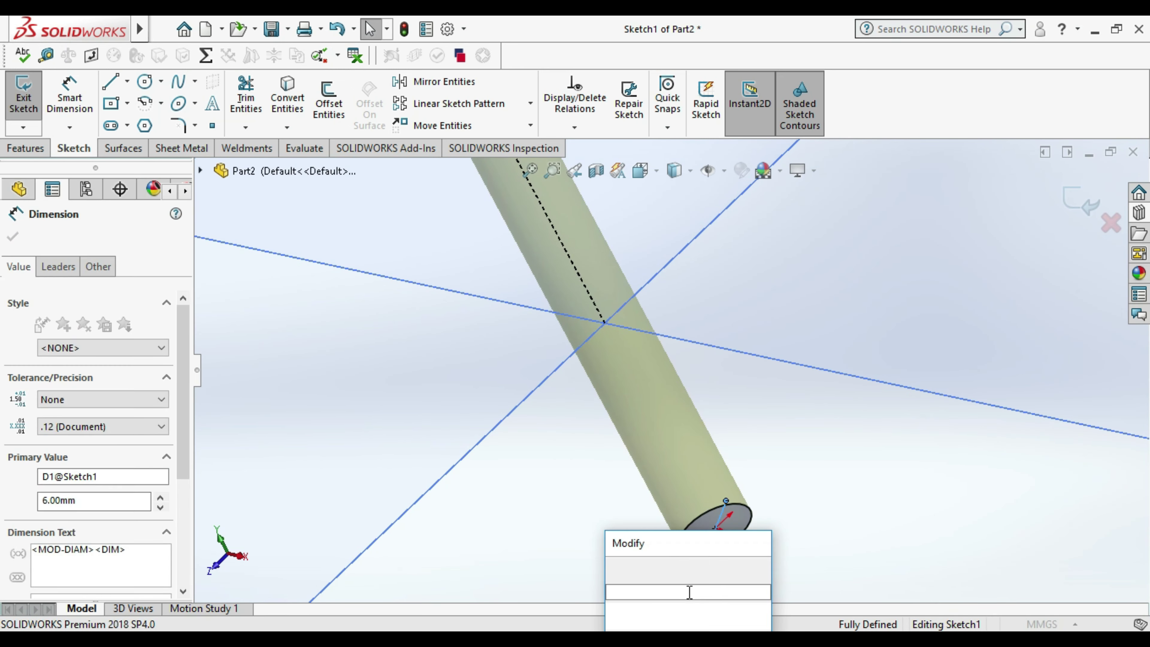
type("10")
key("Return")
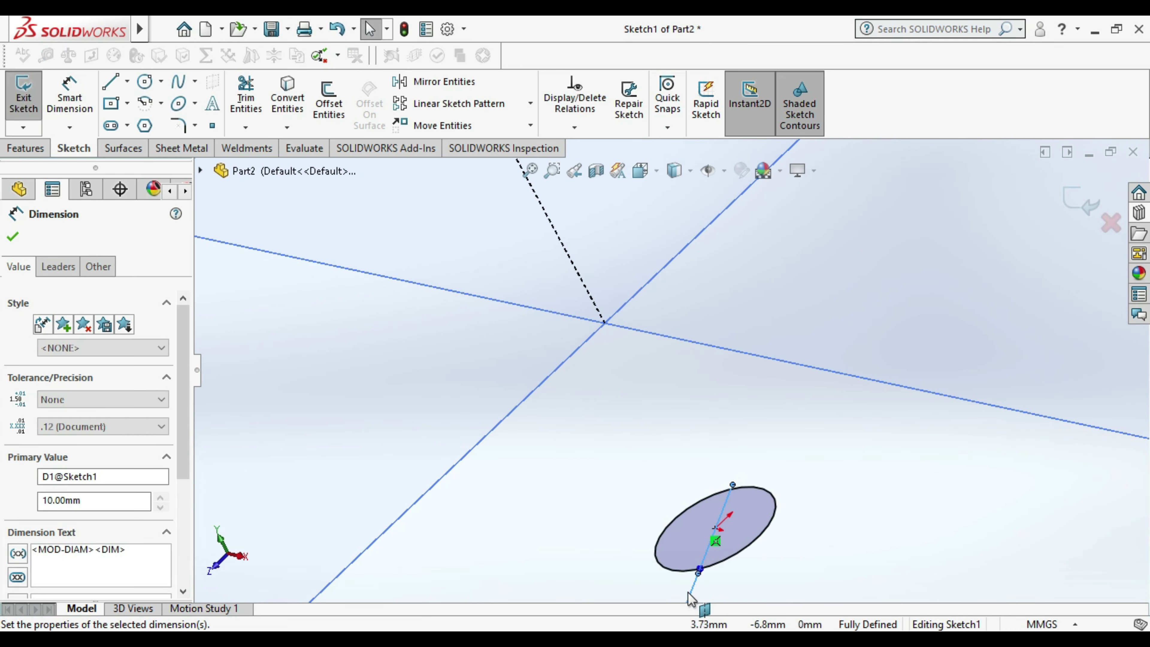
key("z")
left_click(23, 96)
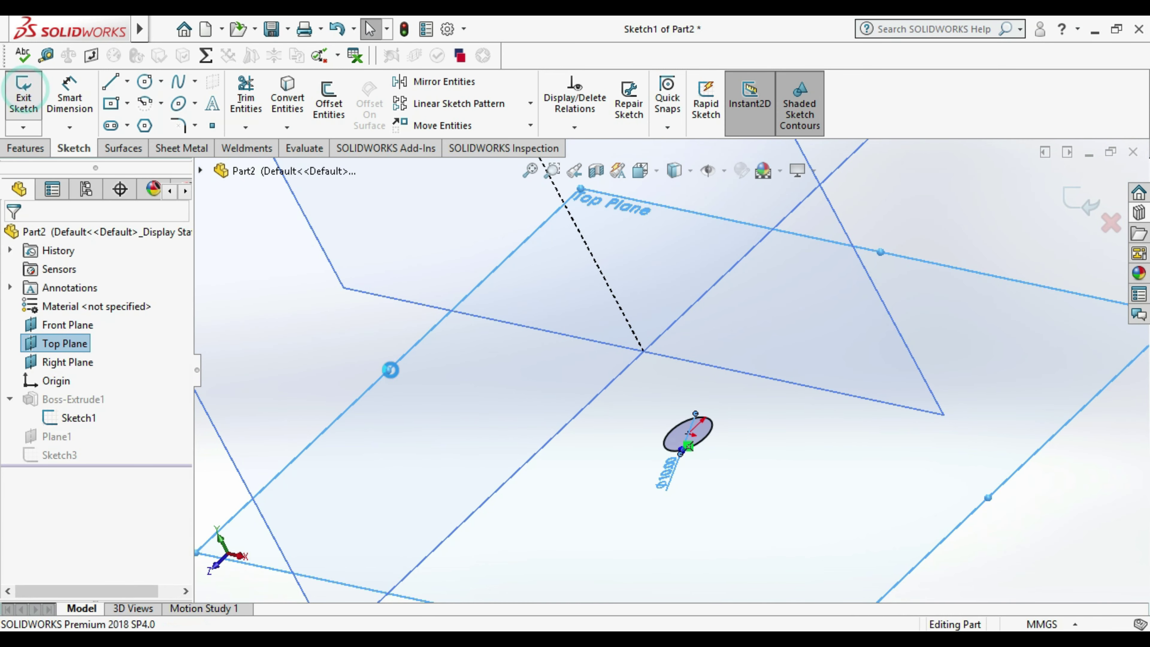
left_click(758, 380)
left_click(65, 455)
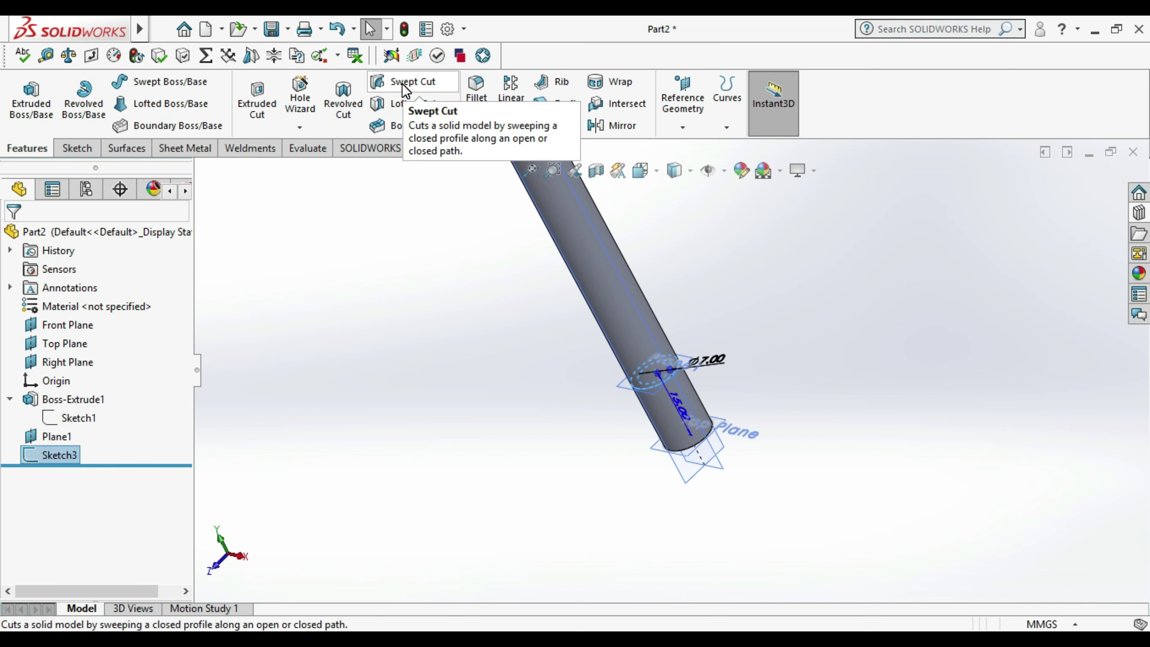
- Extrude-cut Sketch3 with flipped direction to a 4 mm blind depth
left_click(256, 97)
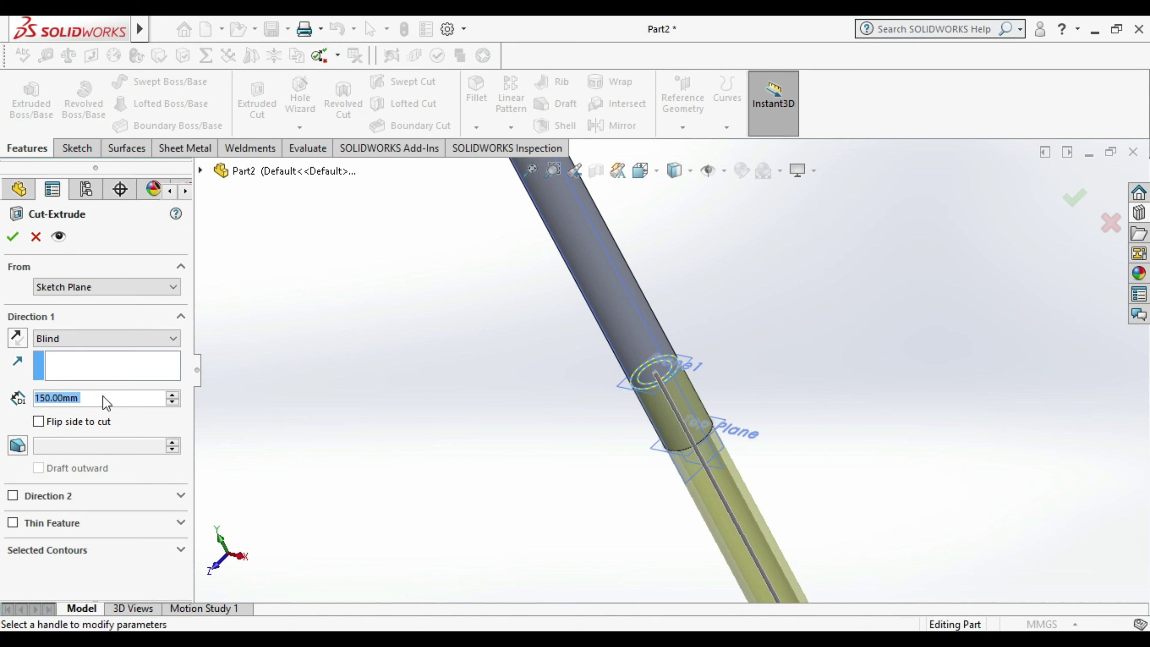
left_click(59, 496)
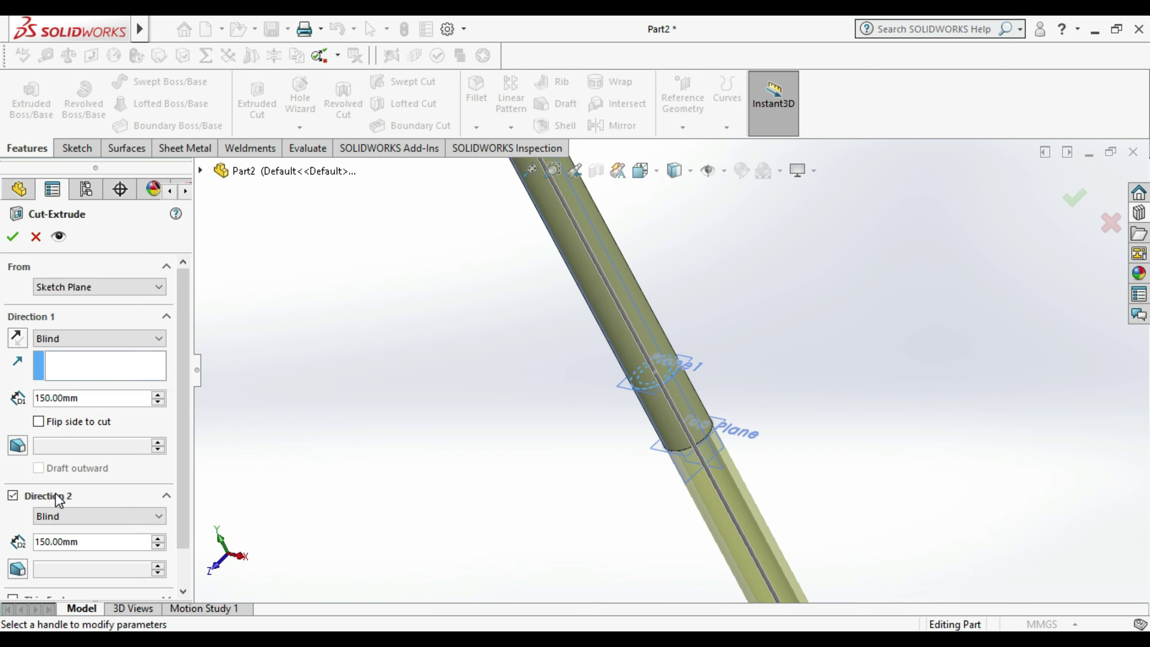
left_click(20, 347)
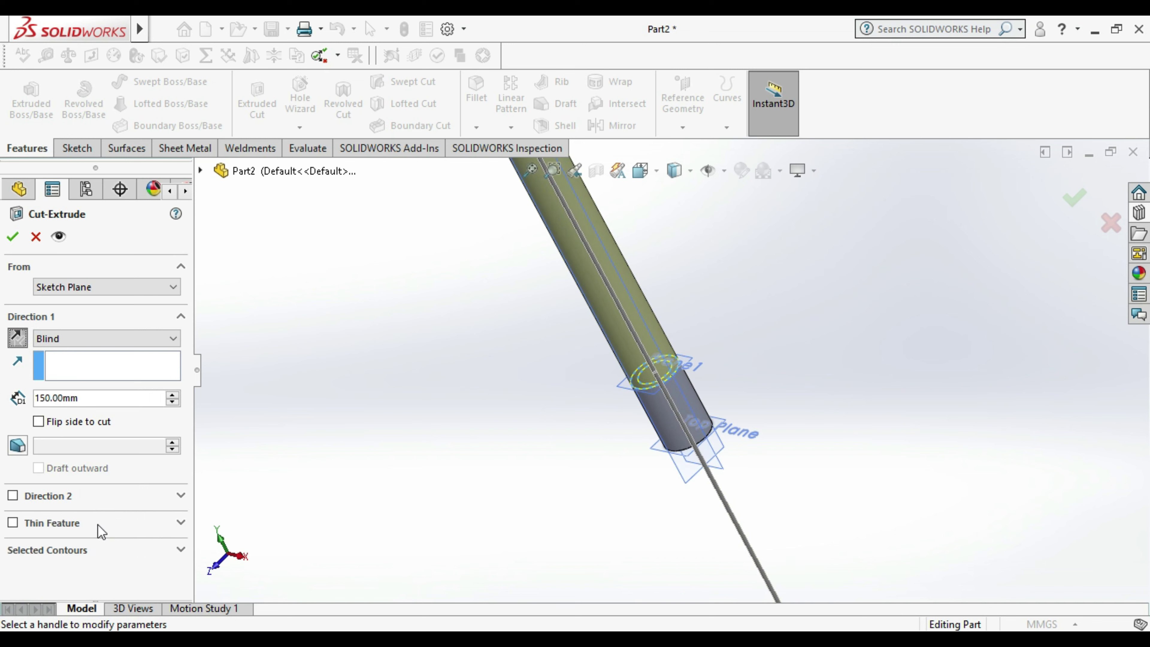
double_click(84, 397)
type("3")
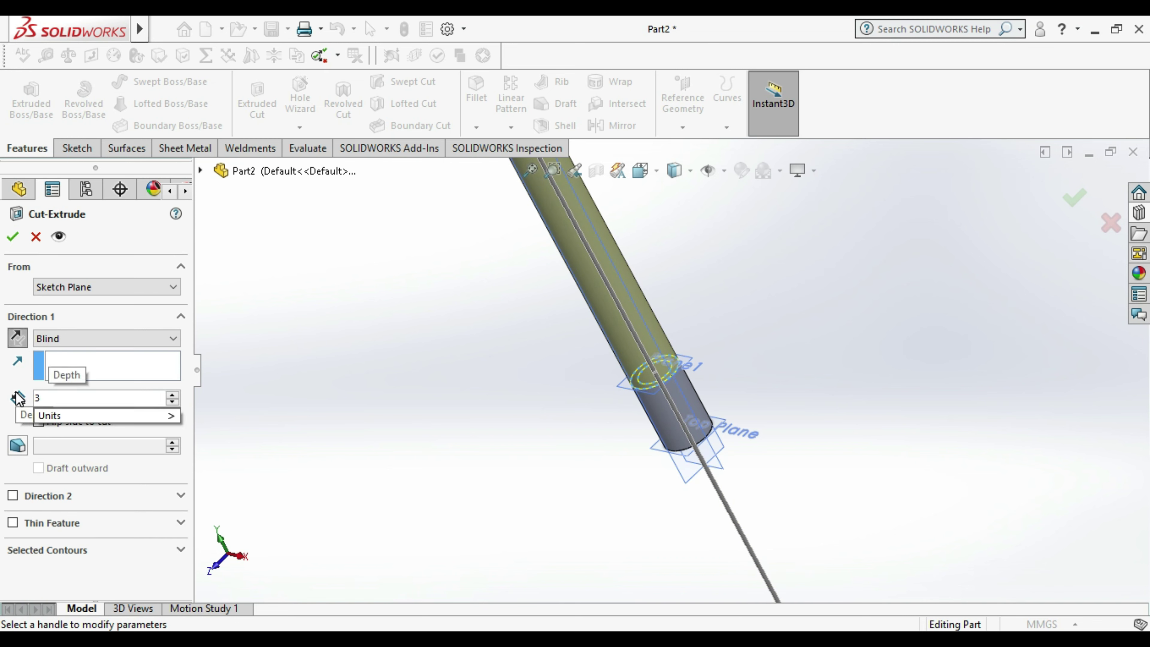
key("BackSpace")
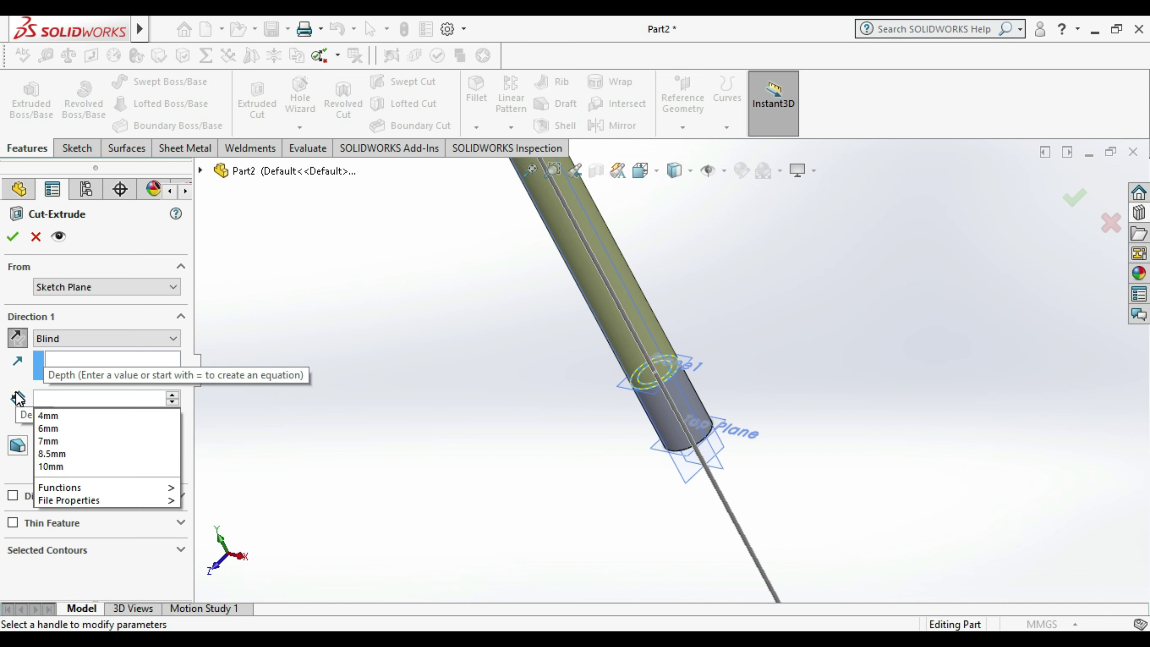
type("4")
key("Return")
left_click(12, 236)
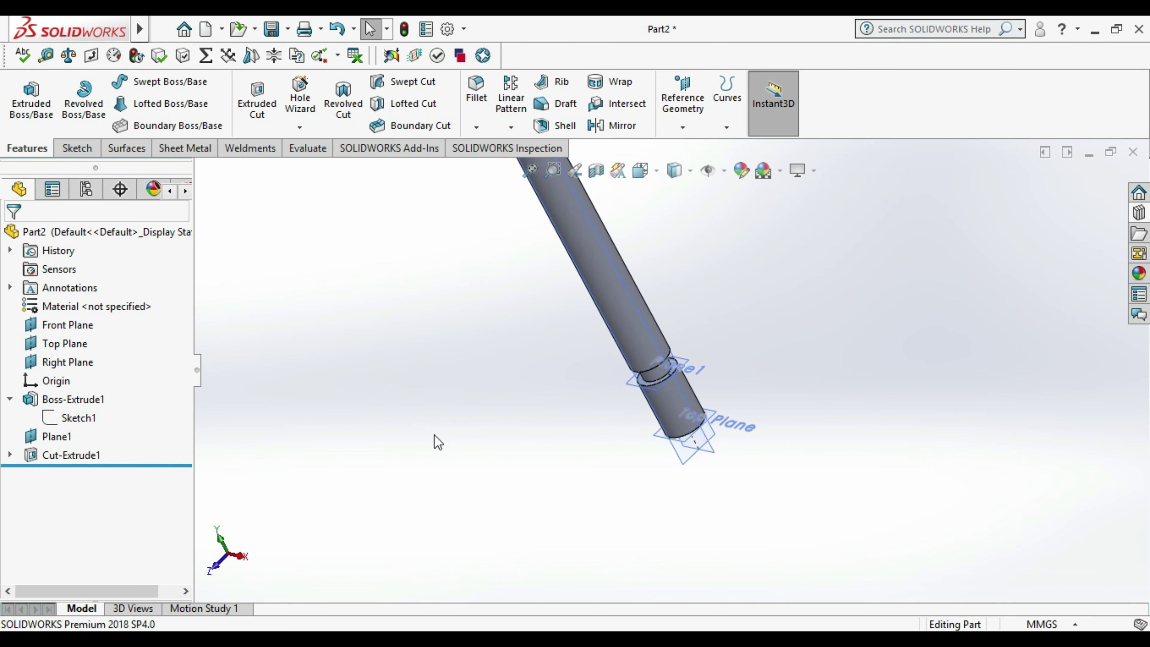
- Orbit the shaft and select its top face
scroll(783, 392, "up", 2)
scroll(757, 385, "up", 2)
mouse_move(757, 385)
middle_mouse_down()
mouse_move(649, 392)
mouse_move(668, 517)
mouse_move(718, 491)
mouse_move(688, 305)
mouse_move(657, 283)
mouse_move(703, 396)
middle_mouse_up()
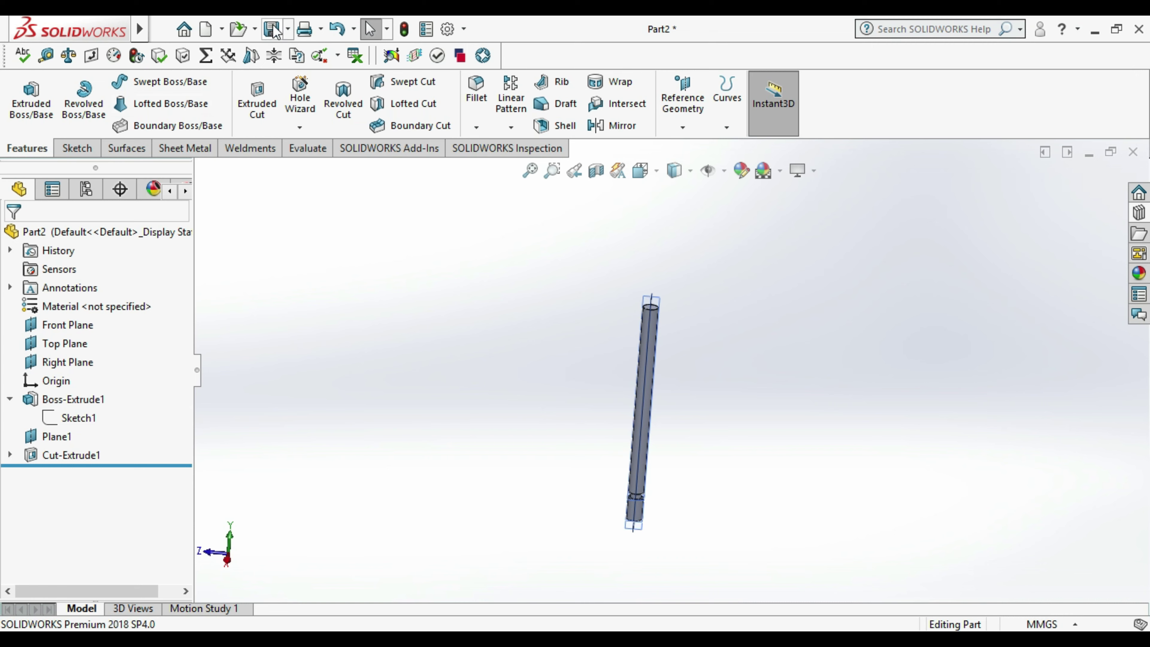
scroll(717, 341, "down", 2)
middle_click_drag(640, 308, 616, 338)
scroll(615, 337, "down", 2)
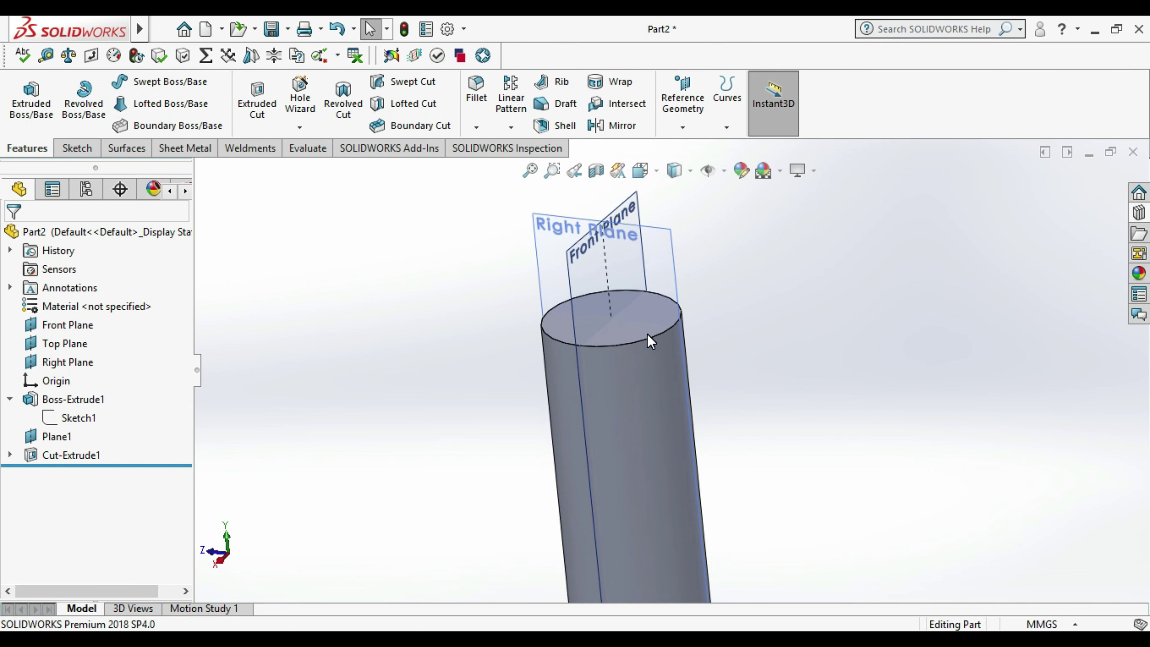
right_click(647, 333)
left_click(623, 329)
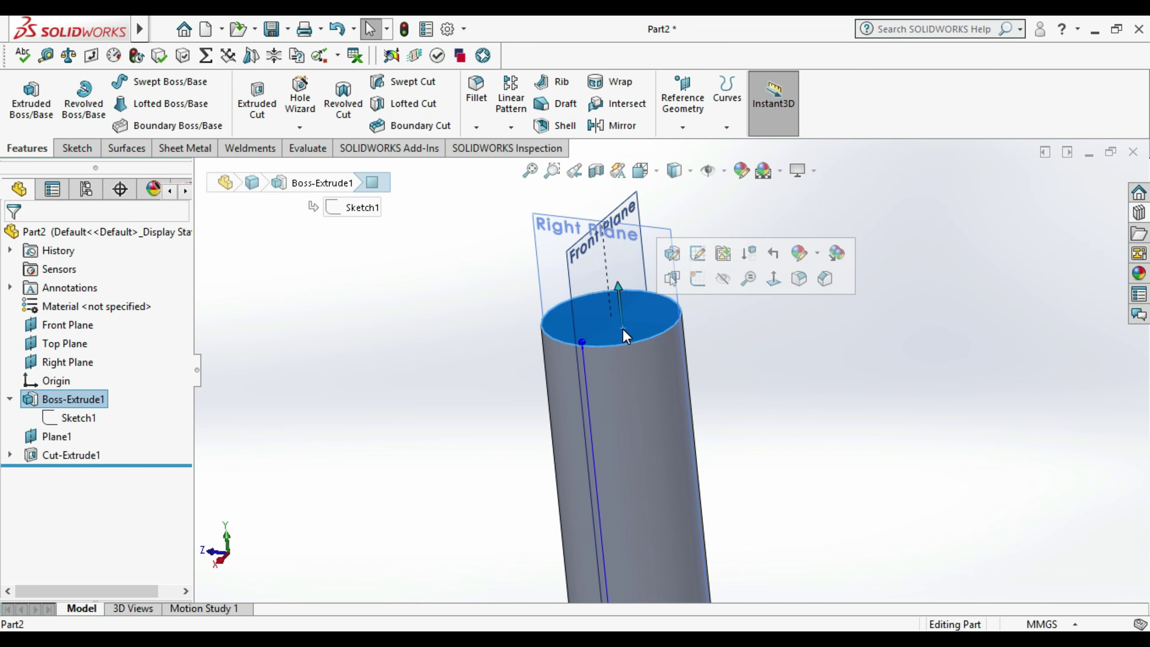
right_click(625, 335)
- Start a sketch on the shaft's end face and view it Normal To
left_click(663, 252)
left_click(790, 366)
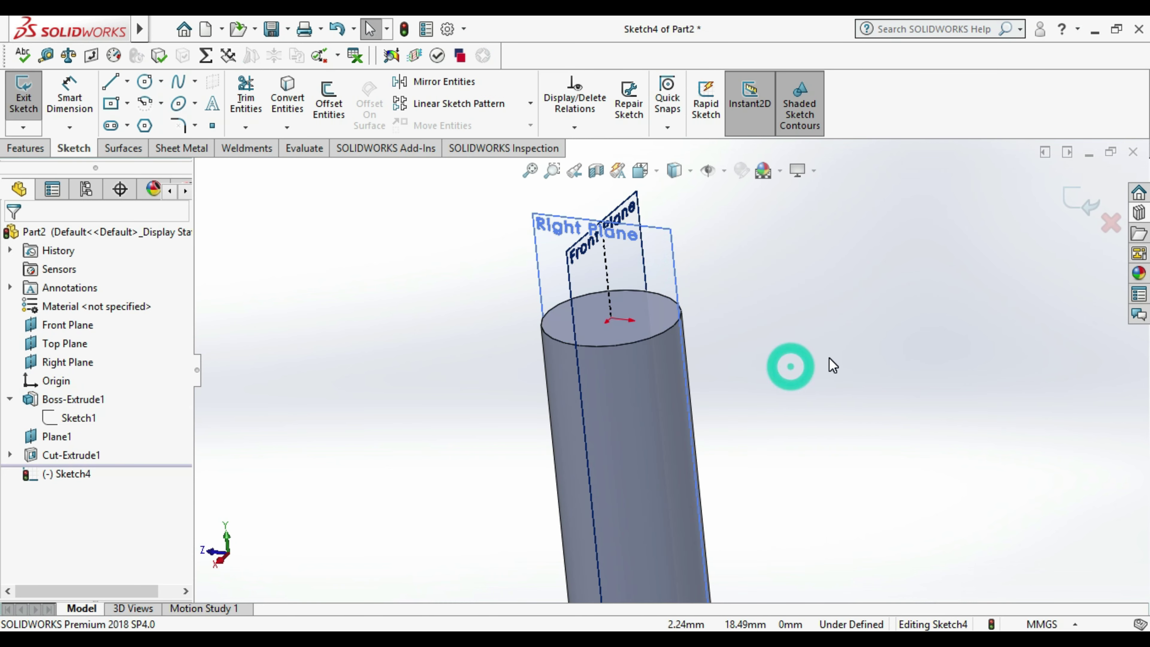
key("ctrl+8")
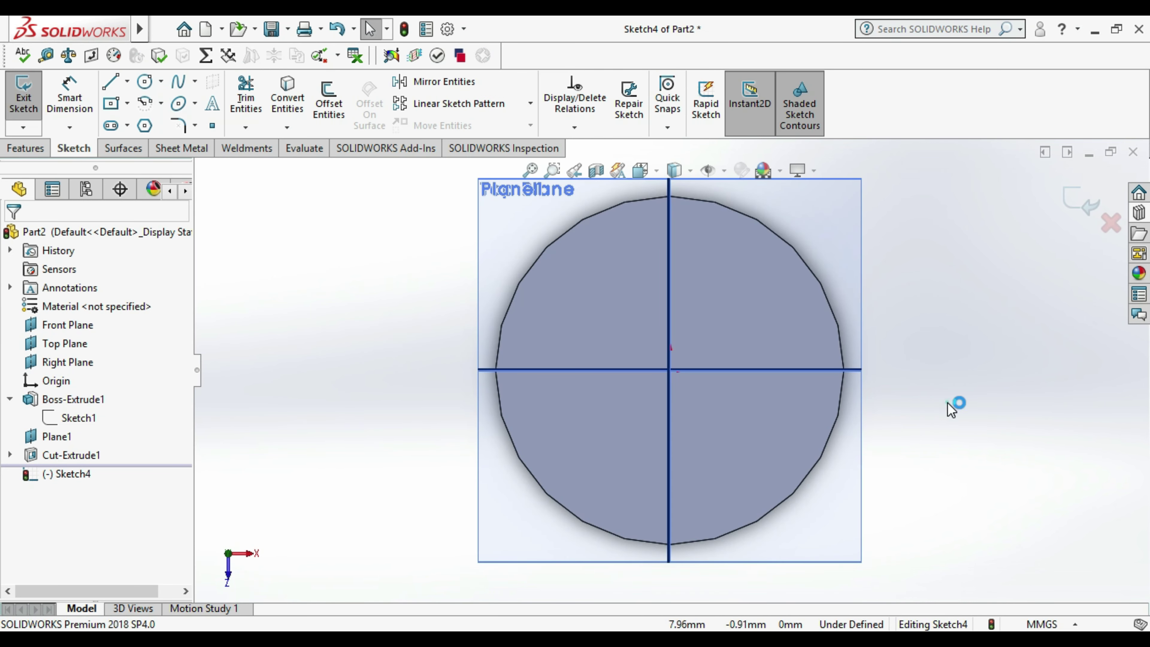
scroll(945, 400, "up", 4)
middle_click_drag(803, 385, 833, 330)
scroll(831, 339, "up", 5)
key("ctrl+8")
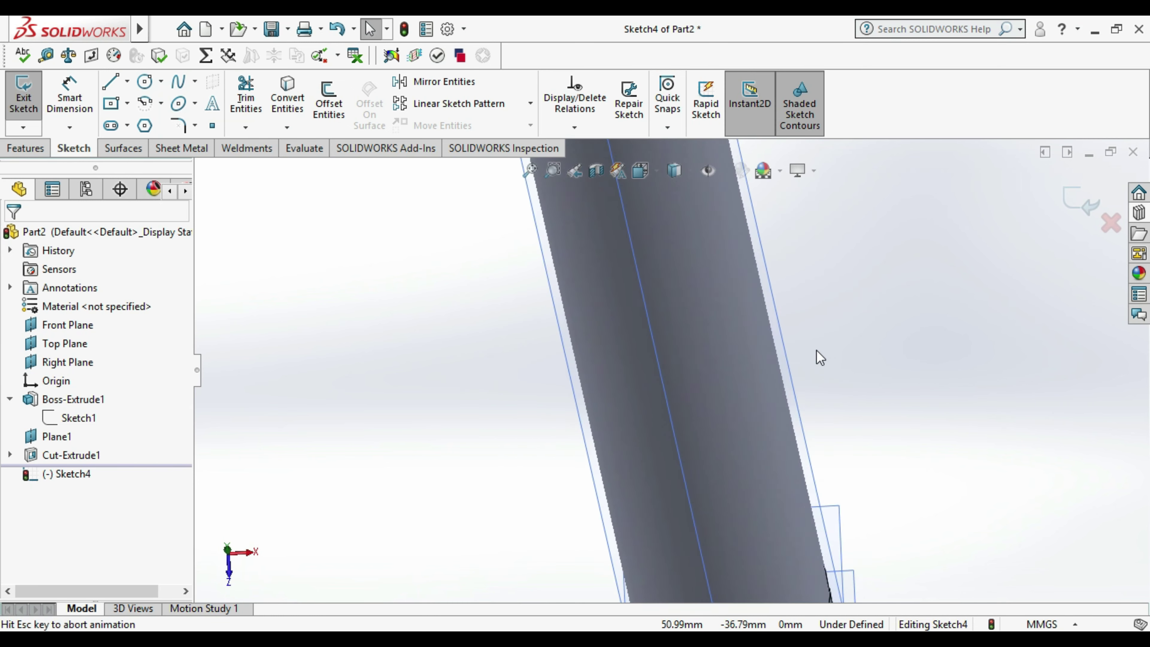
- Draw a circle centred on the origin
left_click(144, 83)
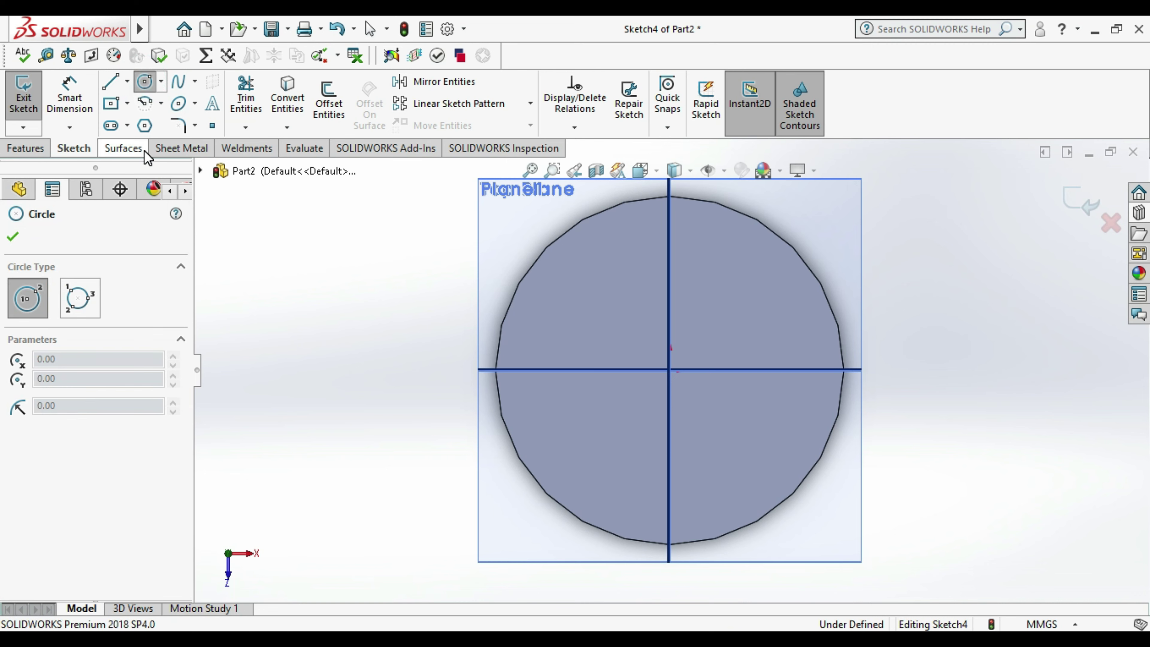
left_click(144, 125)
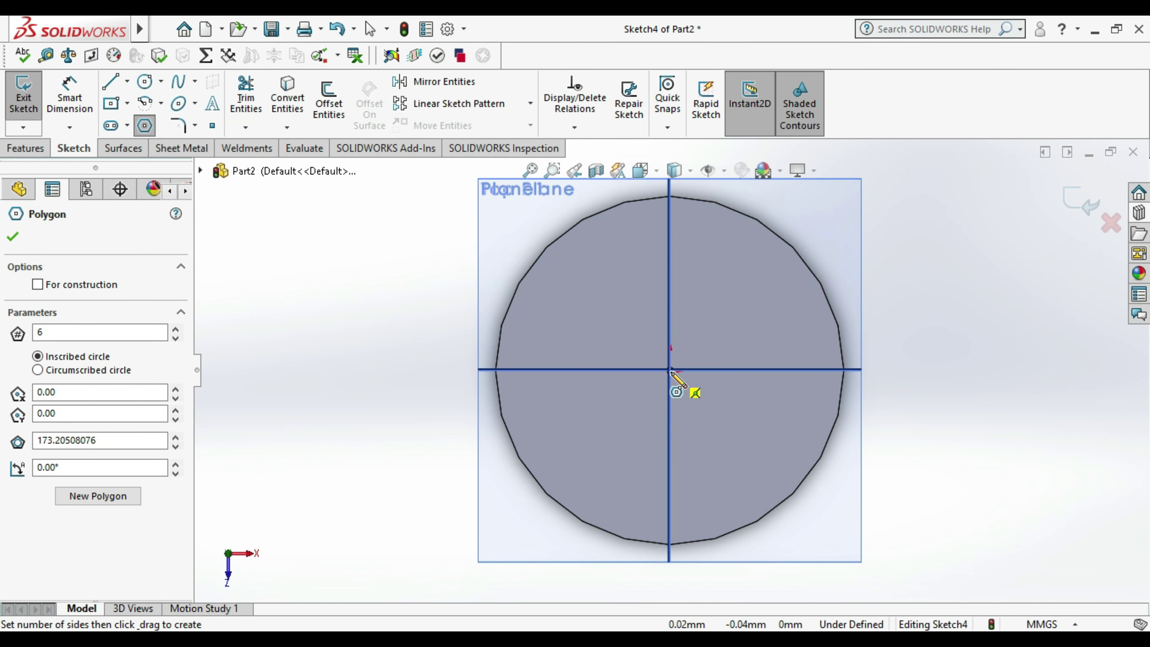
left_click(145, 83)
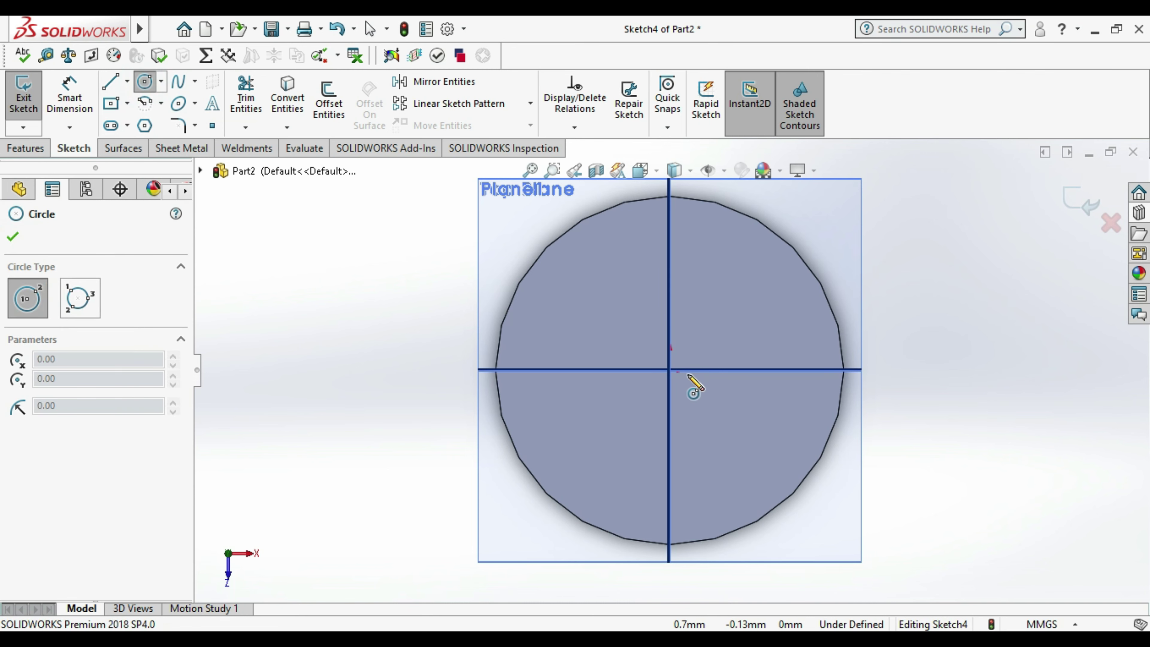
left_click(670, 369)
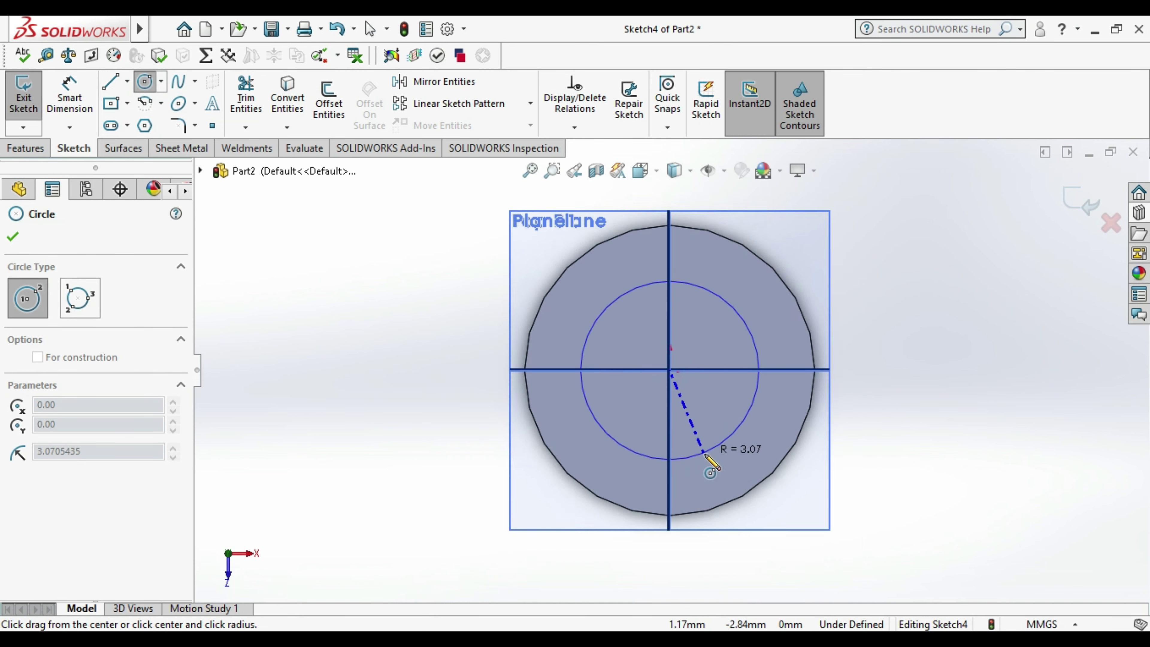
left_click(790, 541)
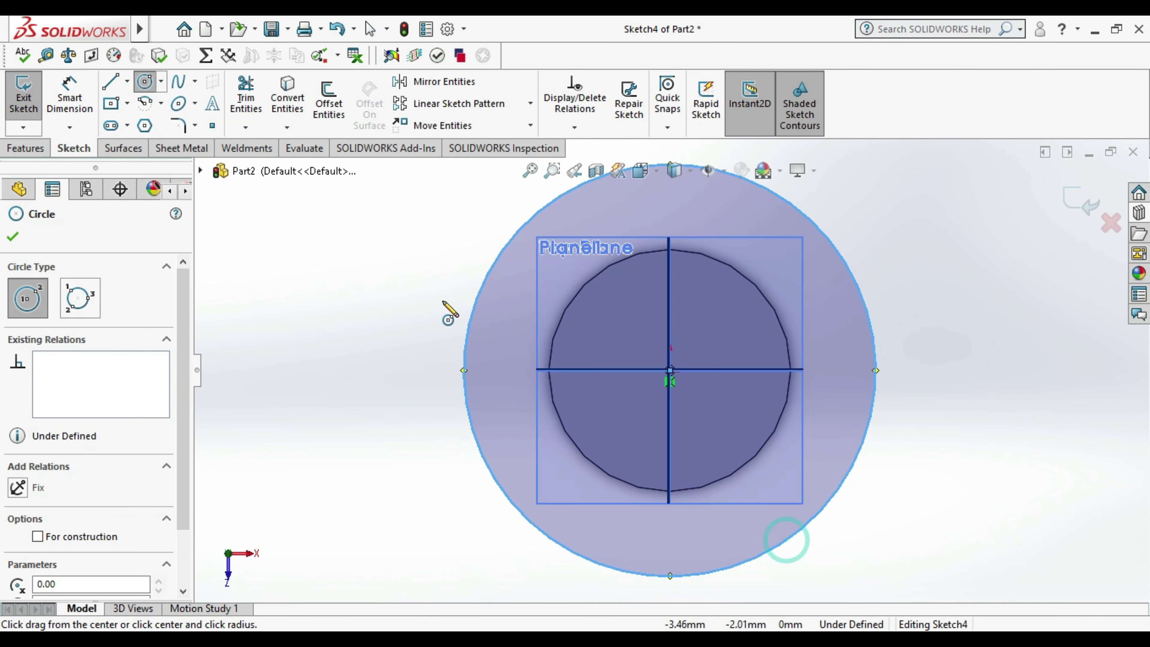
- Dimension the circle to 16 mm diameter and exit the sketch
left_click(65, 93)
scroll(684, 410, "up", 3)
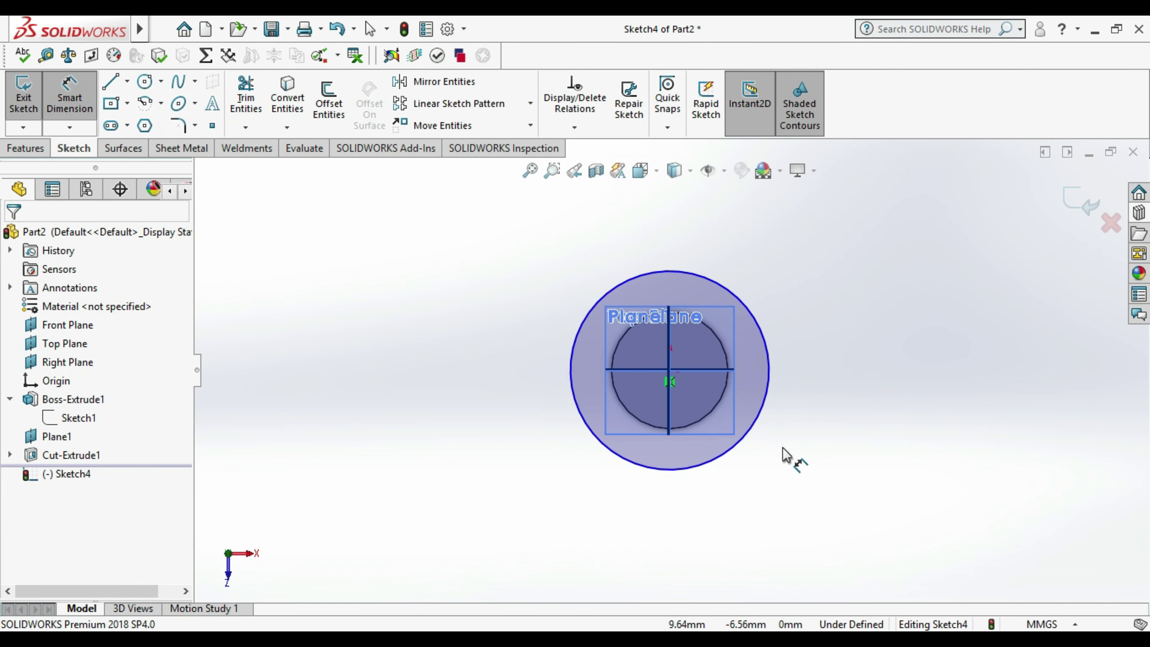
left_click(764, 408)
left_click(808, 508)
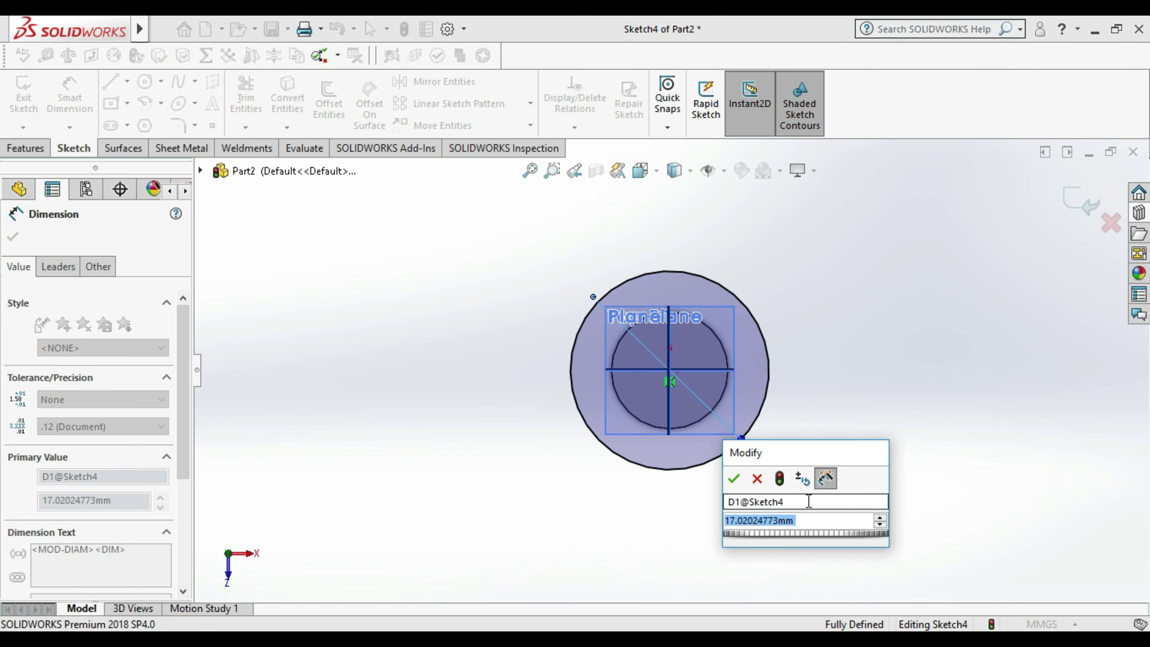
type("16")
key("Return")
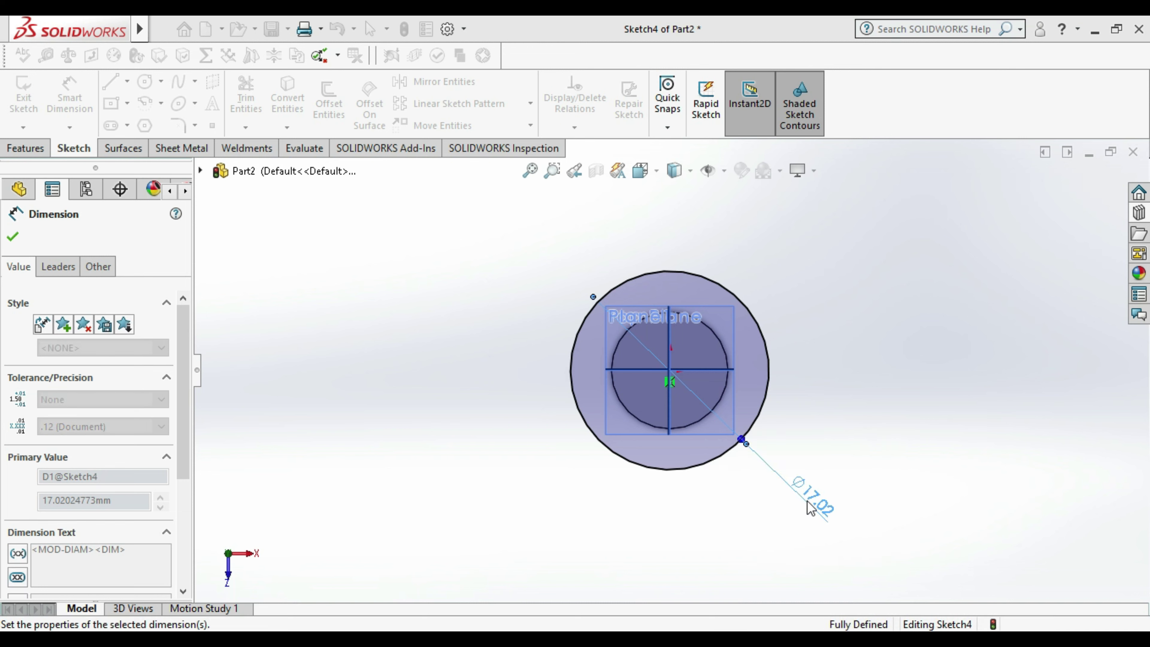
left_click(866, 417)
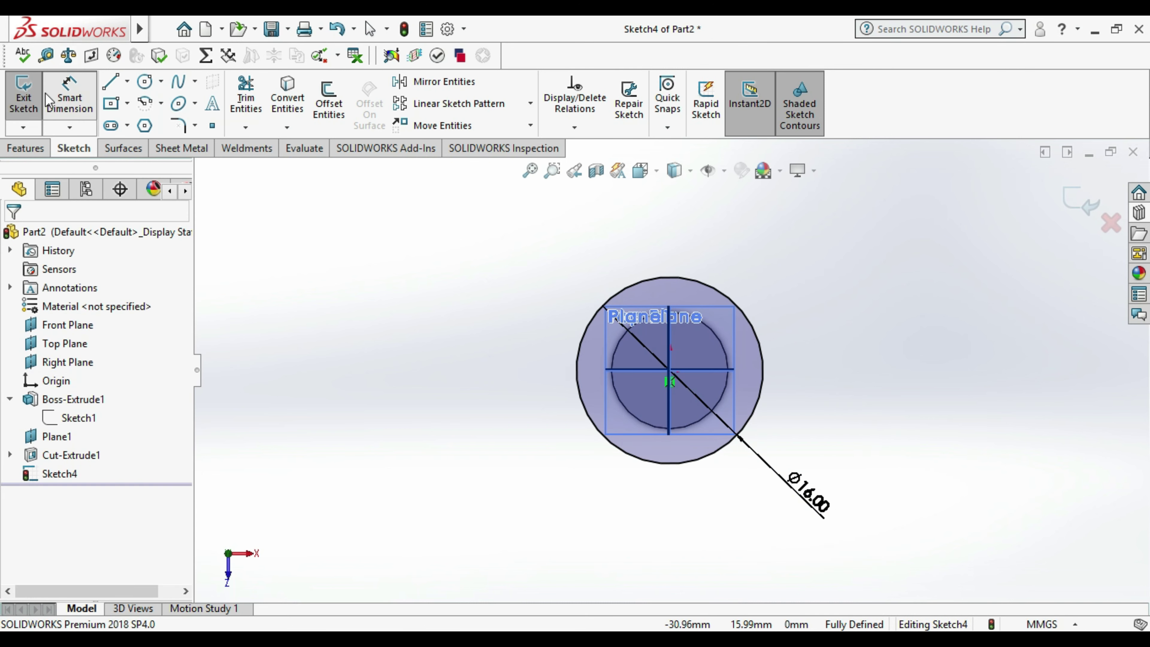
left_click(27, 94)
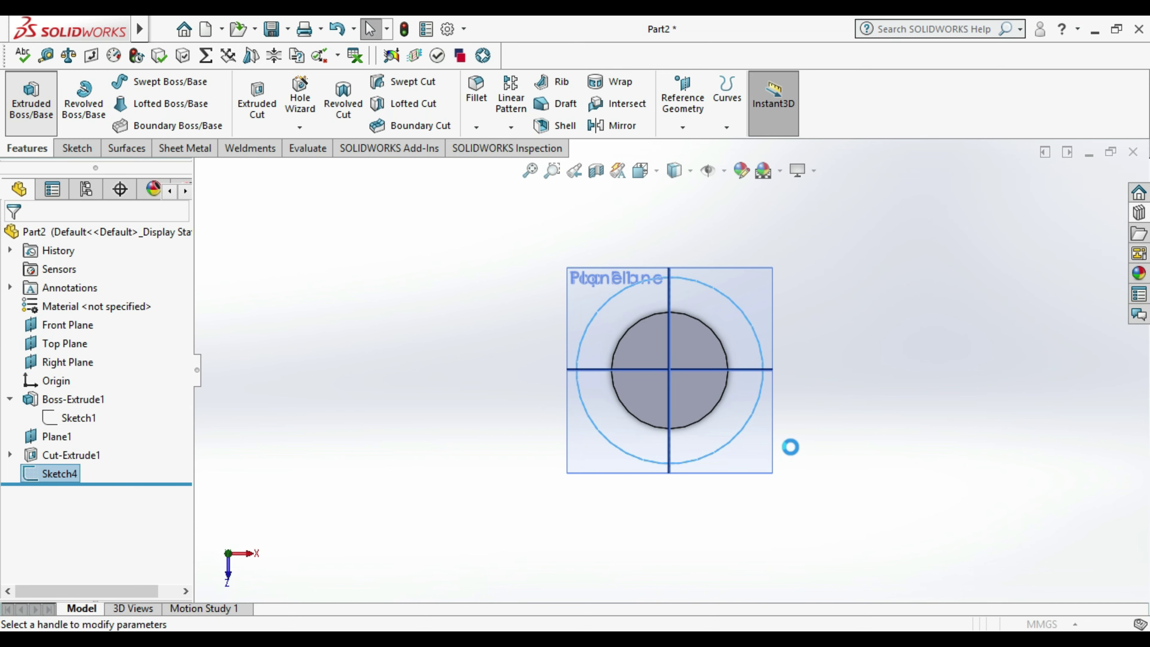
- Extrude Sketch4's 16 mm circle to a 20 mm blind depth as Boss-Extrude2
mouse_move(795, 455)
middle_mouse_down()
mouse_move(788, 326)
mouse_move(700, 308)
middle_mouse_up()
scroll(681, 207, "down", 2)
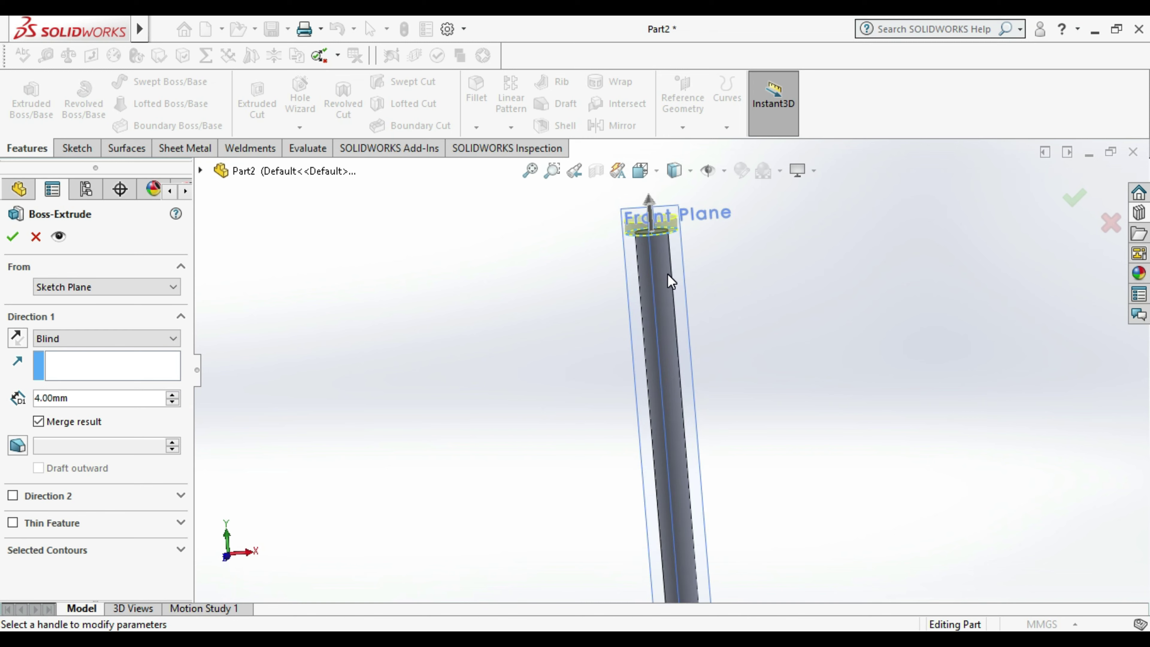
scroll(672, 277, "down", 2)
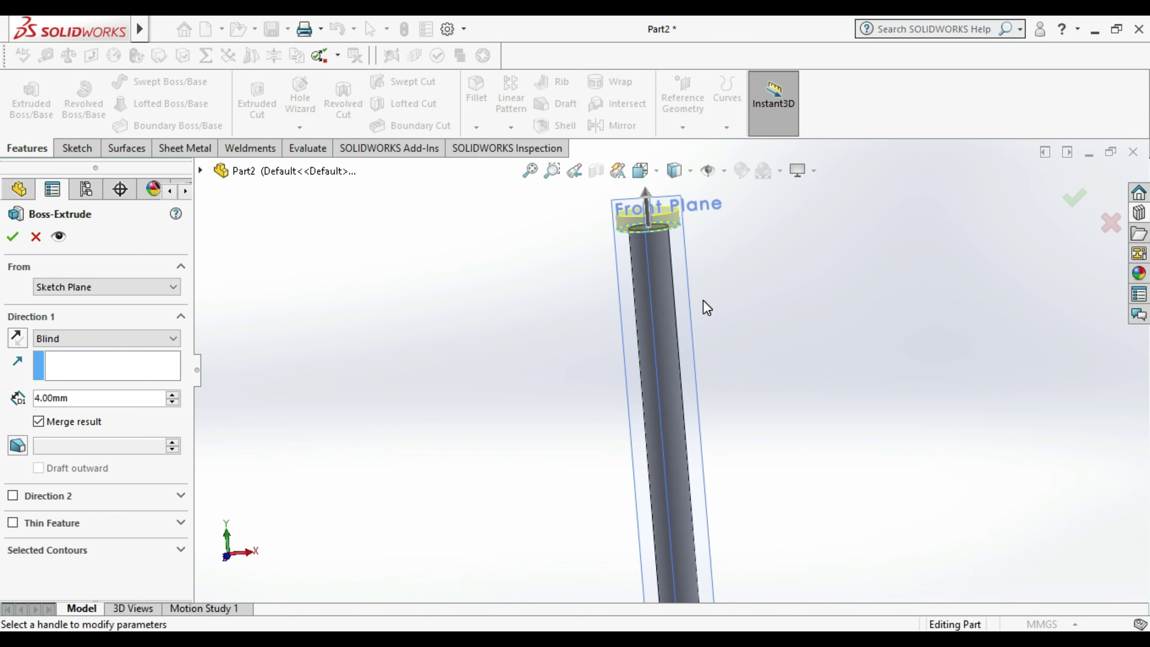
left_click(172, 394)
scroll(674, 400, "up", 2)
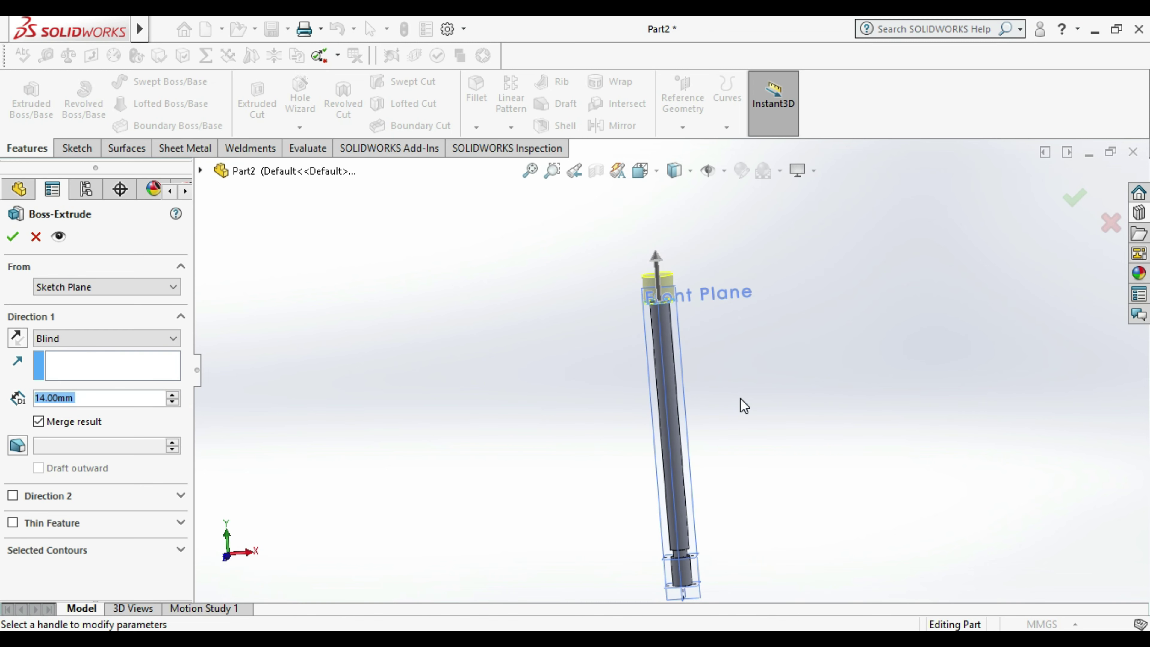
scroll(743, 405, "up", 1)
scroll(725, 415, "down", 1)
scroll(747, 408, "down", 2)
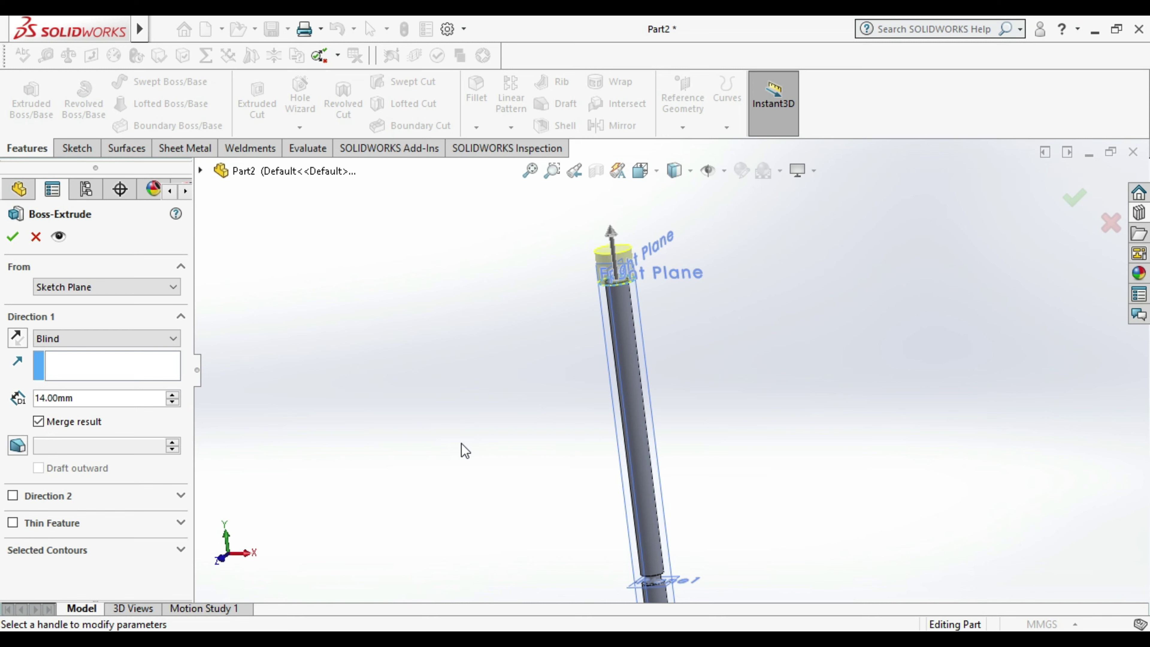
double_click(103, 398)
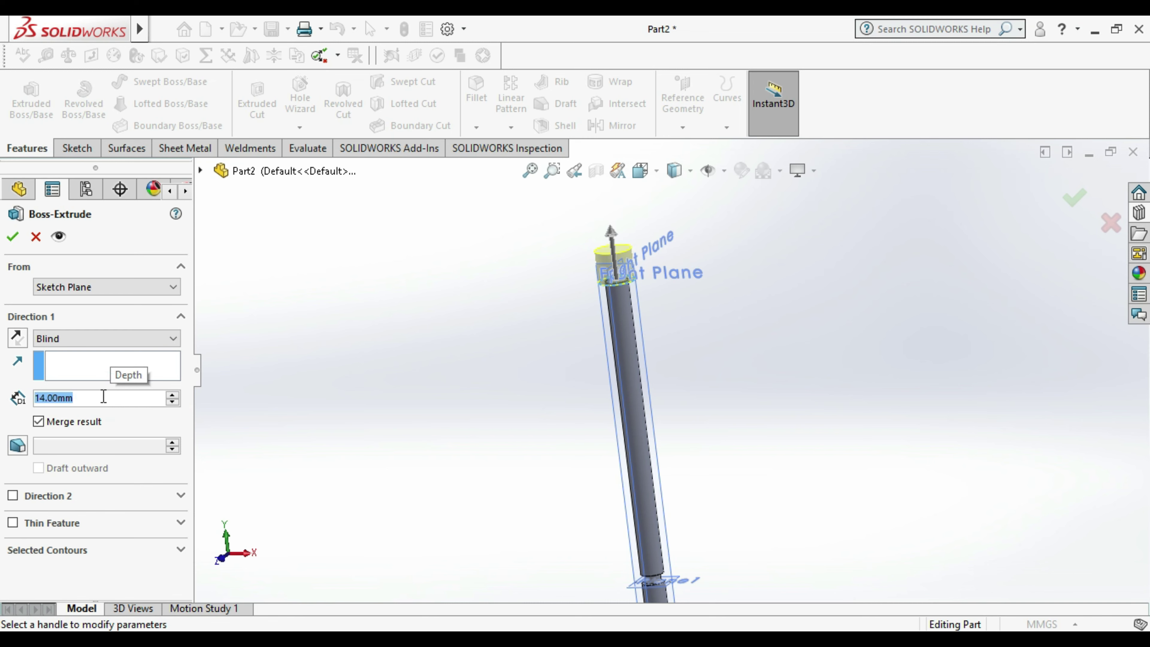
type("20")
key("Return")
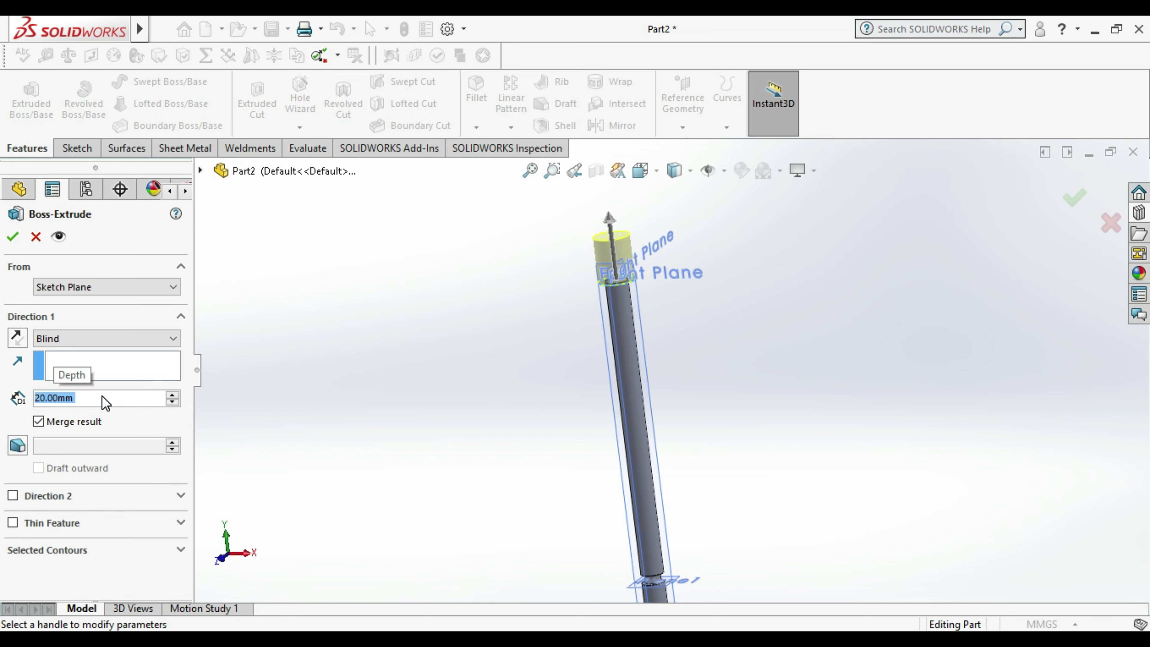
left_click(12, 235)
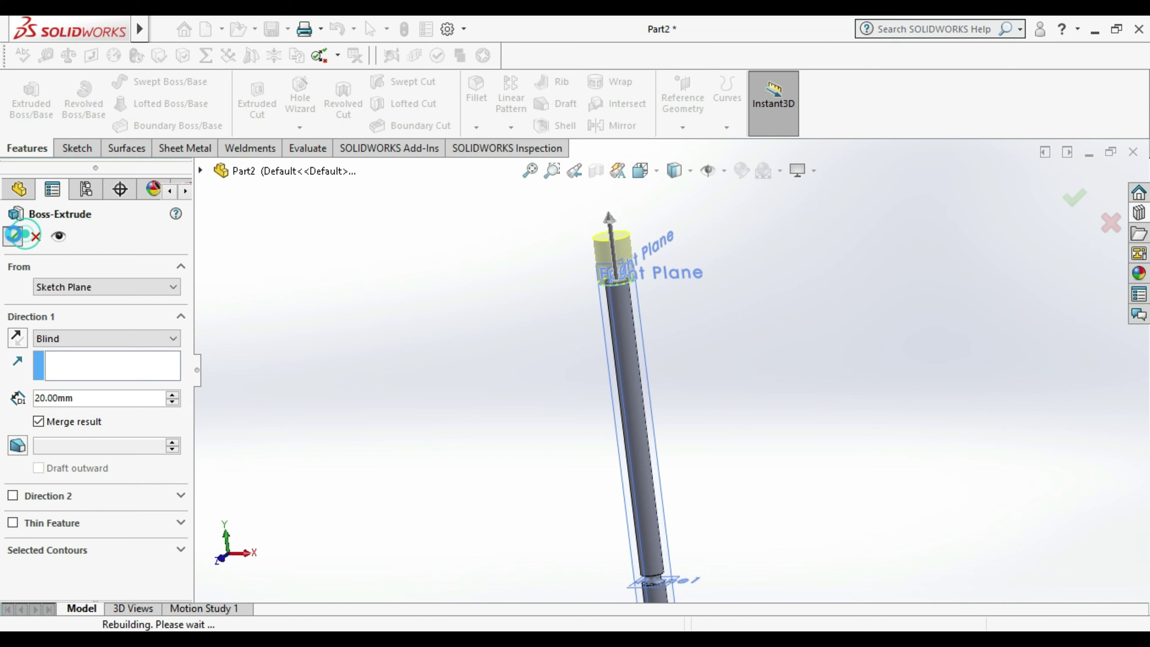
left_click(329, 417)
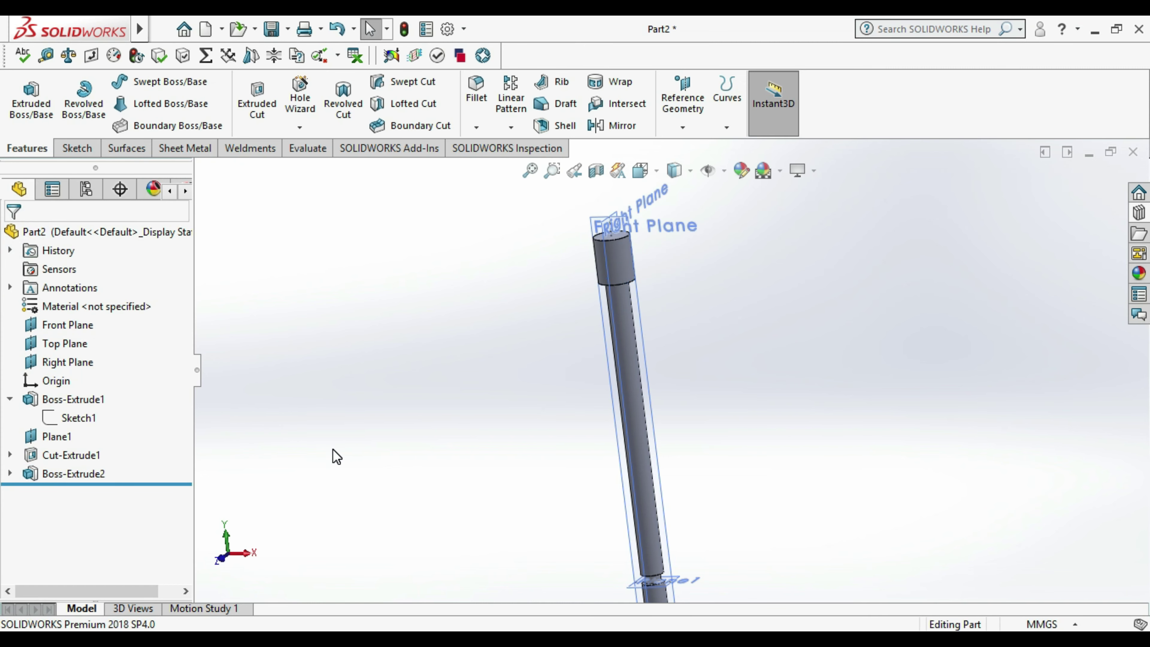
- Start a new sketch on the Right Plane and view it Normal To
left_click(369, 452)
middle_click_drag(426, 442, 538, 446)
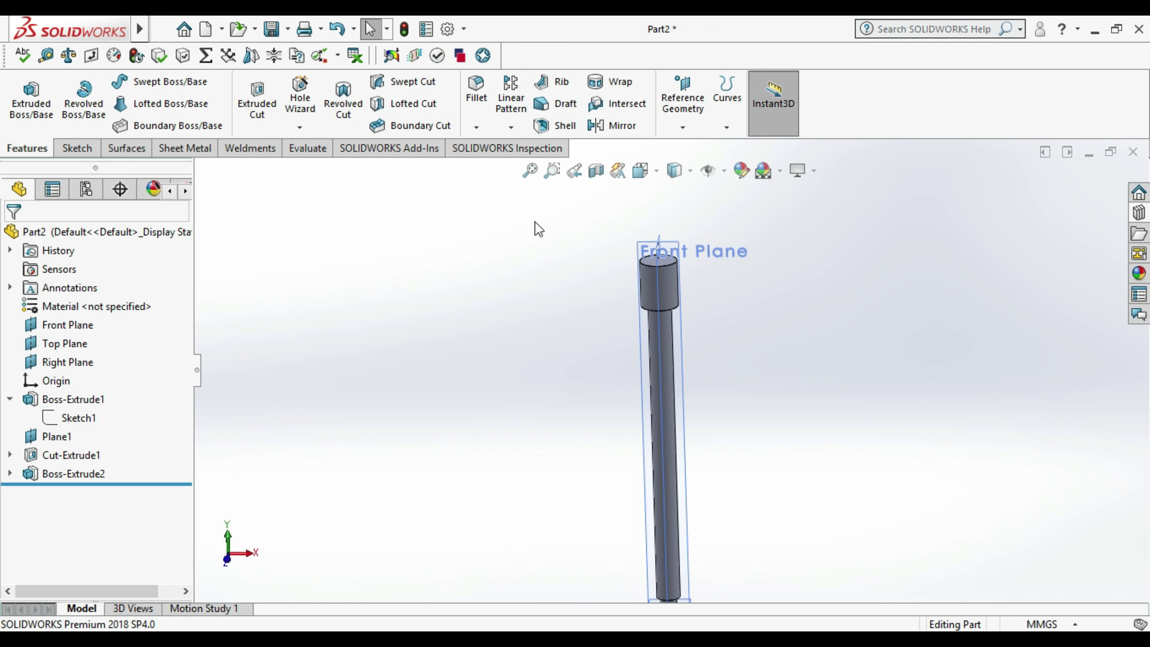
scroll(695, 266, "down", 4)
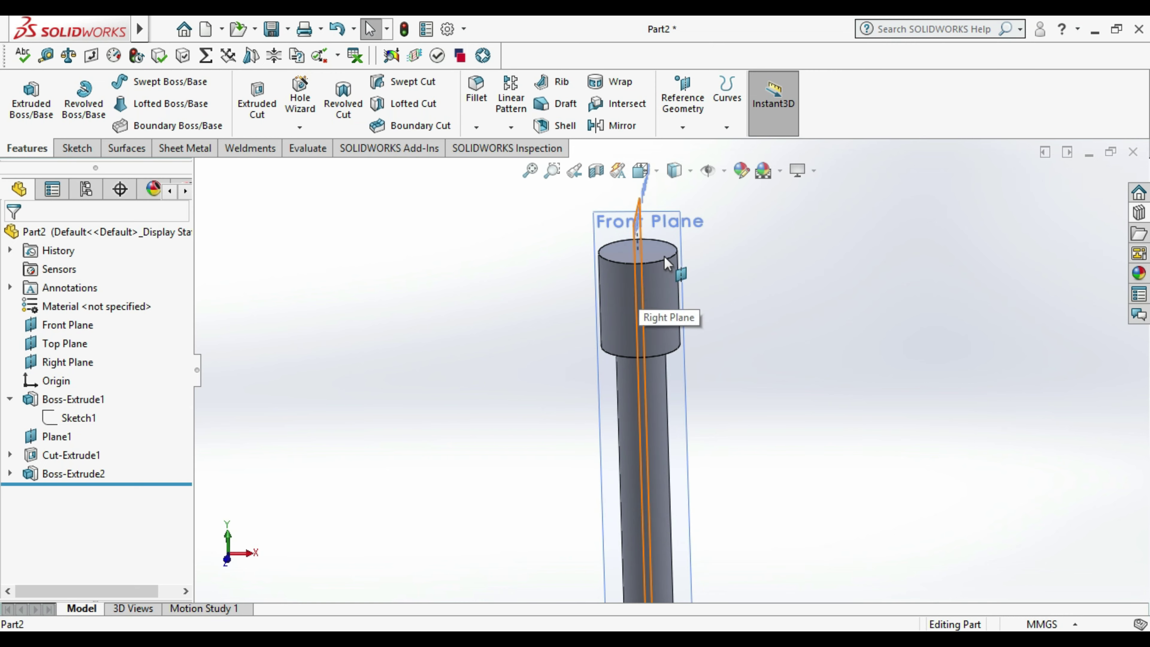
right_click(638, 295)
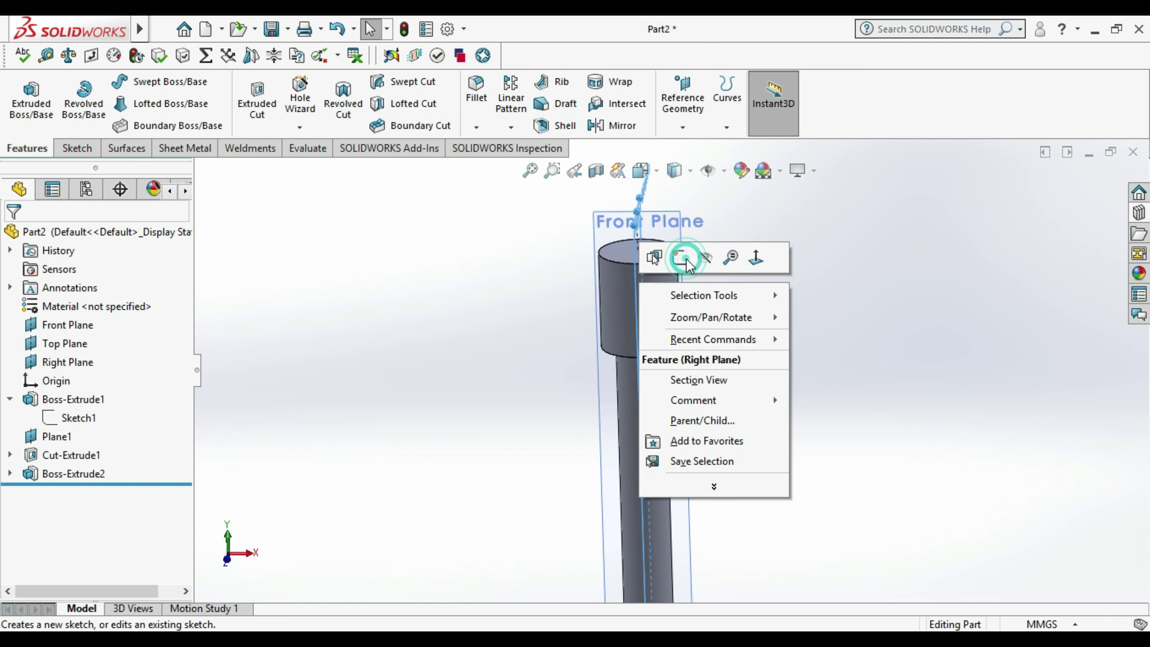
left_click(686, 261)
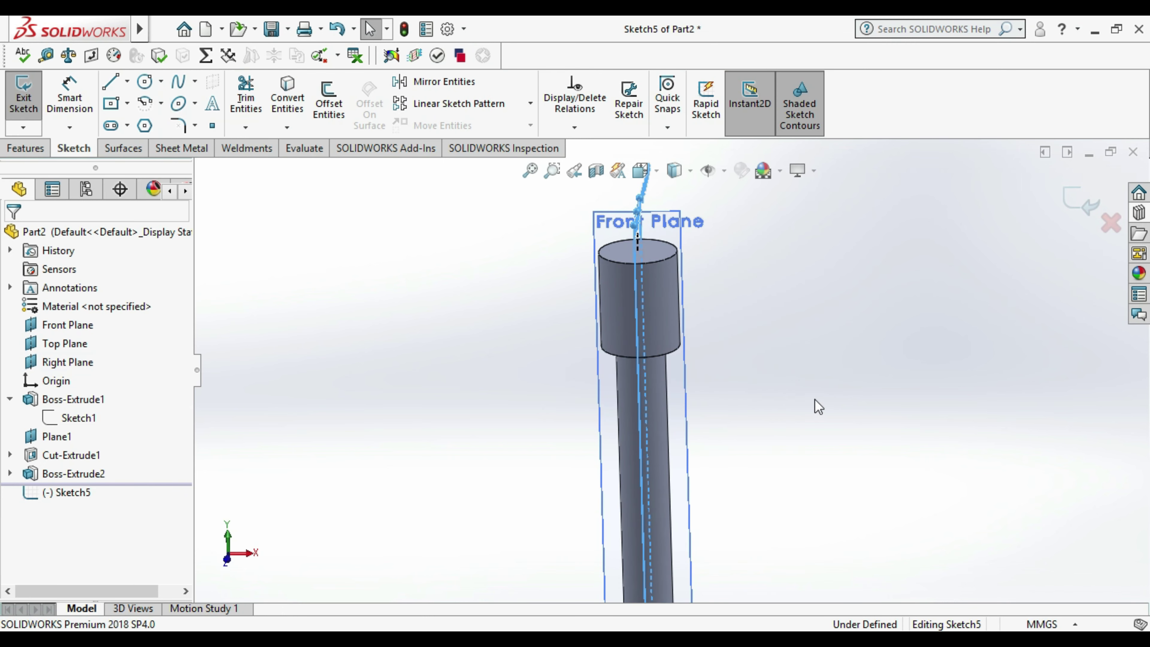
key("ctrl+8")
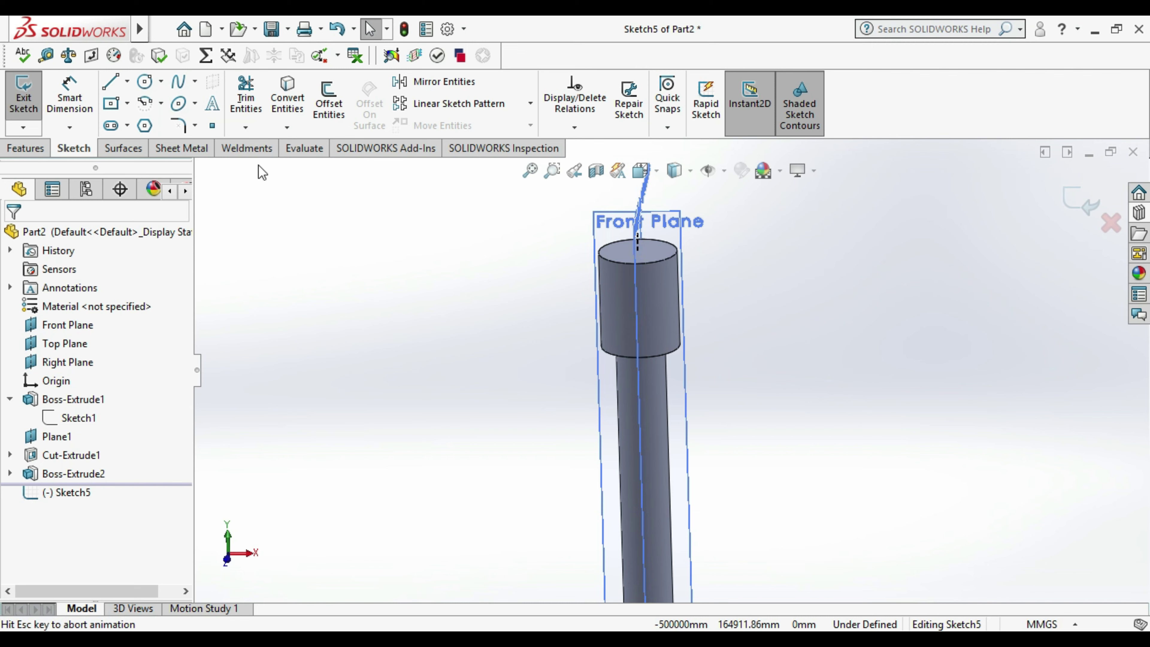
- Draw a circle centred on the shaft's centreline in the head
left_click(145, 82)
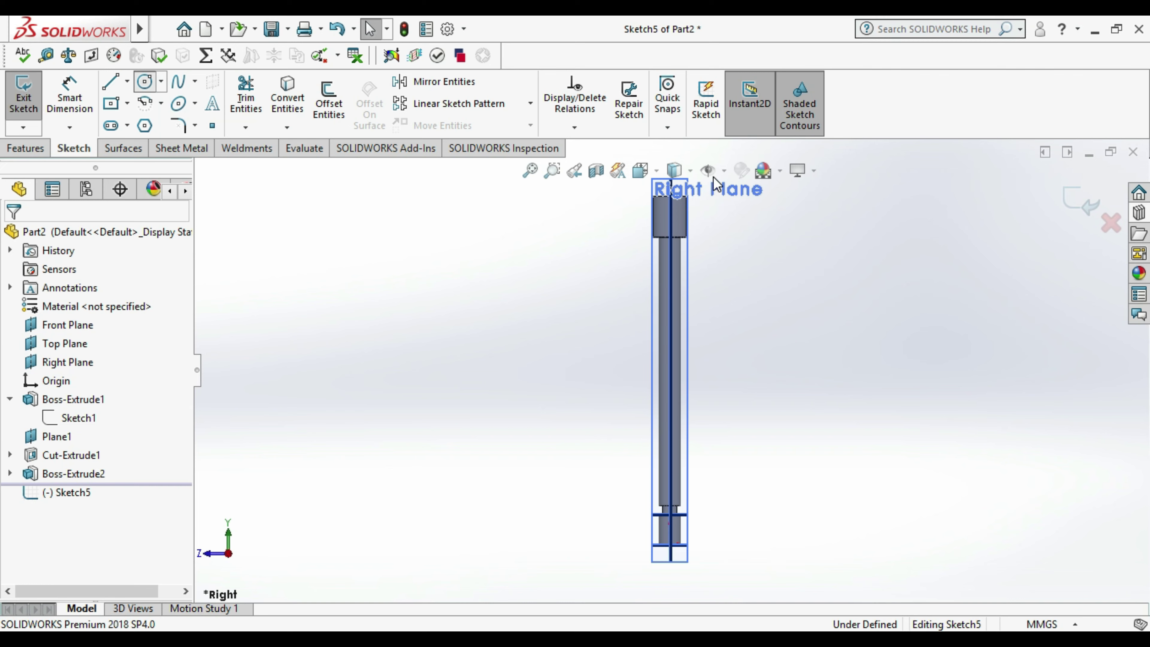
scroll(715, 185, "down", 2)
scroll(706, 177, "down", 2)
scroll(634, 226, "down", 2)
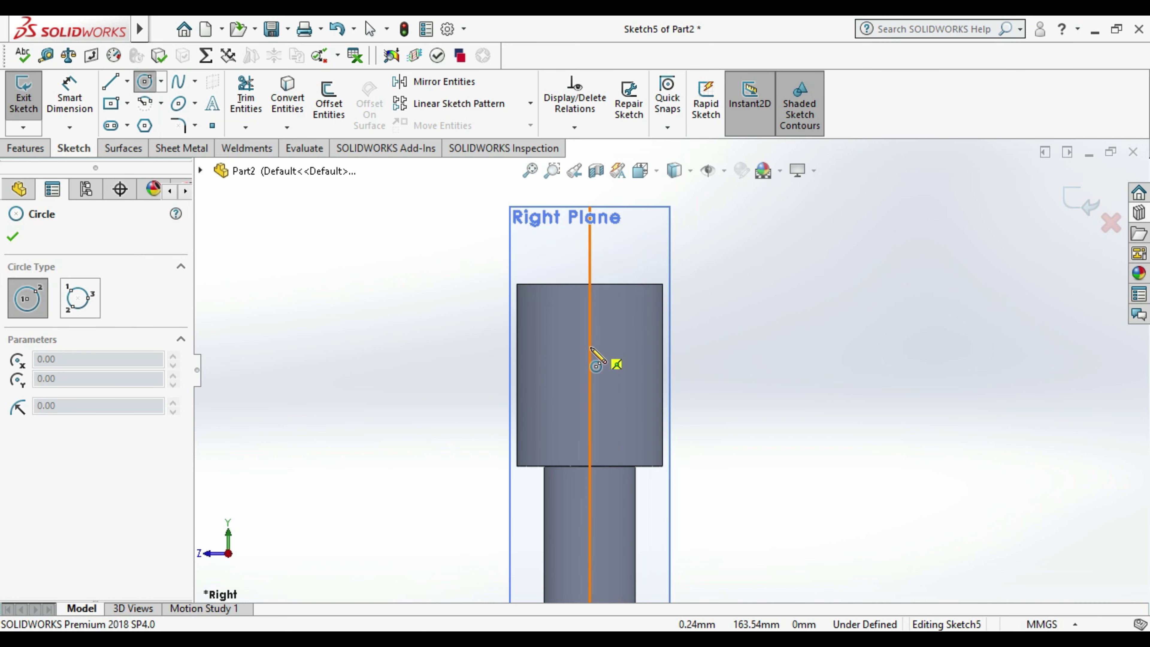
scroll(615, 270, "down", 2)
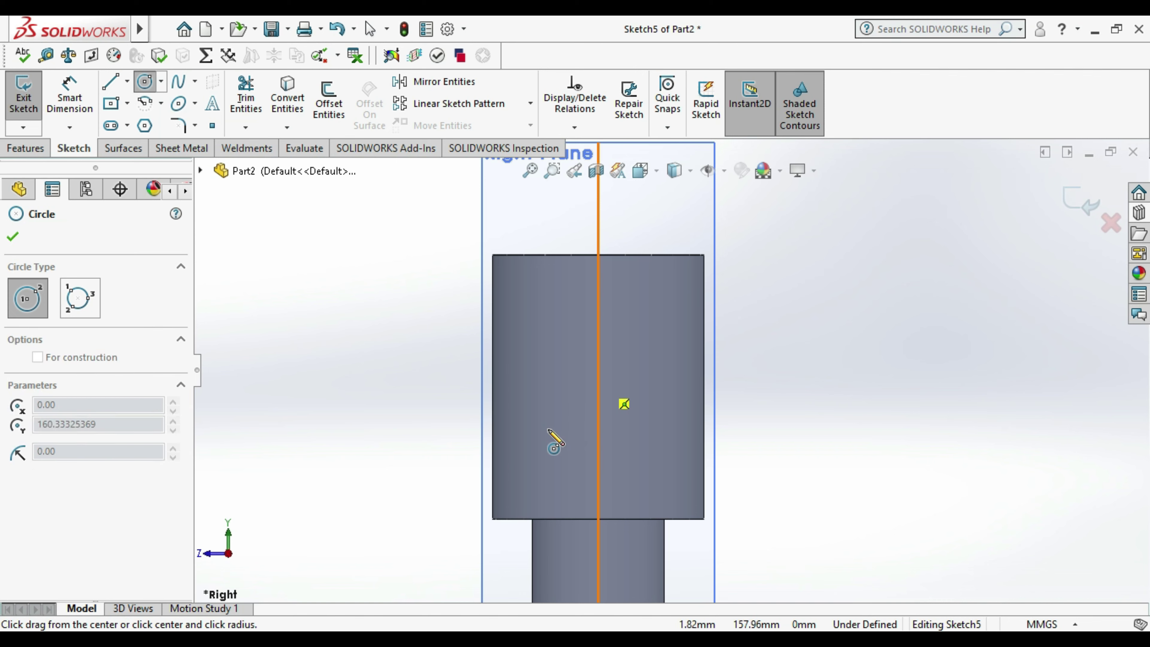
left_click(598, 383)
left_click(558, 448)
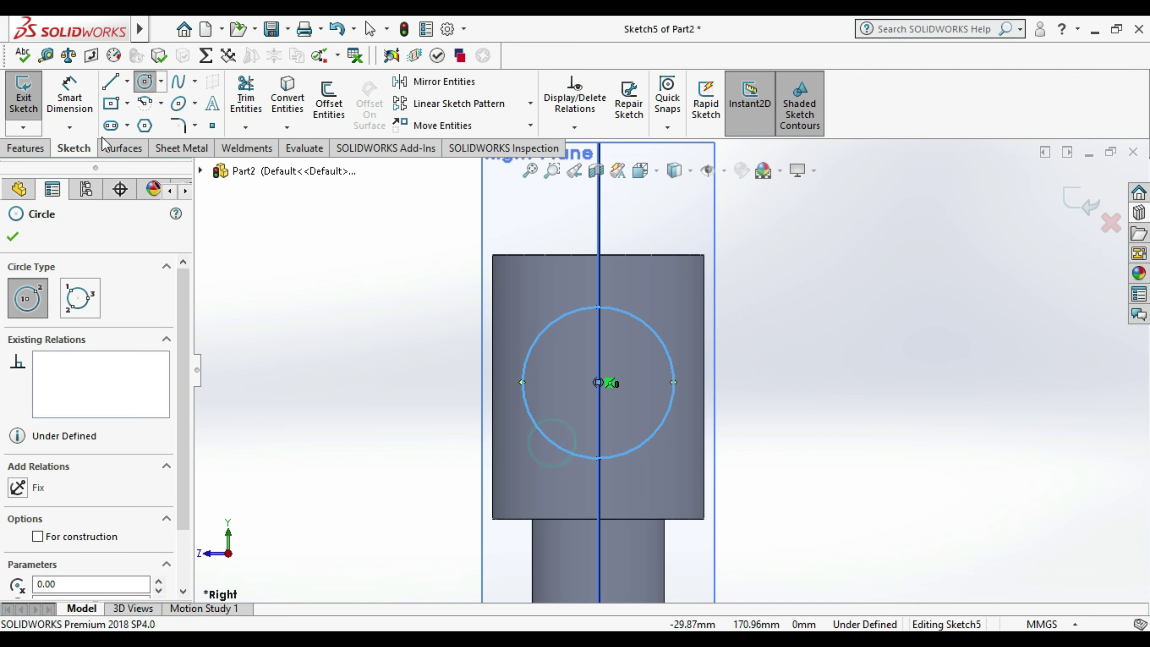
- Dimension the circle to a 10 mm diameter
left_click(69, 97)
left_click(655, 428)
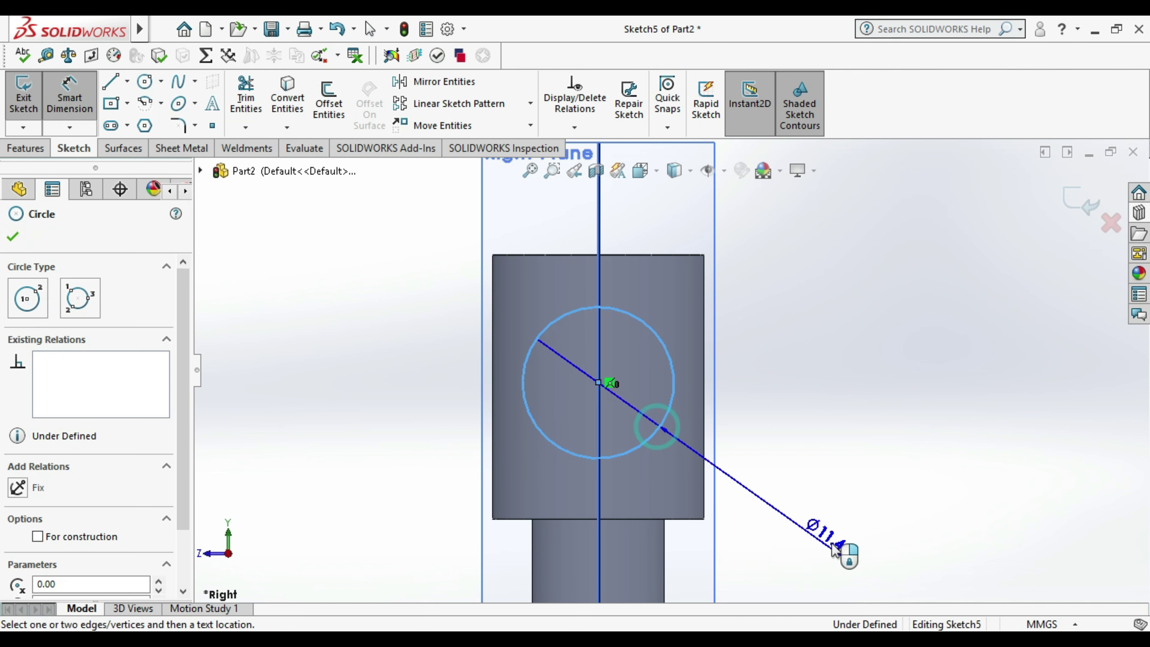
left_click(851, 534)
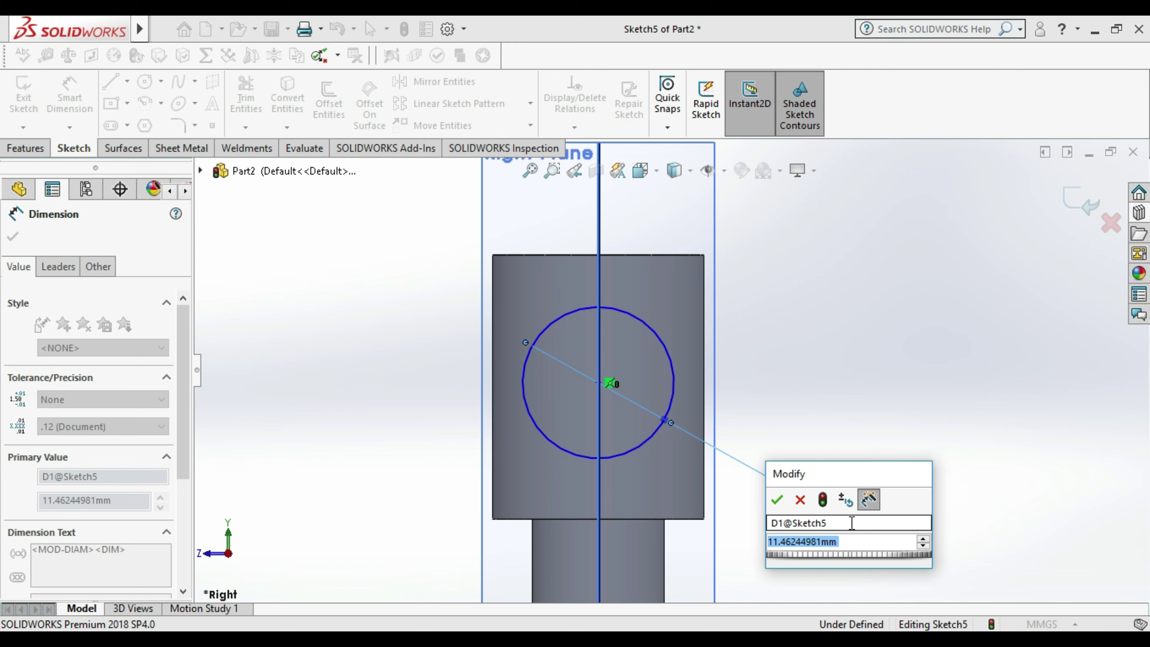
type("10")
key("Return")
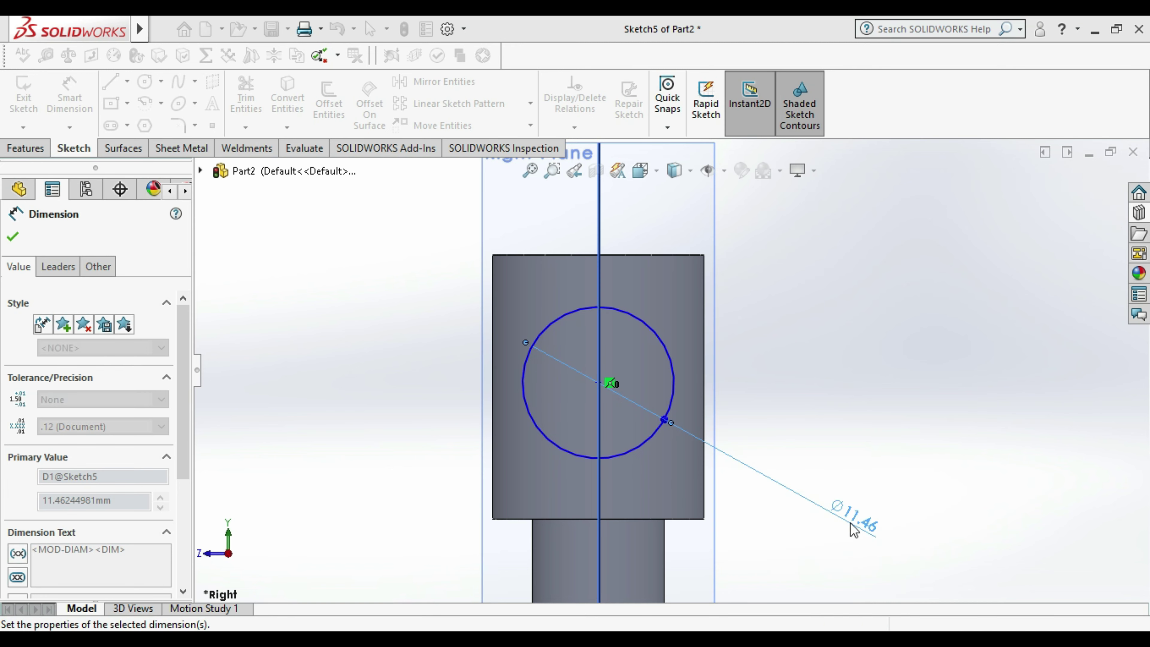
left_click(955, 403)
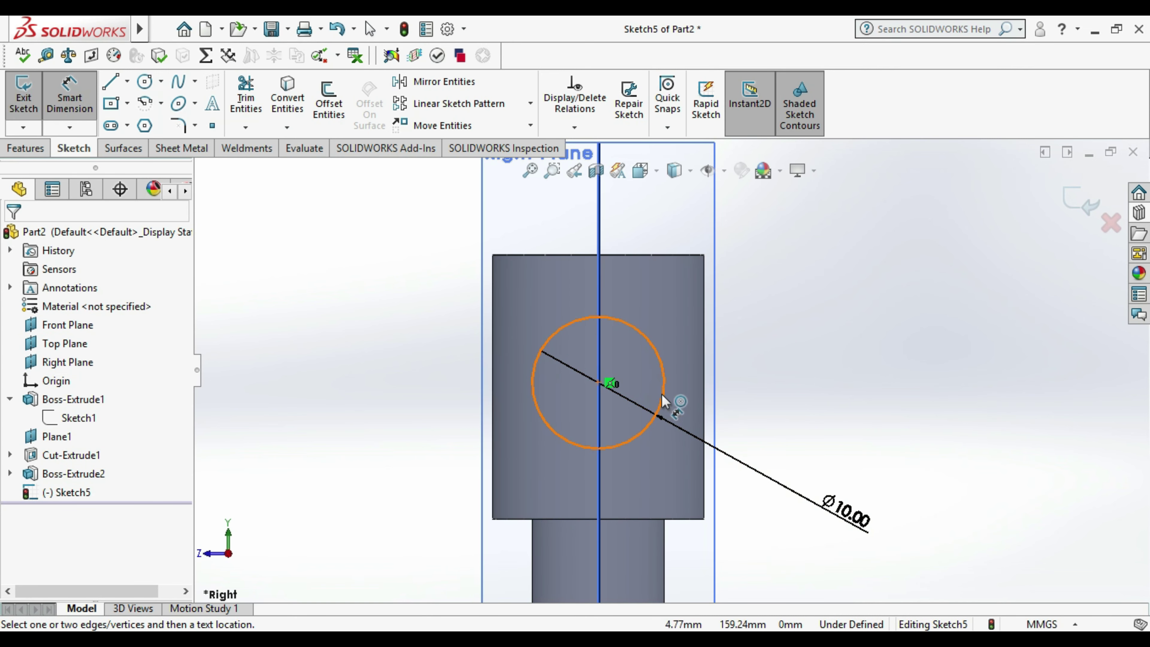
- Place the circle centre 10 mm below the block's top edge
left_click(598, 383)
left_click(639, 256)
left_click(356, 345)
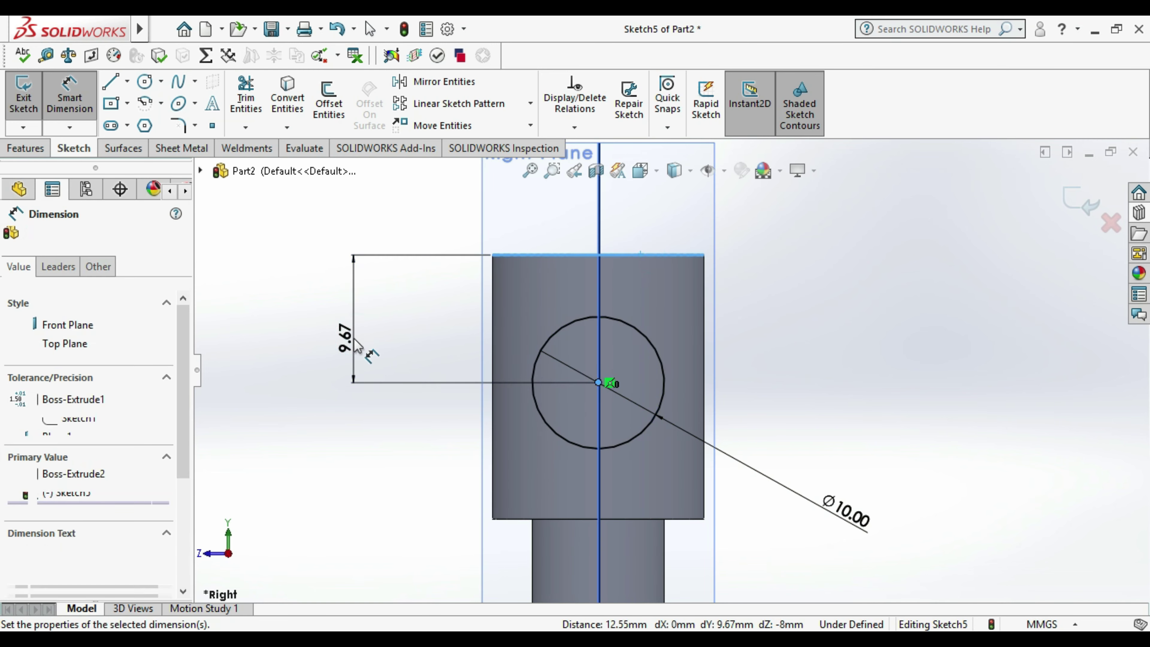
type("10")
key("Return")
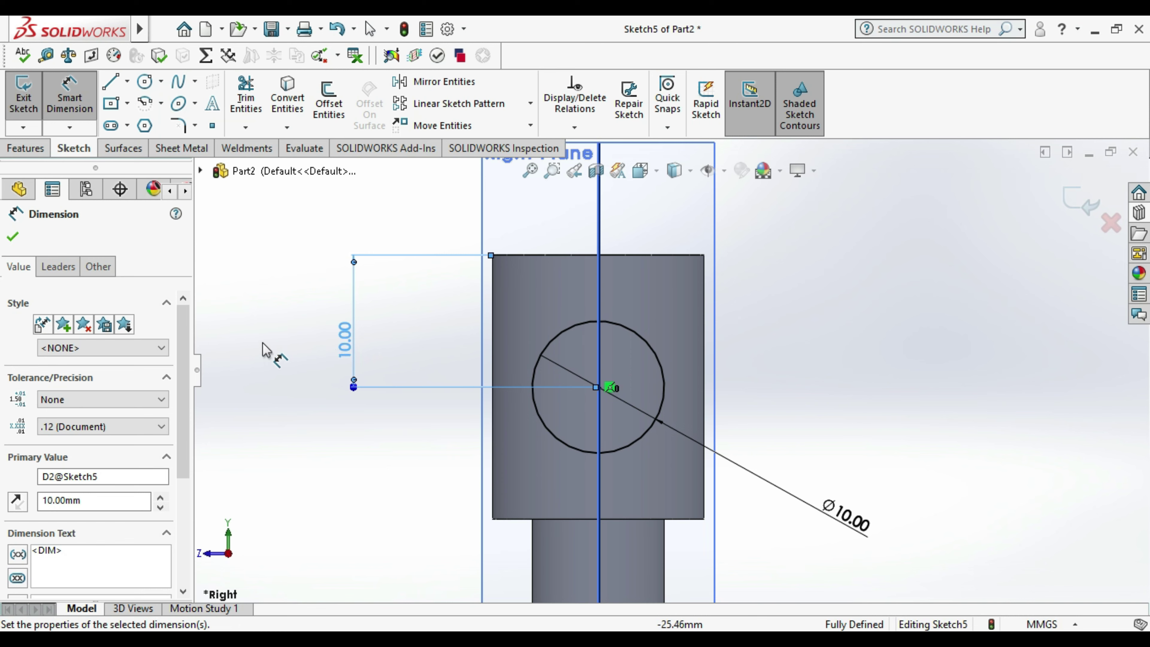
left_click(598, 387)
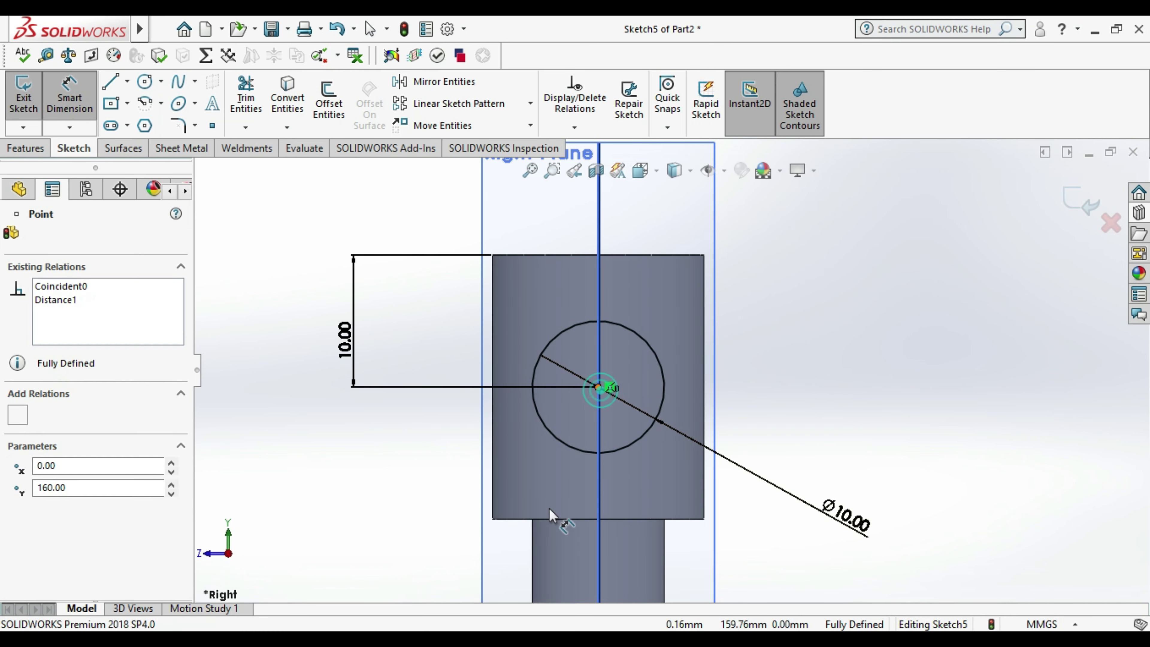
left_click(528, 519)
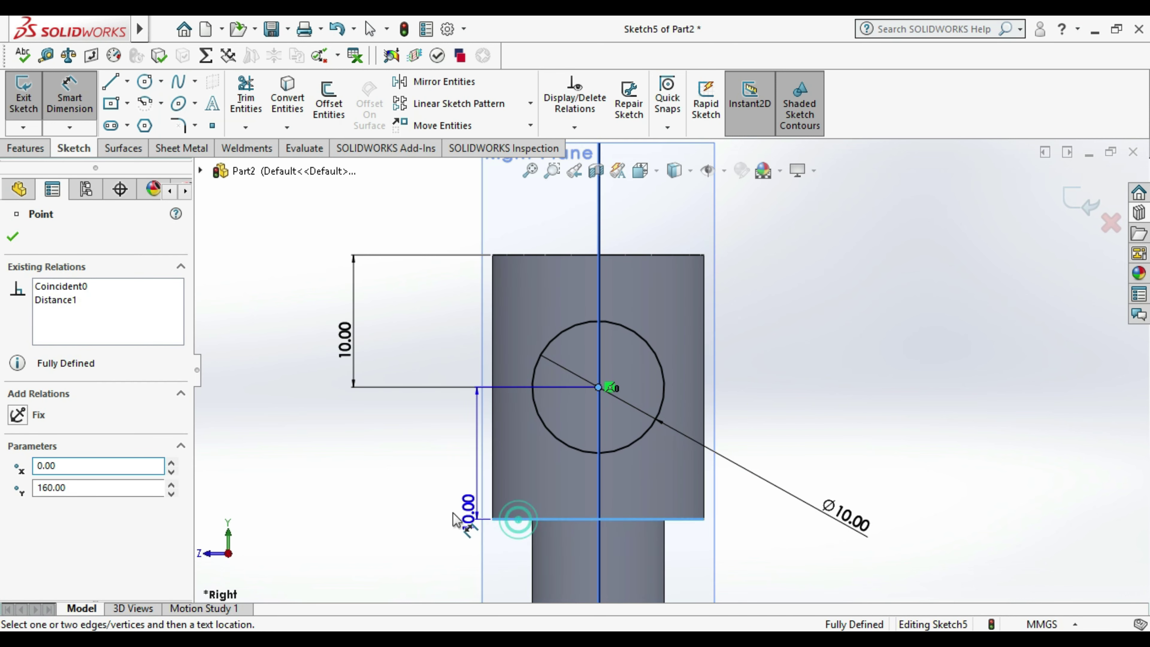
key("Escape")
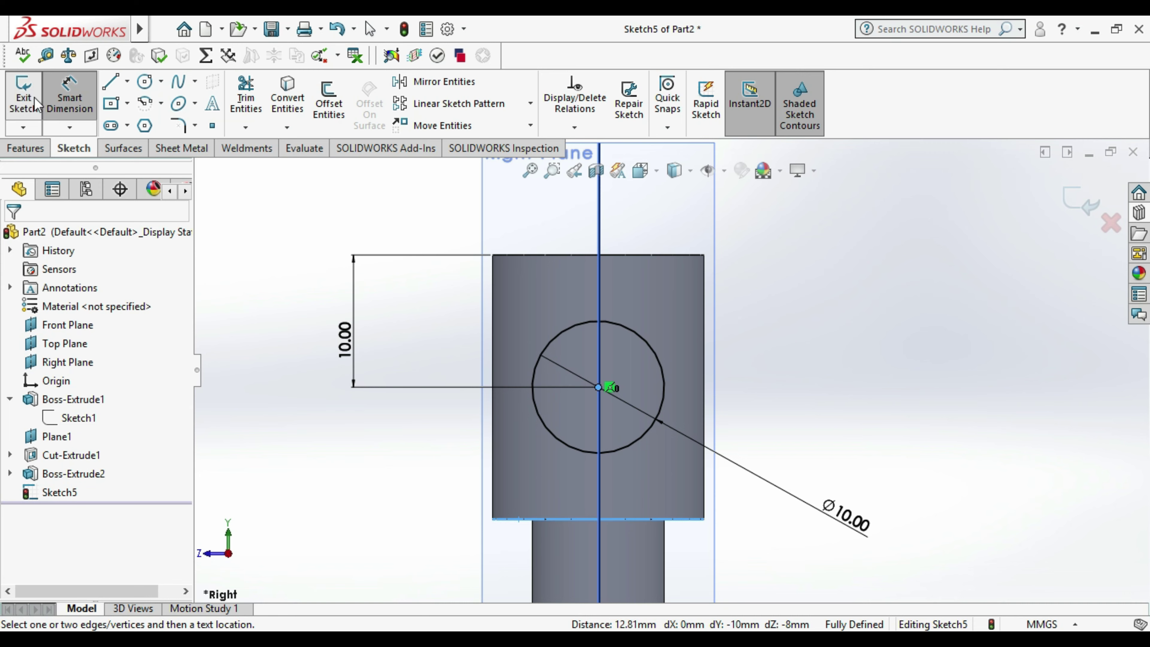
- Cut the 10 mm circle Through All in both directions as Cut-Extrude2
left_click(23, 95)
left_click(257, 99)
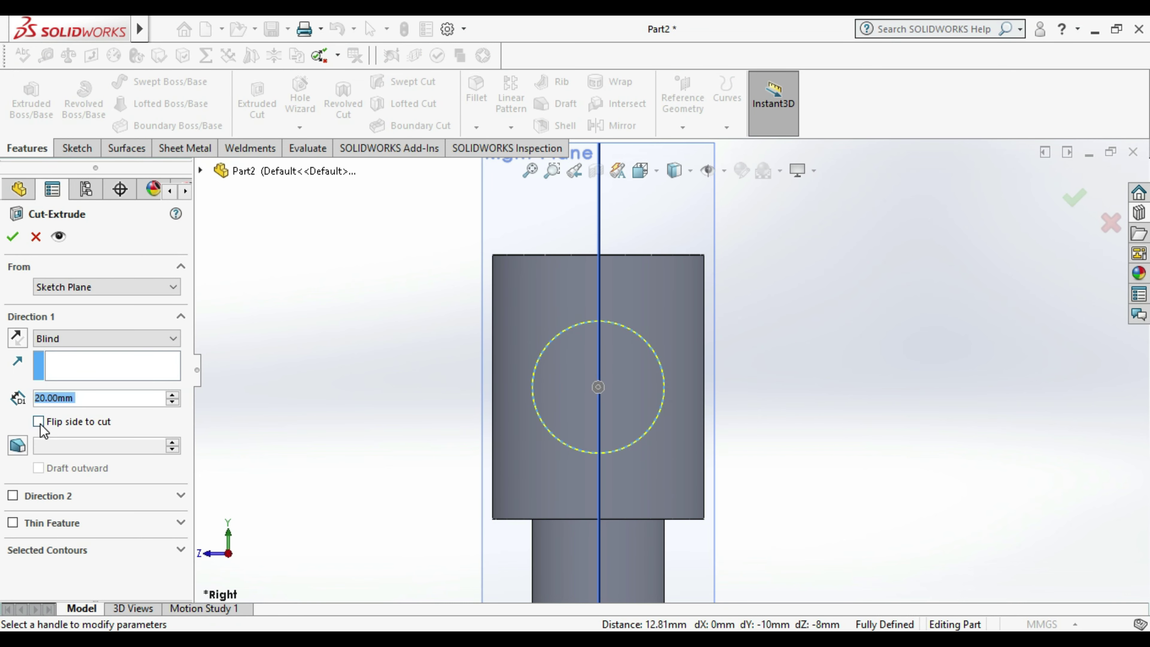
left_click(77, 338)
left_click(64, 365)
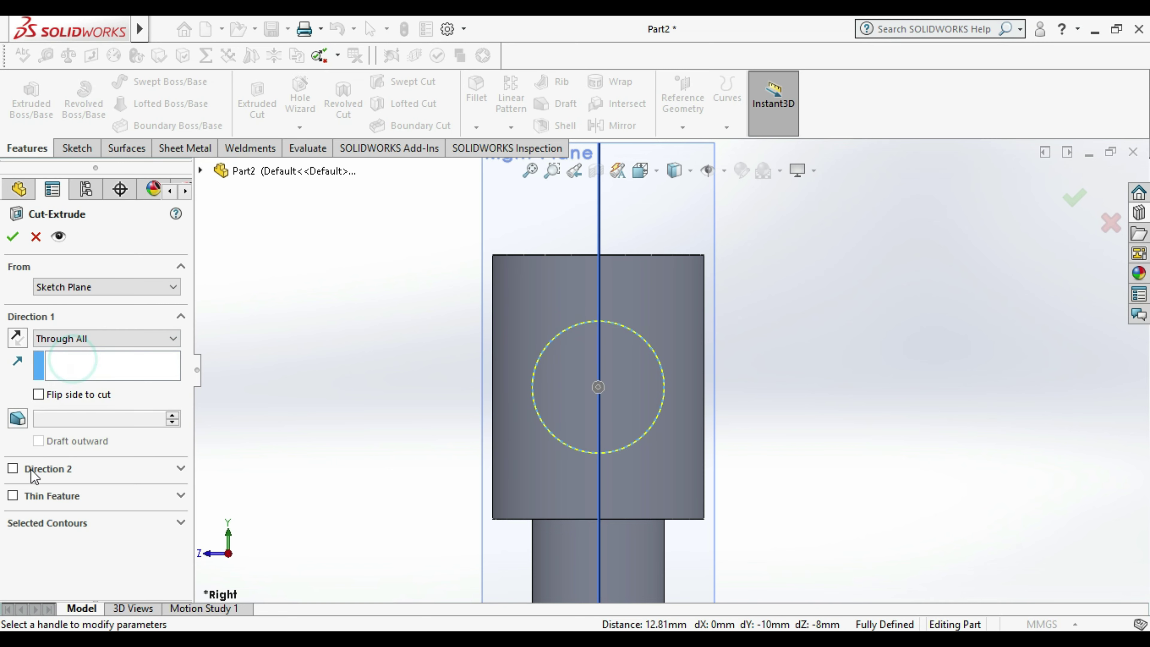
left_click(34, 474)
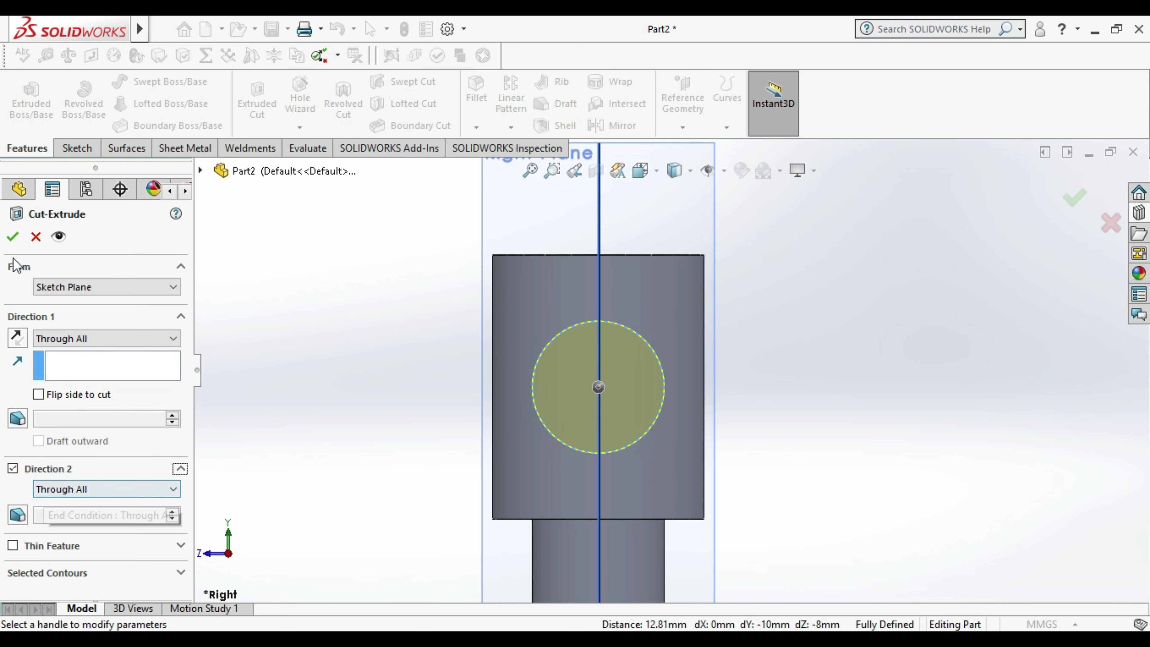
left_click(14, 242)
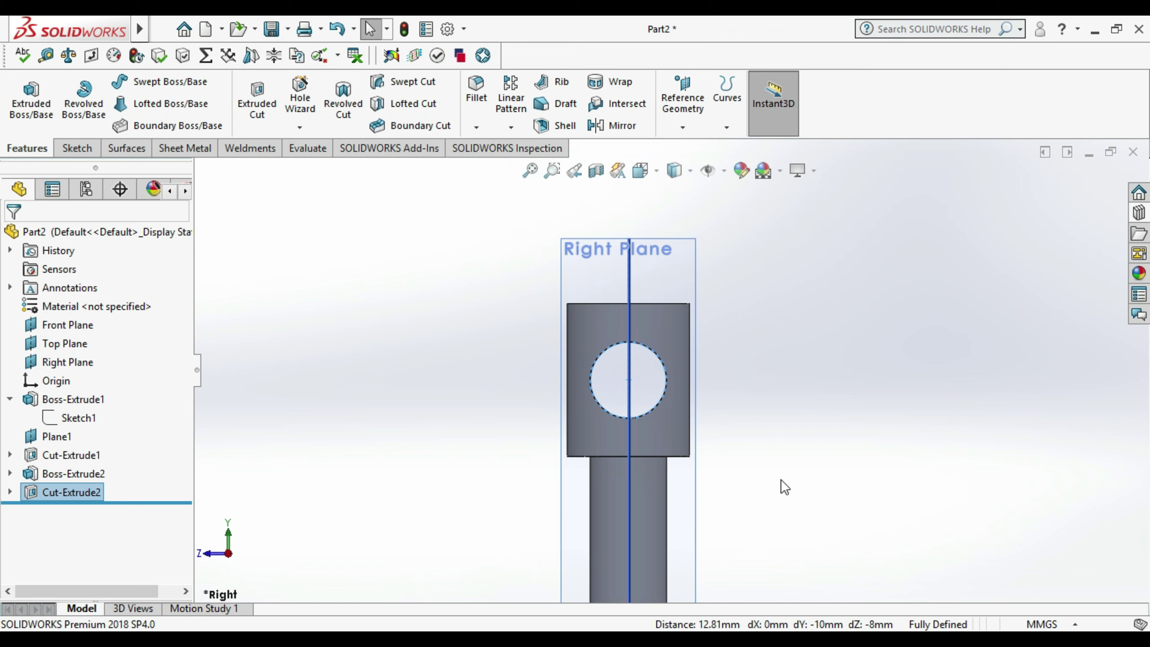
- Save the part as Threaded Rod and close it
middle_click_drag(783, 483, 726, 516)
scroll(730, 506, "up", 5)
scroll(730, 506, "up", 3)
left_click(273, 31)
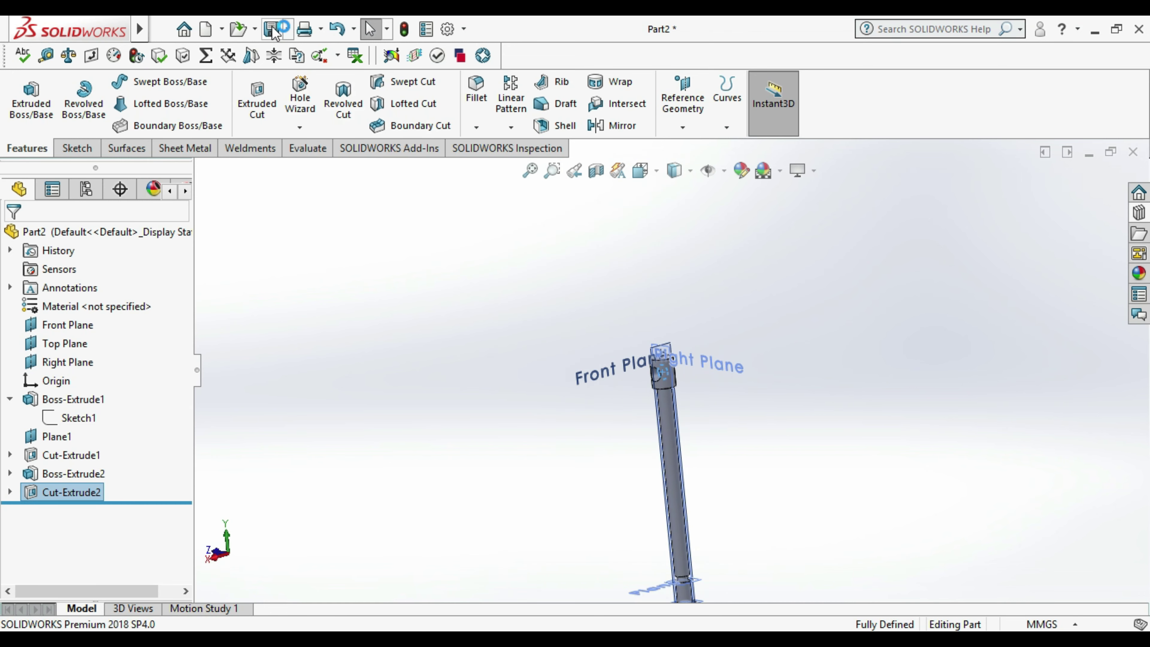
left_click(1133, 152)
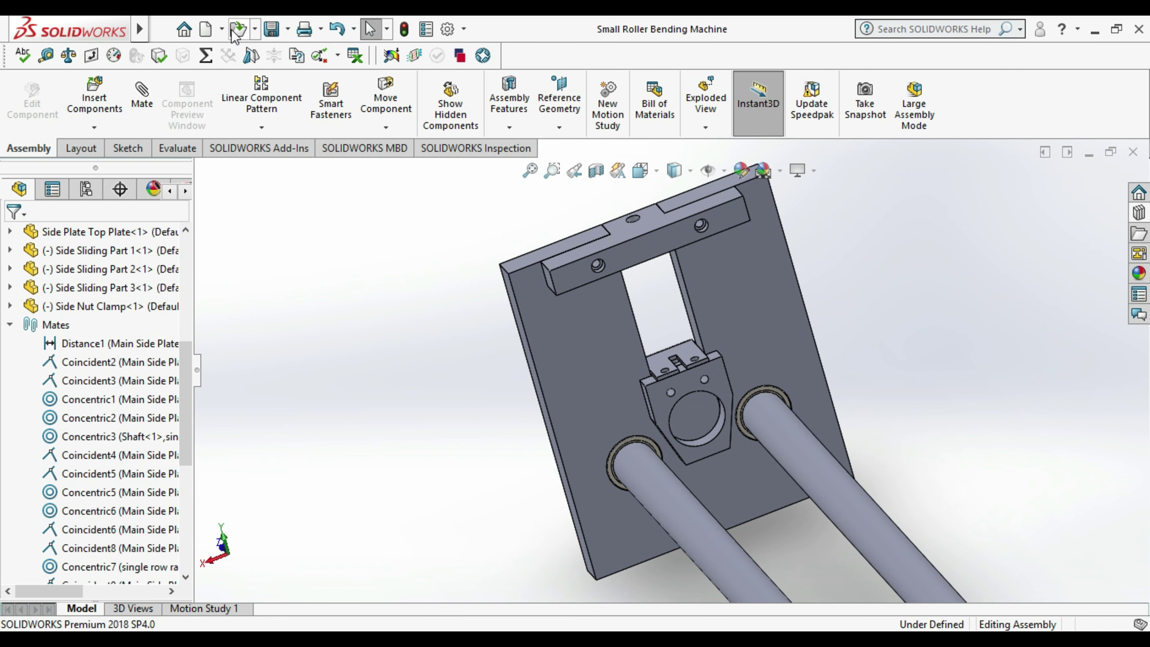
- Create a new part, show its default planes, and start a sketch on the Front Plane
left_click(206, 29)
double_click(378, 324)
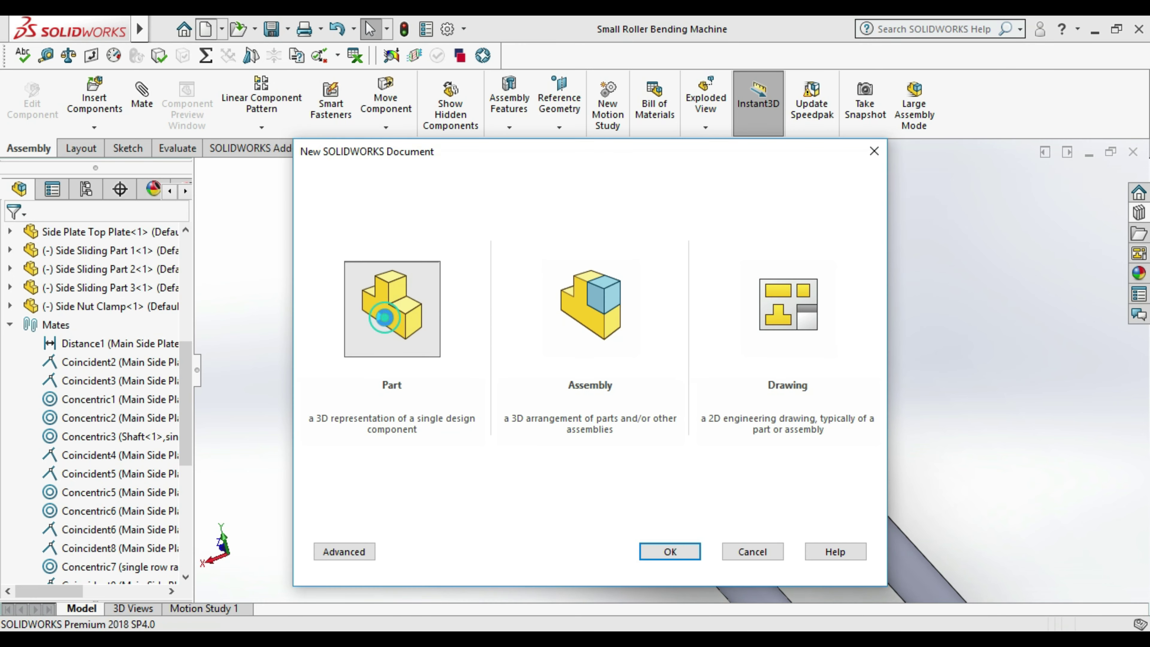
left_click(72, 325)
left_click(72, 362, "shift")
right_click(86, 343)
left_click(94, 335)
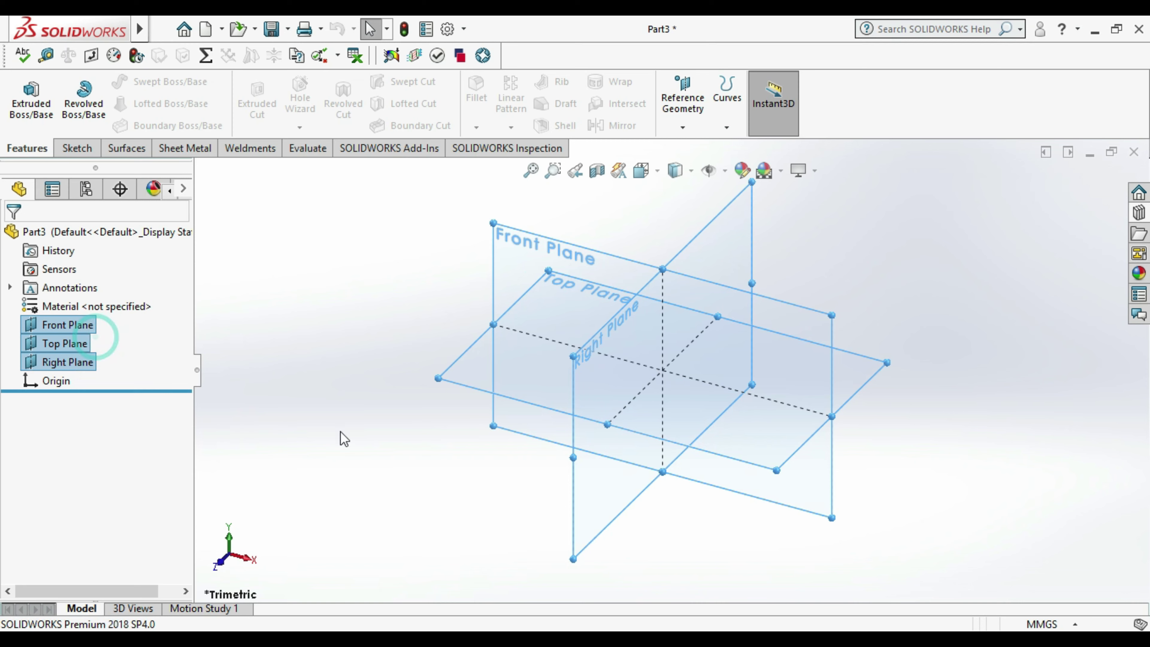
left_click(341, 432)
right_click(571, 247)
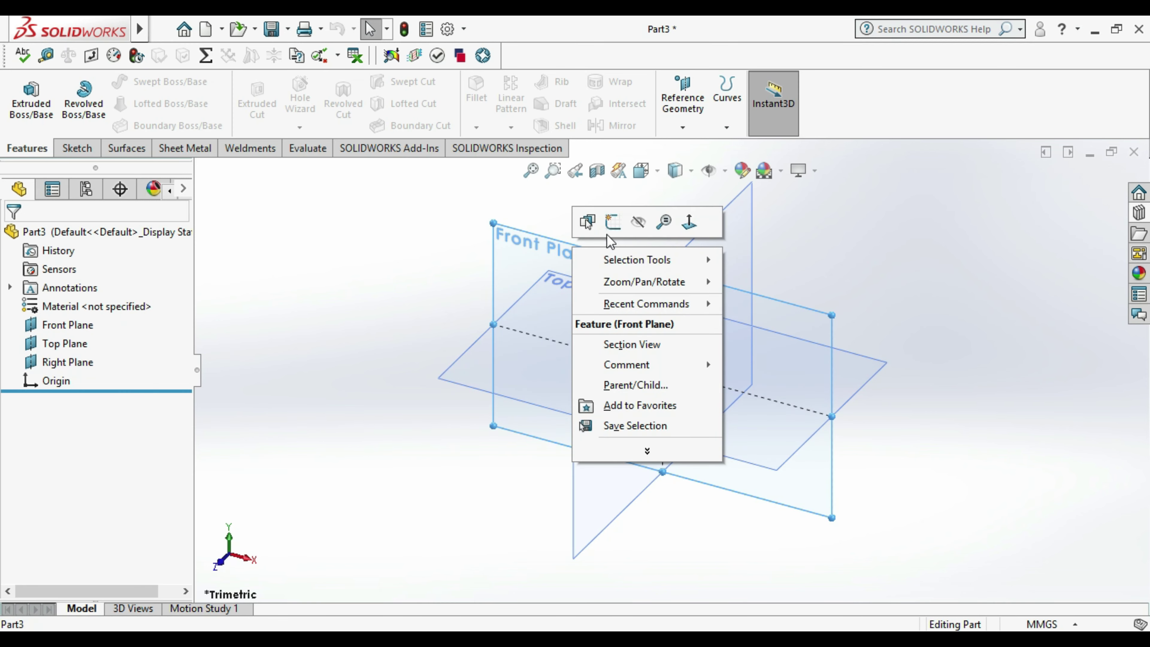
left_click(615, 227)
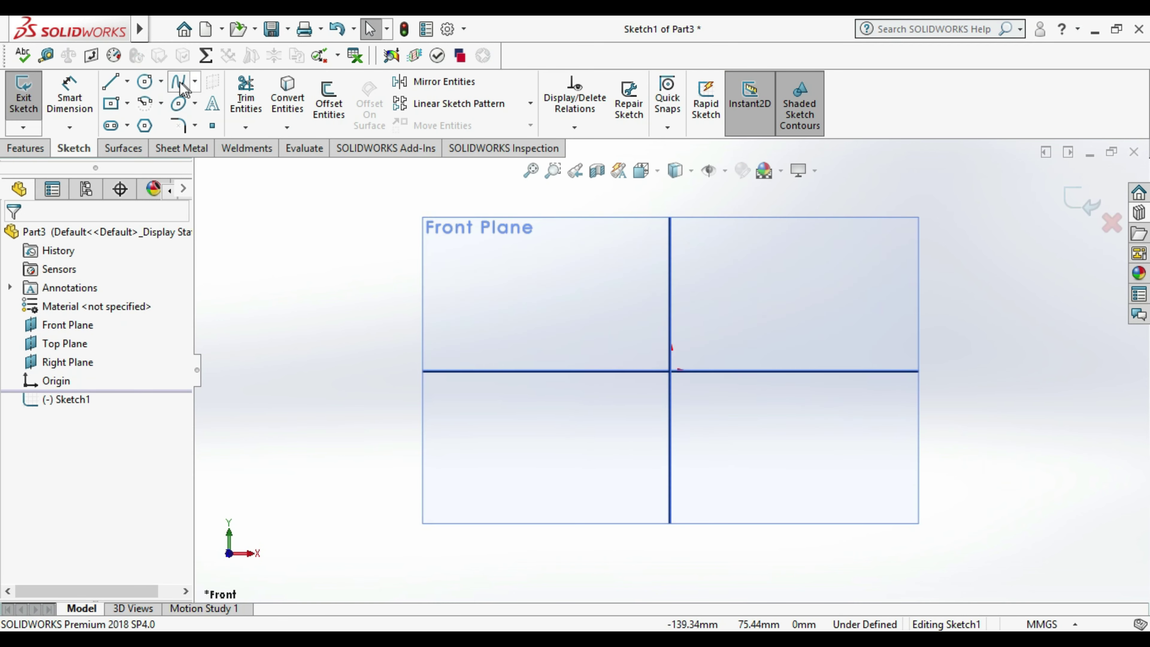
- Draw an 8 mm diameter circle at the origin and exit Sketch1
left_click(145, 81)
left_click(670, 370)
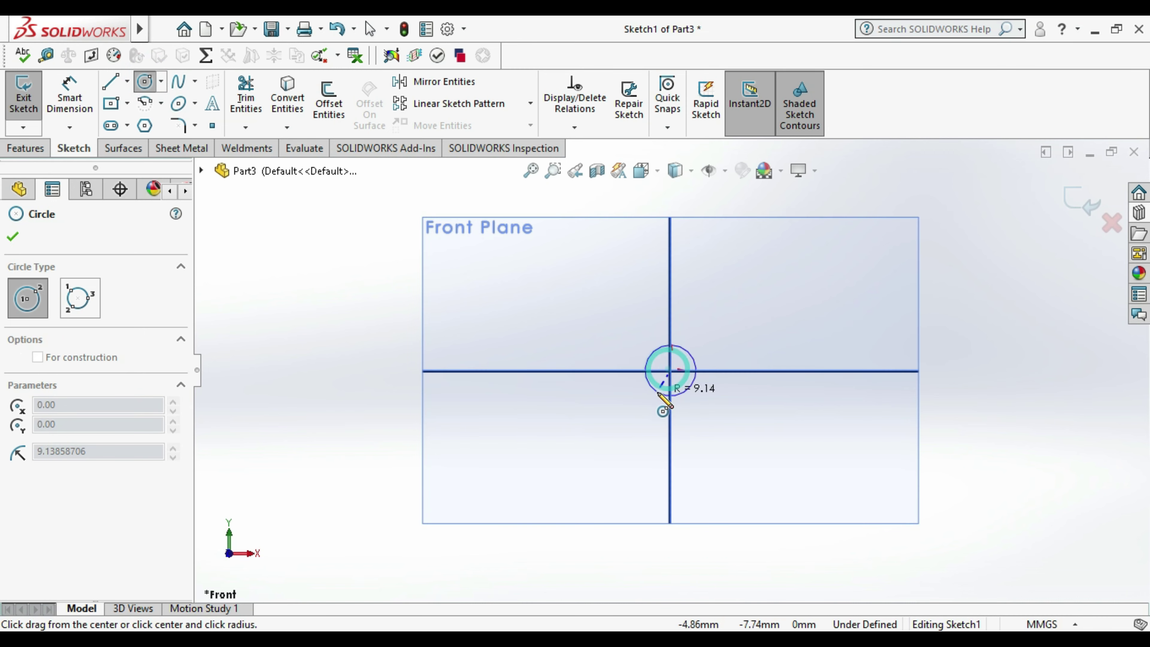
left_click(661, 395)
left_click(69, 95)
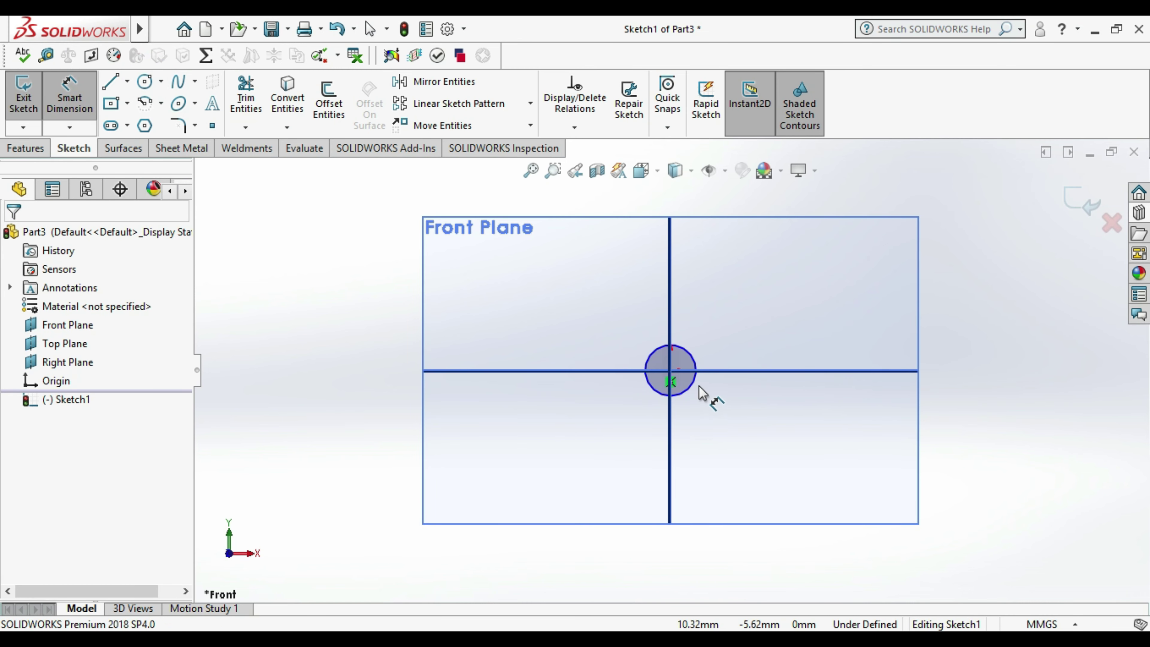
left_click(689, 389)
left_click(767, 482)
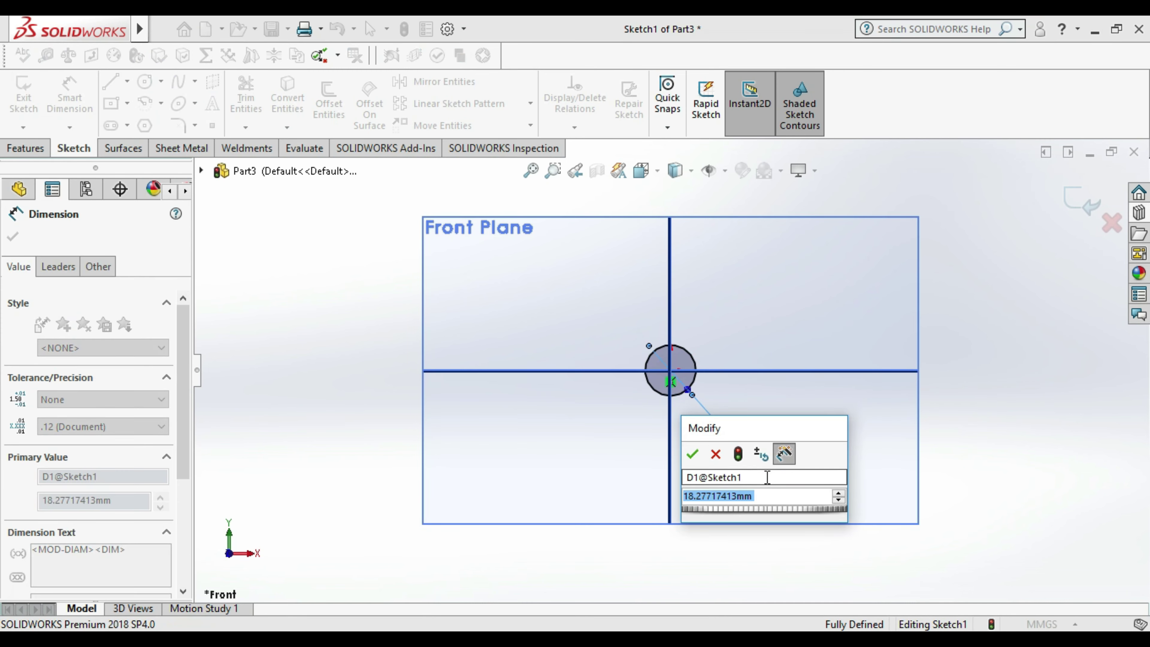
type("1")
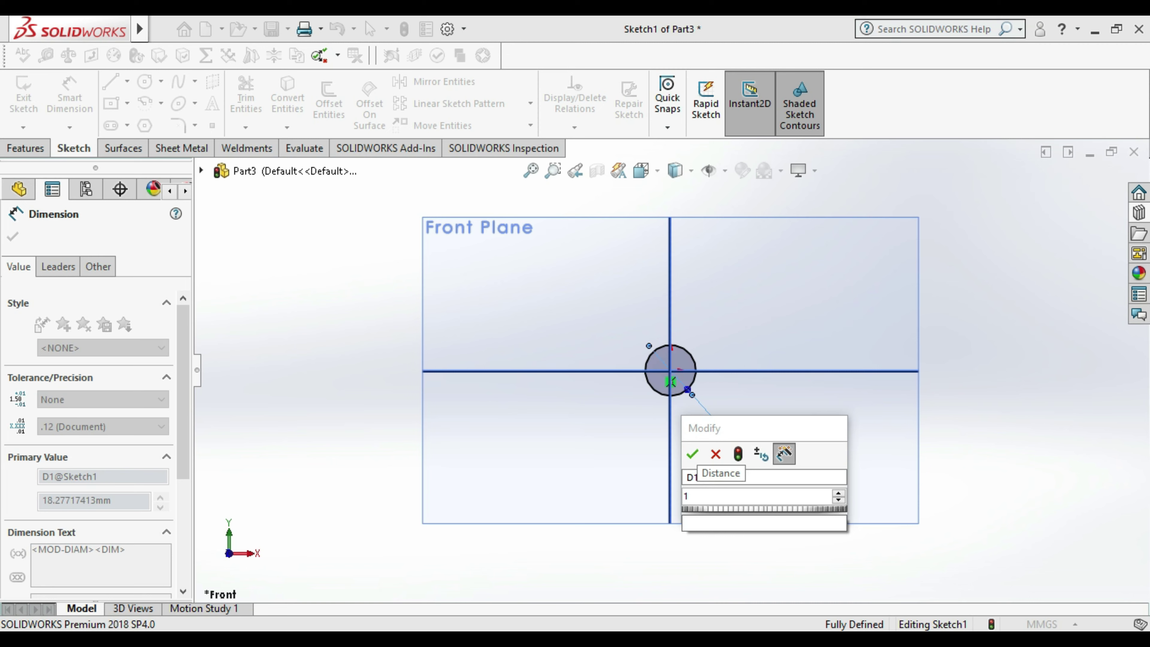
key("BackSpace")
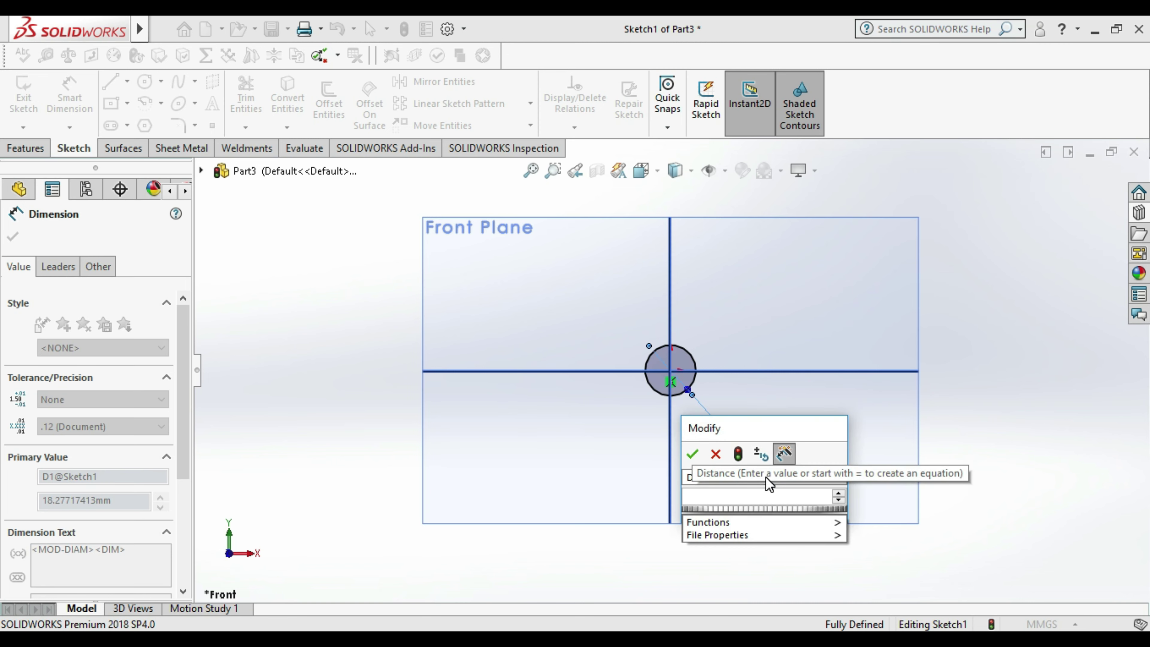
type("8")
key("Return")
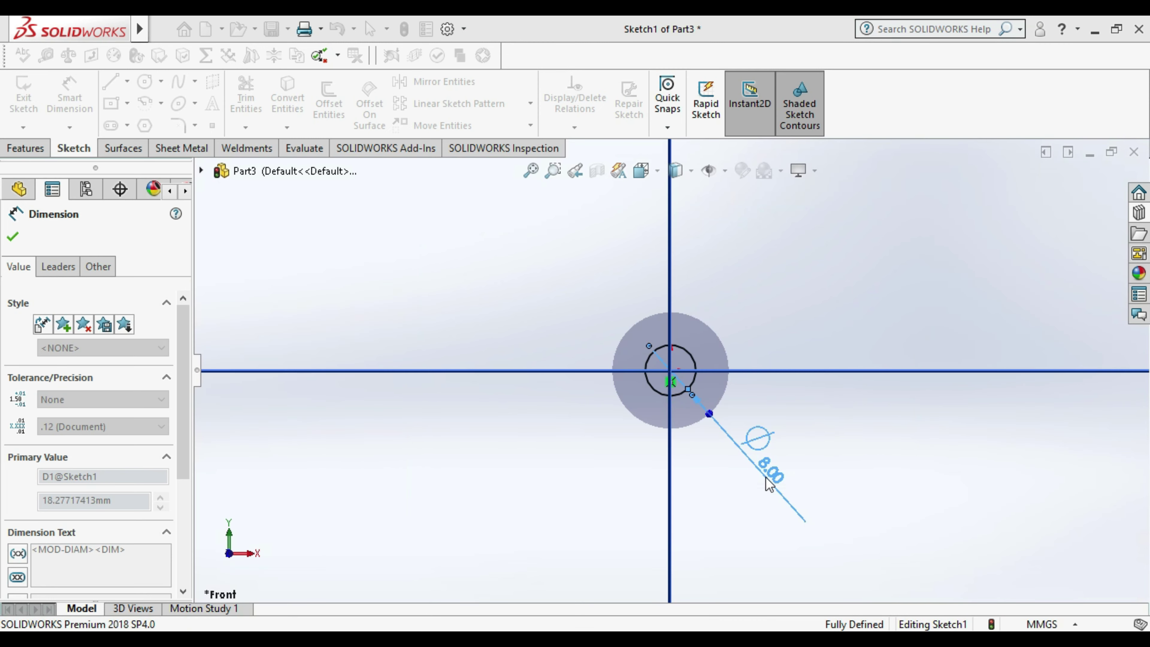
scroll(706, 408, "down", 1)
scroll(715, 412, "down", 1)
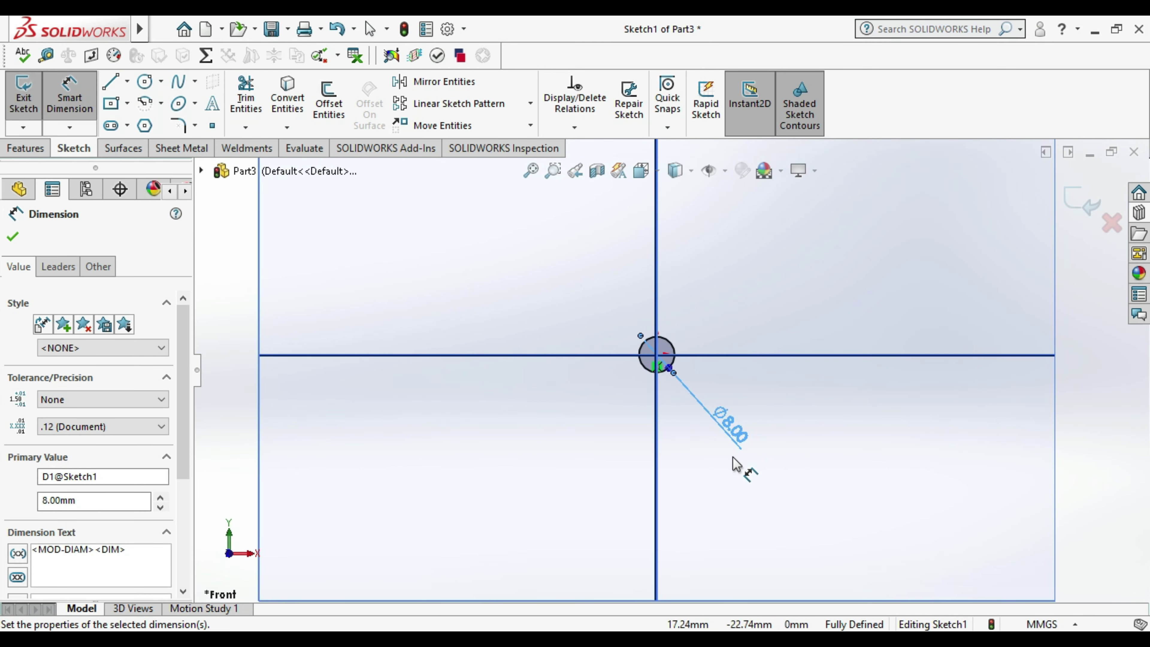
left_click(20, 93)
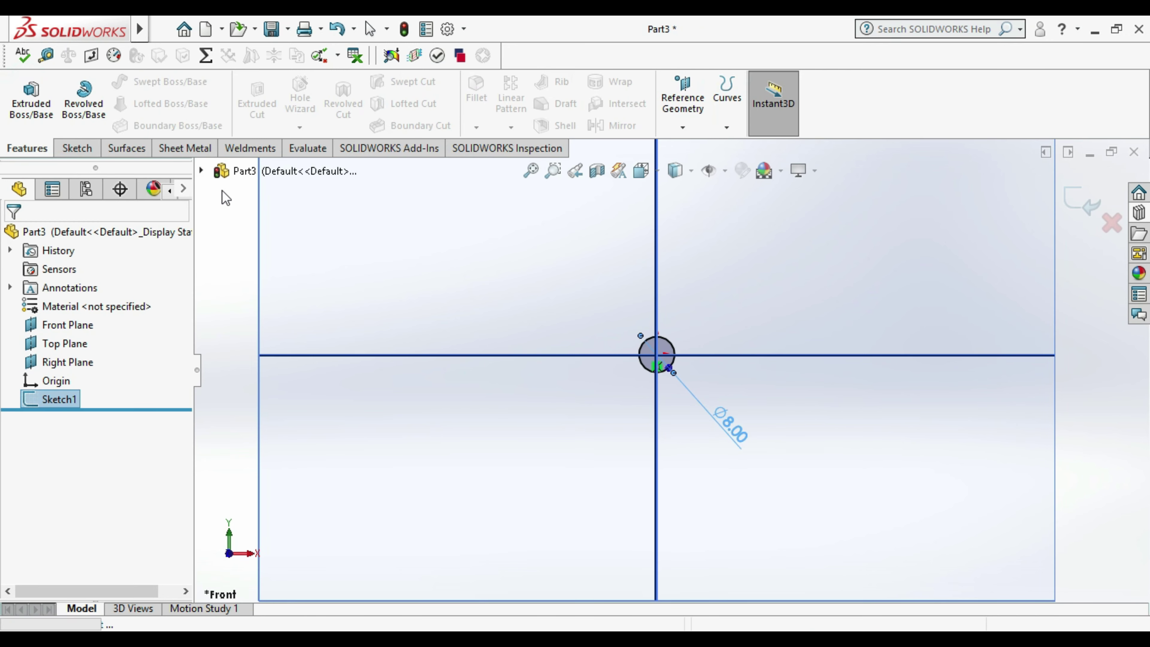
- Extrude the 8 mm circle to a 120 mm blind depth
left_click(33, 90)
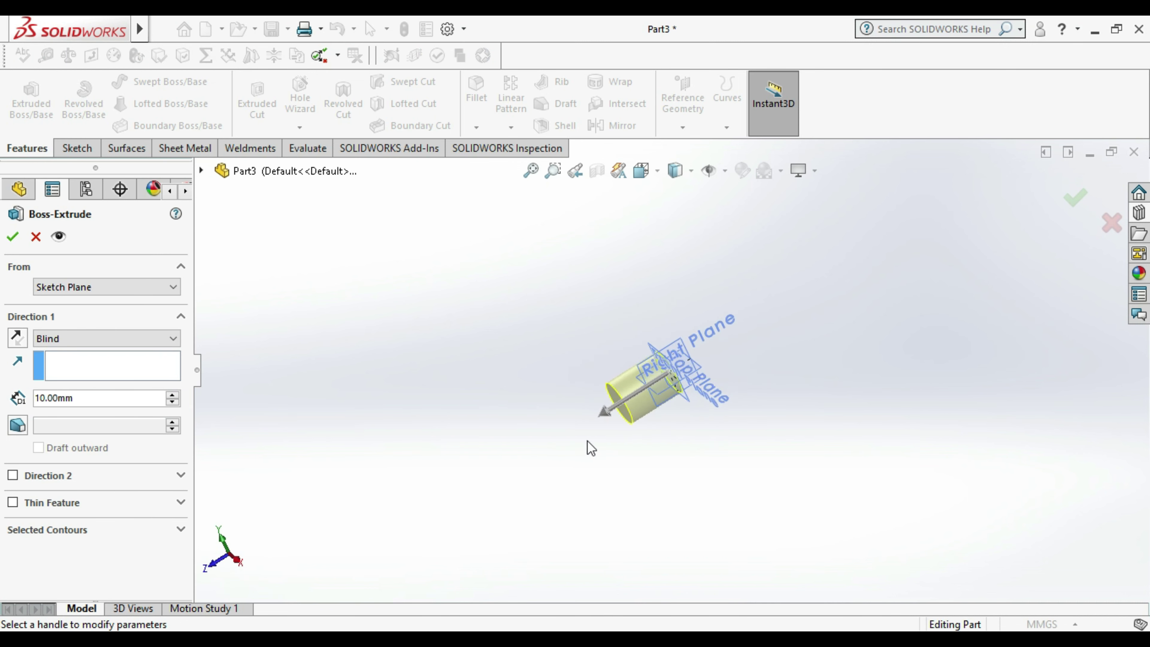
left_click(89, 399)
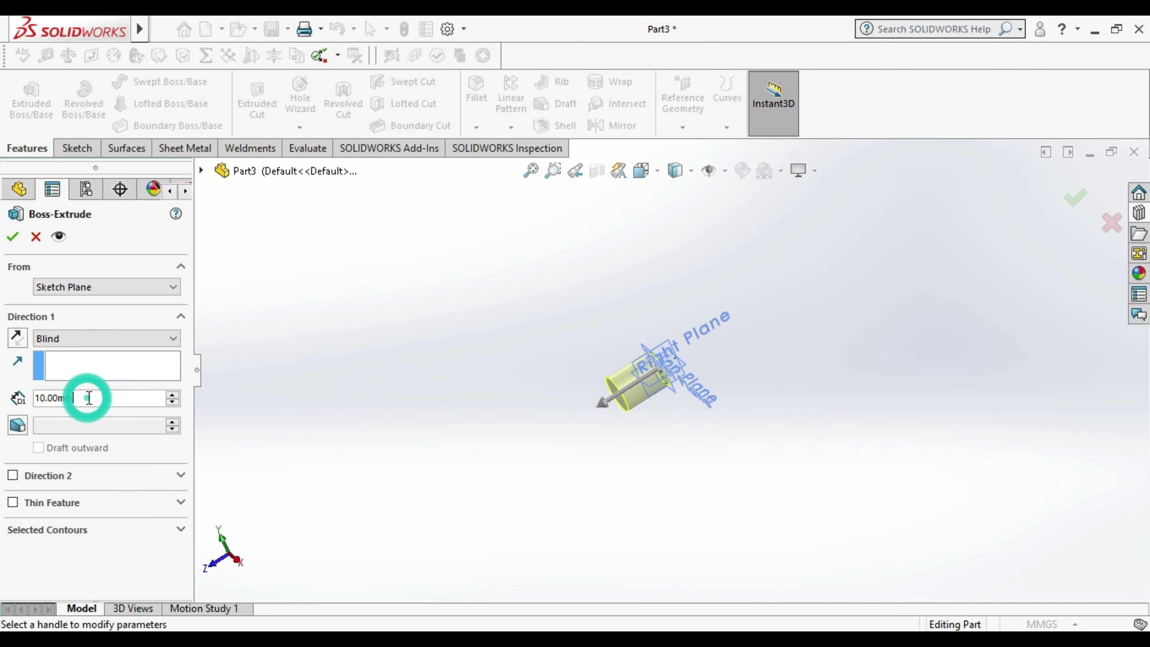
double_click(45, 399)
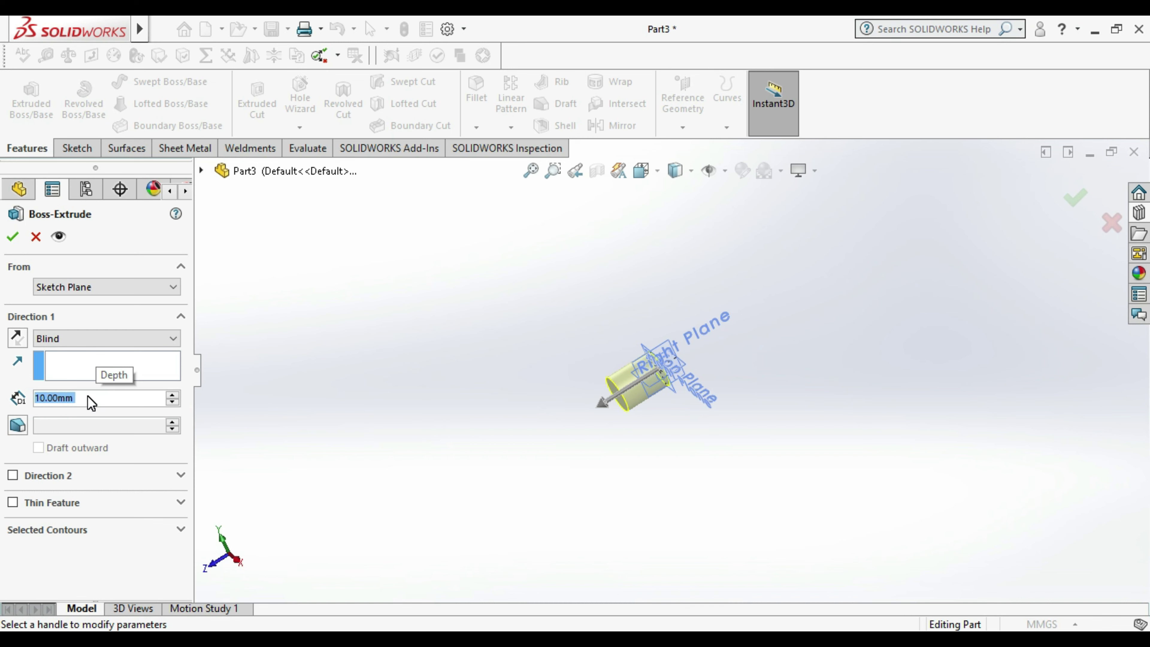
type("1")
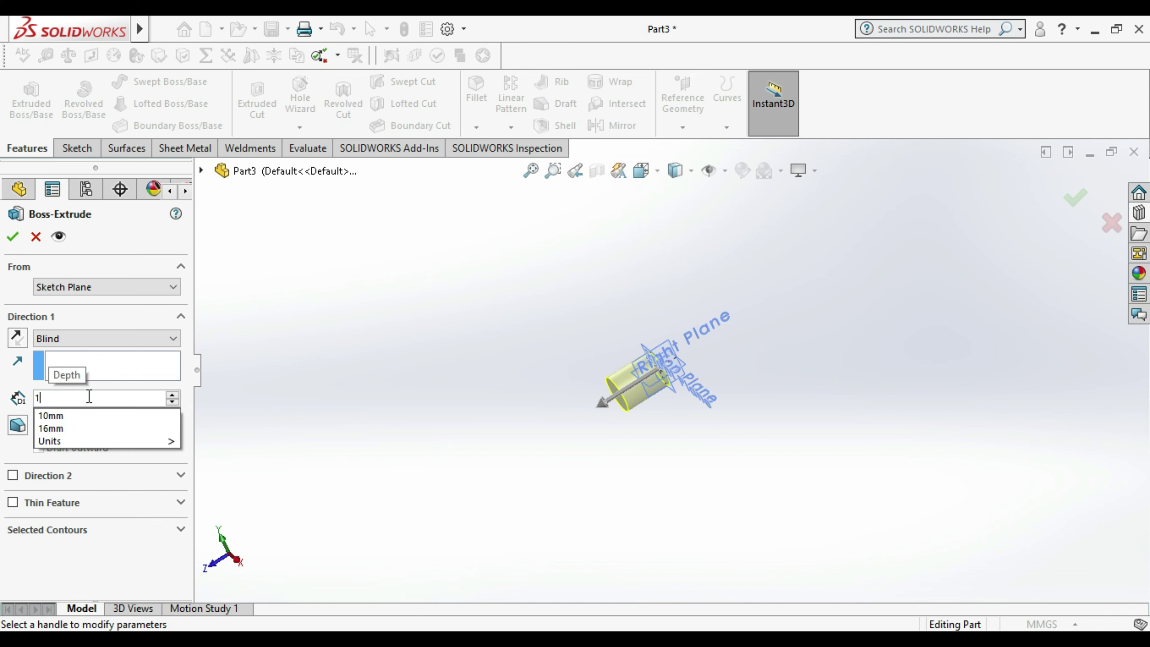
type("20")
key("Return")
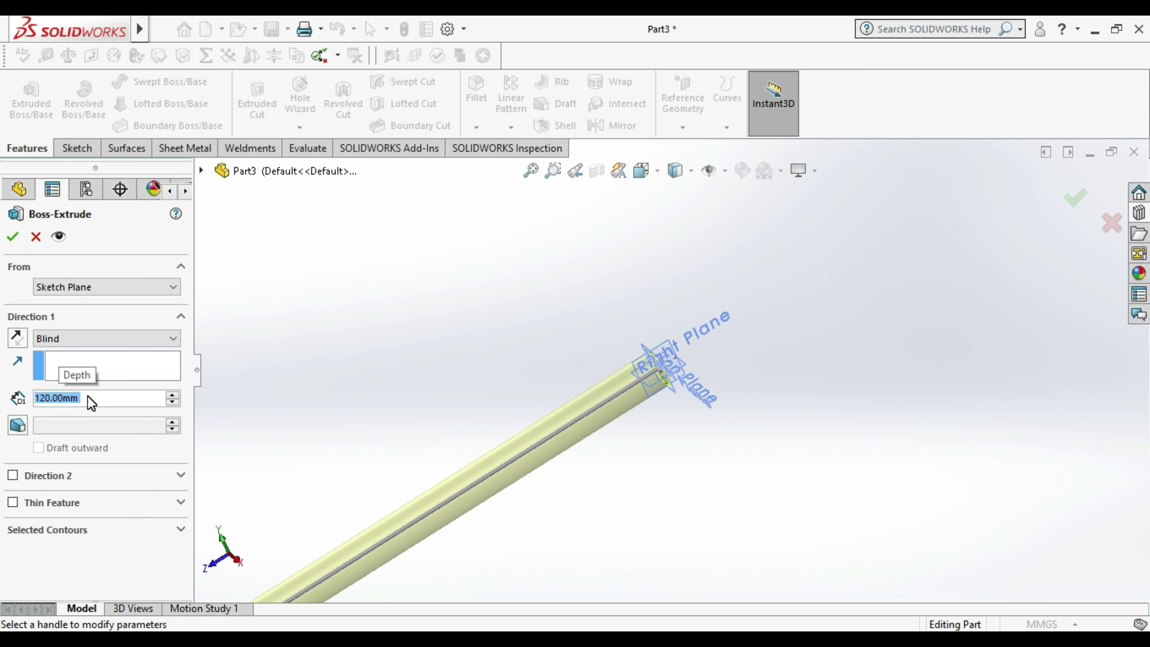
left_click(13, 237)
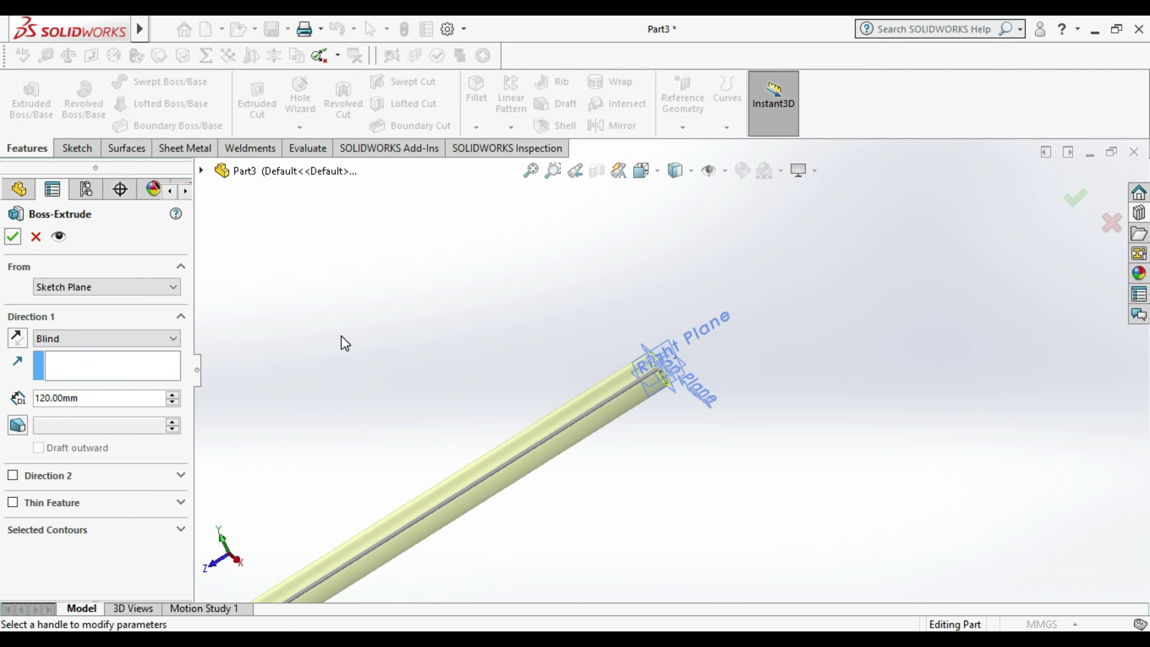
left_click(306, 345)
scroll(470, 511, "down", 2)
scroll(489, 507, "down", 2)
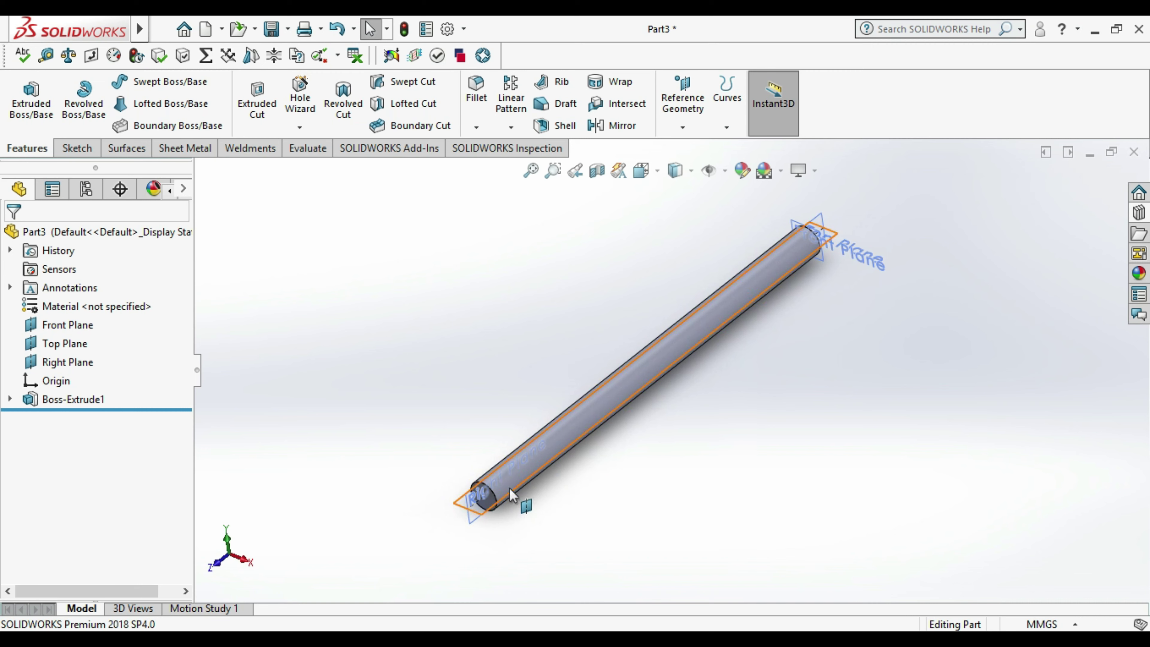
- Start a new sketch on the rod's circular end face
scroll(503, 505, "down", 3)
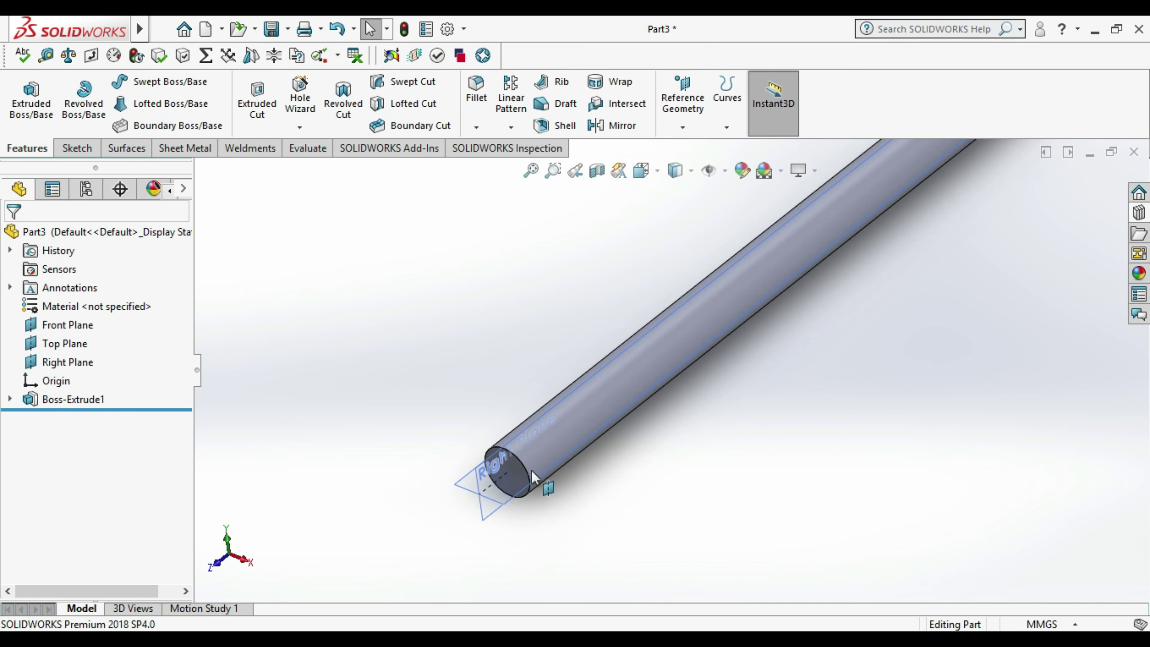
right_click(516, 474)
left_click(455, 379)
left_click(568, 446)
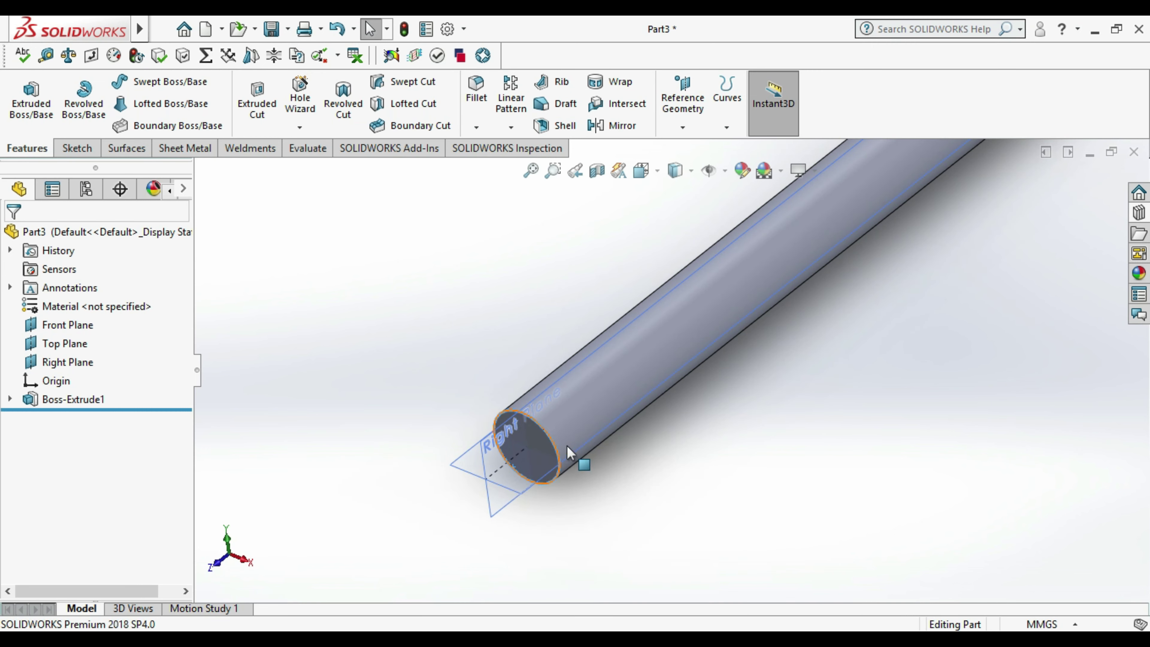
left_click(548, 452)
right_click(545, 448)
left_click(585, 259)
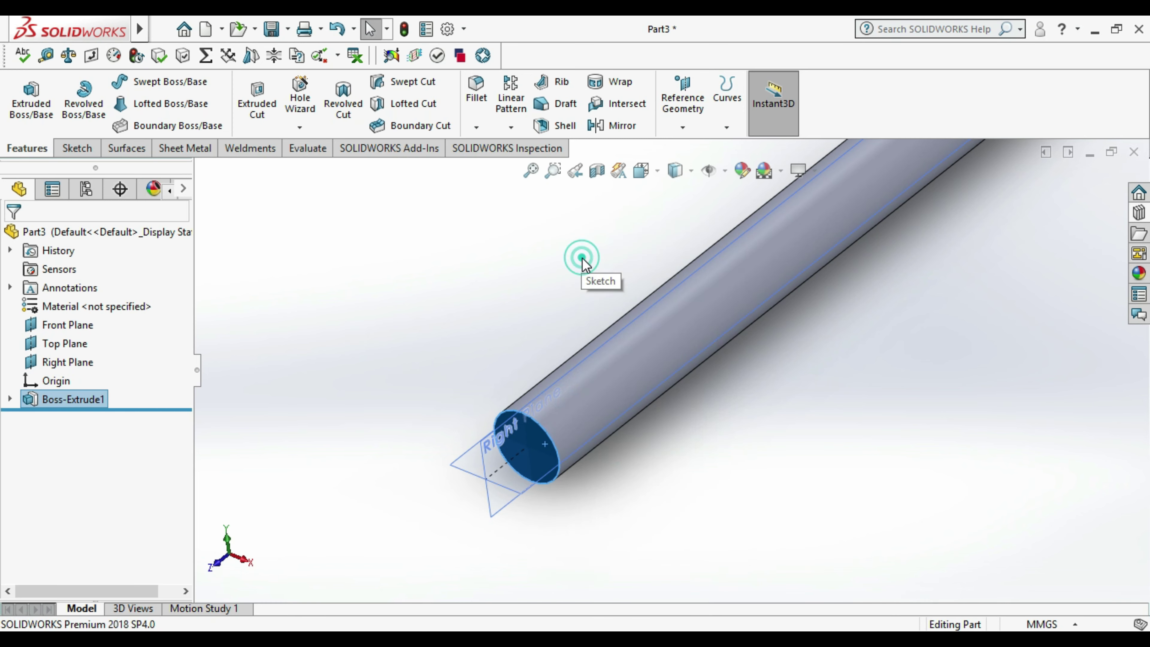
- Draw a circle centred on the origin, dimension it to 12 mm diameter, and exit the sketch
left_click(145, 84)
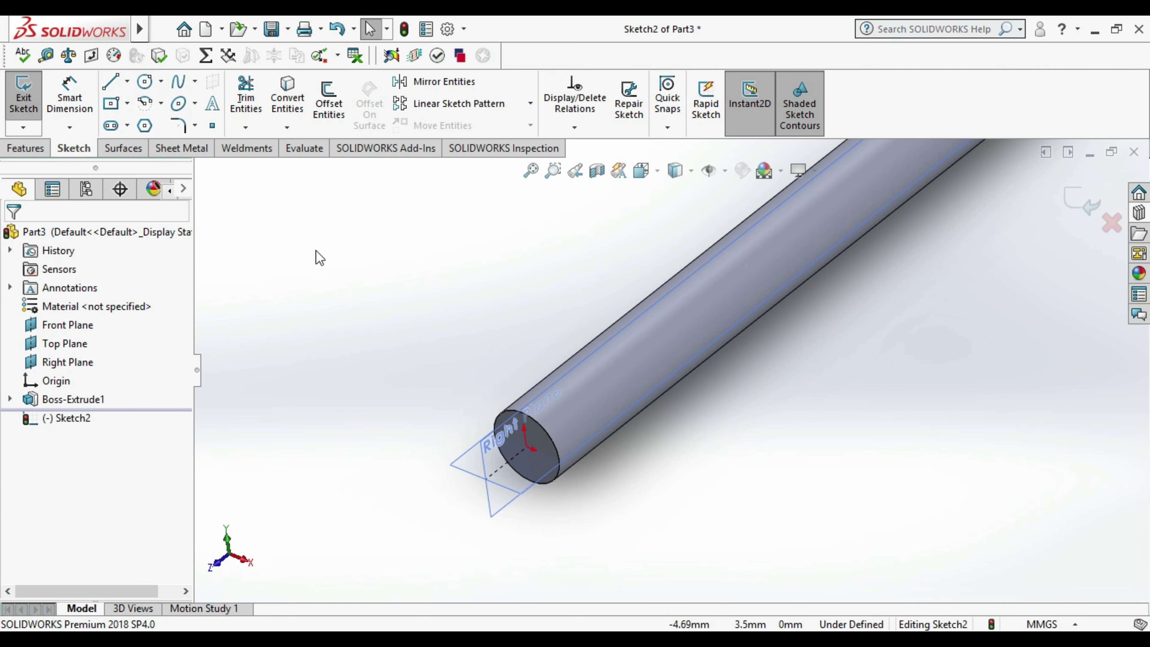
left_click(145, 82)
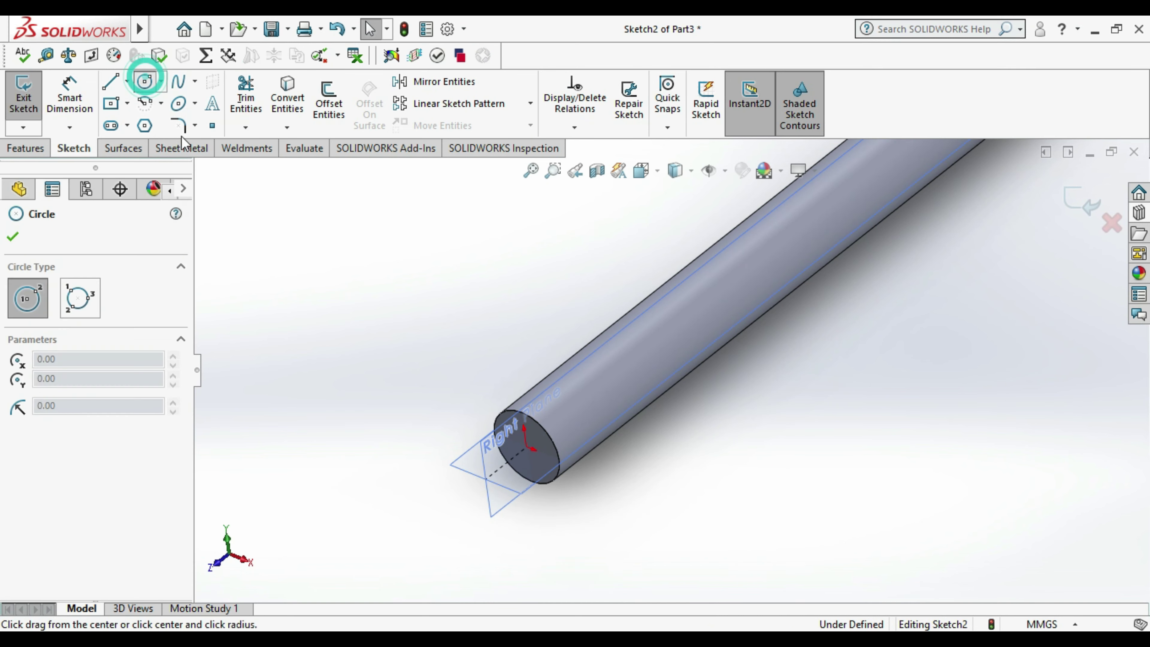
left_click(526, 446)
left_click(581, 488)
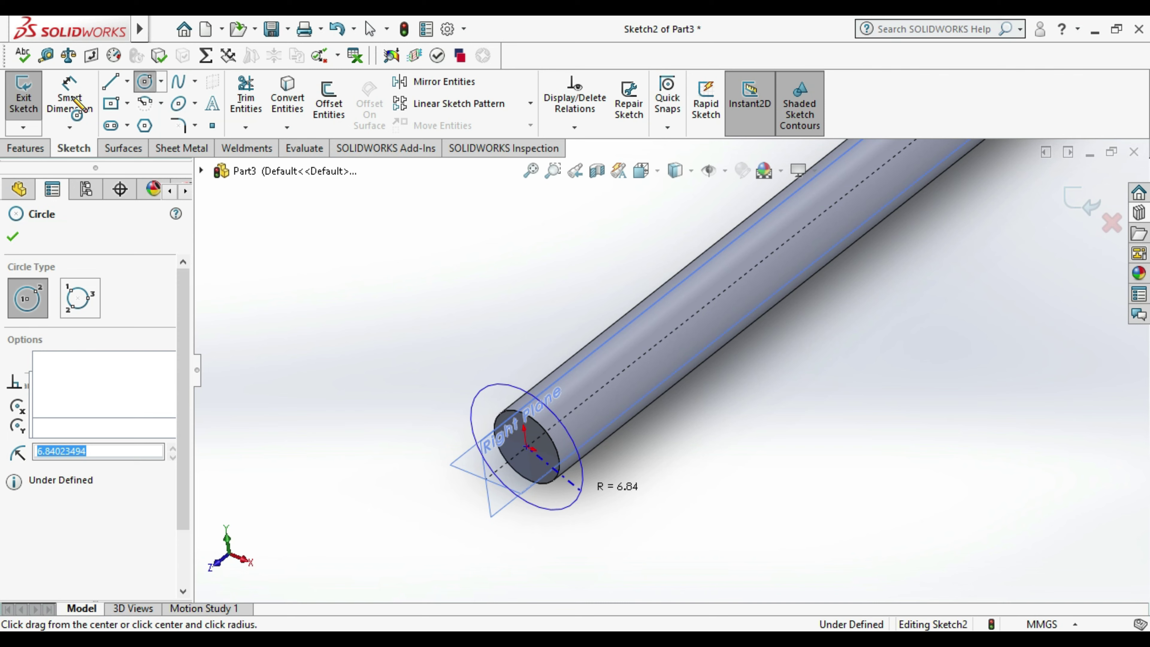
left_click(72, 101)
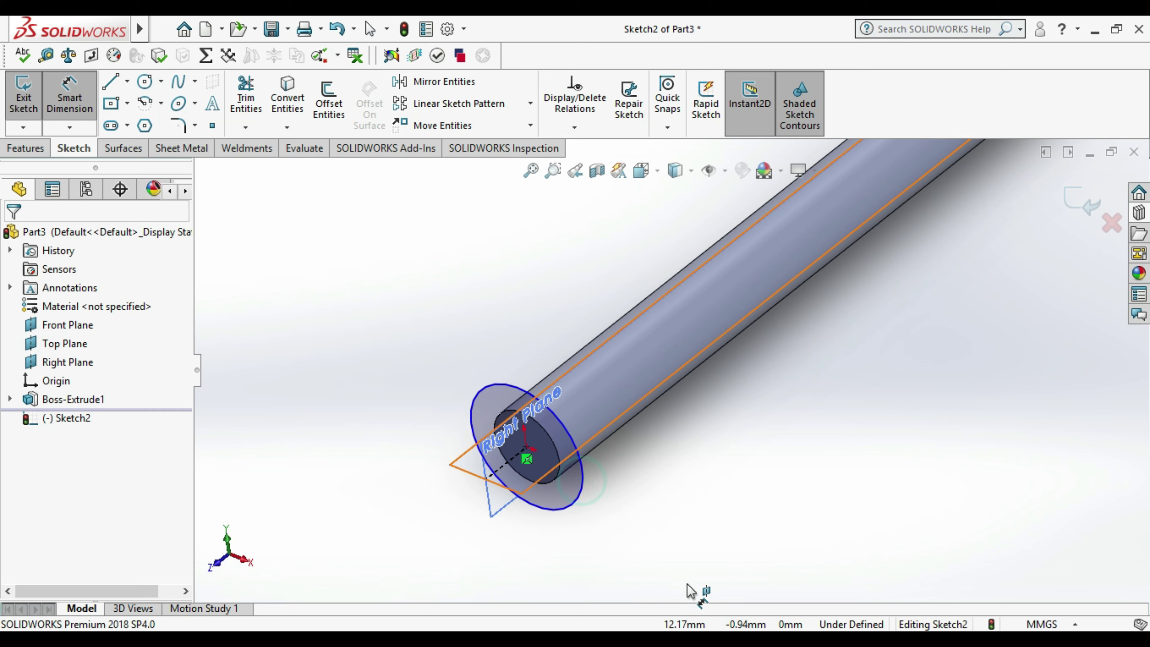
key("c")
scroll(692, 556, "up", 2)
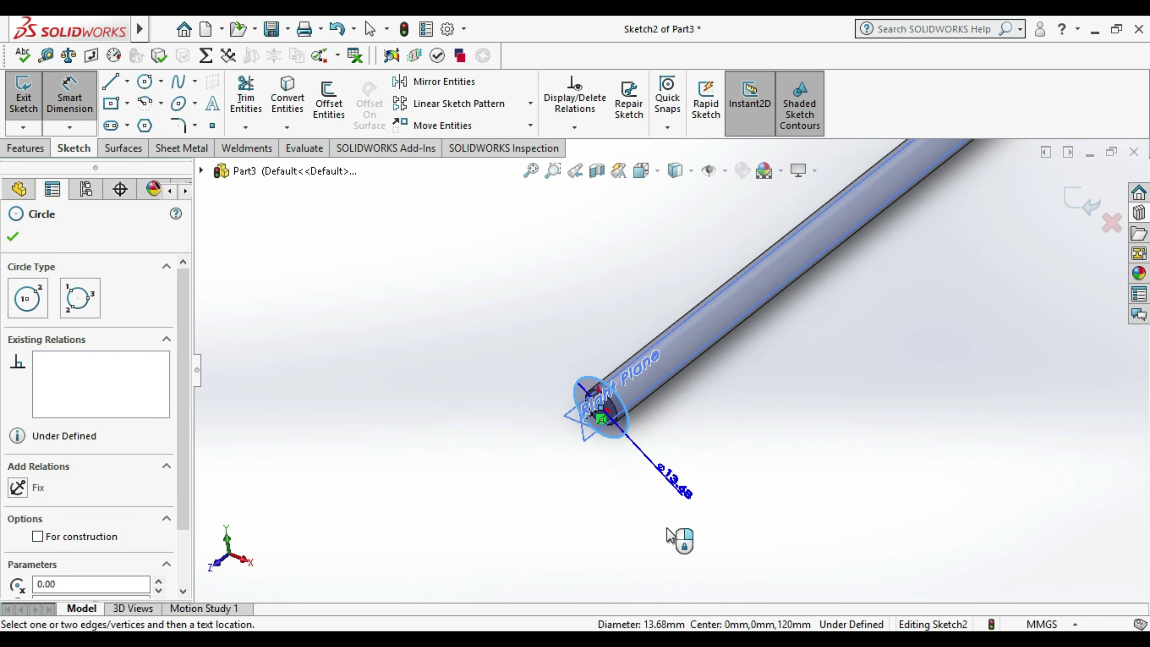
left_click(672, 483)
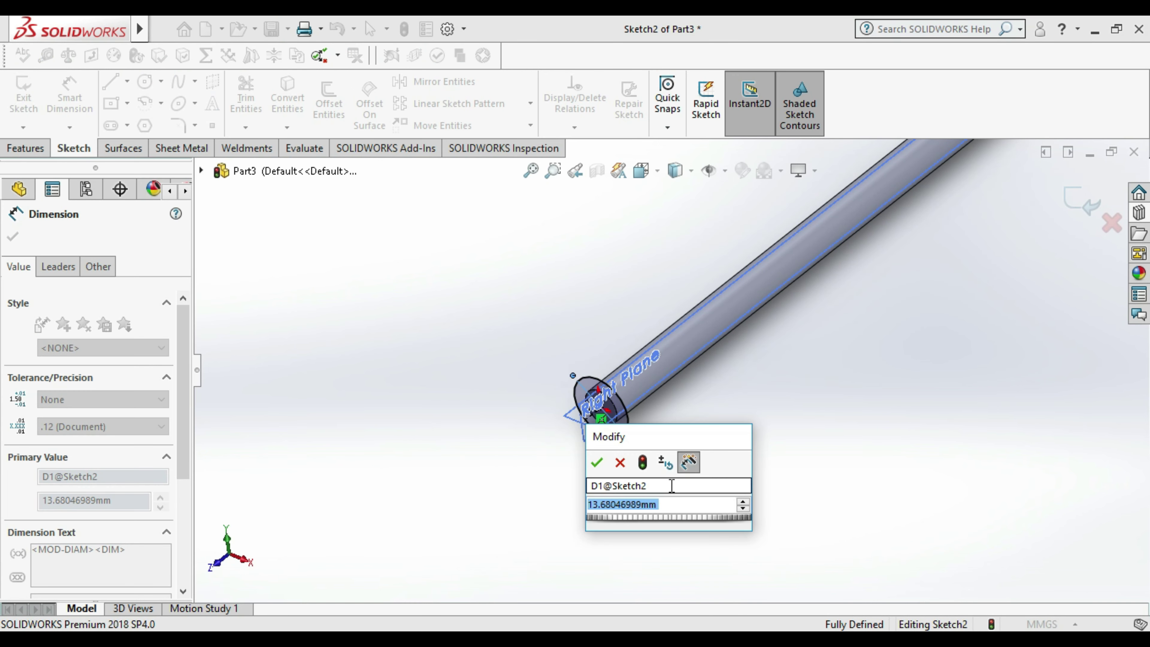
type("12")
key("Return")
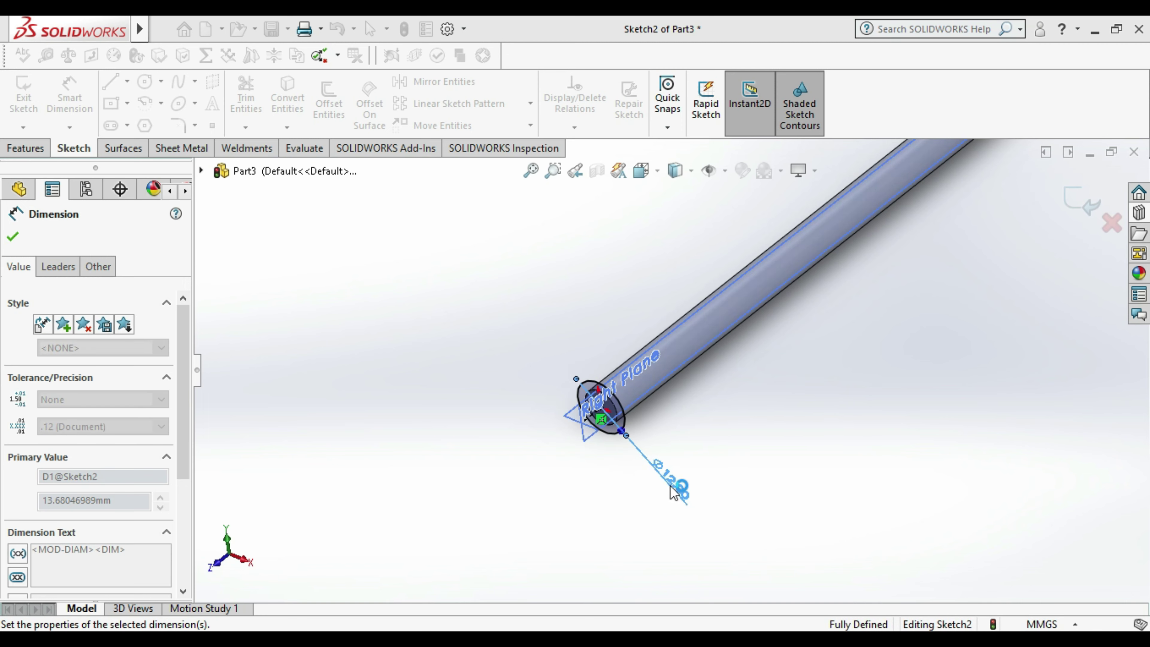
left_click(771, 444)
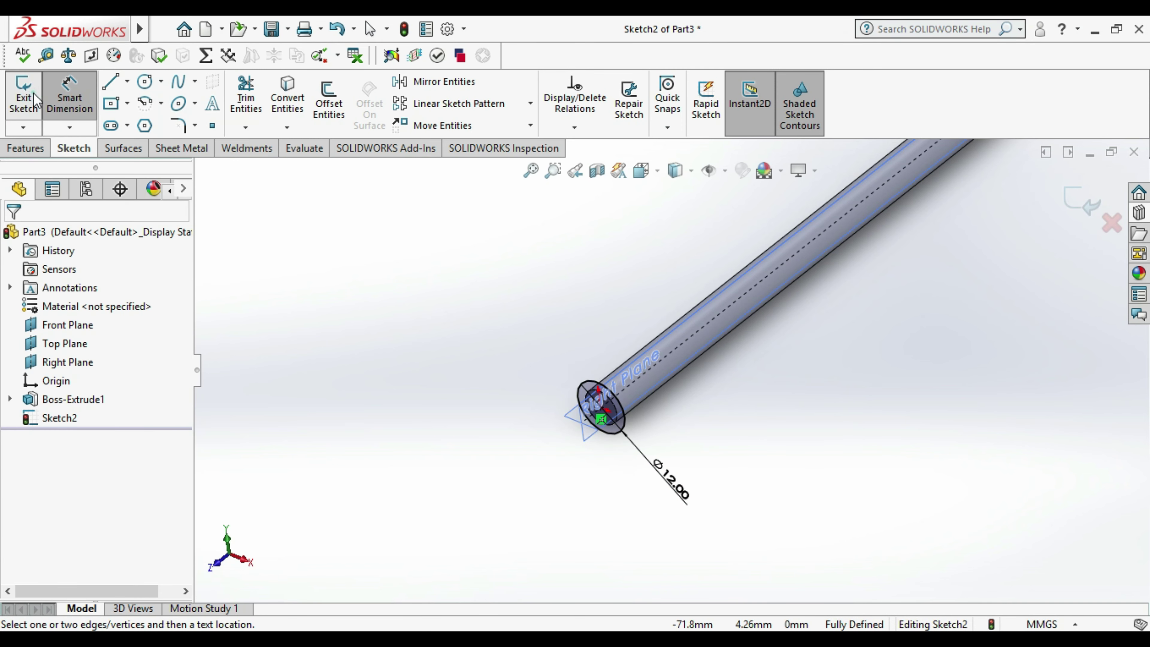
left_click(35, 99)
- Extrude the 12 mm circle sketch as a 5 mm blind boss
left_click(31, 97)
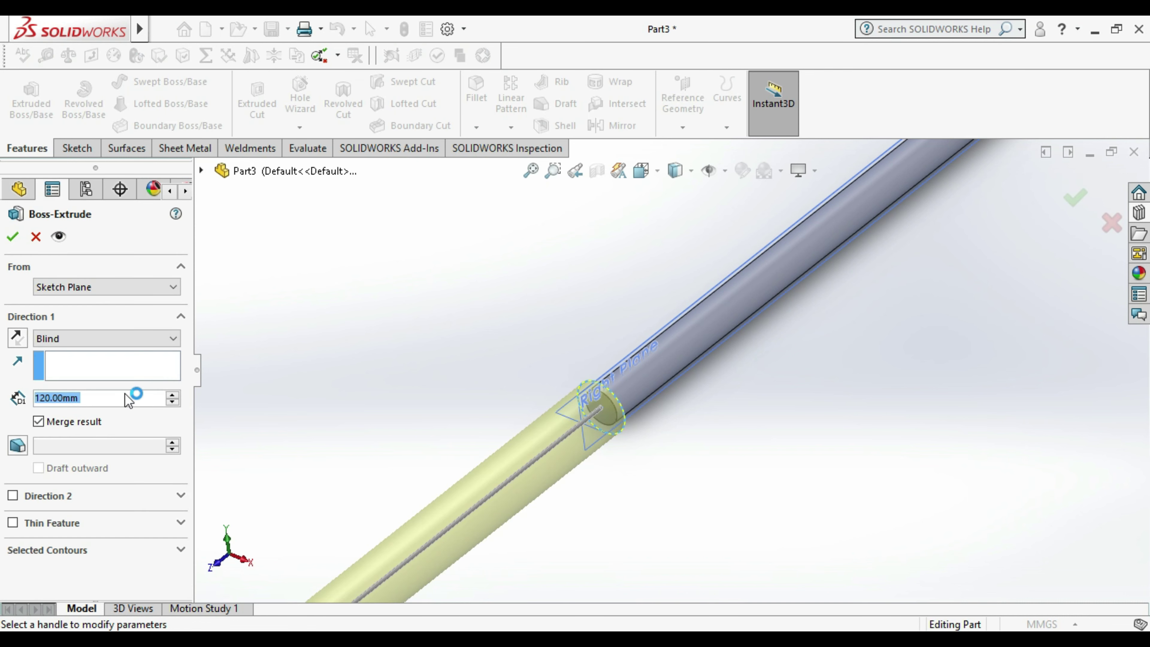
type("5")
key("Return")
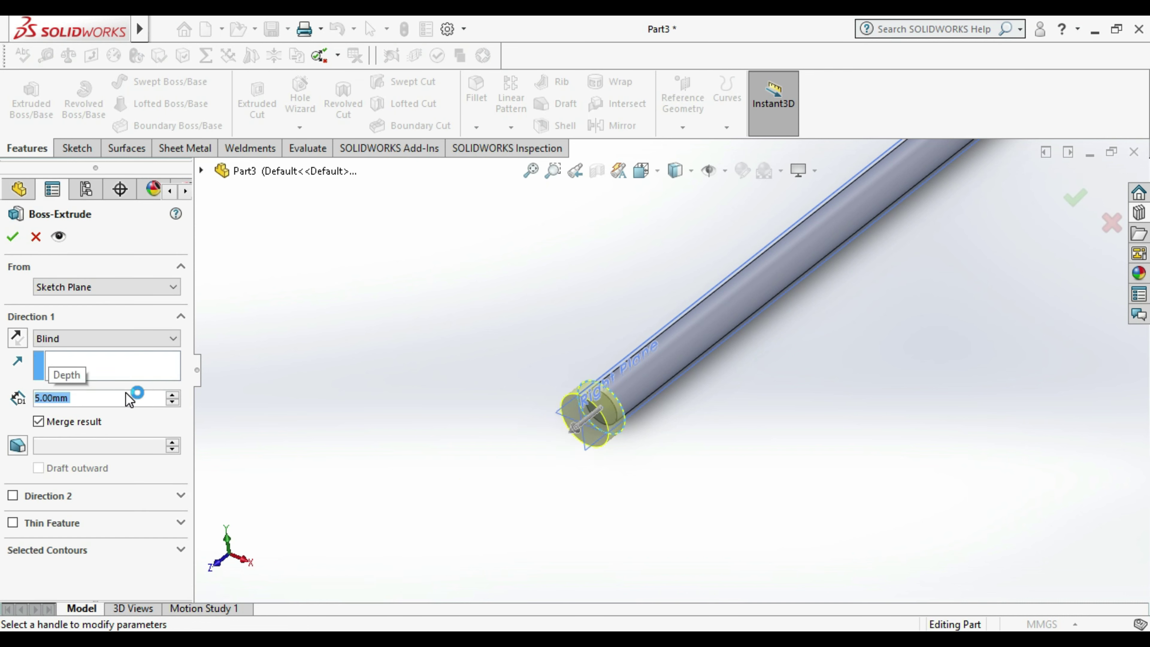
left_click(12, 236)
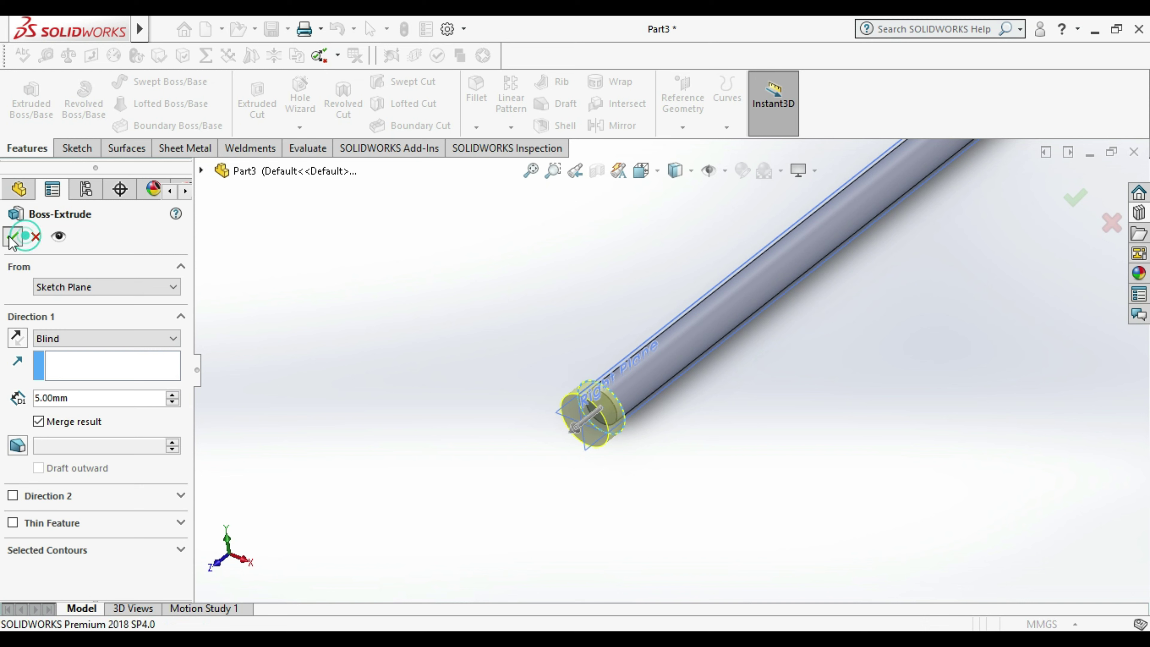
- Fit and orbit the view to reach the rod's other end
key("f")
scroll(788, 308, "down", 5)
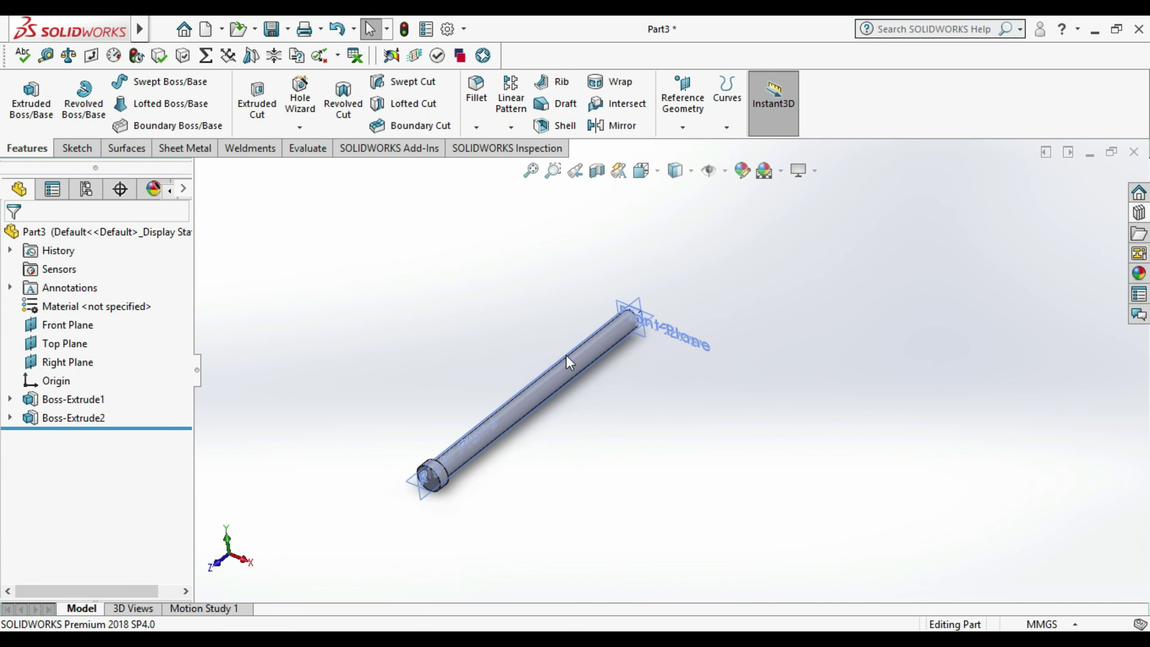
middle_click_drag(629, 322, 616, 482)
scroll(697, 327, "up", 2)
scroll(687, 333, "down", 2)
scroll(684, 340, "up", 2)
scroll(676, 351, "up", 2)
scroll(674, 362, "down", 3)
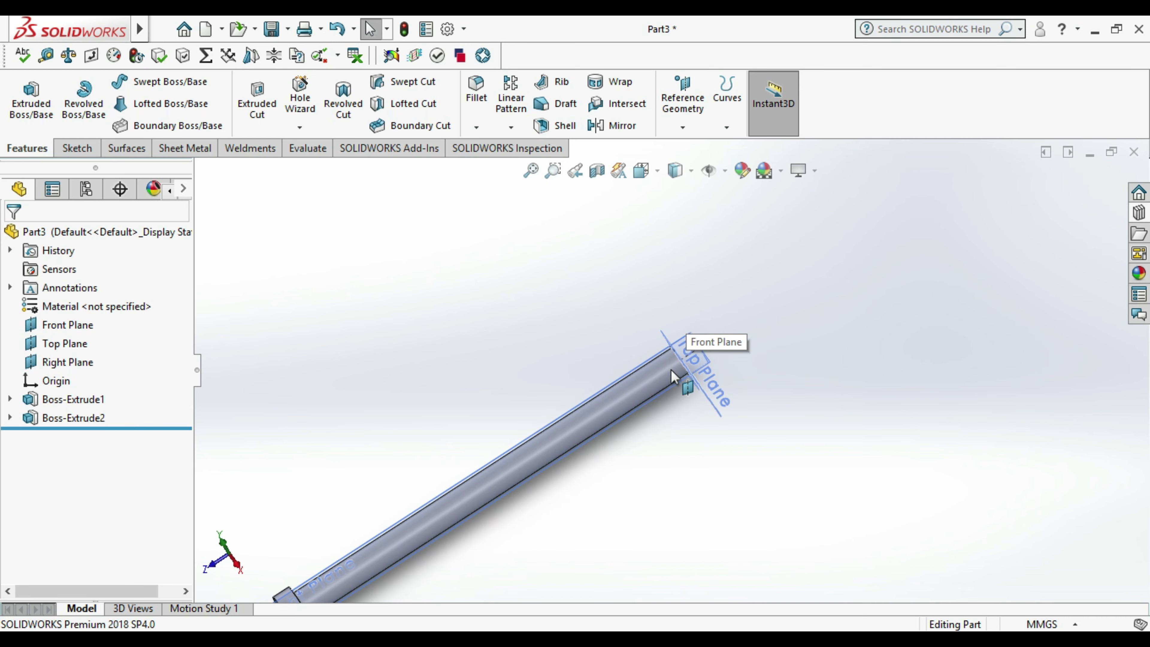
mouse_move(711, 410)
middle_mouse_down()
mouse_move(667, 457)
mouse_move(683, 476)
middle_mouse_up()
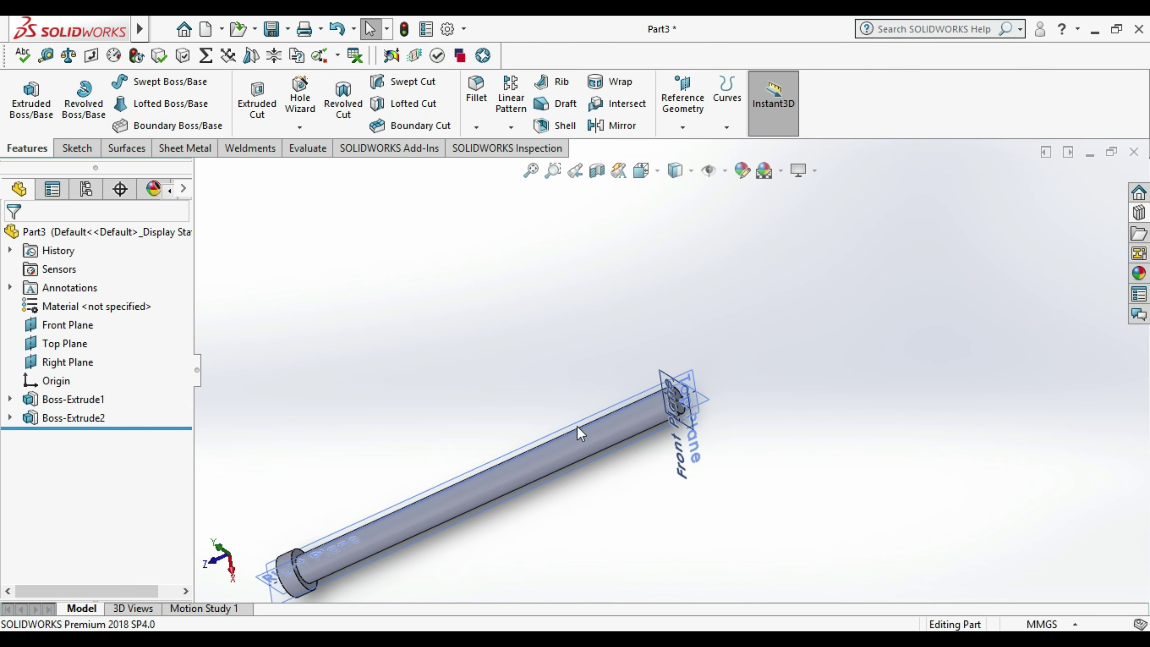
- Start a new sketch on the rod's far end face
scroll(672, 453, "down", 2)
scroll(679, 425, "down", 3)
right_click(677, 390)
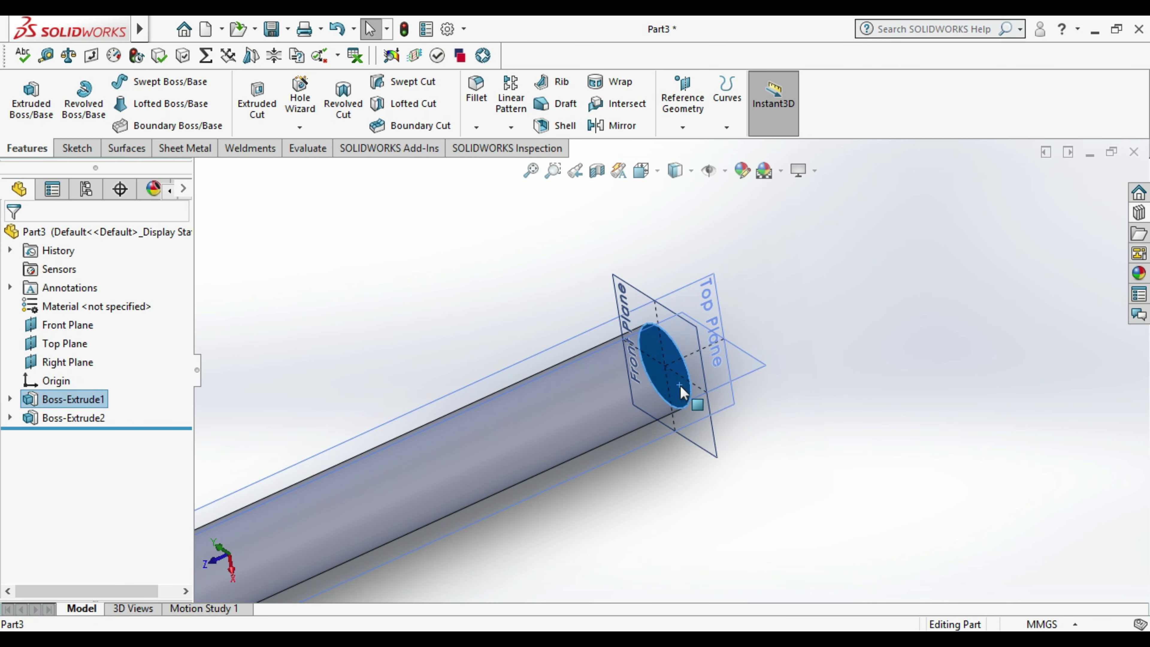
left_click(721, 259)
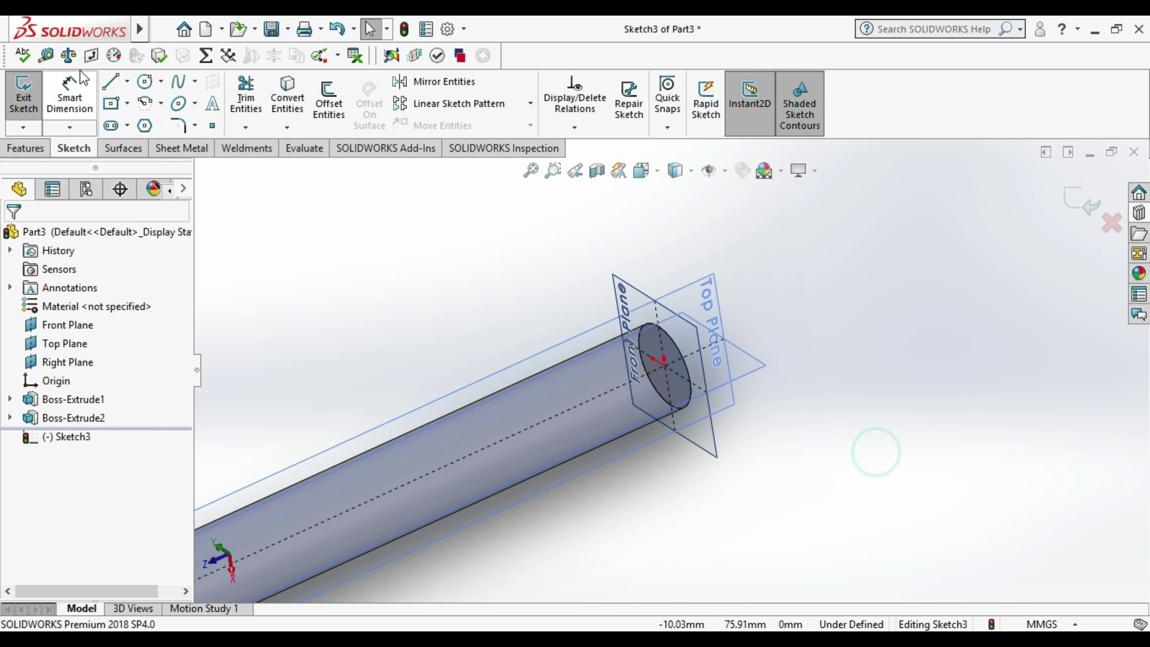
- Draw a circle at the origin with a 12 mm diameter and exit the sketch
left_click(145, 81)
left_click(665, 377)
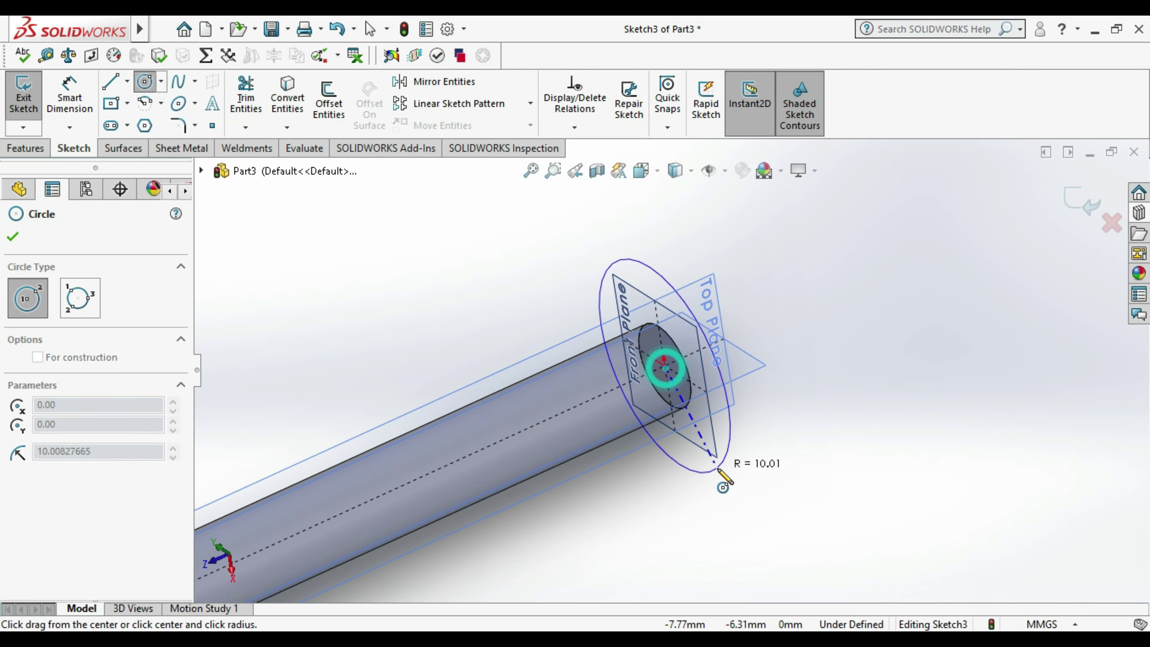
left_click(691, 471)
left_click(69, 97)
left_click(725, 466)
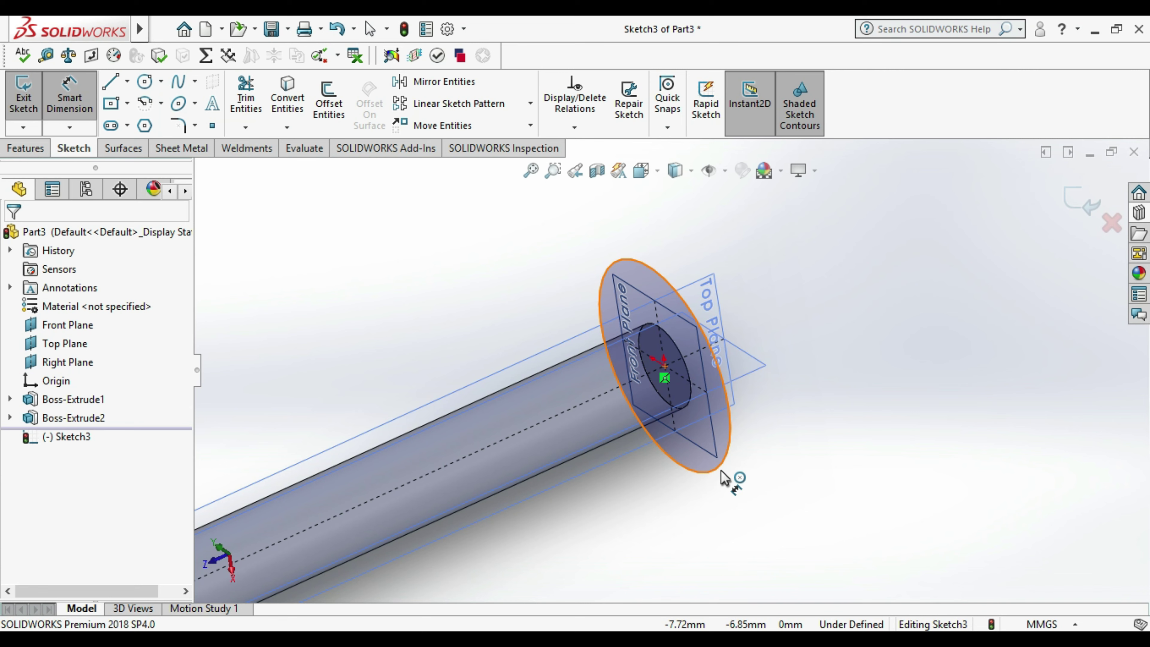
left_click(808, 540)
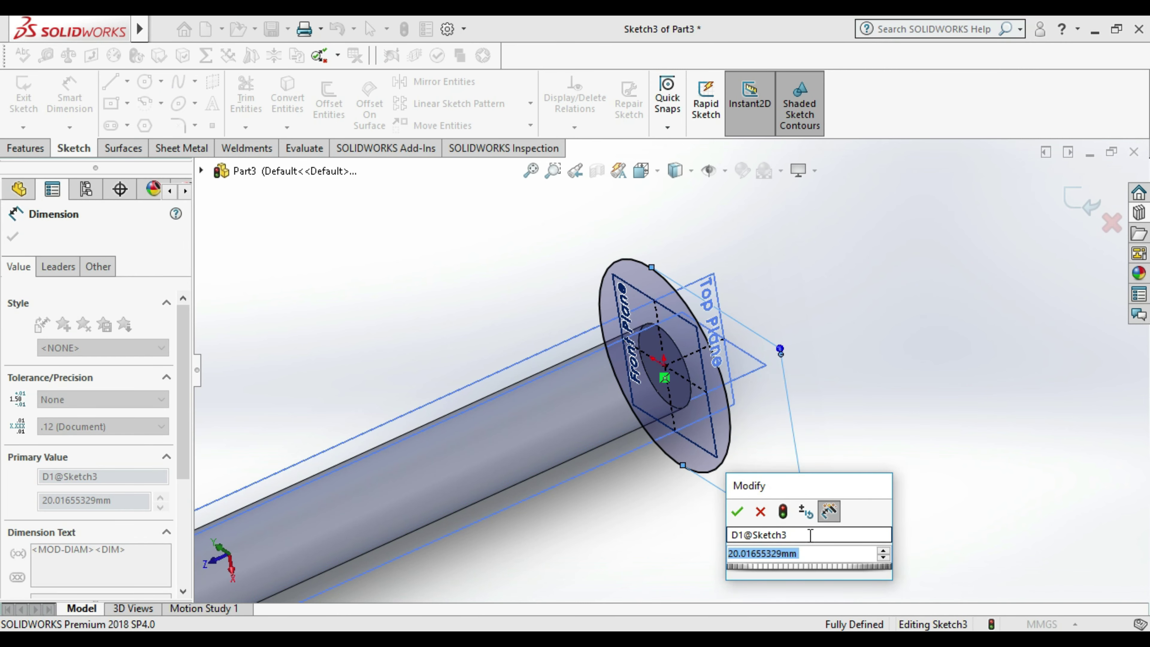
type("12")
key("Return")
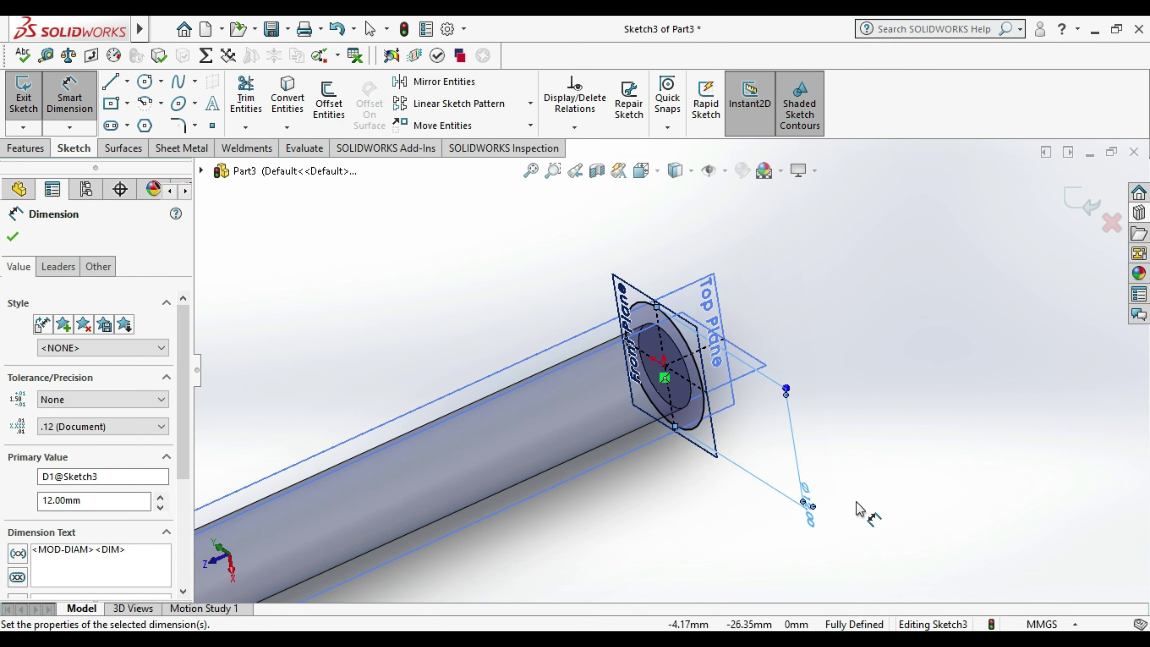
left_click(877, 485)
left_click(23, 90)
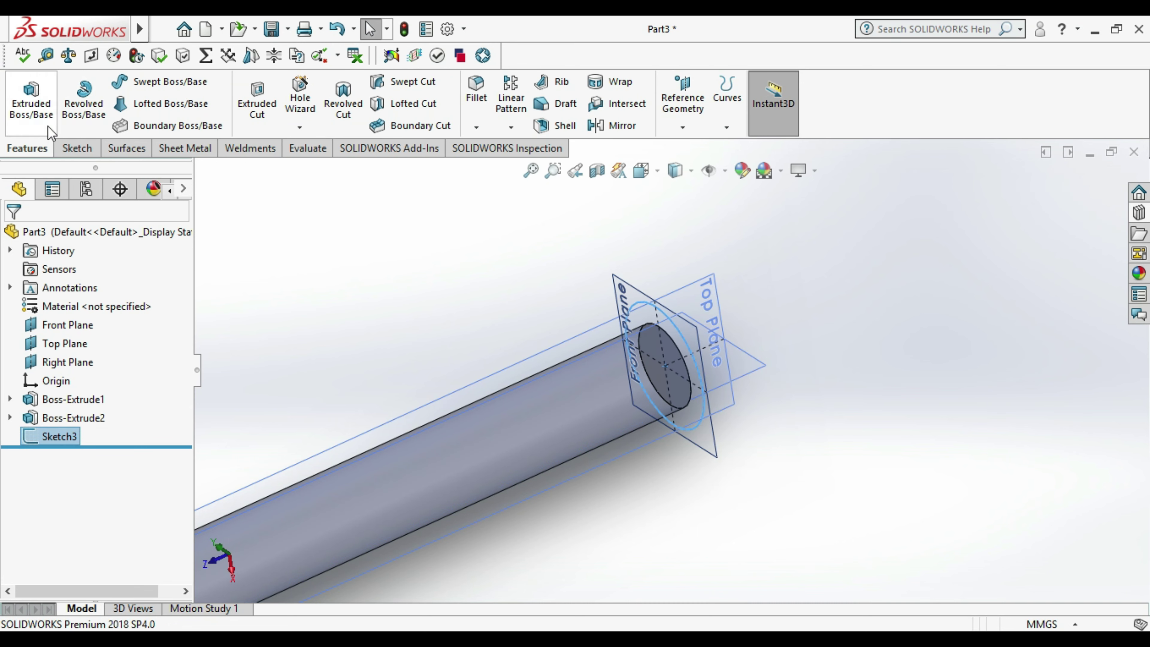
- Extrude the circle 5 mm, then close the Rotating Bar part to return to the assembly
left_click(31, 98)
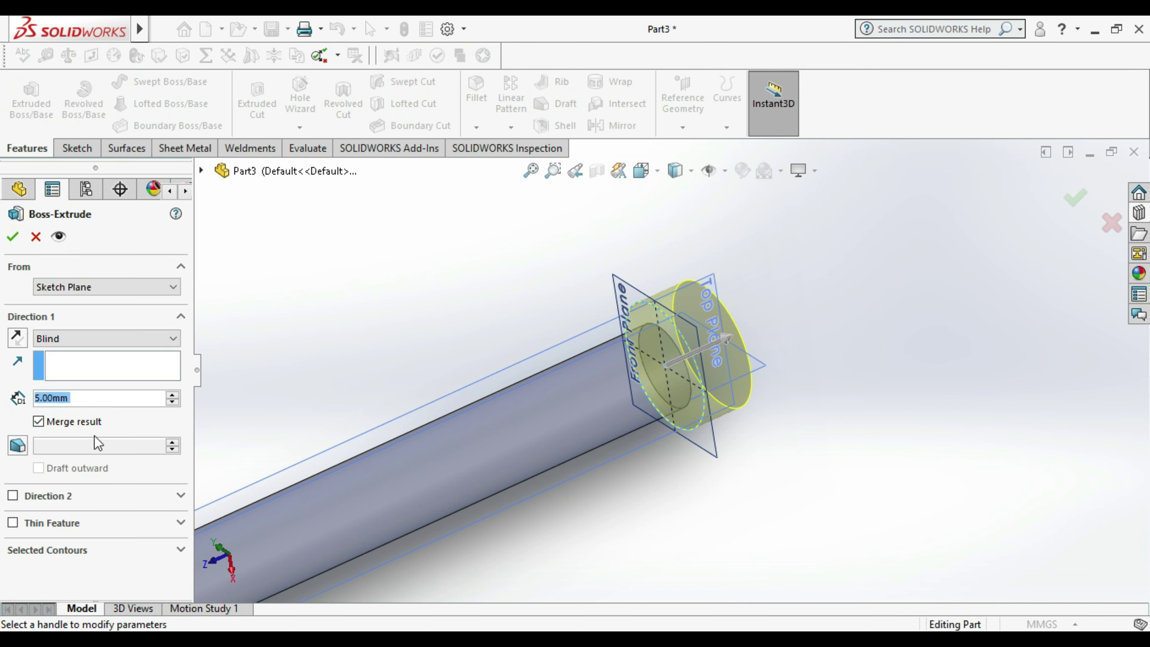
left_click(13, 238)
left_click(842, 517)
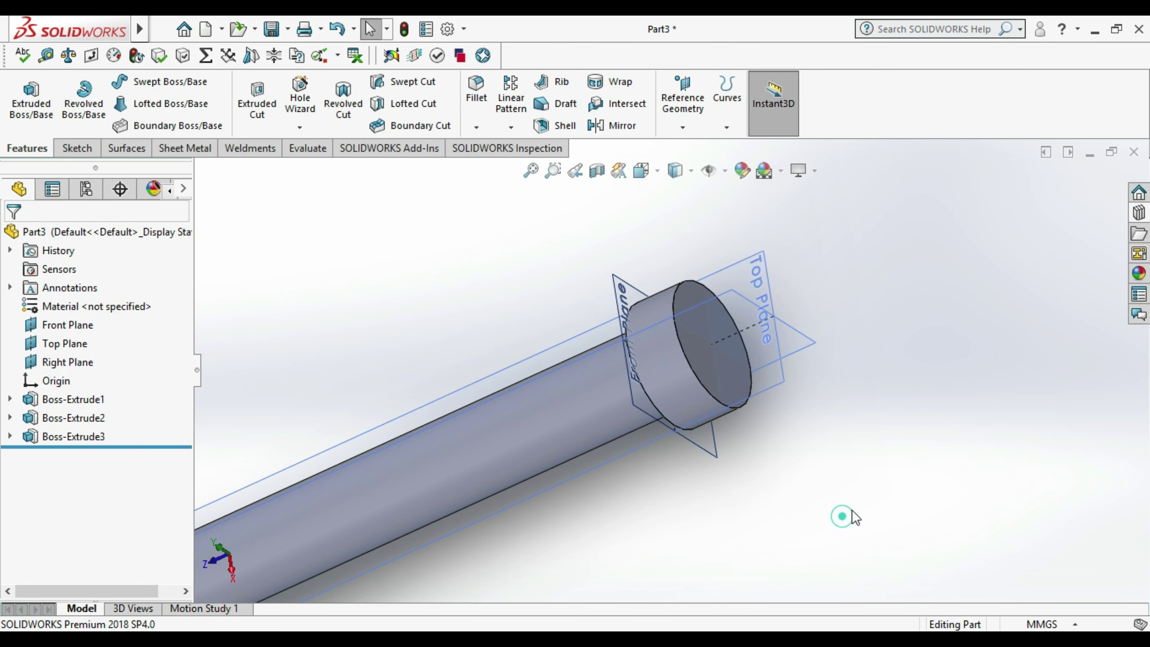
mouse_move(544, 467)
middle_mouse_down()
mouse_move(488, 488)
mouse_move(569, 475)
middle_mouse_up()
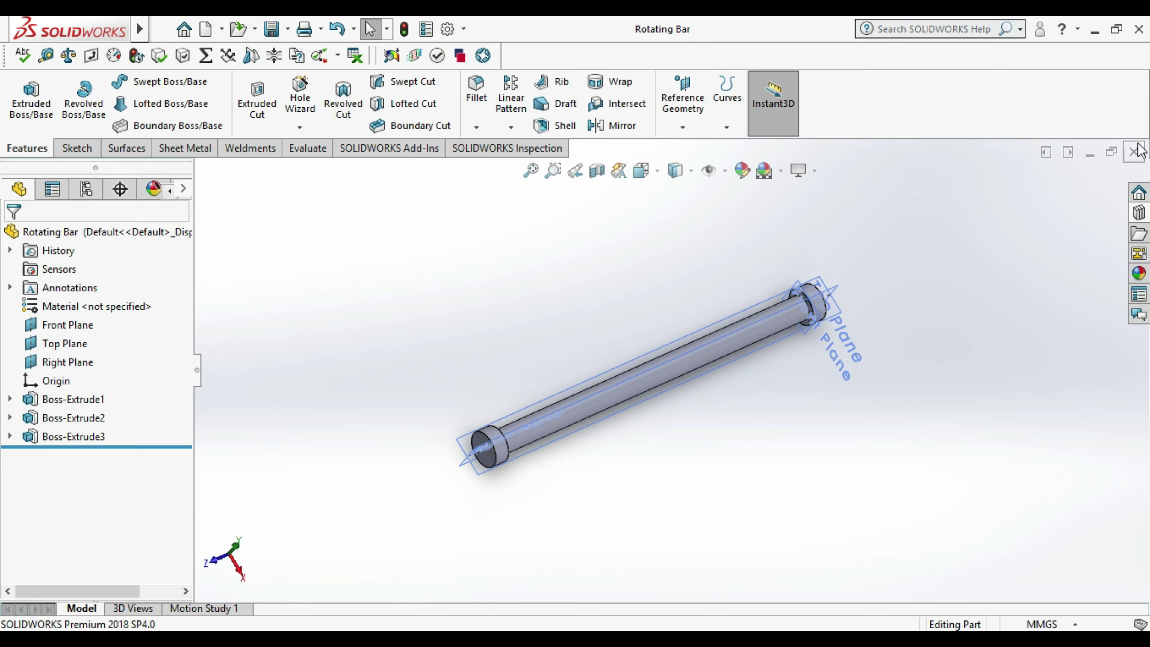
left_click(1134, 152)
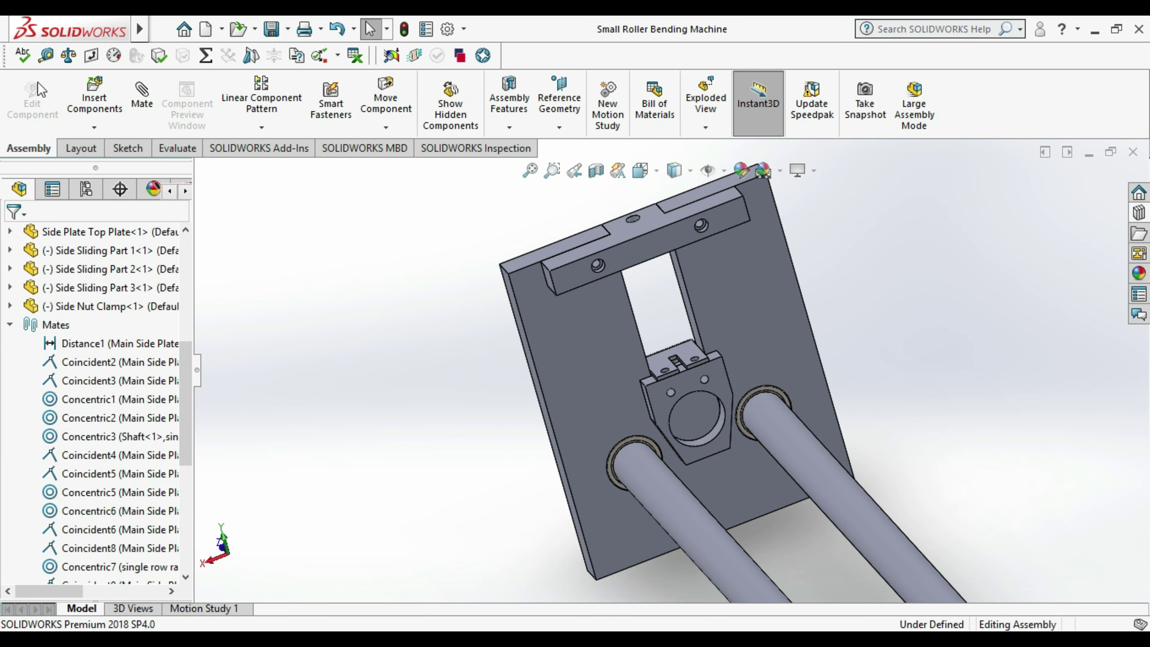
- Insert the Threaded Rod part and place it above the side plate's top bar
left_click(102, 98)
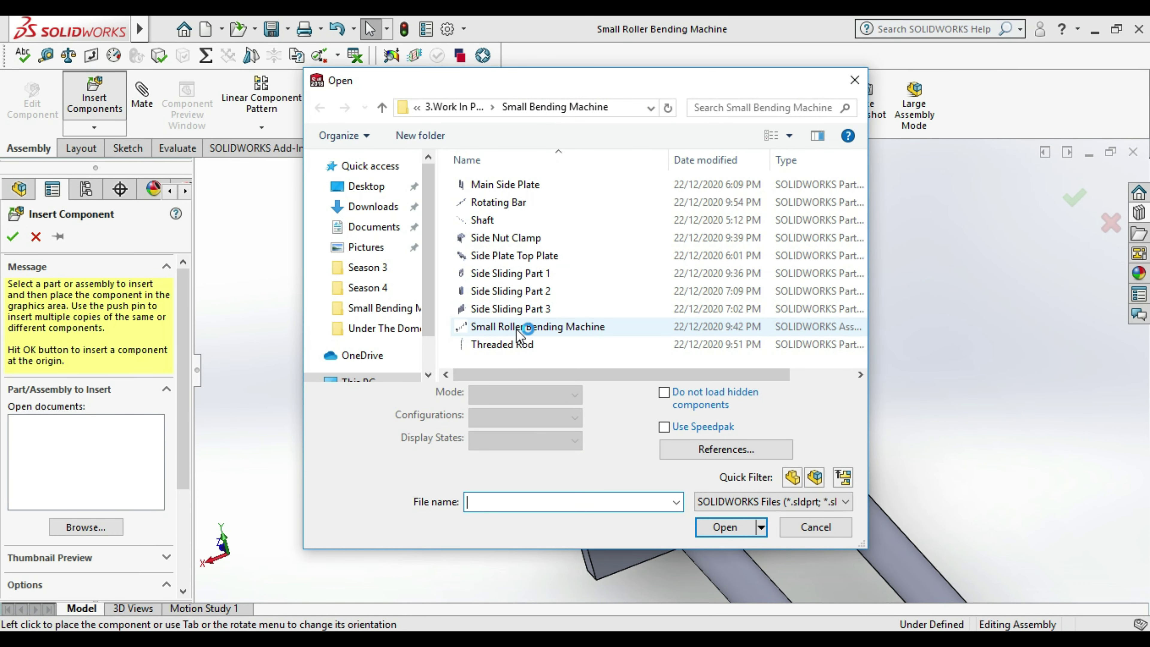
left_click(520, 345)
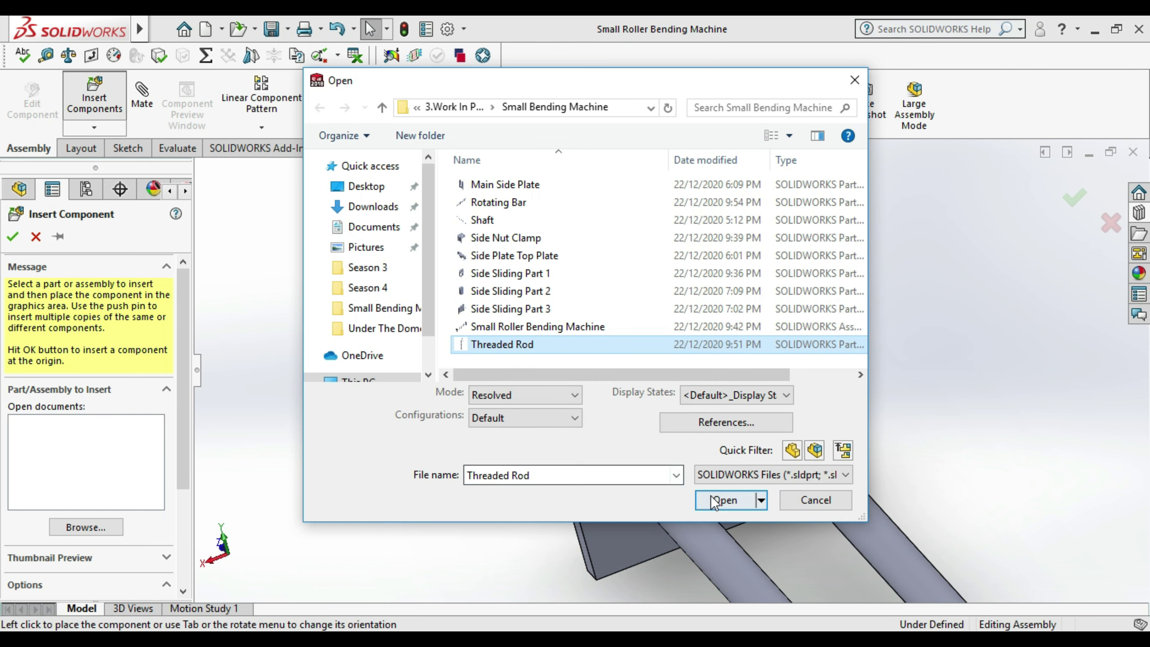
left_click(723, 501)
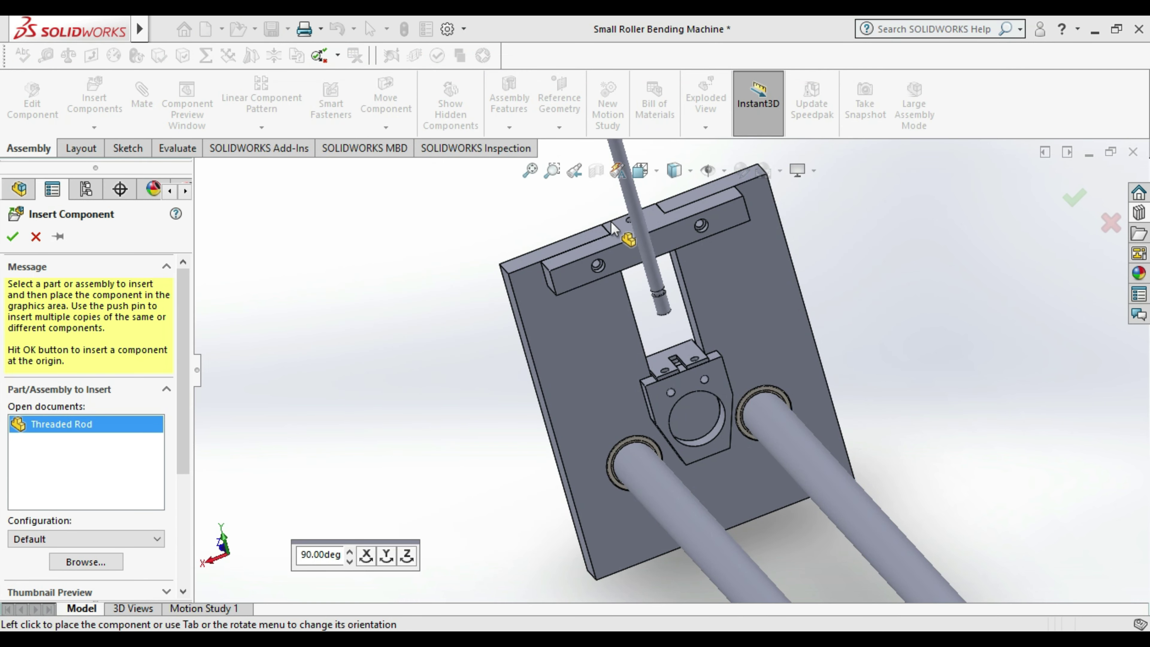
scroll(623, 247, "up", 2)
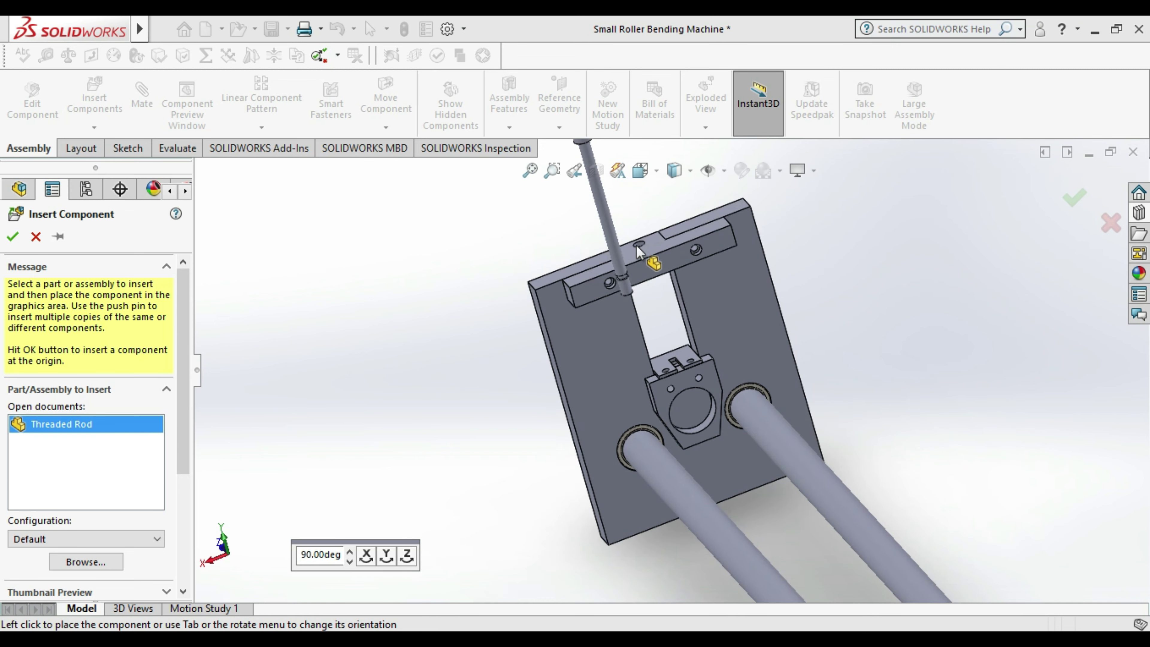
scroll(647, 229, "up", 2)
scroll(652, 234, "up", 2)
left_click(648, 246)
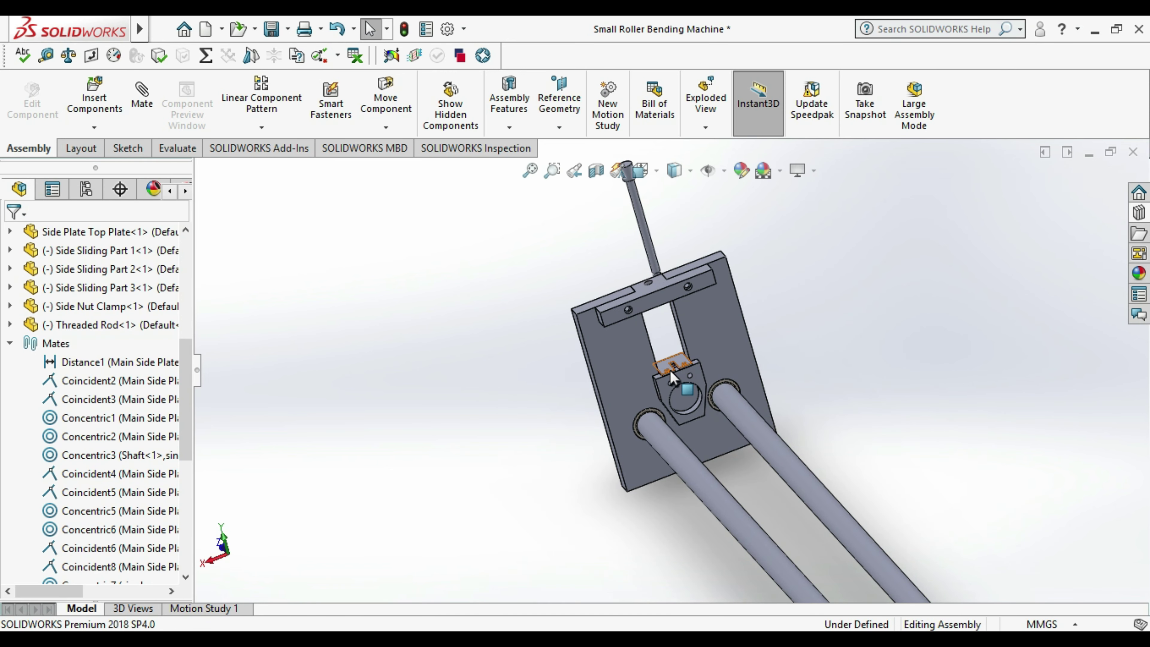
- Mate the threaded rod's cylindrical face concentric with the clamp's top slot
scroll(672, 372, "down", 1)
scroll(677, 373, "down", 2)
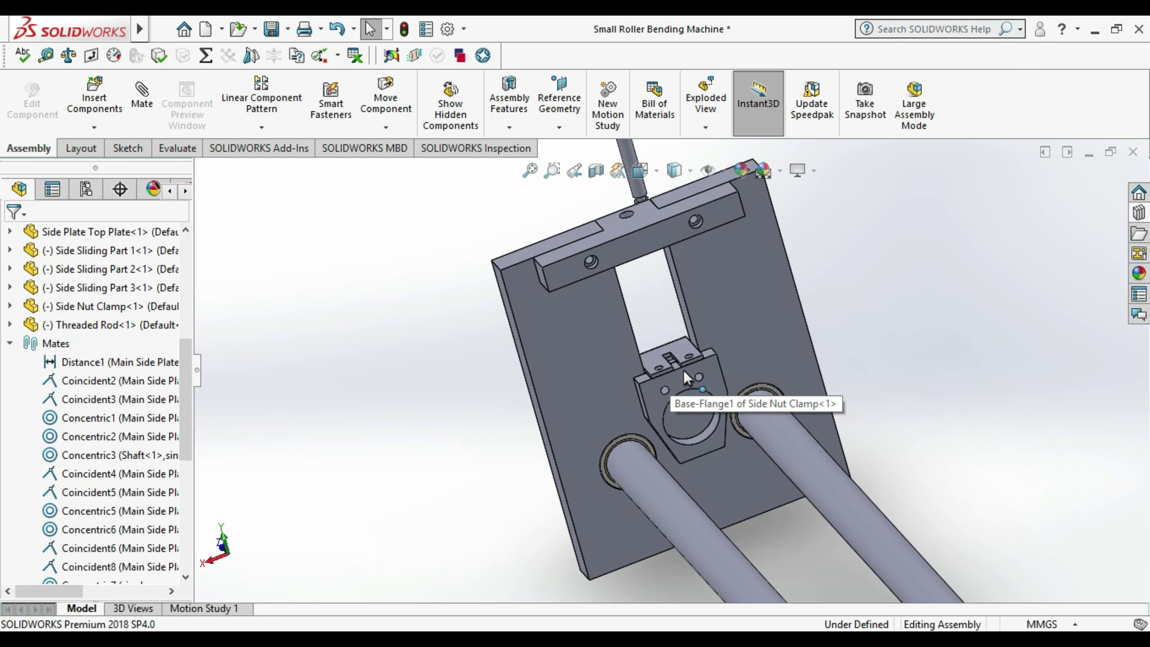
scroll(684, 374, "down", 1)
scroll(689, 354, "down", 3)
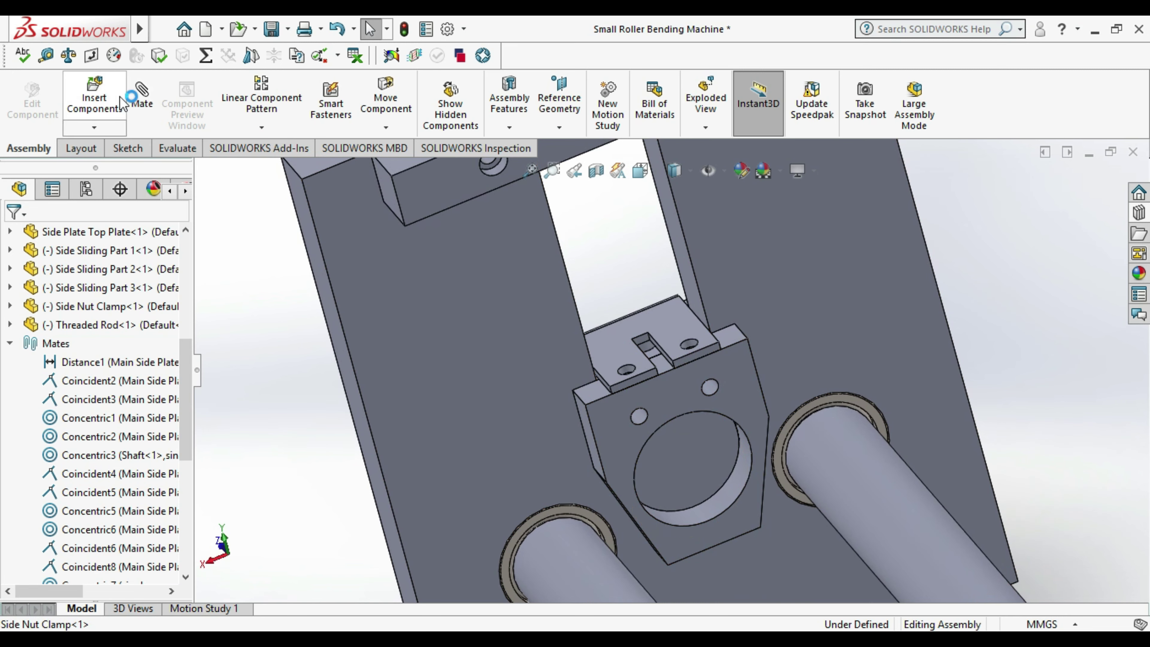
left_click(142, 95)
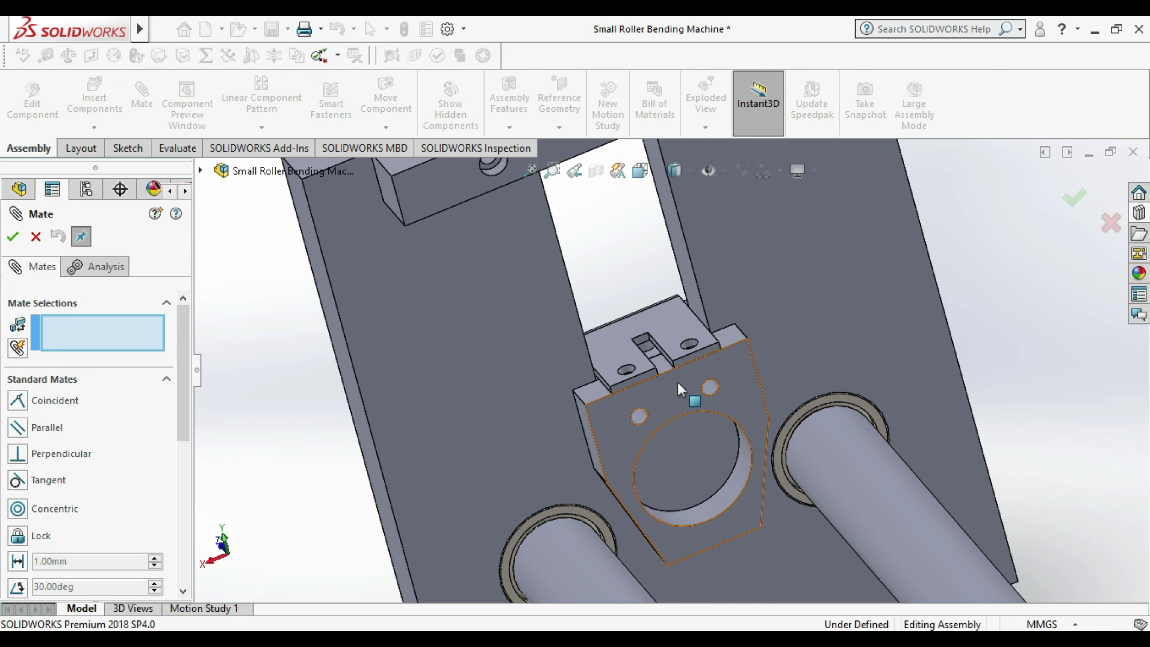
scroll(677, 382, "up", 5)
scroll(678, 381, "up", 3)
scroll(672, 277, "down", 3)
scroll(657, 317, "down", 2)
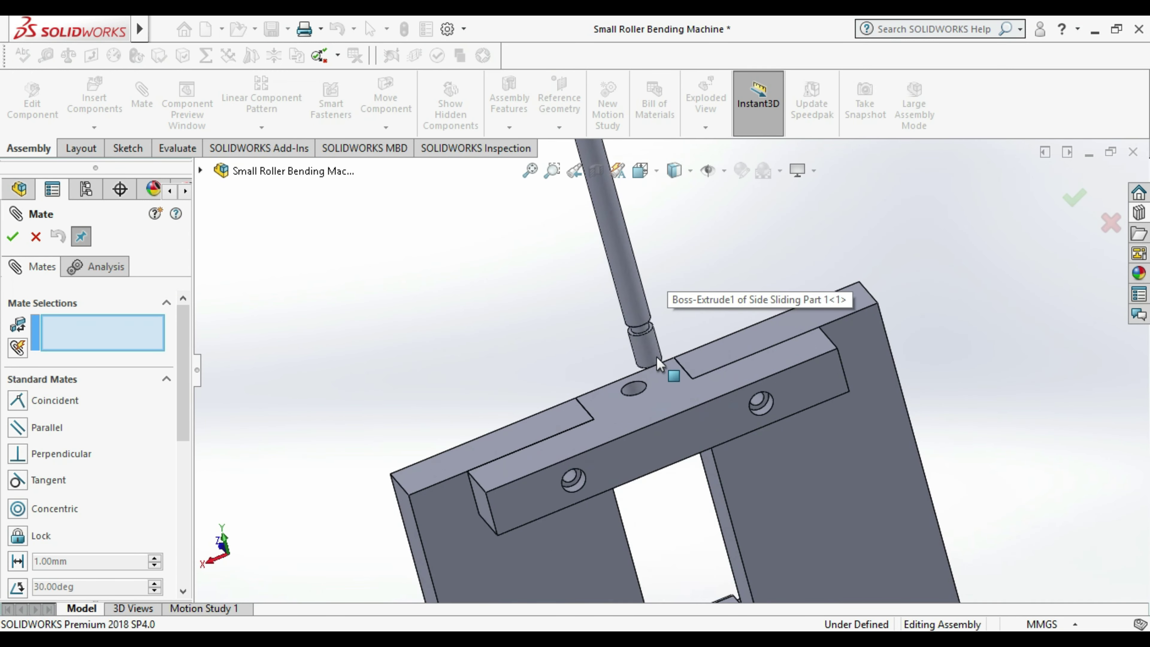
scroll(657, 357, "down", 2)
left_click(651, 336)
scroll(666, 398, "up", 5)
scroll(675, 459, "down", 3)
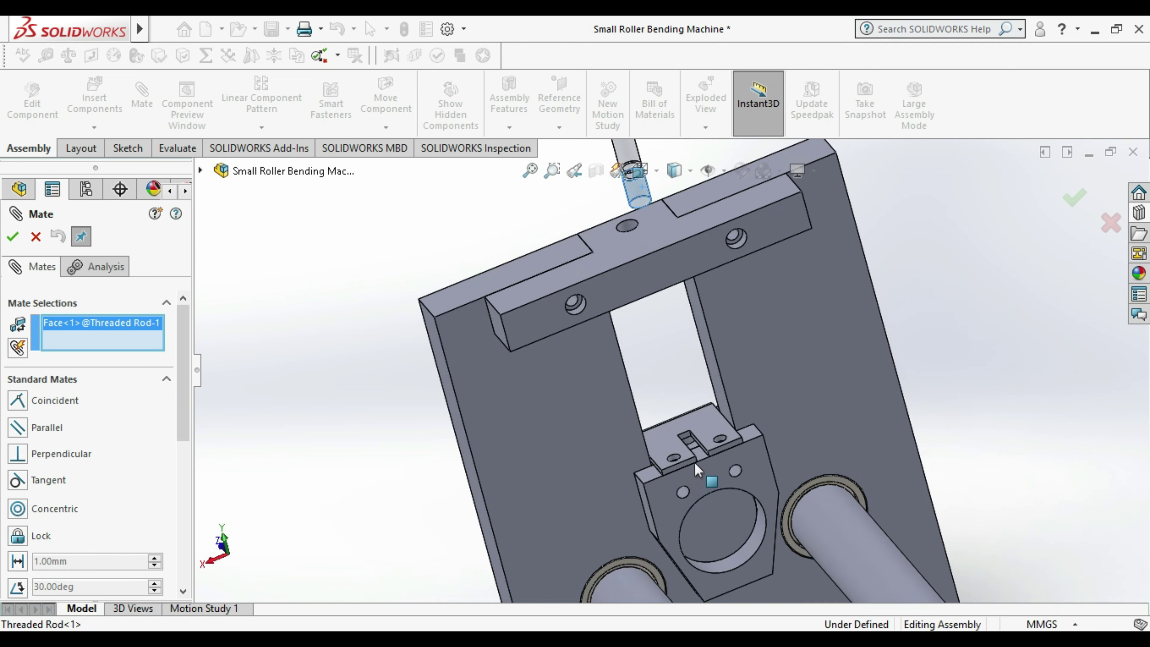
scroll(697, 435, "down", 3)
scroll(704, 422, "down", 3)
left_click(615, 353)
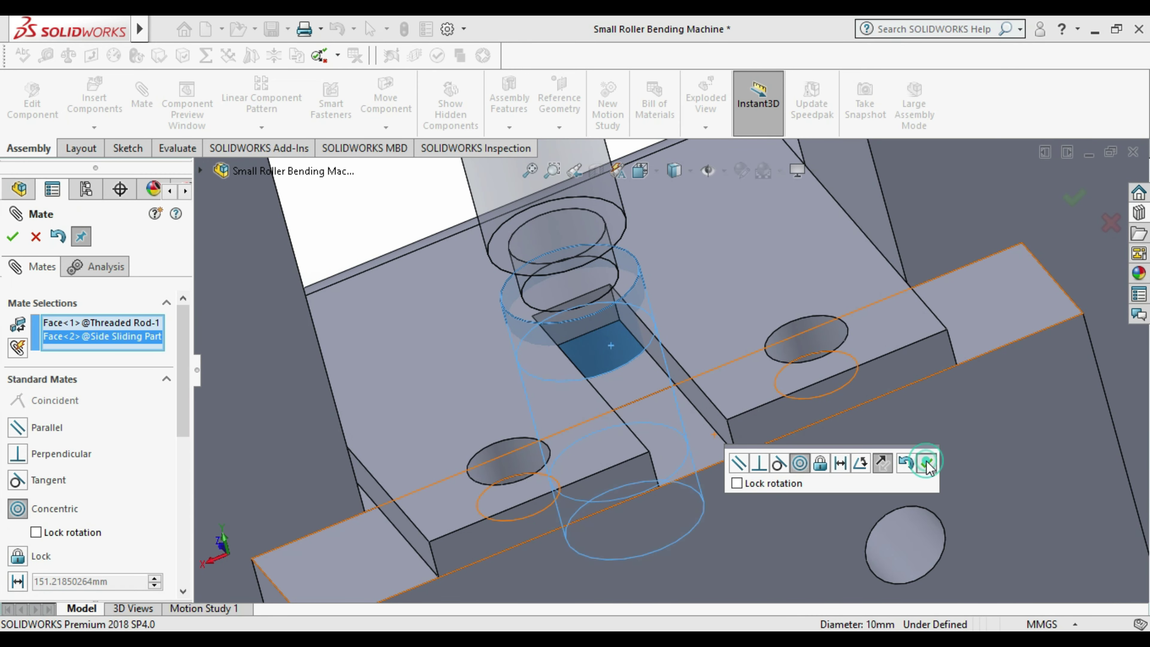
left_click(926, 463)
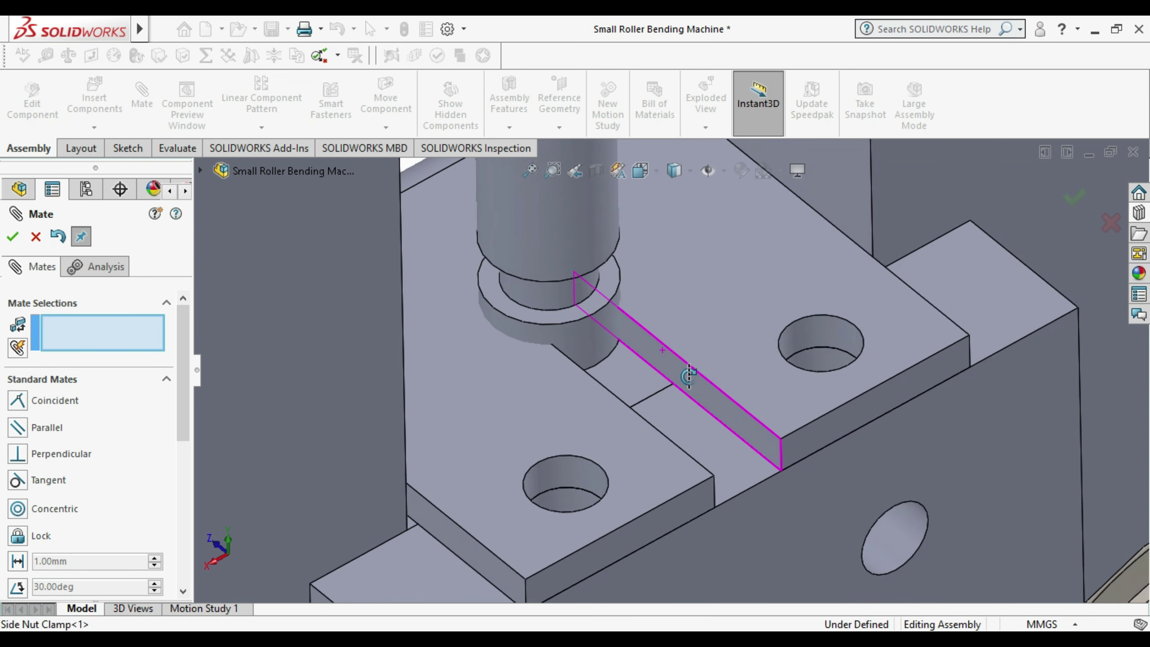
- Drag the mated threaded rod and clamp upward along the side plate
left_click(576, 265)
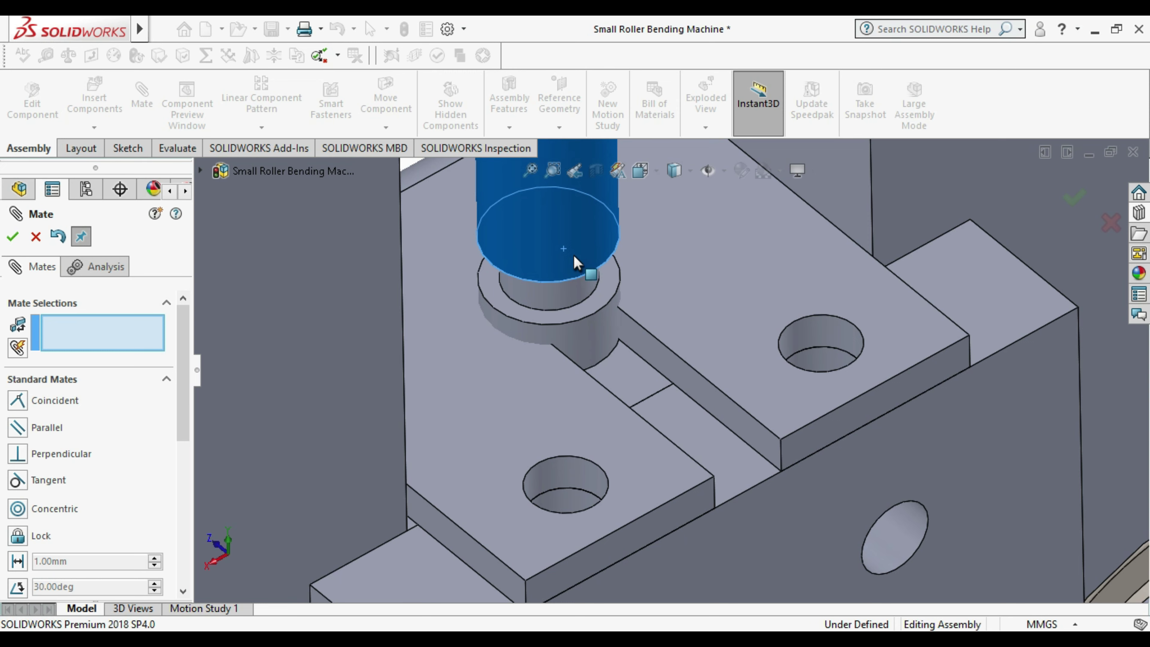
key("ctrl+Up")
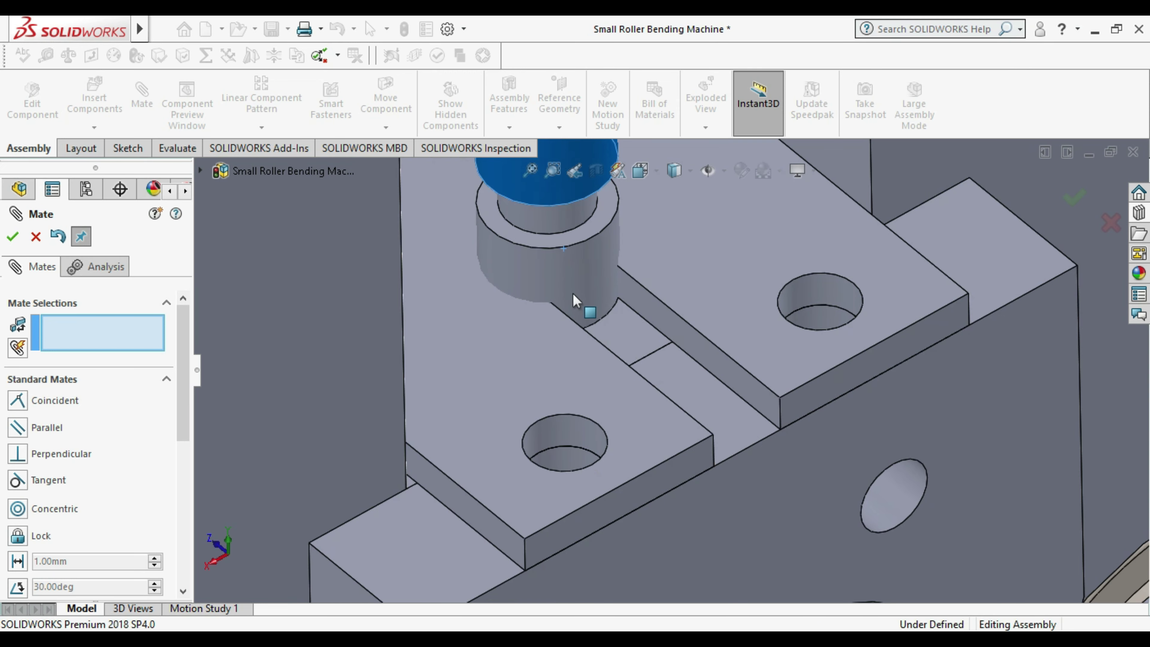
key("Escape")
scroll(577, 317, "up", 5)
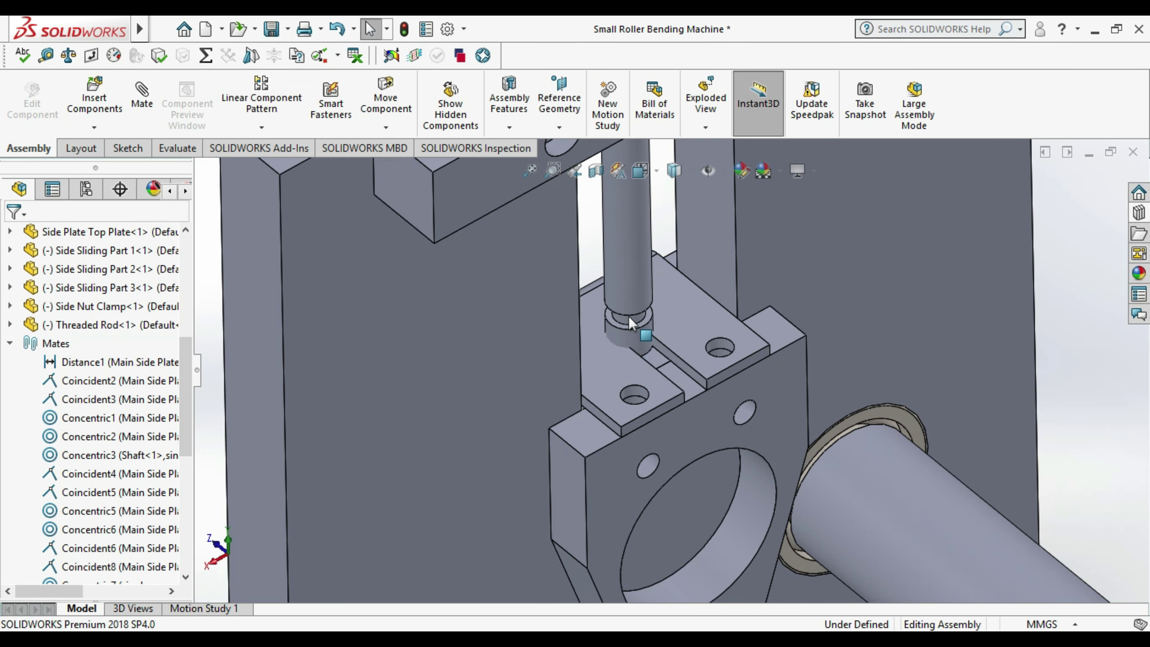
scroll(633, 331, "up", 2)
middle_click_drag(650, 361, 652, 367)
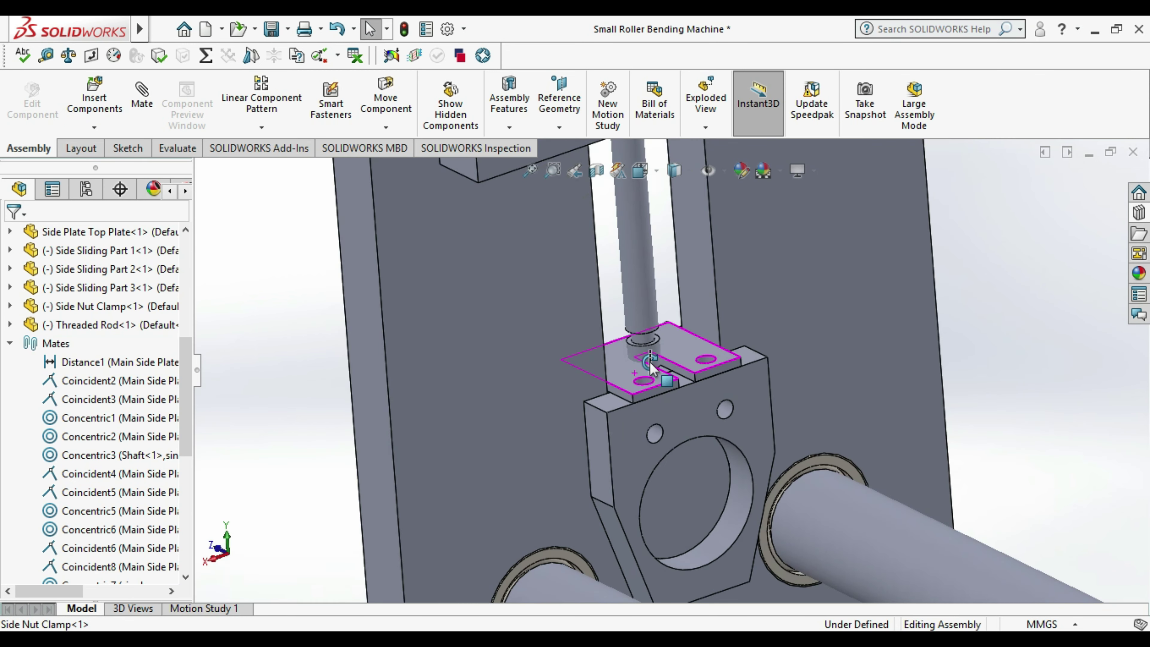
mouse_move(631, 294)
left_mouse_down()
mouse_move(640, 201)
mouse_move(640, 258)
left_mouse_up()
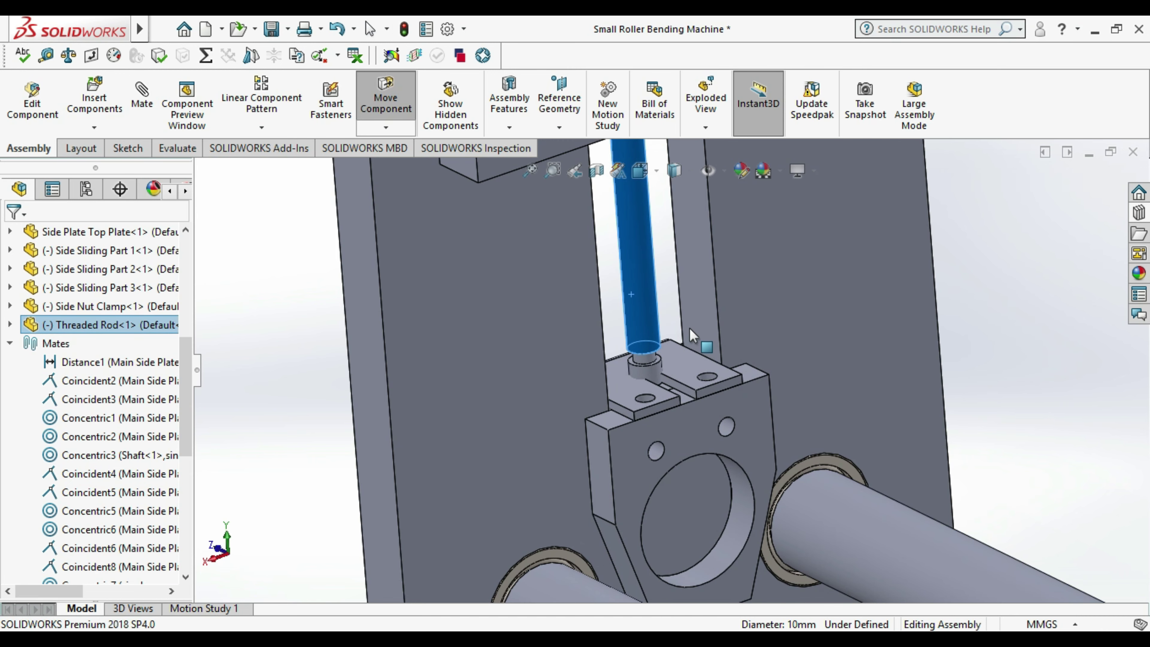
scroll(693, 327, "up", 3)
key("Escape")
scroll(689, 328, "up", 4)
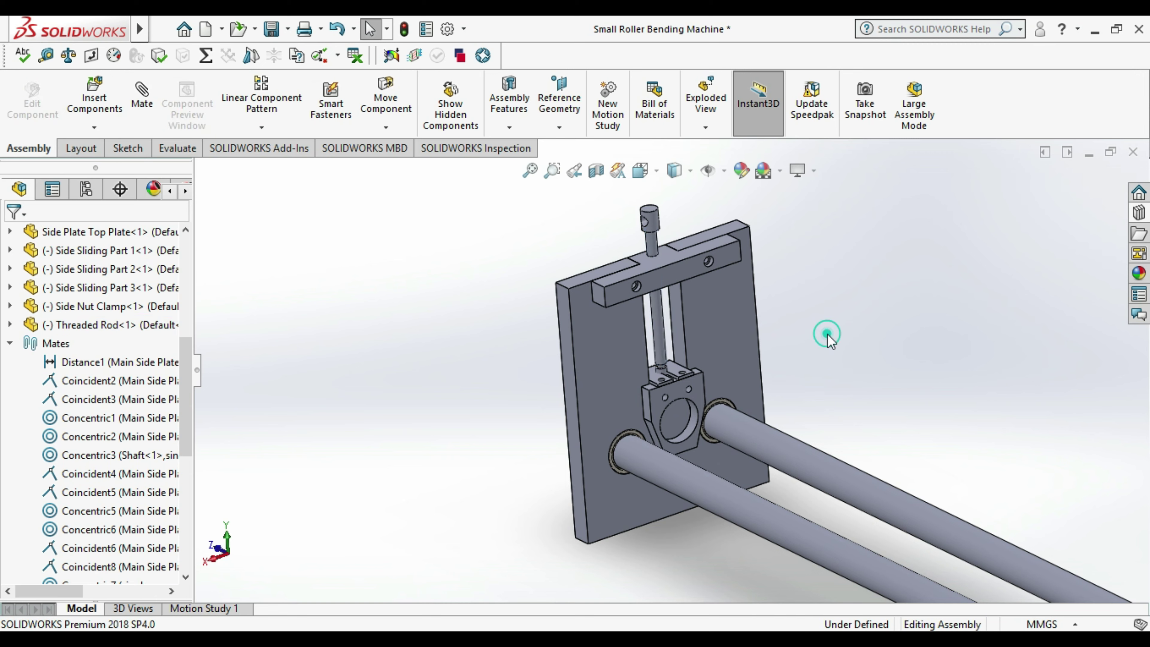
left_click_drag(663, 343, 658, 316)
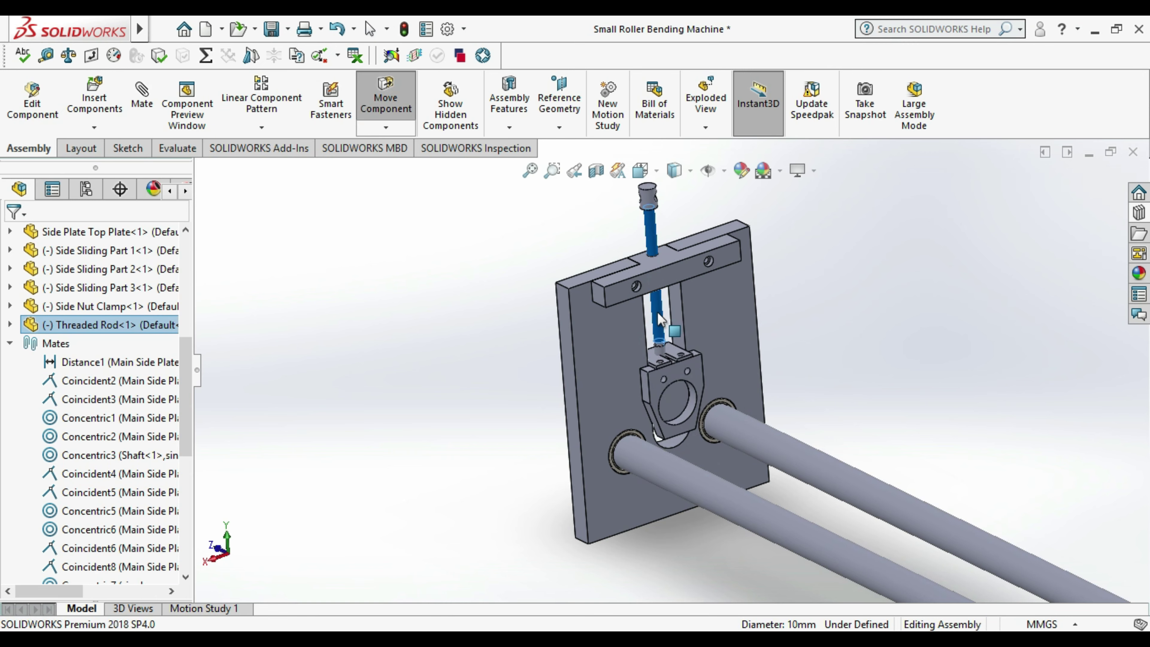
left_click(850, 361)
scroll(195, 409, "down", 1)
scroll(190, 409, "down", 5)
right_click(116, 575)
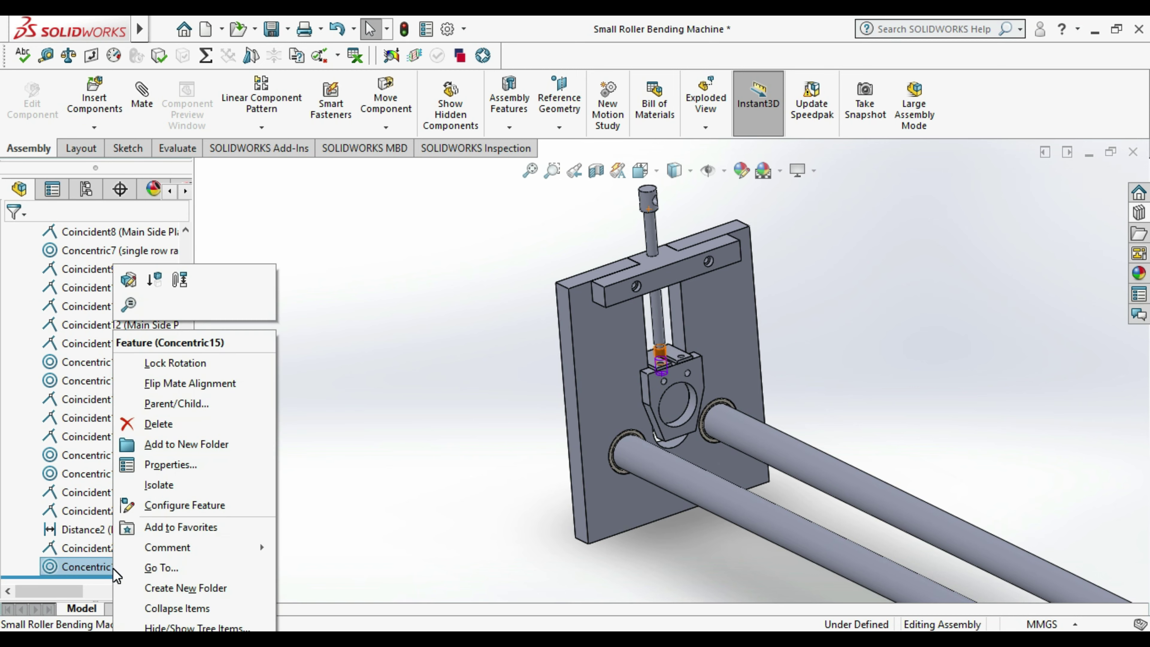
- Delete the Concentric15 mate and lift the freed threaded rod upward
left_click(171, 422)
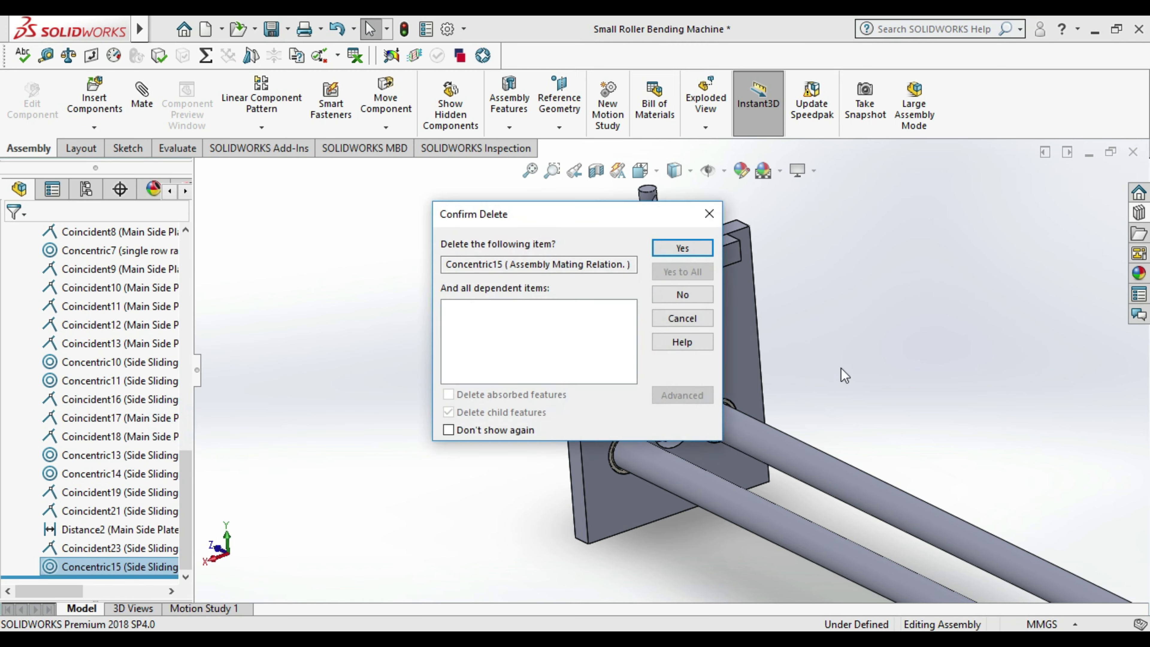
left_click(705, 249)
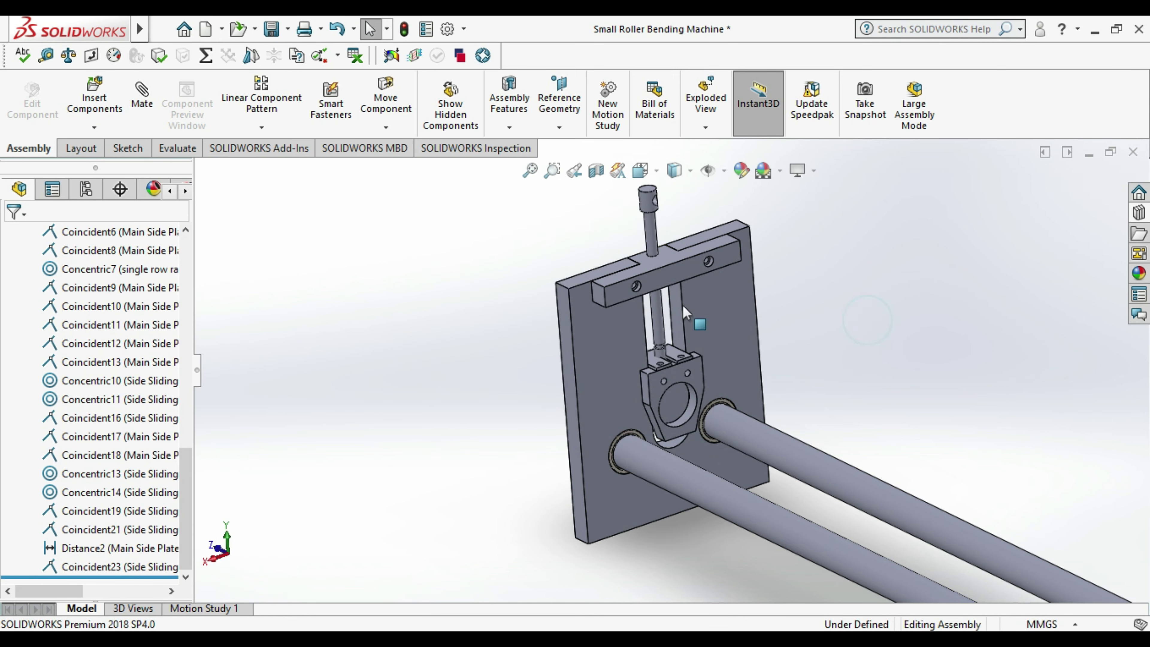
left_click_drag(657, 244, 649, 205)
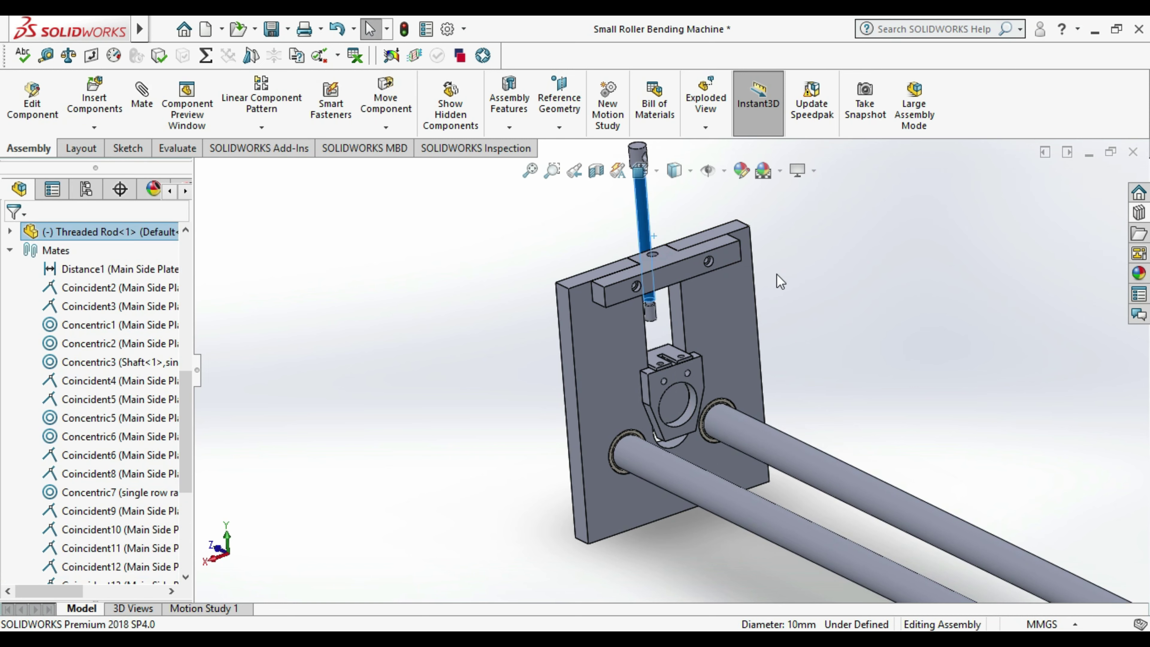
- Mate the threaded rod concentric with the hole in the top plate bar
left_click(141, 97)
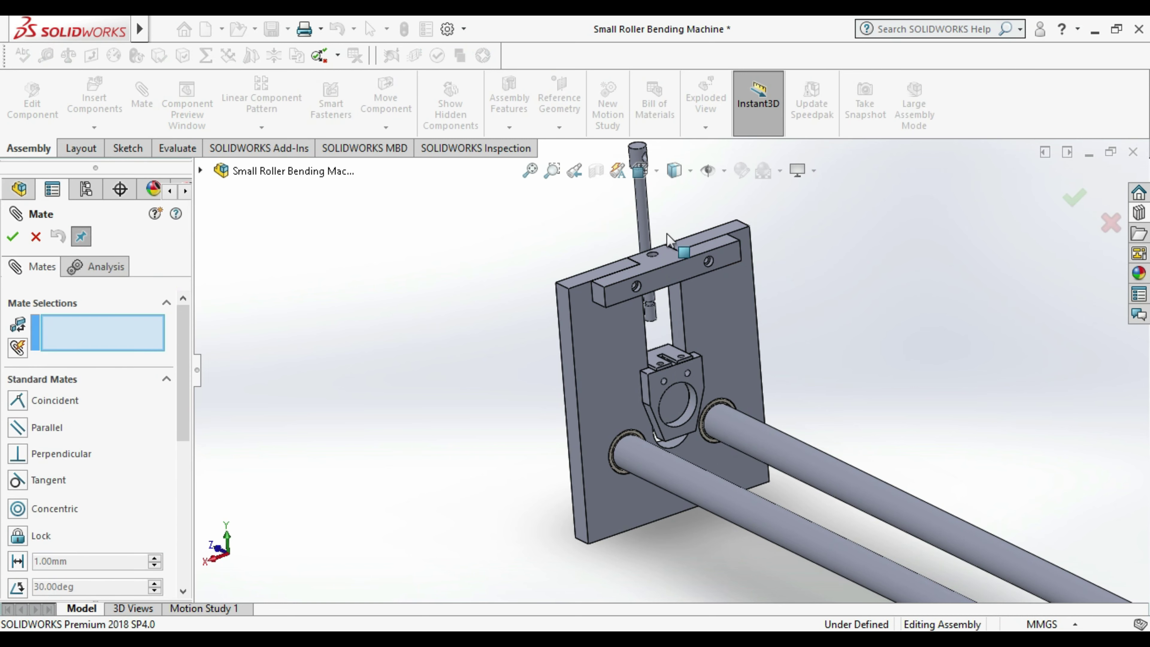
scroll(666, 234, "down", 4)
scroll(669, 270, "down", 4)
left_click(670, 272)
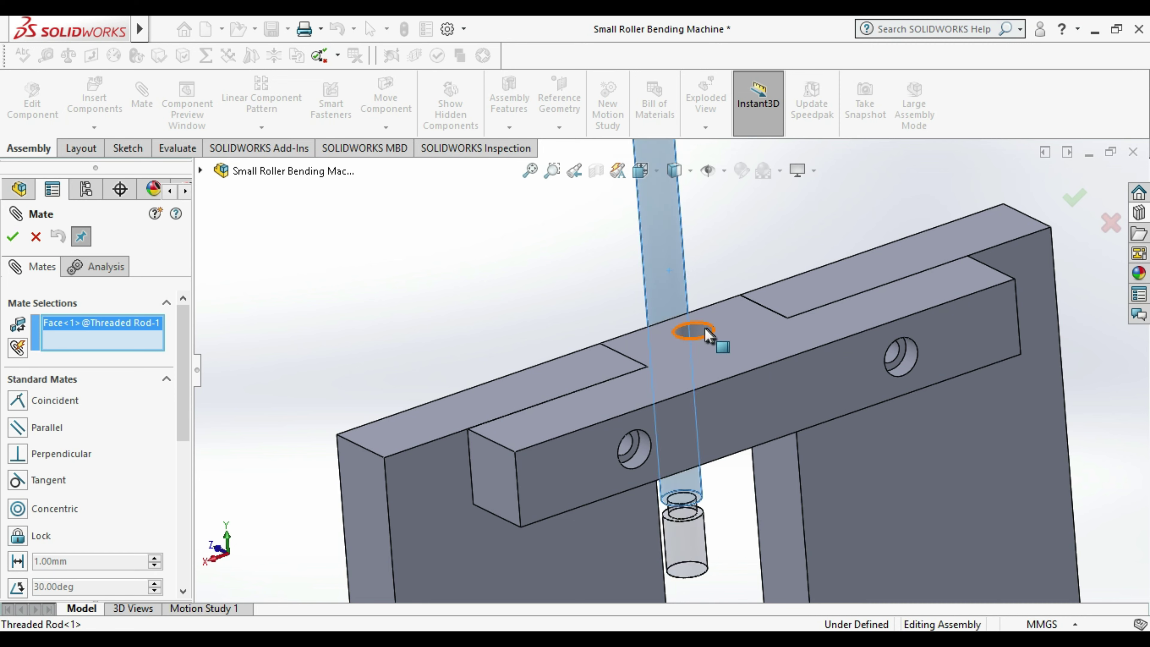
left_click(697, 330)
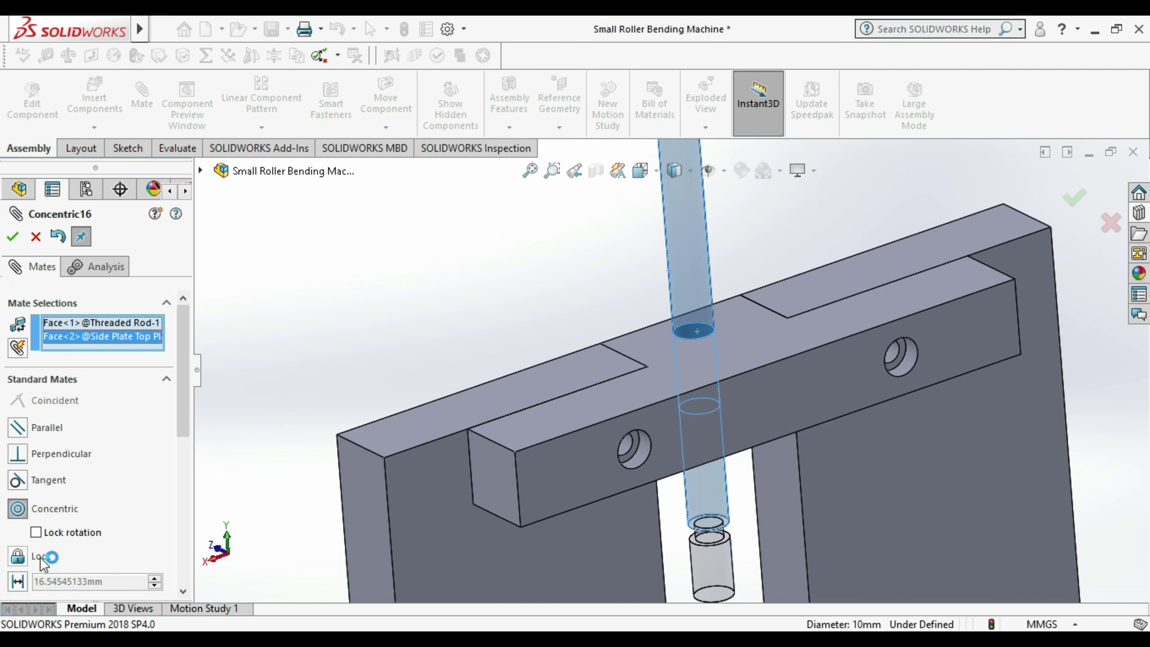
left_click(14, 237)
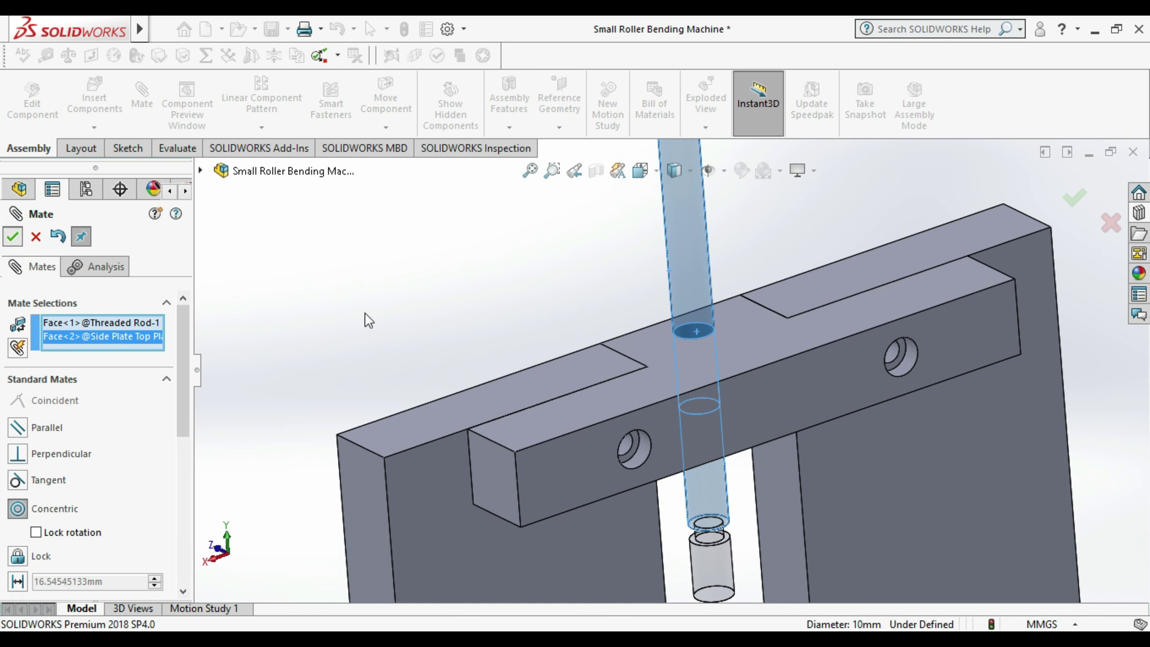
left_click(393, 311)
- Make the threaded rod's end face coincident with the side sliding part's face
scroll(699, 482, "up", 4)
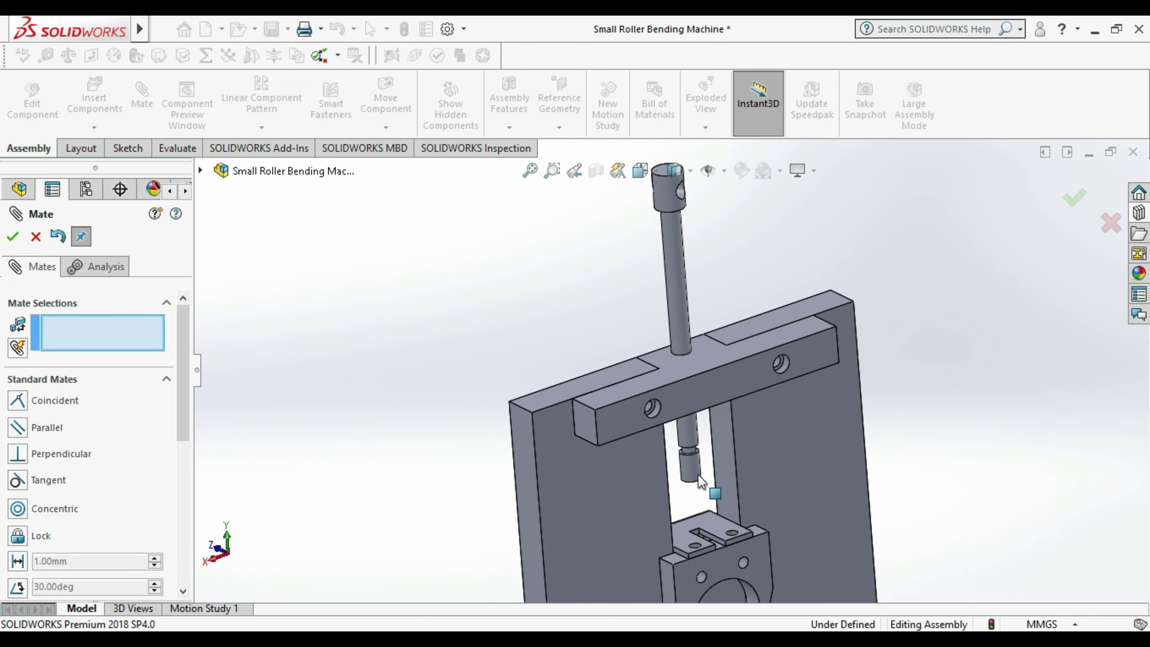
scroll(700, 481, "down", 3)
scroll(697, 479, "down", 3)
middle_click_drag(695, 478, 704, 336)
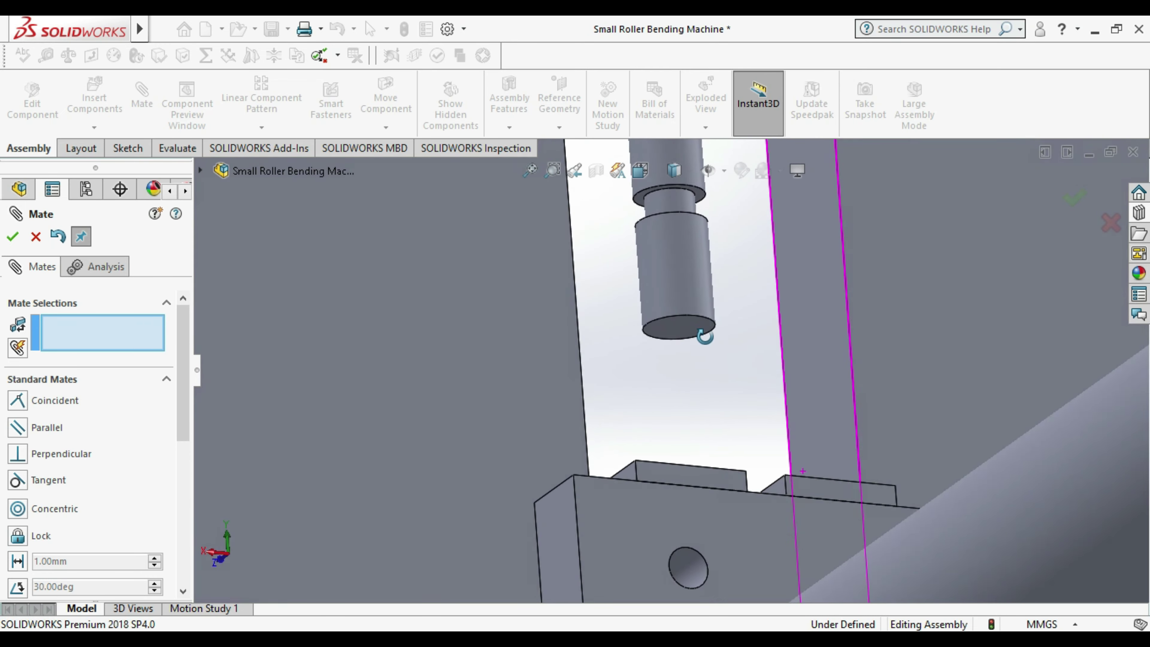
left_click(687, 334)
scroll(686, 345, "up", 3)
scroll(680, 380, "up", 3)
mouse_move(677, 453)
middle_mouse_down()
mouse_move(666, 408)
mouse_move(688, 390)
middle_mouse_up()
scroll(662, 411, "down", 4)
scroll(660, 426, "down", 2)
scroll(679, 363, "down", 5)
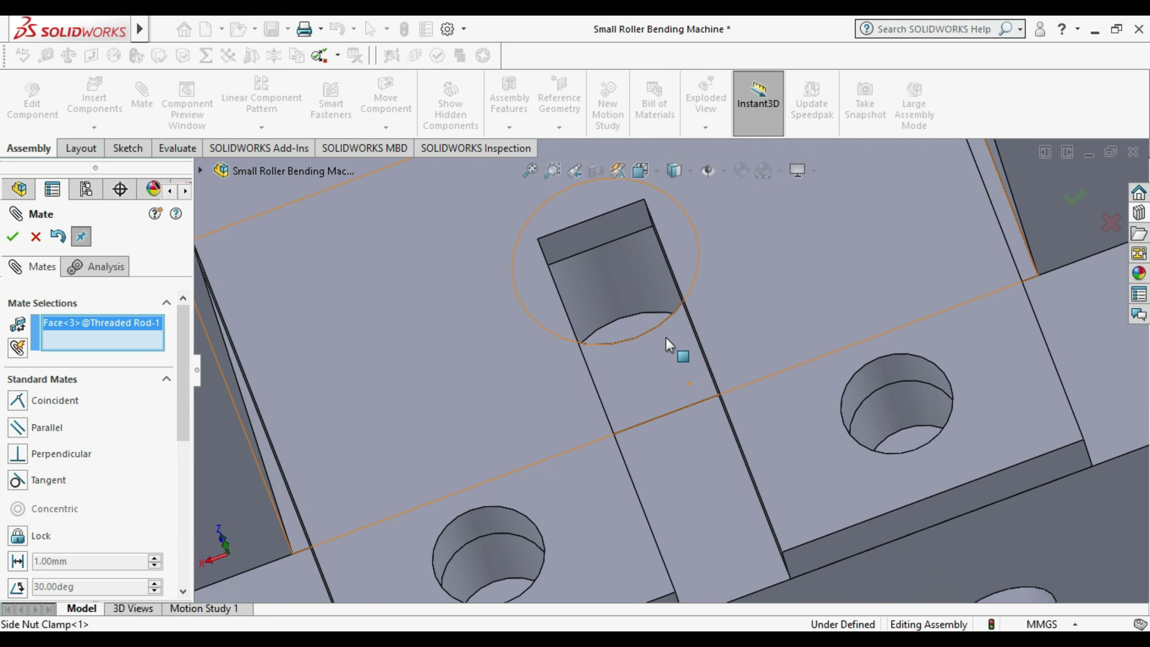
left_click(634, 336)
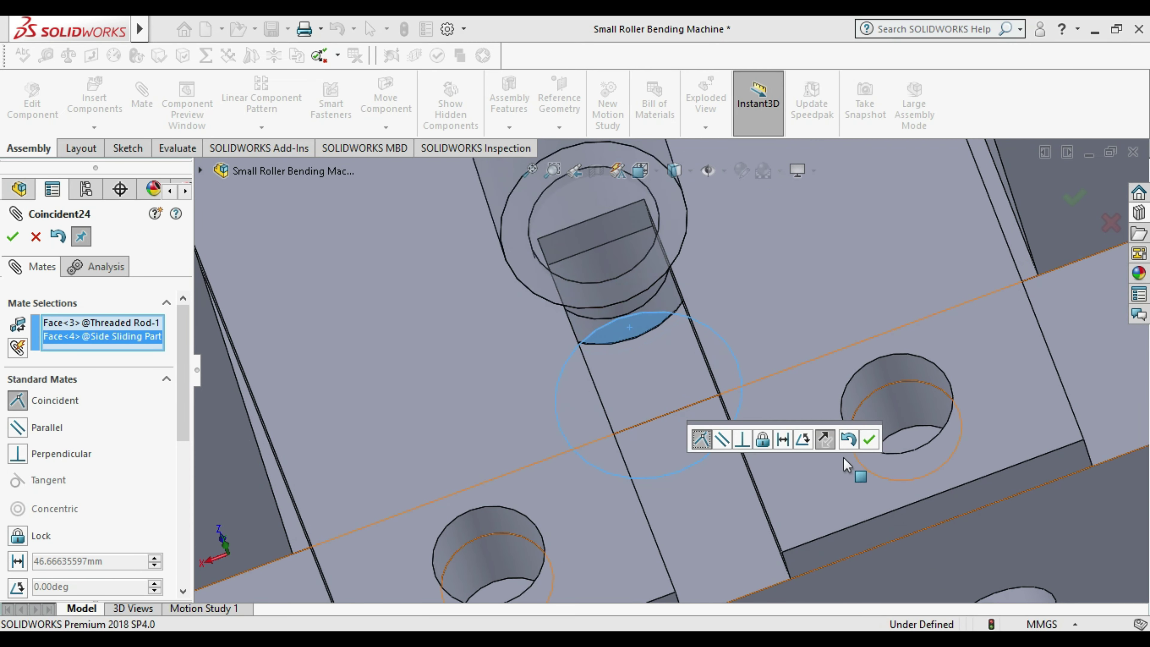
left_click(869, 439)
- Close the mate manager and pull the threaded rod upward above the clamp plate
scroll(860, 436, "up", 2)
scroll(822, 442, "up", 3)
mouse_move(821, 442)
middle_mouse_down()
mouse_move(778, 257)
mouse_move(803, 283)
middle_mouse_up()
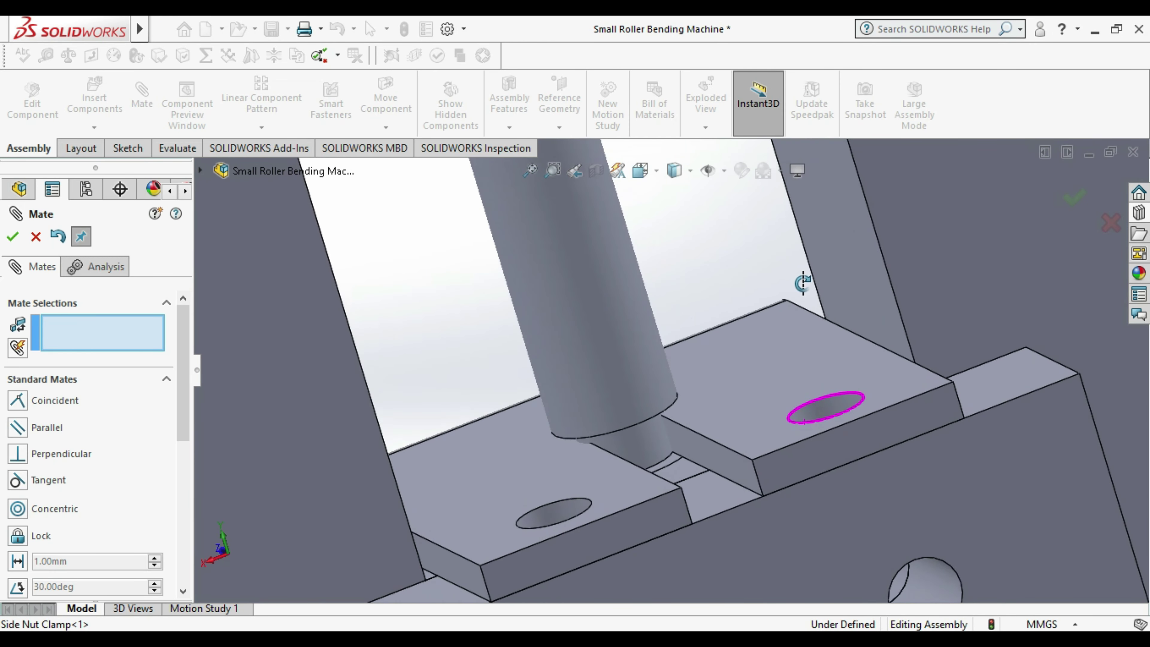
scroll(763, 399, "up", 2)
scroll(764, 398, "up", 4)
scroll(765, 410, "up", 2)
middle_click_drag(765, 410, 738, 330)
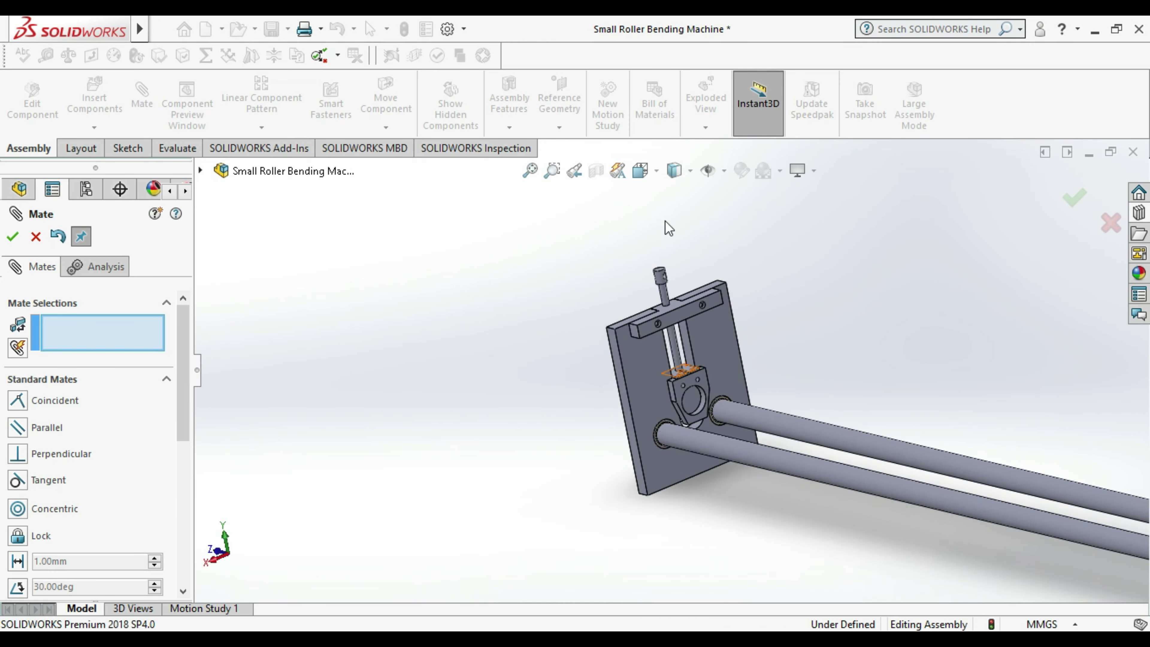
scroll(719, 365, "down", 3)
left_click(8, 240)
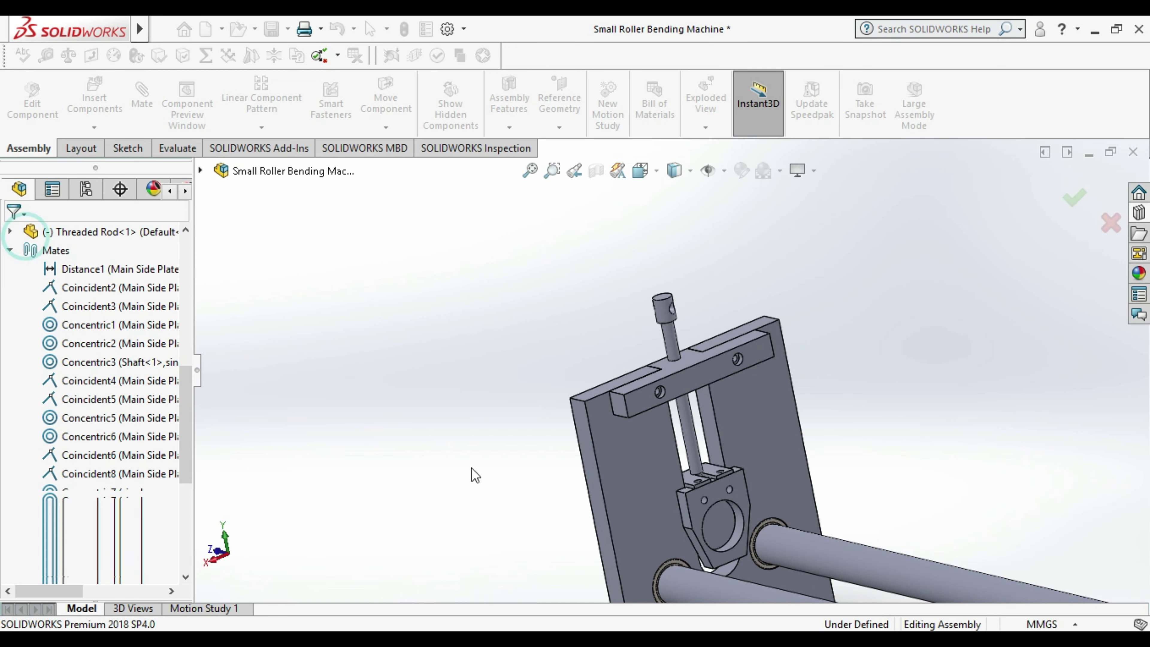
left_click_drag(669, 316, 652, 105)
left_click(872, 370)
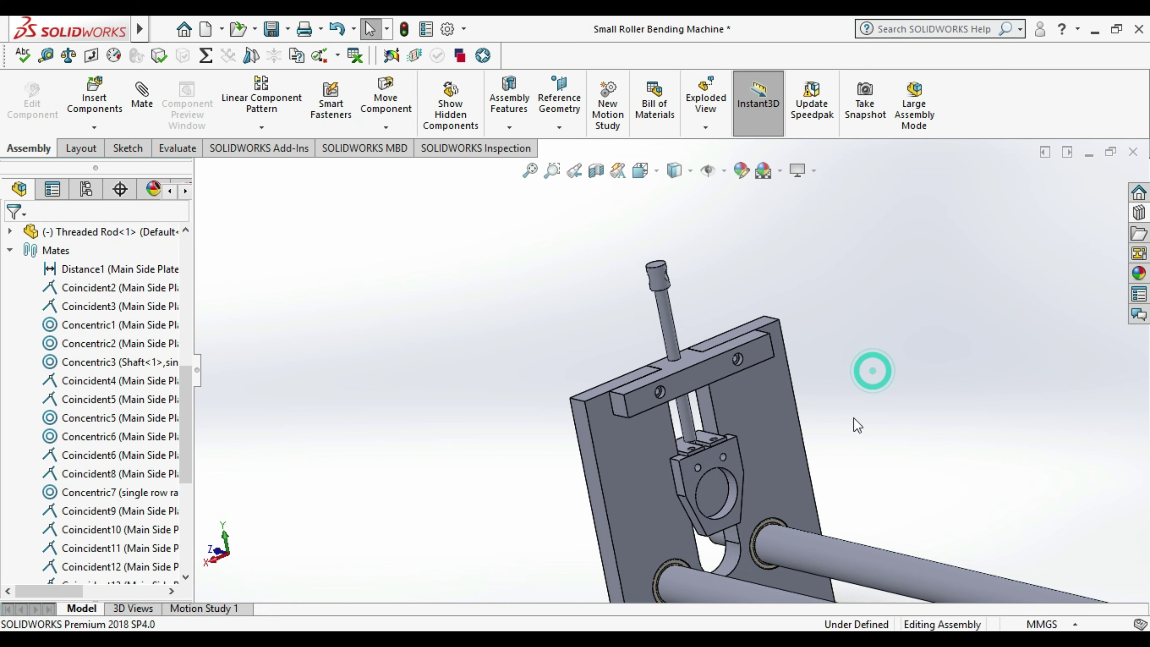
scroll(635, 283, "down", 4)
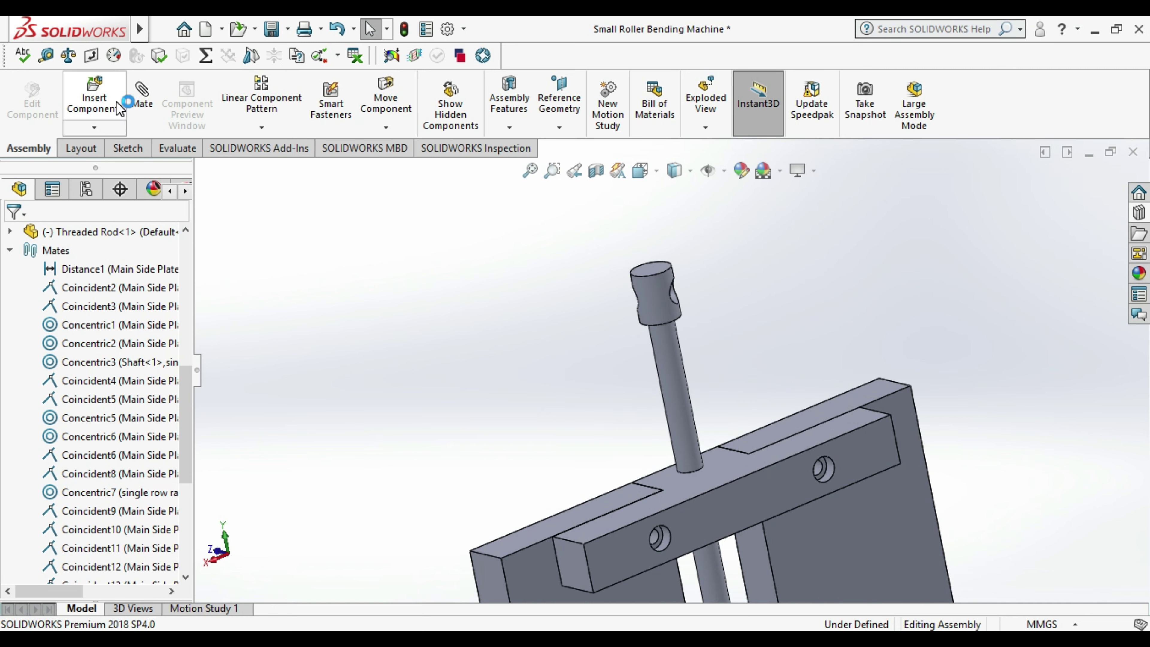
- Insert the Rotating Bar part and place it beside the threaded rod's head
left_click(154, 96)
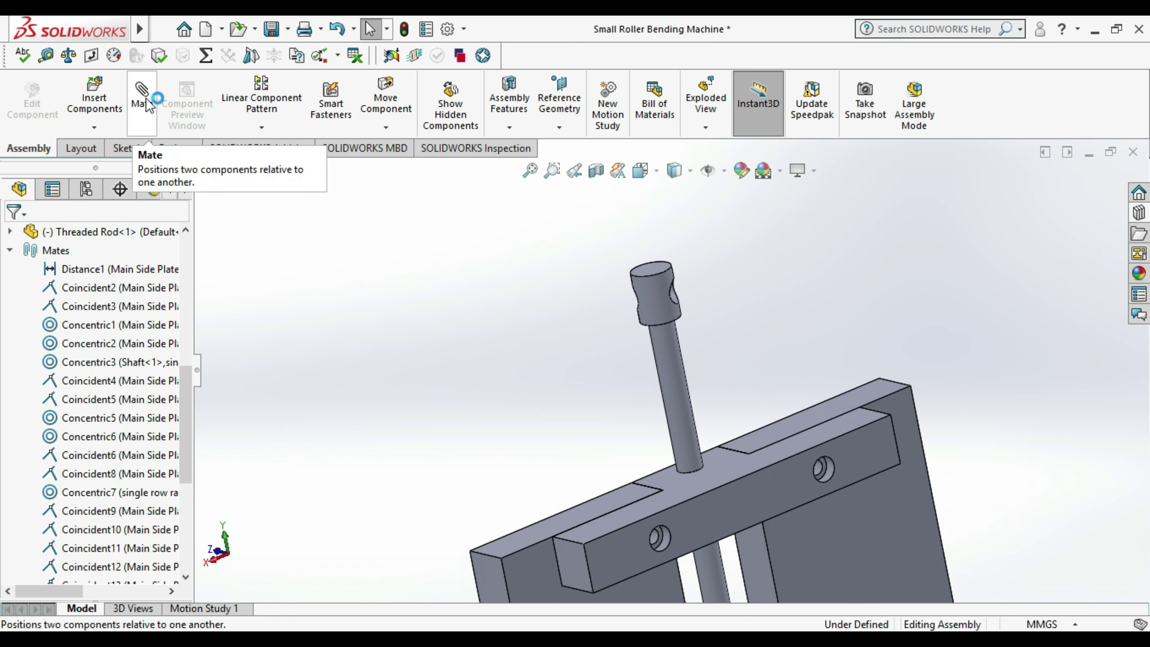
left_click(95, 102)
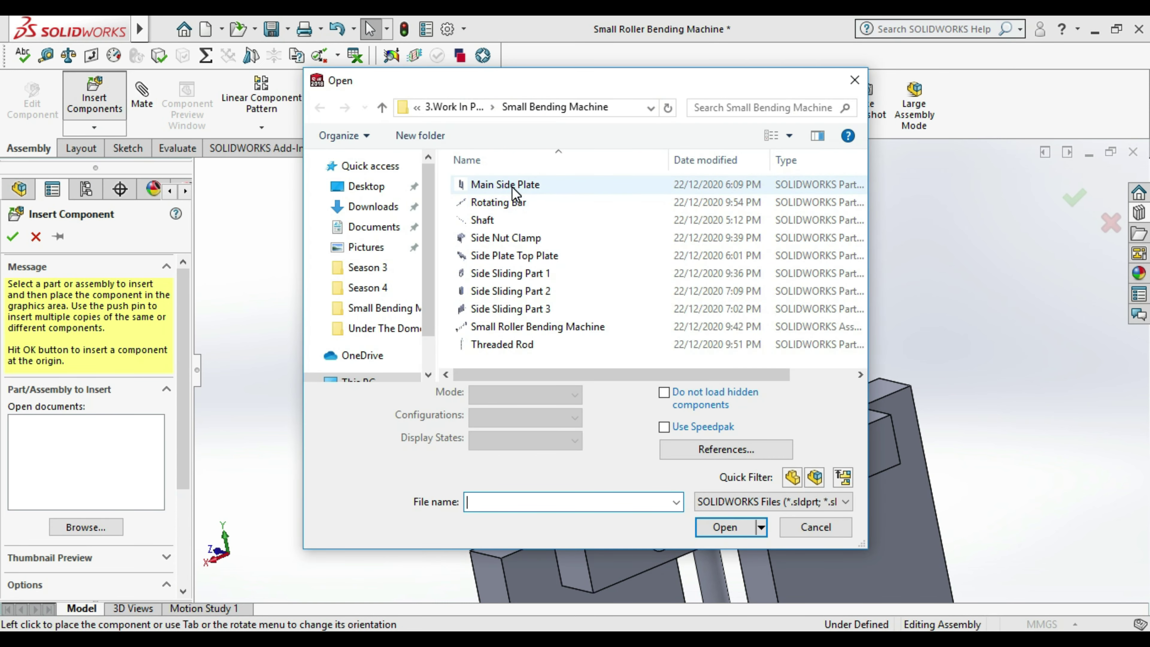
left_click(515, 204)
left_click(730, 526)
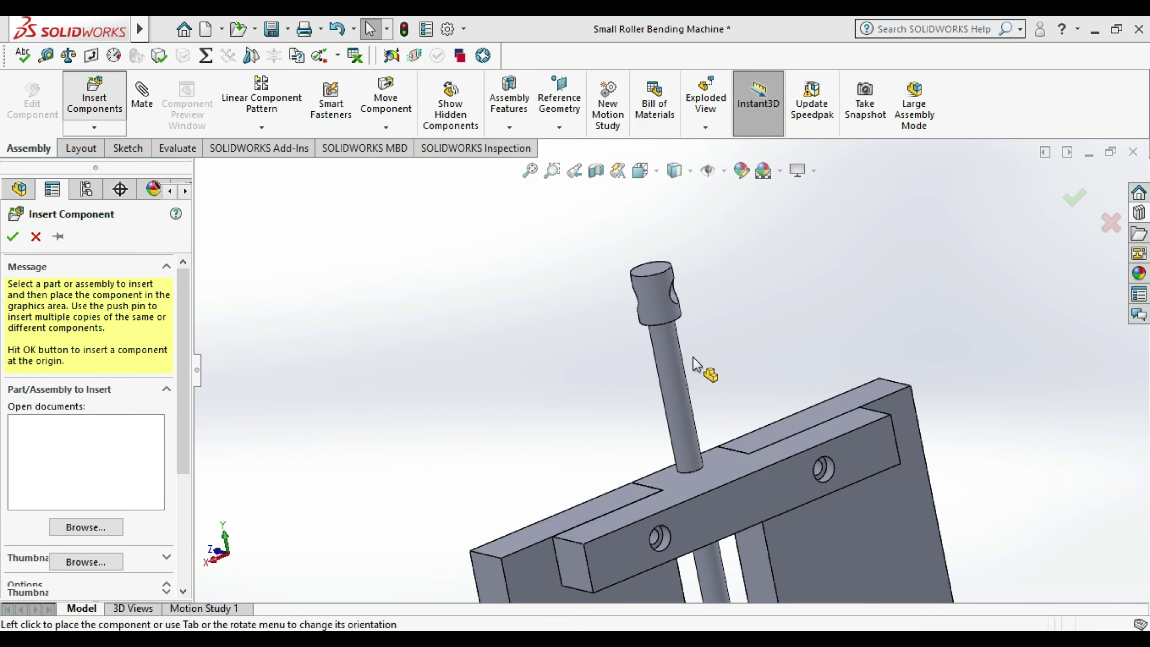
left_click(681, 298)
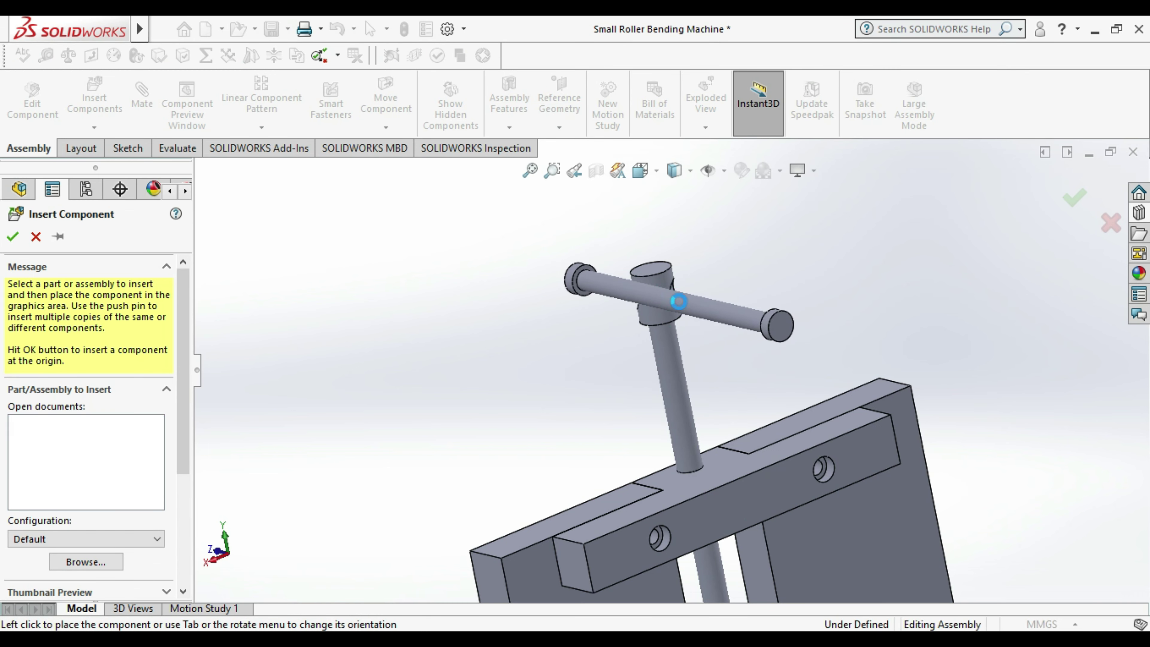
left_click(729, 269)
left_click(734, 324)
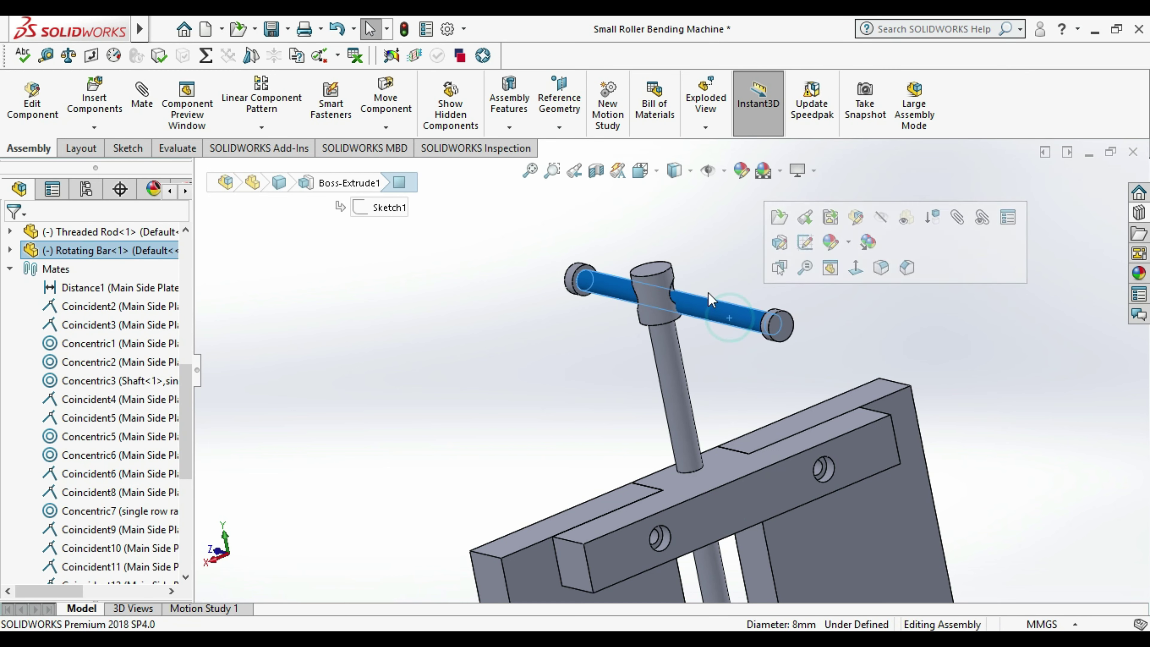
- Mate the Rotating Bar concentric with the rod head's cross hole, then test by dragging the rod
scroll(666, 326, "down", 4)
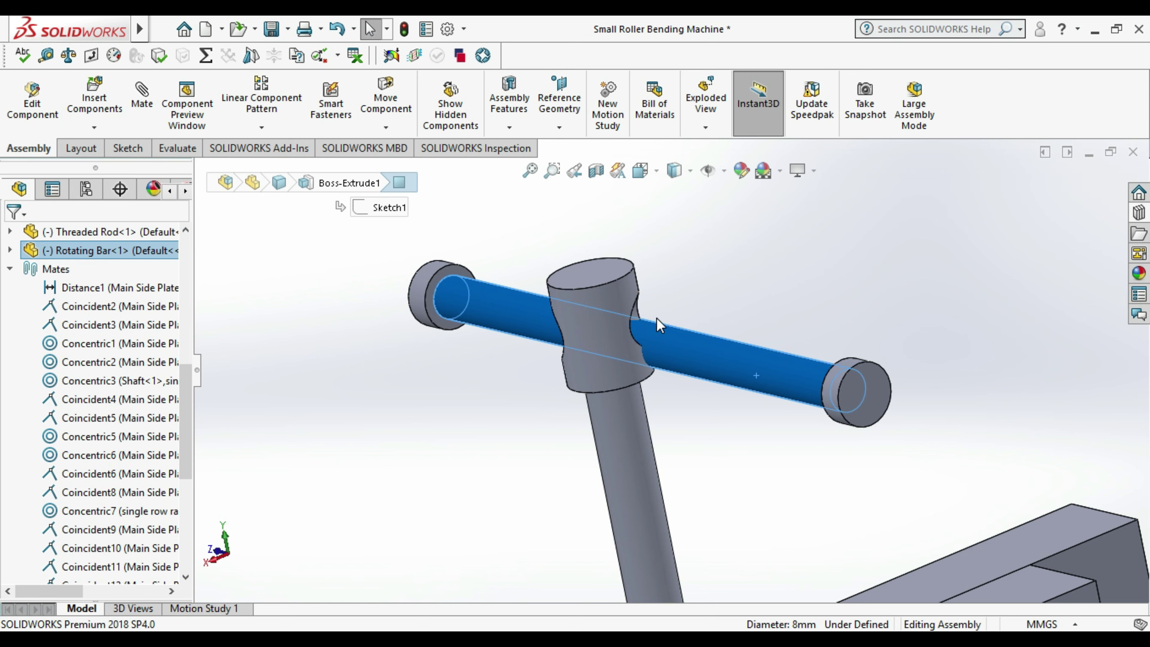
scroll(657, 318, "down", 3)
middle_click_drag(657, 318, 659, 325)
left_click(637, 314)
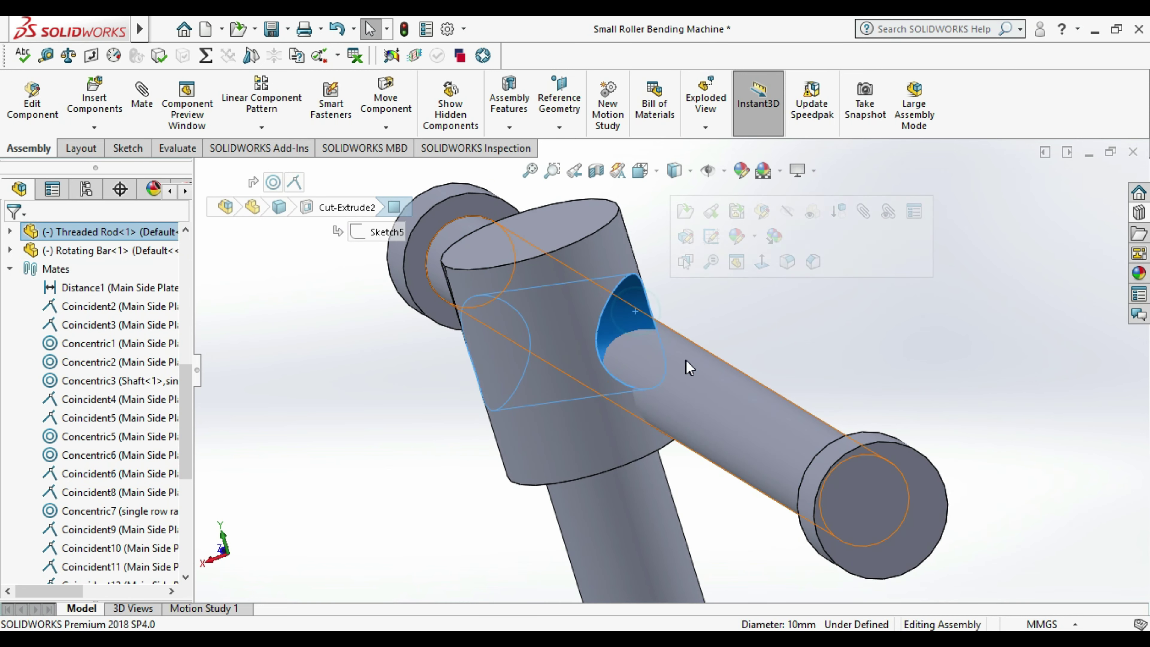
left_click(142, 97)
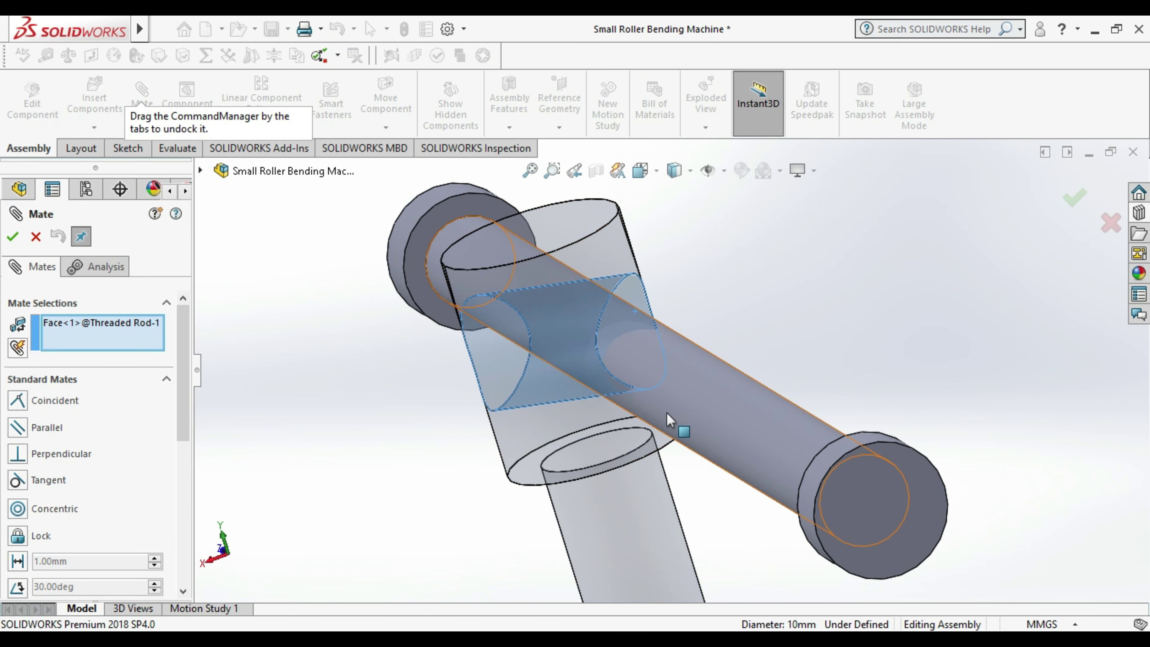
left_click(751, 434)
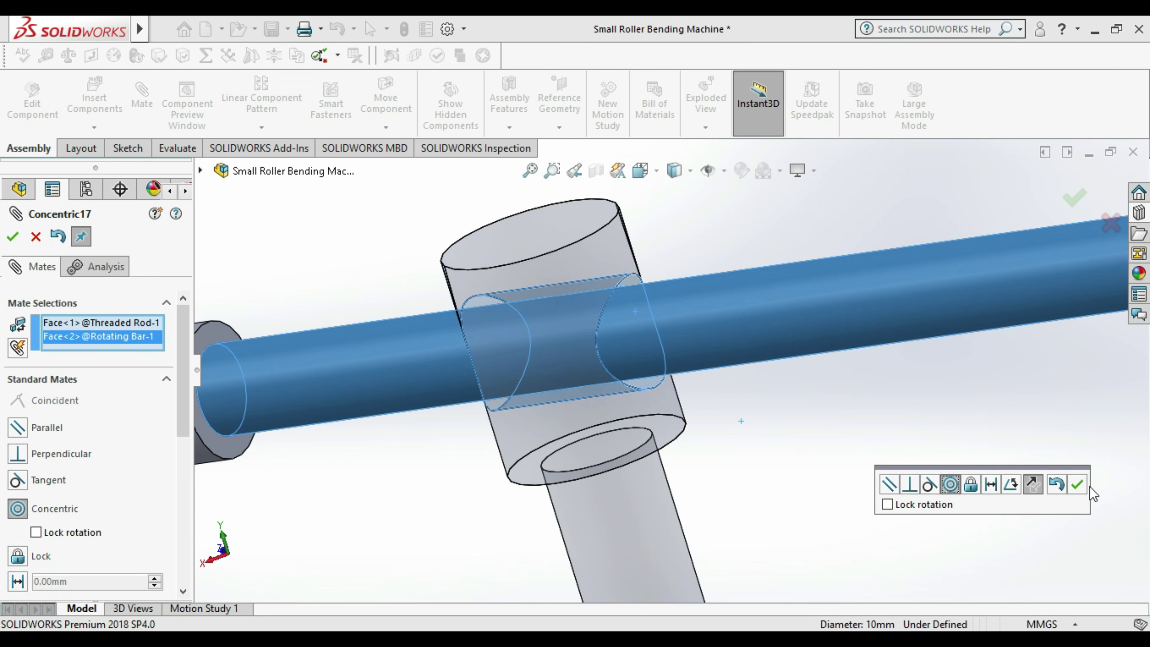
left_click(1079, 494)
scroll(846, 410, "up", 5)
scroll(815, 380, "down", 2)
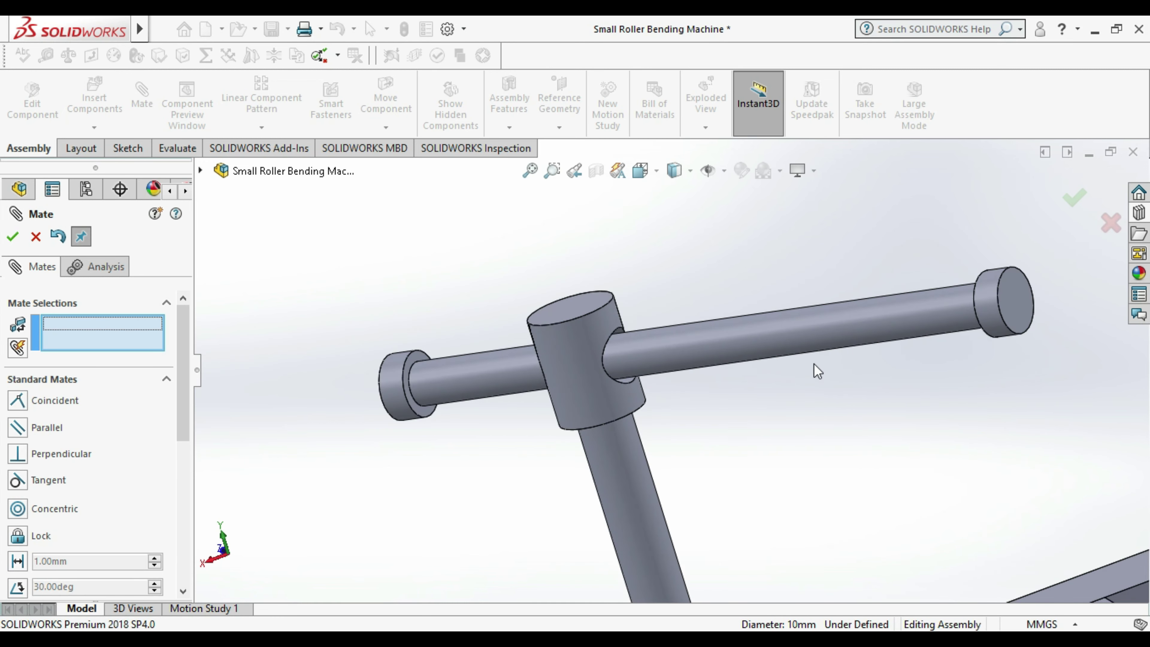
left_click_drag(889, 338, 681, 329)
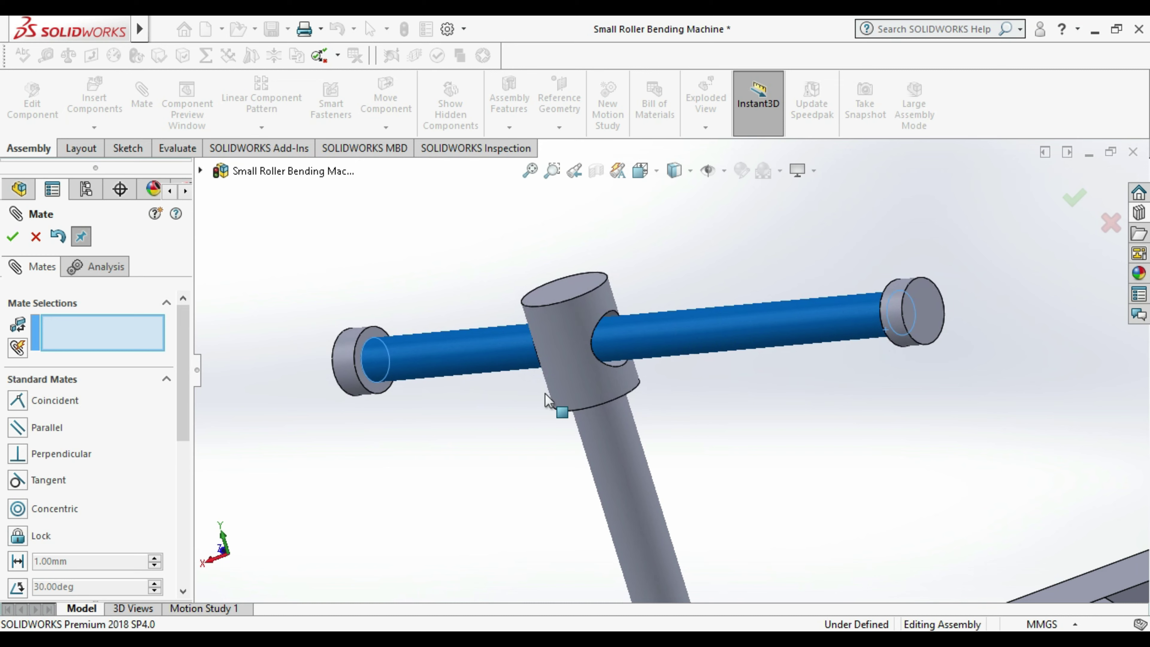
left_click(14, 238)
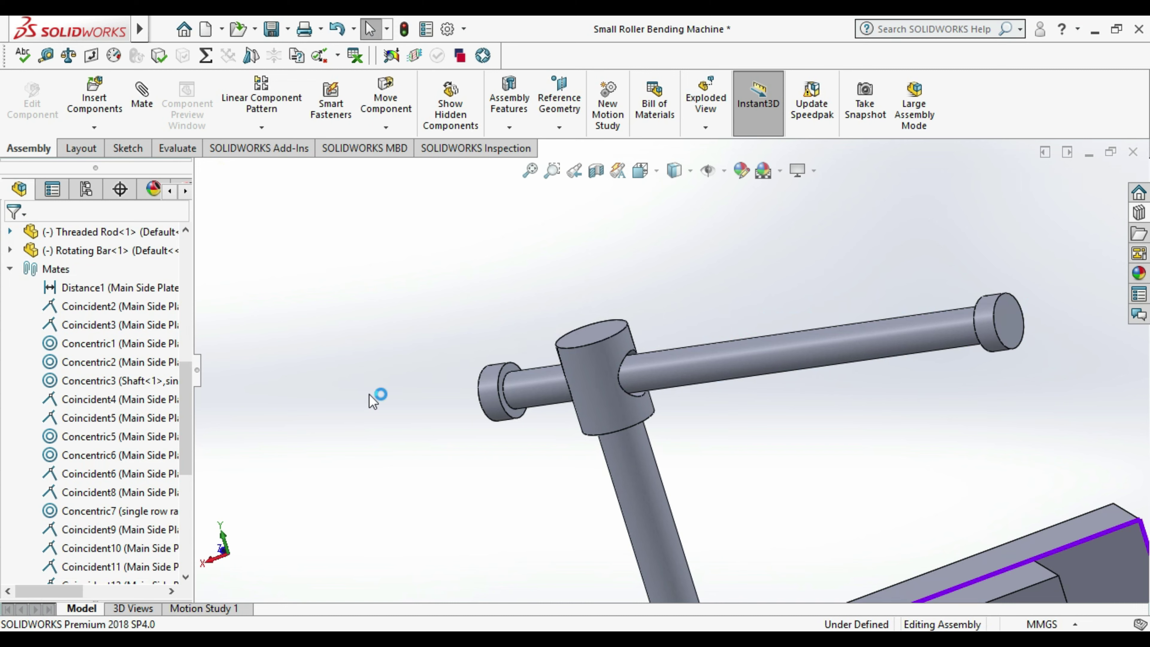
- Rebuild and save the roller bending machine assembly
left_click(345, 348)
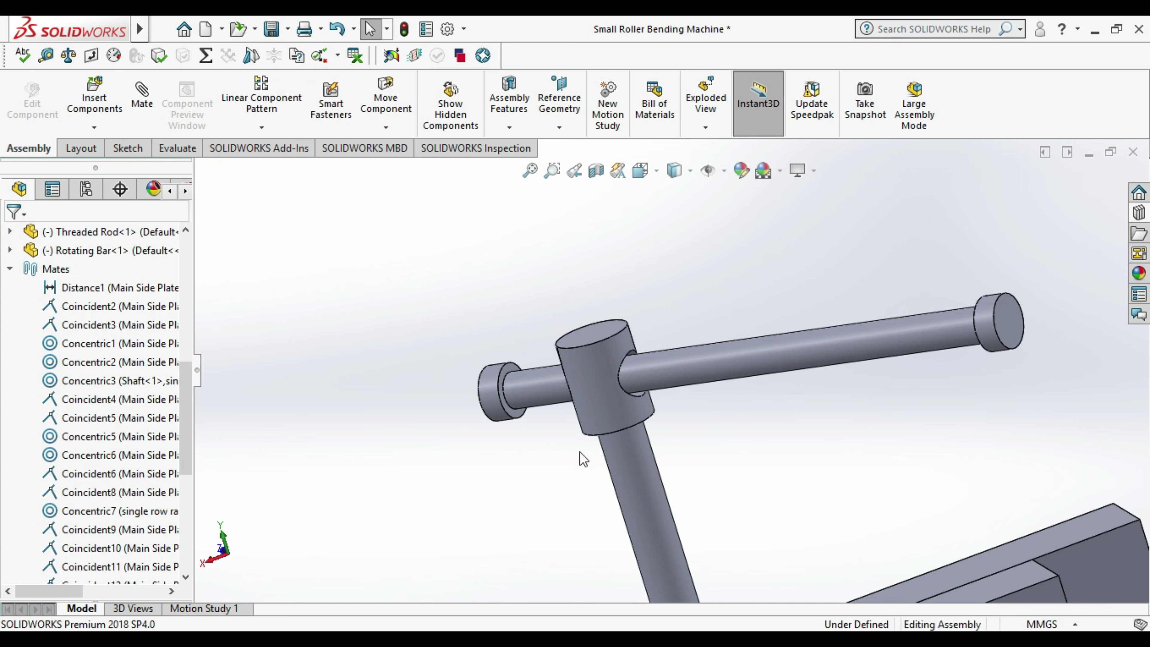
scroll(572, 439, "up", 3)
scroll(571, 440, "up", 3)
scroll(643, 467, "up", 2)
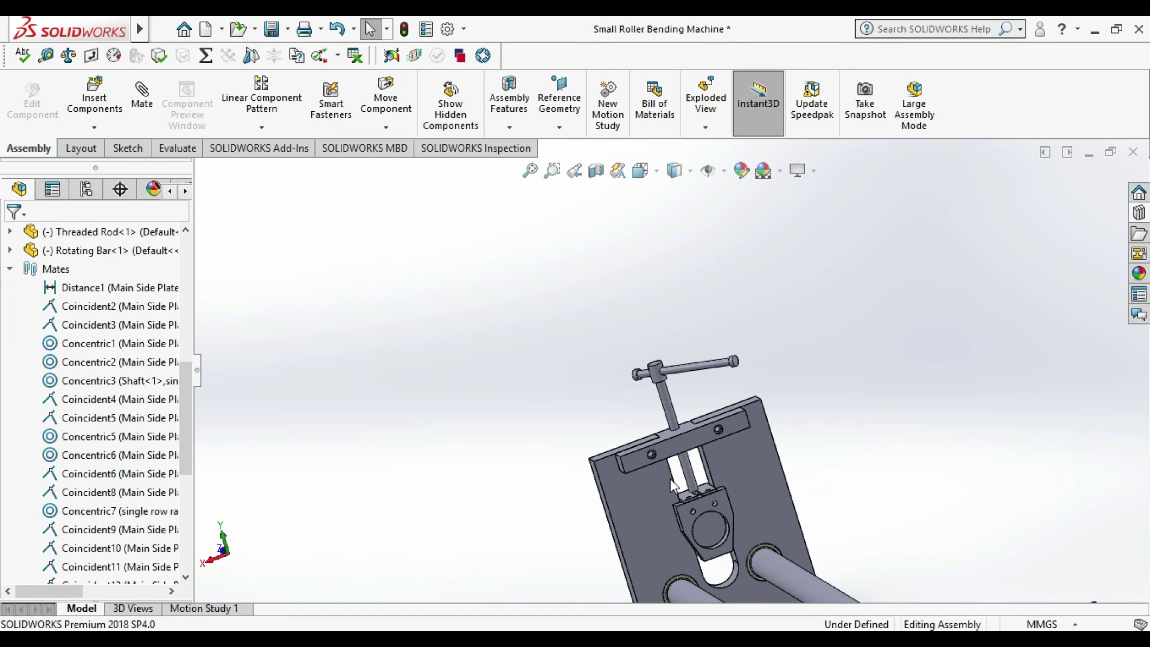
scroll(683, 487, "up", 2)
mouse_move(699, 498)
middle_mouse_down()
mouse_move(699, 406)
mouse_move(873, 515)
mouse_move(902, 513)
middle_mouse_up()
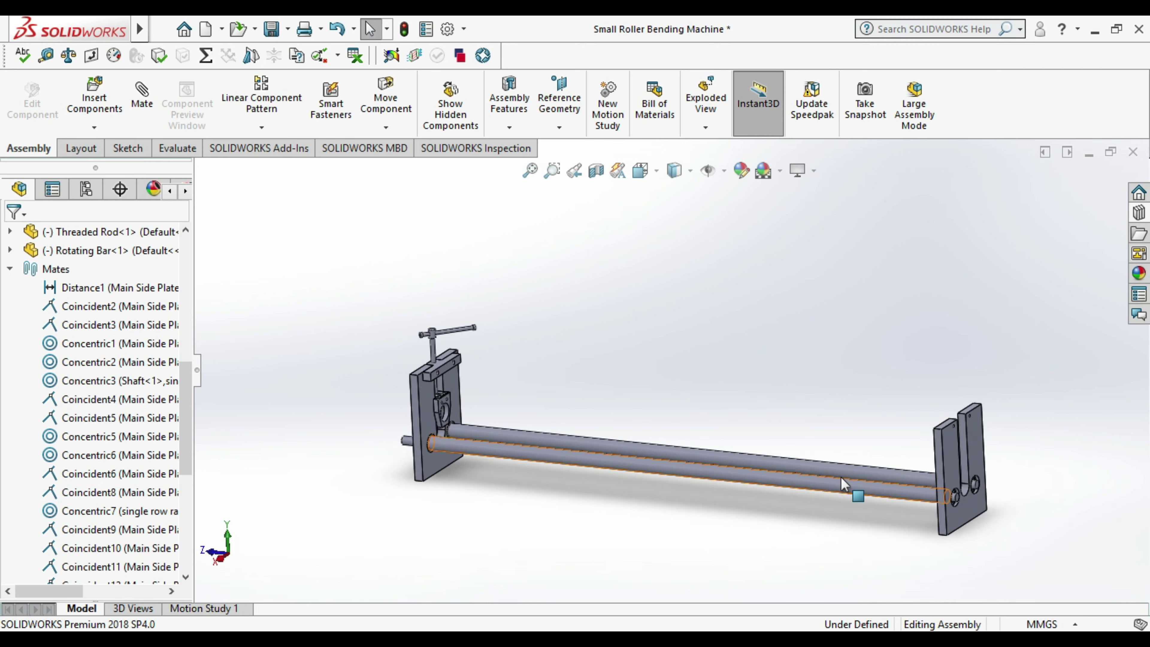
left_click(272, 29)
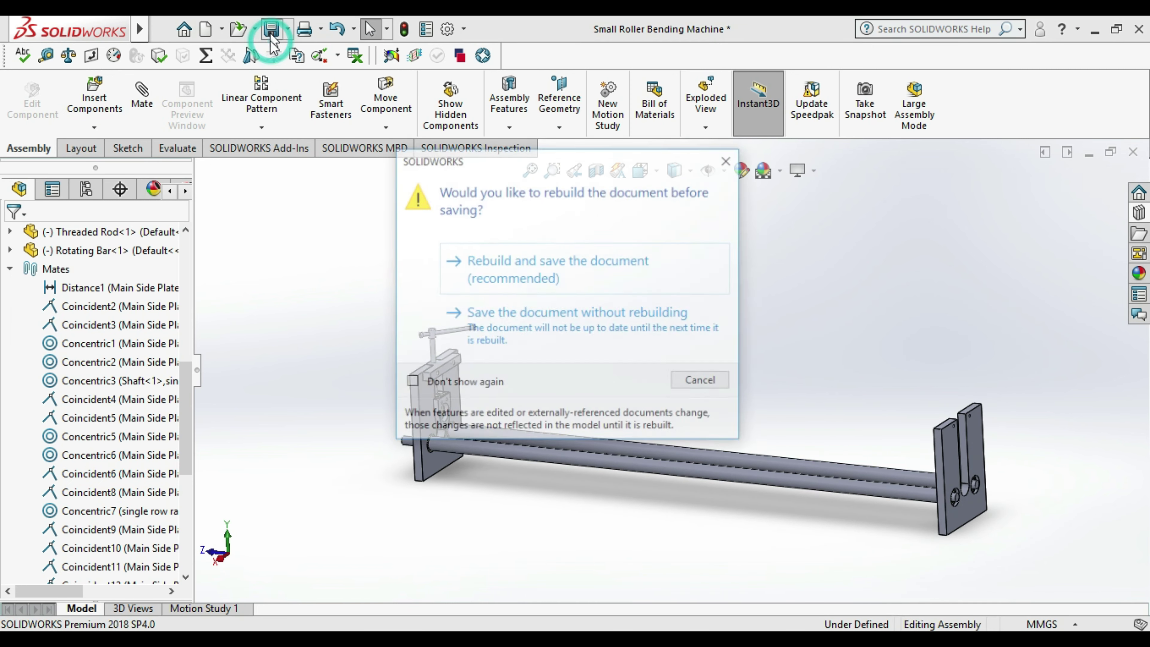
left_click(541, 256)
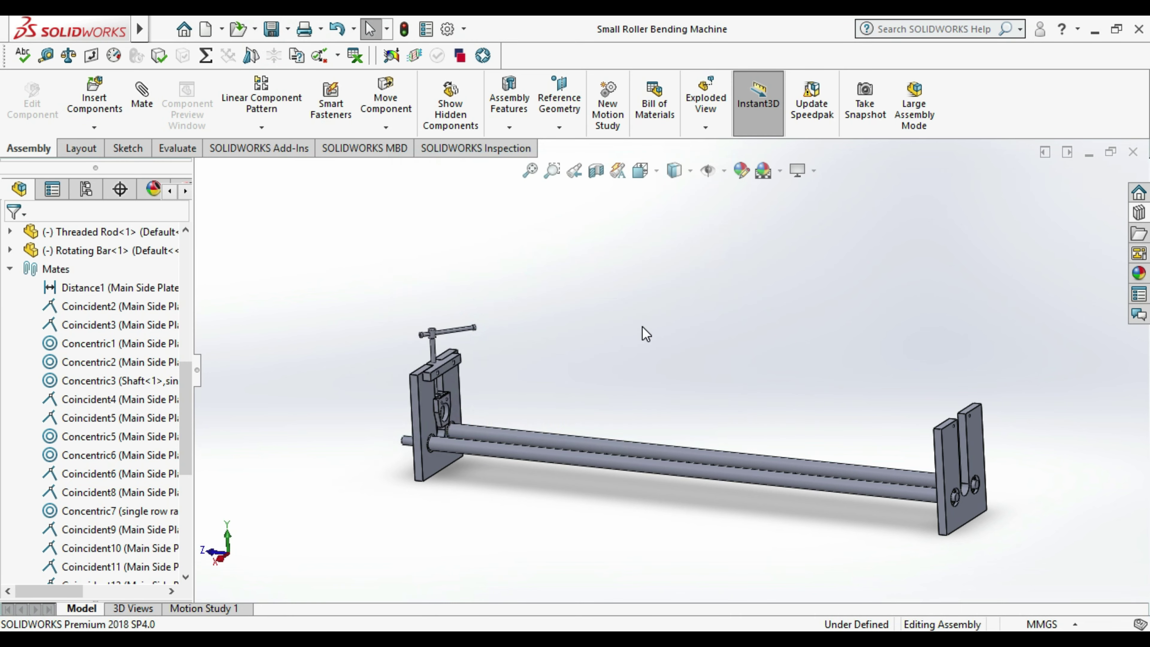
- Swing the Rotating Bar around the threaded rod to confirm rotation, then fit the whole machine
scroll(814, 432, "down", 2)
middle_click_drag(614, 403, 529, 366)
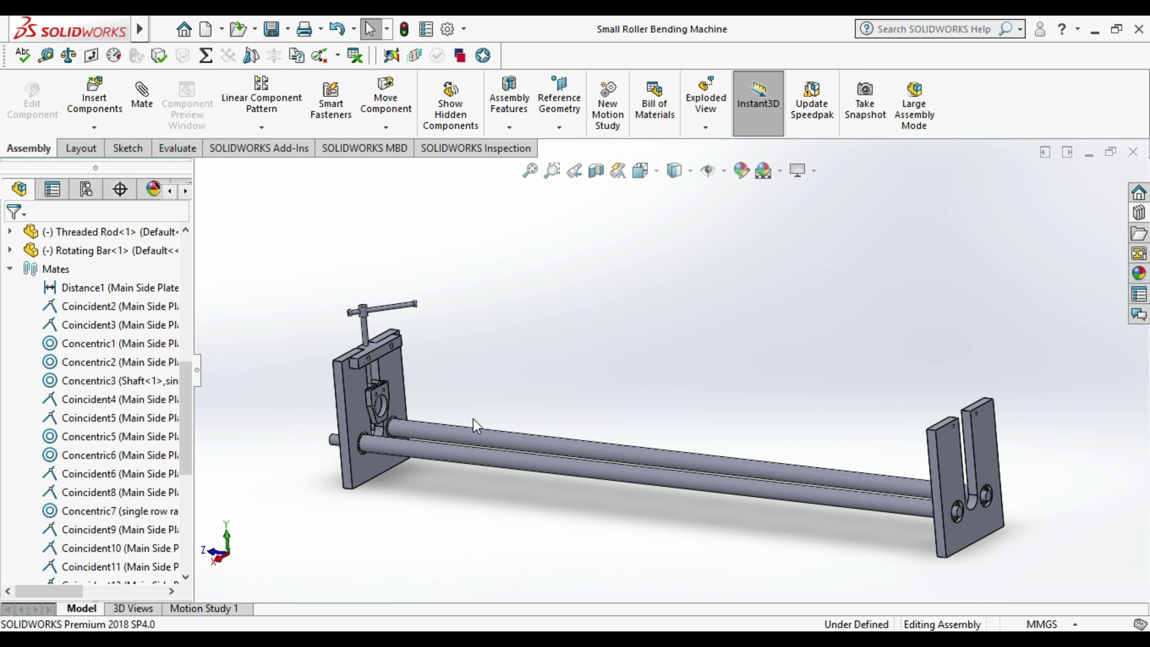
scroll(346, 369, "down", 1)
scroll(347, 369, "down", 2)
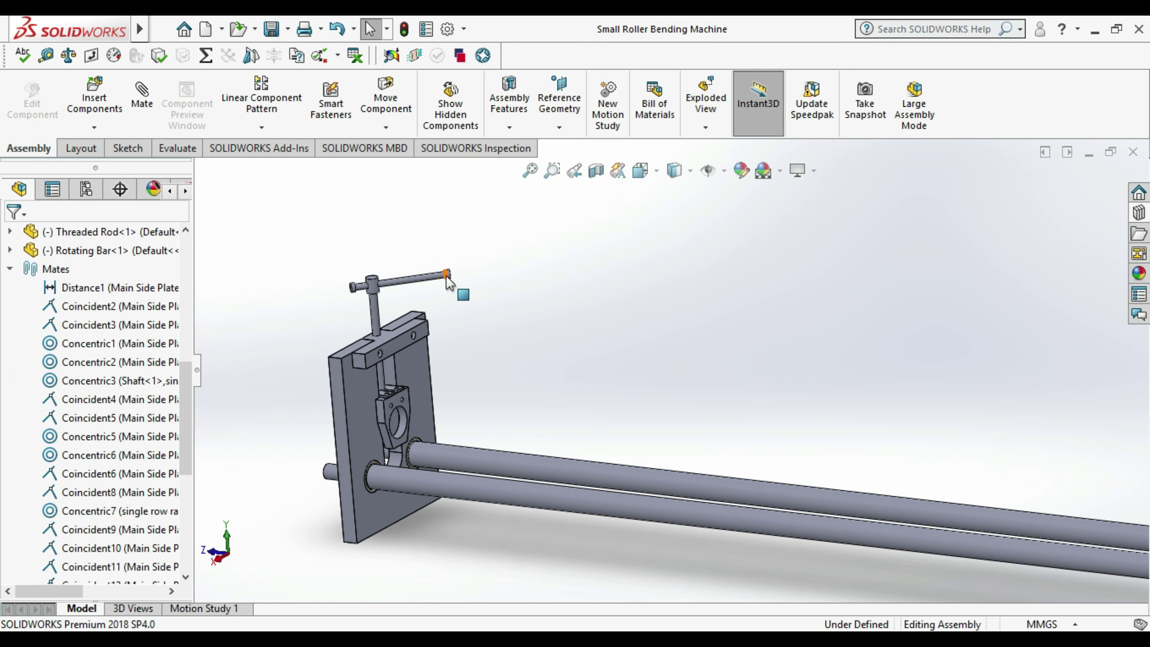
mouse_move(446, 275)
left_mouse_down()
mouse_move(393, 318)
mouse_move(431, 310)
left_mouse_up()
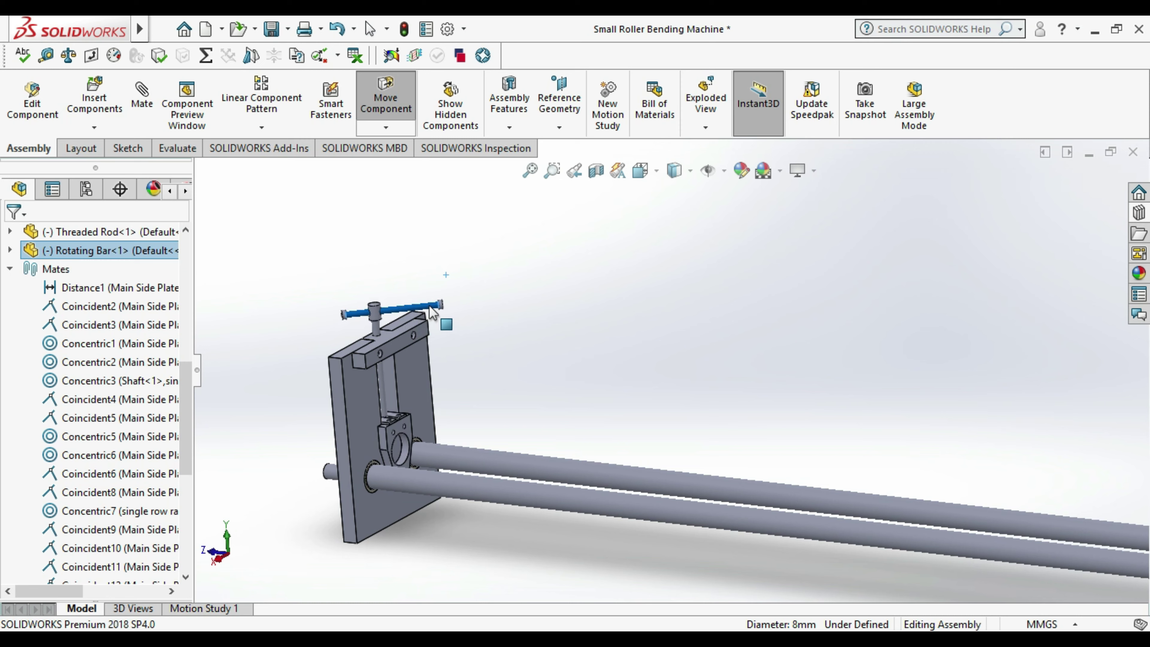
left_click(493, 367)
scroll(489, 367, "down", 3)
scroll(500, 362, "down", 2)
middle_click_drag(500, 361, 527, 369)
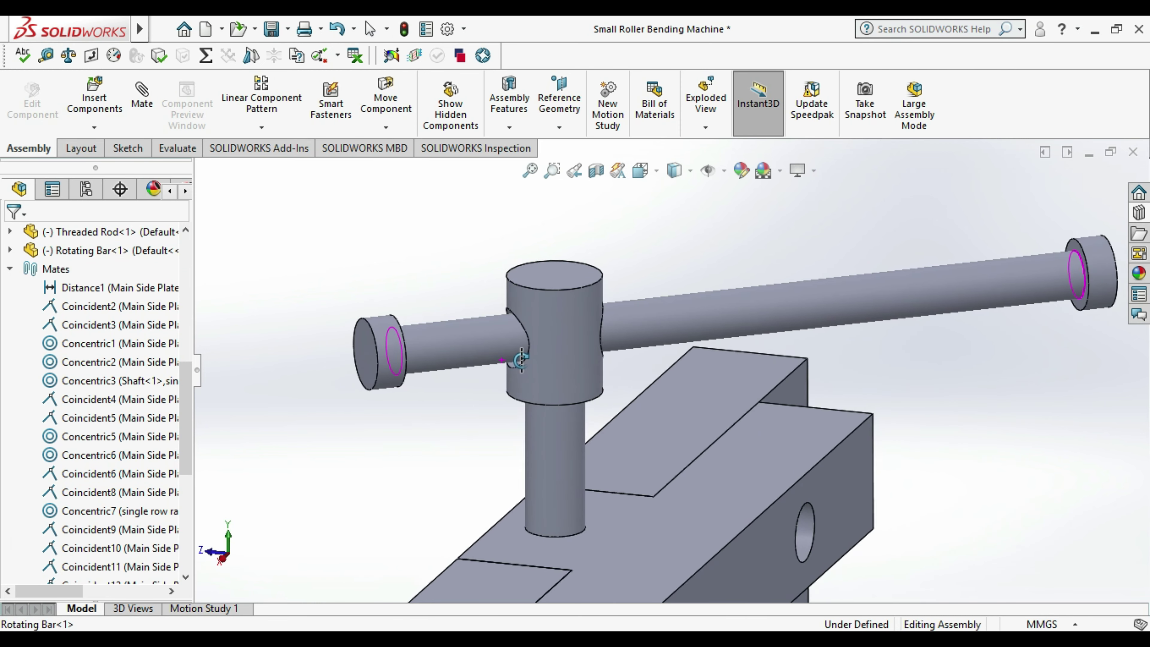
left_click(47, 55)
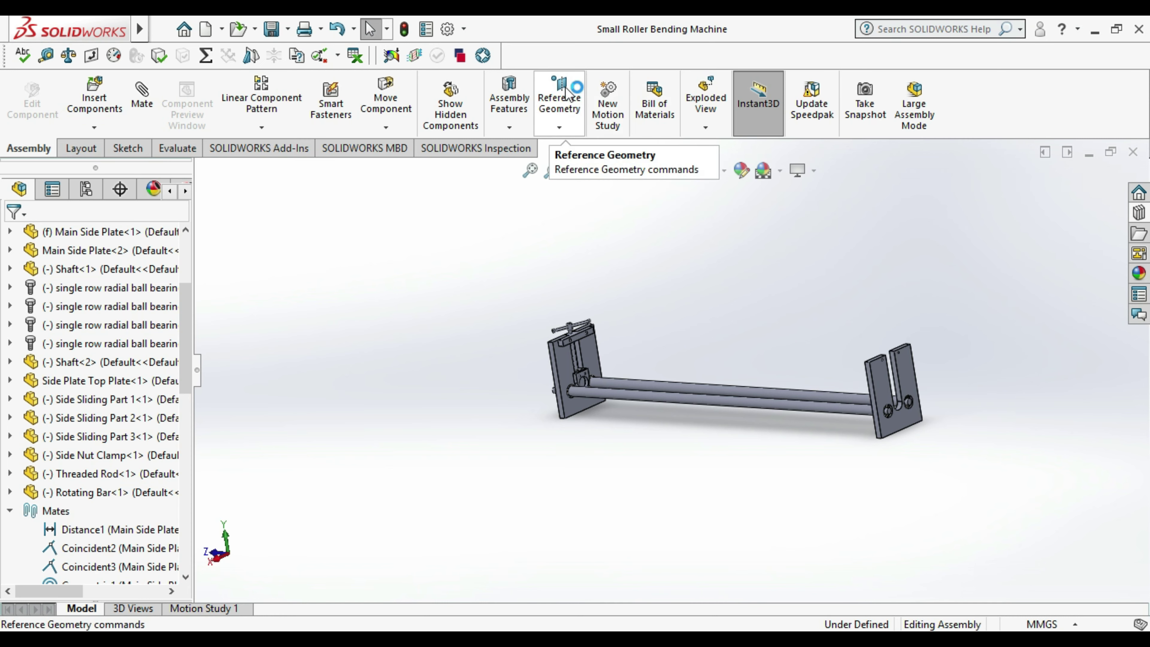
left_click(562, 126)
- Create PLANE1 offset 670 mm (1340/2) inward from the main side plate's outer face, then select it
left_click(571, 148)
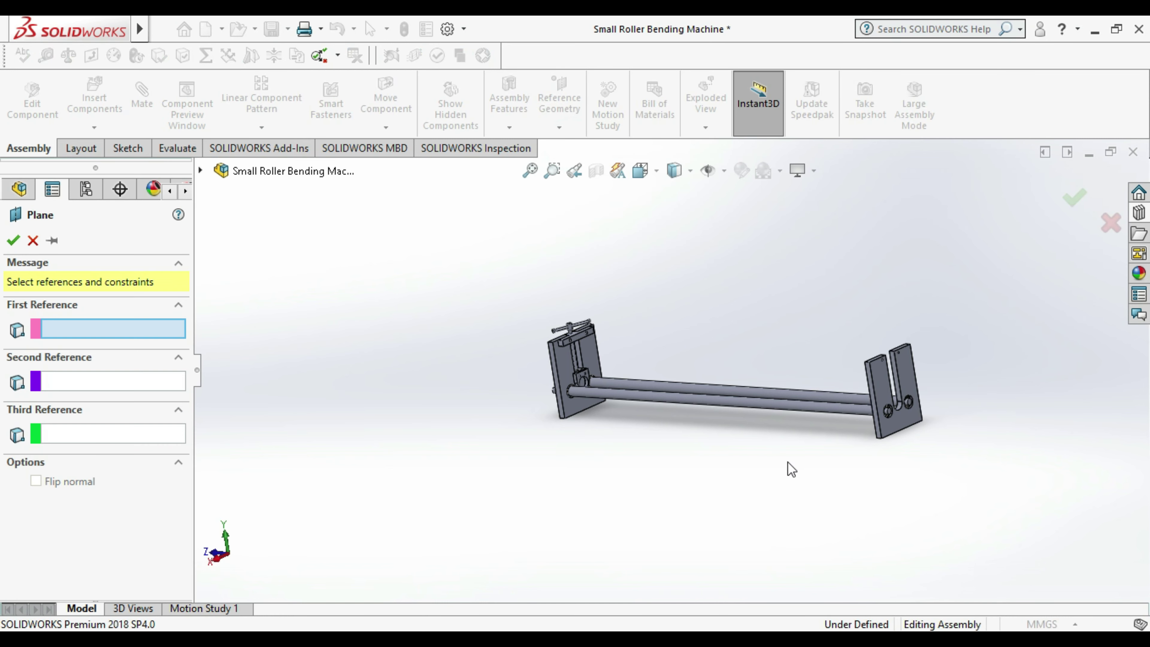
scroll(870, 423, "down", 3)
left_click(839, 362)
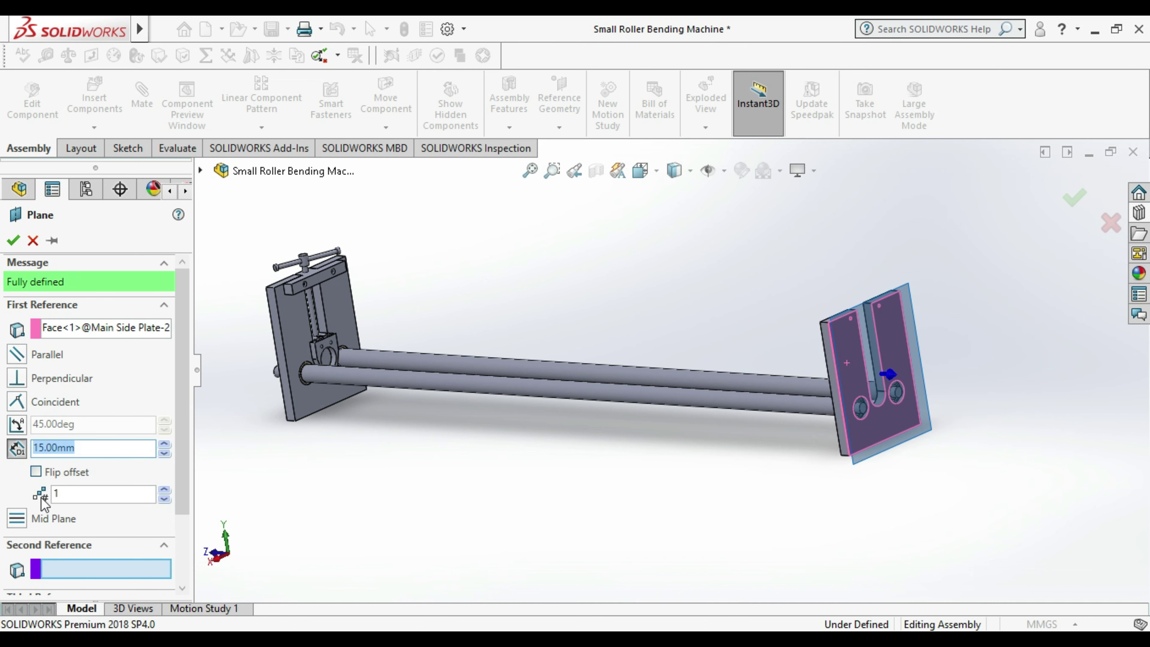
left_click(36, 471)
type("1340/2")
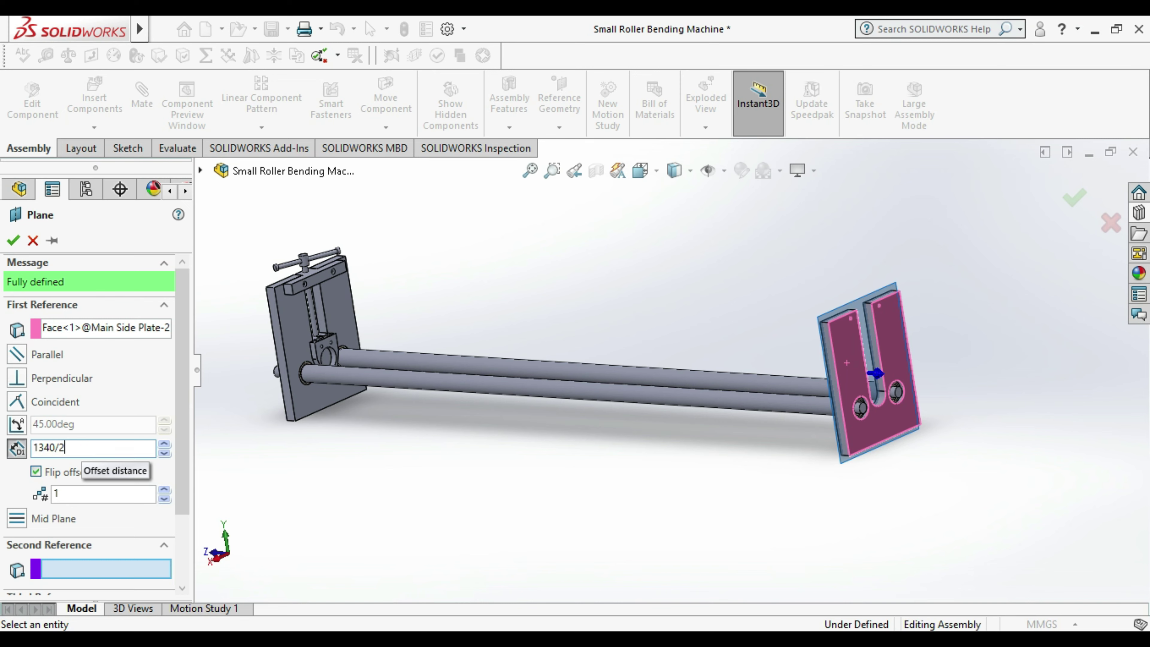
type("670")
key("Return")
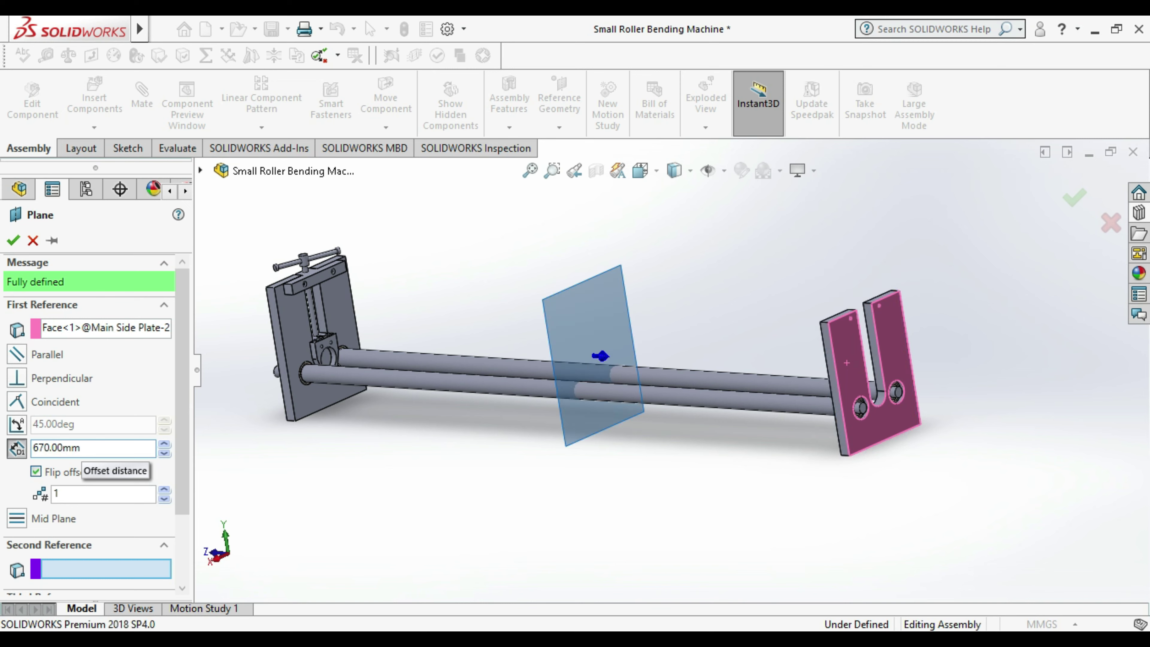
left_click(14, 240)
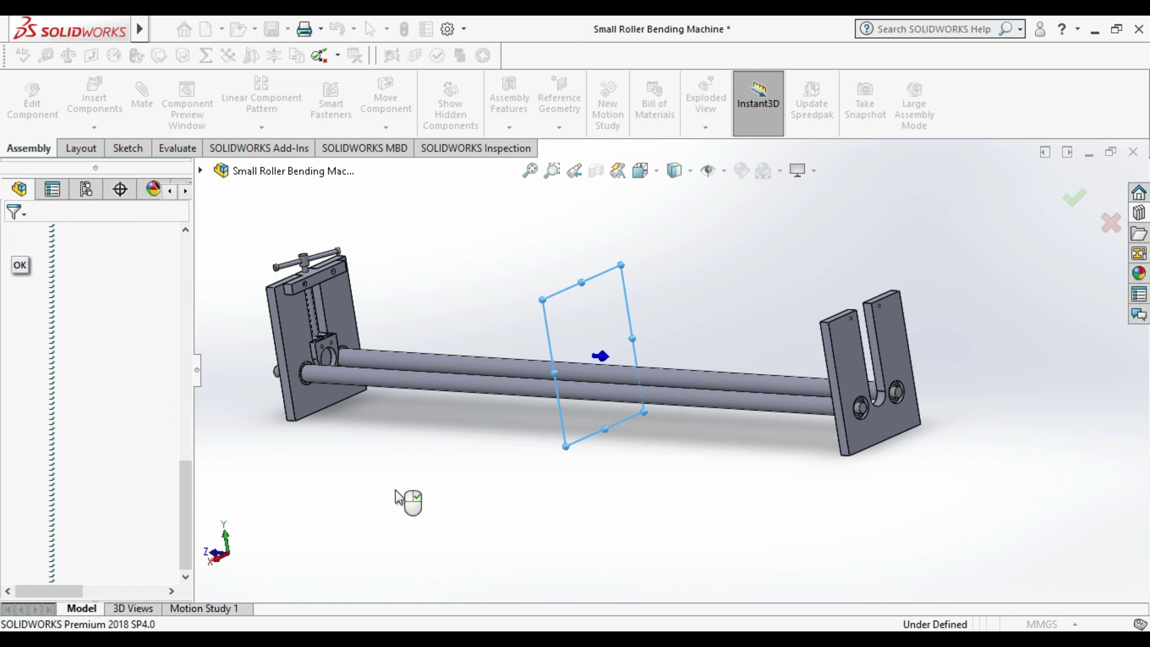
type("PLANE1")
left_click(469, 515)
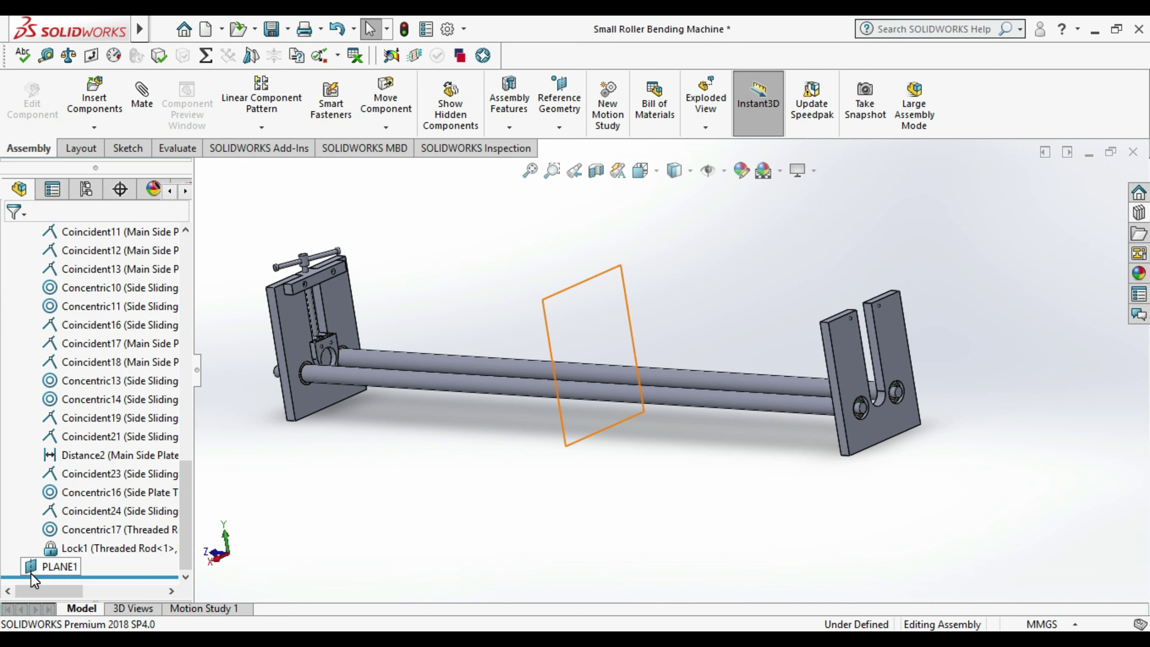
left_click(62, 570)
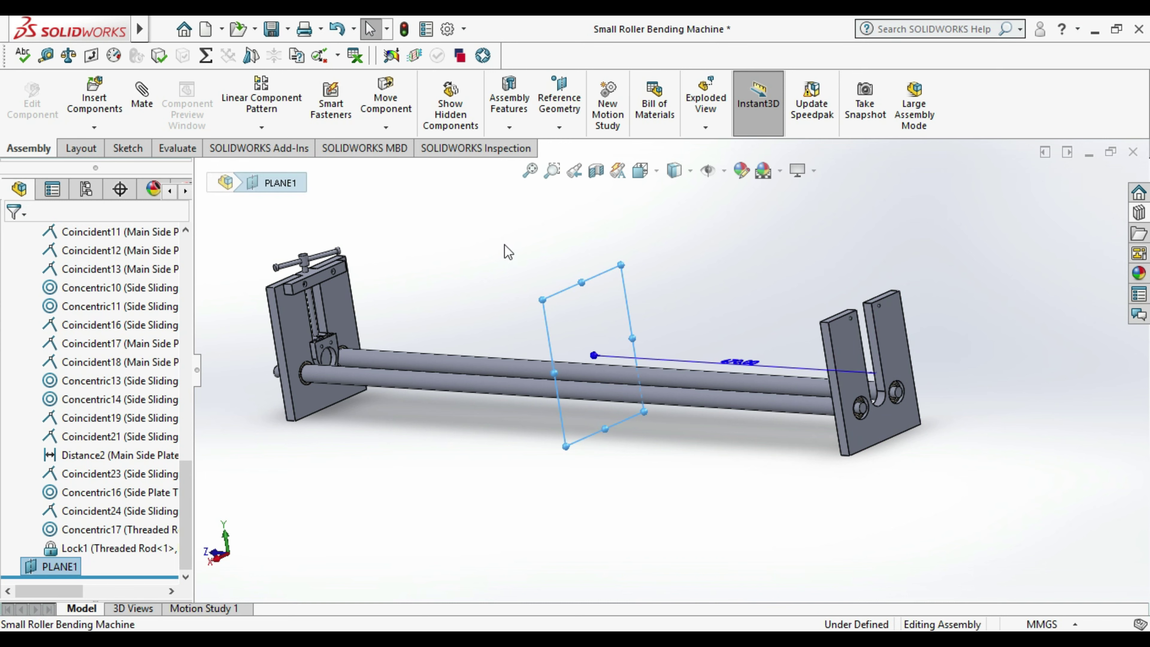
left_click(262, 128)
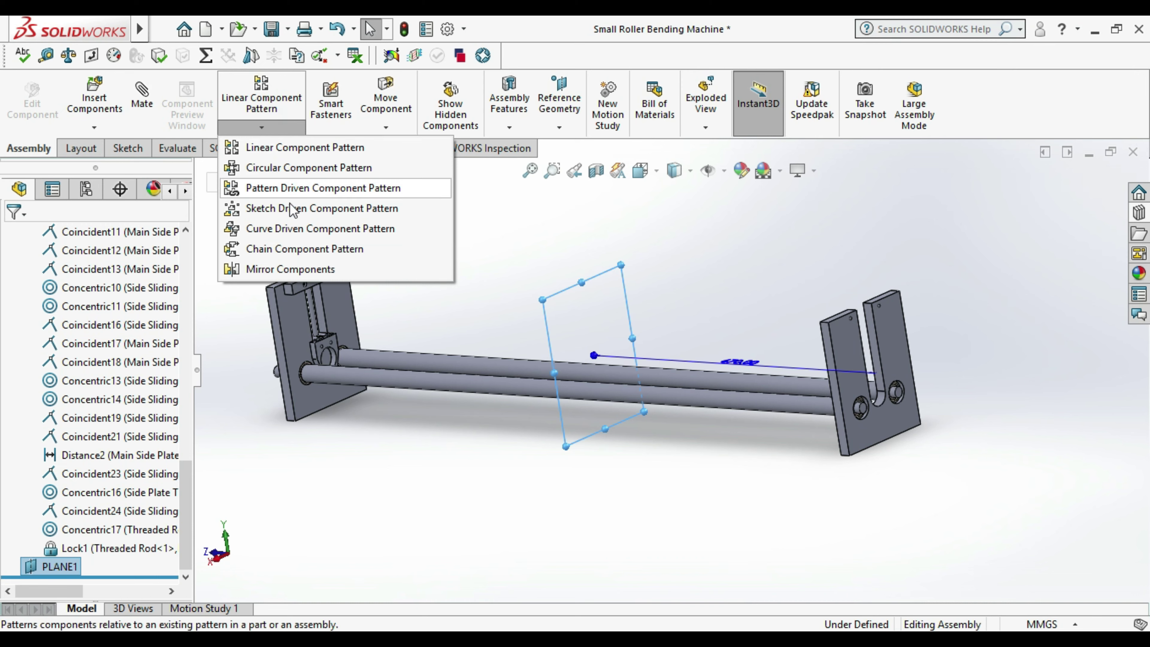
- Start mirroring about PLANE1, selecting the rotating bar, threaded rod and side plate top plate
left_click(303, 269)
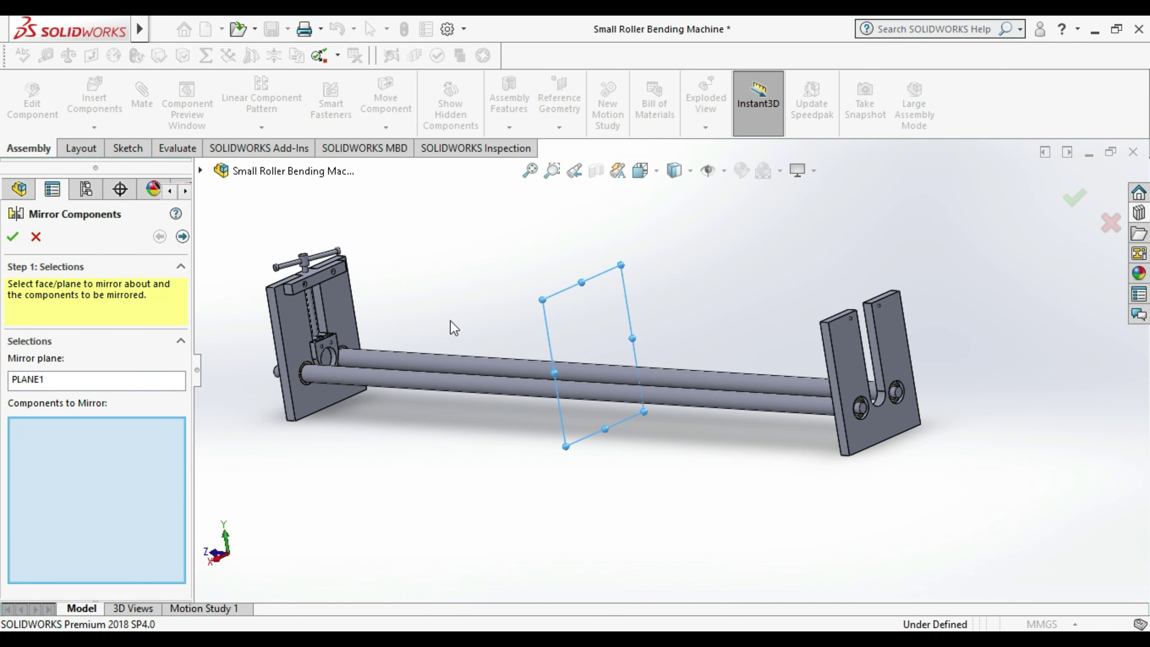
scroll(345, 267, "down", 2)
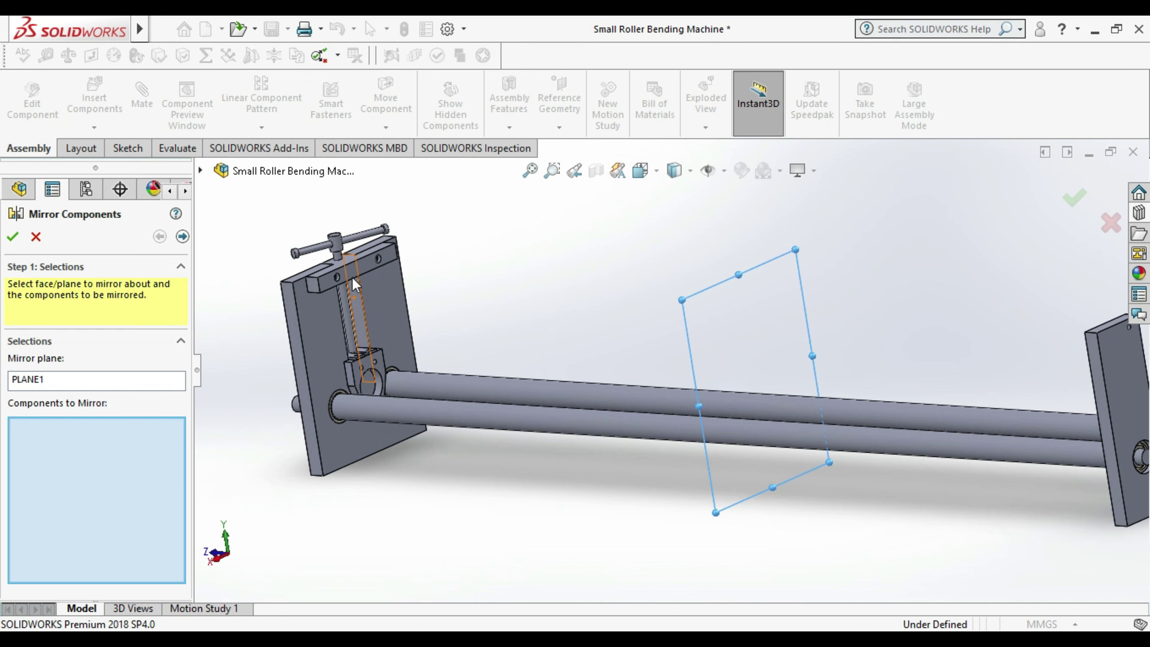
scroll(379, 274, "down", 2)
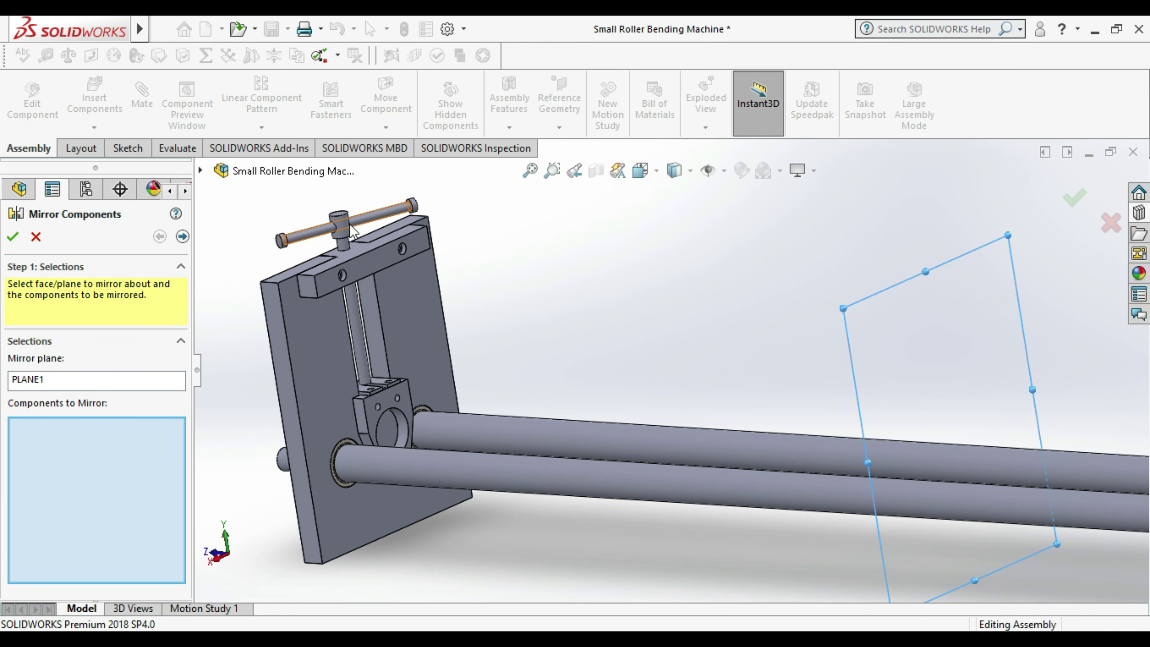
left_click(344, 235)
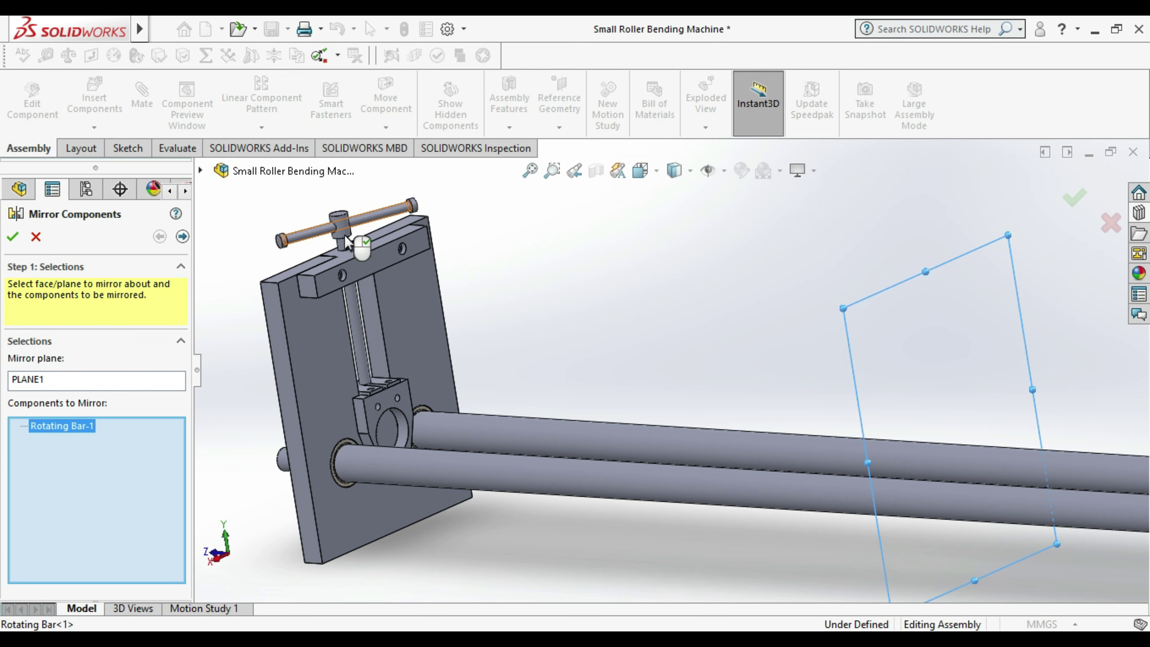
left_click(345, 236)
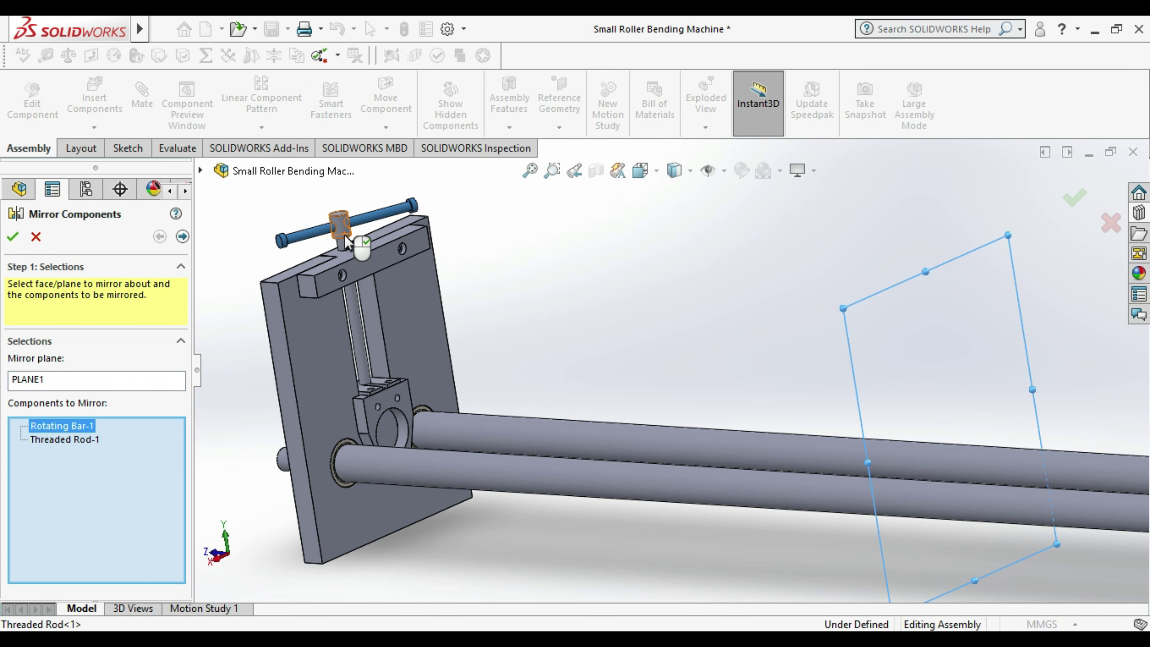
left_click(371, 265)
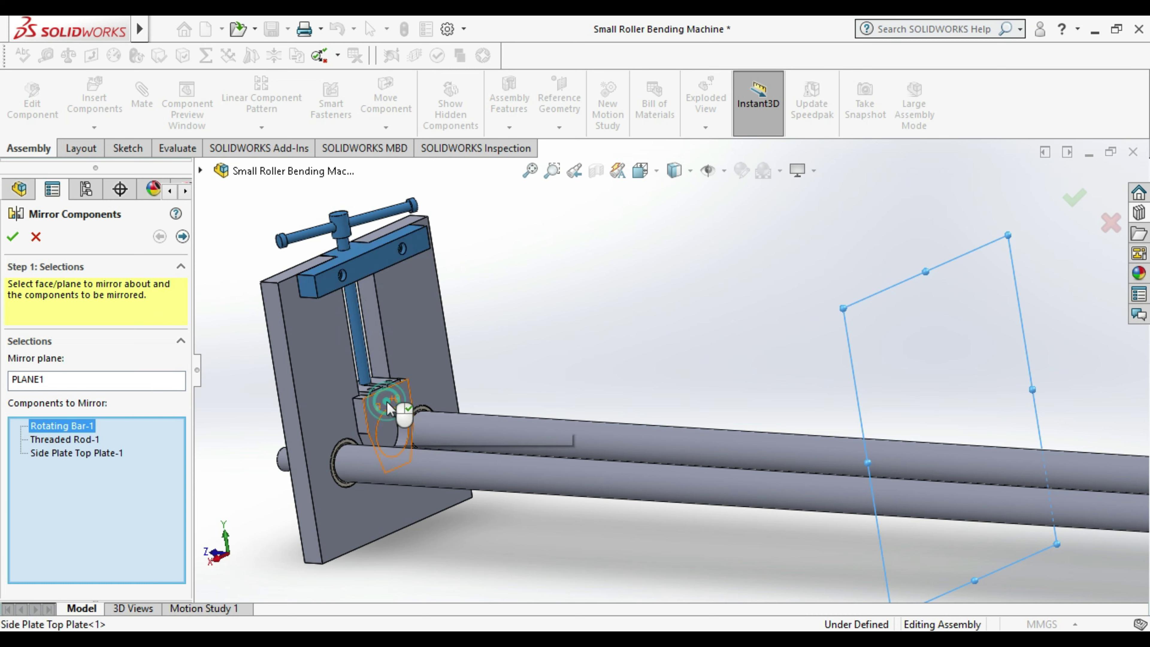
left_click(391, 431)
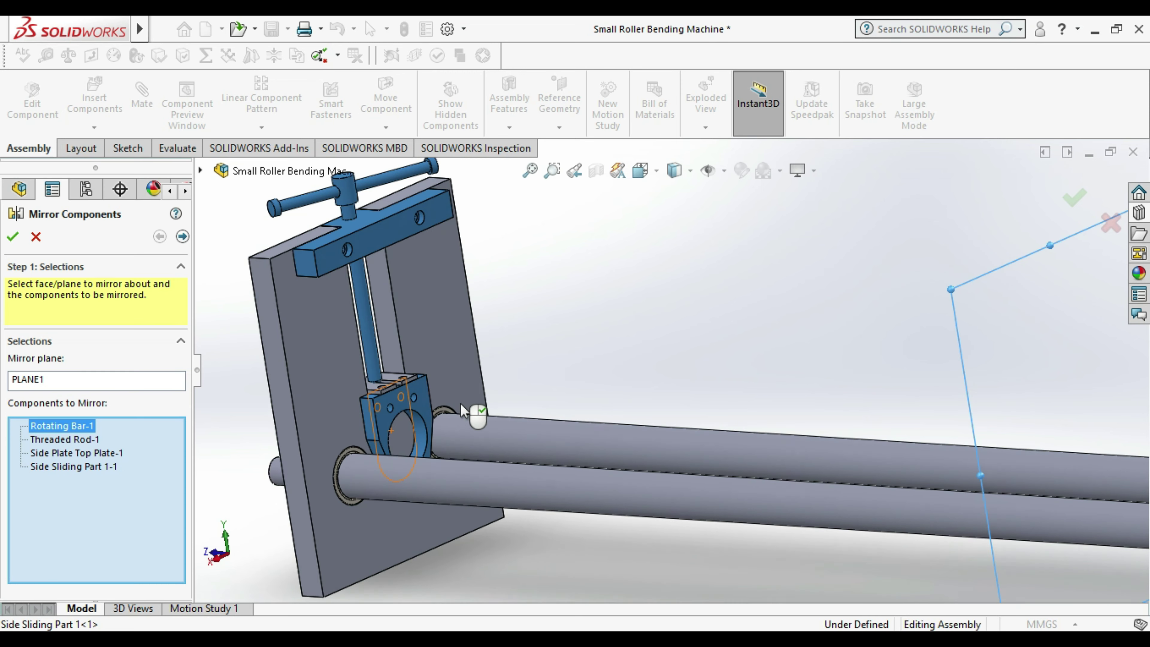
left_click(474, 411)
scroll(471, 415, "up", 3)
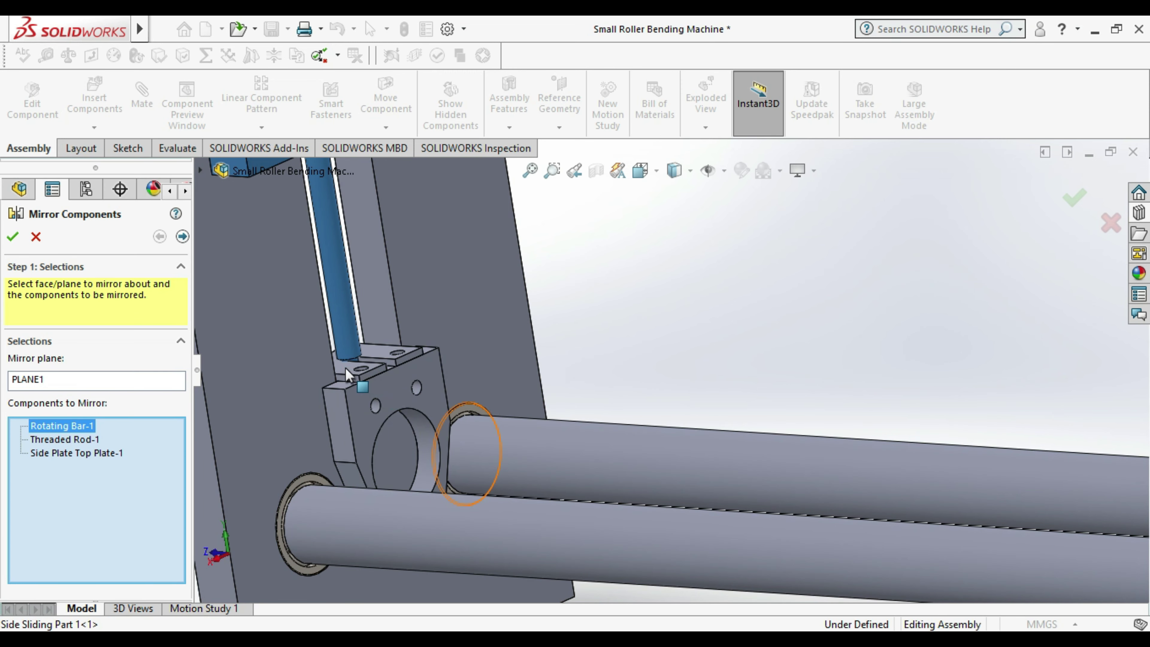
scroll(346, 374, "up", 2)
- Add the clamp brackets, nut clamp and three sliding parts, then move on to orientation
left_click(399, 458)
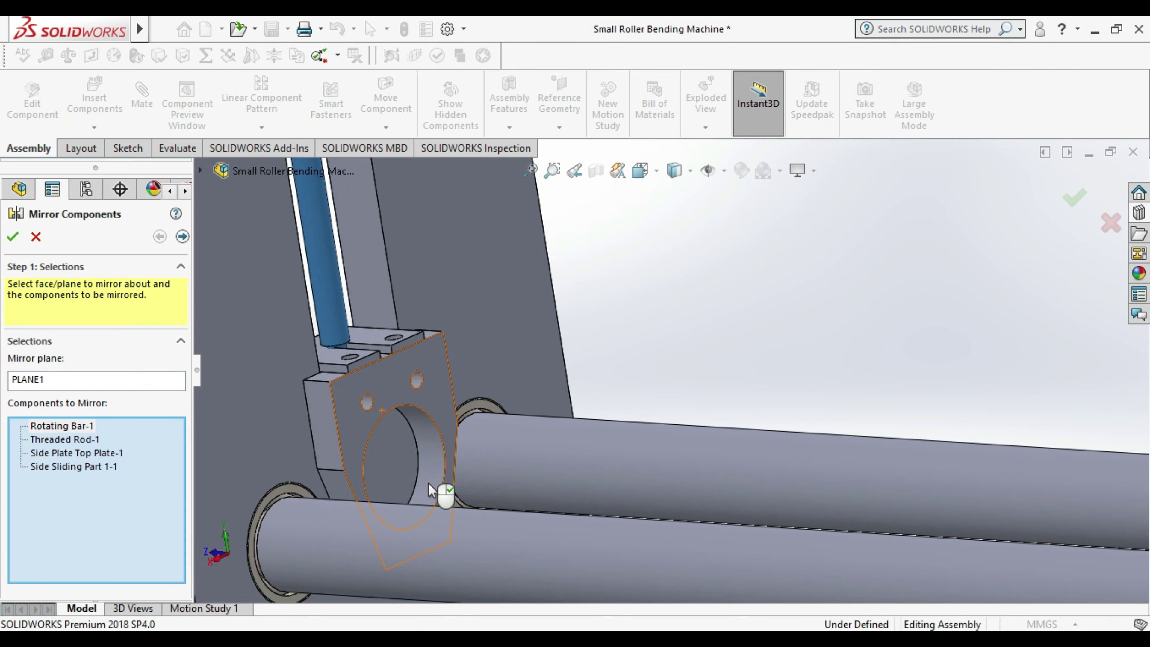
left_click(430, 490)
scroll(430, 490, "down", 4)
middle_click_drag(430, 490, 515, 489)
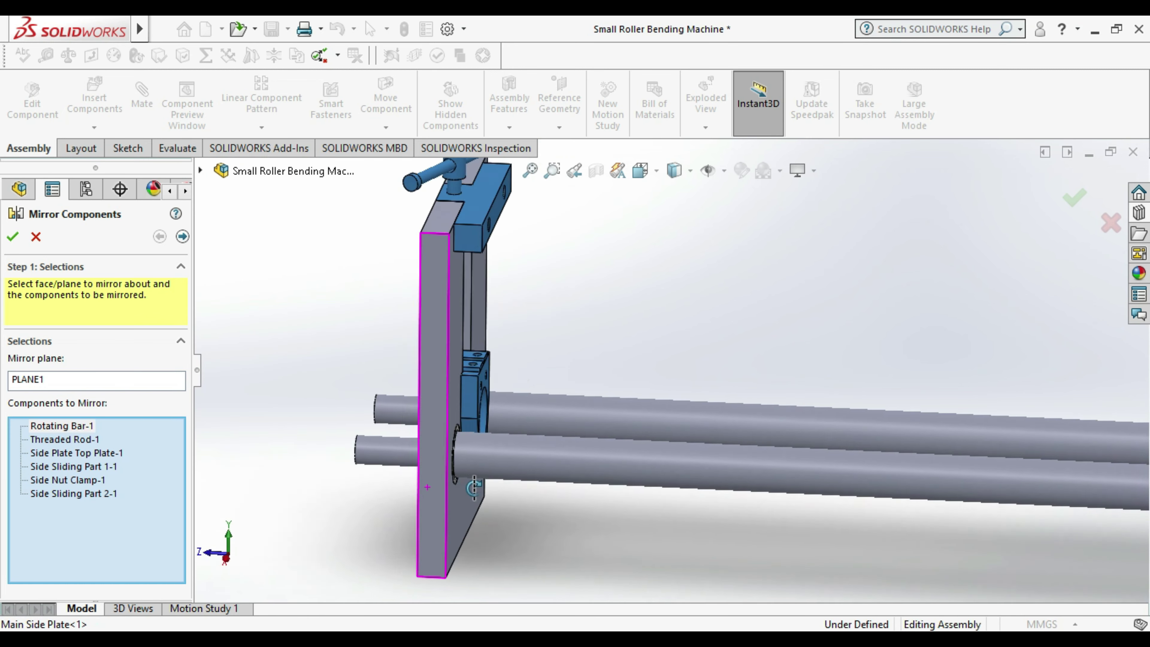
left_click(373, 423)
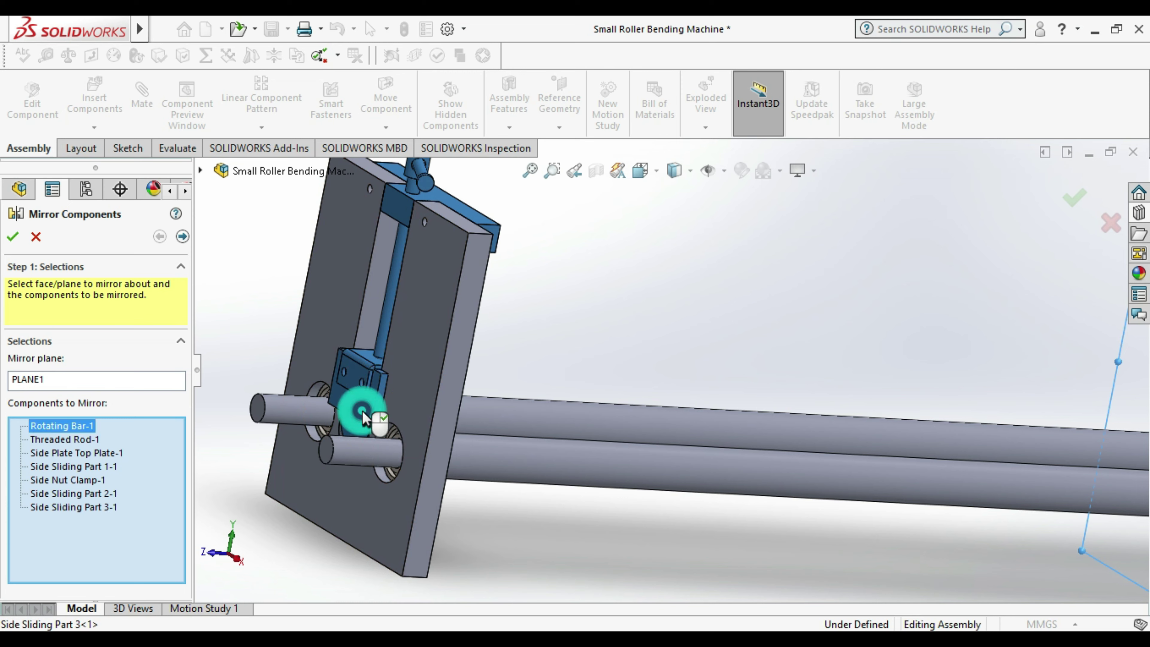
scroll(587, 363, "down", 3)
middle_click_drag(595, 354, 578, 334)
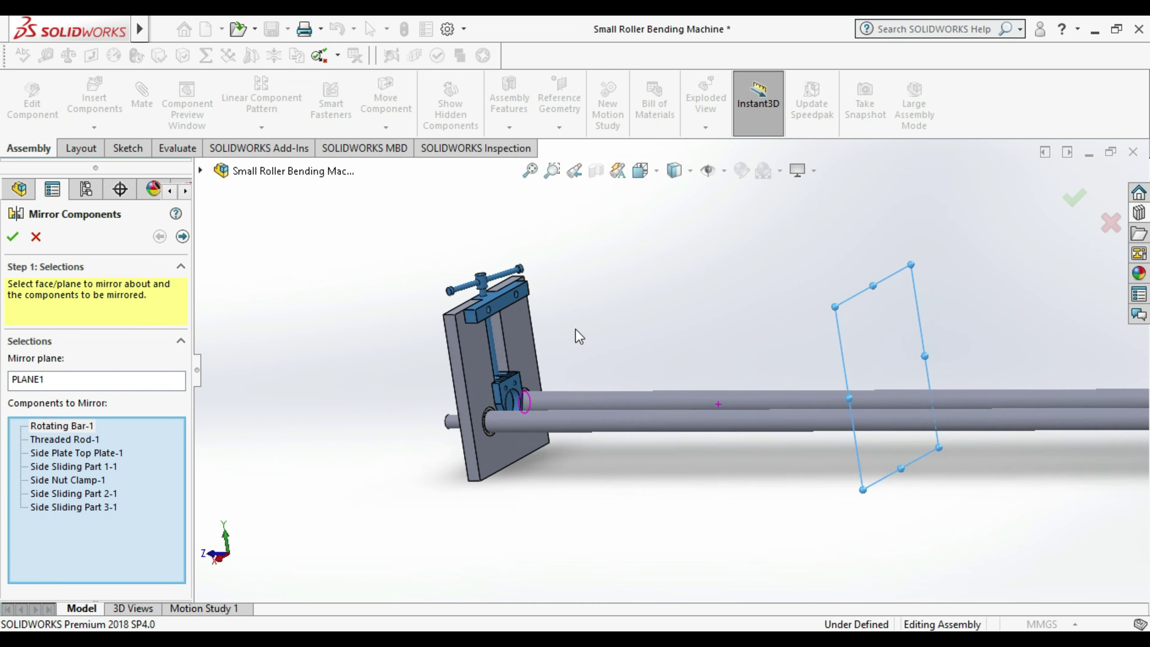
scroll(548, 326, "up", 2)
scroll(507, 351, "up", 3)
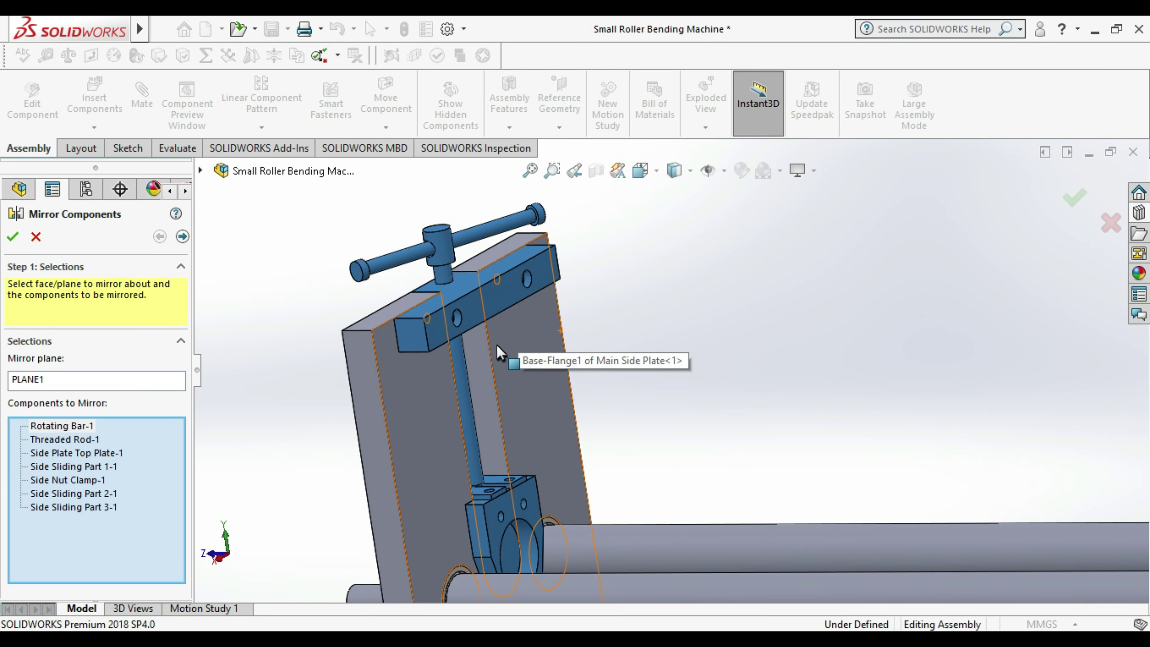
scroll(500, 356, "down", 2)
scroll(502, 362, "up", 2)
scroll(606, 454, "up", 2)
scroll(584, 425, "up", 2)
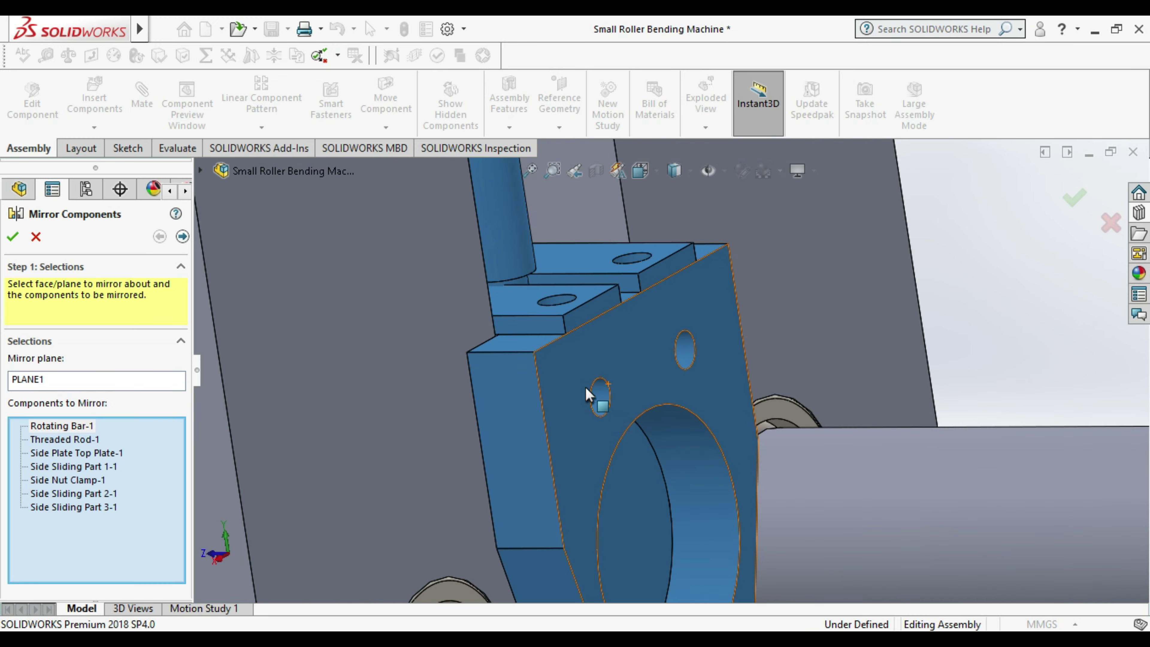
scroll(586, 387, "up", 2)
scroll(575, 435, "down", 2)
middle_click_drag(585, 475, 585, 527)
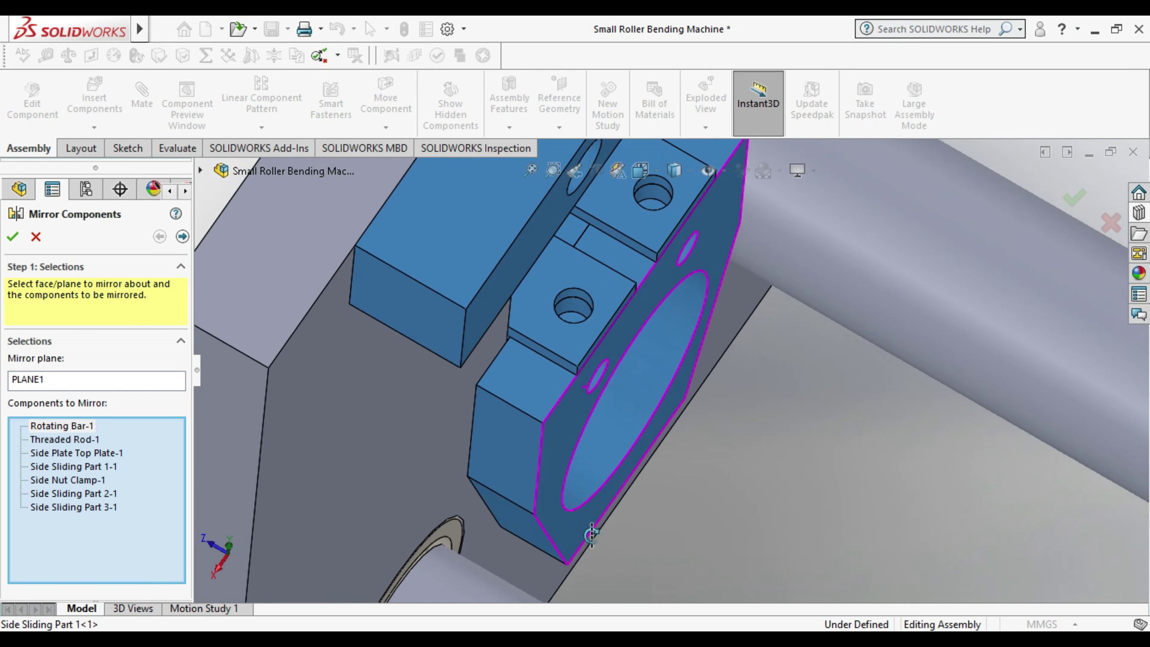
scroll(584, 449, "up", 3)
scroll(583, 435, "down", 3)
scroll(714, 356, "down", 2)
scroll(756, 325, "down", 2)
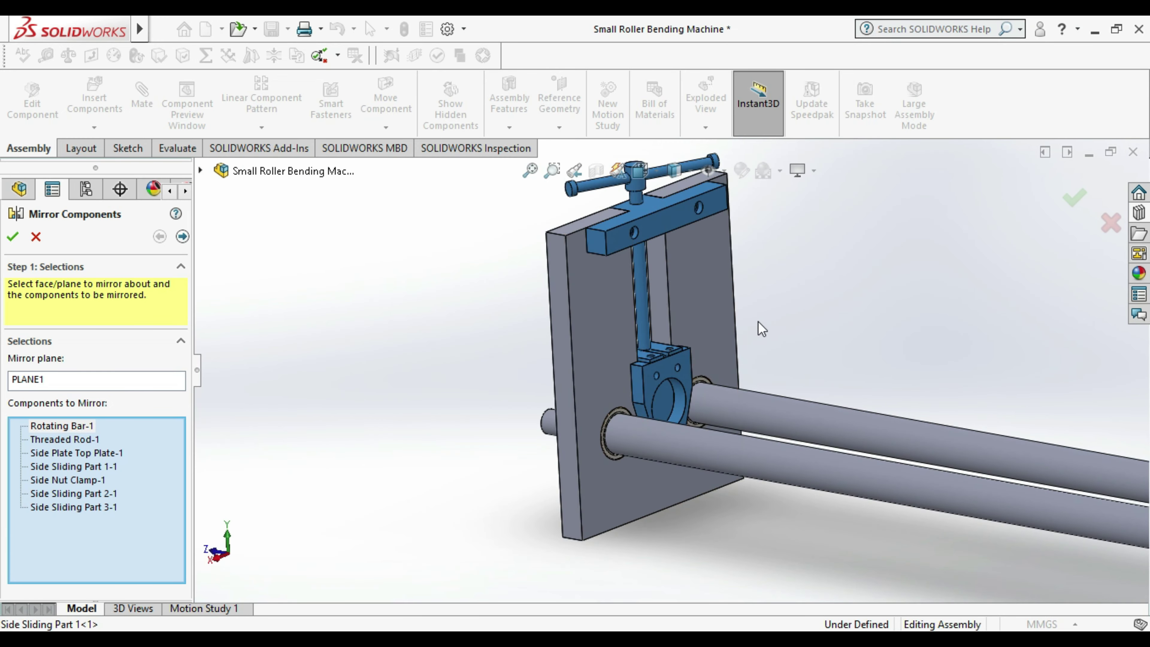
scroll(761, 313, "down", 1)
scroll(758, 312, "up", 2)
scroll(752, 335, "up", 2)
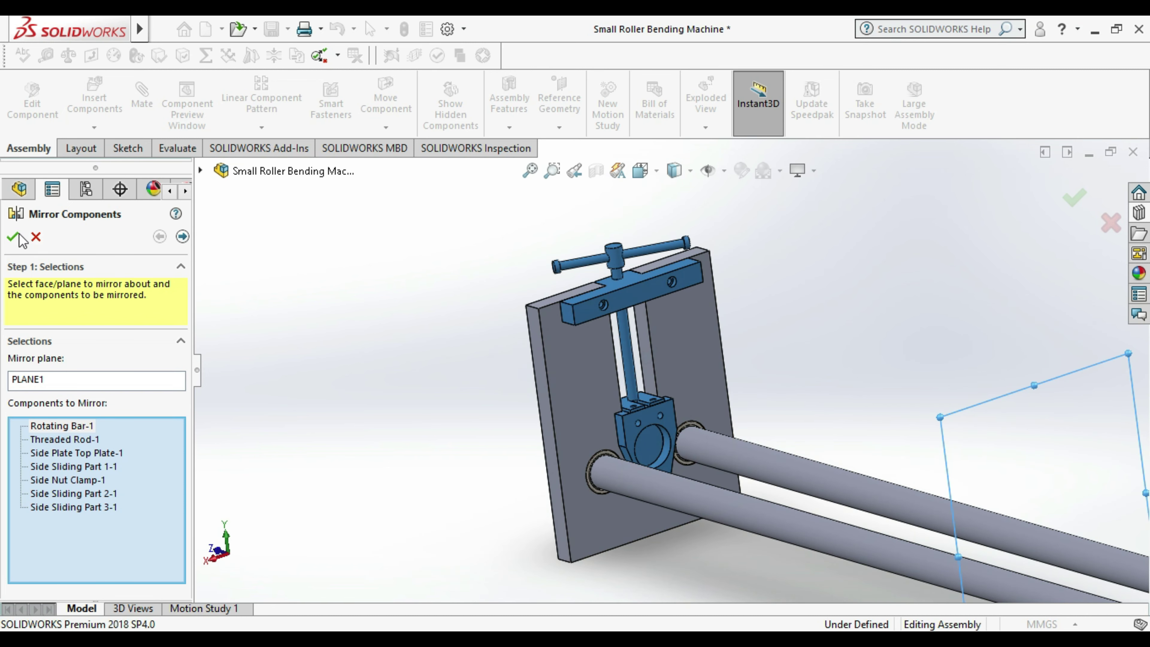
scroll(334, 412, "down", 3)
scroll(563, 433, "down", 1)
scroll(446, 402, "up", 2)
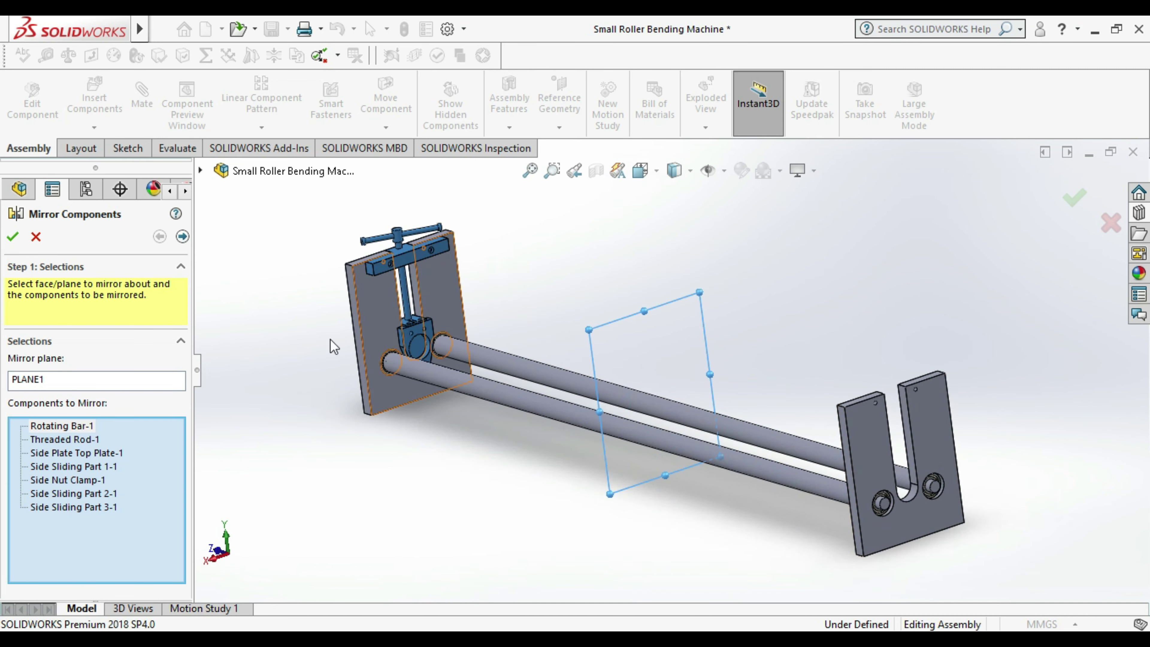
left_click(182, 236)
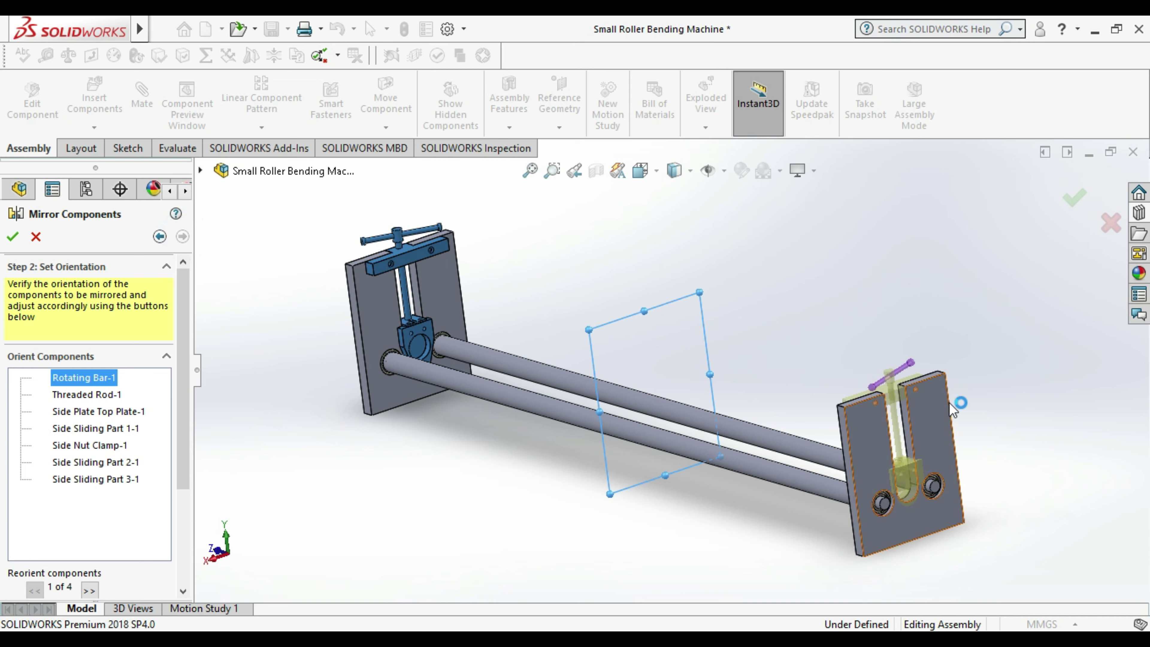
- Accept the default orientation and finish mirroring the seven clamp components
scroll(852, 399, "up", 3)
scroll(852, 399, "up", 2)
scroll(850, 395, "down", 2)
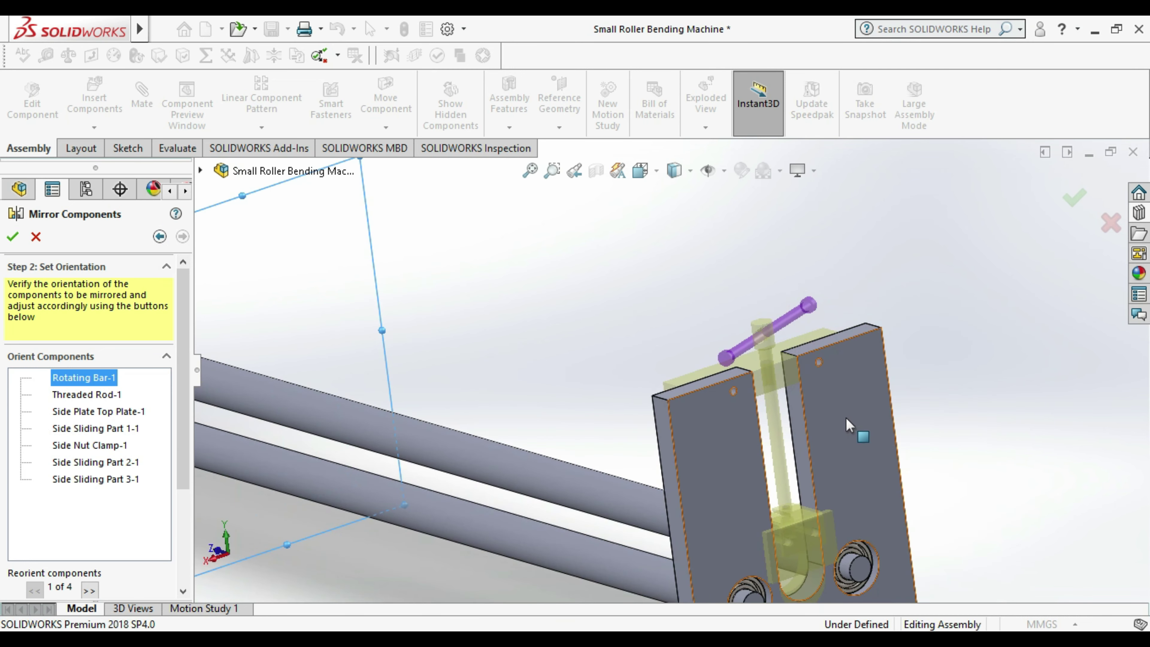
scroll(845, 421, "up", 2)
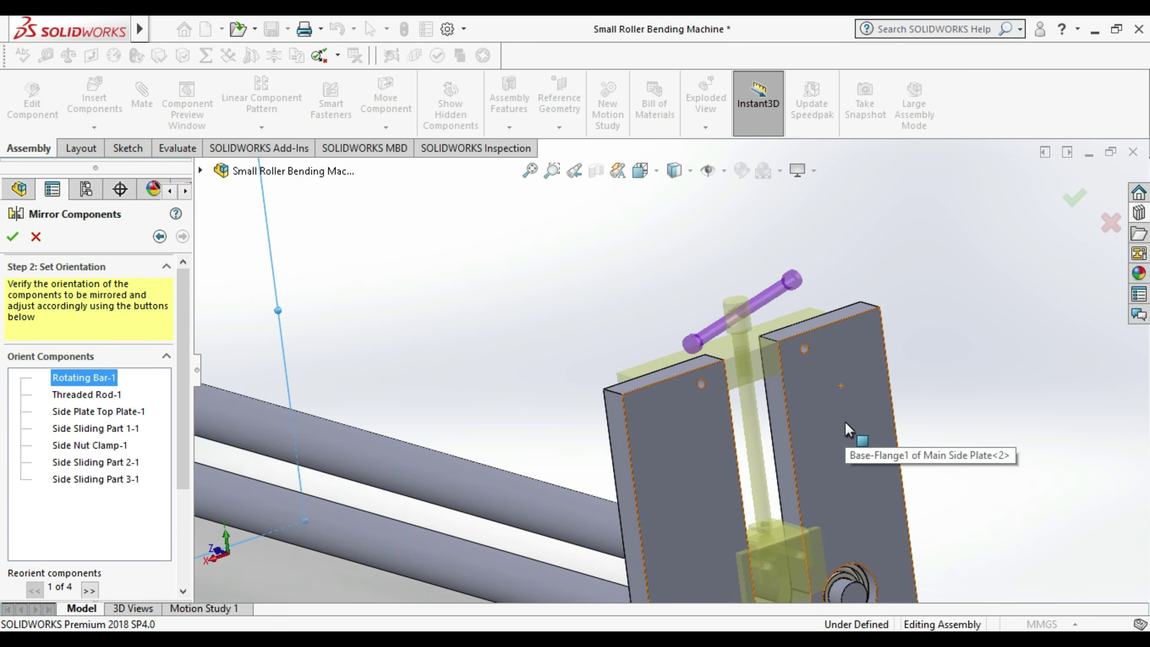
left_click(13, 236)
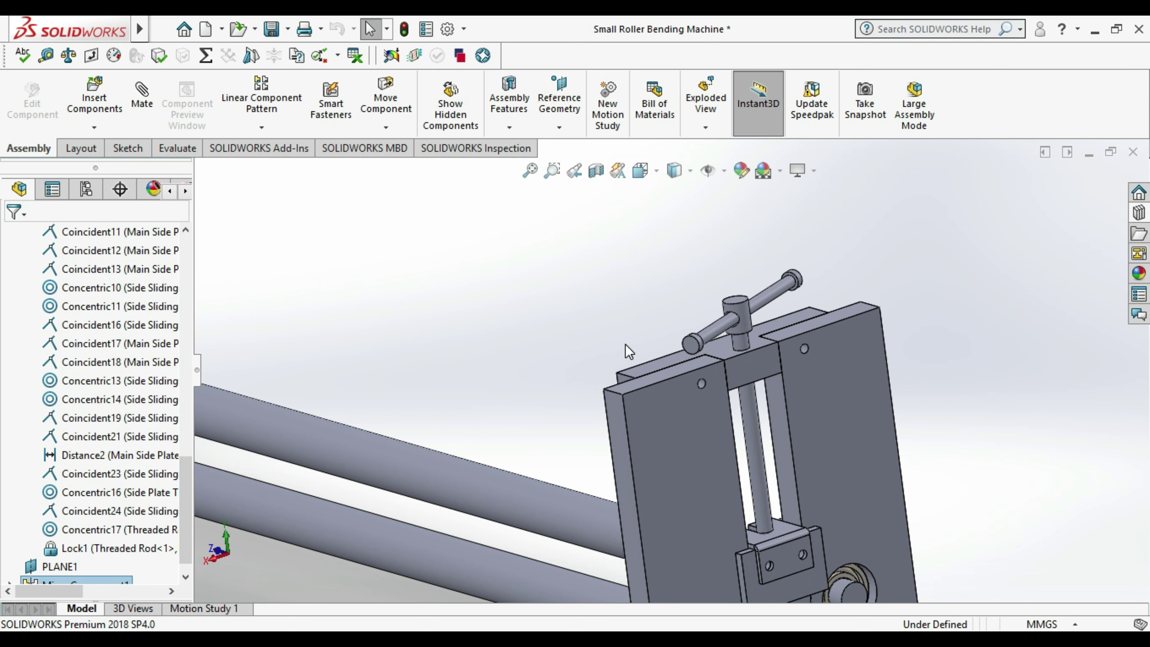
- Orbit and zoom around the assembly to inspect both side plates with their mirrored clamps
scroll(796, 437, "up", 1)
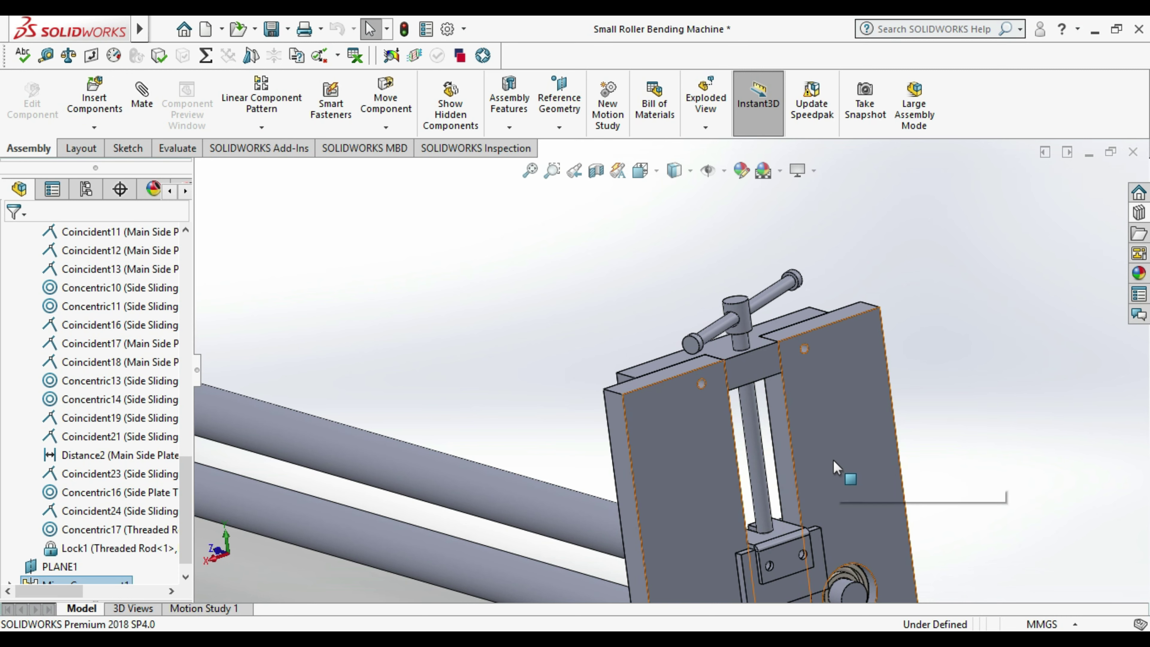
scroll(833, 459, "up", 1)
scroll(831, 453, "up", 1)
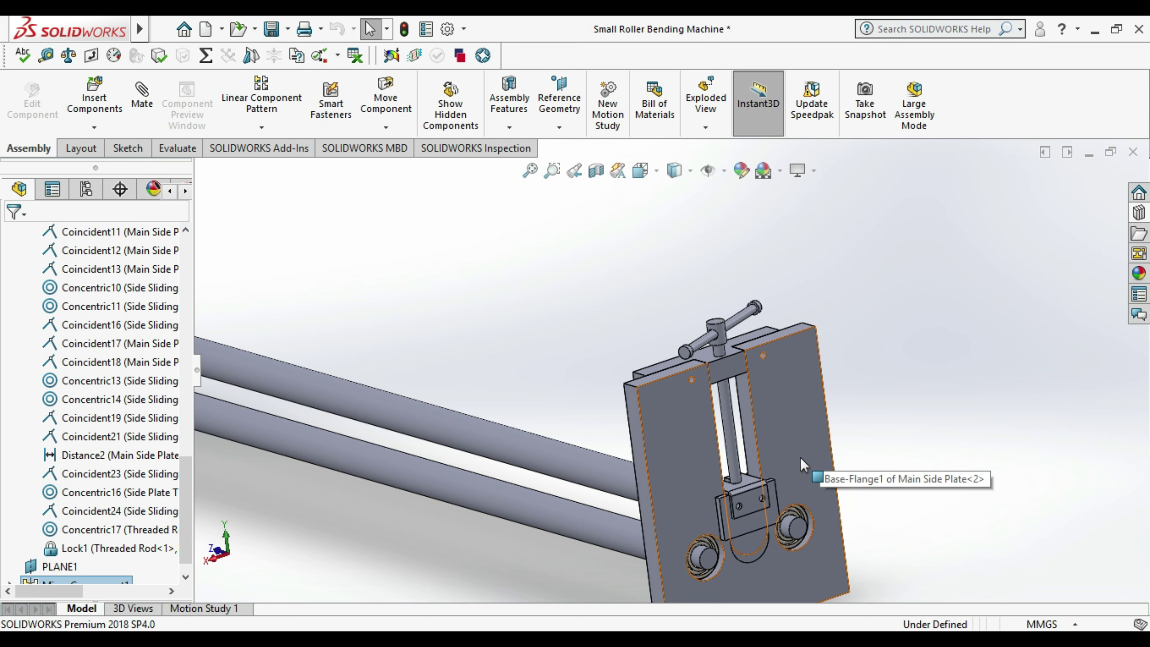
scroll(784, 462, "up", 1)
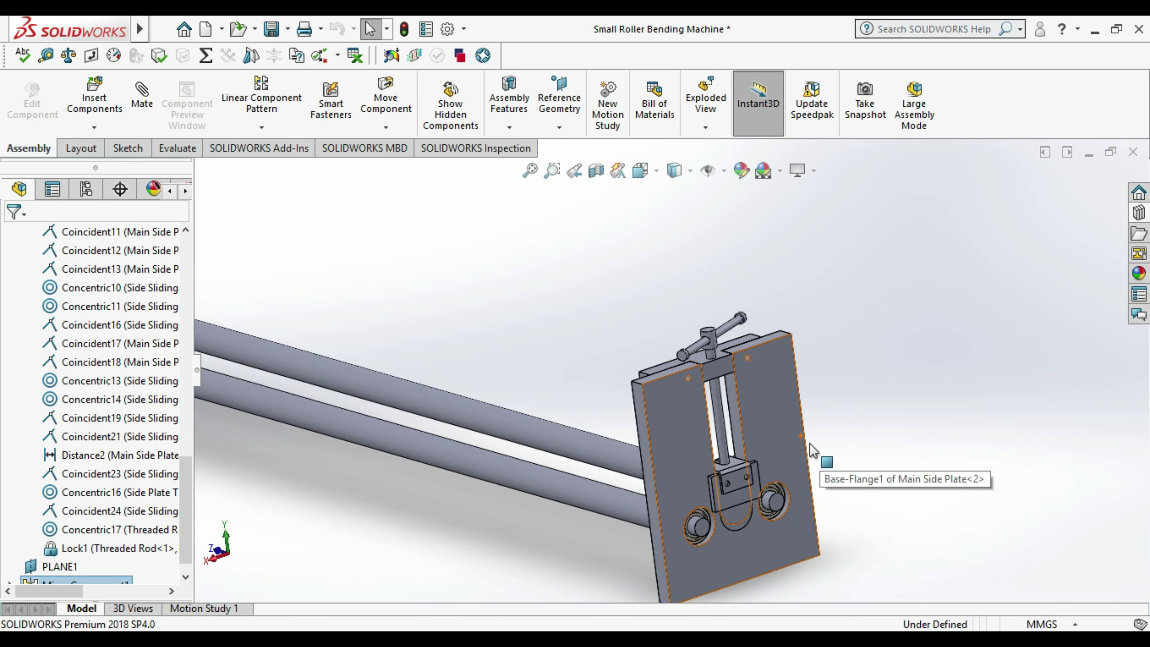
middle_click_drag(869, 440, 860, 443)
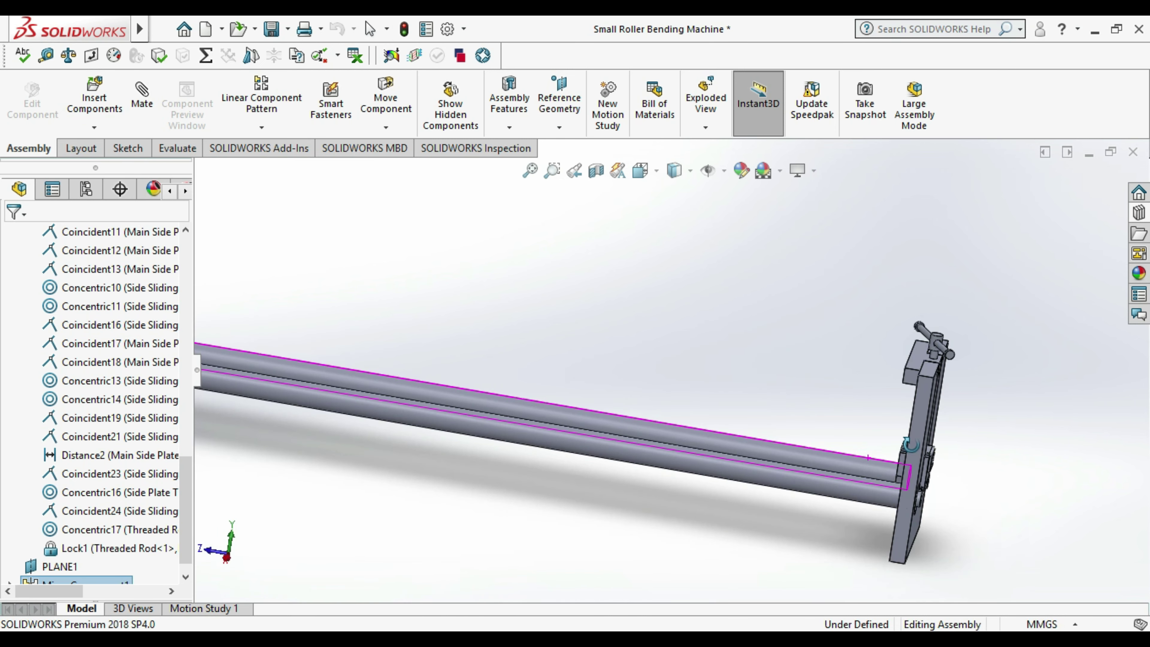
mouse_move(912, 458)
middle_mouse_down()
mouse_move(954, 468)
mouse_move(924, 417)
mouse_move(845, 378)
mouse_move(799, 333)
middle_mouse_up()
scroll(1022, 474, "up", 2)
scroll(1019, 473, "up", 2)
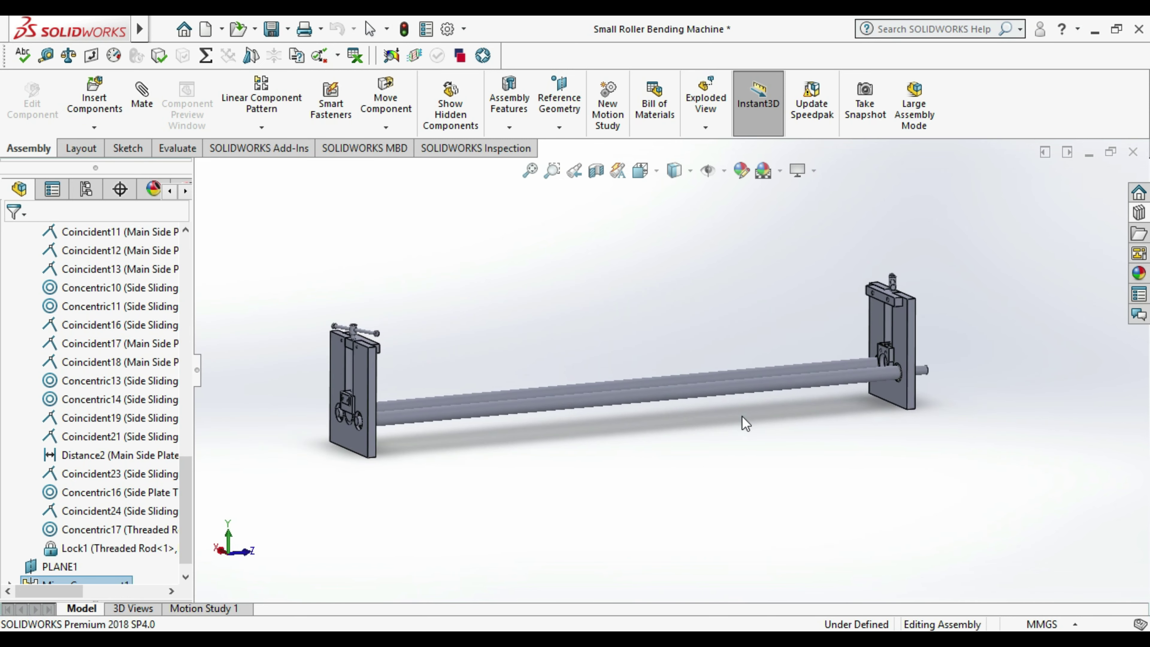
scroll(799, 333, "down", 2)
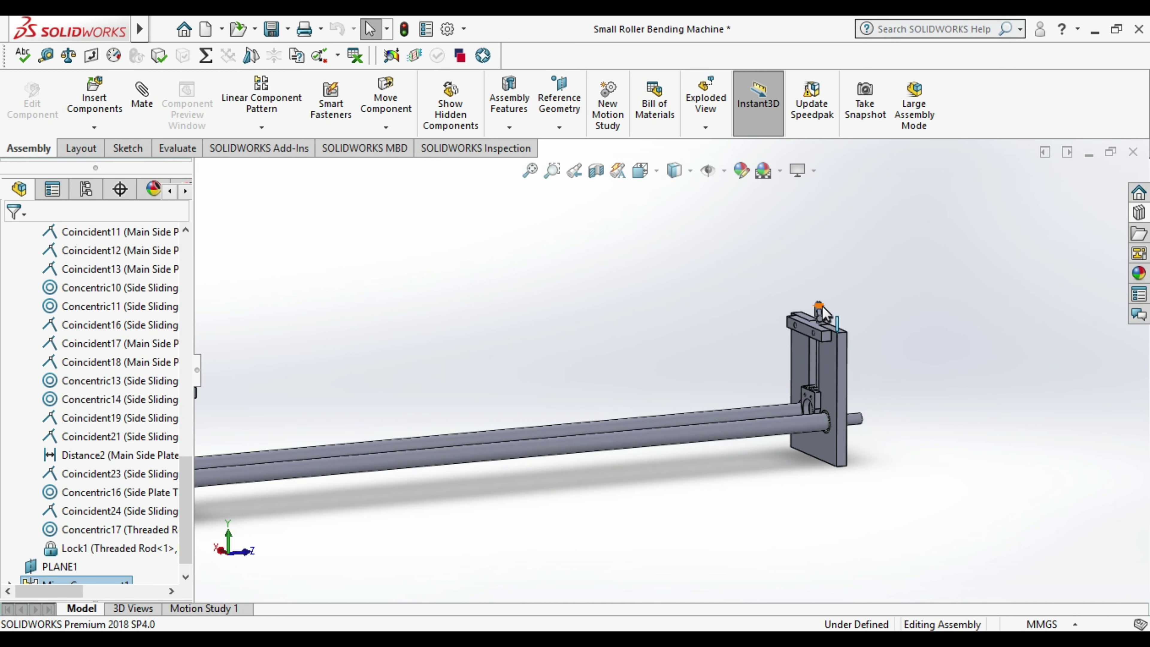
left_click_drag(821, 310, 820, 265)
scroll(720, 453, "up", 3)
scroll(399, 368, "down", 2)
mouse_move(775, 392)
middle_mouse_down()
mouse_move(790, 374)
mouse_move(817, 372)
mouse_move(686, 379)
mouse_move(701, 388)
middle_mouse_up()
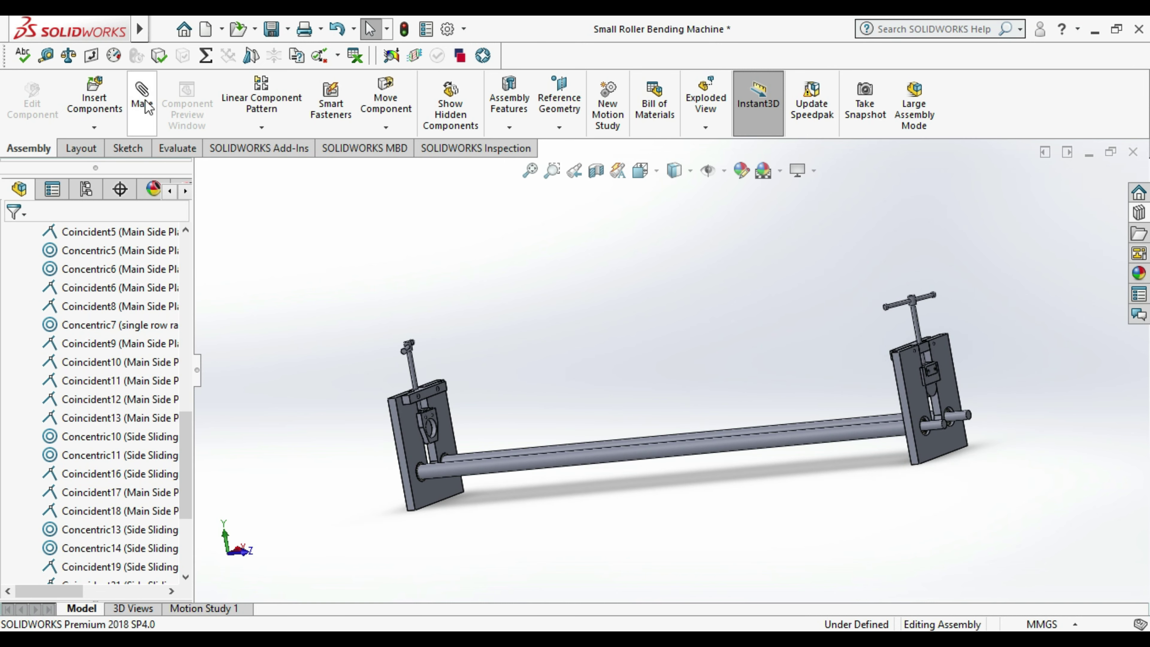
scroll(471, 464, "down", 3)
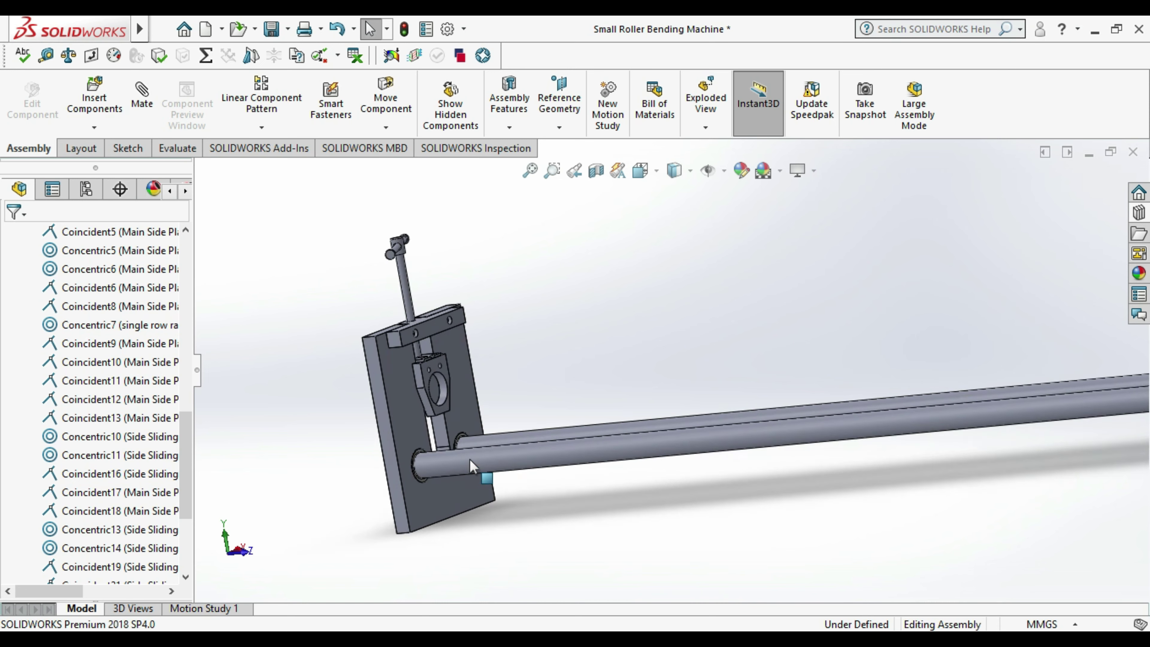
scroll(471, 464, "down", 2)
scroll(442, 457, "down", 3)
scroll(457, 398, "down", 2)
- Ctrl-drag a copy of the ball bearing into the upper sliding part's hole and fit the view
left_click(471, 394)
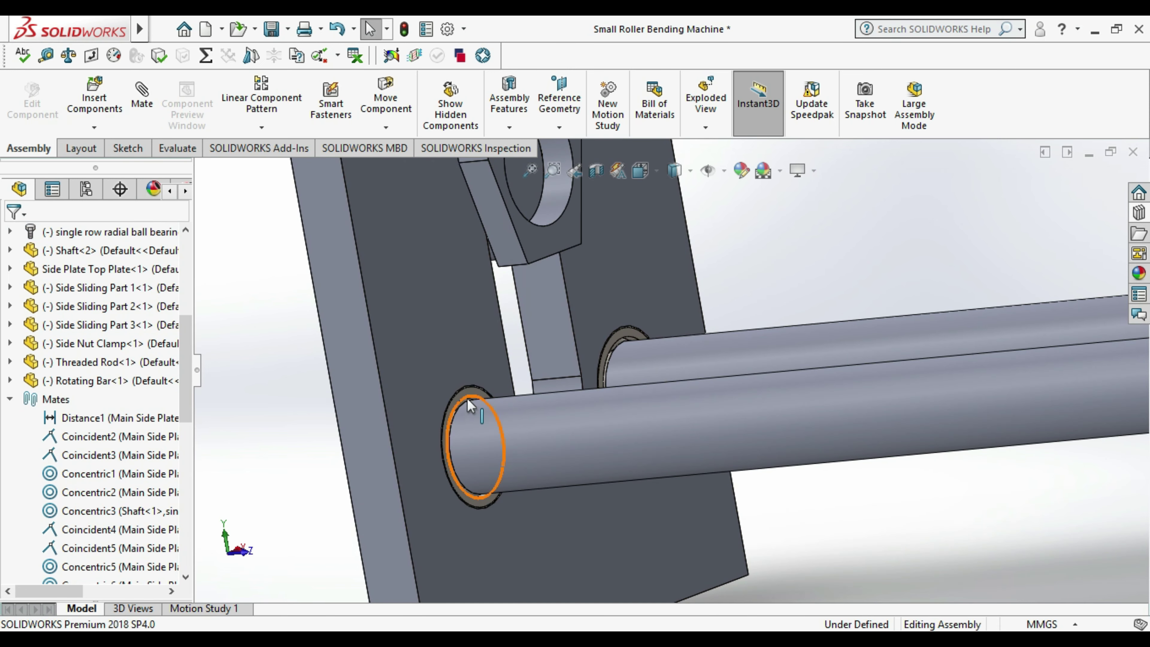
left_click(467, 392)
left_click_drag(516, 338, 532, 195)
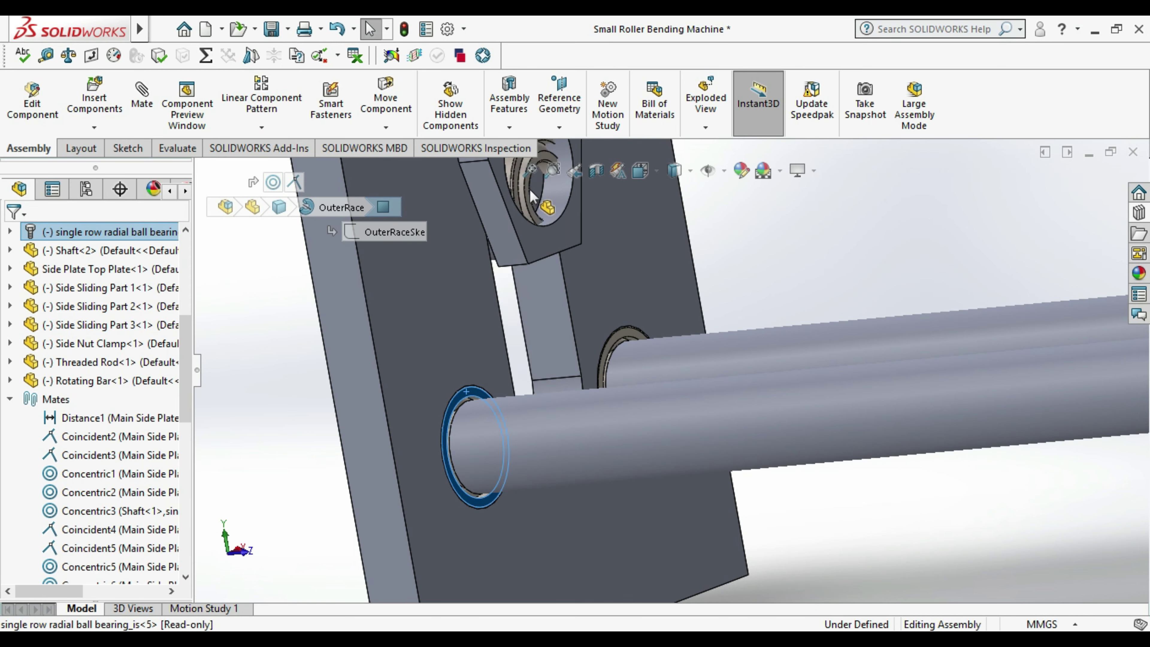
left_click_drag(529, 189, 520, 183)
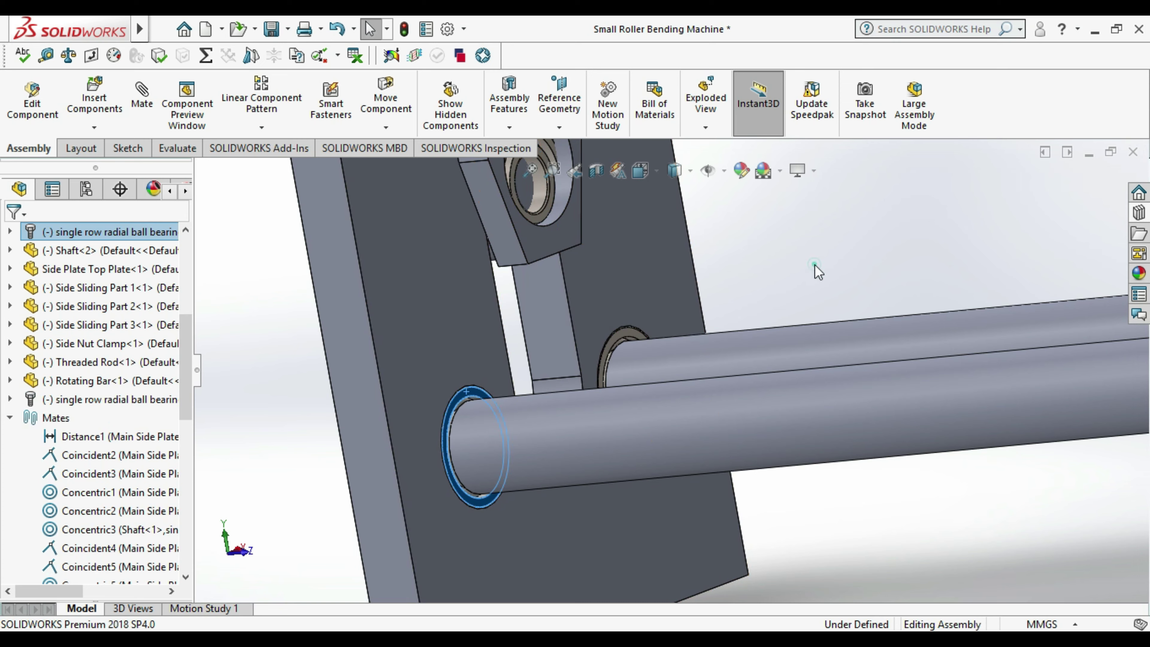
left_click(815, 271)
key("f")
scroll(659, 294, "down", 3)
scroll(659, 294, "down", 3)
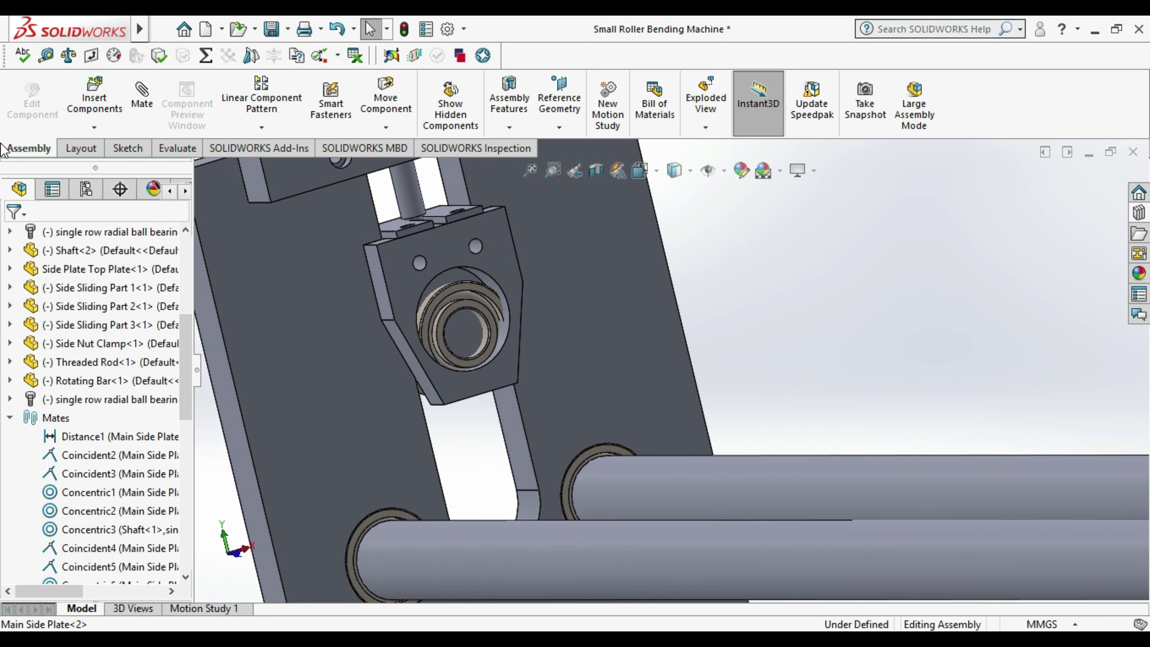
left_click(149, 92)
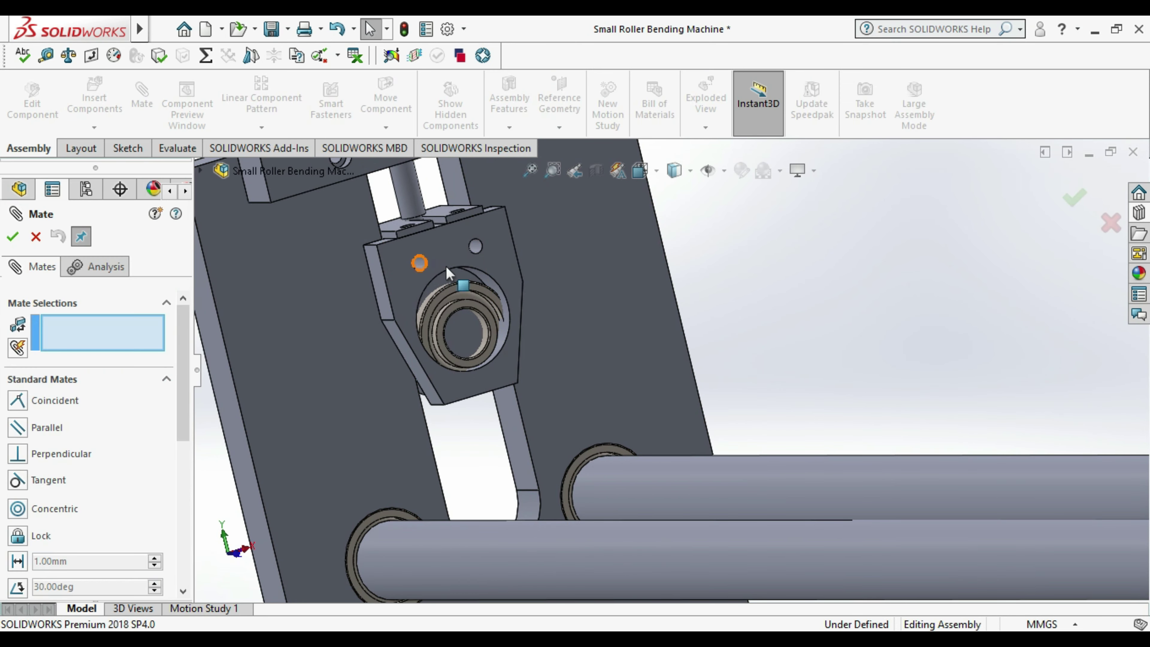
- Mate the new bearing concentric with the sliding part's hole and coincident with its face
scroll(450, 281, "down", 3)
scroll(535, 390, "down", 2)
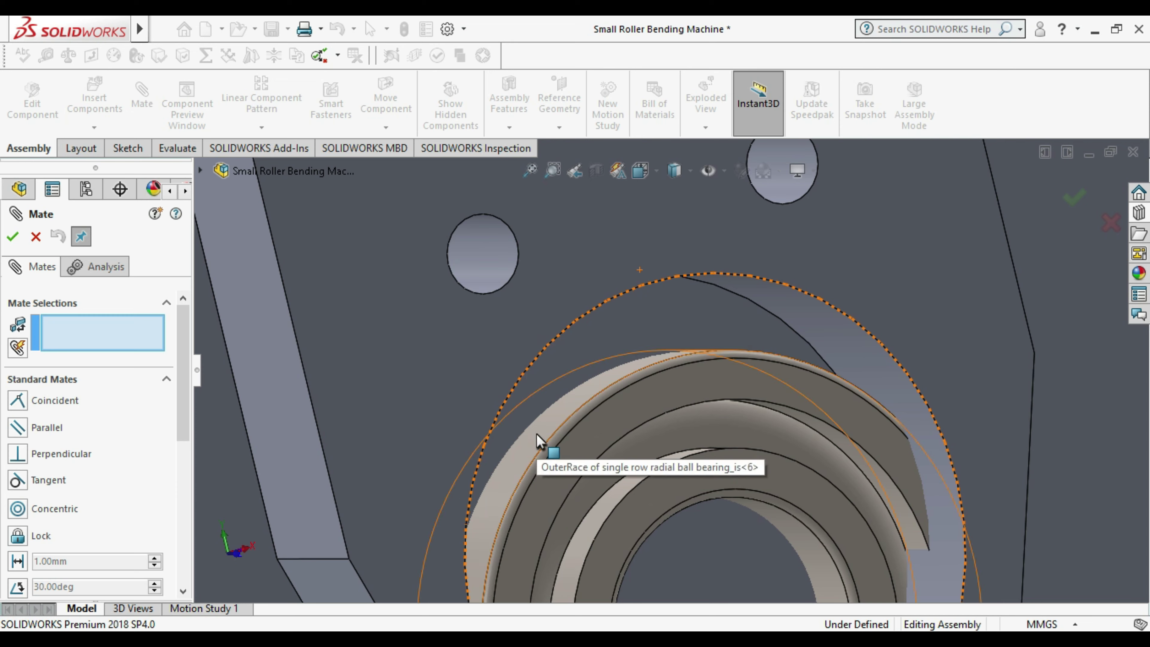
left_click(543, 442)
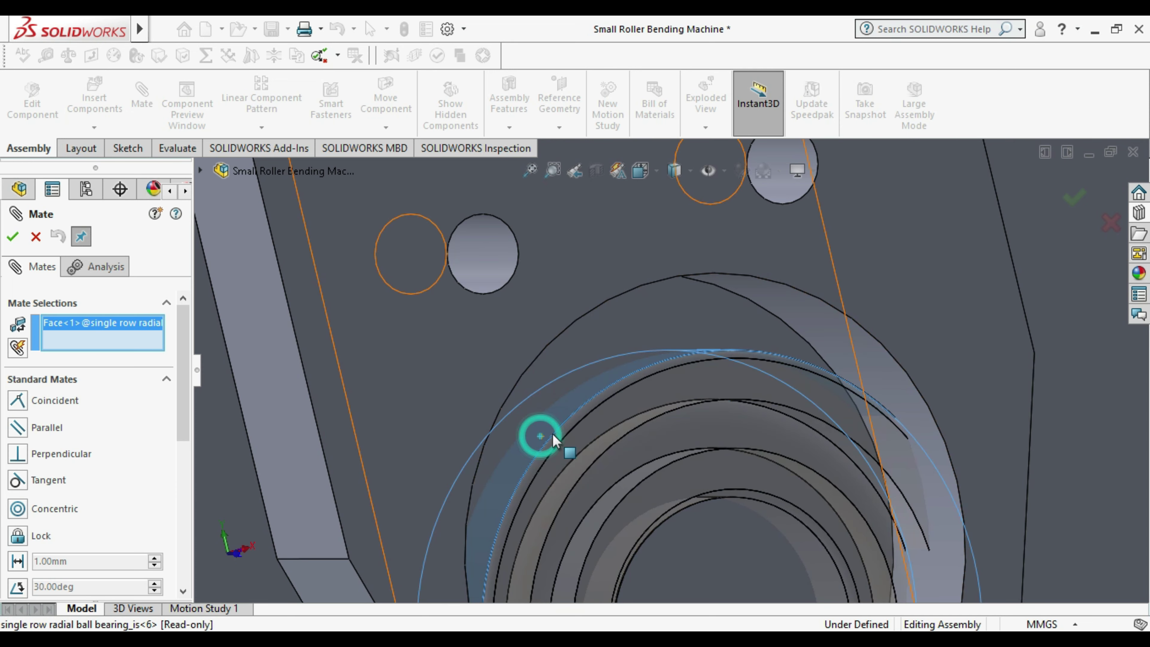
left_click(832, 345)
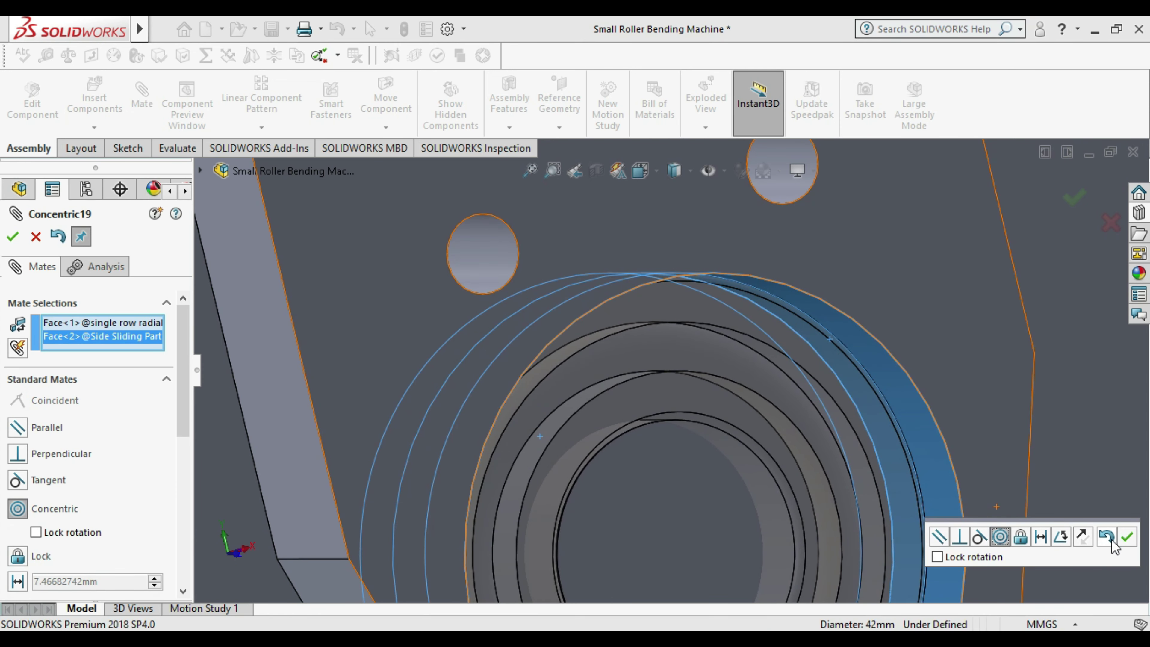
left_click(1127, 538)
scroll(792, 406, "up", 5)
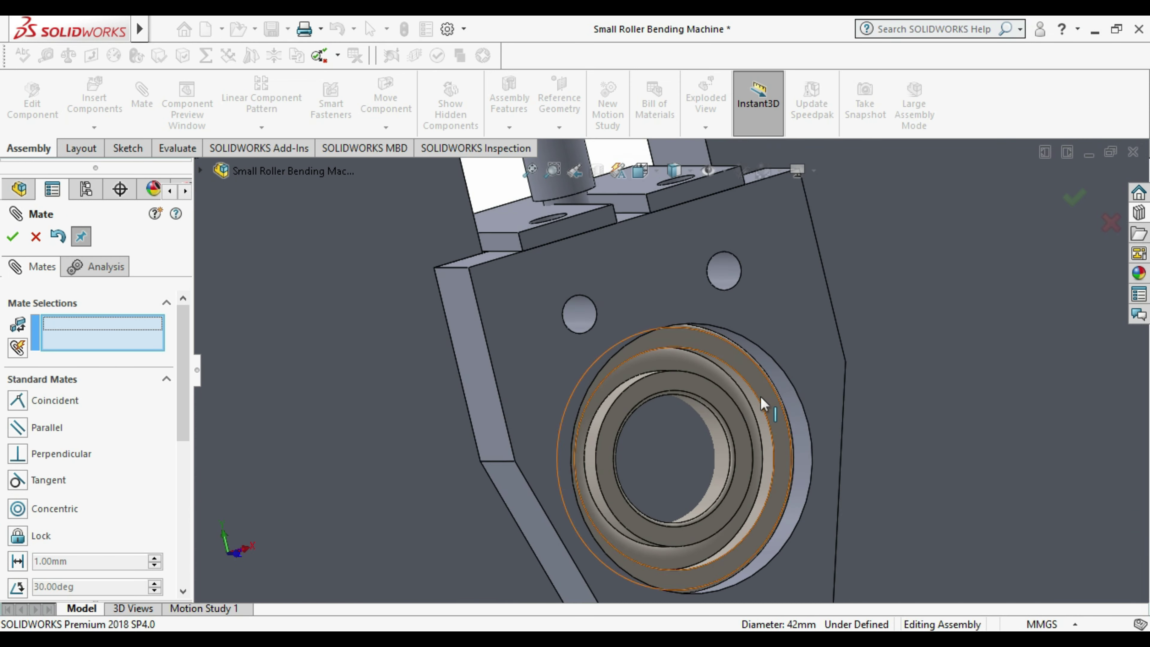
left_click(767, 392)
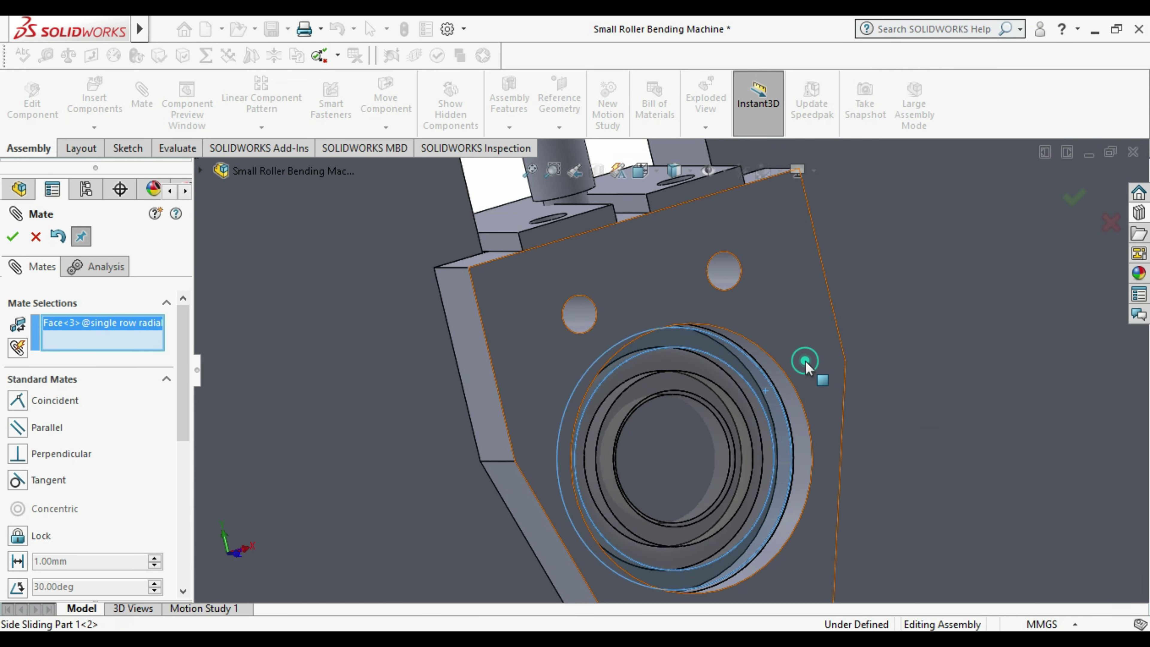
left_click(804, 360)
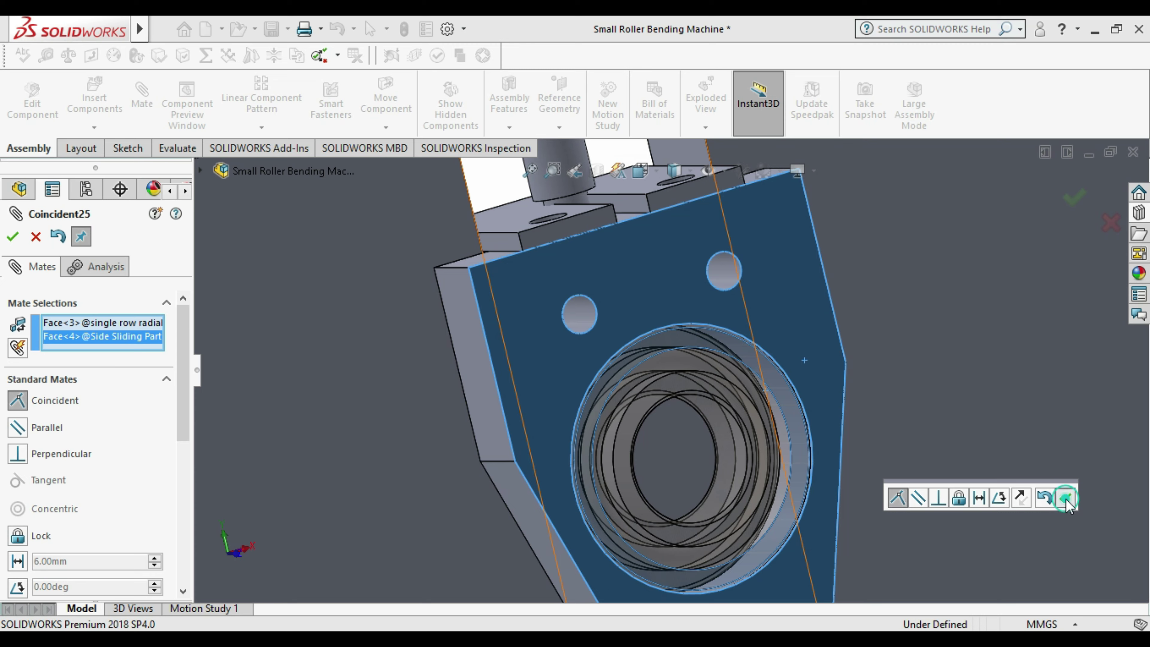
left_click(1066, 502)
- Orbit to a side view and select the lower roller bearing's face for the next mate
scroll(637, 431, "up", 3)
scroll(644, 441, "up", 4)
scroll(641, 457, "up", 3)
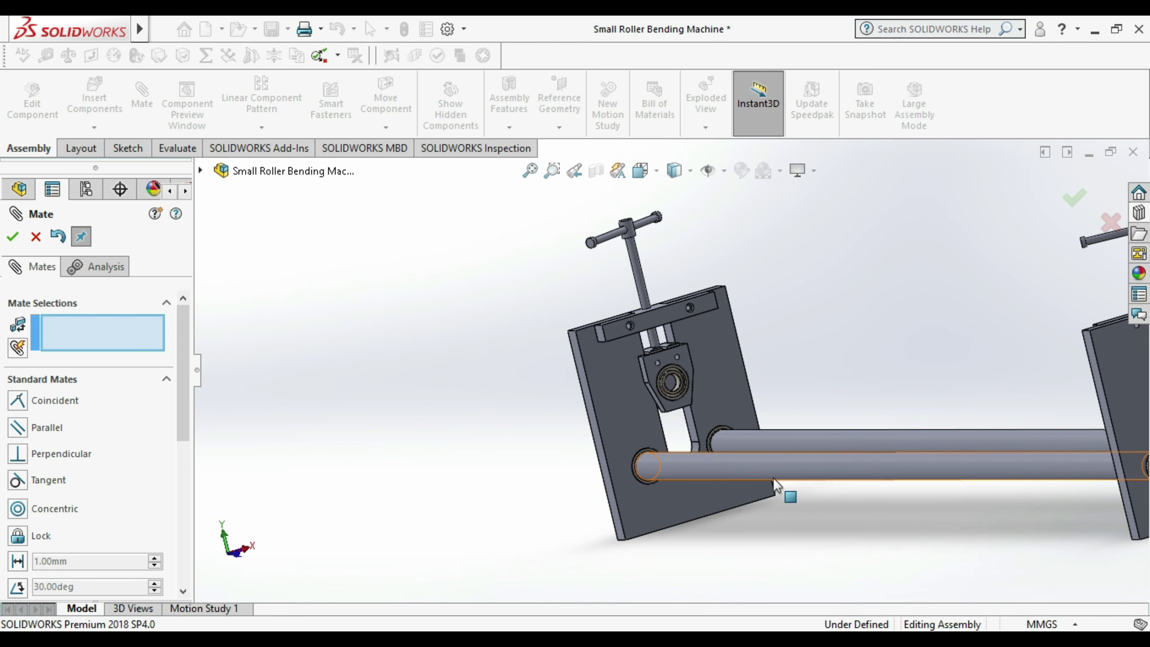
scroll(745, 551, "up", 3)
mouse_move(816, 544)
middle_mouse_down()
mouse_move(932, 526)
mouse_move(996, 334)
middle_mouse_up()
scroll(906, 453, "down", 4)
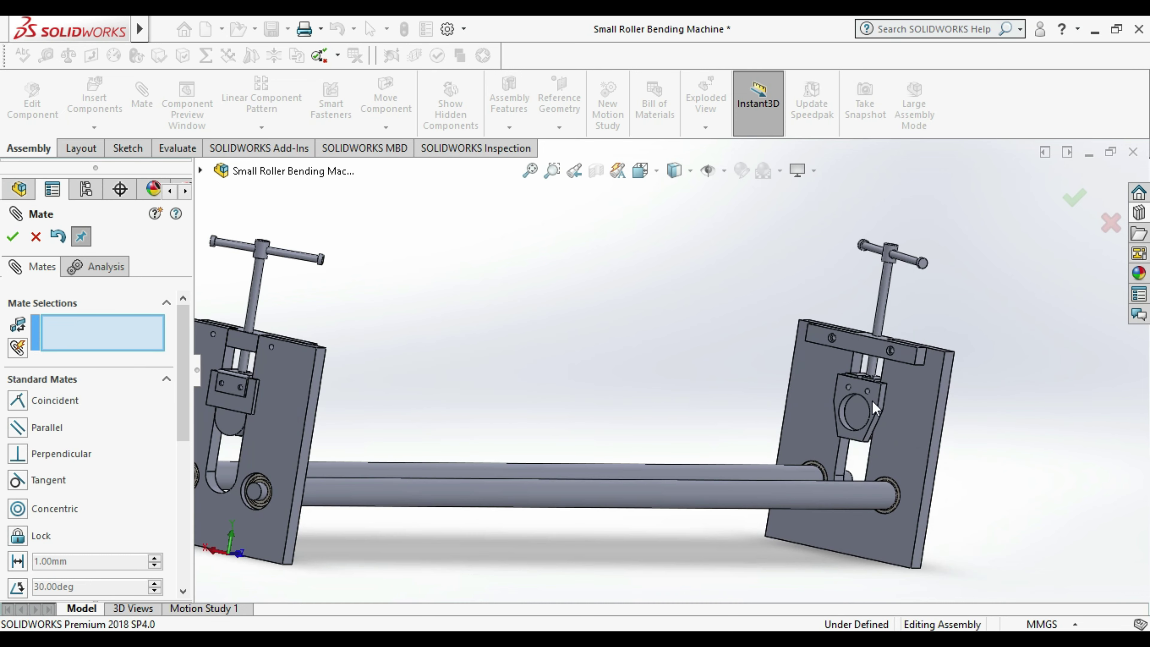
scroll(862, 542, "down", 3)
scroll(862, 541, "down", 3)
scroll(819, 487, "down", 3)
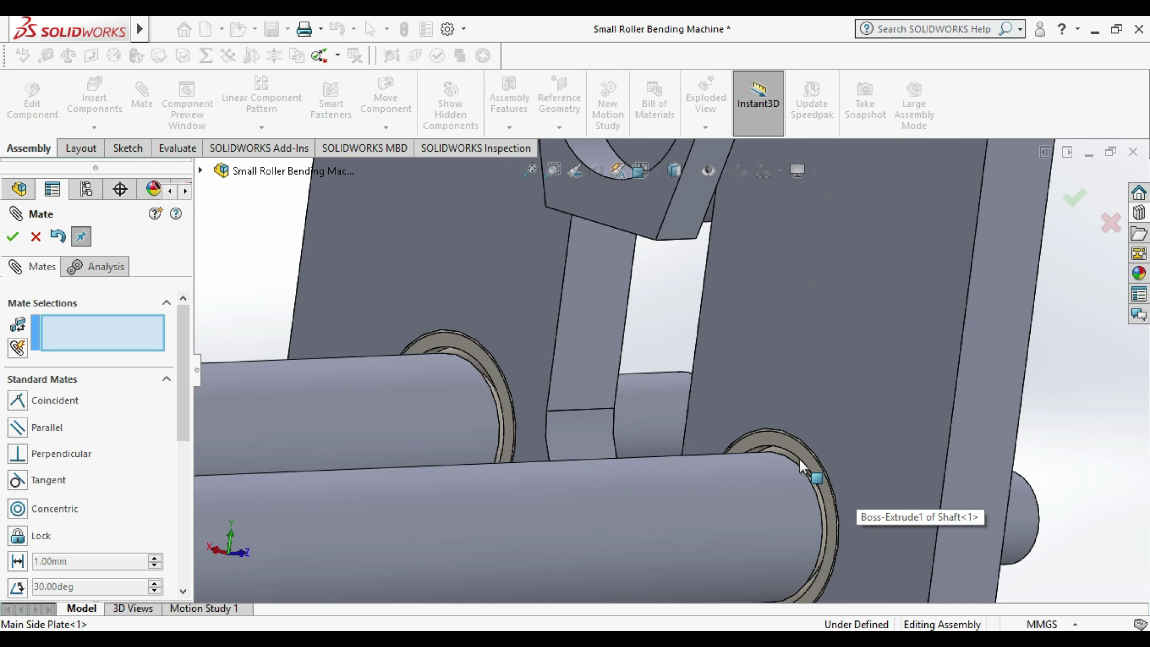
left_click(799, 460)
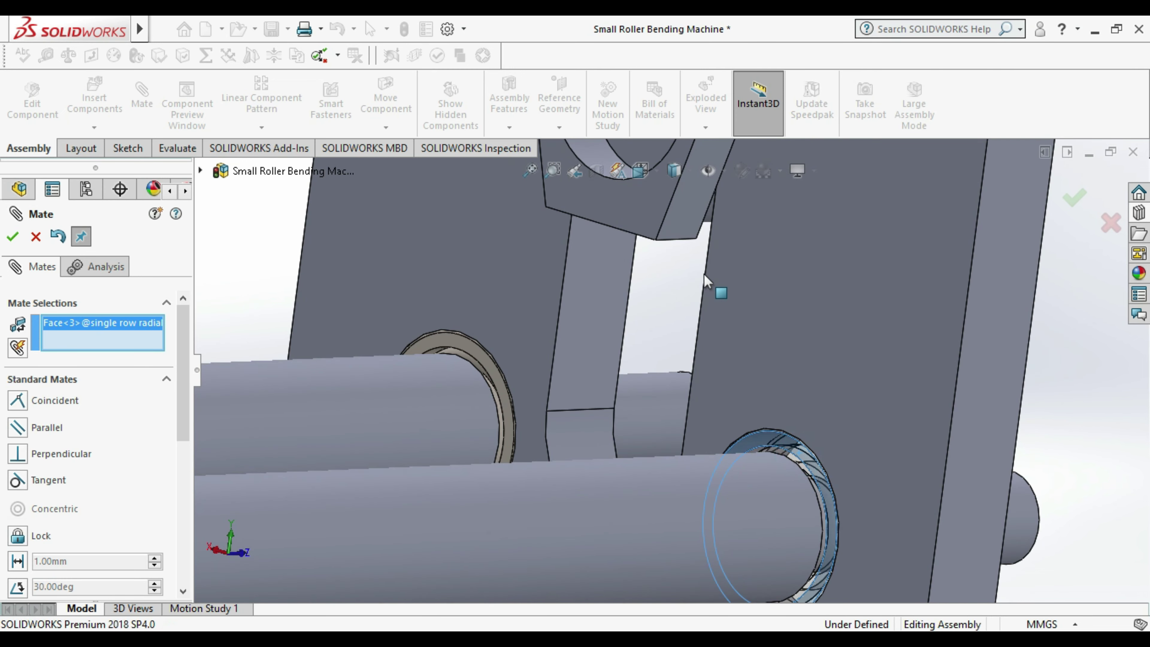
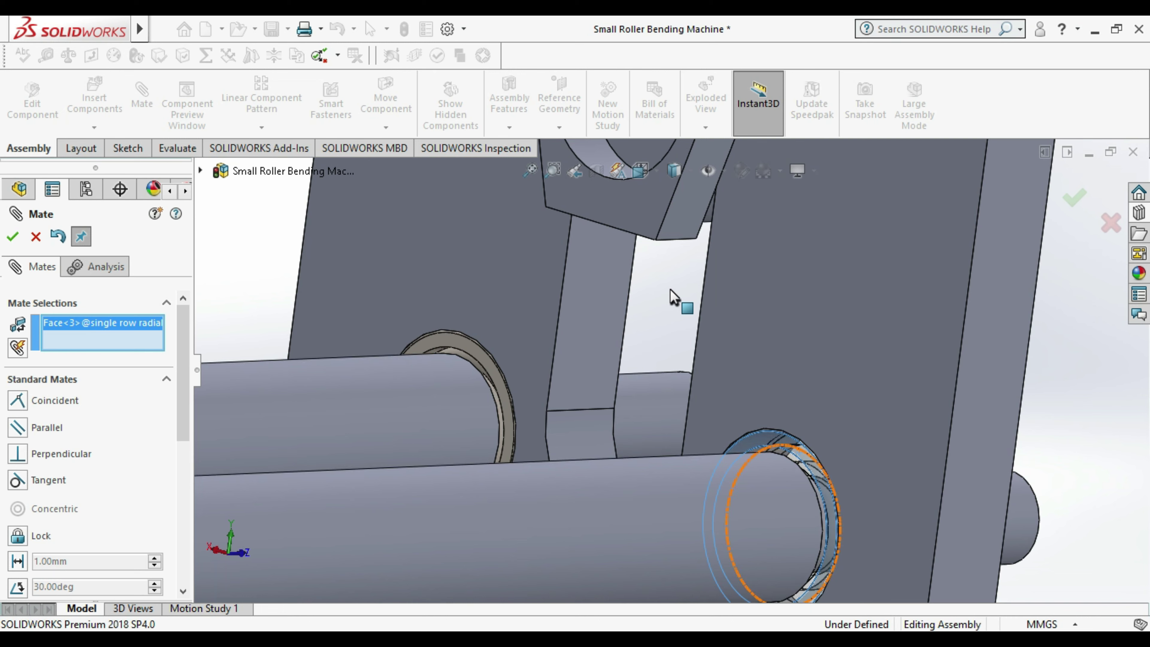
- Exit the mate setup, try a first bearing copy, and zoom out to the whole machine
key("Escape")
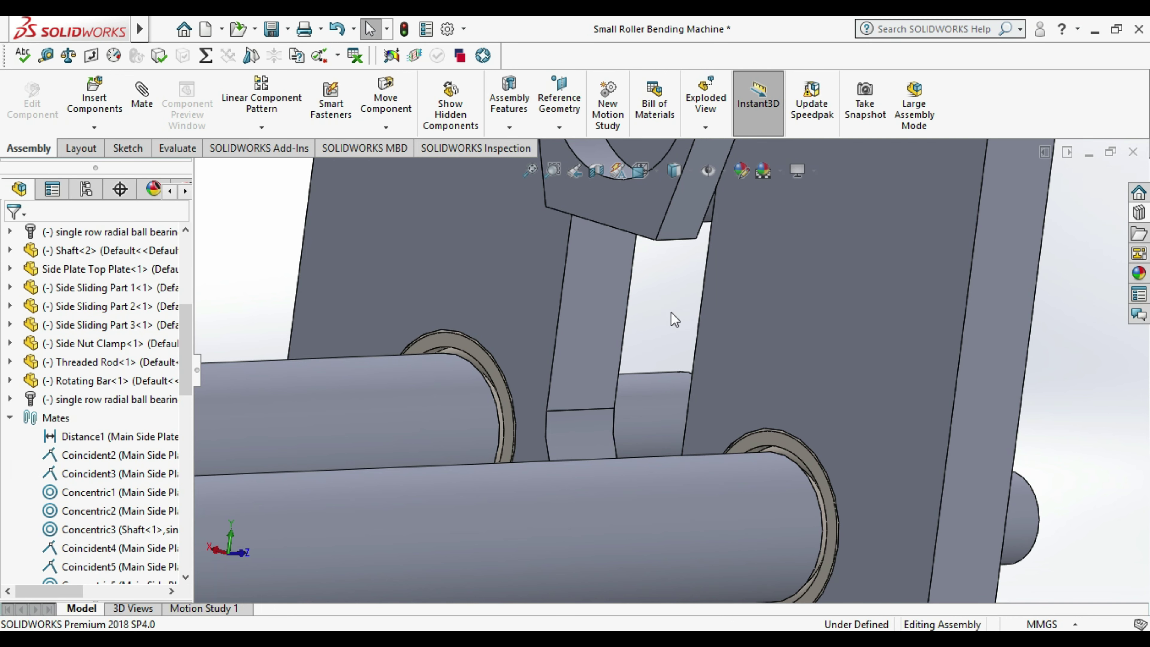
left_click(796, 451)
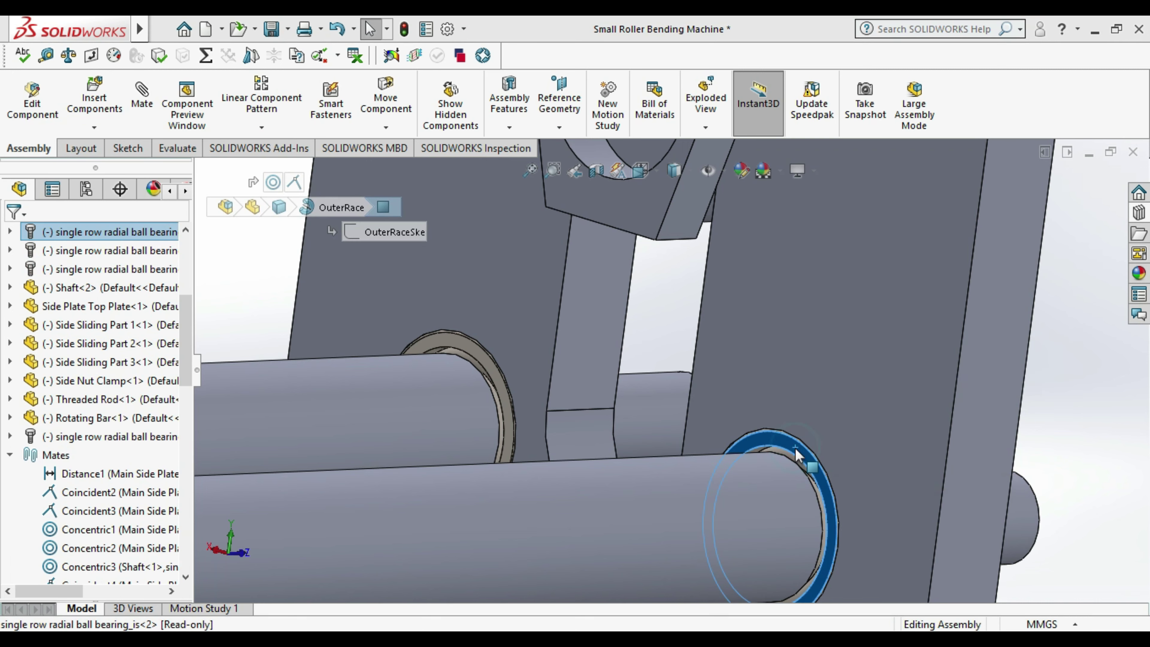
left_click_drag(701, 313, 671, 297, "ctrl")
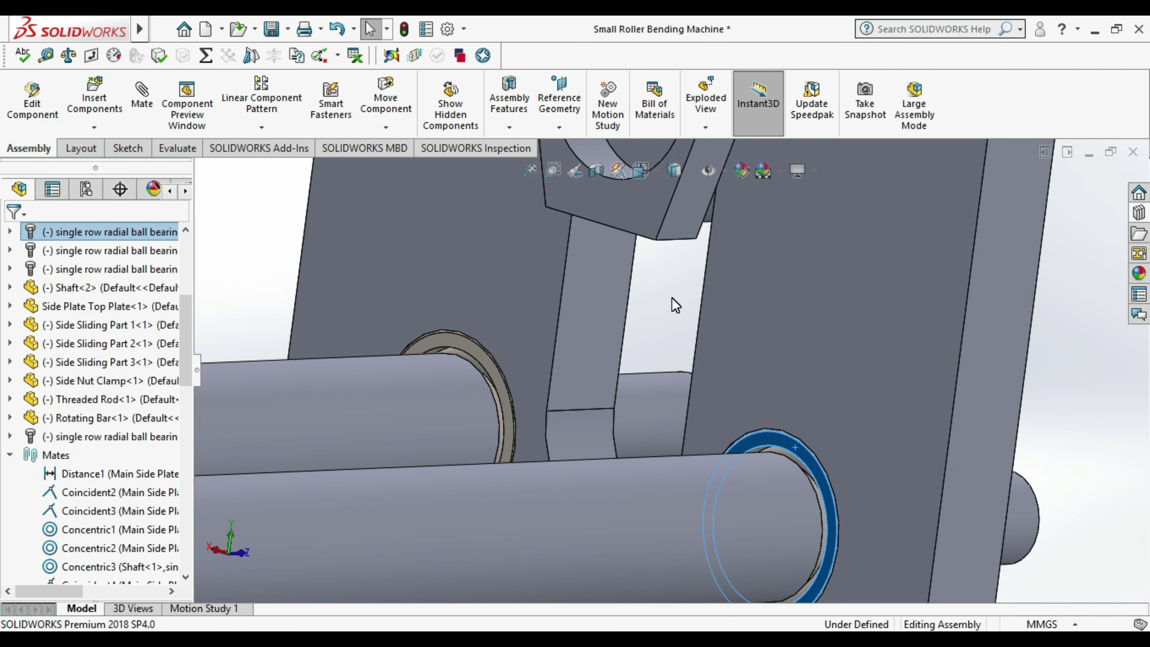
scroll(675, 304, "up", 4)
scroll(675, 308, "up", 4)
scroll(675, 317, "up", 3)
mouse_move(675, 324)
middle_mouse_down()
mouse_move(701, 335)
mouse_move(662, 341)
mouse_move(740, 327)
mouse_move(686, 323)
middle_mouse_up()
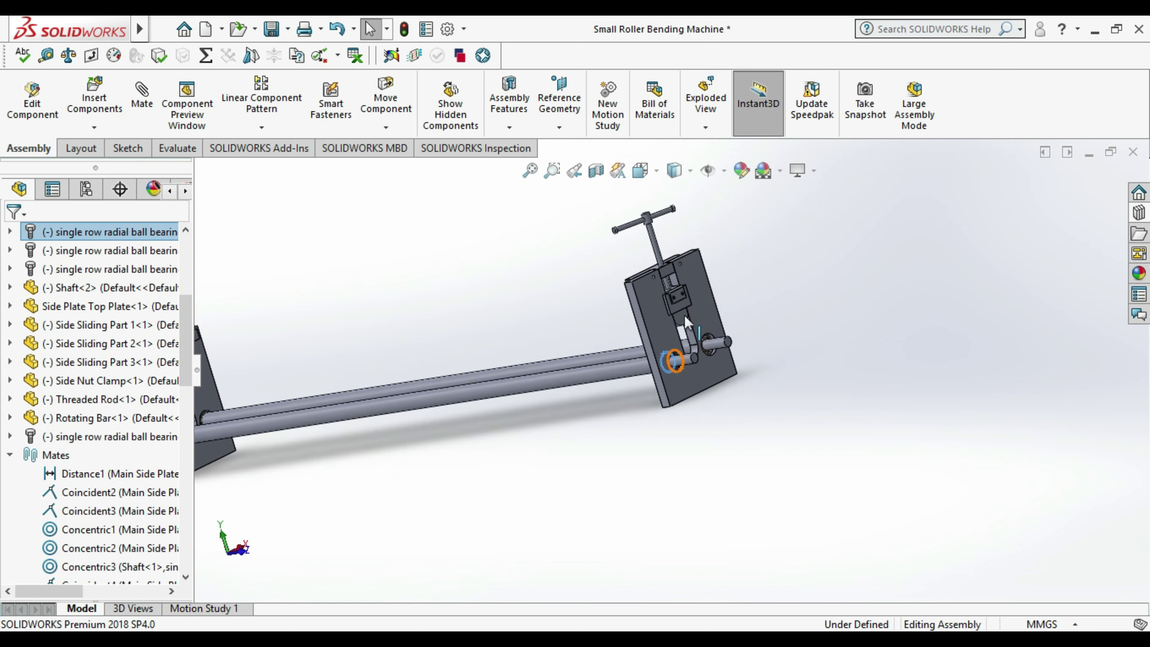
- Copy the lower-shaft ball bearing and place it near the side plate's upper hole
scroll(684, 353, "down", 2)
scroll(677, 389, "up", 3)
scroll(656, 390, "up", 3)
scroll(707, 394, "down", 2)
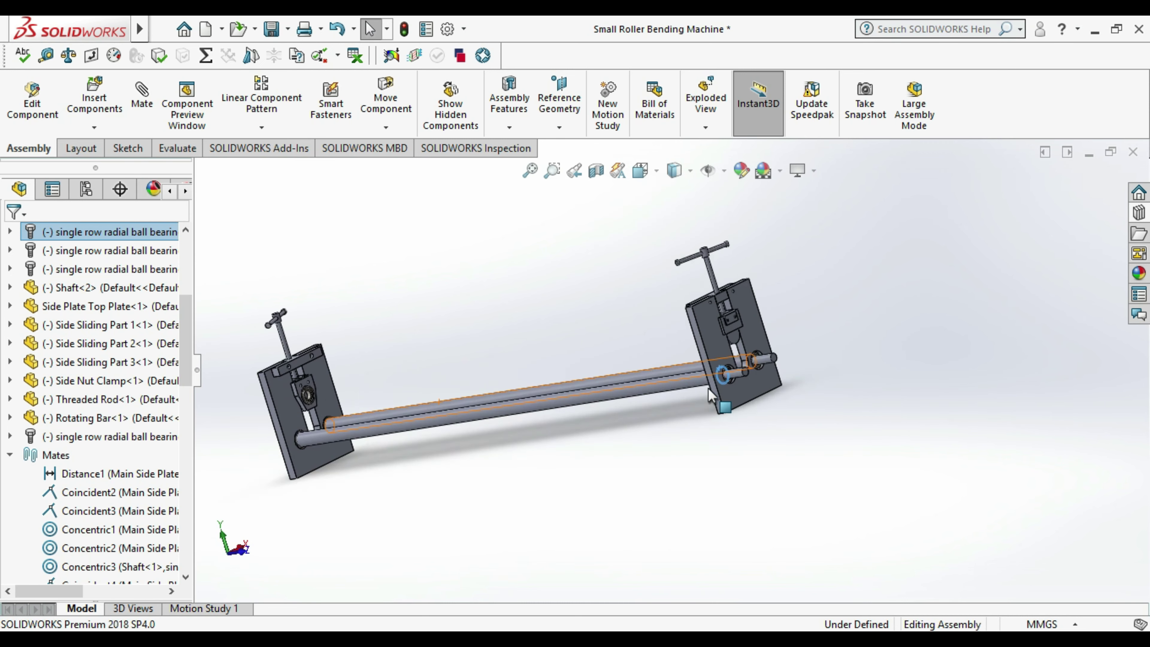
scroll(709, 395, "down", 2)
scroll(720, 390, "down", 2)
middle_click_drag(727, 403, 802, 450)
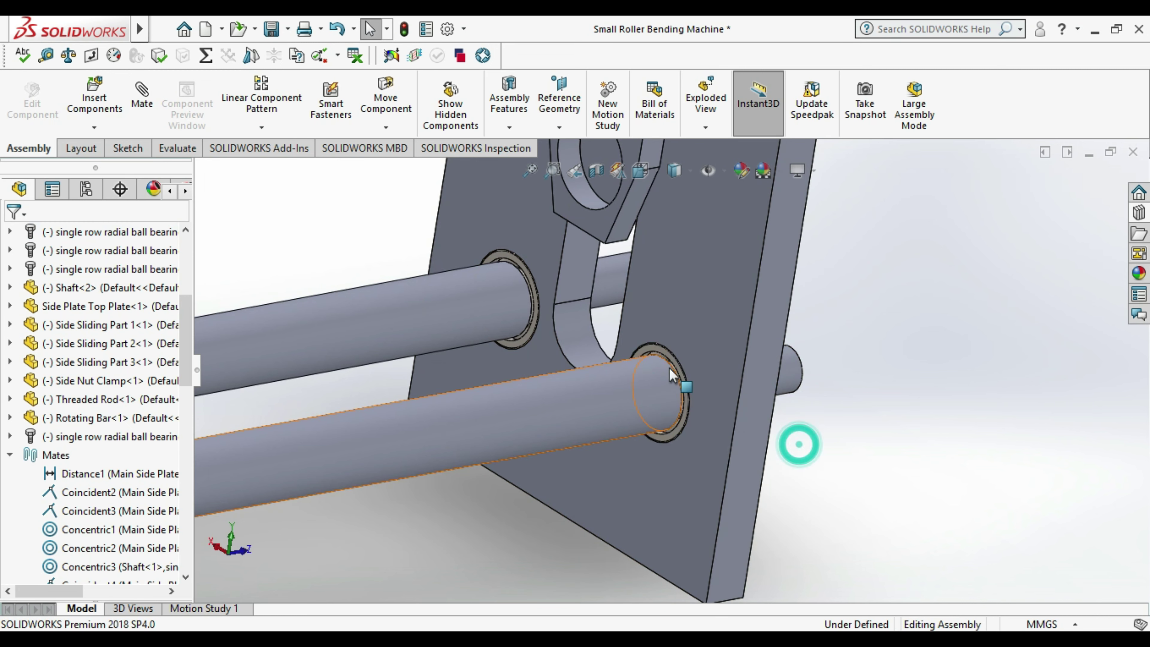
scroll(670, 362, "down", 3)
left_click(646, 329)
left_click_drag(647, 329, 571, 216, "ctrl")
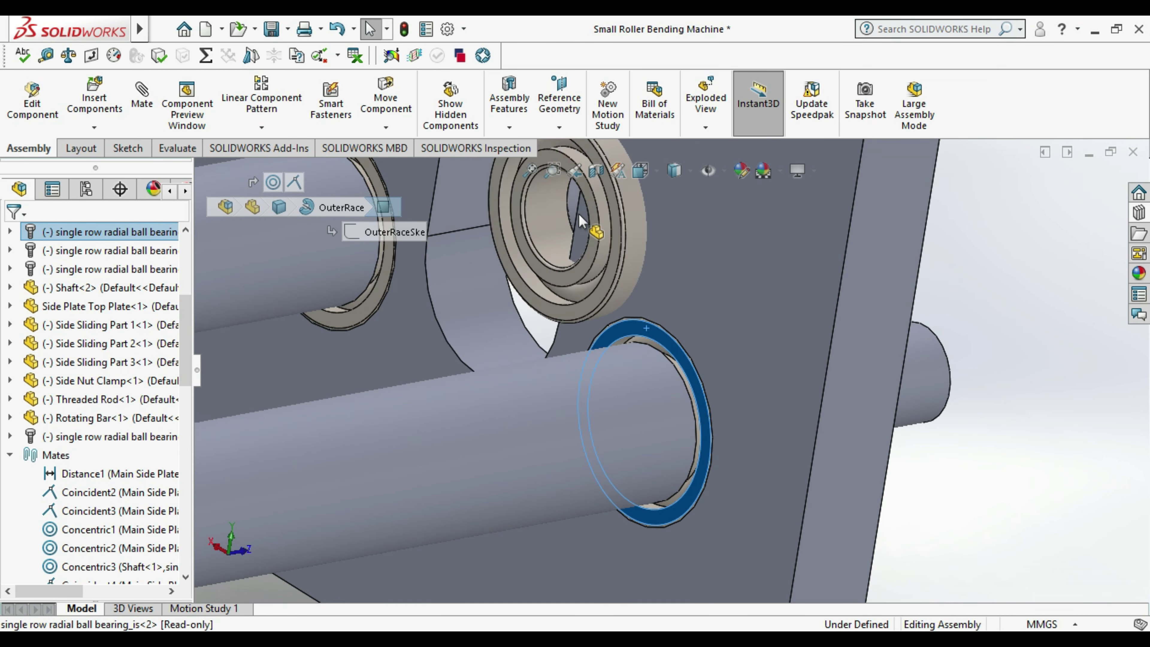
left_click_drag(572, 216, 581, 212, "ctrl")
scroll(582, 212, "up", 2)
scroll(625, 236, "up", 3)
scroll(652, 240, "down", 3)
- Mate the new bearing concentric with the upper bore and coincident with the sliding part's face
left_click(142, 100)
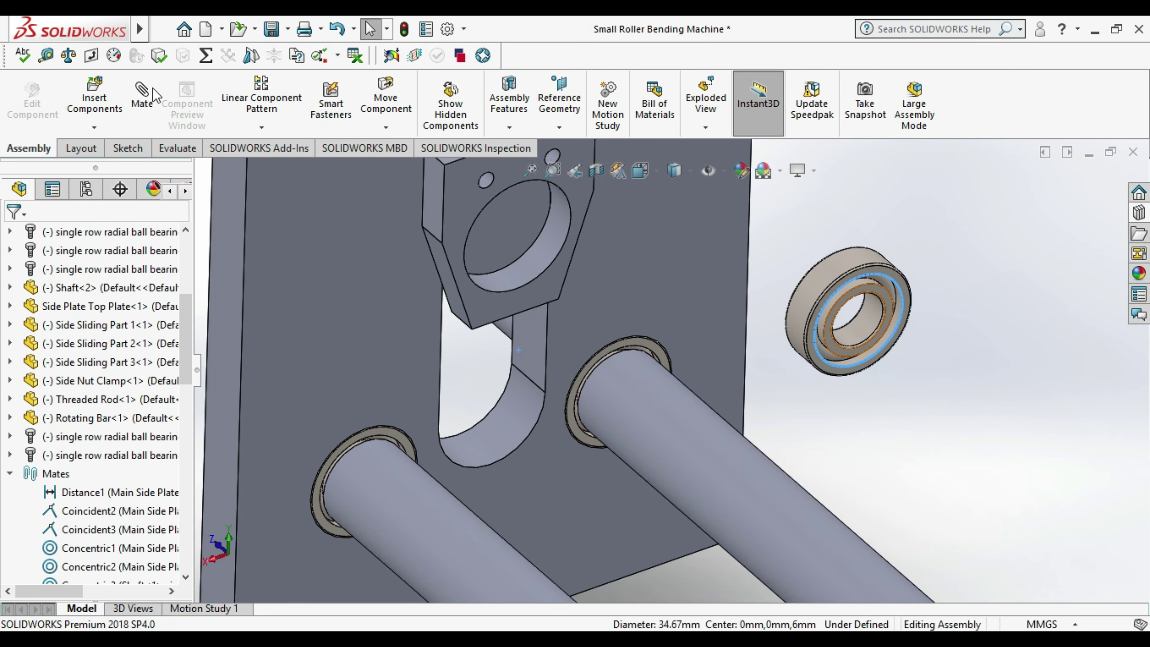
left_click(145, 94)
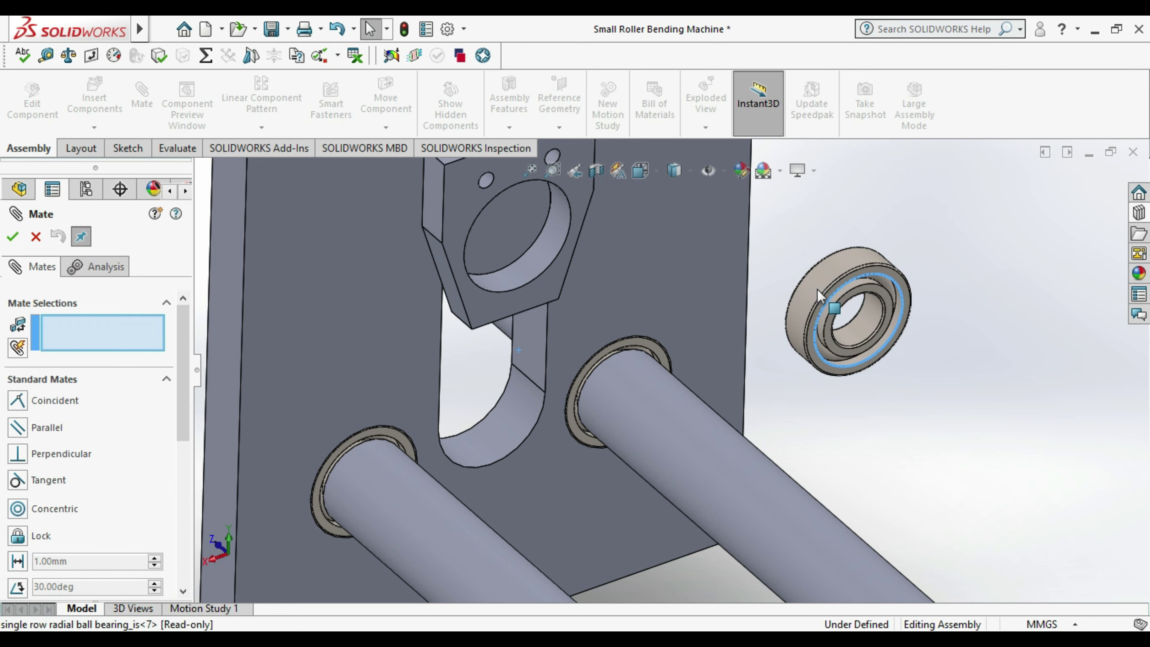
left_click(559, 228)
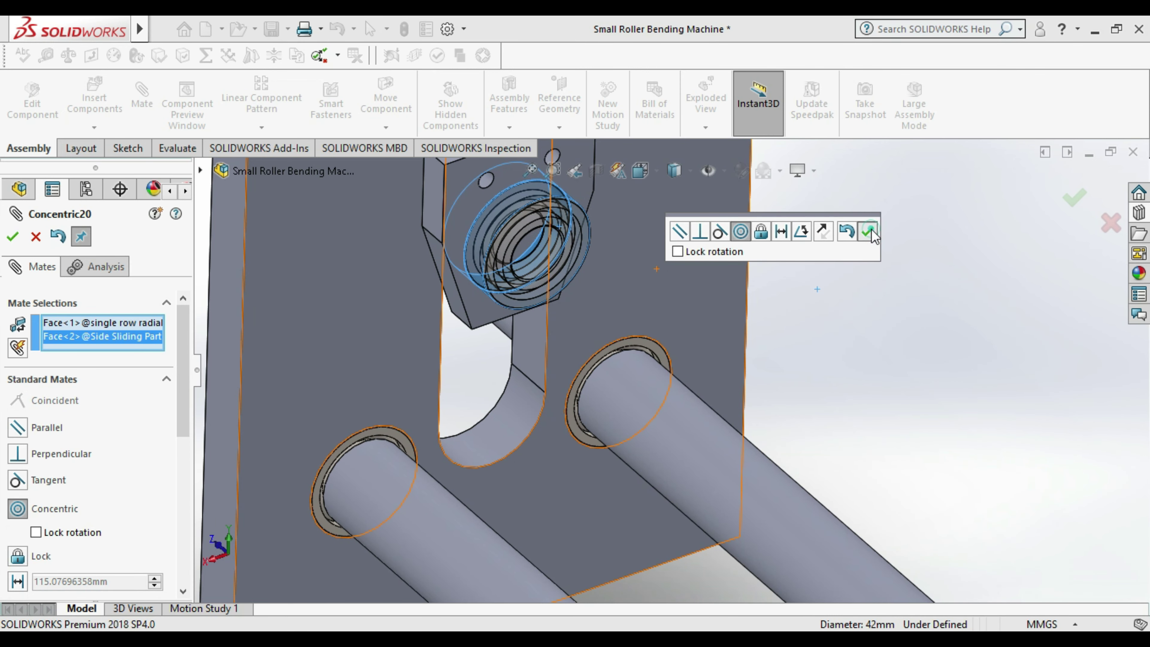
left_click(868, 231)
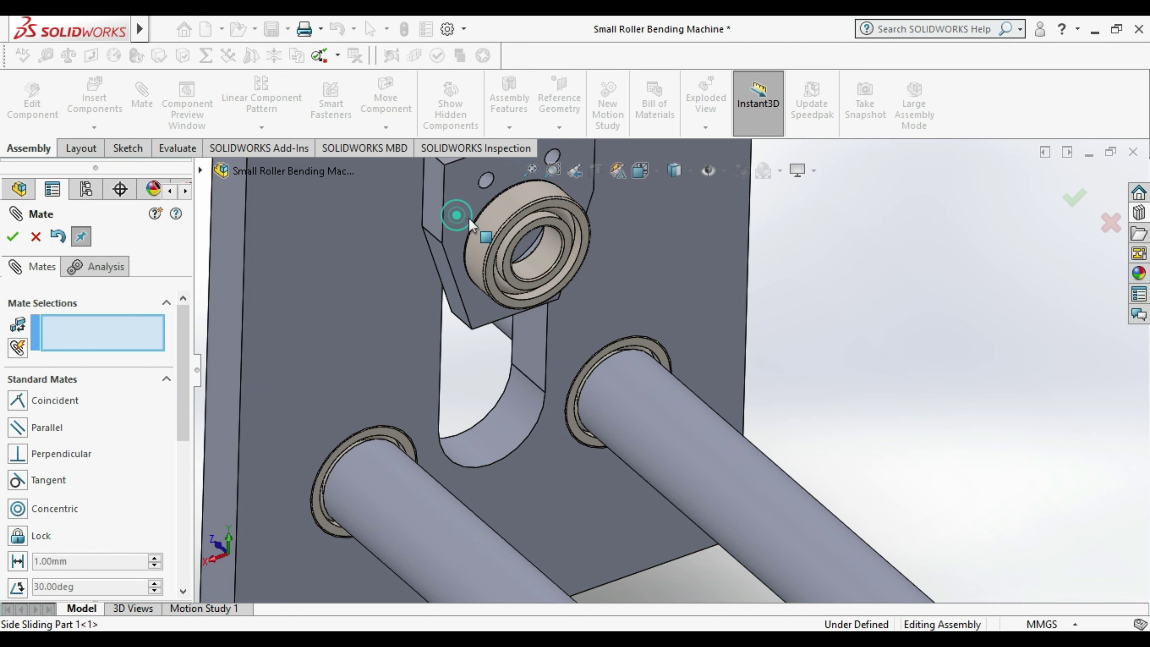
left_click(456, 214)
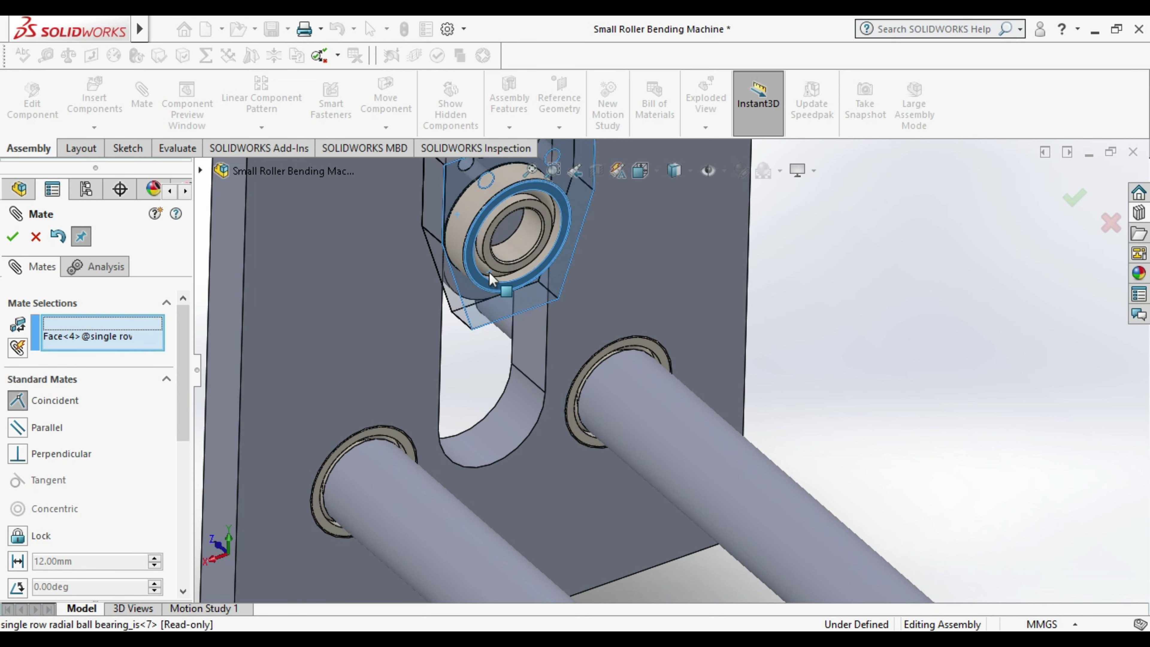
left_click(469, 237)
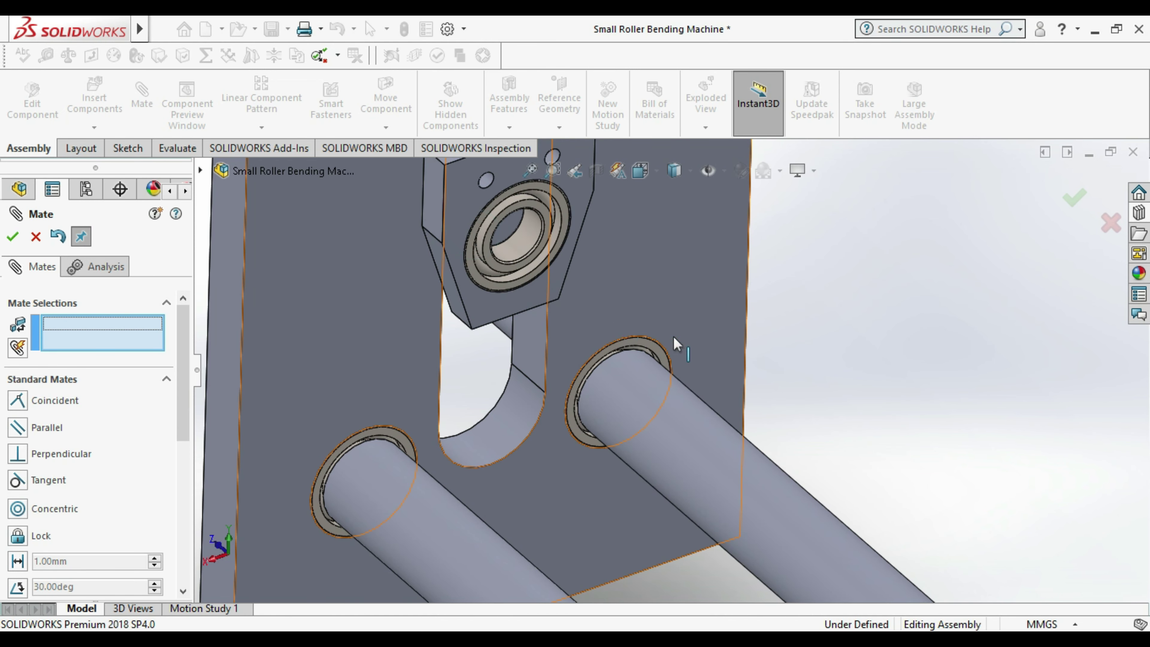
left_click(21, 237)
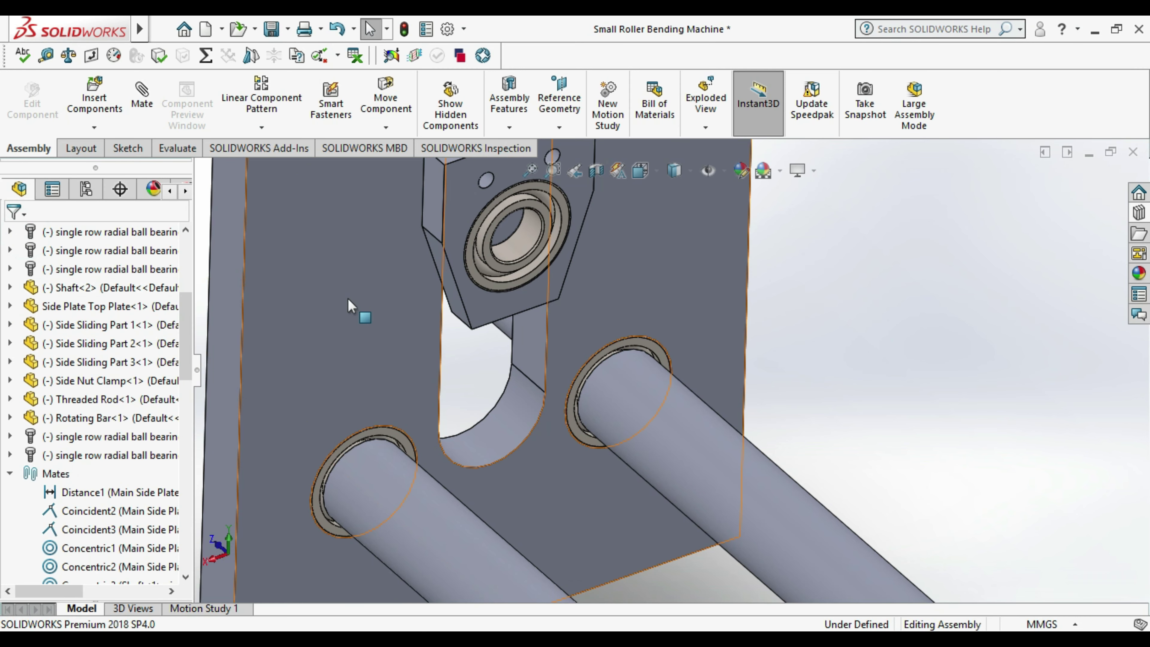
- Copy Shaft<2> to create an unmated Shaft<3> floating above the machine frame
scroll(475, 329, "up", 5)
mouse_move(475, 329)
middle_mouse_down()
mouse_move(524, 298)
mouse_move(510, 347)
middle_mouse_up()
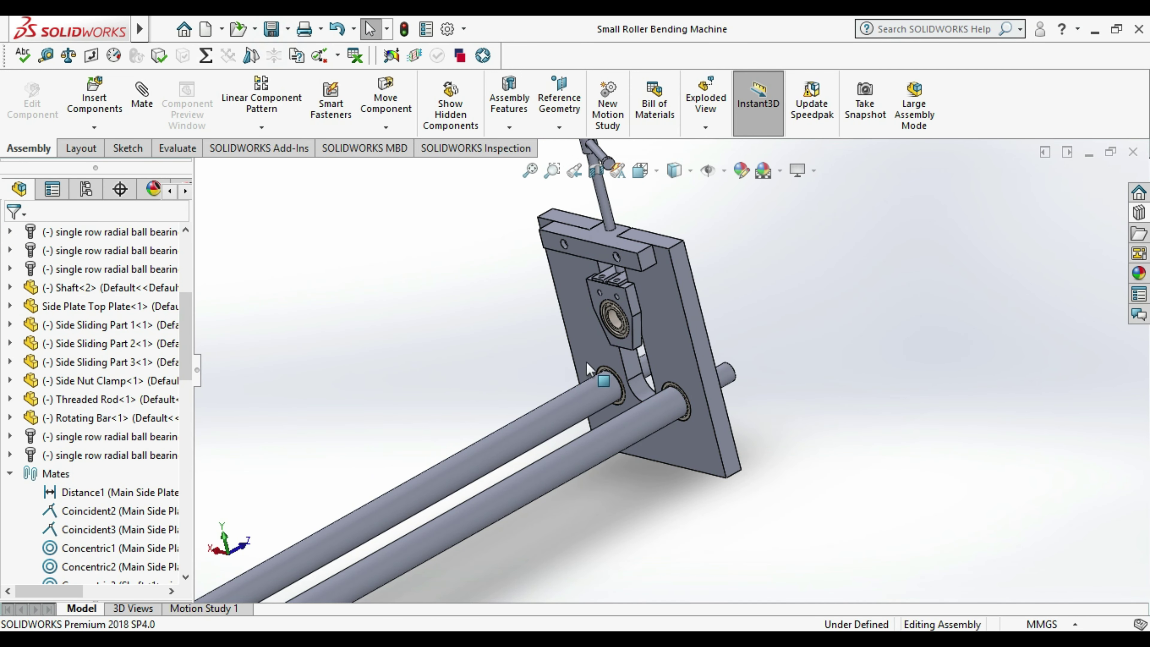
scroll(819, 413, "up", 3)
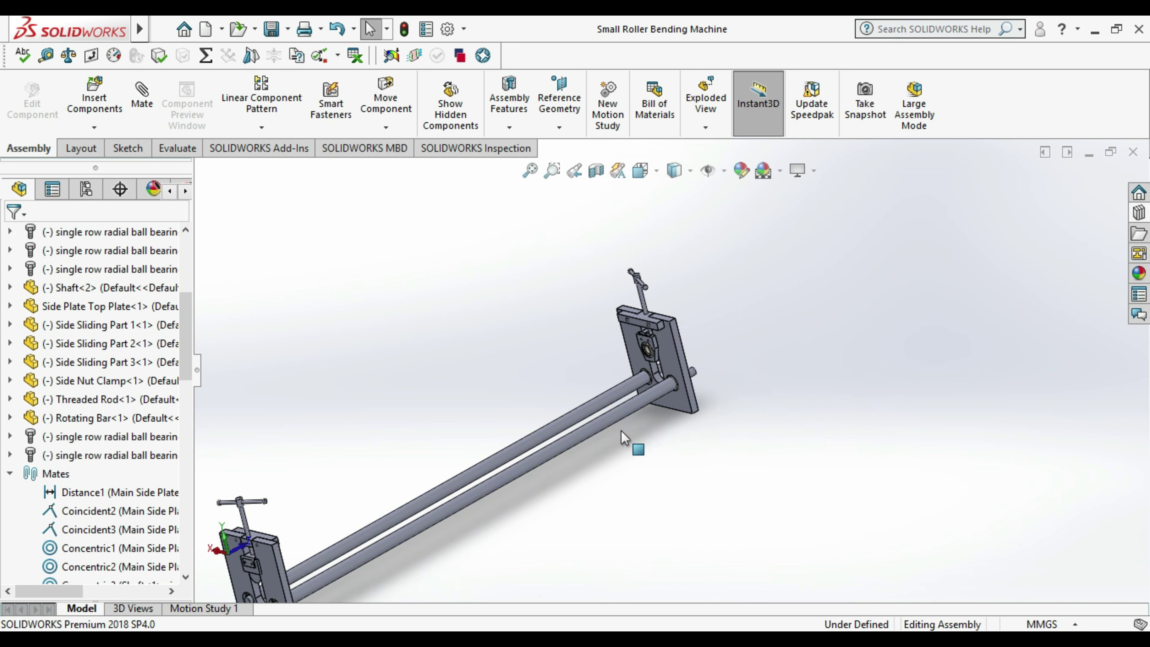
left_click(481, 471)
left_click_drag(481, 471, 469, 418)
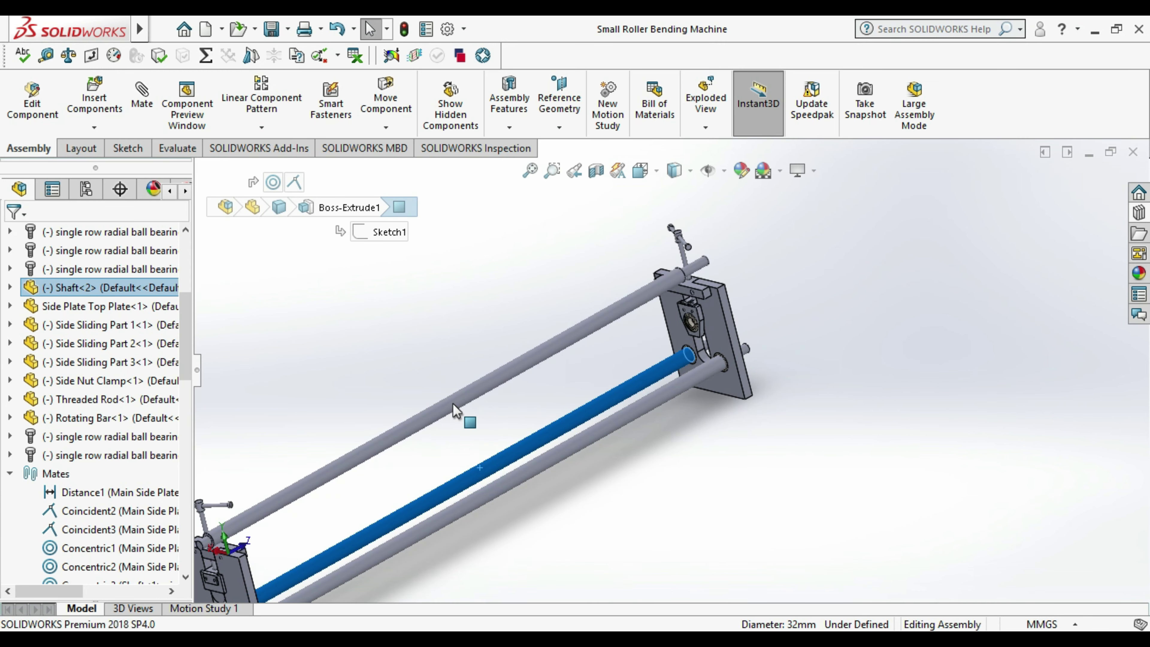
scroll(605, 522, "up", 2)
scroll(463, 454, "up", 2)
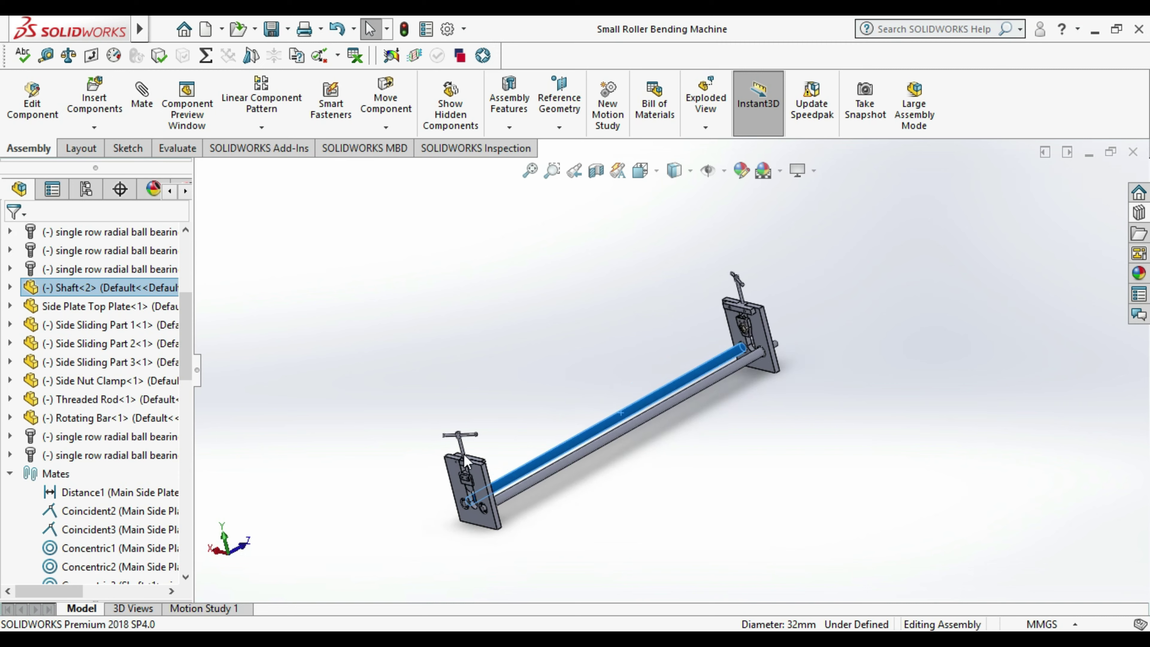
mouse_move(464, 454)
middle_mouse_down()
mouse_move(497, 494)
mouse_move(607, 521)
middle_mouse_up()
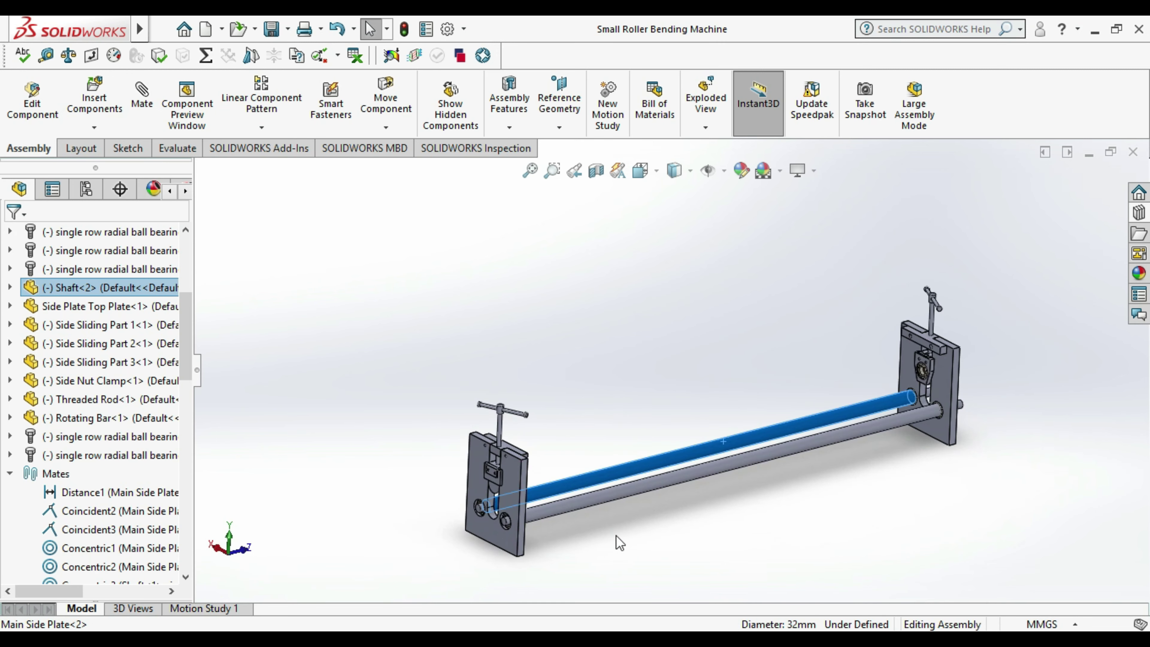
left_click(591, 484)
left_click_drag(590, 467, 585, 426, "ctrl")
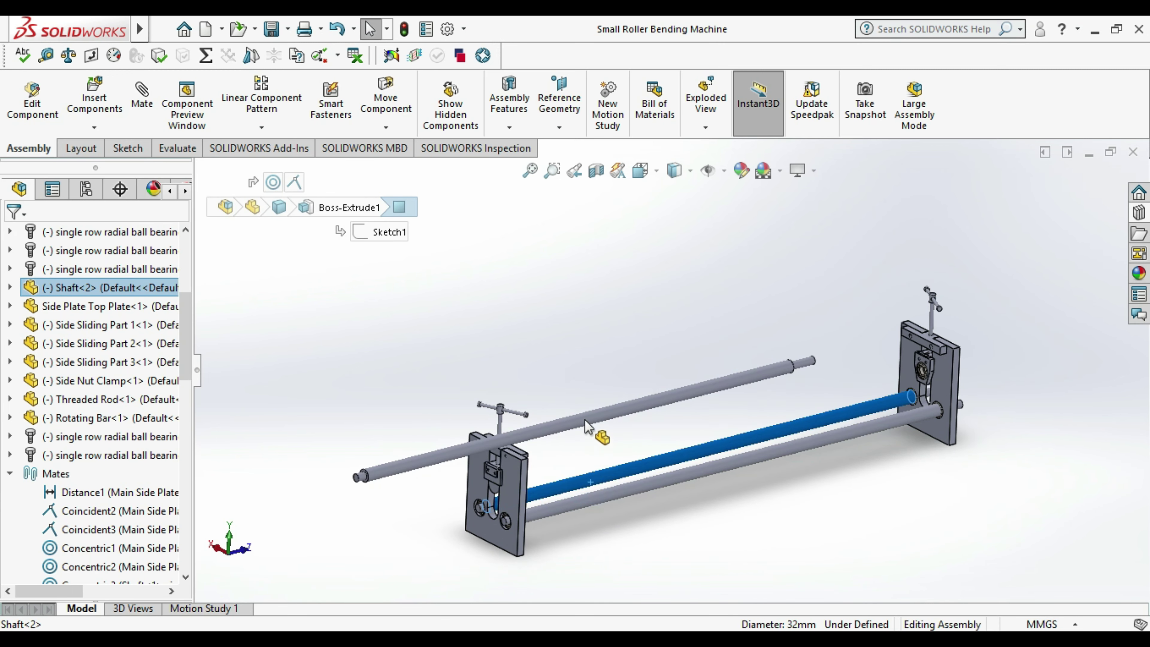
left_click(639, 543)
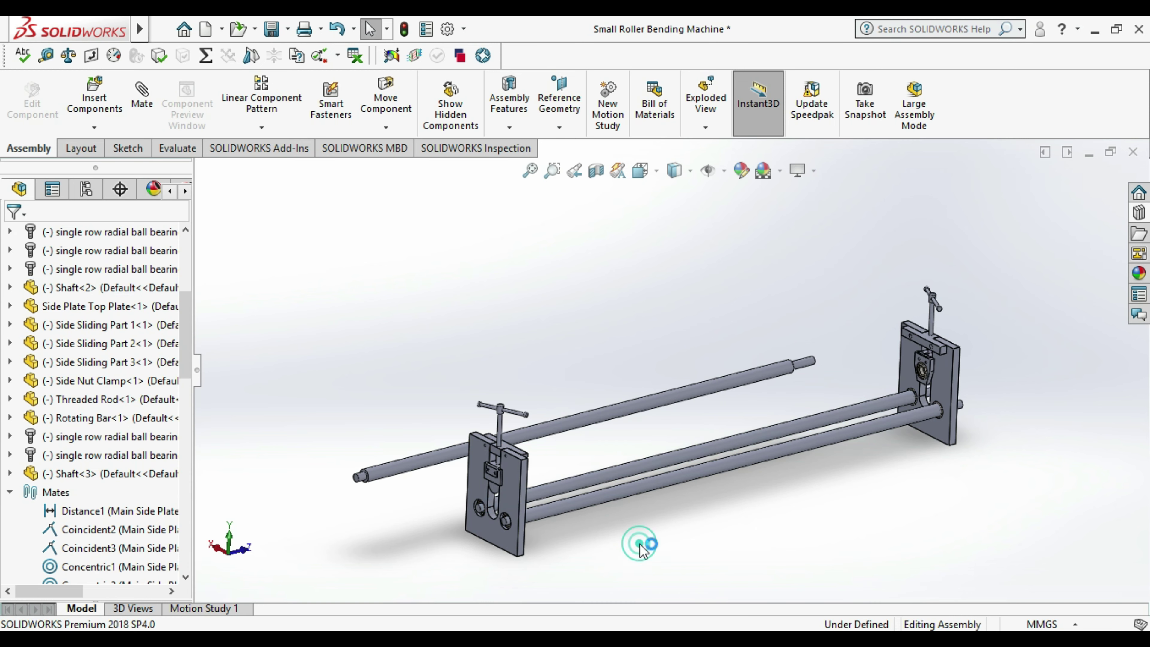
left_click(142, 105)
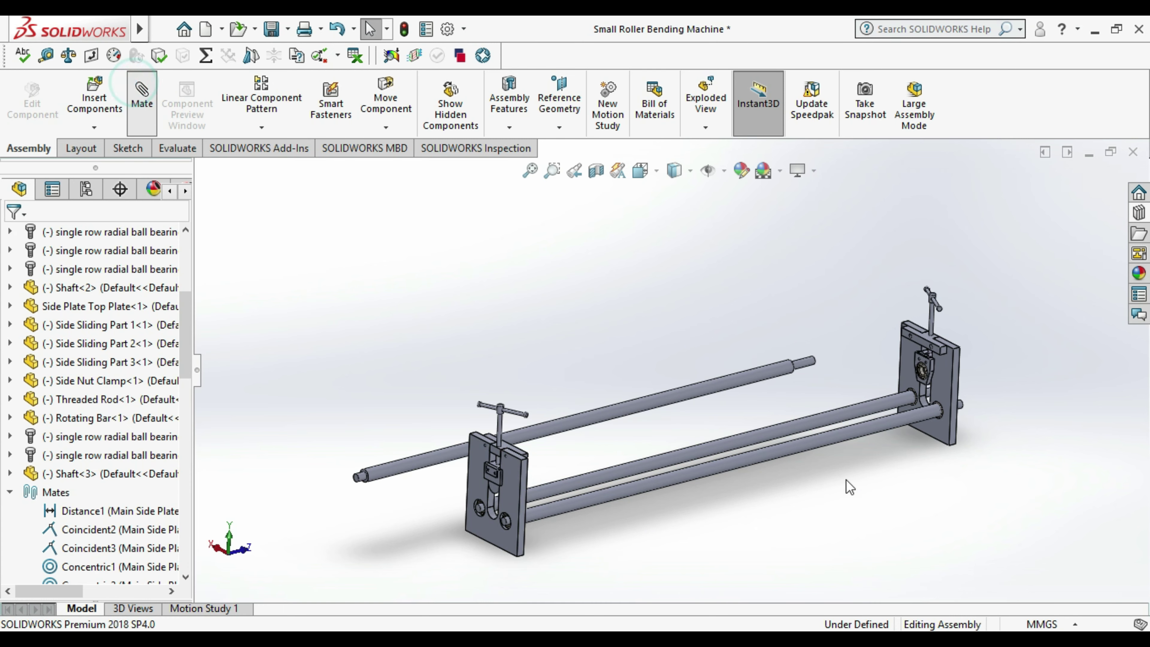
- Mate Shaft<3>'s cylindrical face concentric with the new bearing's bore
scroll(815, 373, "down", 3)
scroll(811, 408, "down", 2)
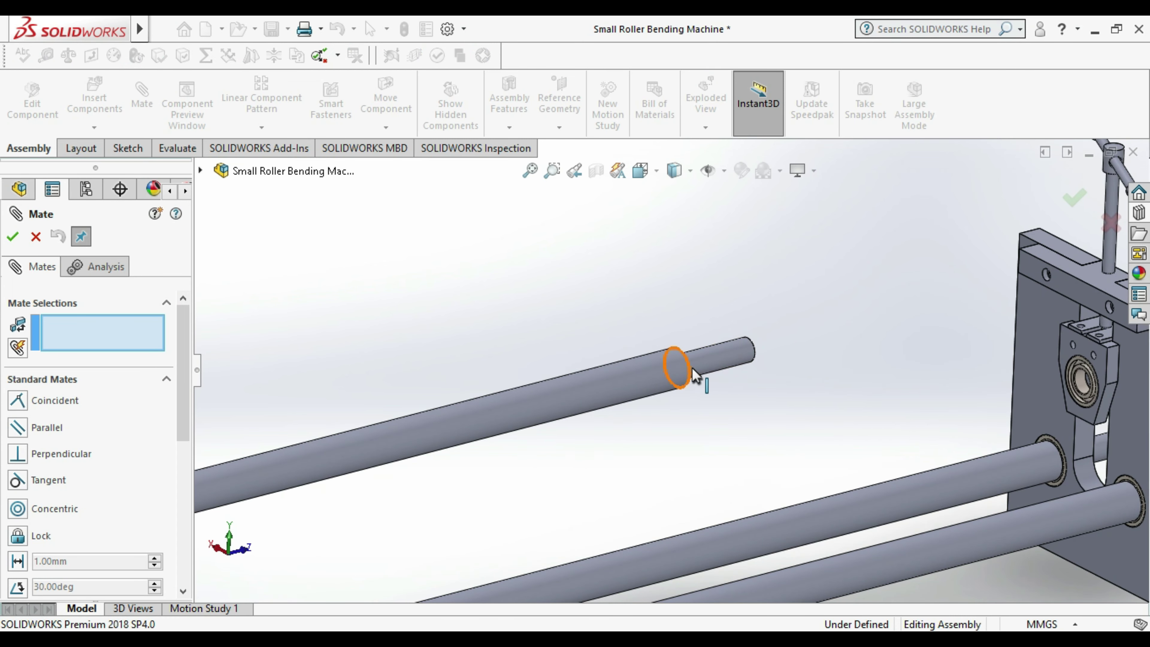
left_click(707, 370)
scroll(1052, 383, "down", 3)
scroll(1042, 376, "down", 3)
left_click(926, 359)
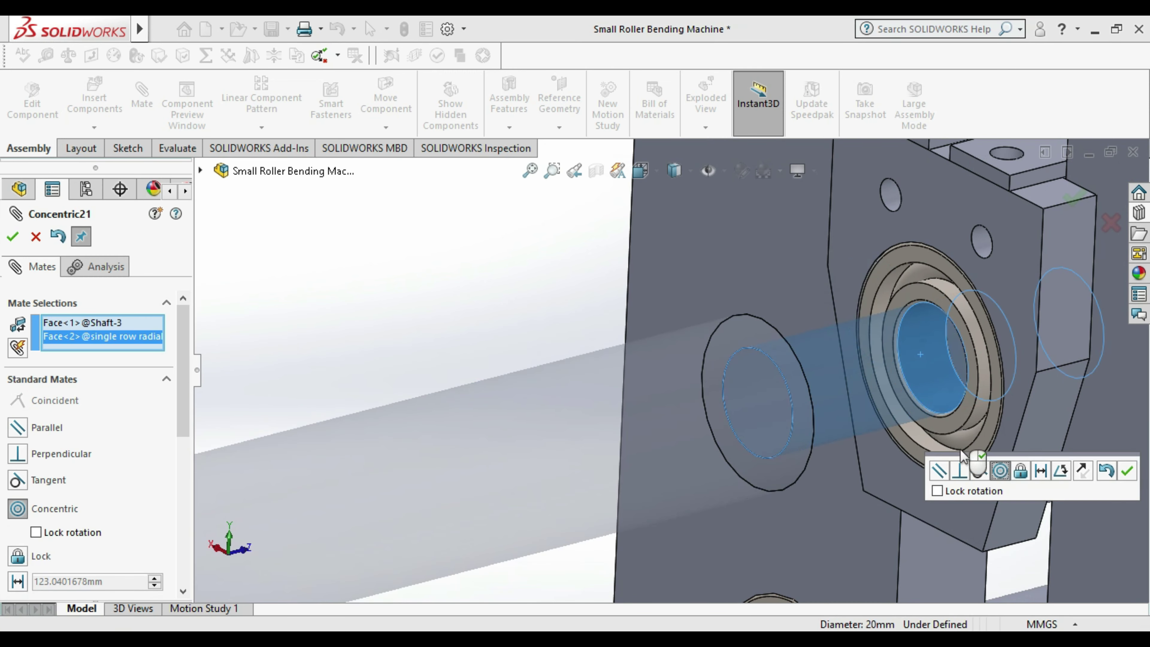
left_click(1127, 471)
- Leave the mate setup and orbit to view the side plate edge-on
scroll(970, 442, "up", 5)
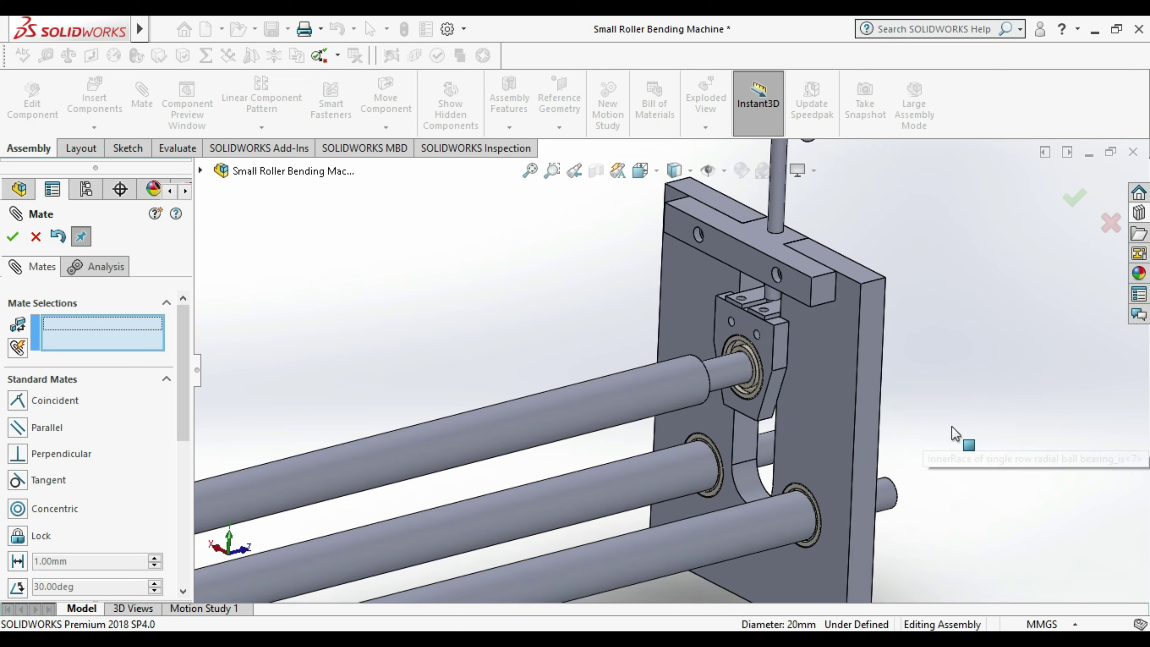
scroll(895, 458, "up", 3)
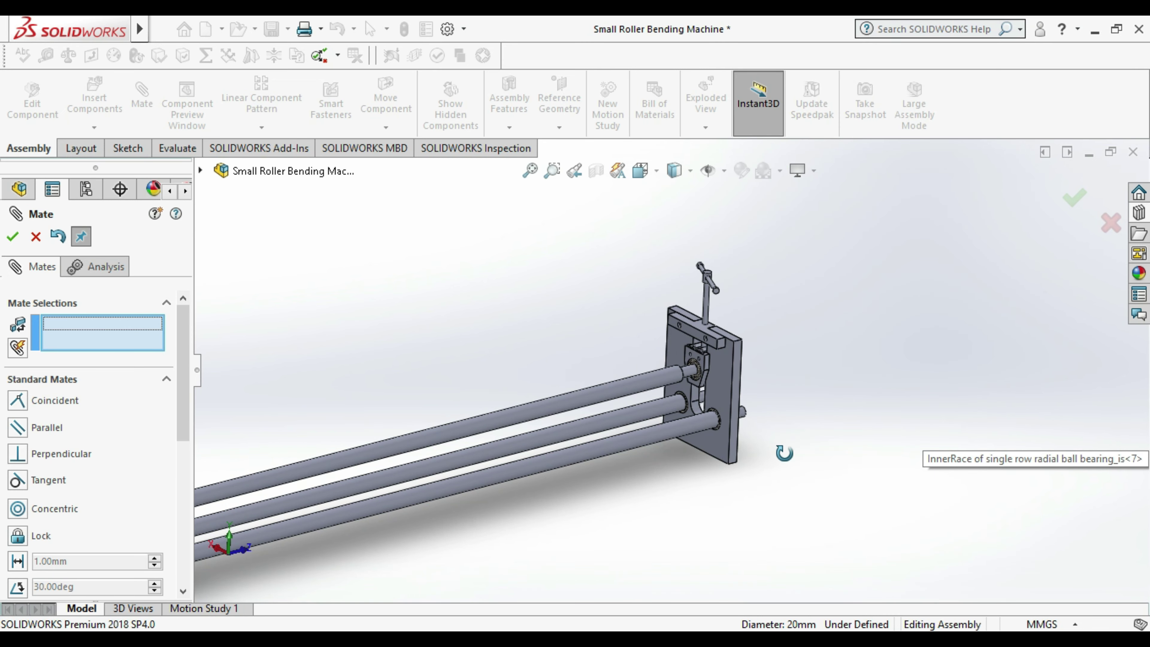
middle_click_drag(669, 440, 589, 440)
scroll(588, 443, "up", 3)
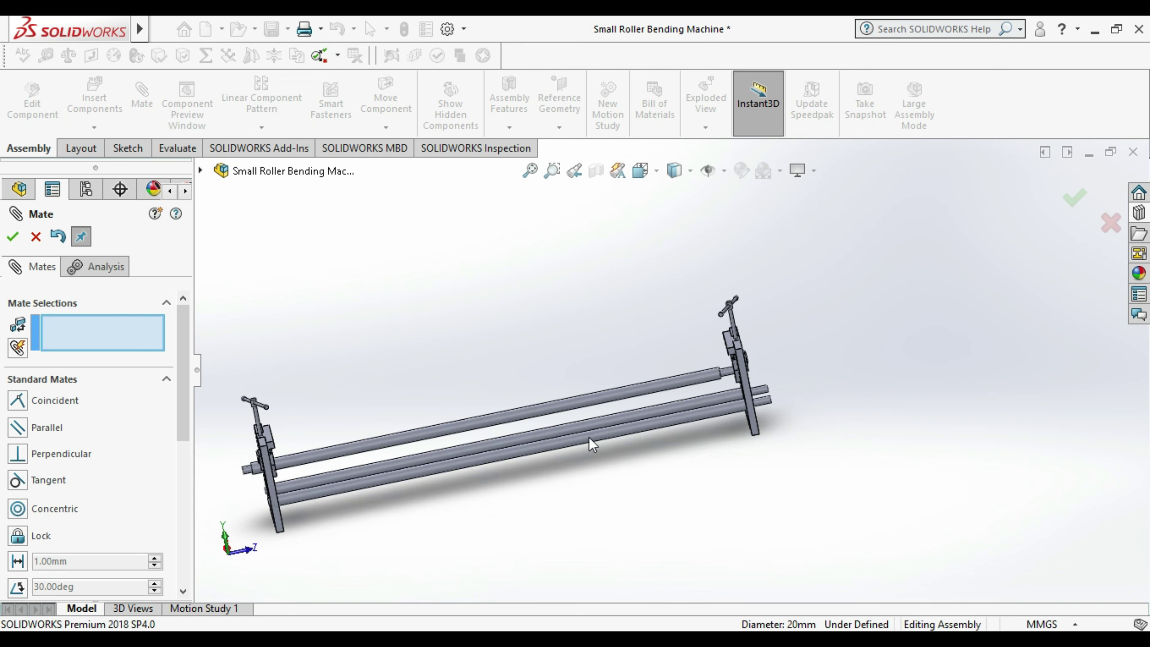
scroll(594, 439, "up", 2)
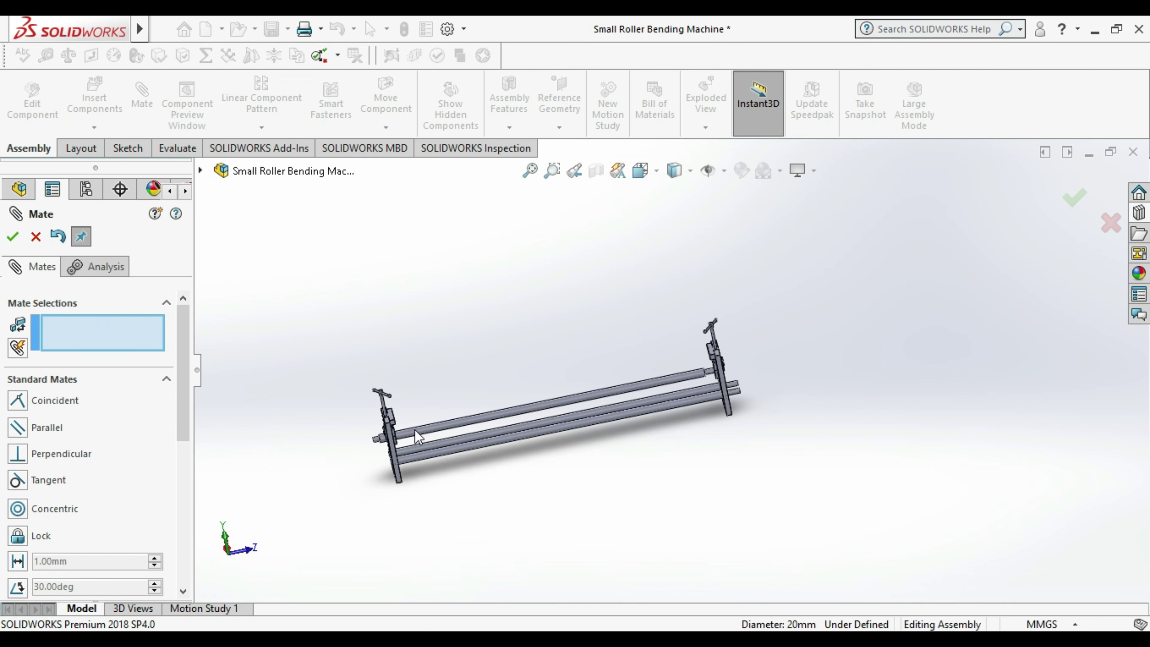
scroll(406, 432, "down", 2)
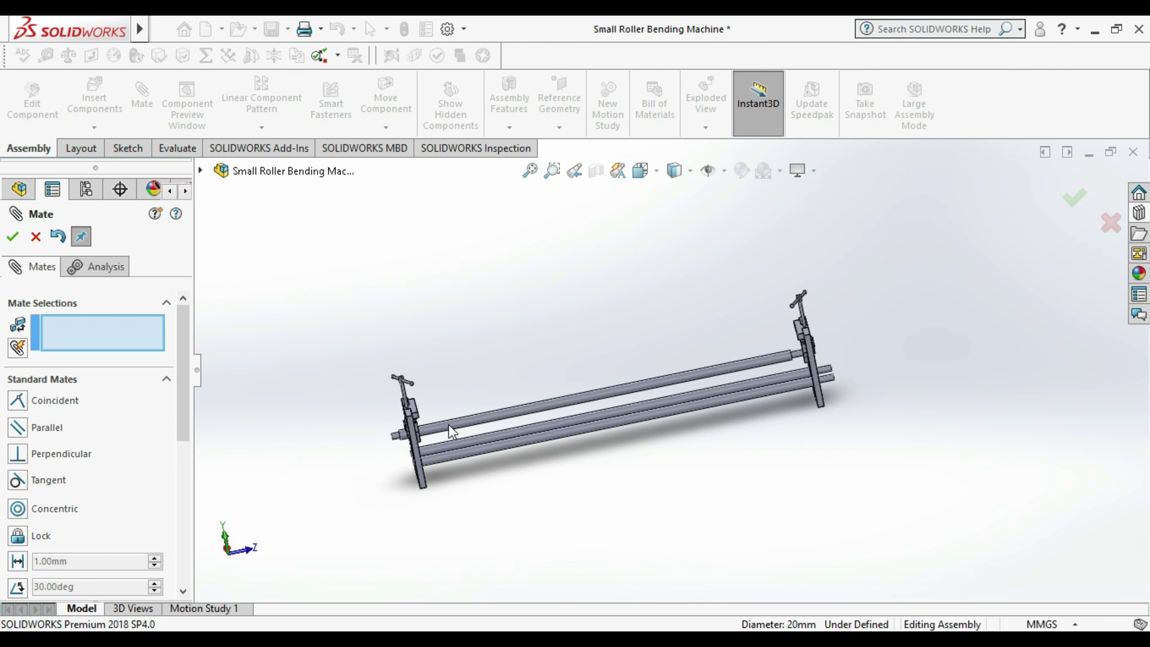
scroll(448, 425, "down", 2)
scroll(508, 454, "down", 1)
scroll(542, 430, "down", 2)
scroll(543, 435, "down", 2)
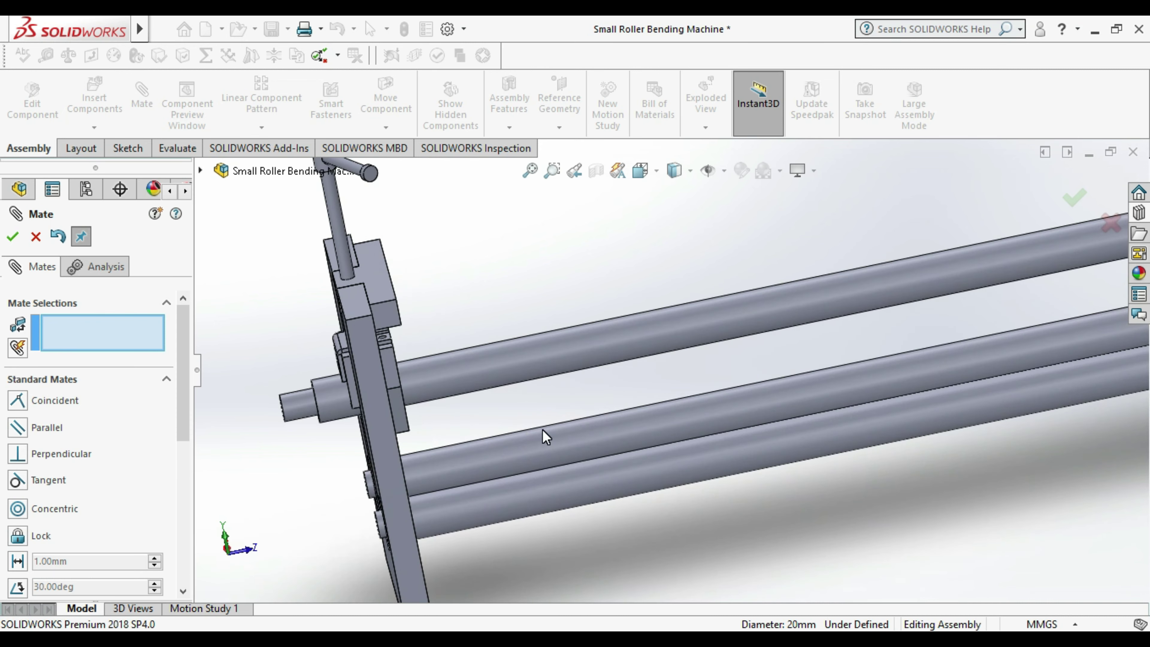
scroll(543, 434, "down", 2)
key("Escape")
left_click(543, 368)
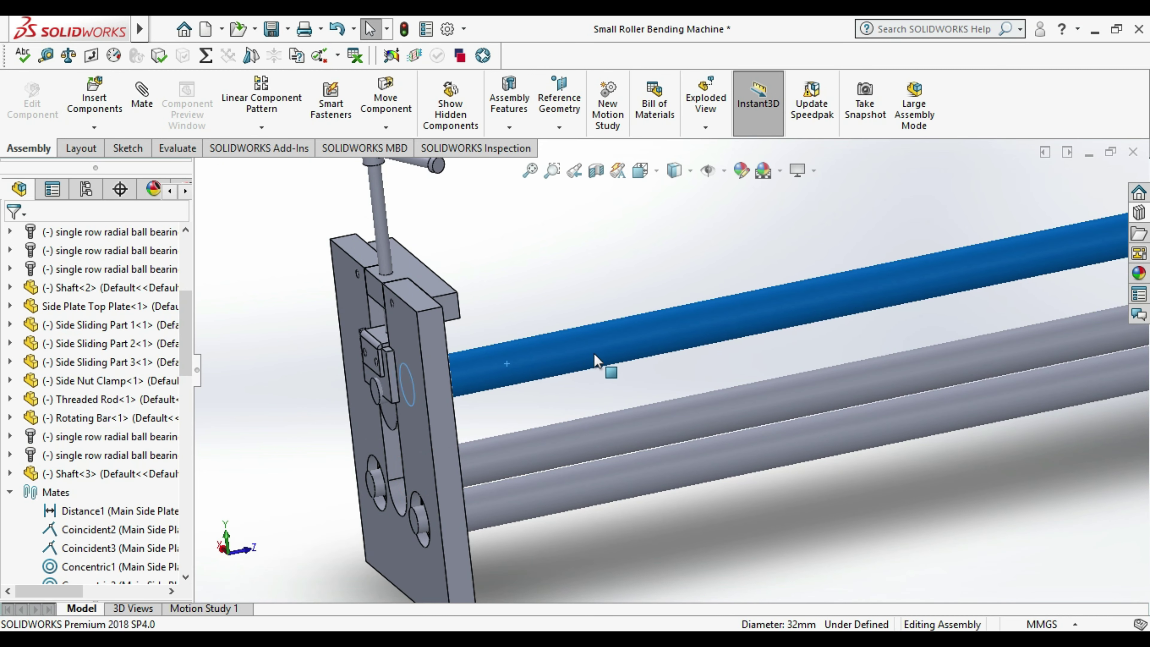
left_click(609, 378)
mouse_move(609, 378)
middle_mouse_down()
mouse_move(574, 382)
mouse_move(550, 403)
middle_mouse_up()
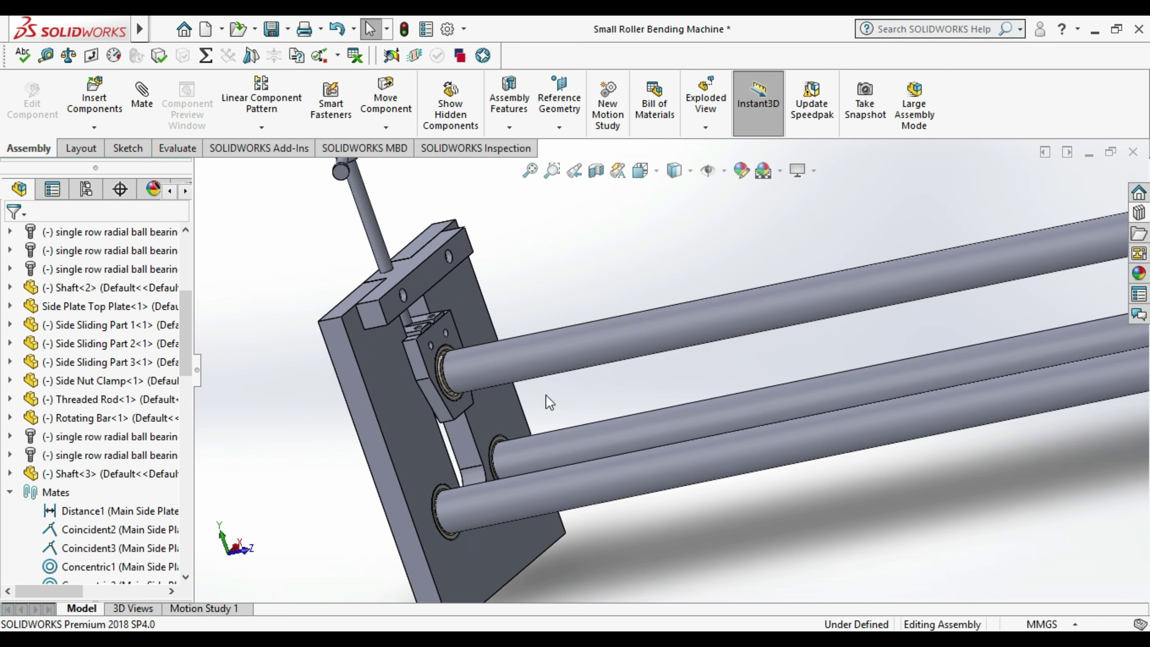
scroll(470, 359, "down", 2)
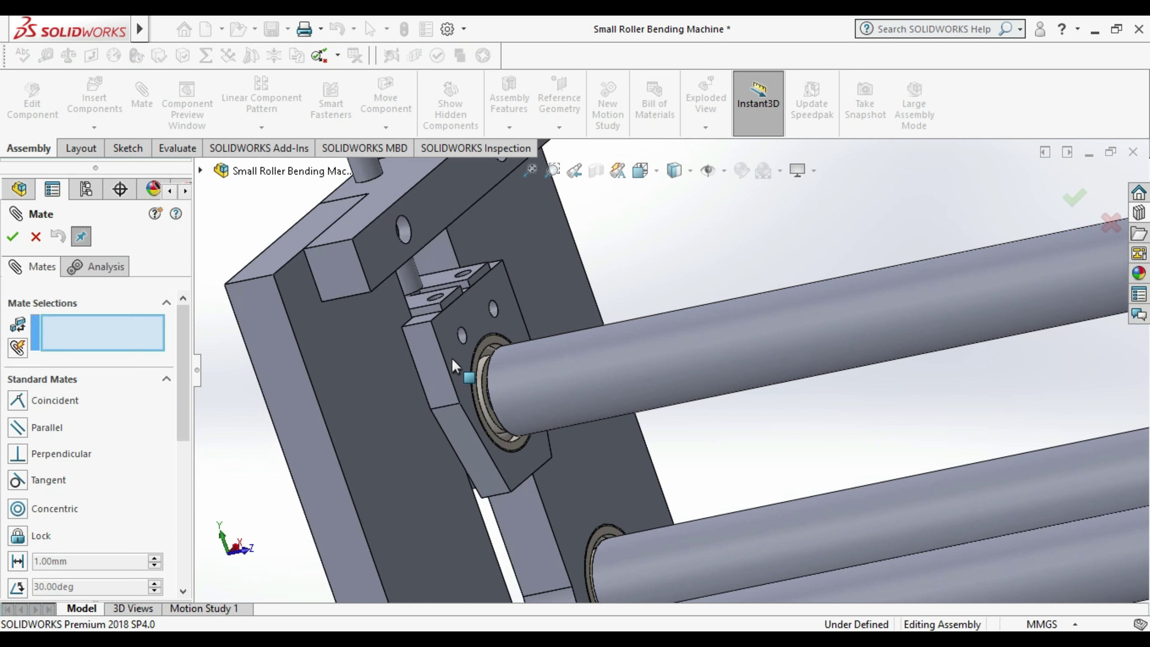
scroll(507, 408, "down", 3)
scroll(512, 362, "down", 3)
- Make the bearing face coincident with the Shaft-3 face so it sits flush
left_click(504, 338)
mouse_move(512, 345)
middle_mouse_down()
mouse_move(623, 366)
mouse_move(685, 249)
mouse_move(688, 120)
mouse_move(614, 457)
mouse_move(598, 463)
mouse_move(598, 359)
mouse_move(586, 346)
middle_mouse_up()
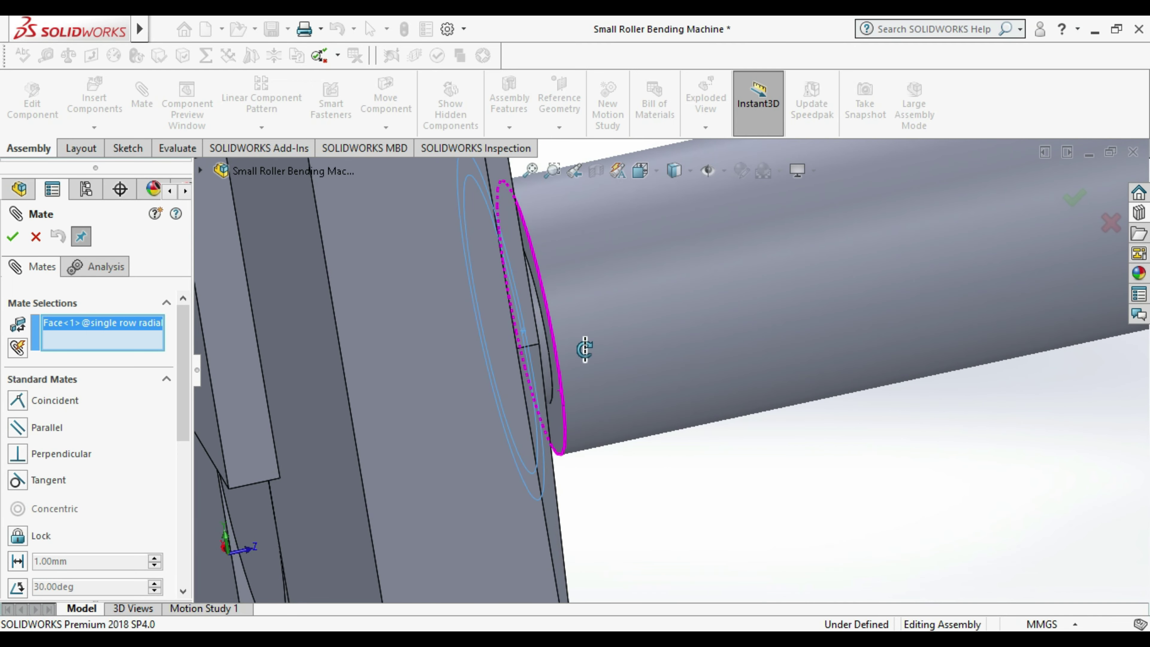
left_click(559, 421)
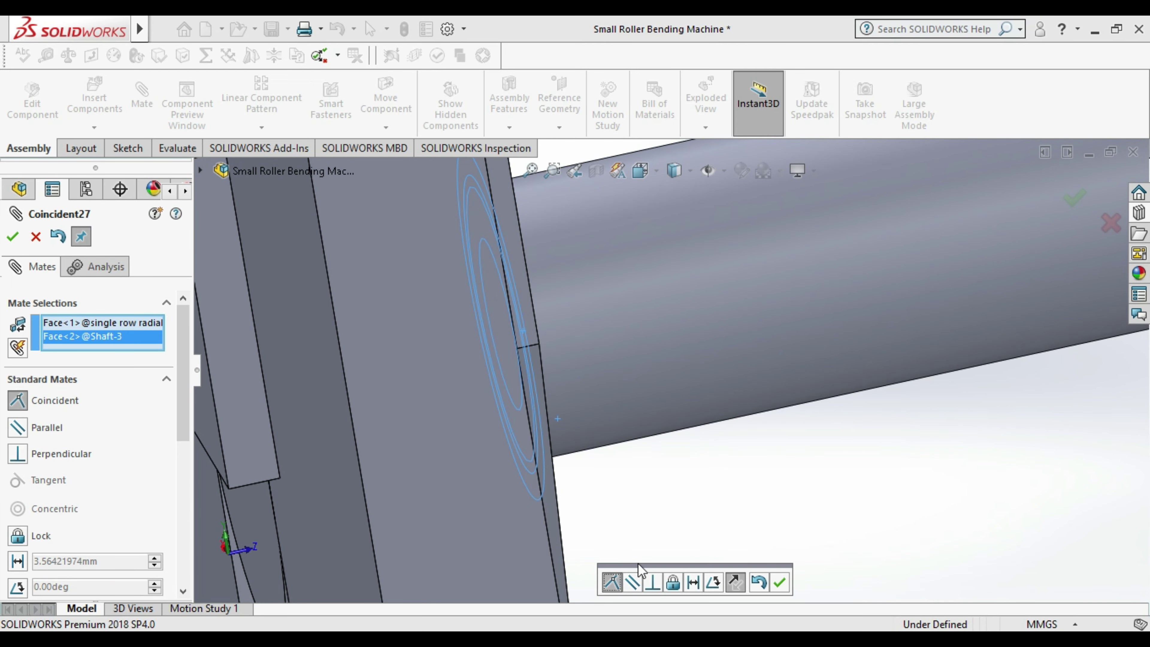
left_click(778, 584)
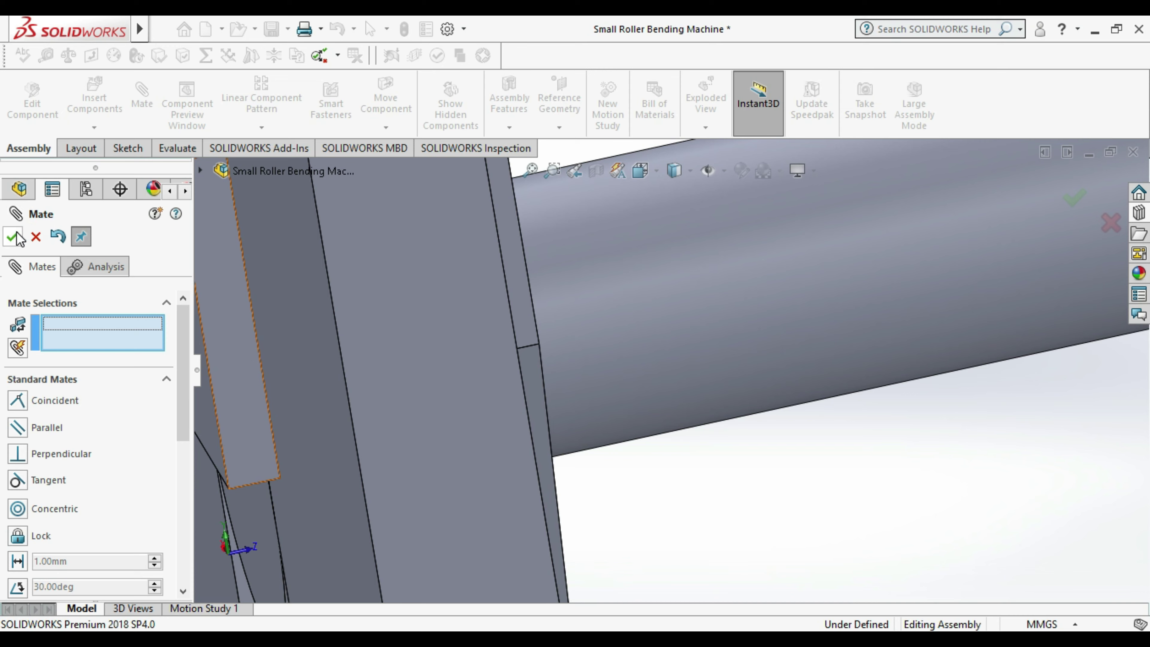
scroll(403, 384, "up", 5)
scroll(450, 444, "up", 3)
scroll(521, 475, "up", 3)
scroll(699, 455, "up", 2)
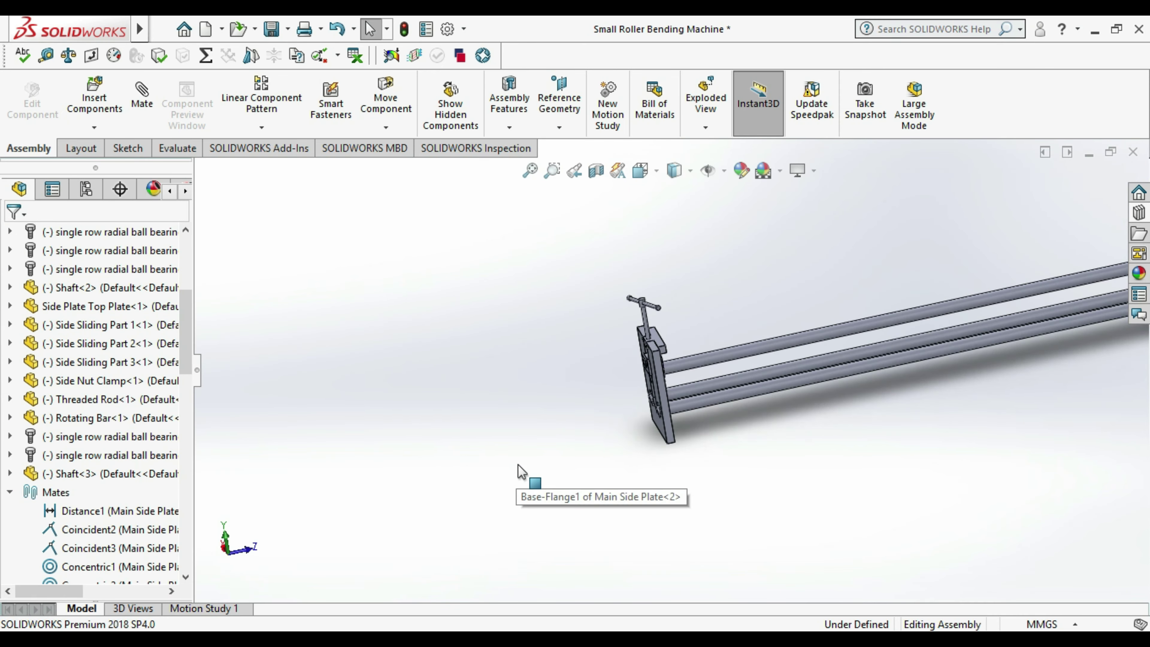
scroll(700, 455, "down", 2)
scroll(788, 424, "down", 5)
mouse_move(762, 403)
middle_mouse_down()
mouse_move(808, 393)
mouse_move(797, 393)
middle_mouse_up()
- Shift Rotating Bar<2> to a new position and save the assembly with a rebuild
mouse_move(396, 303)
left_mouse_down()
mouse_move(403, 336)
mouse_move(431, 352)
left_mouse_up()
key("Escape")
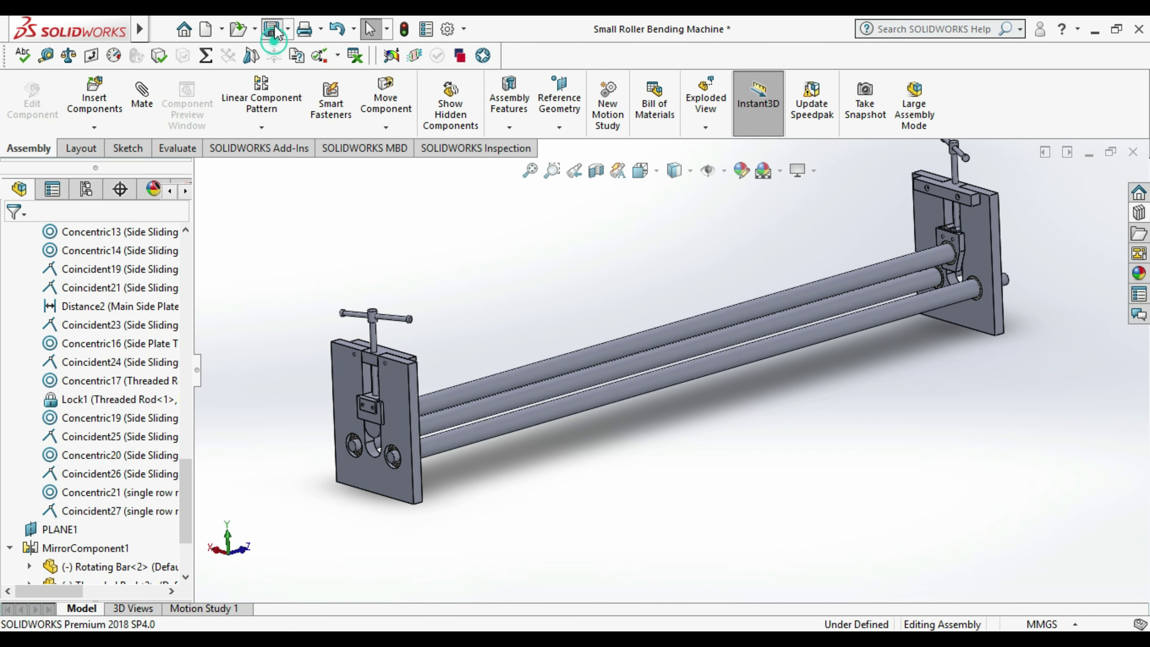
left_click(273, 29)
left_click(520, 259)
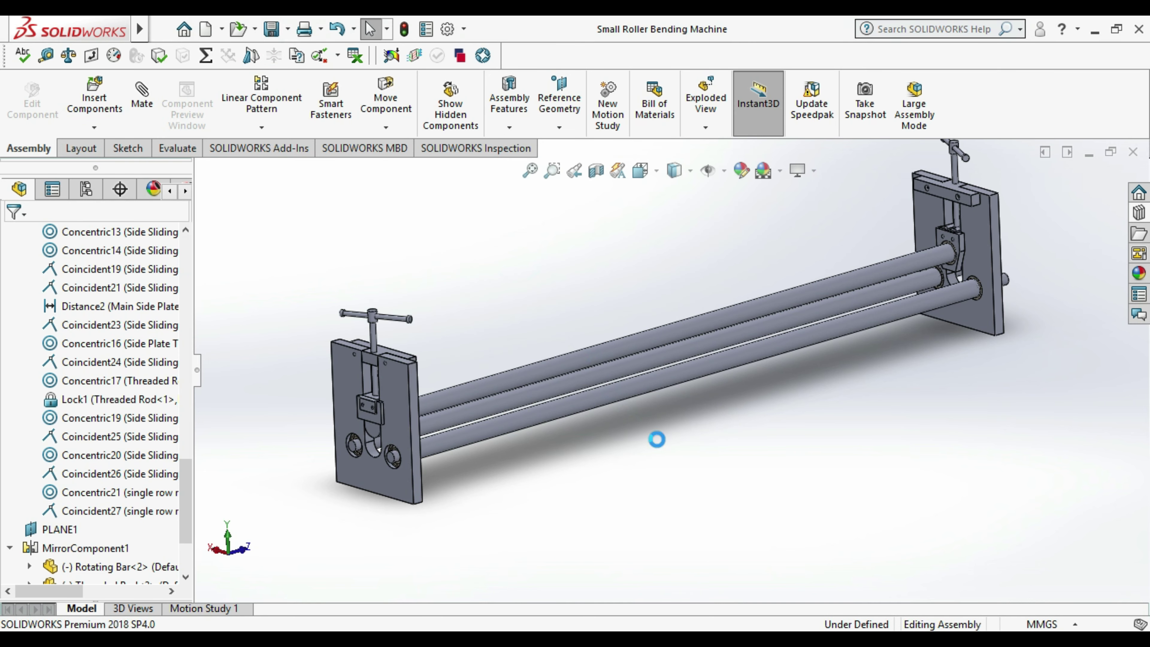
- Orbit and zoom to inspect the end plate from side-on and angled views
mouse_move(658, 446)
middle_mouse_down()
mouse_move(596, 410)
mouse_move(562, 477)
middle_mouse_up()
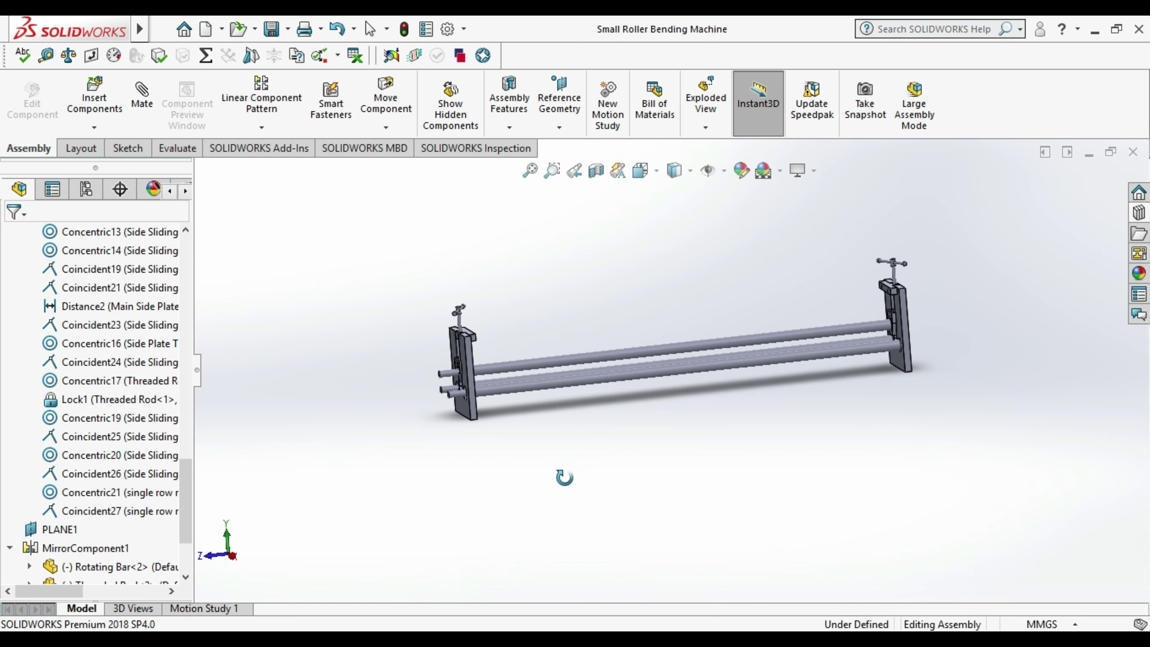
scroll(474, 376, "down", 3)
scroll(474, 376, "down", 3)
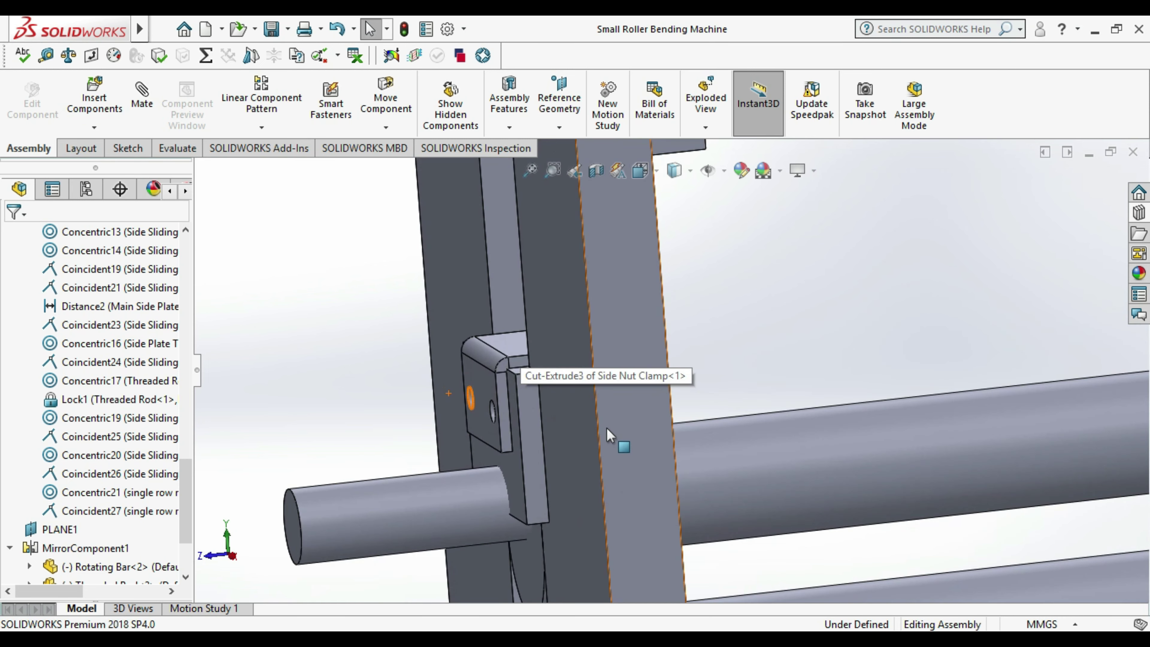
scroll(731, 358, "up", 3)
mouse_move(732, 357)
middle_mouse_down()
mouse_move(686, 380)
mouse_move(709, 260)
middle_mouse_up()
scroll(707, 256, "down", 3)
mouse_move(737, 322)
middle_mouse_down()
mouse_move(732, 244)
mouse_move(623, 297)
middle_mouse_up()
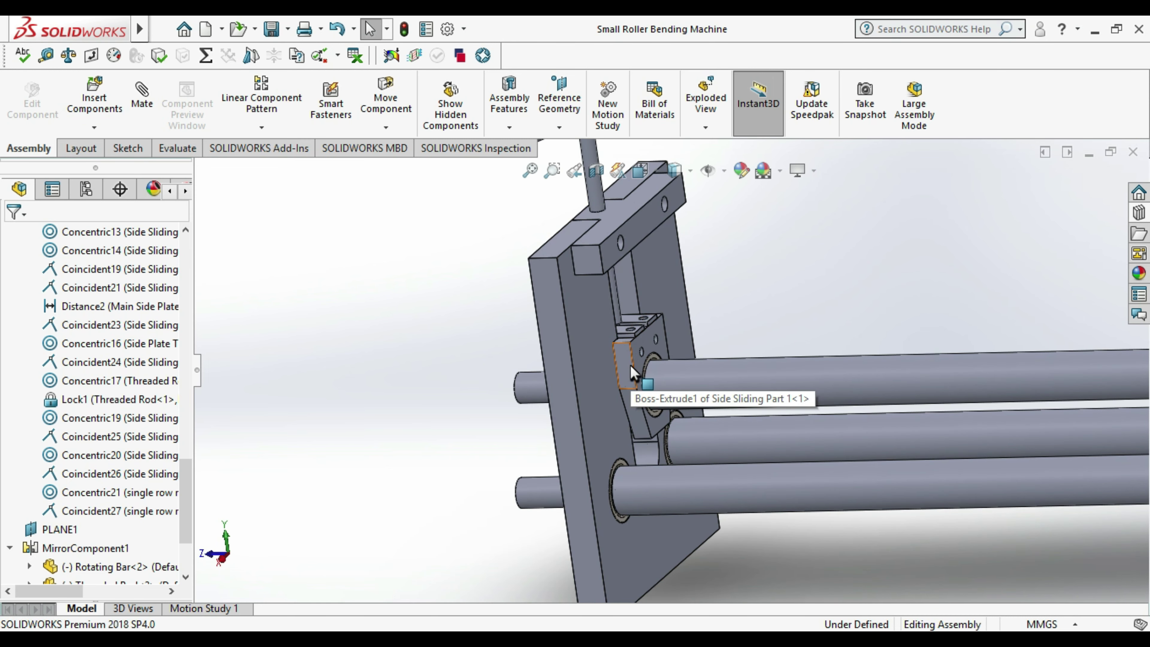
scroll(632, 370, "up", 3)
scroll(715, 281, "down", 2)
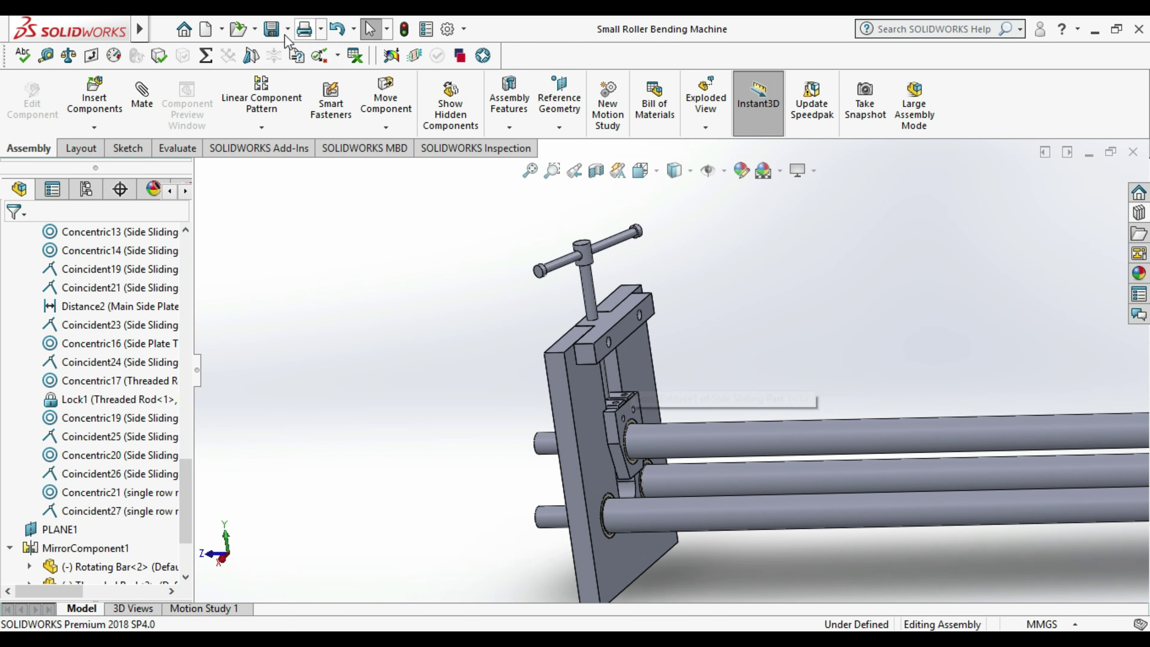
scroll(482, 342, "up", 2)
scroll(731, 380, "up", 3)
scroll(1037, 391, "down", 2)
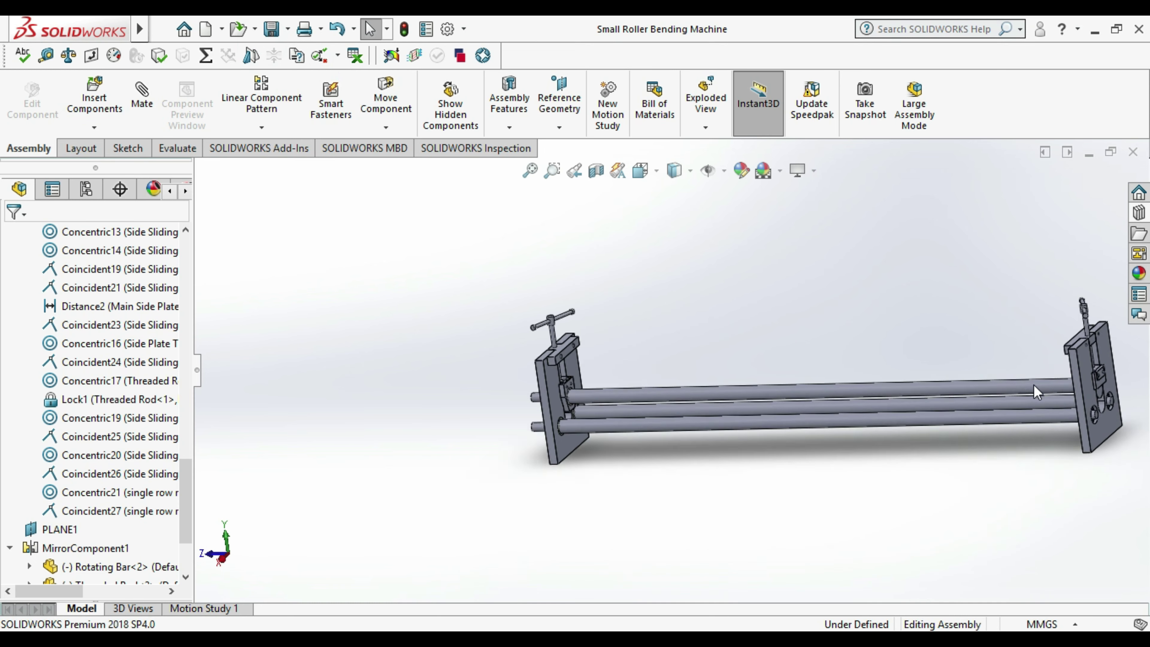
scroll(1100, 415, "down", 2)
scroll(1101, 413, "down", 3)
scroll(991, 344, "down", 3)
scroll(978, 375, "down", 2)
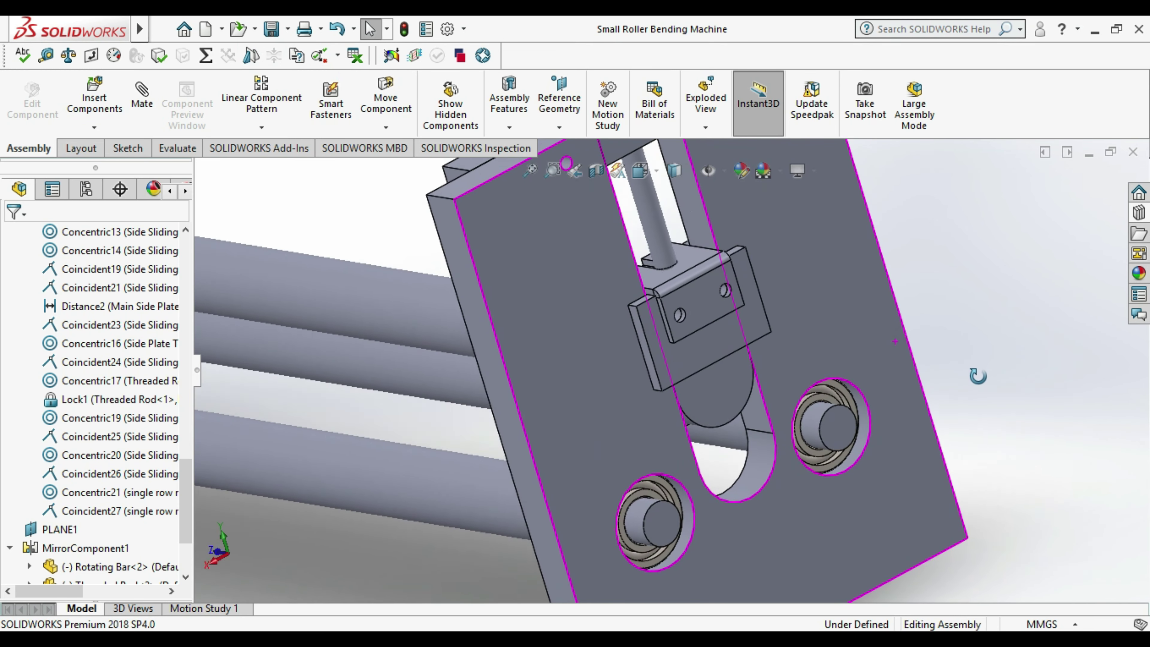
- Inspect the right side plate front-on and edge-on, then bring up Side Sliding Part 3's options
middle_click_drag(978, 375, 996, 374)
scroll(996, 375, "up", 3)
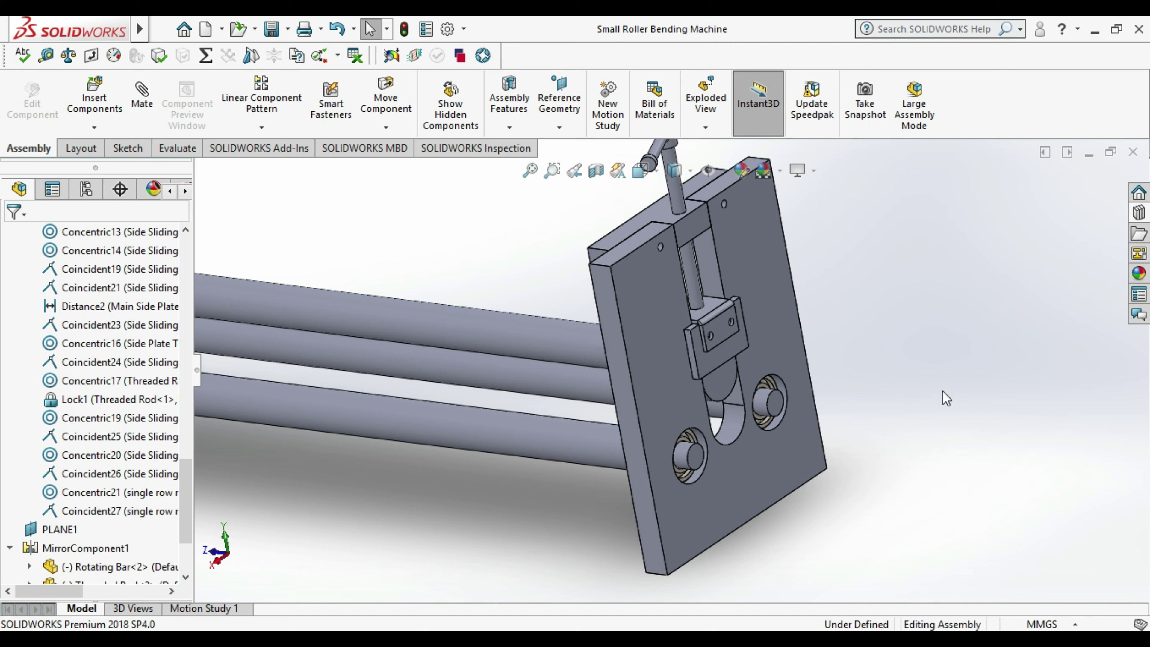
scroll(800, 433, "up", 1)
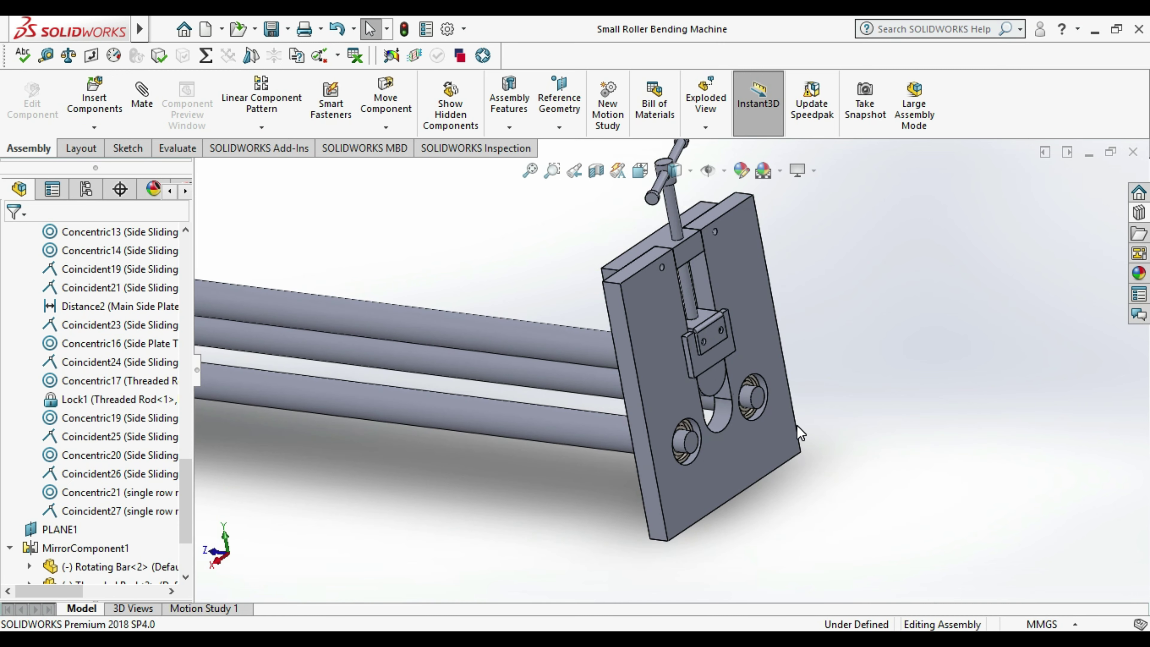
scroll(801, 433, "up", 1)
scroll(772, 443, "up", 1)
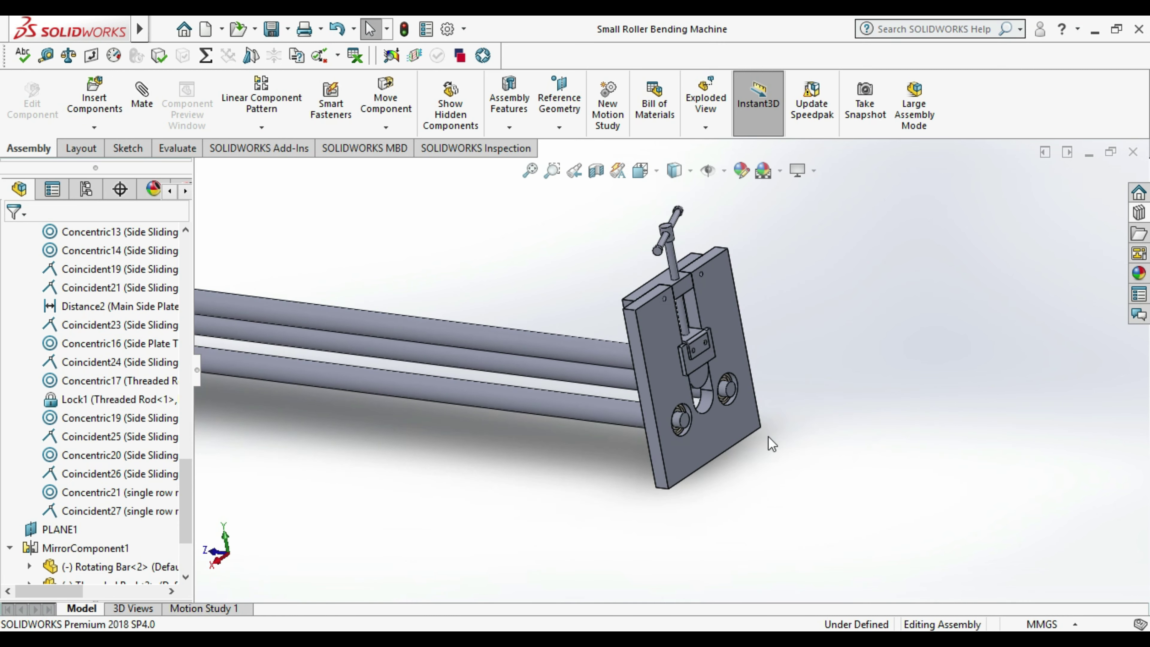
scroll(661, 466, "up", 2)
scroll(616, 440, "up", 2)
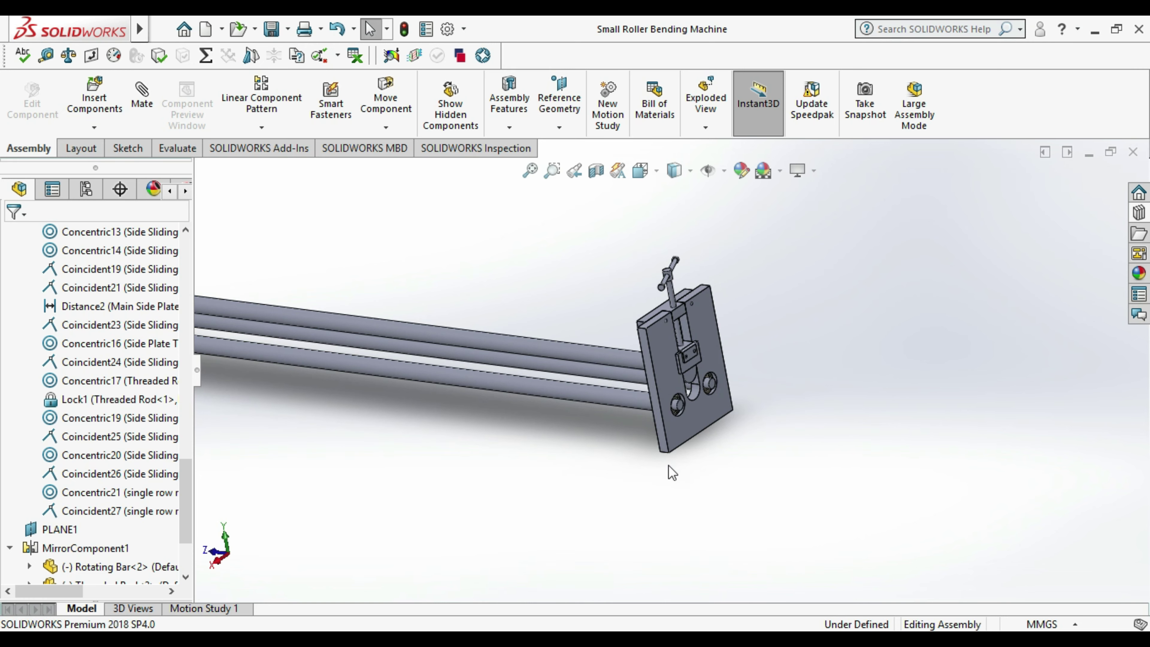
scroll(662, 467, "up", 2)
scroll(654, 465, "up", 1)
scroll(469, 424, "down", 3)
mouse_move(548, 397)
middle_mouse_down()
mouse_move(575, 380)
mouse_move(562, 403)
mouse_move(585, 398)
mouse_move(638, 367)
mouse_move(634, 412)
middle_mouse_up()
scroll(634, 413, "down", 3)
scroll(634, 414, "down", 2)
scroll(730, 451, "down", 2)
scroll(730, 451, "up", 2)
scroll(731, 451, "up", 2)
mouse_move(730, 451)
middle_mouse_down()
mouse_move(731, 433)
mouse_move(701, 431)
mouse_move(744, 398)
middle_mouse_up()
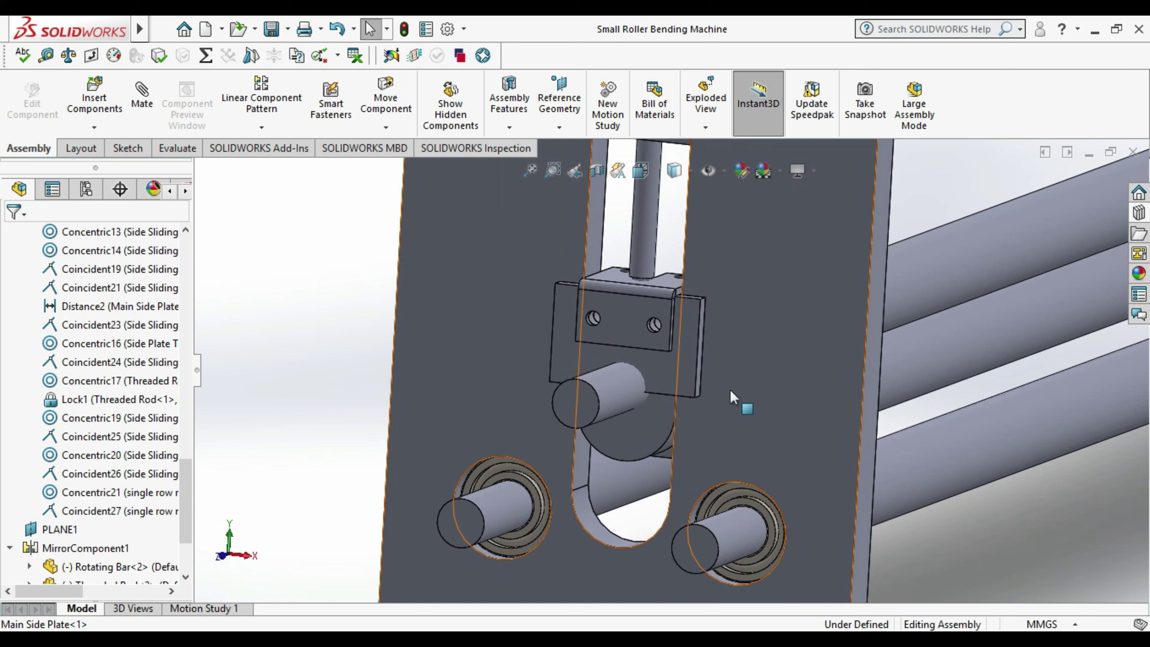
right_click(655, 375)
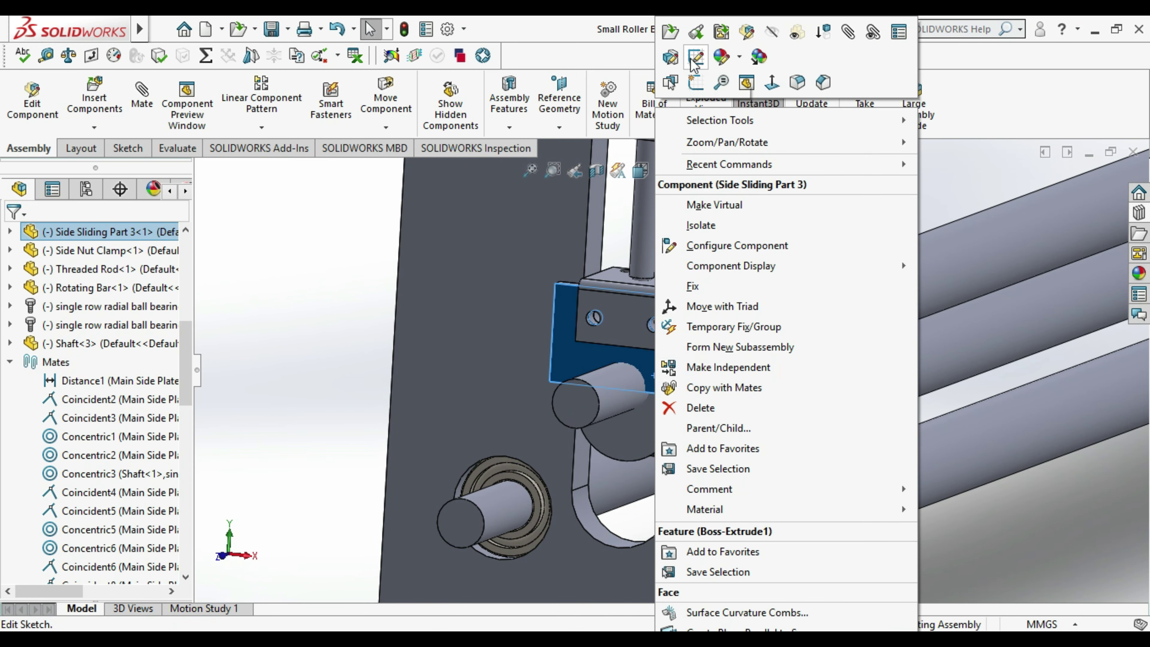
- Open Side Sliding Part 3 on its own and start a sketch on its face
left_click(669, 31)
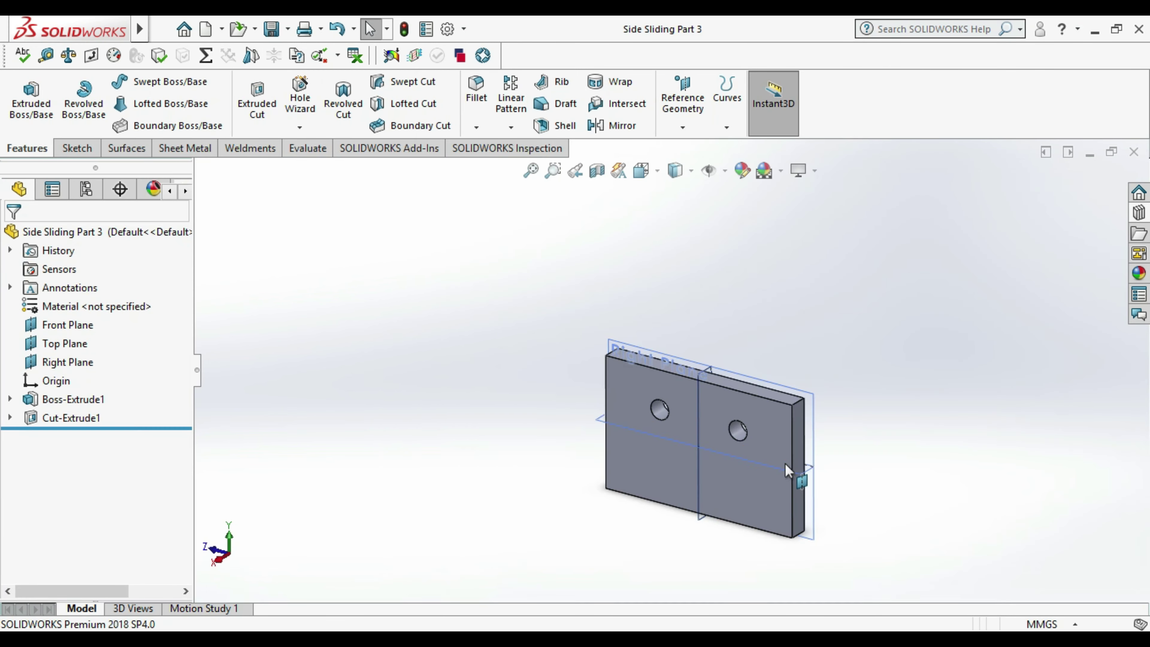
left_click(738, 498)
right_click(737, 499)
left_click(780, 259)
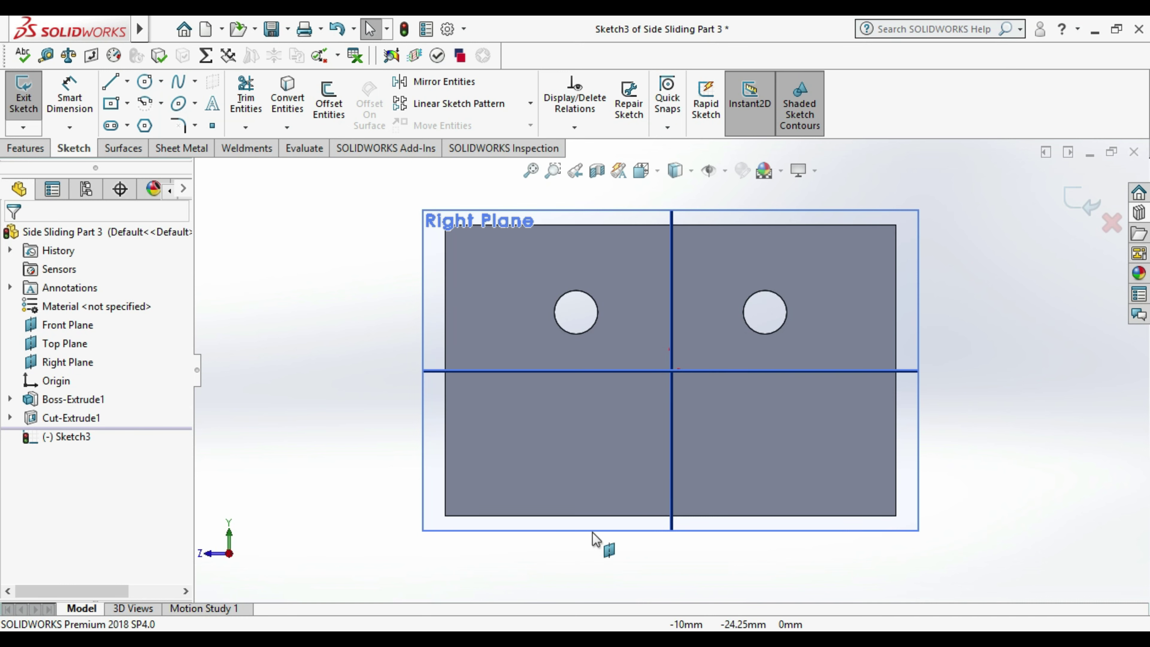
- Expand Boss-Extrude1, show Sketch1, and edit it to reveal the 62 by 40 rectangle
right_click(74, 426)
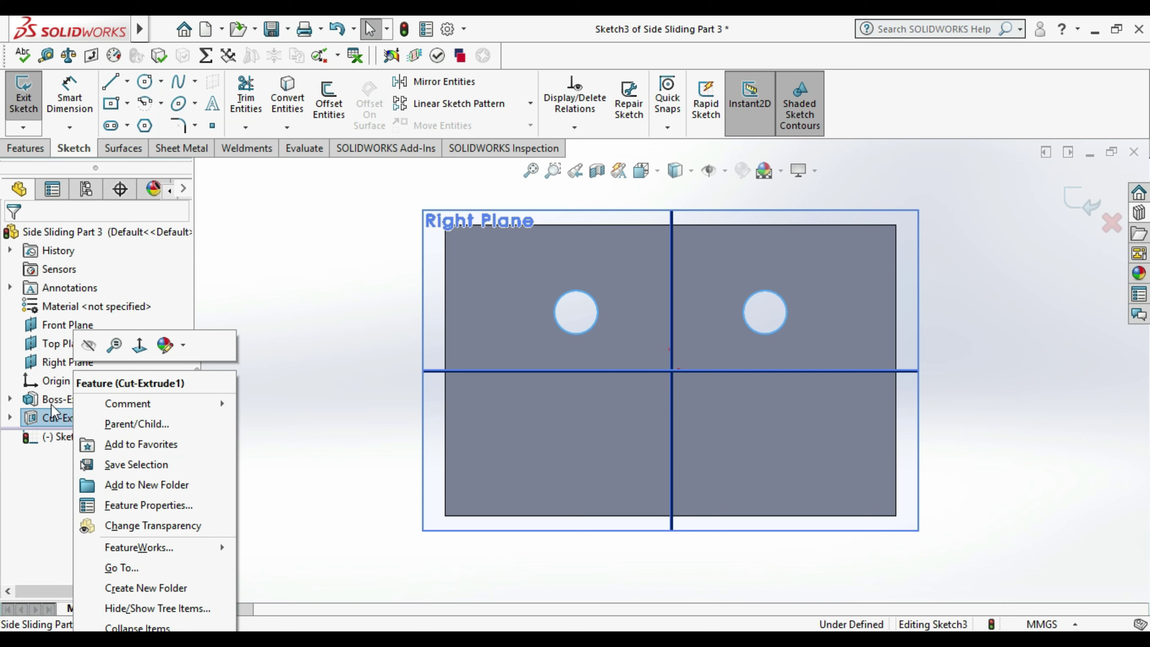
right_click(51, 405)
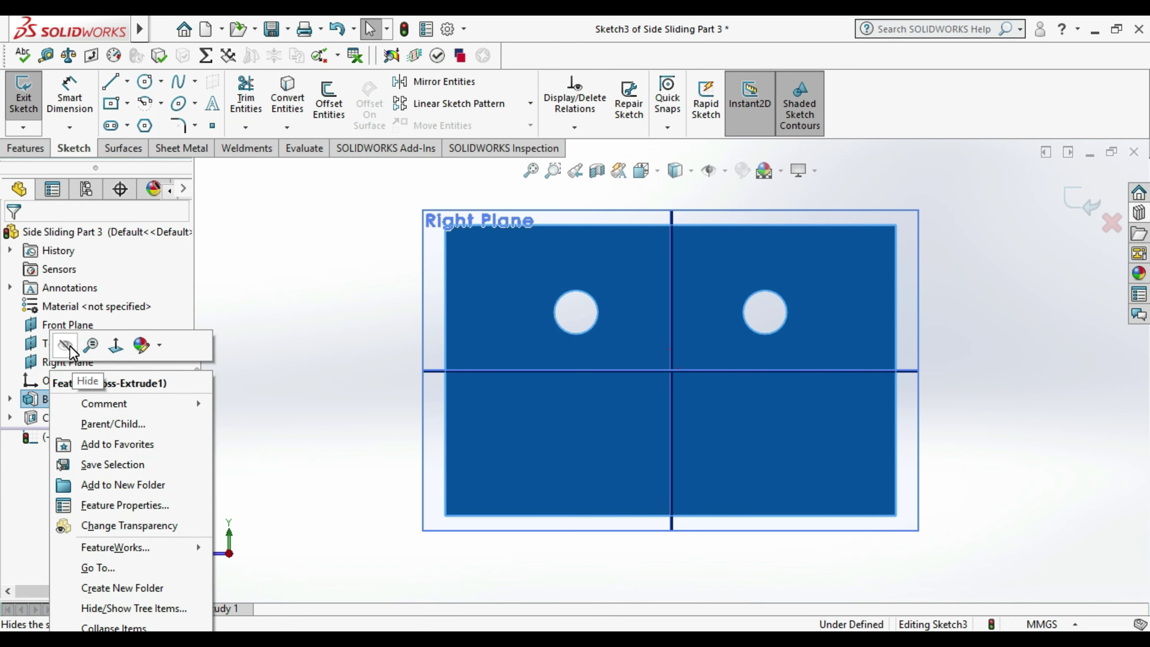
left_click(310, 485)
left_click(10, 399)
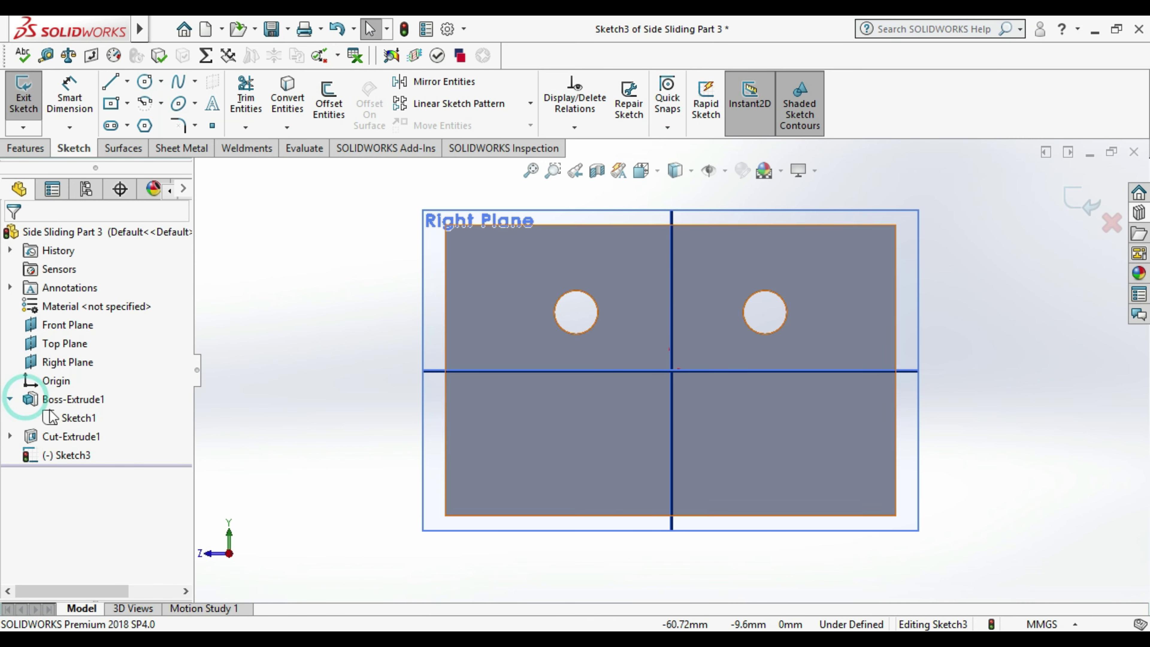
right_click(81, 419)
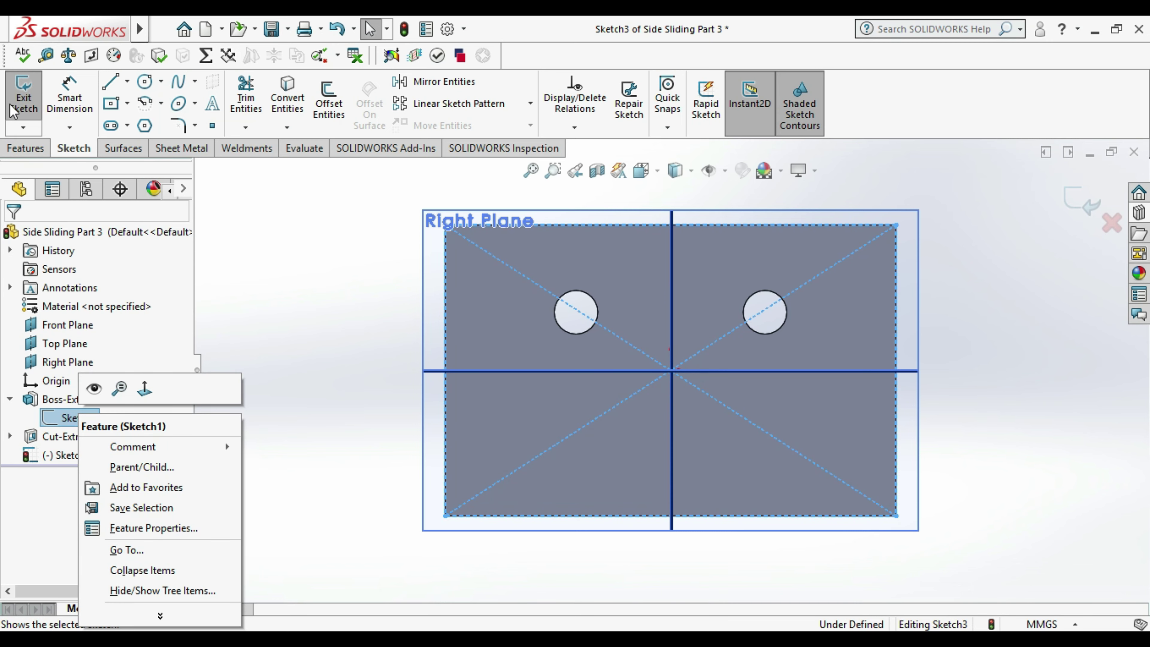
left_click(24, 83)
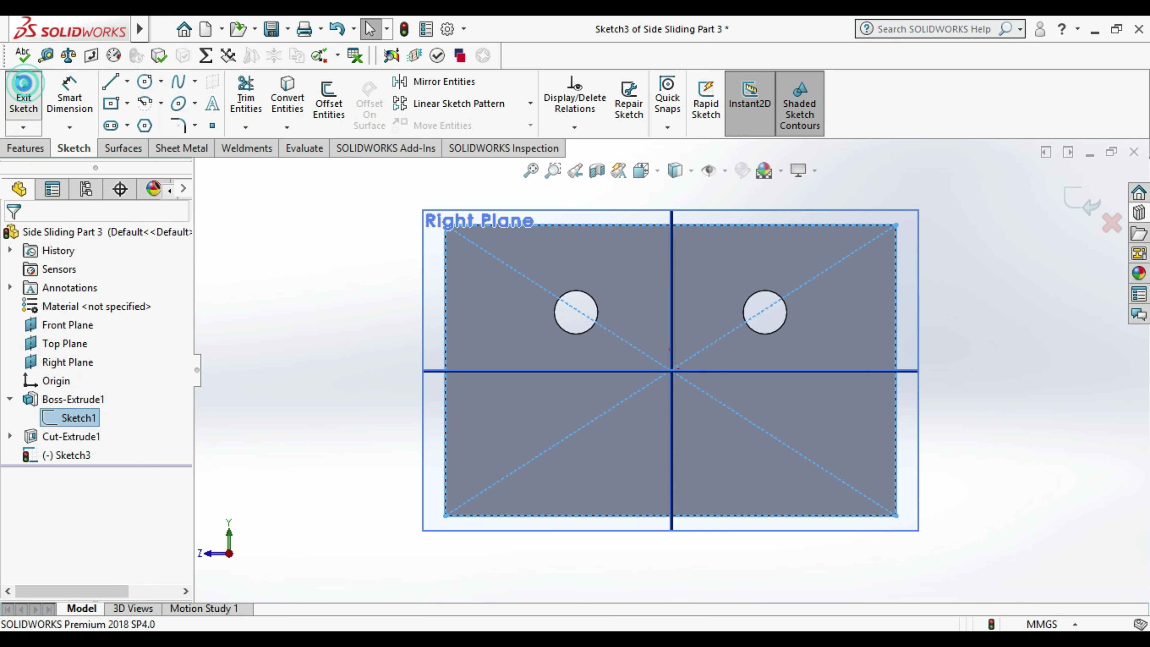
right_click(70, 421)
left_click(80, 362)
left_click(294, 460)
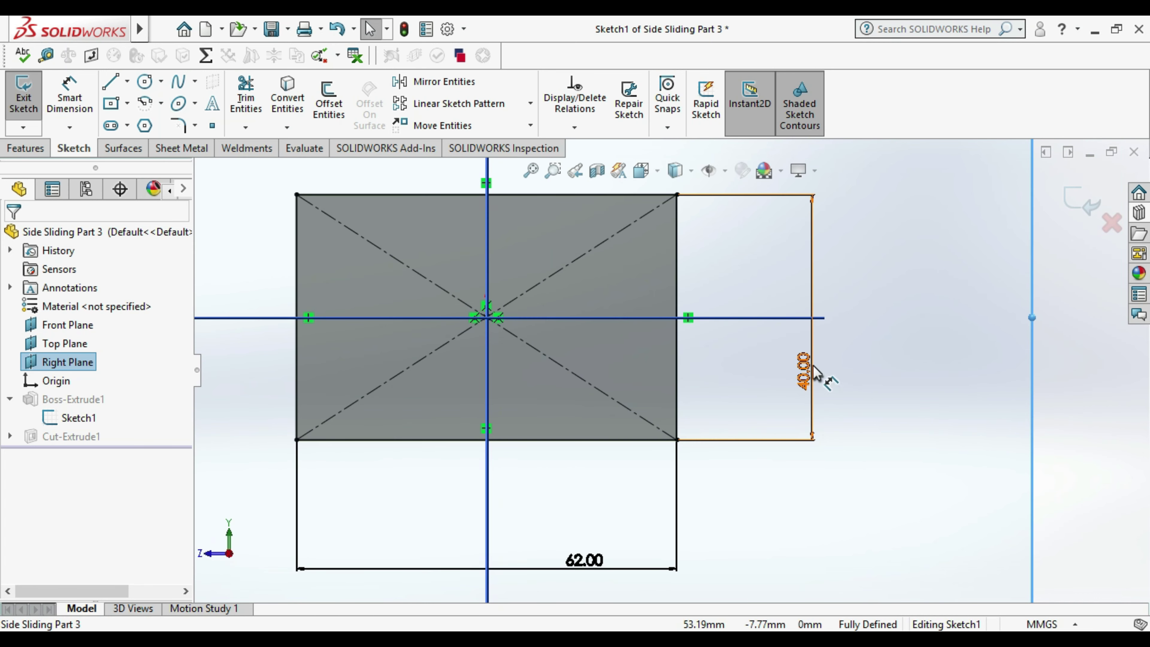
- Check the 40.00 height dimension, cancel without changes, and close Sketch1
double_click(814, 372)
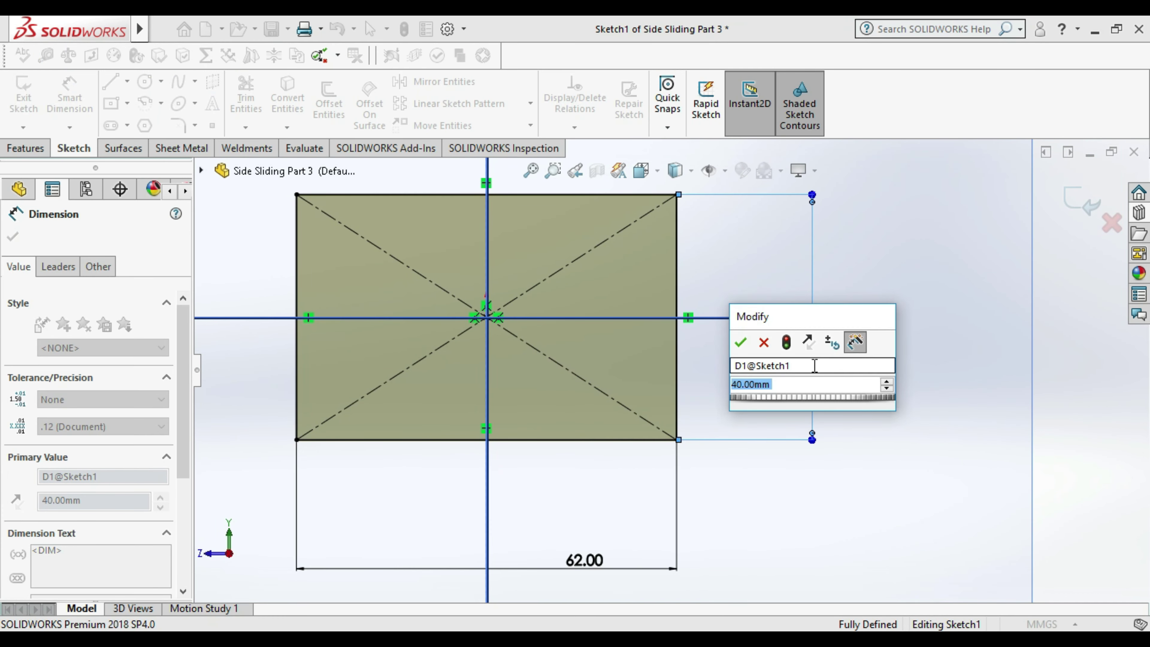
left_click(763, 344)
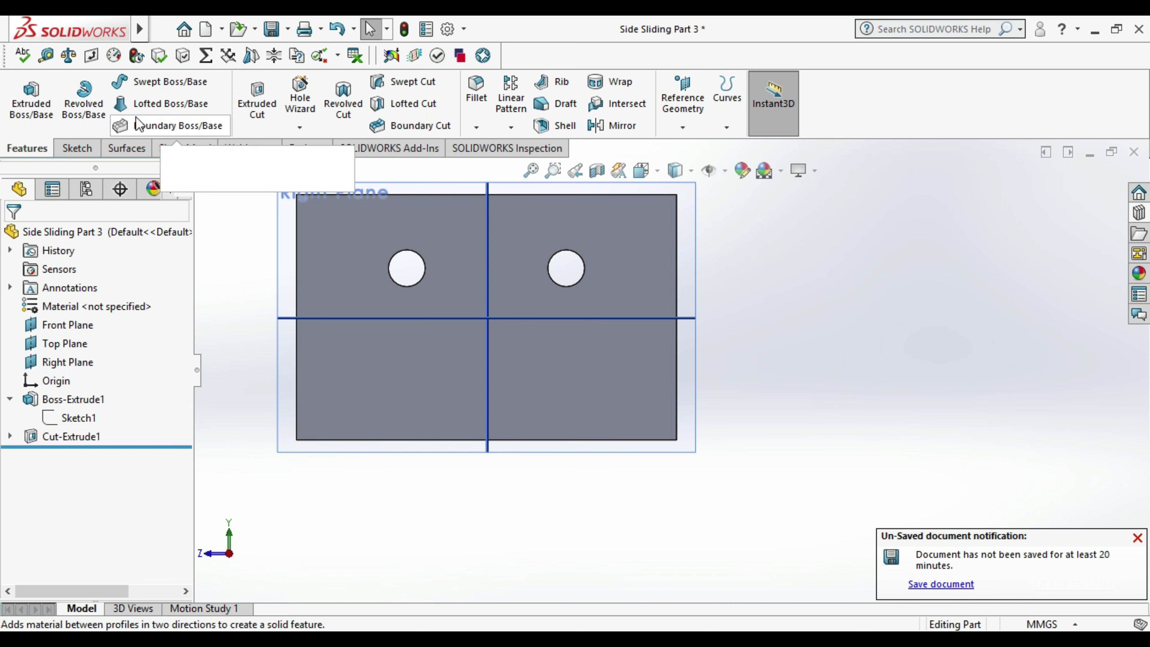
right_click(429, 350)
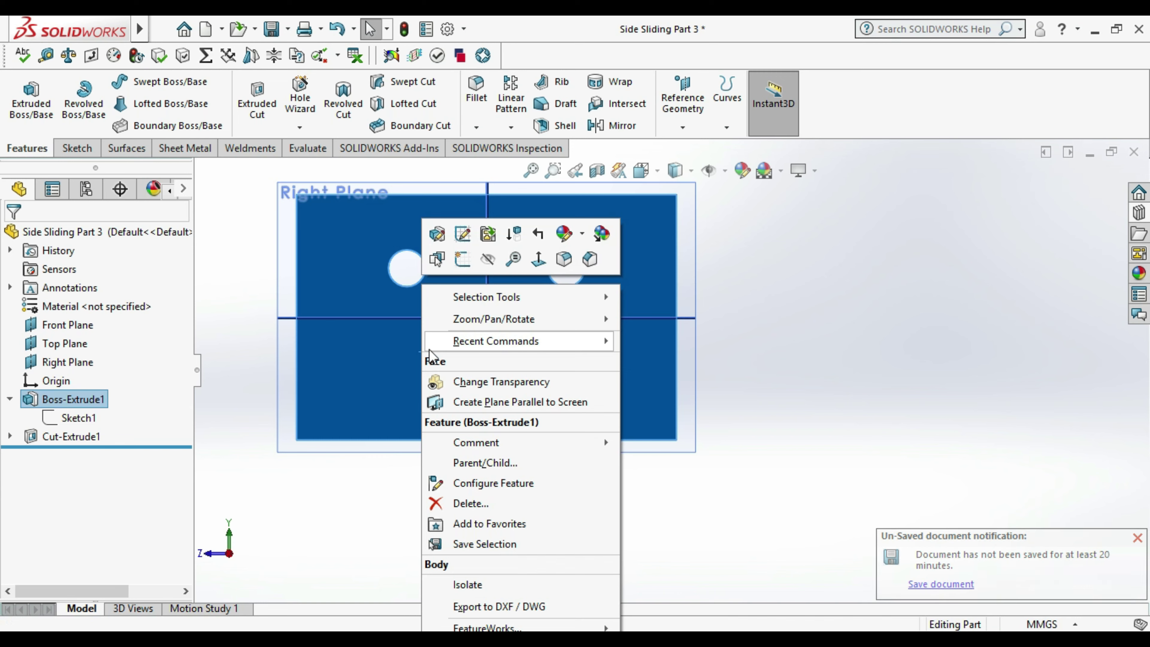
- Draw a 180° centre-point arc on the plate face, centred at the bottom-edge midpoint
left_click(462, 257)
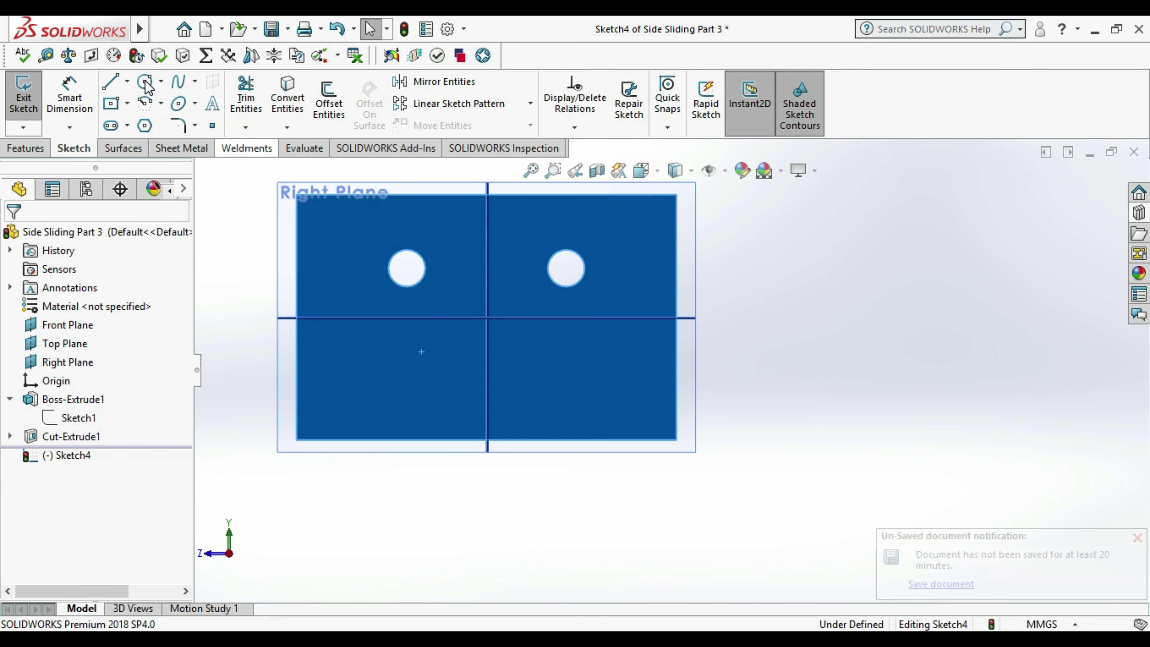
left_click(146, 105)
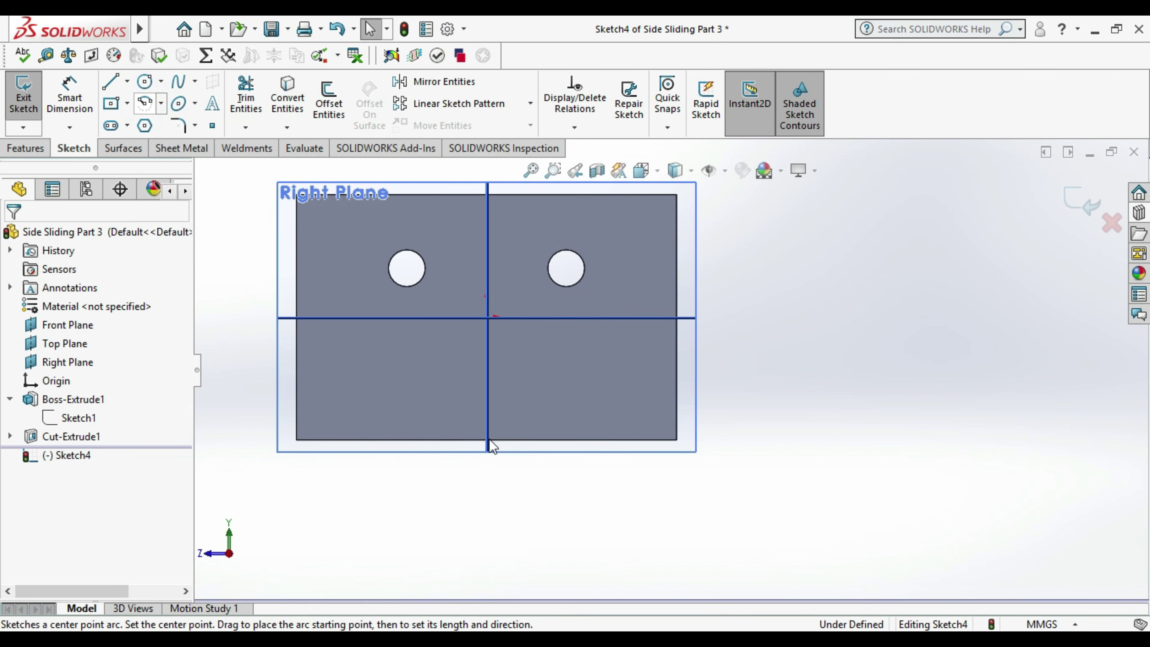
key("Escape")
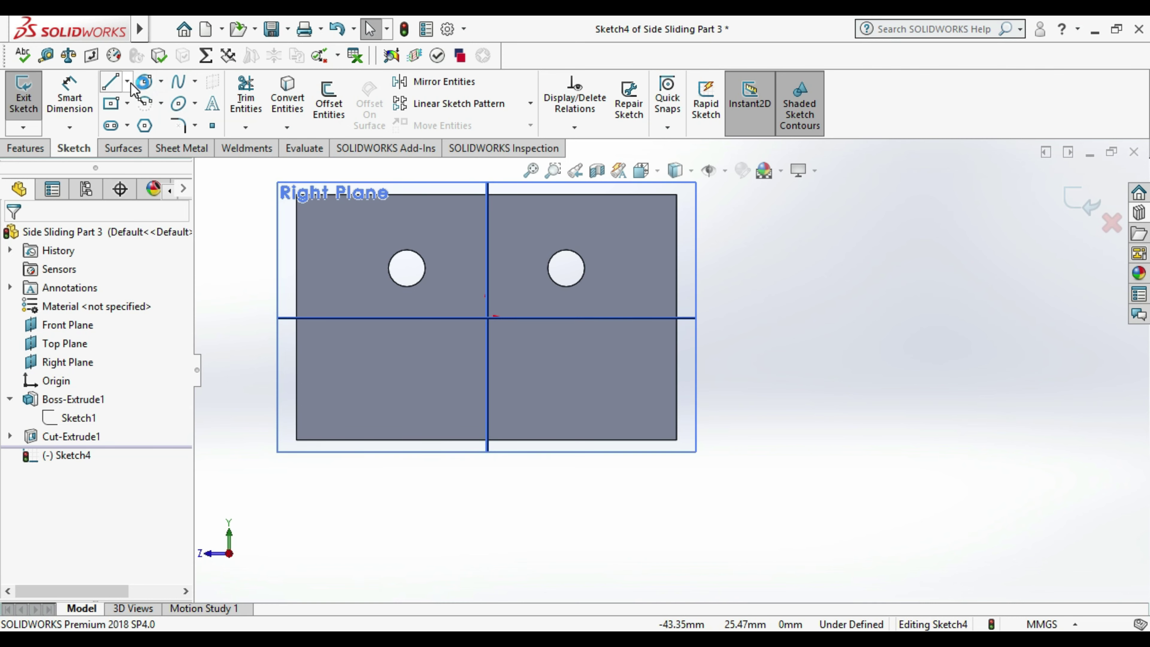
left_click(145, 102)
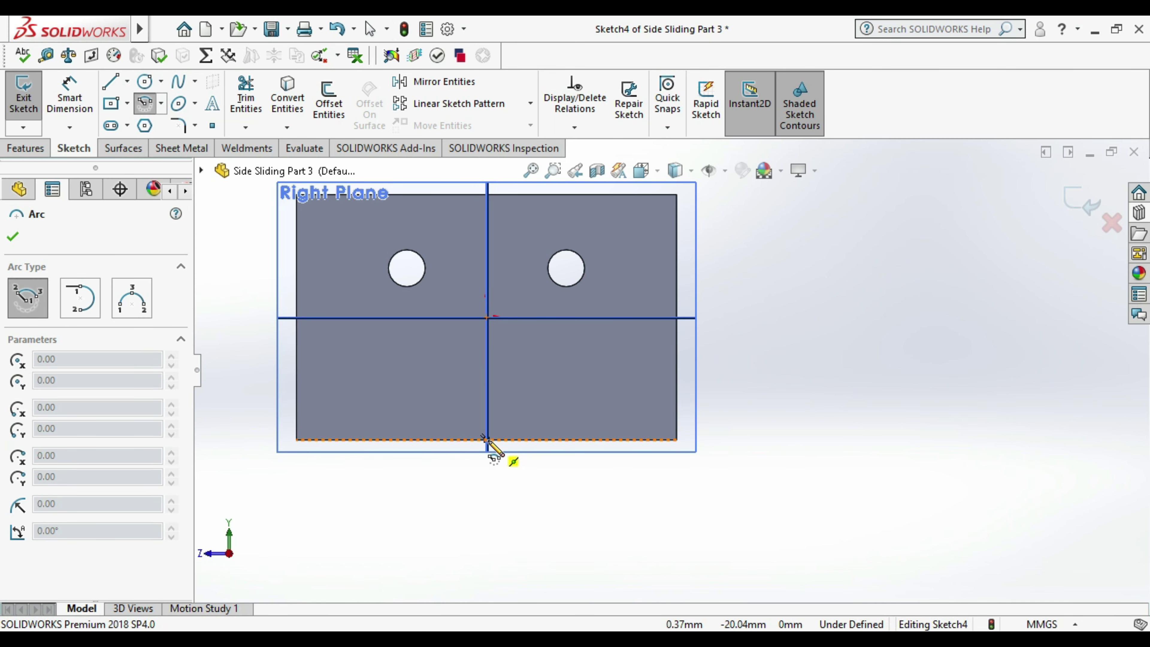
left_click(487, 438)
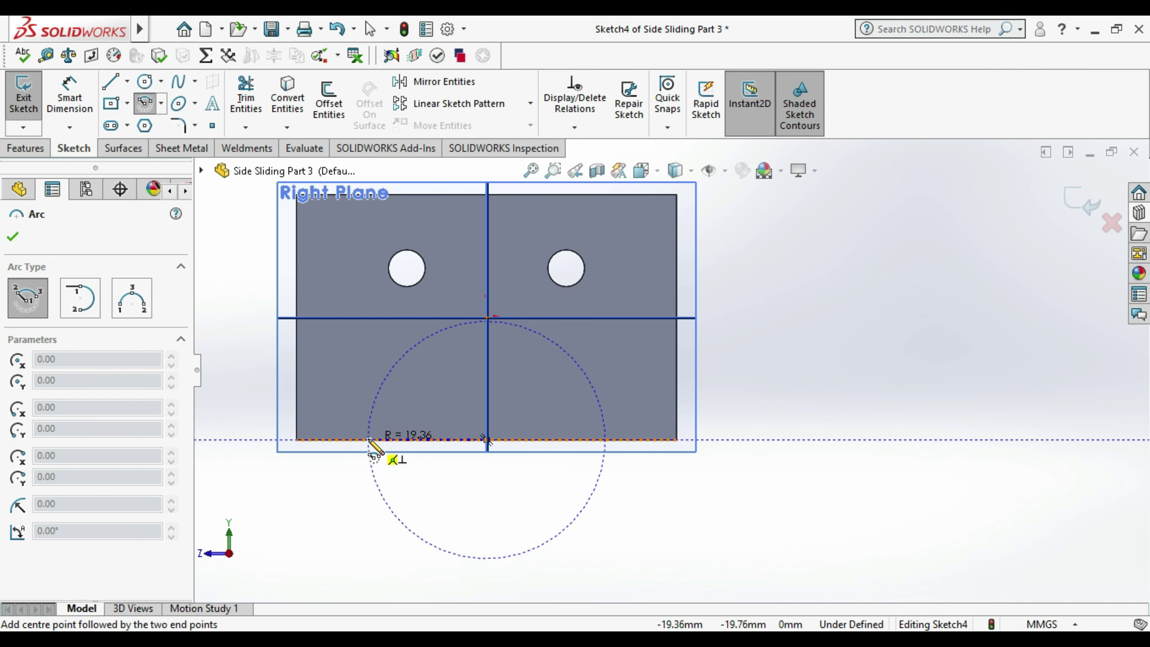
left_click(387, 439)
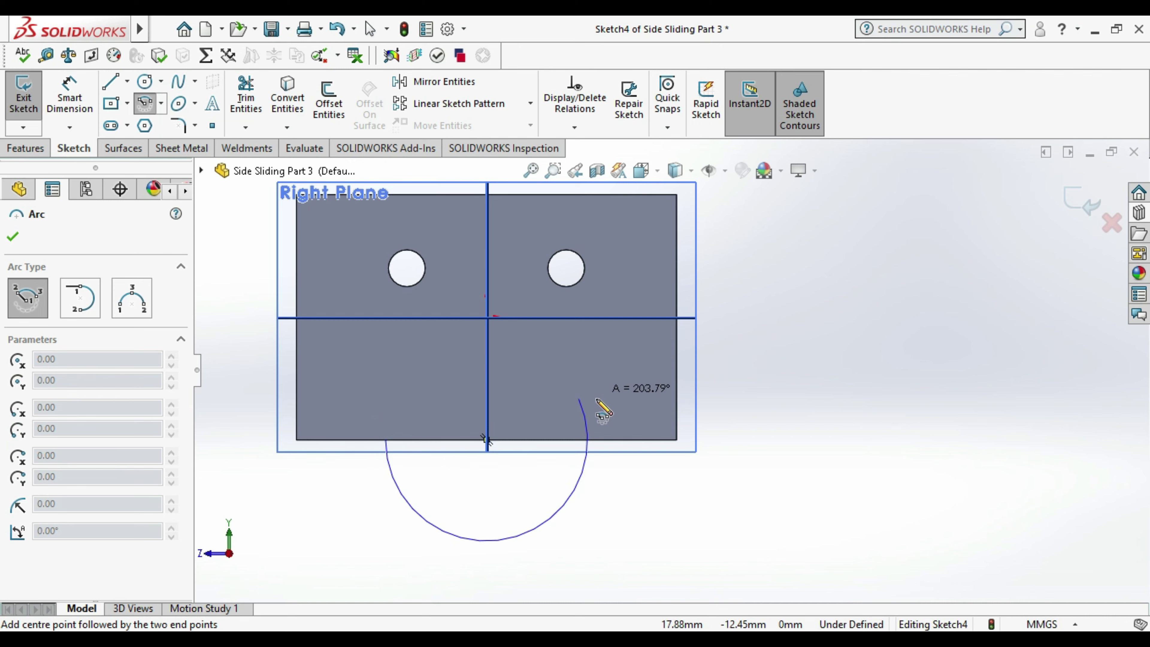
left_click(597, 441)
- Dimension the arc's radius to 16 mm
key("d")
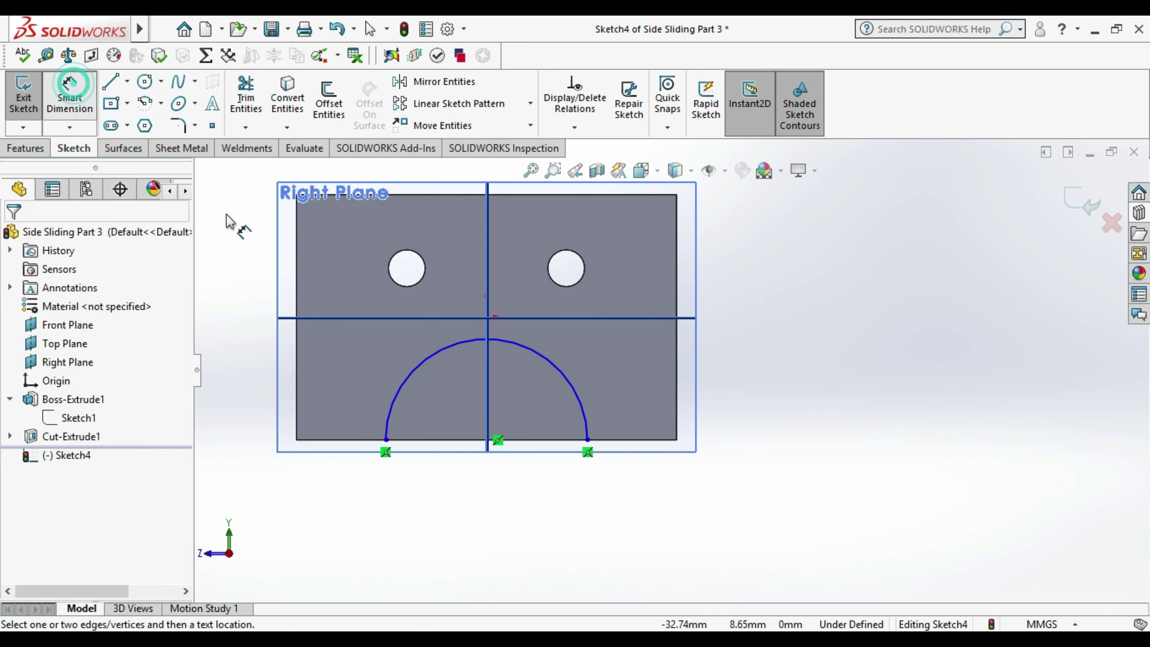
left_click(587, 424)
left_click(652, 389)
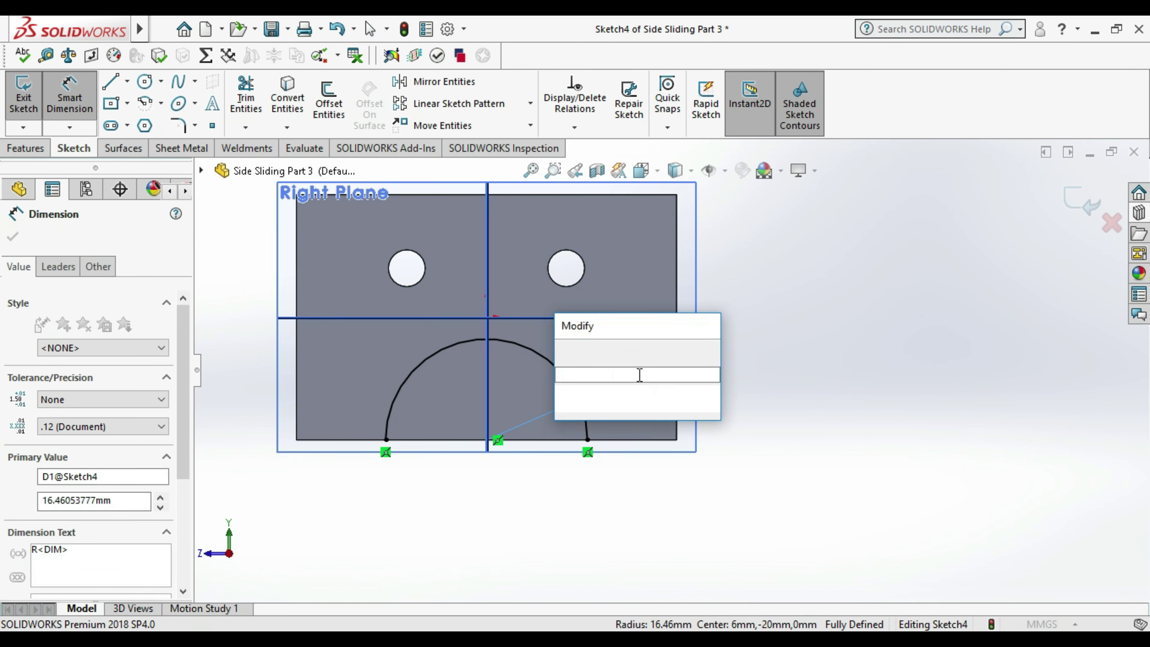
type("16")
key("Return")
left_click(729, 378)
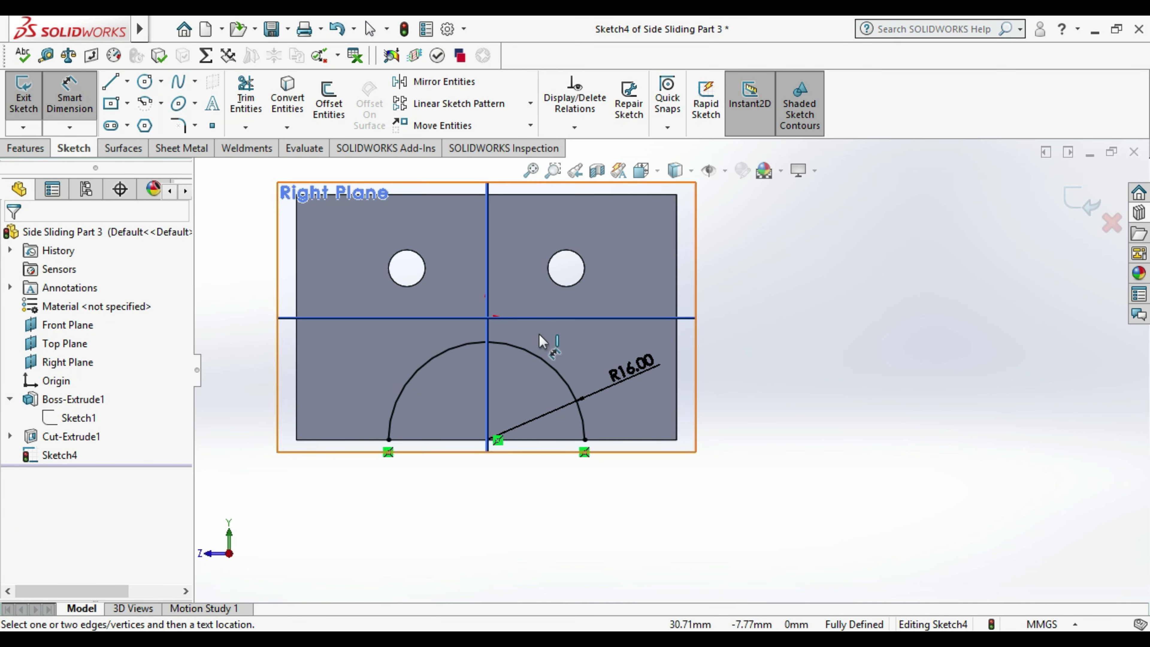
- Exit the sketch, abandon the cut on the open profile, and reopen Sketch4 for editing
left_click(23, 95)
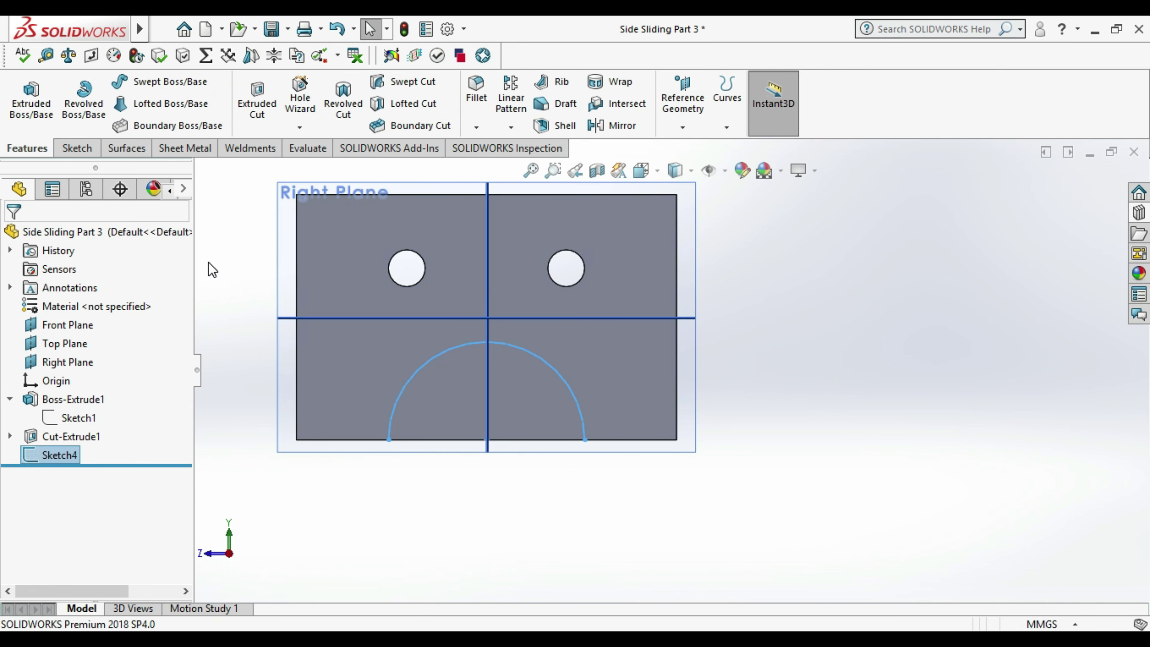
left_click(256, 100)
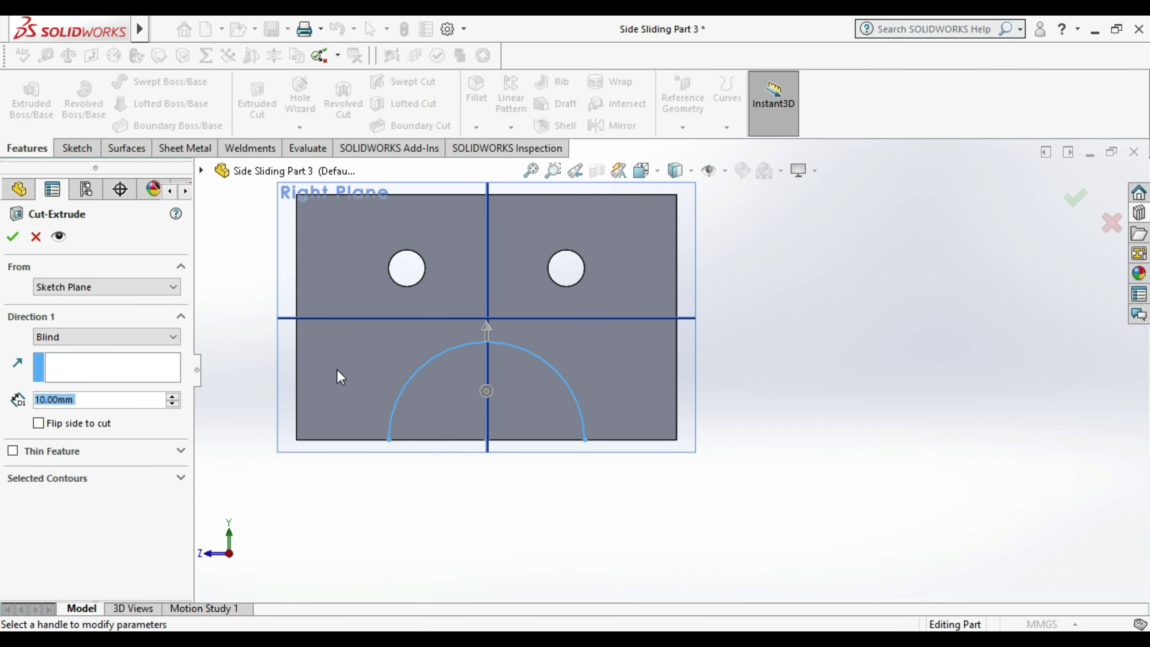
left_click(36, 236)
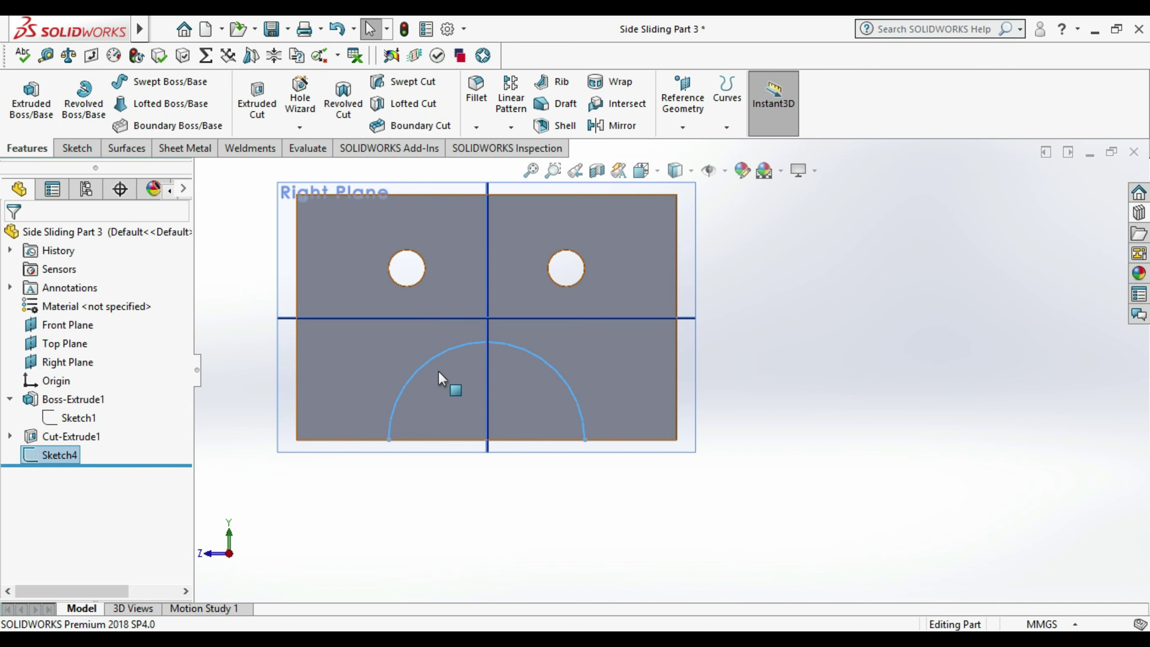
double_click(449, 378)
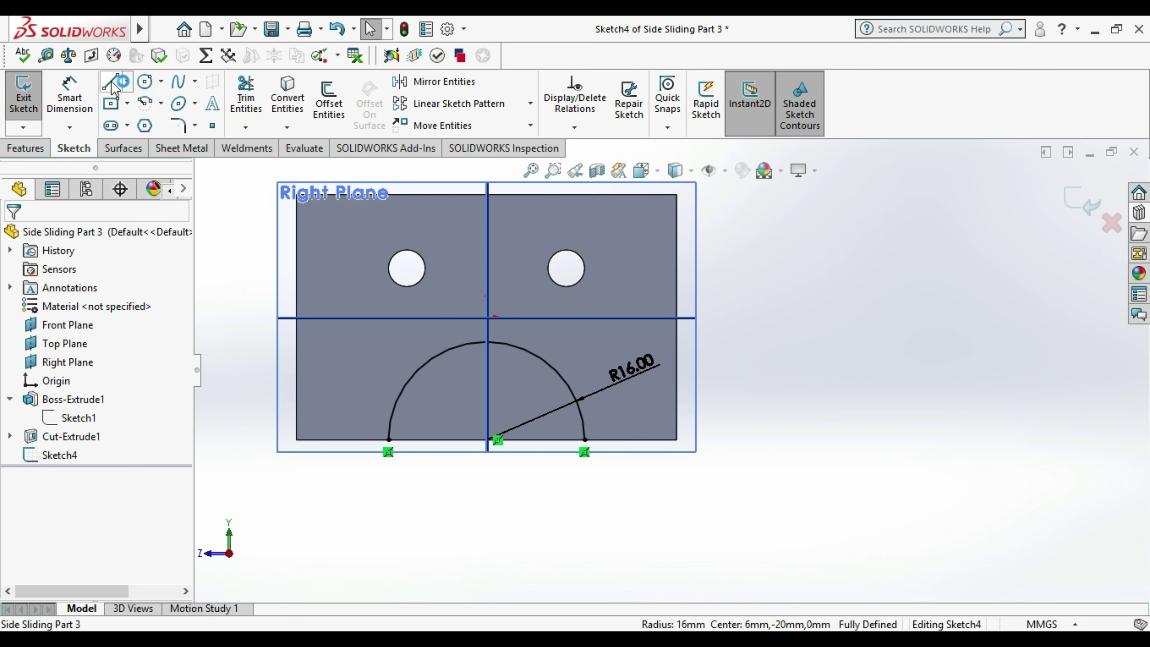
left_click(111, 82)
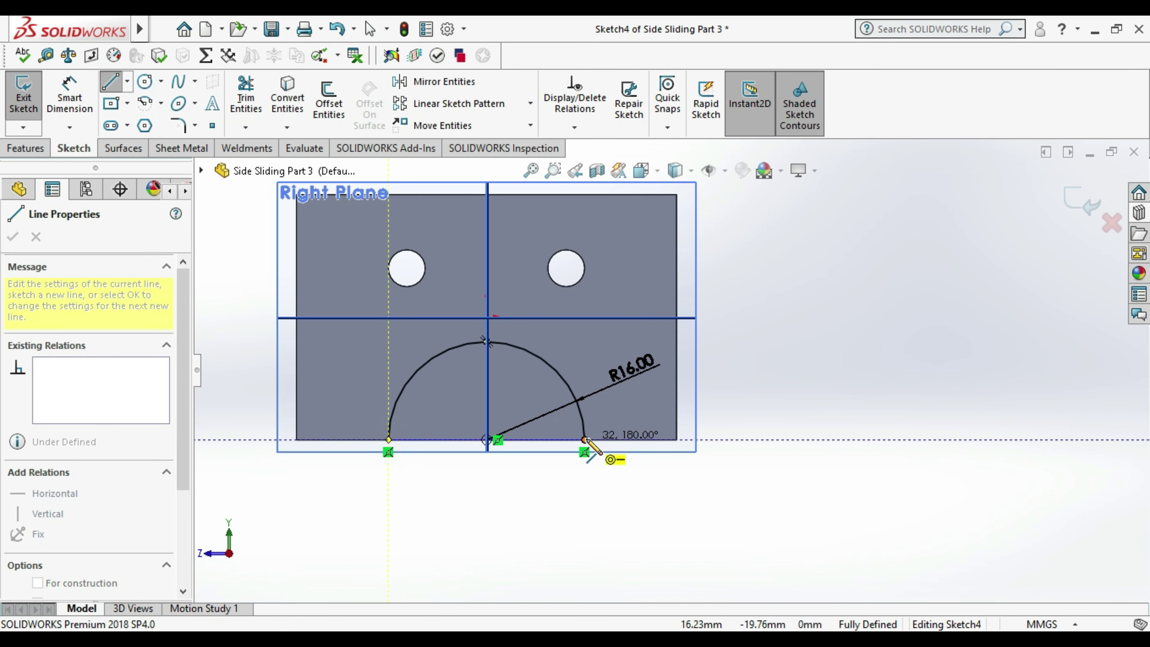
- Close the semicircle with a straight line along the bottom edge and exit the sketch
left_click(584, 440)
key("Escape")
left_click(23, 95)
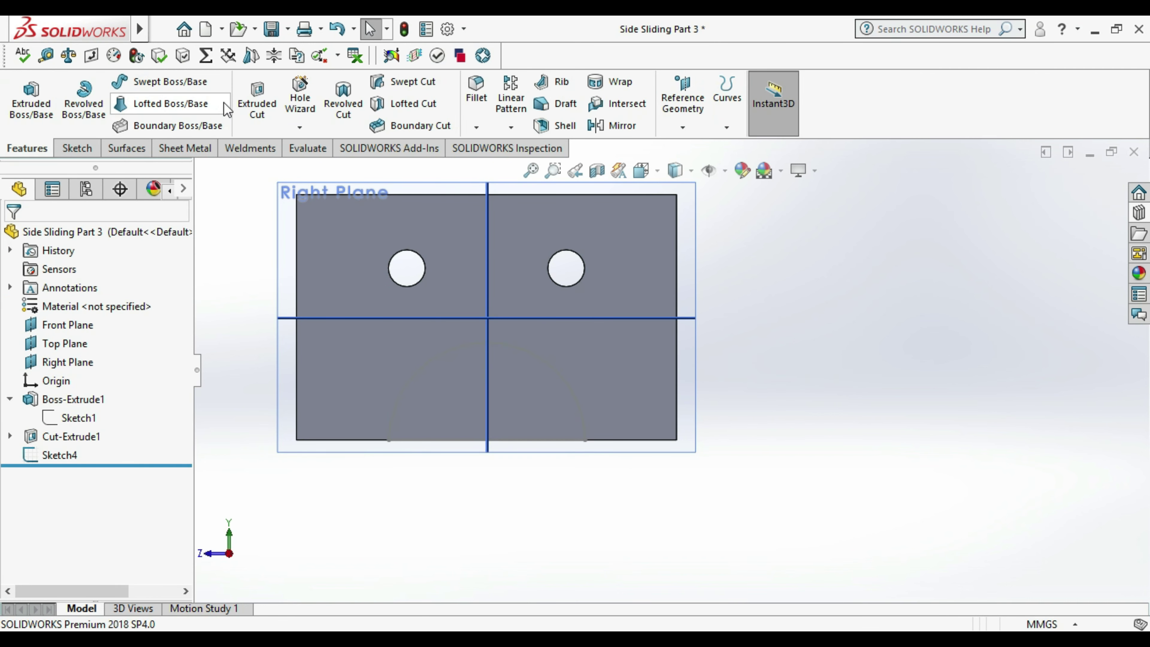
left_click(257, 100)
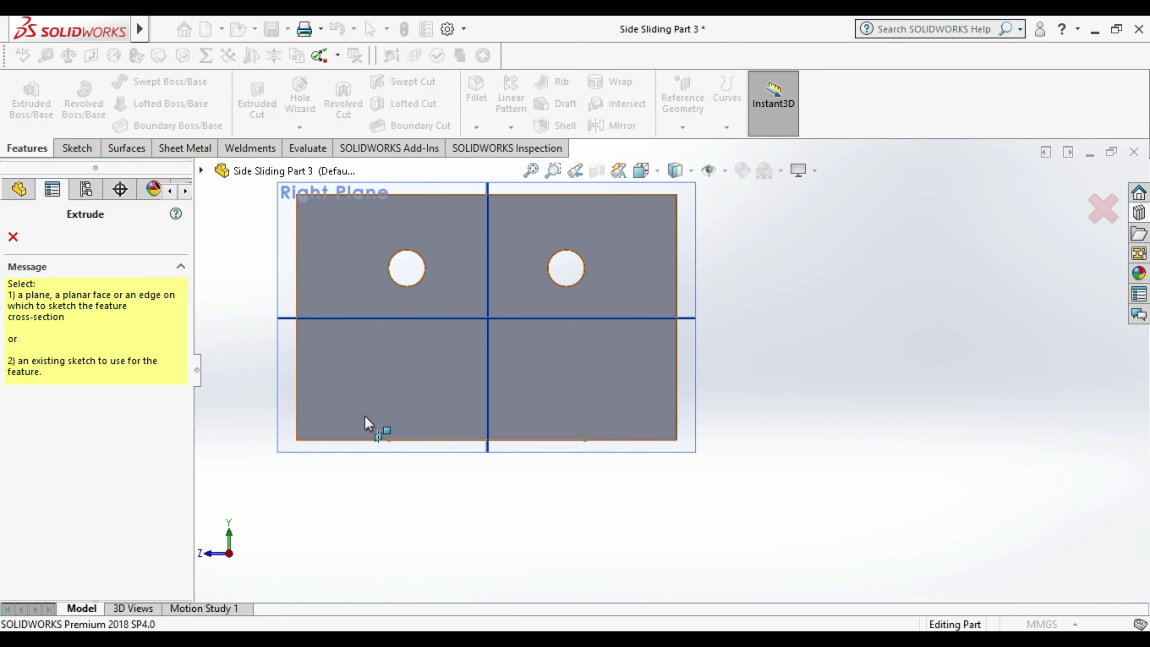
left_click(12, 238)
- Extrude-cut the semicircular notch using Sketch4, save the part, and switch to the assembly
left_click(73, 418)
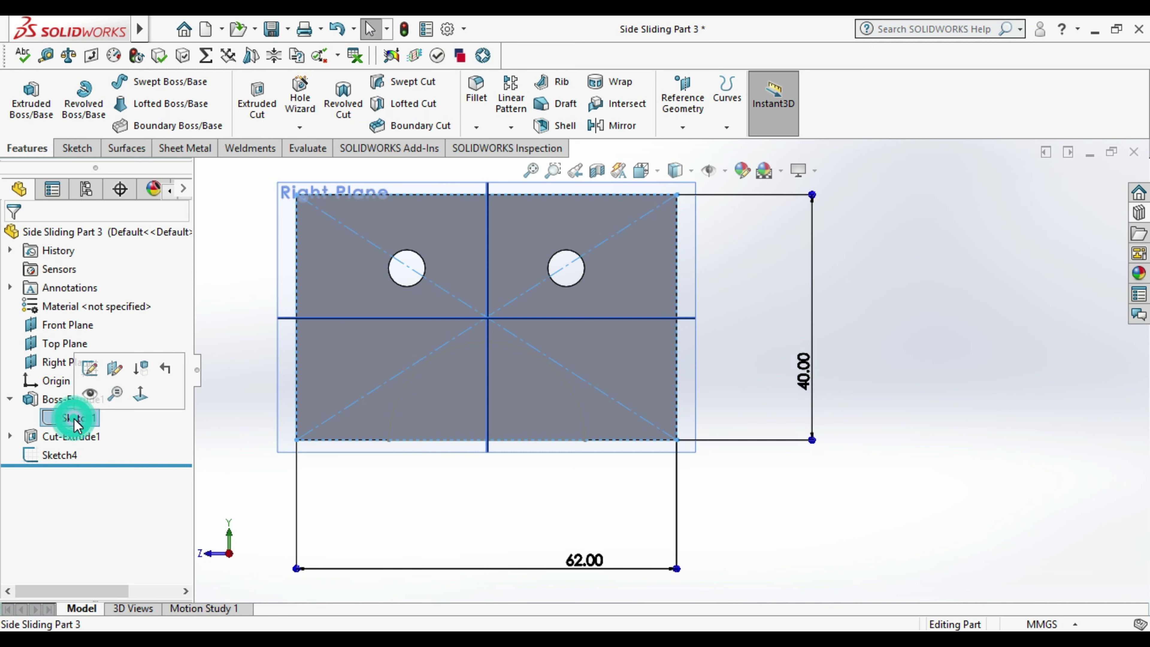
left_click(59, 454)
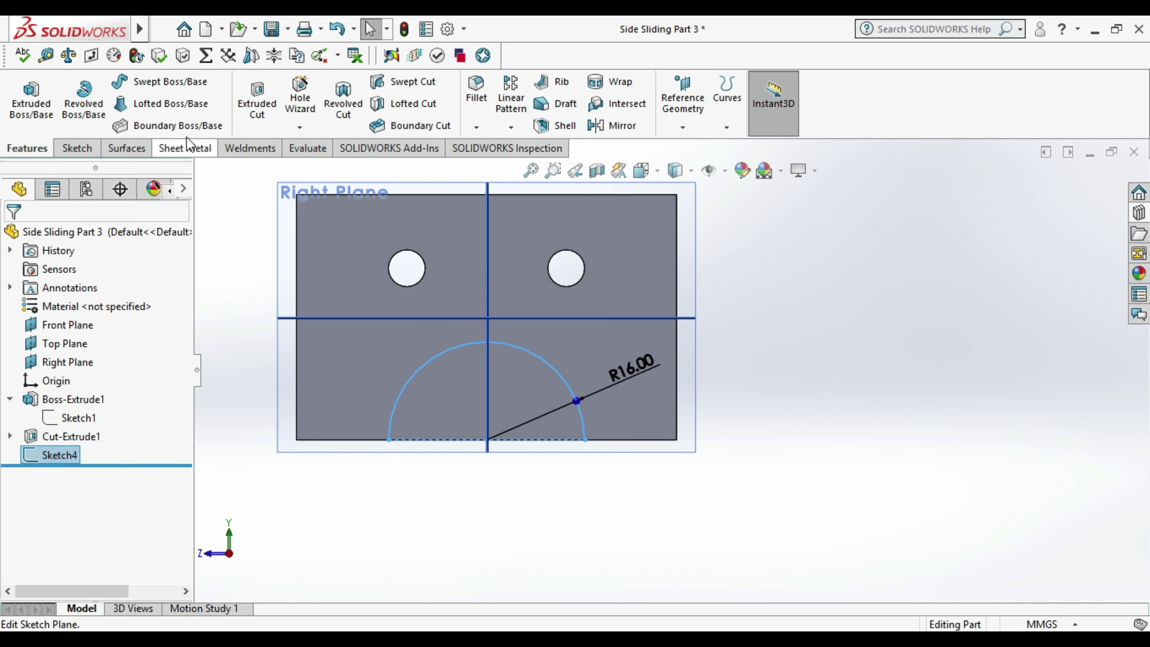
left_click(257, 97)
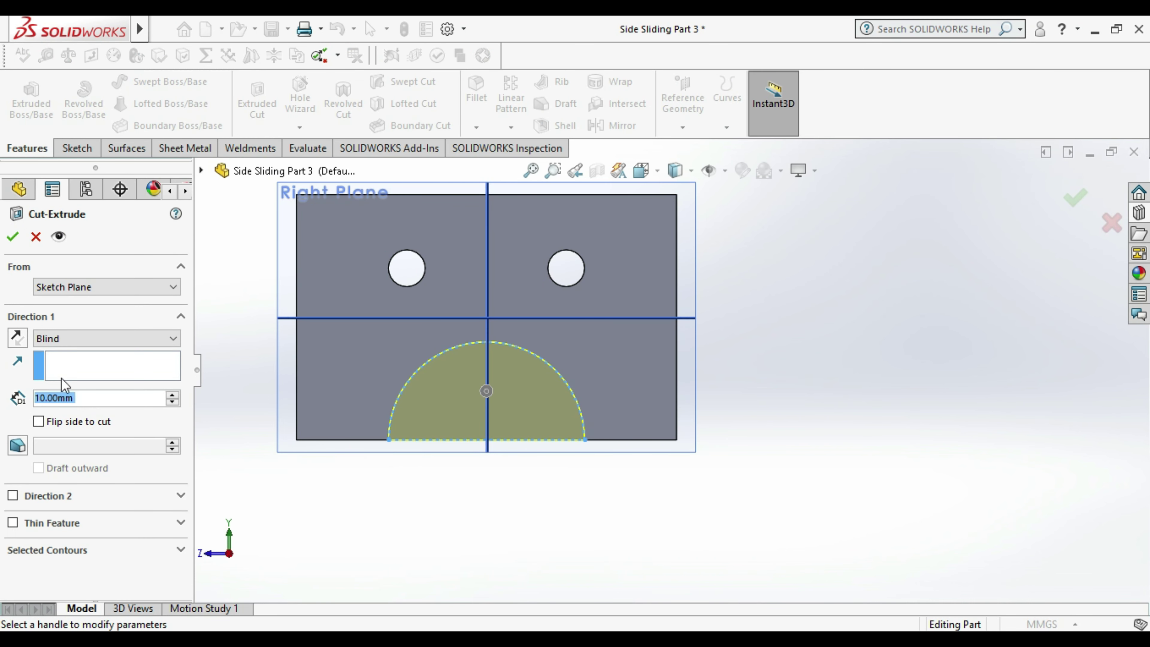
left_click(18, 237)
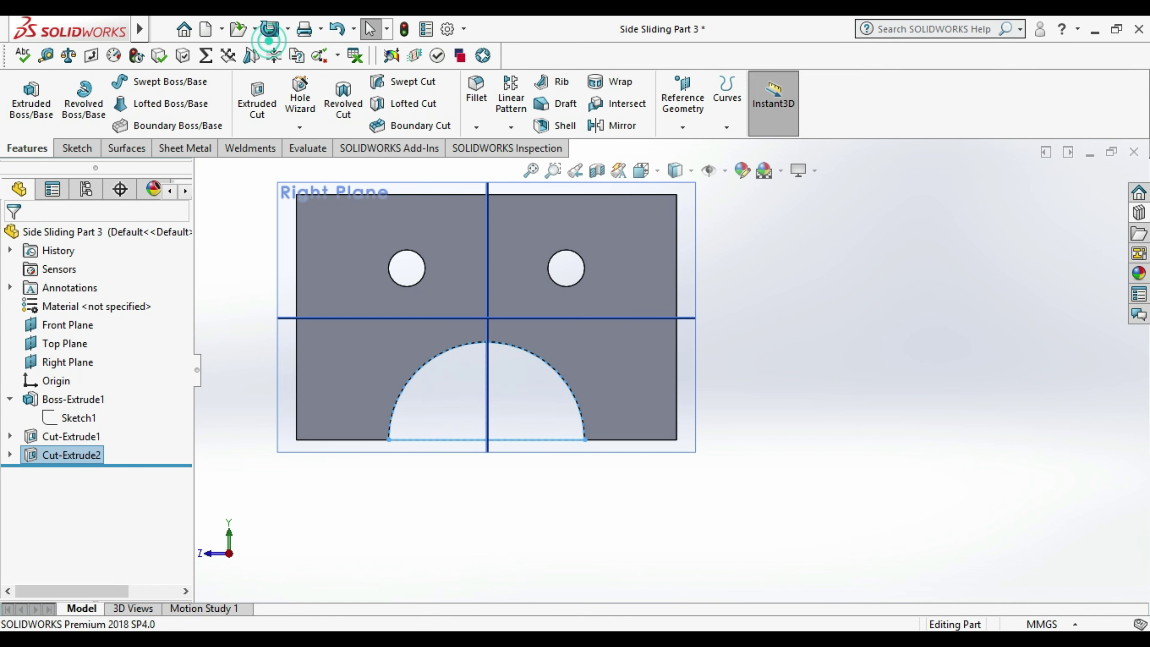
left_click(271, 30)
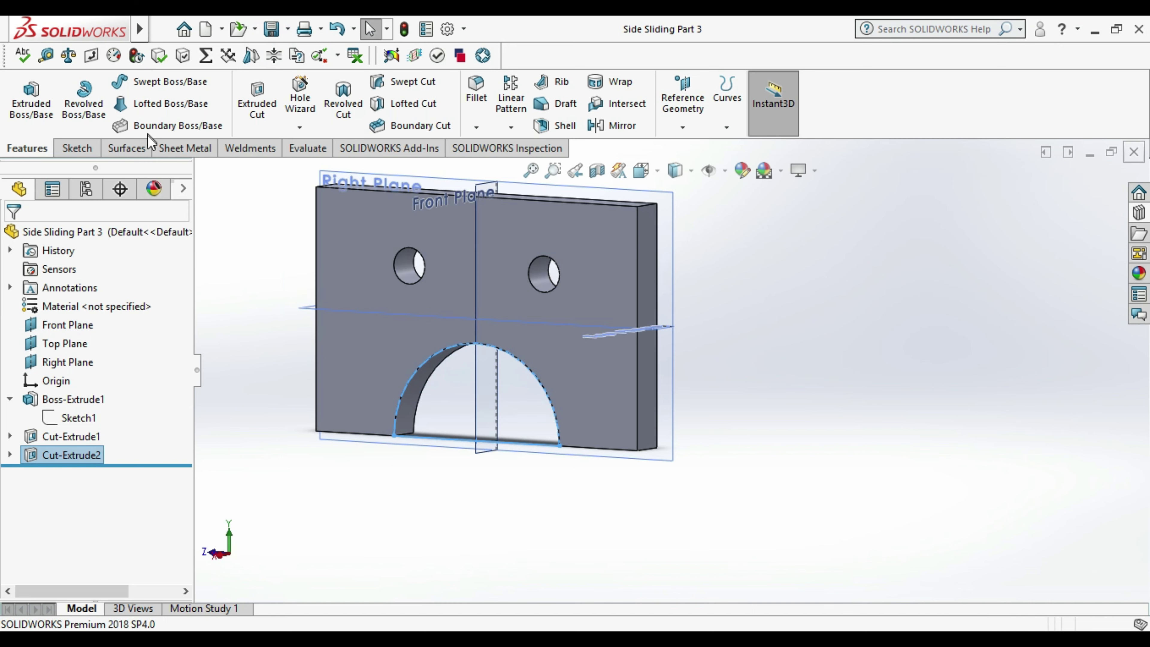
key("ctrl+Tab")
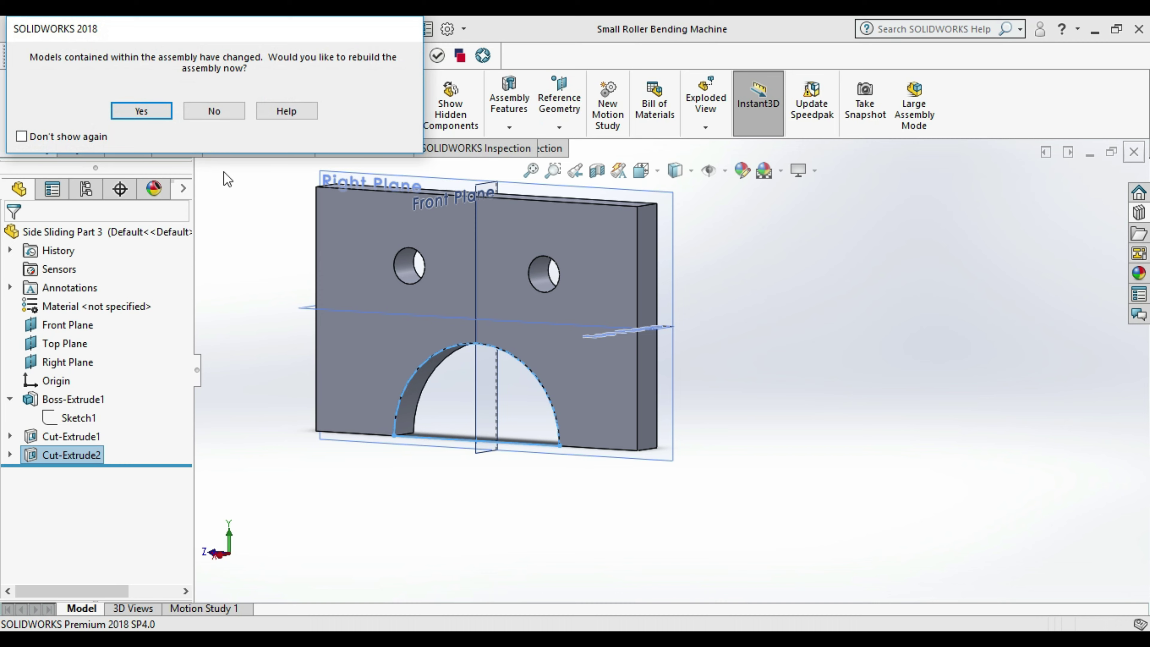
left_click(157, 115)
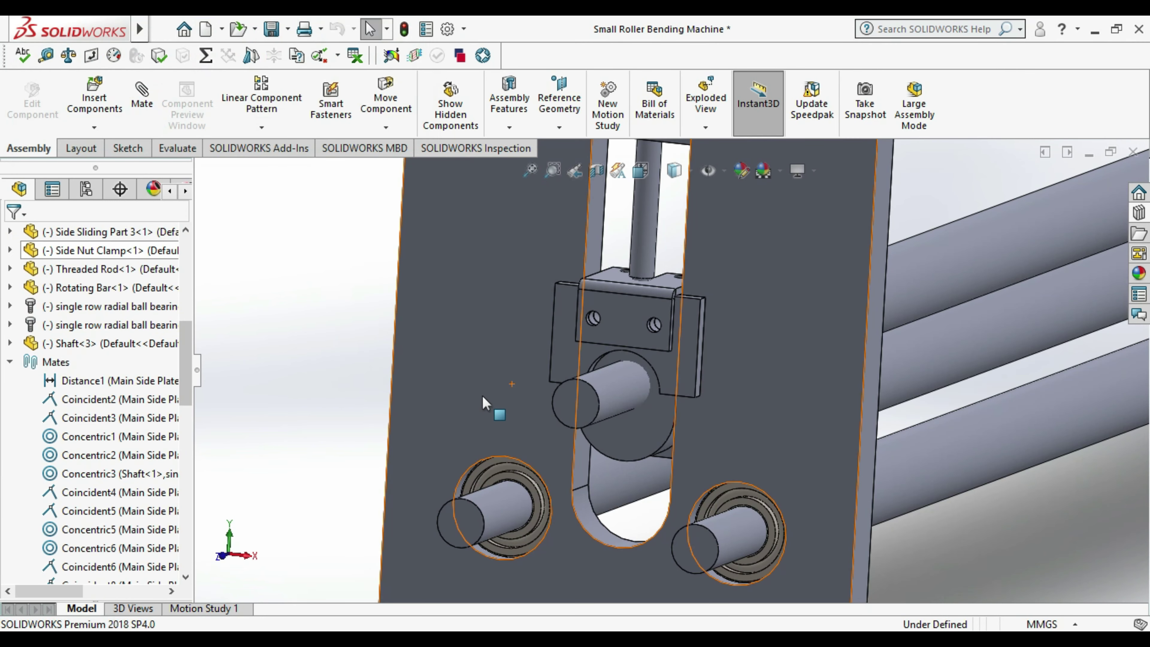
scroll(674, 390, "down", 3)
left_click(671, 389)
mouse_move(671, 389)
middle_mouse_down()
mouse_move(702, 348)
mouse_move(713, 388)
middle_mouse_up()
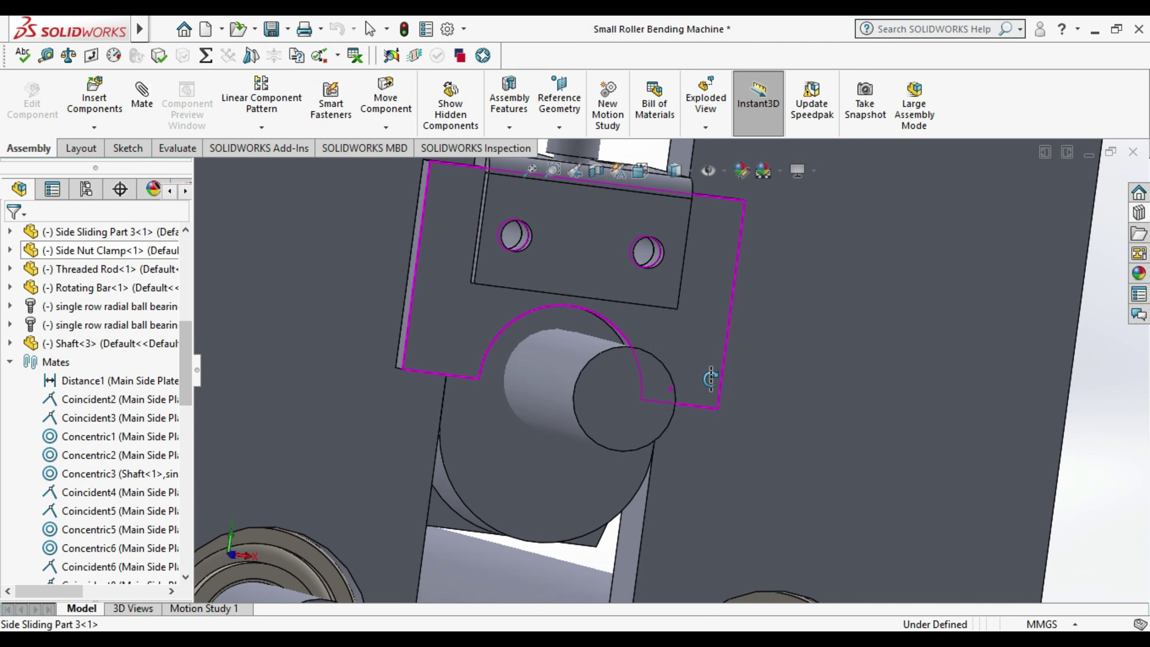
middle_click_drag(713, 387, 680, 407)
scroll(636, 424, "up", 5)
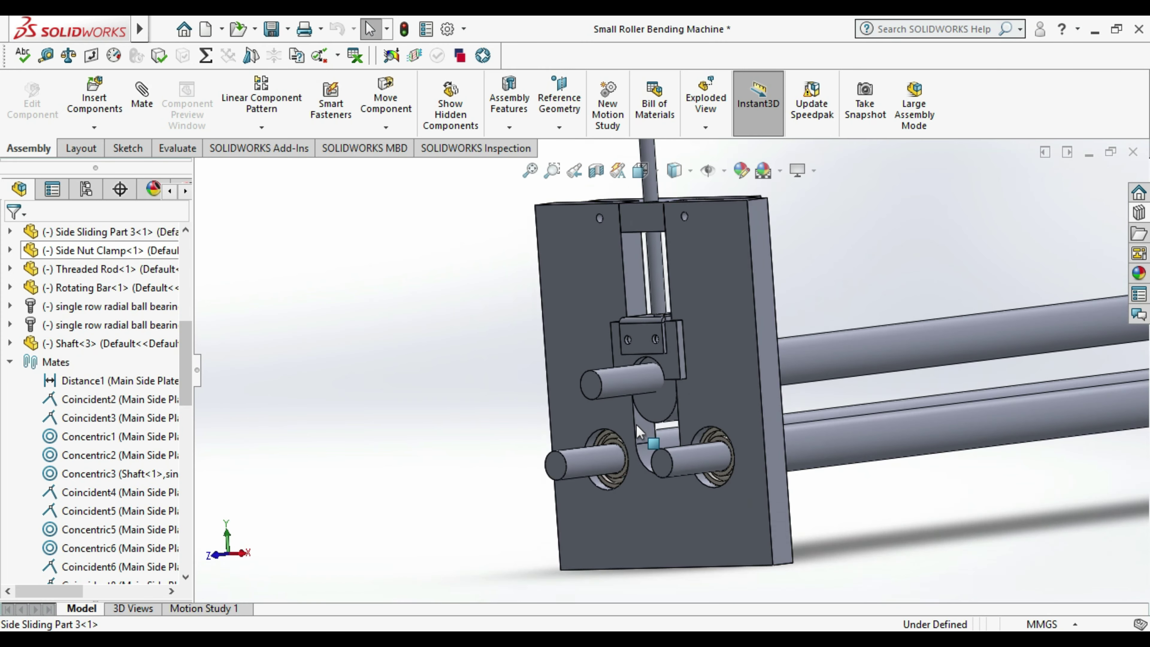
scroll(695, 421, "up", 3)
scroll(688, 387, "down", 3)
left_click(689, 389)
middle_click_drag(689, 388, 707, 398)
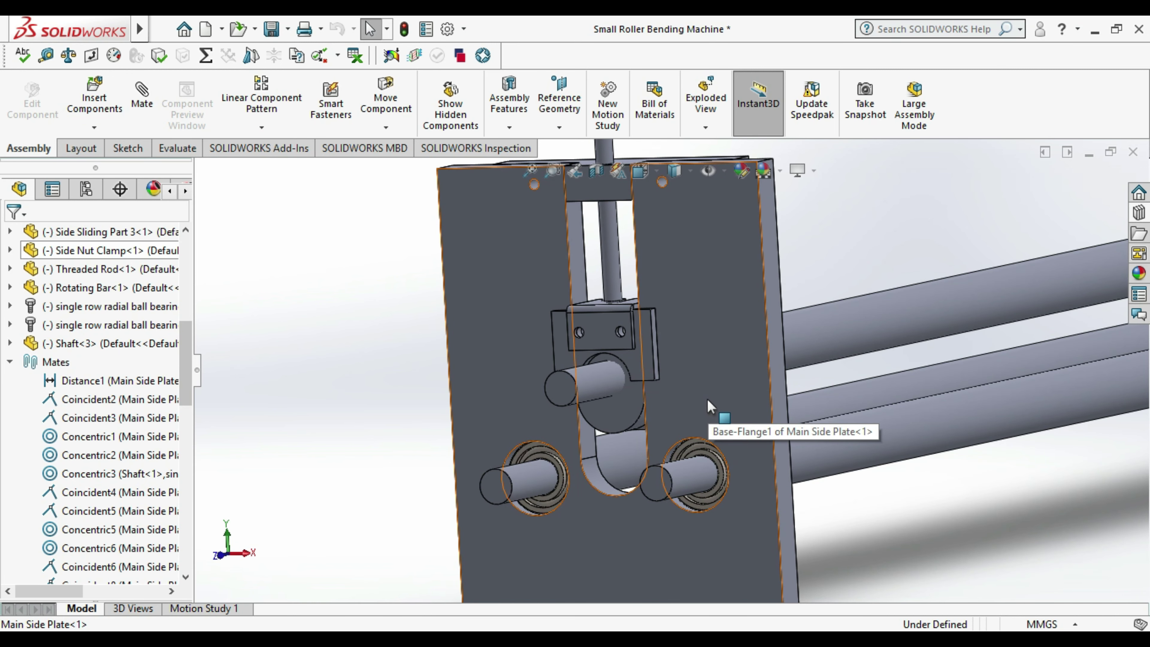
scroll(705, 398, "up", 3)
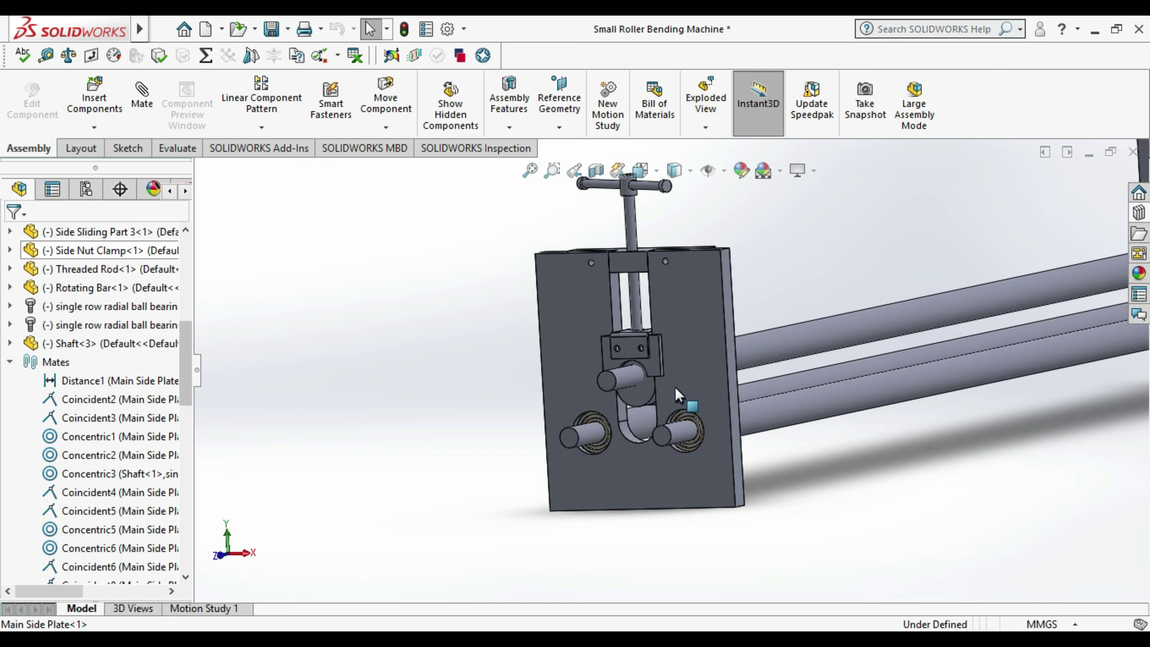
scroll(702, 367, "down", 2)
scroll(704, 369, "down", 2)
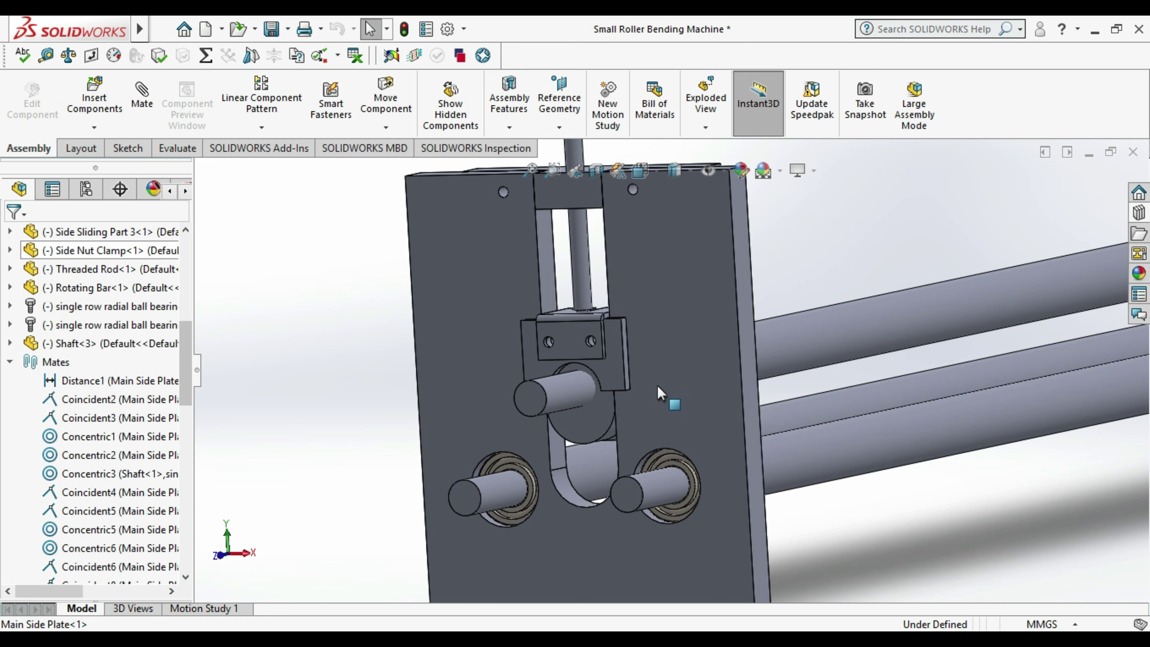
scroll(653, 383, "up", 3)
scroll(802, 428, "up", 3)
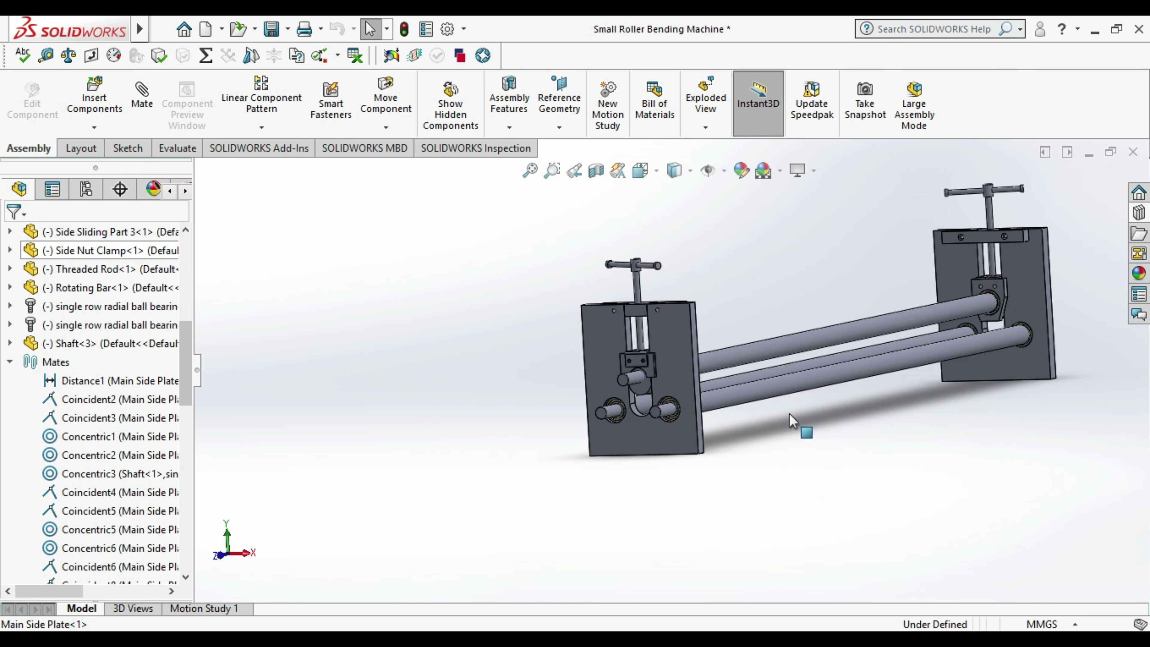
mouse_move(820, 435)
middle_mouse_down()
mouse_move(794, 427)
mouse_move(770, 456)
middle_mouse_up()
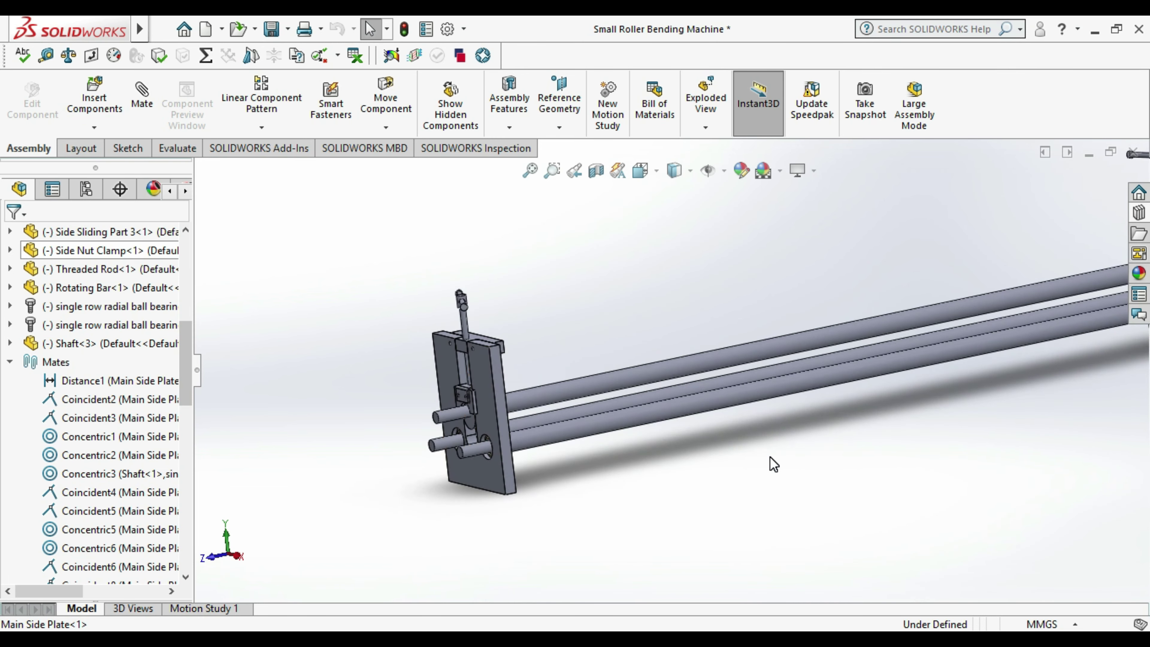
scroll(770, 456, "up", 2)
- Save the assembly, hide the FeatureManager tree, and zoom in on the T-handle end plate
left_click(275, 29)
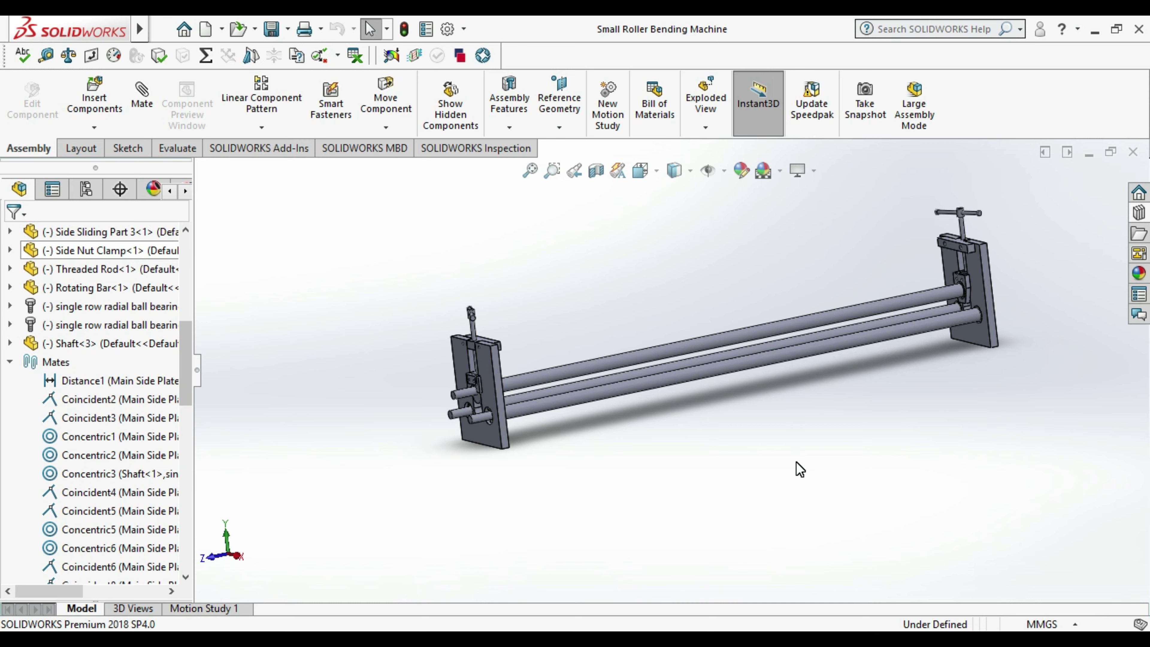
key("F9")
middle_click_drag(813, 461, 660, 340)
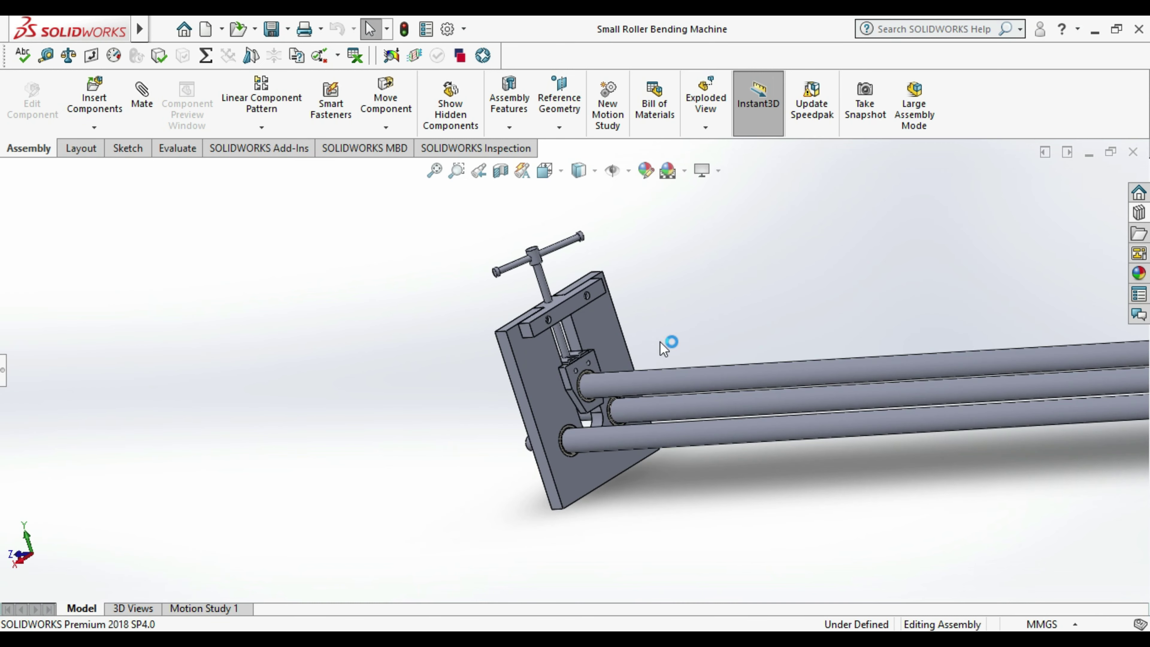
scroll(608, 431, "down", 3)
scroll(609, 431, "down", 3)
scroll(627, 337, "down", 2)
scroll(628, 337, "down", 1)
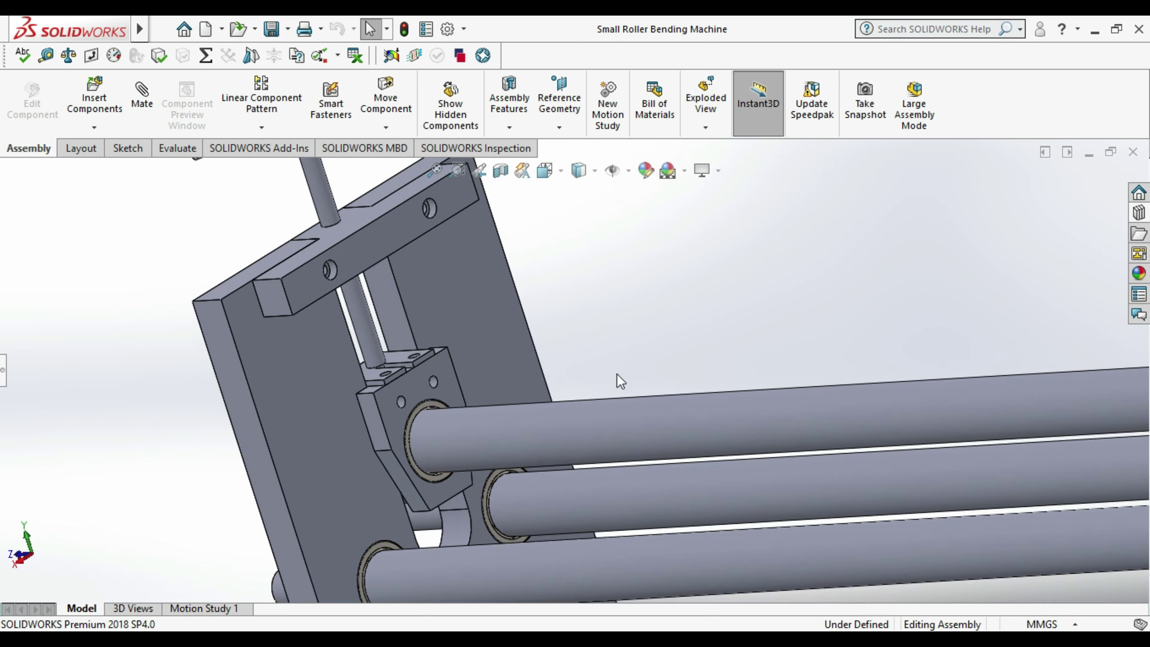
scroll(588, 446, "up", 2)
scroll(607, 484, "up", 2)
scroll(598, 526, "down", 5)
scroll(652, 506, "up", 2)
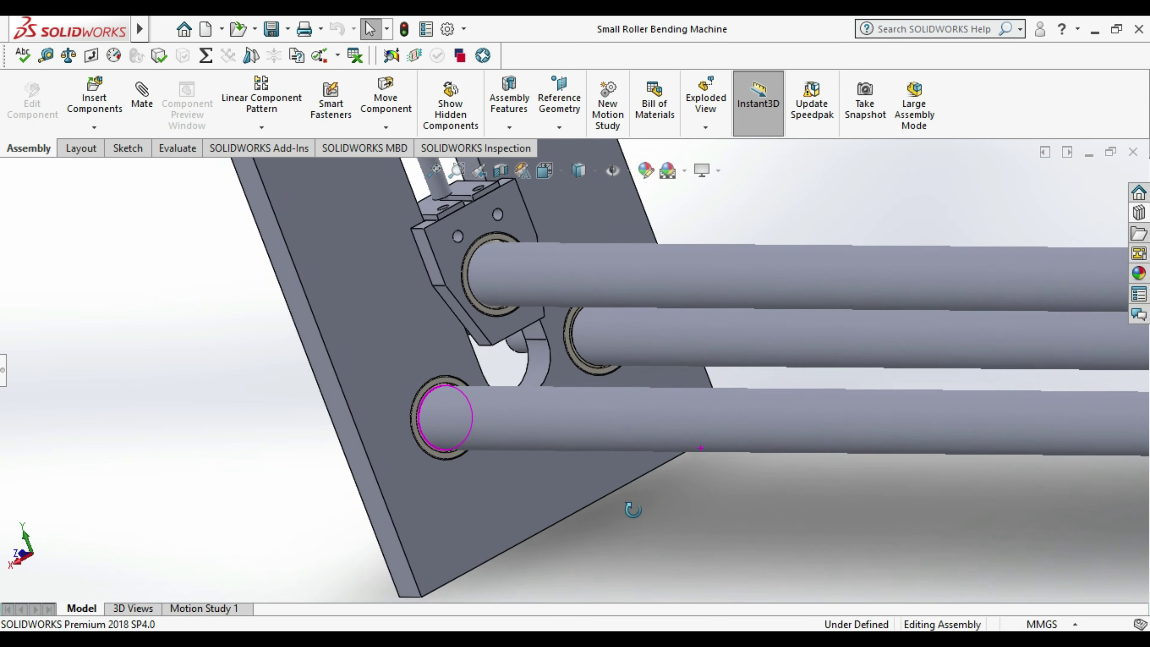
scroll(646, 494, "up", 1)
scroll(638, 480, "down", 2)
scroll(627, 463, "up", 3)
scroll(627, 463, "up", 2)
scroll(589, 399, "down", 3)
scroll(553, 349, "down", 2)
scroll(553, 350, "up", 2)
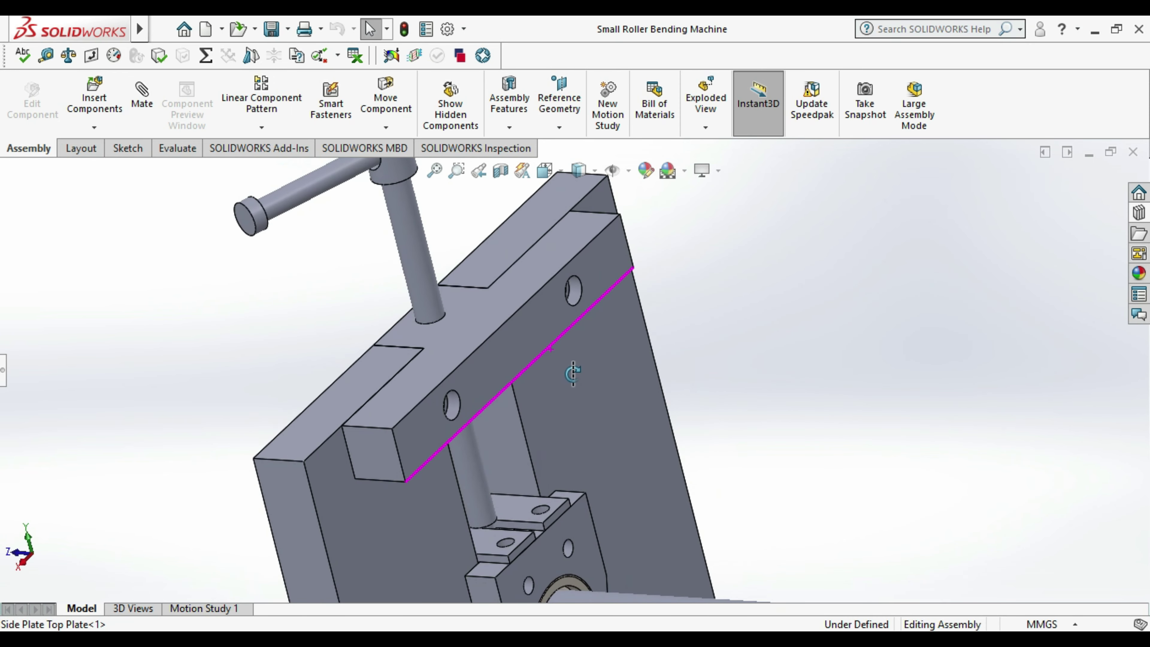
scroll(578, 373, "up", 2)
scroll(574, 479, "down", 3)
scroll(561, 475, "down", 2)
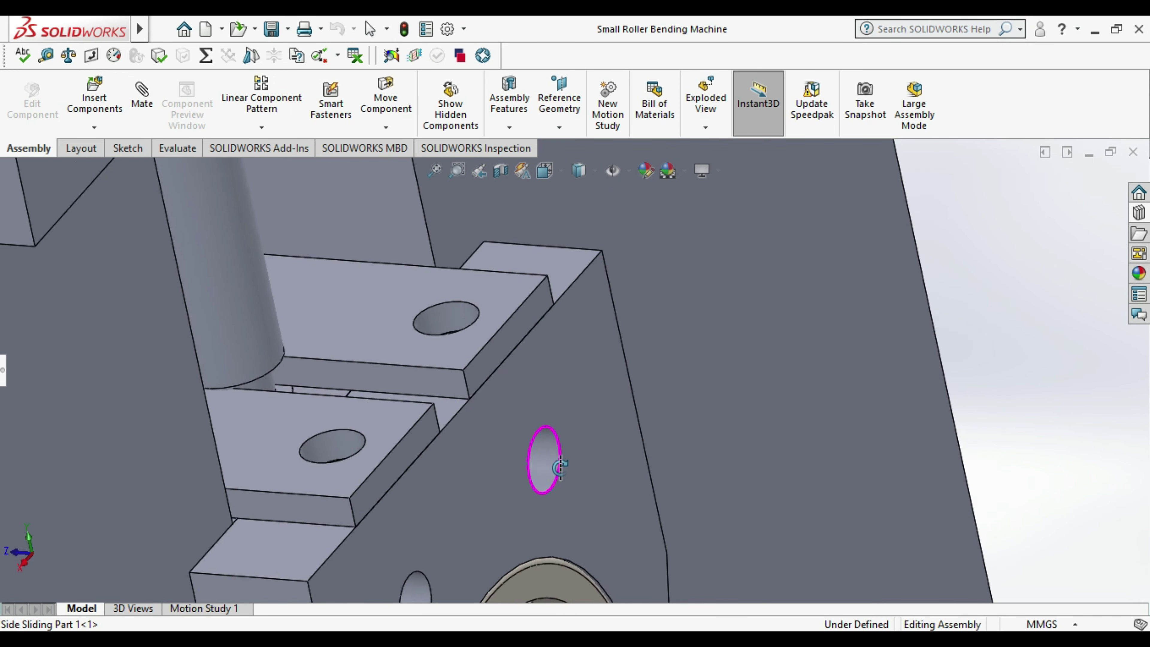
- Orbit around the bearing-block hole and whole machine, then drag the T-handle to raise the top roller
mouse_move(550, 471)
middle_mouse_down()
mouse_move(558, 579)
mouse_move(557, 512)
middle_mouse_up()
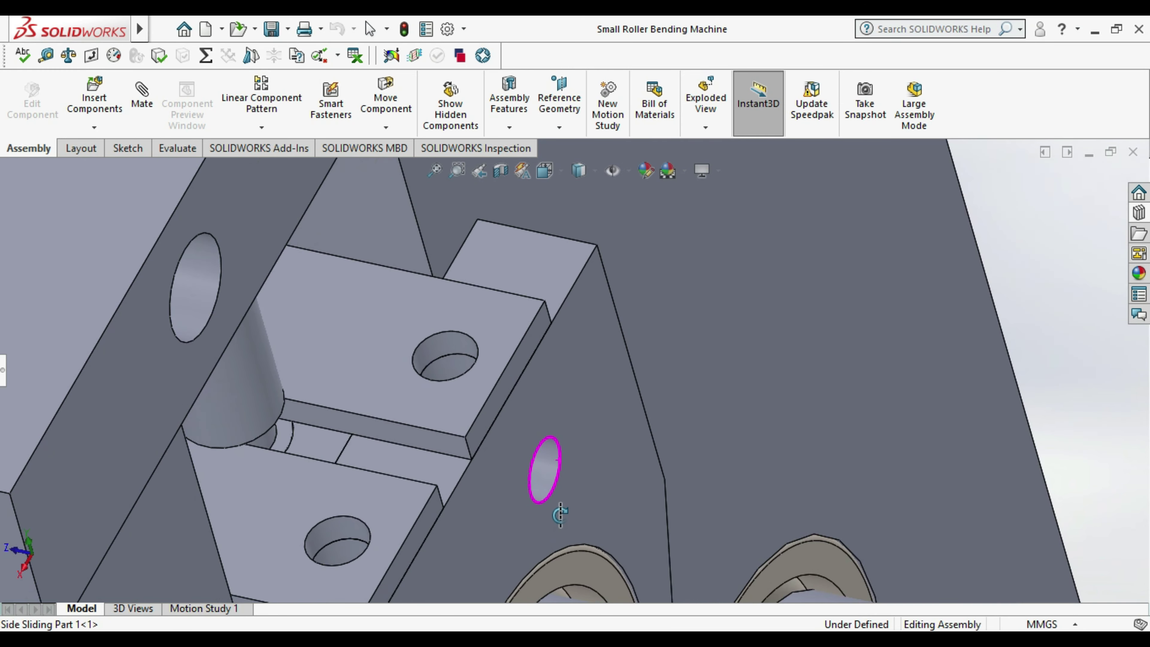
scroll(570, 495, "up", 3)
scroll(609, 458, "up", 2)
scroll(609, 459, "up", 3)
scroll(654, 470, "up", 2)
mouse_move(762, 437)
middle_mouse_down()
mouse_move(770, 449)
mouse_move(828, 403)
mouse_move(881, 412)
mouse_move(794, 385)
mouse_move(720, 387)
mouse_move(657, 398)
mouse_move(646, 408)
mouse_move(661, 435)
mouse_move(673, 406)
middle_mouse_up()
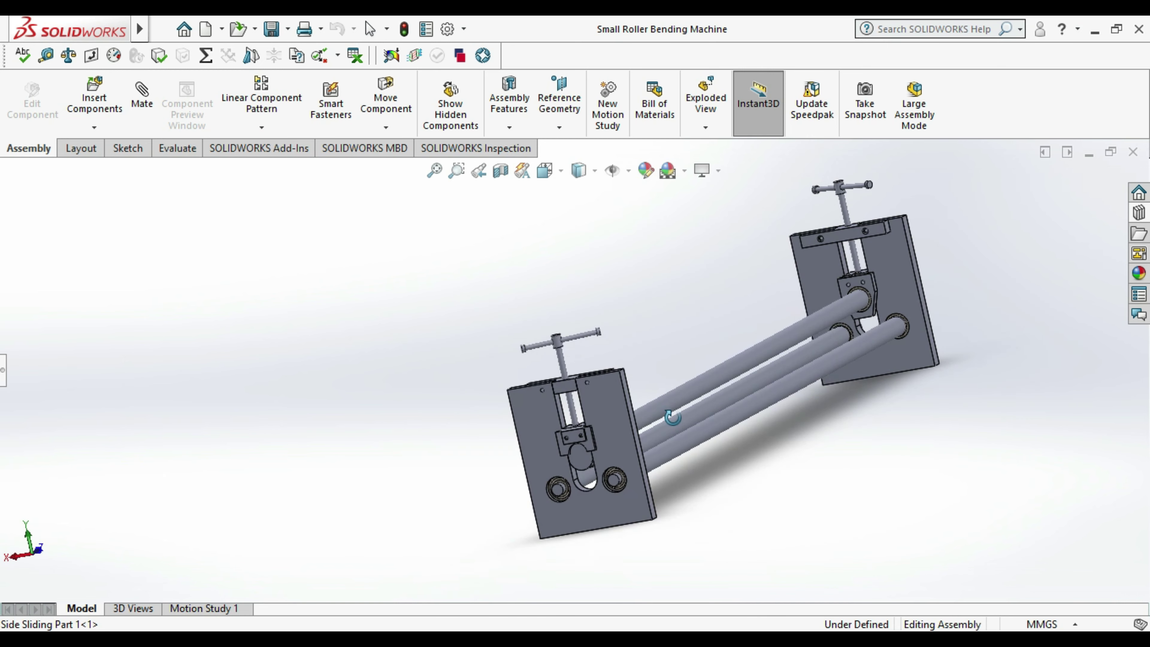
scroll(633, 458, "down", 3)
scroll(585, 460, "down", 3)
scroll(621, 434, "up", 1)
scroll(633, 474, "up", 3)
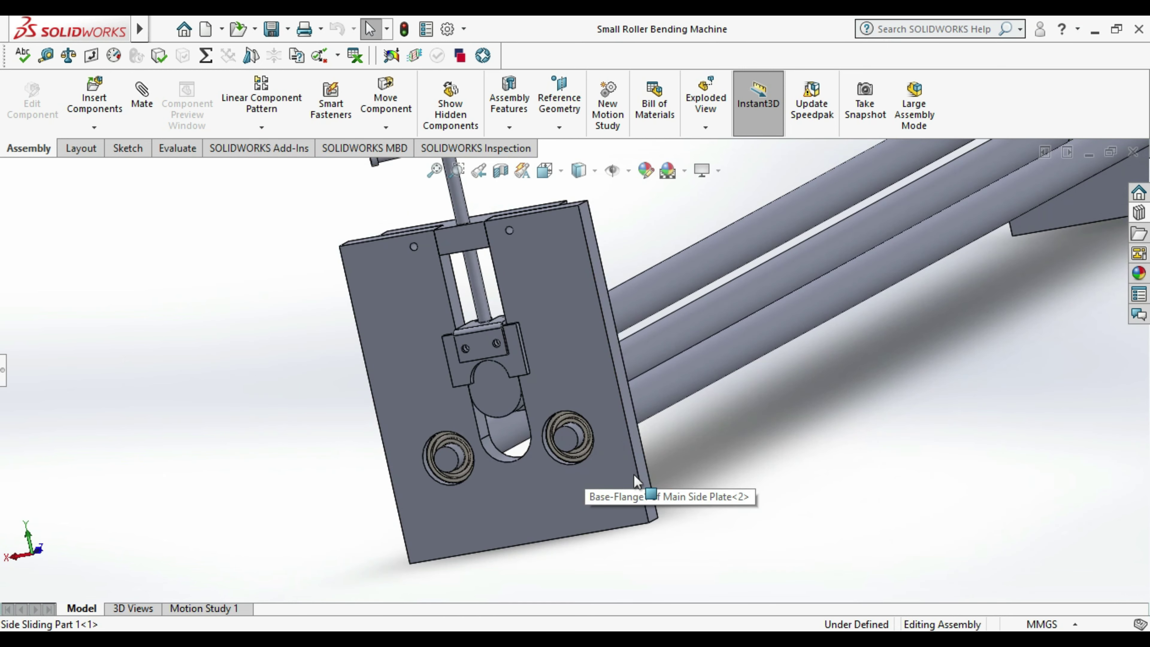
middle_click_drag(710, 457, 723, 460)
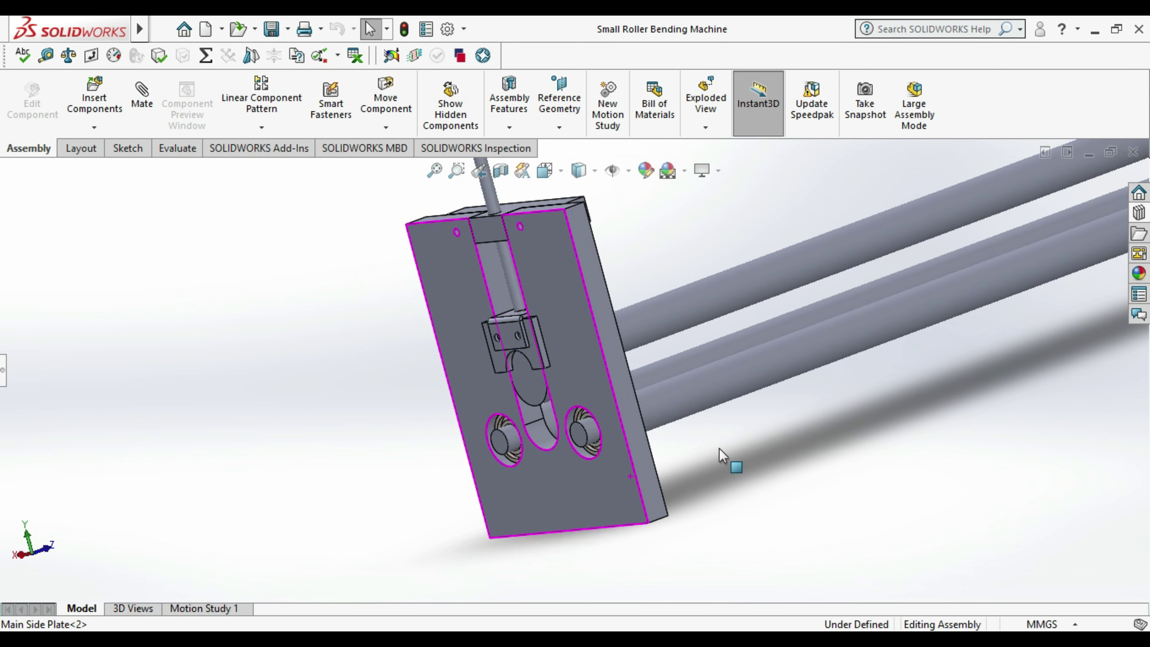
scroll(725, 453, "up", 2)
scroll(598, 245, "down", 2)
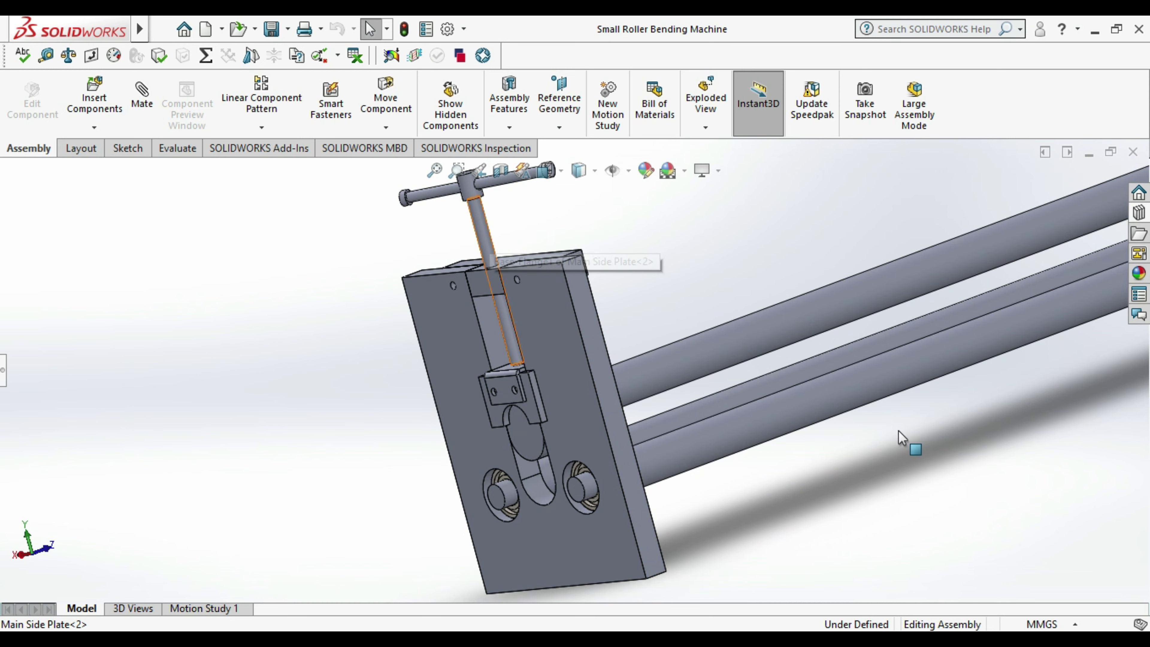
scroll(902, 438, "up", 3)
scroll(945, 360, "up", 3)
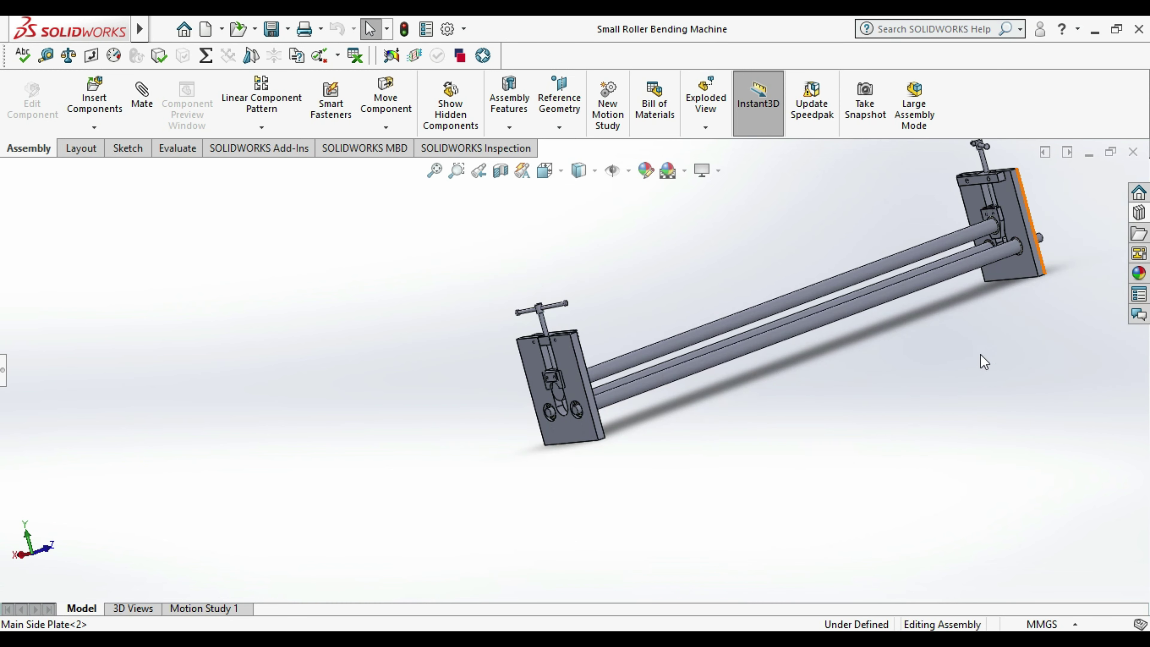
mouse_move(981, 359)
middle_mouse_down()
mouse_move(968, 316)
mouse_move(988, 394)
middle_mouse_up()
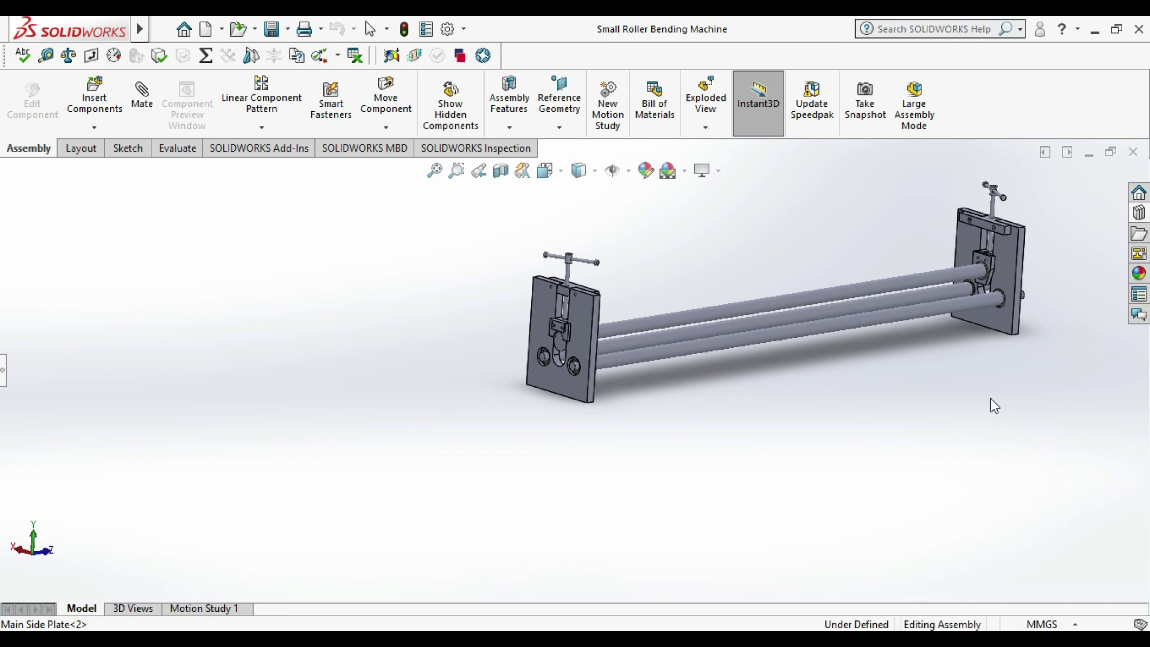
left_click_drag(582, 263, 592, 261)
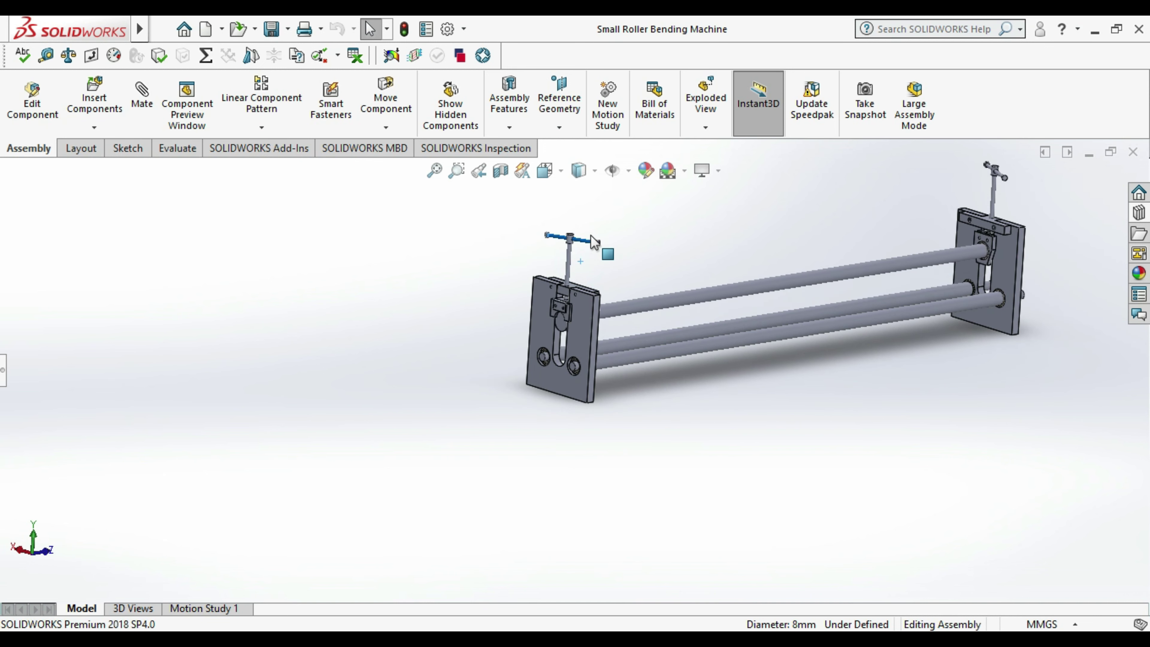
- Drag the T-handle and screw downward so the notched sliding block and top roller shift
left_click(588, 242)
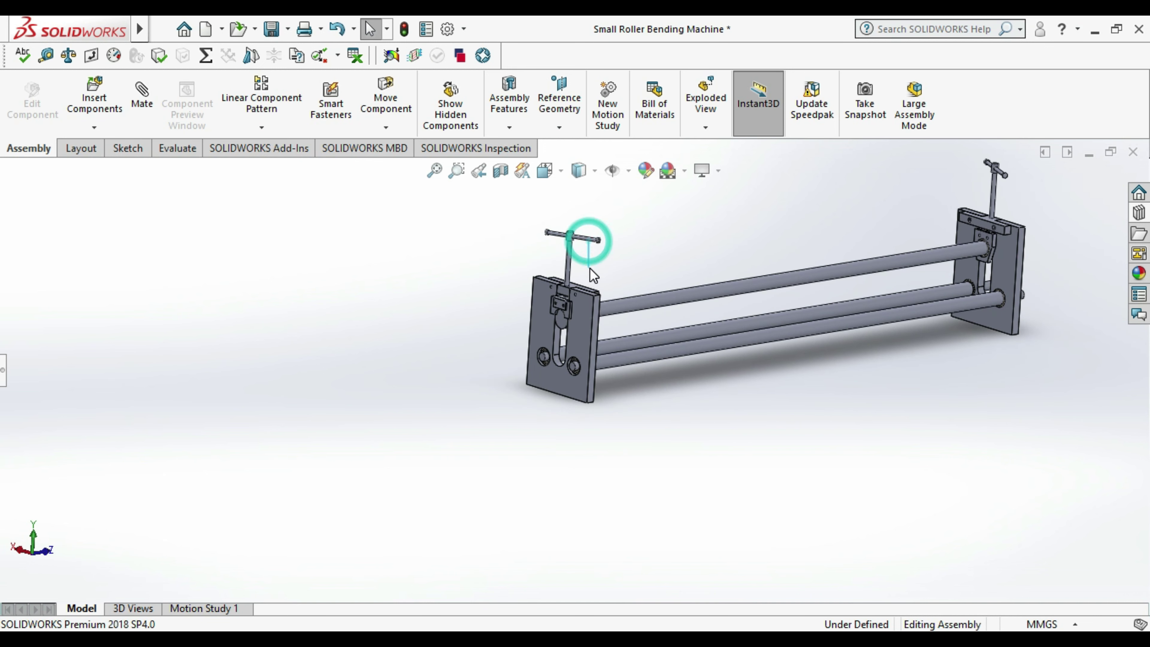
mouse_move(589, 248)
left_mouse_down()
mouse_move(600, 283)
mouse_move(600, 265)
mouse_move(562, 261)
left_mouse_up()
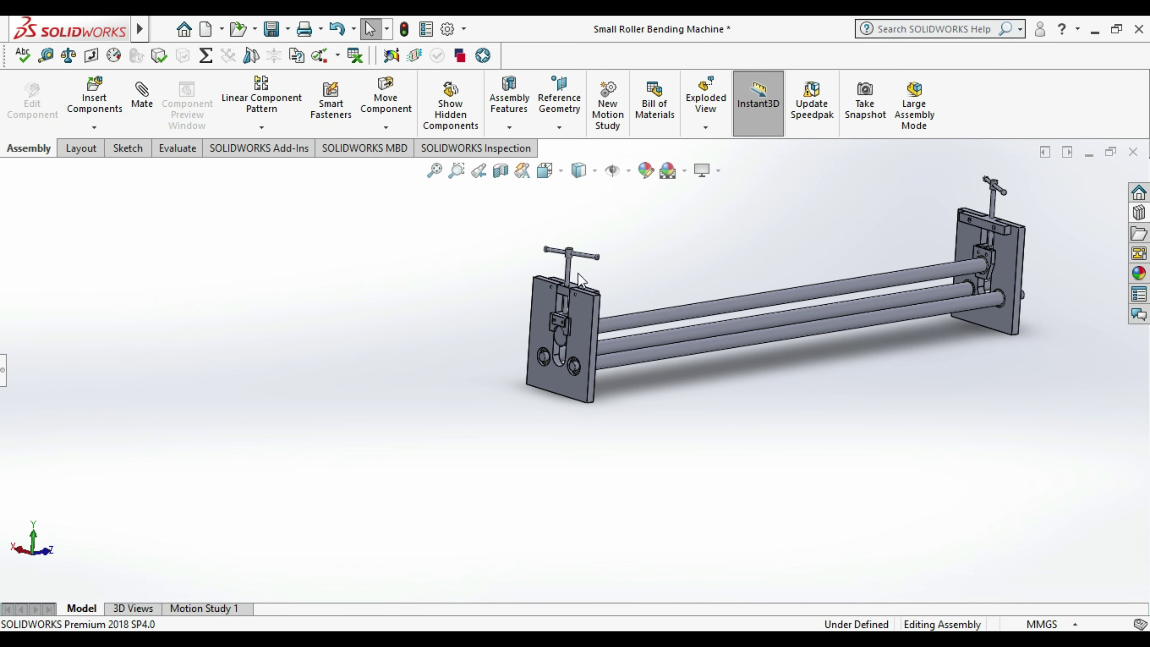
scroll(609, 278, "down", 5)
scroll(553, 363, "down", 1)
mouse_move(541, 254)
left_mouse_down()
mouse_move(545, 278)
mouse_move(569, 259)
mouse_move(575, 318)
left_mouse_up()
key("Escape")
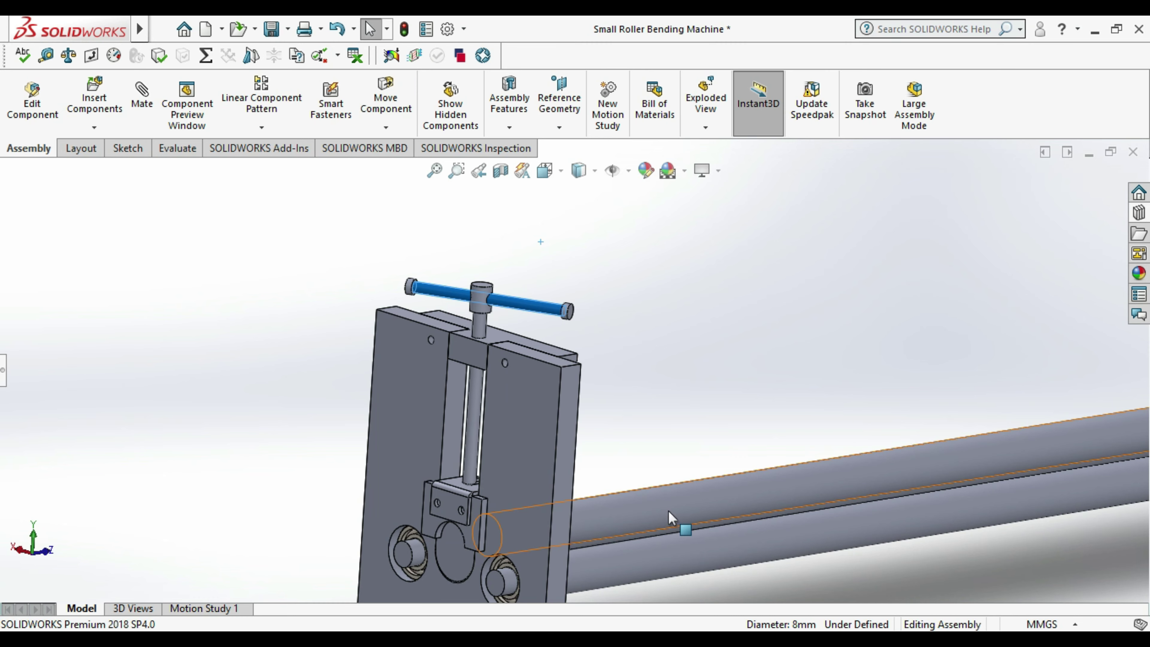
- Zoom in on the screw shaft, then zoom back out to the whole machine
scroll(668, 511, "down", 3)
scroll(705, 508, "down", 2)
scroll(692, 484, "down", 2)
scroll(696, 450, "up", 2)
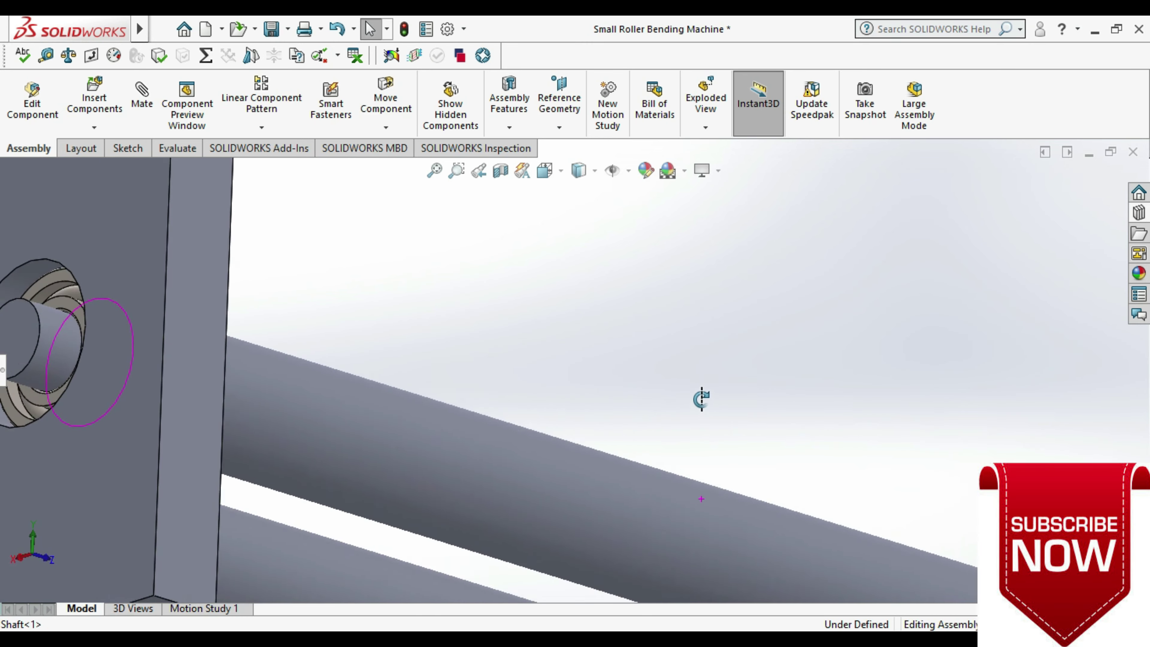
scroll(700, 448, "up", 2)
scroll(770, 421, "up", 3)
scroll(830, 427, "down", 5)
scroll(829, 427, "up", 2)
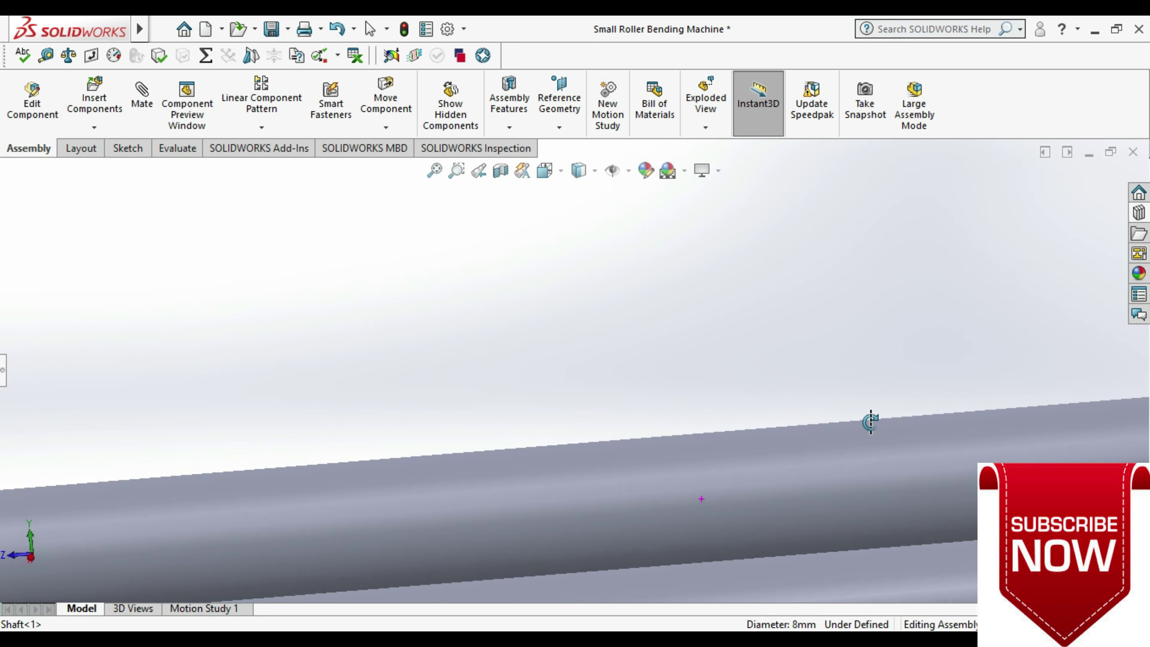
scroll(833, 435, "up", 2)
scroll(824, 448, "up", 2)
scroll(806, 442, "up", 2)
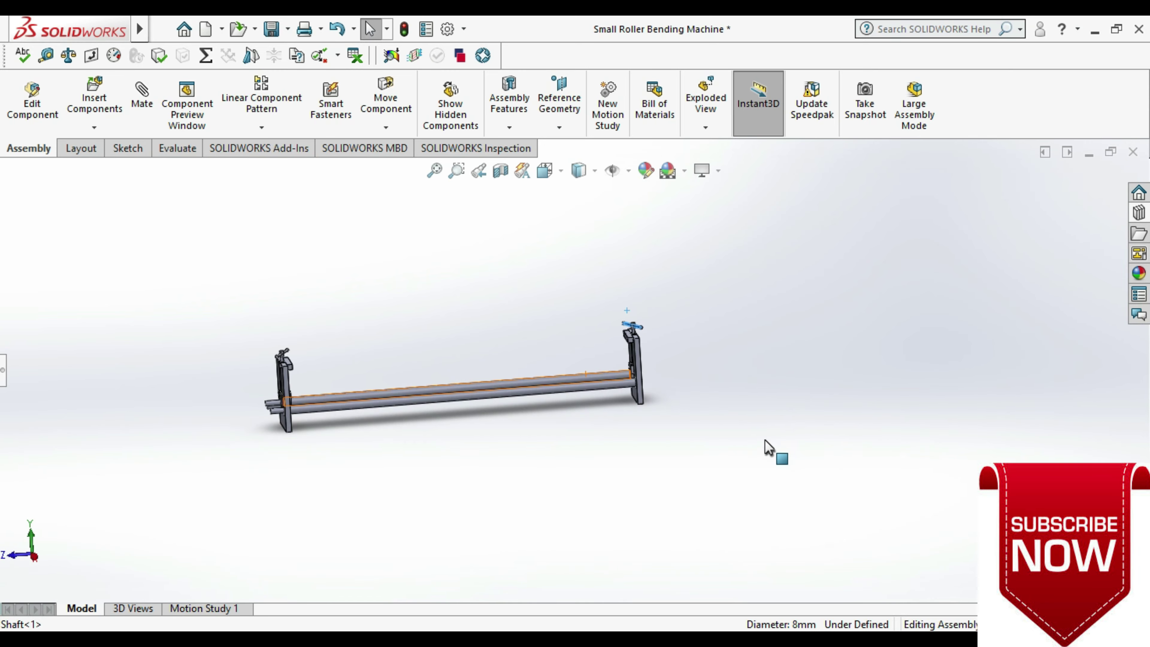